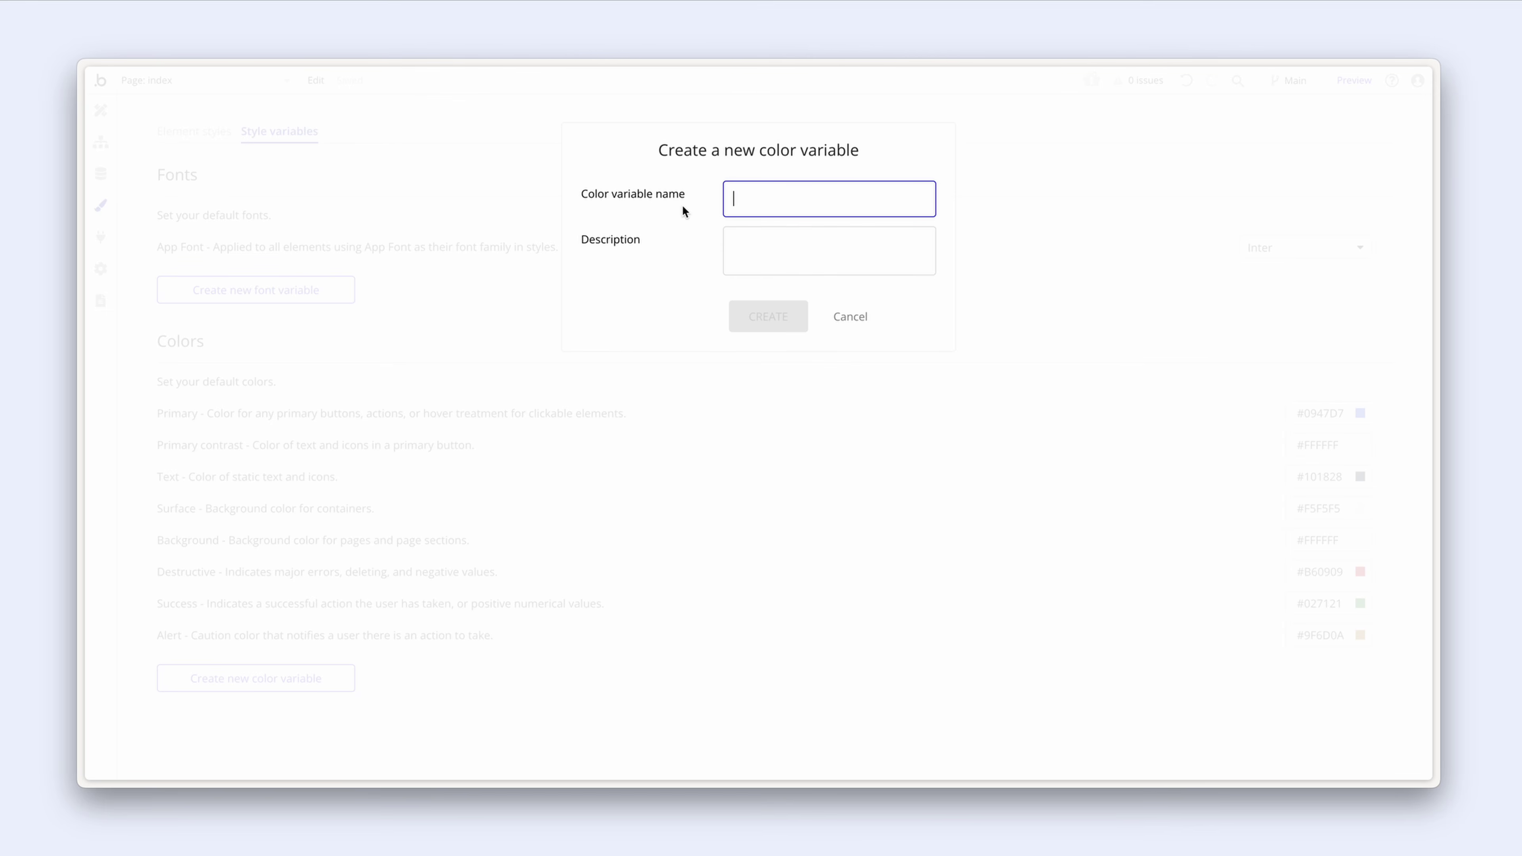
Step: Create a color variable named "Dark primary" with the description "Hovers"
type("Dark primary")
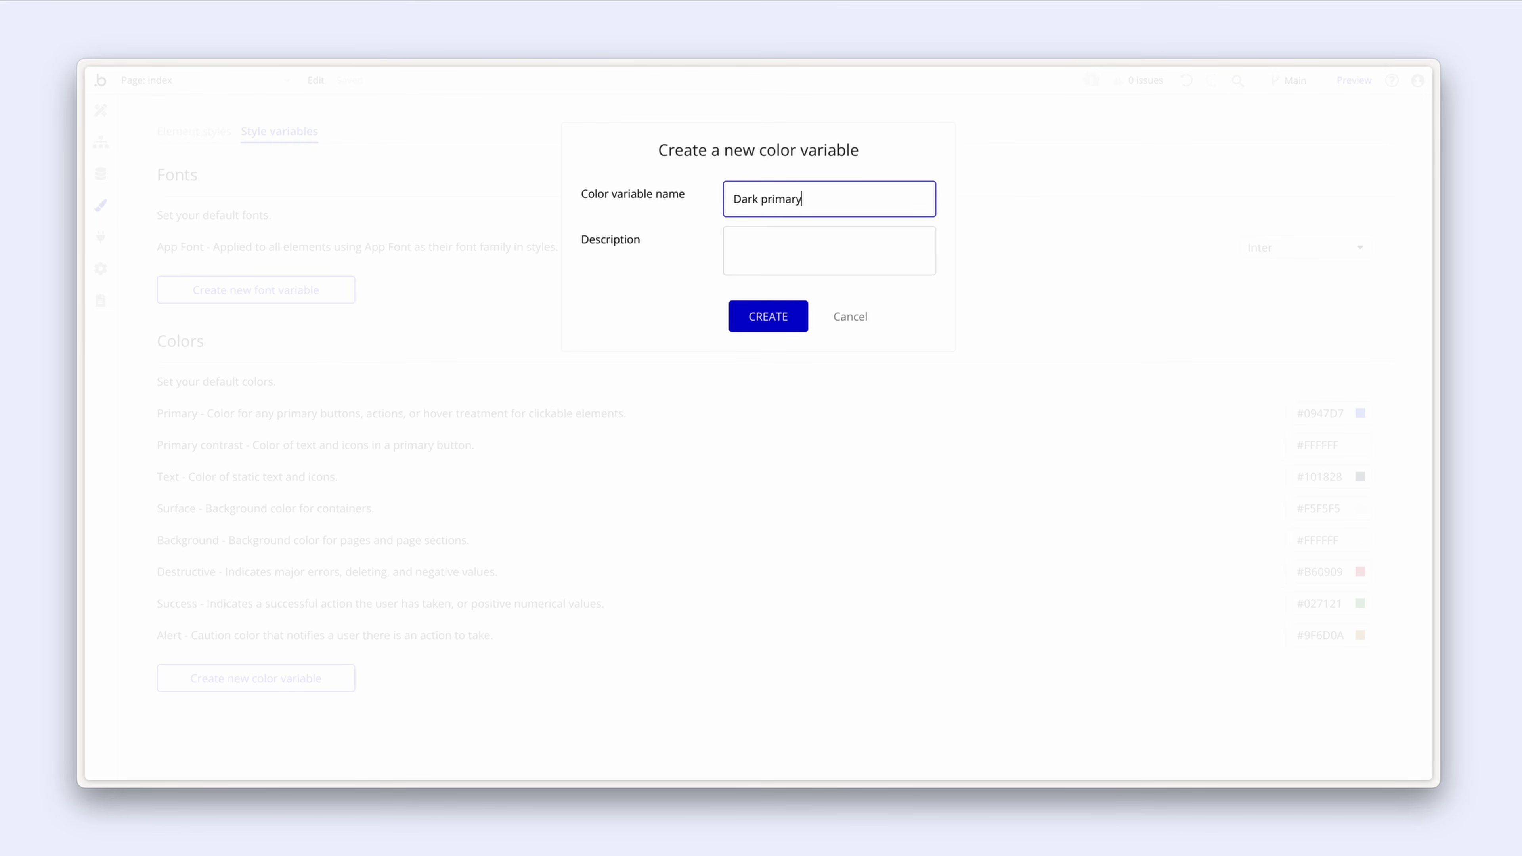
key("Tab")
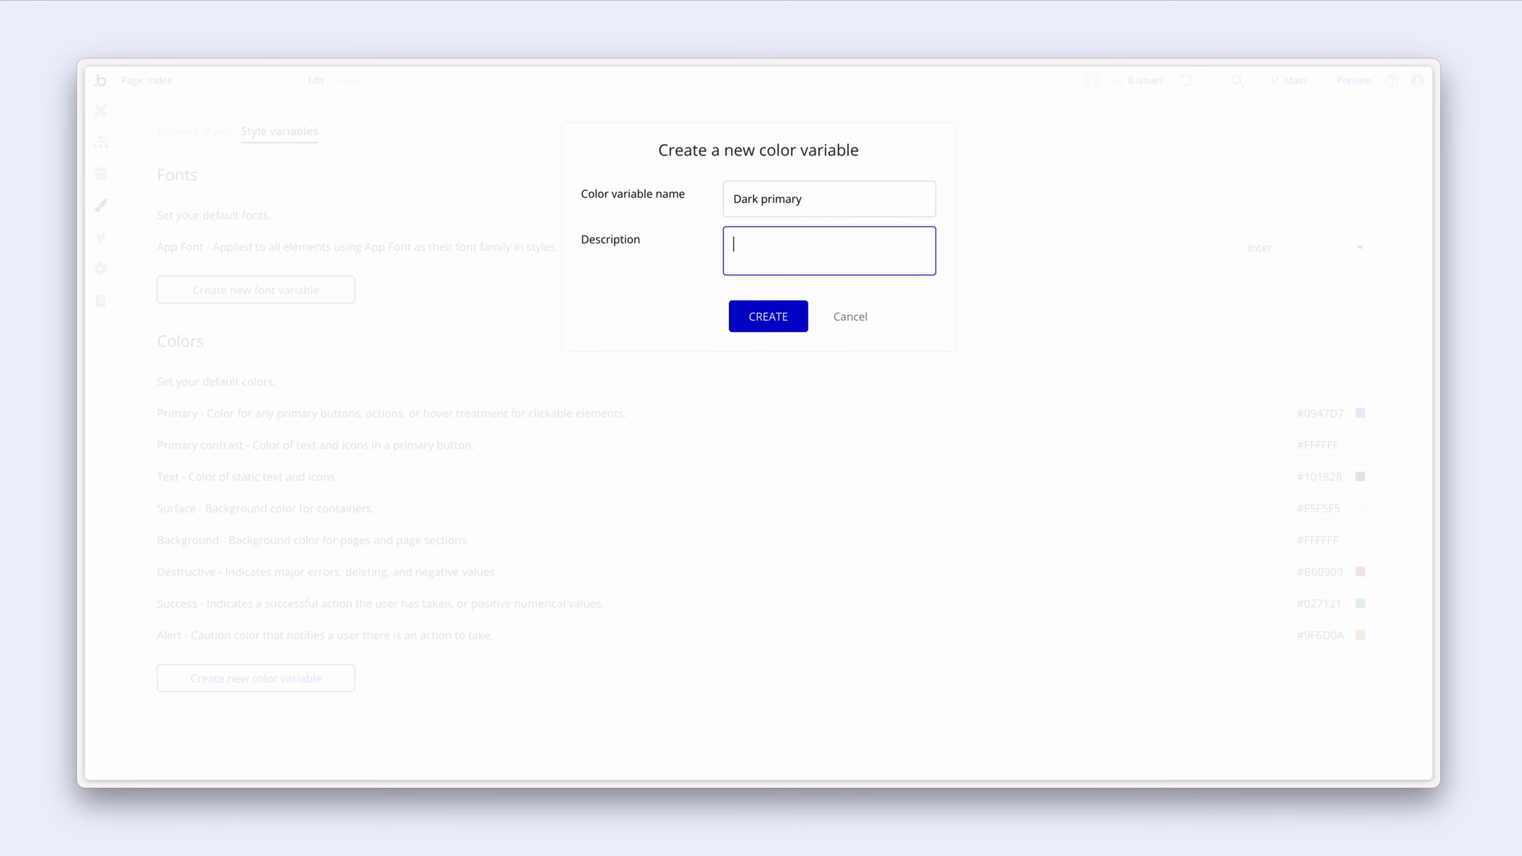
type("Hovers")
left_click(736, 317)
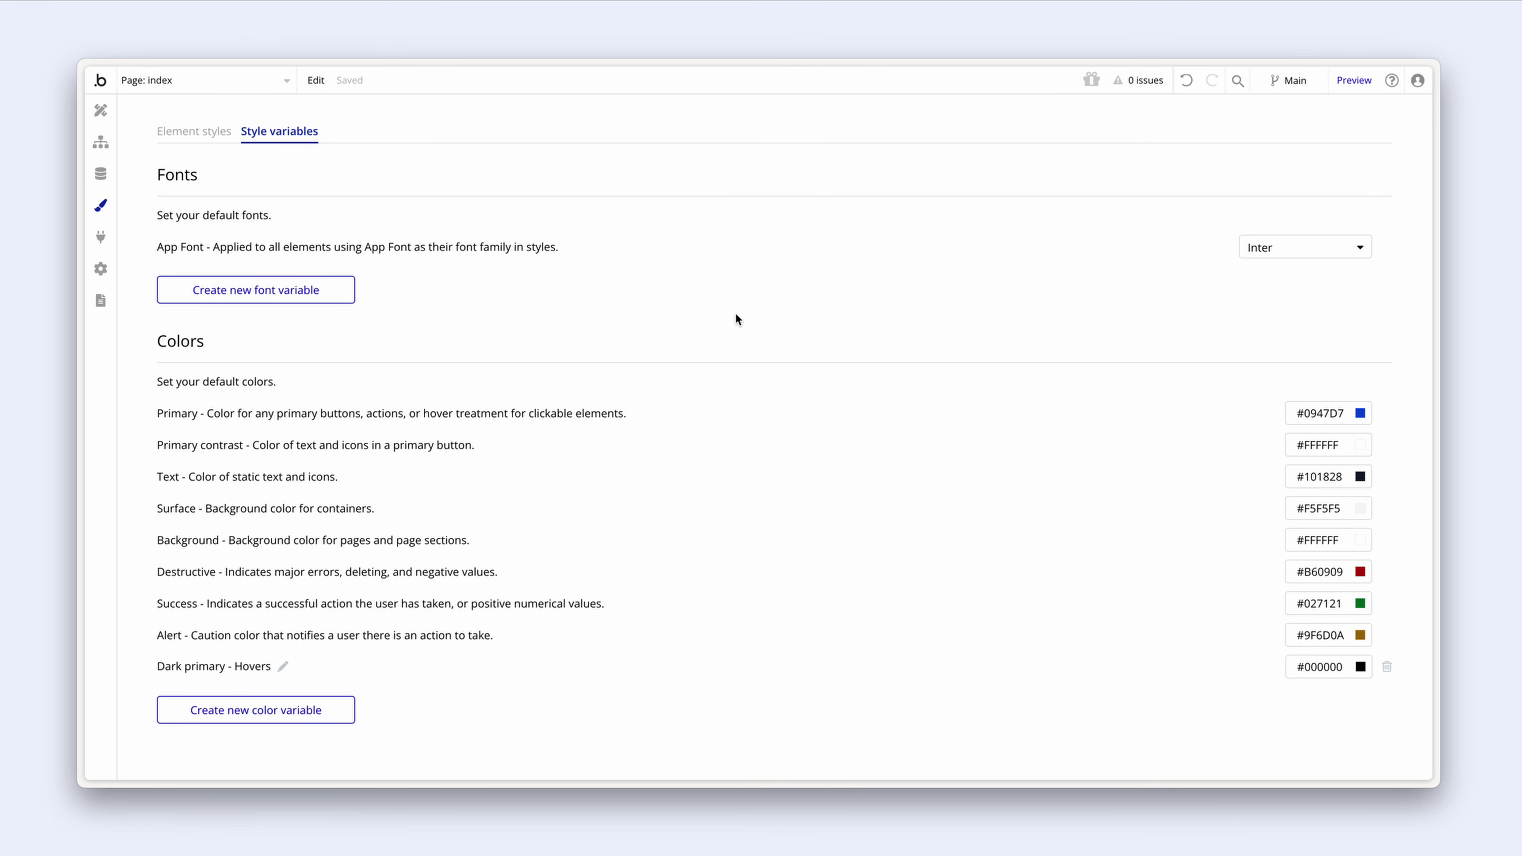
Step: Set the Dark primary variable's color to #063EBF
left_click(1357, 670)
left_click(1349, 758)
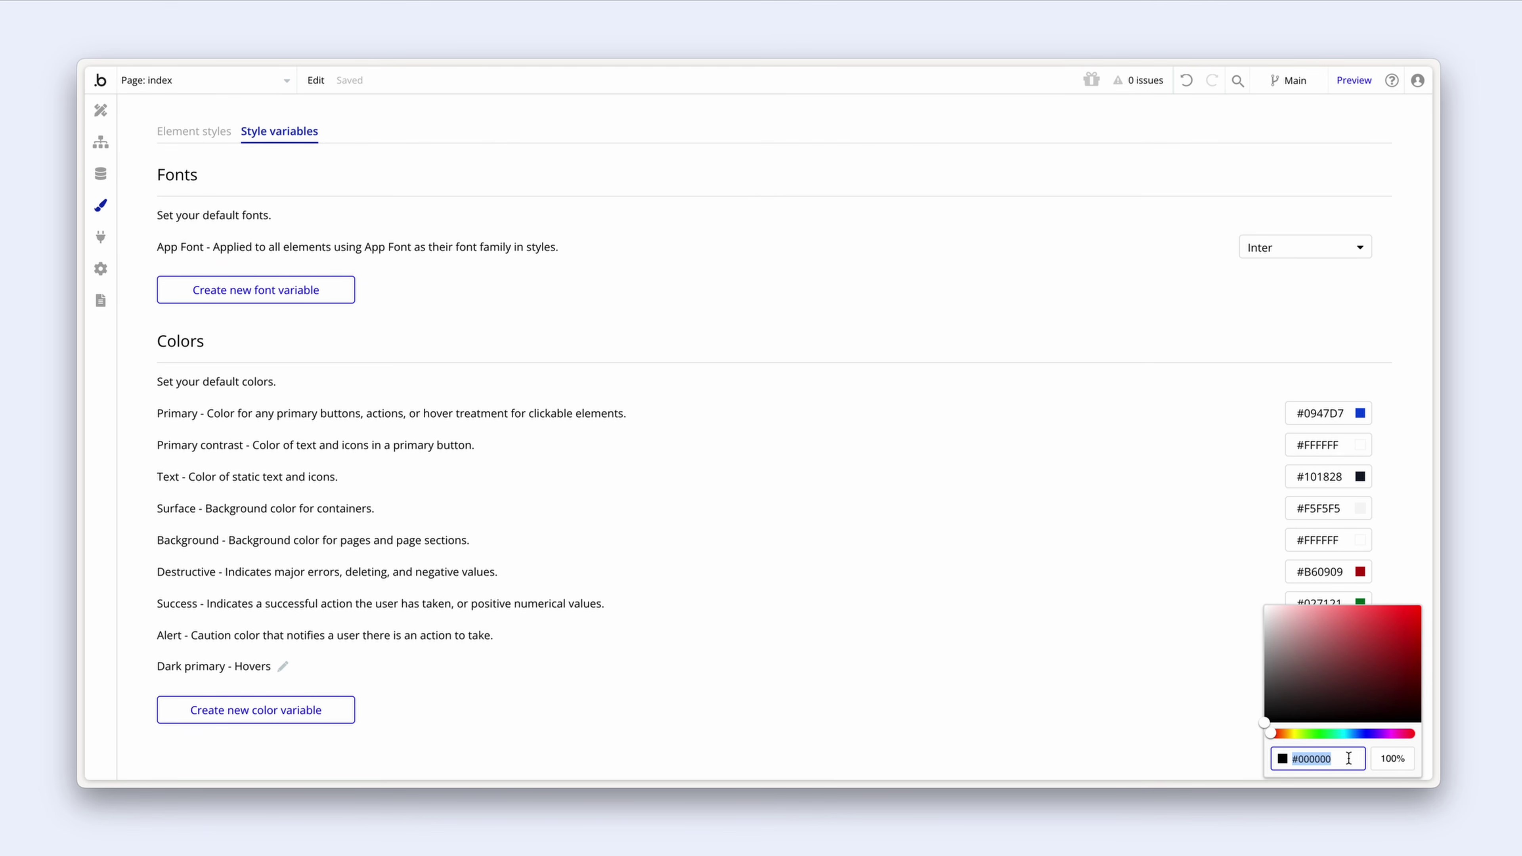
type("063EBF")
left_click(1187, 713)
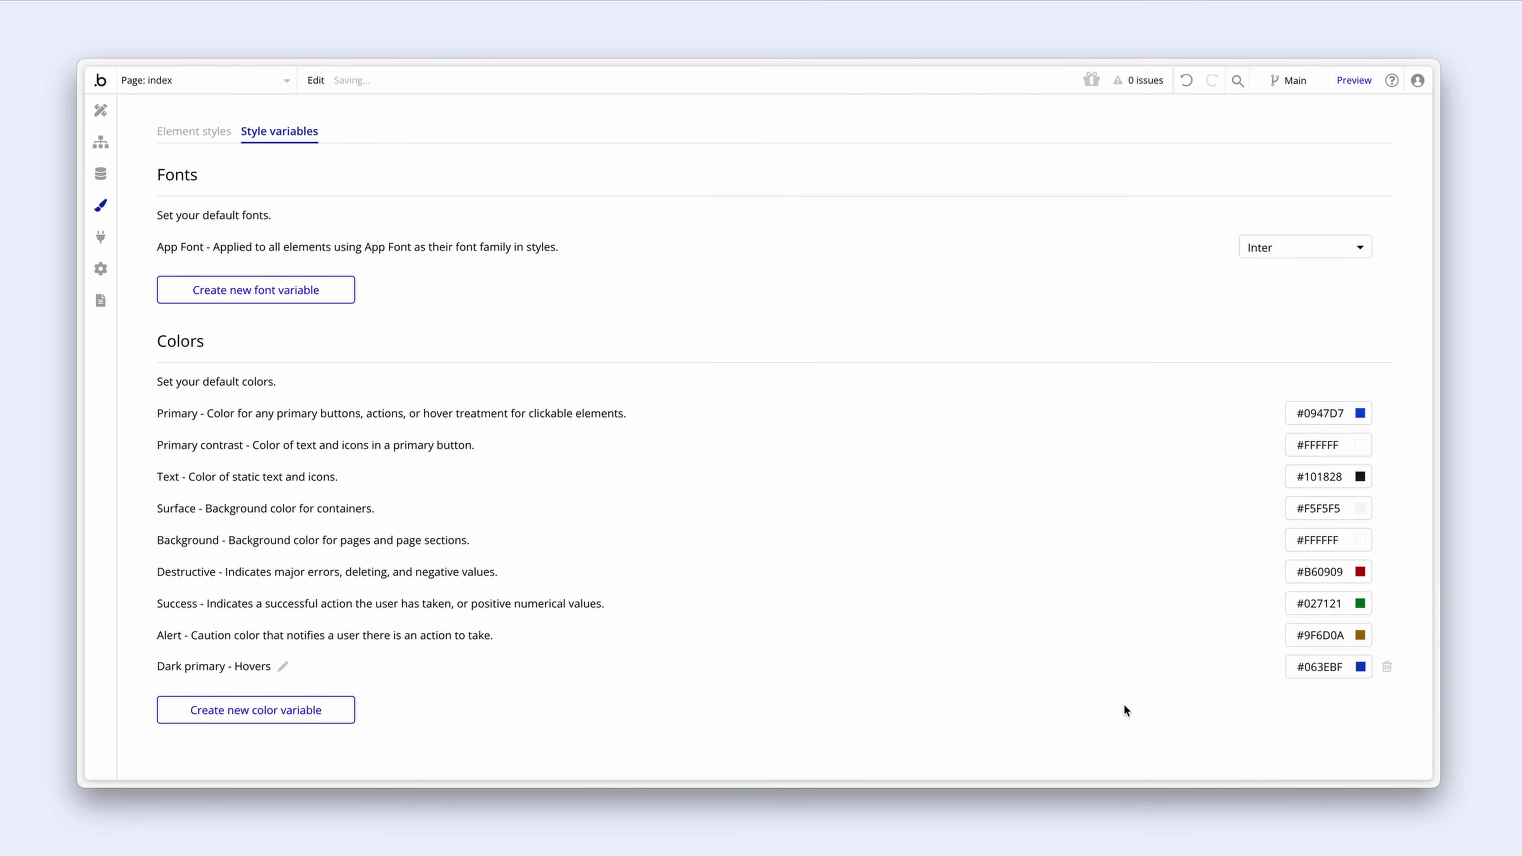
Step: Create another color variable named "Light grey" with the description "Borders"
left_click(353, 712)
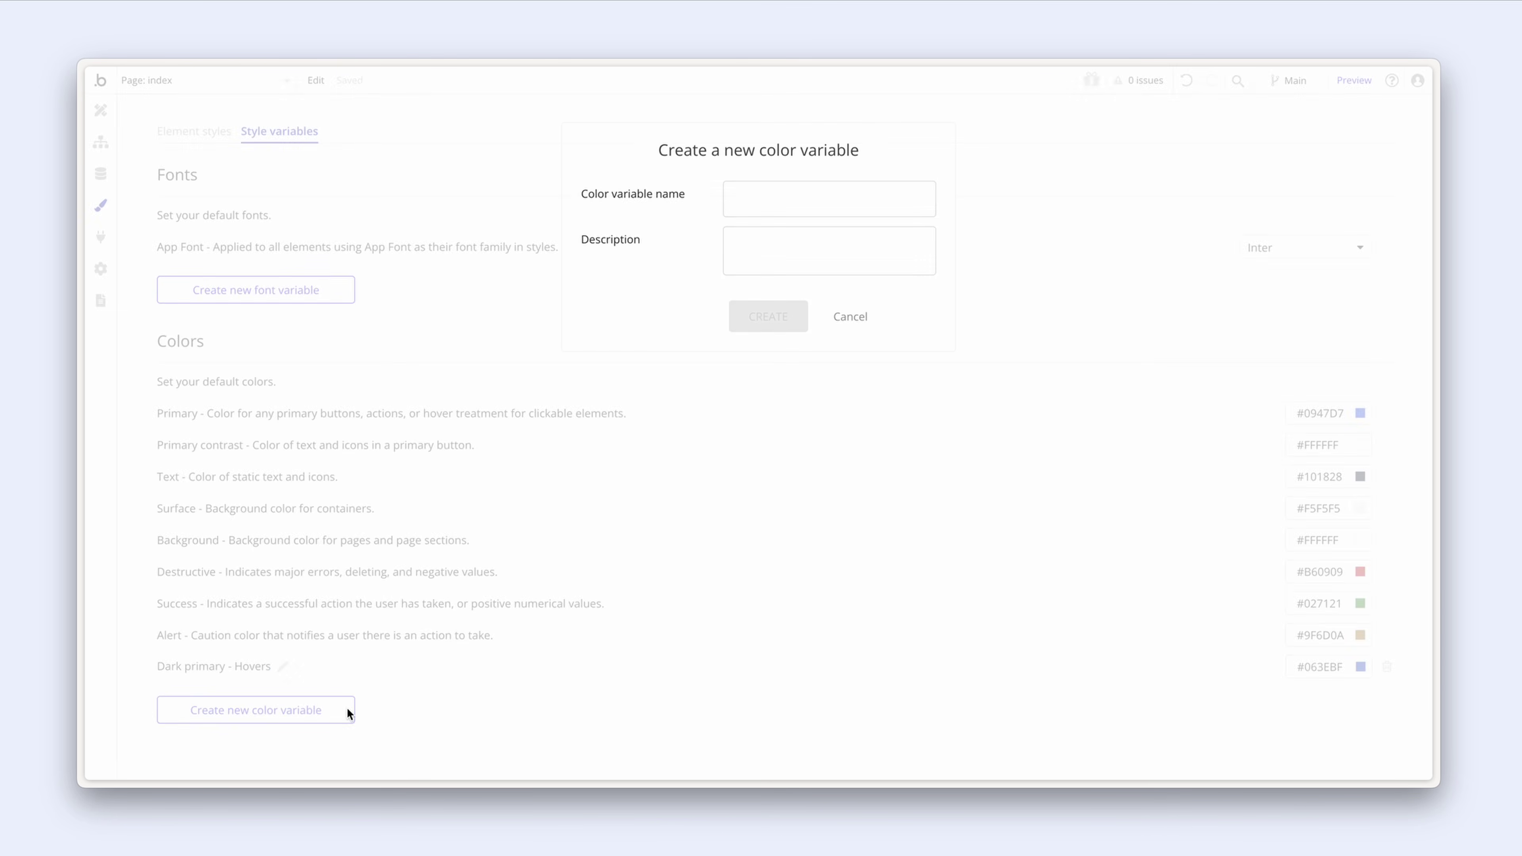
left_click(747, 198)
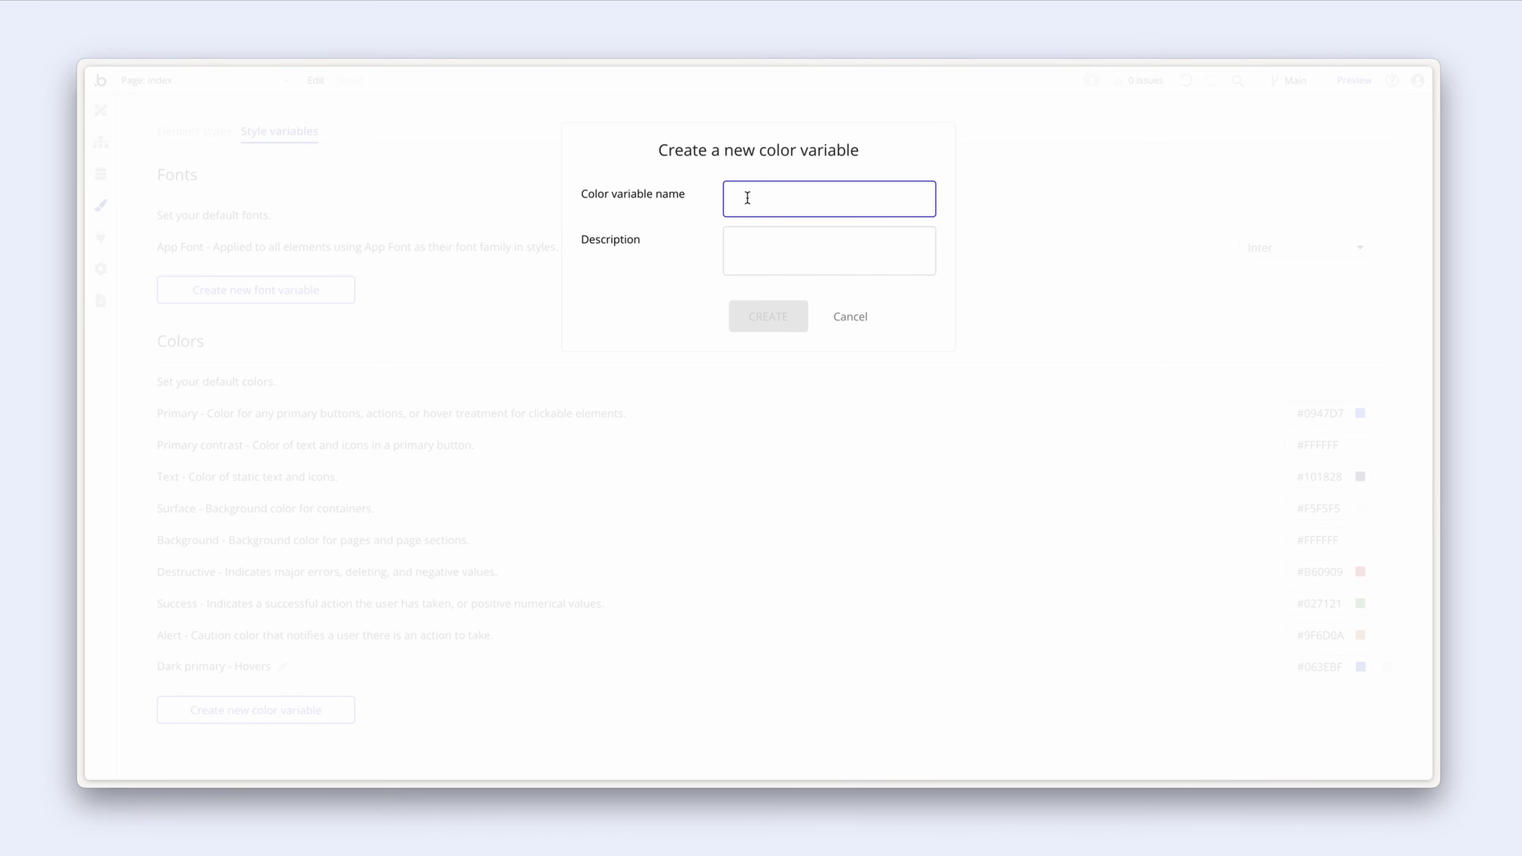
type("Light grey")
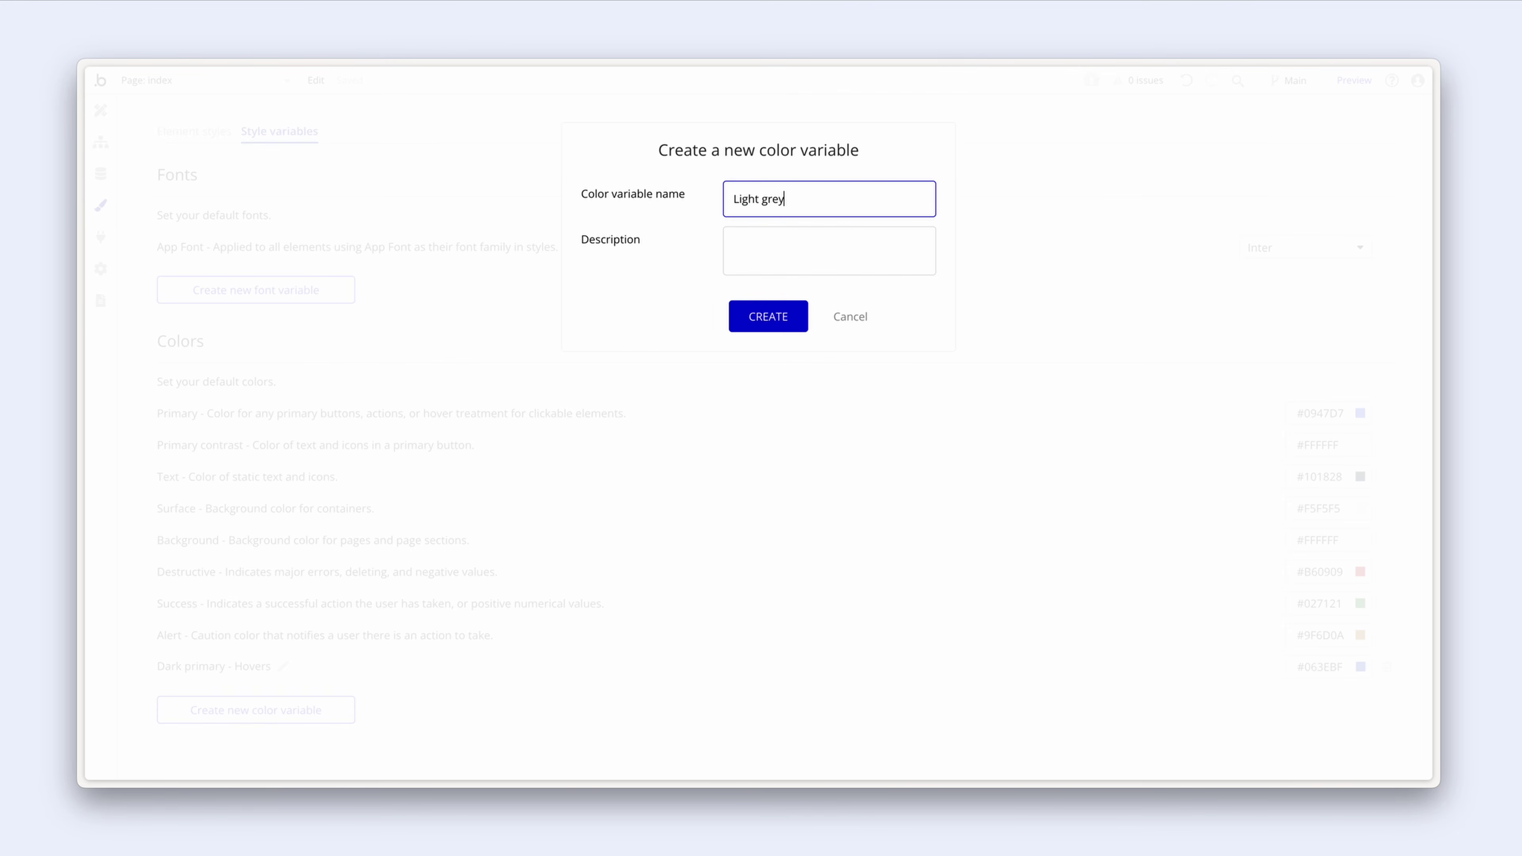
key("Tab")
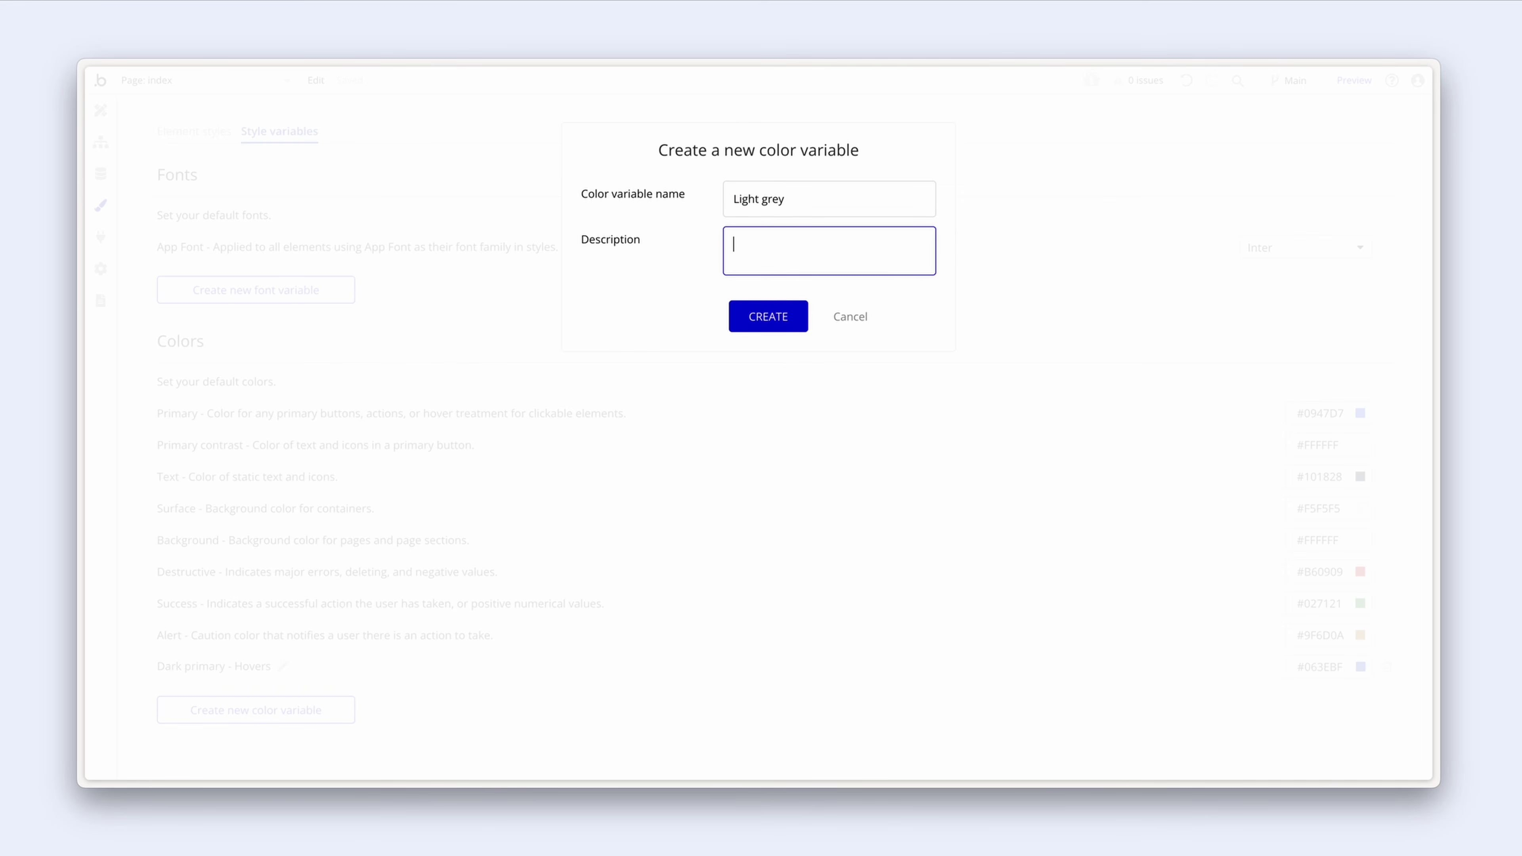
type("Borders")
left_click(740, 310)
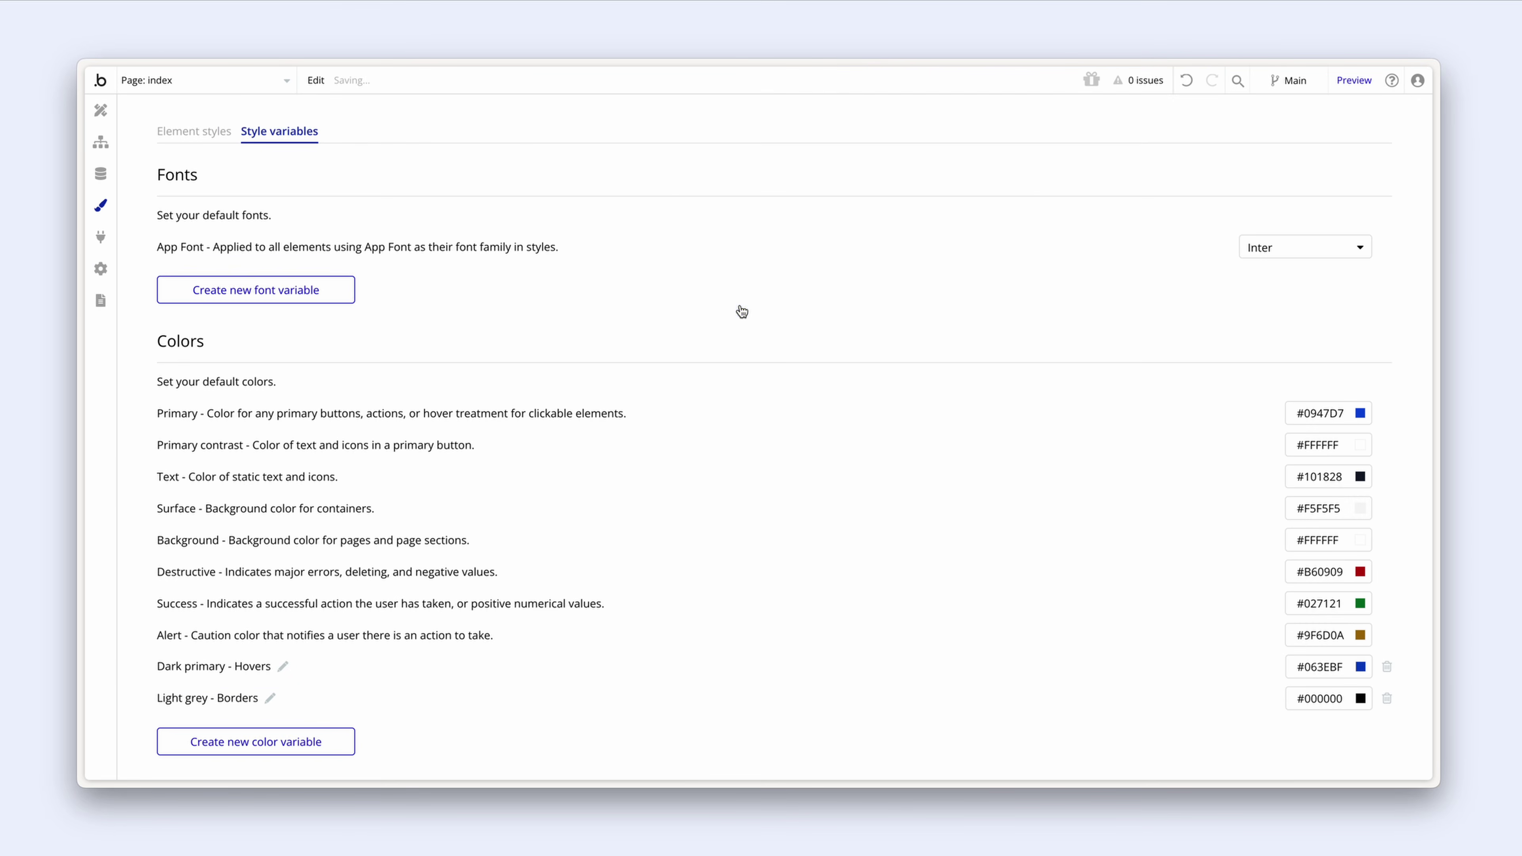
Step: Set the Light grey variable's color to #E5E5E5
left_click(1359, 698)
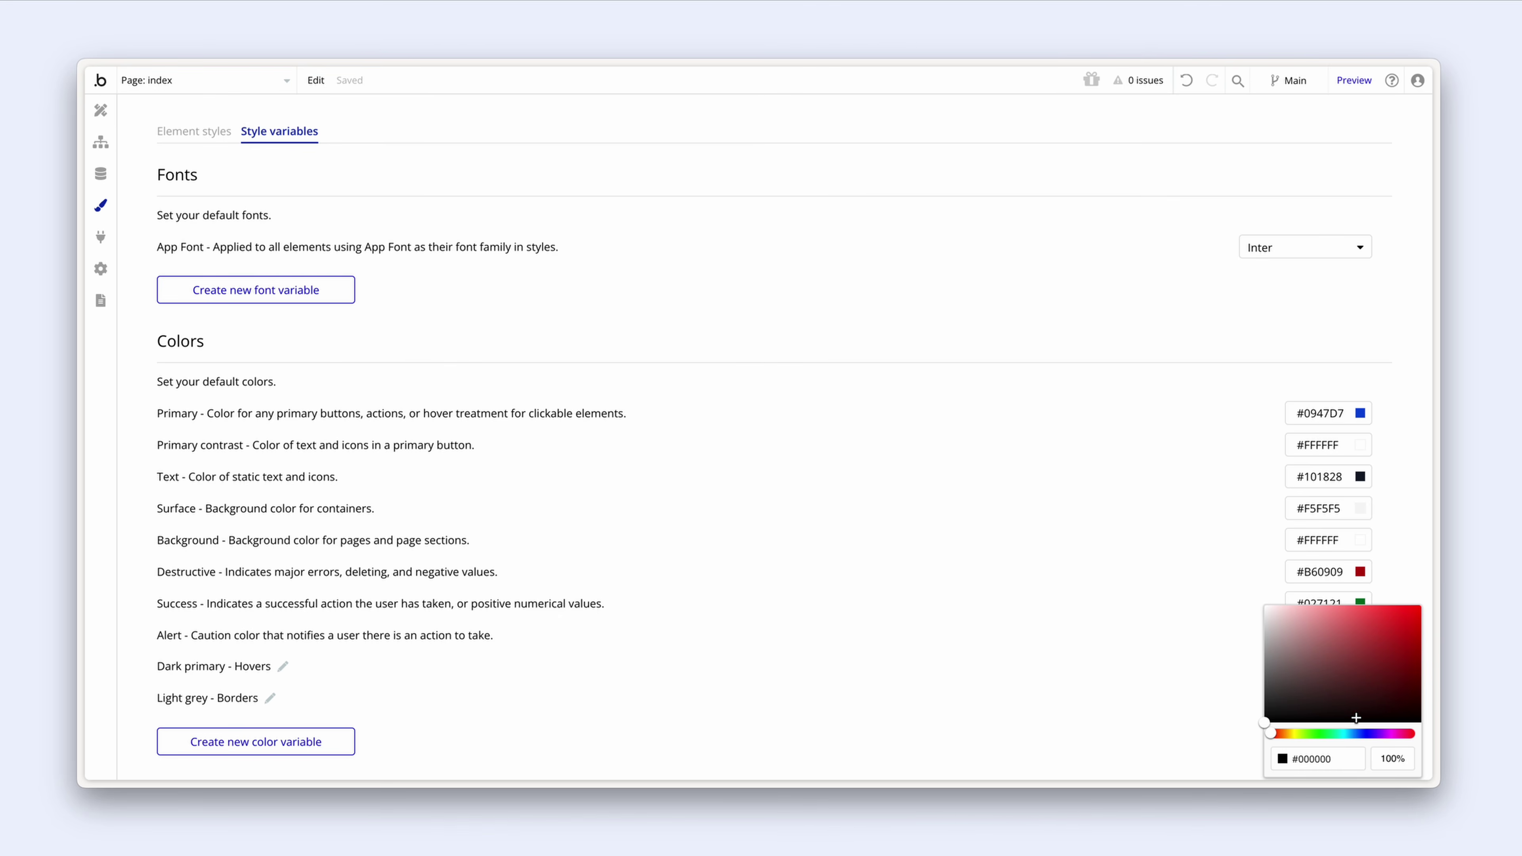
left_click(1348, 760)
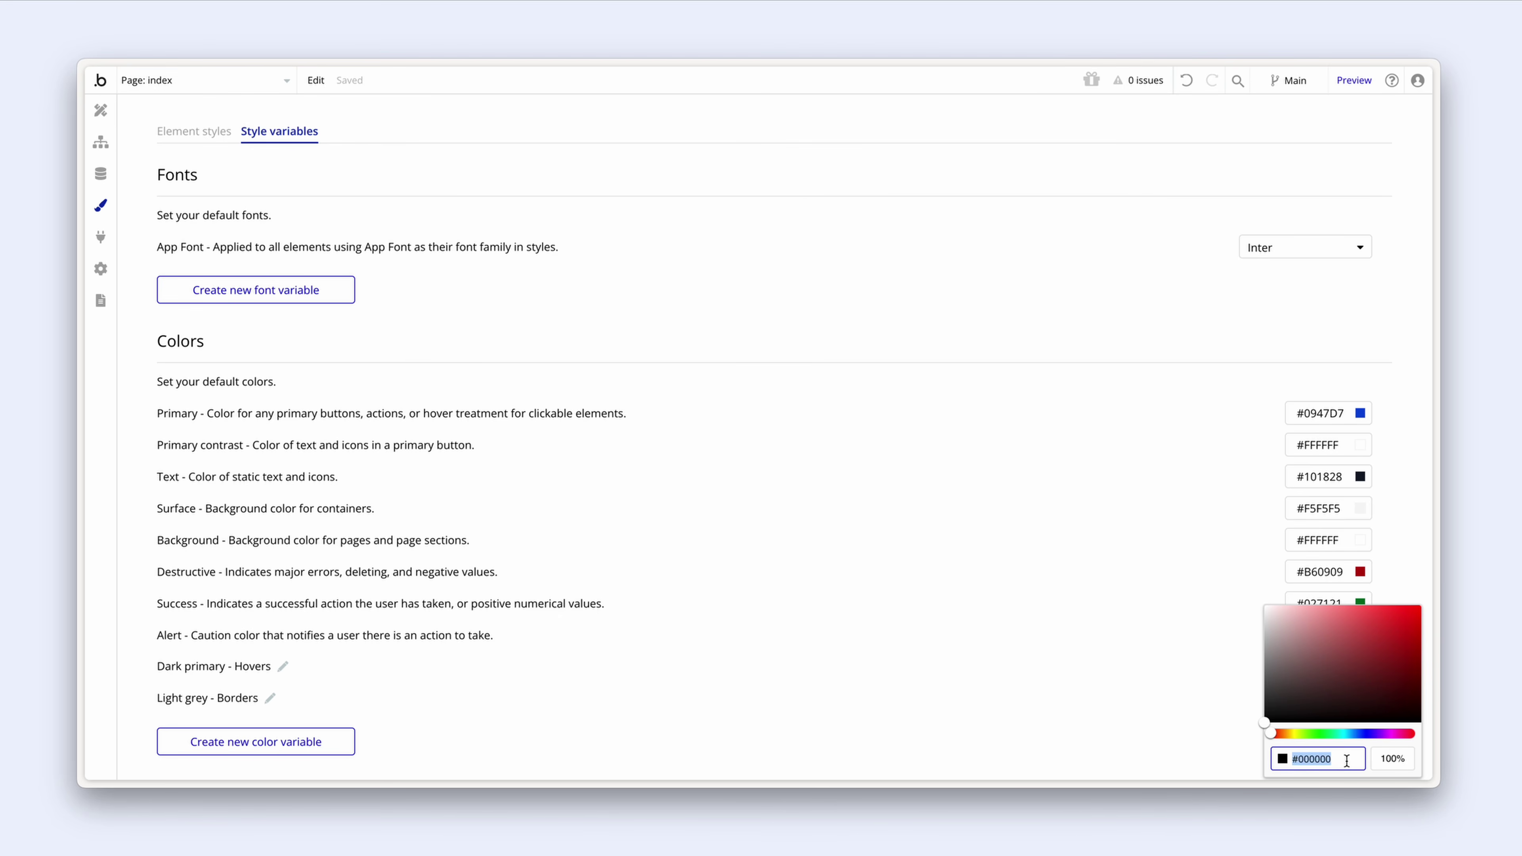
type("E5E5E5")
left_click(1213, 735)
Step: Add a color variable named "Medium grey" with the description "States"
left_click(336, 741)
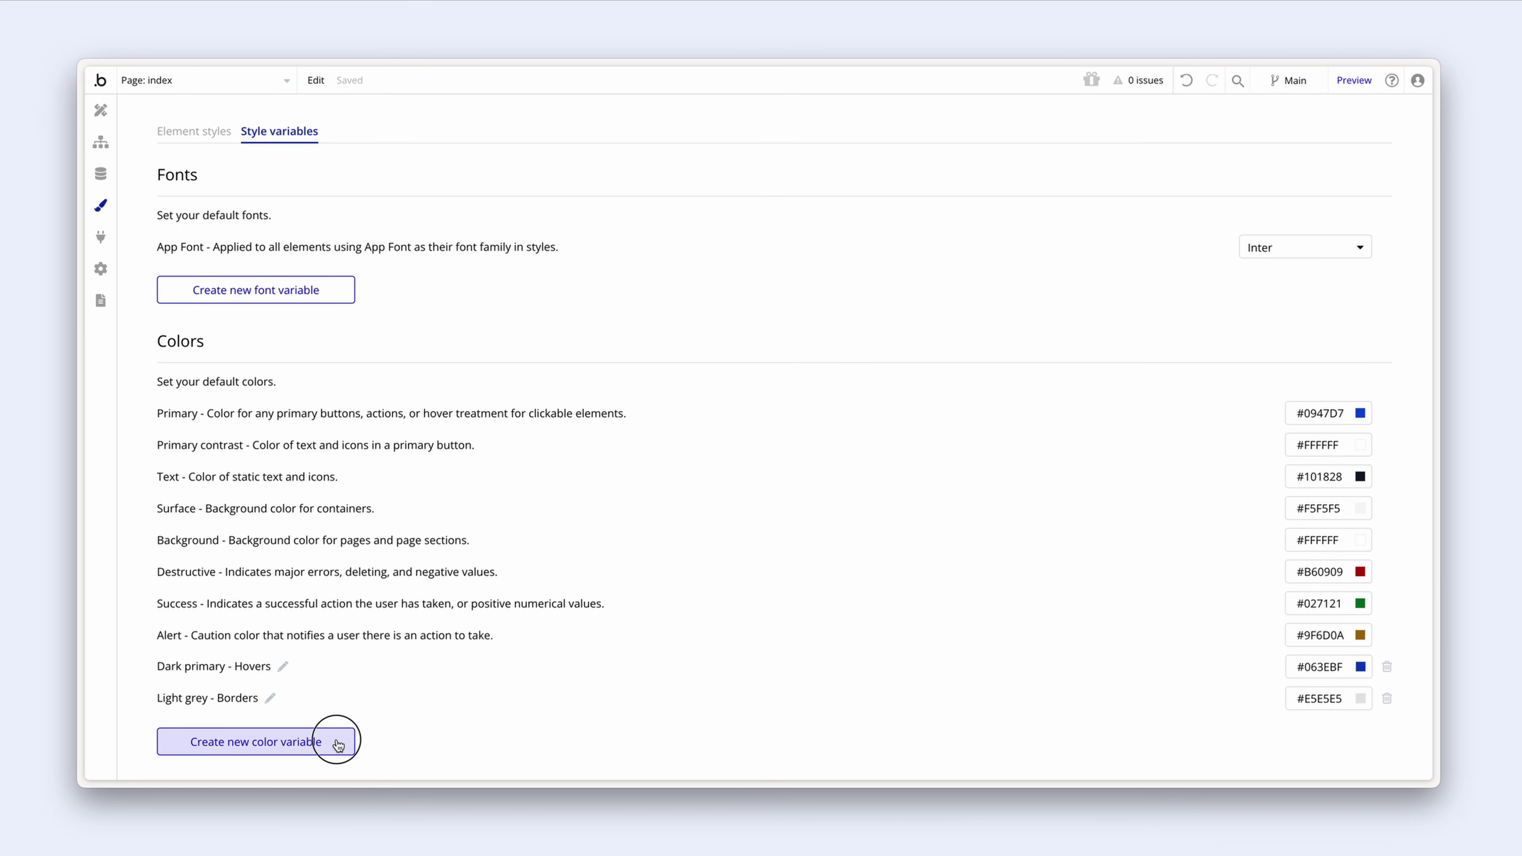
left_click(754, 197)
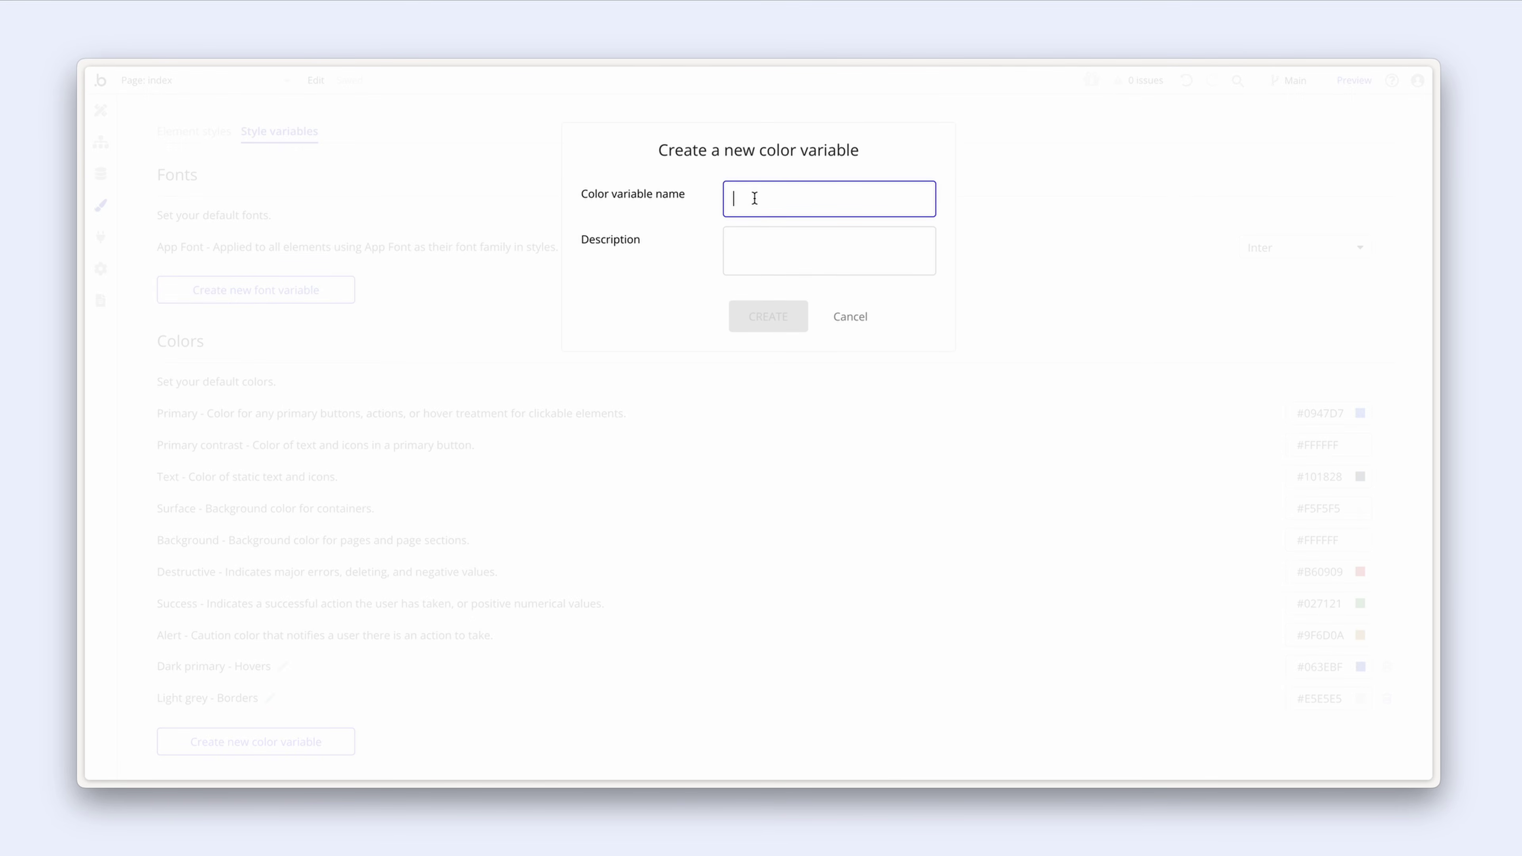
type("Medium grey")
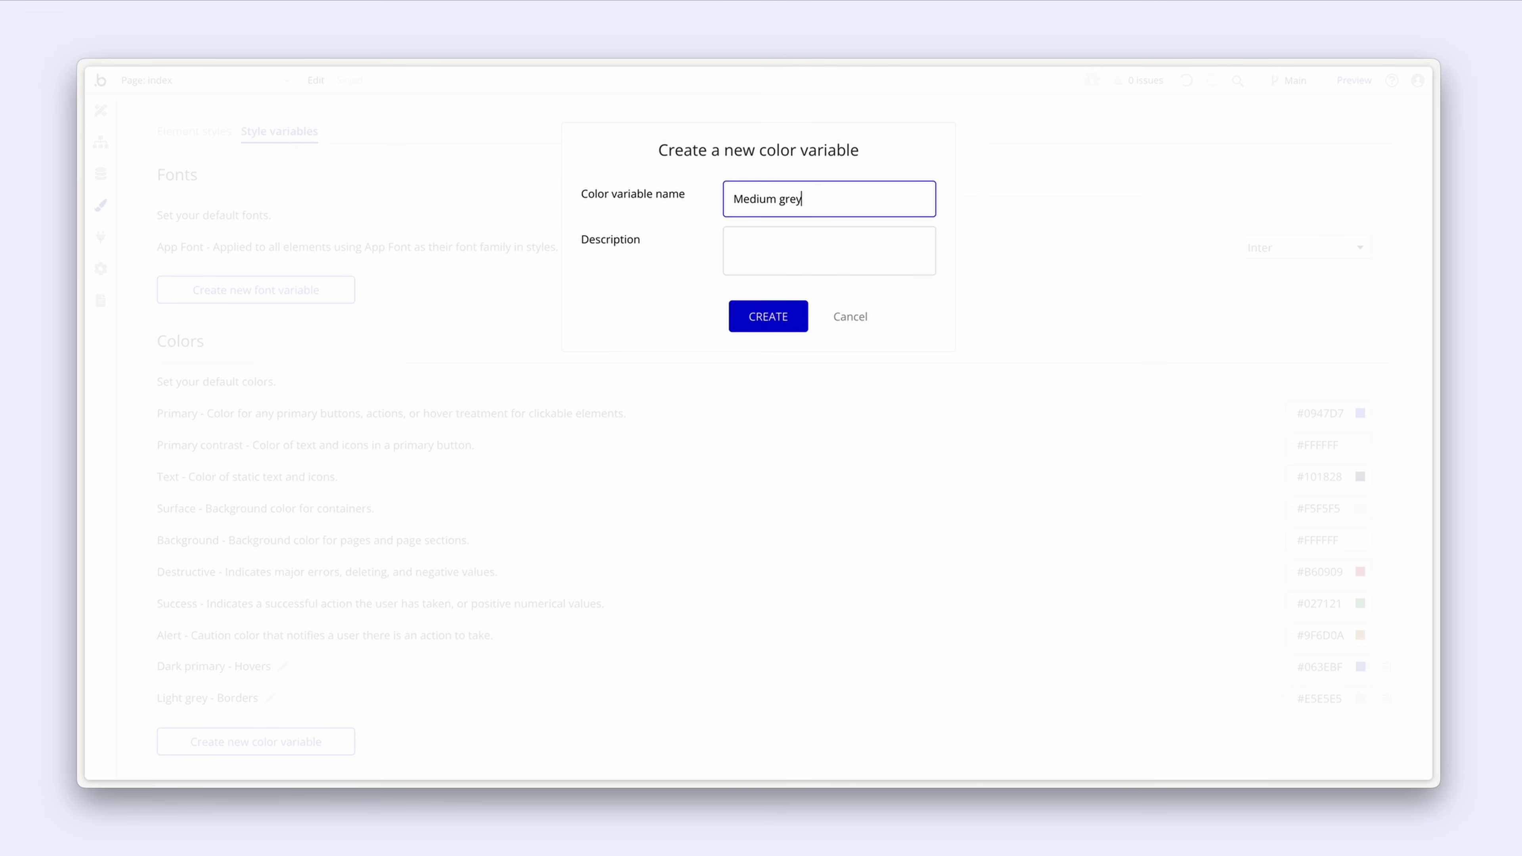
key("Tab")
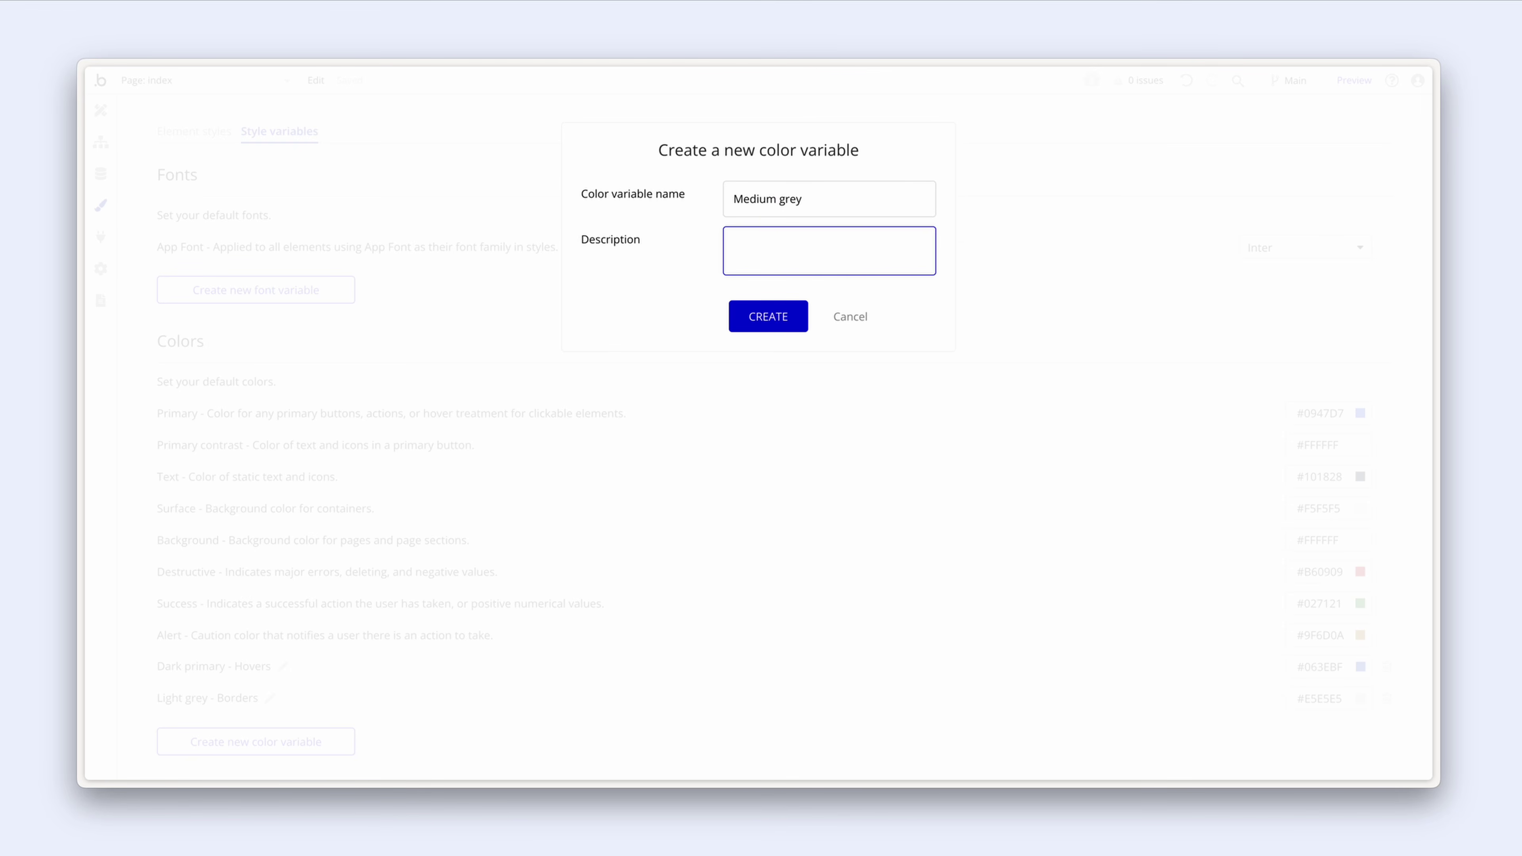
type("States")
left_click(745, 320)
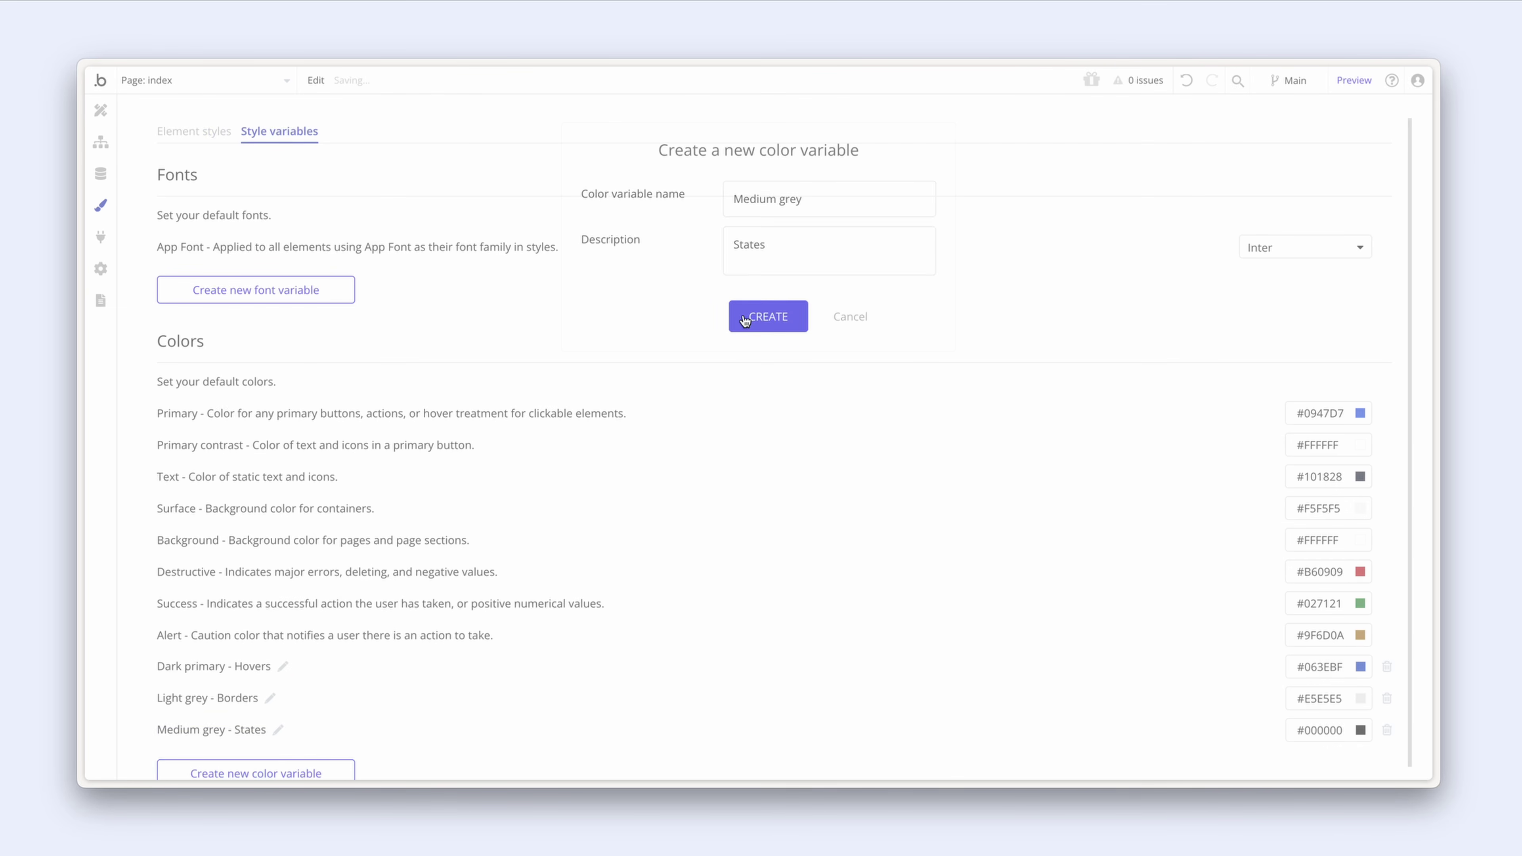
Step: Set the Medium grey variable's color to #A2A7AE
left_click(1361, 729)
left_click(1345, 759)
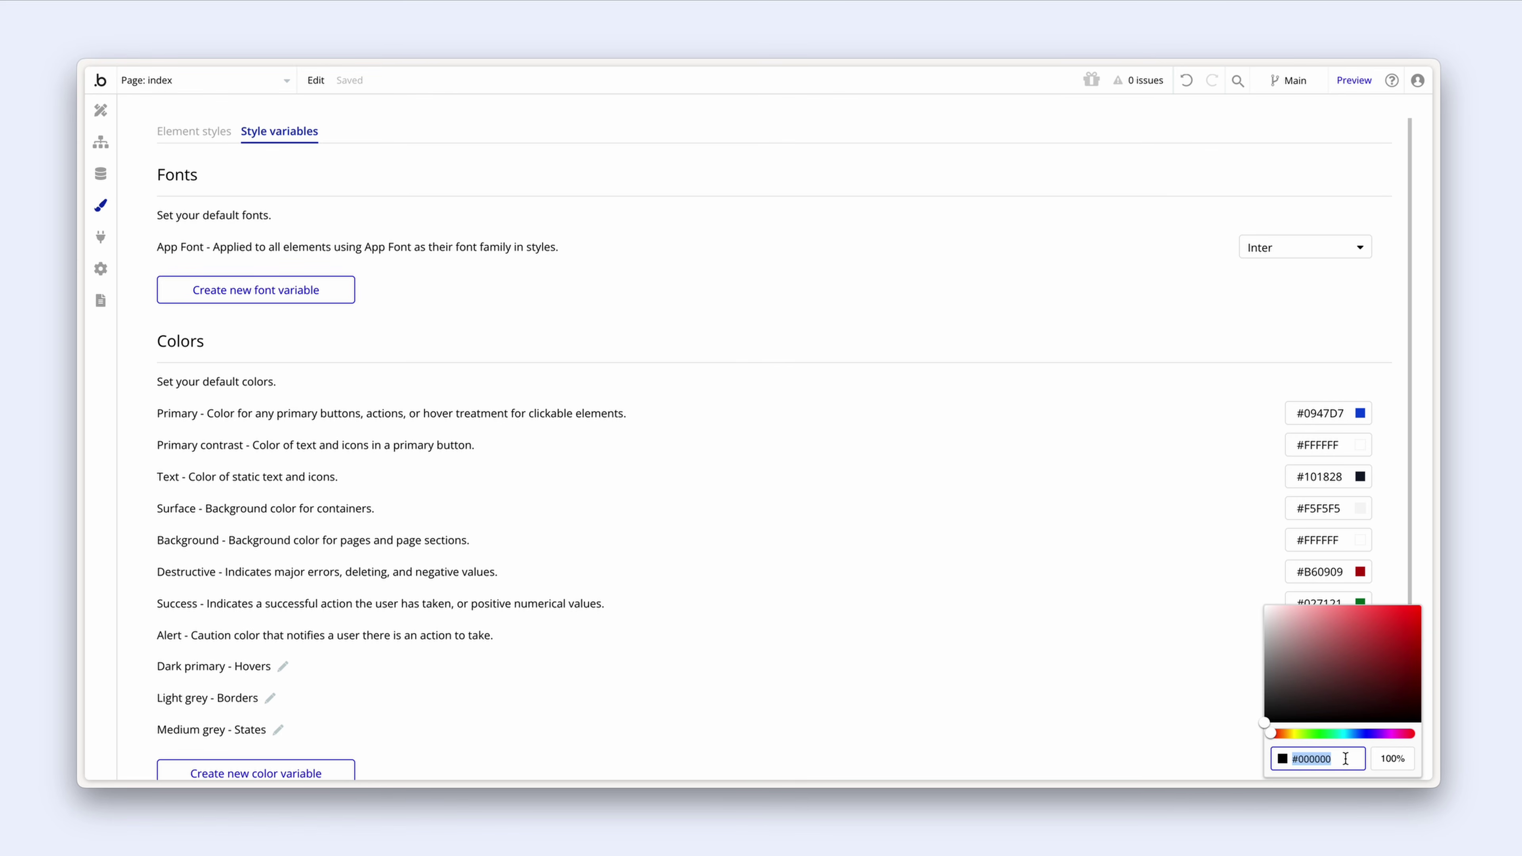
type("A2A7AE")
left_click(1201, 732)
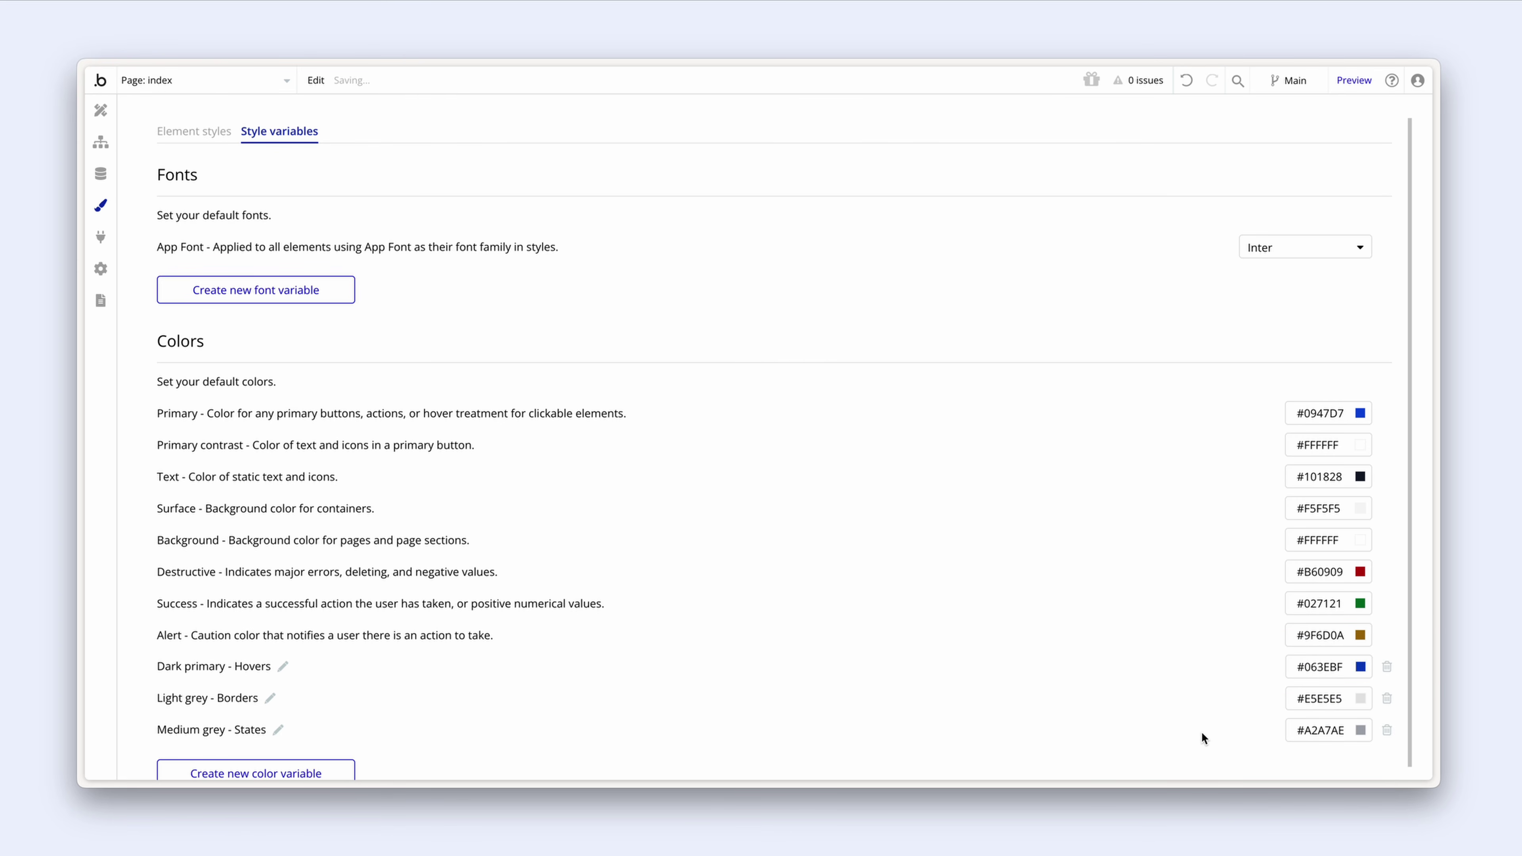
Step: Add a color variable named "Dark grey" with the description "Body text"
scroll(826, 687, "down", 1)
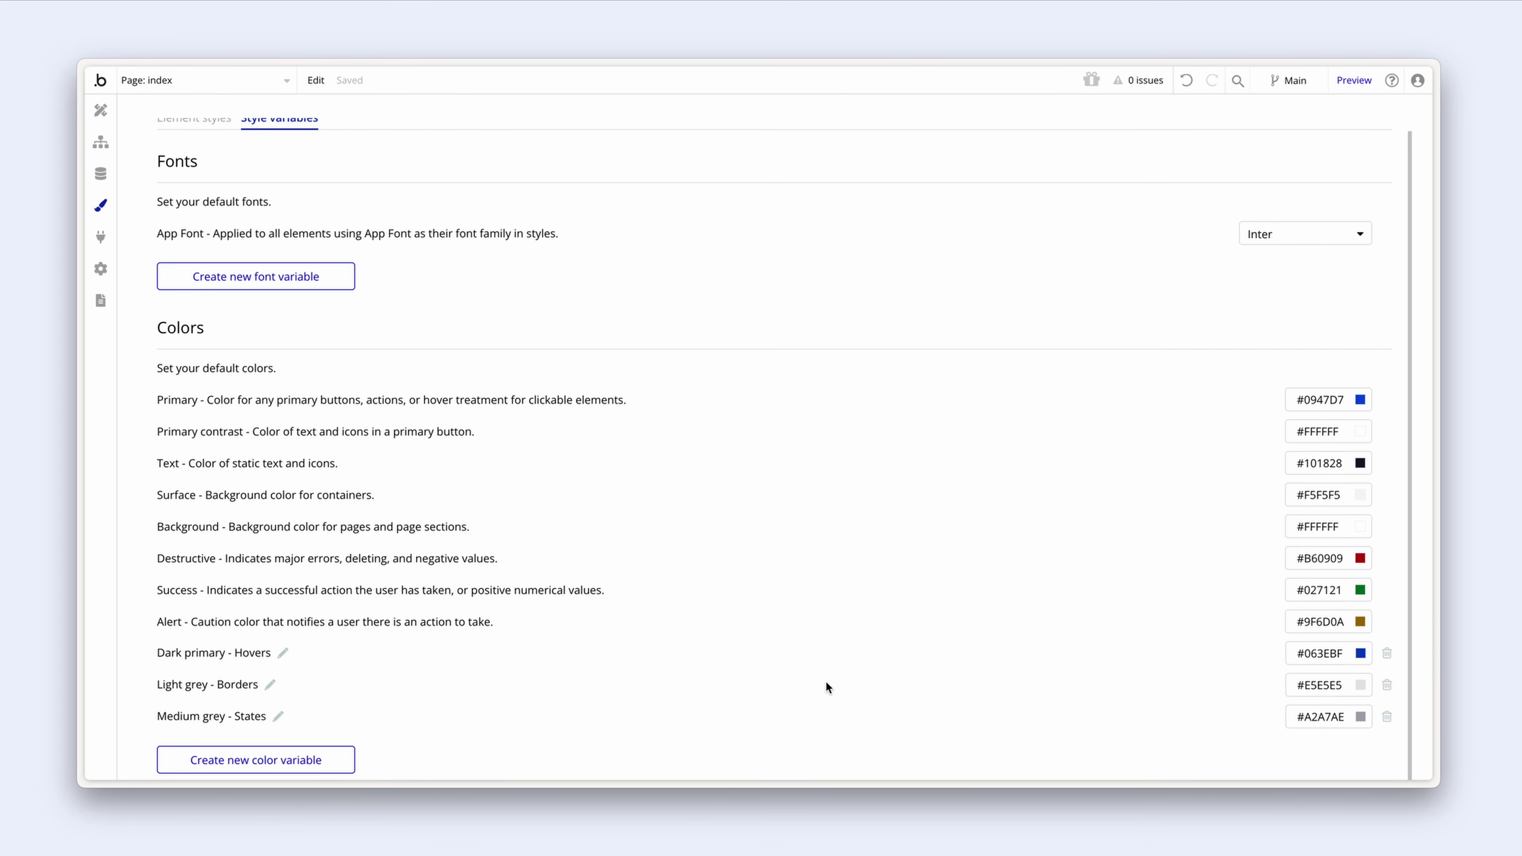
left_click(354, 750)
left_click(794, 198)
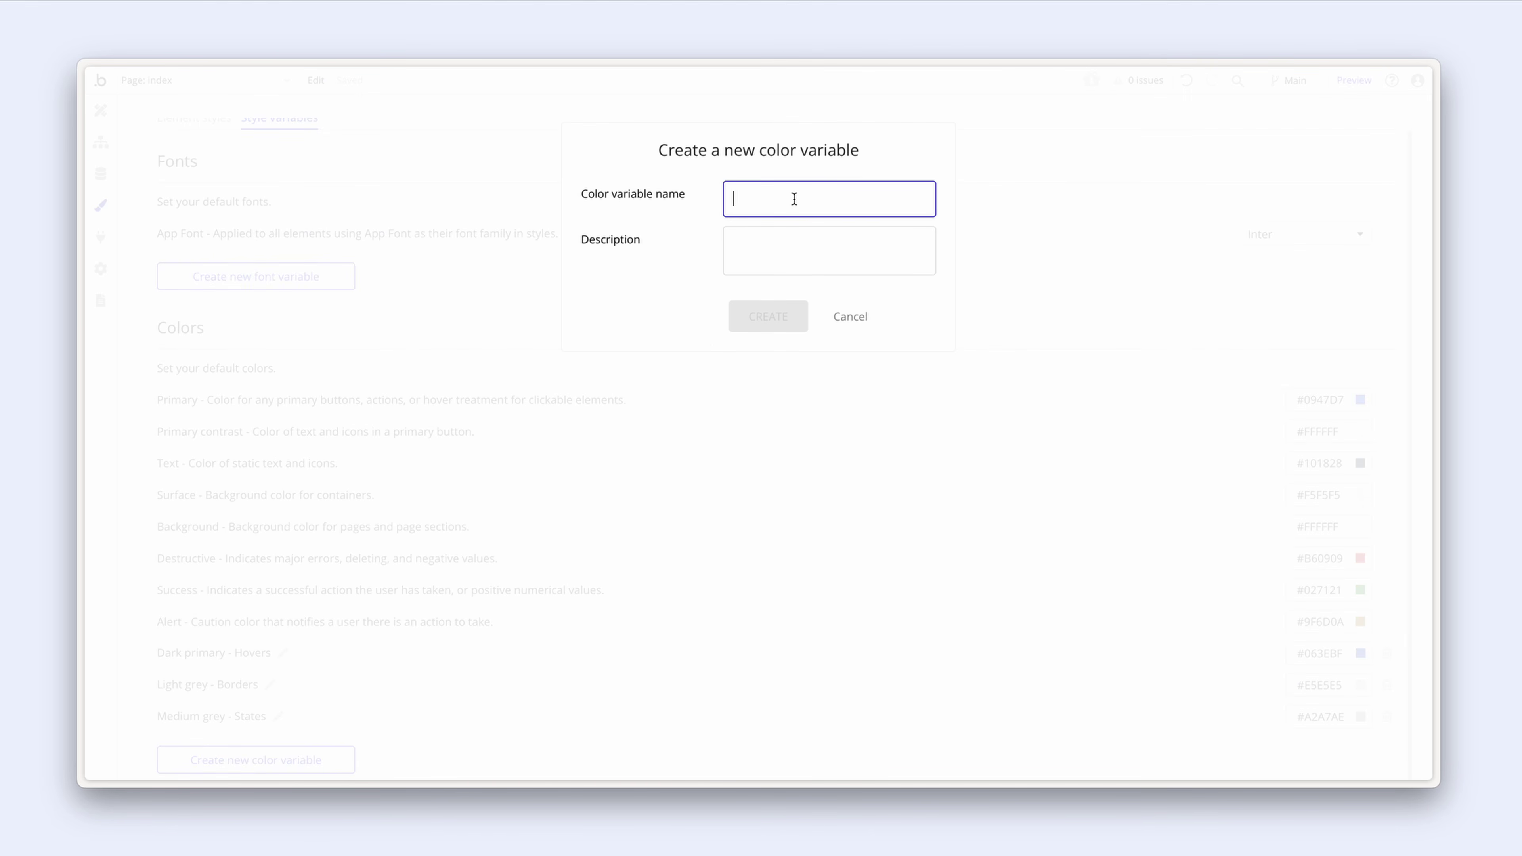
type("Dark grey")
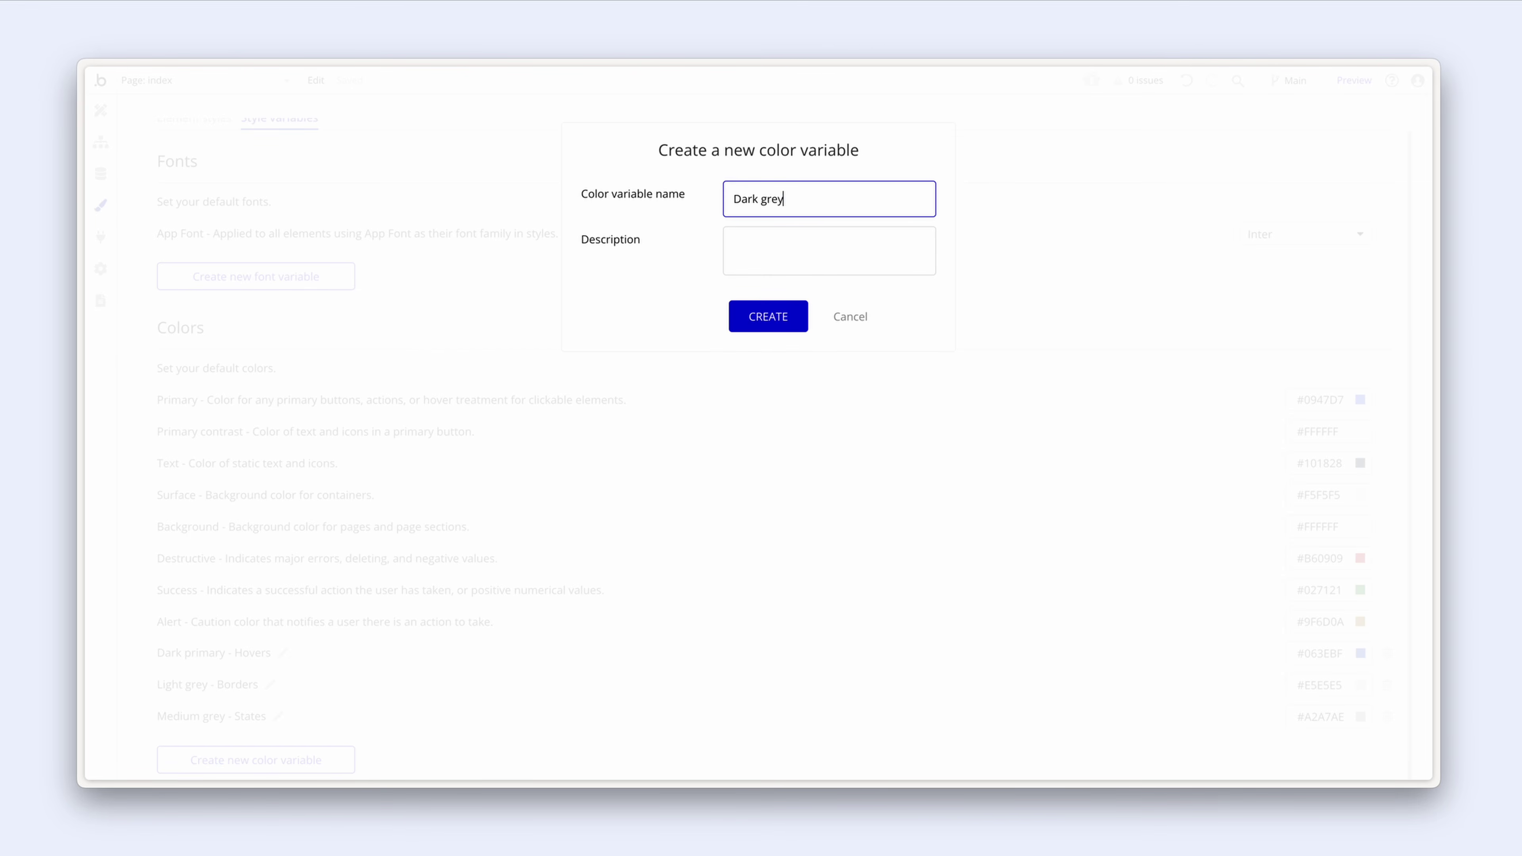
key("Tab")
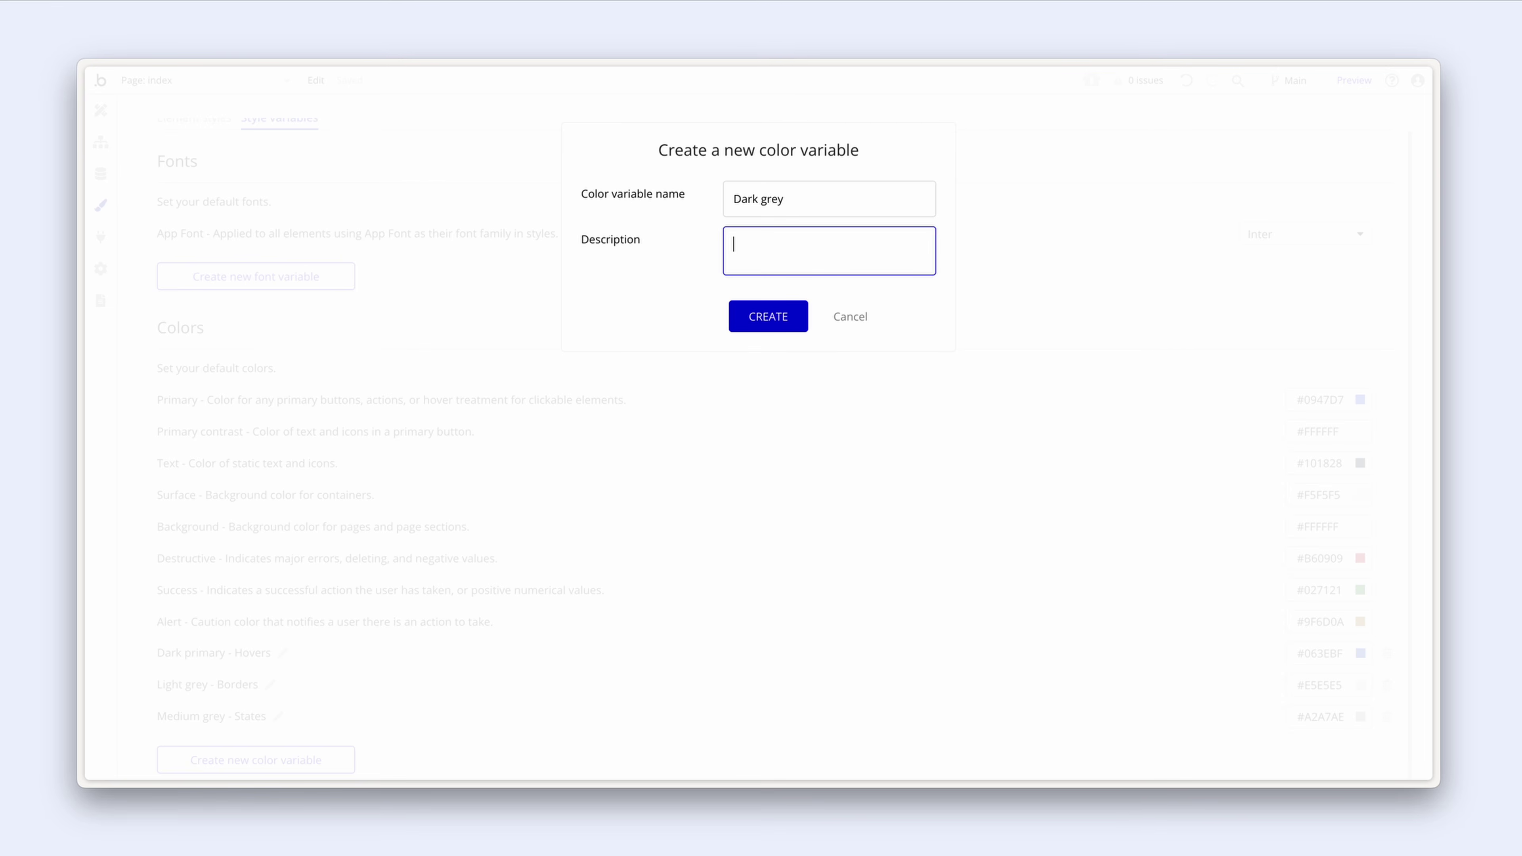
type("Body text")
left_click(799, 315)
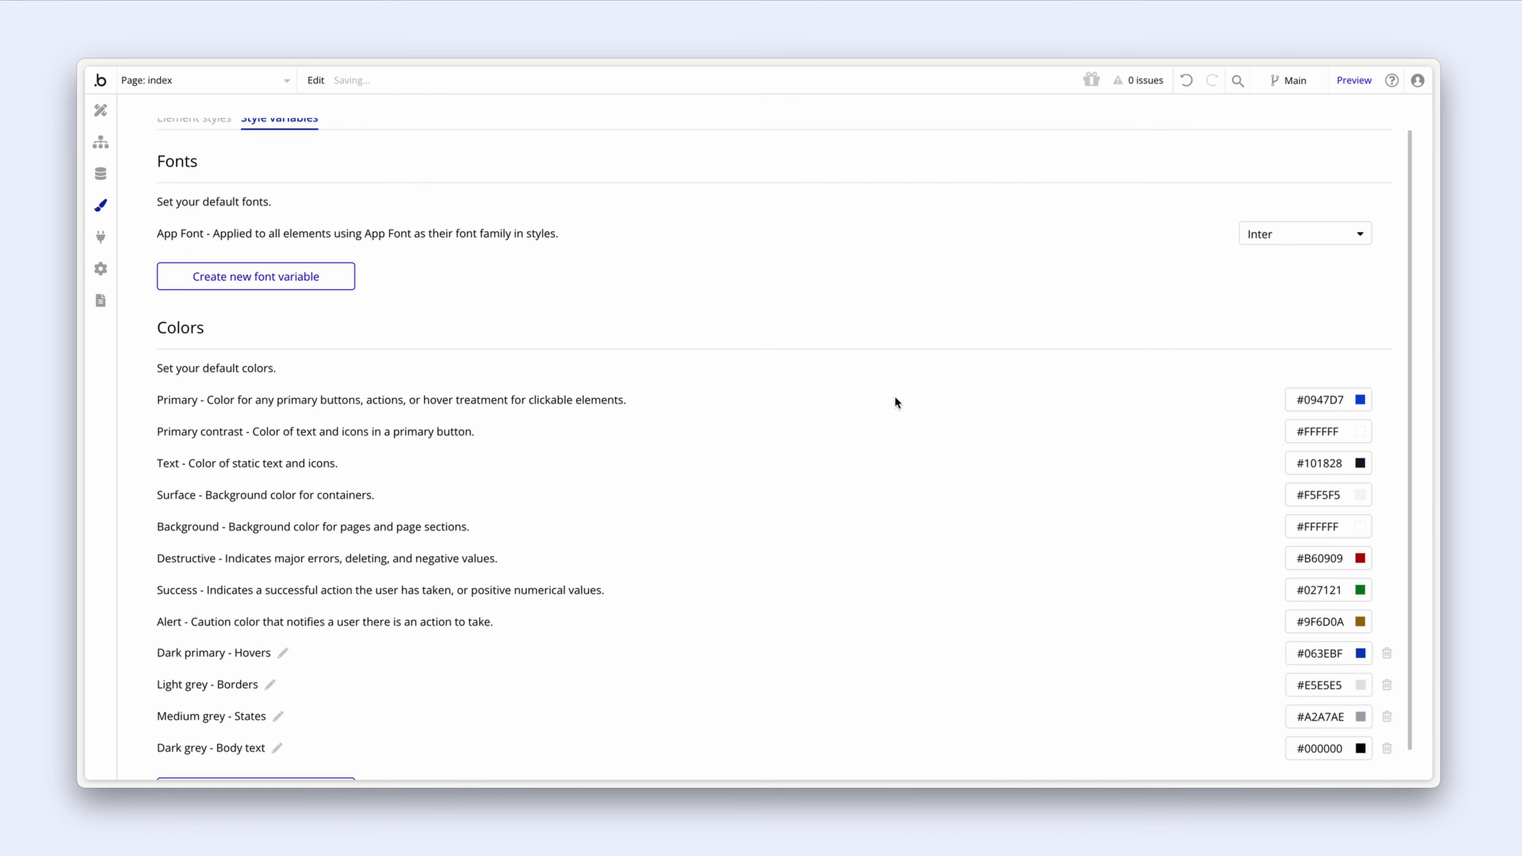
Step: Set the Dark grey variable's color to #475467
left_click(1362, 715)
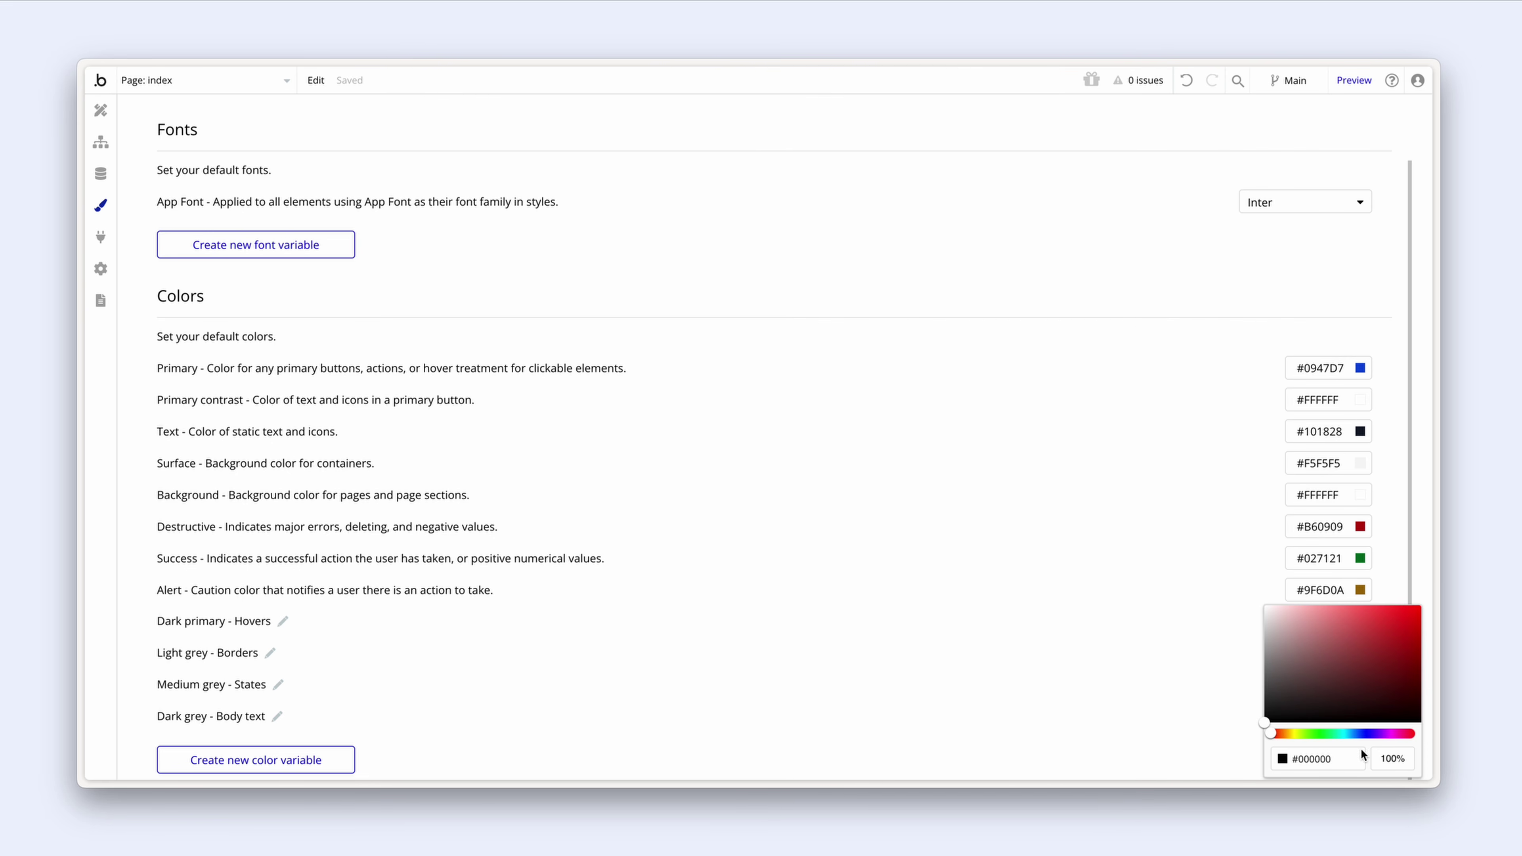
left_click(1352, 761)
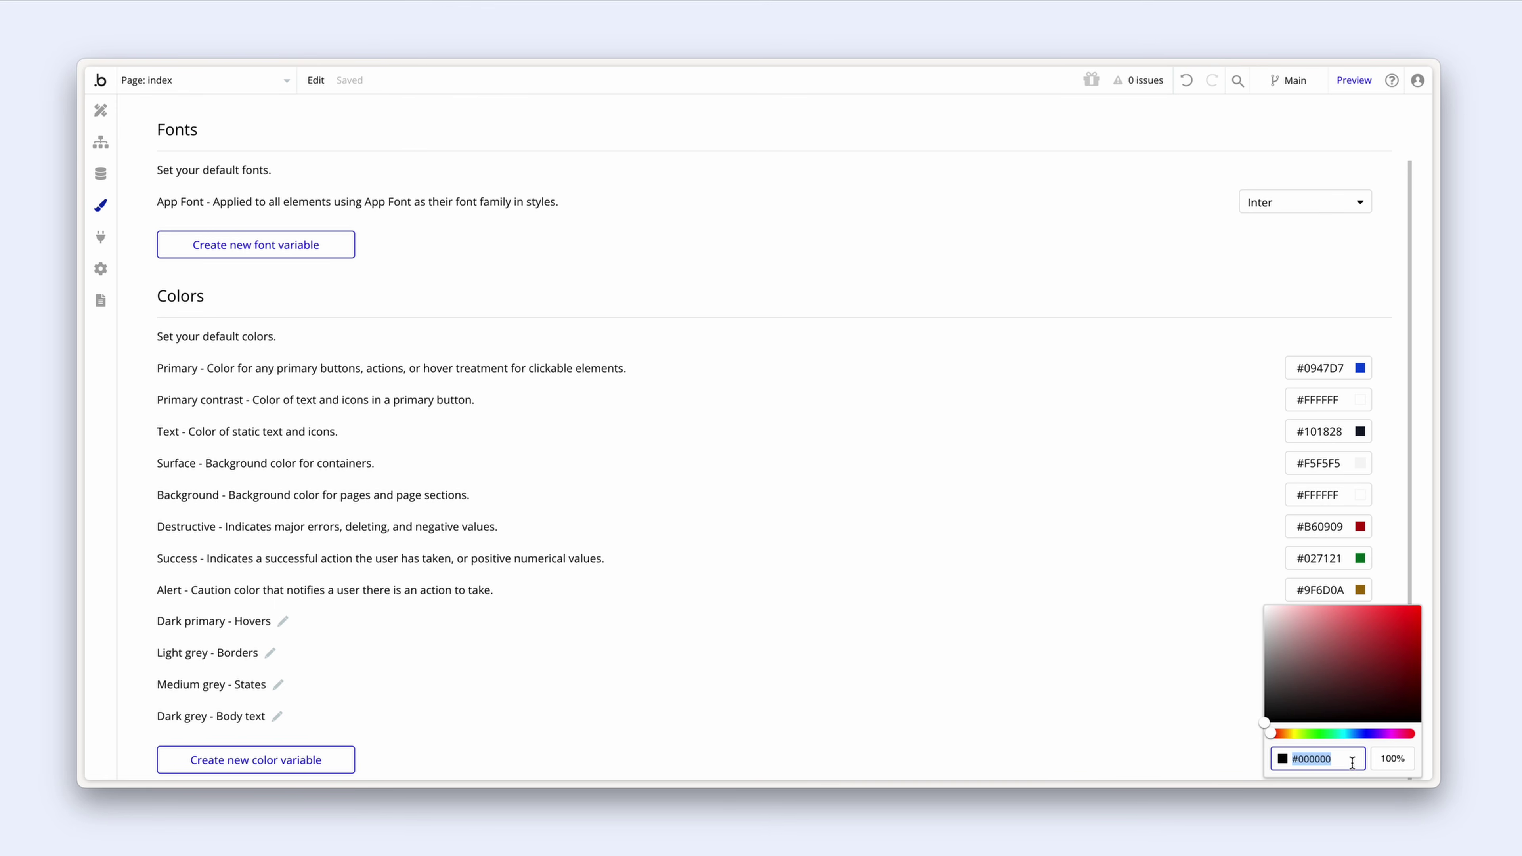
type("475467")
left_click(1207, 750)
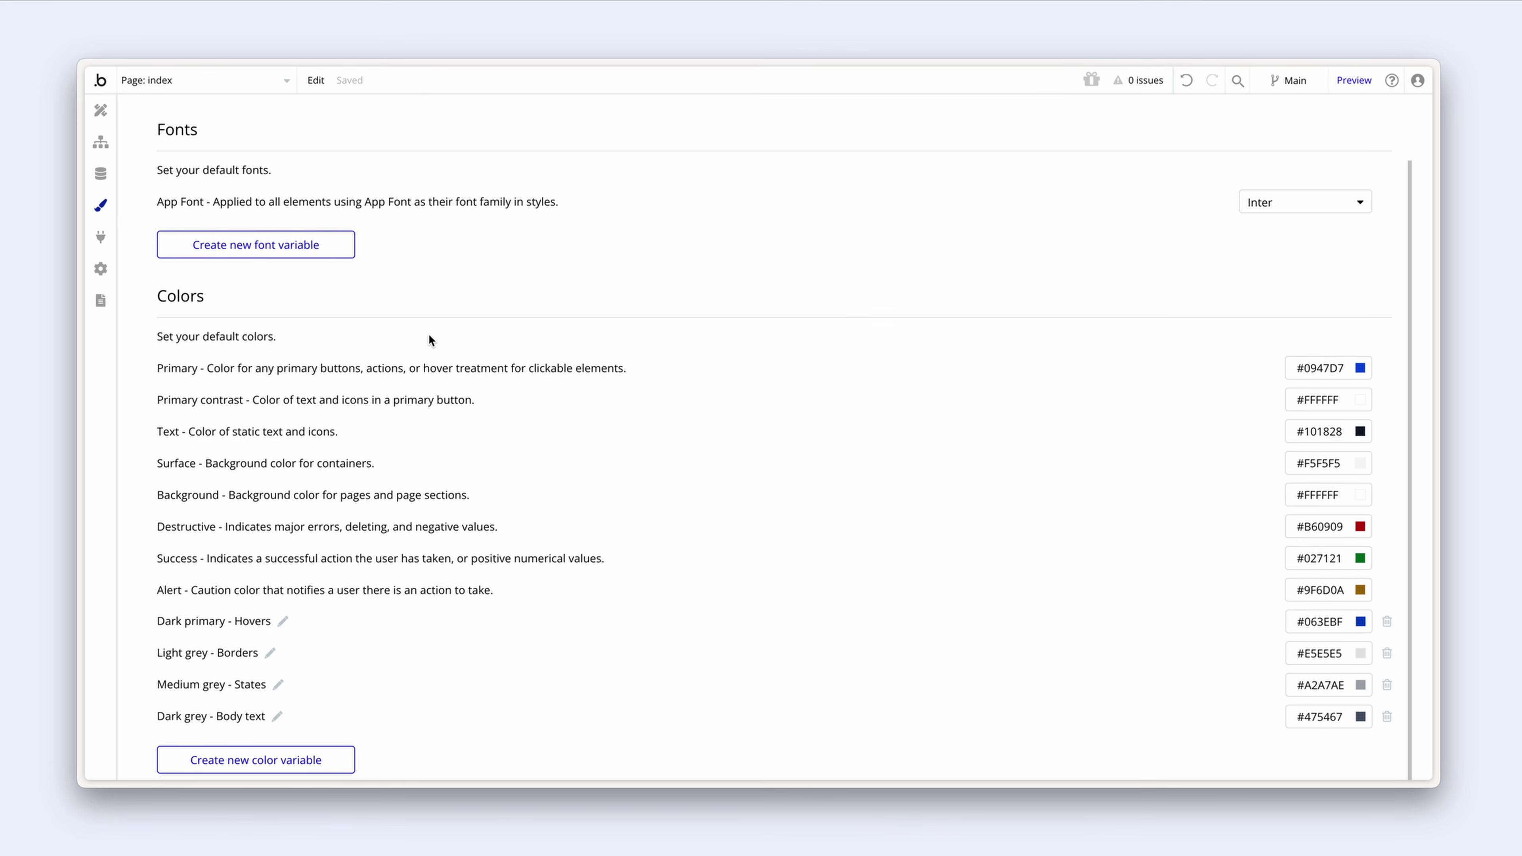
Step: Open the Heading 1 text style among the element styles and set its font size to 64 px
left_click(101, 205)
left_click(192, 142)
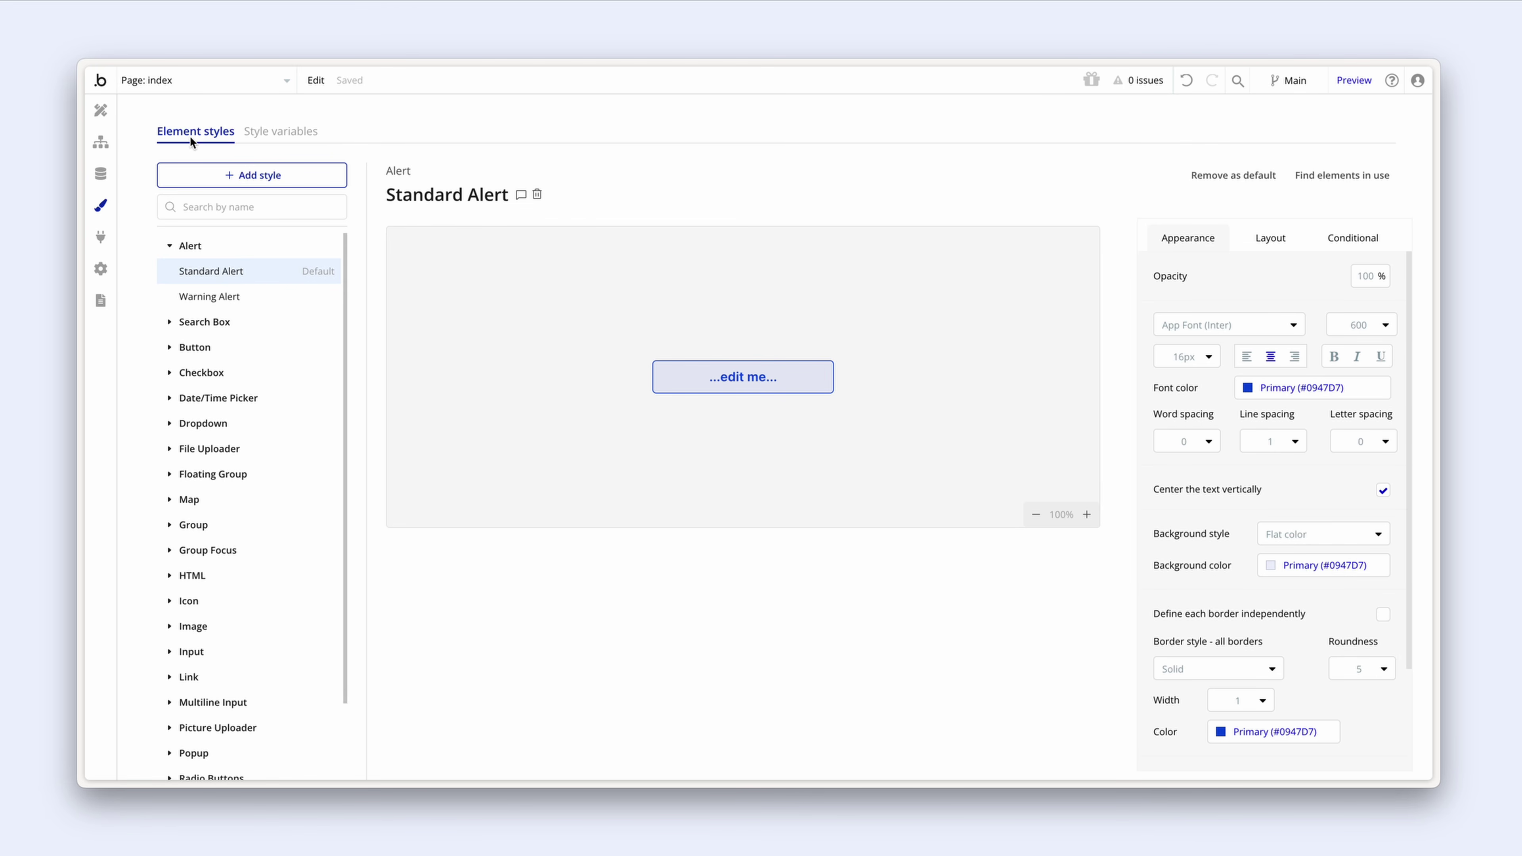
scroll(240, 318, "down", 2)
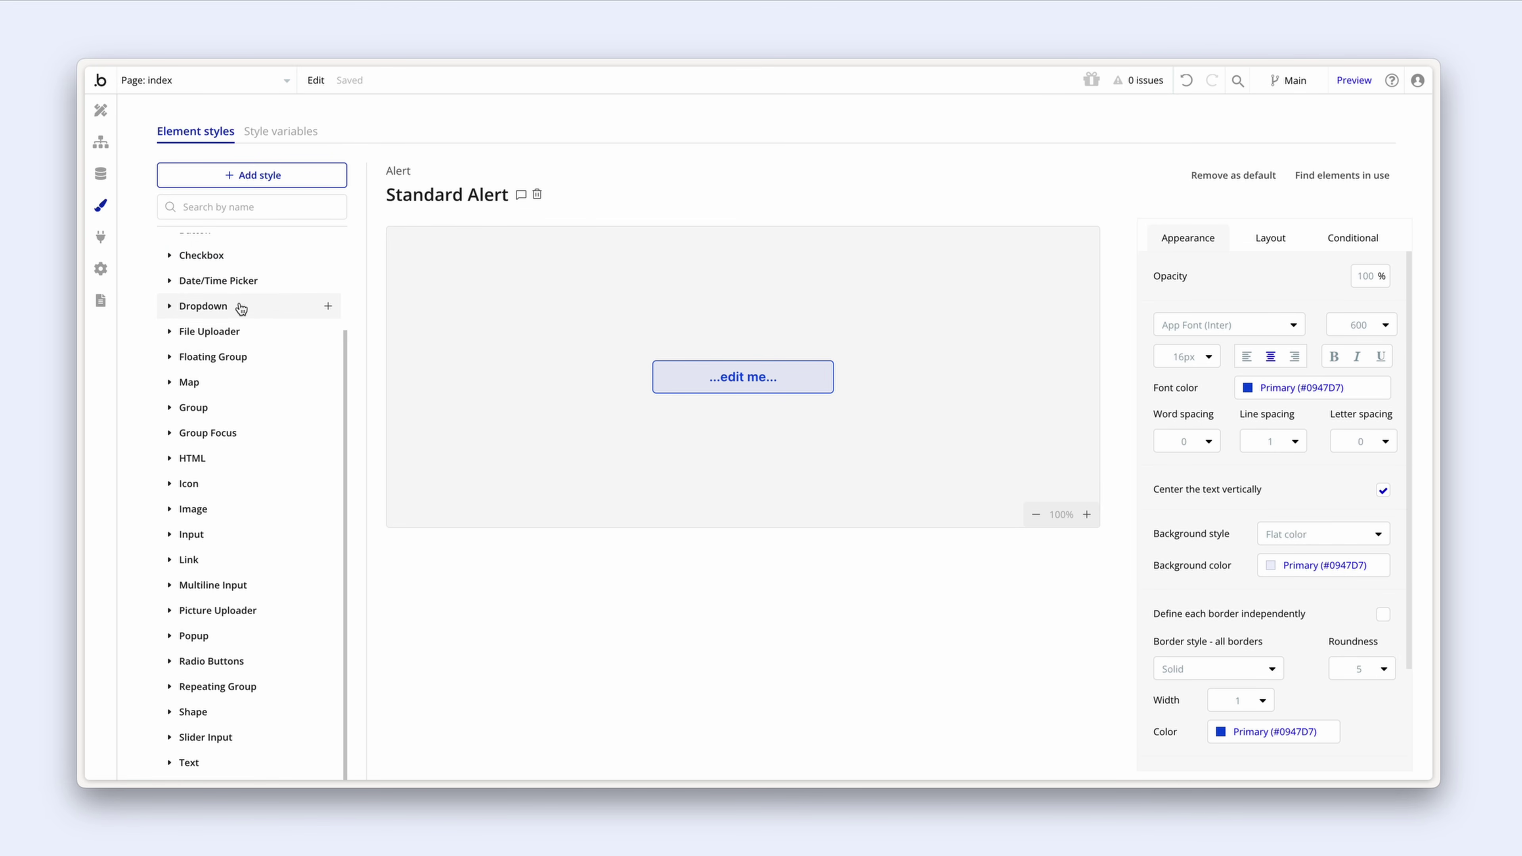
left_click(171, 762)
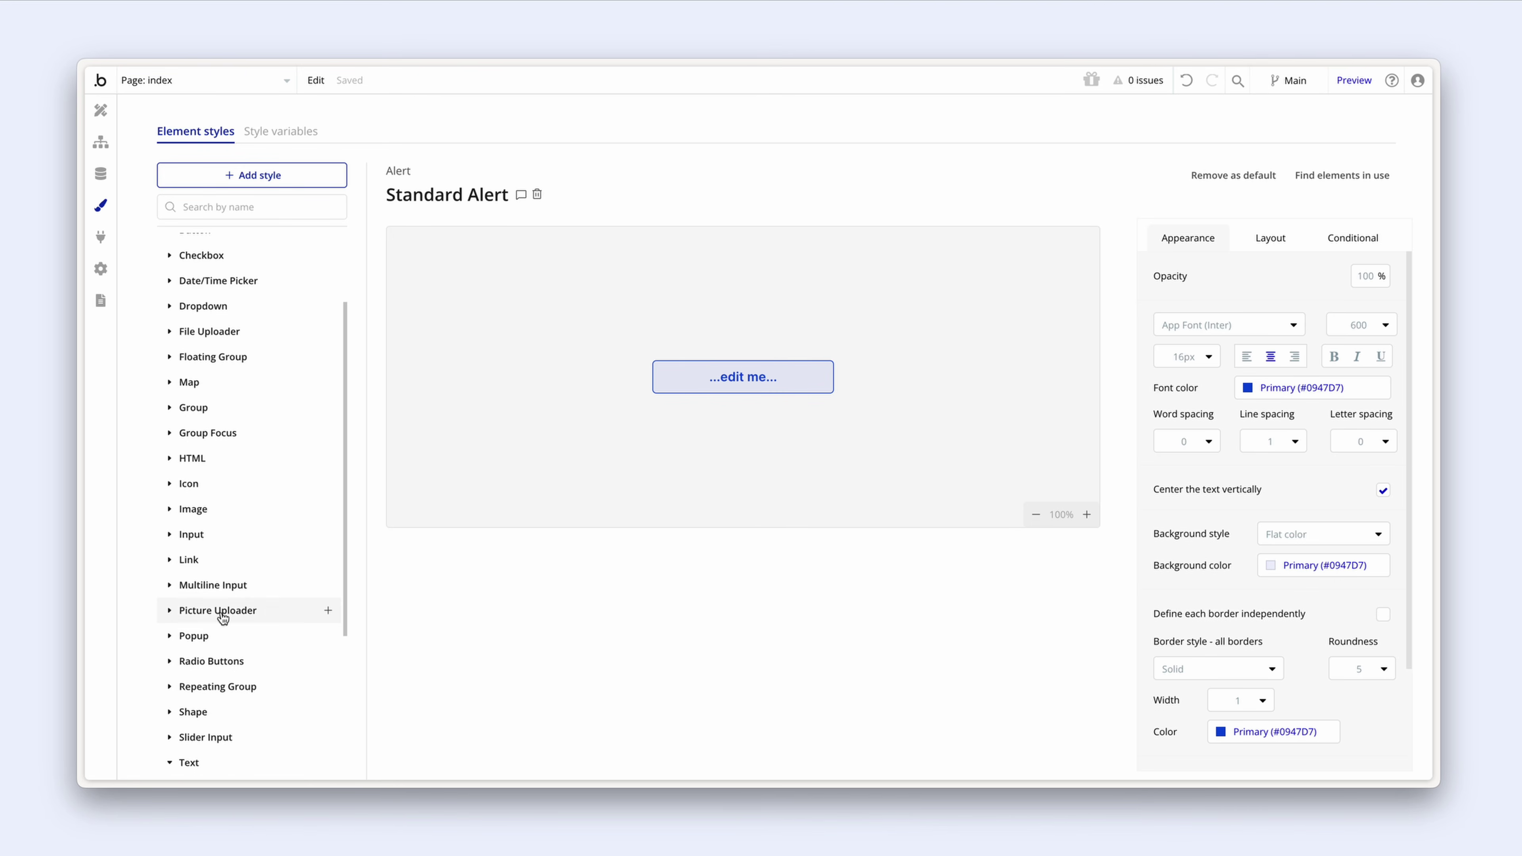
scroll(316, 551, "down", 5)
left_click(244, 559)
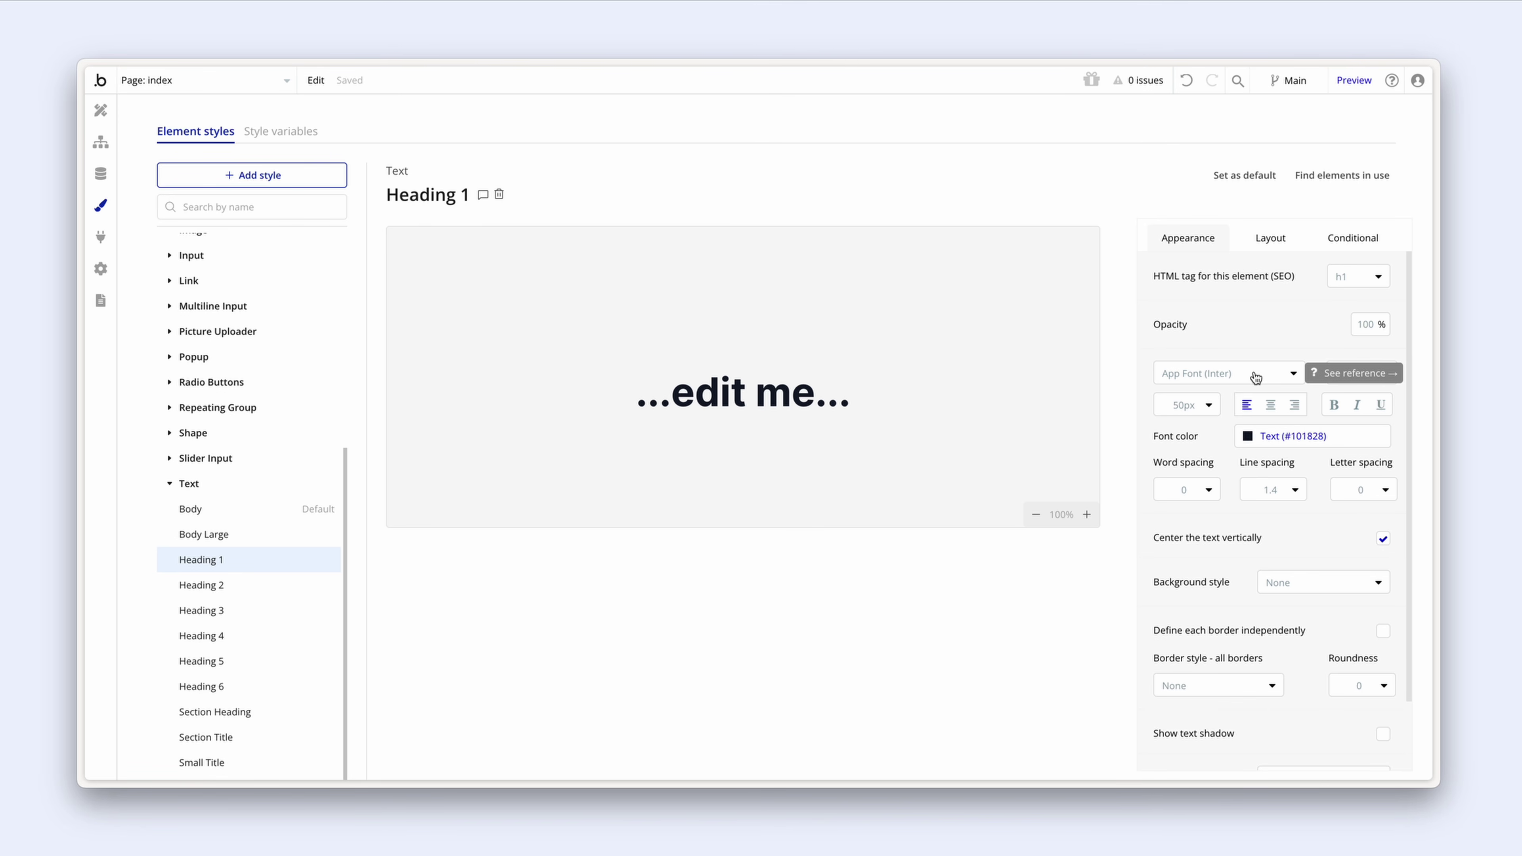
left_click(1204, 407)
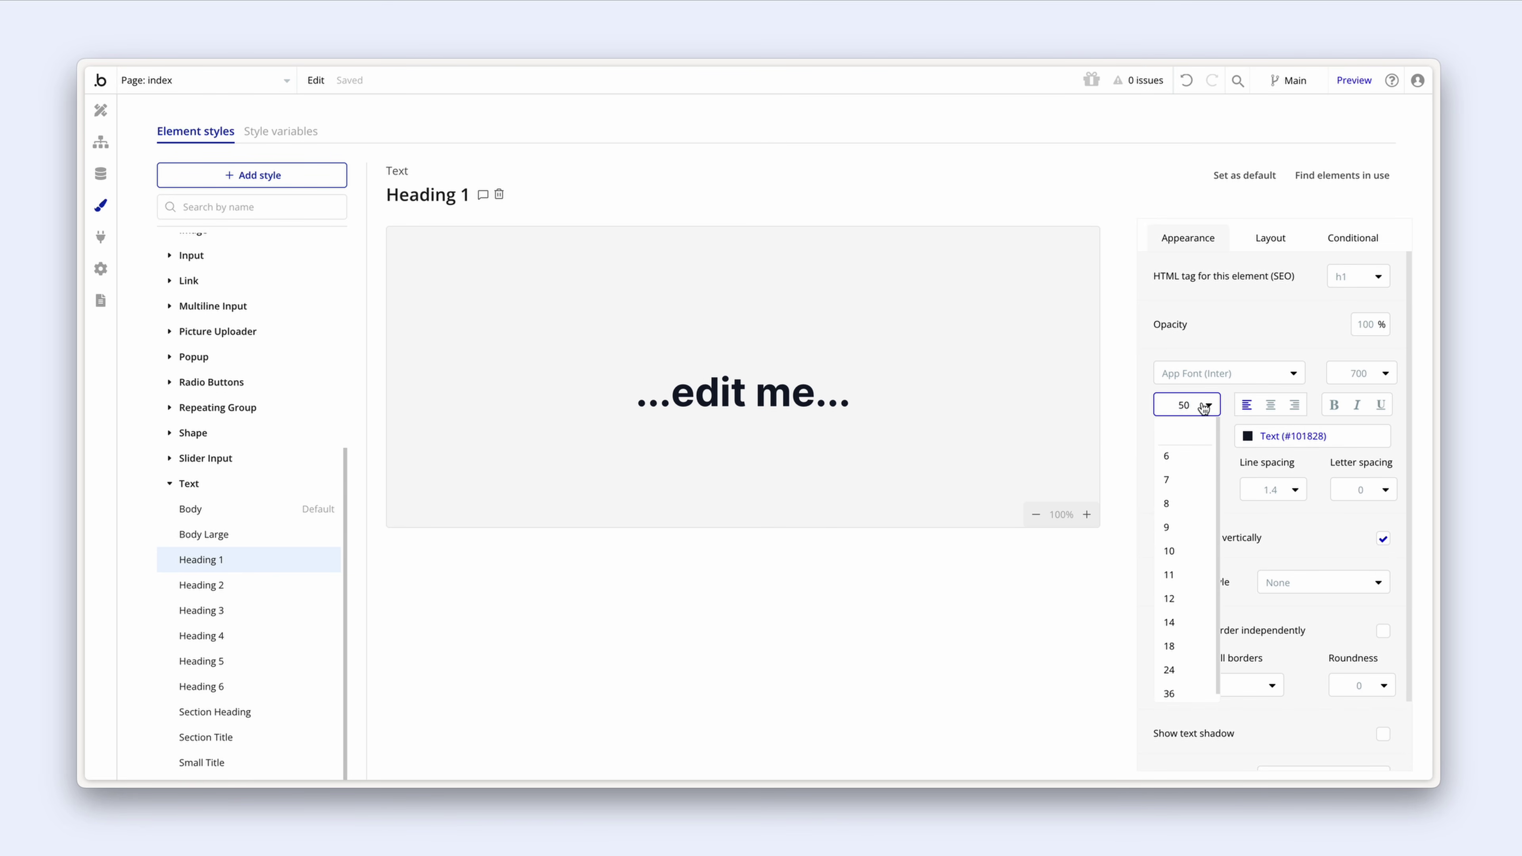
type("64")
key("Return")
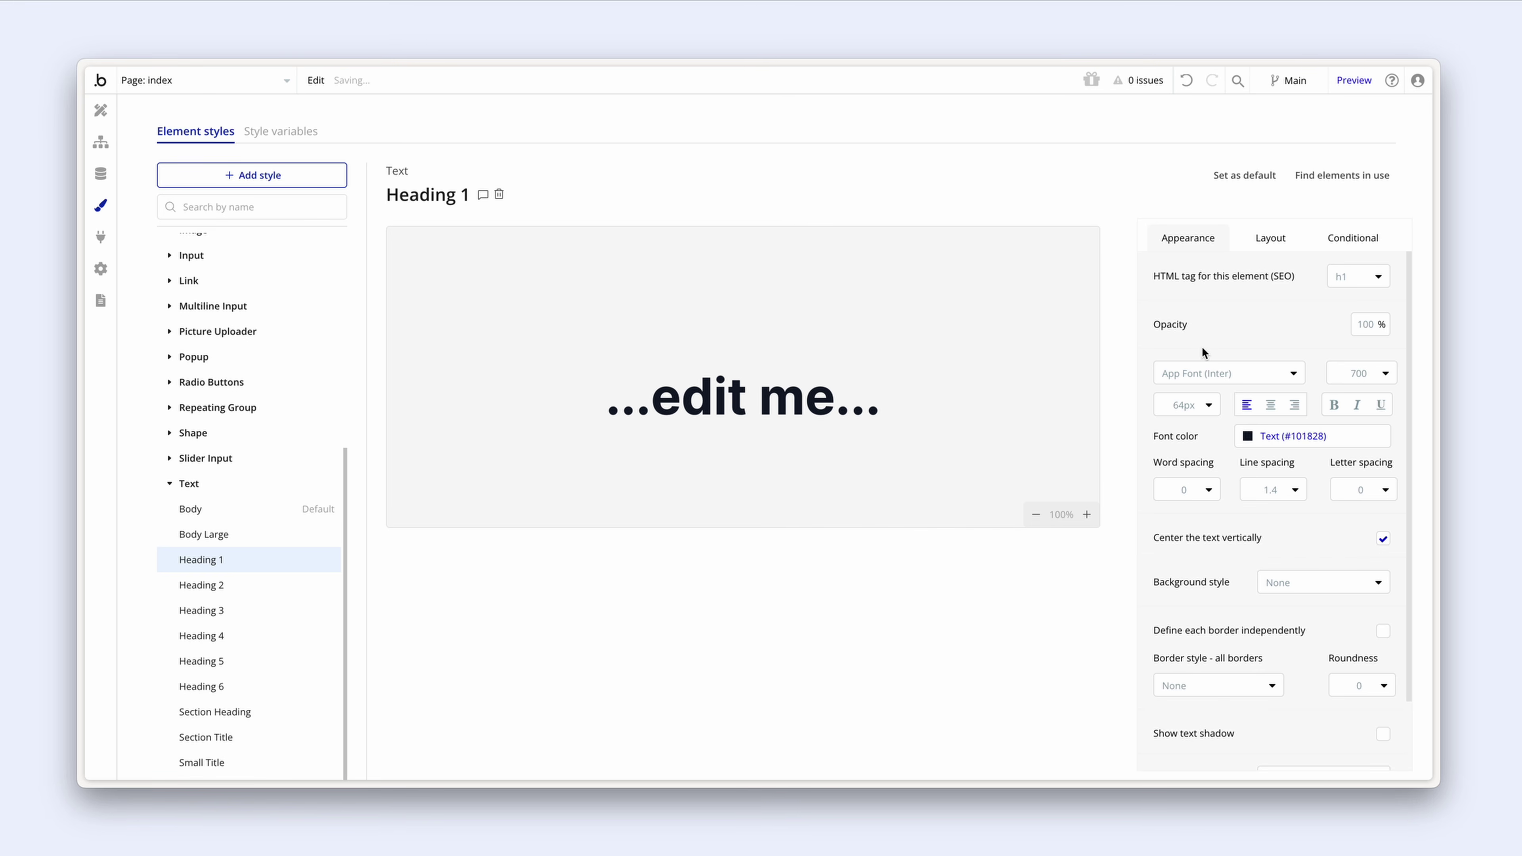
Step: Set the line spacing of the Heading 1 text style to 1.1
left_click(1277, 489)
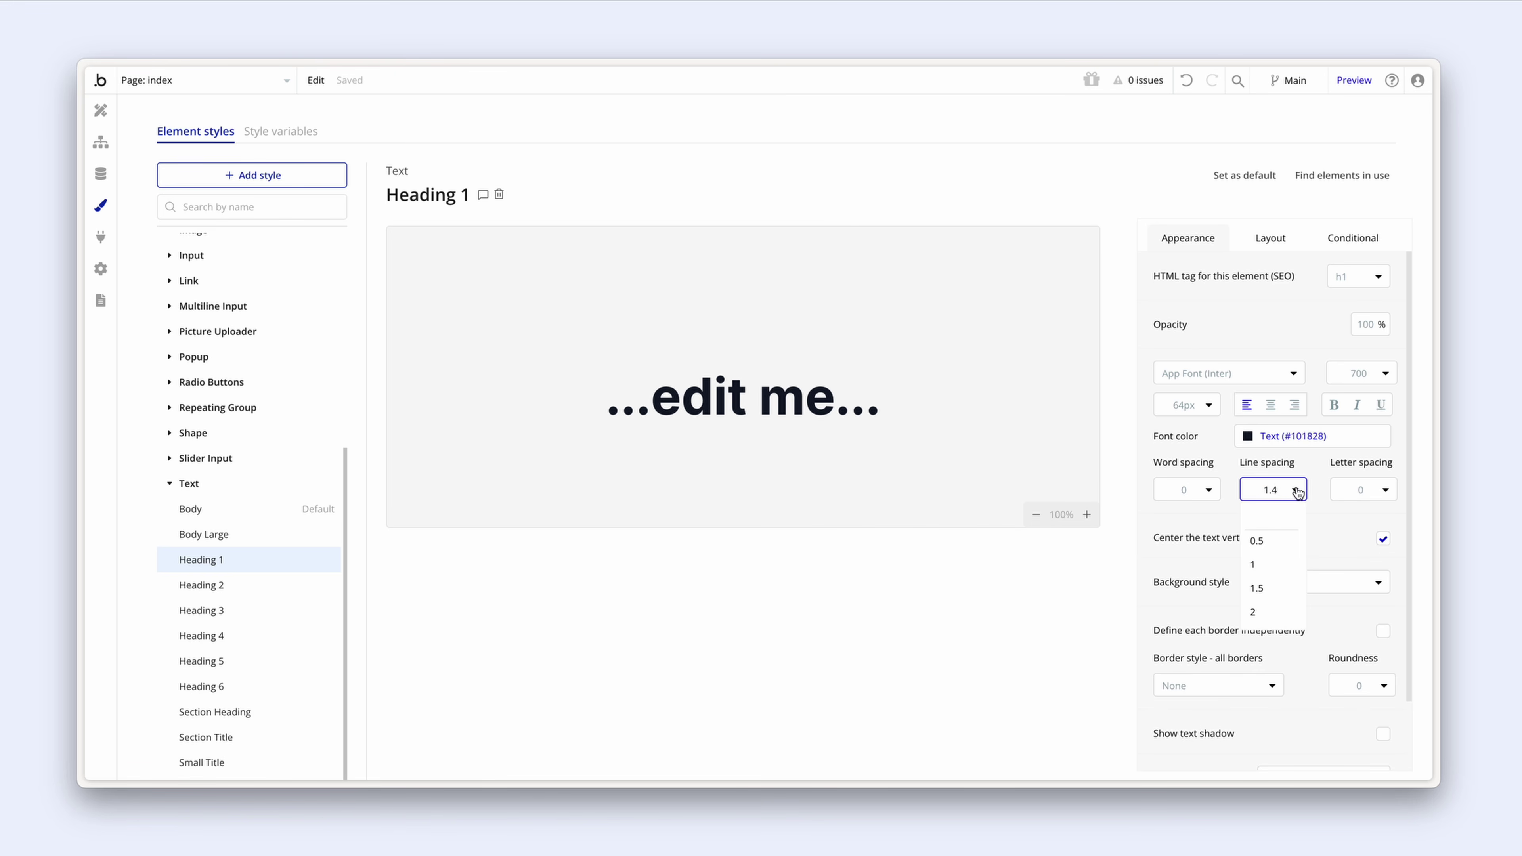
key("BackSpace")
key("BackSpace")
type(".1")
key("Return")
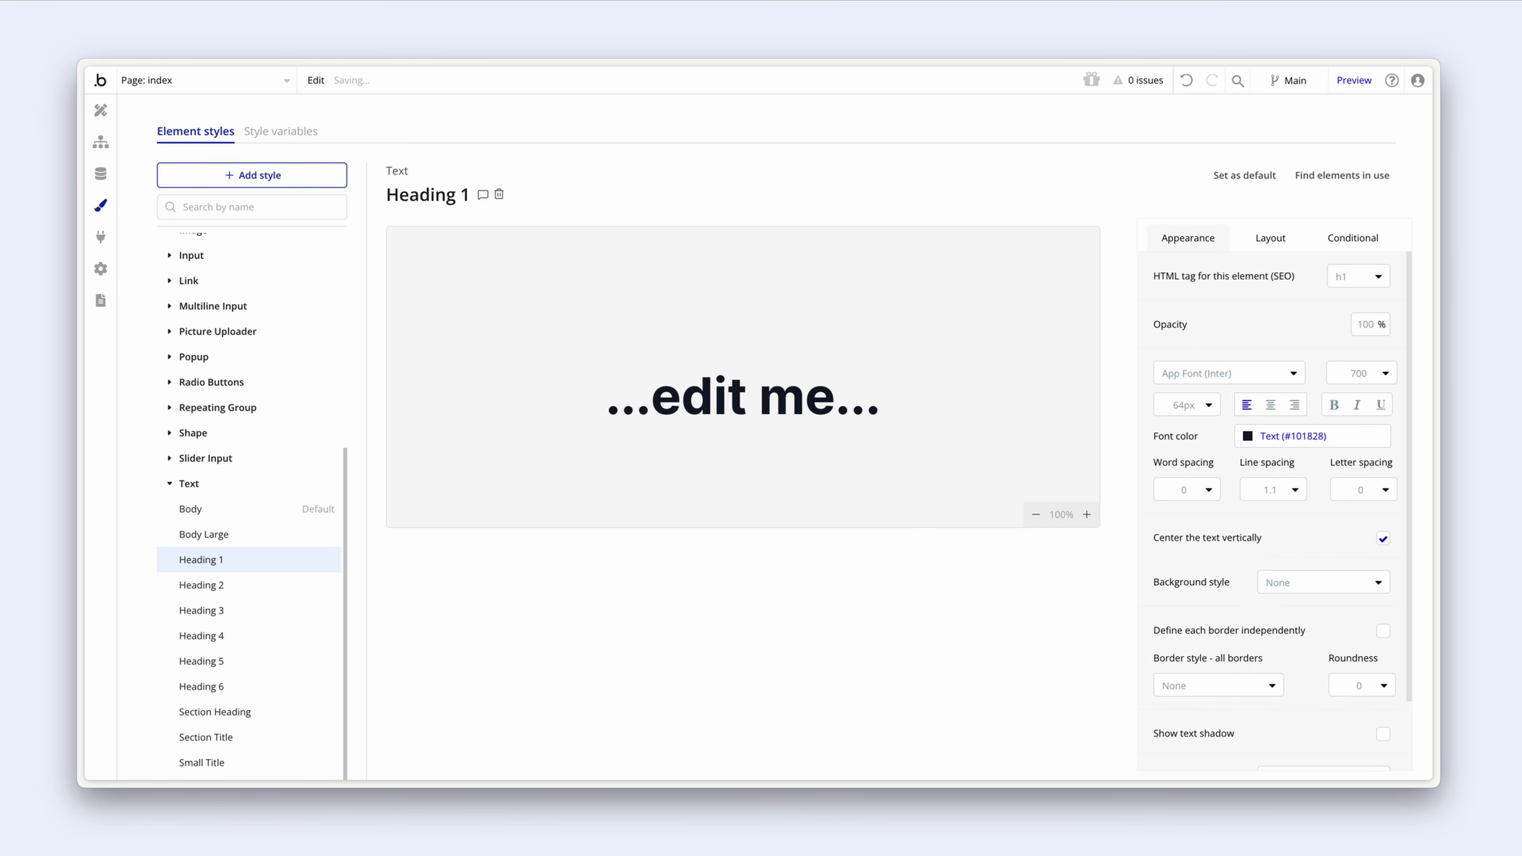
Step: Open the Heading 2 text style and set its font size to 48 px and its font weight to 600 (Semi Bold)
left_click(259, 591)
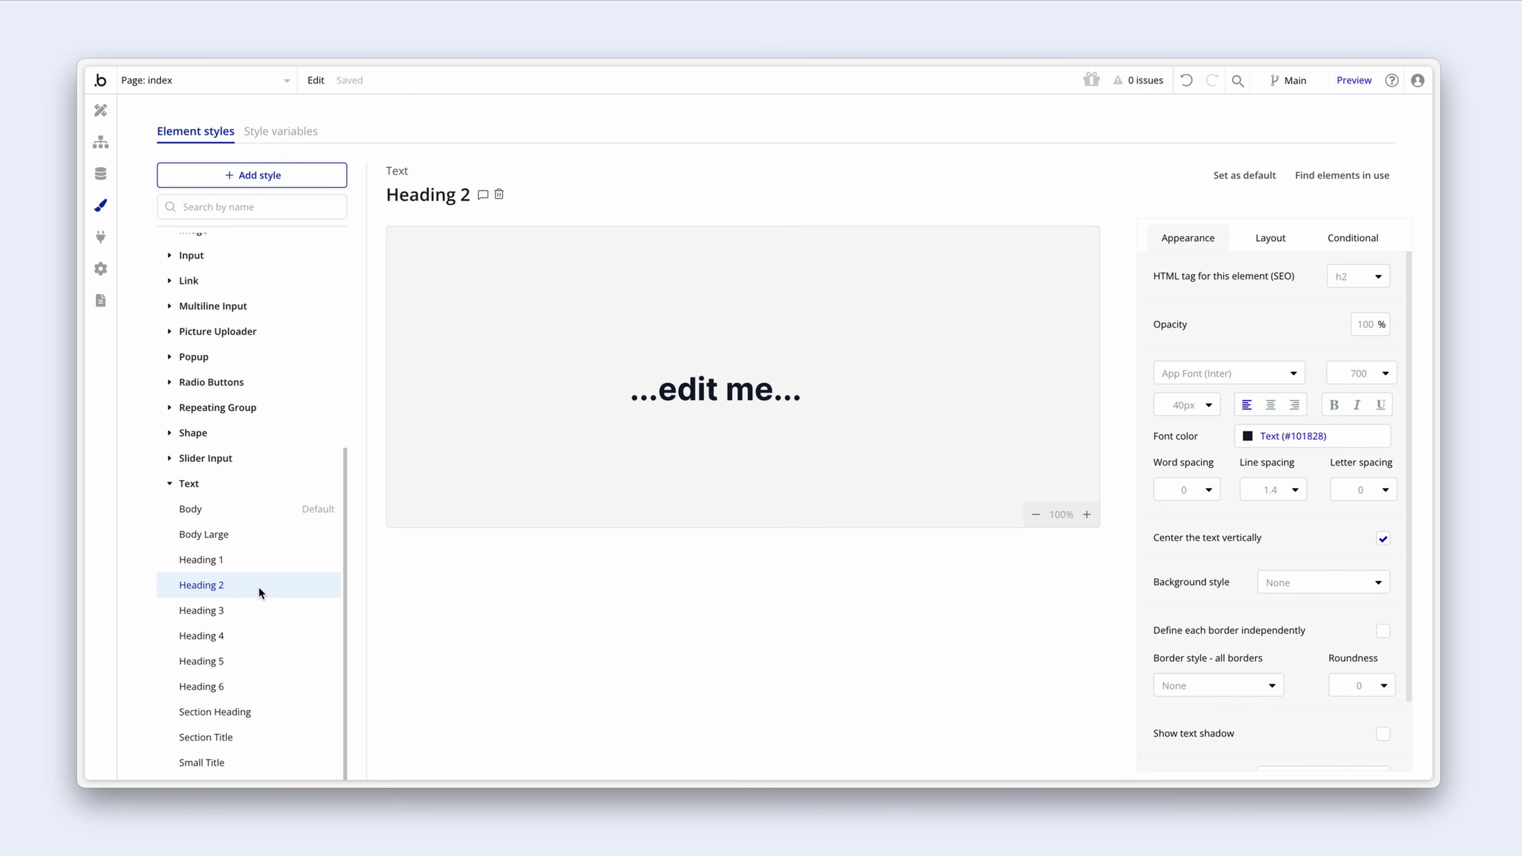
left_click(1199, 408)
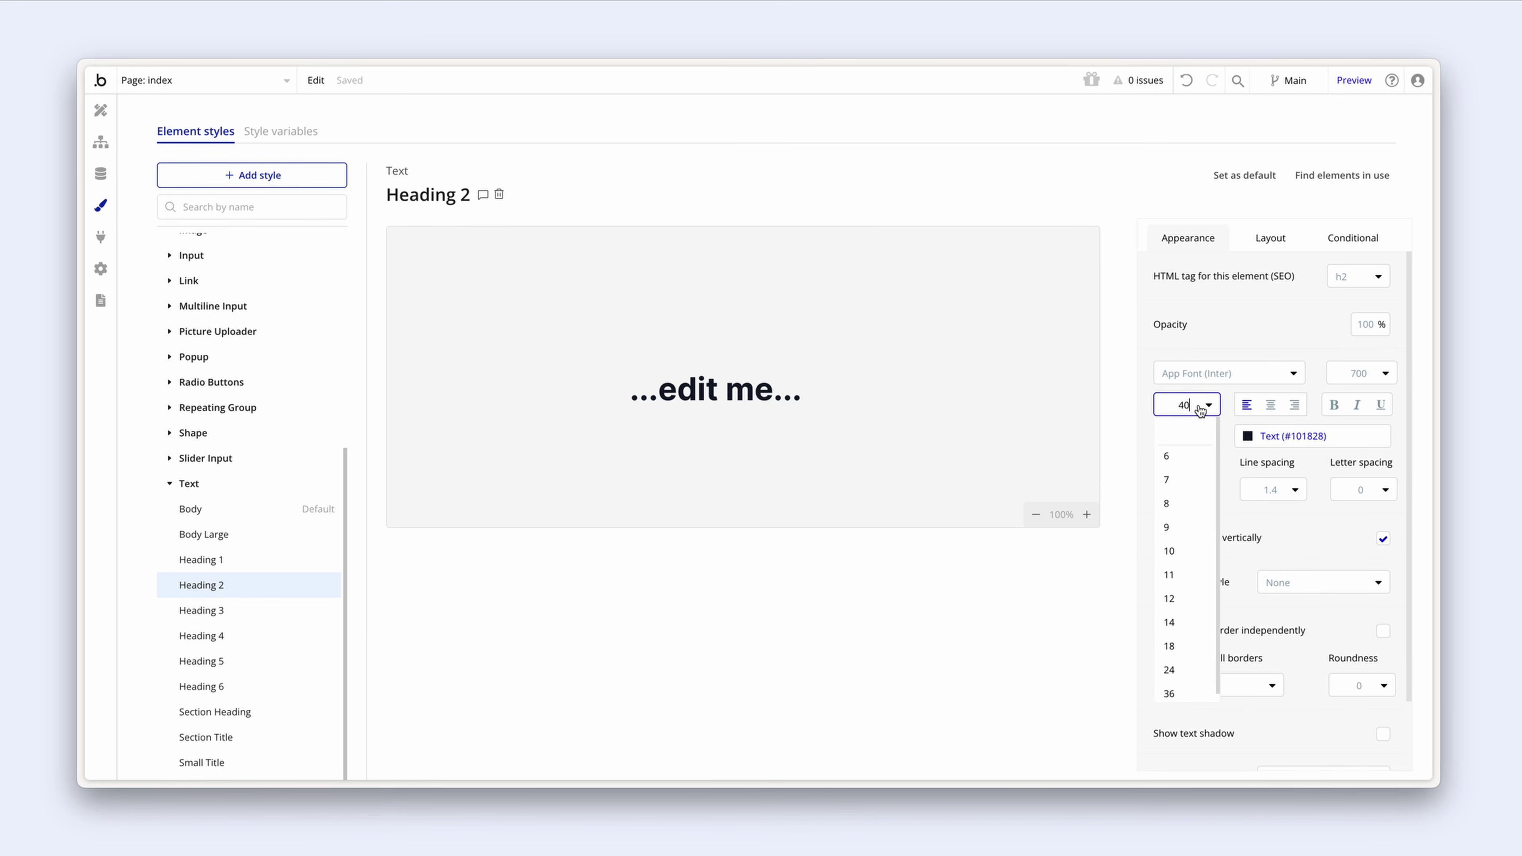
key("BackSpace")
type("8")
left_click(1361, 374)
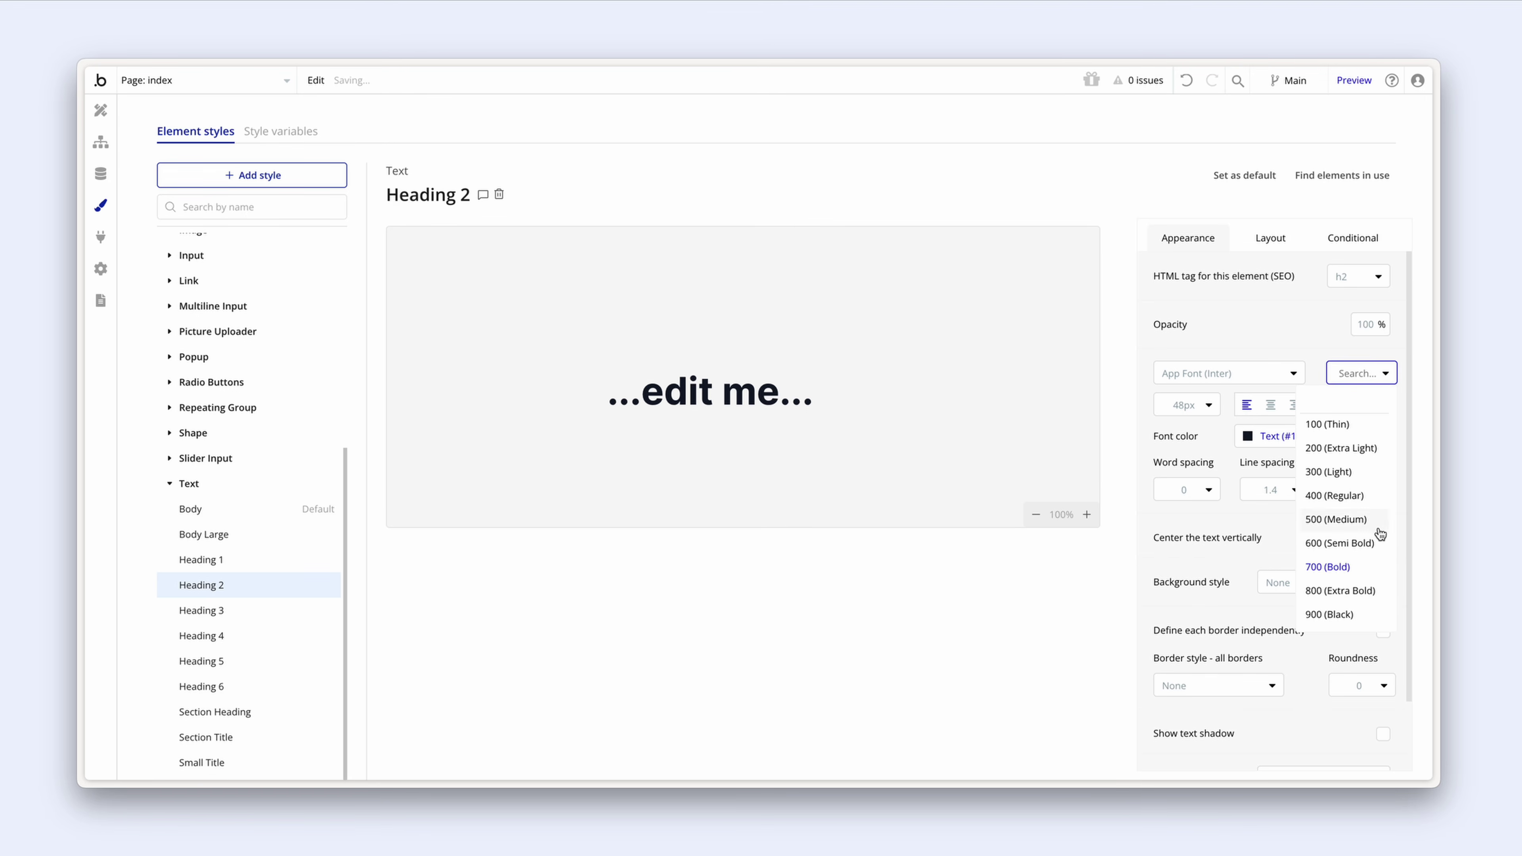
left_click(1378, 542)
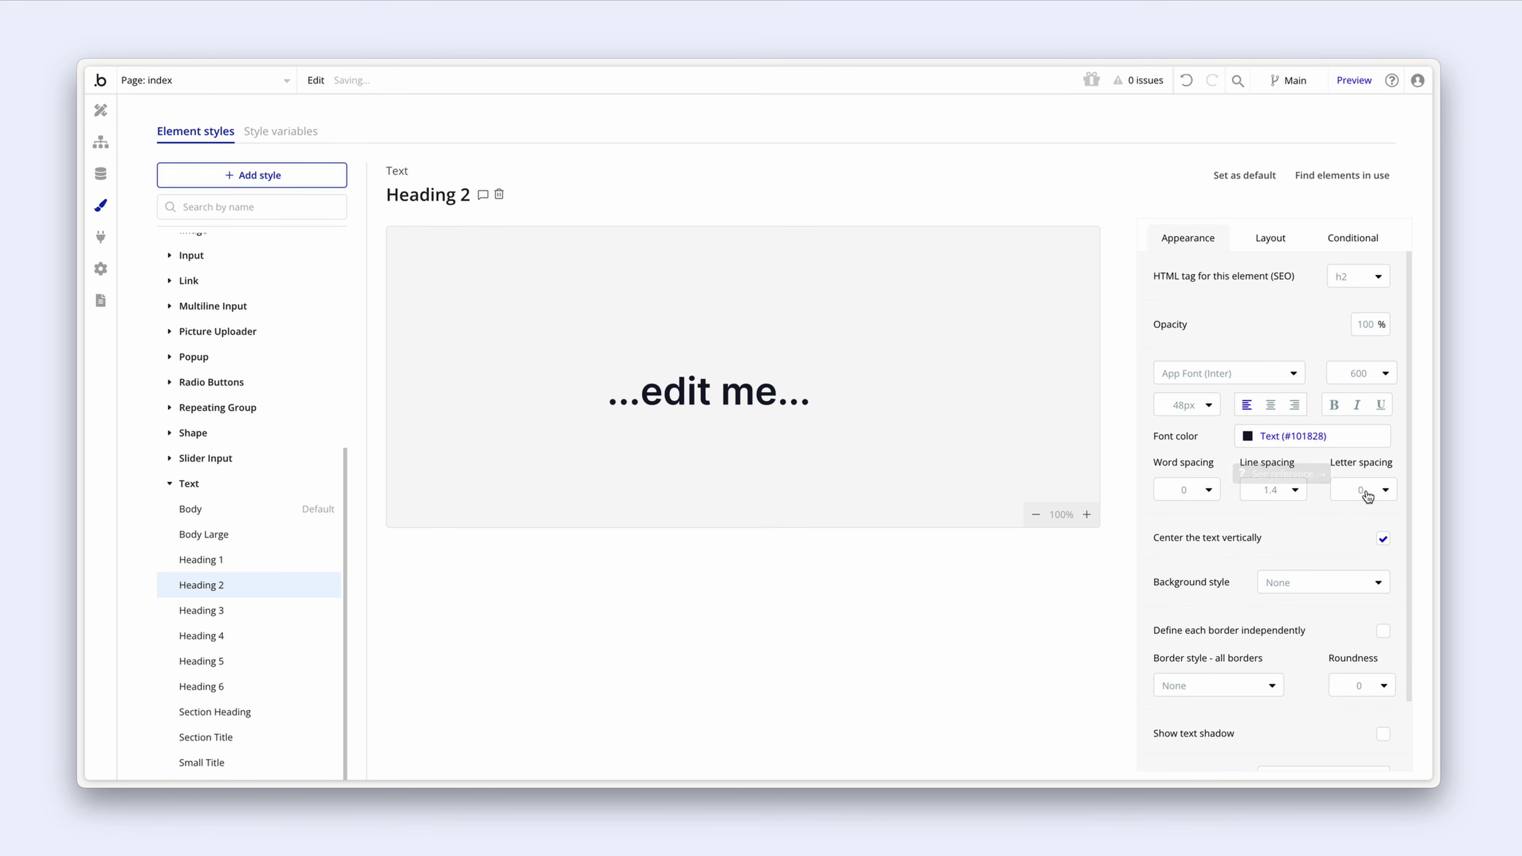
Step: Set the line spacing of the Heading 2 text style to 1.2 and its letter spacing to -1
left_click(1284, 494)
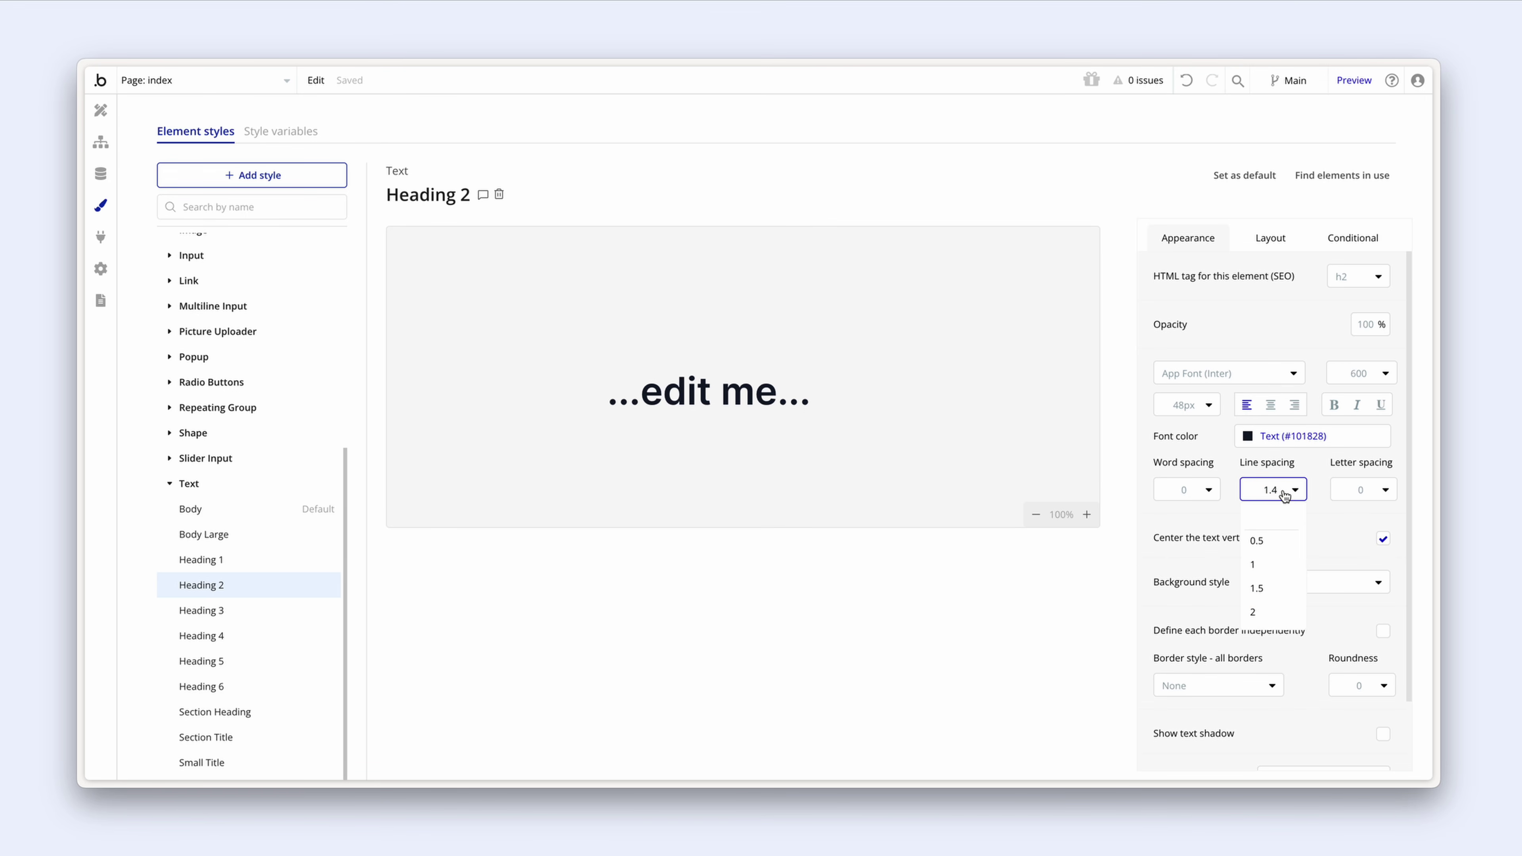
key("BackSpace")
key("BackSpace")
key("BackSpace")
type("1.2")
key("Return")
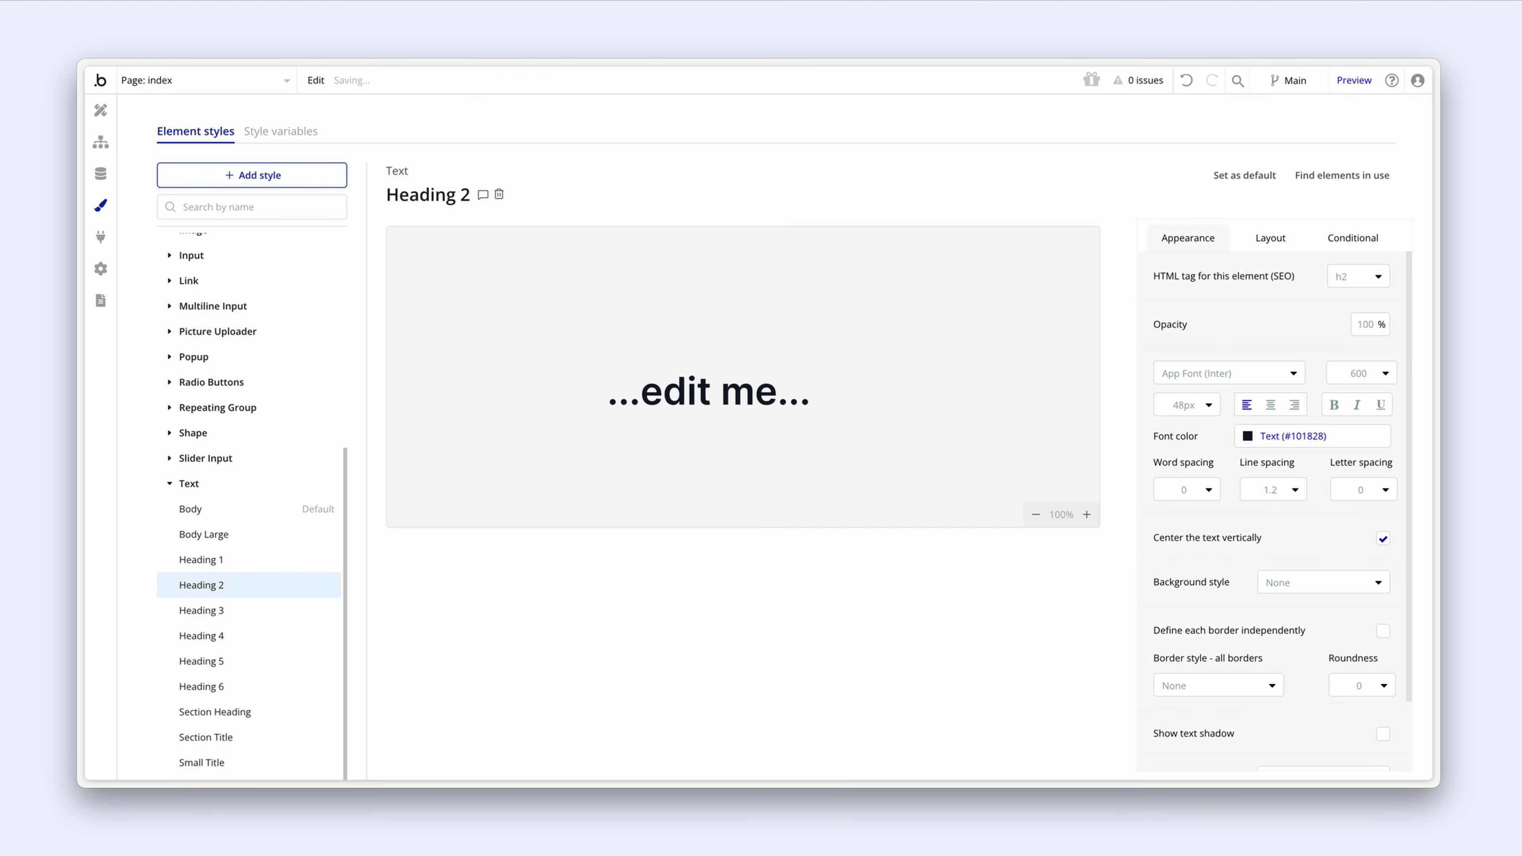
left_click(1365, 491)
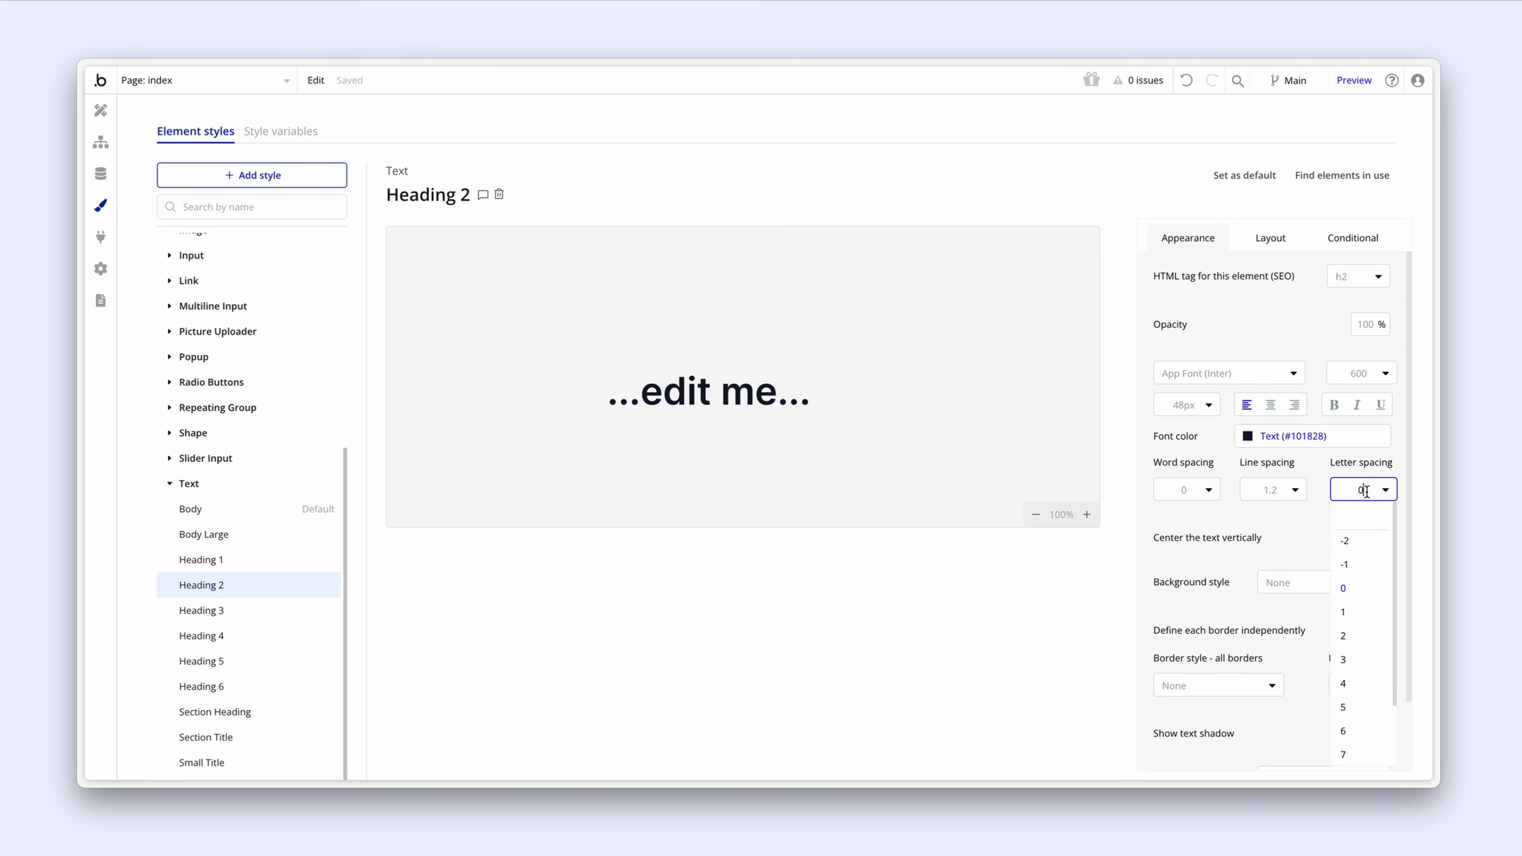
left_click(1355, 563)
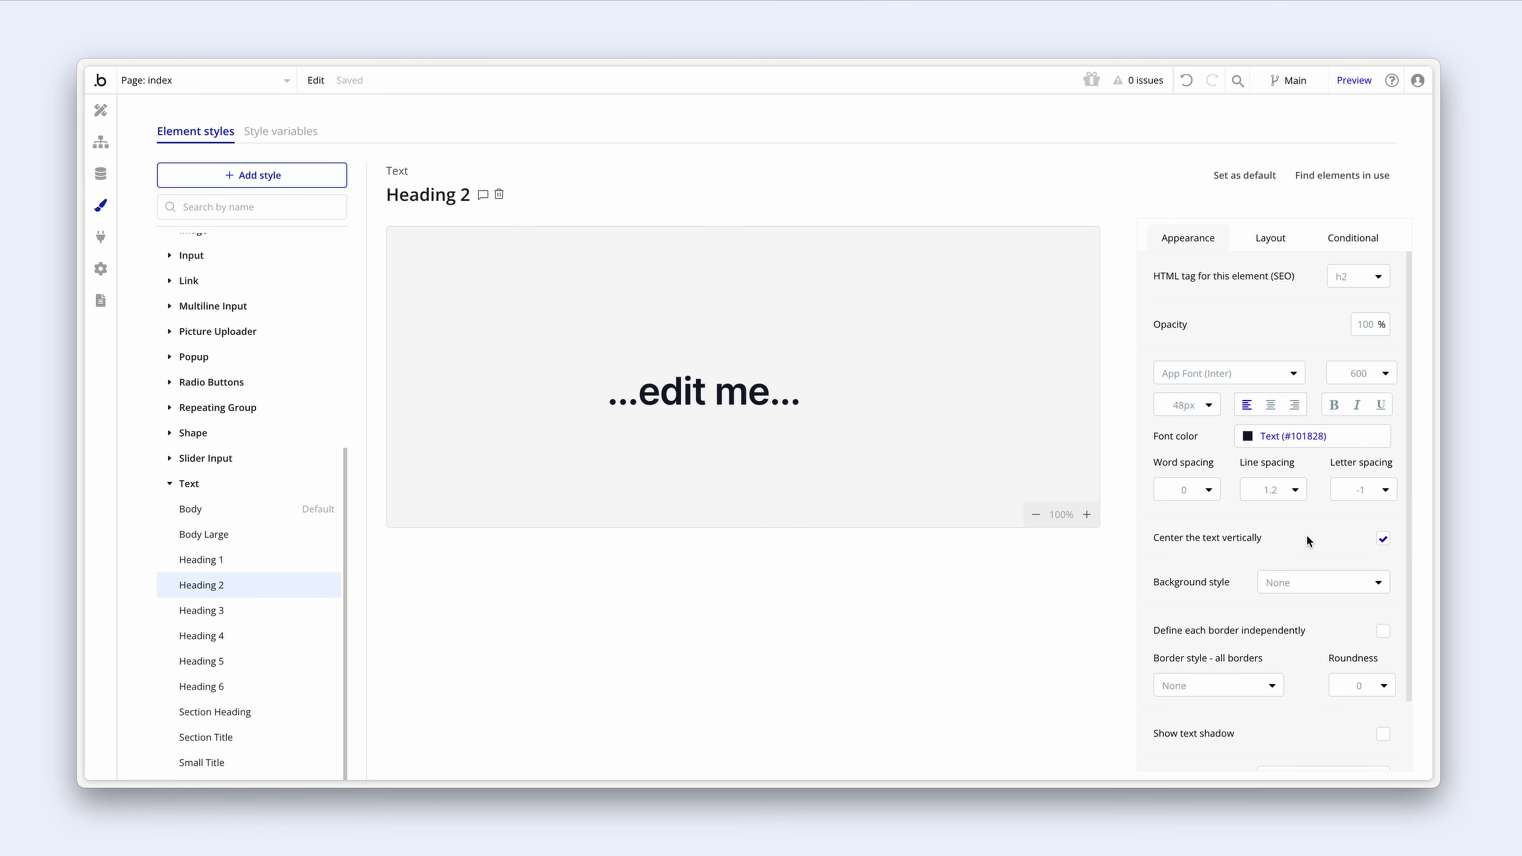
Step: Set the Heading 3 text style to a 36 px font size and 600 (Semi Bold) weight
left_click(265, 611)
left_click(1206, 407)
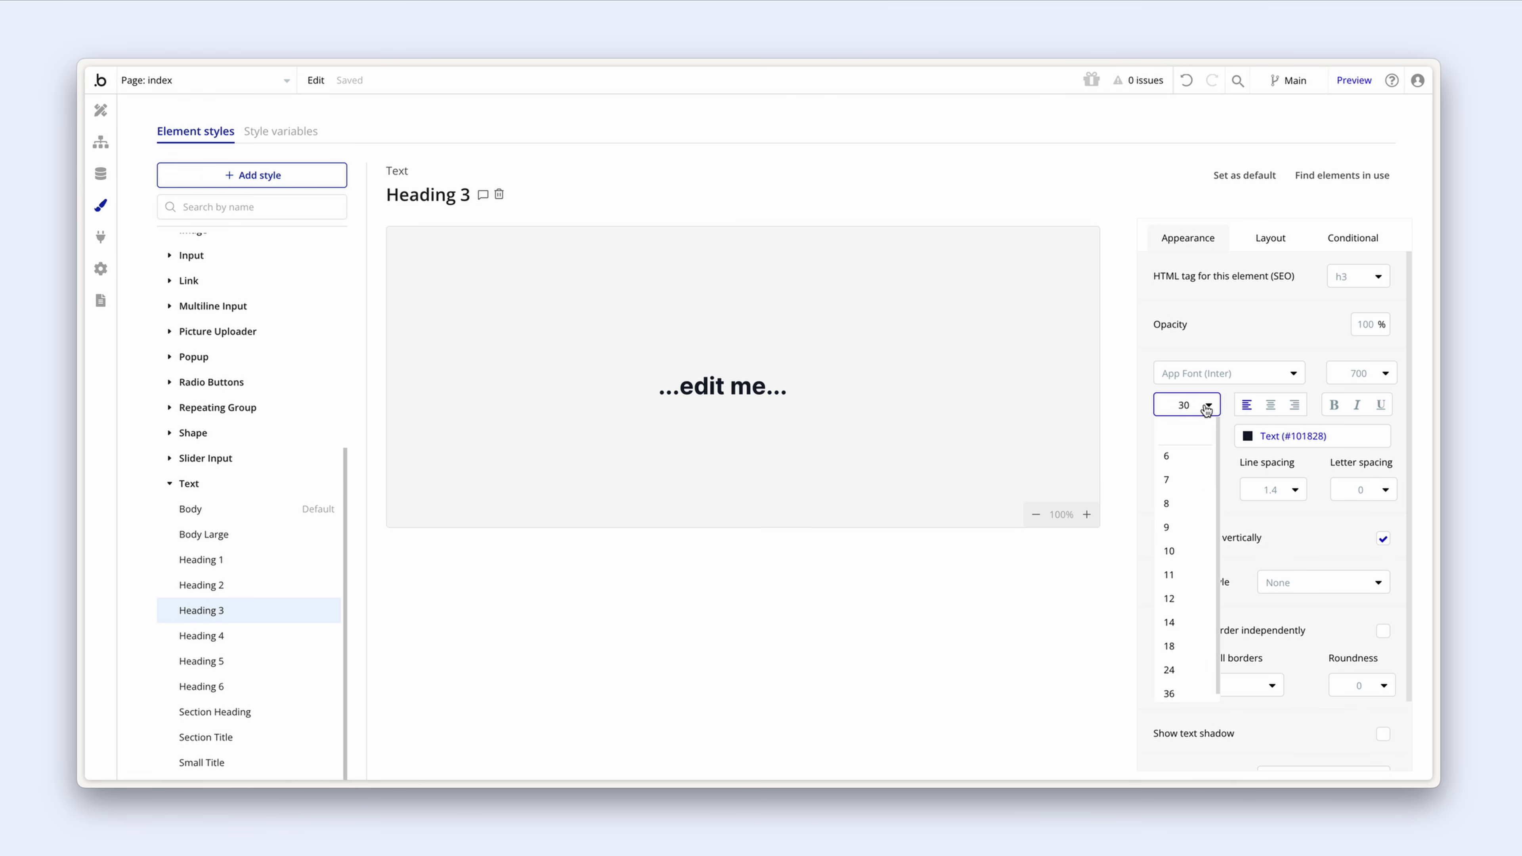
key("BackSpace")
type("6")
left_click(1362, 374)
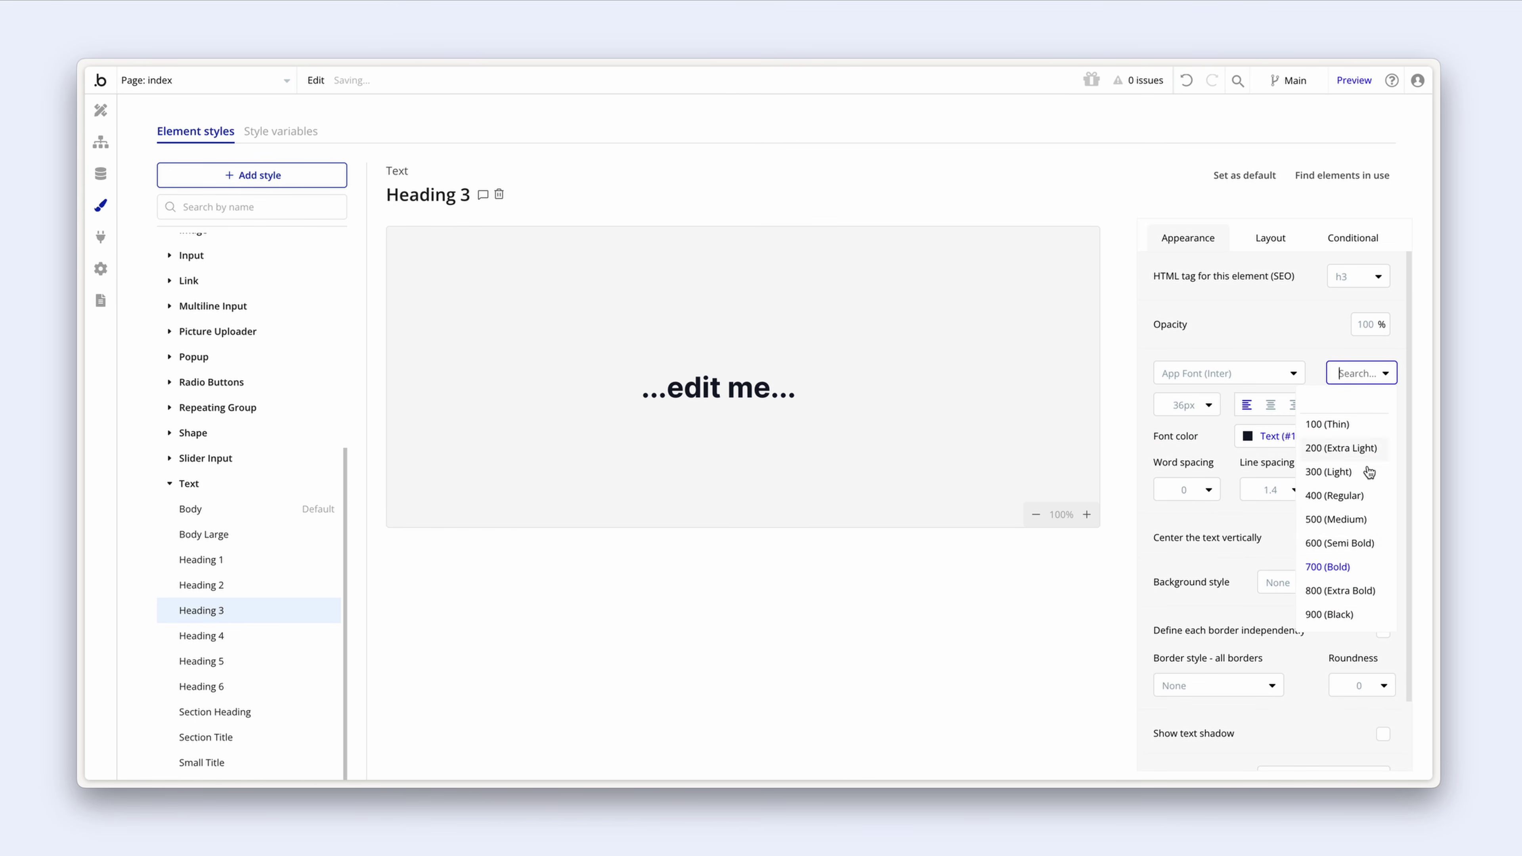
left_click(1366, 543)
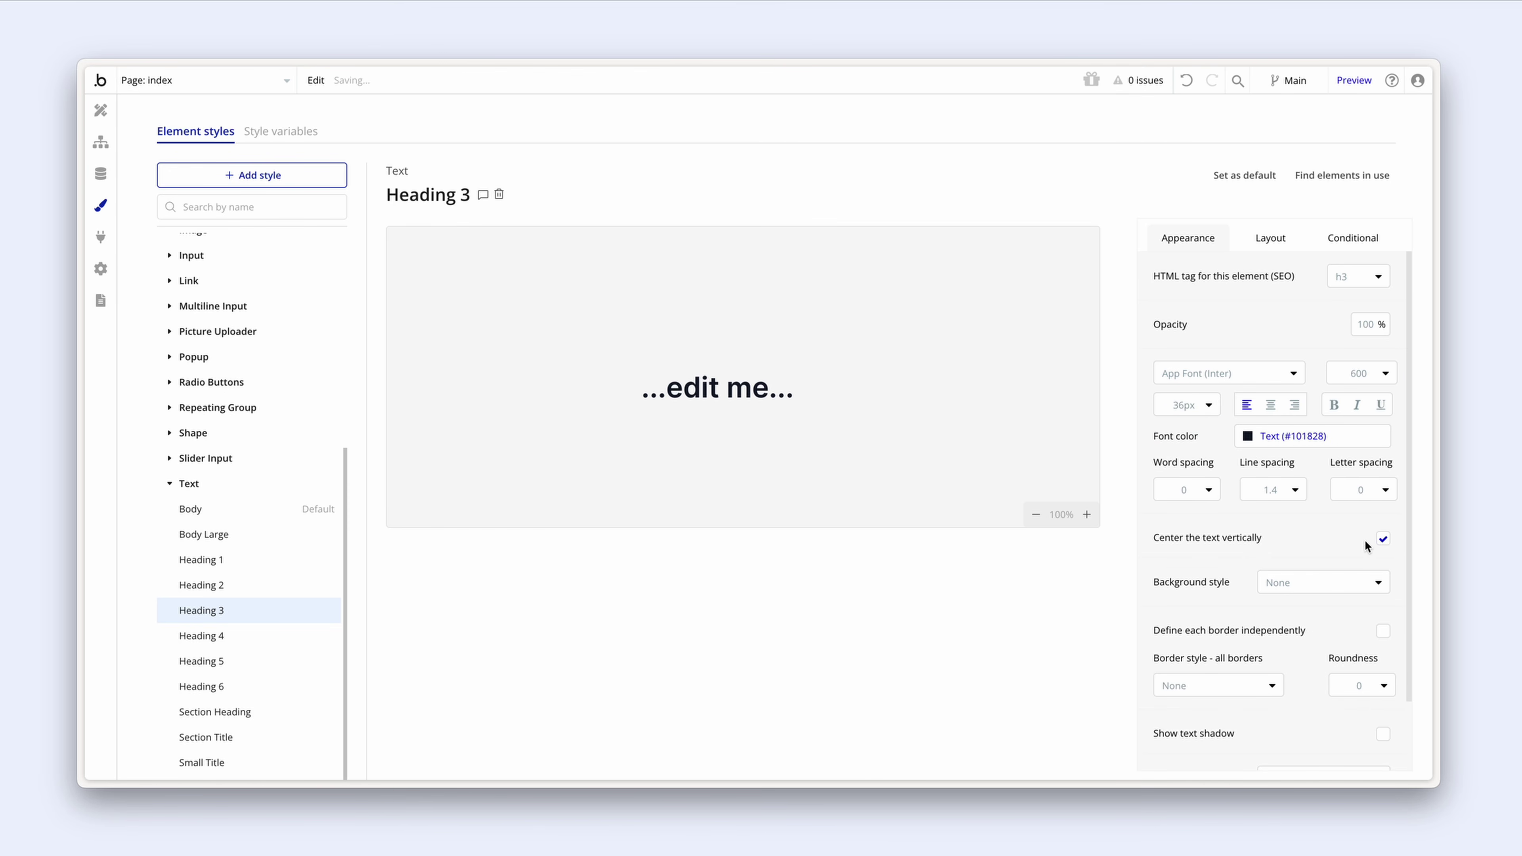
Step: Set the Heading 4 text style to a 30 px font size and 600 (Semi Bold) weight
left_click(251, 635)
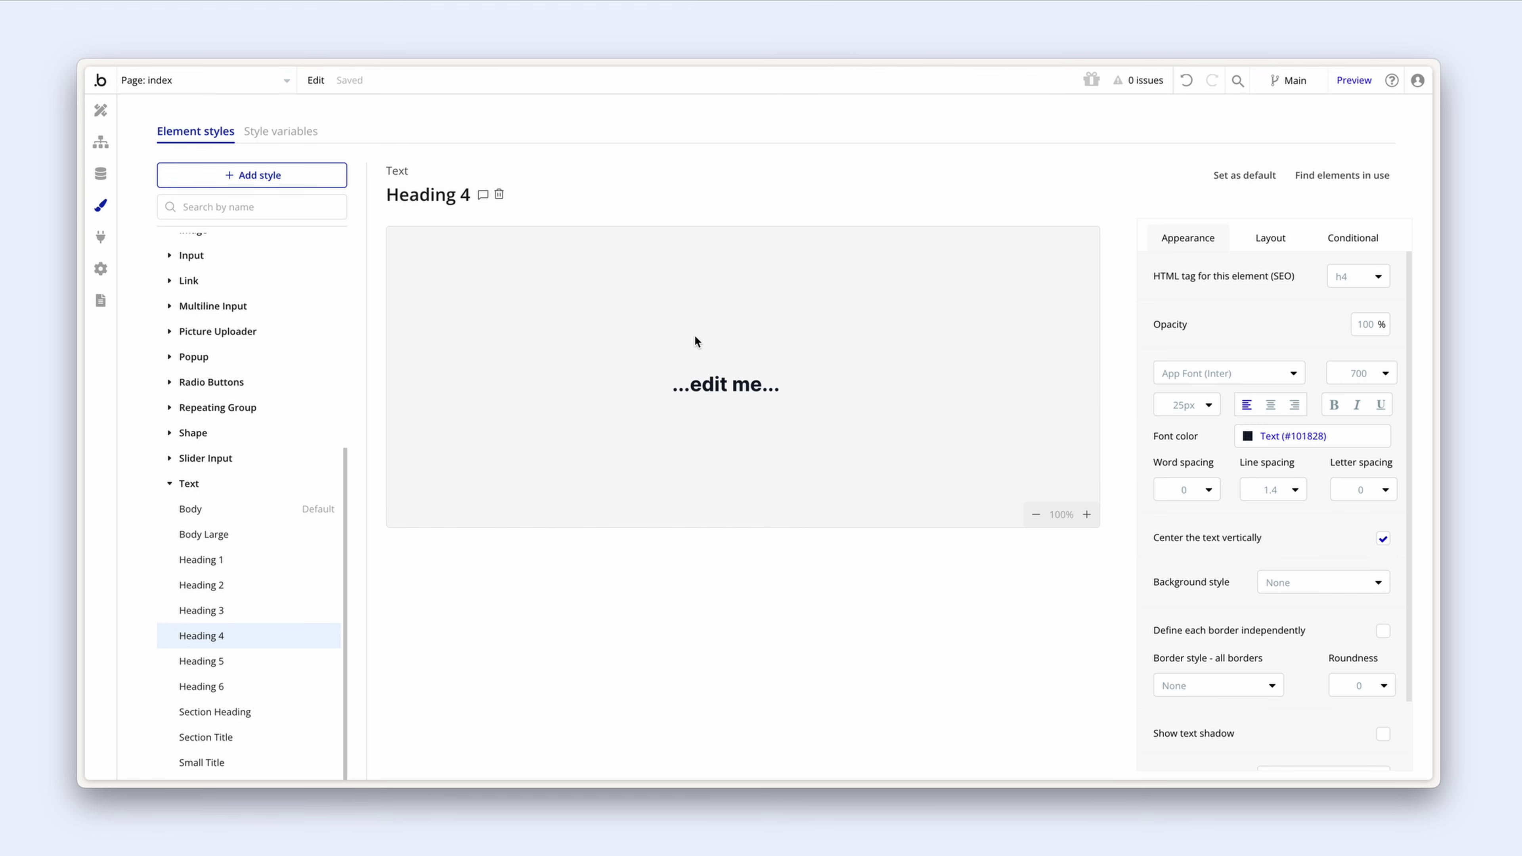
left_click(1197, 407)
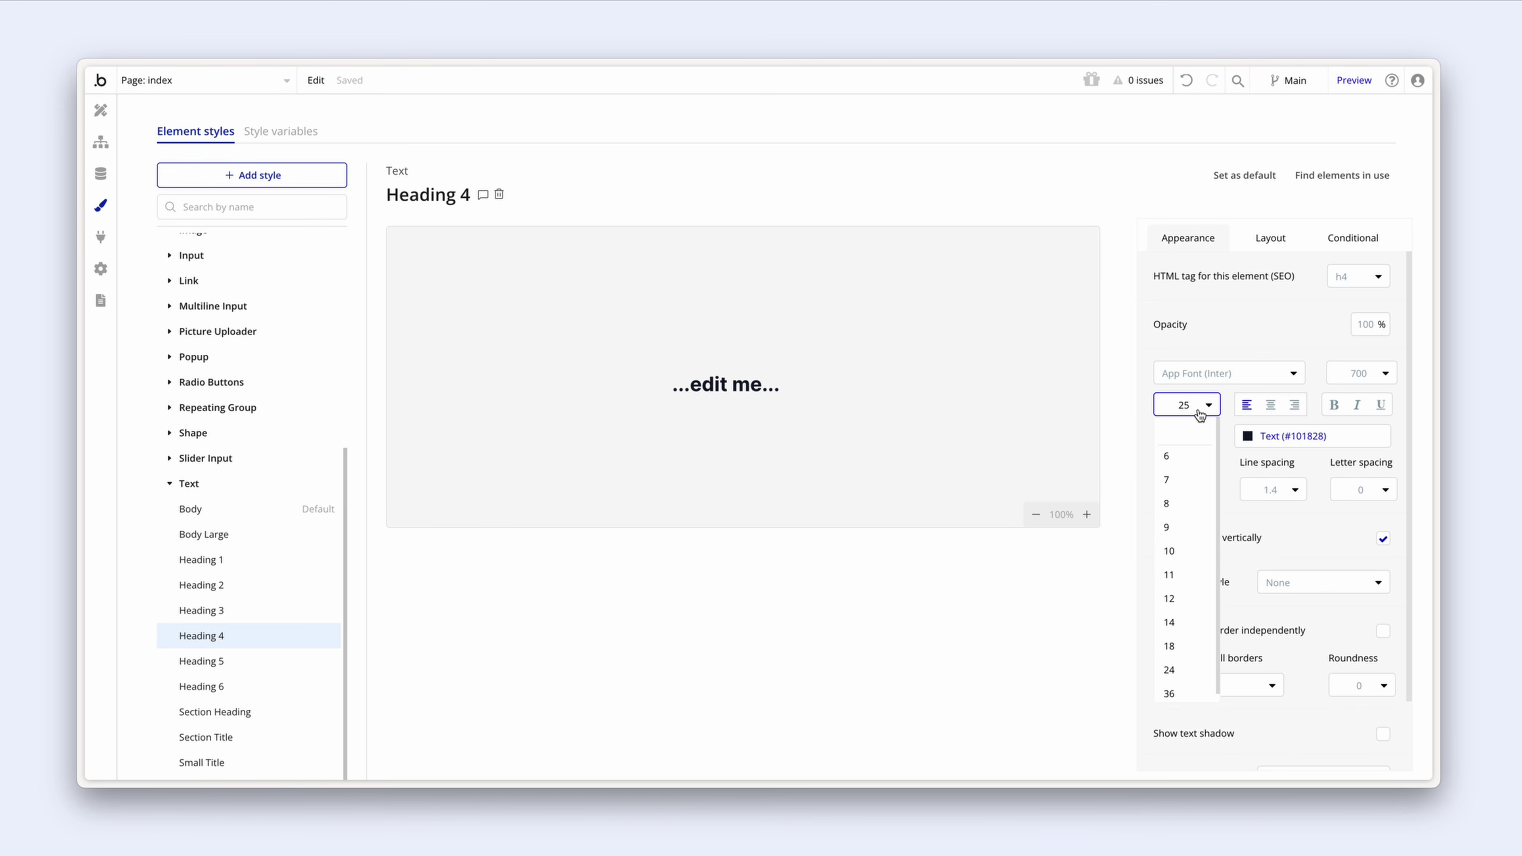
key("BackSpace")
key("BackSpace")
type("30")
left_click(1374, 378)
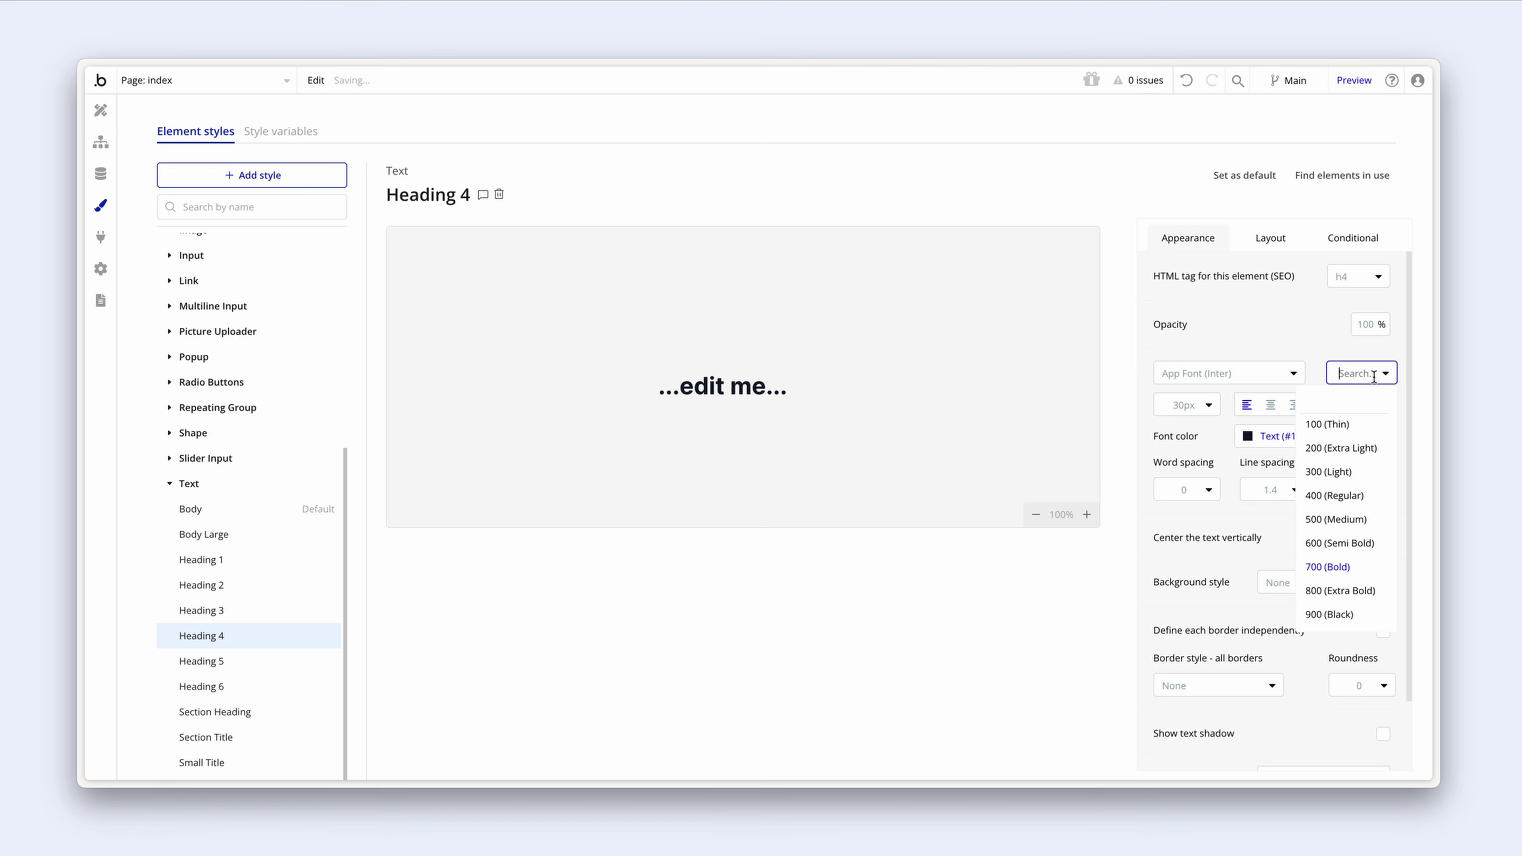
left_click(1365, 540)
Step: Set the font weight of the Heading 5 text style to 600 (Semi Bold), and open the Heading 6 style
left_click(246, 659)
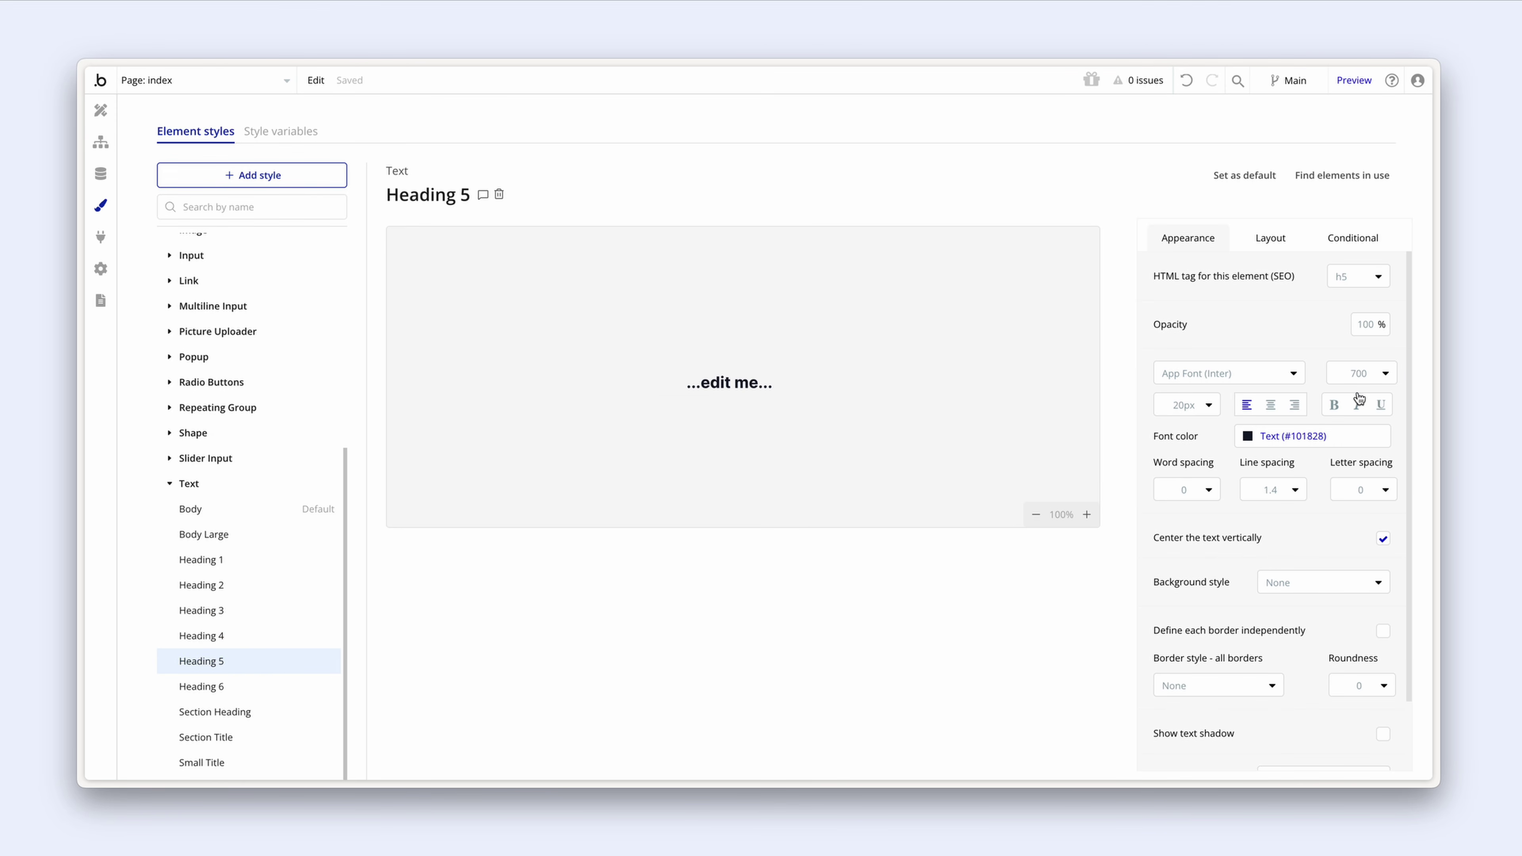
left_click(1363, 379)
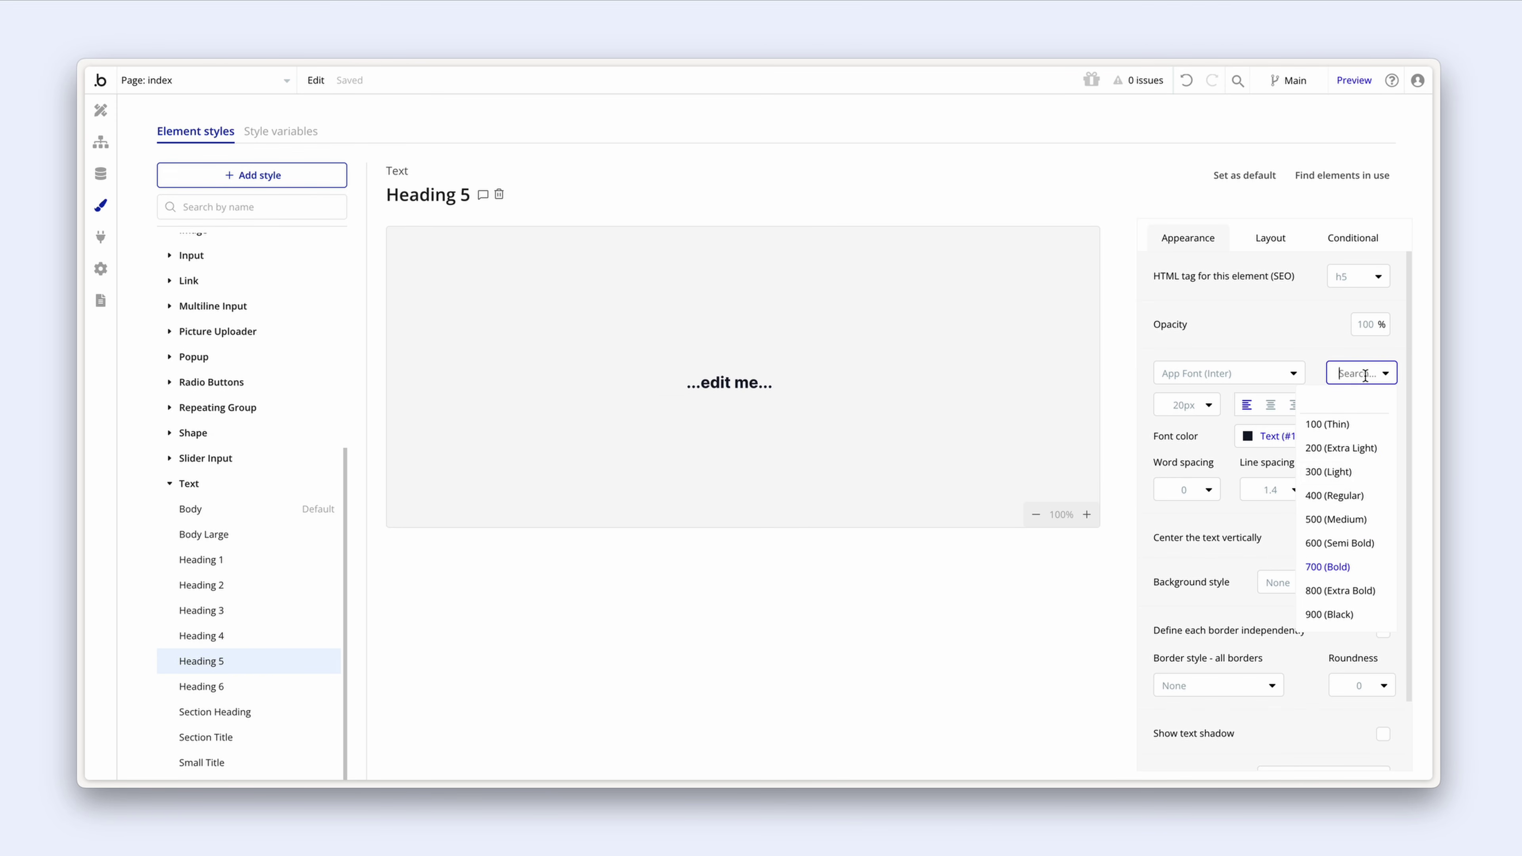
left_click(1357, 542)
left_click(270, 686)
Step: Open the Body text style and set its font size to 16 px
left_click(245, 506)
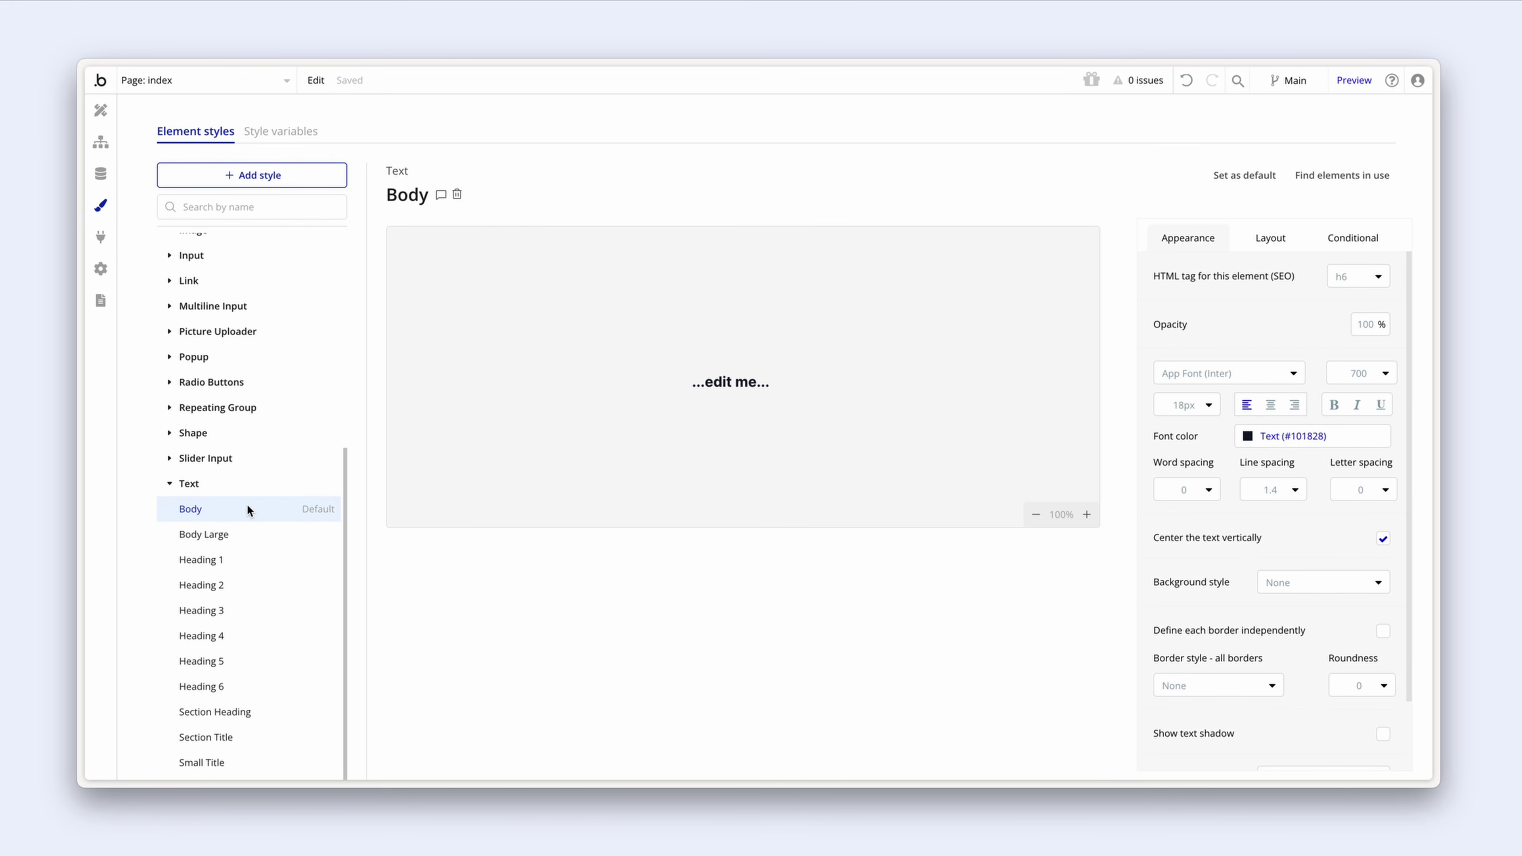
left_click(1207, 408)
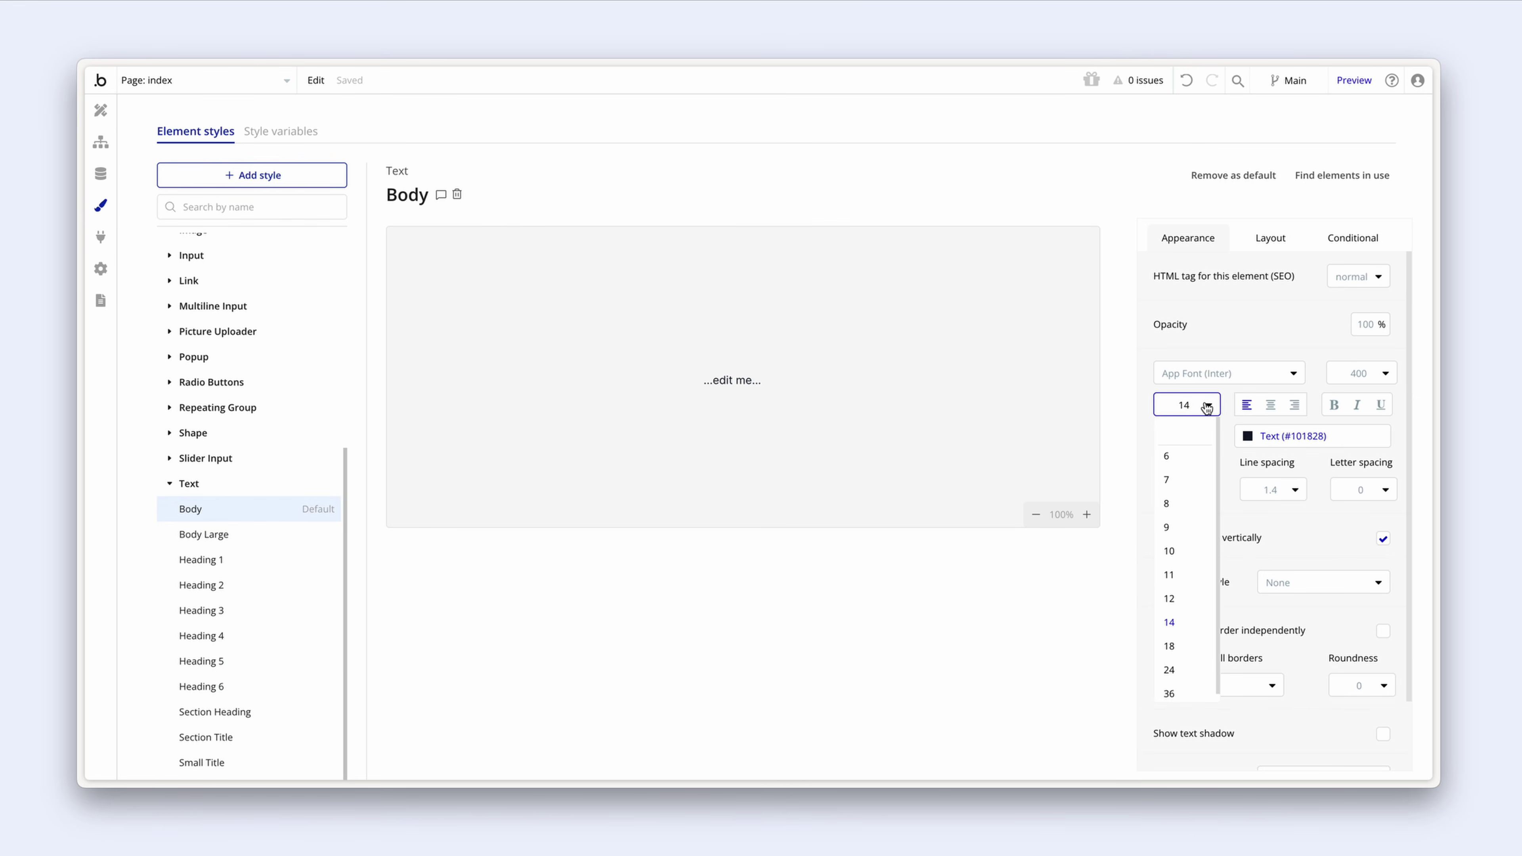
key("BackSpace")
type("6")
Step: Set the Body text style's font weight to 500 (Medium) and its font color to the Dark grey variable
left_click(1355, 373)
left_click(1371, 518)
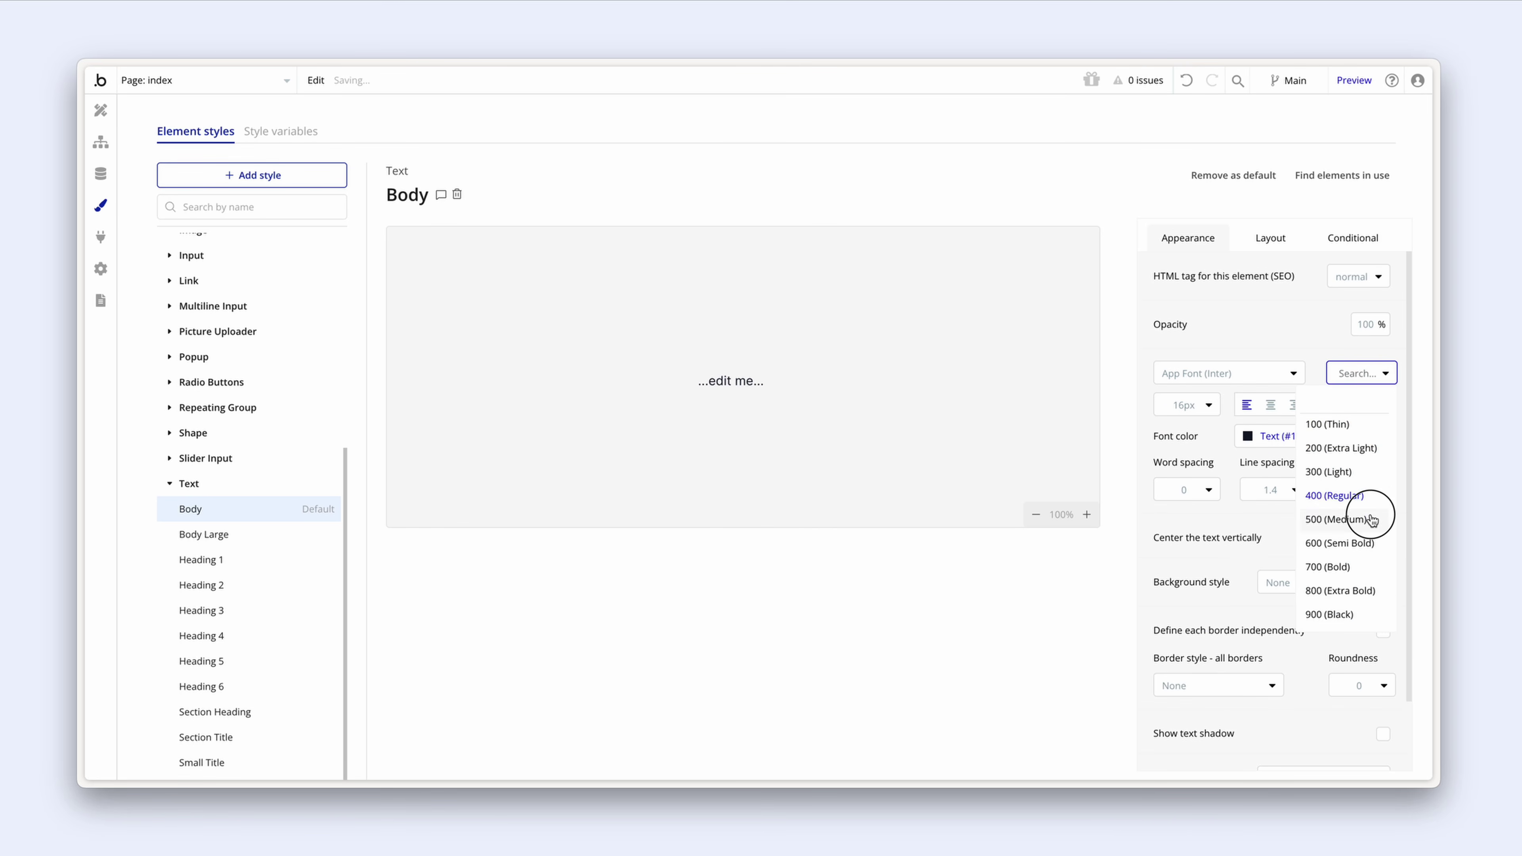
left_click(1248, 437)
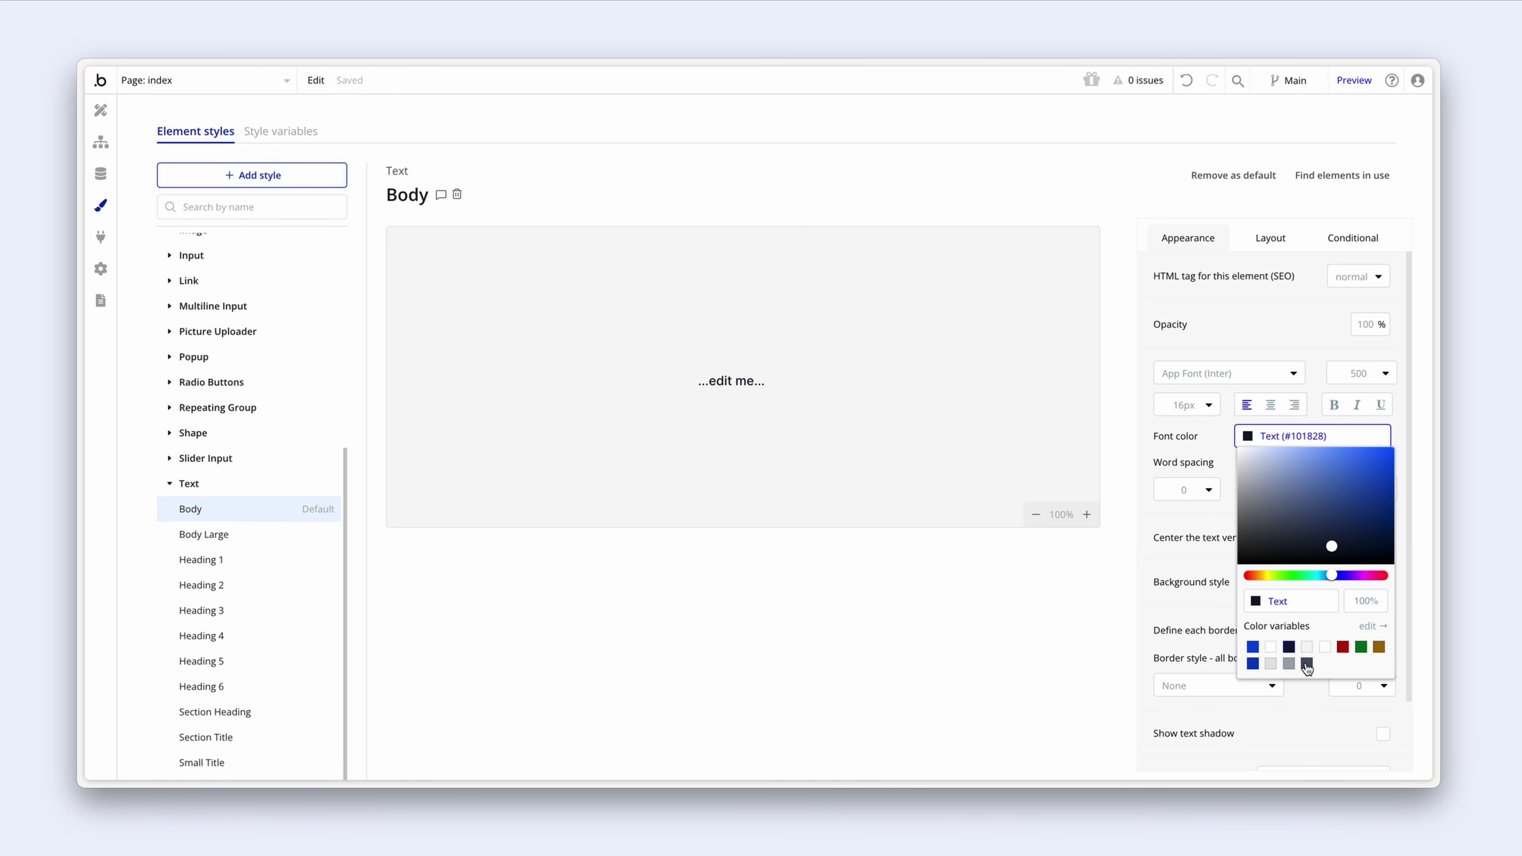
left_click(1307, 663)
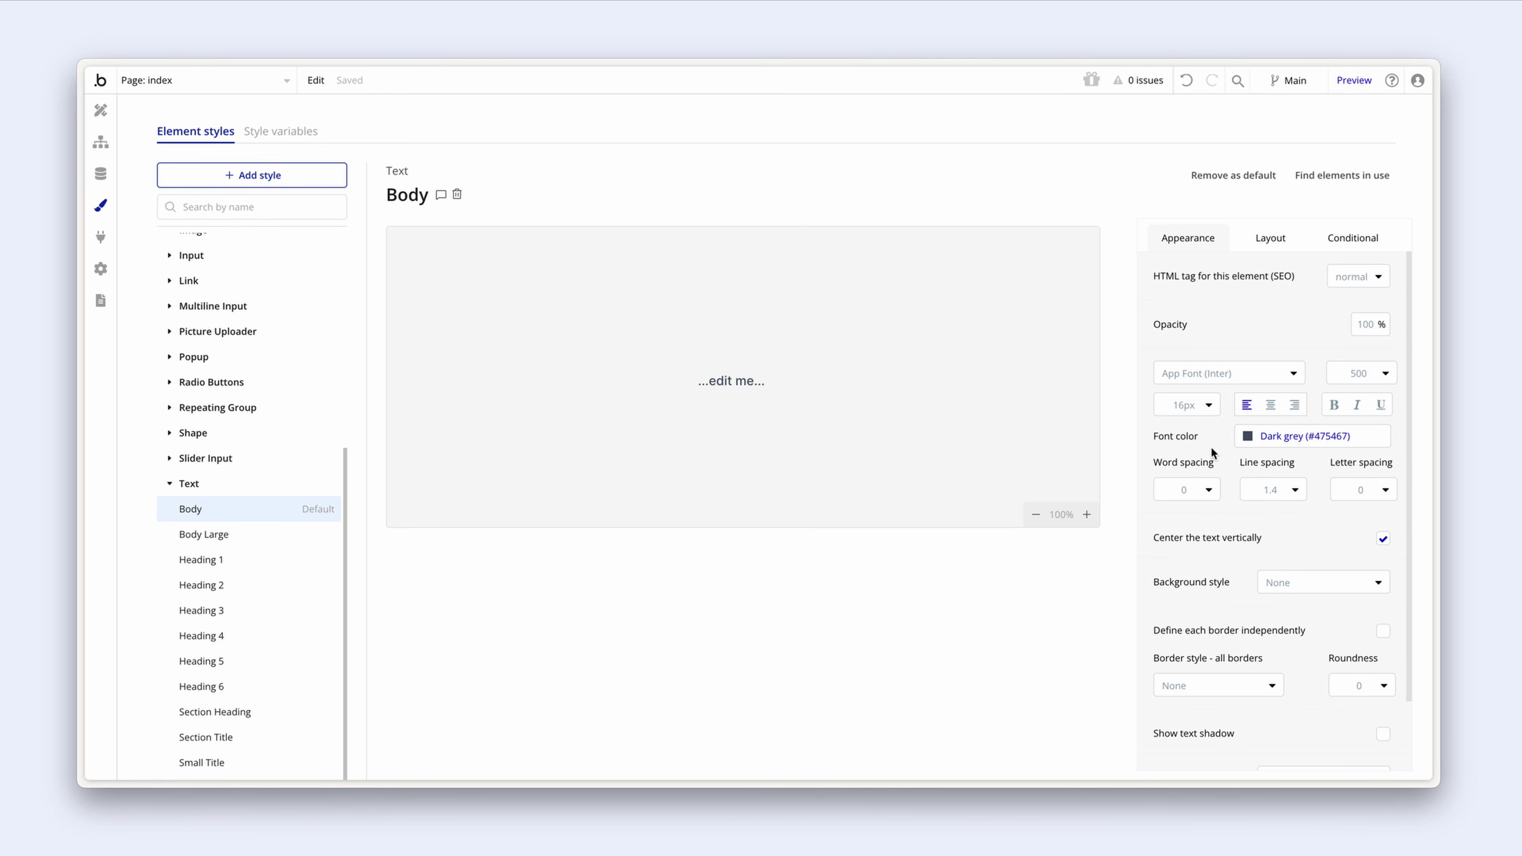
Step: Open the Body Large text style and set its font size to 18 px
left_click(248, 534)
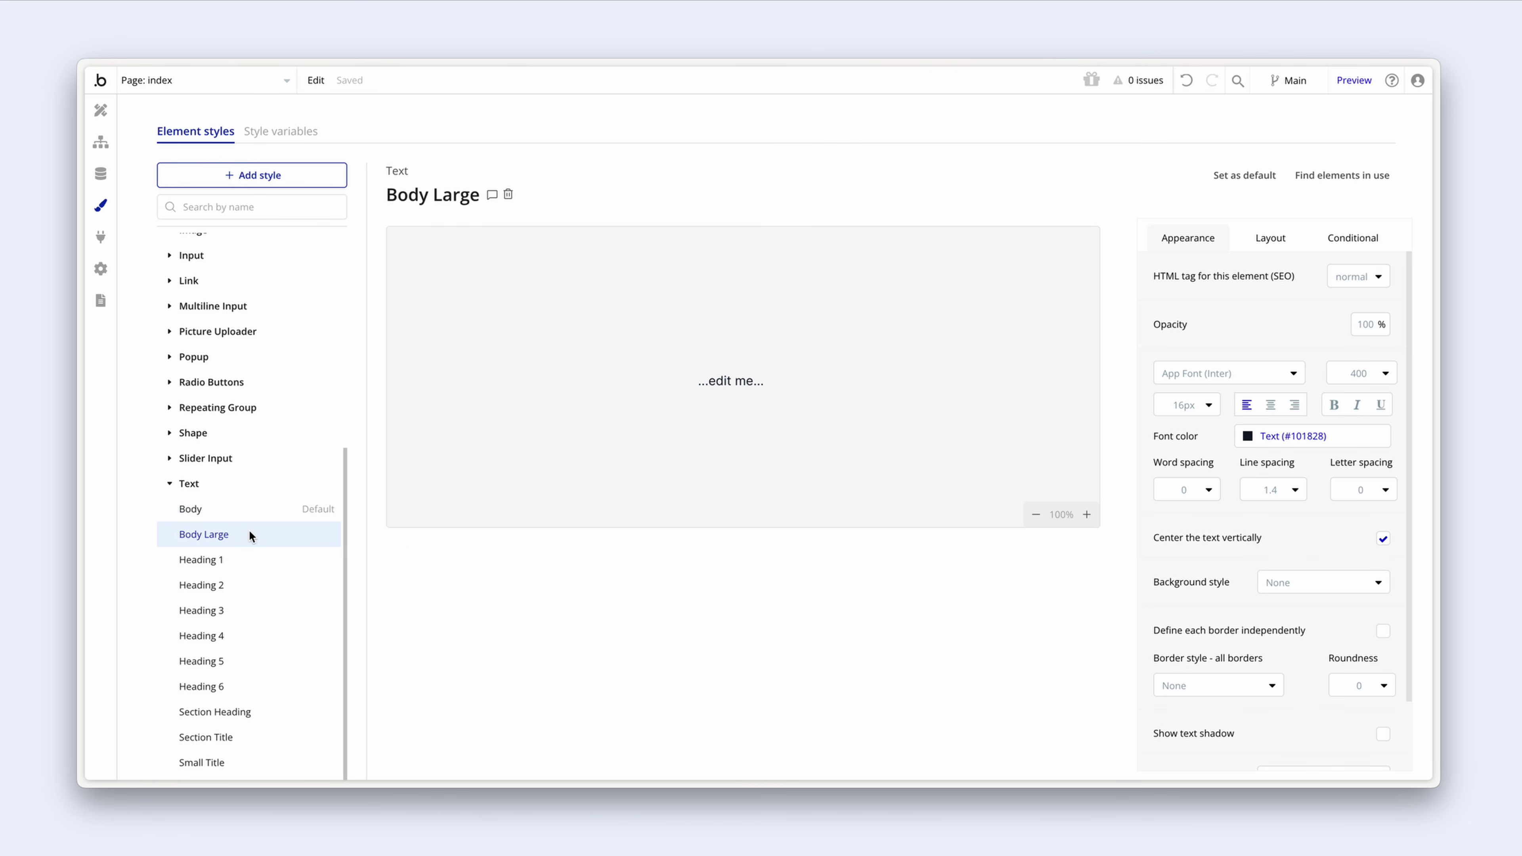
left_click(1189, 406)
key("BackSpace")
key("BackSpace")
type("18")
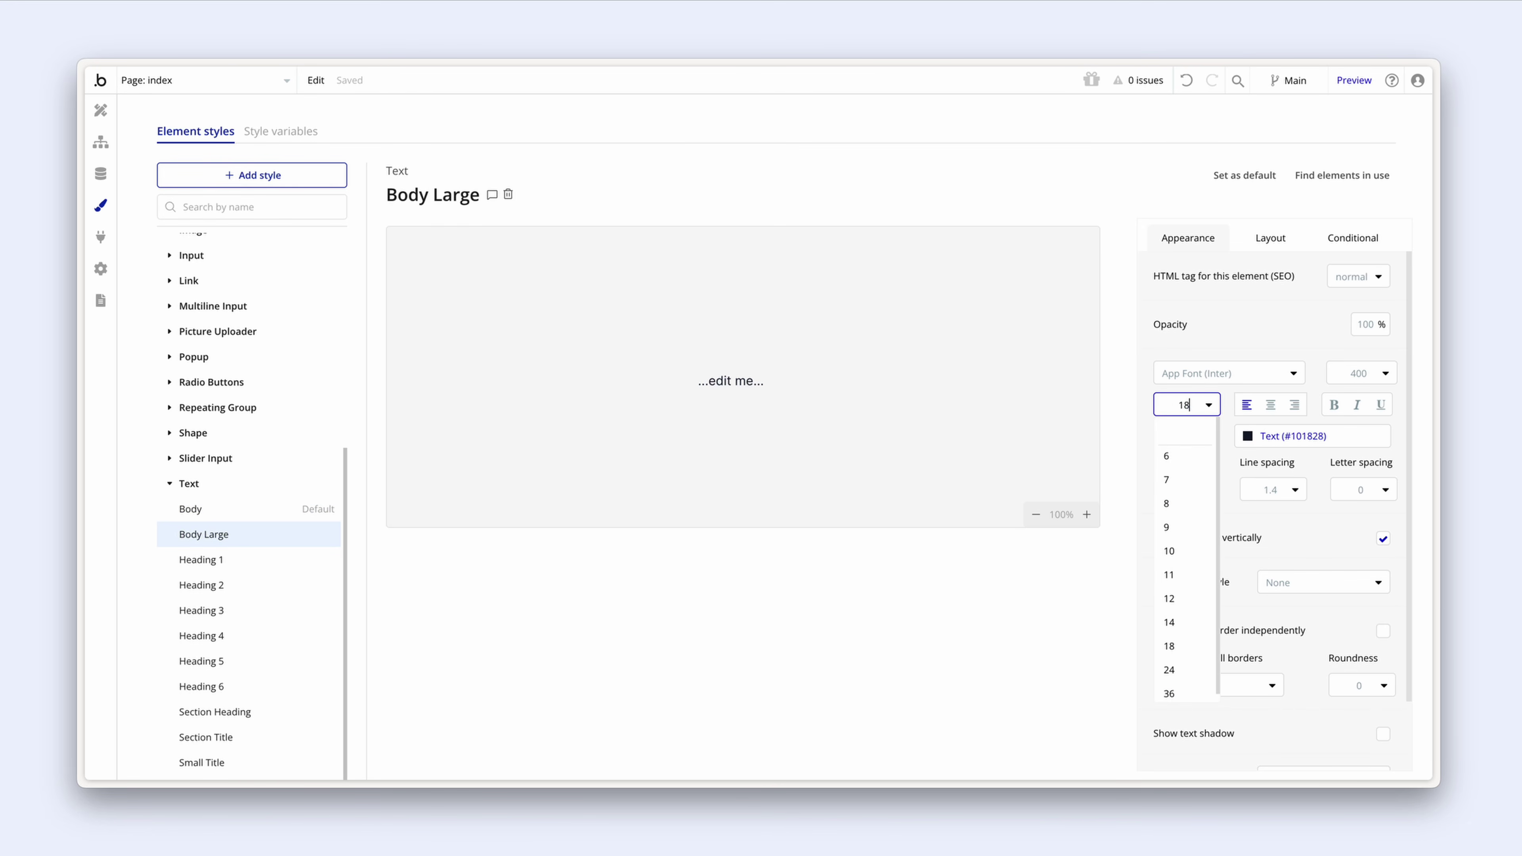
Step: Set the Body Large text style's font weight to 500 (Medium) and its font color to the Dark grey variable
left_click(1341, 373)
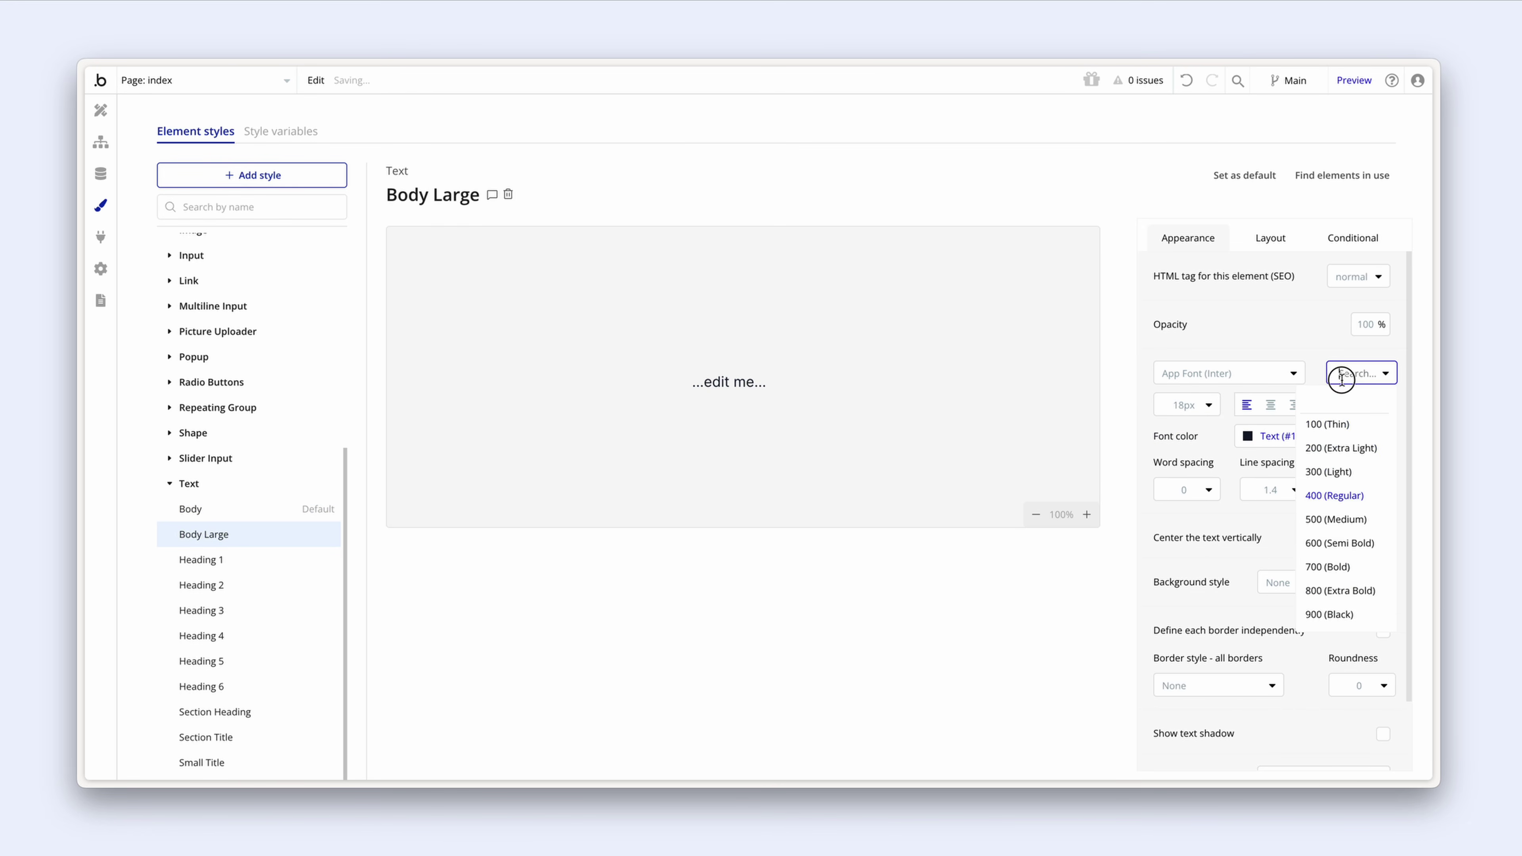
left_click(1371, 519)
left_click(1243, 443)
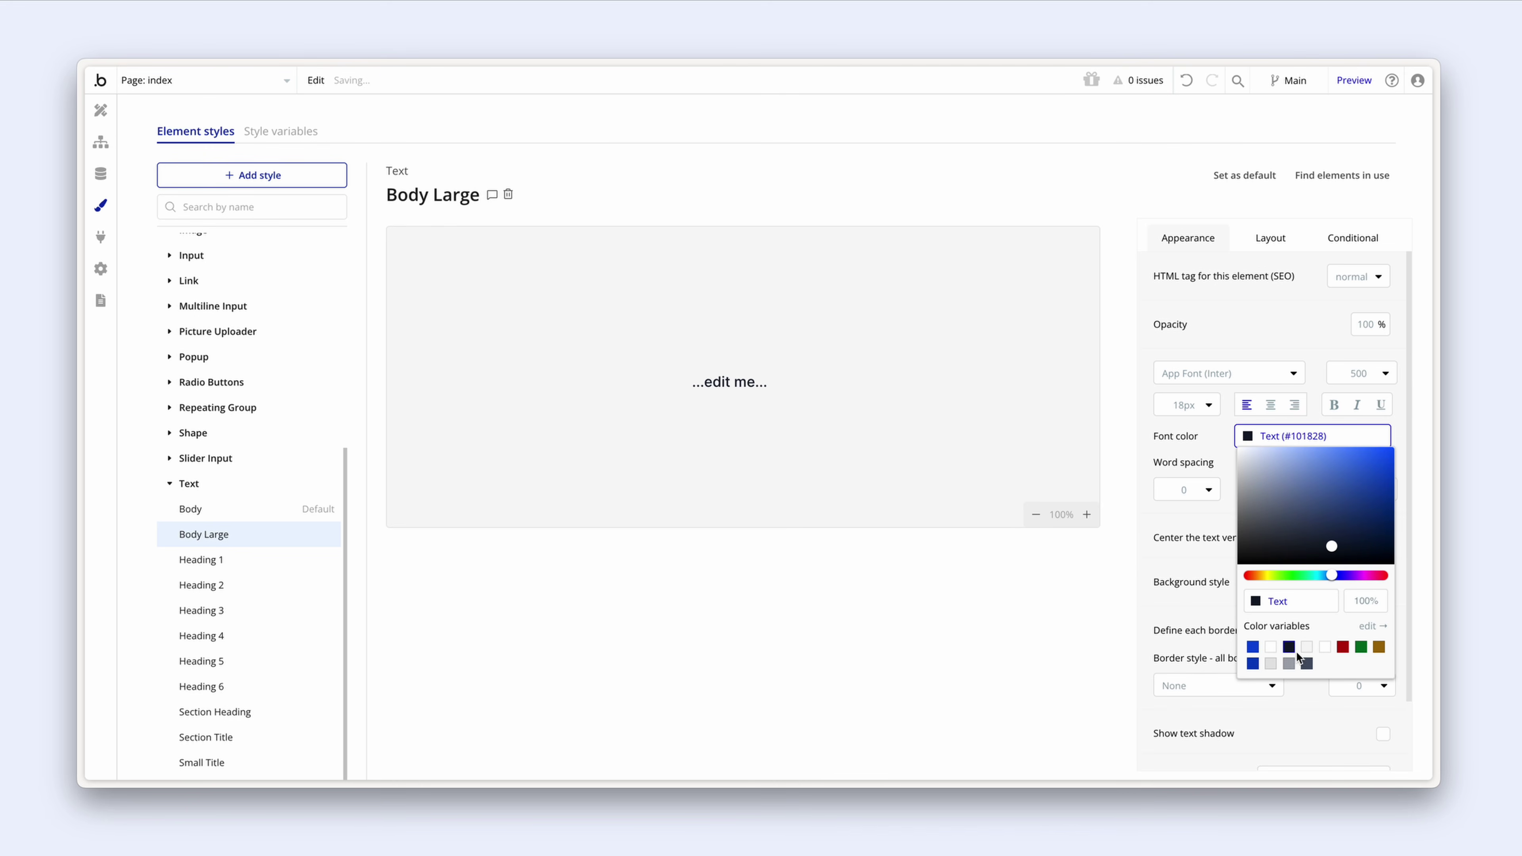
left_click(1306, 663)
left_click(1208, 568)
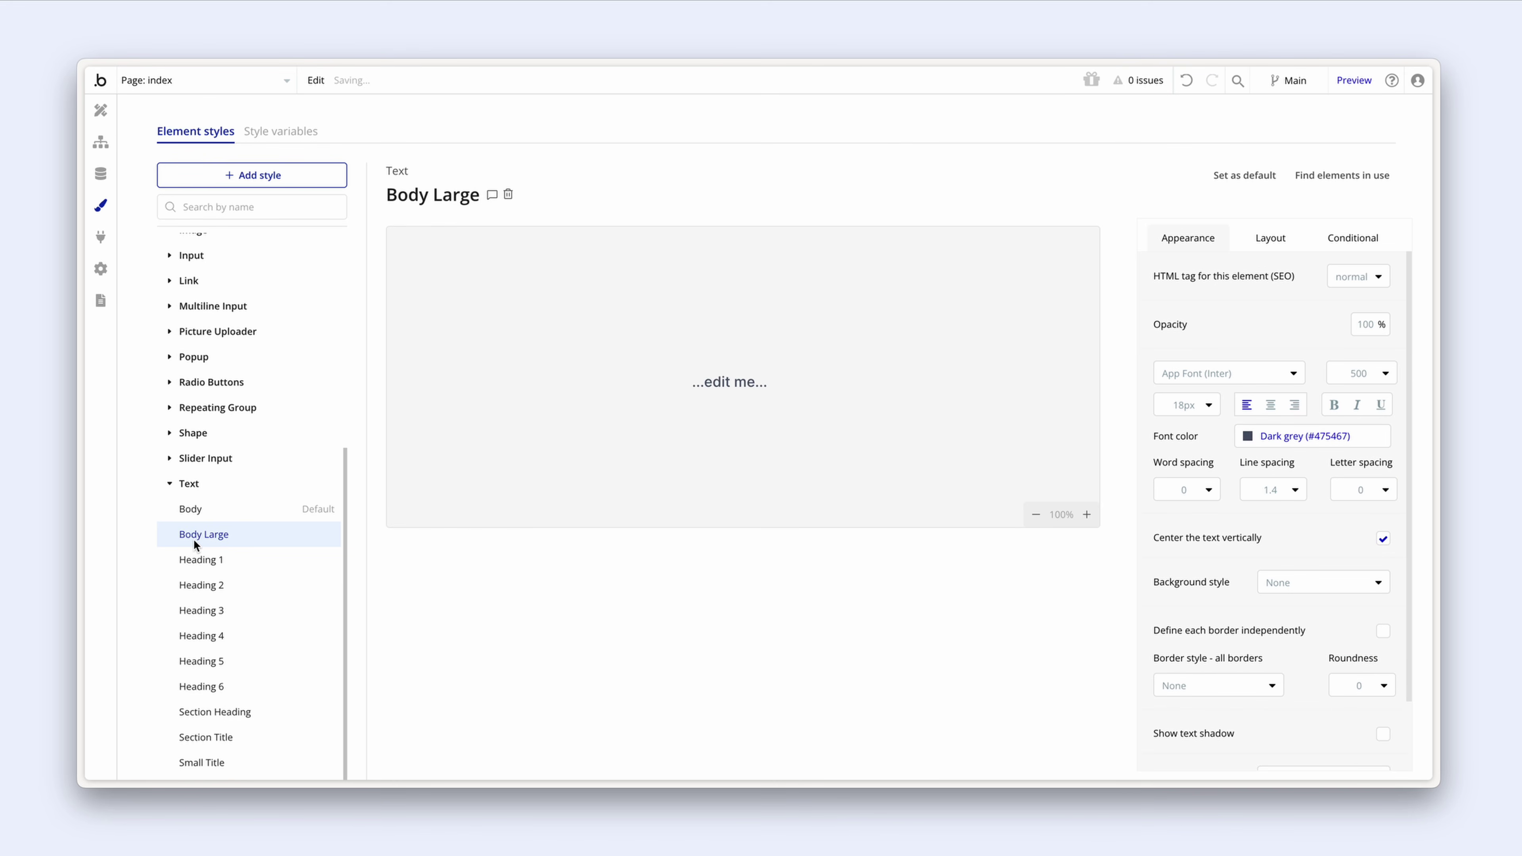
Step: Duplicate the Body text style
left_click_drag(200, 541, 200, 516)
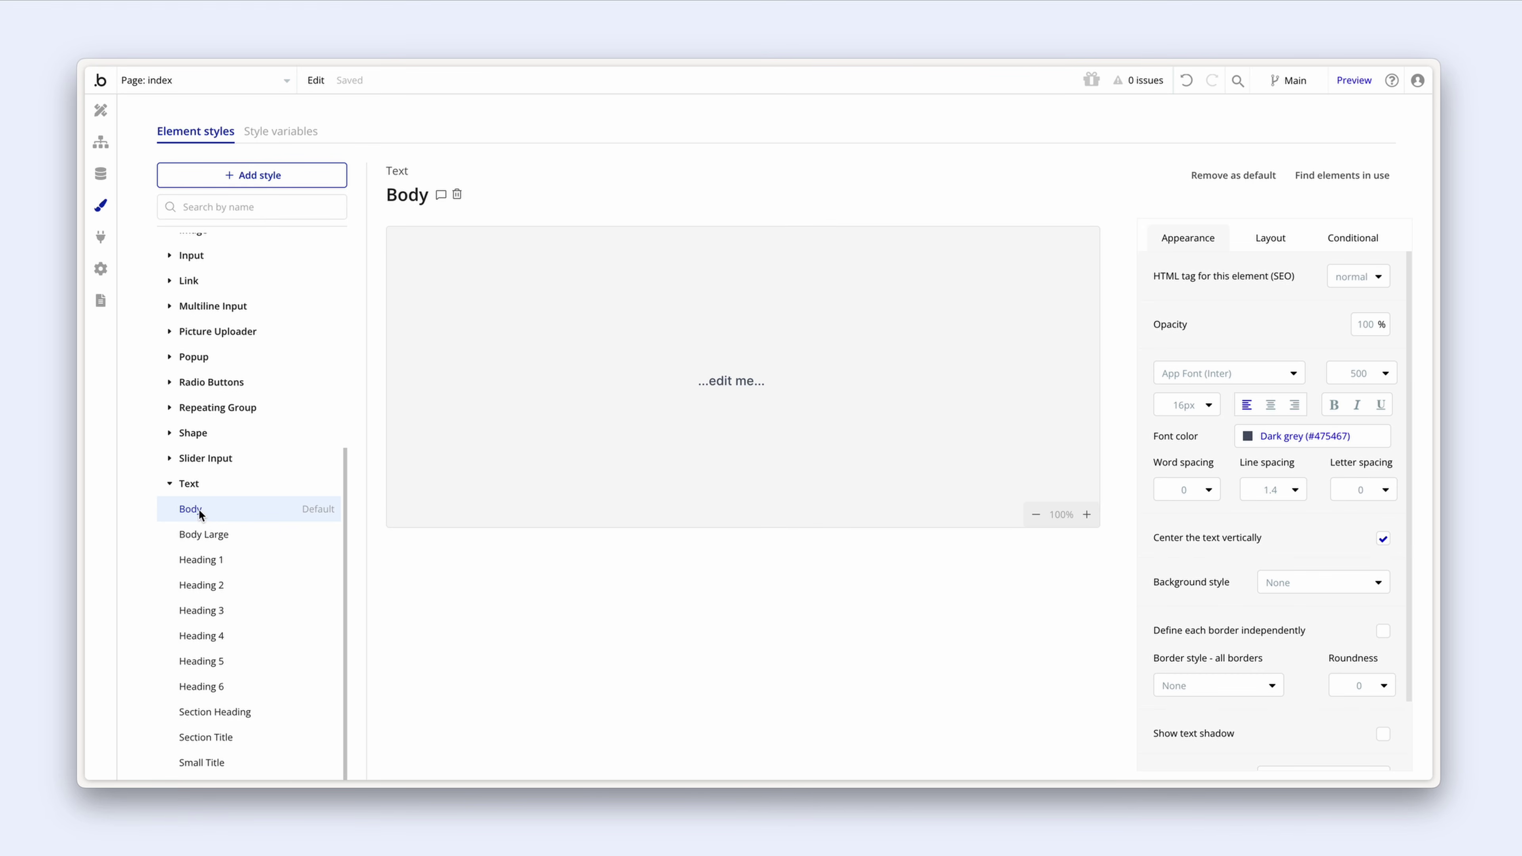
right_click(199, 515)
left_click(194, 539)
right_click(198, 510)
left_click(207, 557)
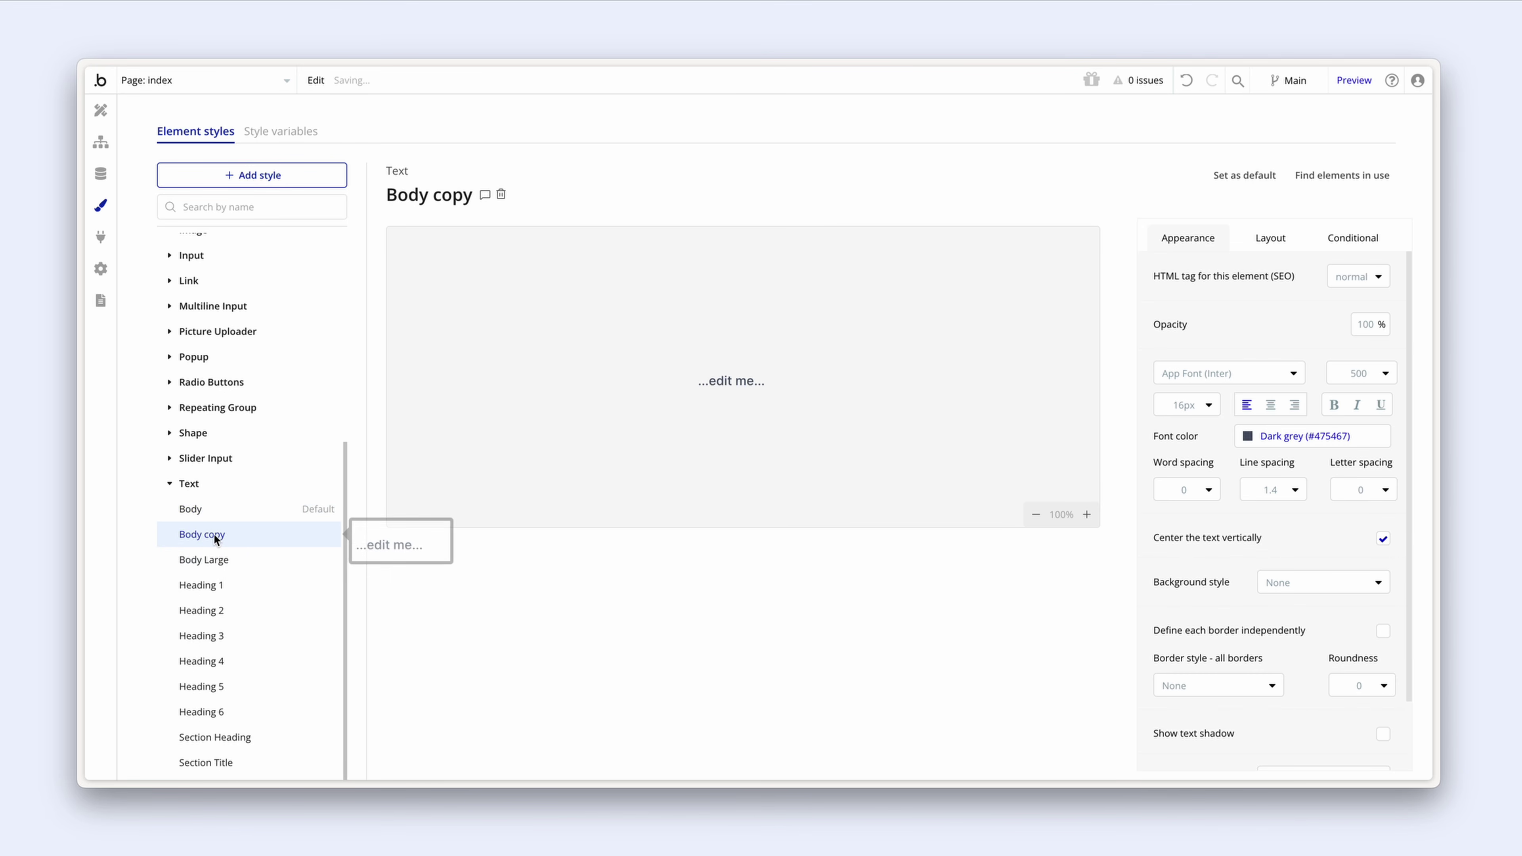
Step: Rename the copied Body style as "Body small" and set its font size to 14 px
left_click(447, 201)
left_click(443, 198)
left_click_drag(441, 198, 488, 201)
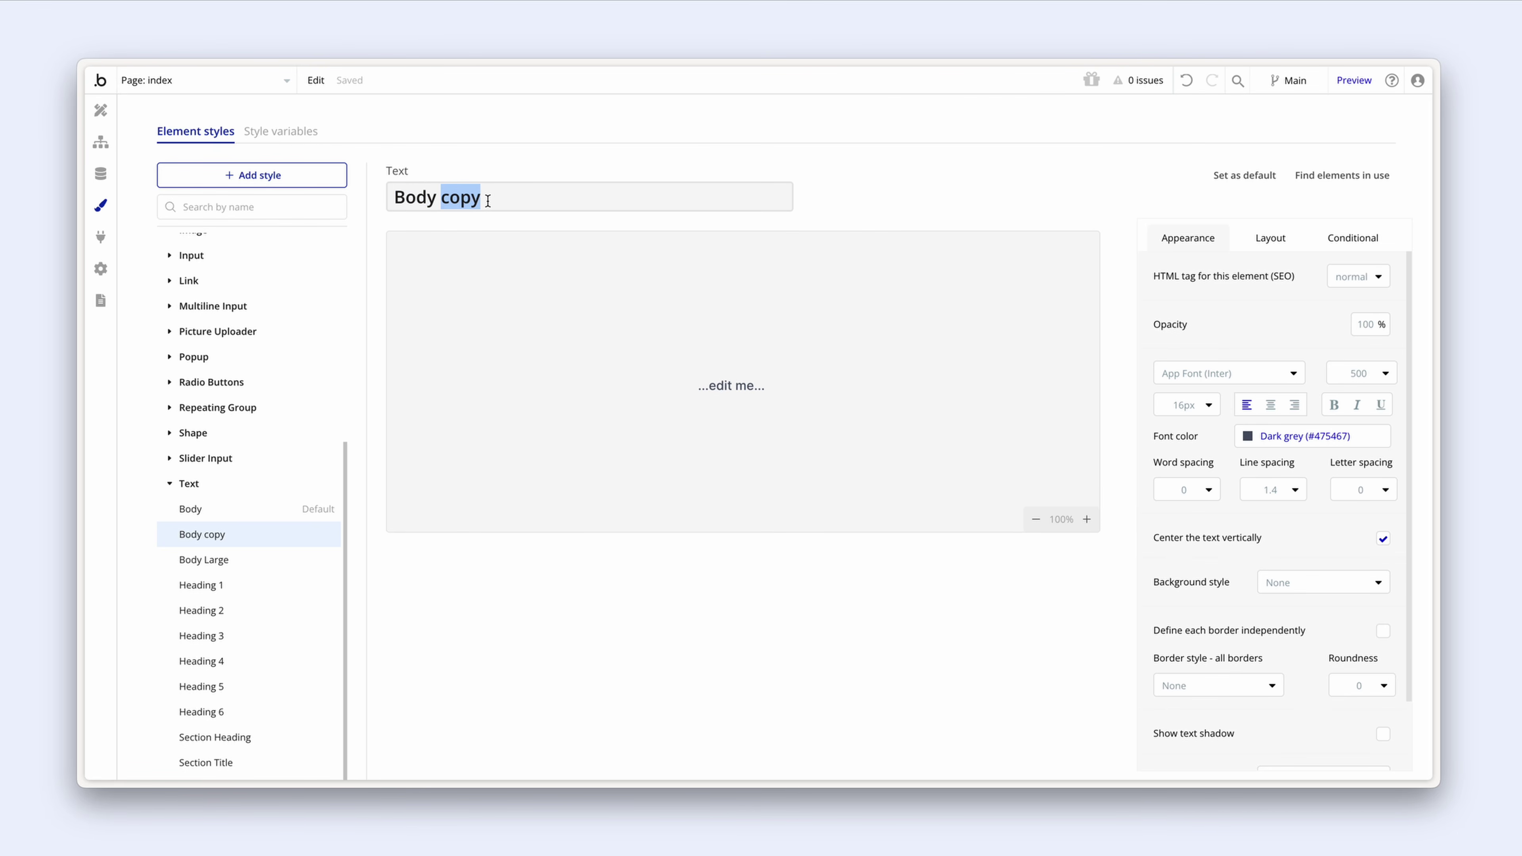
type("small")
key("Return")
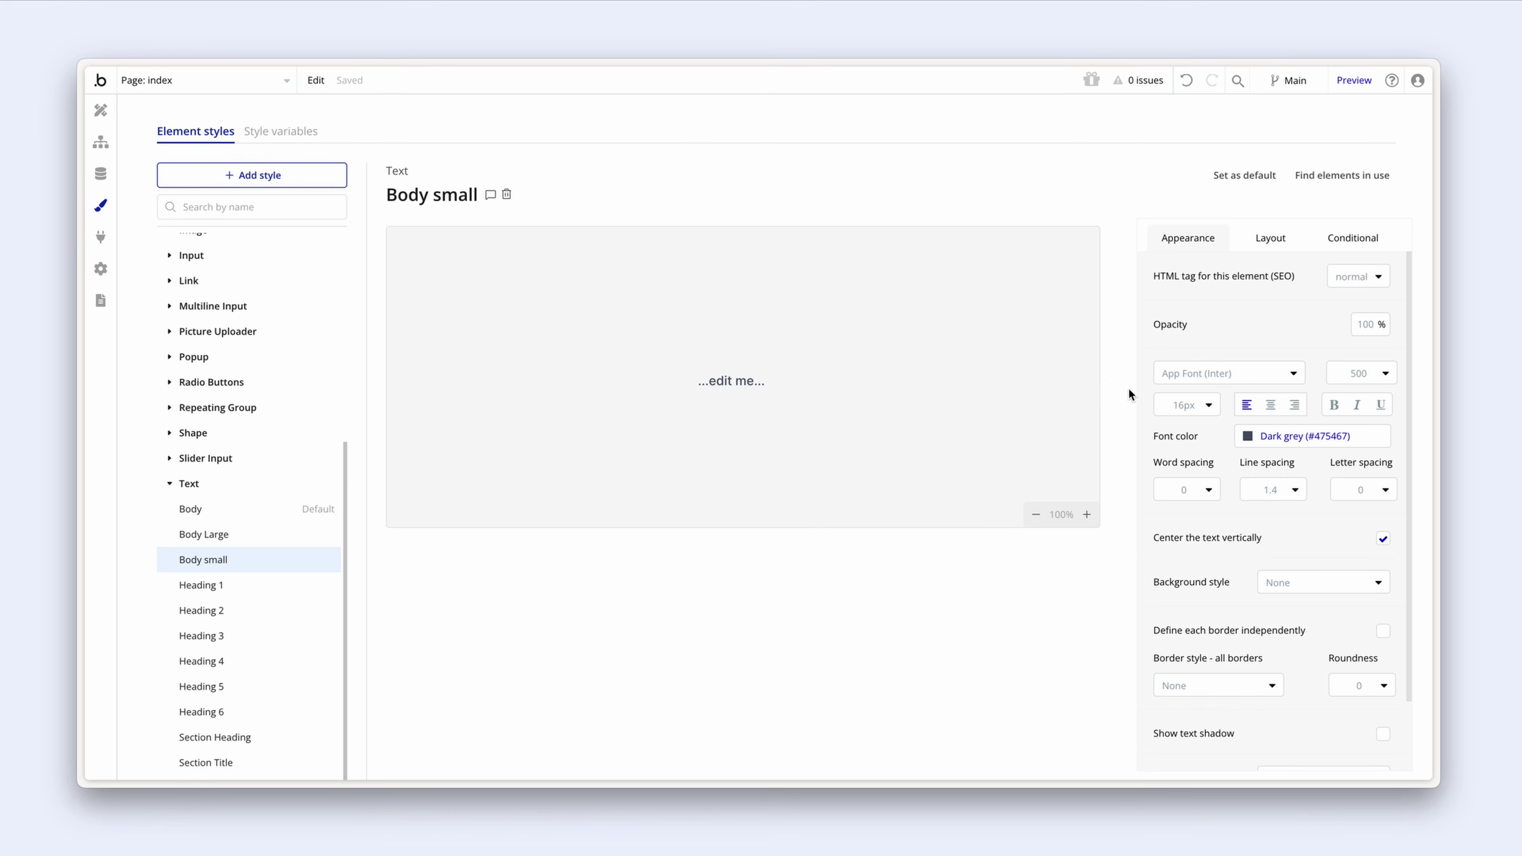
left_click(1191, 413)
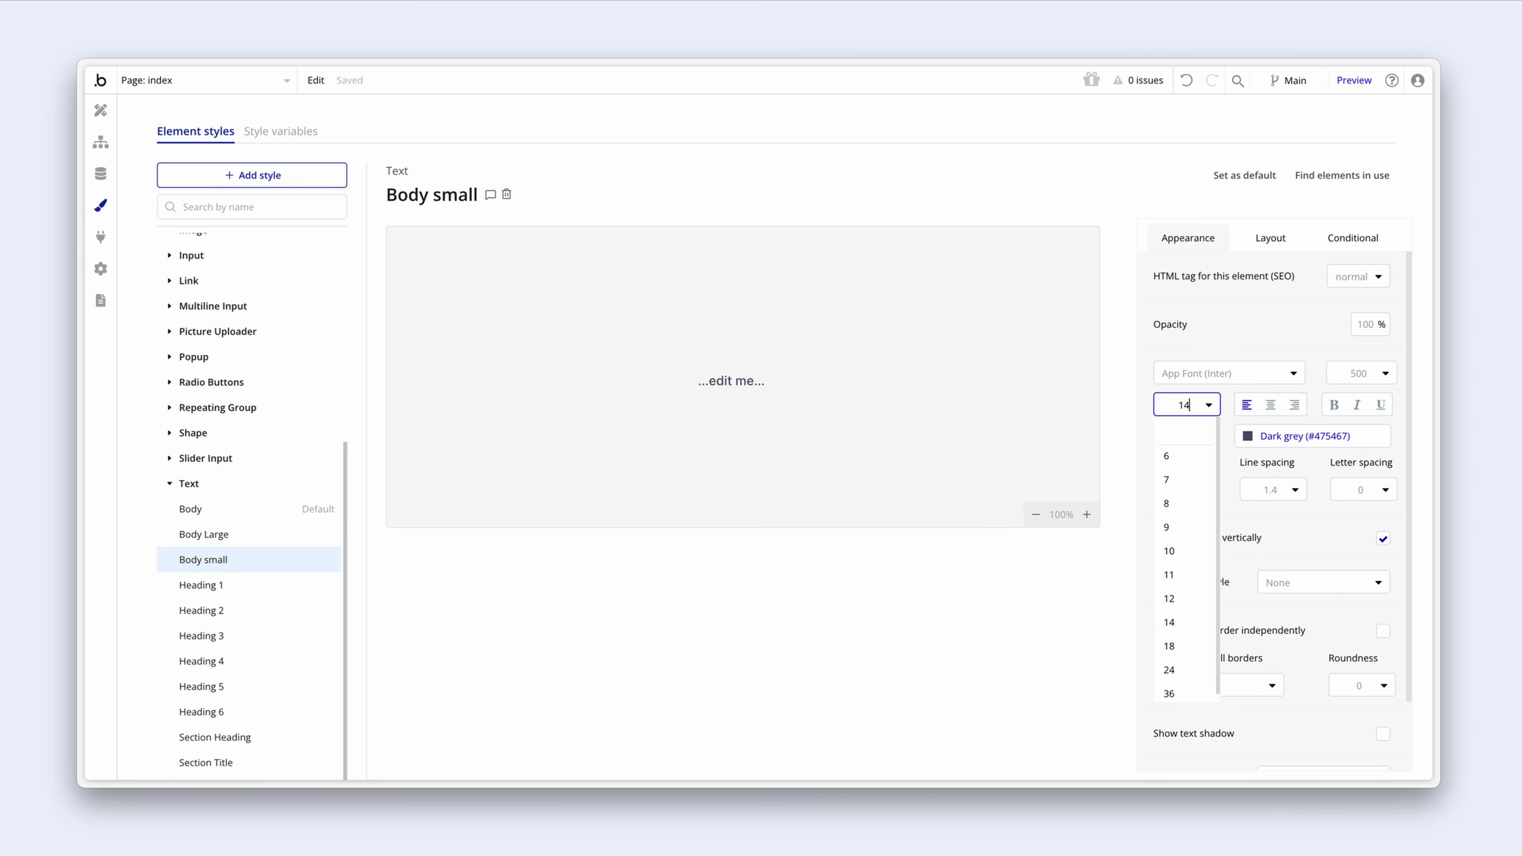
left_click(1188, 341)
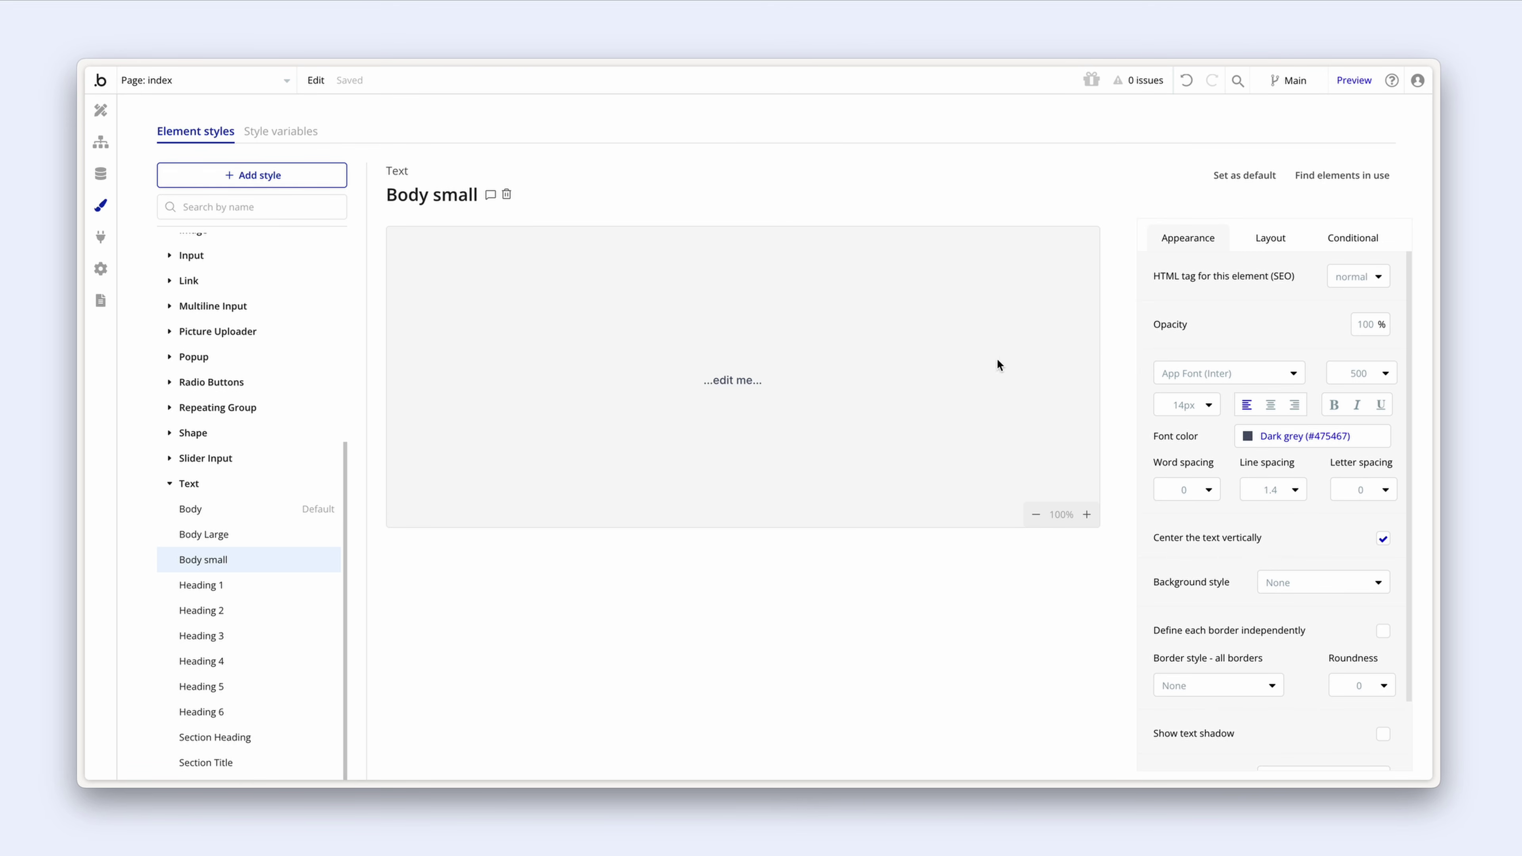
Step: Set the Standard Input style's font weight to 500 (Medium) and its placeholder color to the Medium grey variable
left_click(170, 484)
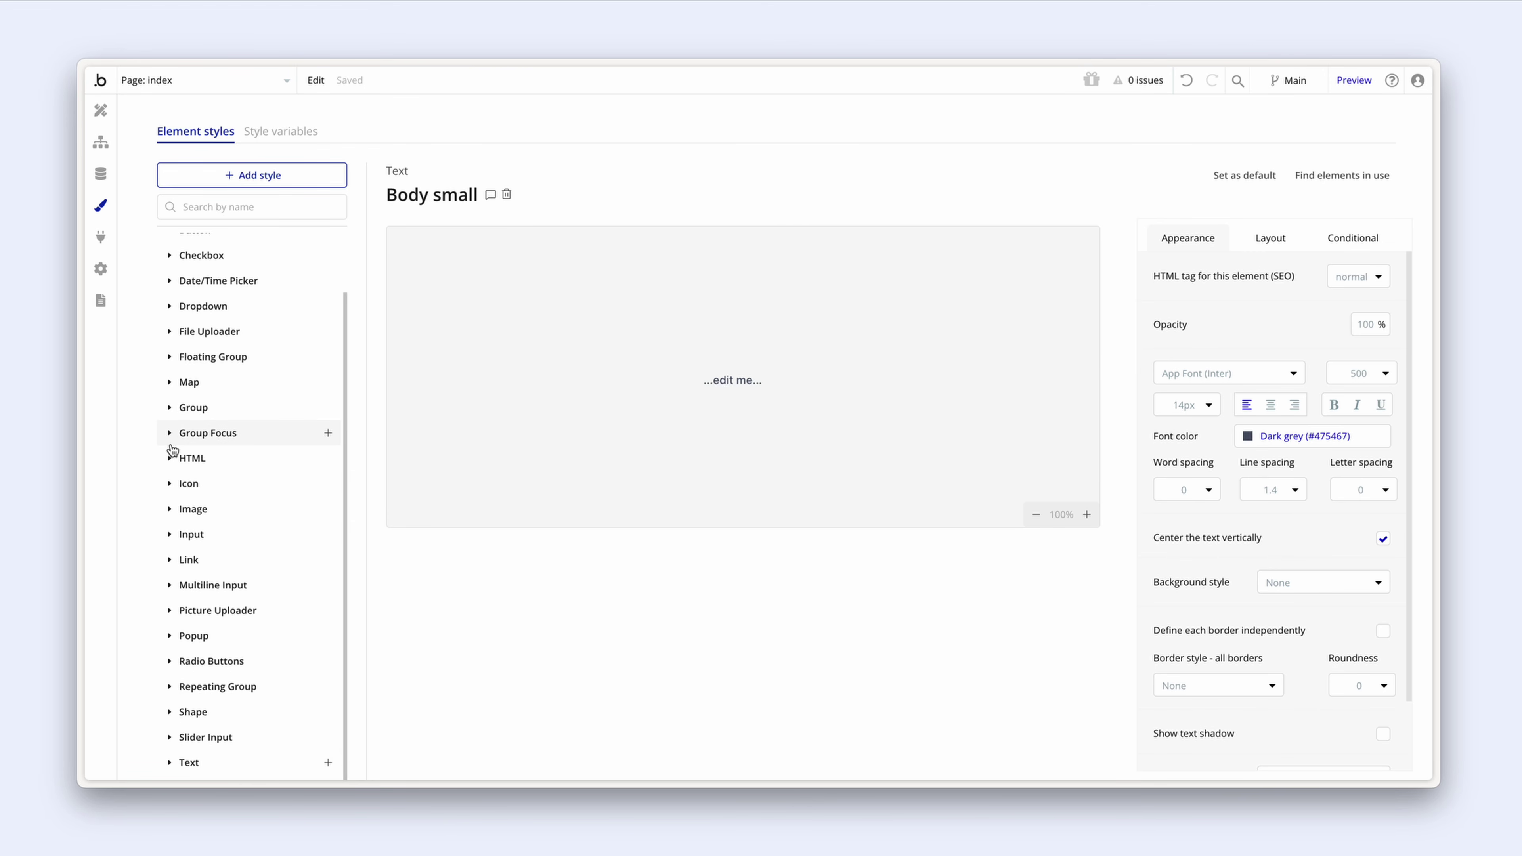
left_click(170, 534)
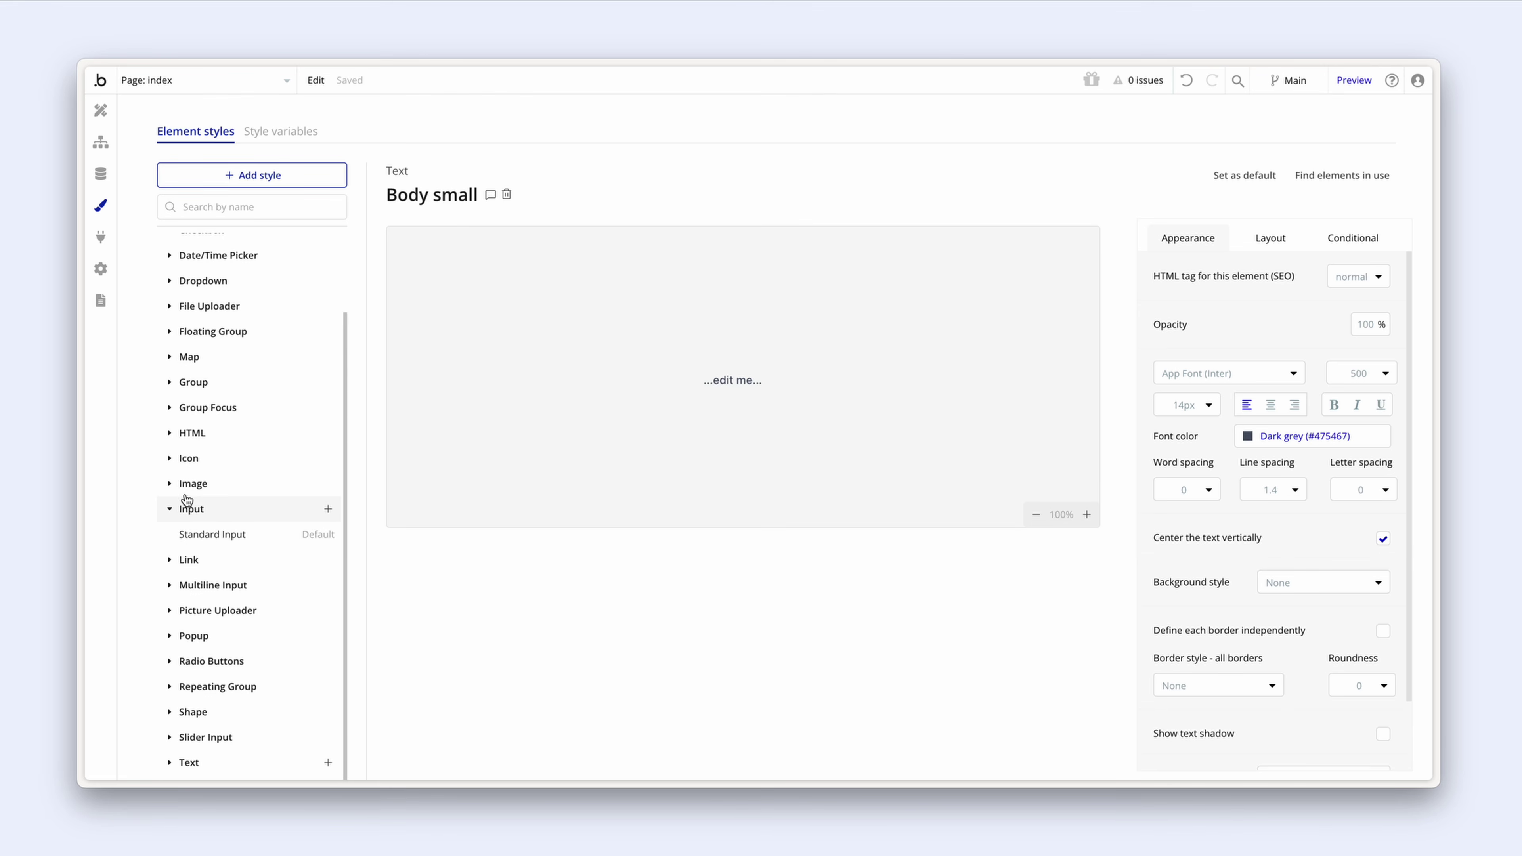
left_click(201, 535)
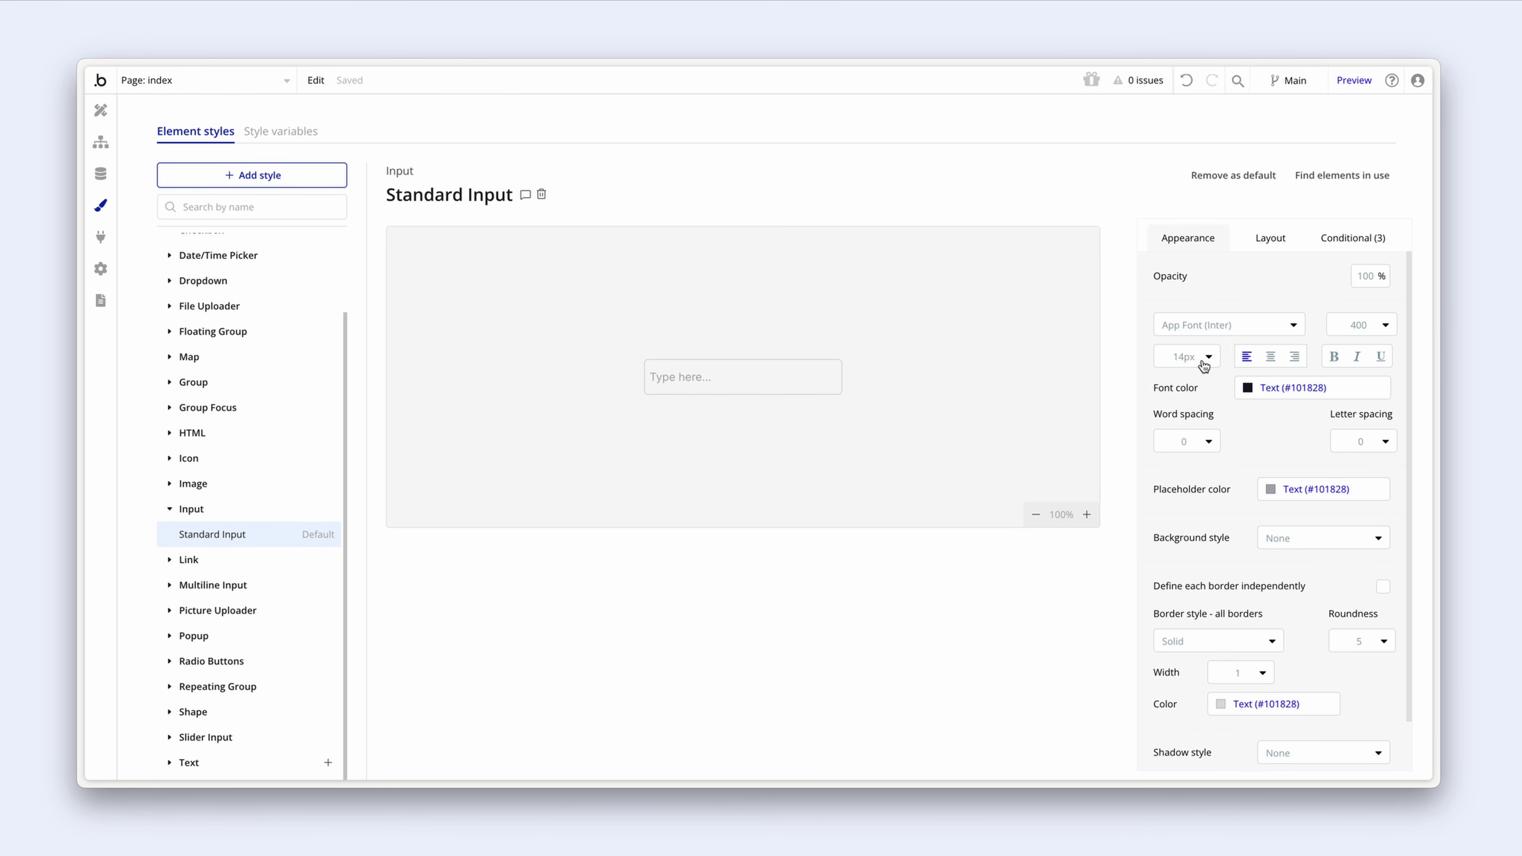
left_click(1355, 329)
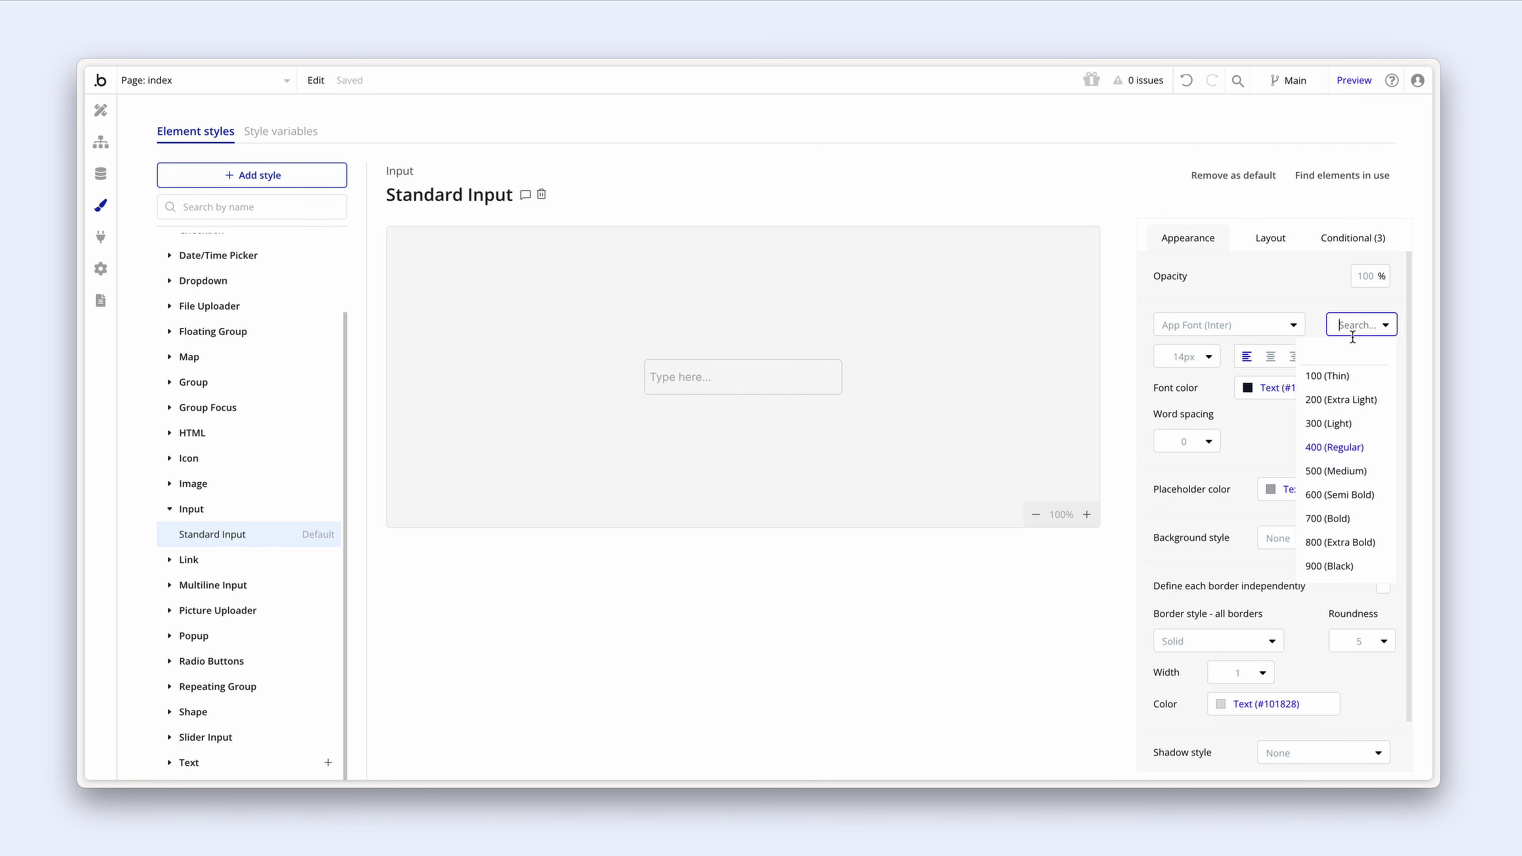
left_click(1366, 471)
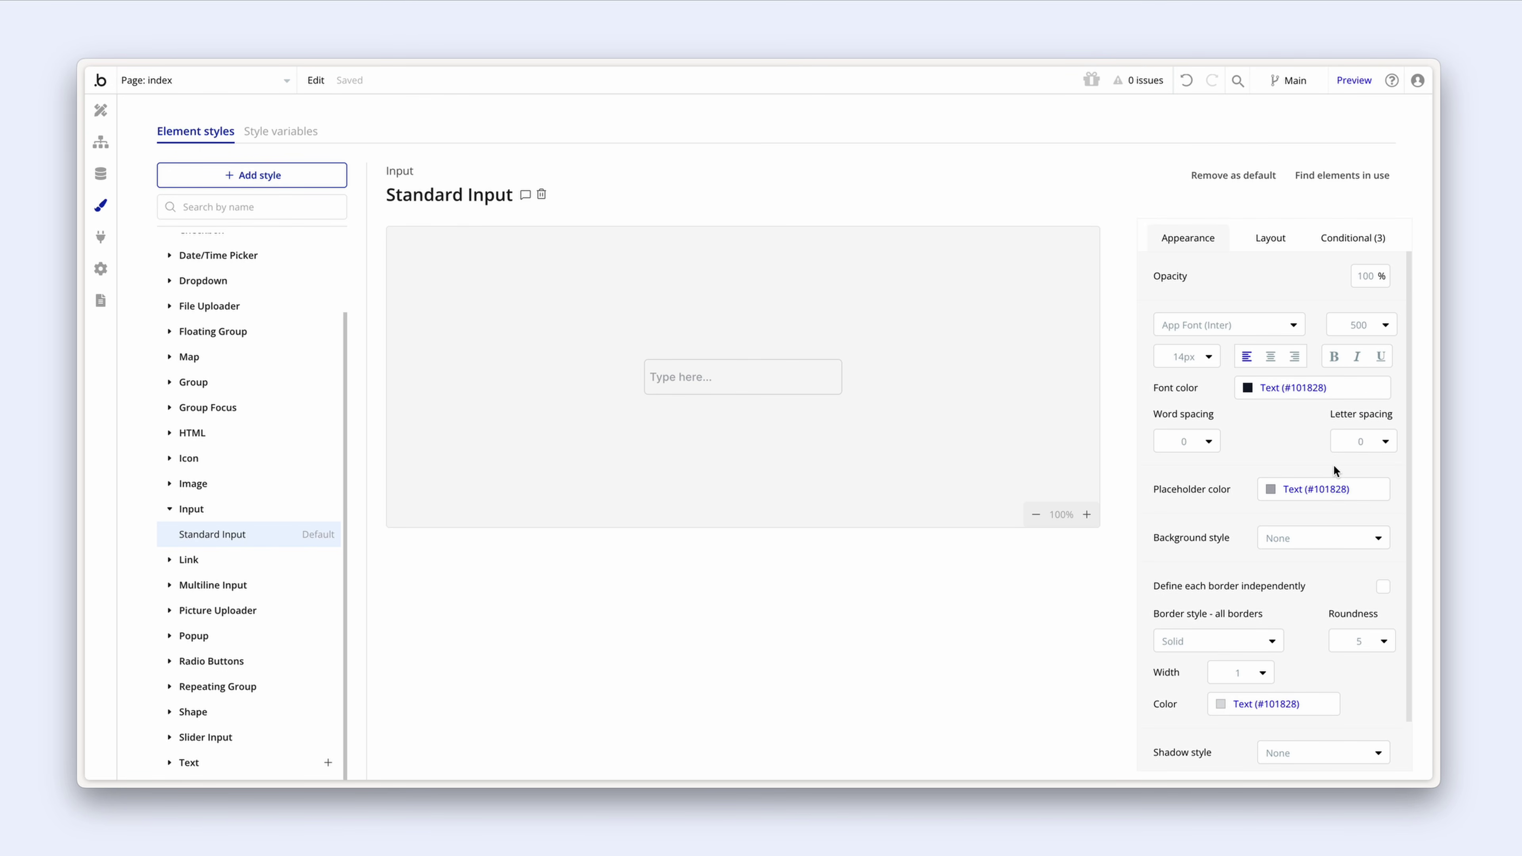
left_click(1269, 492)
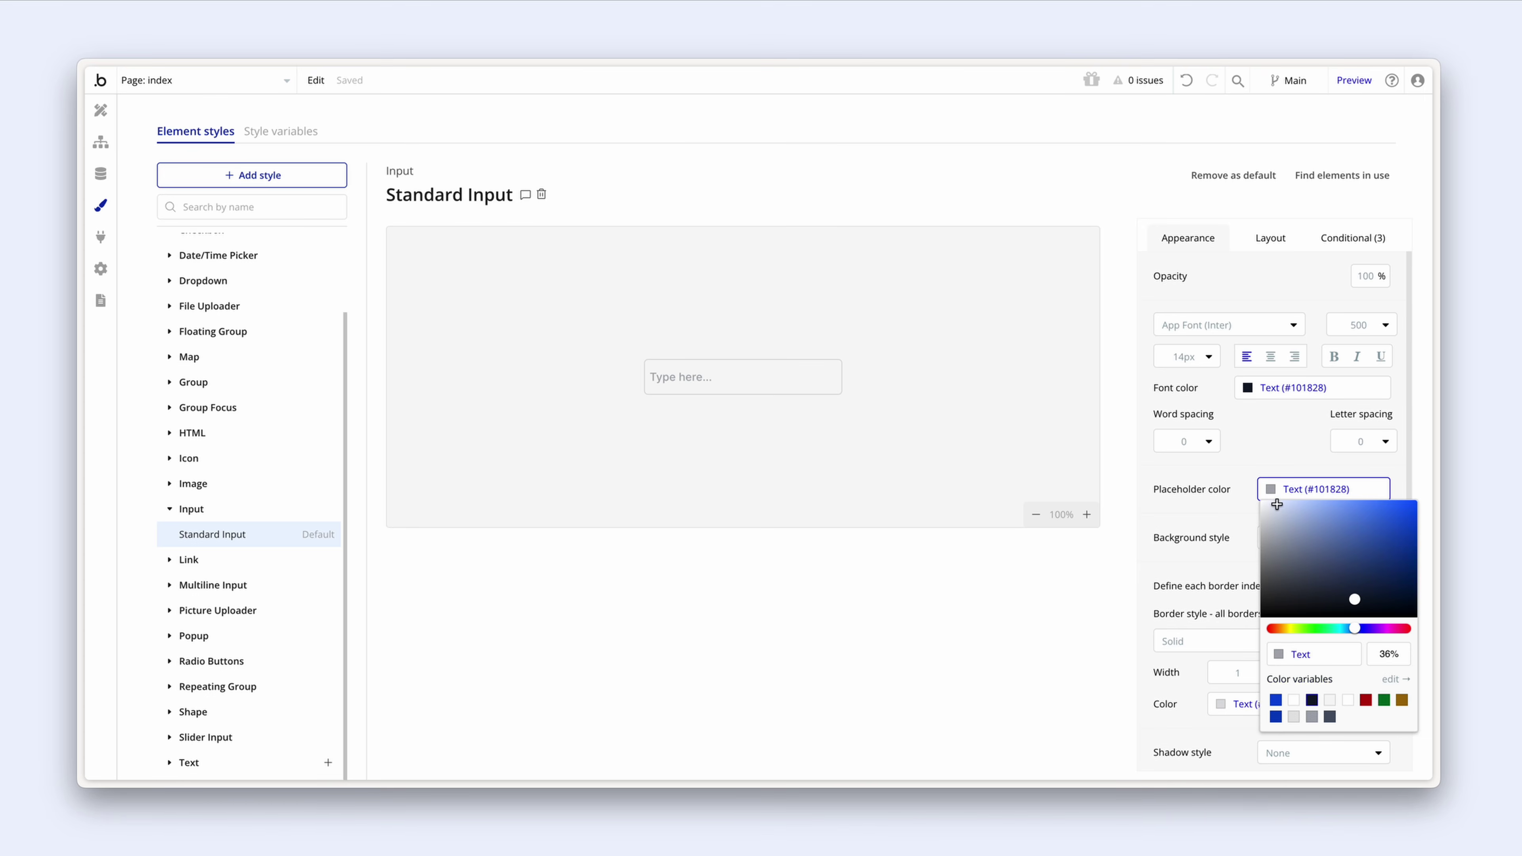
left_click(1312, 717)
Step: Set the Standard Input style's border color to the Light grey variable and its roundness to 8
scroll(1225, 530, "down", 2)
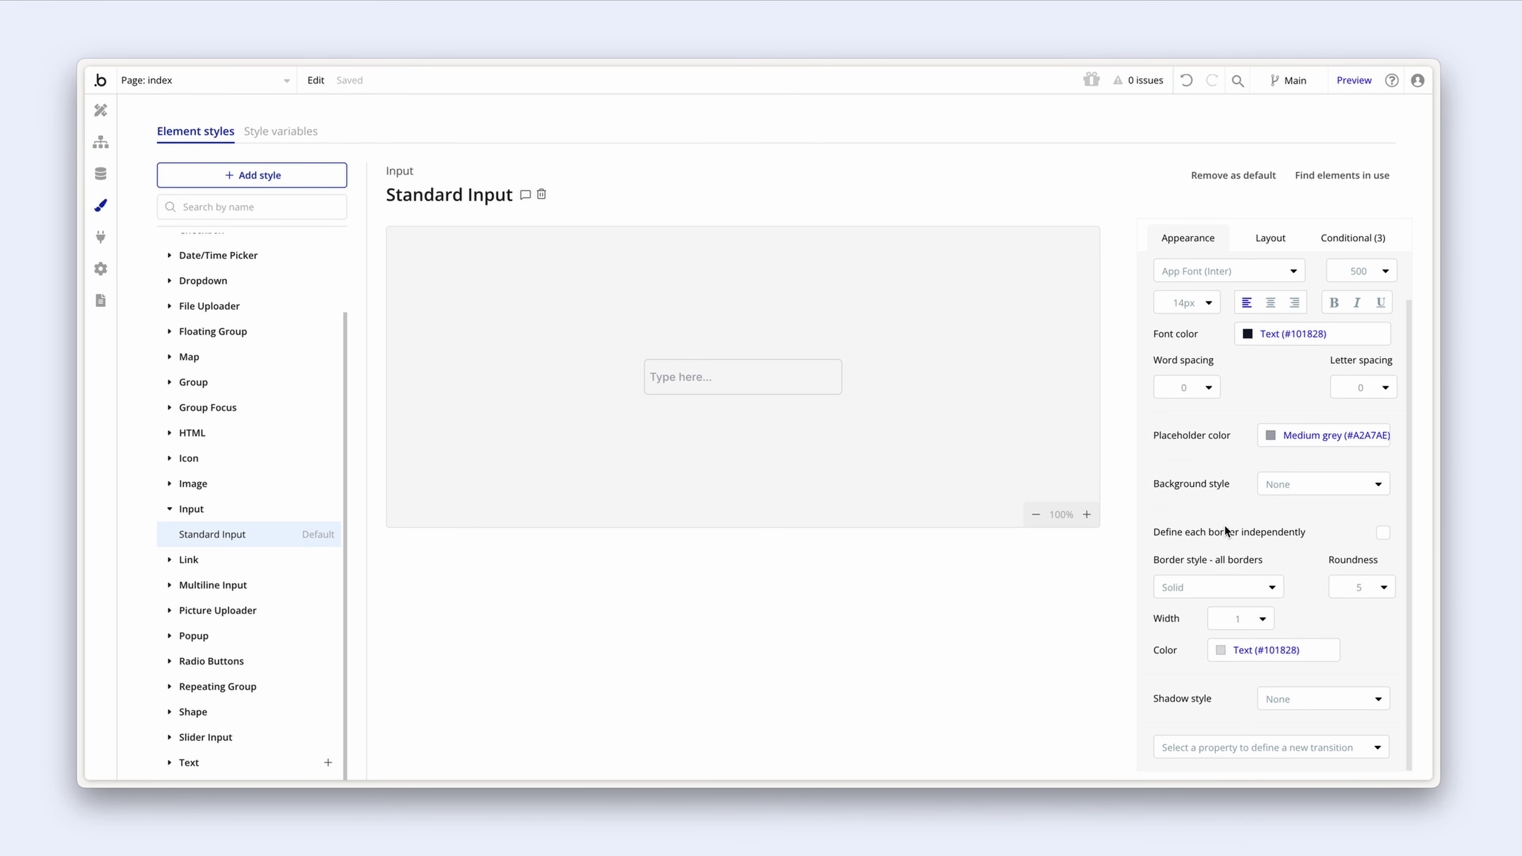
left_click(1223, 650)
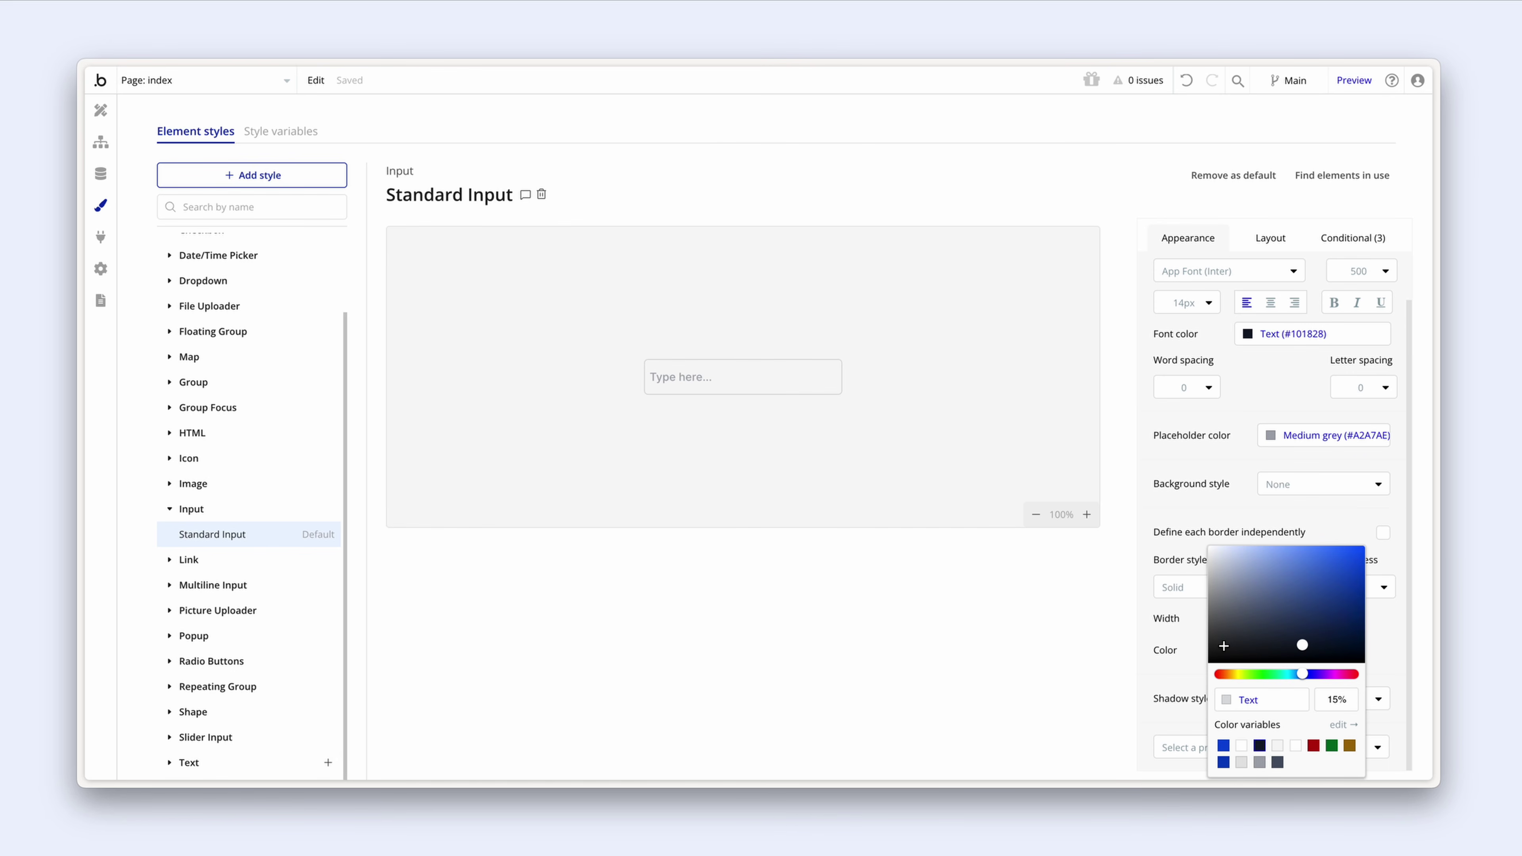
left_click(1242, 768)
left_click(1380, 590)
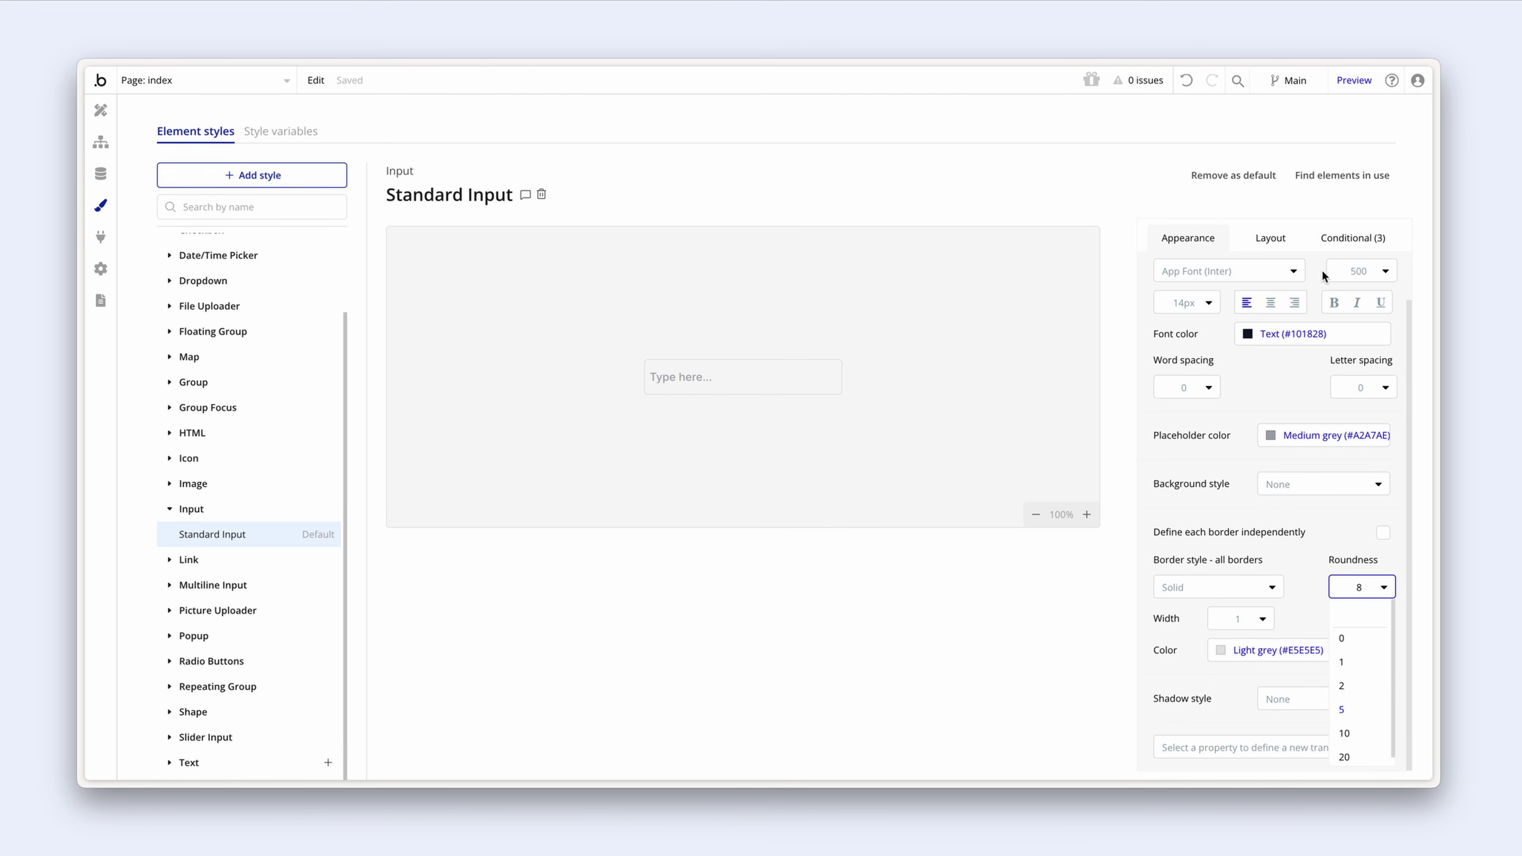
Step: Remove the "This Input is hovered" condition from the Standard Input style
left_click(1326, 240)
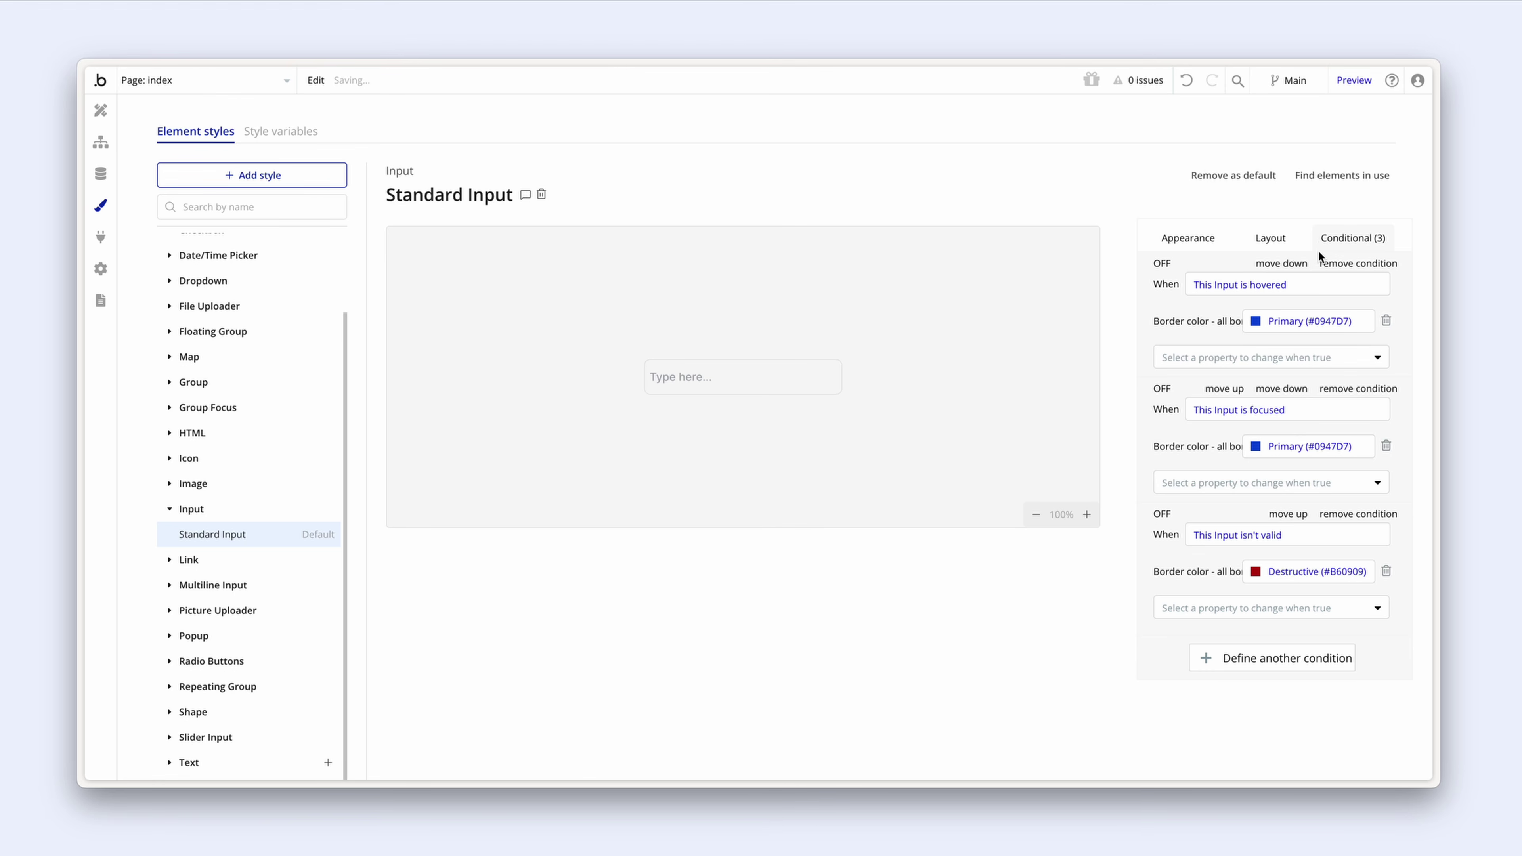
left_click(1339, 267)
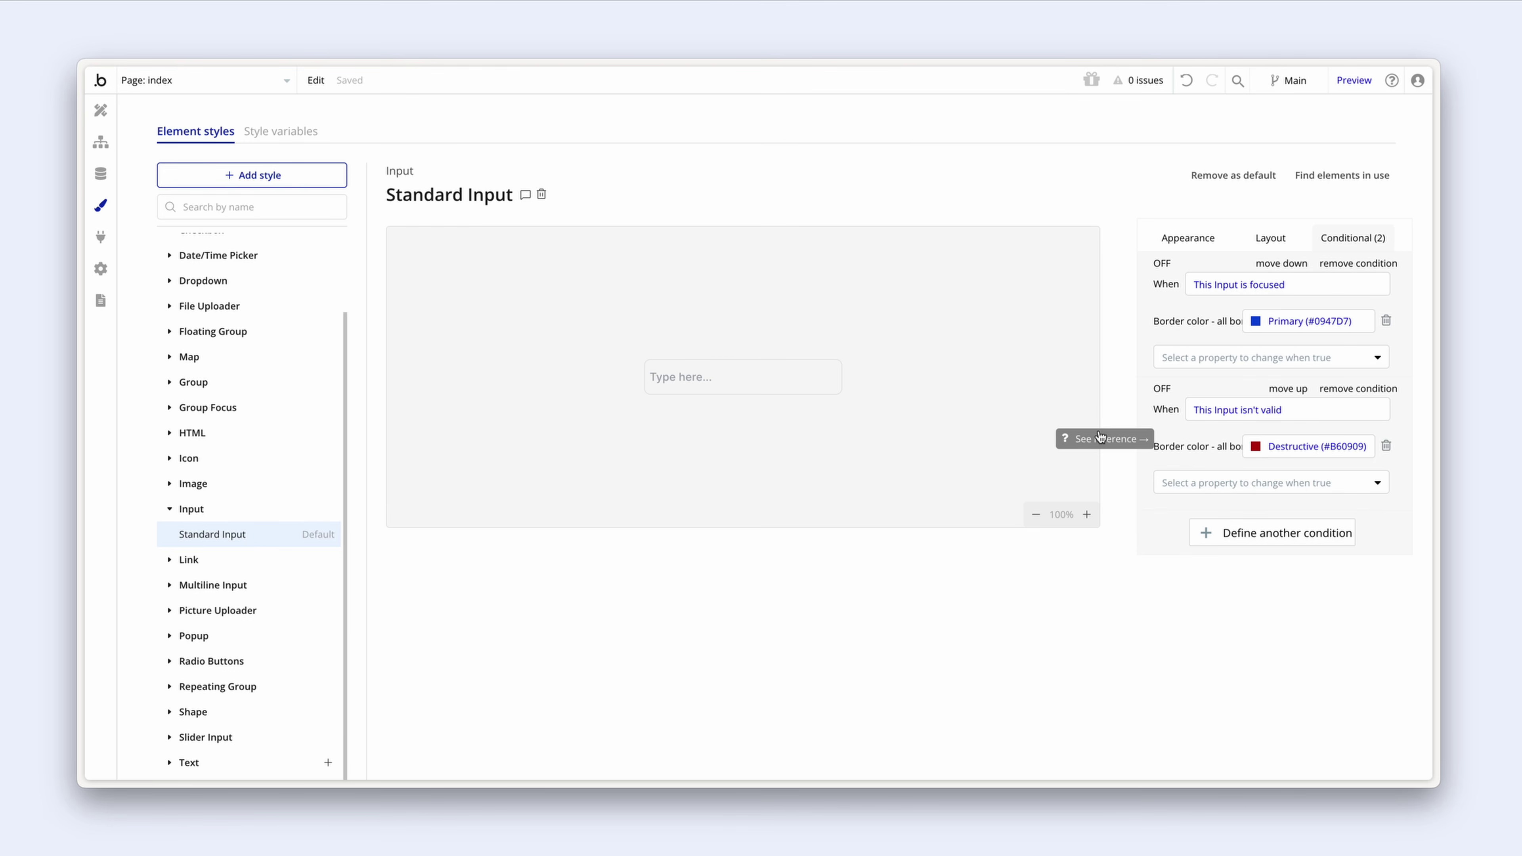
Step: Open the Primary Button style and set its font size to 14 px
scroll(240, 360, "up", 3)
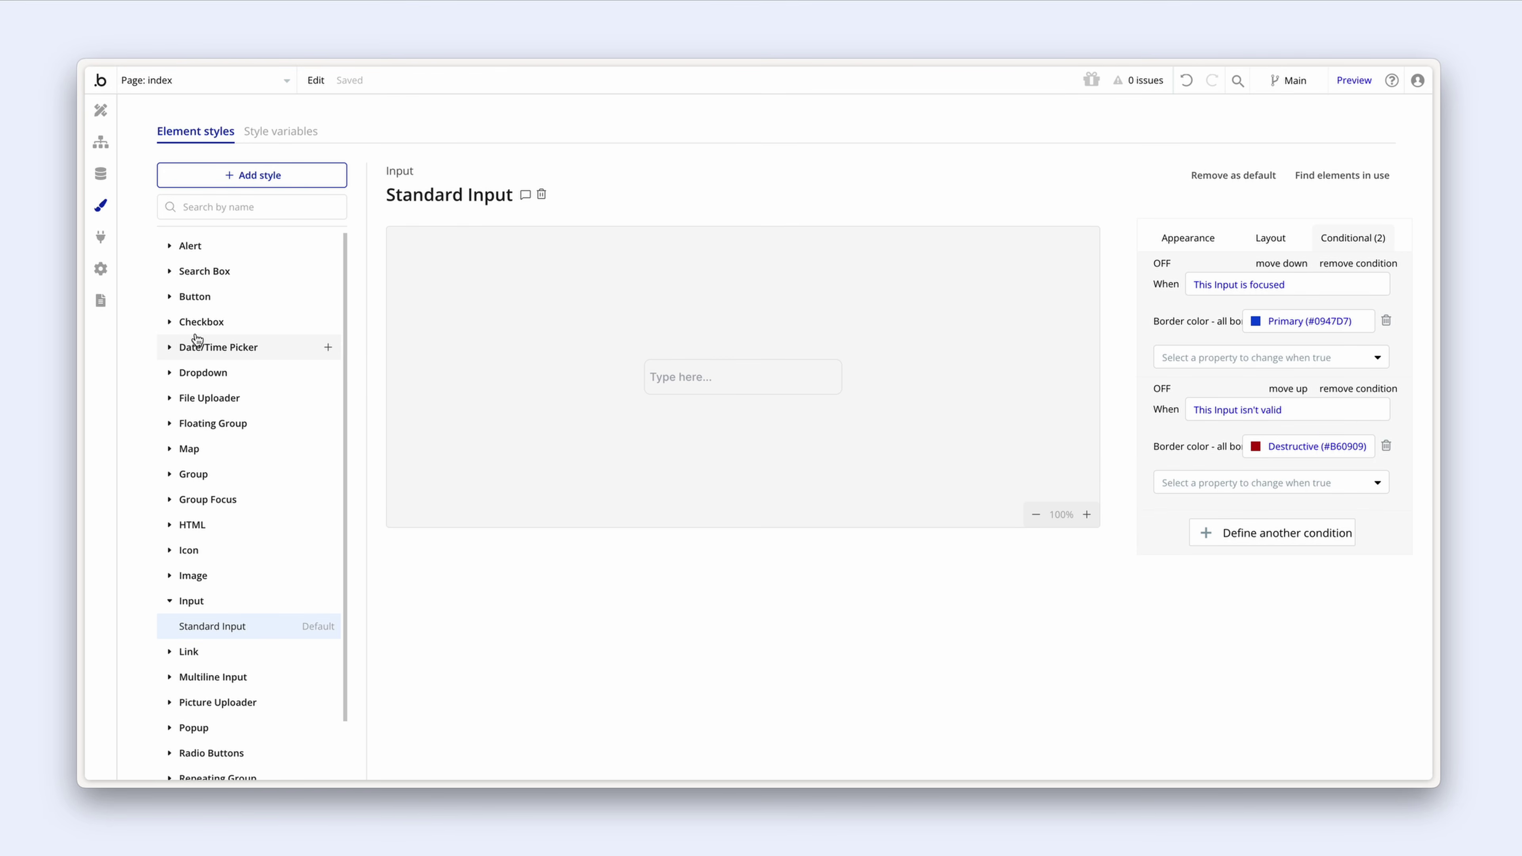
left_click(171, 297)
left_click(238, 375)
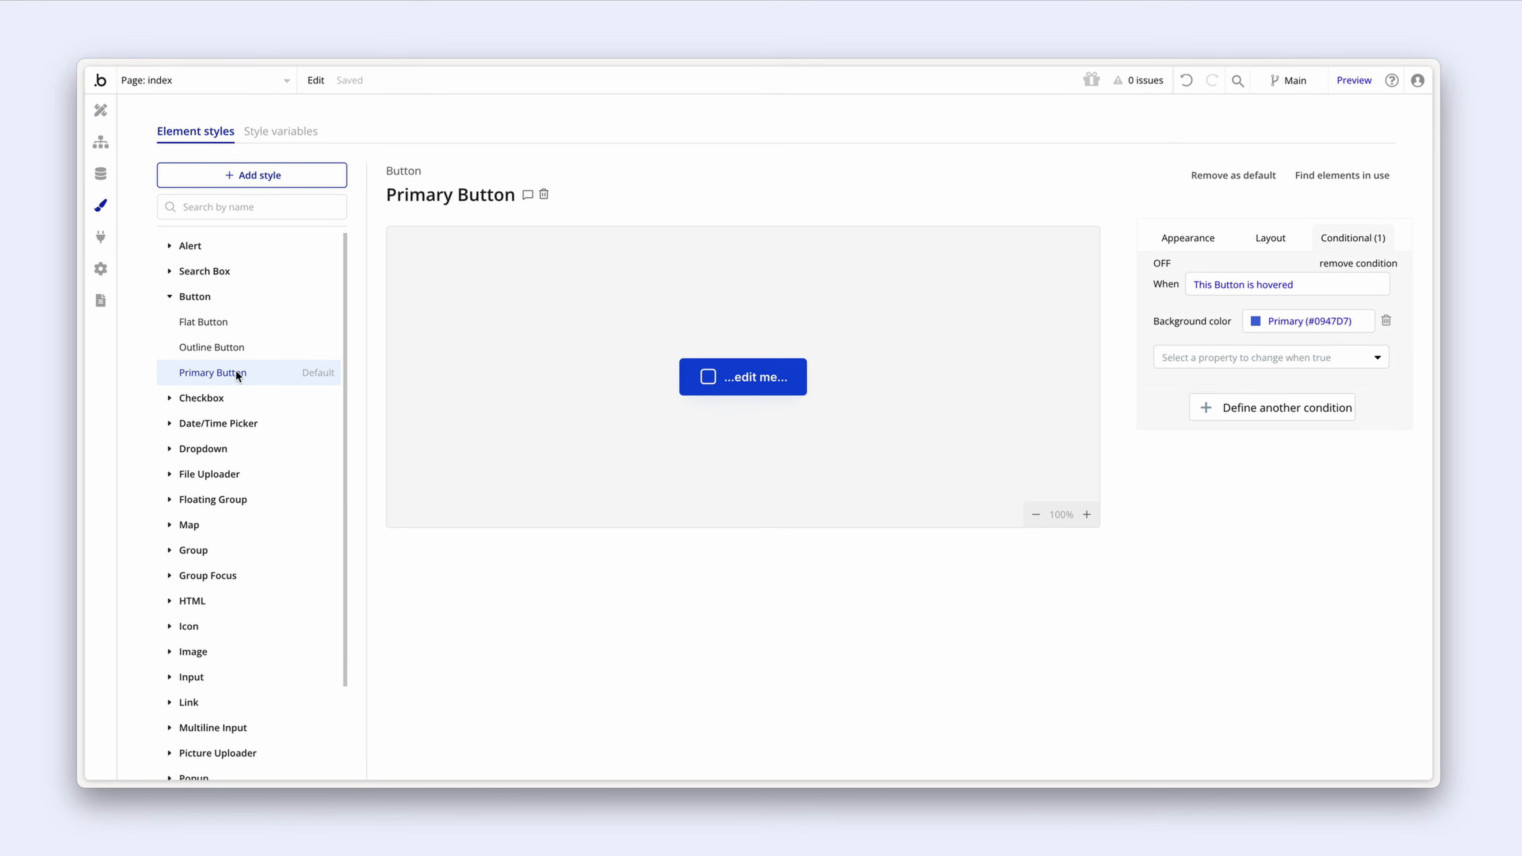
left_click(1175, 239)
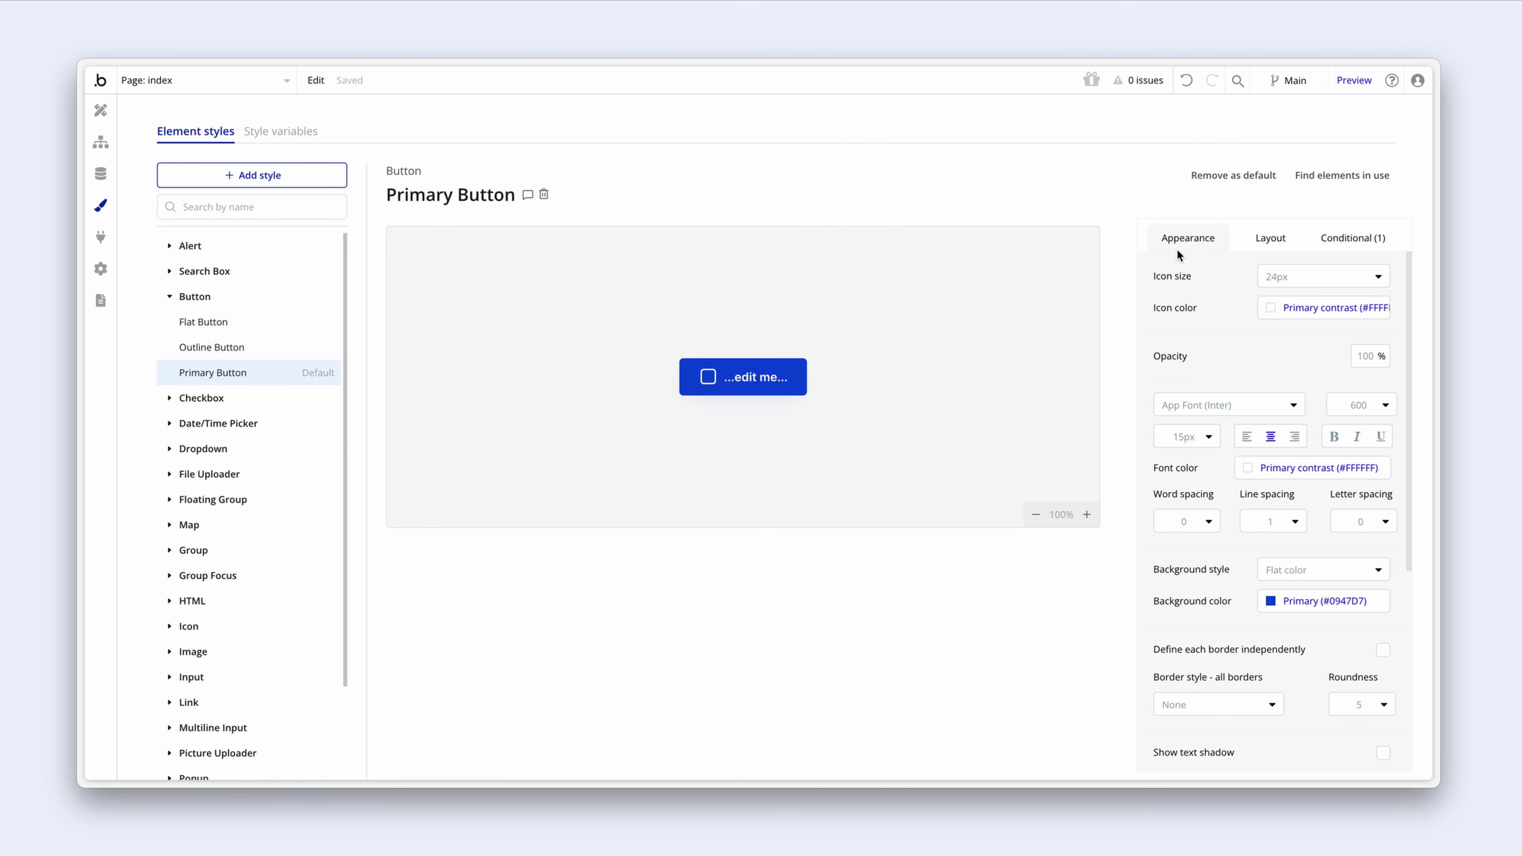
left_click(1201, 439)
key("BackSpace")
key("BackSpace")
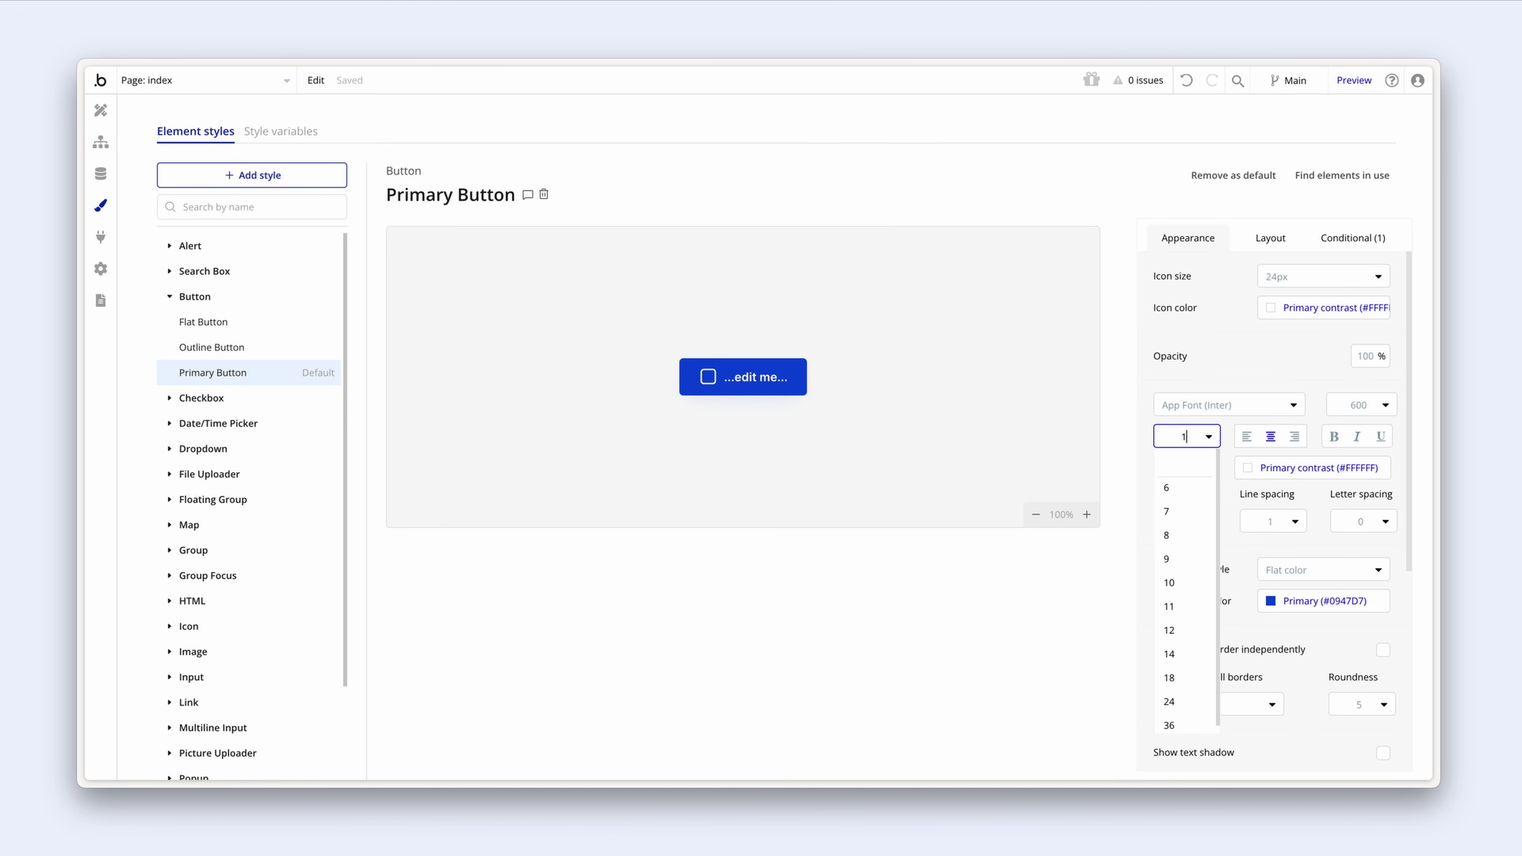
type("14")
key("Return")
Step: Set the Primary Button style's border roundness to 8
scroll(1283, 374, "down", 2)
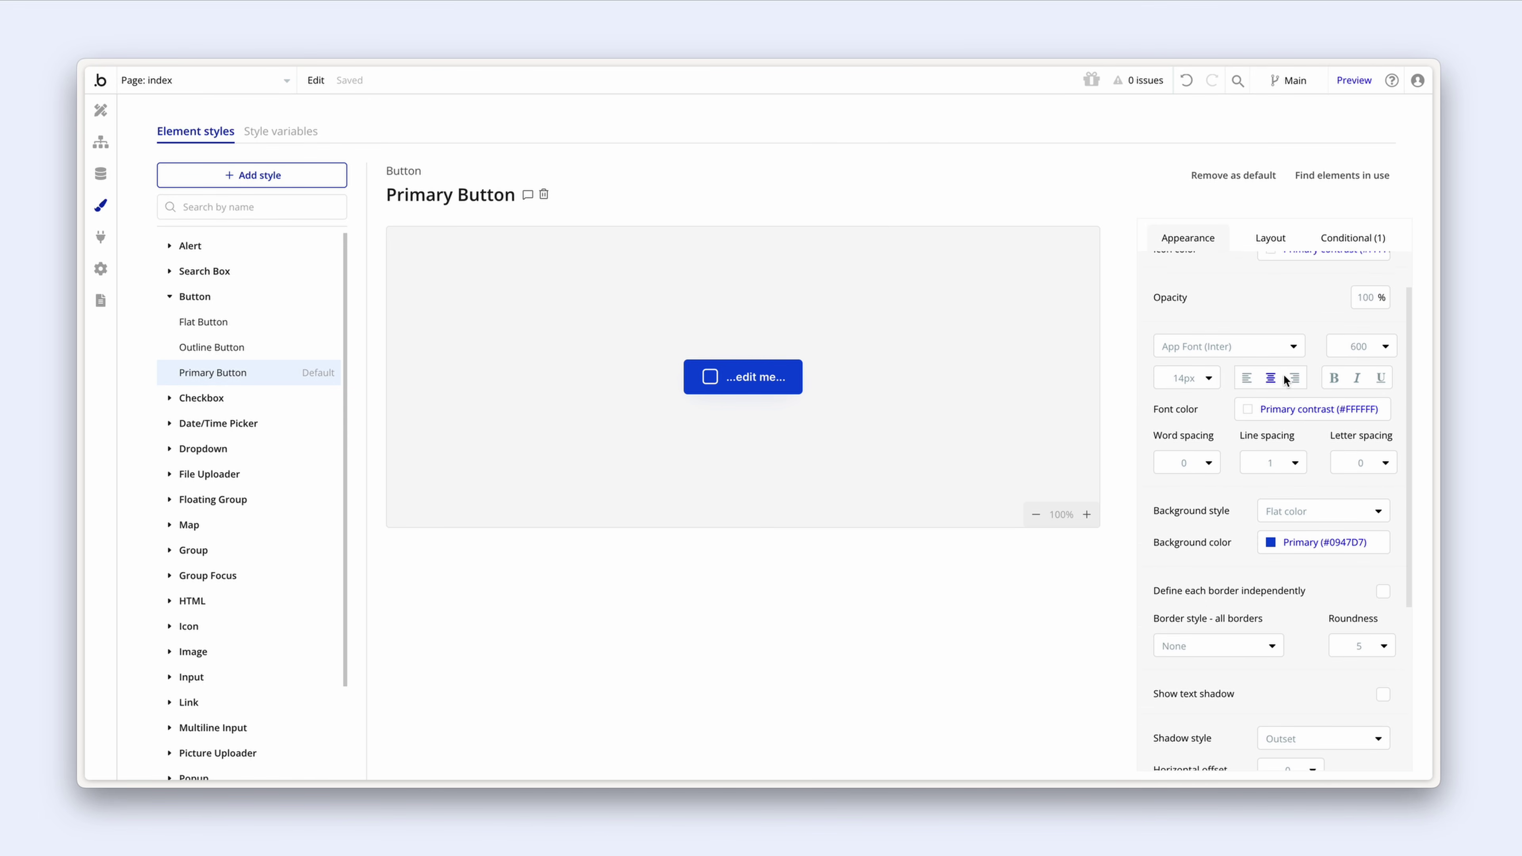
left_click(1372, 640)
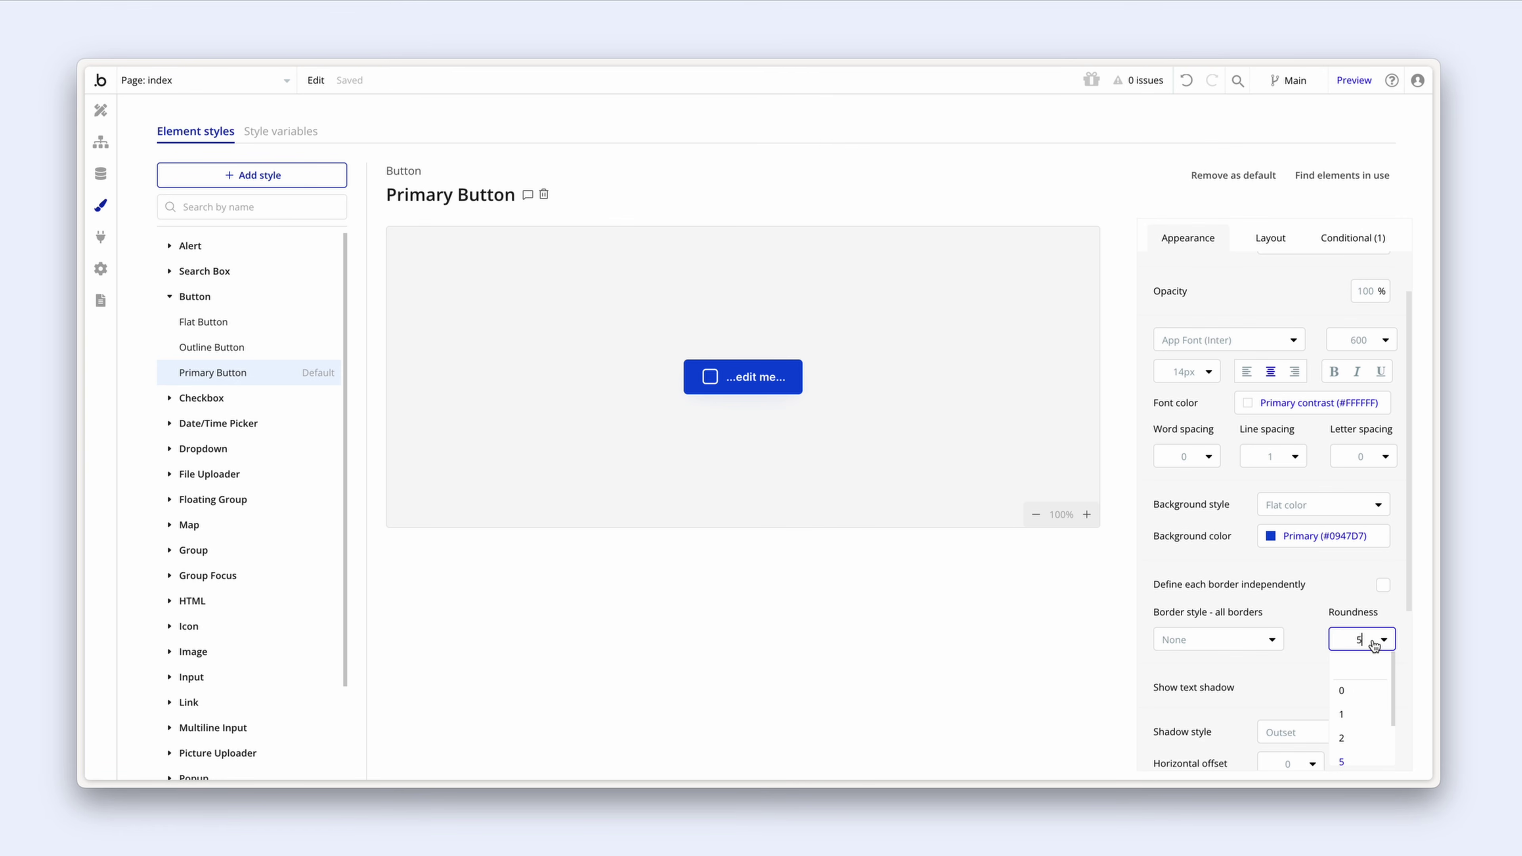
key("BackSpace")
type("8")
key("Return")
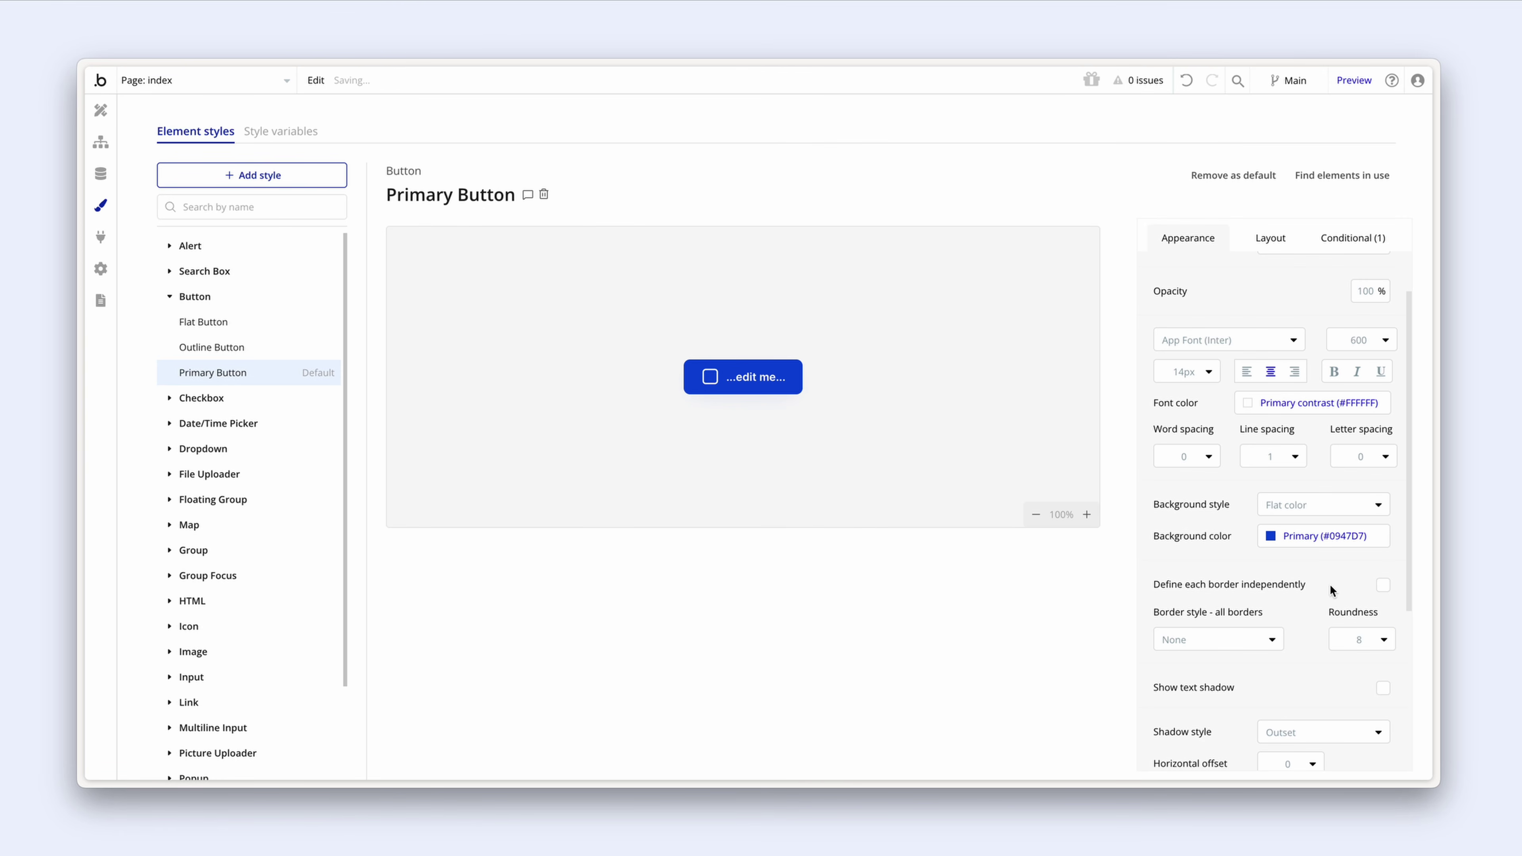
Step: Set the Primary Button style's shadow style to None
scroll(1329, 564, "down", 4)
left_click(1331, 492)
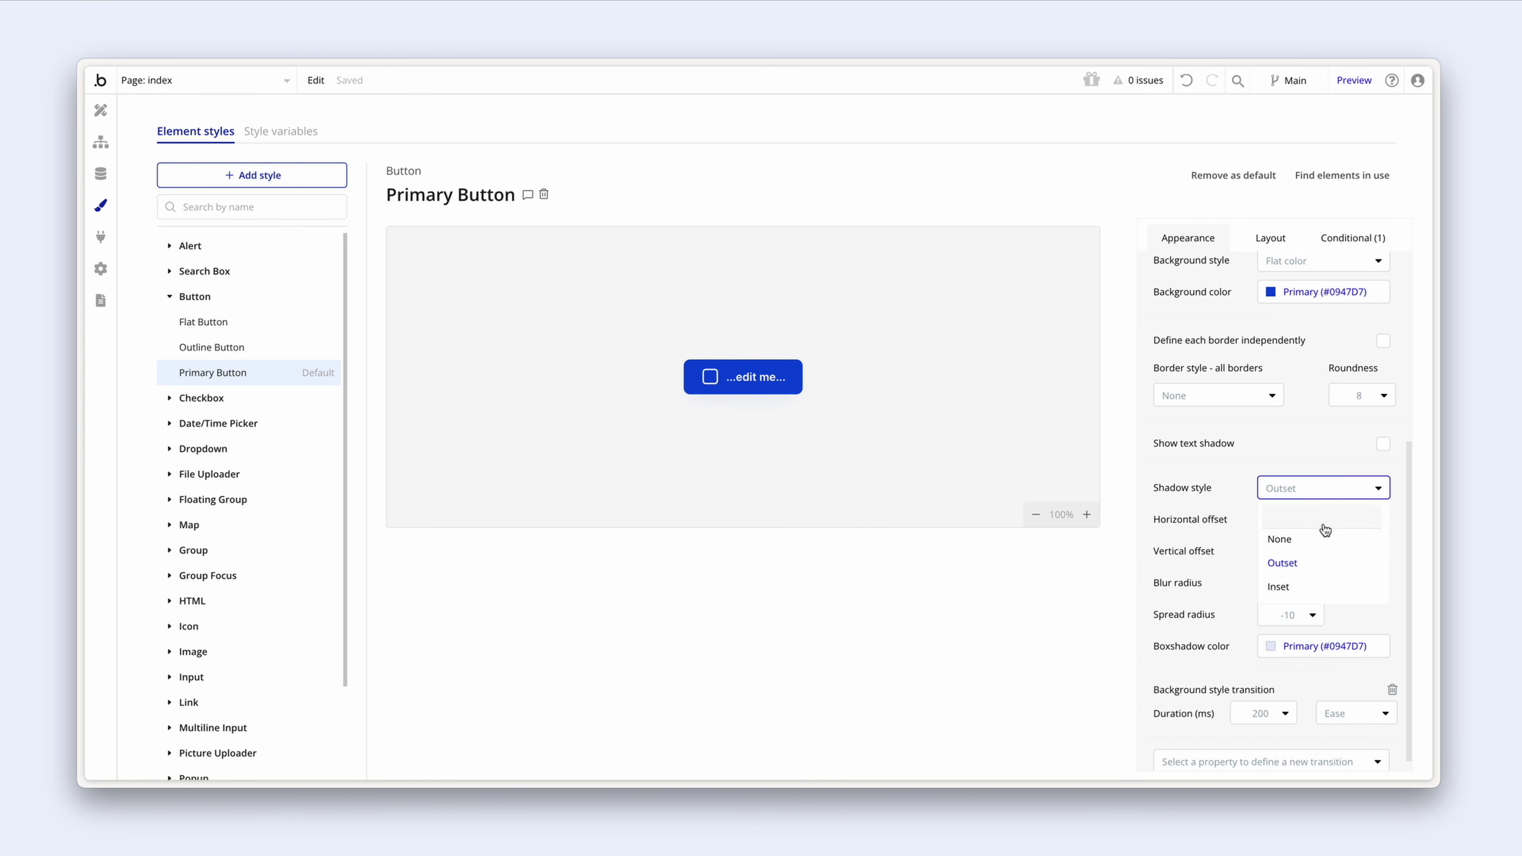
left_click(1321, 536)
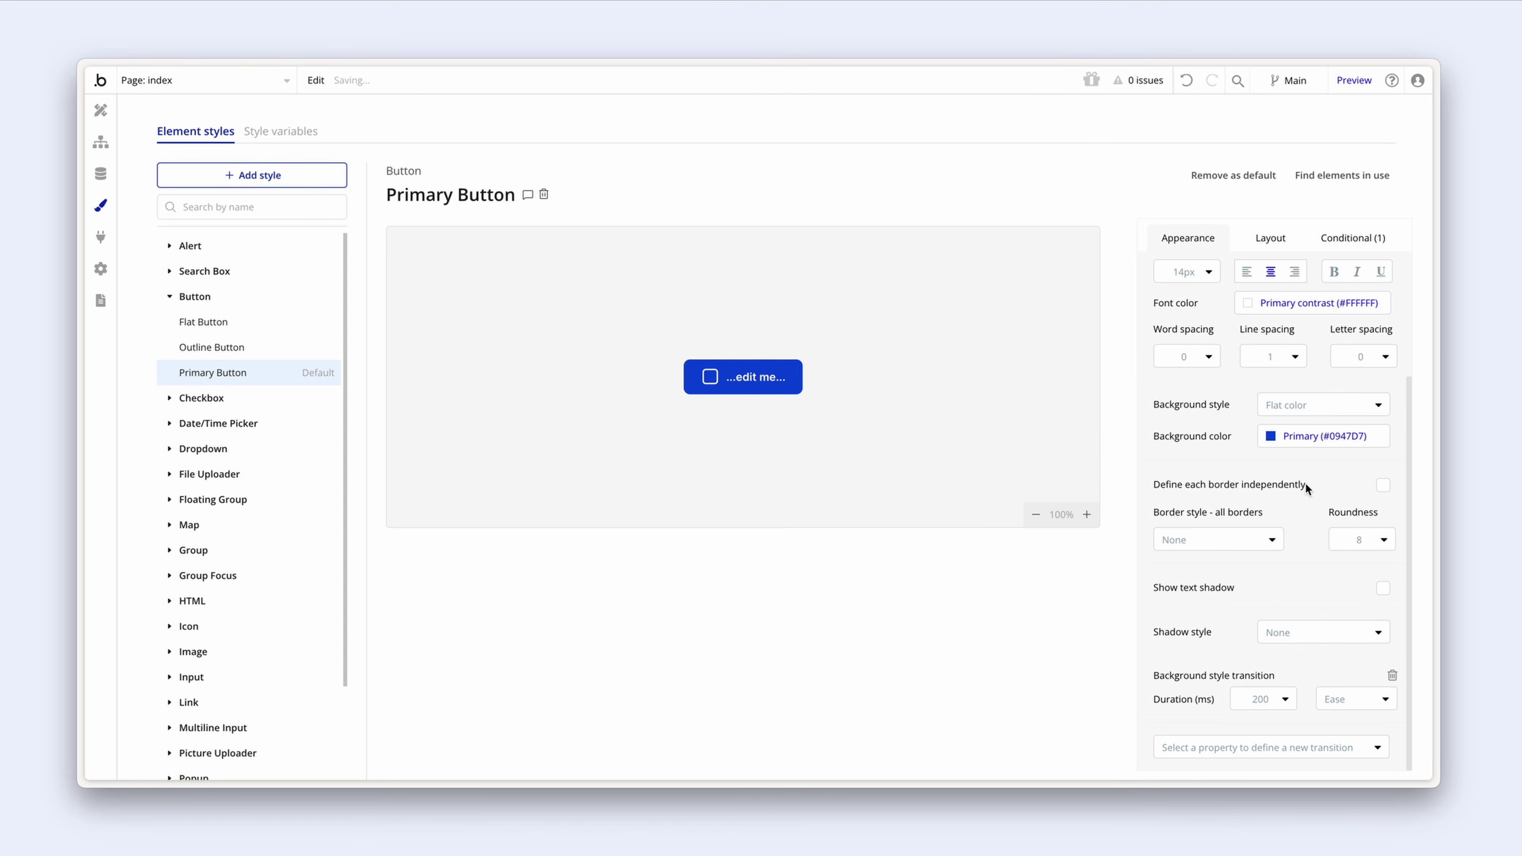
Step: Set the background color in the Primary Button style's hovered condition to the Dark primary variable
scroll(1305, 468, "up", 3)
left_click(1334, 242)
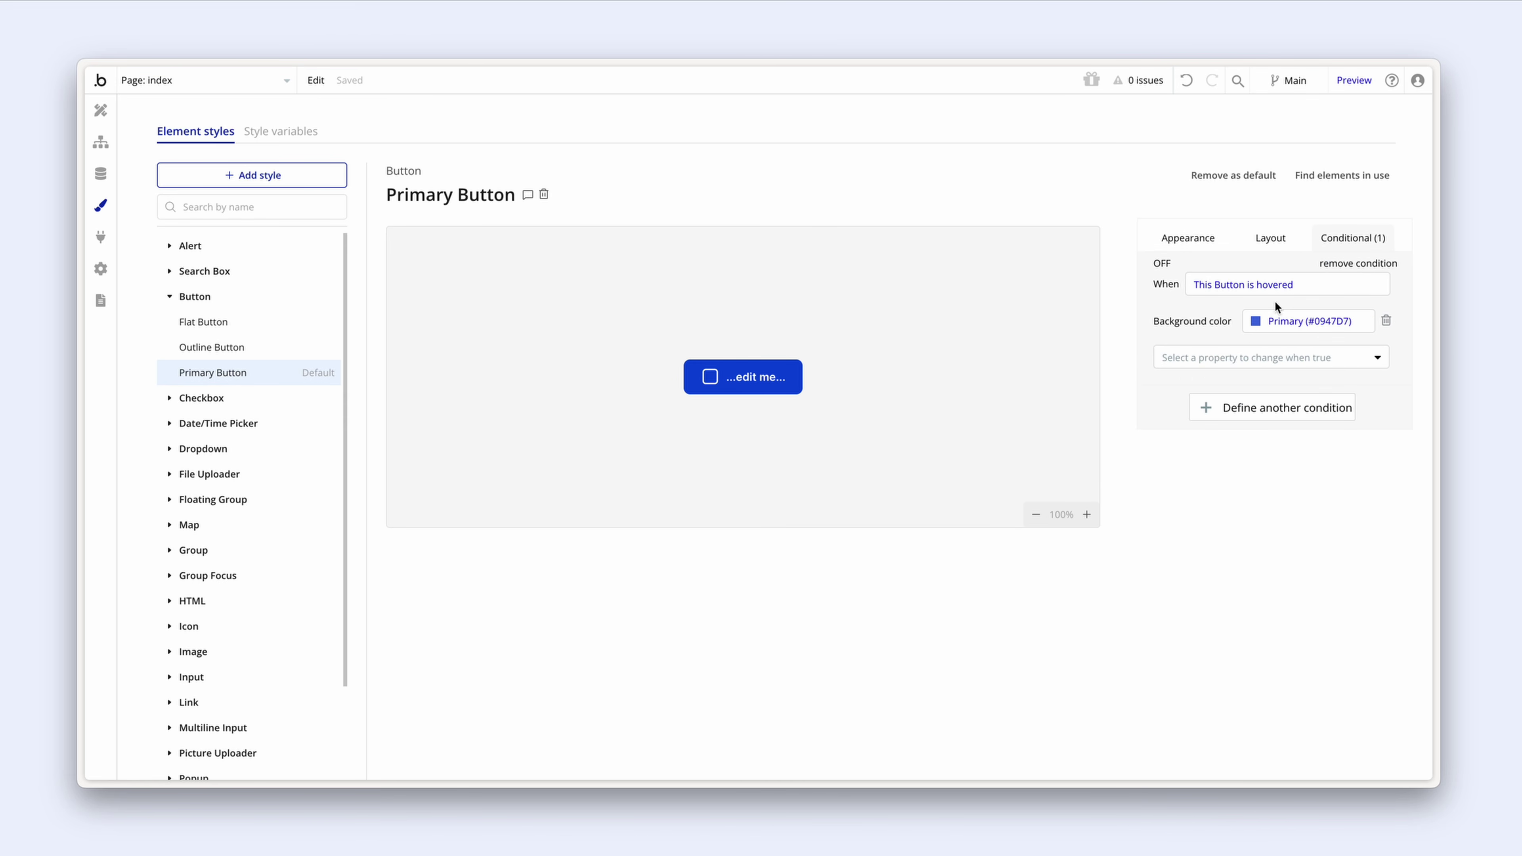
left_click(1258, 327)
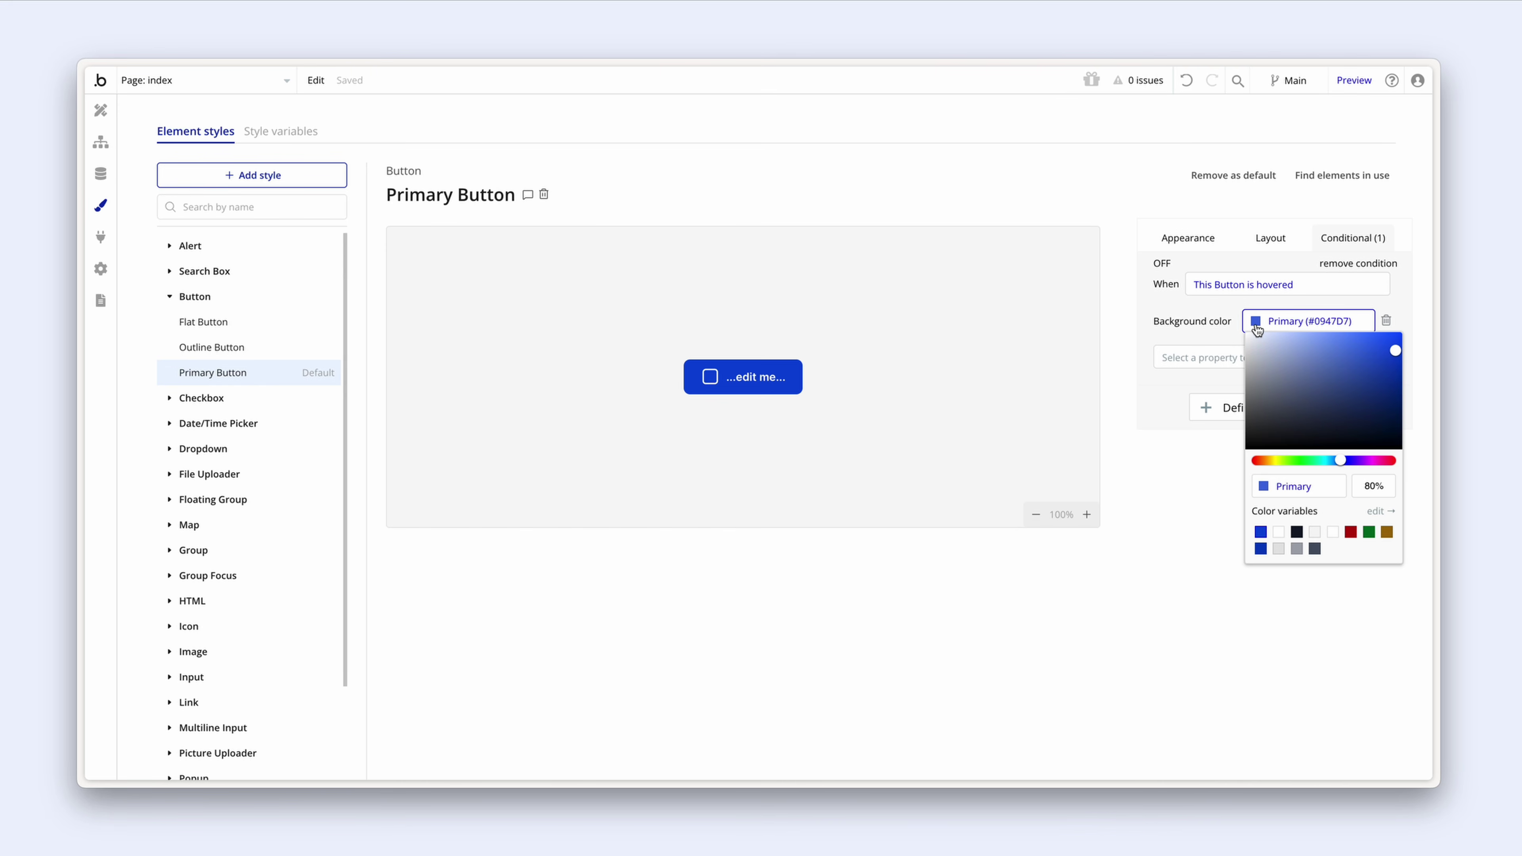
left_click(1261, 549)
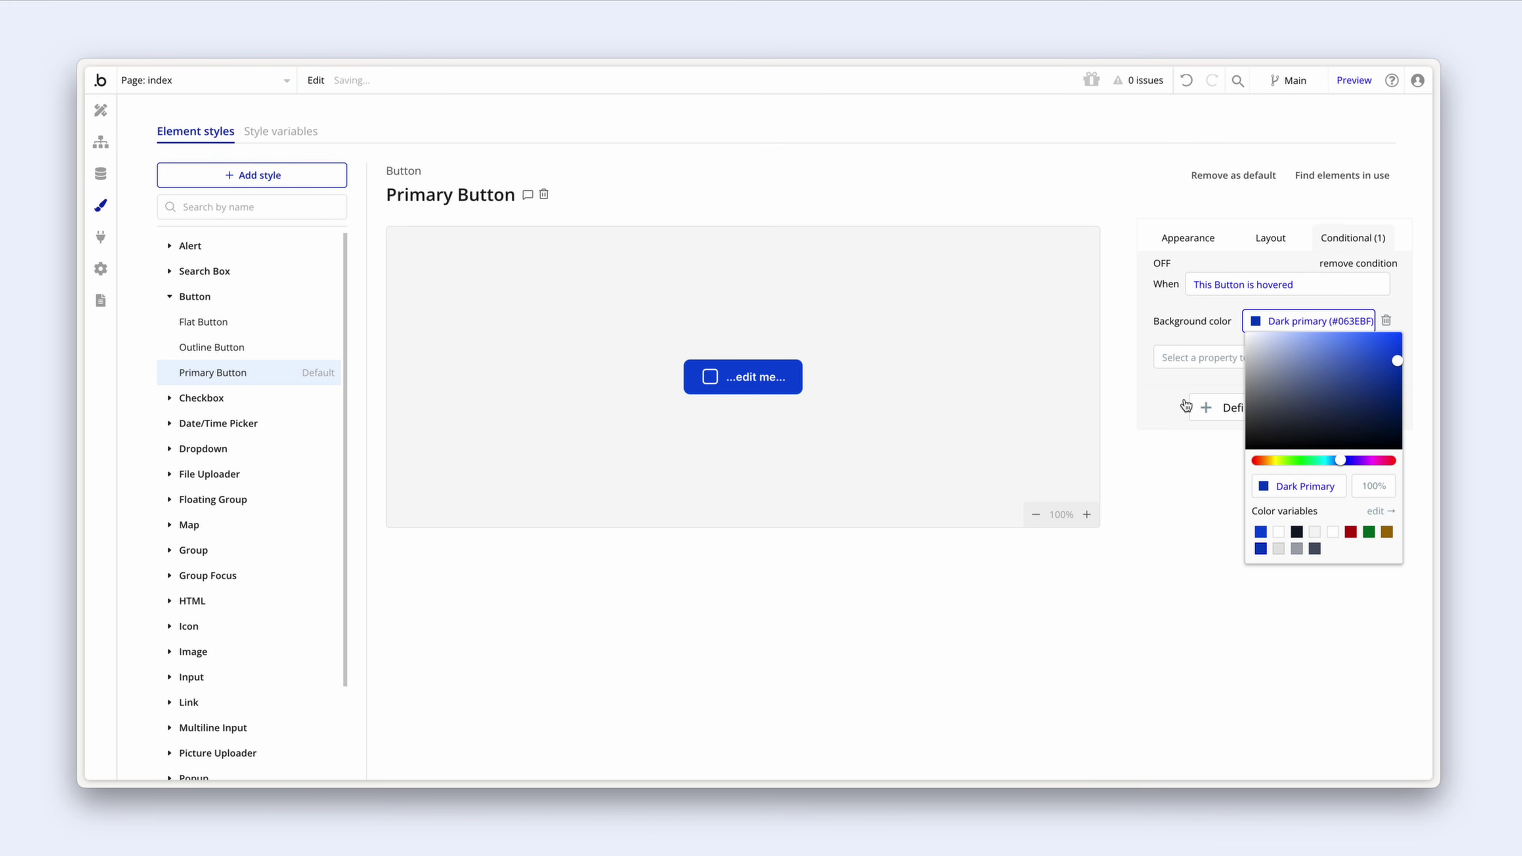
left_click(1168, 387)
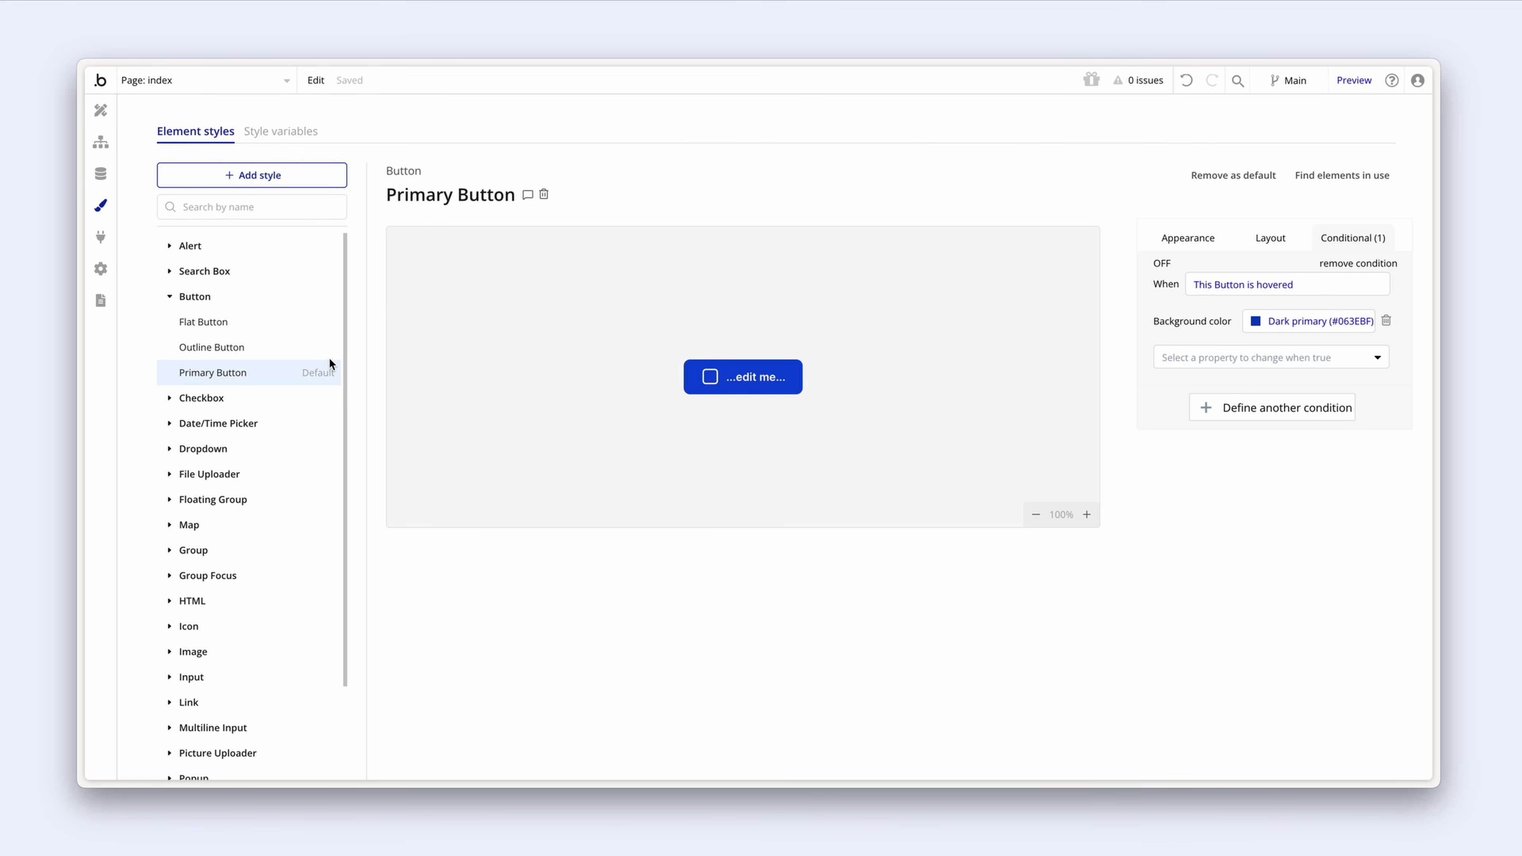
Step: Open the Outline Button style and set its font size to 14 px
left_click(255, 347)
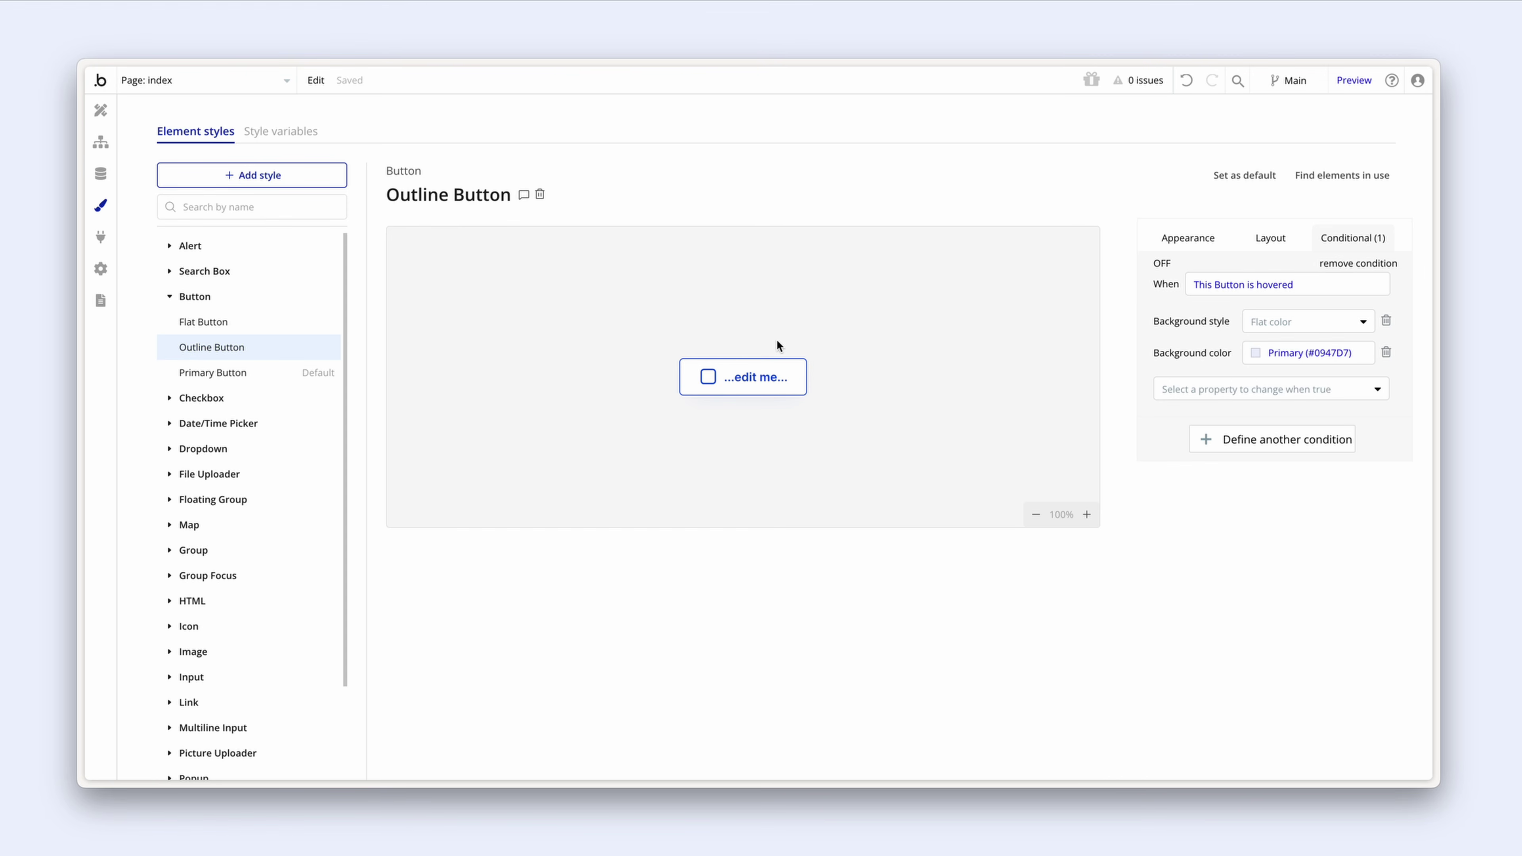
left_click(1173, 238)
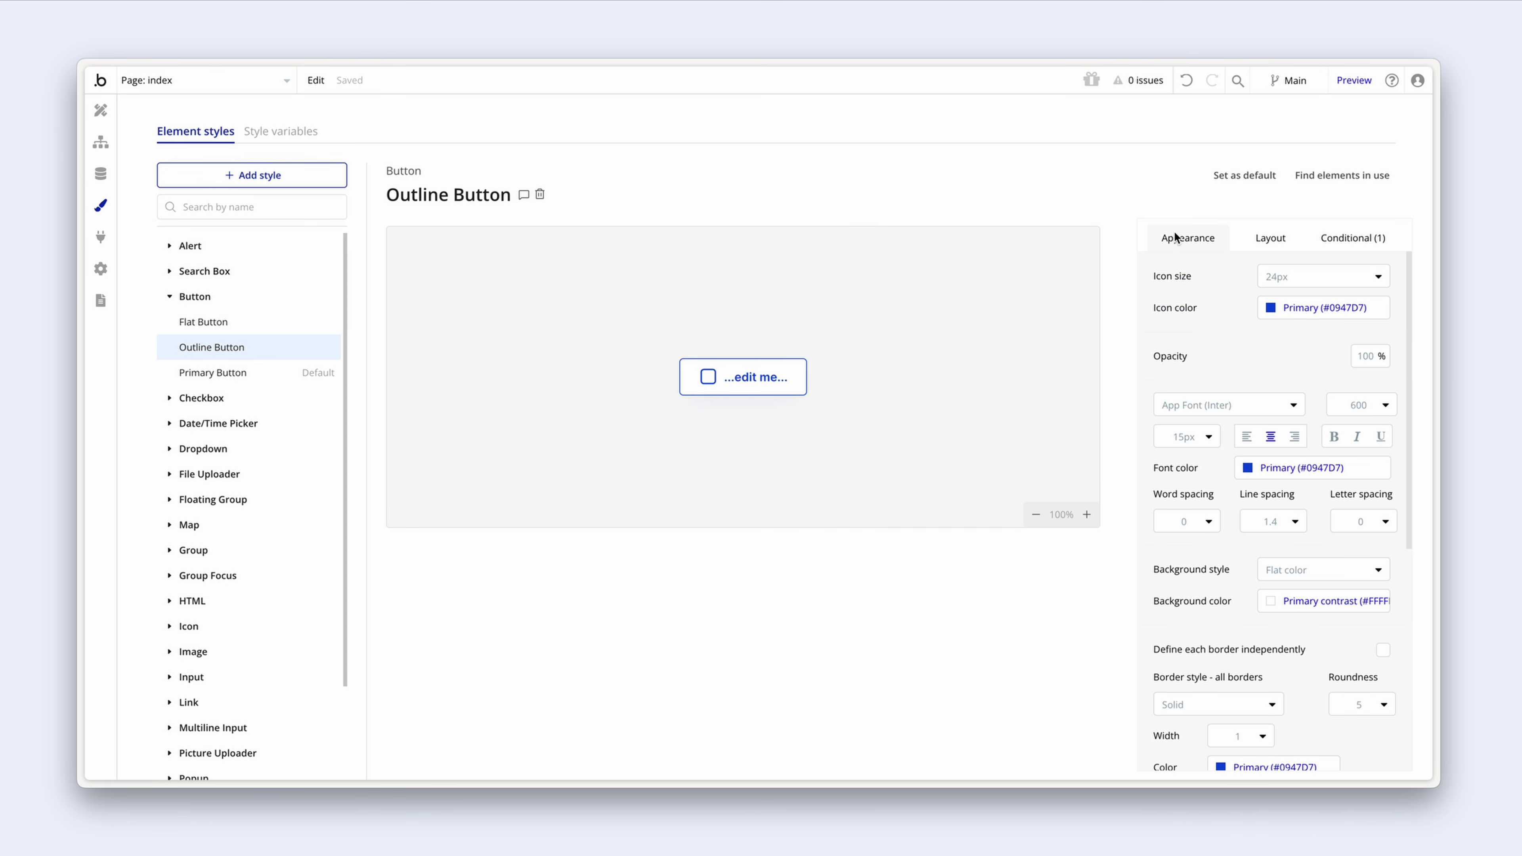
left_click(1202, 441)
key("BackSpace")
key("BackSpace")
type("14")
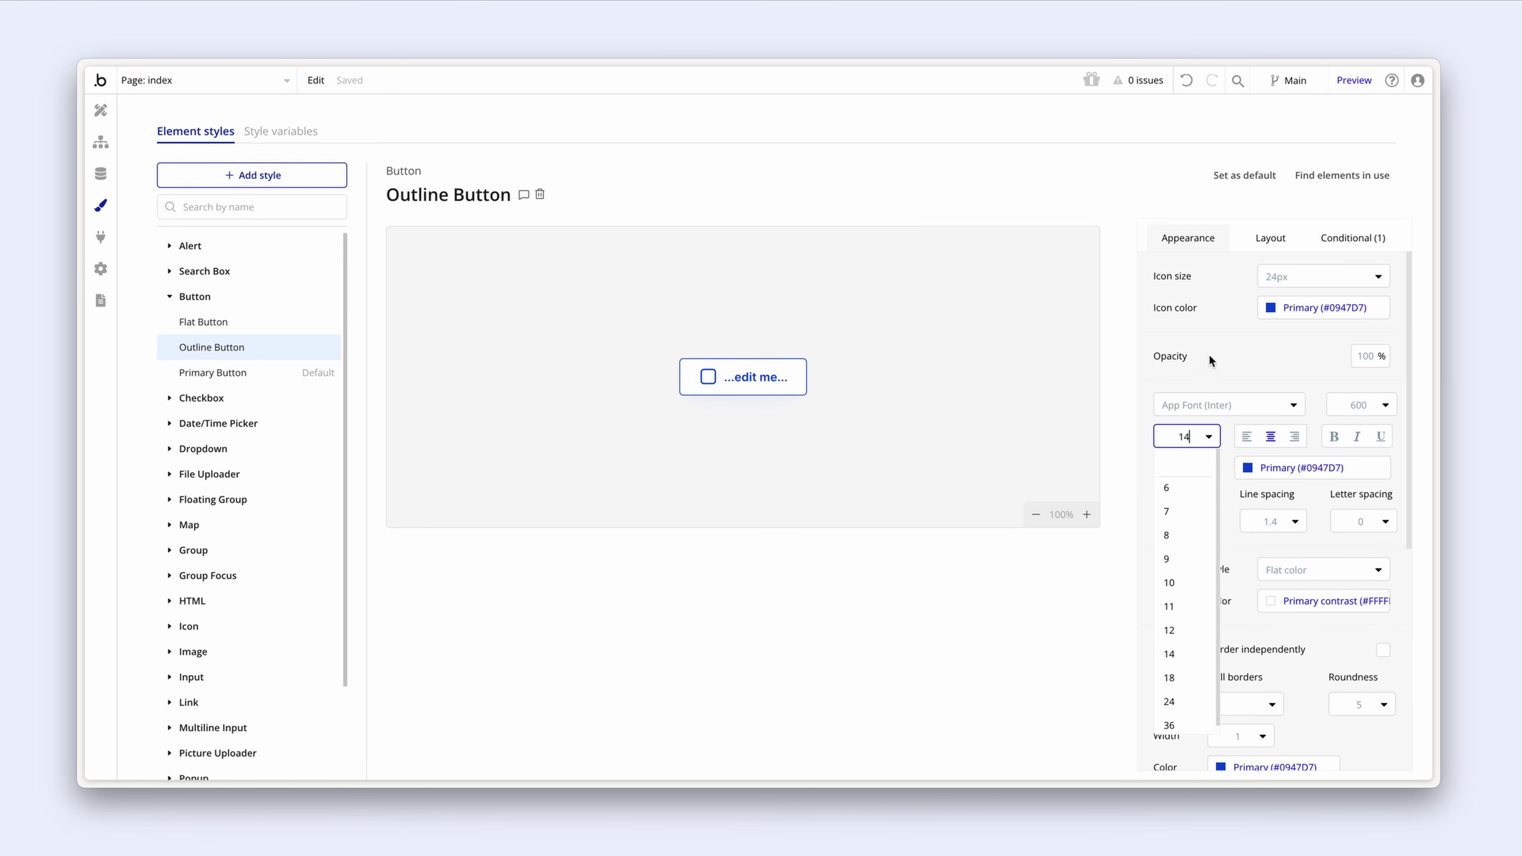
key("Return")
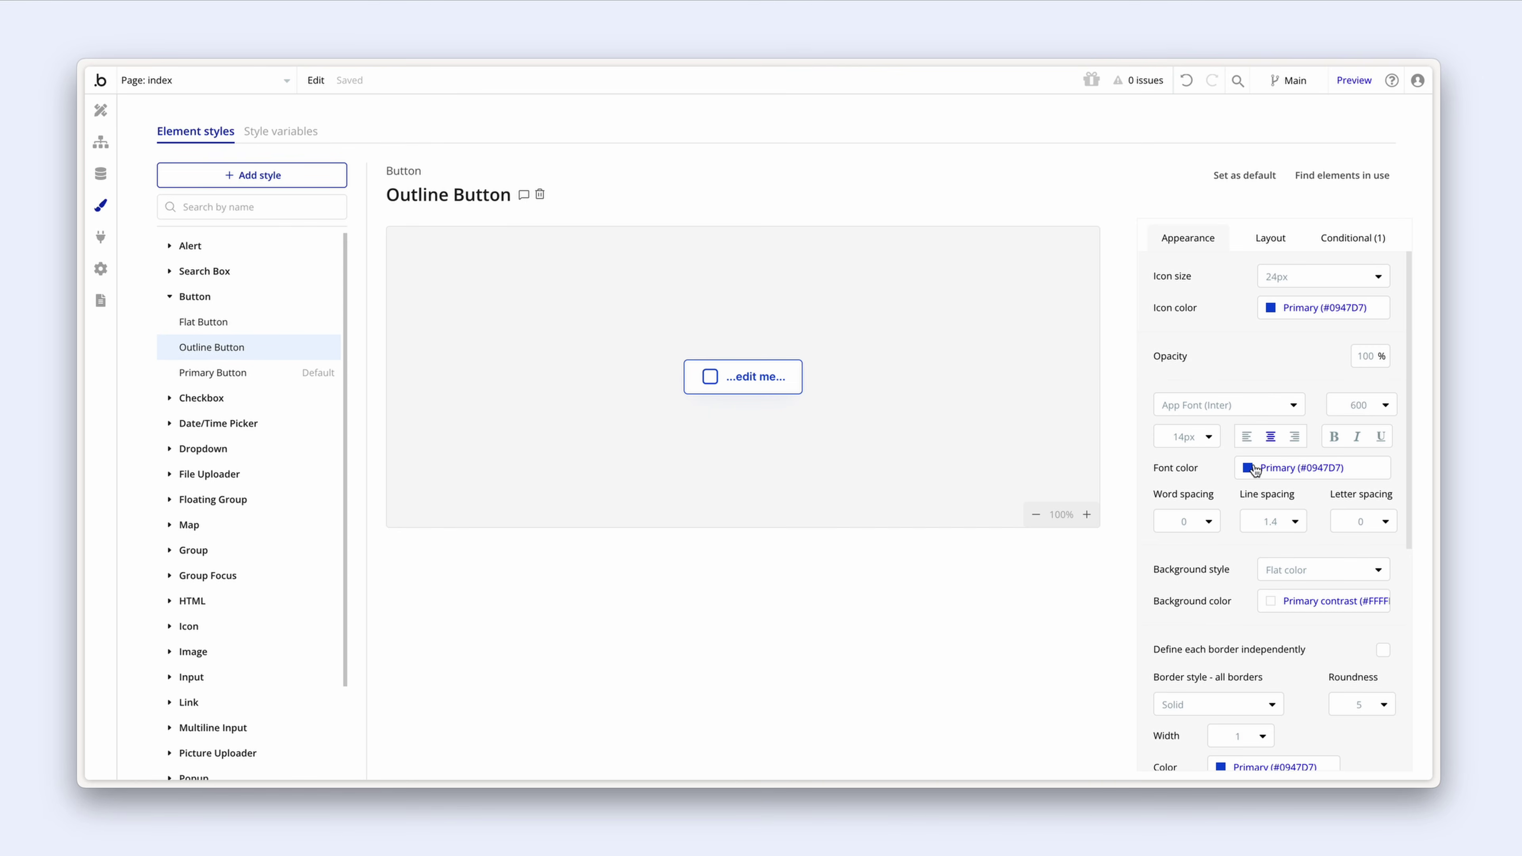
Step: Set the Outline Button style's font color to the Text variable
left_click(1249, 469)
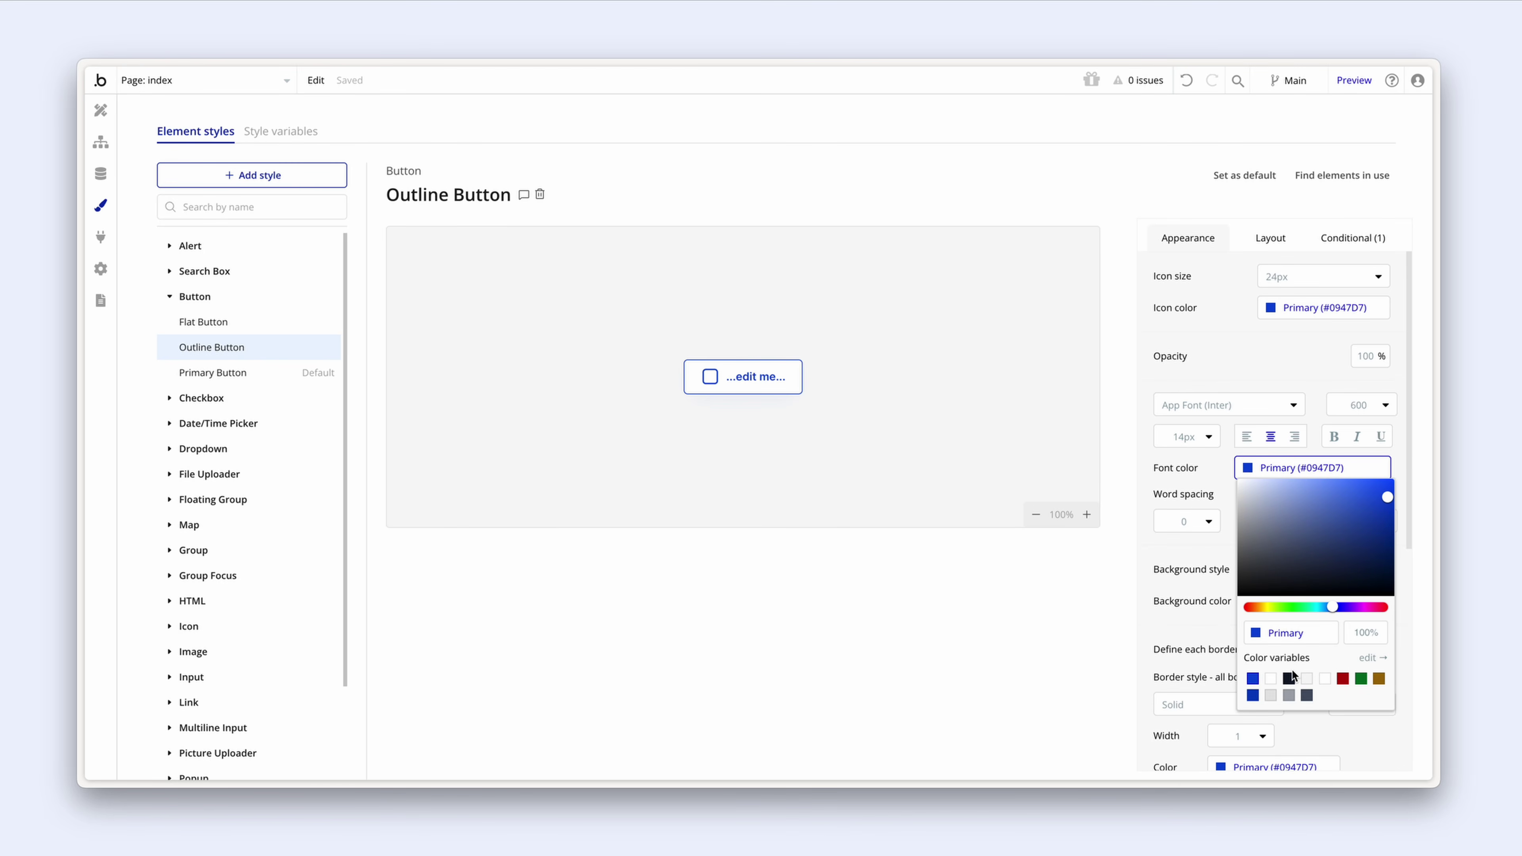
left_click(1289, 678)
left_click(1205, 486)
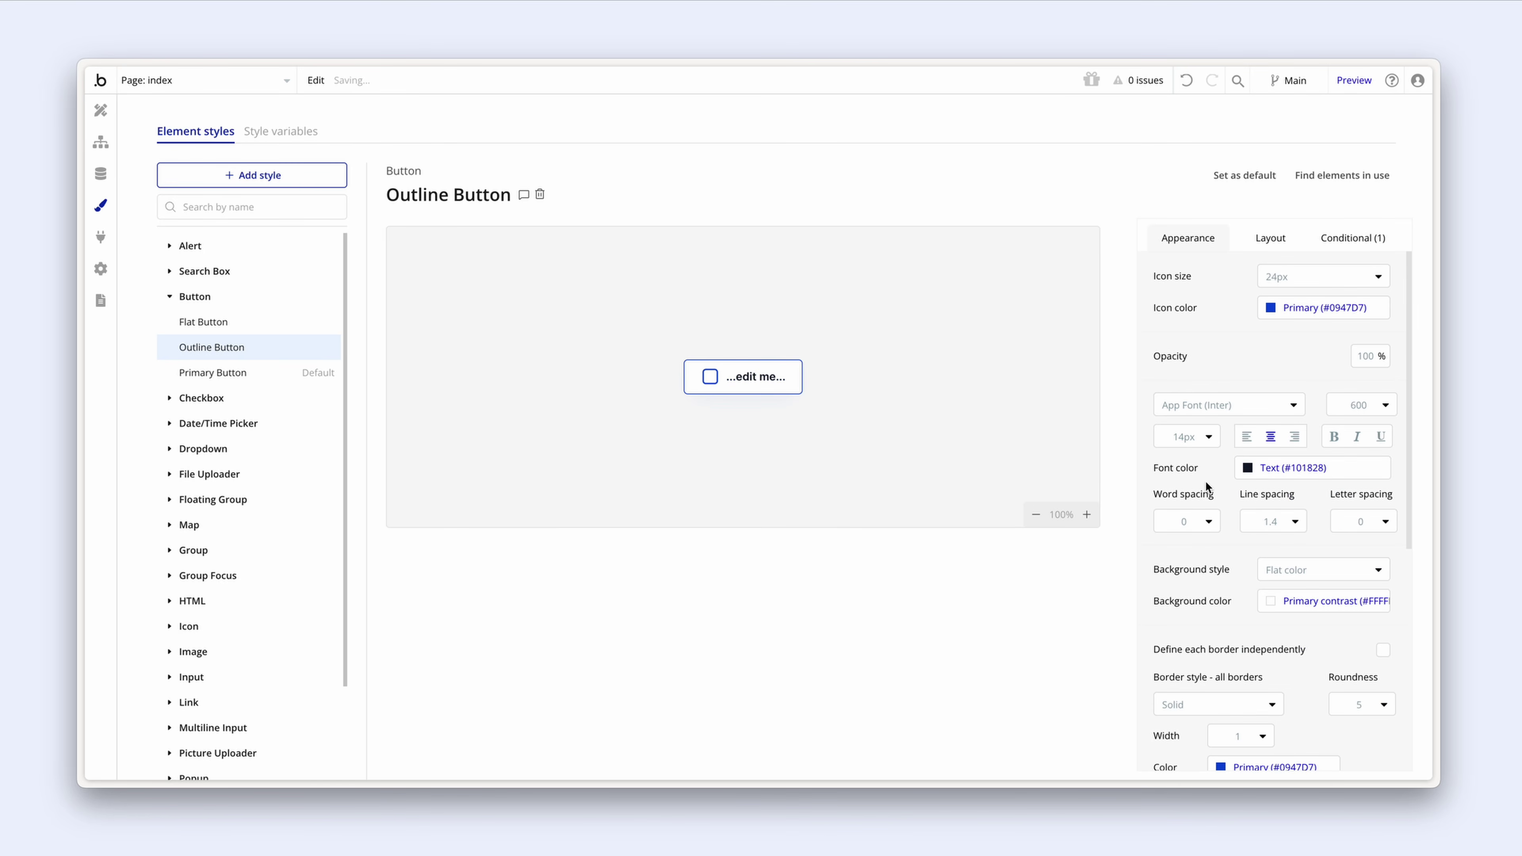
Step: Set the Outline Button style's border color to the Light grey variable
scroll(1206, 487, "down", 1)
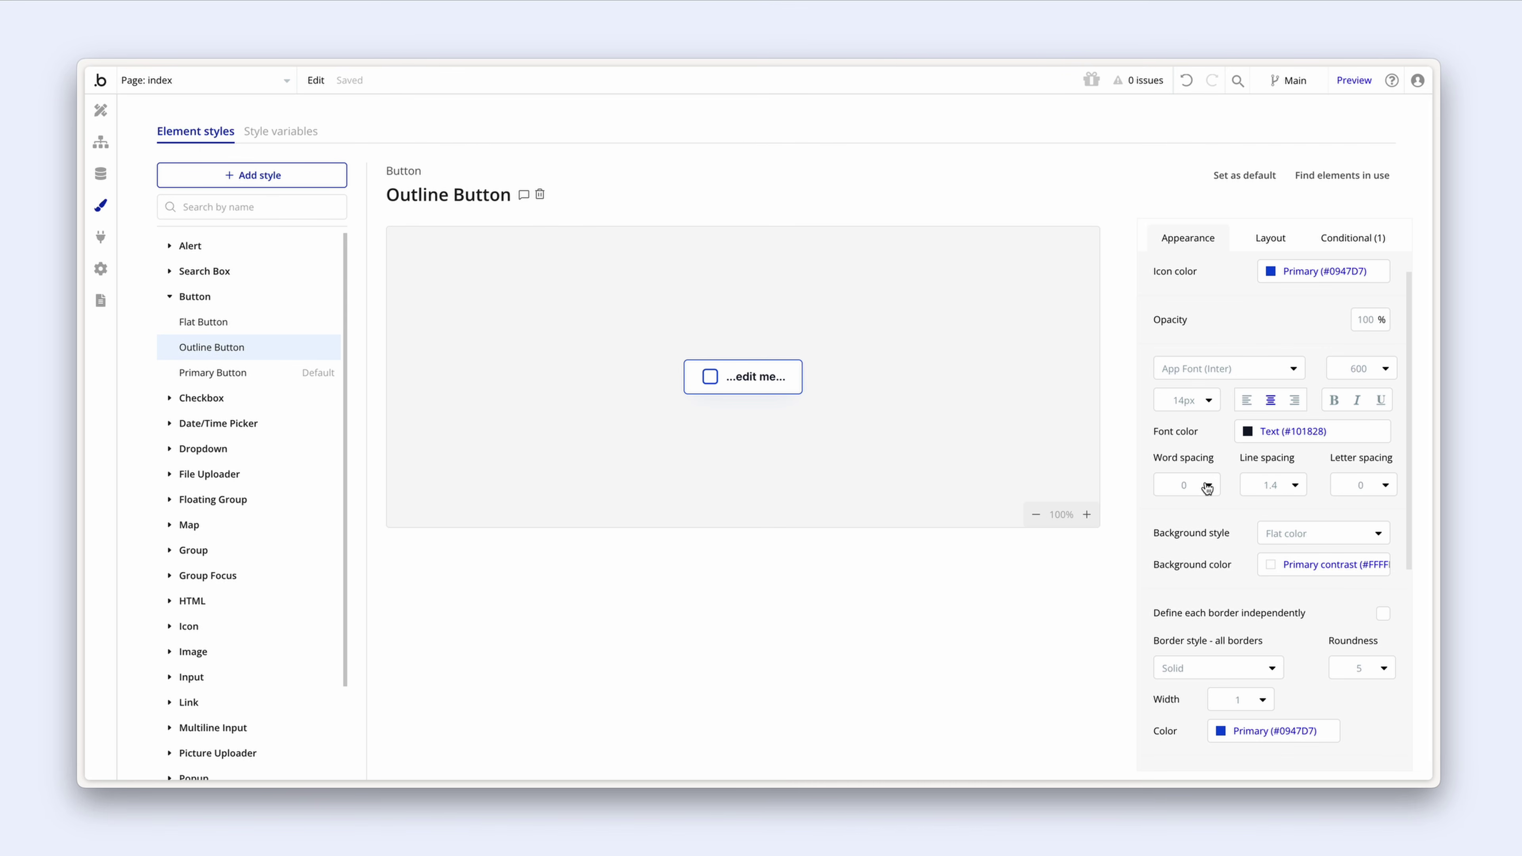
scroll(1247, 568, "down", 2)
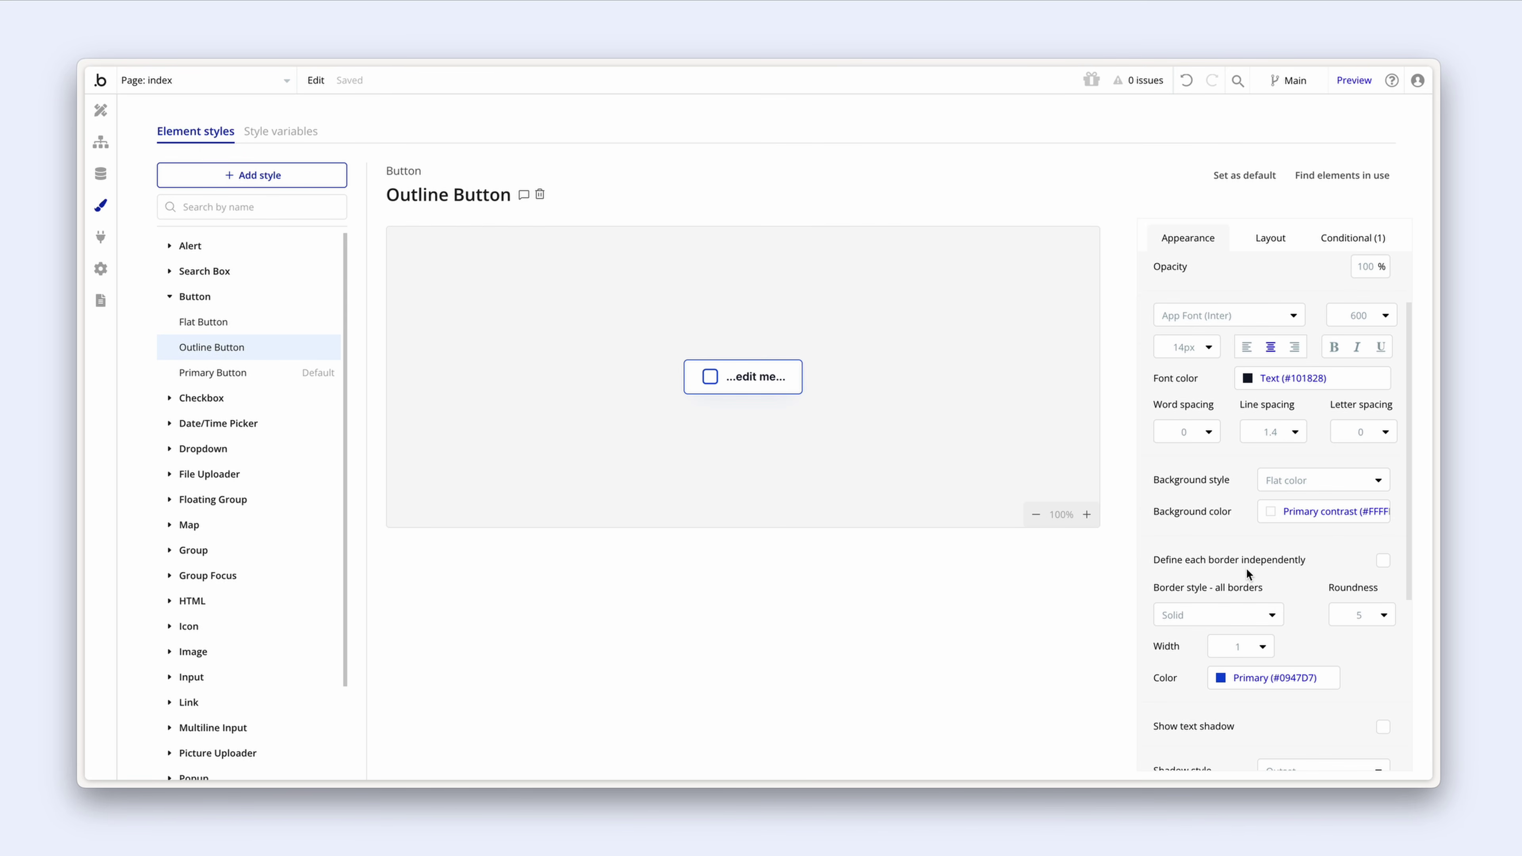
scroll(1229, 612, "down", 3)
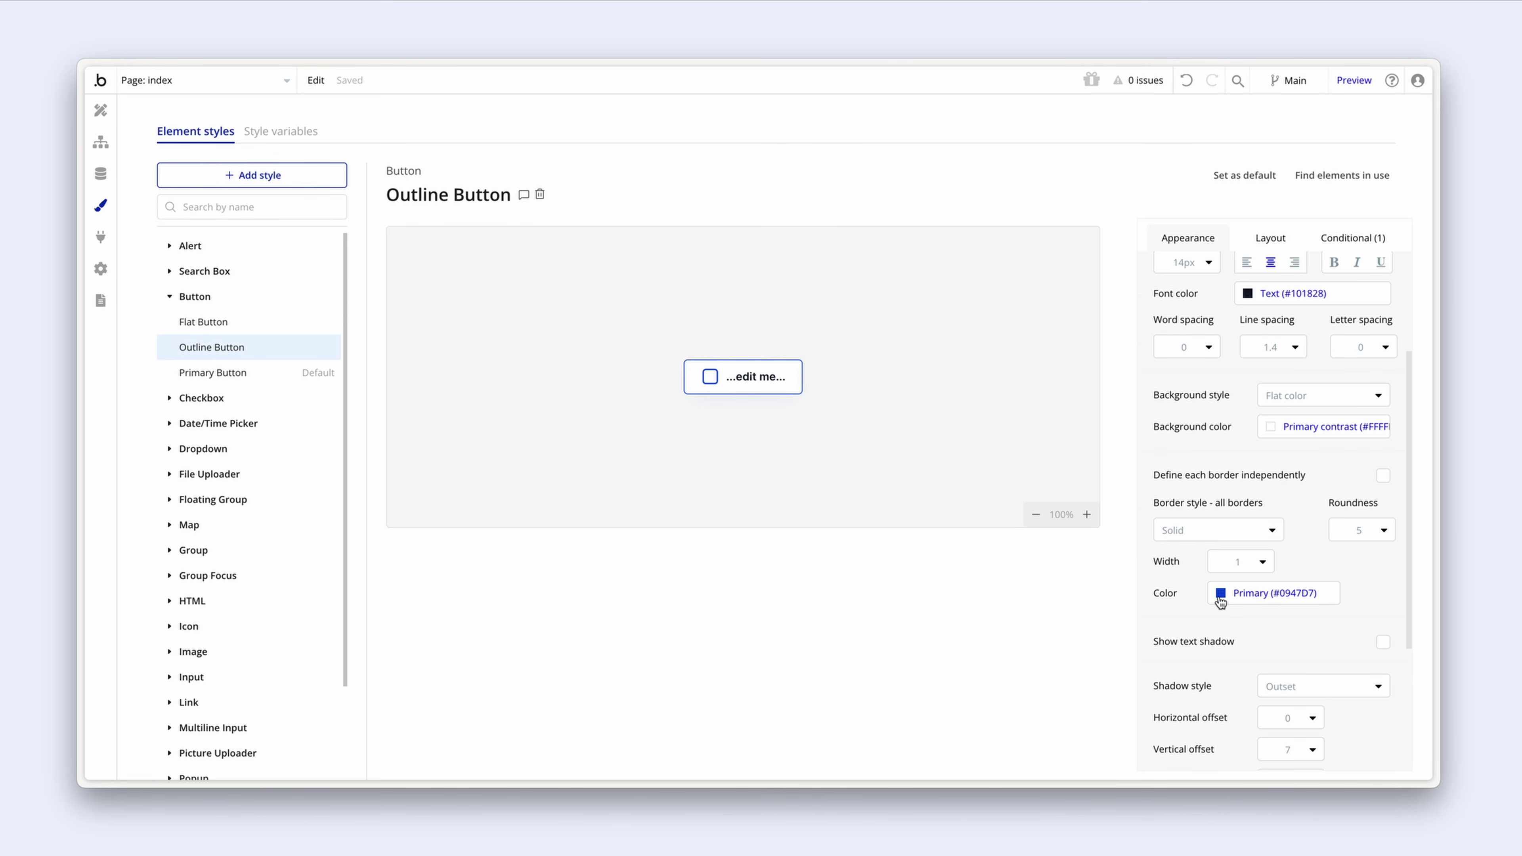
left_click(1219, 600)
left_click(1241, 762)
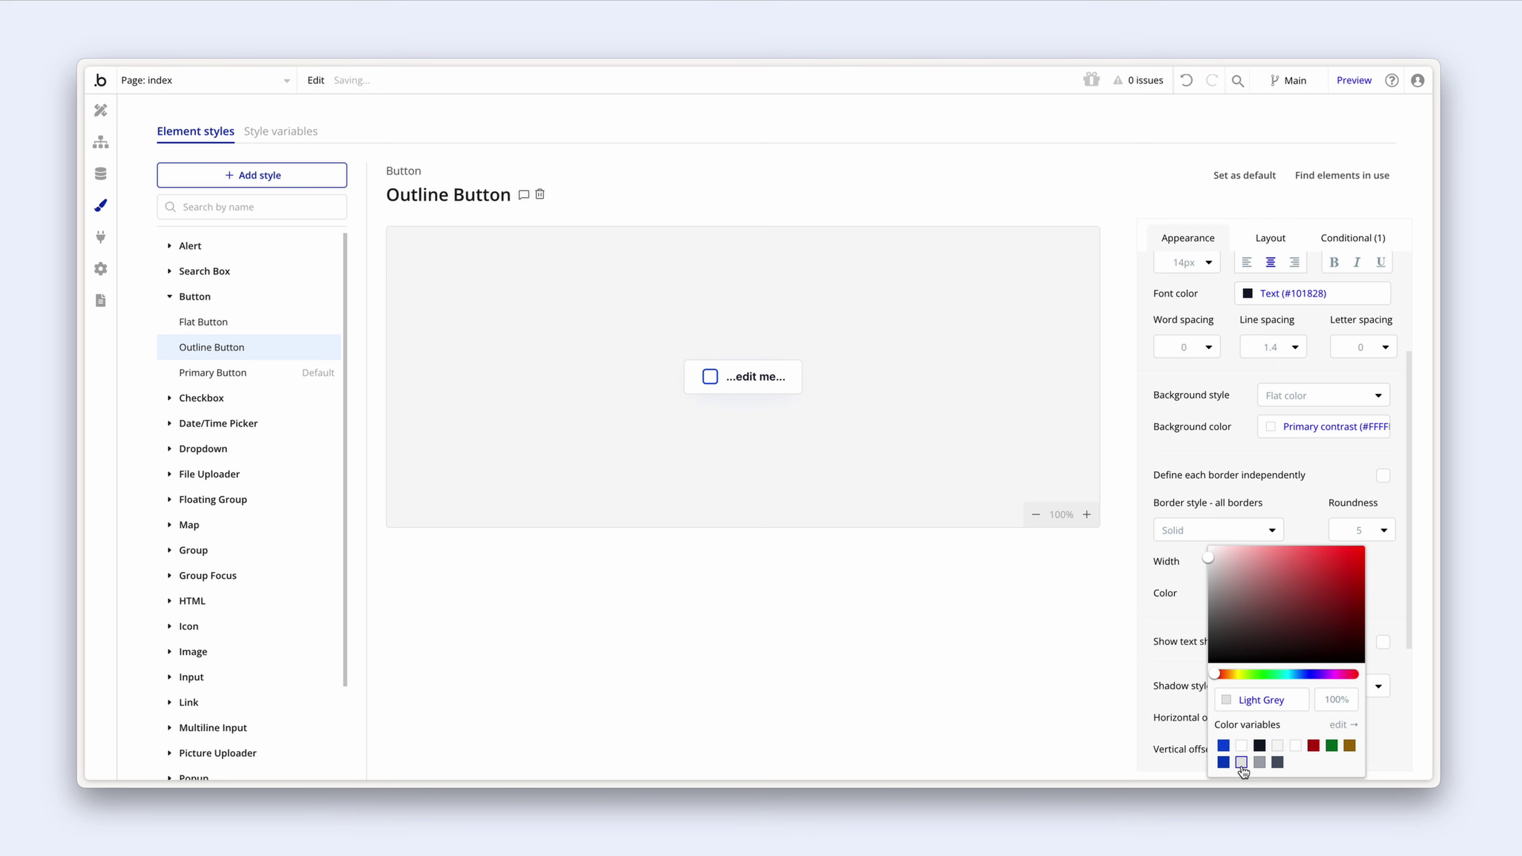
left_click(1190, 678)
Step: Set the Outline Button style's border roundness to 8
left_click(1363, 531)
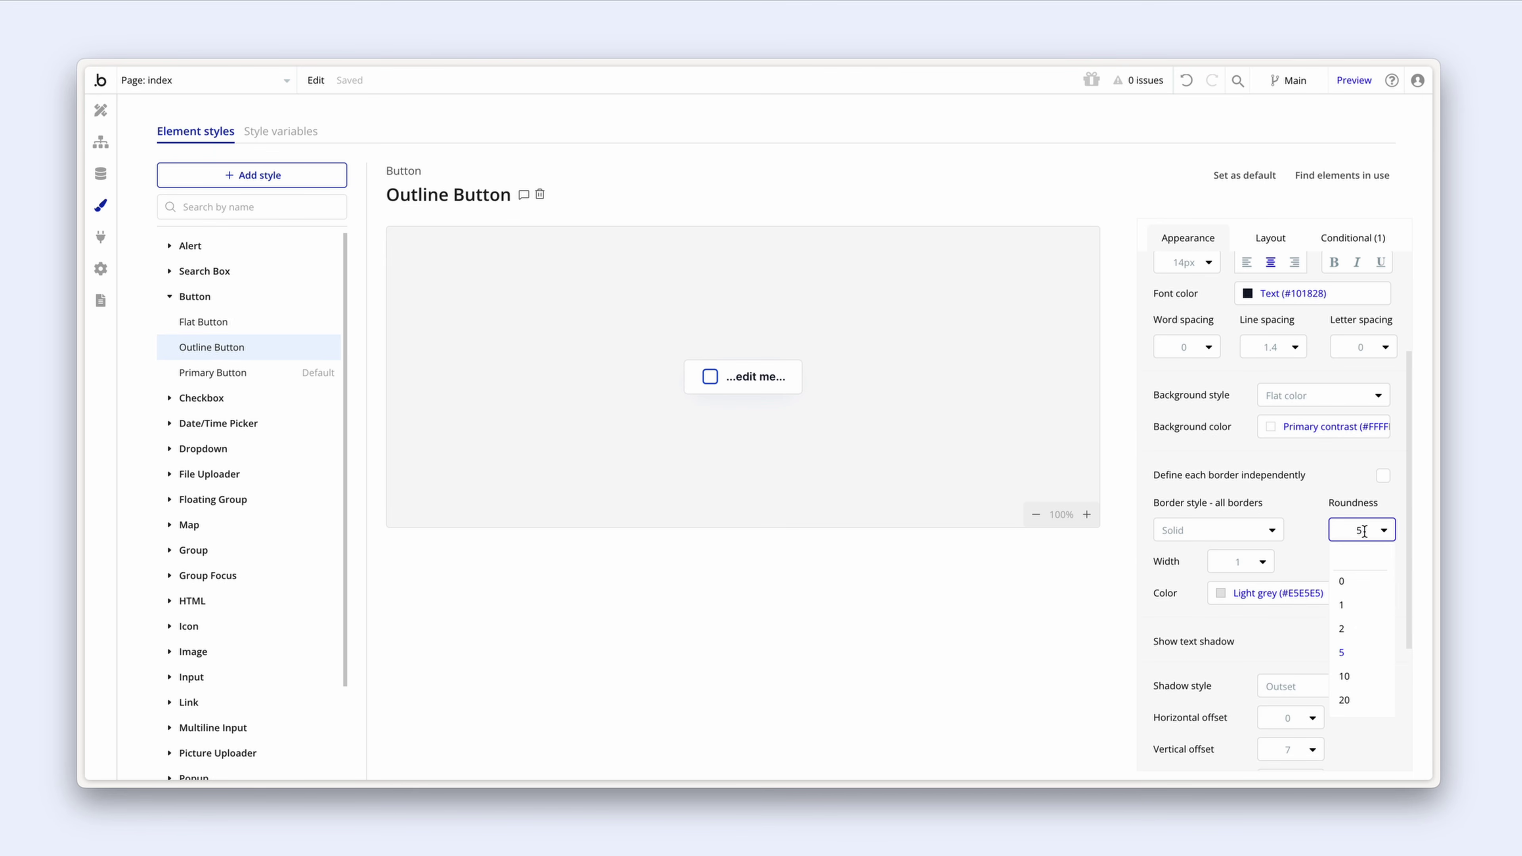
type("8")
left_click(1298, 508)
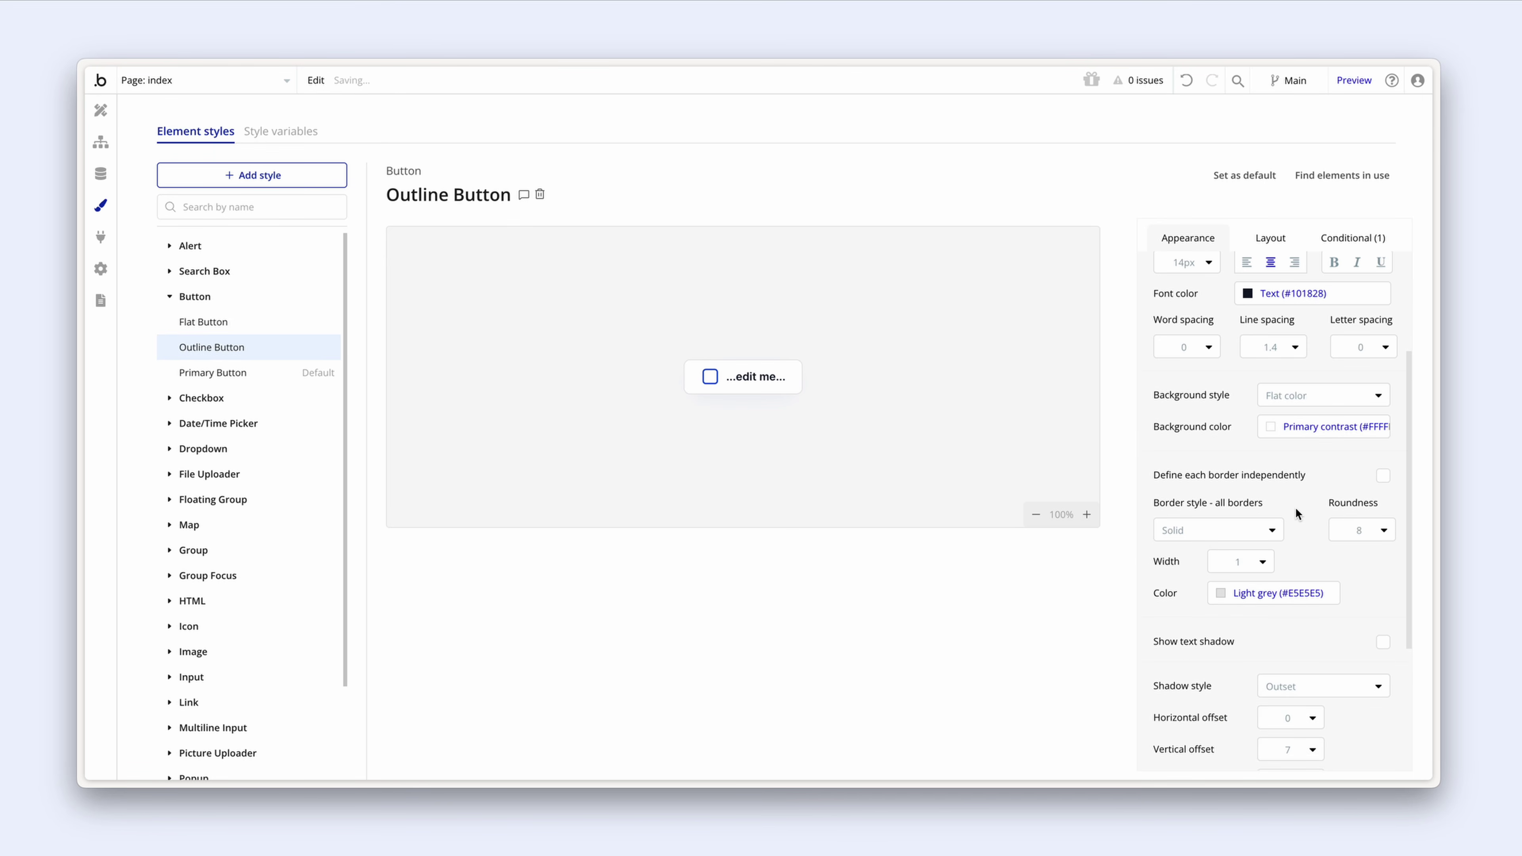
Step: Set the Outline Button style's shadow to a vertical offset of 2, blur radius of 1 and spread radius of 0
left_click(1309, 685)
left_click(1308, 647)
scroll(1307, 648, "down", 3)
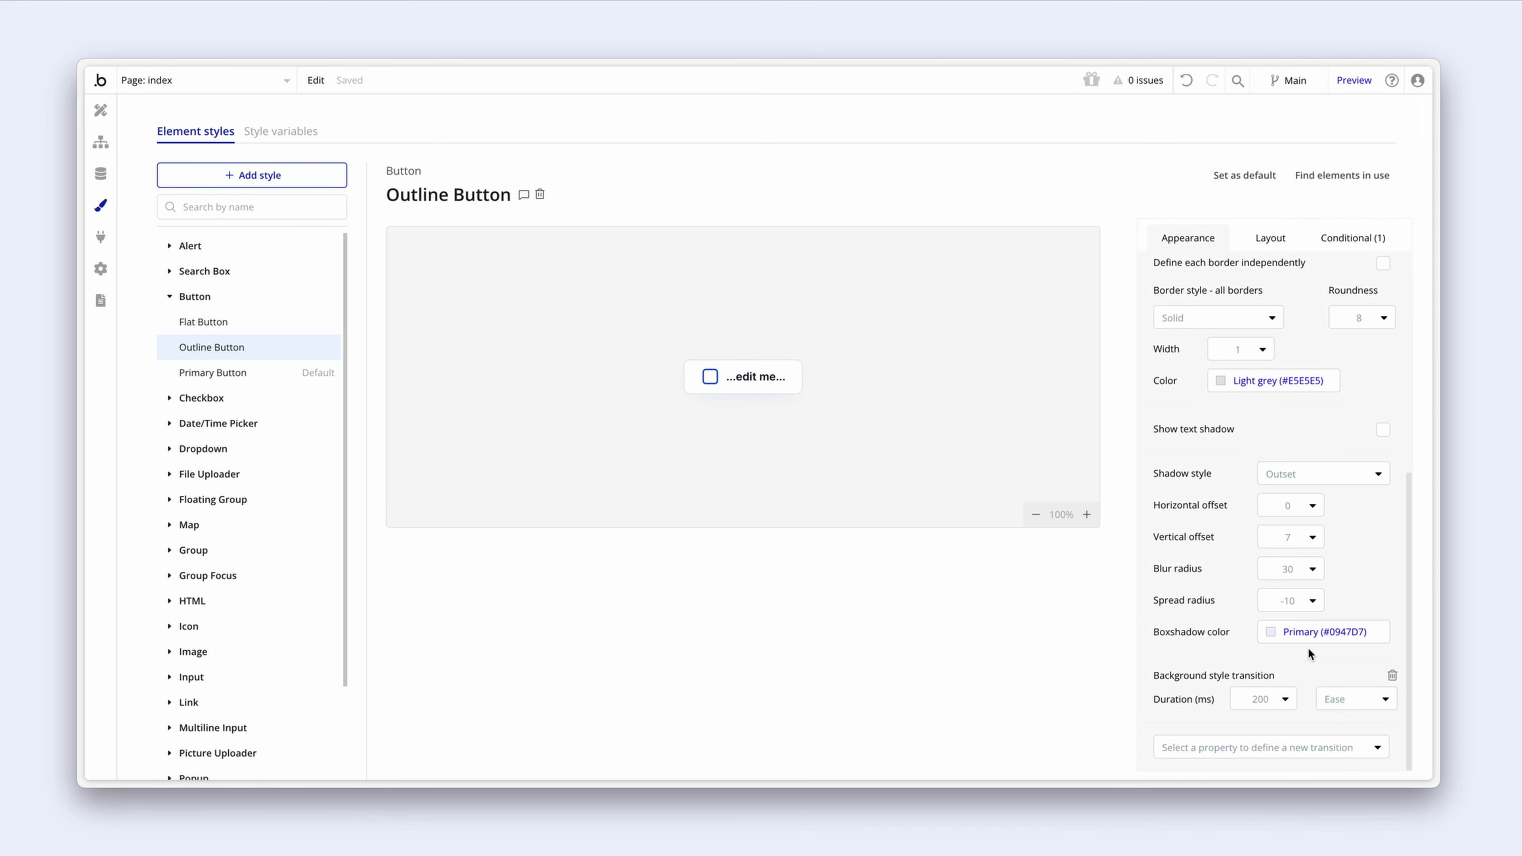
left_click(1302, 538)
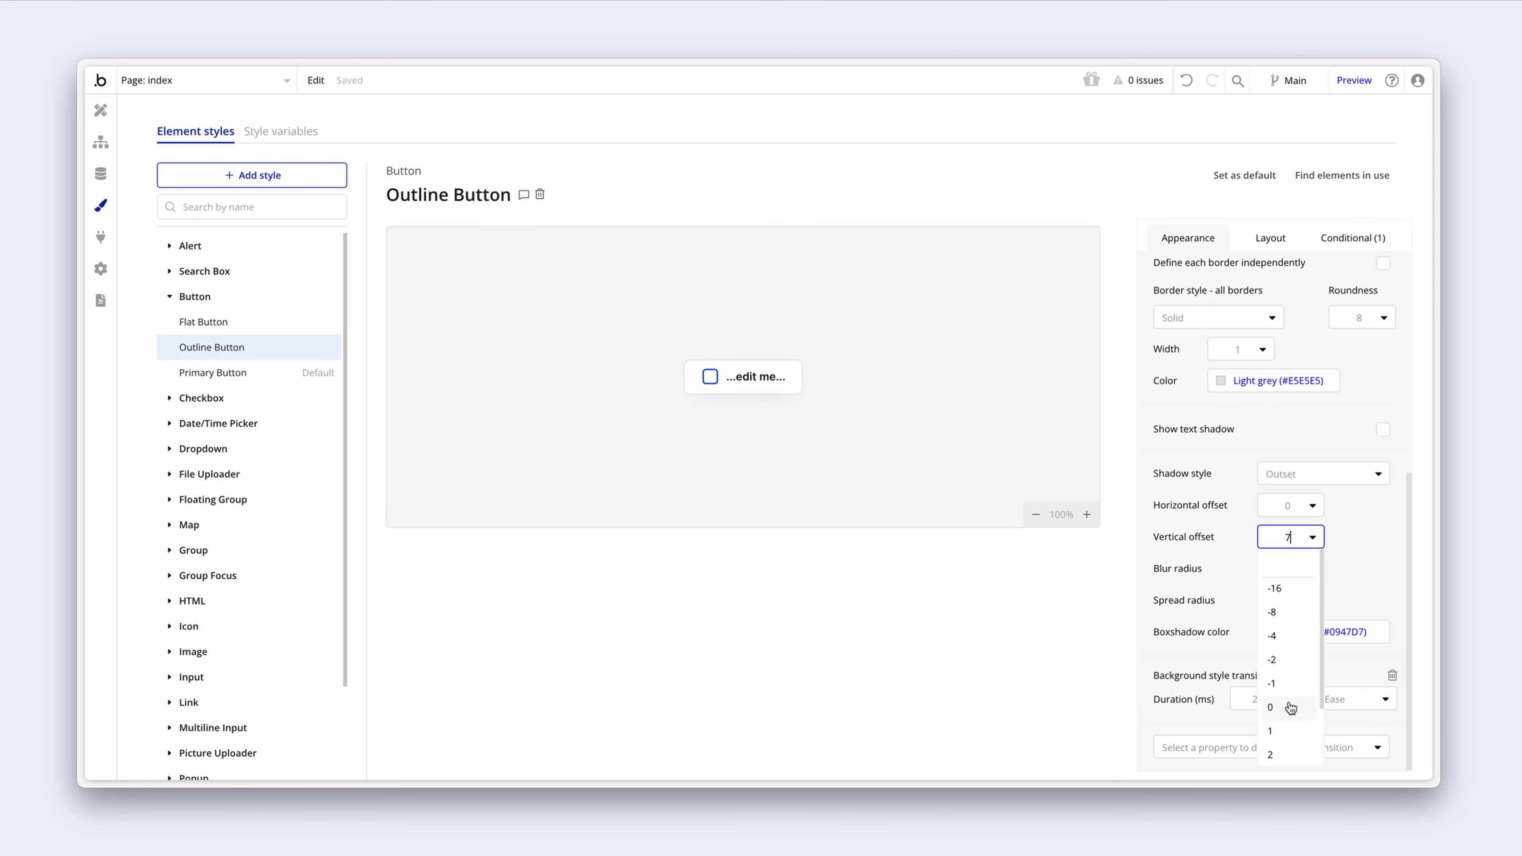
left_click(1288, 754)
left_click(1307, 575)
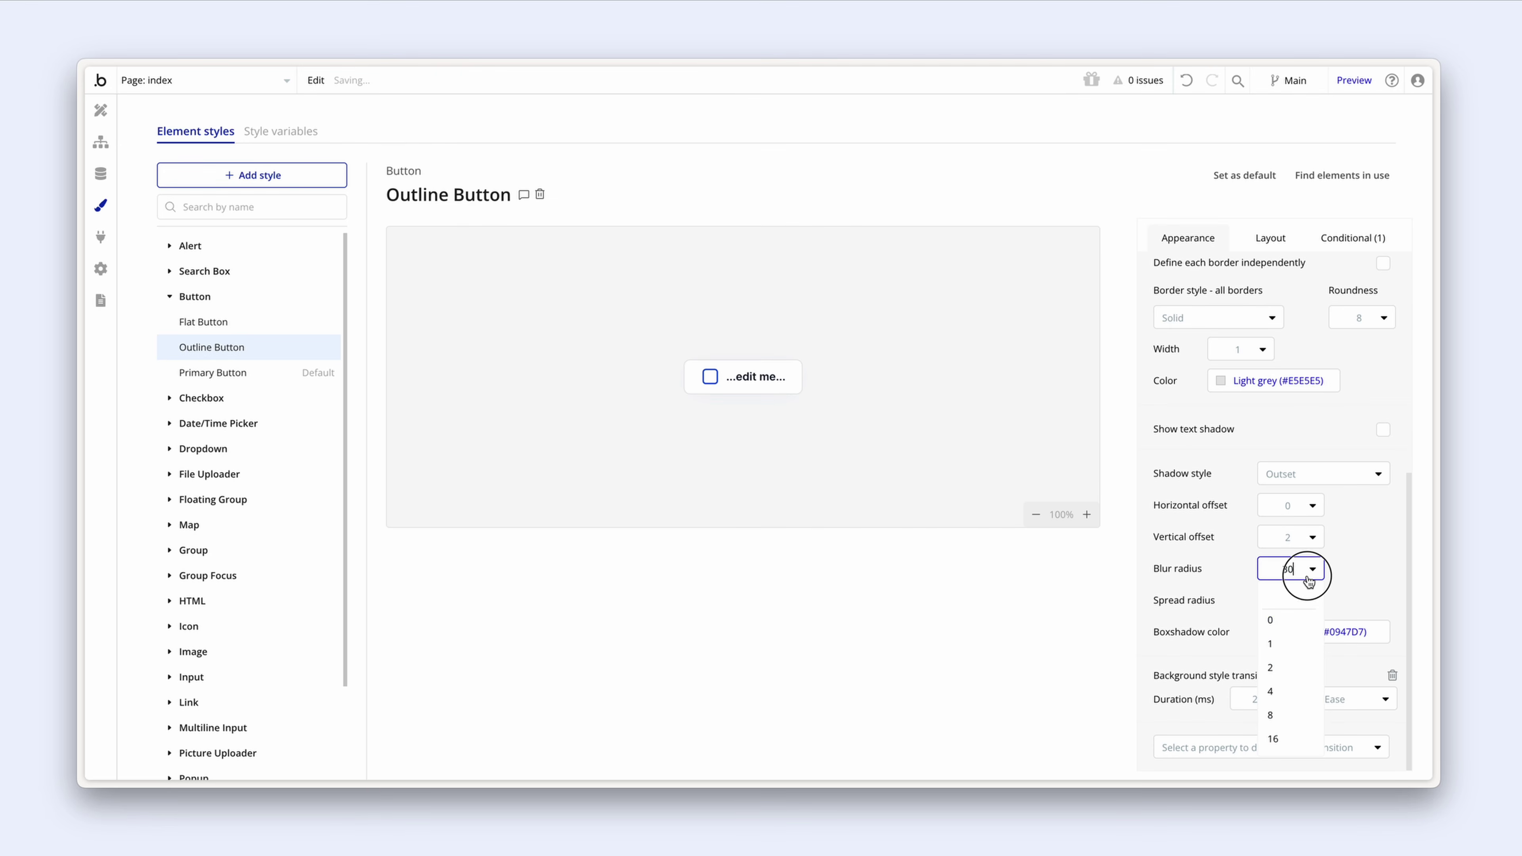
left_click(1289, 644)
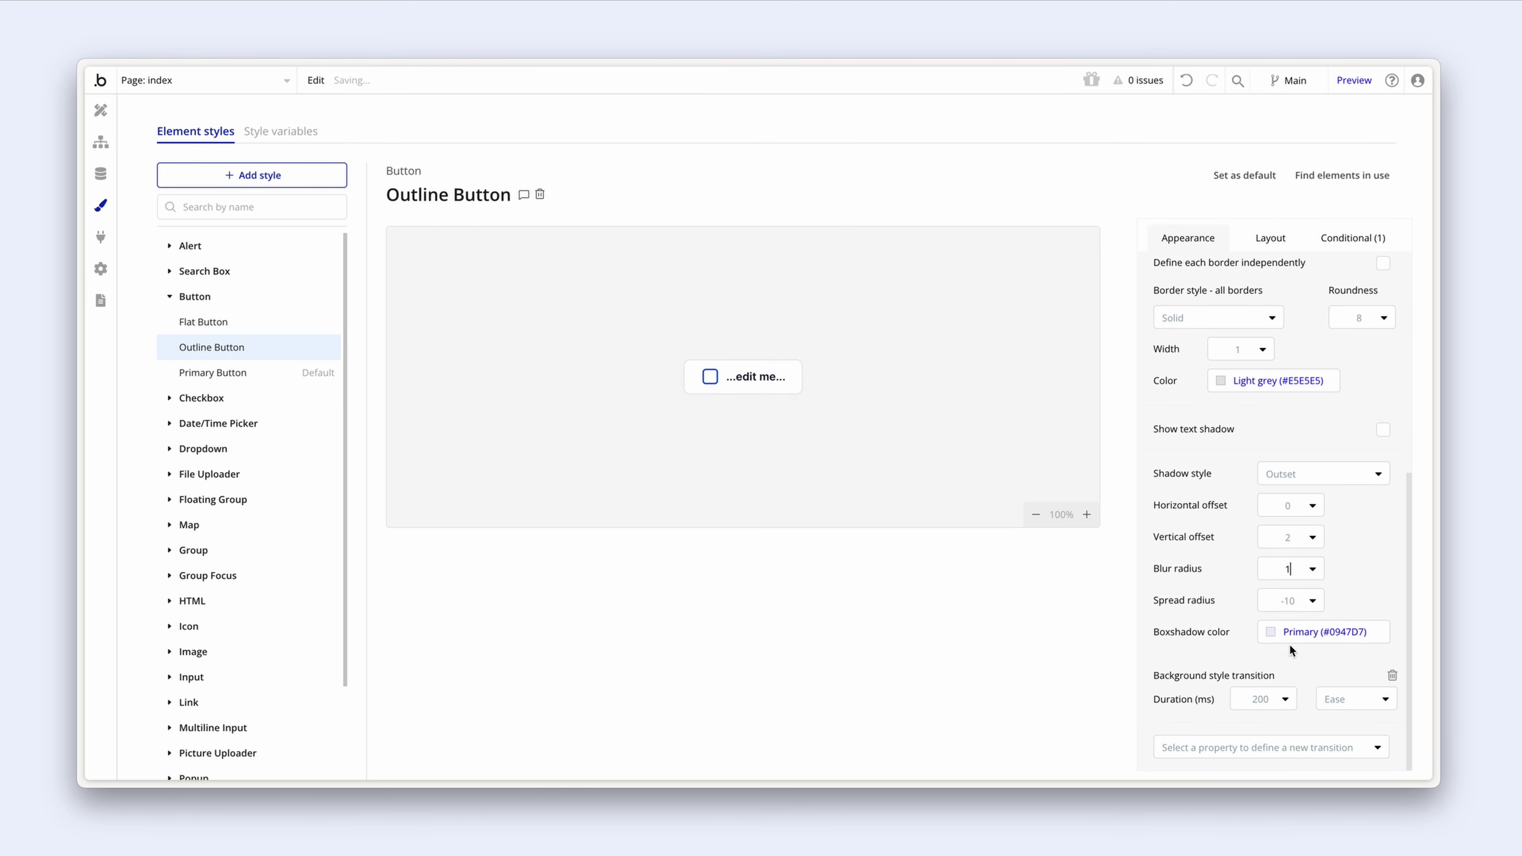
left_click(1301, 600)
left_click(1291, 644)
Step: Set the Outline Button style's box shadow color to the Text variable at 5% opacity
left_click(1273, 634)
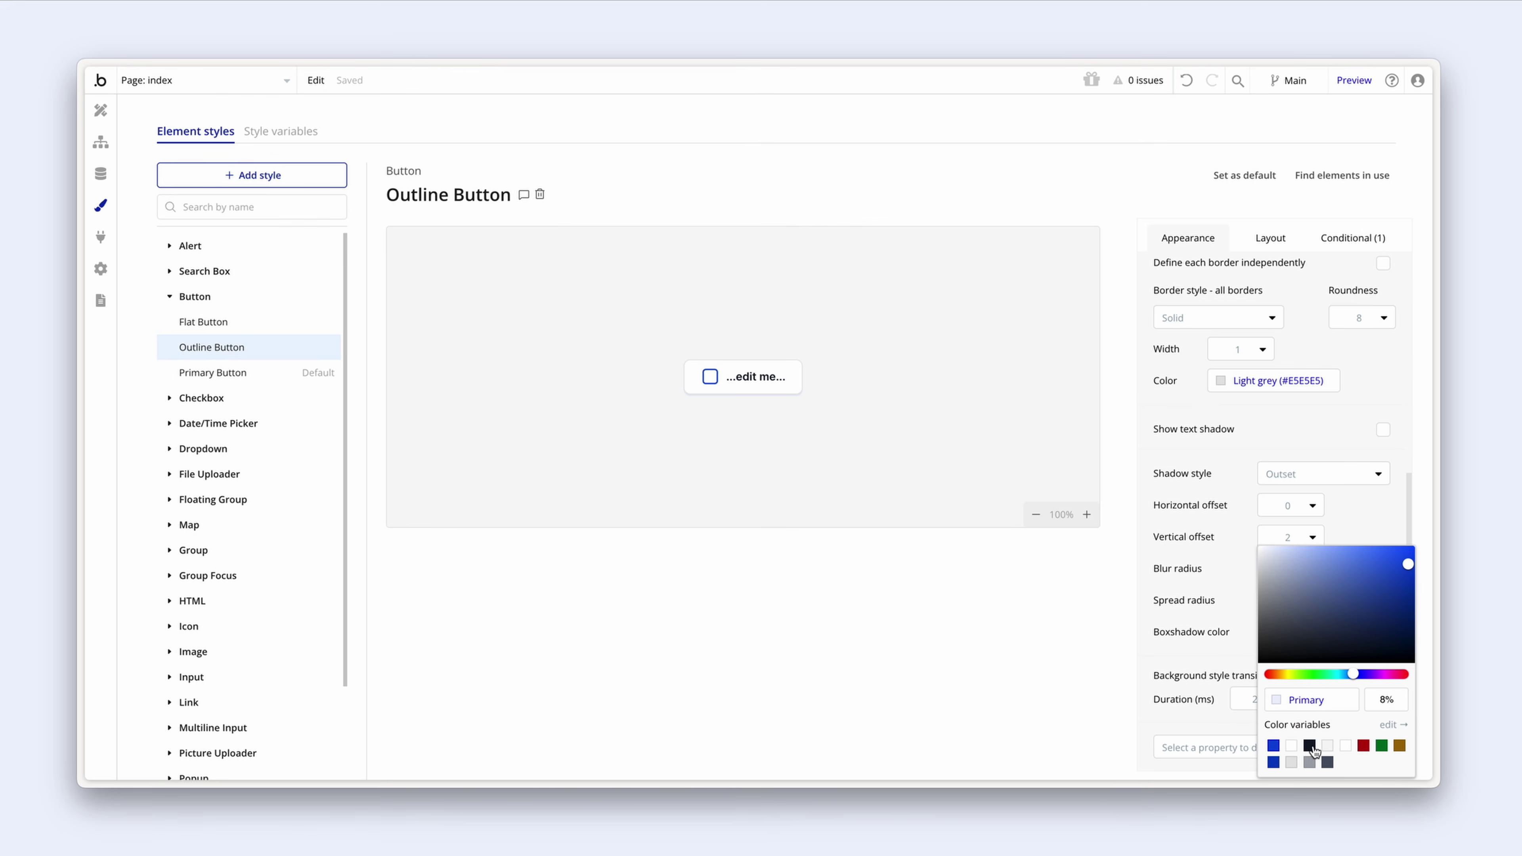
left_click(1309, 747)
left_click(1369, 698)
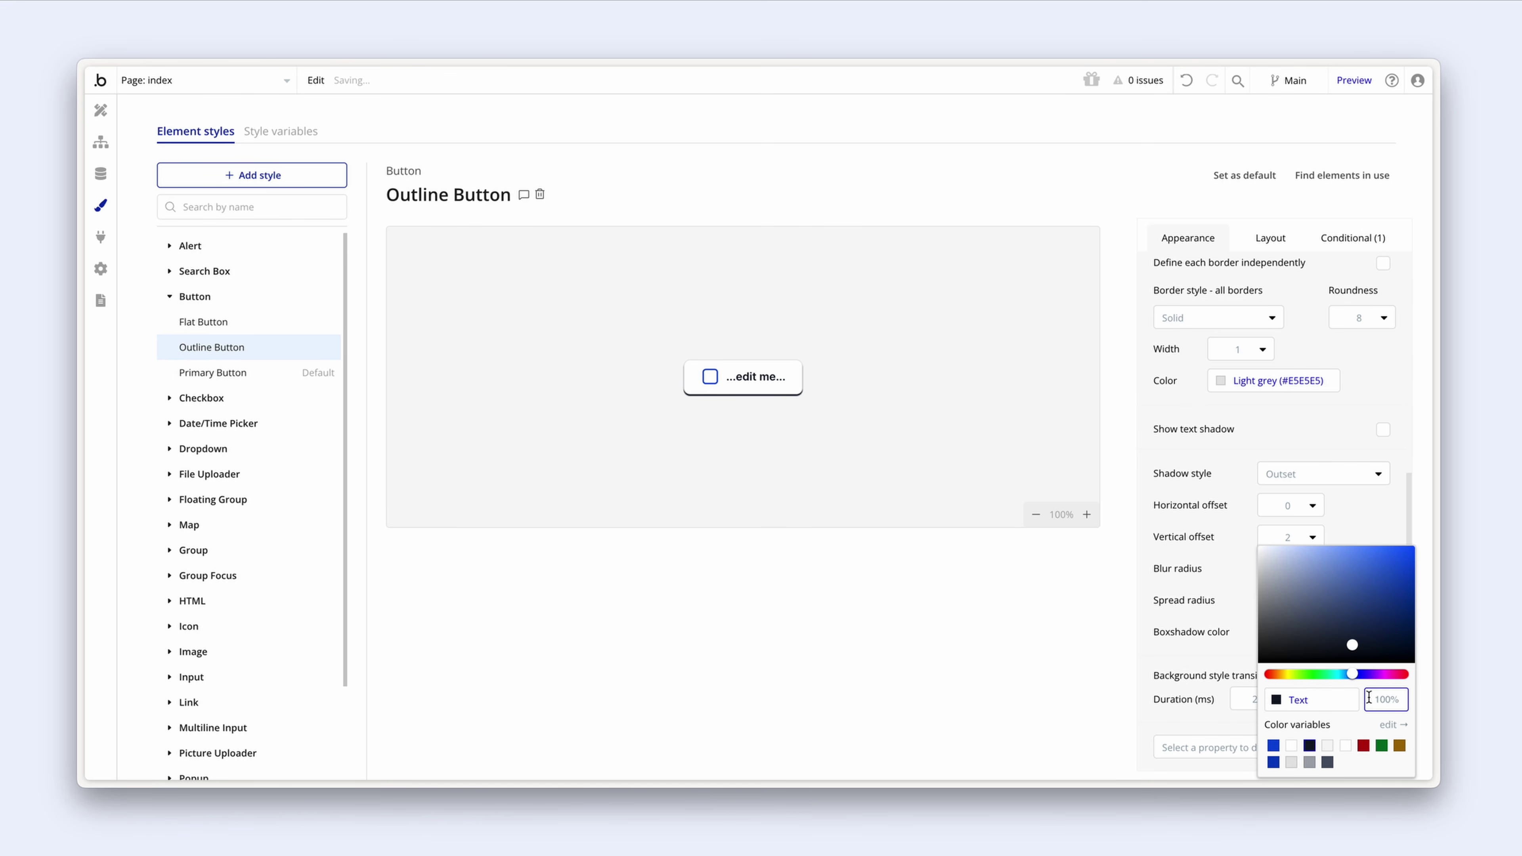
type("5")
left_click(1241, 607)
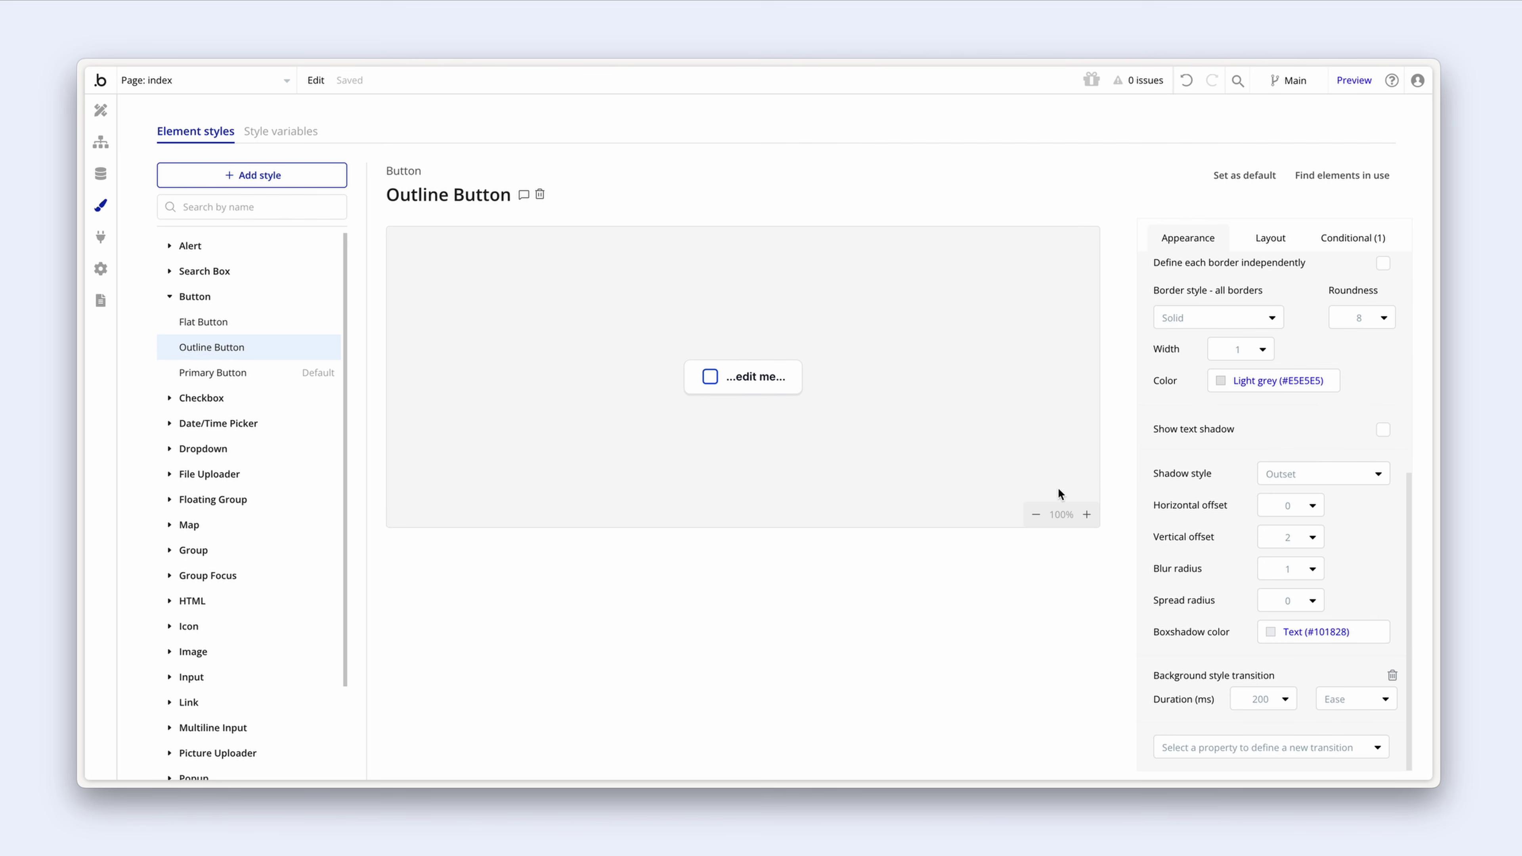
Step: Set the Outline Button style's shadow vertical offset to 1 and its blur radius to 2
left_click(1308, 539)
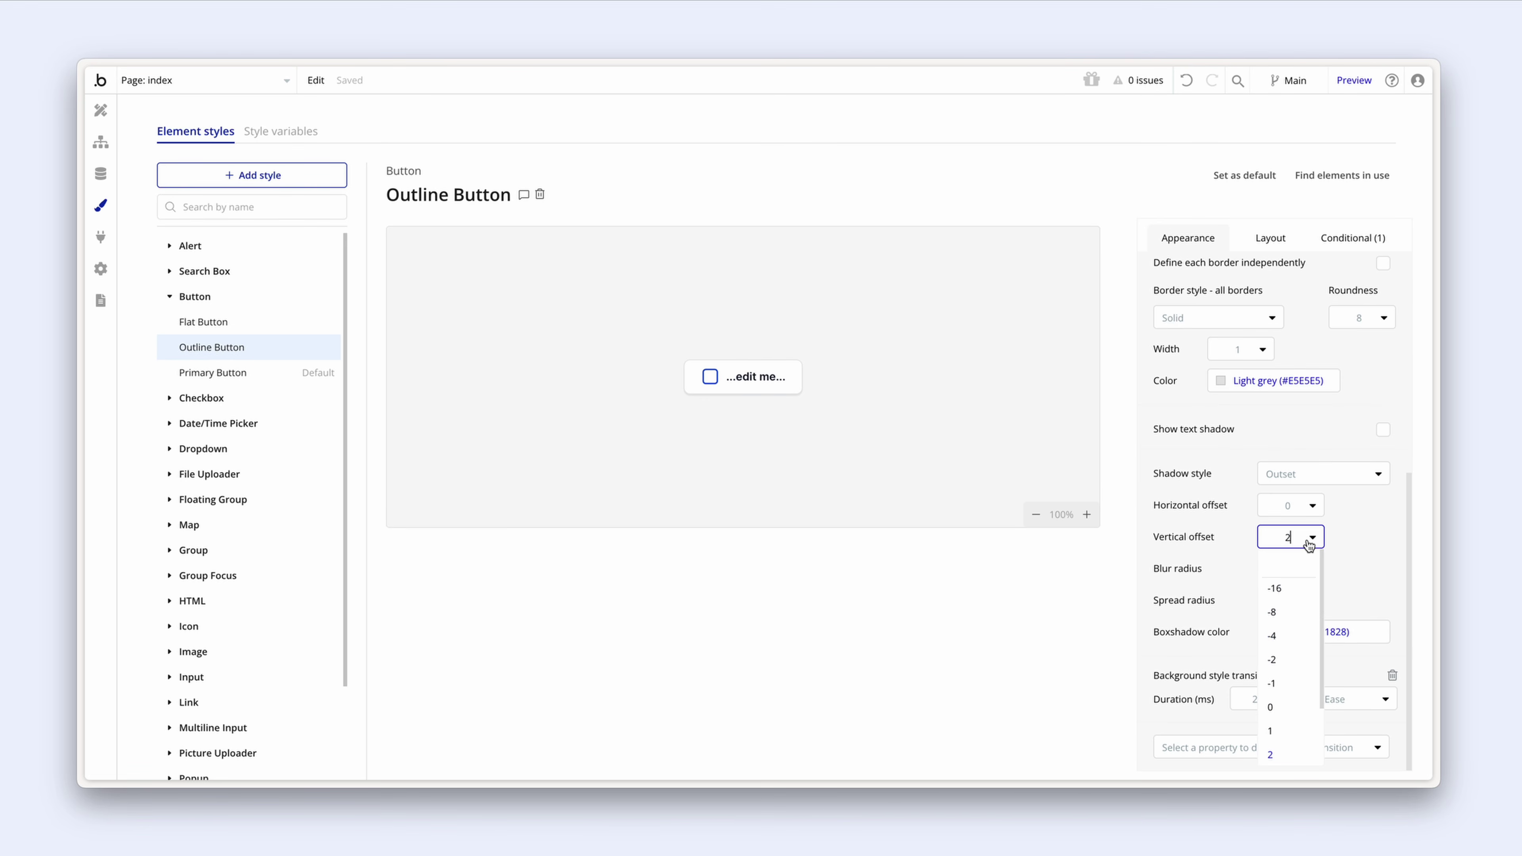
scroll(1297, 669, "down", 1)
left_click(1295, 682)
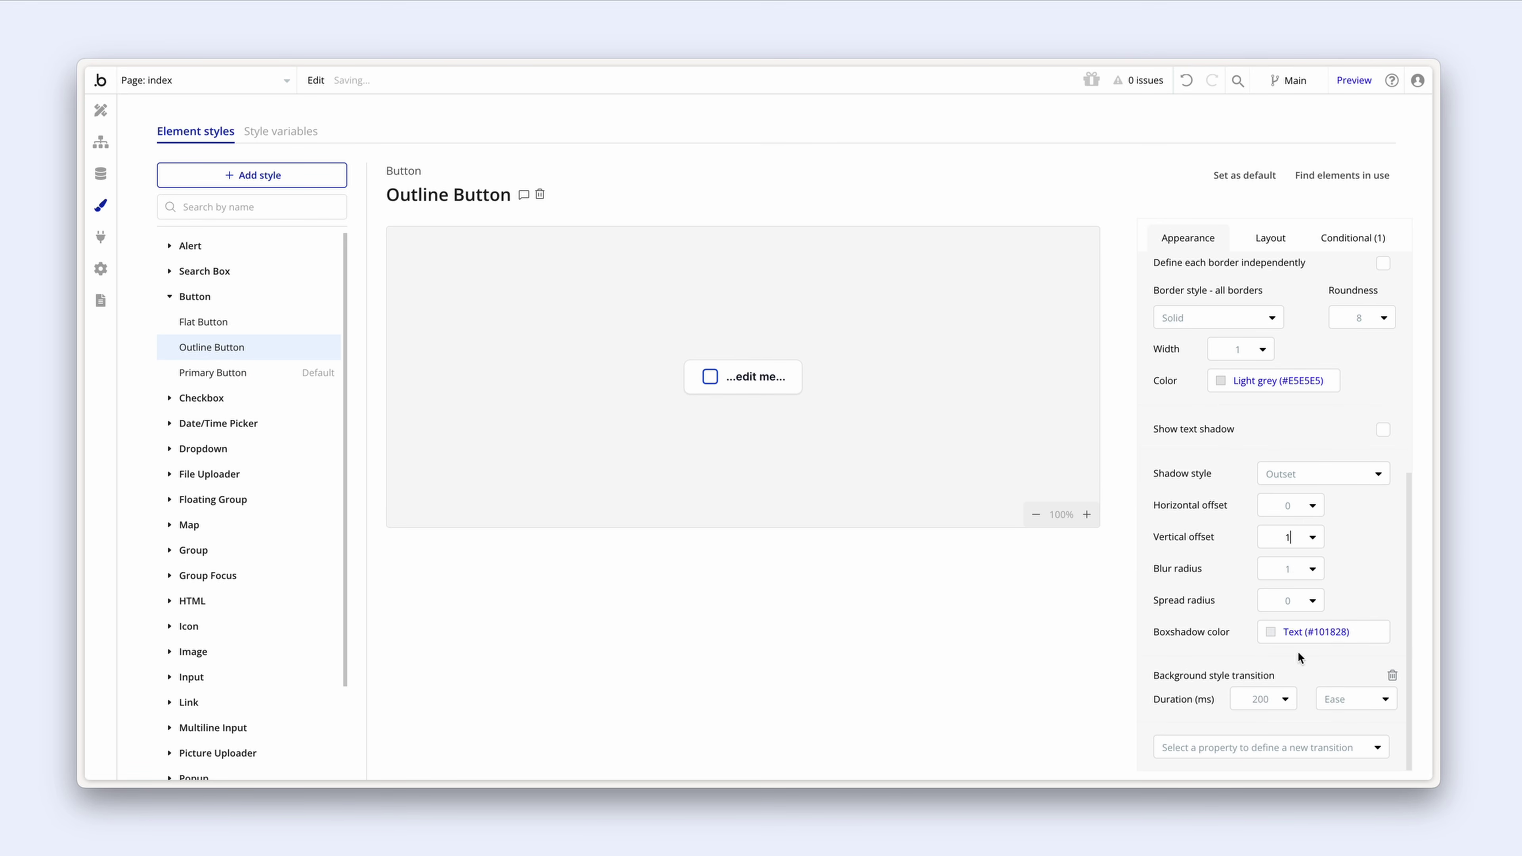
left_click(1302, 584)
left_click(1300, 676)
Step: Set the background color in the Outline Button style's hovered condition to the Surface variable
left_click(1320, 240)
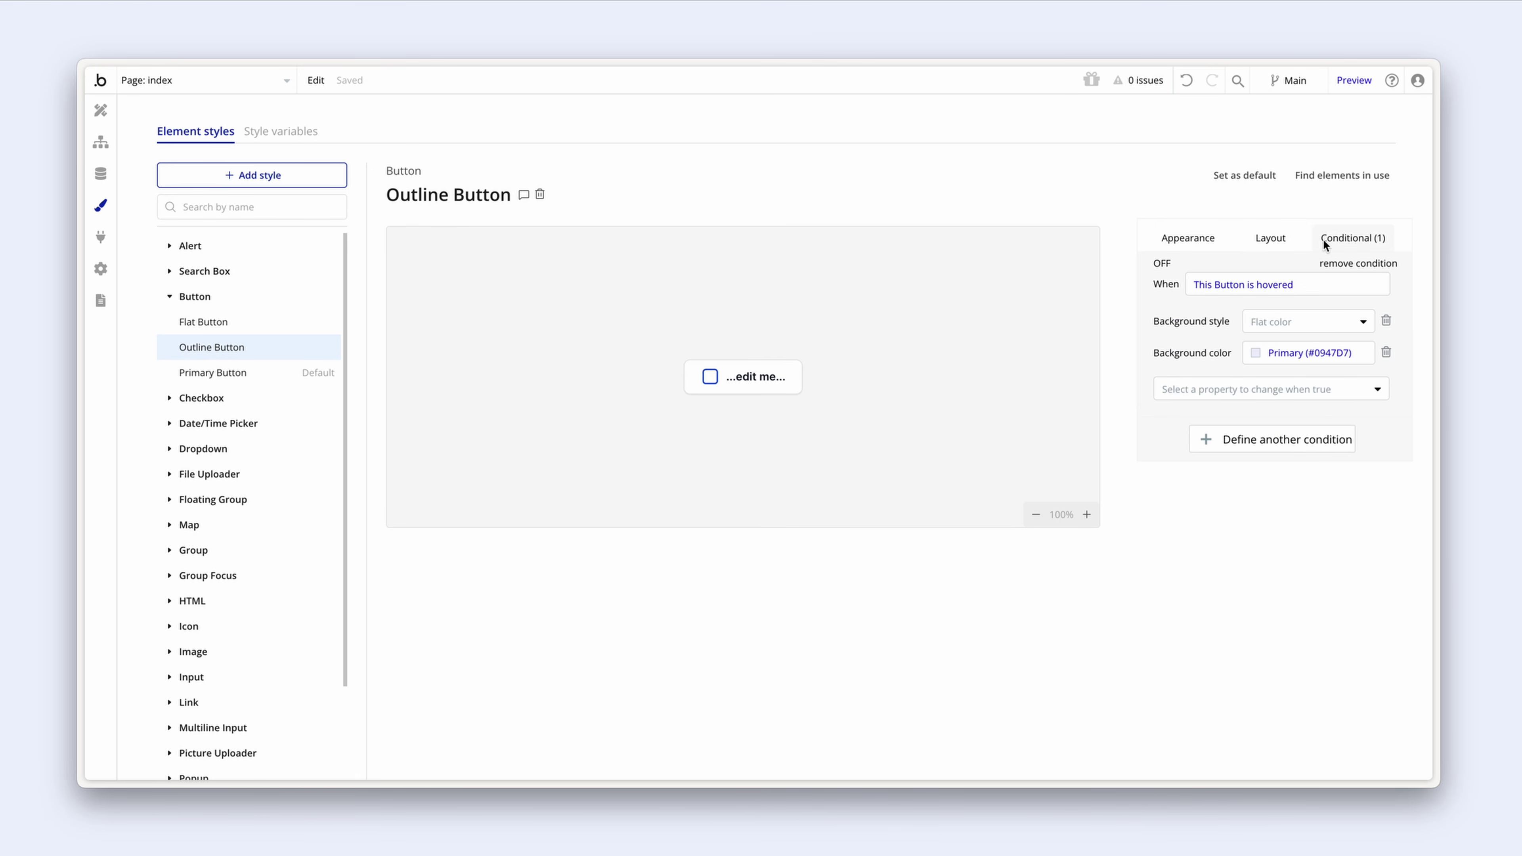
left_click(1261, 360)
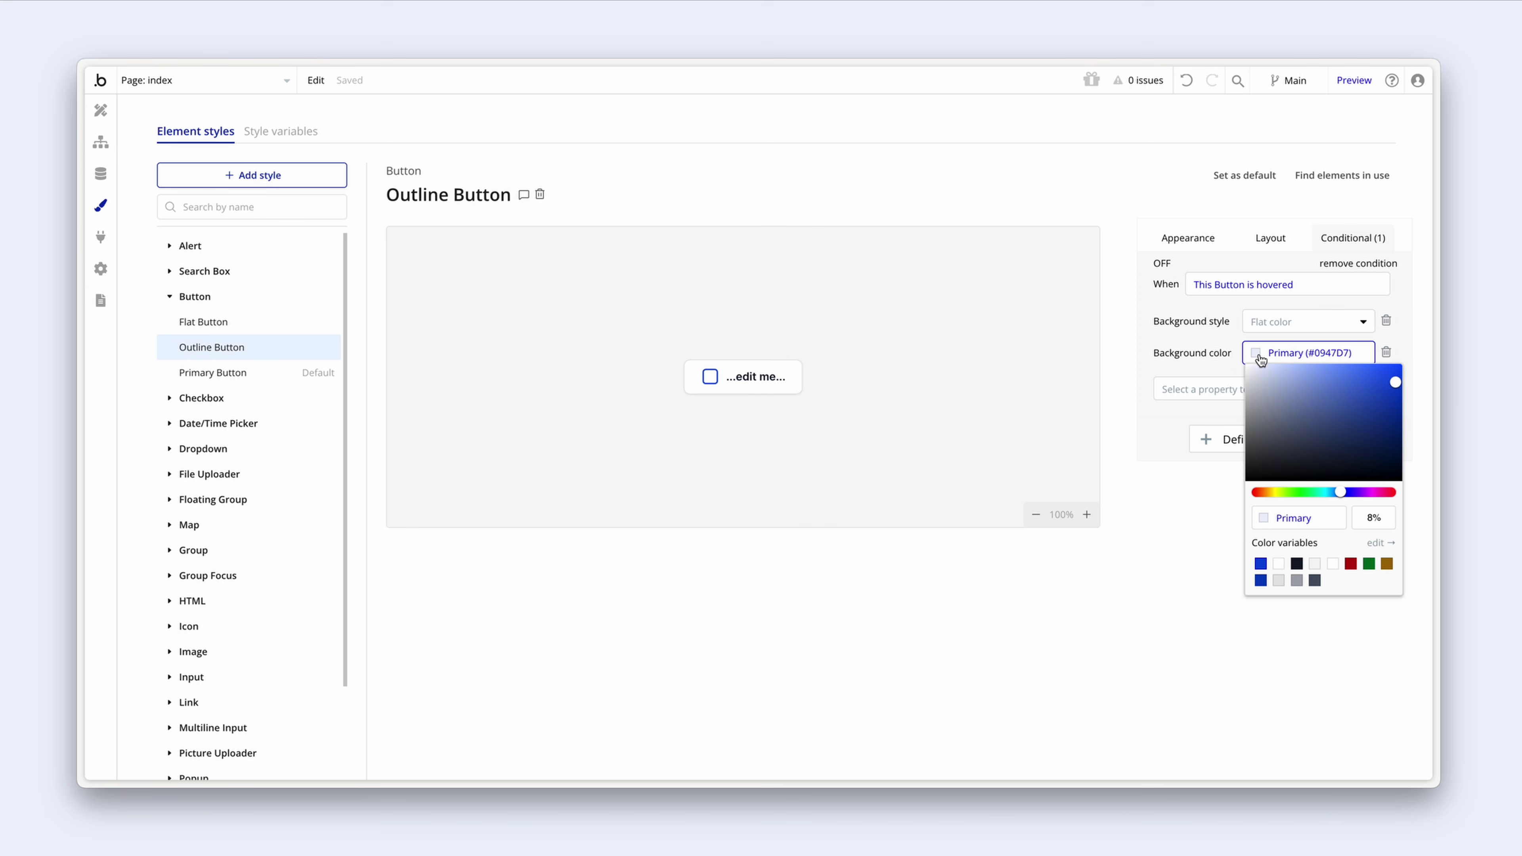
left_click(1315, 565)
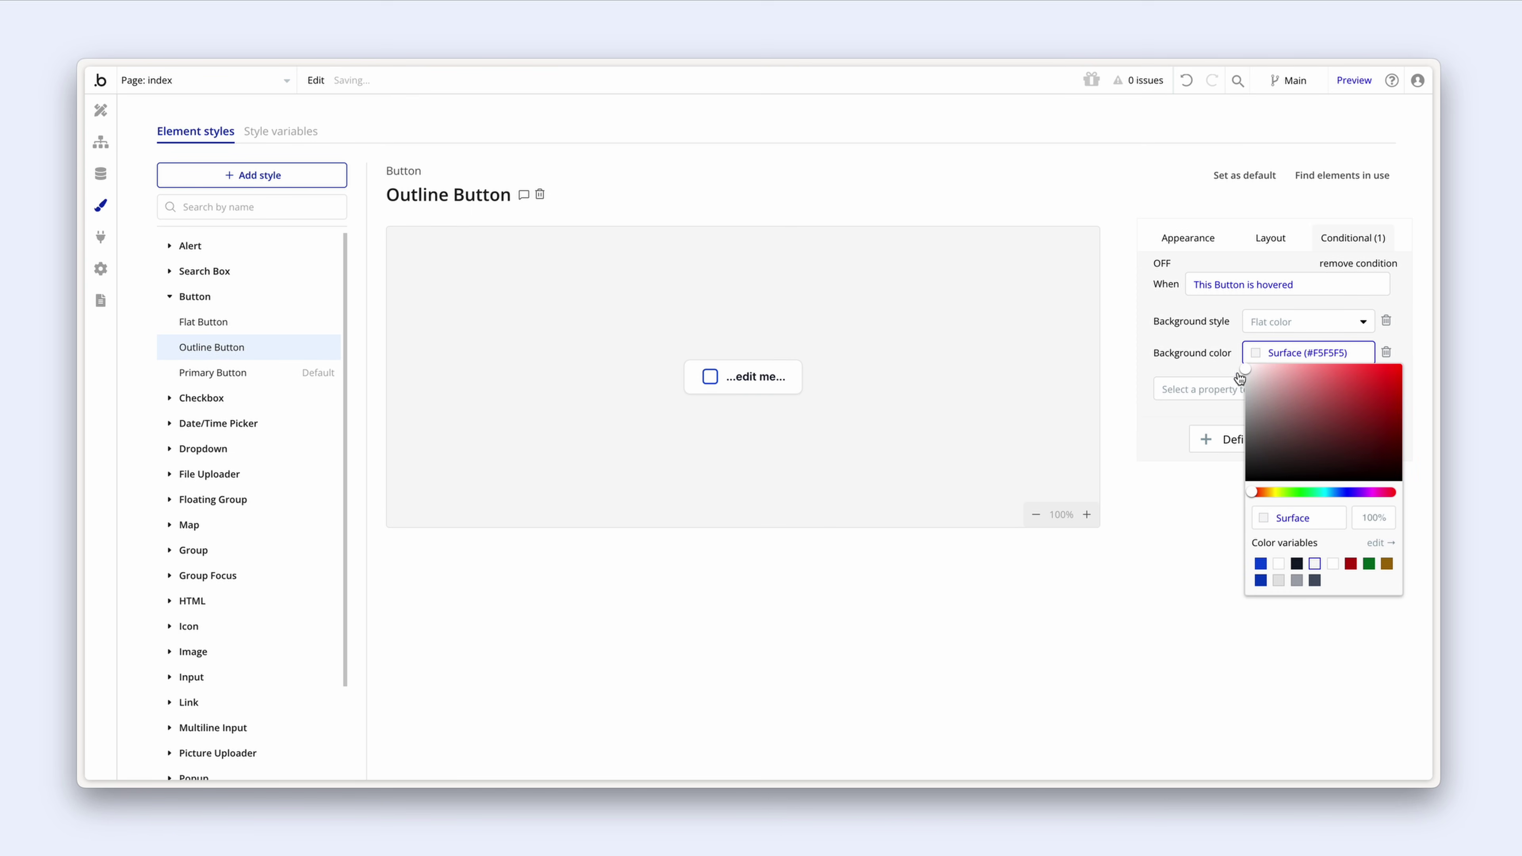
left_click(1227, 355)
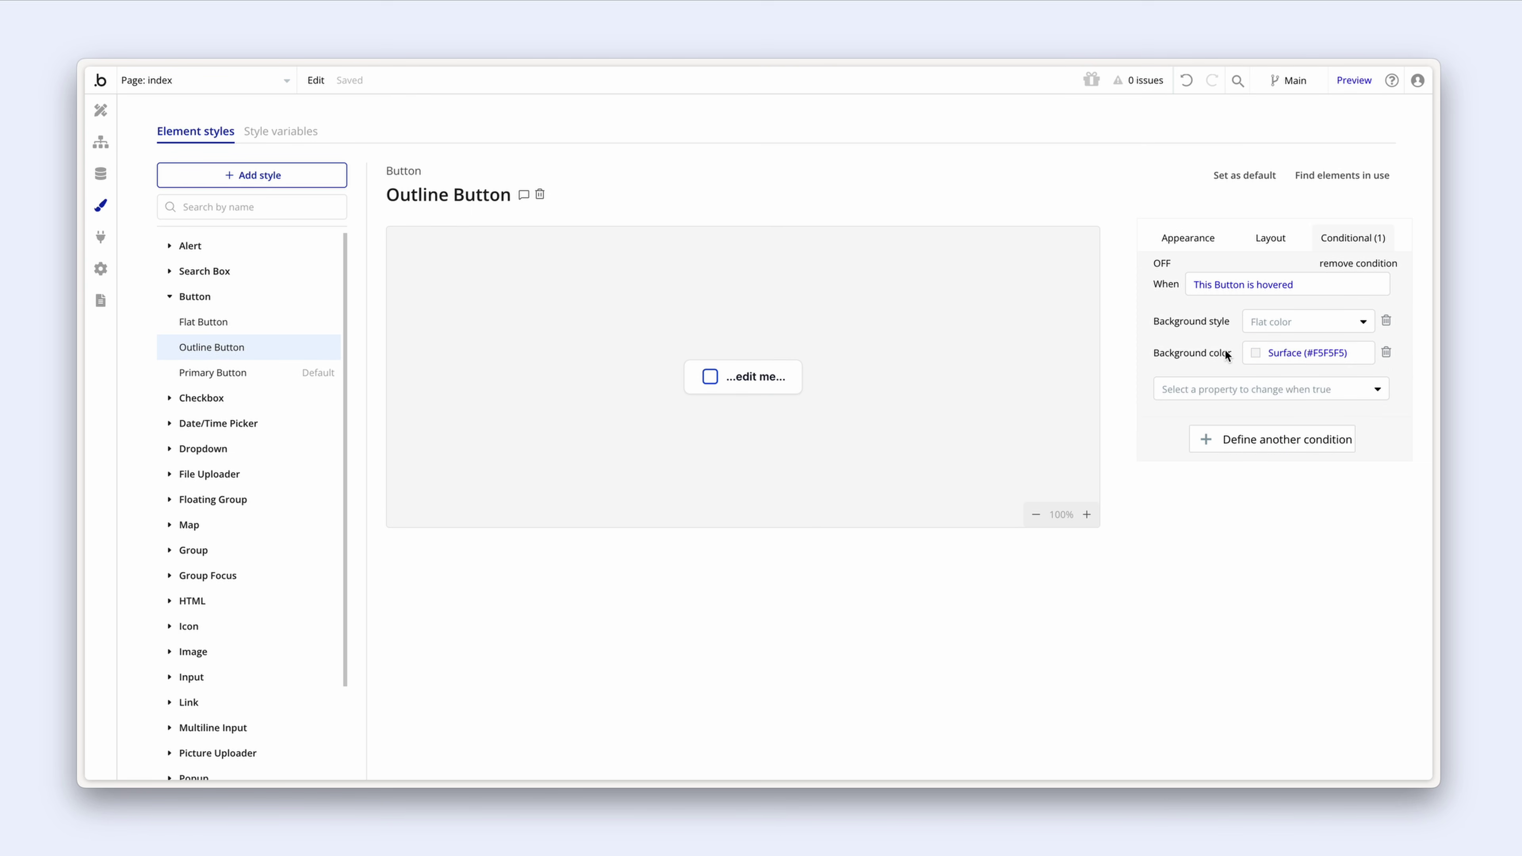
left_click(1196, 235)
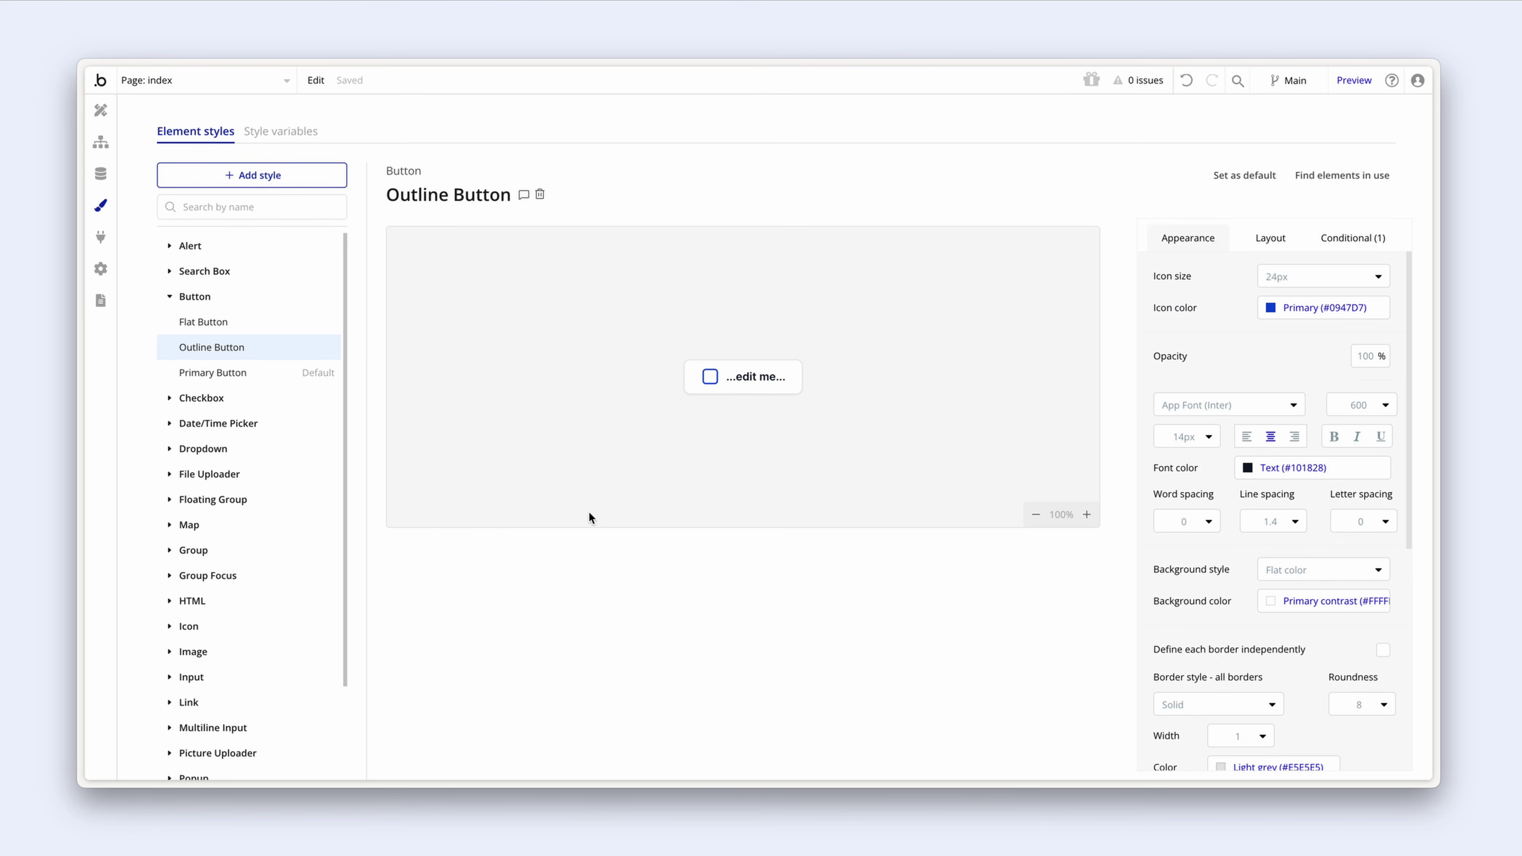
Step: Open the Standard Link style and duplicate it within the Link styles
scroll(292, 574, "down", 4)
left_click(169, 606)
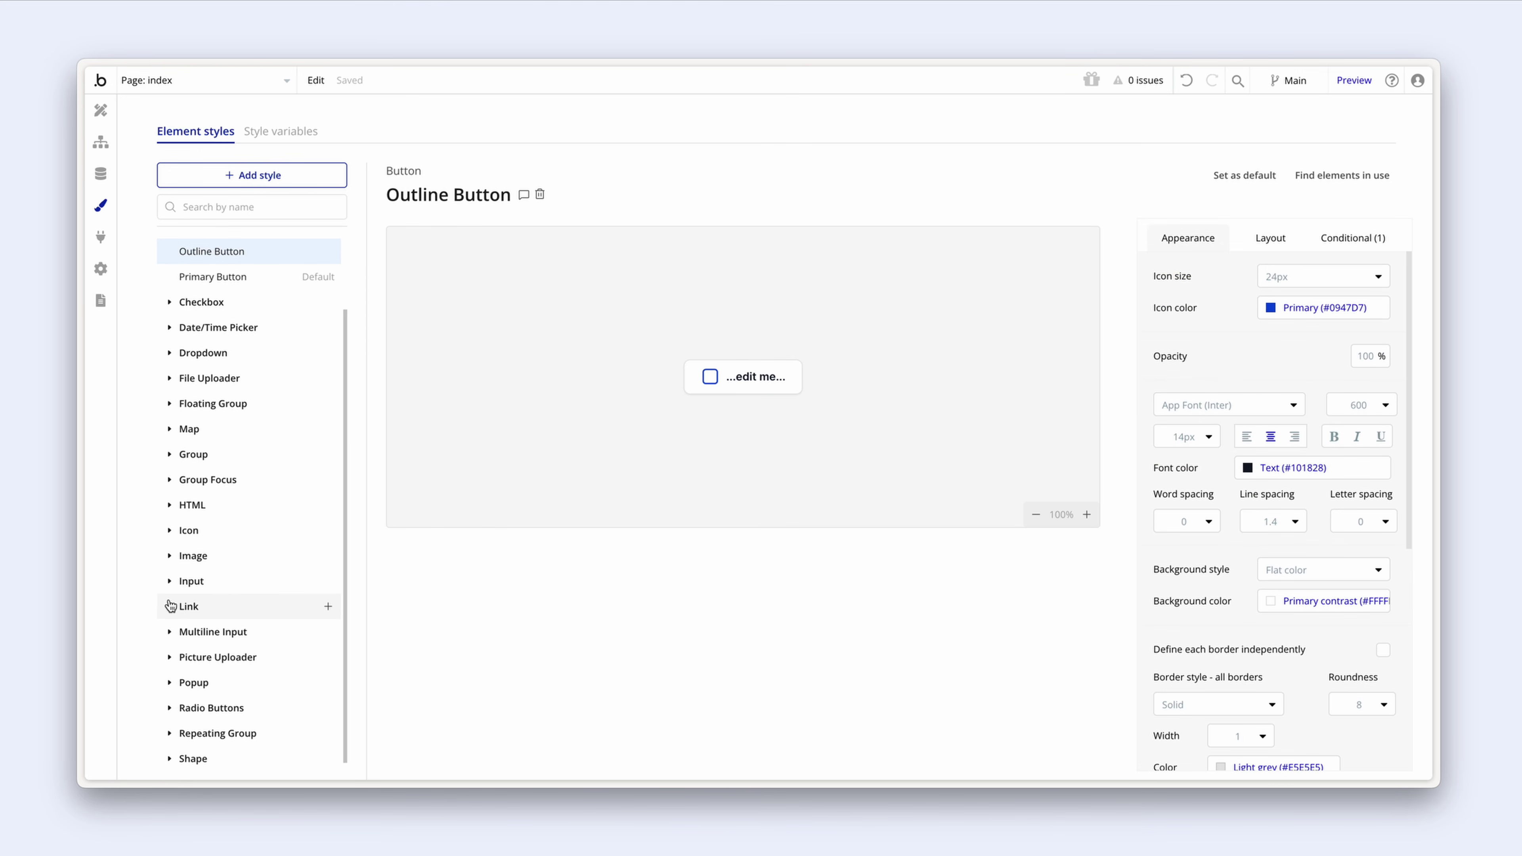
scroll(191, 586, "down", 3)
left_click(202, 559)
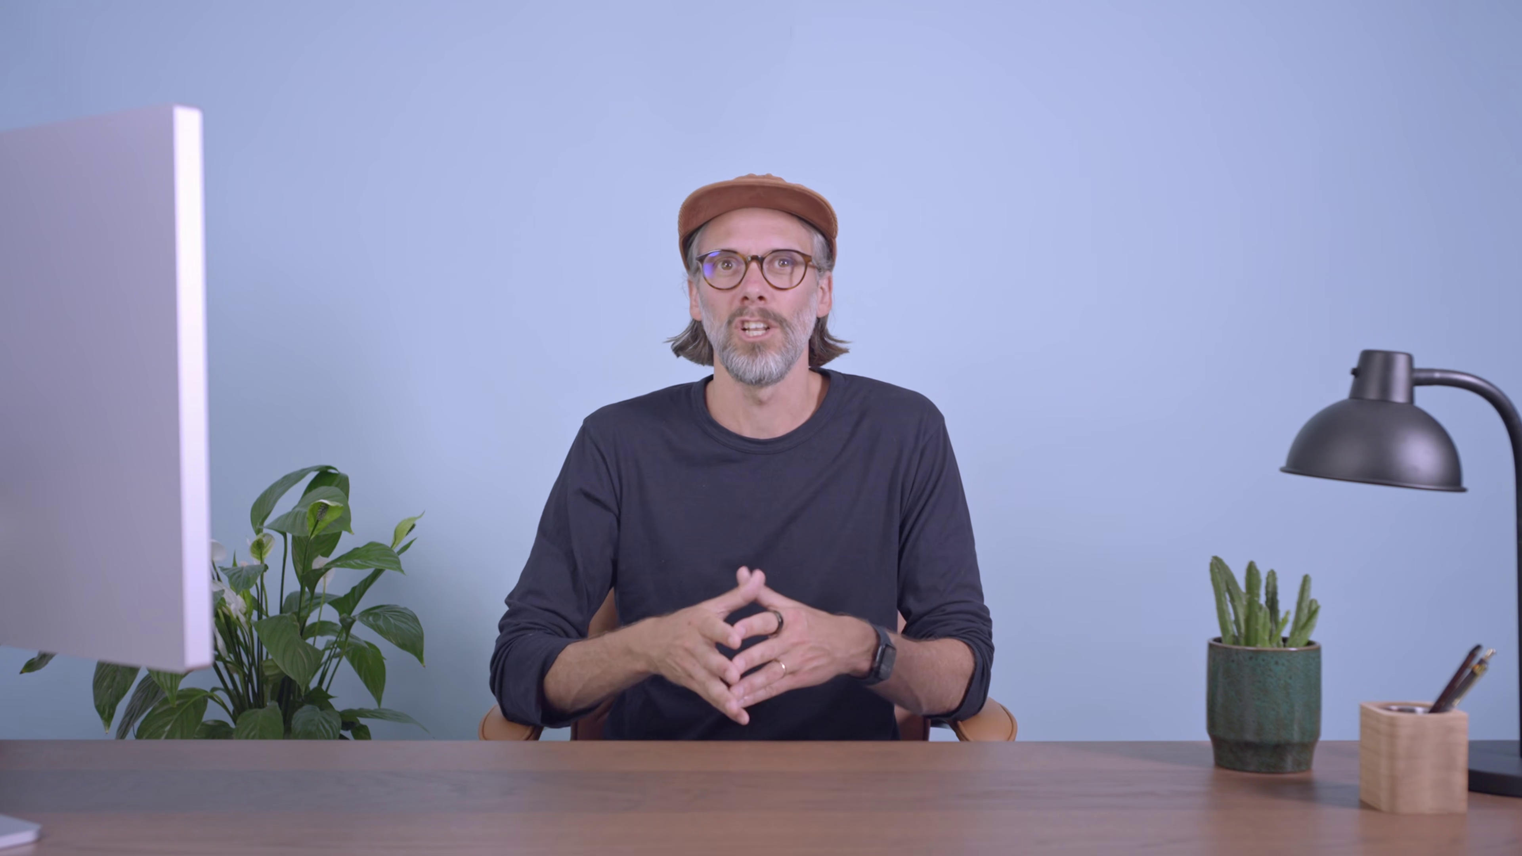
right_click(200, 556)
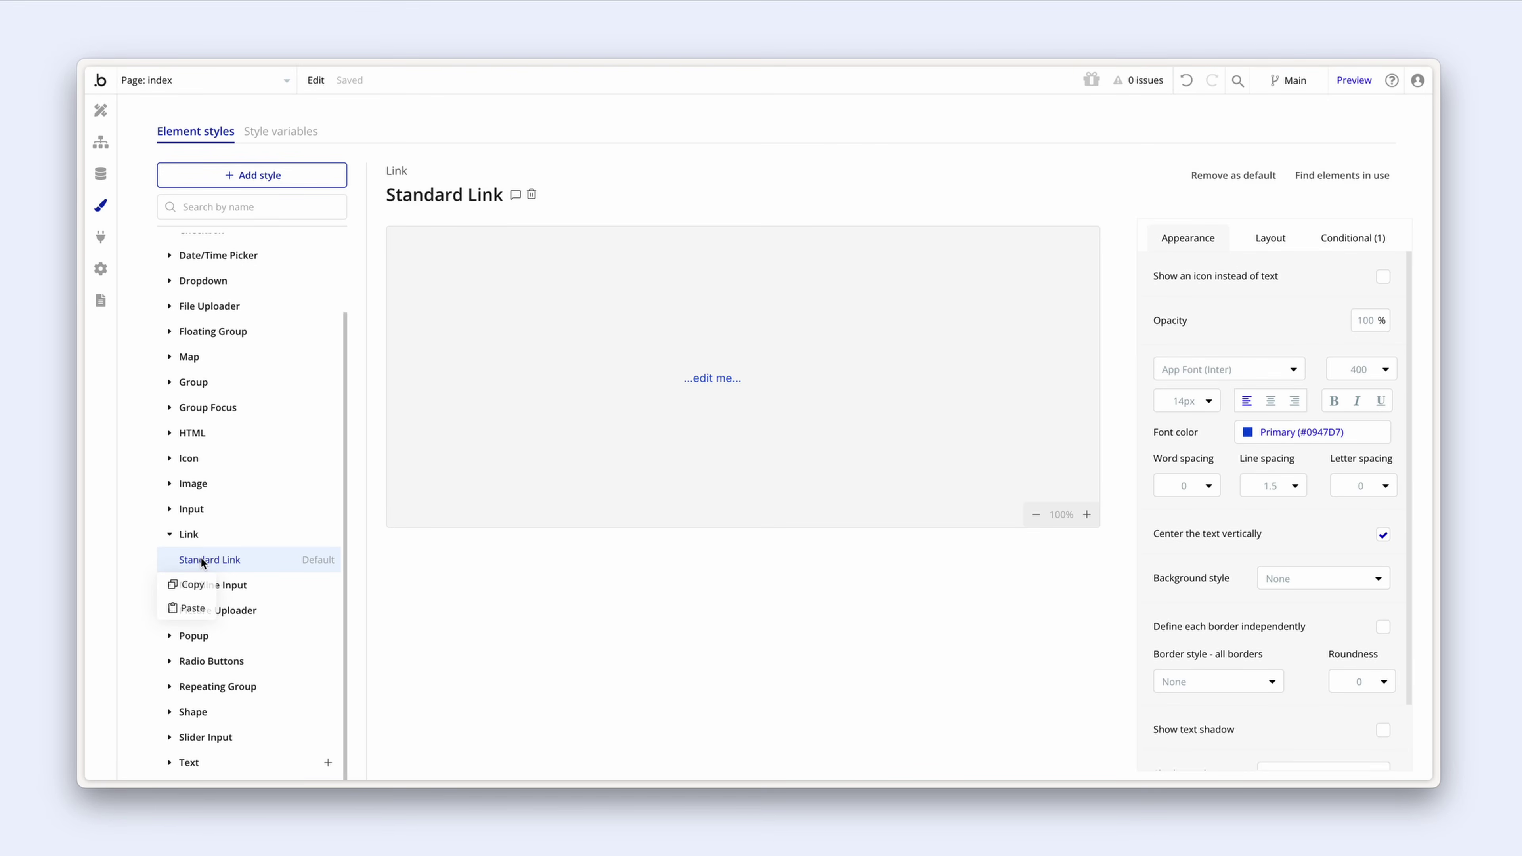
left_click(193, 587)
left_click(192, 608)
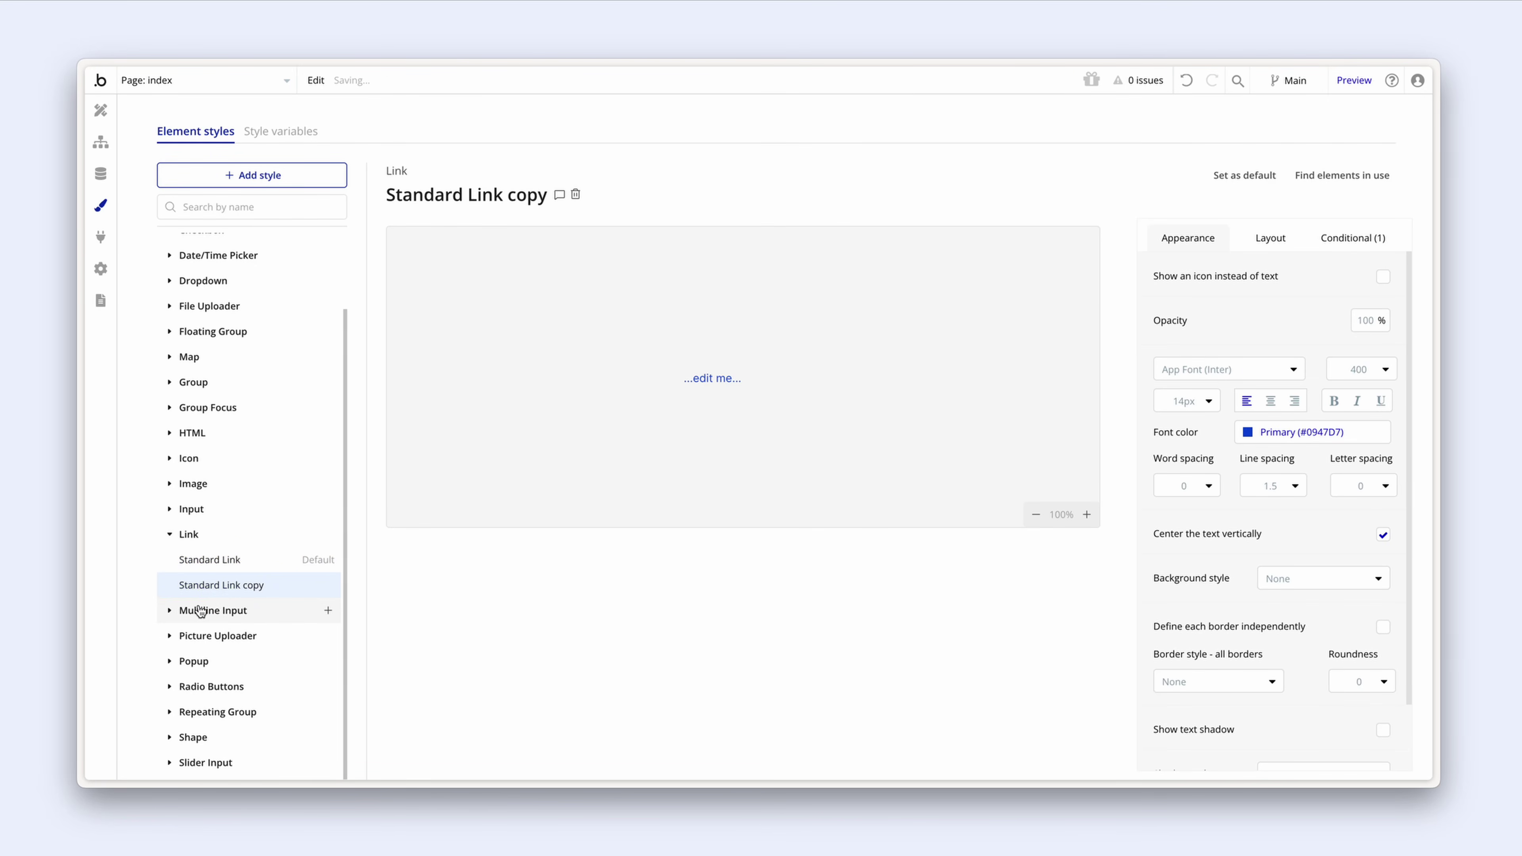
Step: Rename the duplicated link style as Button link
left_click(476, 198)
double_click(477, 198)
left_click(477, 198)
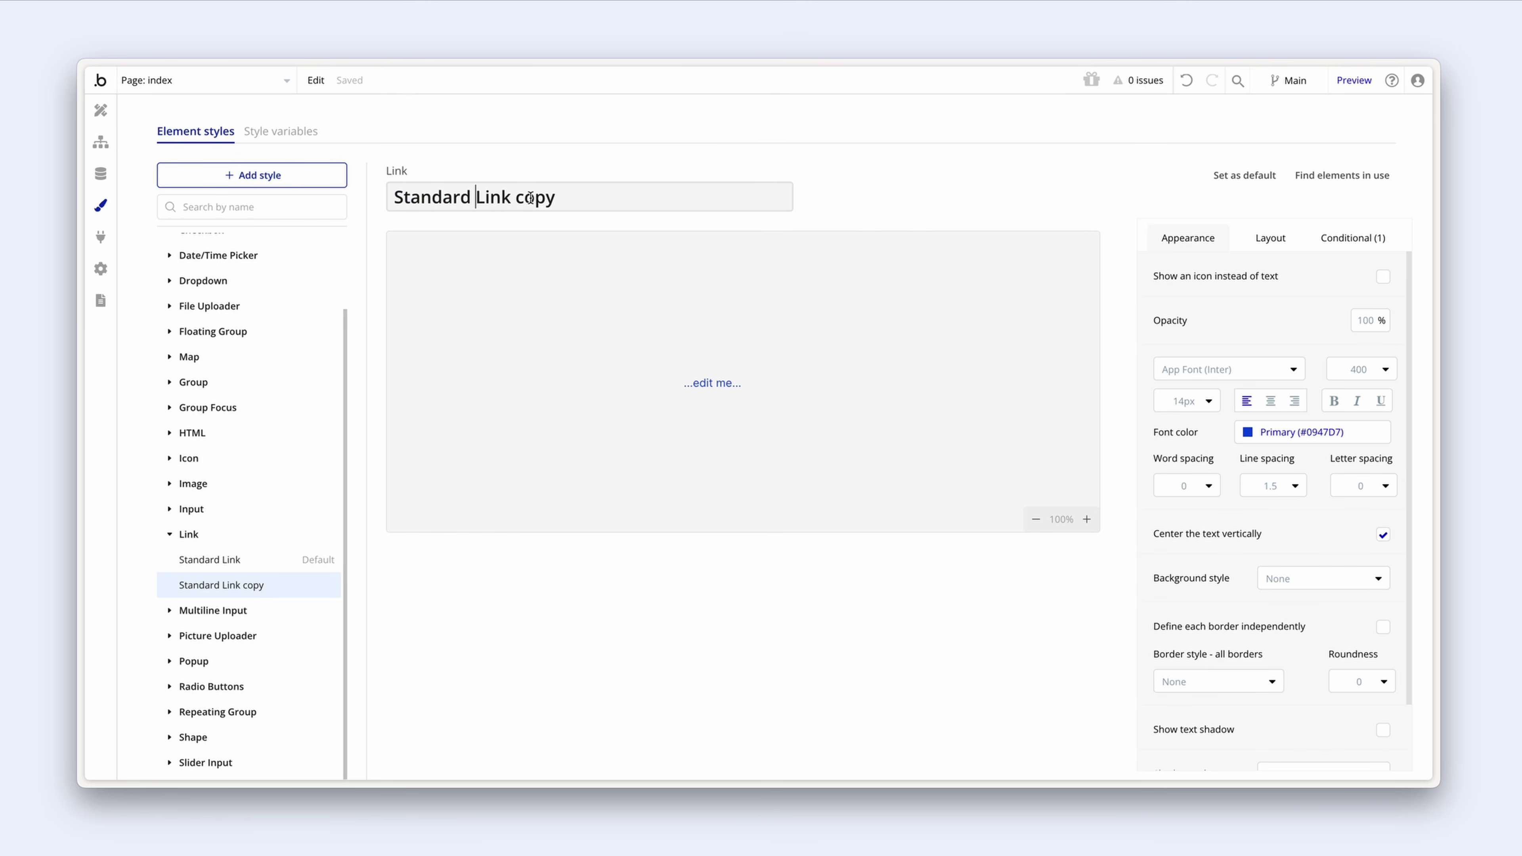
left_click_drag(552, 198, 419, 195)
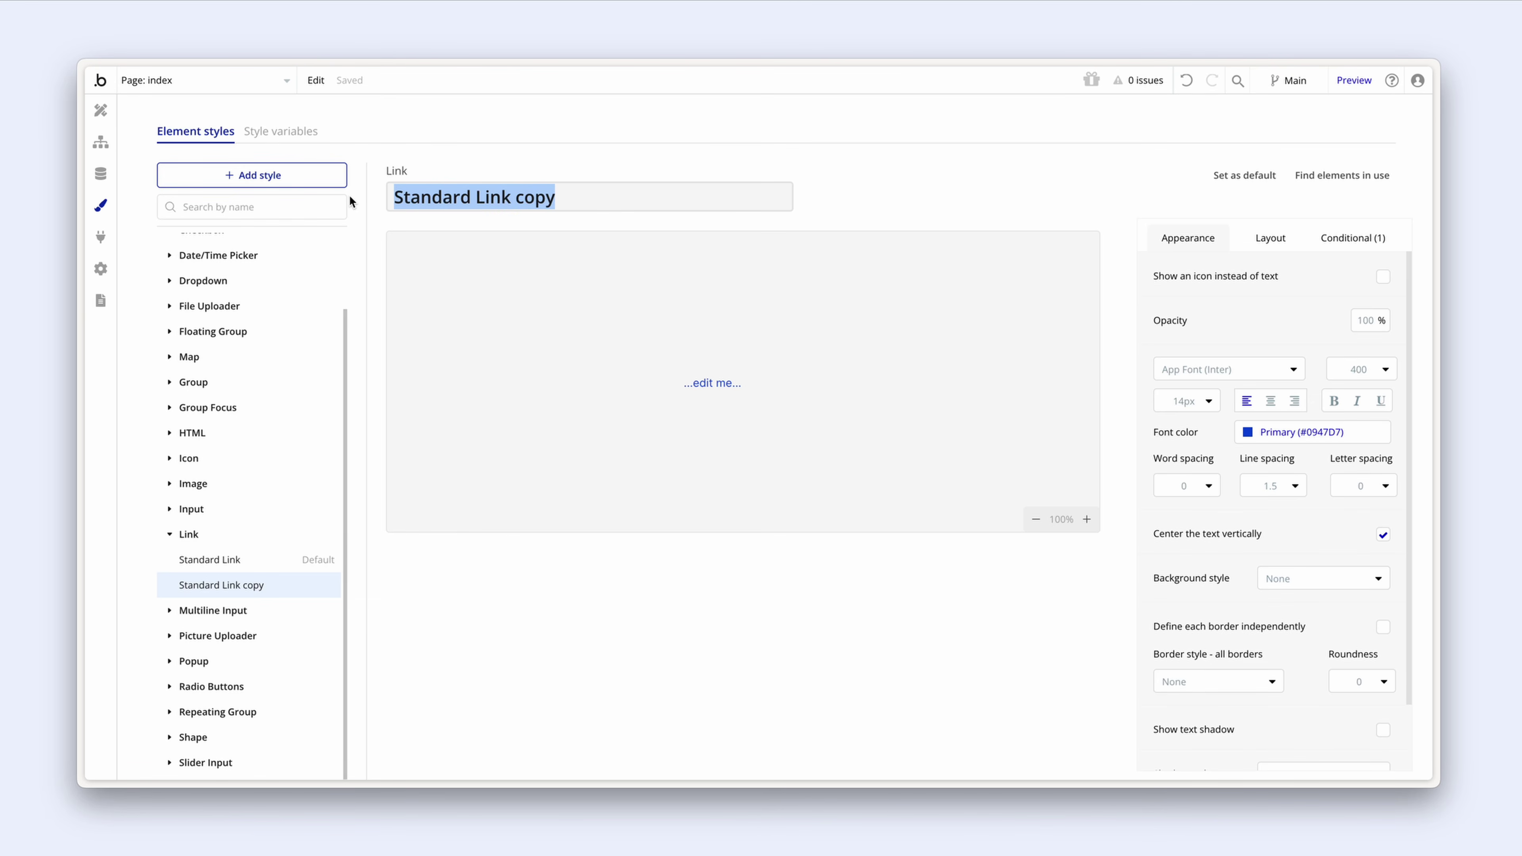
type("Button link")
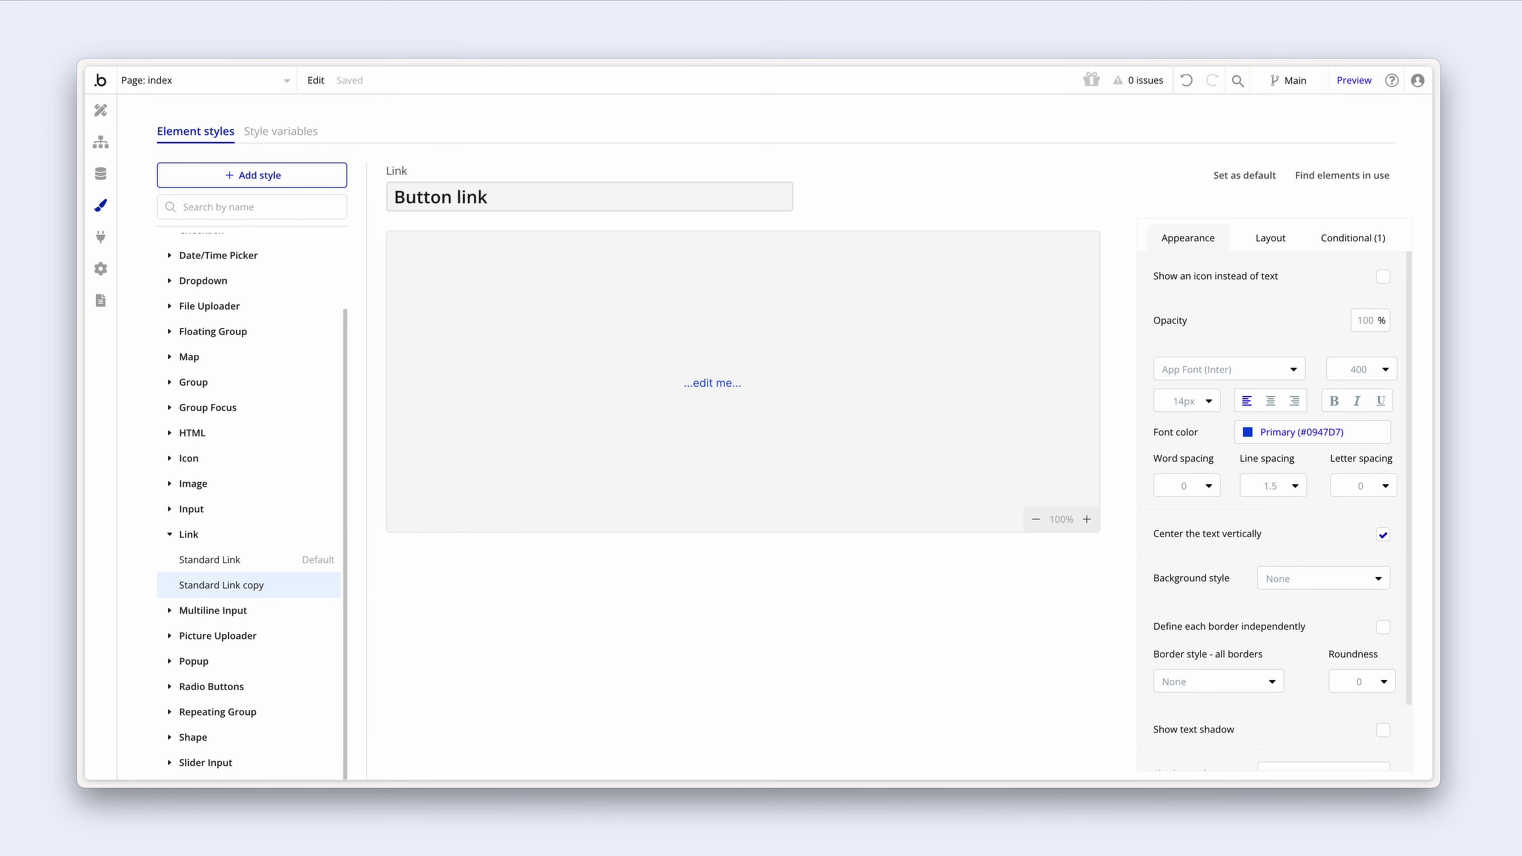
key("Return")
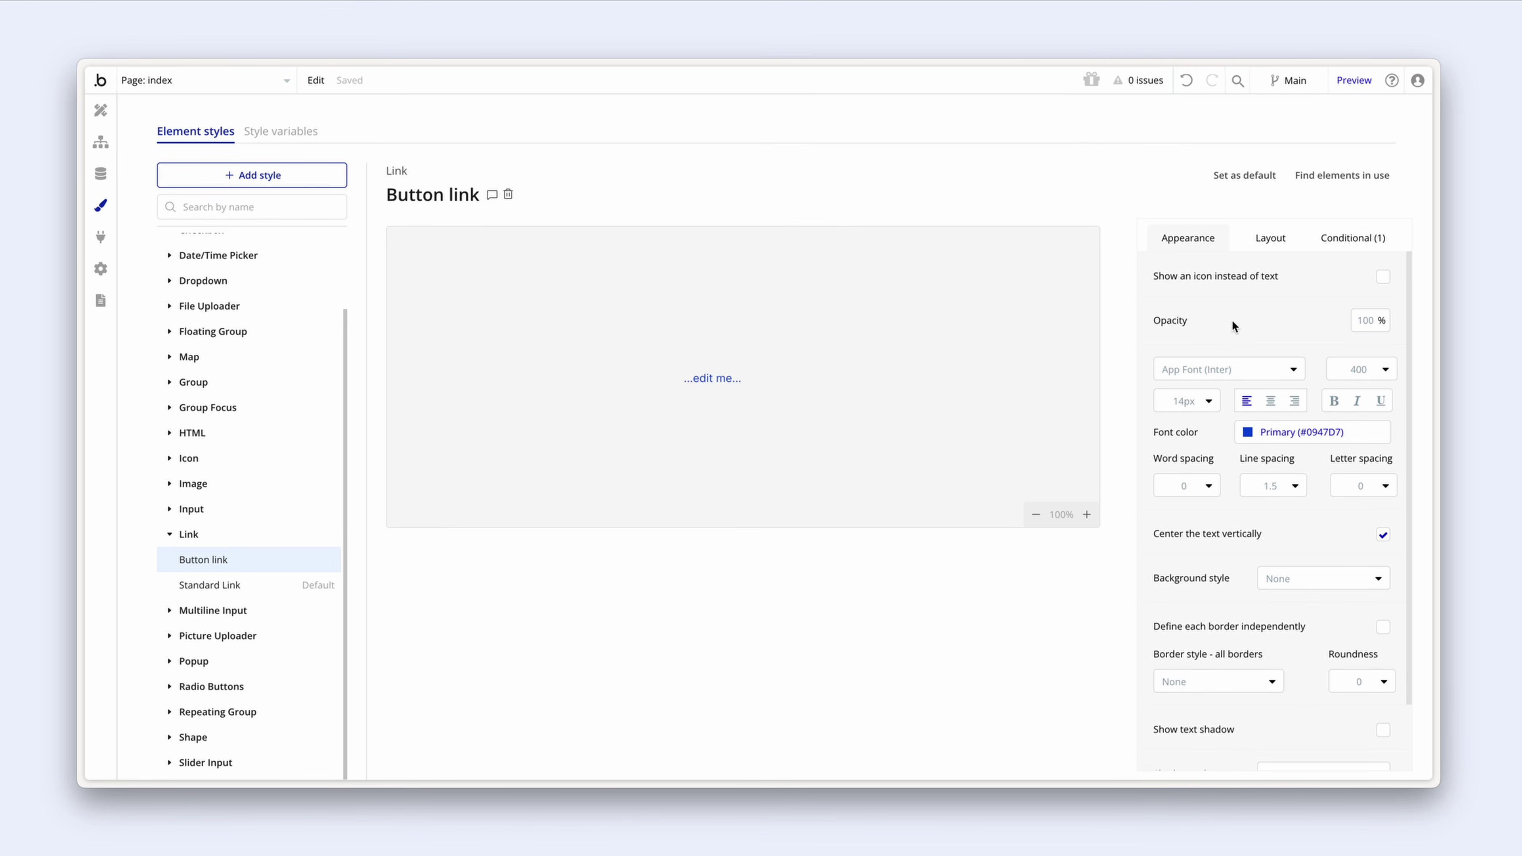
Step: Set the Button link style's font weight to 600 (Semi Bold)
scroll(1231, 324, "down", 1)
left_click(1350, 338)
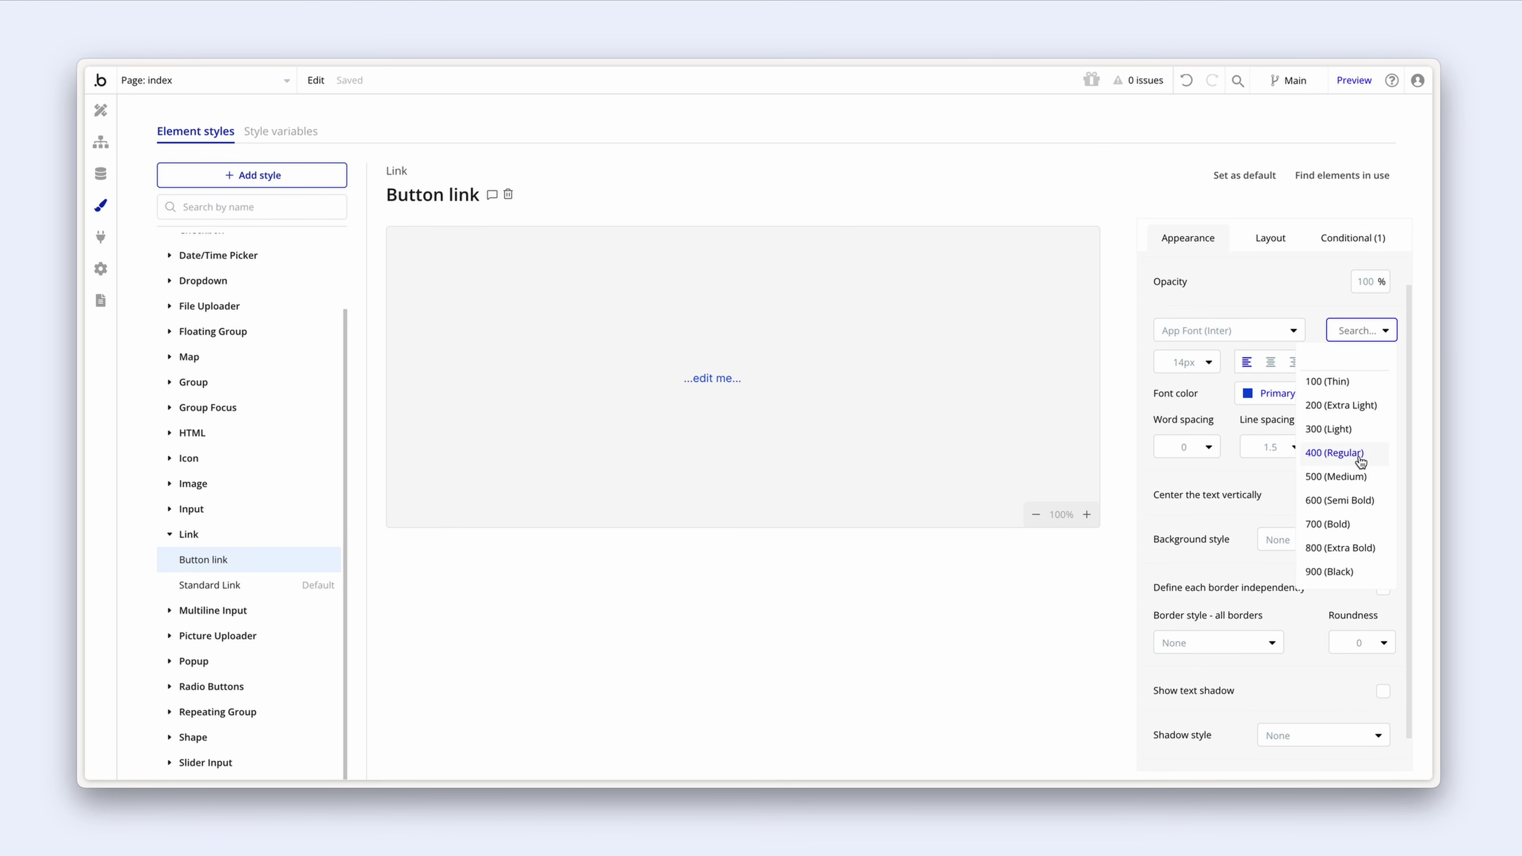
left_click(1359, 474)
left_click(1372, 330)
left_click(1360, 499)
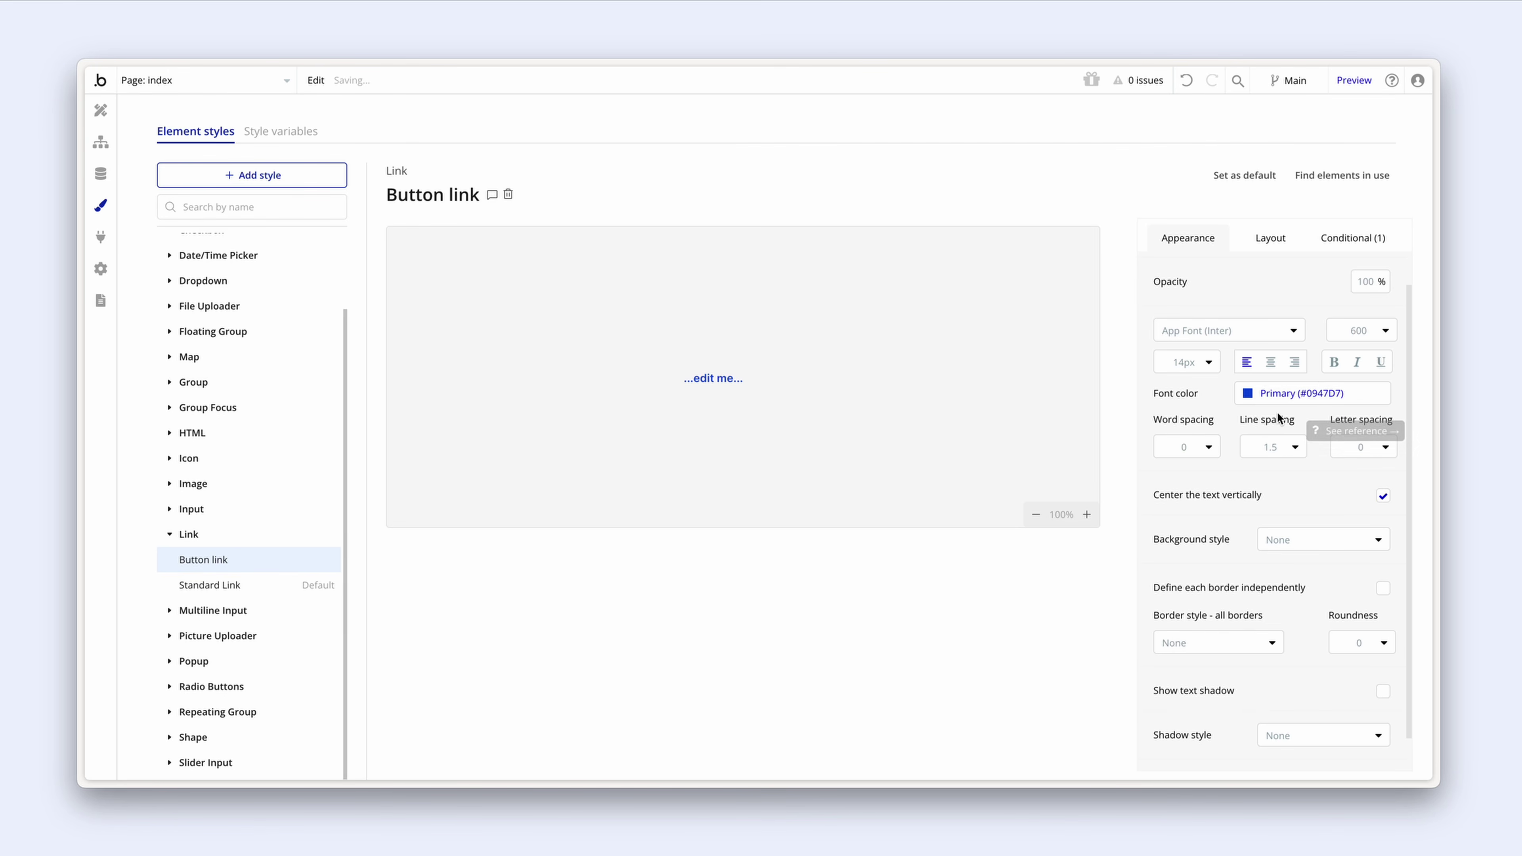
Step: Set the Button link style's font color to the Primary contrast variable
left_click(1250, 398)
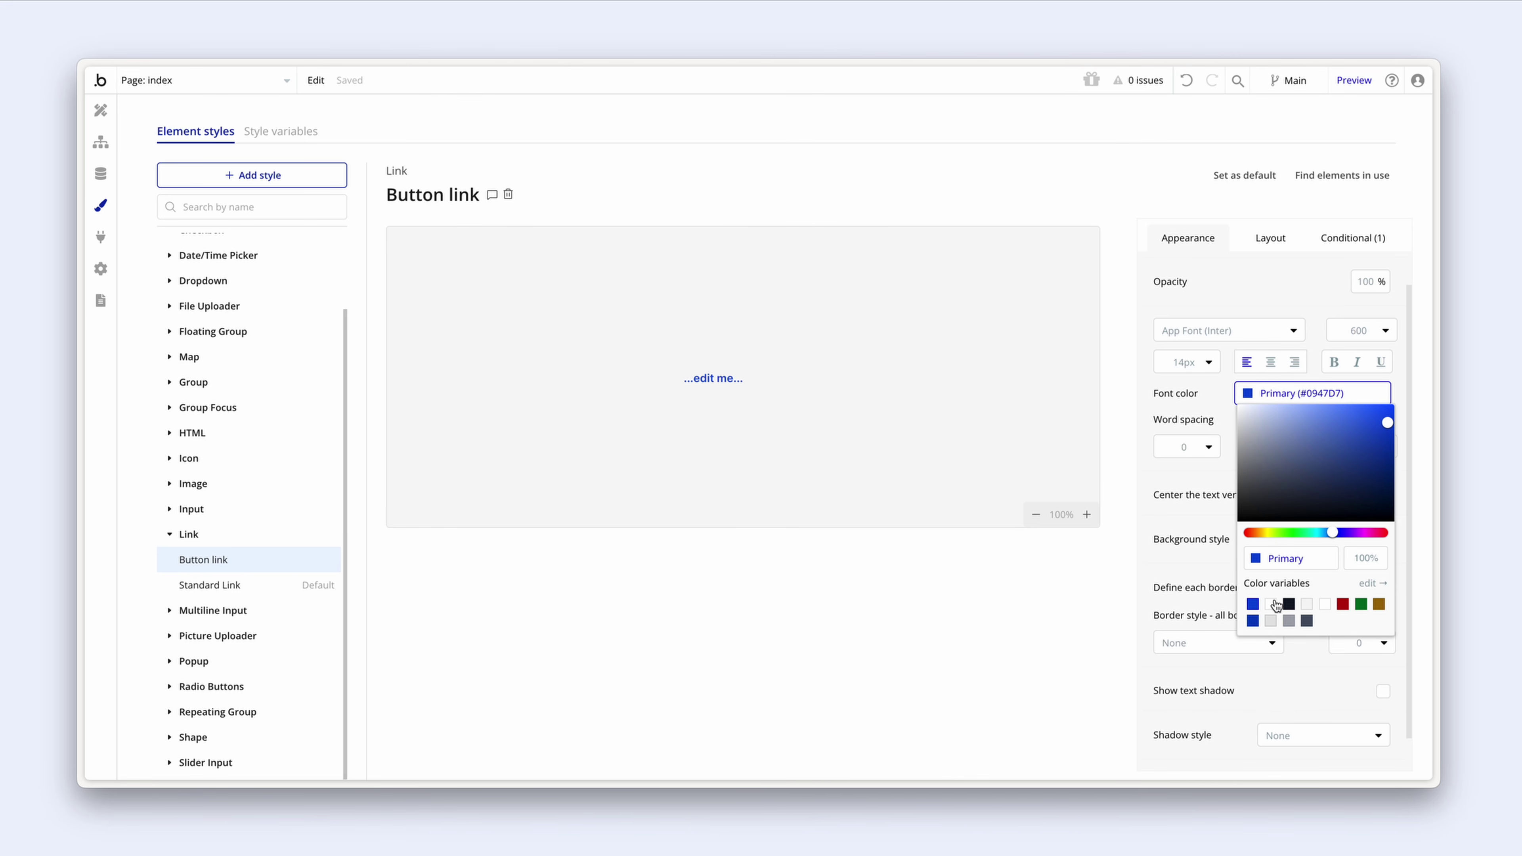
left_click(1270, 604)
left_click(1211, 409)
Step: Give the Button link style a flat color background using the Primary variable
scroll(1211, 410, "down", 1)
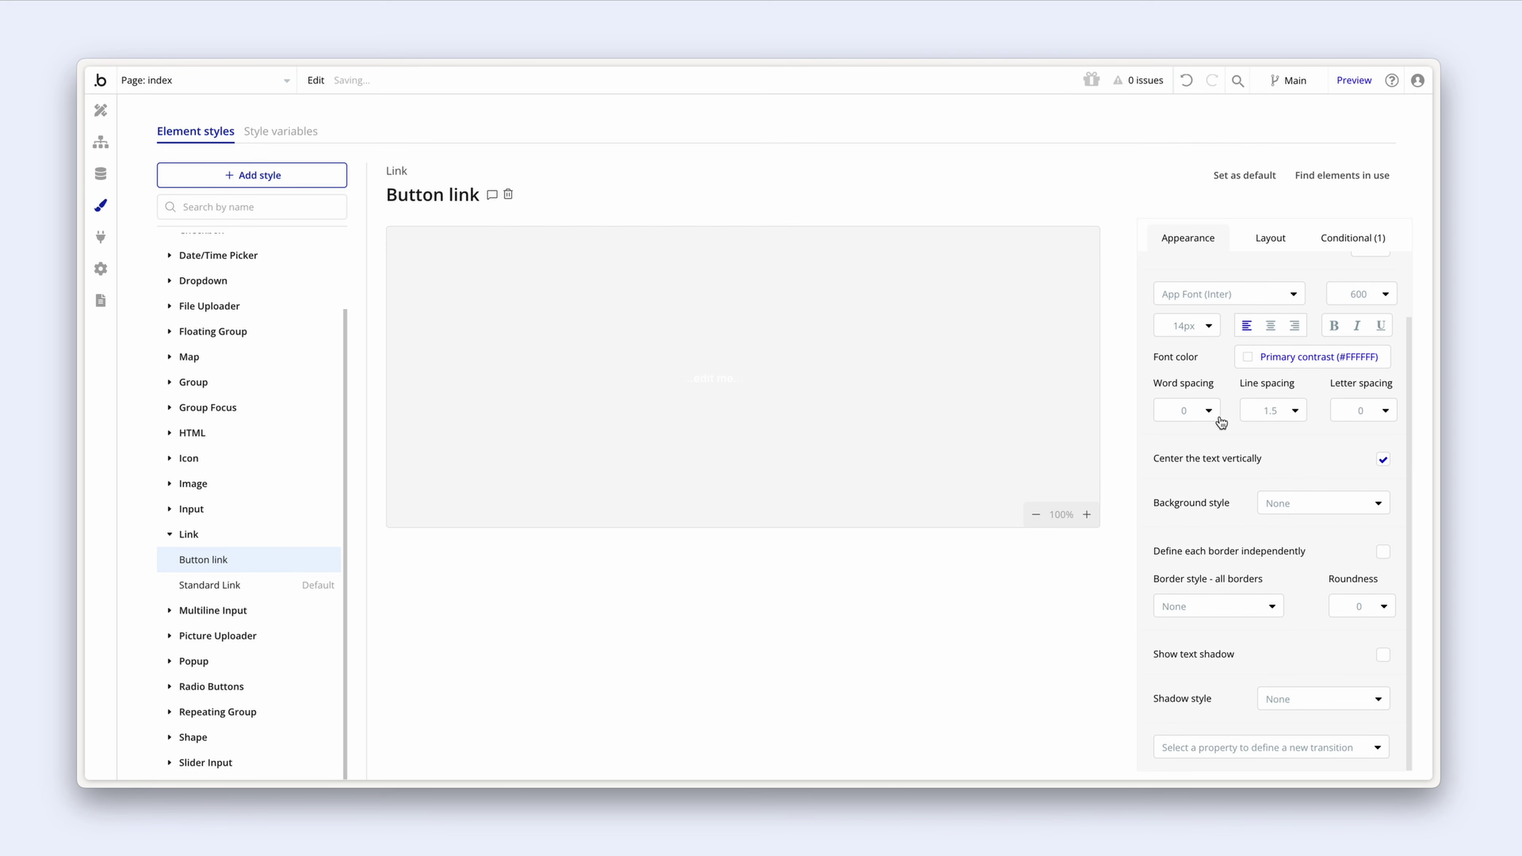
left_click(1312, 504)
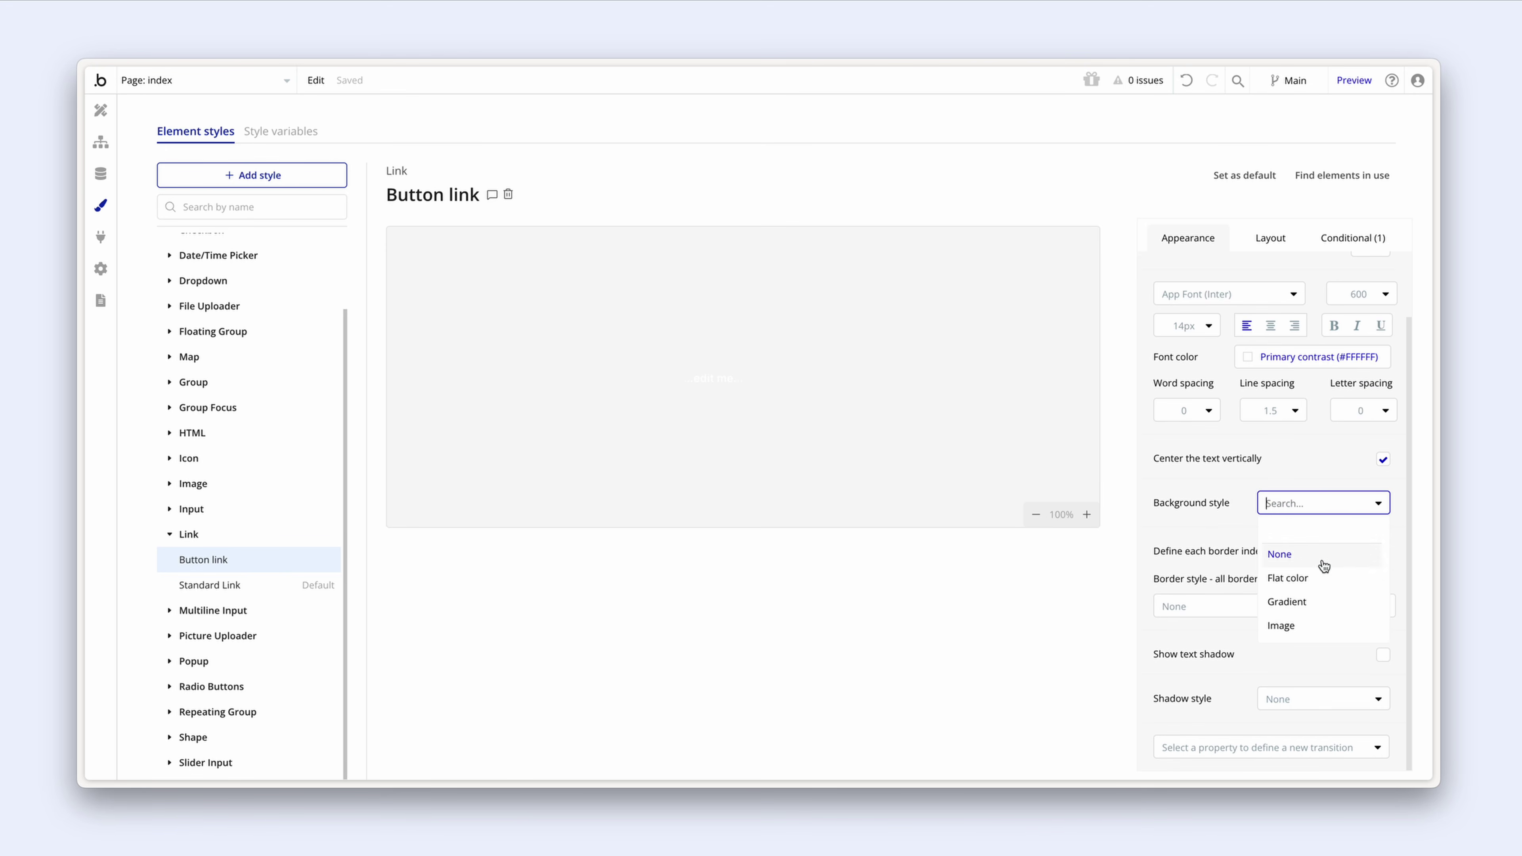
left_click(1322, 587)
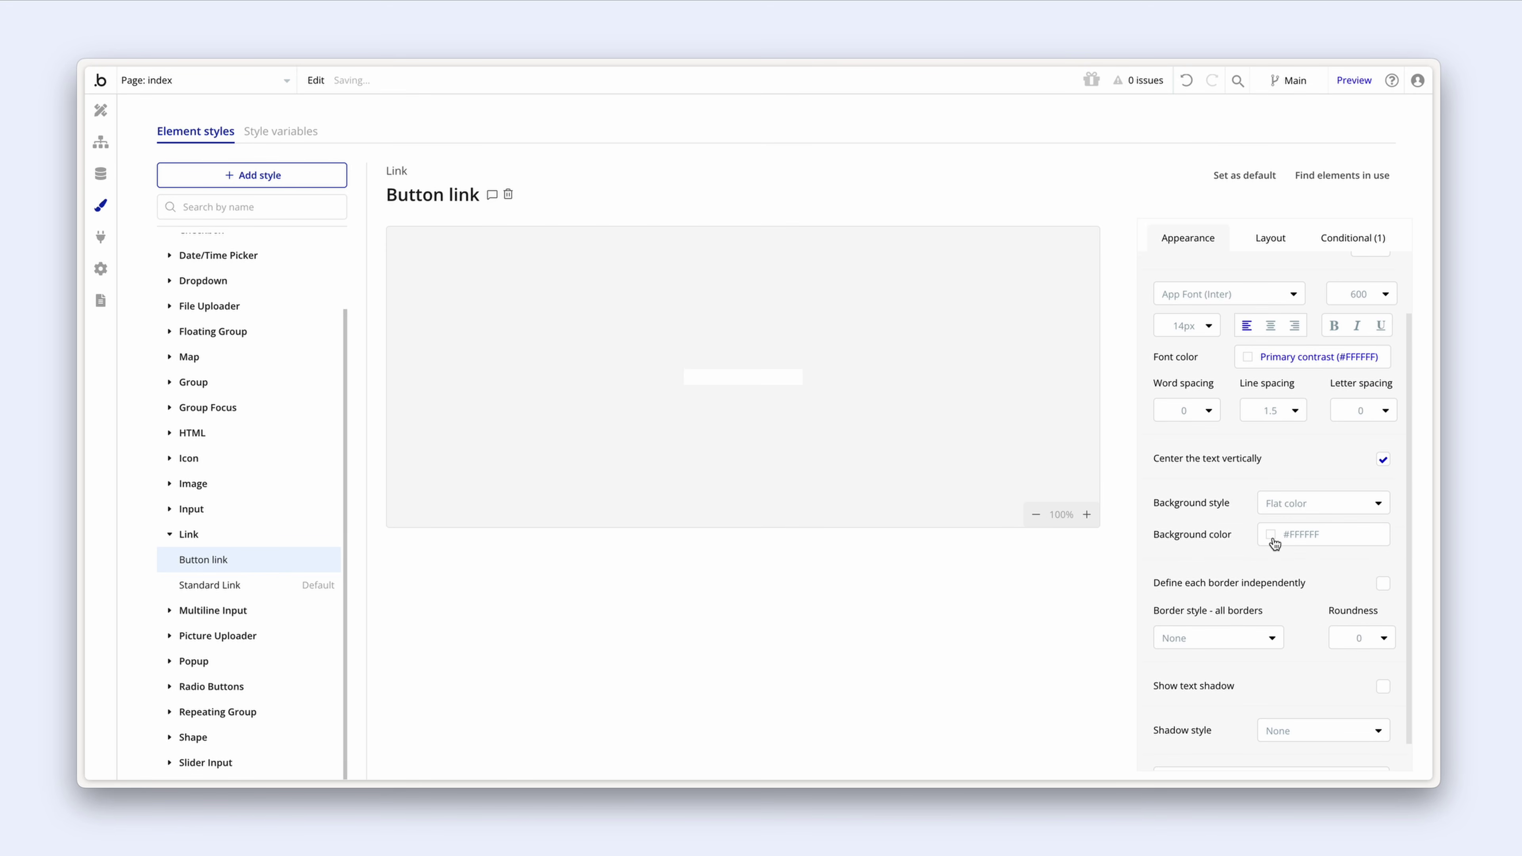
left_click(1273, 542)
left_click(1275, 745)
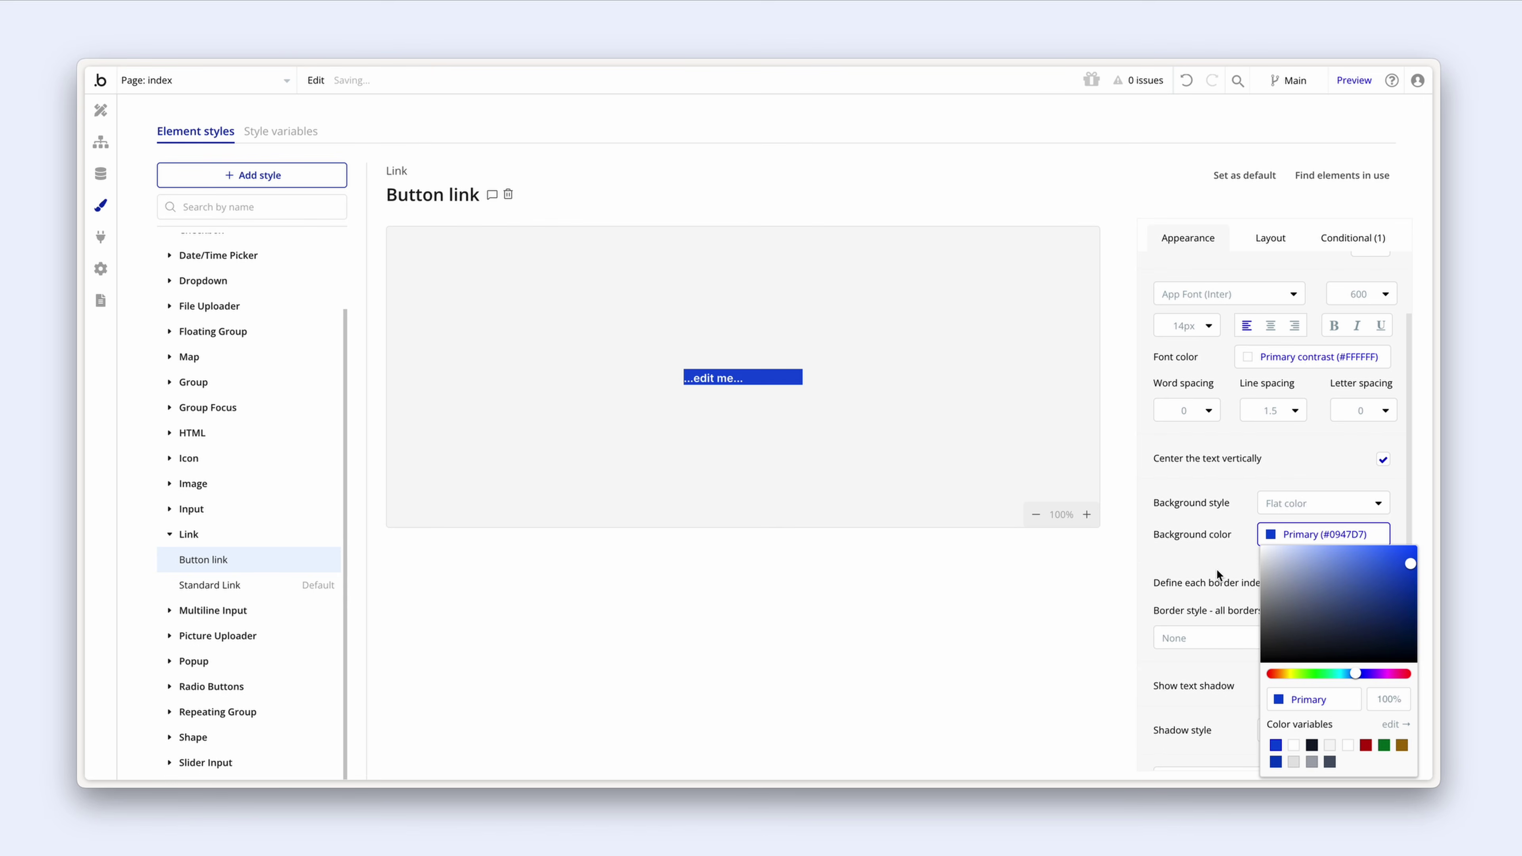
left_click(1210, 552)
Step: Set the Button link style's border roundness to 8
scroll(1210, 553, "down", 1)
left_click(1363, 606)
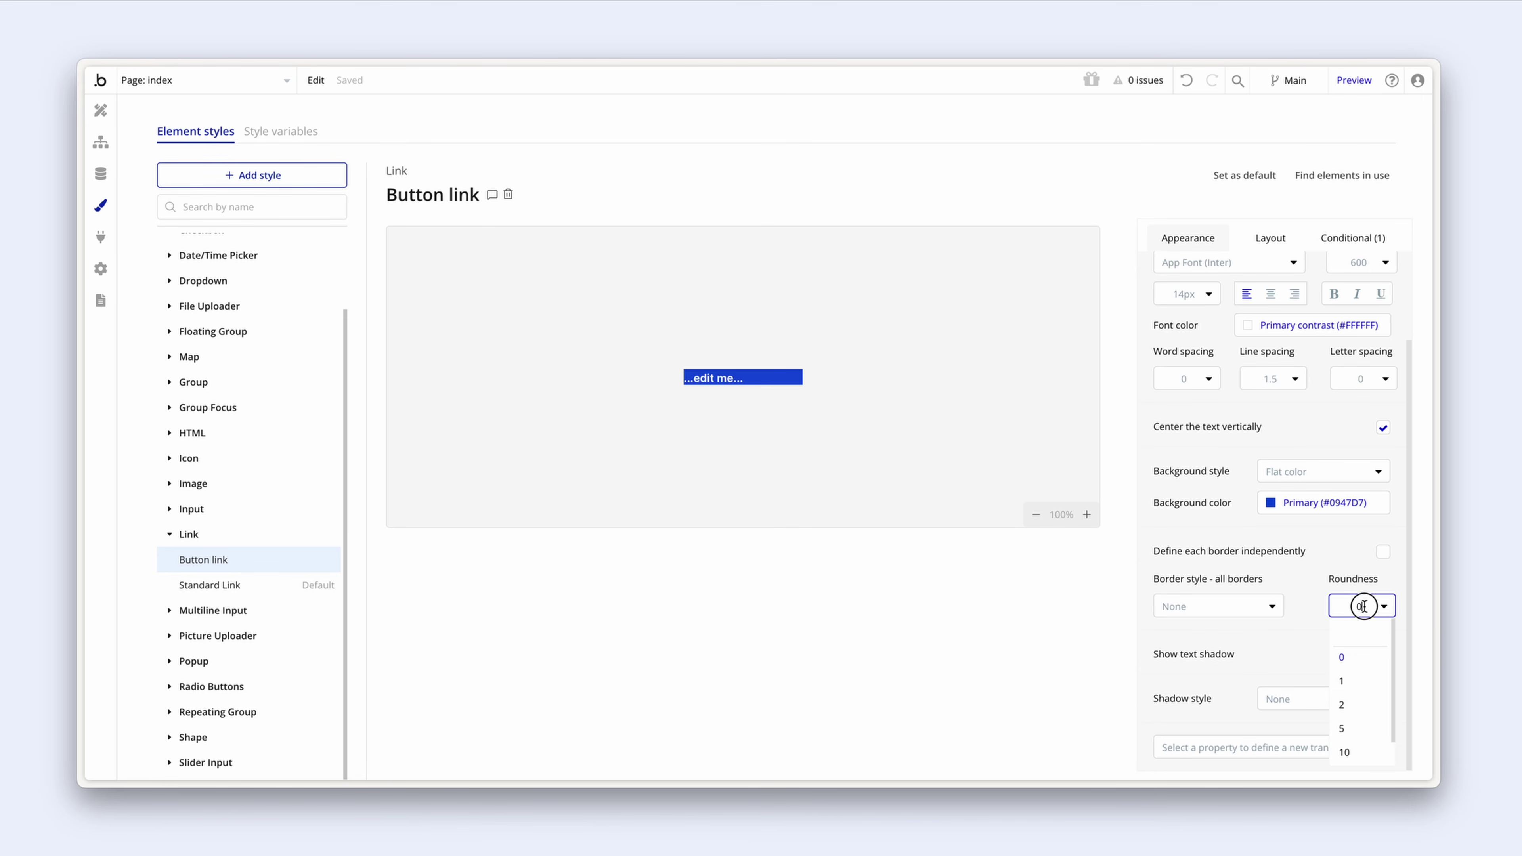
type("8")
key("Return")
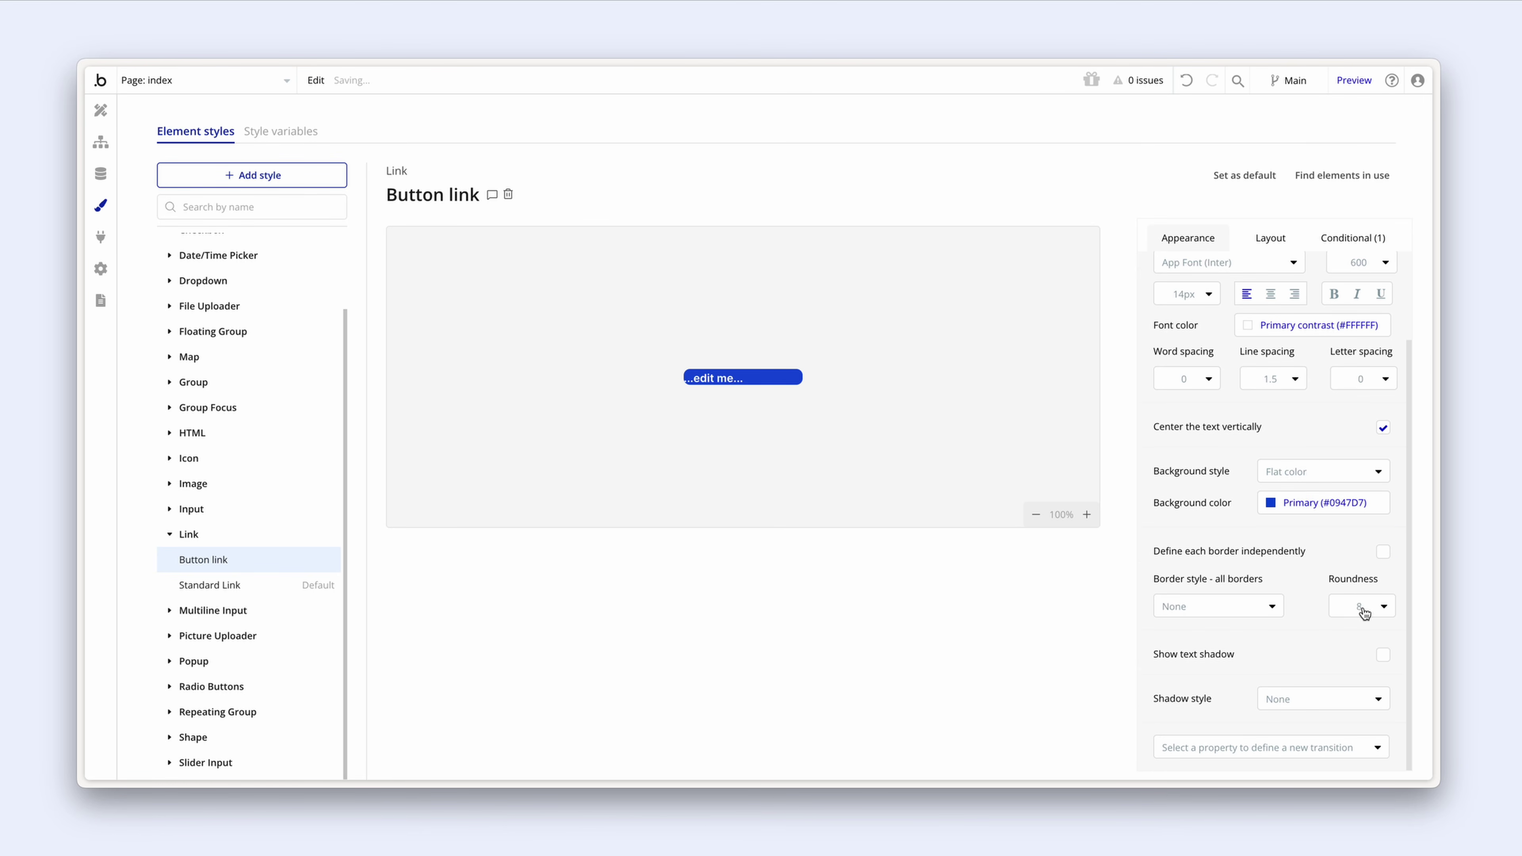
Step: Center the Button link style's text horizontally and open the style's padding settings
scroll(1321, 557, "up", 3)
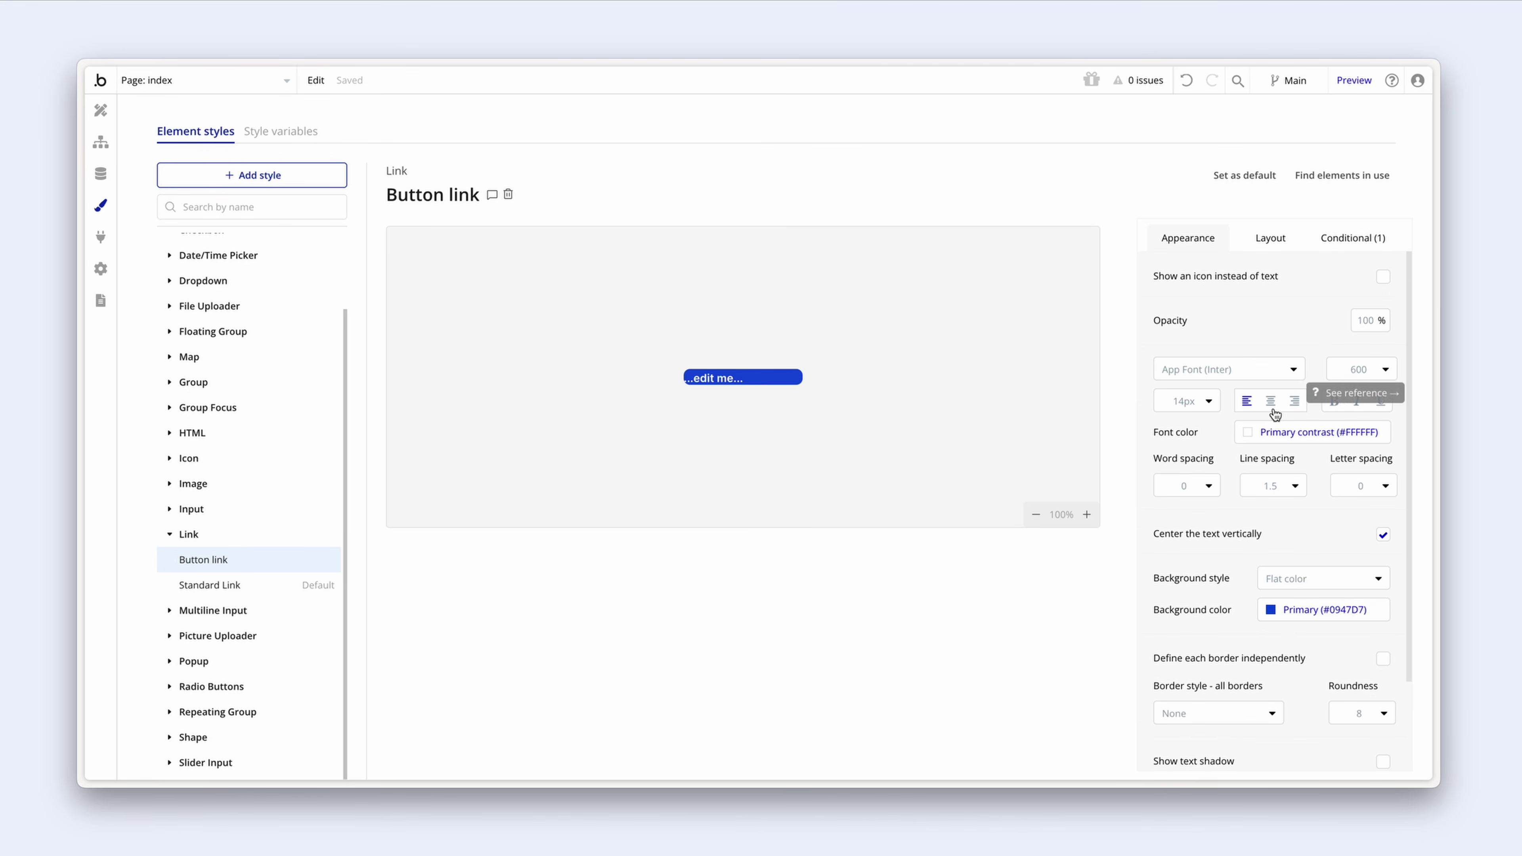
left_click(1271, 409)
left_click(1255, 236)
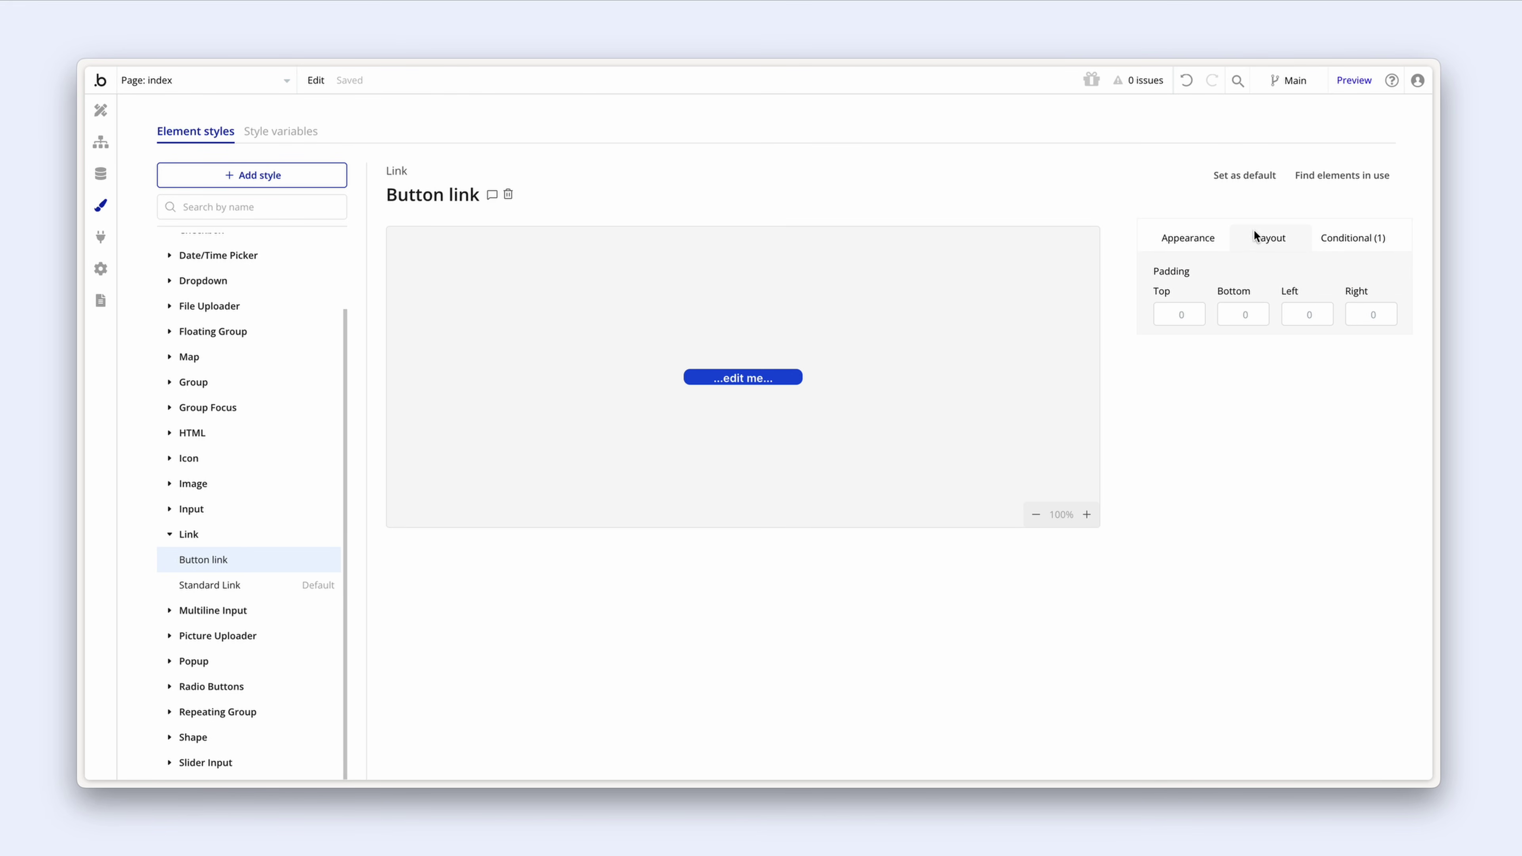
Step: Set the Button link style's left and right padding to 16
left_click(1326, 312)
type("16")
left_click(1367, 313)
type("16")
left_click(1365, 286)
Step: Add a background color change to the Button link style's hover condition, using the Dark primary variable
left_click(1358, 243)
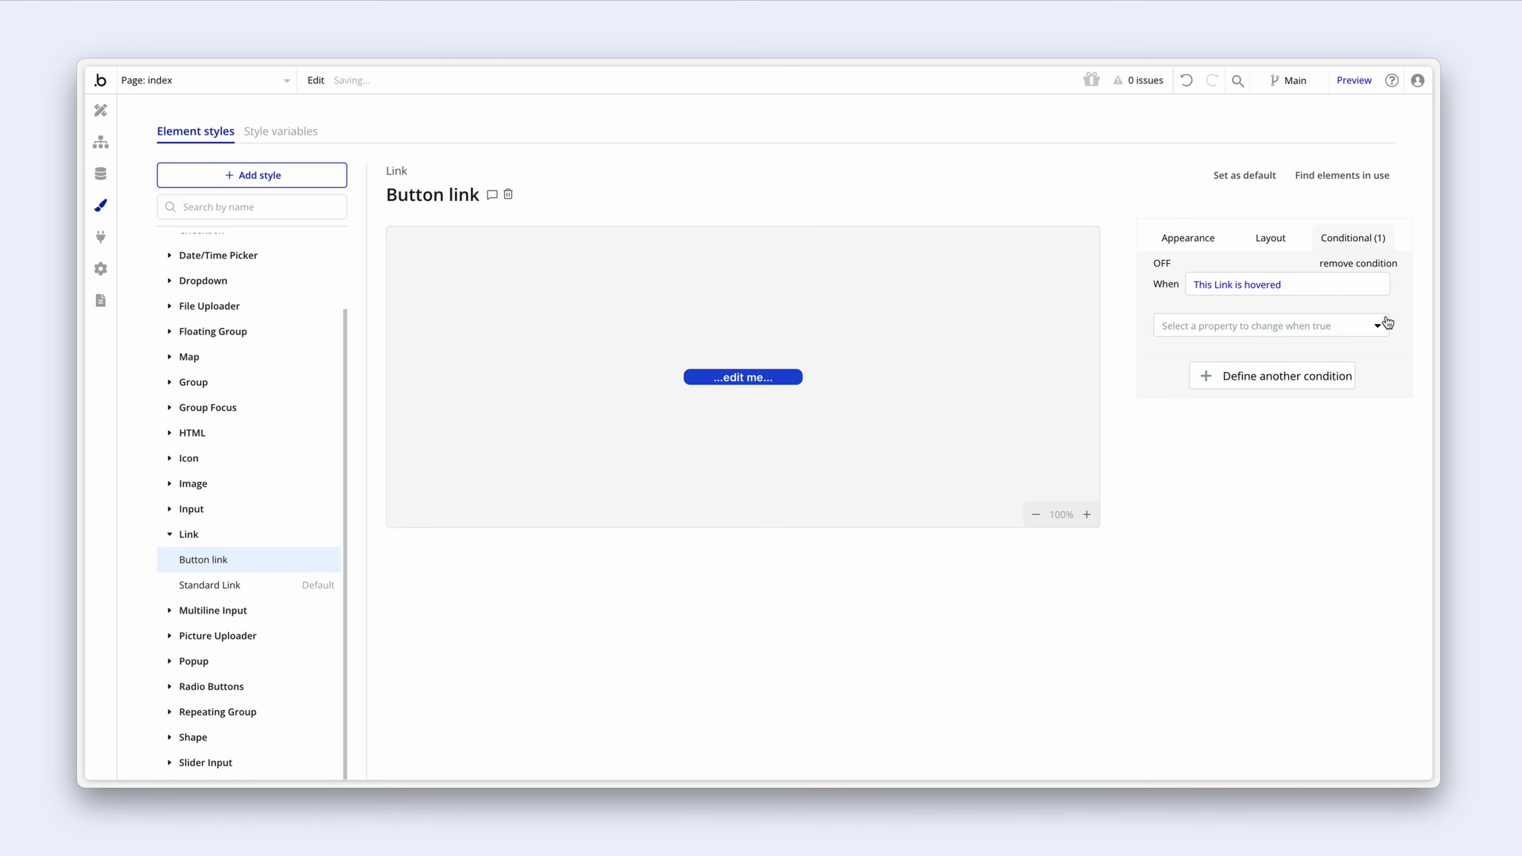
left_click(1296, 326)
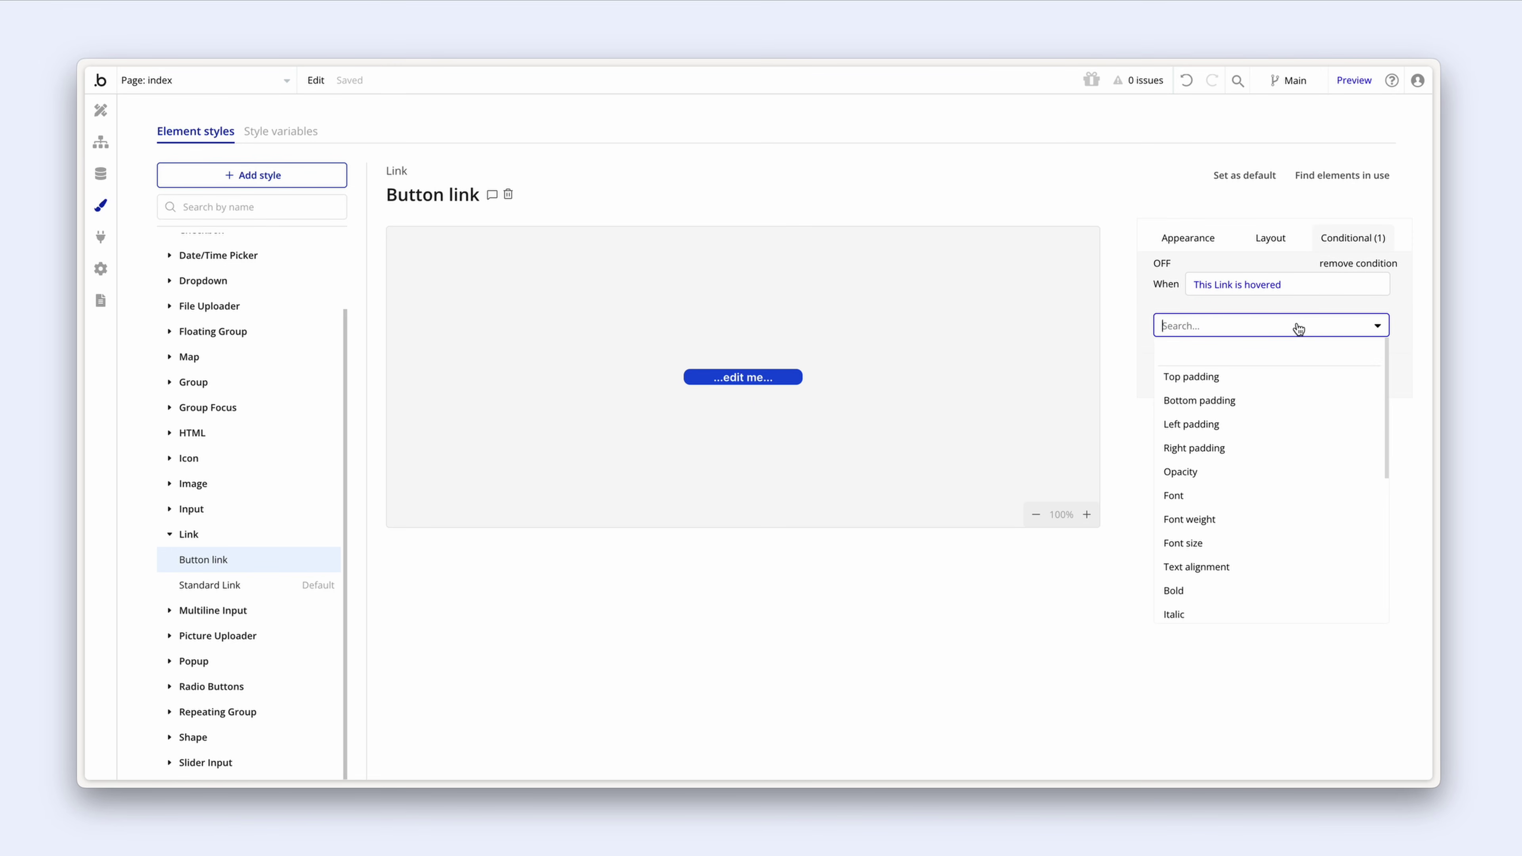
type("col")
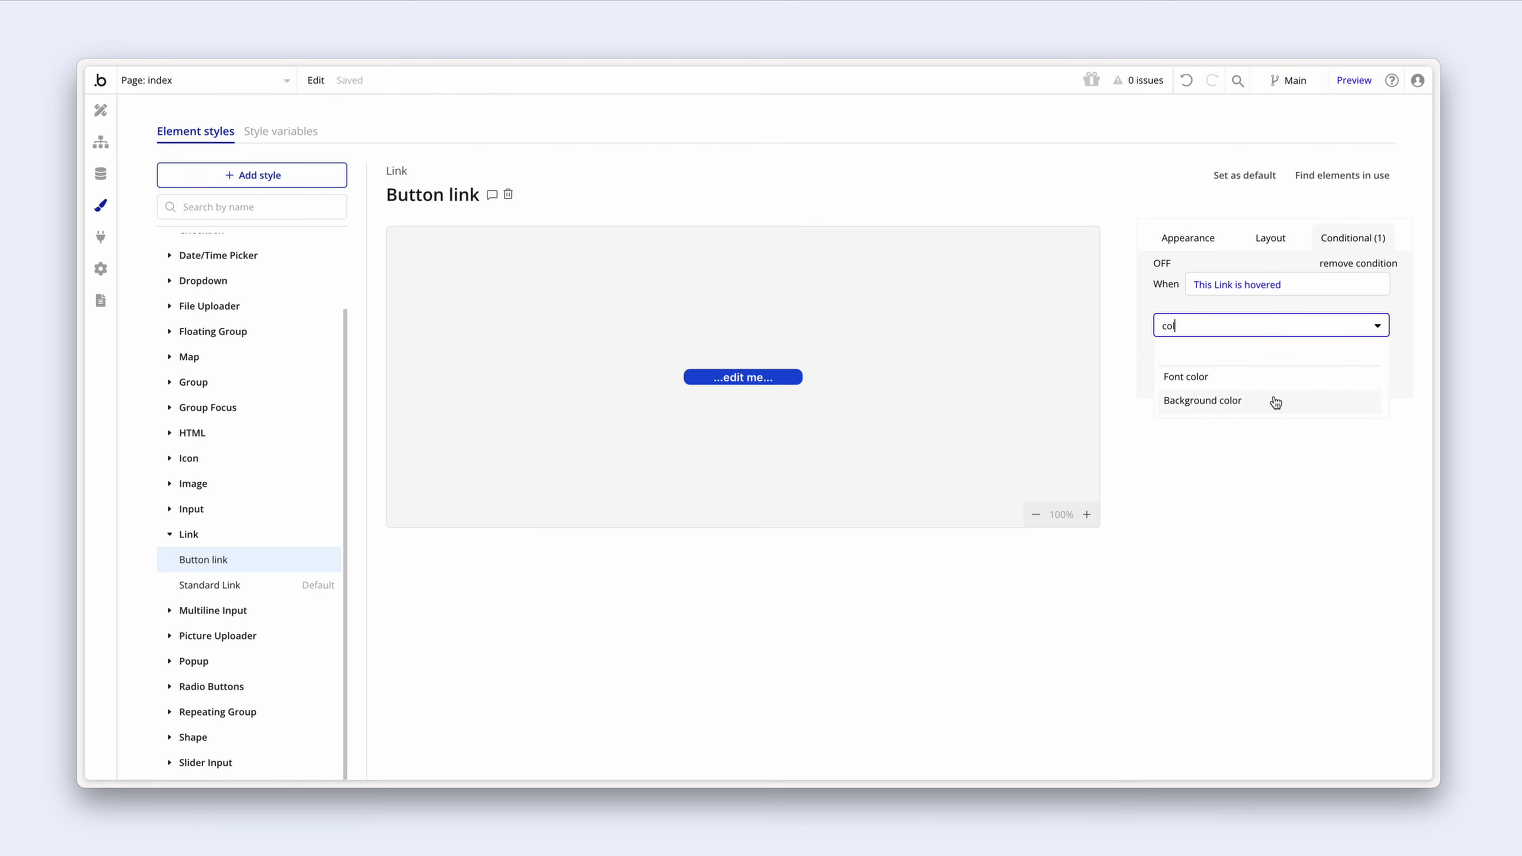
left_click(1275, 402)
left_click(1256, 323)
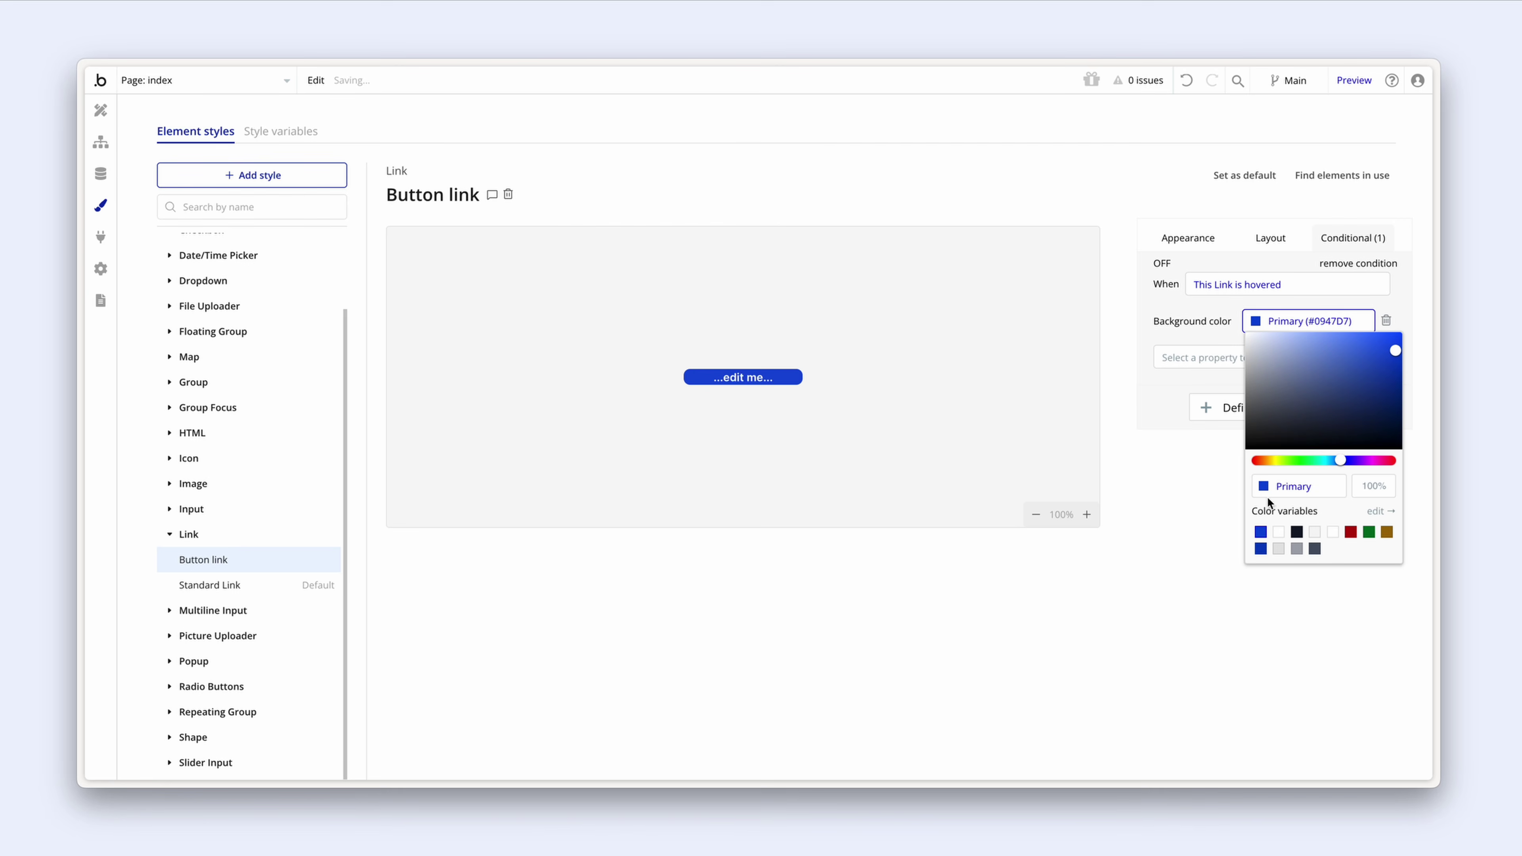
left_click(1260, 549)
left_click(1175, 389)
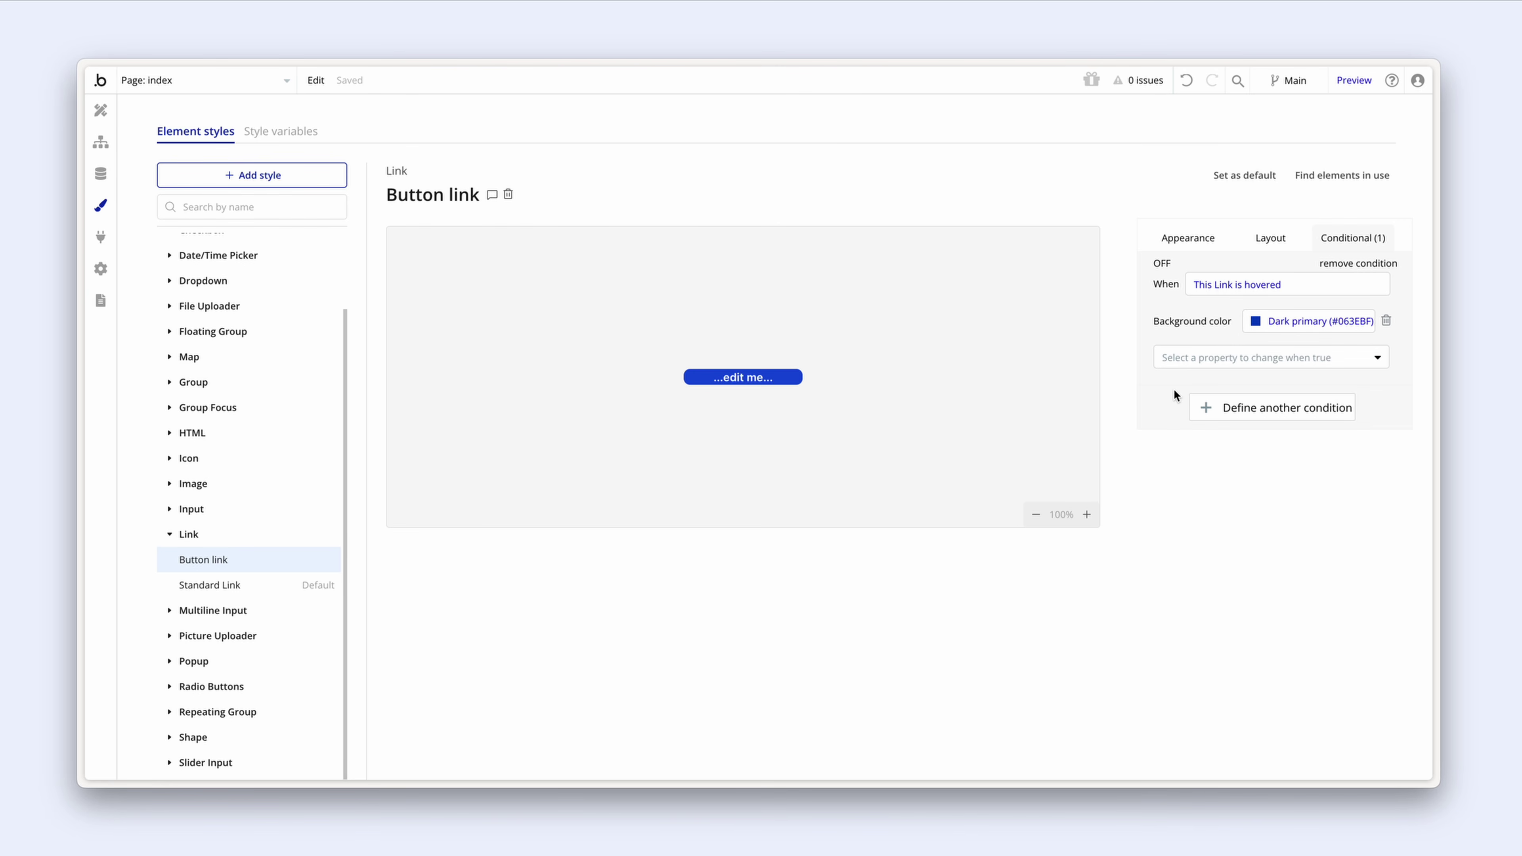
Step: Rename the Button link style as "Button link primary"
left_click(1182, 242)
scroll(1194, 306, "down", 1)
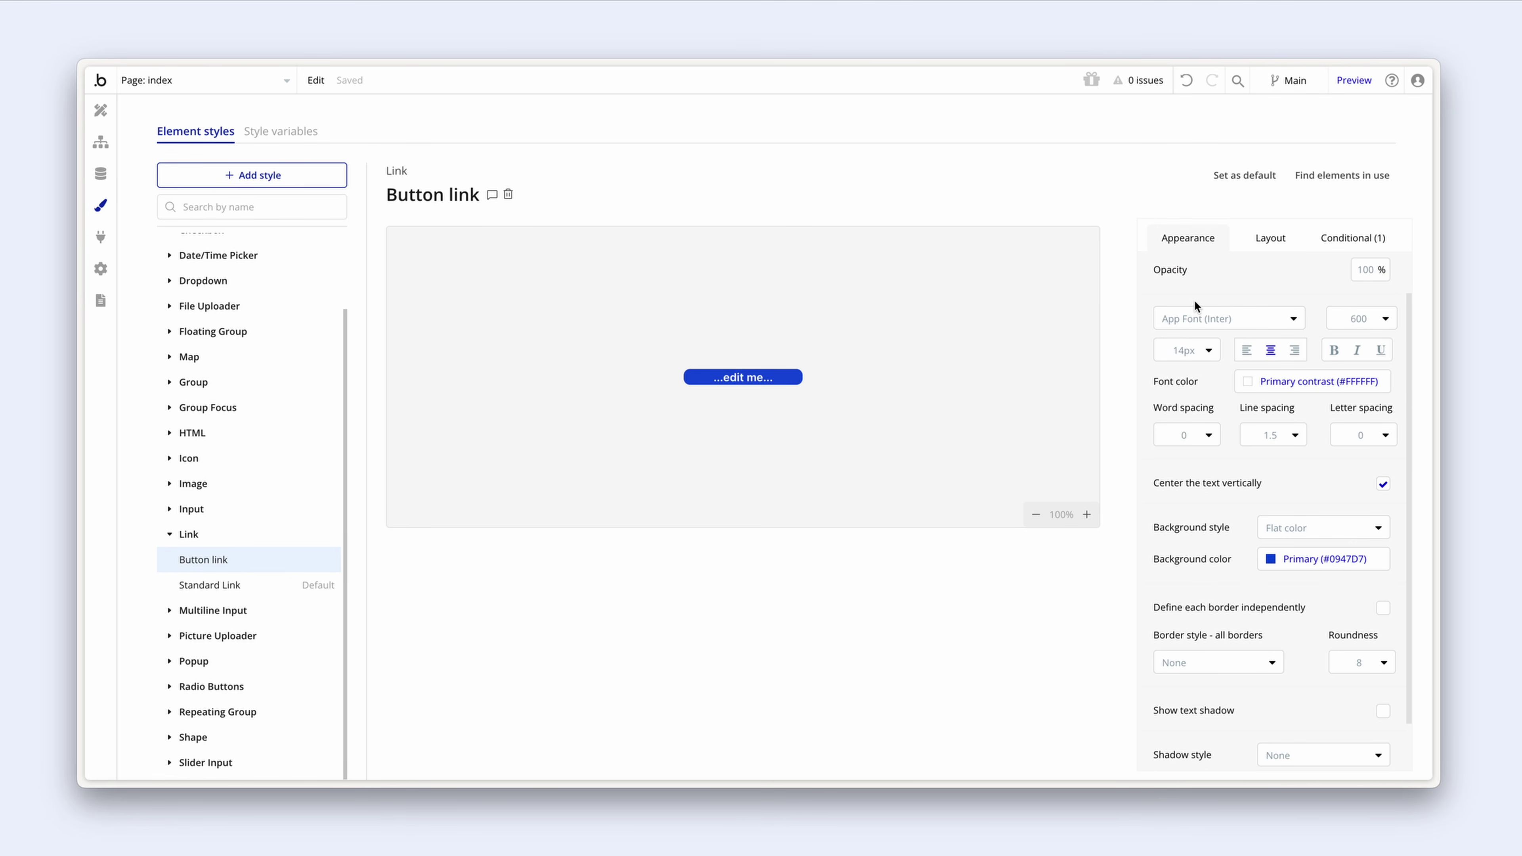
scroll(1194, 301, "down", 1)
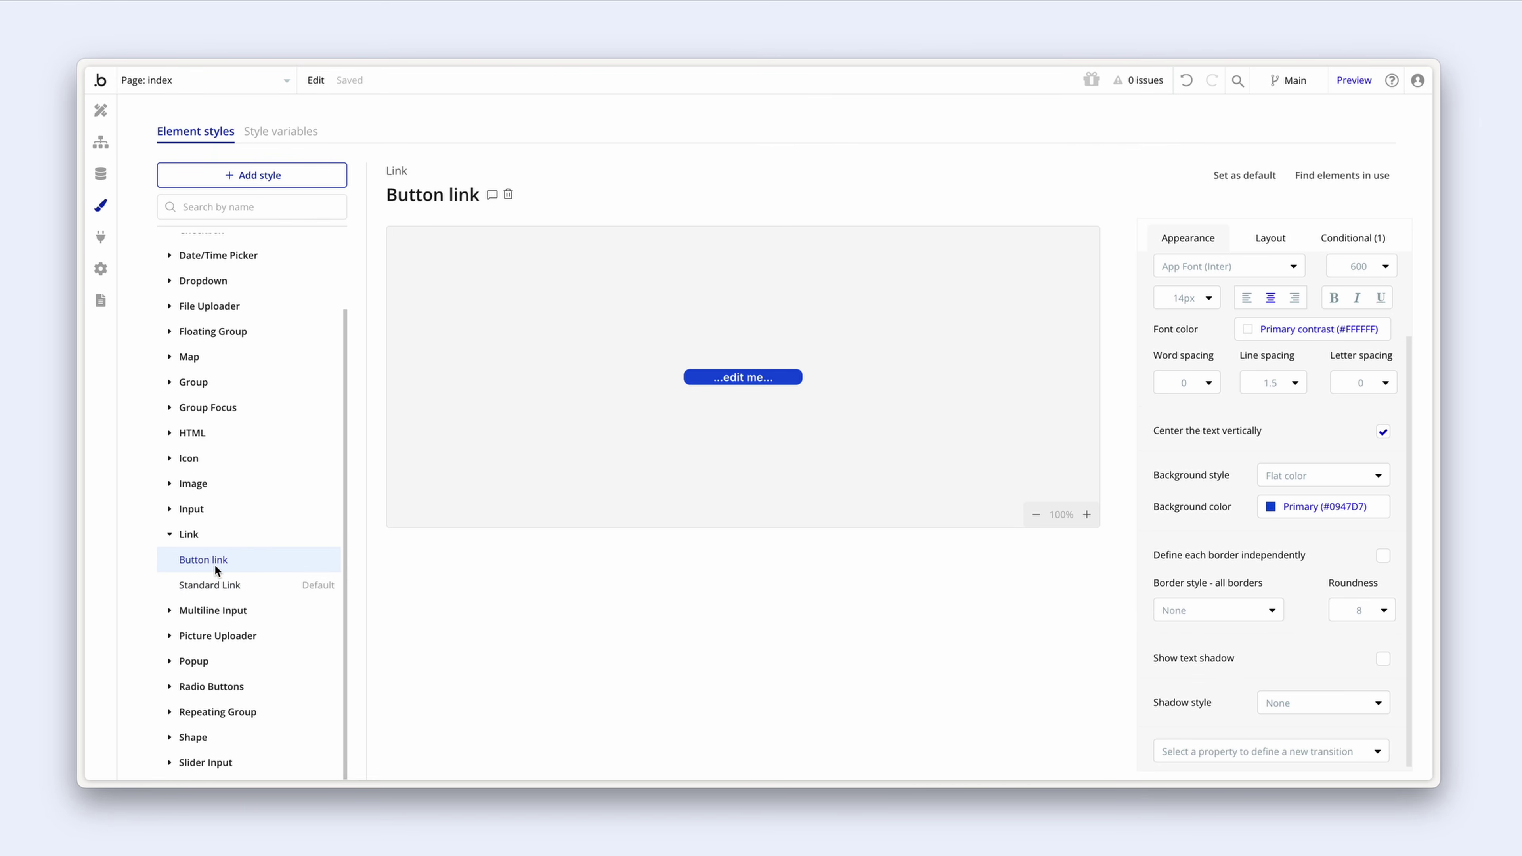
left_click(455, 193)
left_click(493, 195)
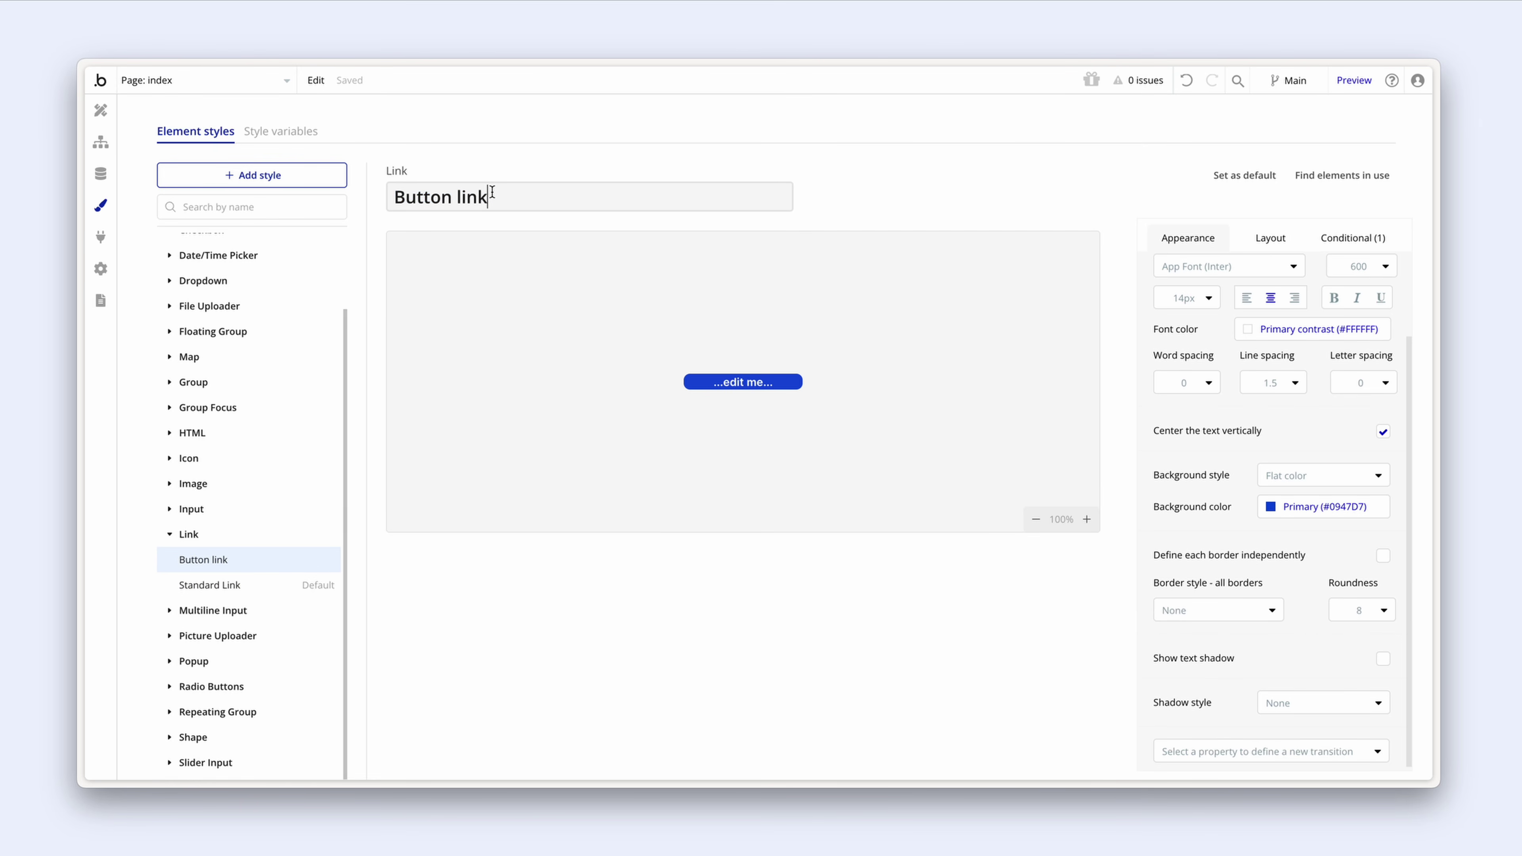
type("primary")
left_click(506, 226)
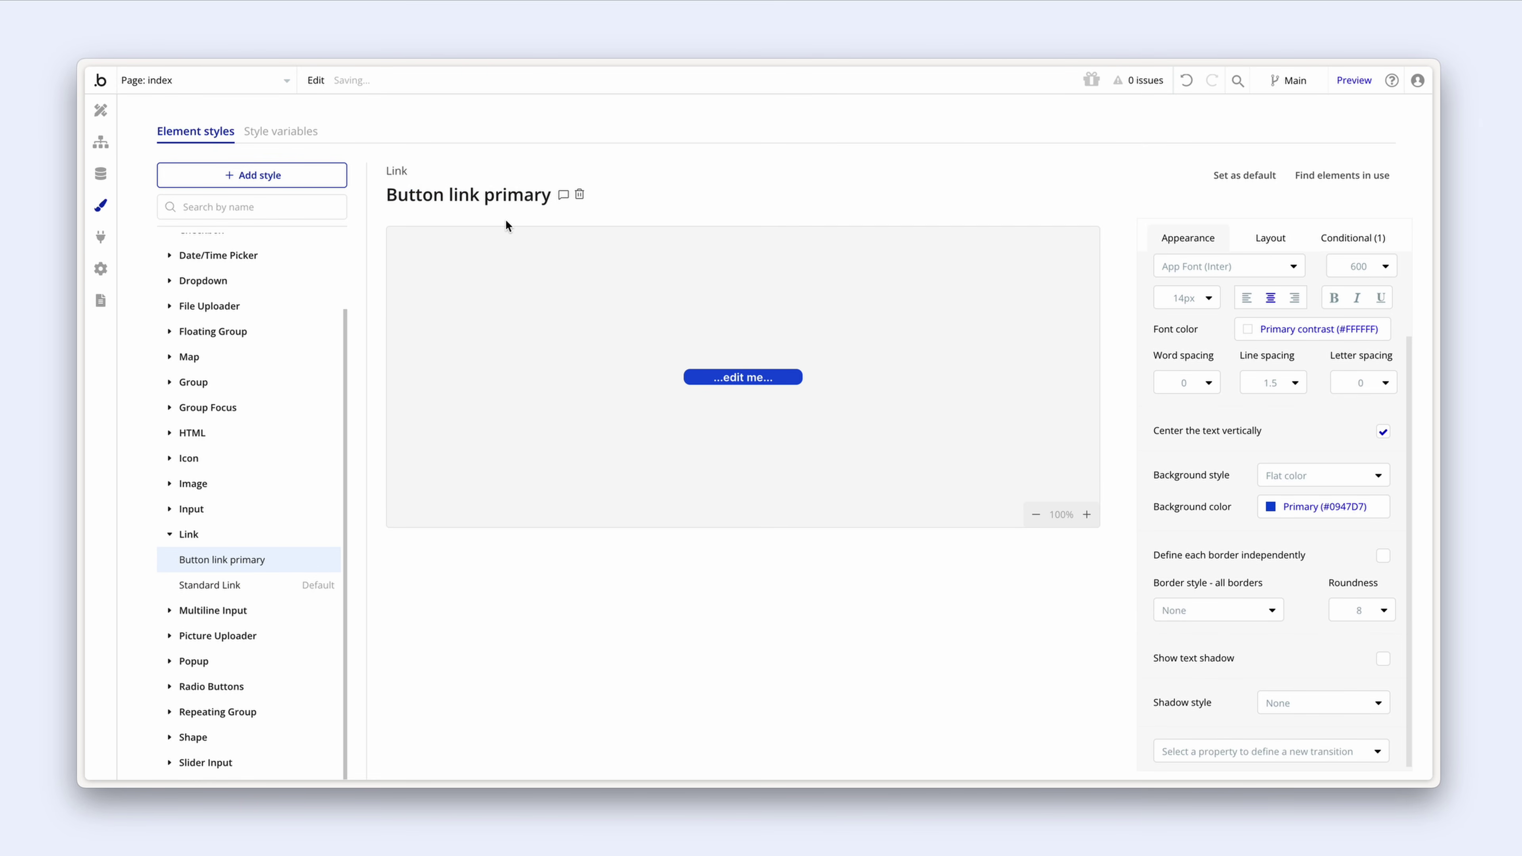
Step: Duplicate the Button link primary style within the Link styles by copying and pasting it
right_click(225, 564)
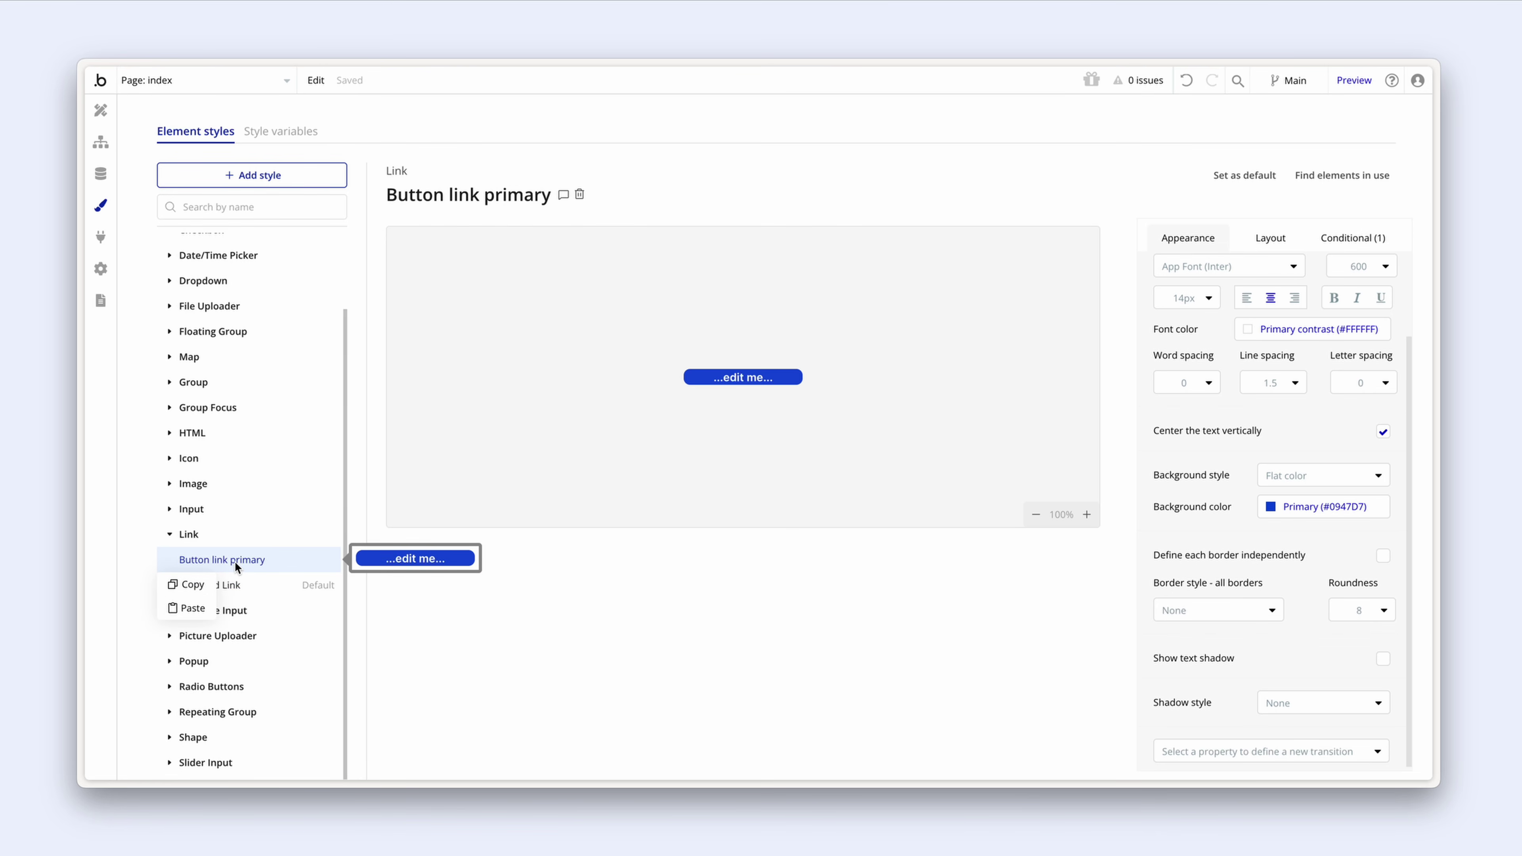
left_click(236, 567)
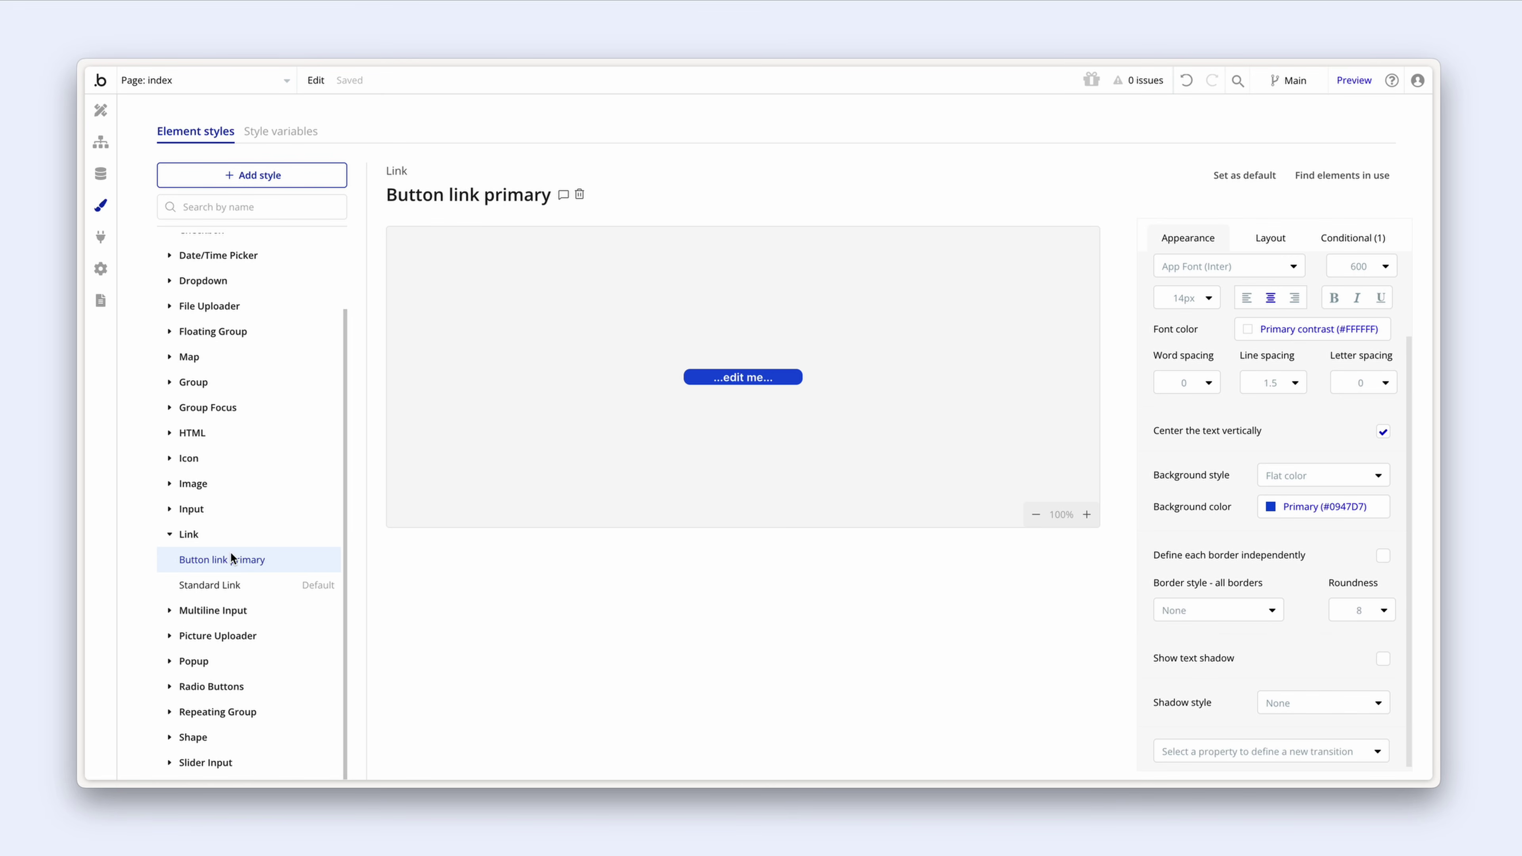
right_click(230, 555)
left_click(226, 566)
right_click(249, 559)
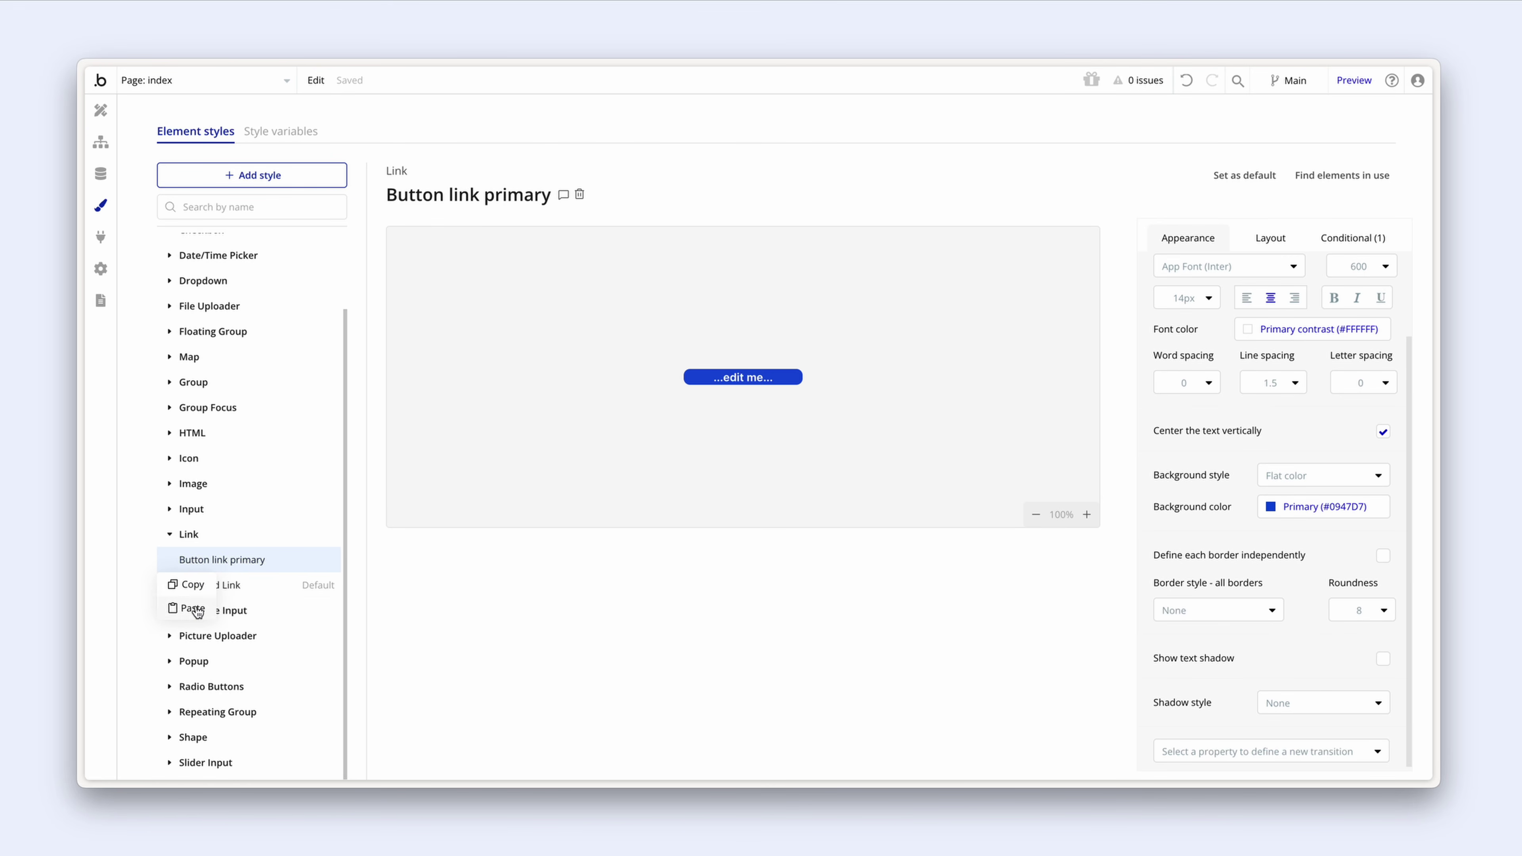
left_click(197, 609)
Step: Rename the copied link style as "Button link secondary"
left_click(493, 197)
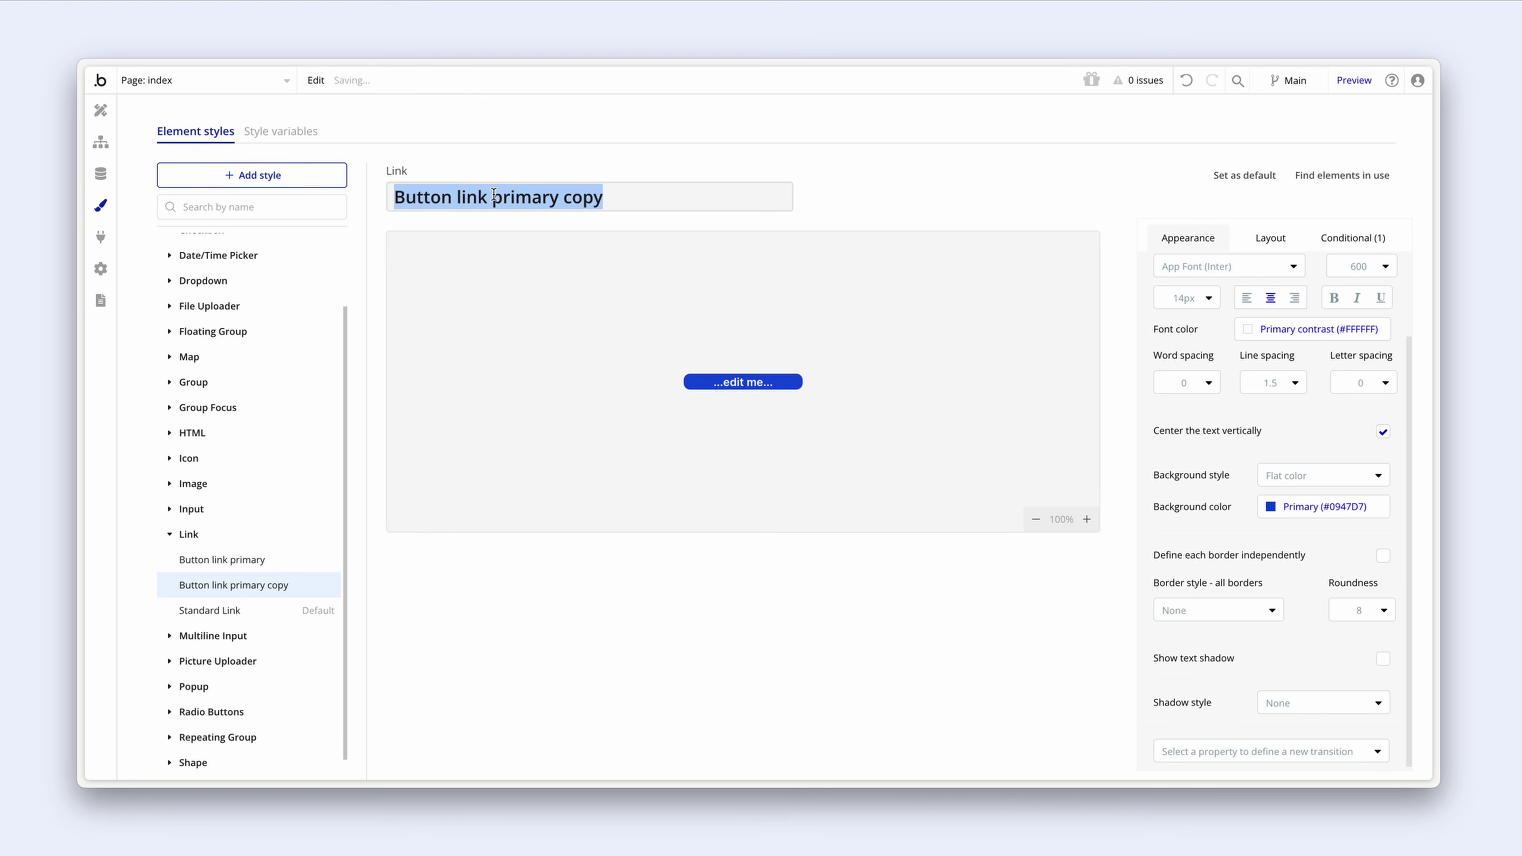
left_click(493, 196)
left_click_drag(493, 197, 605, 196)
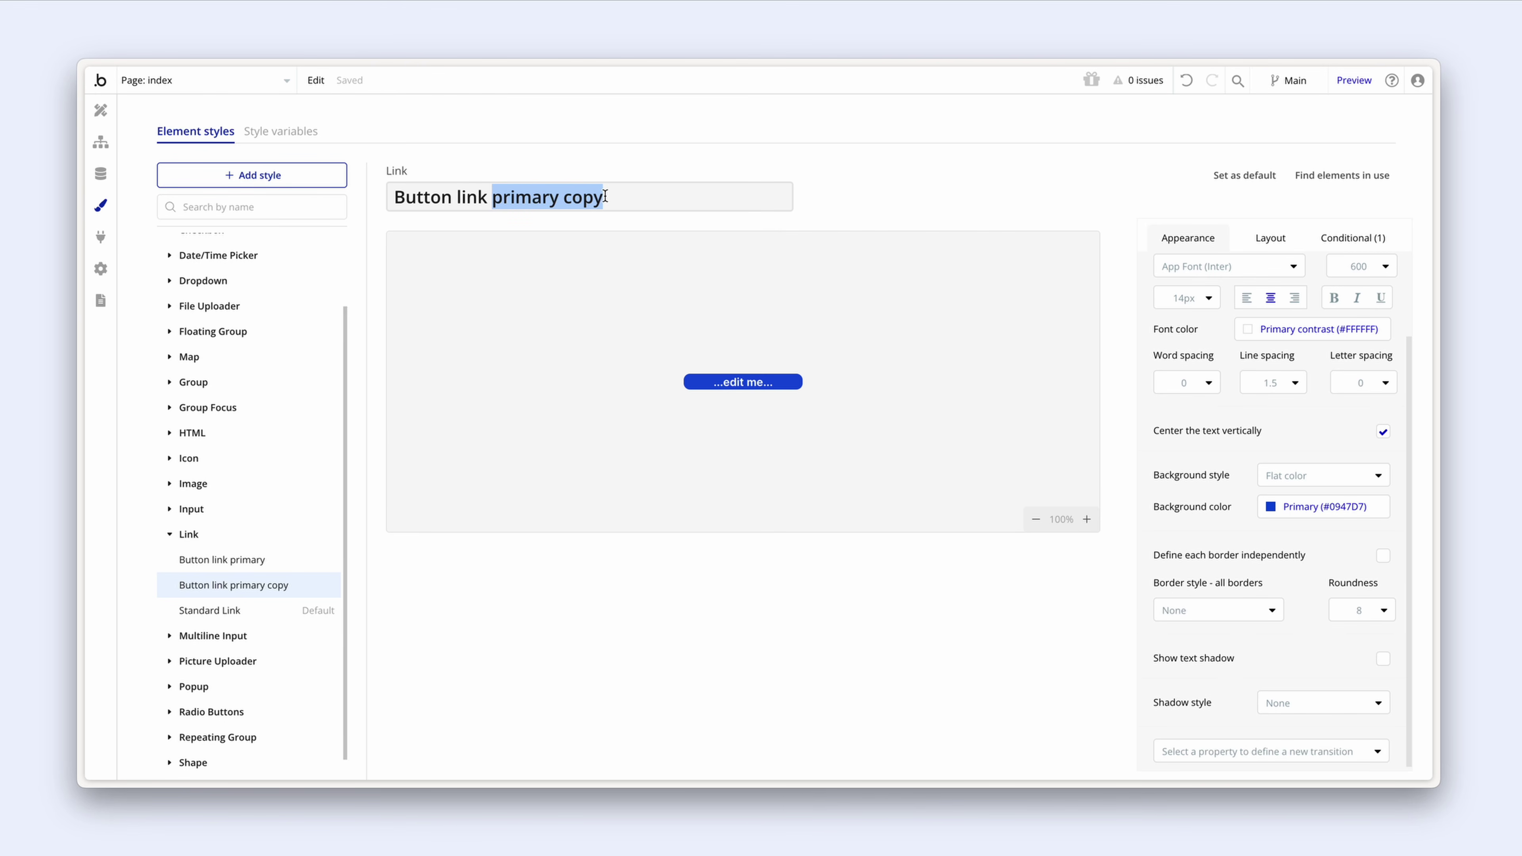
type("secondary")
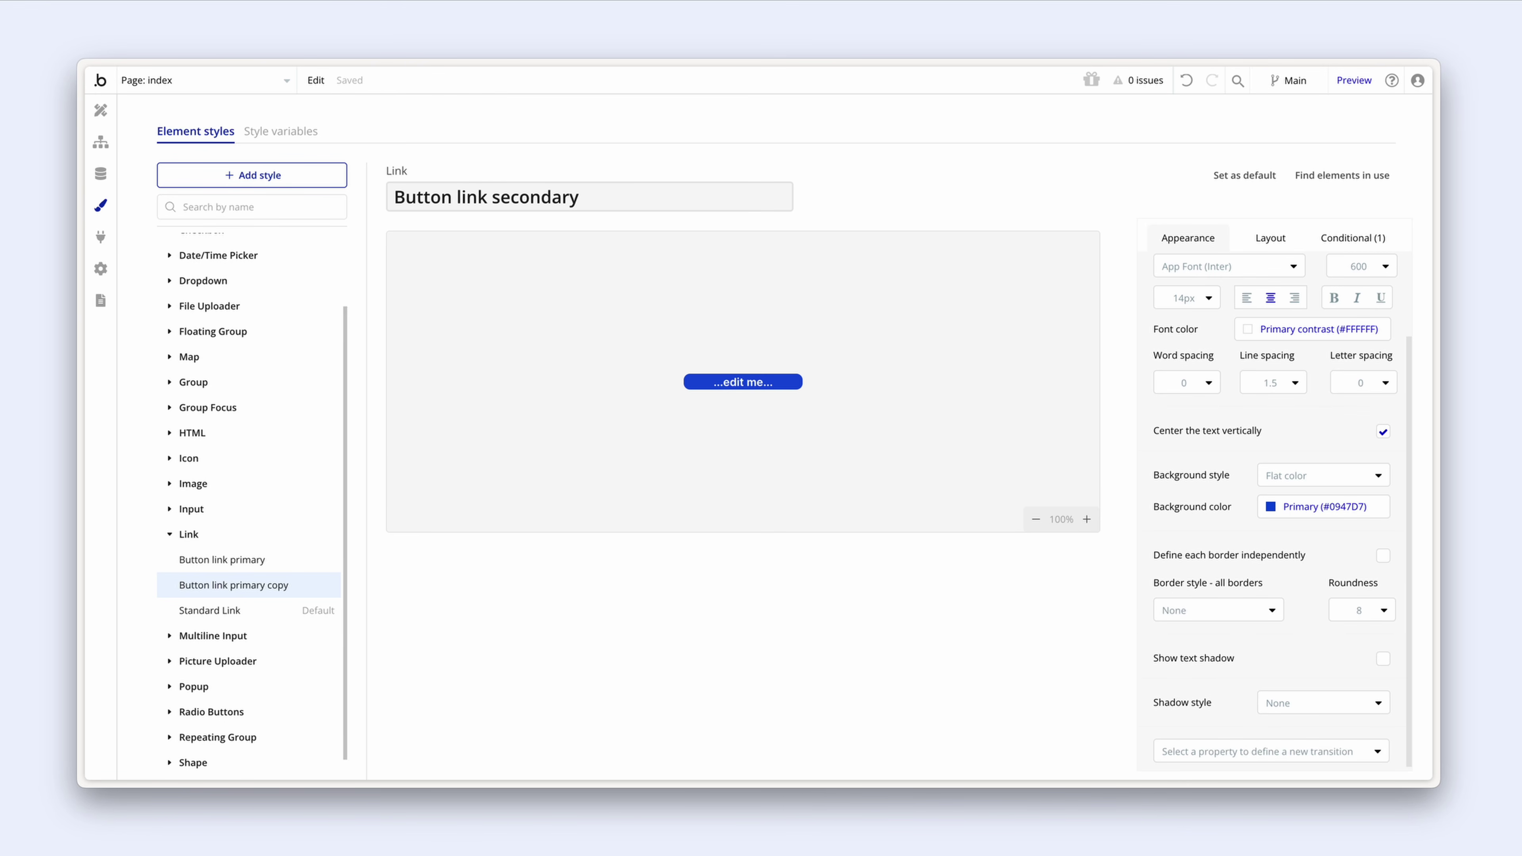
key("Return")
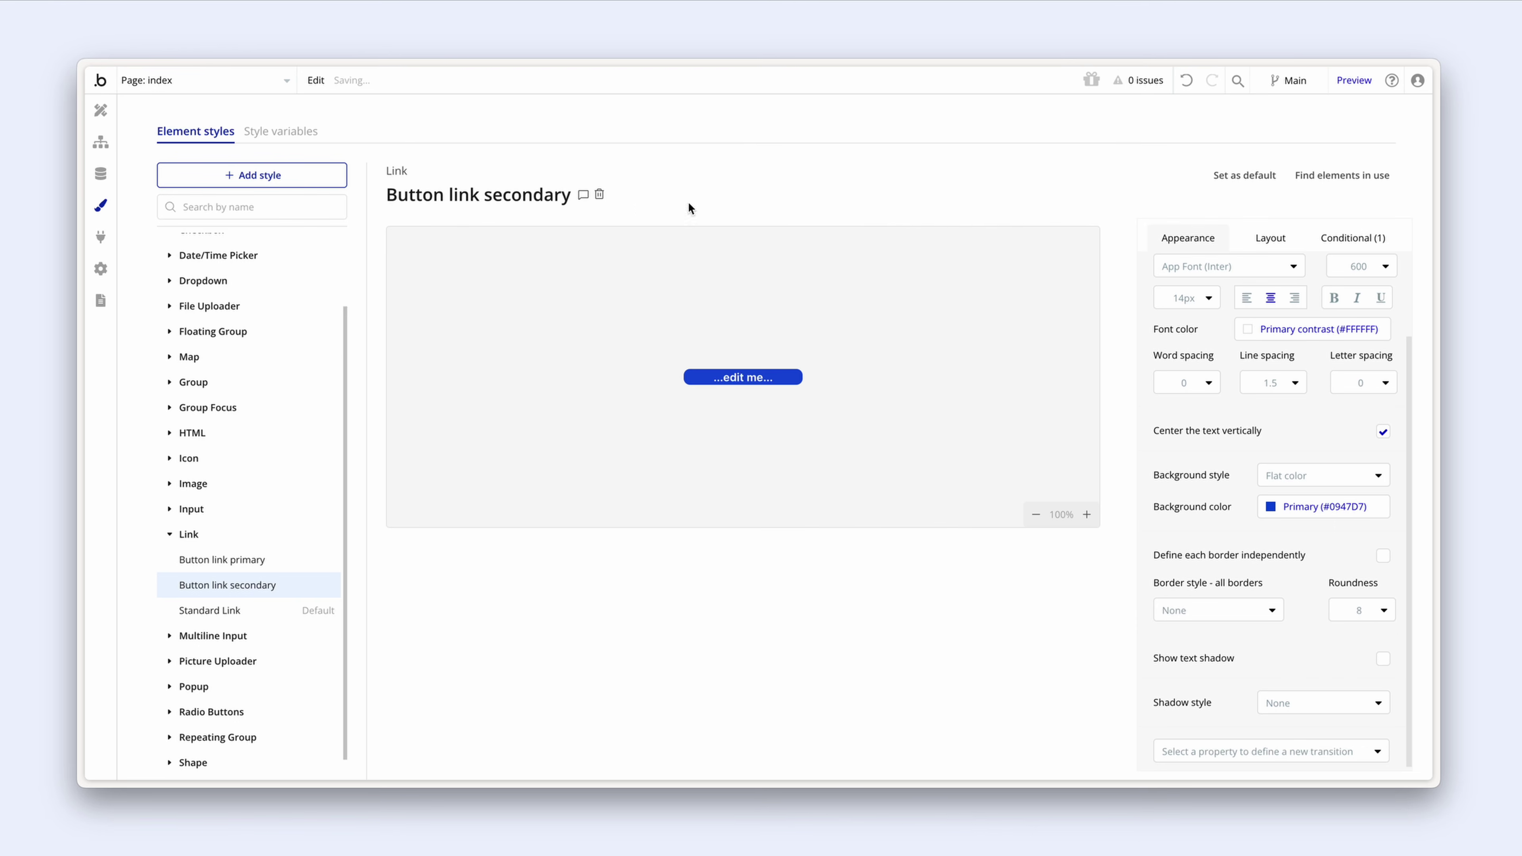
Step: Set the Button link secondary style's font color to the Text variable and its background color to Primary contrast
left_click(1246, 331)
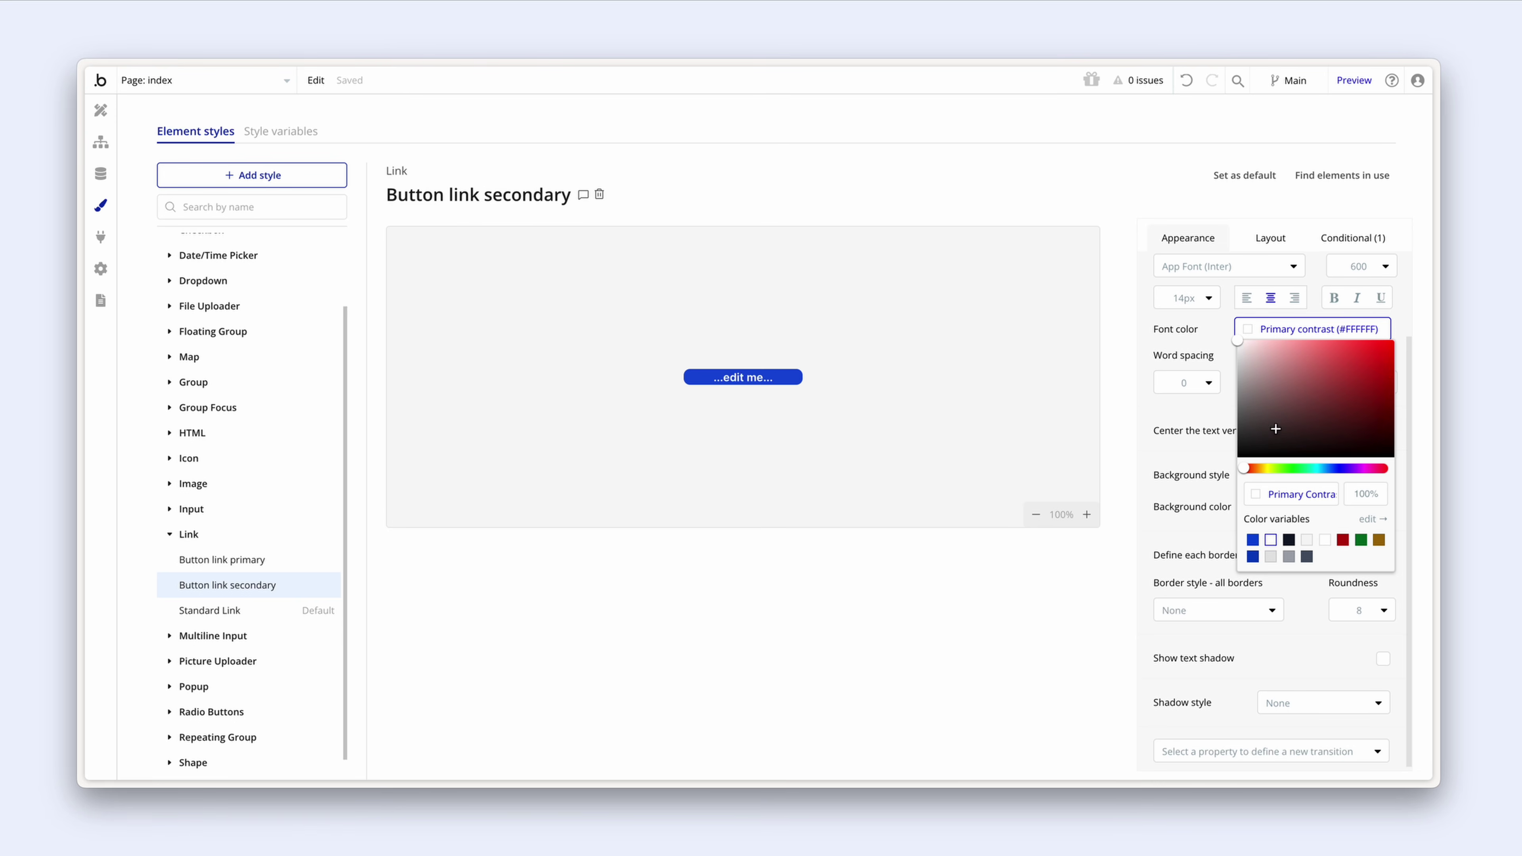
left_click(1289, 540)
left_click(1198, 457)
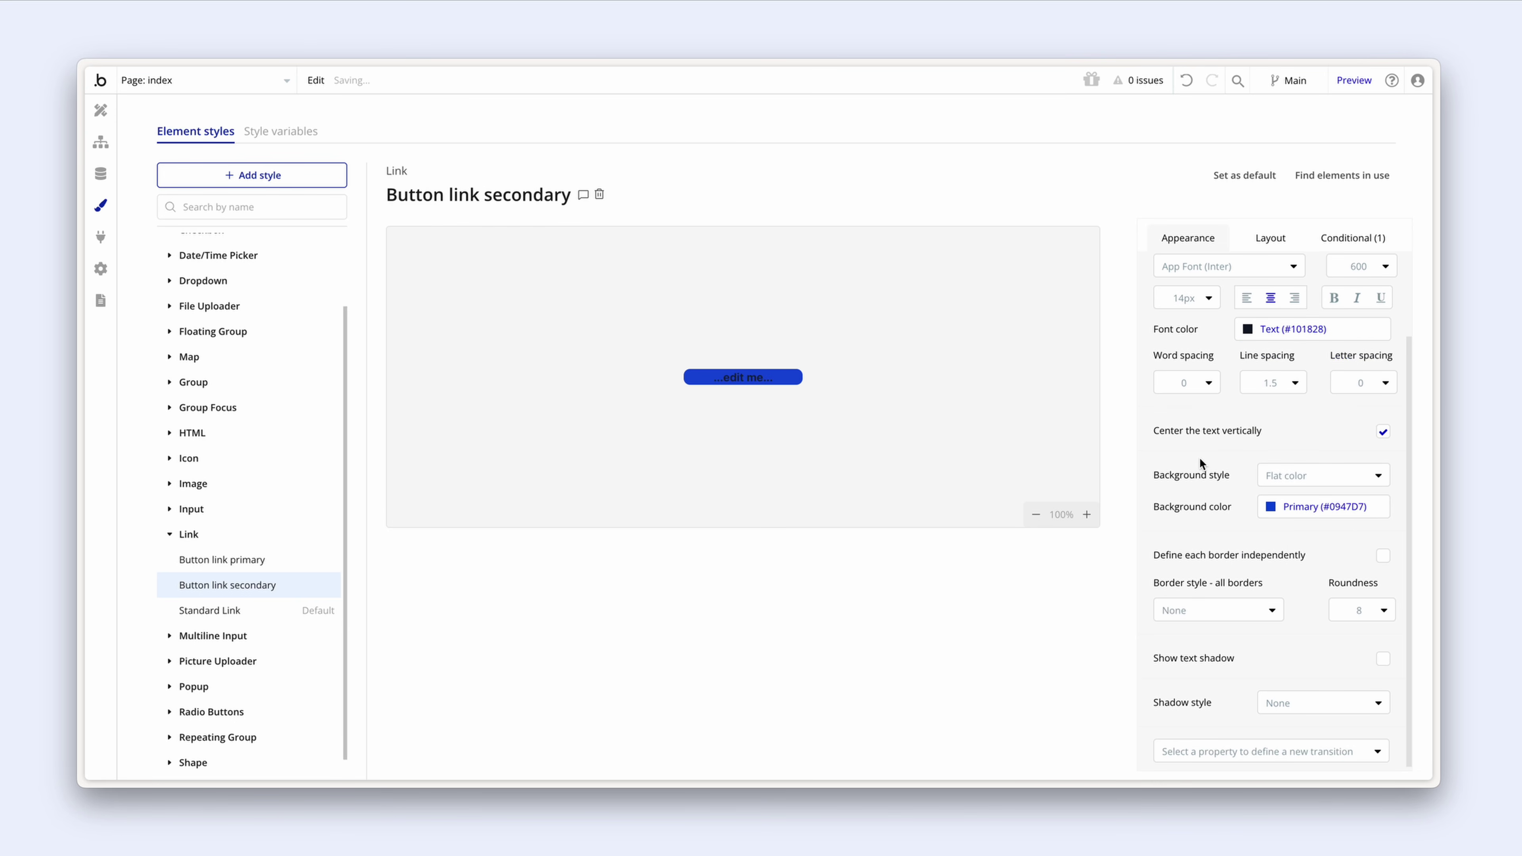
left_click(1270, 503)
left_click(1293, 713)
left_click(1207, 555)
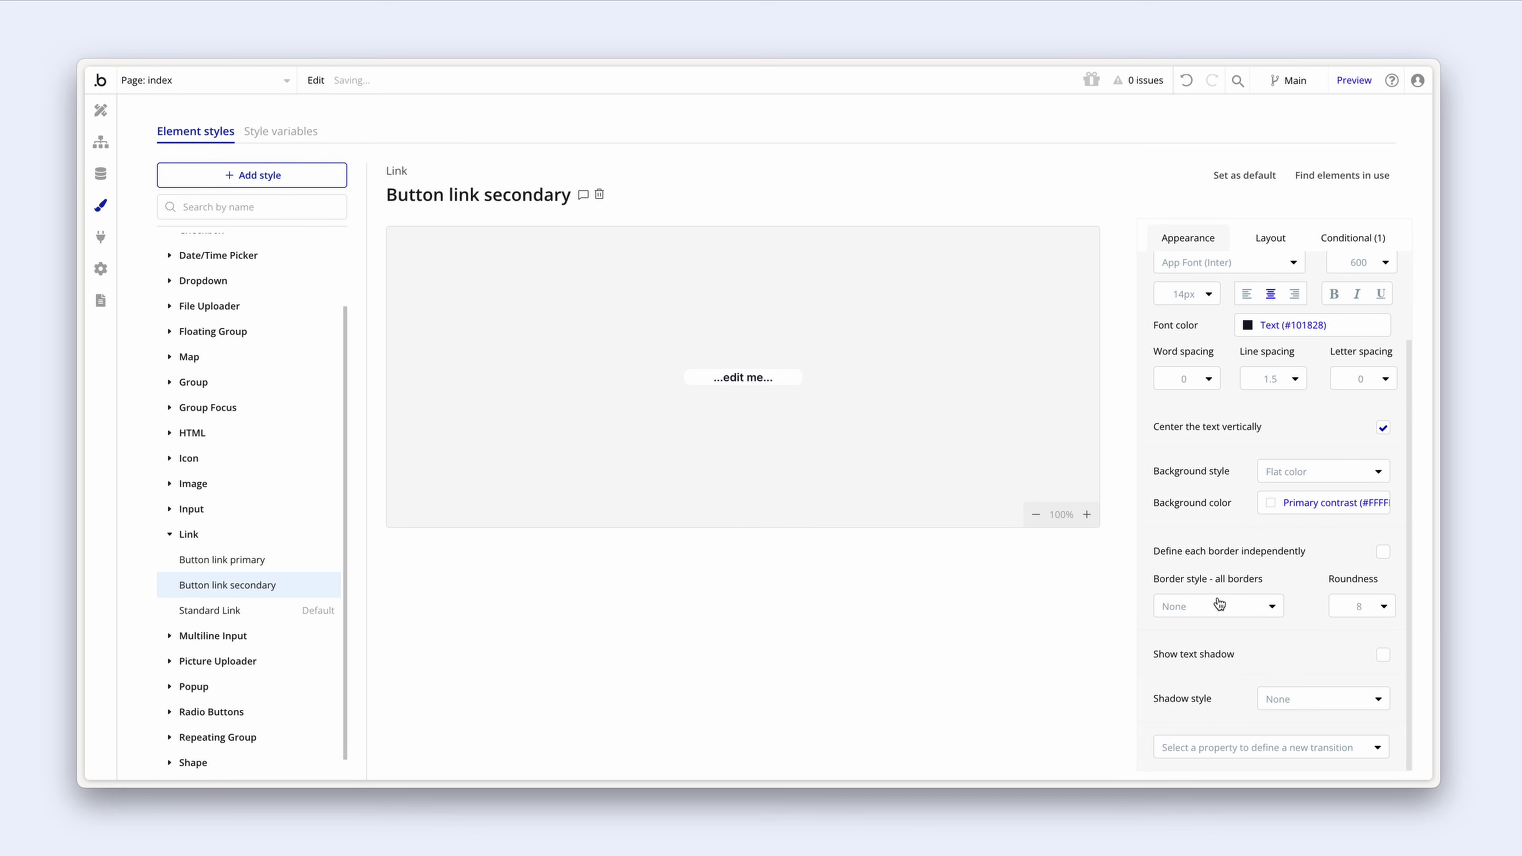
Step: Give the Button link secondary style a solid border on all sides, colored with the Light grey variable
left_click(1215, 605)
left_click(1220, 680)
scroll(1220, 617, "down", 1)
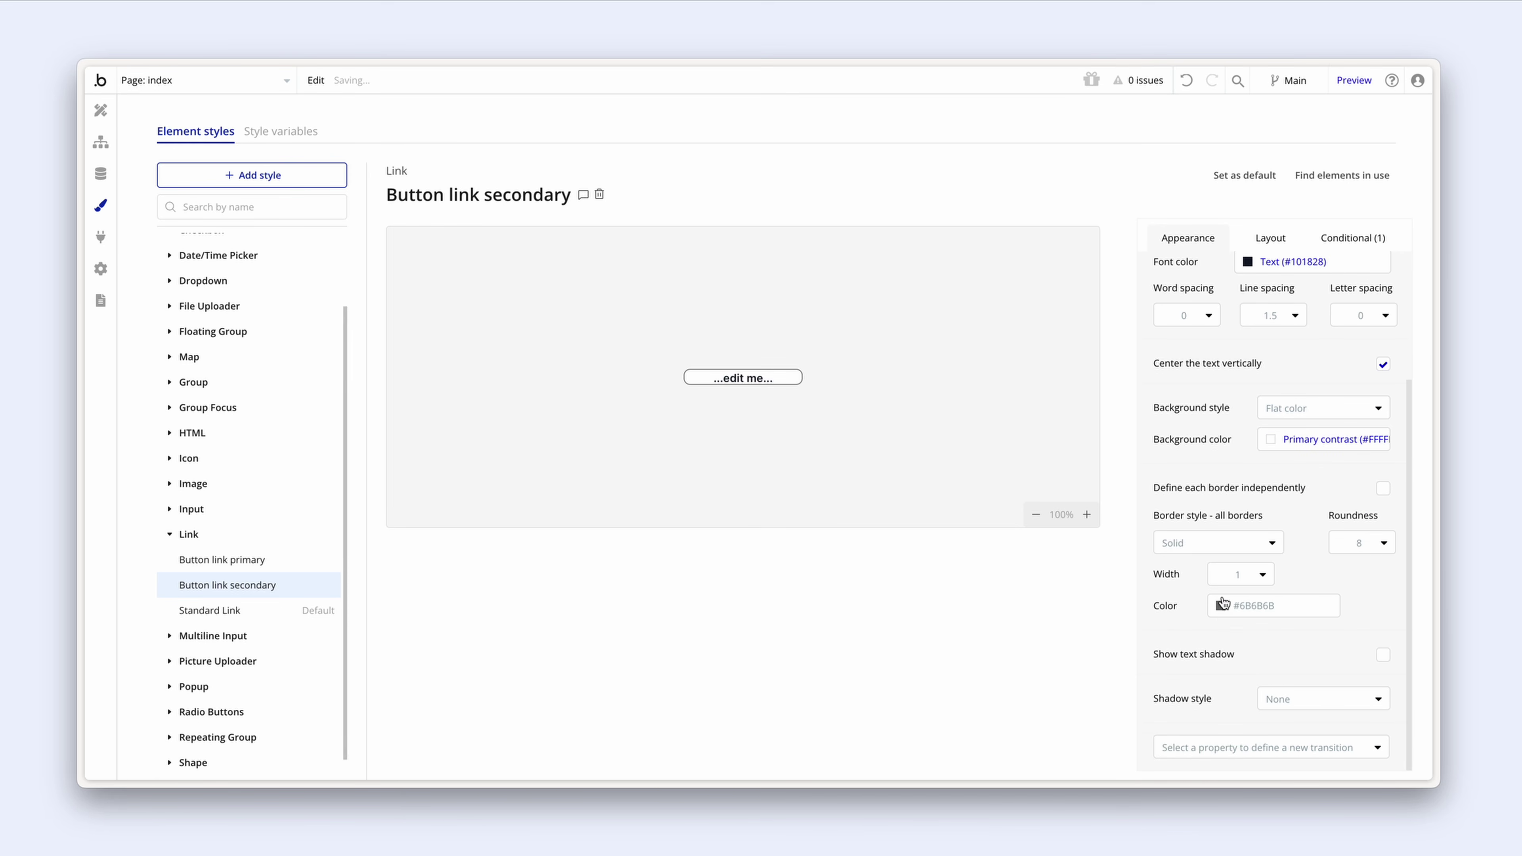
left_click(1220, 613)
left_click(1241, 762)
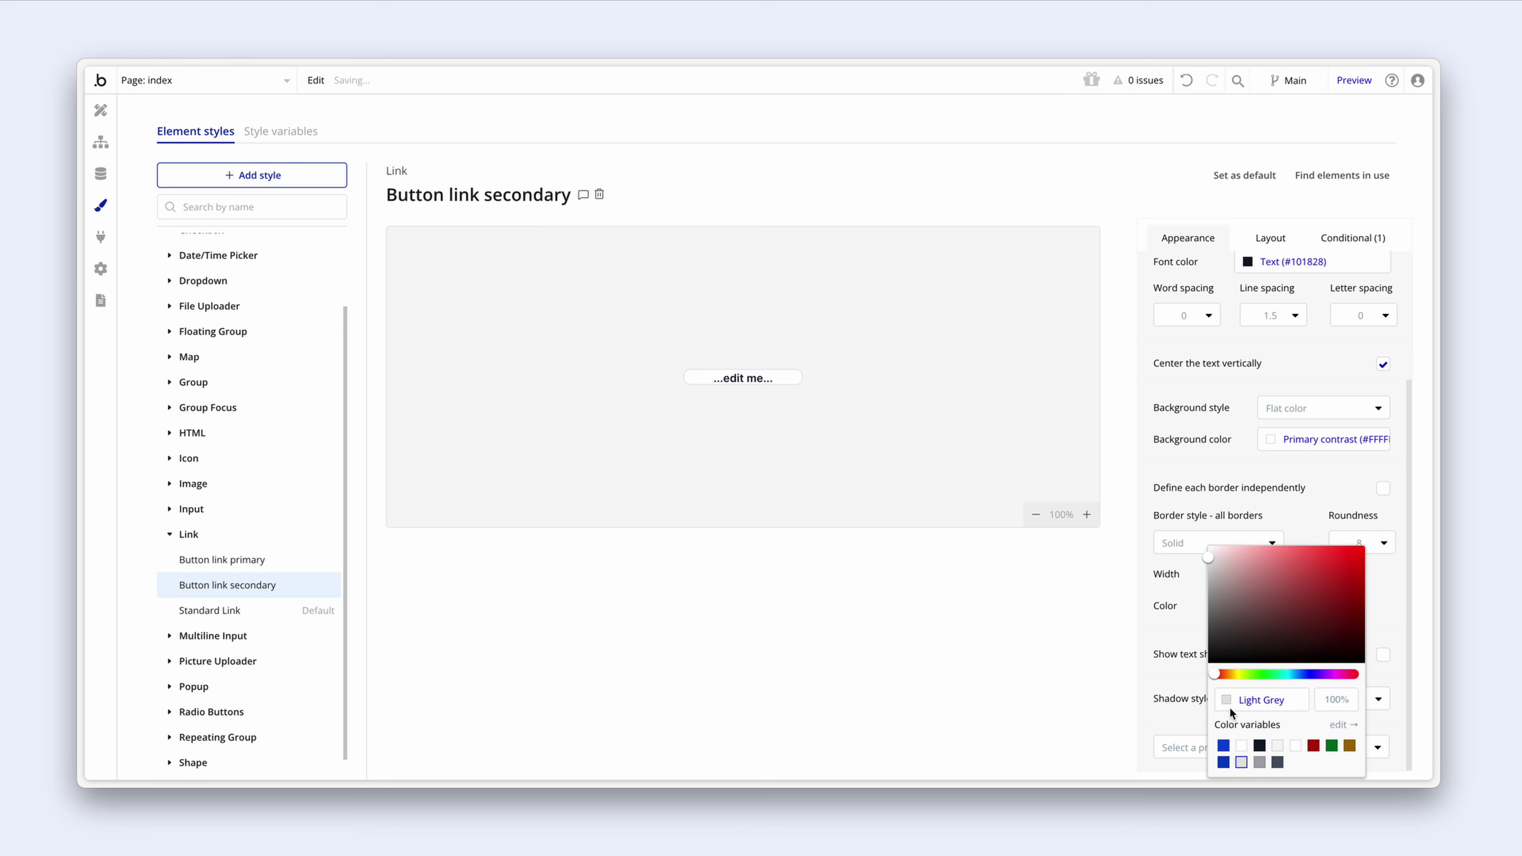
left_click(1187, 620)
scroll(1326, 585, "up", 2)
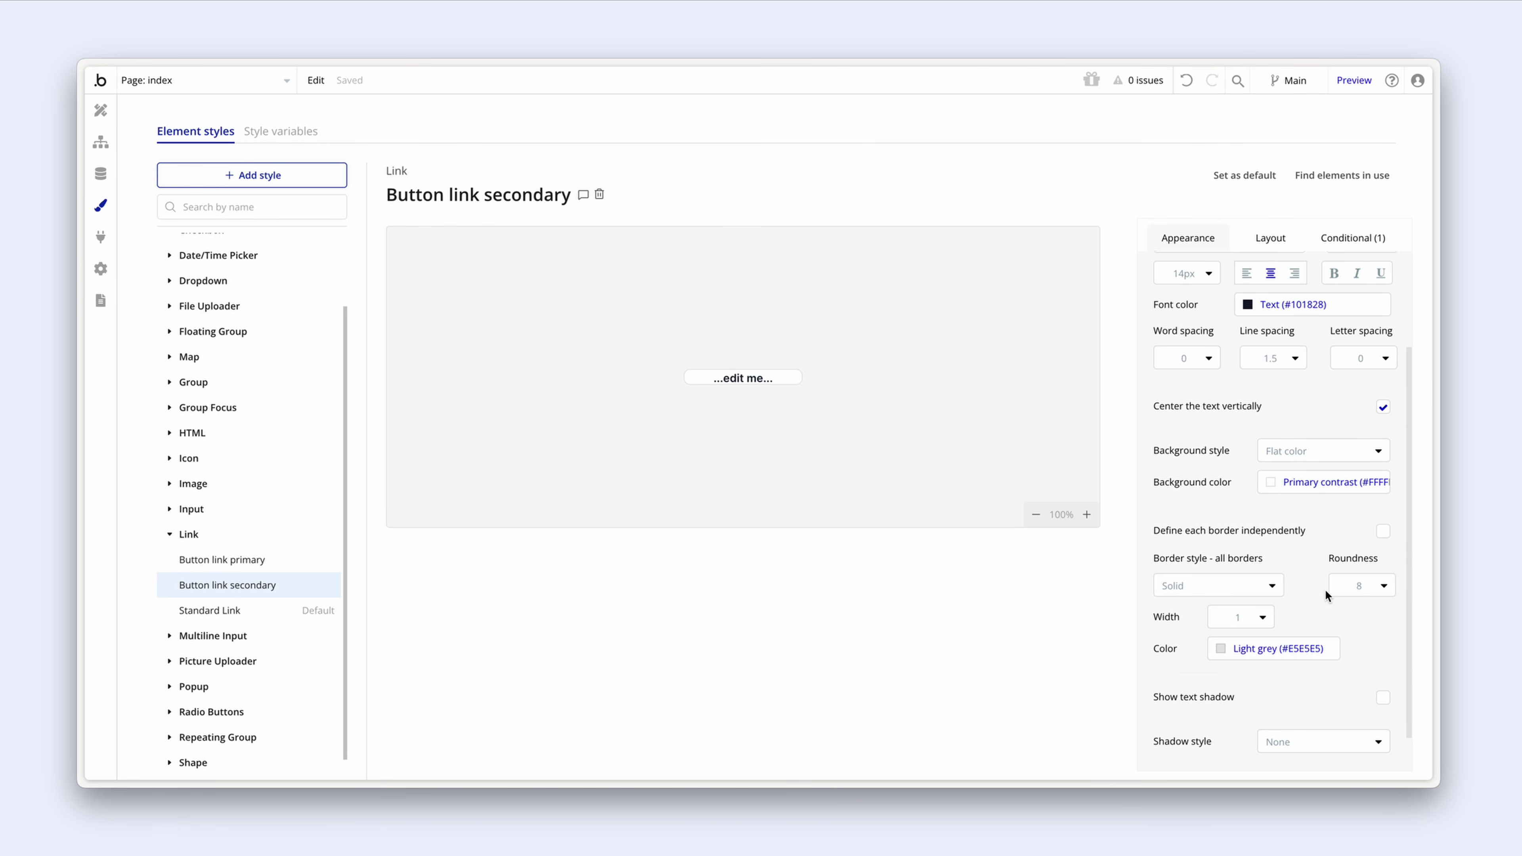
Step: Change the background color in the Button link secondary style's hover condition to the Surface variable
left_click(1334, 243)
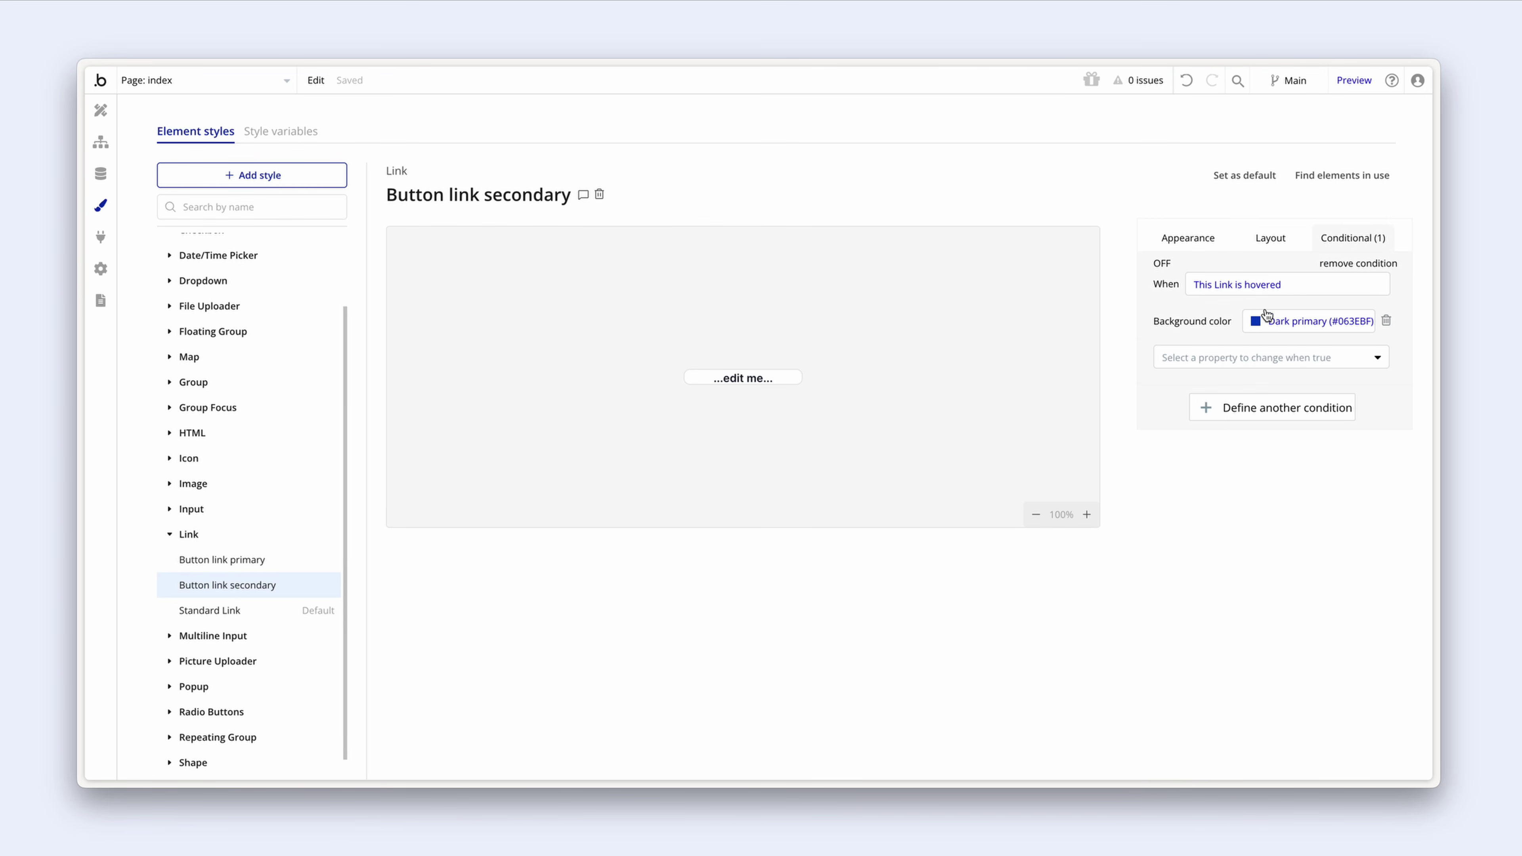
left_click(1258, 323)
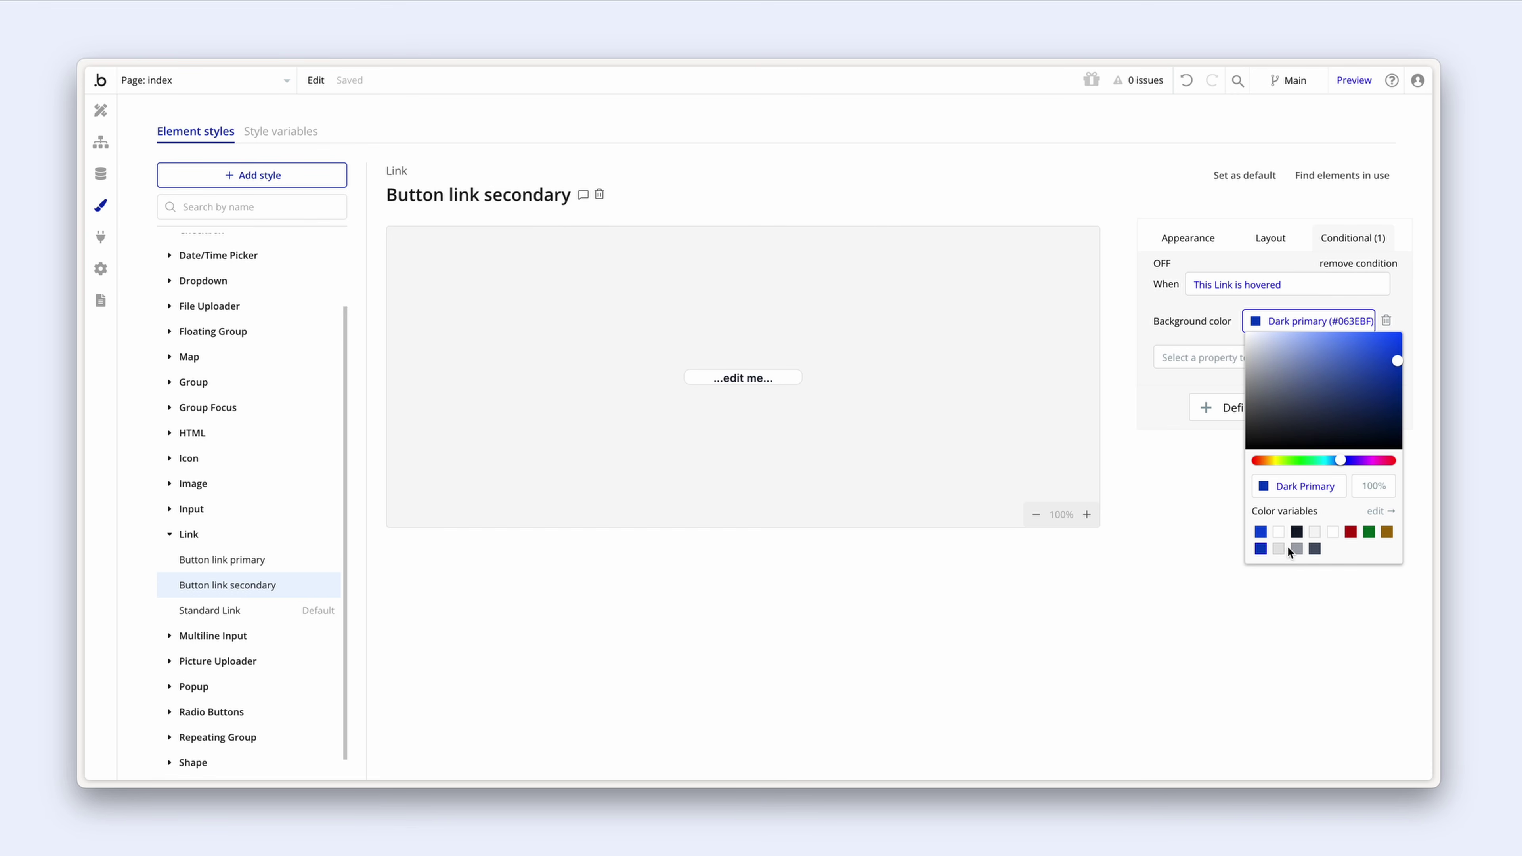
left_click(1187, 238)
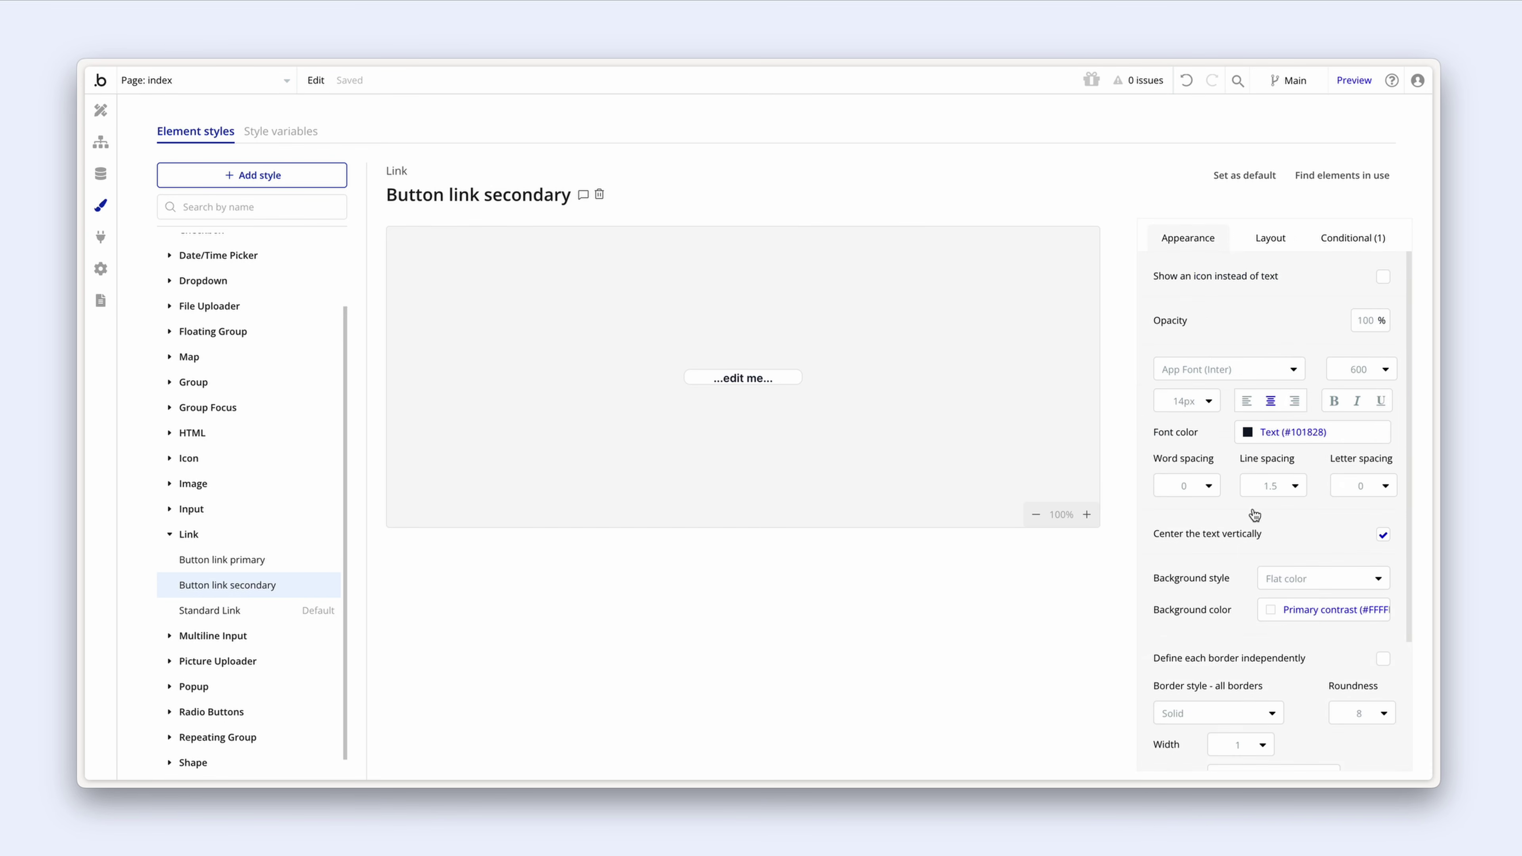
scroll(1253, 511, "down", 3)
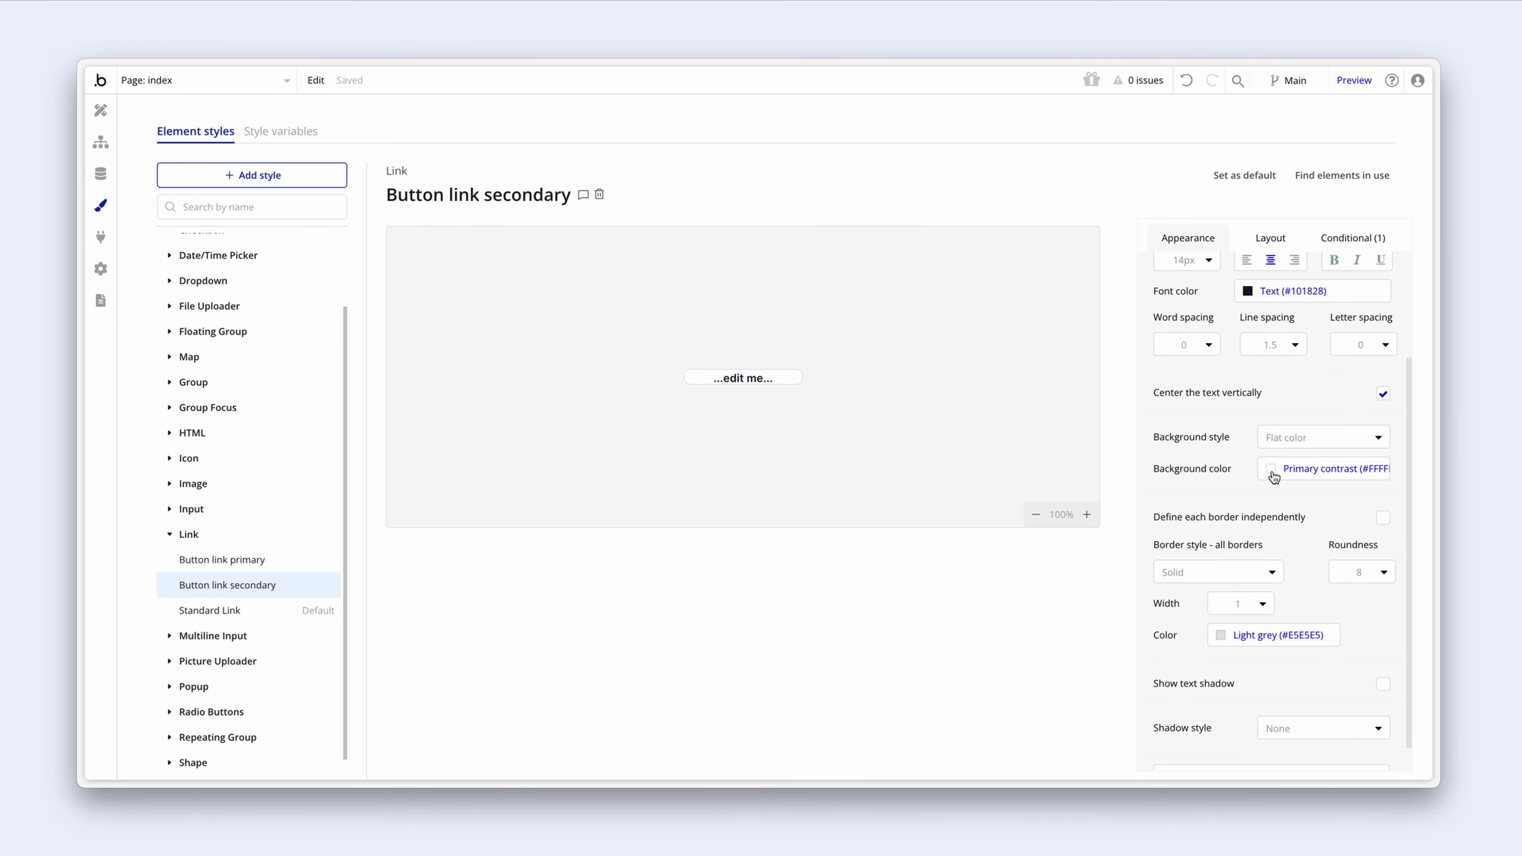
left_click(1345, 238)
left_click(1261, 323)
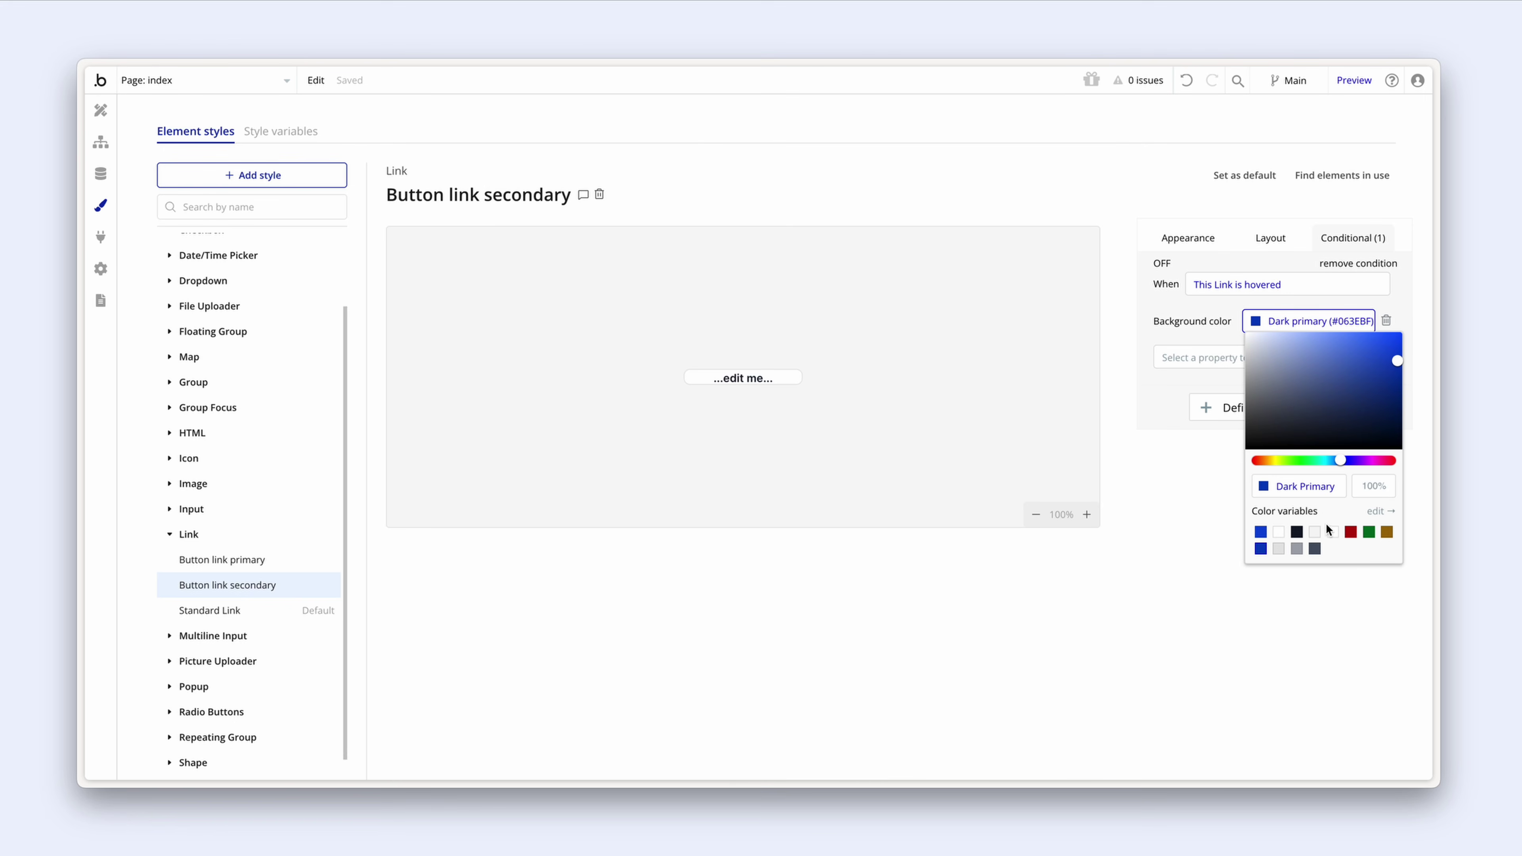
left_click(1314, 532)
left_click(1208, 313)
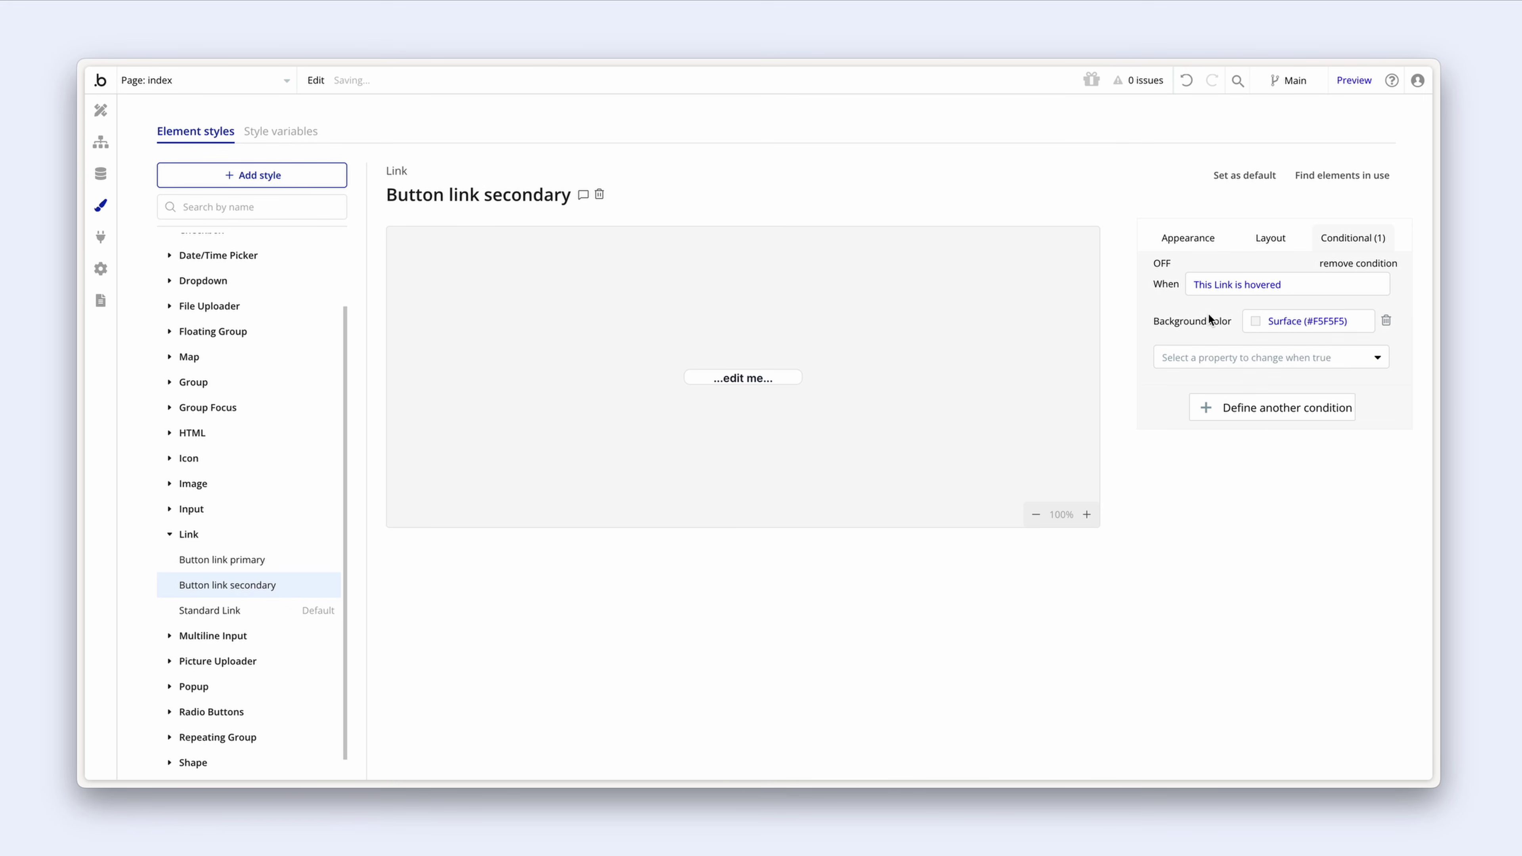
left_click(1198, 239)
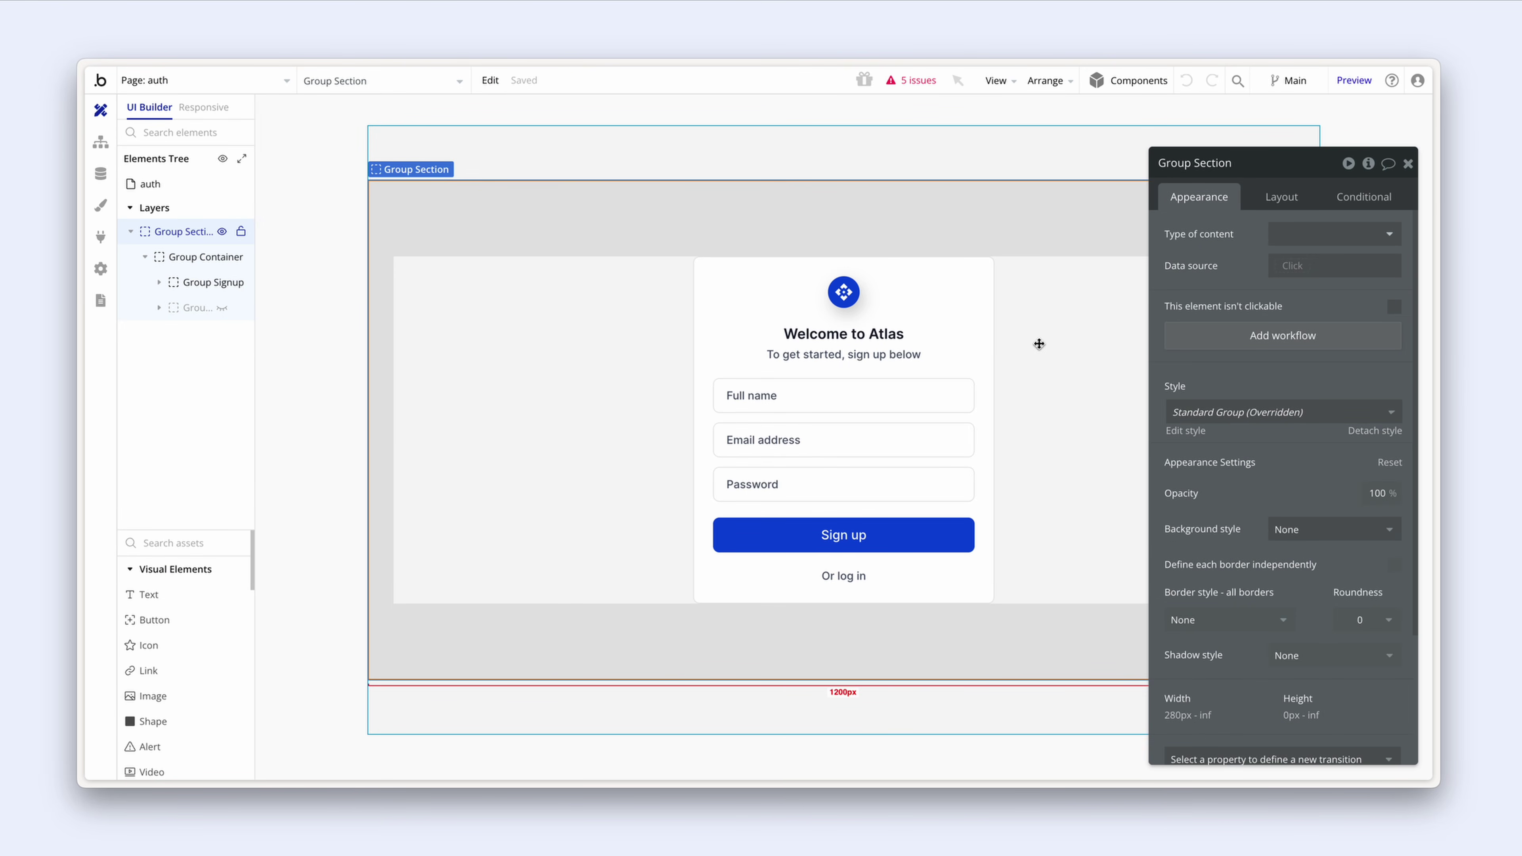
Step: Hide Group Signup and show Group Login on the example auth page, and return to the app's style editor
left_click(226, 284)
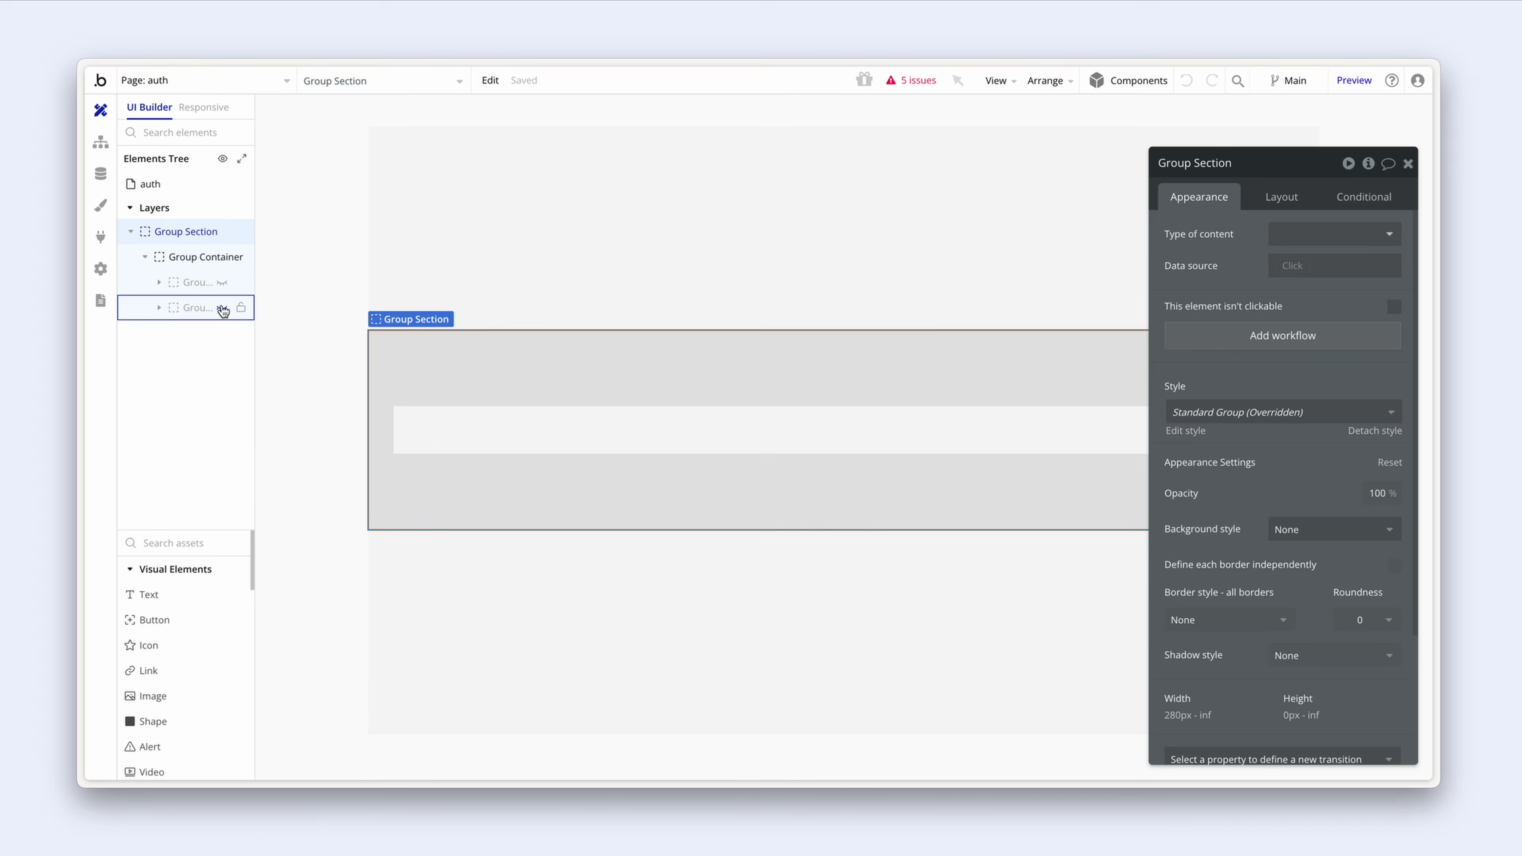
left_click(221, 308)
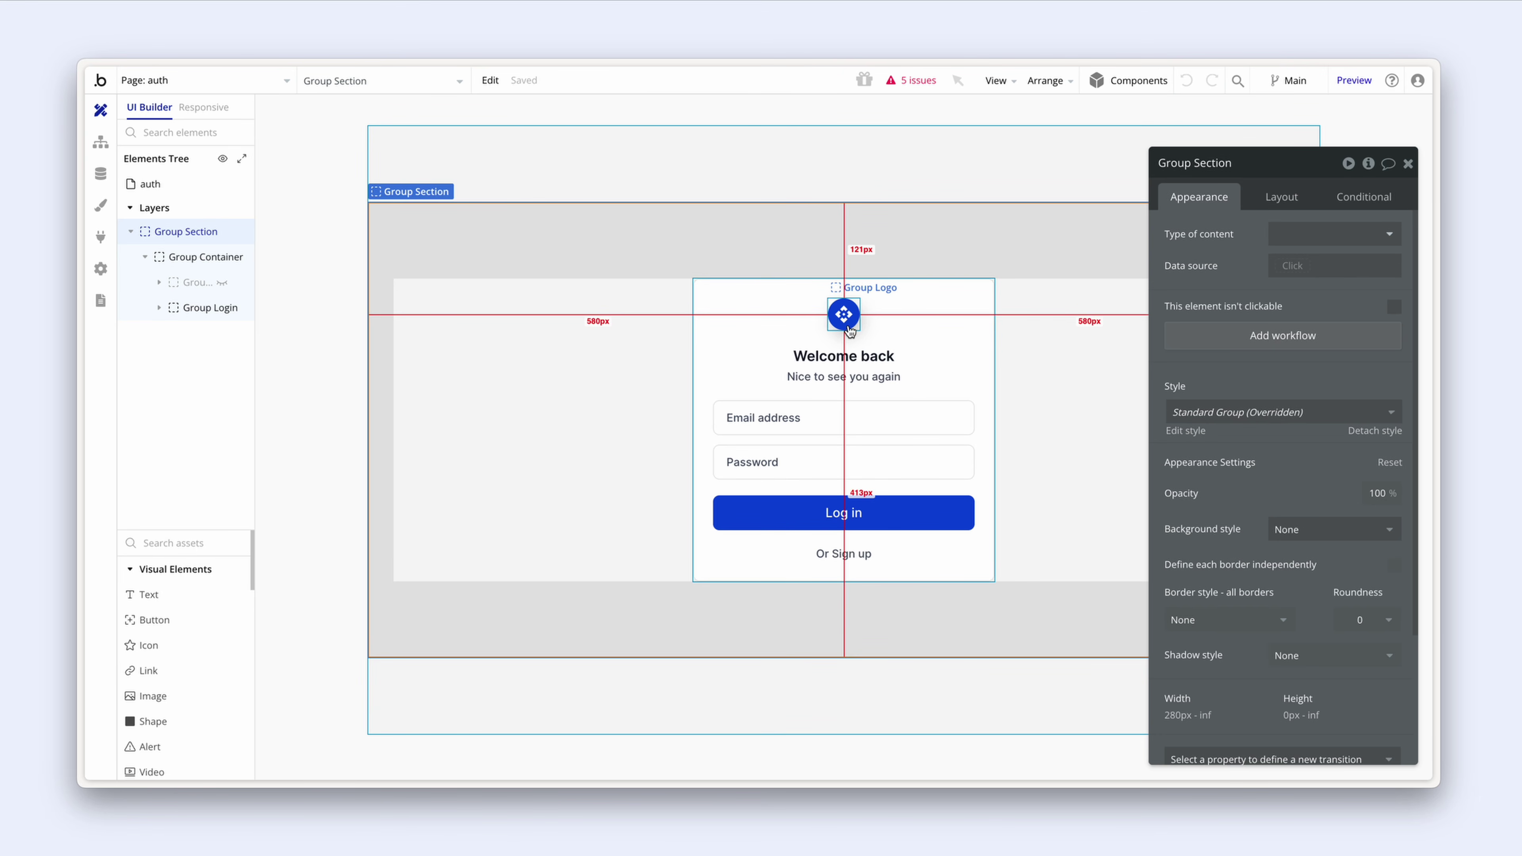
key("alt+Tab")
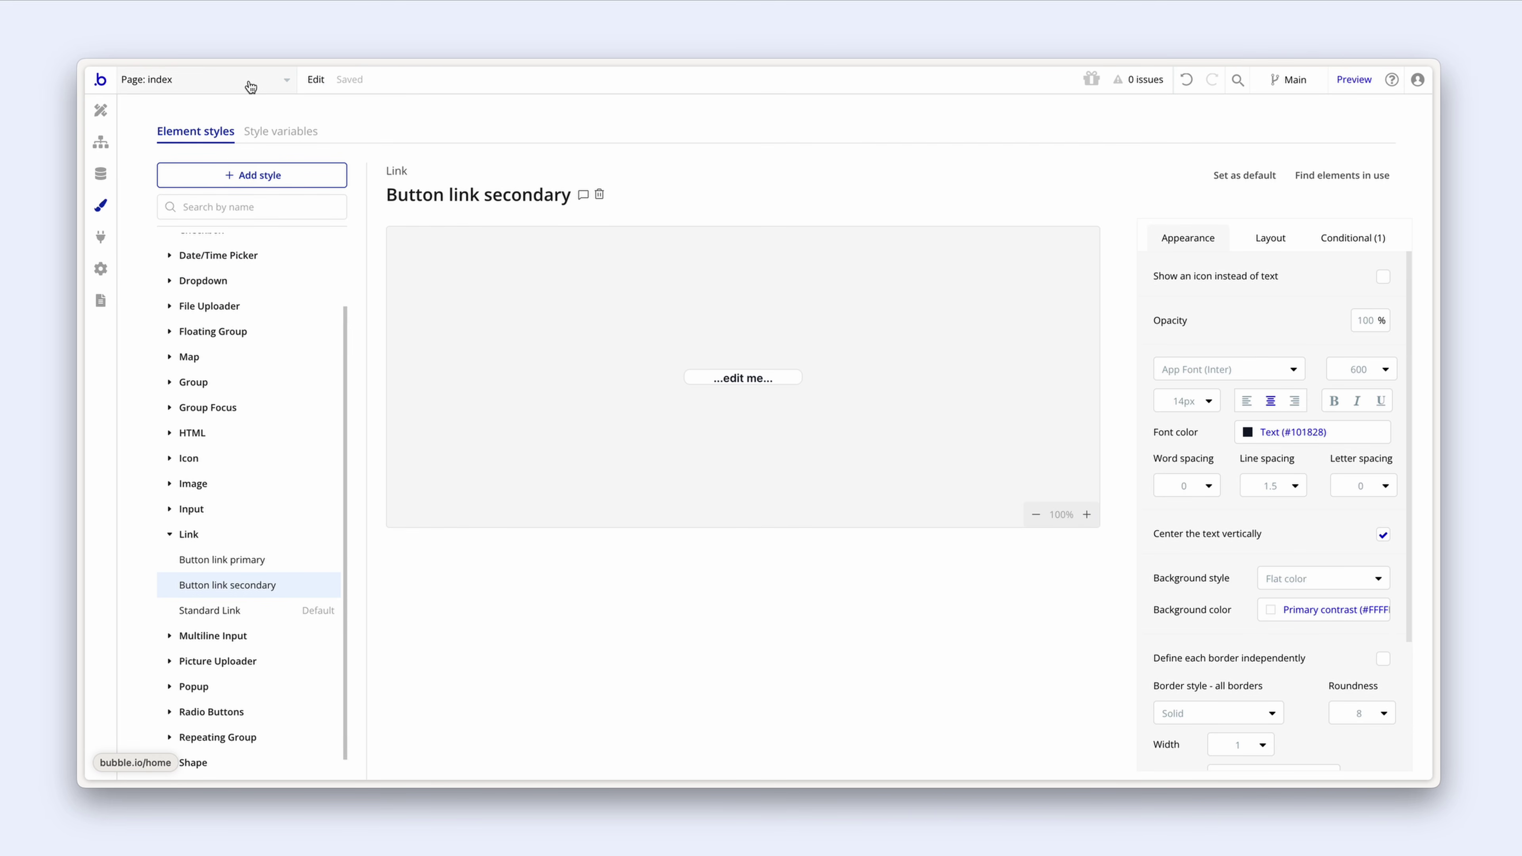
Step: Create a new blank page named auth
left_click(251, 85)
left_click(223, 182)
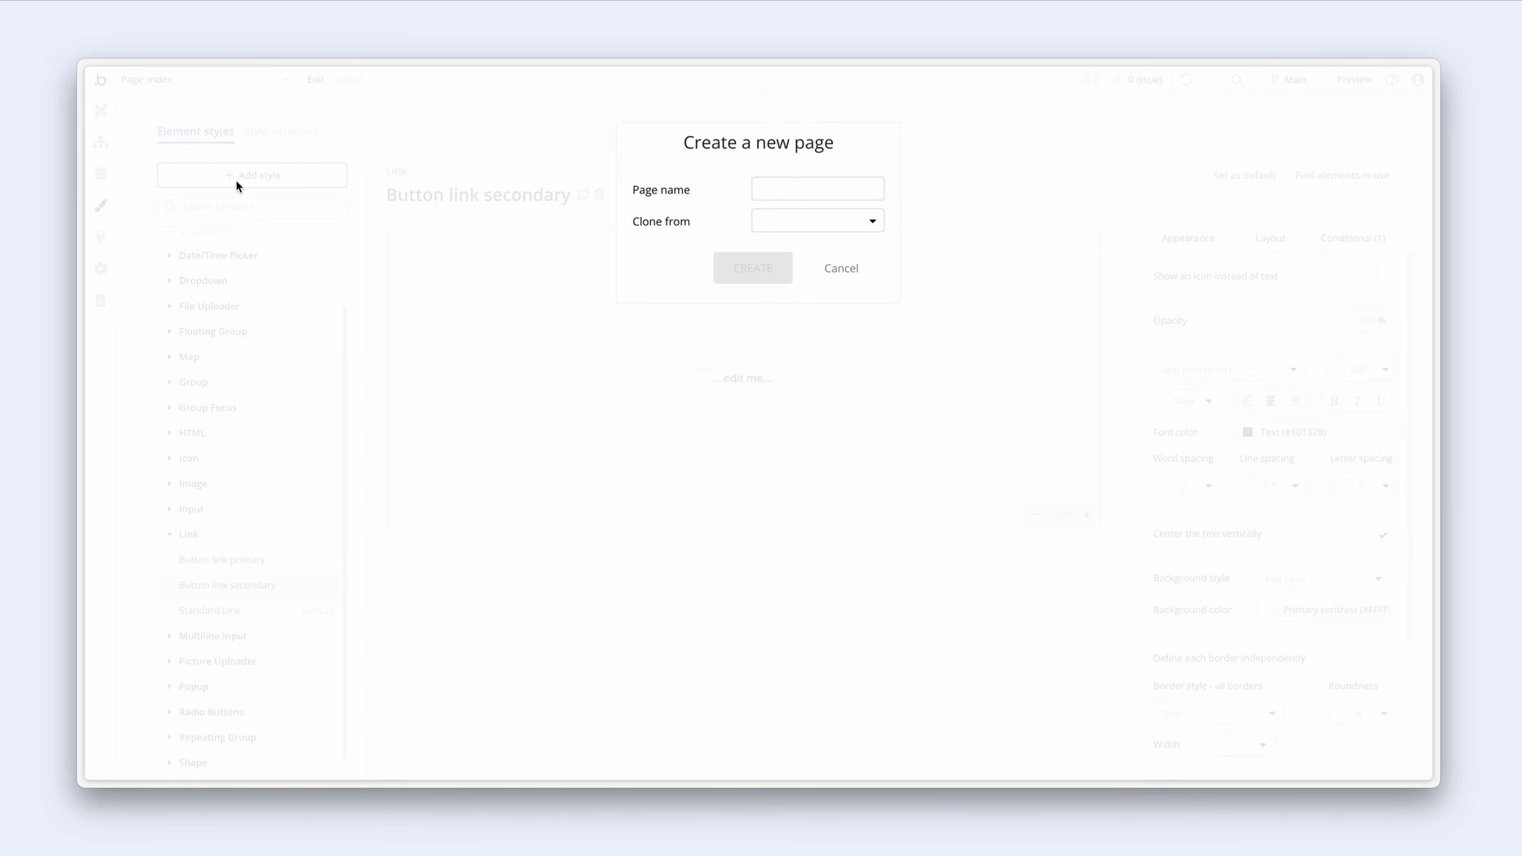
left_click(786, 193)
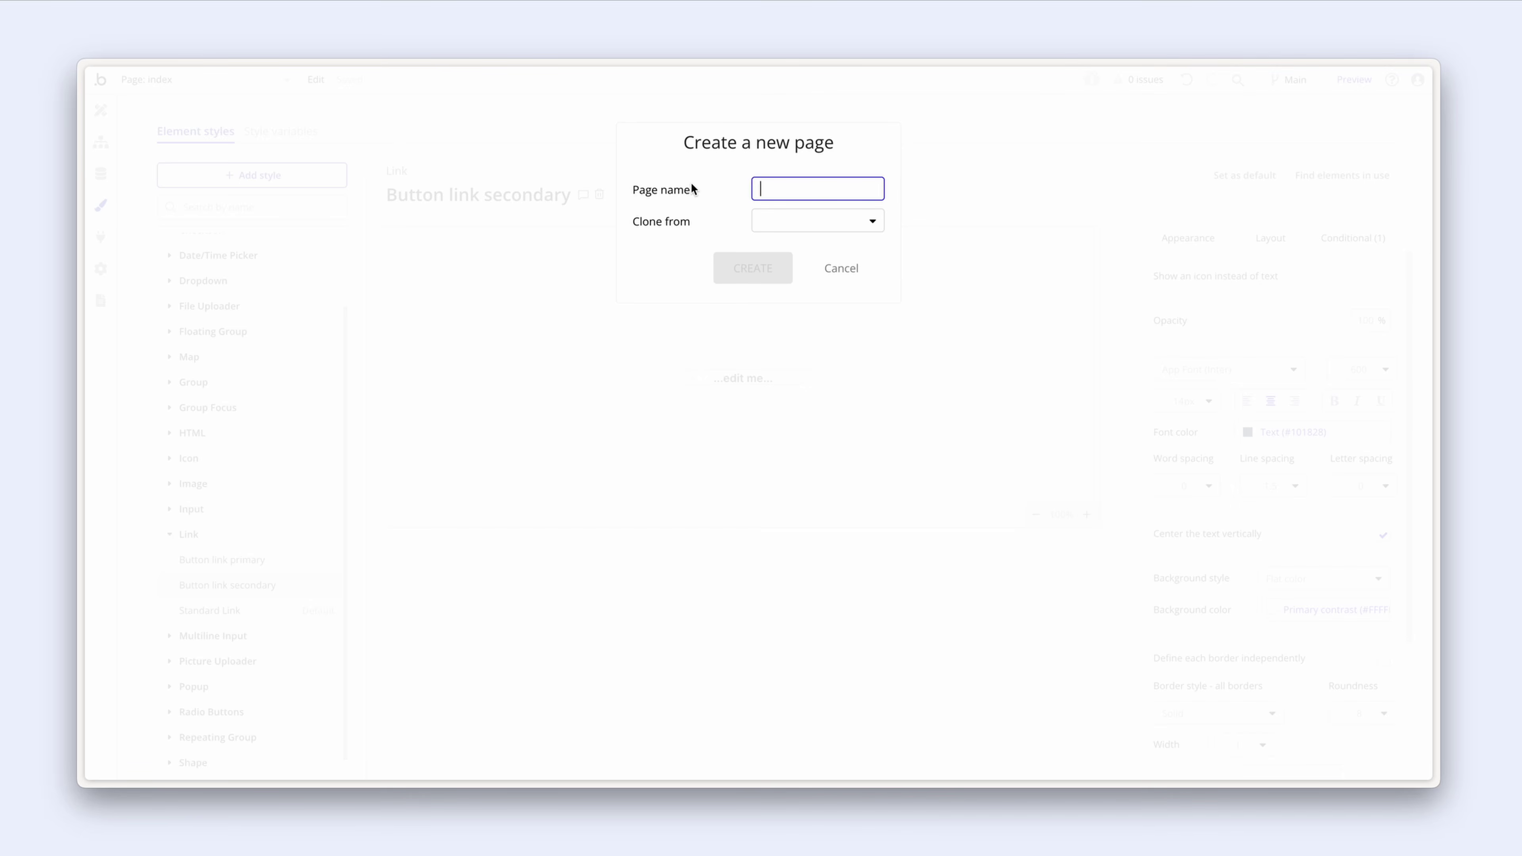
type("auth")
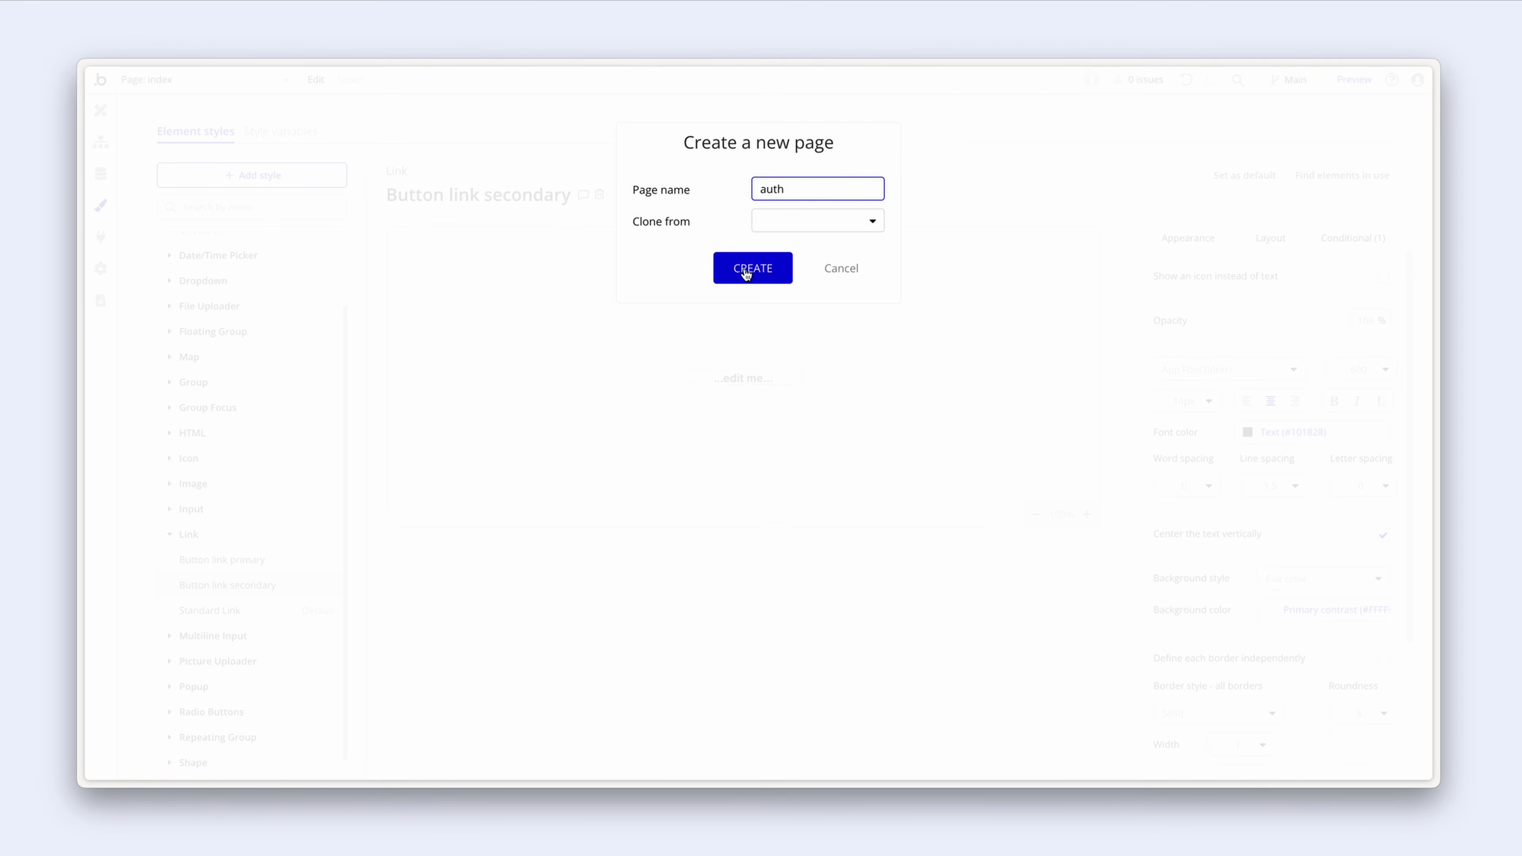
left_click(729, 270)
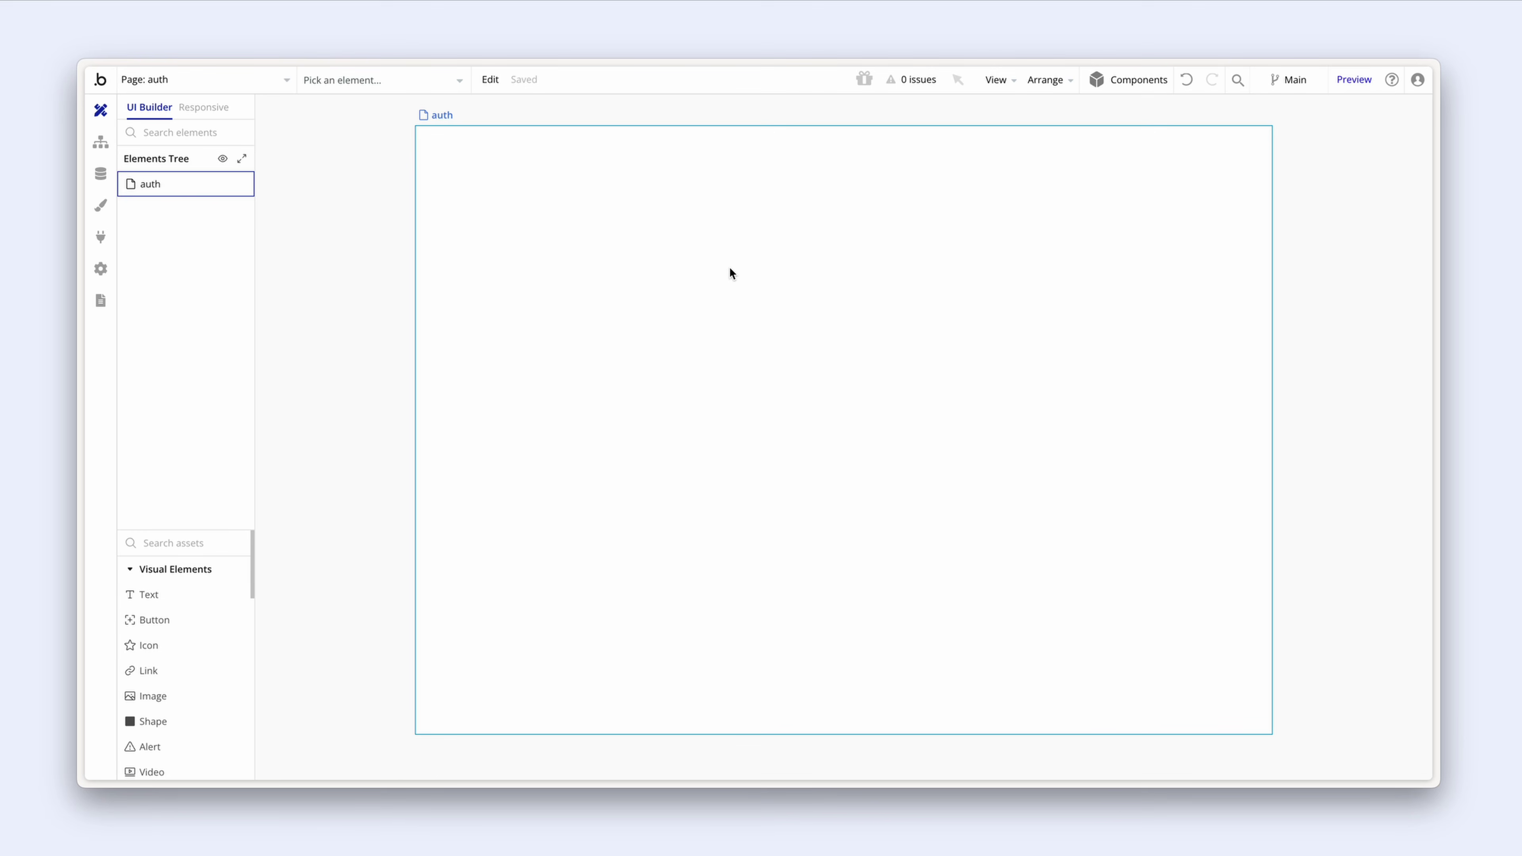
Step: Set the auth page's title to "Authentication | Atlas"
left_click(412, 81)
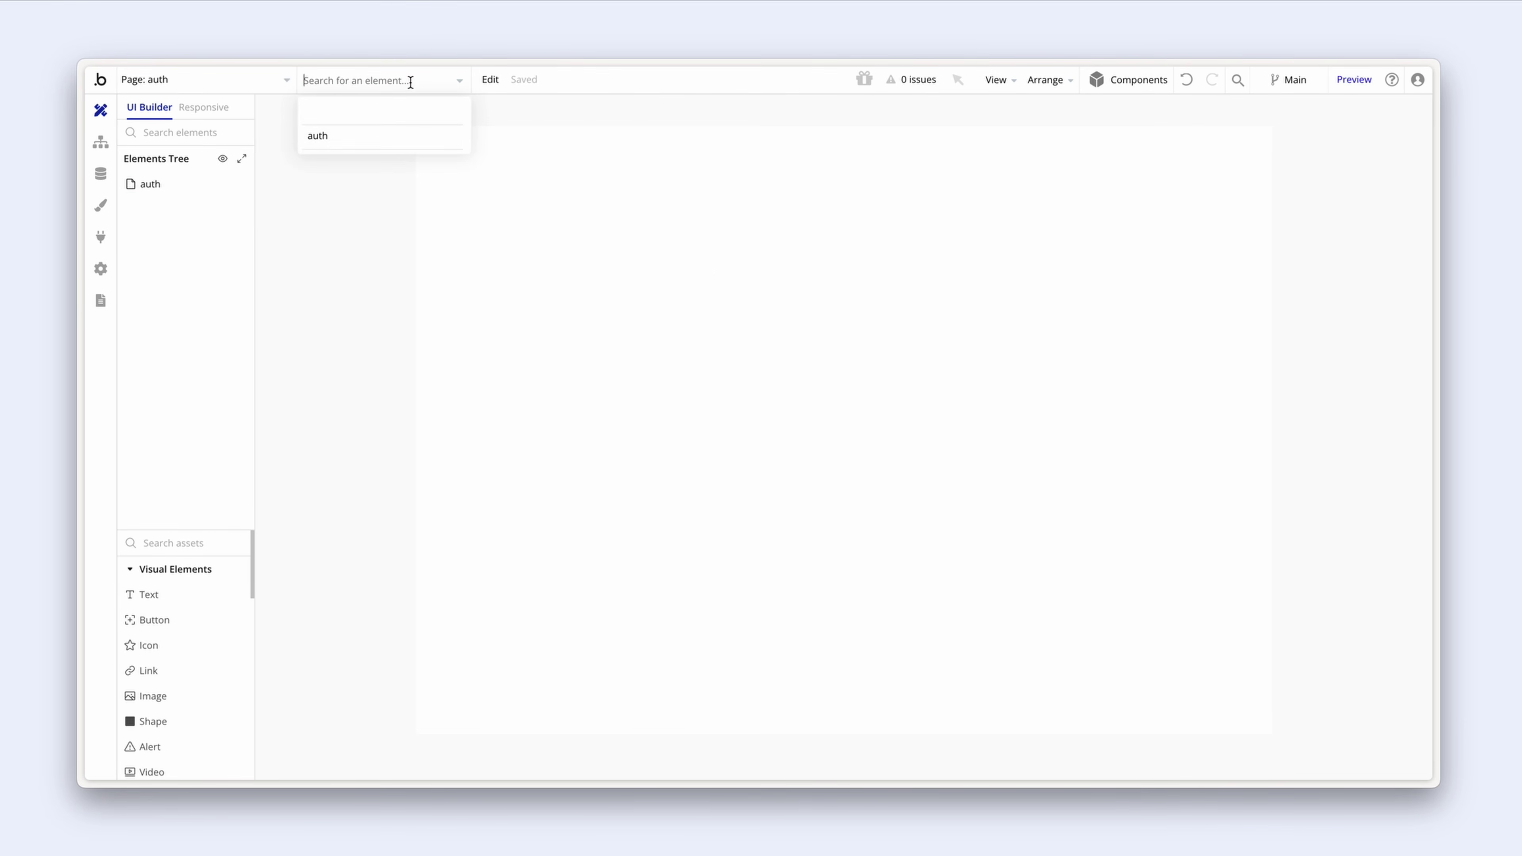
left_click(411, 139)
left_click_drag(1215, 247, 615, 246)
left_click(659, 221)
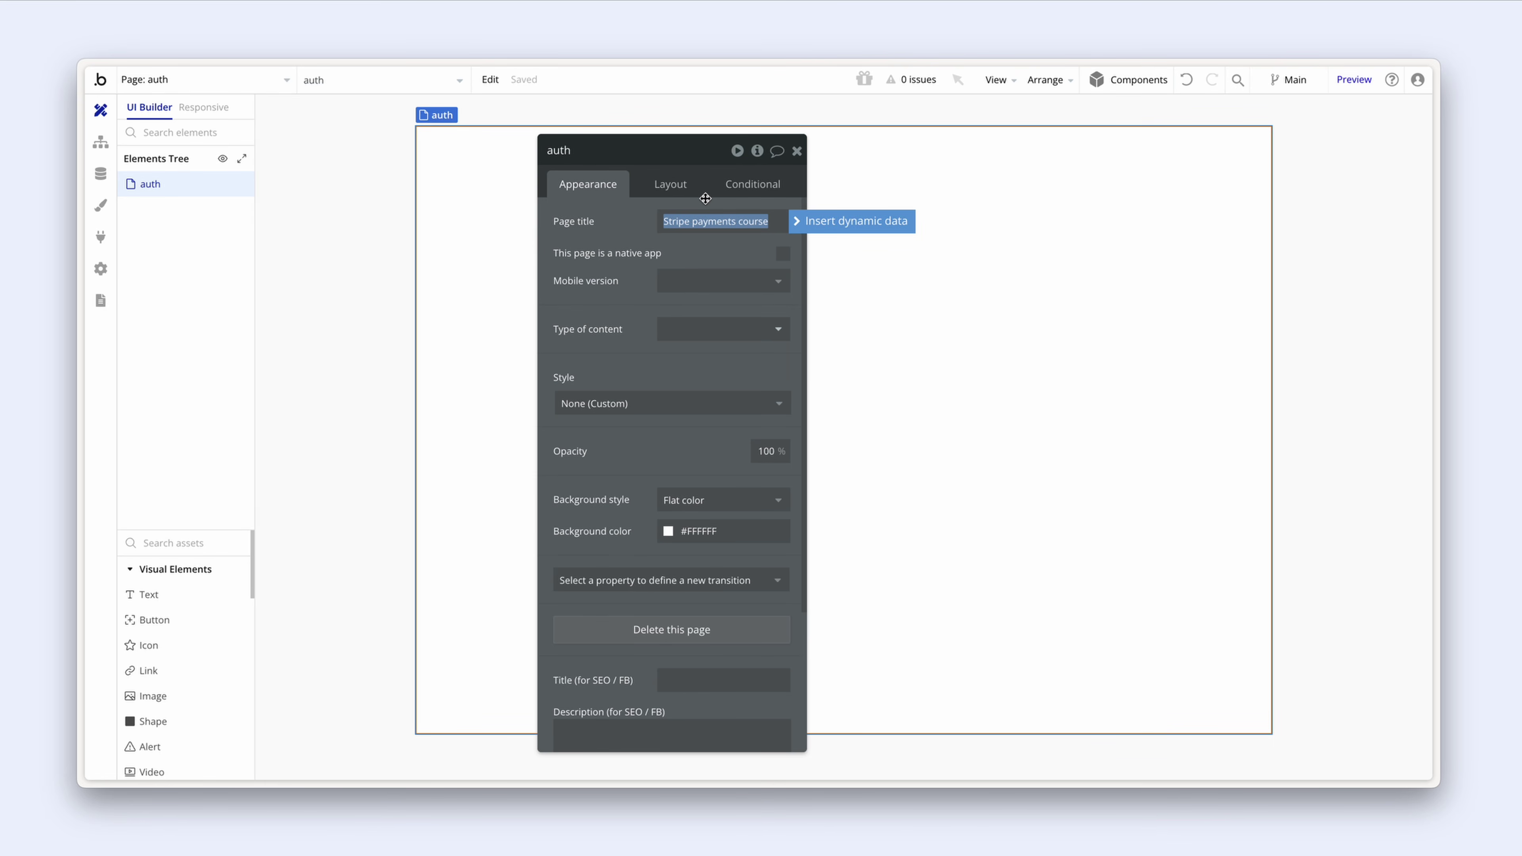
type("Authentic")
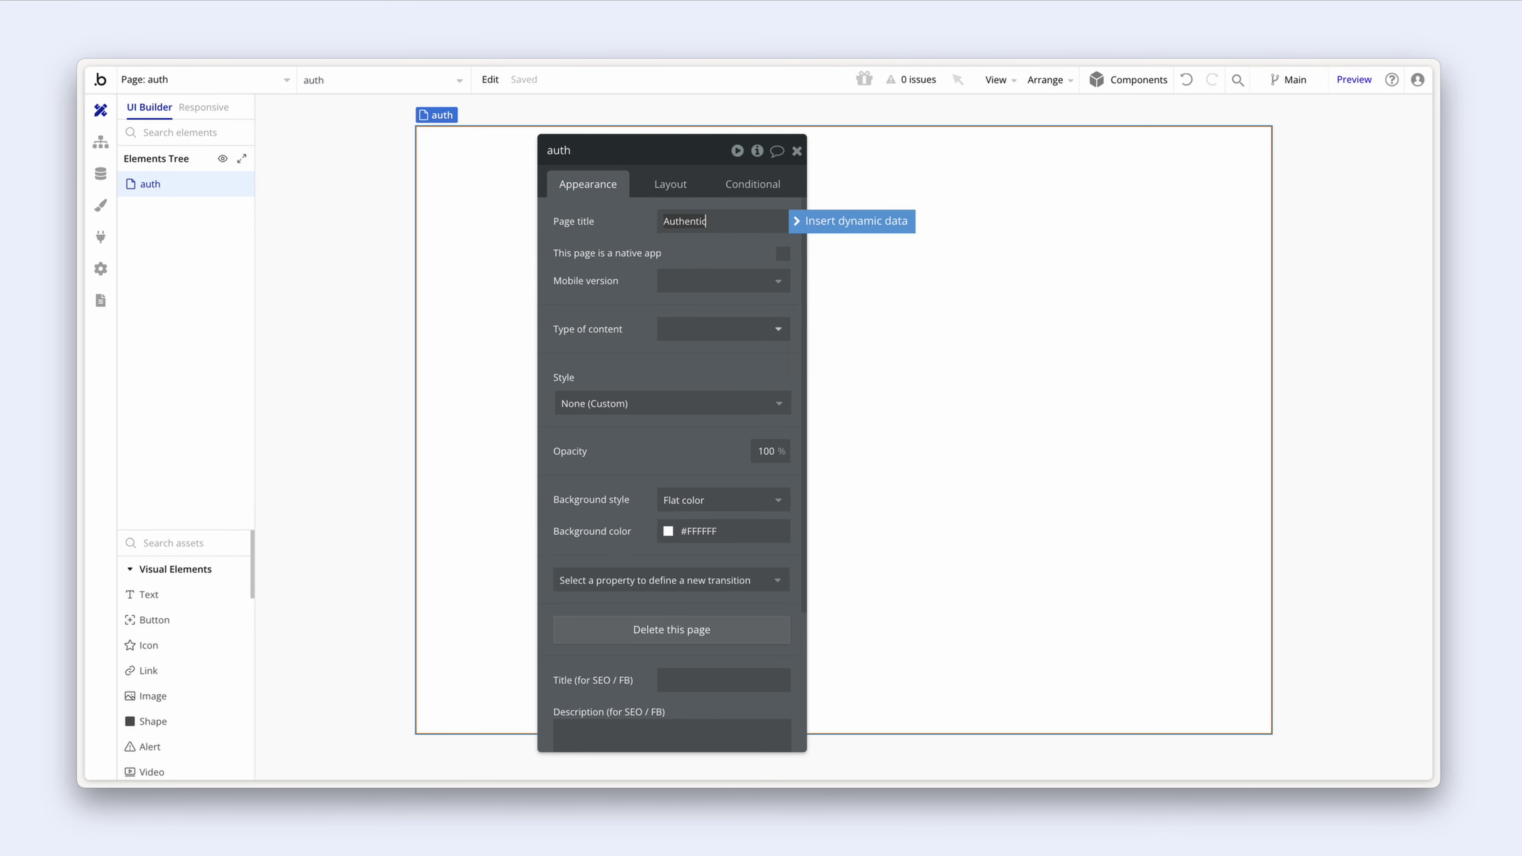
type("ation | Atlas")
left_click(705, 259)
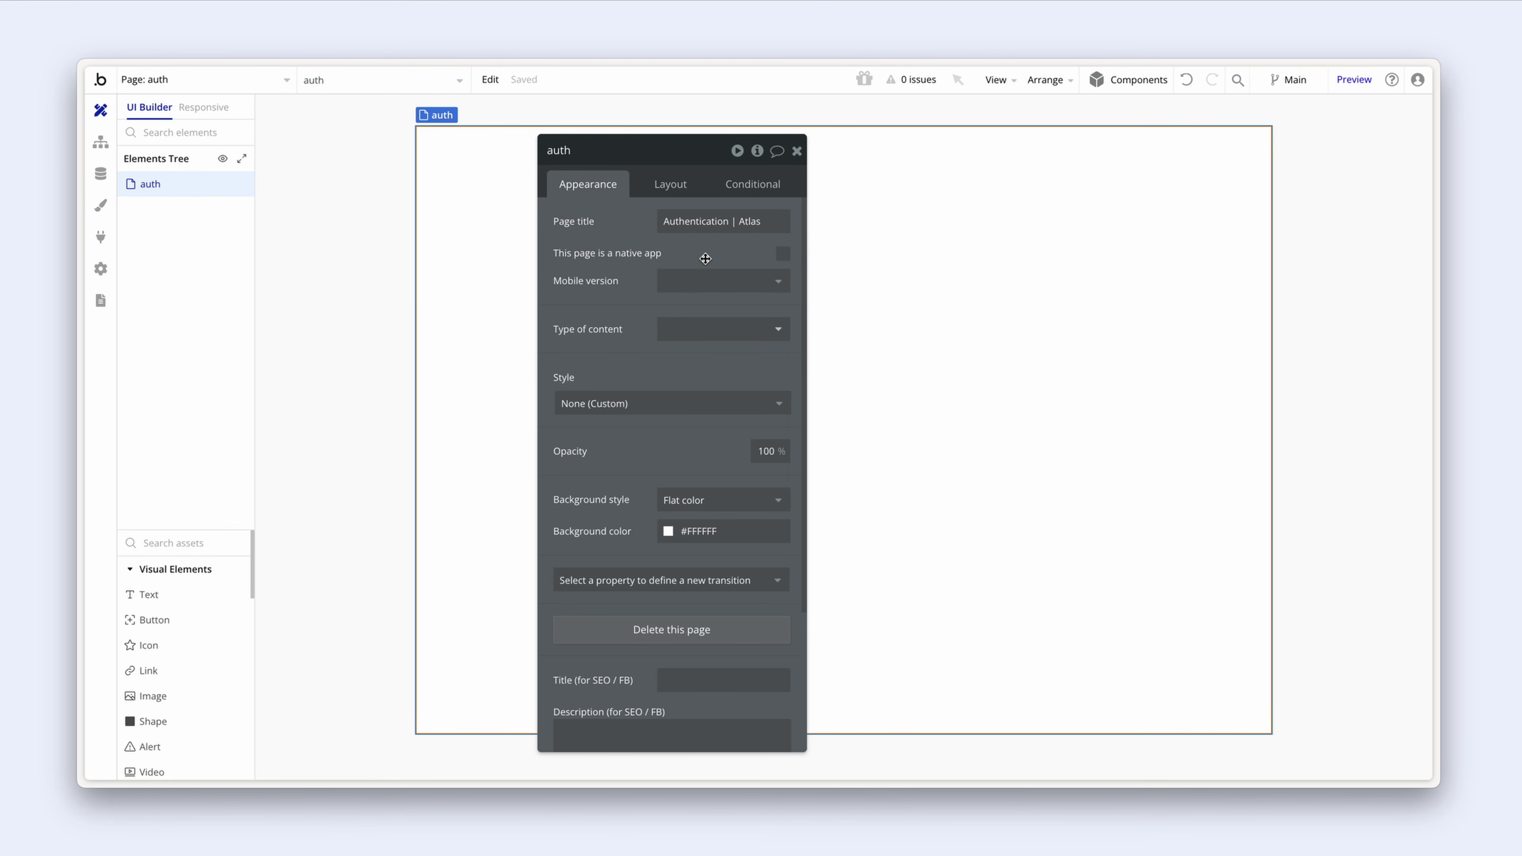
Step: Set the auth page's container layout to Column and its default builder width to 1200
left_click(682, 187)
left_click(709, 223)
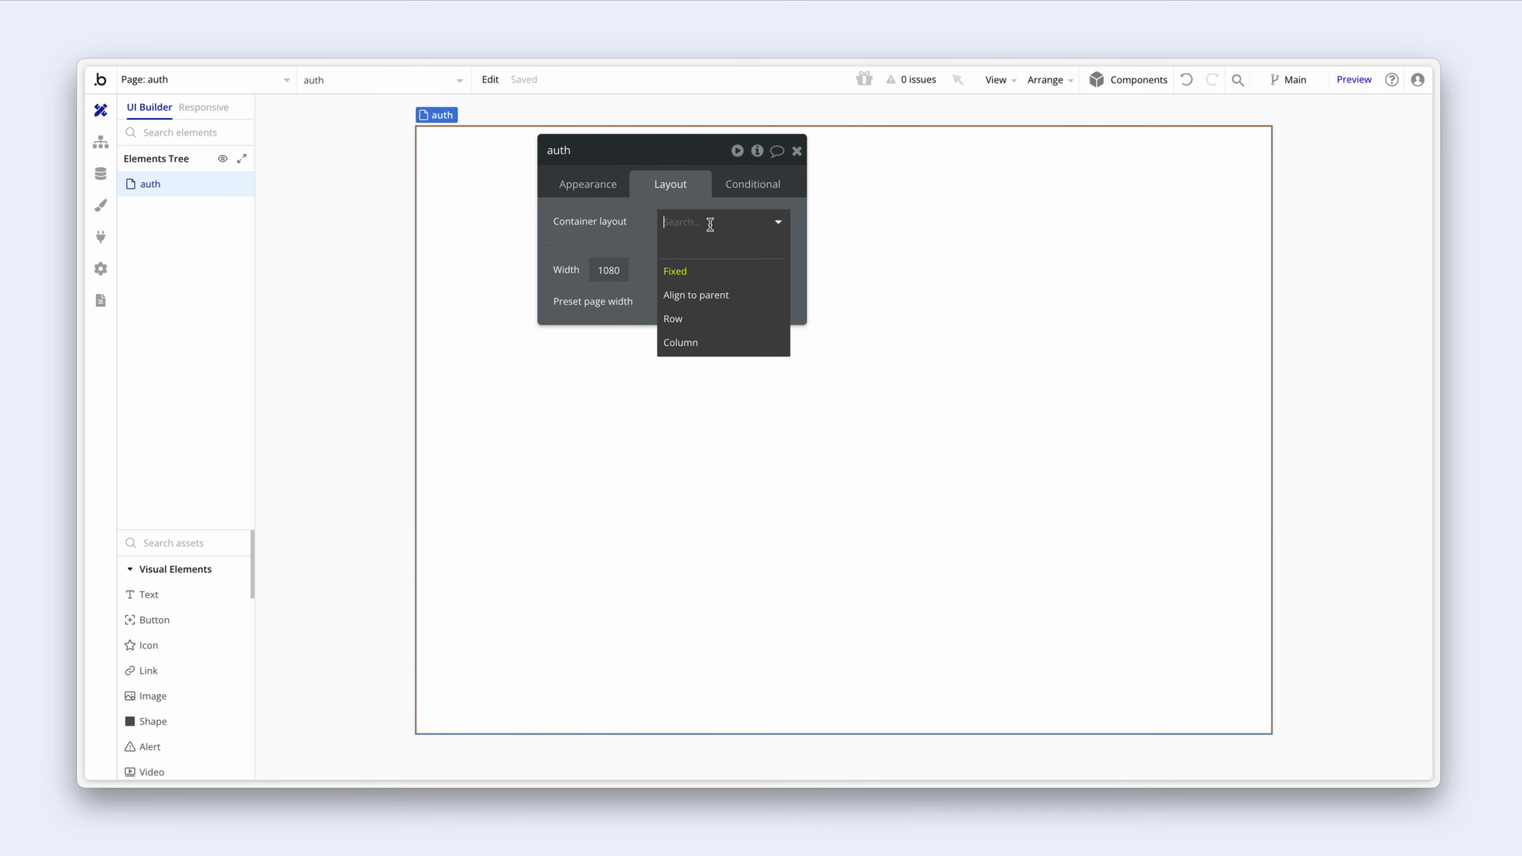
left_click(724, 343)
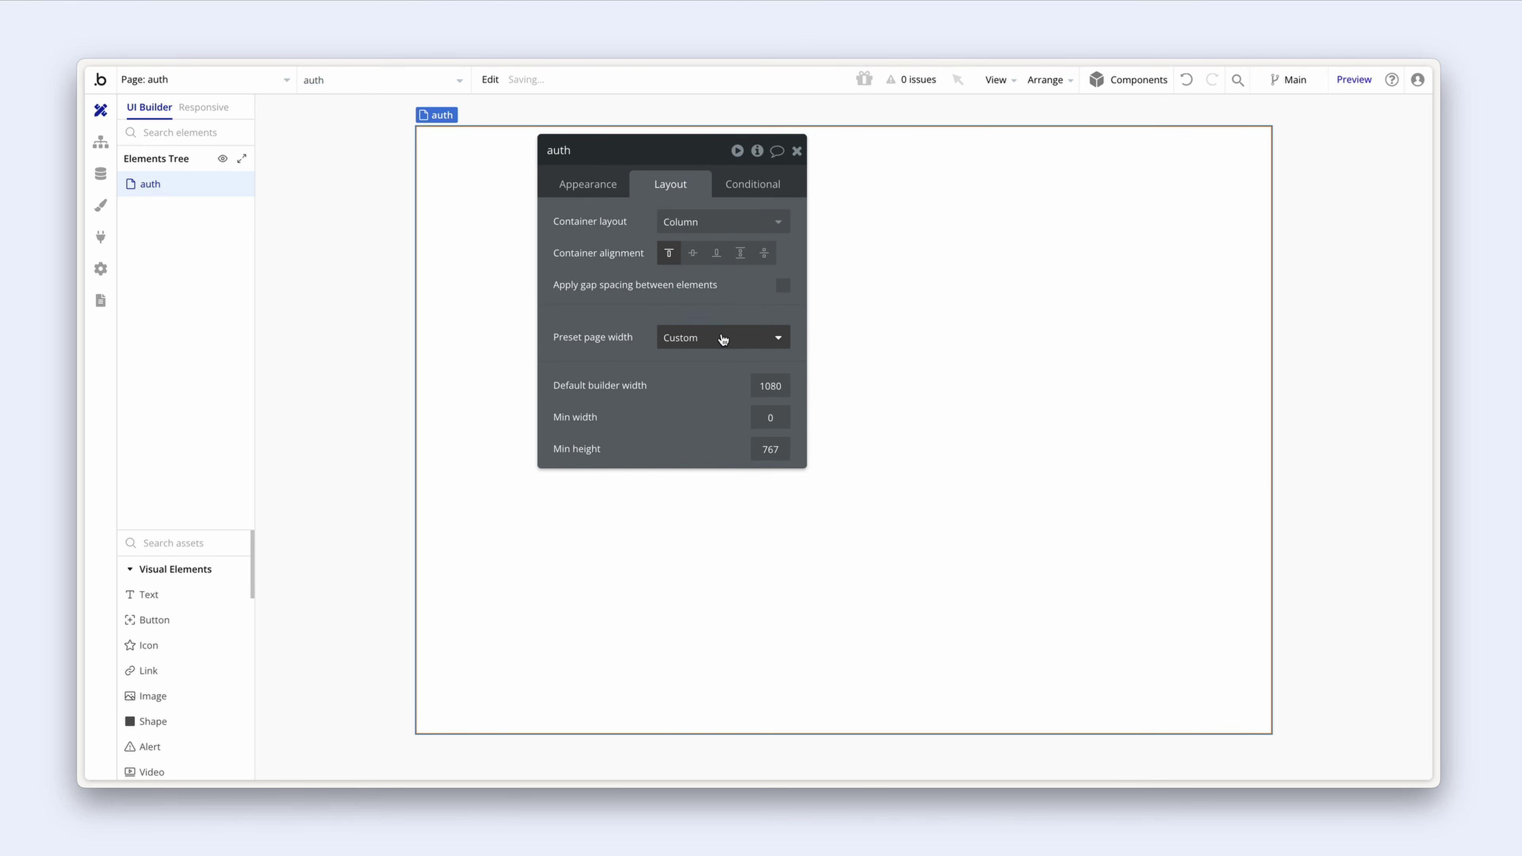
left_click(757, 386)
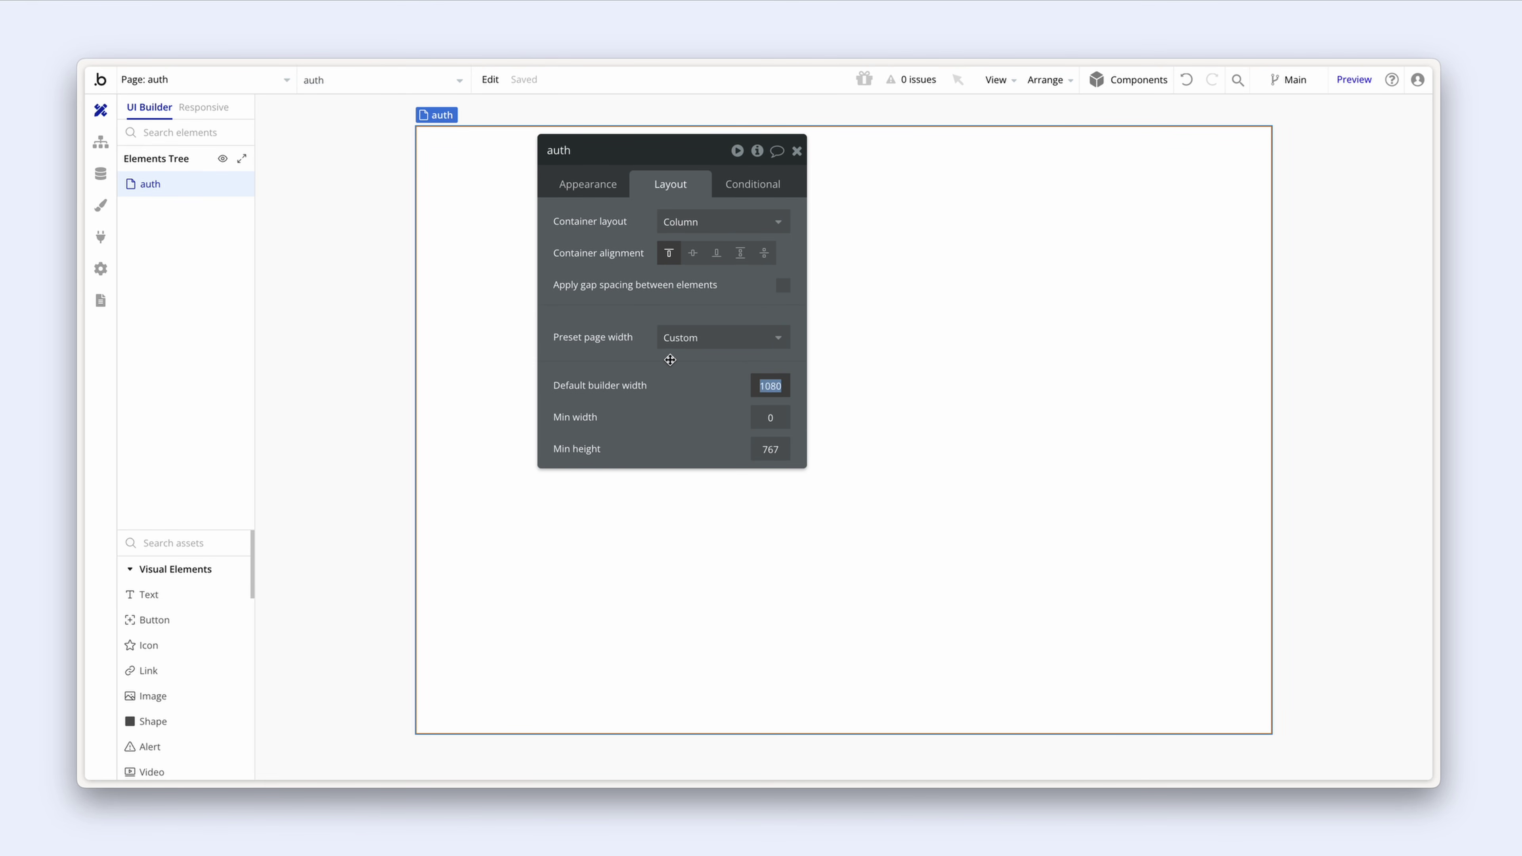
type("1200")
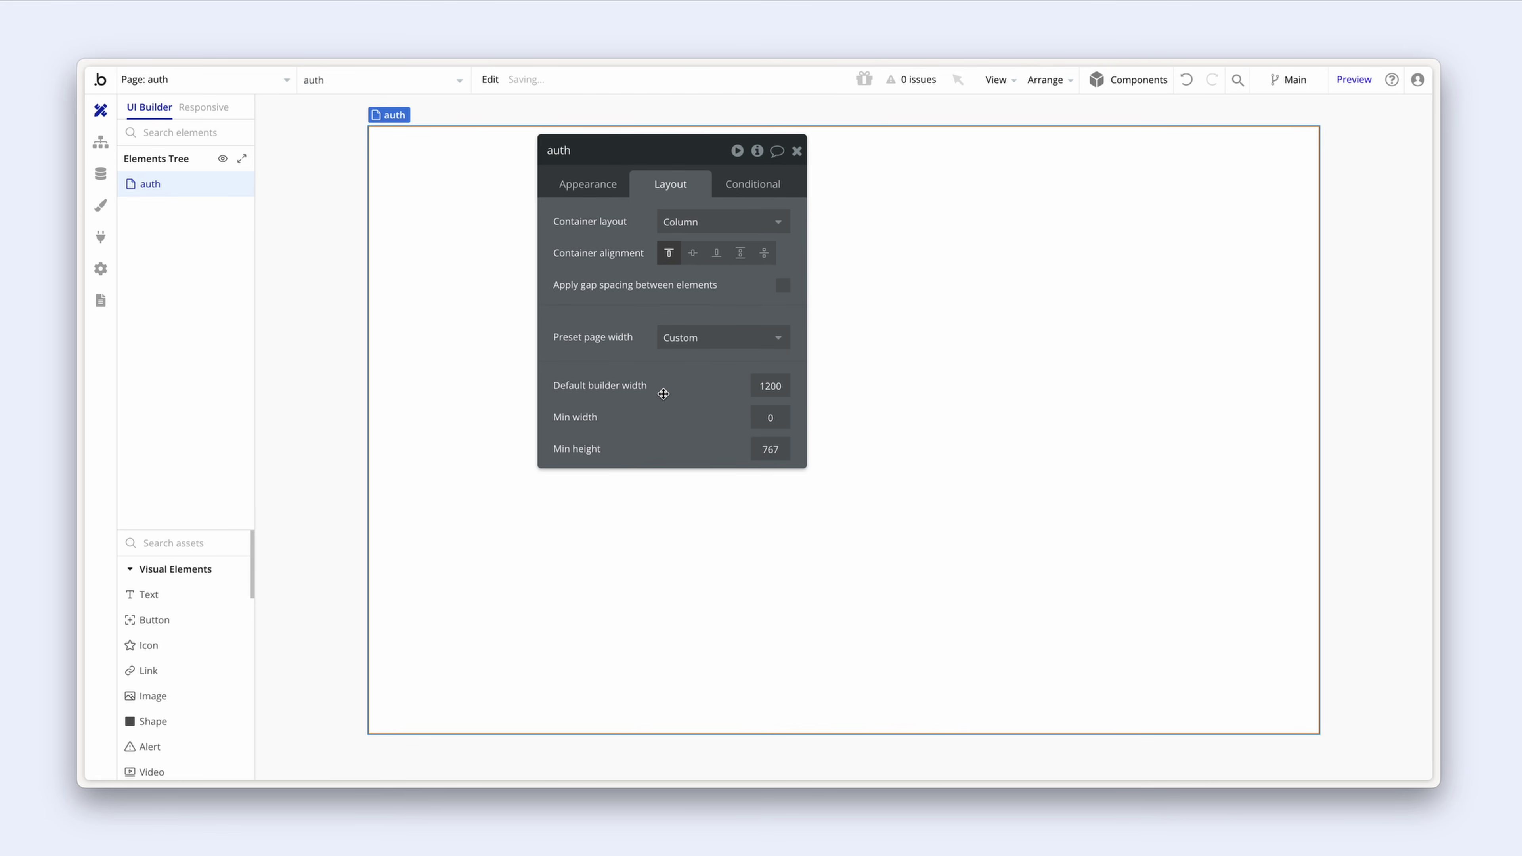
mouse_move(683, 419)
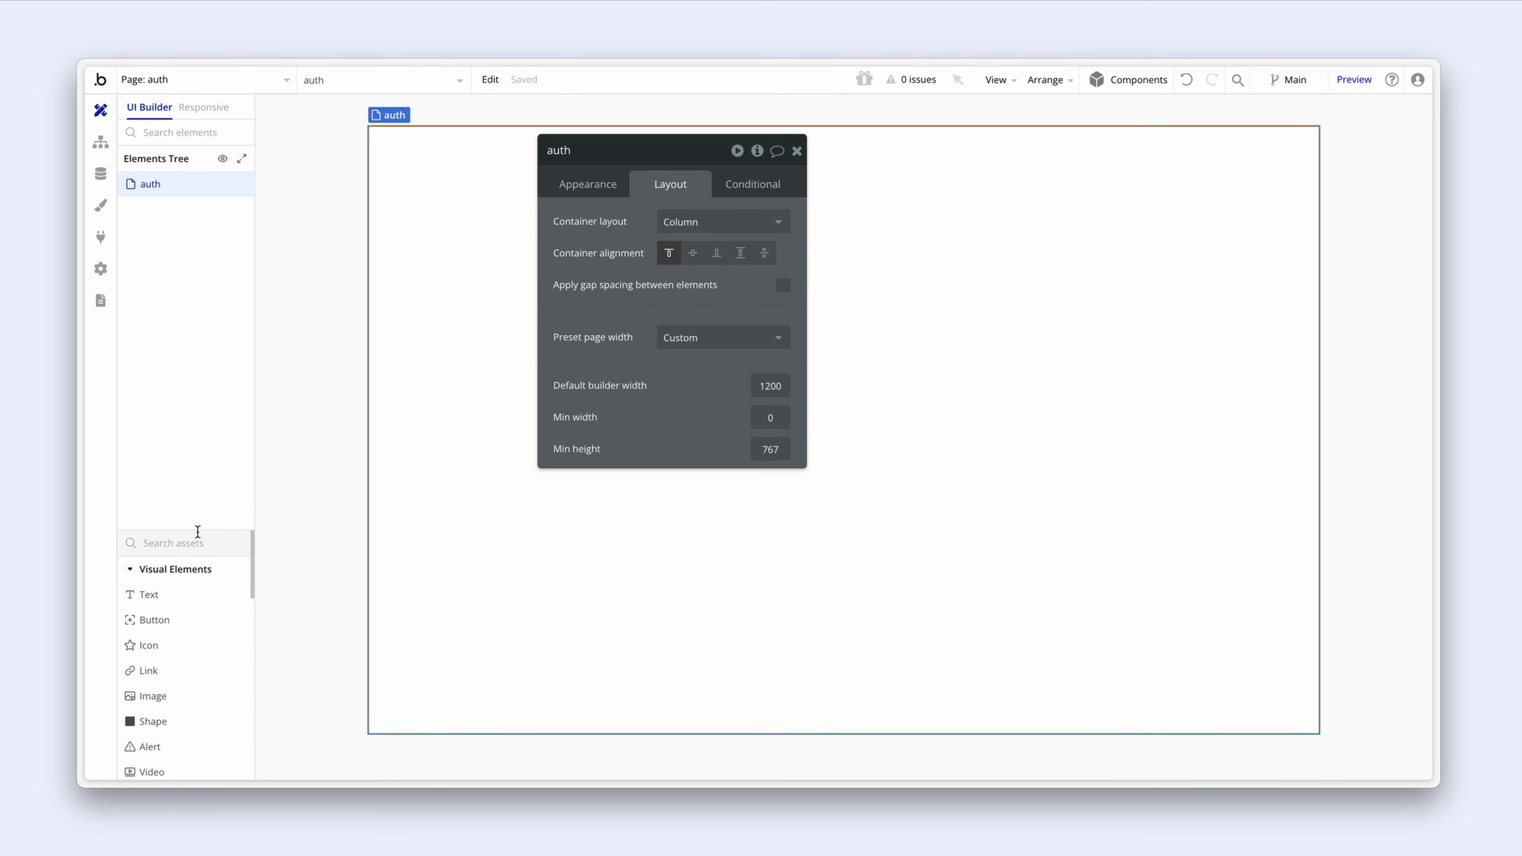
Step: Add a group to the auth page and rename it Group Section
left_click_drag(205, 530, 214, 248)
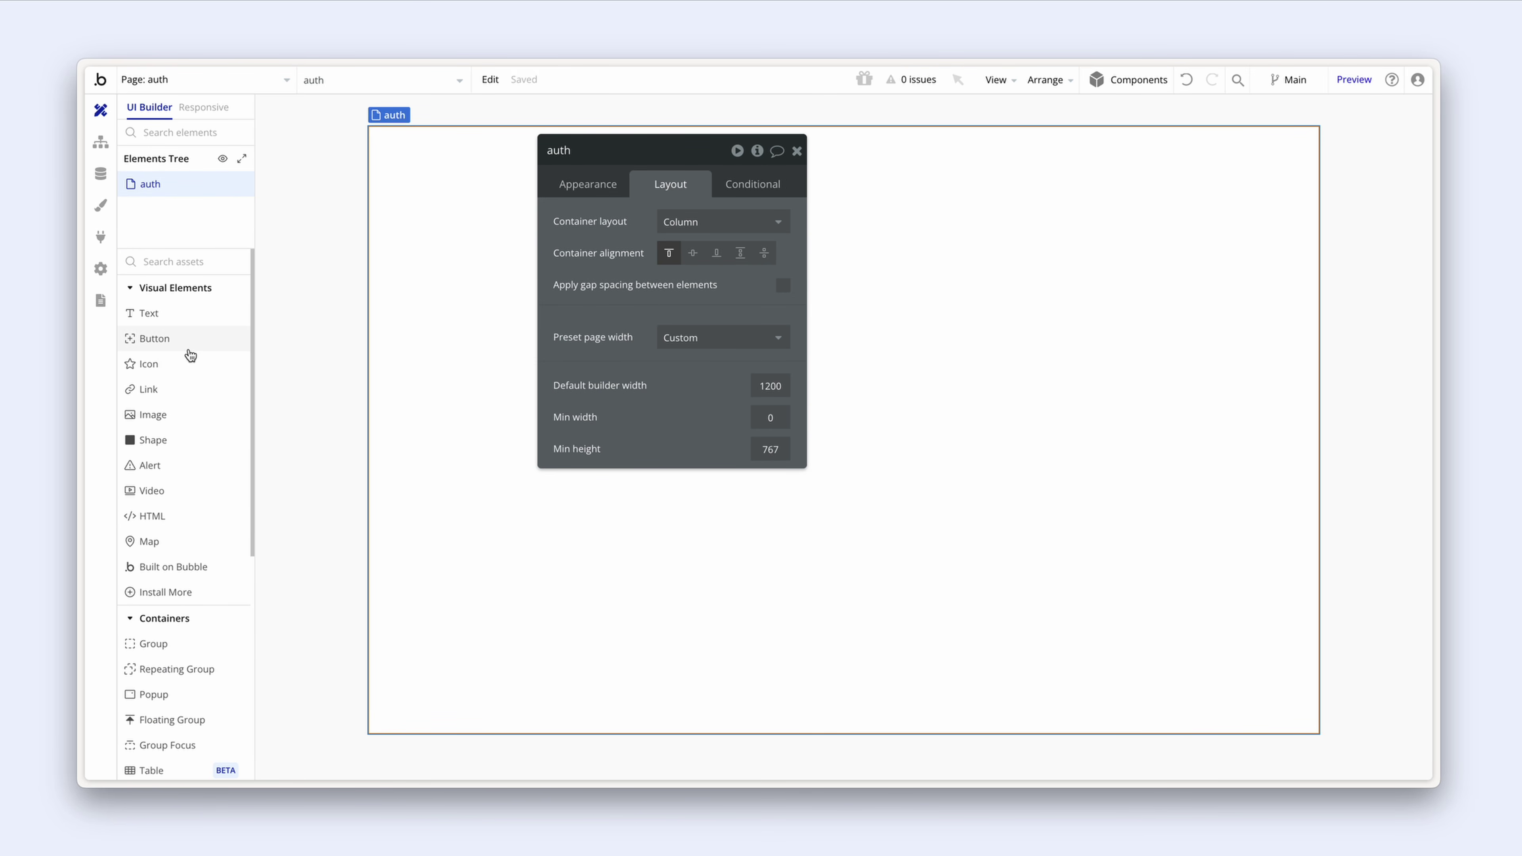
scroll(192, 371, "down", 2)
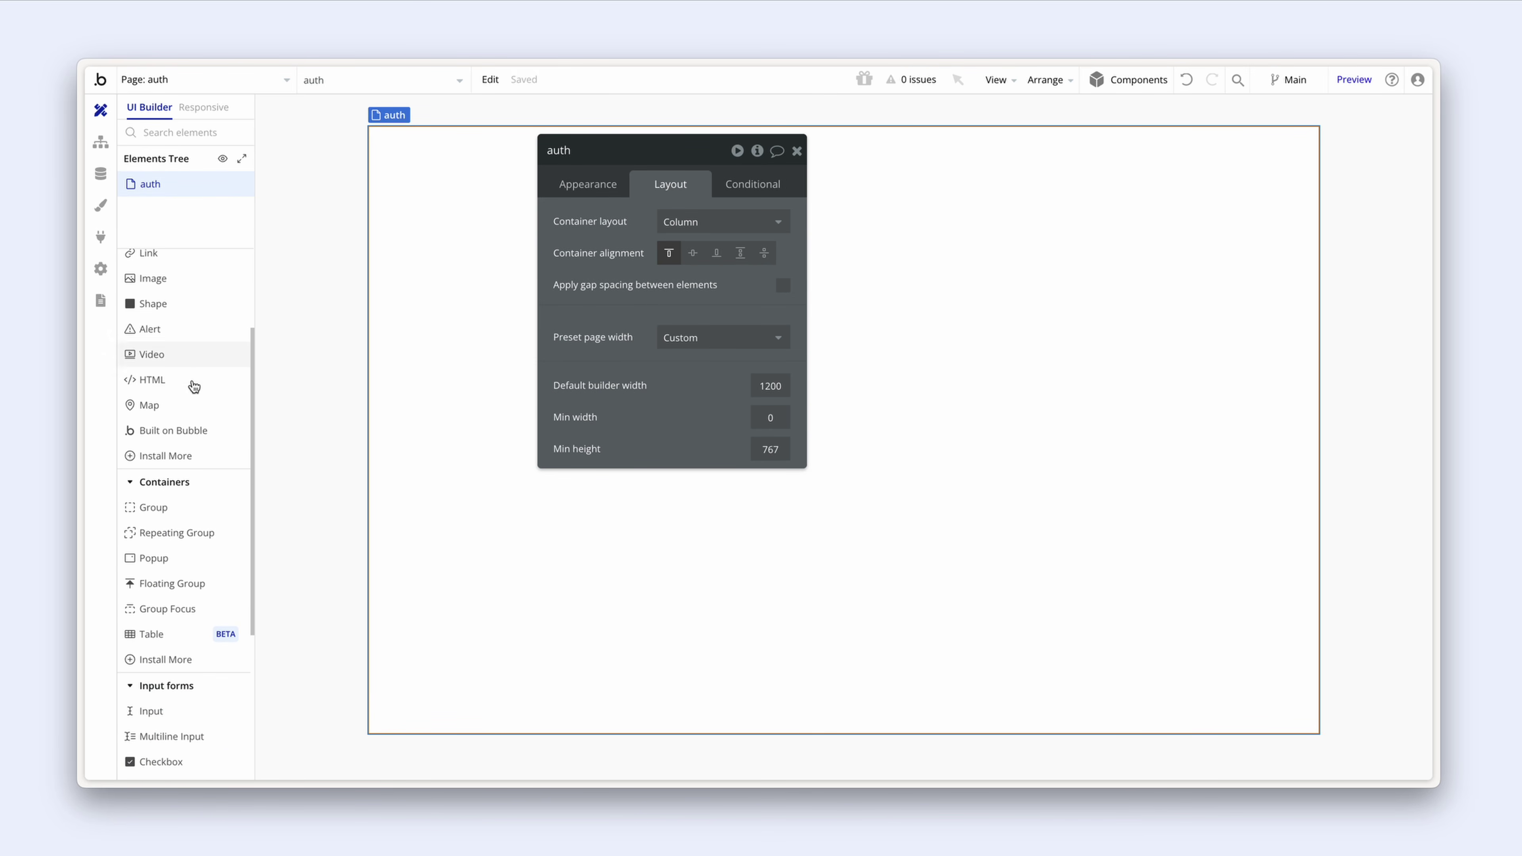
left_click(174, 509)
left_click(447, 383)
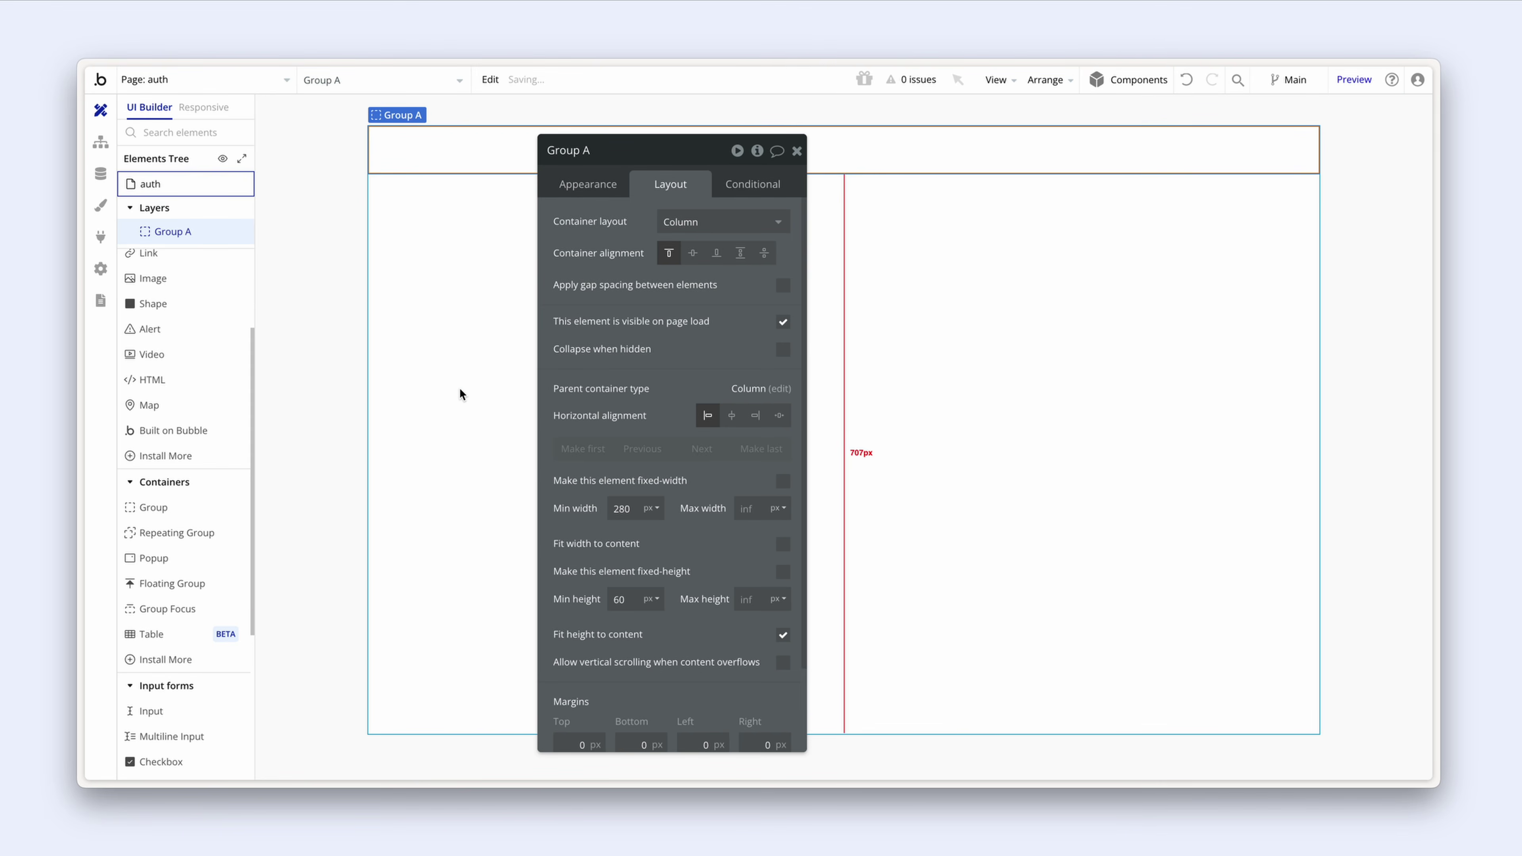
double_click(596, 150)
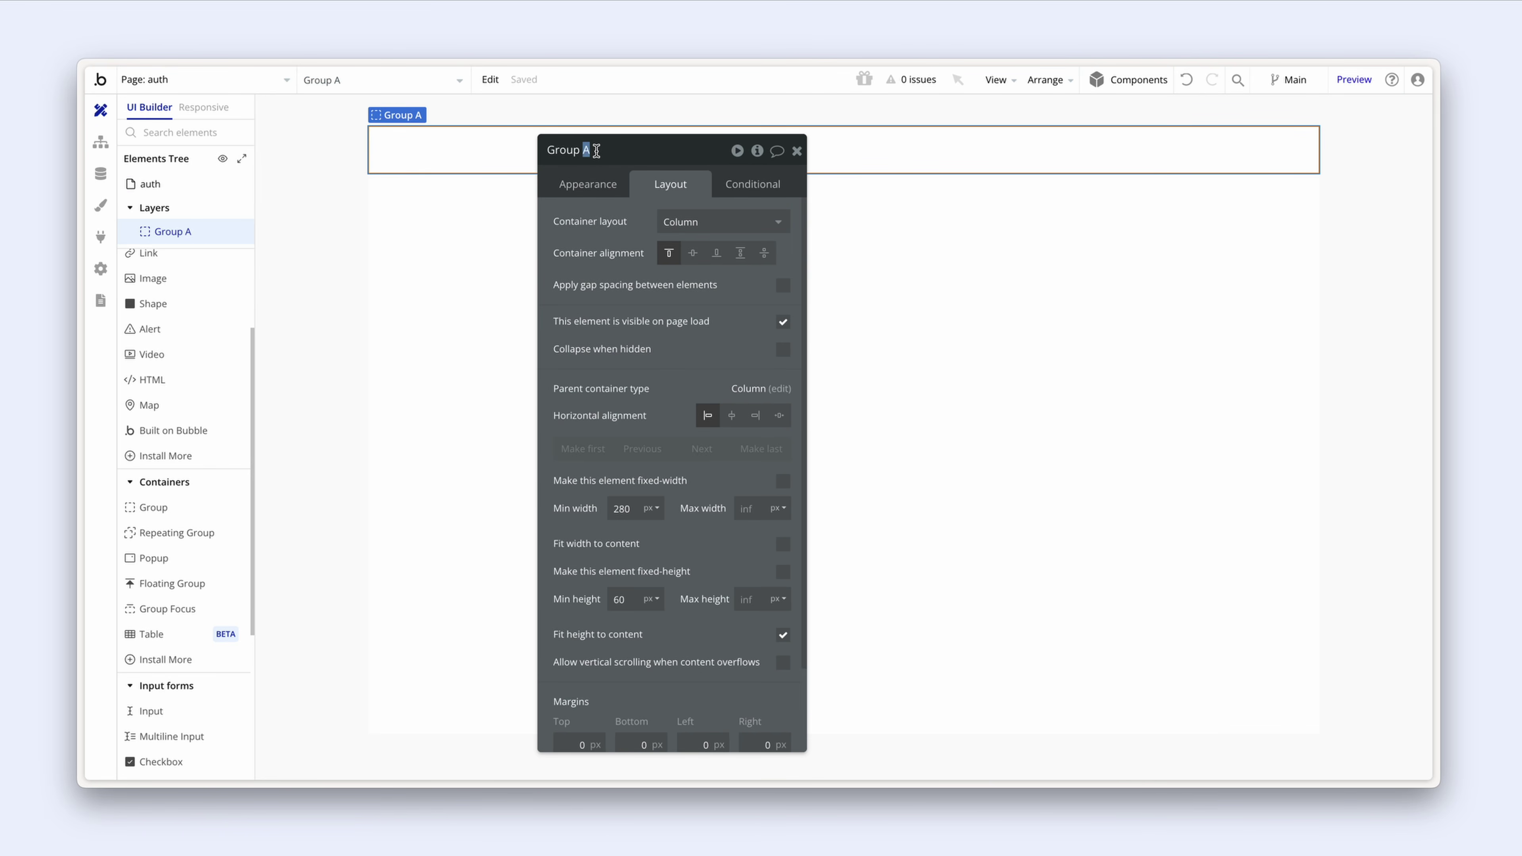
type("Section")
left_click(600, 237)
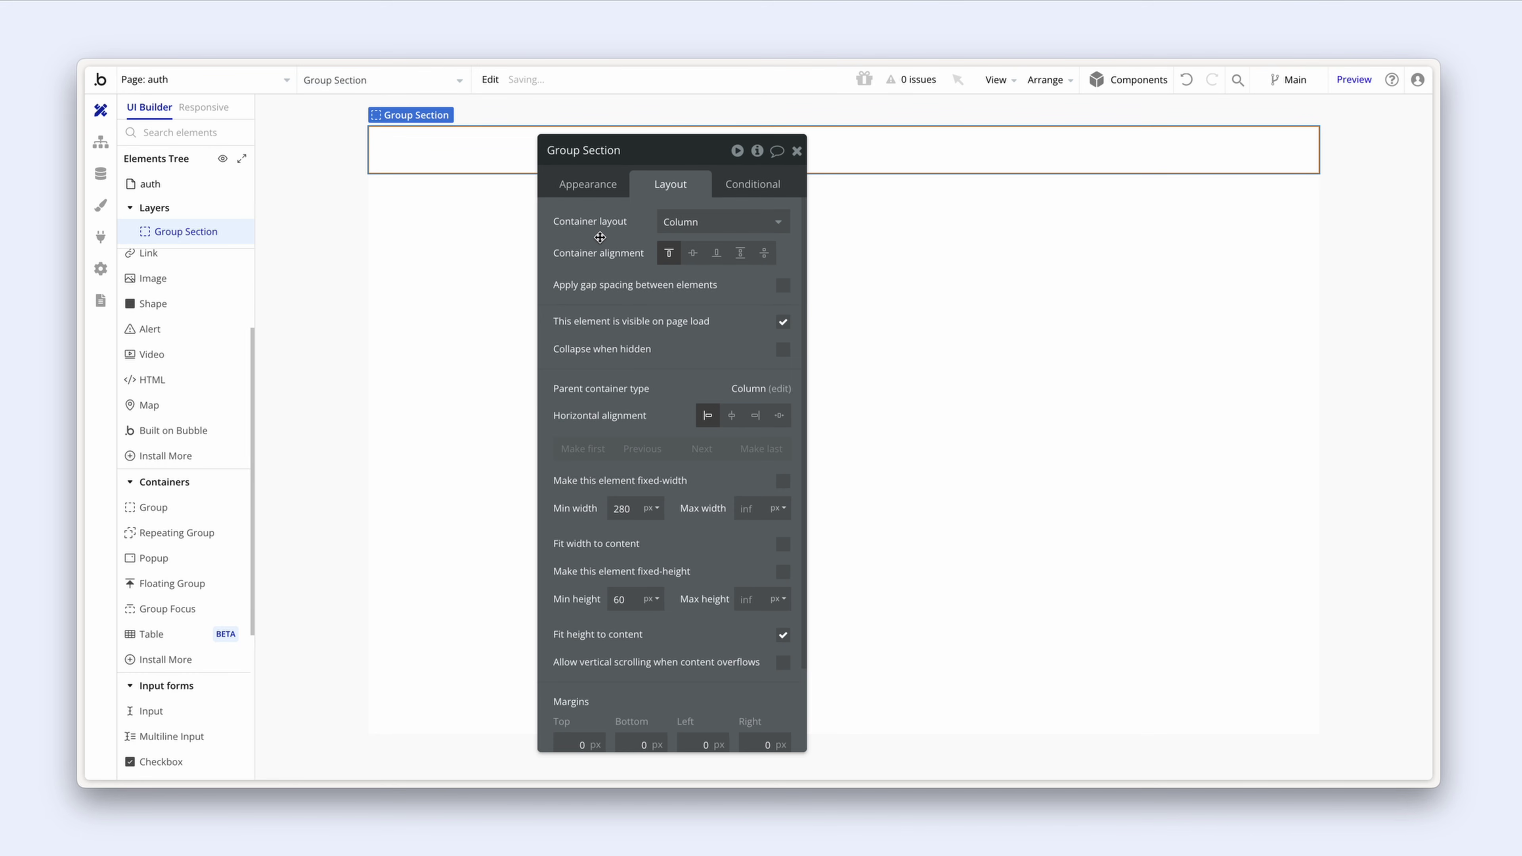
Step: Set Group Section's minimum width and minimum height to 0 px, and turn off fitting its height to content
double_click(631, 510)
key("BackSpace")
scroll(736, 628, "down", 1)
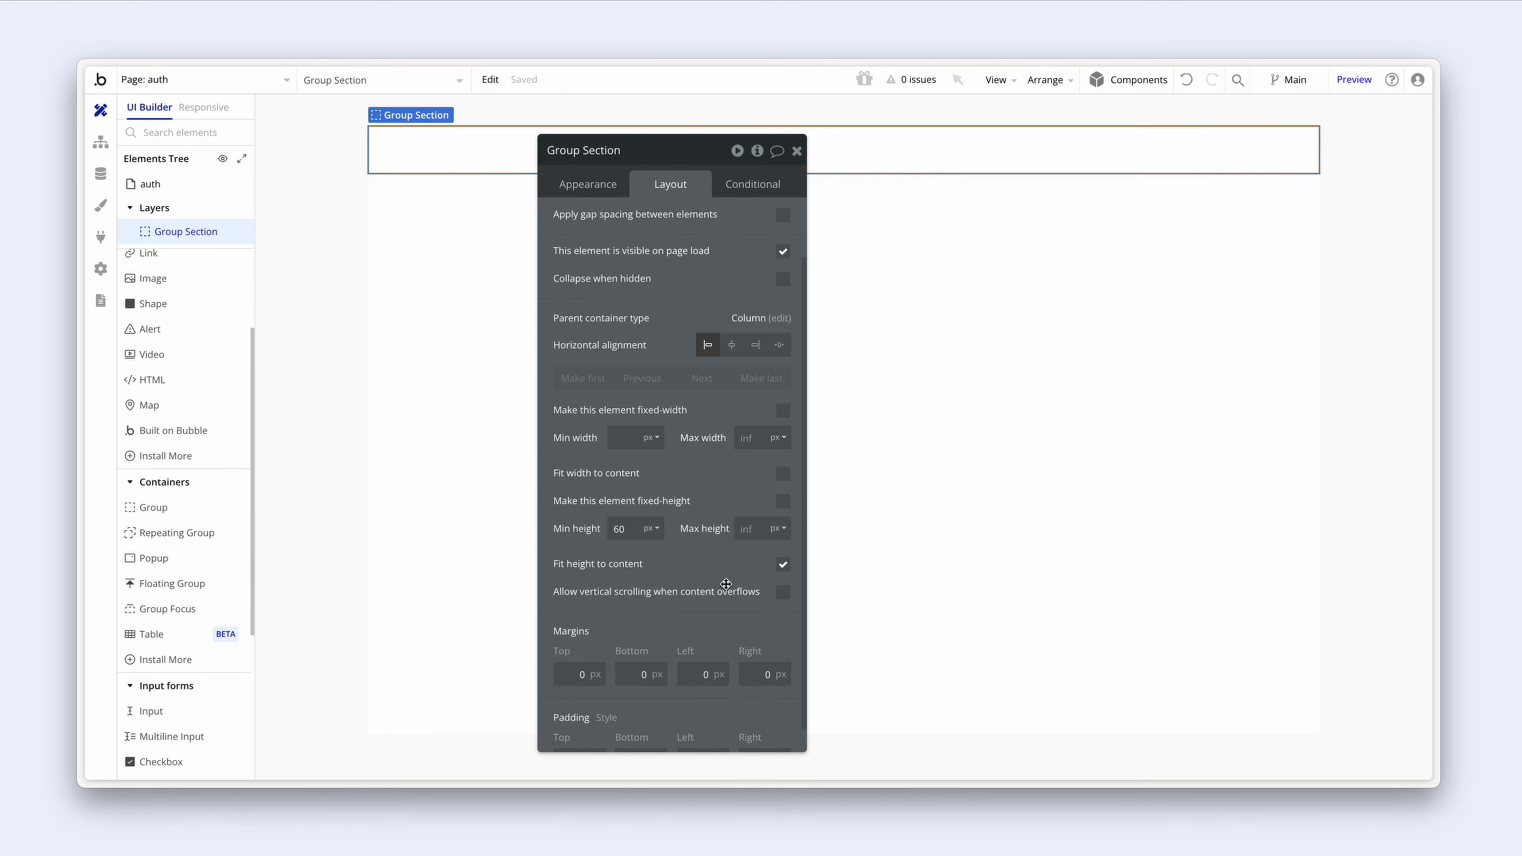
left_click(782, 565)
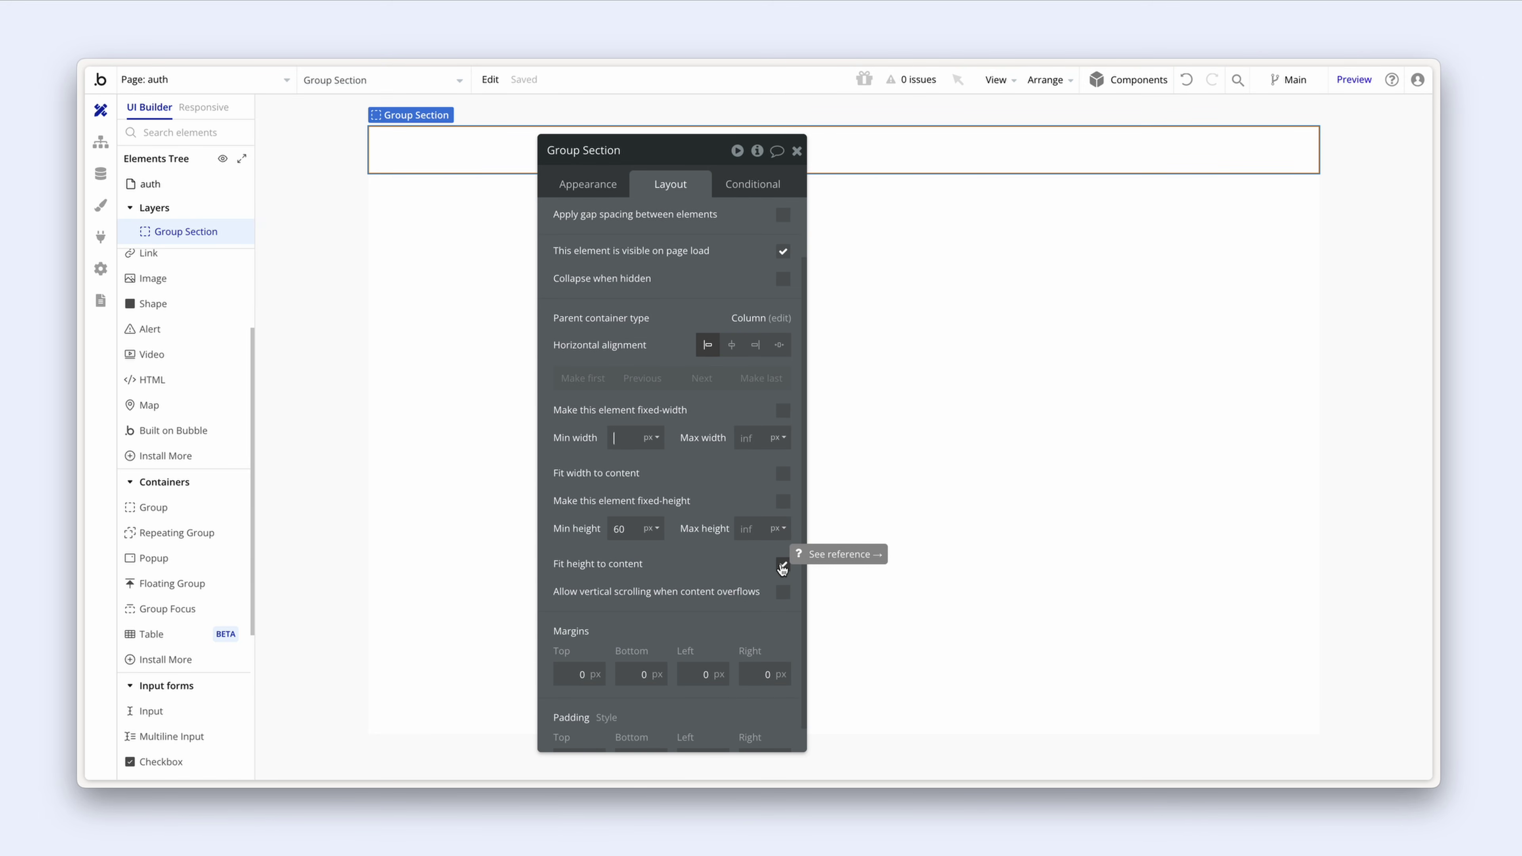
left_click(781, 566)
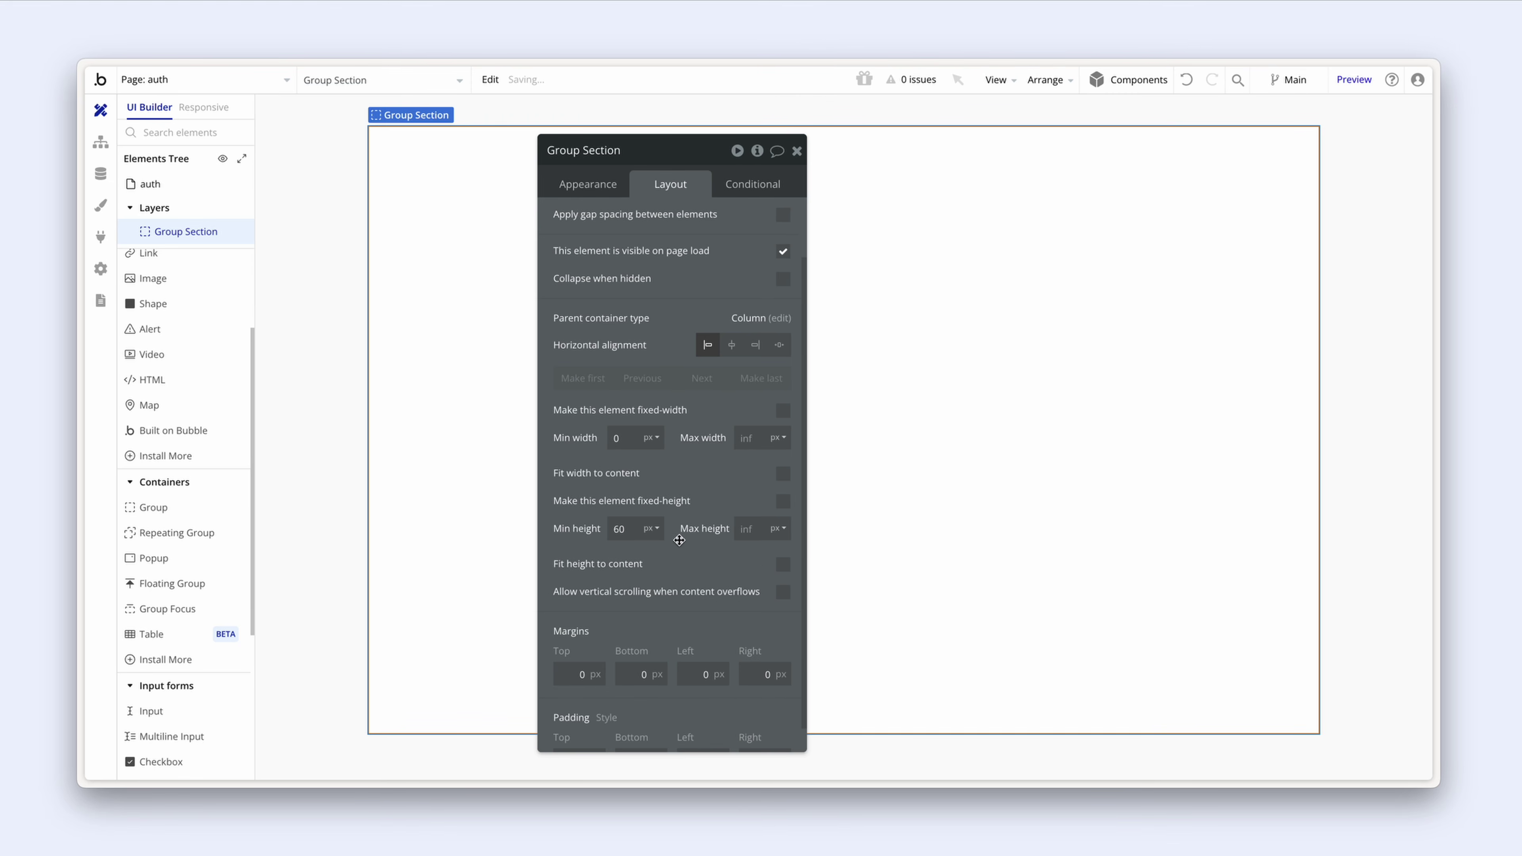
left_click_drag(632, 528, 586, 529)
type("0")
Step: Set Group Section's padding to 96 px top and bottom and 32 px left and right, and close its properties
scroll(614, 550, "down", 1)
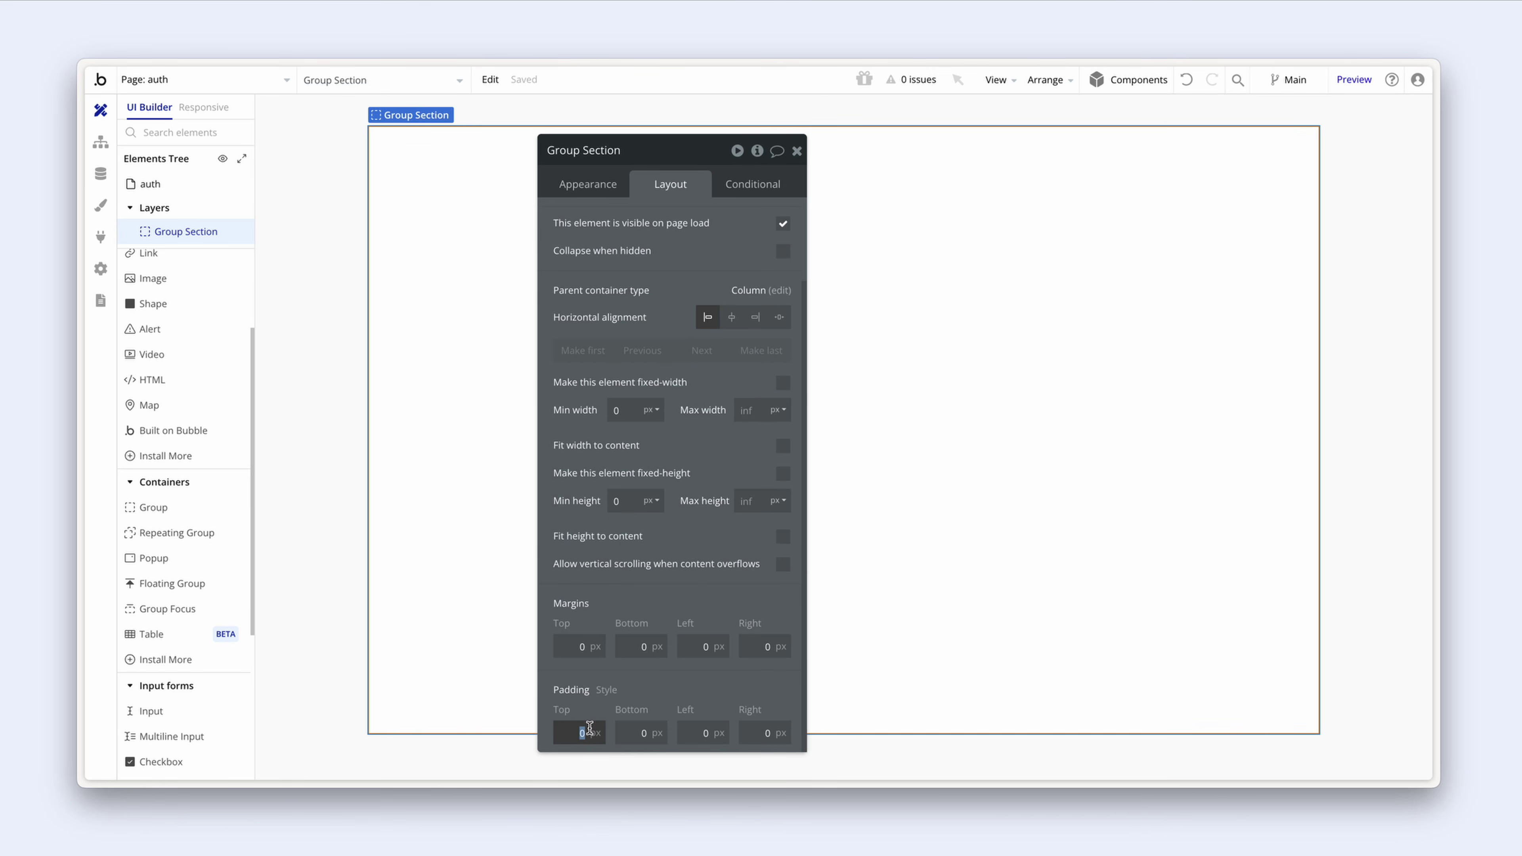
scroll(635, 659, "down", 4)
left_click(599, 607)
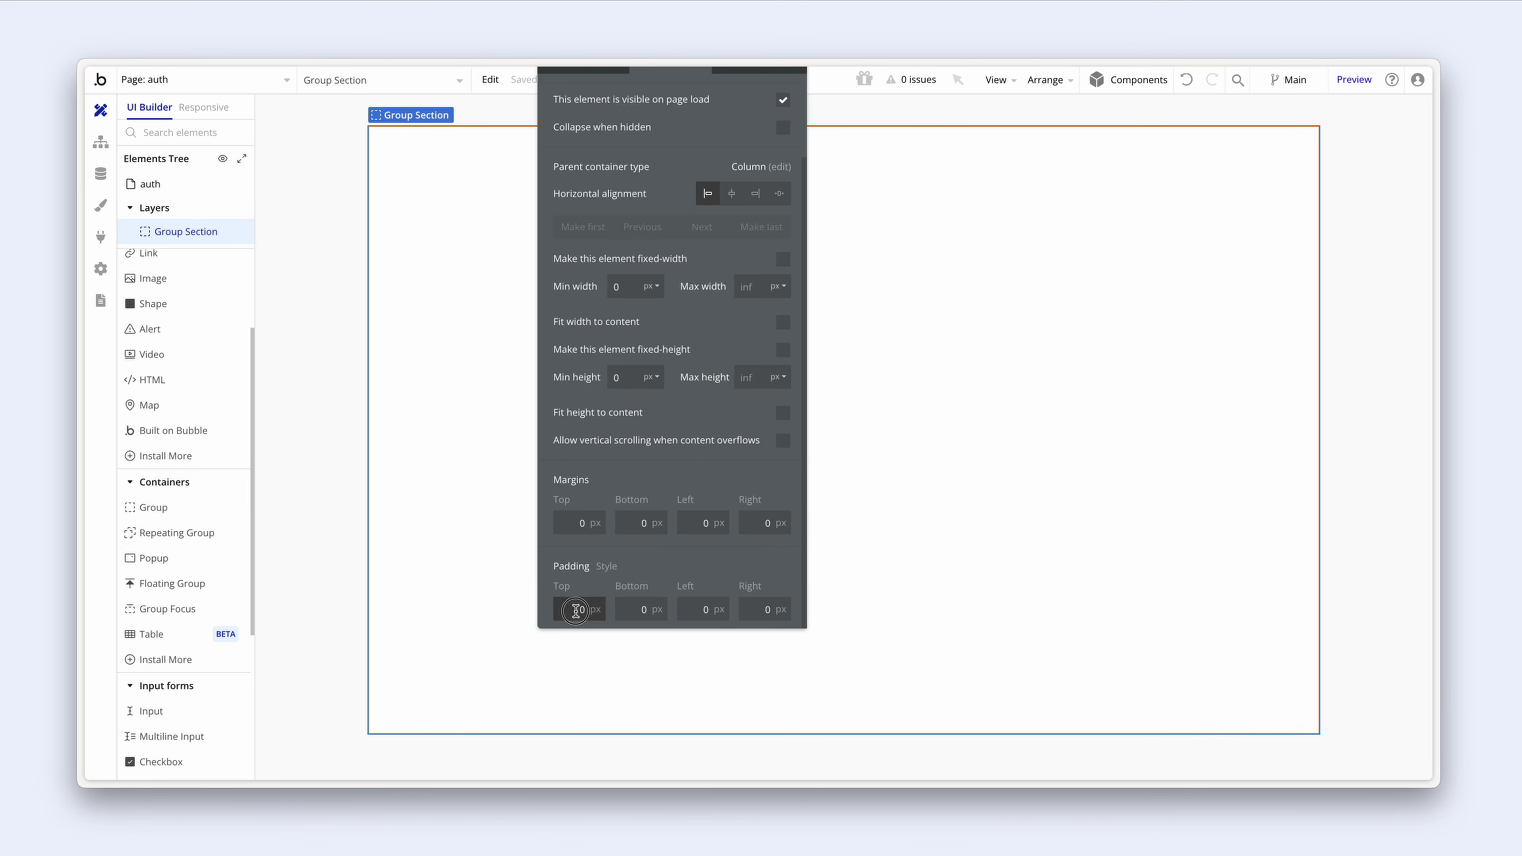
type("96")
key("Tab")
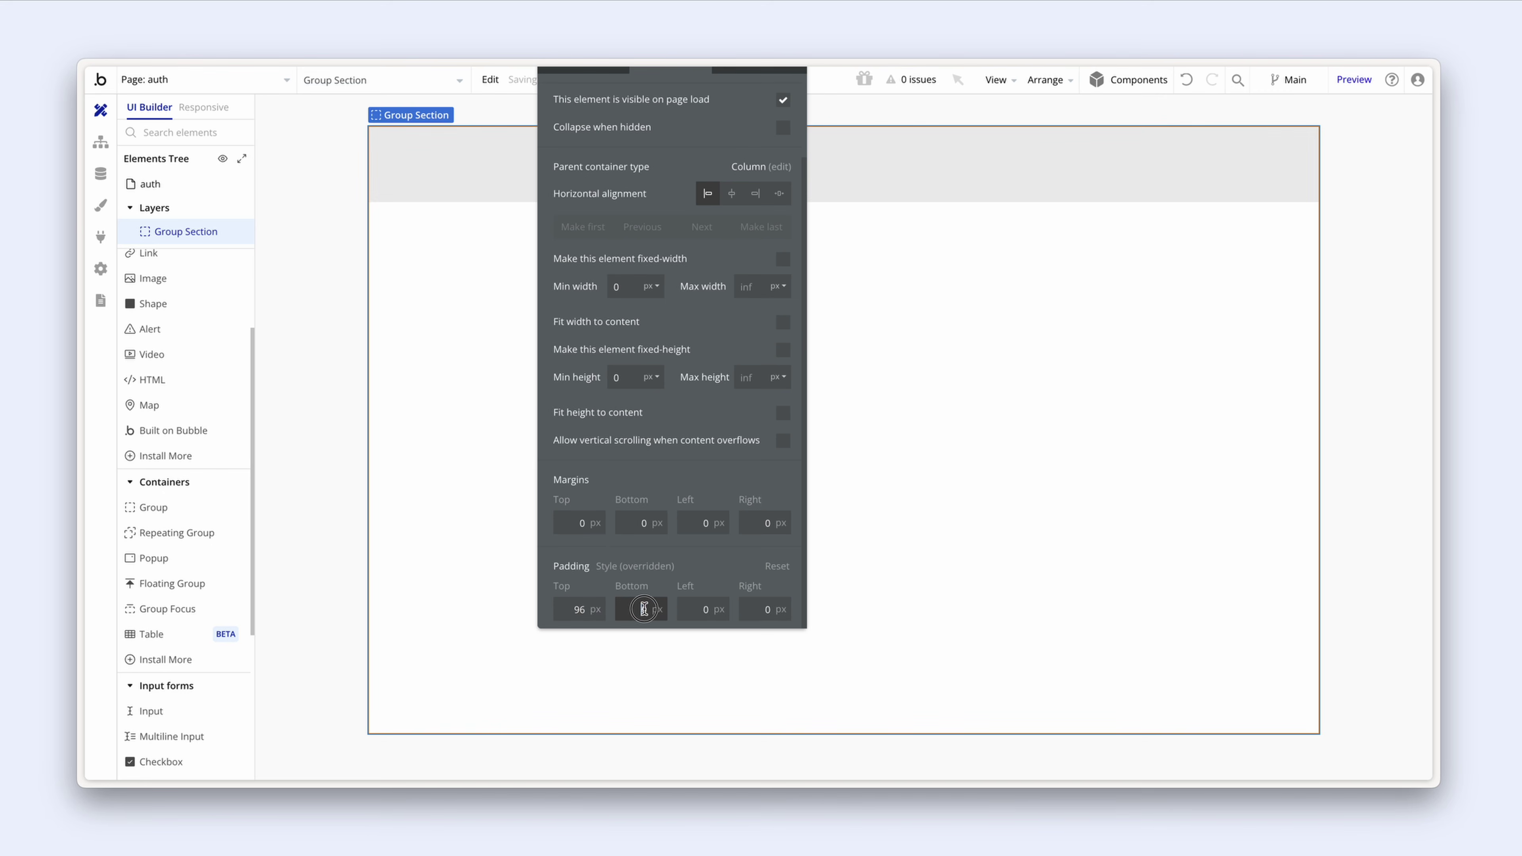
type("96")
key("Tab")
double_click(713, 610)
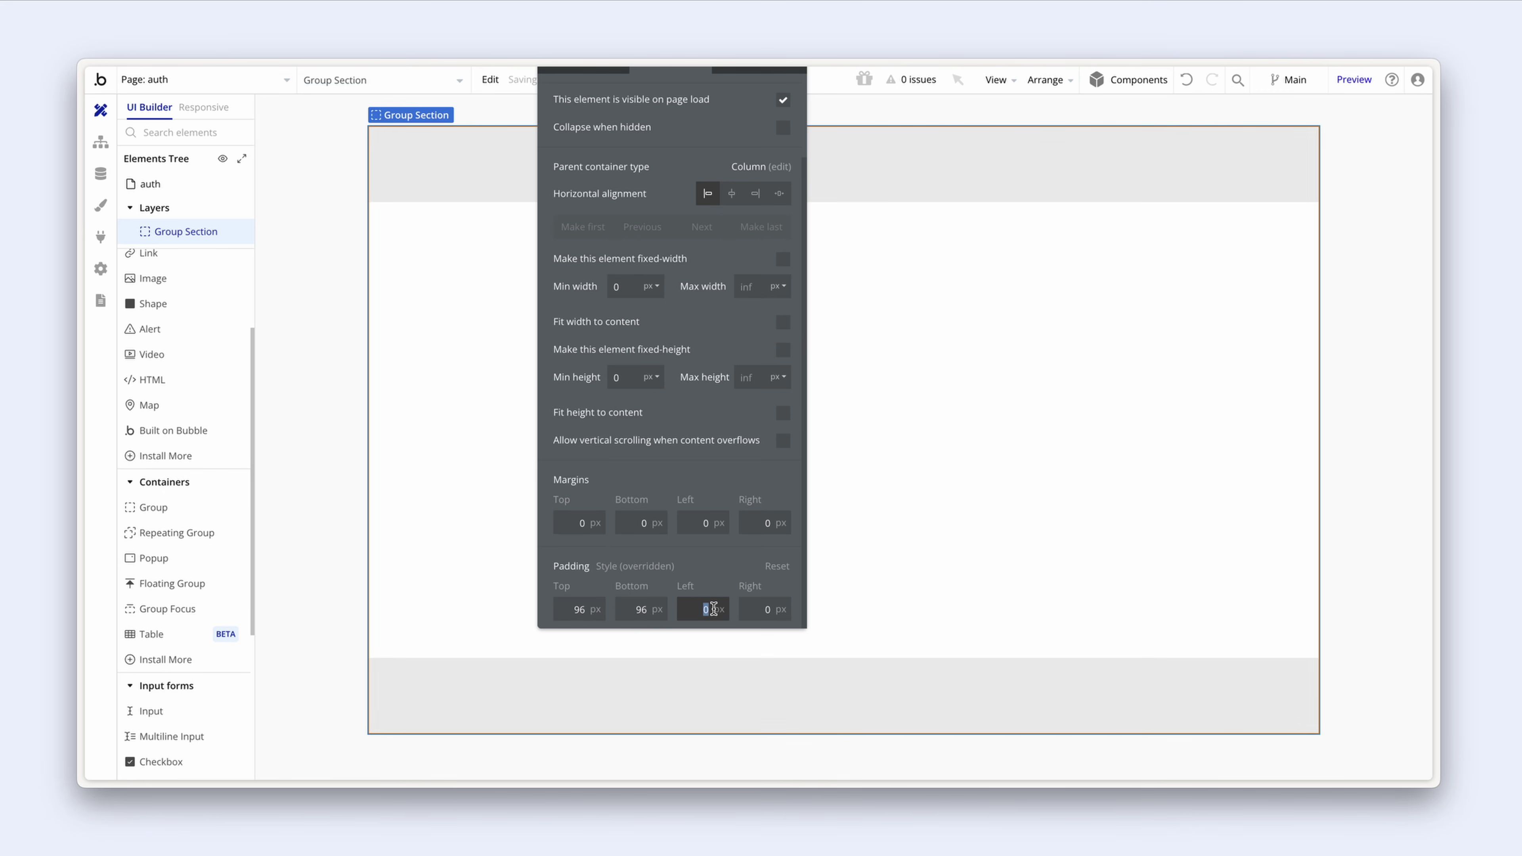
type("32")
key("Tab")
type("32")
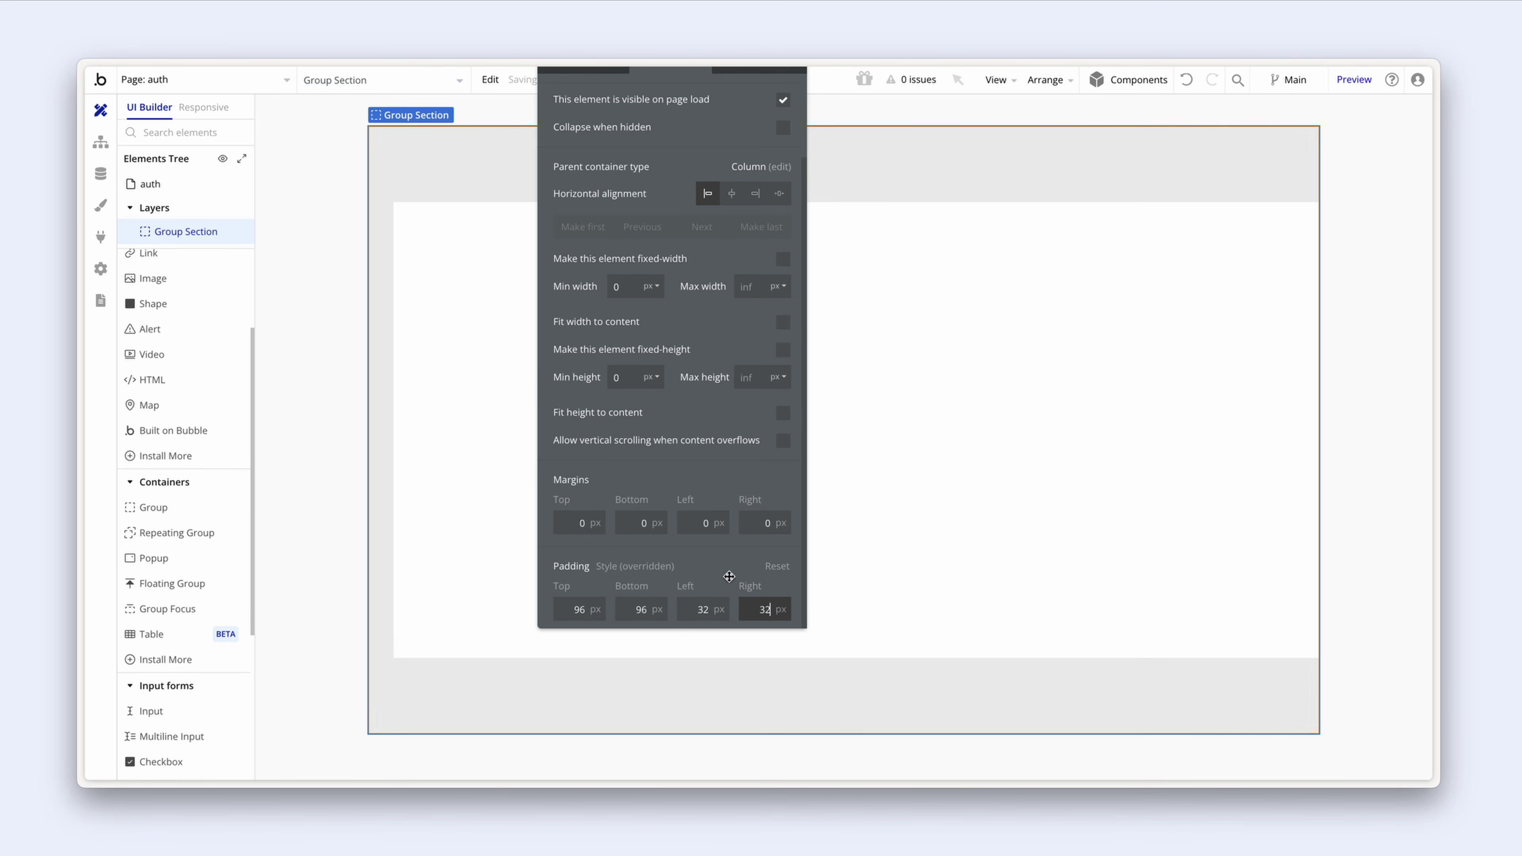
left_click(722, 577)
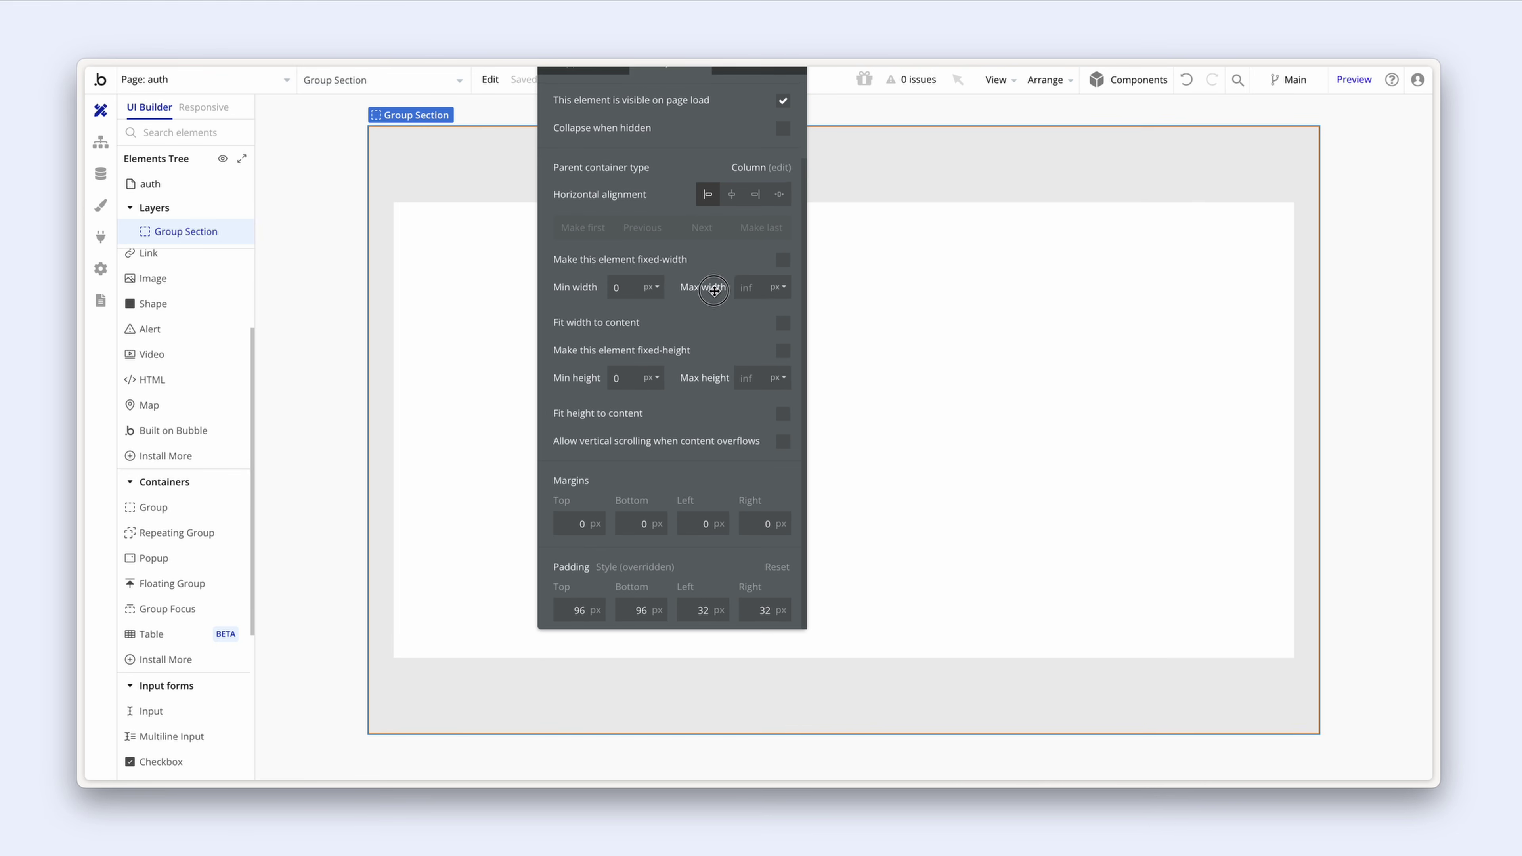
left_click(788, 138)
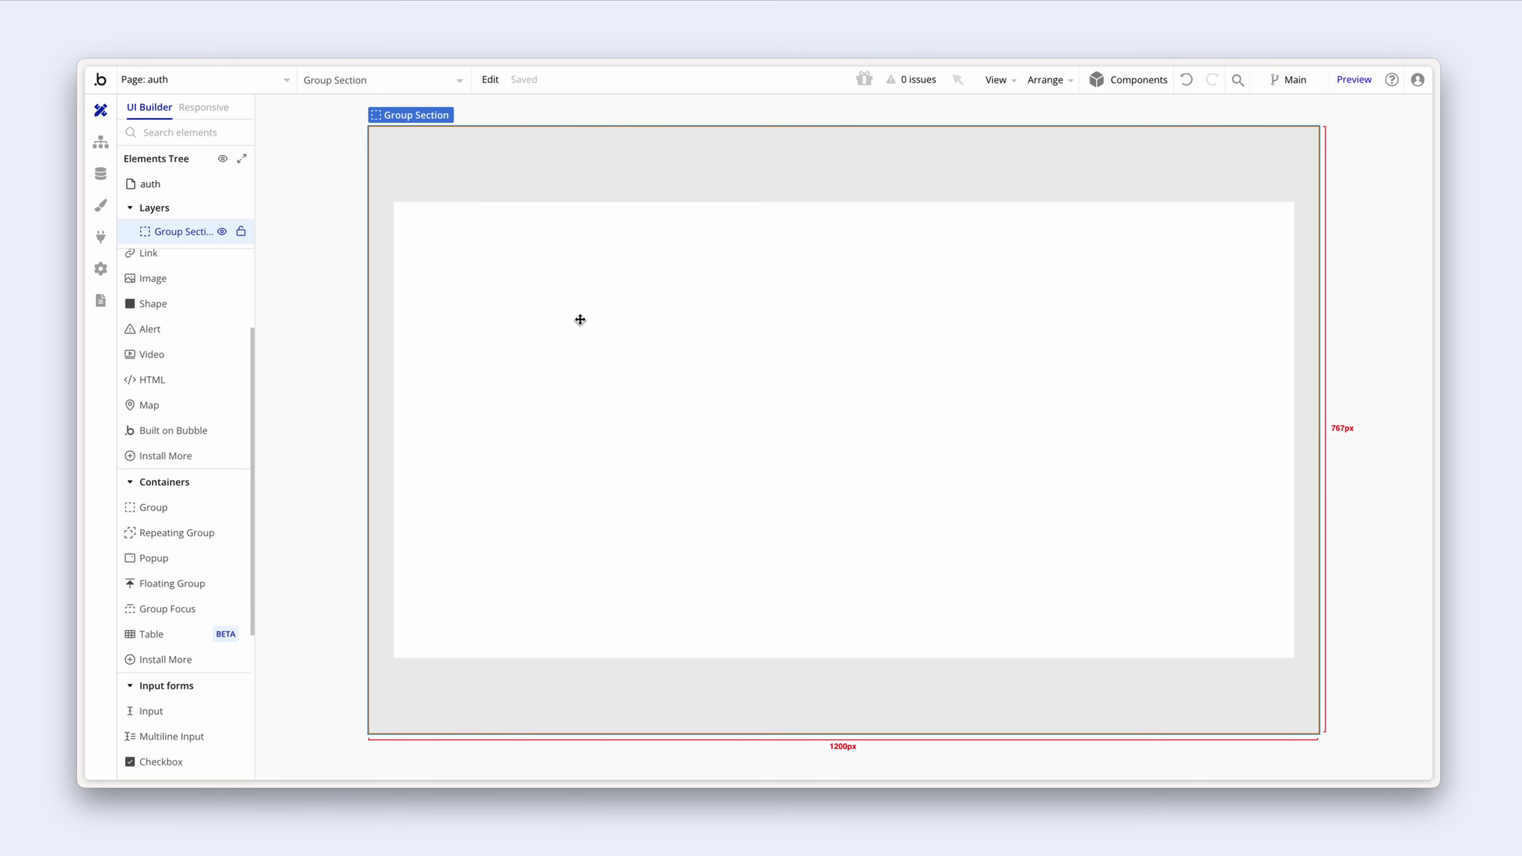
Step: Add a group inside Group Section and rename it Group Signup
left_click(161, 508)
left_click(480, 339)
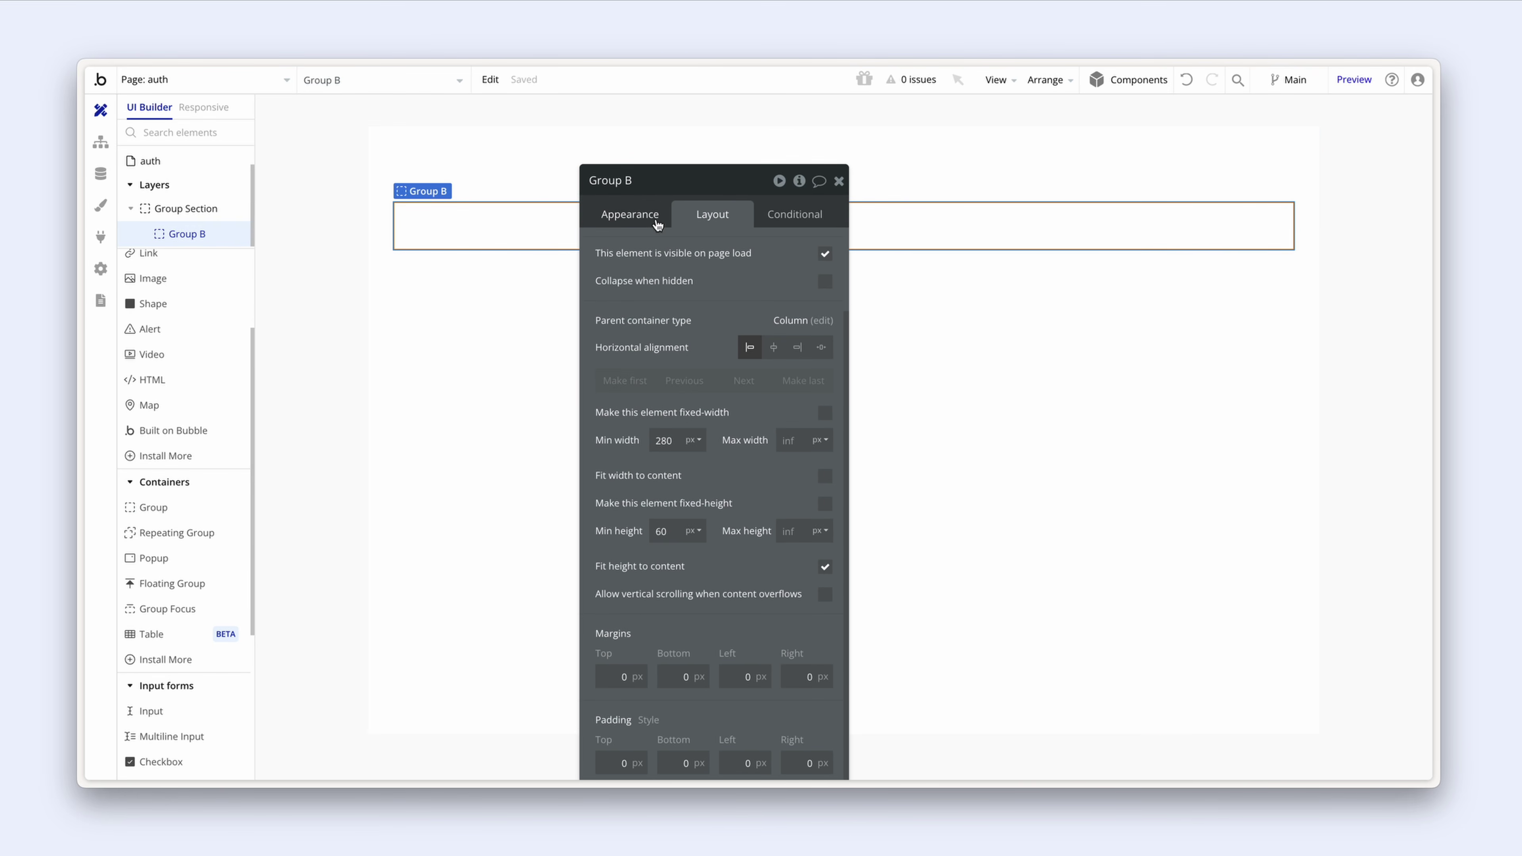
left_click(652, 176)
key("BackSpace")
type("Signup")
Step: Give Group Signup a maximum width of 380 px, a minimum width of 0 and a minimum height of 380 px
left_click(790, 440)
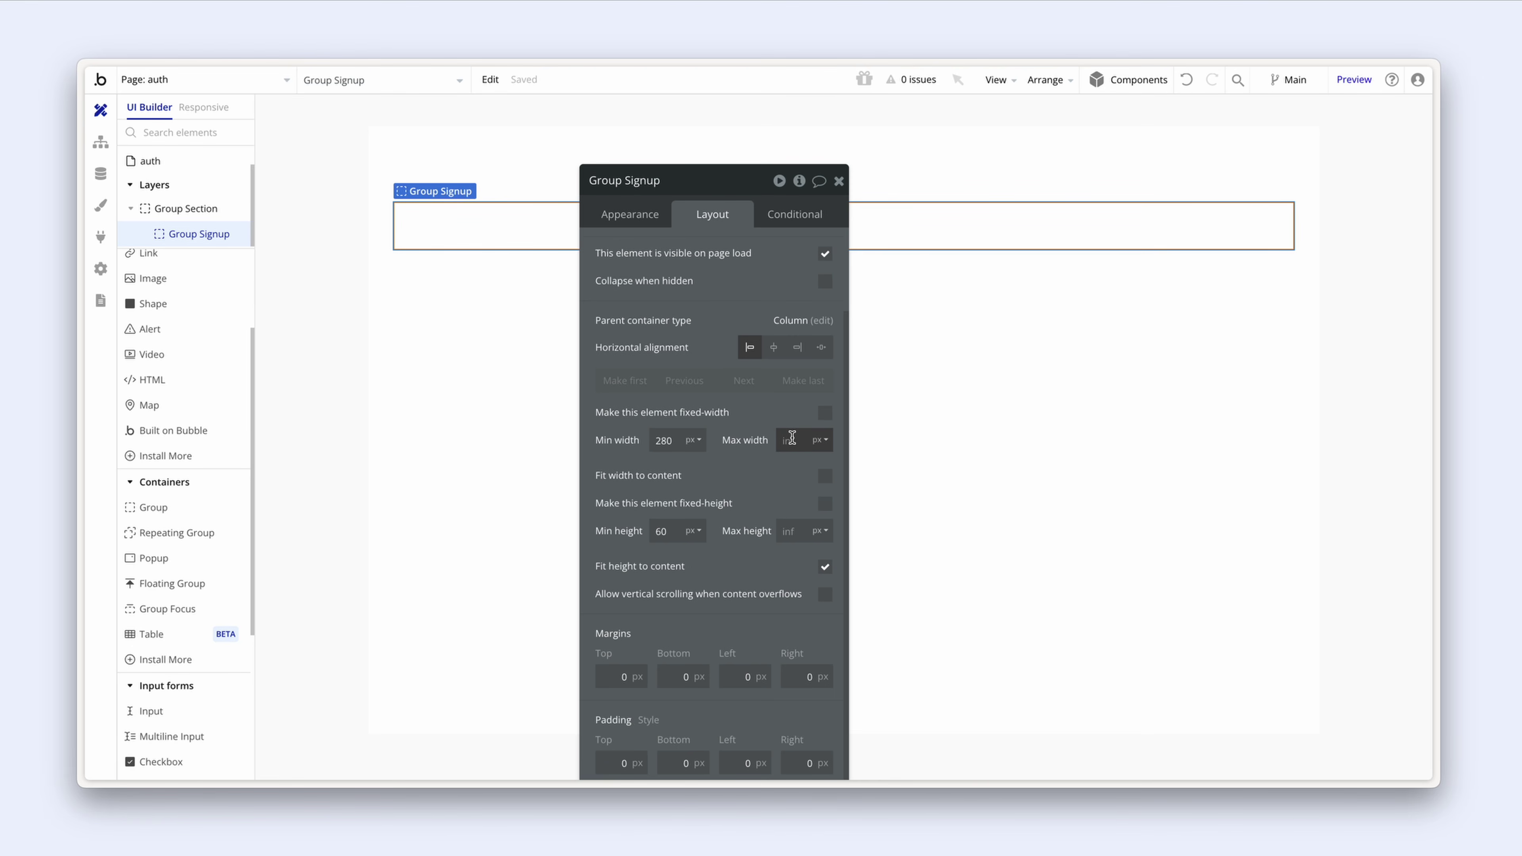
type("380")
double_click(666, 440)
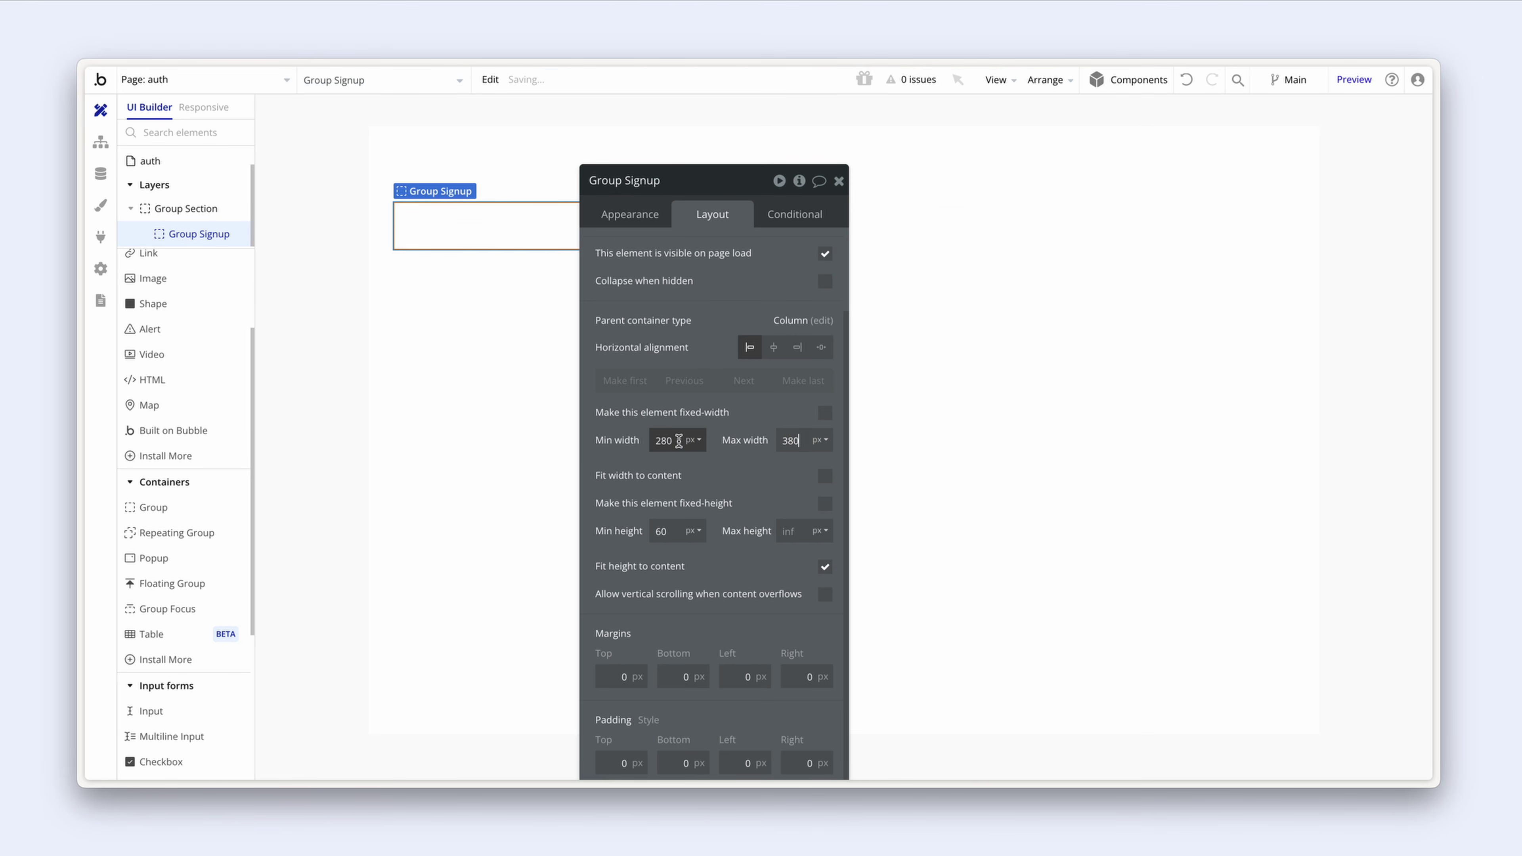
key("BackSpace")
left_click_drag(625, 440, 845, 421)
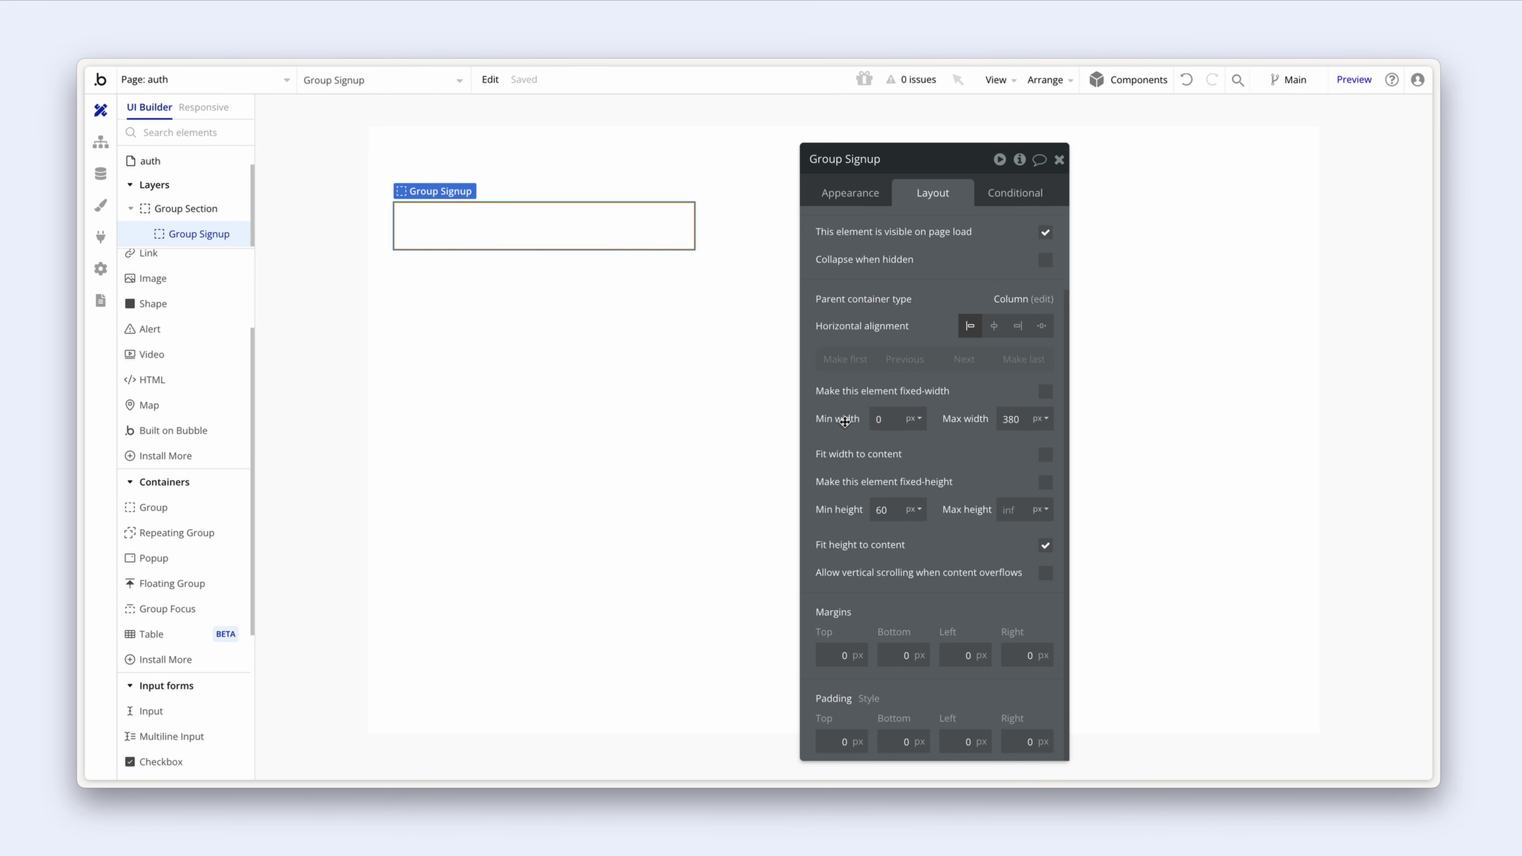
double_click(878, 510)
type("380")
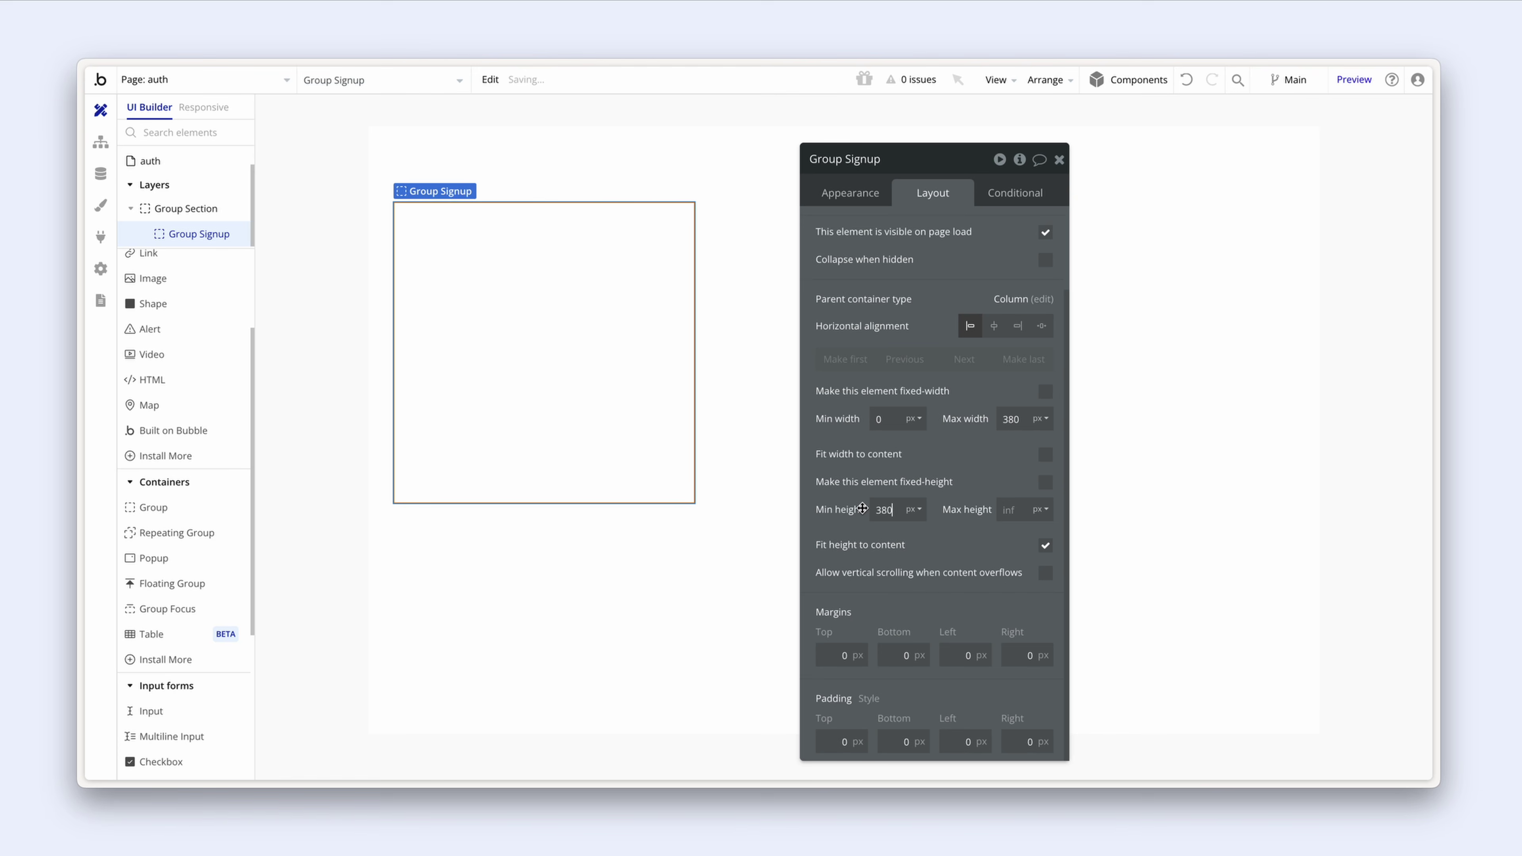
Step: Detach Group Signup from its Standard Group style so its appearance is custom
left_click(841, 193)
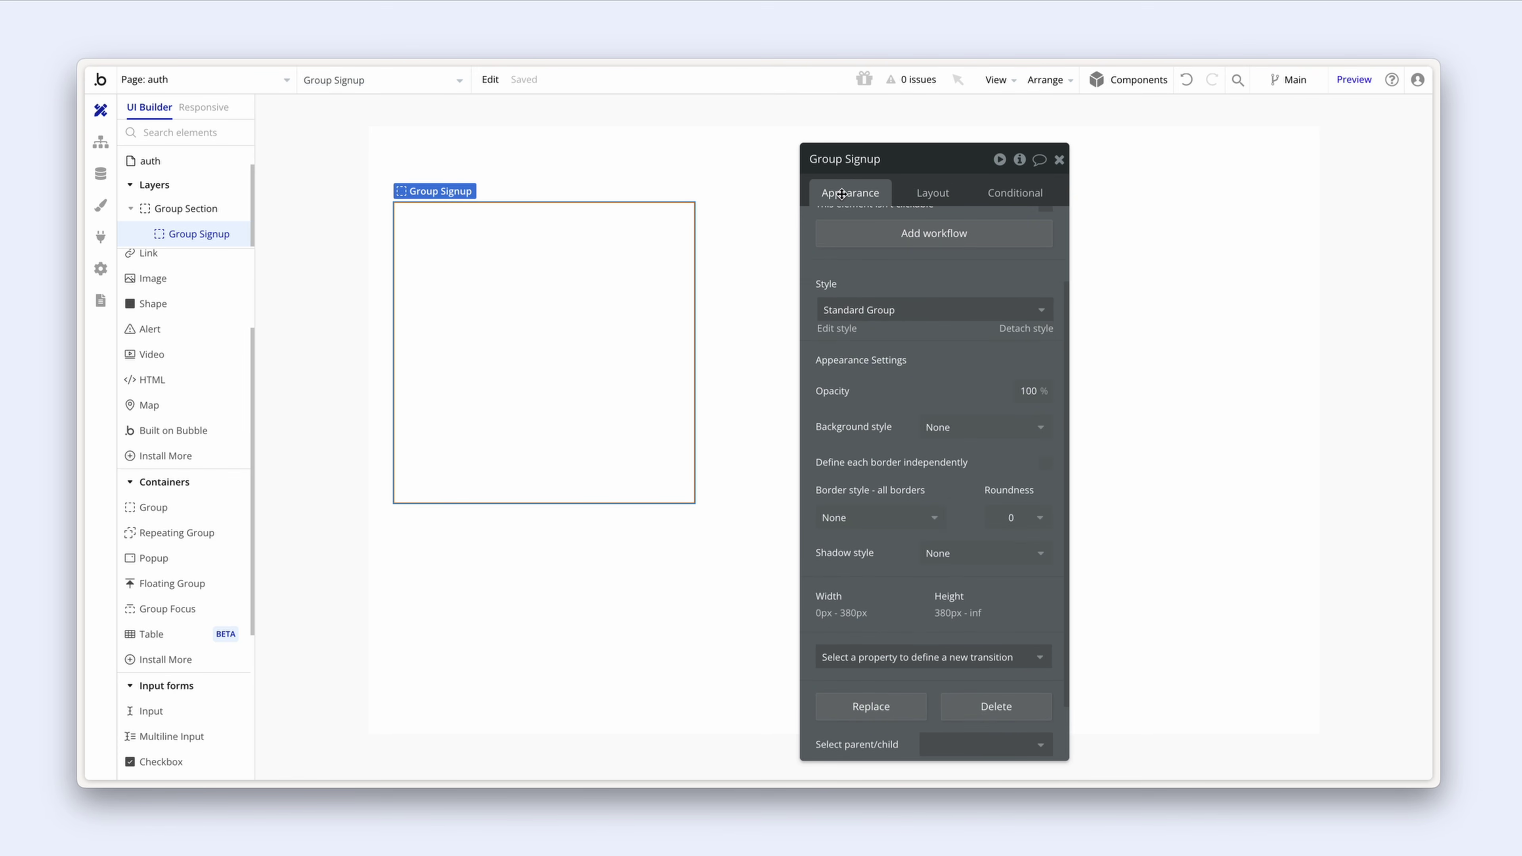
scroll(857, 222, "up", 2)
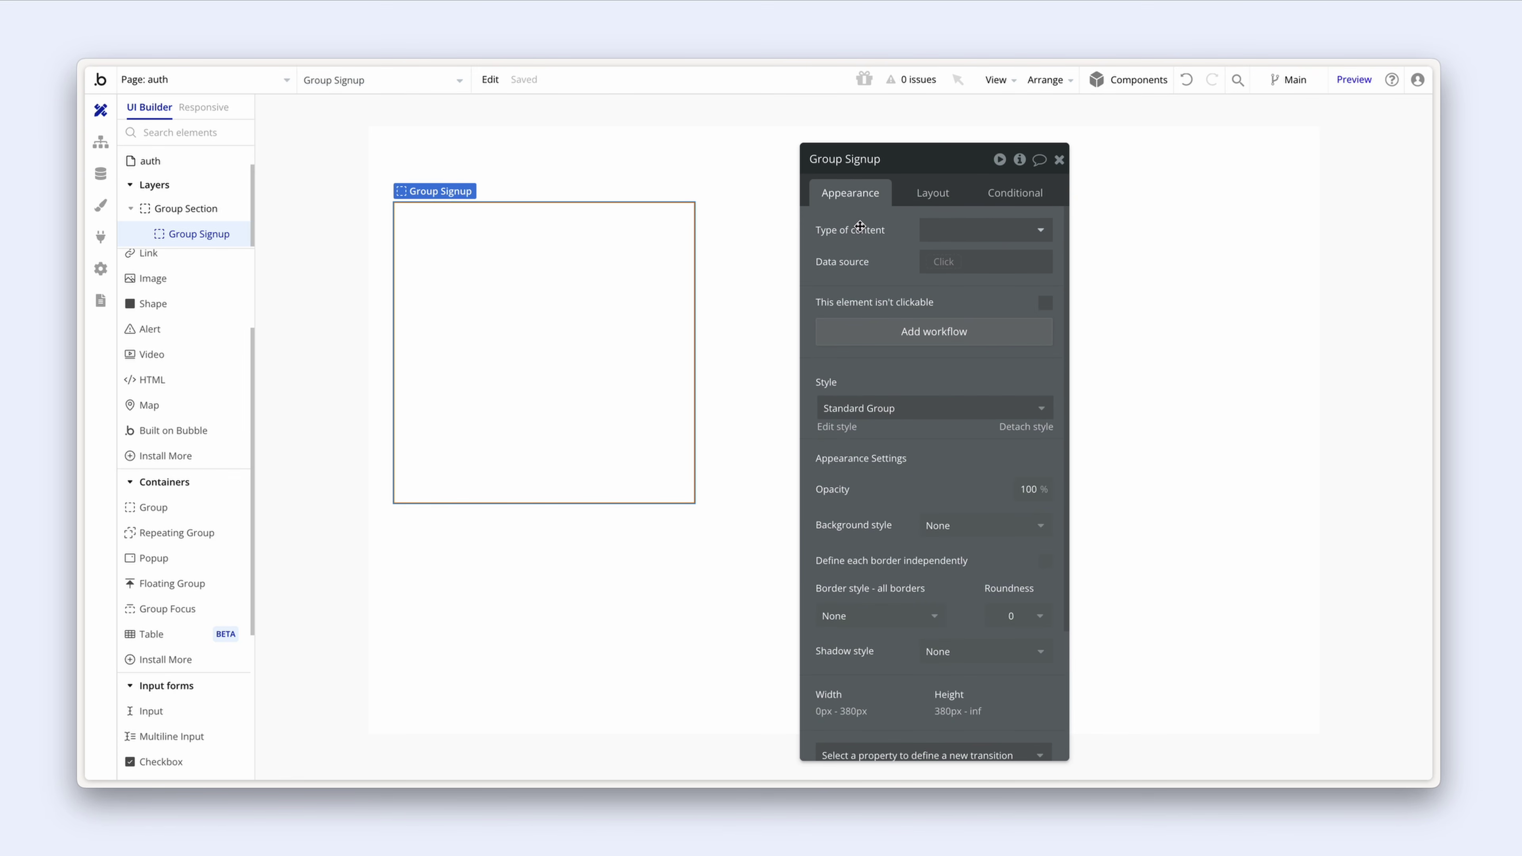
mouse_move(859, 227)
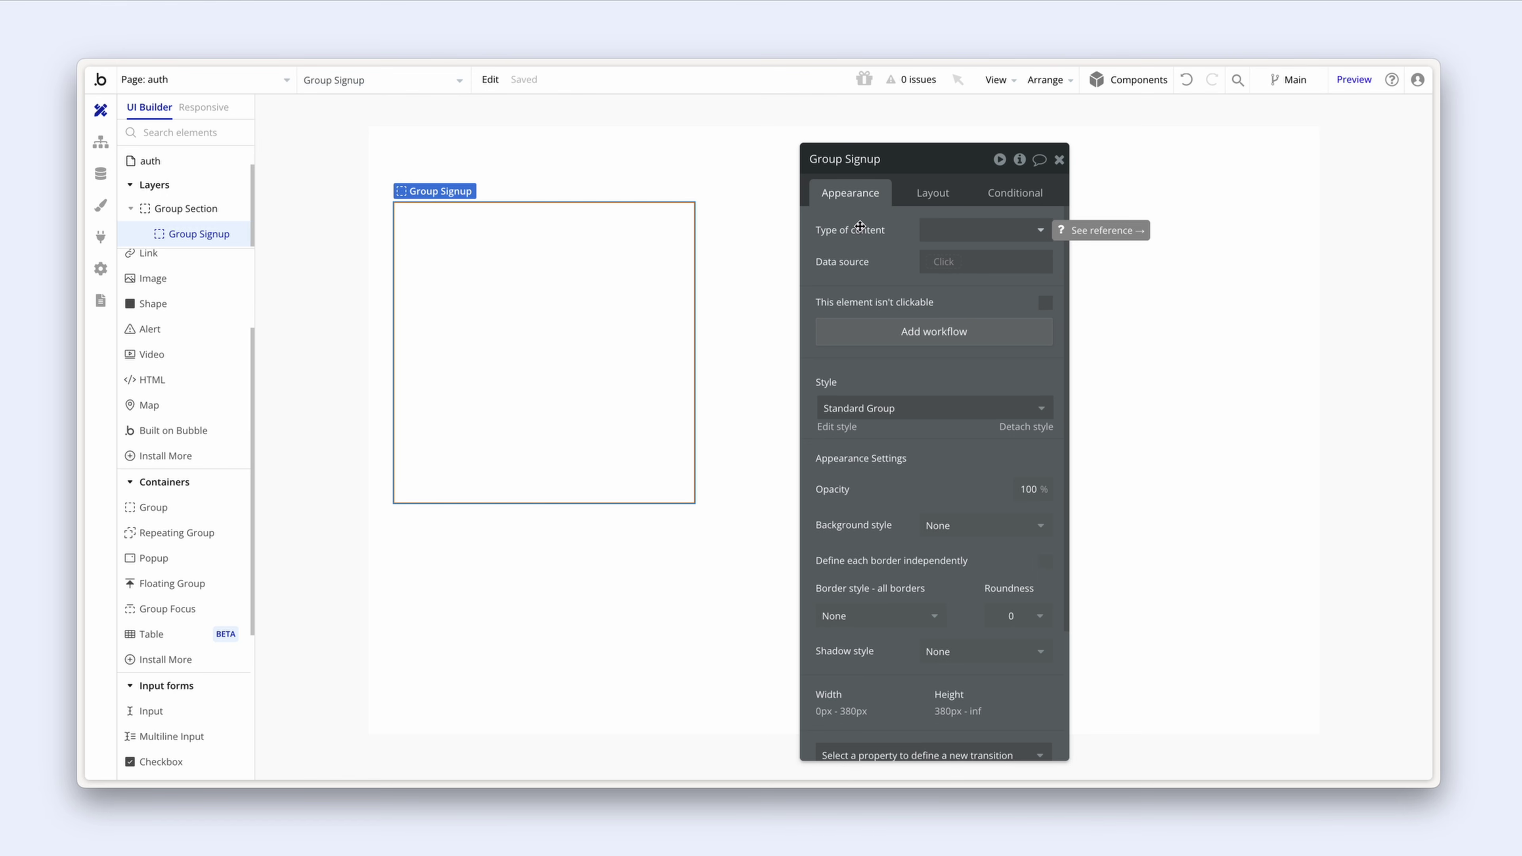
left_click(1022, 426)
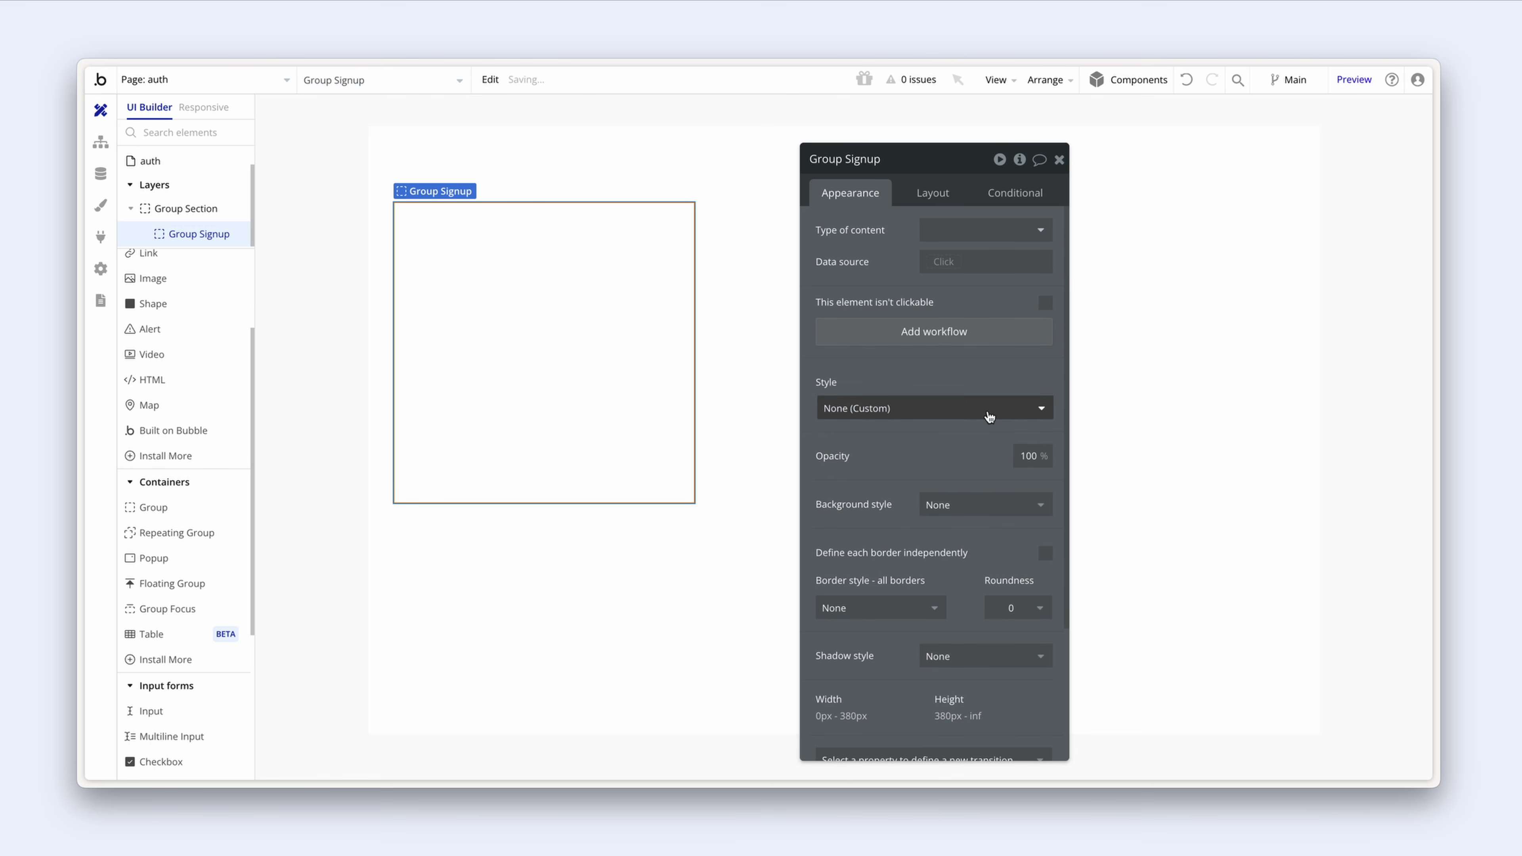
scroll(974, 393, "down", 2)
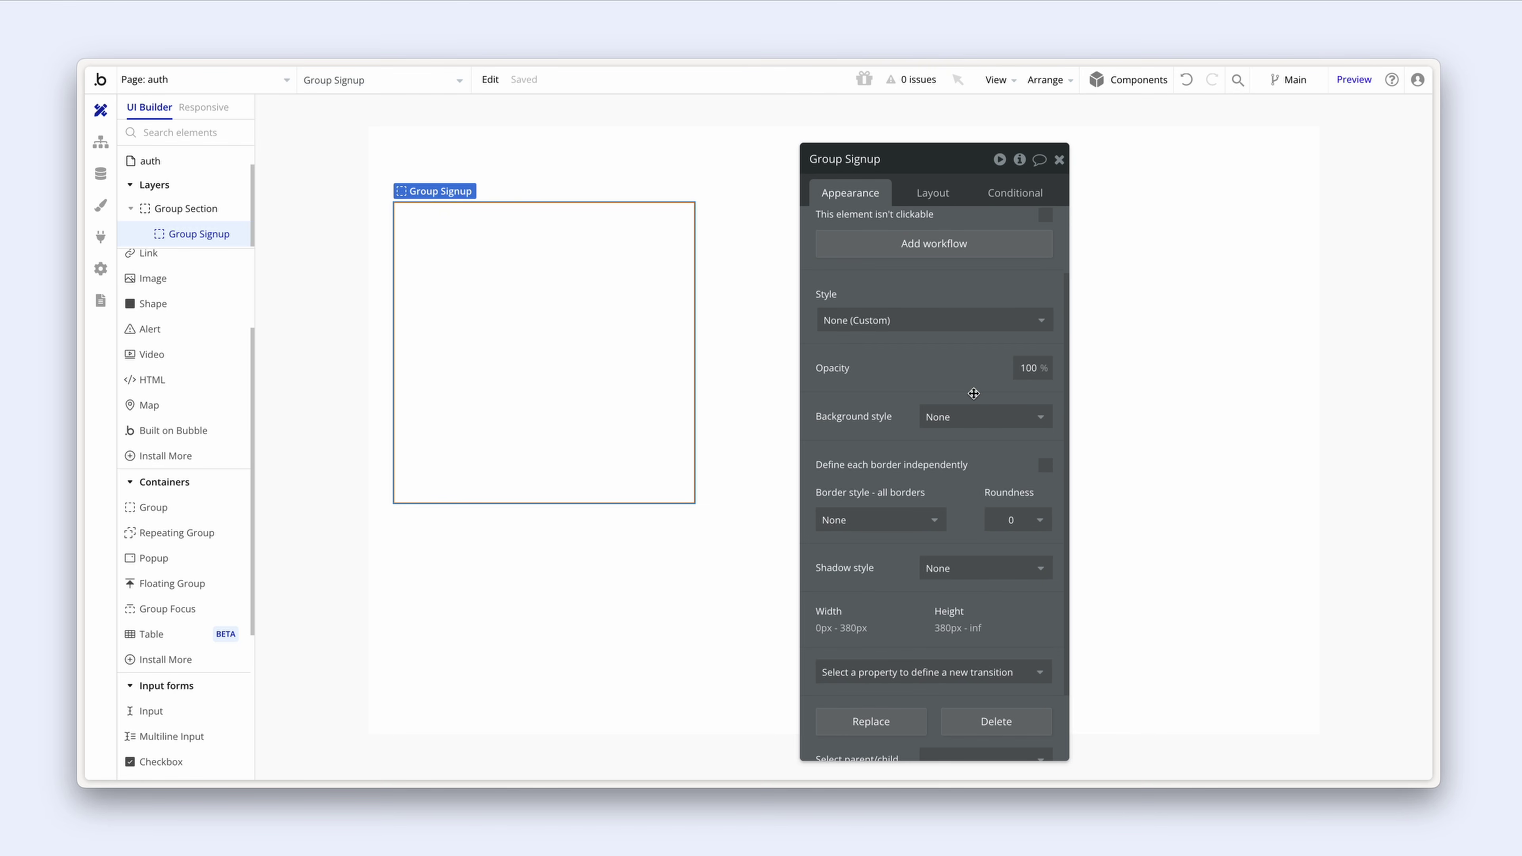
Step: Give Group Signup a solid border on all sides in the Light grey (#E5E5E5) color variable, with a roundness of 8
left_click(899, 519)
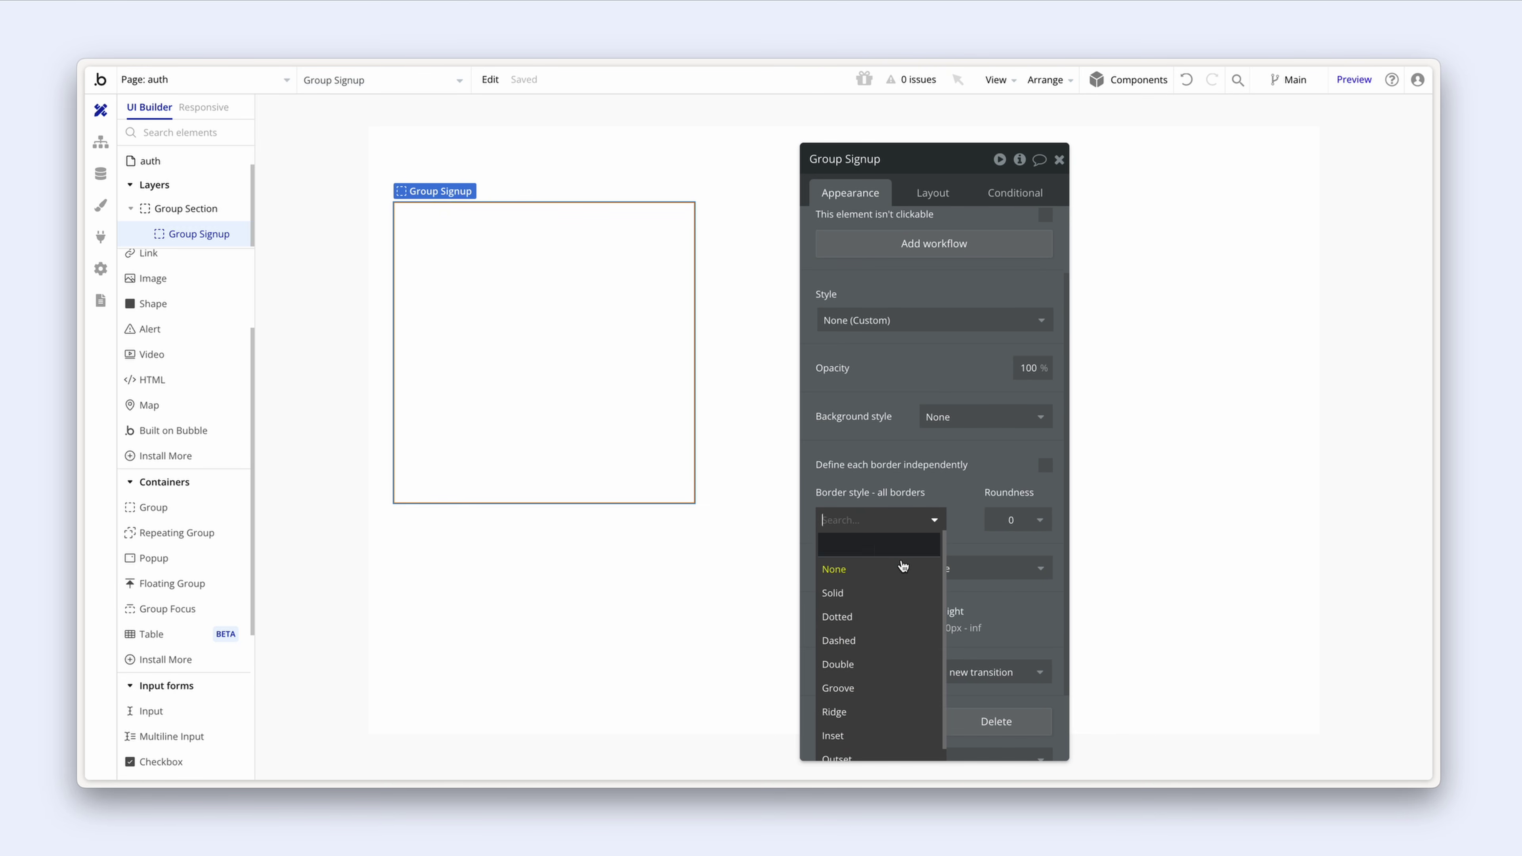
left_click(900, 595)
scroll(898, 600, "down", 2)
left_click(917, 492)
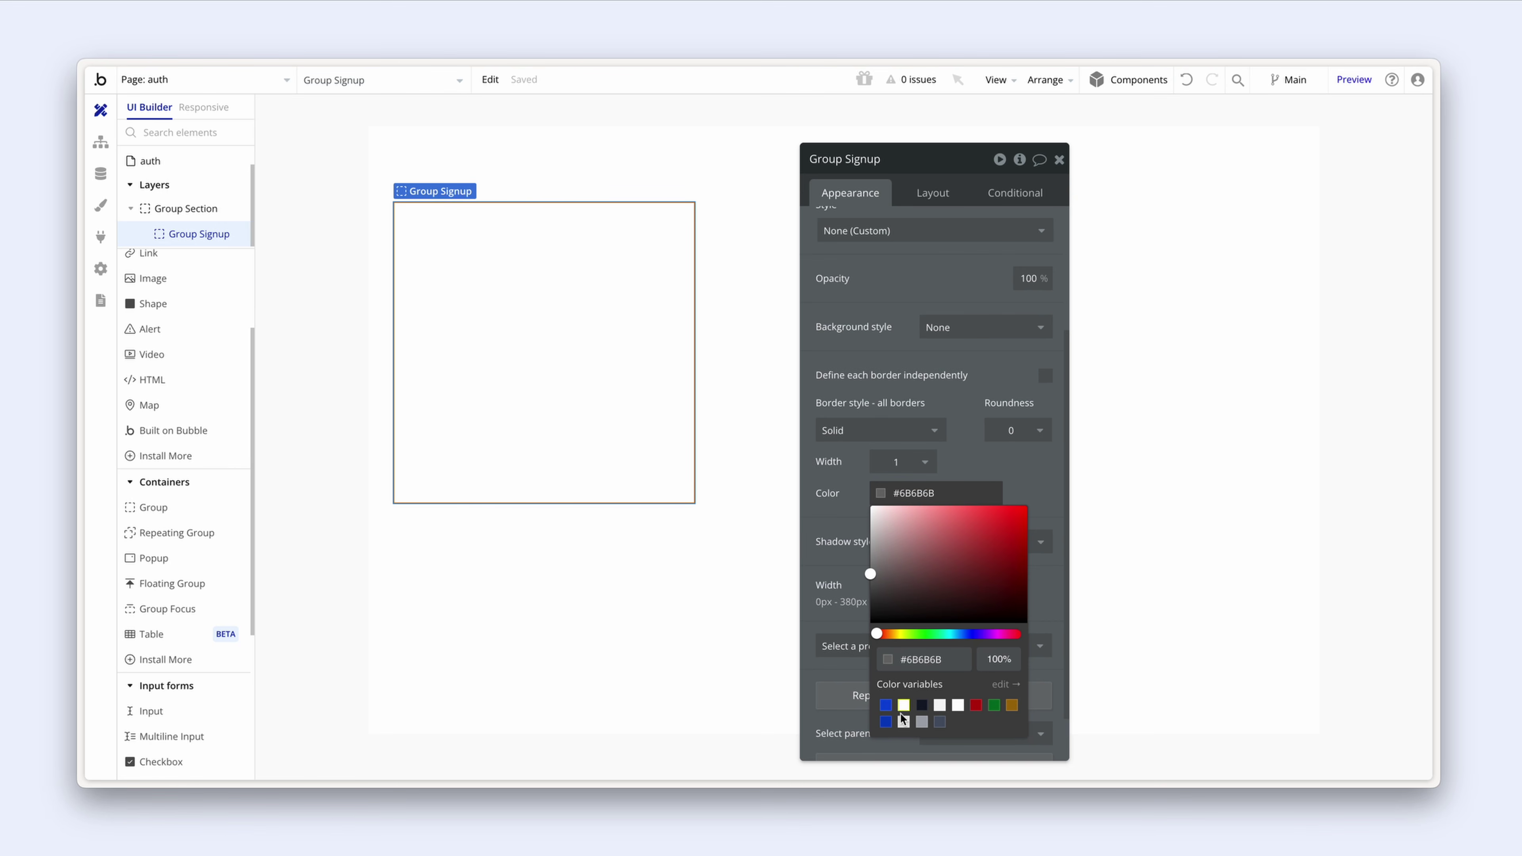
left_click(903, 719)
left_click(1012, 431)
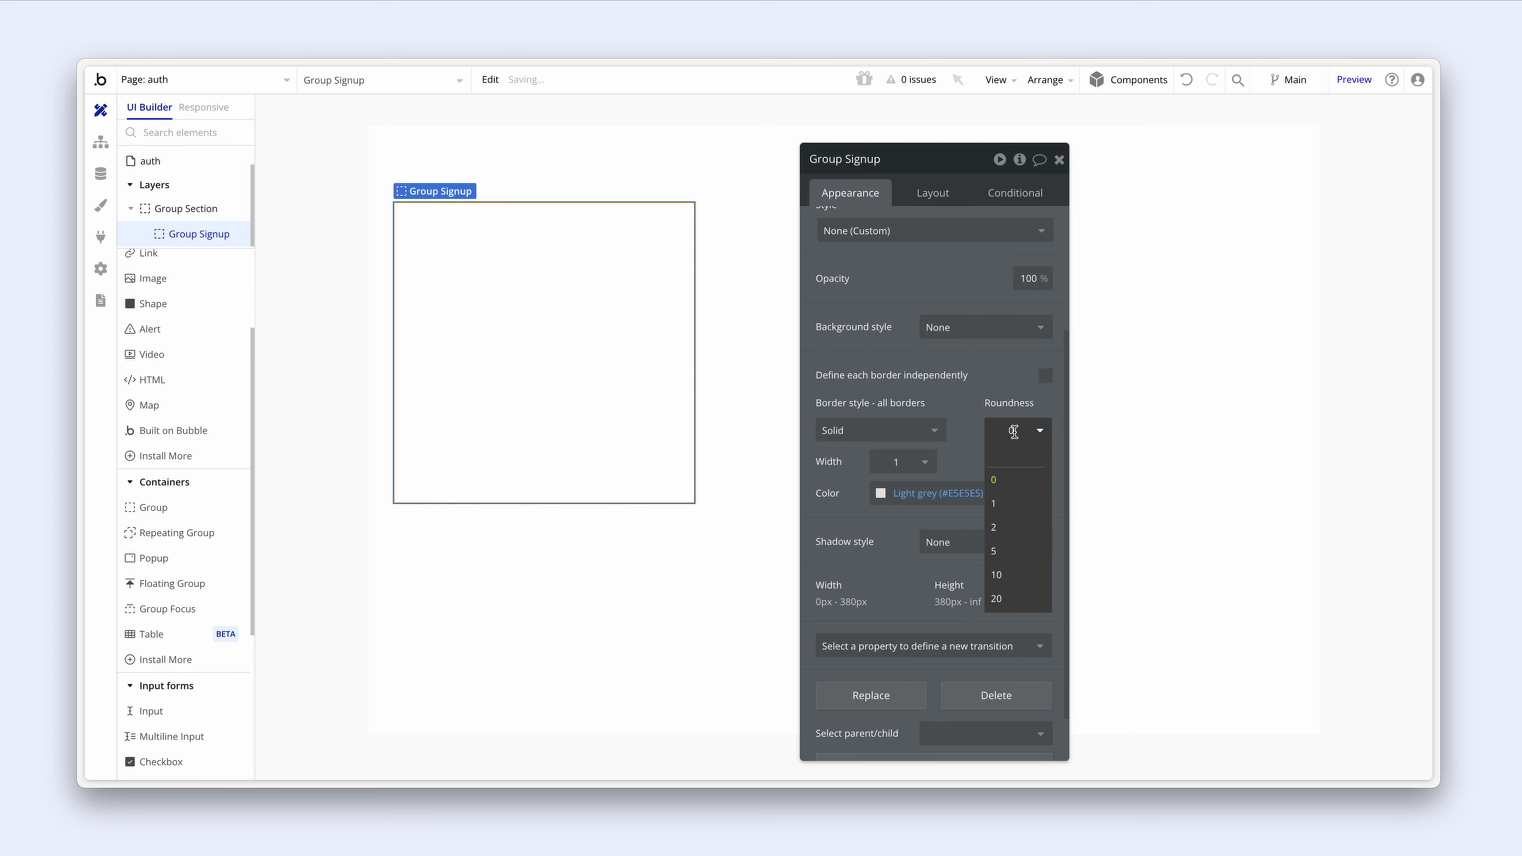
type("8")
key("Return")
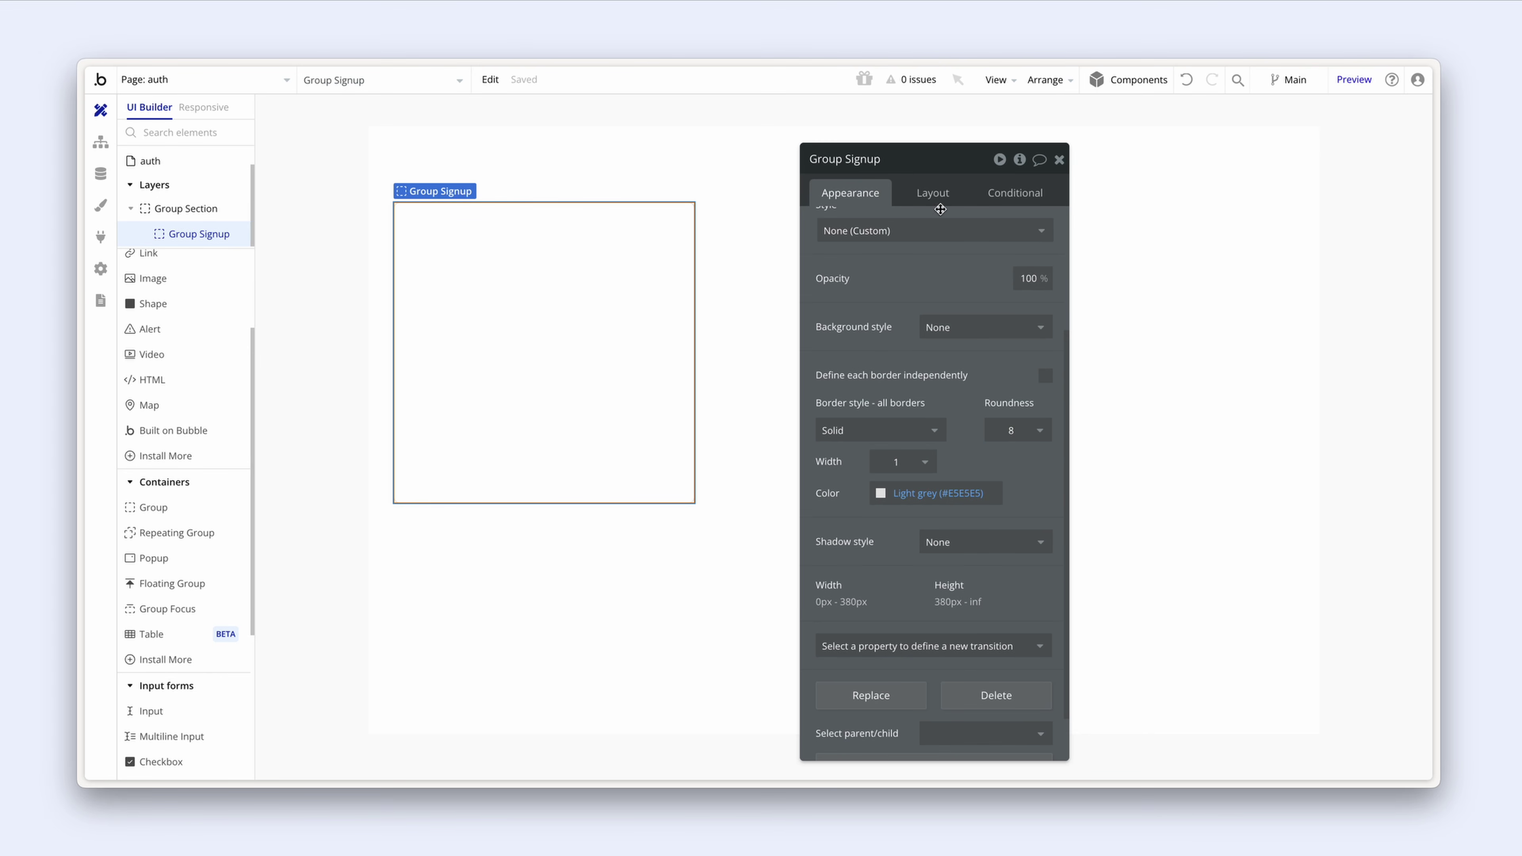
Step: Set Group Signup's padding to 24 px on the top, bottom, left and right
left_click(936, 197)
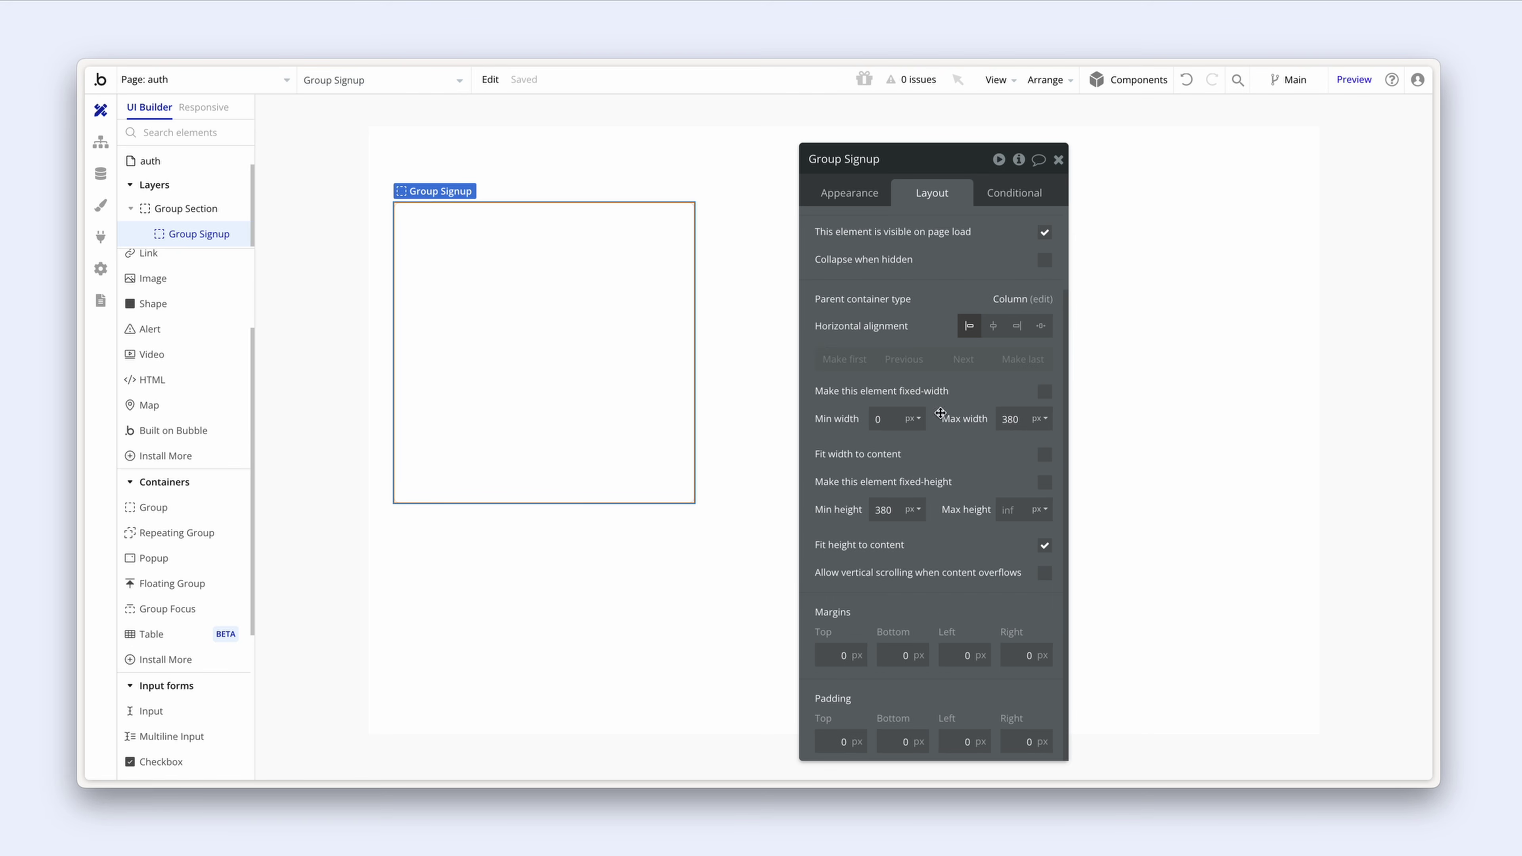
left_click_drag(870, 704, 866, 597)
double_click(836, 635)
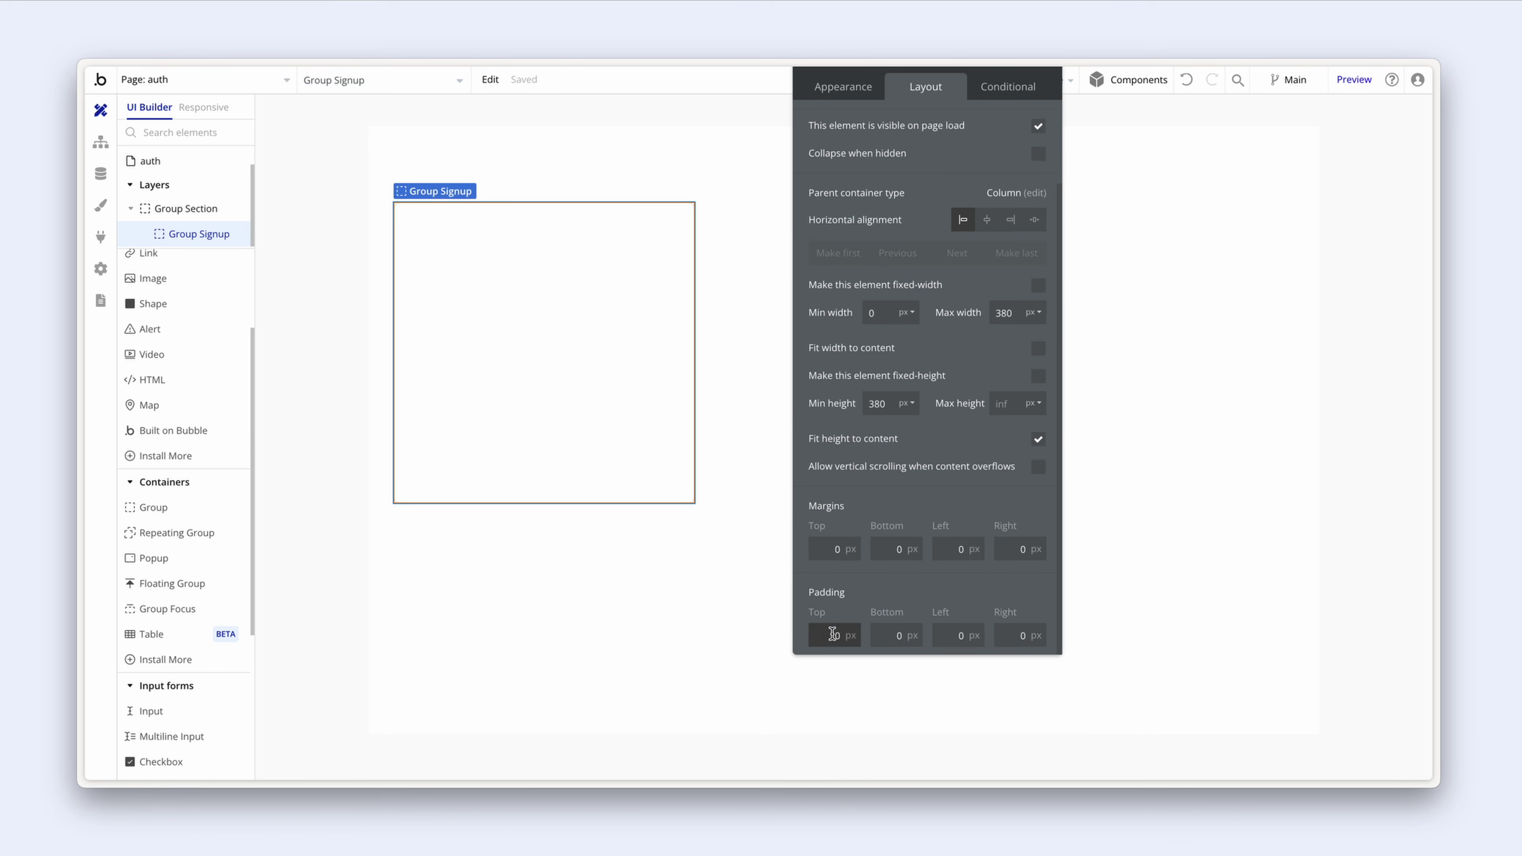
type("24")
key("Tab")
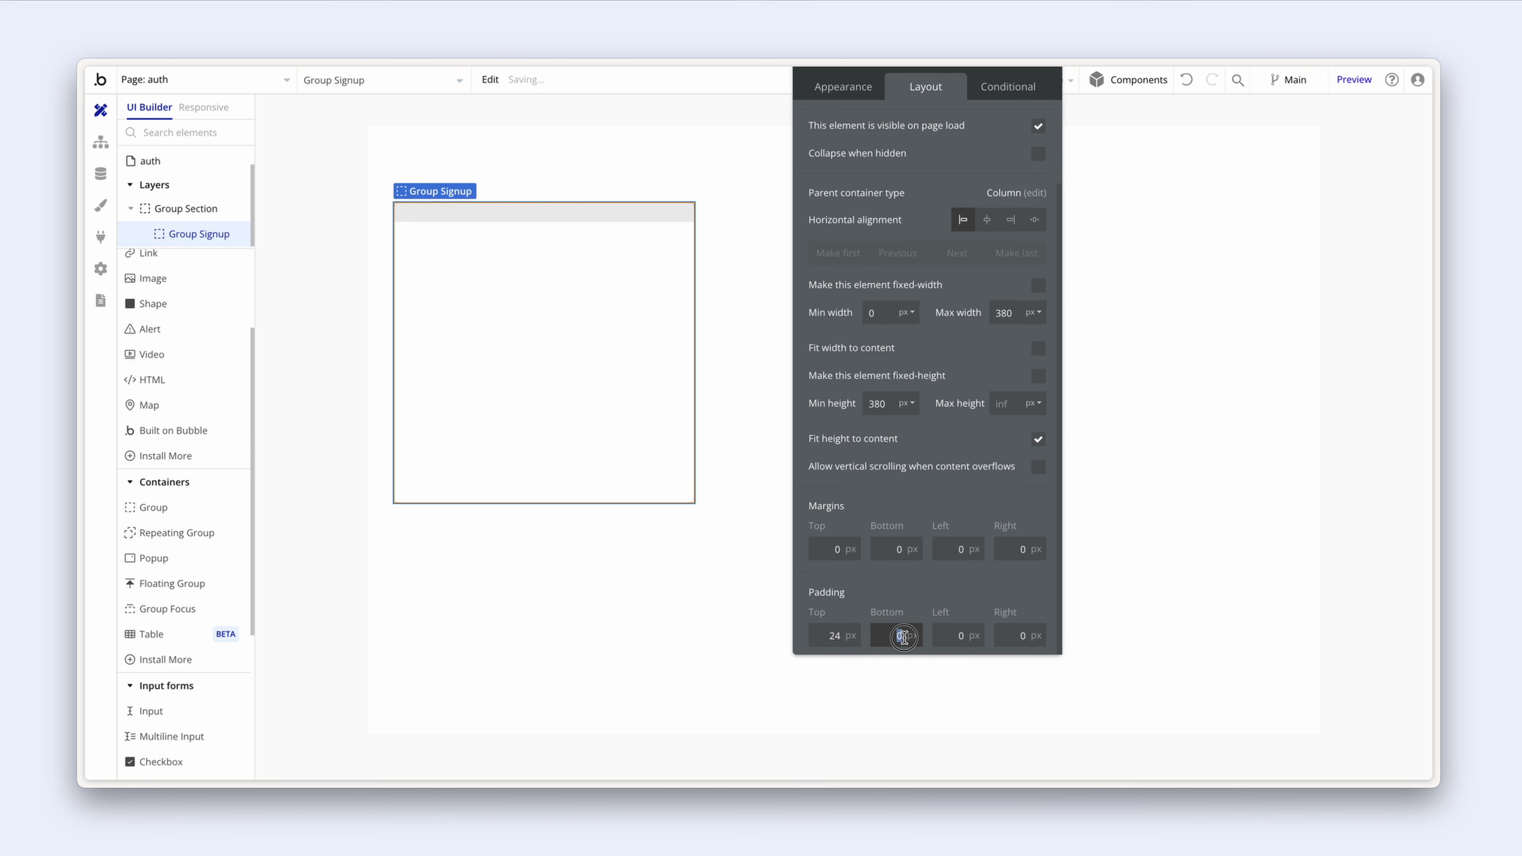
type("24")
key("Tab")
type("24")
double_click(1028, 638)
type("24")
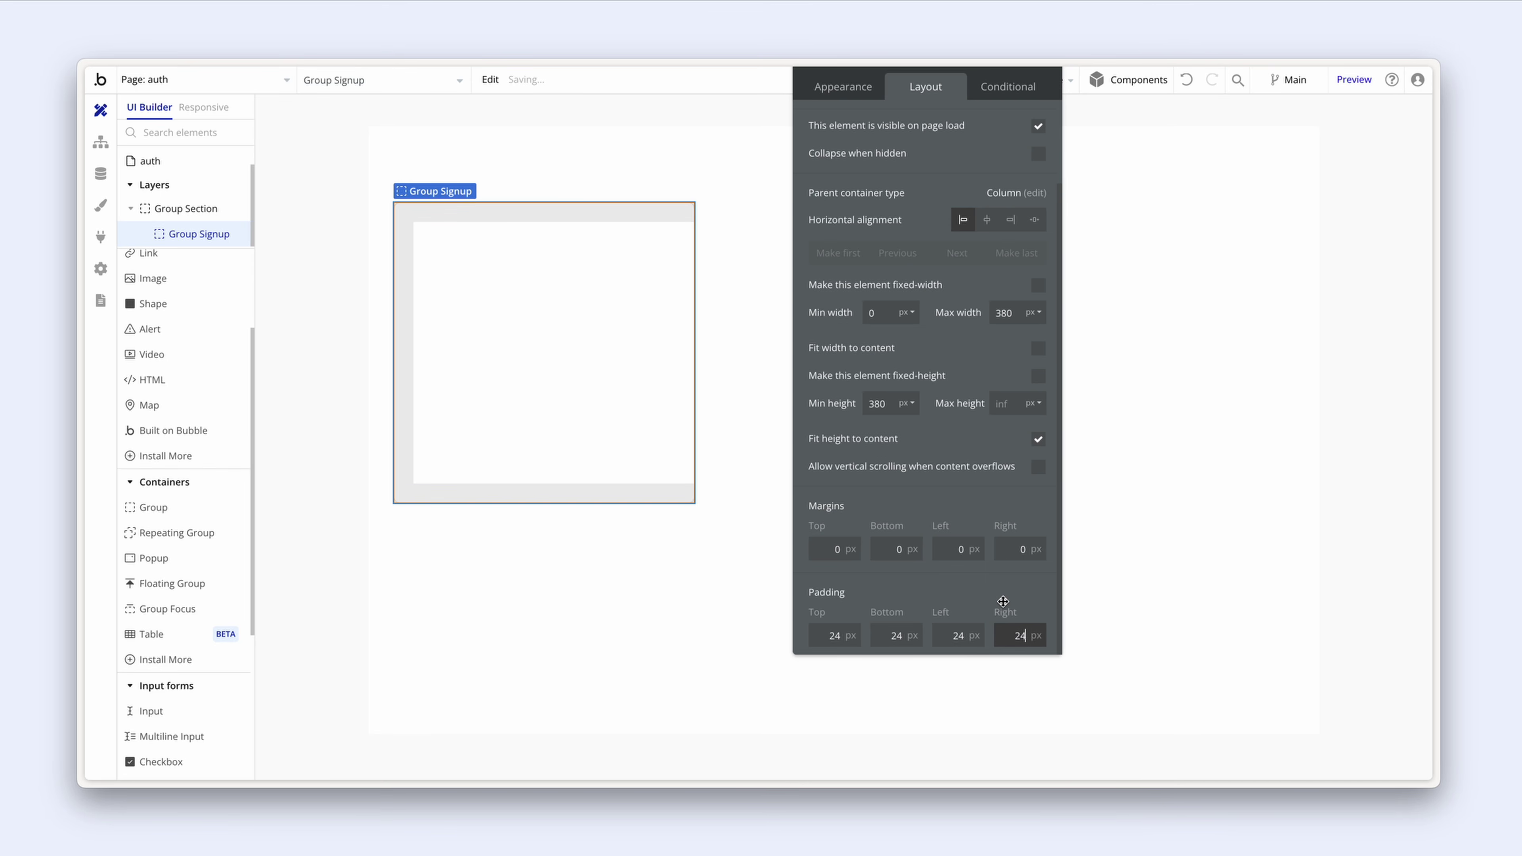
key("Tab")
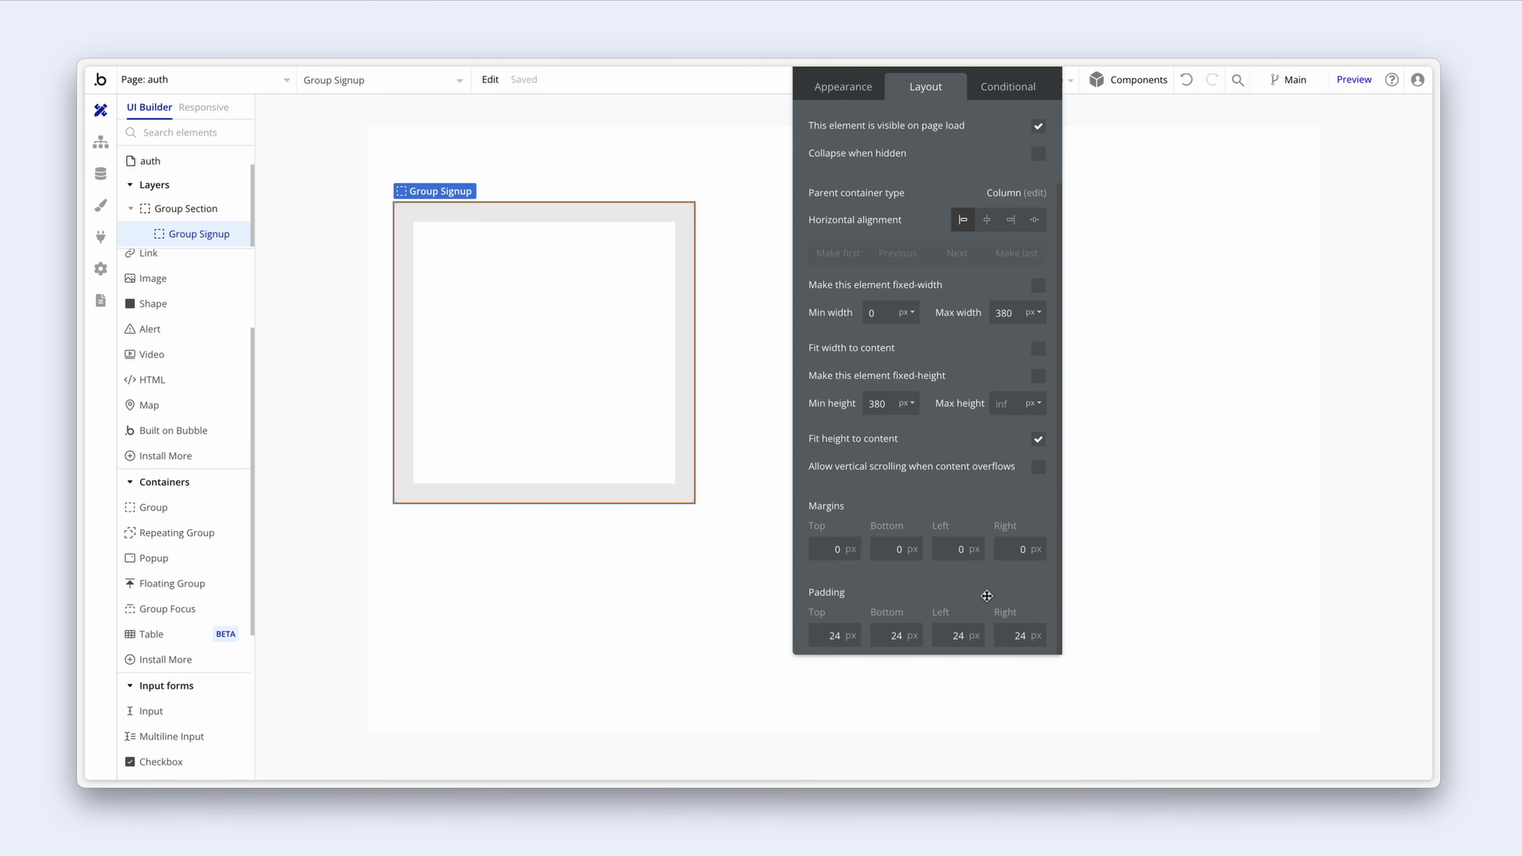
Step: Apply gap spacing between the elements of Group Signup with a row gap of 20 px
scroll(946, 502, "up", 2)
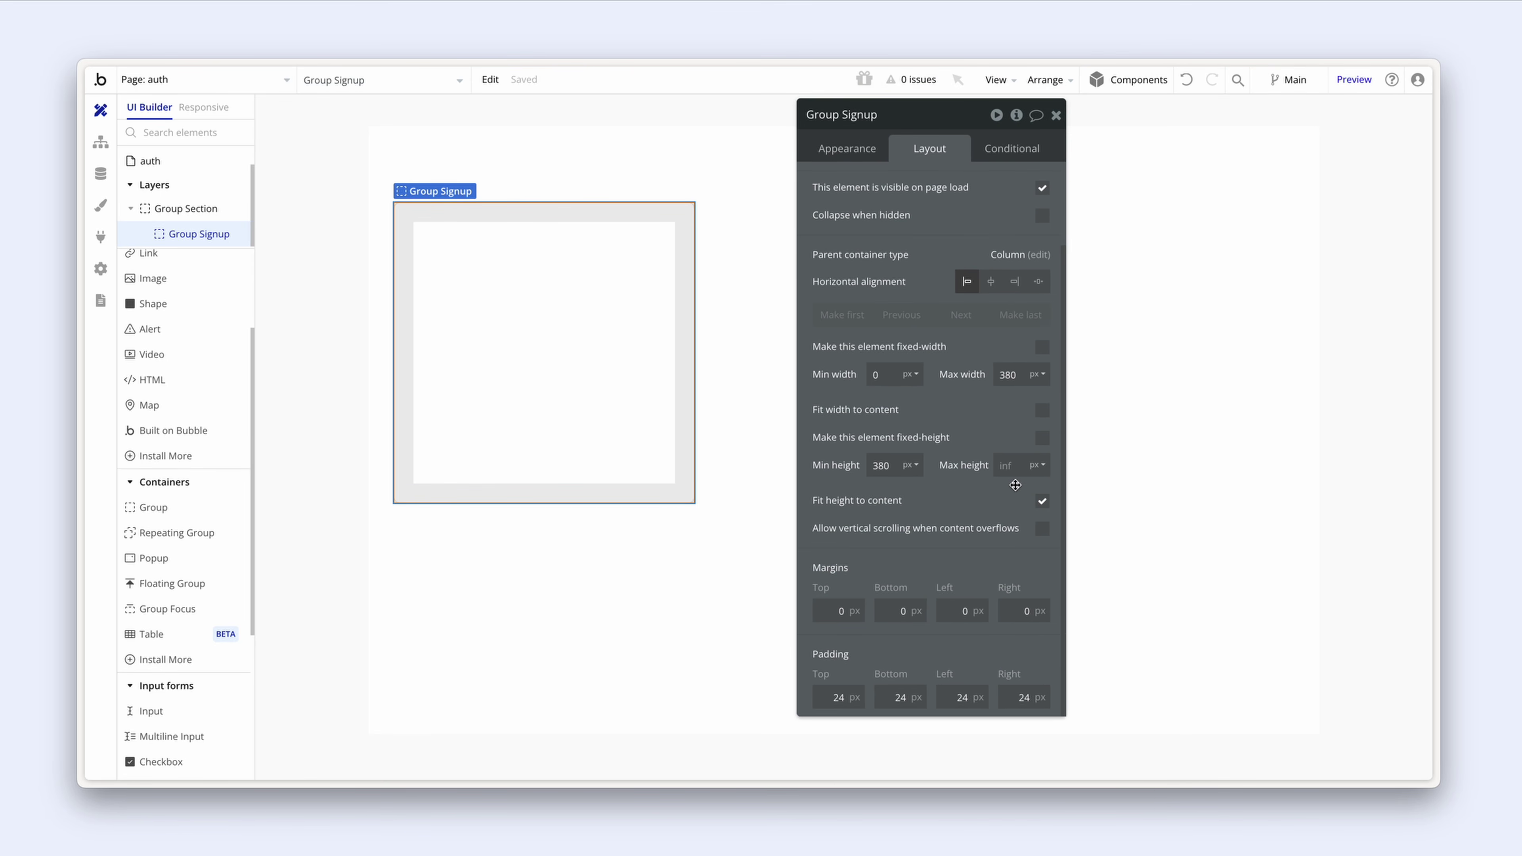
scroll(1015, 484, "up", 3)
left_click(1041, 250)
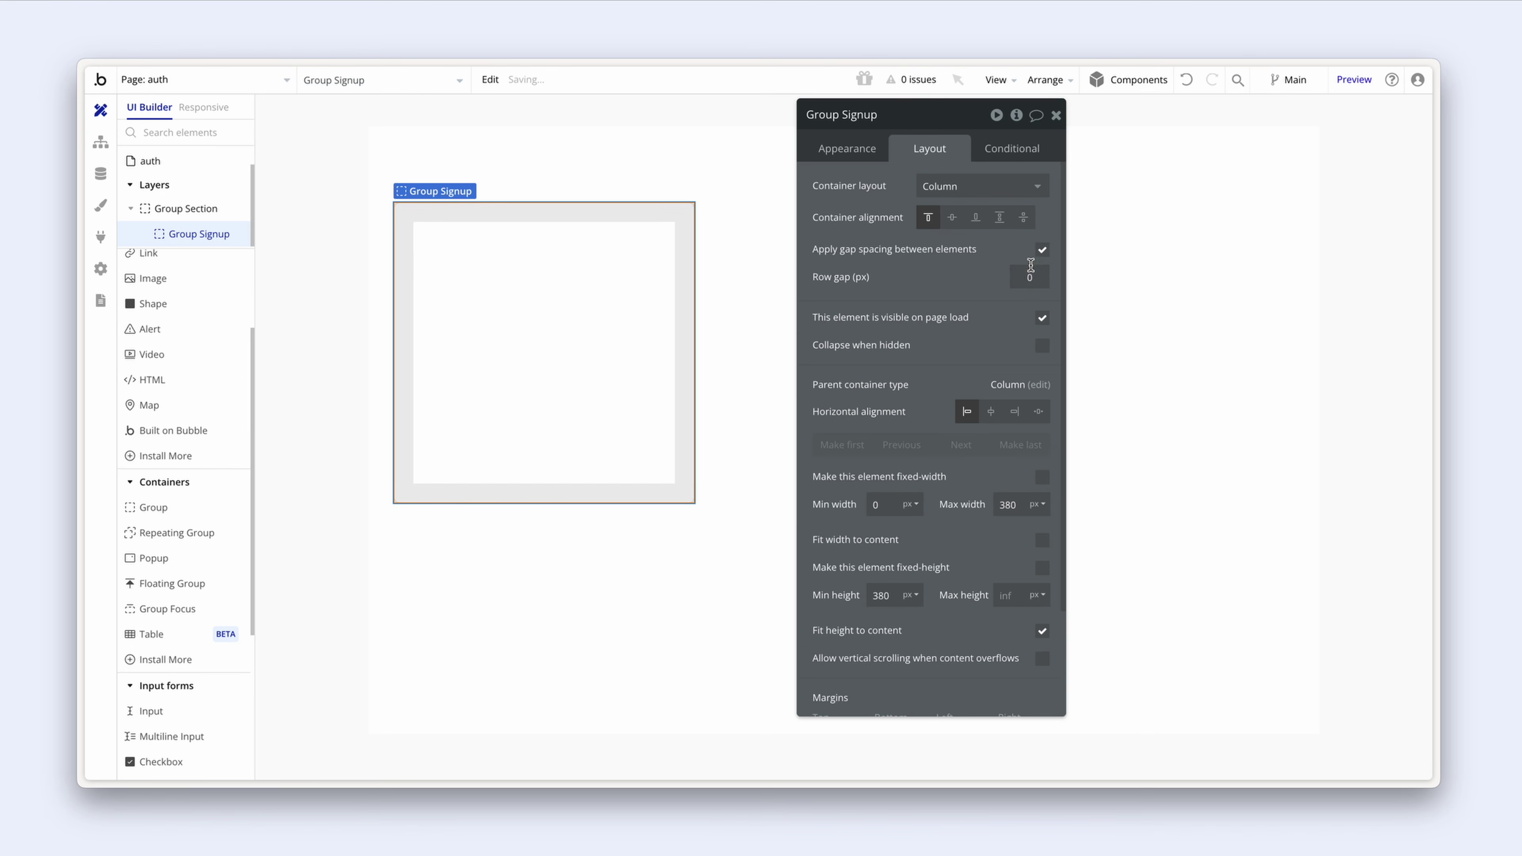
left_click(1031, 265)
type("20")
left_click(948, 283)
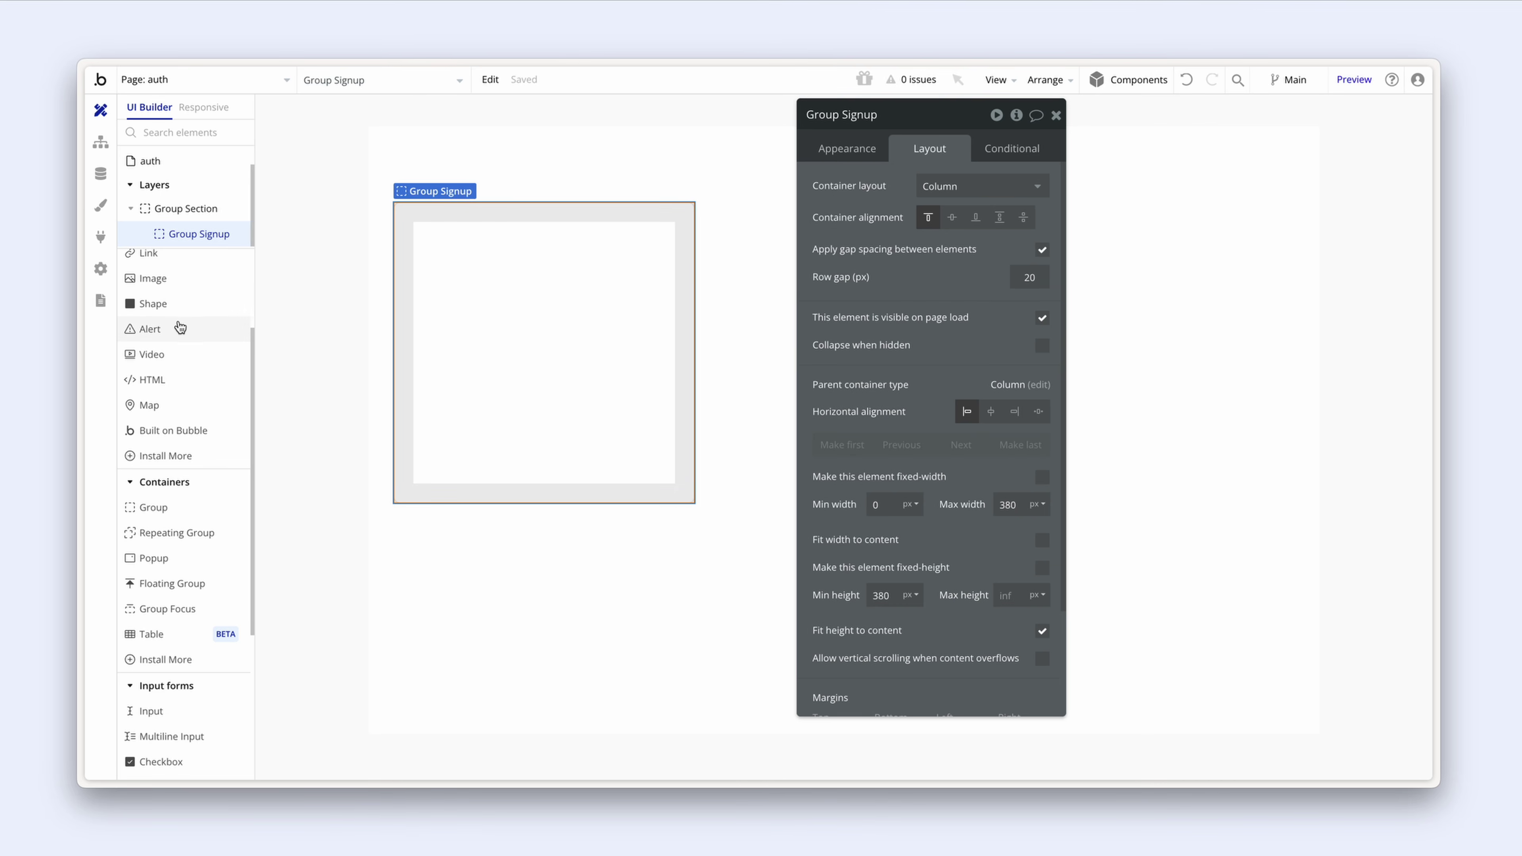
Step: Add a text element reading "Welcome to Atlas" inside Group Signup and apply the Heading 6 style to it
scroll(180, 327, "down", 2)
scroll(204, 444, "down", 3)
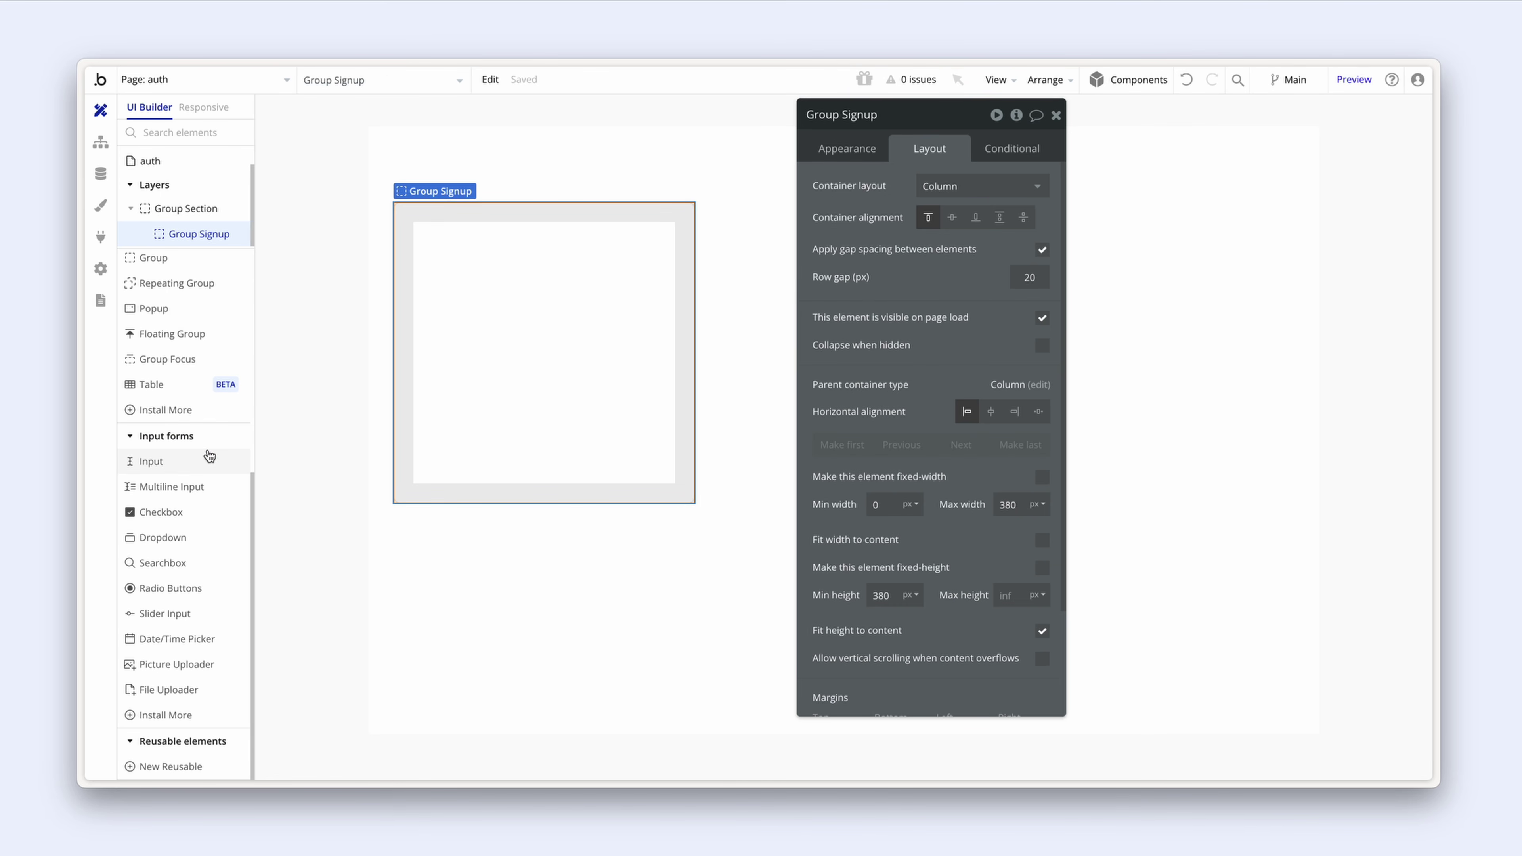
scroll(207, 449, "up", 5)
left_click(149, 312)
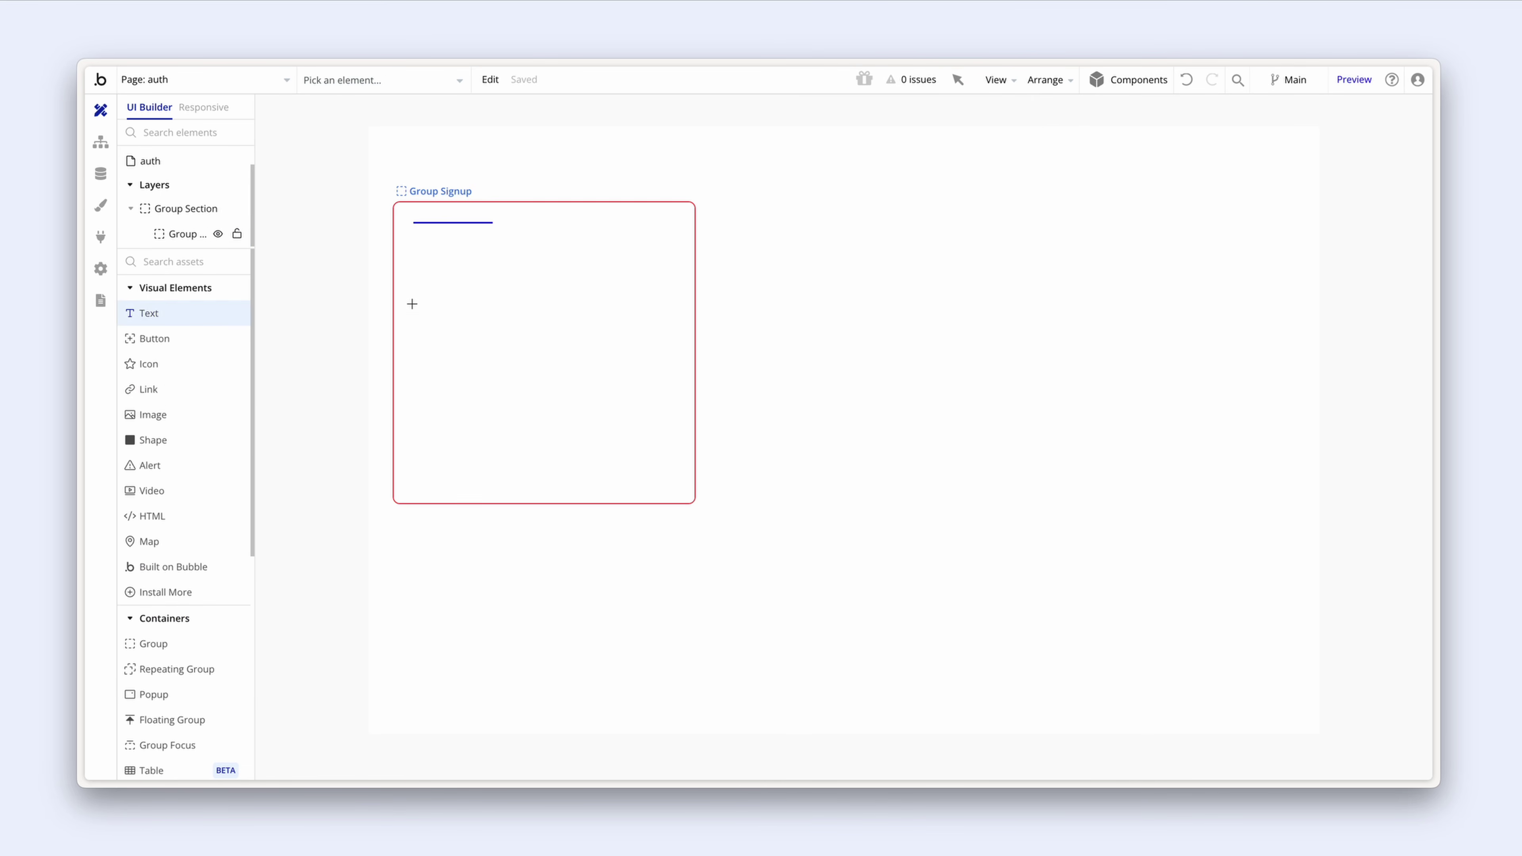
left_click(449, 295)
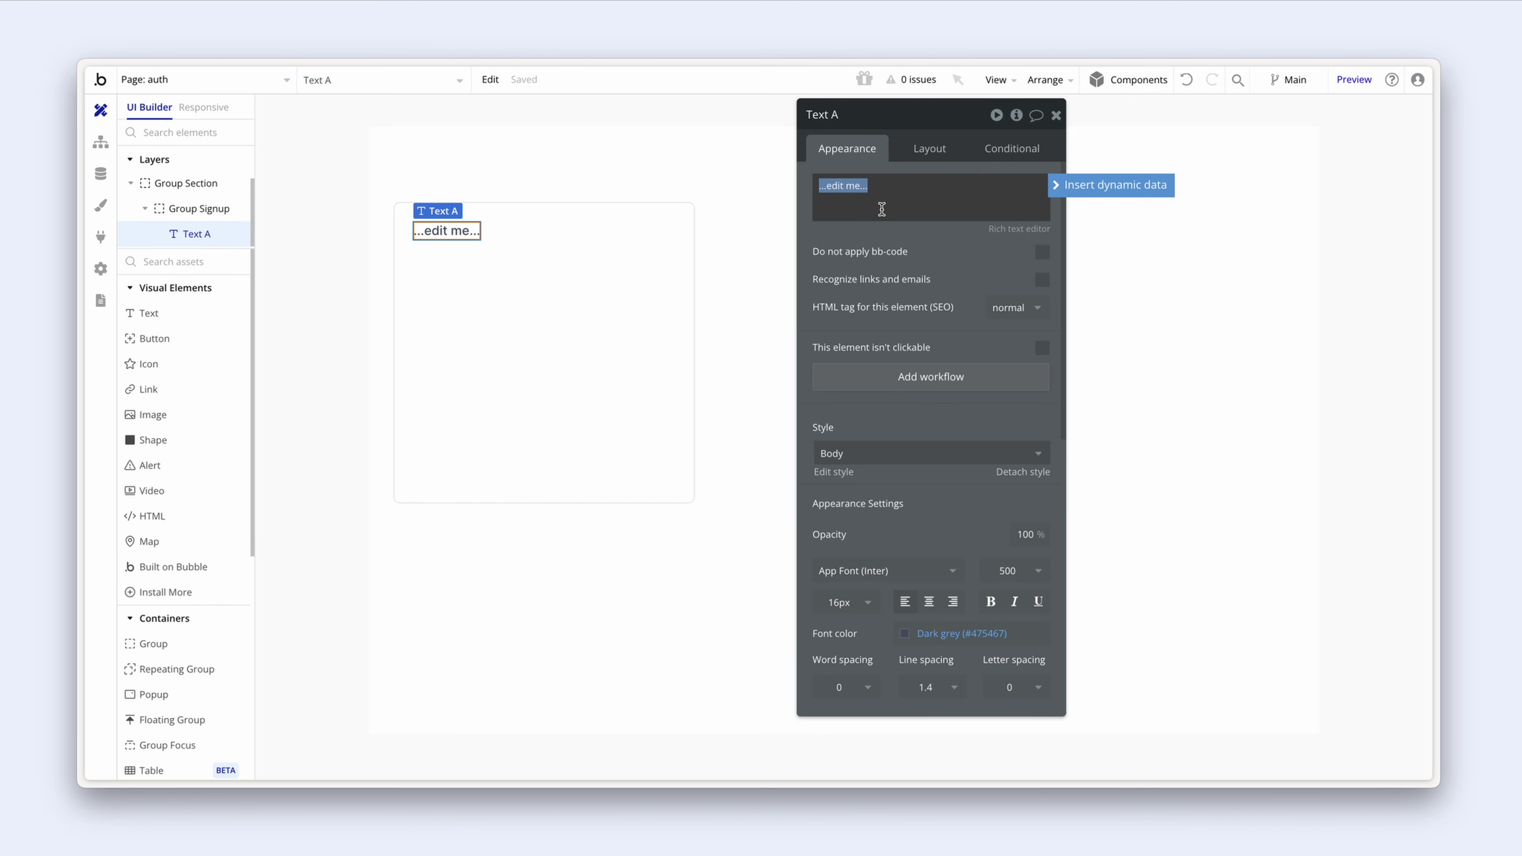
type("Welcome to Atlas")
left_click(896, 452)
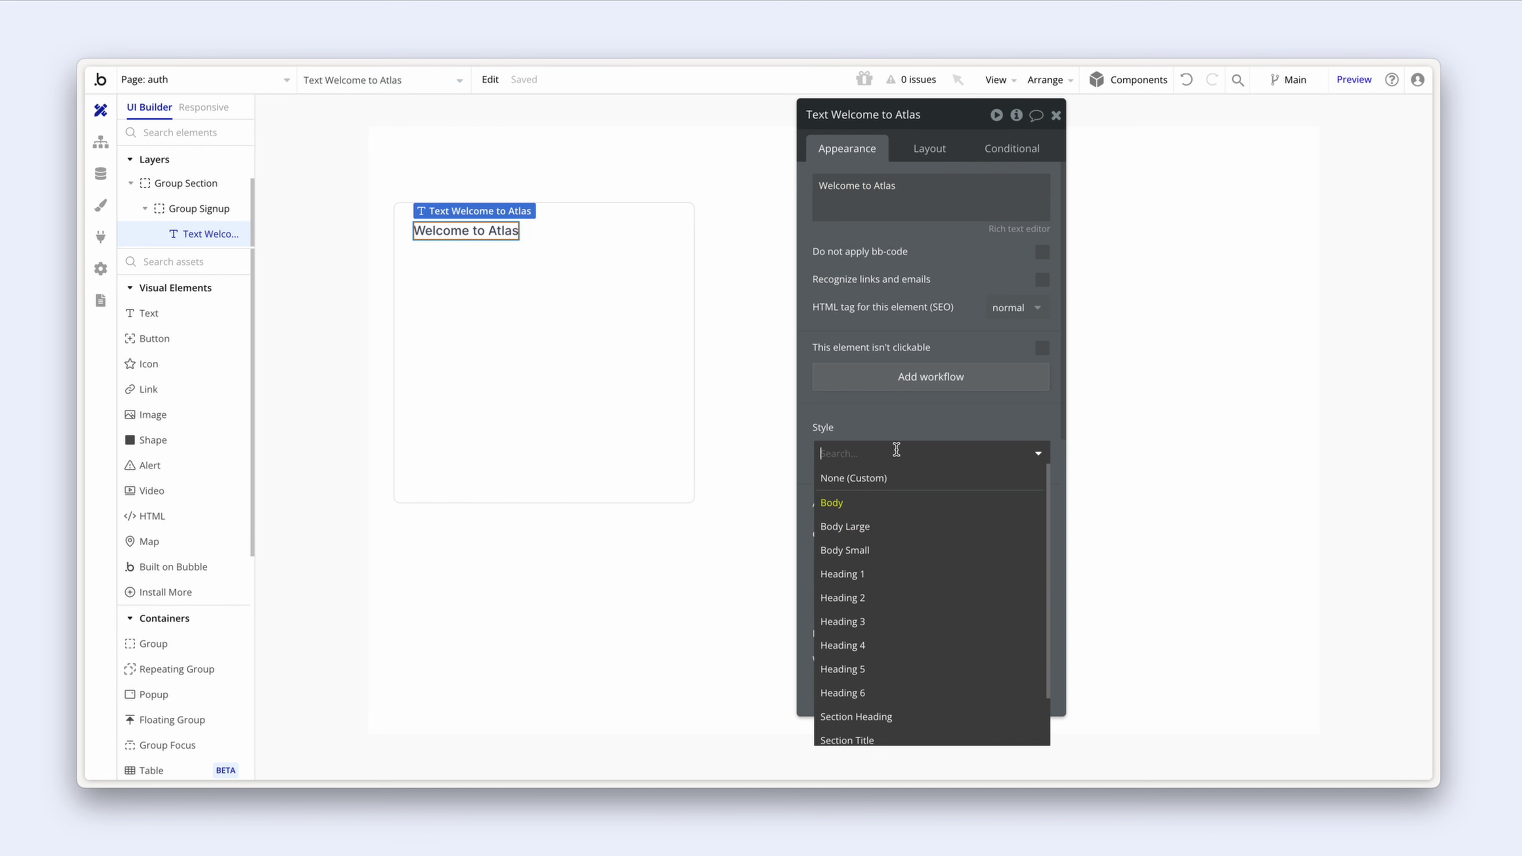
scroll(918, 551, "down", 2)
left_click(917, 634)
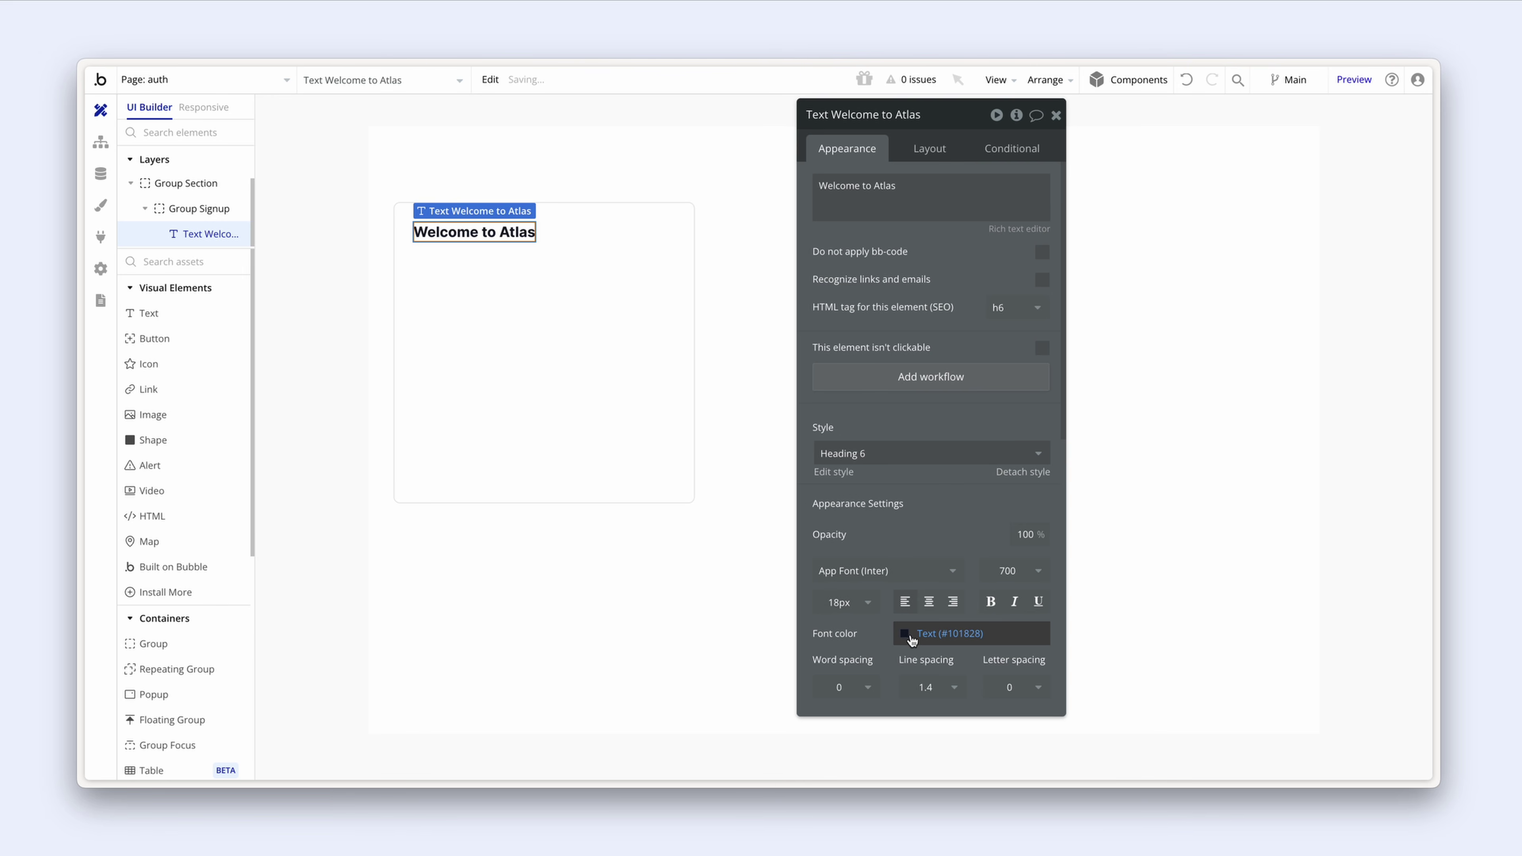
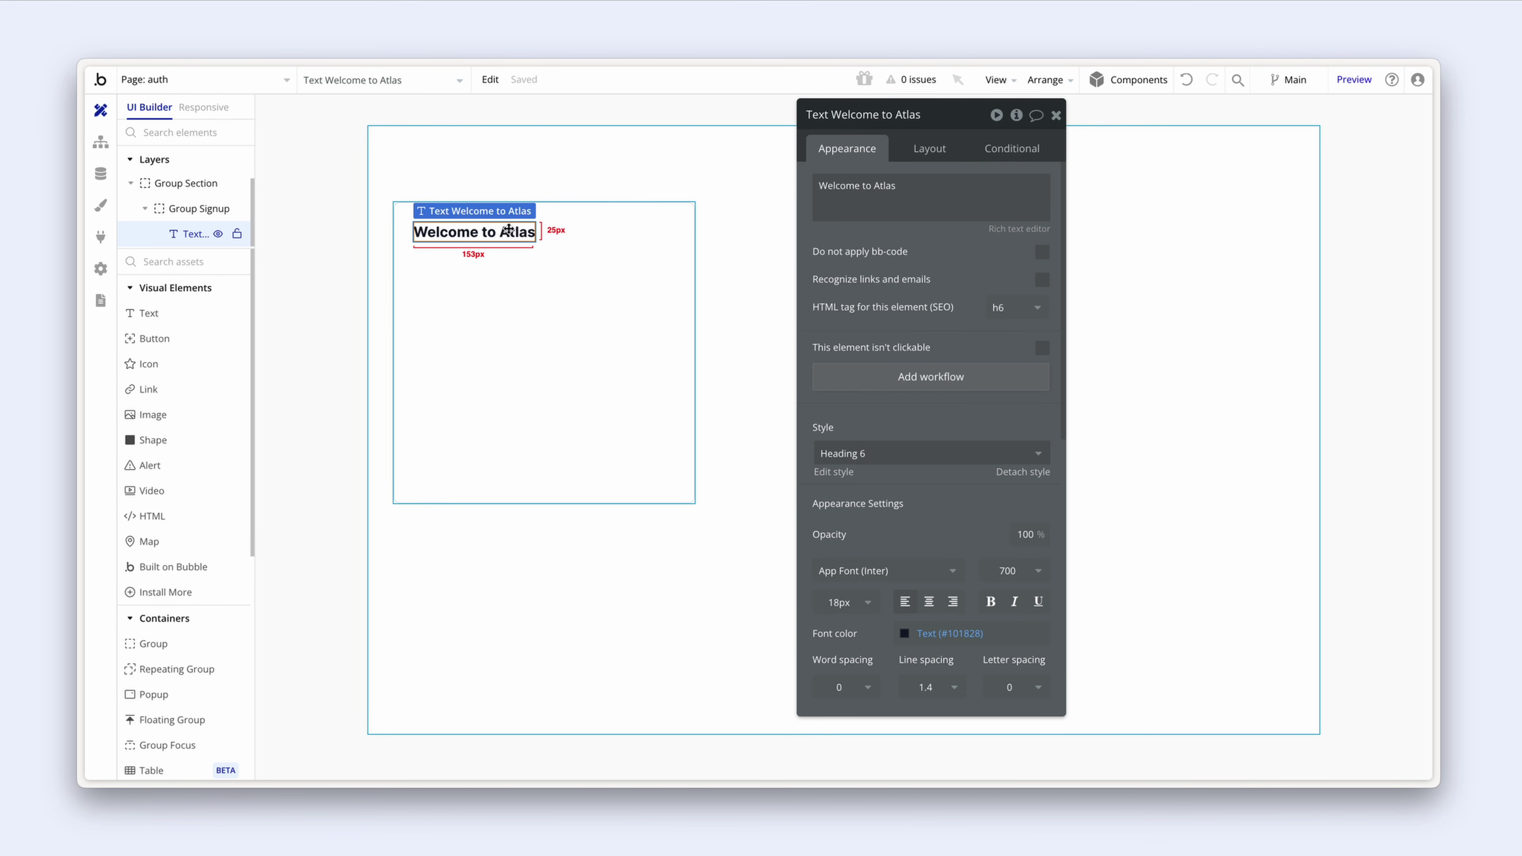
Step: Duplicate the "Welcome to Atlas" text, change the copy to "To get started, sign up below." and give it the Body style
key("super+d")
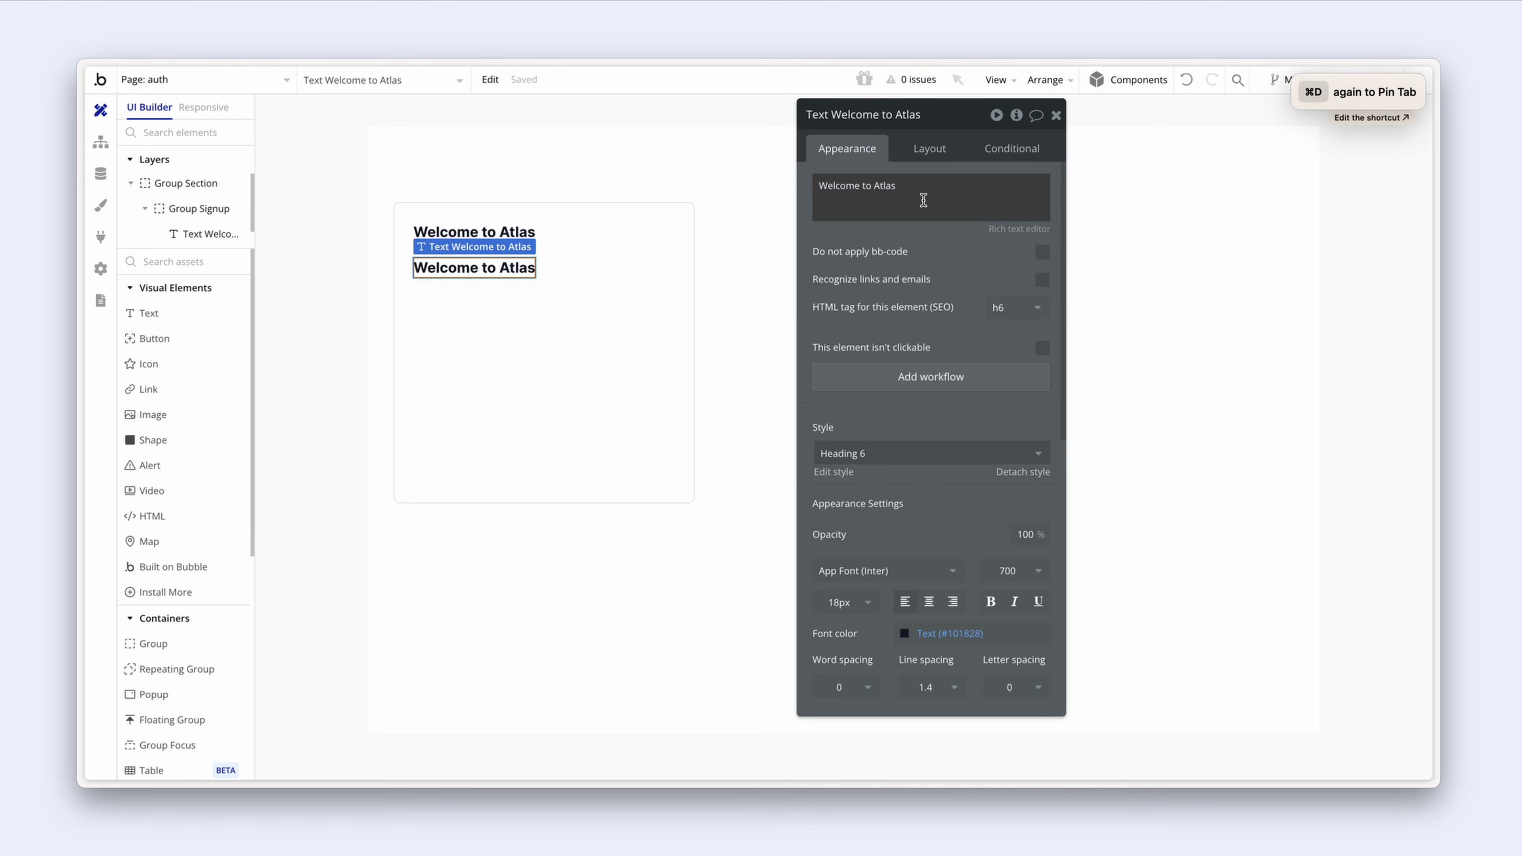
triple_click(922, 199)
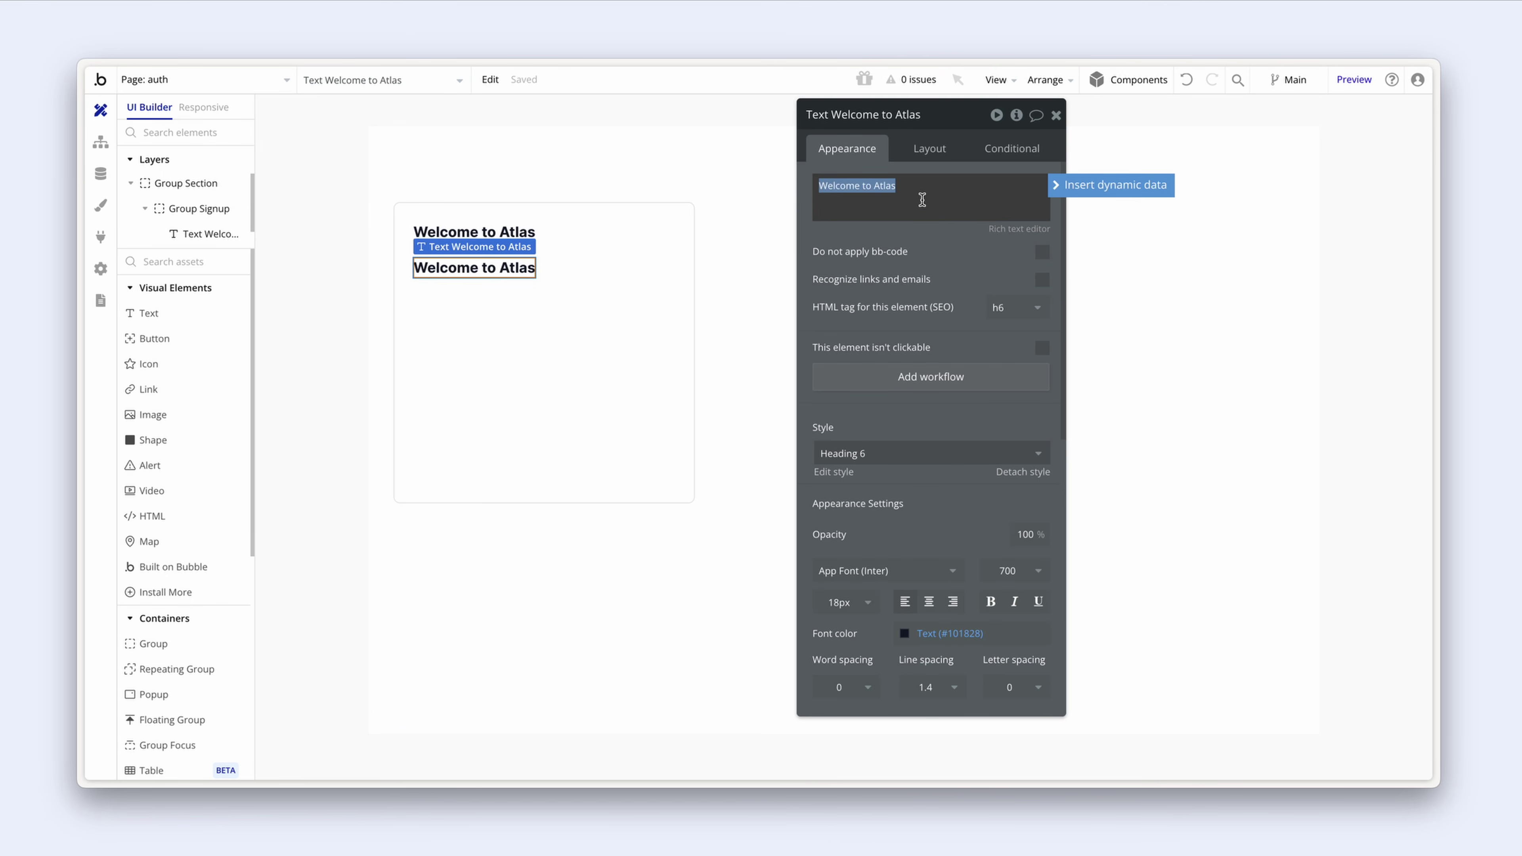
type("To get started")
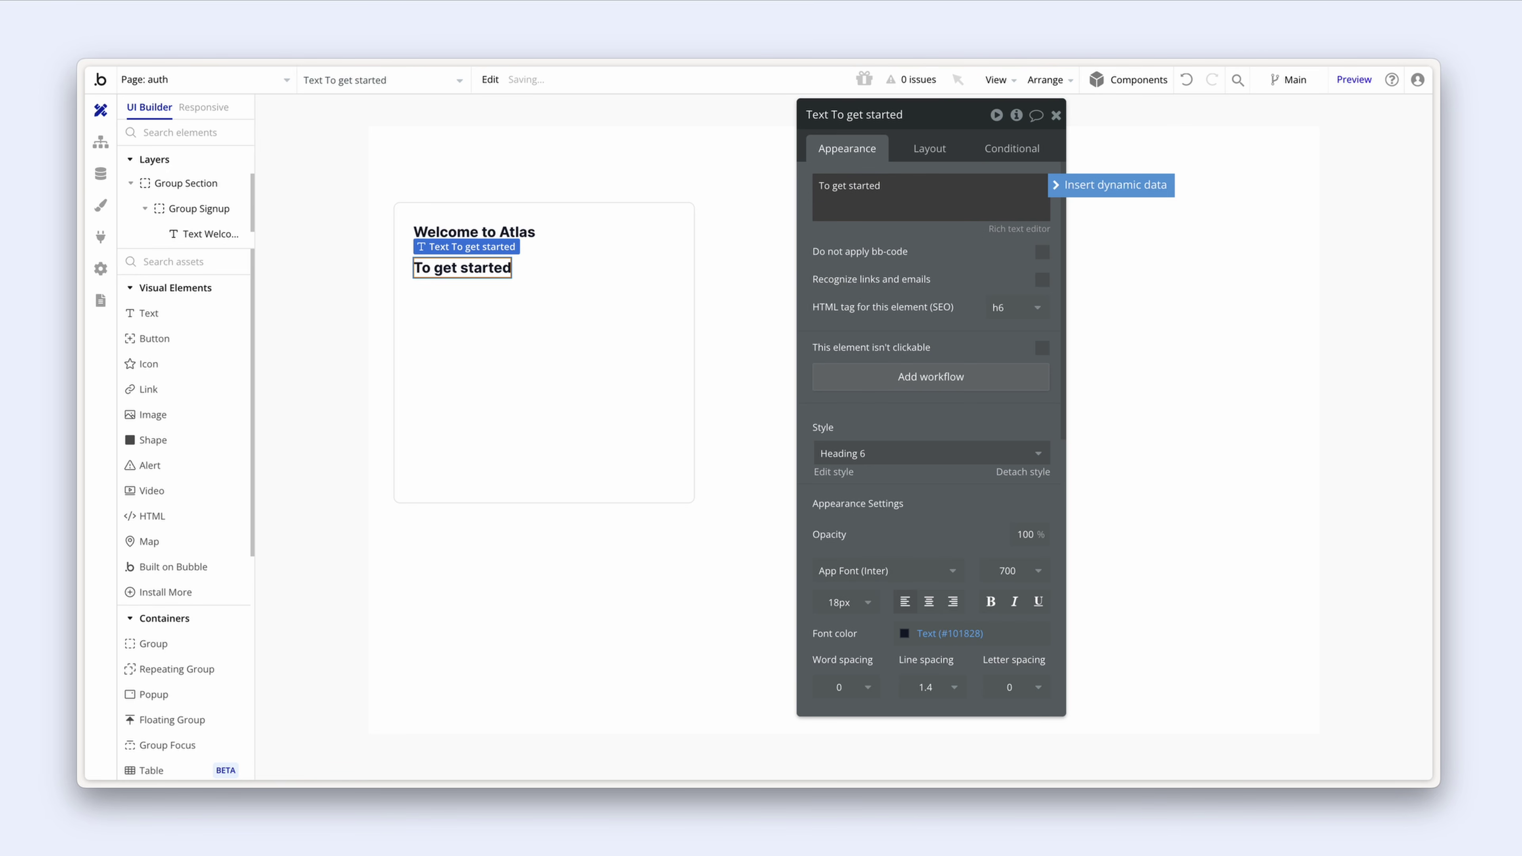
type(", sign up below.")
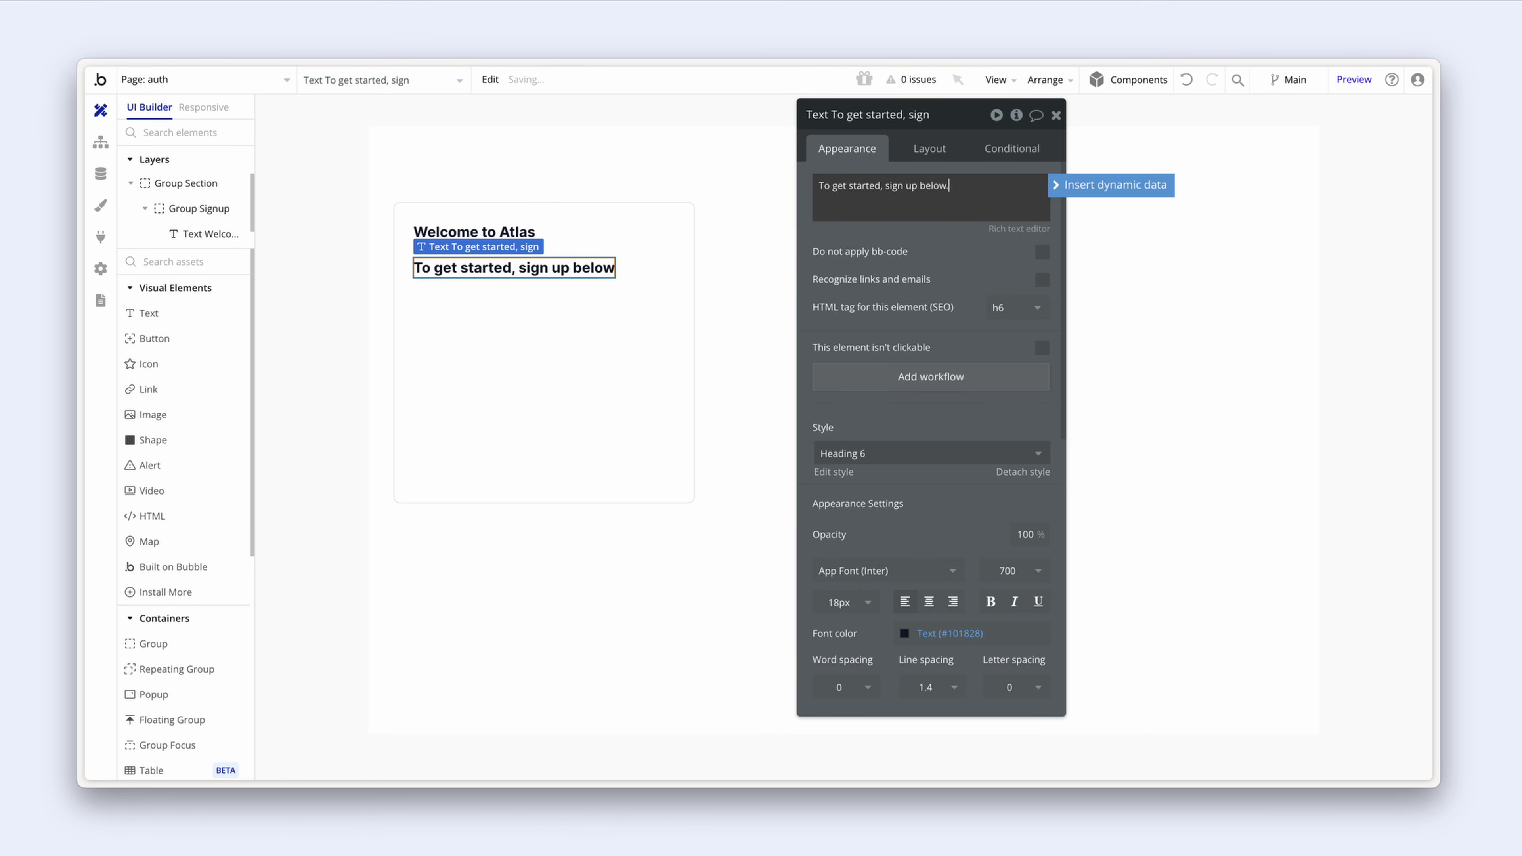
left_click(921, 454)
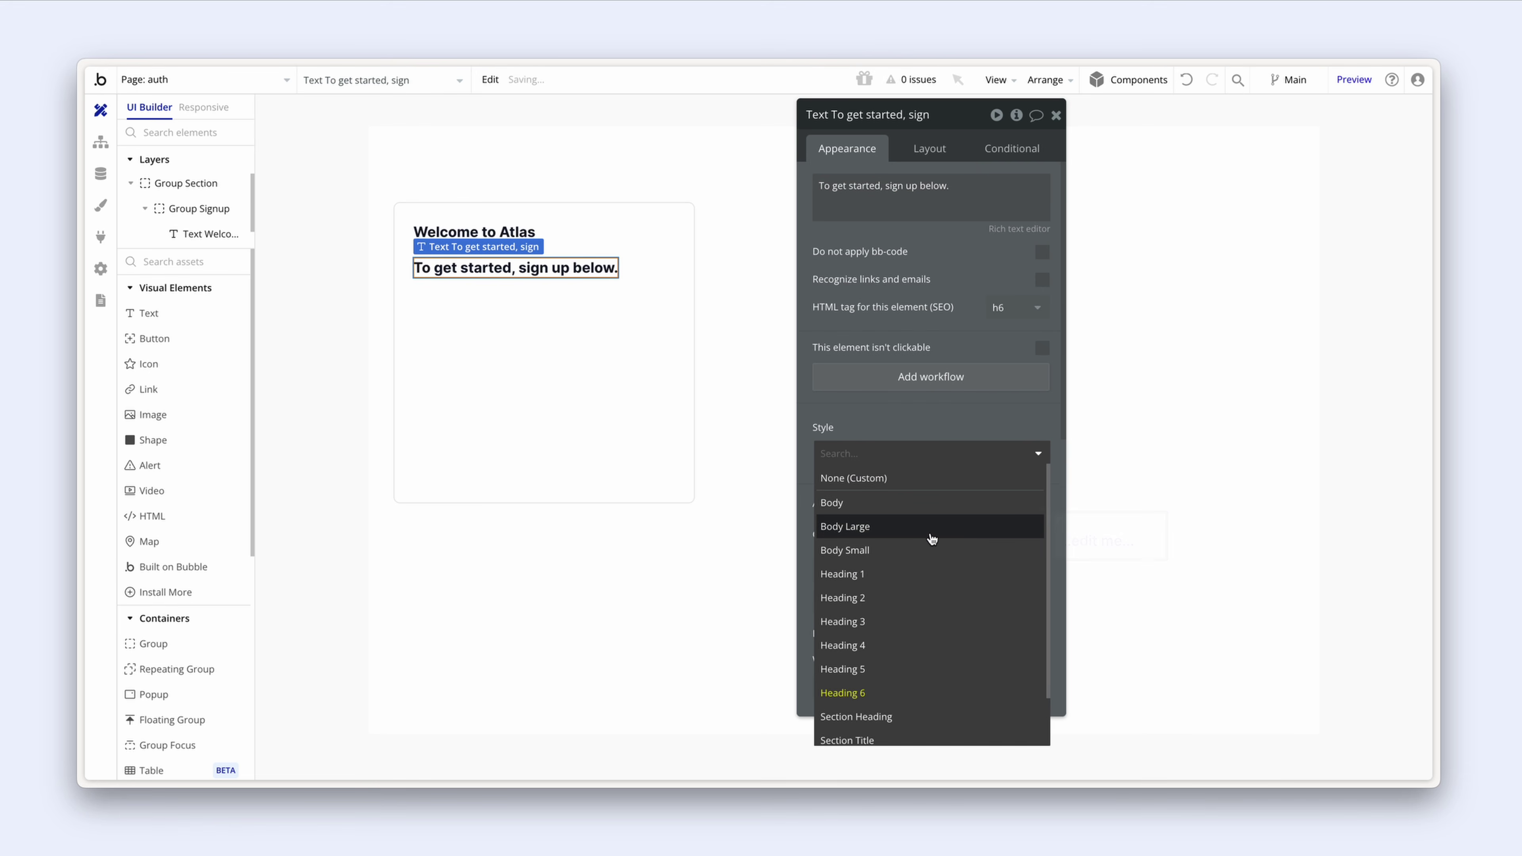
left_click(933, 511)
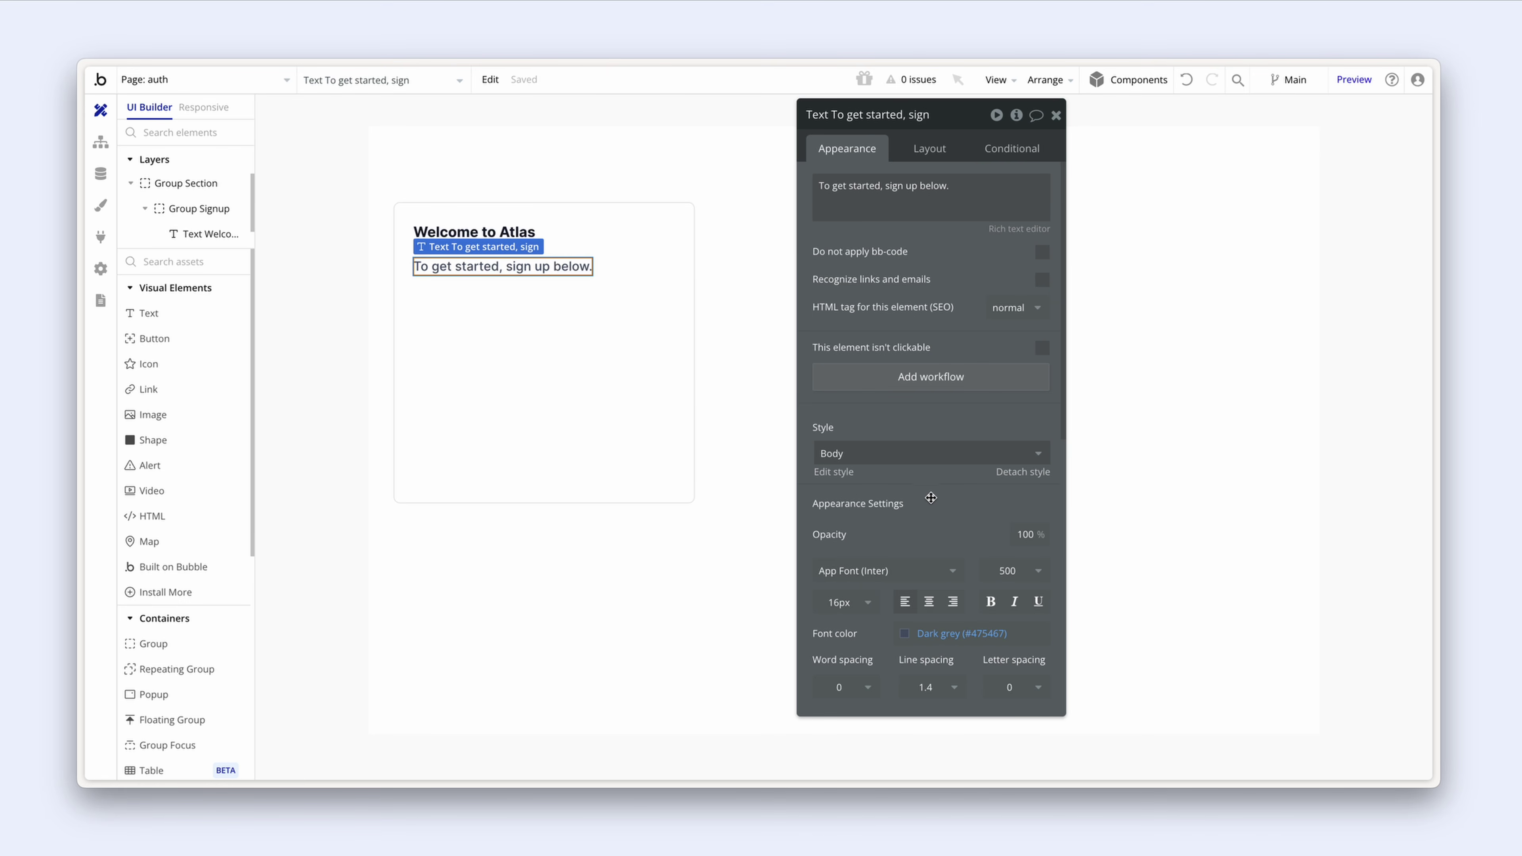
Step: Center Group Signup horizontally within Group Section
left_click(635, 369)
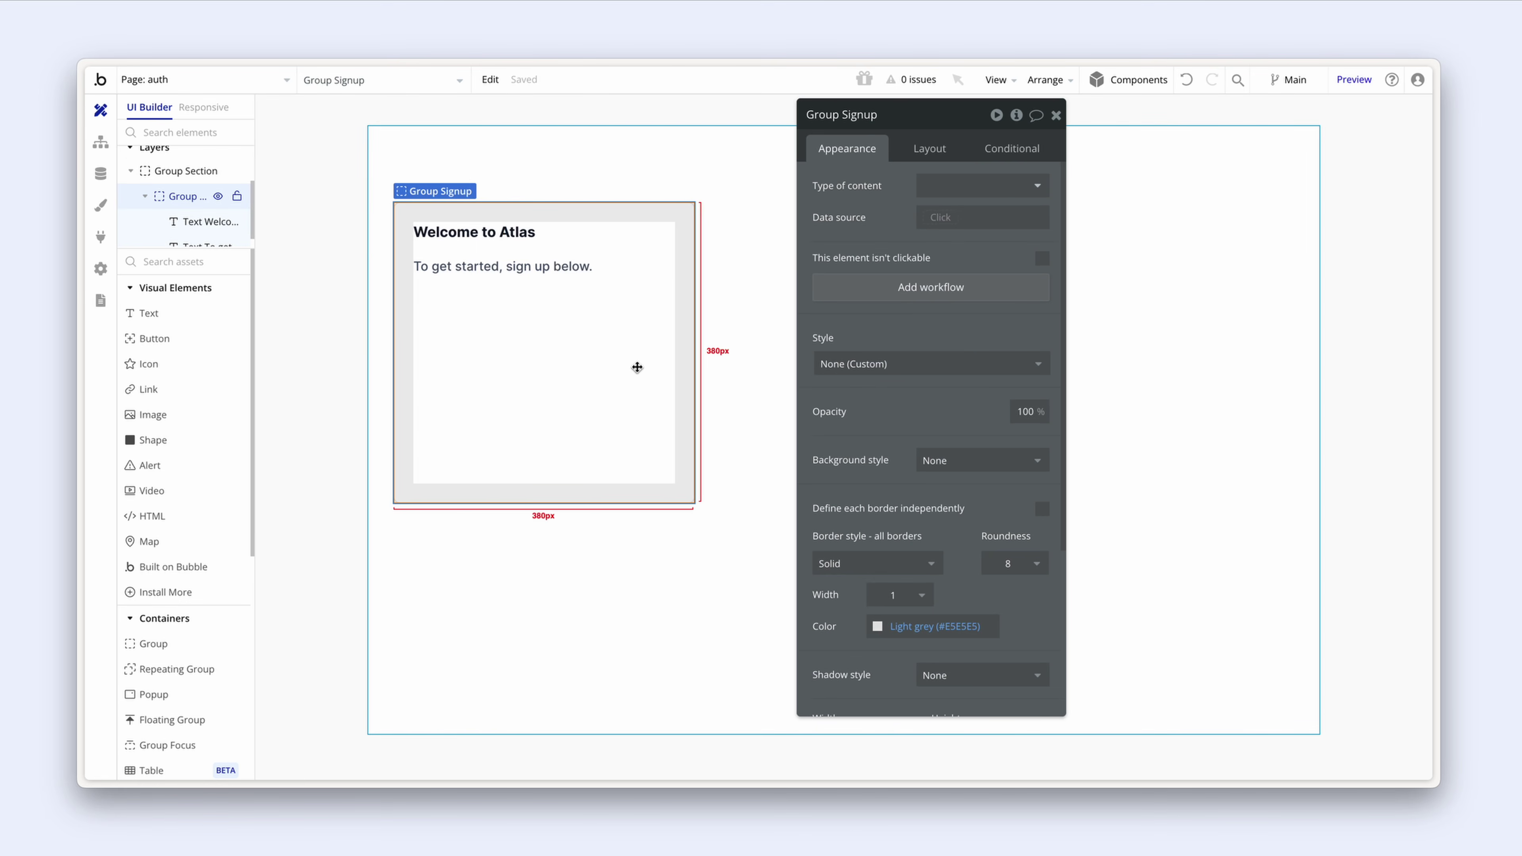
left_click(940, 150)
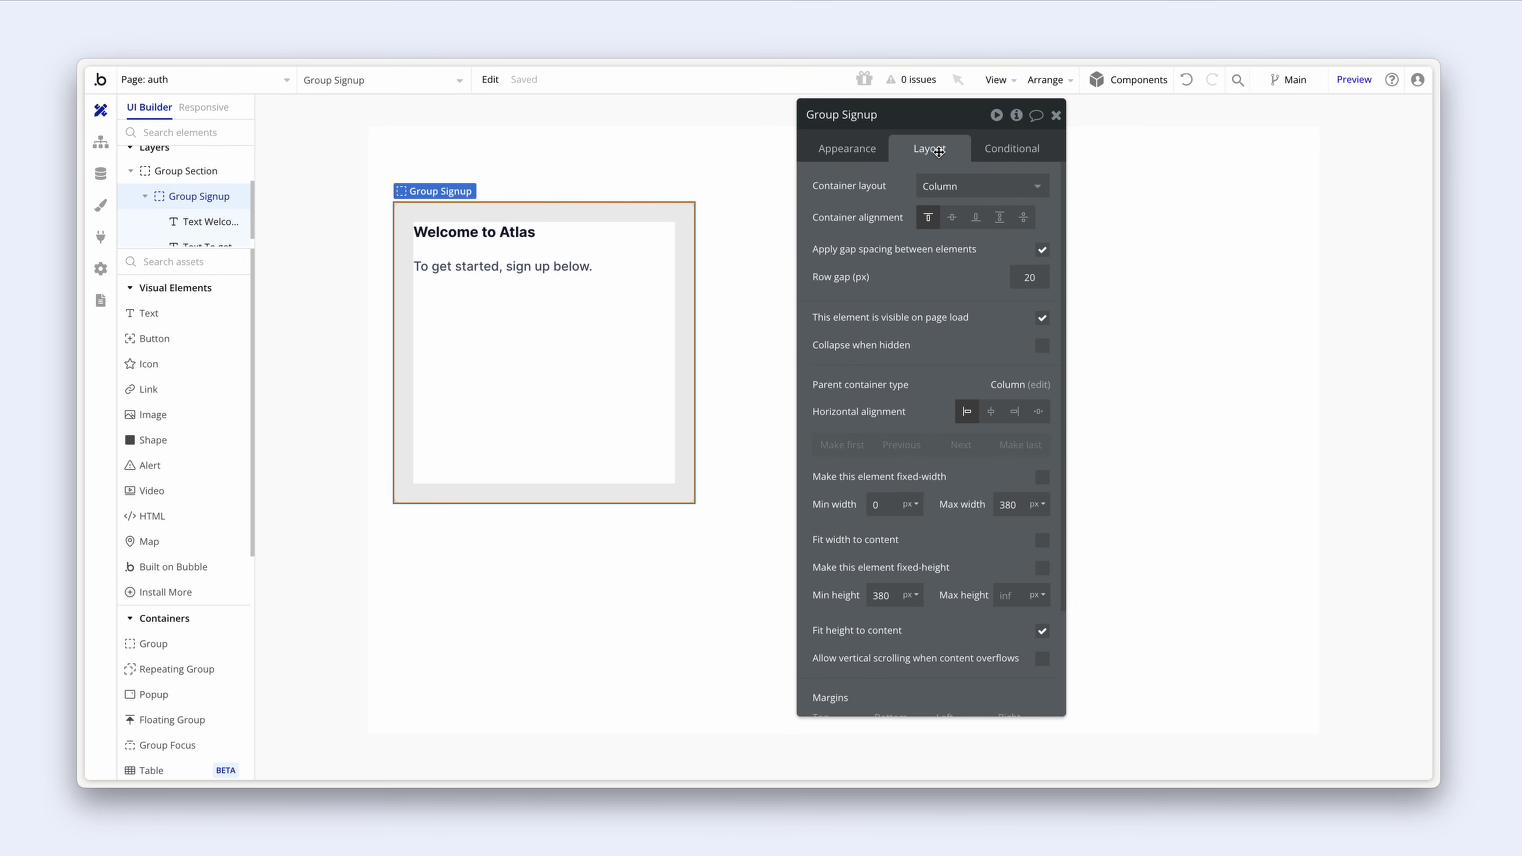
left_click(991, 413)
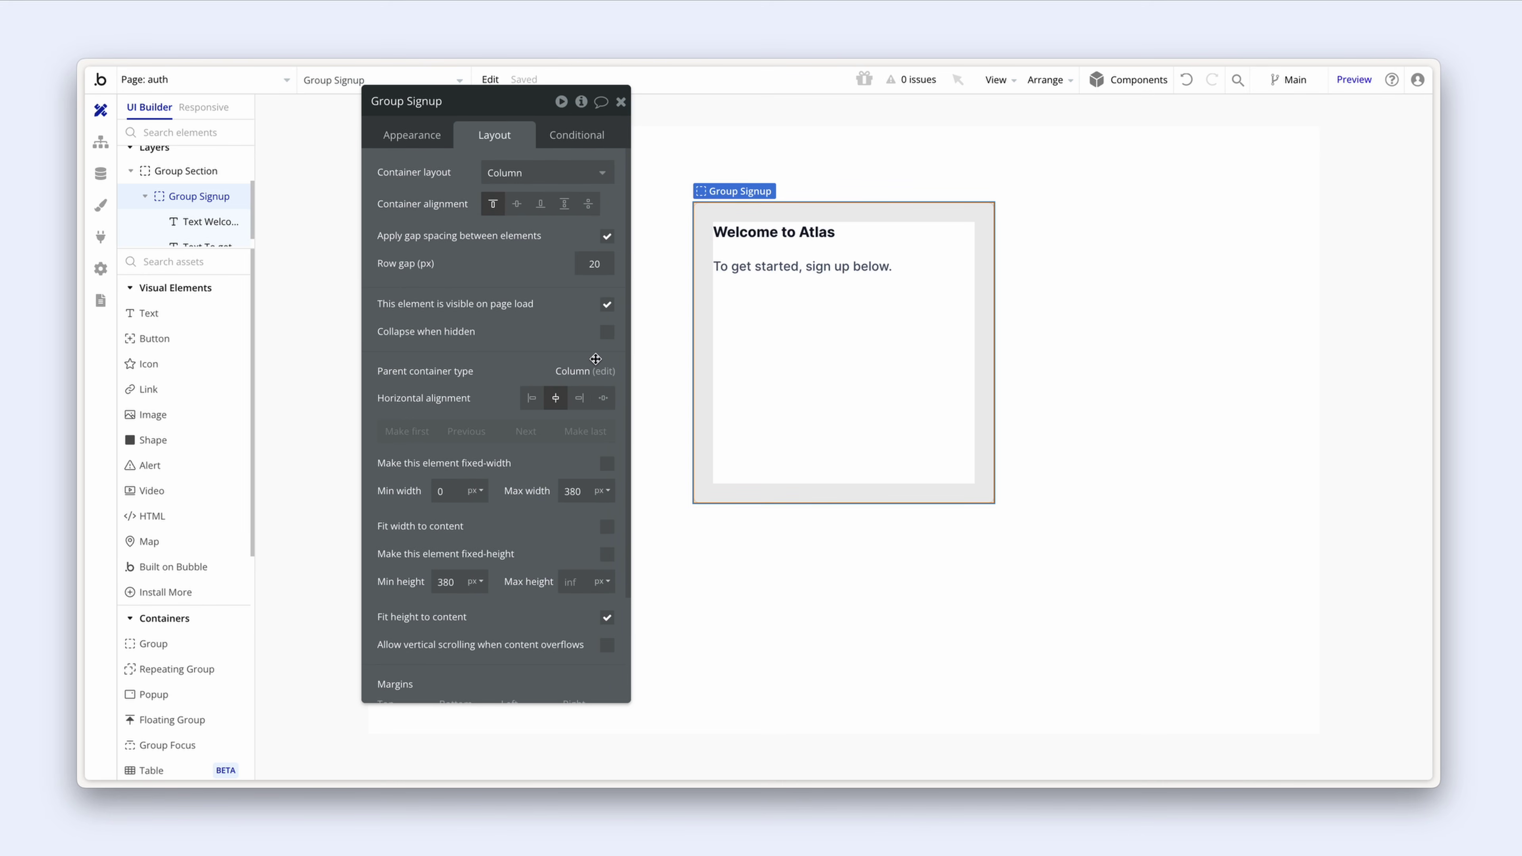
Step: Center the "Welcome to Atlas" heading and the "To get started, sign up below." text horizontally within Group Signup
left_click(765, 235)
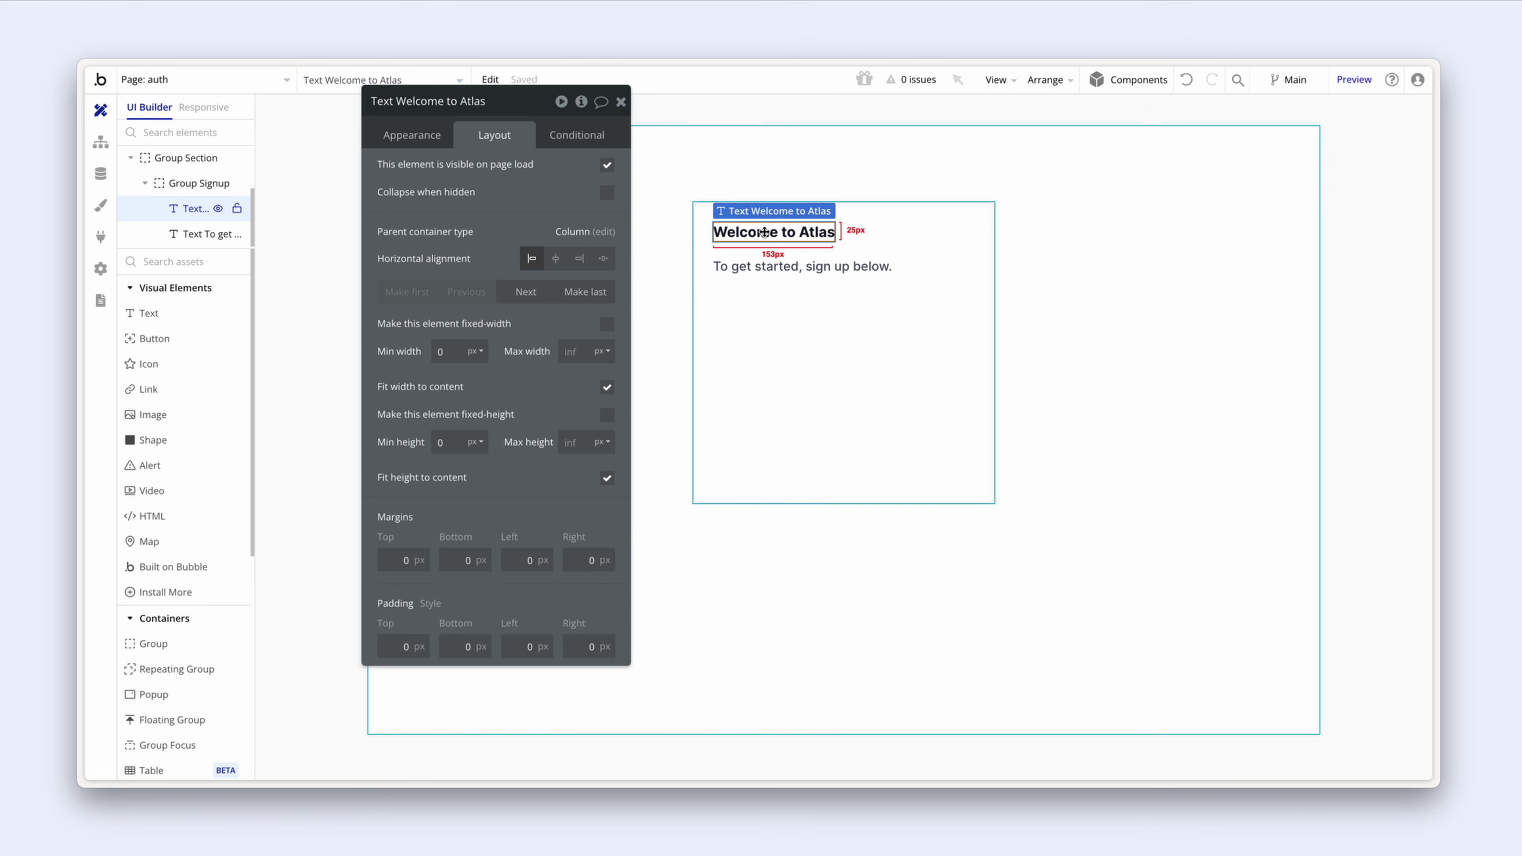
left_click(555, 258)
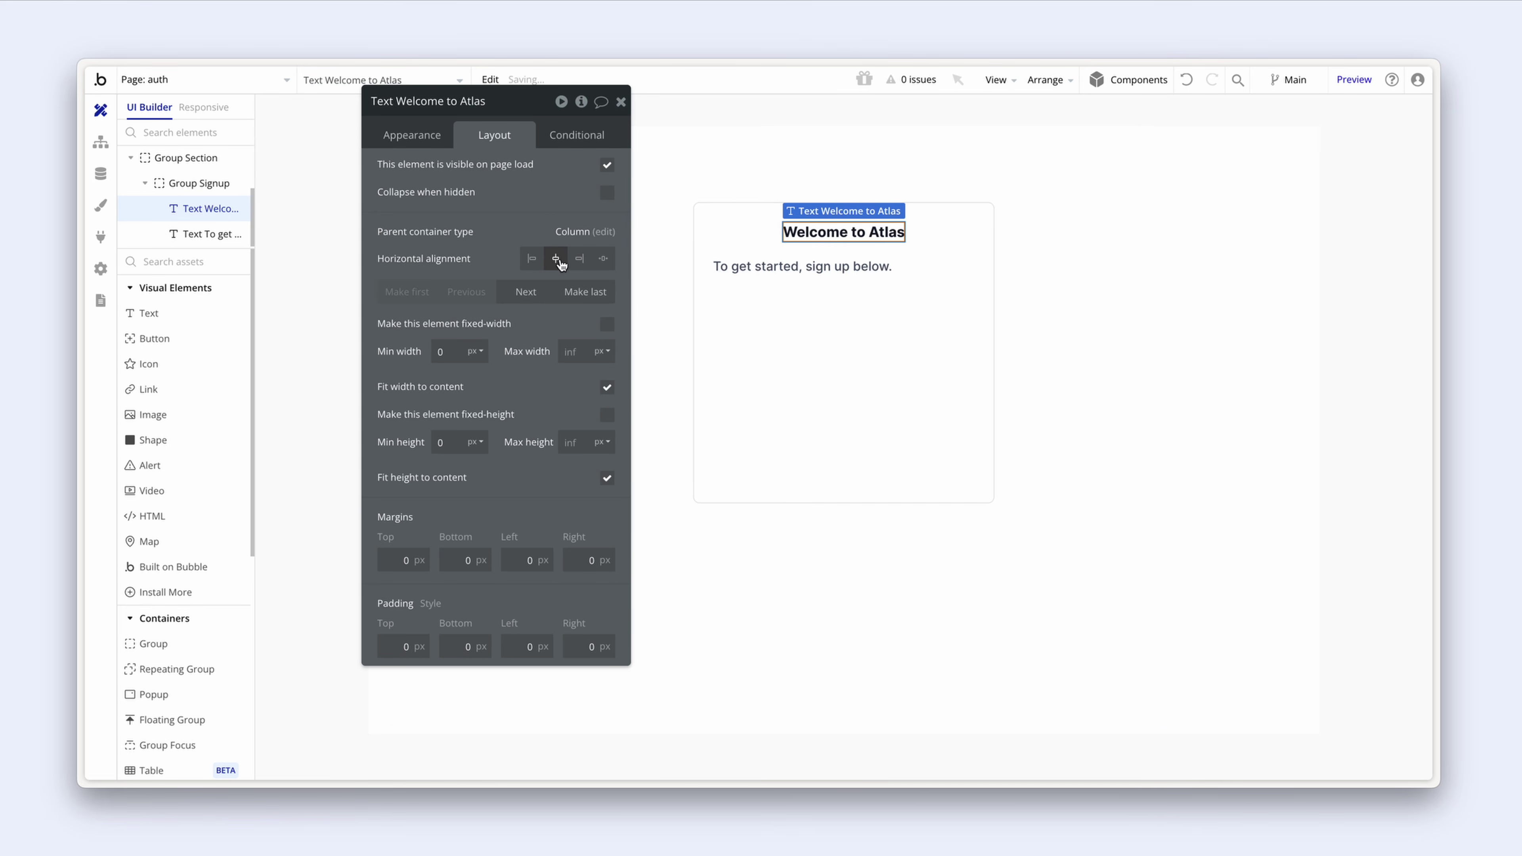
left_click(779, 271)
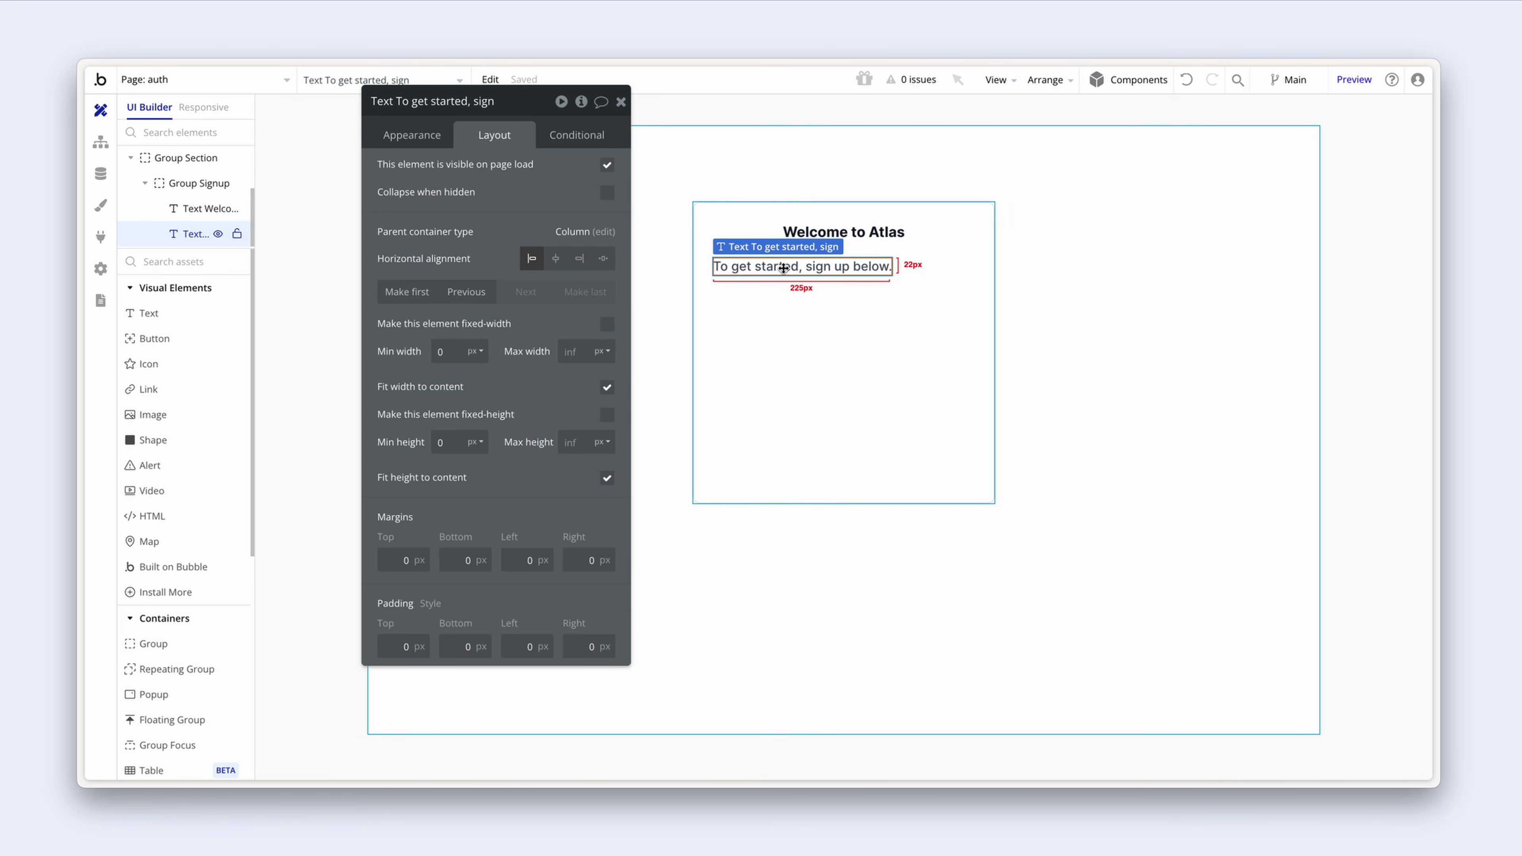
left_click(562, 263)
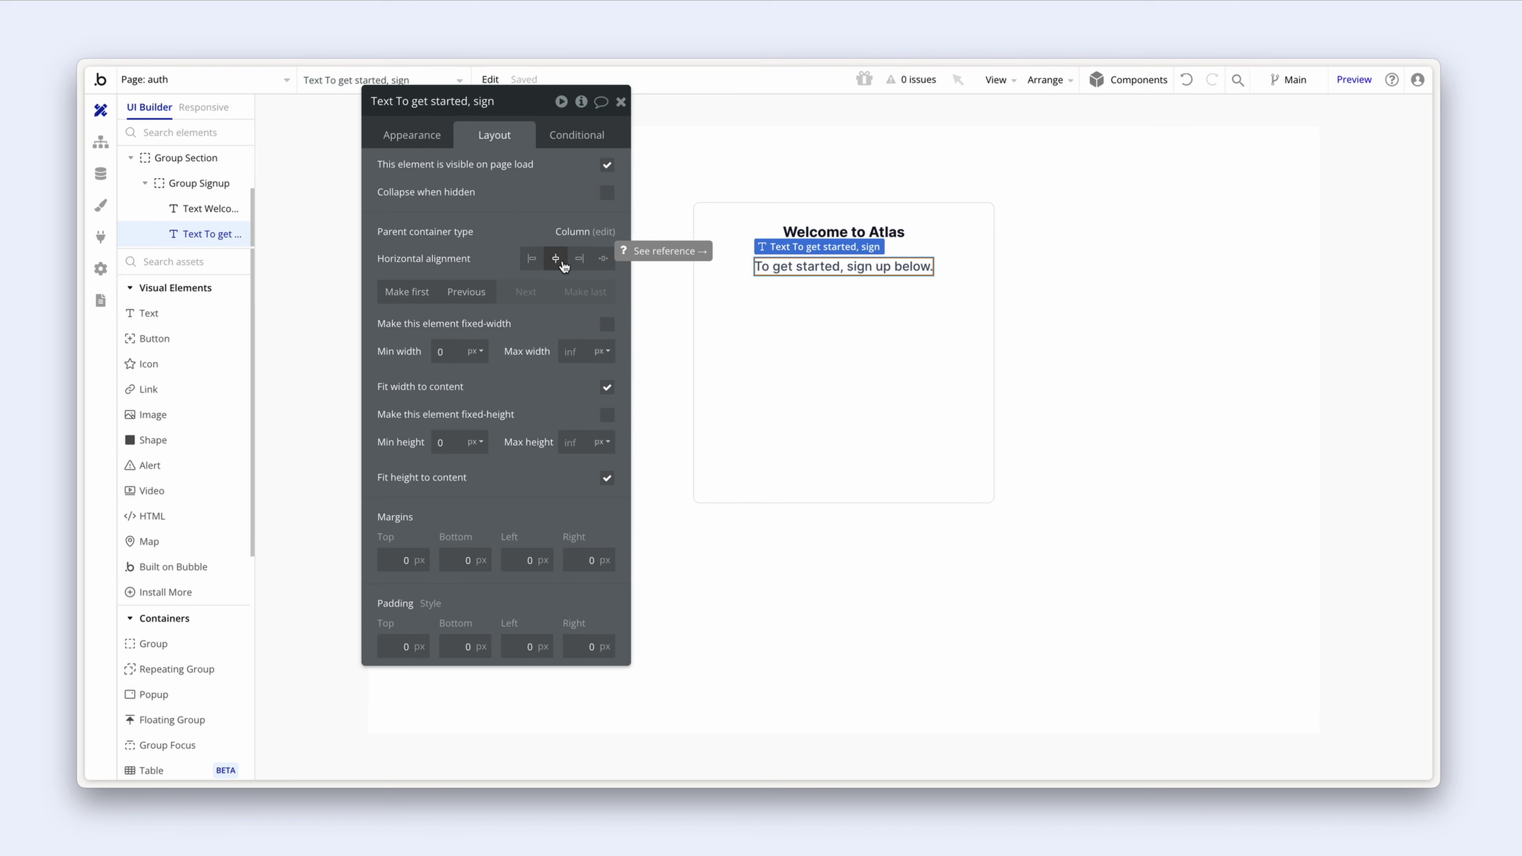
Step: Group the heading and intro texts in a column container and rename the new group to Group Title
left_click(813, 235, "shift")
right_click(813, 238)
mouse_move(935, 341)
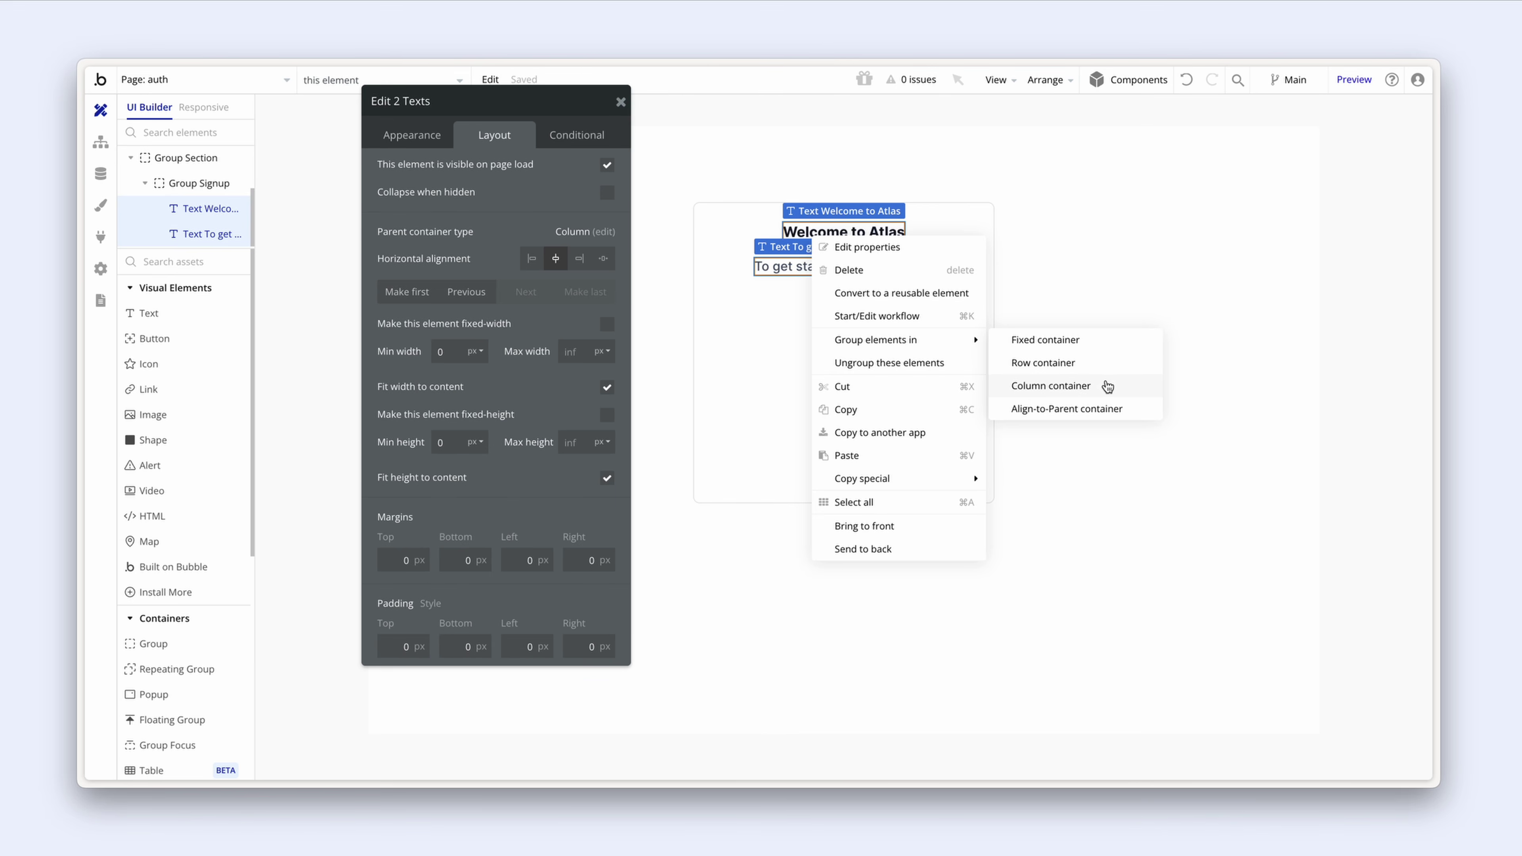
left_click(1105, 387)
left_click(456, 103)
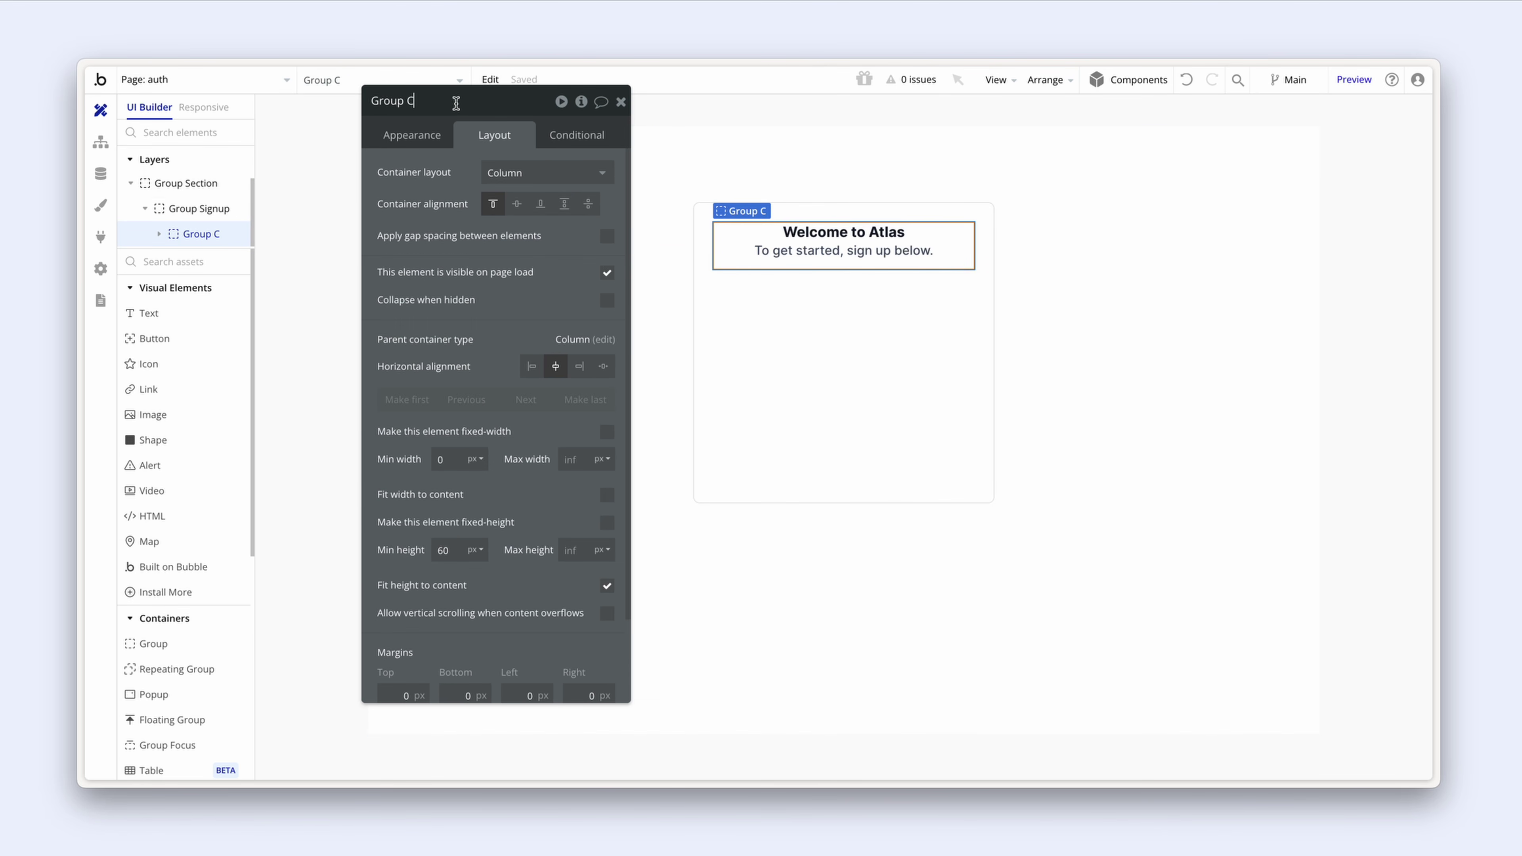
type("Title")
left_click(434, 186)
Step: Set Group Title's min height to 0 px and apply gap spacing between its elements with a row gap of 8 px
double_click(456, 549)
type("0")
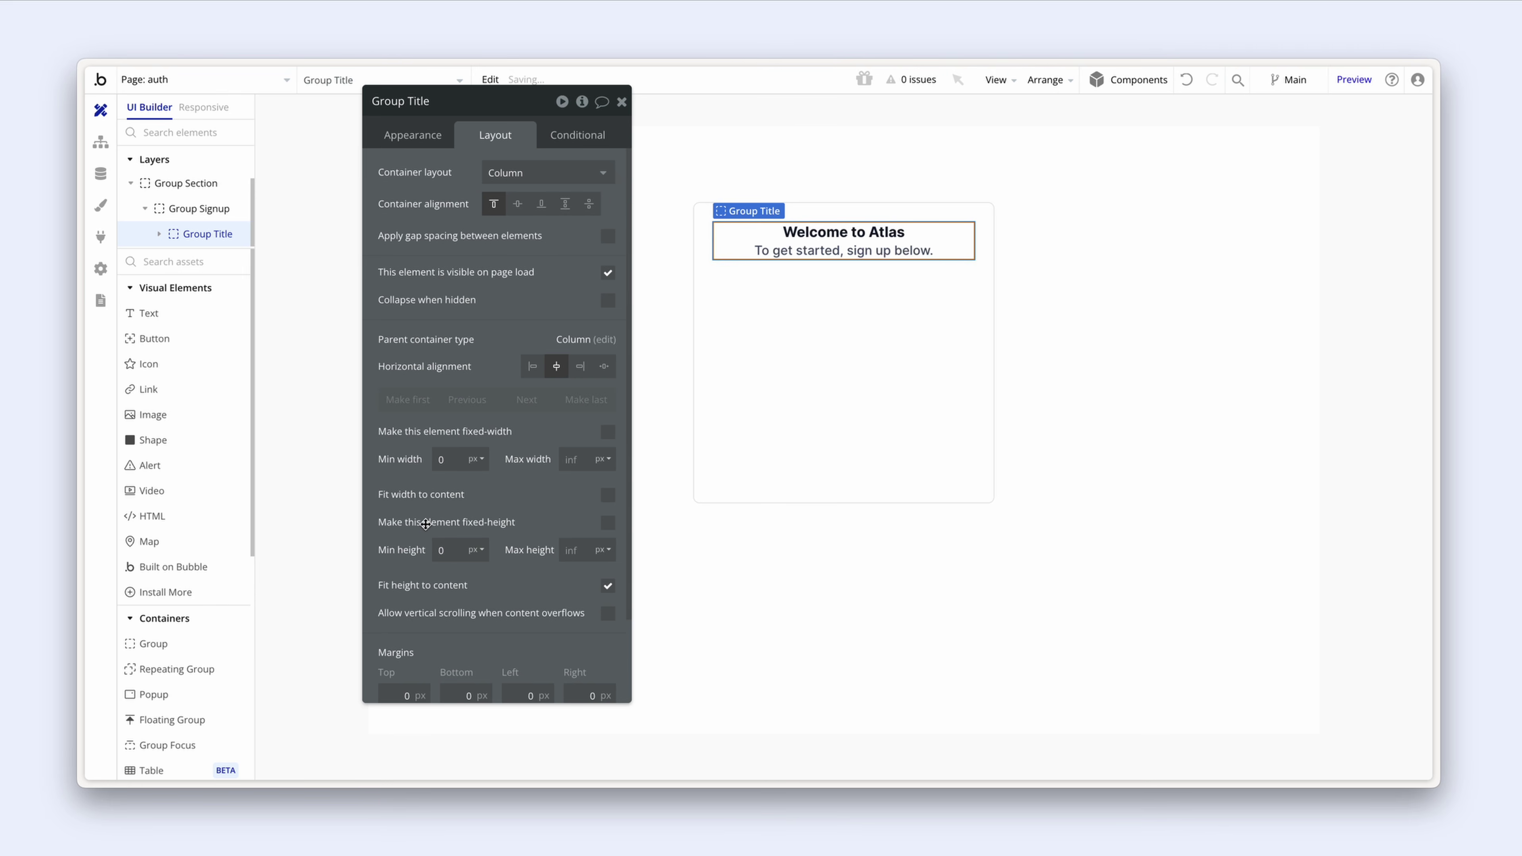
left_click(607, 240)
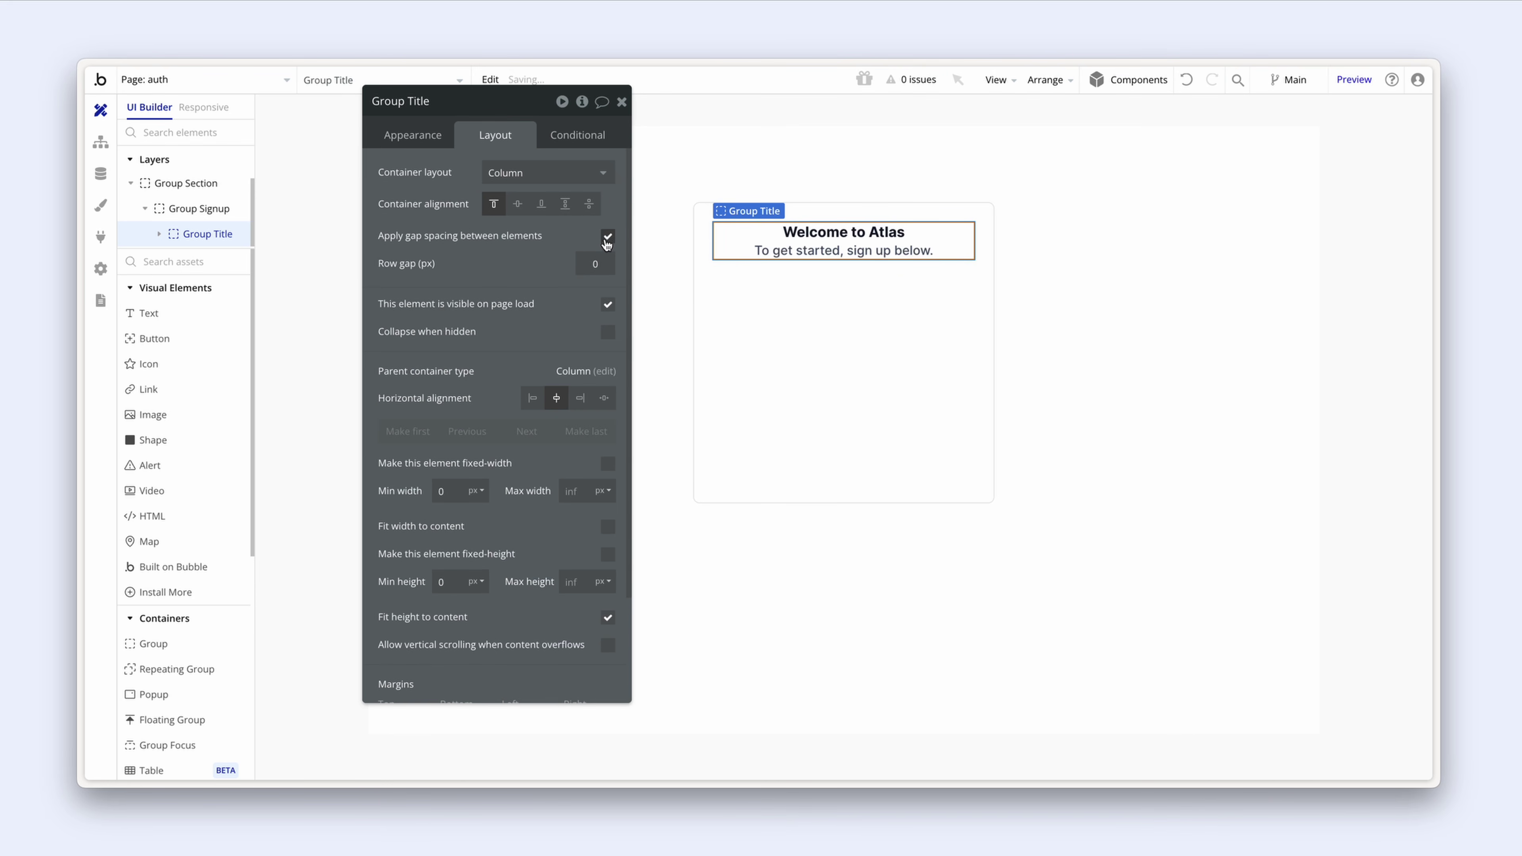
left_click(594, 262)
type("8")
left_click(515, 263)
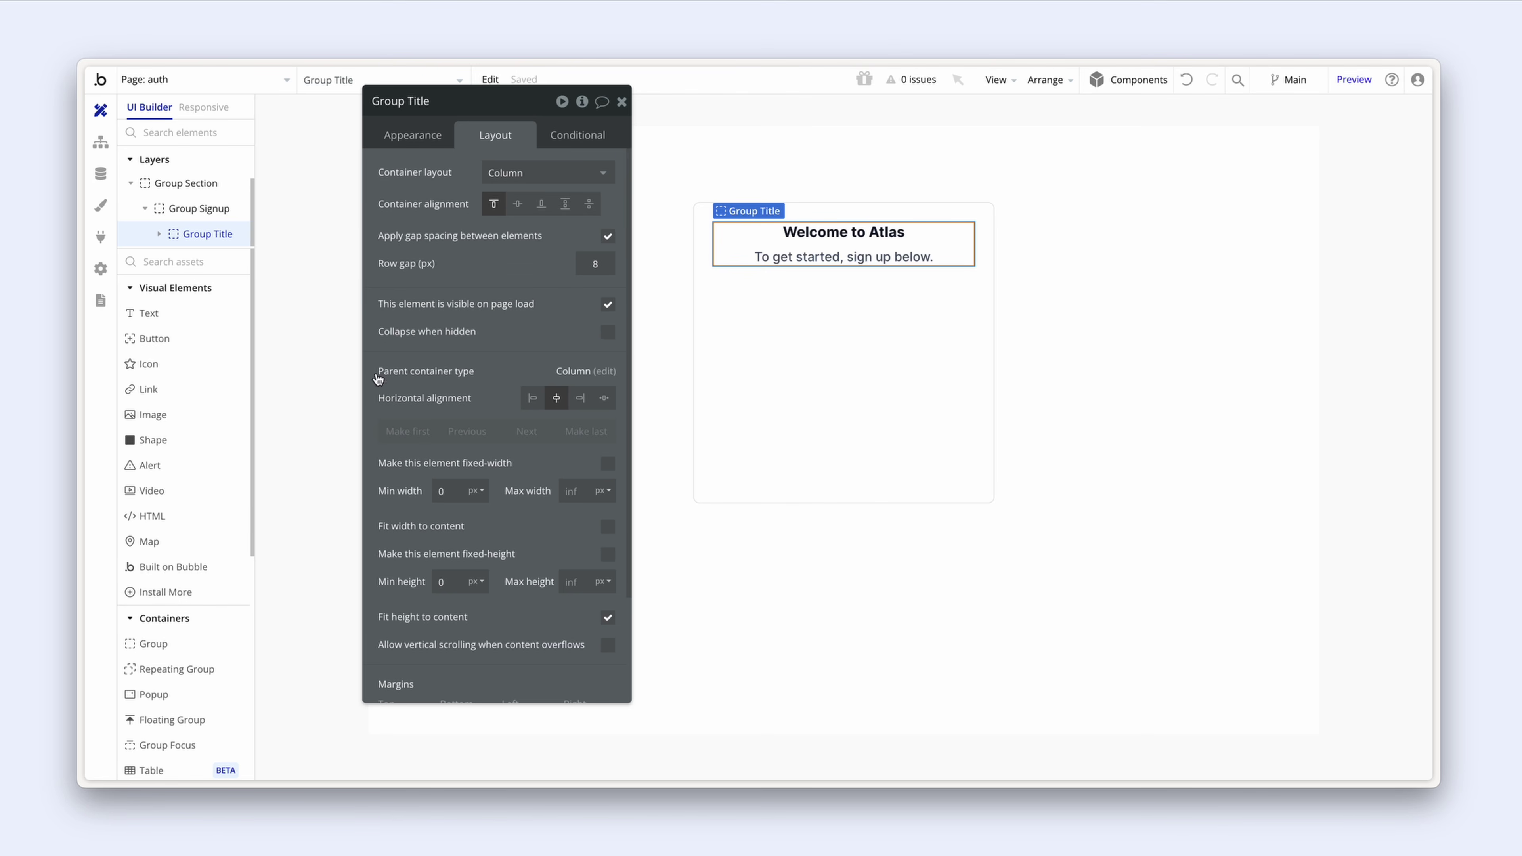
Step: Add an input with the placeholder "Full name" below Group Title in Group Signup and require it to be non-empty
scroll(198, 401, "down", 6)
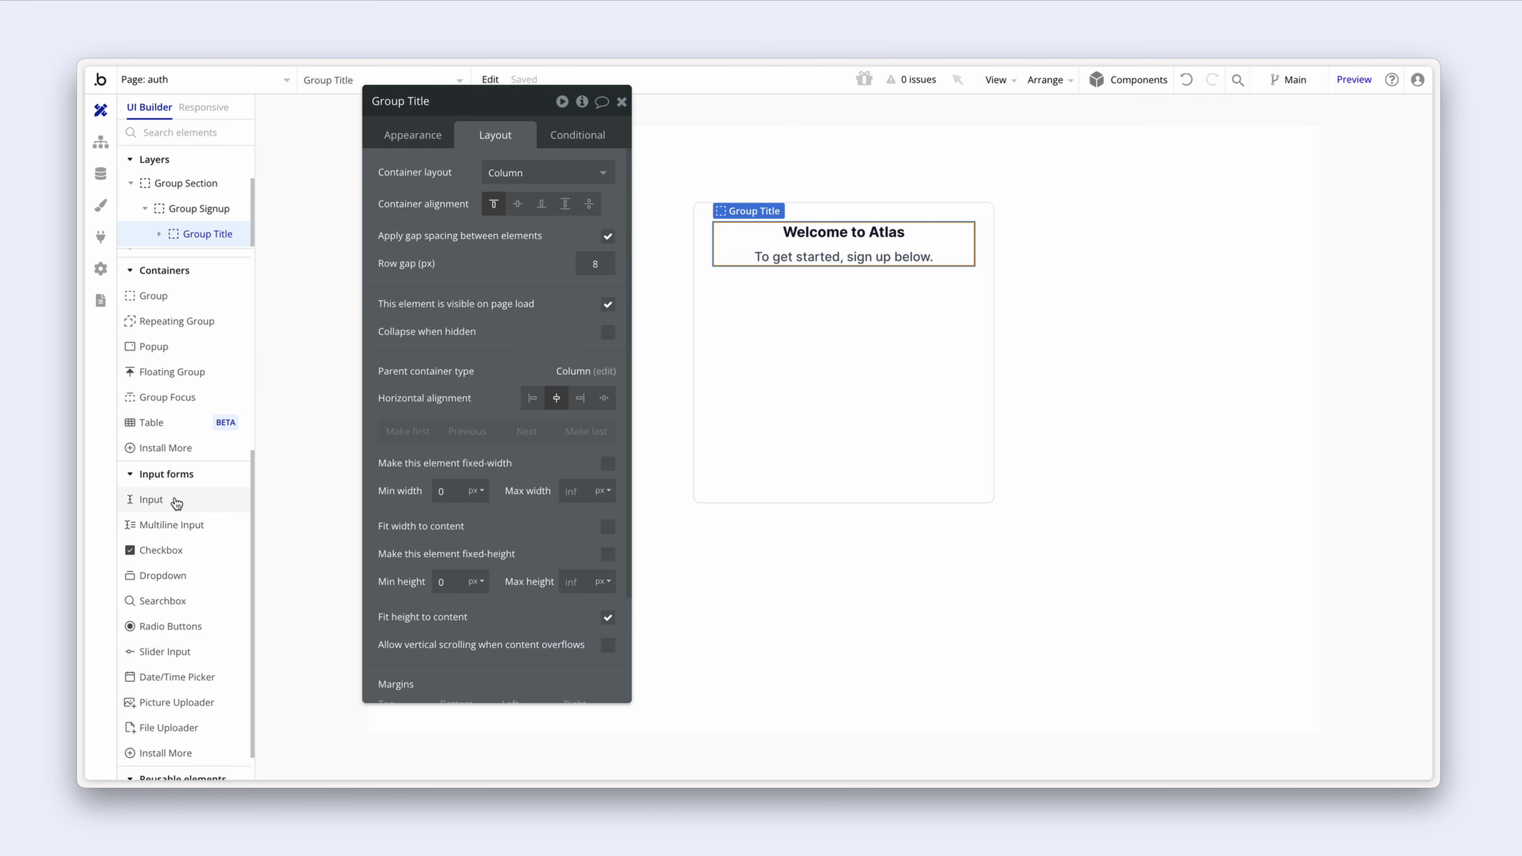
left_click_drag(151, 499, 762, 339)
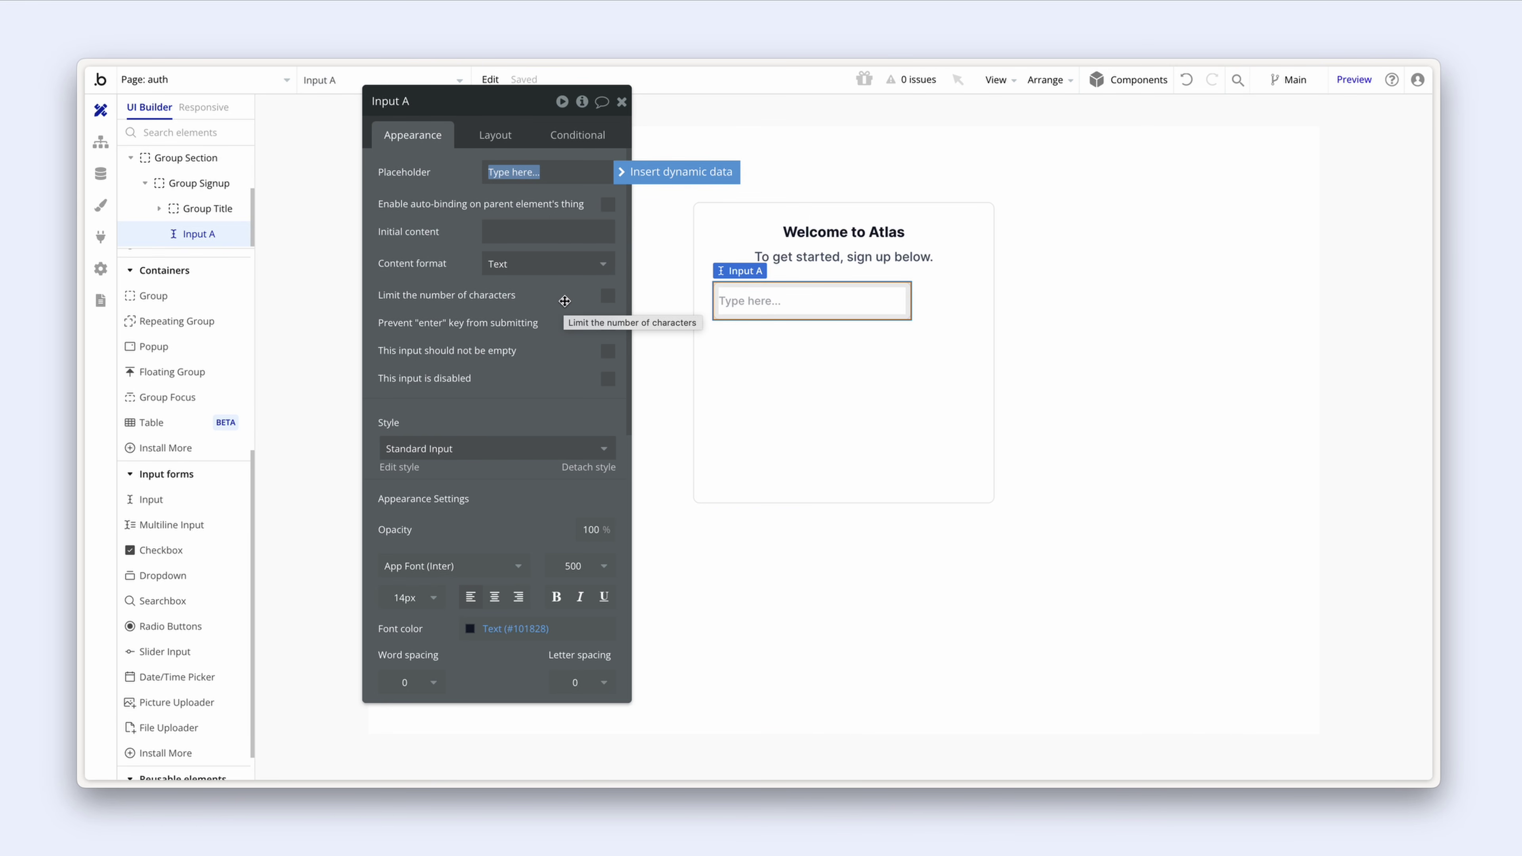
type("Full name")
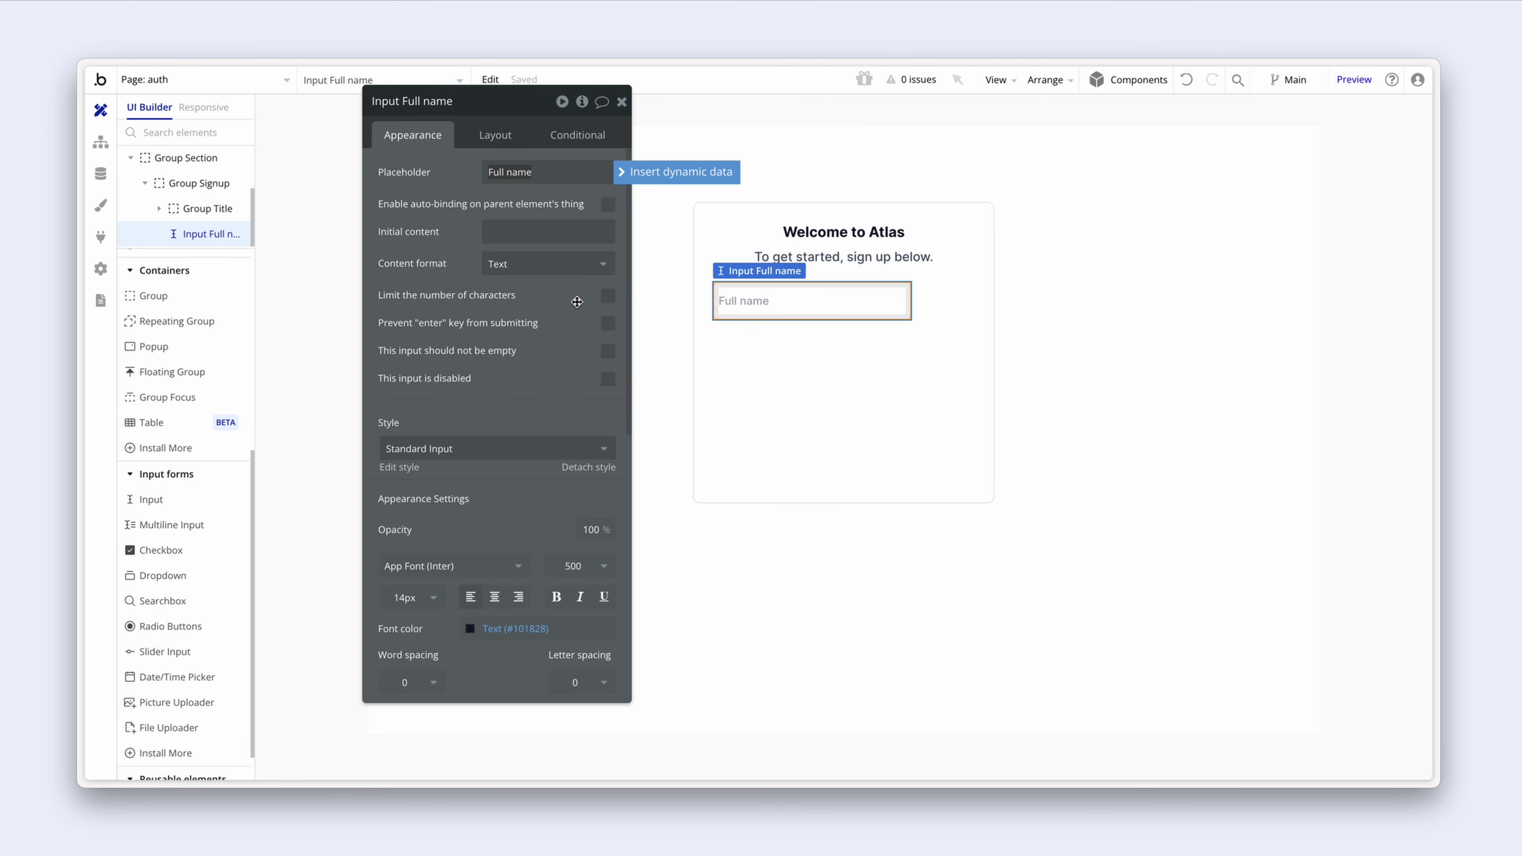
left_click(608, 351)
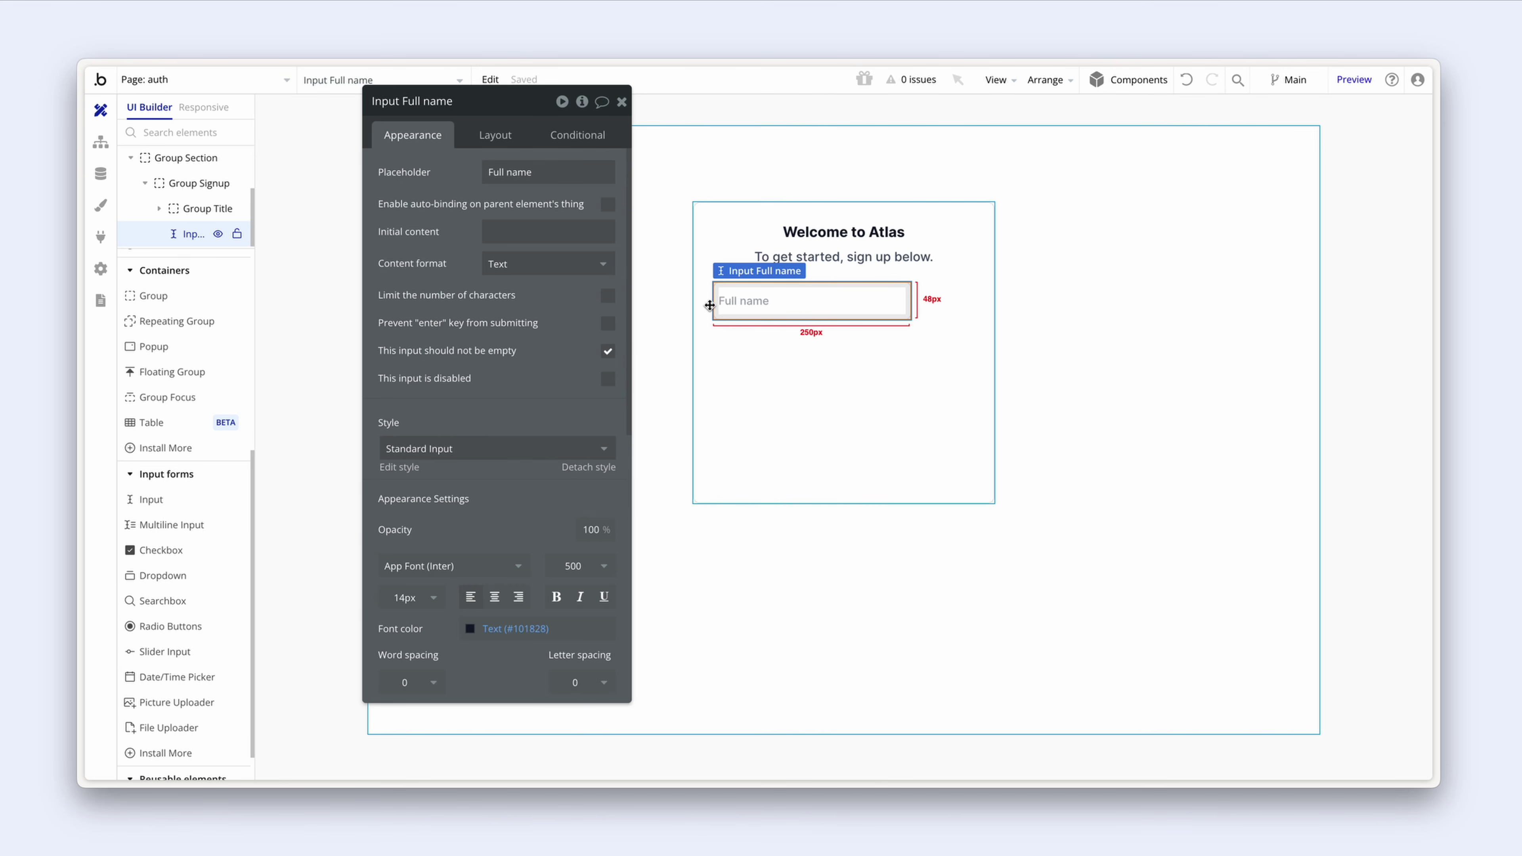
Step: Edit the Standard Input style to use 16 px of padding on the left and right, and return to the page design
left_click(408, 470)
left_click(1270, 239)
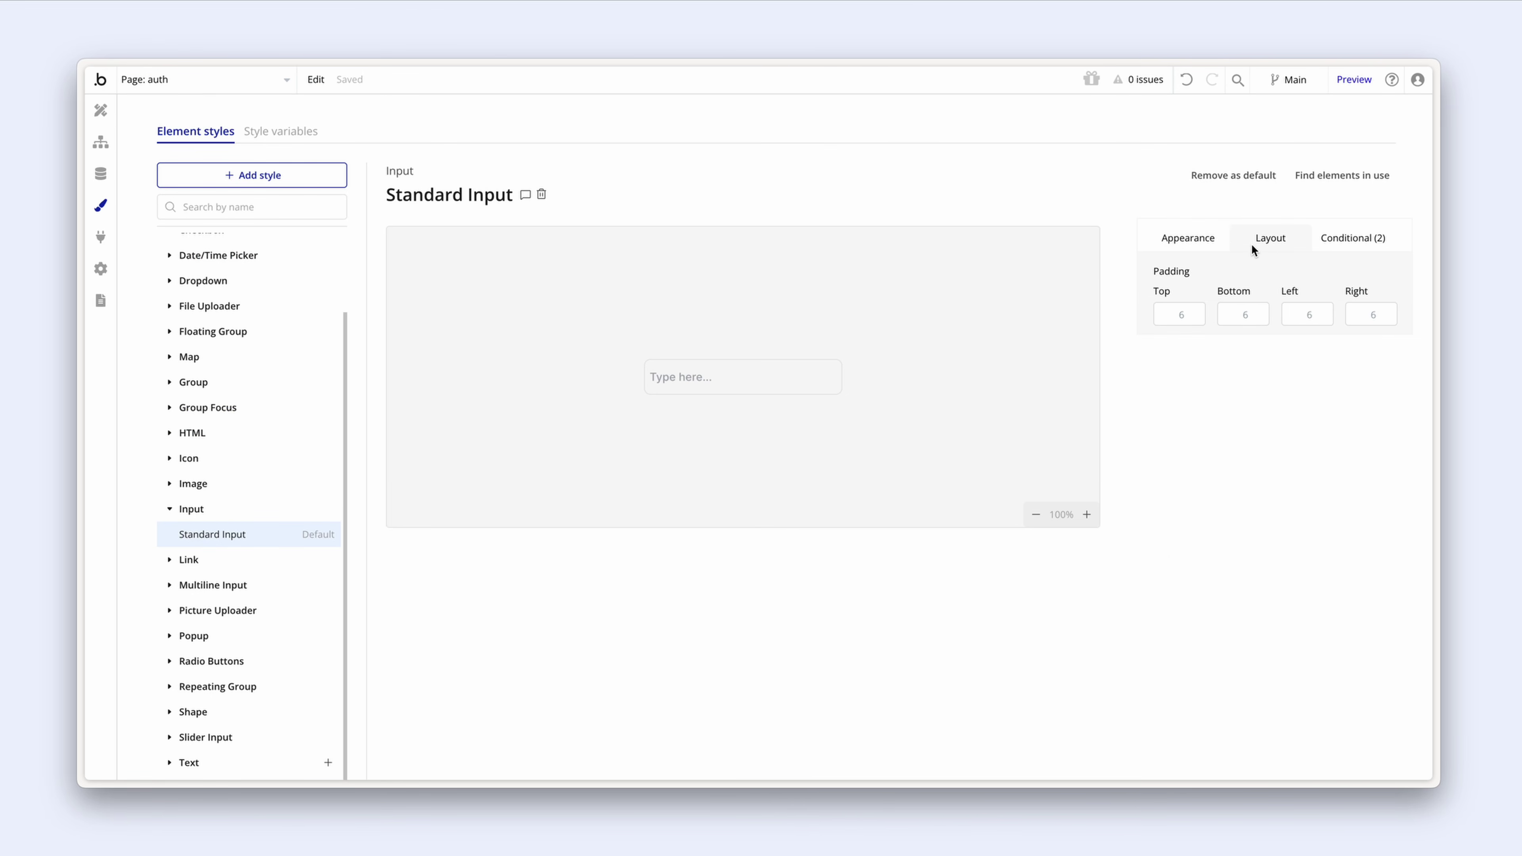
left_click(1304, 313)
type("16")
left_click(1366, 312)
type("16")
left_click(1307, 292)
left_click(103, 112)
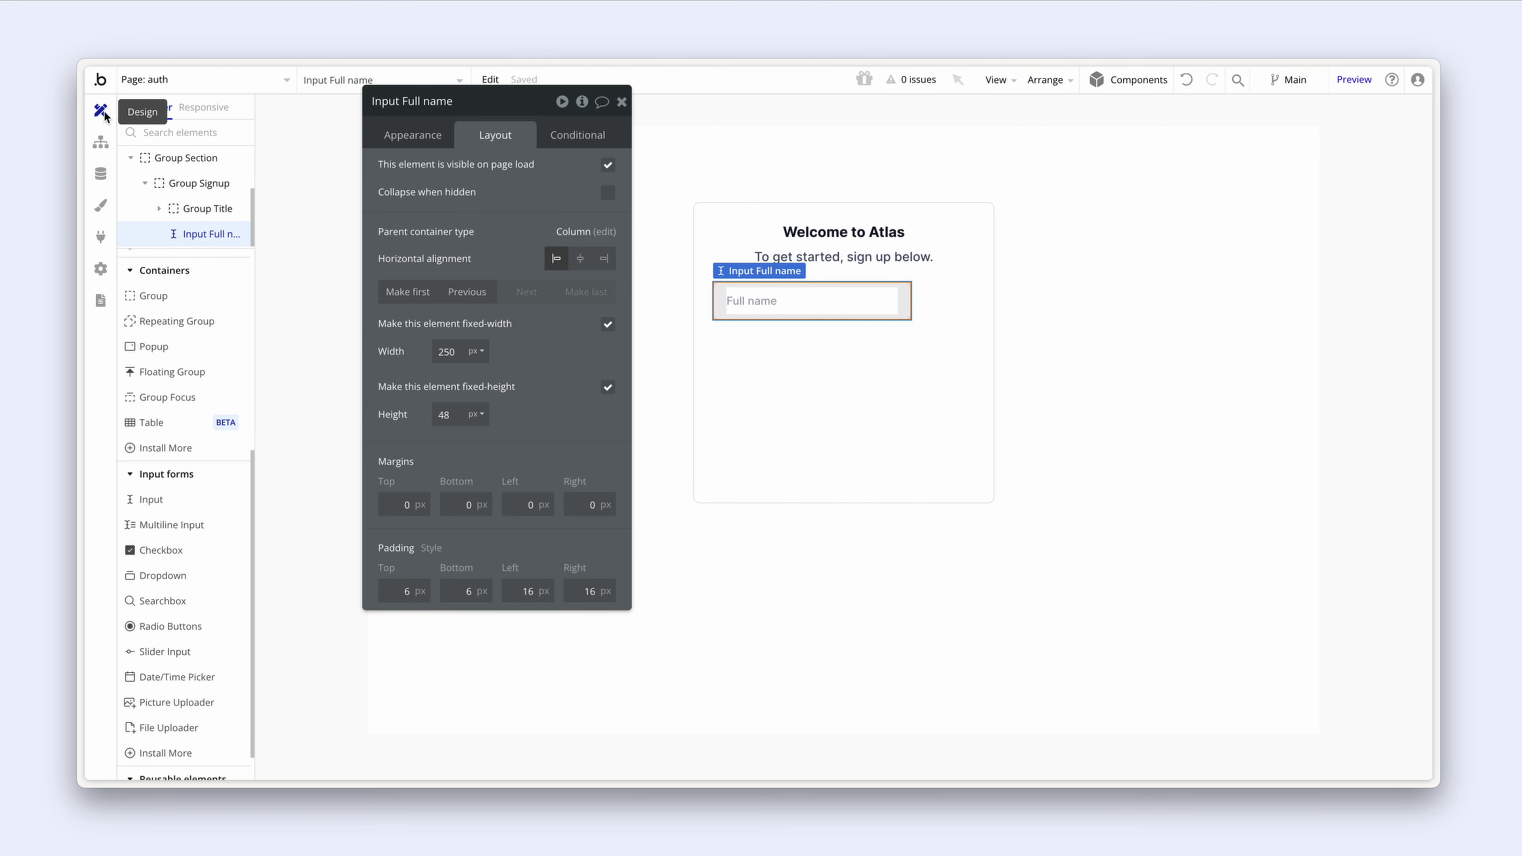
Step: Remove the Full name input's fixed width, set its min width to 0 px and its fixed height to 44 px
left_click(607, 326)
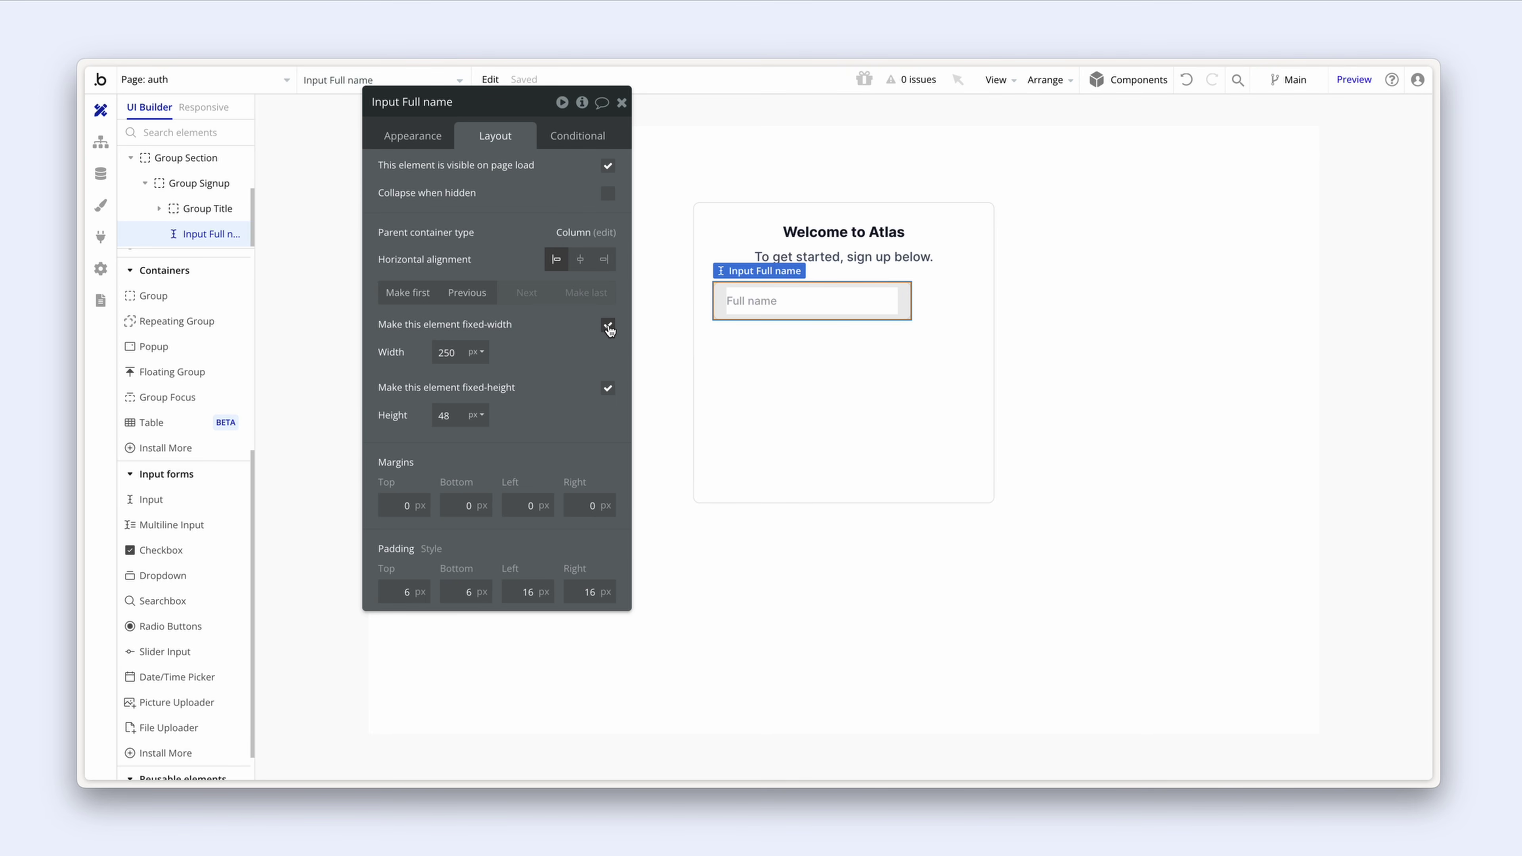
left_click(446, 352)
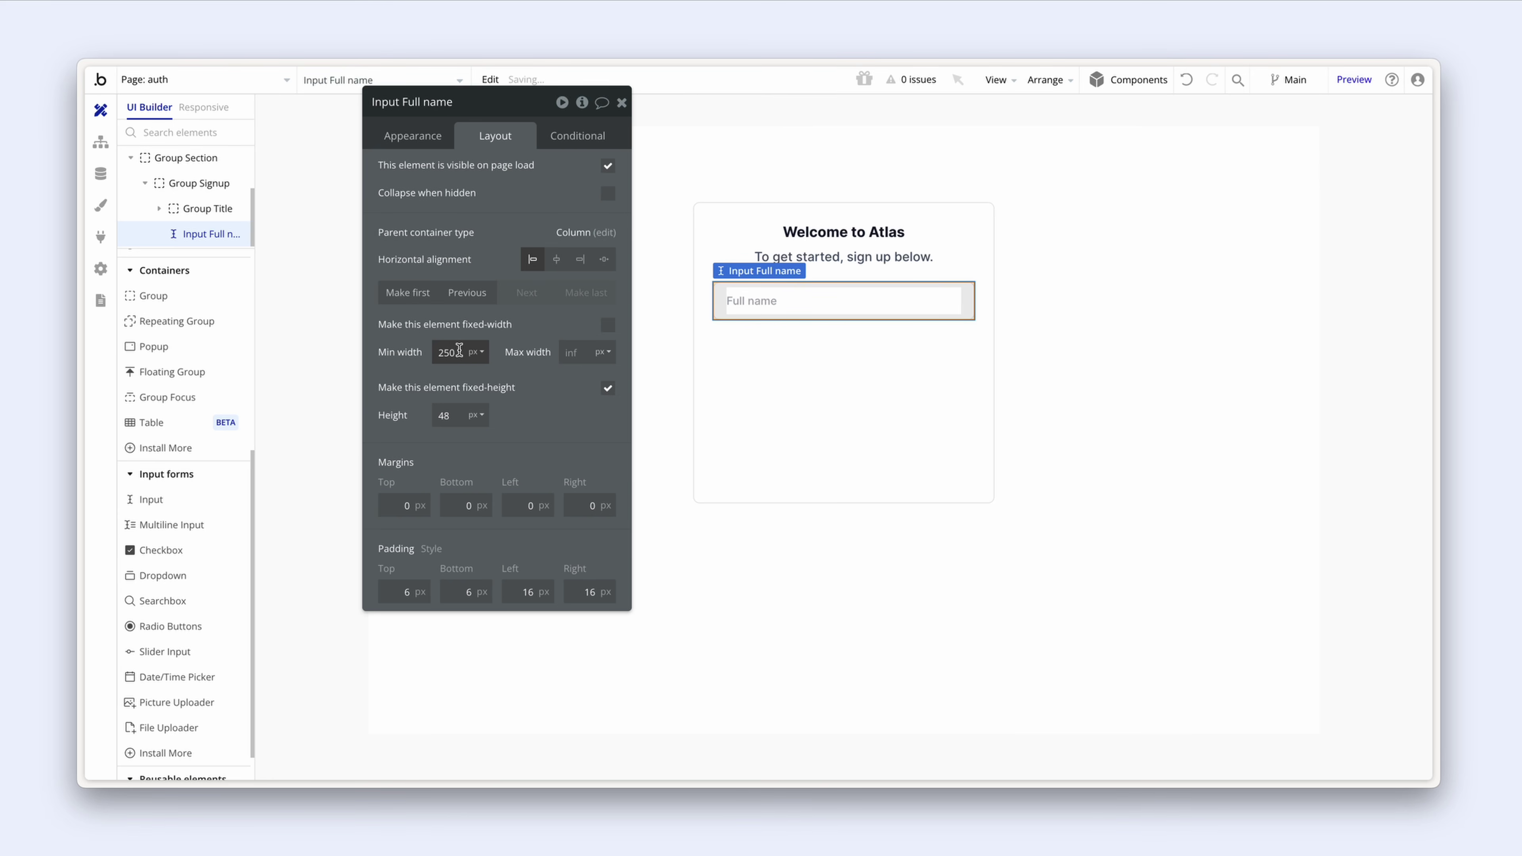
left_click_drag(448, 415, 500, 413)
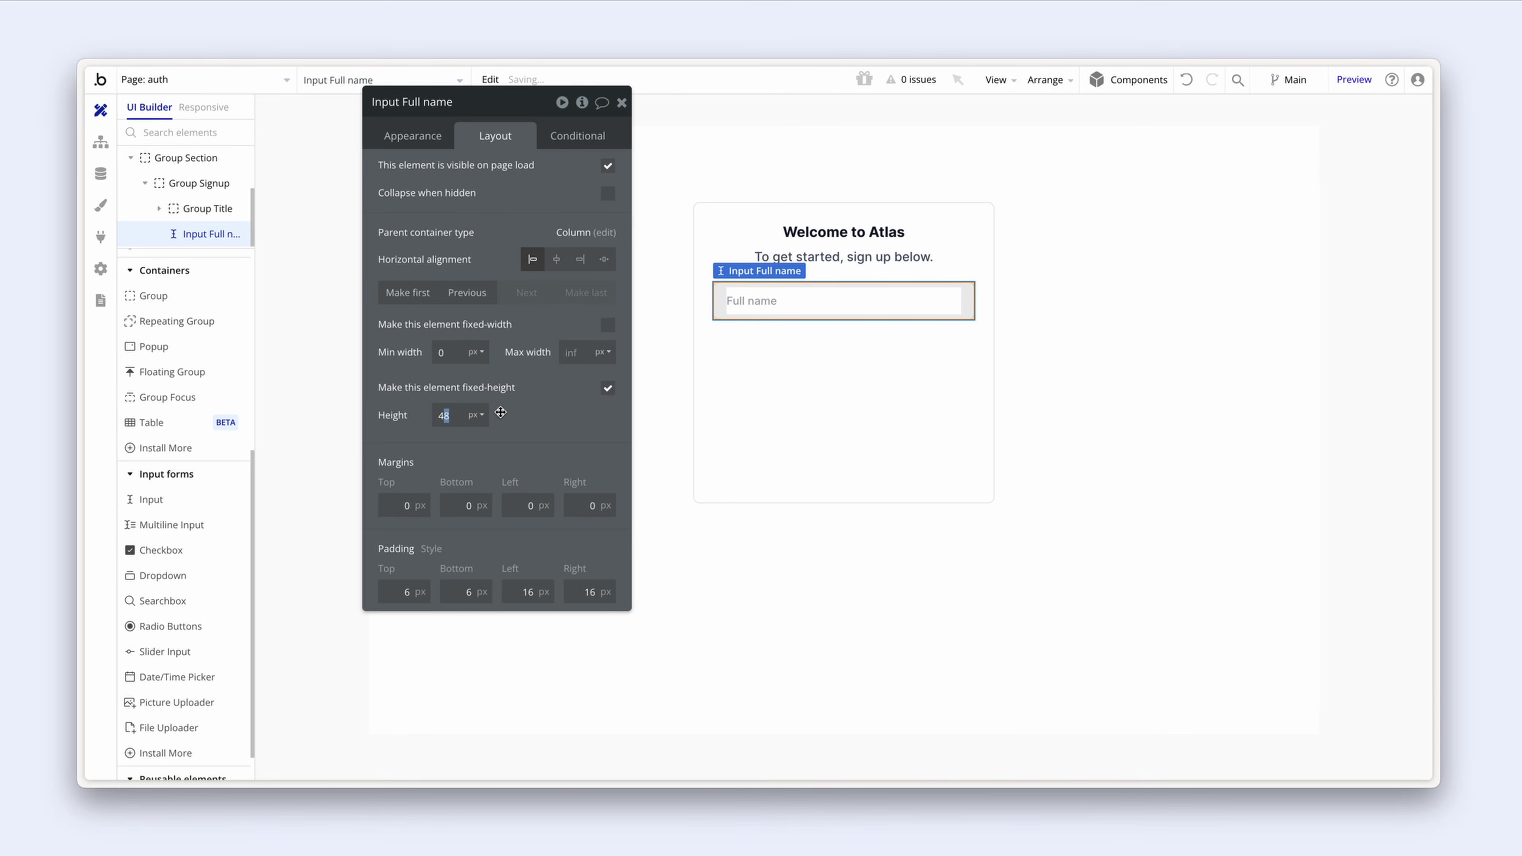
type("4")
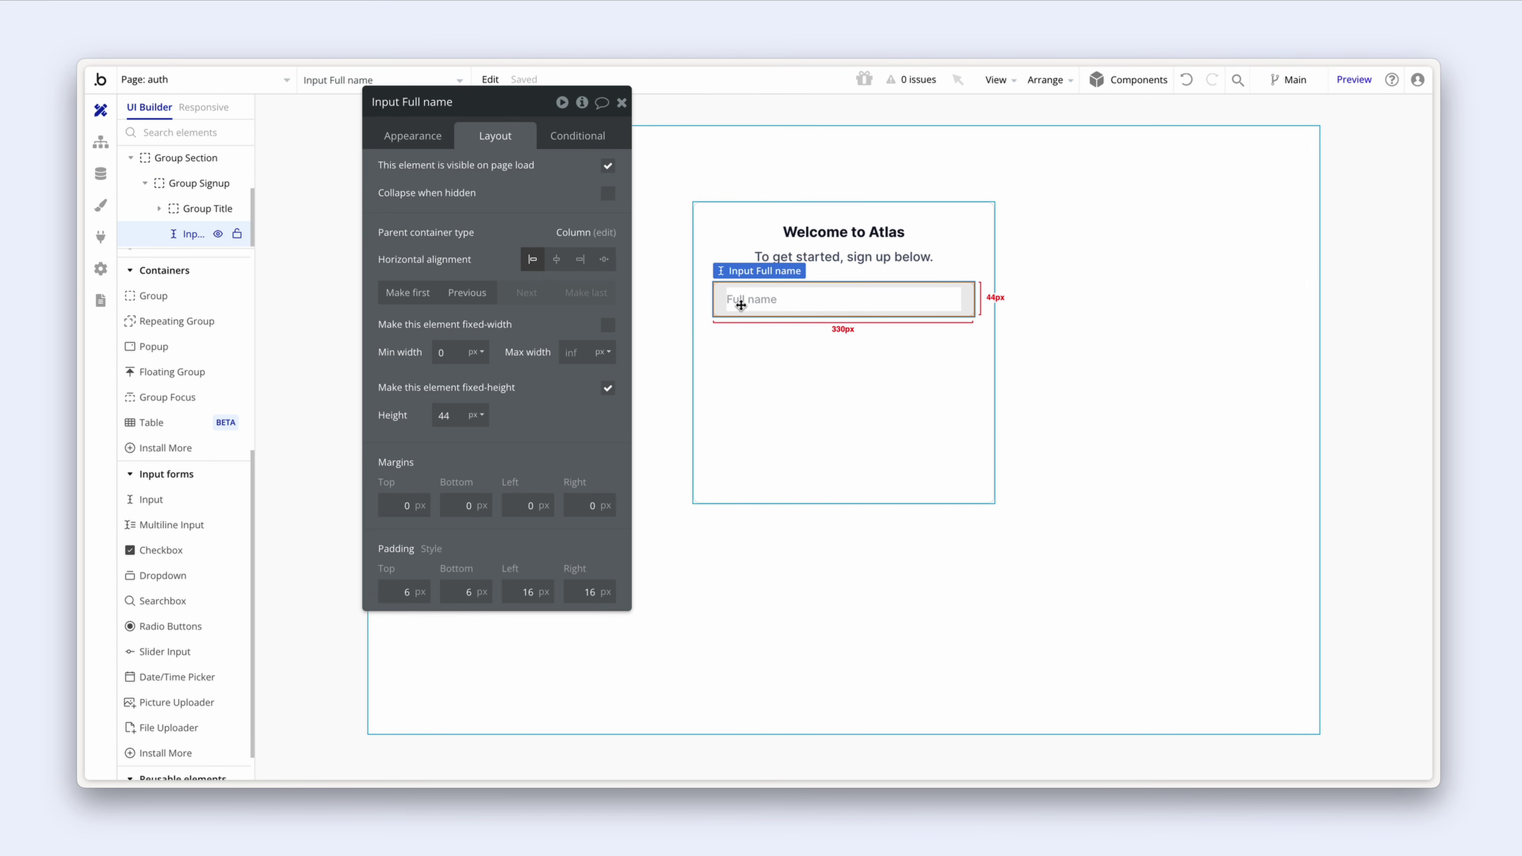
Step: Duplicate the Full name input, giving the copy the placeholder "Email address" and the Email content format
key("super+d")
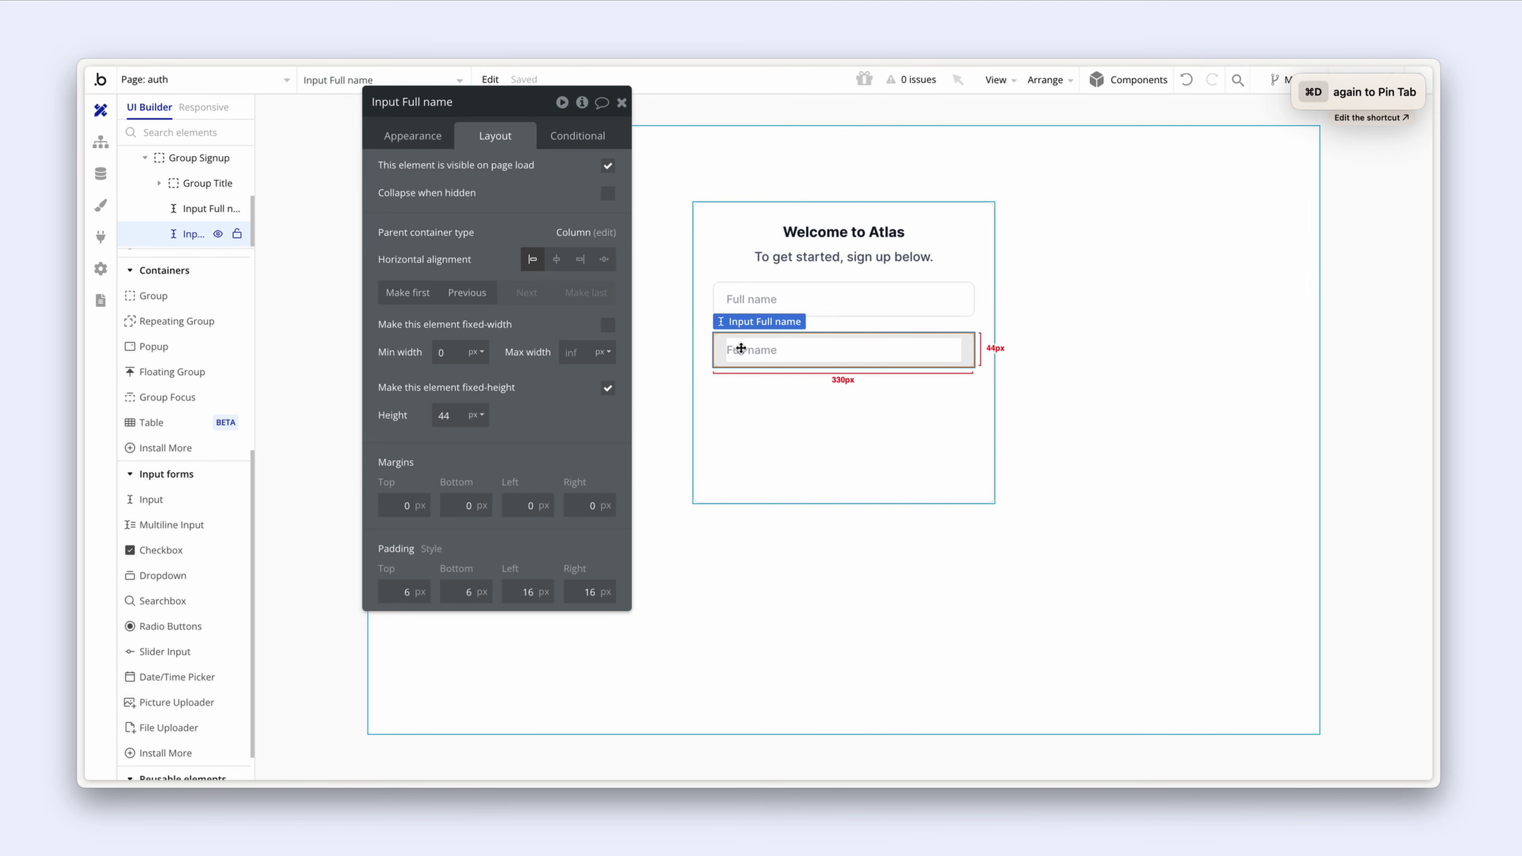
left_click(412, 135)
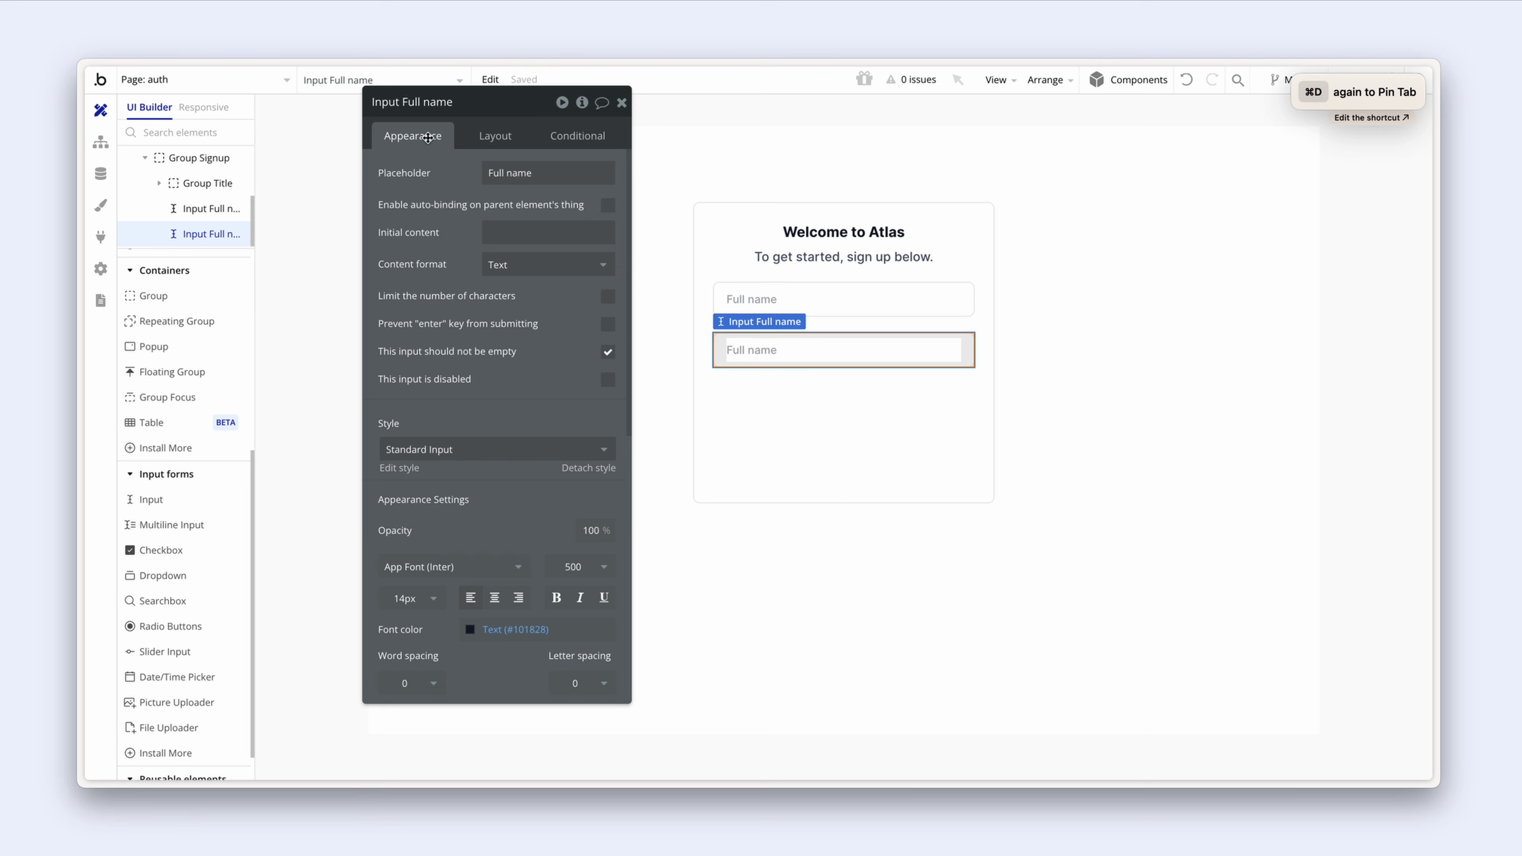
triple_click(510, 172)
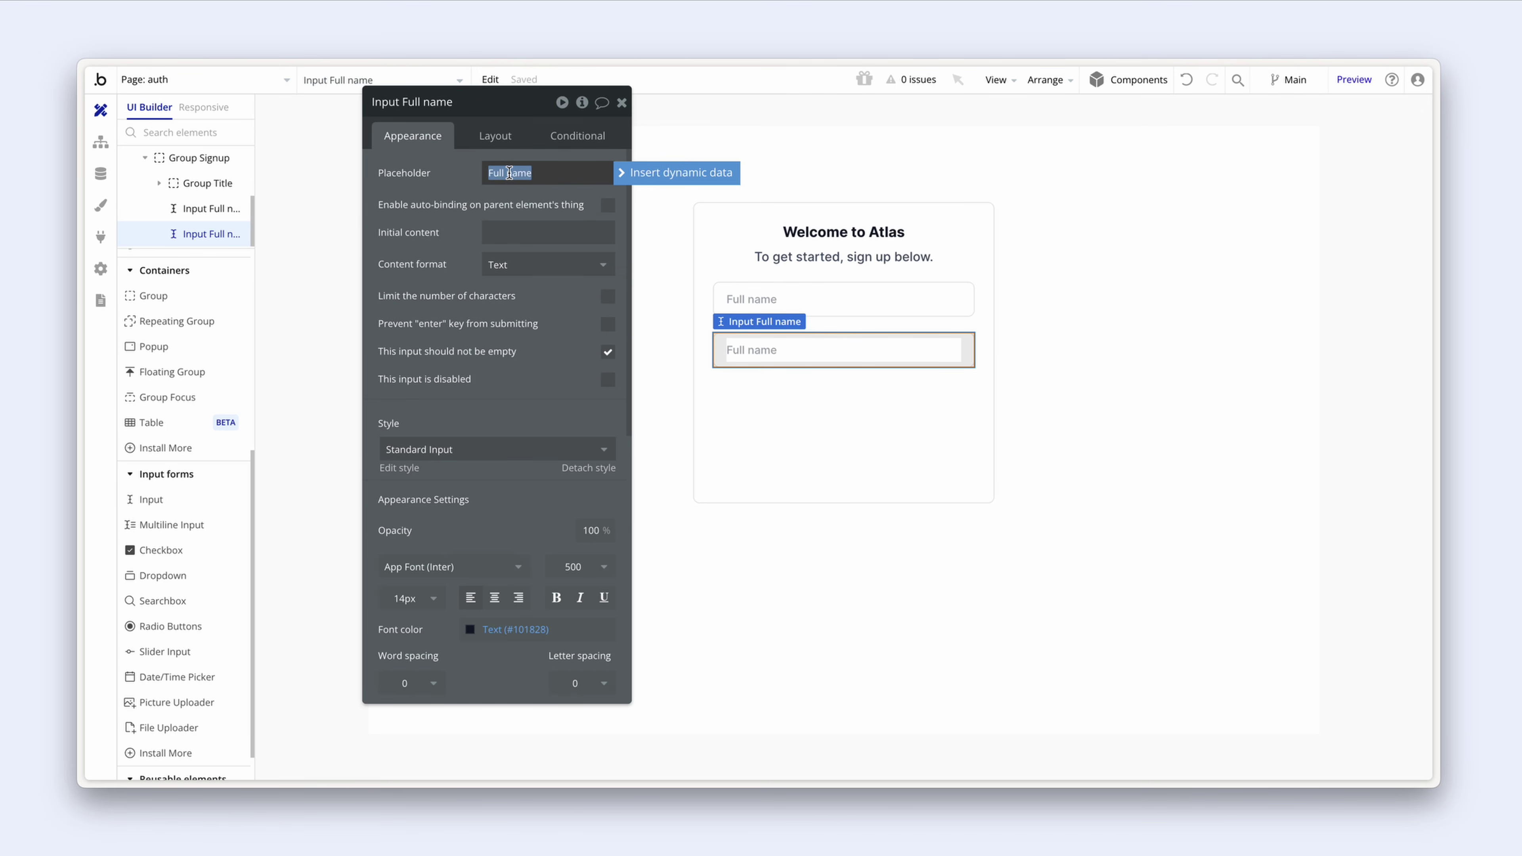
type("Email")
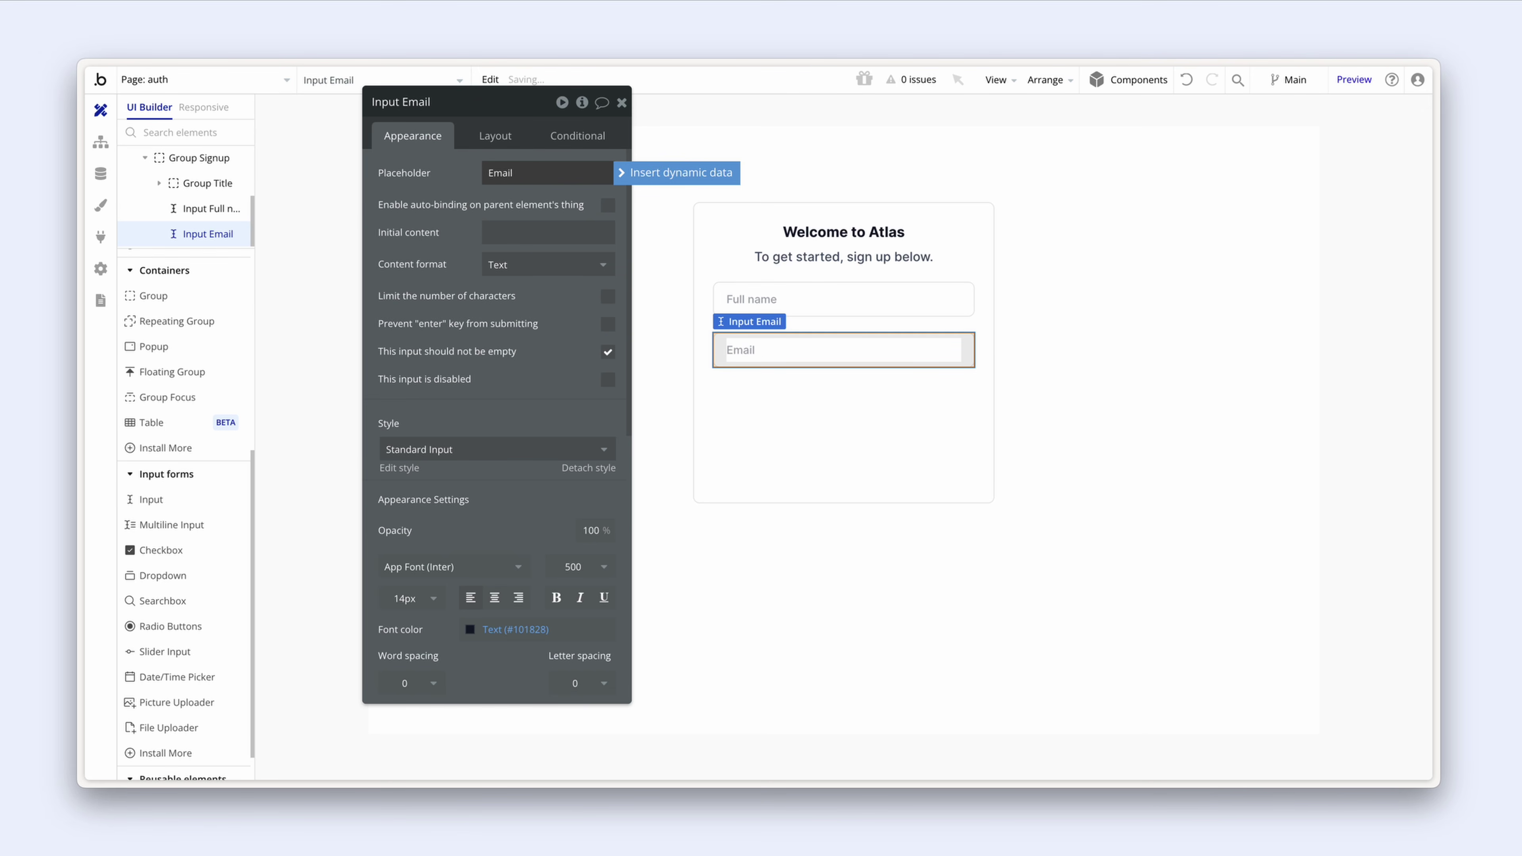
left_click(547, 265)
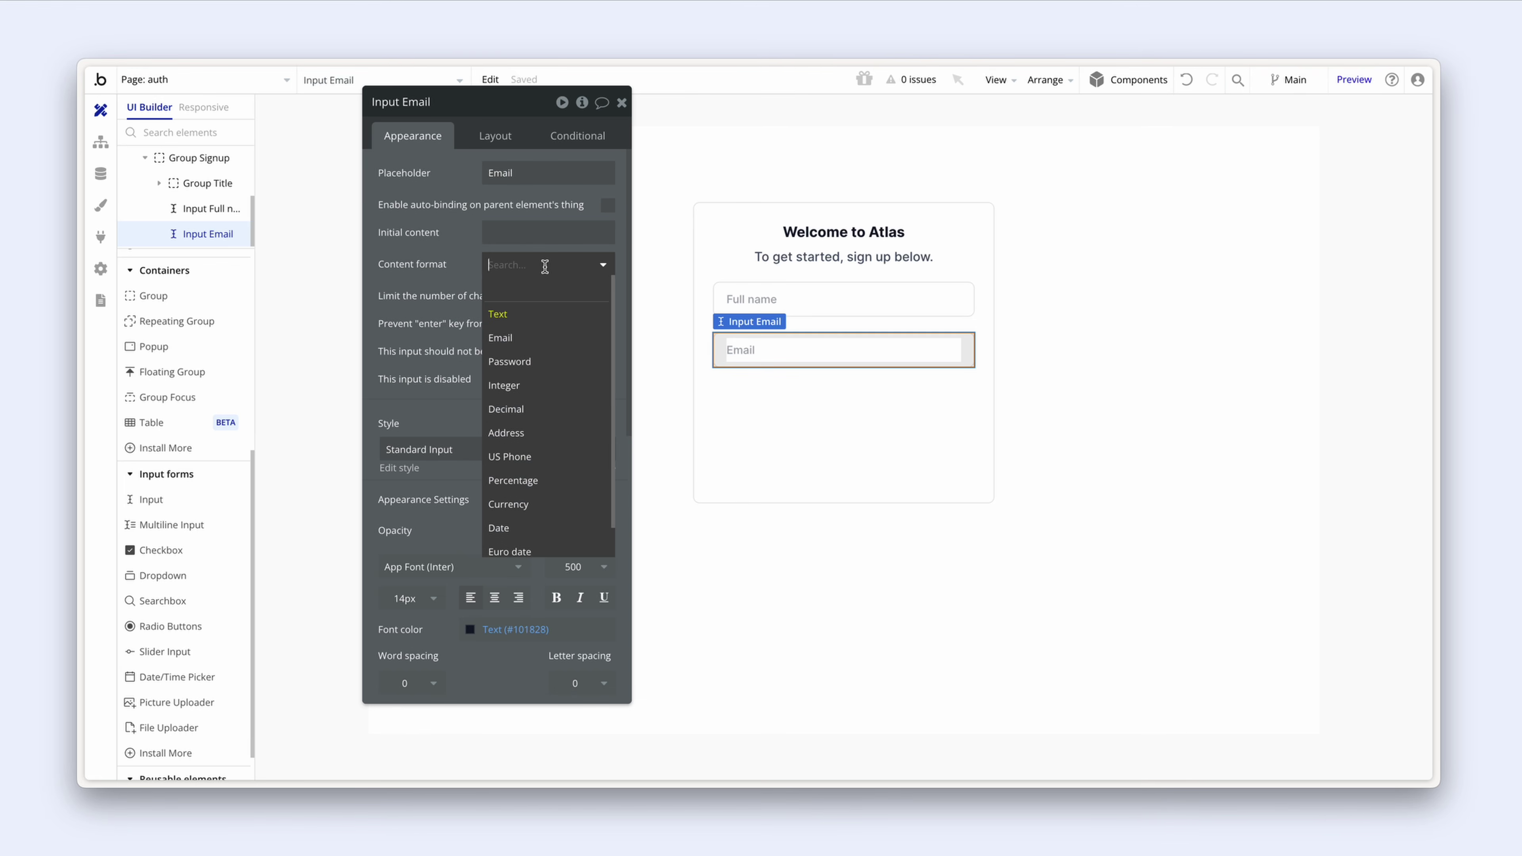
left_click(550, 345)
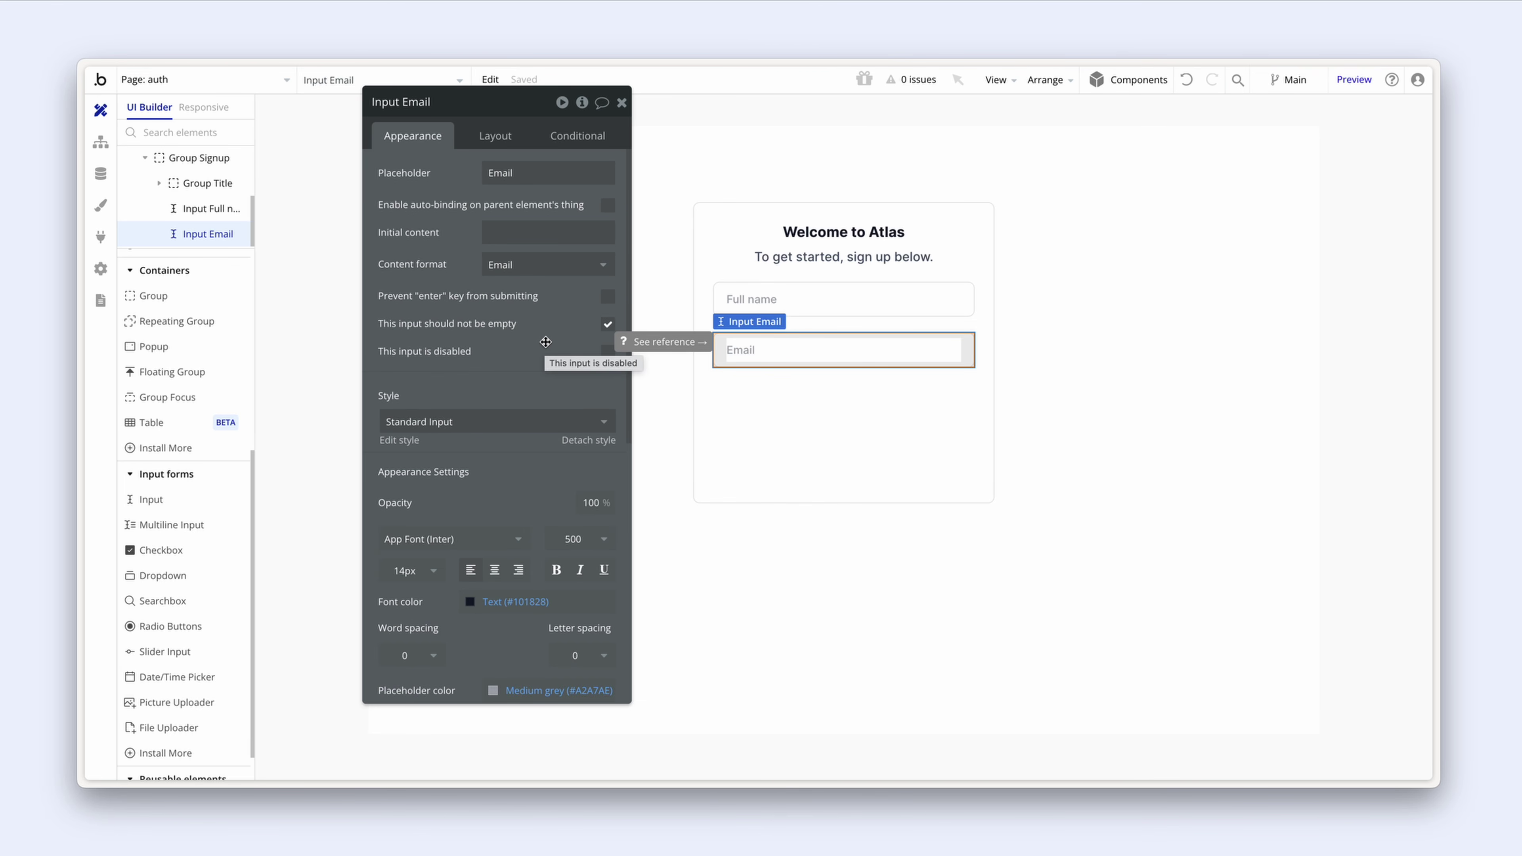
left_click(548, 172)
double_click(550, 172)
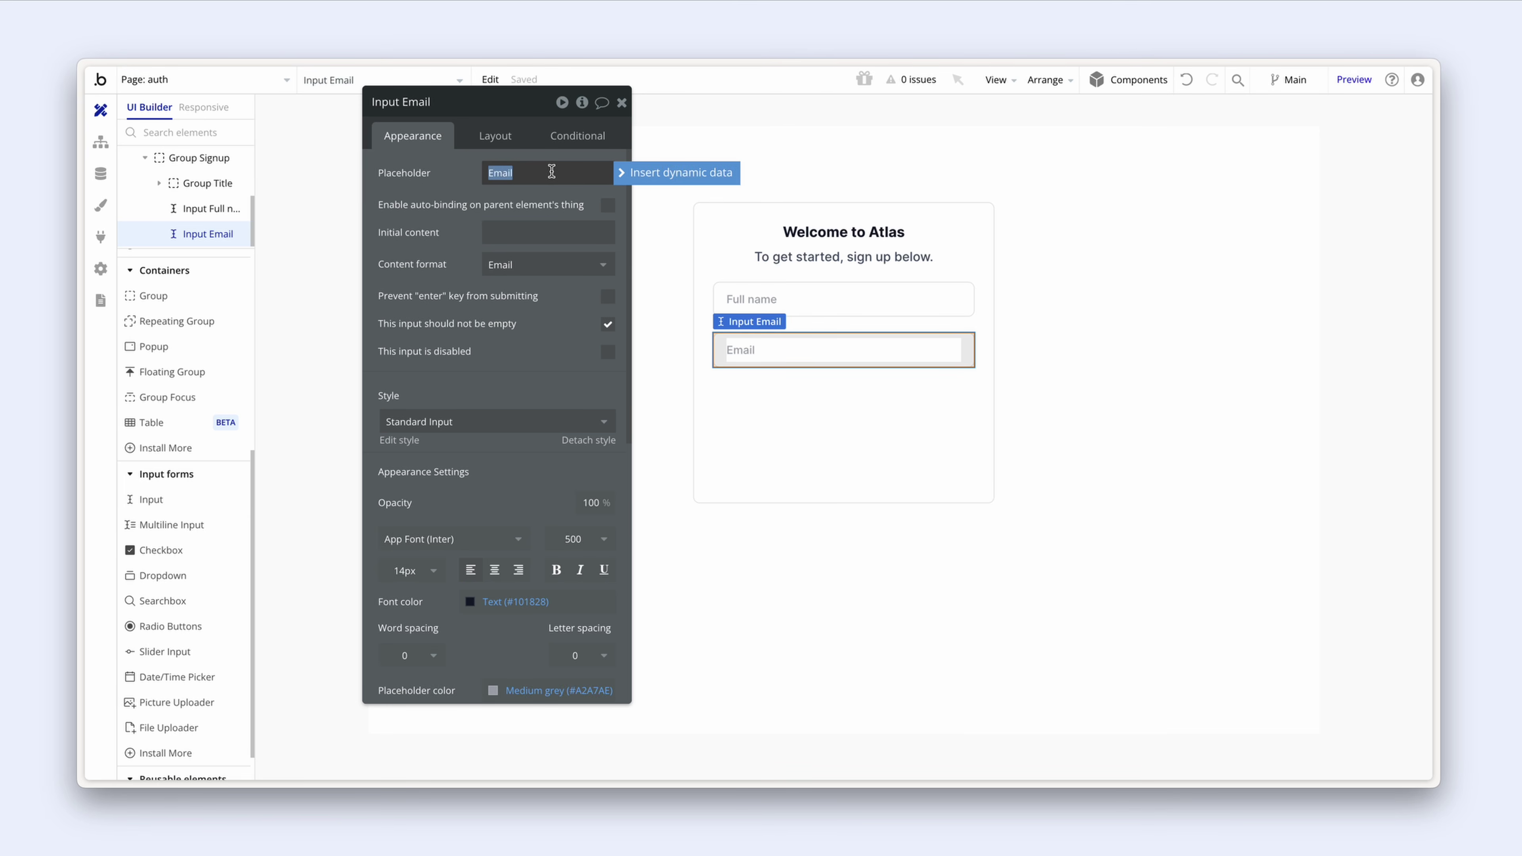
type("Email address")
left_click(547, 306)
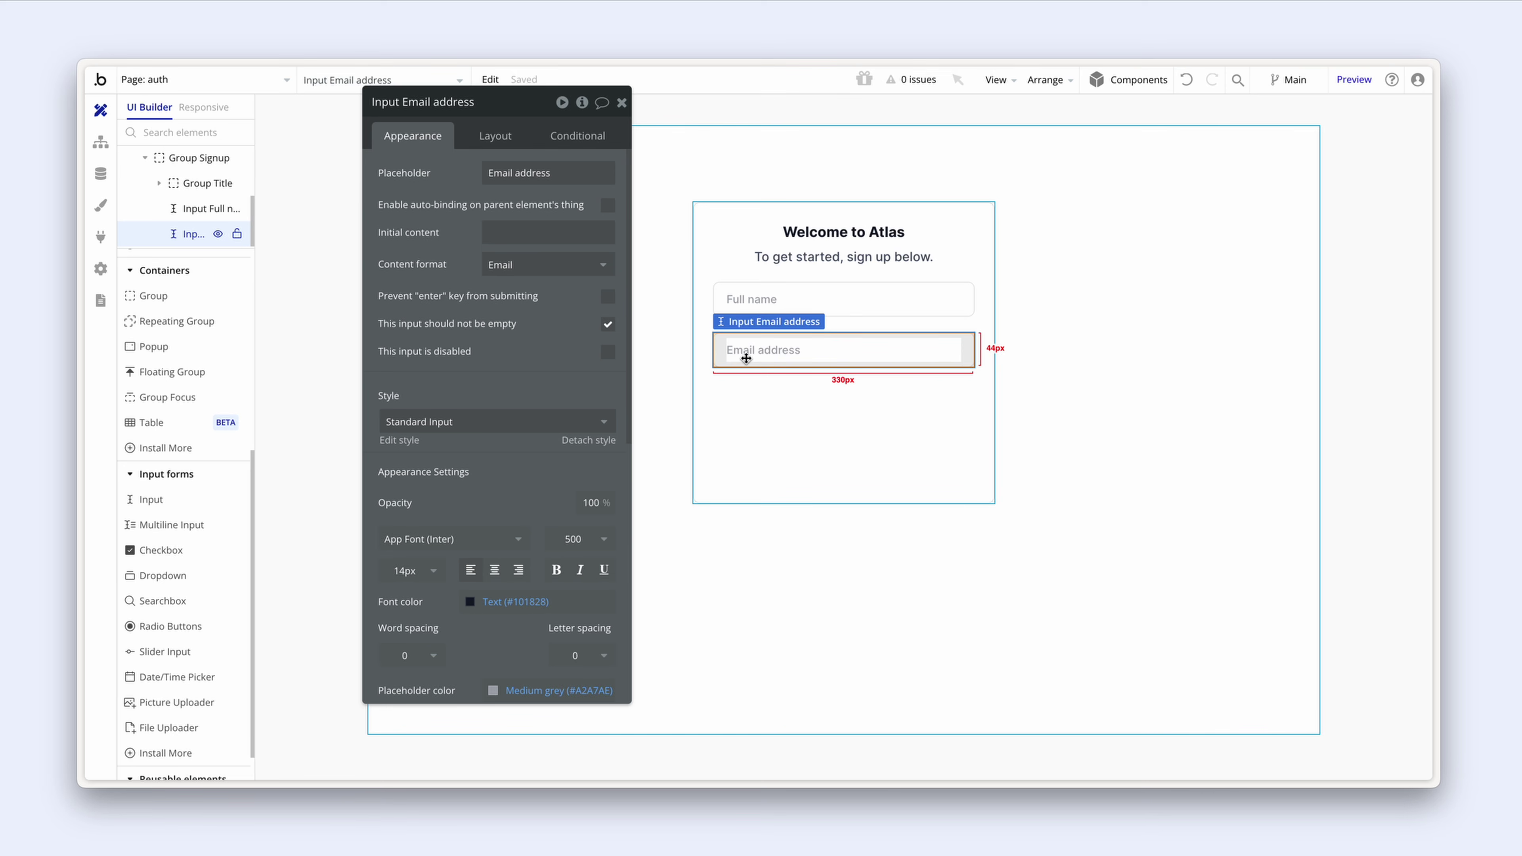
Step: Duplicate the Email address input, giving the copy the placeholder "Password" and the Password content format
key("super+d")
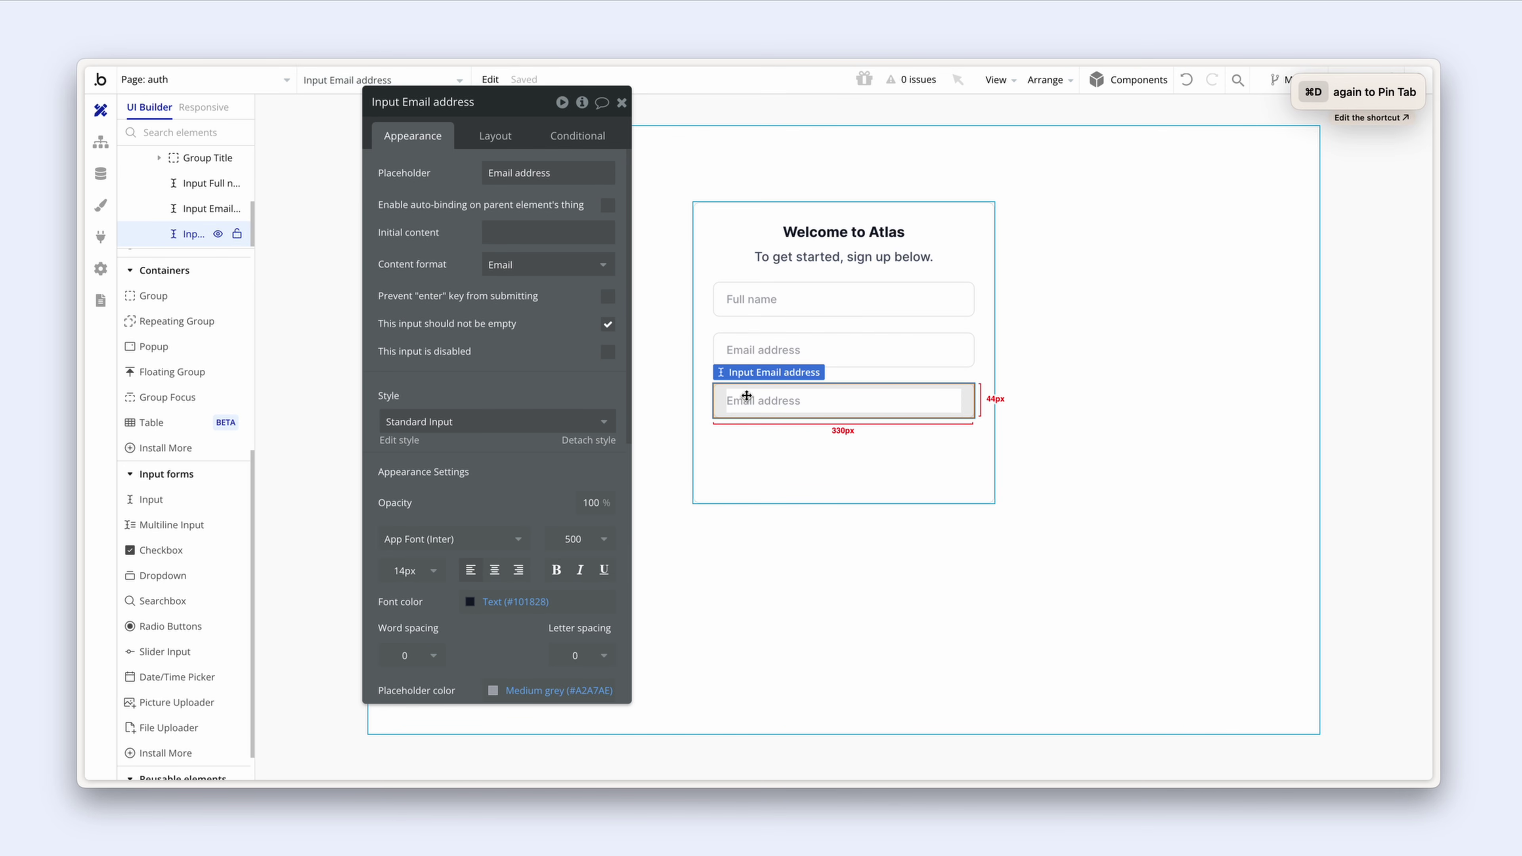
left_click(578, 172)
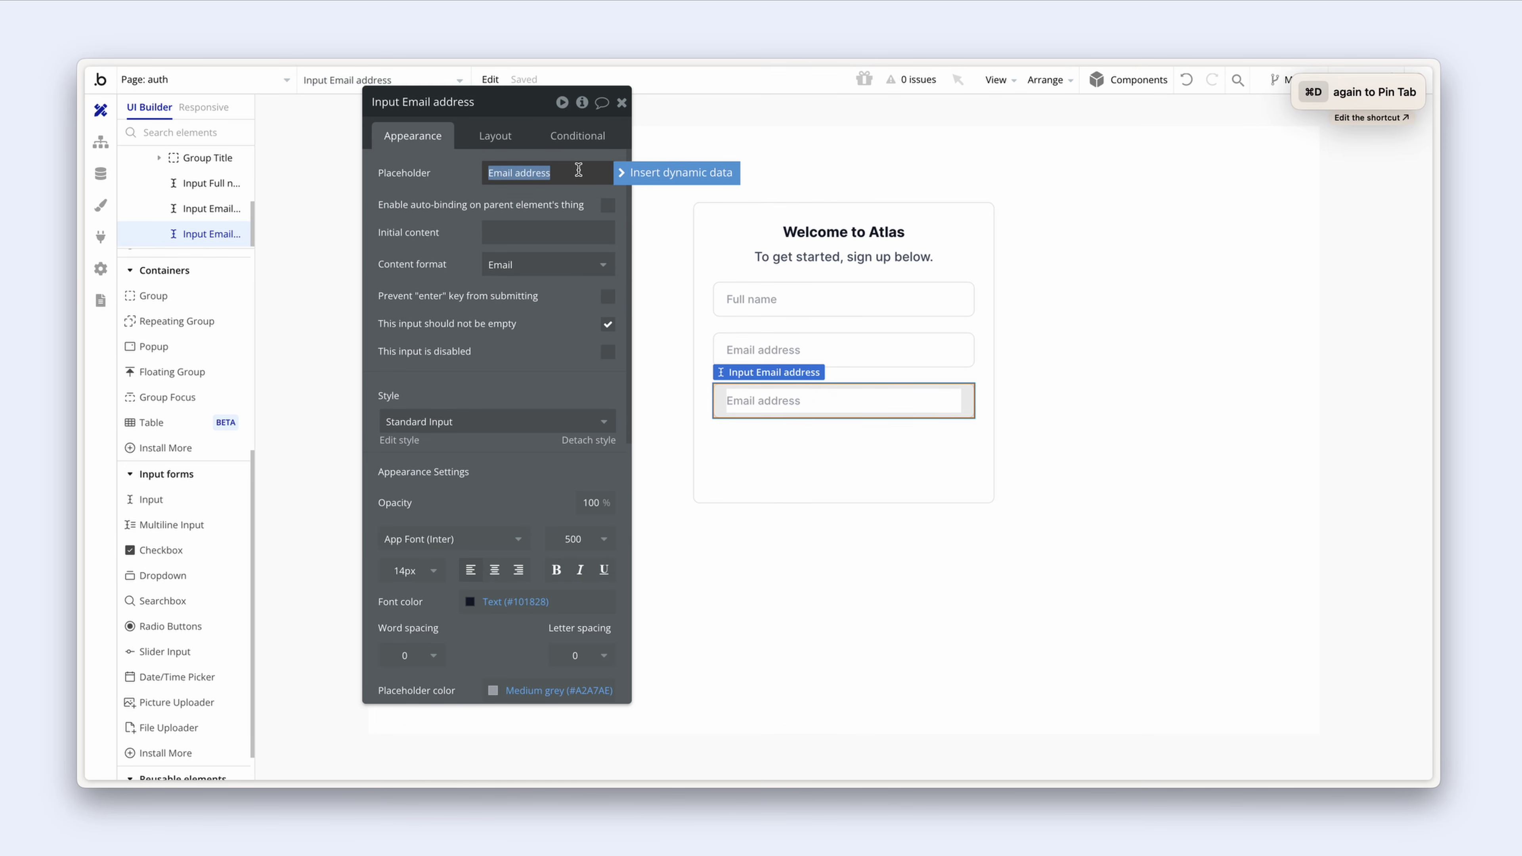
type("Password")
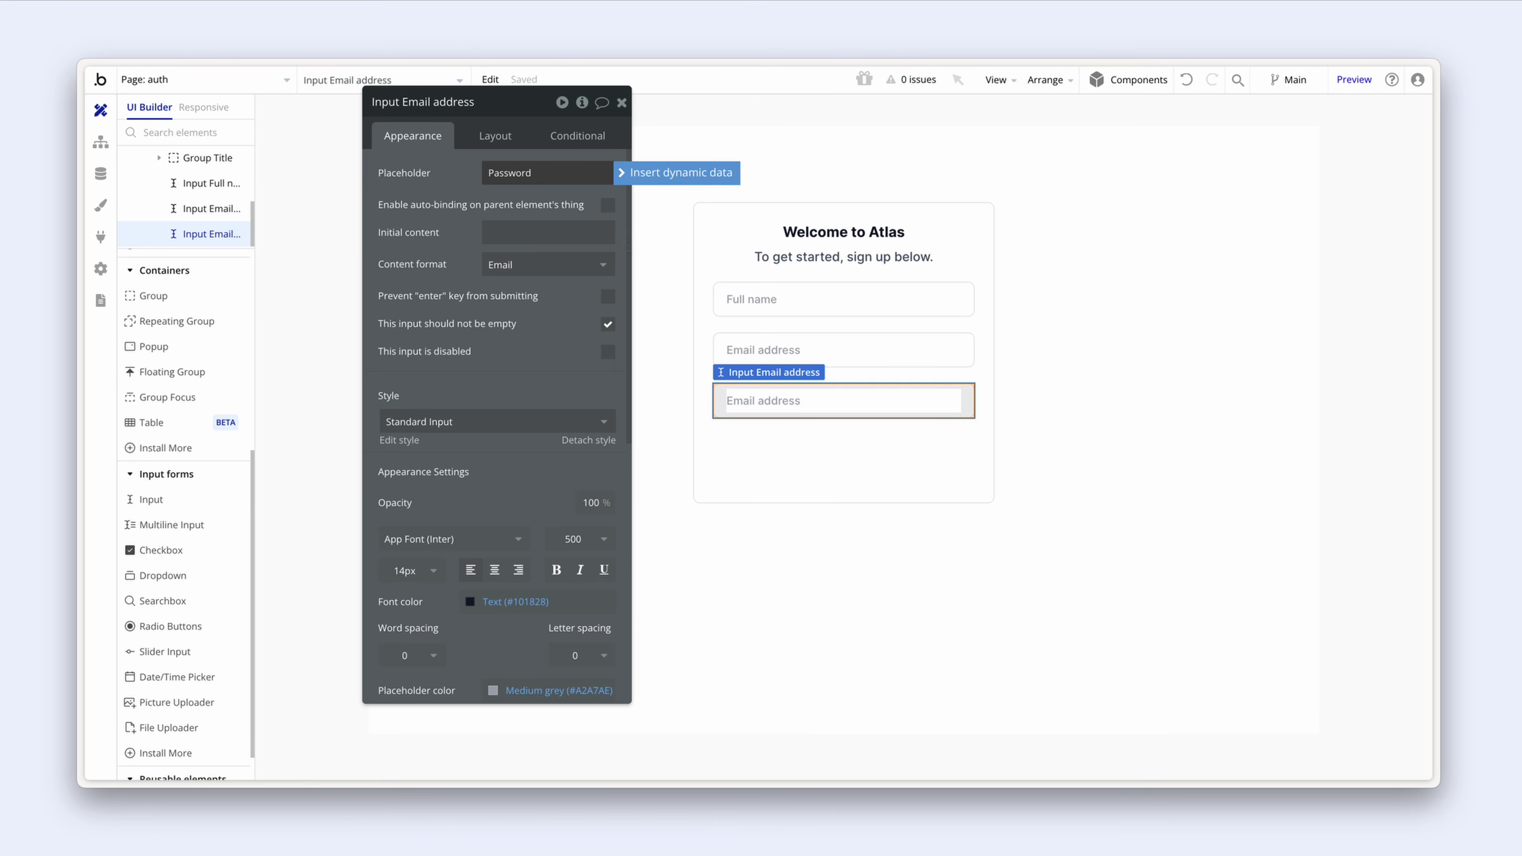
left_click(560, 264)
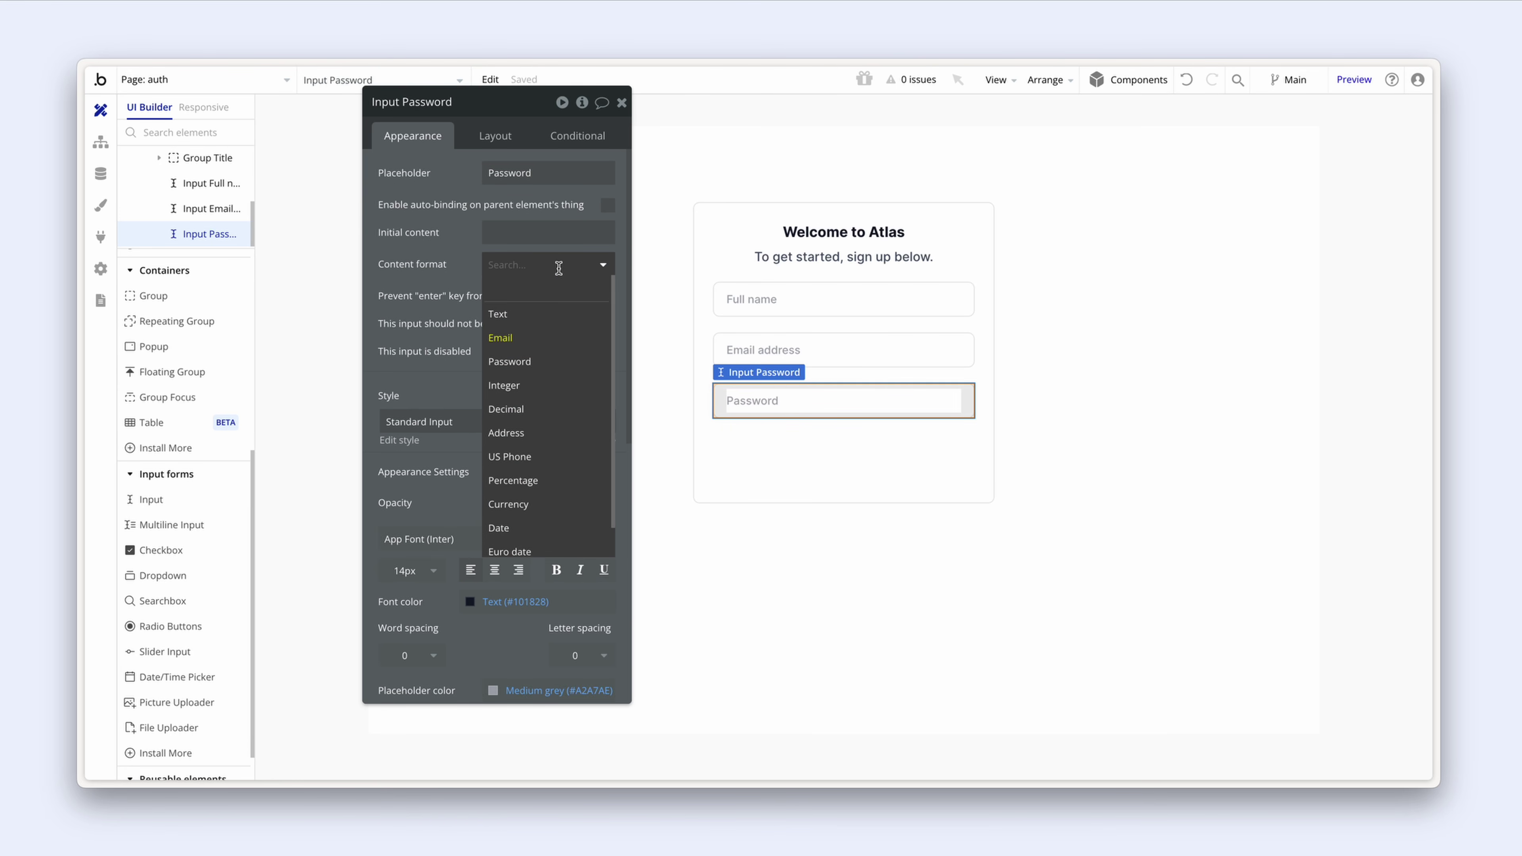
left_click(563, 361)
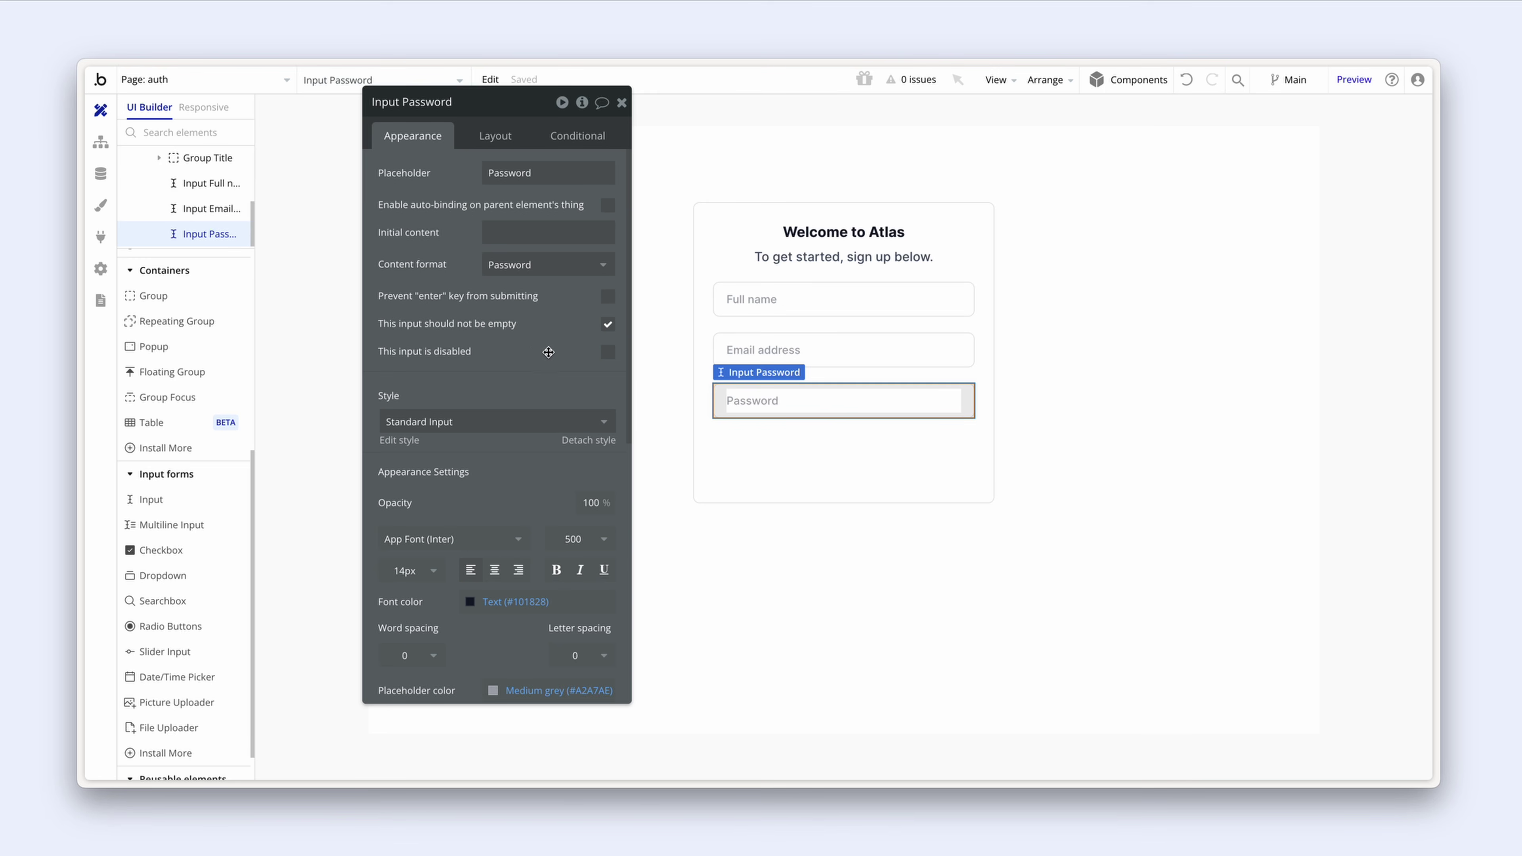
Step: Group the Full name, Email address and Password inputs in a column container and name it "Group Inputs"
left_click(844, 309)
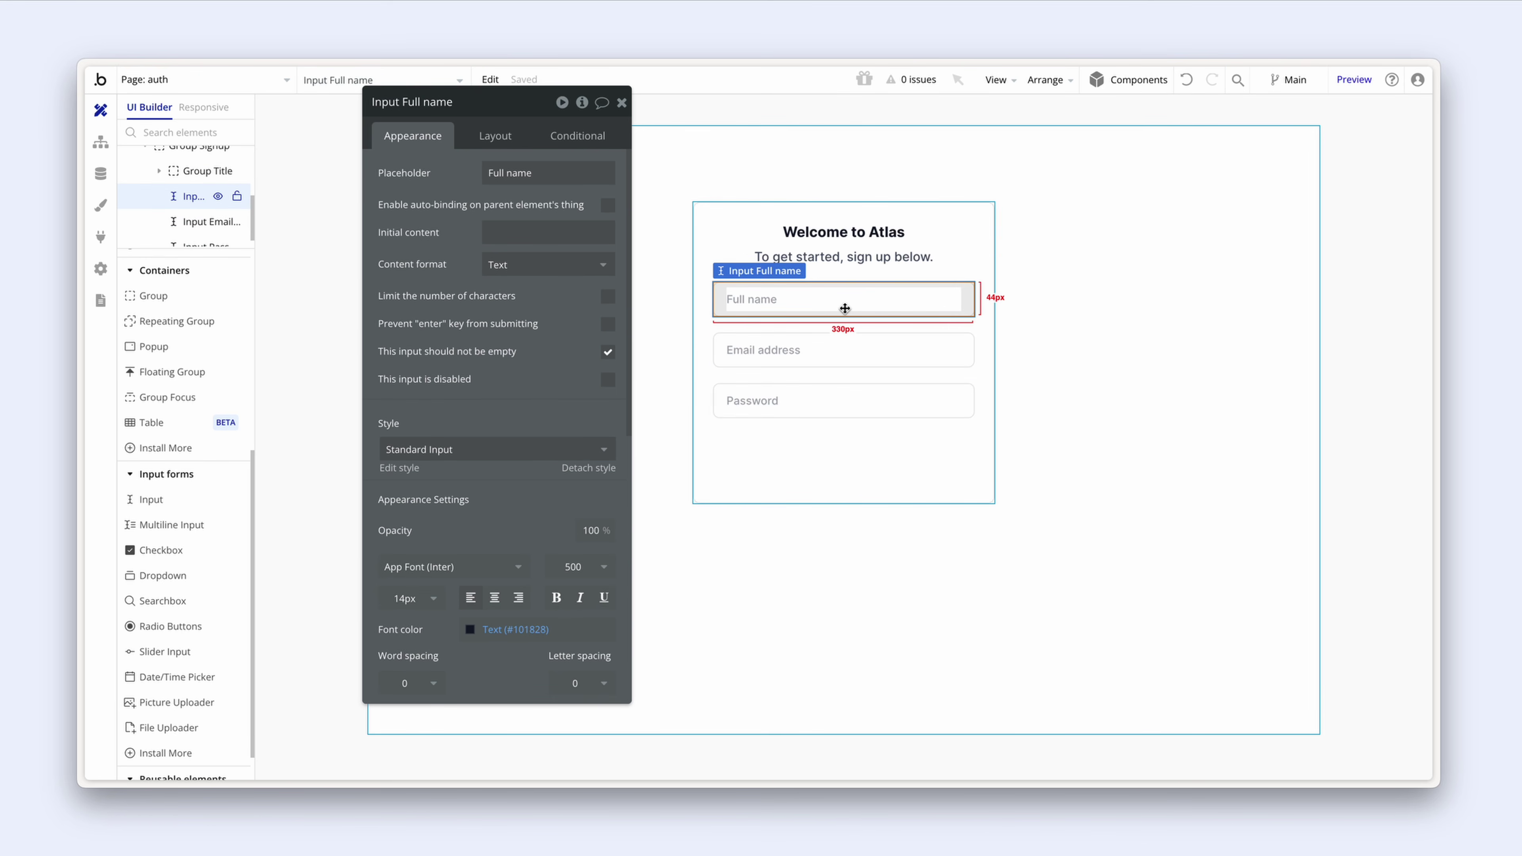
left_click(846, 345, "shift")
left_click(845, 396, "shift")
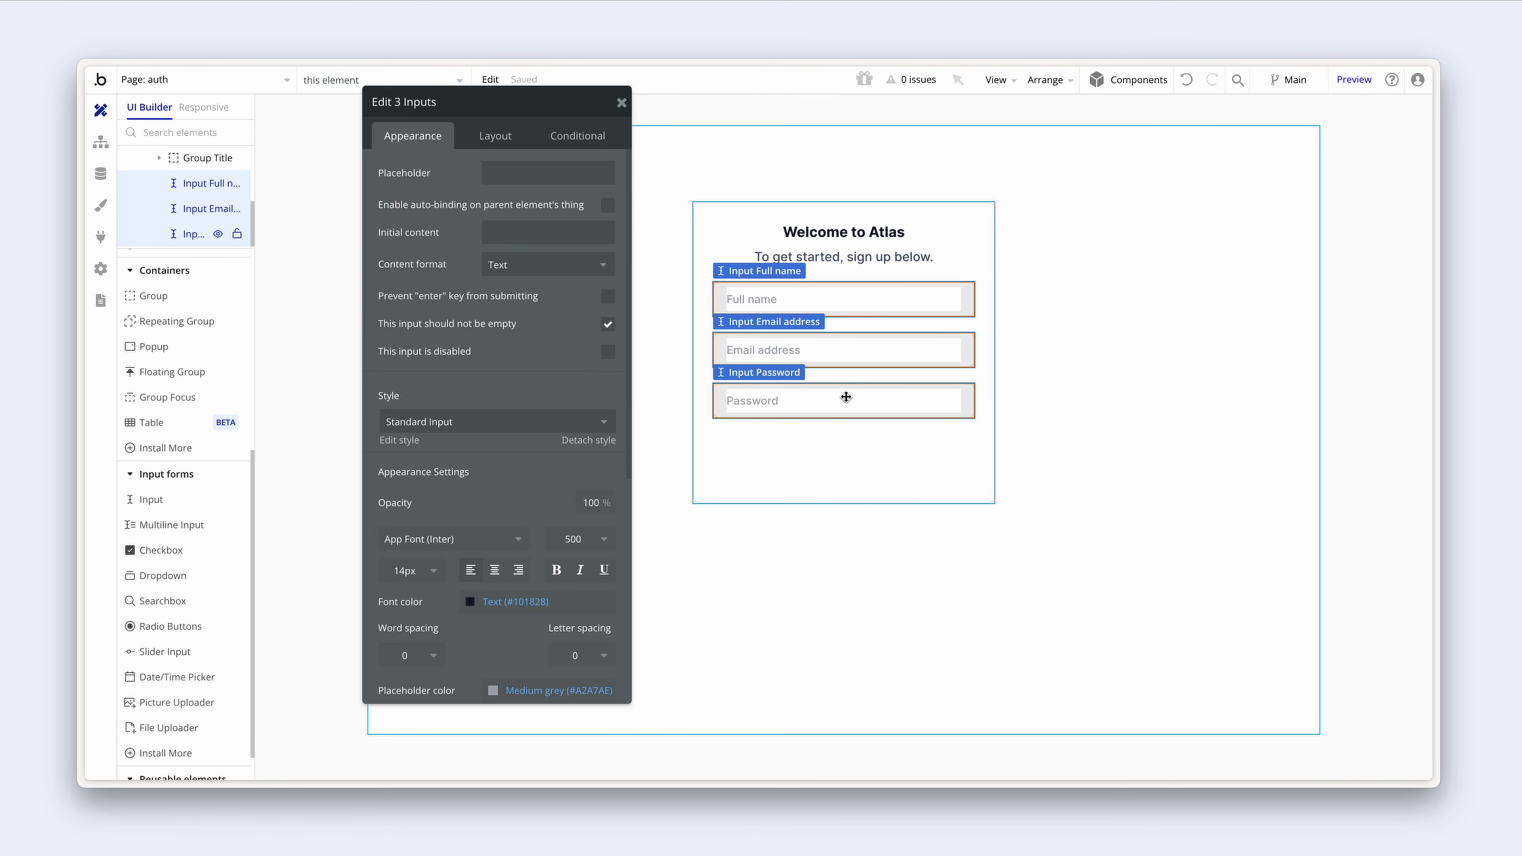
right_click(846, 397)
mouse_move(962, 501)
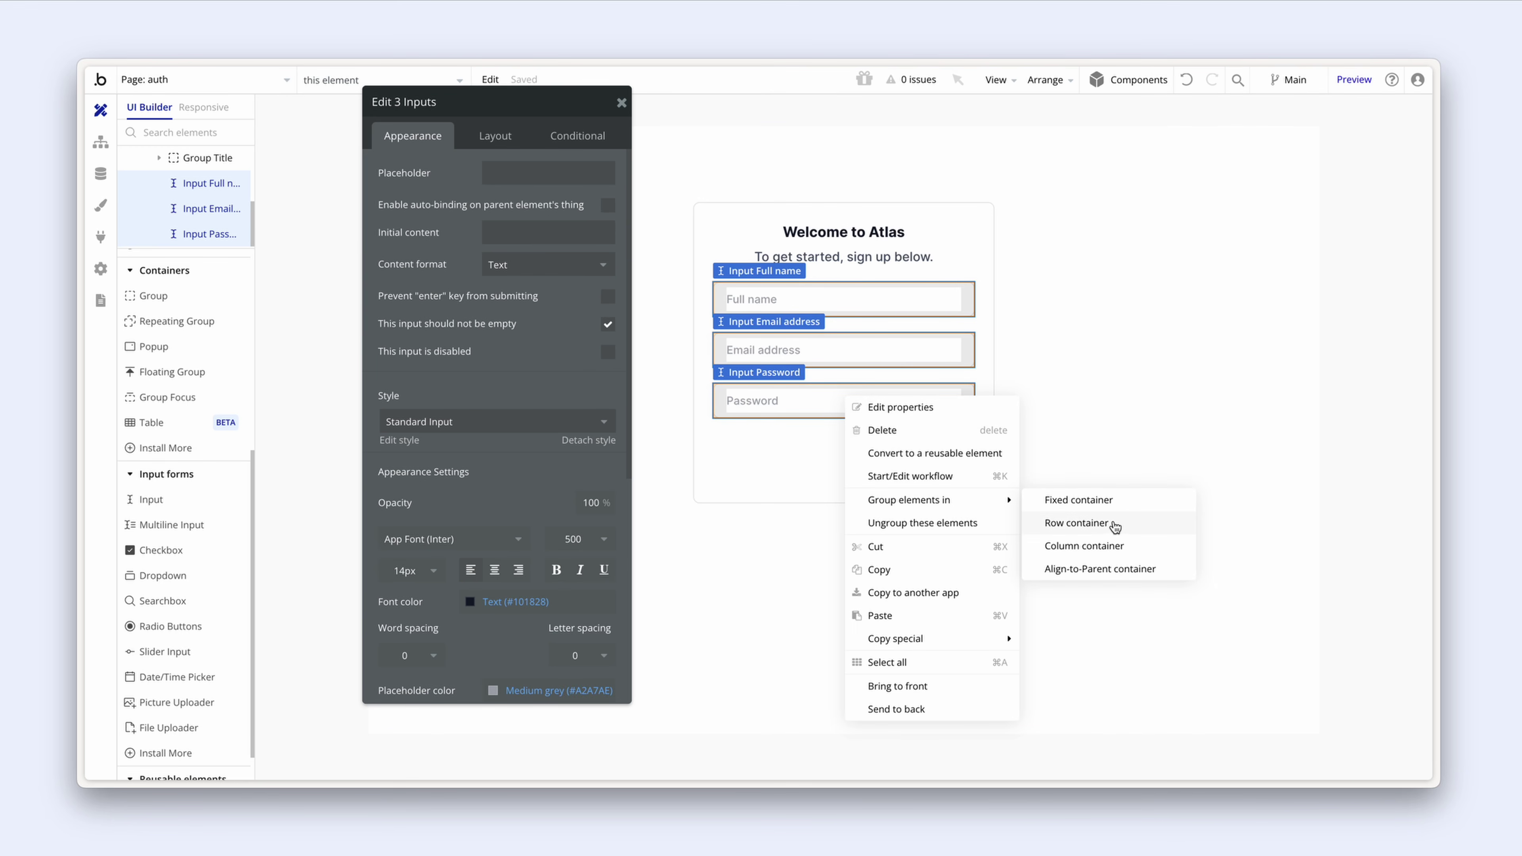
left_click(1133, 546)
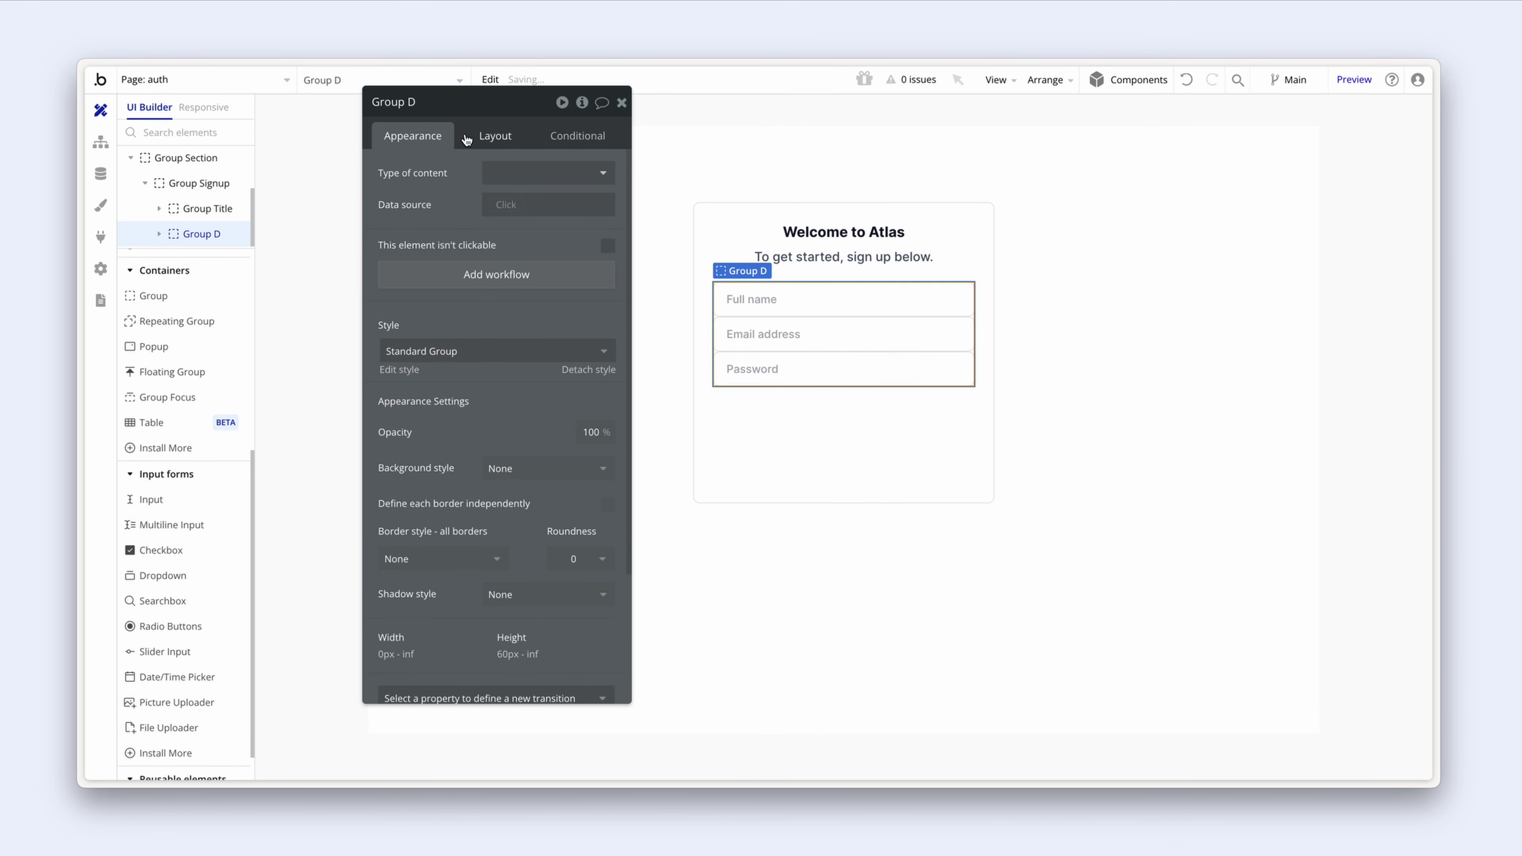
left_click(437, 95)
key("BackSpace")
type("Inputs")
Step: Apply gap spacing between the elements of the inputs group with a row gap of 8 px
left_click(473, 132)
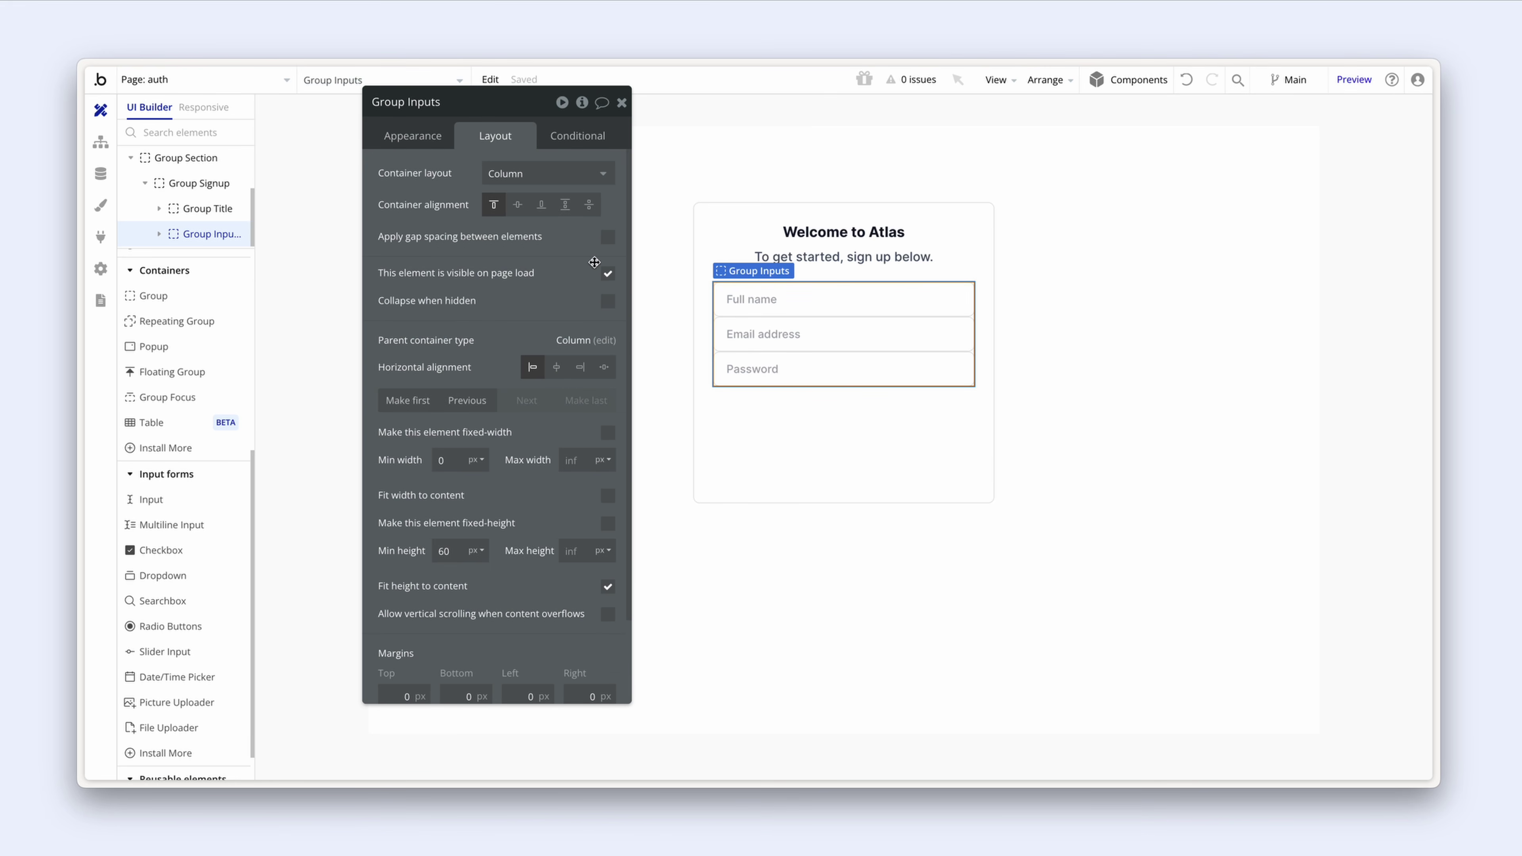
left_click(607, 238)
double_click(599, 269)
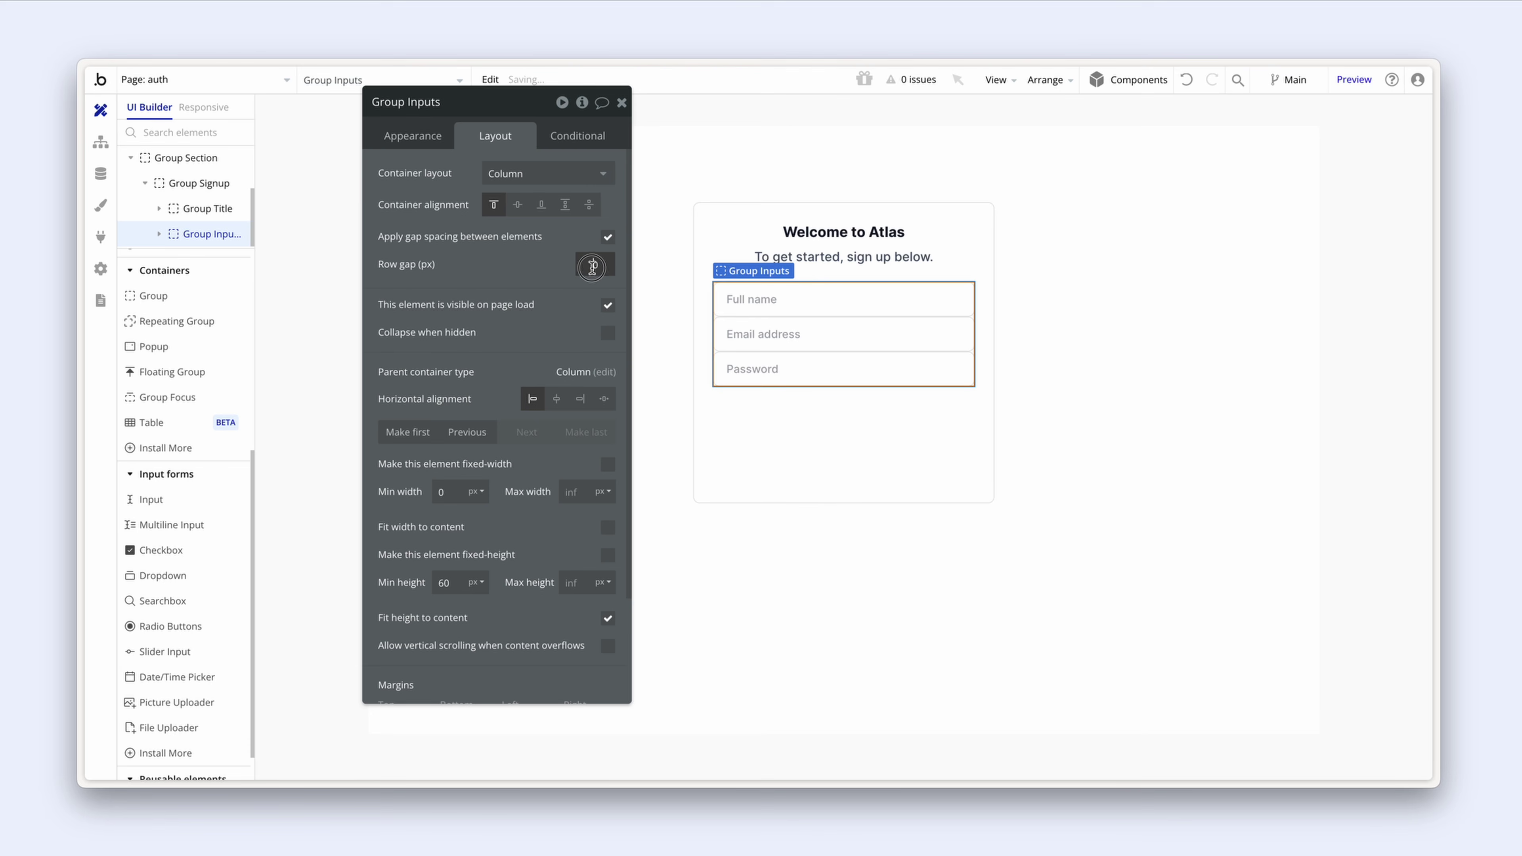
type("8")
left_click(520, 283)
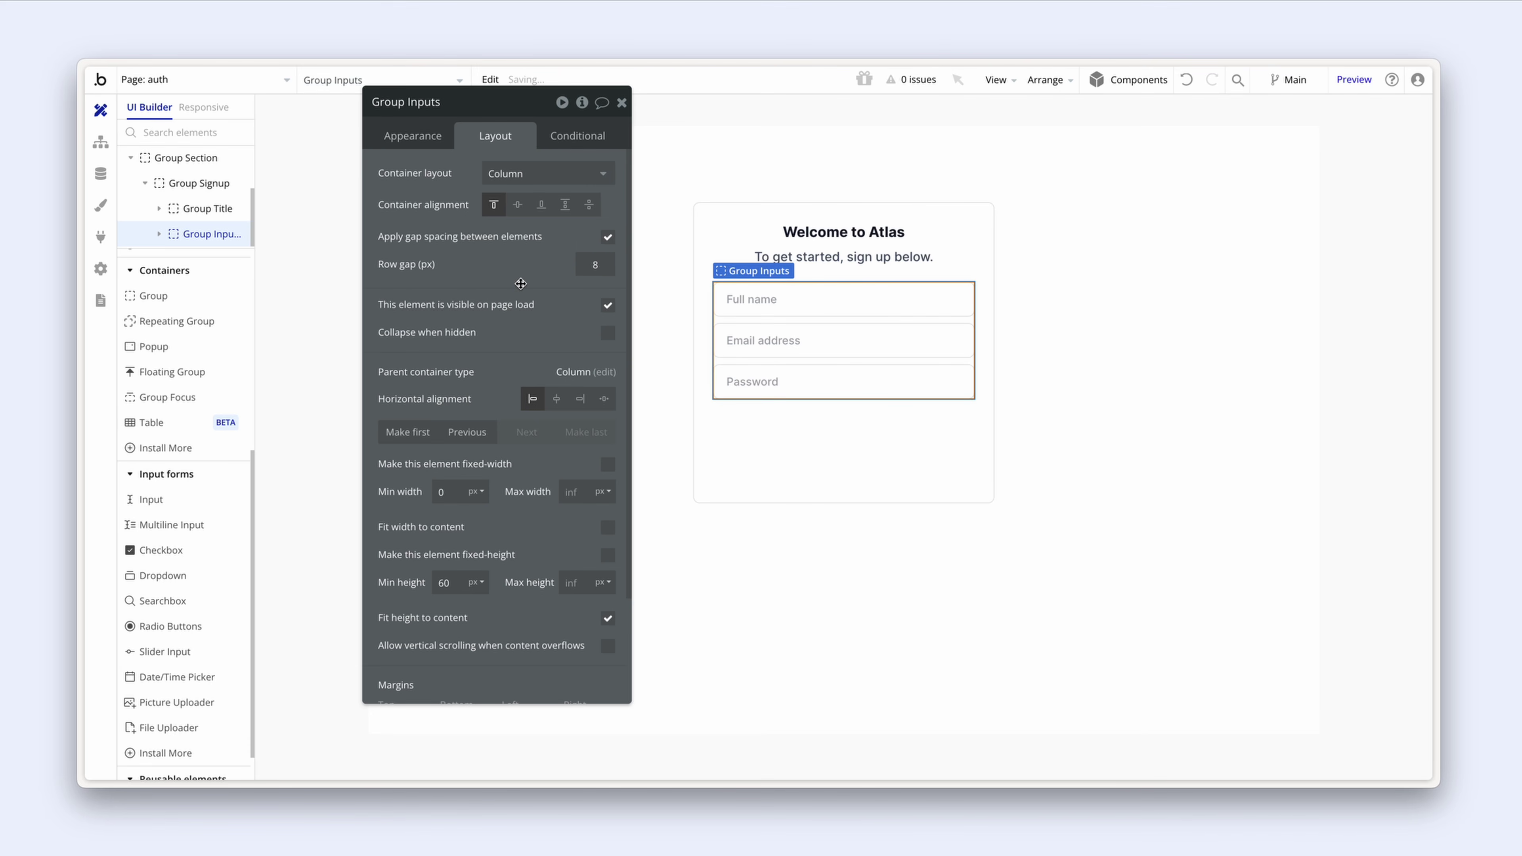
Step: Check the signup group's row gap and the spacing between its title and inputs groups
left_click(746, 438)
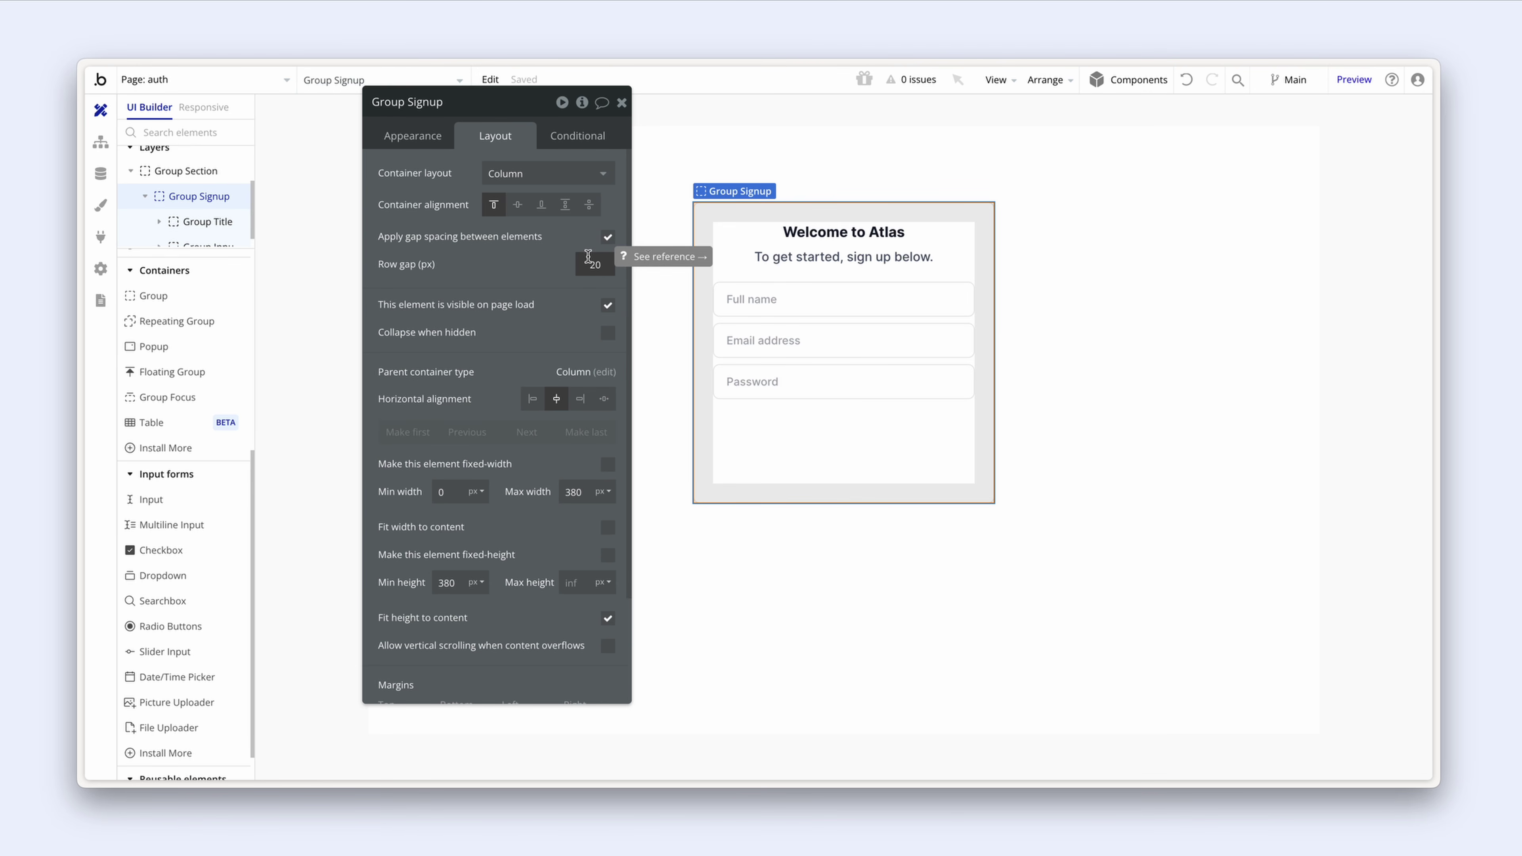
left_click(791, 245)
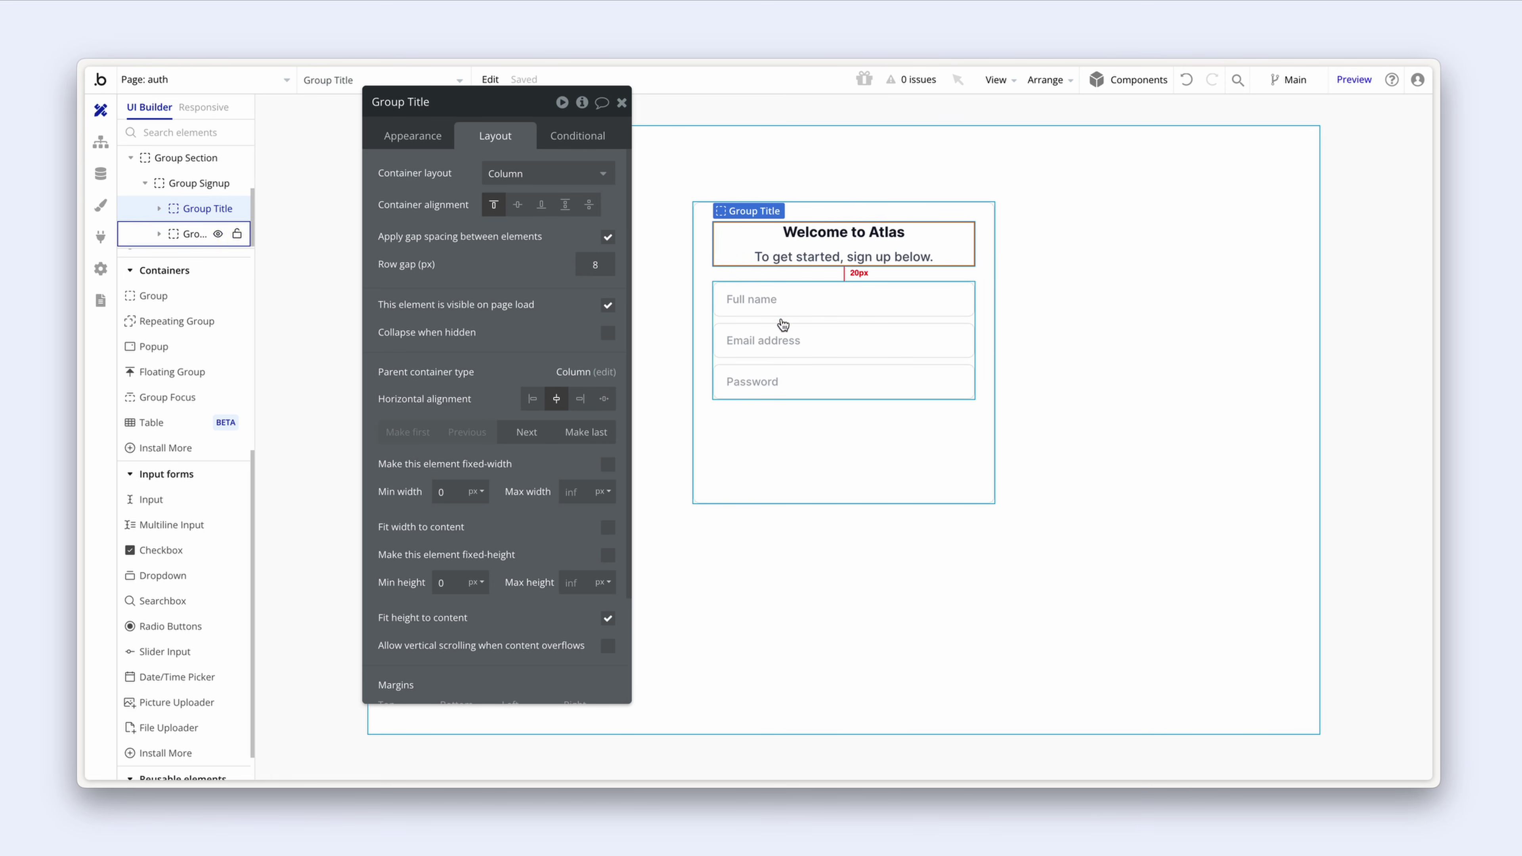
left_click(784, 327)
left_click(800, 445)
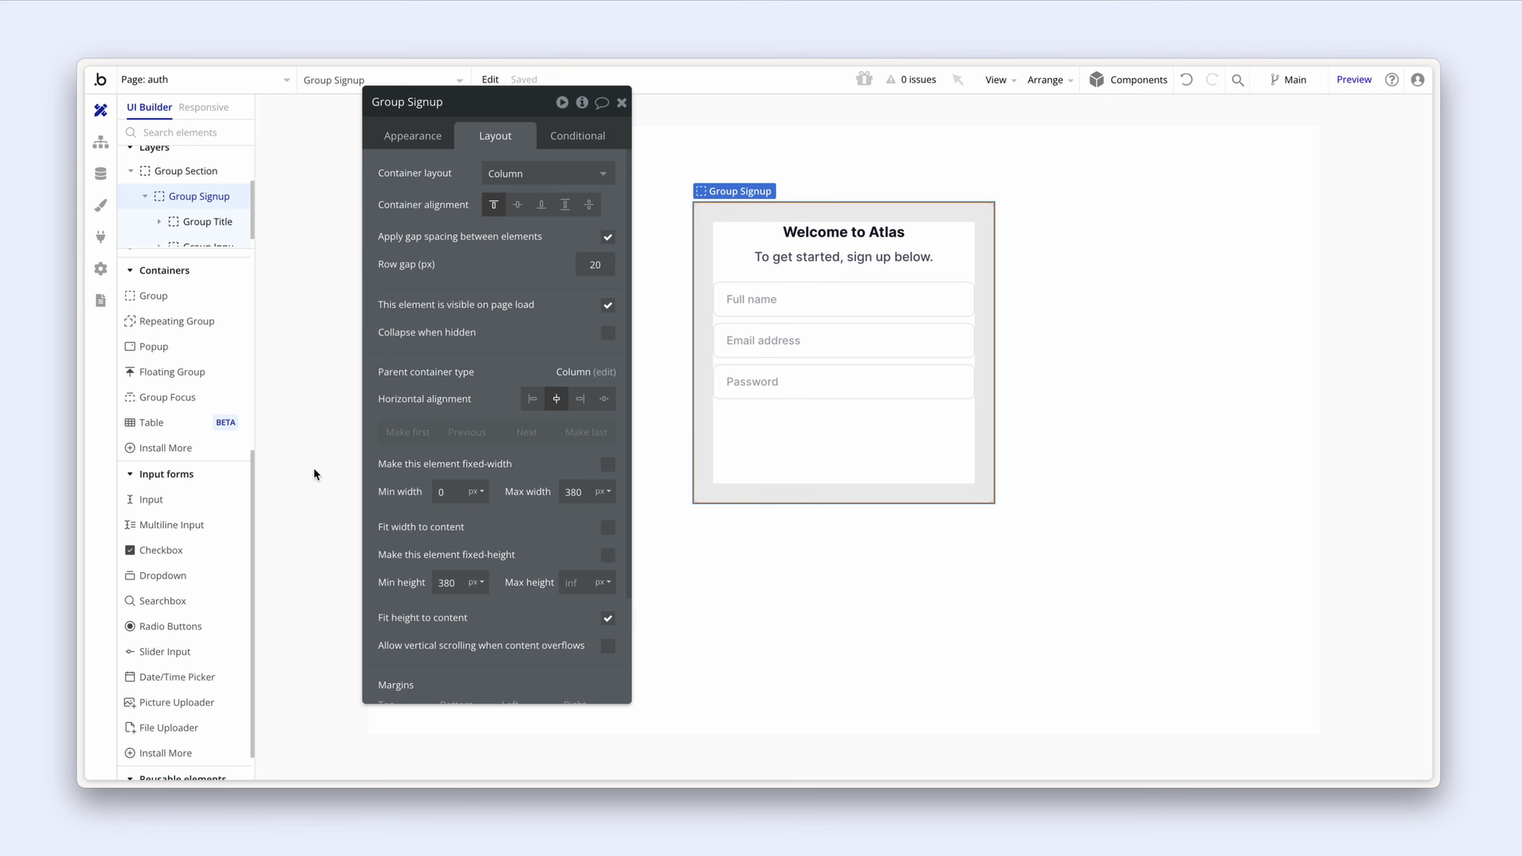
Step: Add a button labelled "Sign up" to the signup group, below the Password input
scroll(180, 491, "up", 5)
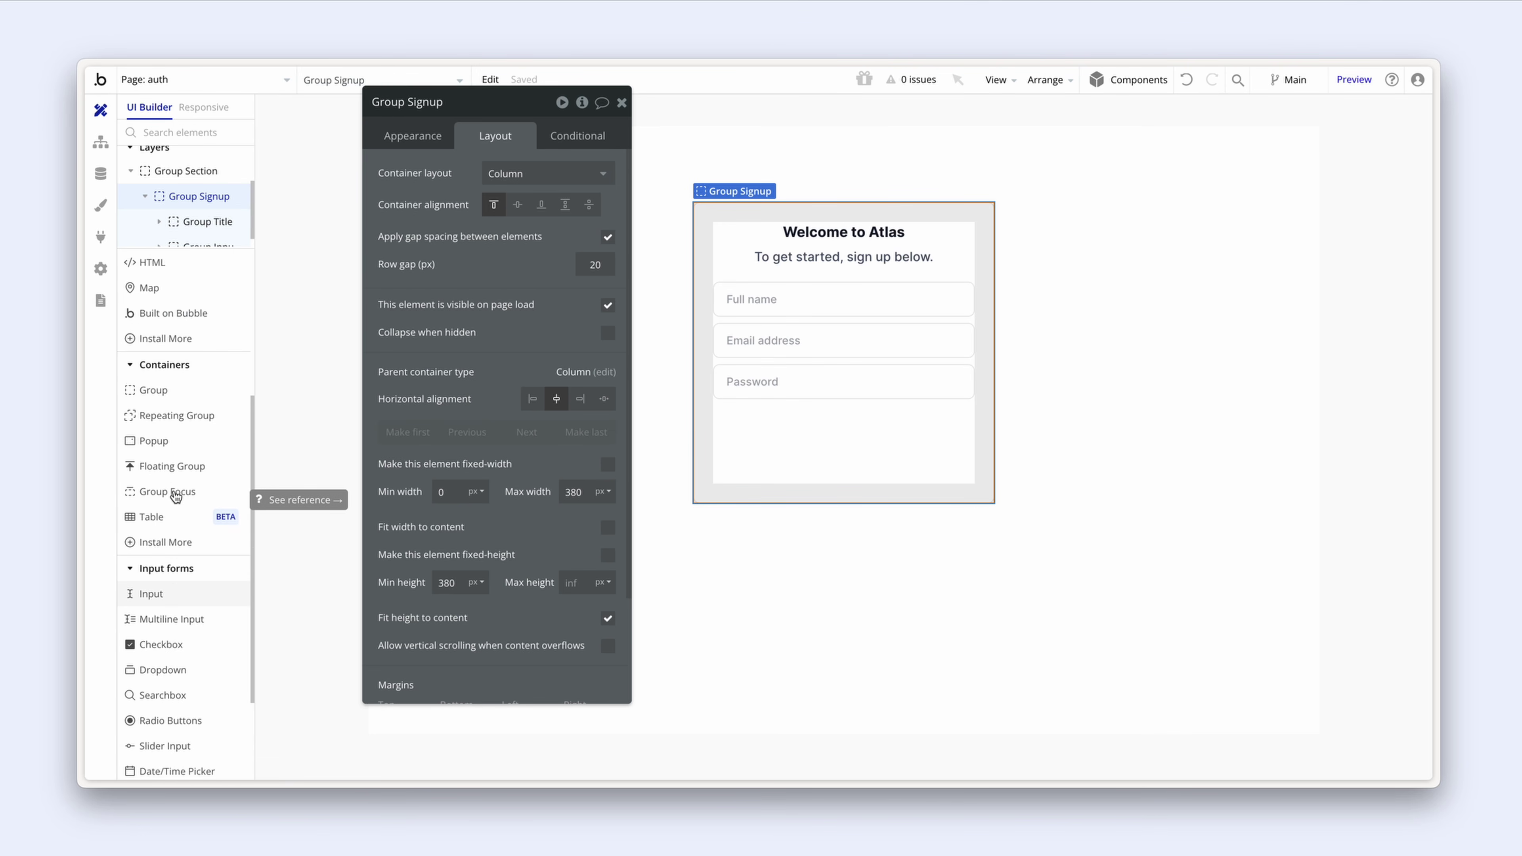
left_click(180, 313)
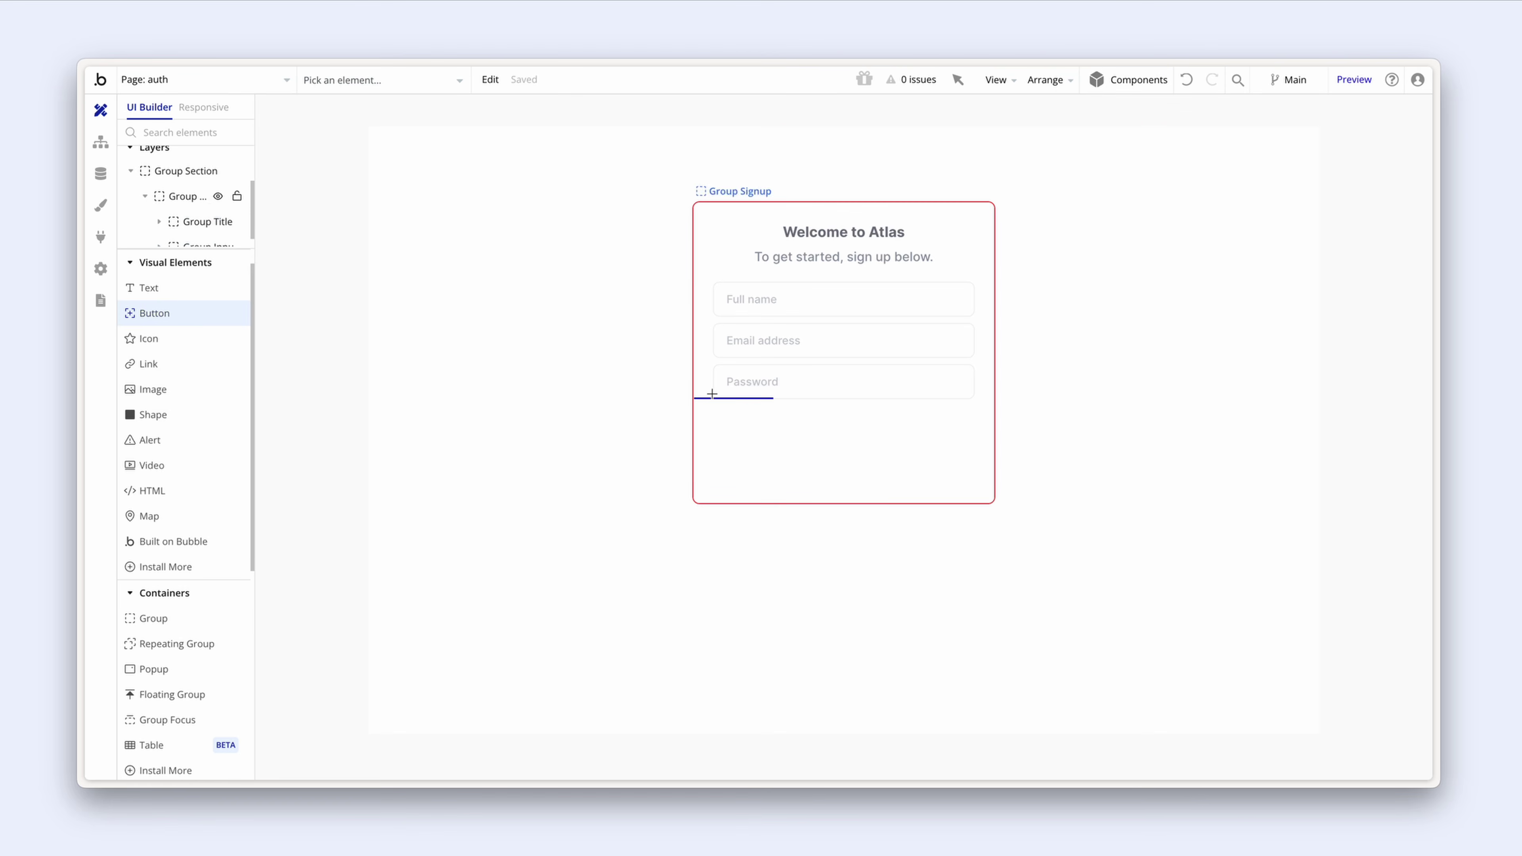
left_click(741, 424)
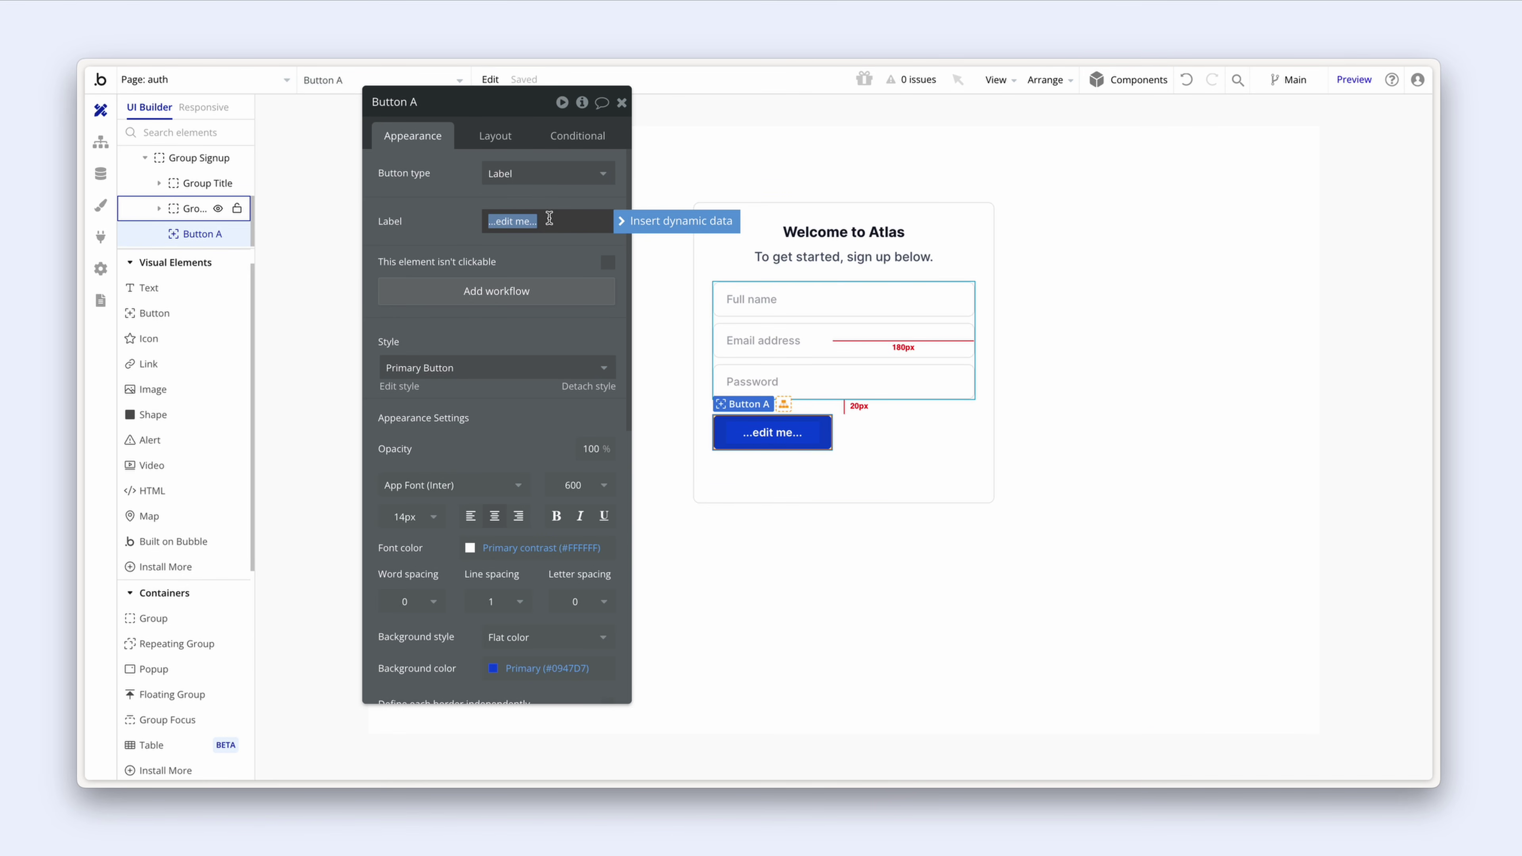
type("Sign up")
Step: Set the Sign up button's type to Label and icon and choose the Arrow_forward icon
left_click(555, 175)
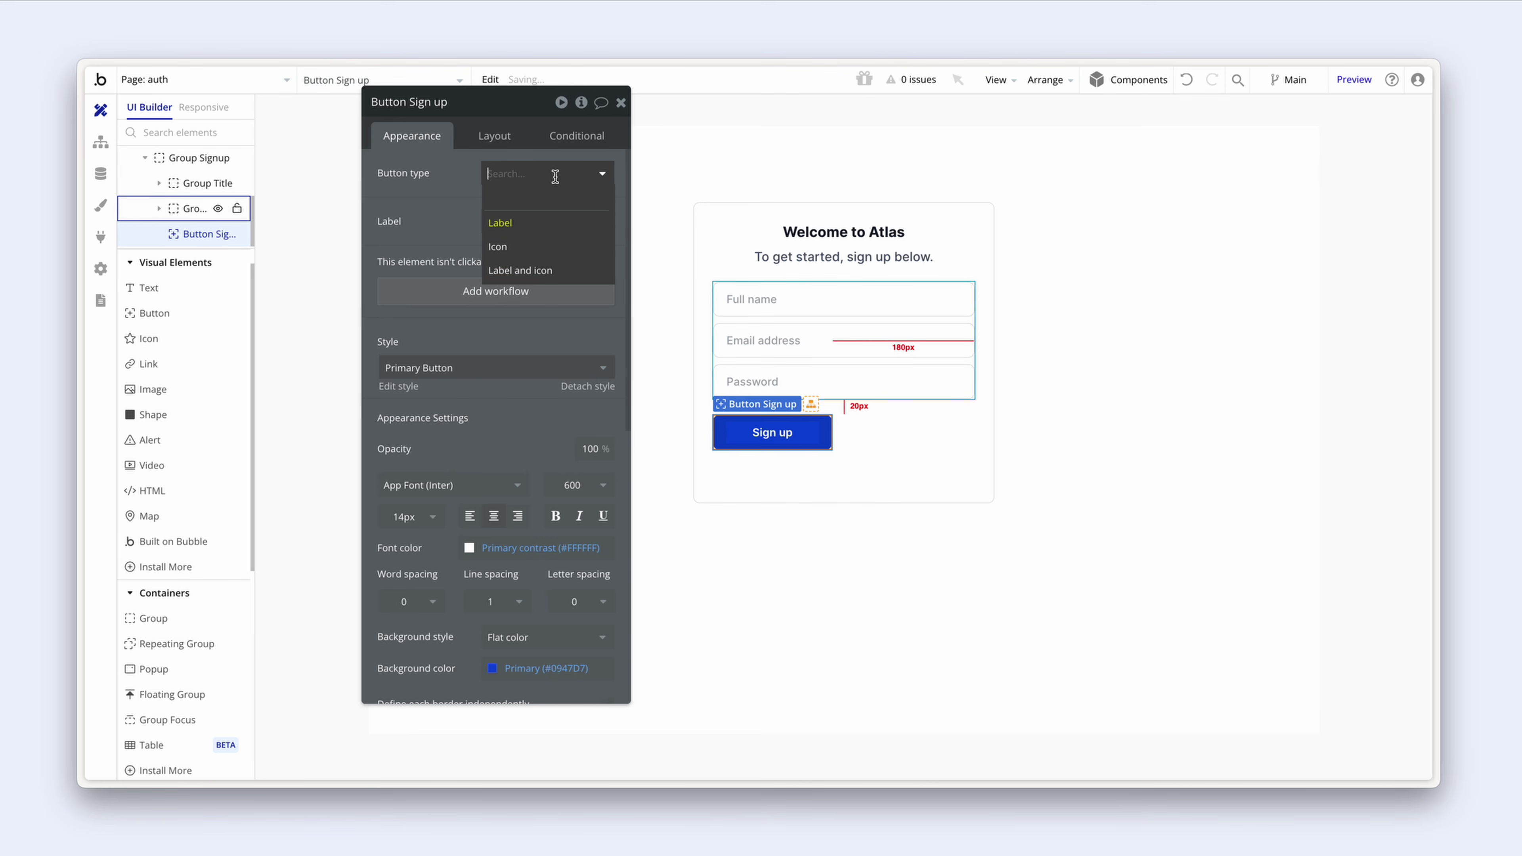
left_click(573, 270)
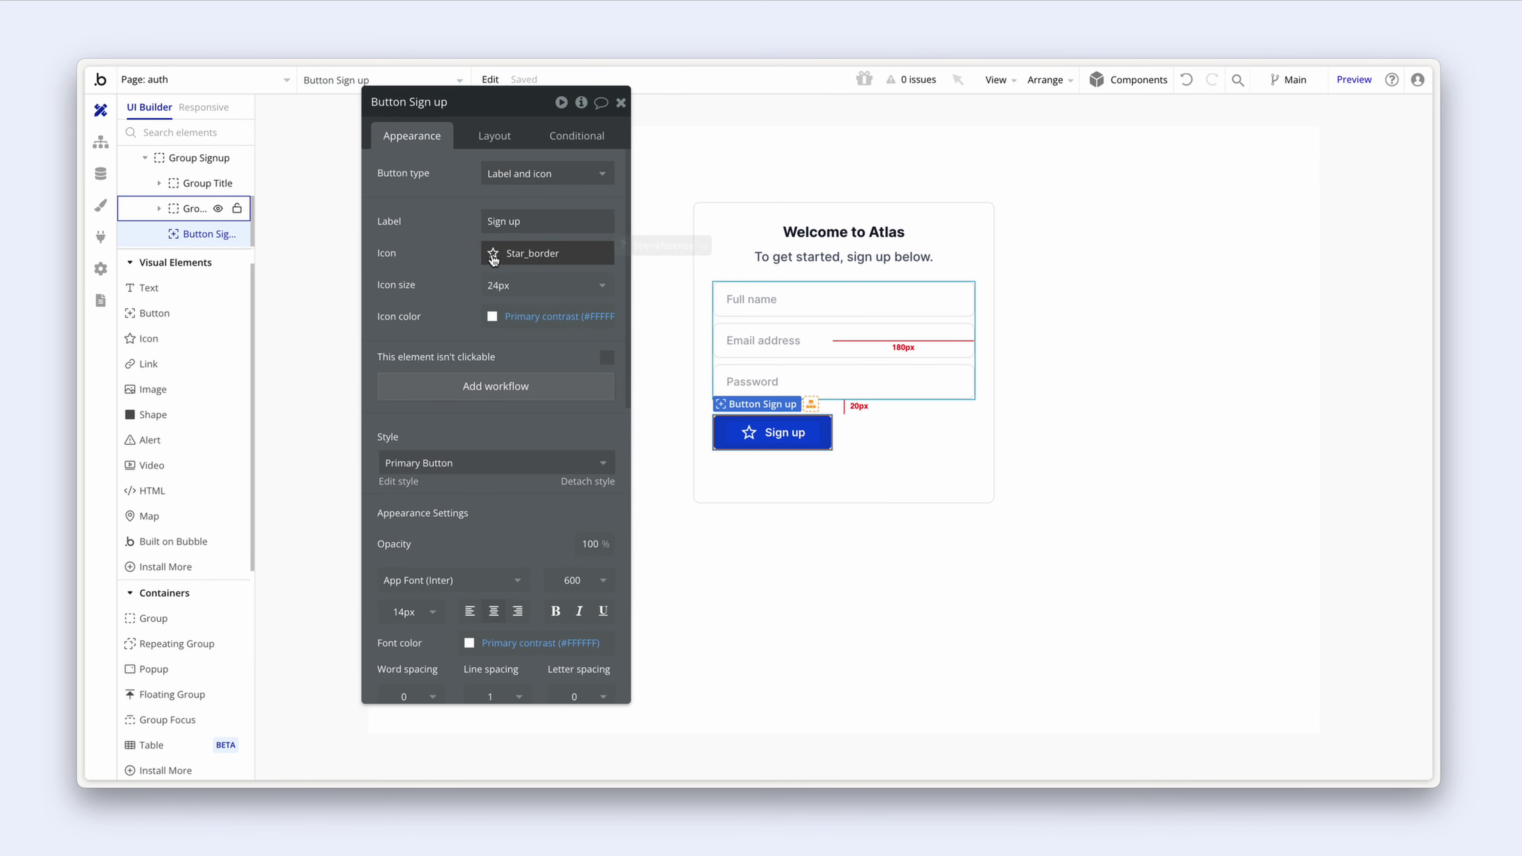
left_click(514, 261)
type("arrow")
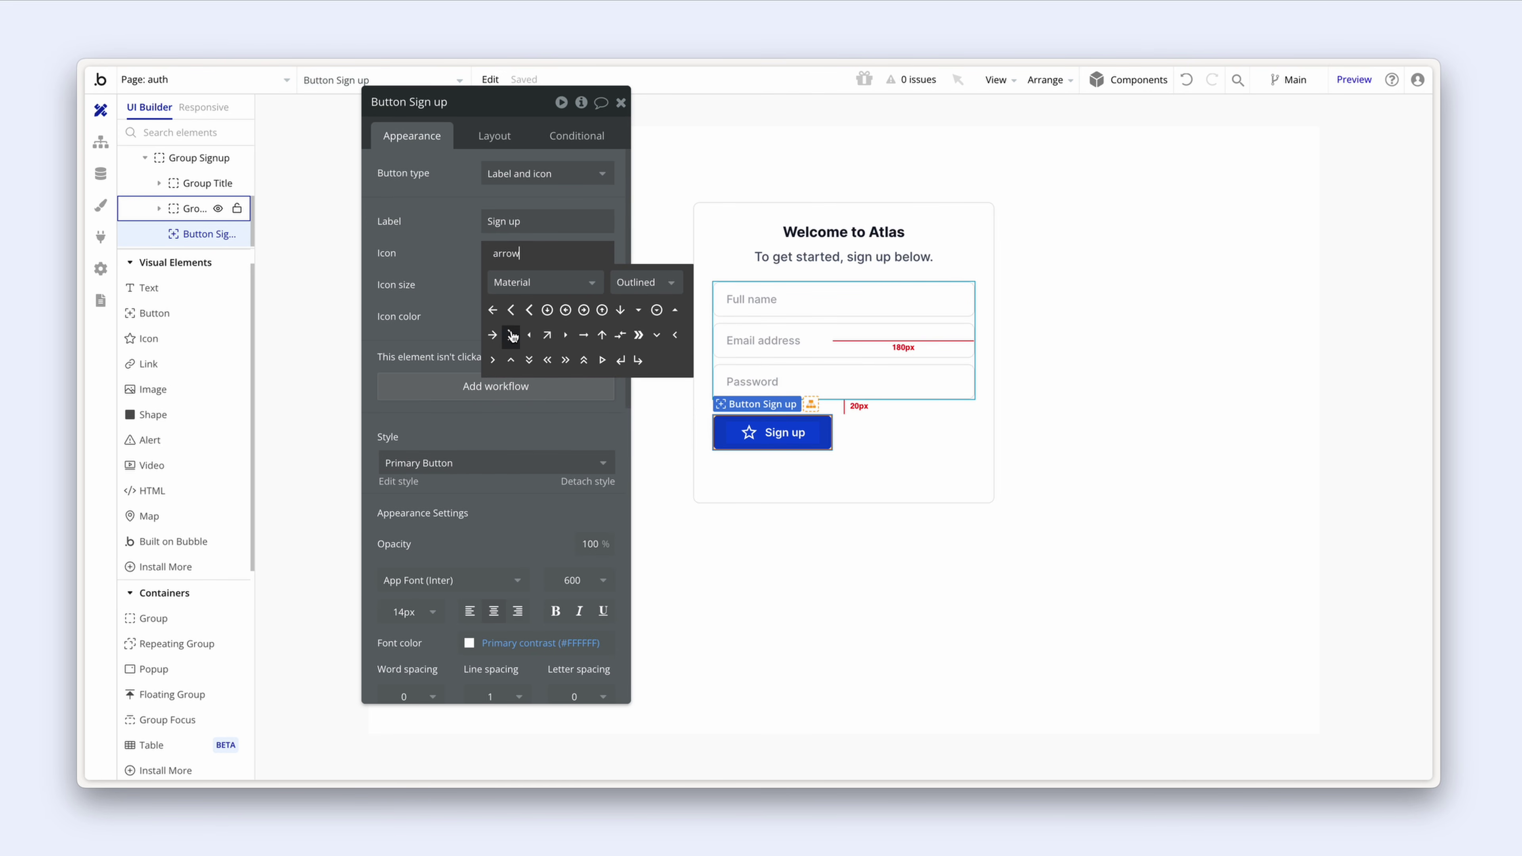
left_click(492, 335)
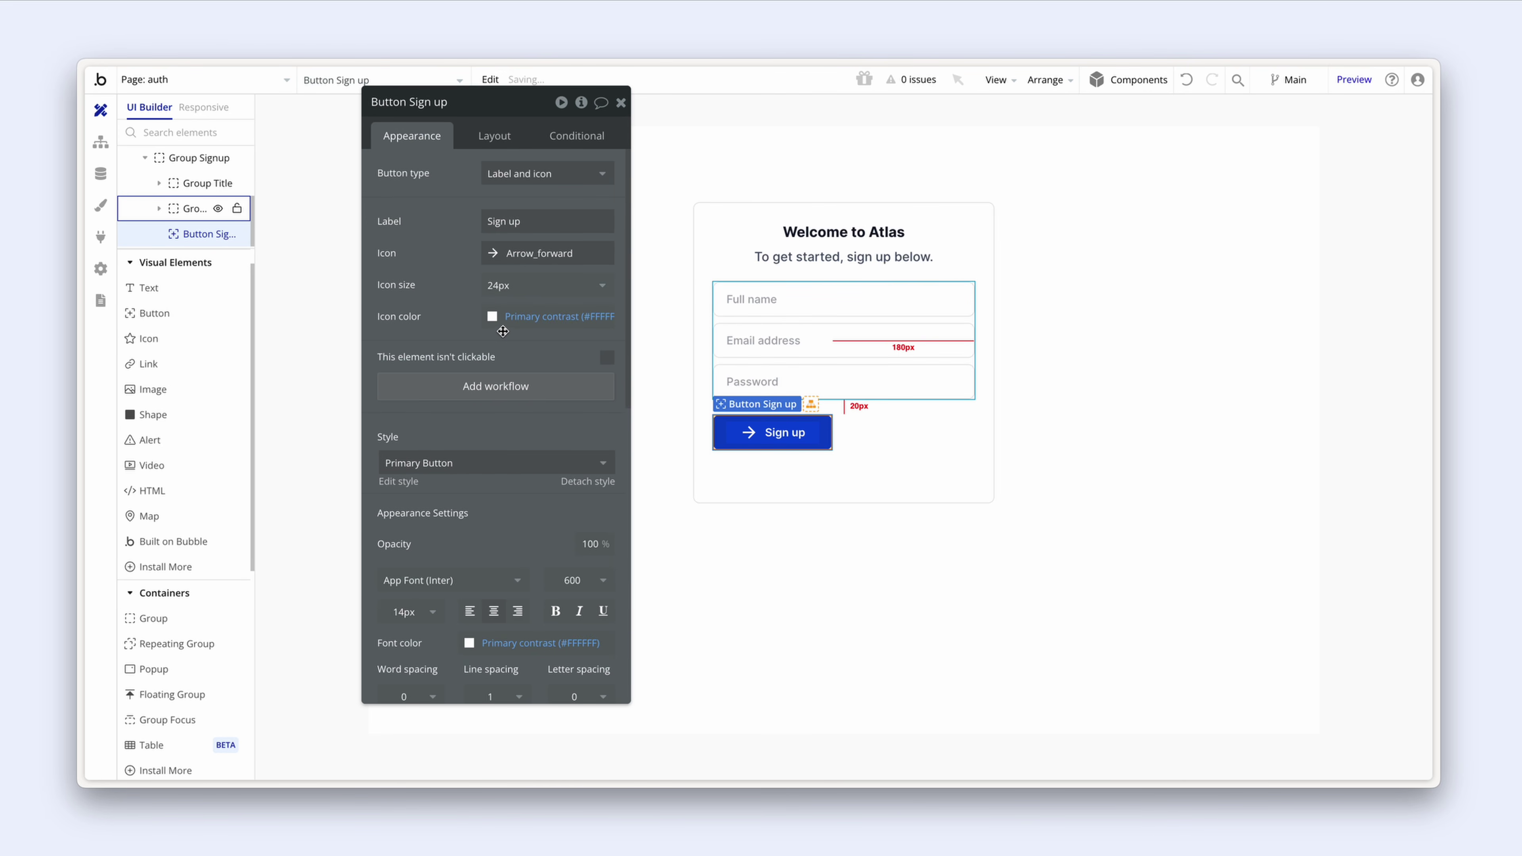
Step: Remove the Sign up button's fixed width, set its min width to 0 px and give it a fixed height of 44 px
left_click(505, 139)
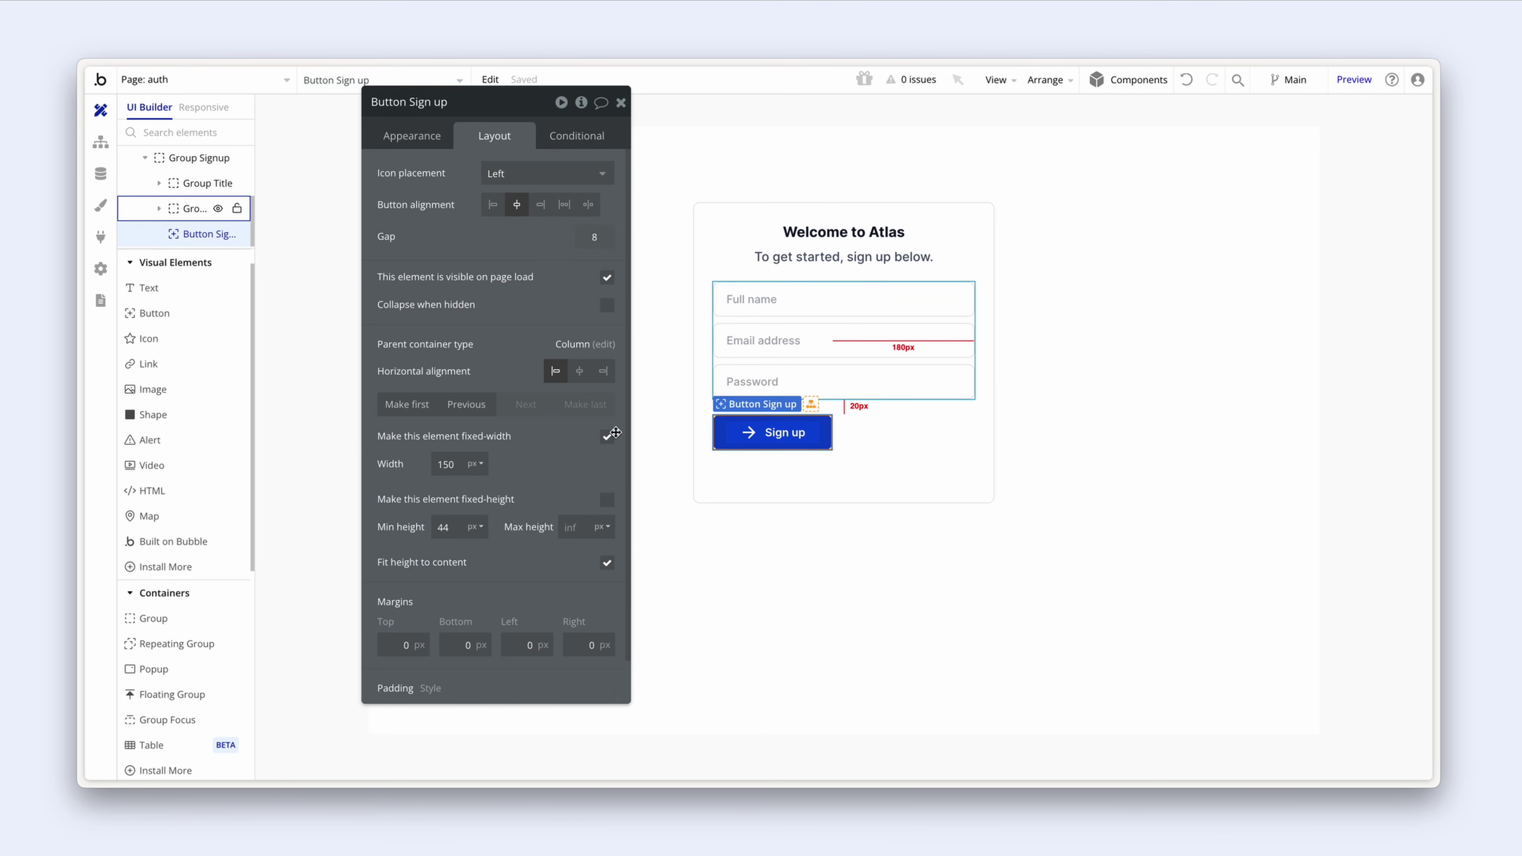
left_click(606, 437)
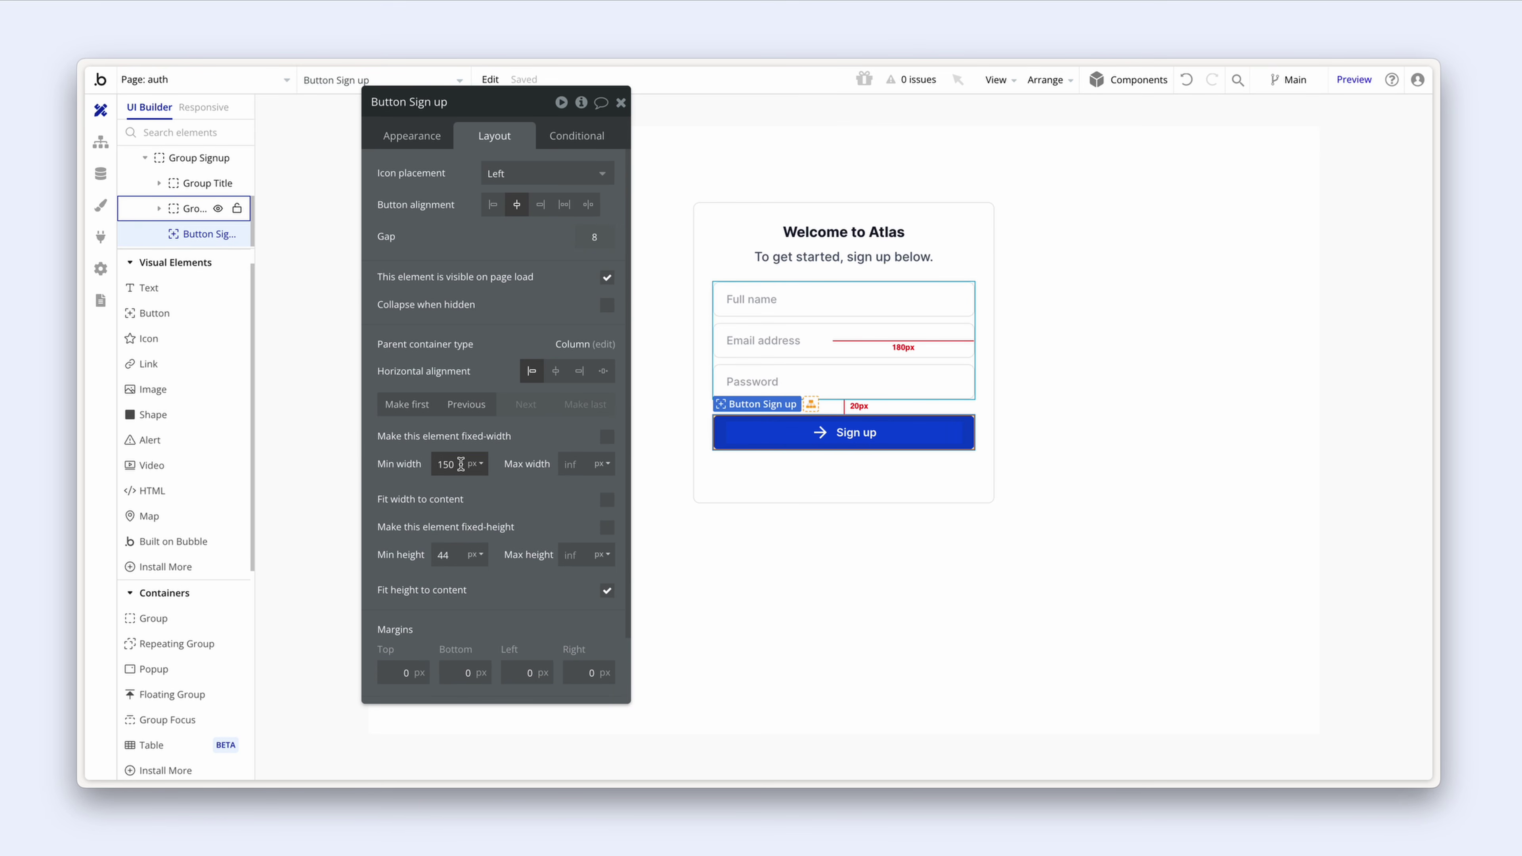
double_click(448, 464)
key("BackSpace")
type("0")
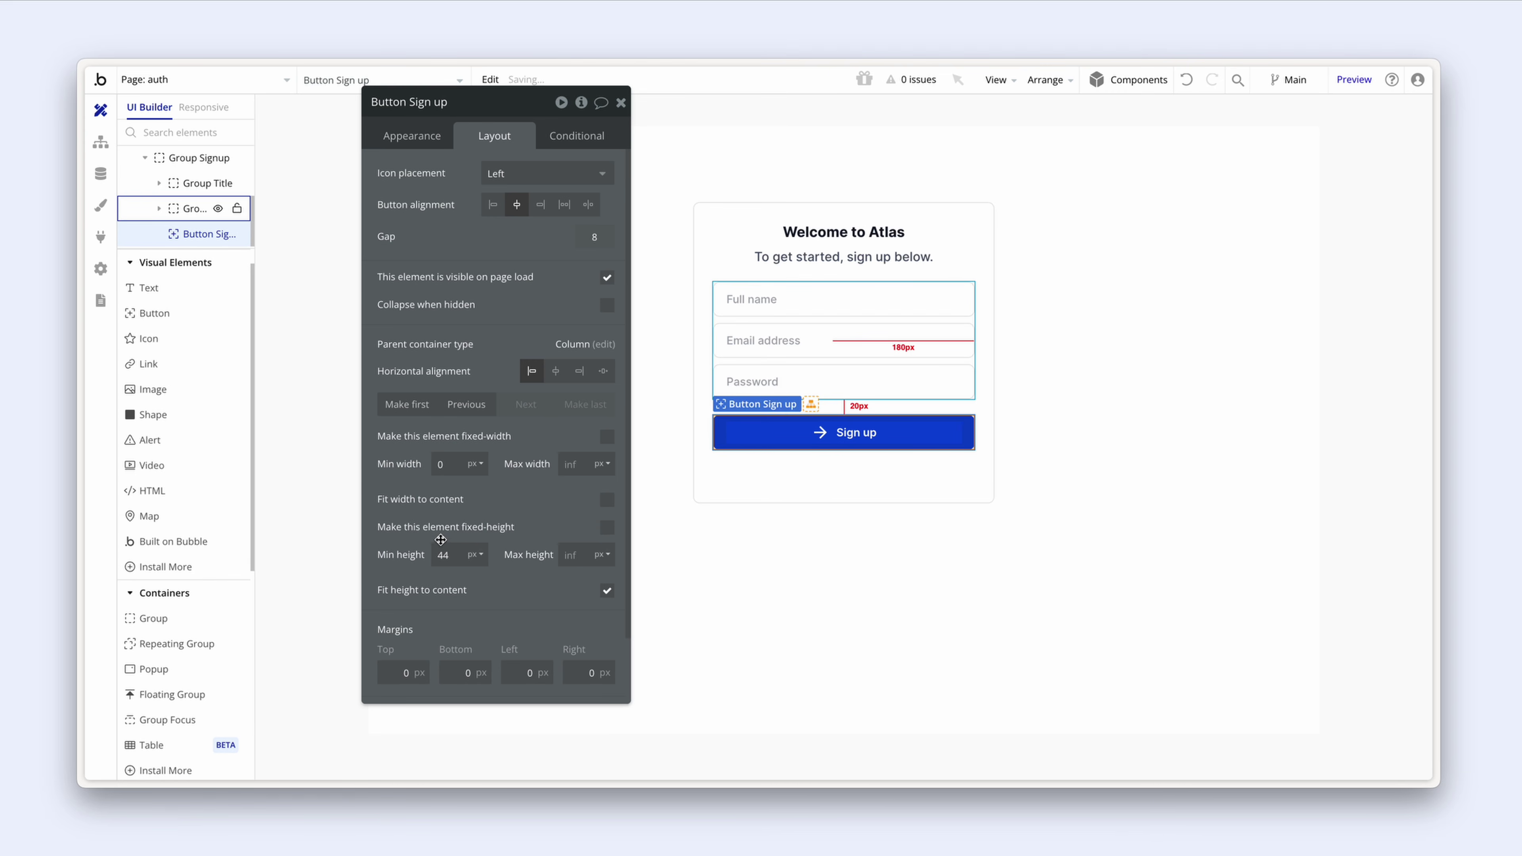
left_click(607, 529)
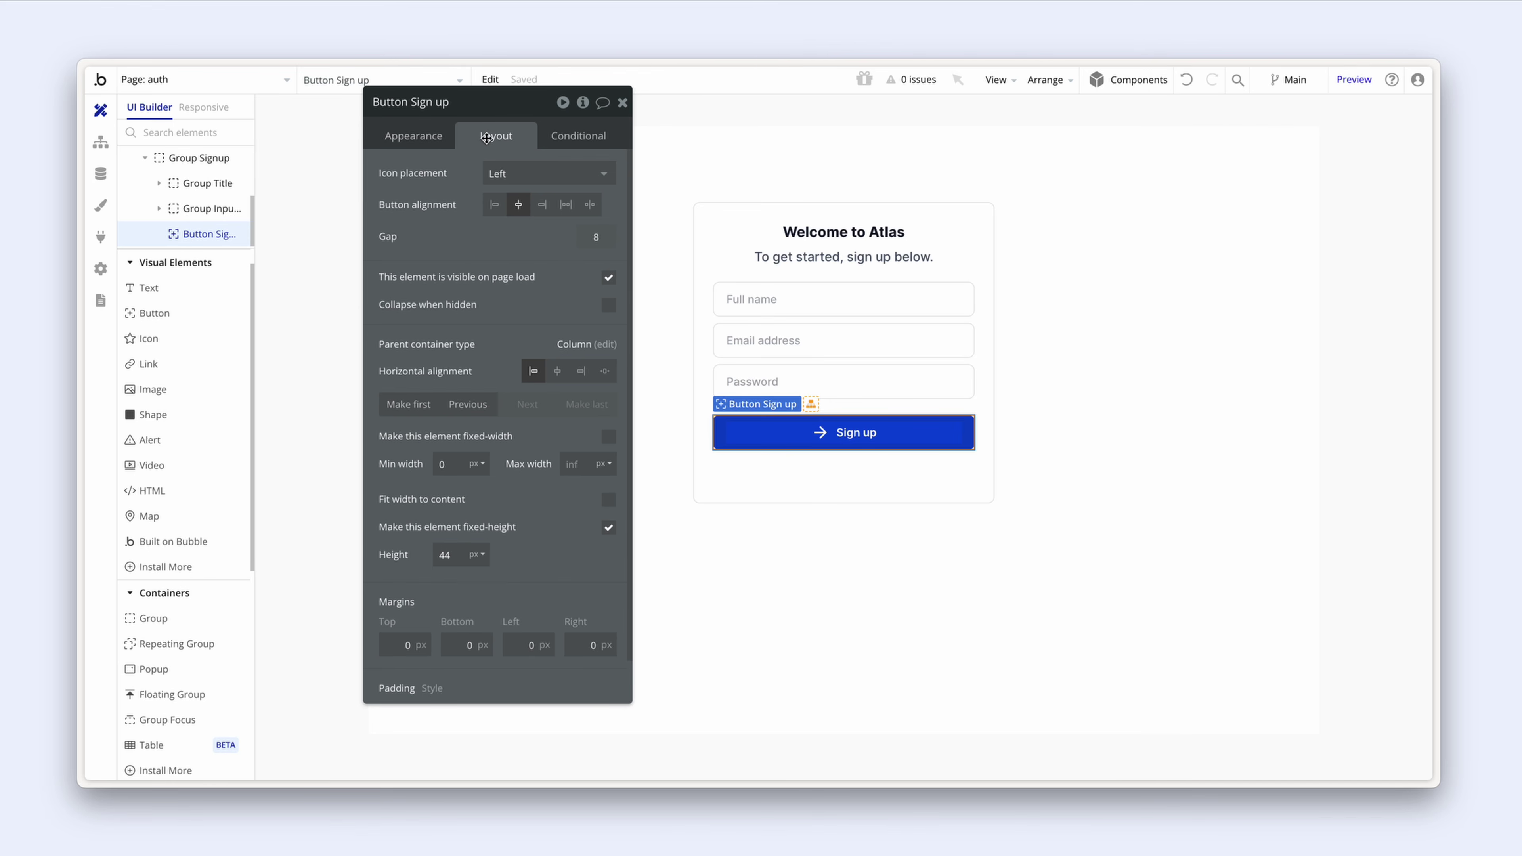
Step: Set the Sign up button's icon placement to Right
left_click(526, 174)
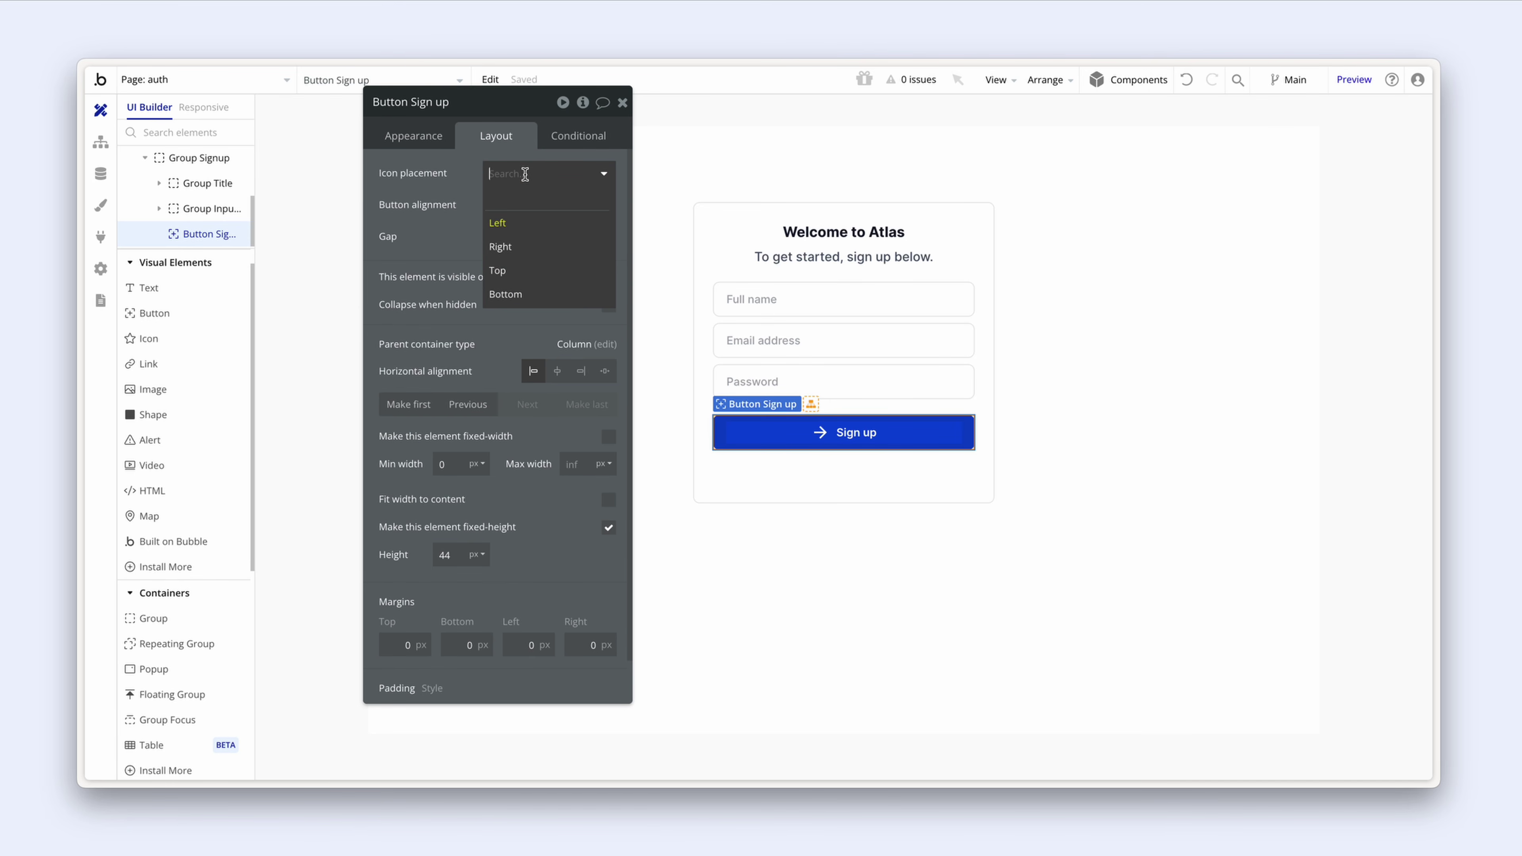
left_click(541, 247)
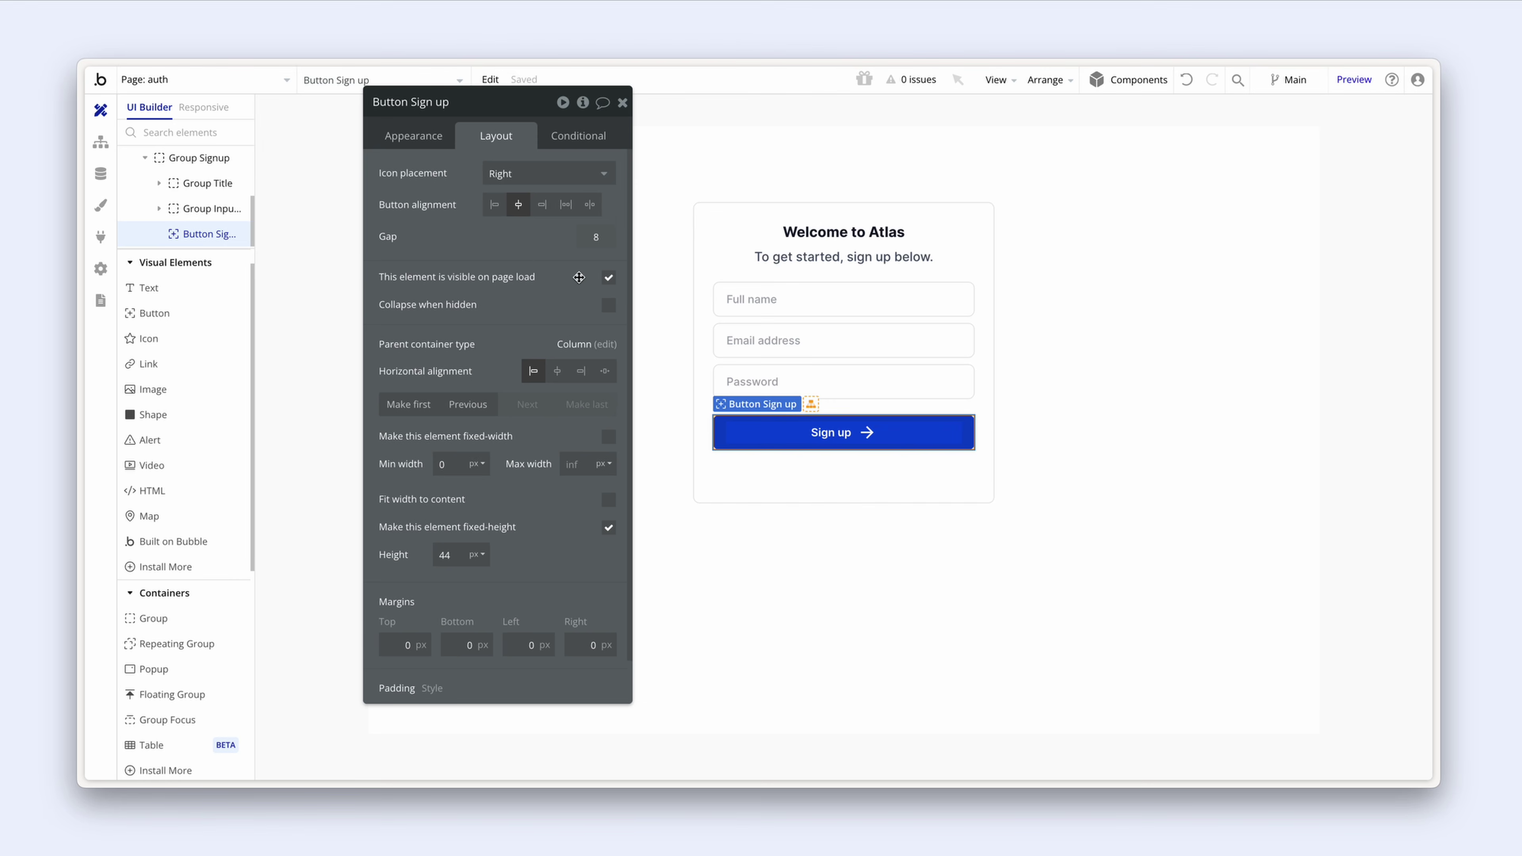
left_click(1035, 303)
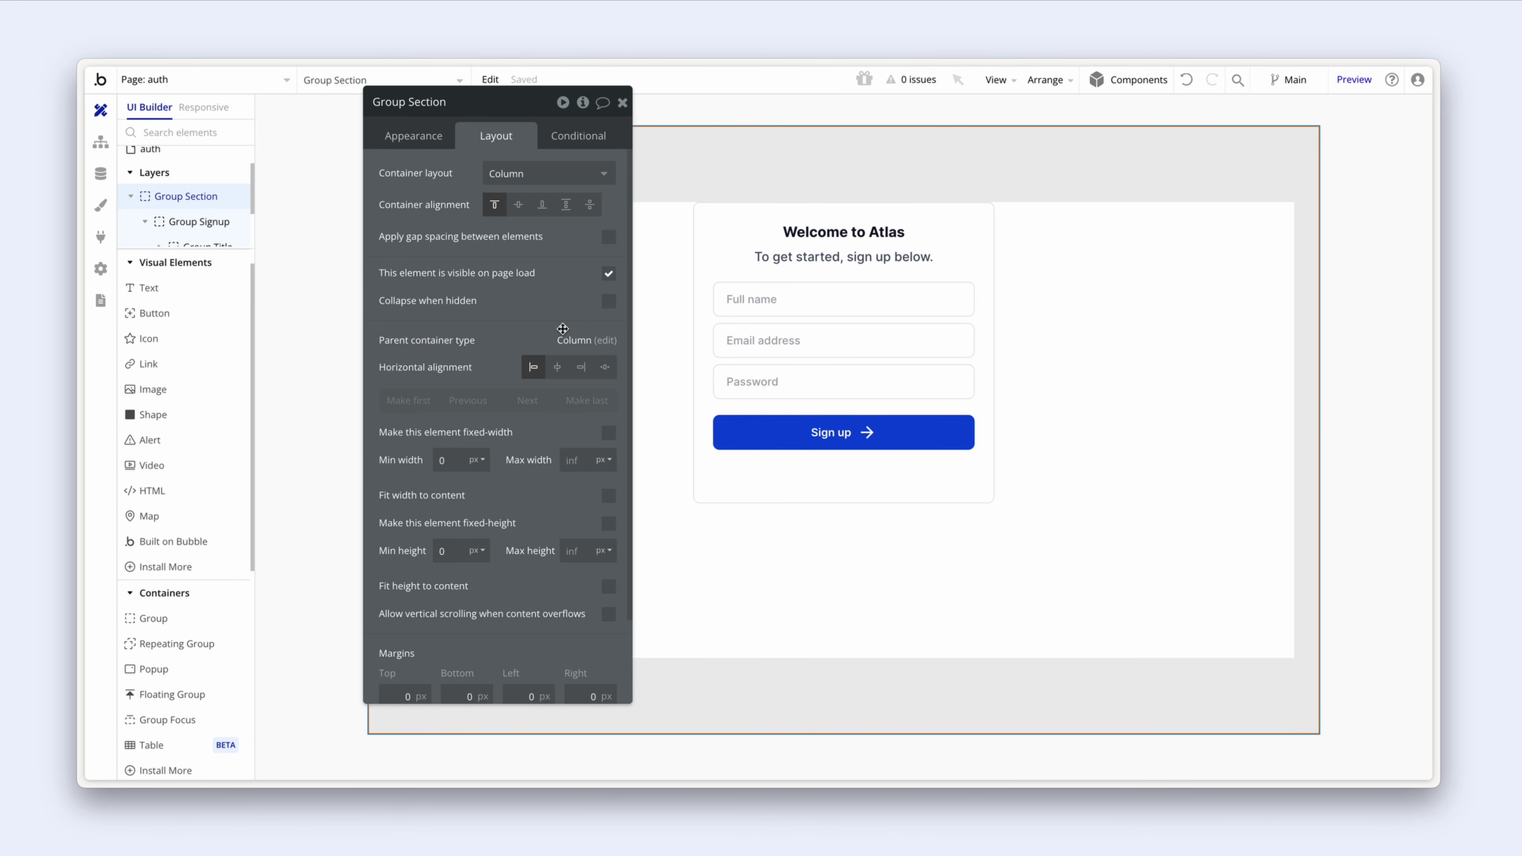
Step: Add a text element reading "Log in" to the signup group, below the Sign up button
left_click(187, 294)
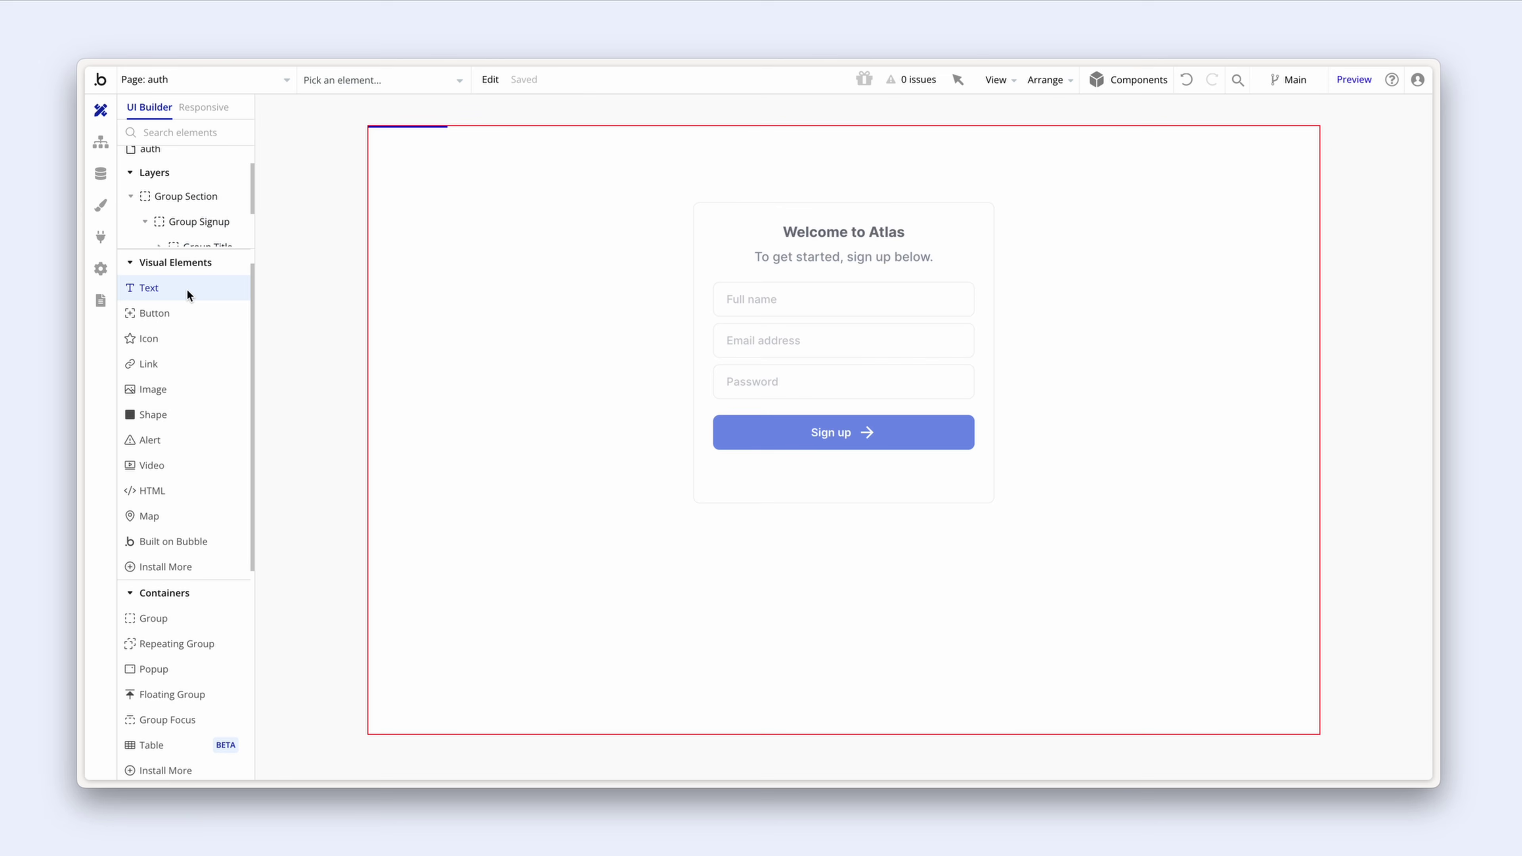
left_click(833, 469)
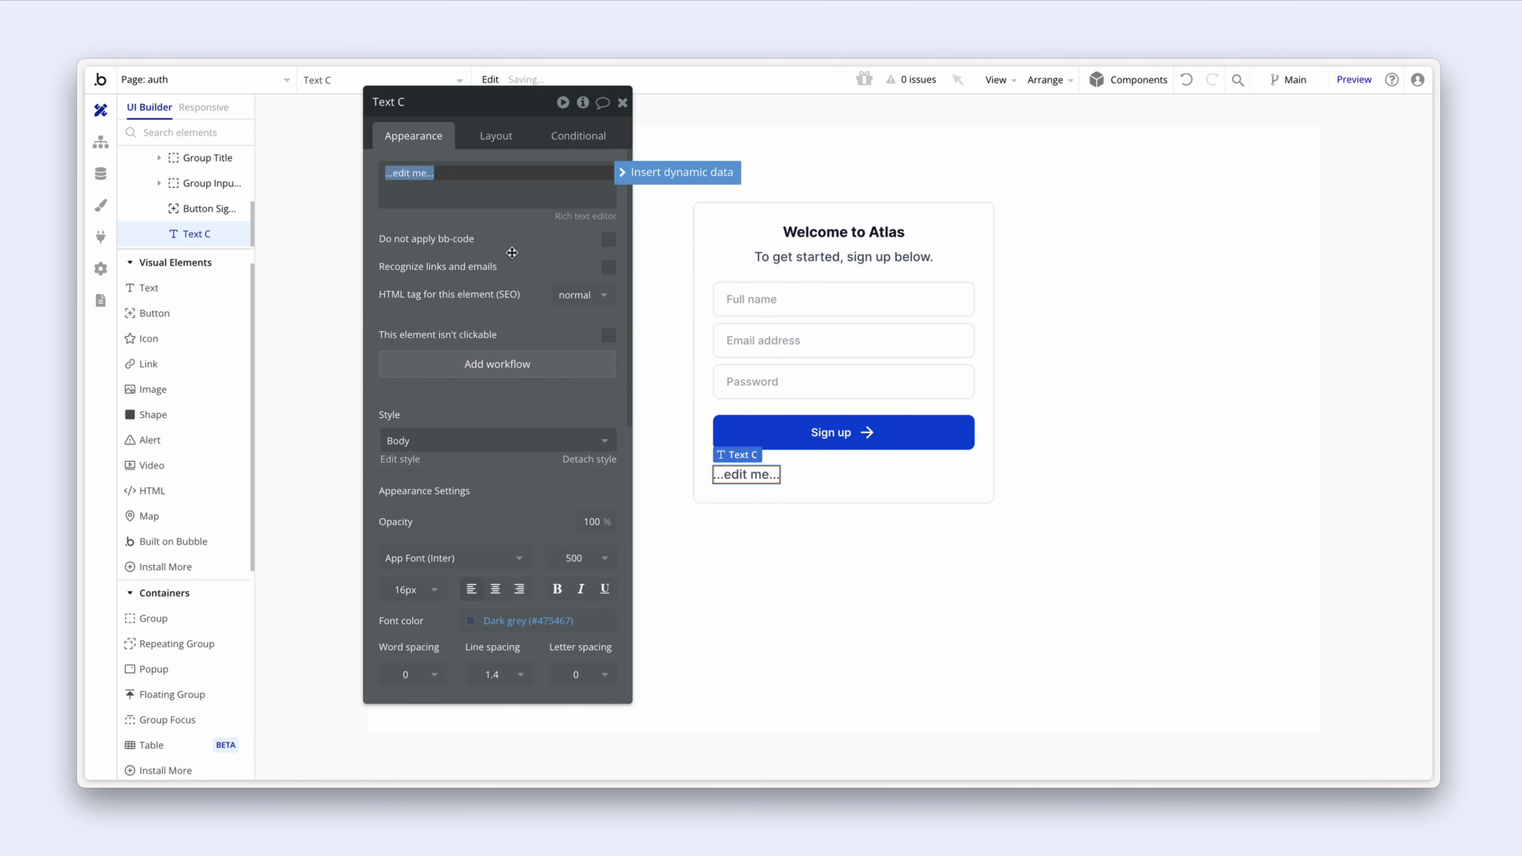
type("Logg")
key("BackSpace")
key("BackSpace")
key("BackSpace")
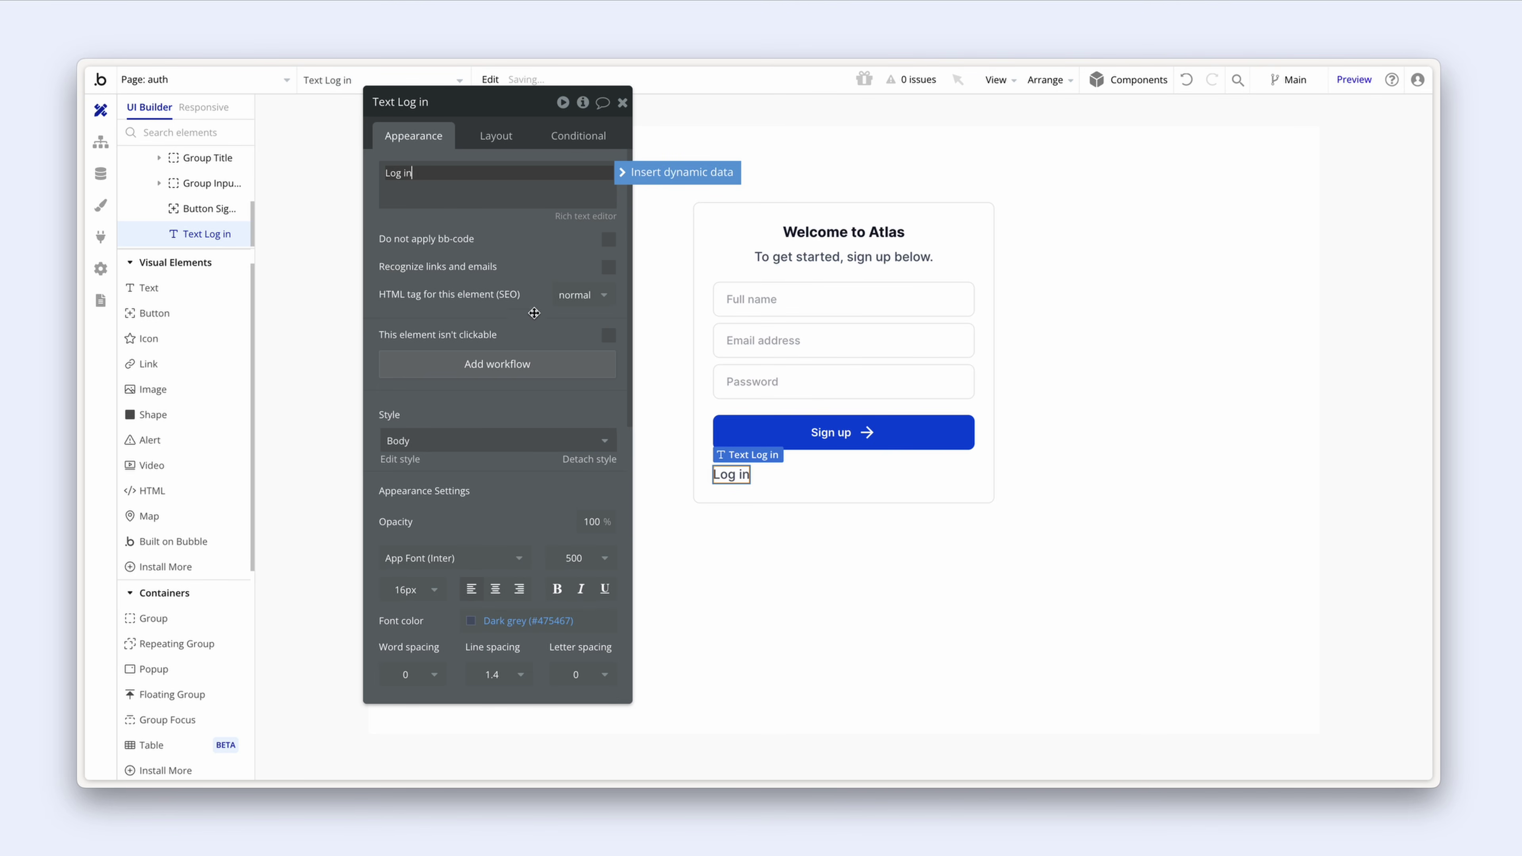
Step: Apply the Body Small style to the Log in text and centre it horizontally
left_click(517, 443)
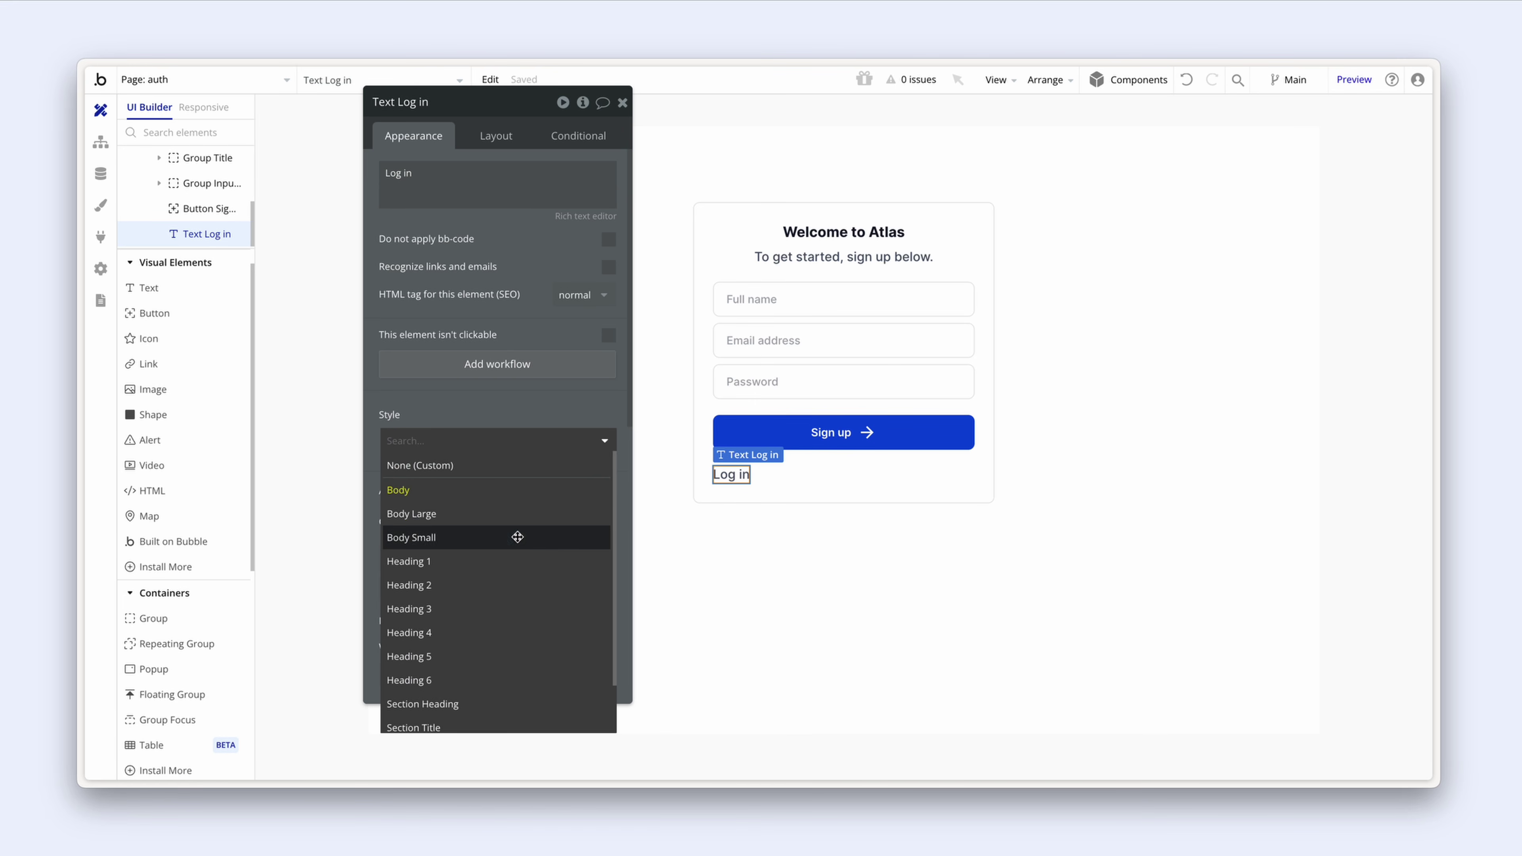
left_click(518, 537)
left_click(497, 136)
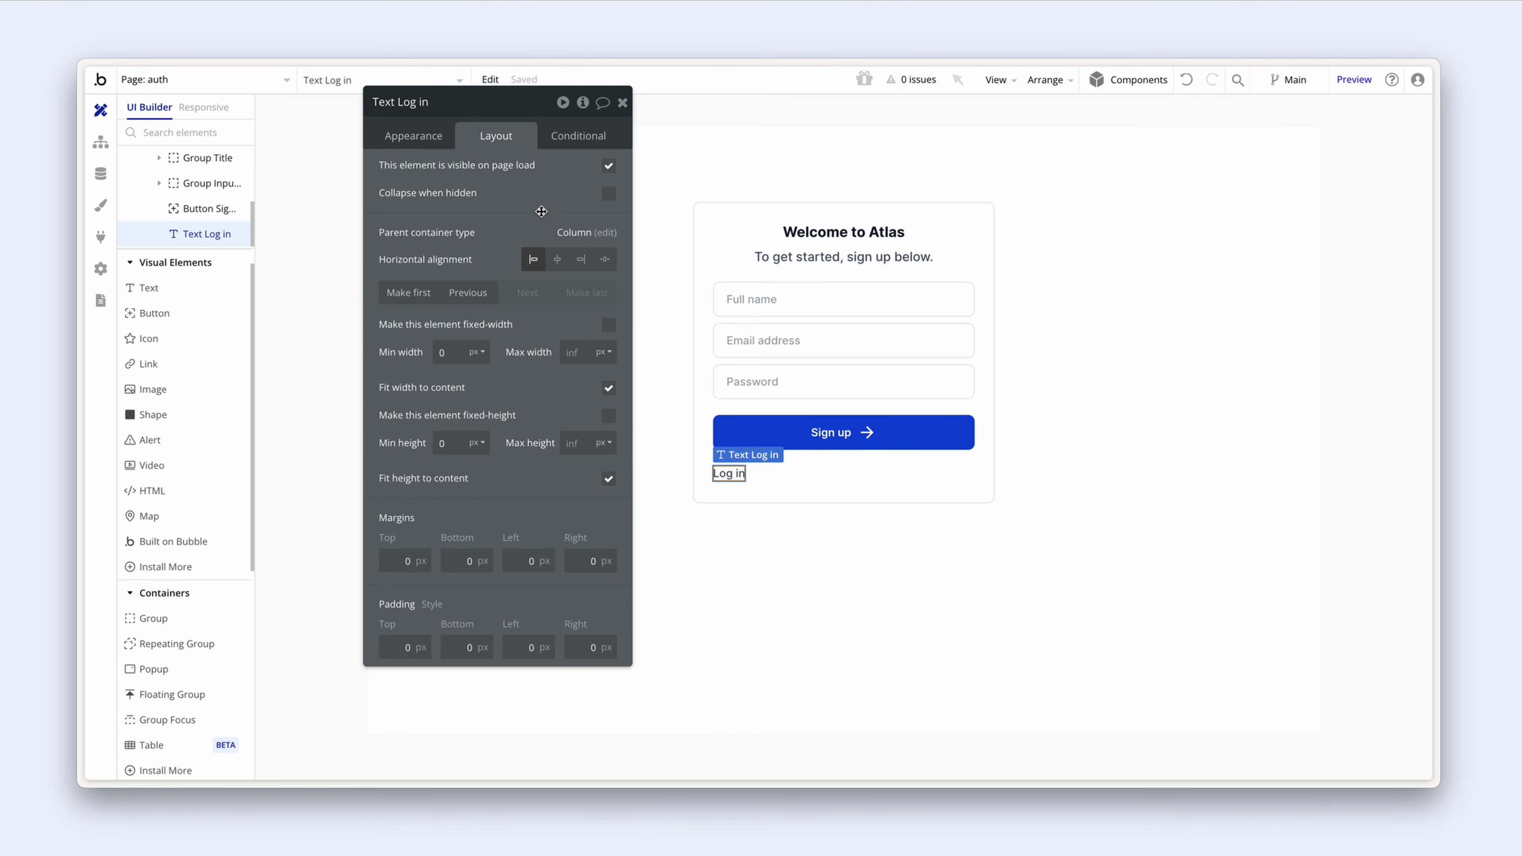
left_click(556, 259)
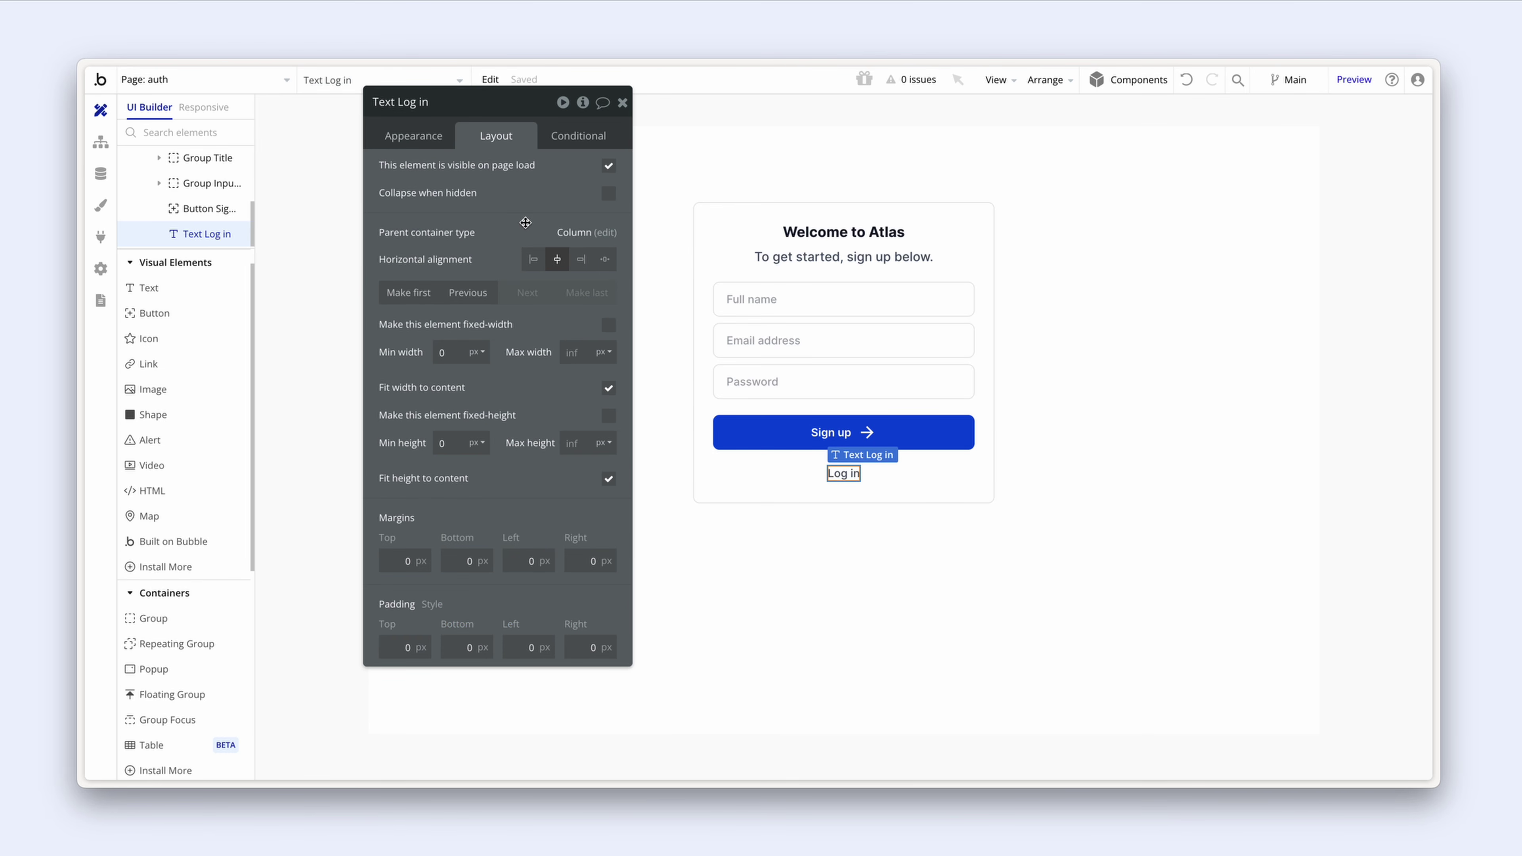
Step: Set the signup group's min height to 0 px
left_click(721, 478)
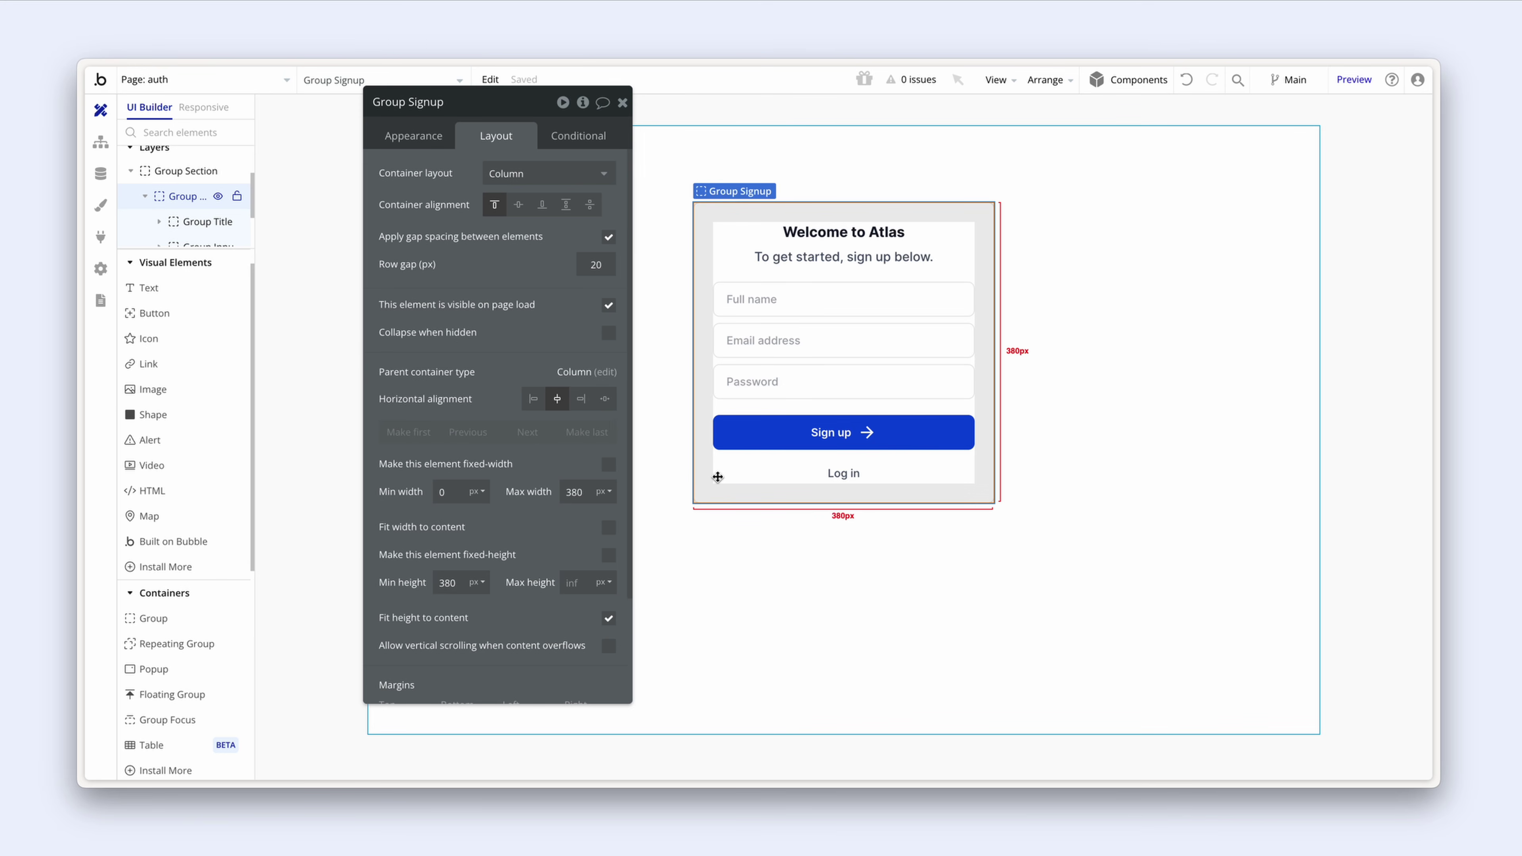
left_click_drag(462, 583, 426, 576)
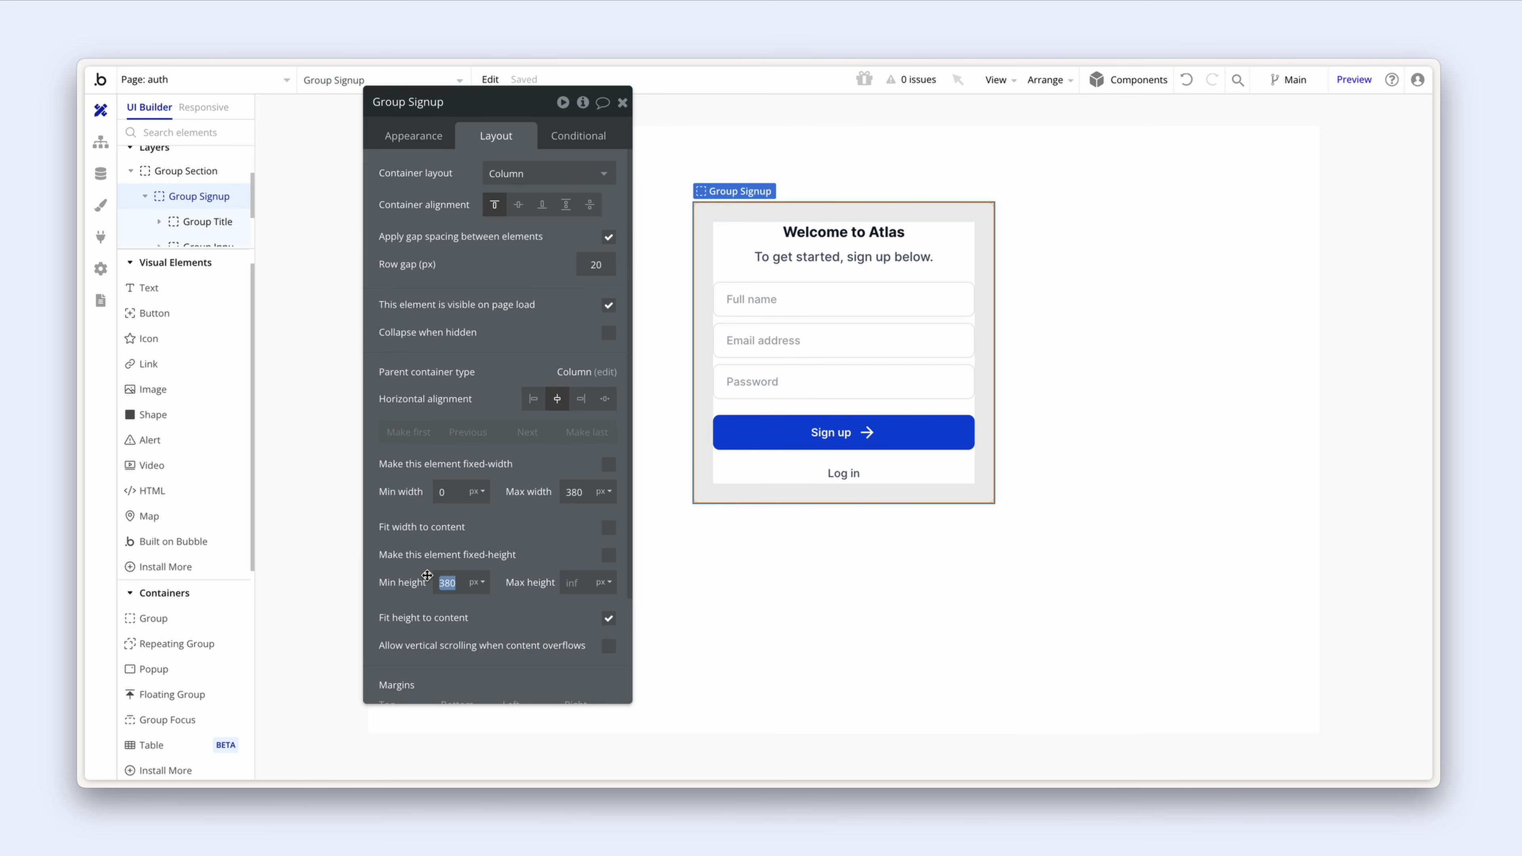
type("0")
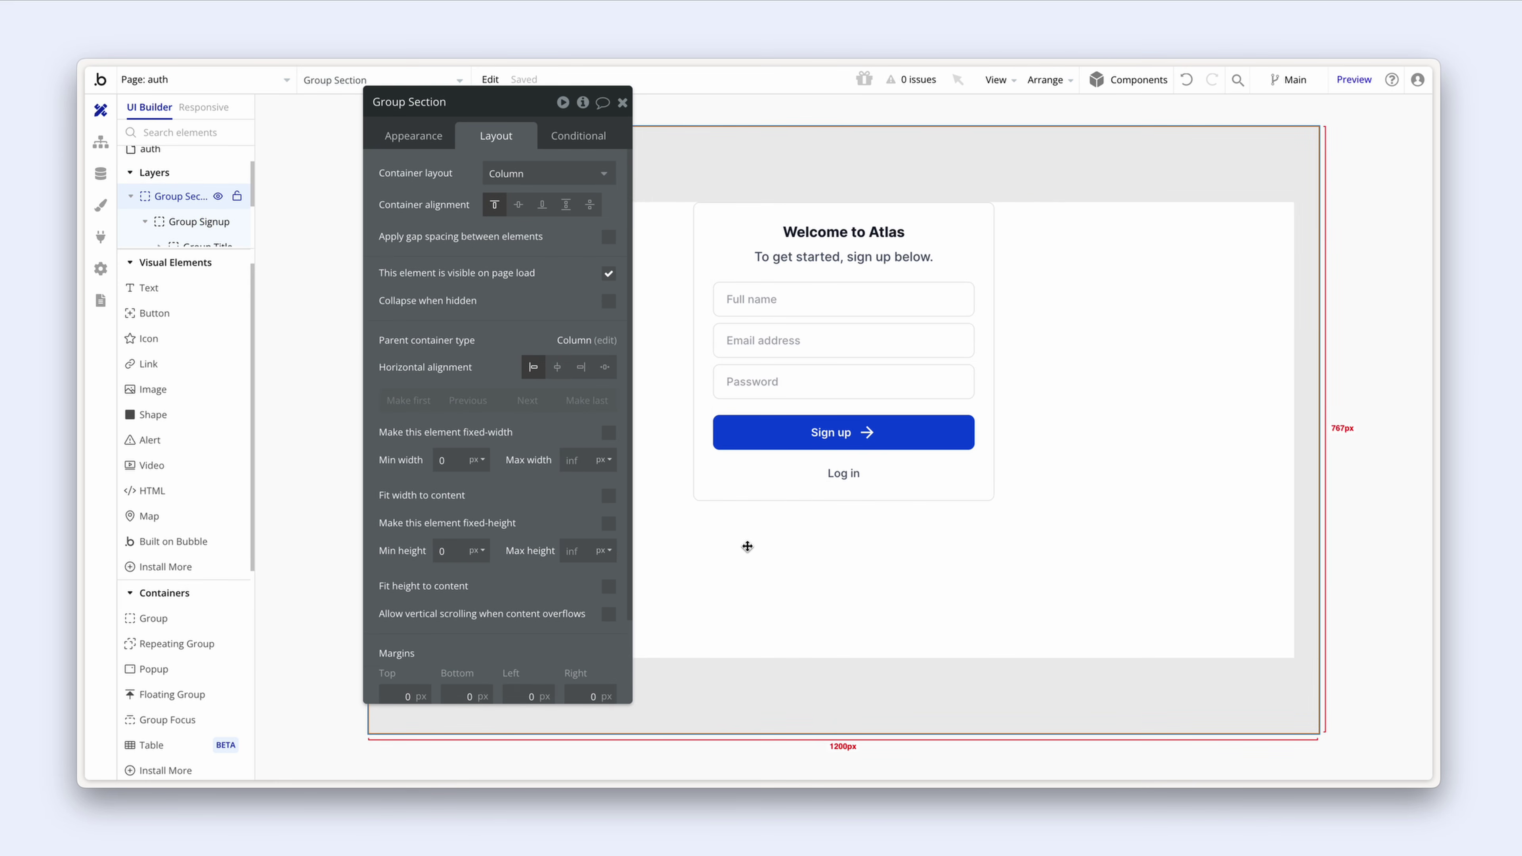
Step: Set the auth page's background color to the Surface color variable
left_click_drag(507, 308, 446, 344)
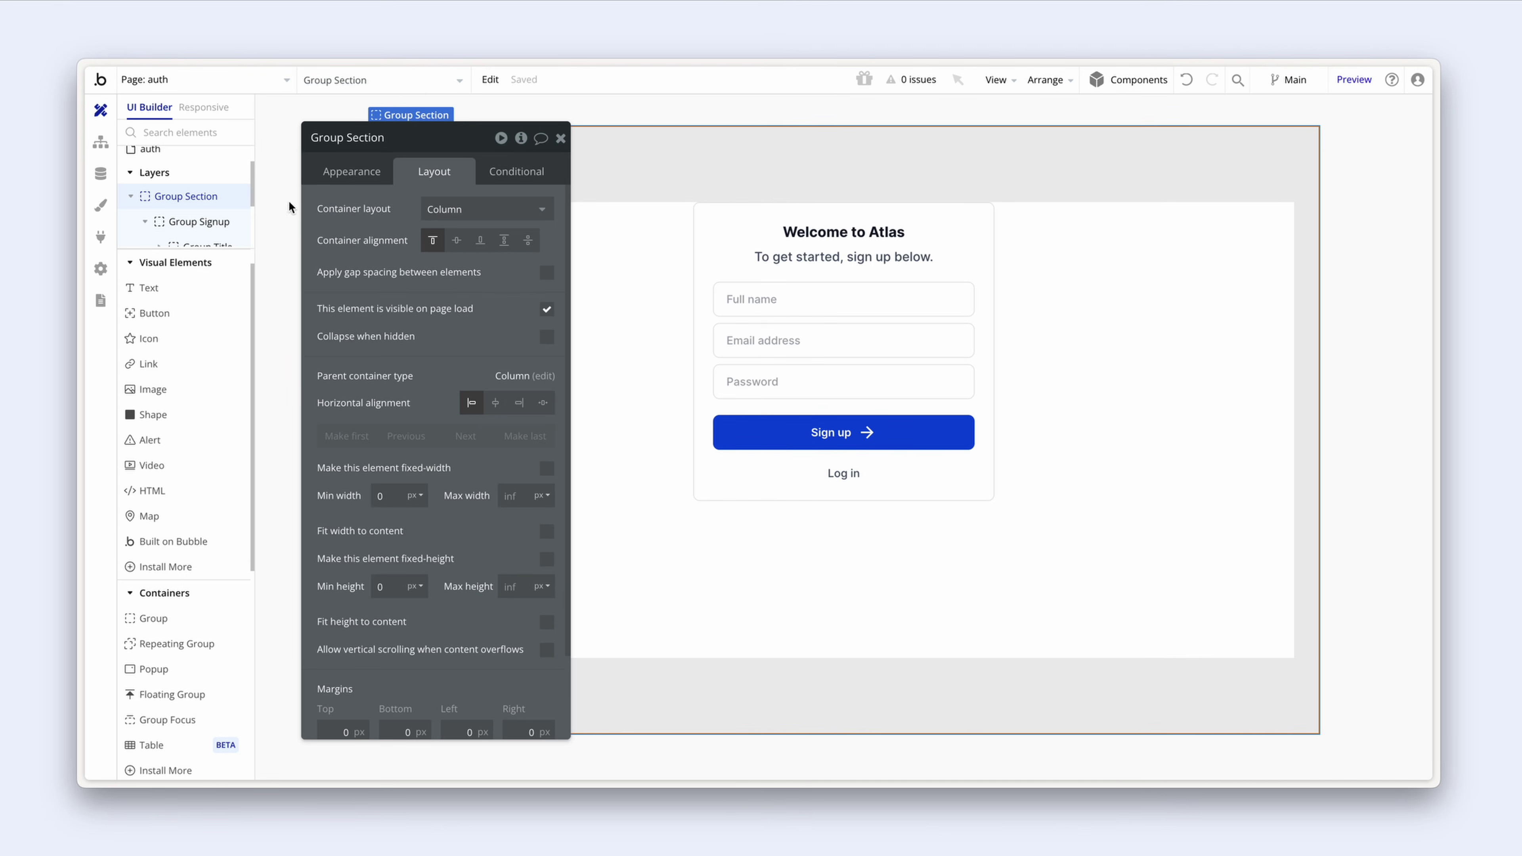
scroll(180, 192, "up", 2)
left_click(173, 187)
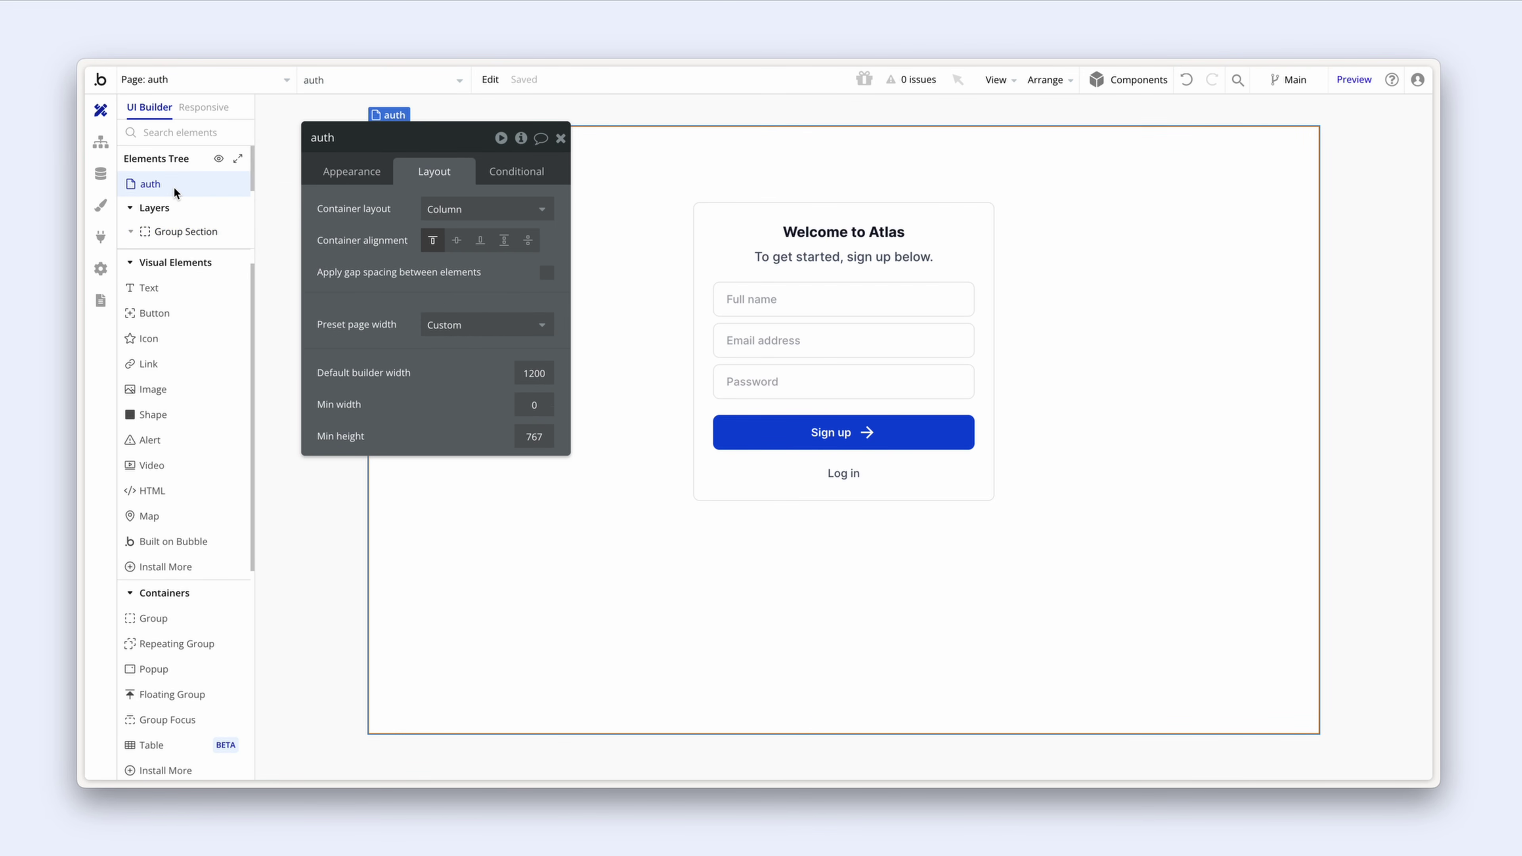
left_click(341, 171)
scroll(491, 396, "down", 1)
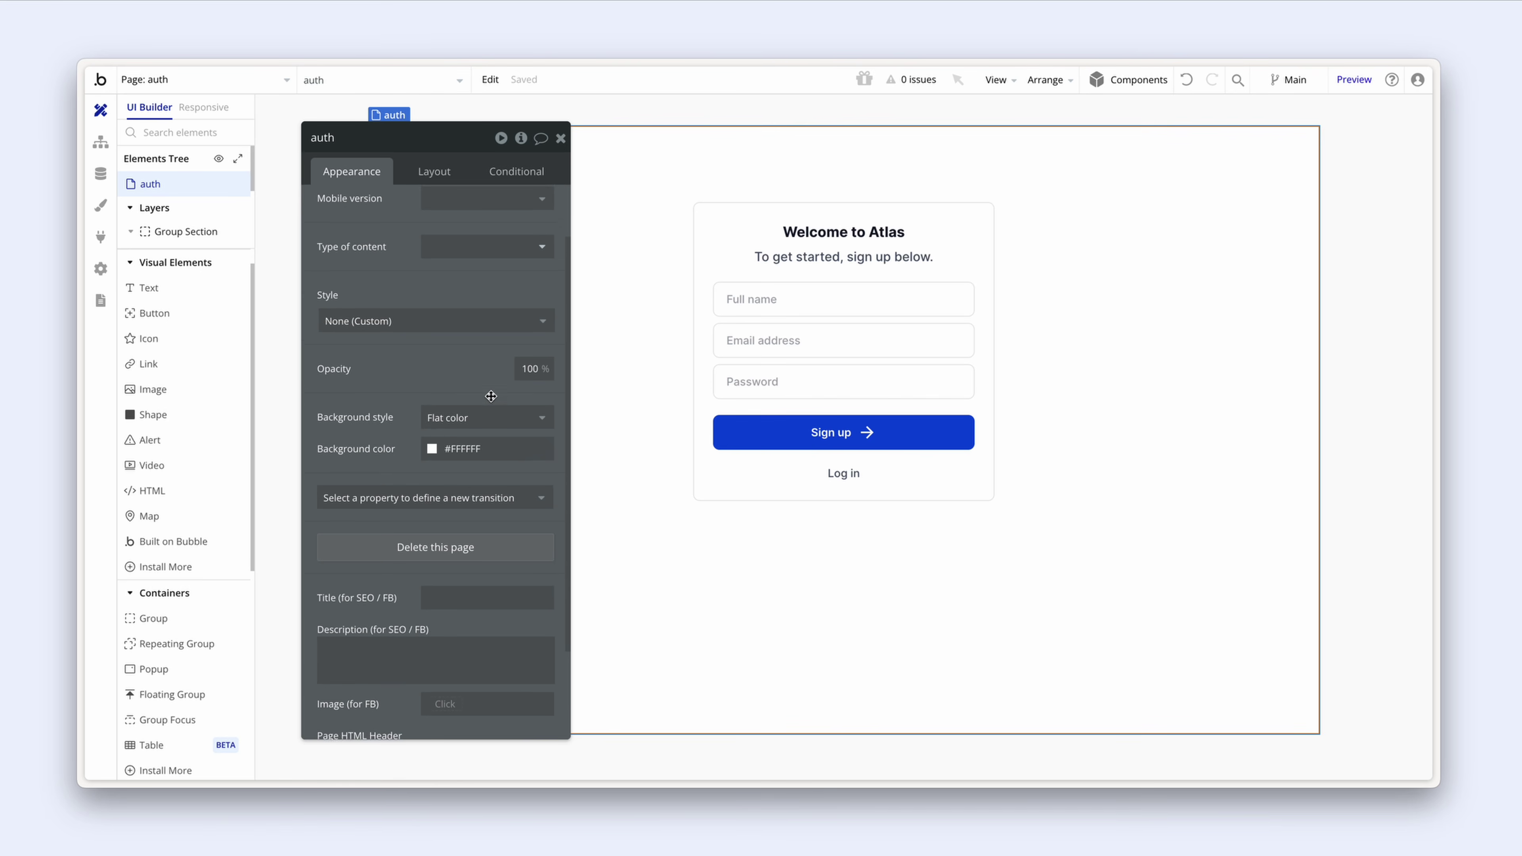
left_click(482, 447)
left_click(491, 658)
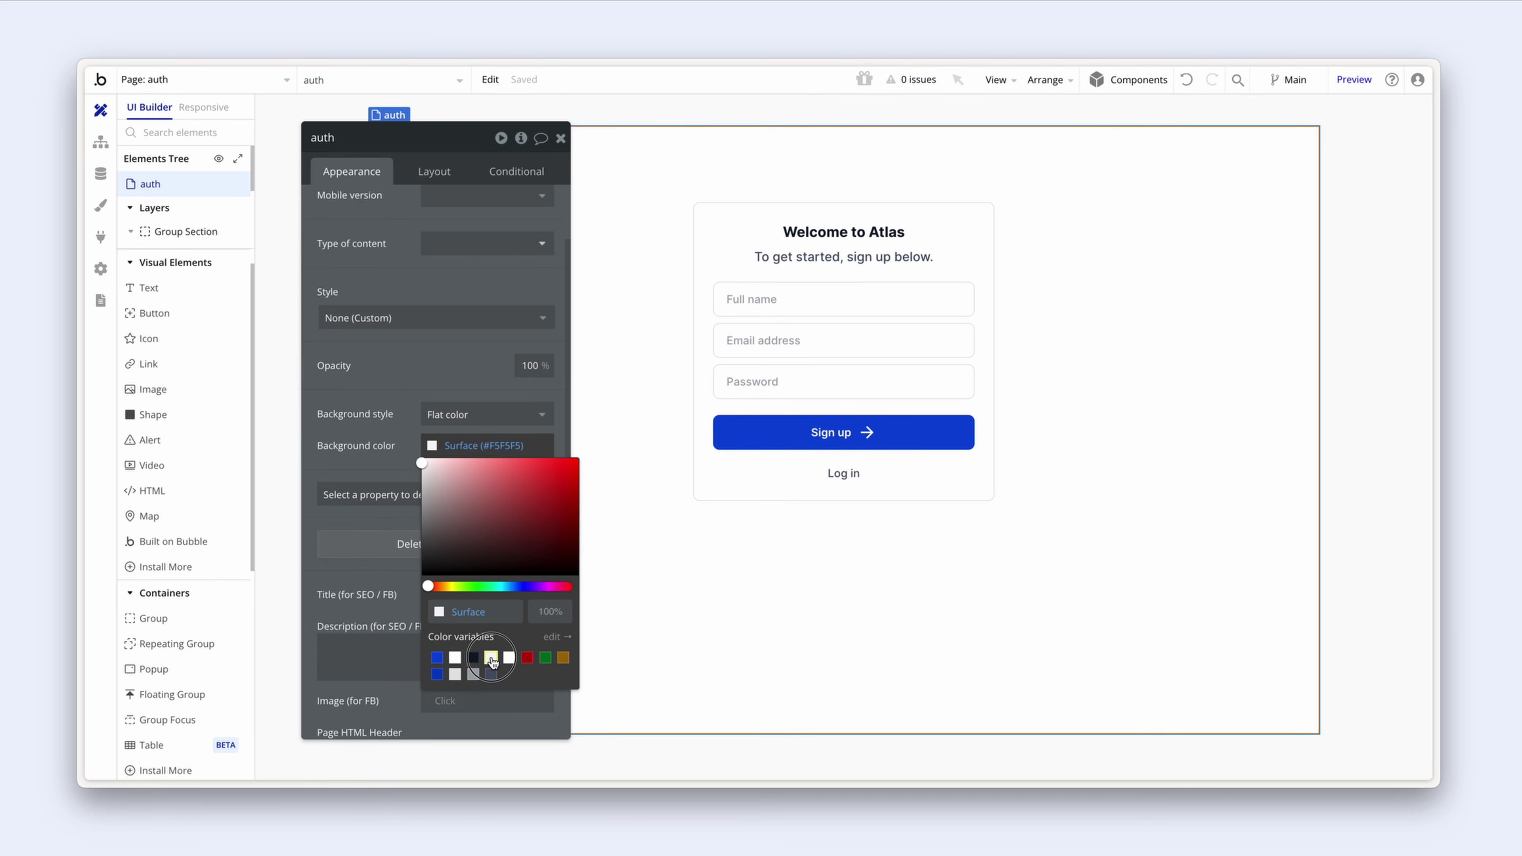
left_click(575, 473)
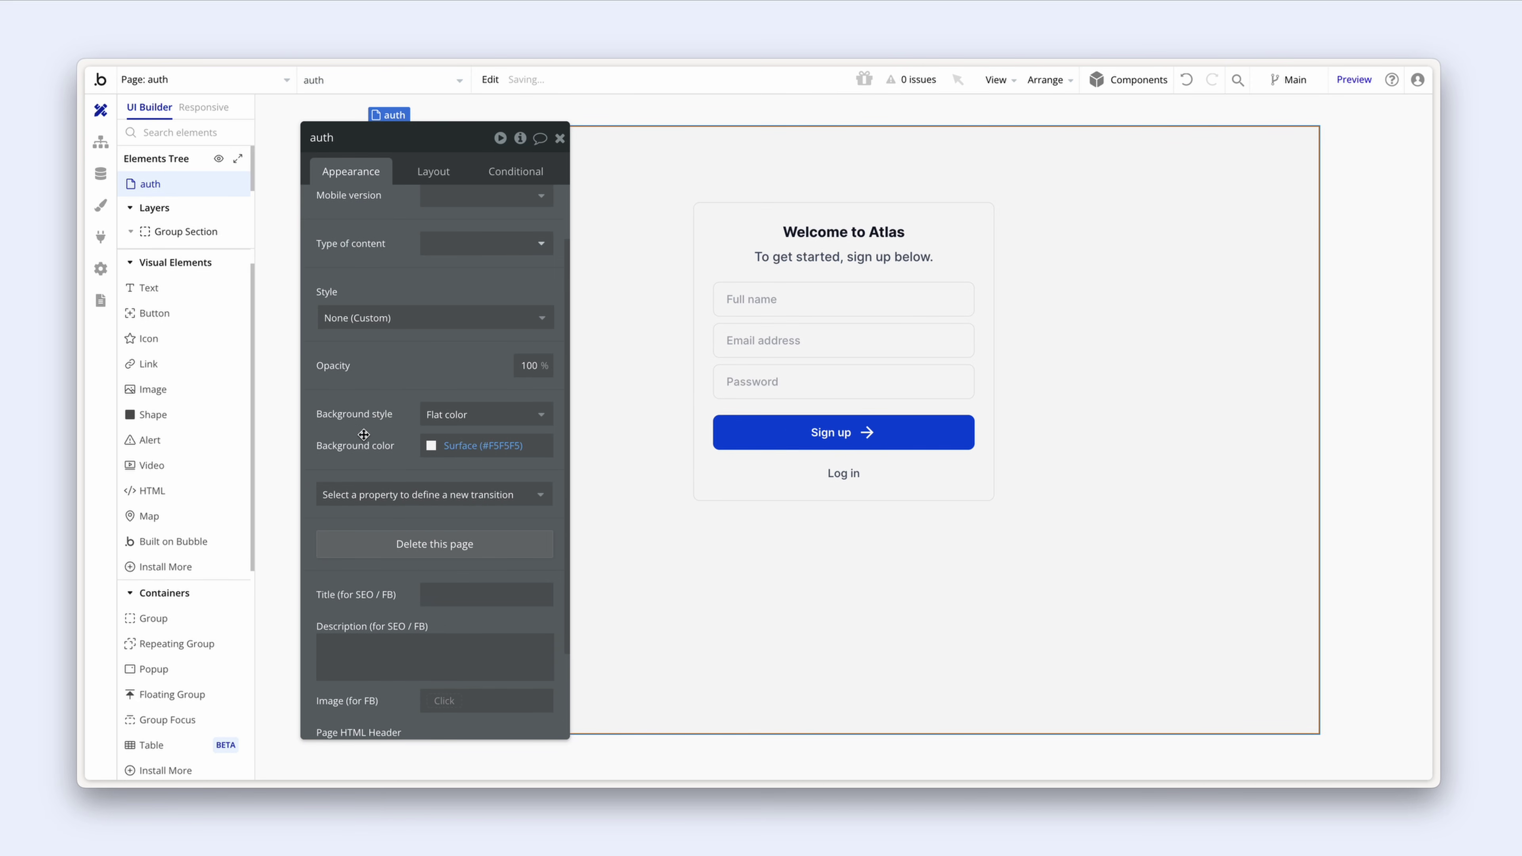
Step: Give the signup group a flat #FFFFFF background color
left_click(705, 479)
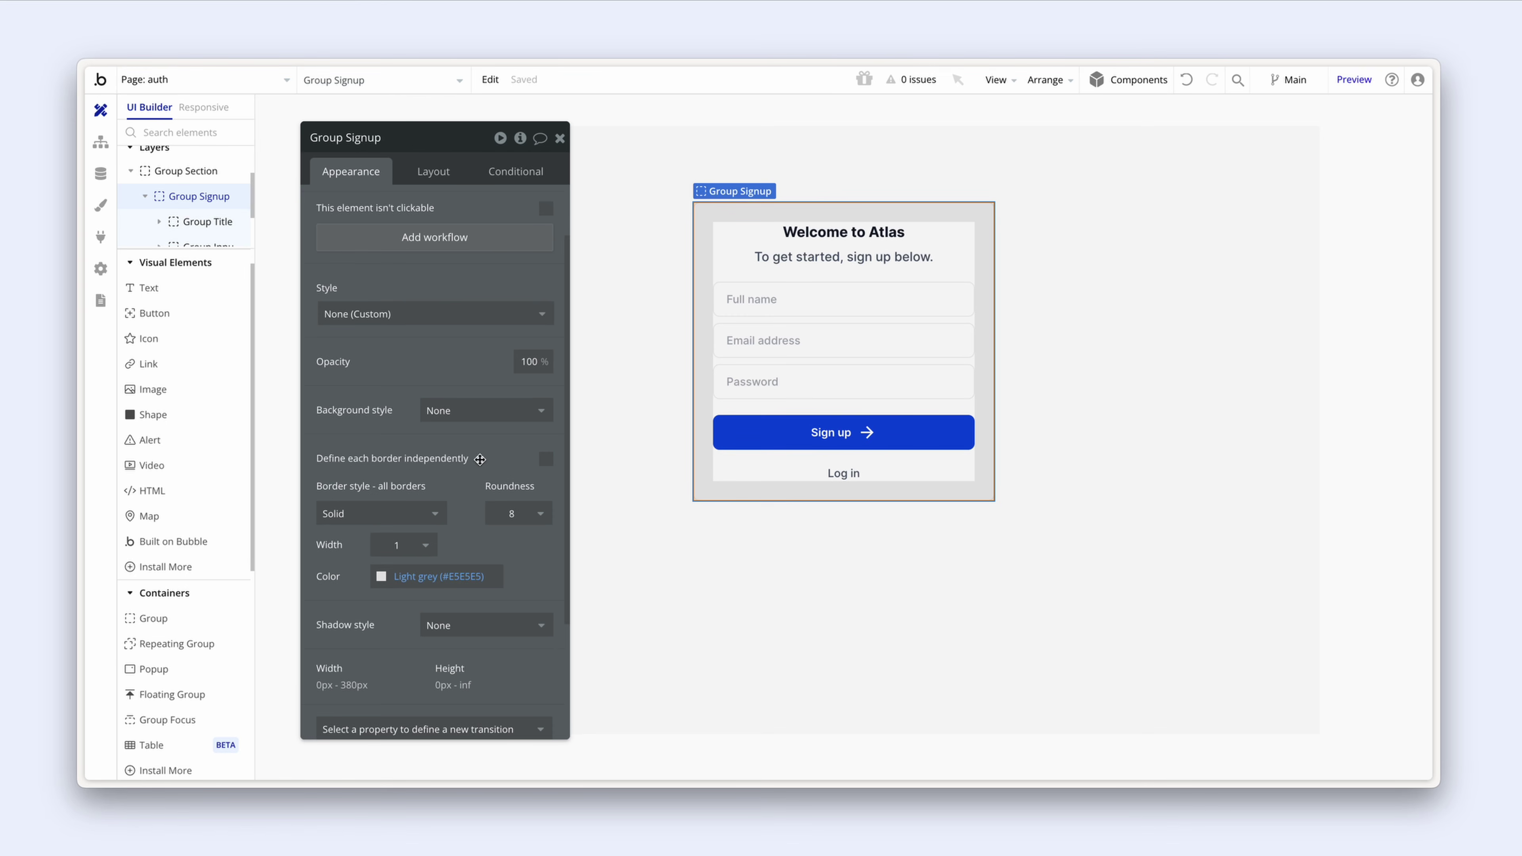
left_click(485, 413)
left_click(492, 481)
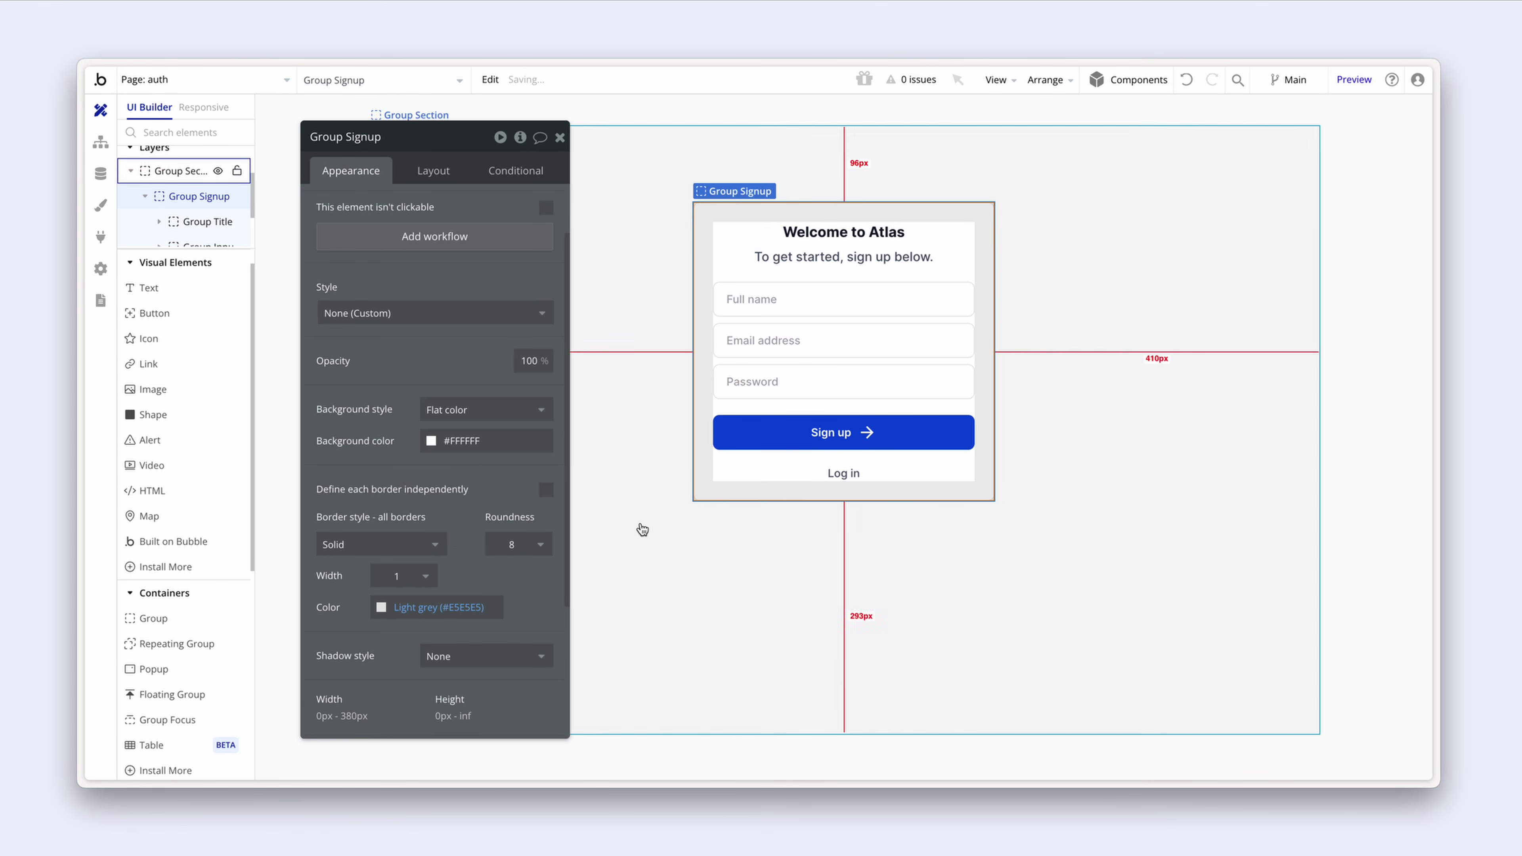
left_click(643, 530)
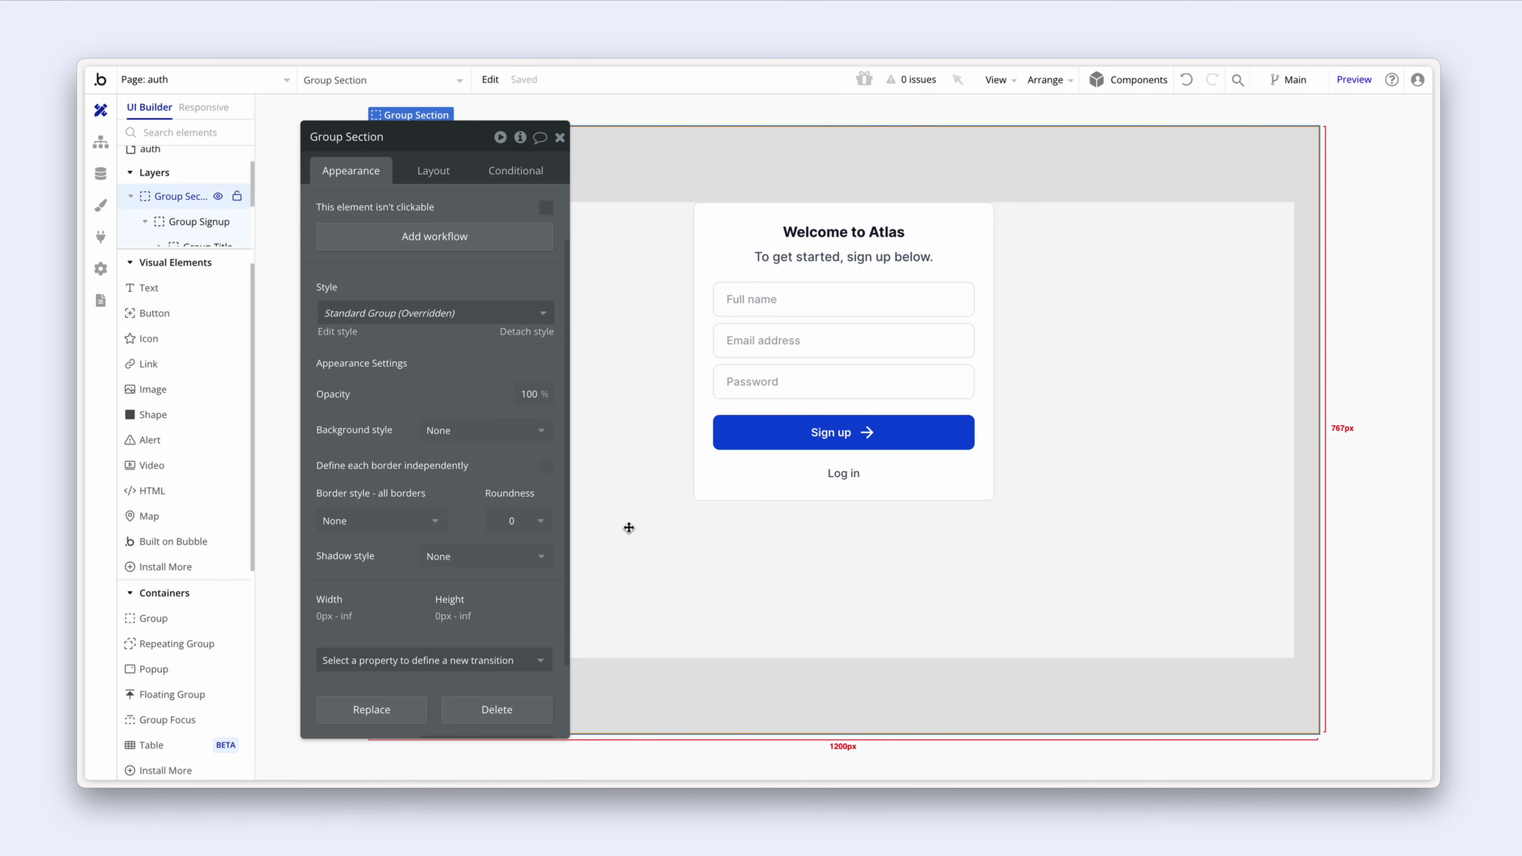
Step: Add a new group between the two title texts in the signup card and rename it Group Logo
left_click(166, 620)
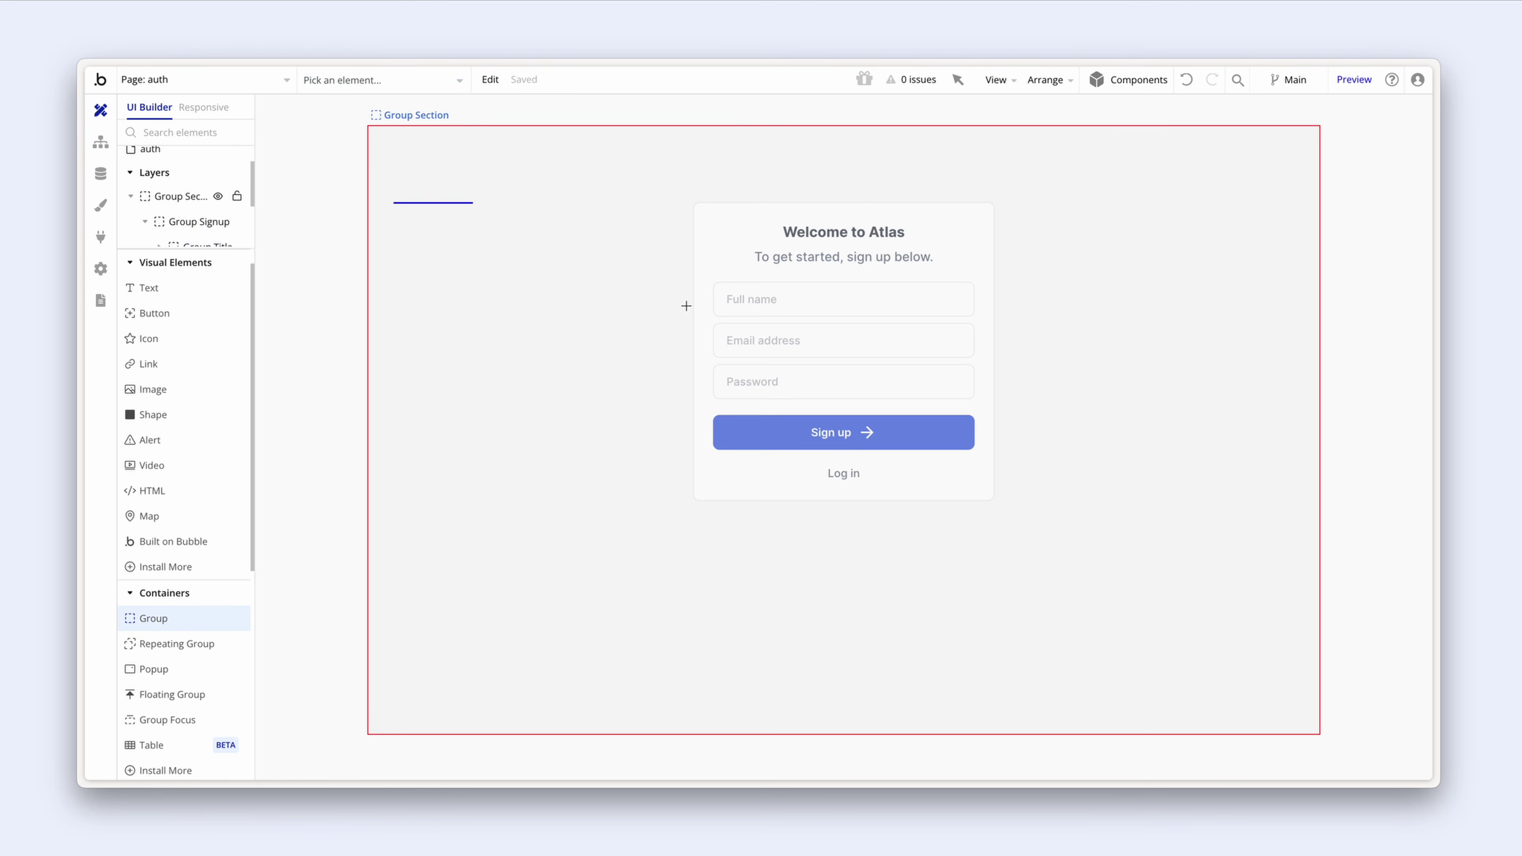
left_click(792, 235)
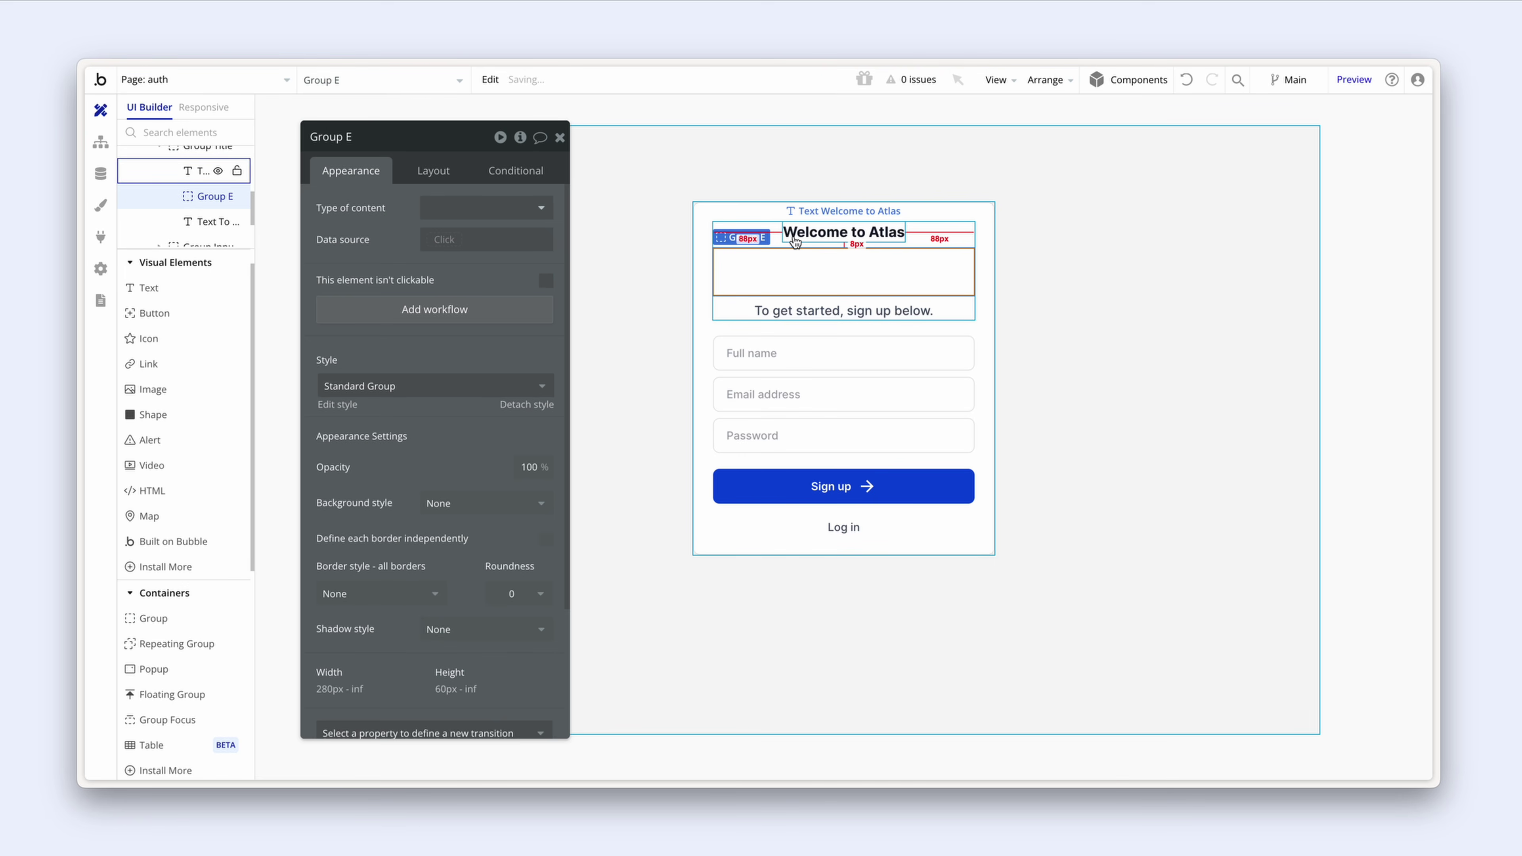
left_click(400, 136)
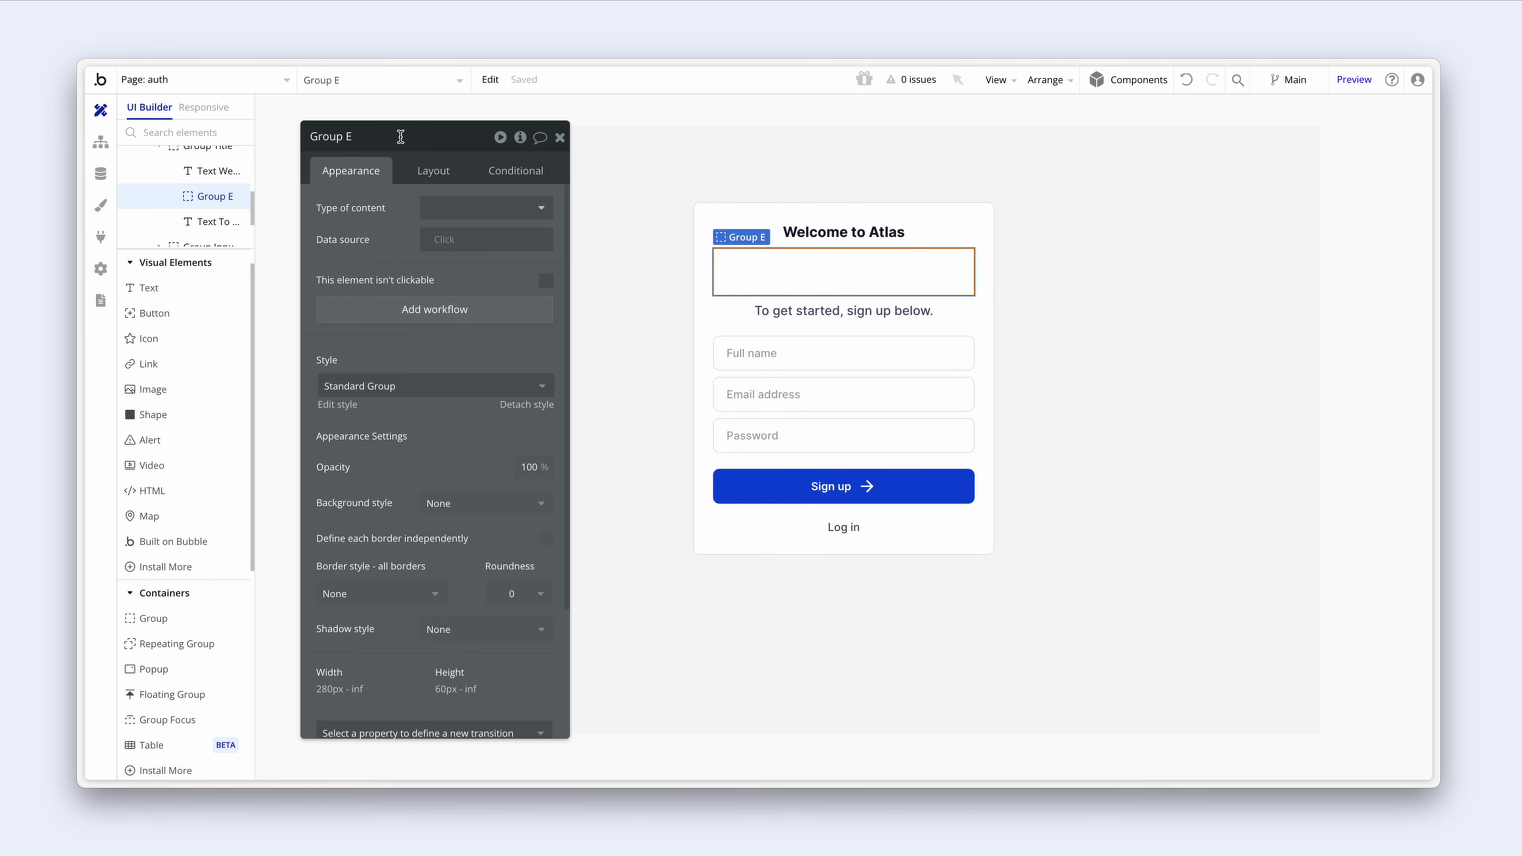
key("BackSpace")
key("BackSpace")
Step: Give Group Logo a flat background in the Primary color variable and a roundness of 20
left_click(485, 503)
left_click(488, 584)
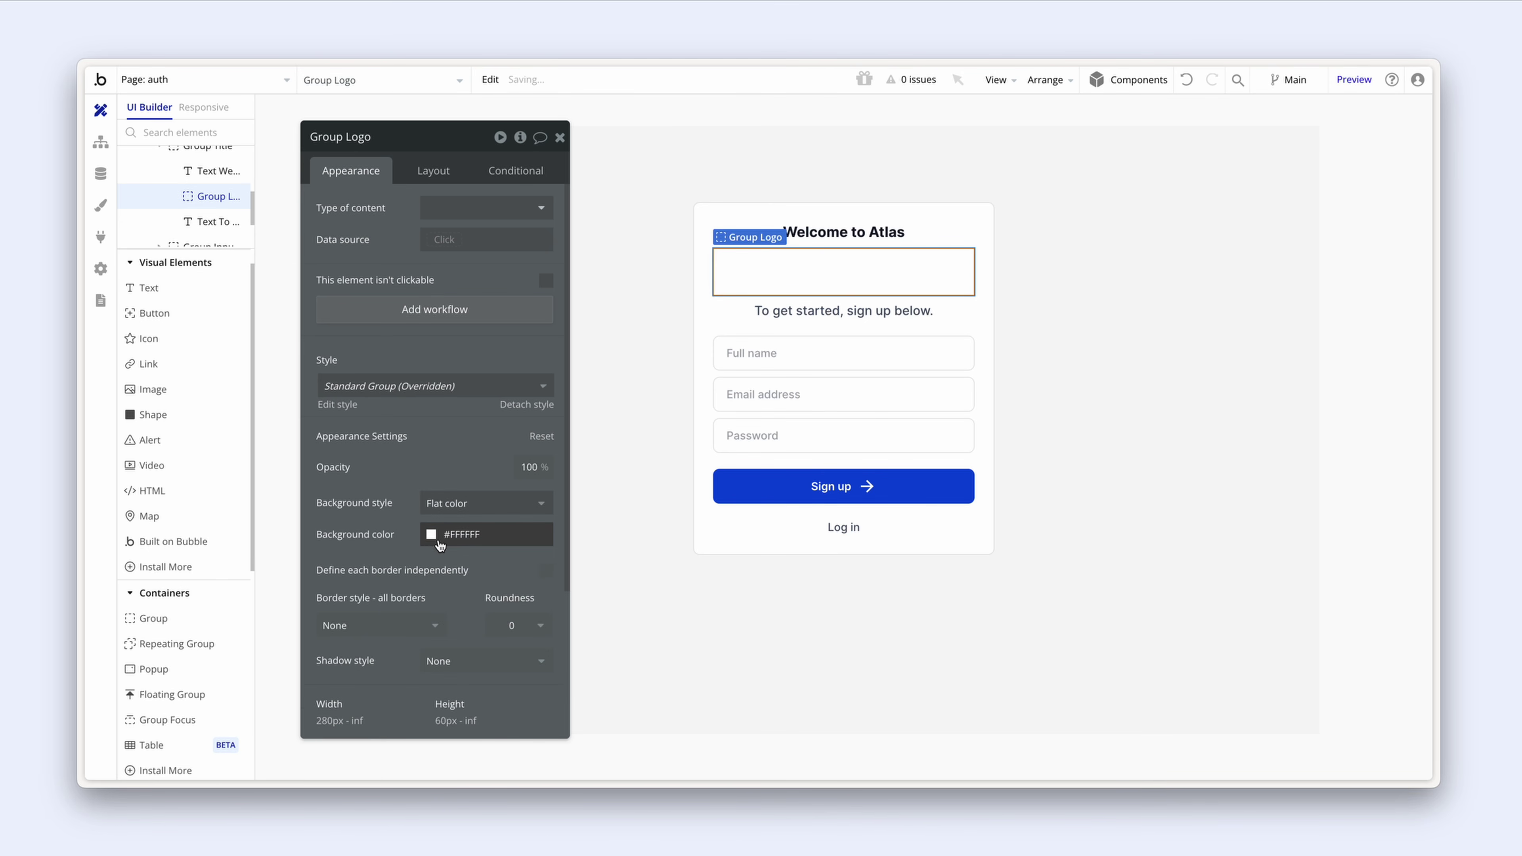
left_click(432, 535)
left_click(436, 746)
left_click(380, 568)
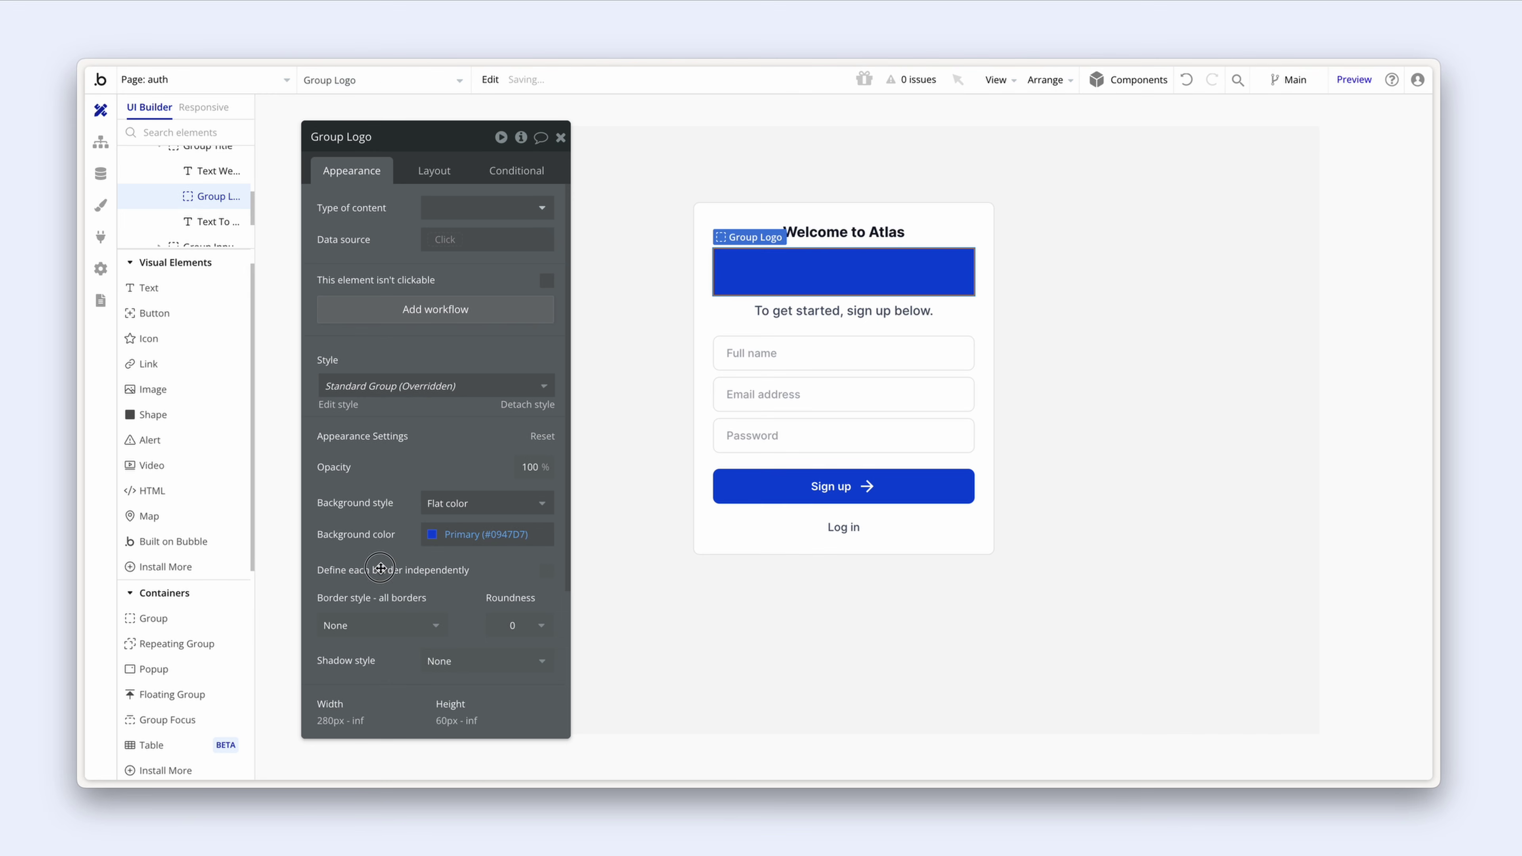
left_click(542, 626)
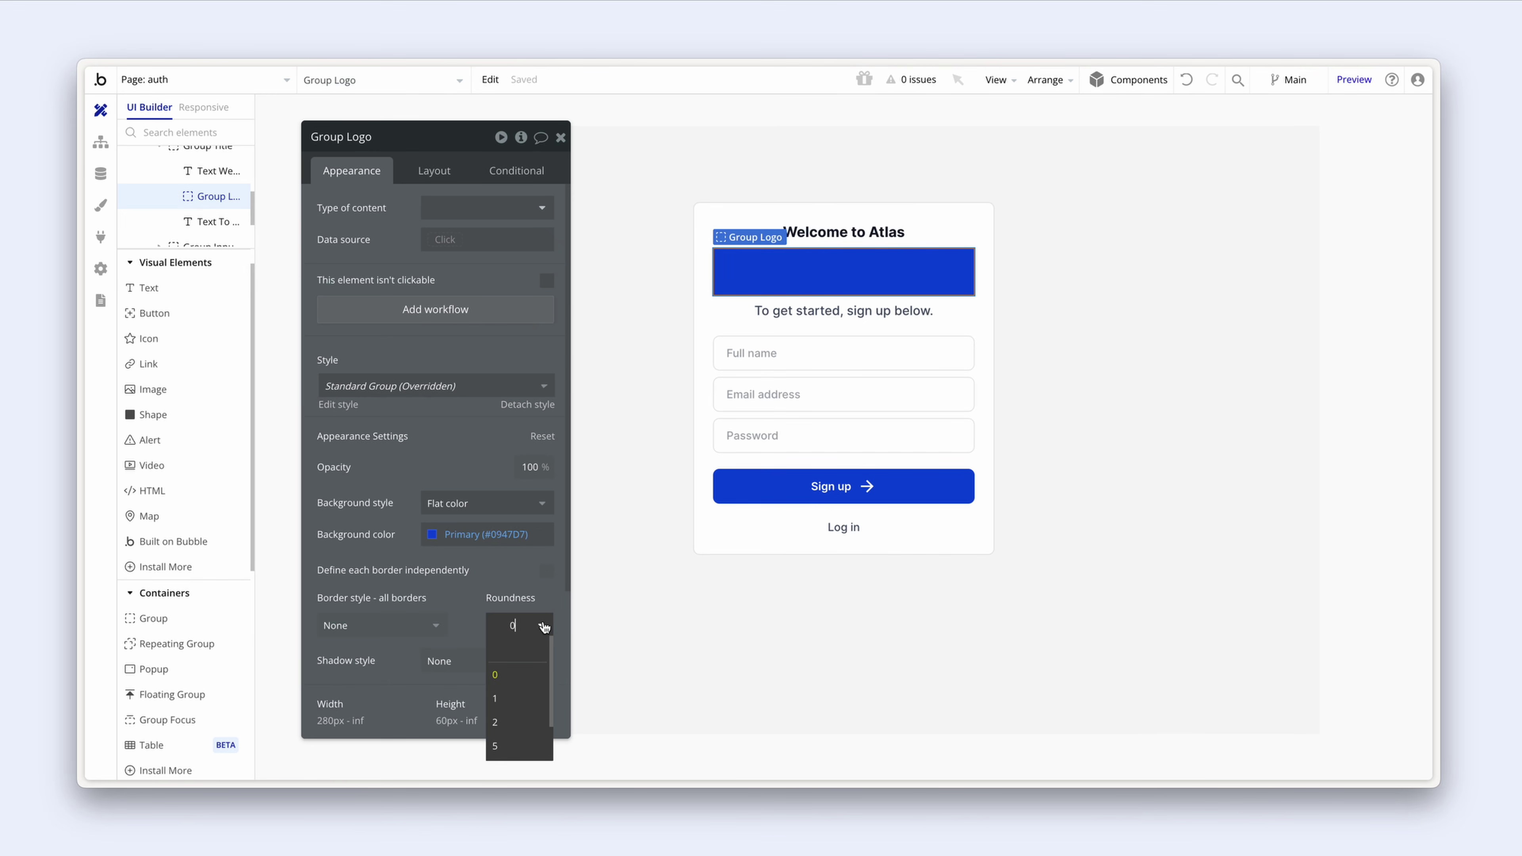
type("20")
key("Return")
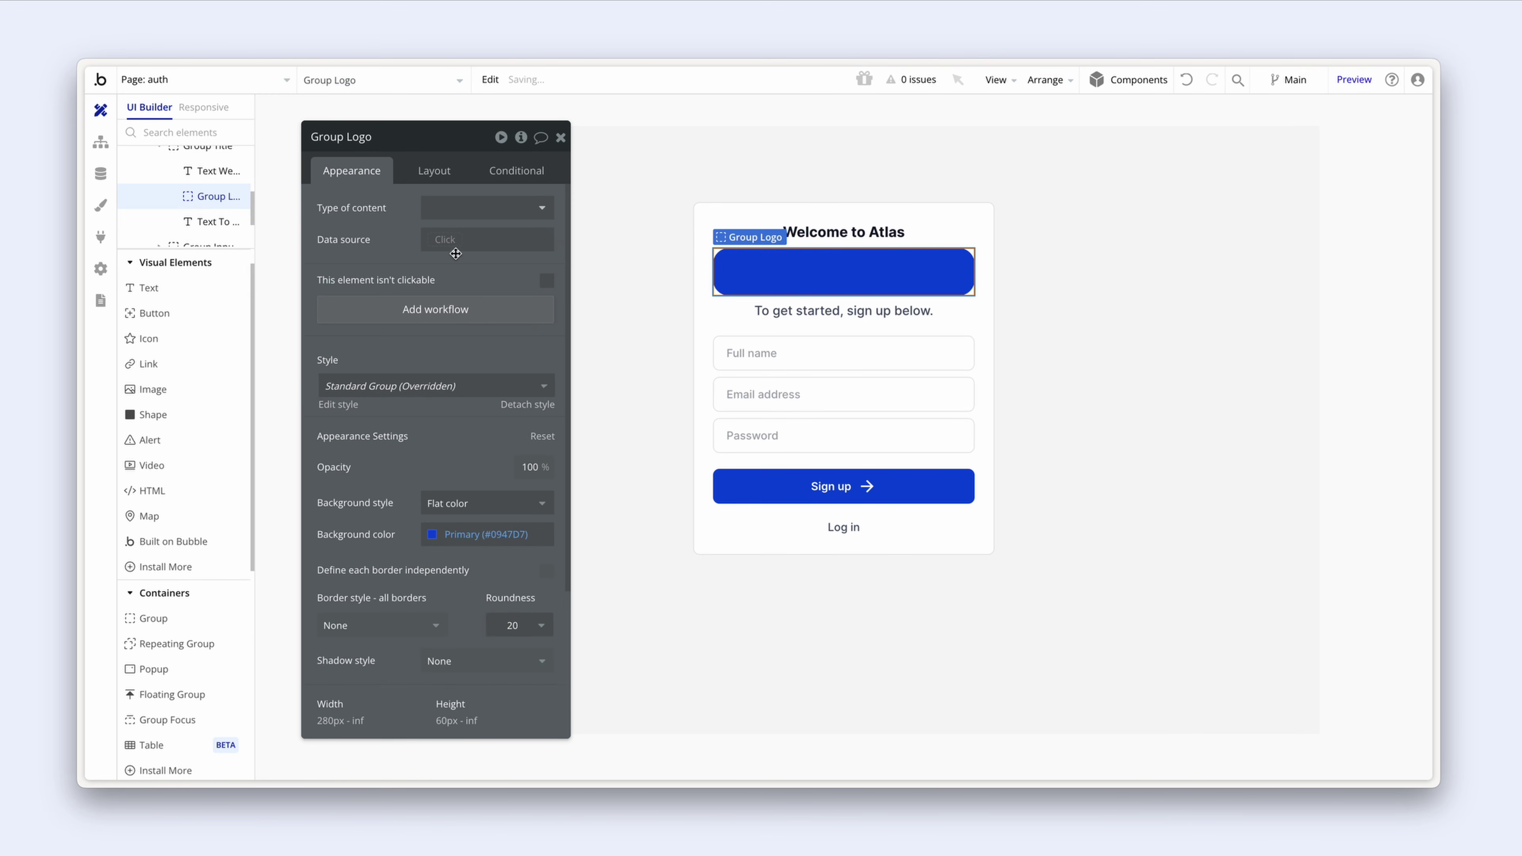
Step: Make Group Logo fixed-width at 40 px and set its min height to 40 px
left_click(424, 170)
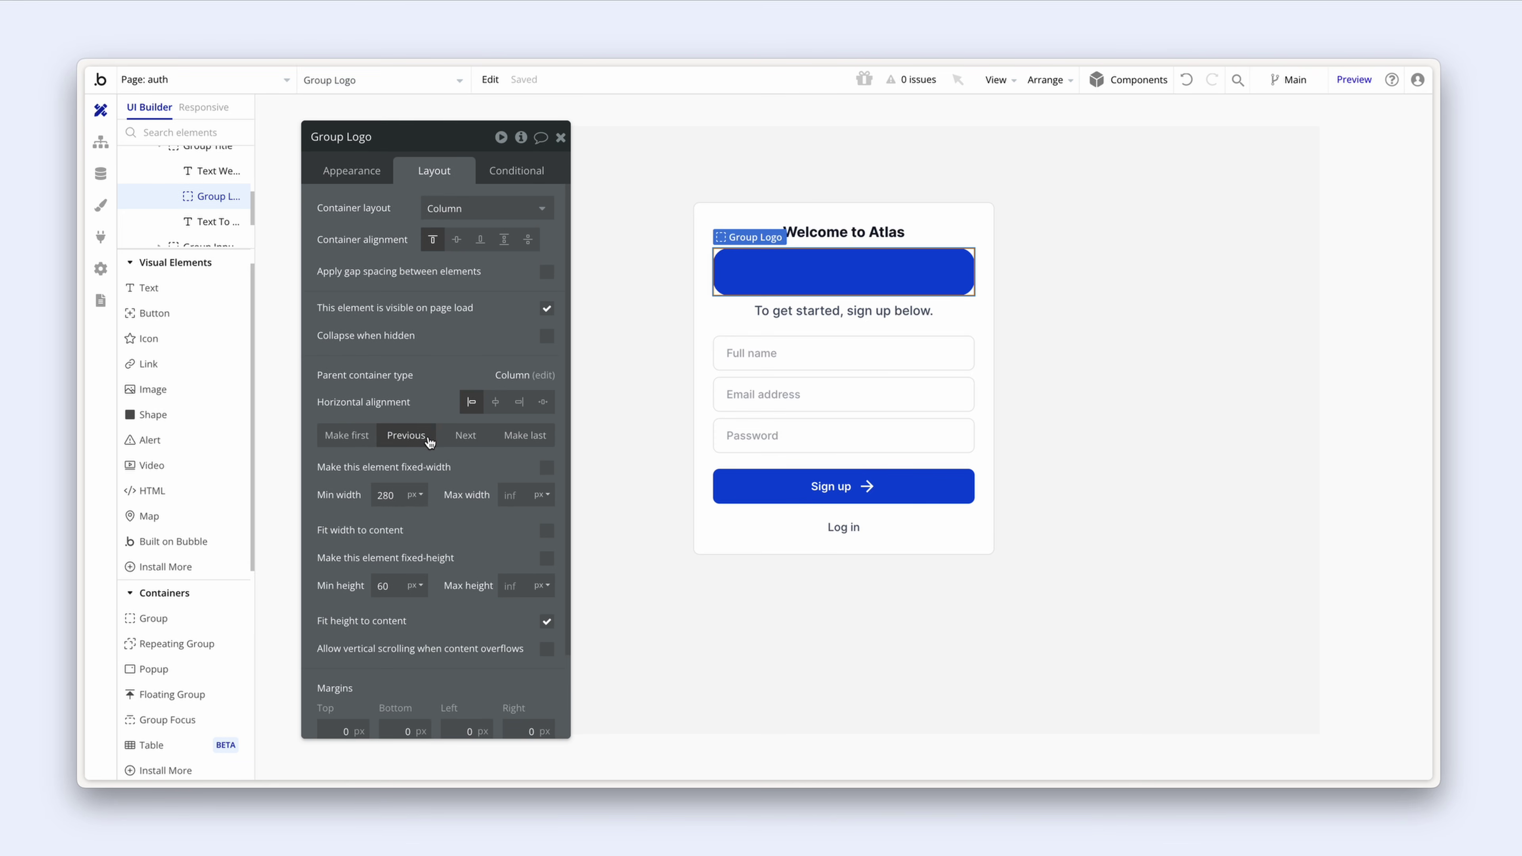
scroll(429, 437, "down", 1)
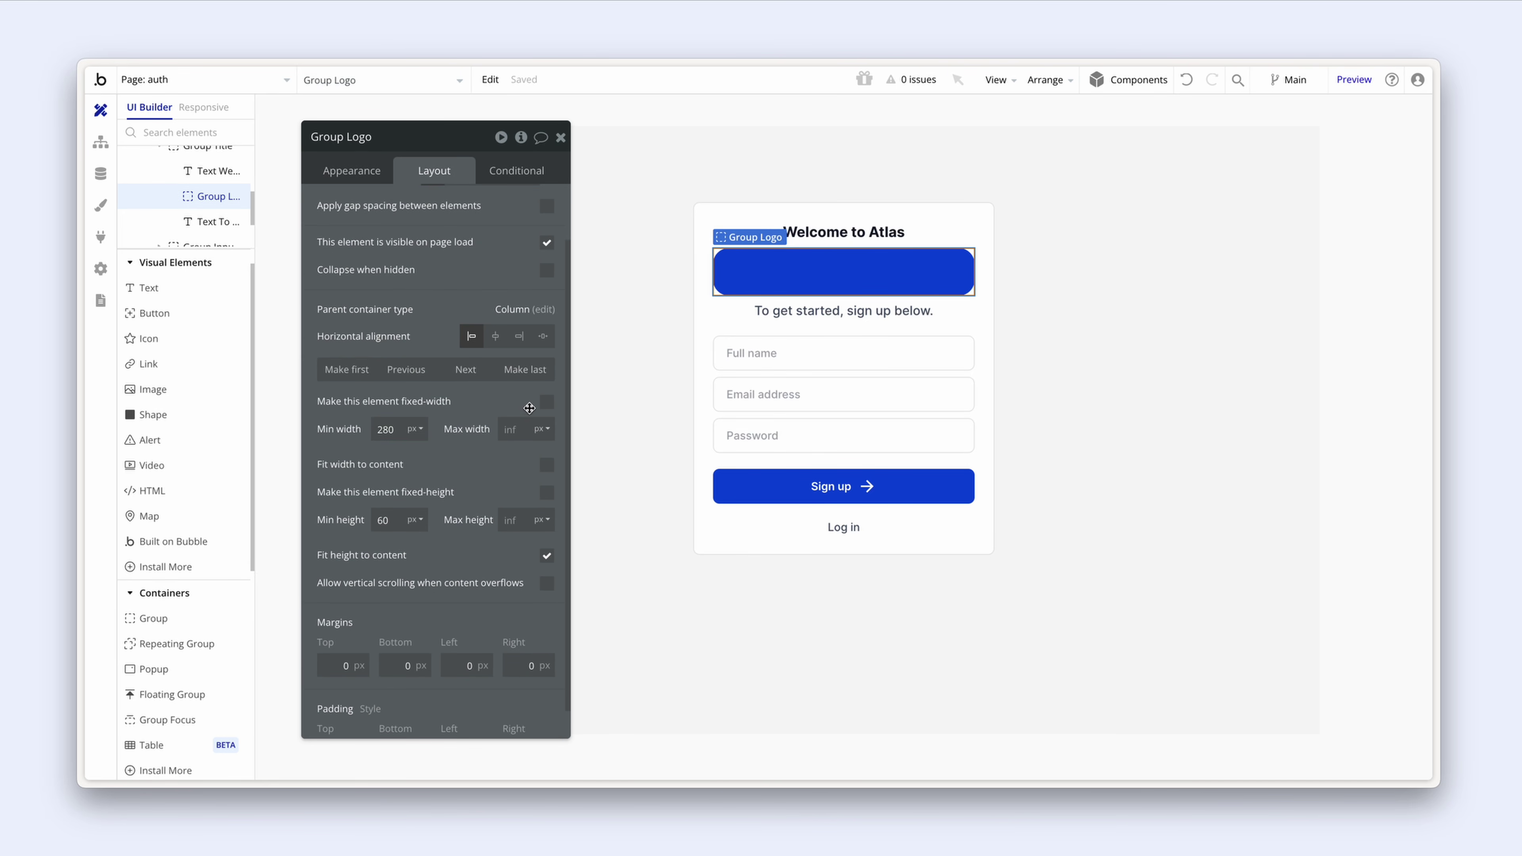
left_click(546, 403)
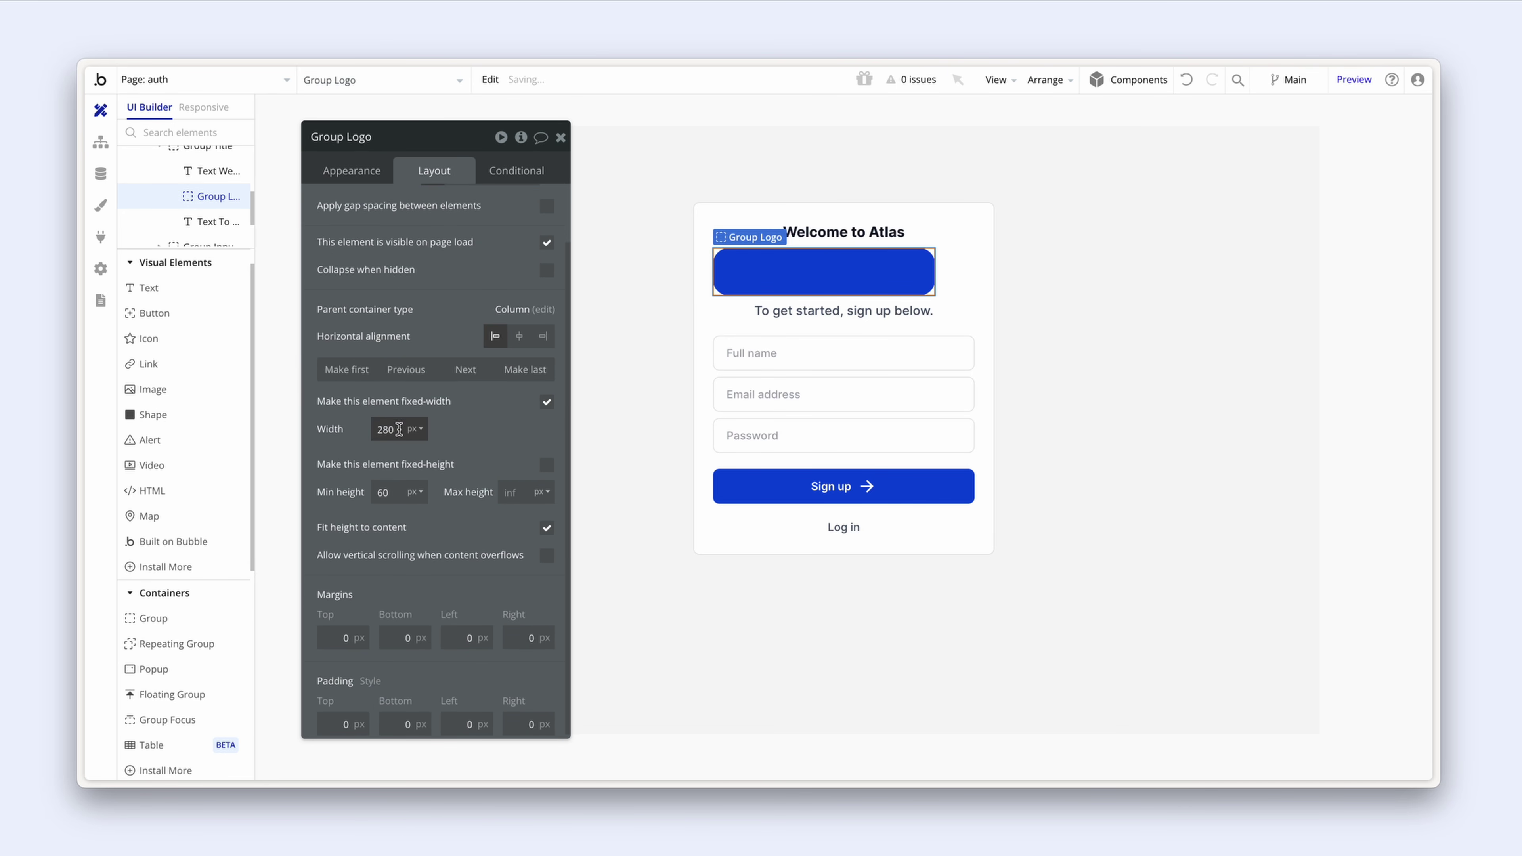
left_click_drag(398, 429, 362, 429)
type("40")
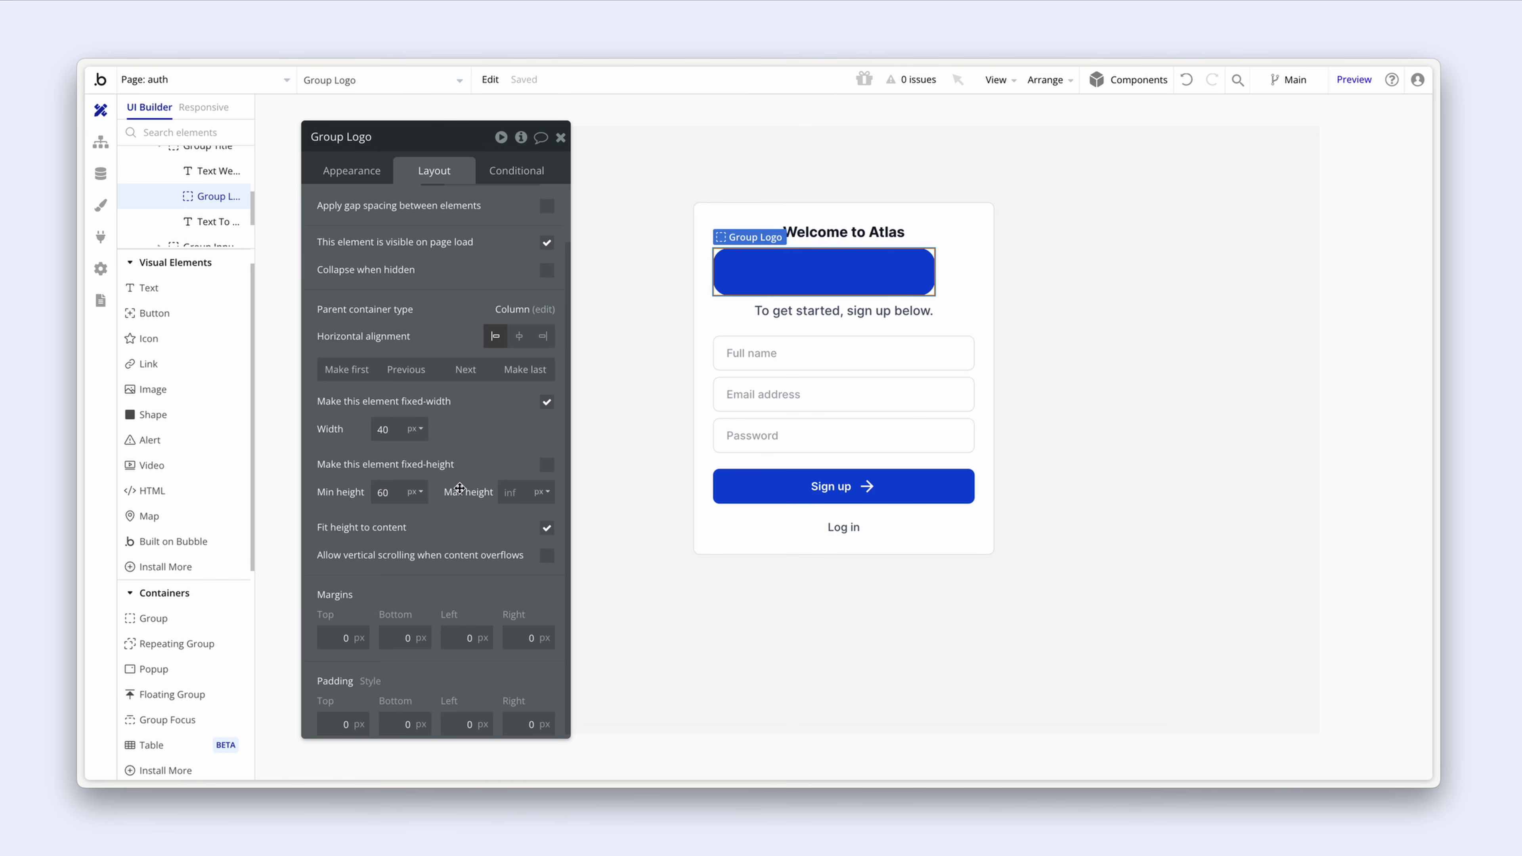
left_click_drag(398, 493, 364, 494)
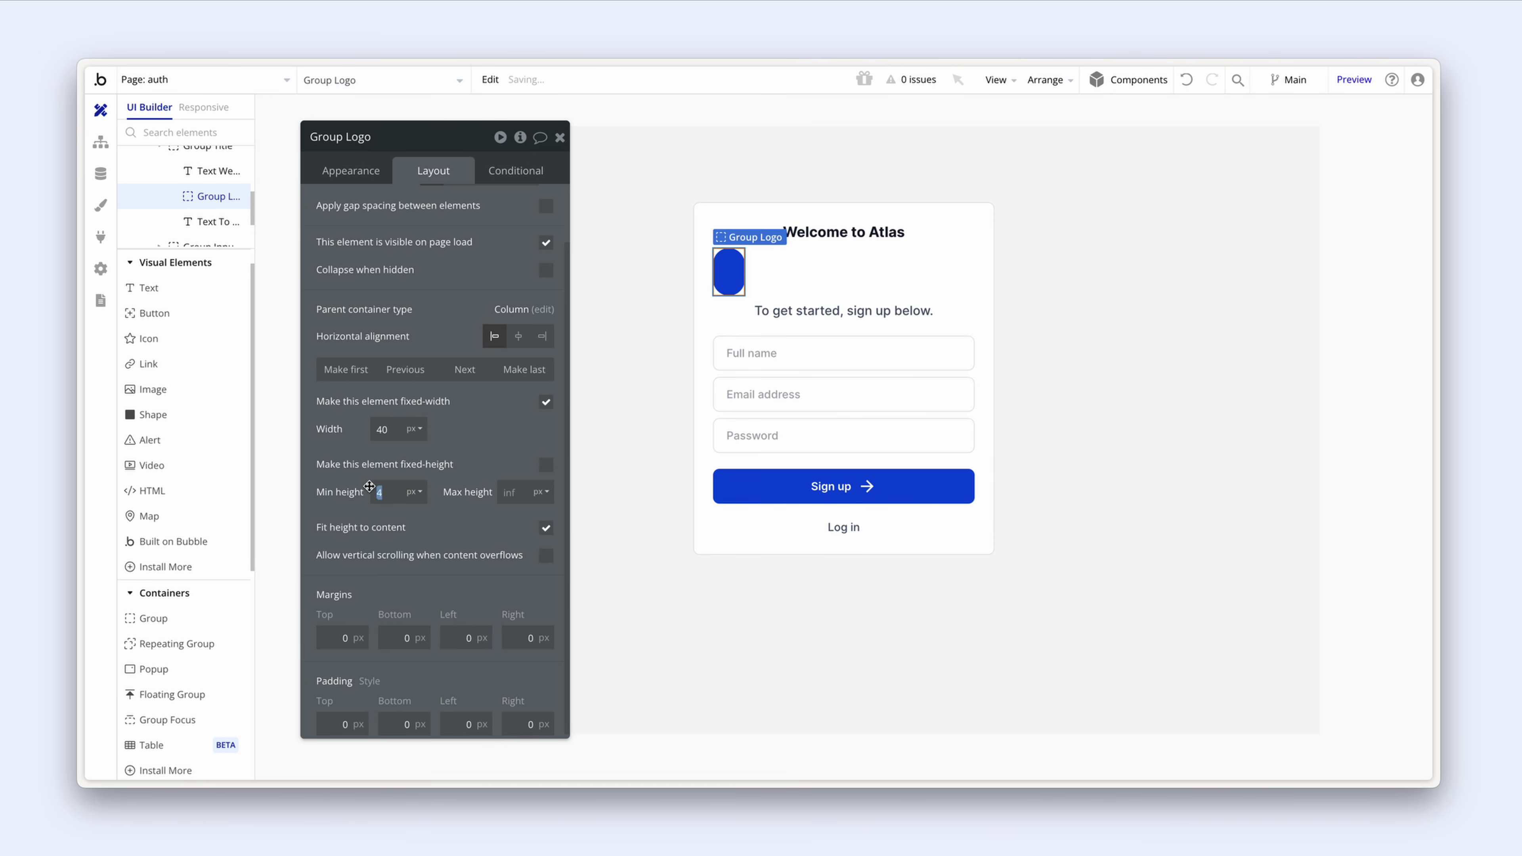
type("040")
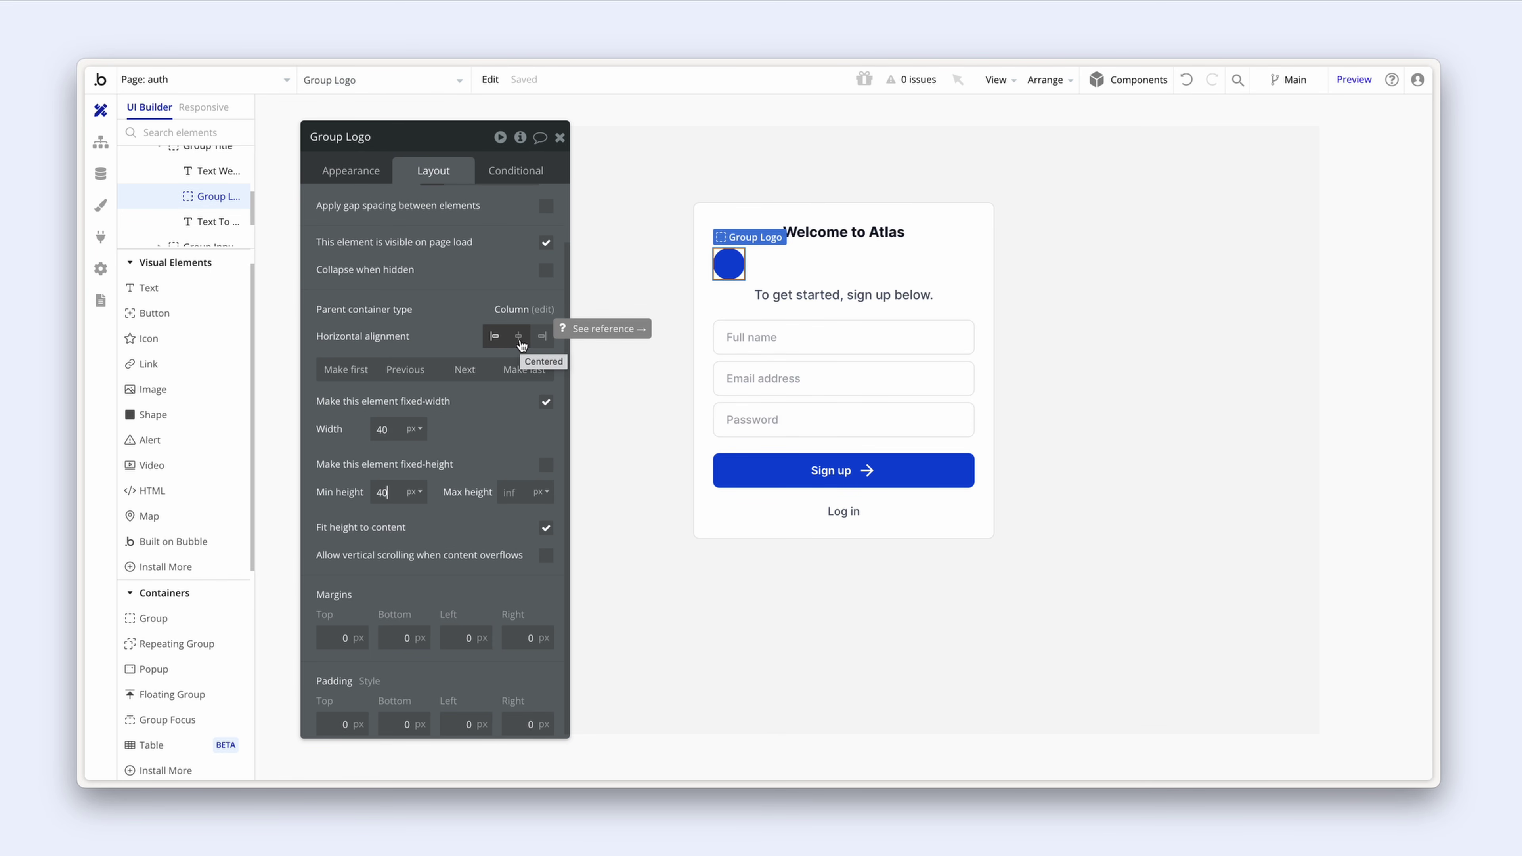
Step: Centre Group Logo horizontally and make it the first element in the title group
left_click(519, 340)
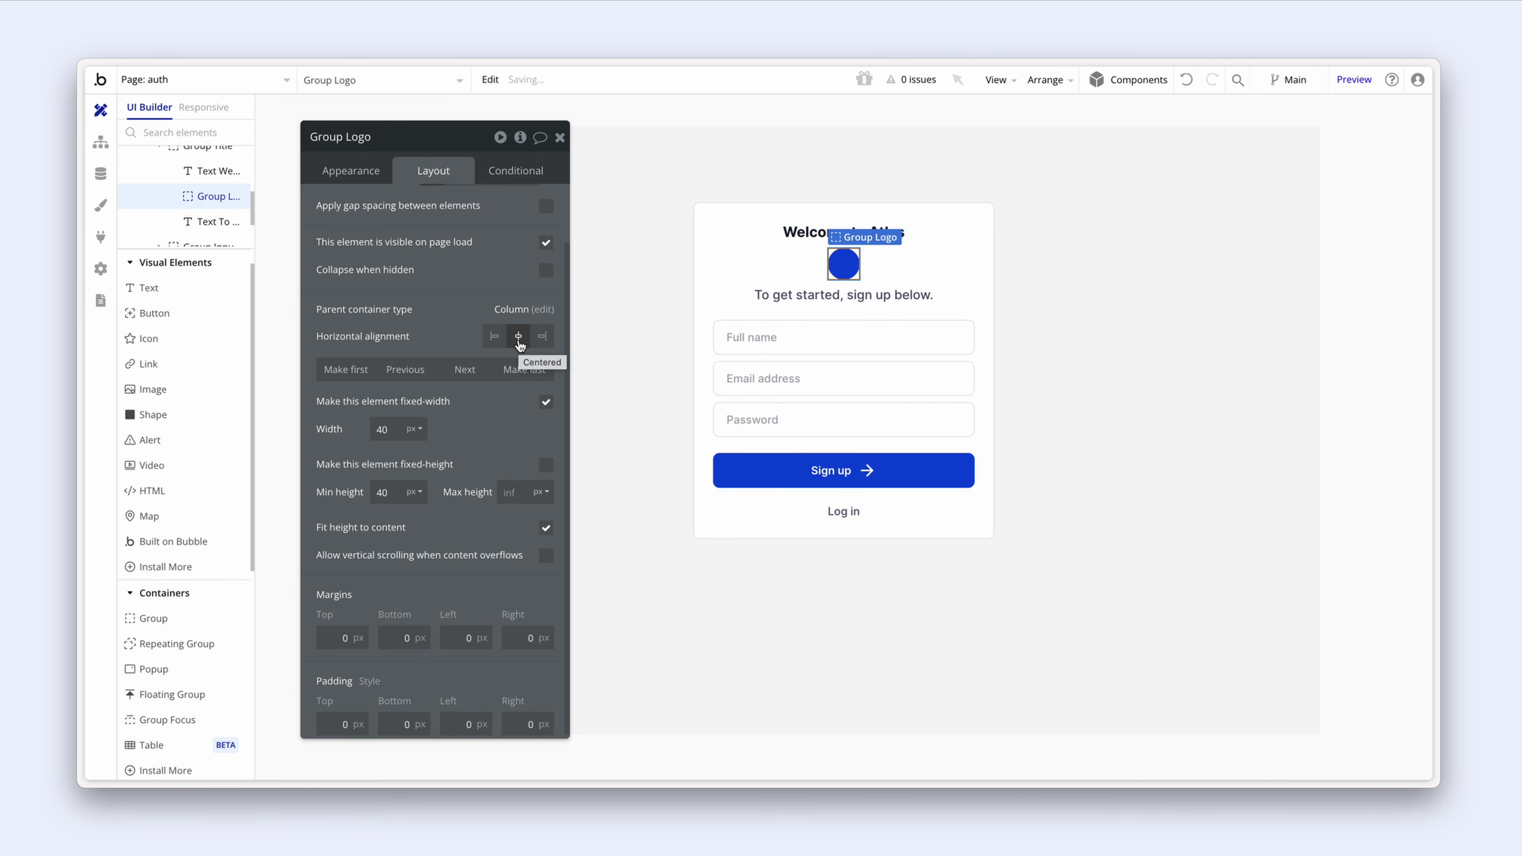
left_click(352, 372)
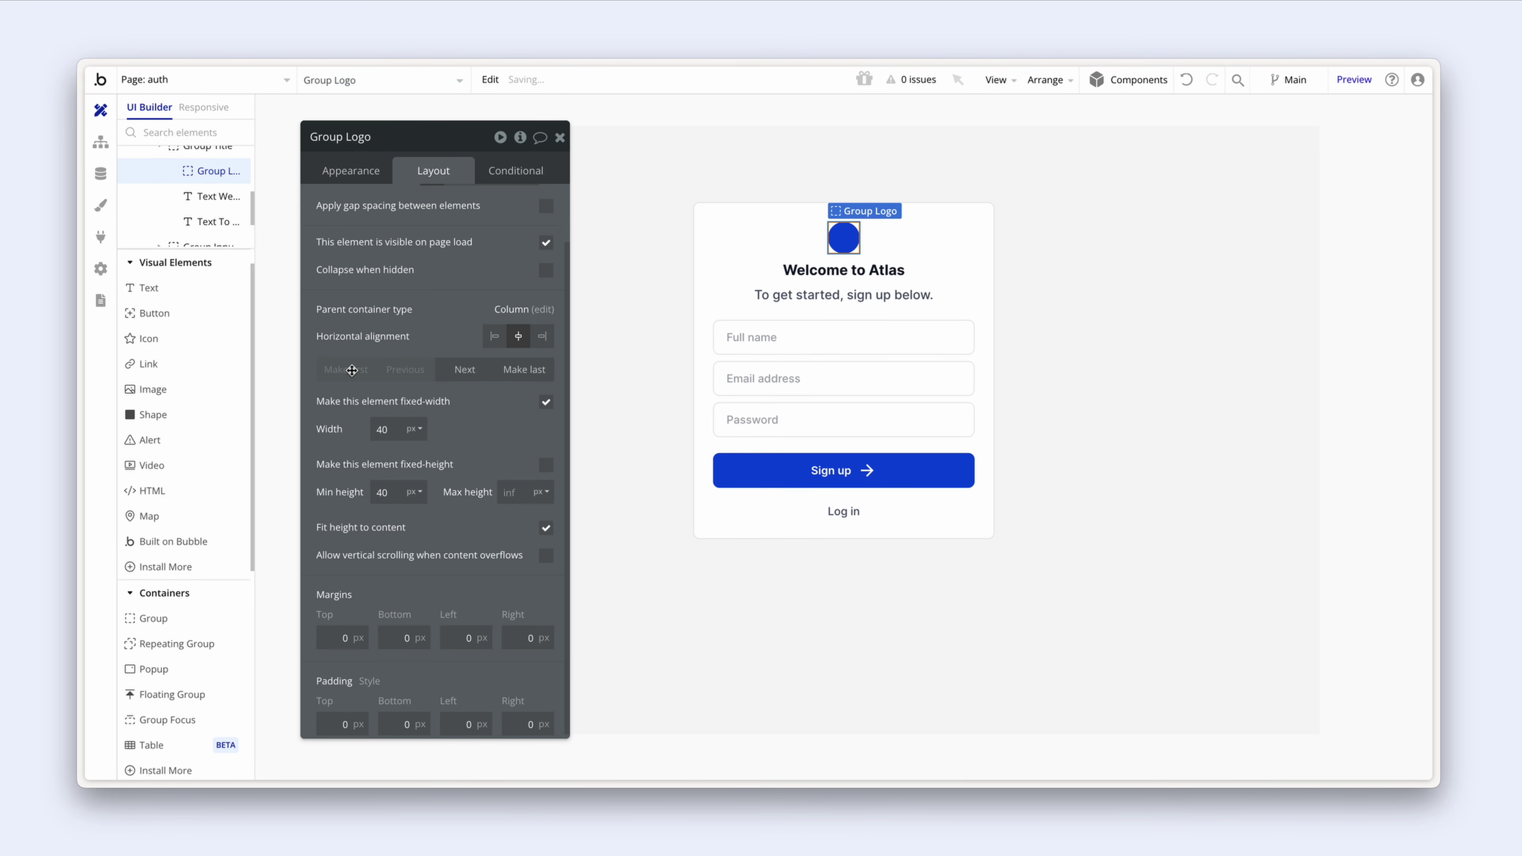
Step: Add a Material outlined Api icon inside the blue Group Logo circle and set its color to Primary contrast
left_click(150, 339)
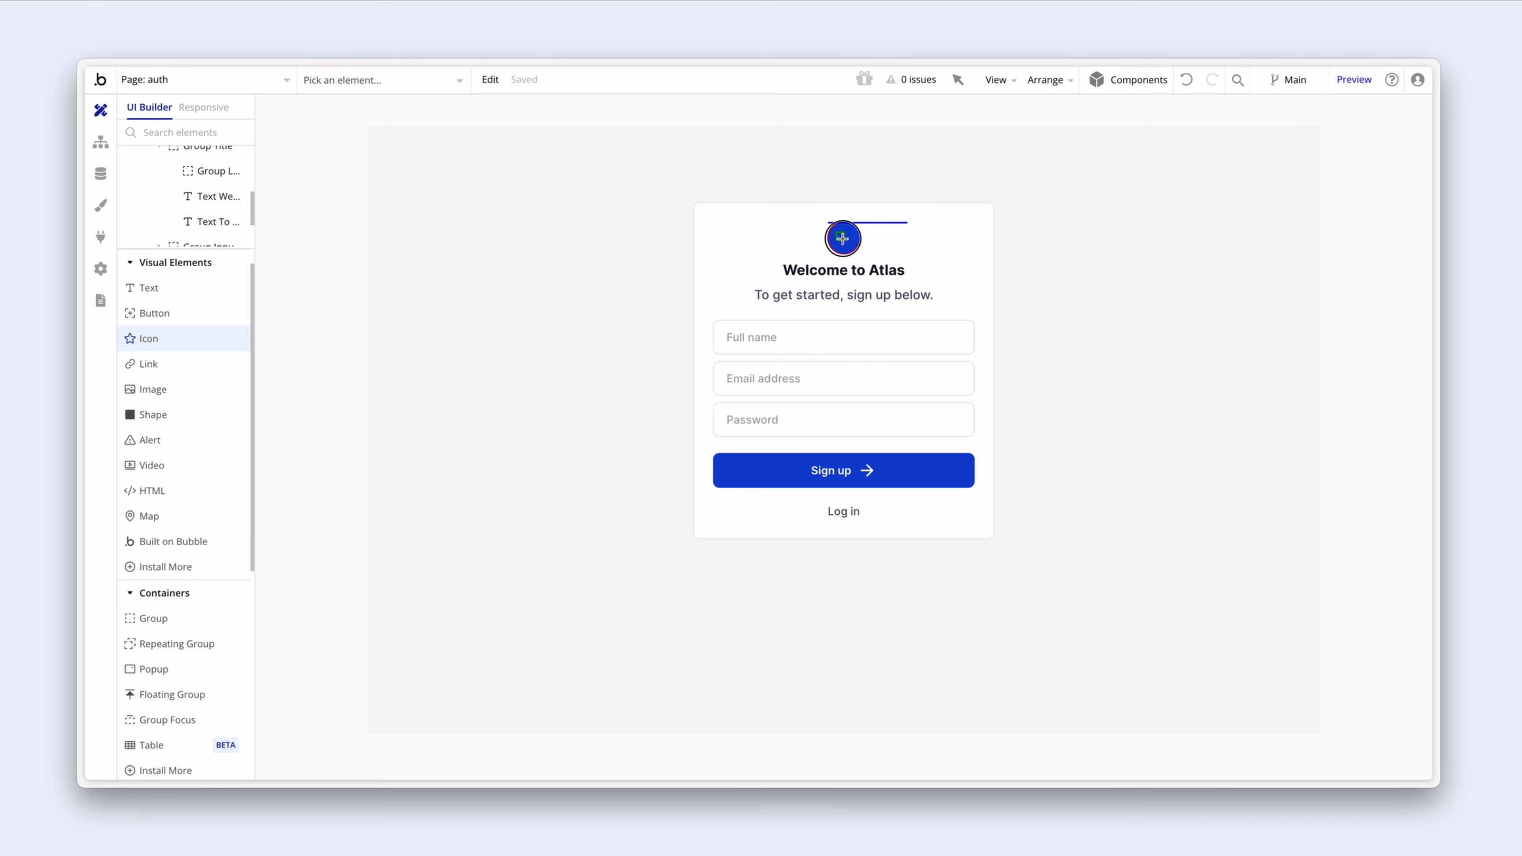
left_click(849, 249)
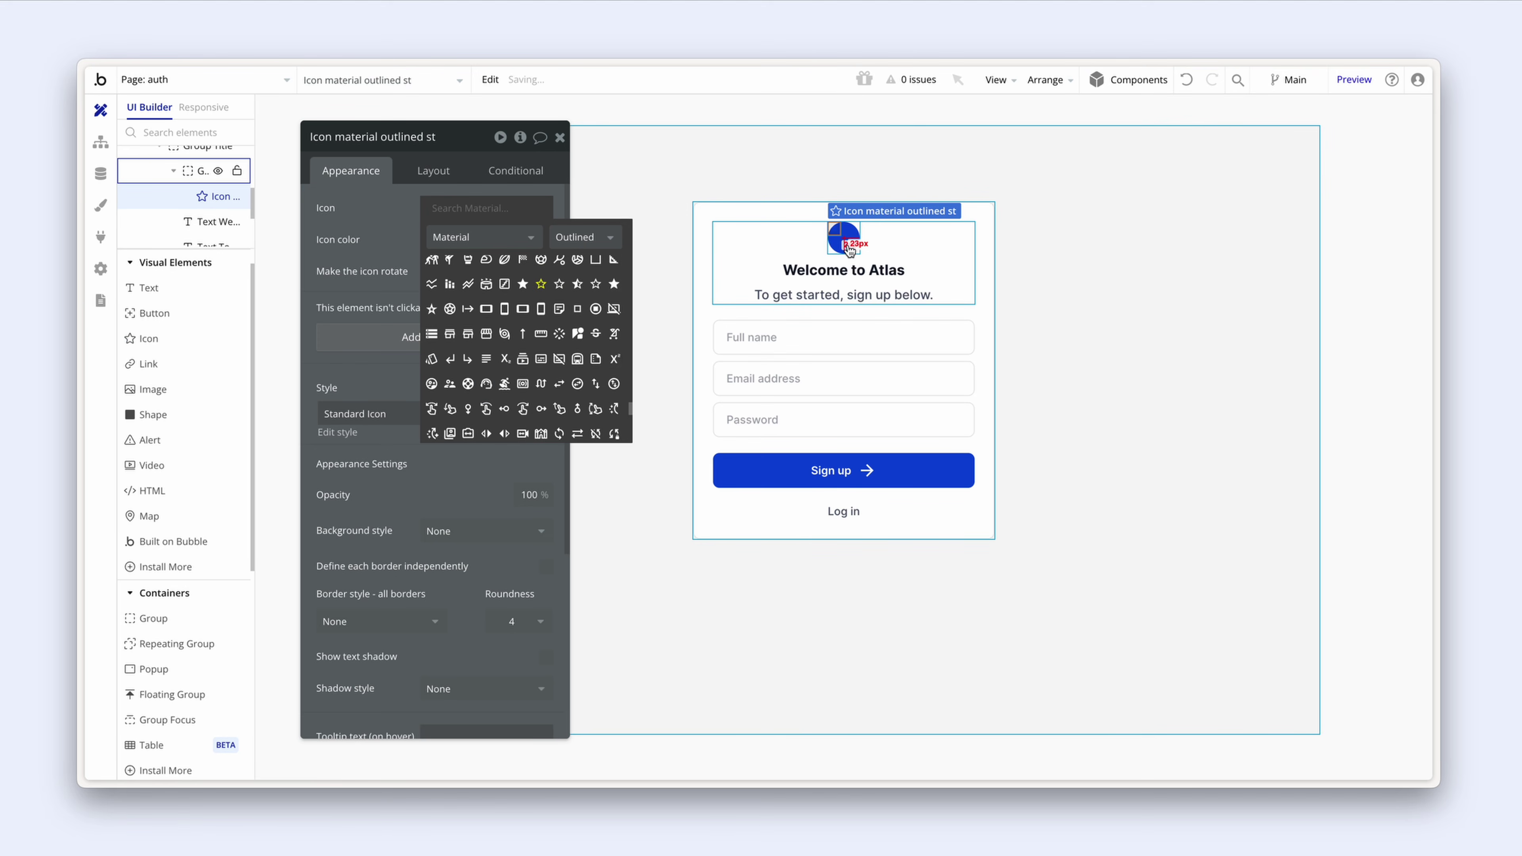
type("api")
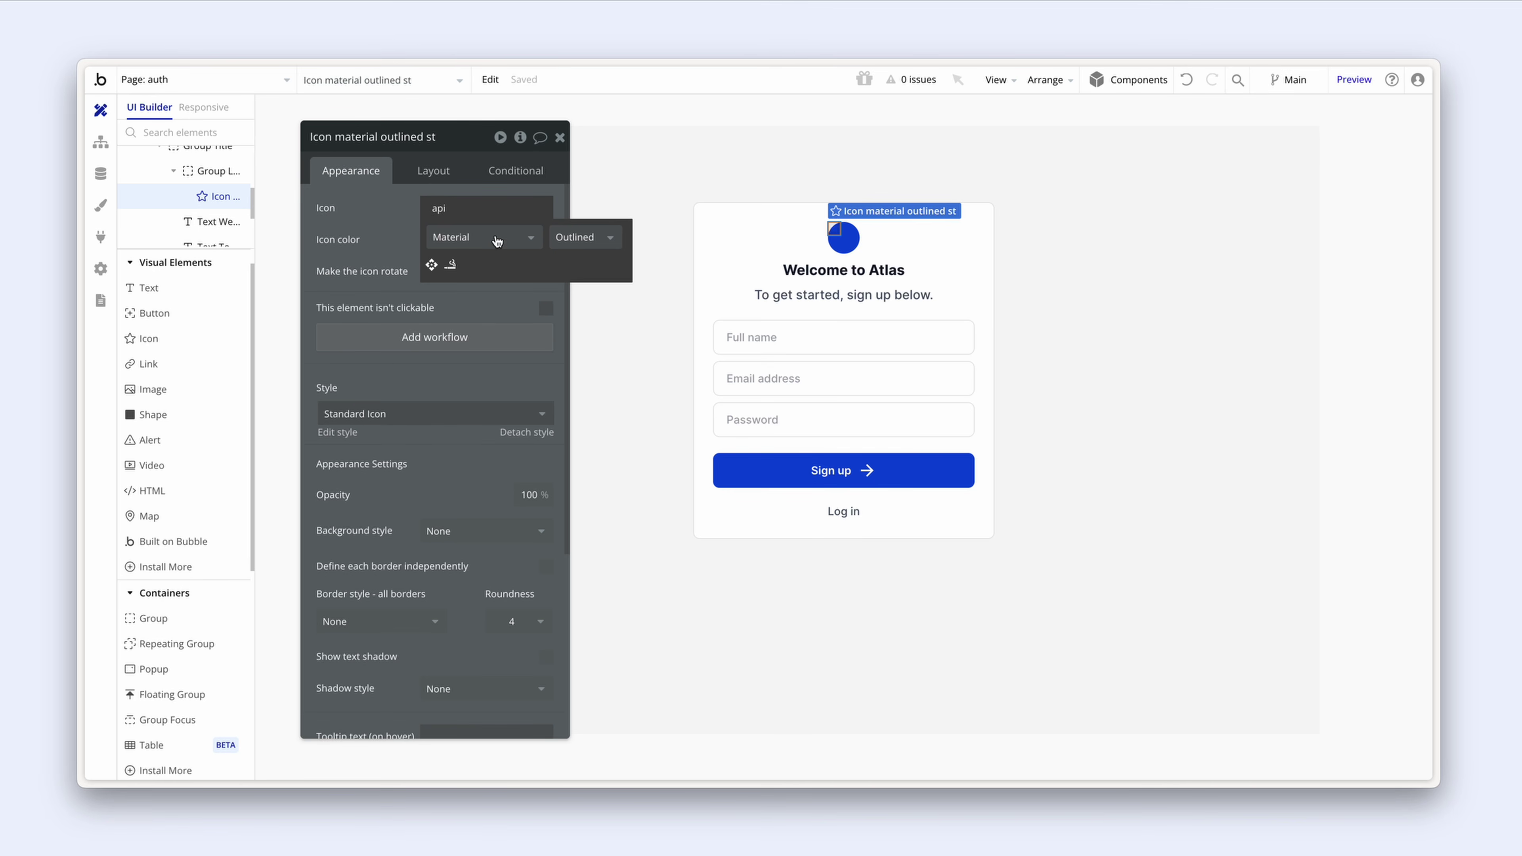
left_click(432, 264)
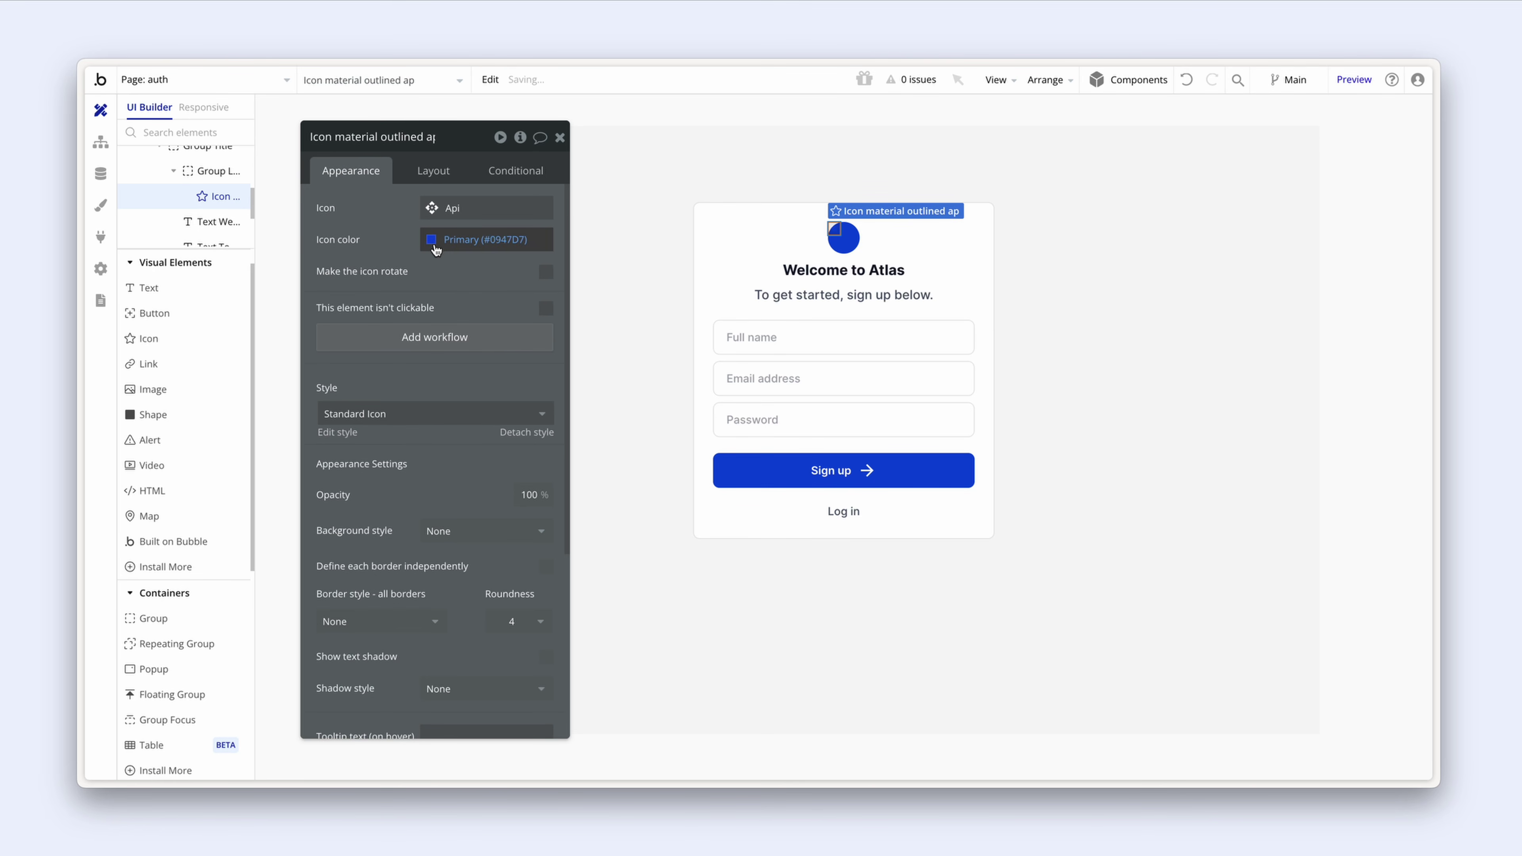
left_click(435, 249)
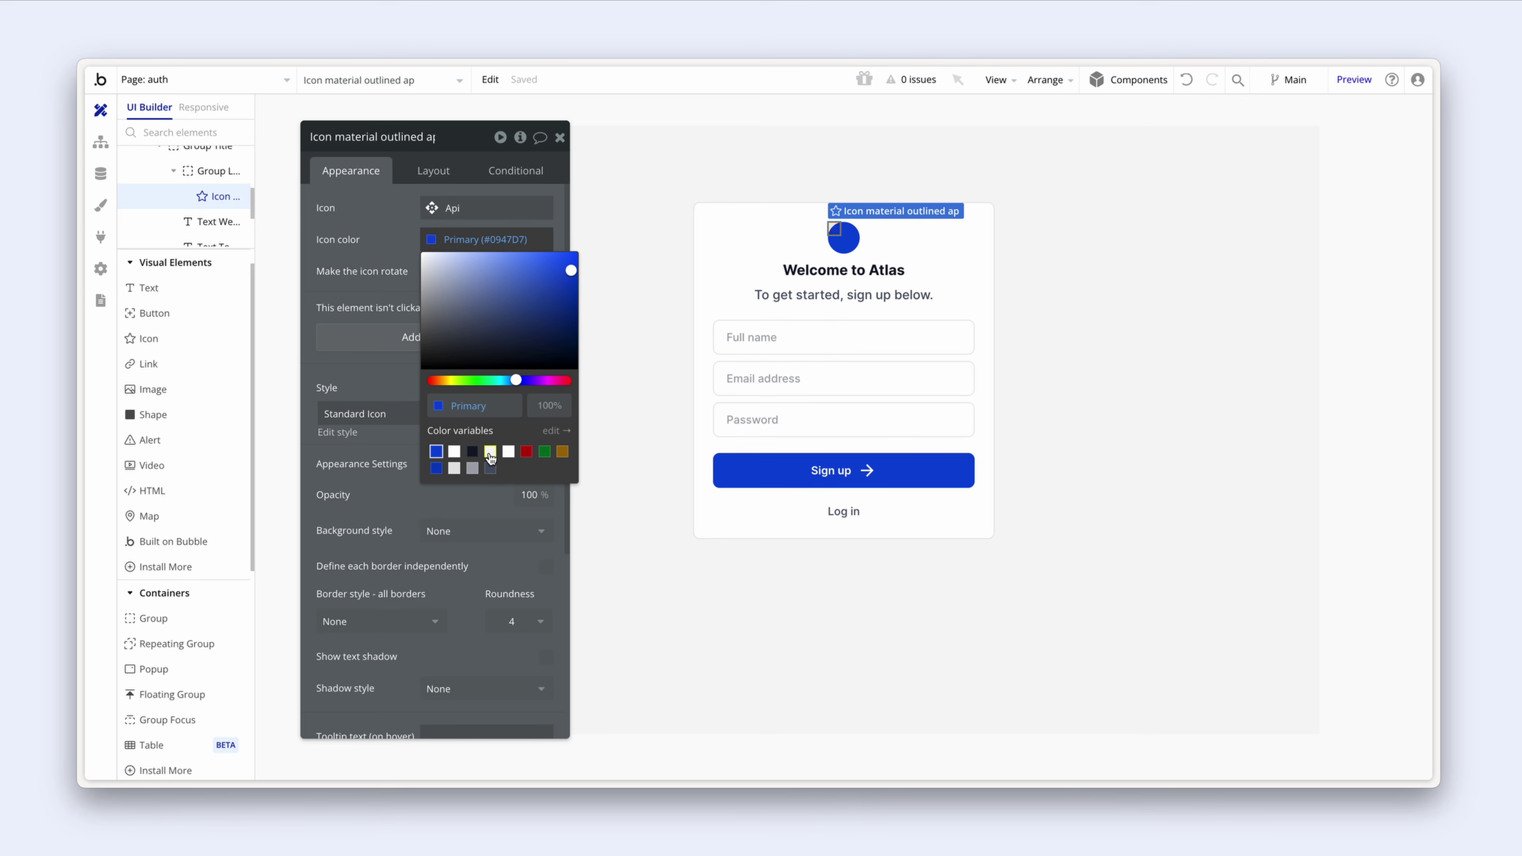
left_click(459, 455)
left_click(389, 262)
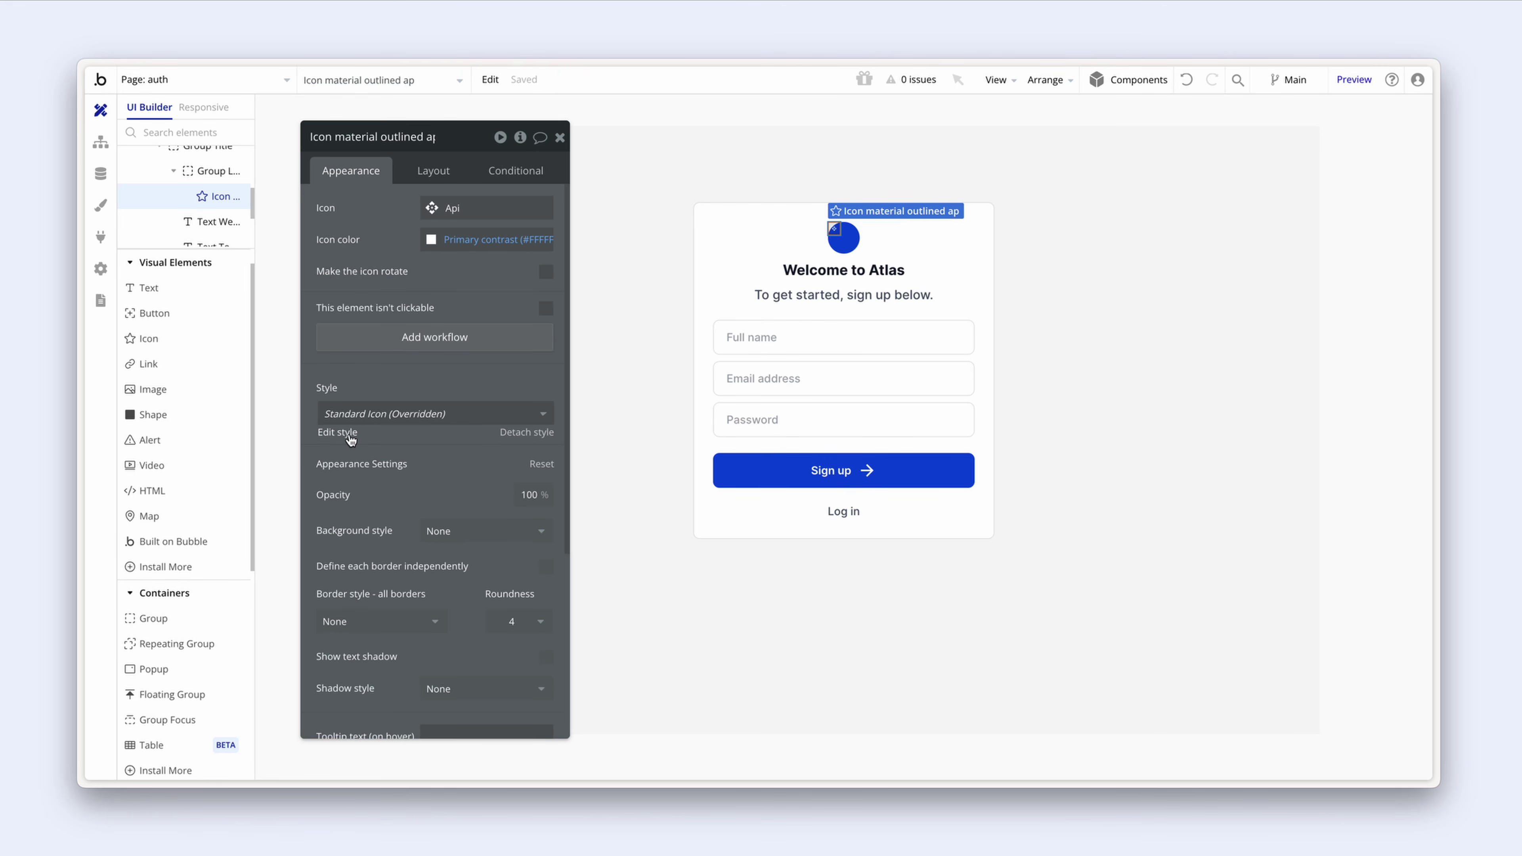
Step: Edit the Standard Icon style and set its border roundness to 0
left_click(337, 432)
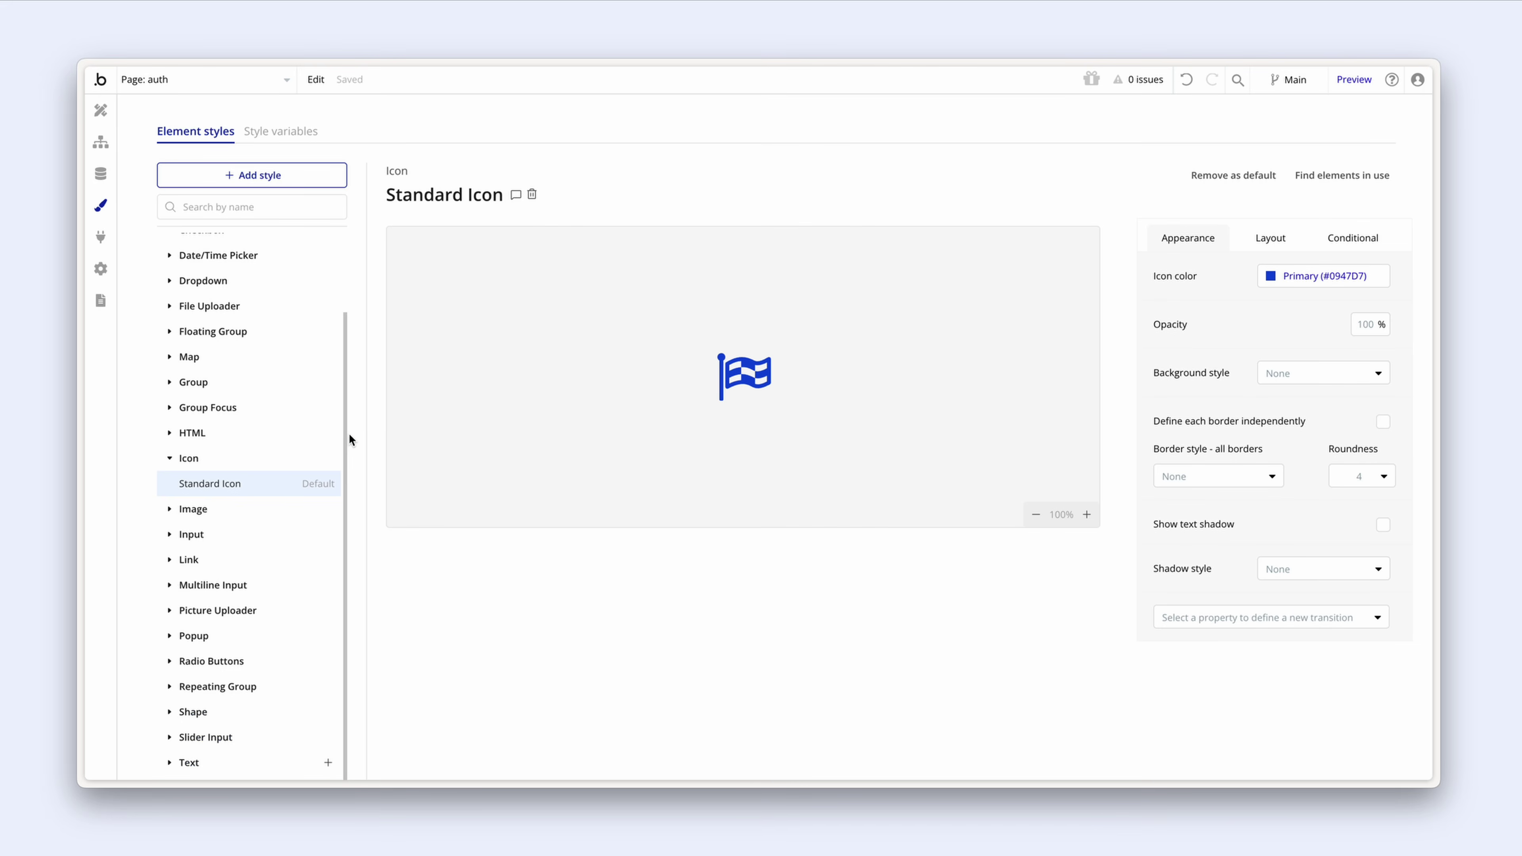
left_click(1361, 480)
left_click(1358, 526)
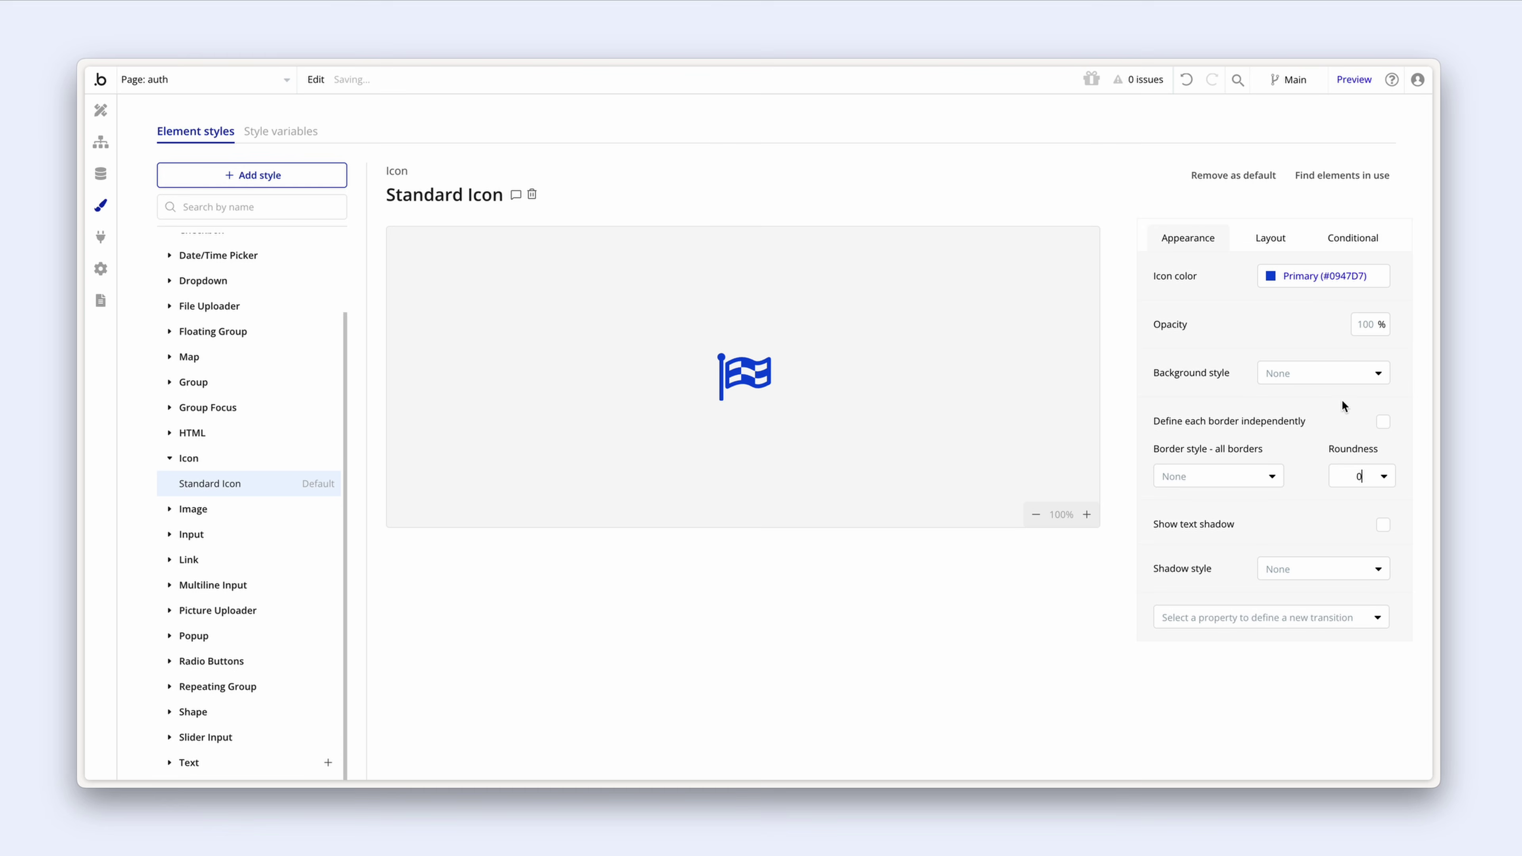
Step: Set the Standard Icon style's top, bottom, left and right padding to 0
left_click(1278, 245)
left_click(1184, 314)
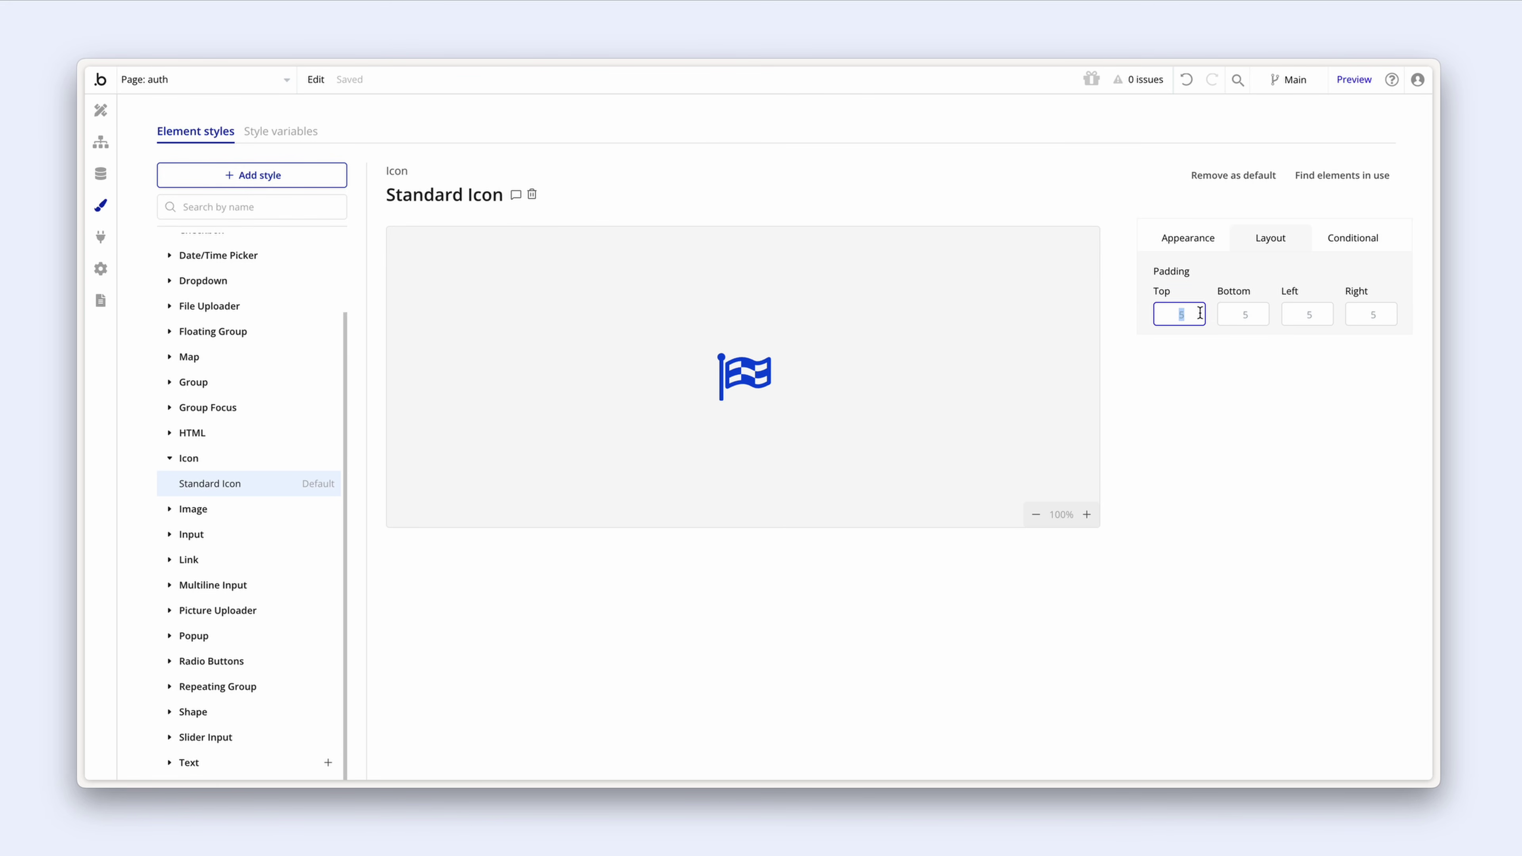
type("0")
left_click(1234, 313)
type("0")
left_click(1298, 314)
type("0")
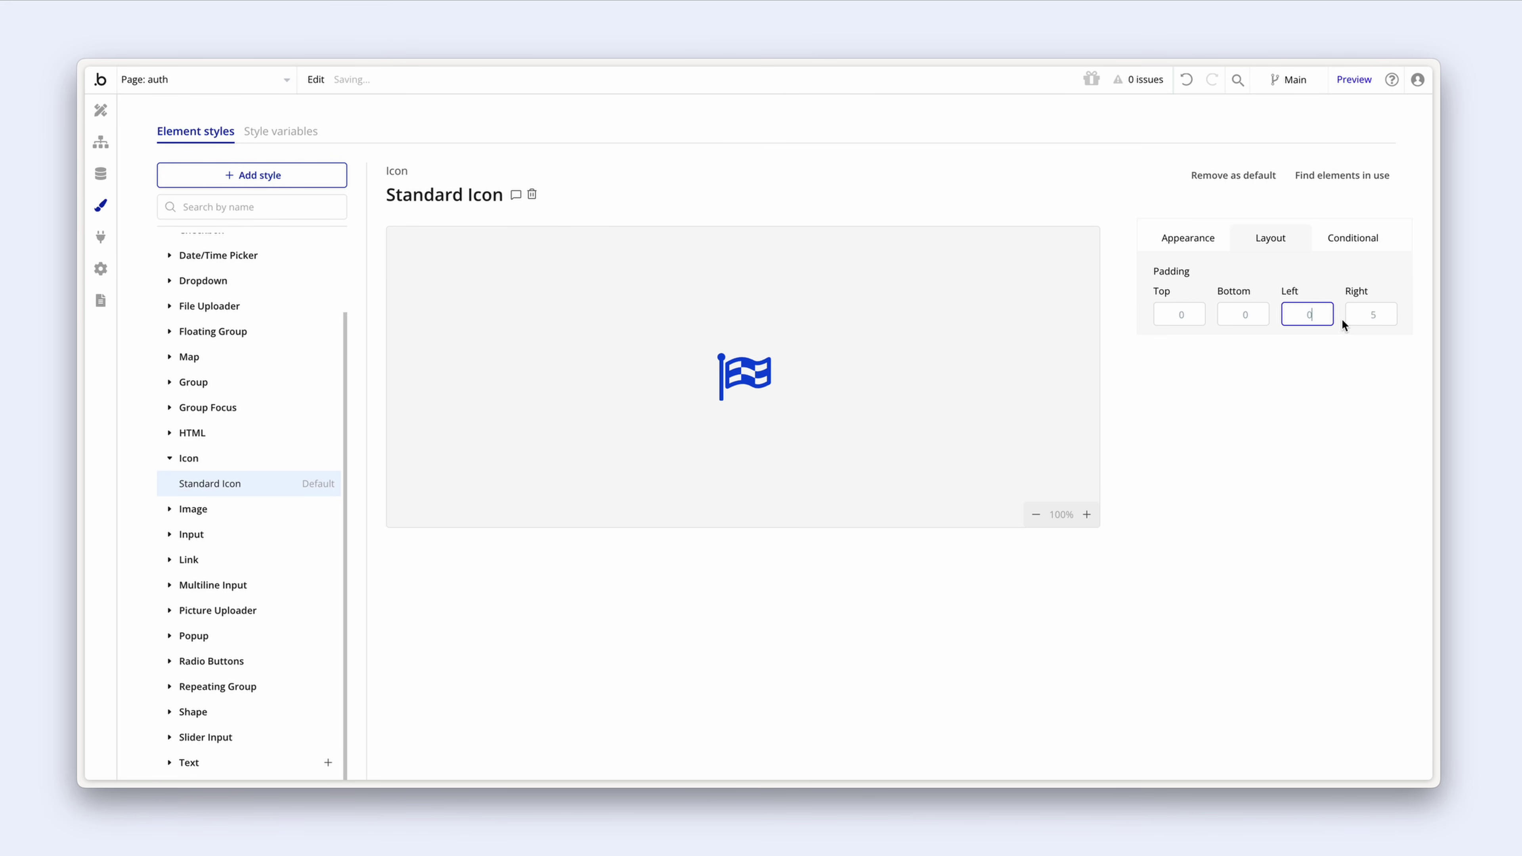
left_click(1385, 317)
type("0")
left_click(1203, 240)
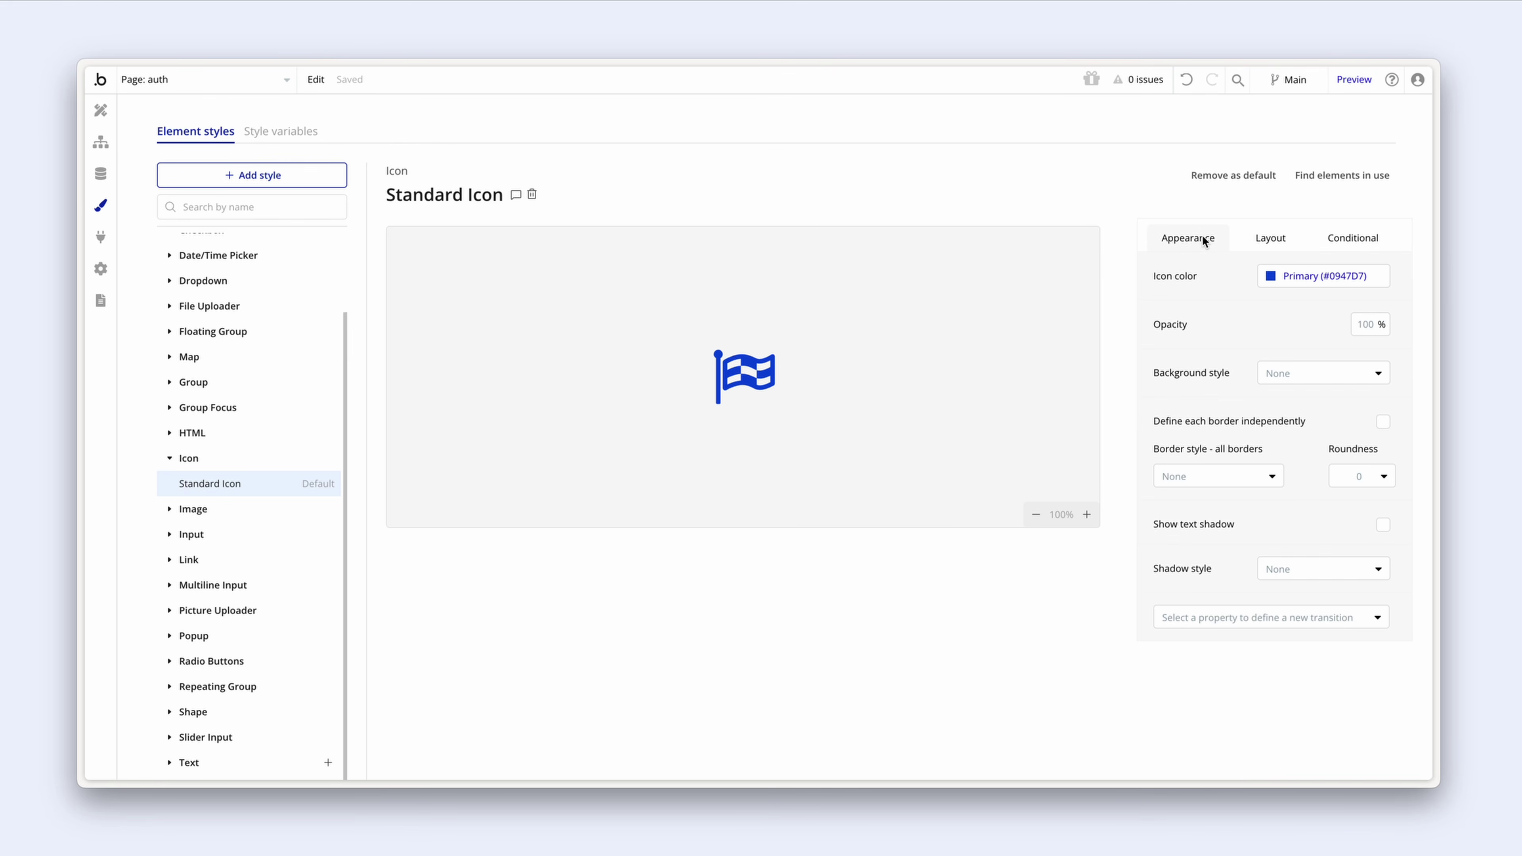
Step: Return to the auth page design, size the logo icon to 24 px wide and 24 px high, and center it horizontally
left_click(99, 112)
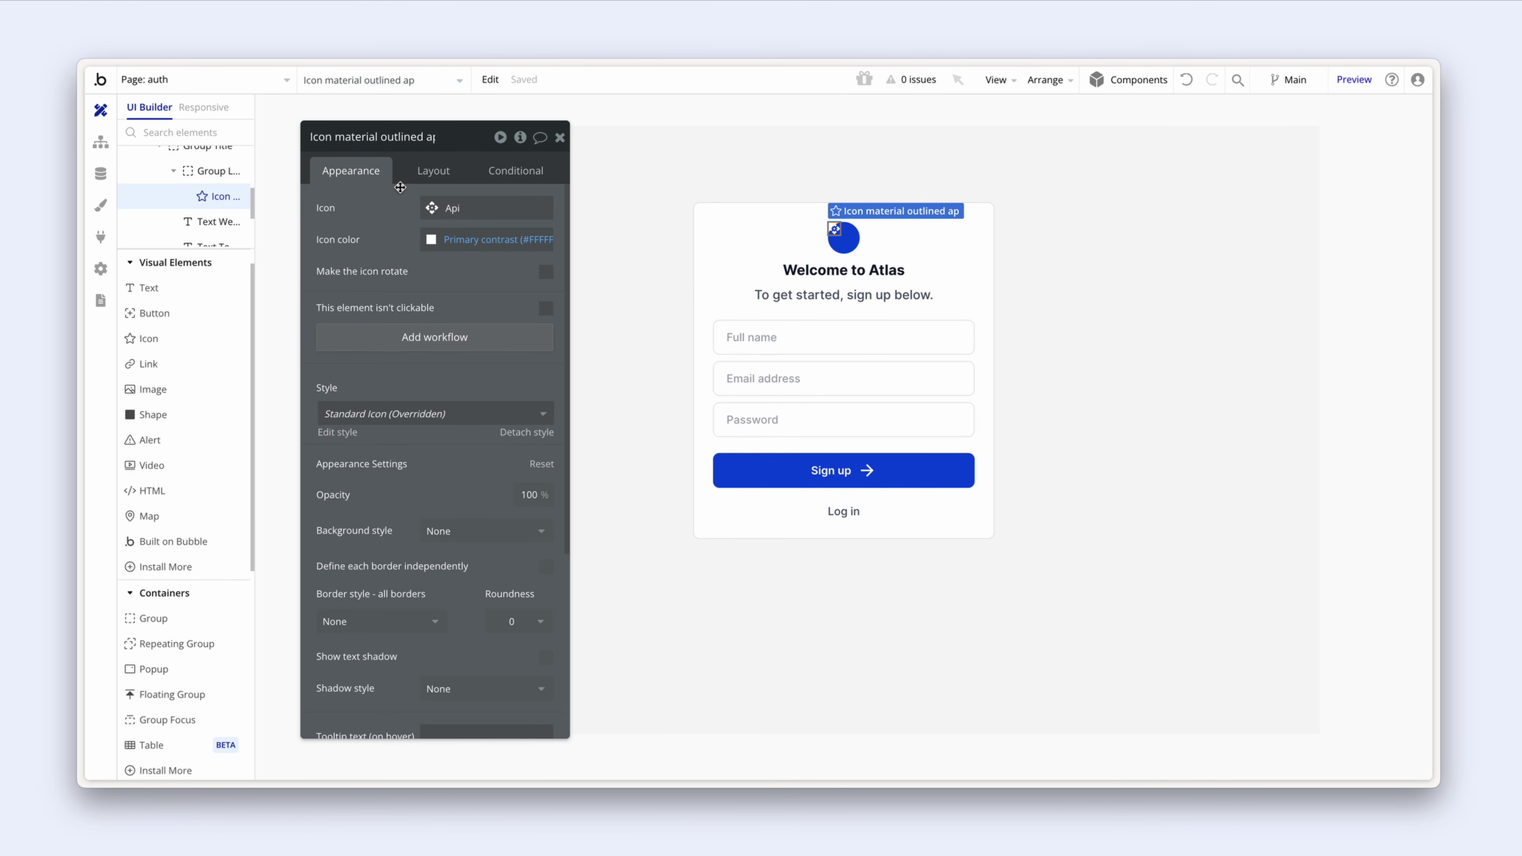
left_click(431, 172)
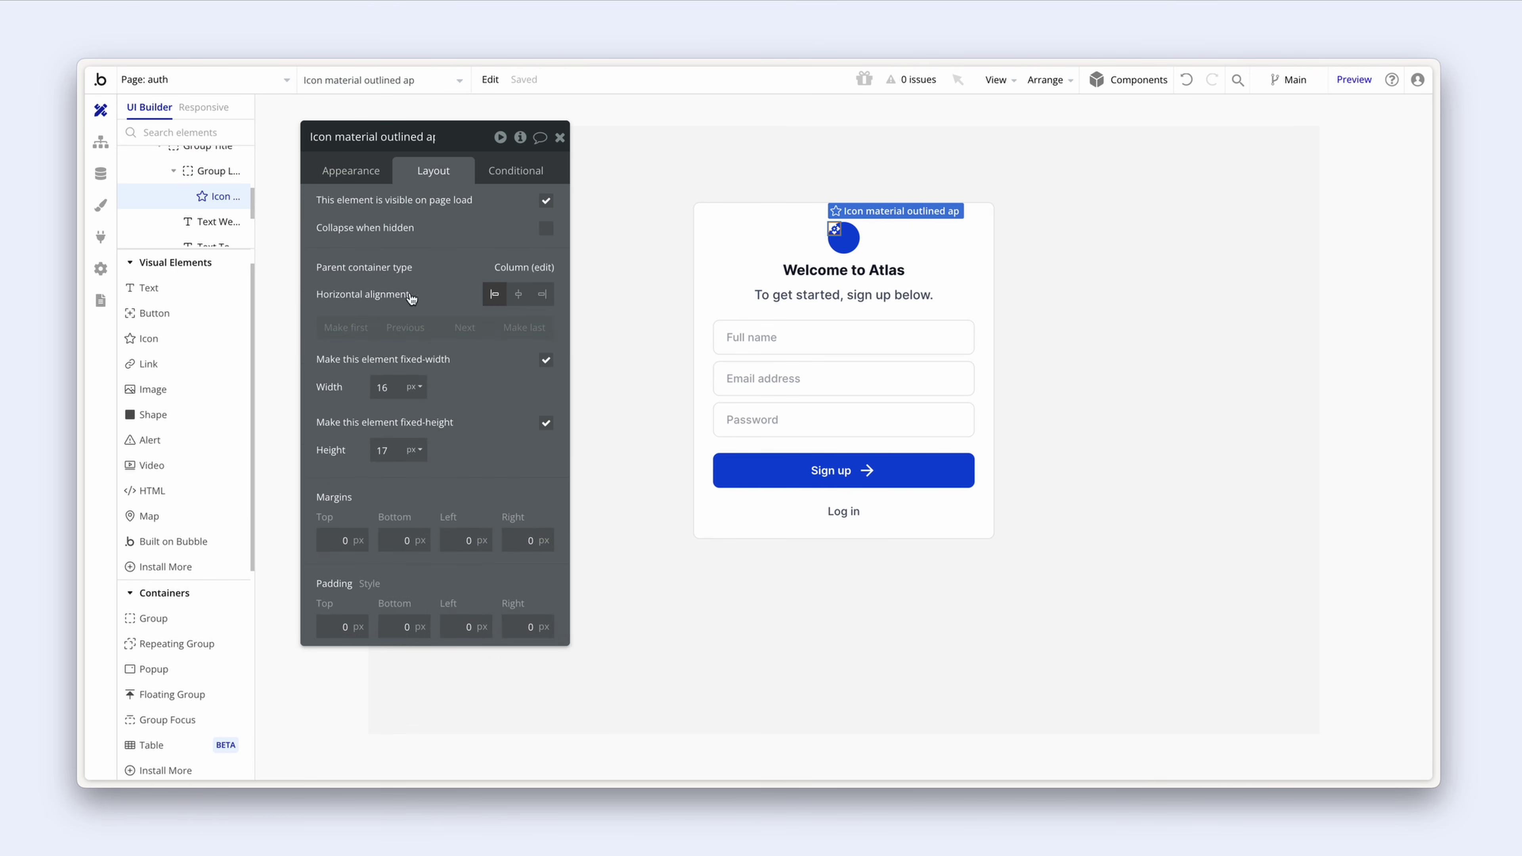
double_click(398, 386)
type("24")
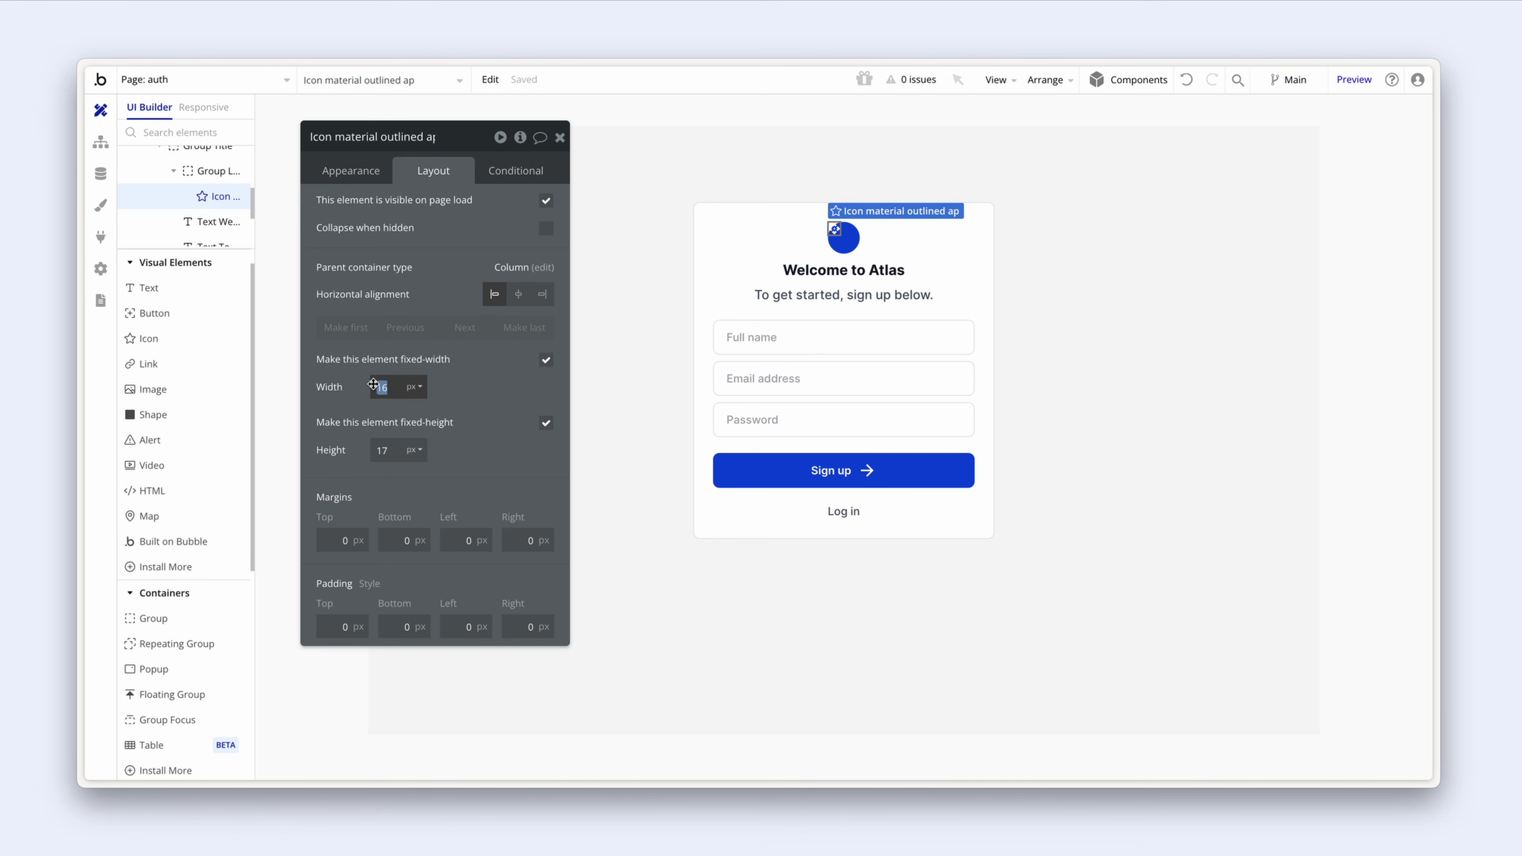
double_click(395, 449)
type("24")
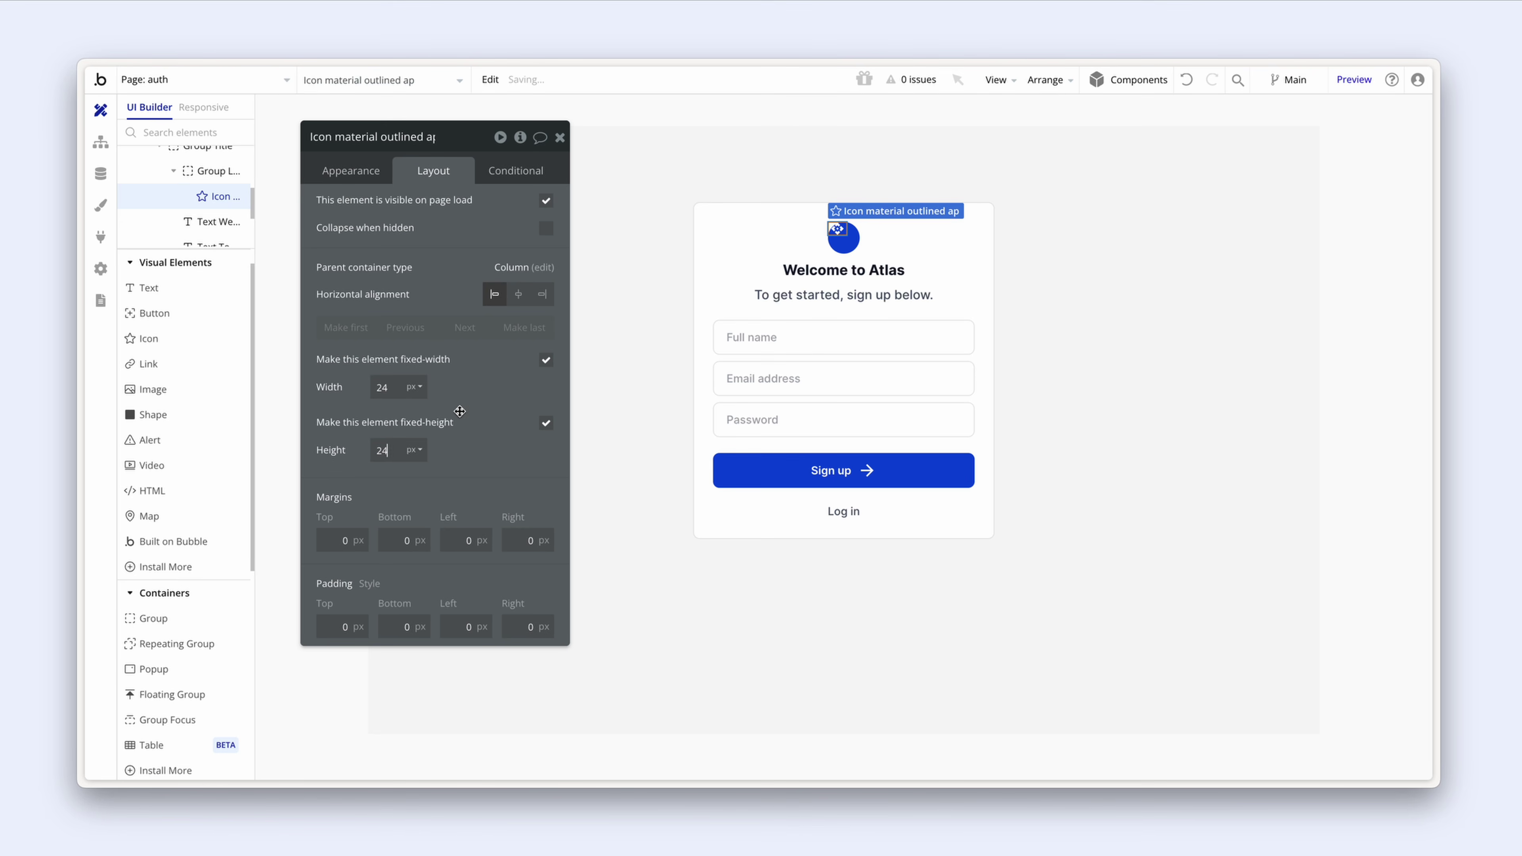
left_click(516, 297)
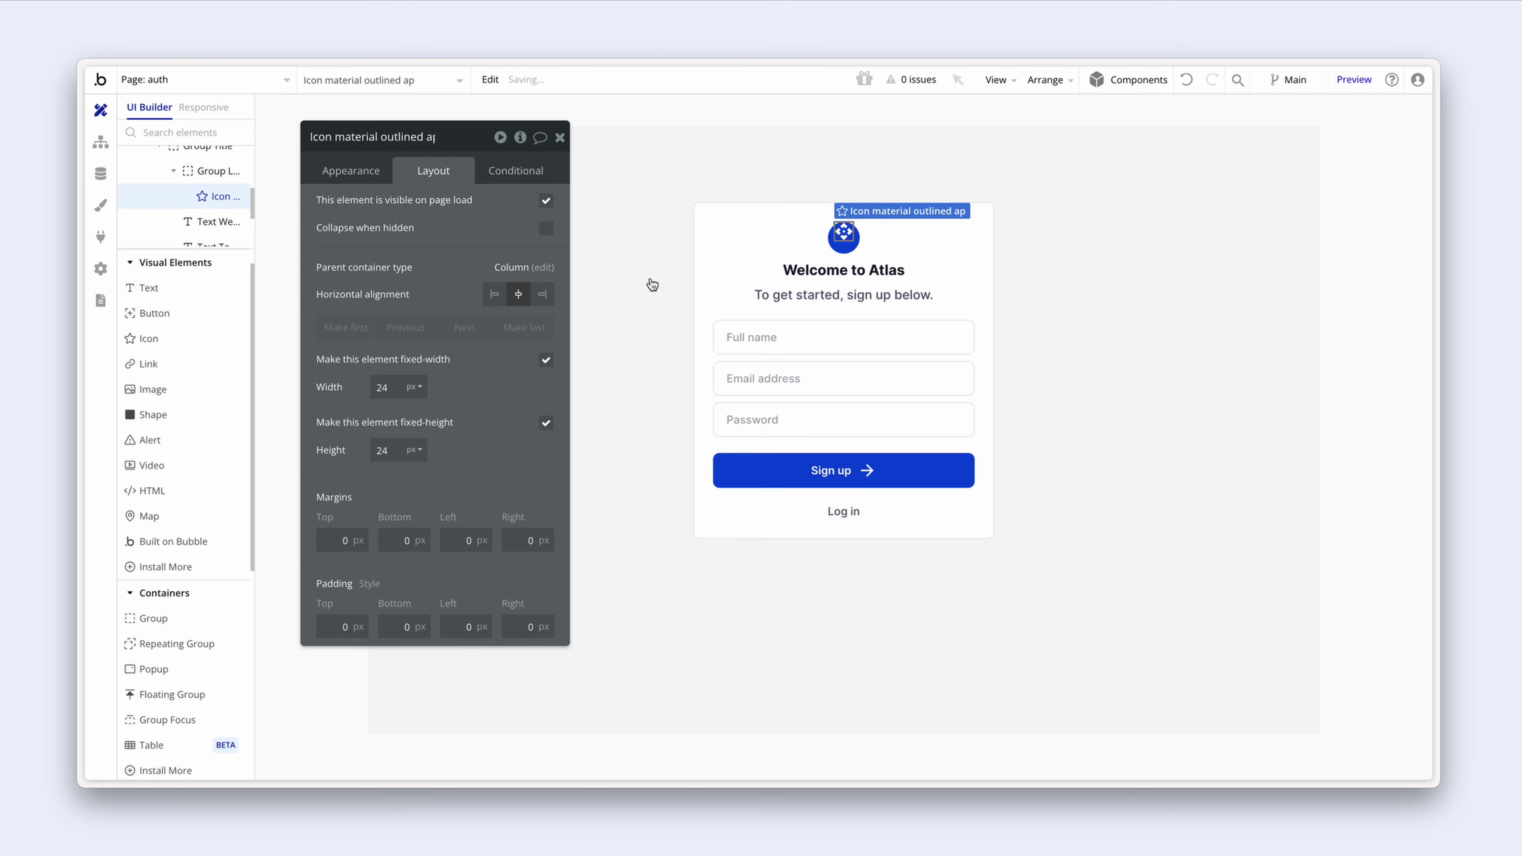
Step: Change Group Logo's container layout to Align to parent and place the icon in the center of the group
left_click(849, 250)
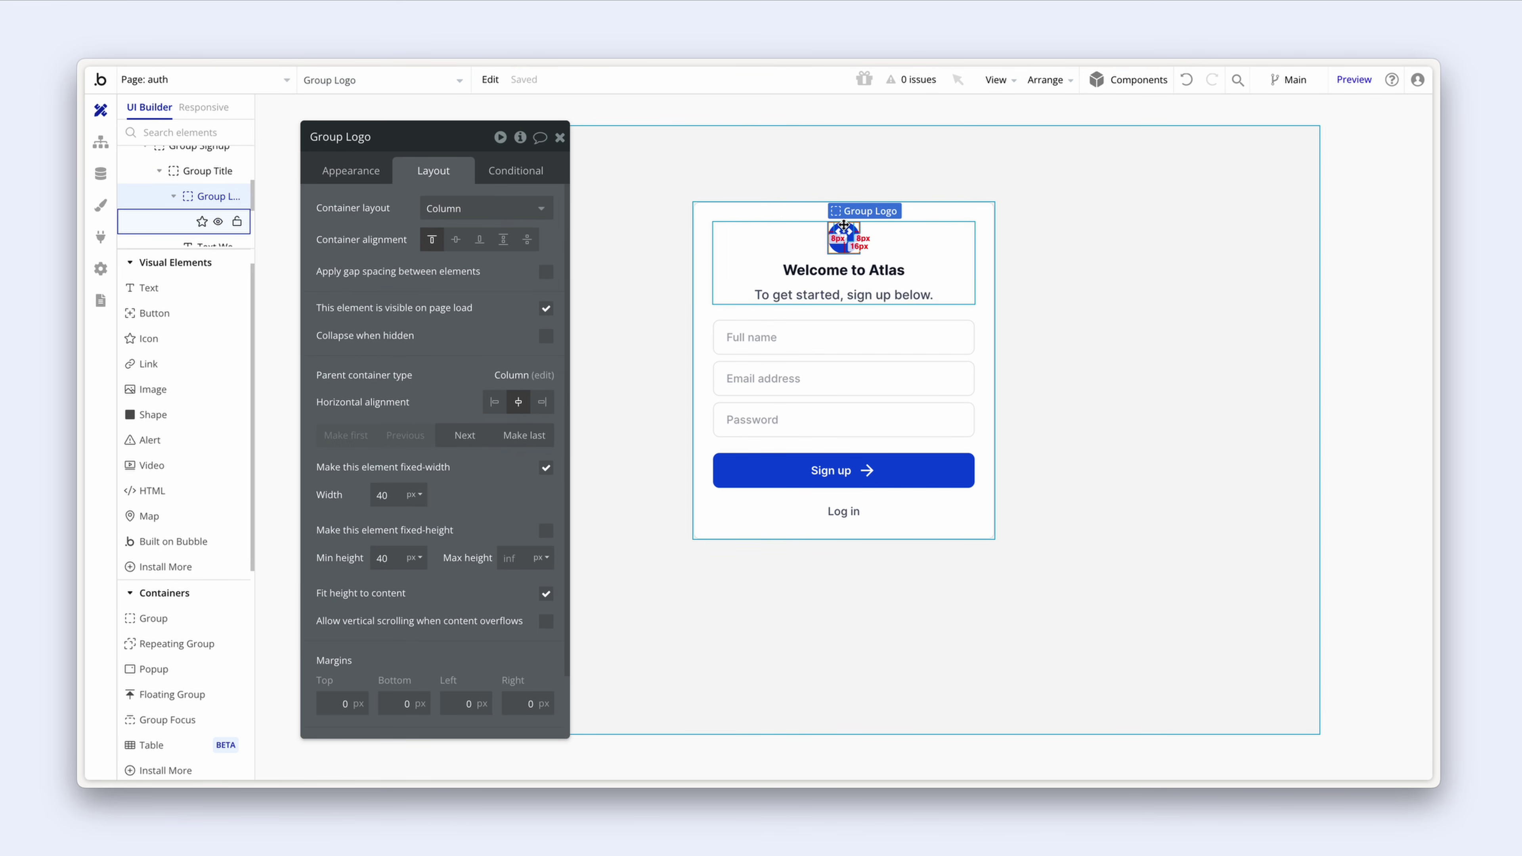
left_click(499, 208)
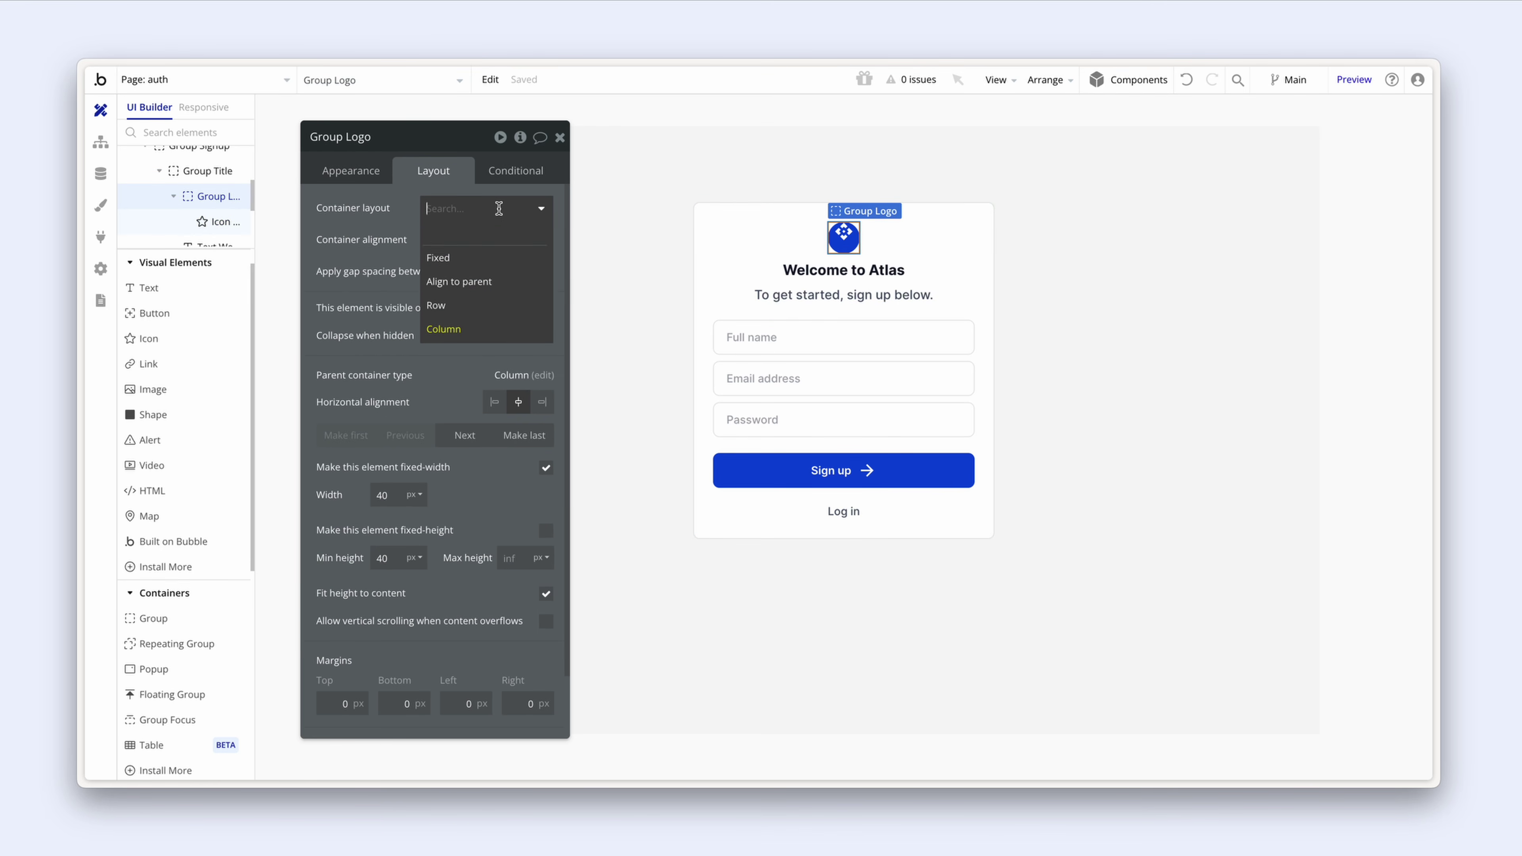
left_click(505, 283)
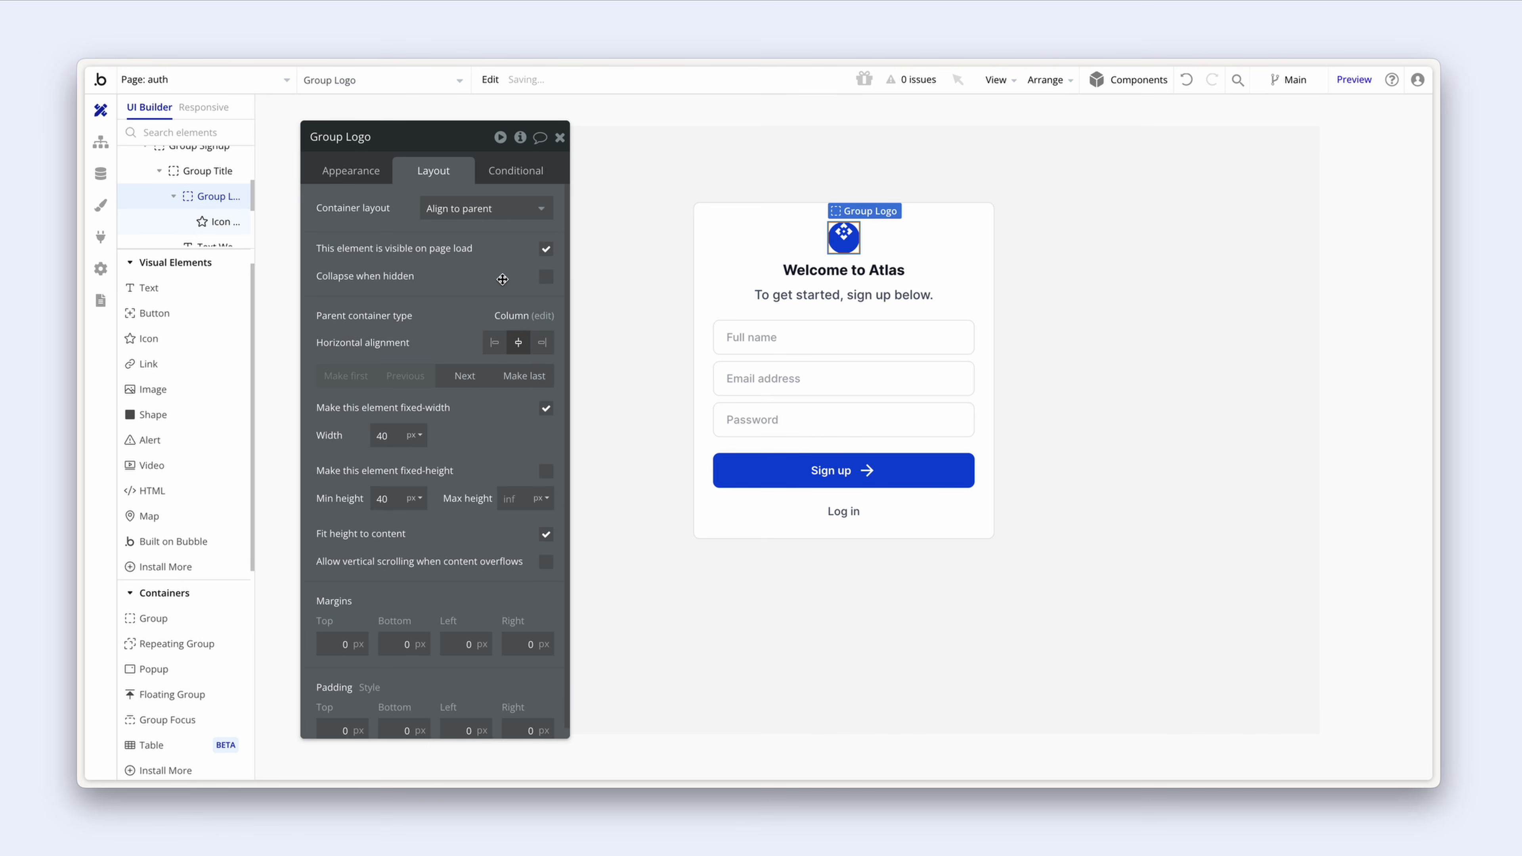
left_click(842, 236)
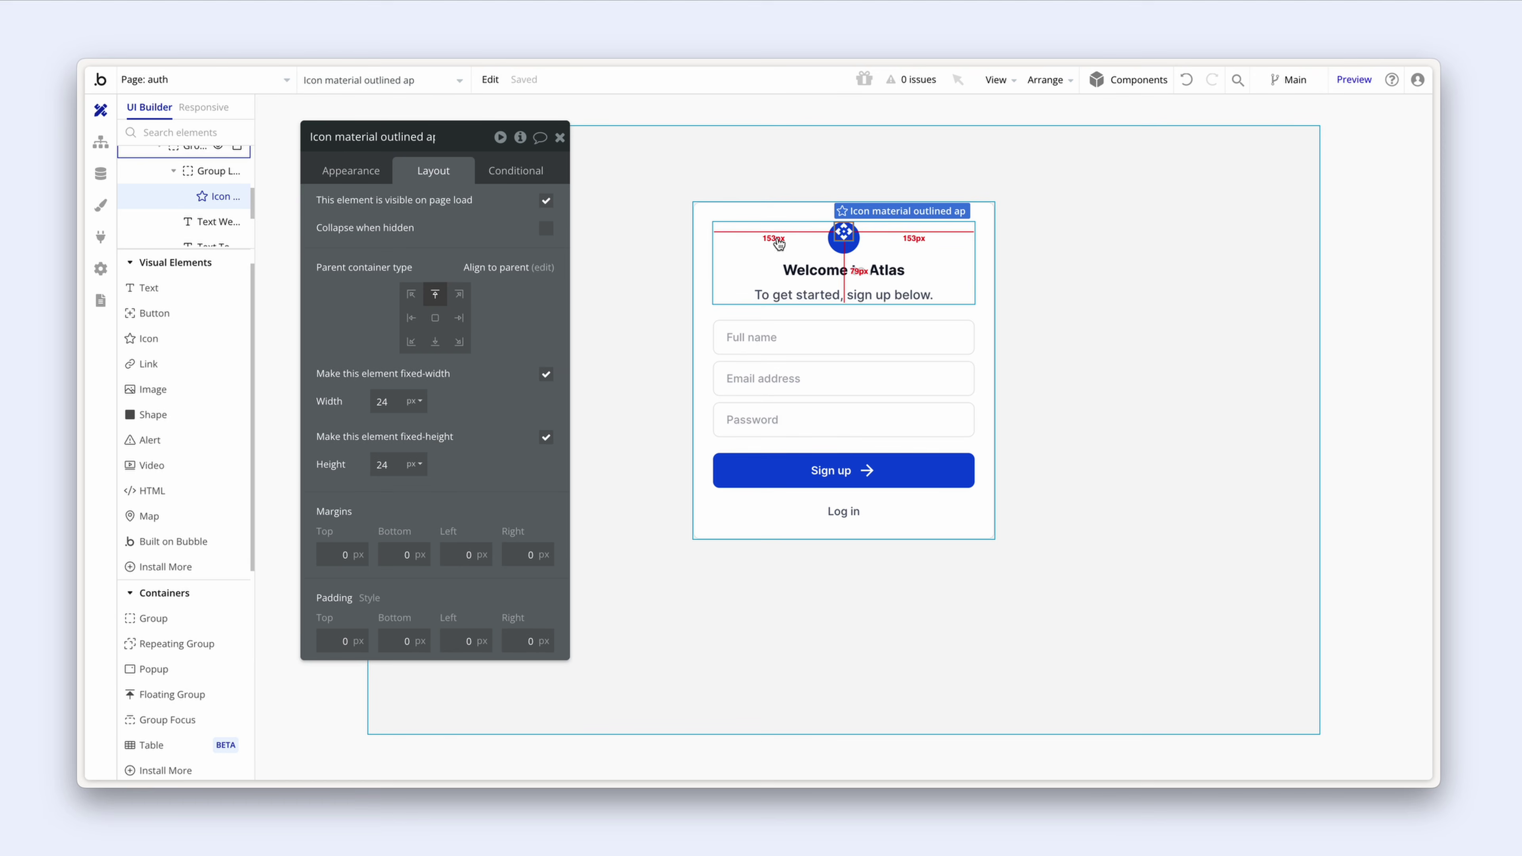
left_click(435, 319)
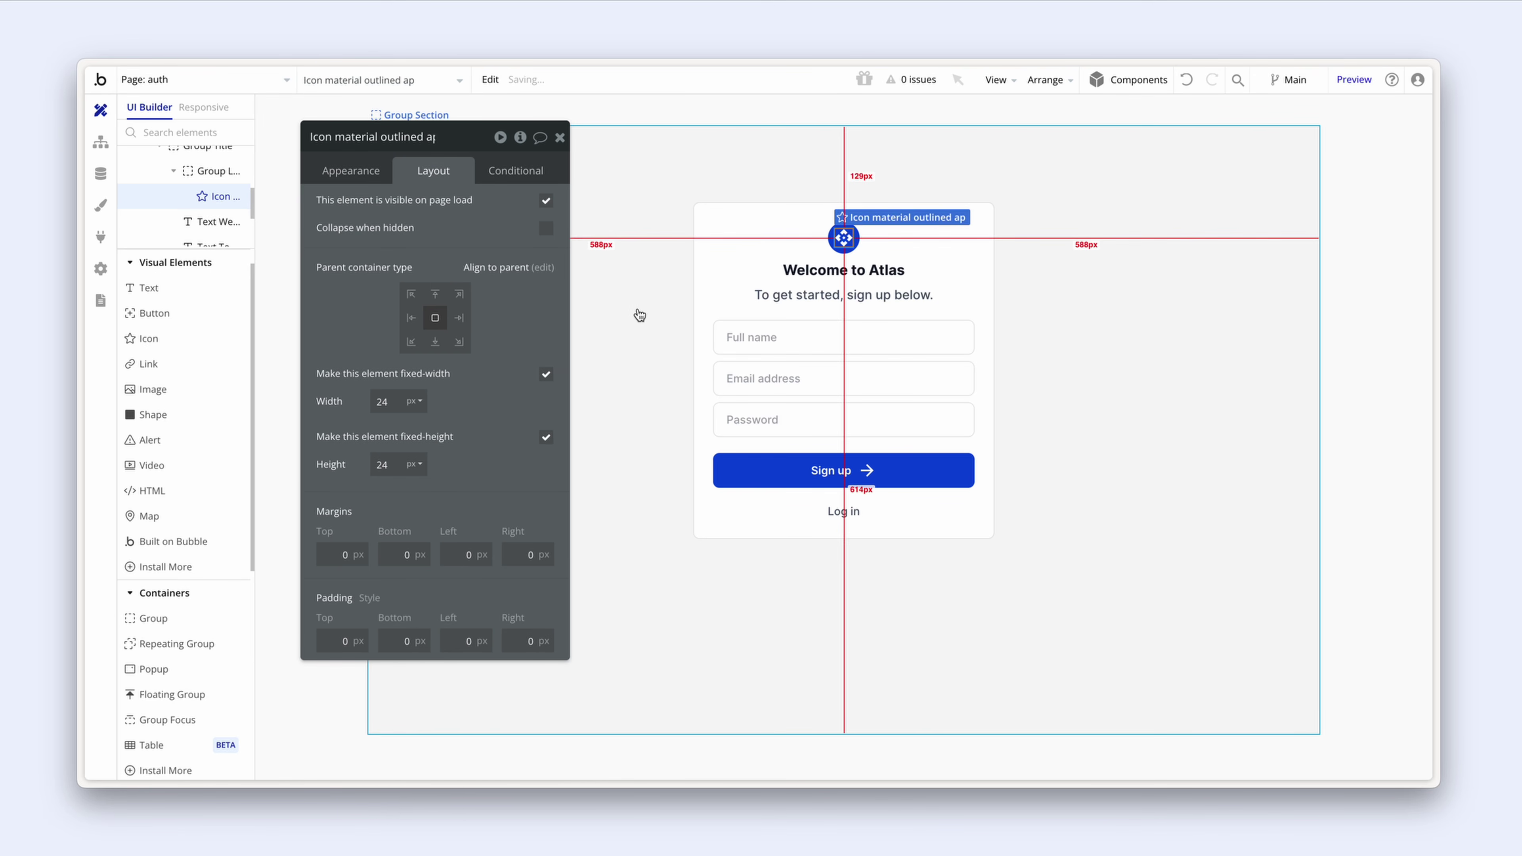
Step: Convert Group Logo into a reusable element named Logo
left_click(704, 293)
left_click(854, 257)
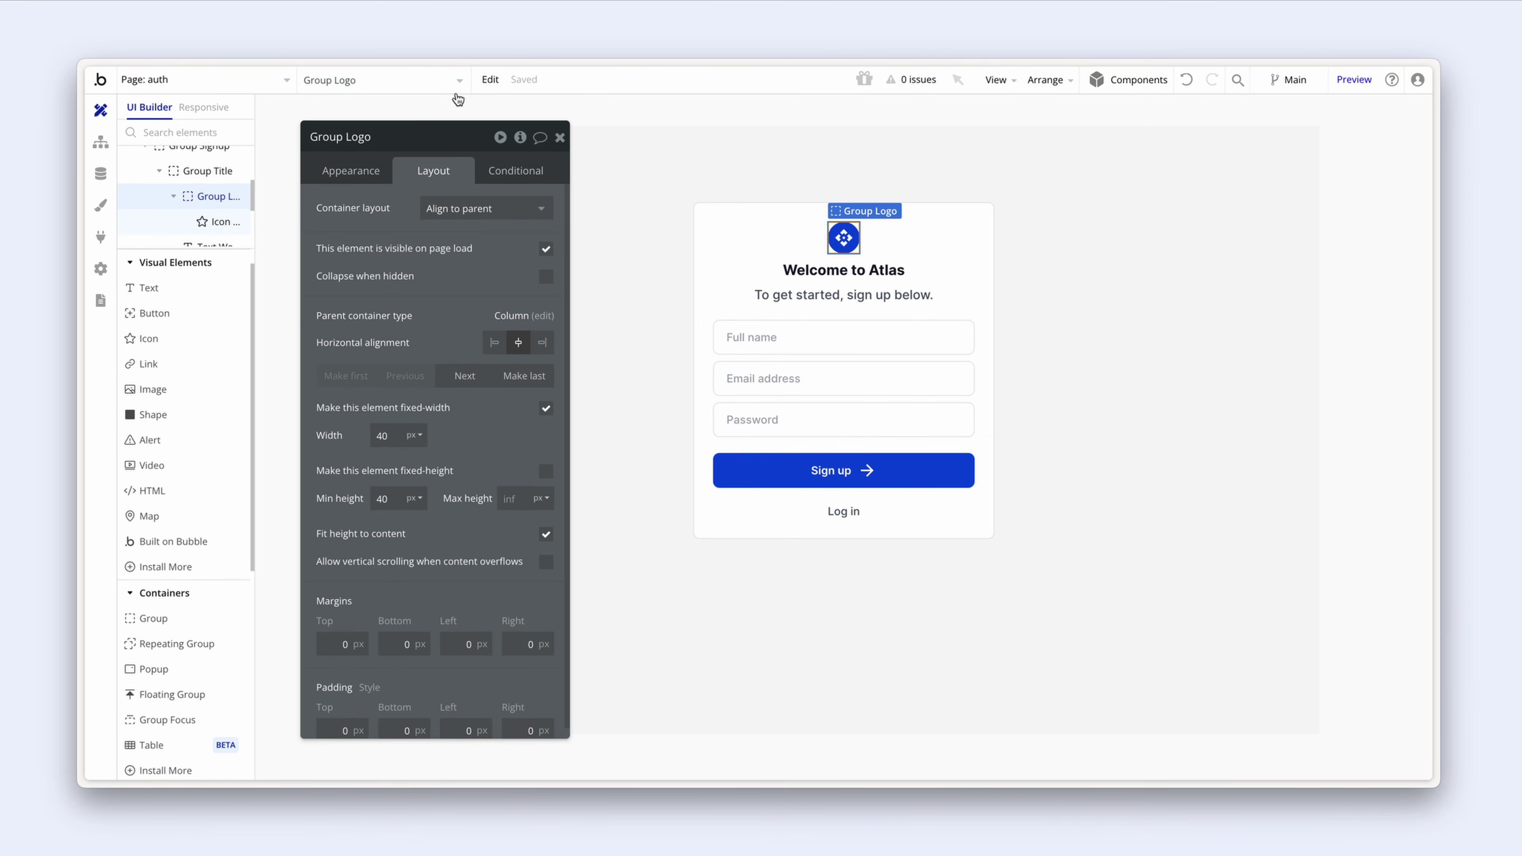
left_click(489, 81)
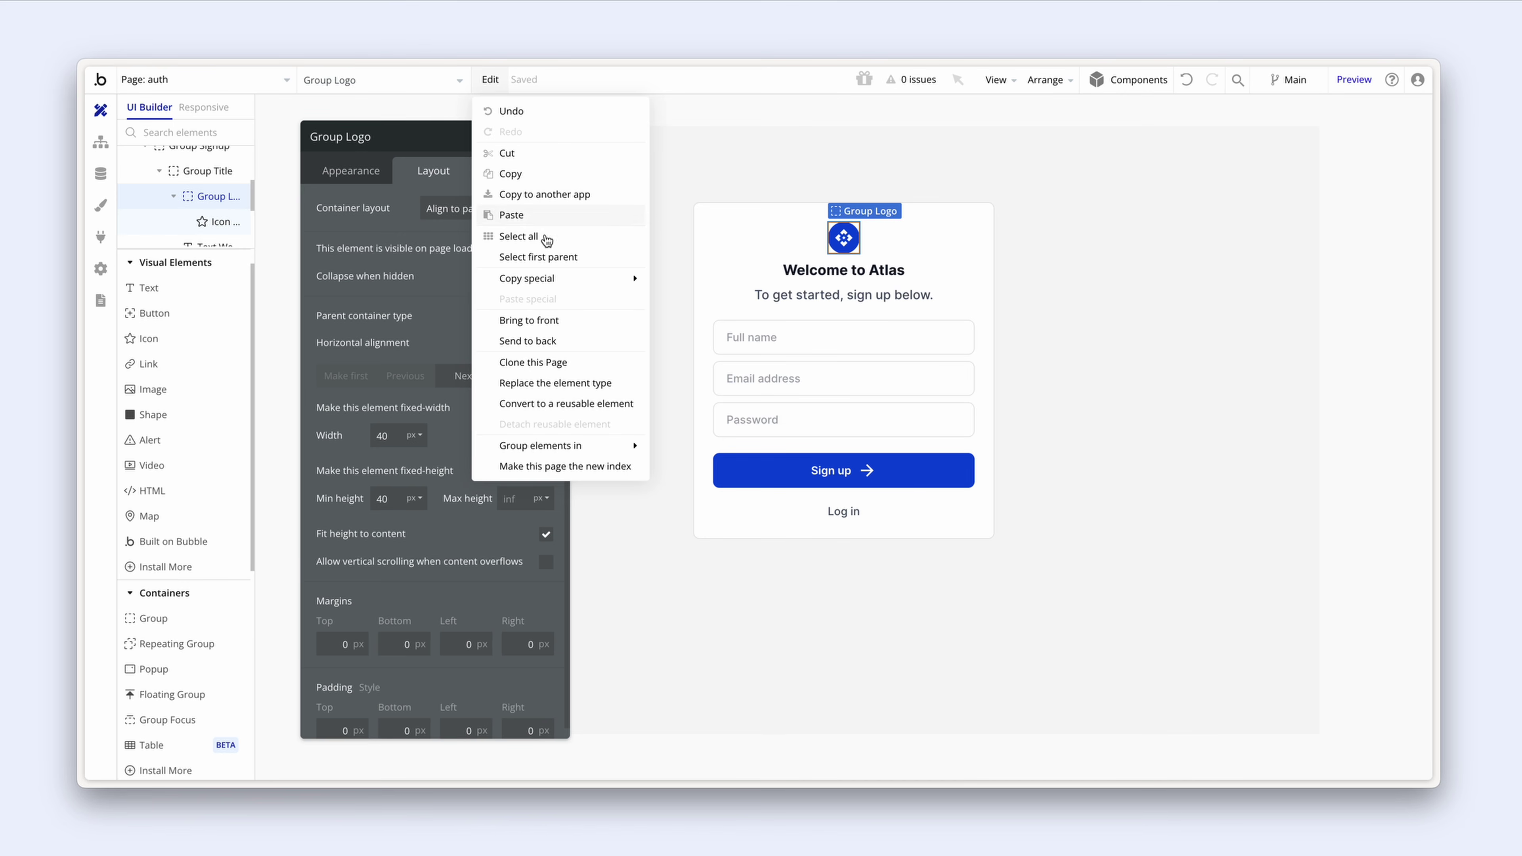
left_click(569, 404)
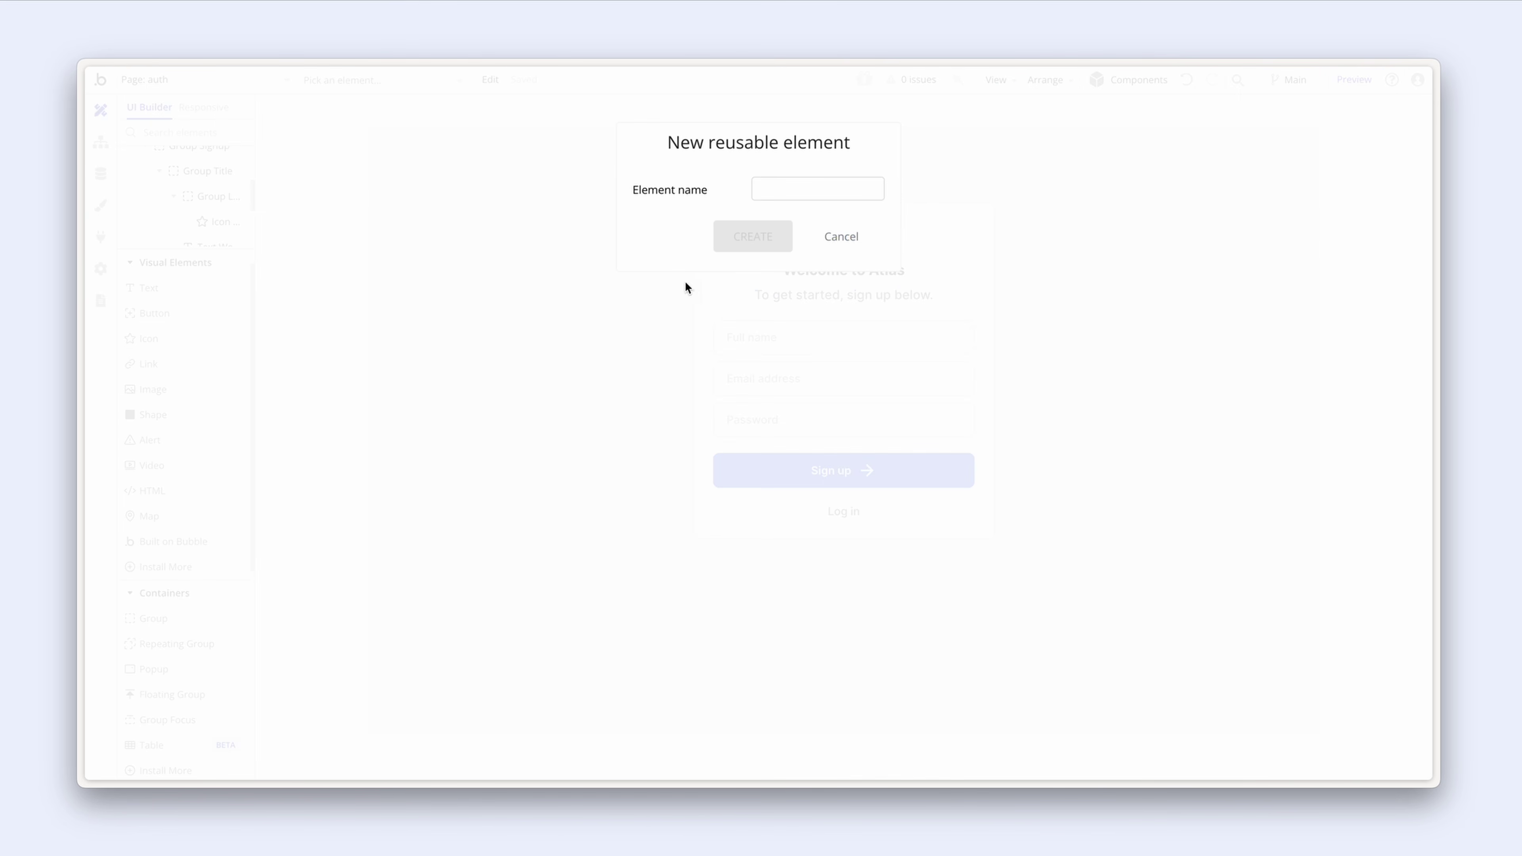
left_click(768, 192)
type("Logo")
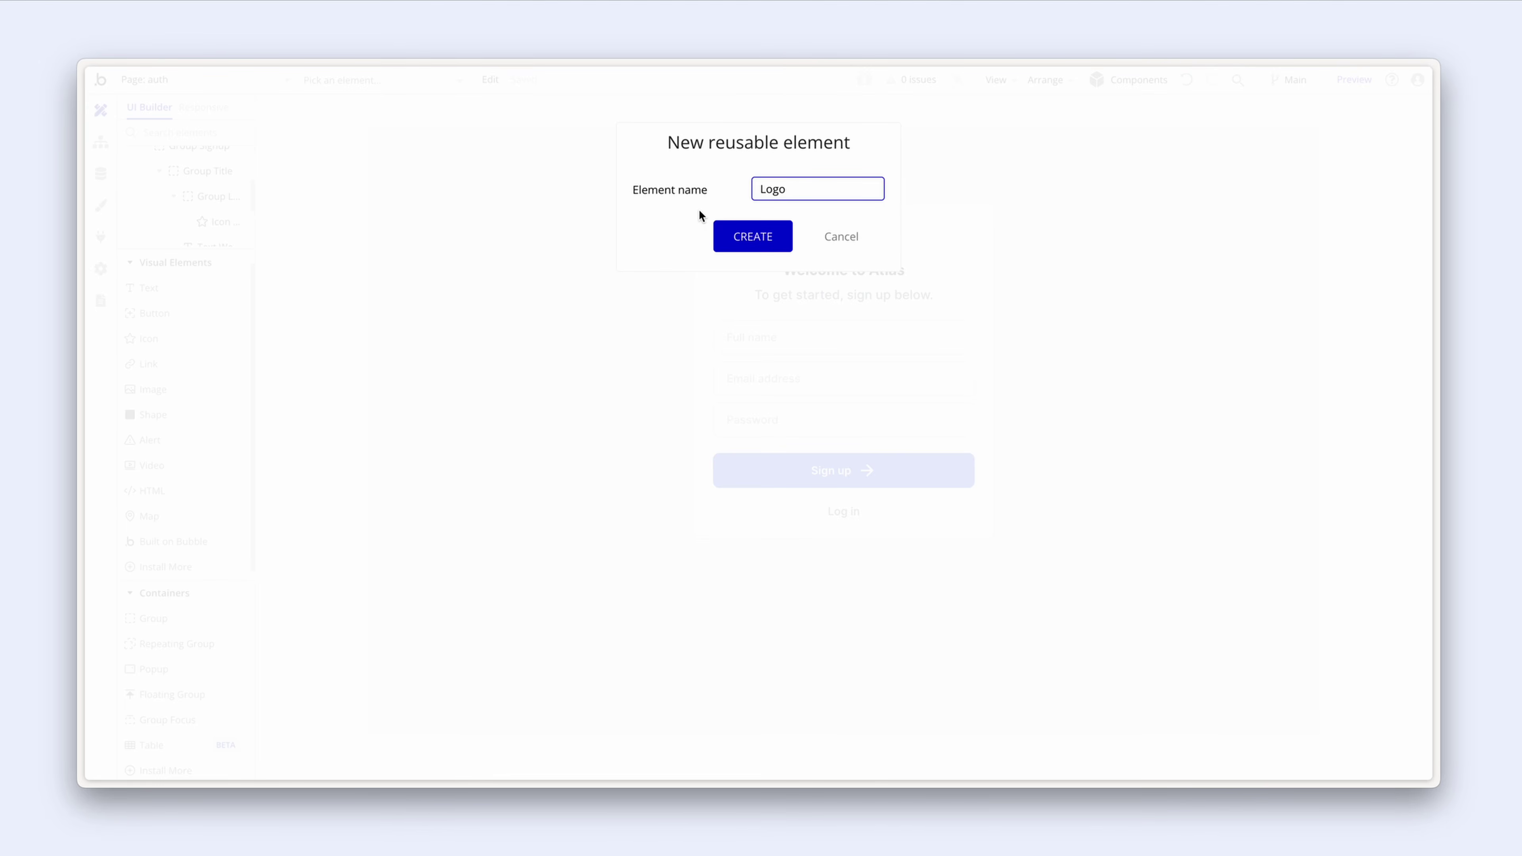
left_click(721, 239)
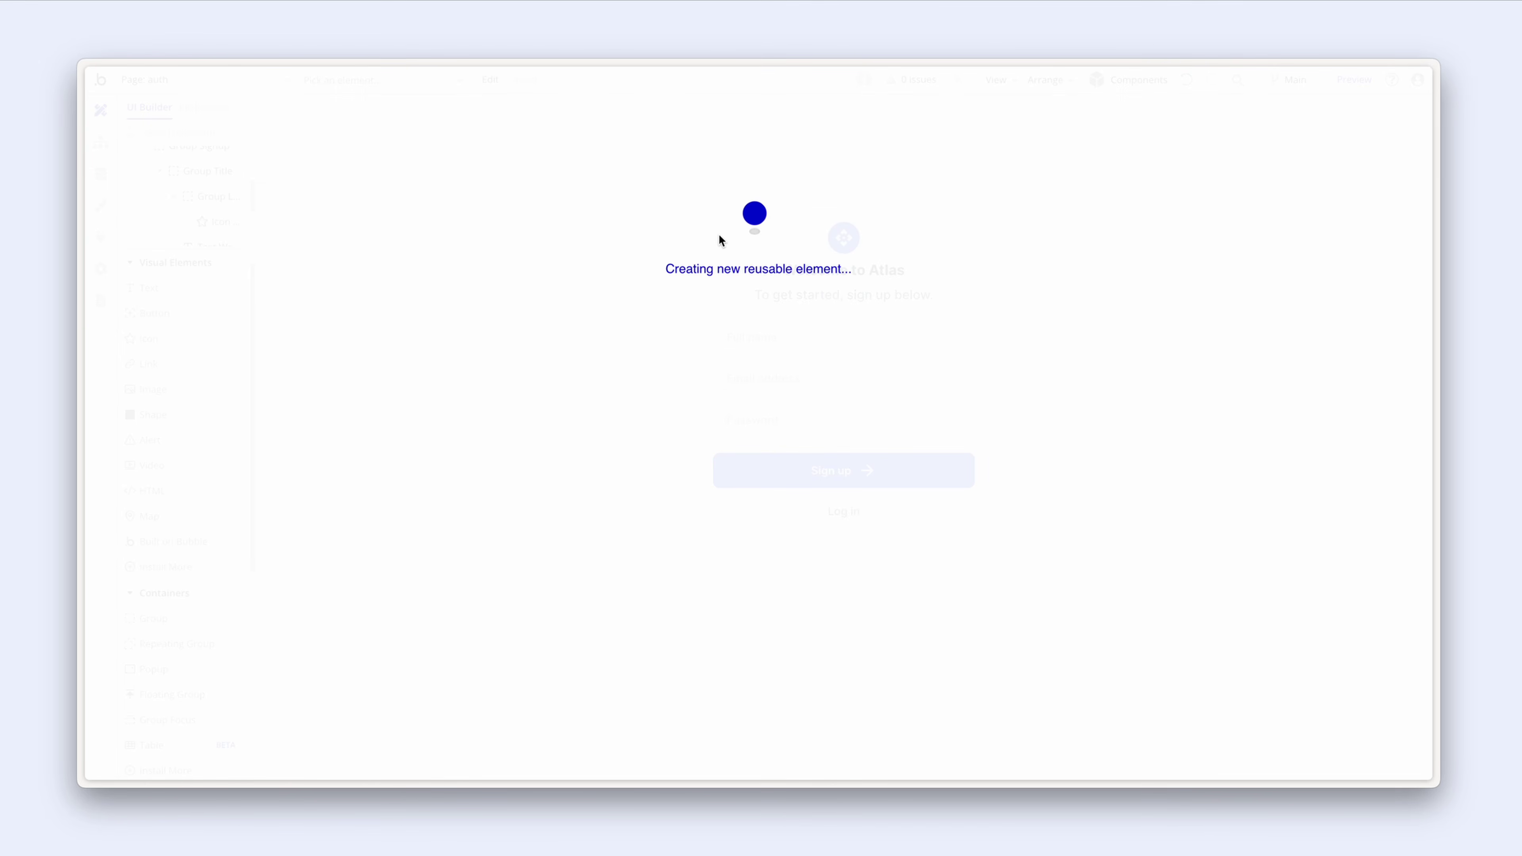
Step: Give the Logo reusable element a flat color background using the Primary color variable
left_click(179, 232)
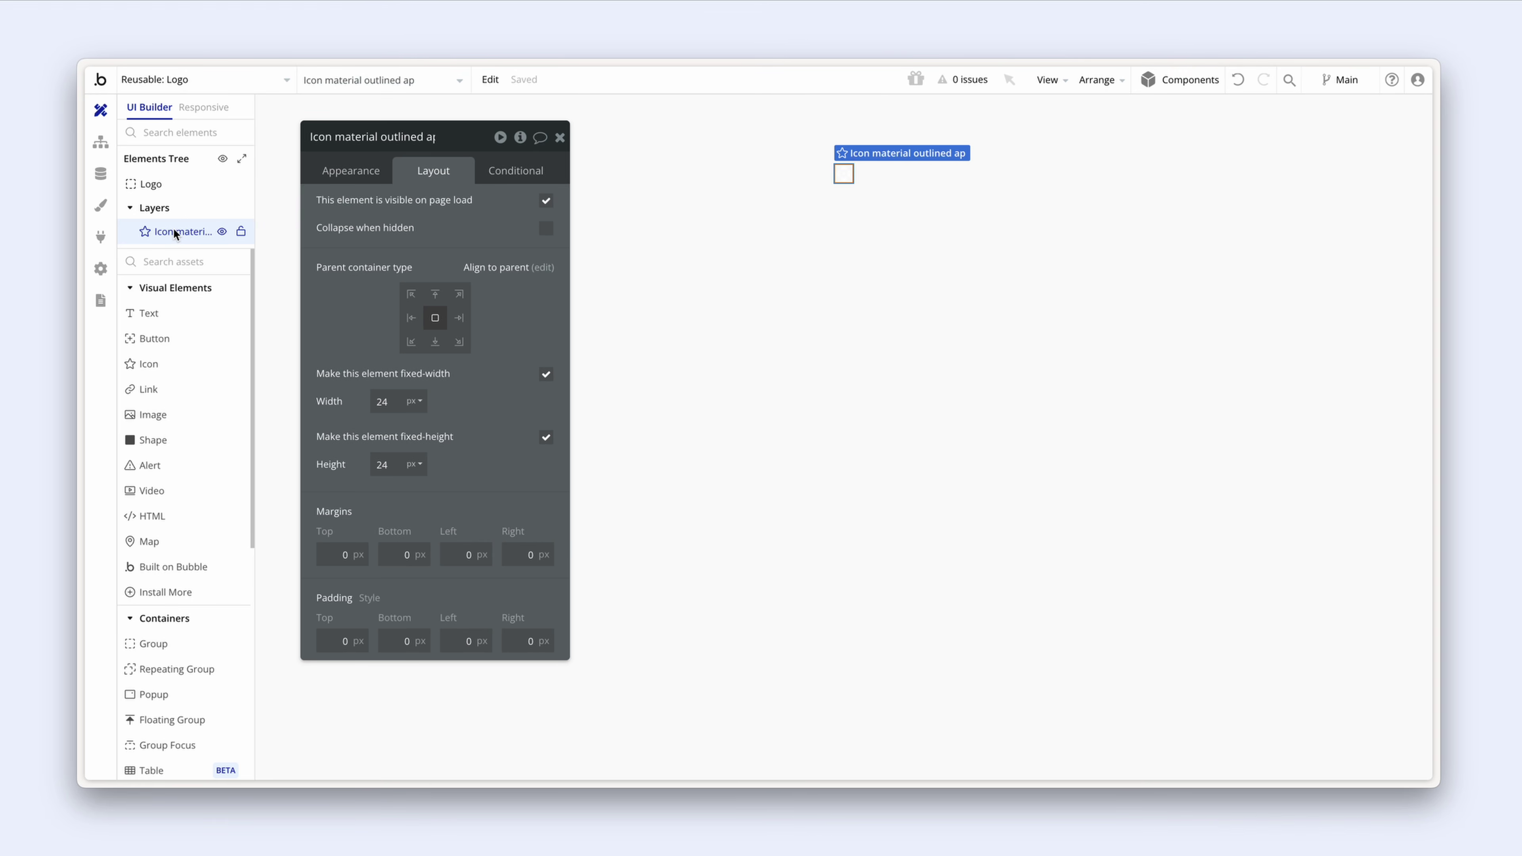
left_click(176, 214)
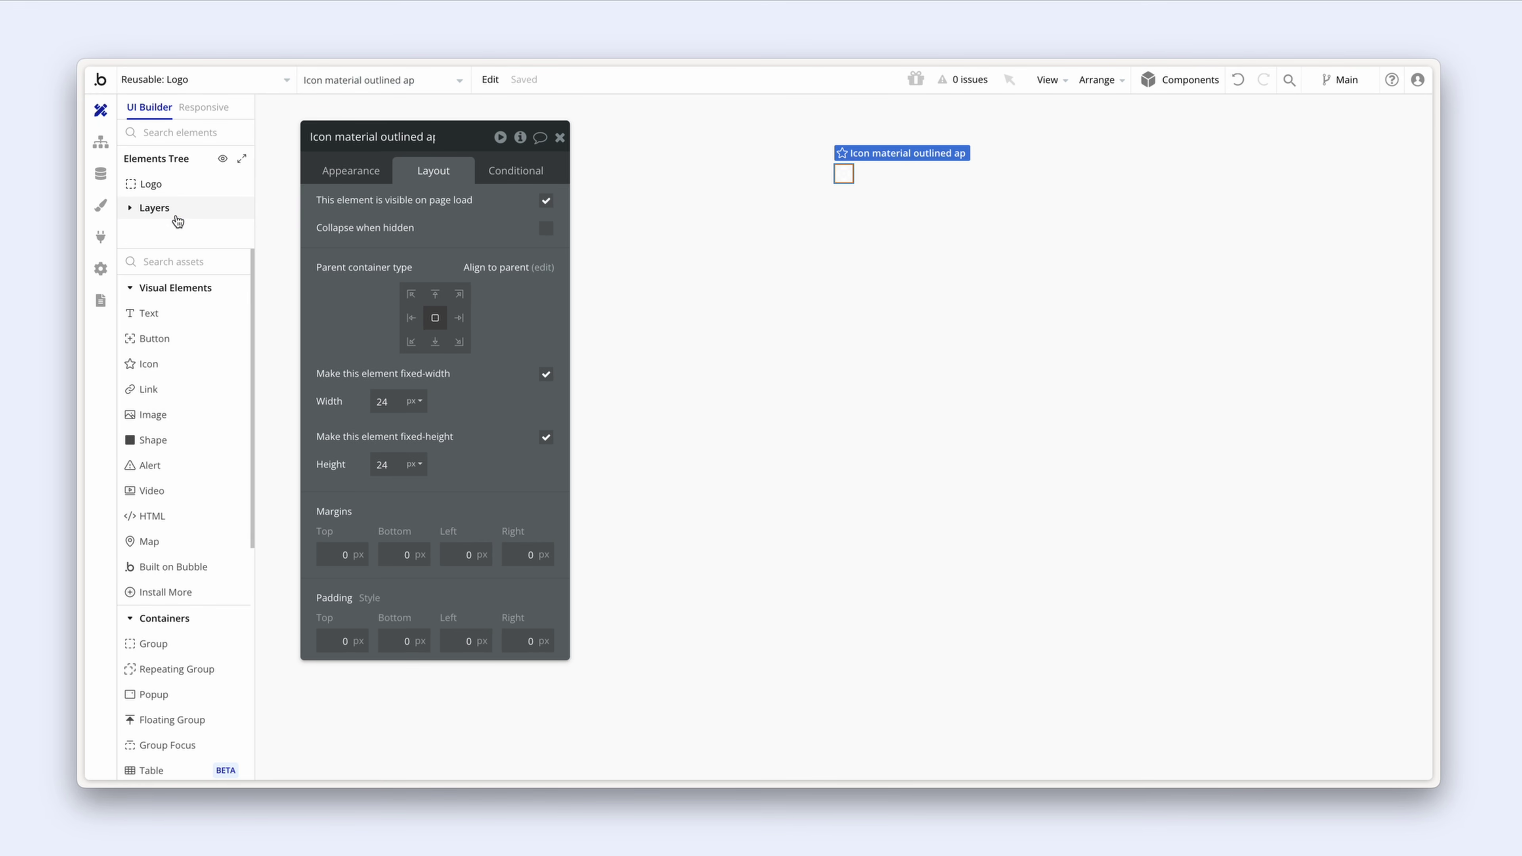
left_click(176, 184)
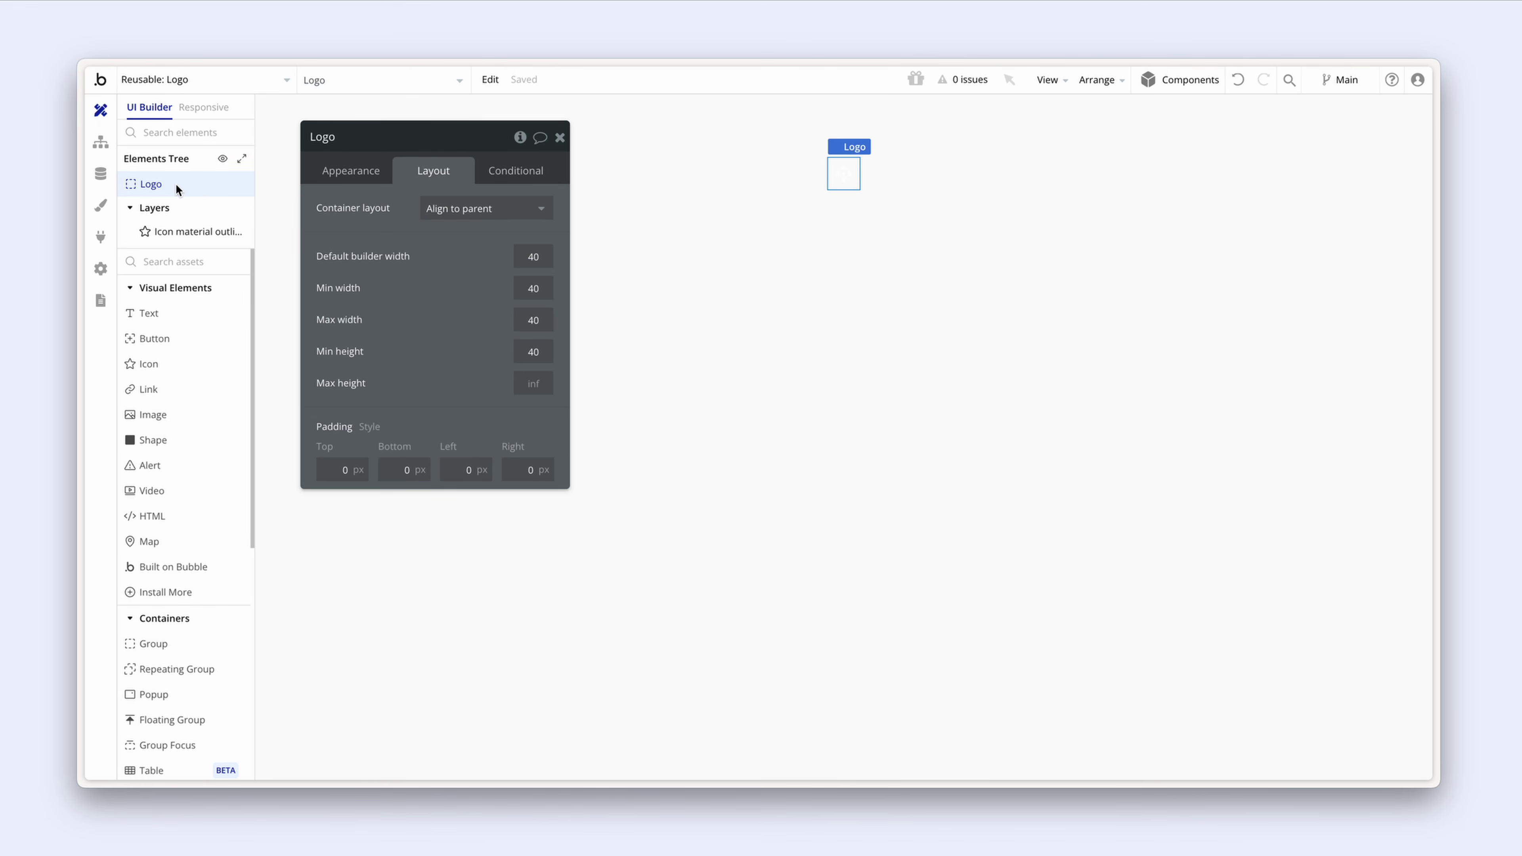
left_click(362, 174)
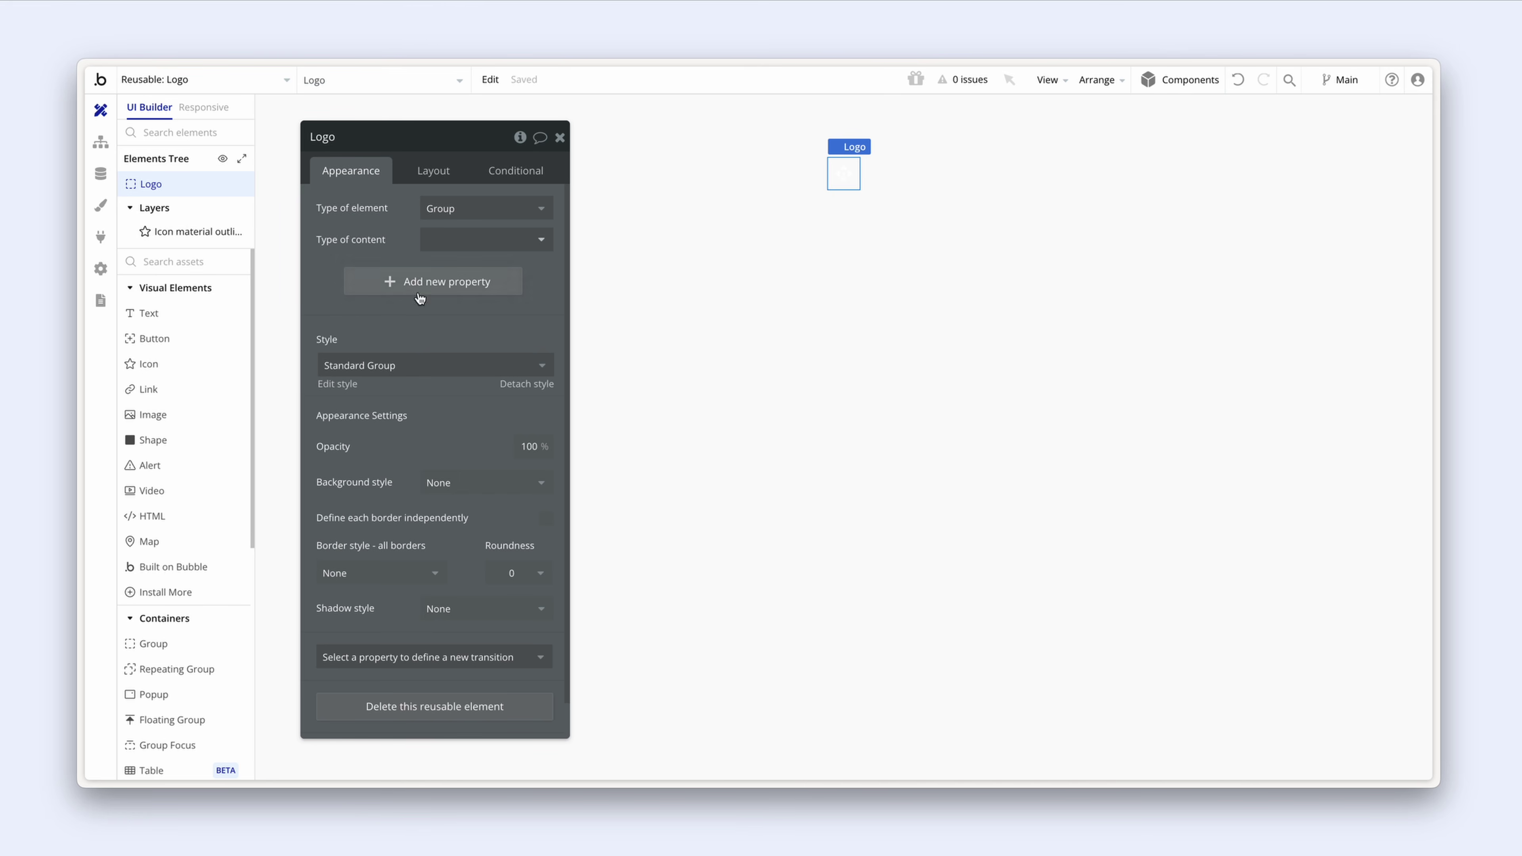
left_click(479, 480)
left_click(484, 558)
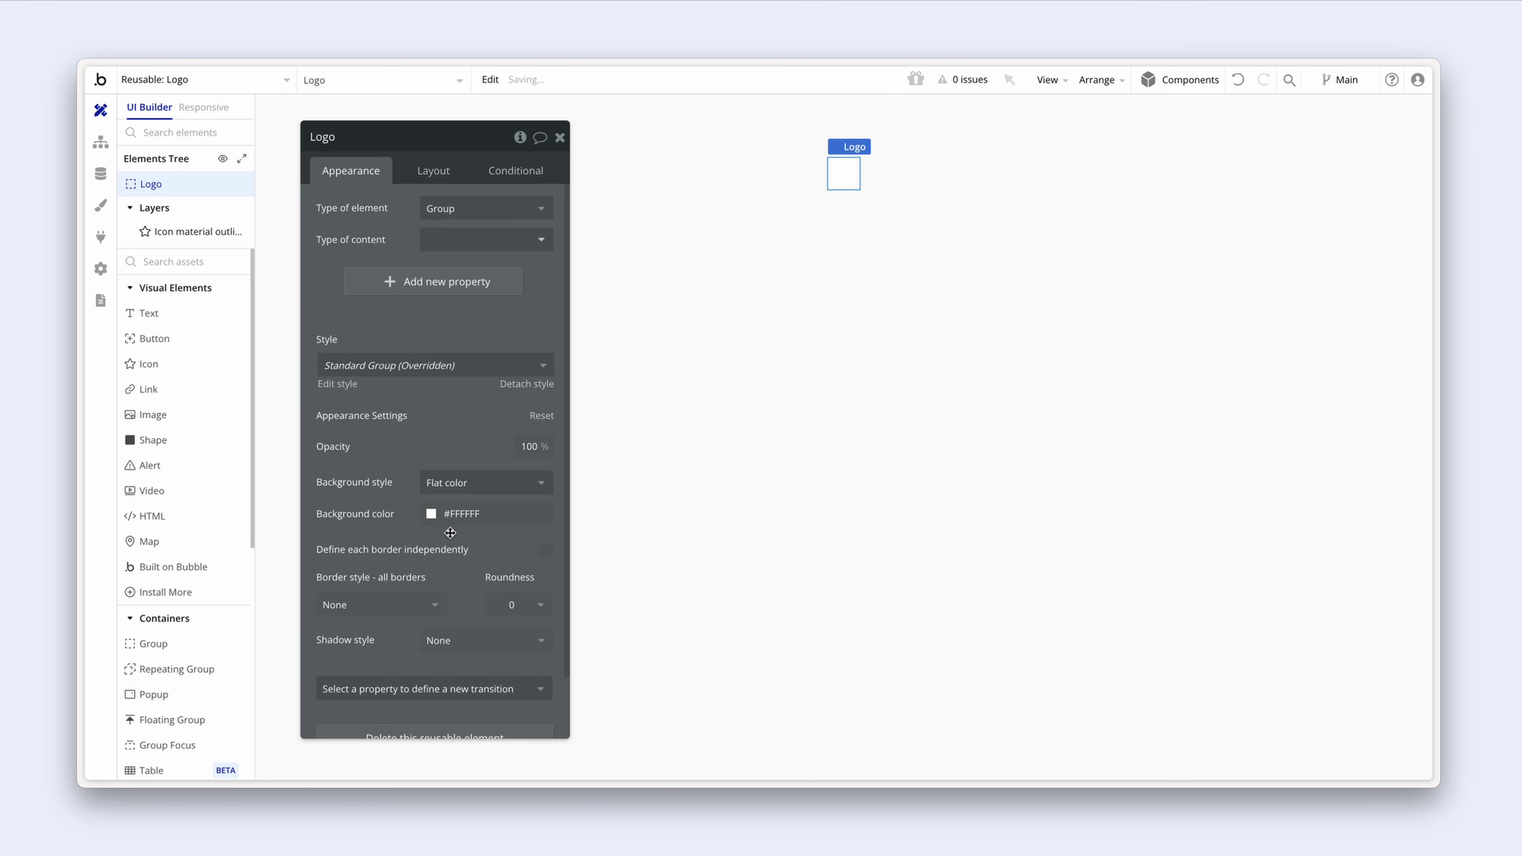
left_click(430, 515)
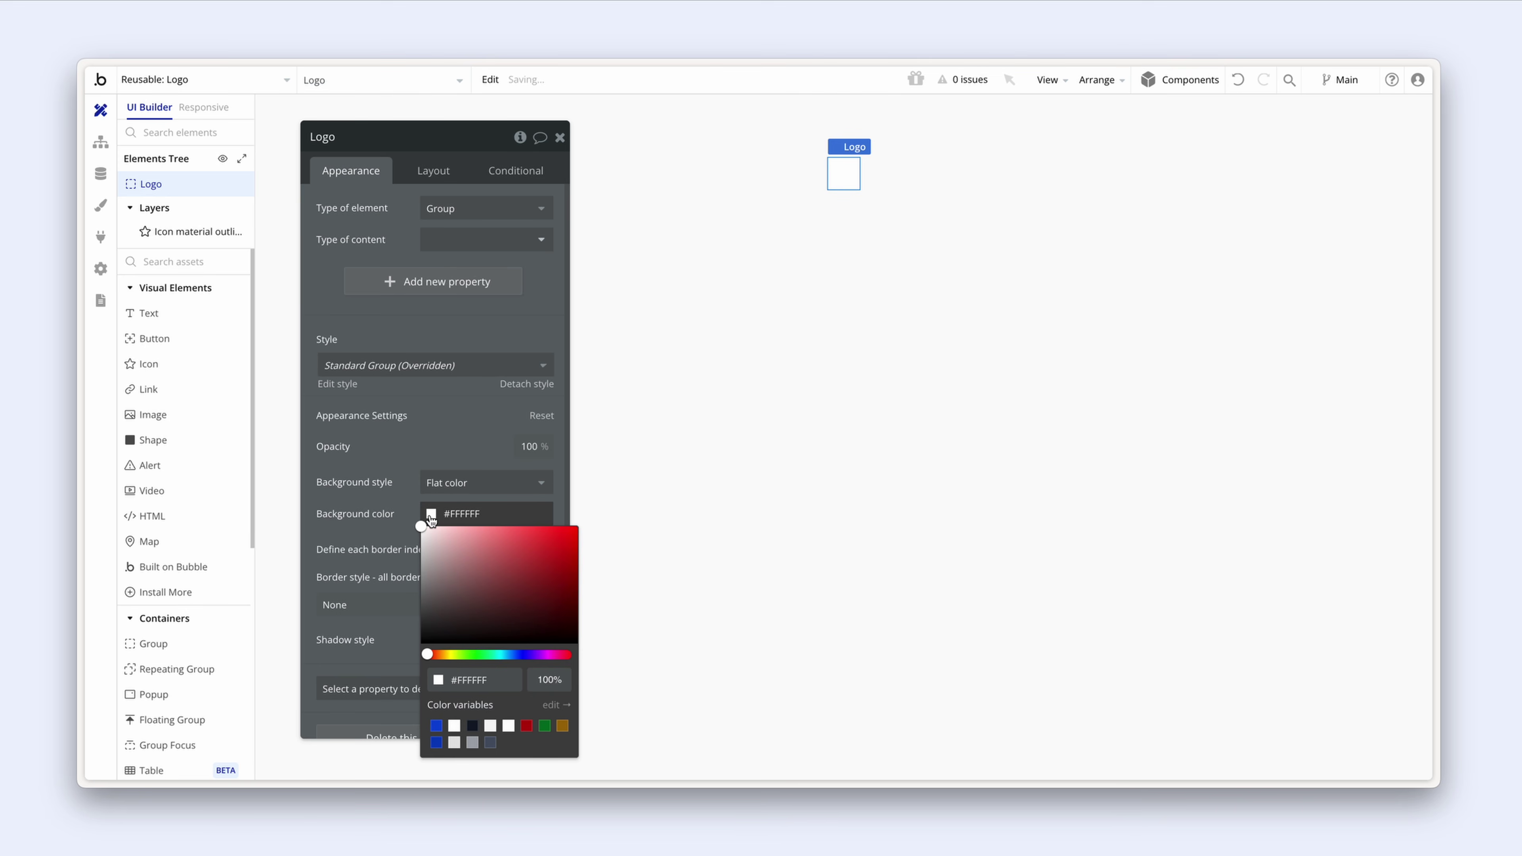
left_click(436, 726)
left_click(376, 550)
Step: Set the Logo reusable element's border roundness to 20
left_click(524, 610)
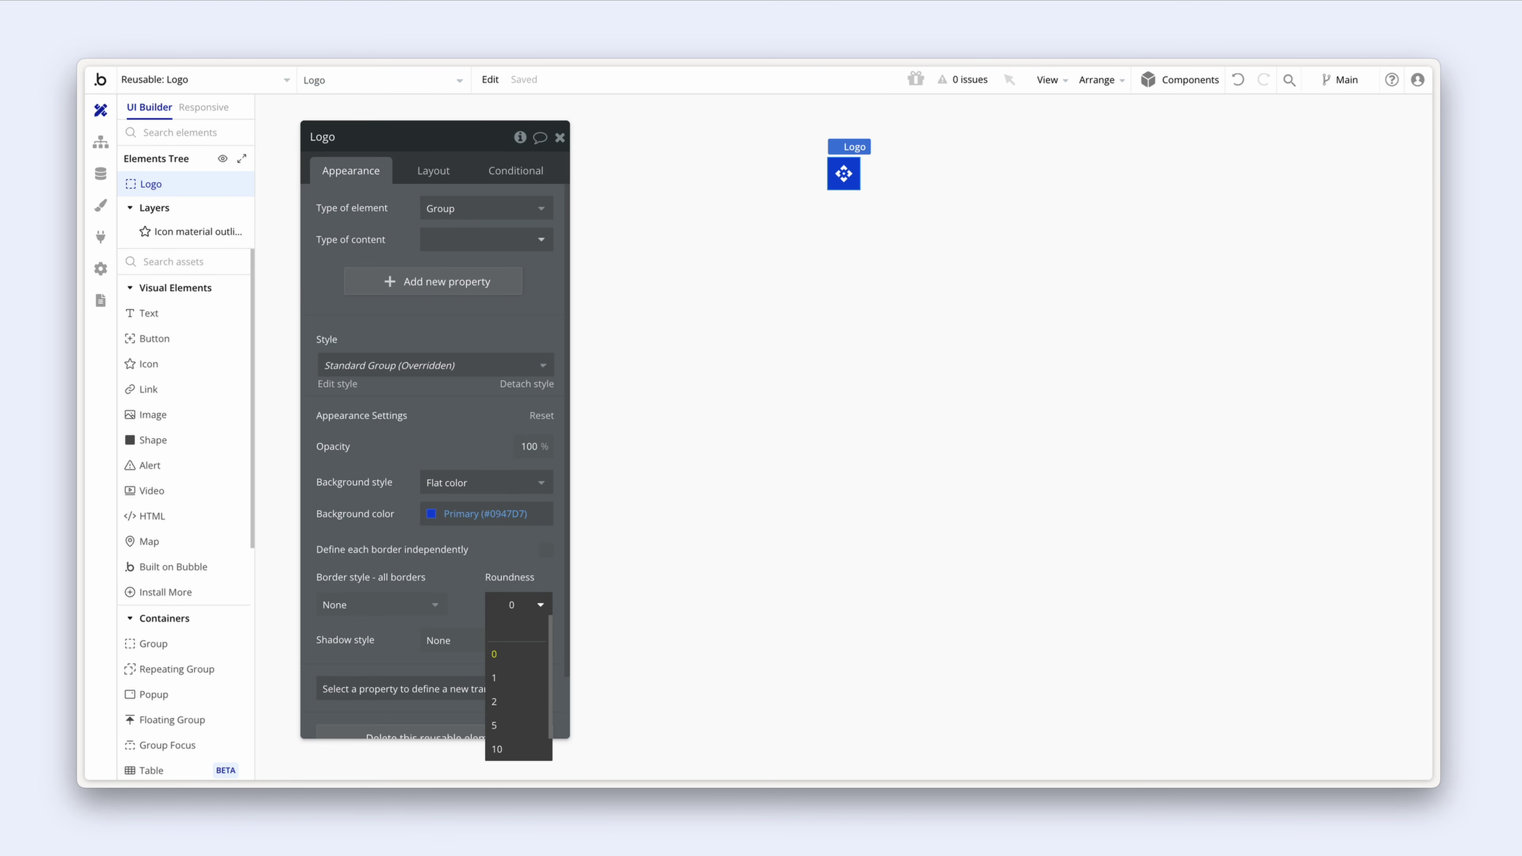
type("20")
key("Return")
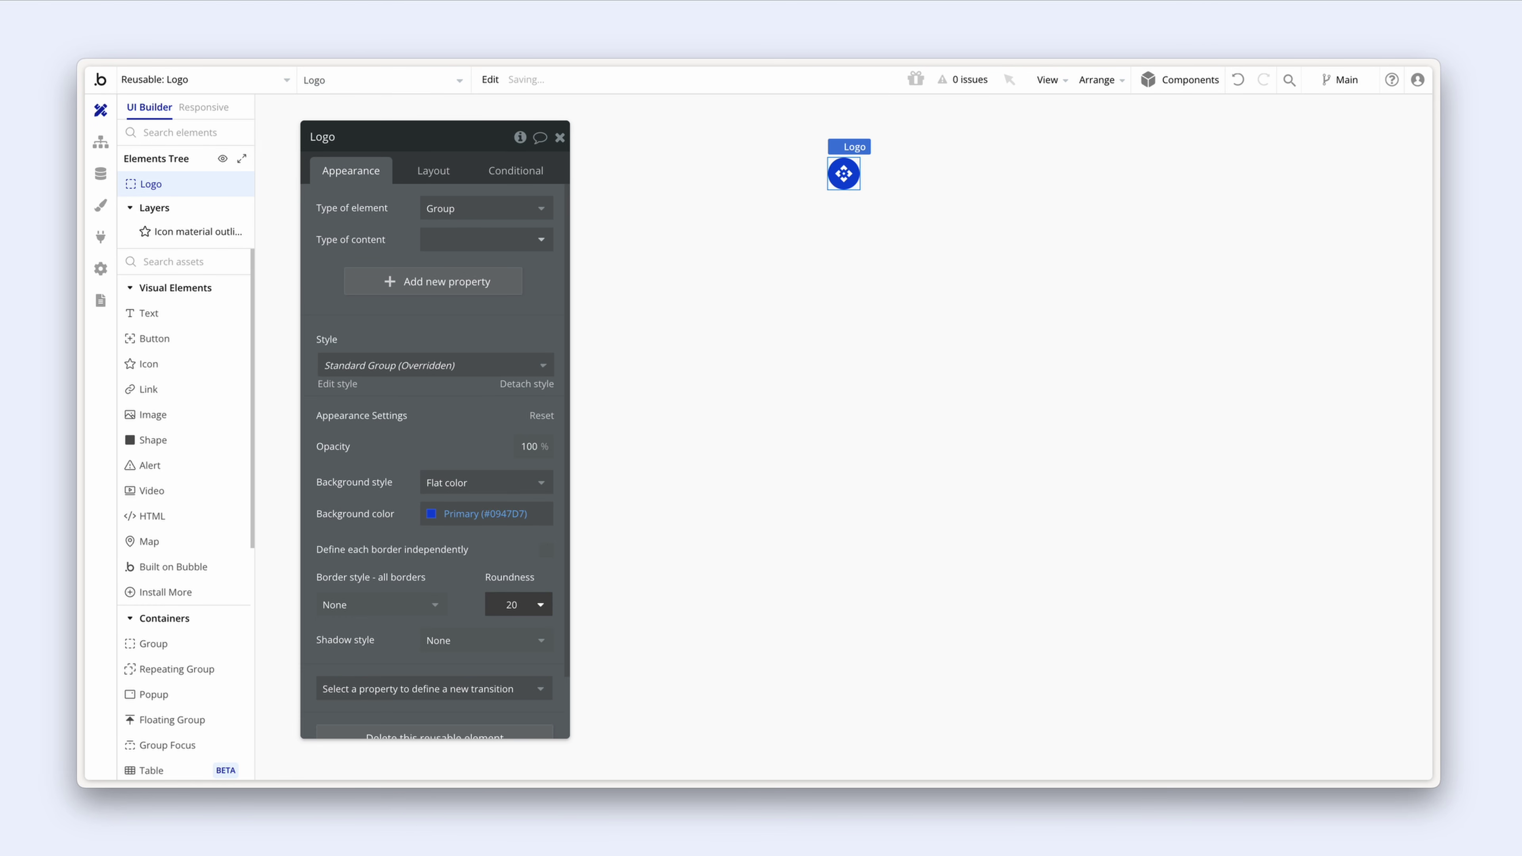
Step: Return from the Logo reusable element to the auth page and select its Group Section
left_click(240, 80)
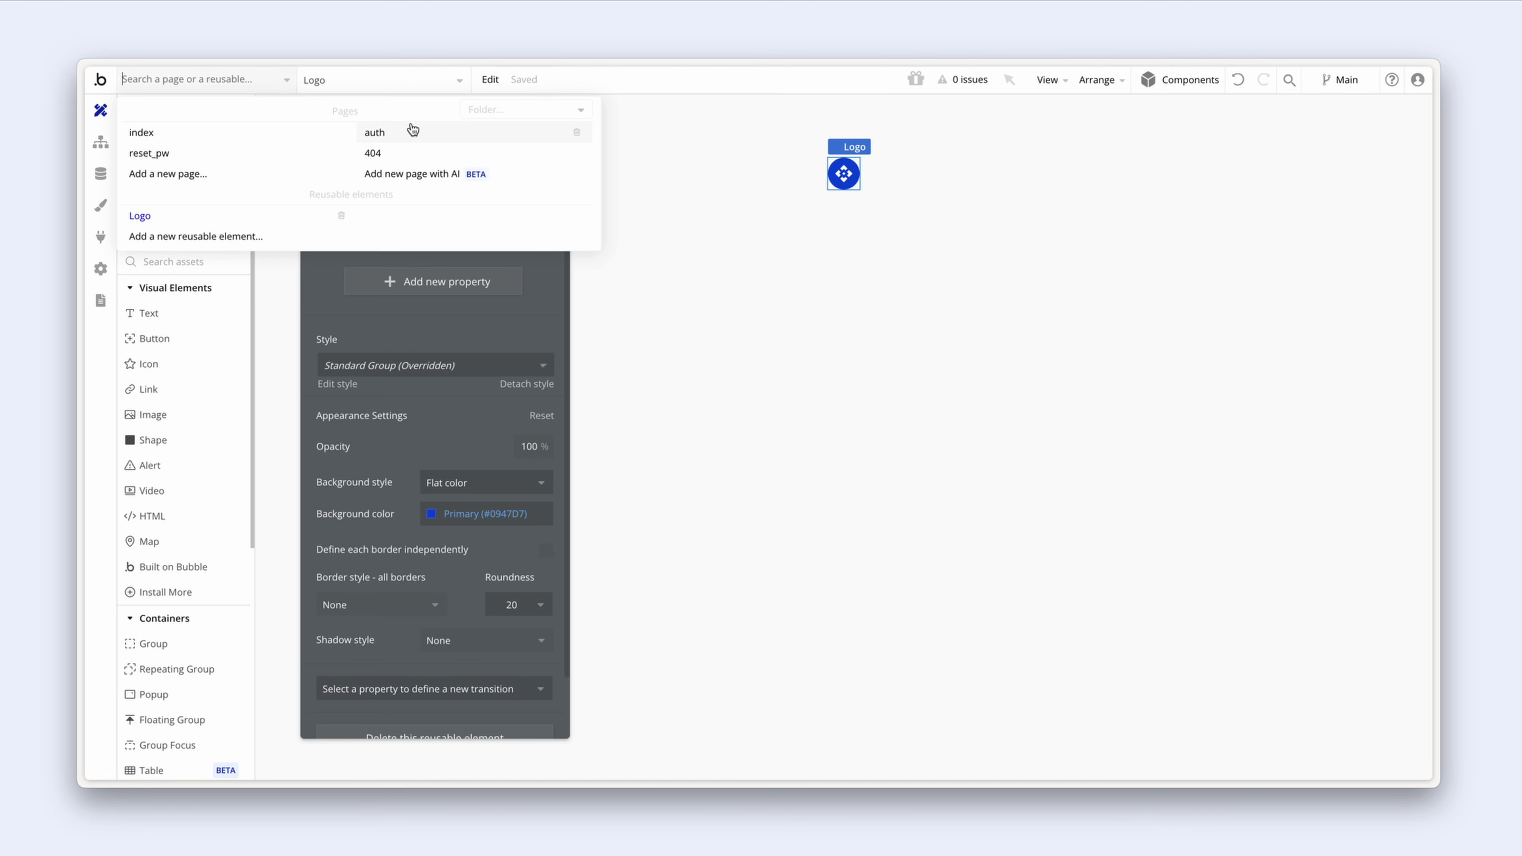
left_click(411, 134)
left_click(554, 251)
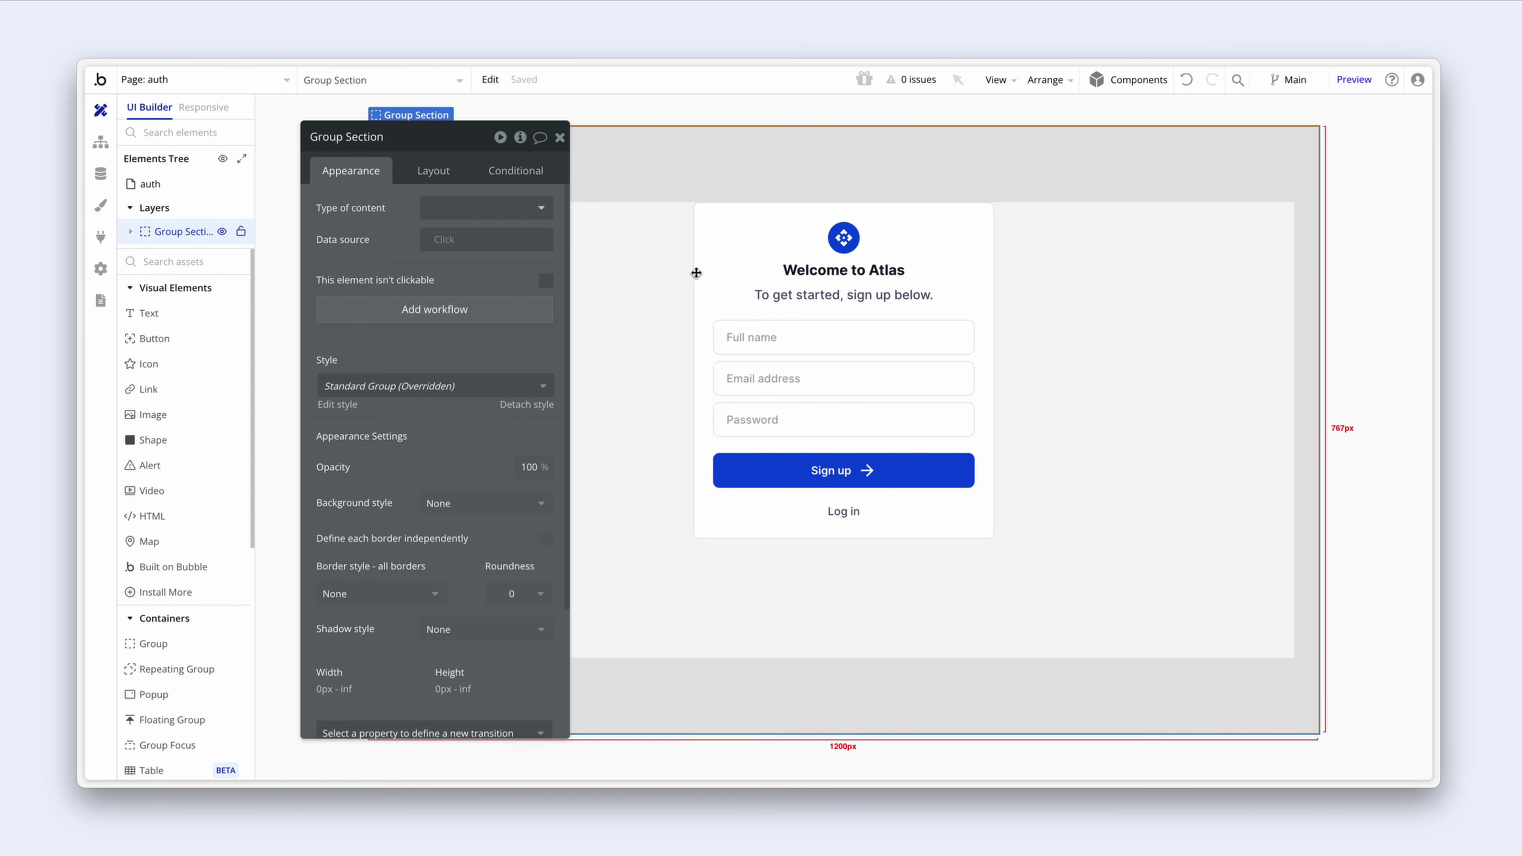
Step: Duplicate Group Signup by copying it and pasting the copy below the original in Group Section
left_click(705, 263)
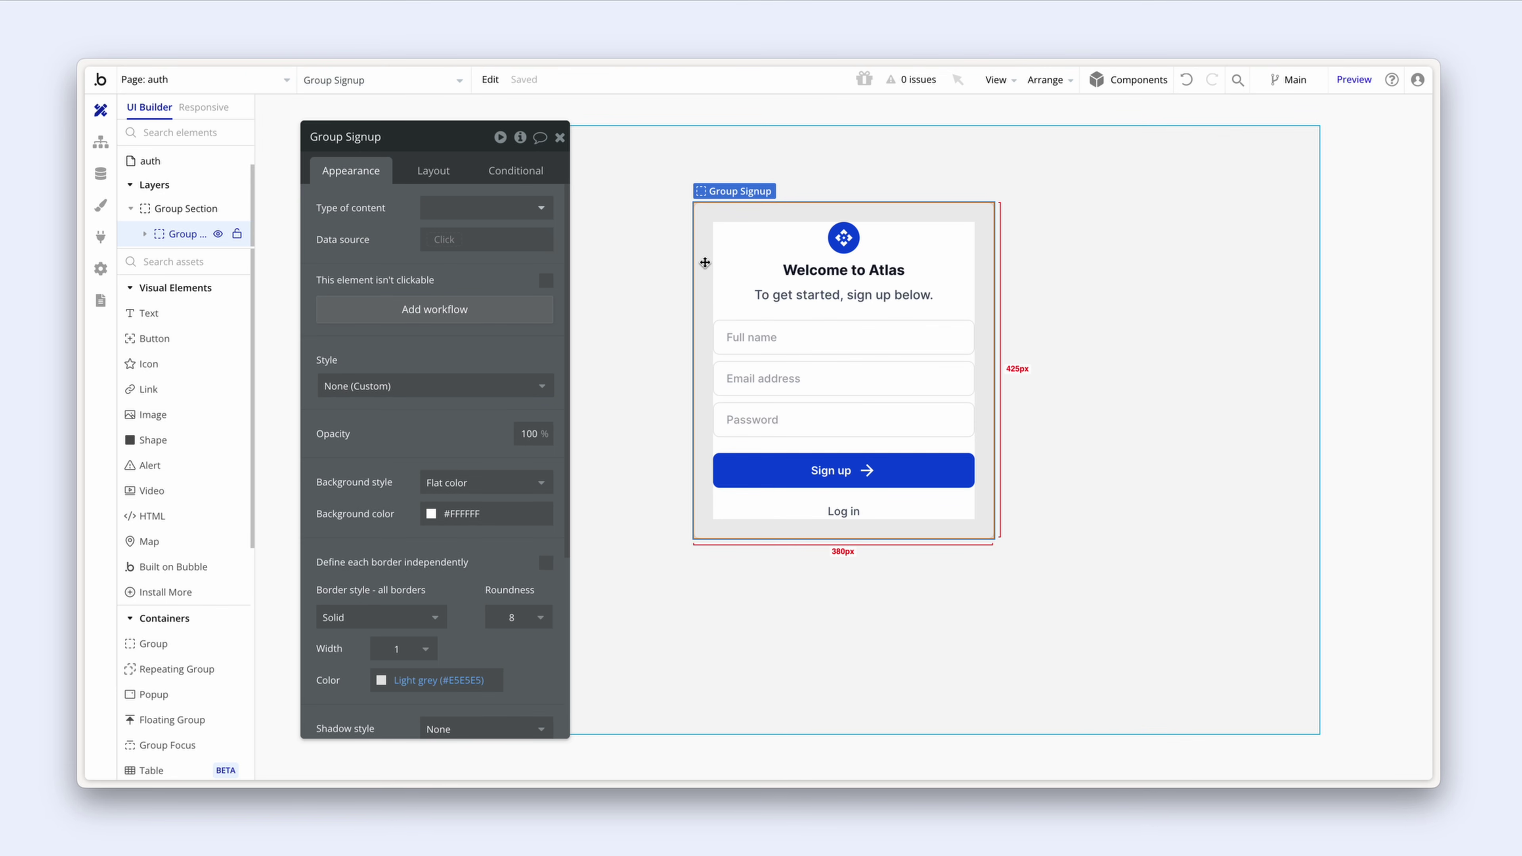
left_click_drag(514, 271, 491, 261)
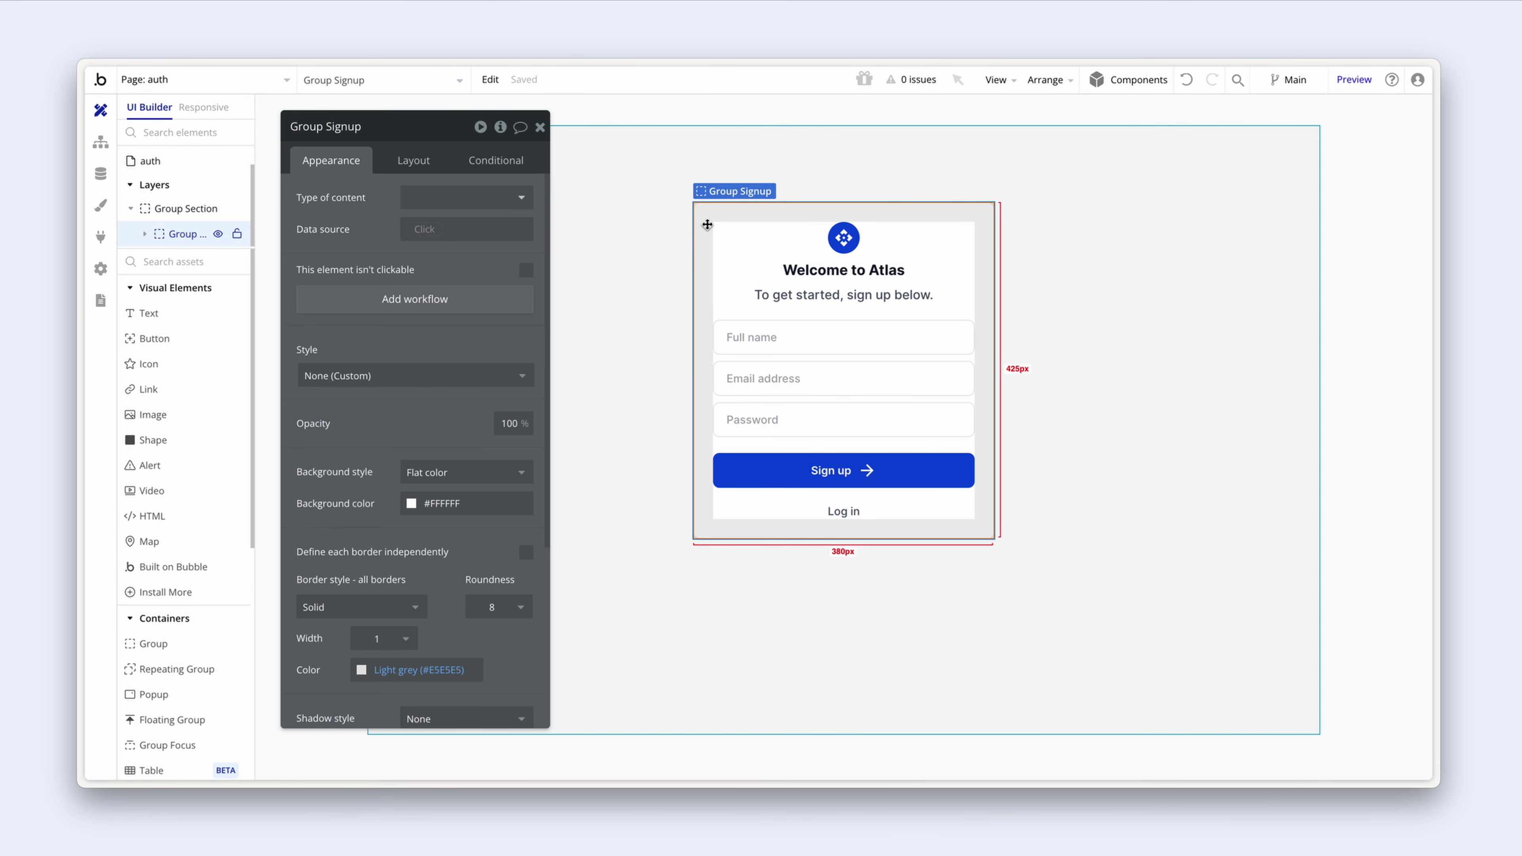
left_click(491, 80)
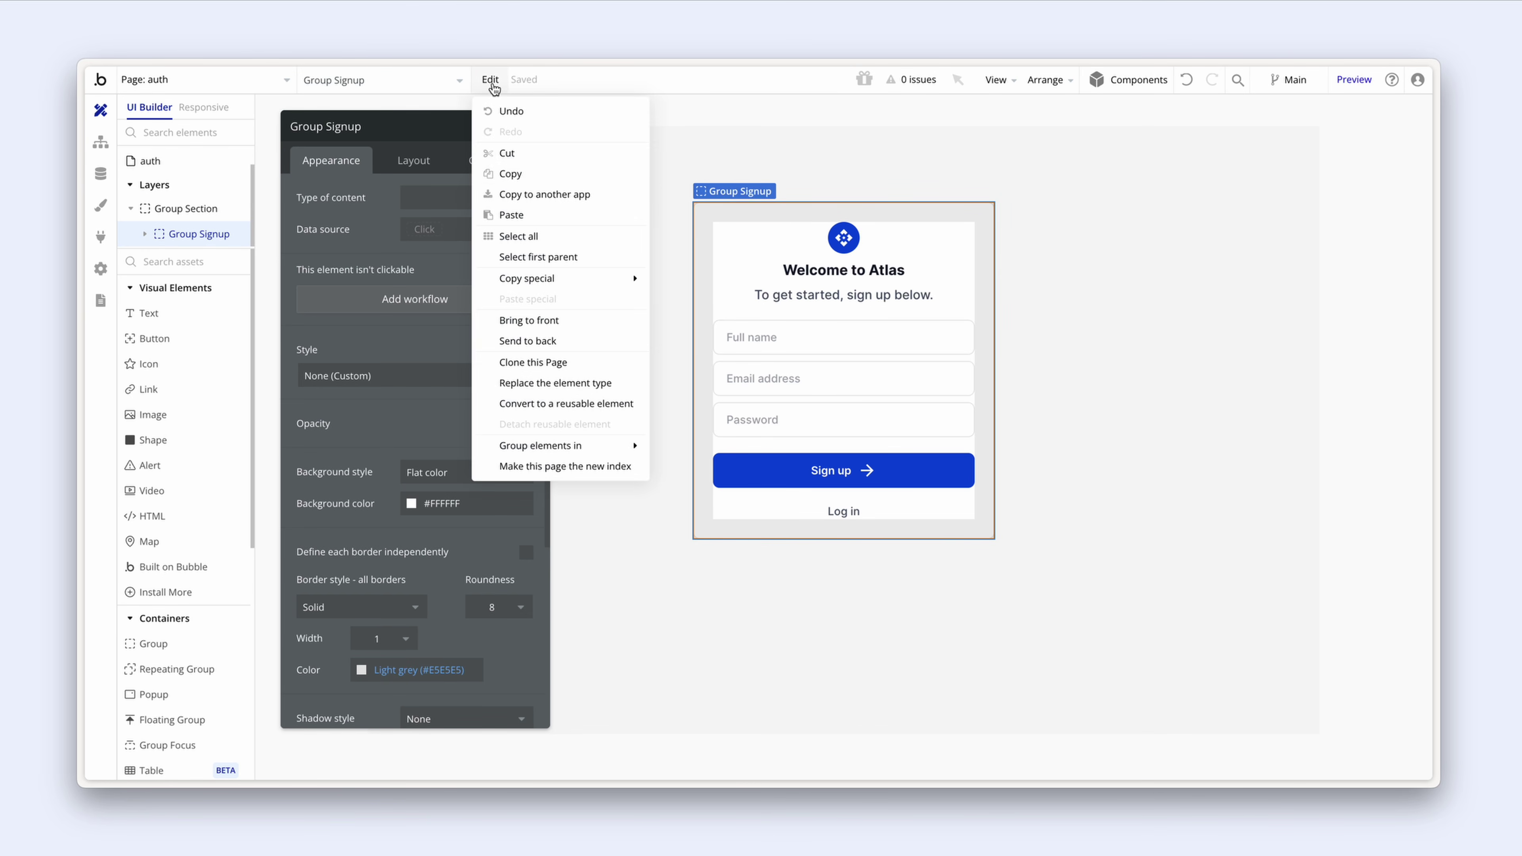
left_click(545, 187)
left_click(490, 79)
left_click(557, 216)
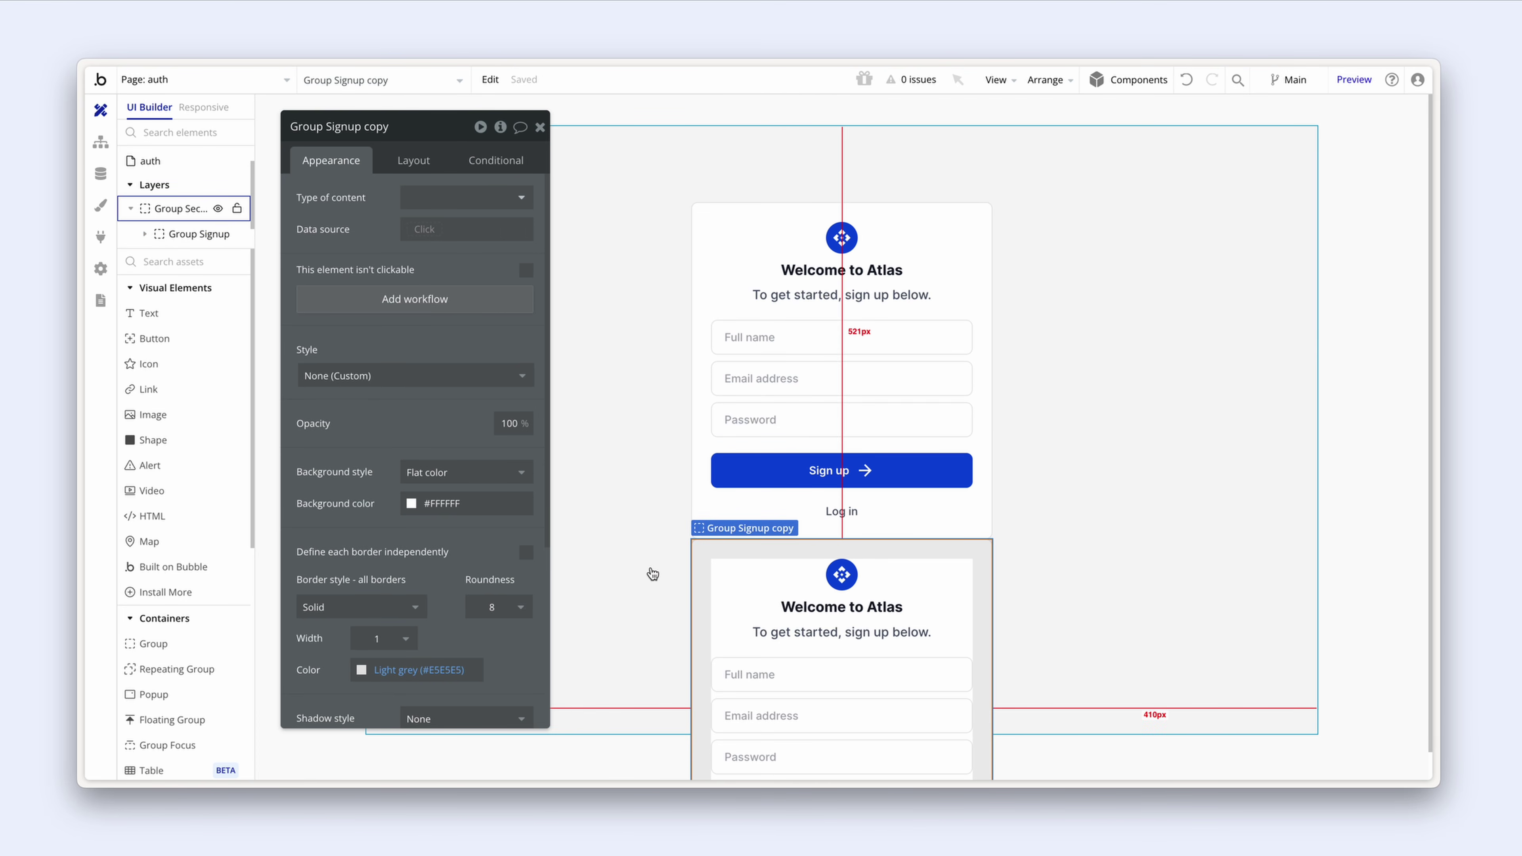
Step: Make Group Section fit its height to its content
scroll(652, 573, "down", 1)
left_click(643, 471)
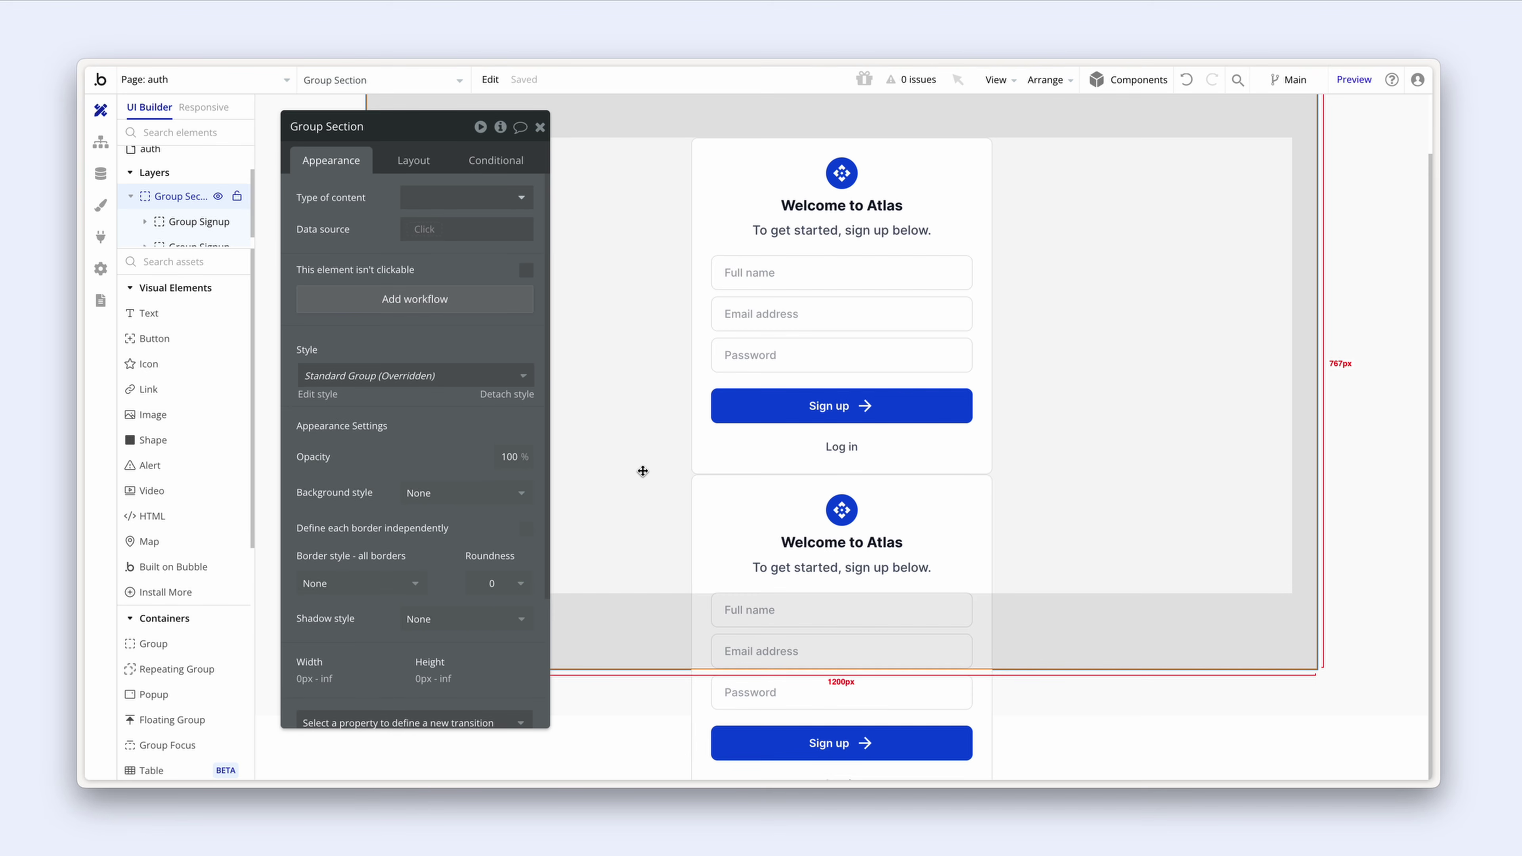
left_click(405, 170)
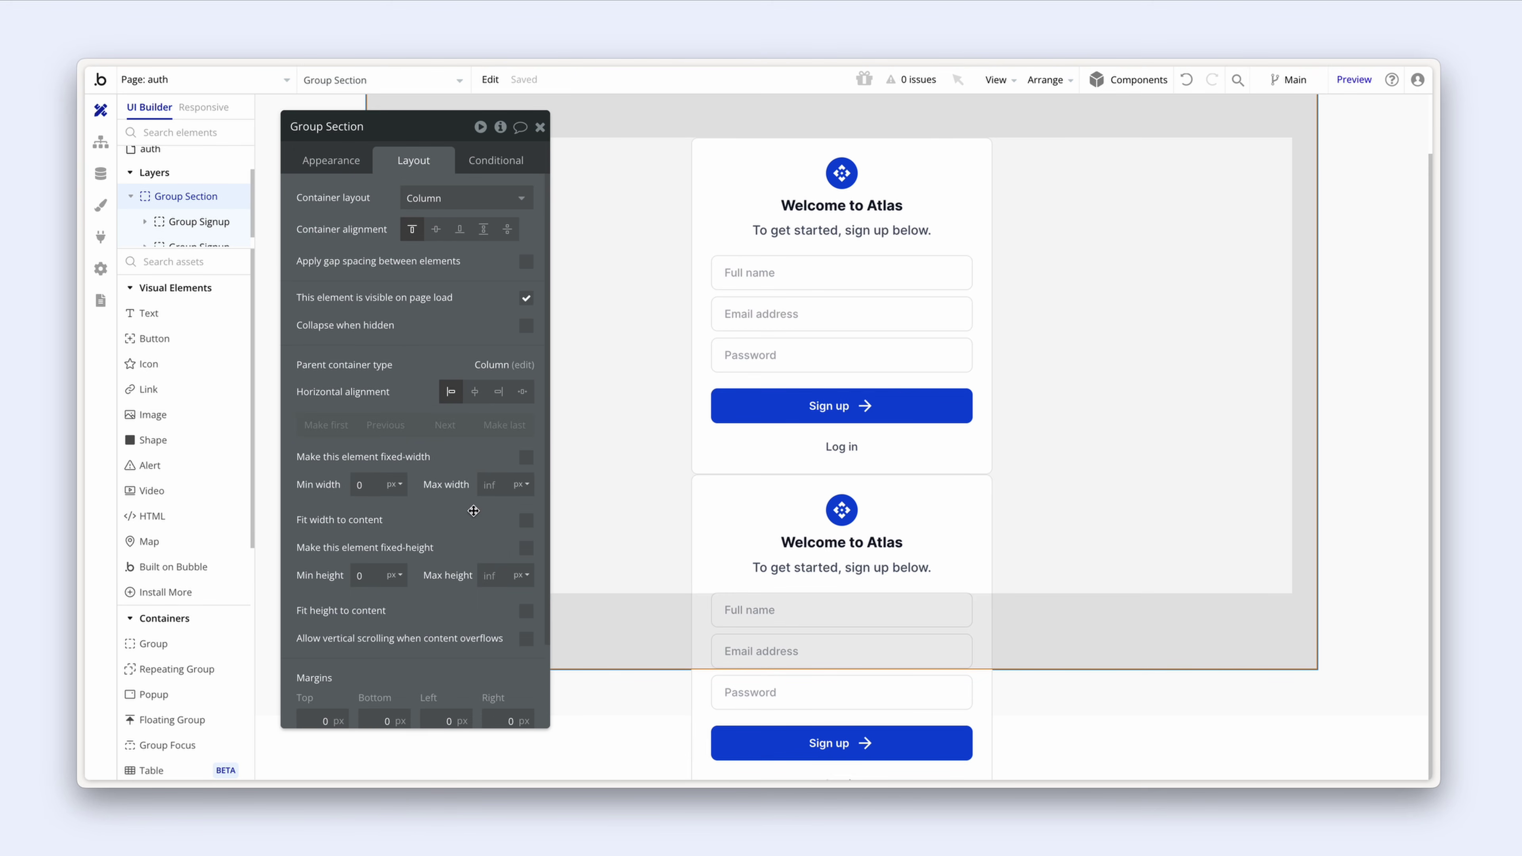
left_click(525, 611)
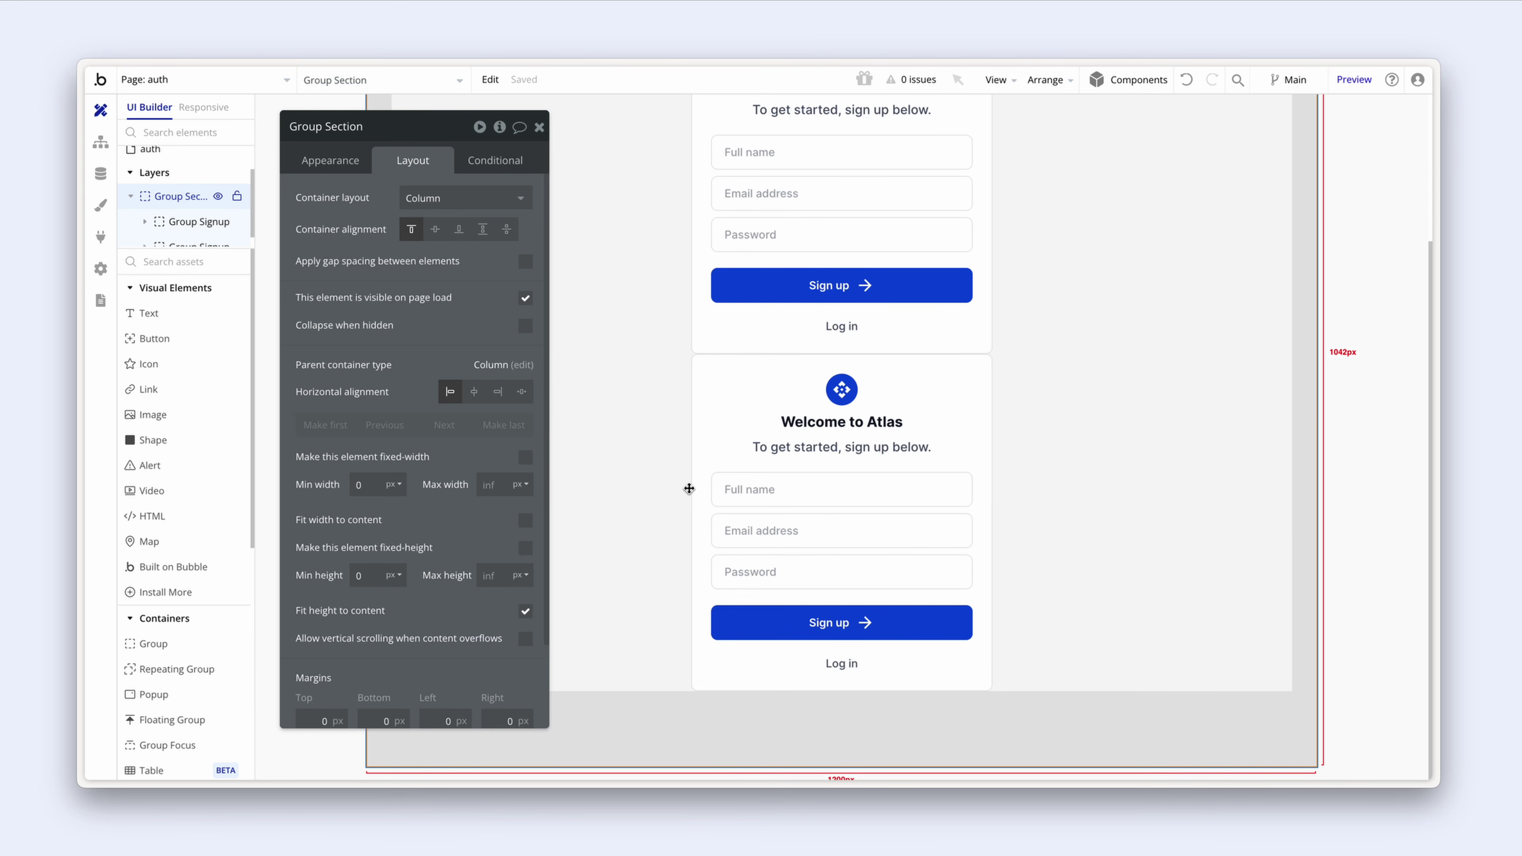
Step: Rename the duplicated sign-up group as Group Login
left_click(705, 384)
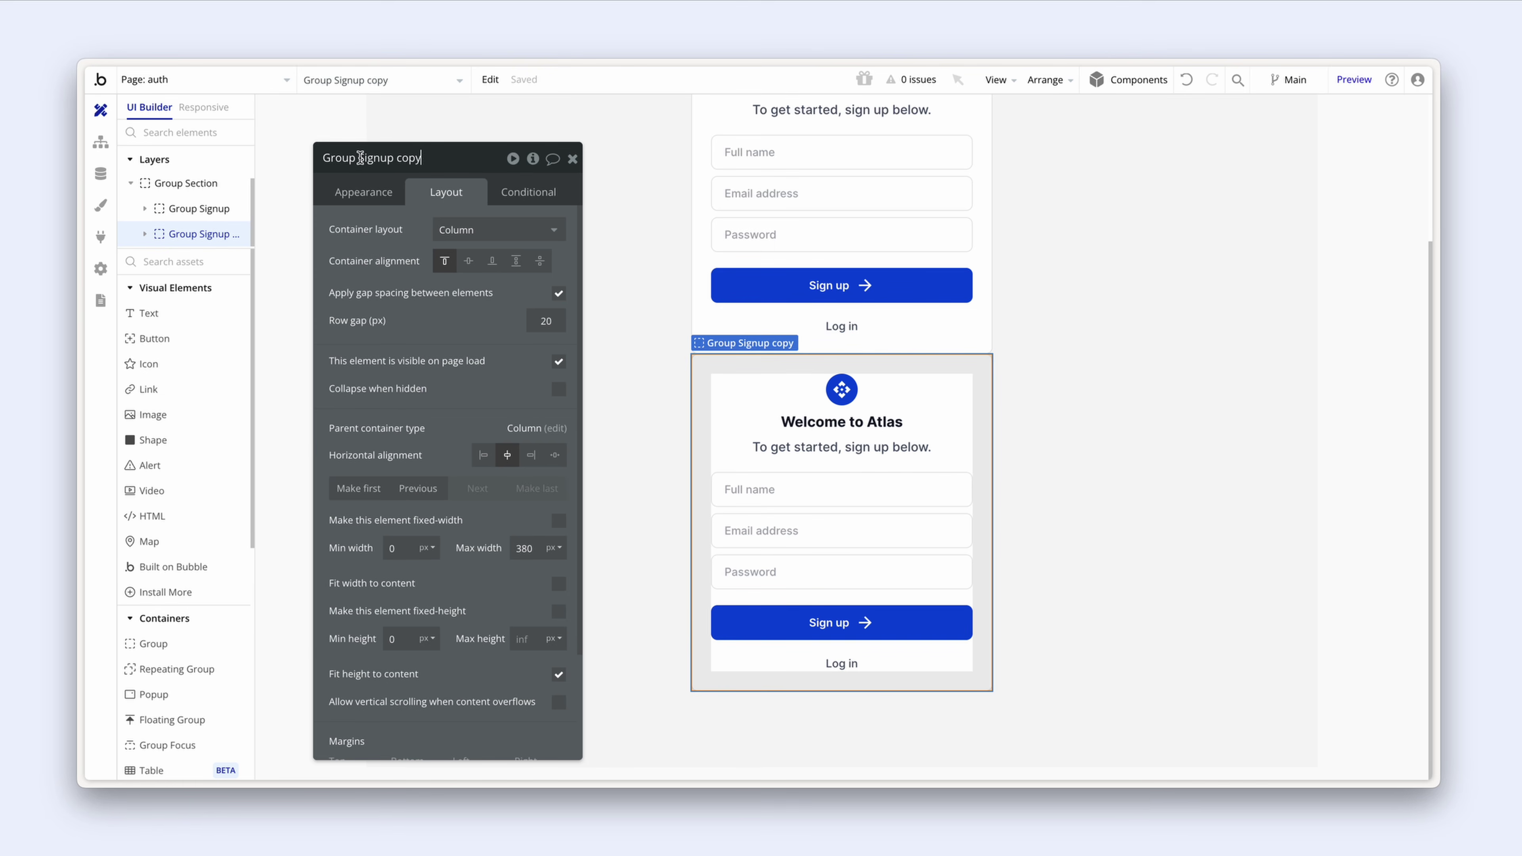
left_click_drag(358, 158, 430, 158)
type("Login")
key("Return")
Step: Change the heading text in Group Login to "Welcome back to Atlas"
left_click(797, 421)
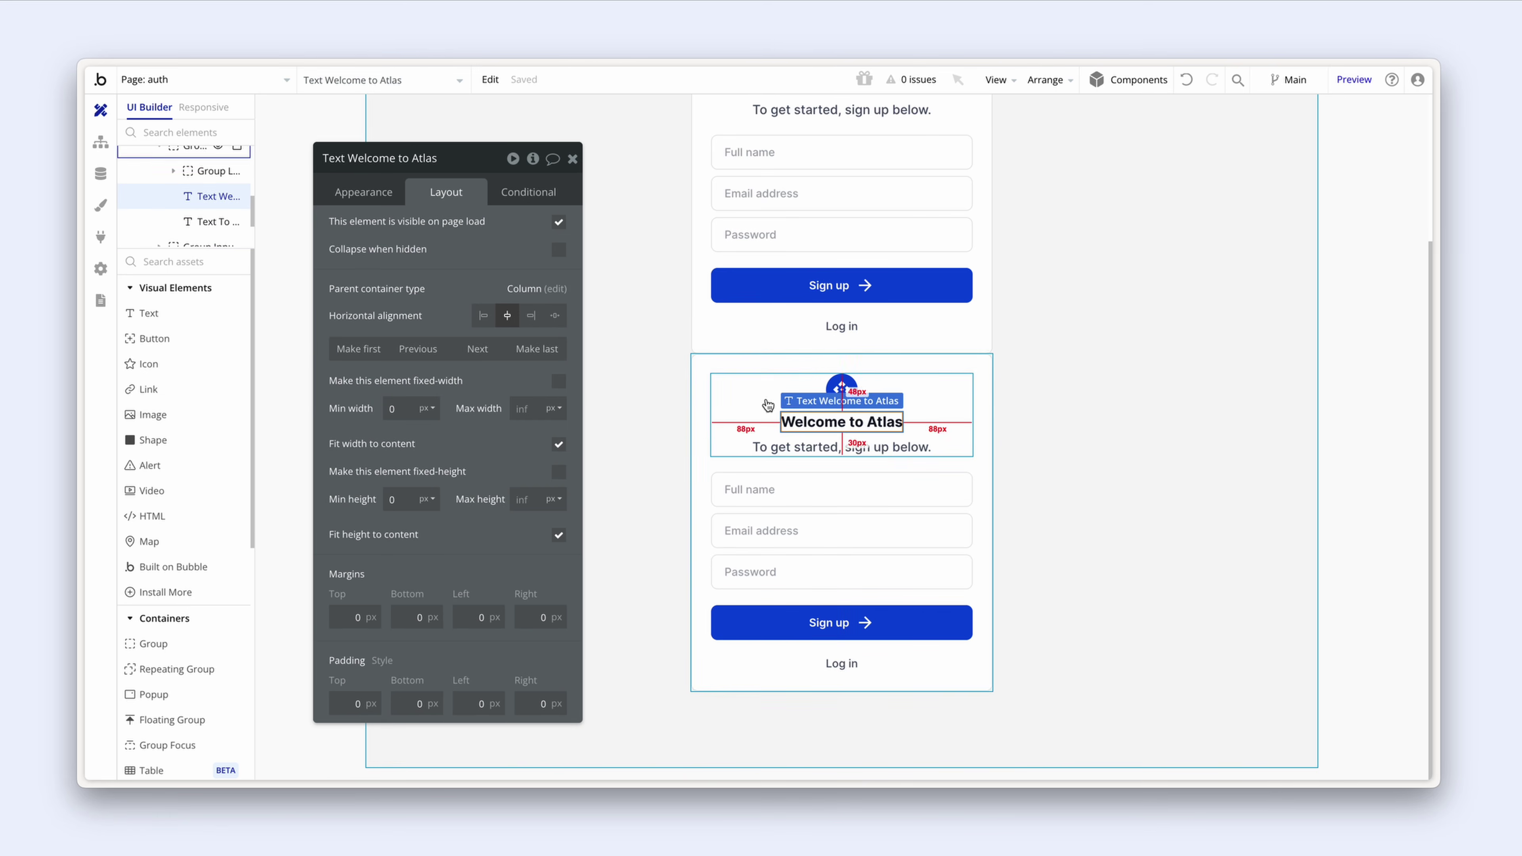
left_click(388, 197)
left_click(390, 224)
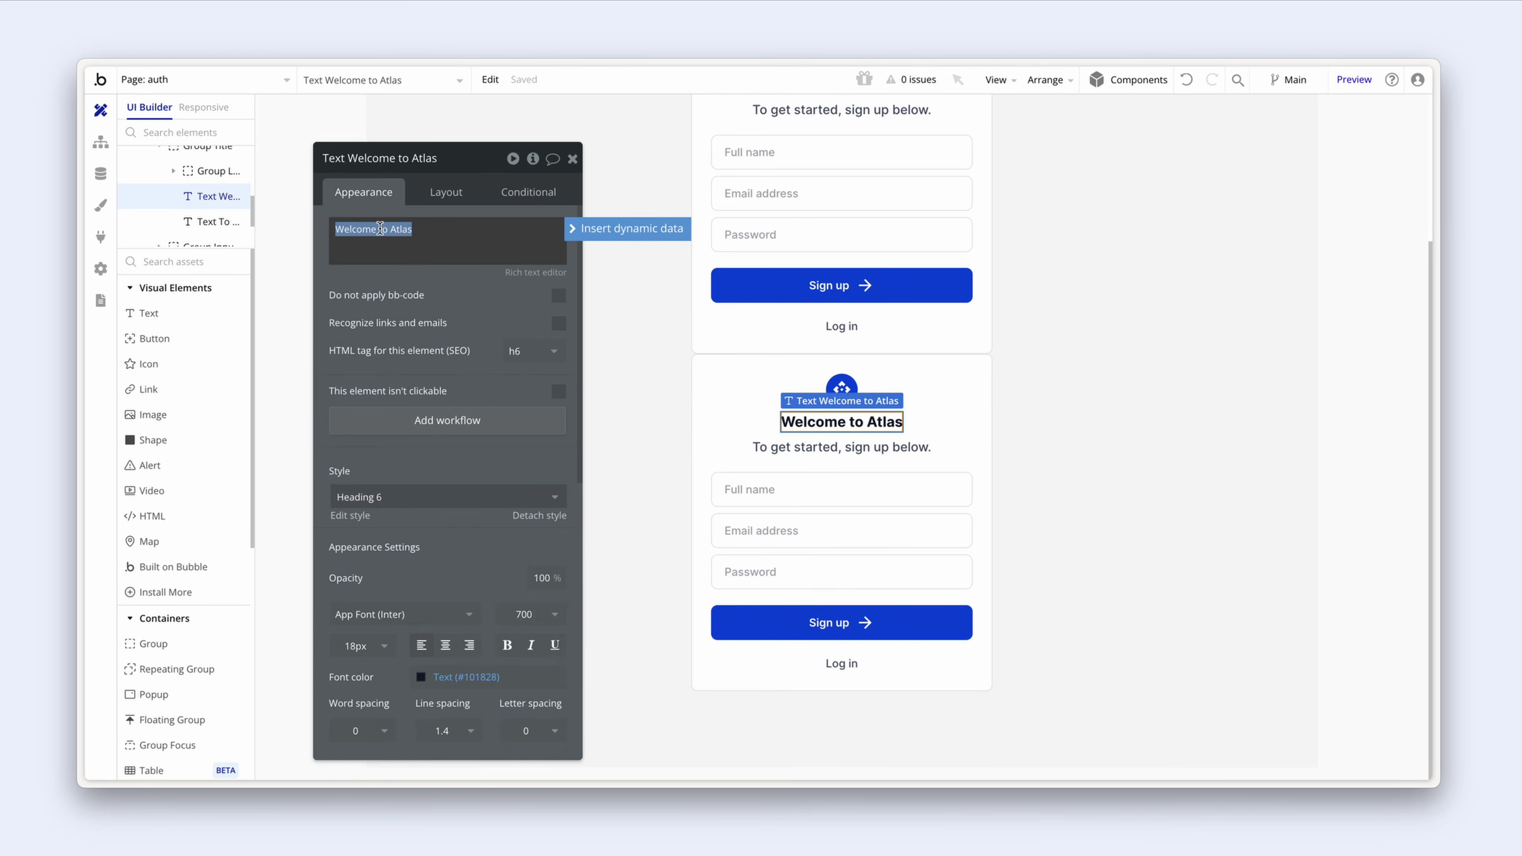
type("back")
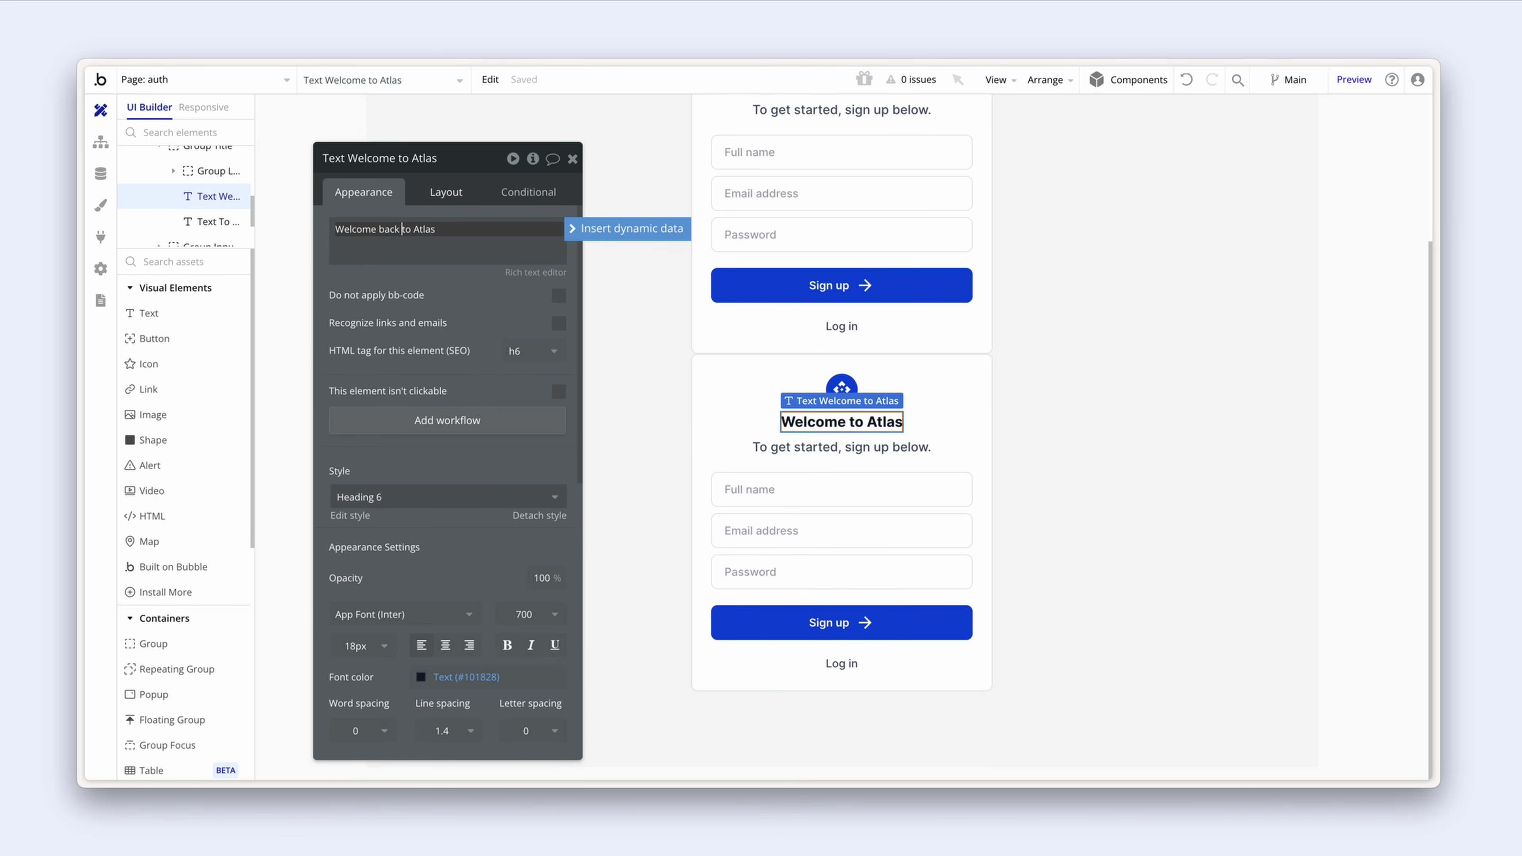
Step: Replace the subtitle below Group Login's heading with "Nice to see you again"
left_click(743, 445)
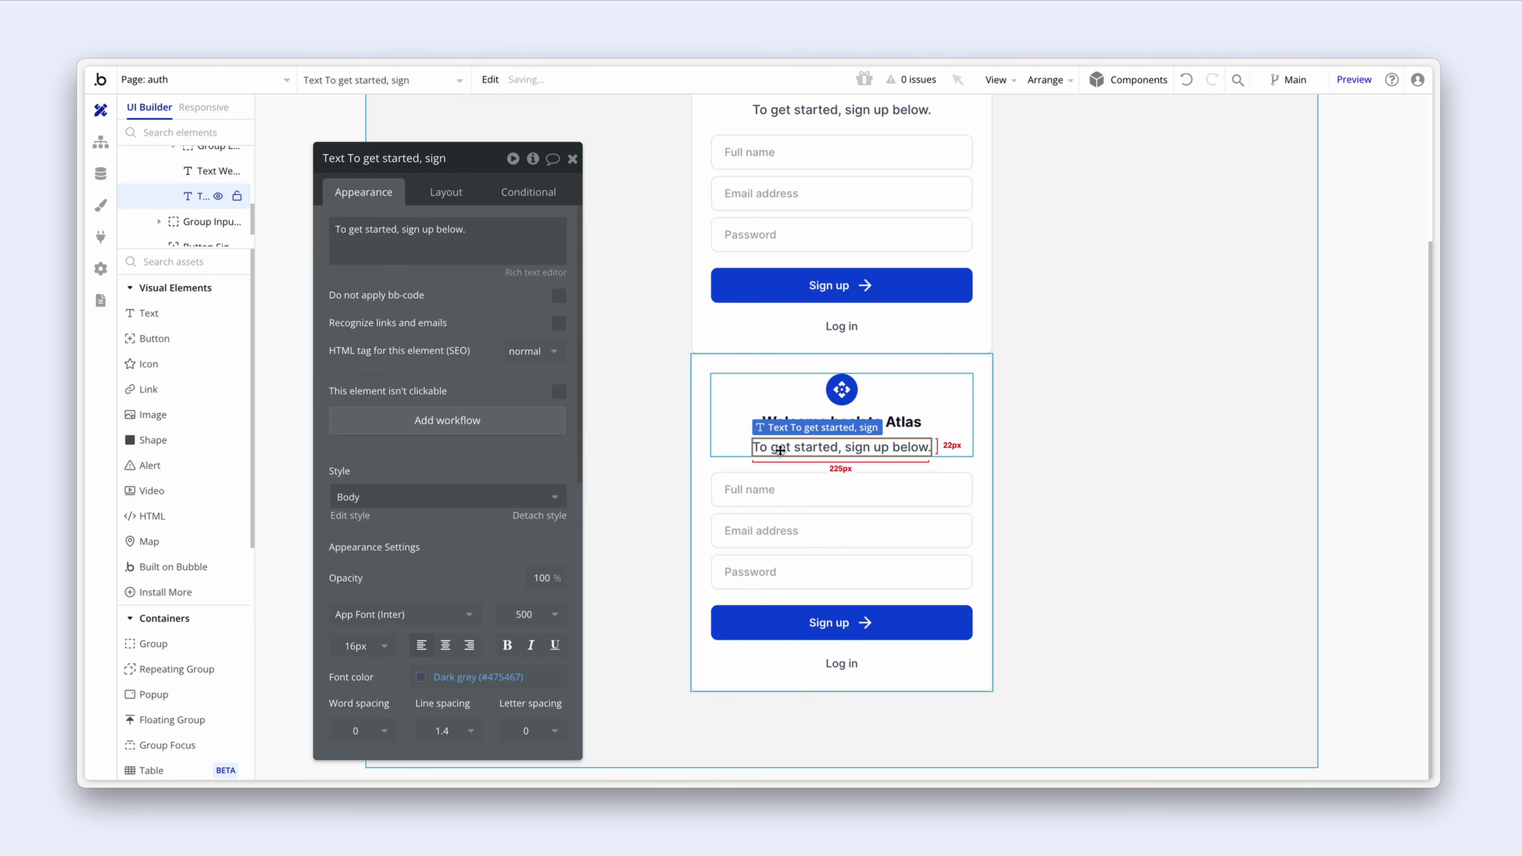
left_click(503, 232)
key("ctrl+a")
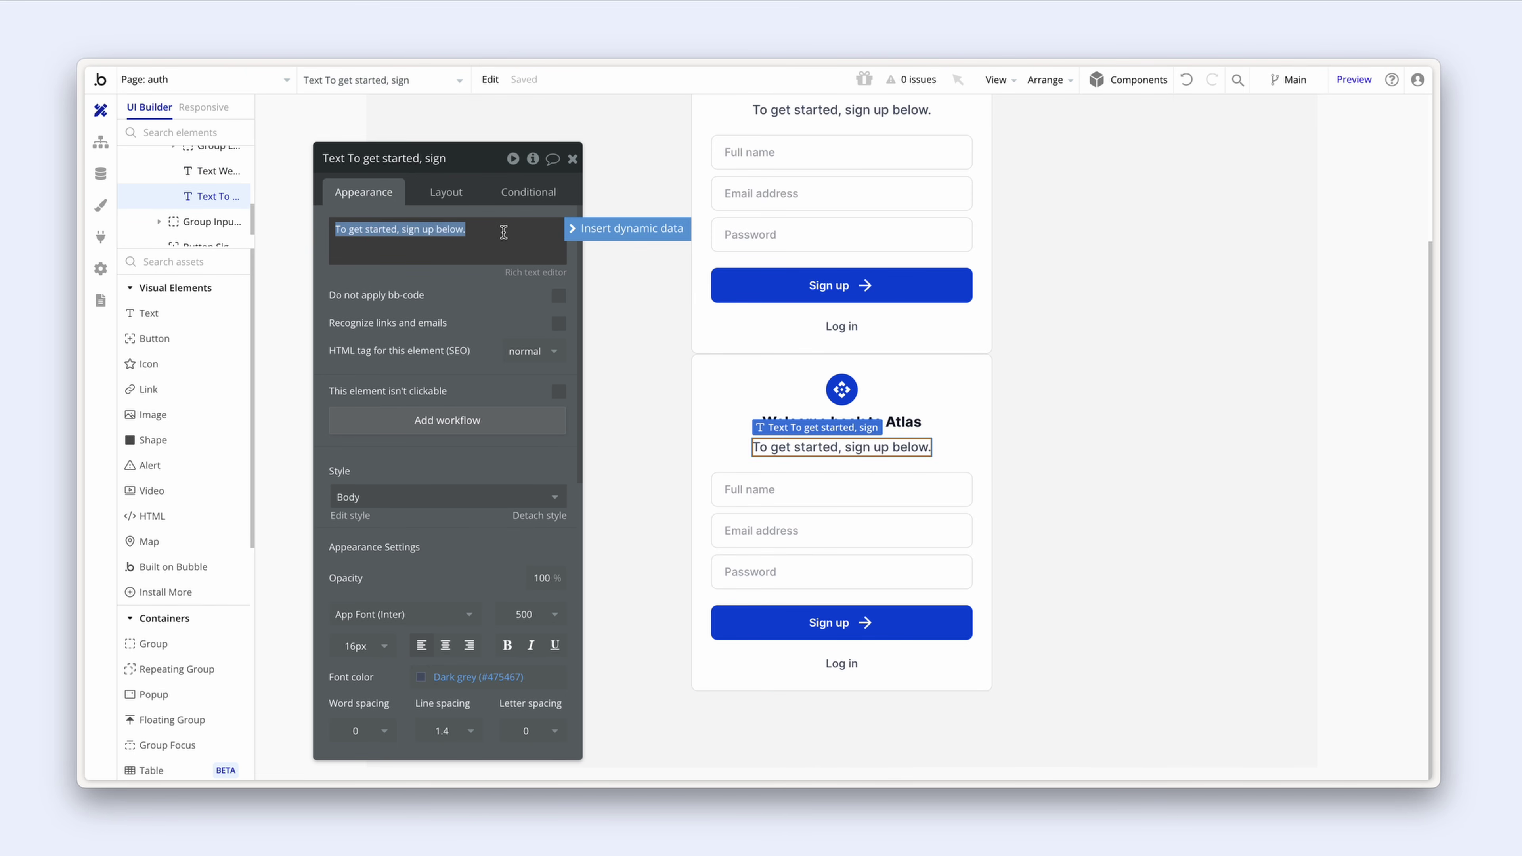
type("Nice")
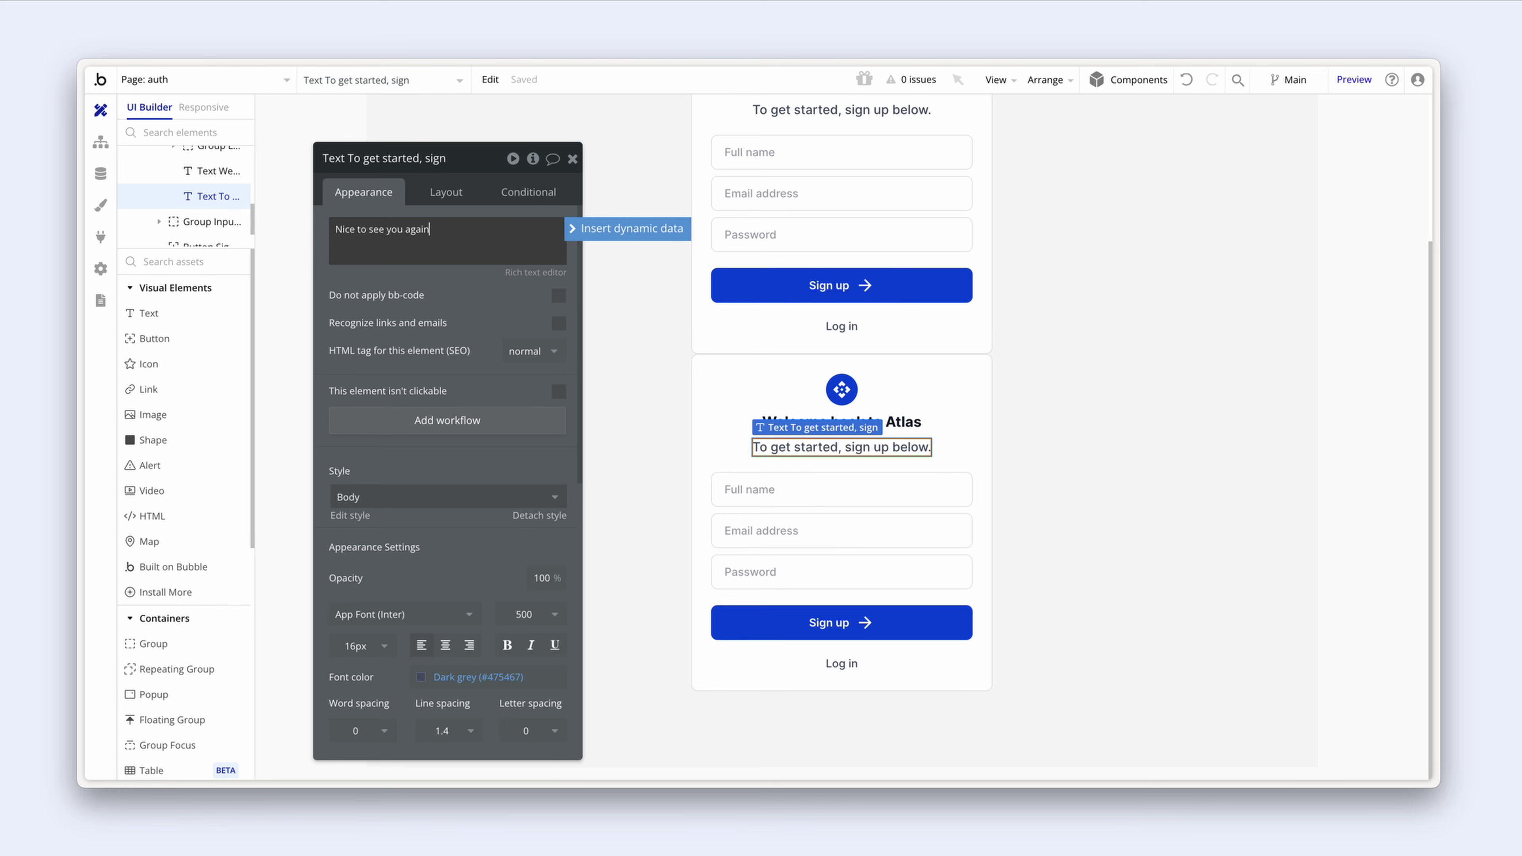
type(" to see you again")
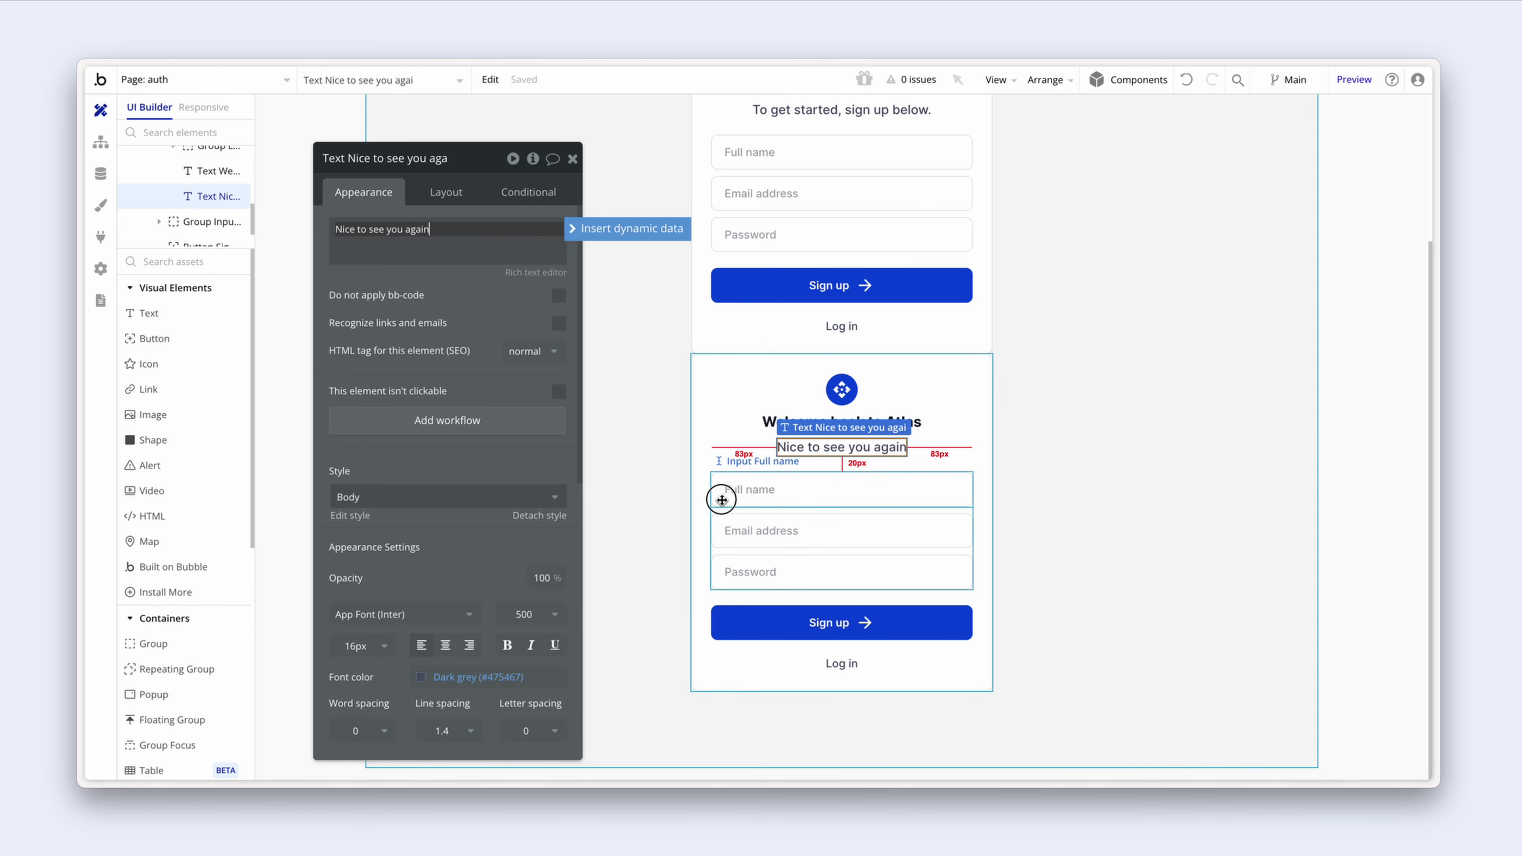
Step: Delete the Full name input from Group Login and set the group's button label to "Log in"
left_click(722, 497)
key("Delete")
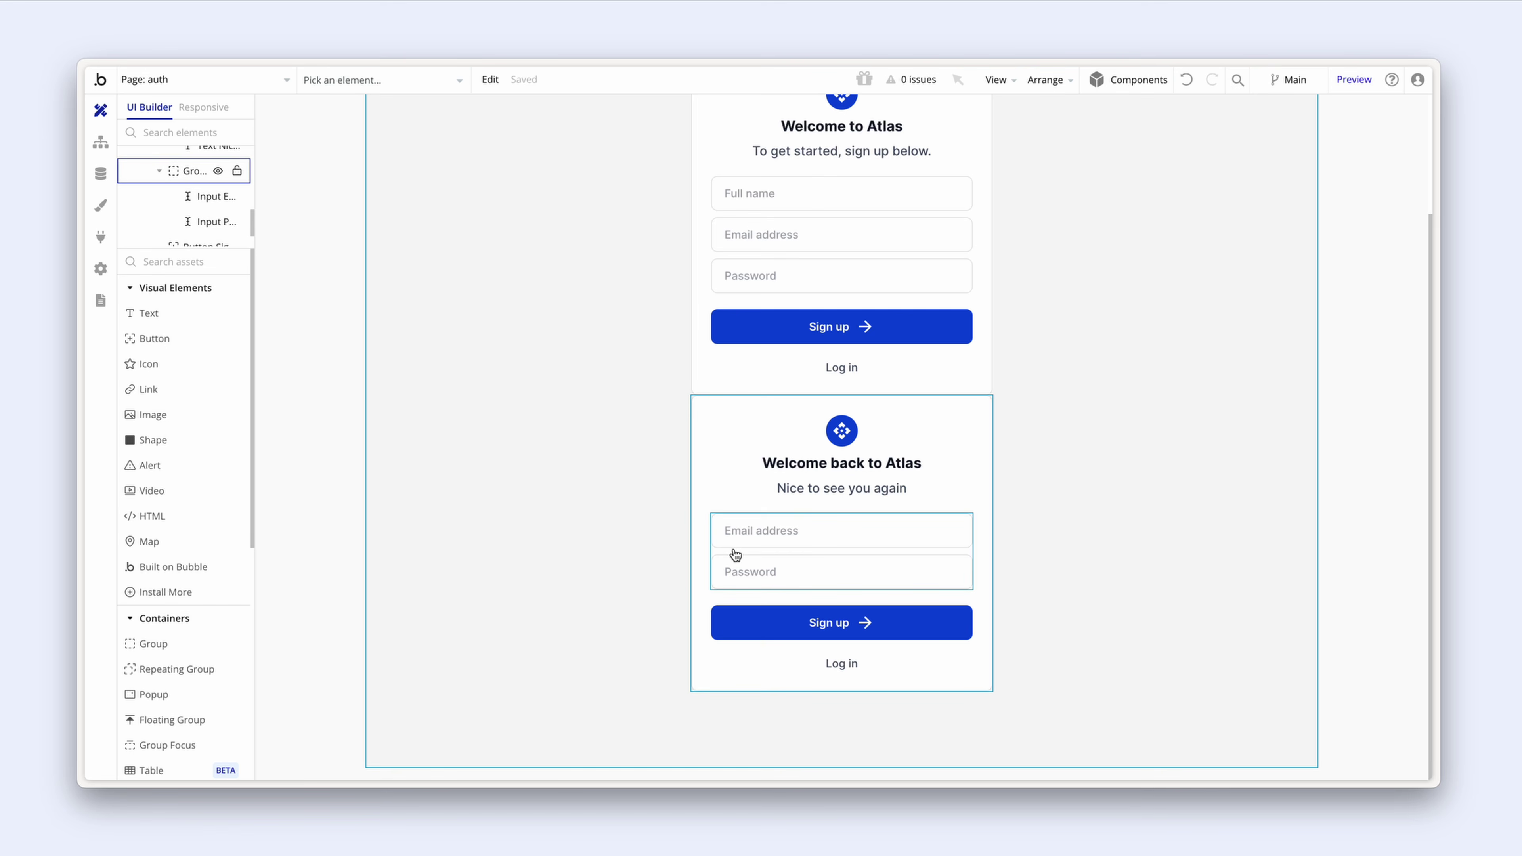
left_click(837, 622)
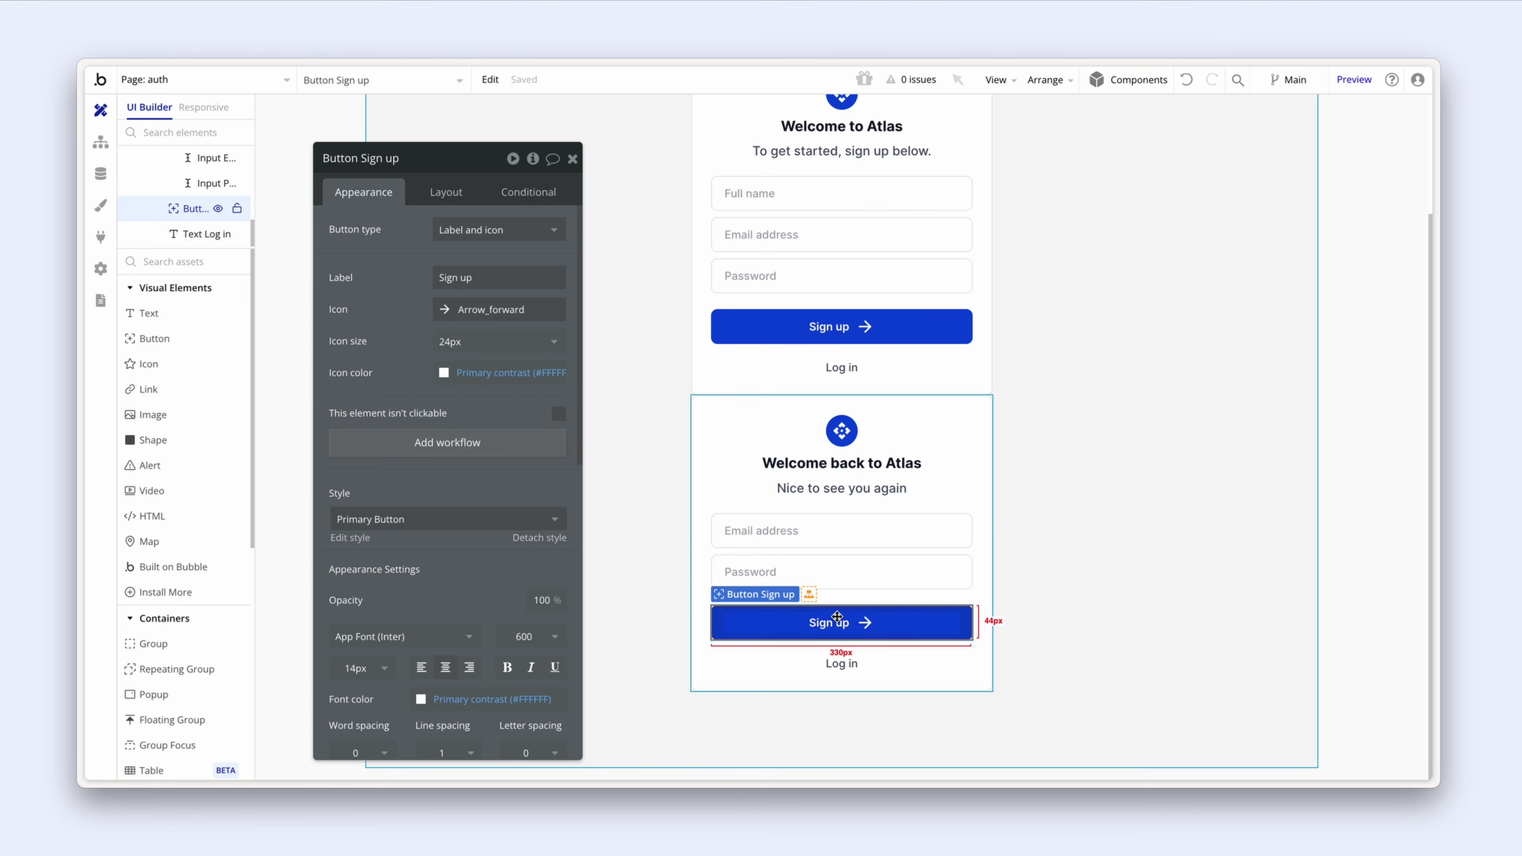
left_click(504, 276)
type("Log in")
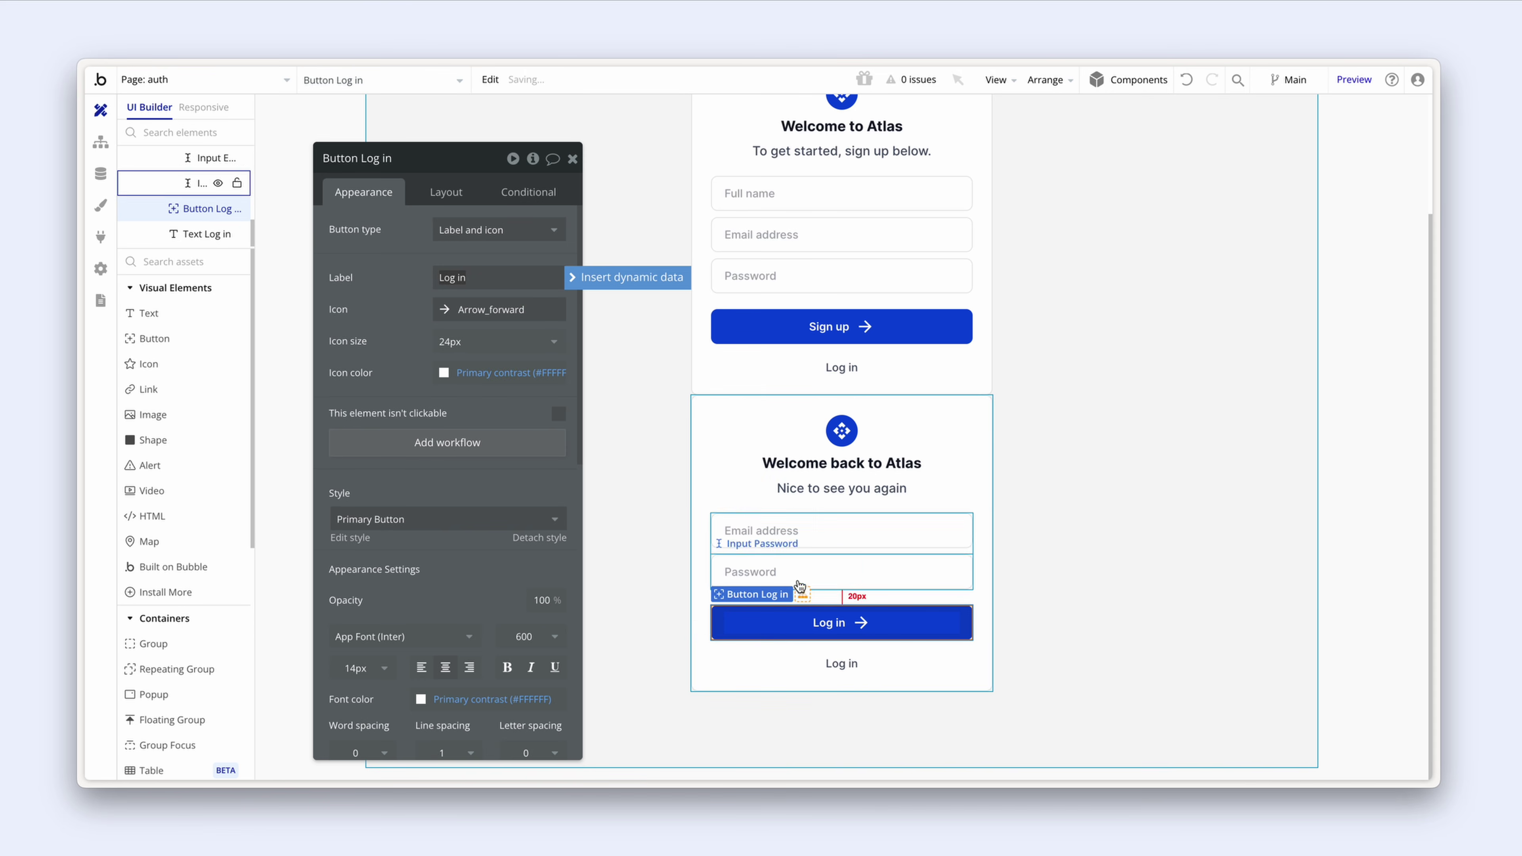
Step: Change the text below Group Login's button to "Sign up"
left_click(841, 663)
left_click(455, 237)
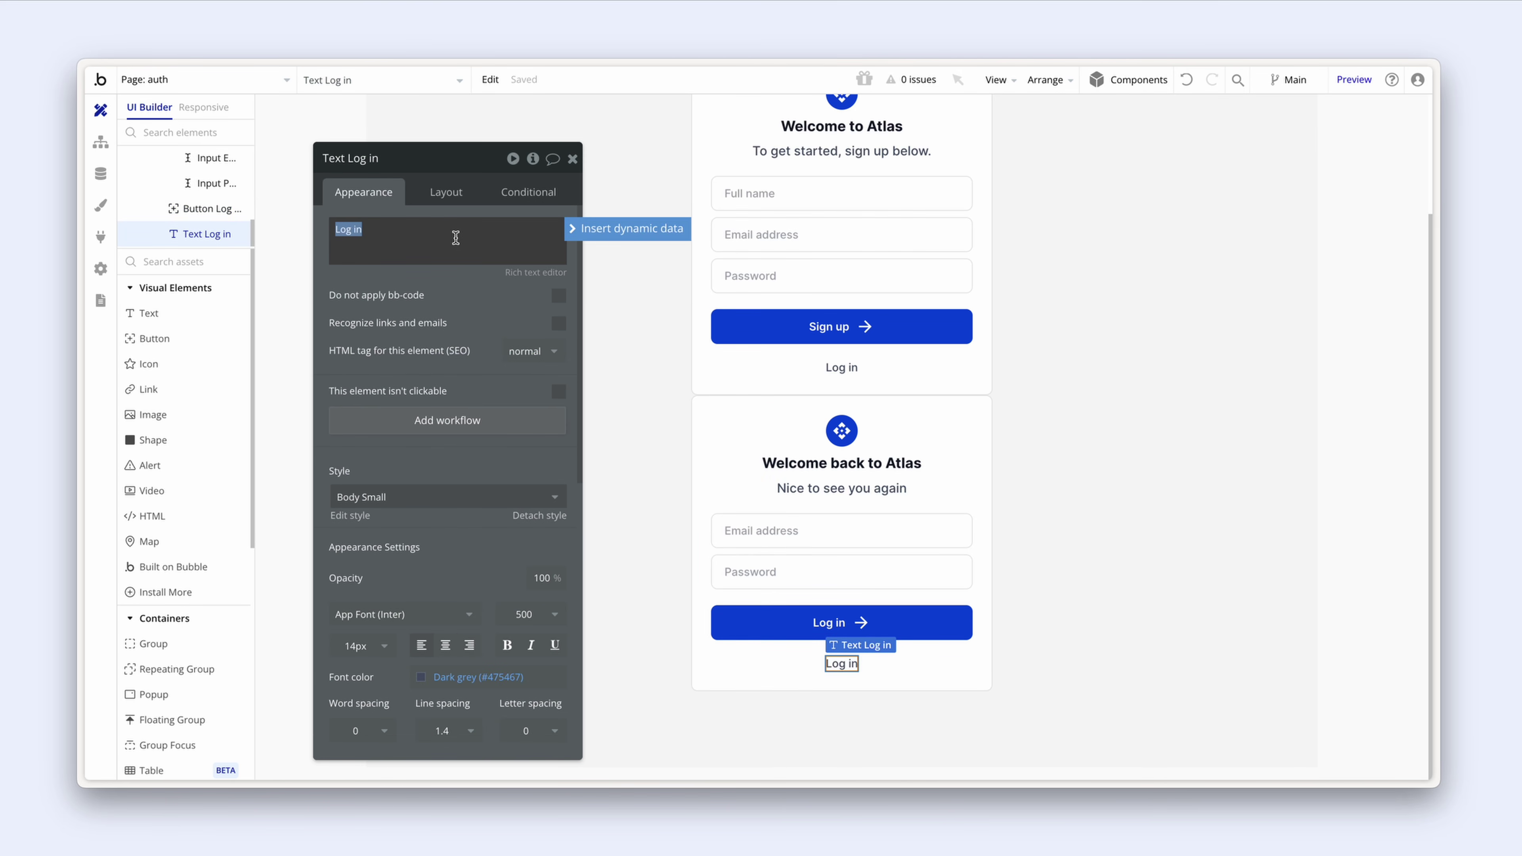
type("Sign up")
left_click(425, 298)
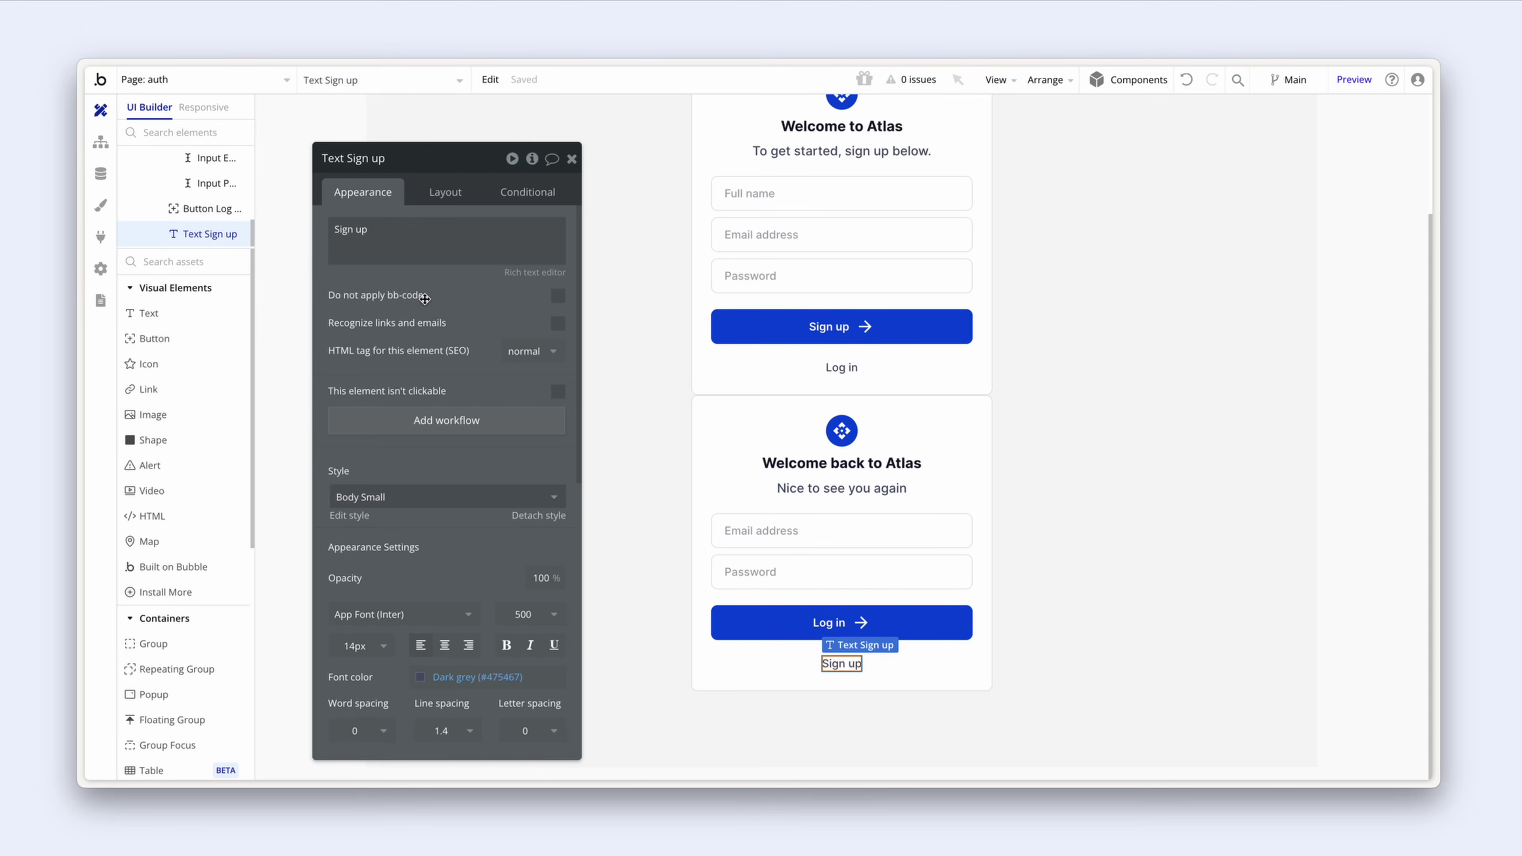
Step: Make Group Signup not visible on page load and have it collapse when hidden
left_click(703, 326)
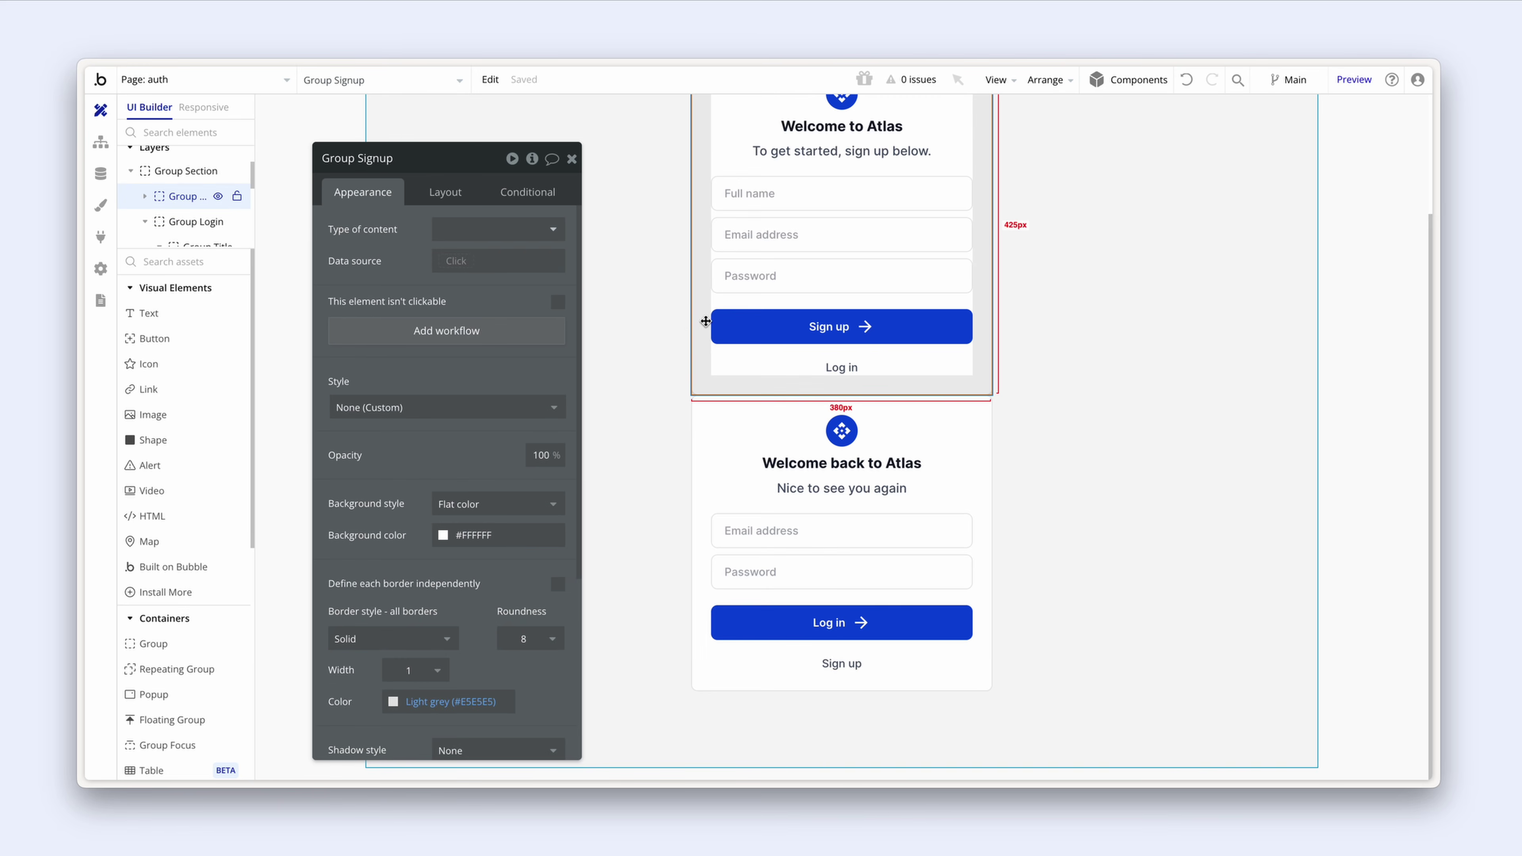
left_click(447, 191)
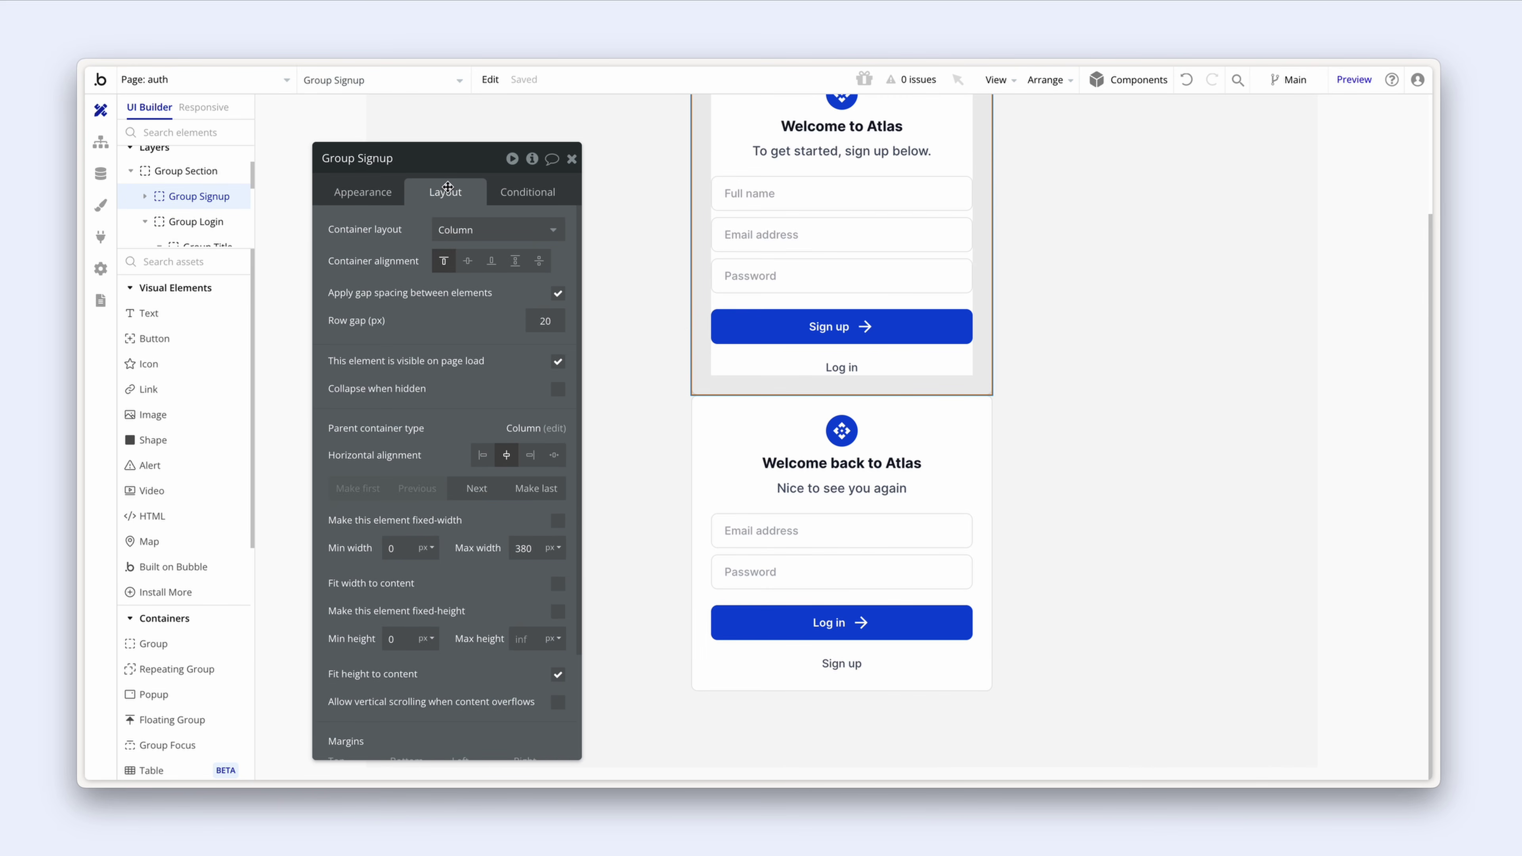
scroll(649, 218, "up", 3)
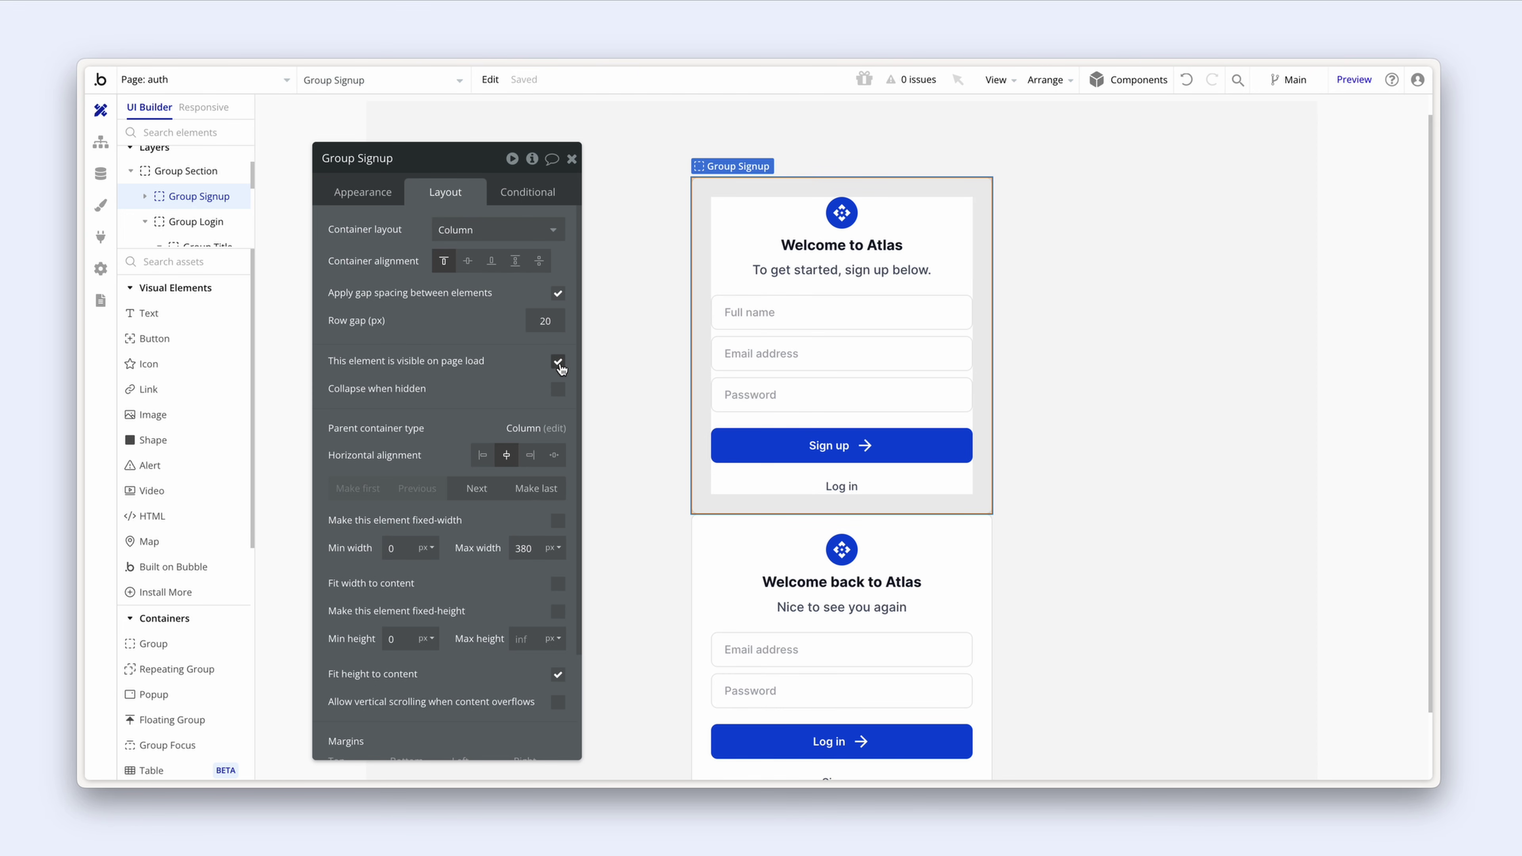
left_click(558, 362)
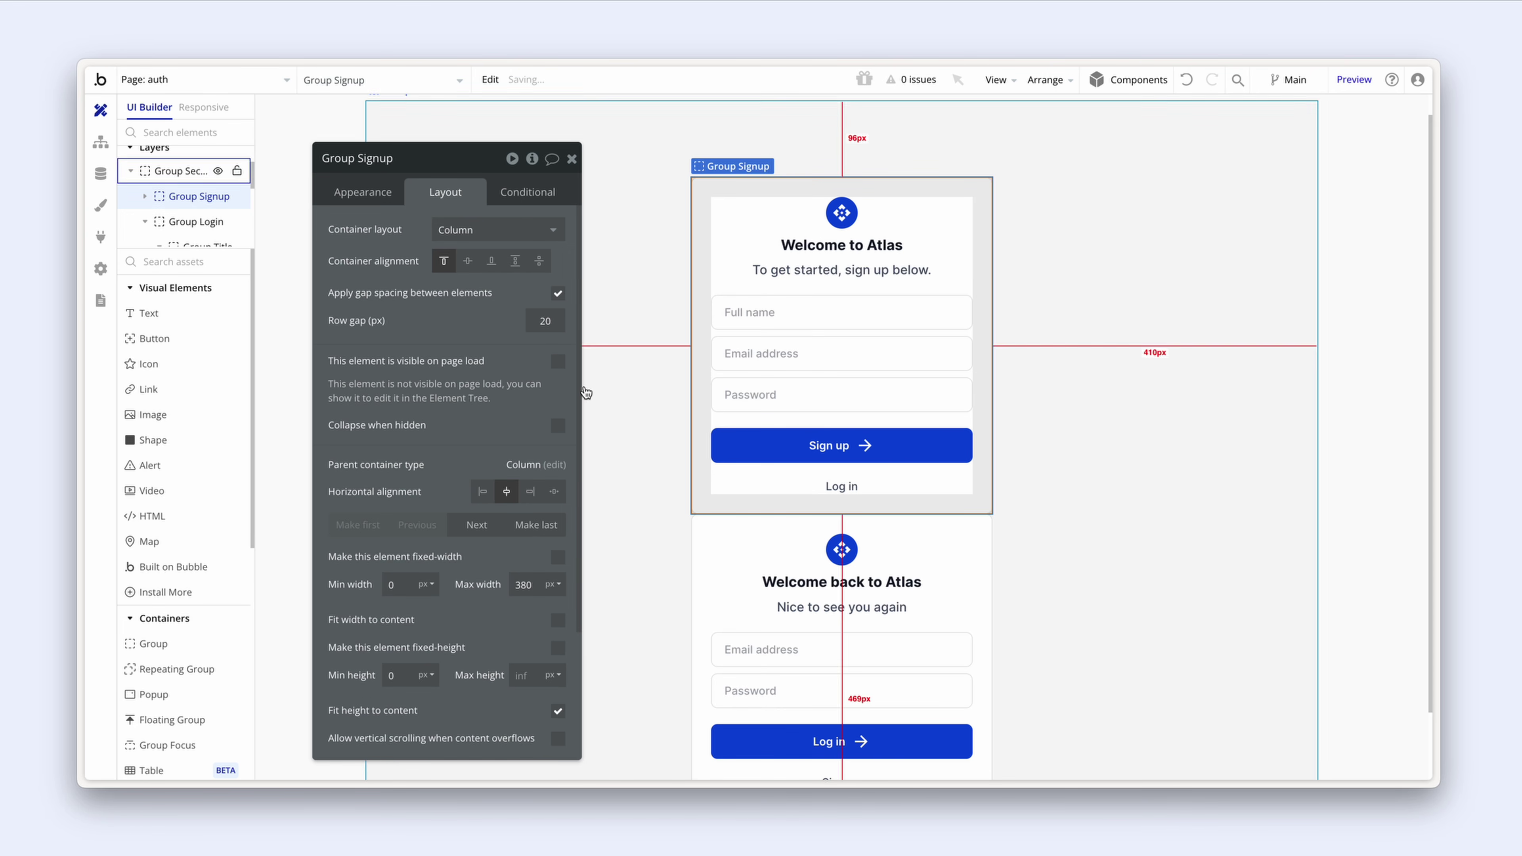
left_click(559, 426)
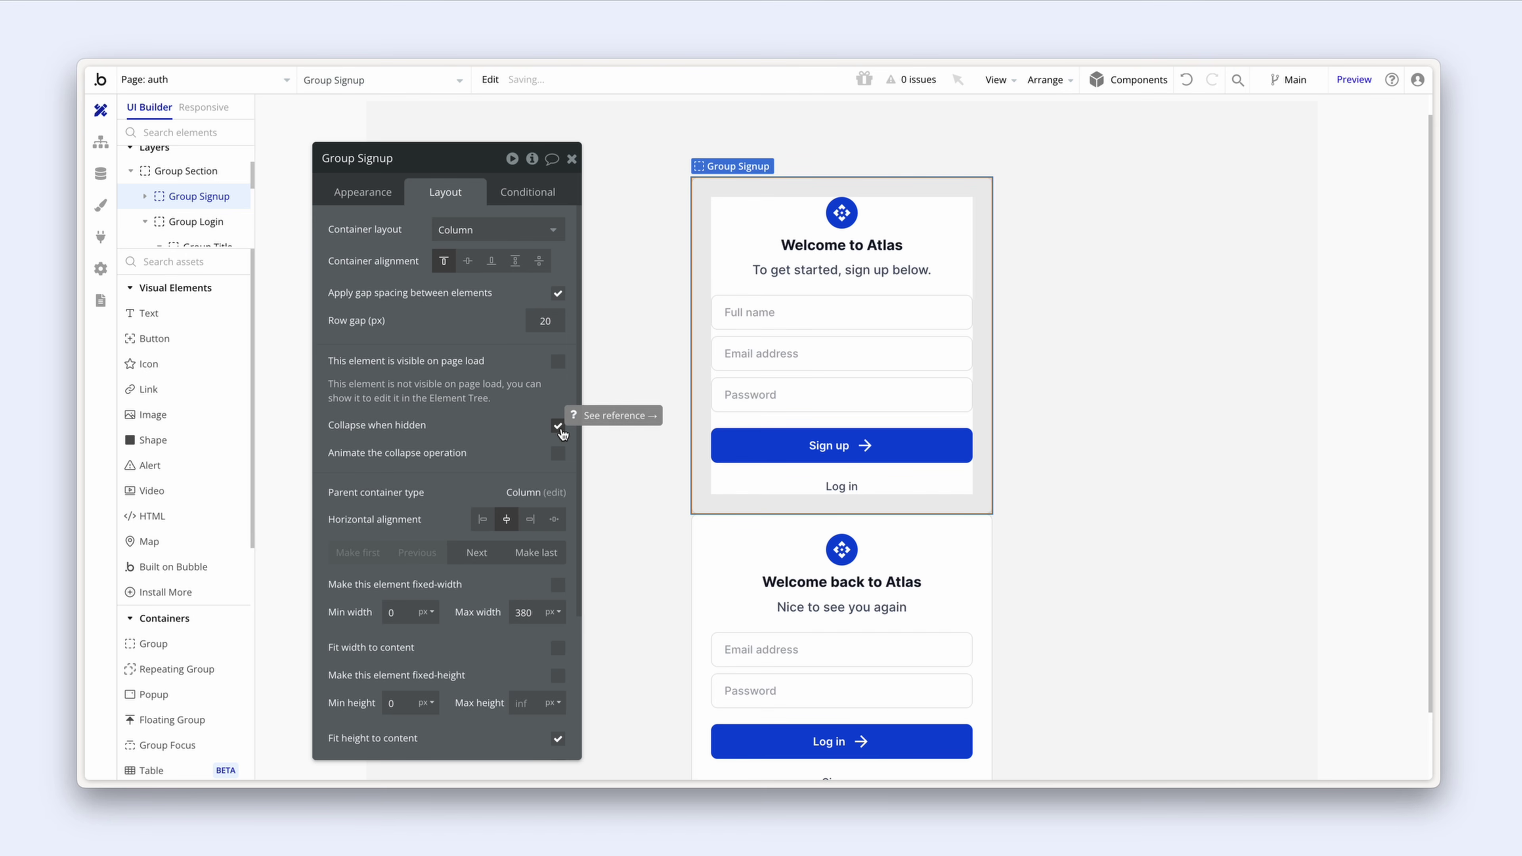
Step: Make Group Login not visible on page load and have it collapse when hidden
scroll(707, 411, "down", 2)
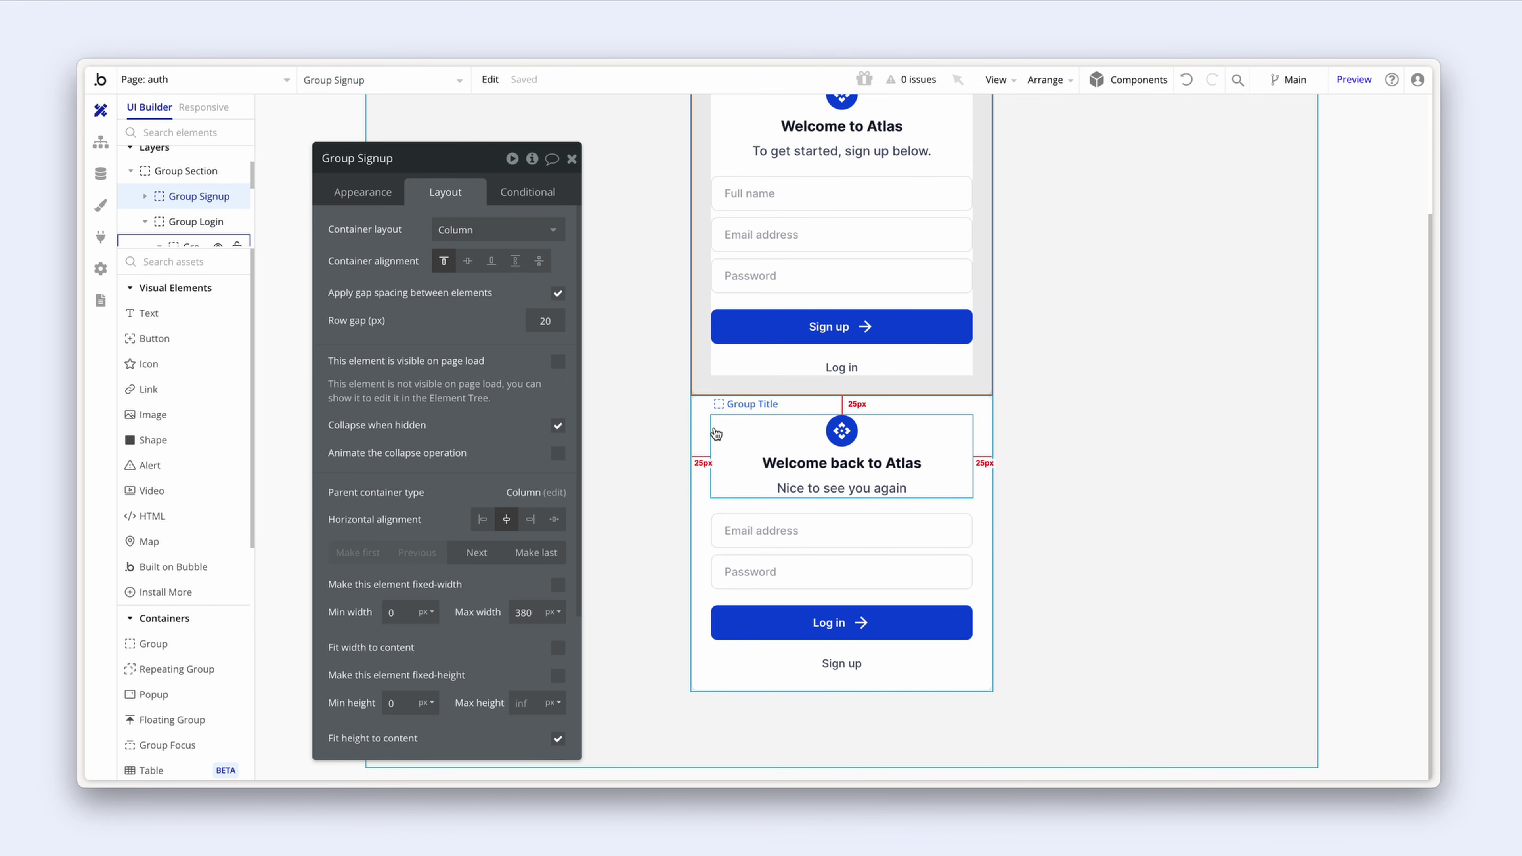
left_click(709, 412)
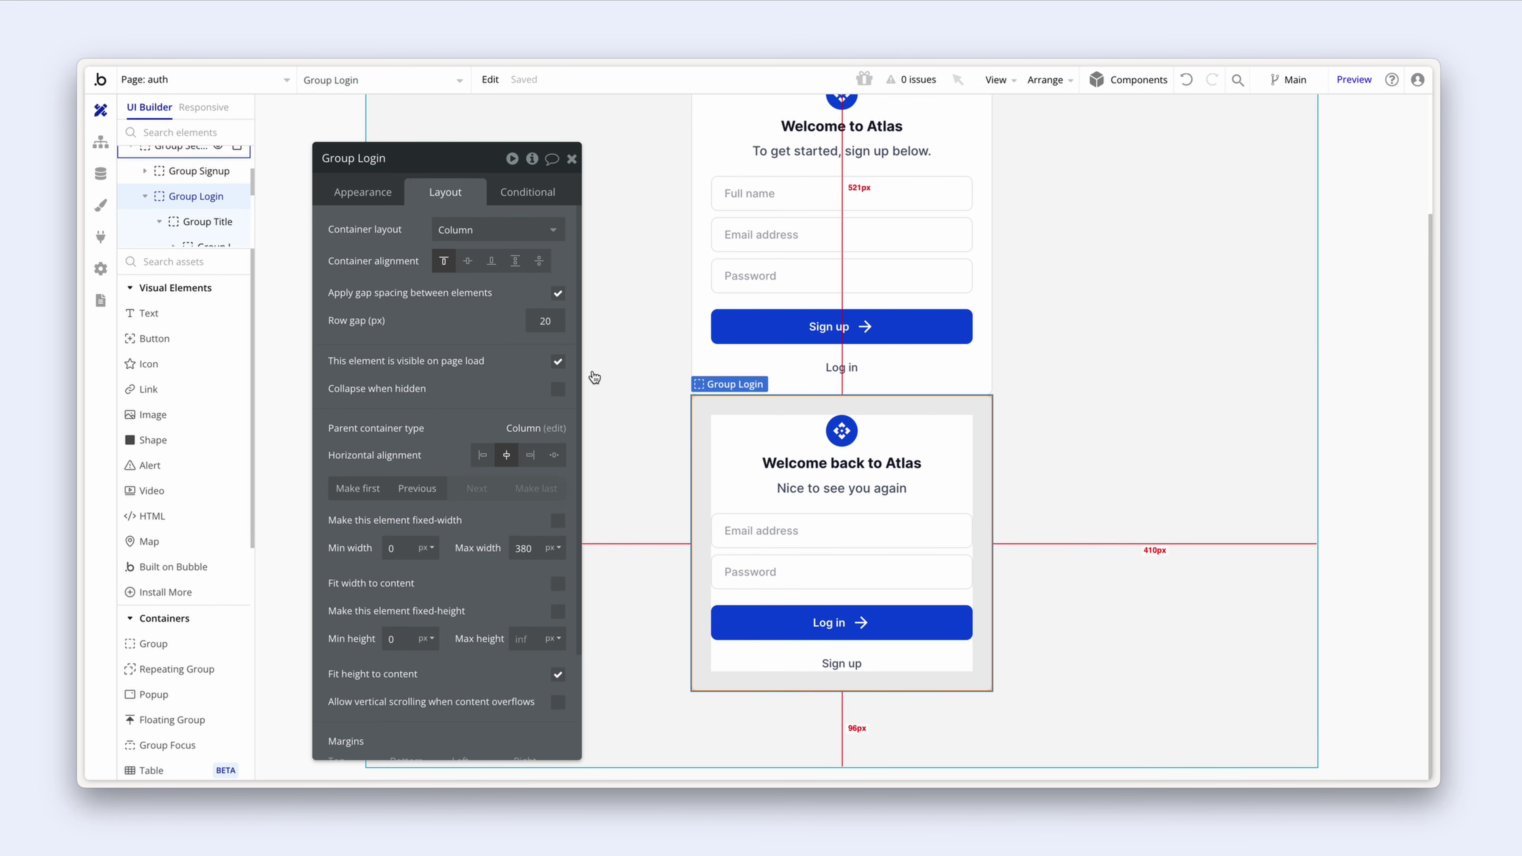
left_click(558, 365)
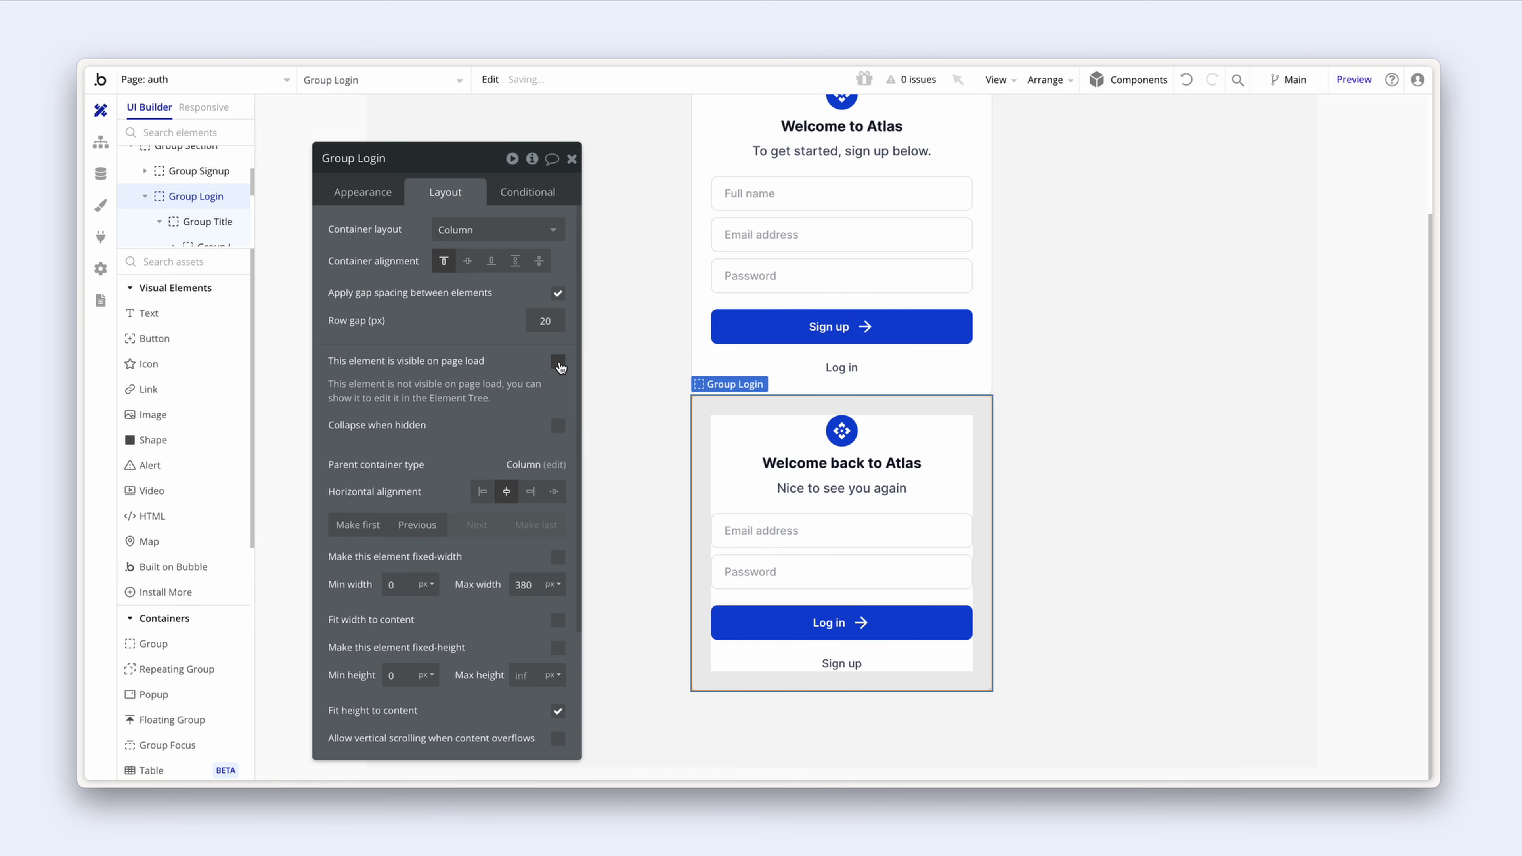
left_click(557, 426)
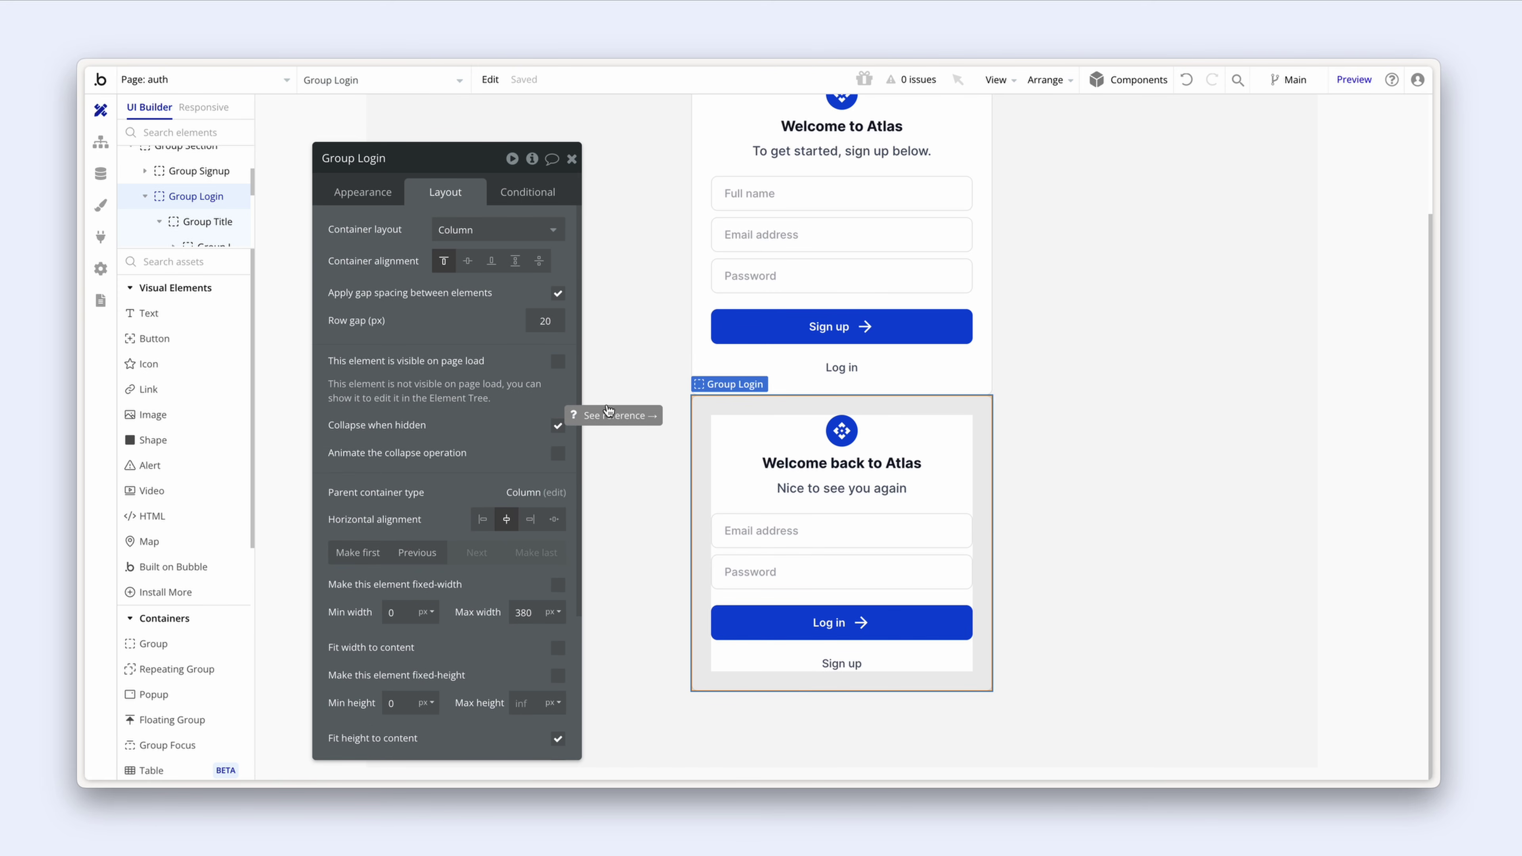
Step: Create a workflow that runs when the "Log in" text in the sign-up card is clicked
left_click(627, 368)
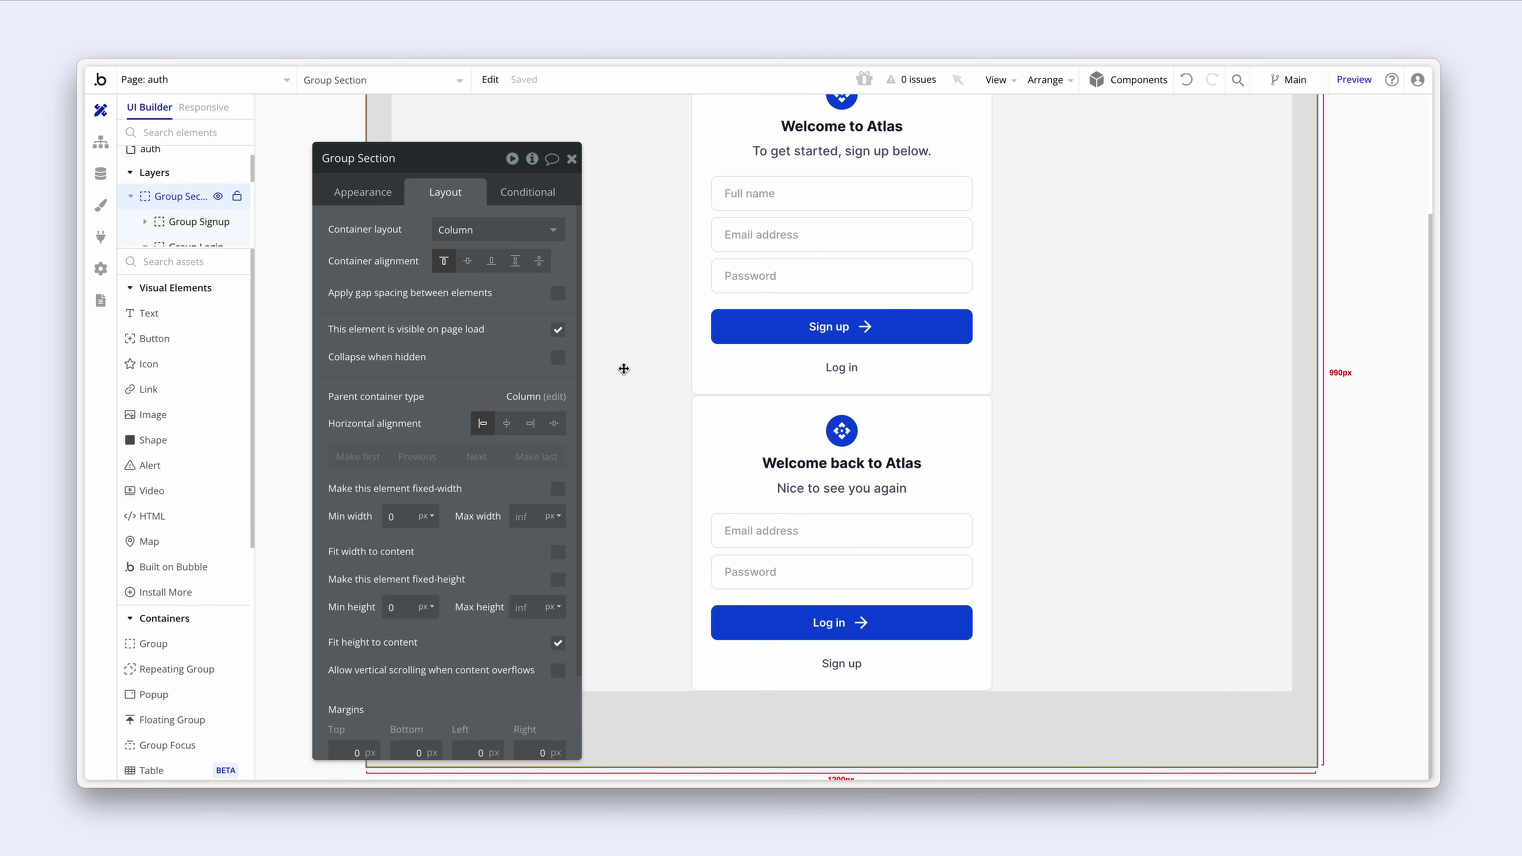
scroll(659, 363, "up", 2)
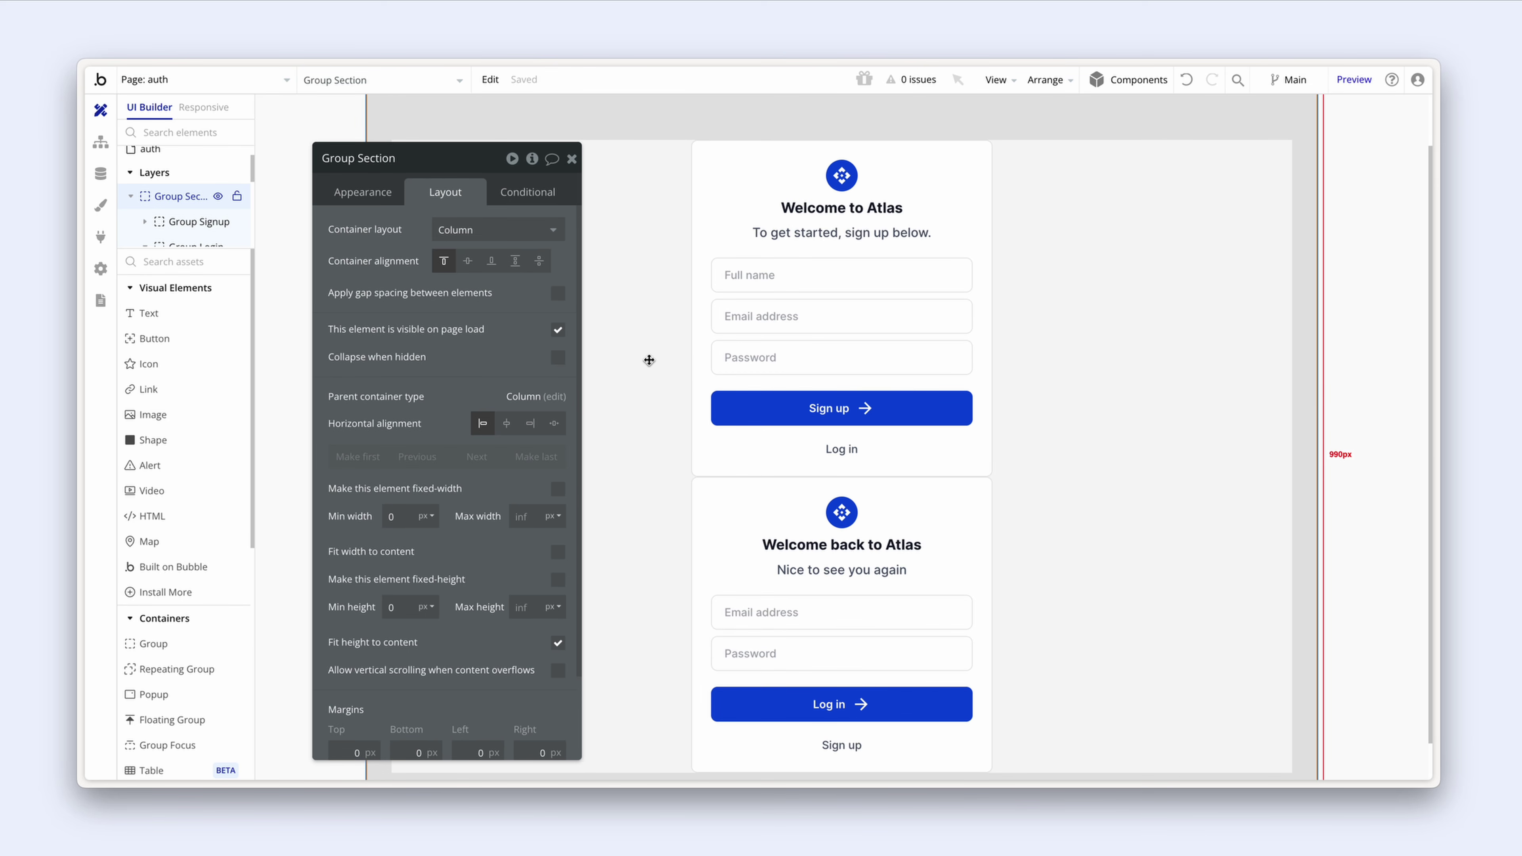
left_click(842, 448)
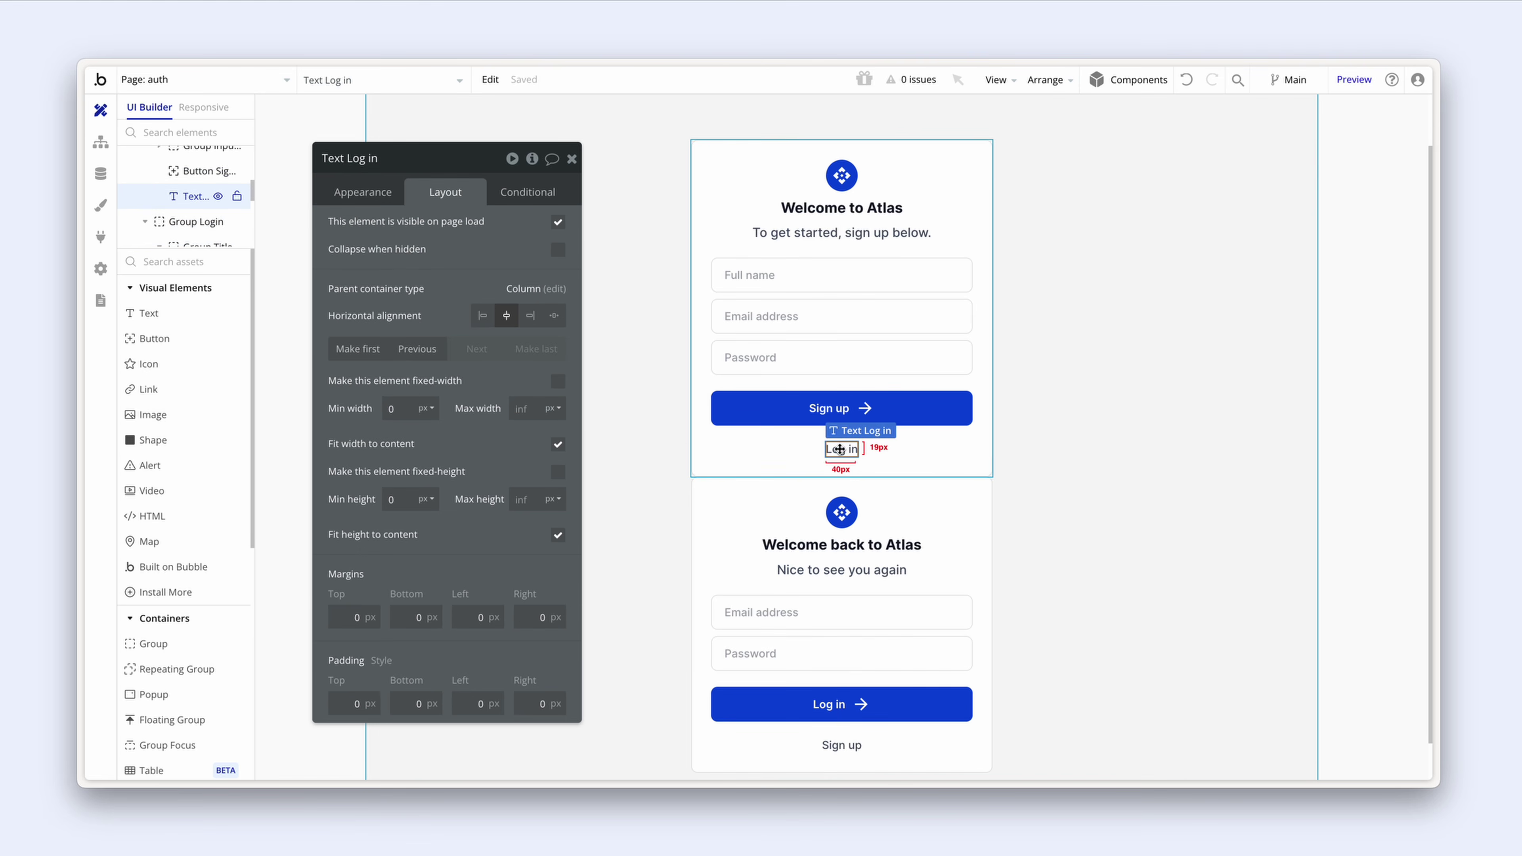
left_click(368, 195)
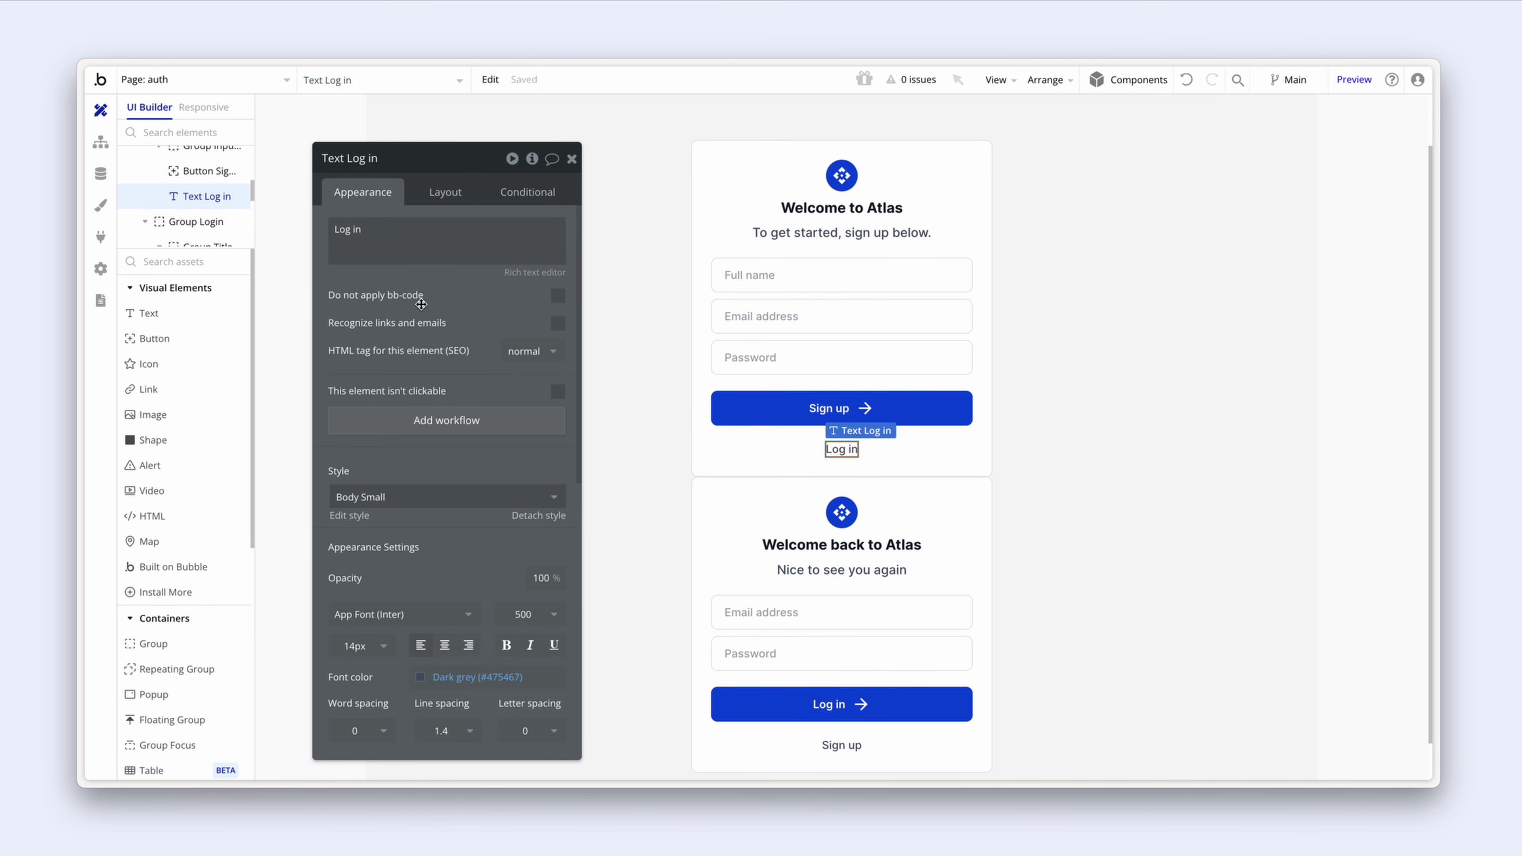
left_click_drag(421, 304, 428, 287)
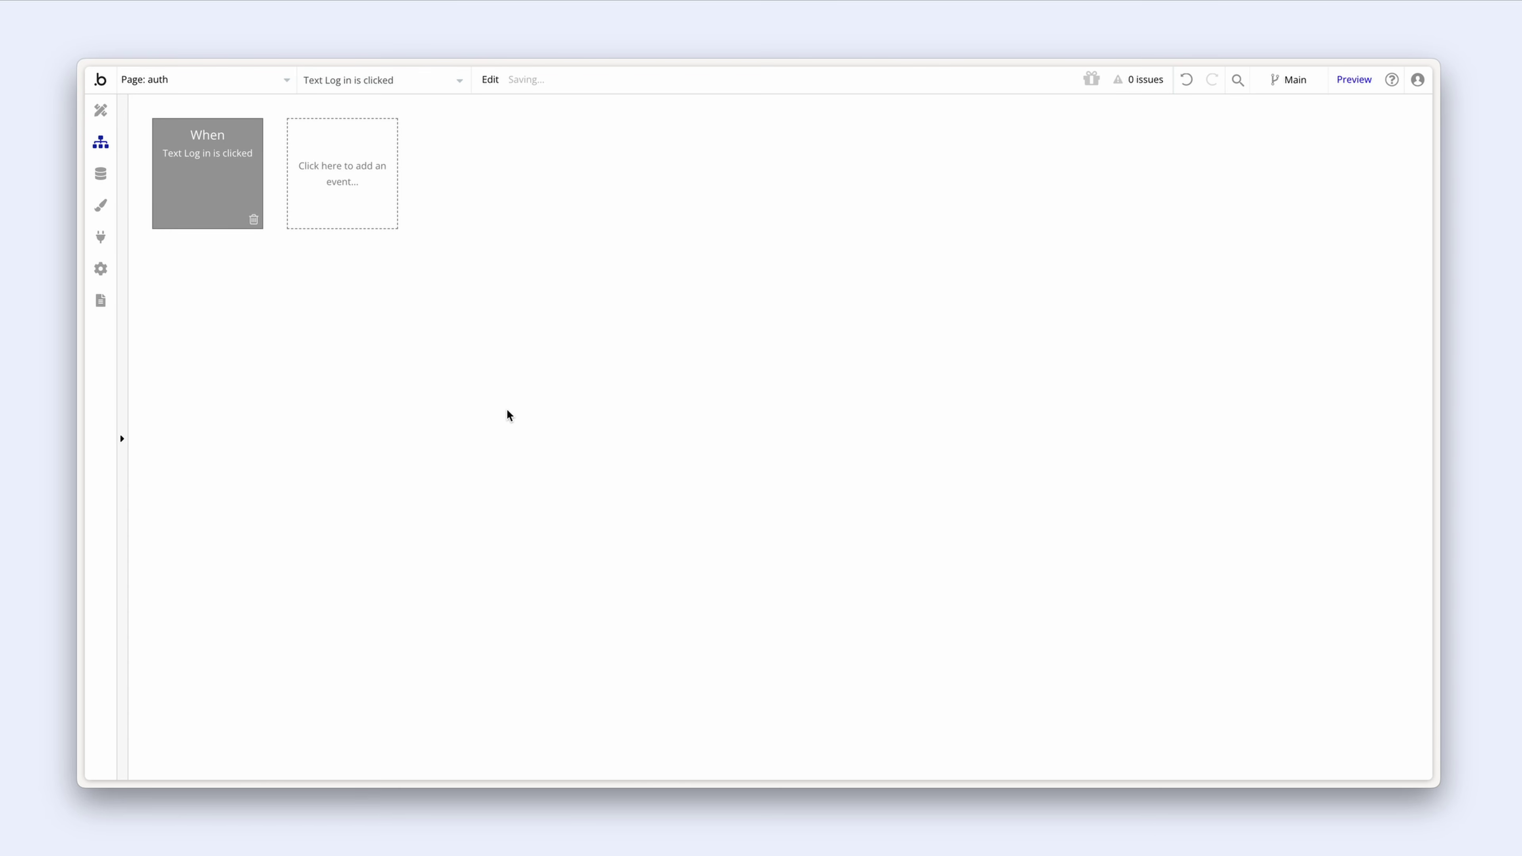
left_click(508, 412)
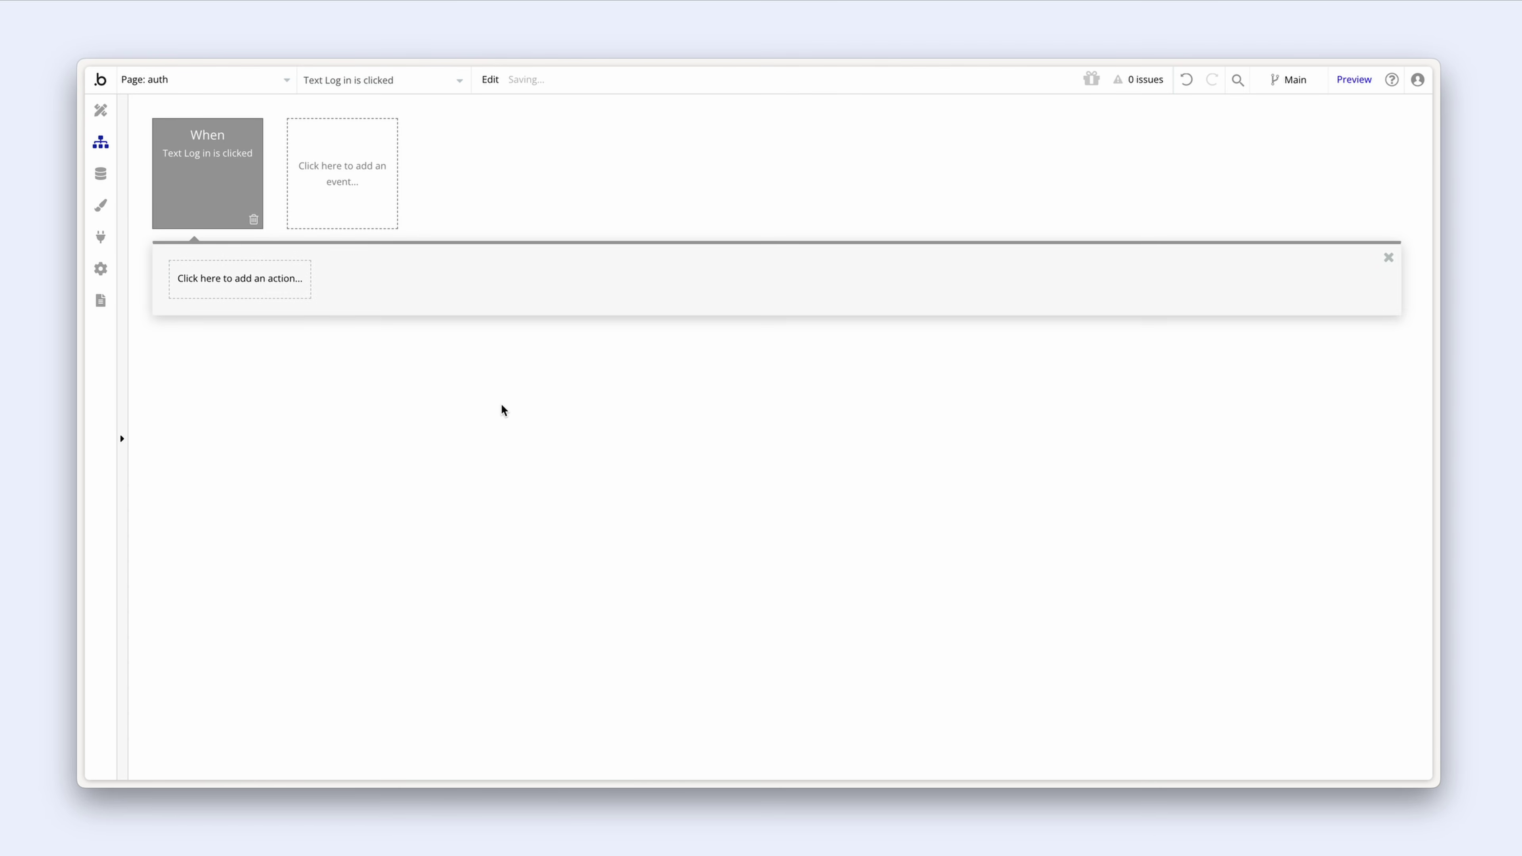
Step: Add a Set state action to the Text Log in workflow, with the auth page as its element
left_click(253, 298)
mouse_move(248, 494)
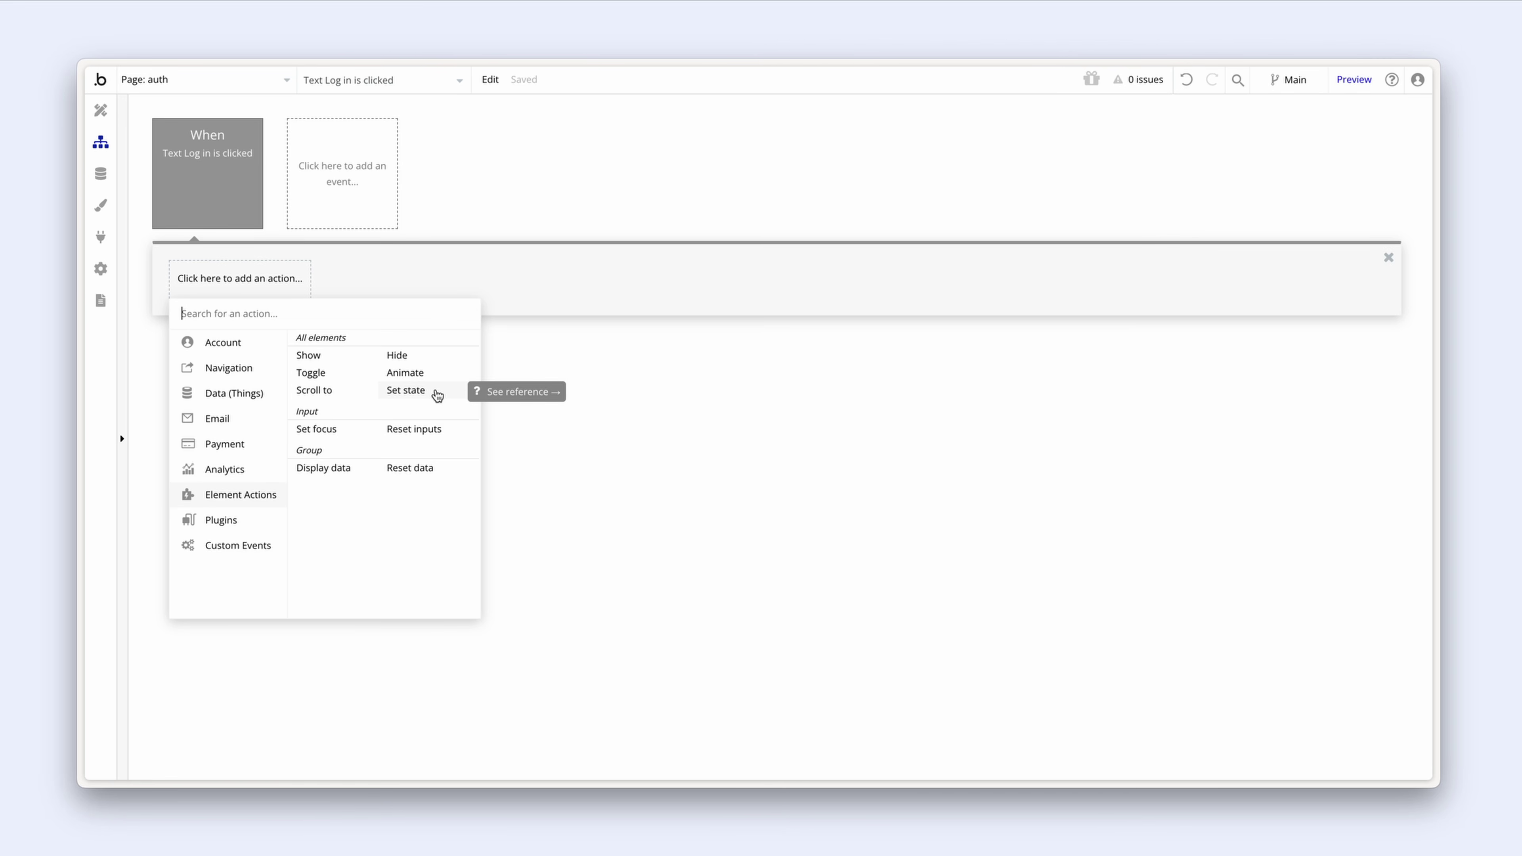
left_click(406, 390)
left_click_drag(377, 198, 374, 328)
left_click(473, 310)
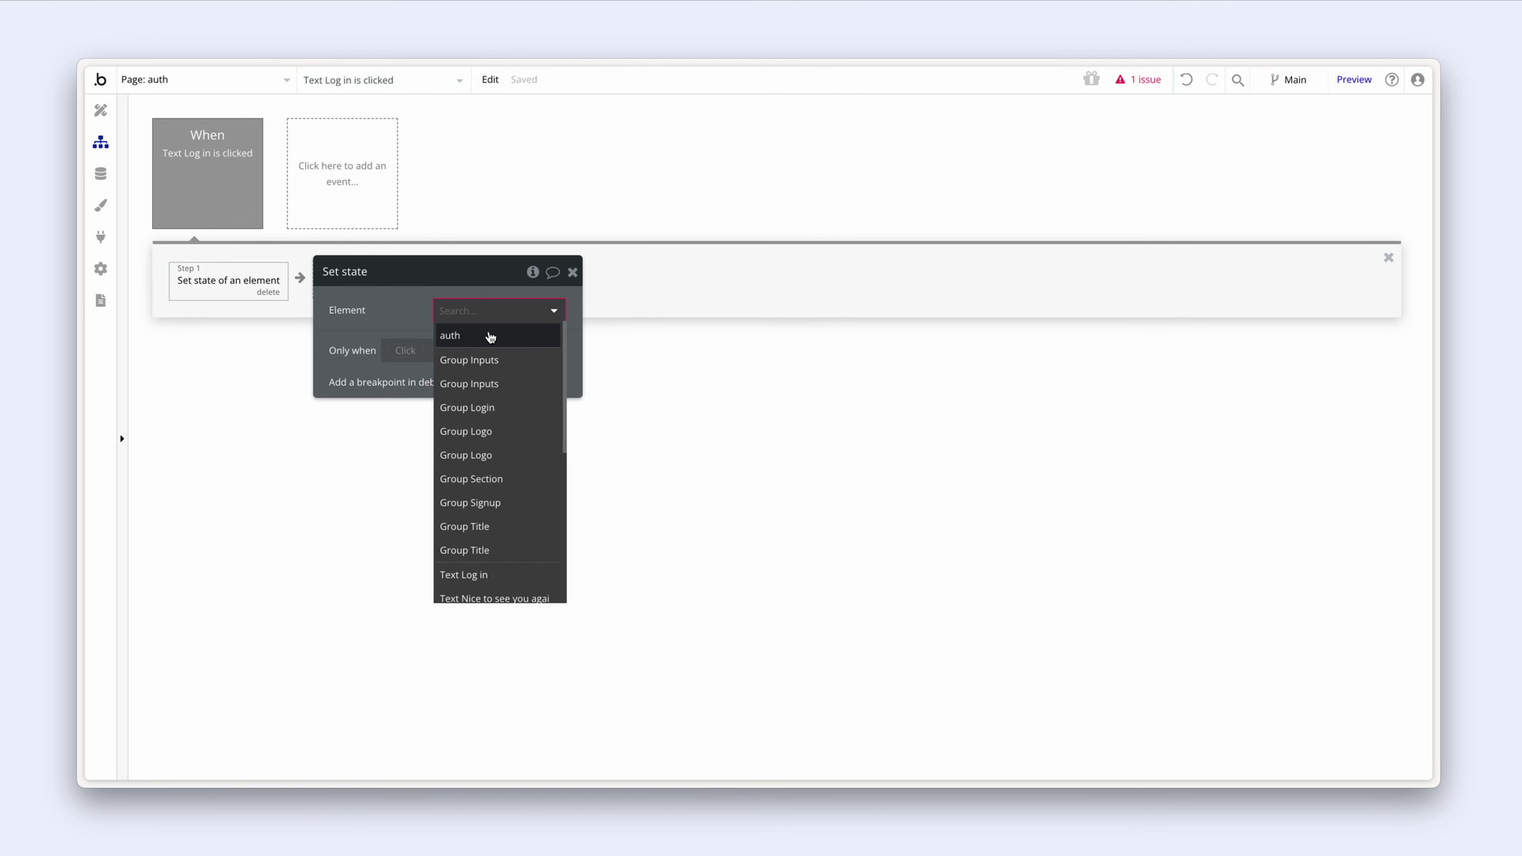
left_click(489, 335)
Step: Create a custom state named "view" of type text on the auth page for the Set state action
left_click(492, 351)
left_click(499, 367)
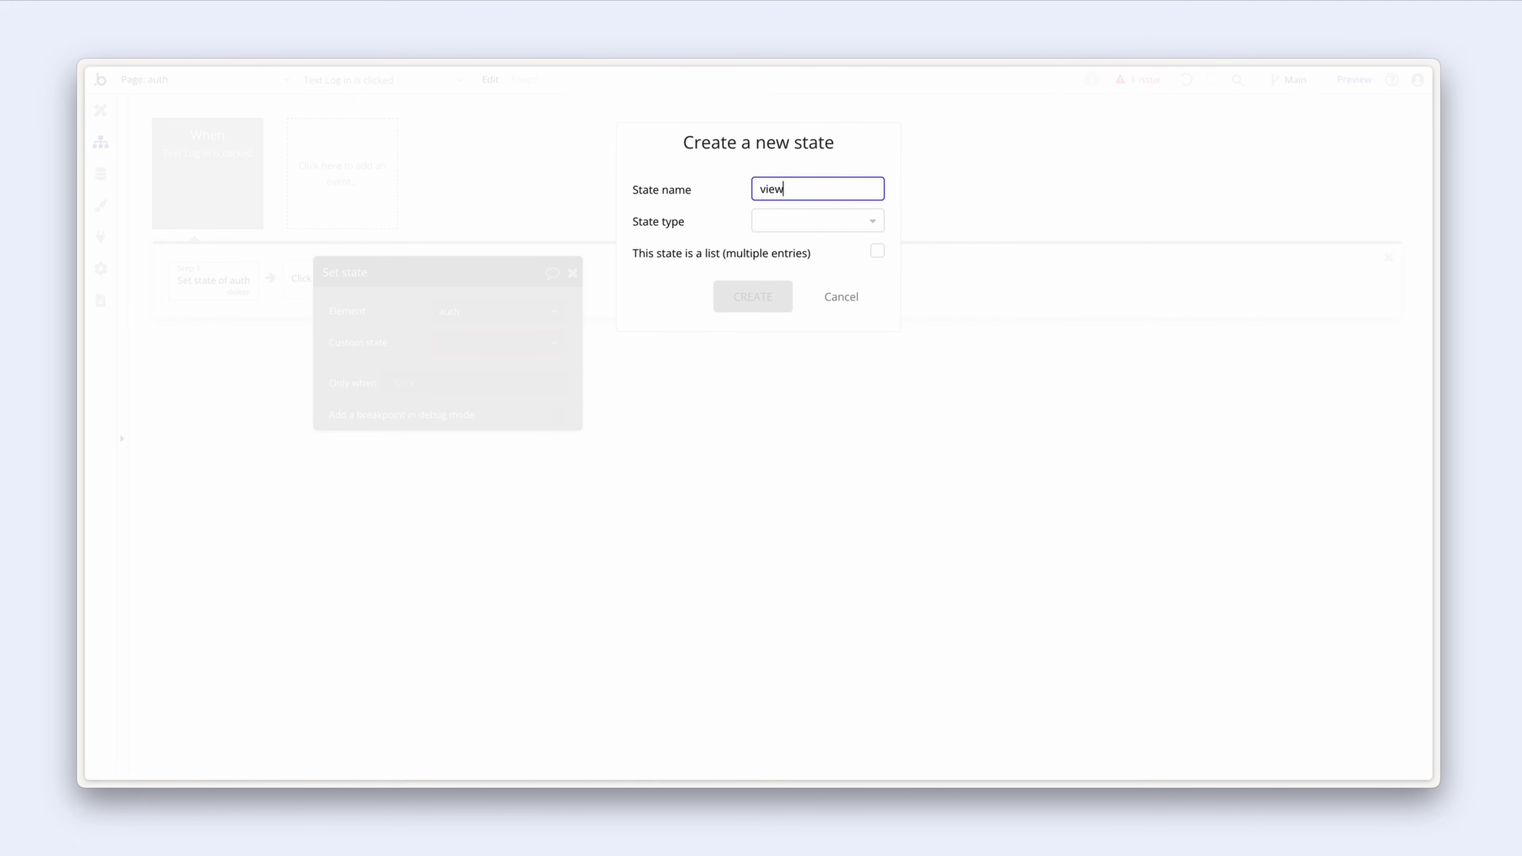
left_click(797, 231)
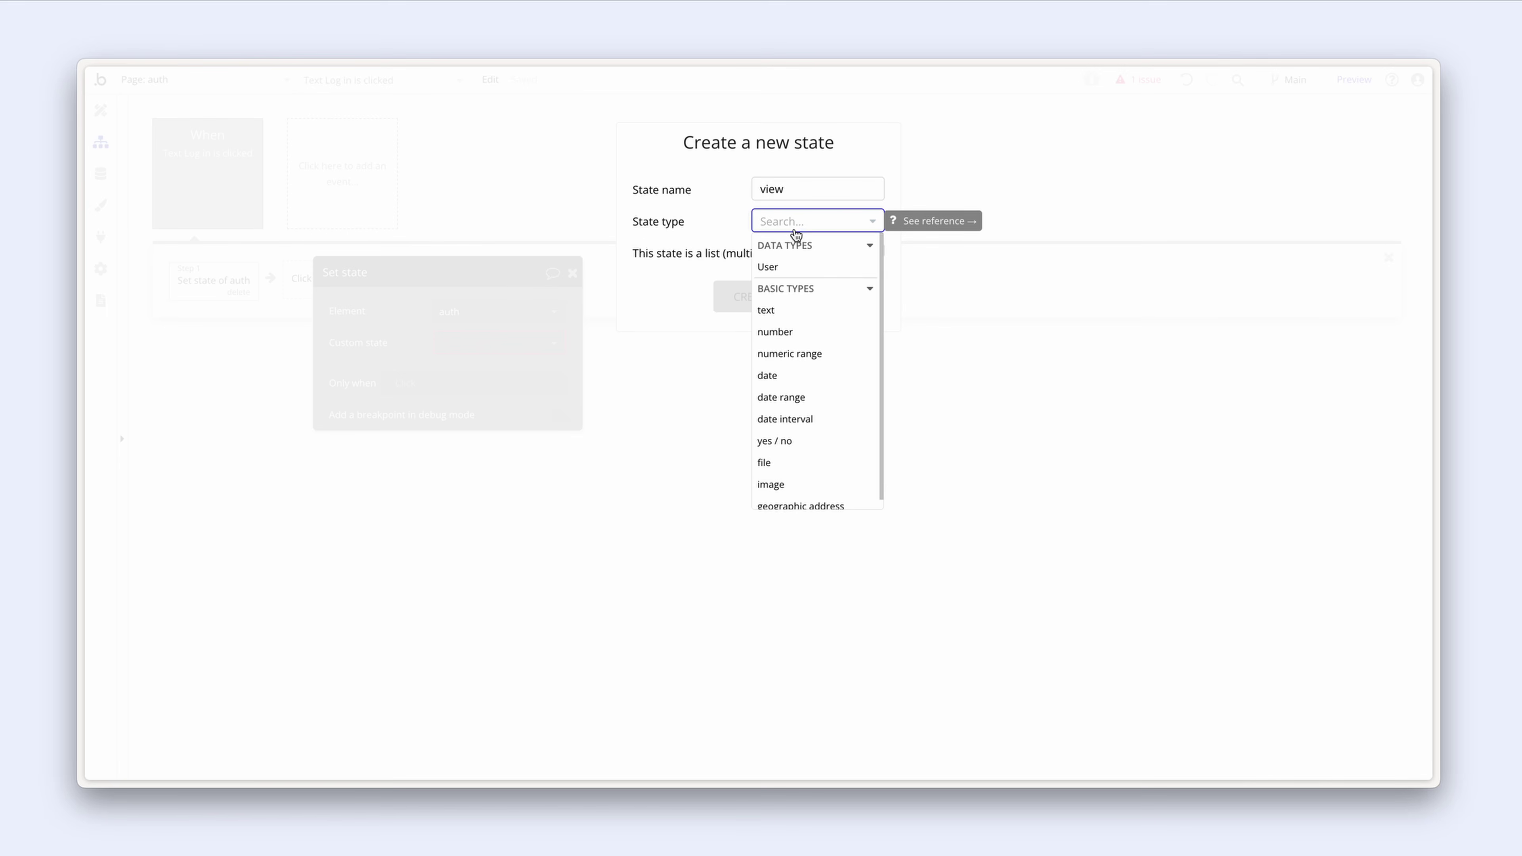
left_click(803, 309)
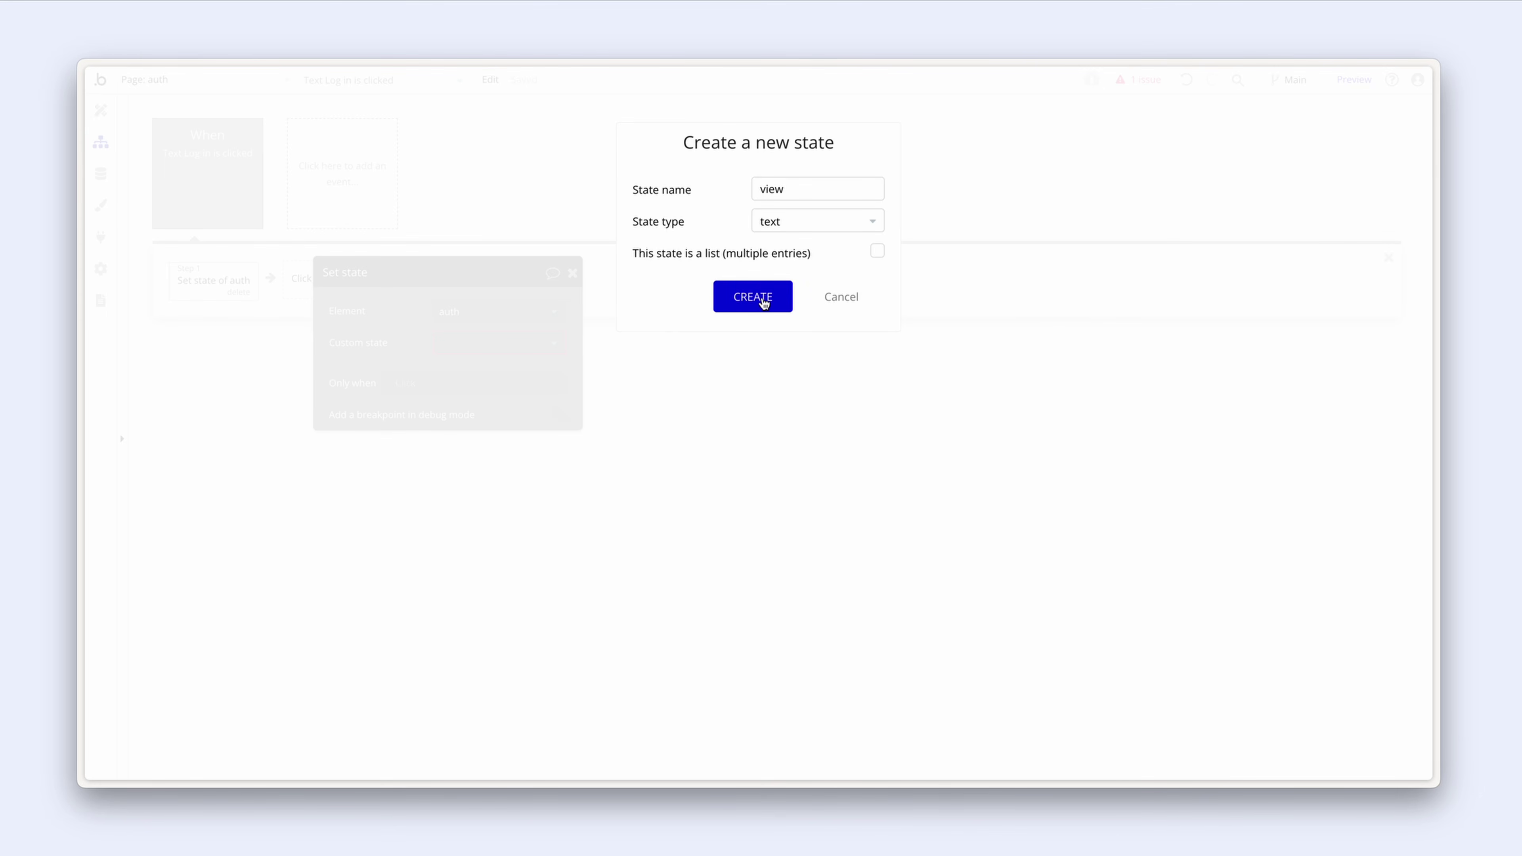
left_click(765, 304)
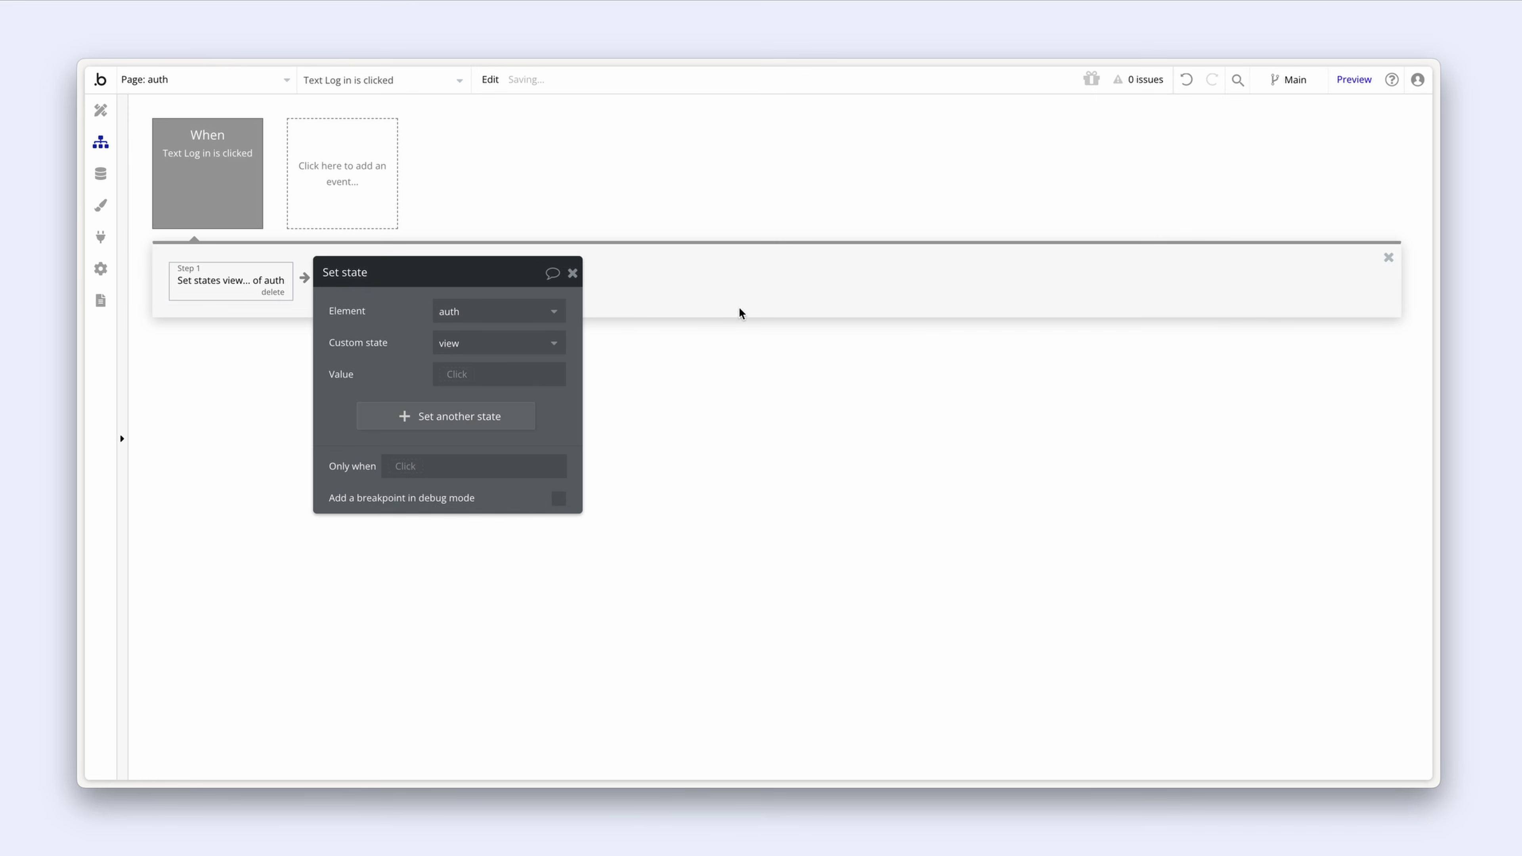
left_click(450, 376)
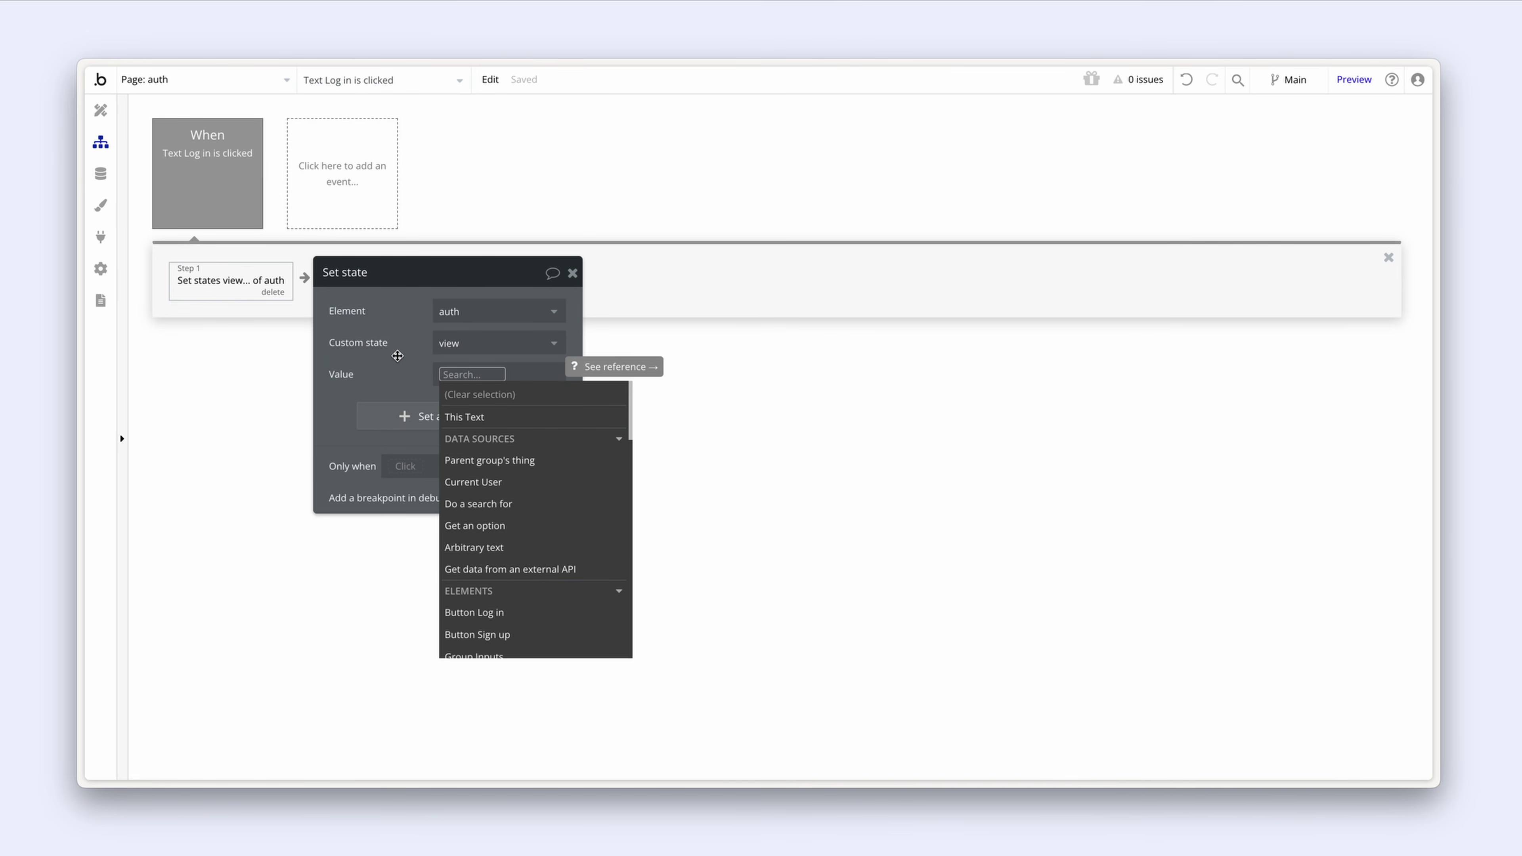
type("login")
key("Return")
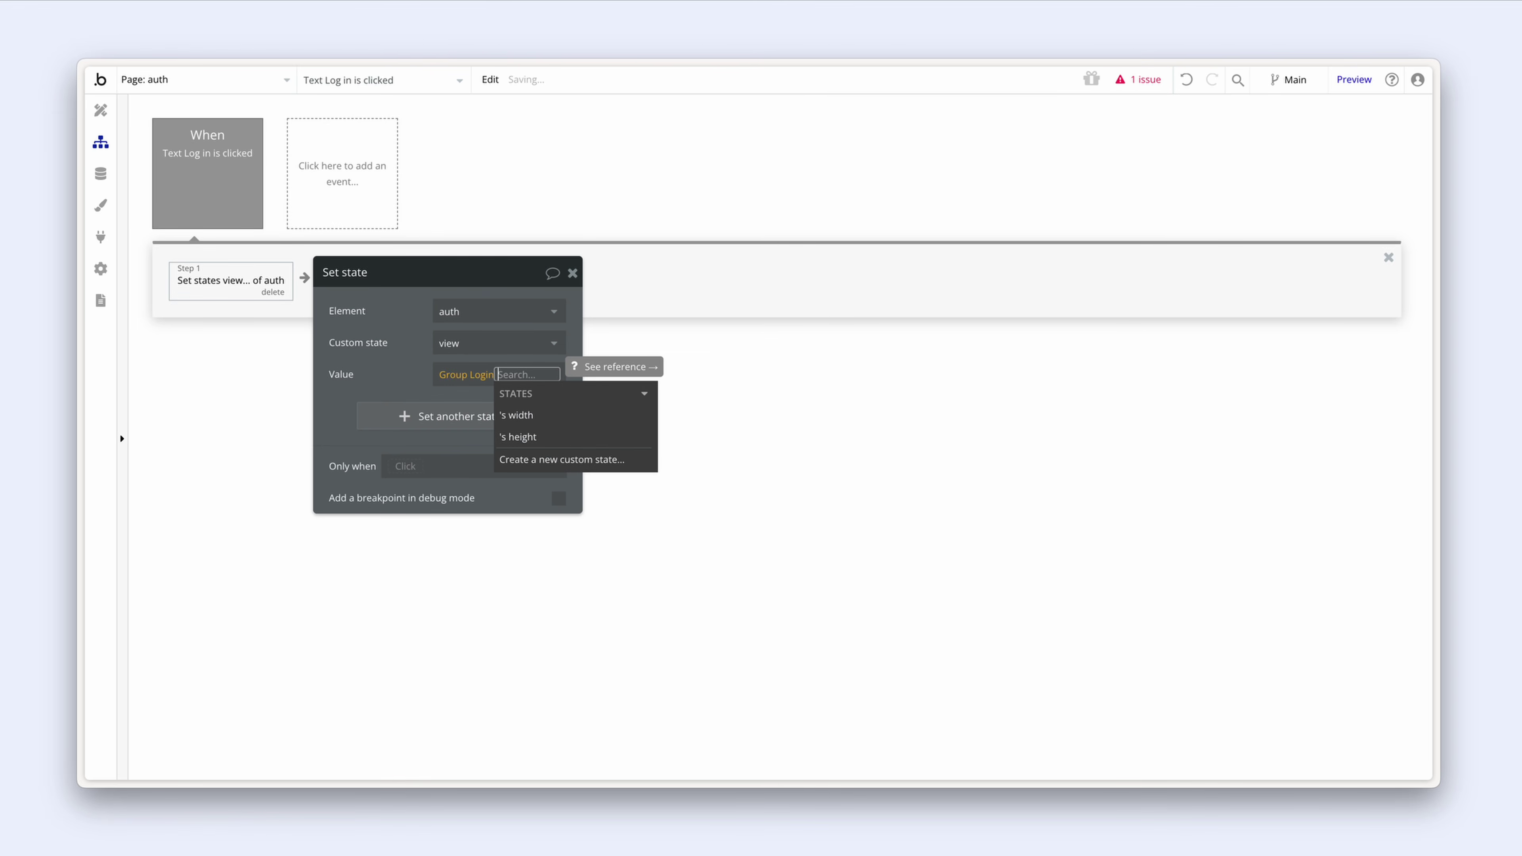
Step: Set the value of the view state in the Set state action to the plain text "login"
left_click(450, 374)
type("login")
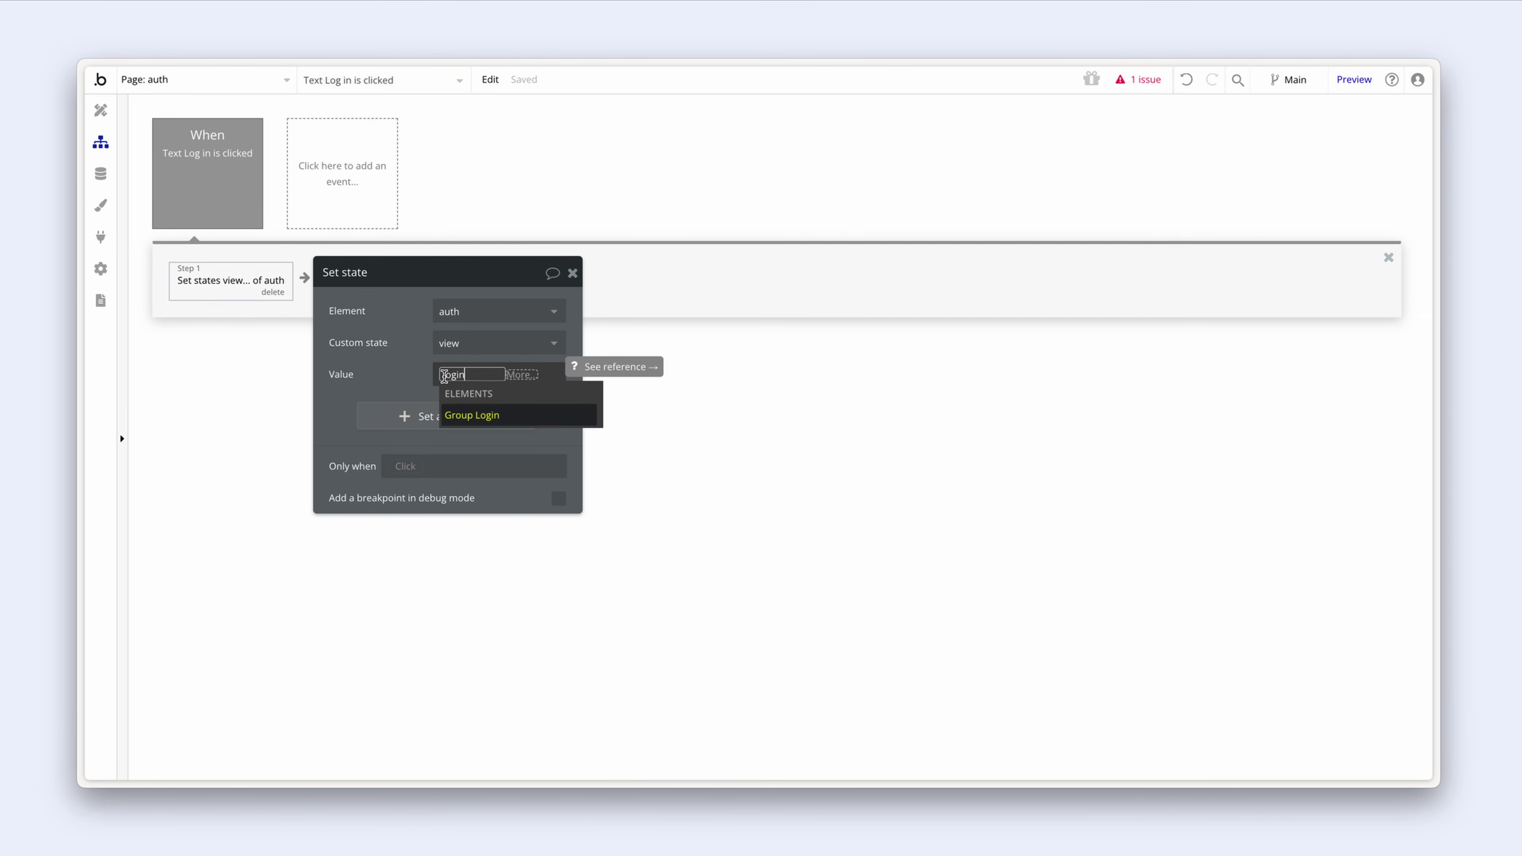
left_click(392, 375)
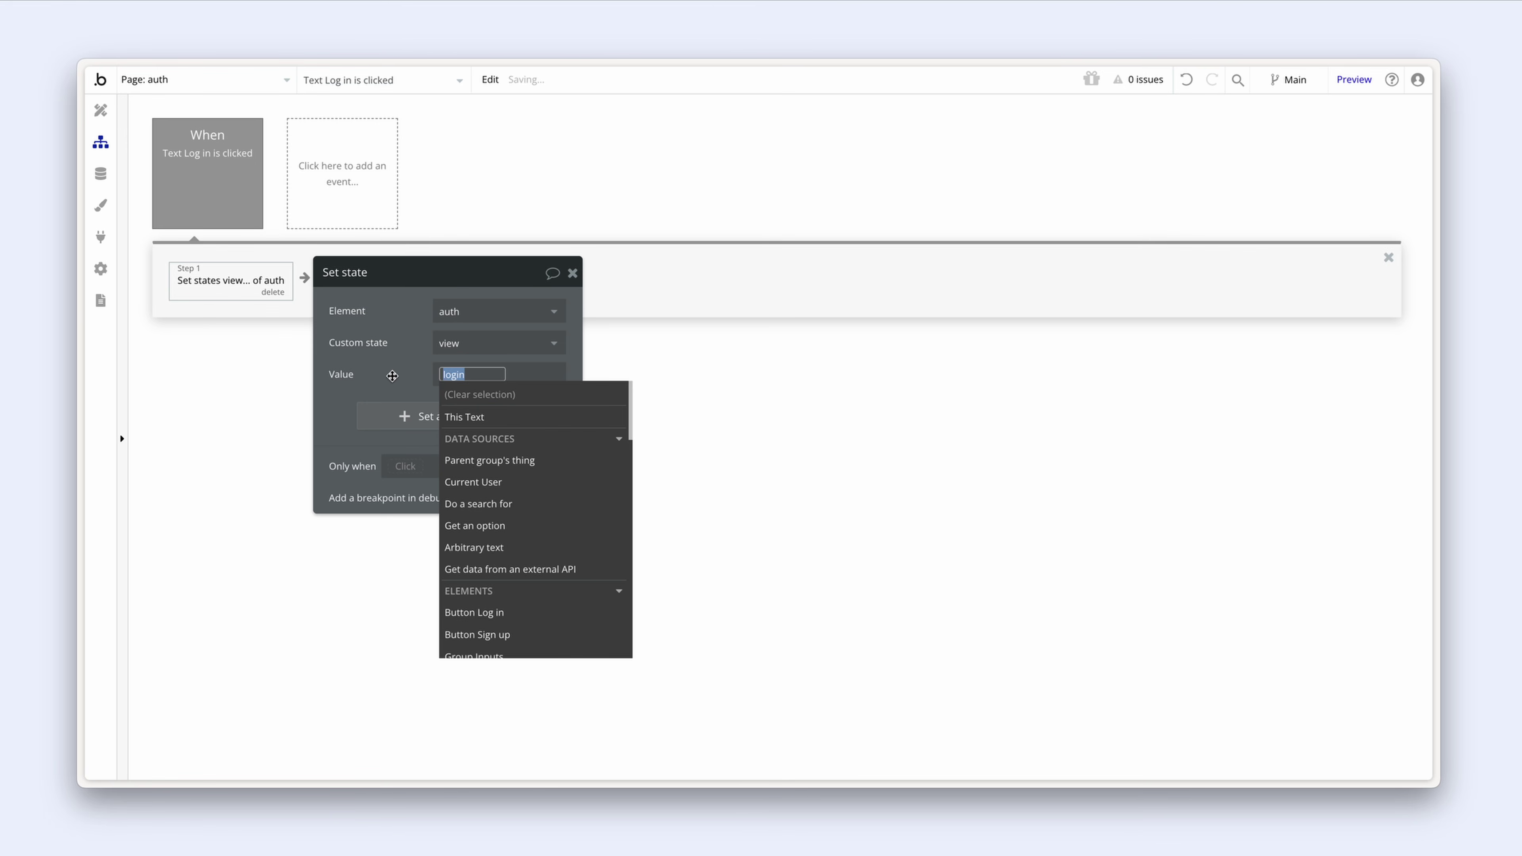
left_click(392, 375)
left_click_drag(392, 376, 397, 376)
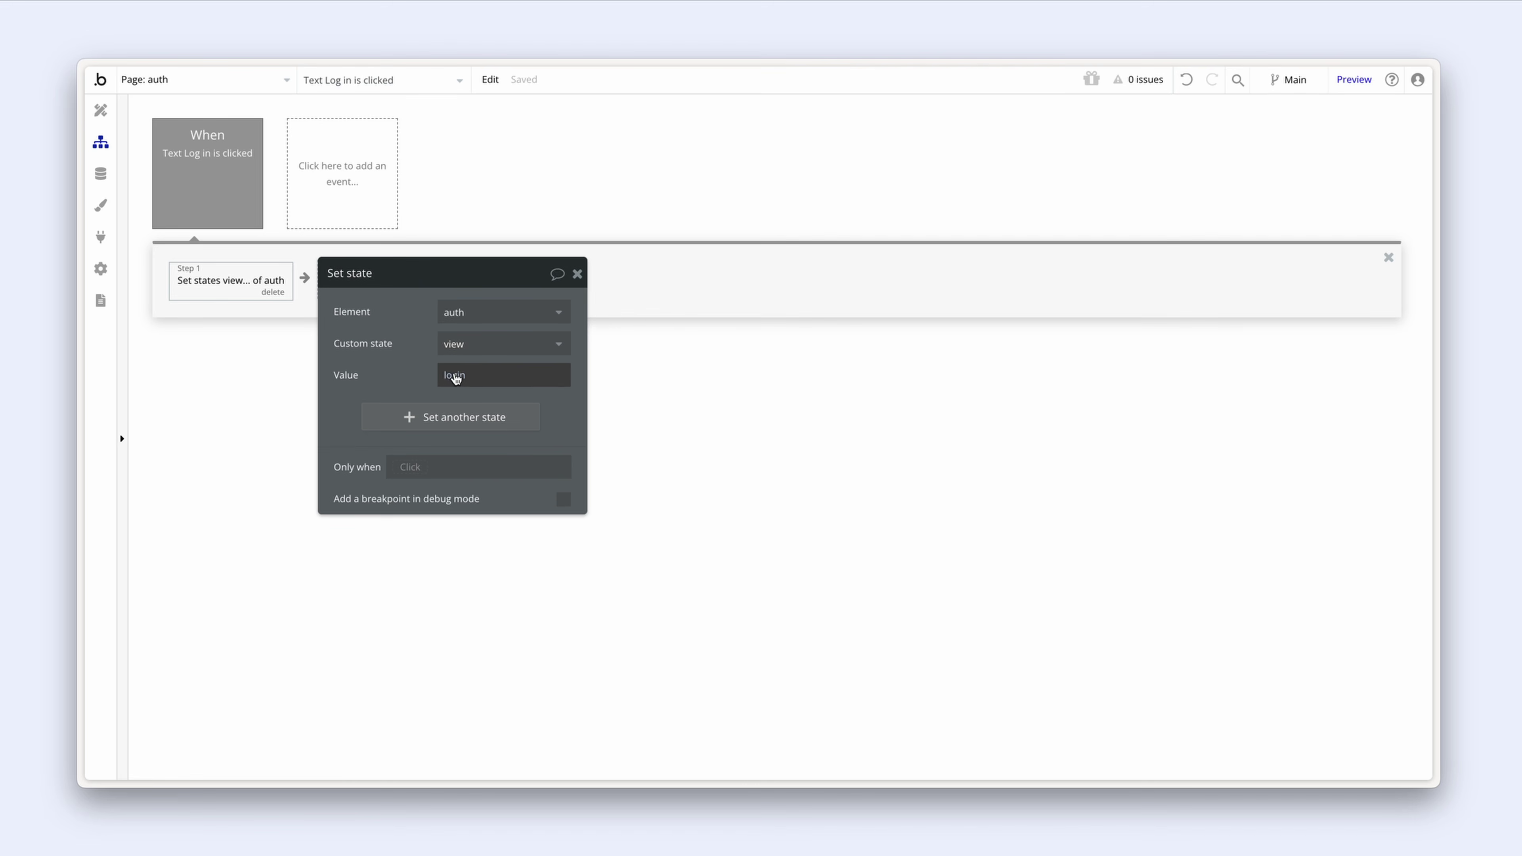
Step: Return to the page design and add a new condition to Group Login
left_click(96, 116)
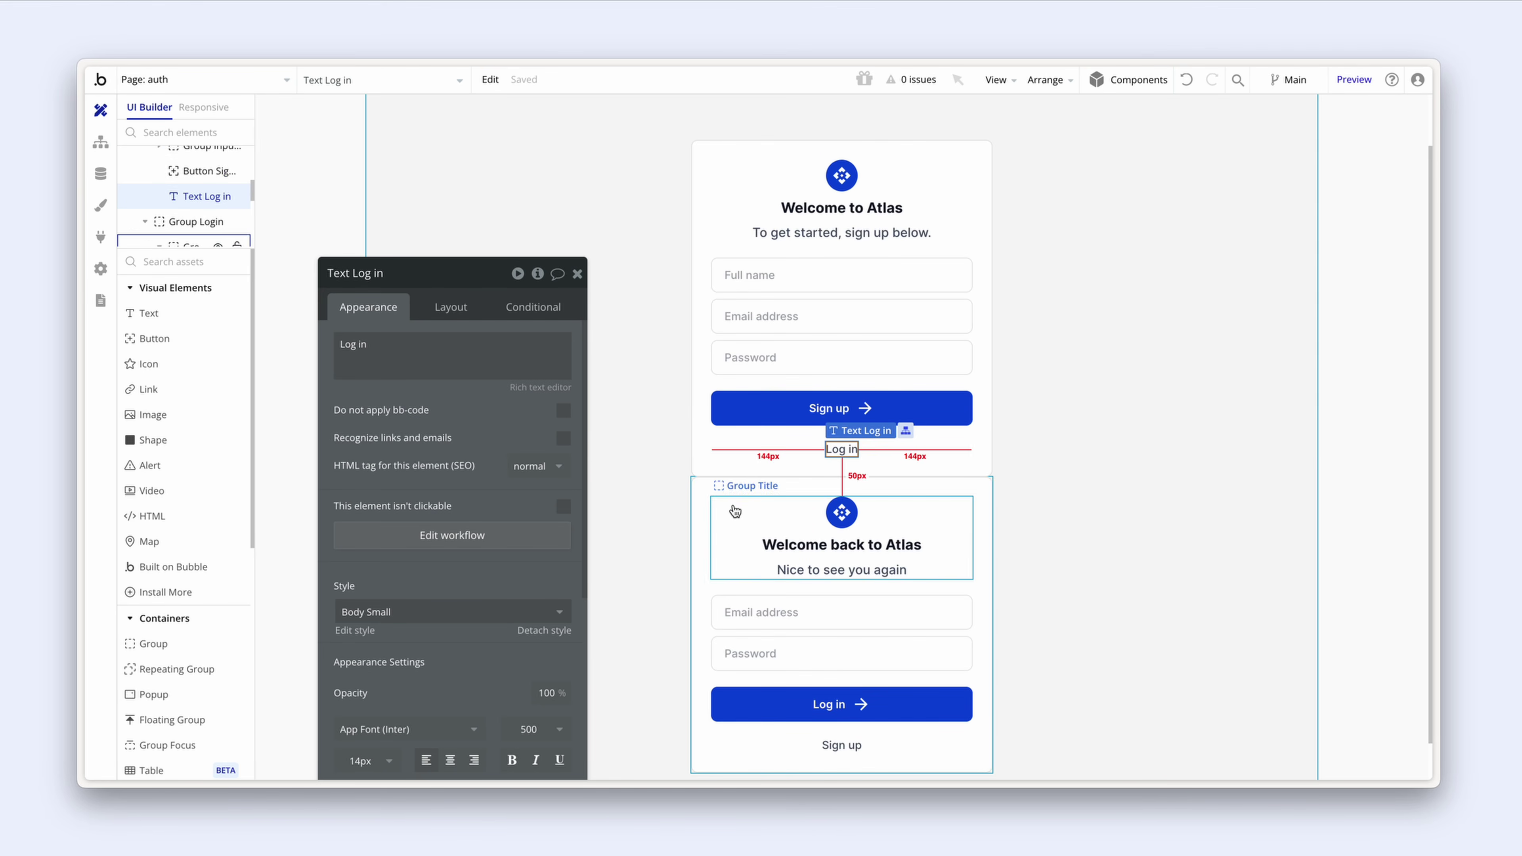
left_click(705, 510)
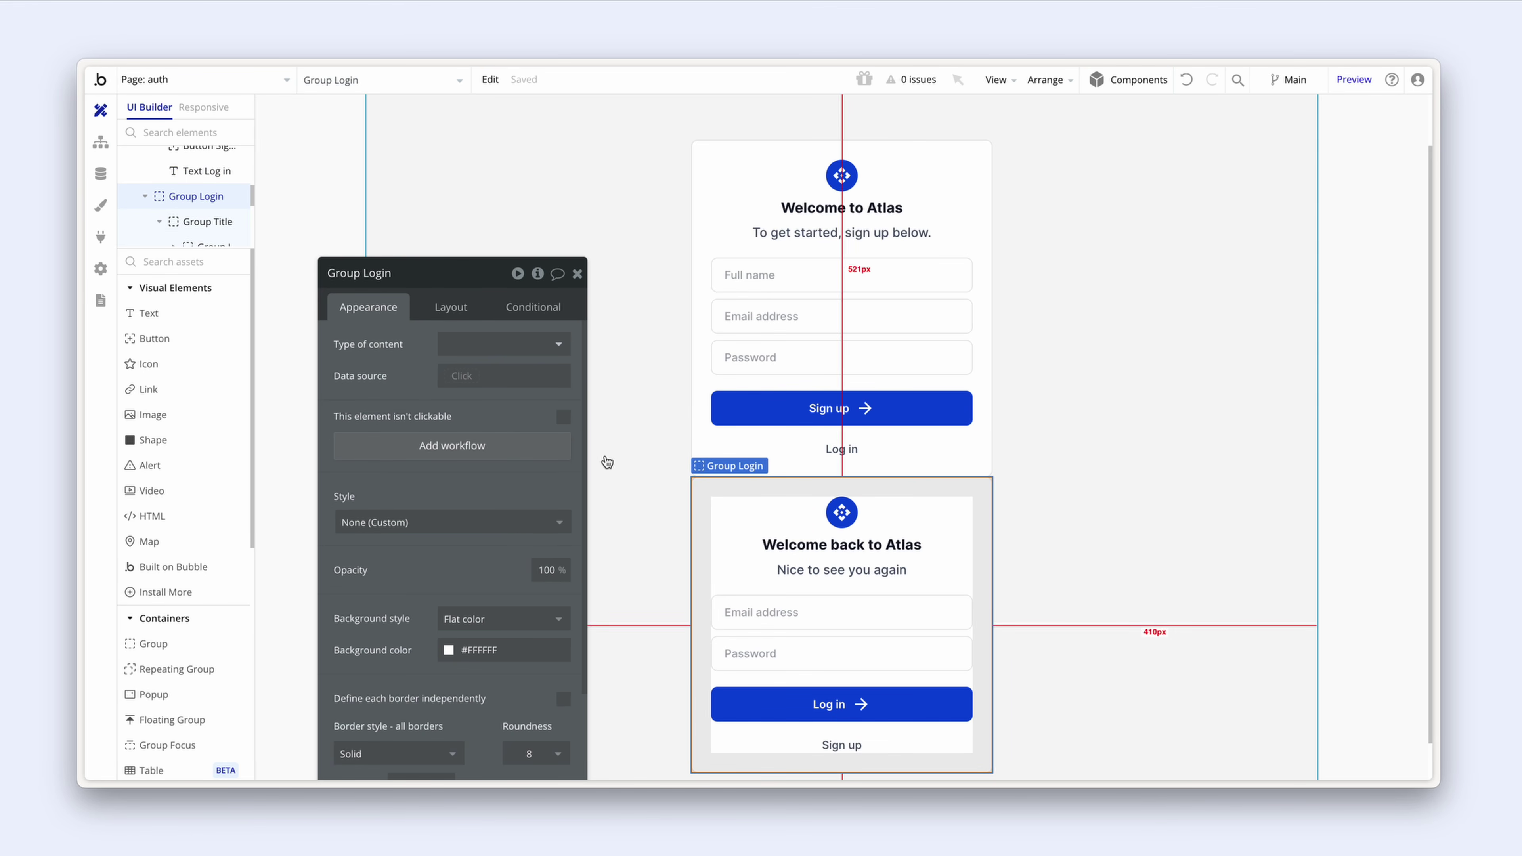
left_click_drag(535, 412, 595, 386)
left_click(615, 292)
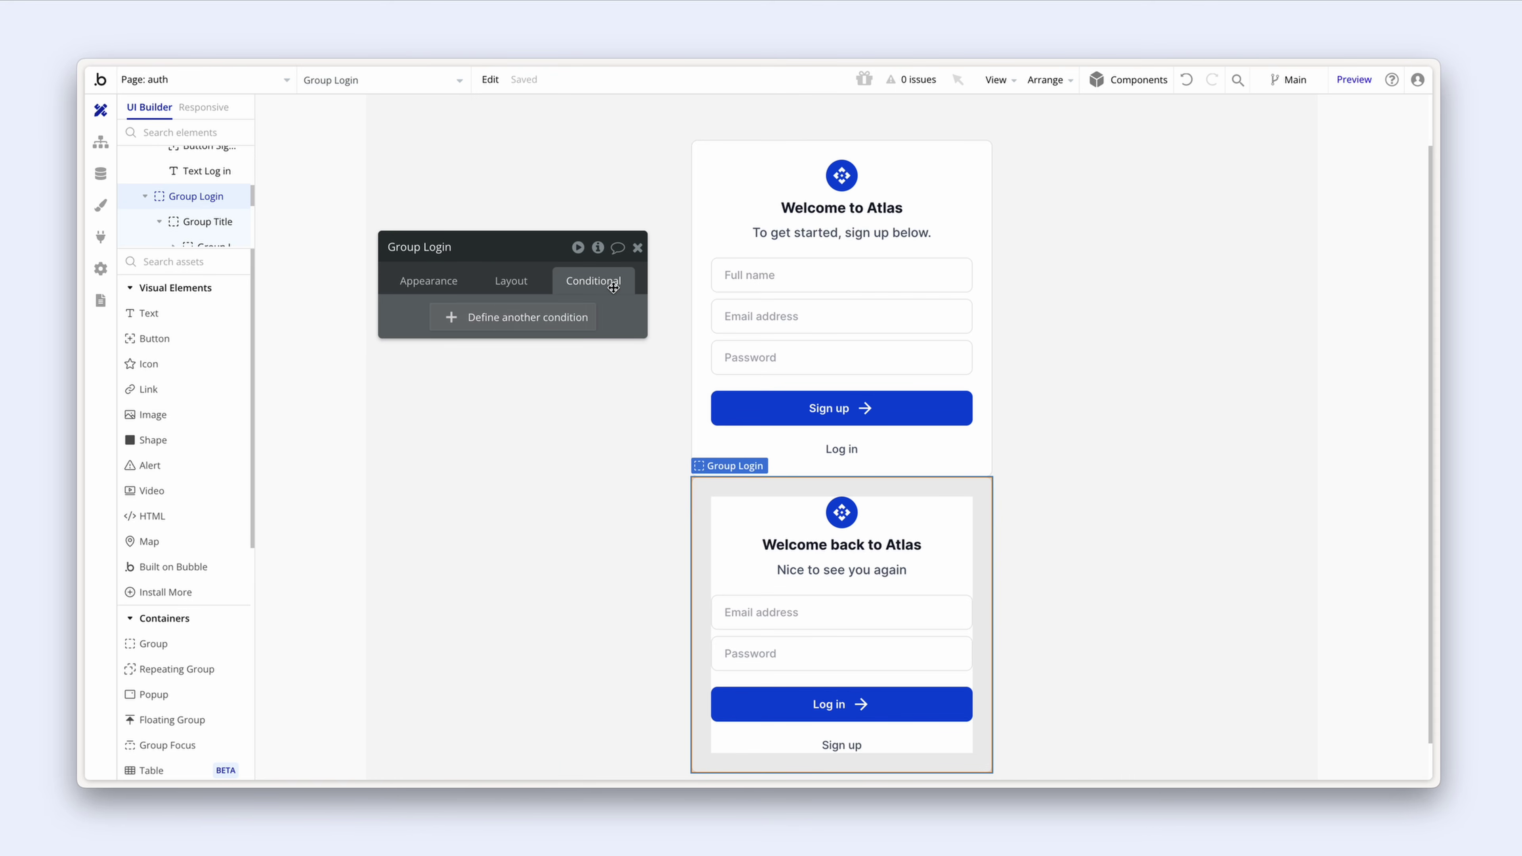
left_click(534, 316)
Step: Define Group Login's condition as auth's view is login, with the element visible when true
left_click(455, 324)
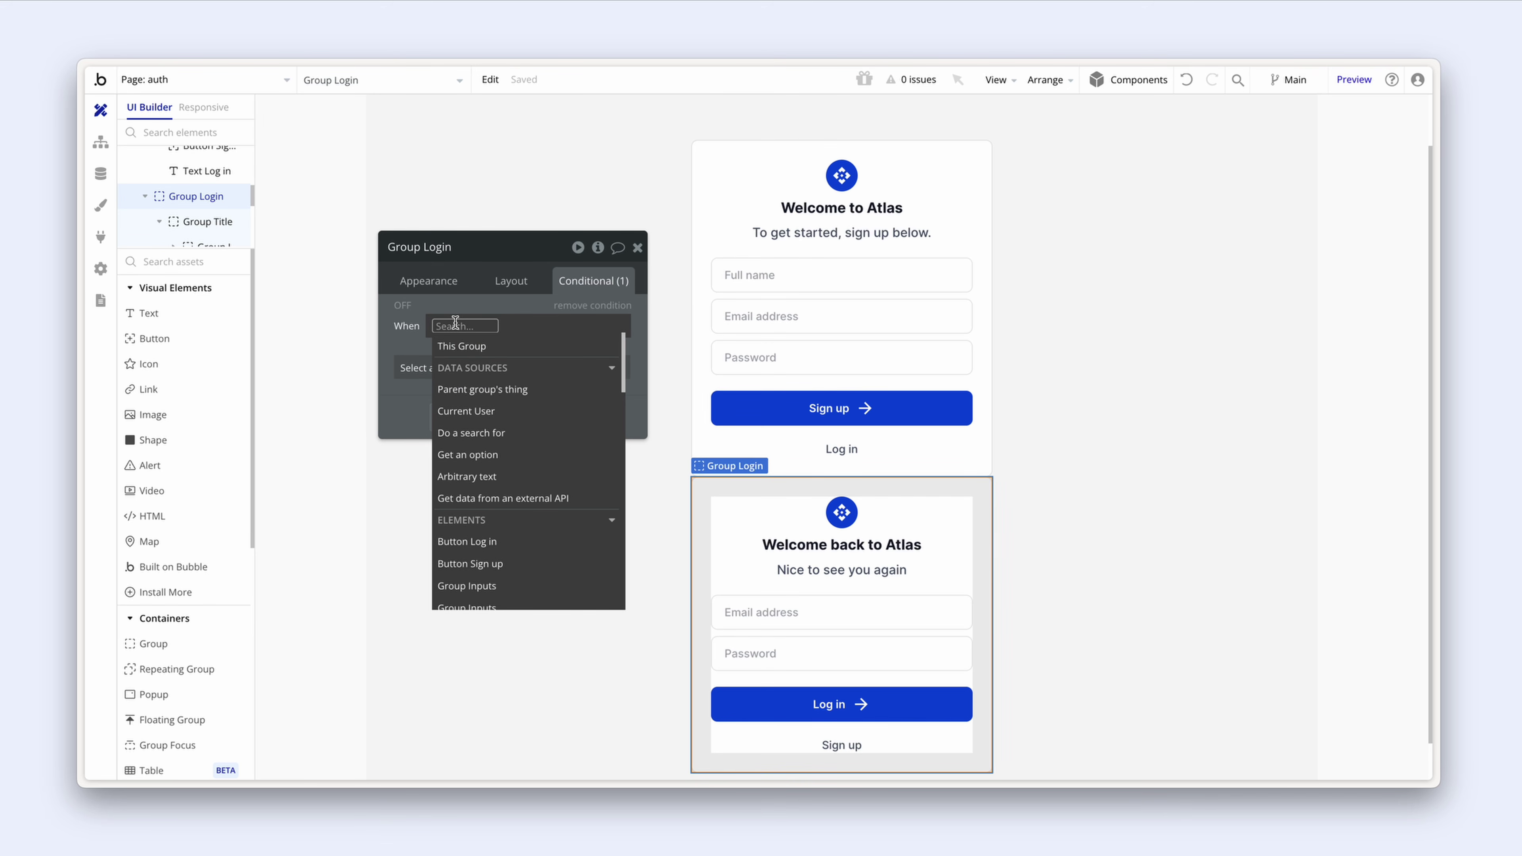
type("auth")
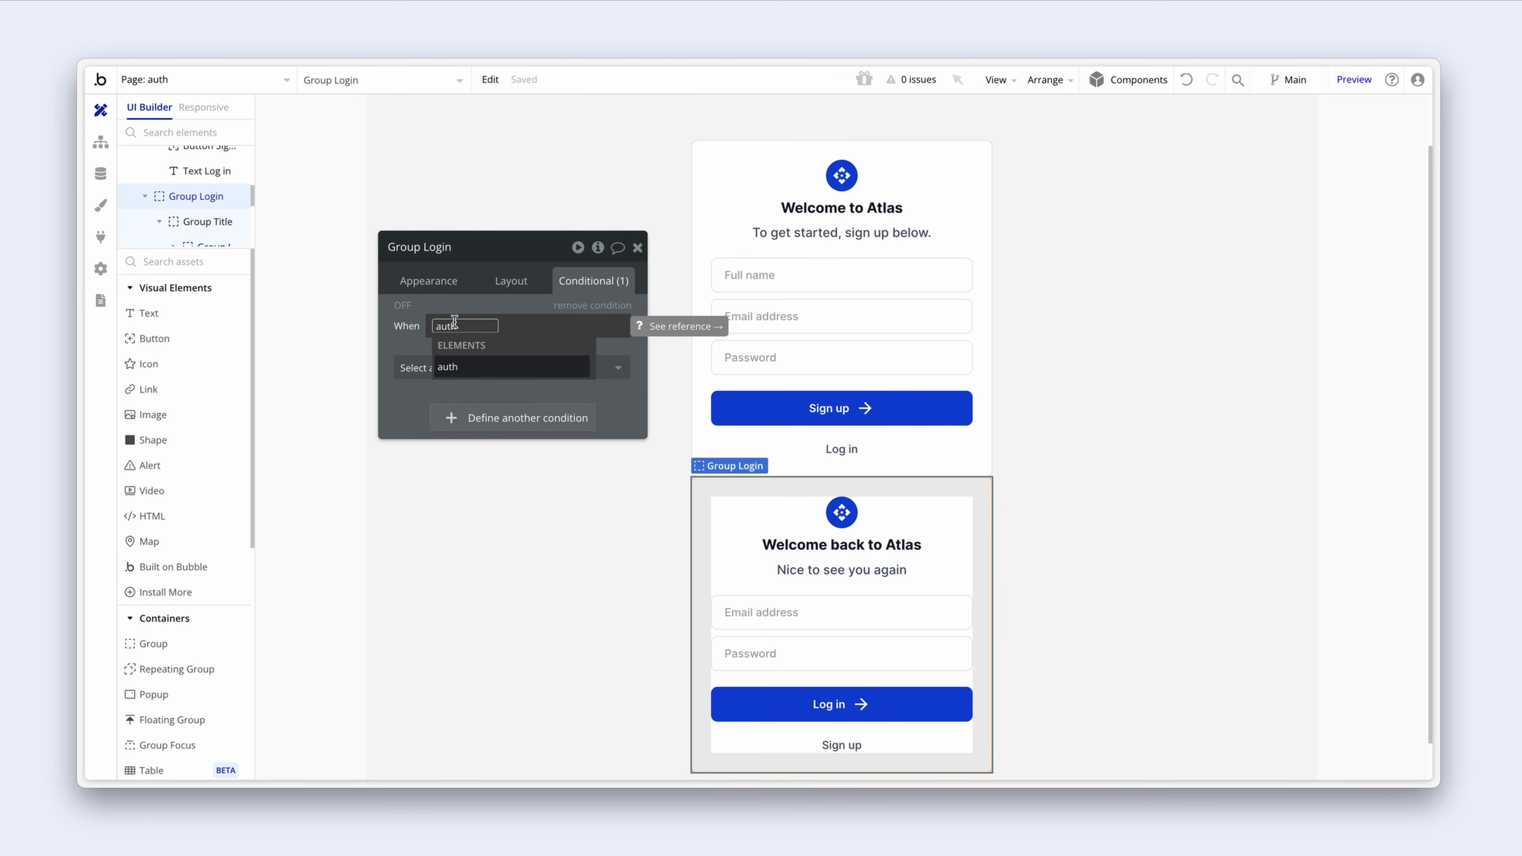
left_click(476, 367)
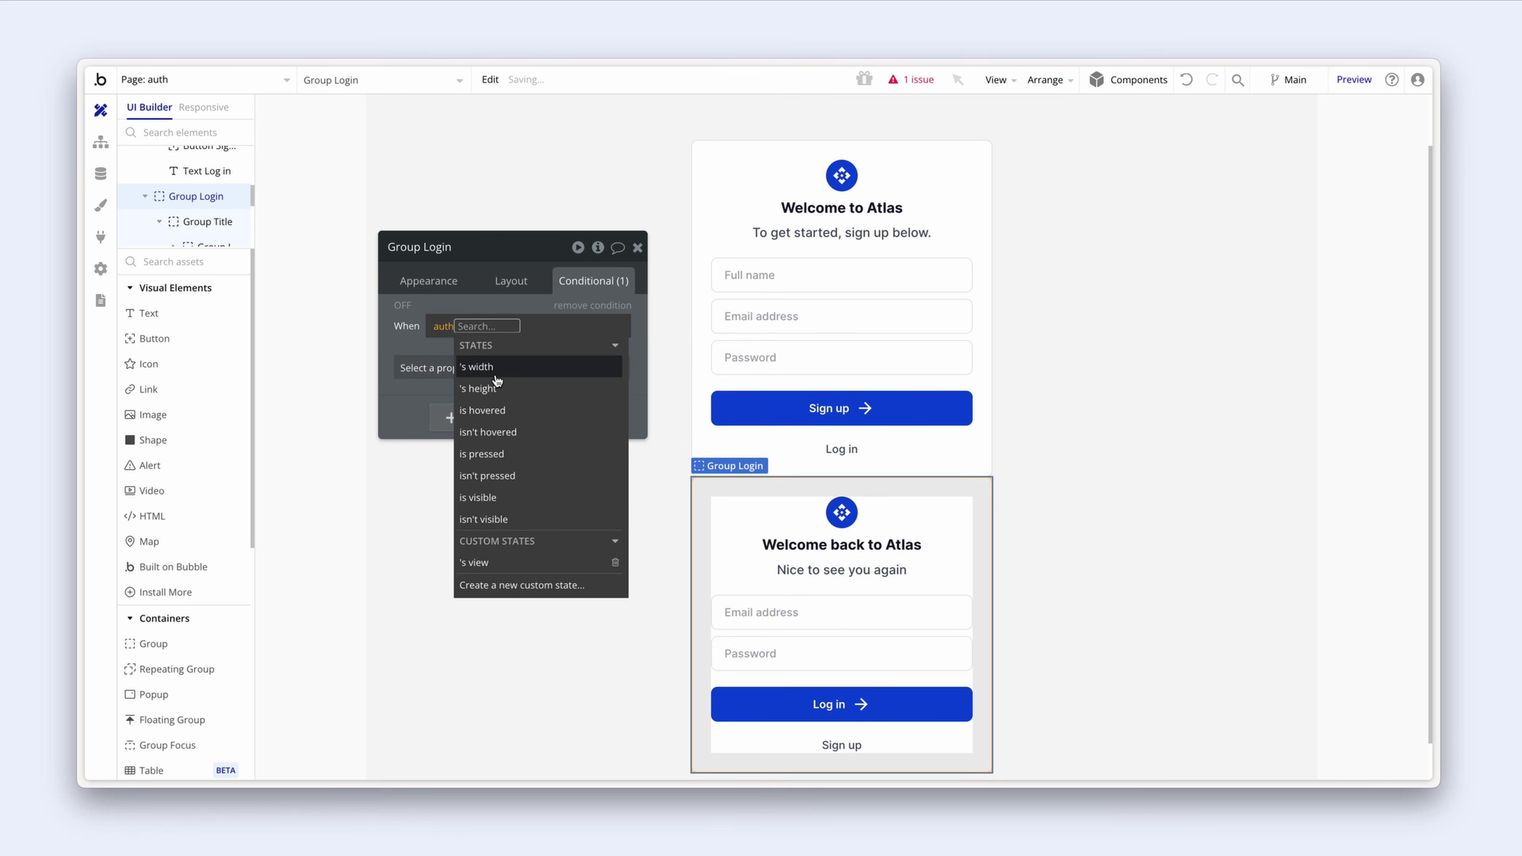
left_click(517, 563)
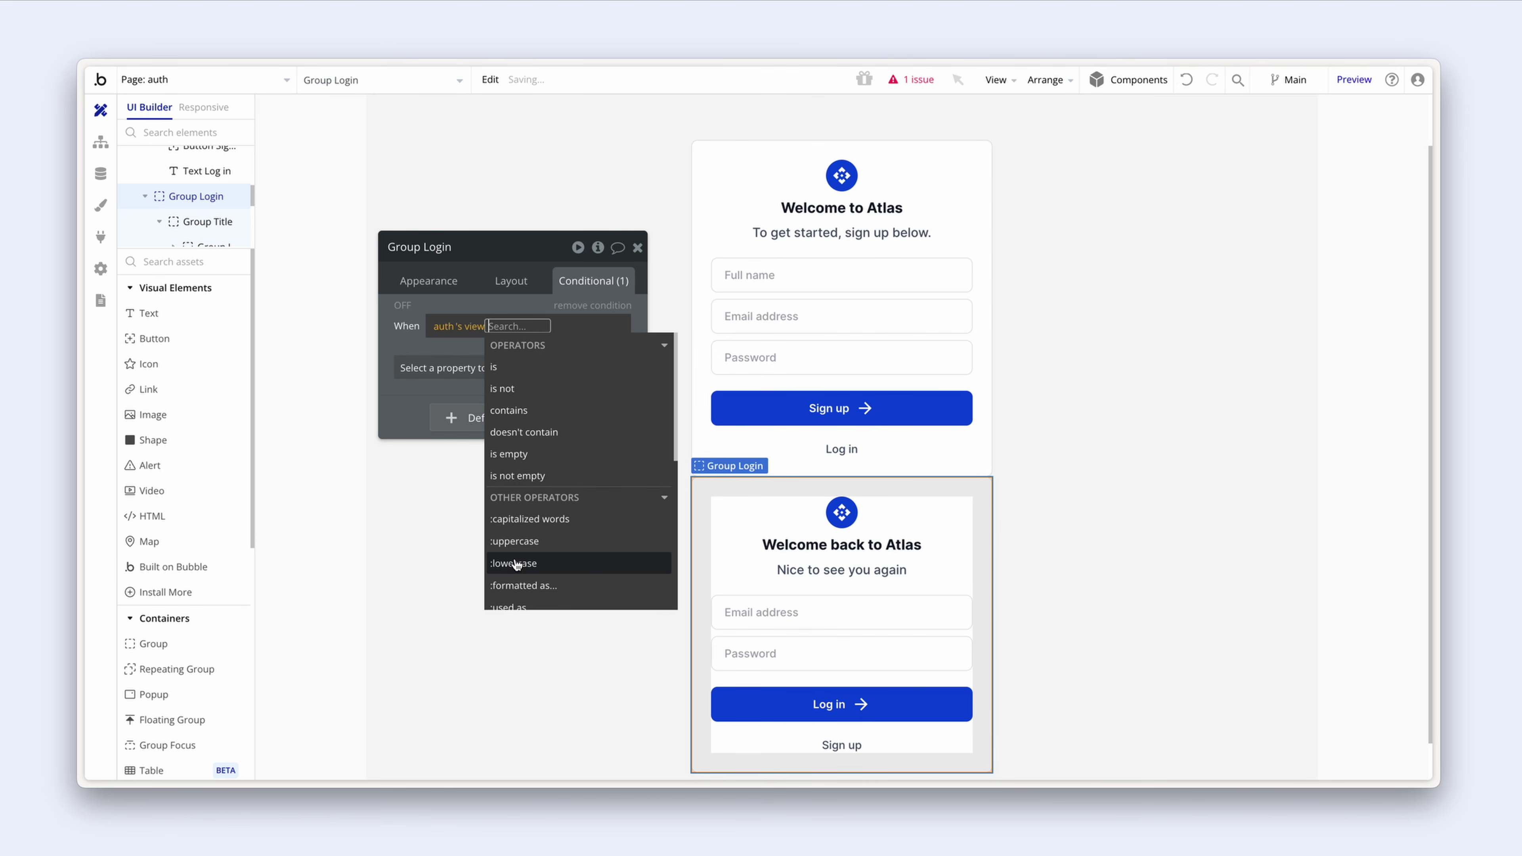
left_click(523, 373)
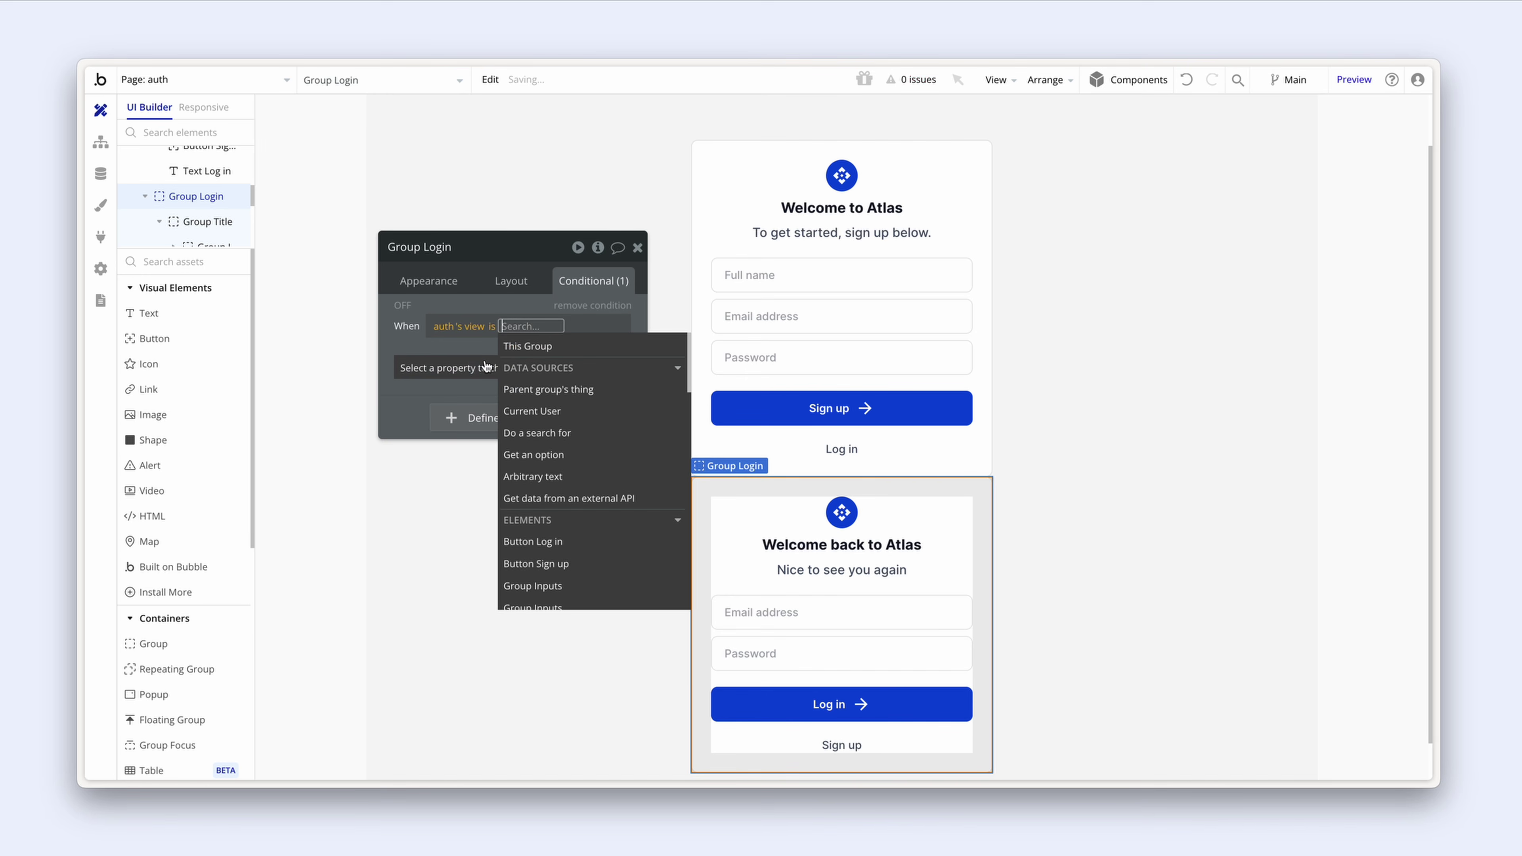
type("login")
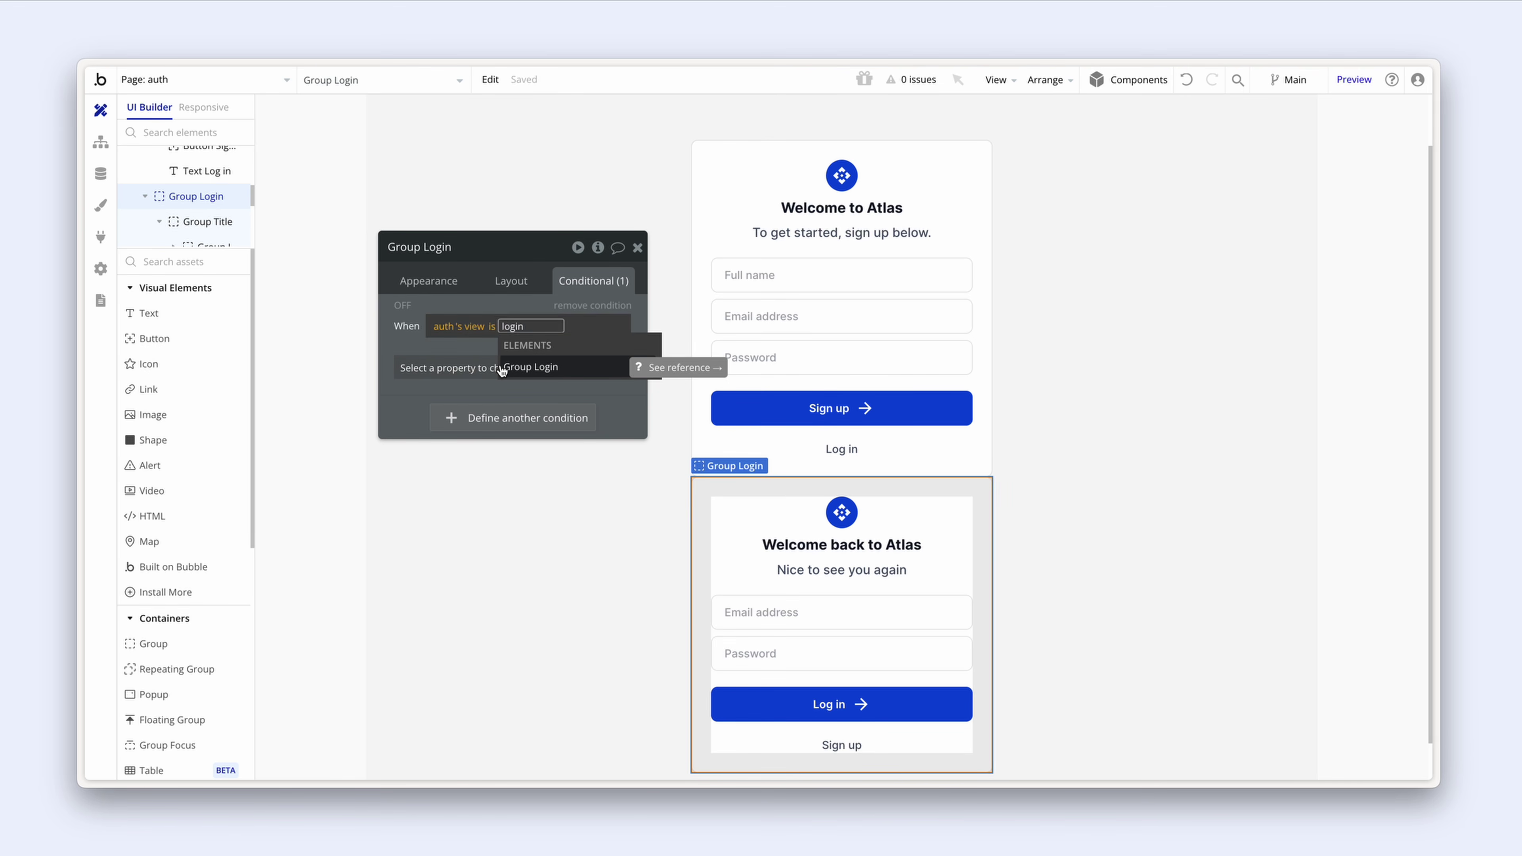
key("Return")
left_click(474, 348)
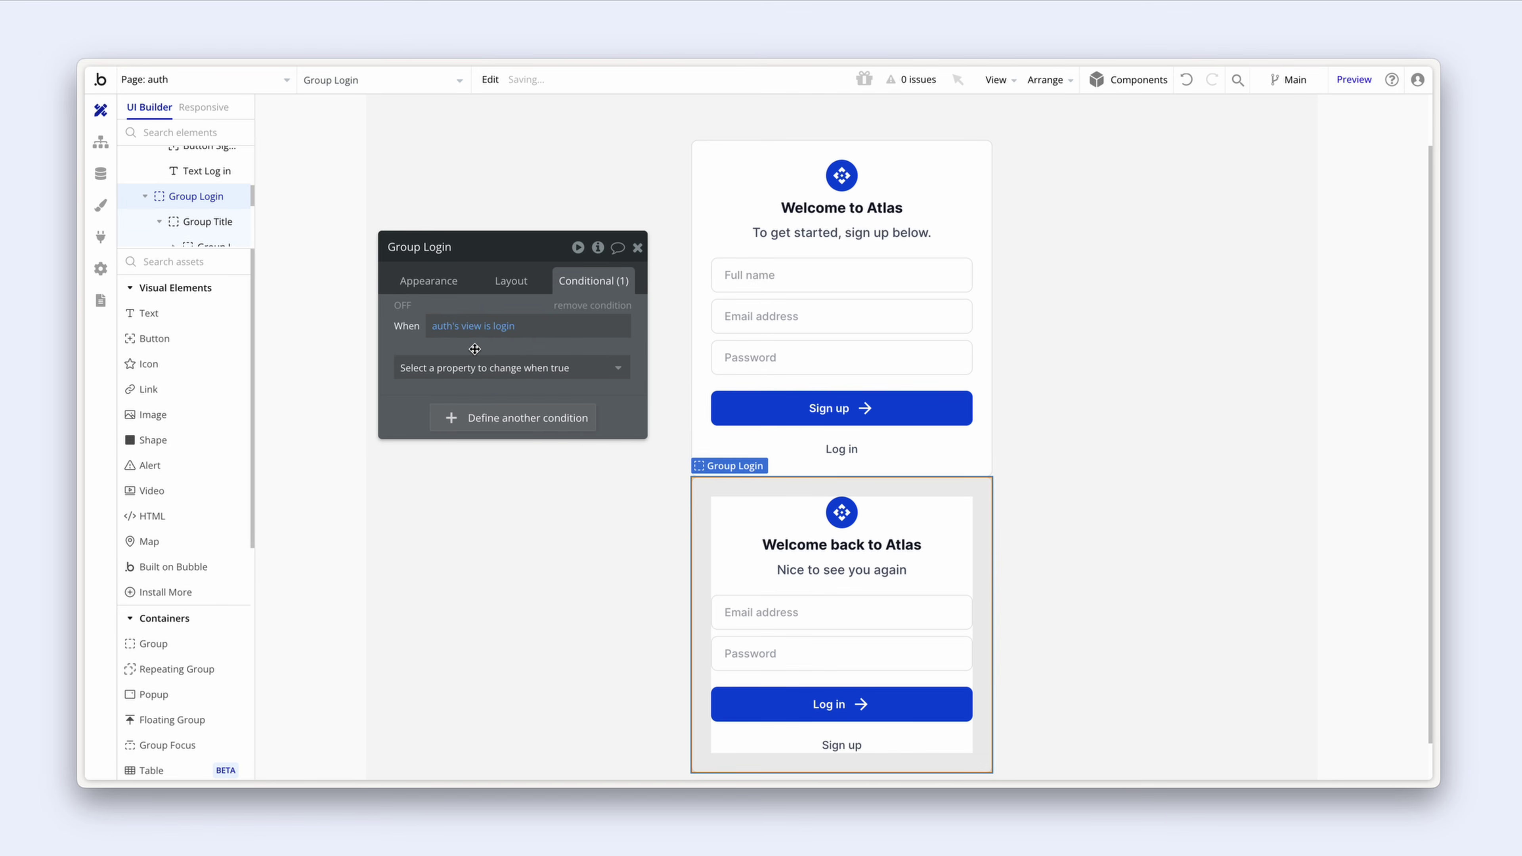
left_click(586, 375)
left_click(578, 415)
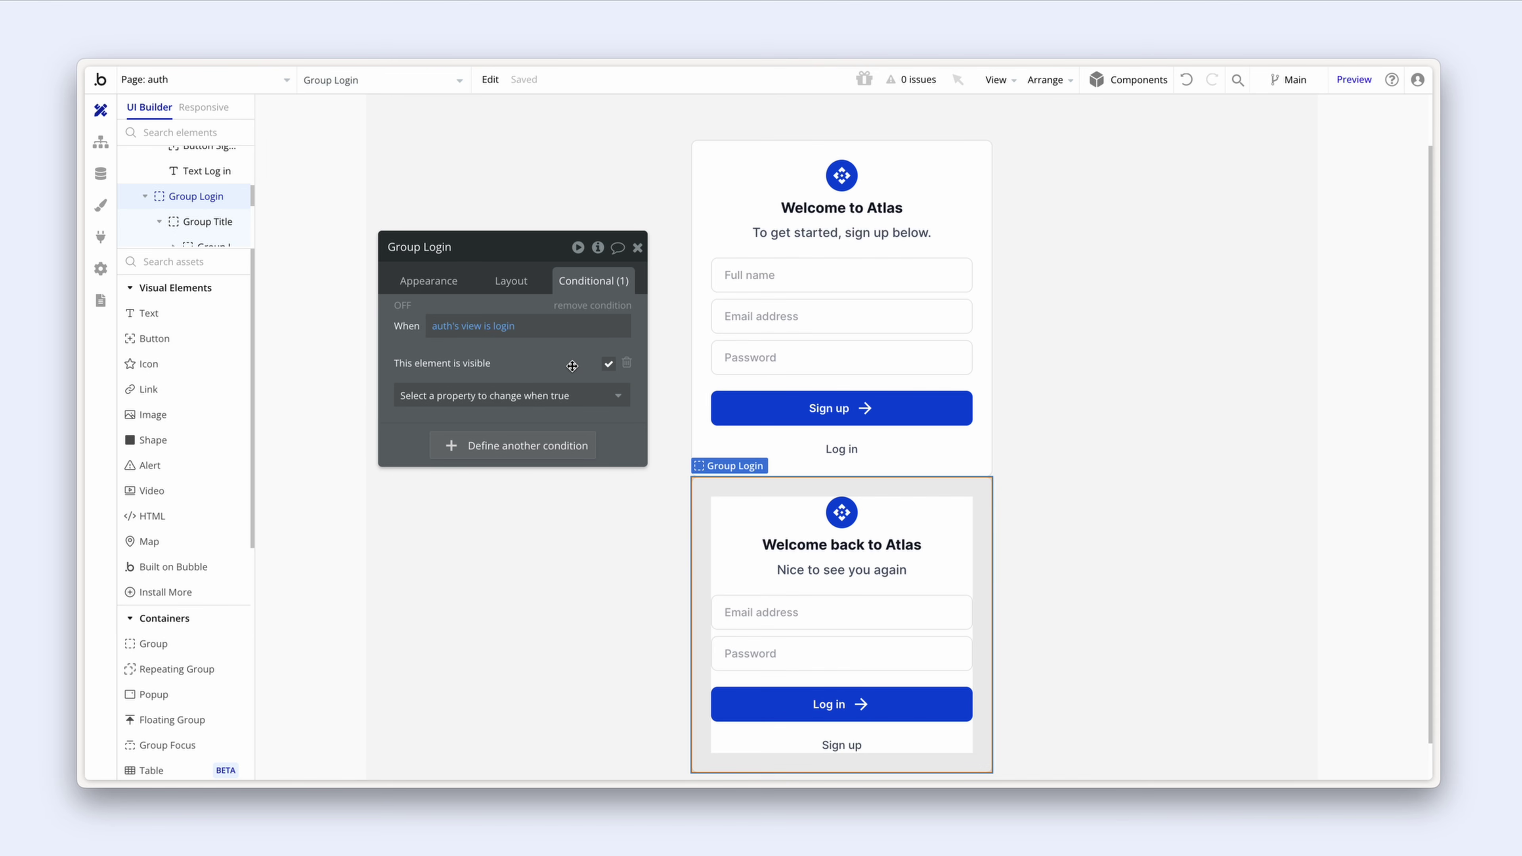
Step: Create a workflow that runs when the "Sign up" text in the login card is clicked
scroll(842, 599, "down", 2)
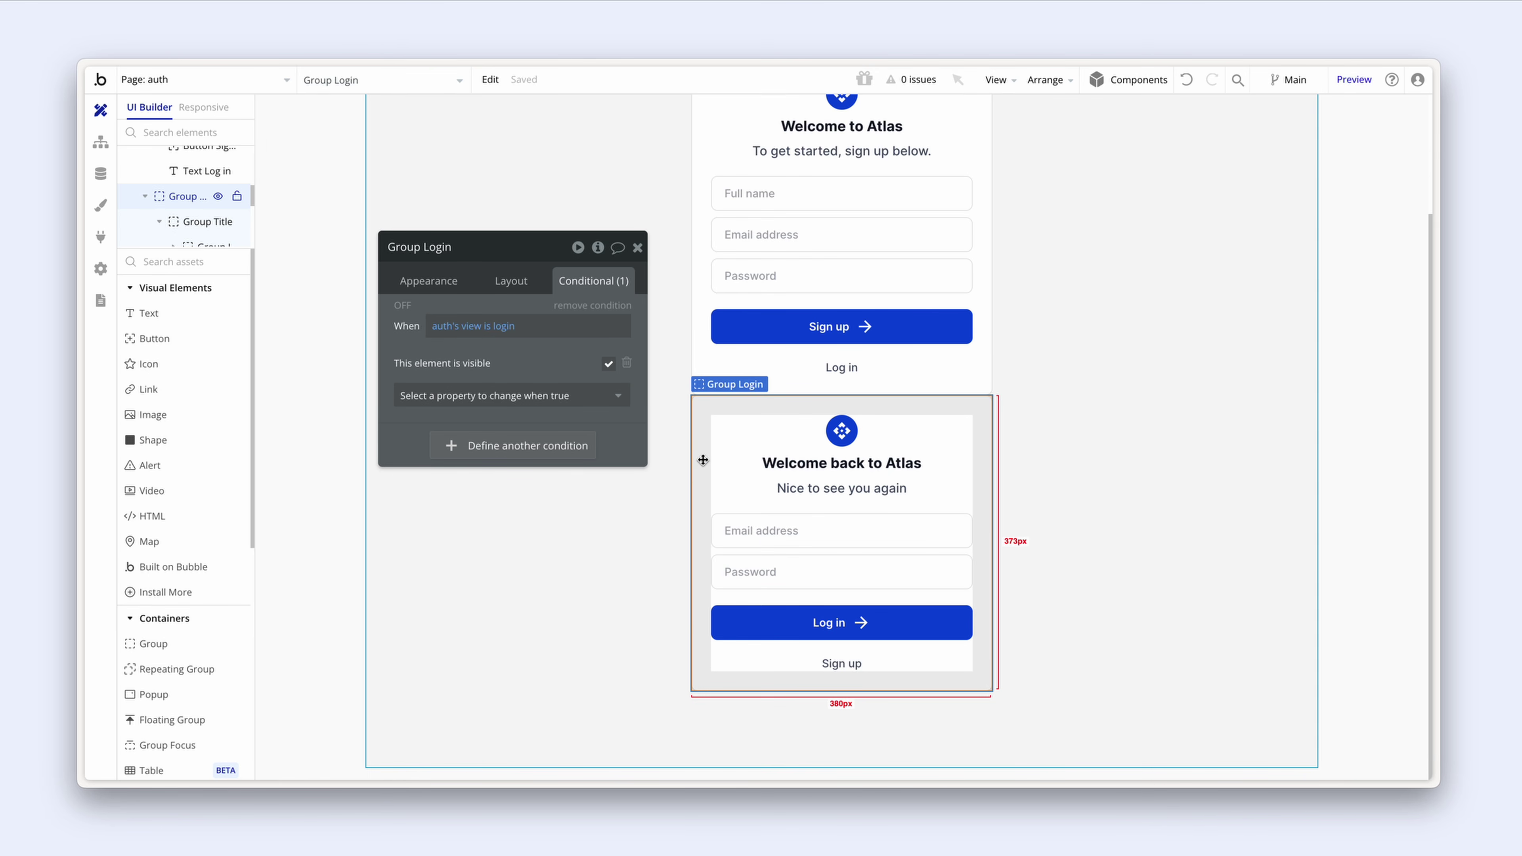
left_click(839, 663)
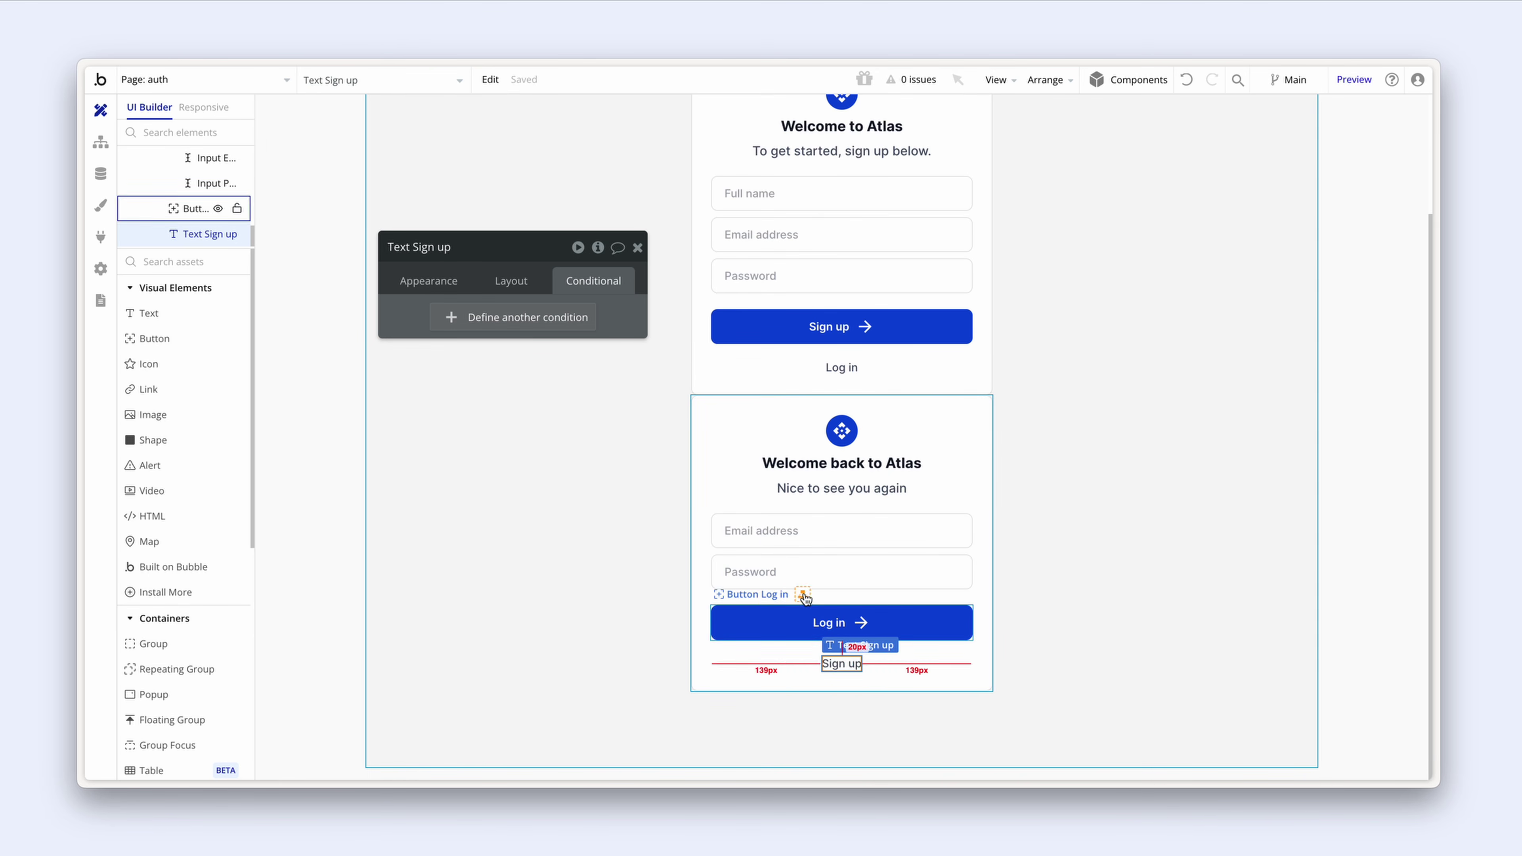
left_click(427, 281)
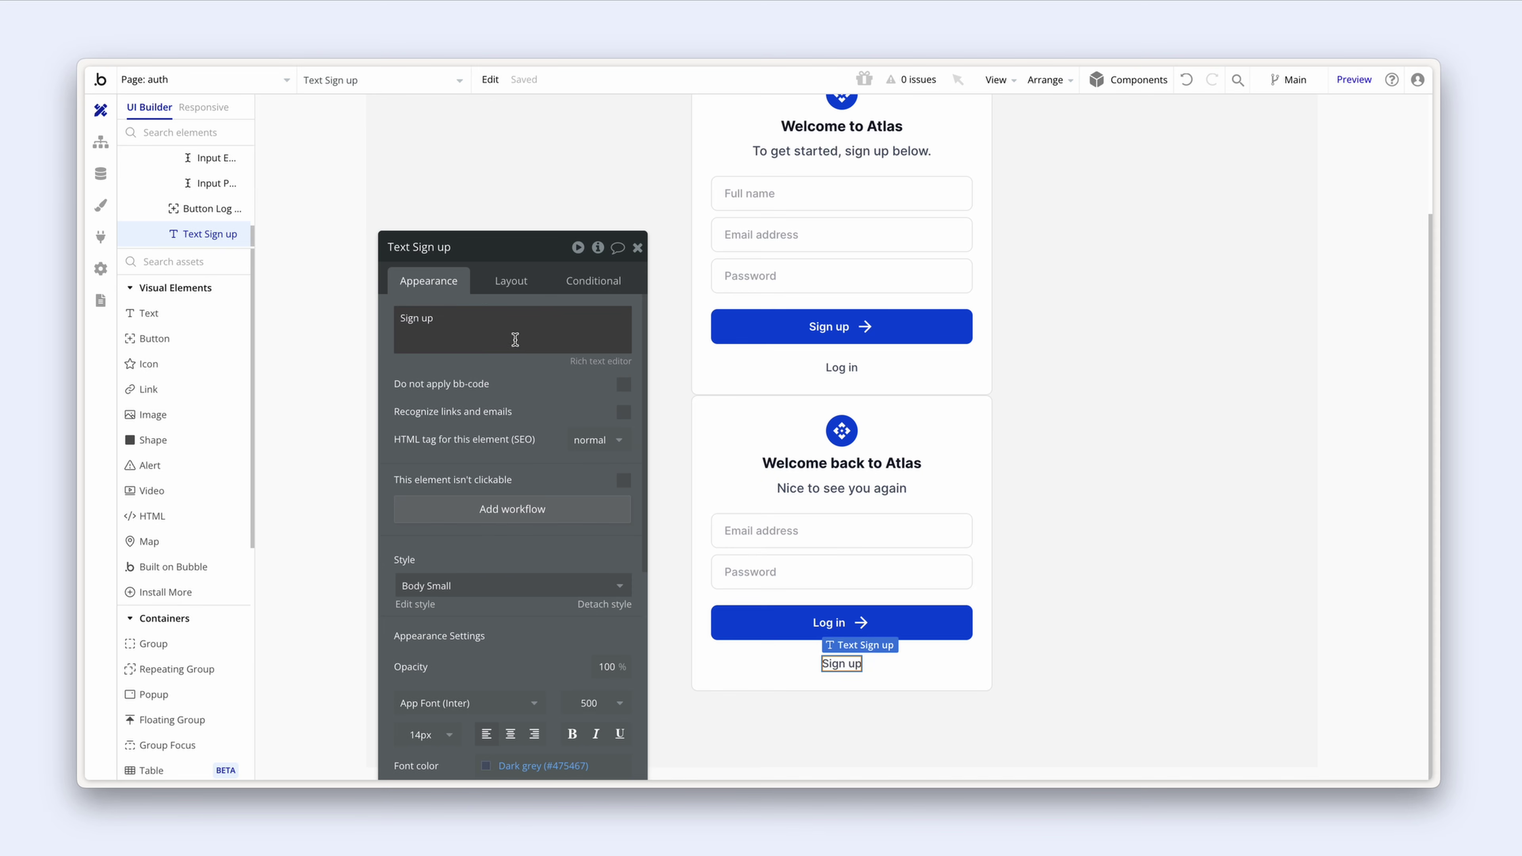
left_click(581, 513)
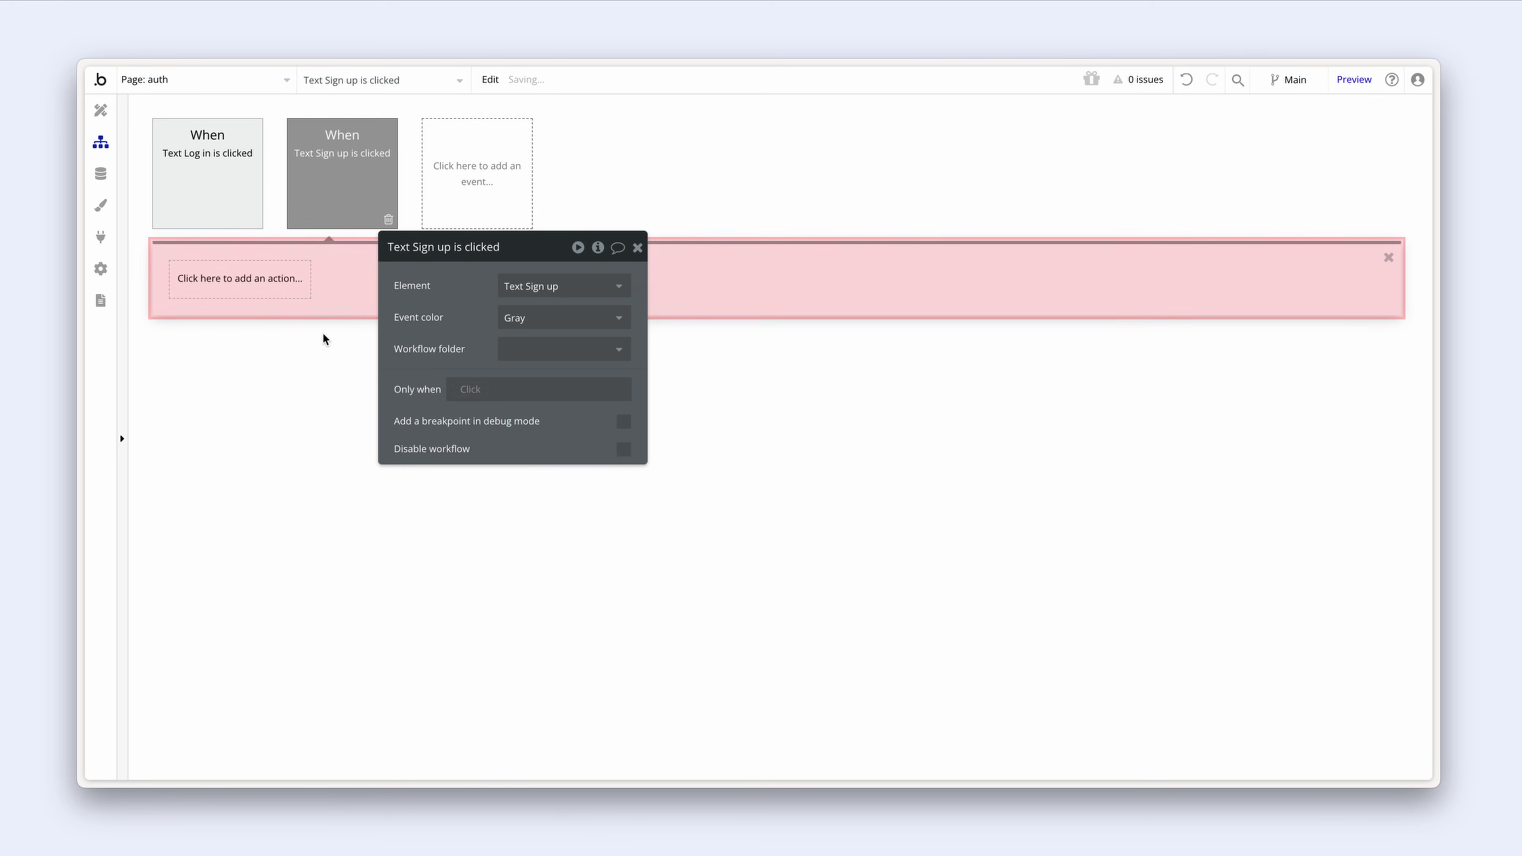
Step: Add a Set state action to the "Sign up" text workflow, targeting the auth element's custom state view
left_click(263, 290)
mouse_move(275, 499)
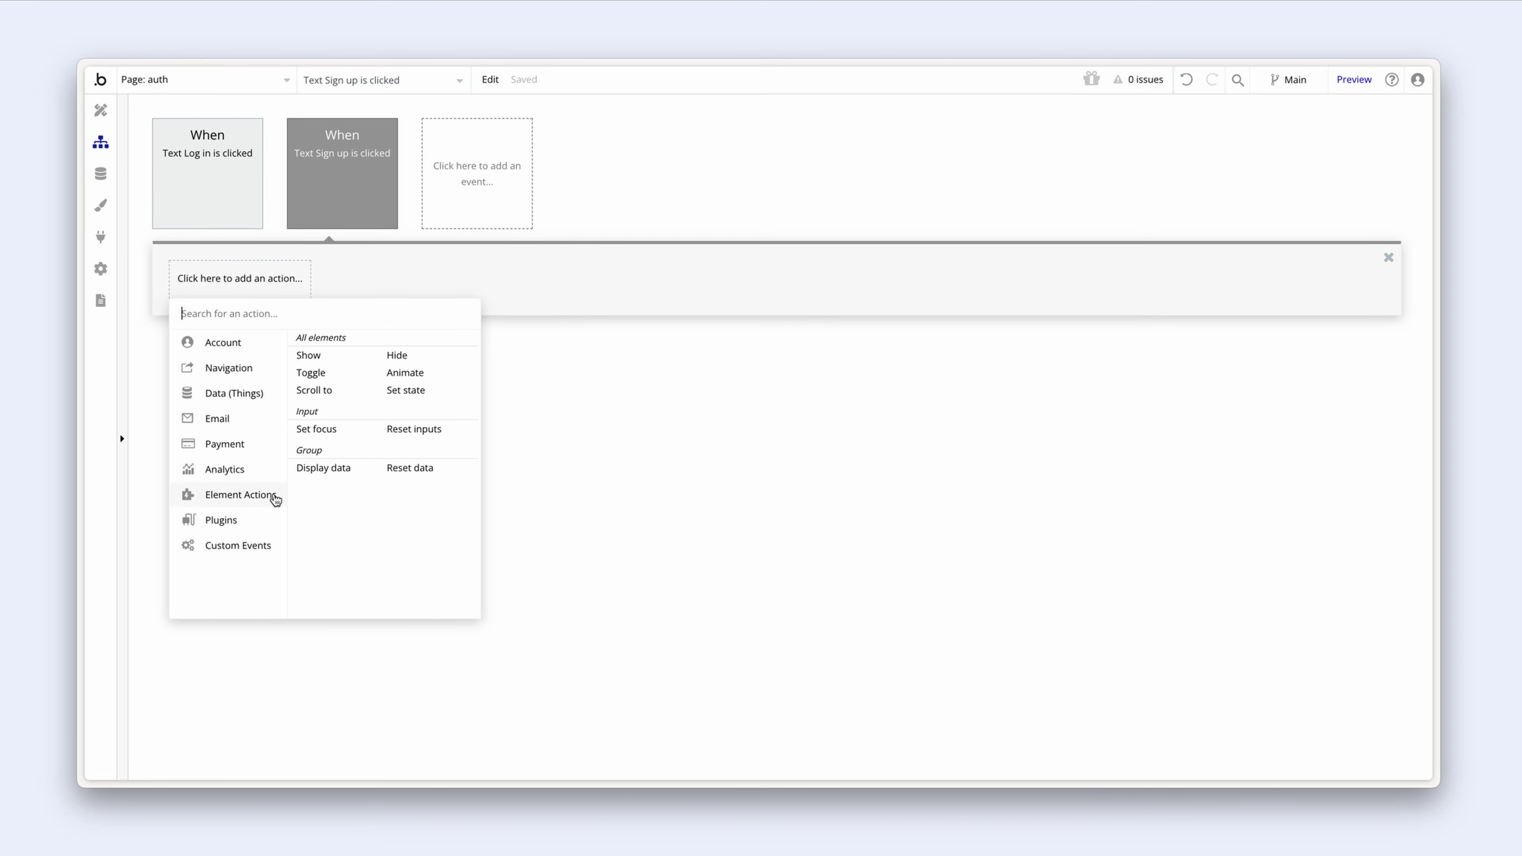
left_click(434, 398)
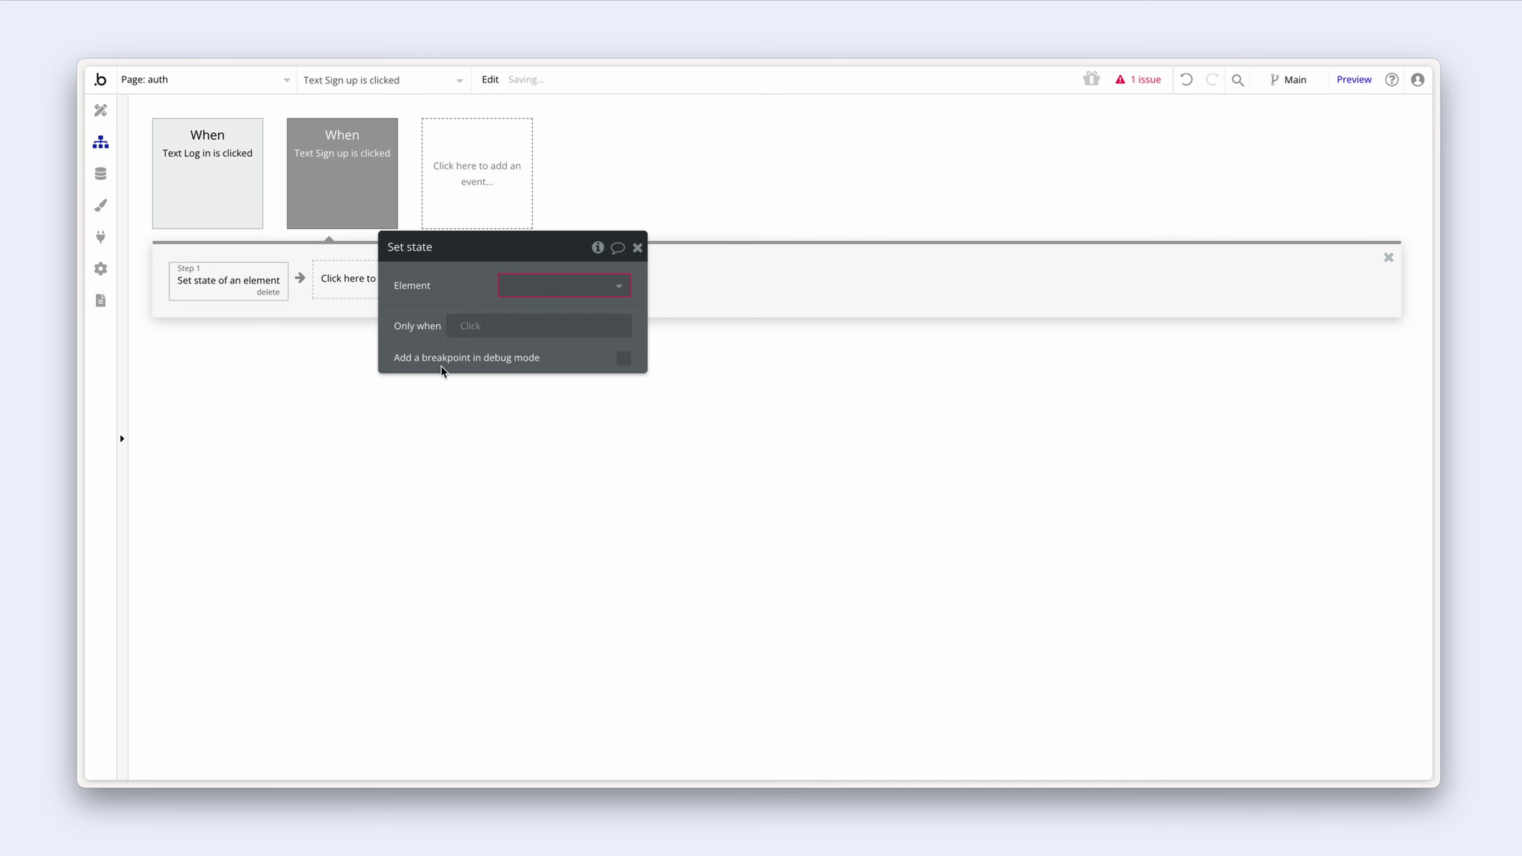
left_click(483, 315)
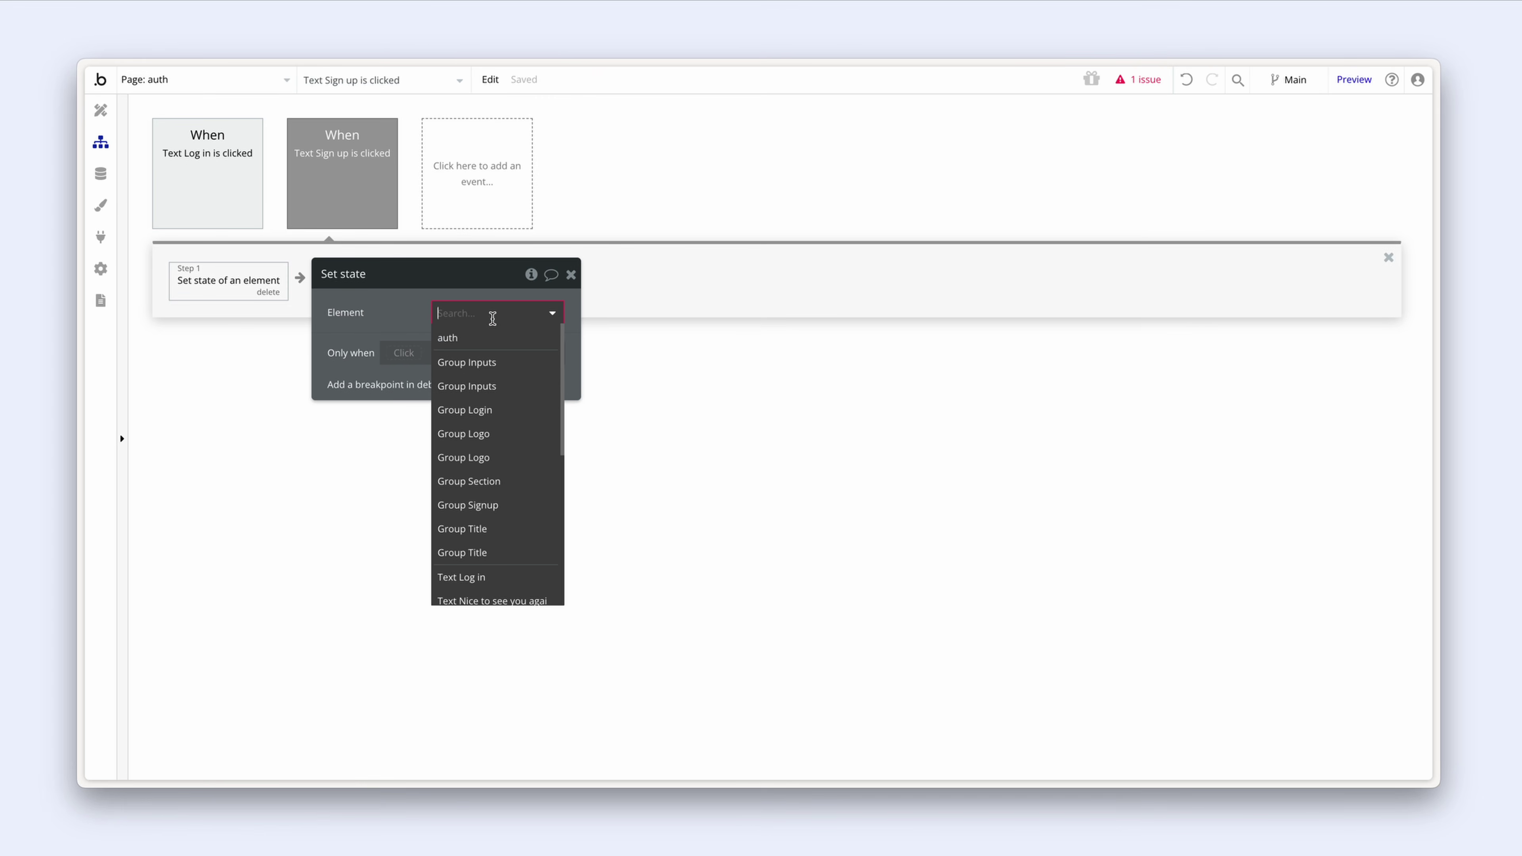
left_click(492, 339)
left_click(489, 346)
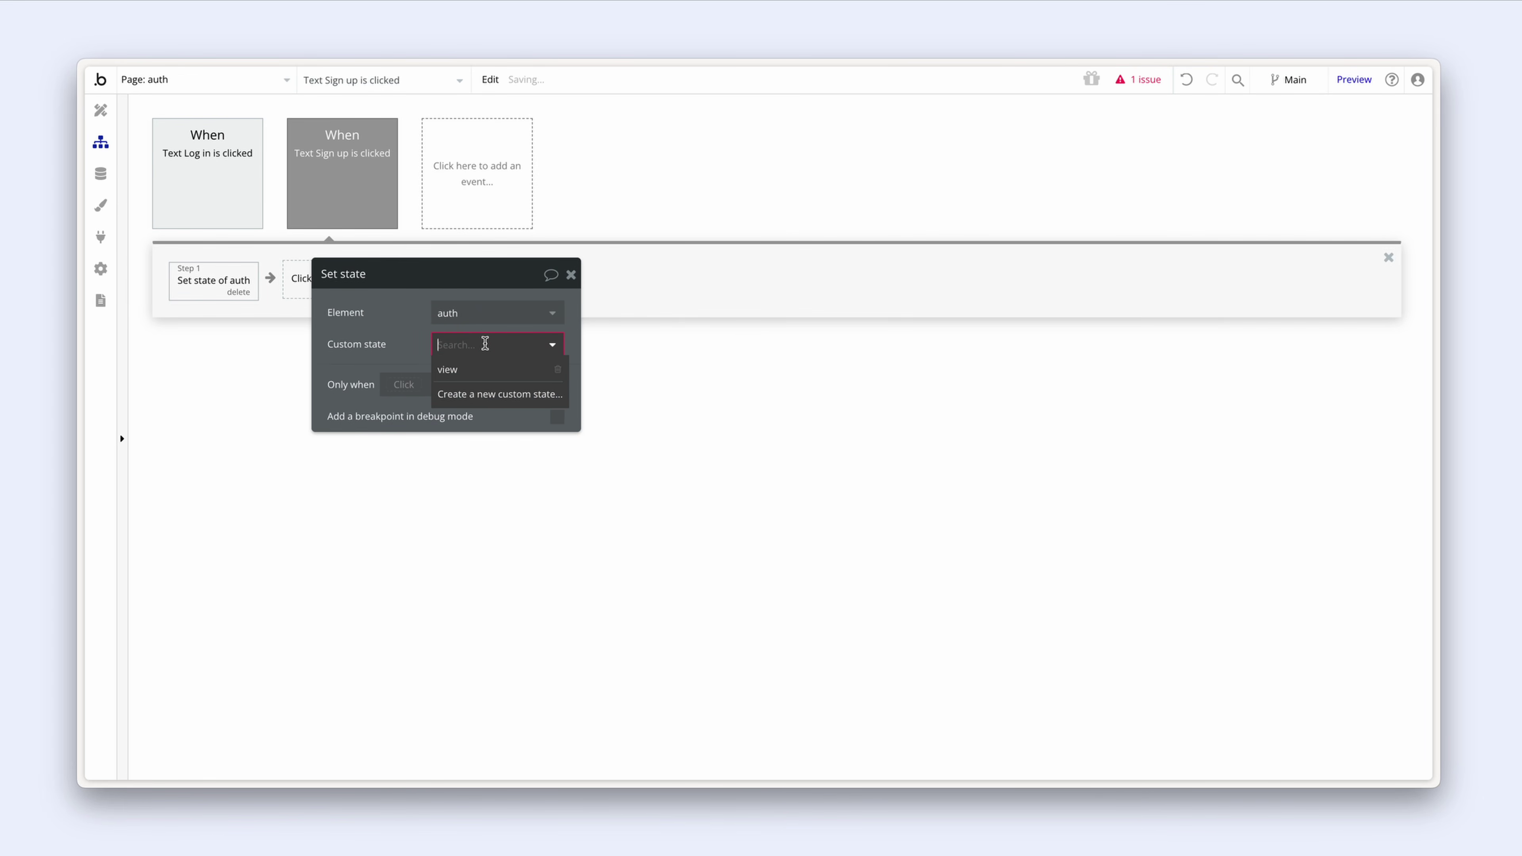
left_click(486, 370)
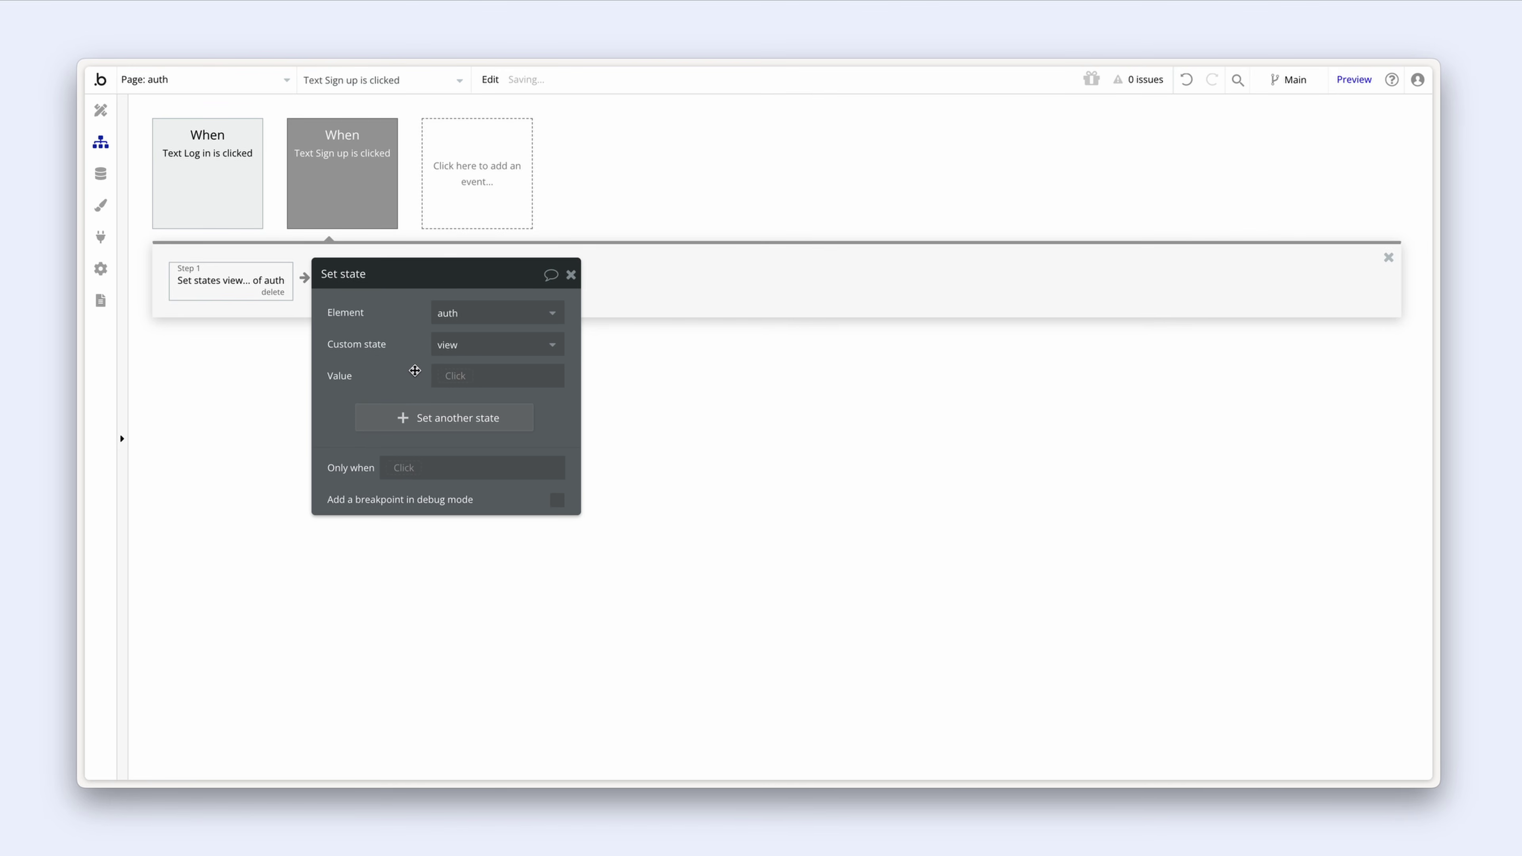
Step: Set the value of the view state in this Set state action to the plain text "signup"
left_click(454, 377)
type("signup")
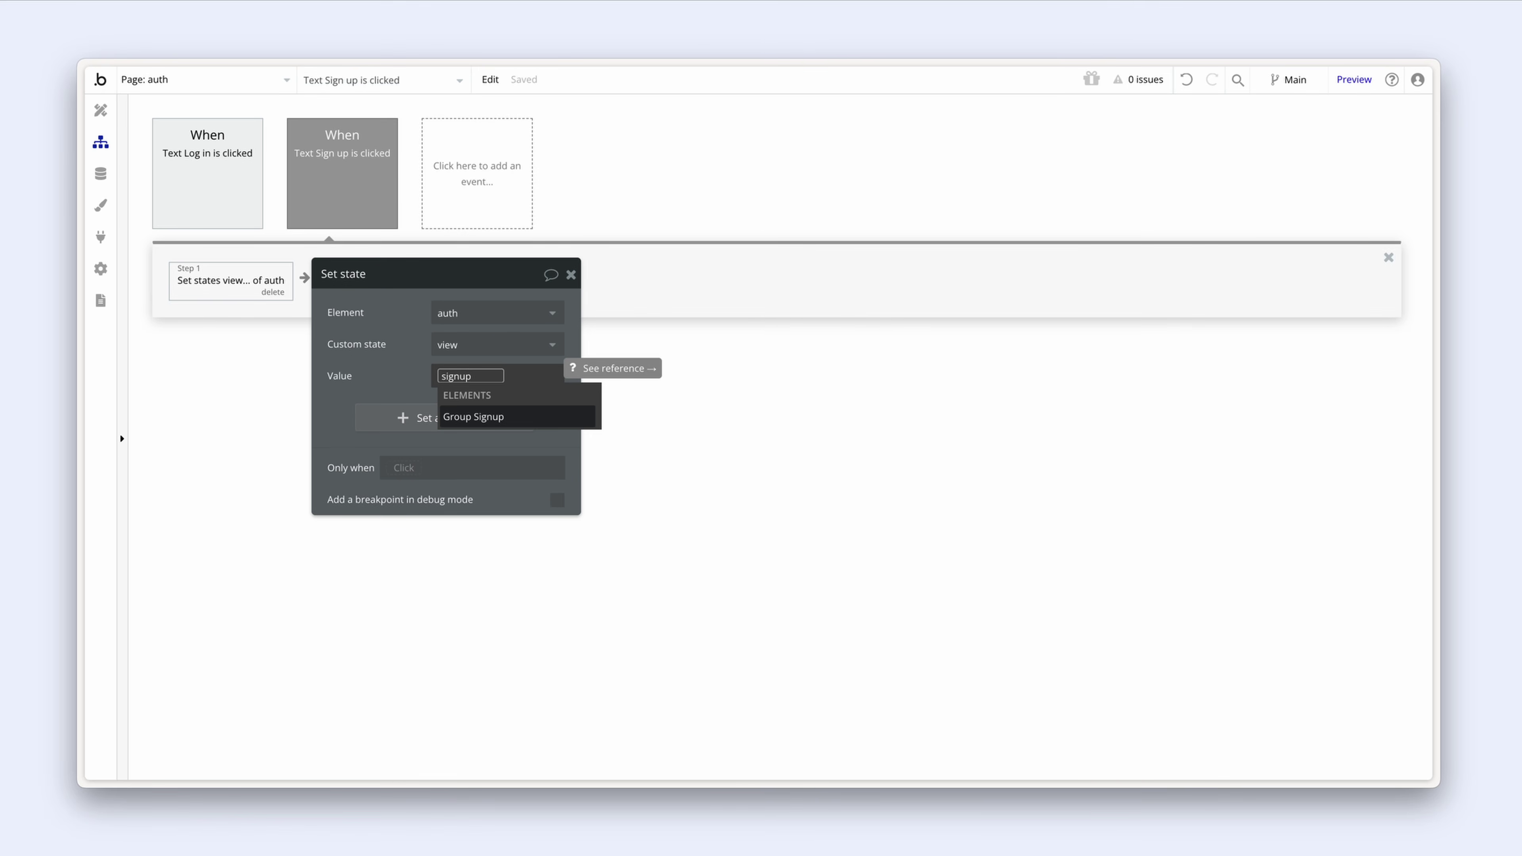
left_click(396, 376)
left_click_drag(396, 376, 403, 379)
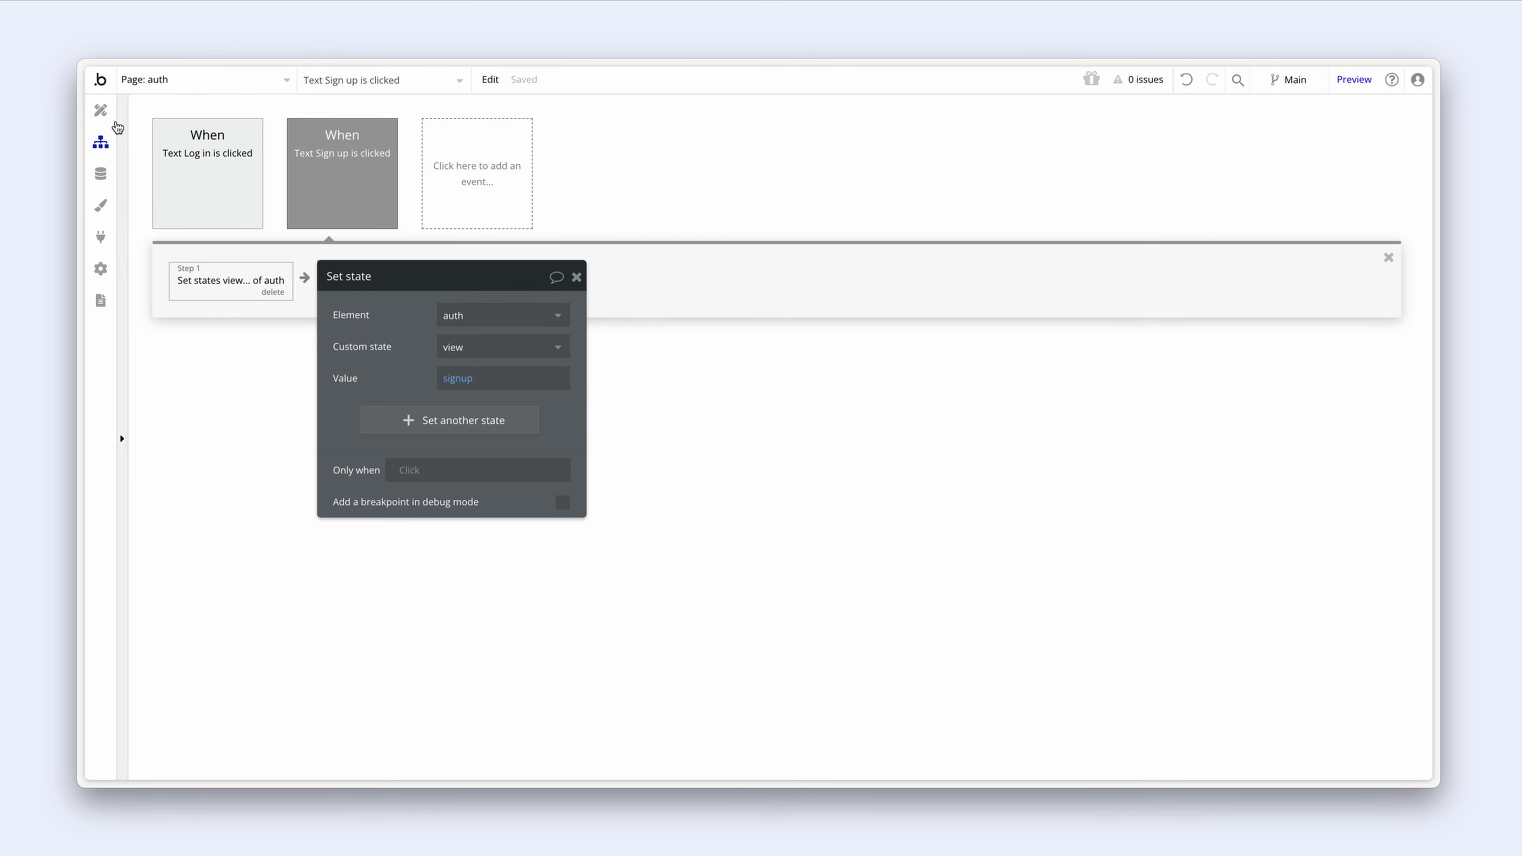
Step: Return to the page design and add a new condition to Group Signup
left_click(100, 110)
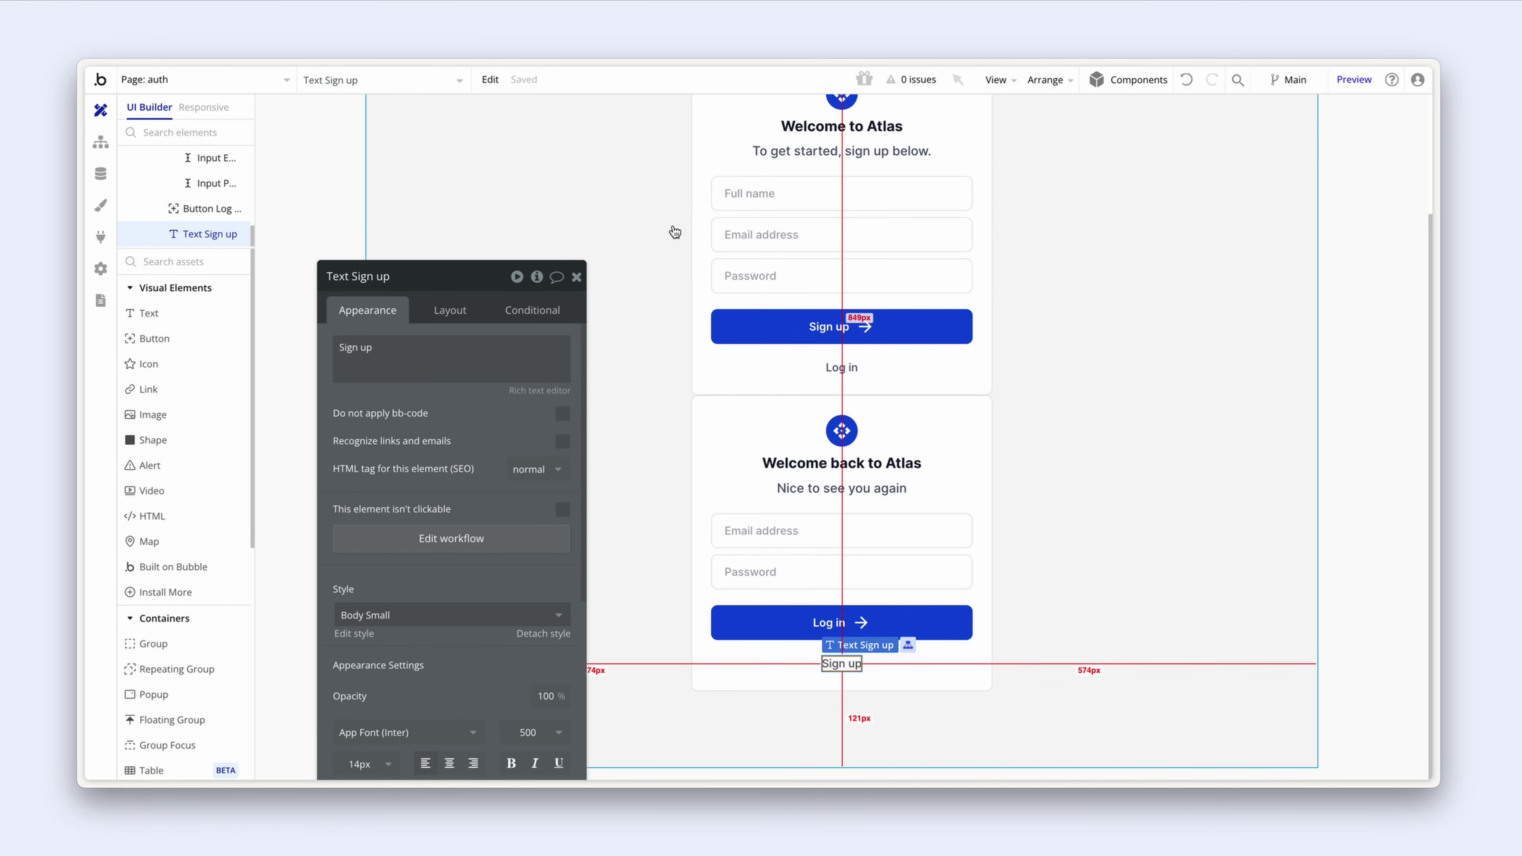
left_click(698, 228)
scroll(701, 231, "up", 3)
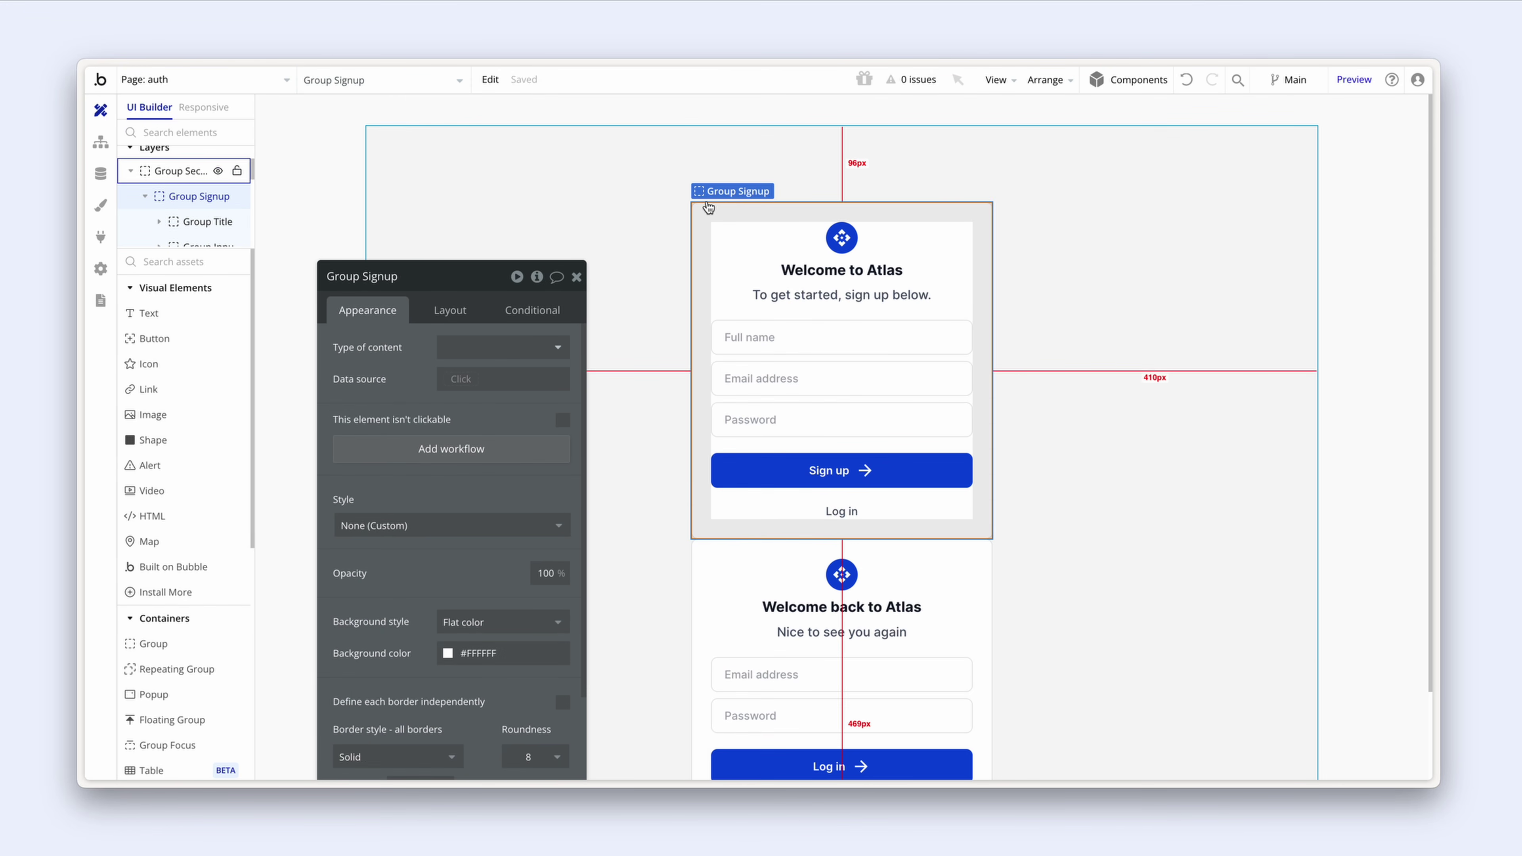
left_click_drag(409, 366, 473, 244)
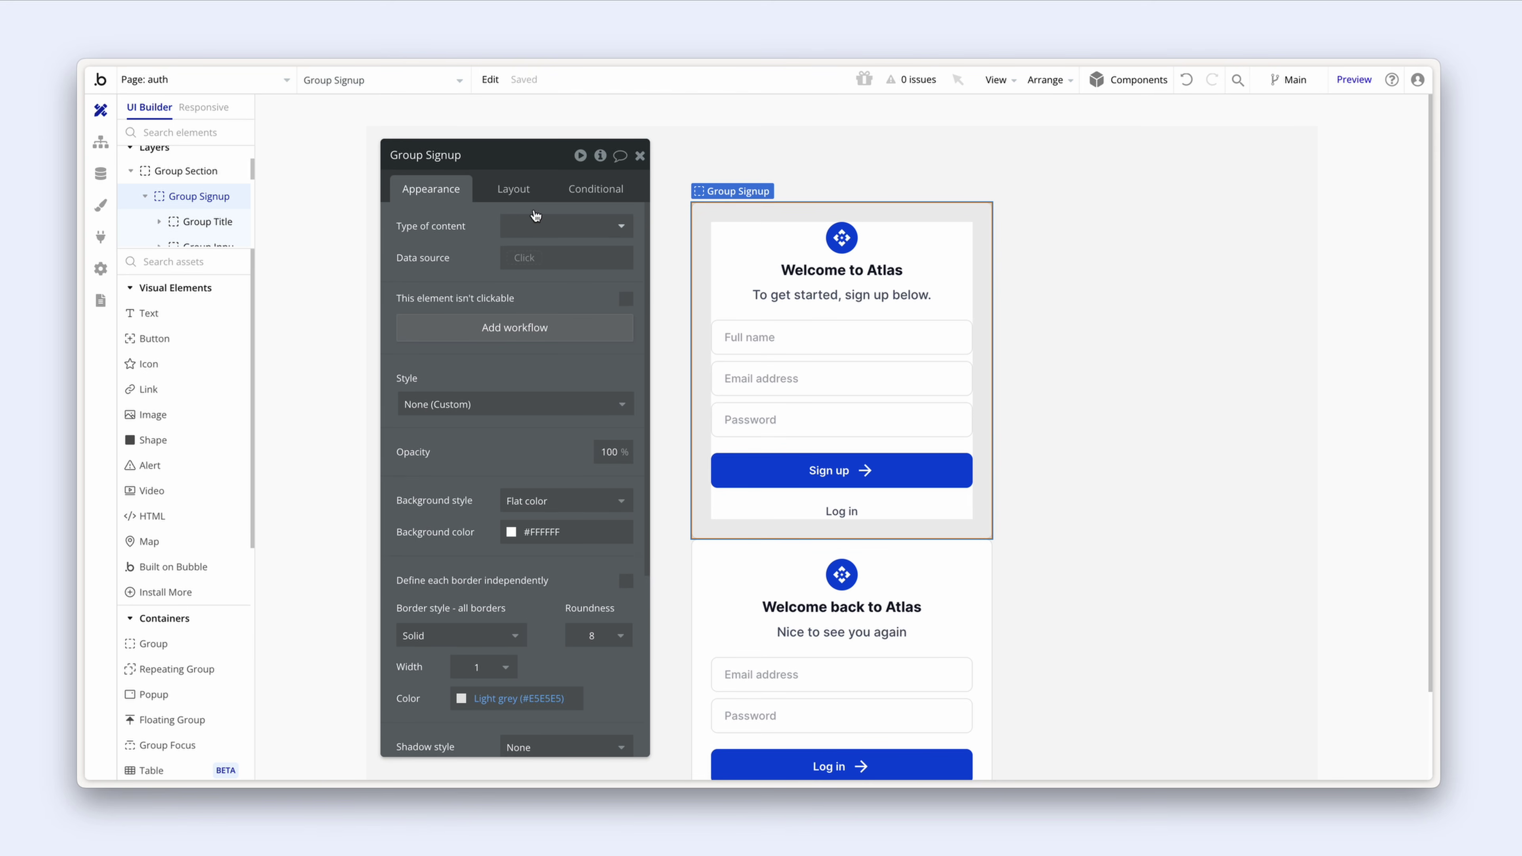
left_click(526, 191)
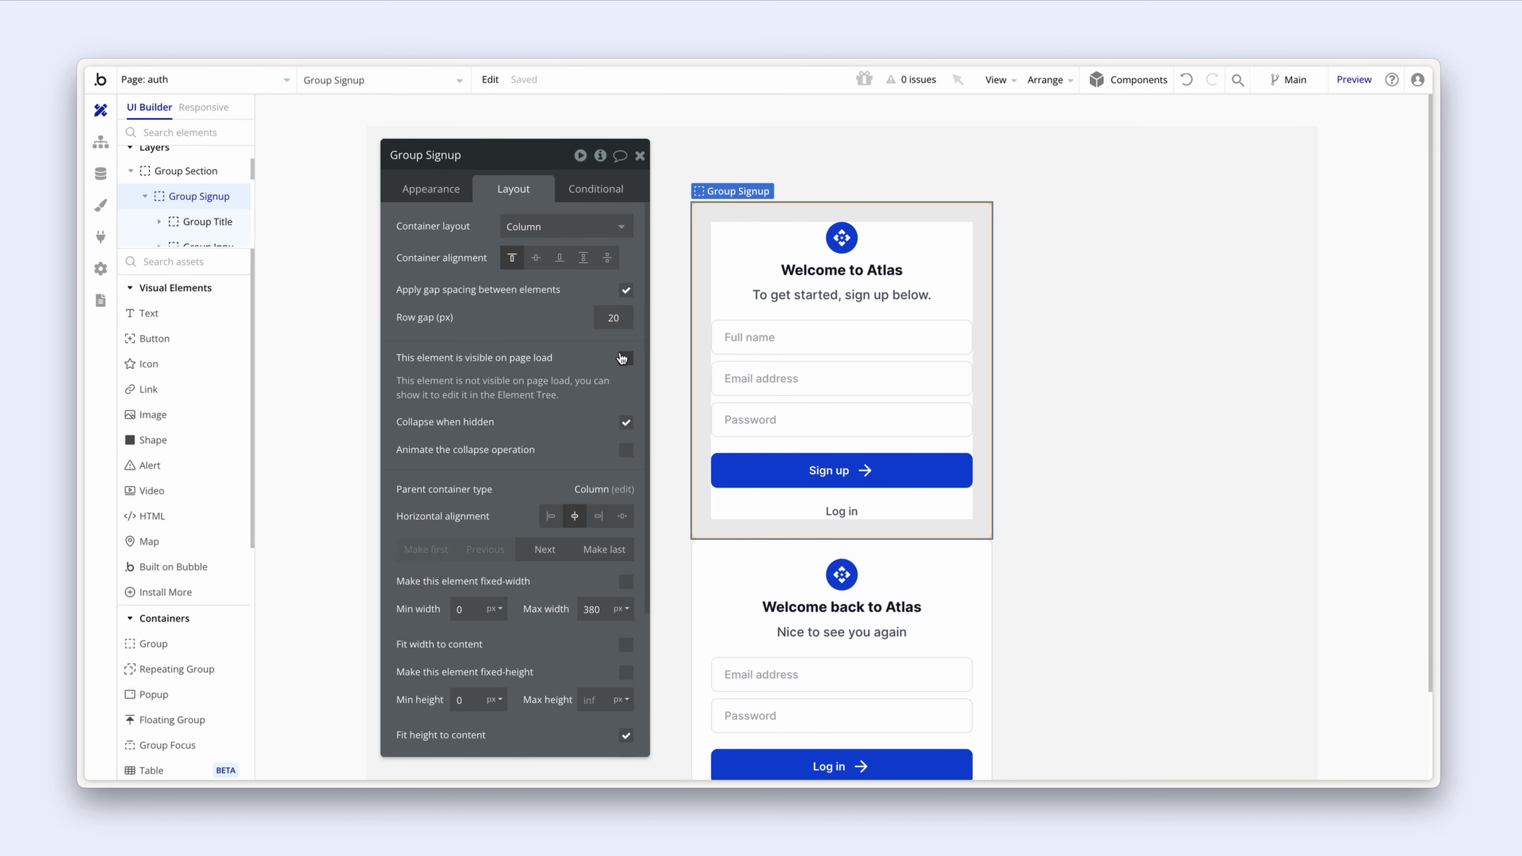
left_click(590, 190)
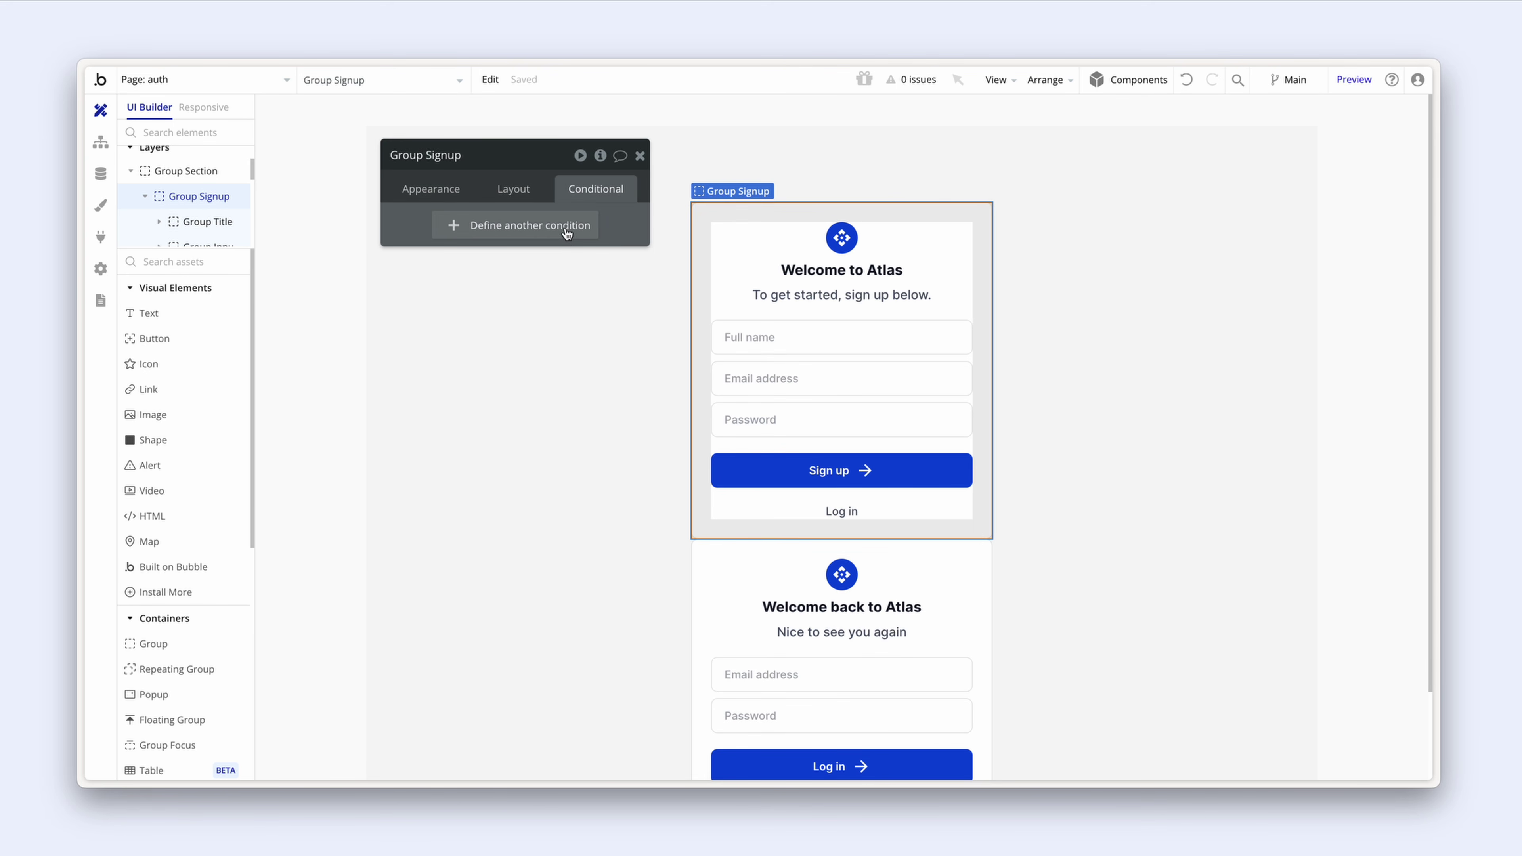
left_click(566, 233)
Step: Define Group Signup's condition as auth's view is signup, with the element visible when true
left_click(474, 233)
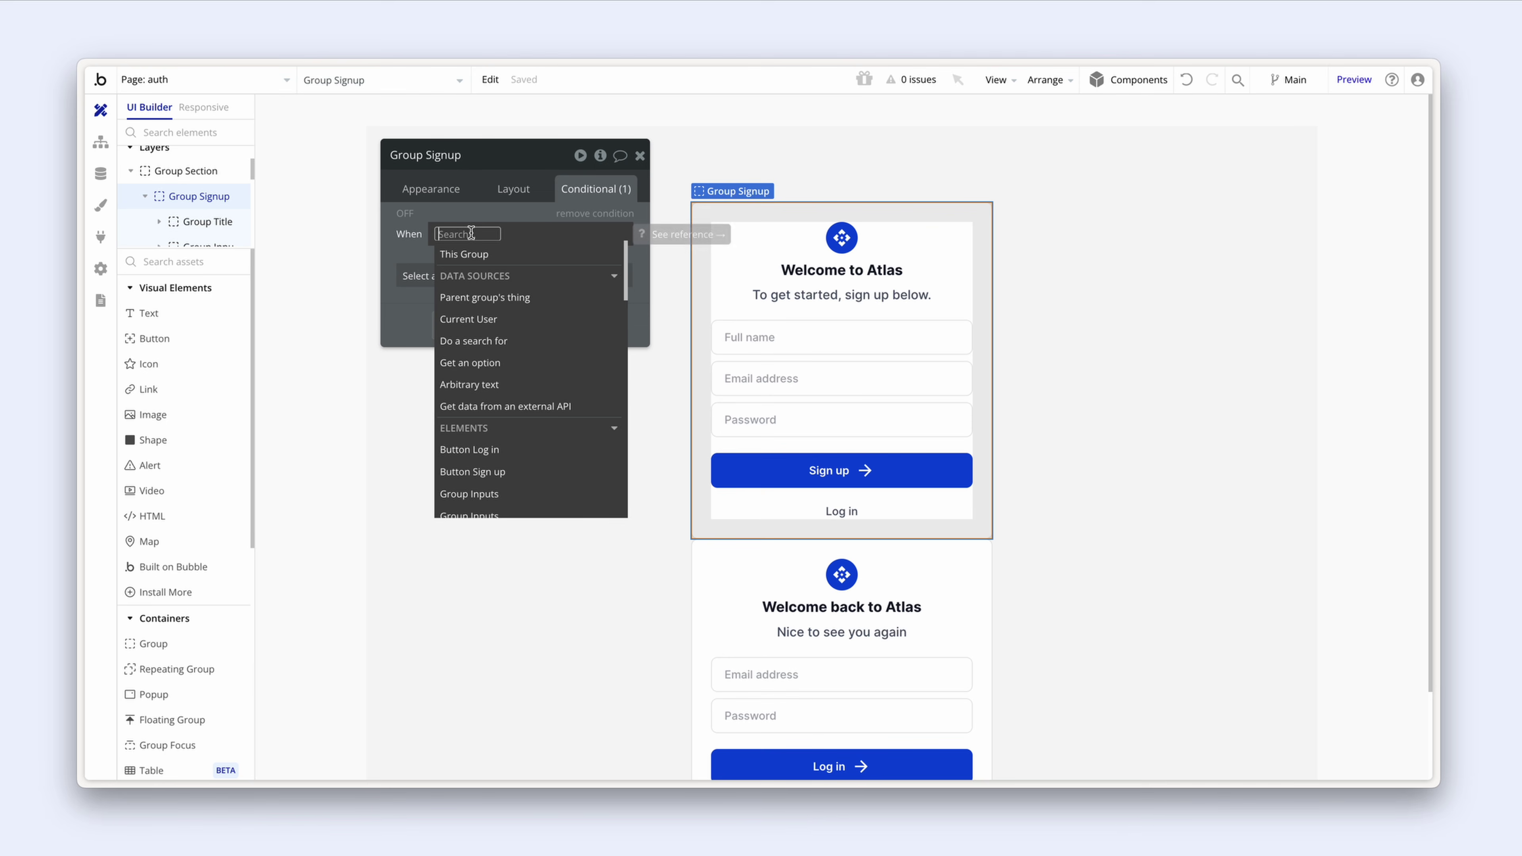
type("auth")
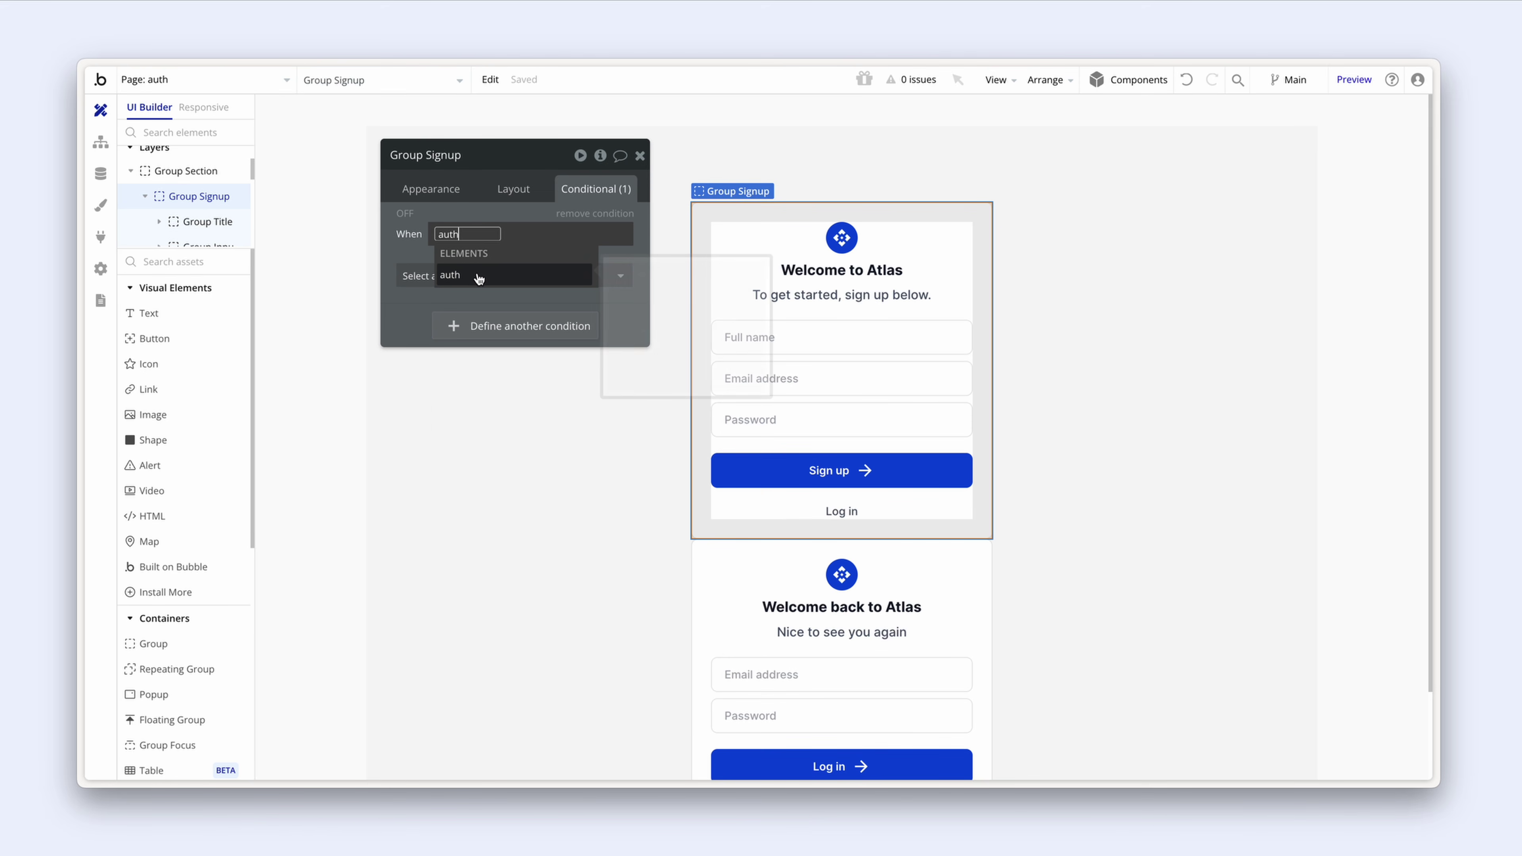
left_click(479, 275)
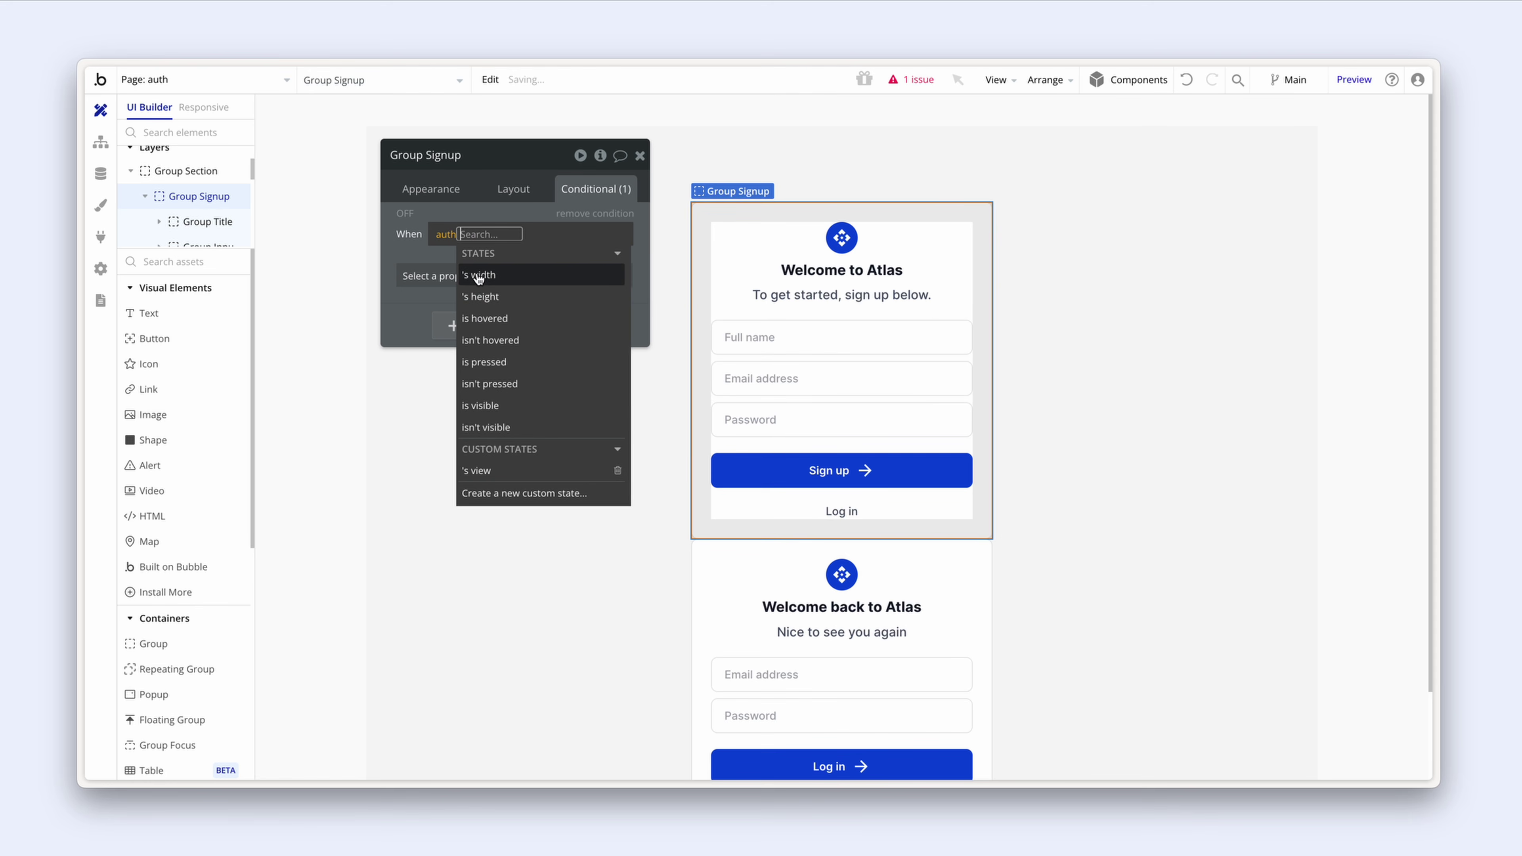
left_click(520, 474)
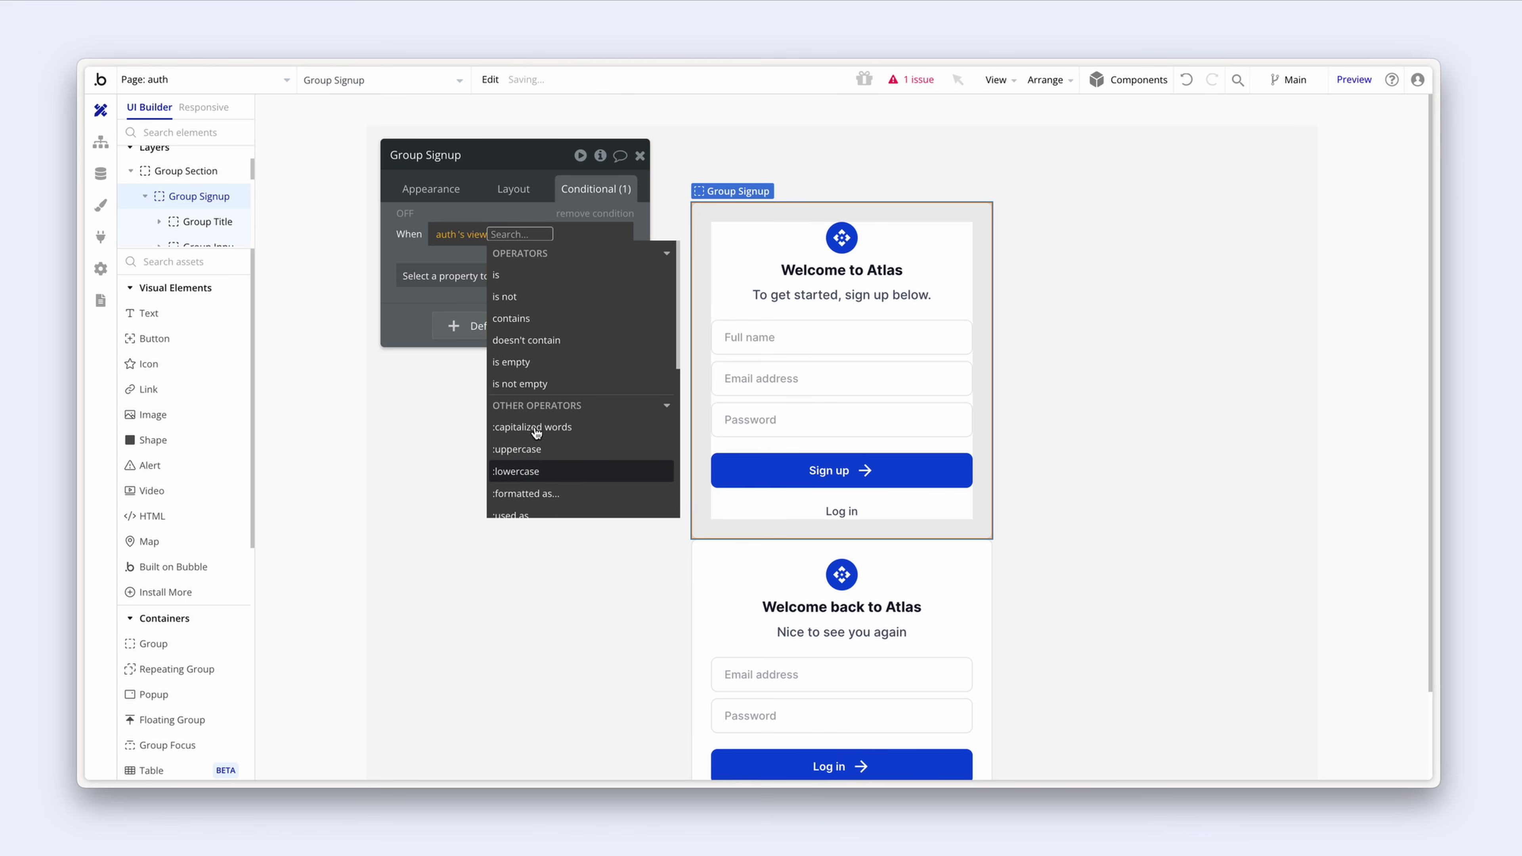
left_click(532, 276)
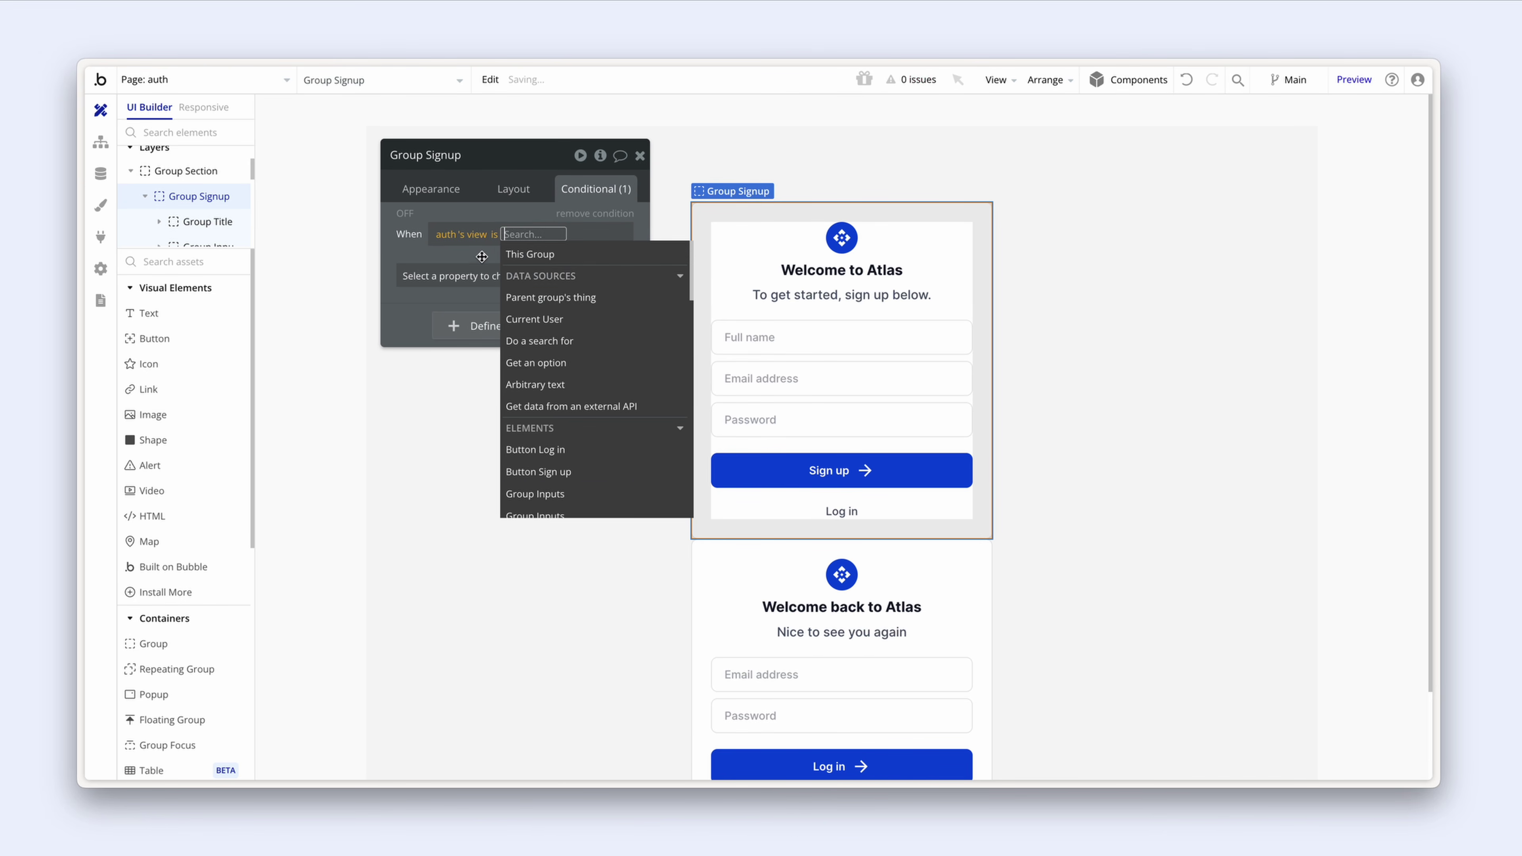
type("signup")
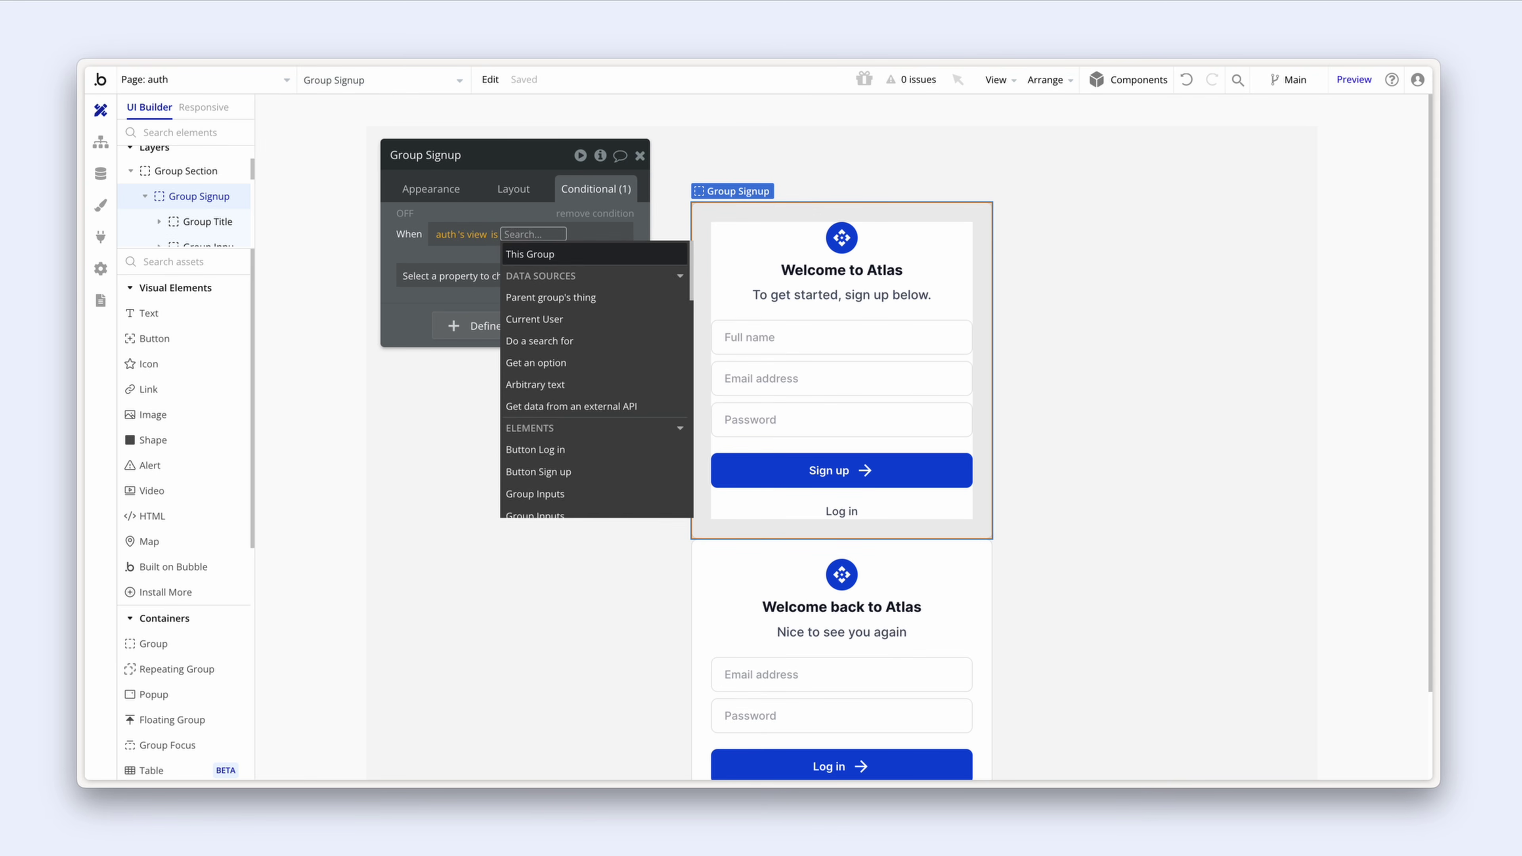
key("Return")
left_click(439, 254)
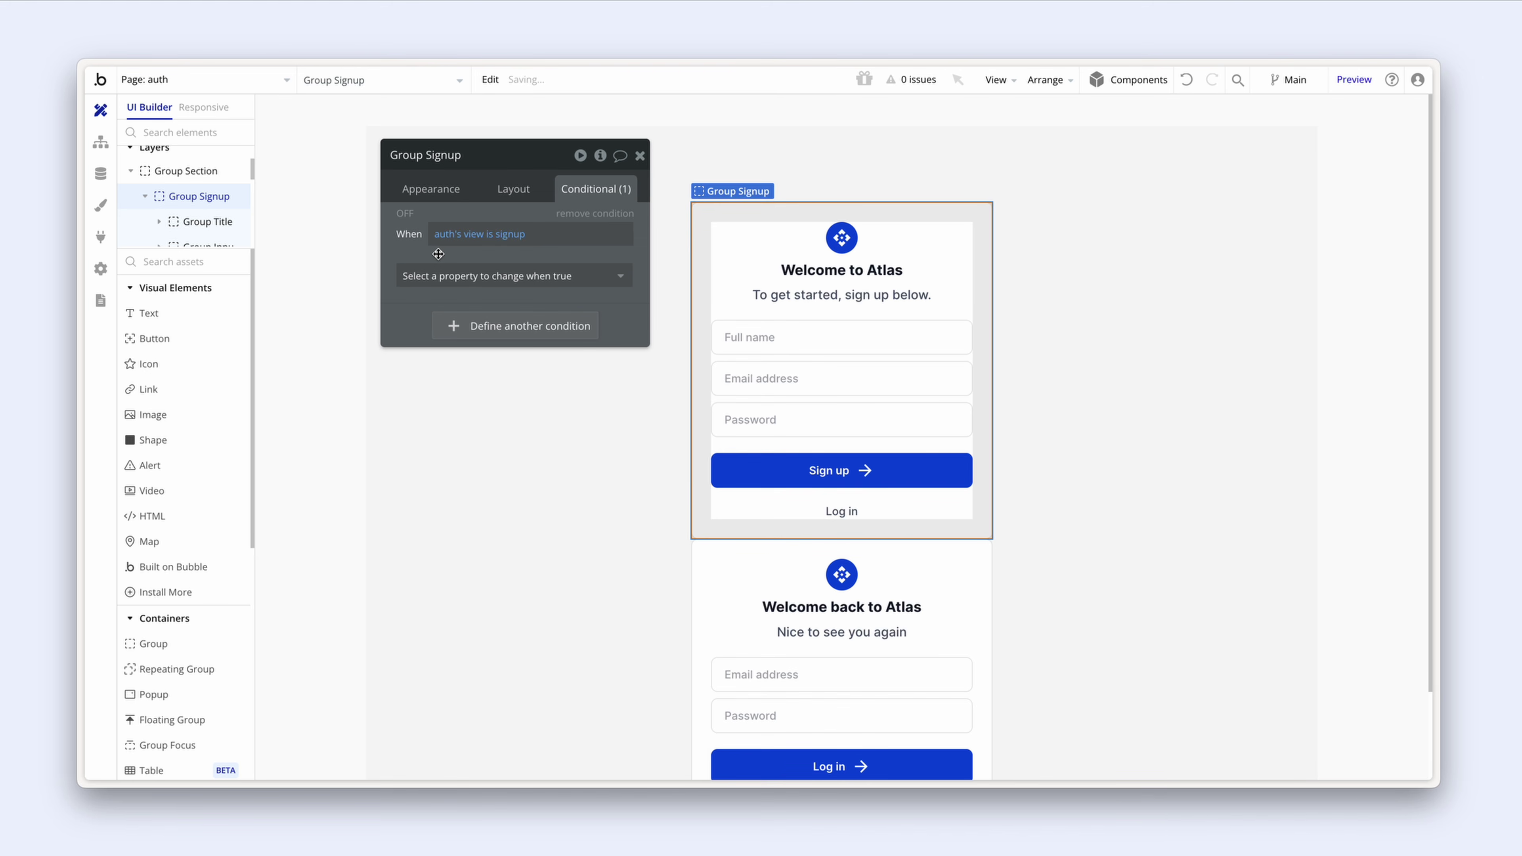
left_click(590, 277)
left_click(578, 324)
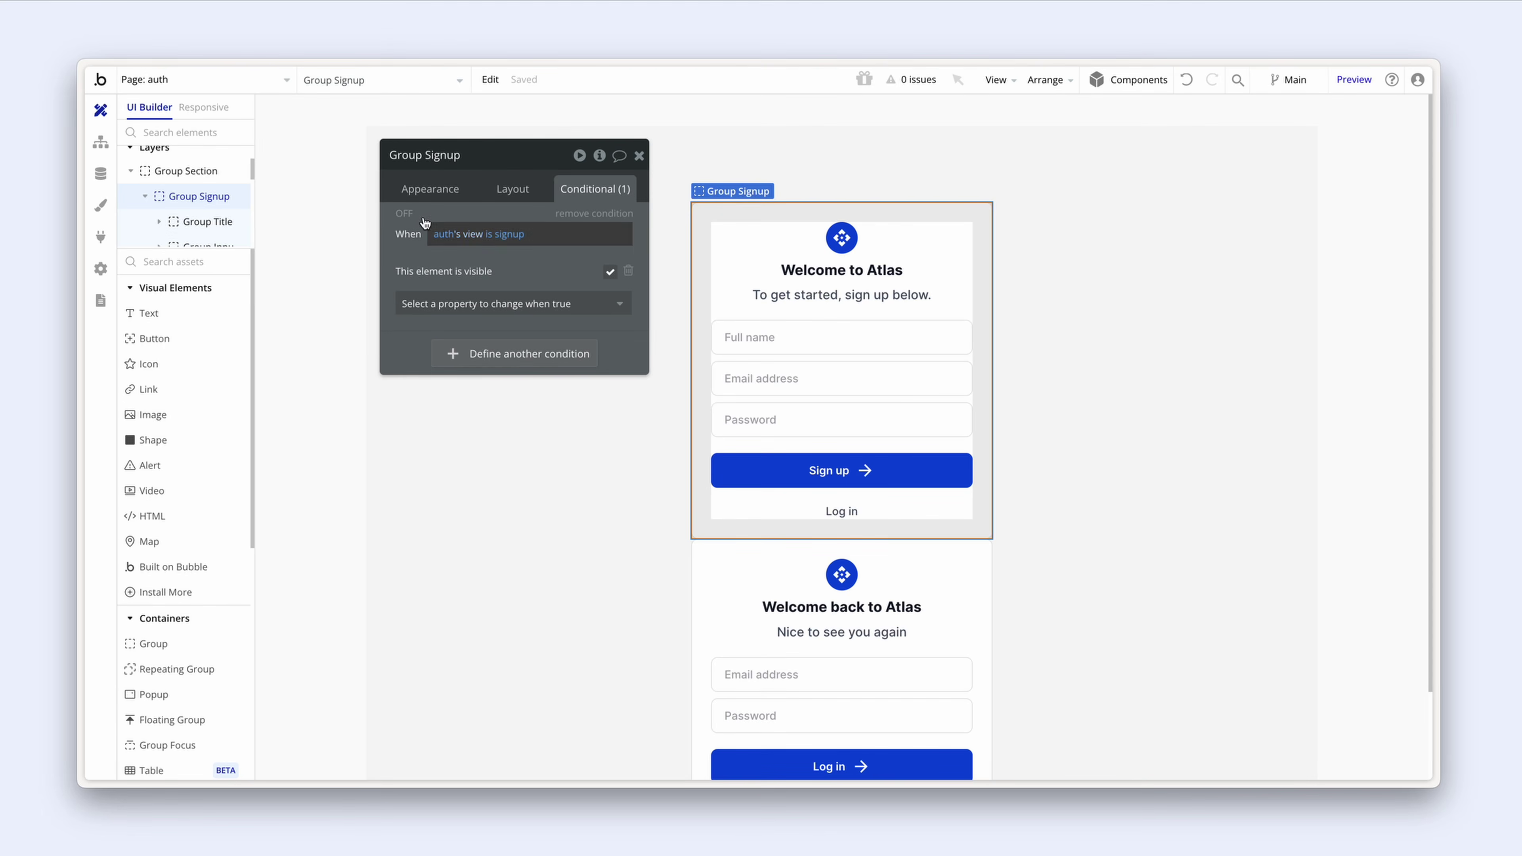
Step: Open the element inspector of the auth page and set the view custom state's default value to "signup"
scroll(192, 175, "up", 2)
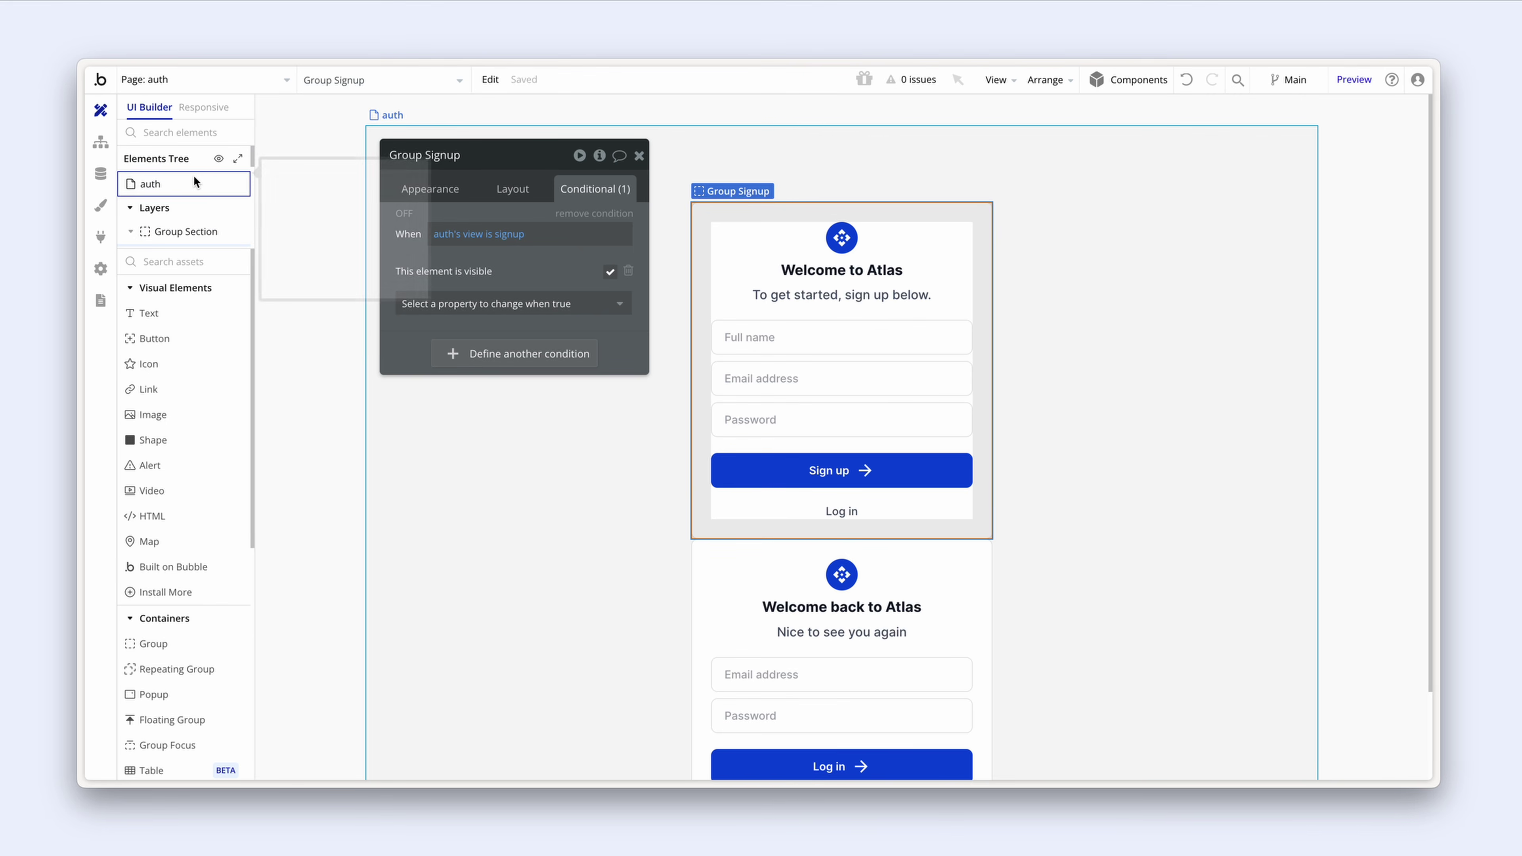
left_click(171, 185)
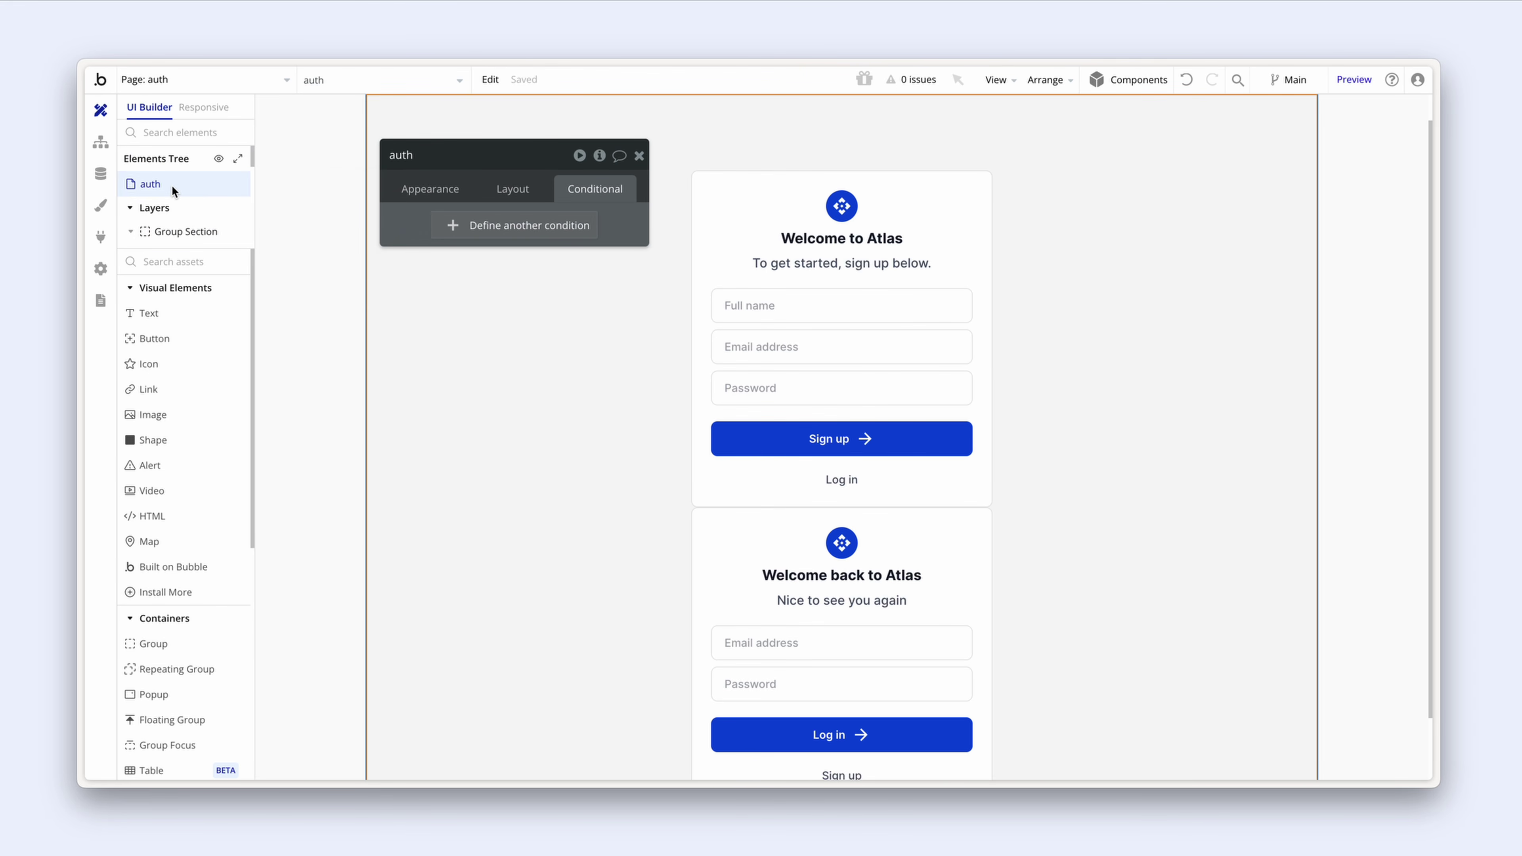
left_click(450, 189)
left_click_drag(442, 201, 448, 194)
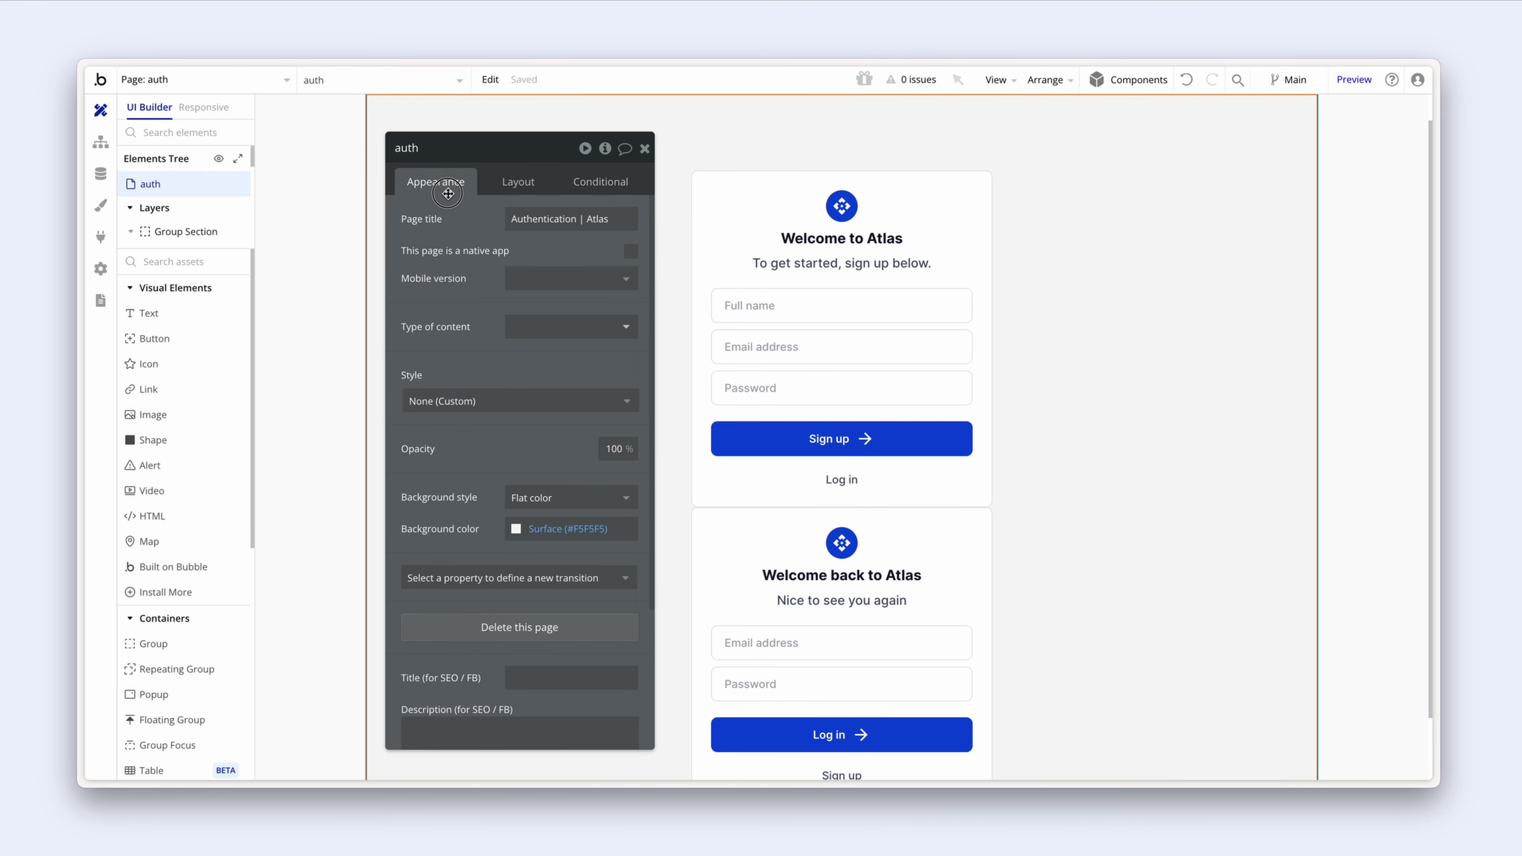
left_click(606, 152)
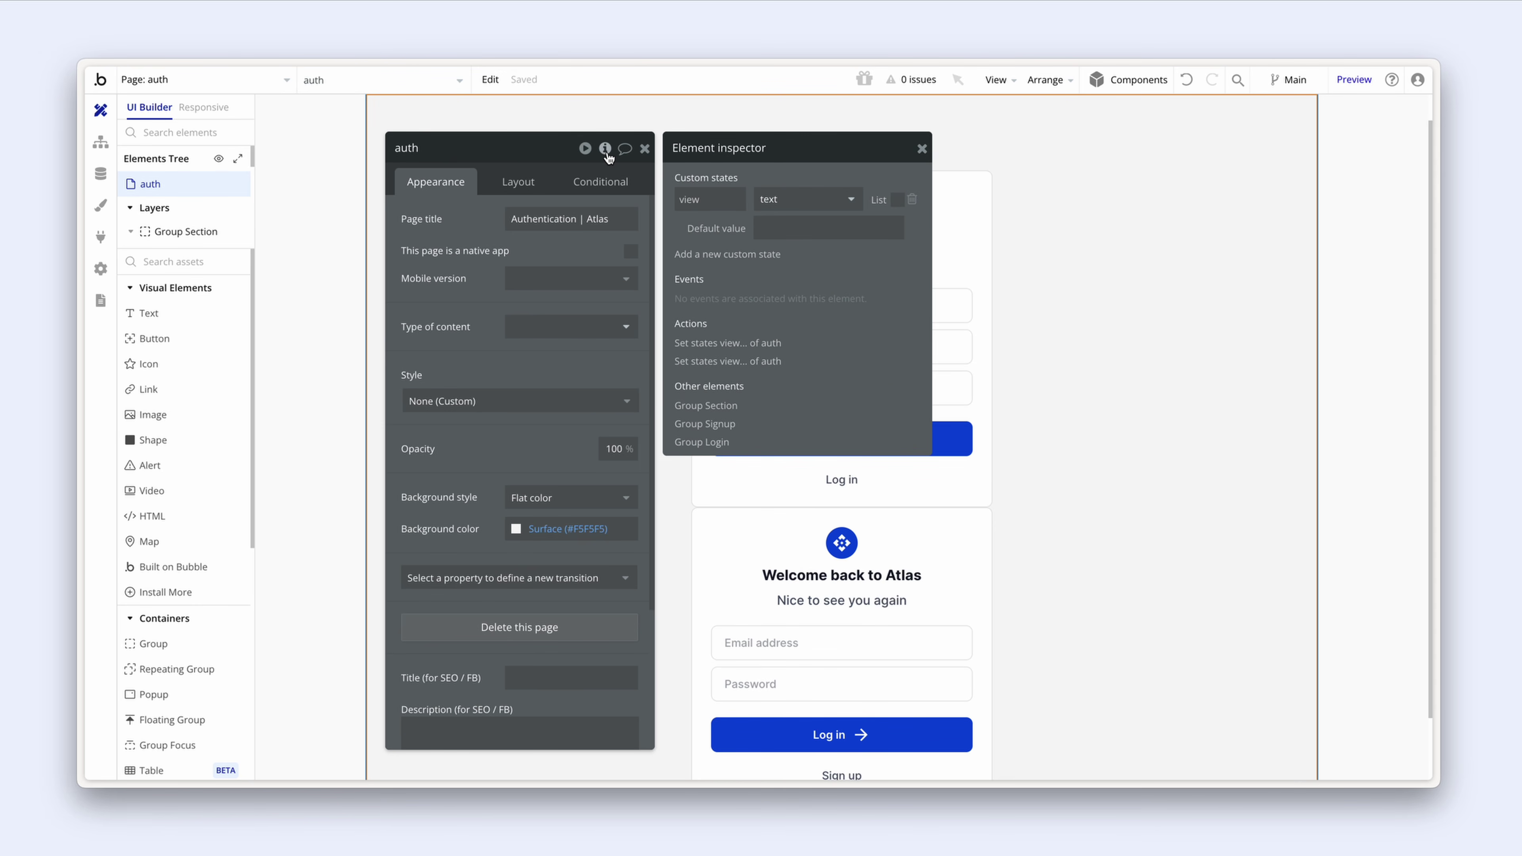
left_click(767, 227)
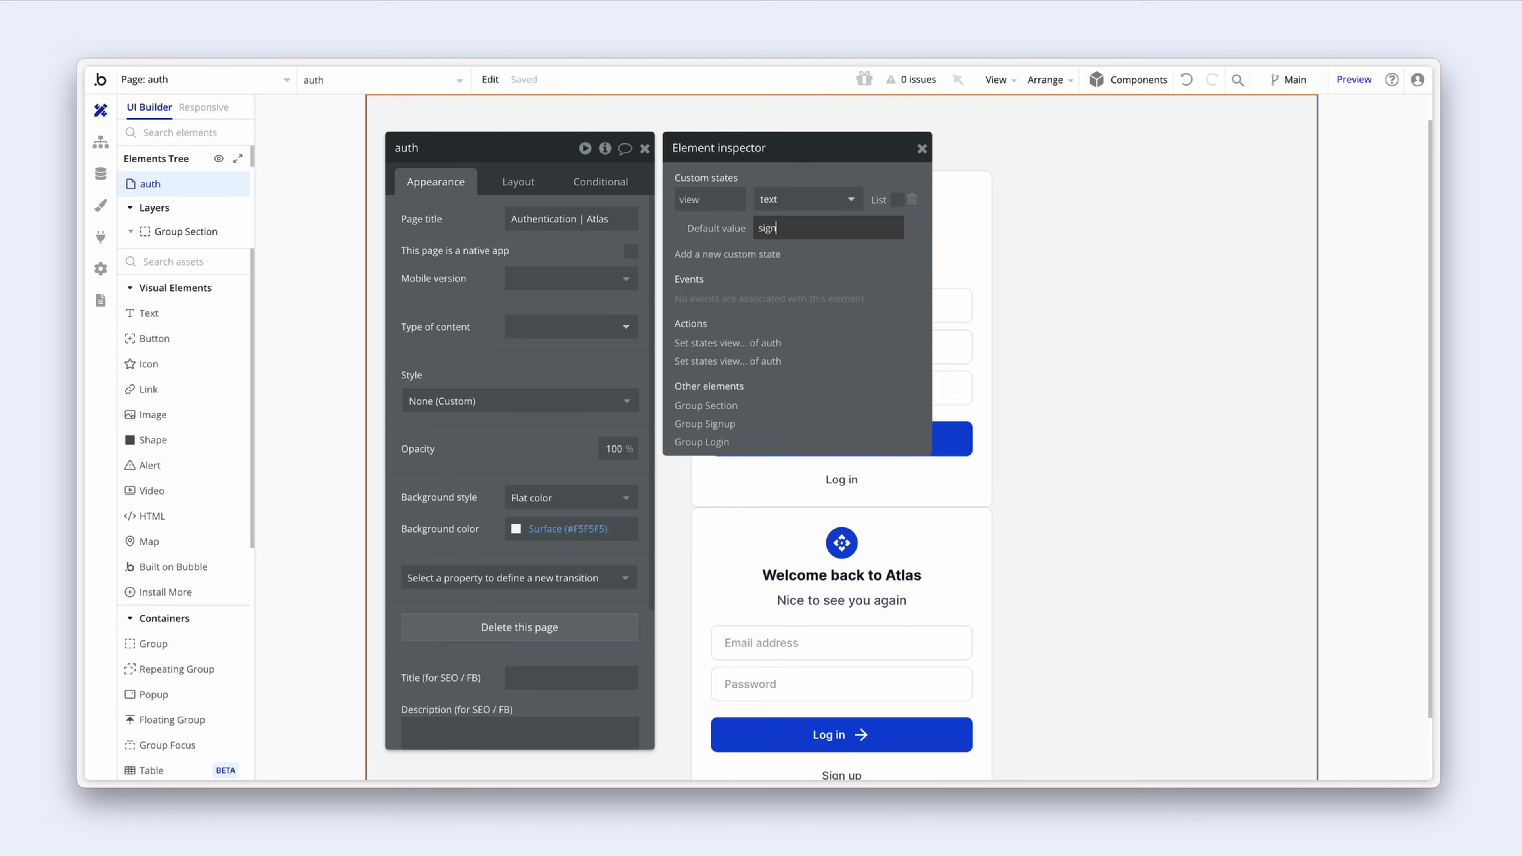
key("Return")
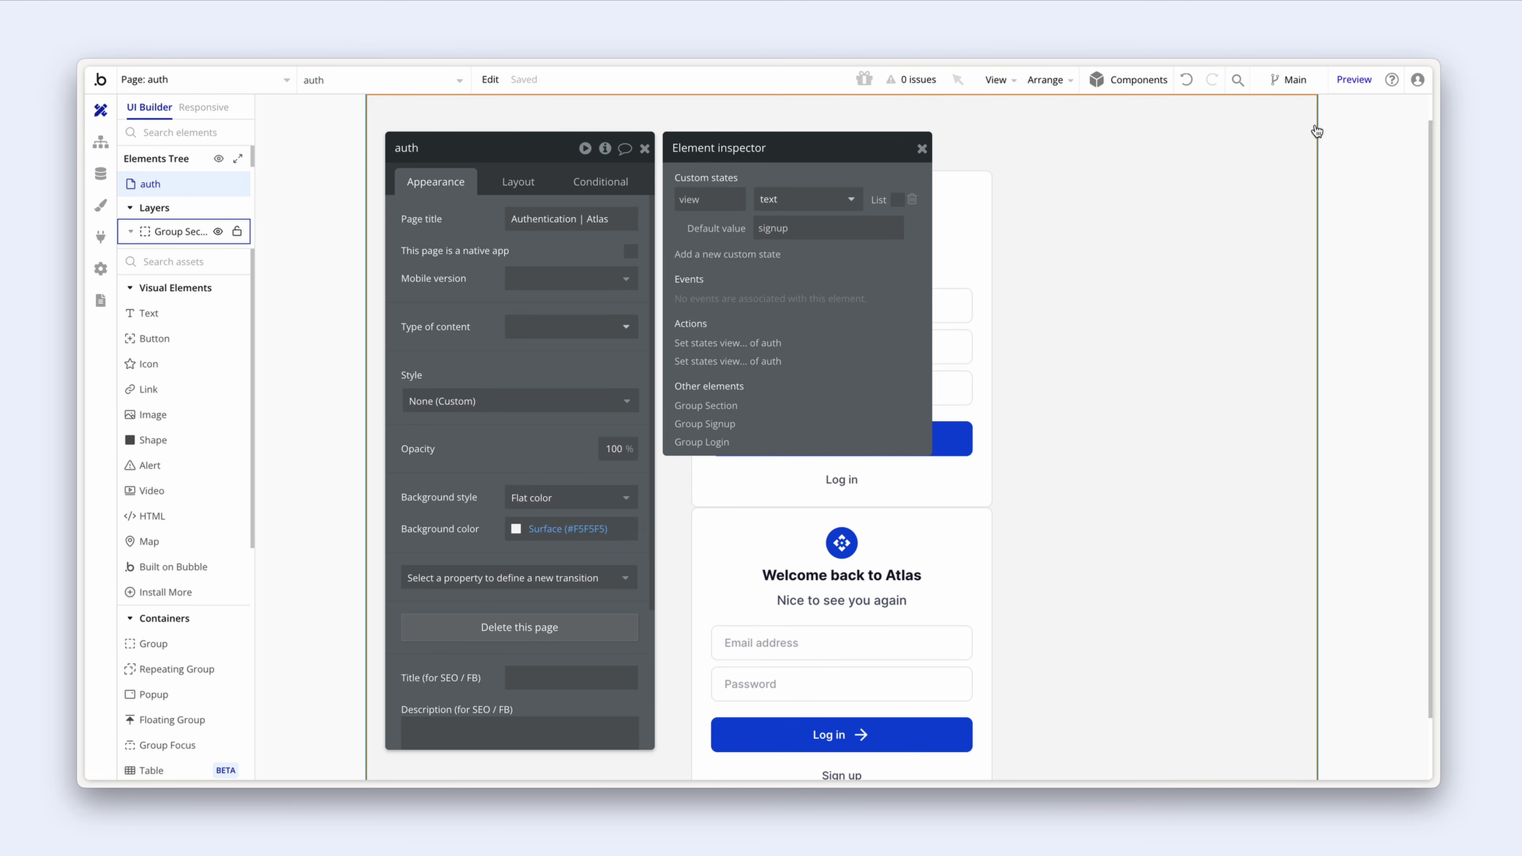
Step: Preview the auth page and test the "Log in" text in the sign-up card
left_click(1353, 80)
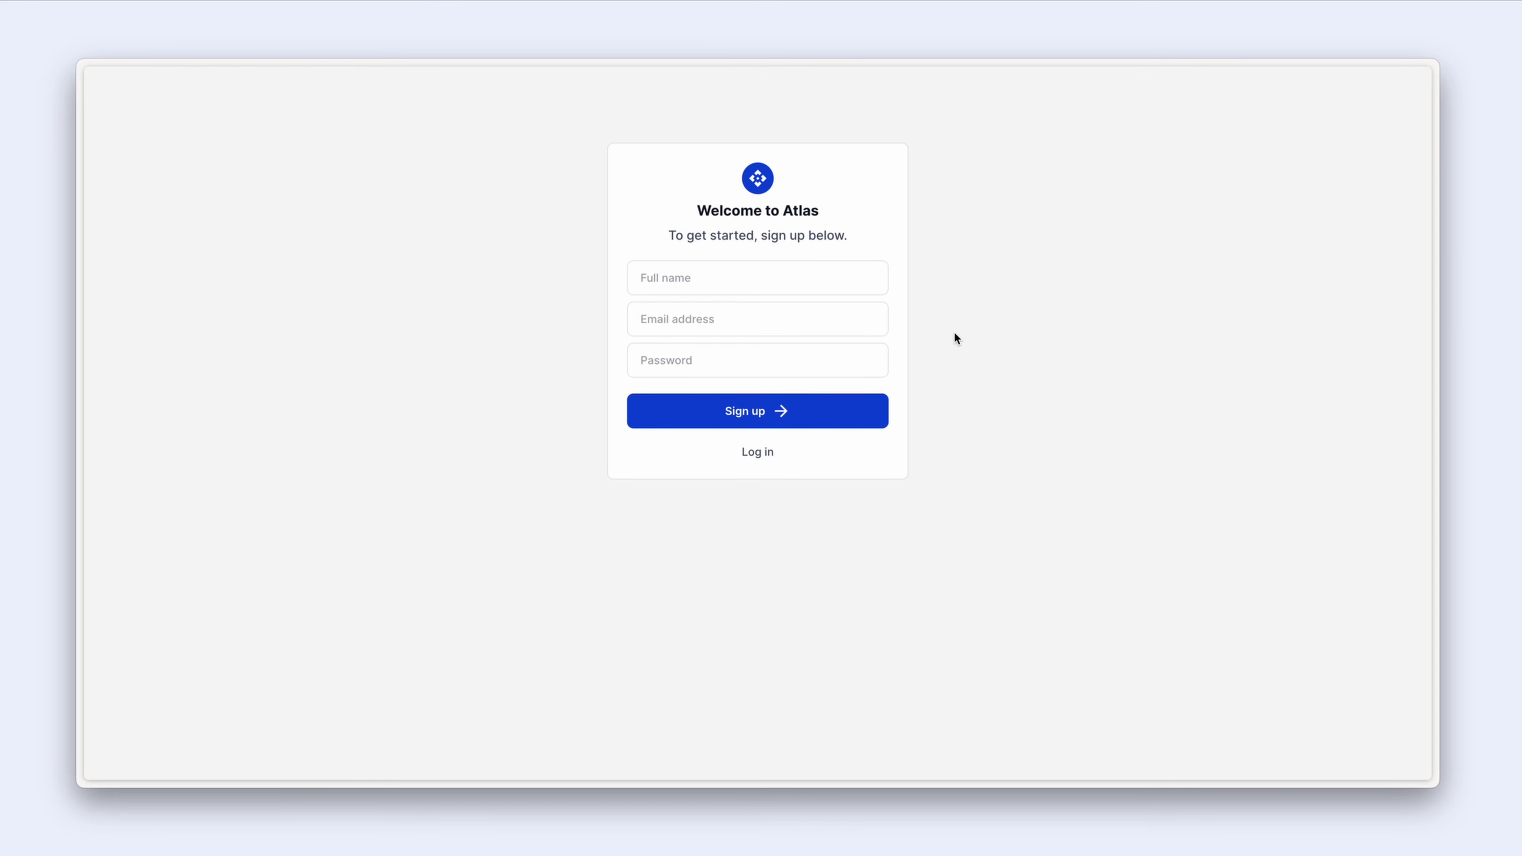
left_click(757, 453)
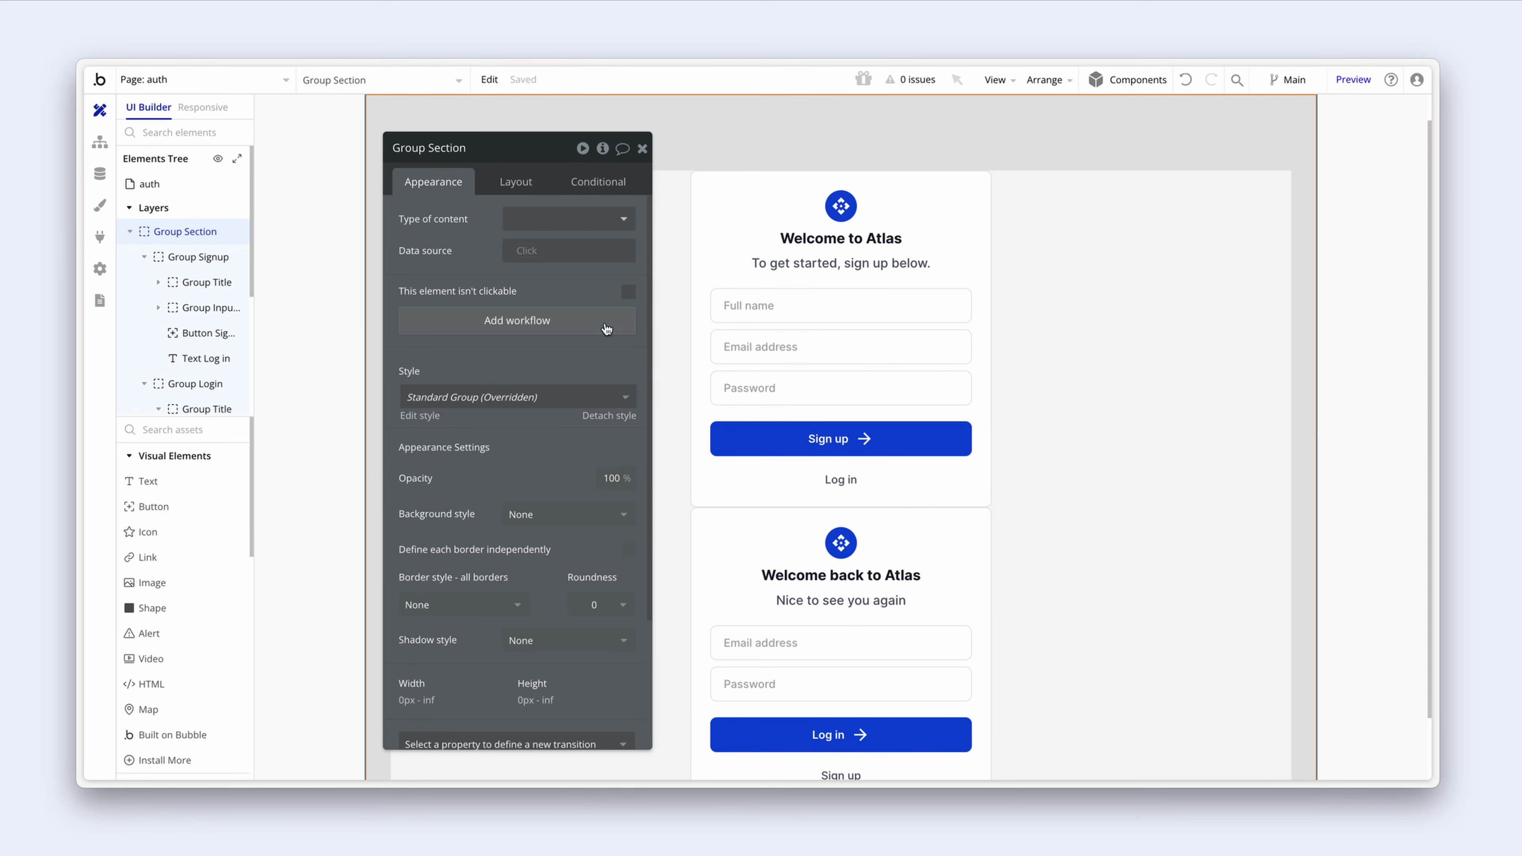
Step: Back in the editor, create a workflow for the sign-up card's "Sign up" button with a Sign the user up action
left_click(737, 430)
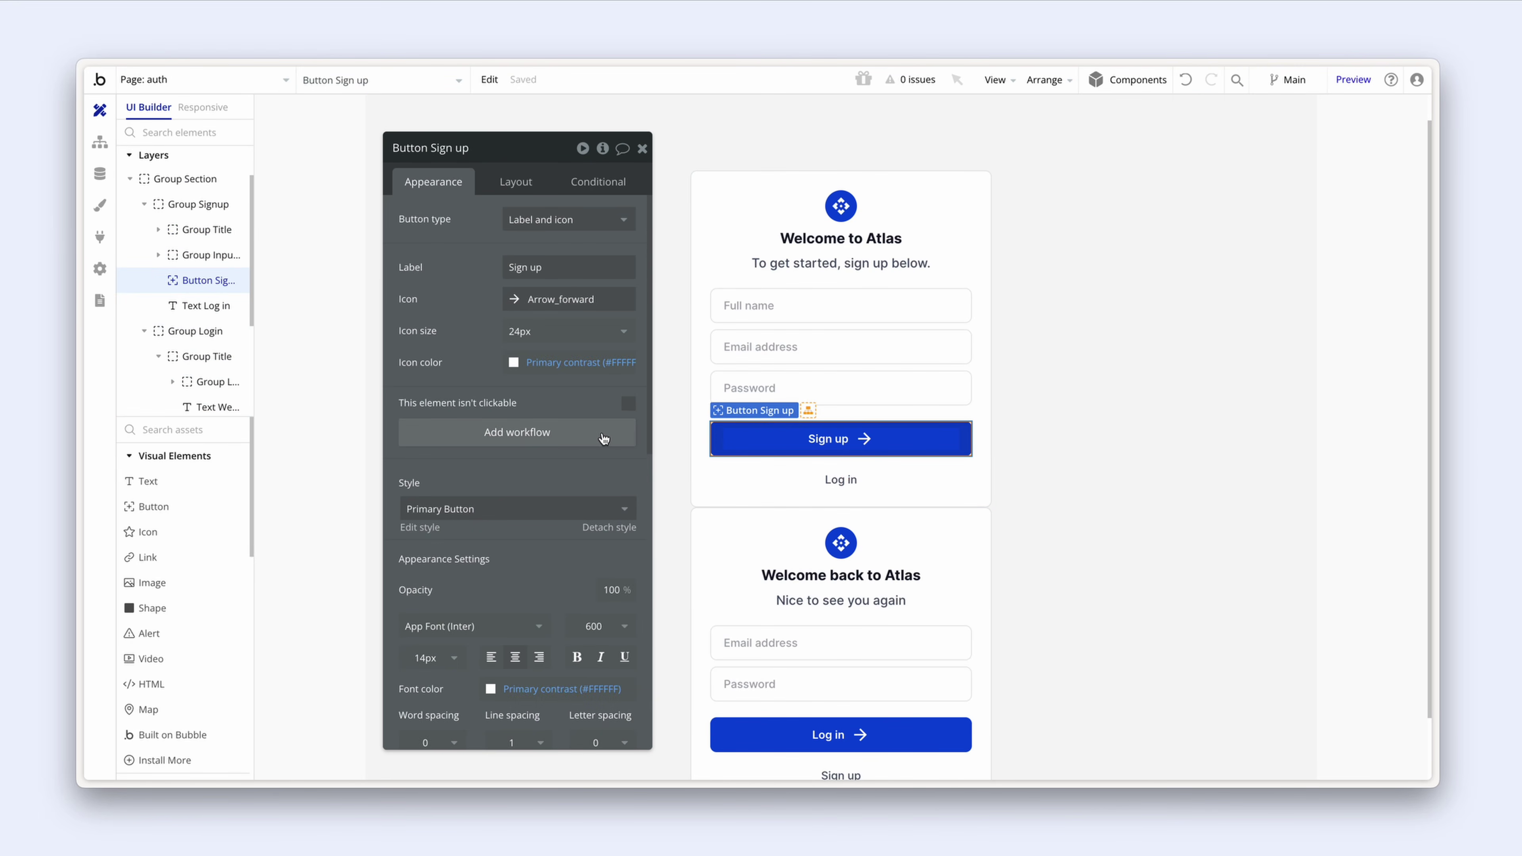
left_click(576, 432)
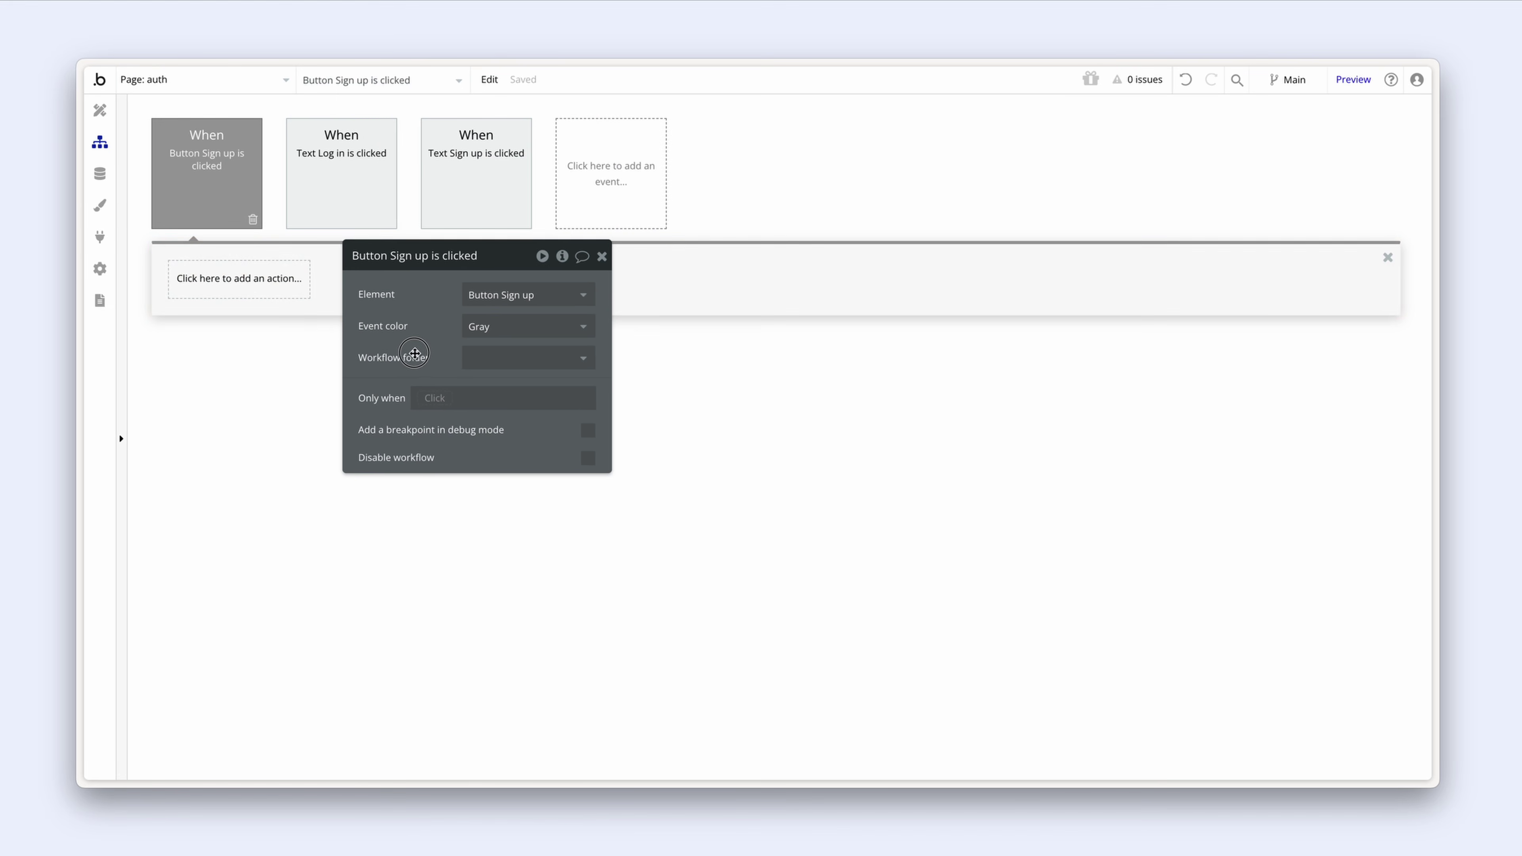
left_click(211, 298)
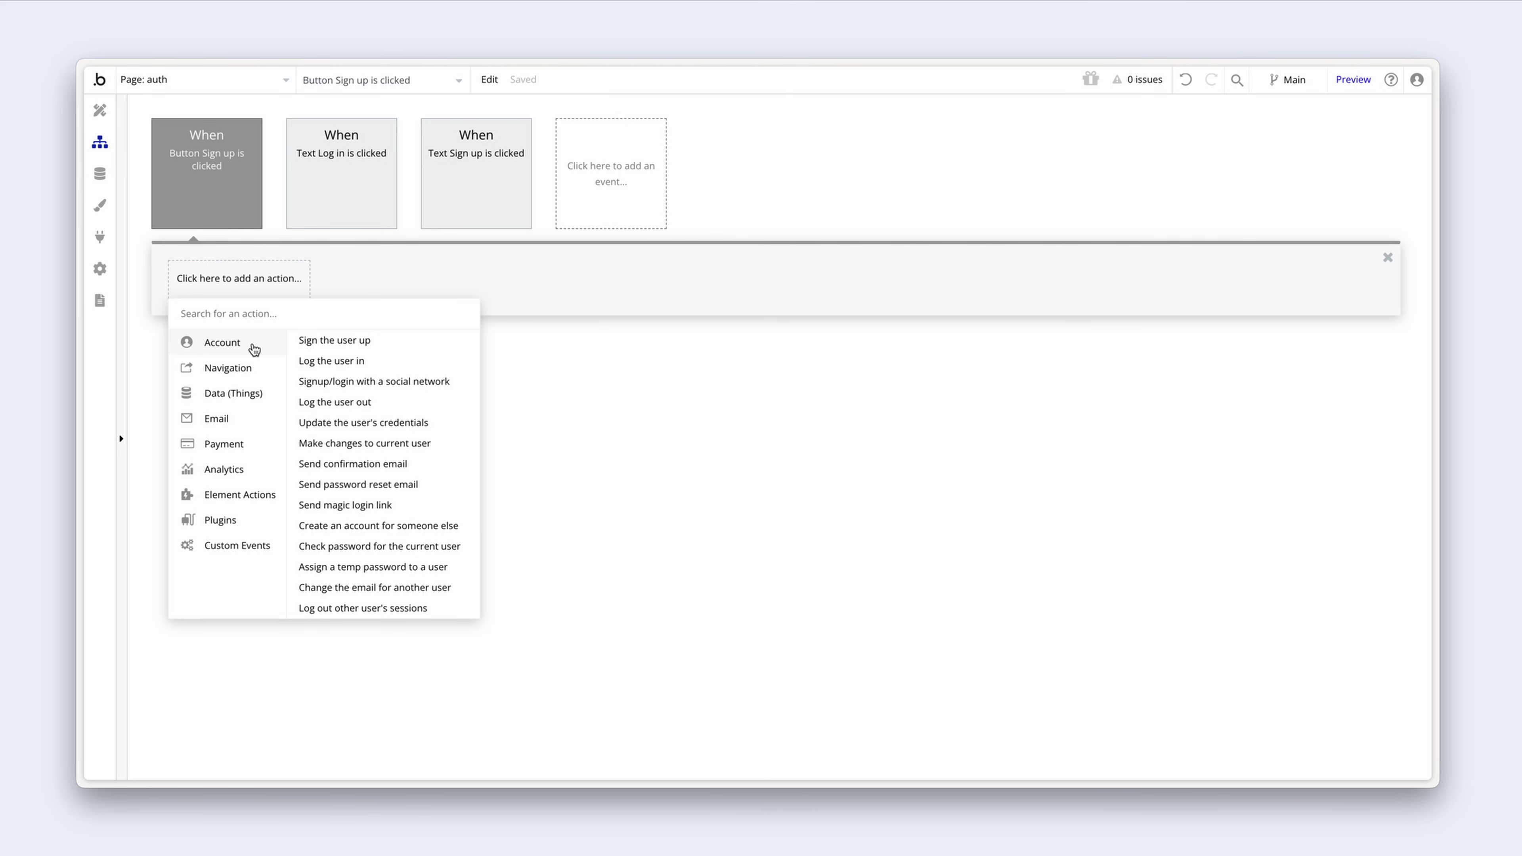
left_click(381, 343)
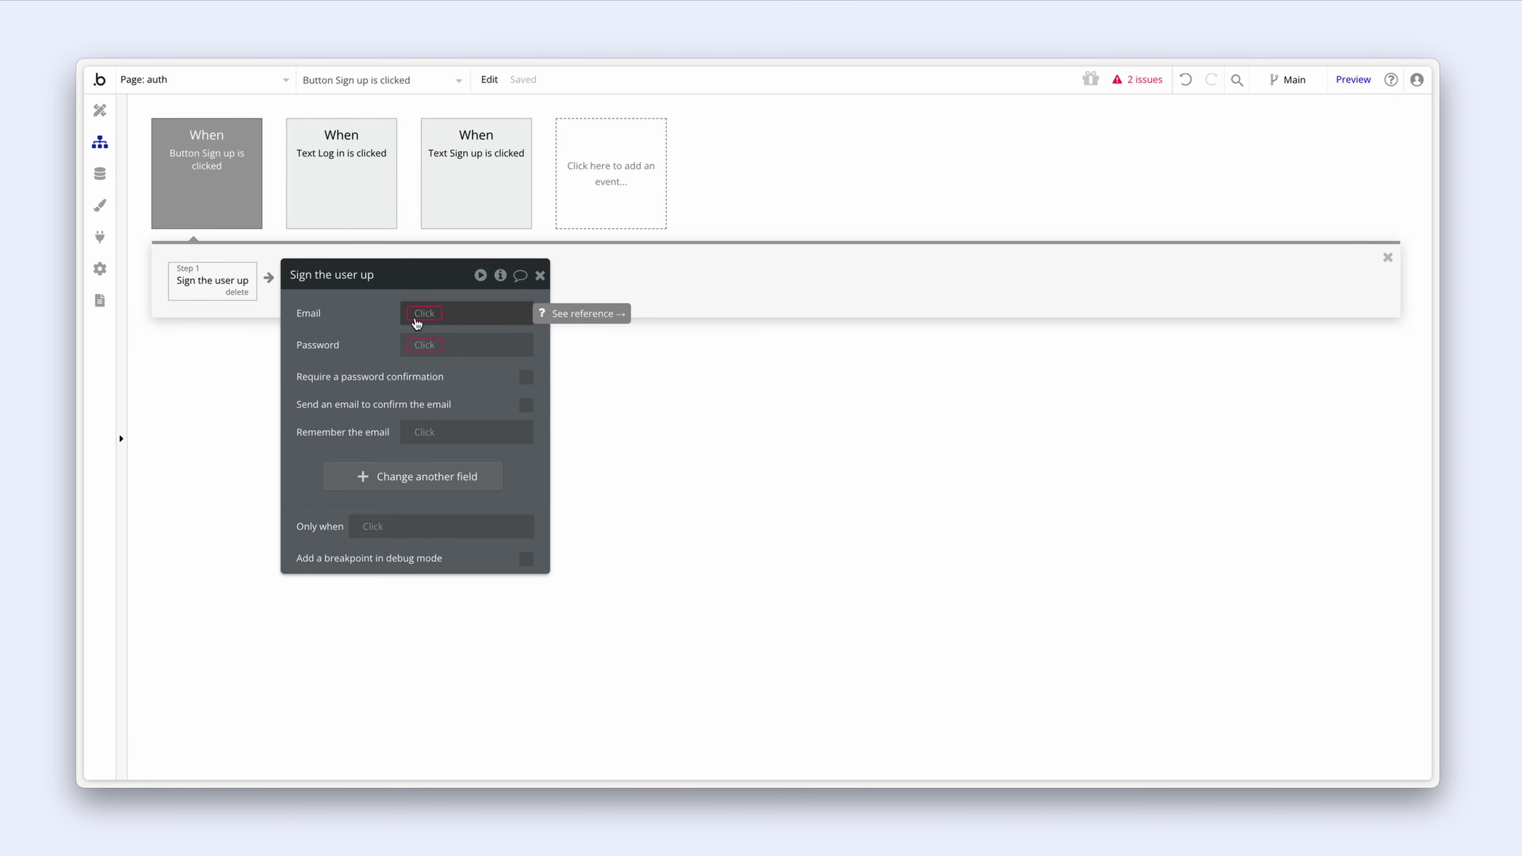
Step: Rename the sign-up card's email input to "Input Email address - signup" in the page design
left_click(100, 111)
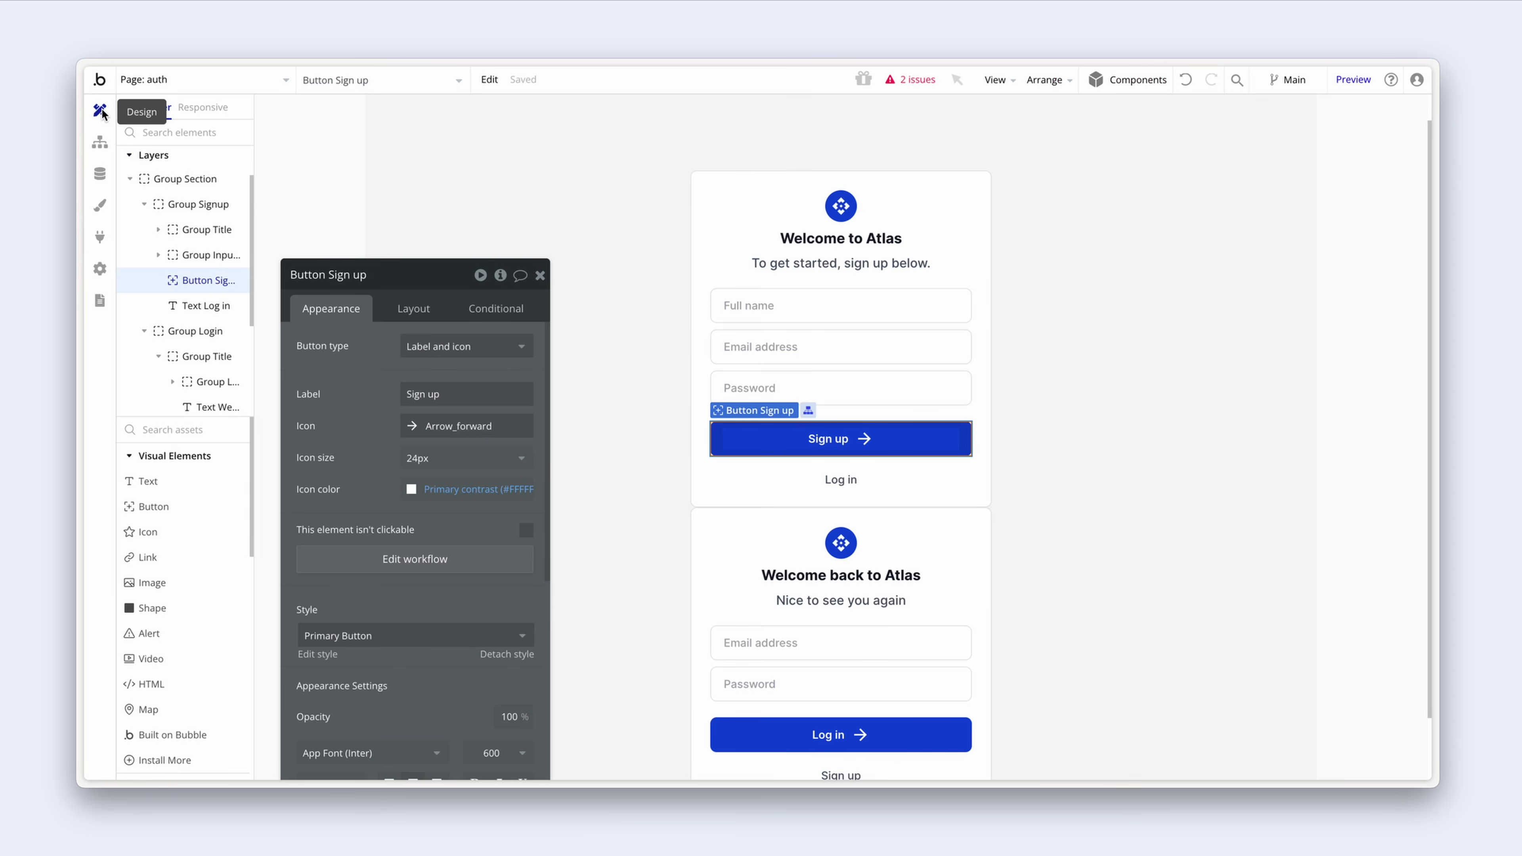
left_click(742, 303)
left_click(736, 342)
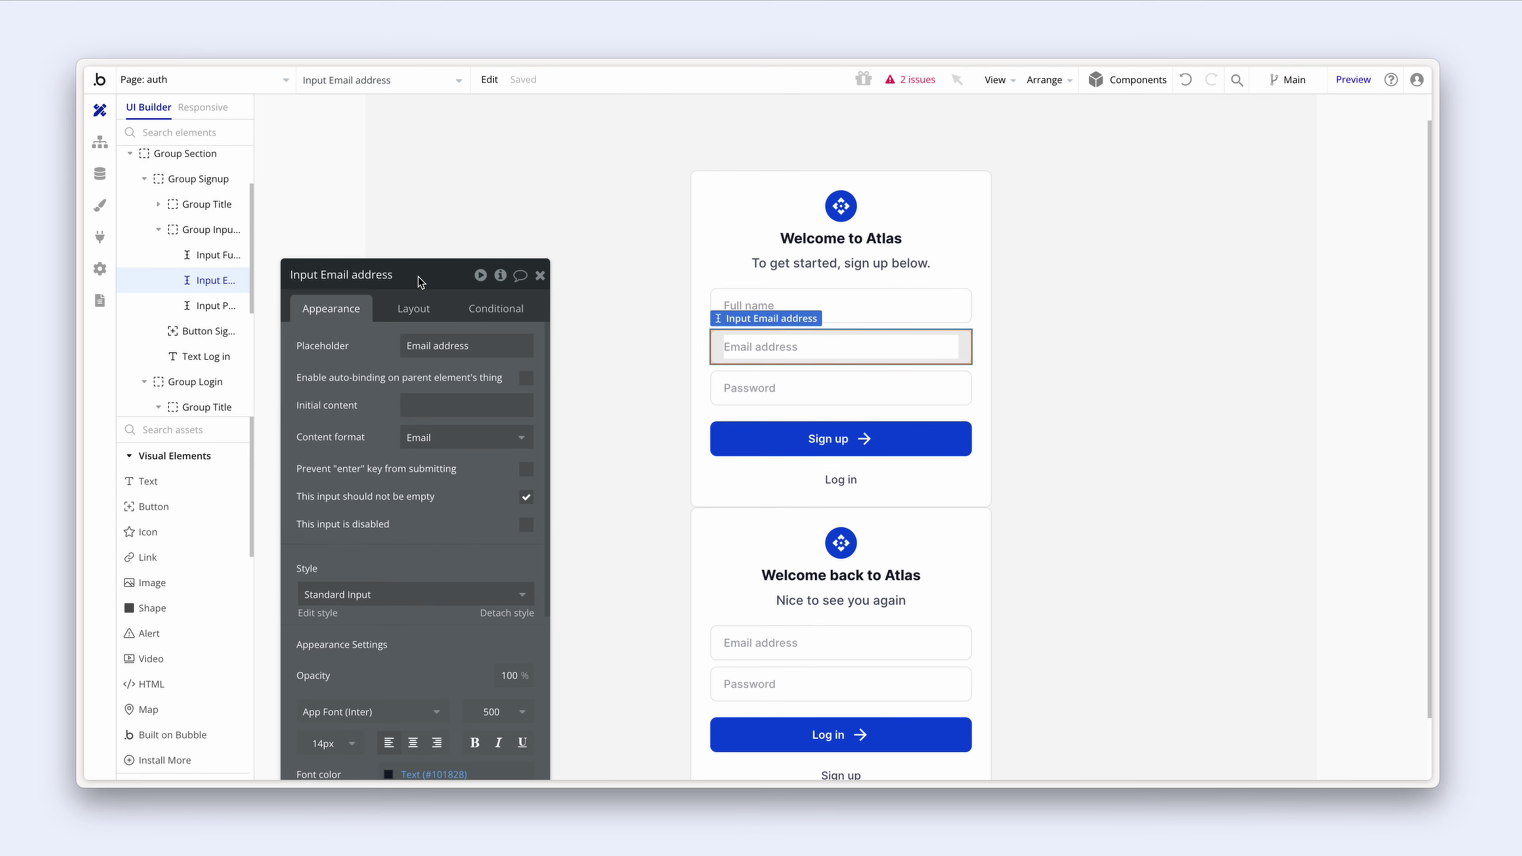
left_click(393, 280)
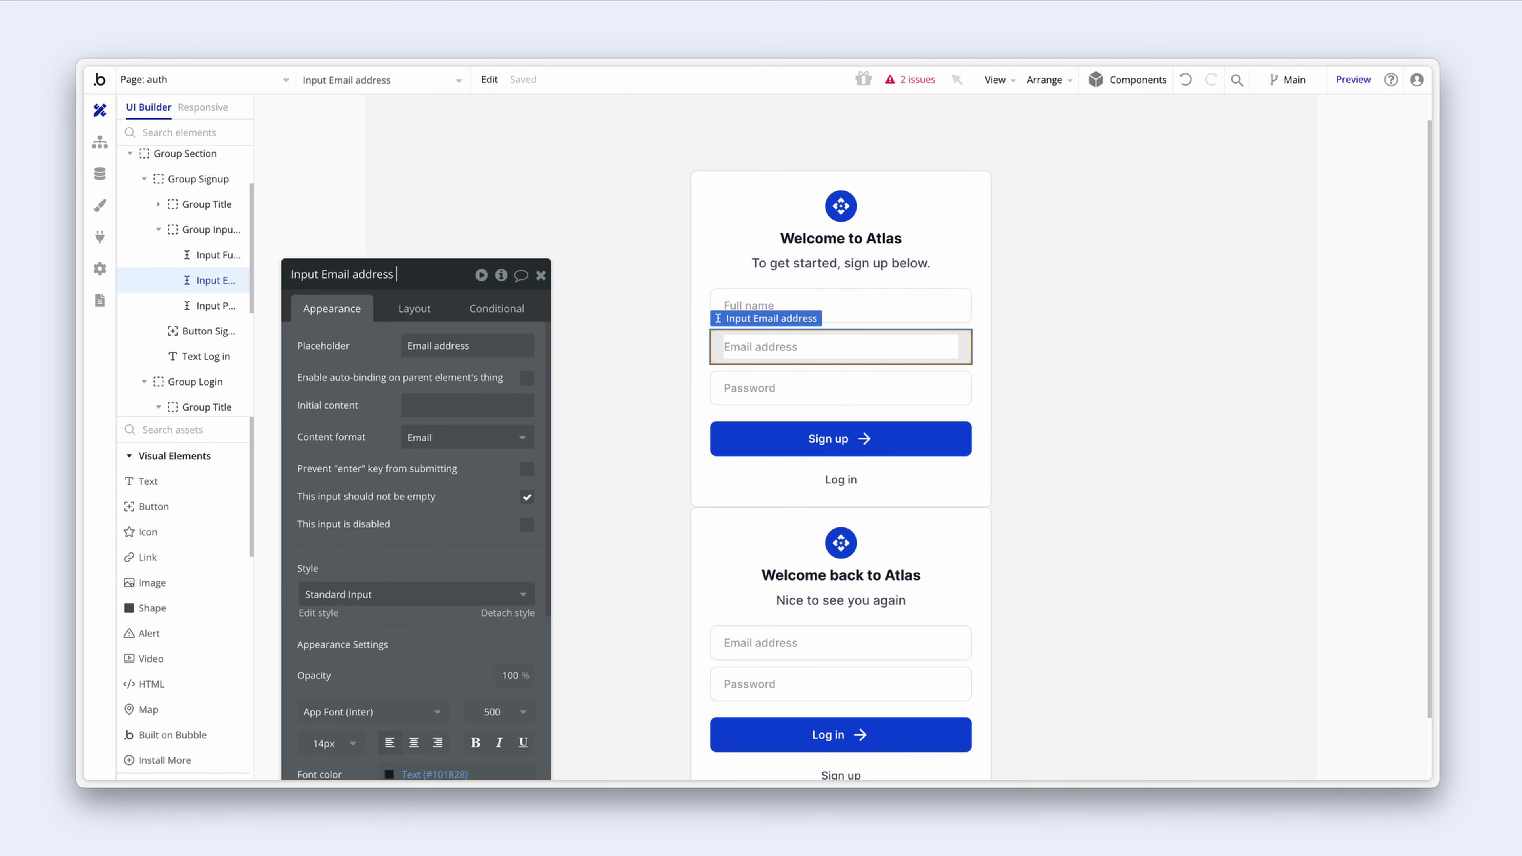
type("-signup")
left_click(371, 335)
Step: Rename the sign-up card's password input to "Input Password - signup"
left_click(845, 388)
left_click(412, 275)
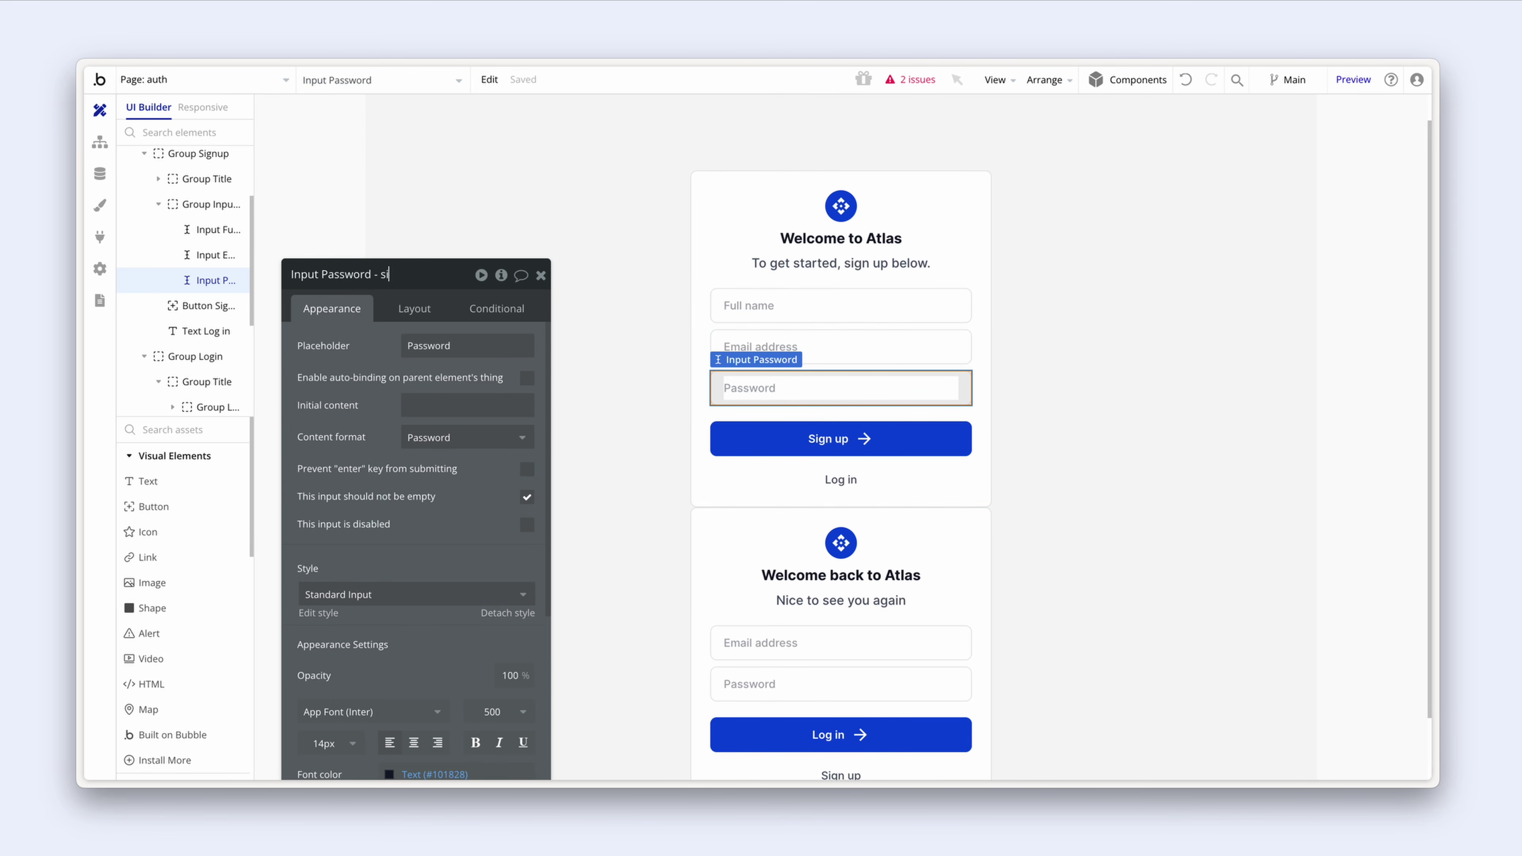
left_click(364, 351)
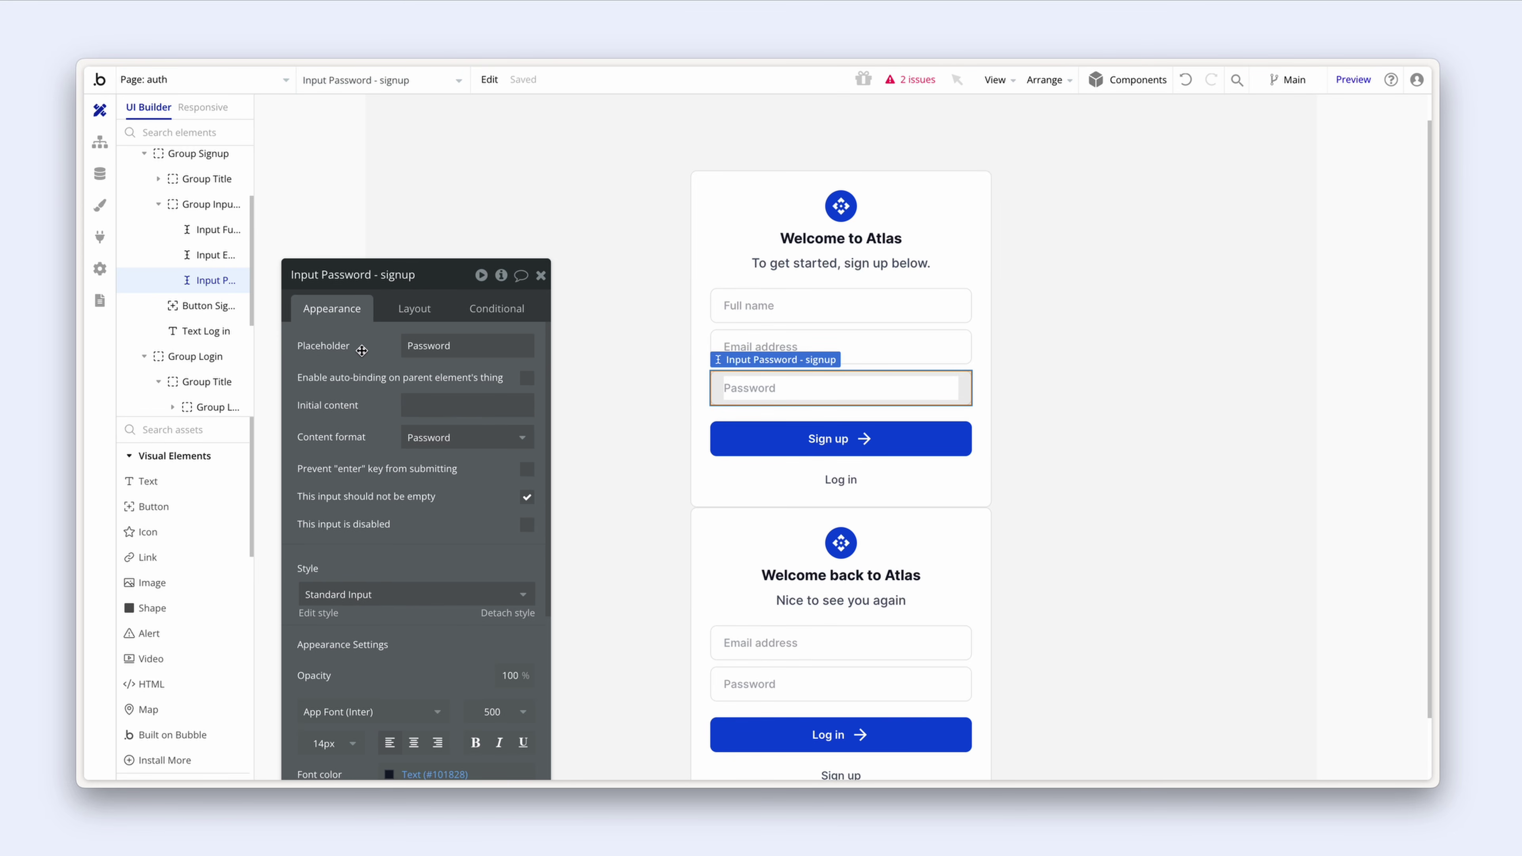
Step: In the sign-up button's workflow, set the Sign the user up action's Email to Input Email address - signup's value
left_click(99, 142)
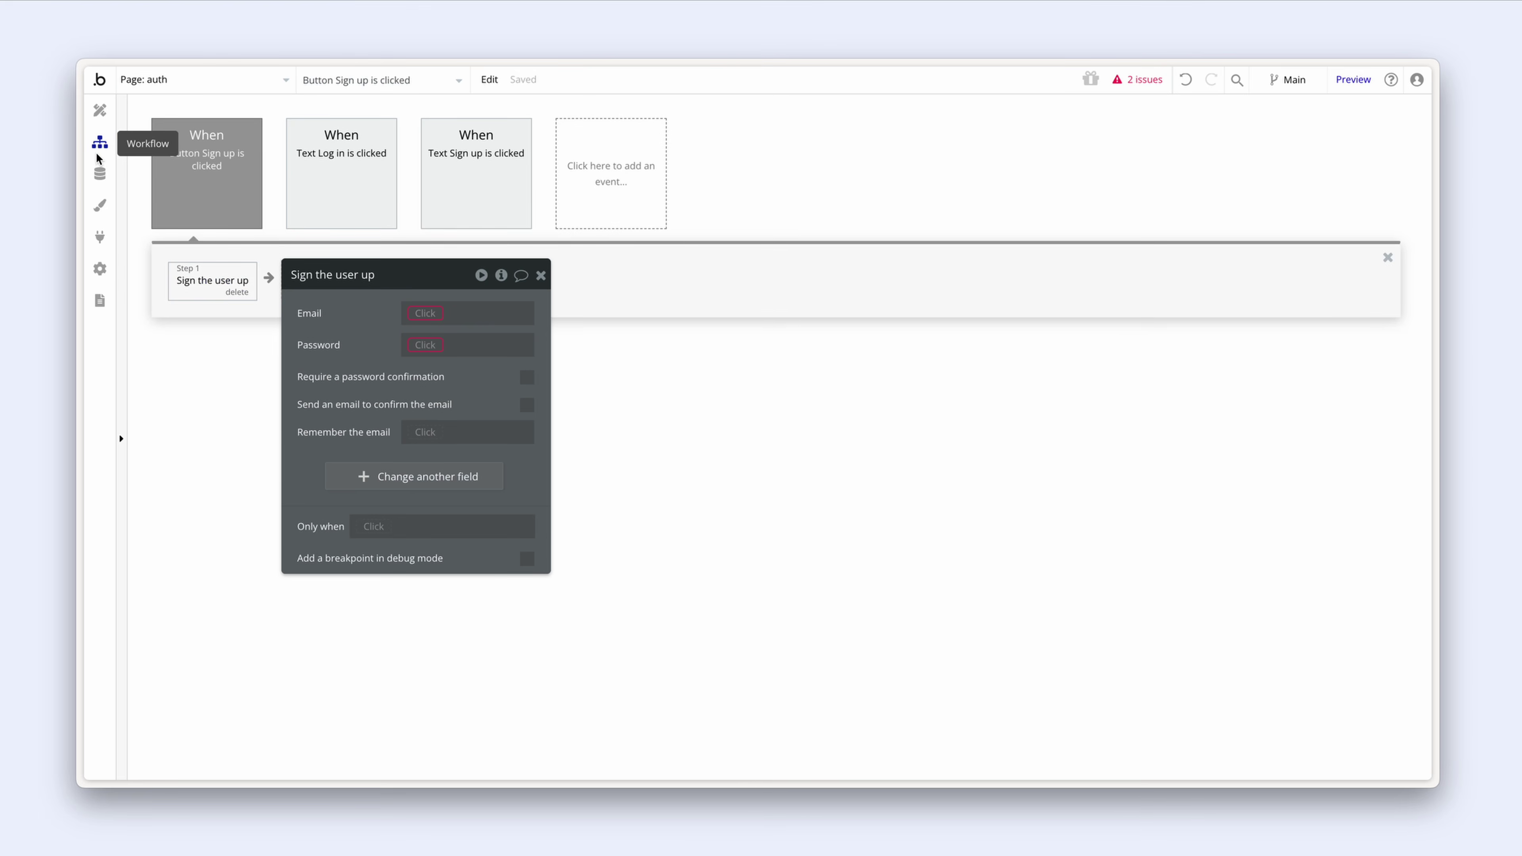
left_click(425, 312)
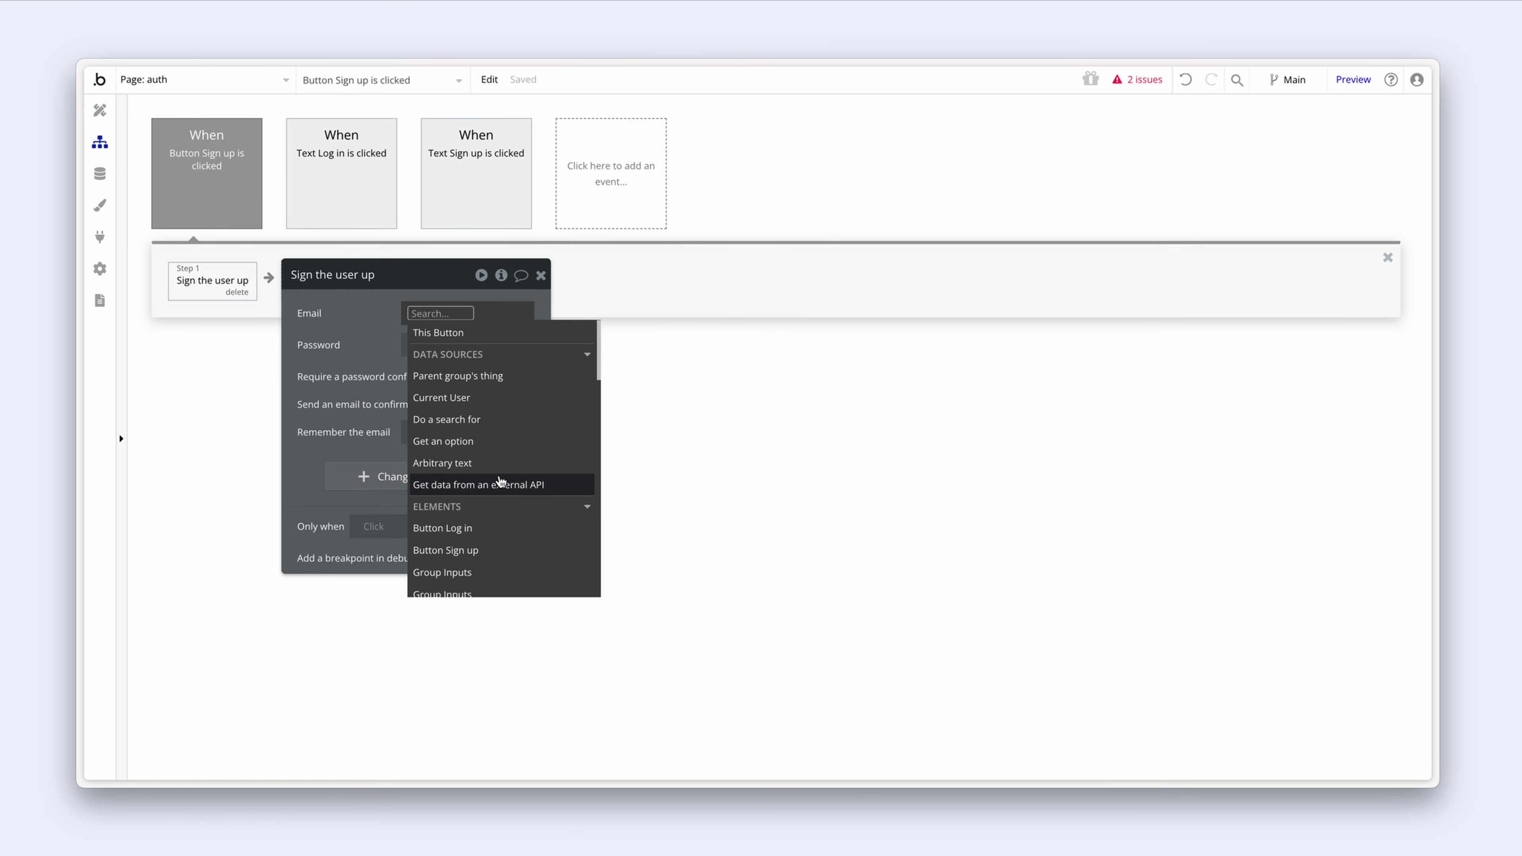
scroll(500, 482, "down", 2)
scroll(500, 481, "down", 7)
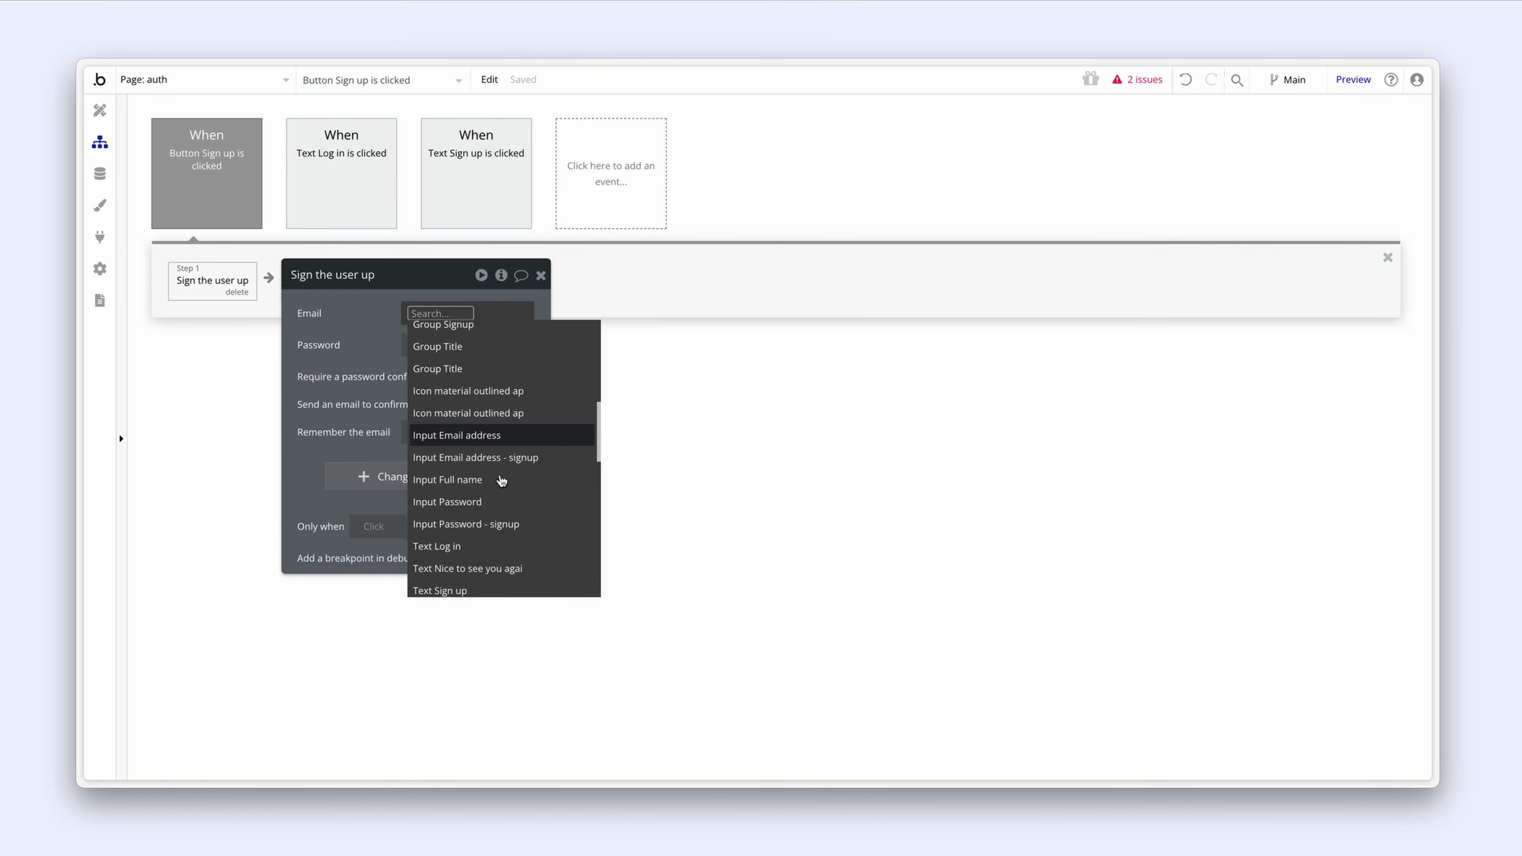
left_click(509, 457)
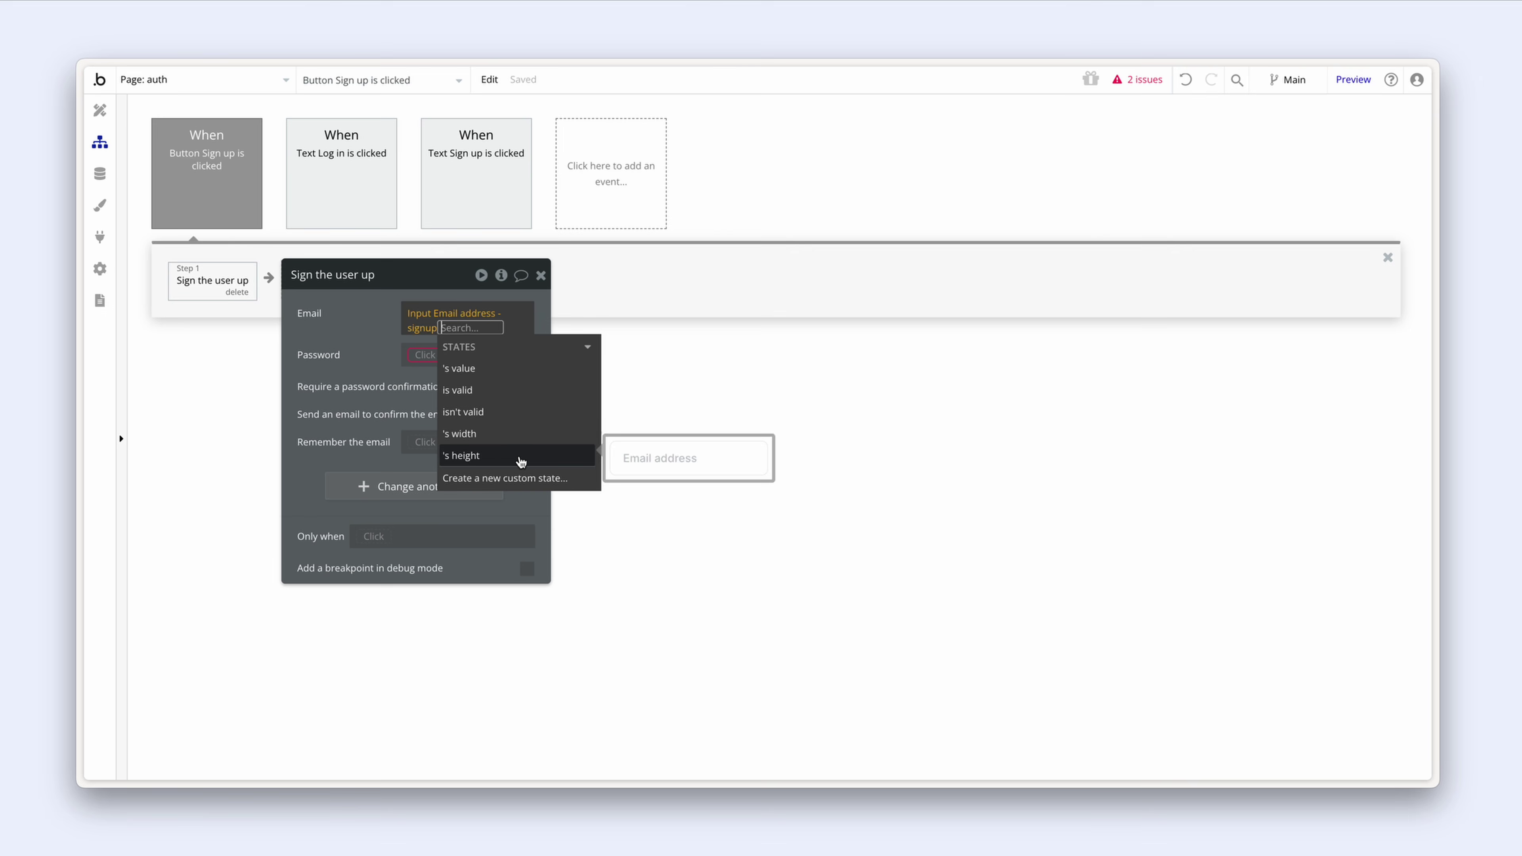
left_click(507, 371)
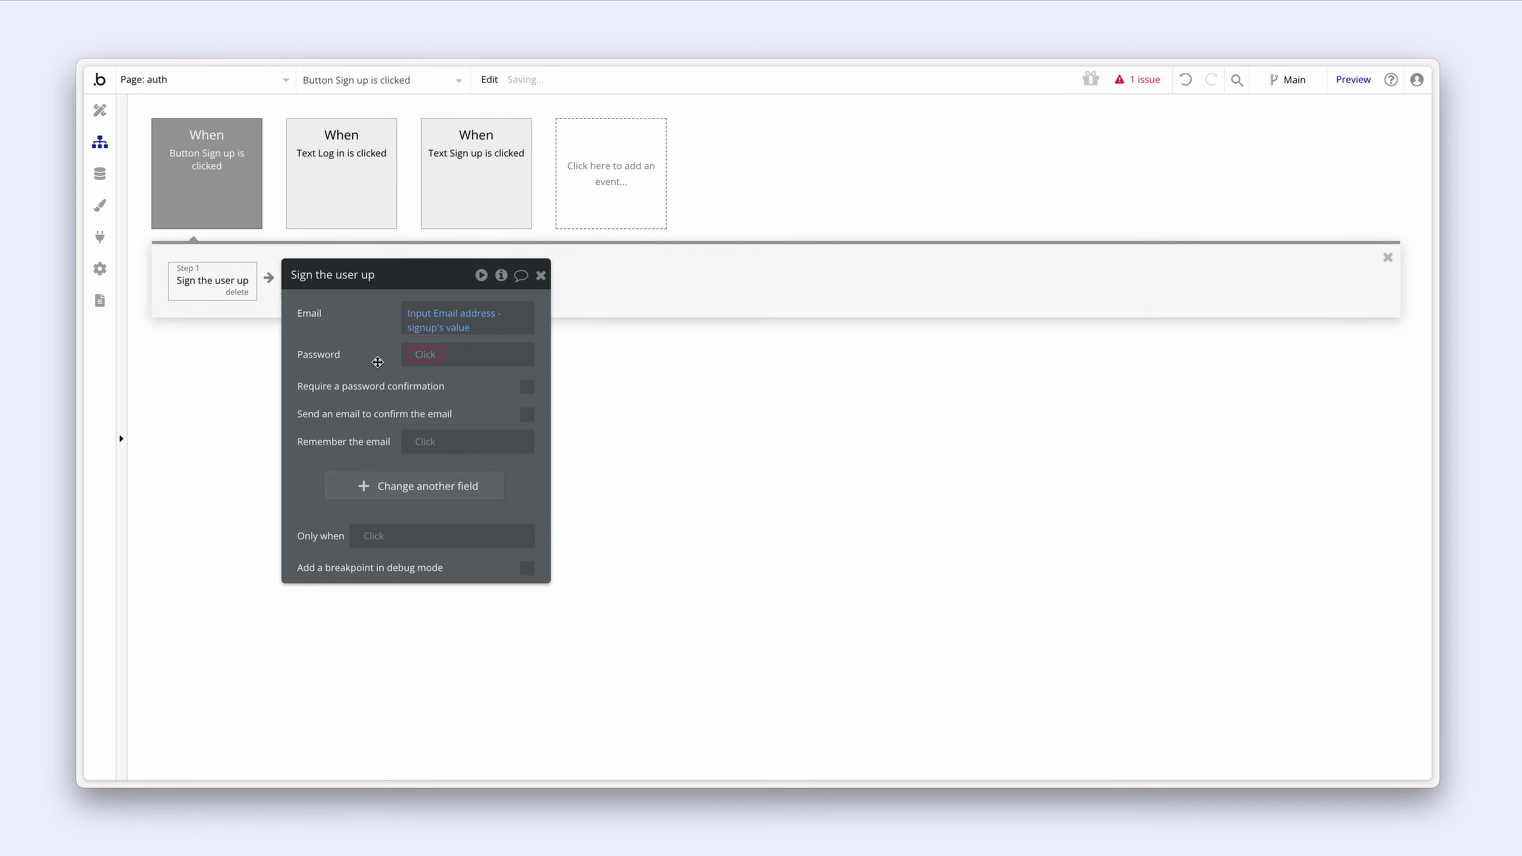
Step: Set the Sign the user up action's Password to Input Password - signup's value
left_click(423, 360)
scroll(472, 434, "down", 5)
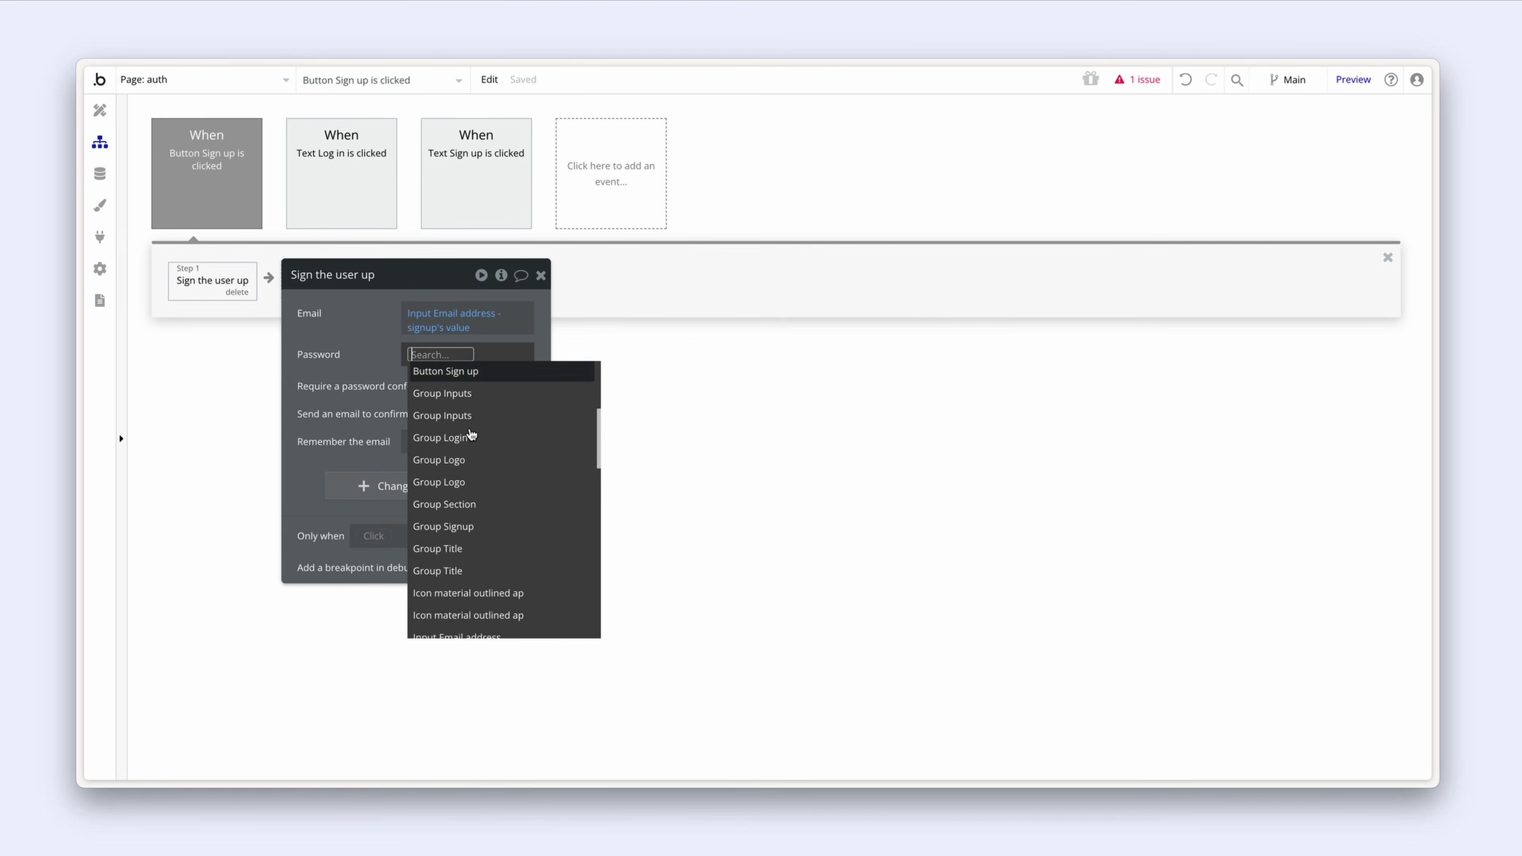
scroll(479, 462, "down", 3)
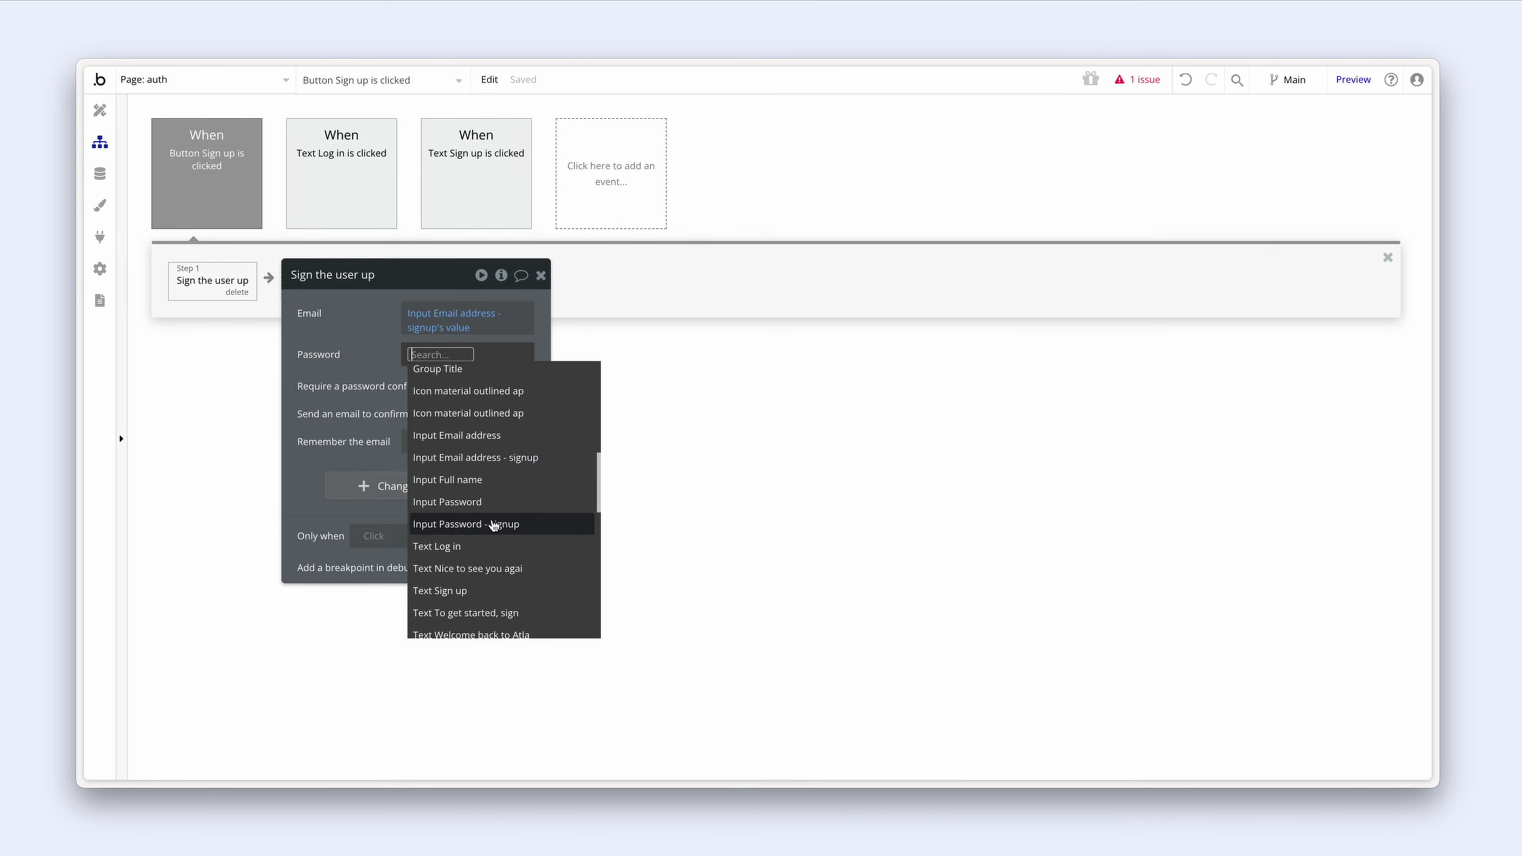
left_click(529, 525)
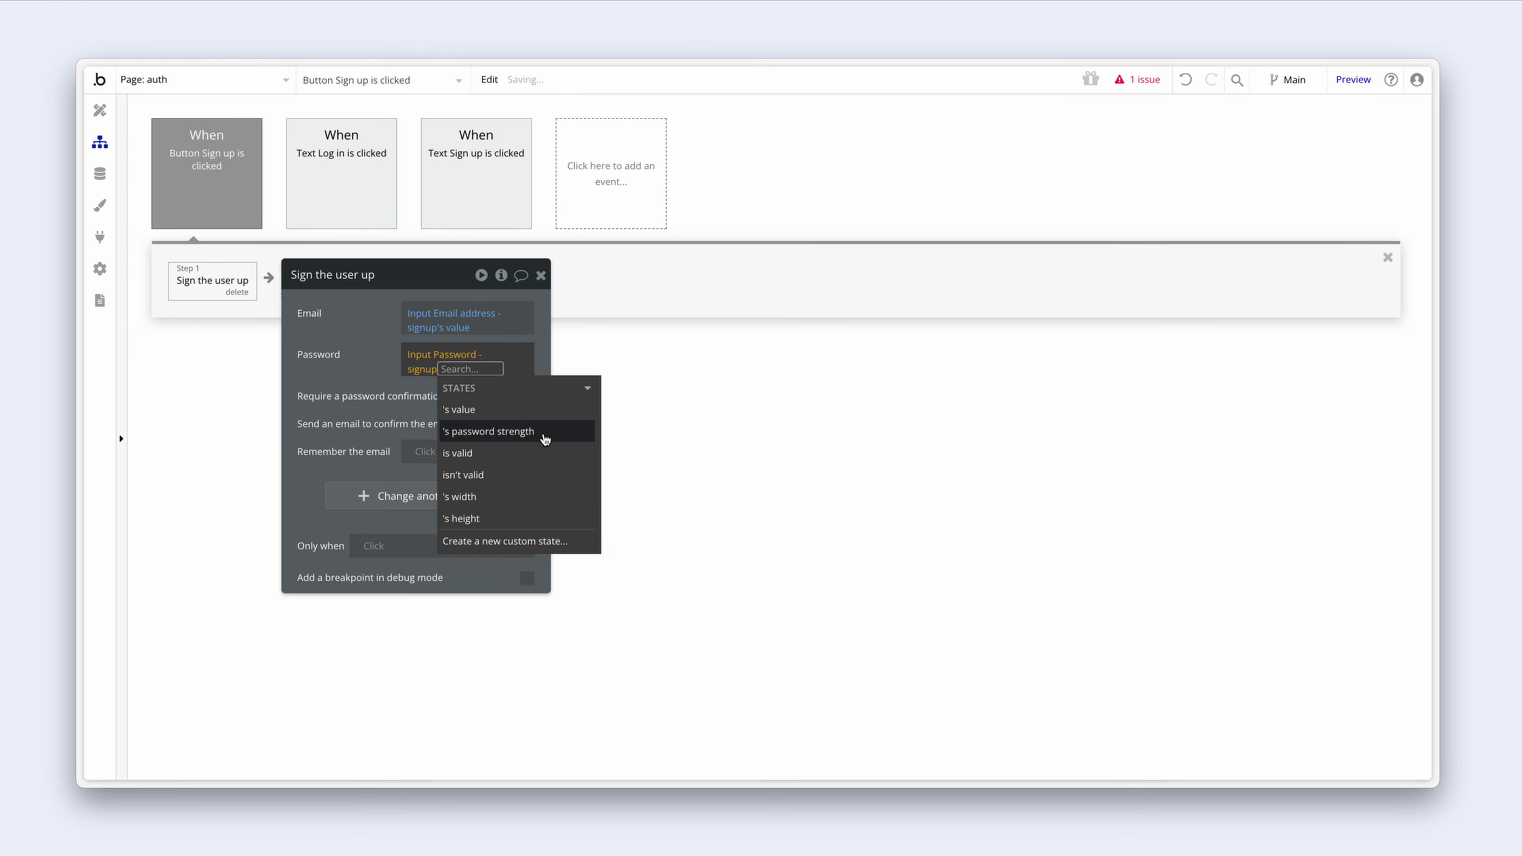
left_click(539, 412)
left_click(380, 374)
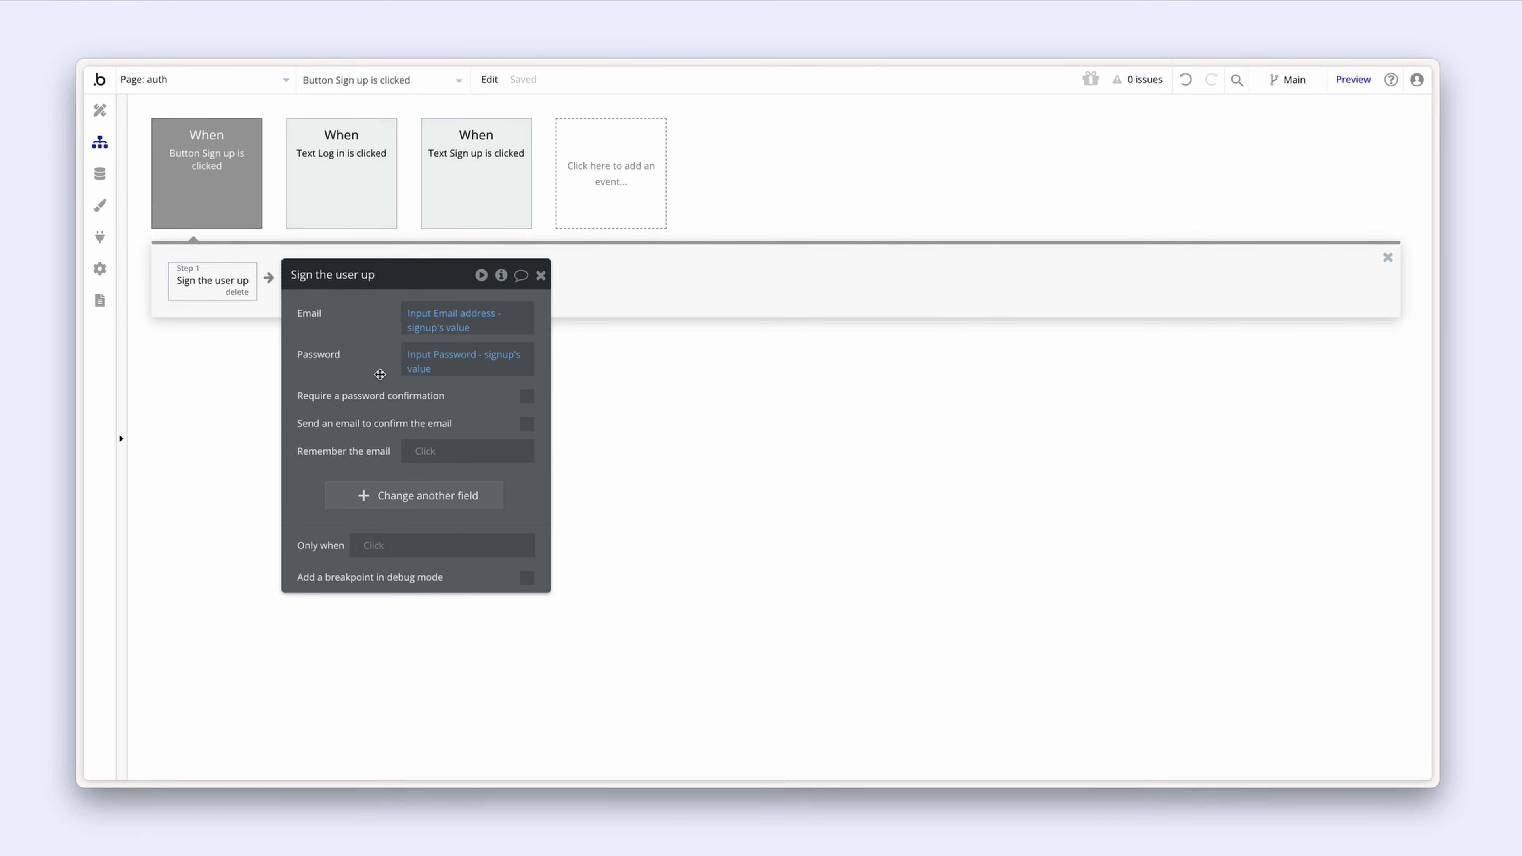
left_click_drag(380, 374, 383, 374)
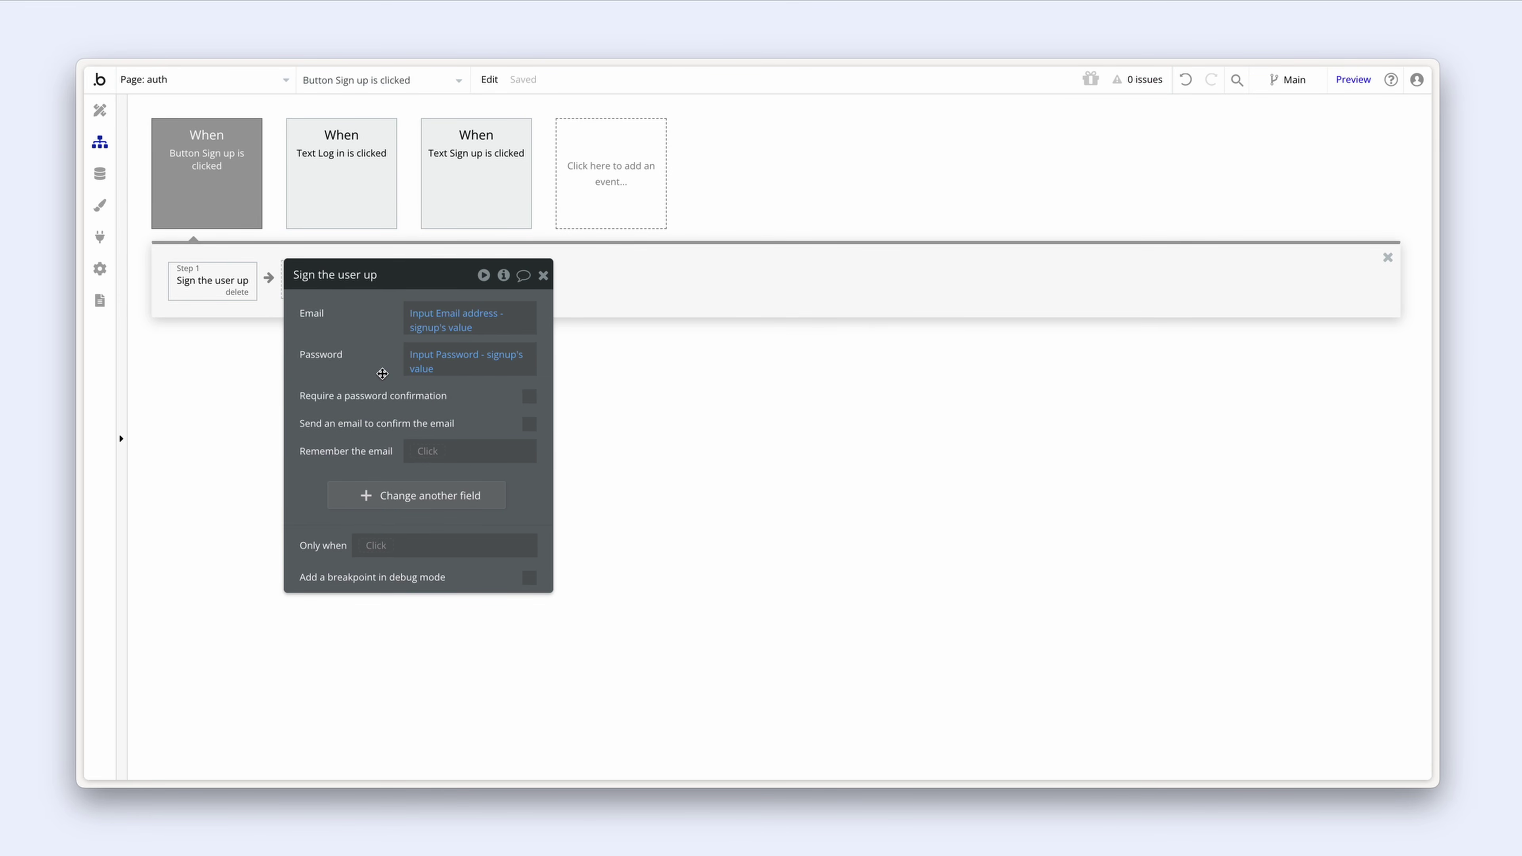
Step: Add another field to the Sign the user up action by creating a new user field "Name" of type text
left_click(424, 503)
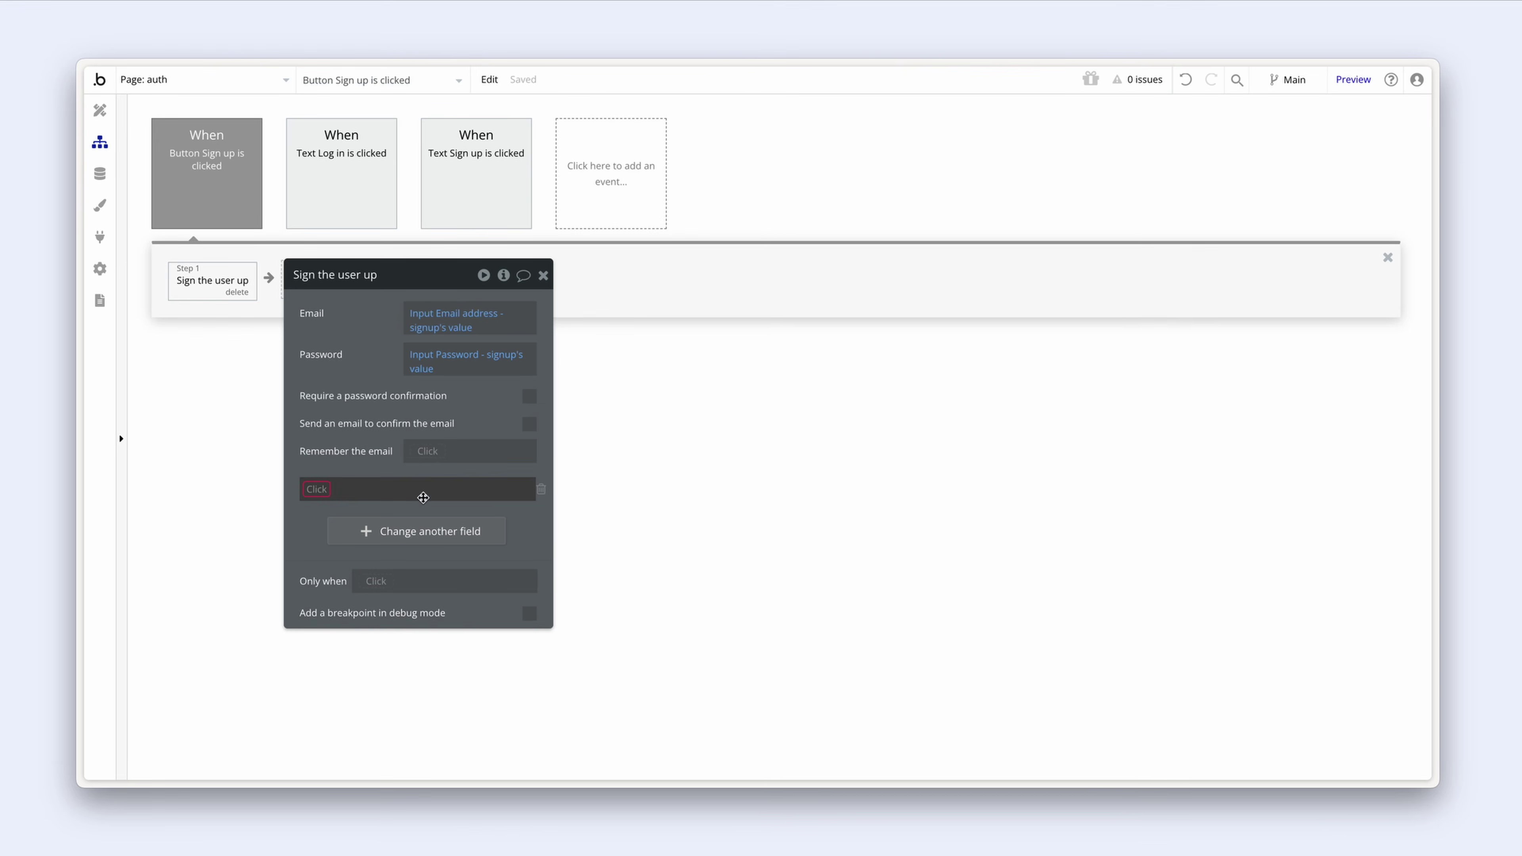
left_click(317, 492)
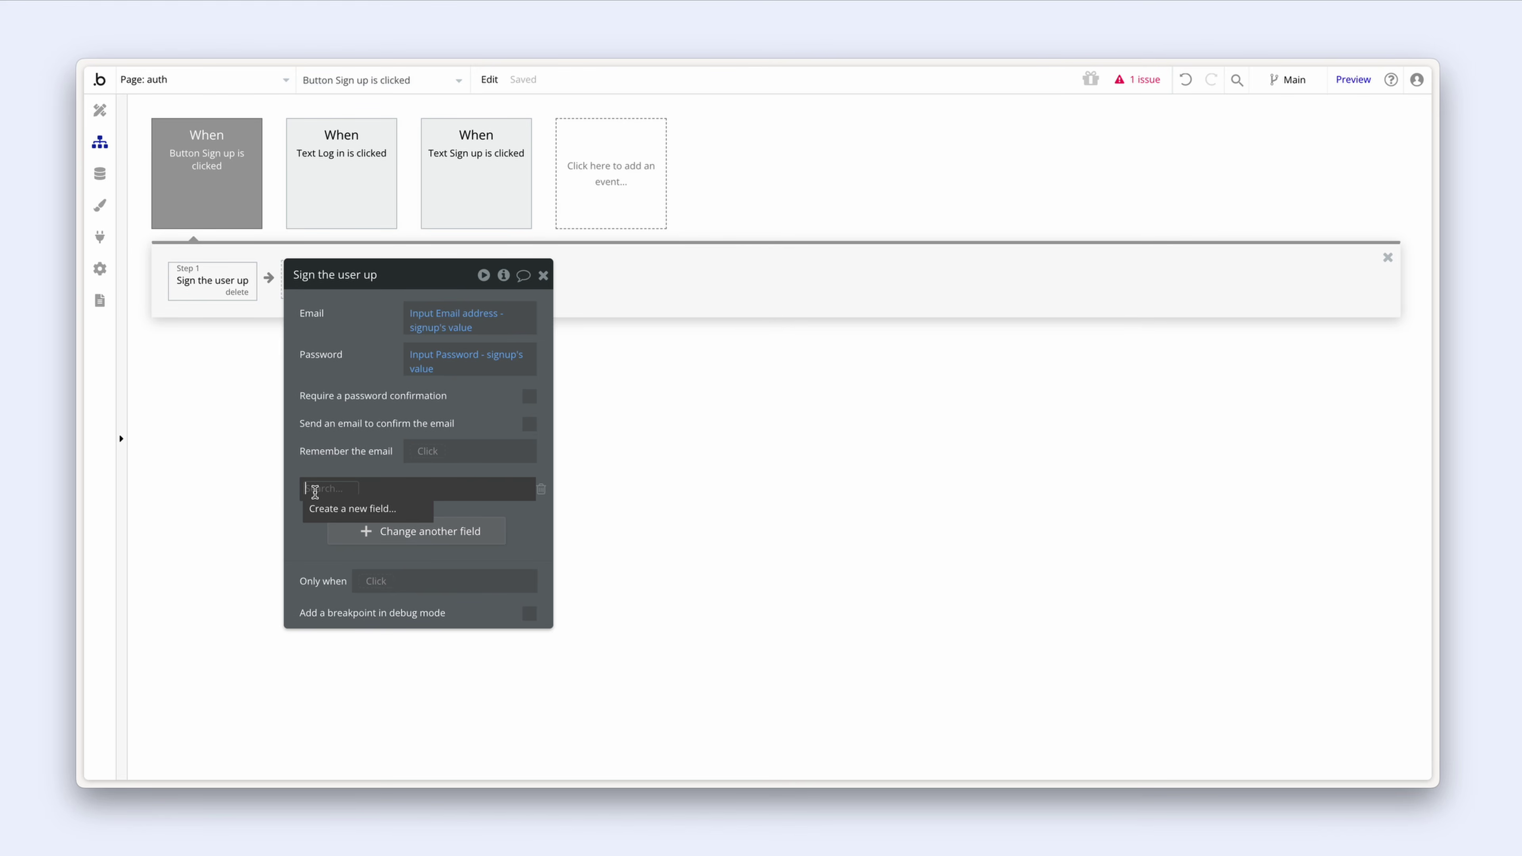
left_click(407, 509)
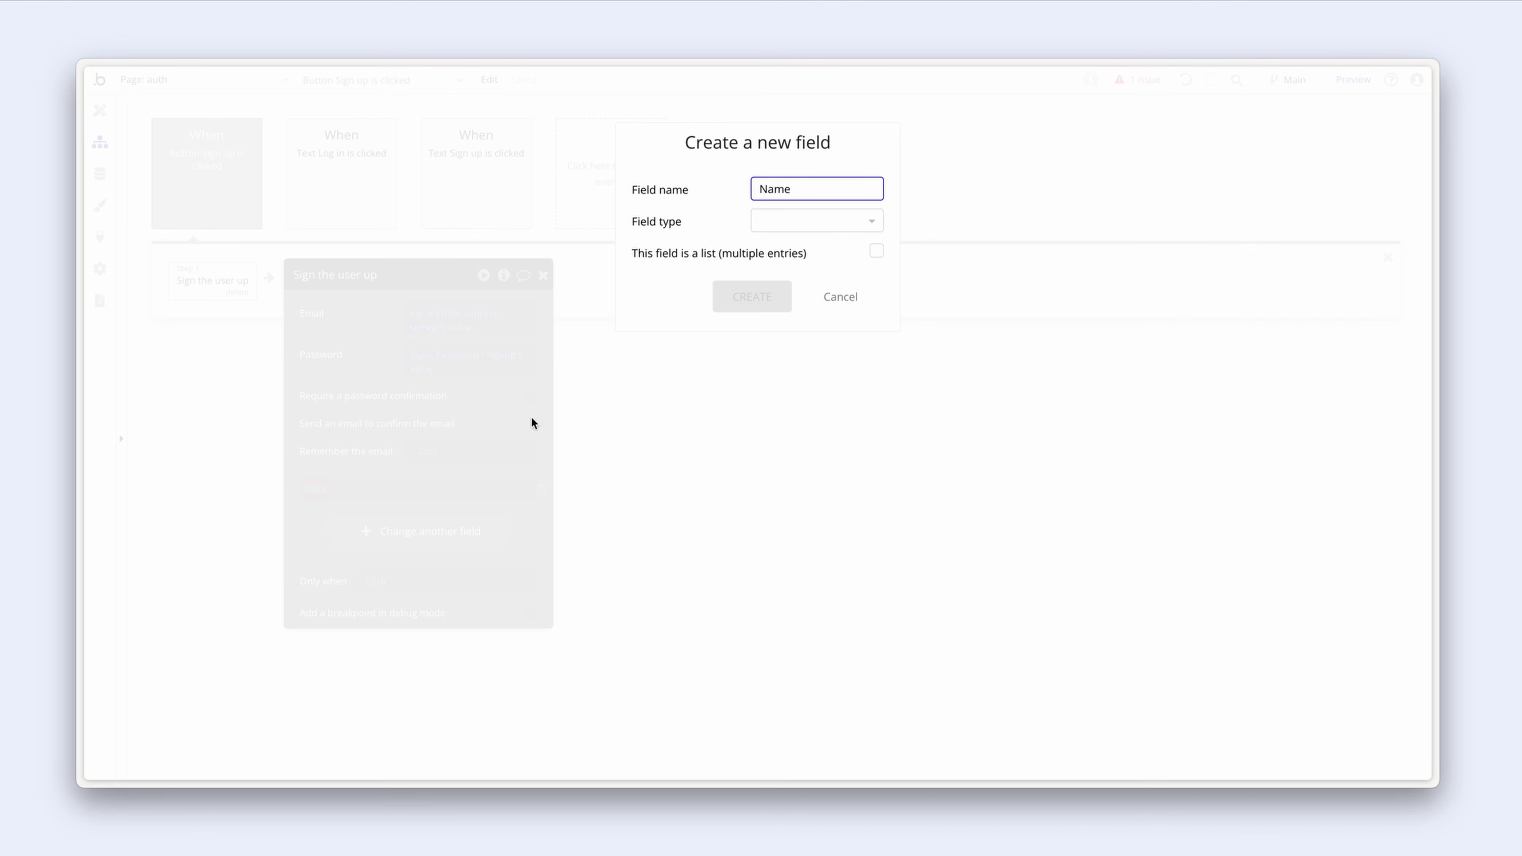
left_click(764, 229)
left_click(794, 307)
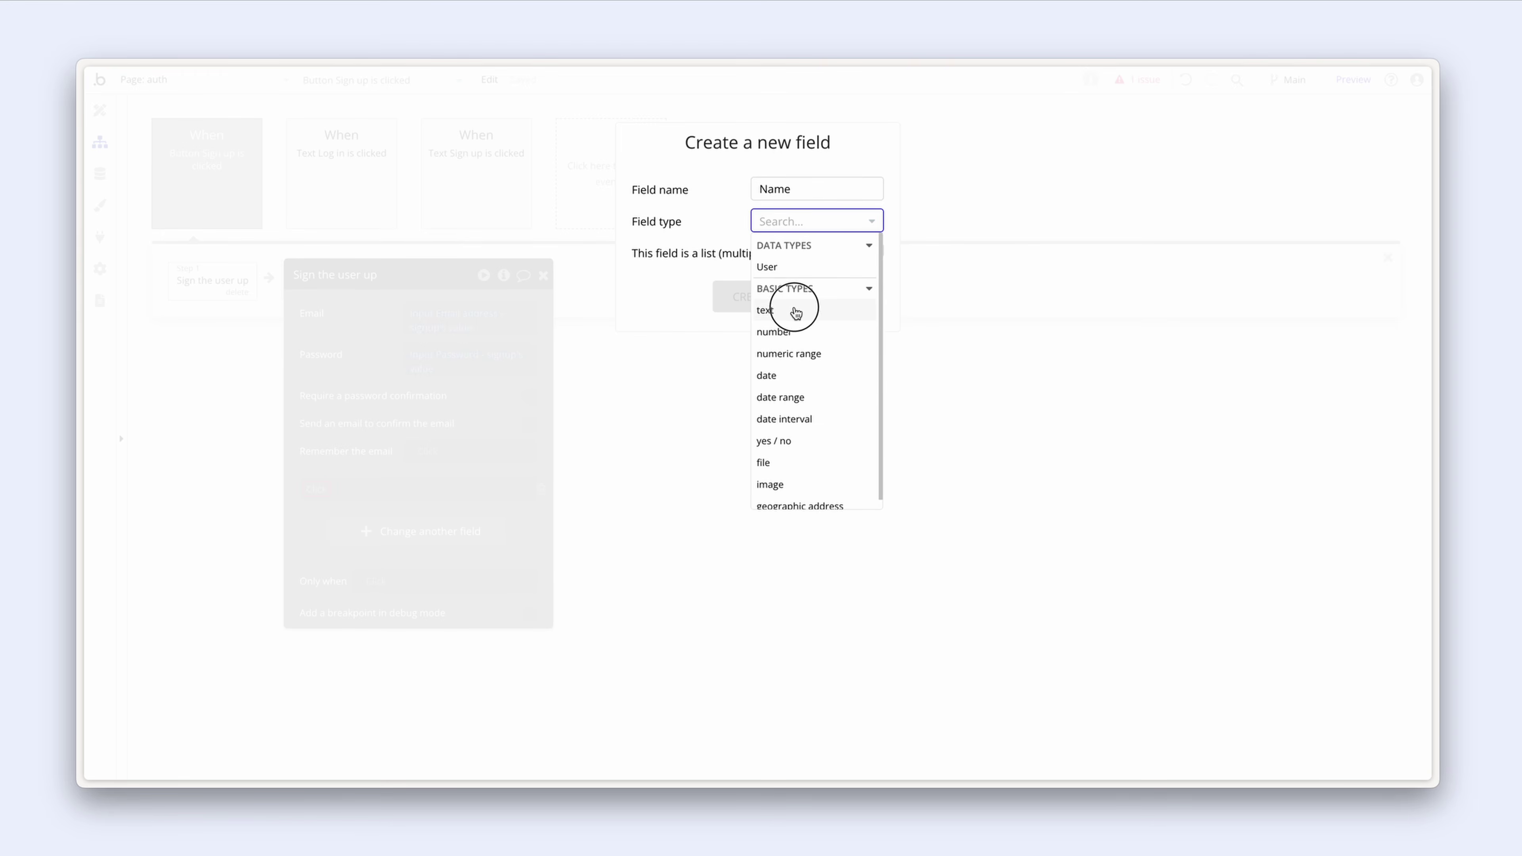
left_click(787, 305)
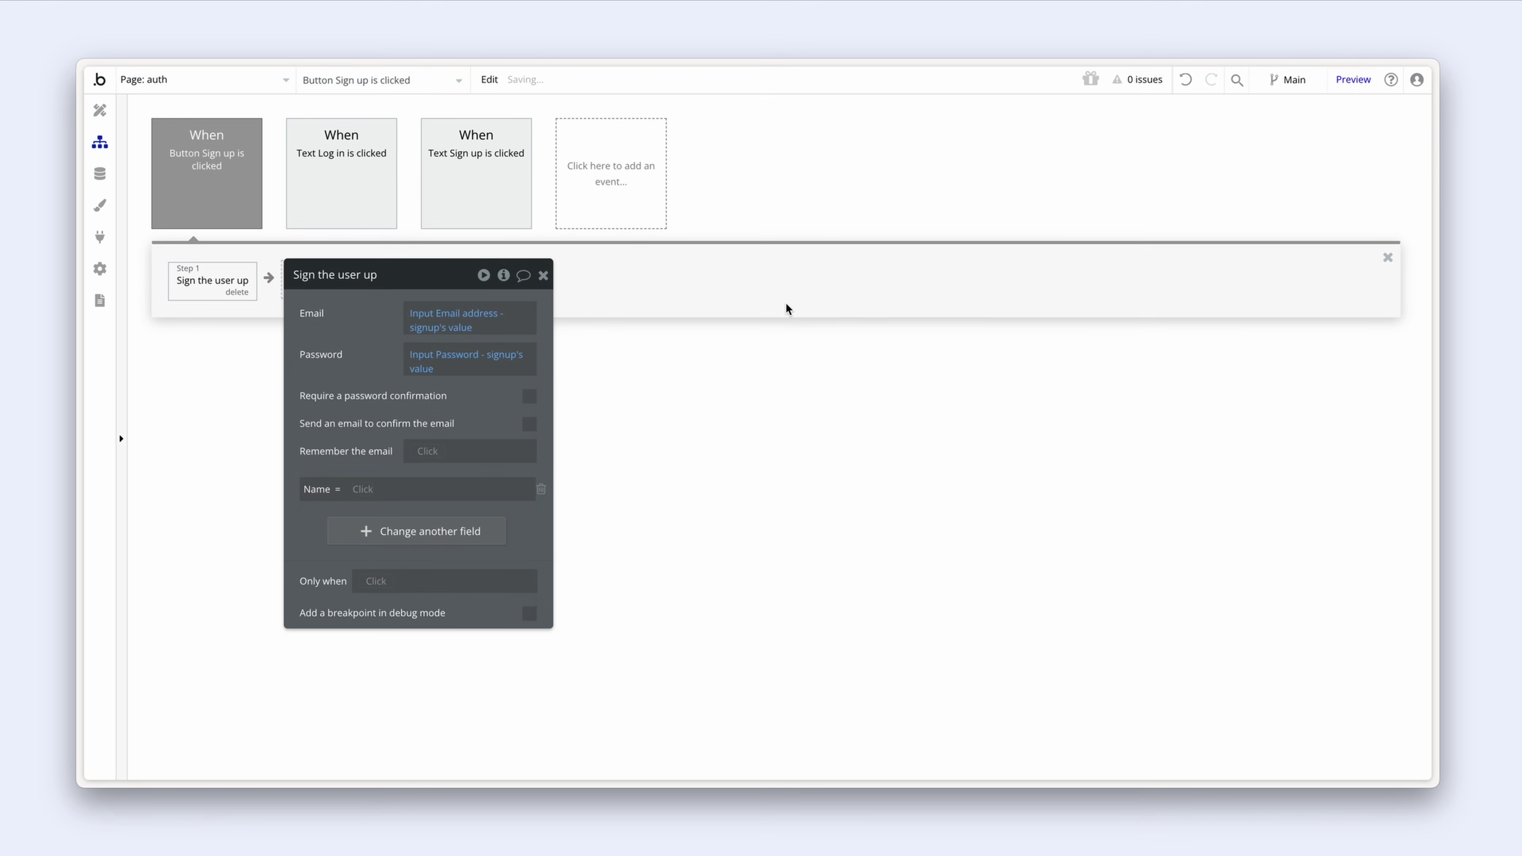
Step: Set the Name field in the Sign the user up action to Input Full name's value
left_click(362, 490)
scroll(444, 610, "down", 9)
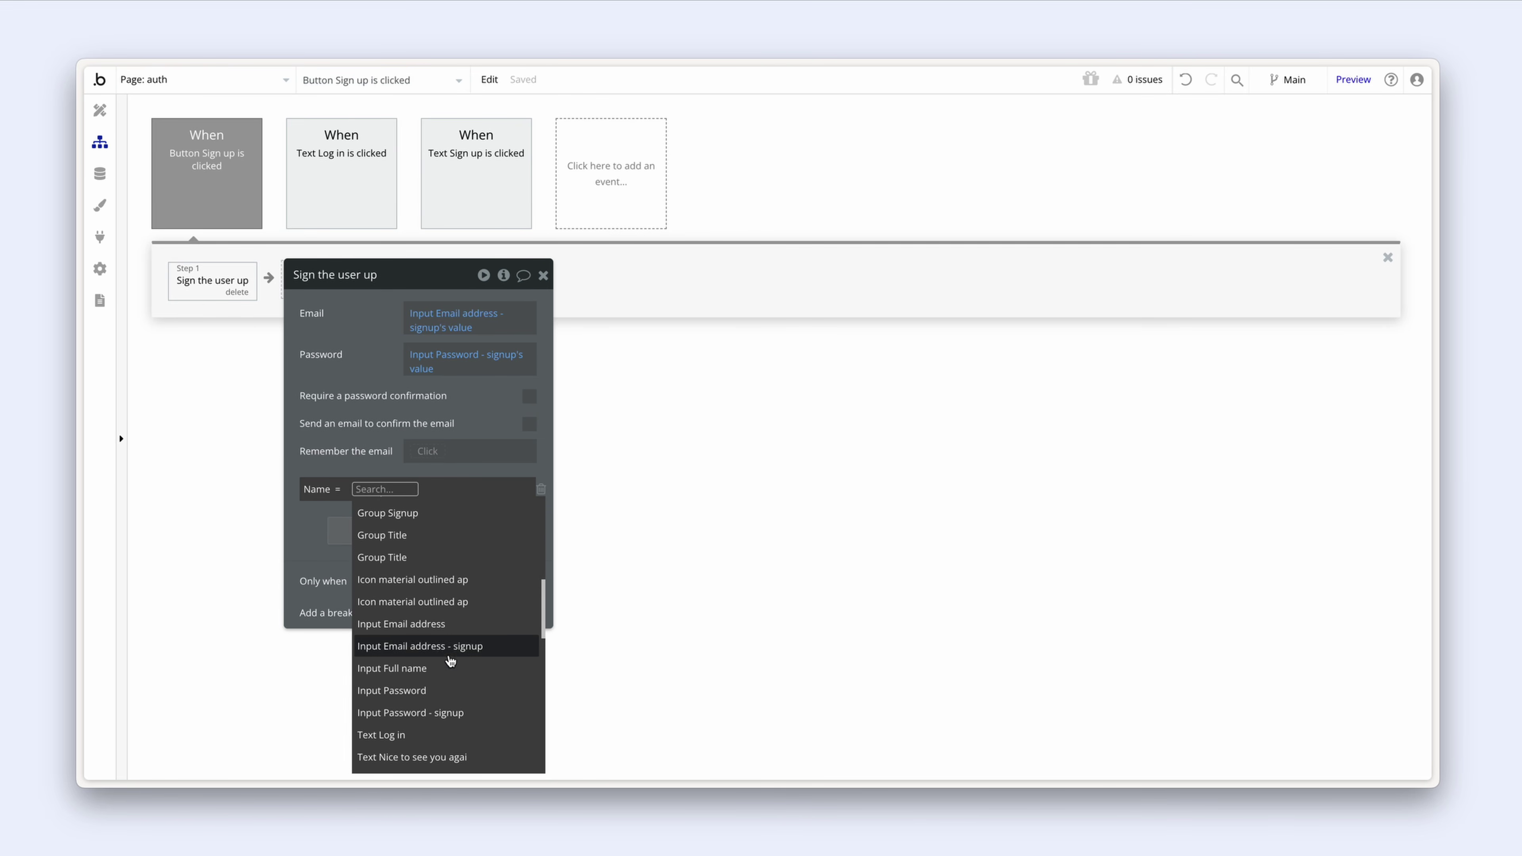
left_click(447, 680)
left_click(479, 533)
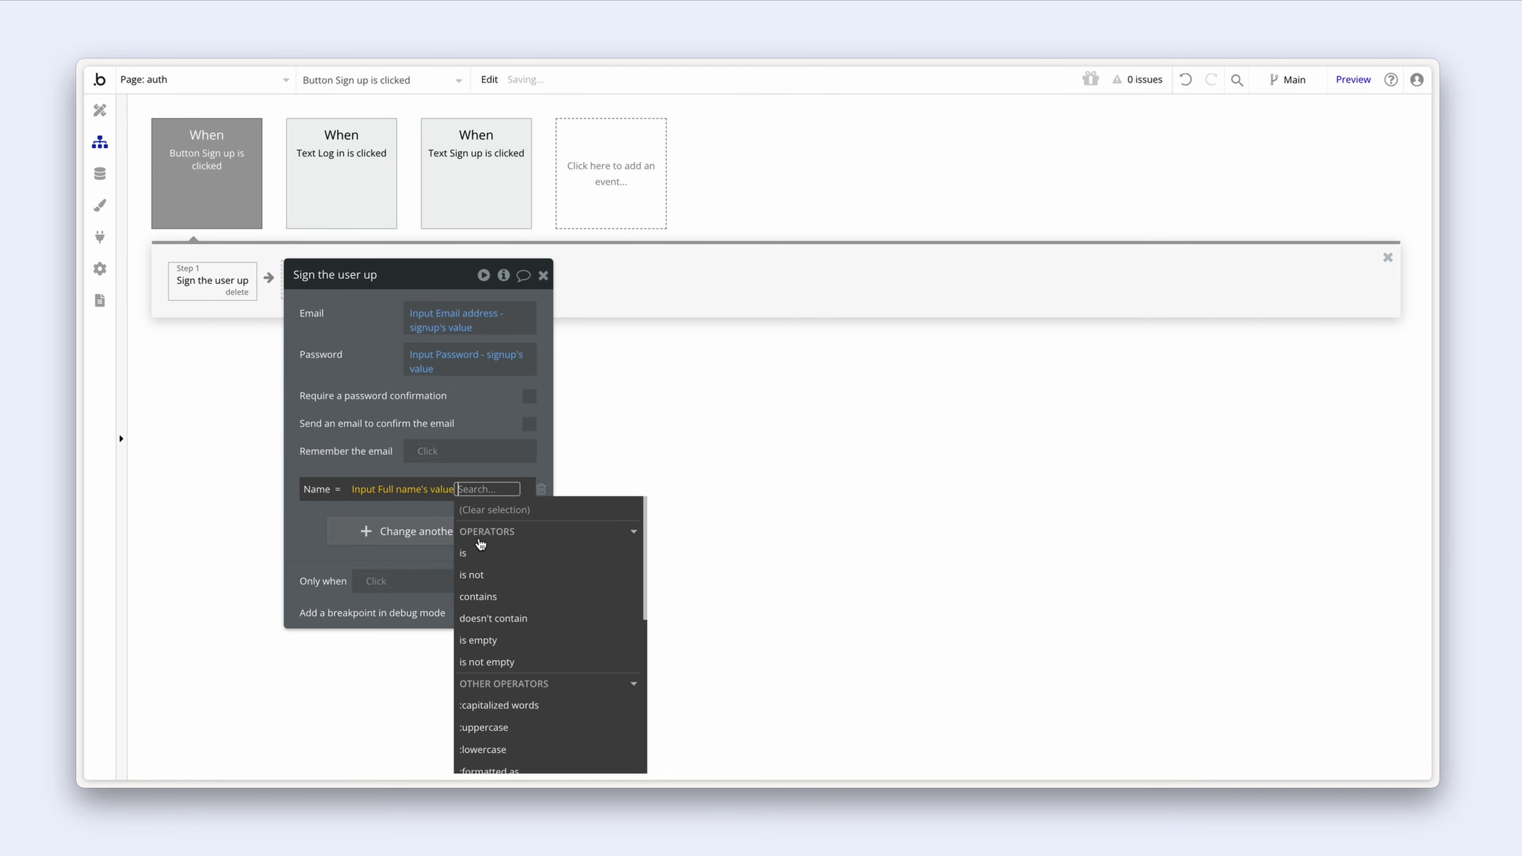
left_click(353, 411)
left_click_drag(347, 408, 493, 407)
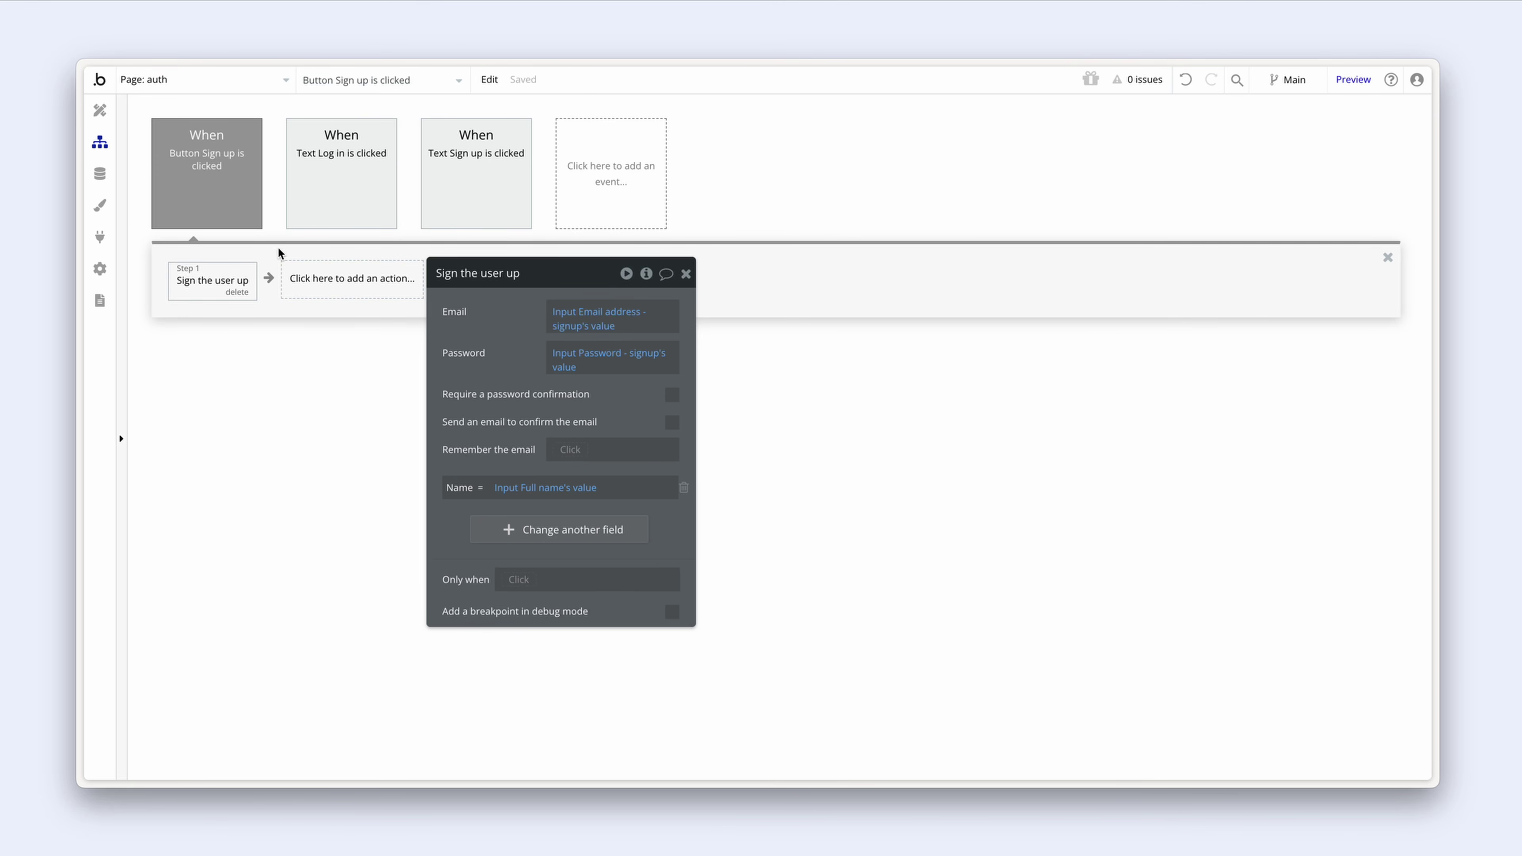
Step: Back in the page design, collapse Group Signup and Group Login in the elements tree and hide Group Signup on the canvas
left_click(100, 110)
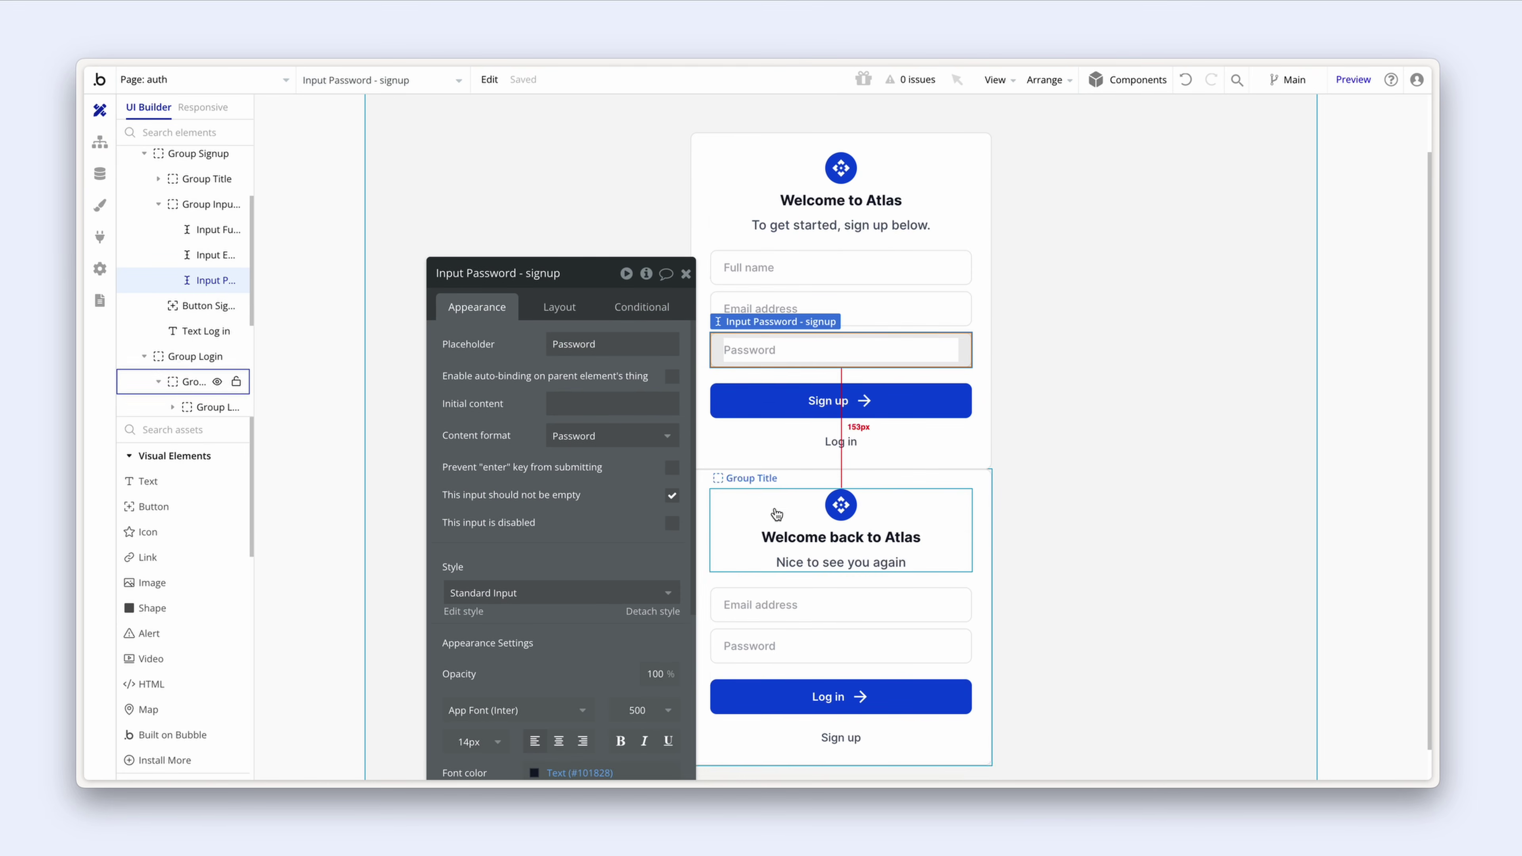
scroll(777, 513, "down", 2)
left_click_drag(251, 303, 318, 303)
scroll(265, 318, "up", 2)
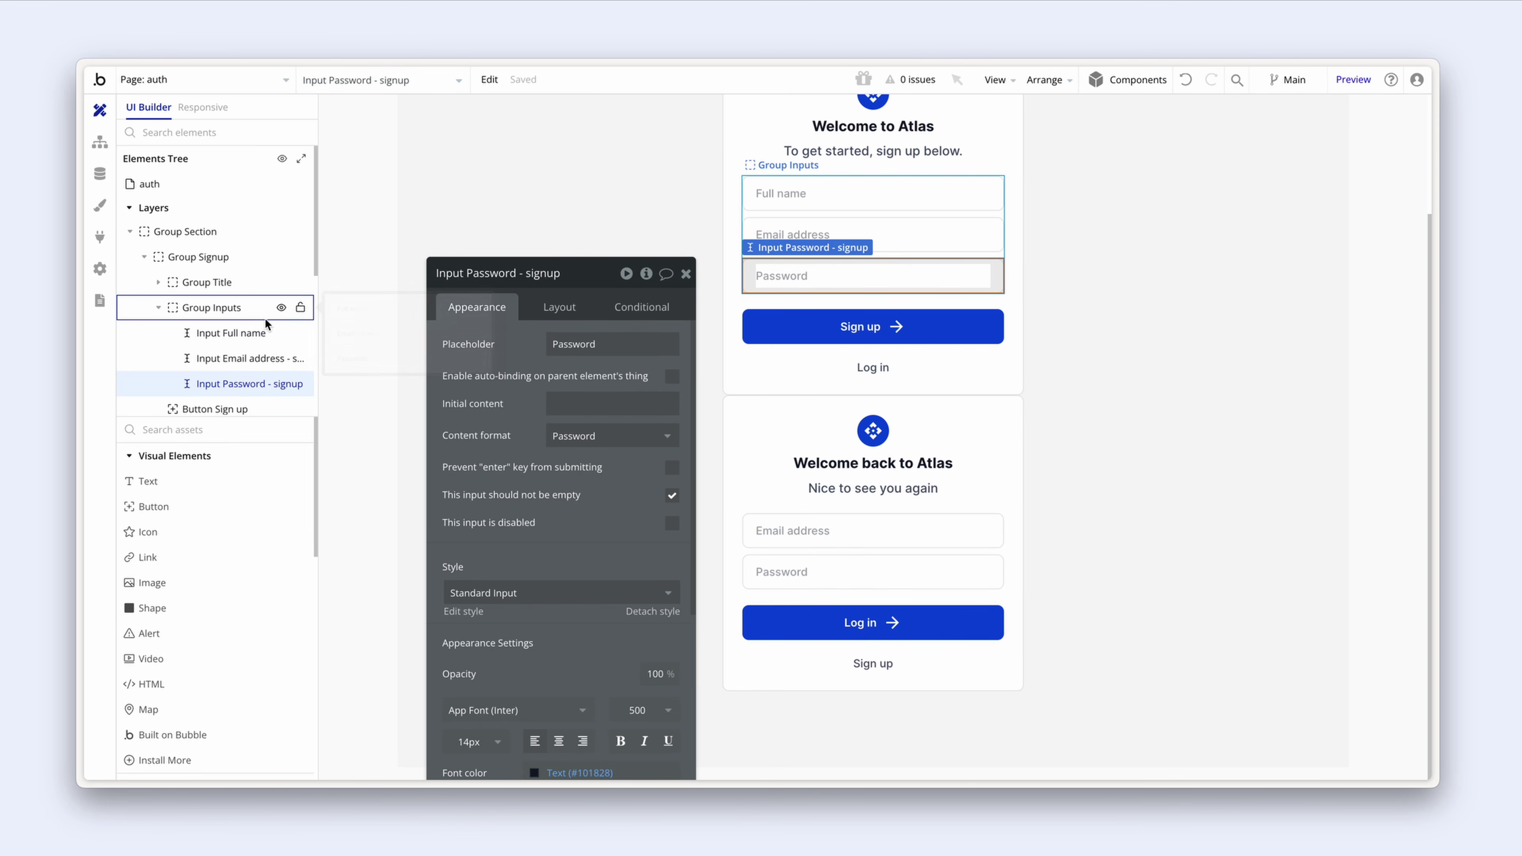
left_click(147, 260)
left_click(145, 257)
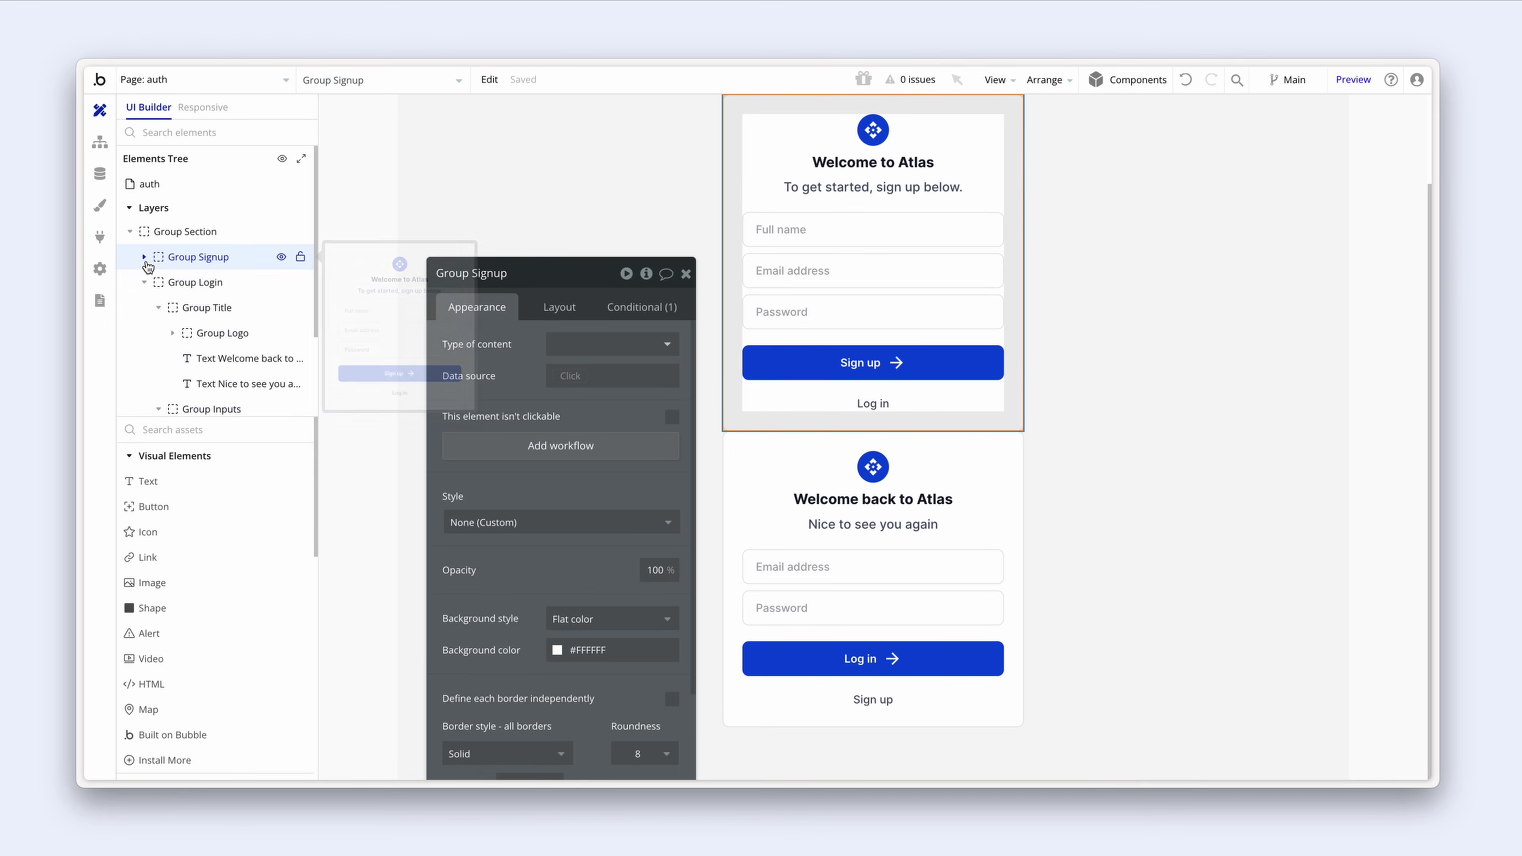
left_click(145, 282)
left_click(286, 257)
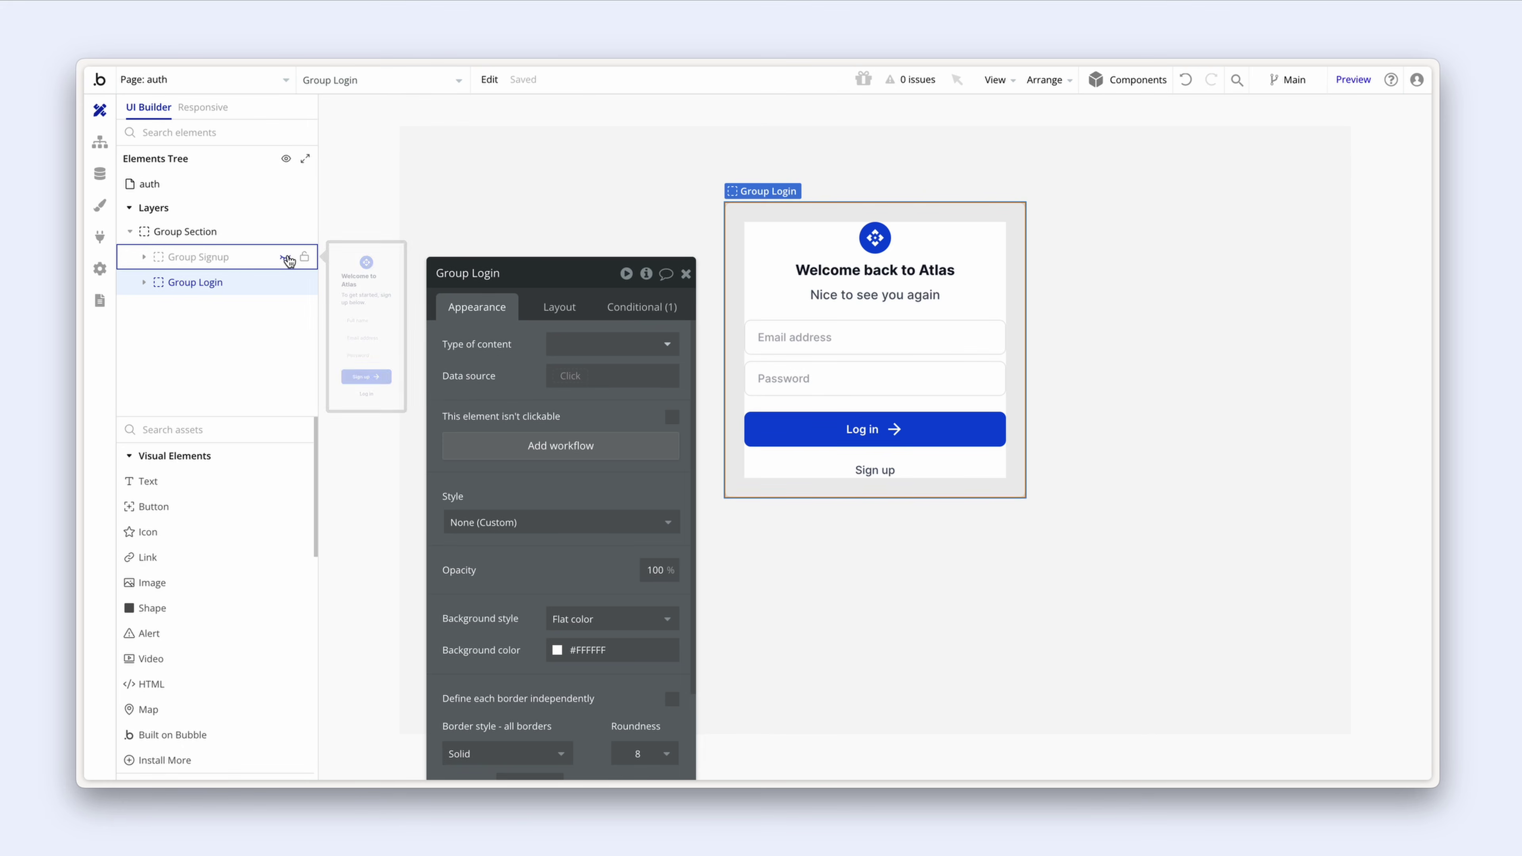
left_click_drag(460, 353, 466, 252)
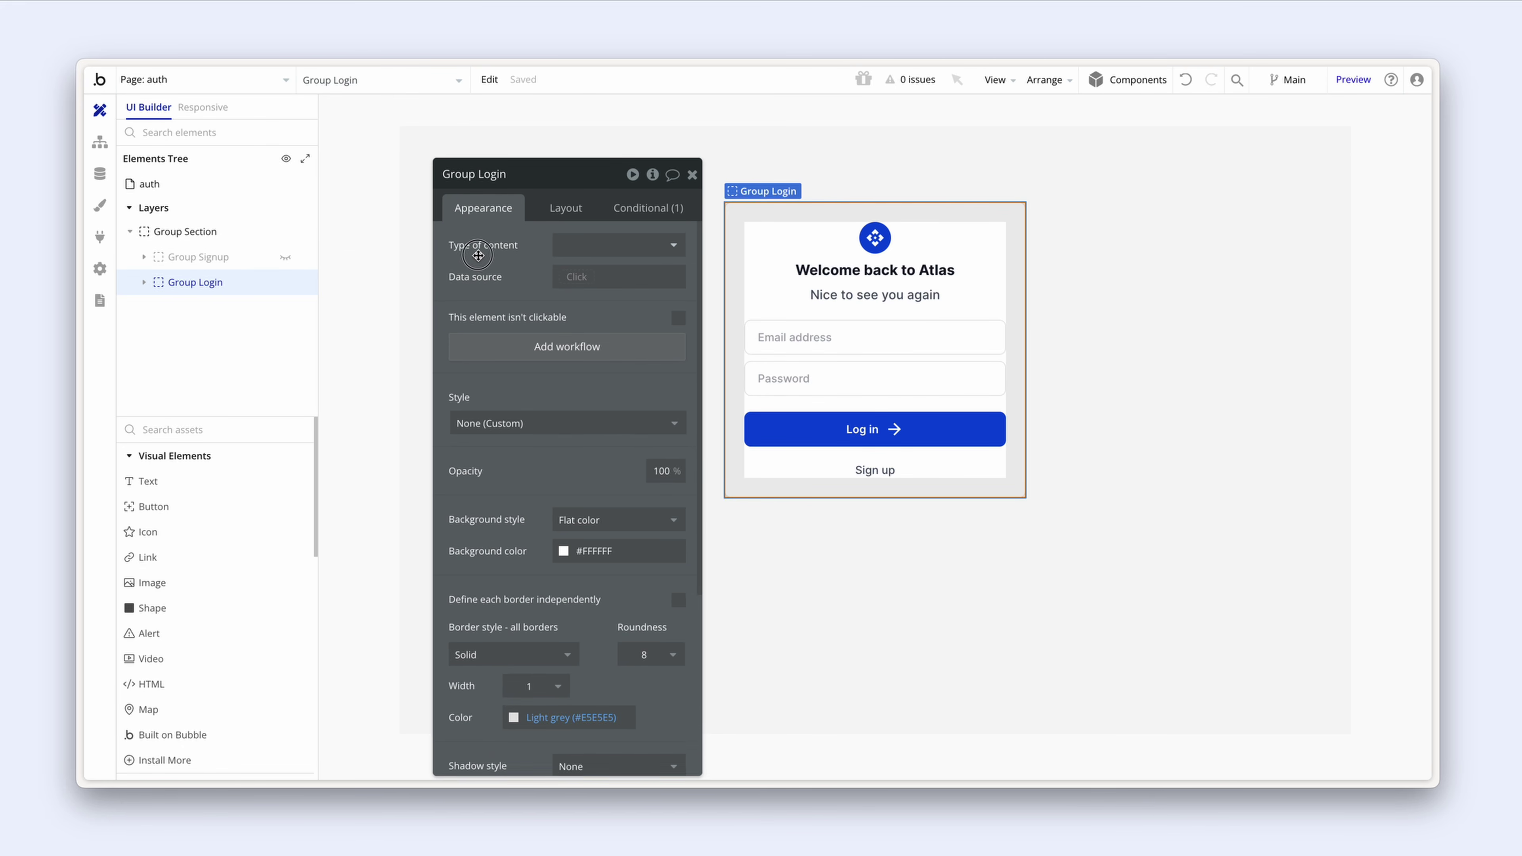
left_click(285, 283)
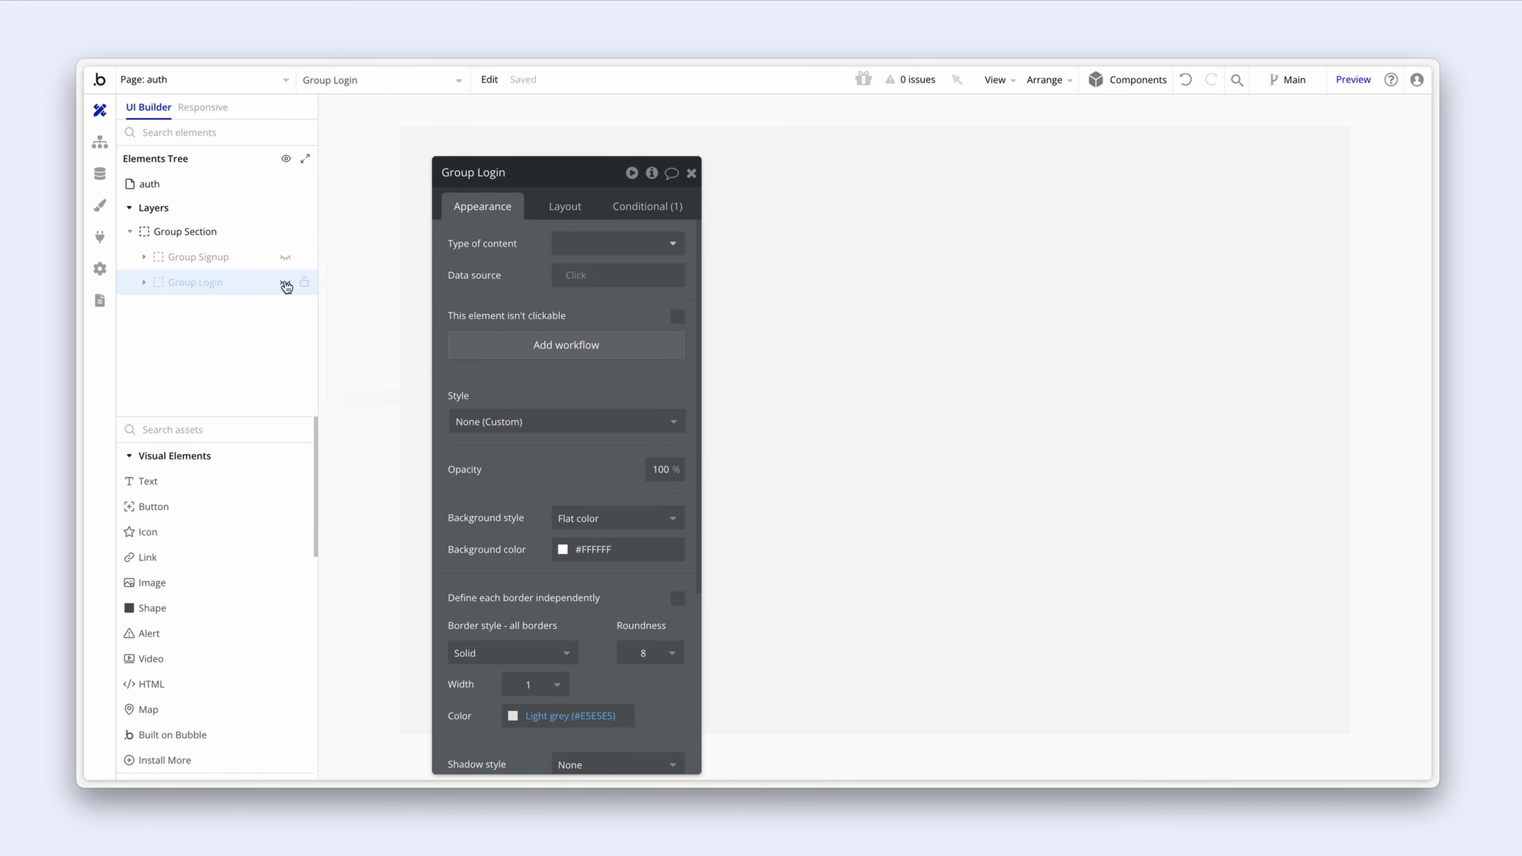
left_click(285, 283)
Step: Create a workflow for the login card's "Log in" button with a Log the user in action
left_click(771, 418)
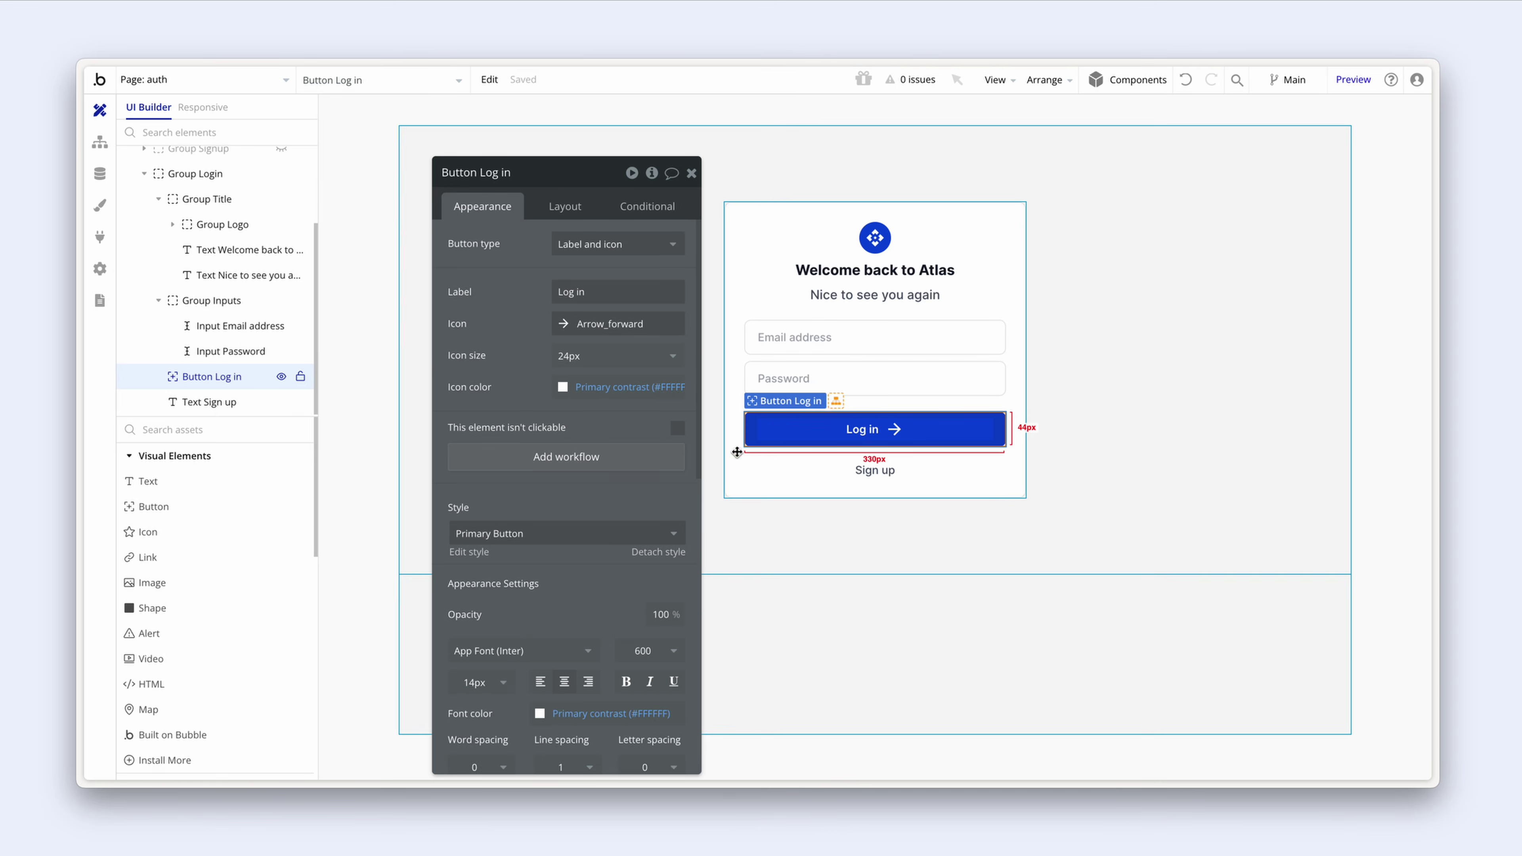
left_click(643, 457)
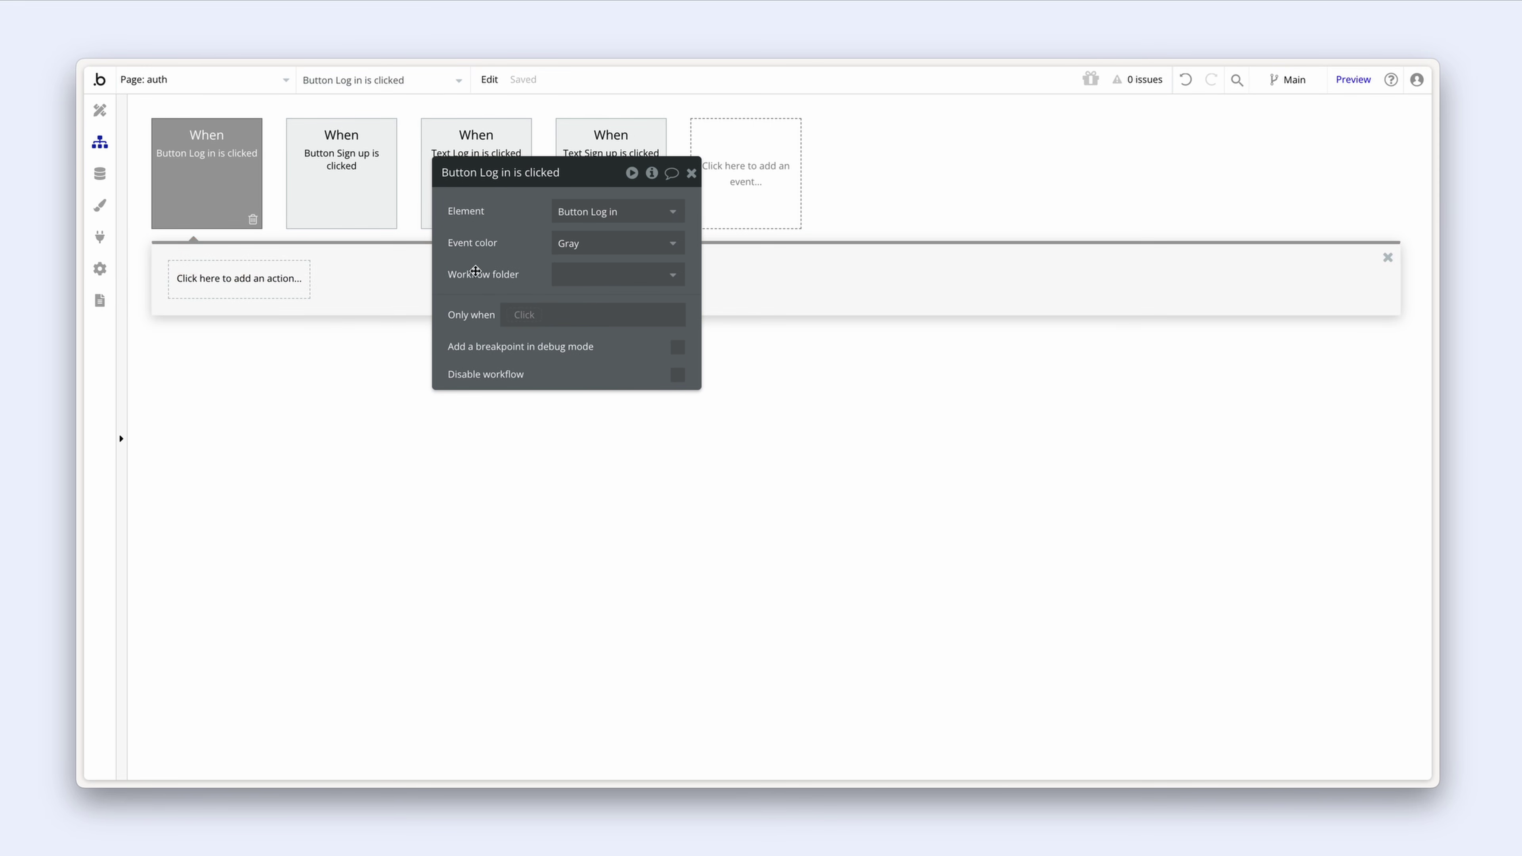
left_click_drag(476, 271, 366, 369)
left_click(241, 293)
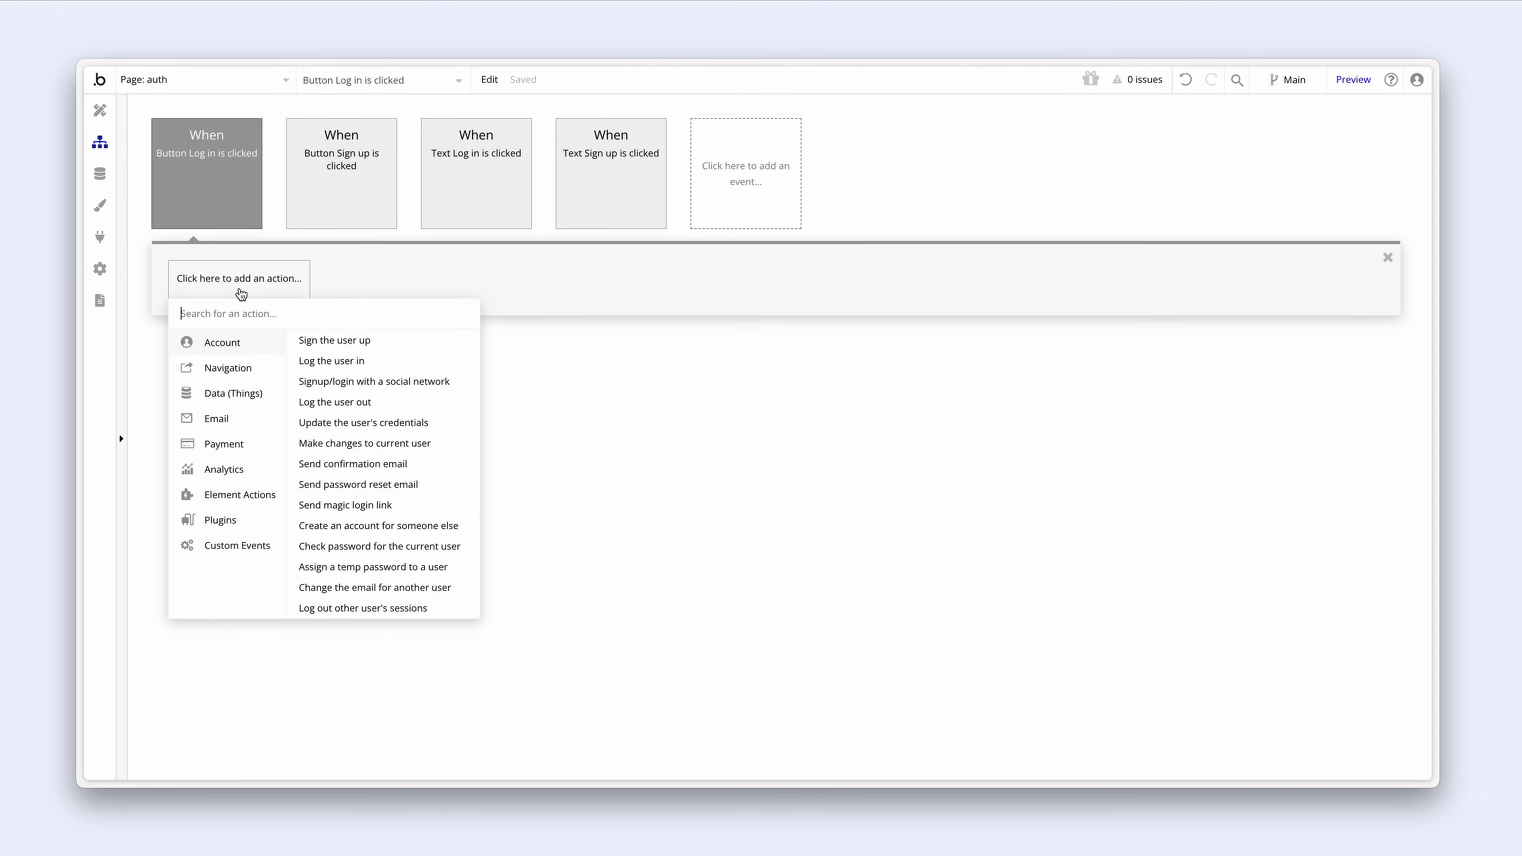
left_click(375, 371)
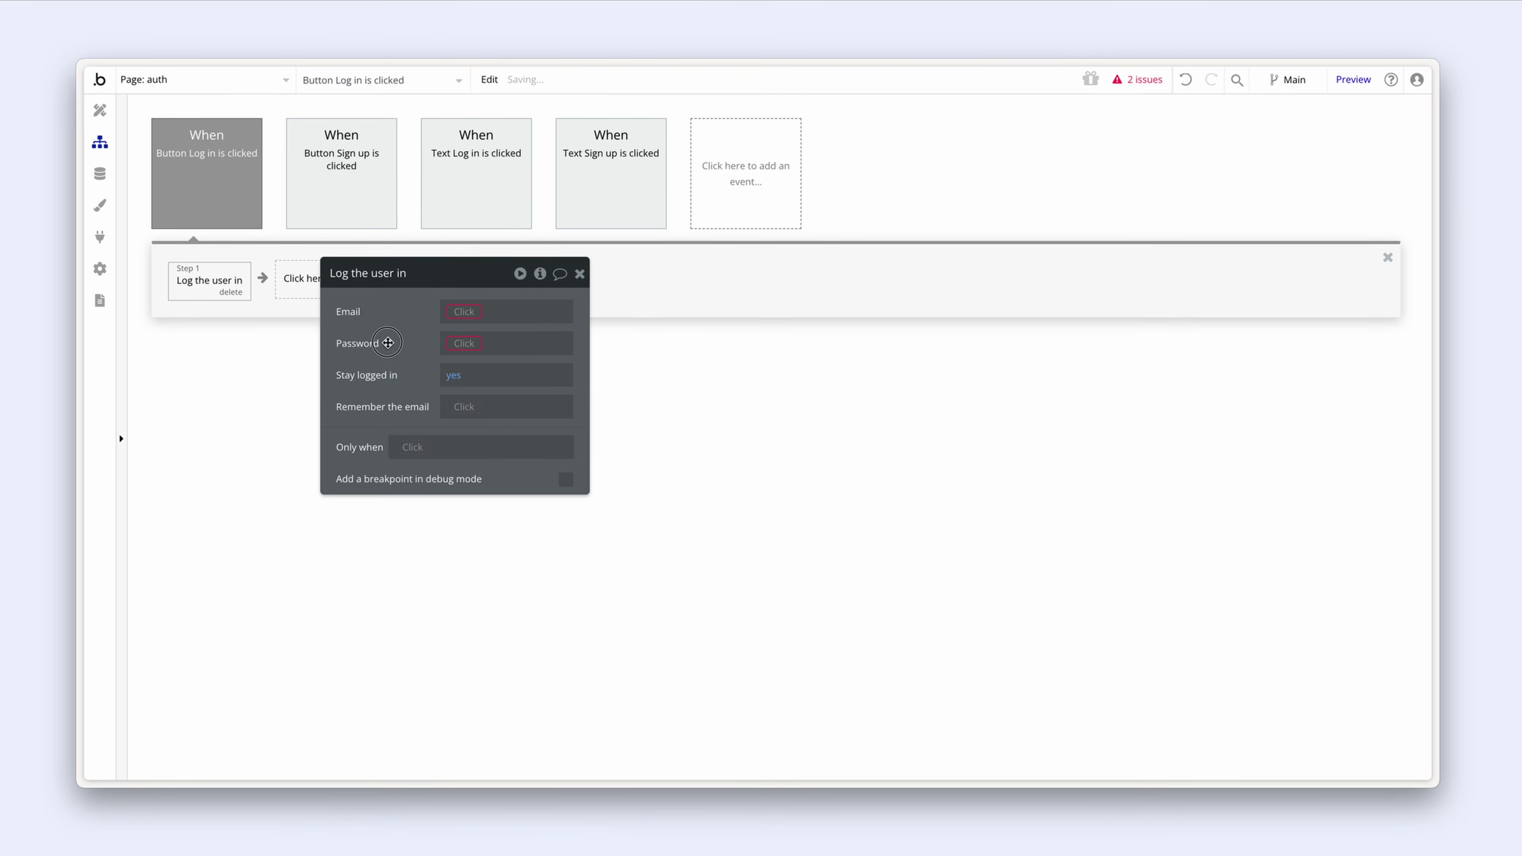
left_click_drag(392, 343, 344, 343)
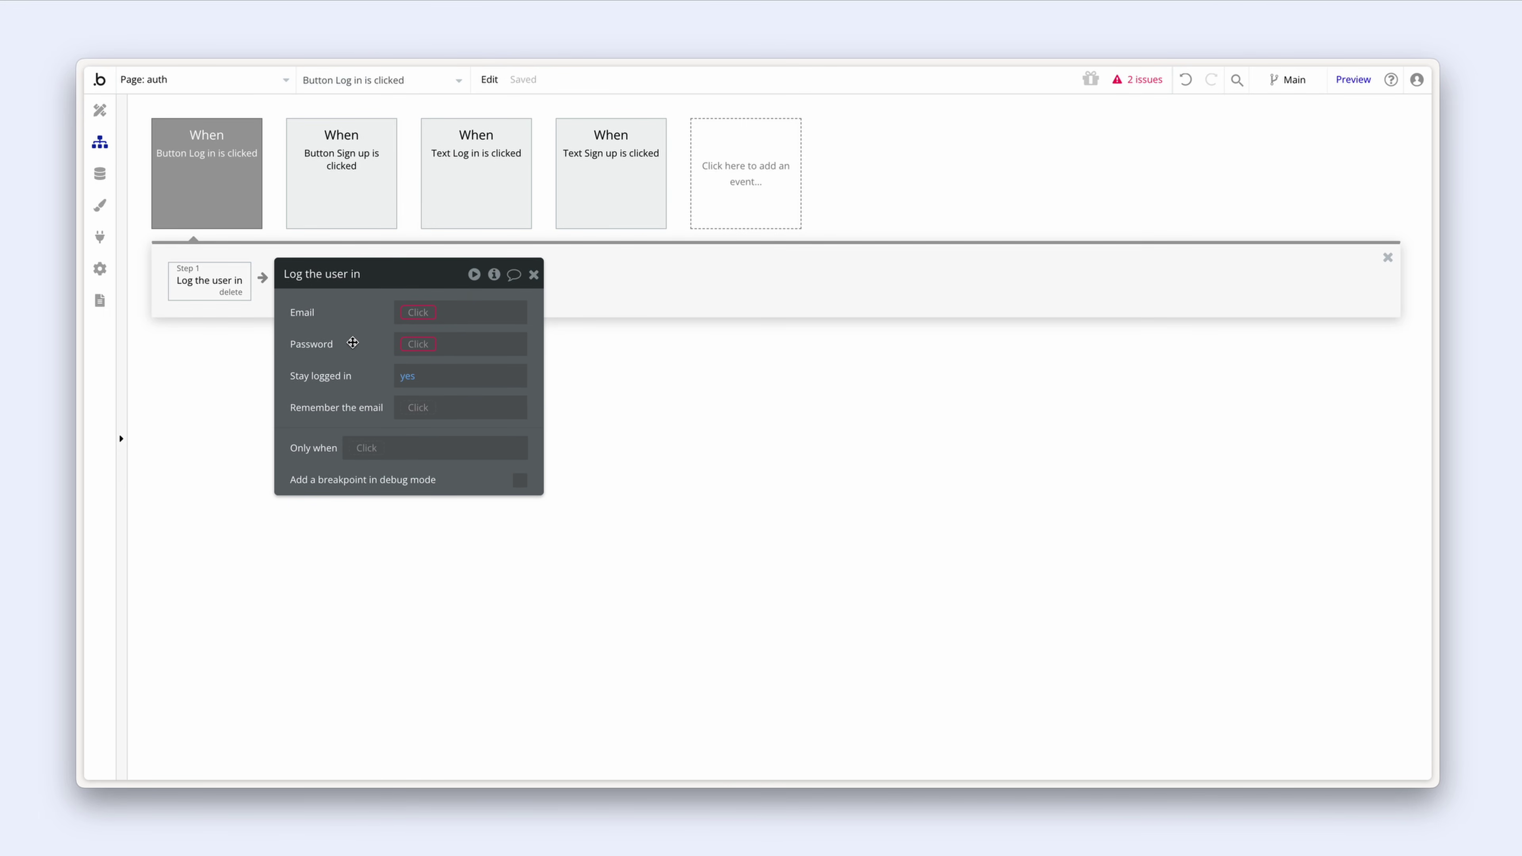
Step: Set the Email field in the Log the user in action to Input Email address's value
left_click(418, 312)
scroll(485, 427, "down", 10)
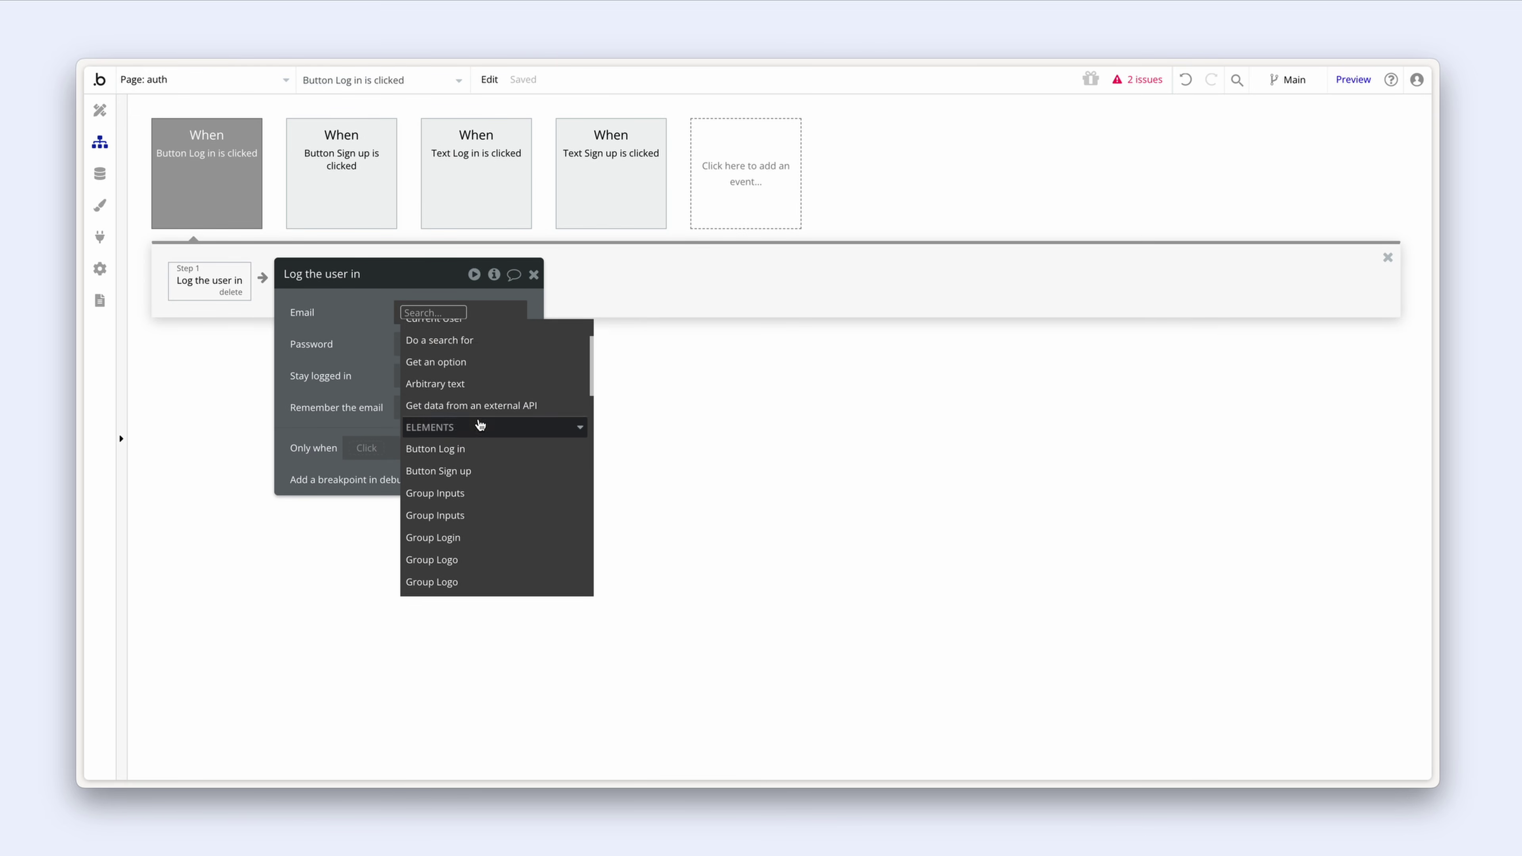
scroll(508, 443, "down", 2)
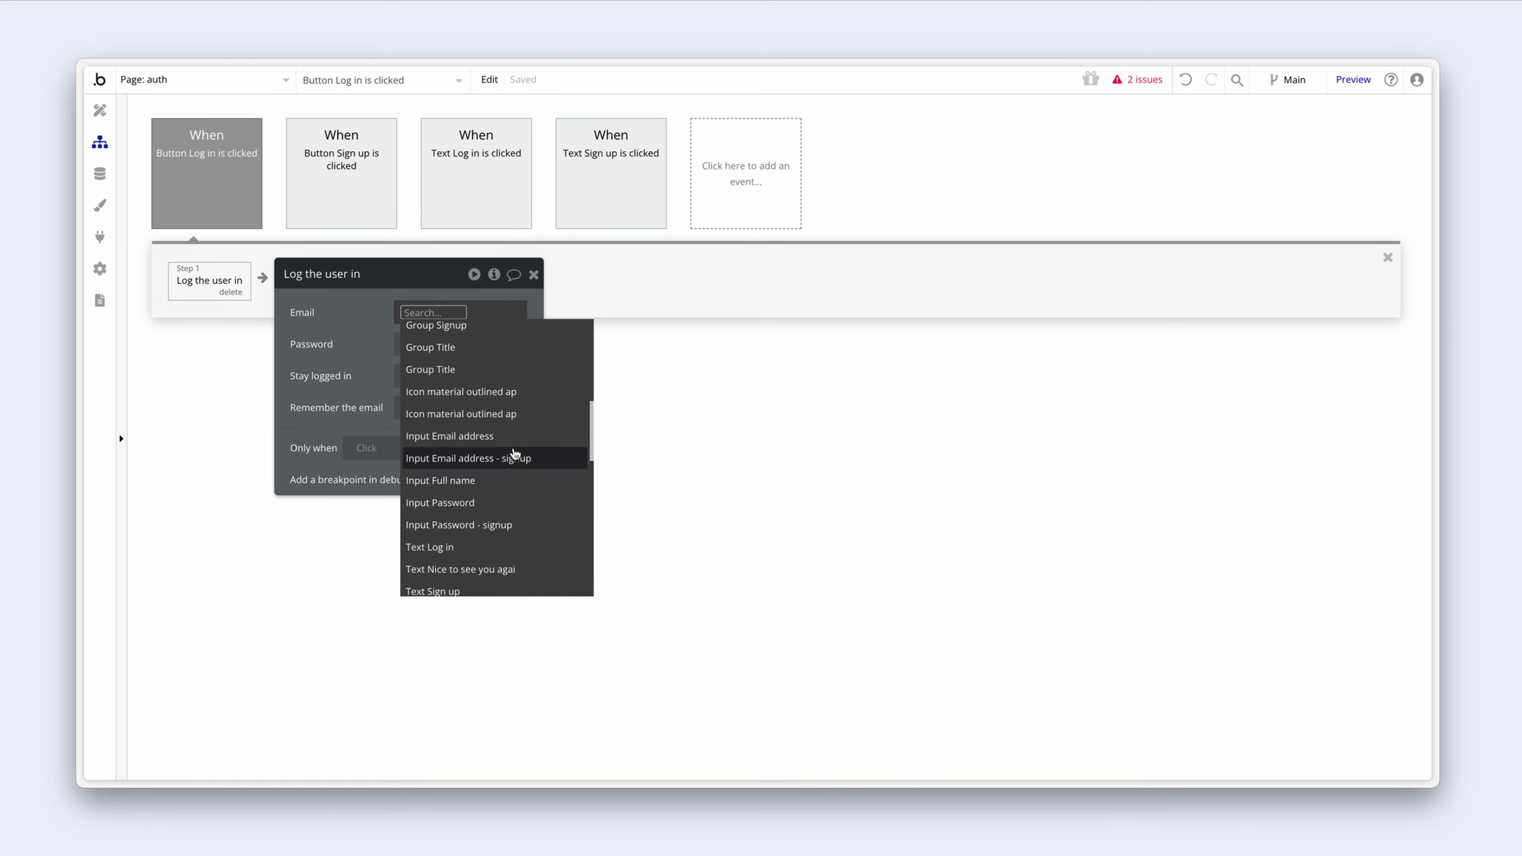
left_click(518, 438)
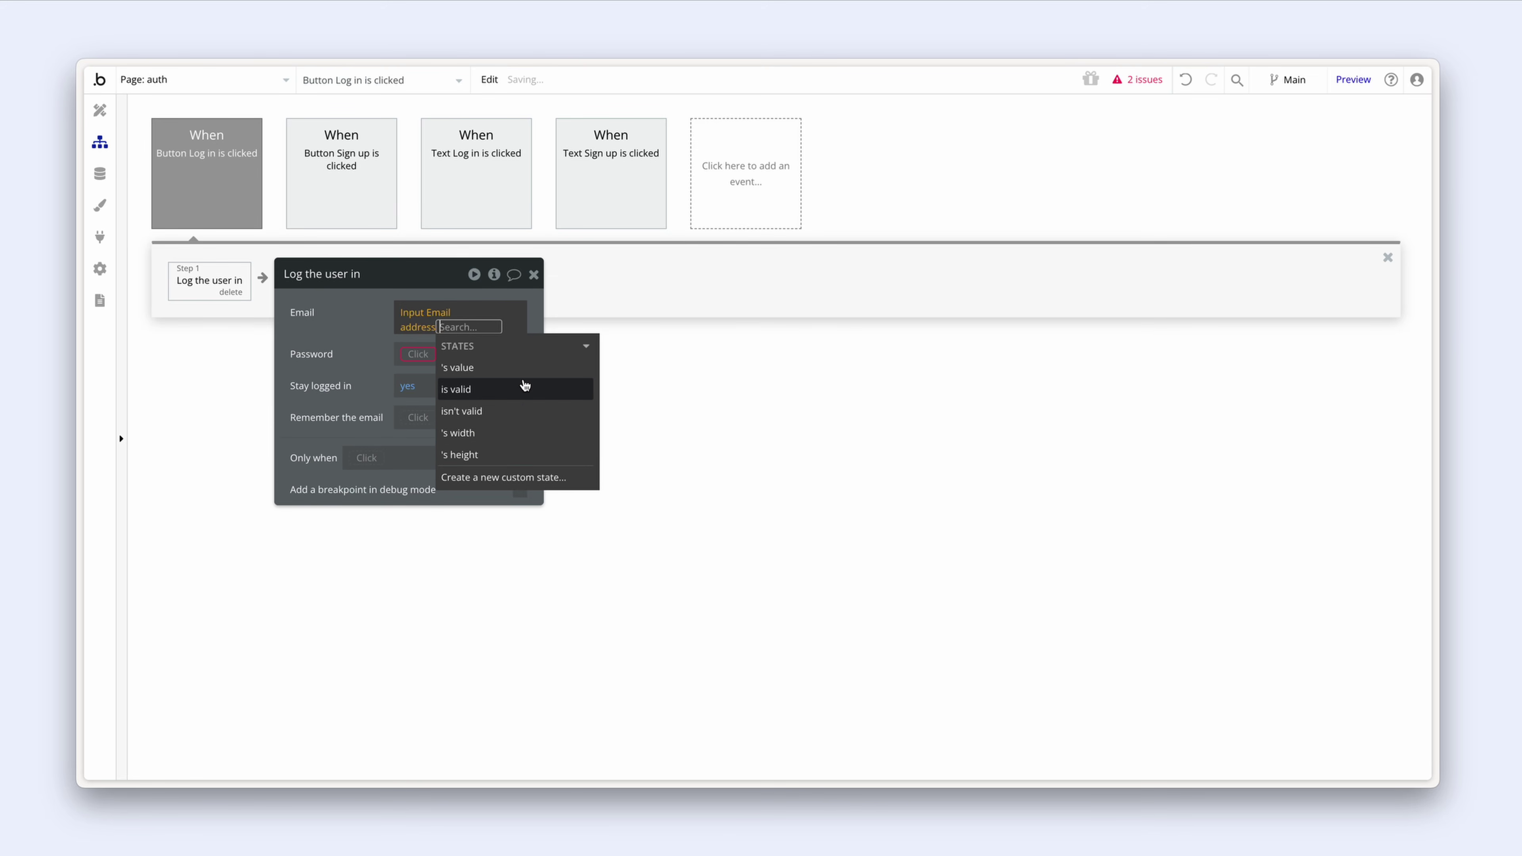
left_click(518, 369)
left_click(368, 358)
Step: Set the Password field in the Log the user in action to Input Password's value
left_click(414, 344)
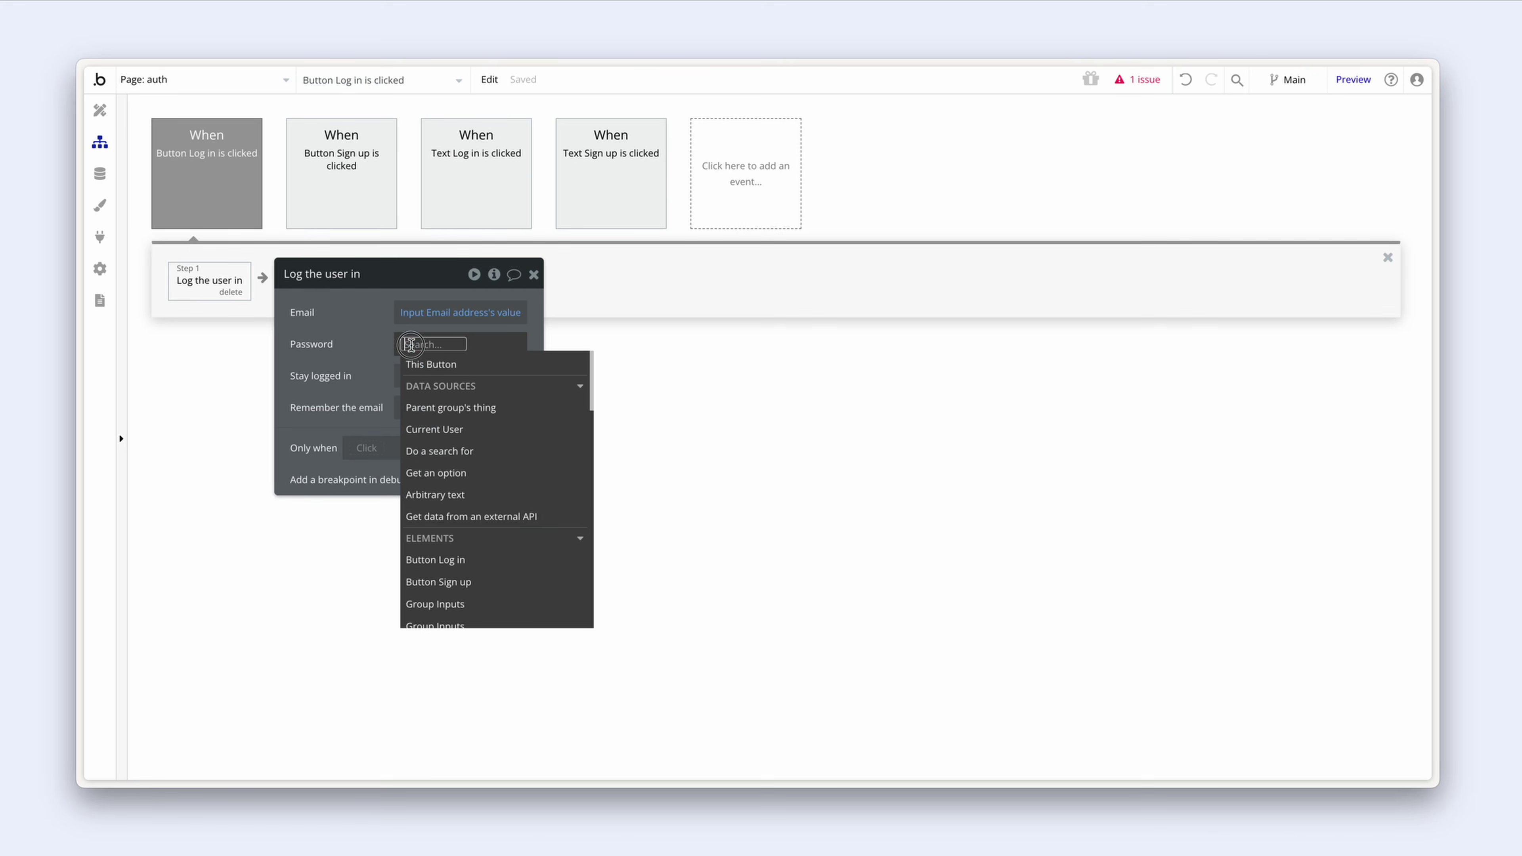
scroll(501, 441, "down", 2)
scroll(501, 443, "down", 5)
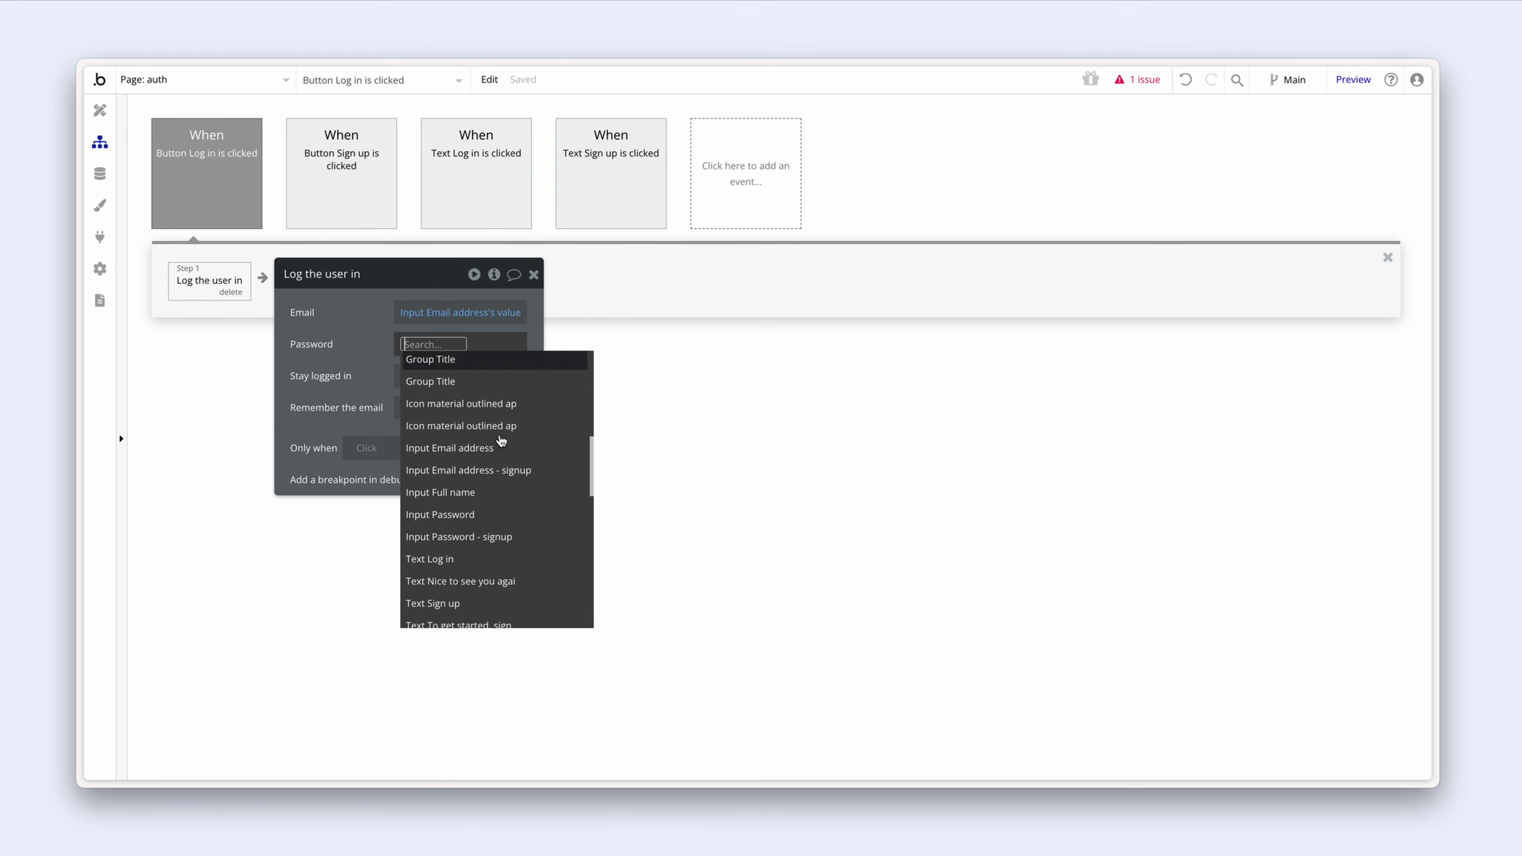
left_click(497, 478)
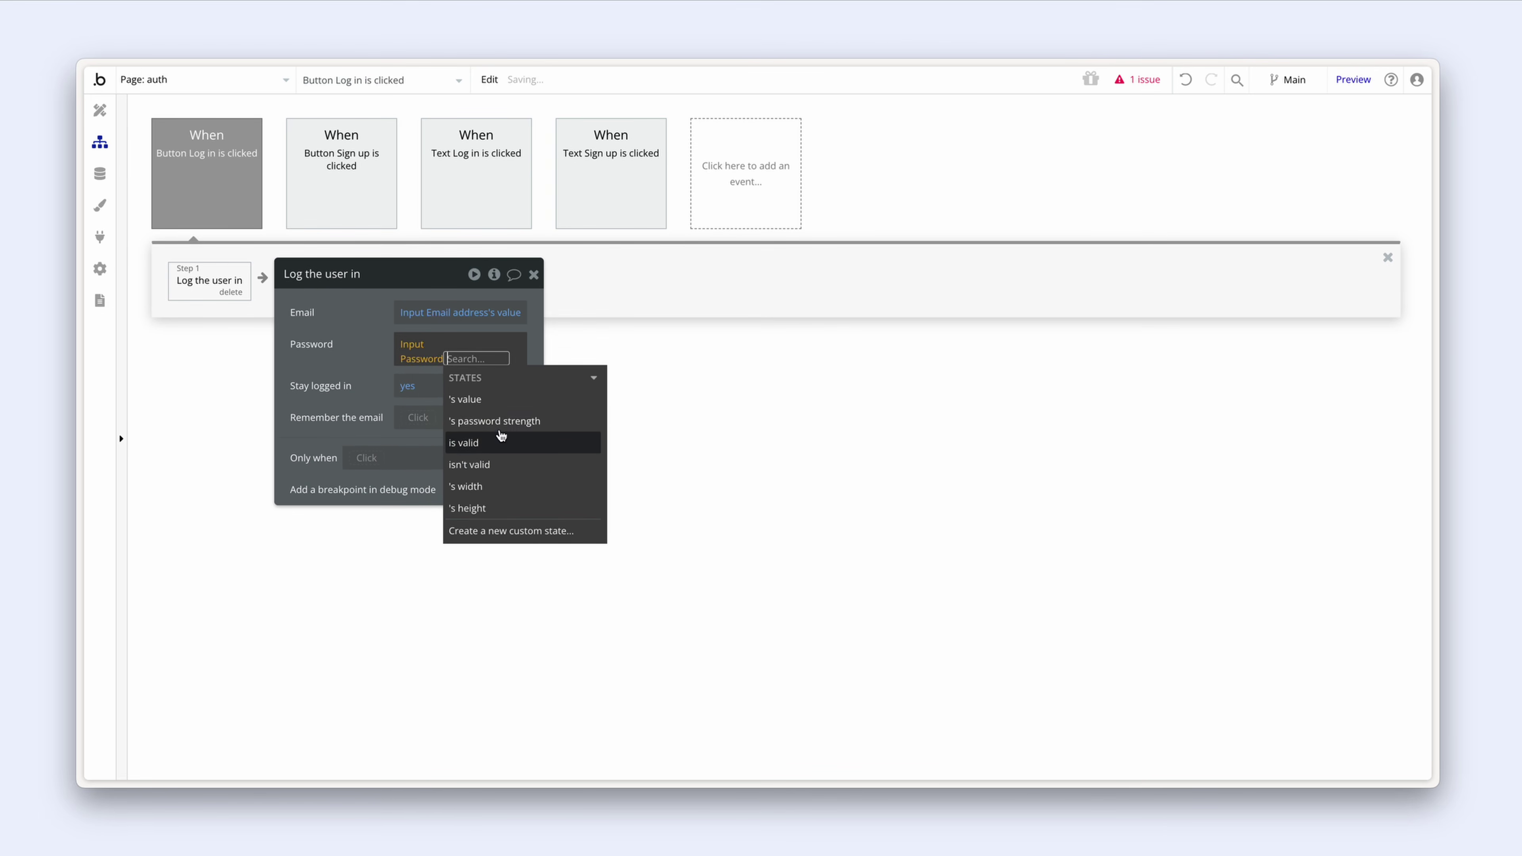
left_click(499, 399)
left_click(373, 368)
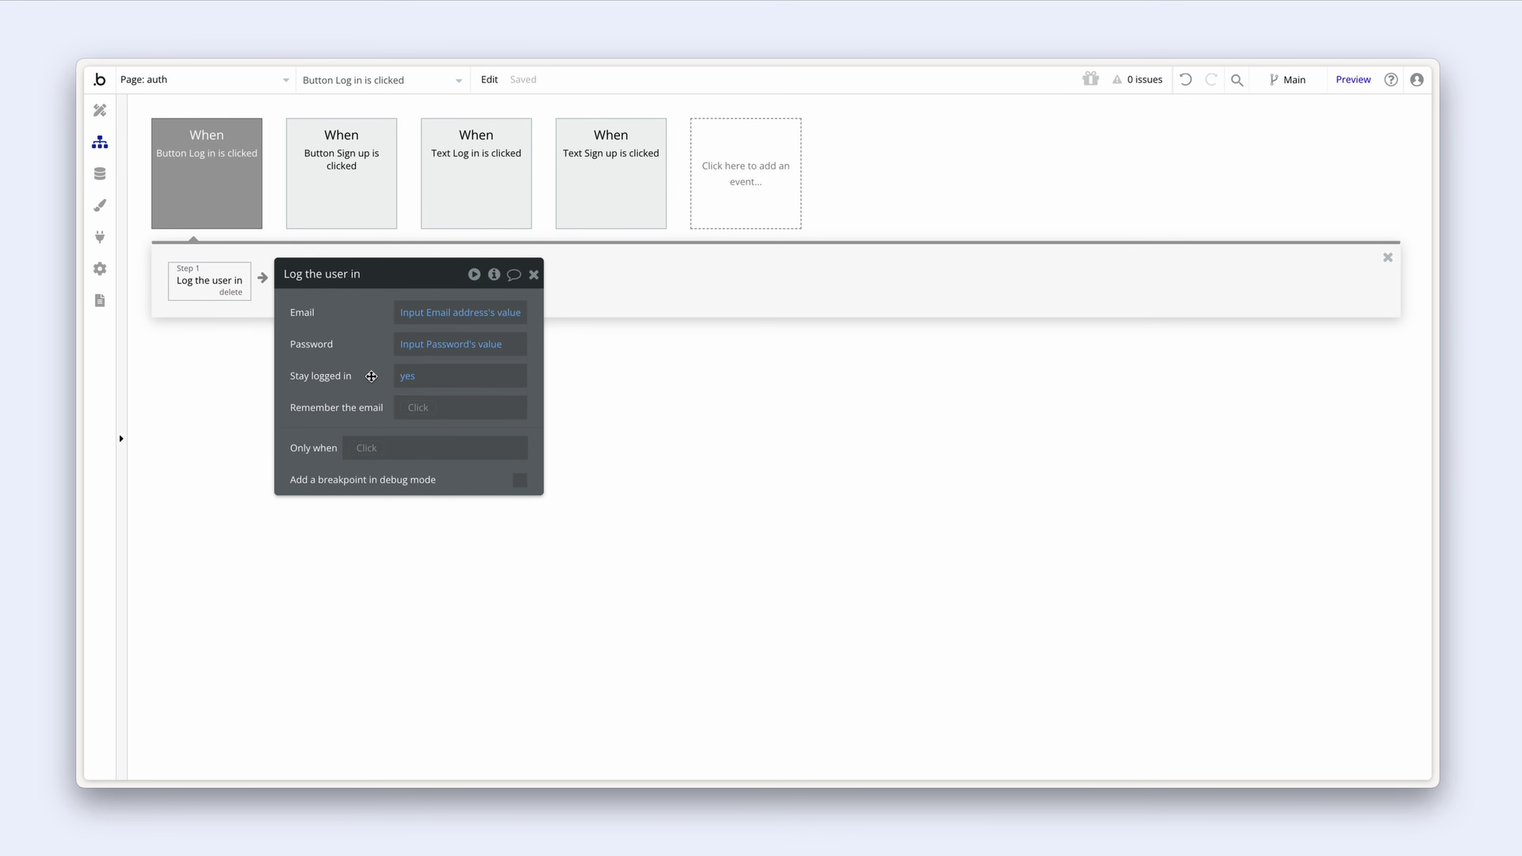
left_click_drag(373, 370, 373, 376)
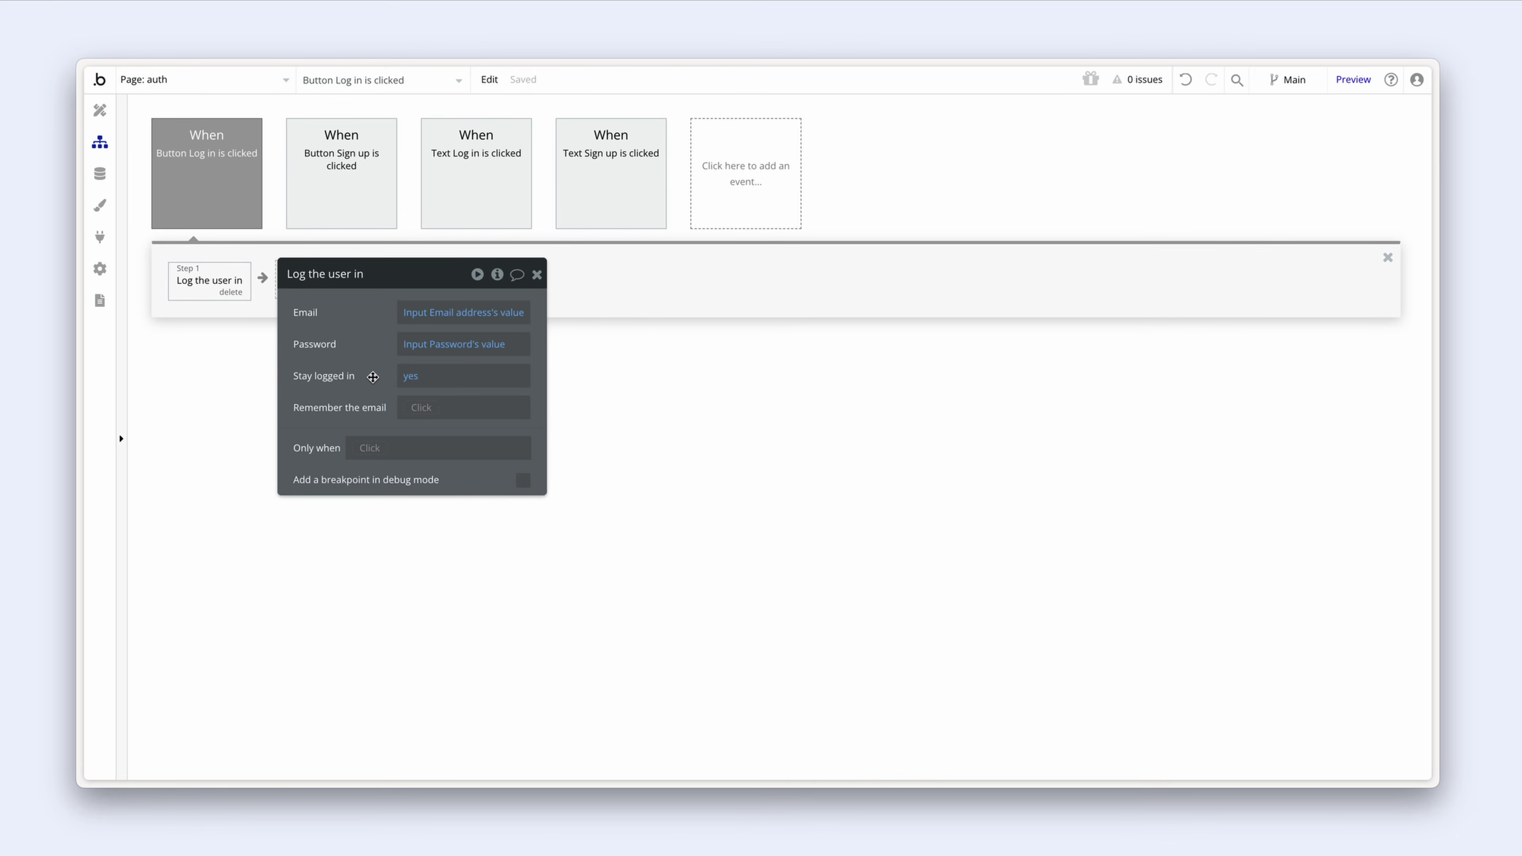
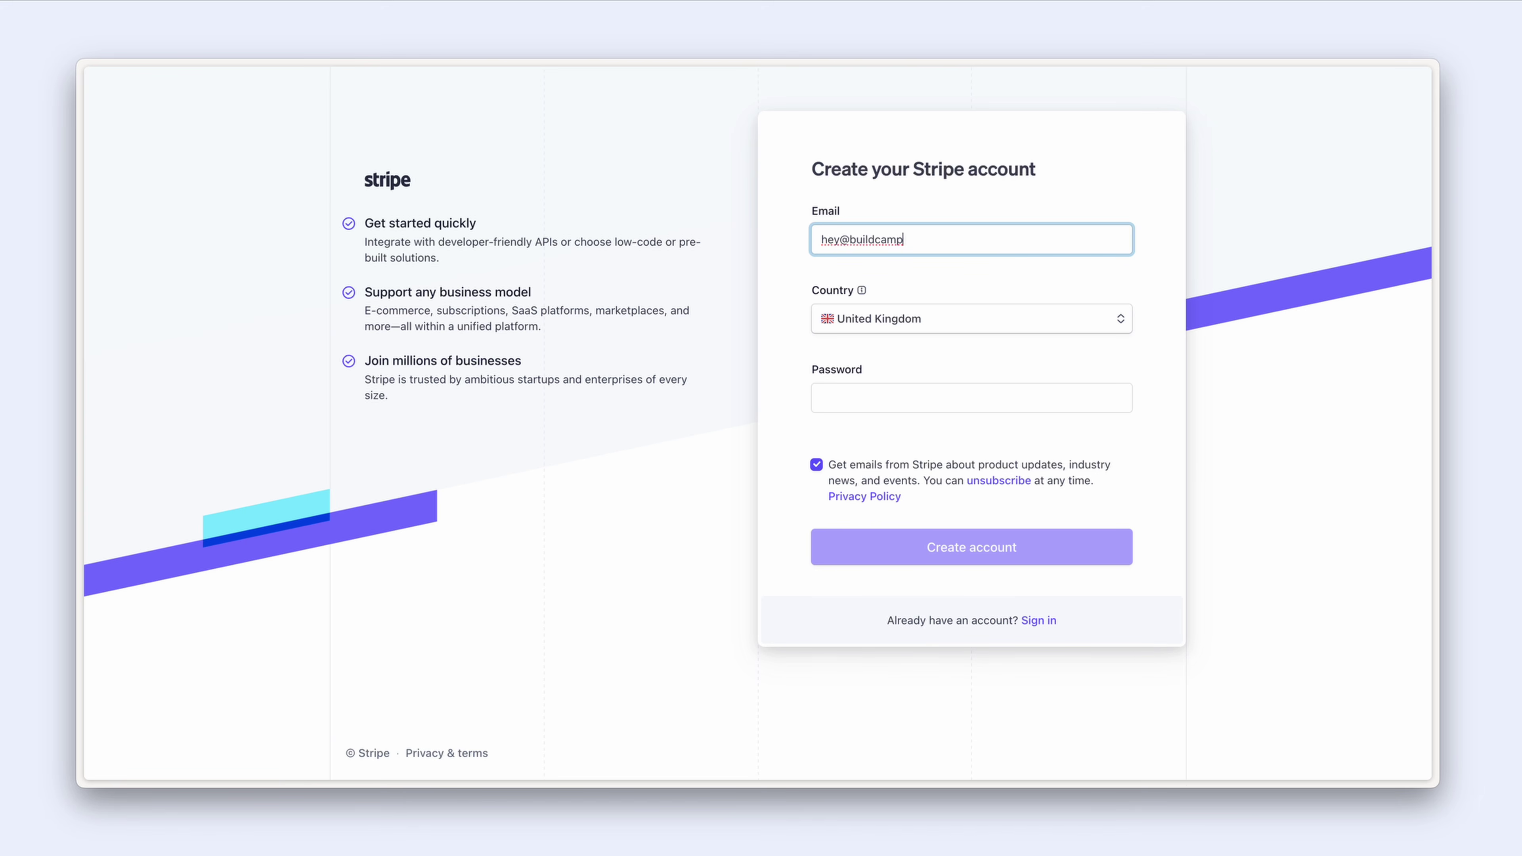
Step: On the Stripe sign-up form, complete the email, enter the account password, opt out of Stripe's marketing emails and create the account
type(".io")
left_click(846, 397)
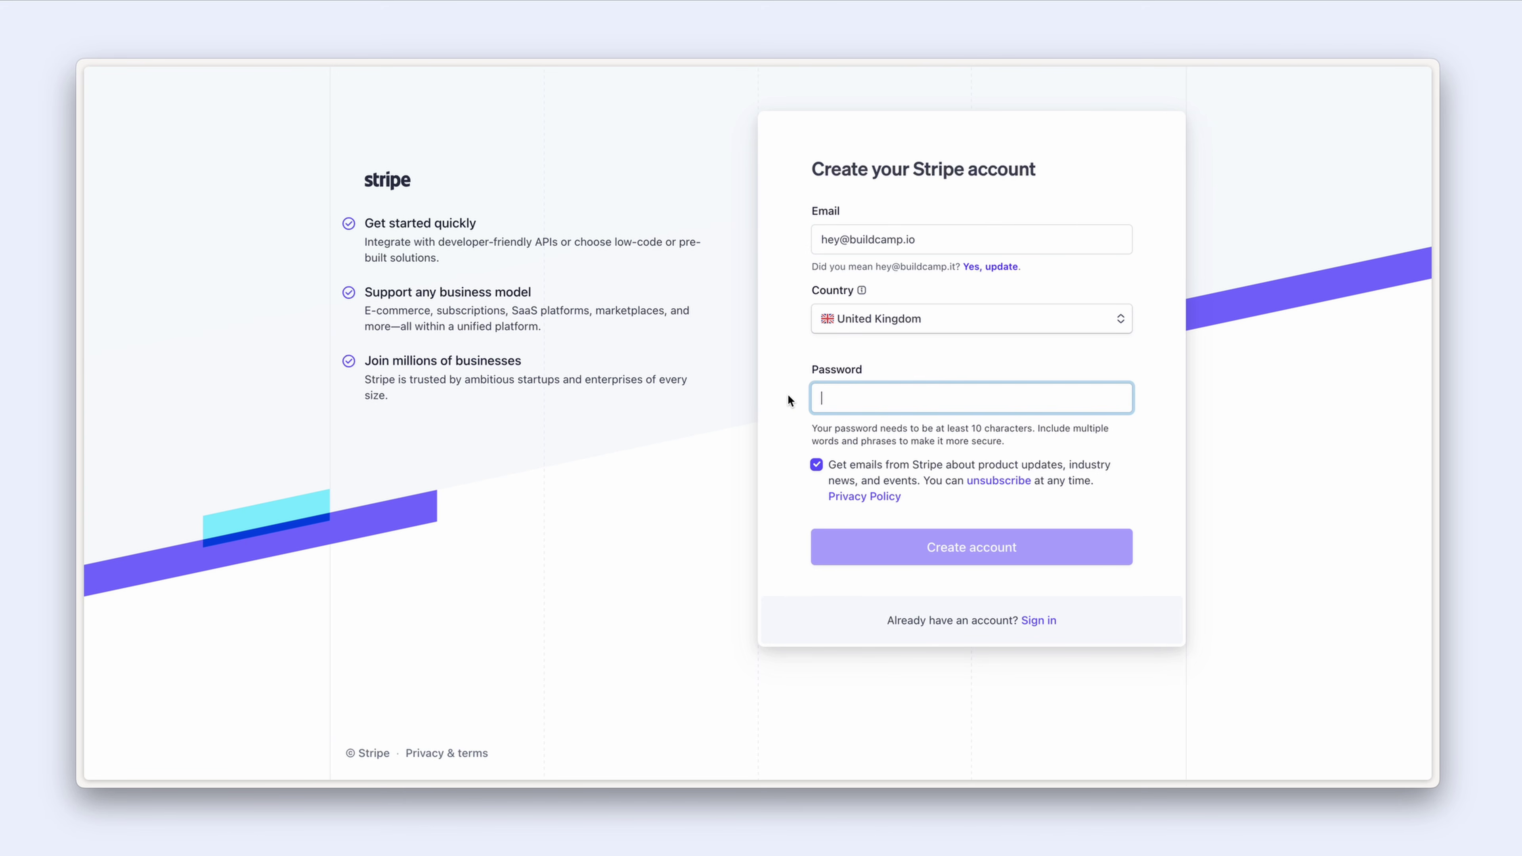
type("•••••••••••")
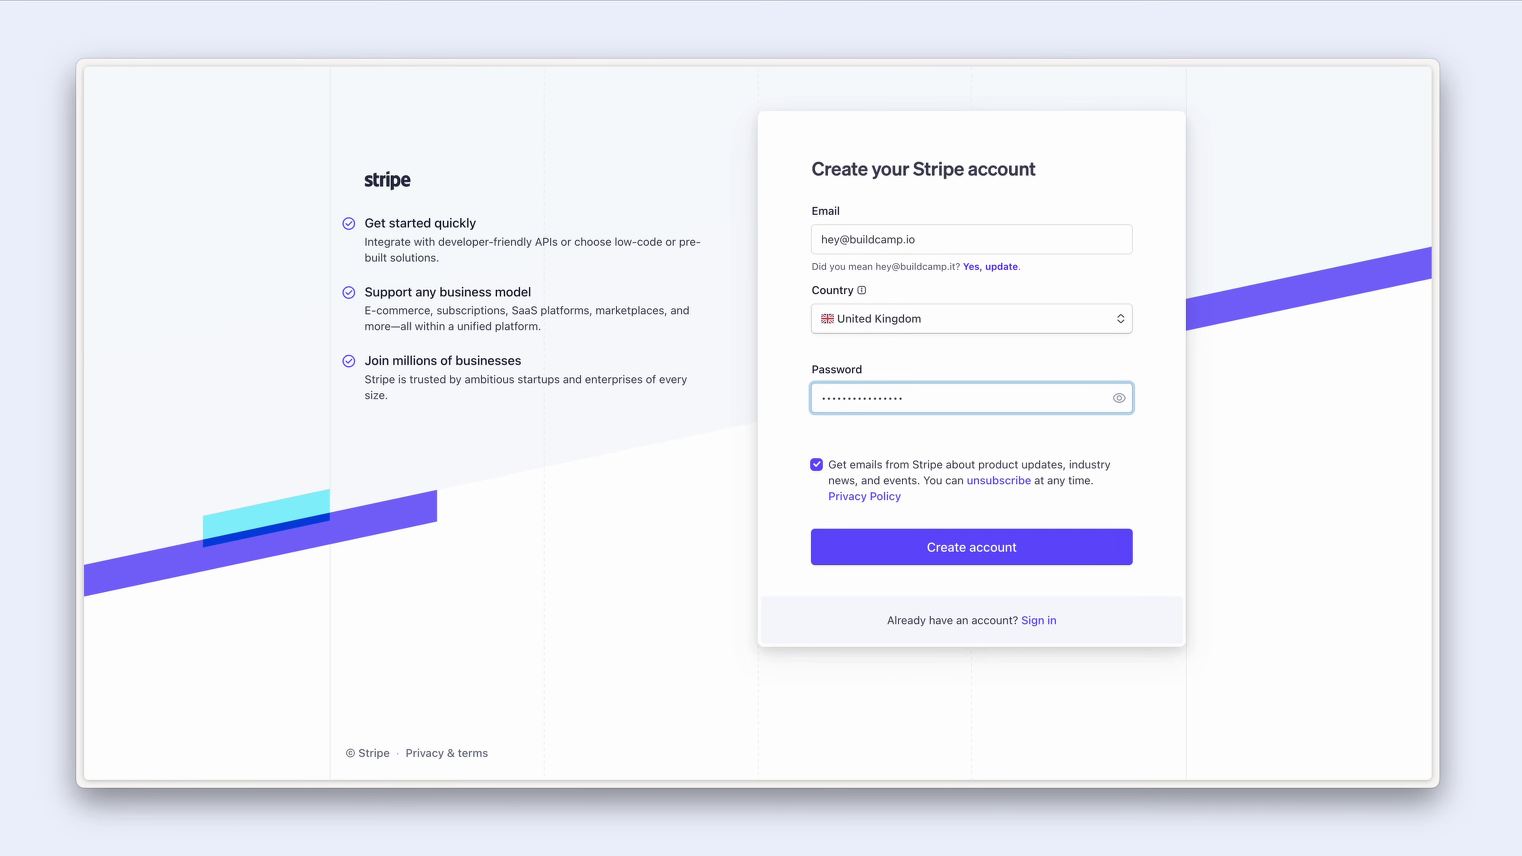
left_click(816, 464)
left_click(849, 550)
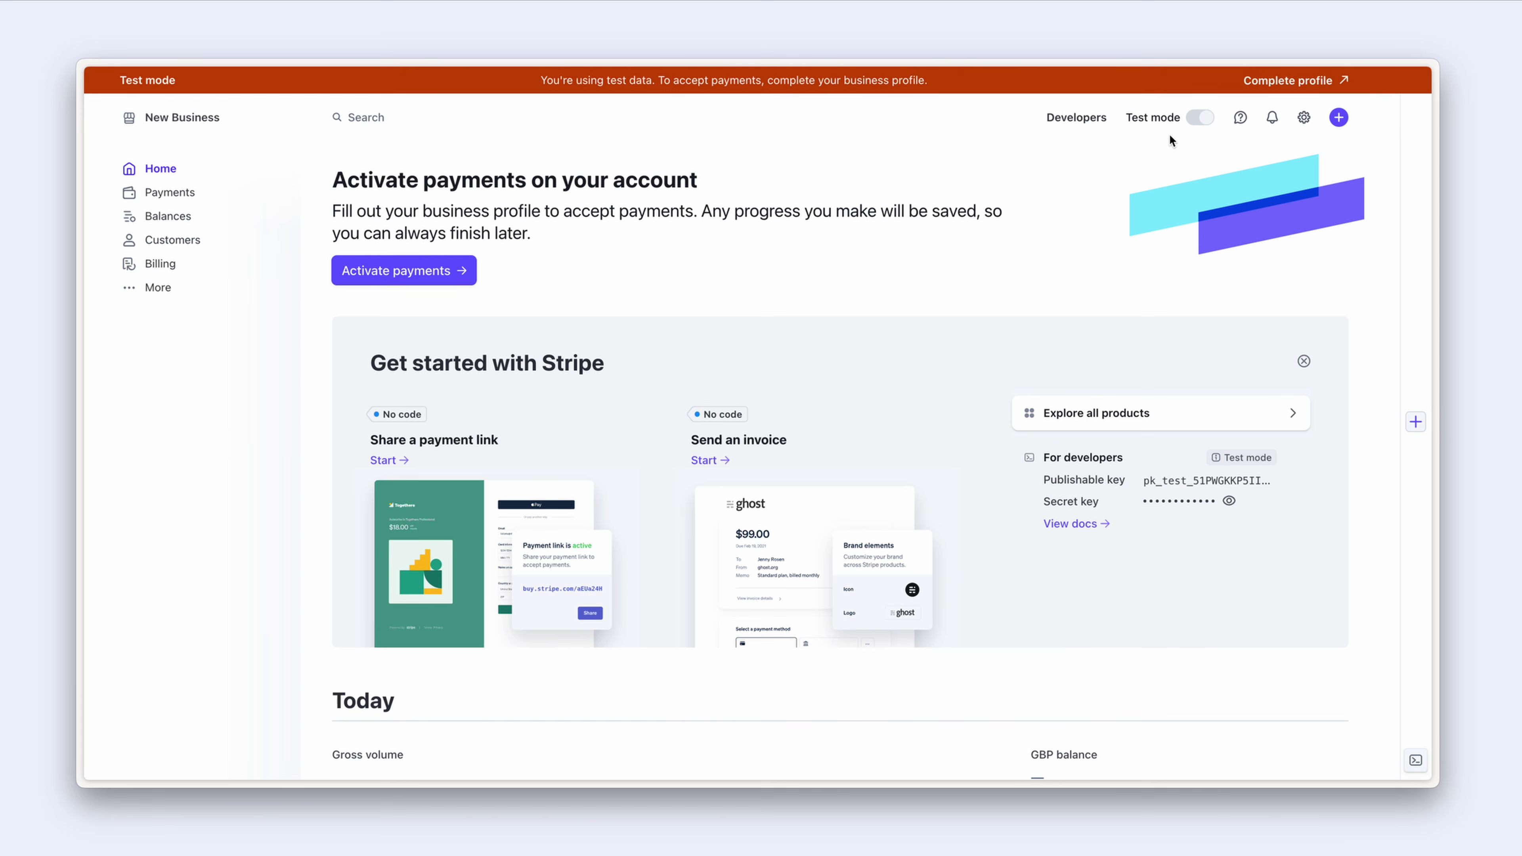
Step: In the Stripe dashboard, look over the test mode switch and developer keys, and open the API keys page for developers
mouse_move(1198, 120)
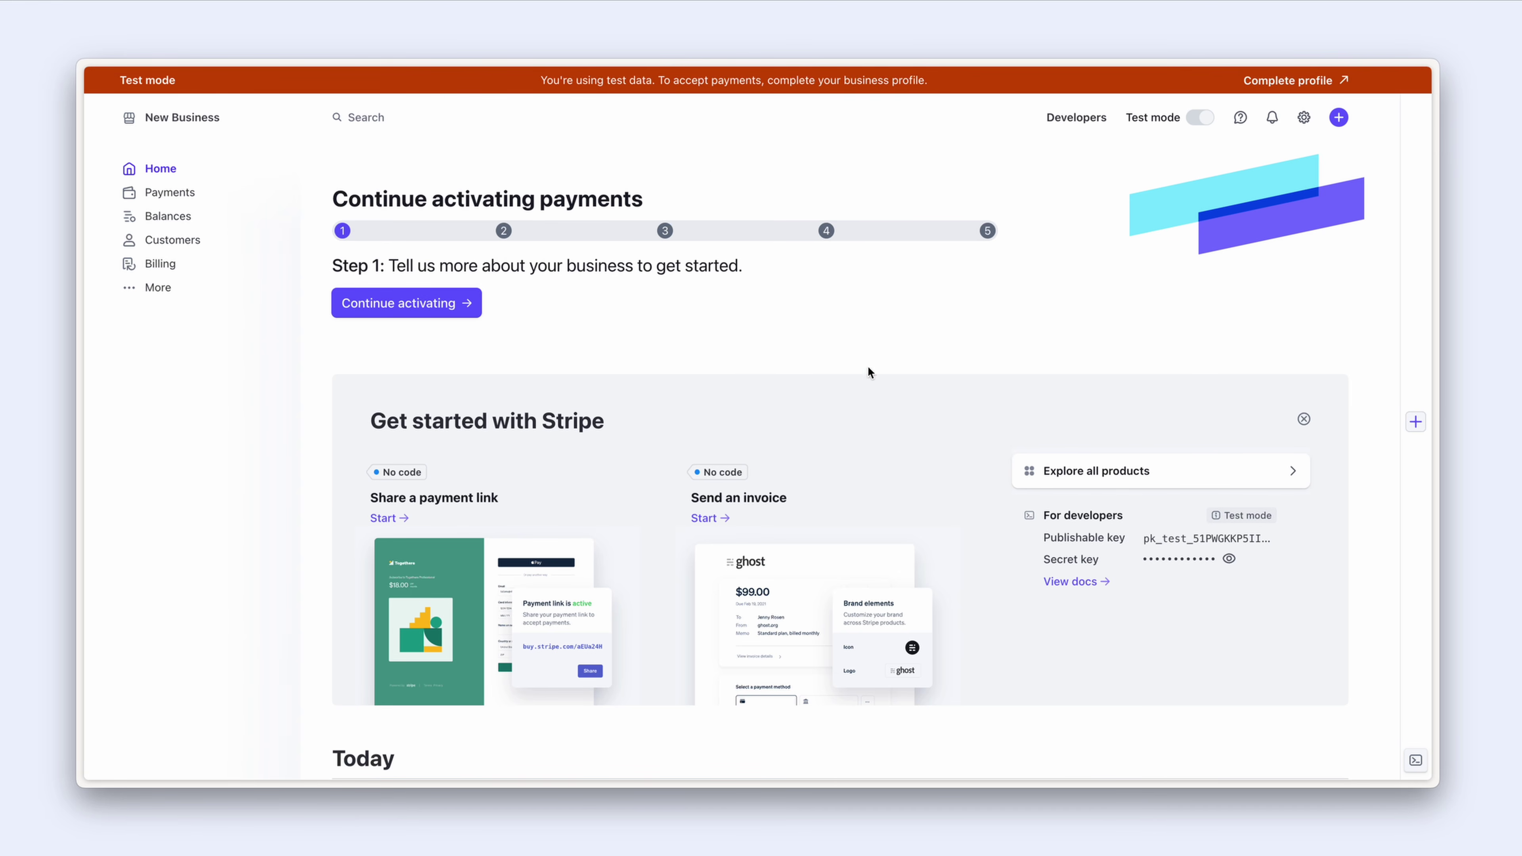
scroll(990, 491, "down", 2)
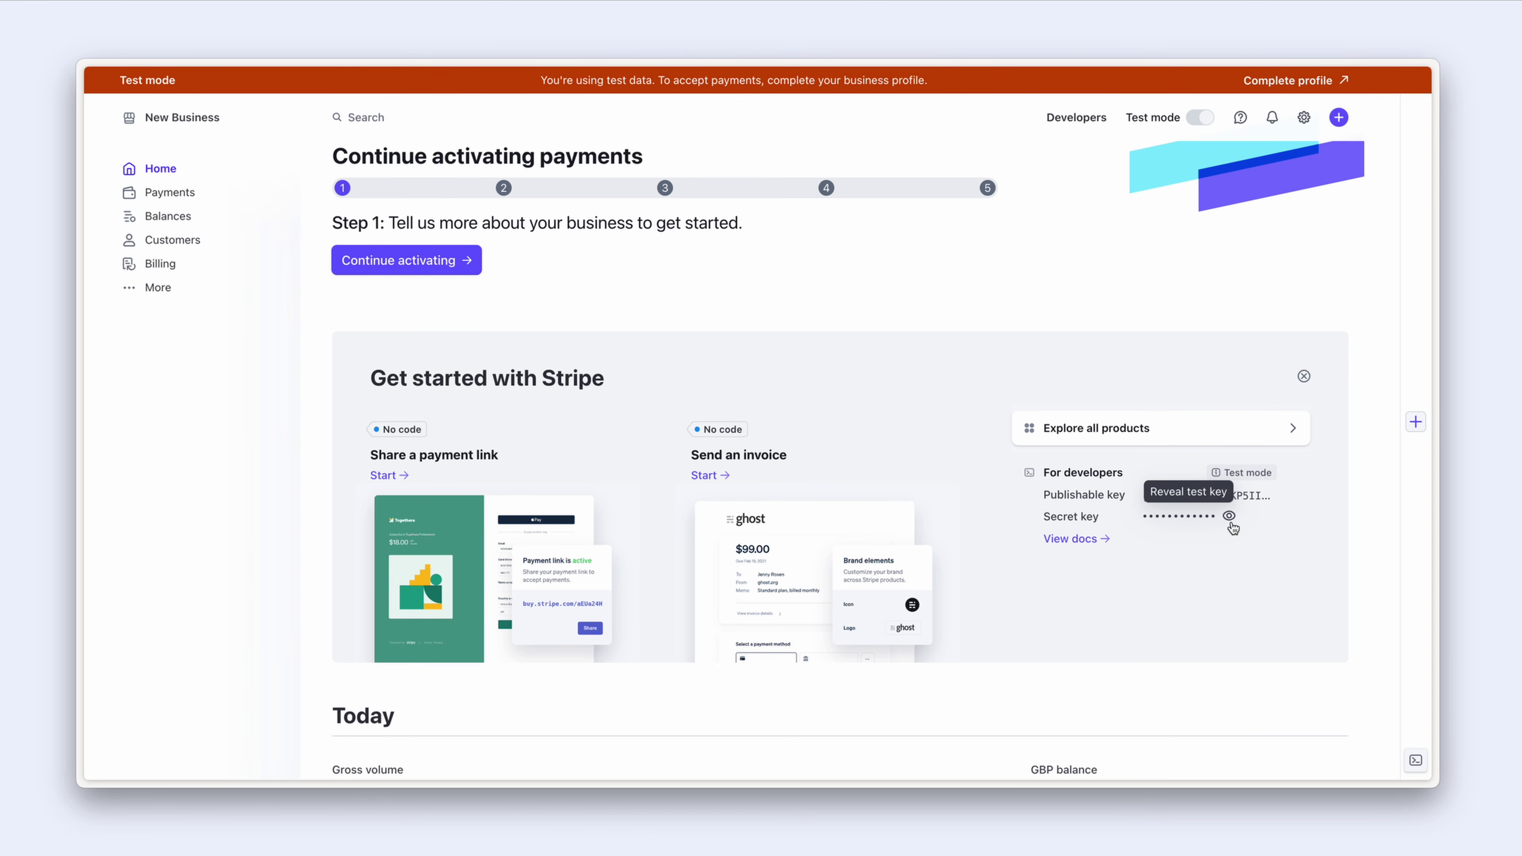
left_click(1069, 124)
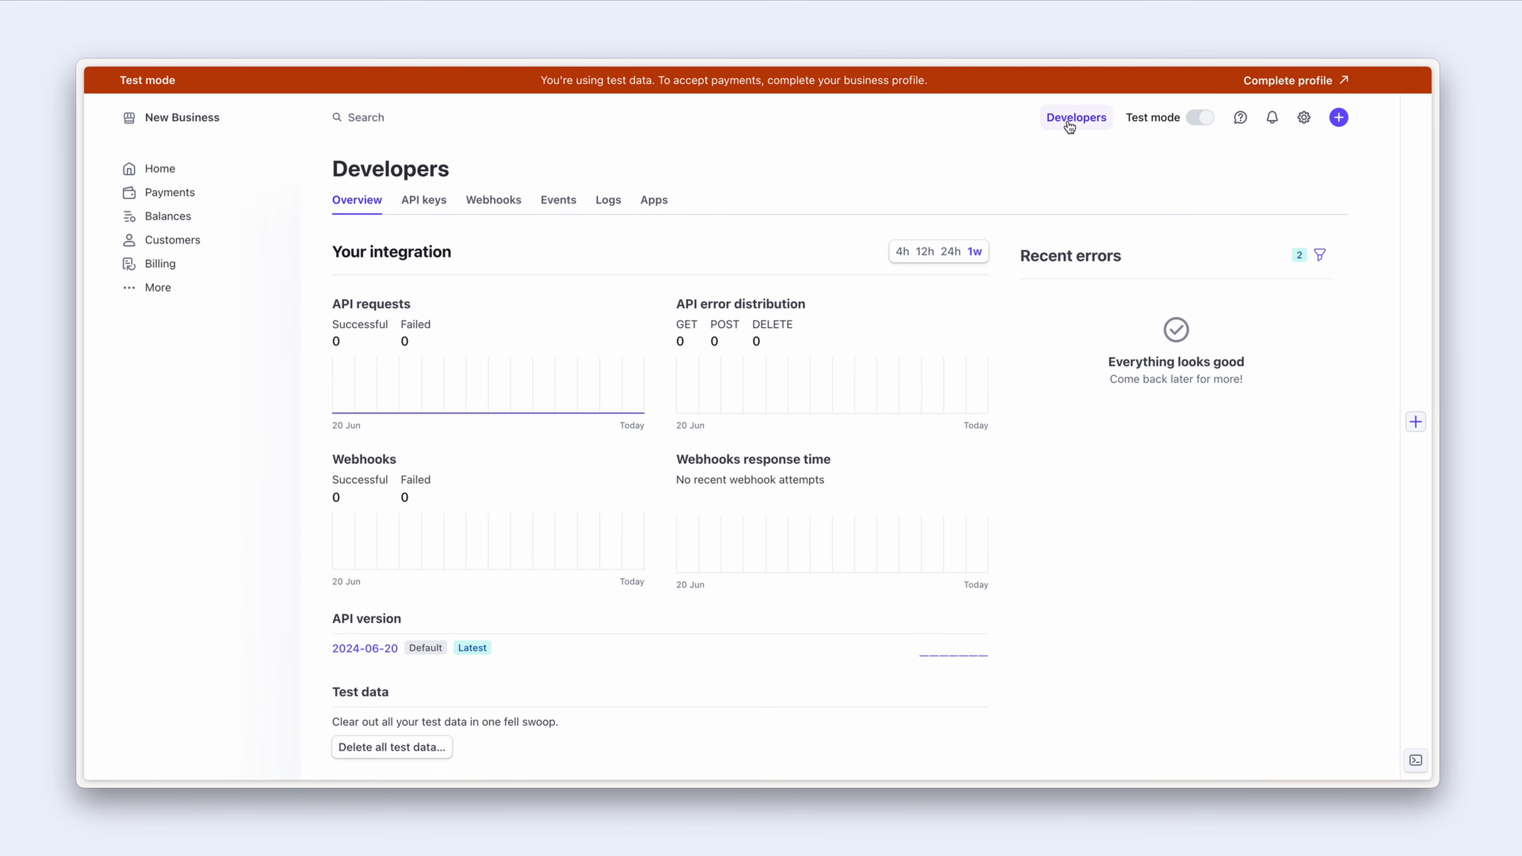
left_click(434, 202)
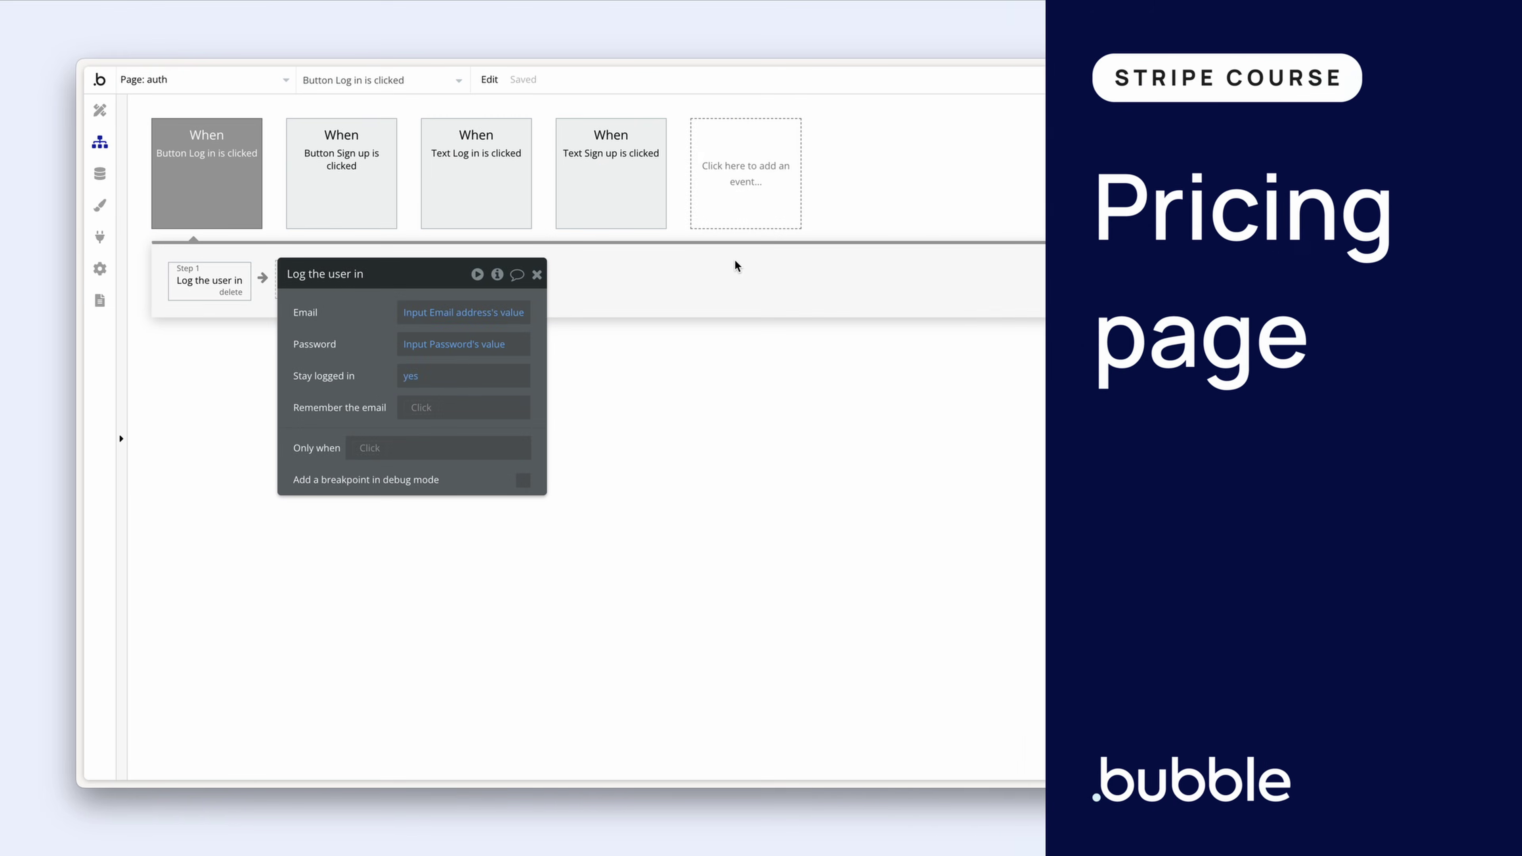
Step: Back in Bubble, create a new page named "pricing" without cloning an existing one
left_click(251, 81)
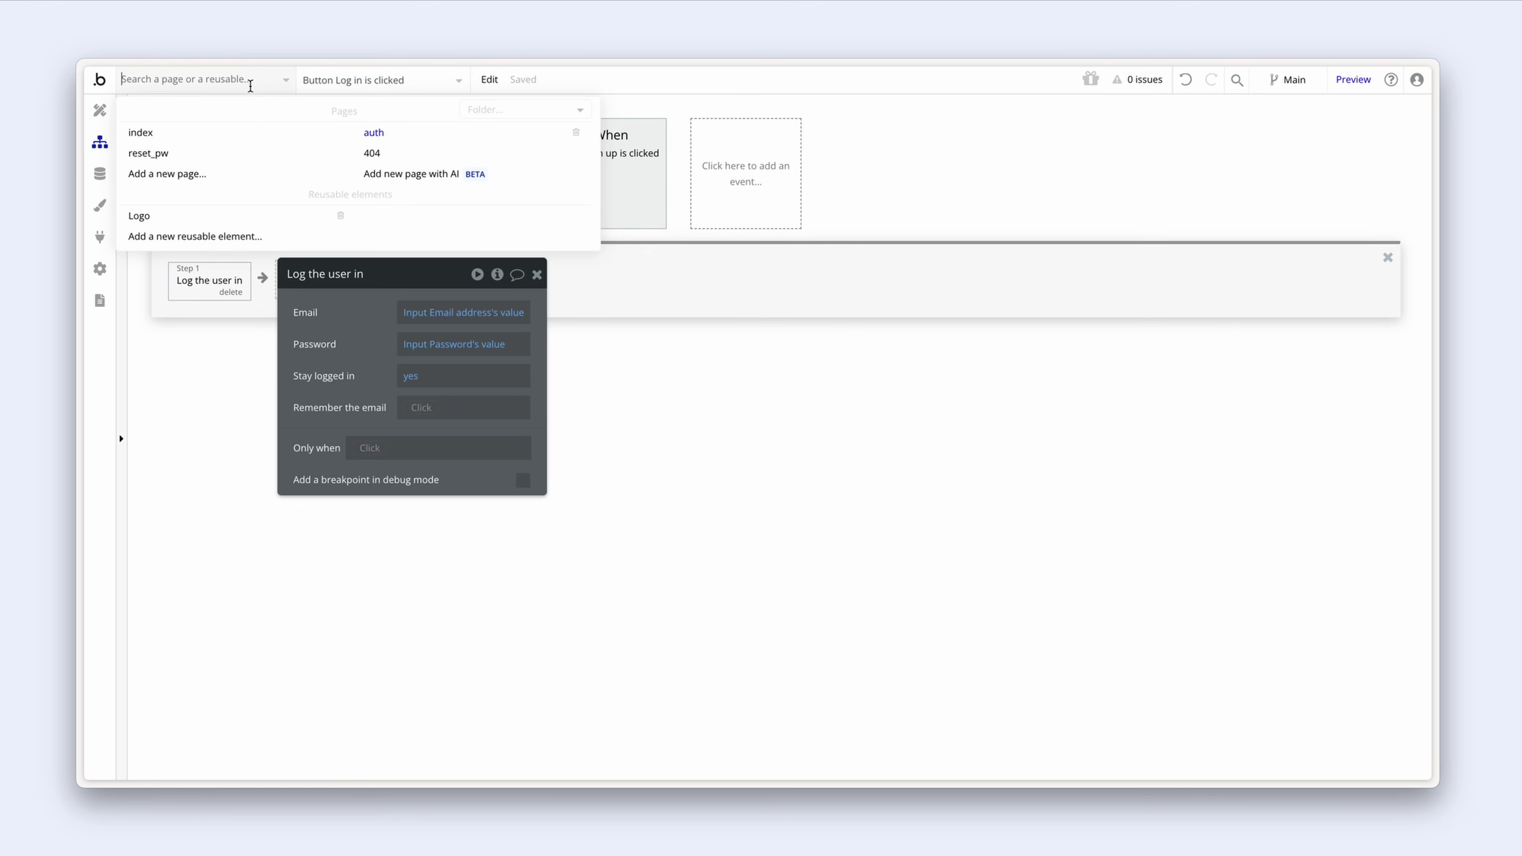
left_click(207, 174)
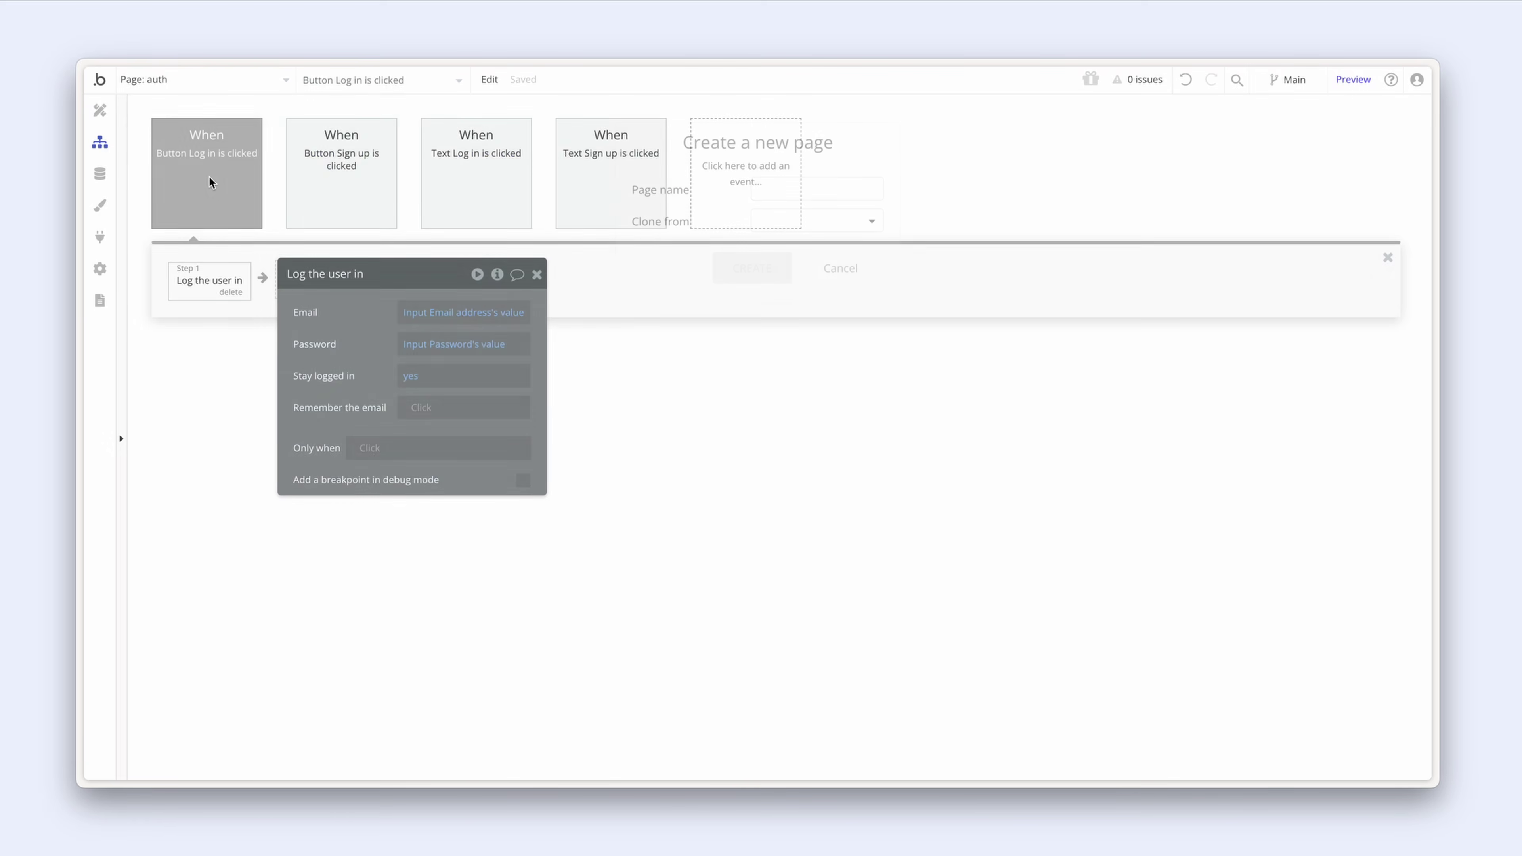
left_click(759, 187)
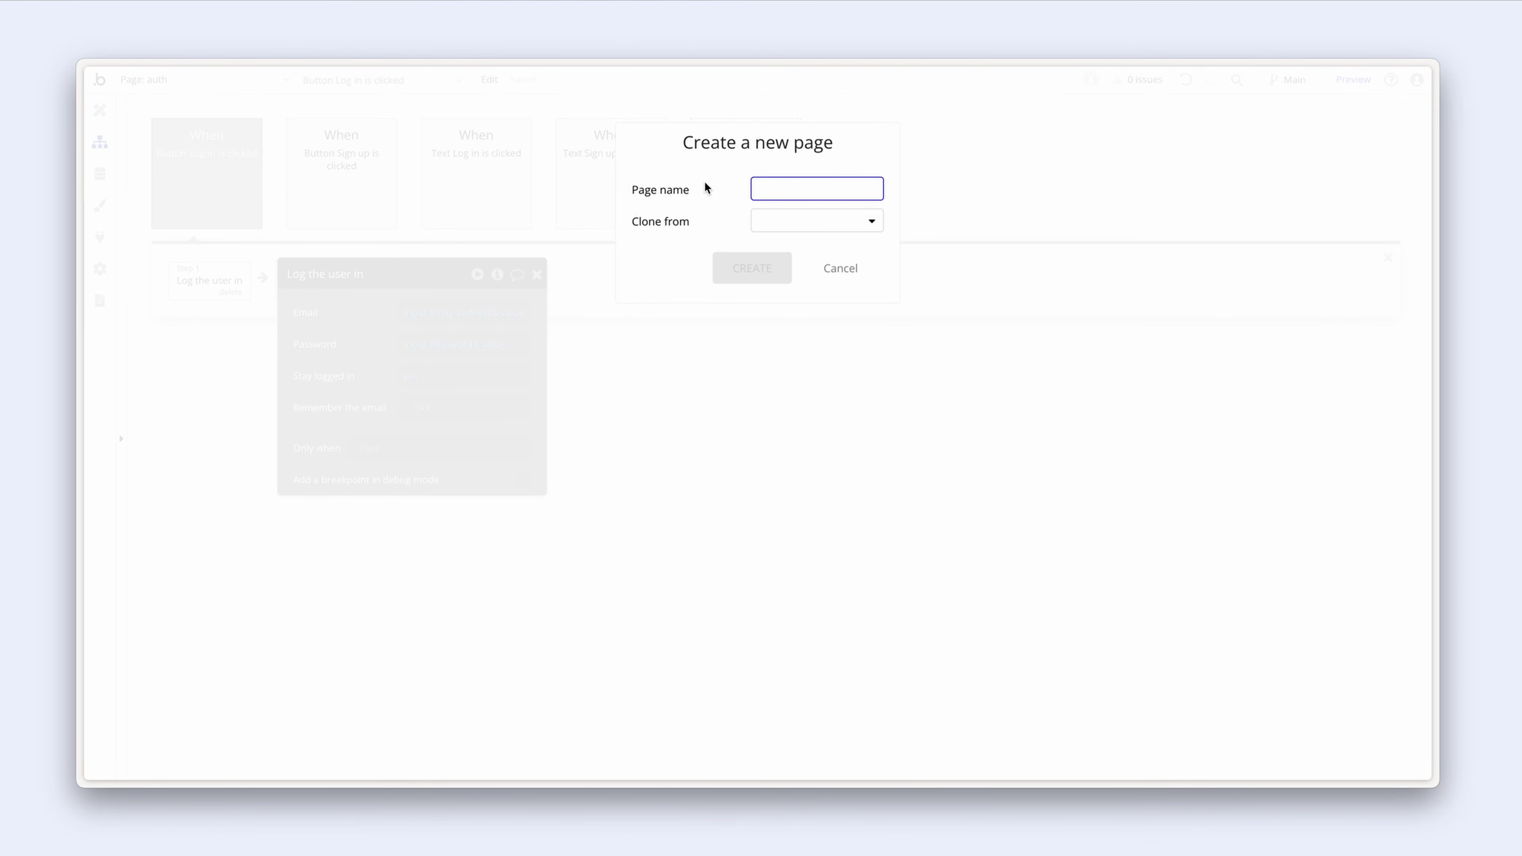
type("pricing")
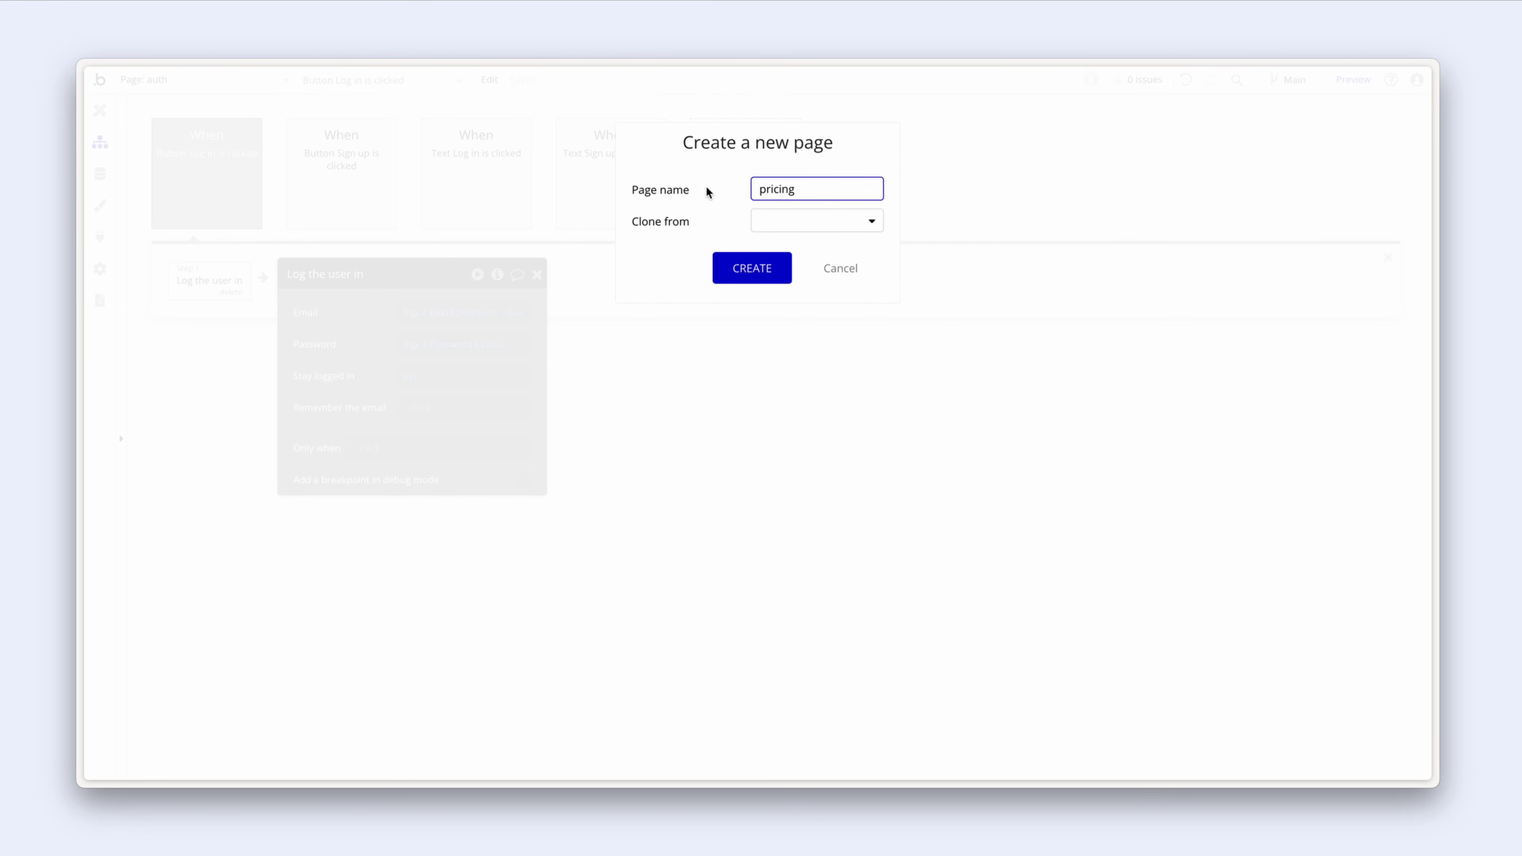
left_click(752, 268)
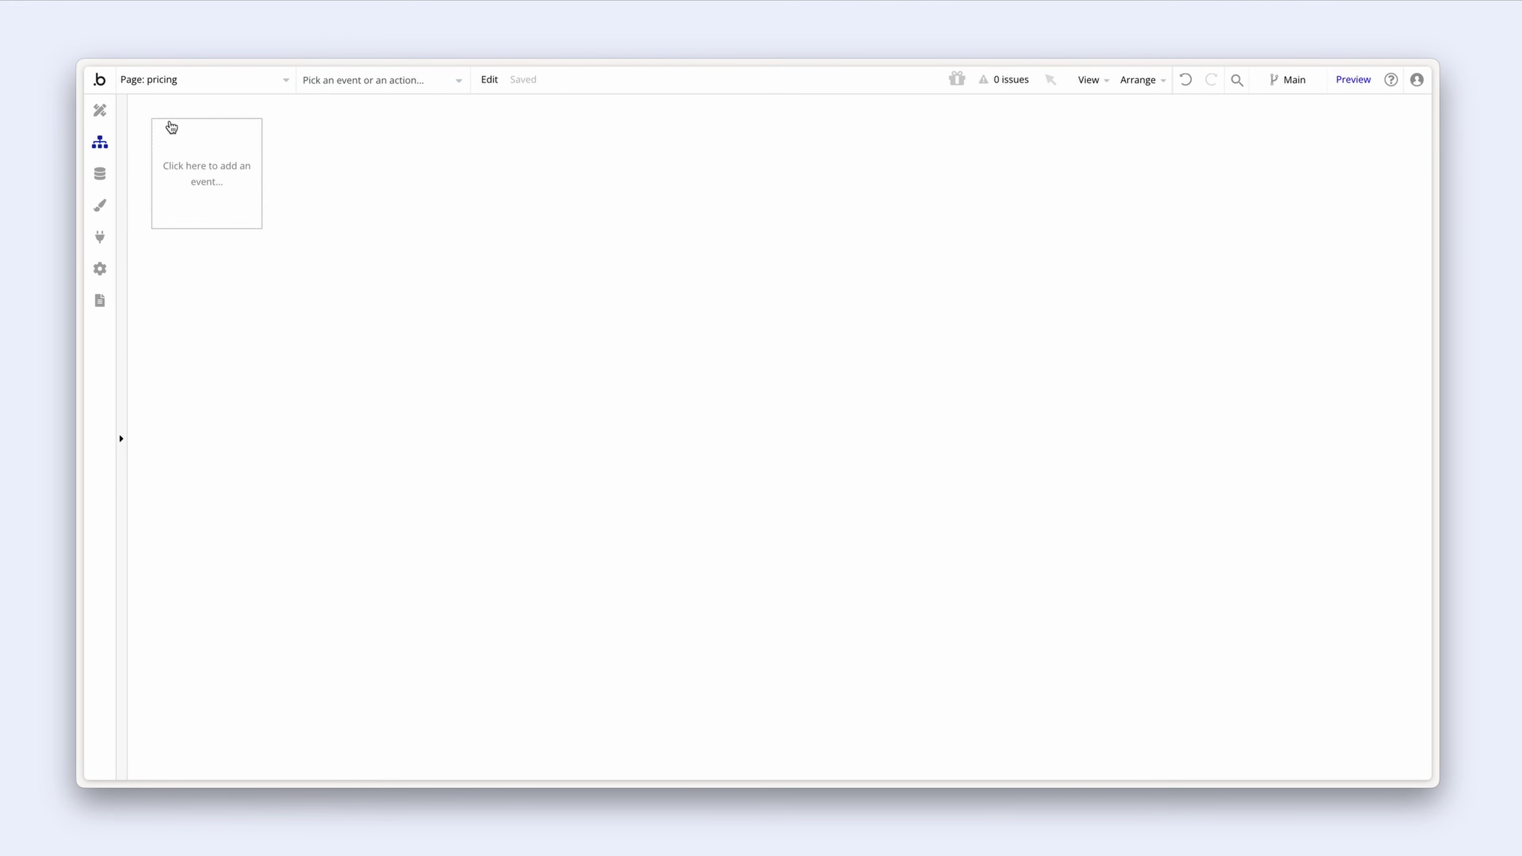
Step: Open the pricing page's properties in the design view and set the page title to "Pricing | Atlas"
left_click(100, 111)
left_click(636, 289)
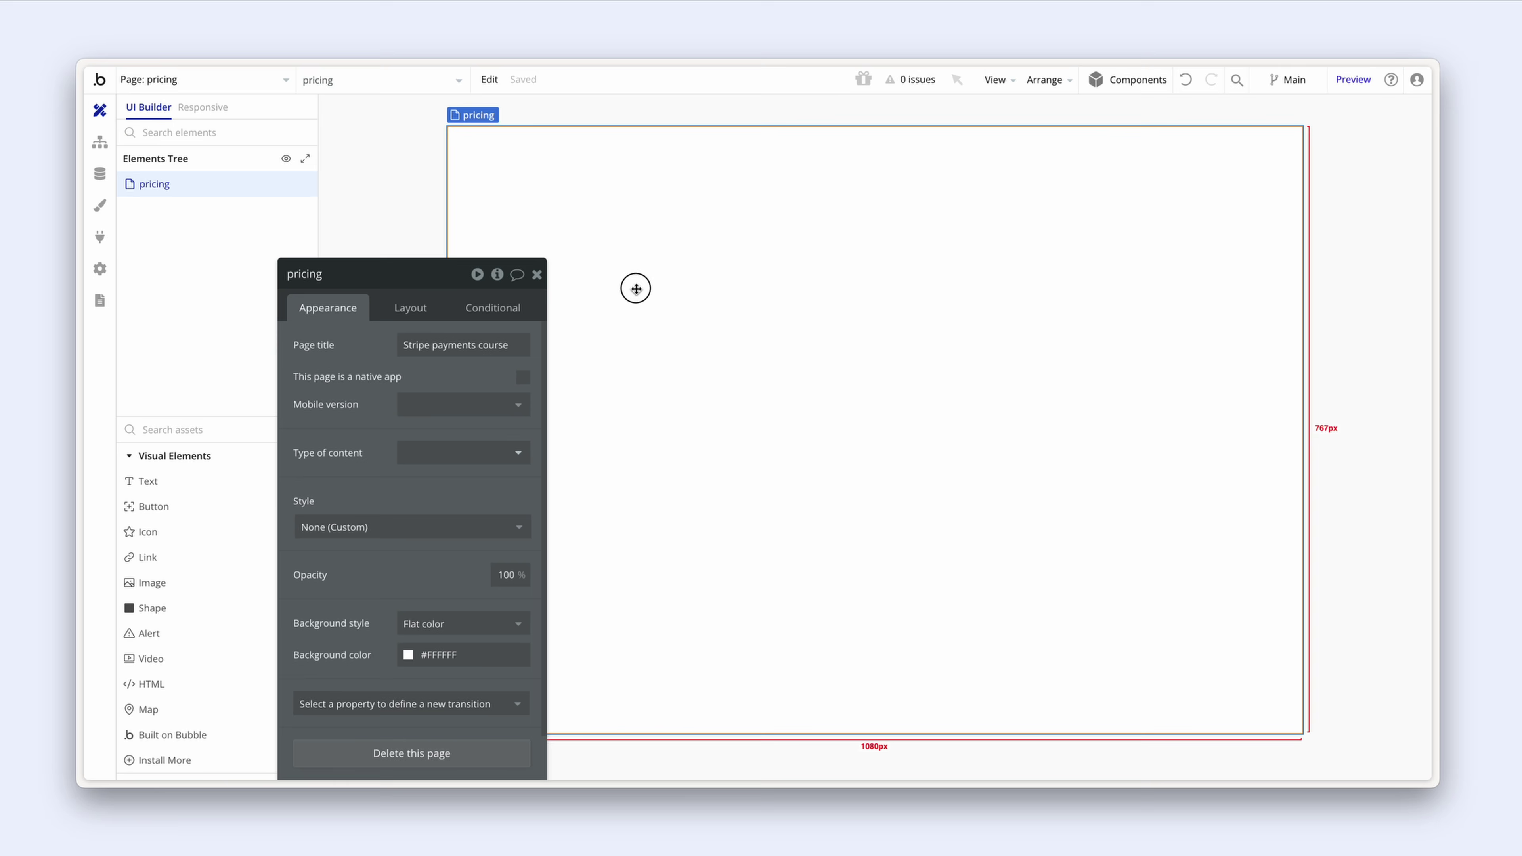
left_click_drag(357, 354, 531, 237)
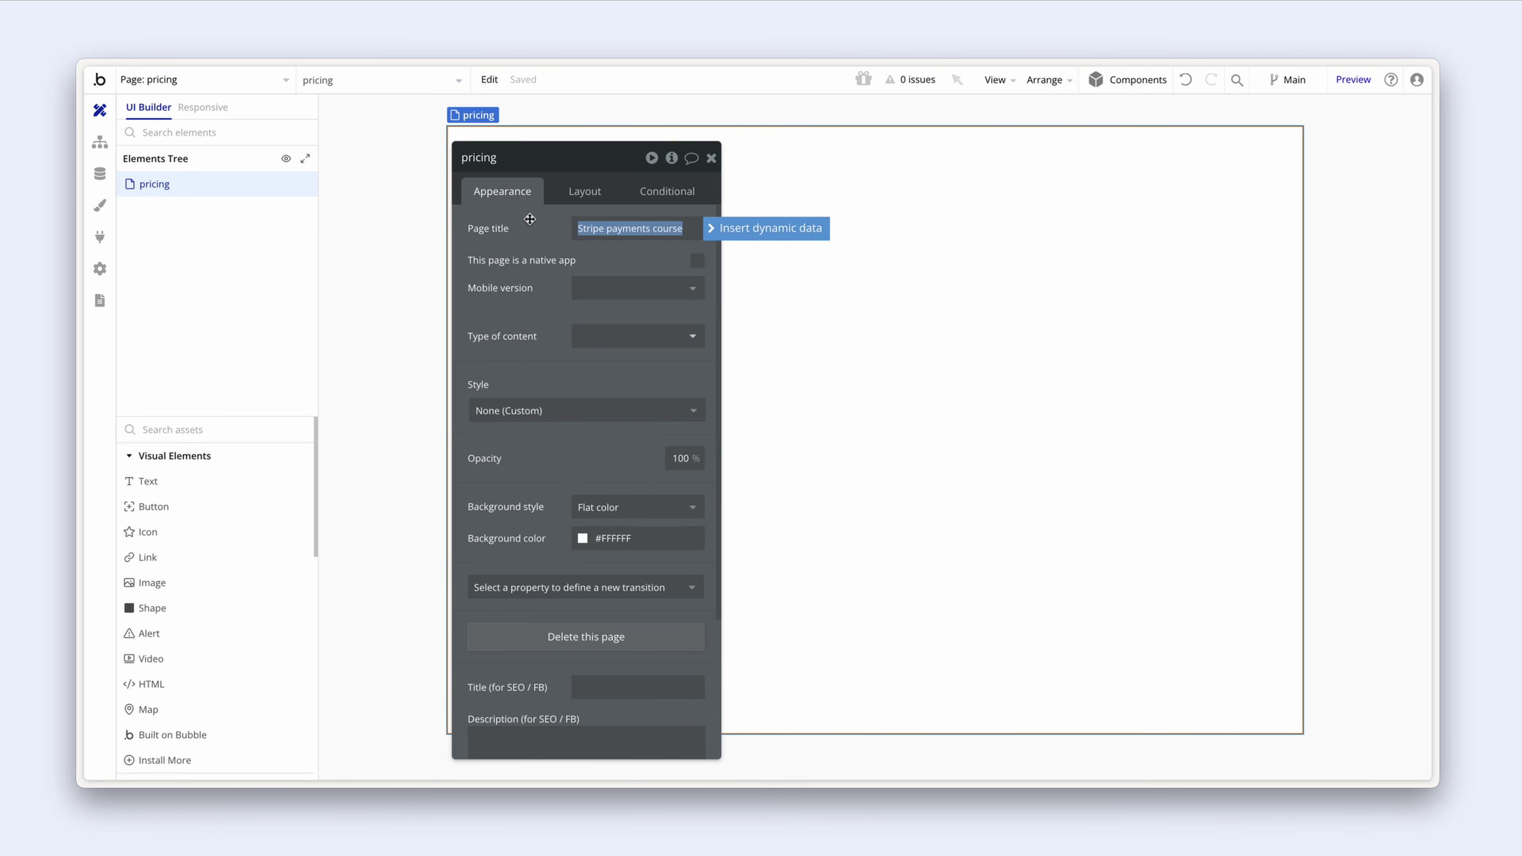
type("Pricing | Atlas")
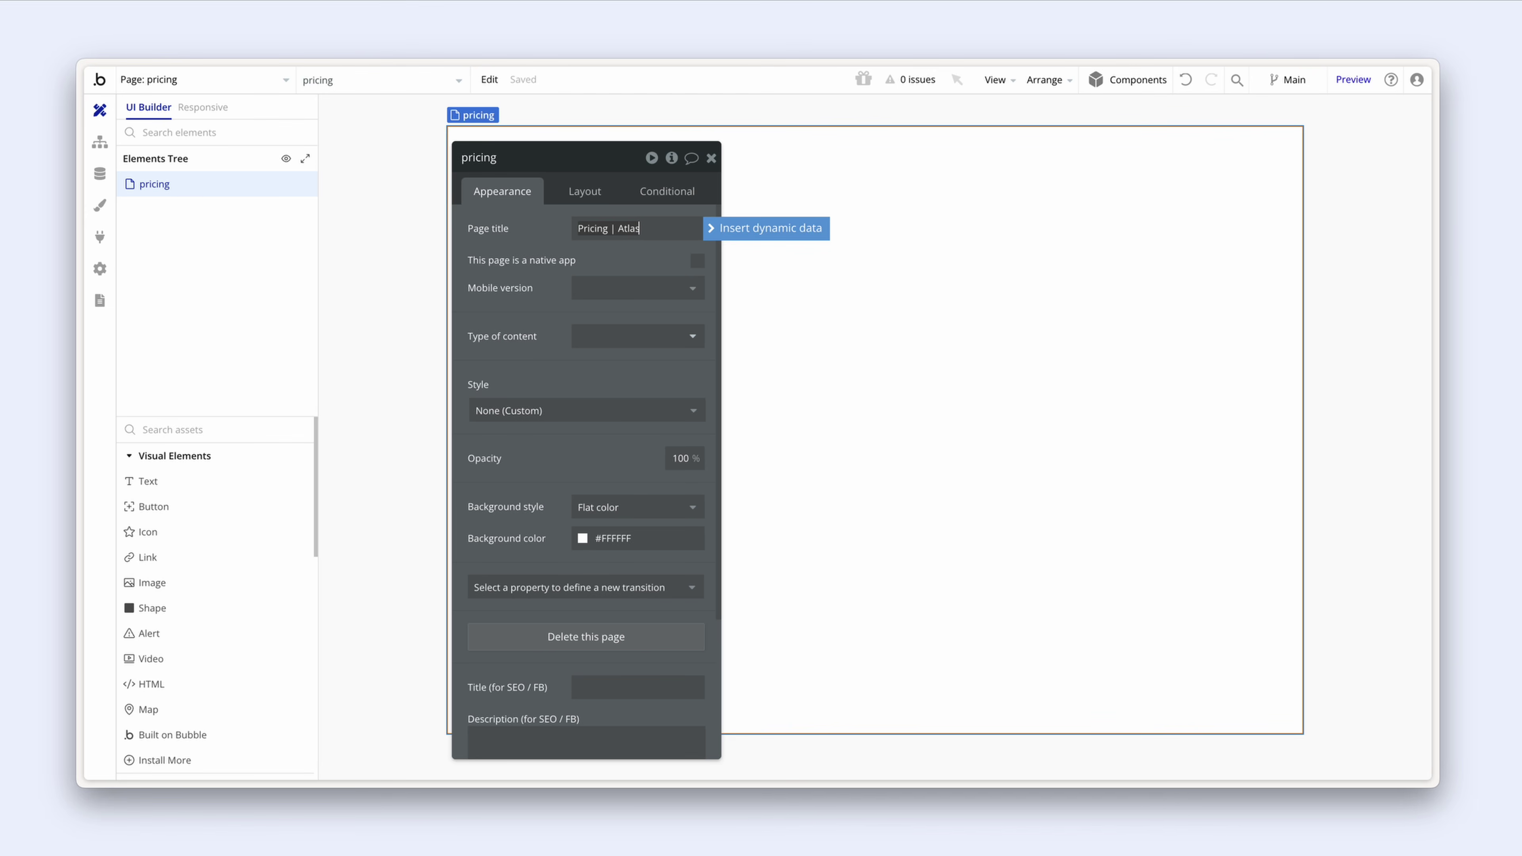
left_click(528, 255)
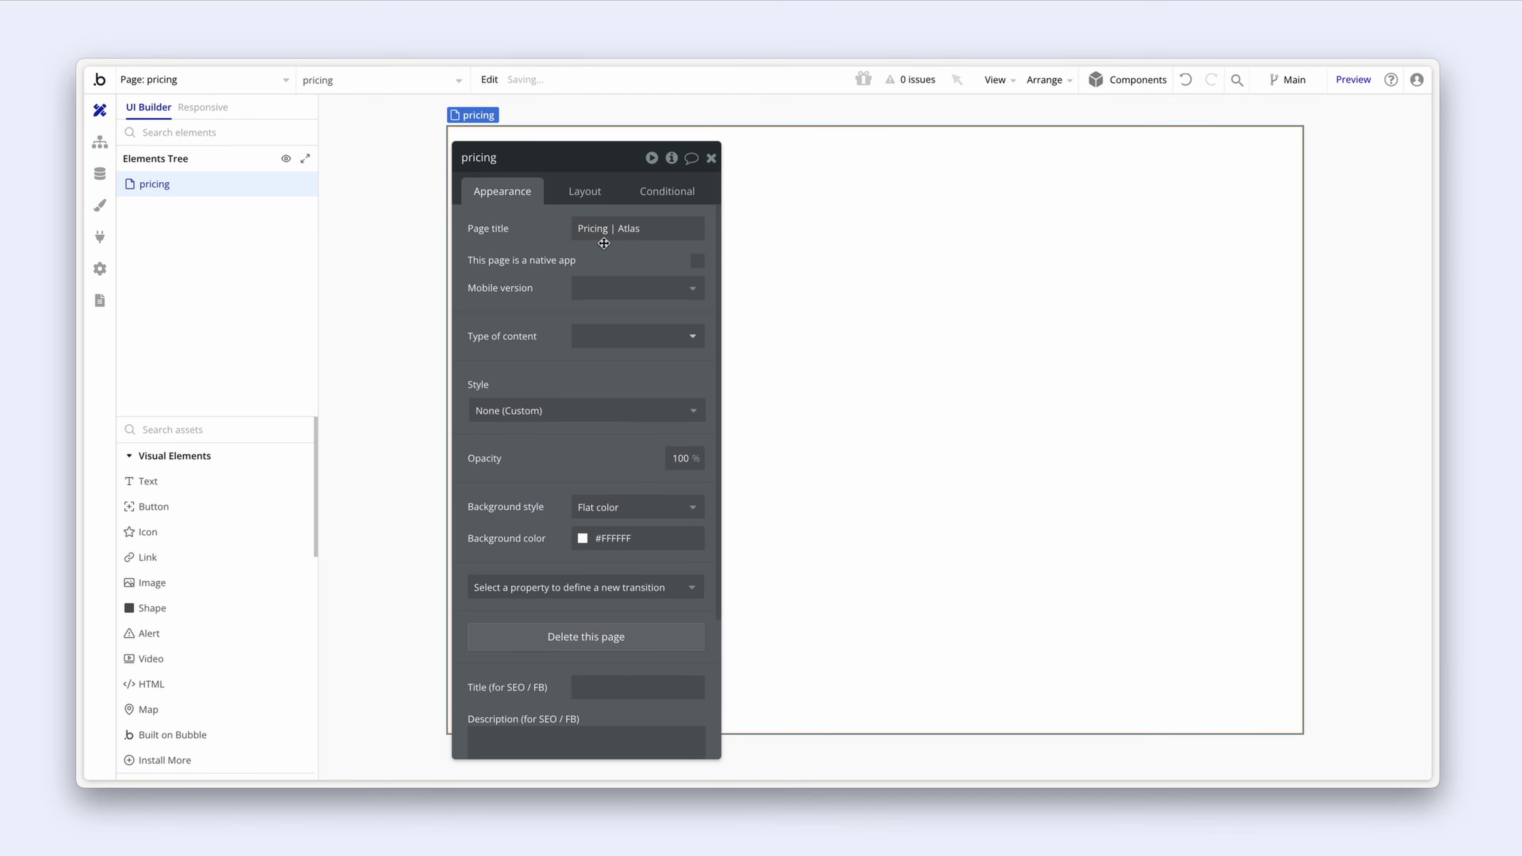
left_click_drag(546, 238, 557, 235)
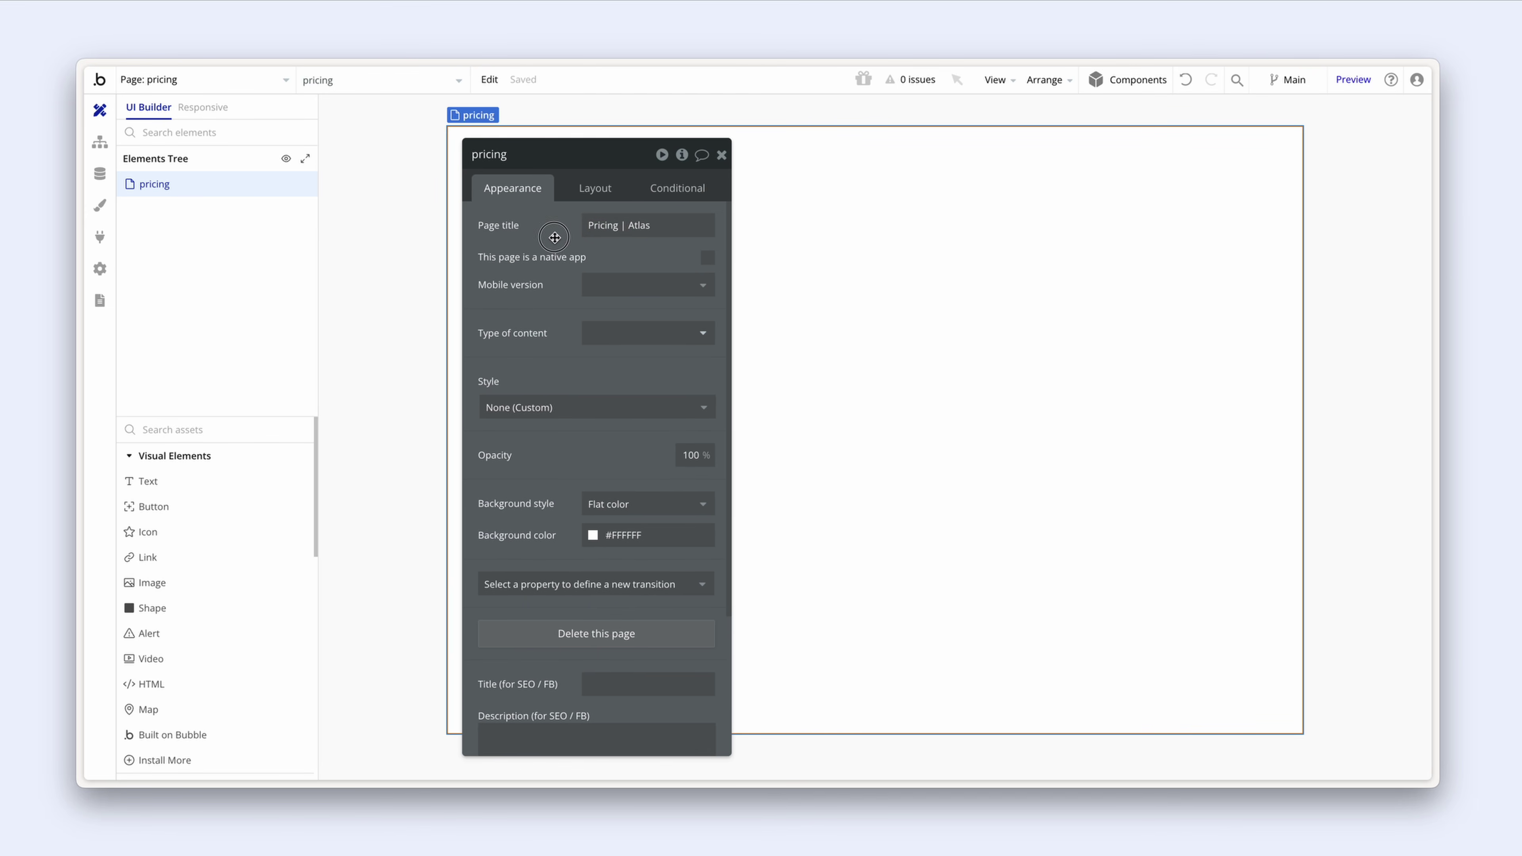
Step: Set the pricing page's container layout to Column with centred alignment and a default builder width of 1200
left_click(588, 186)
left_click(623, 225)
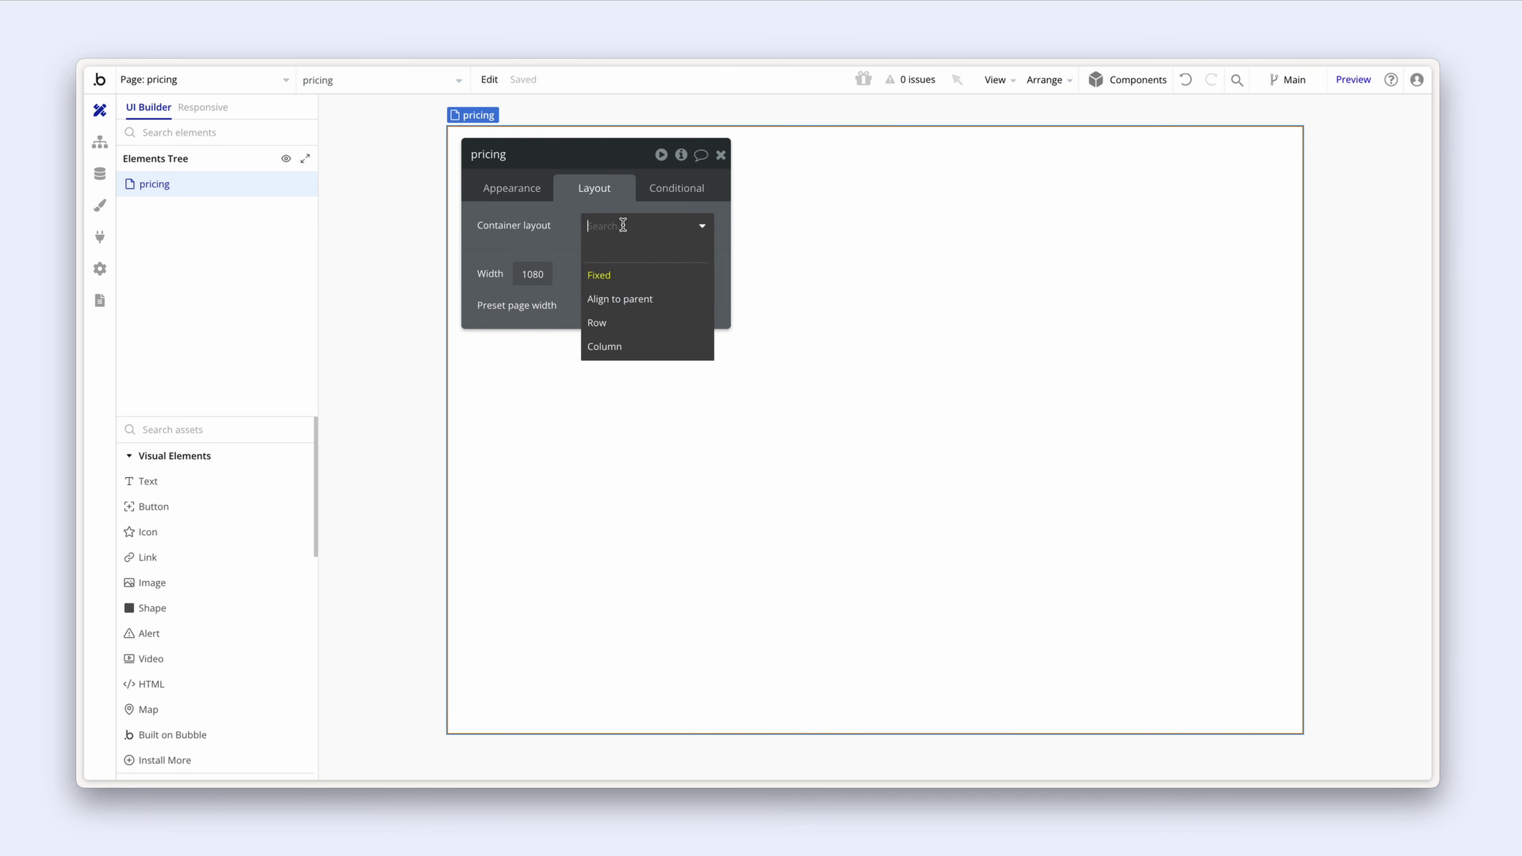
left_click(644, 346)
left_click(694, 389)
double_click(694, 390)
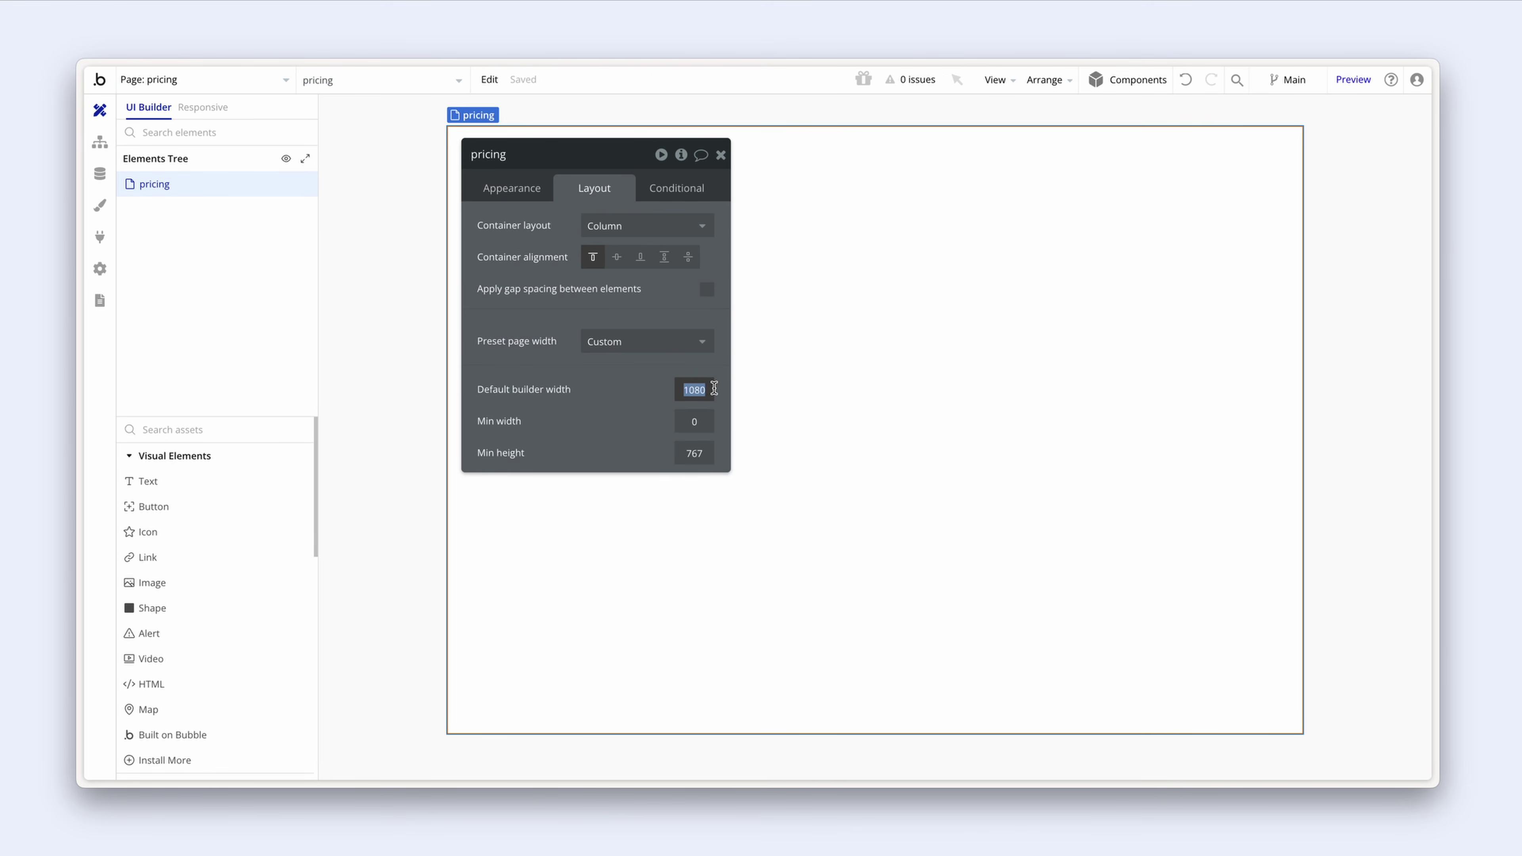
type("12")
key("Return")
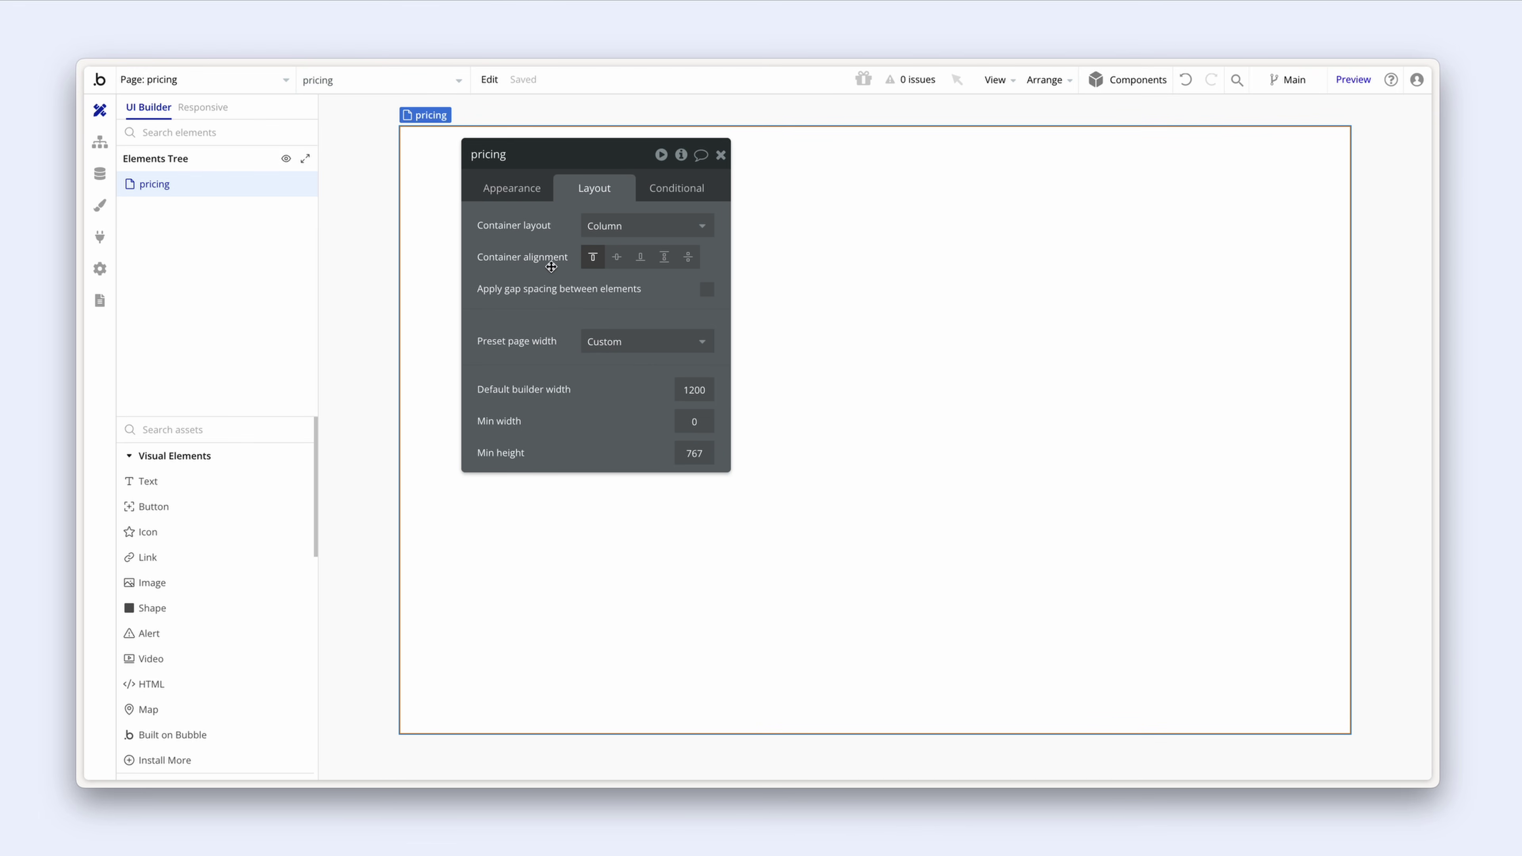
left_click(622, 264)
Step: Add a group to the pricing page and rename it "Group Section"
scroll(204, 503, "down", 4)
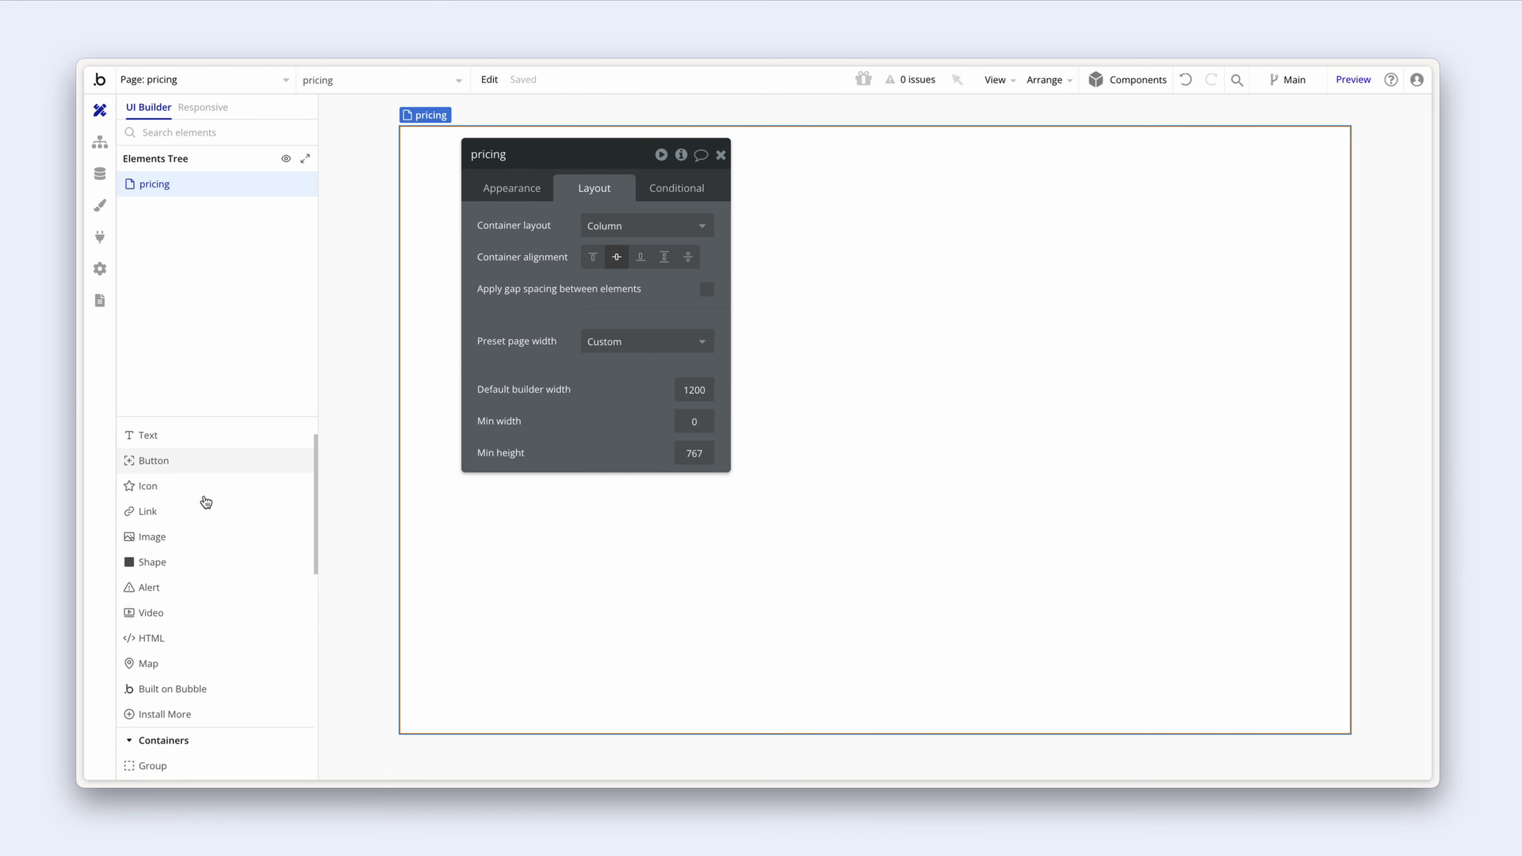
left_click(195, 592)
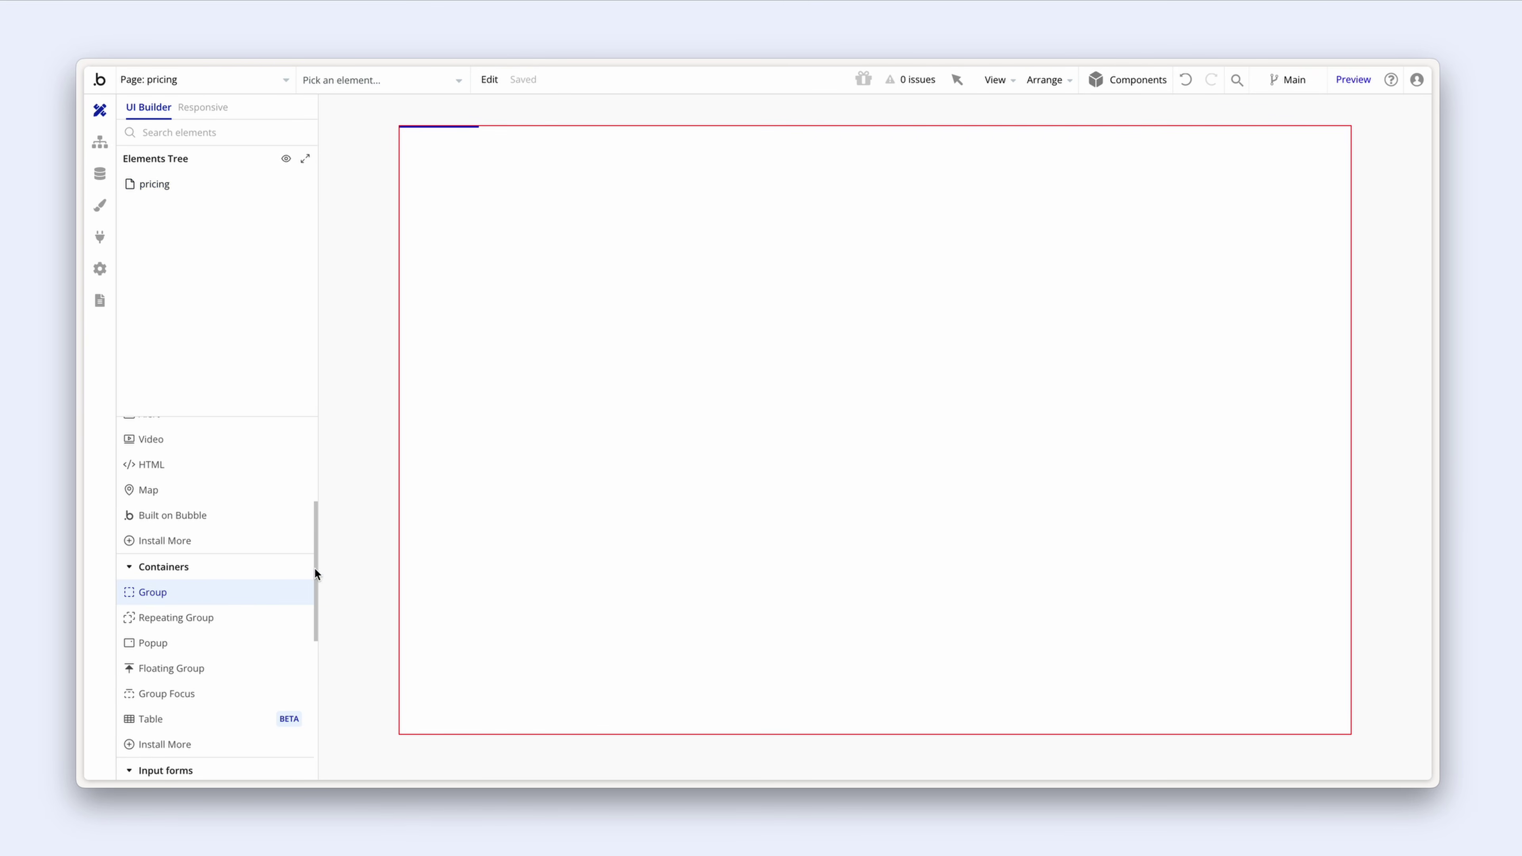
left_click(480, 413)
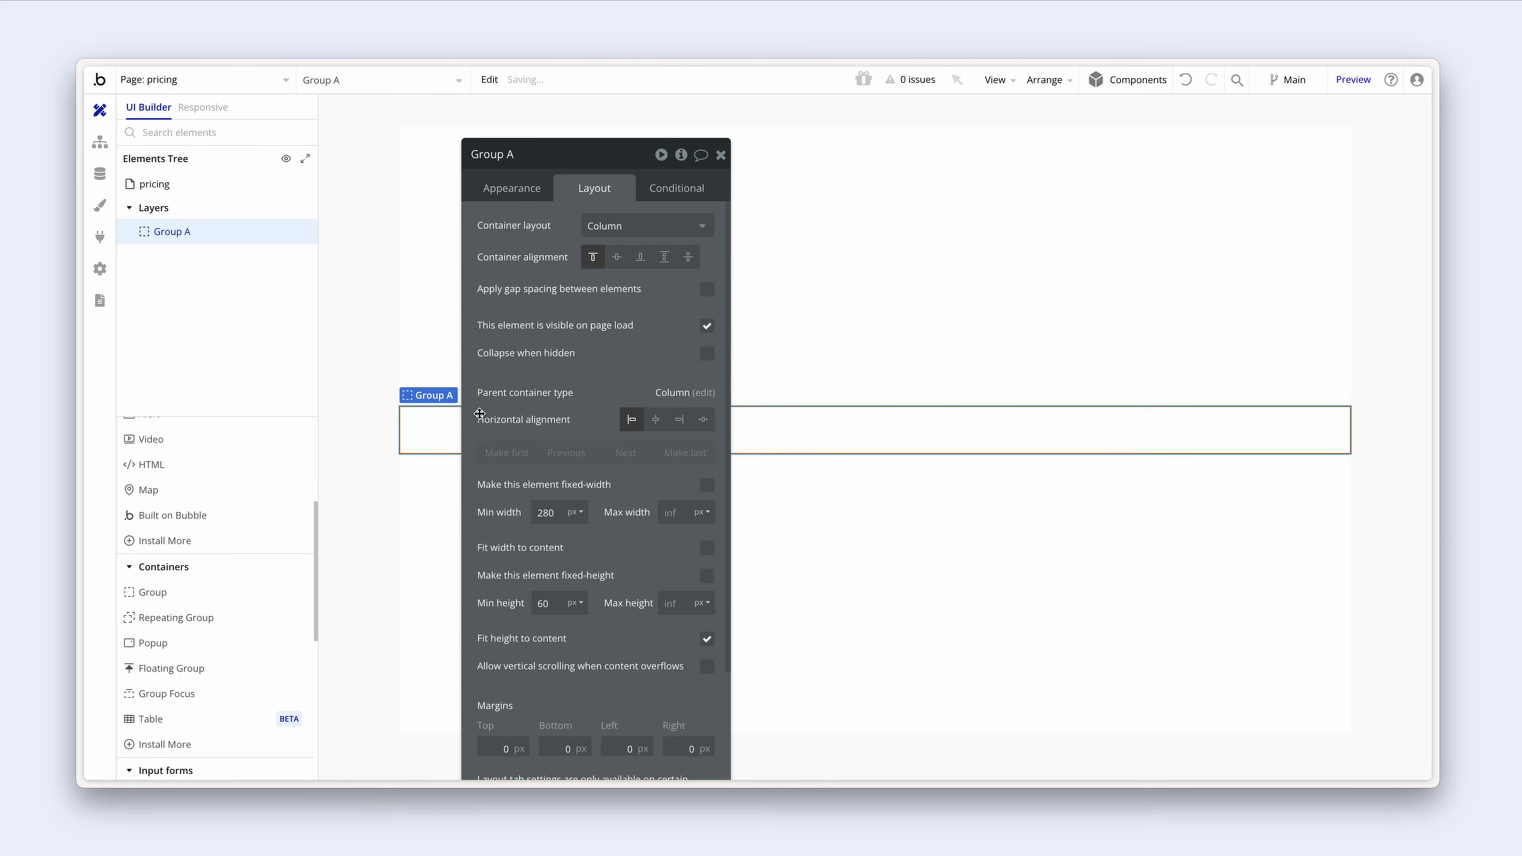
left_click_drag(535, 154, 770, 129)
left_click(770, 129)
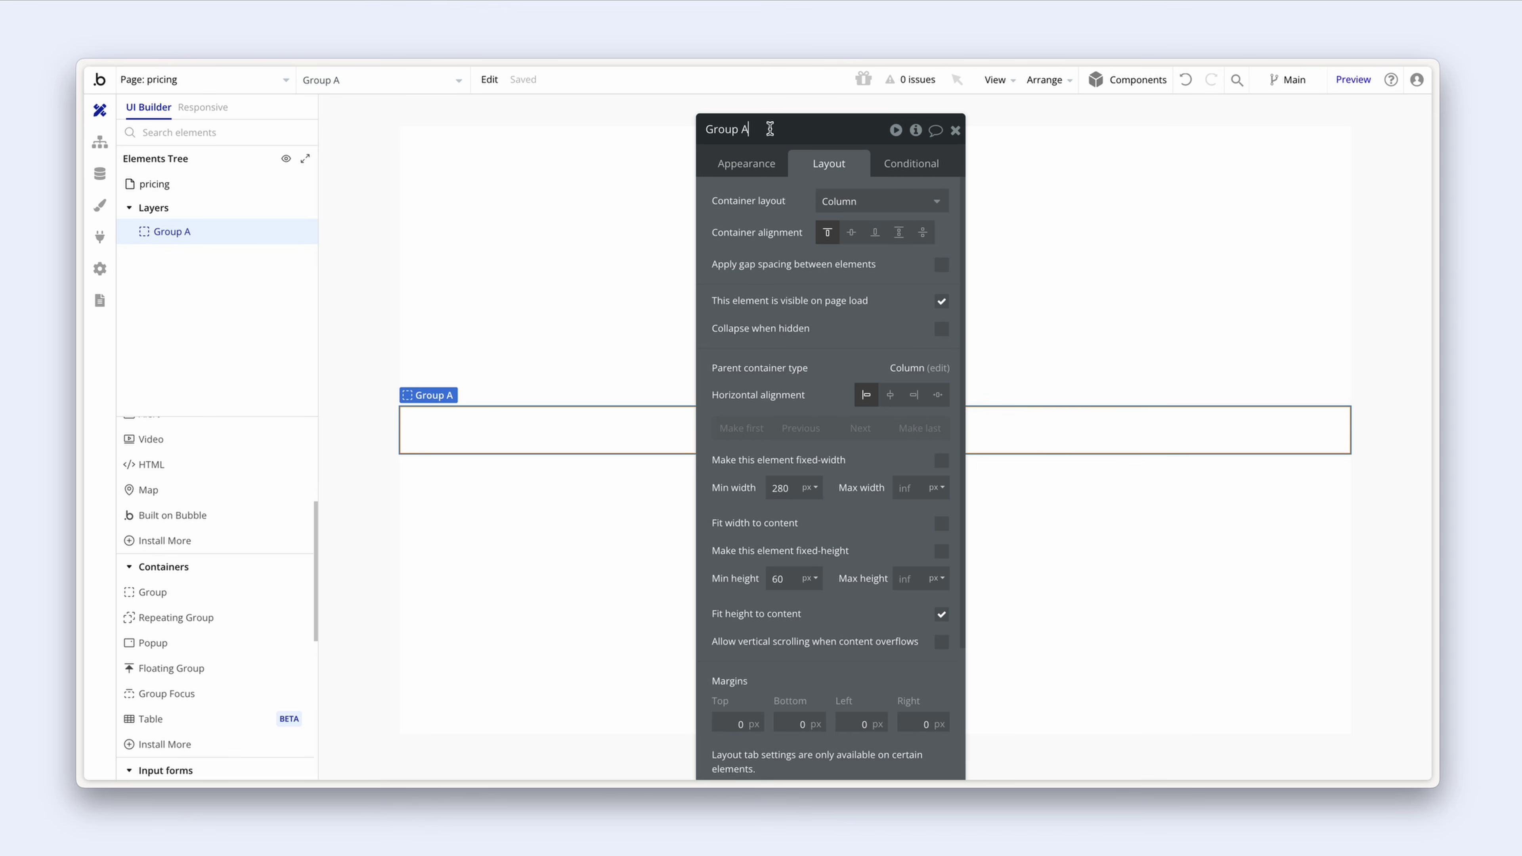
key("BackSpace")
key("BackSpace")
left_click(753, 236)
Step: Set Group Section's minimum width to 0 and turn off fitting its height to content
double_click(780, 489)
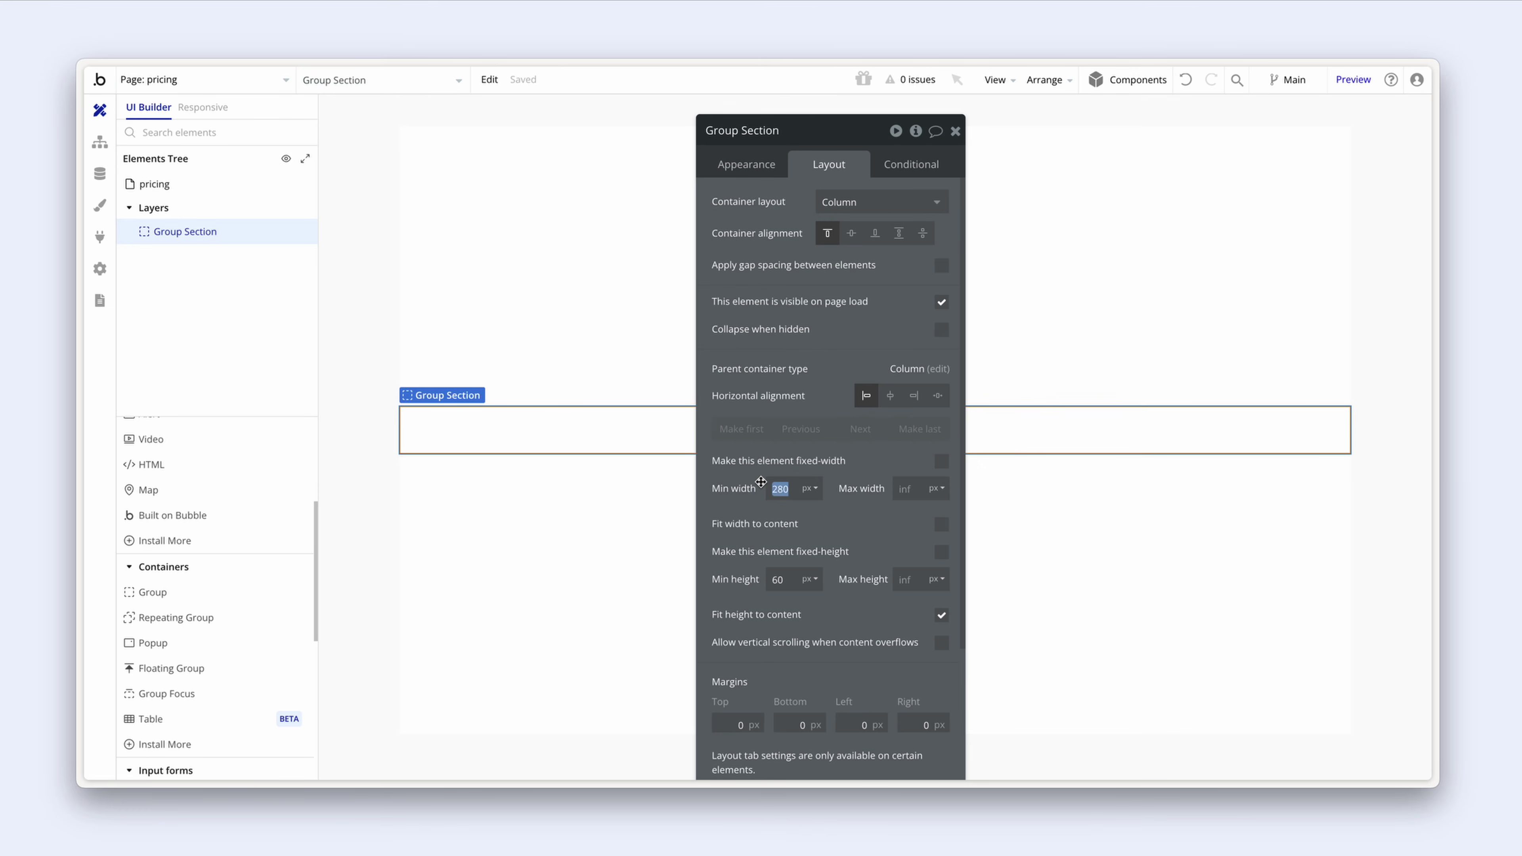
key("BackSpace")
left_click(938, 615)
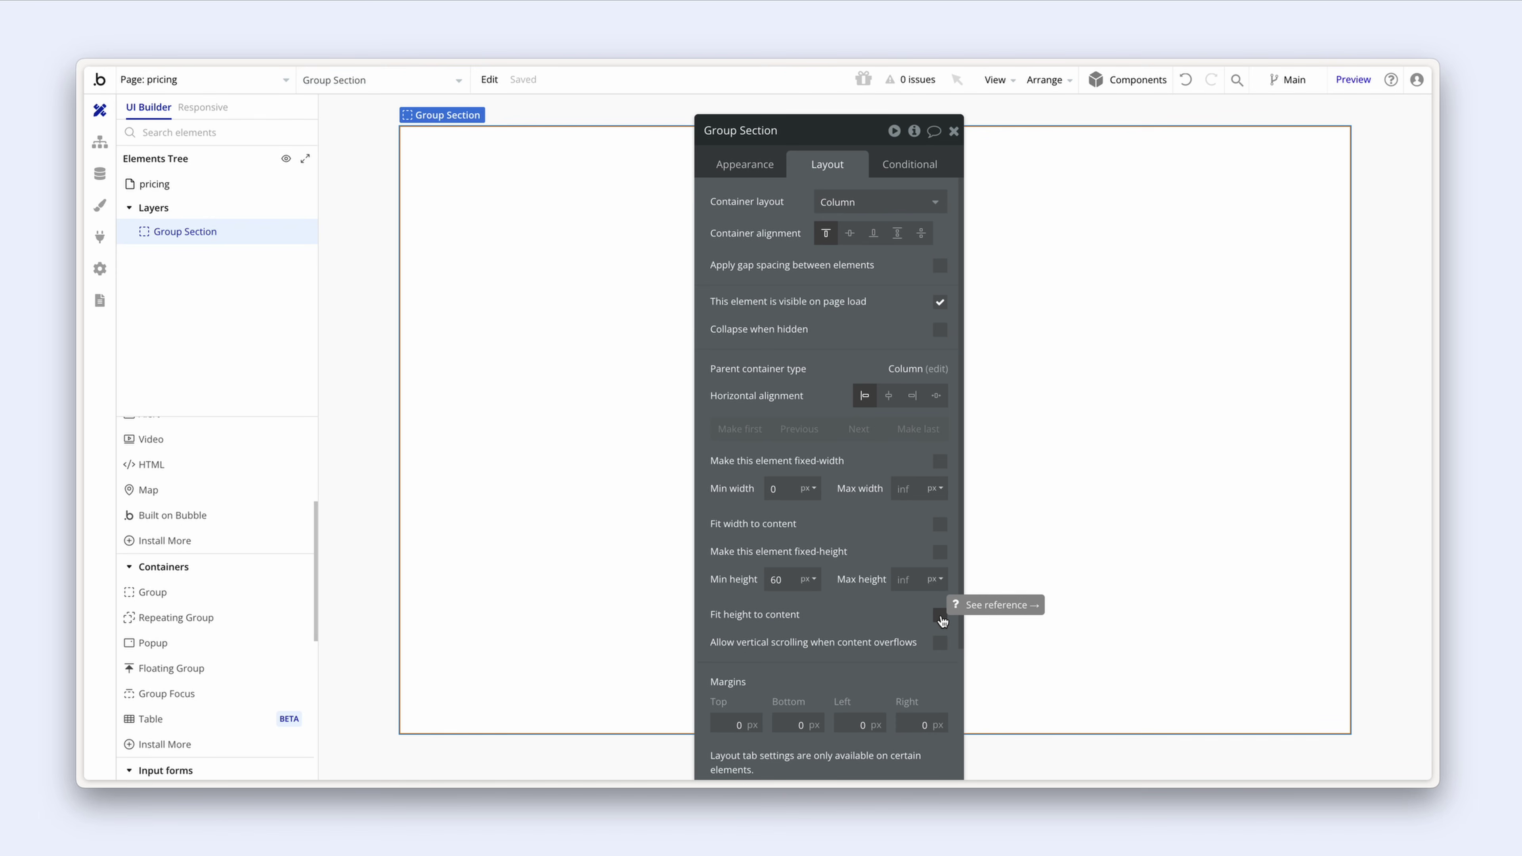
Step: Set Group Section's minimum height to 0 and its padding to 96 px top and bottom and 32 px left and right
double_click(791, 581)
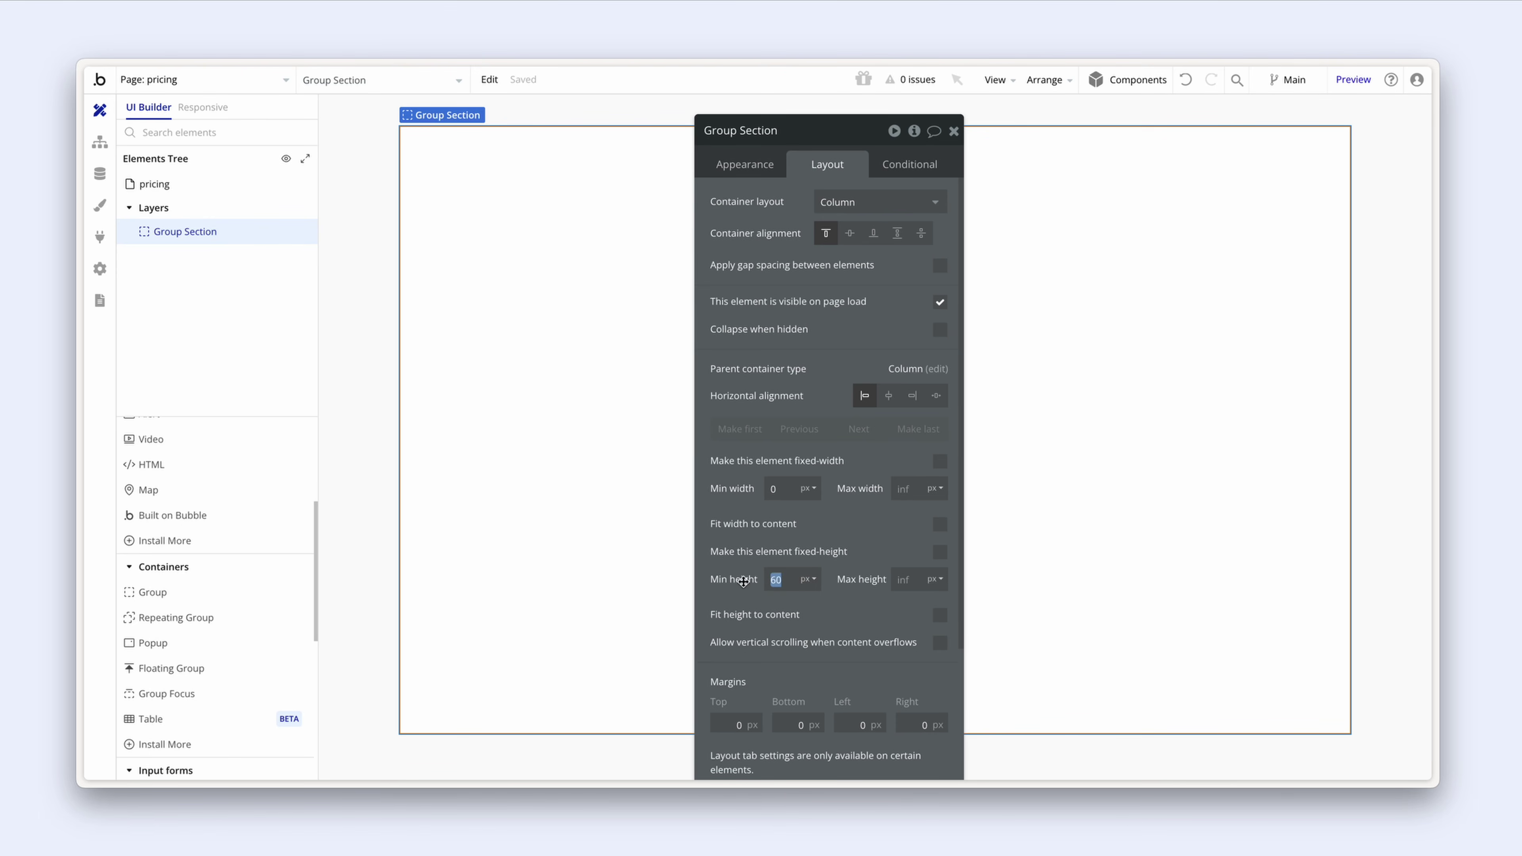
key("BackSpace")
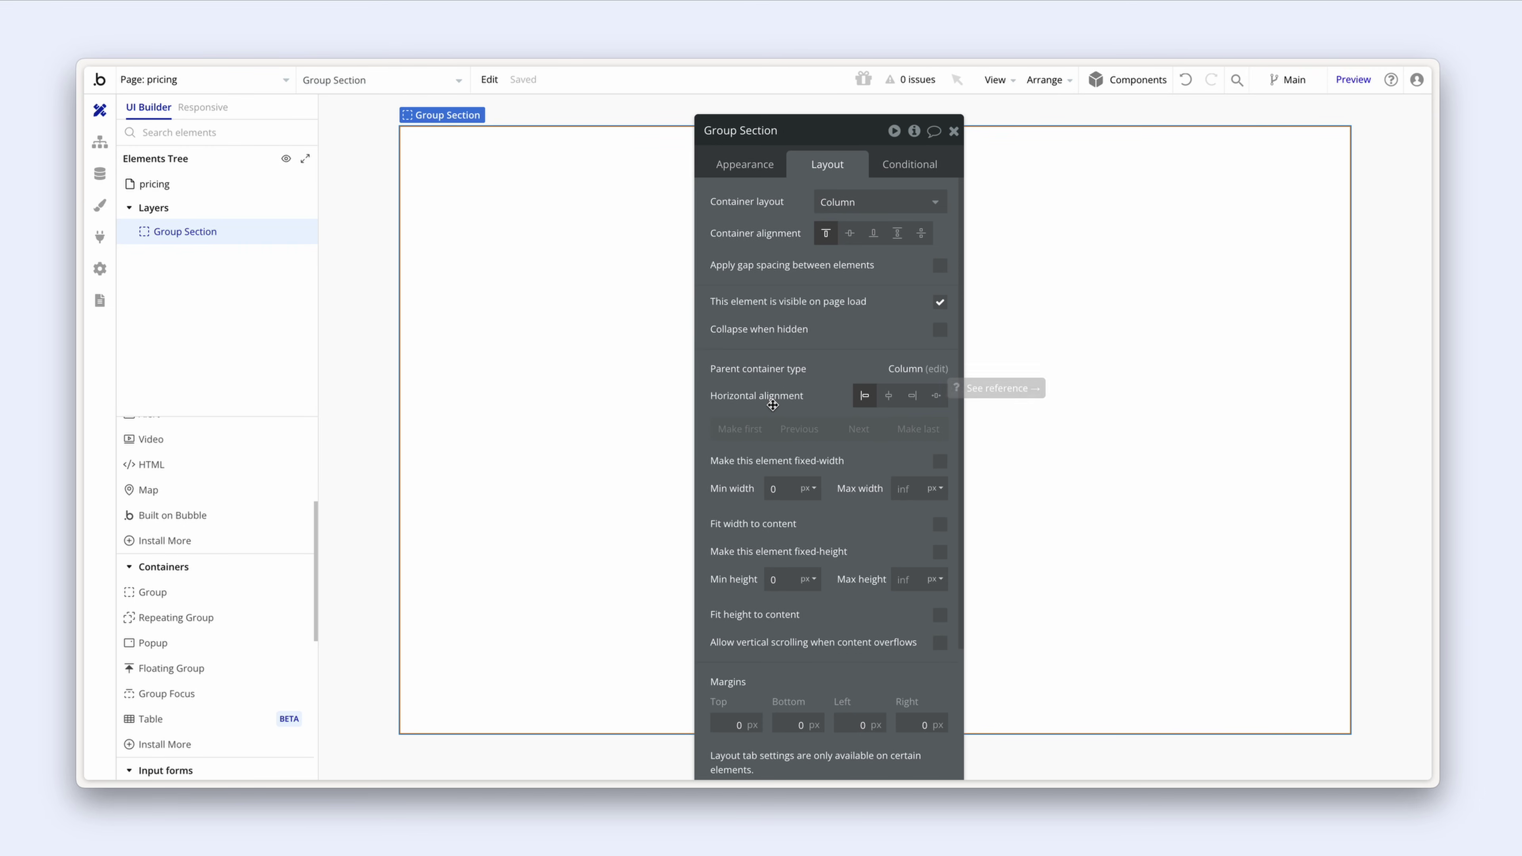
scroll(773, 405, "down", 3)
double_click(751, 623)
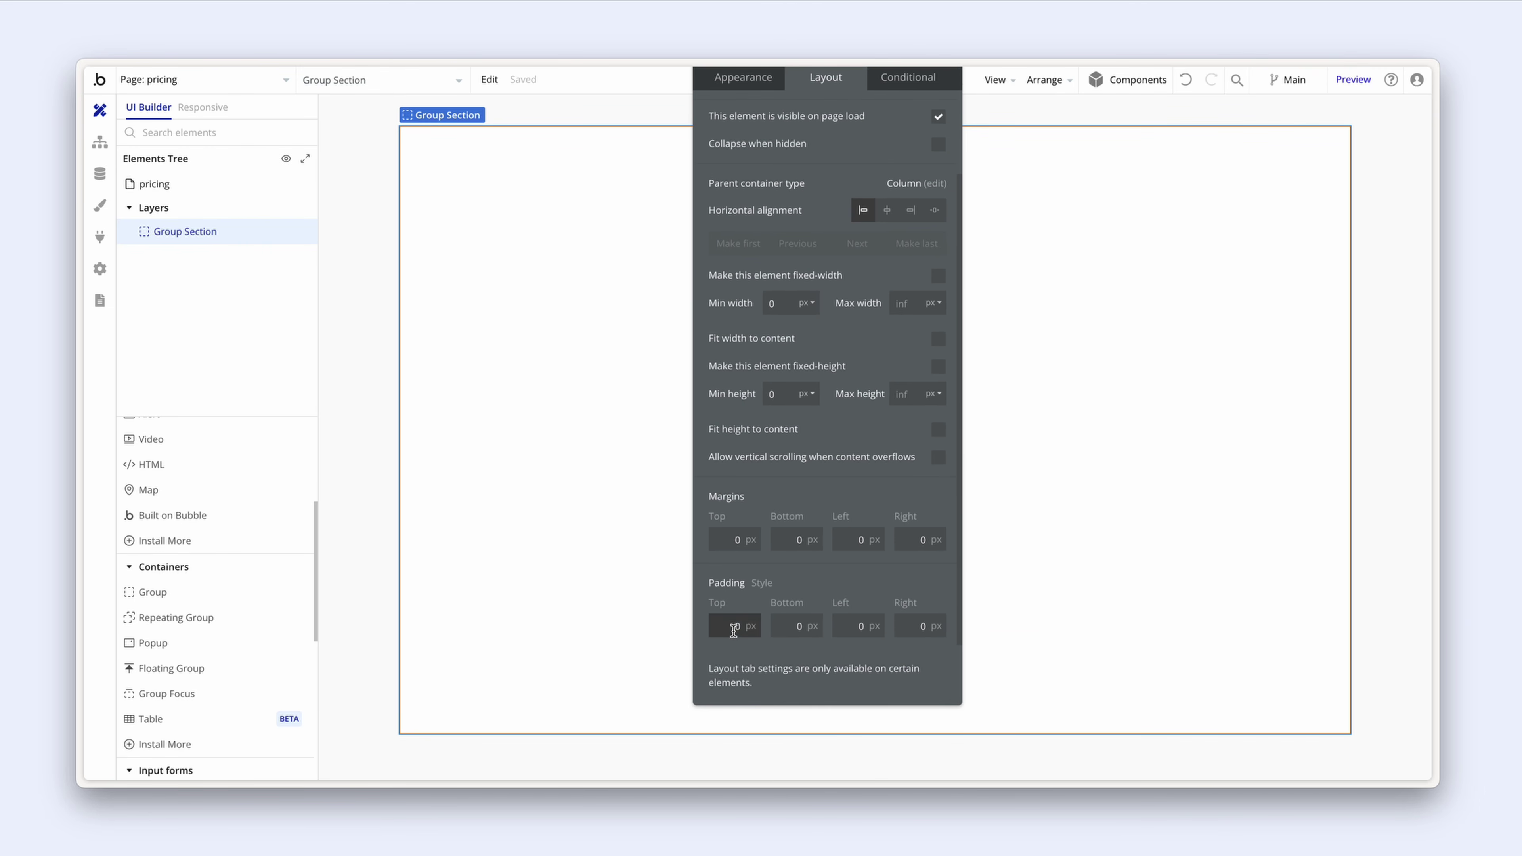
type("96")
double_click(797, 625)
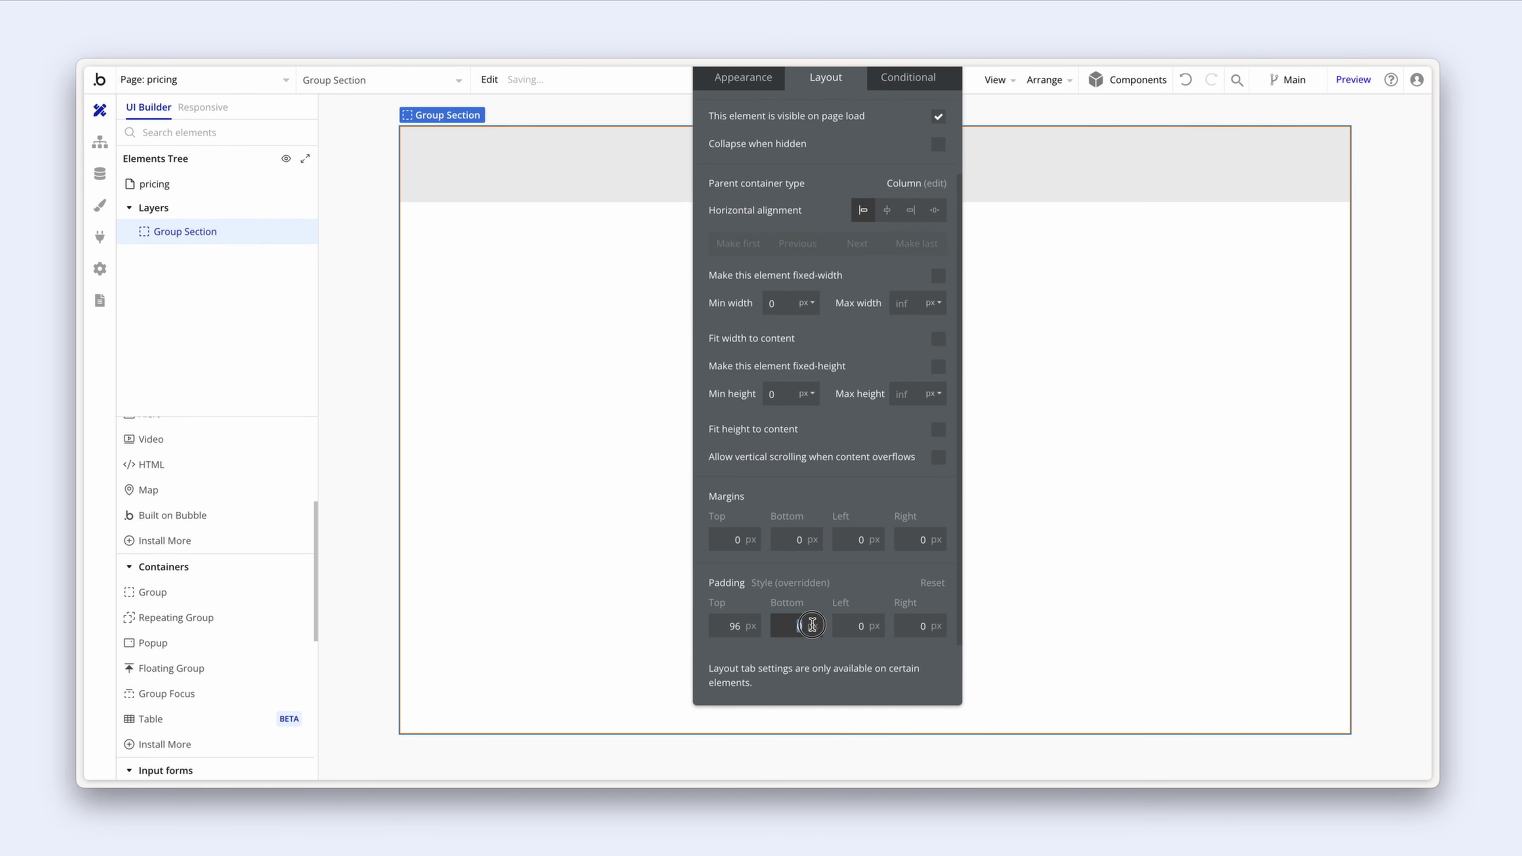
type("96")
left_click(824, 600)
double_click(853, 623)
type("32")
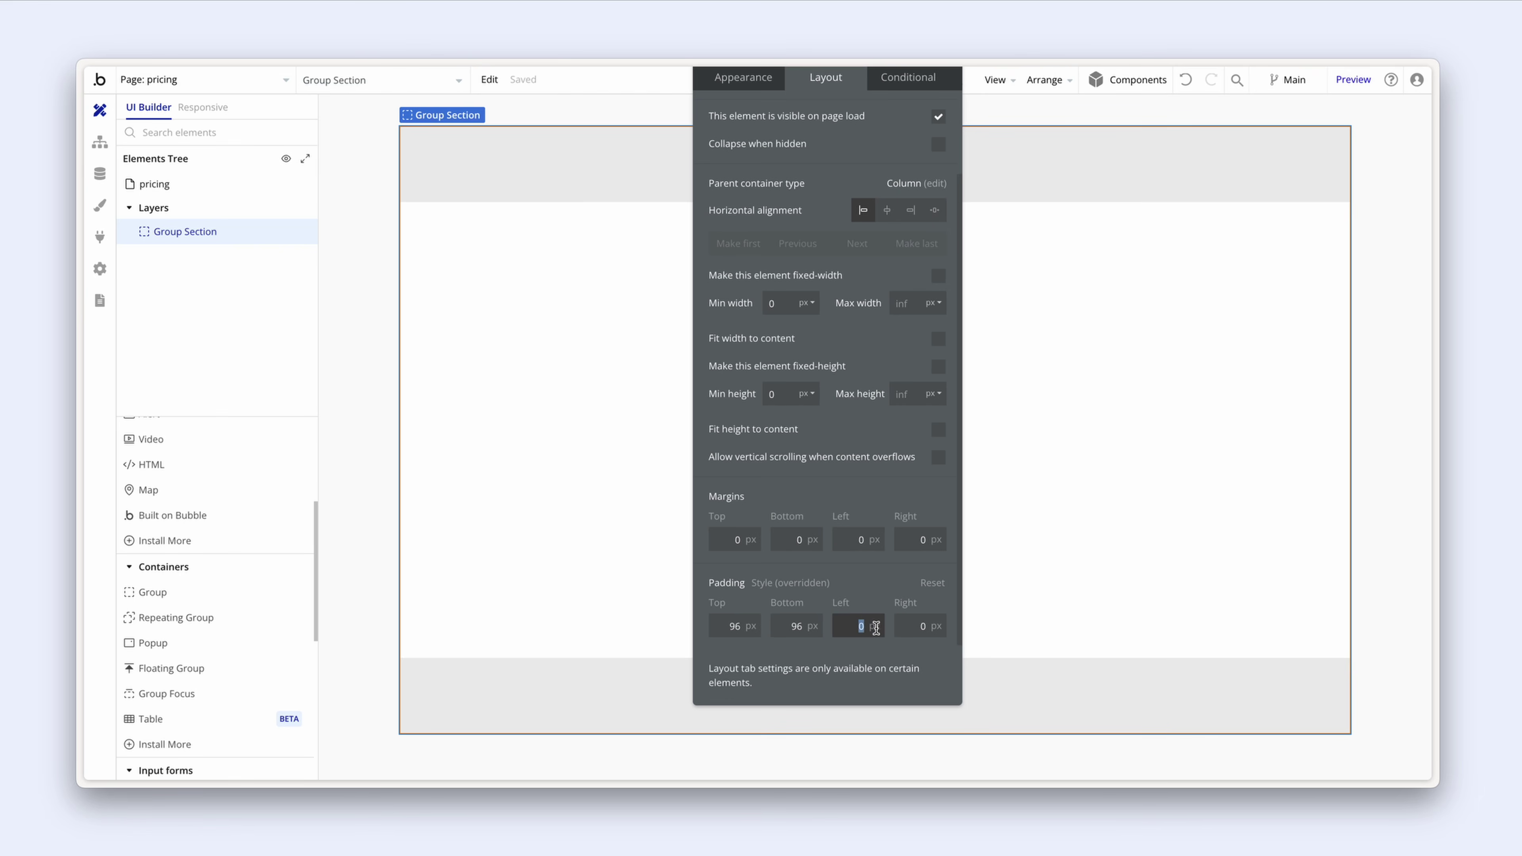
key("Tab")
type("32")
left_click(878, 589)
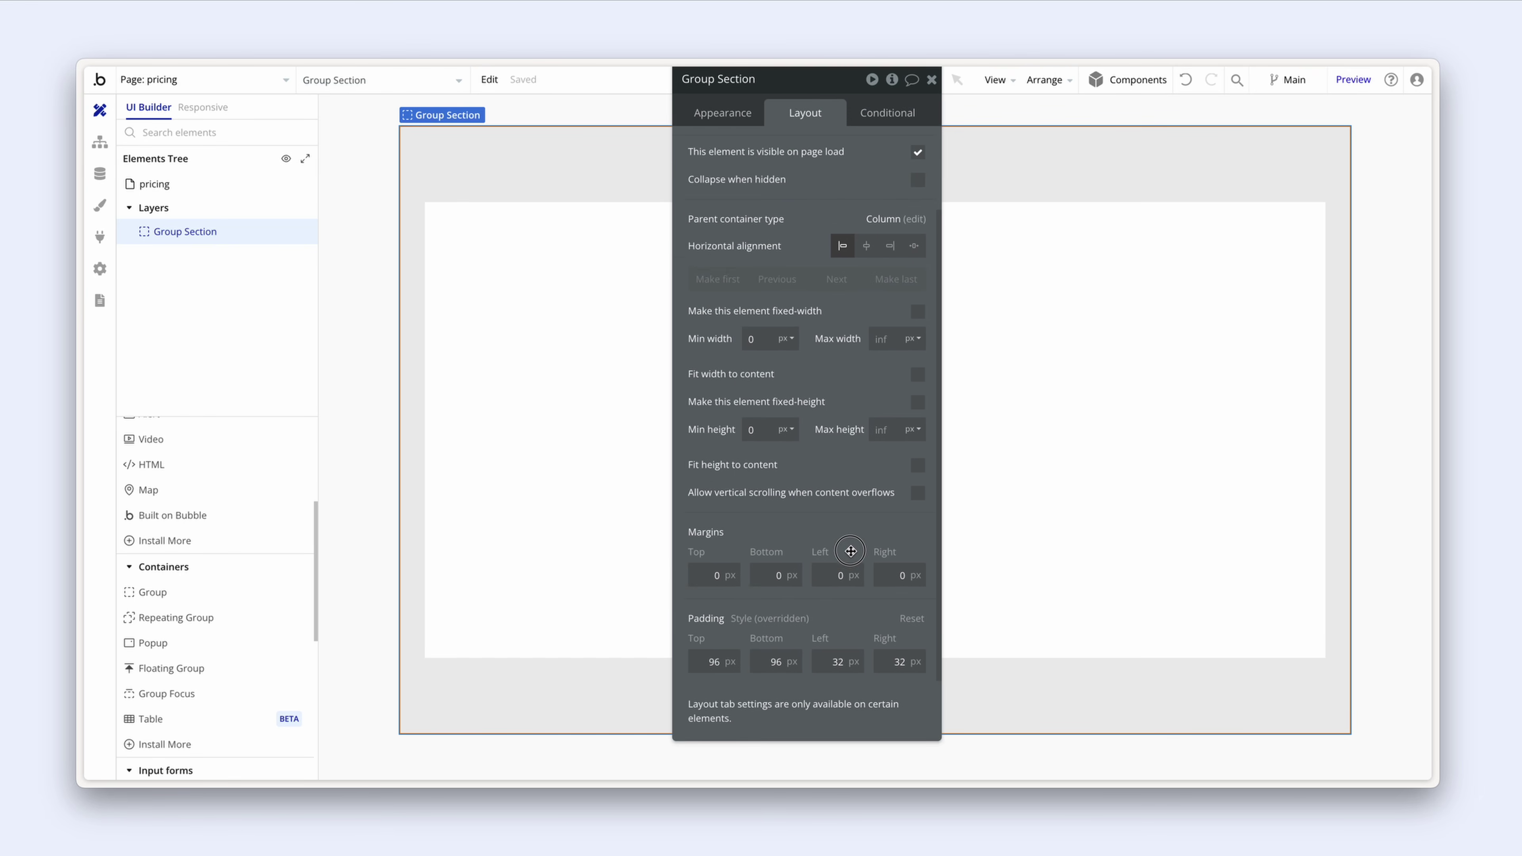
Step: Change the pricing page's background color to the Surface (#F5F5F5) color variable
left_click(167, 186)
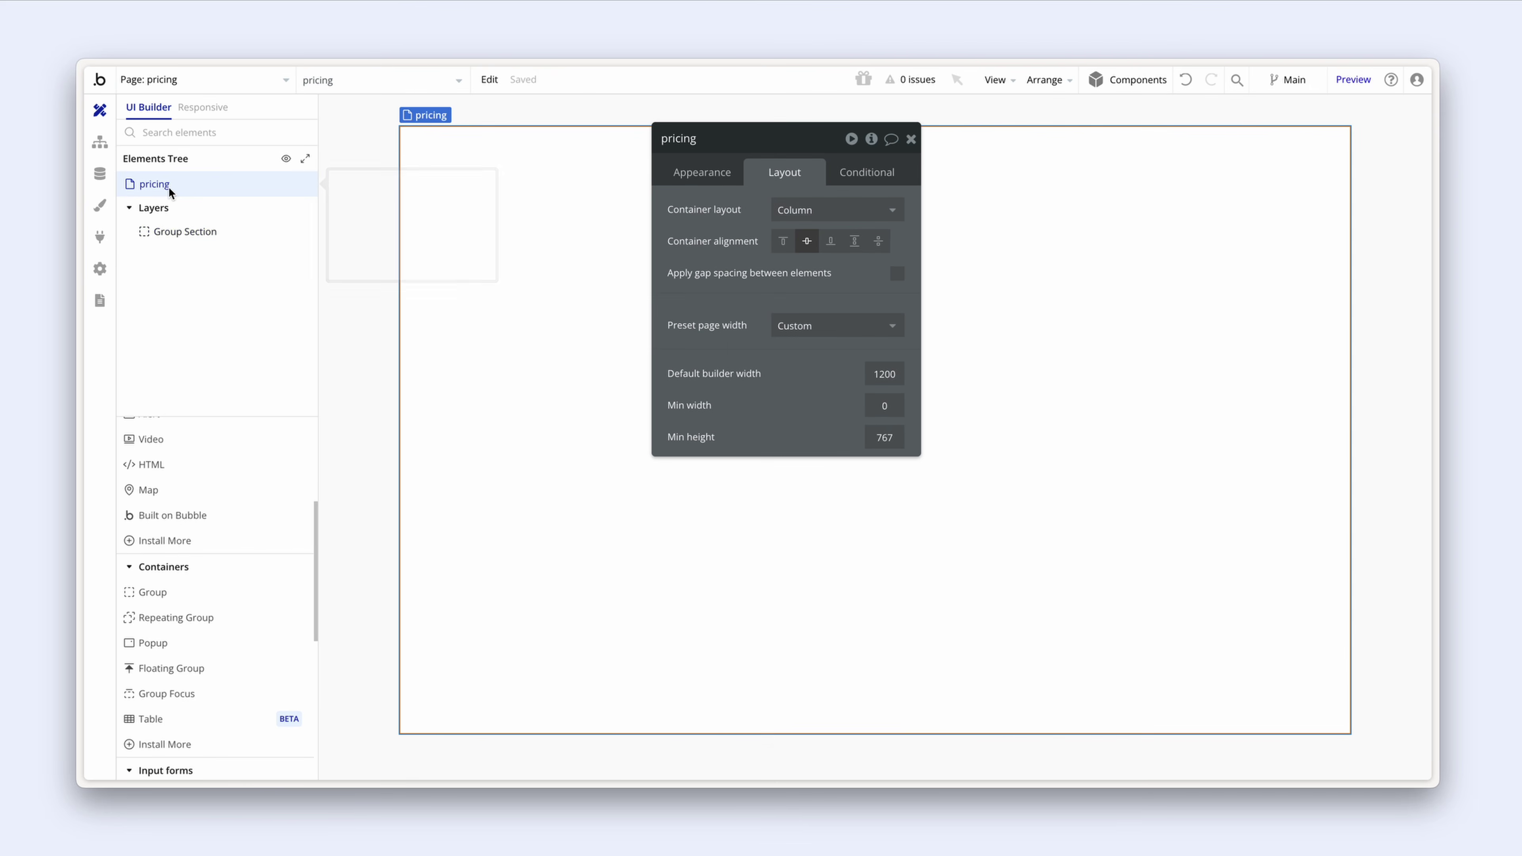
left_click(707, 174)
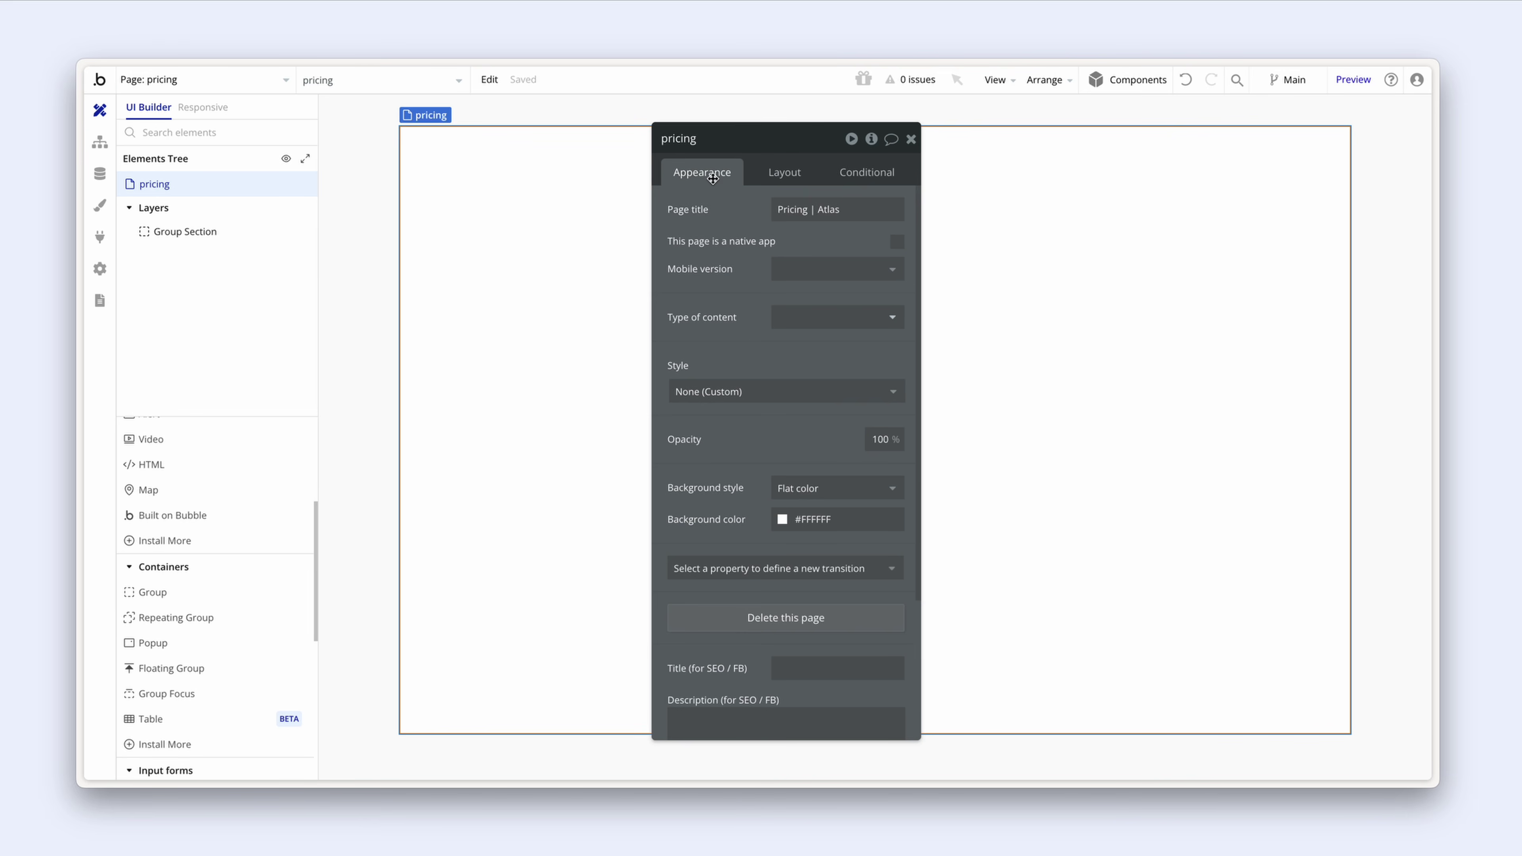
left_click(804, 393)
left_click(798, 367)
left_click(784, 519)
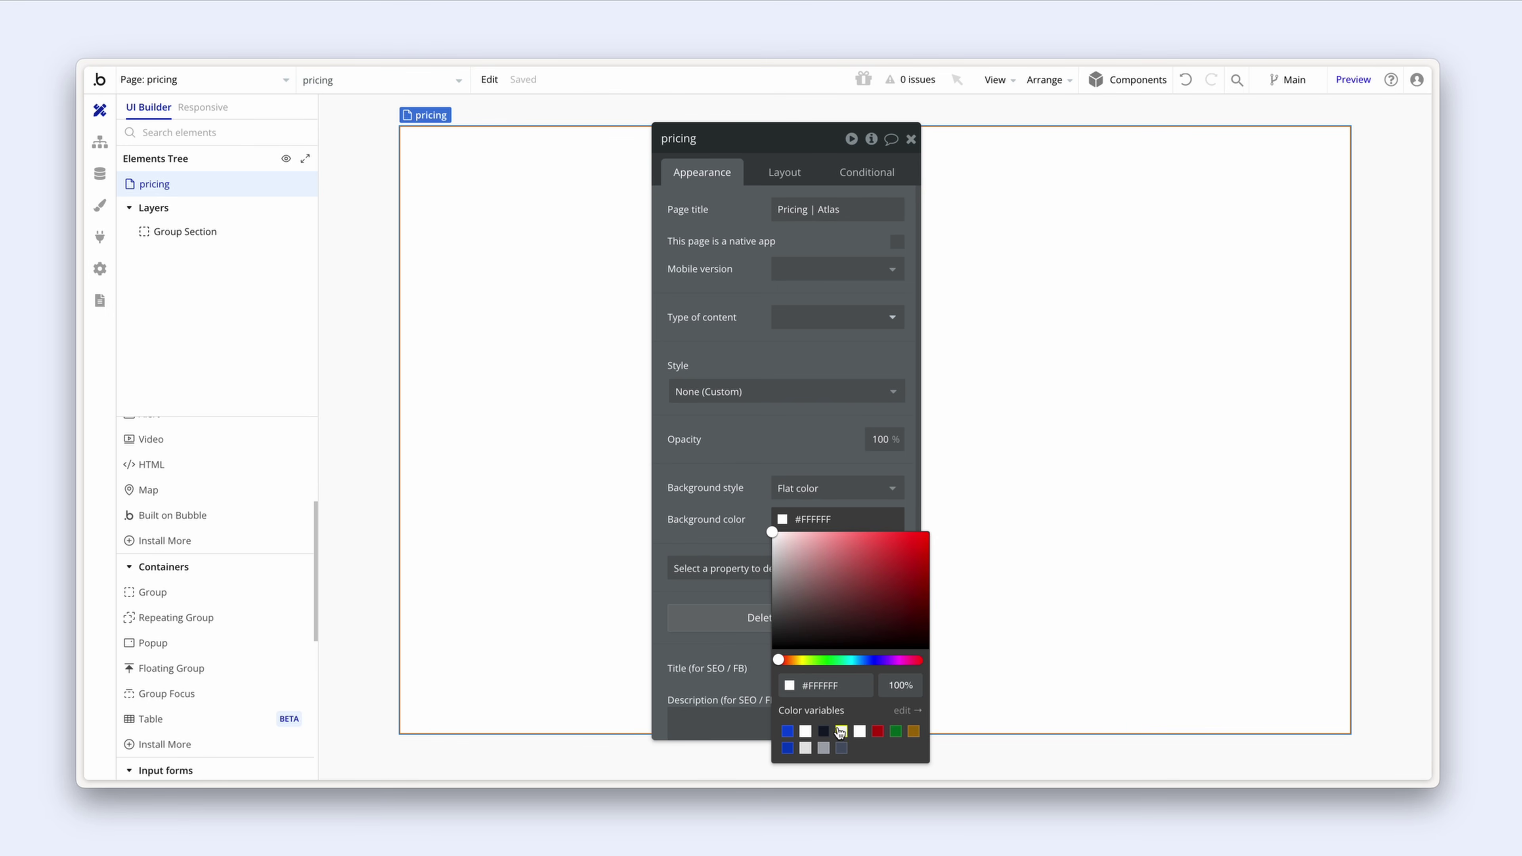
left_click(840, 731)
left_click(747, 529)
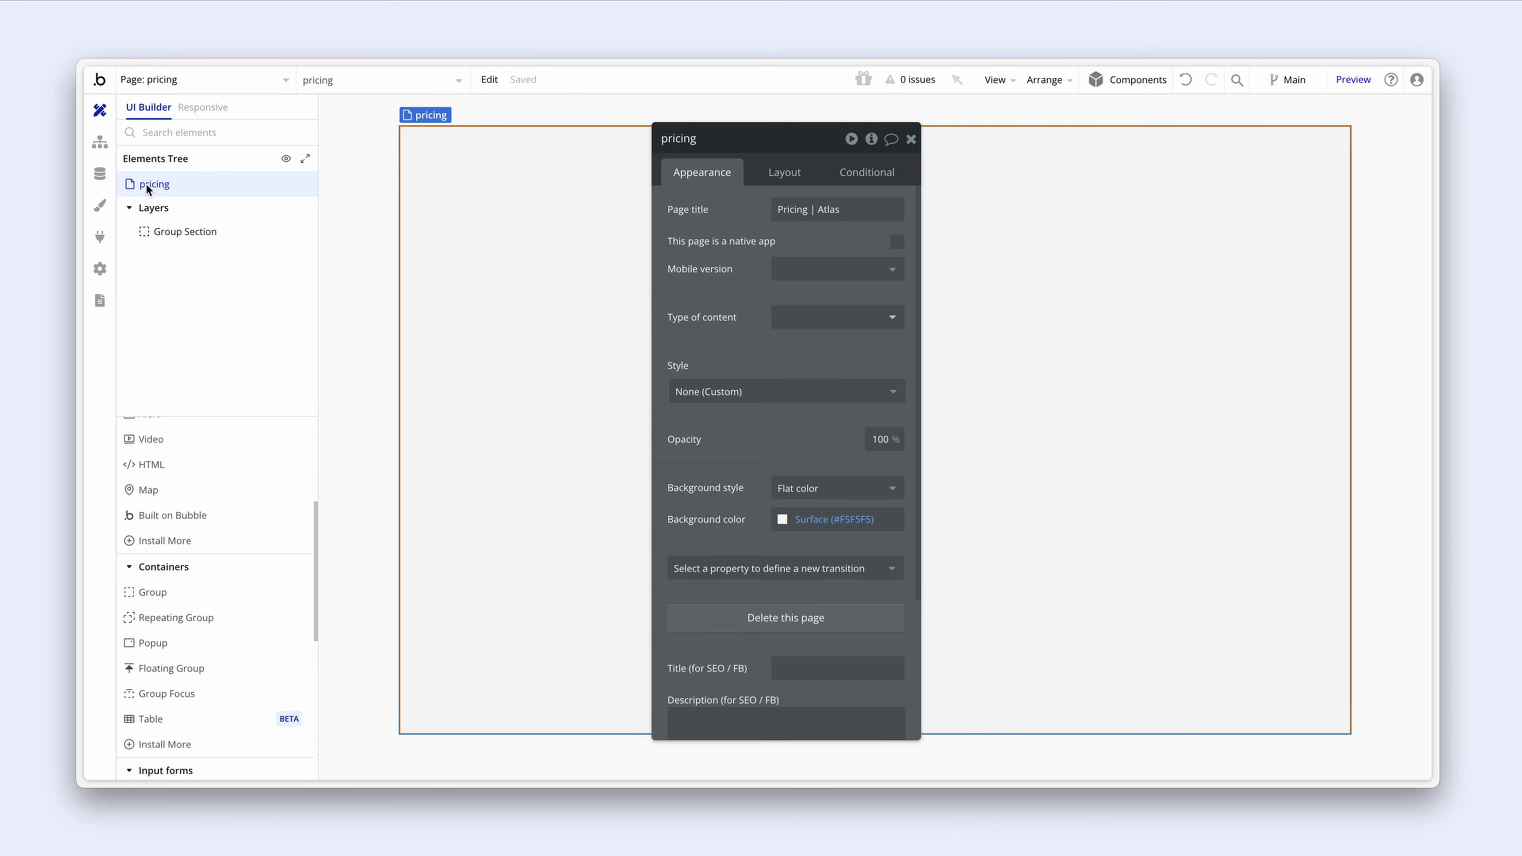
Step: Skip the option sets tutorial in the app's data settings and create a new option set named "Plan"
left_click(100, 175)
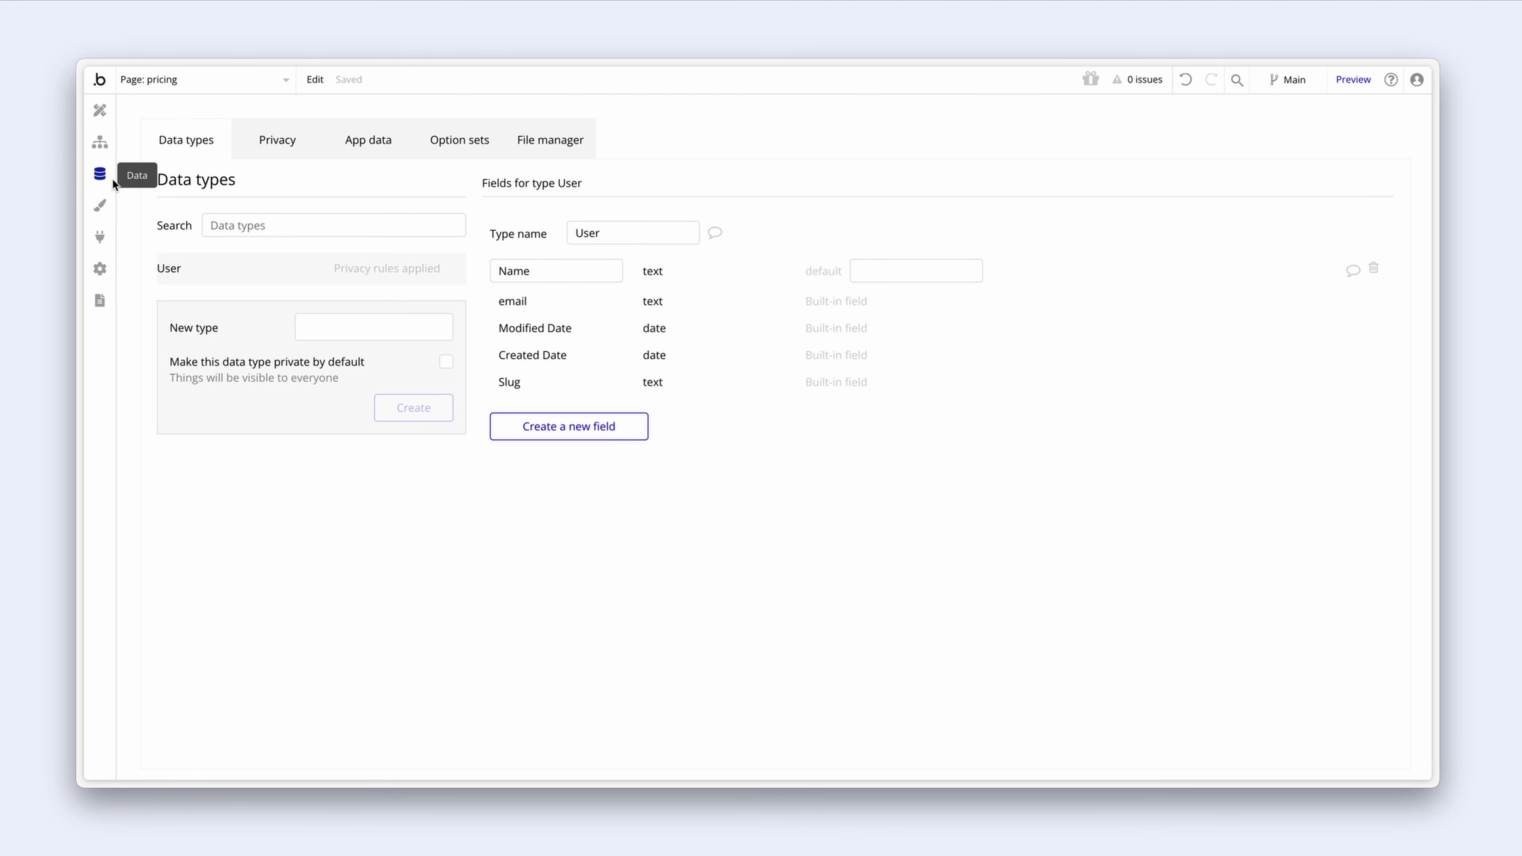
left_click(459, 144)
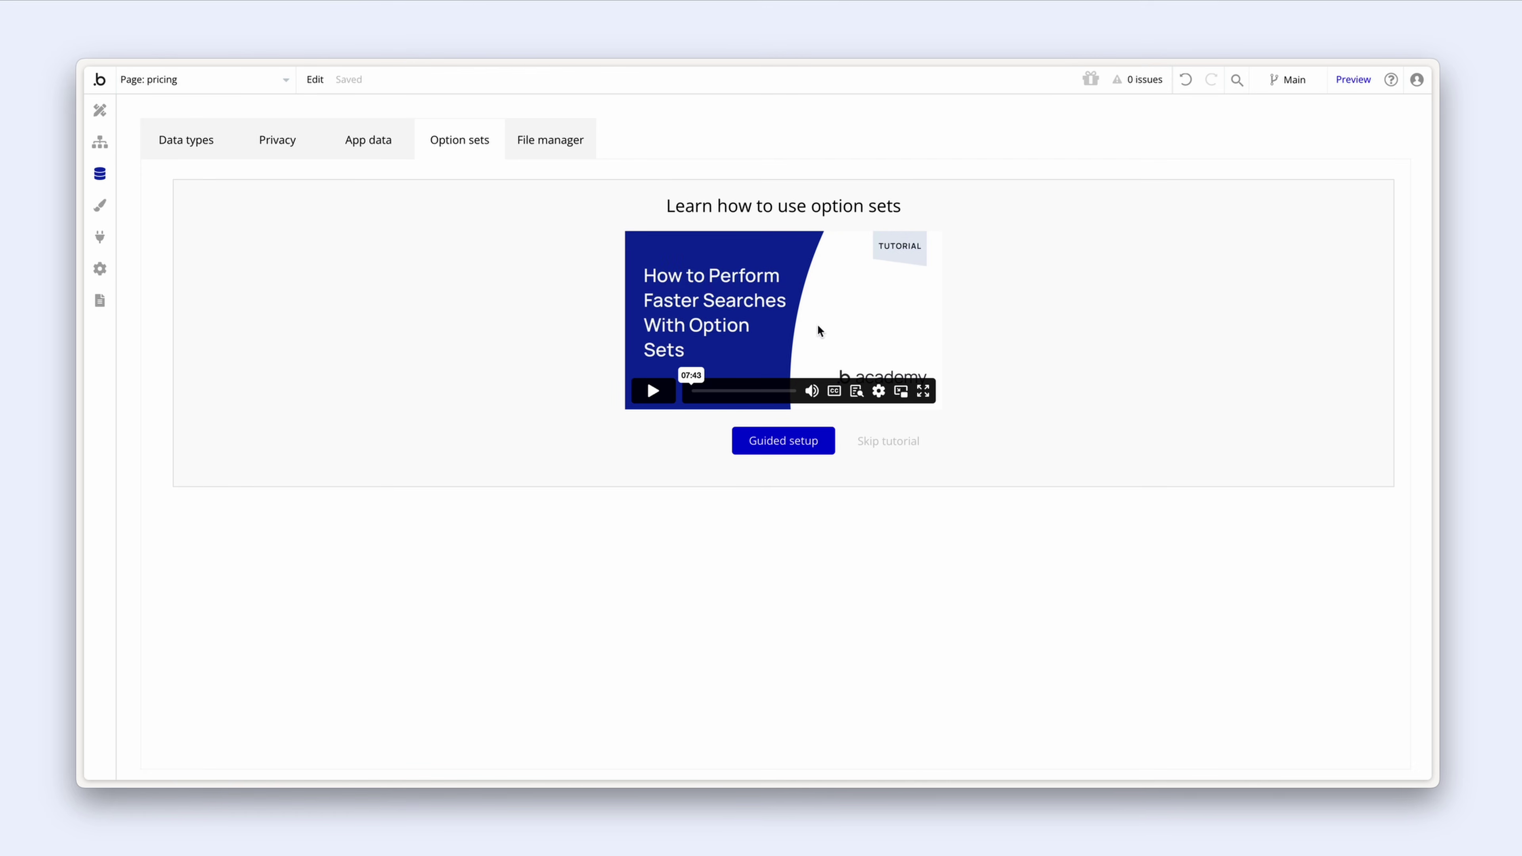
left_click(878, 445)
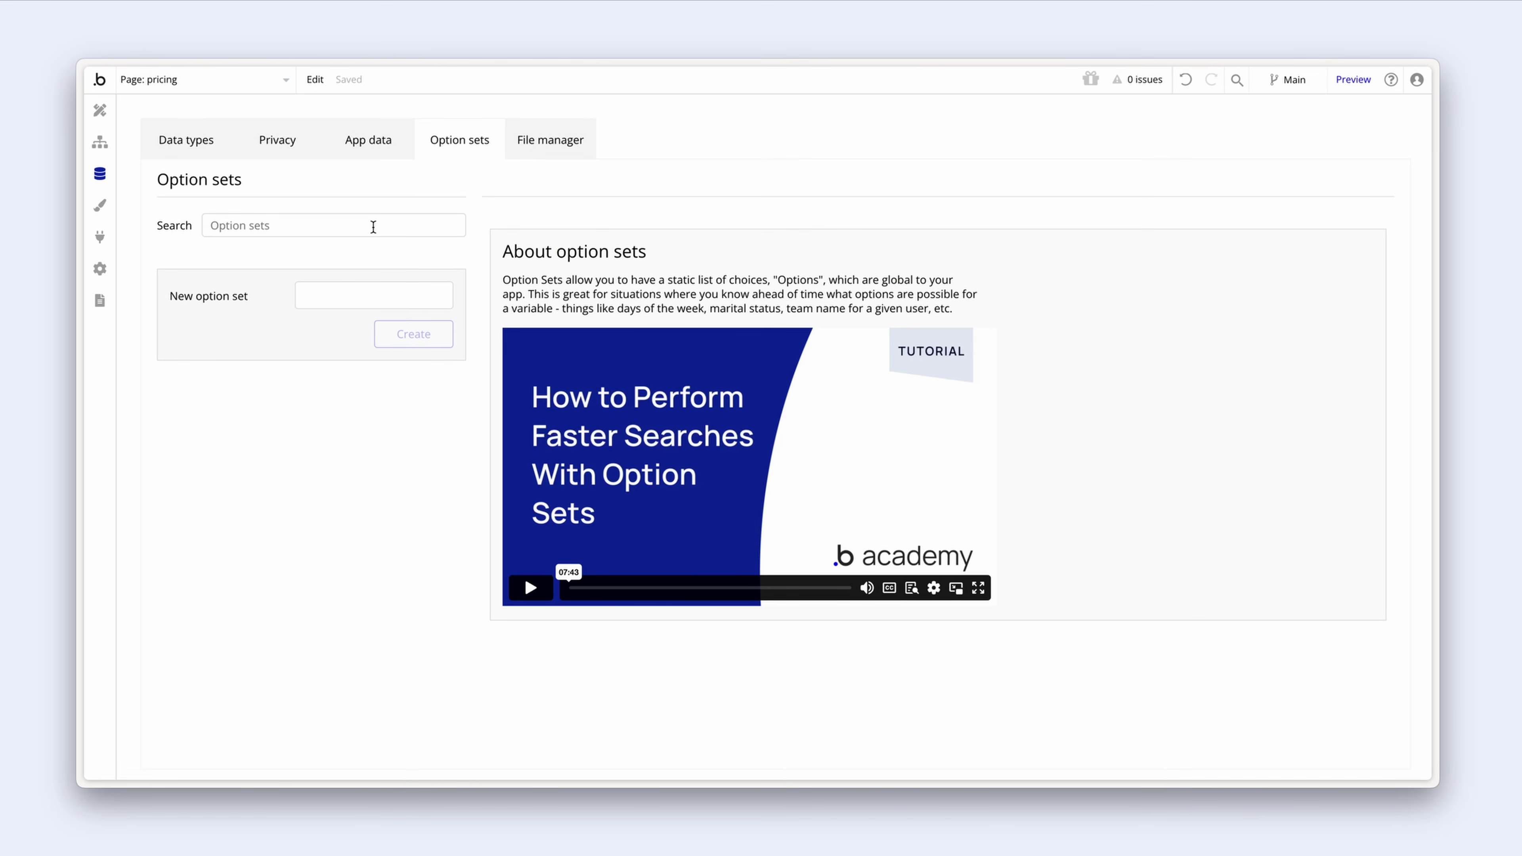
left_click(368, 295)
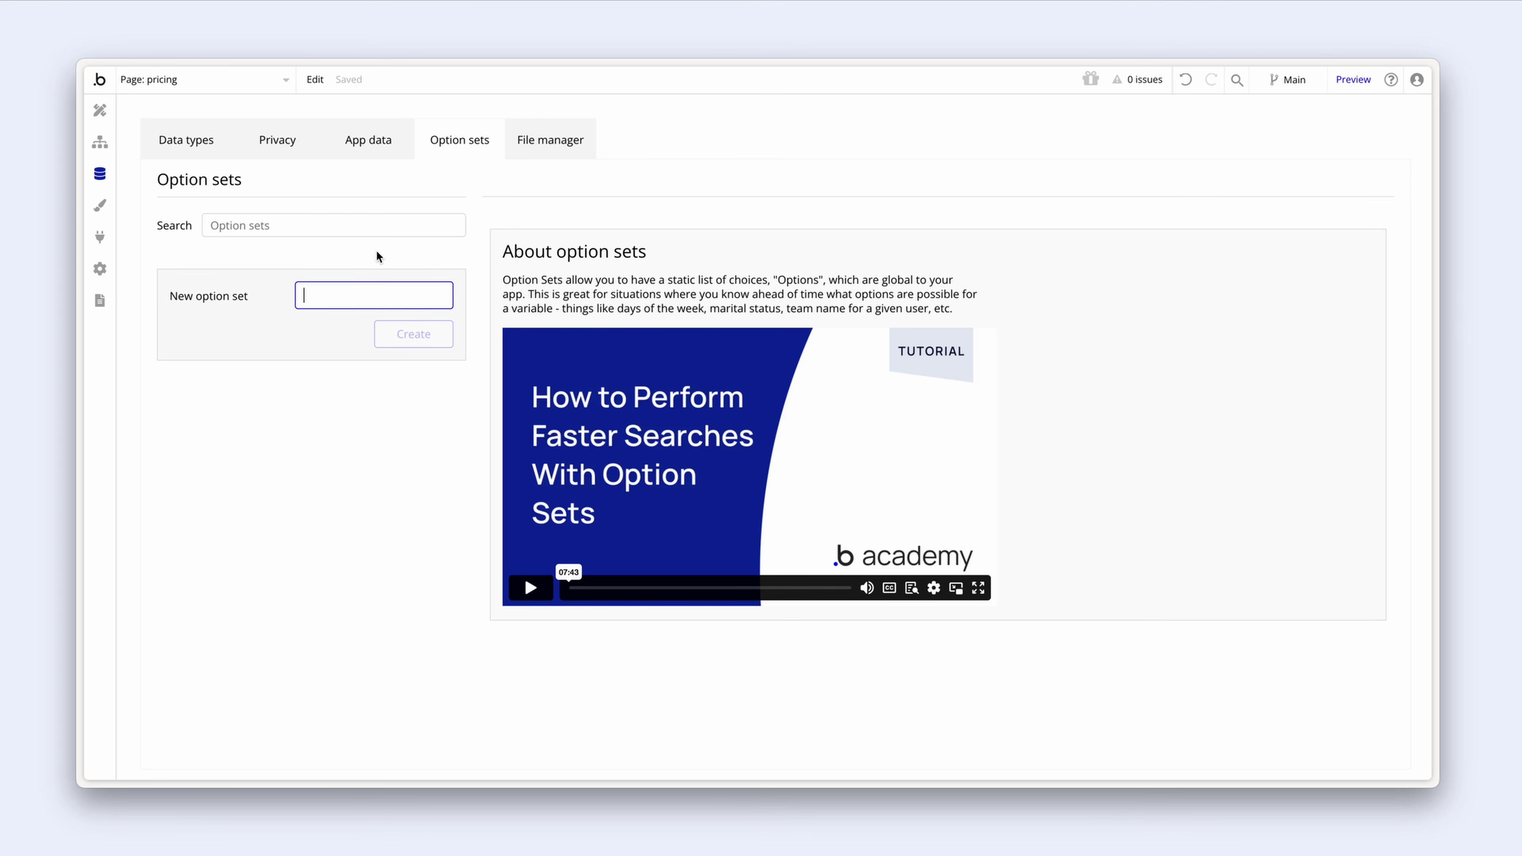
type("Plan")
left_click(389, 340)
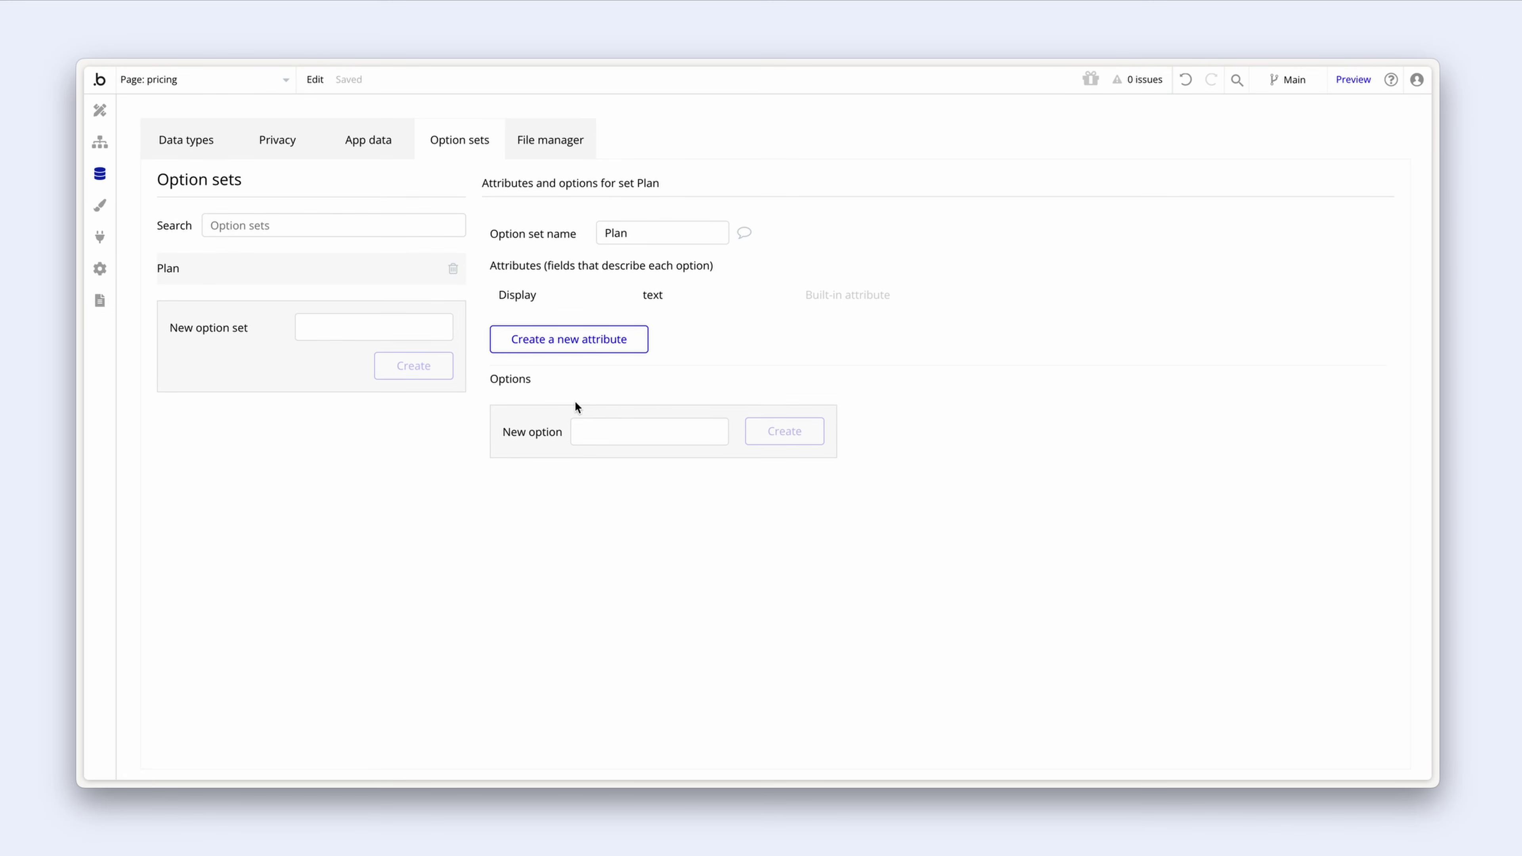
Step: Add the options "Starter", "Growth" and "Yearly" to the Plan option set
left_click(600, 431)
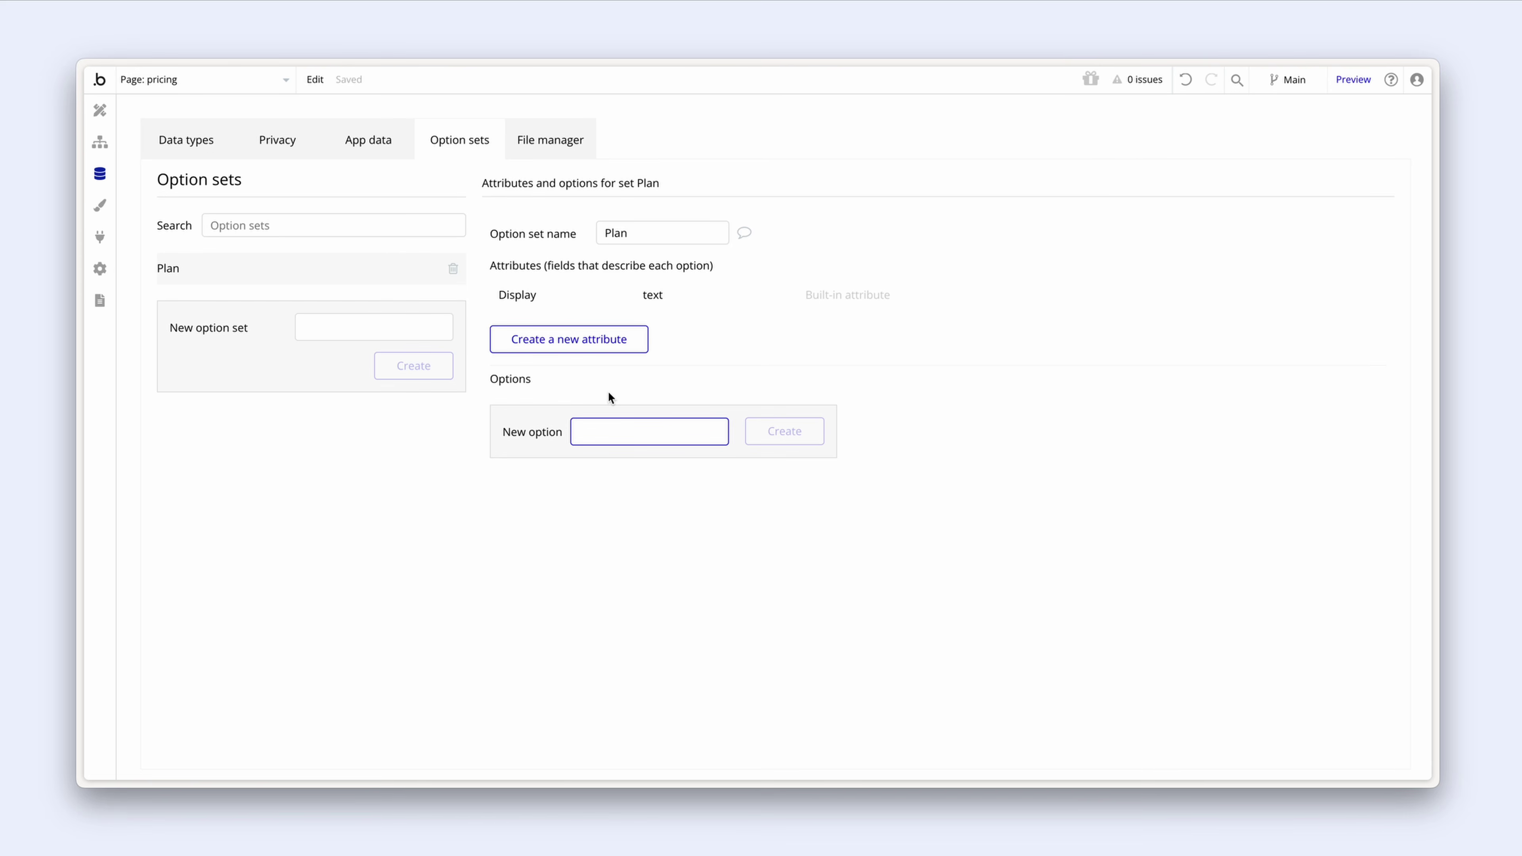
type("Starter")
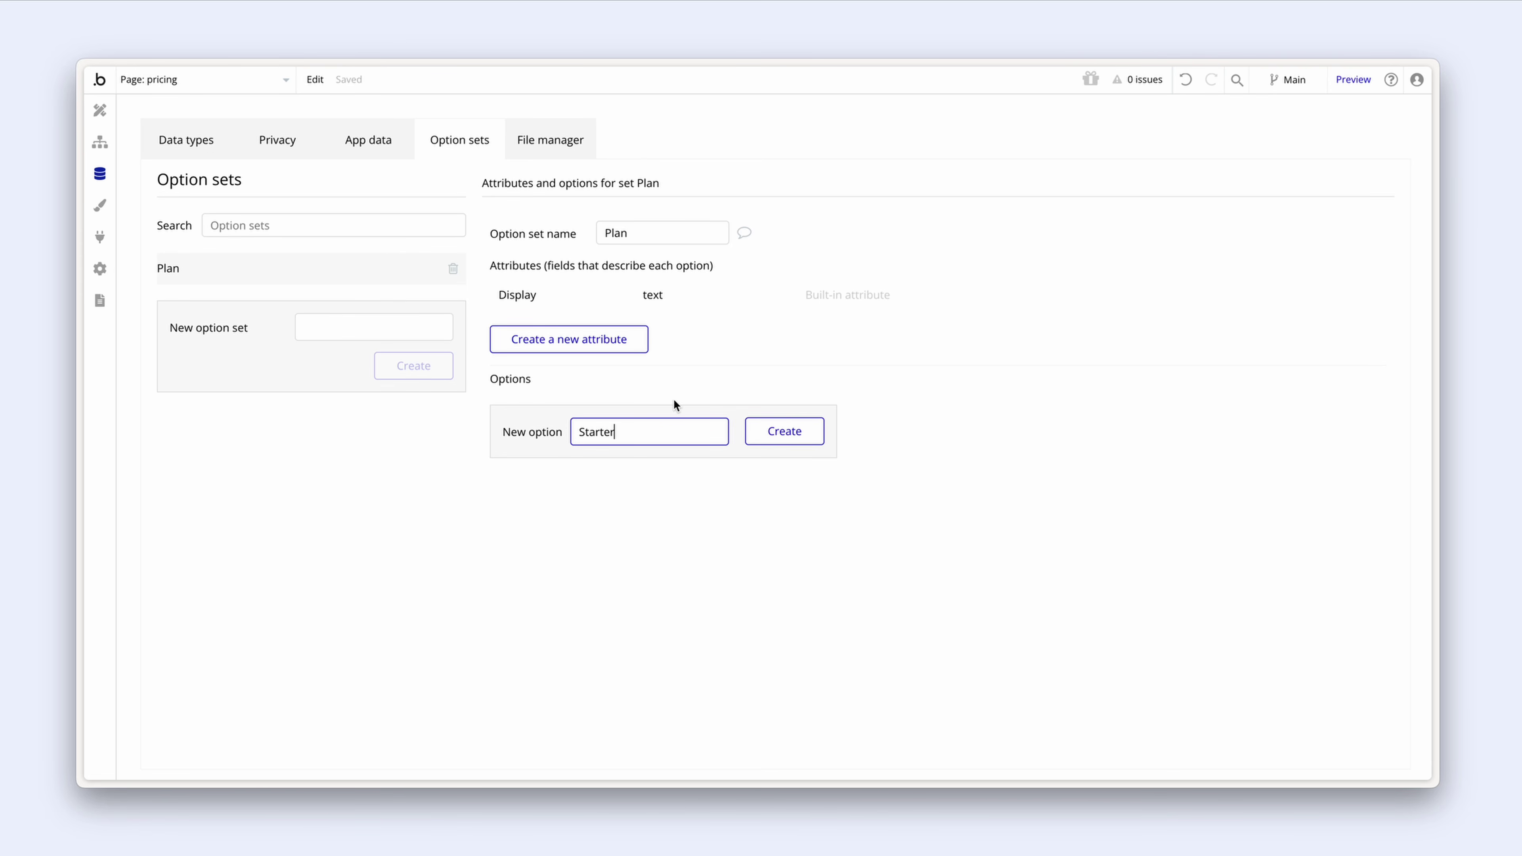
left_click(757, 434)
left_click(707, 467)
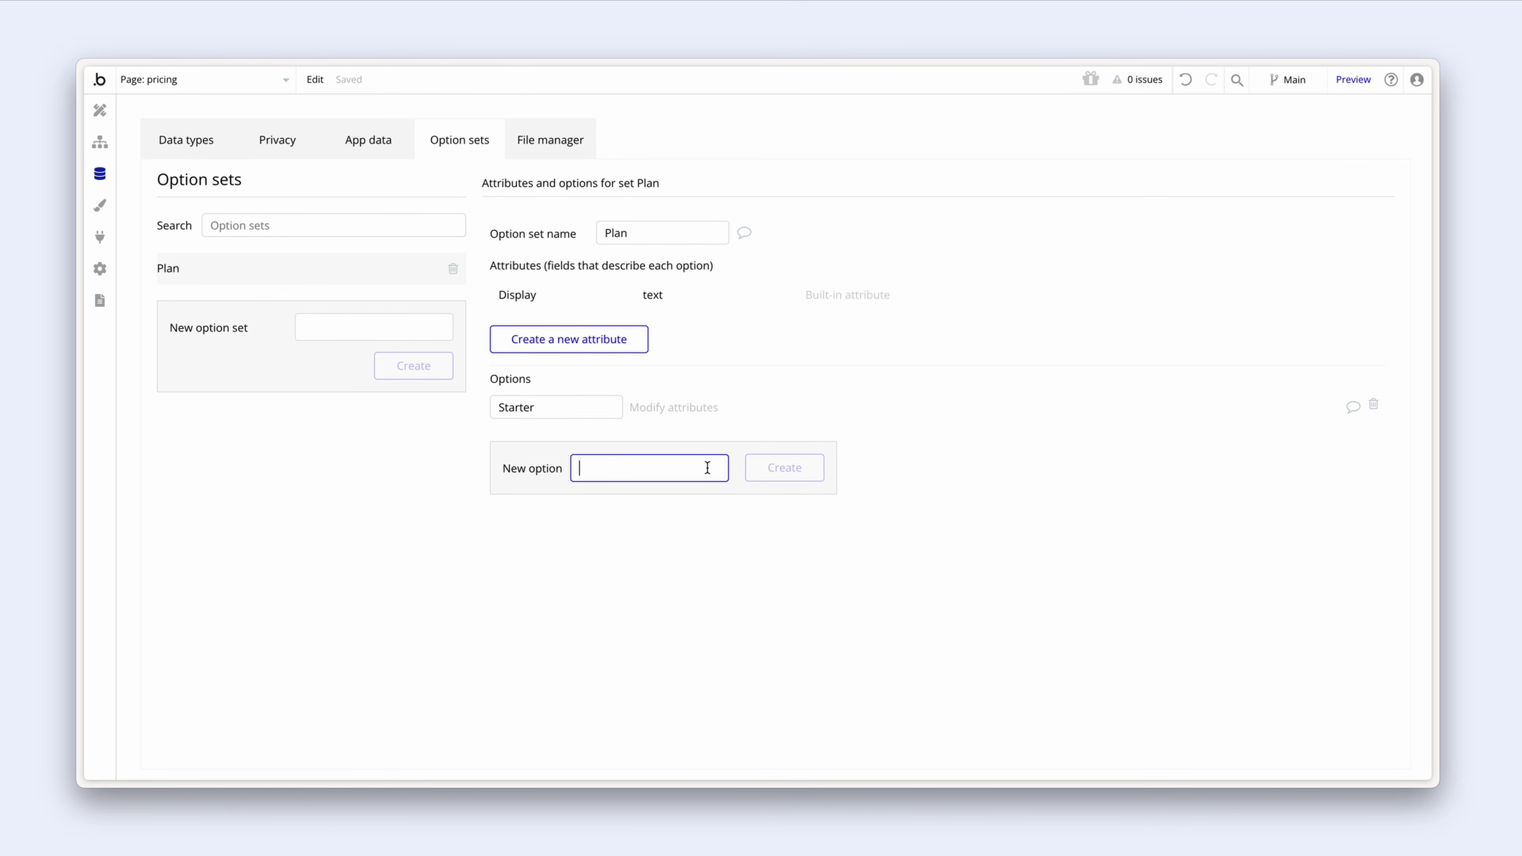
type("Growth")
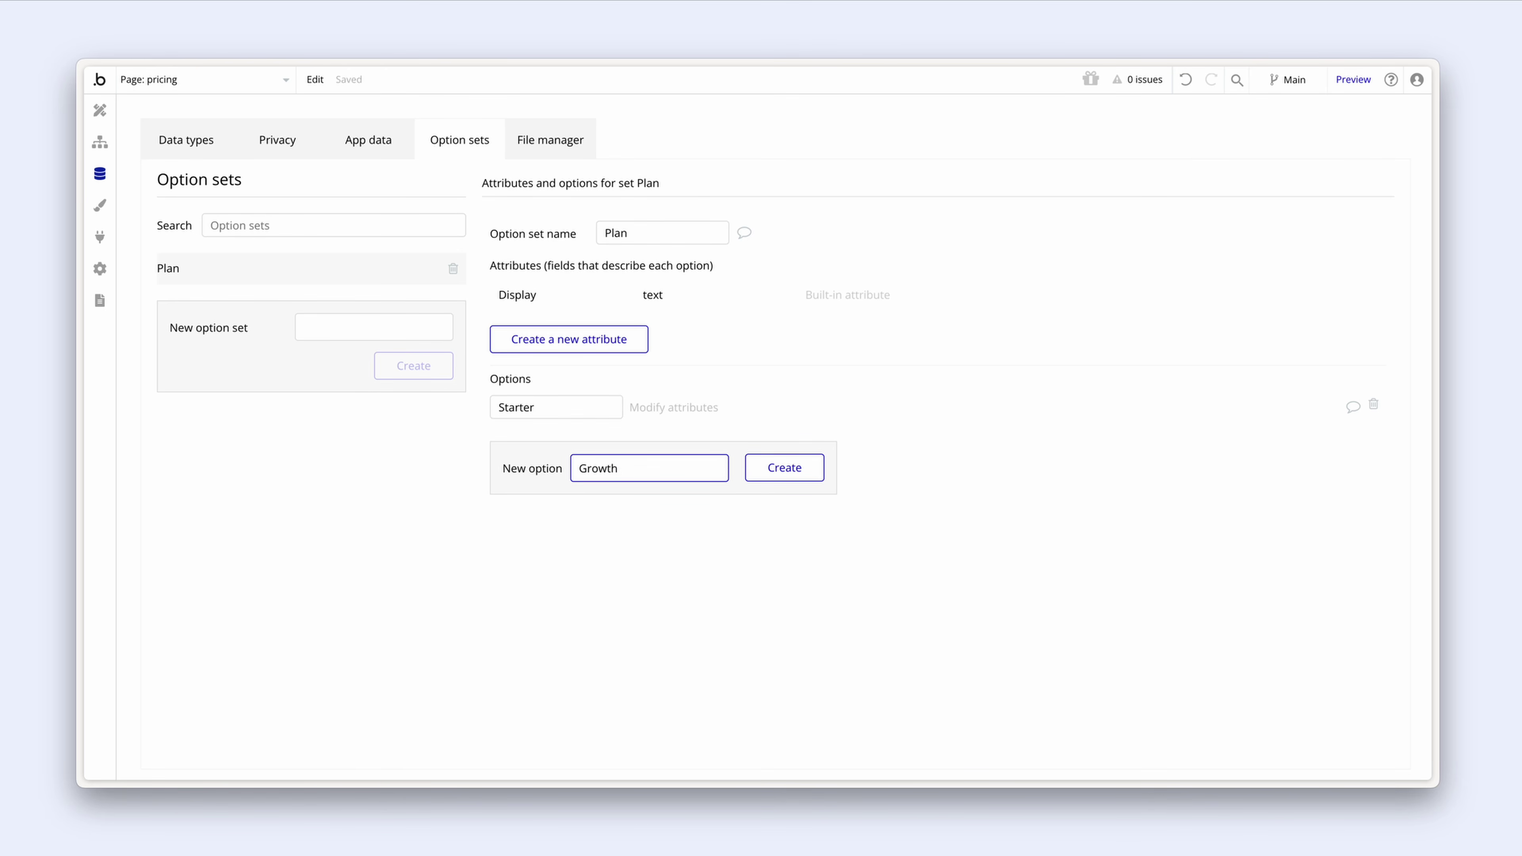
left_click(750, 477)
left_click(699, 504)
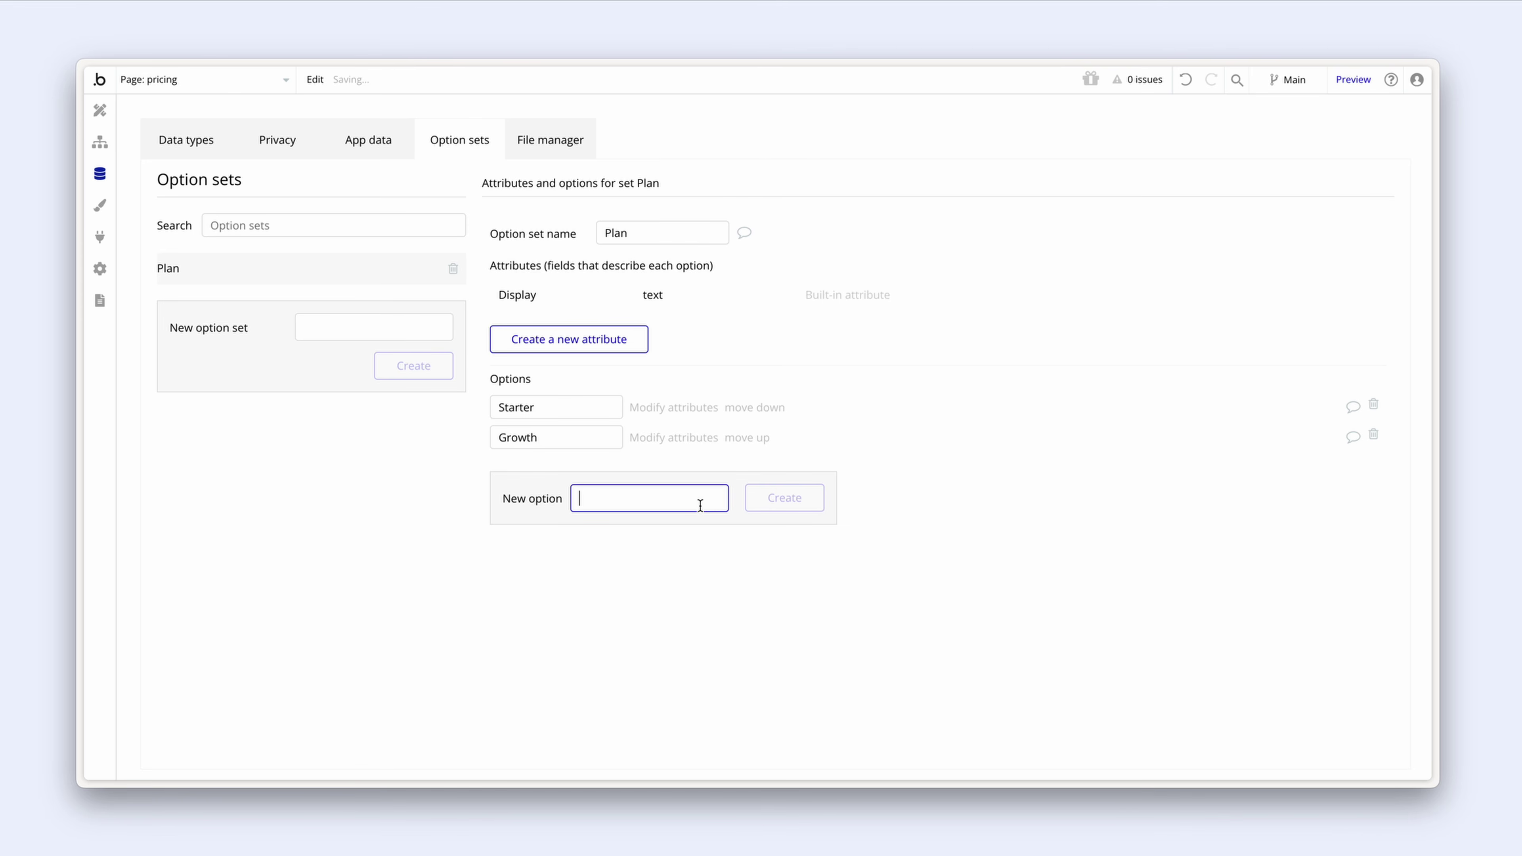
type("Yearly")
left_click(760, 500)
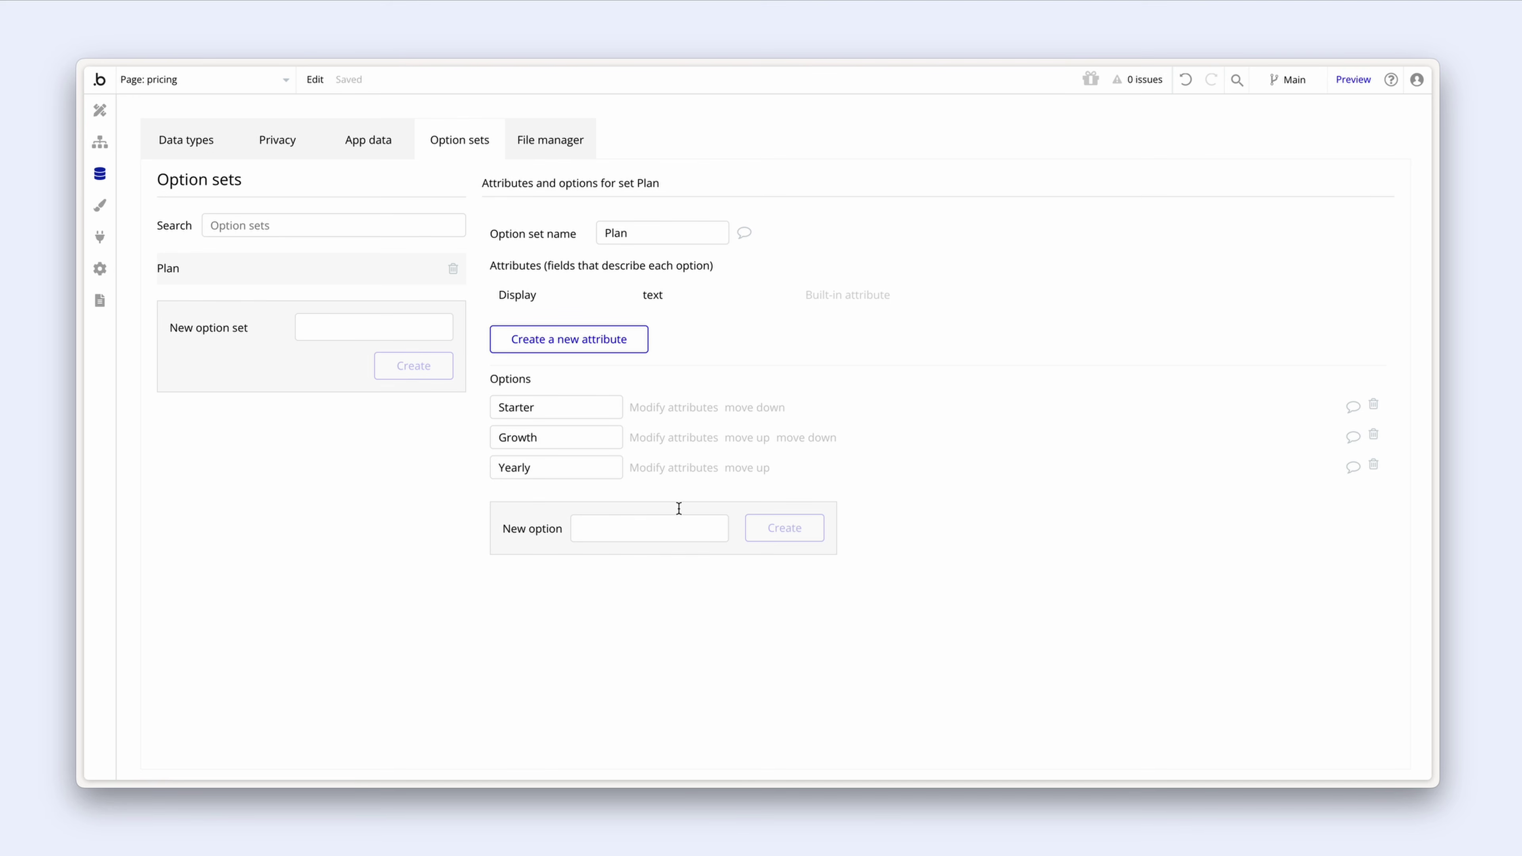
Step: Create an "Amount" attribute of type number for the Plan option set
left_click(644, 350)
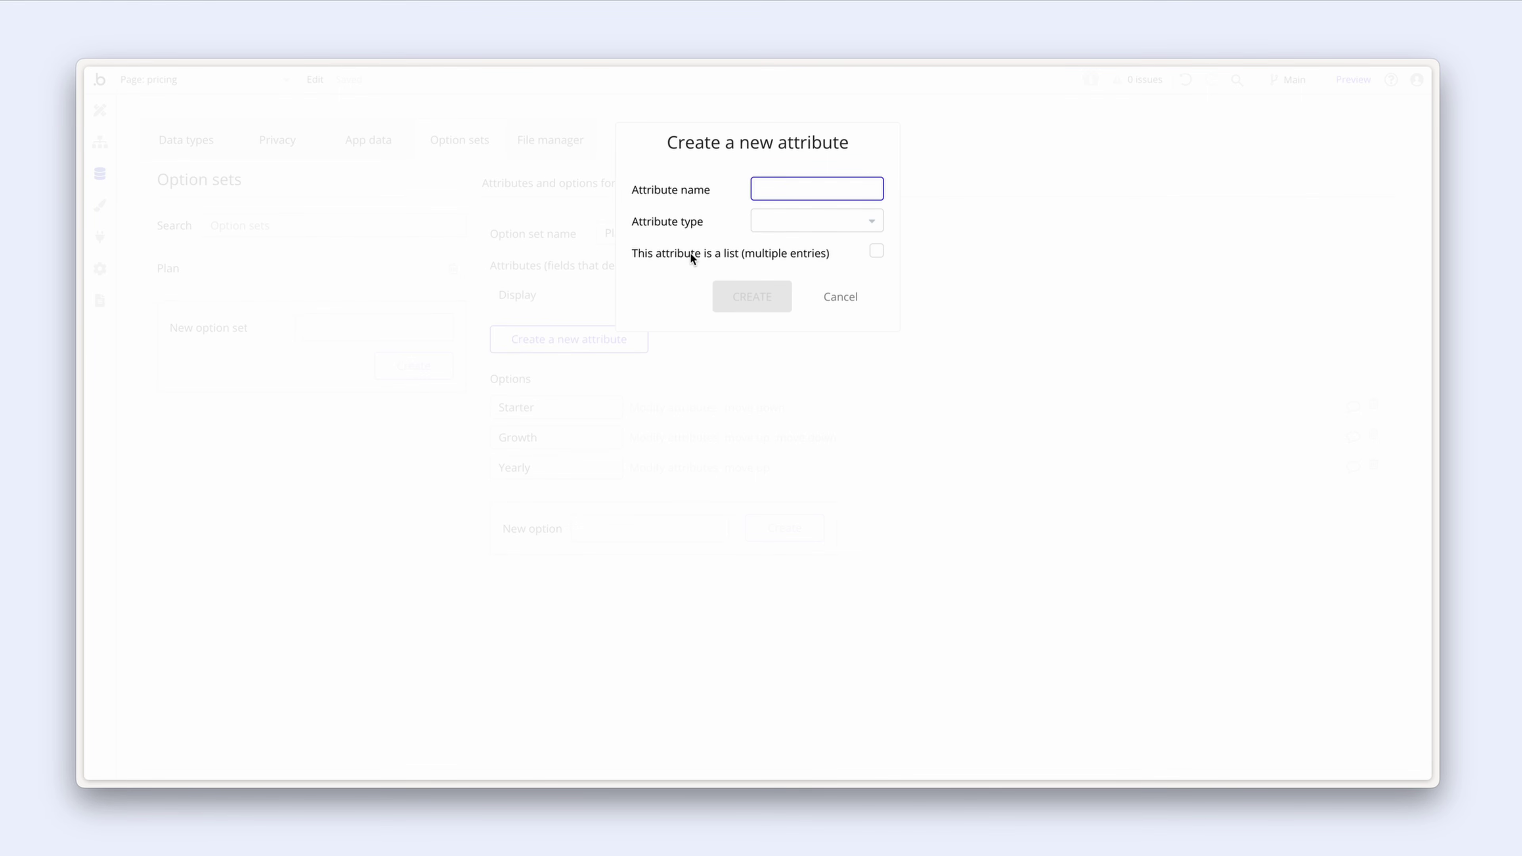
type("Amount")
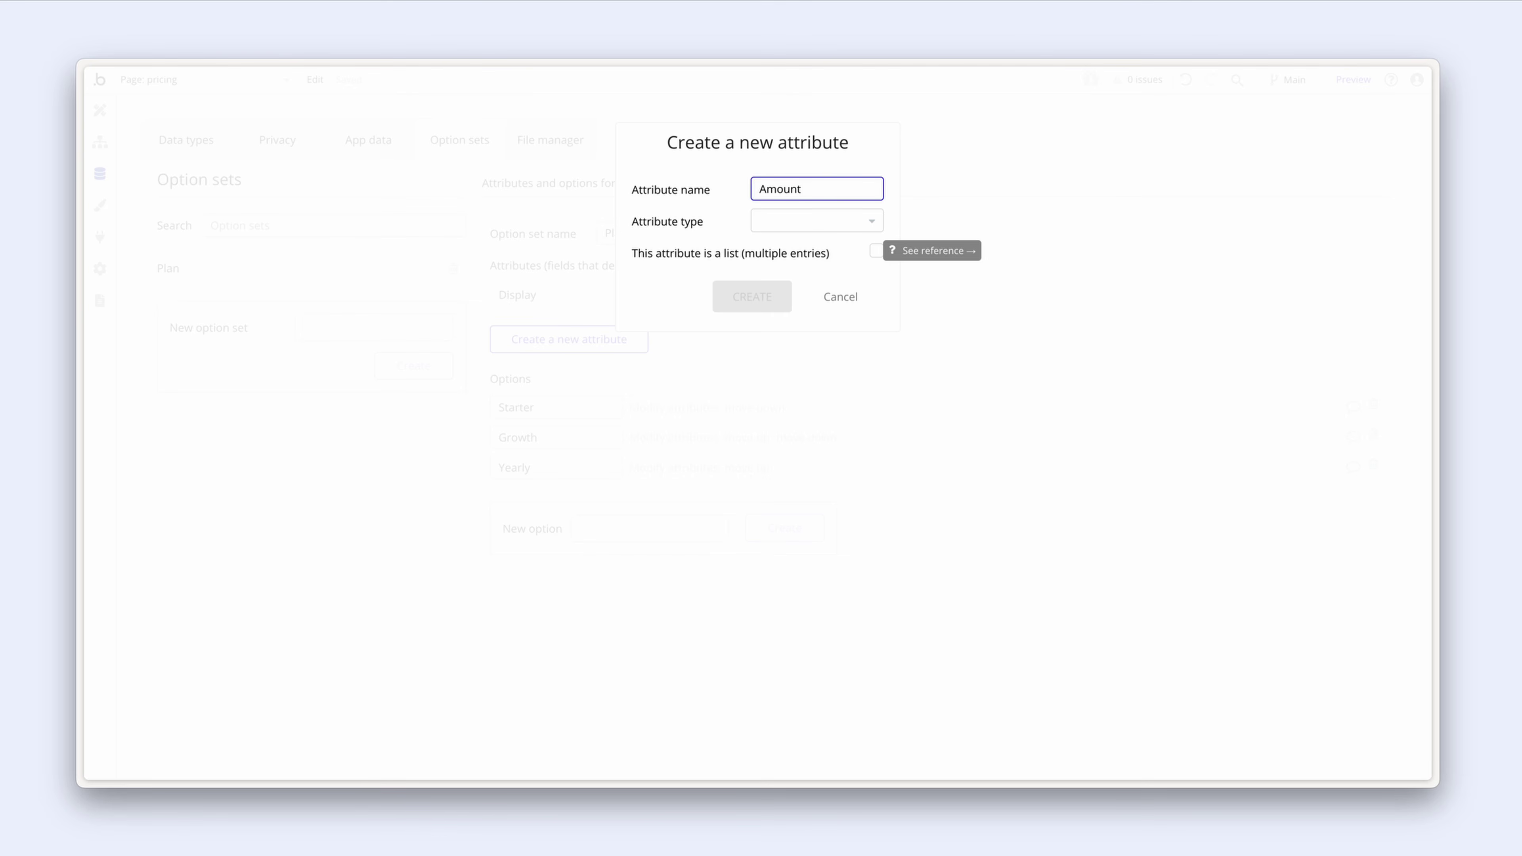
left_click(785, 232)
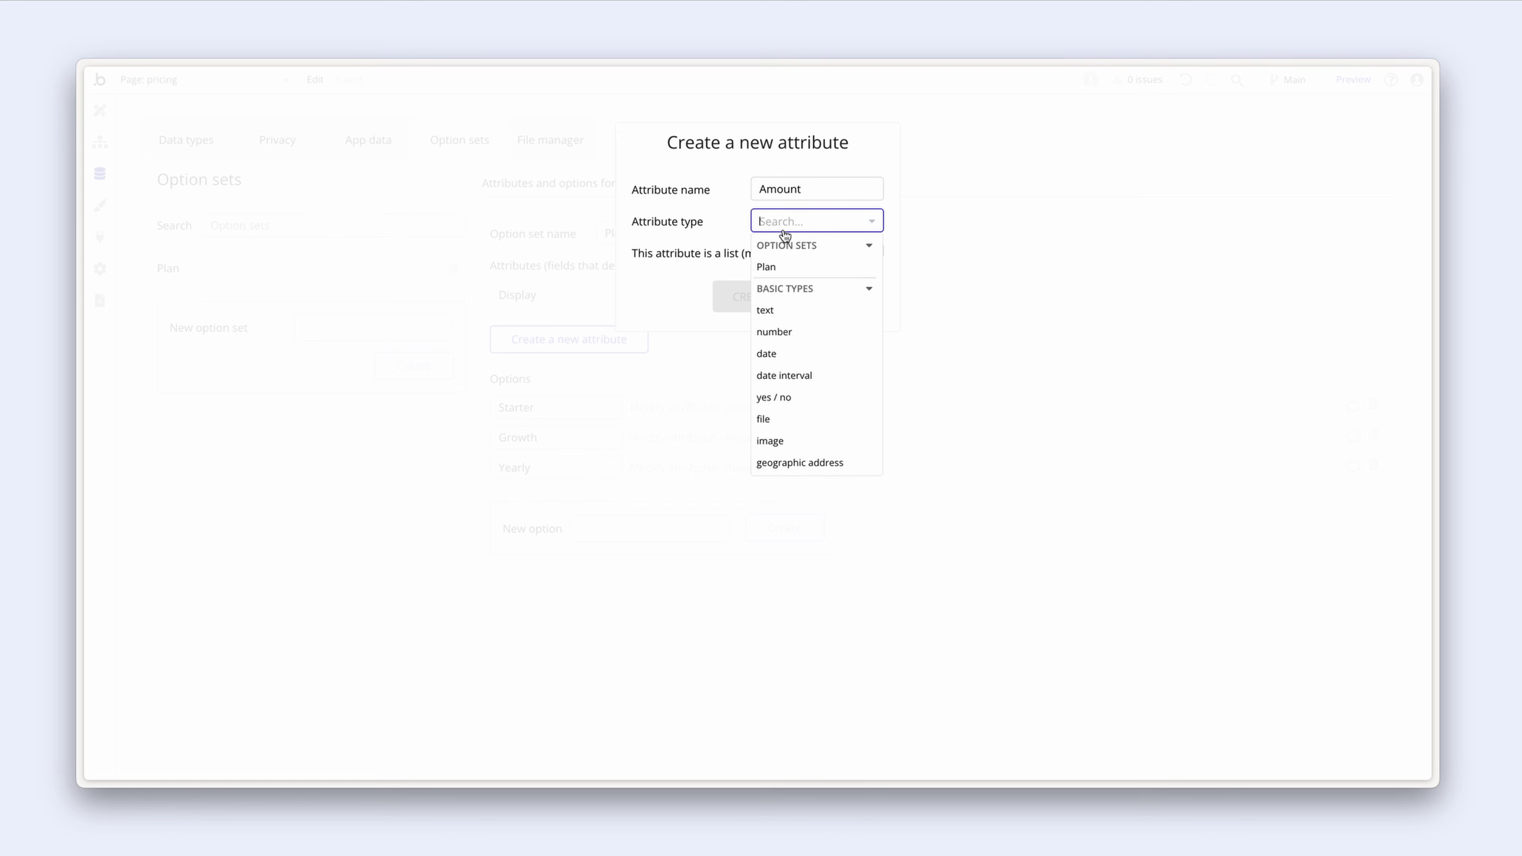
left_click(803, 335)
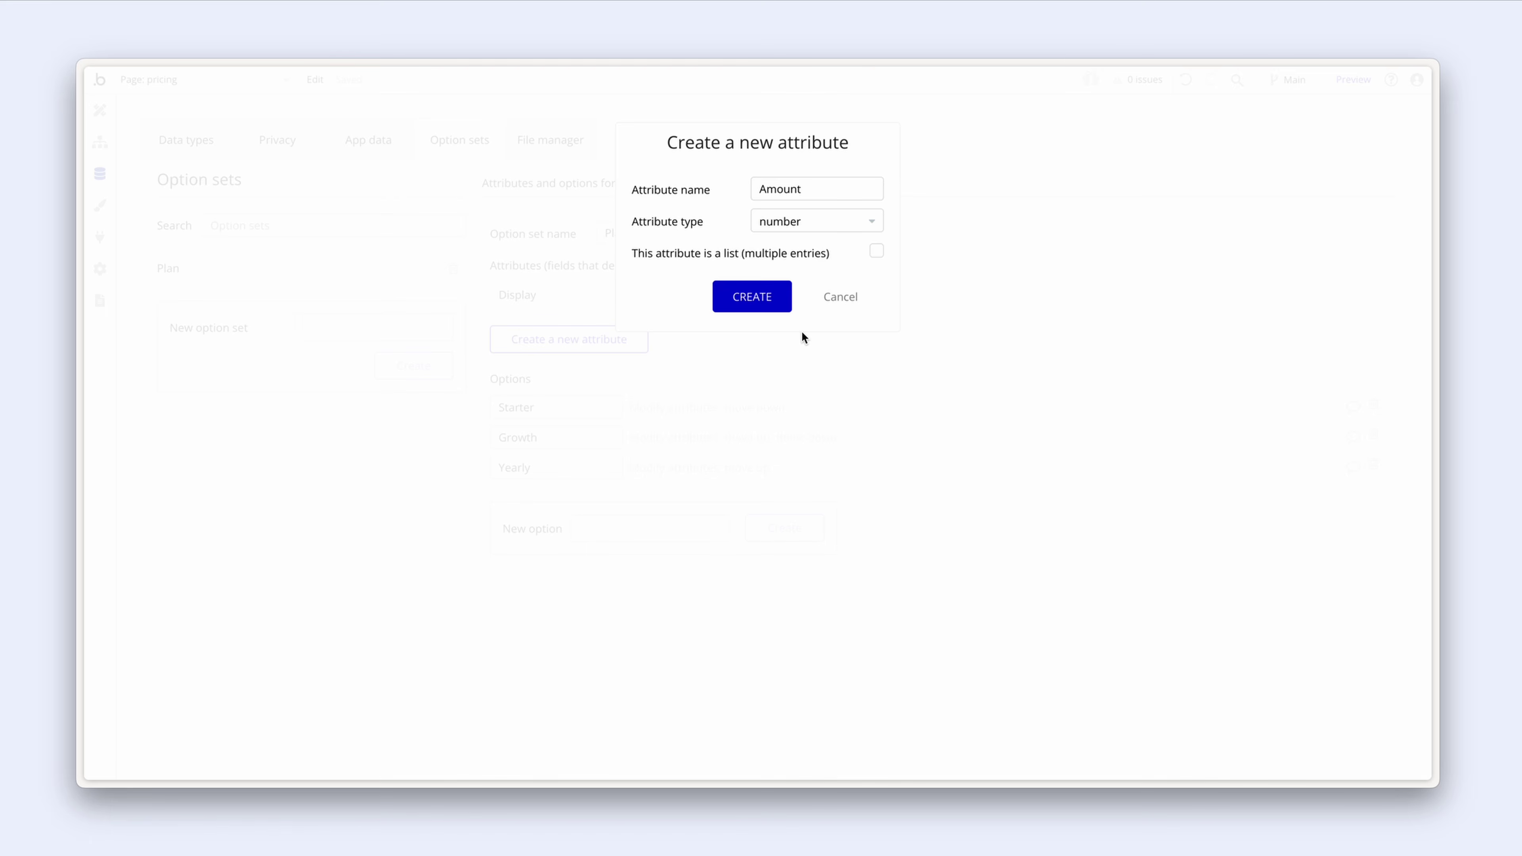
left_click(784, 299)
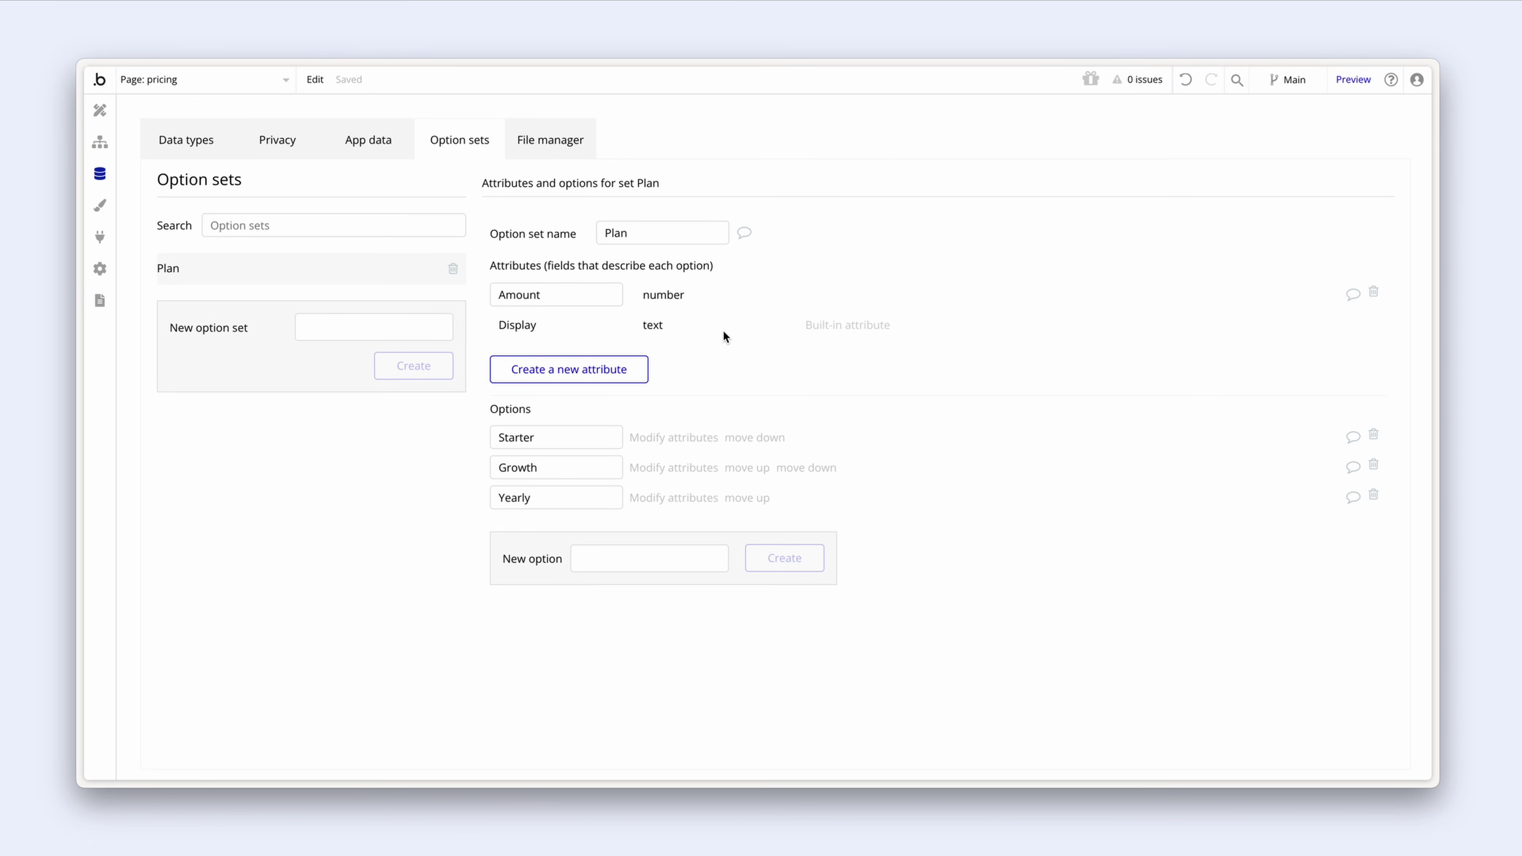
Step: Create a "Description" attribute of type text for the Plan option set
left_click(640, 370)
type("De")
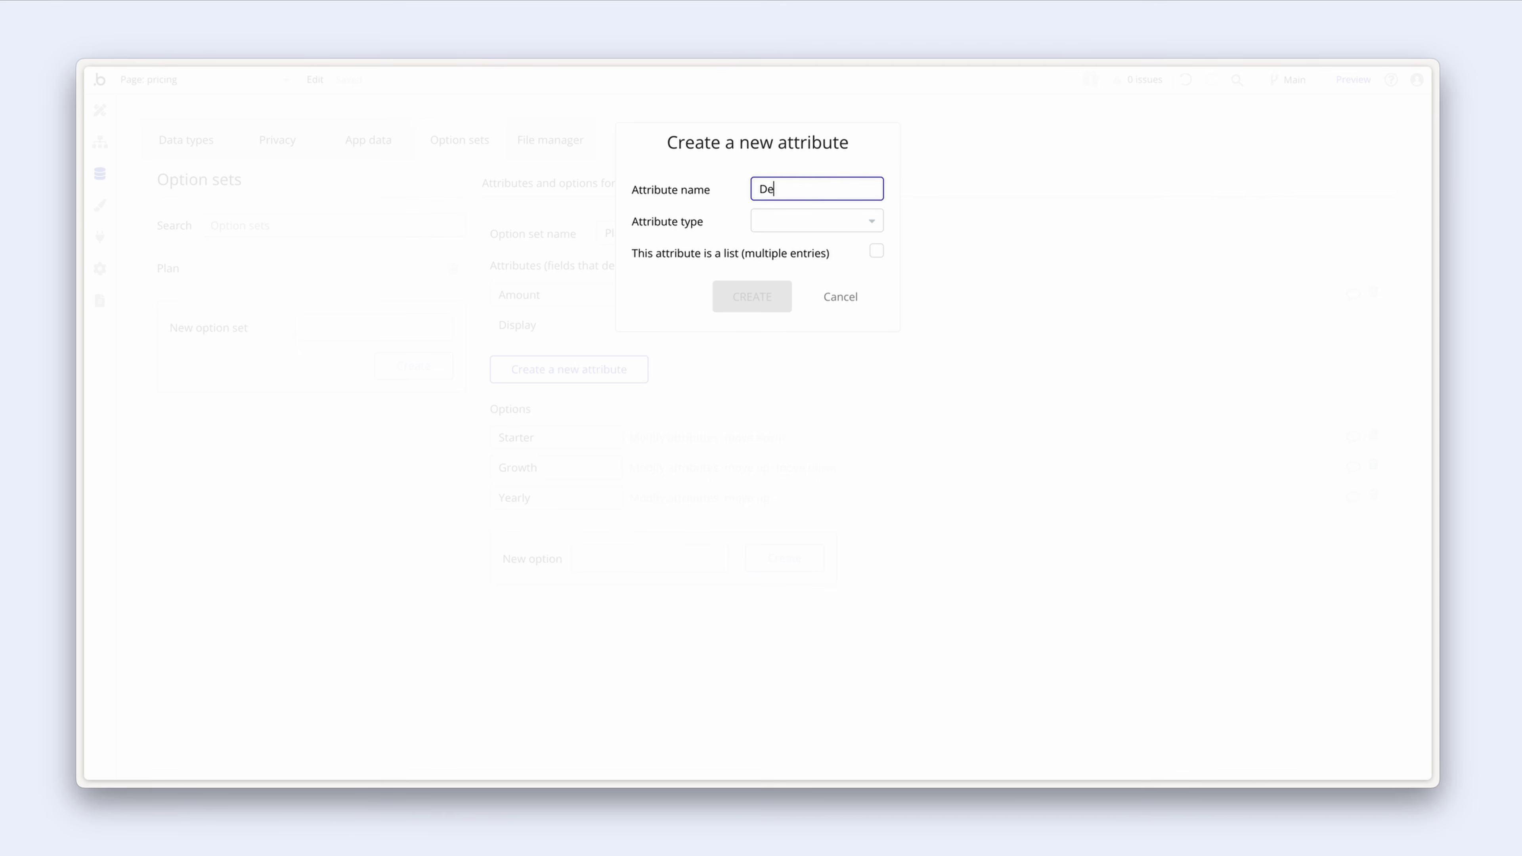
type("scription")
left_click(842, 233)
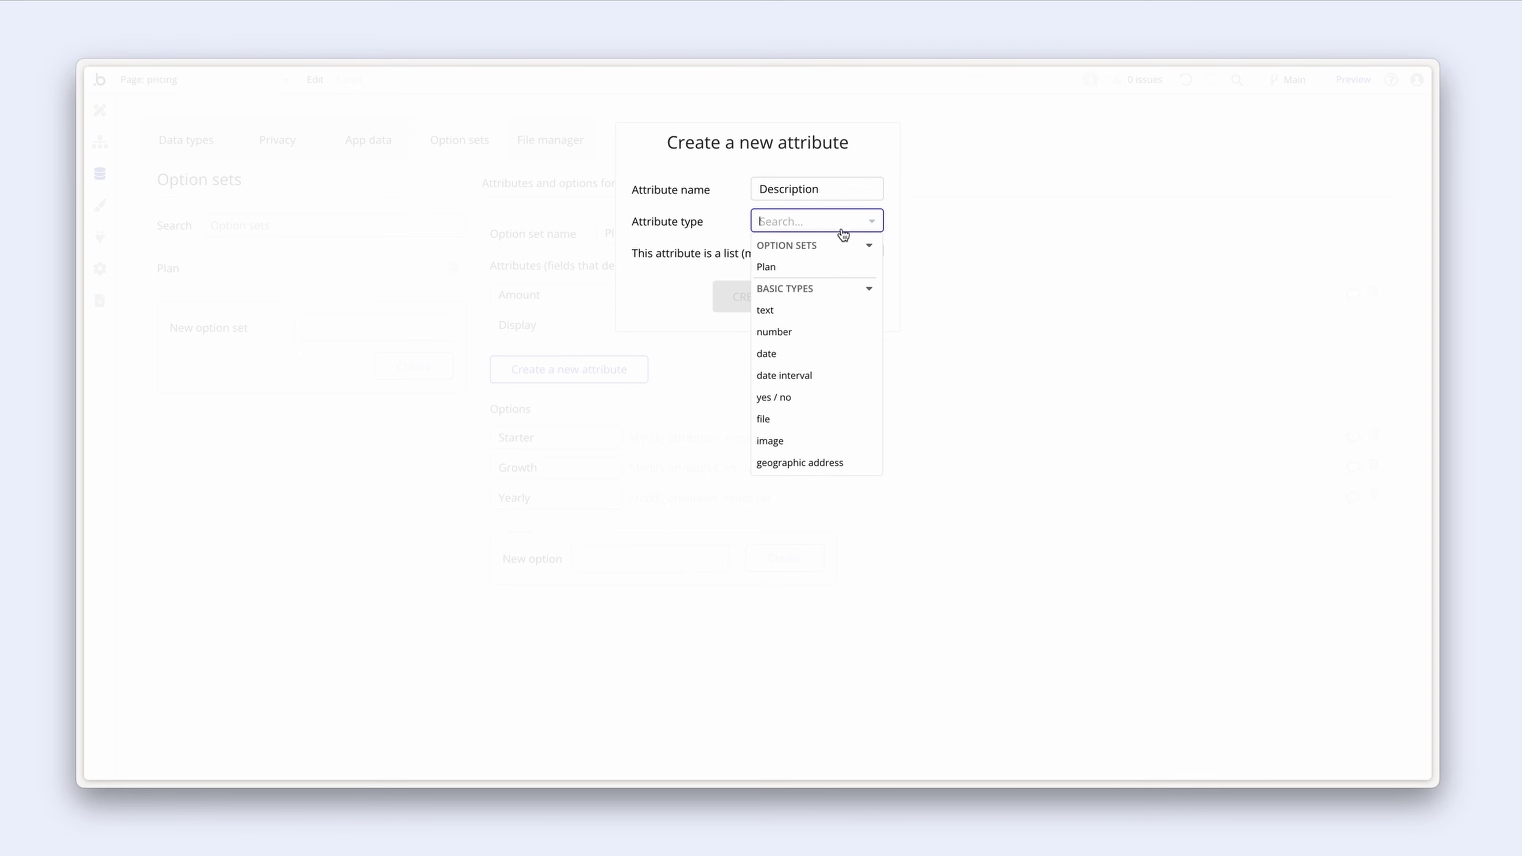
left_click(833, 310)
double_click(778, 303)
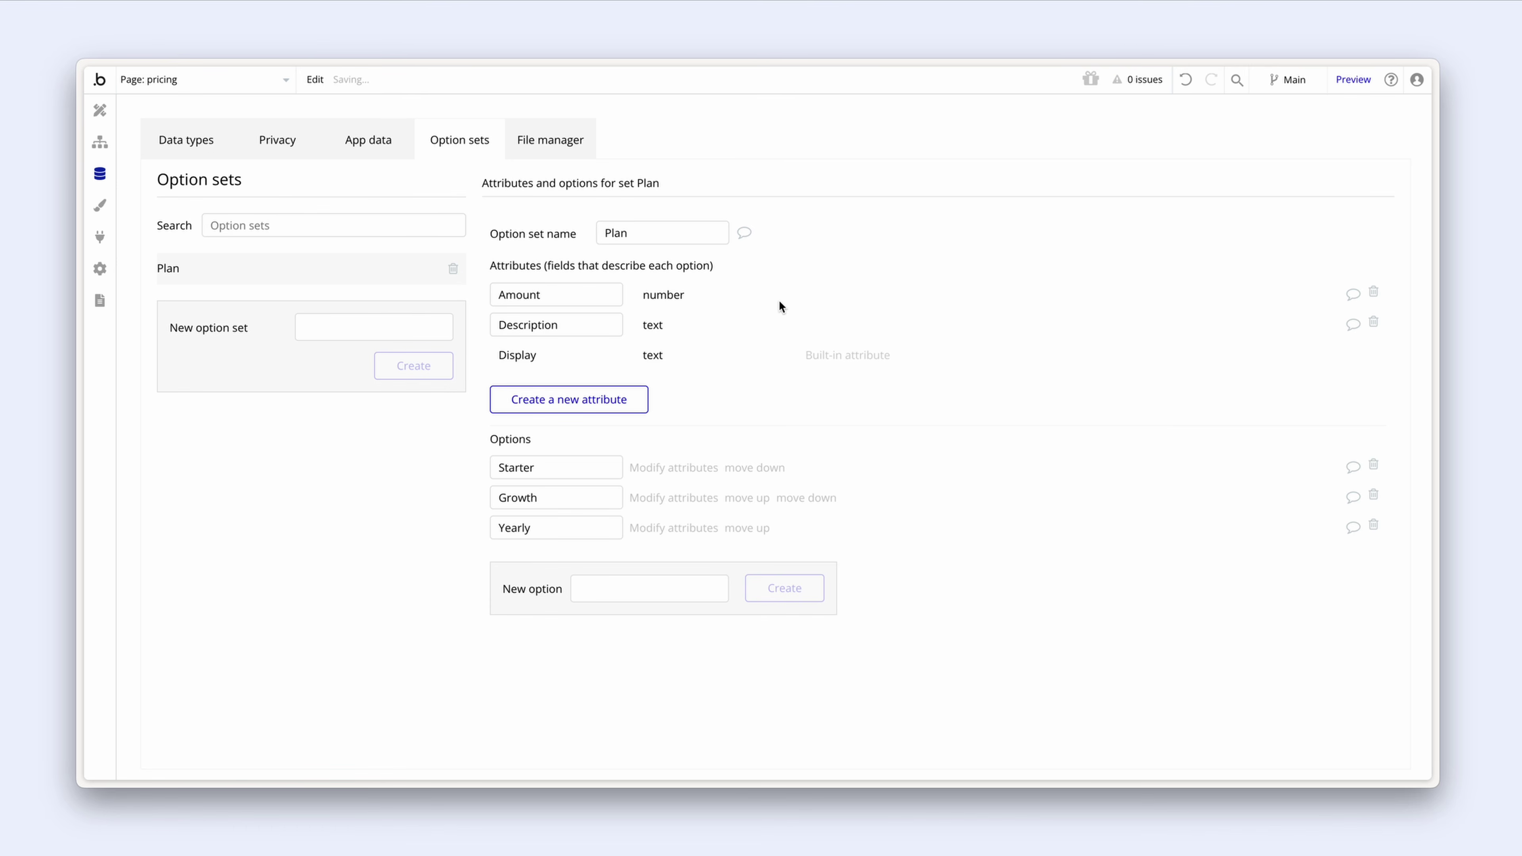
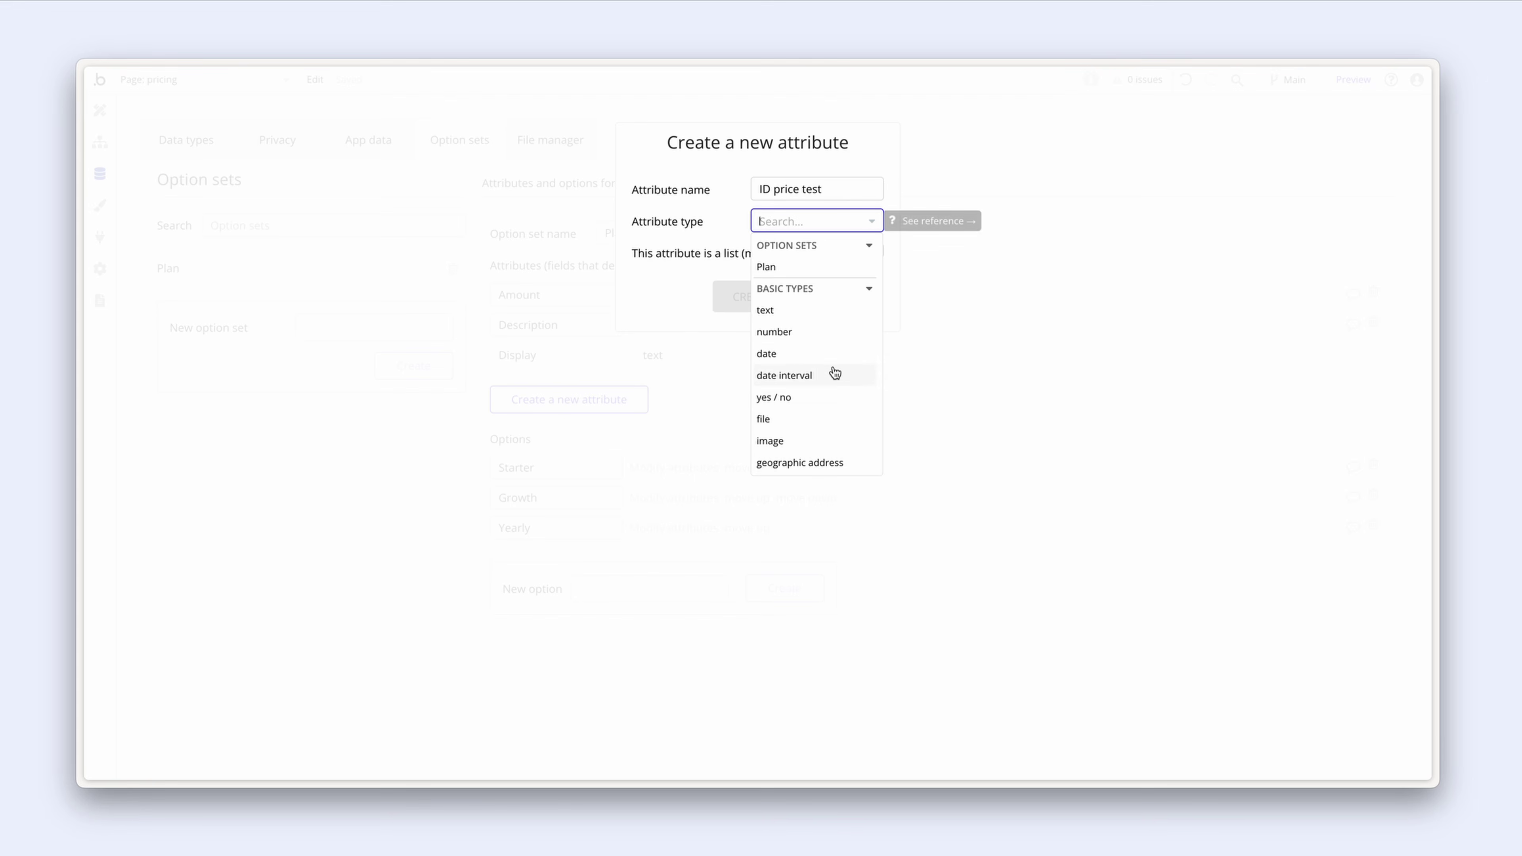
Step: Create the "ID price test" and "ID price live" attributes, both of type text, for the Plan option set
left_click(822, 312)
left_click(783, 297)
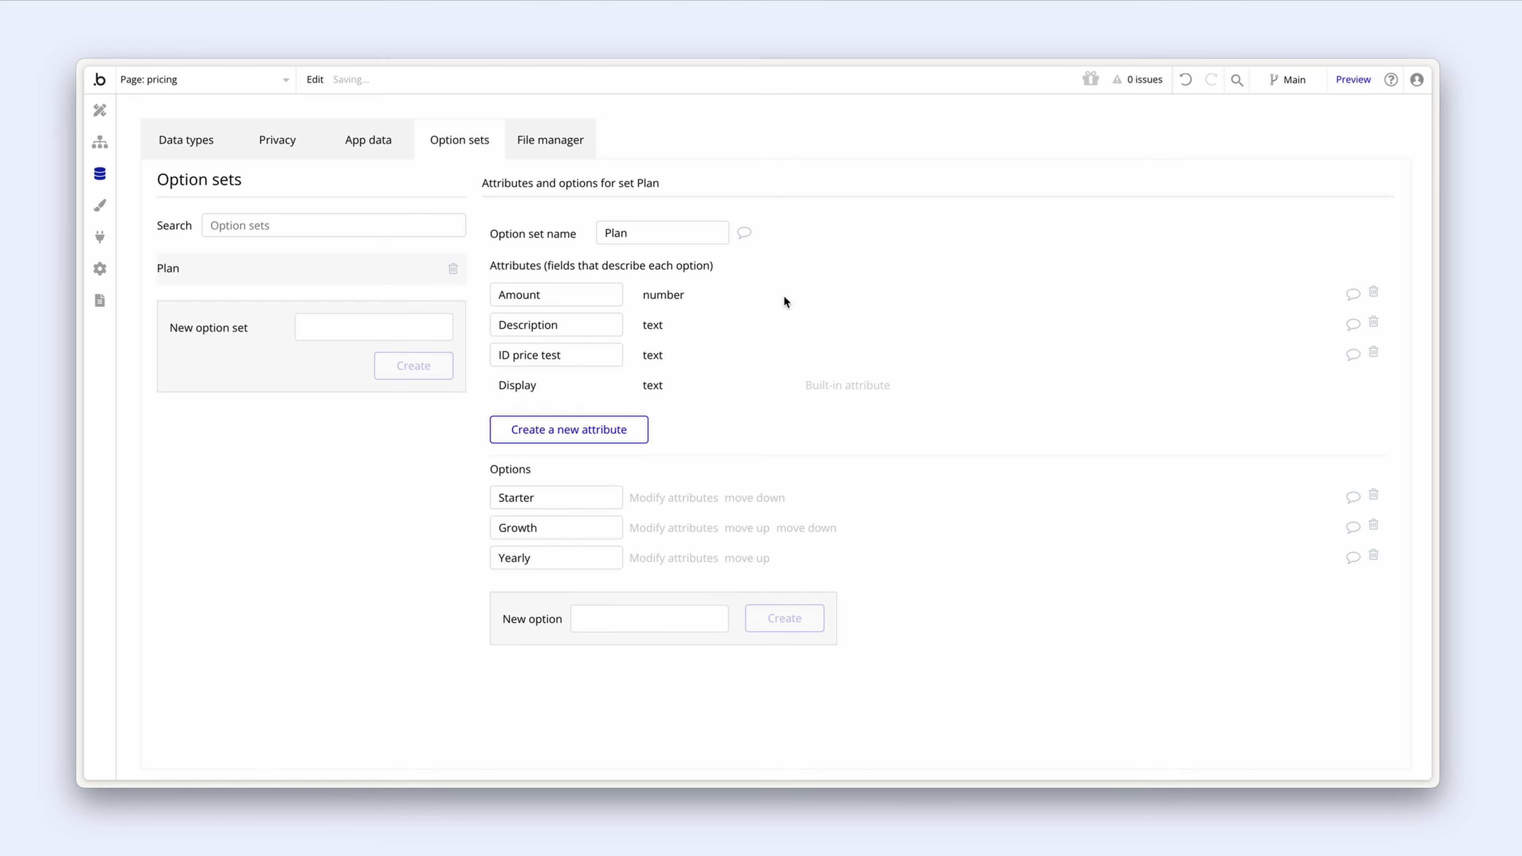
left_click(641, 436)
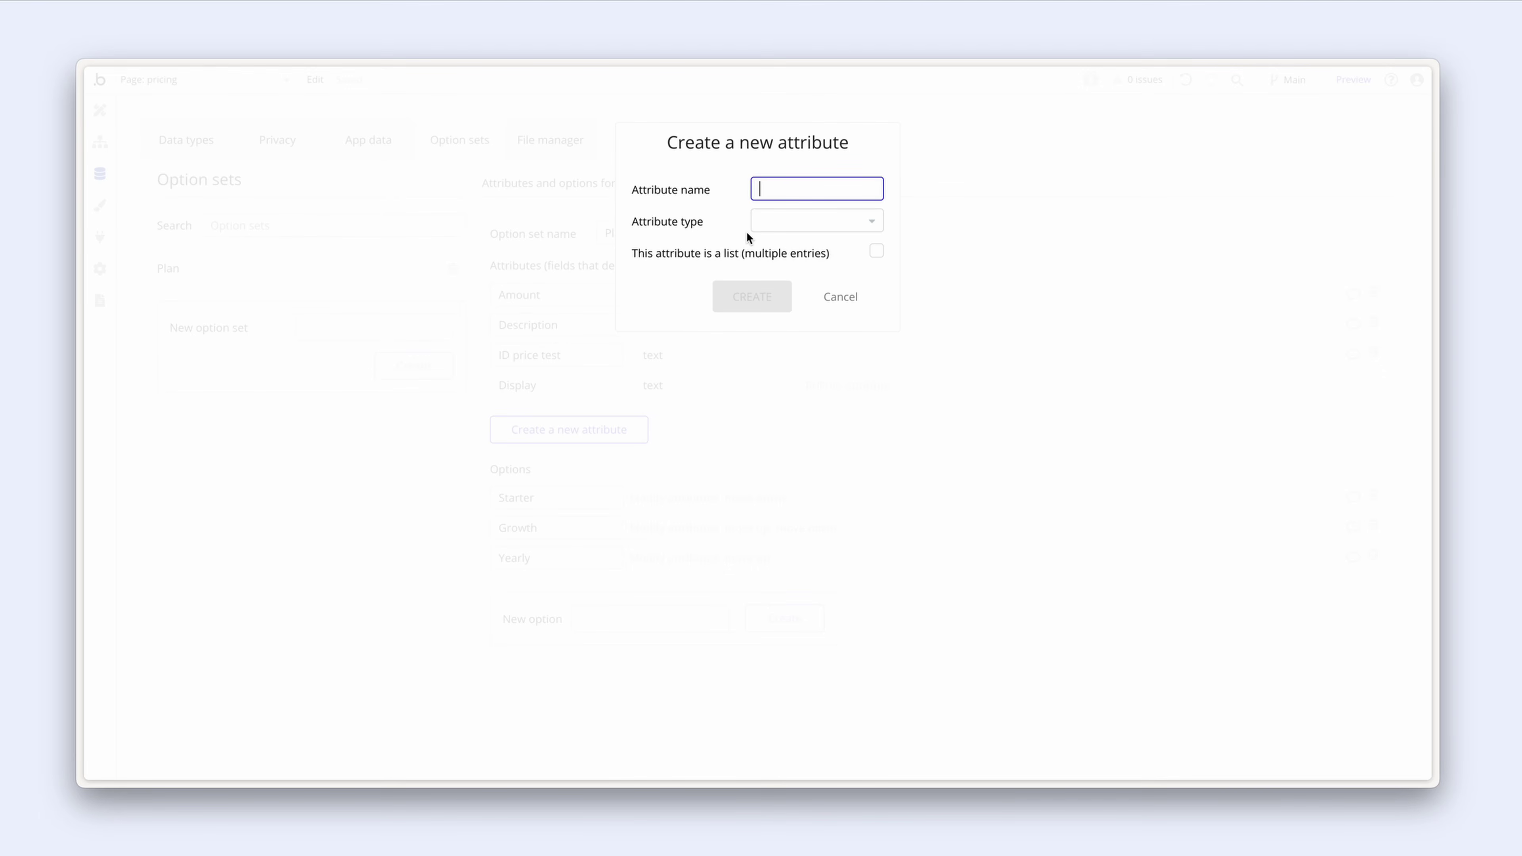
type("ID price live")
left_click(774, 223)
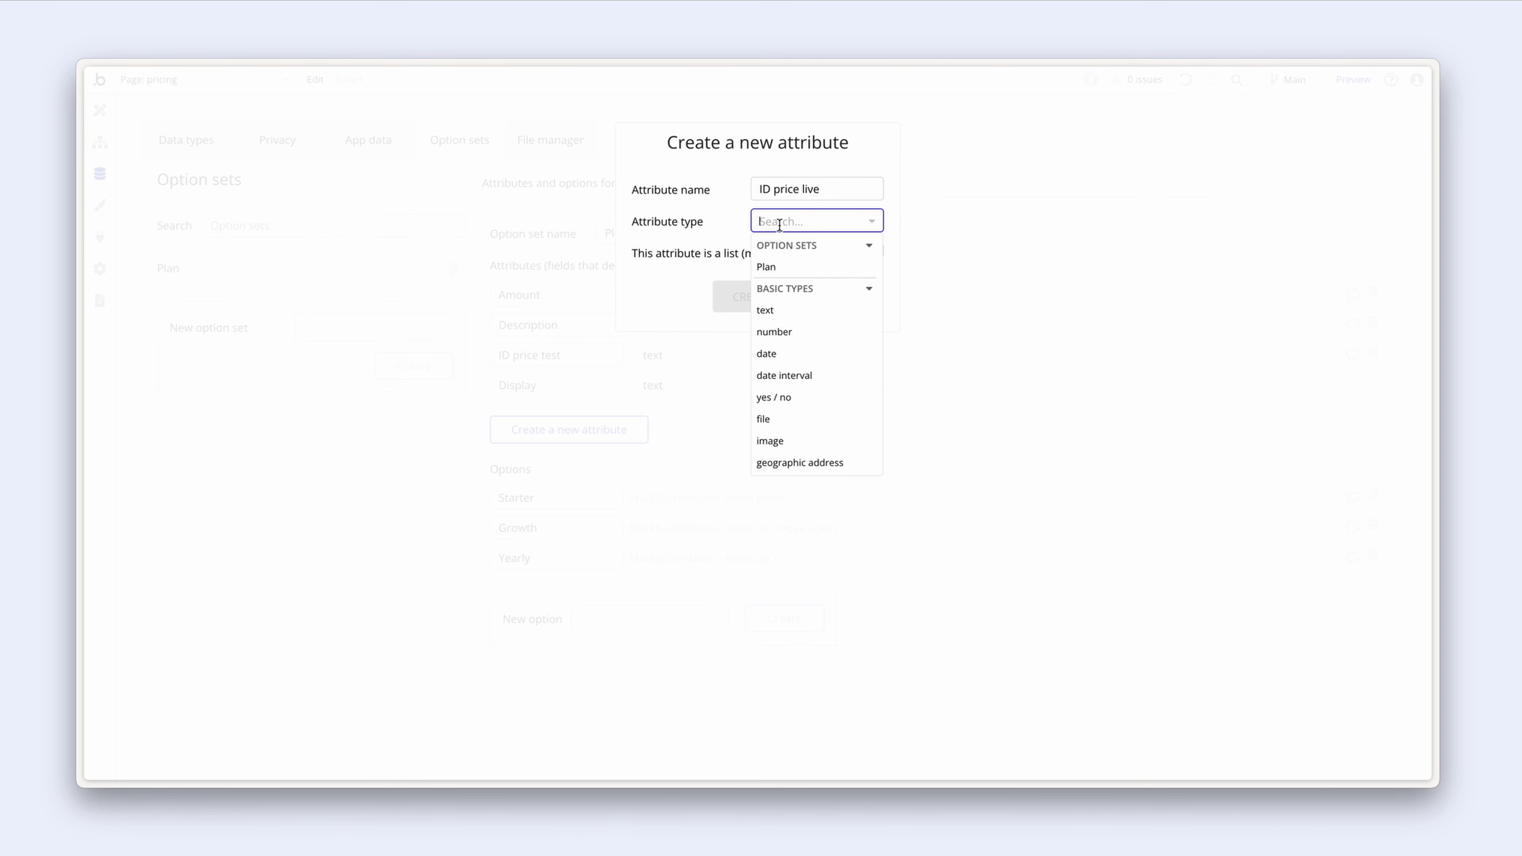
left_click(806, 320)
left_click(771, 296)
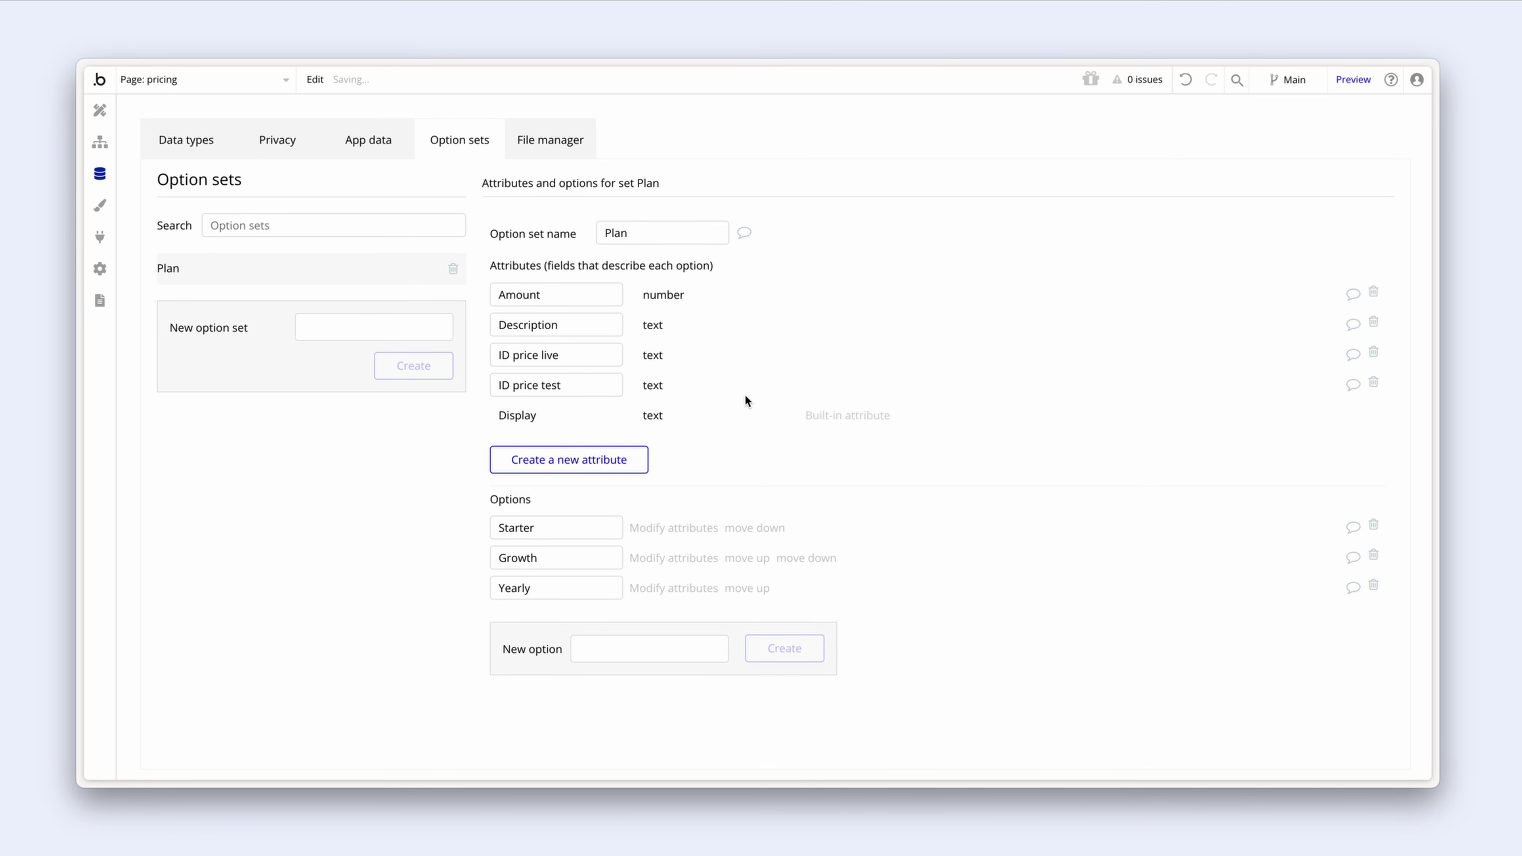
left_click_drag(599, 387, 475, 383)
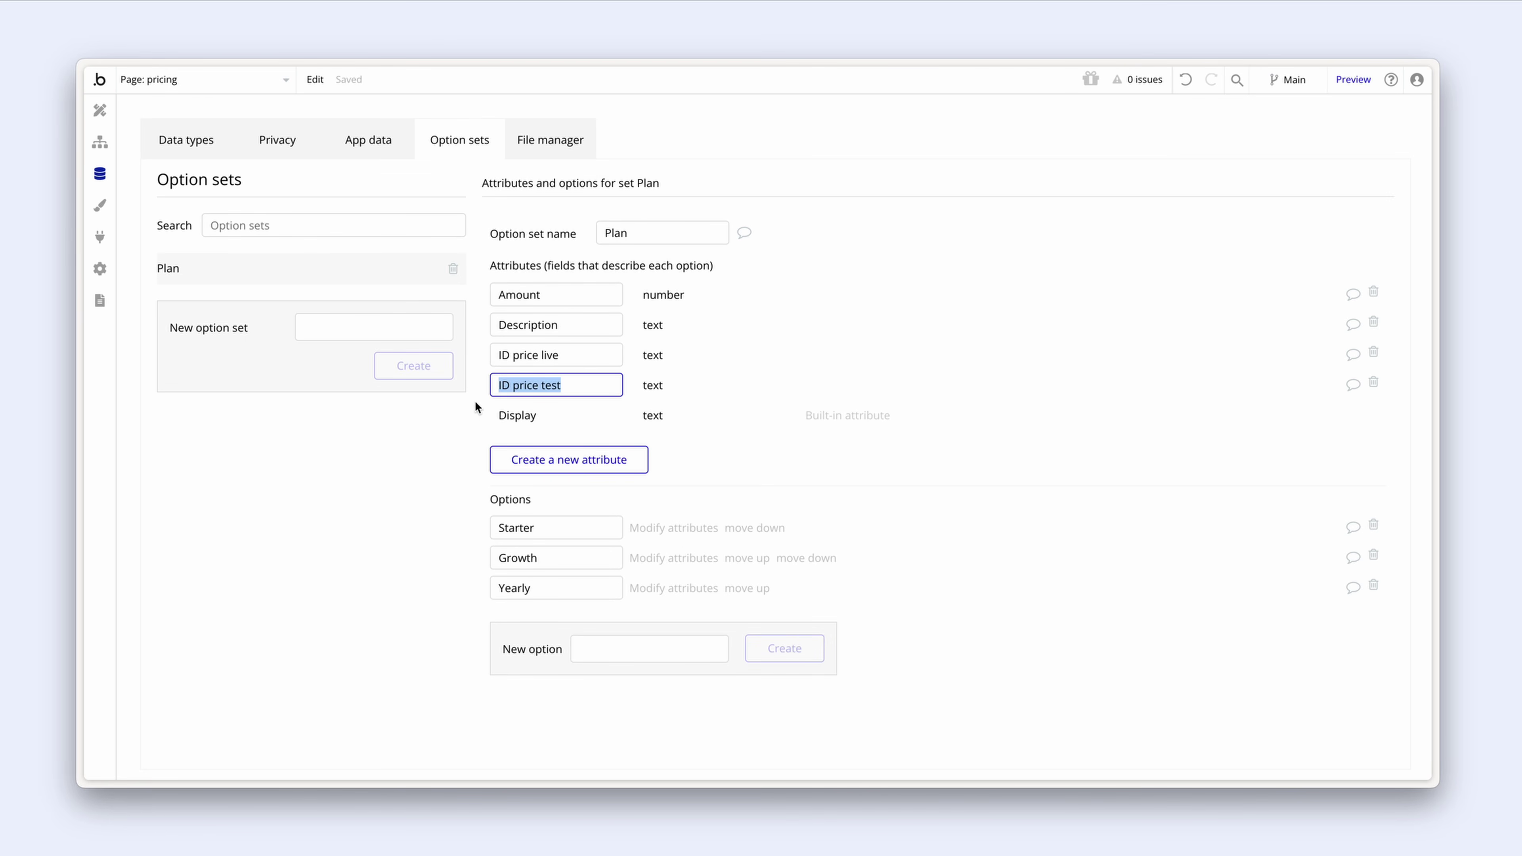
Step: Set the Starter option's description to "For small teams getting started" and its amount to 20, and save the attributes
left_click(472, 432)
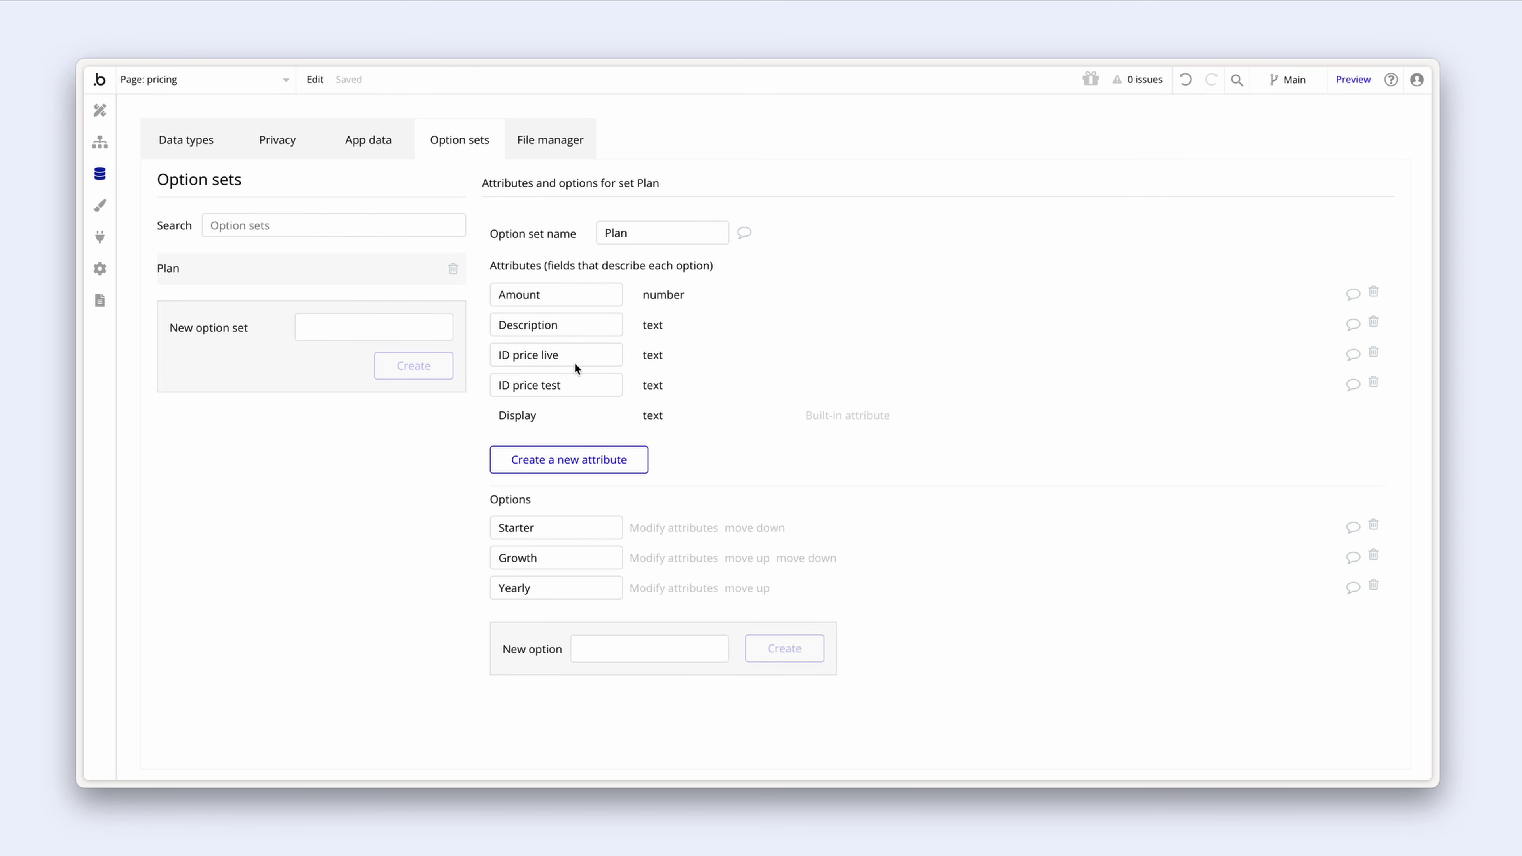
left_click(687, 535)
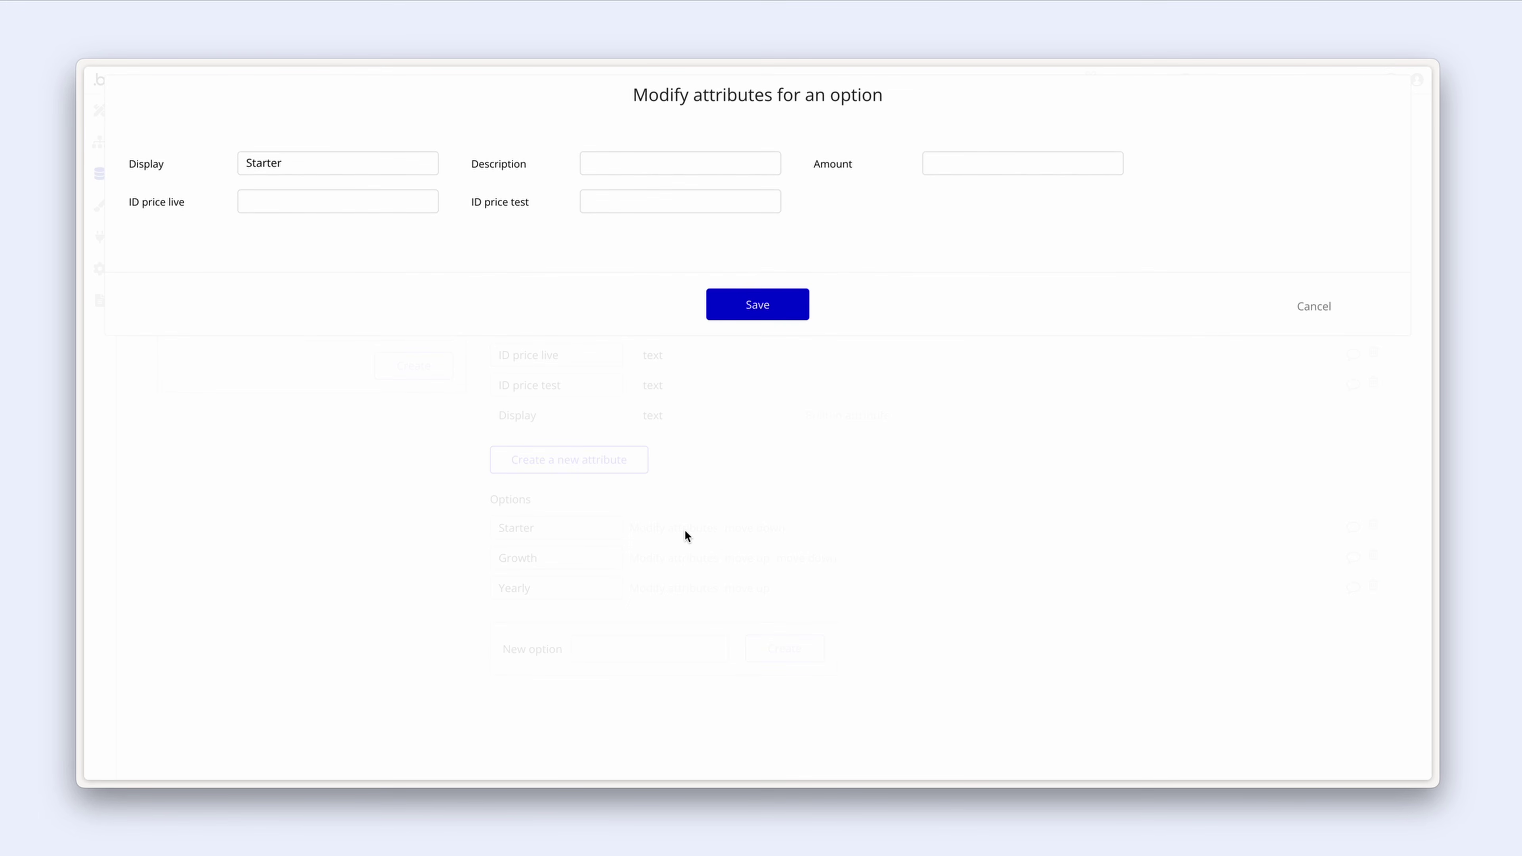
left_click(653, 162)
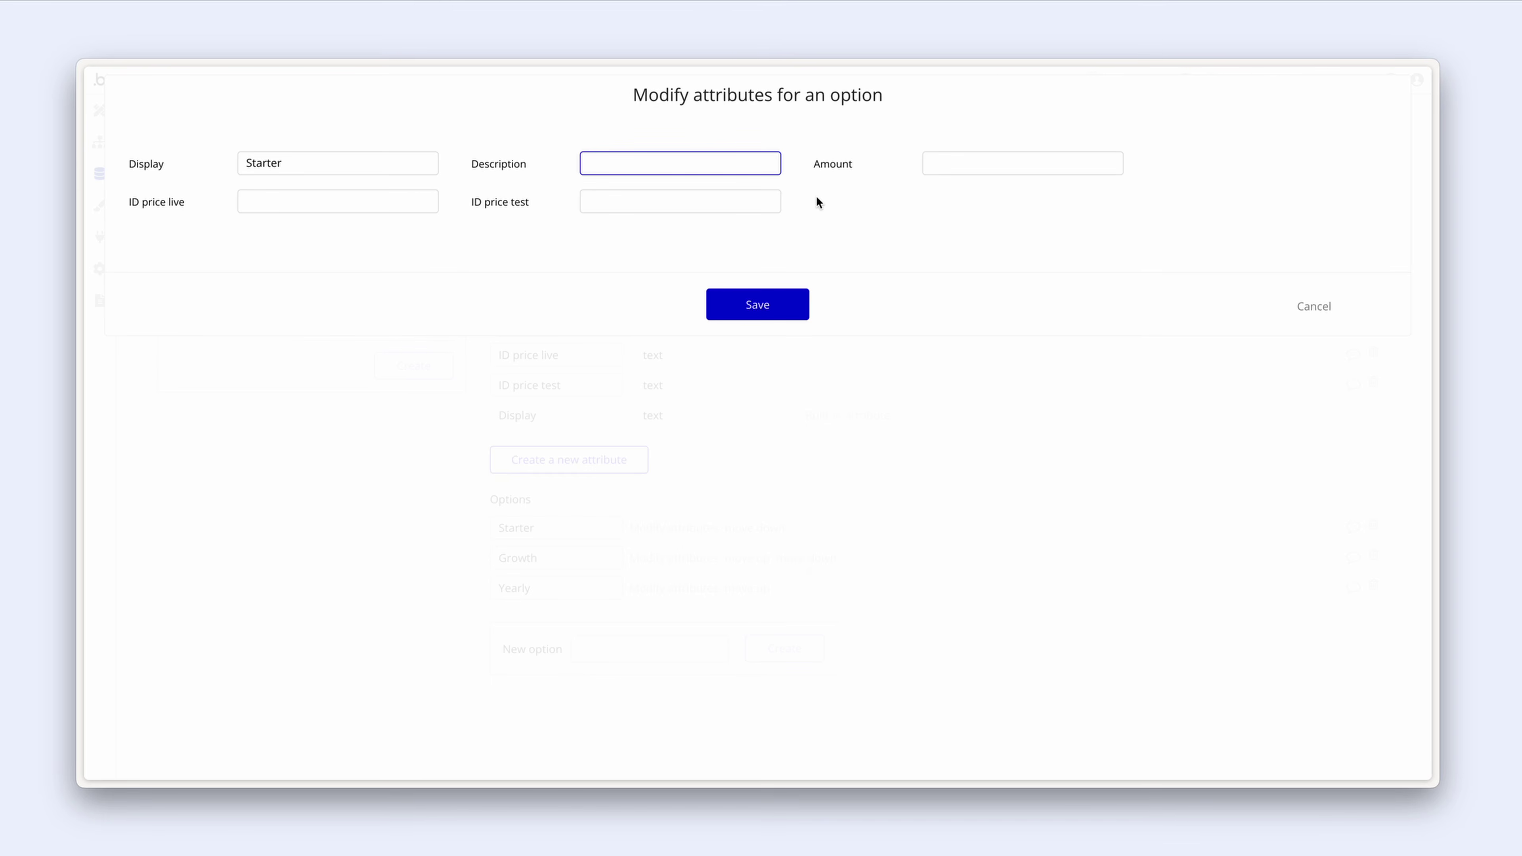
type("For small teams getting started")
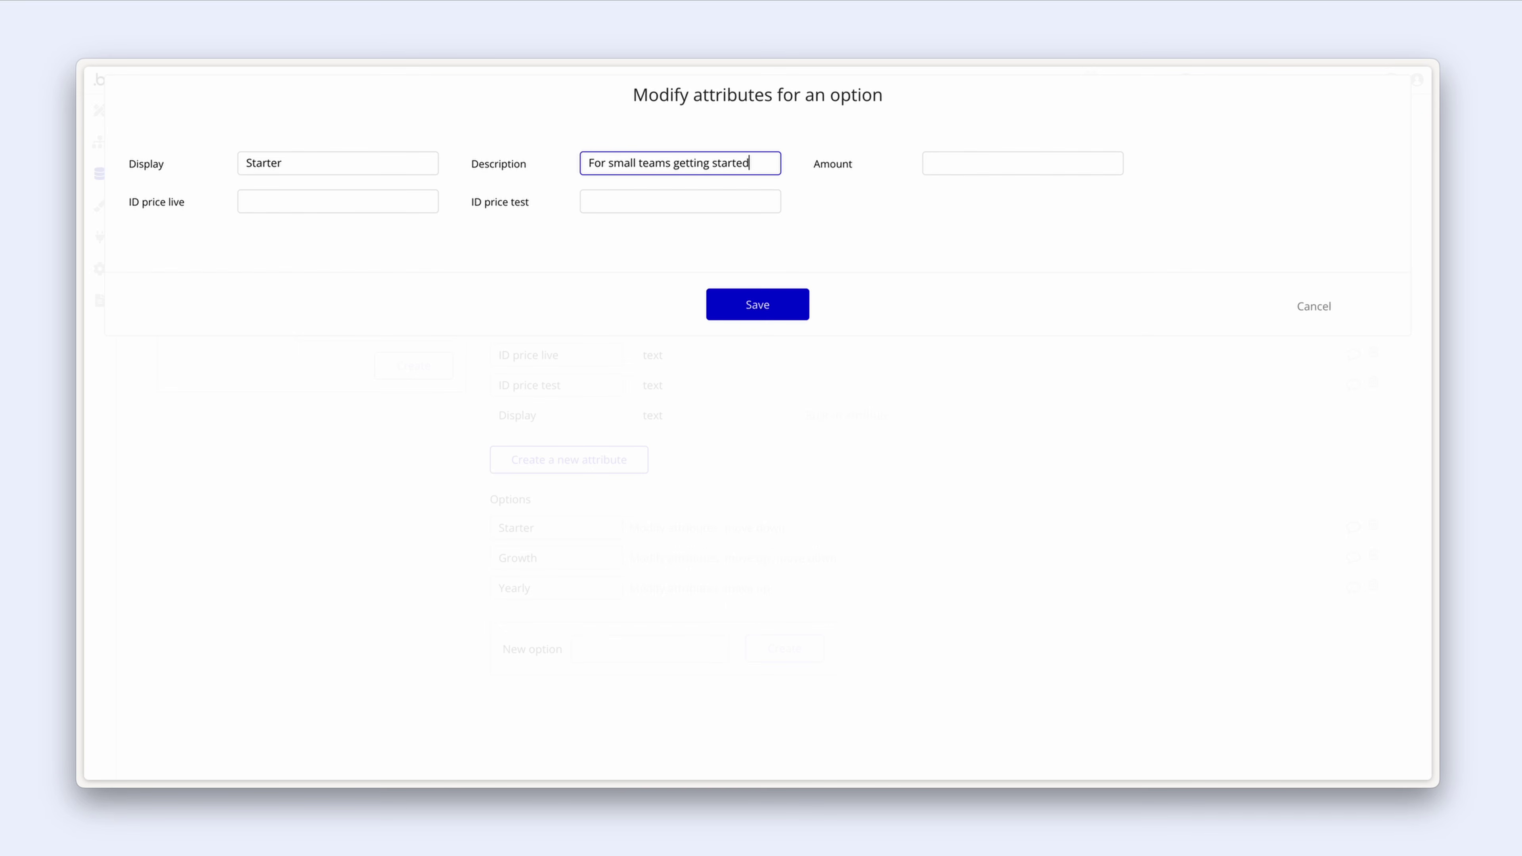
left_click(972, 168)
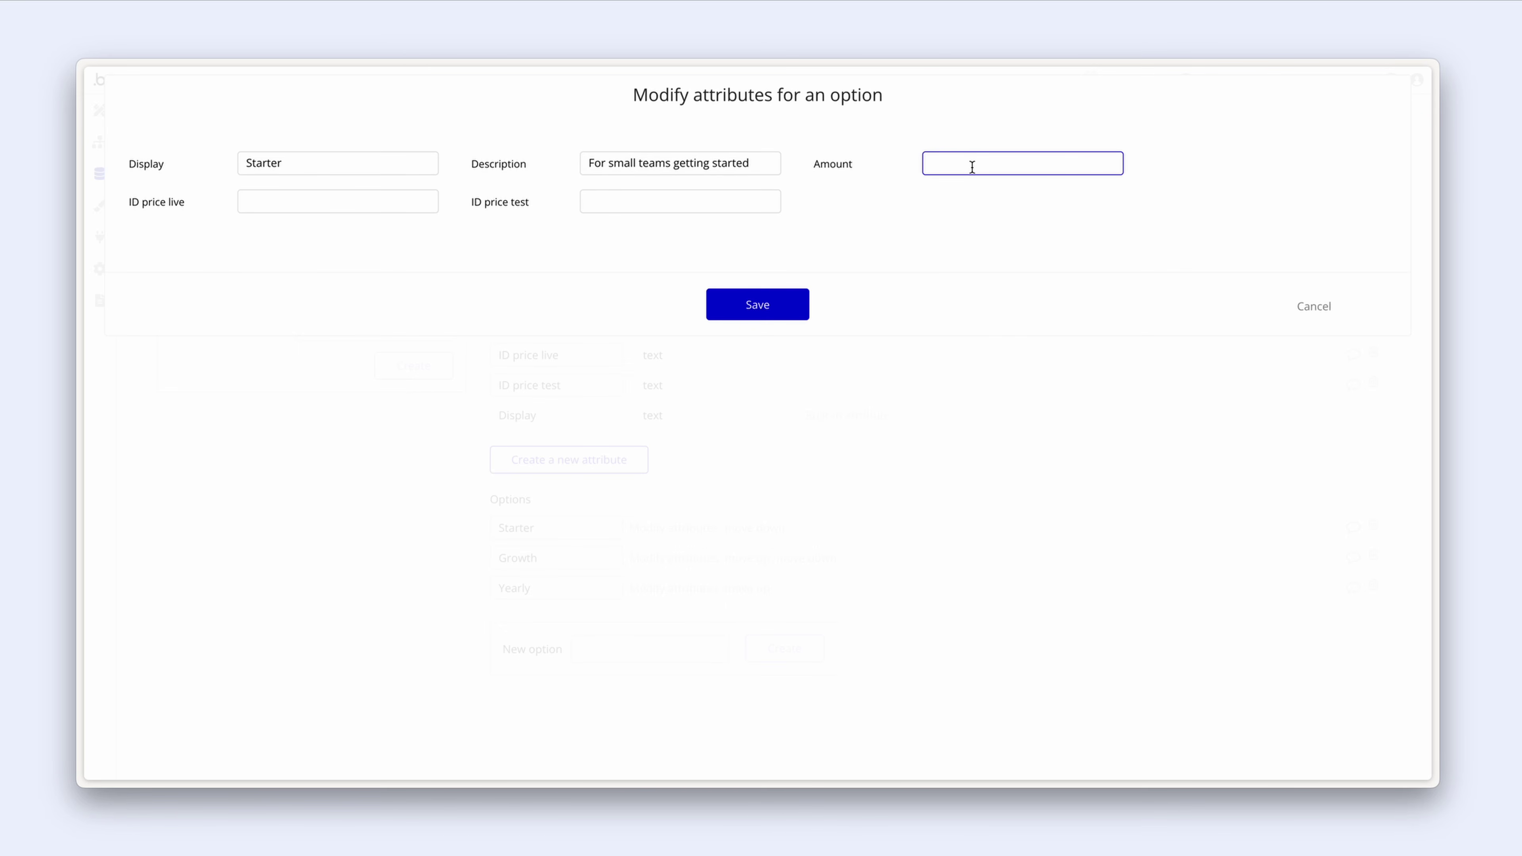
type("20")
left_click(872, 195)
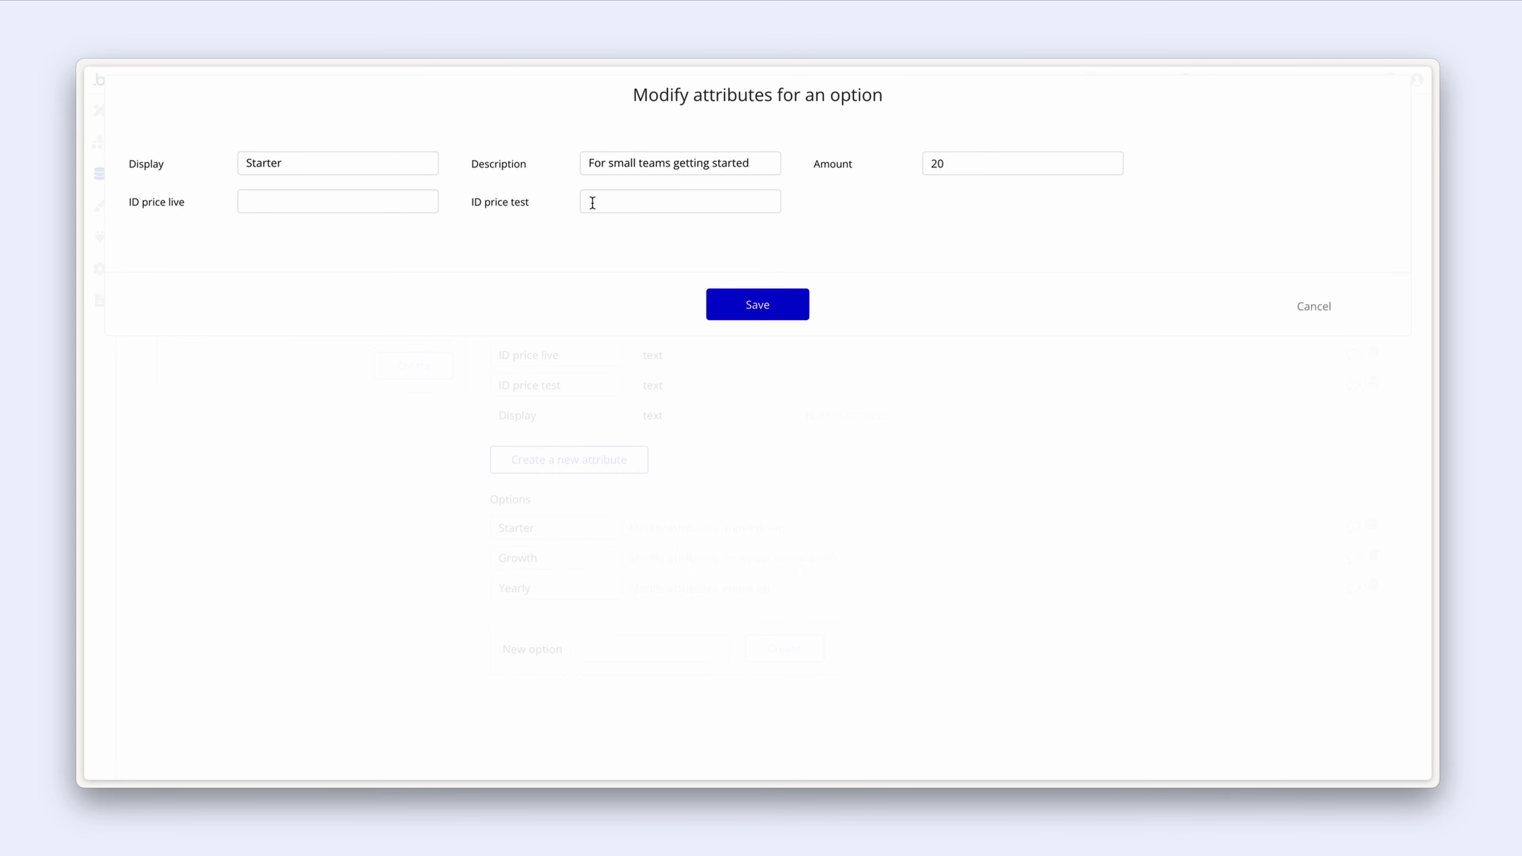
left_click(717, 307)
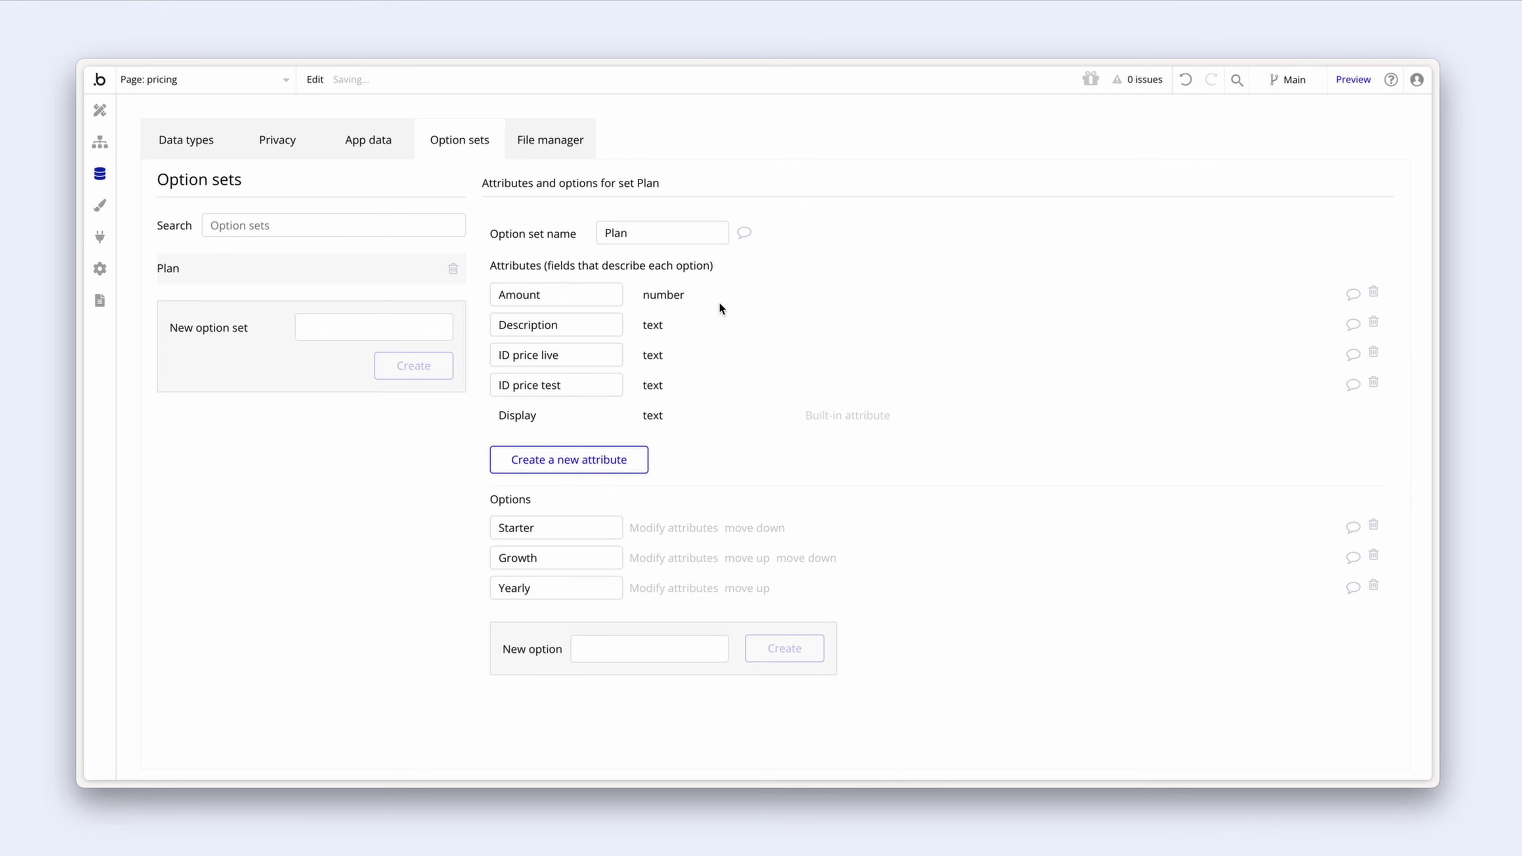
Step: Set the Growth option's description to "For growing startups ready to scale" and its amount to 50, and save the attributes
left_click(689, 557)
left_click(663, 166)
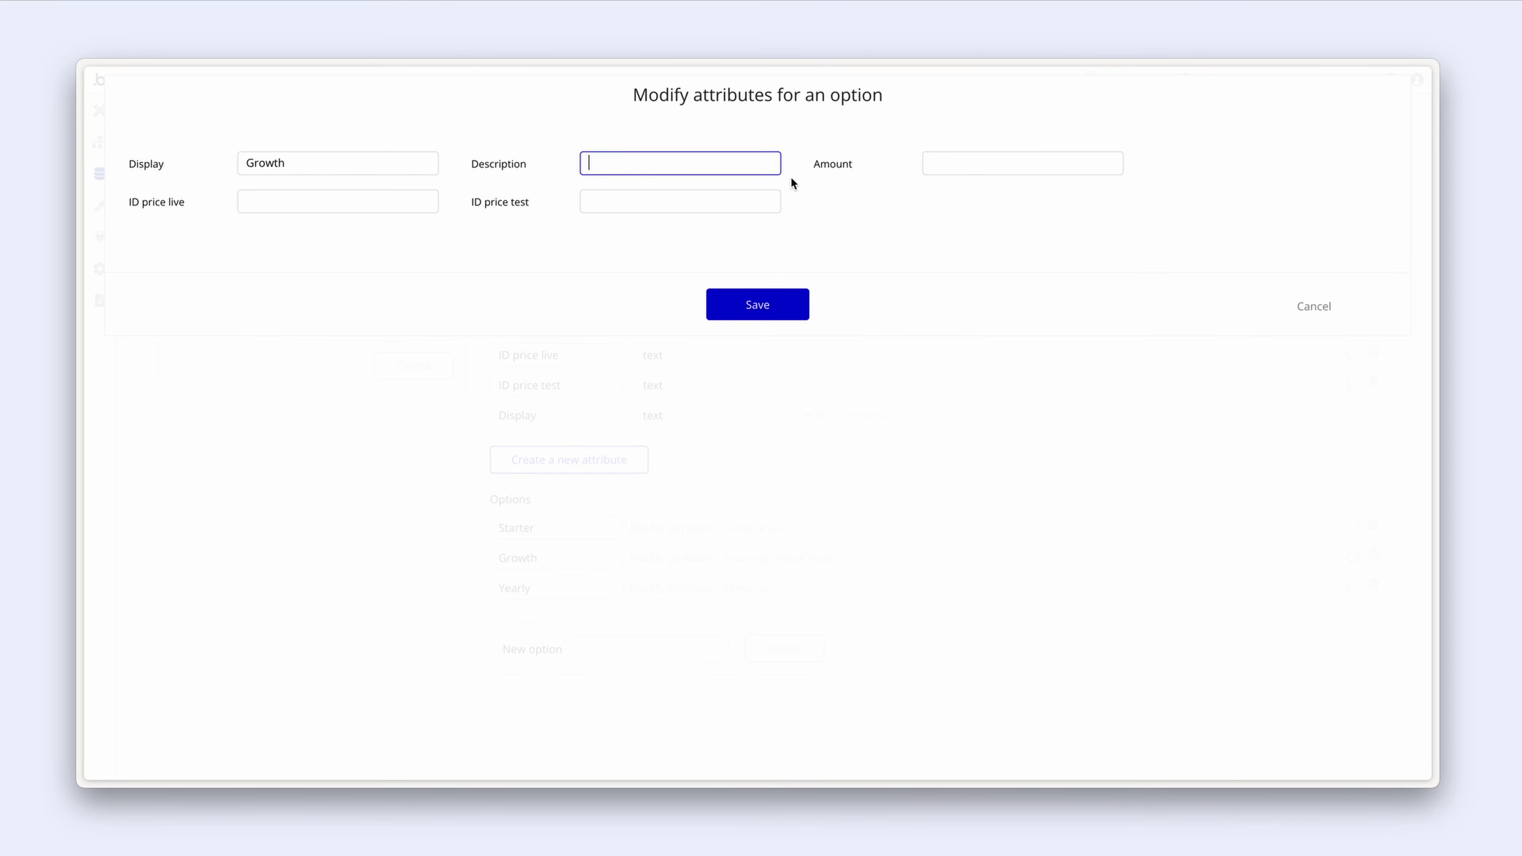
type("For growing startups ready to scale")
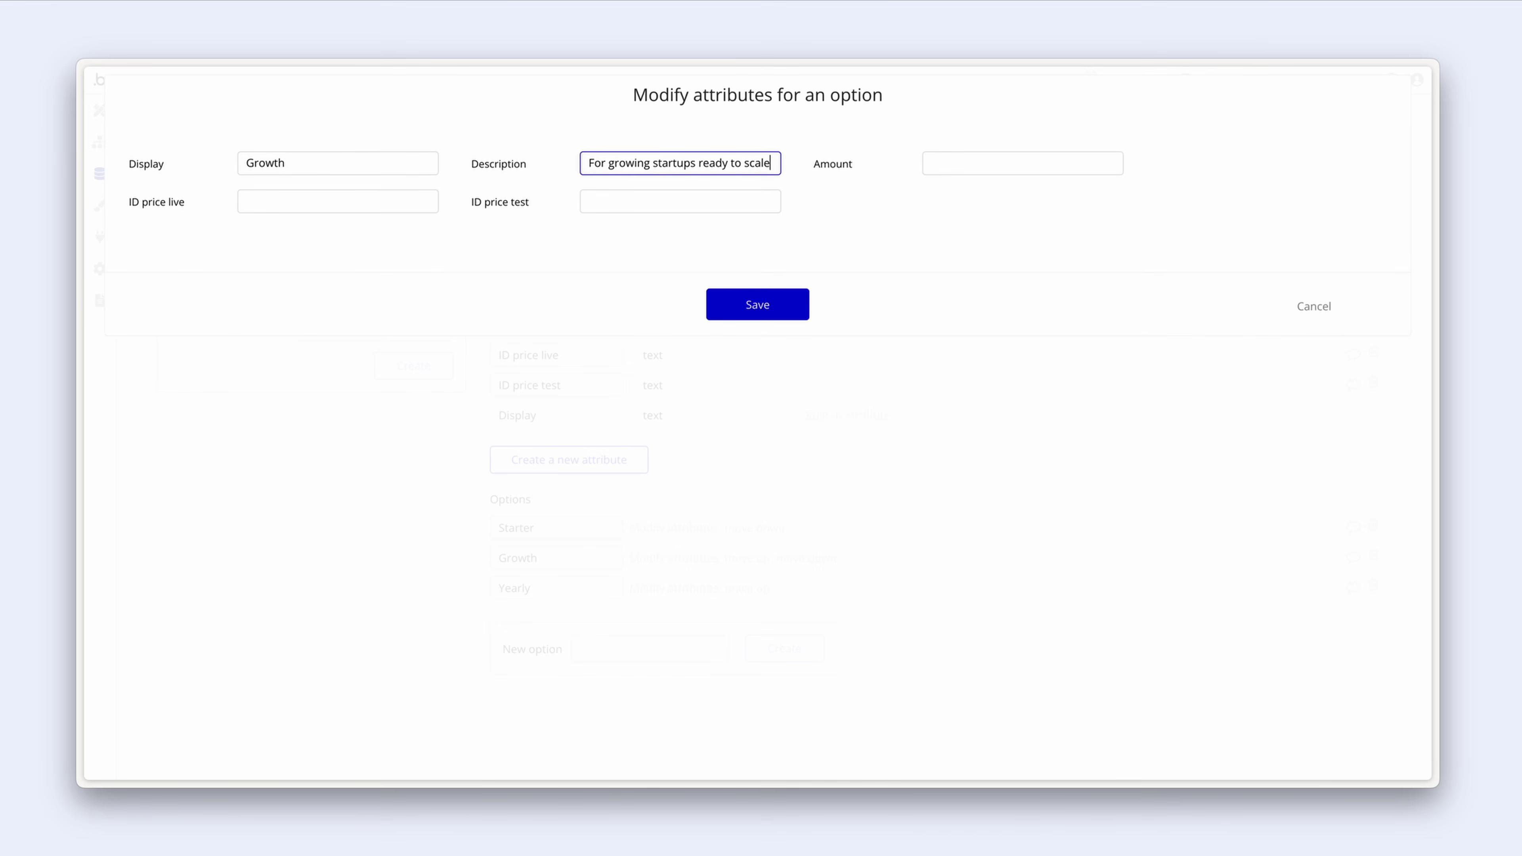
left_click(931, 167)
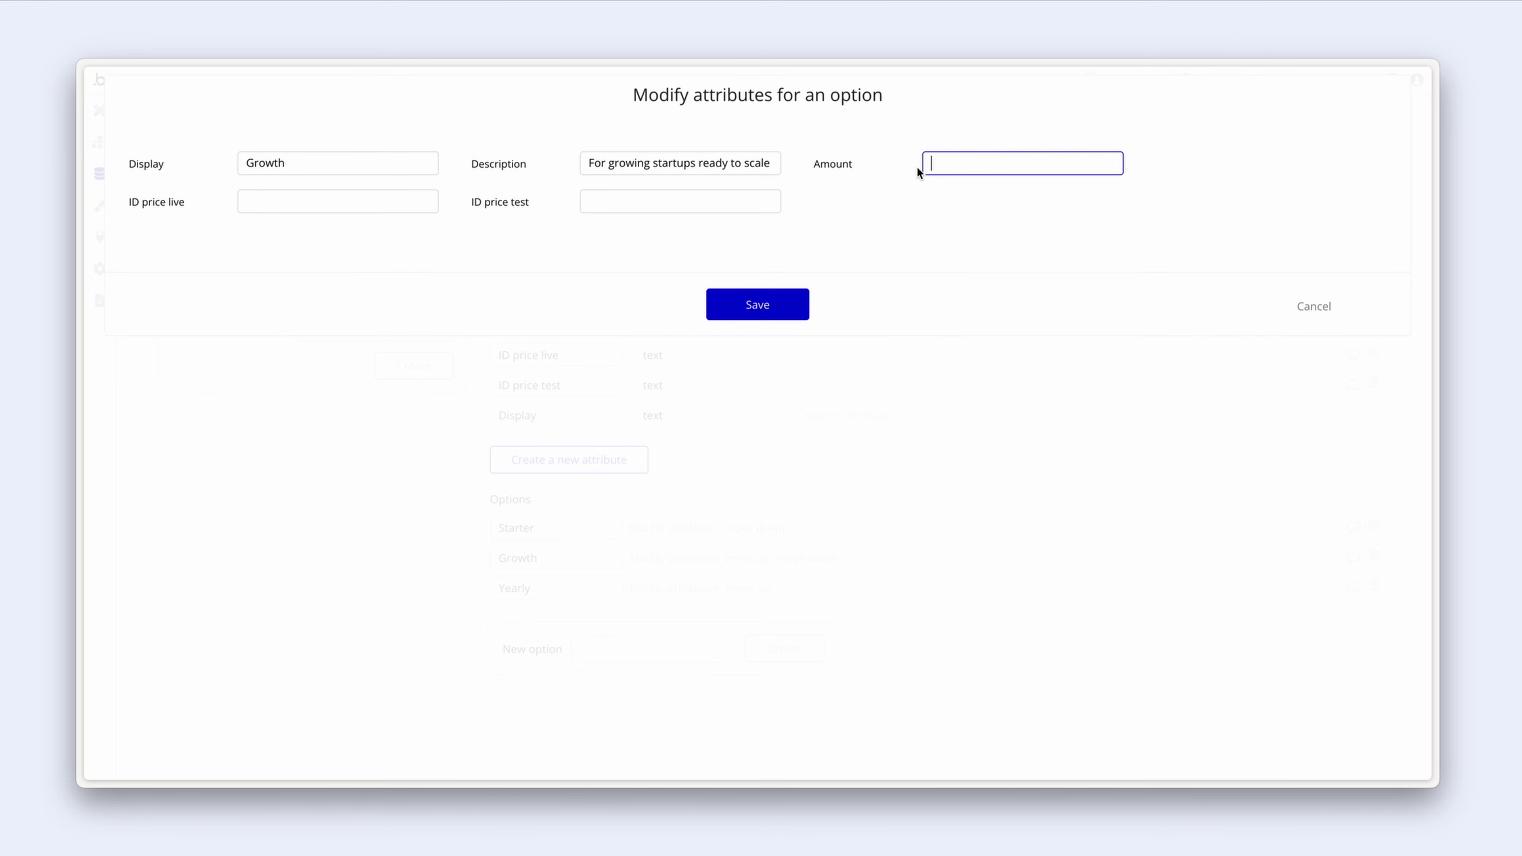
type("50")
left_click(780, 306)
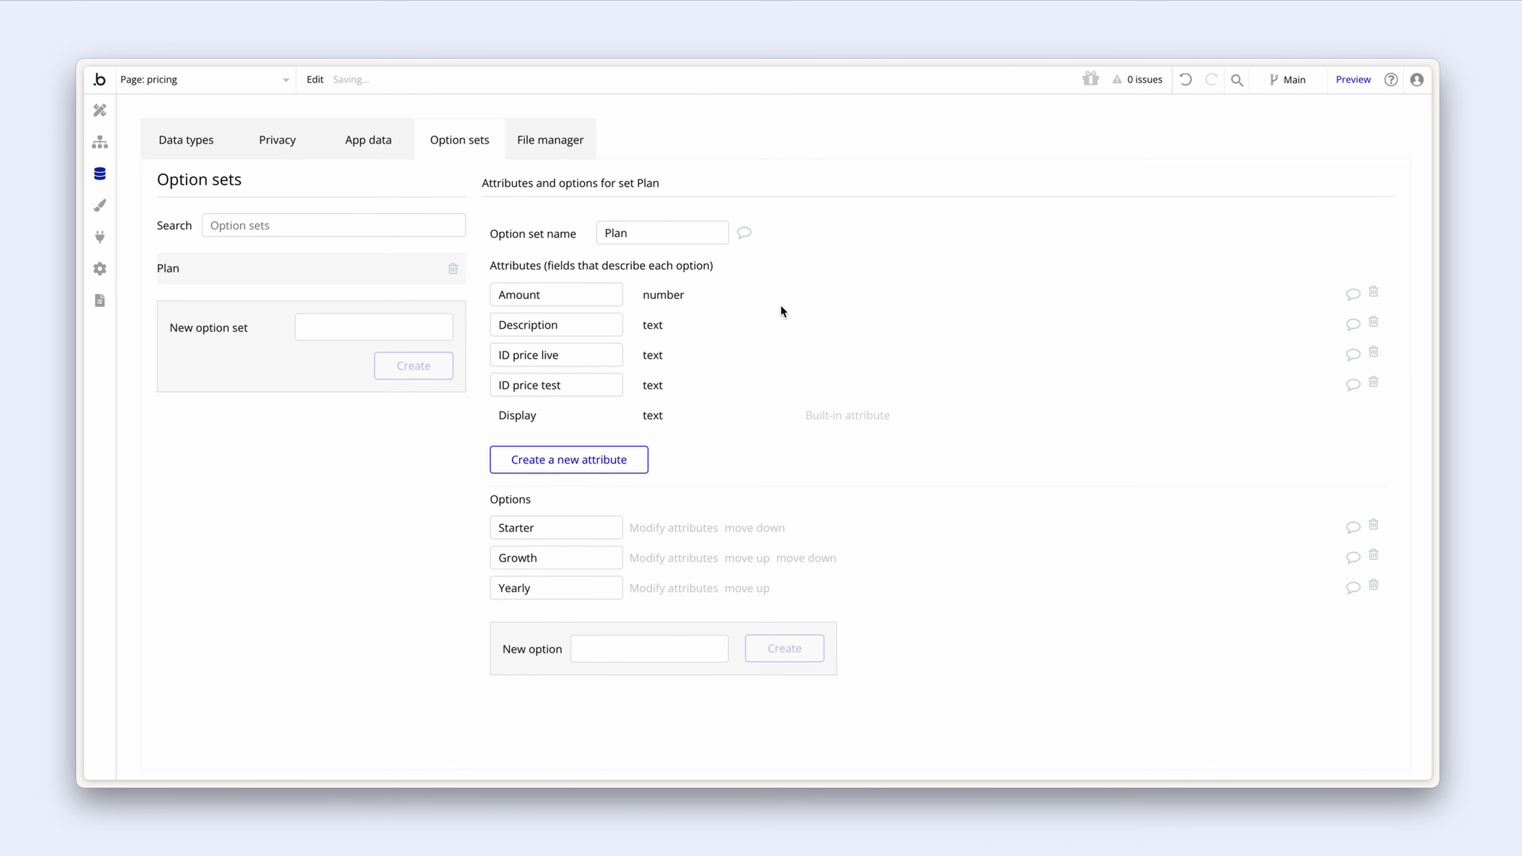
Step: Set the Yearly option's description to "Lifting the lid on productivity" and its amount to 400, and save the attributes
left_click(695, 589)
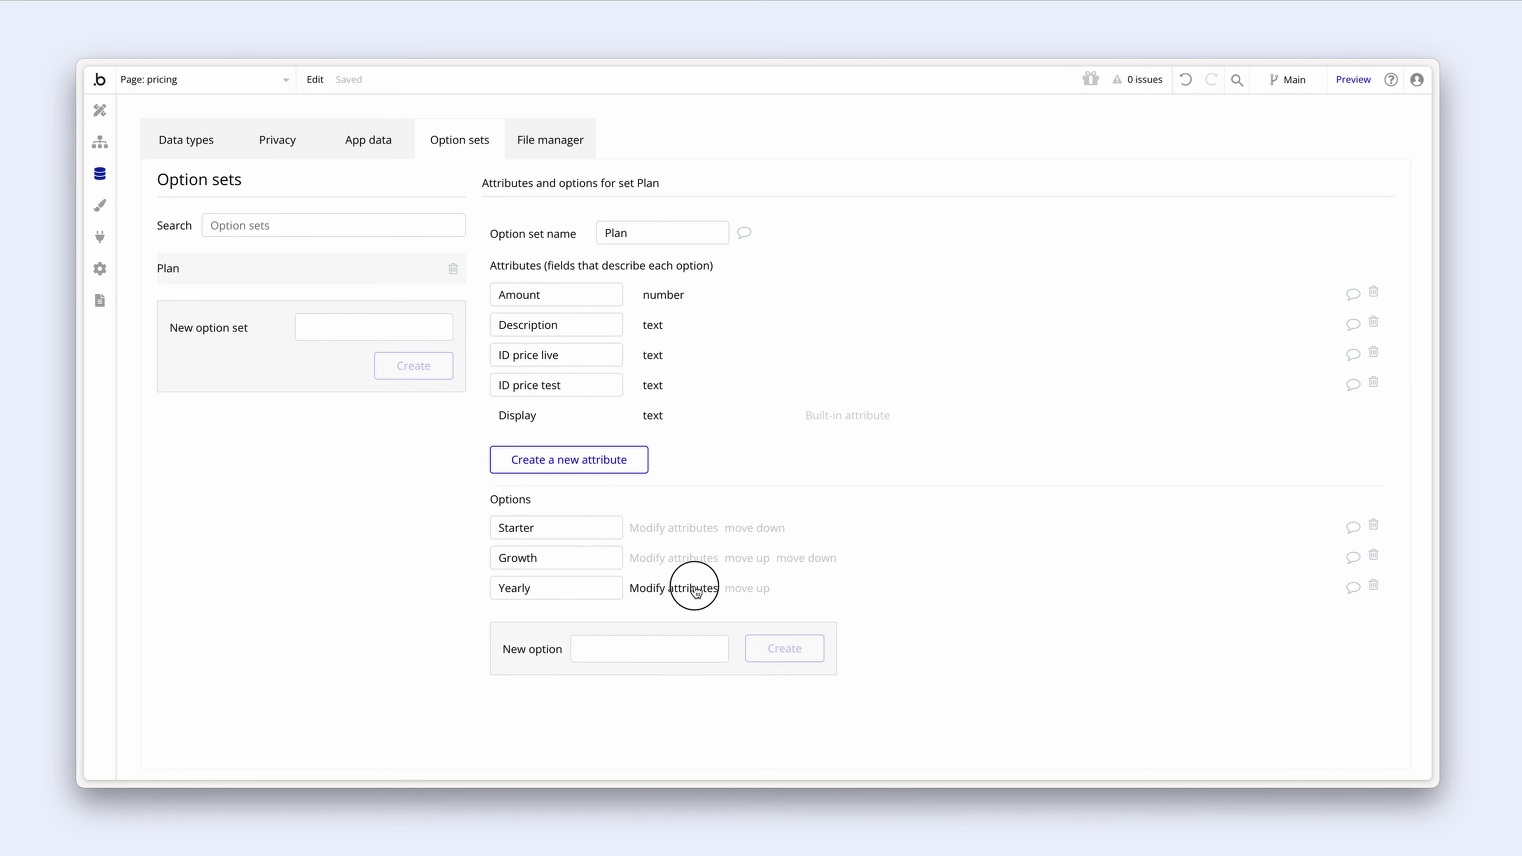
left_click(739, 162)
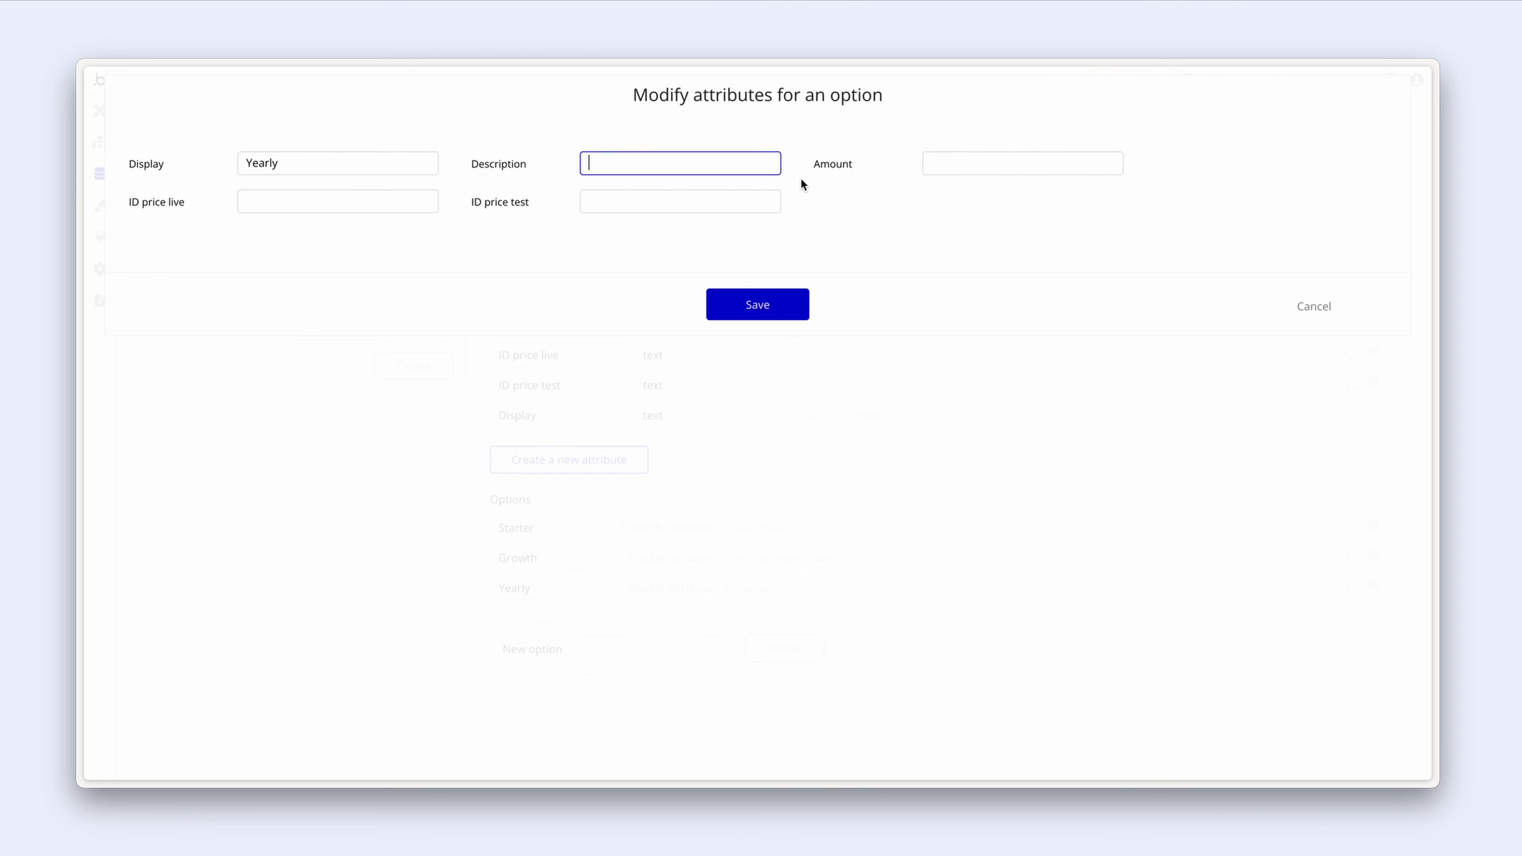
type("Lifin")
key("BackSpace")
type("ing the lid on productivity")
key("Tab")
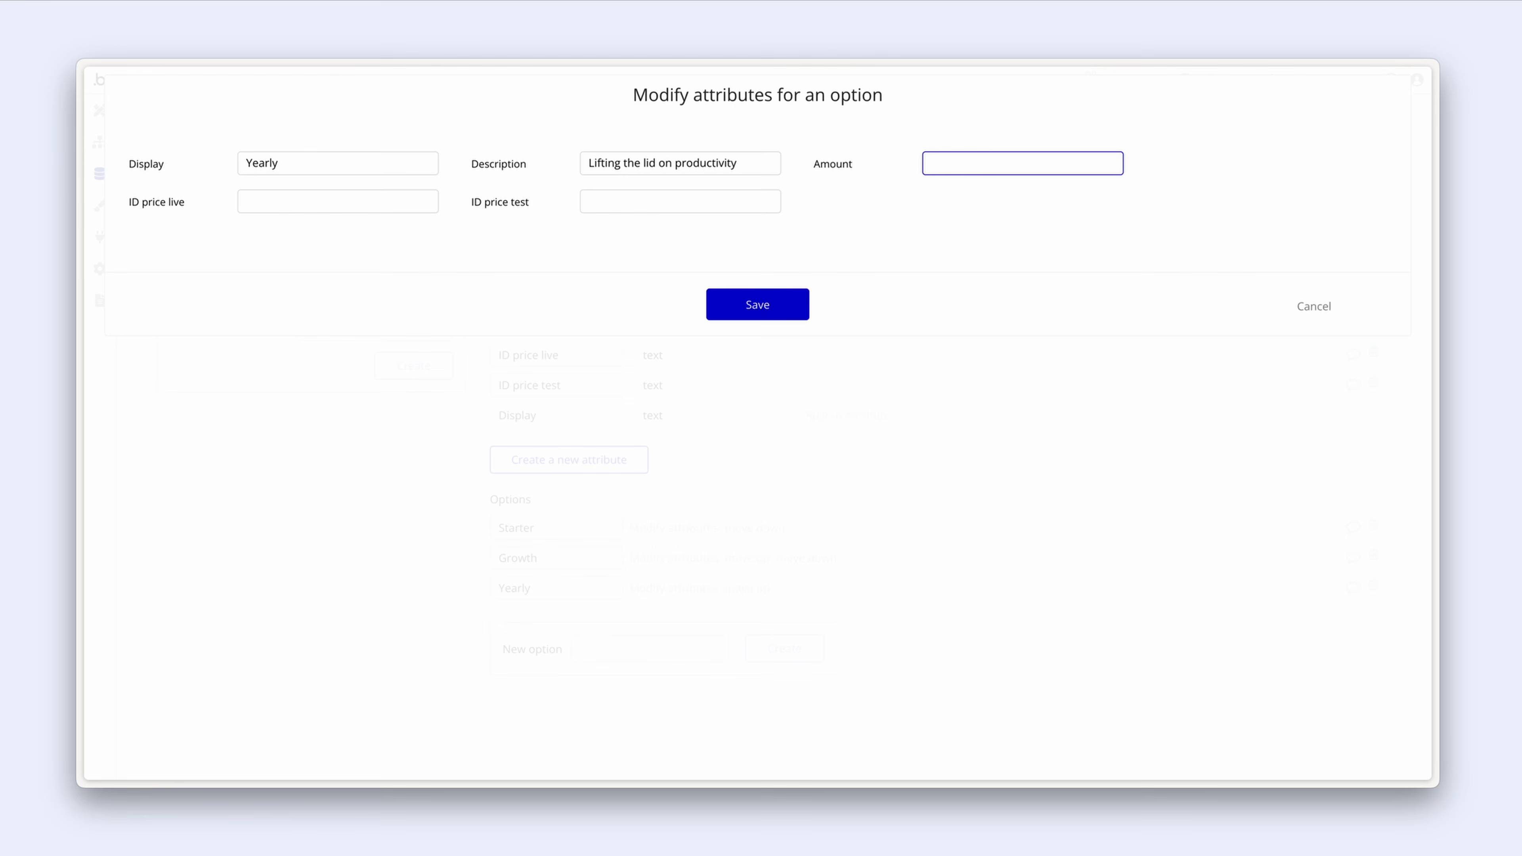
type("400")
left_click(793, 311)
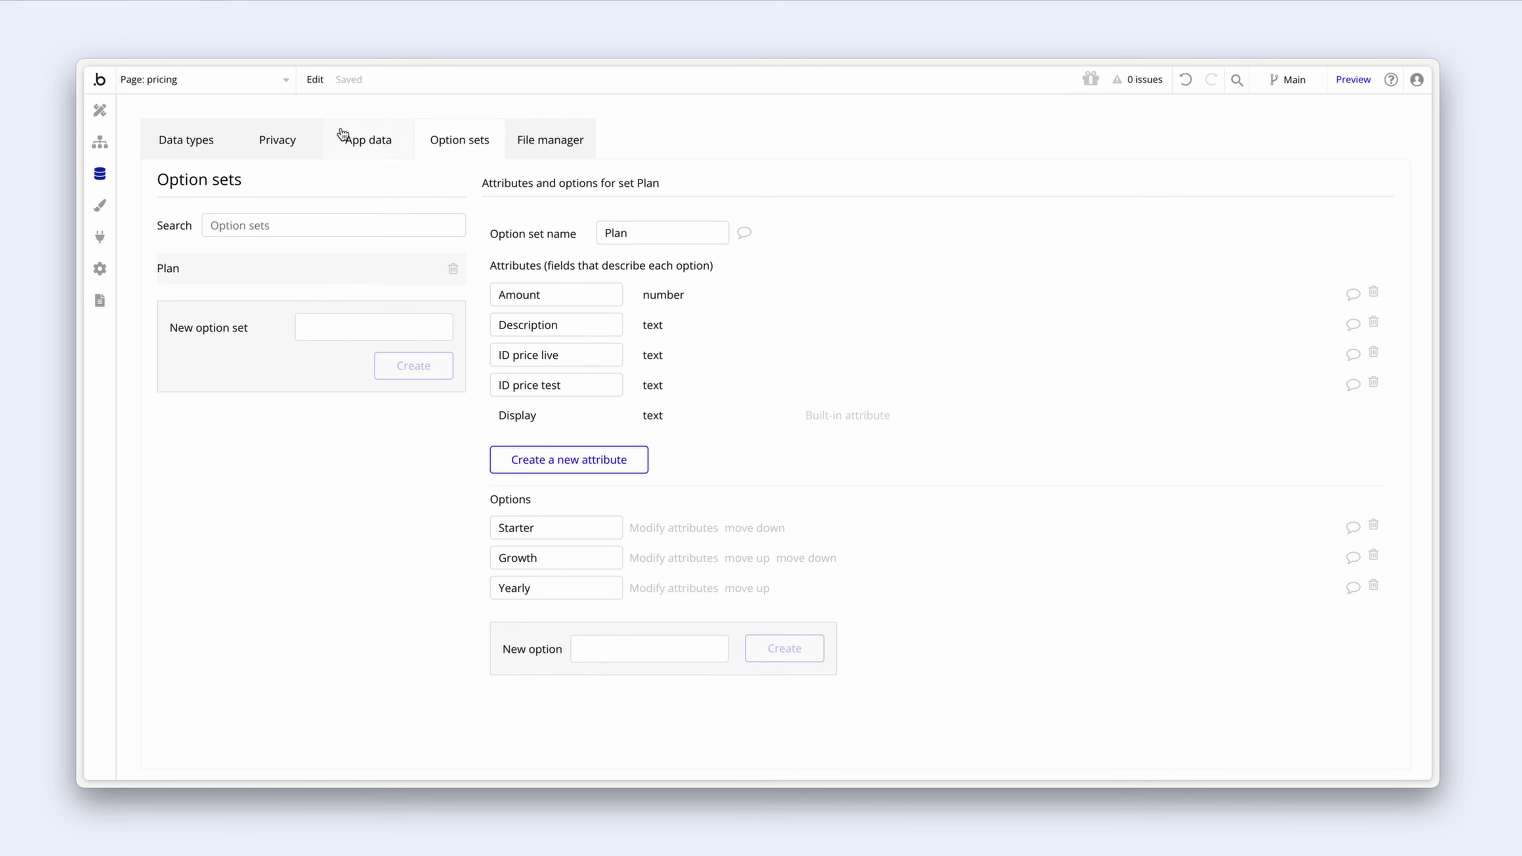
Step: Return to the pricing page design and give Group Section a max width of 1200 px with centered horizontal alignment
left_click(113, 113)
left_click(462, 256)
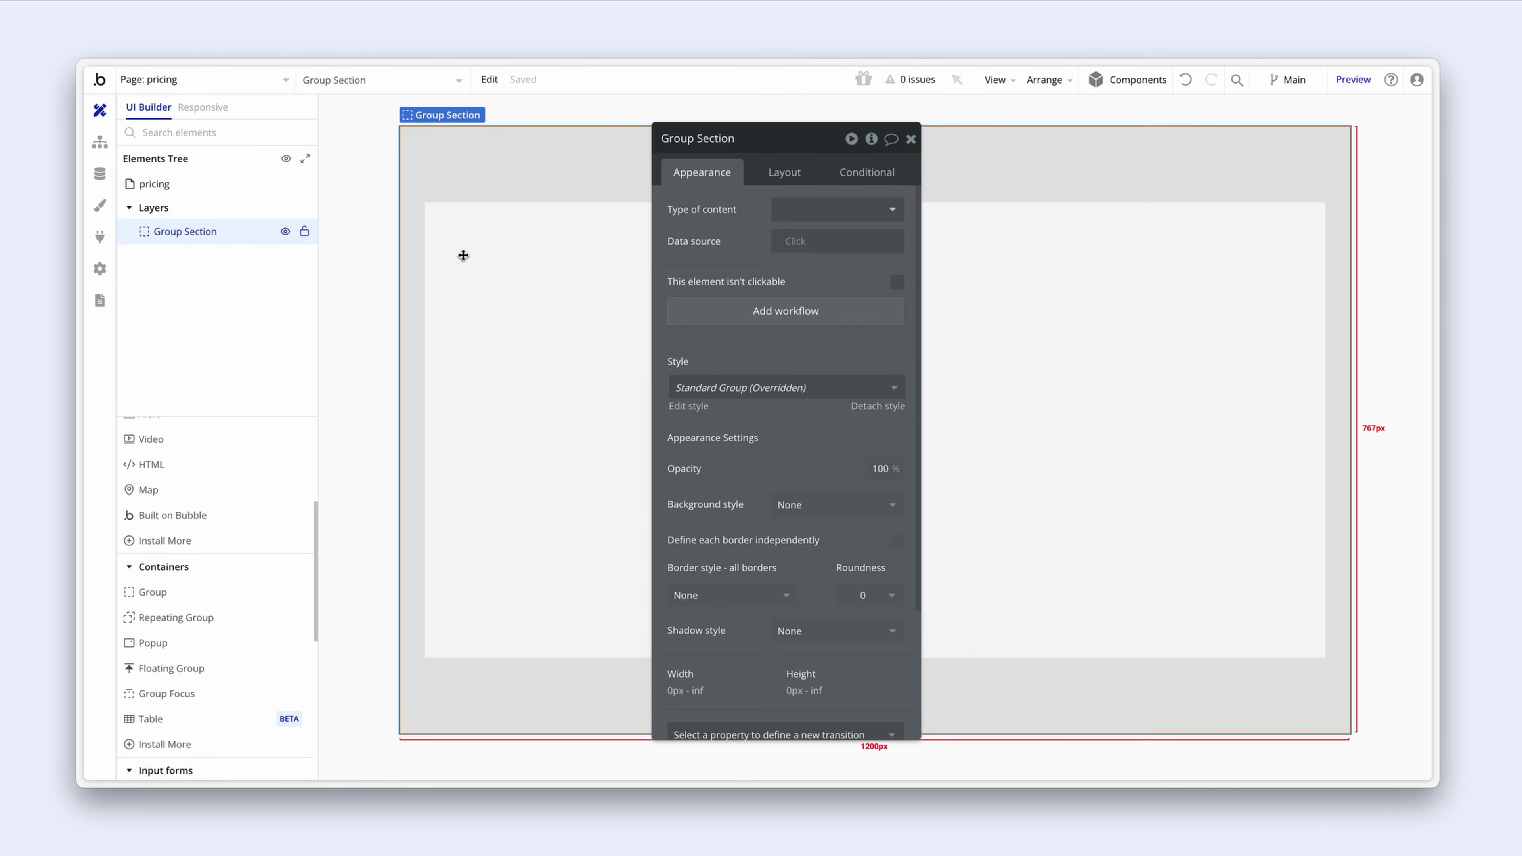
left_click_drag(686, 265, 602, 250)
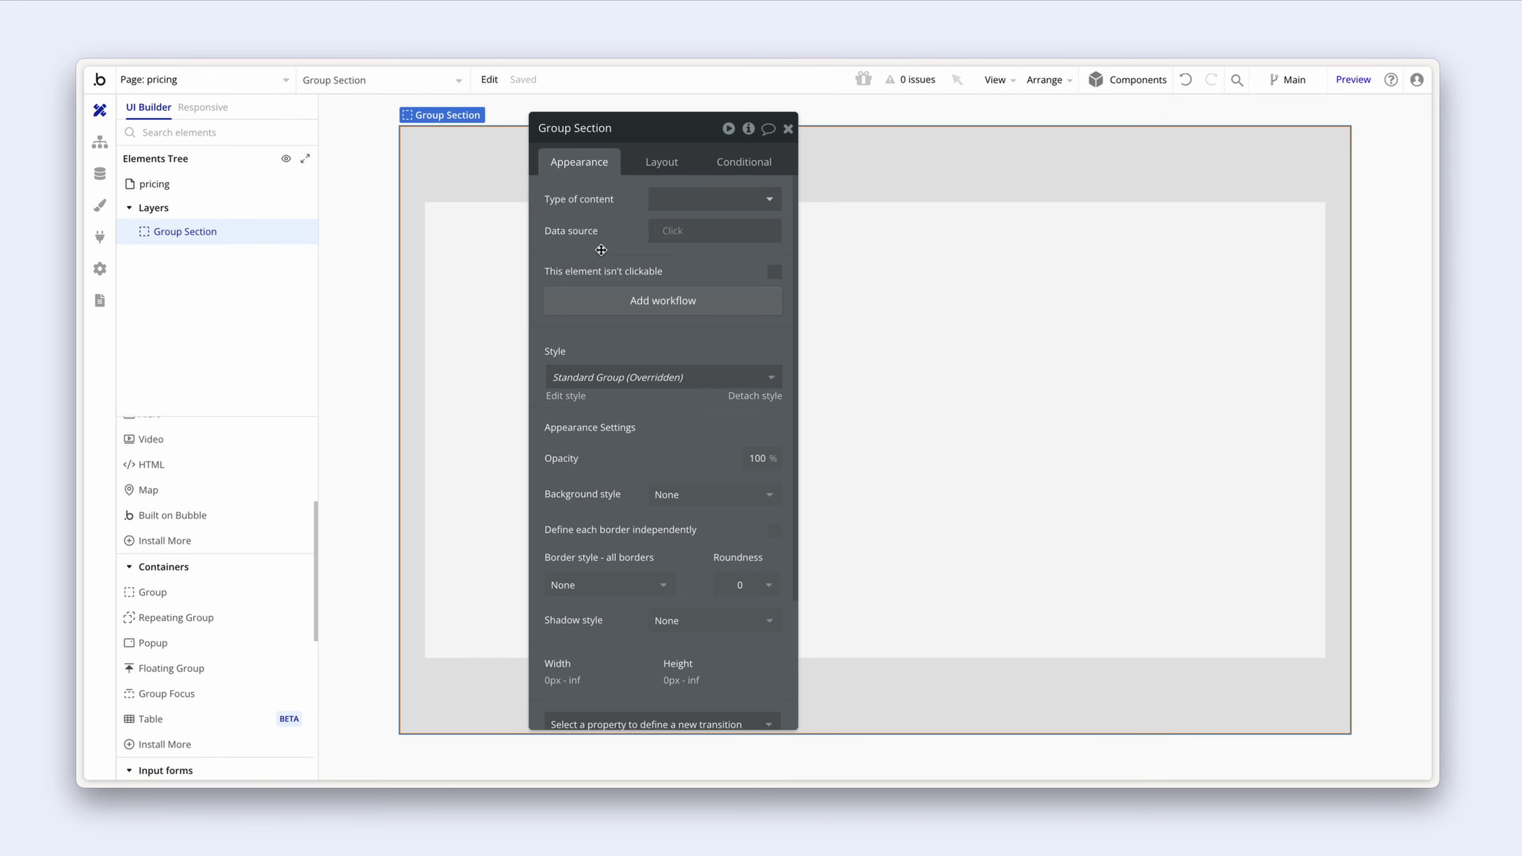
left_click(662, 161)
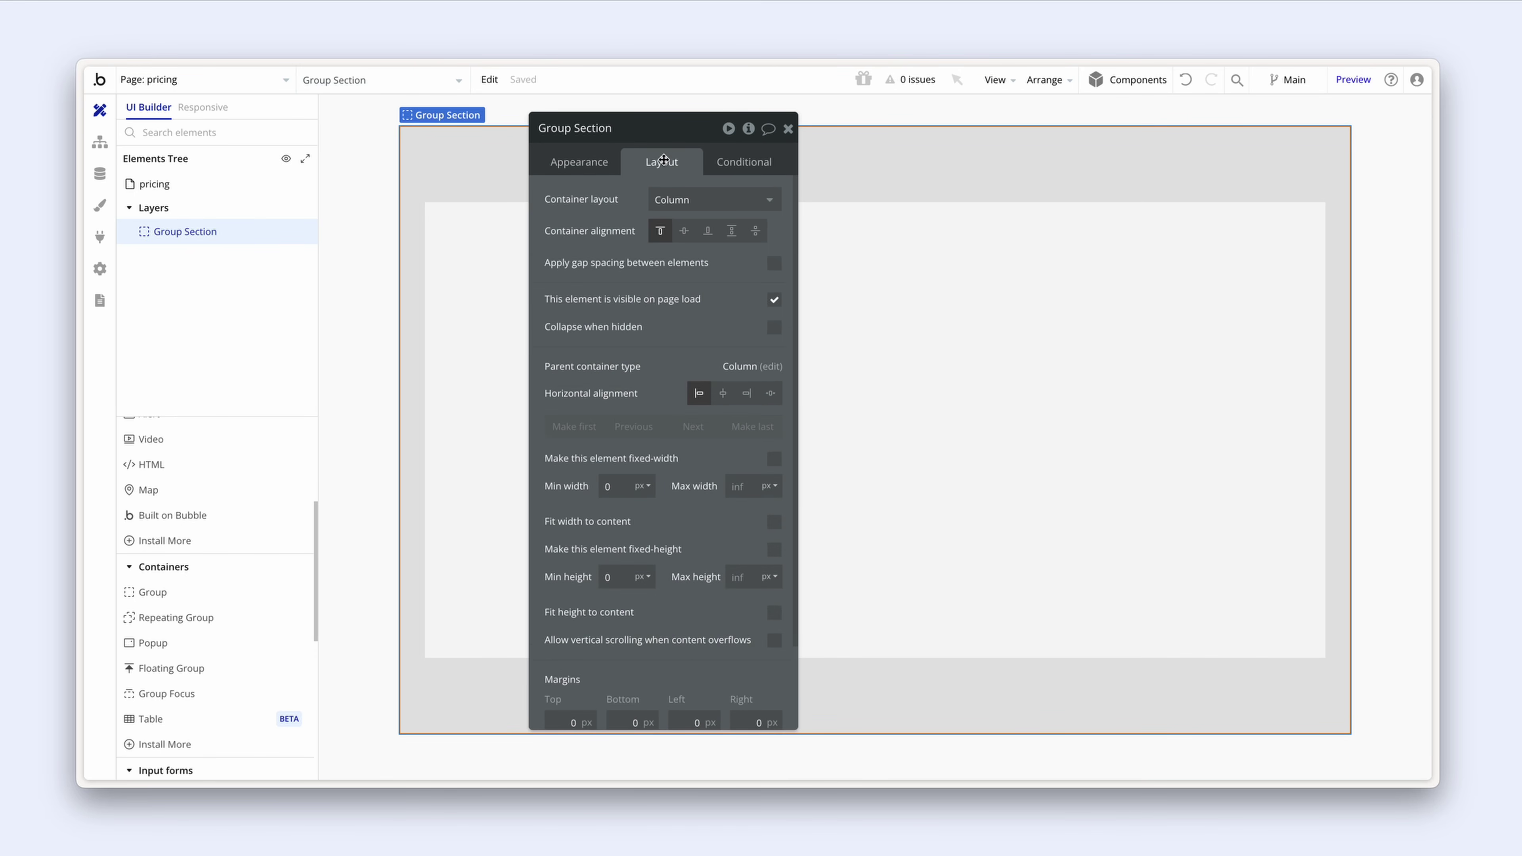
left_click(743, 486)
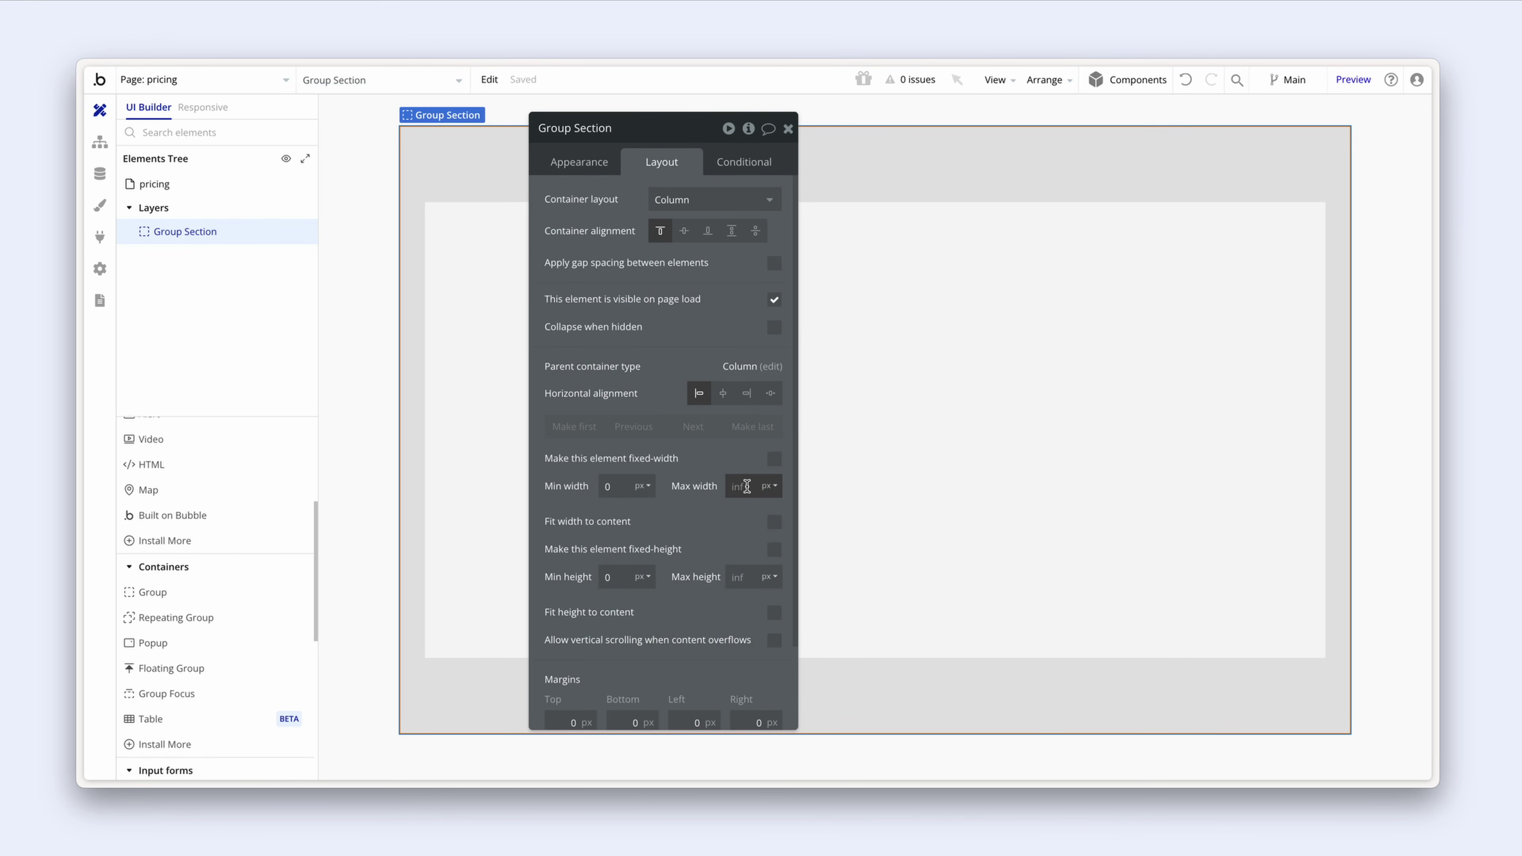
type("1200")
left_click(725, 399)
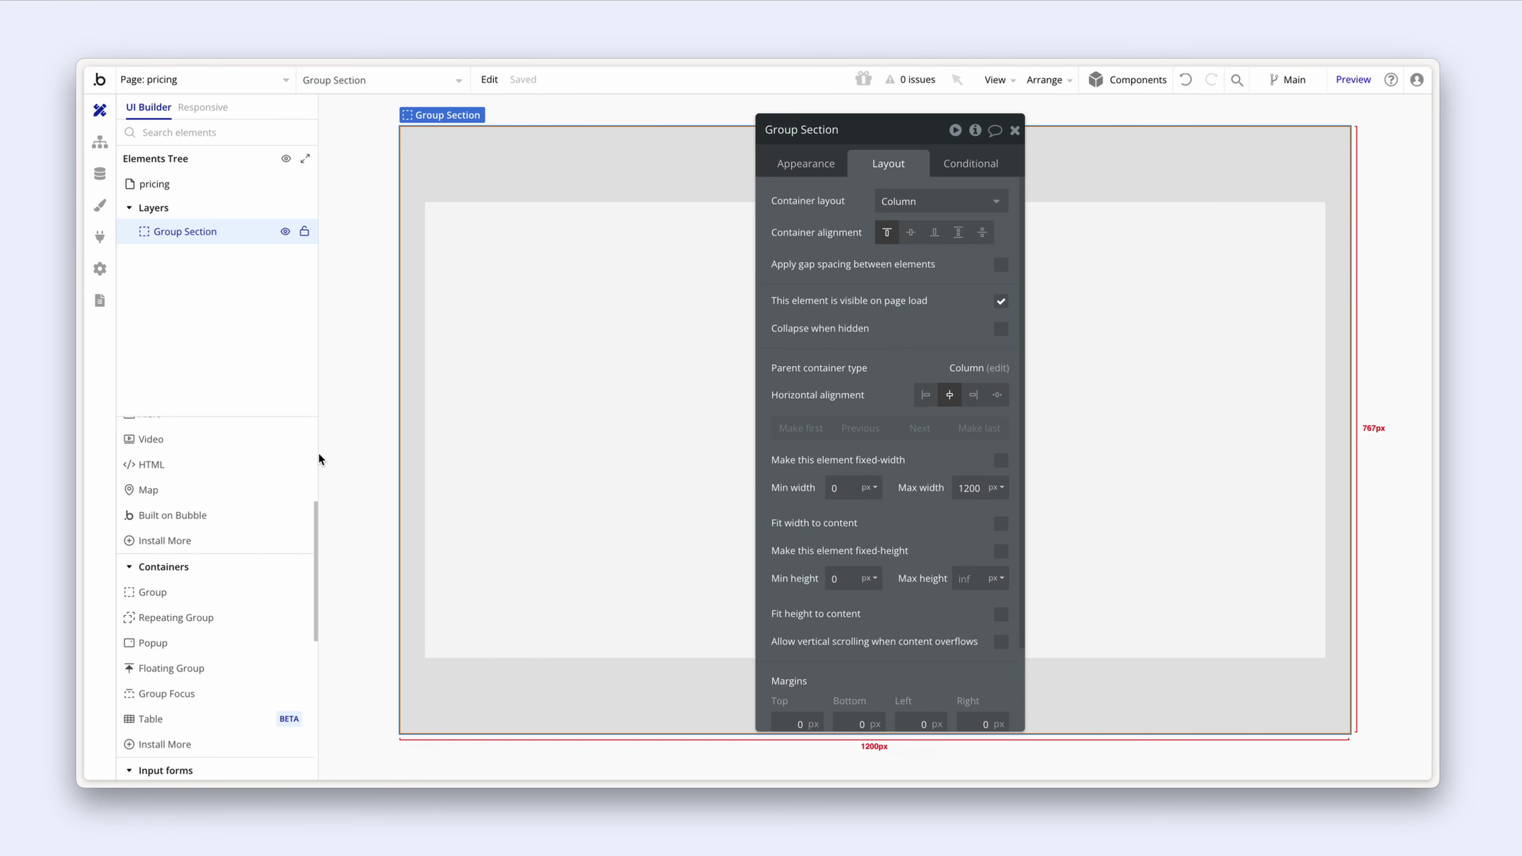
Step: Add a repeating group inside Group Section with Plan as its type of content and All Plan as its data source
left_click(187, 617)
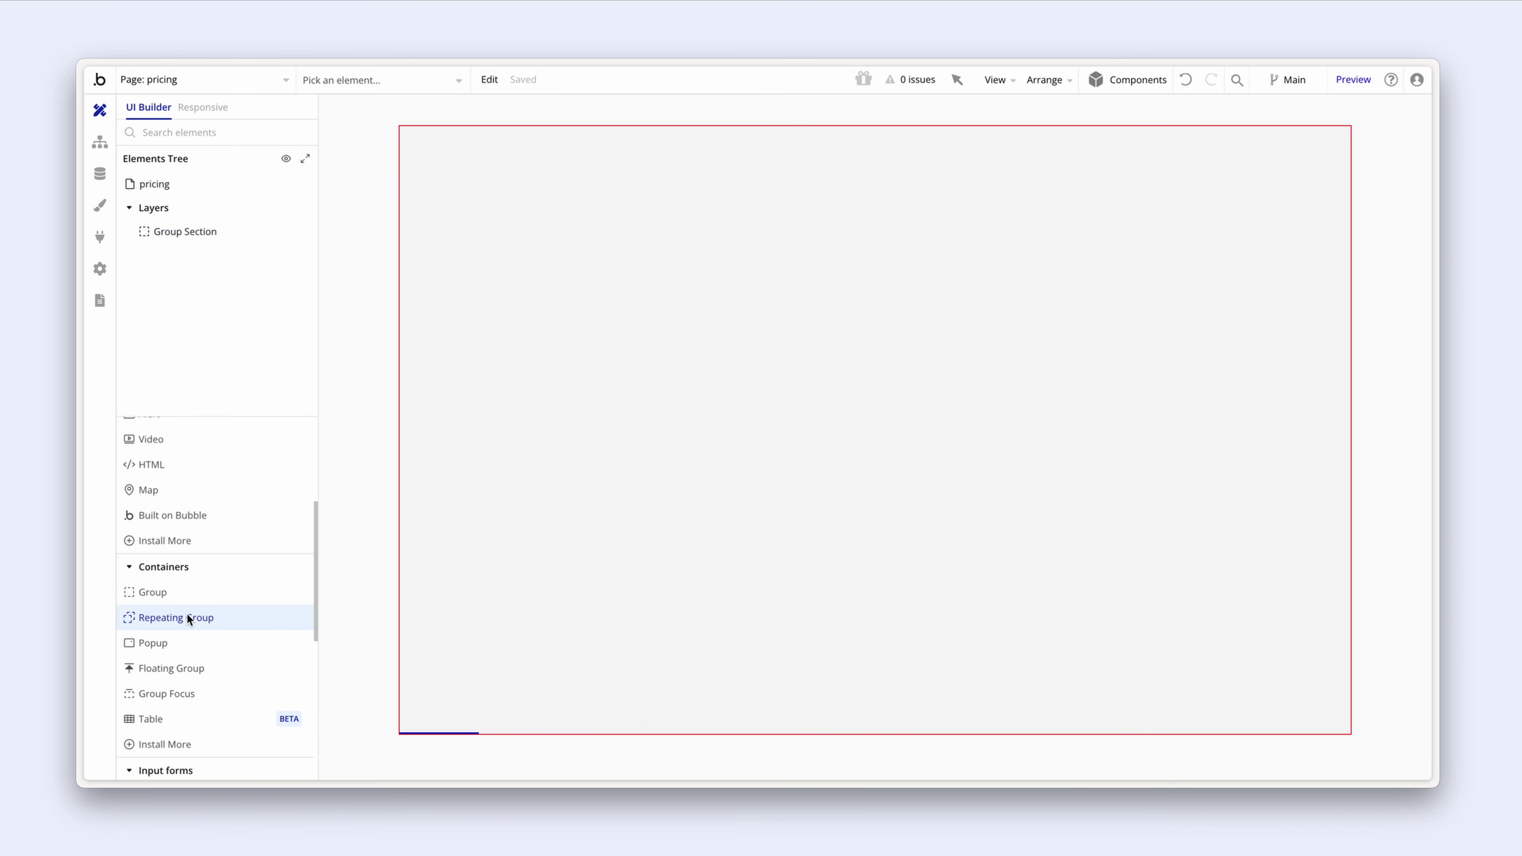
left_click(616, 424)
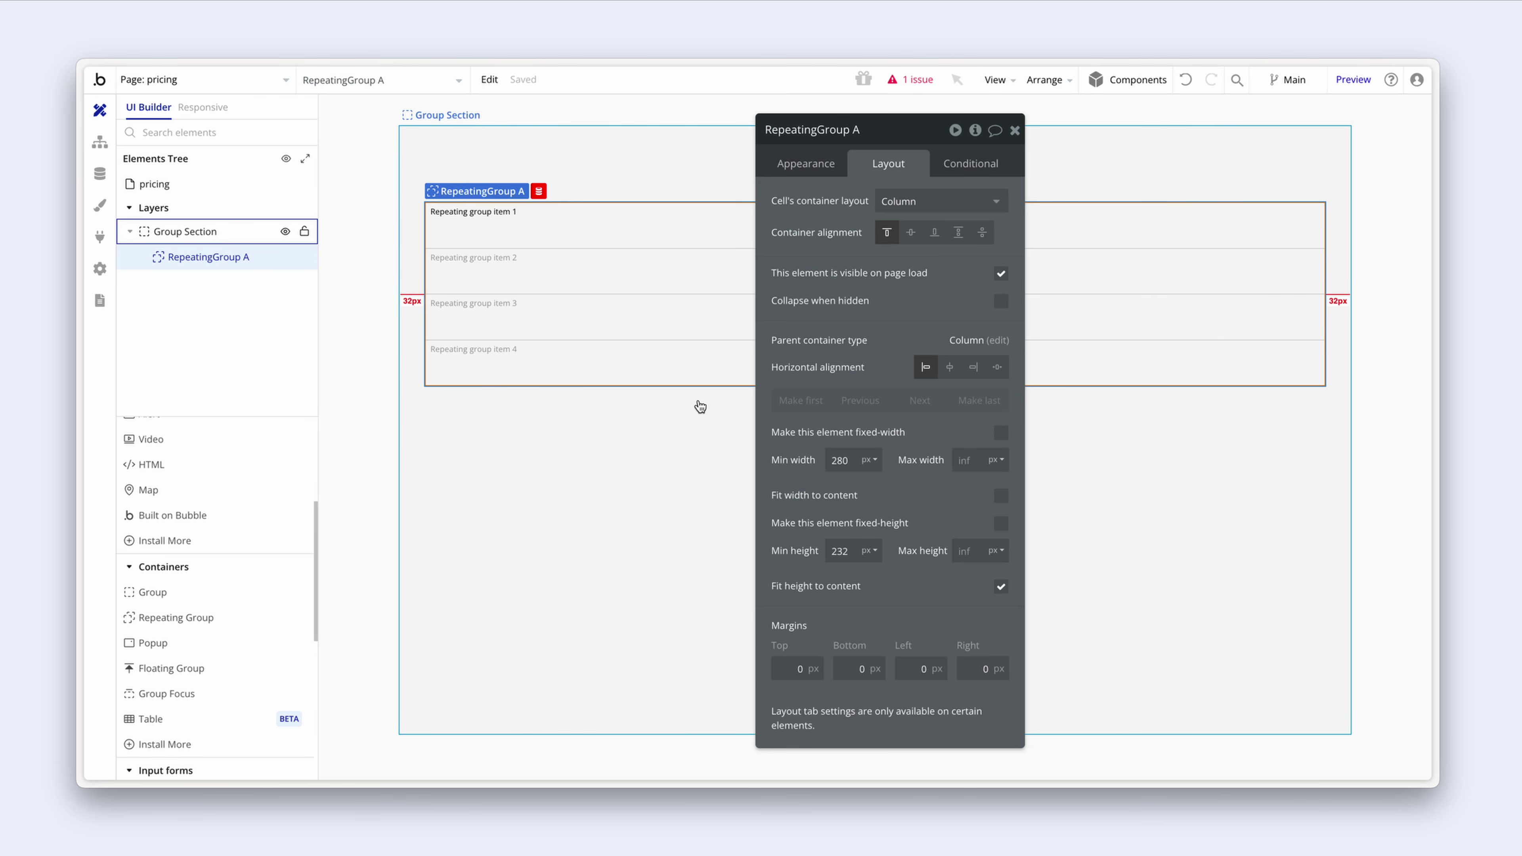
left_click(809, 168)
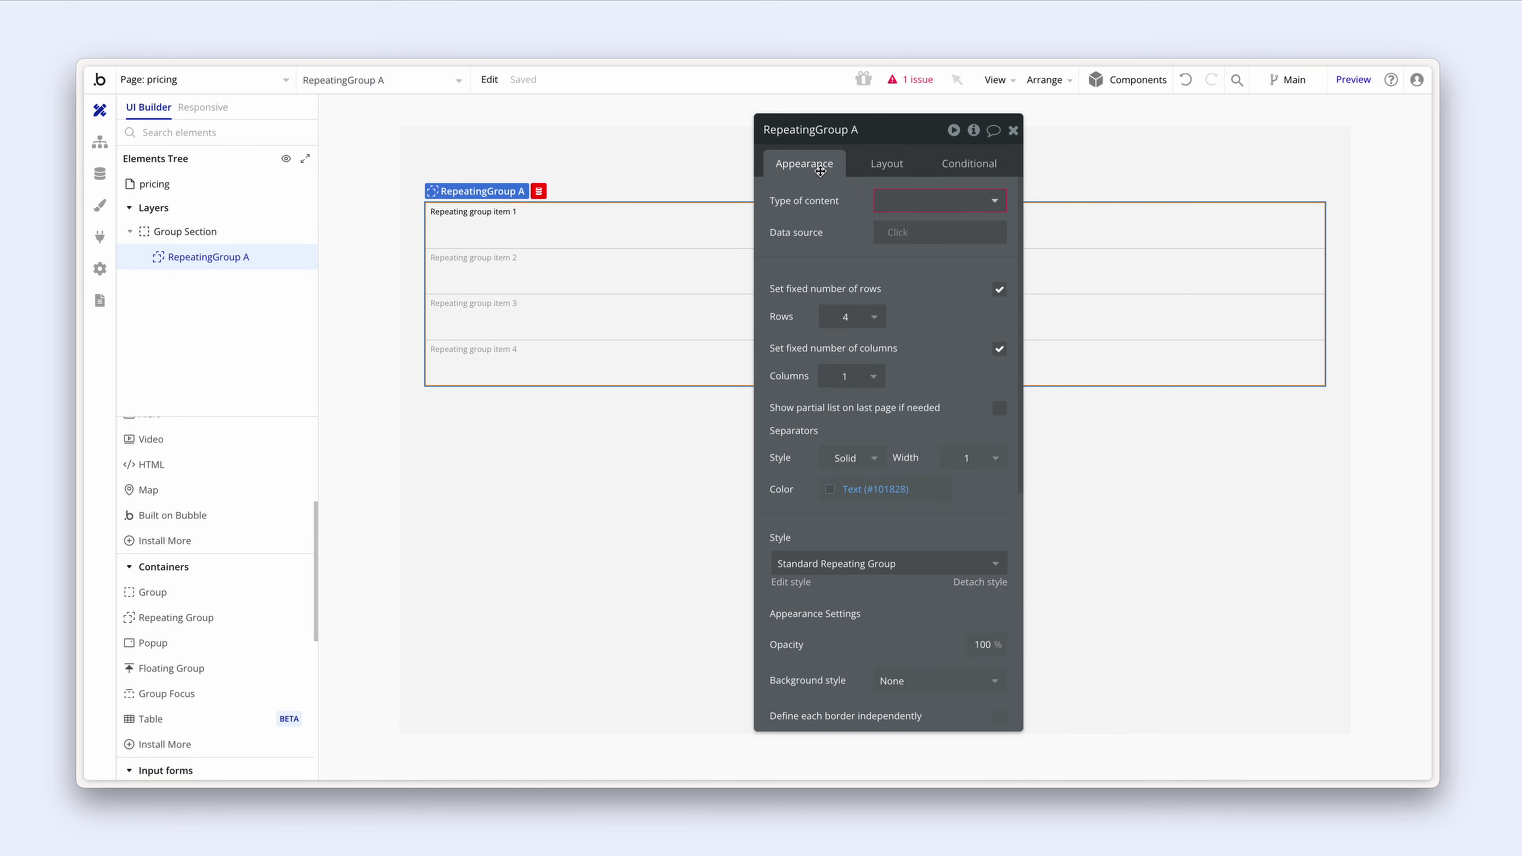
left_click(921, 207)
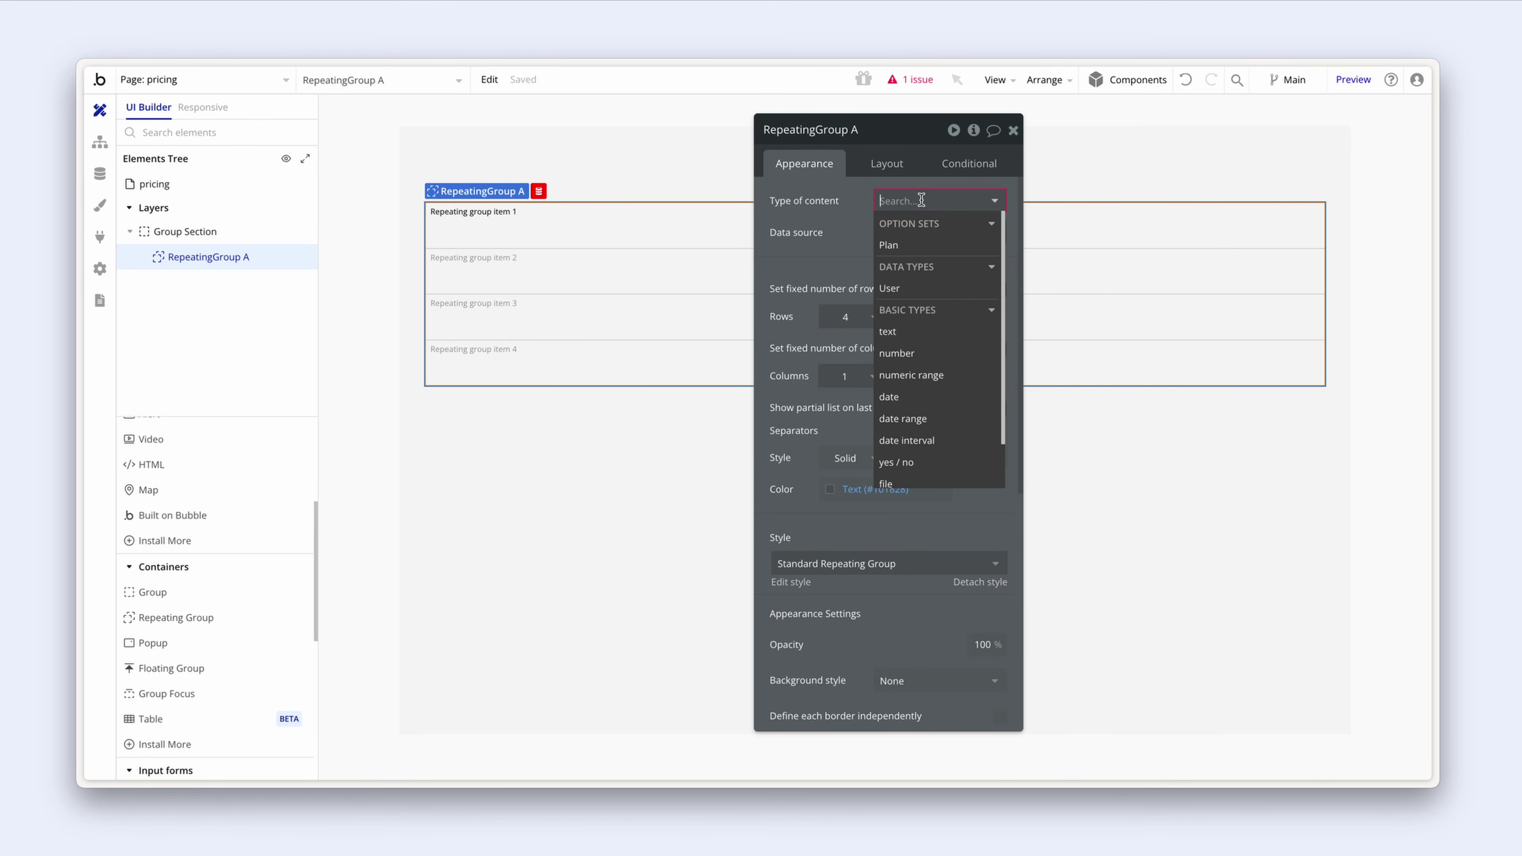
left_click(925, 245)
left_click(898, 233)
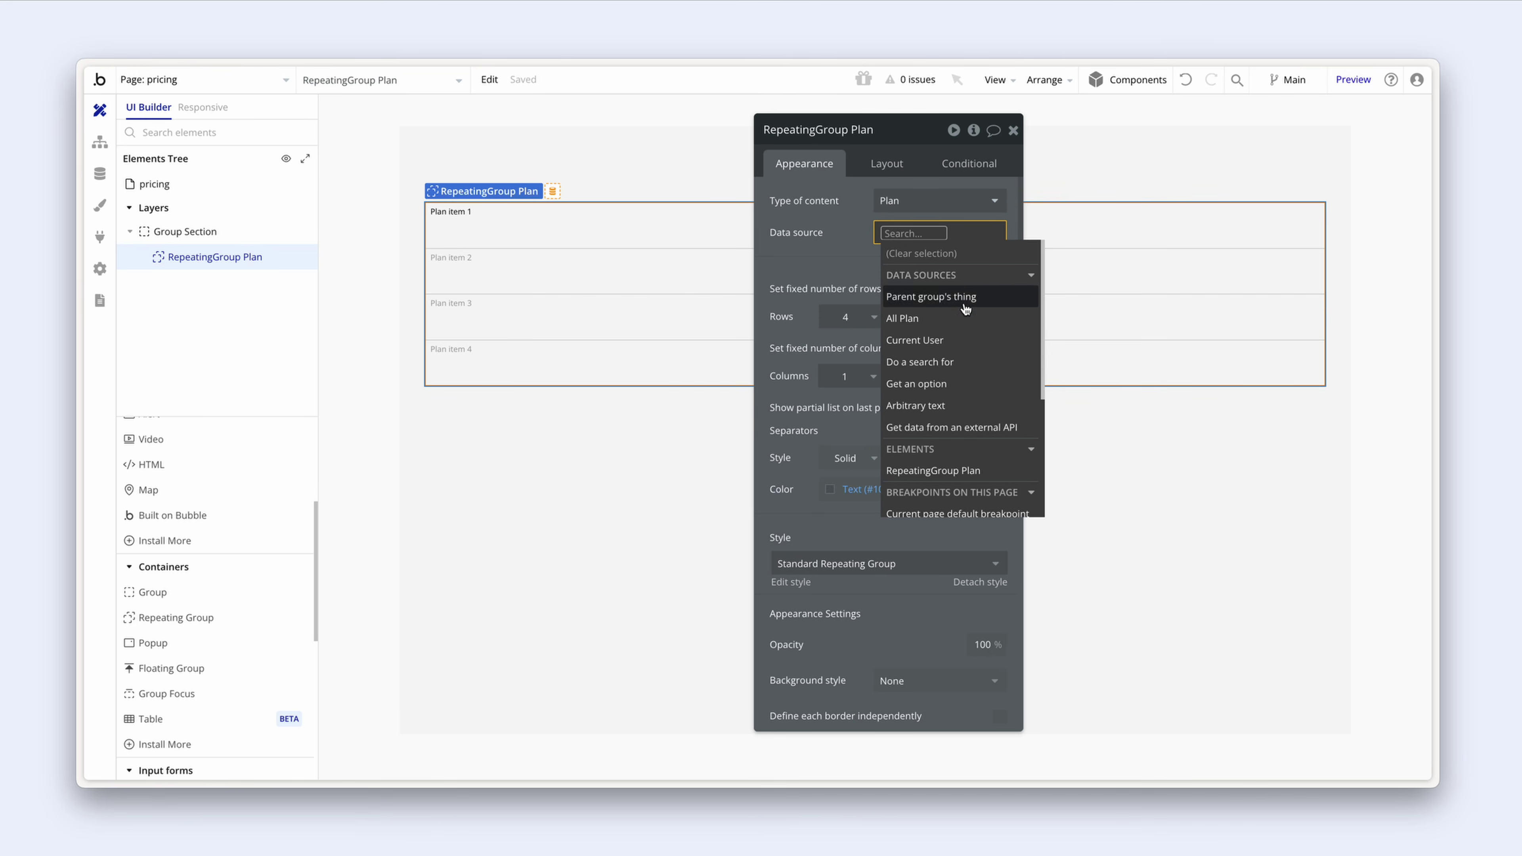
left_click(963, 323)
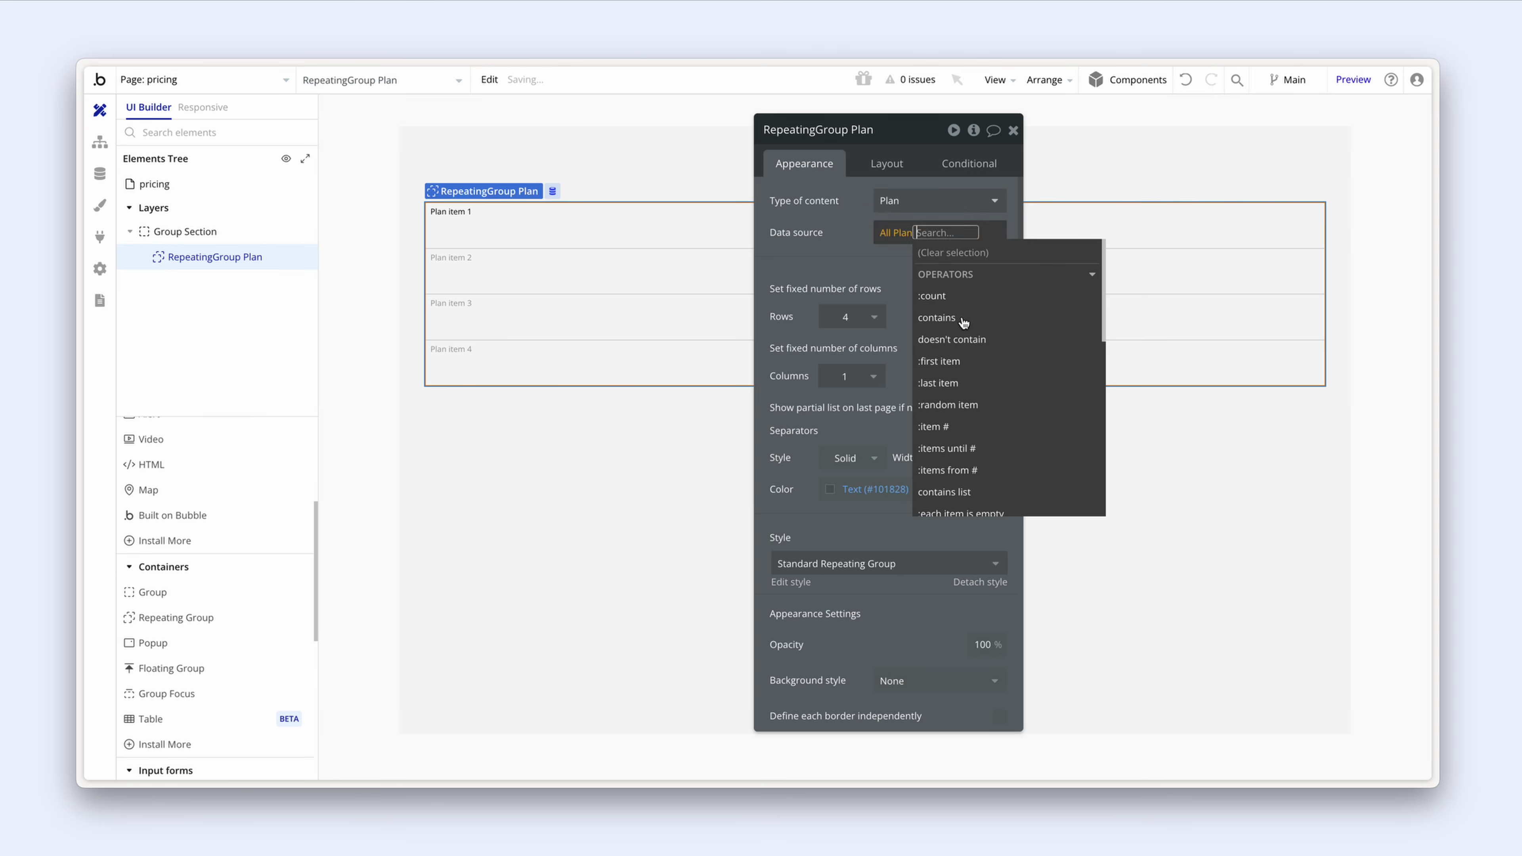
left_click(867, 275)
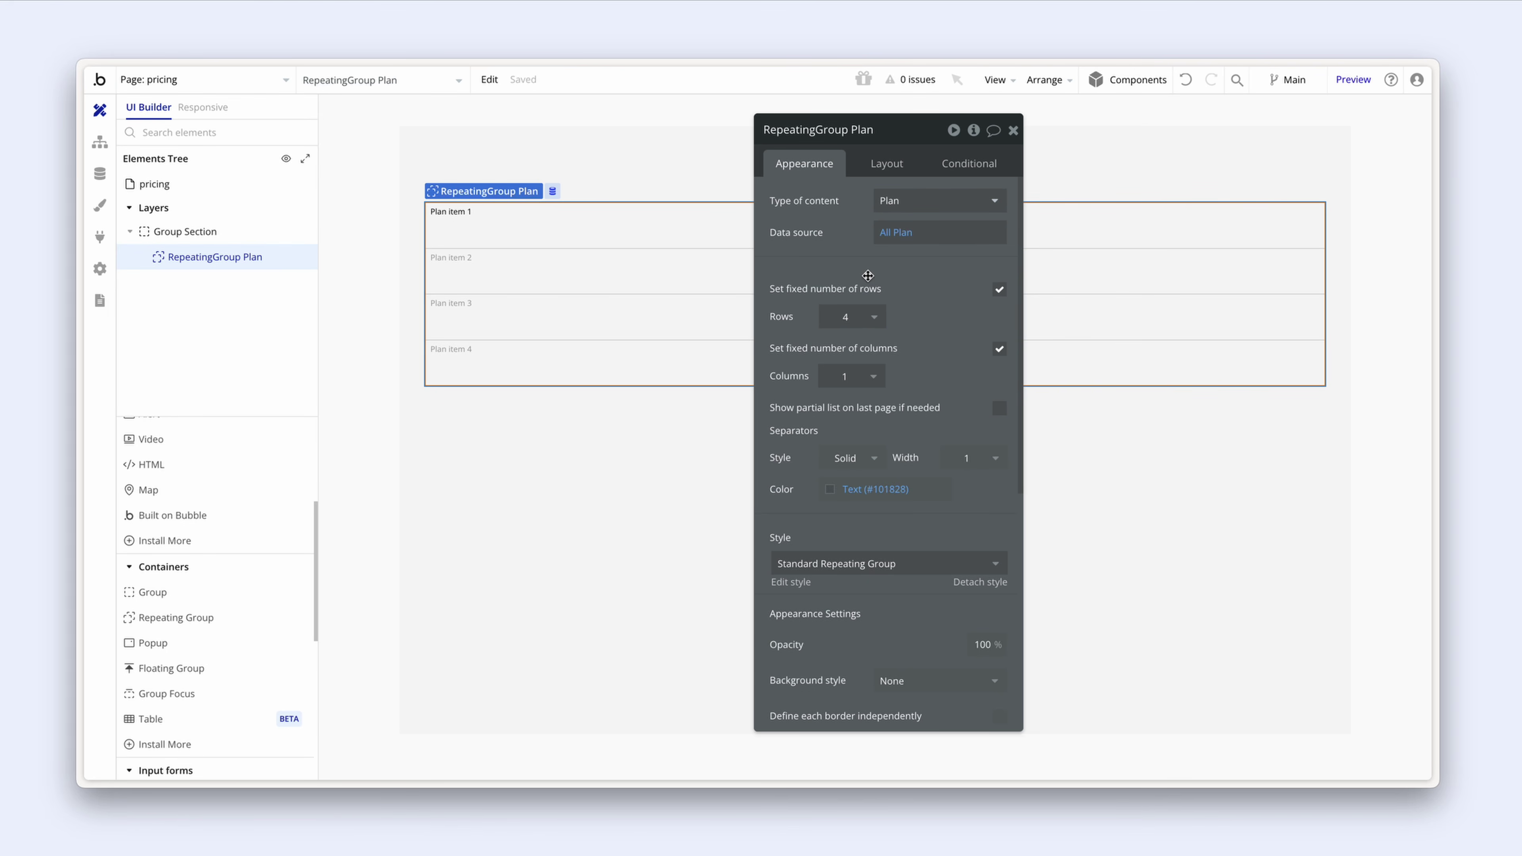
Step: Set the plan repeating group to 1 fixed row and 3 fixed columns
left_click(862, 317)
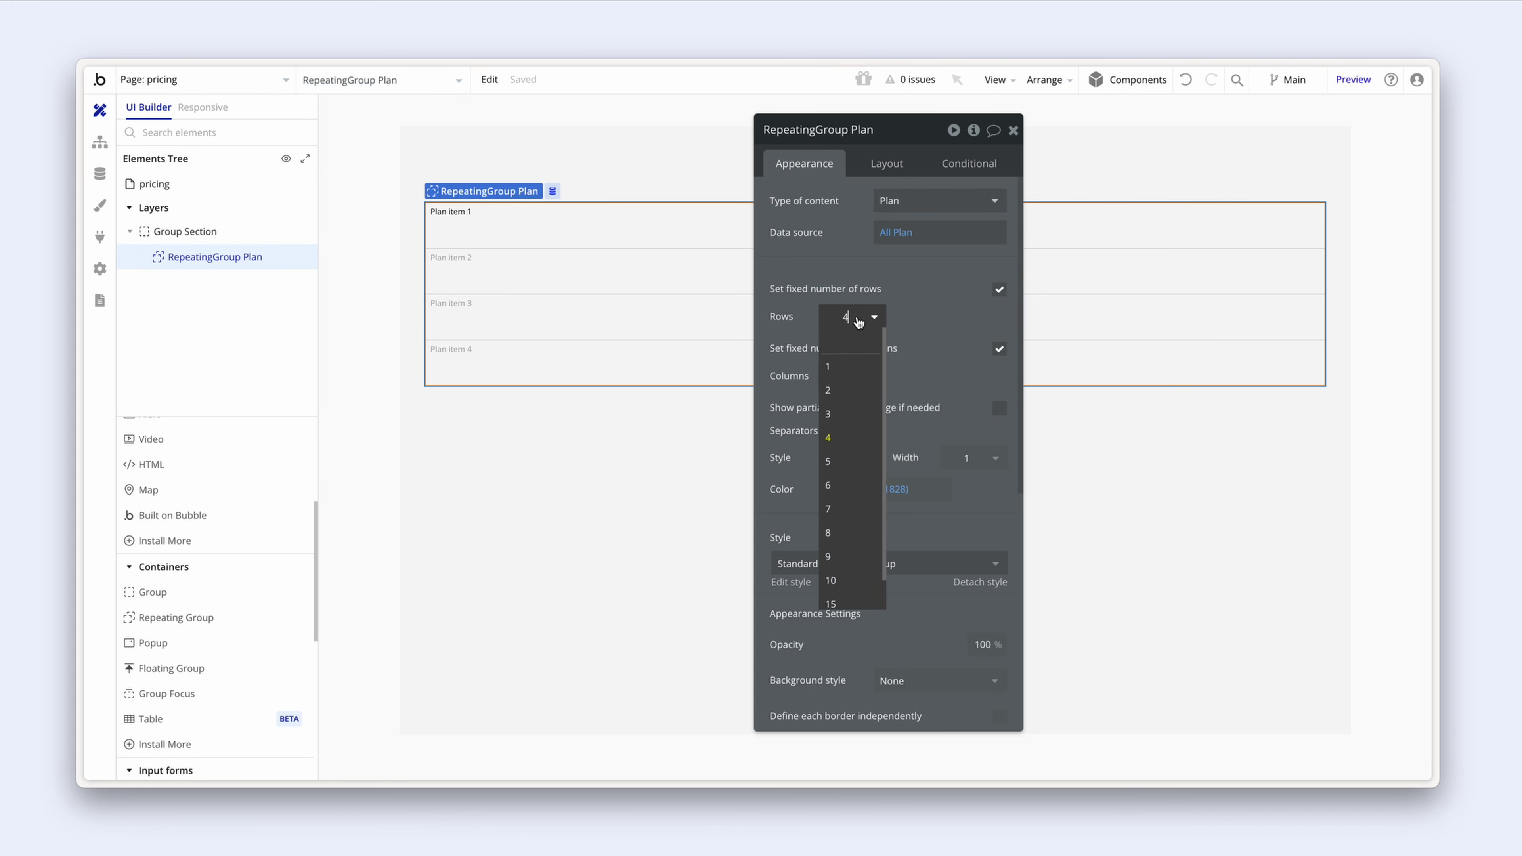
left_click(854, 367)
left_click(852, 376)
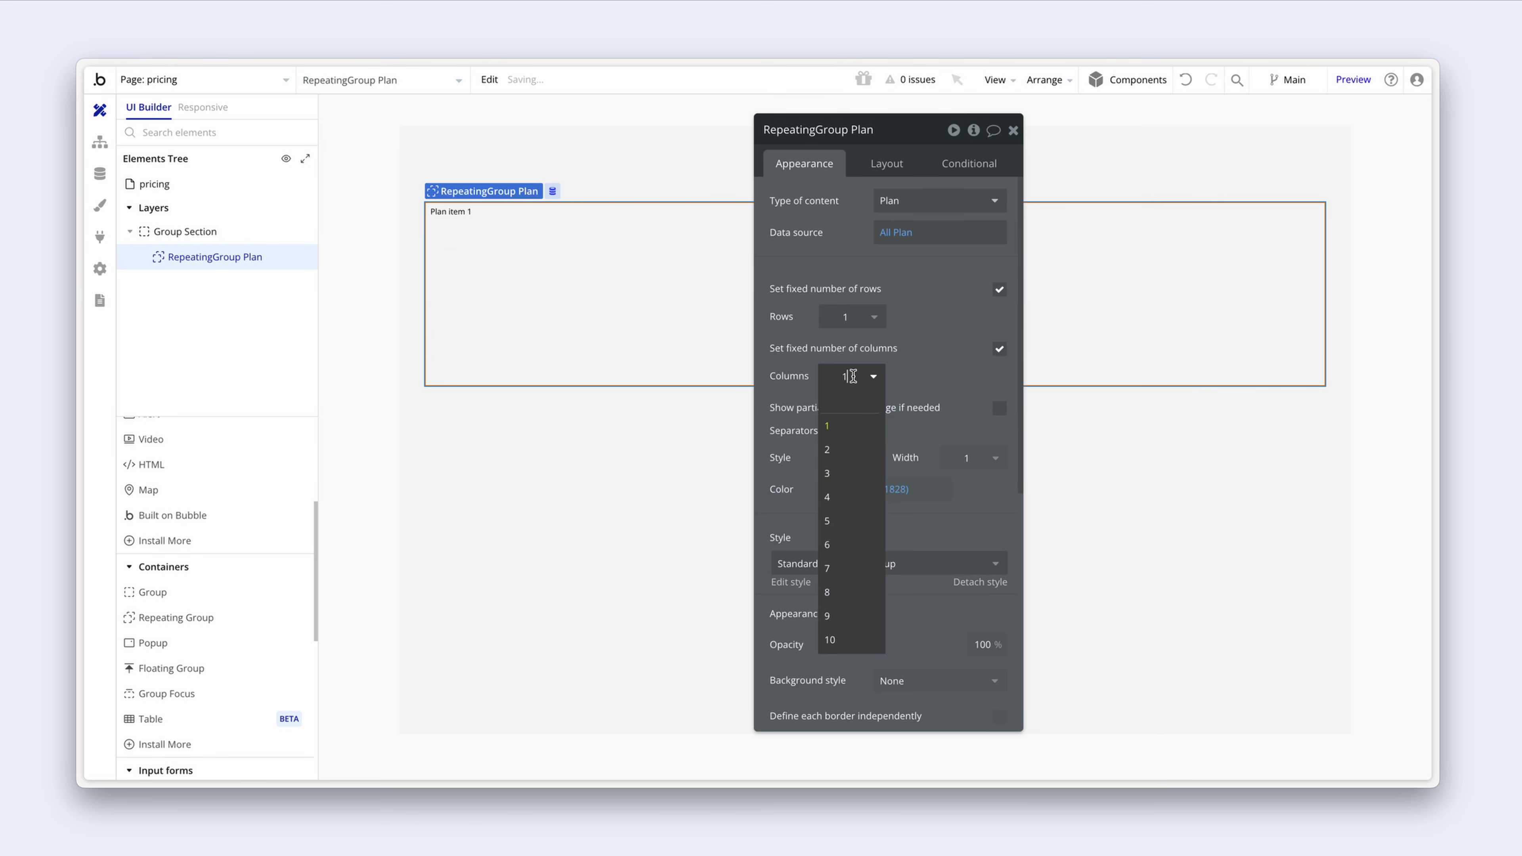
left_click(836, 473)
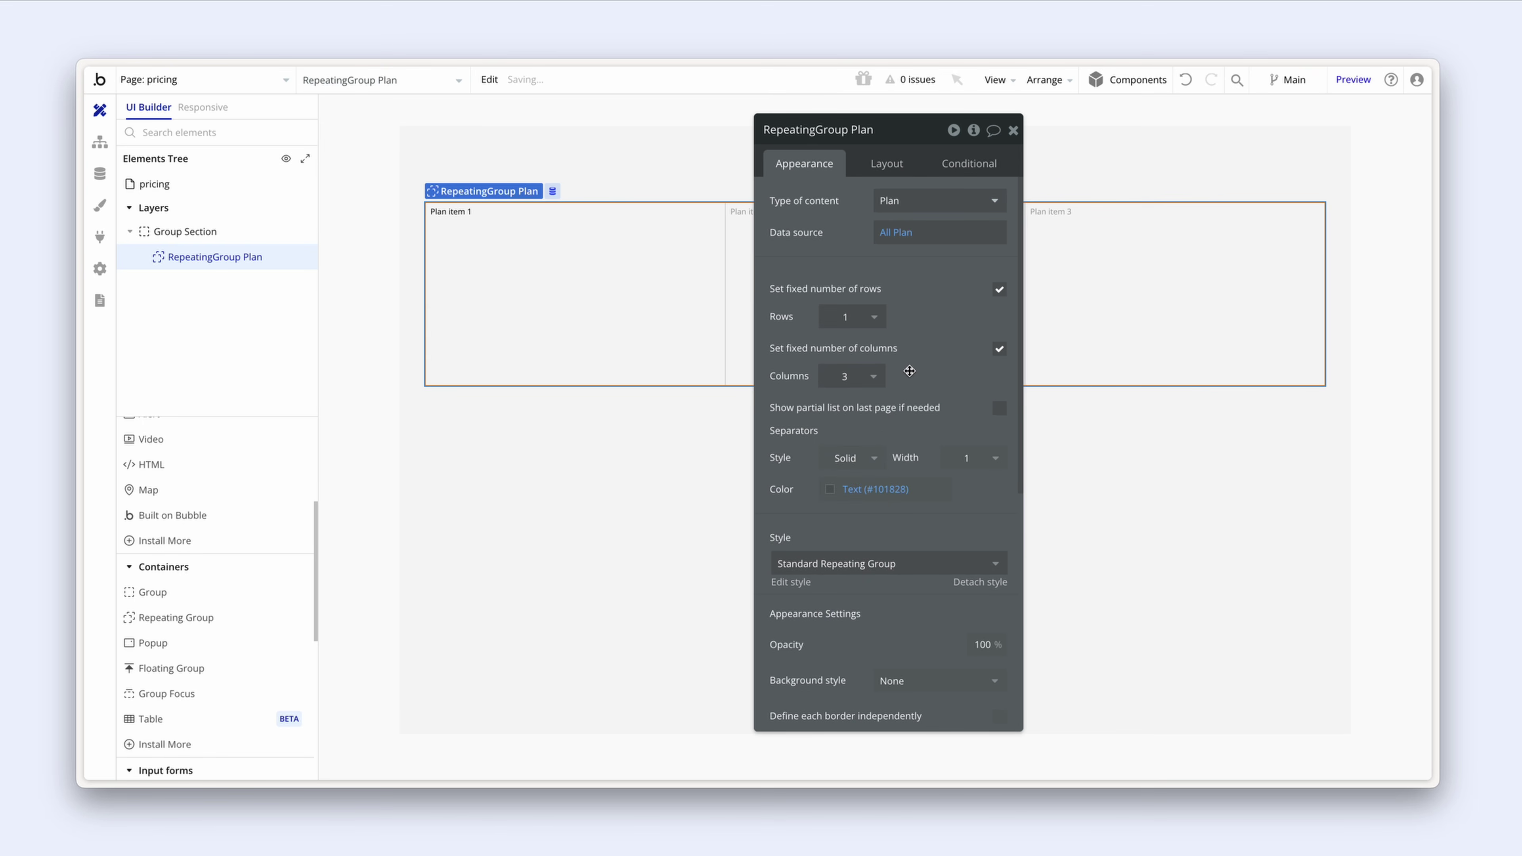
Step: Set the plan repeating group's separator width to 24 and its separator color to the Surface variable
left_click_drag(910, 371, 1028, 371)
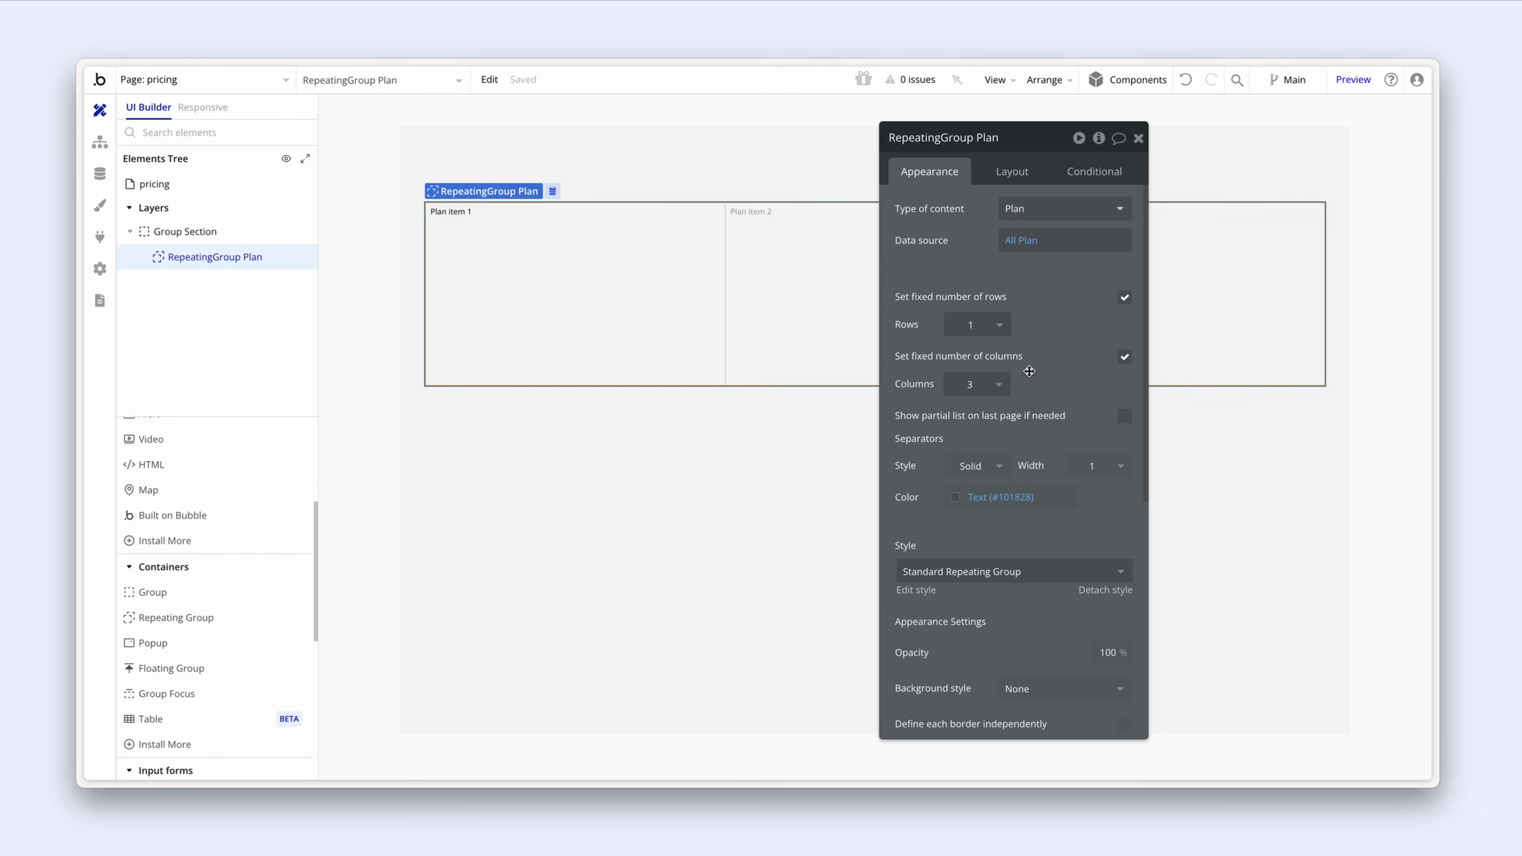
left_click(1105, 469)
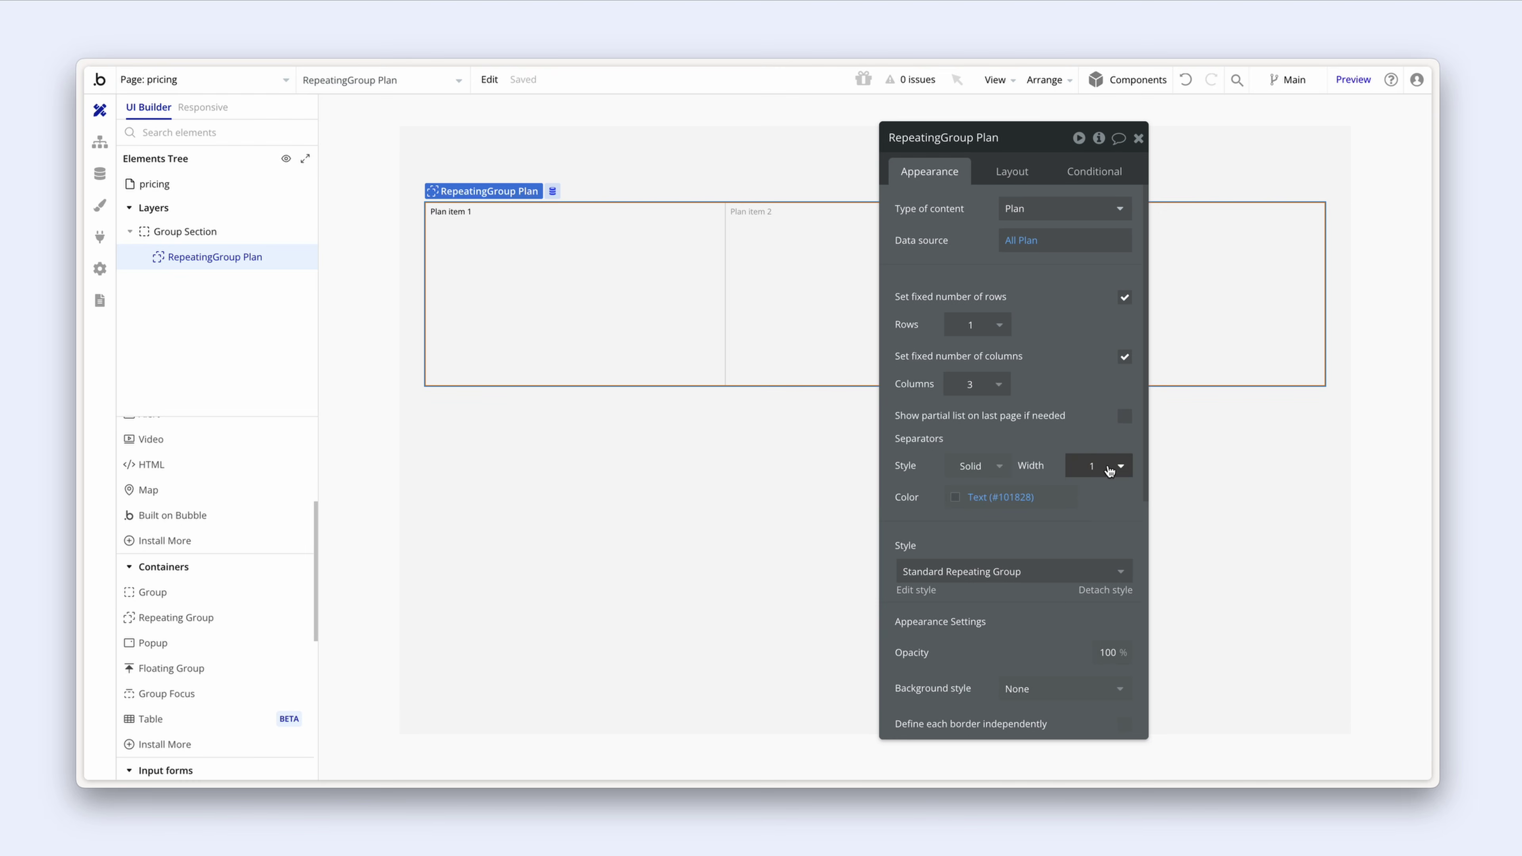
key("BackSpace")
type("24")
key("Return")
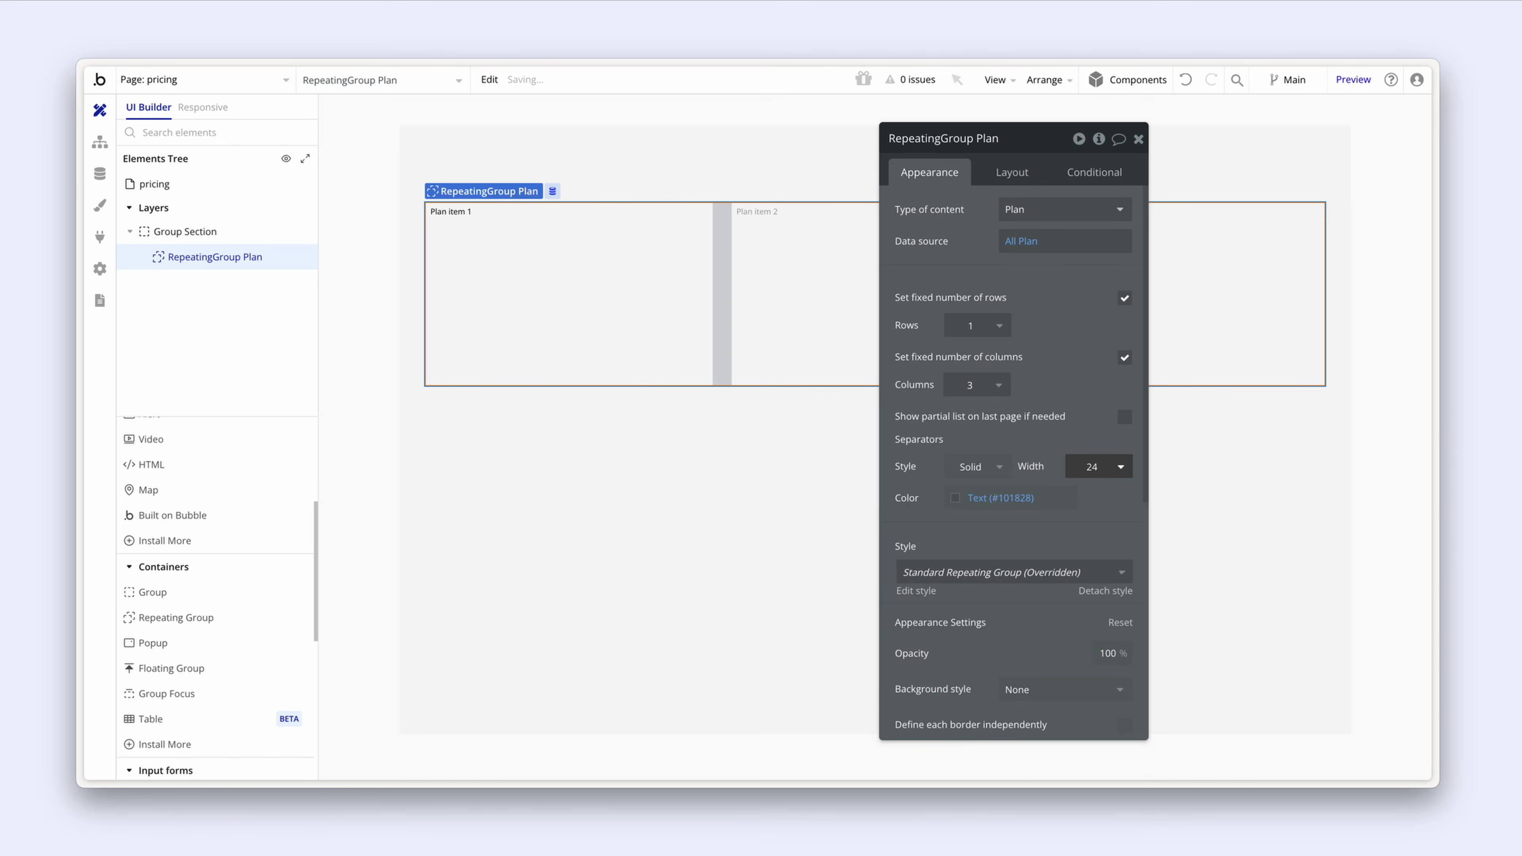
left_click(957, 504)
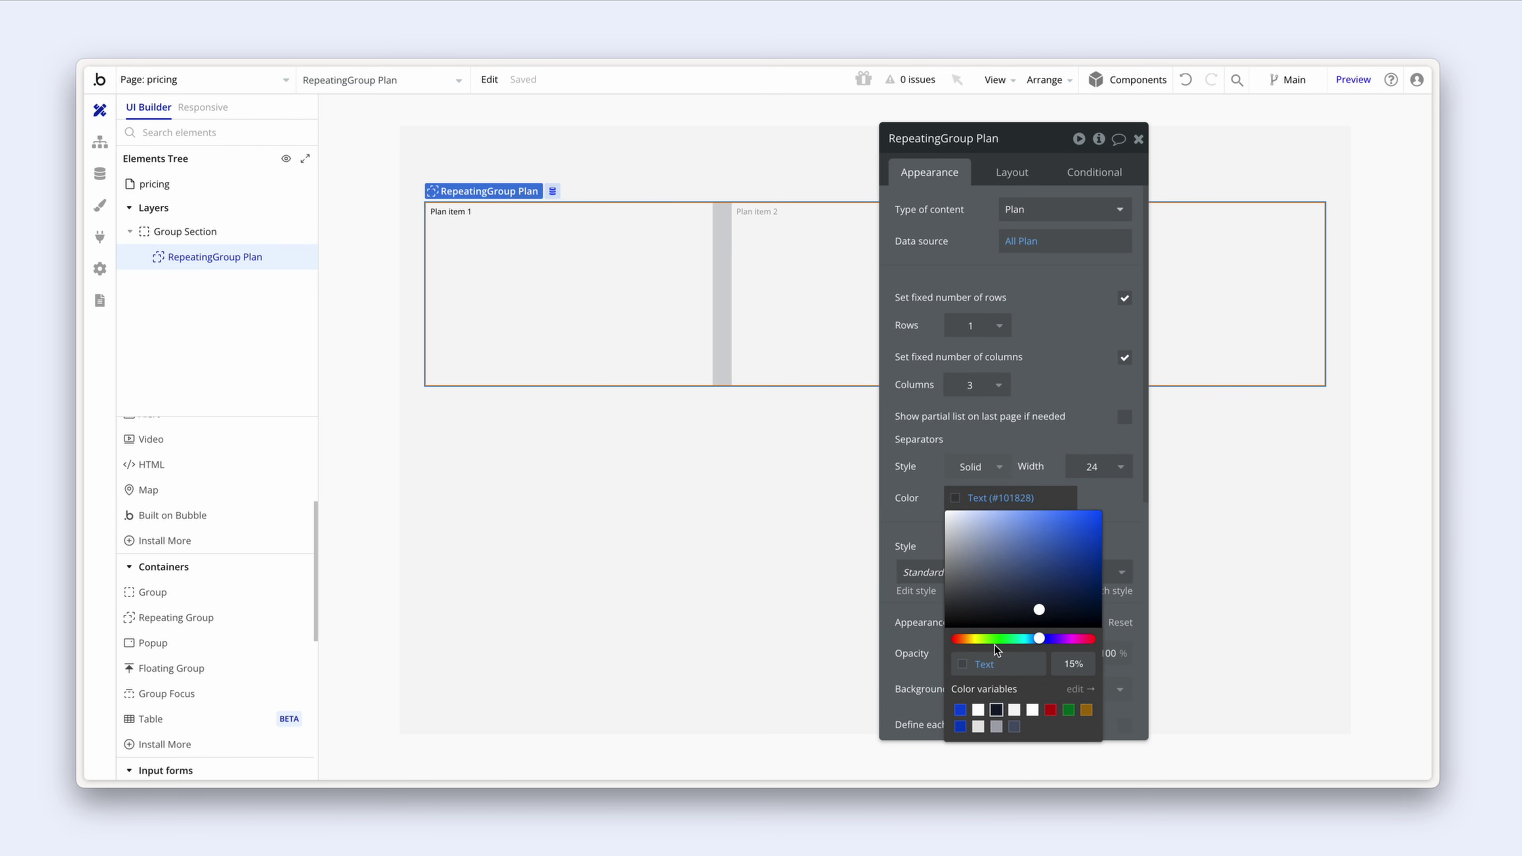
left_click(1014, 713)
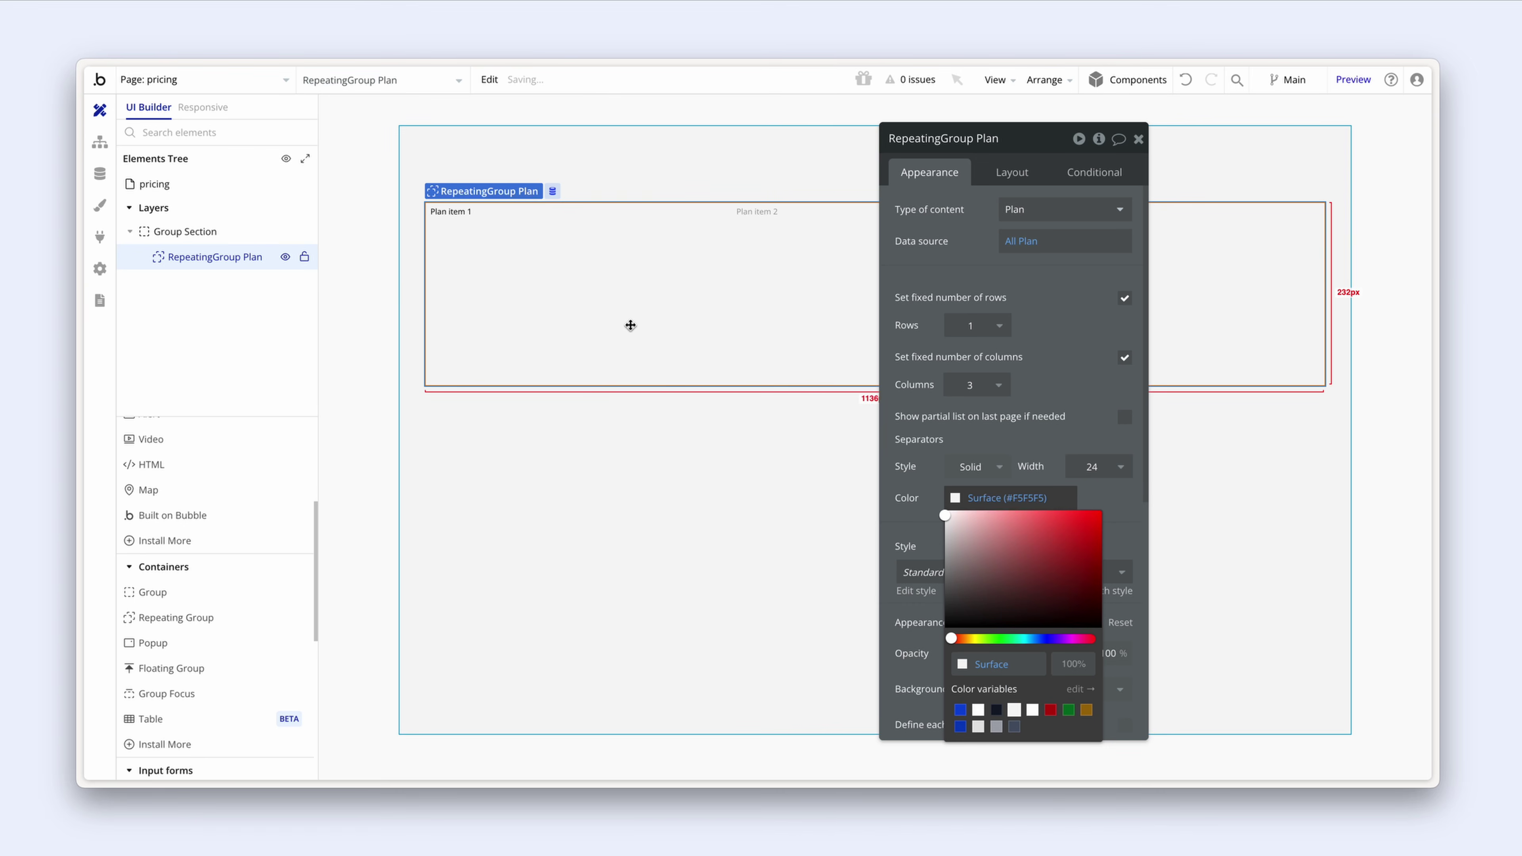
Step: Set the plan repeating group's min width to 0 and min height to 360 px, and add a group inside its first cell
left_click(558, 298)
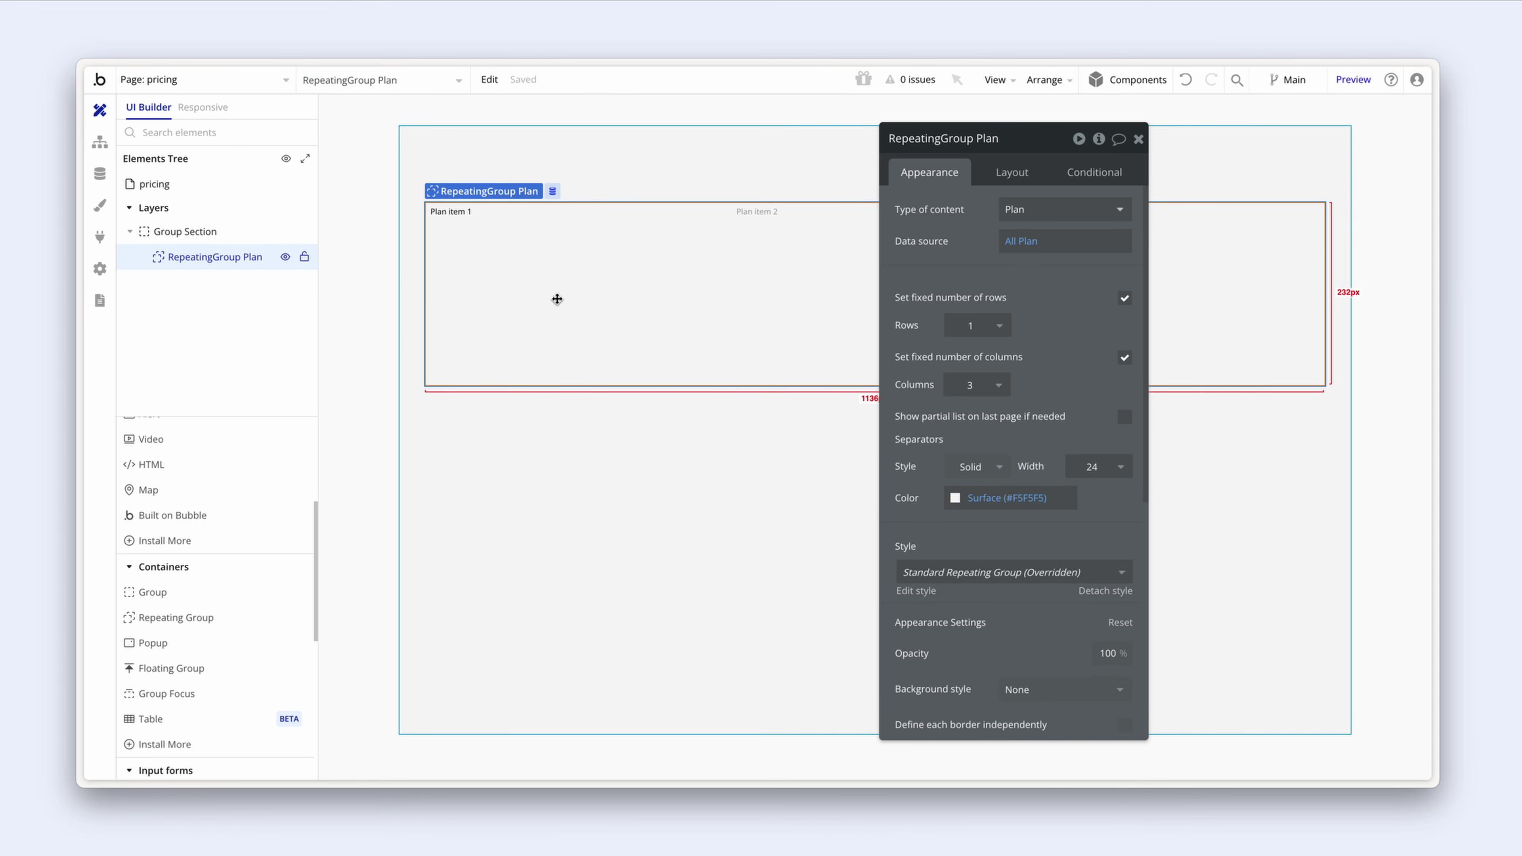
left_click(1022, 176)
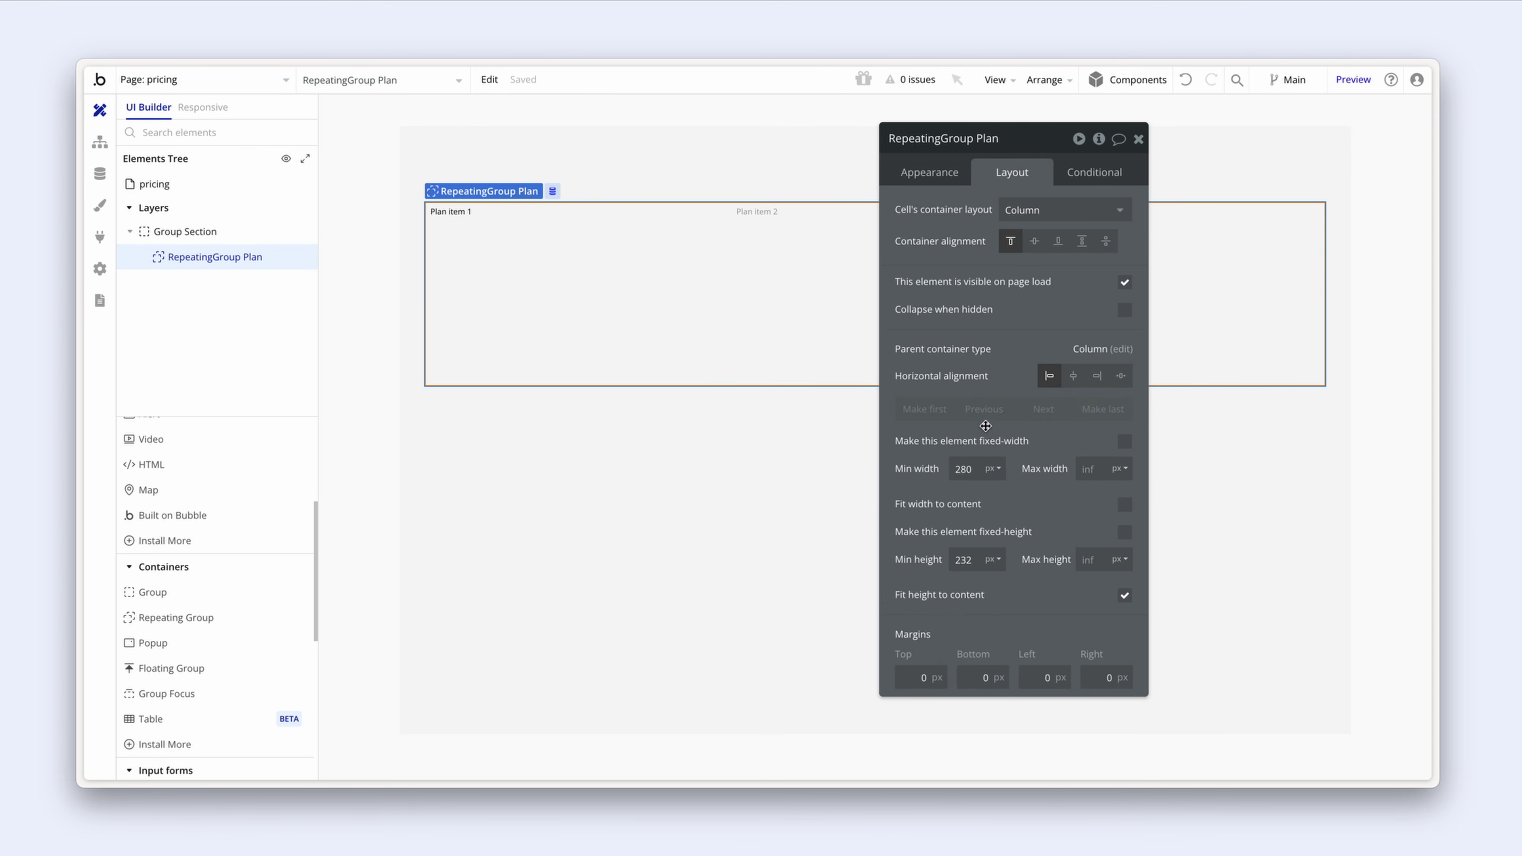
left_click_drag(975, 469, 935, 469)
type("0")
left_click_drag(979, 559, 923, 556)
type("360")
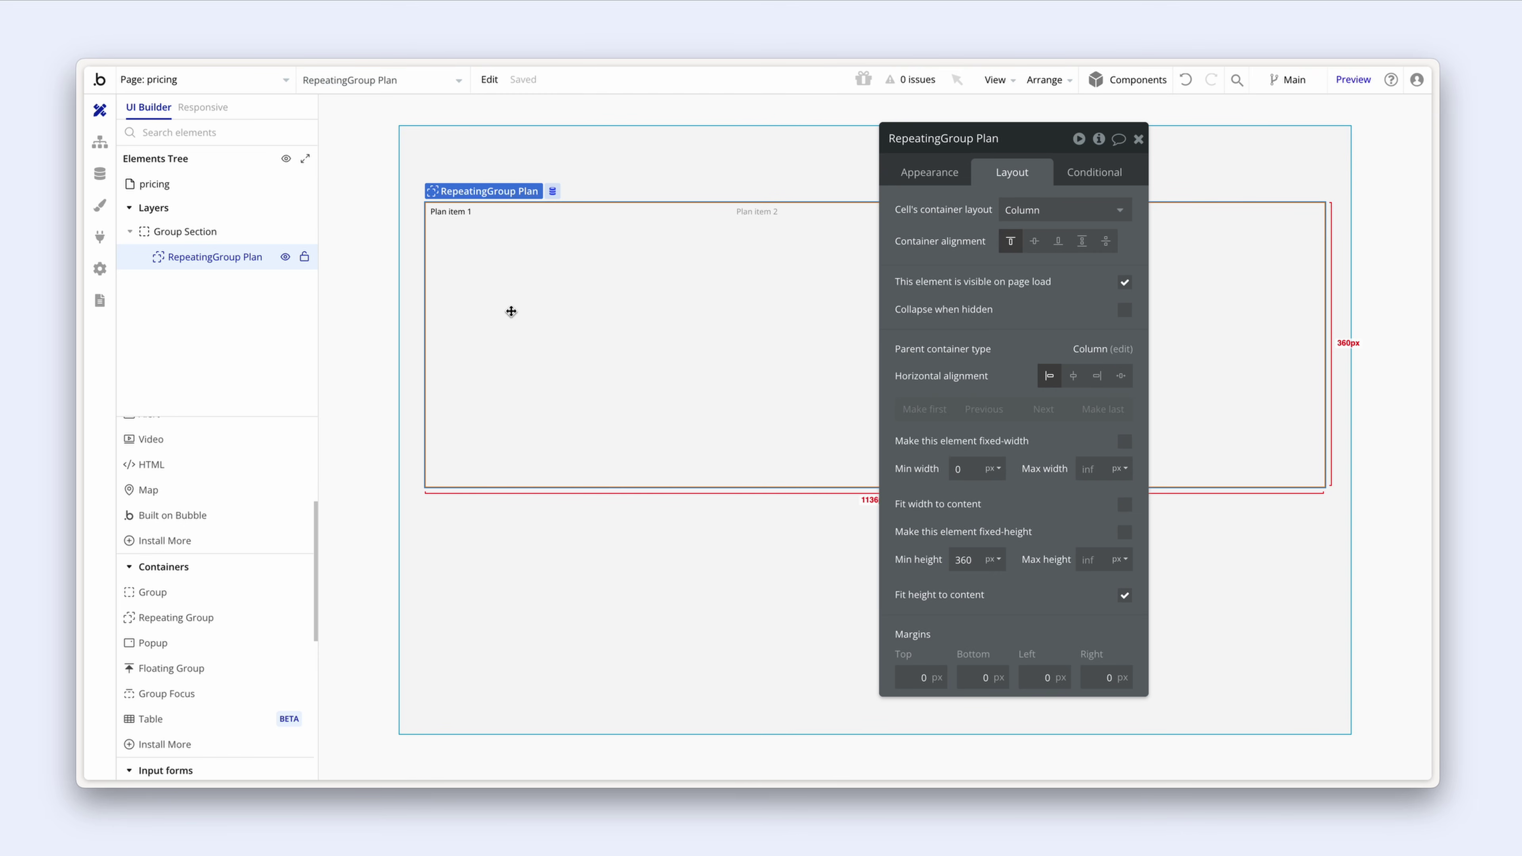
left_click(180, 592)
left_click_drag(474, 256, 644, 433)
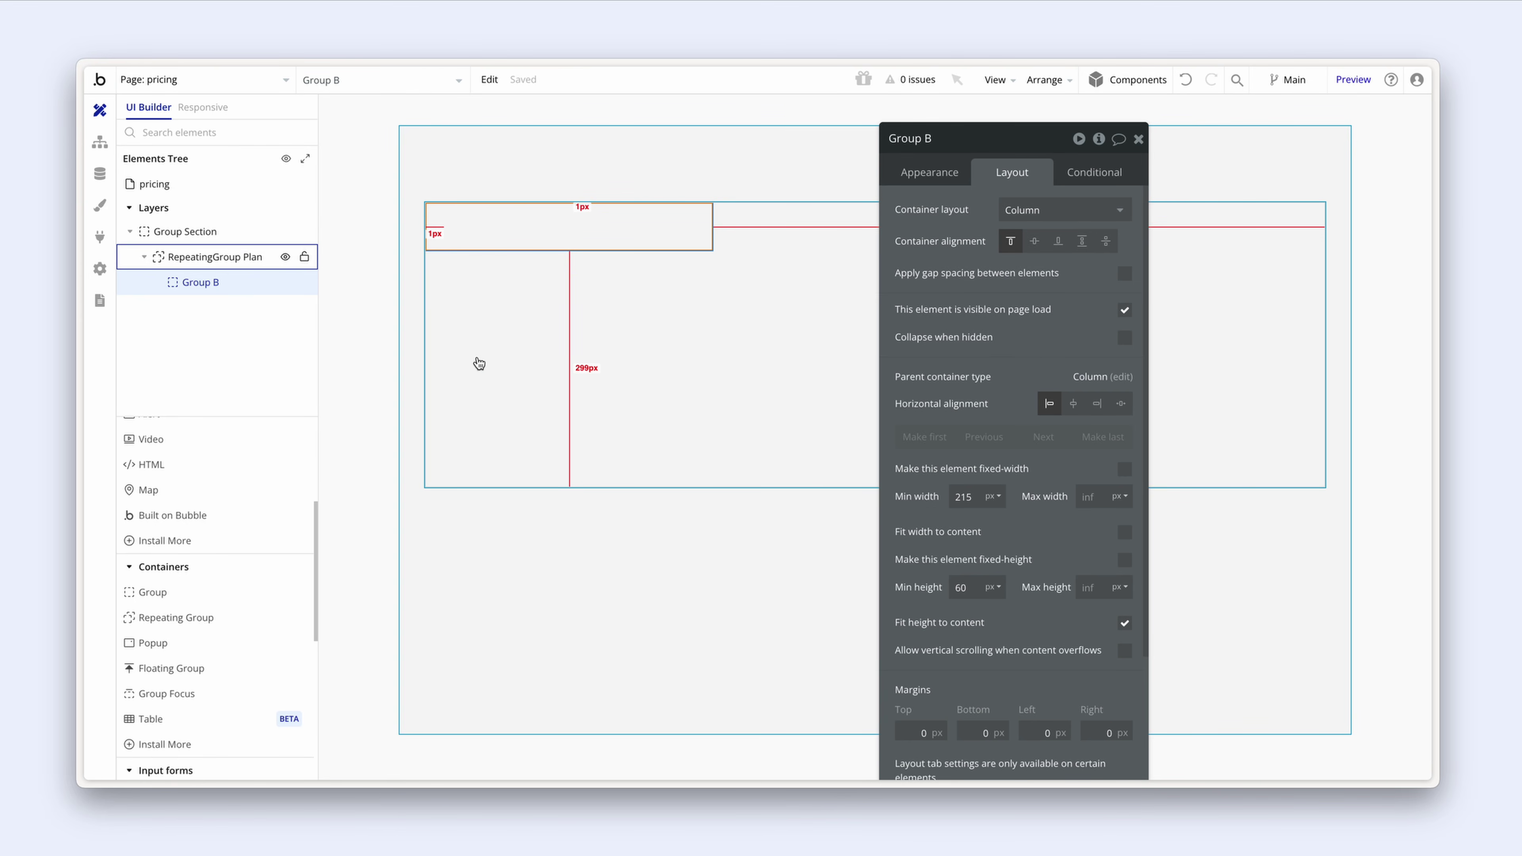
Step: Open the auth page, expand Group Section and Group Signup, and show Group Signup on the canvas
left_click(243, 80)
mouse_move(442, 141)
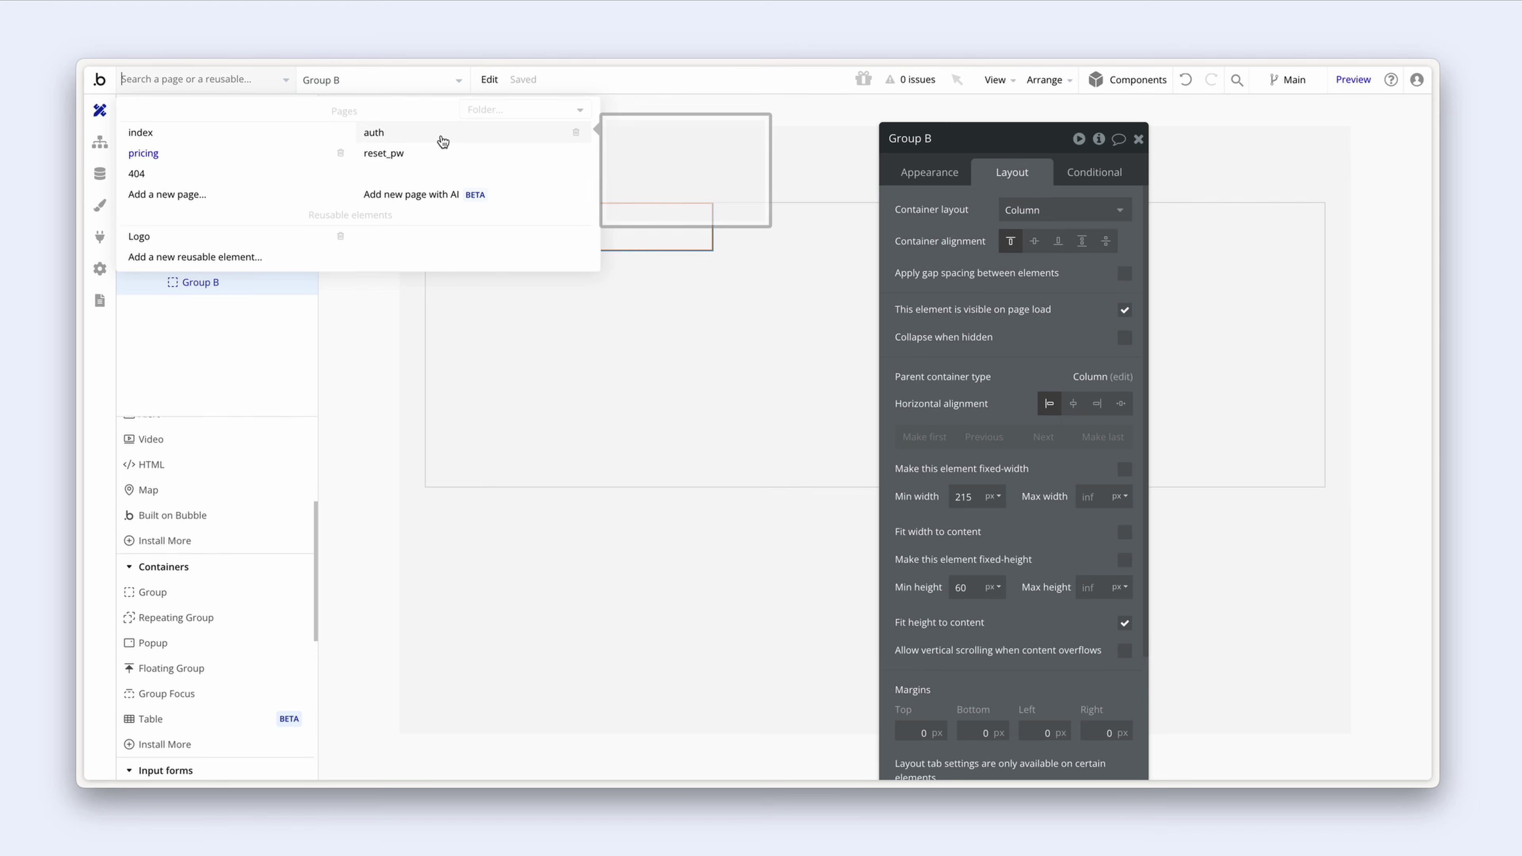
left_click(442, 141)
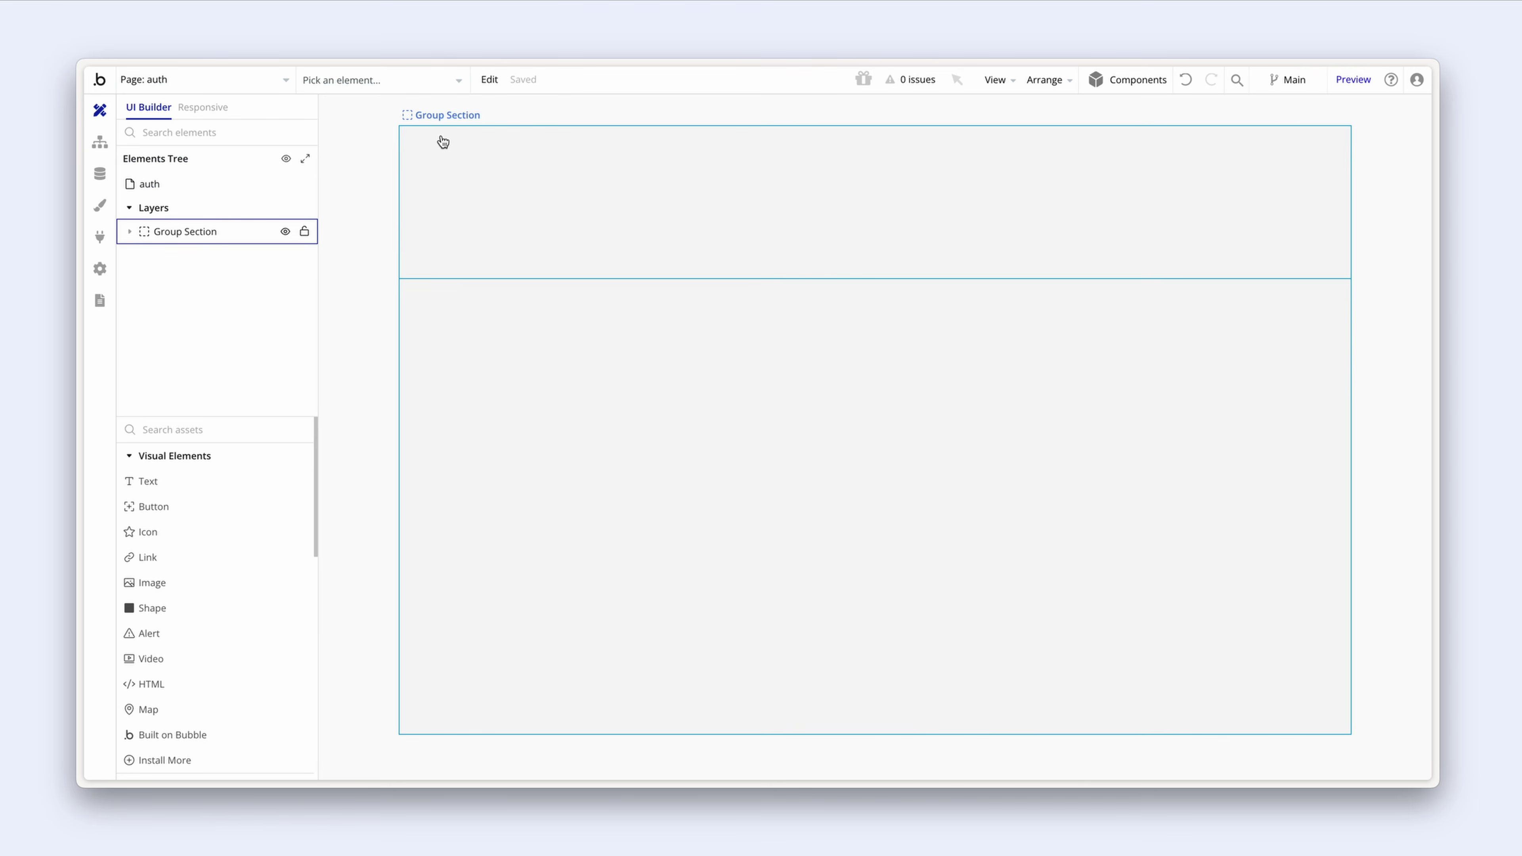
left_click(130, 231)
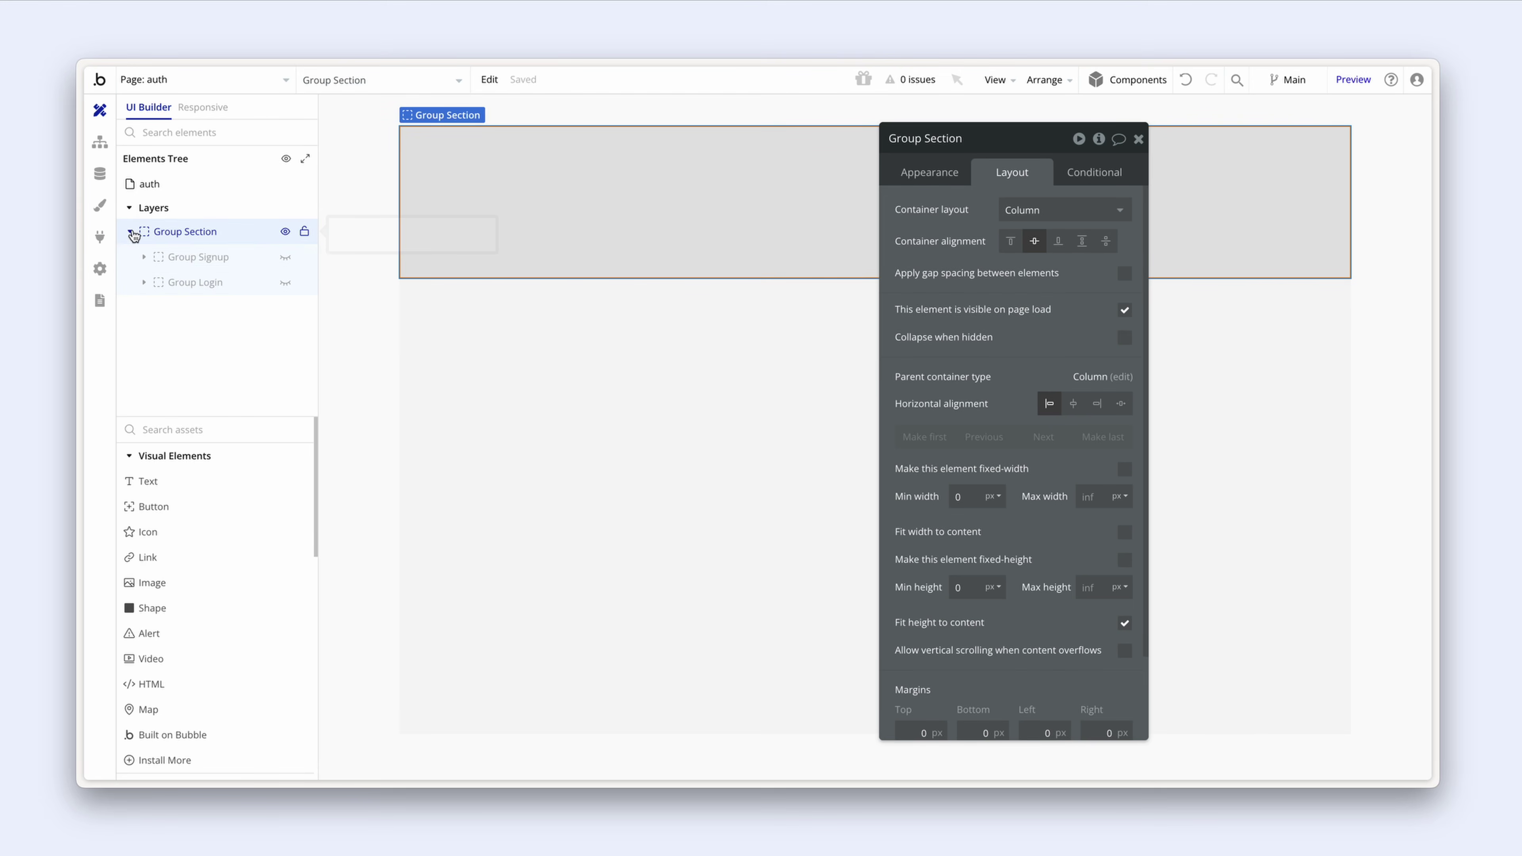
left_click(144, 258)
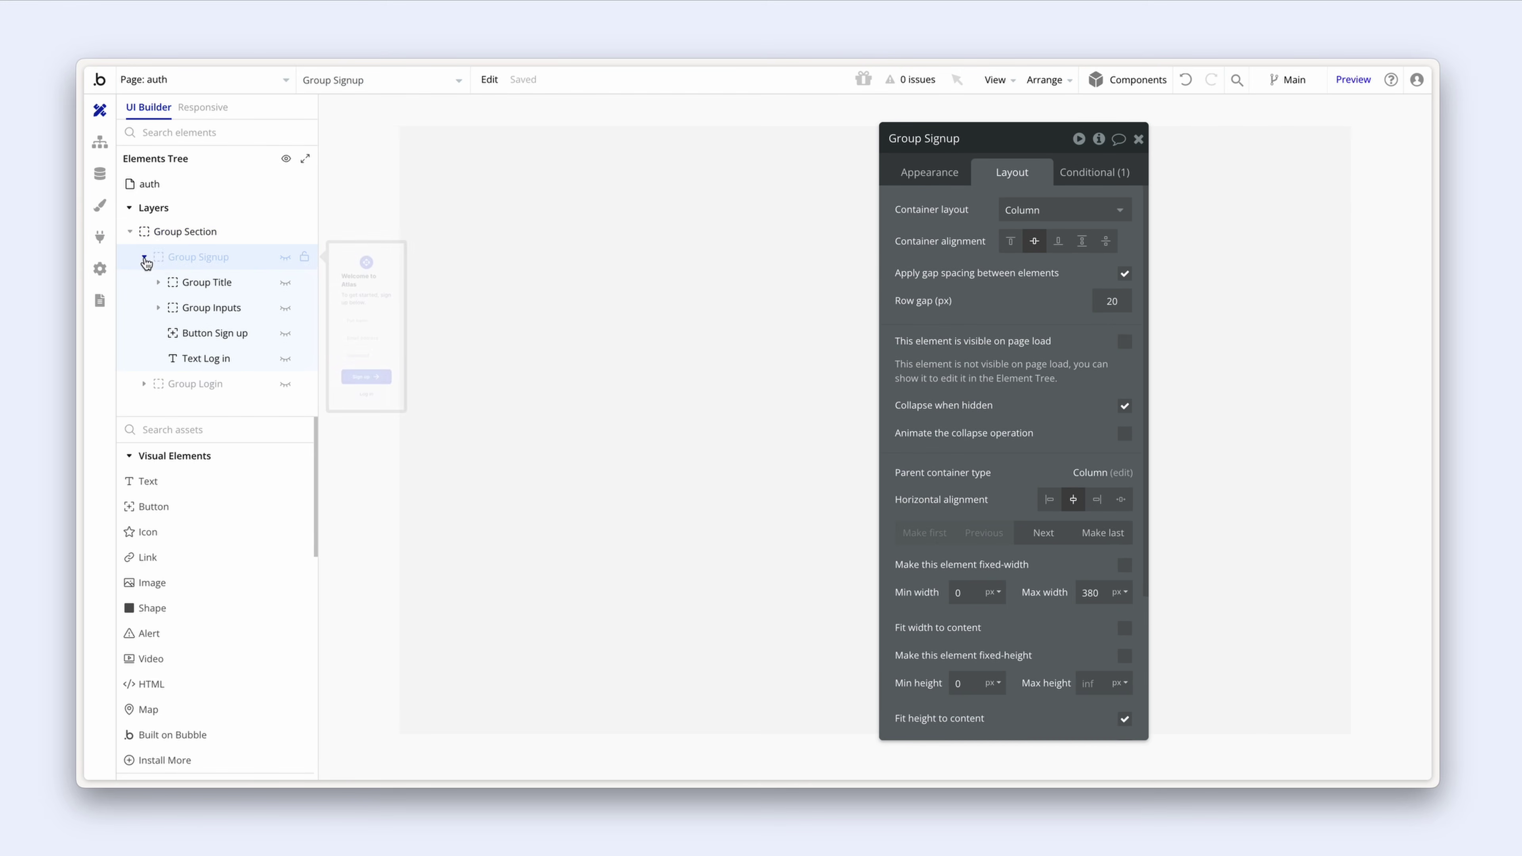
left_click(285, 258)
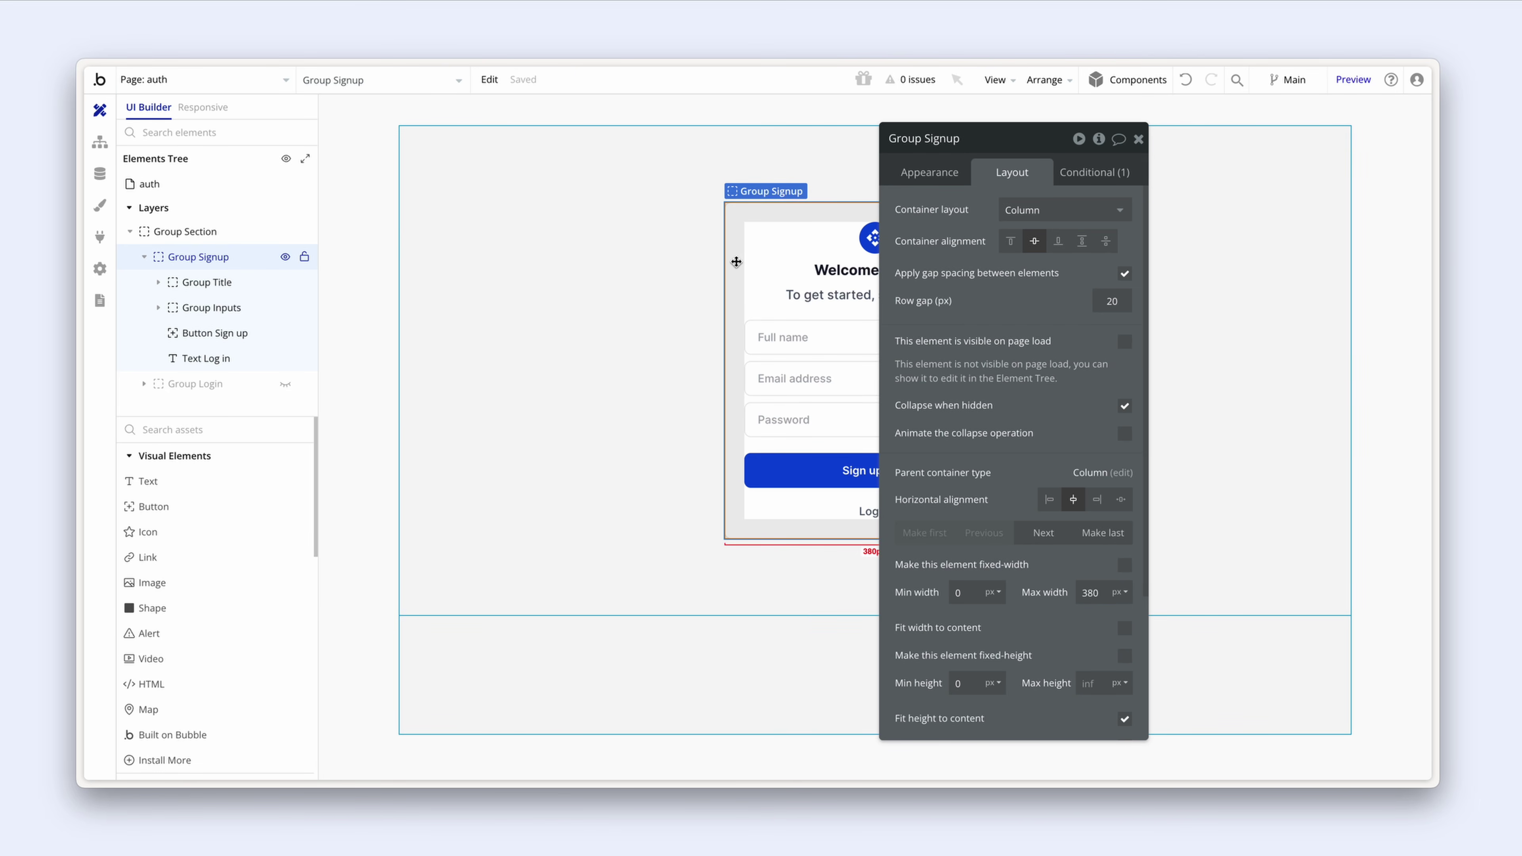
Step: Create a new group style named Card Medium based on the styling of Group Signup
left_click(928, 173)
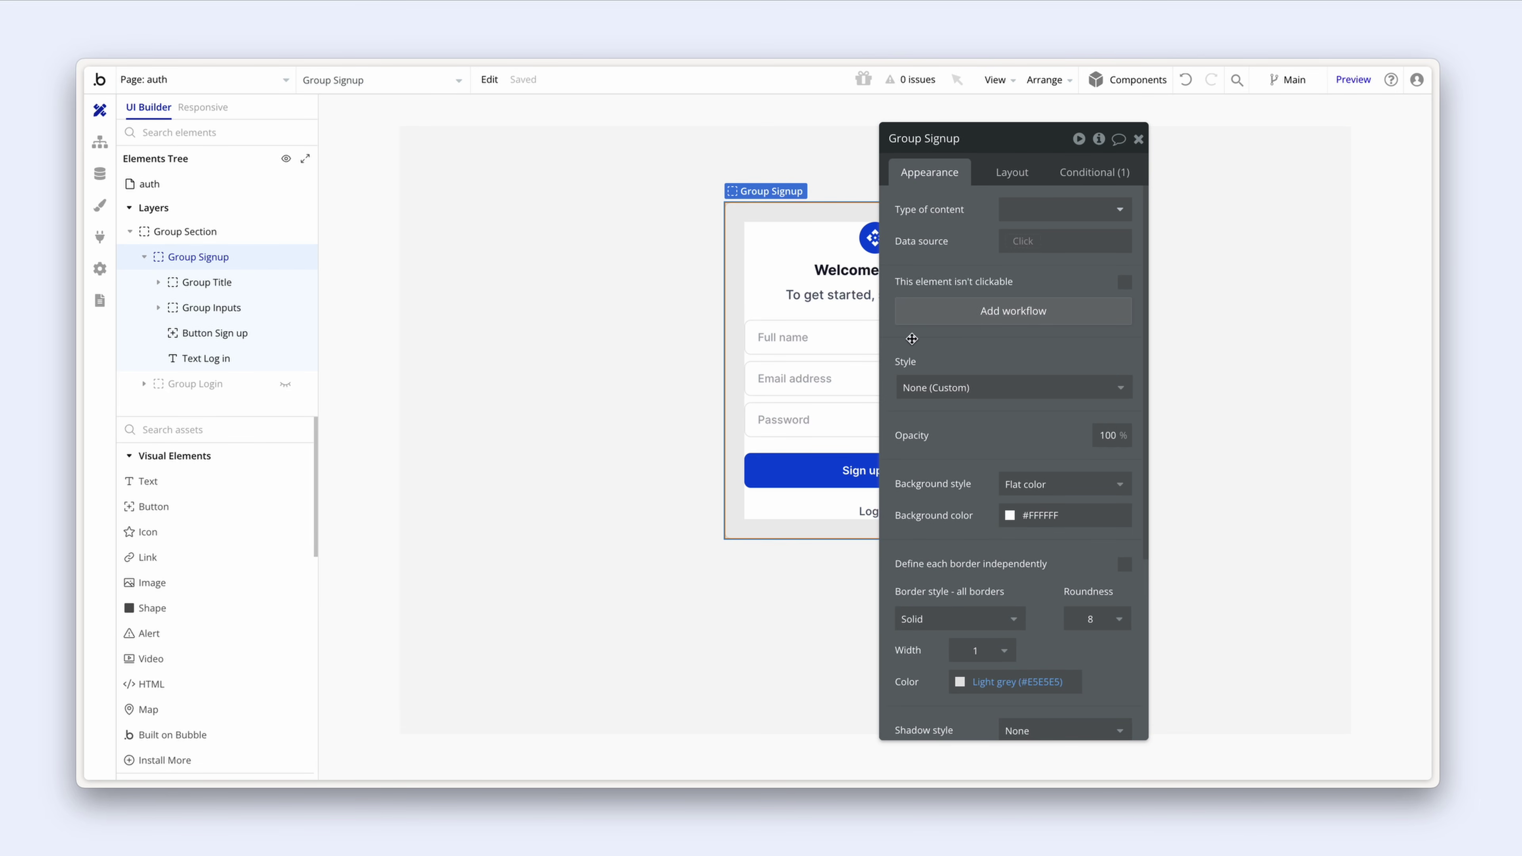
left_click(1004, 388)
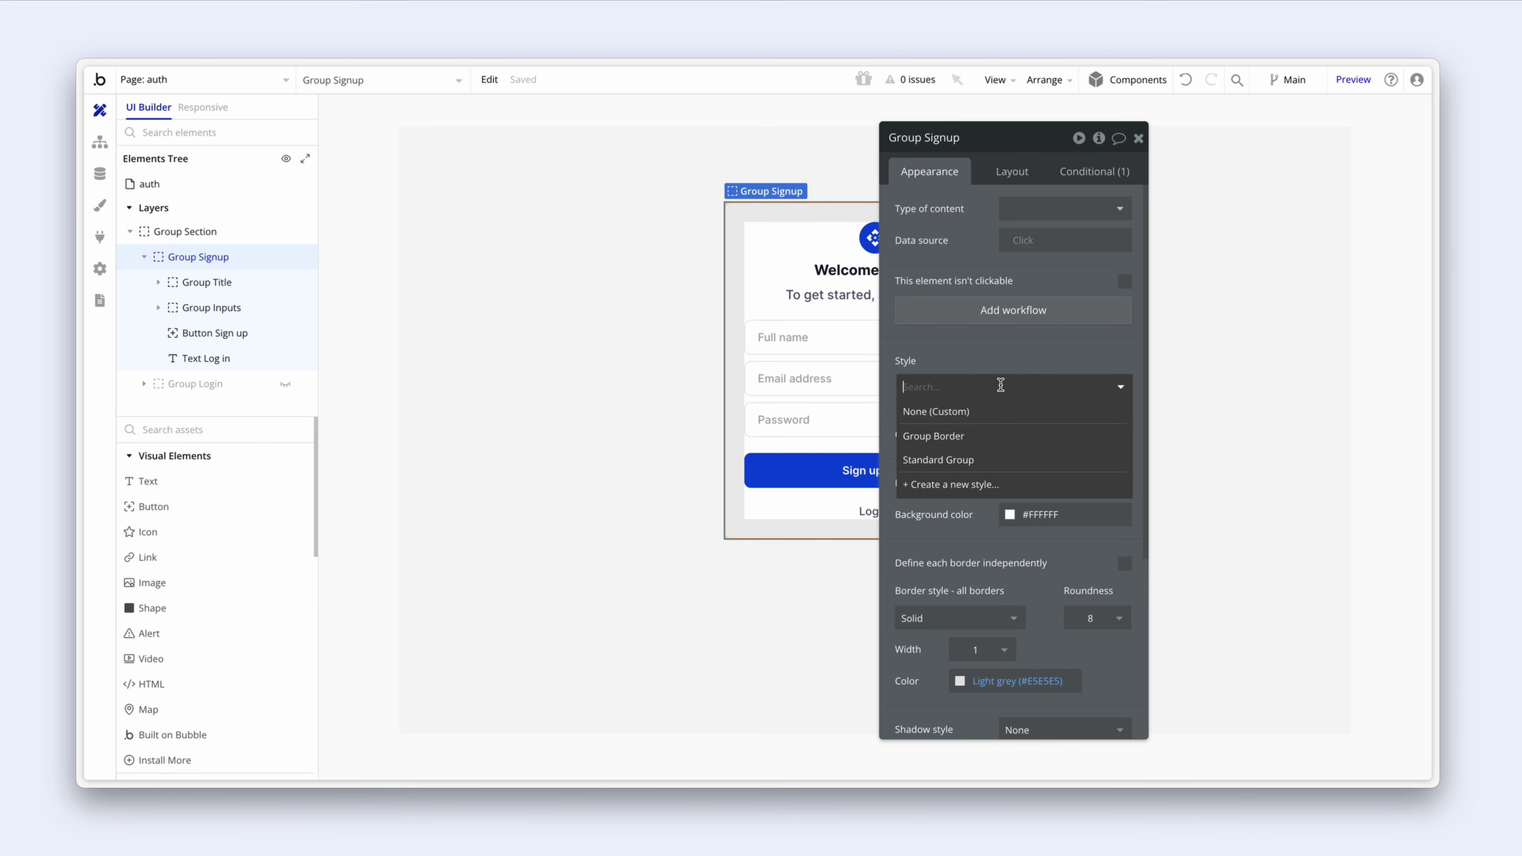
left_click(1030, 488)
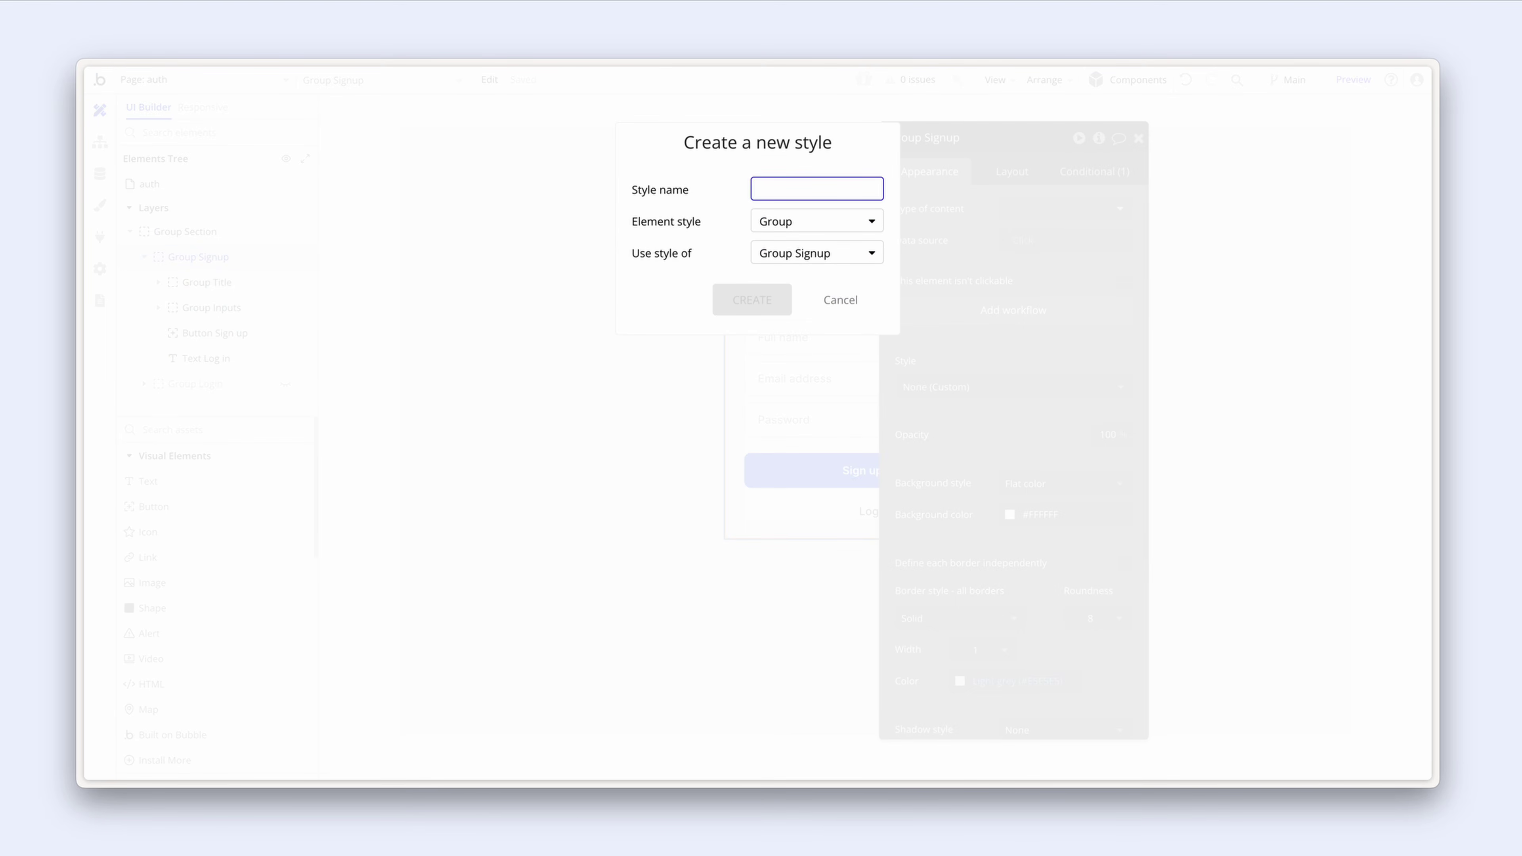
type("Card medium")
left_click(770, 309)
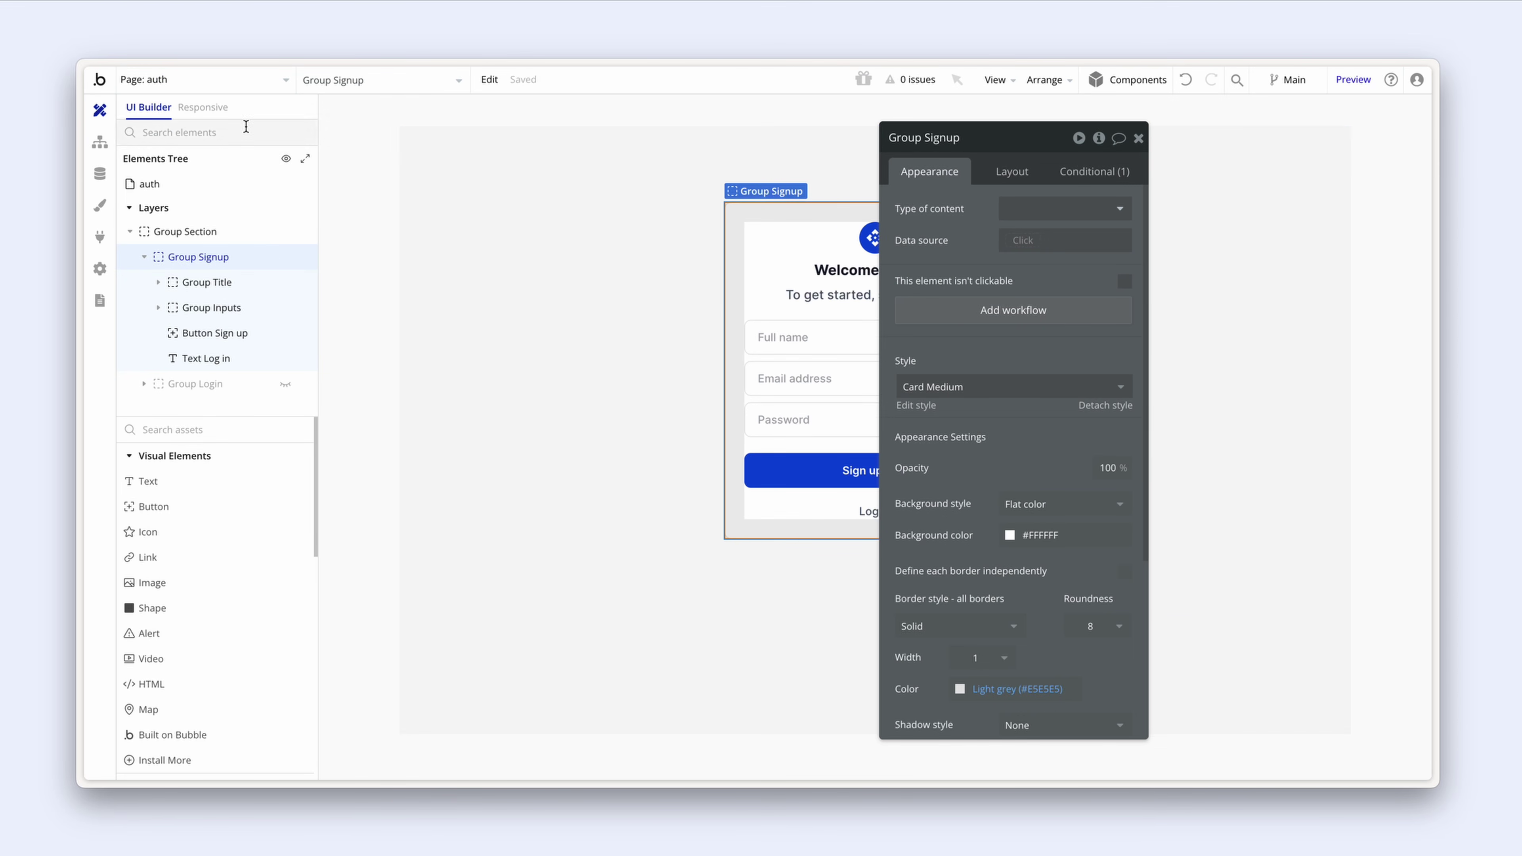
Step: Return to the pricing page and apply the Card Medium style to Group B inside the plan repeating group
left_click(210, 81)
left_click(212, 154)
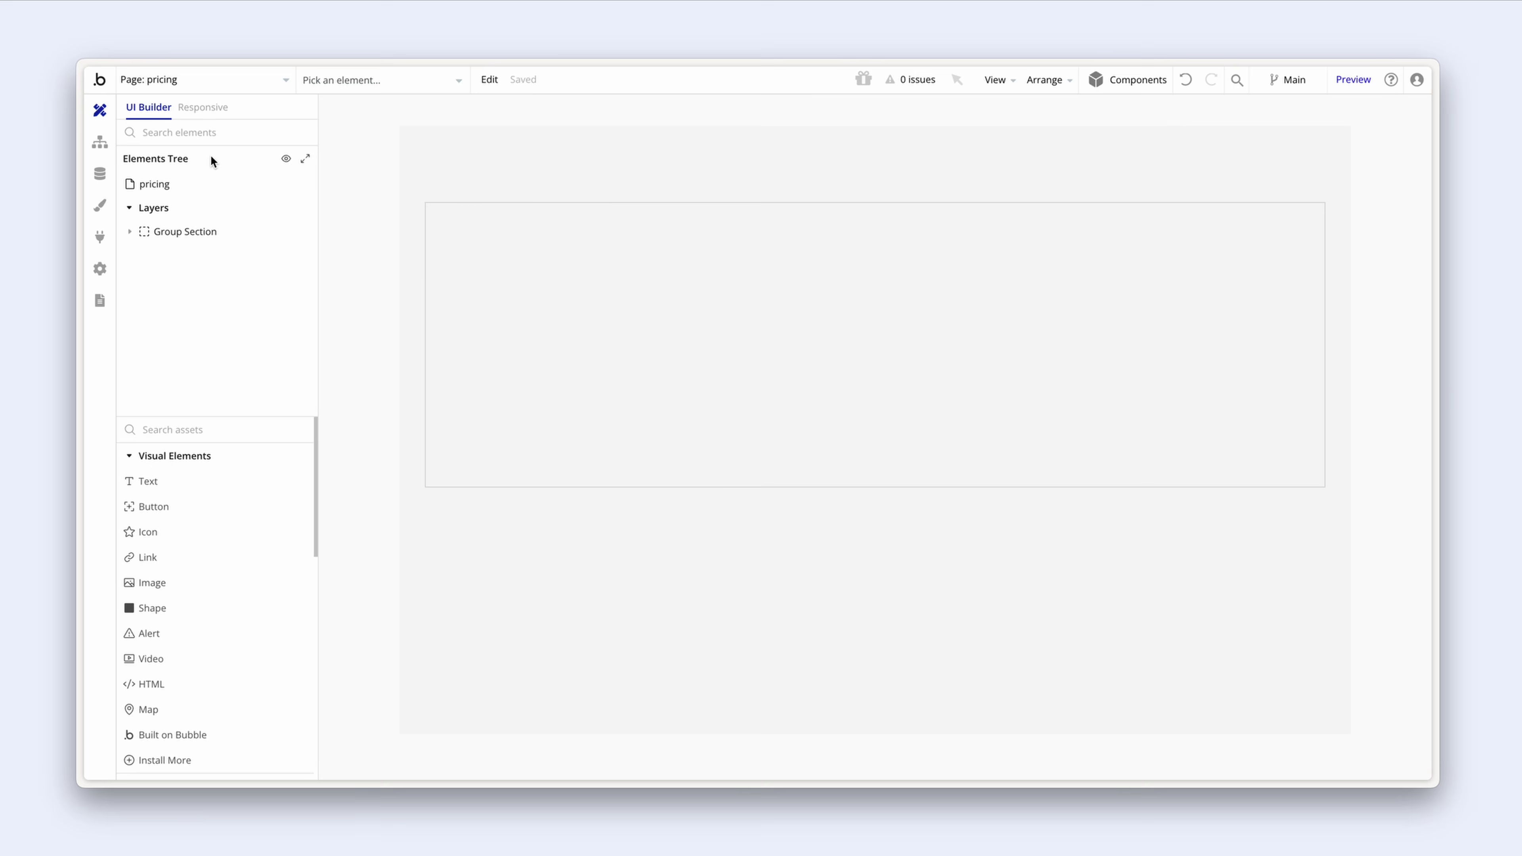
double_click(486, 295)
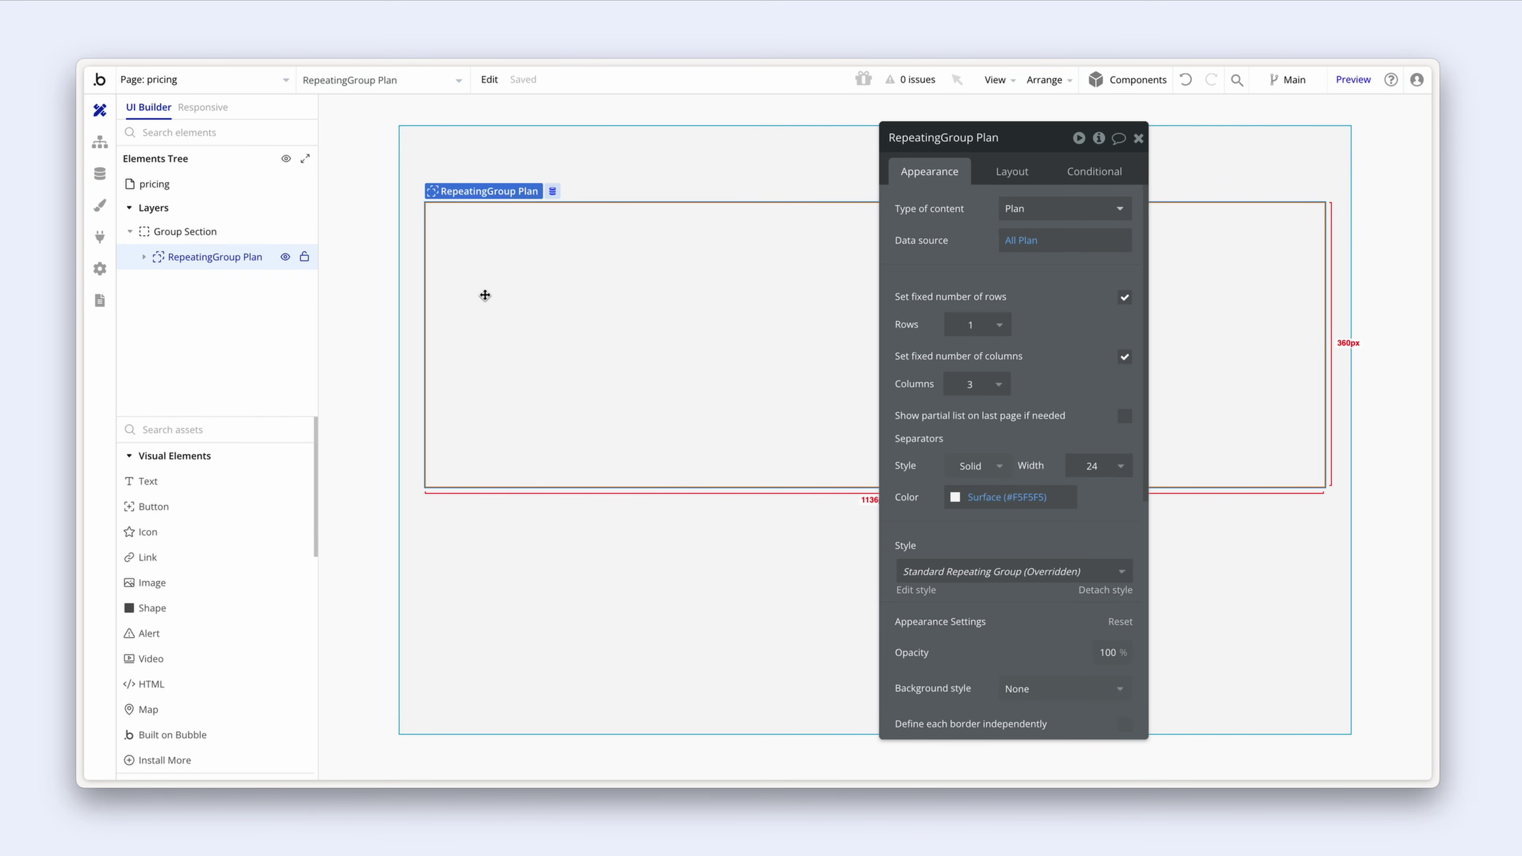
left_click(144, 256)
left_click(199, 287)
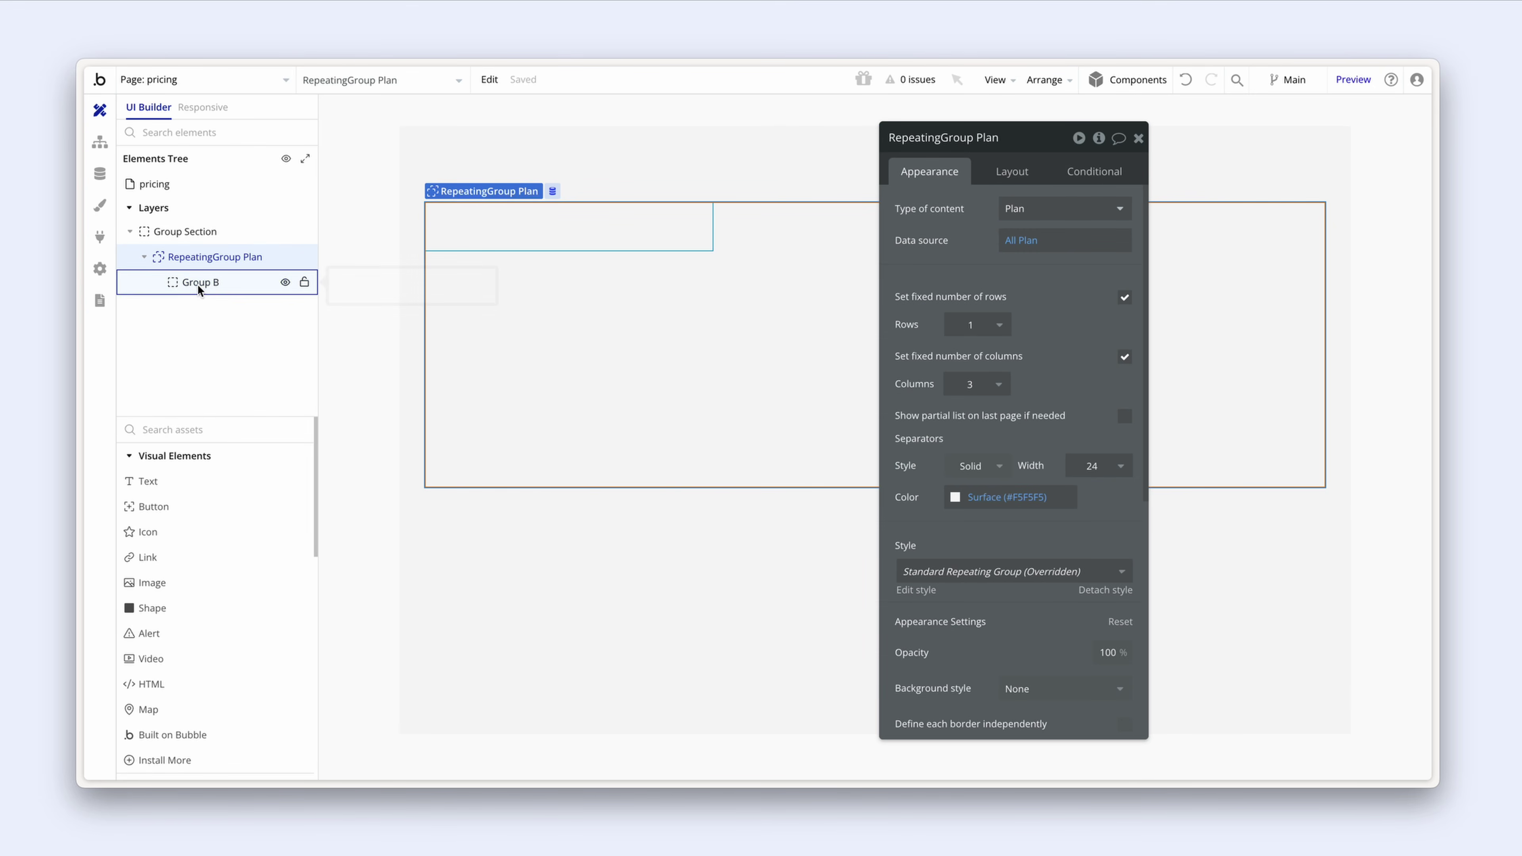
left_click(995, 388)
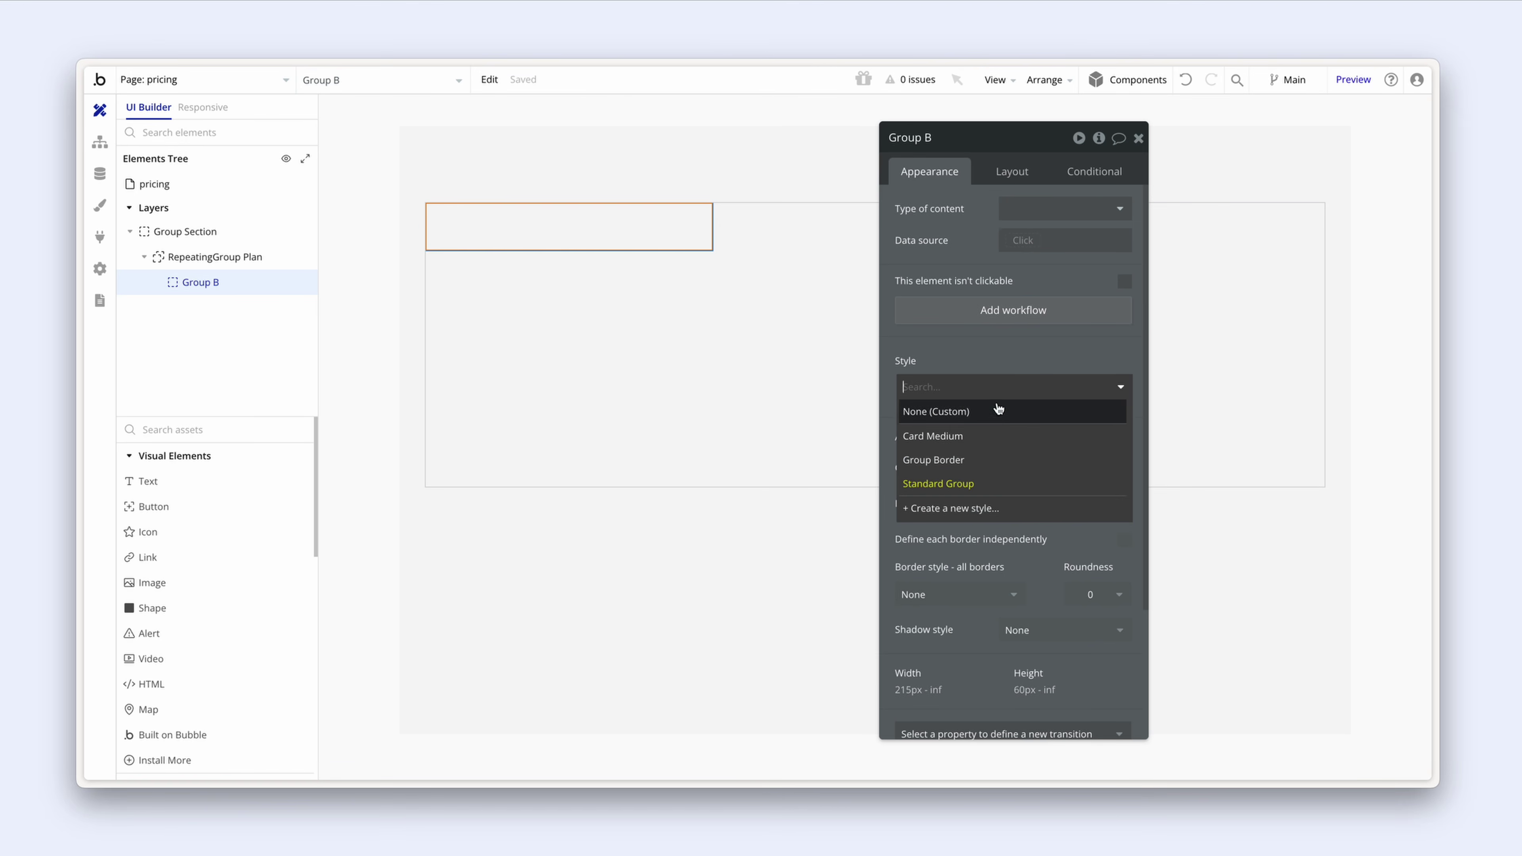
left_click(993, 435)
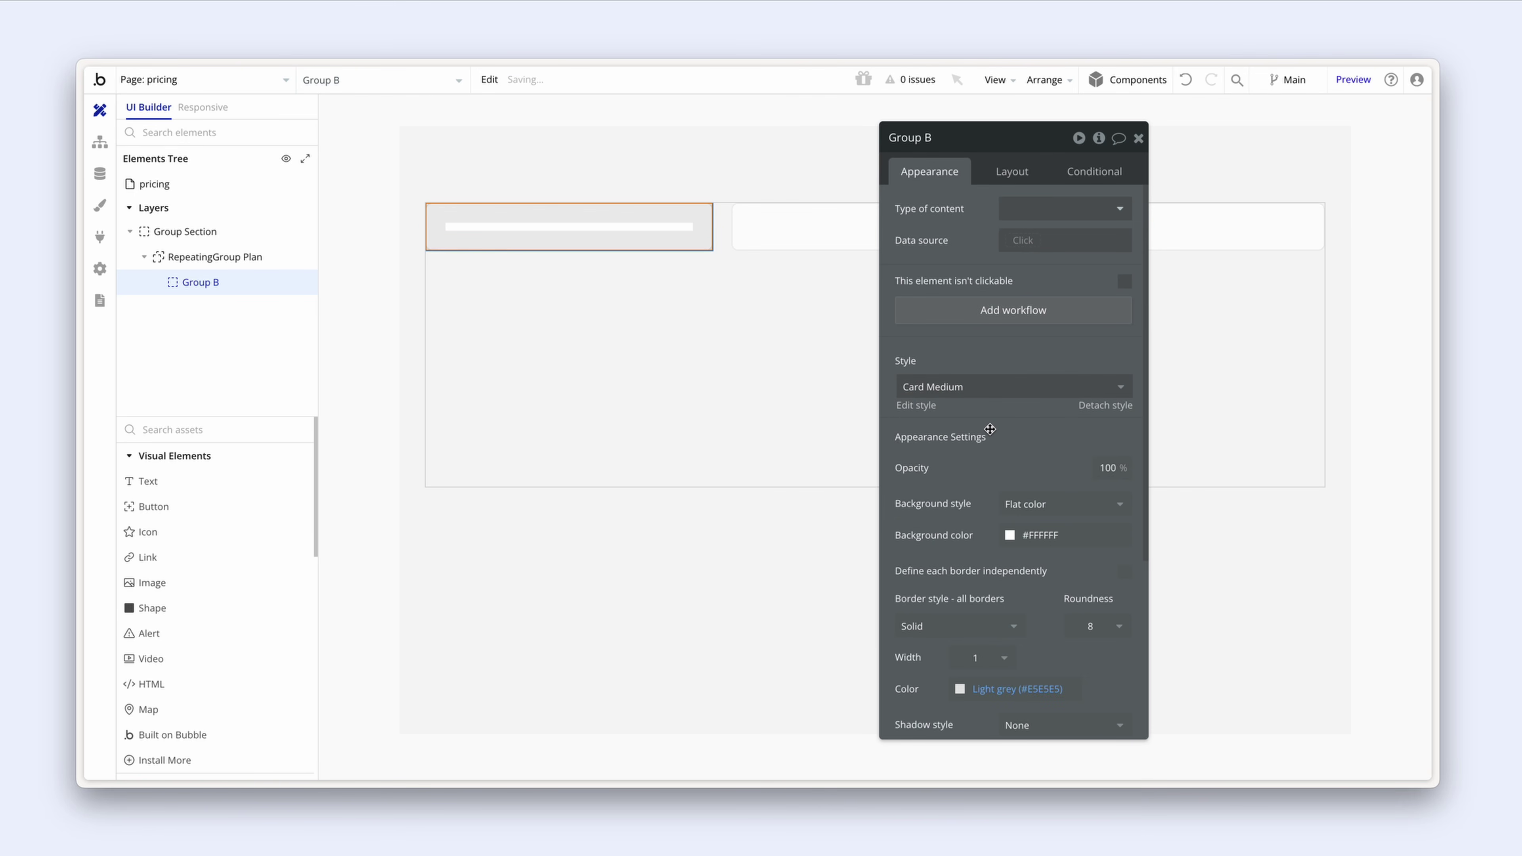
Step: Rename Group B as Group Card
left_click_drag(960, 141, 960, 141)
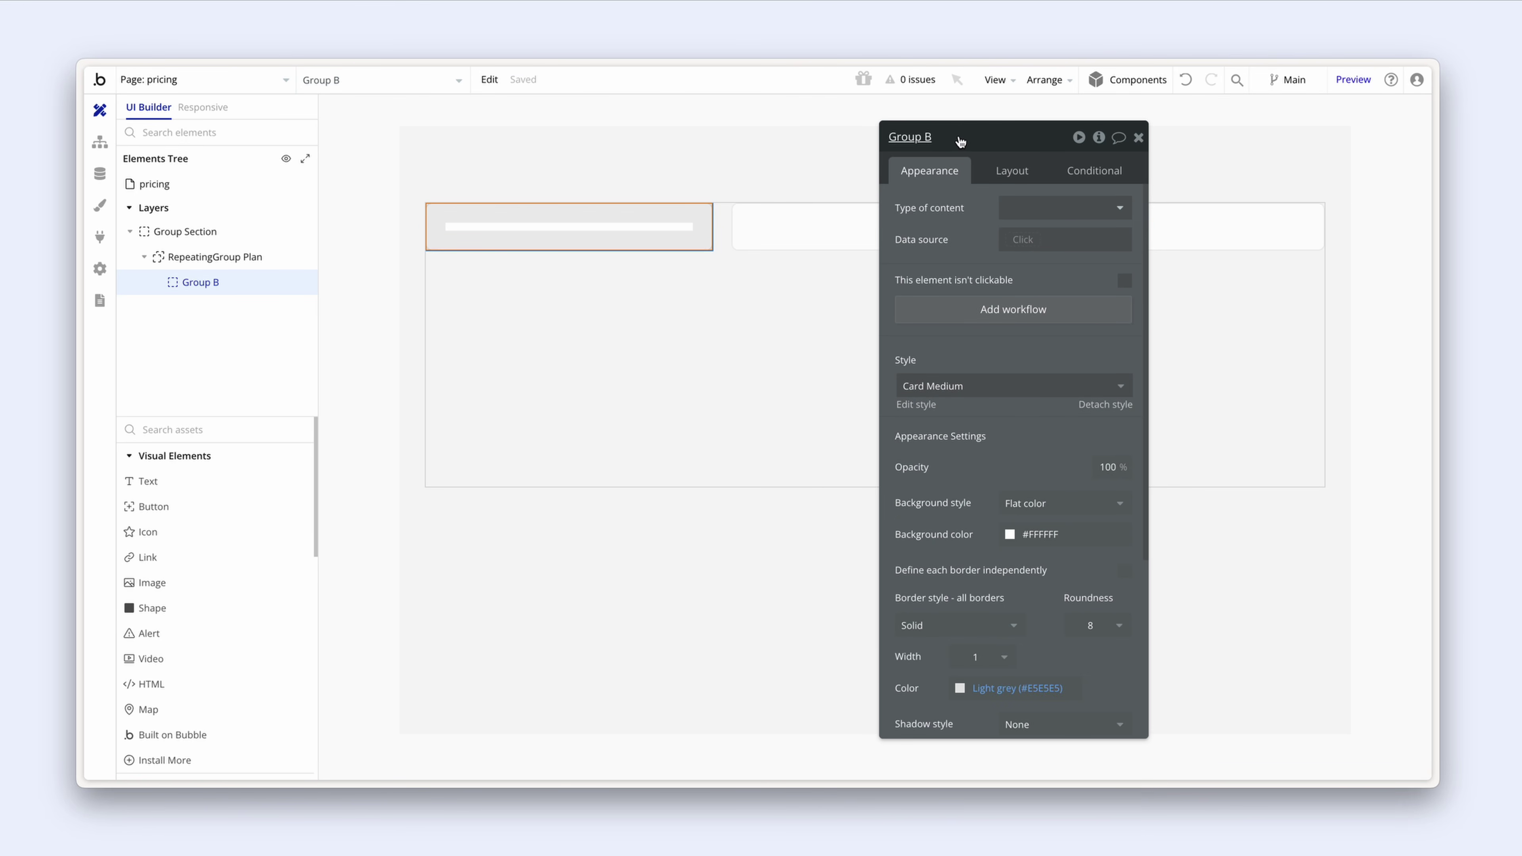
left_click(959, 139)
type("Card")
Step: Set Group Card's min width to 0 and its min height to 360 px
left_click(1004, 169)
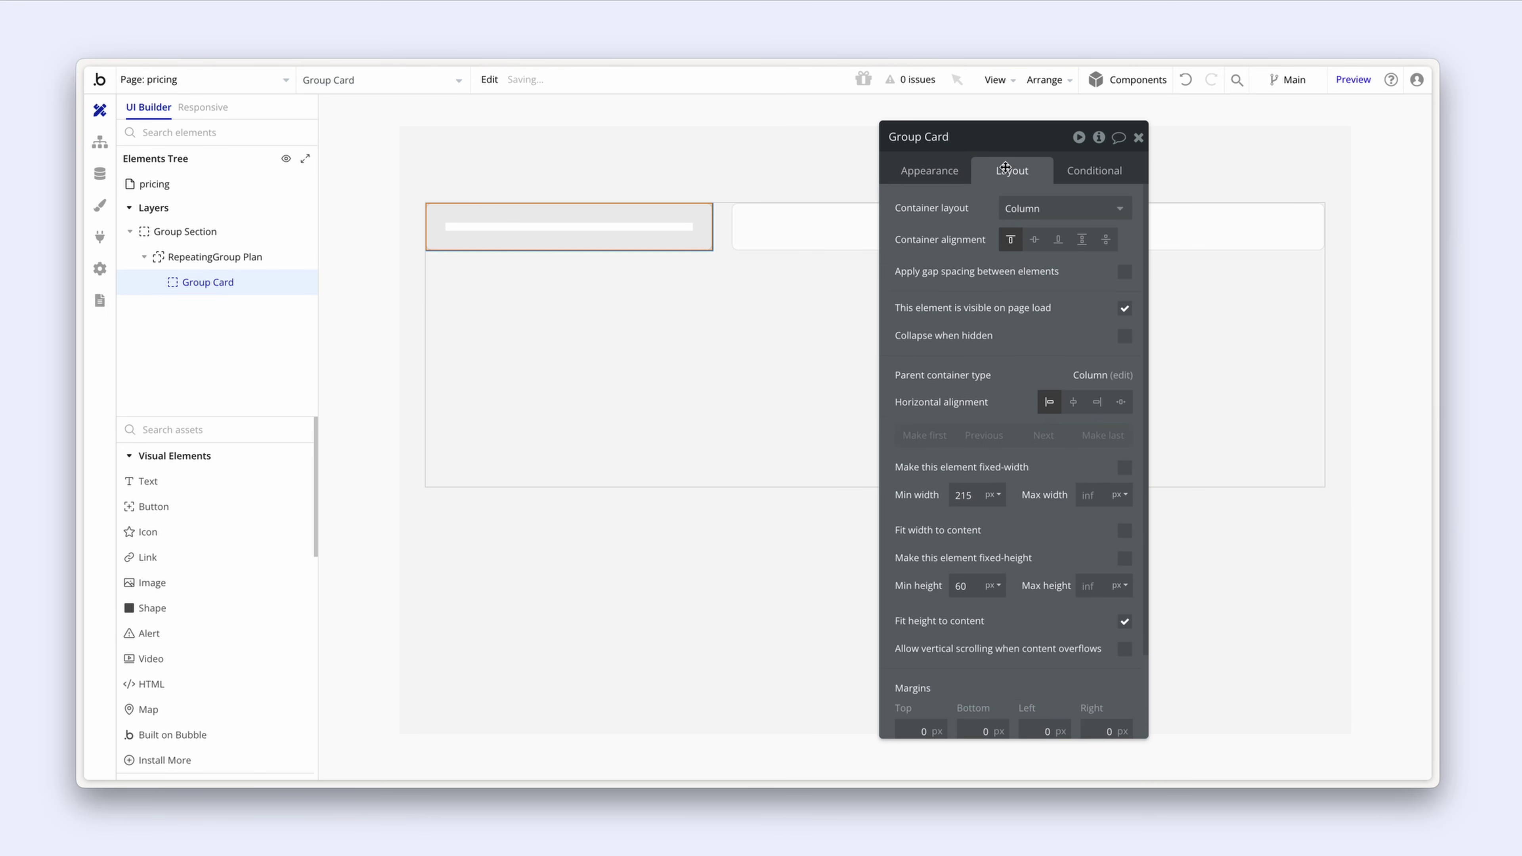
left_click(971, 494)
key("ctrl+a")
type("0")
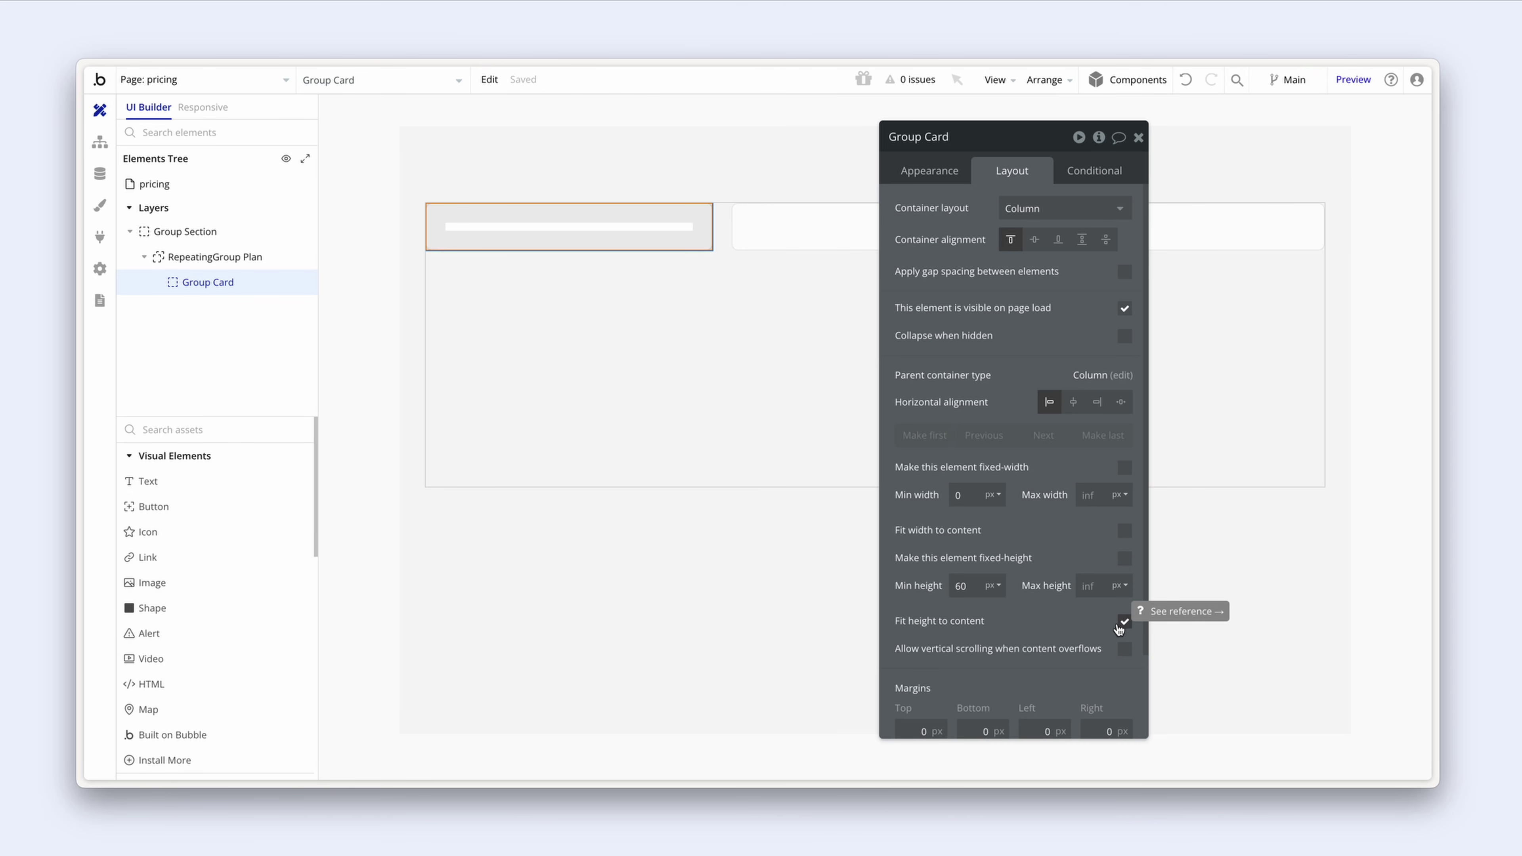
double_click(972, 588)
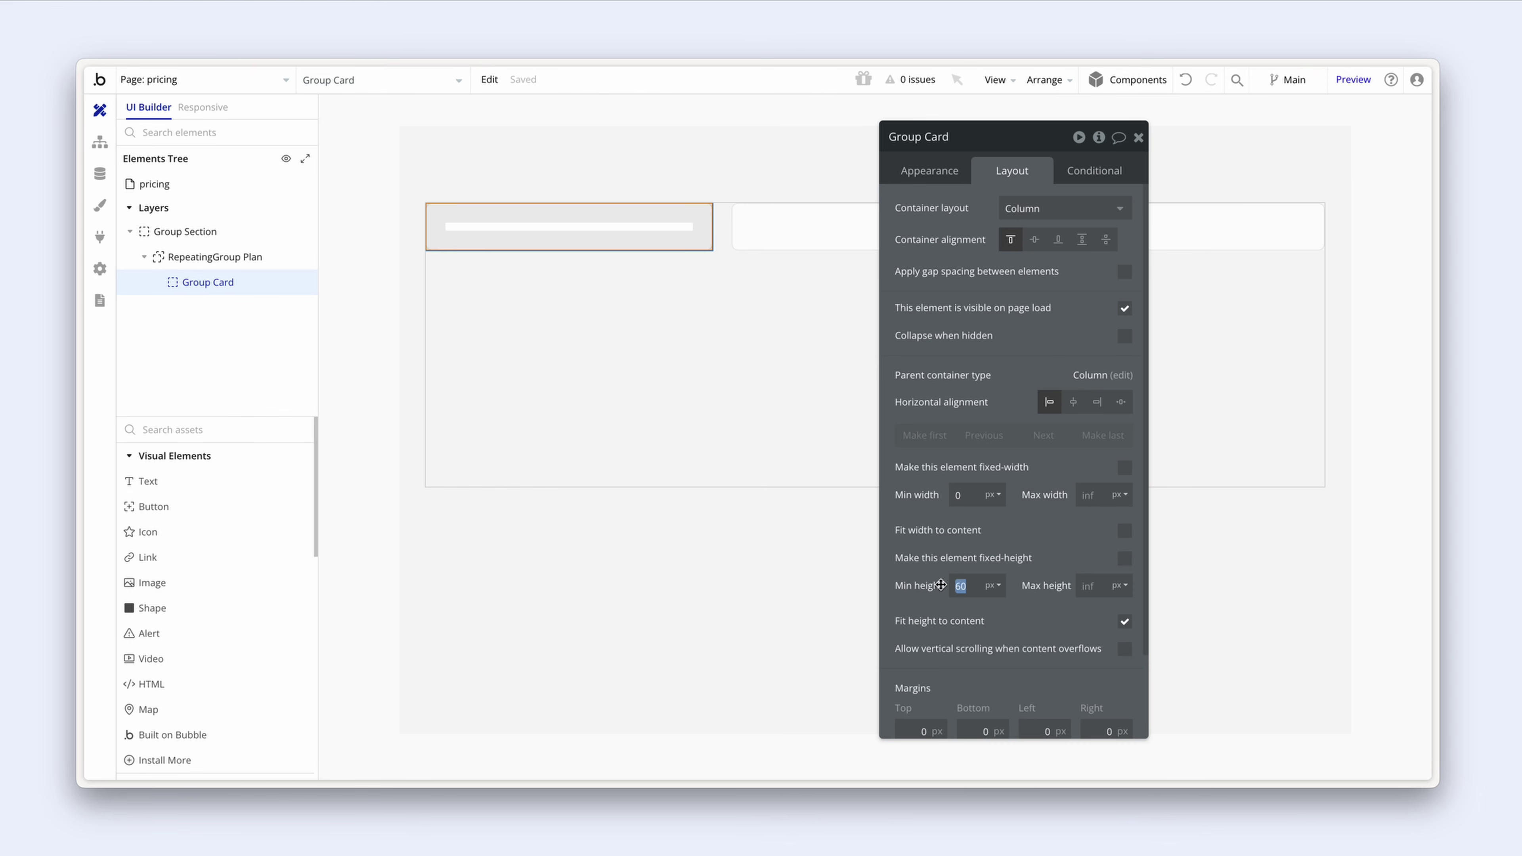
type("360")
key("Return")
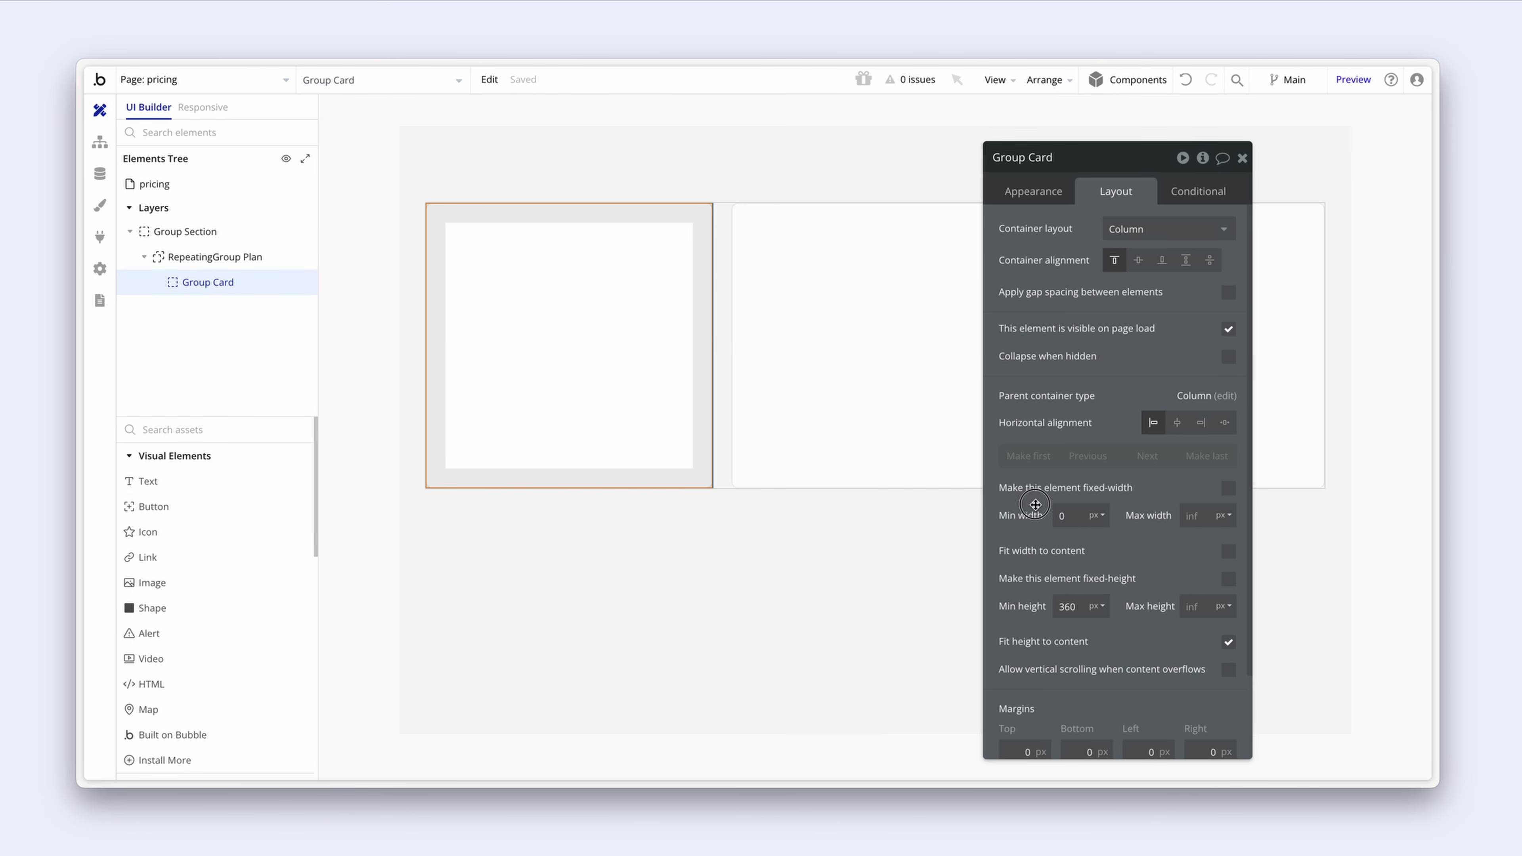
Step: Set the border style of the plan repeating group to None for all borders
left_click(845, 372)
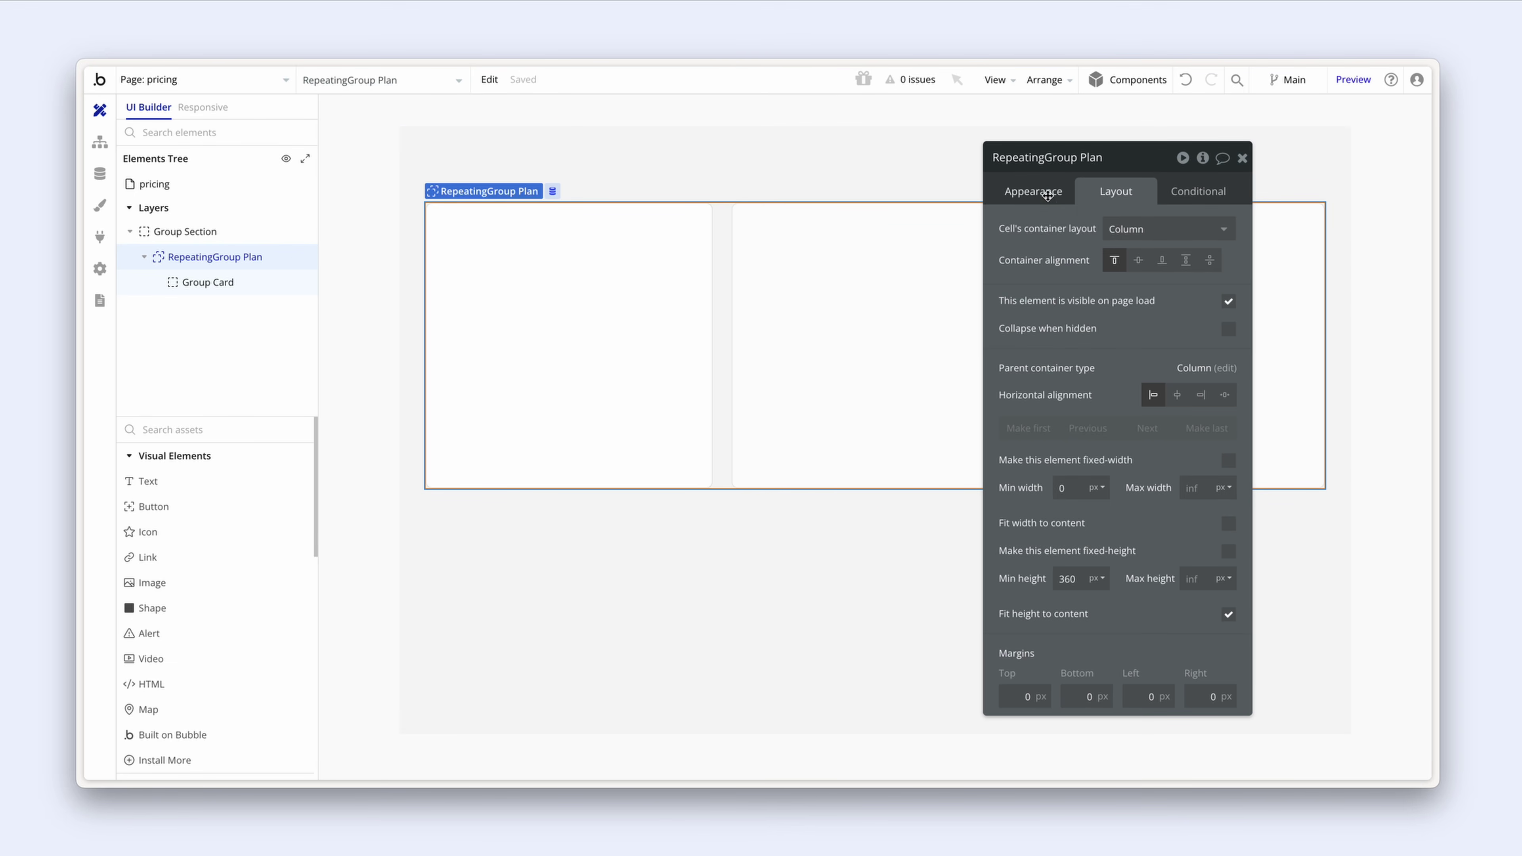
left_click(1045, 193)
scroll(1054, 271, "down", 4)
scroll(1054, 271, "down", 3)
left_click(1070, 401)
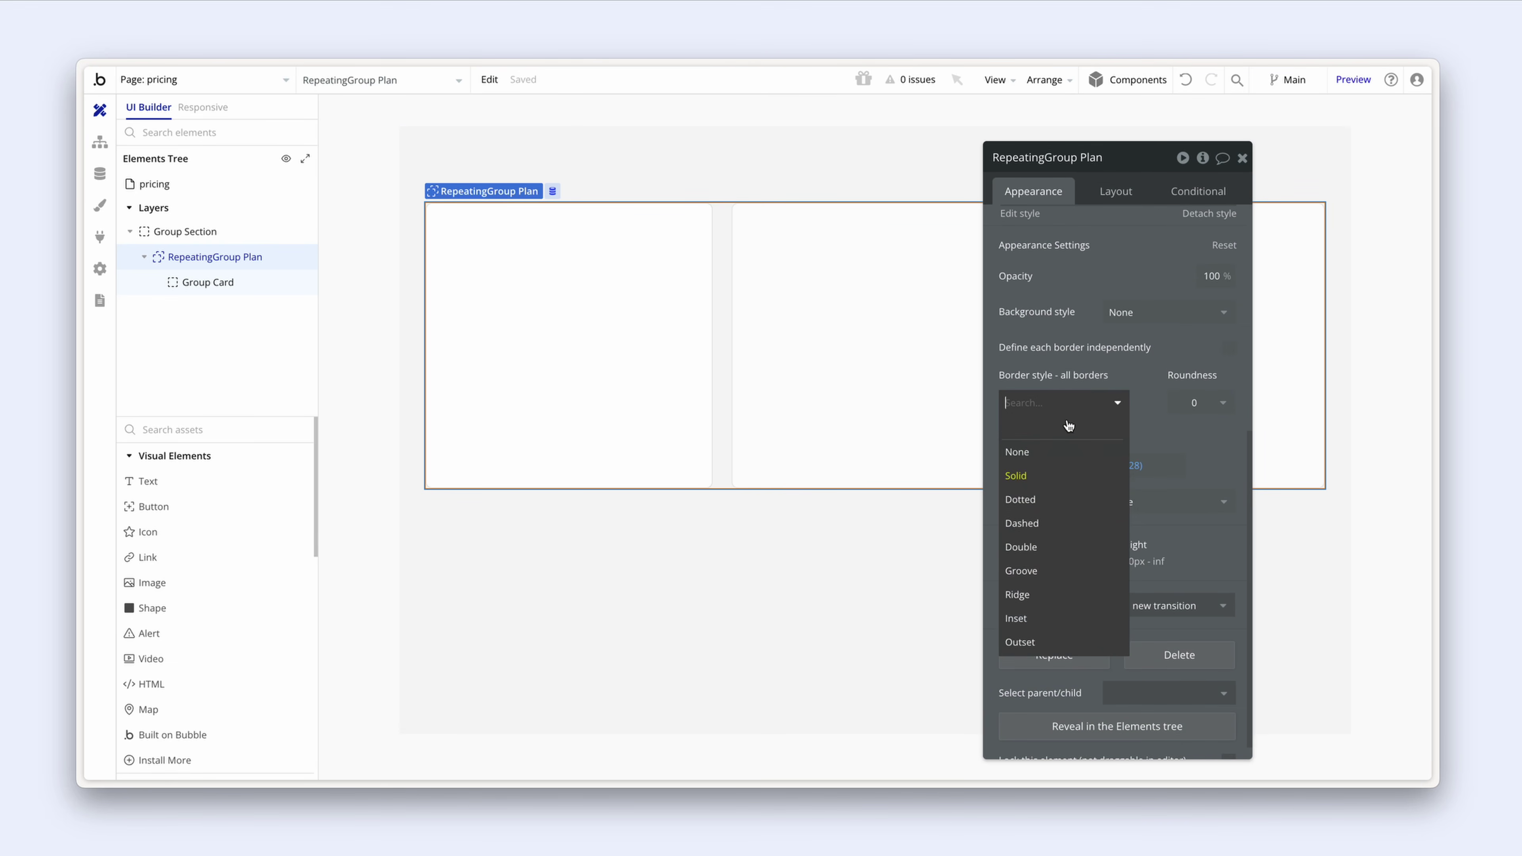
left_click(1064, 446)
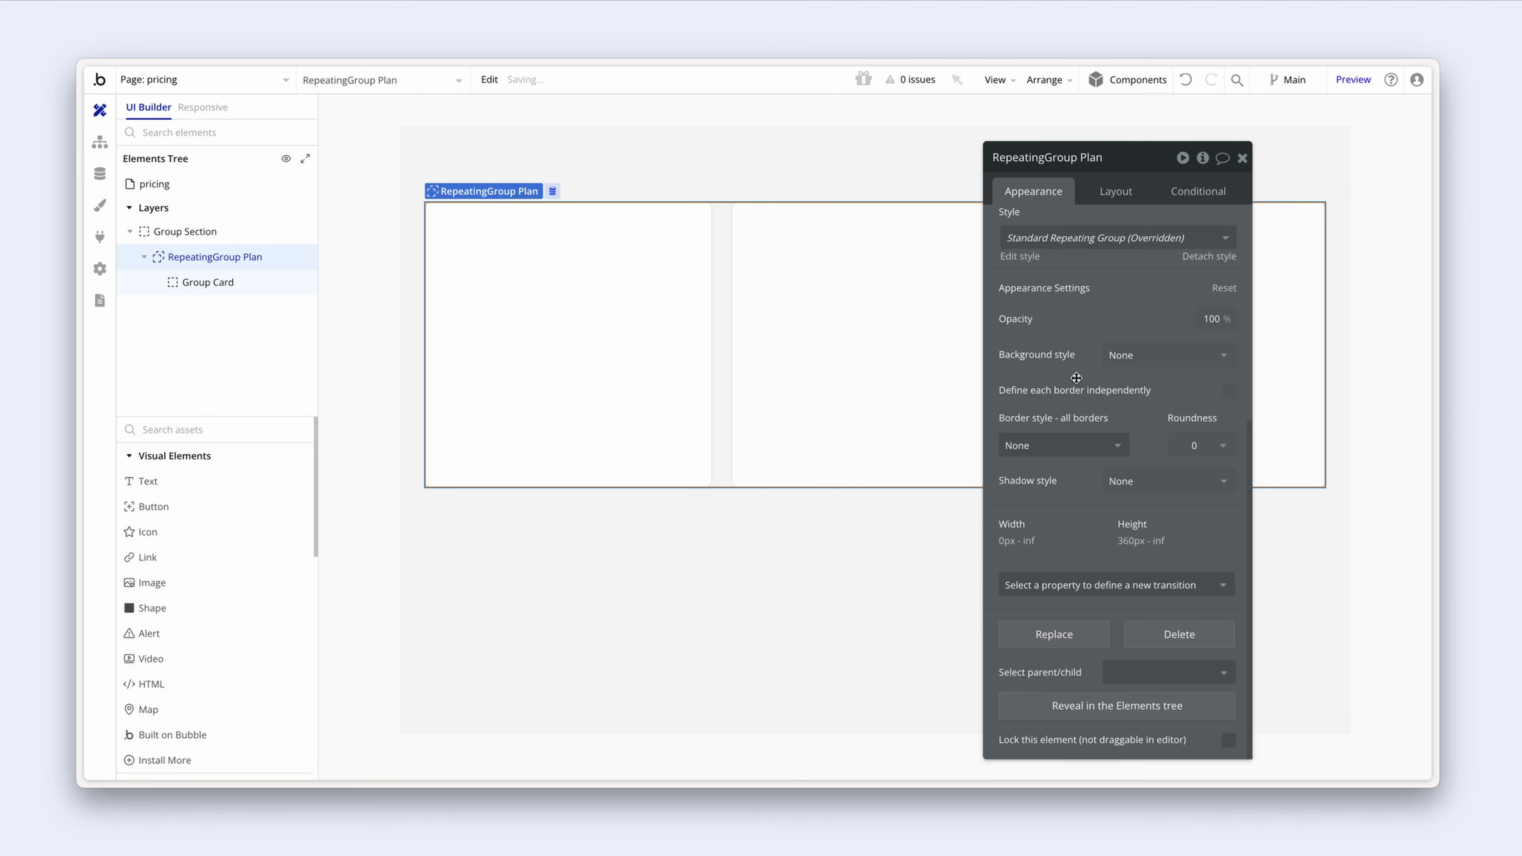
Step: Add a text element inside Group Card
left_click(647, 332)
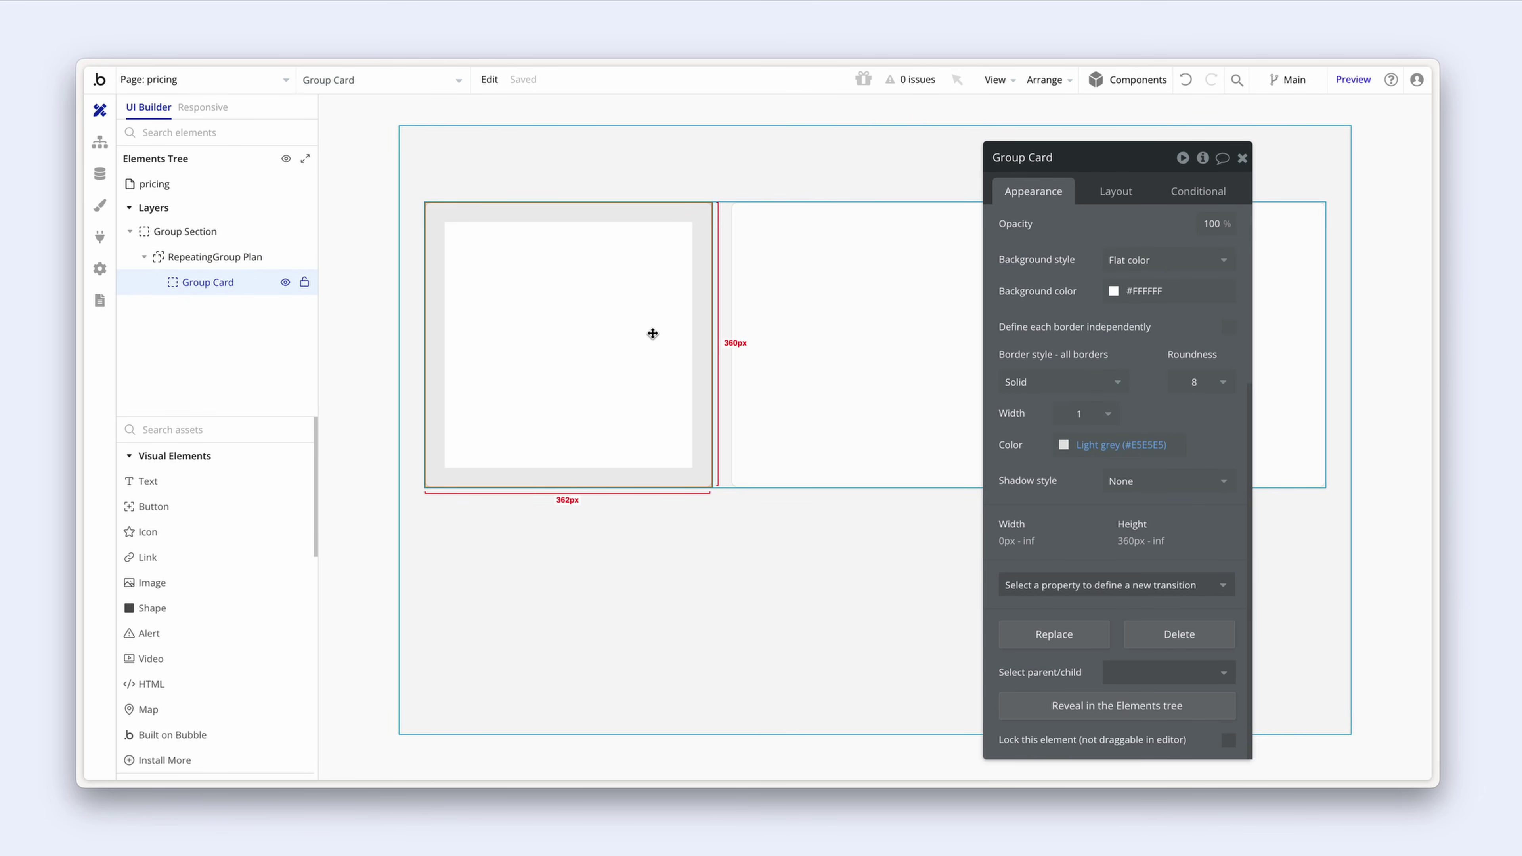
left_click(177, 478)
left_click(458, 297)
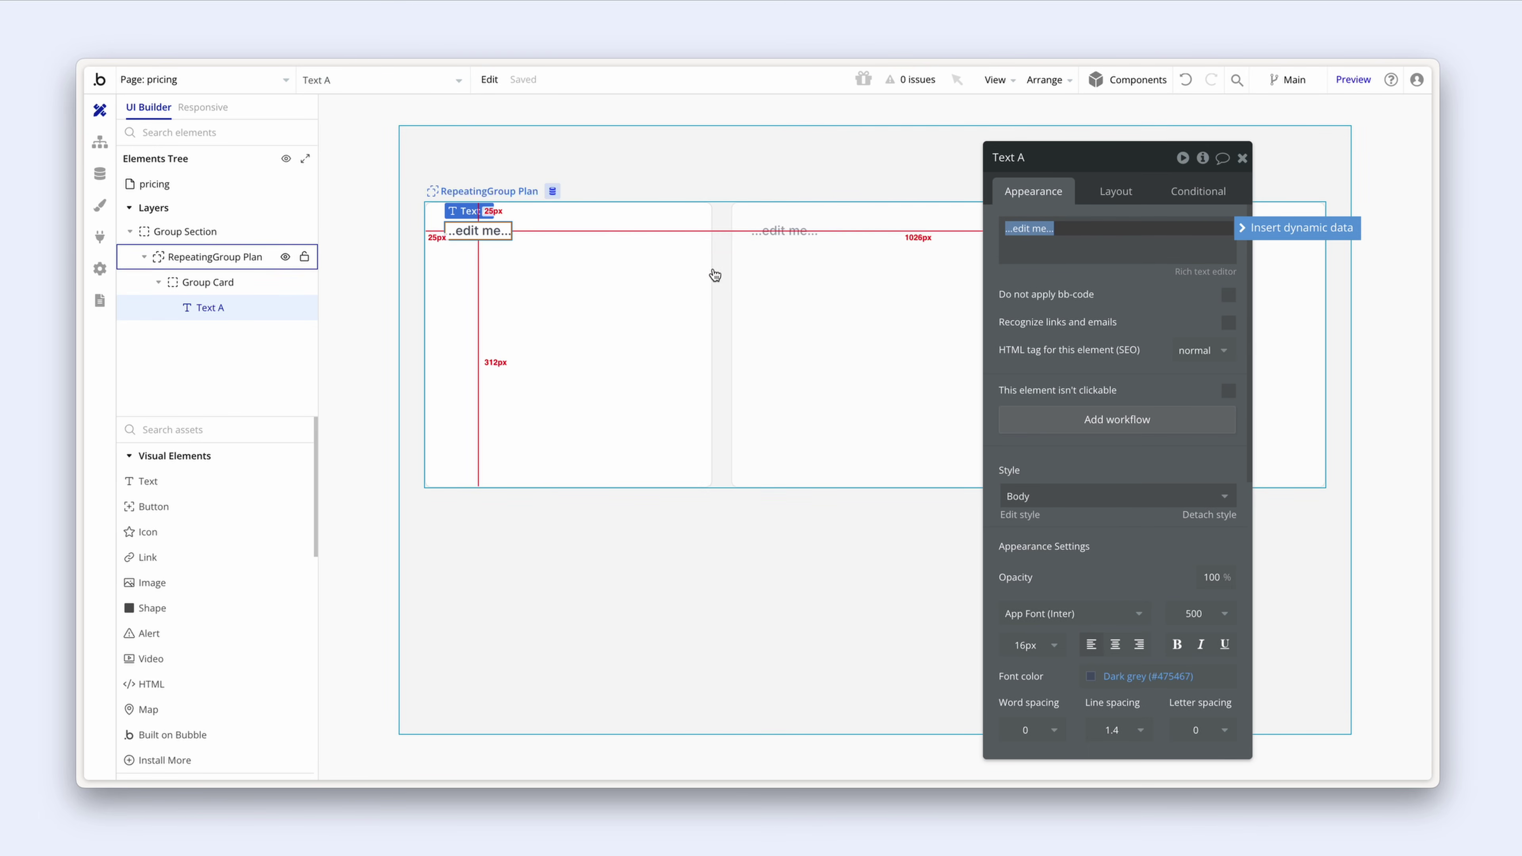
Step: Set Group Card's type of content to Plan and its data source to Current cell's Plan
left_click(672, 281)
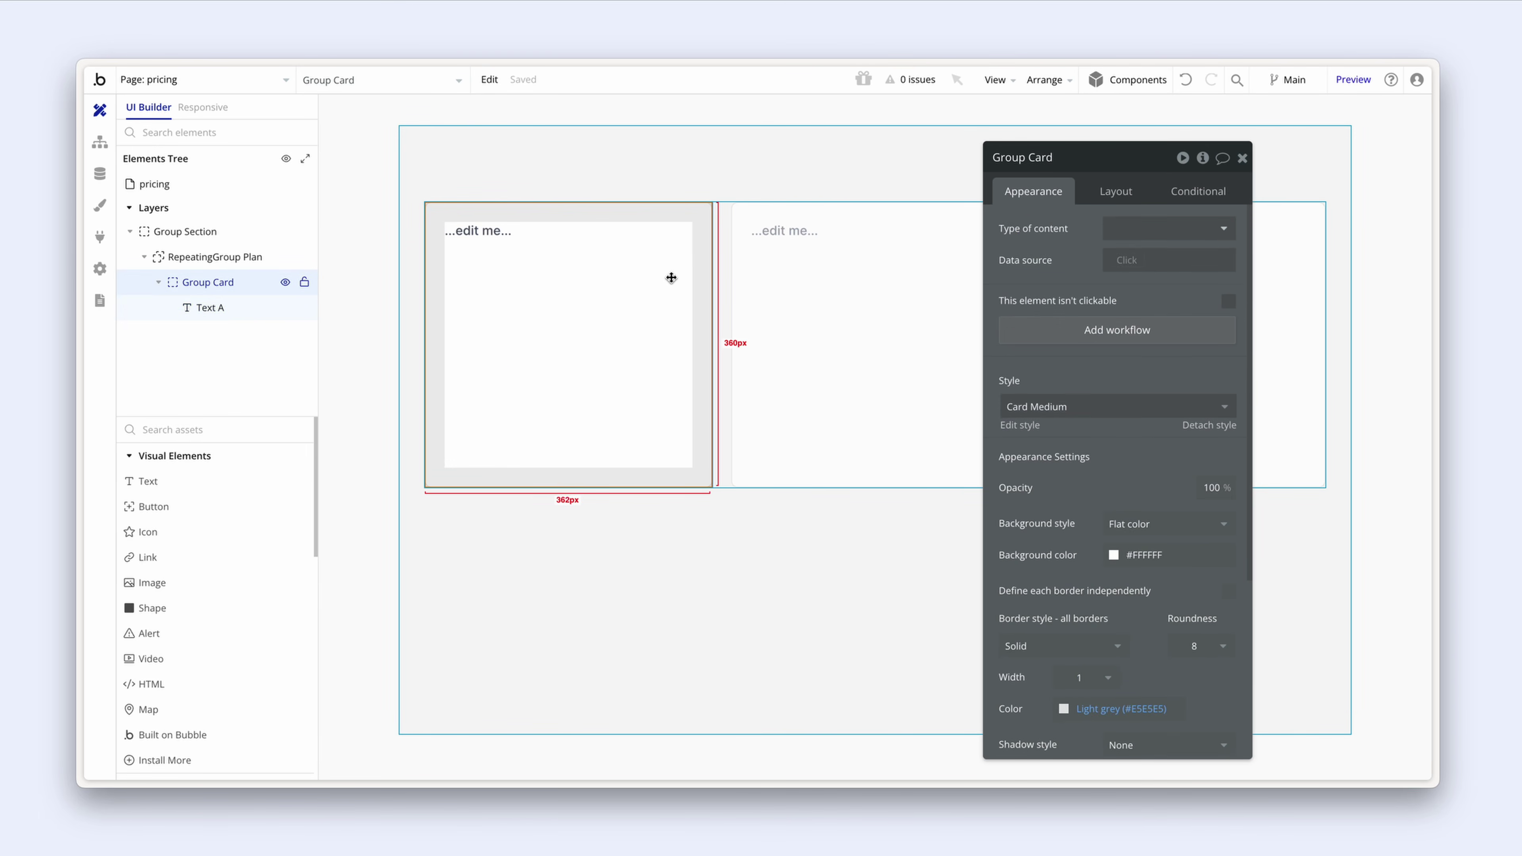
left_click(1167, 228)
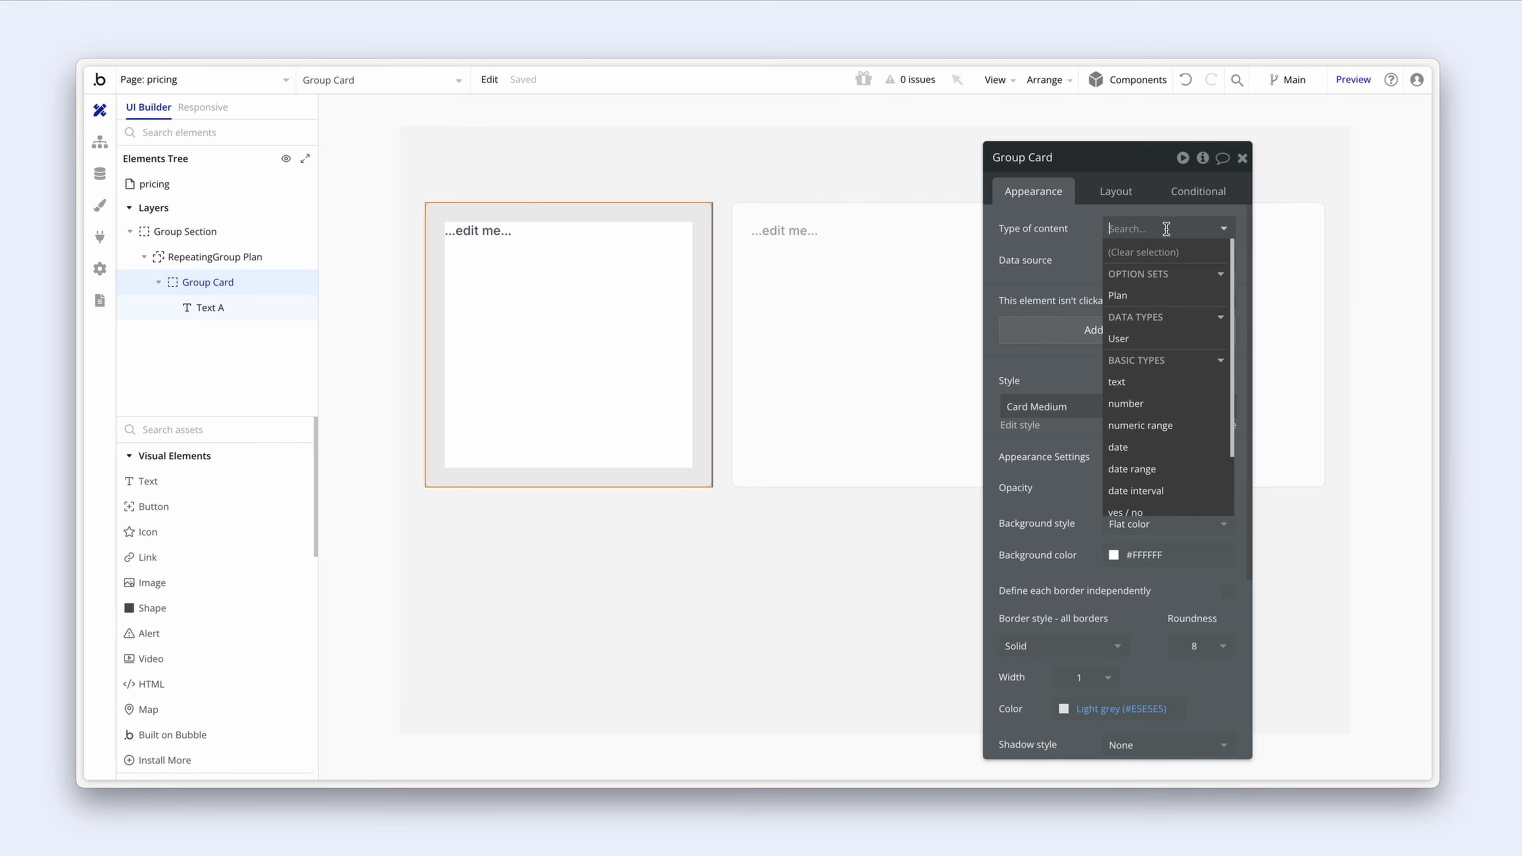
left_click(1151, 293)
left_click(1129, 259)
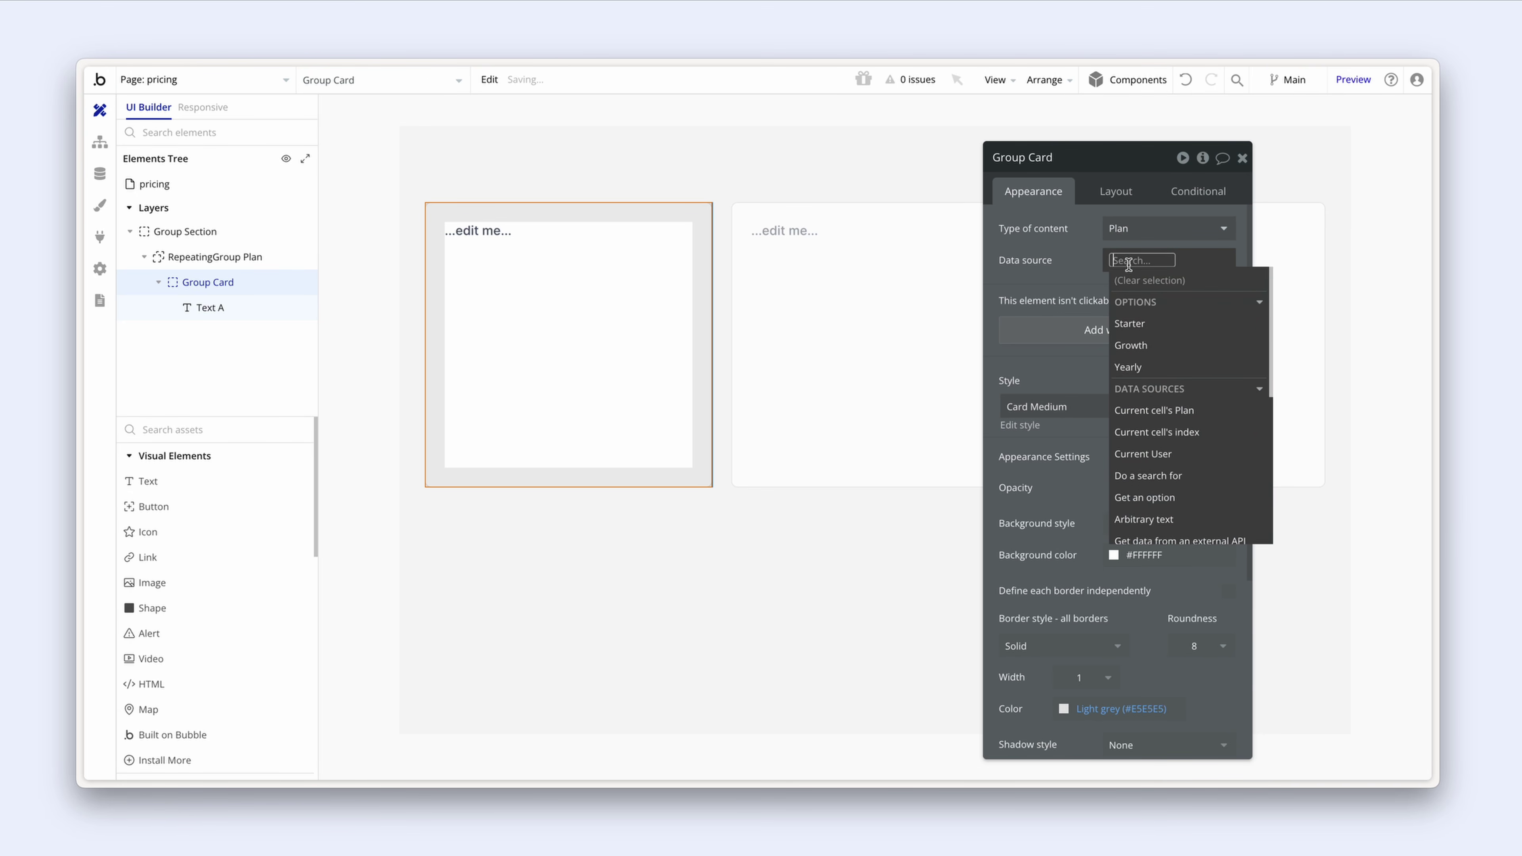
left_click(1201, 411)
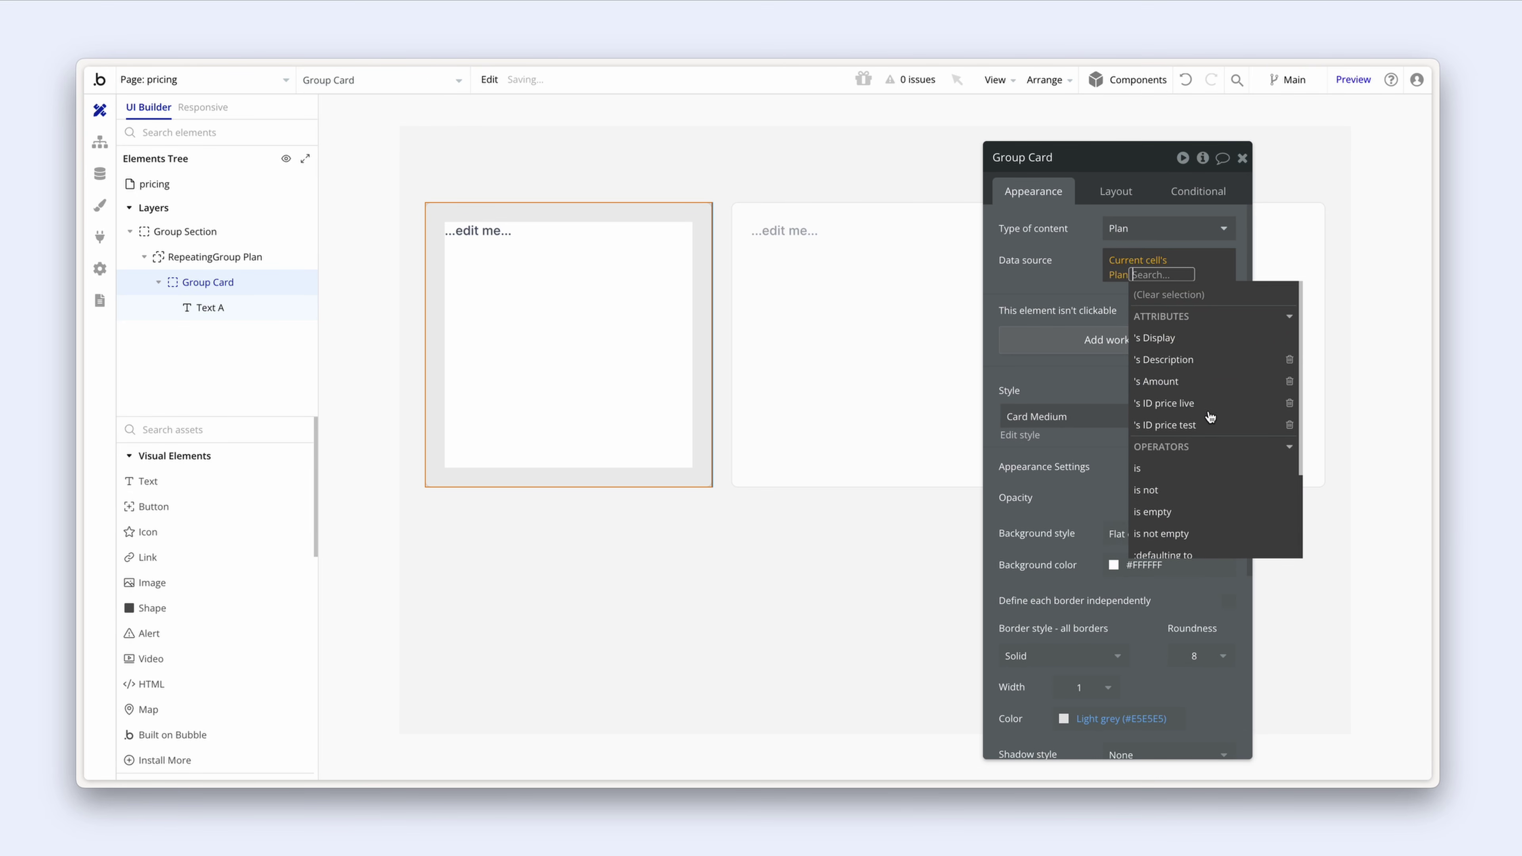
left_click(1071, 273)
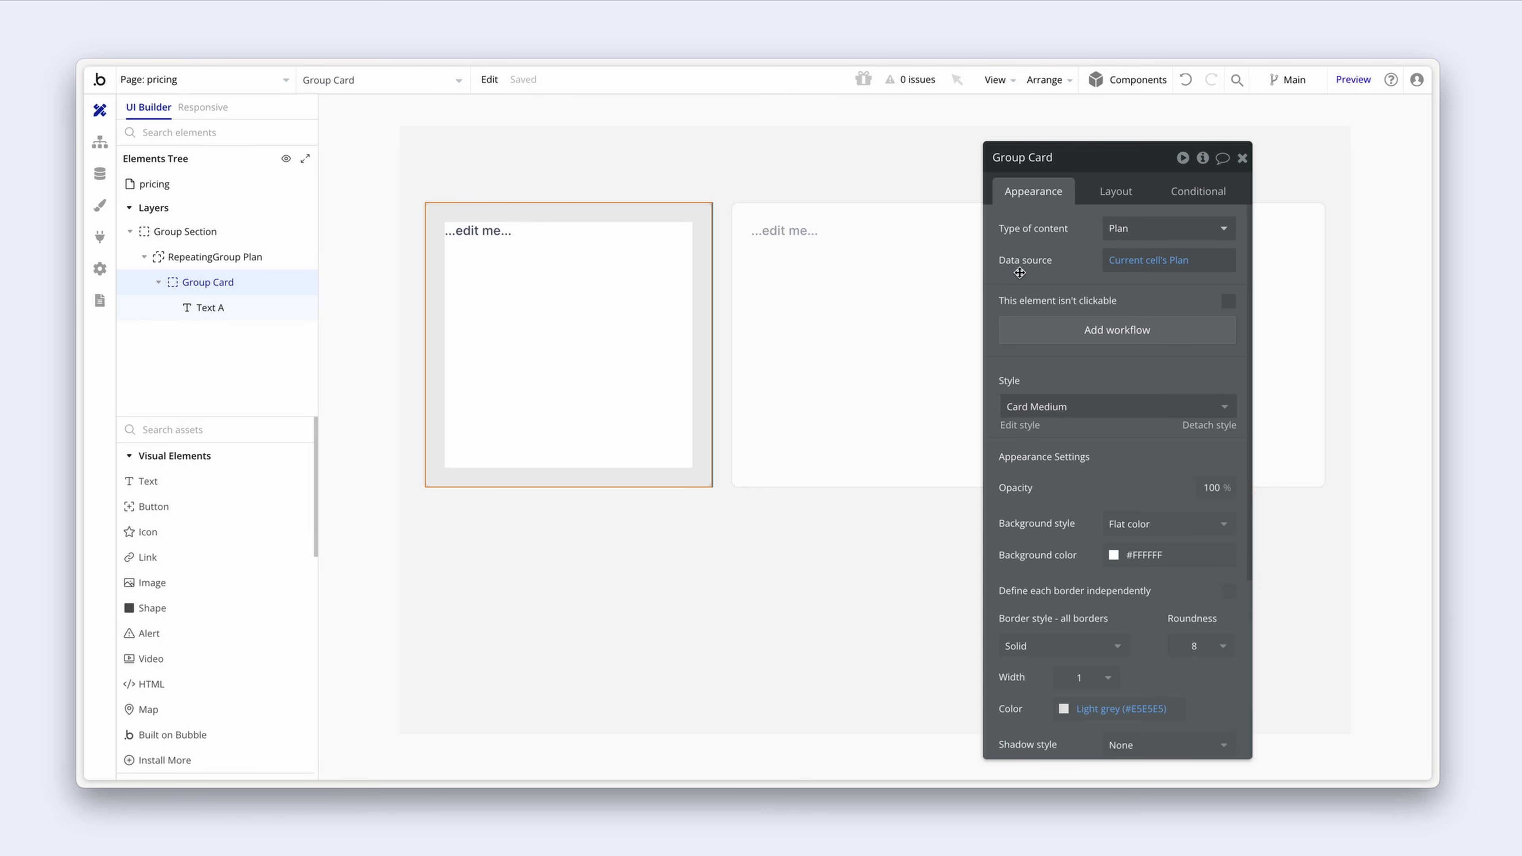
Step: Set the text element in Group Card to Parent group's Plan's Display, with "Starter" as its canvas placeholder
left_click(507, 233)
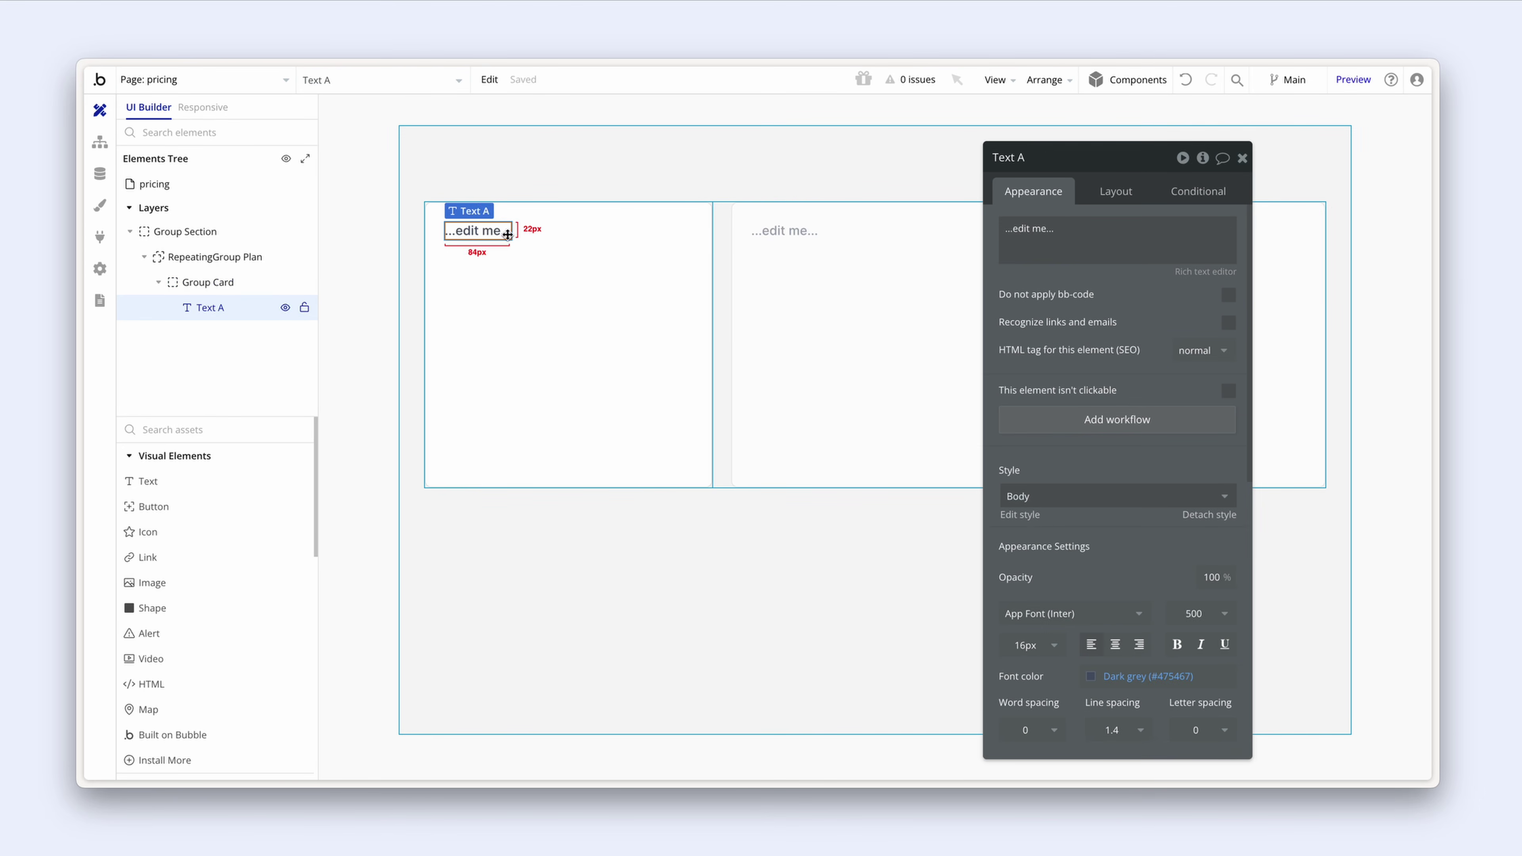
left_click_drag(1042, 317, 785, 321)
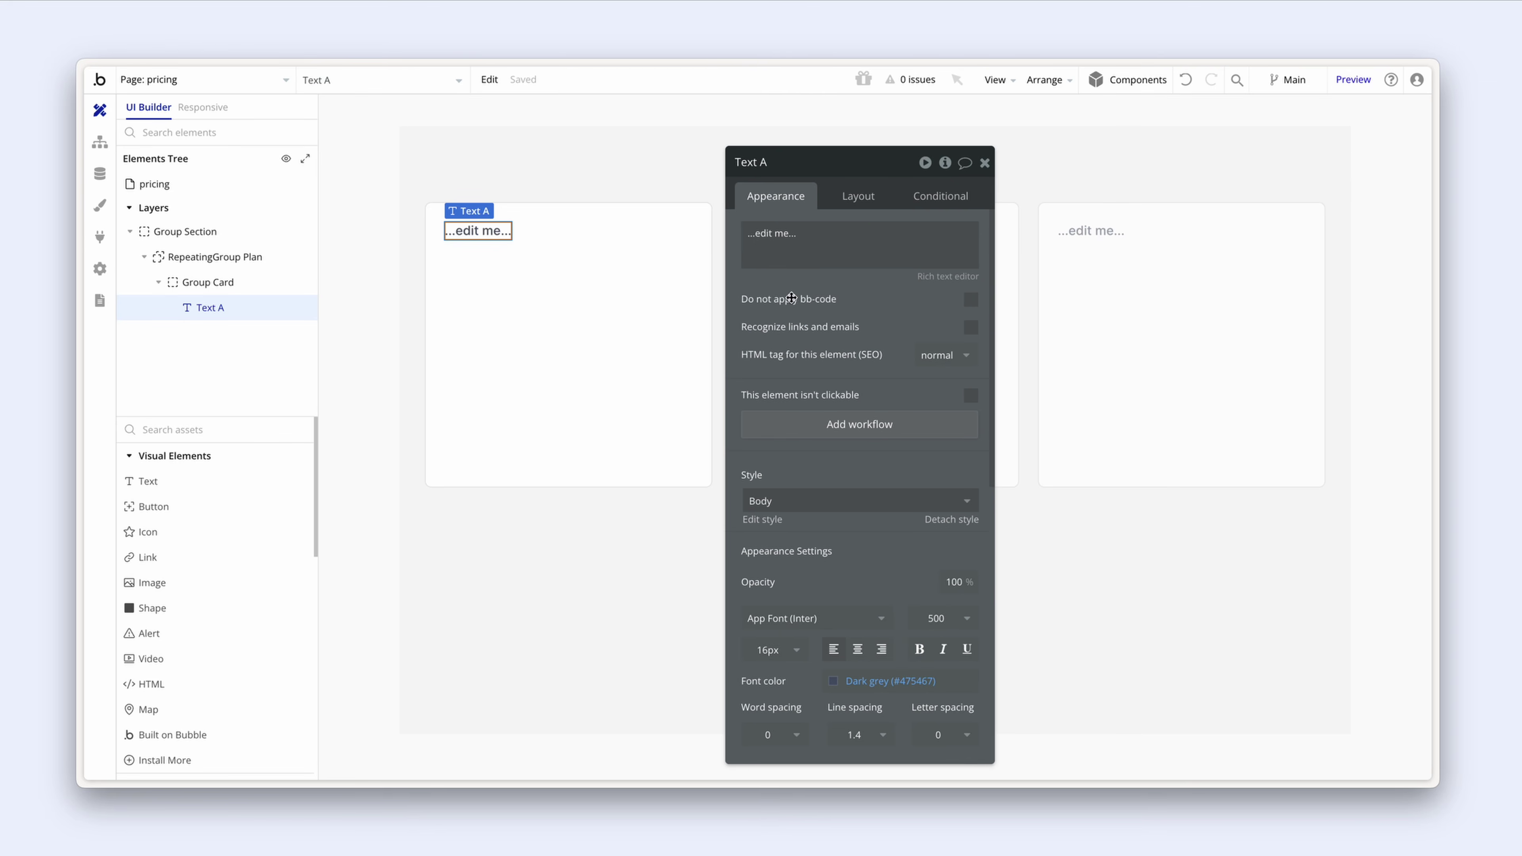
triple_click(841, 237)
left_click(1005, 235)
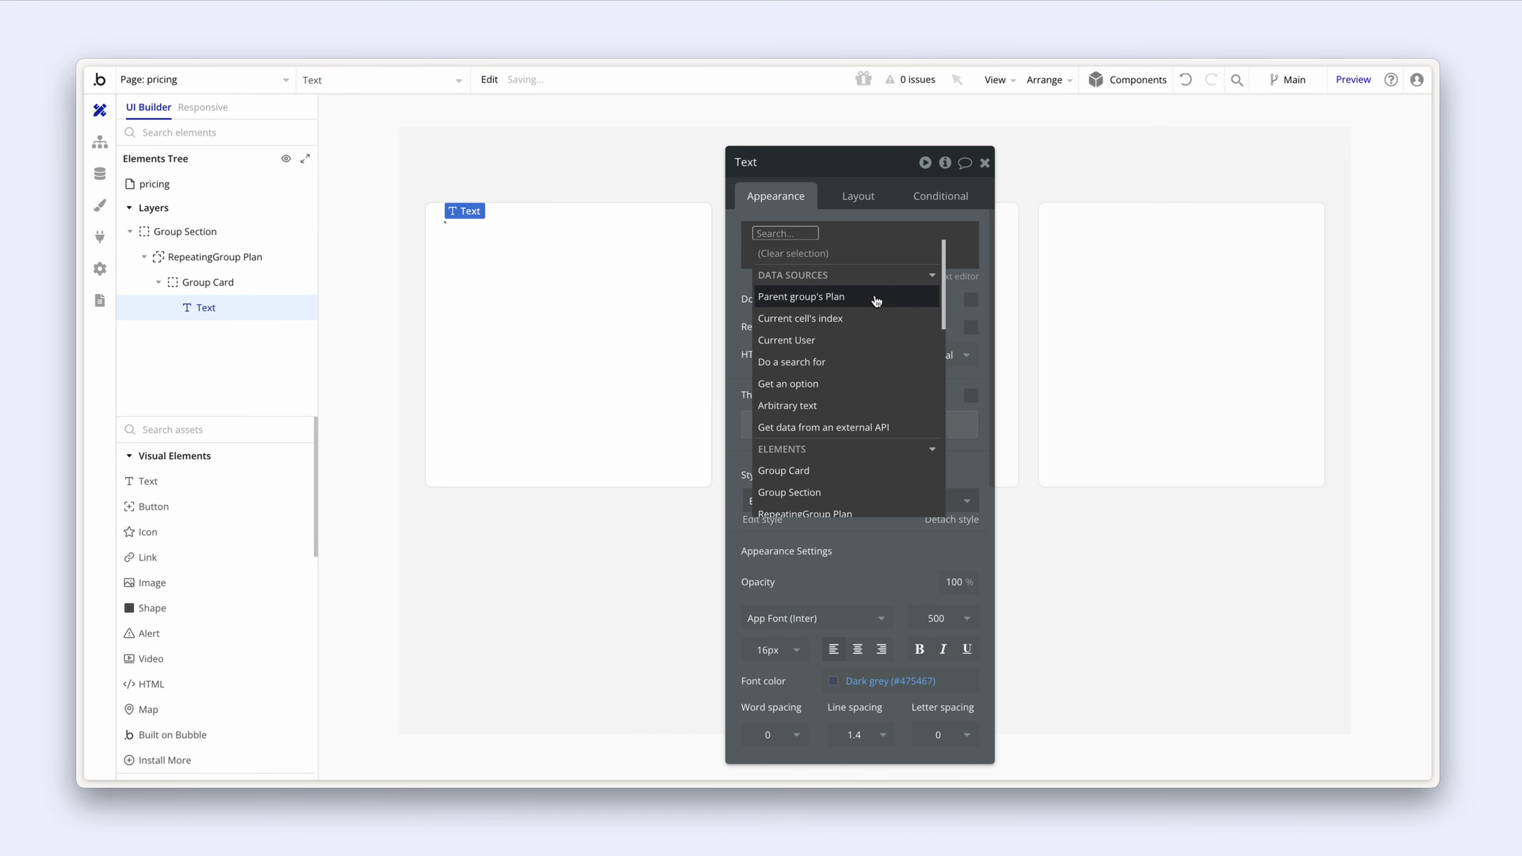
left_click(876, 299)
left_click(911, 275)
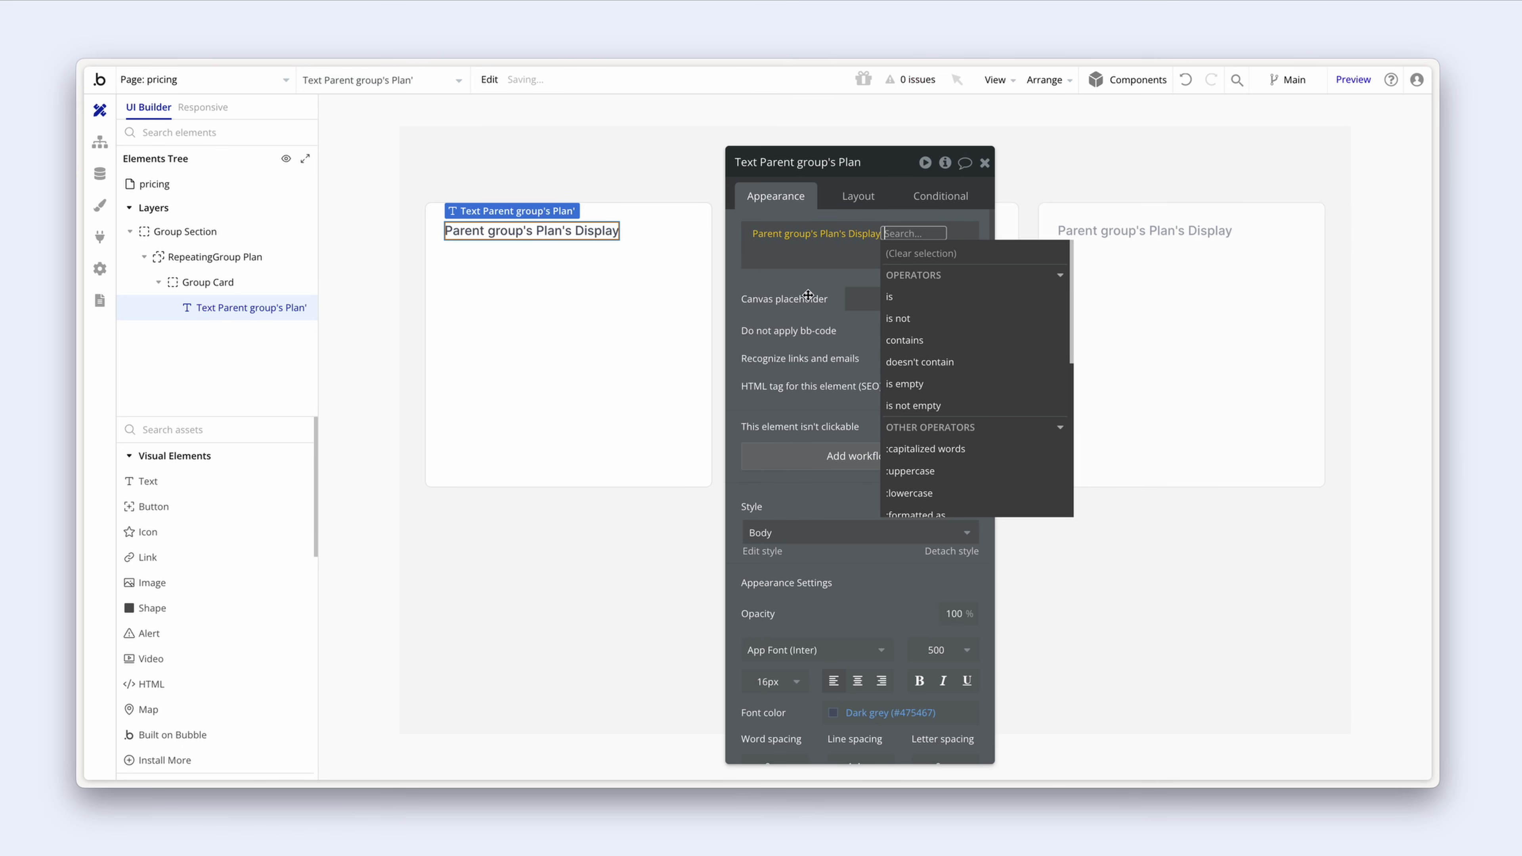
left_click(797, 300)
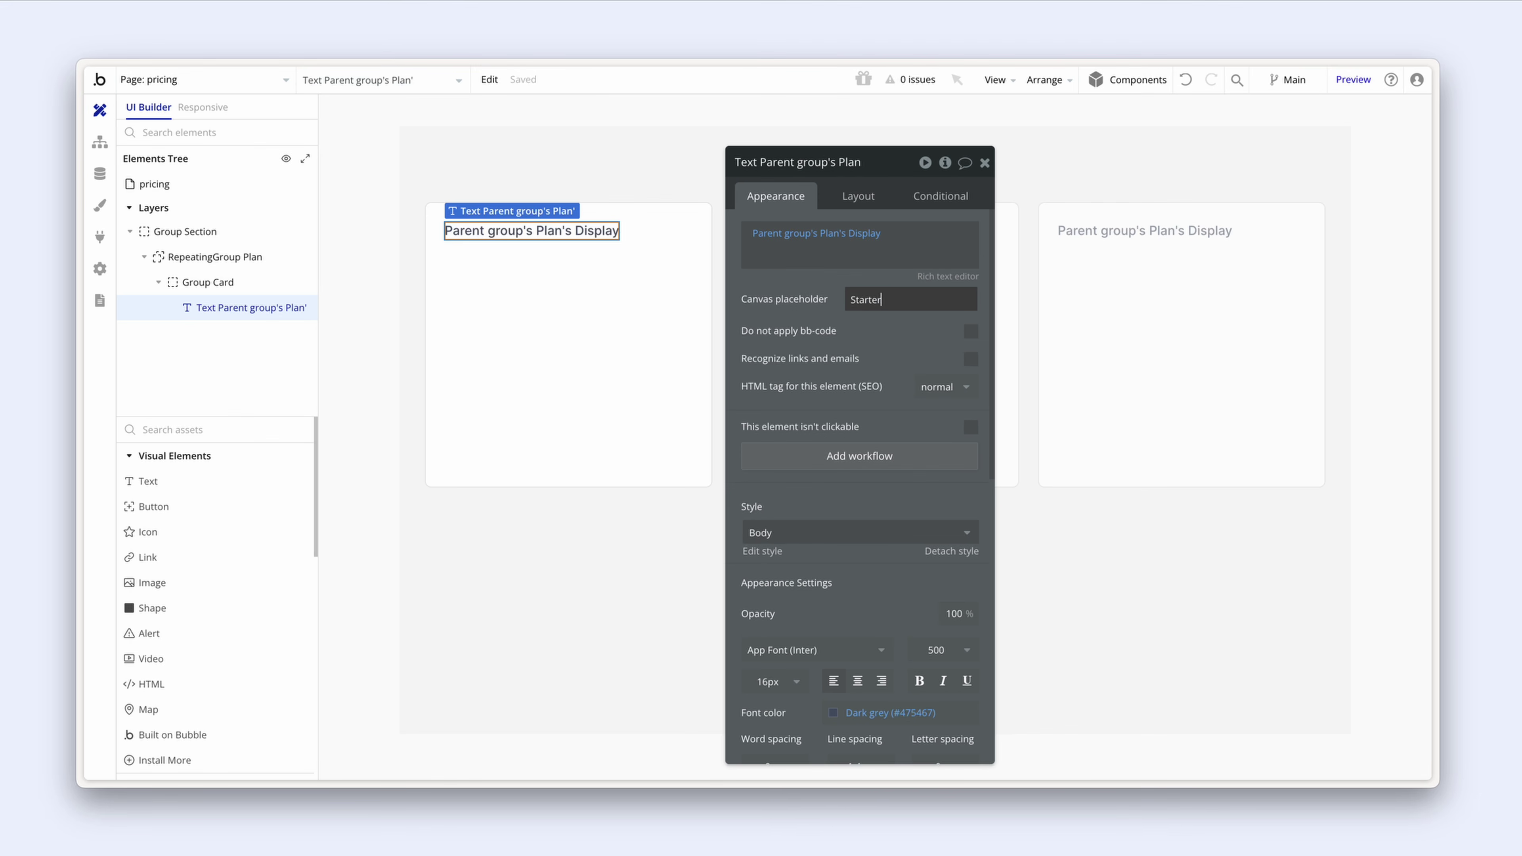
left_click(785, 347)
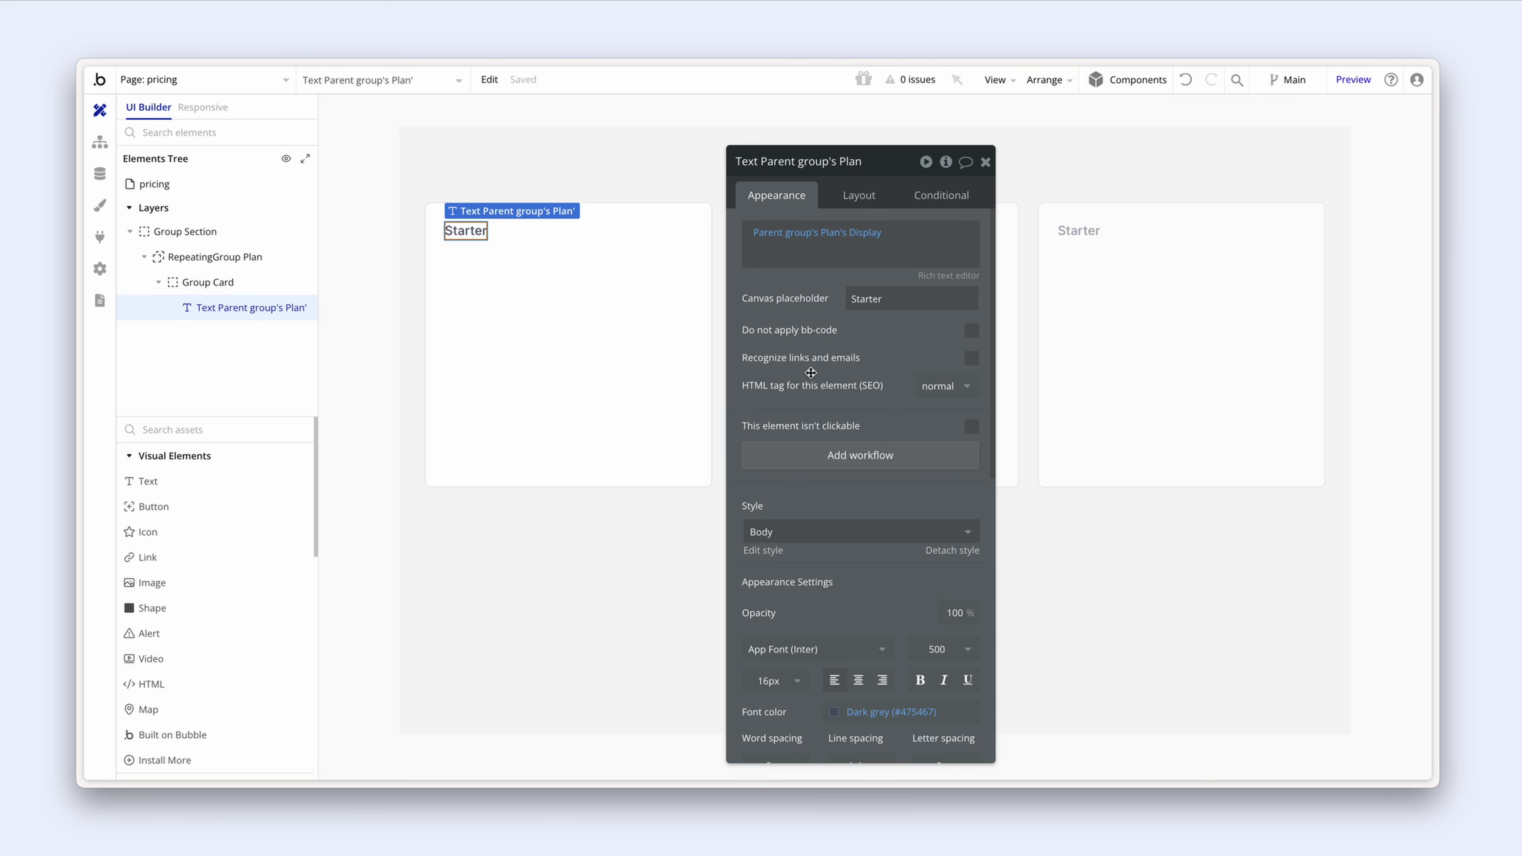
Step: Apply the Body Small style to the plan name text with a 600 (Semi Bold) font weight
left_click(835, 530)
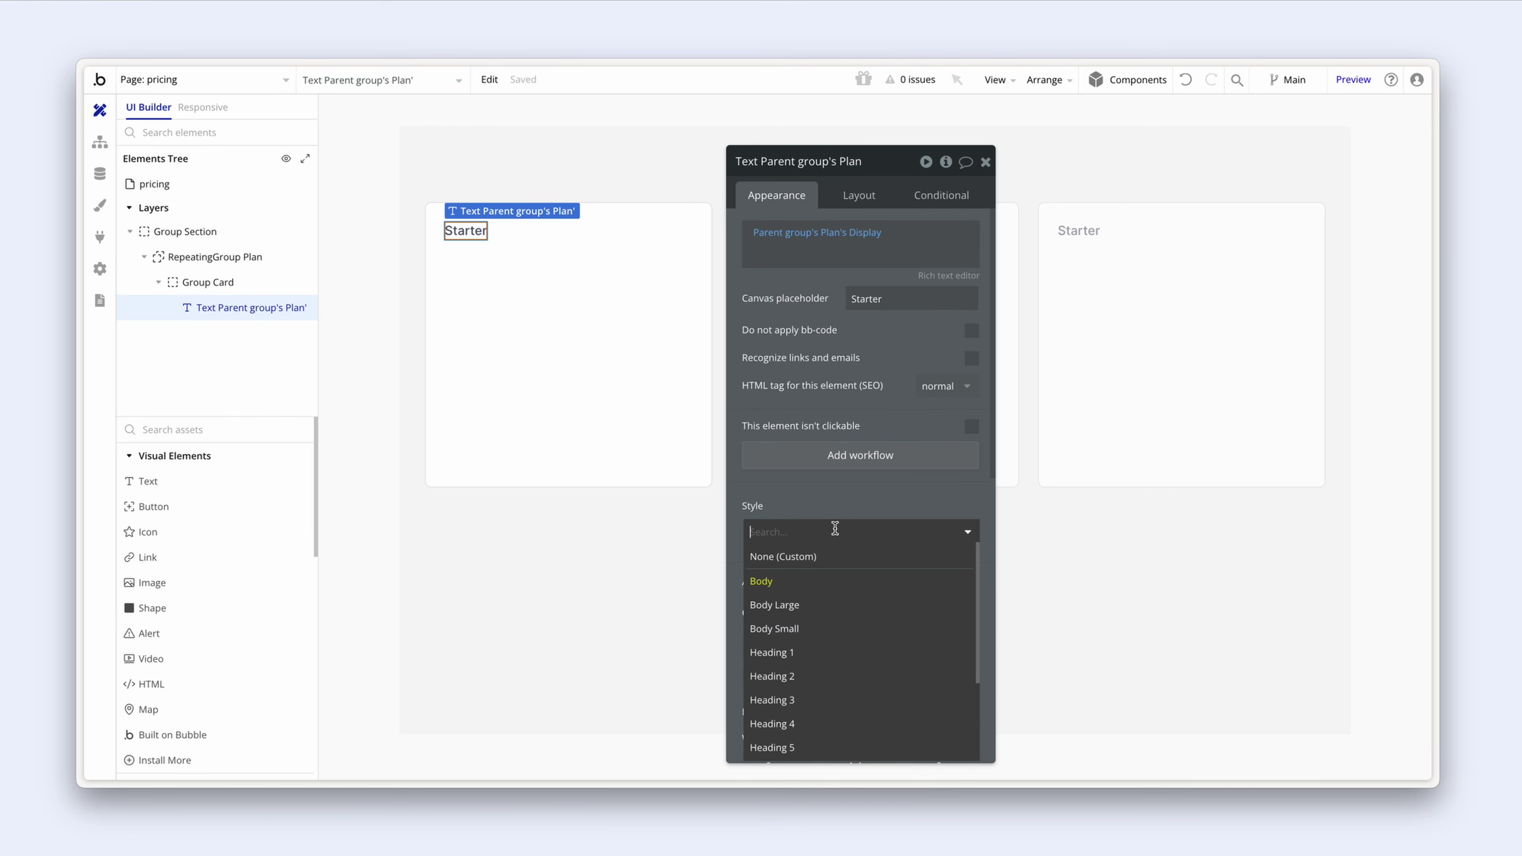
left_click(840, 628)
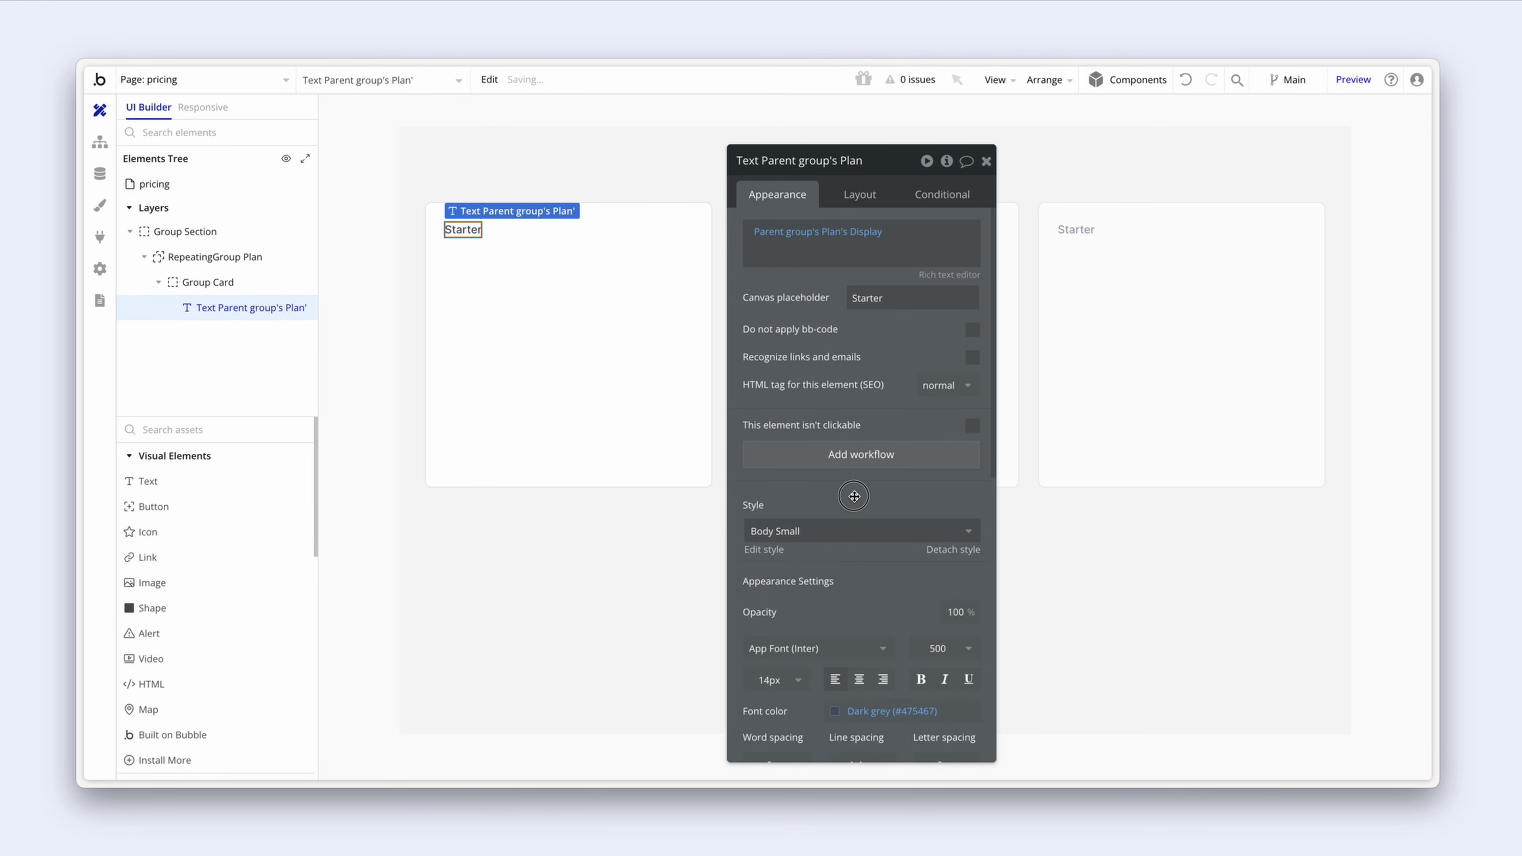
scroll(899, 606, "down", 1)
left_click(960, 593)
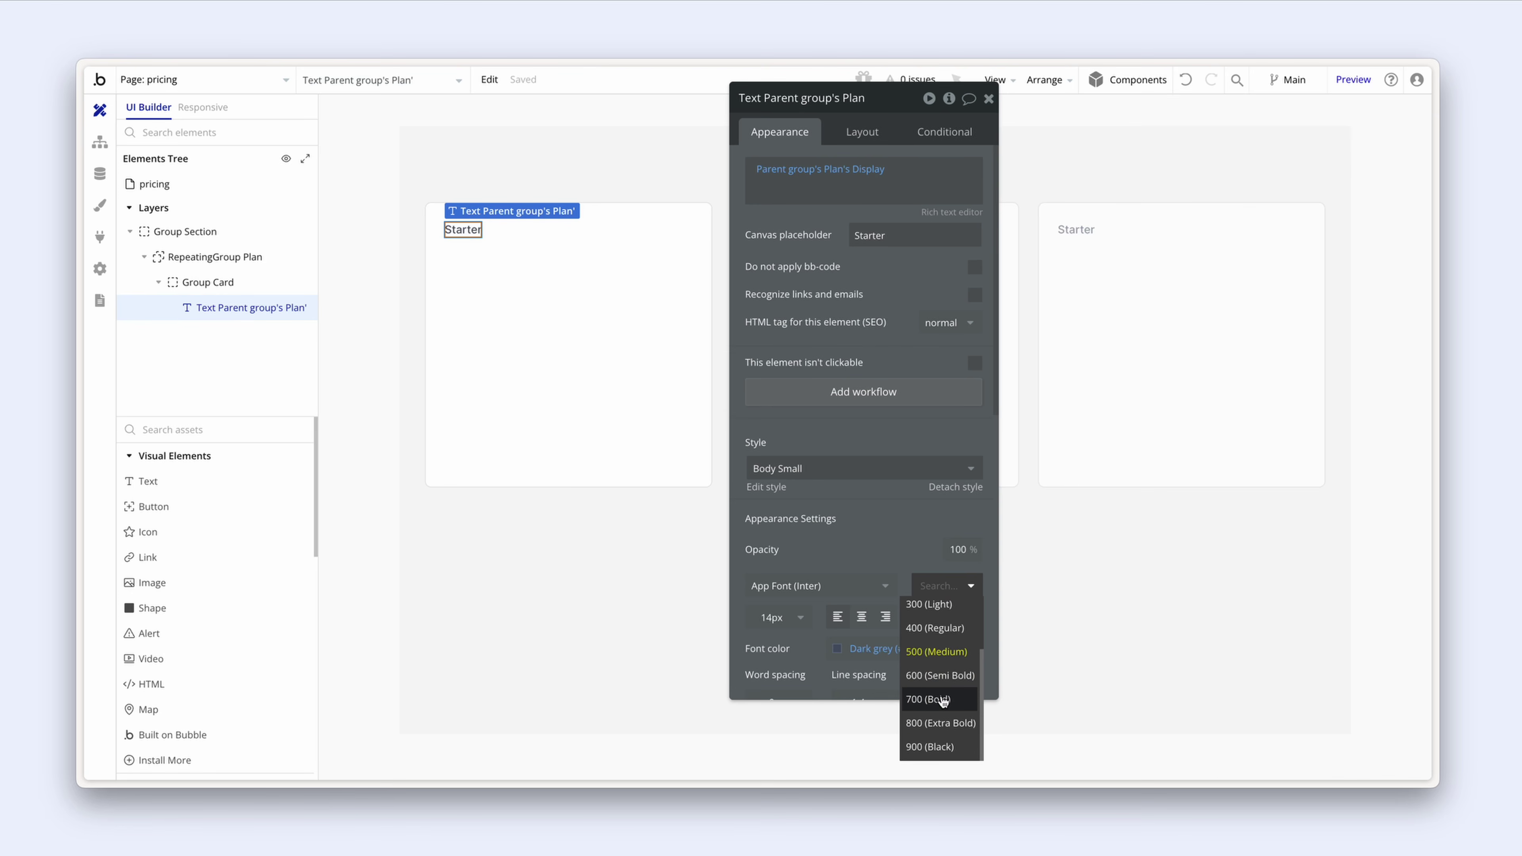
left_click(946, 679)
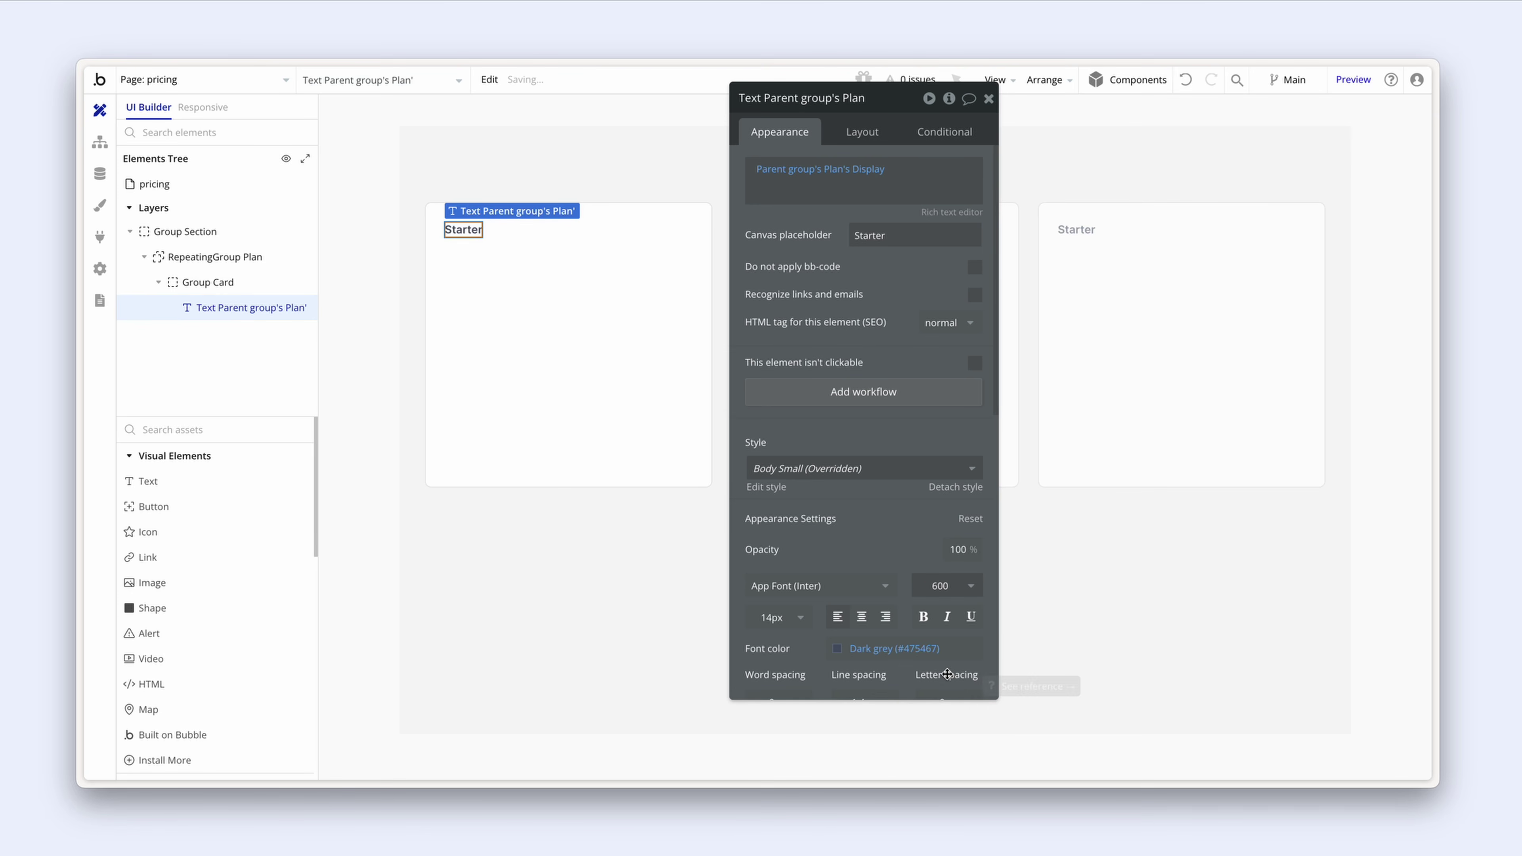
Step: Switch the plan name text to the Body style and set its font weight to 600 (Semi Bold)
left_click(866, 477)
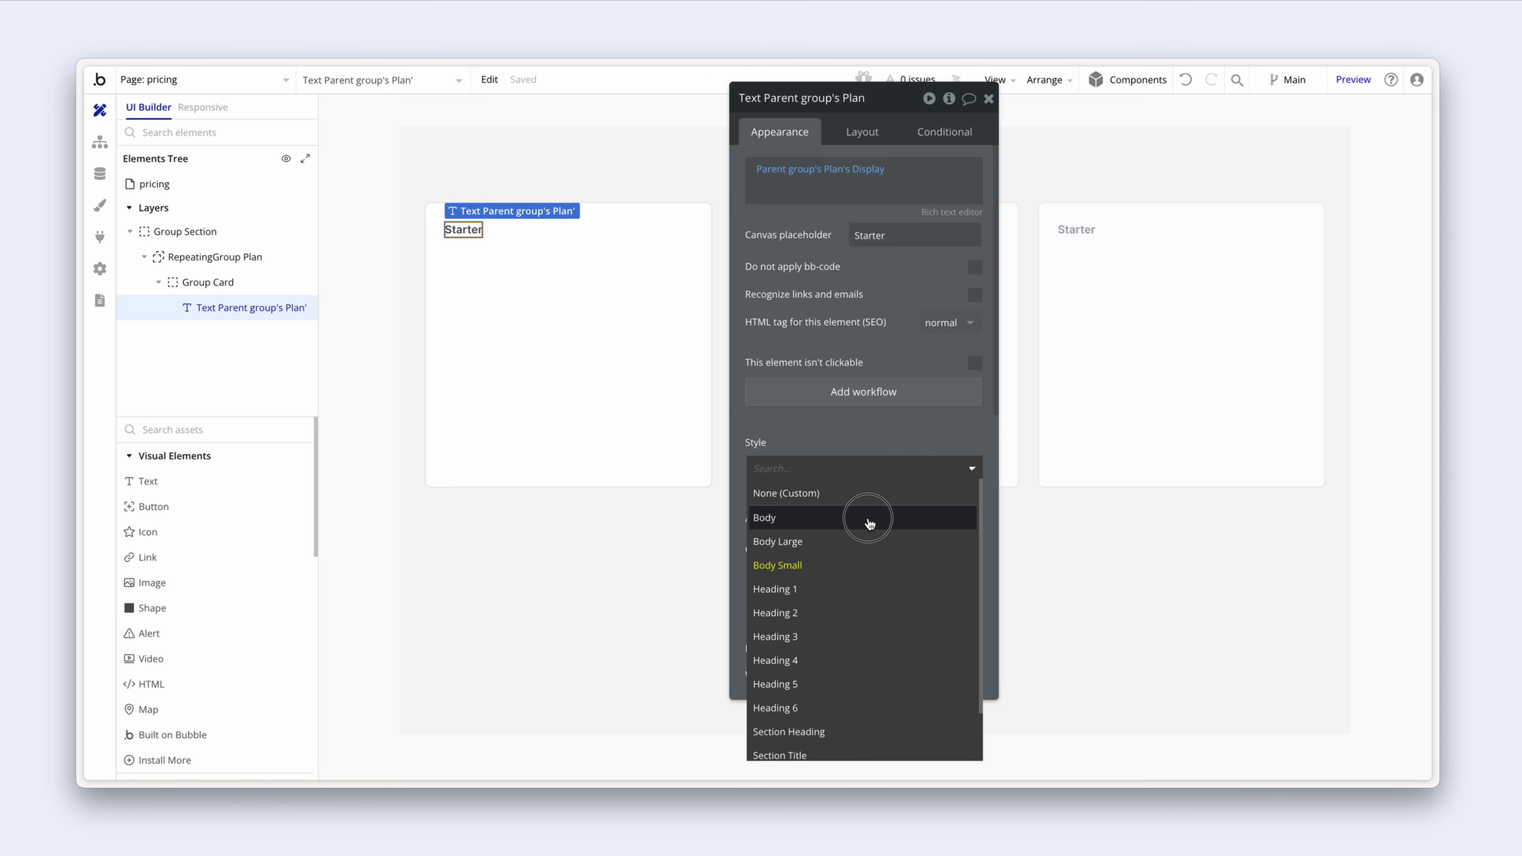
left_click(869, 517)
scroll(899, 539, "down", 2)
left_click(948, 524)
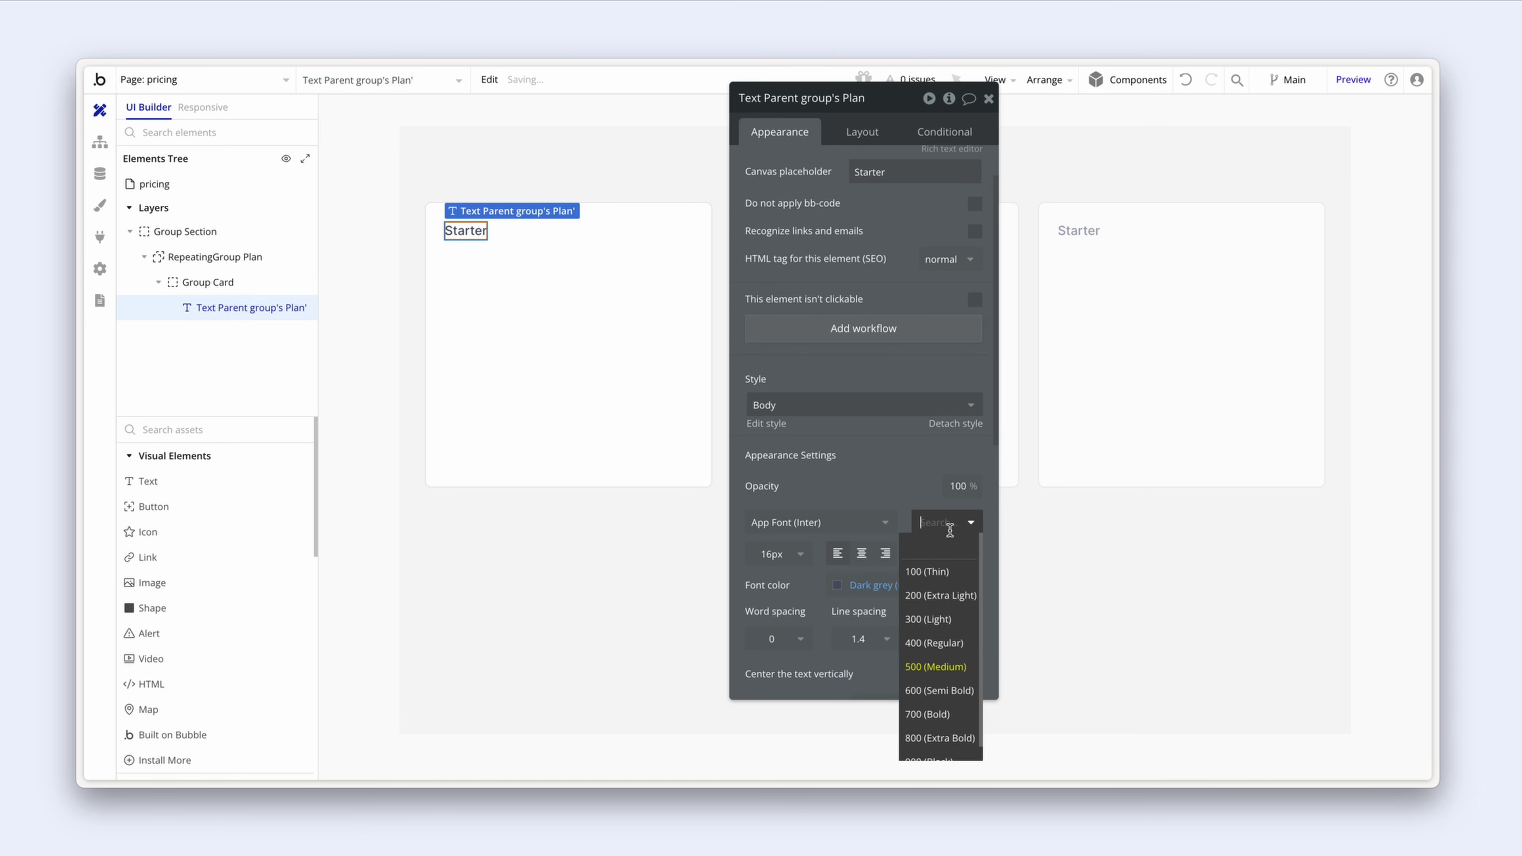
left_click(943, 690)
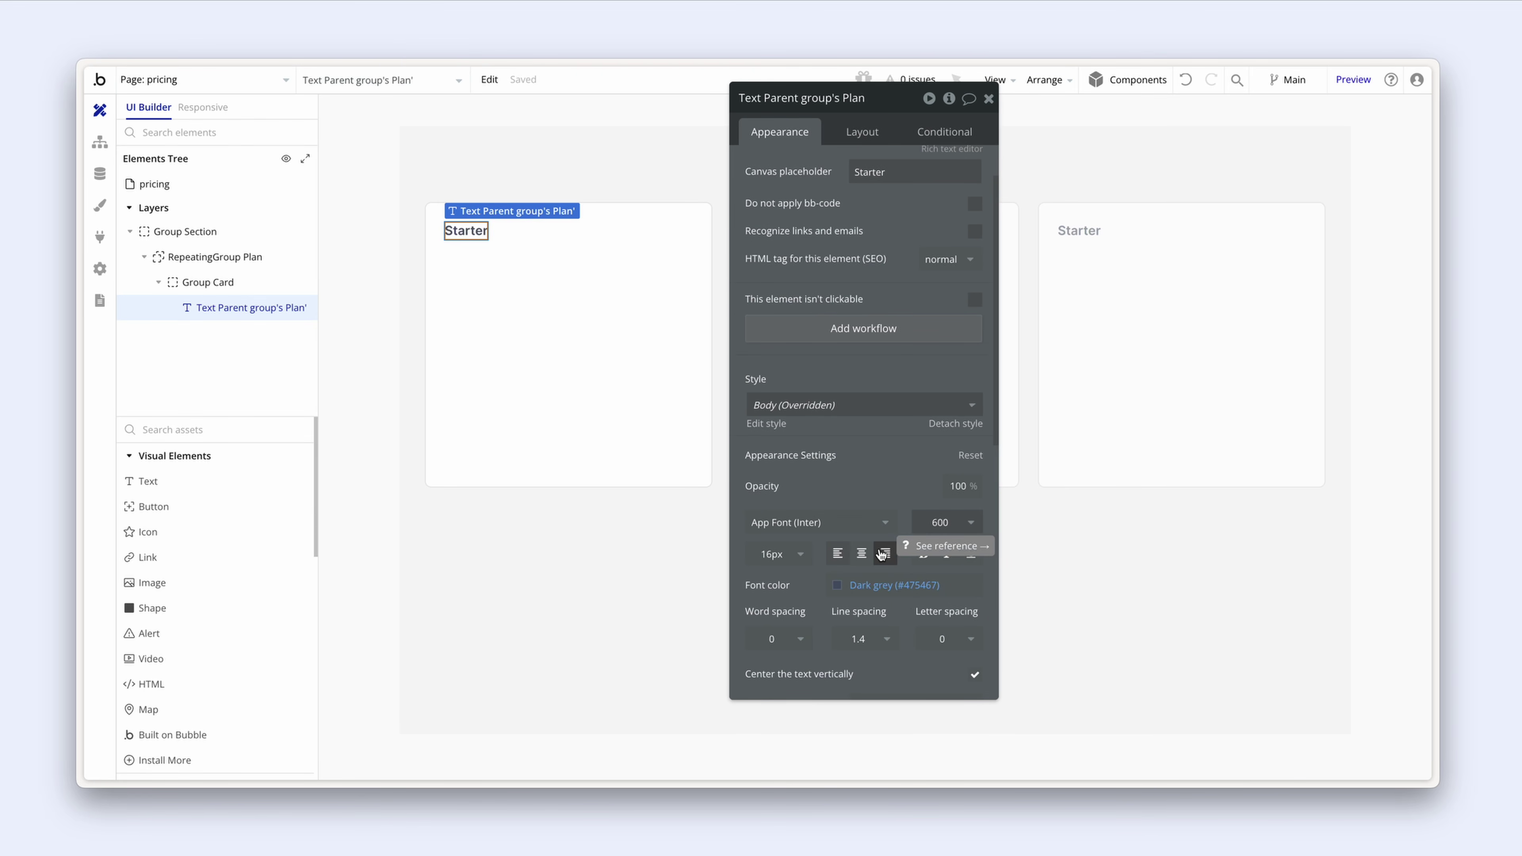
Step: Set the plan name text's font color to the Text color variable (#101828)
scroll(878, 545, "down", 2)
left_click(890, 492)
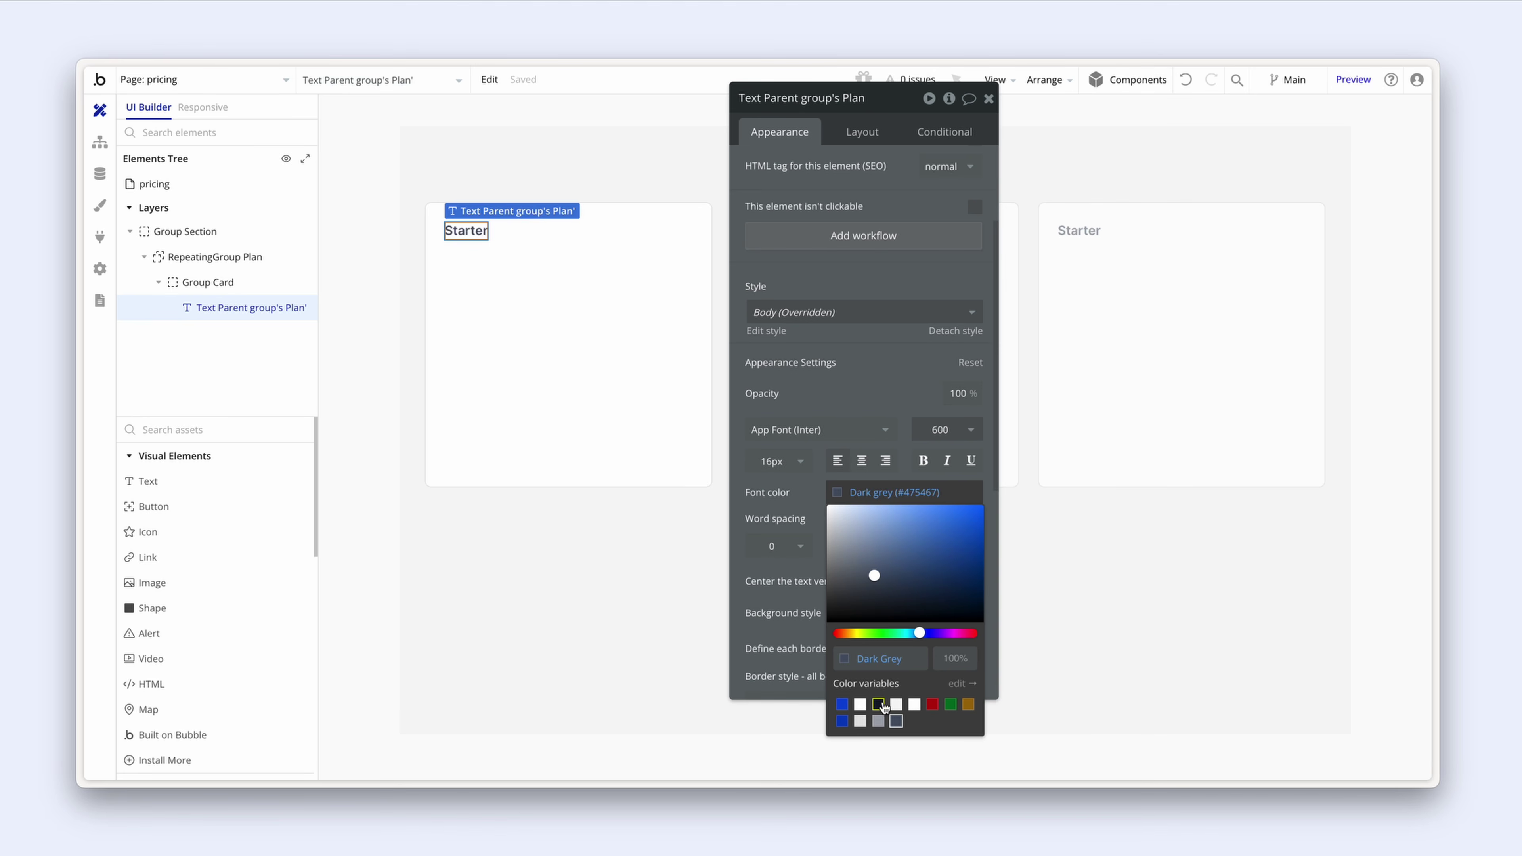
left_click(878, 705)
left_click(797, 490)
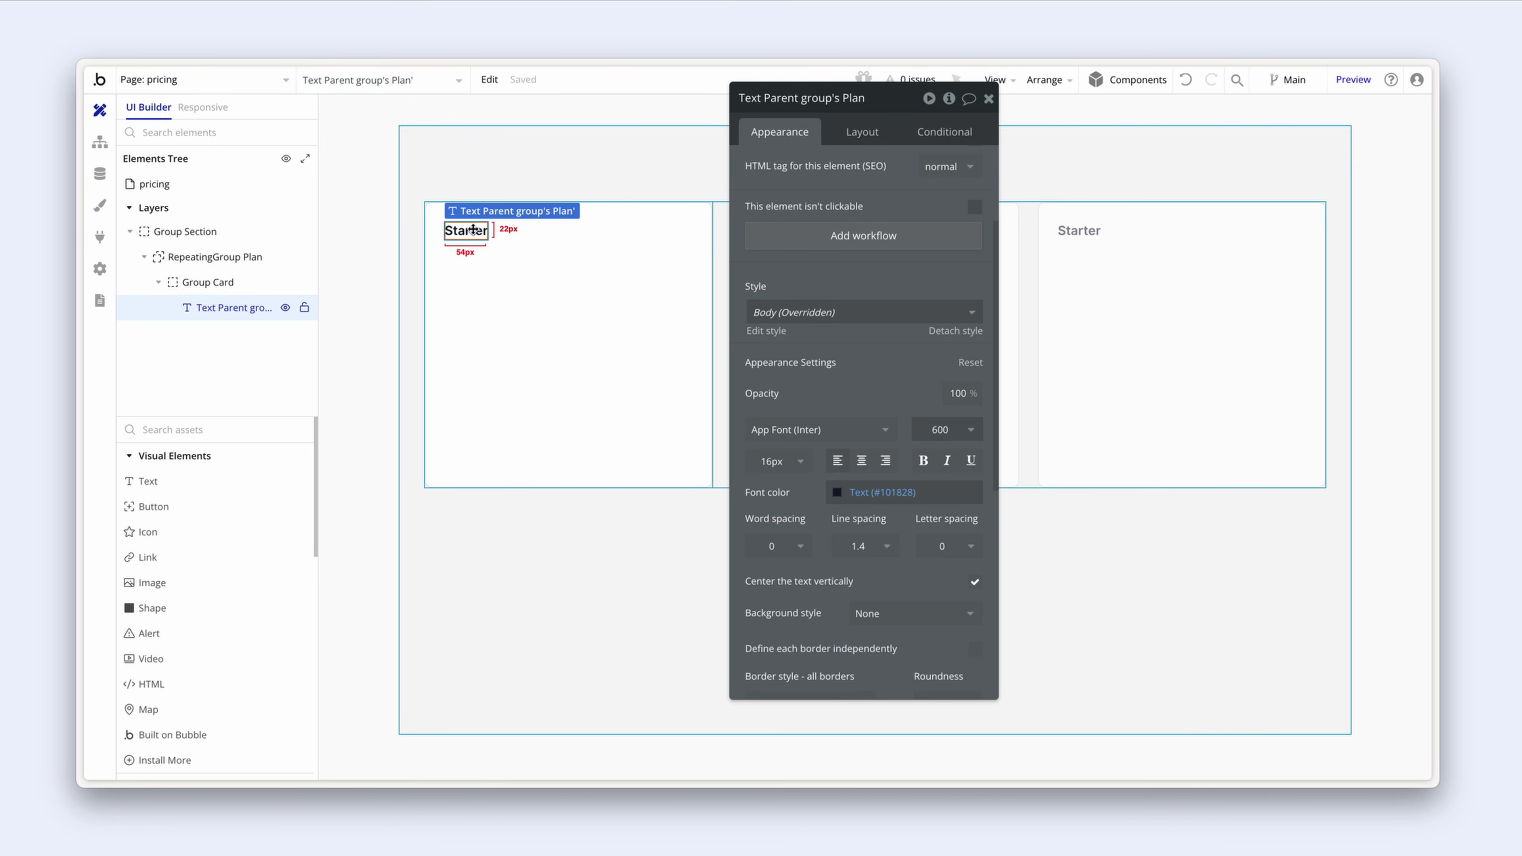
Step: Duplicate the plan name text inside Group Card and make the copy show Parent group's Plan's Amount
key("super+d")
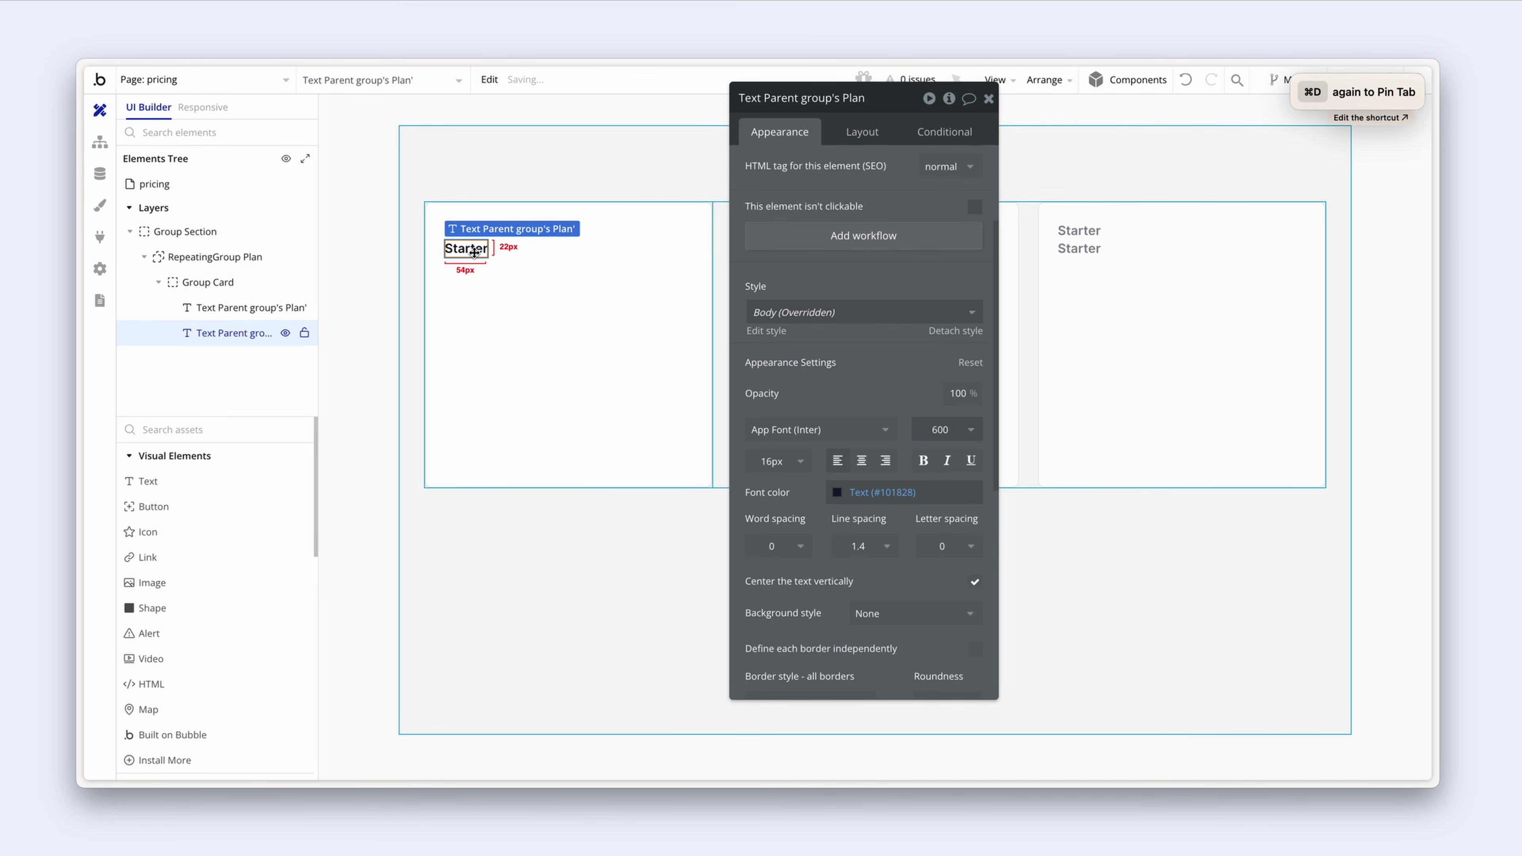
left_click(804, 312)
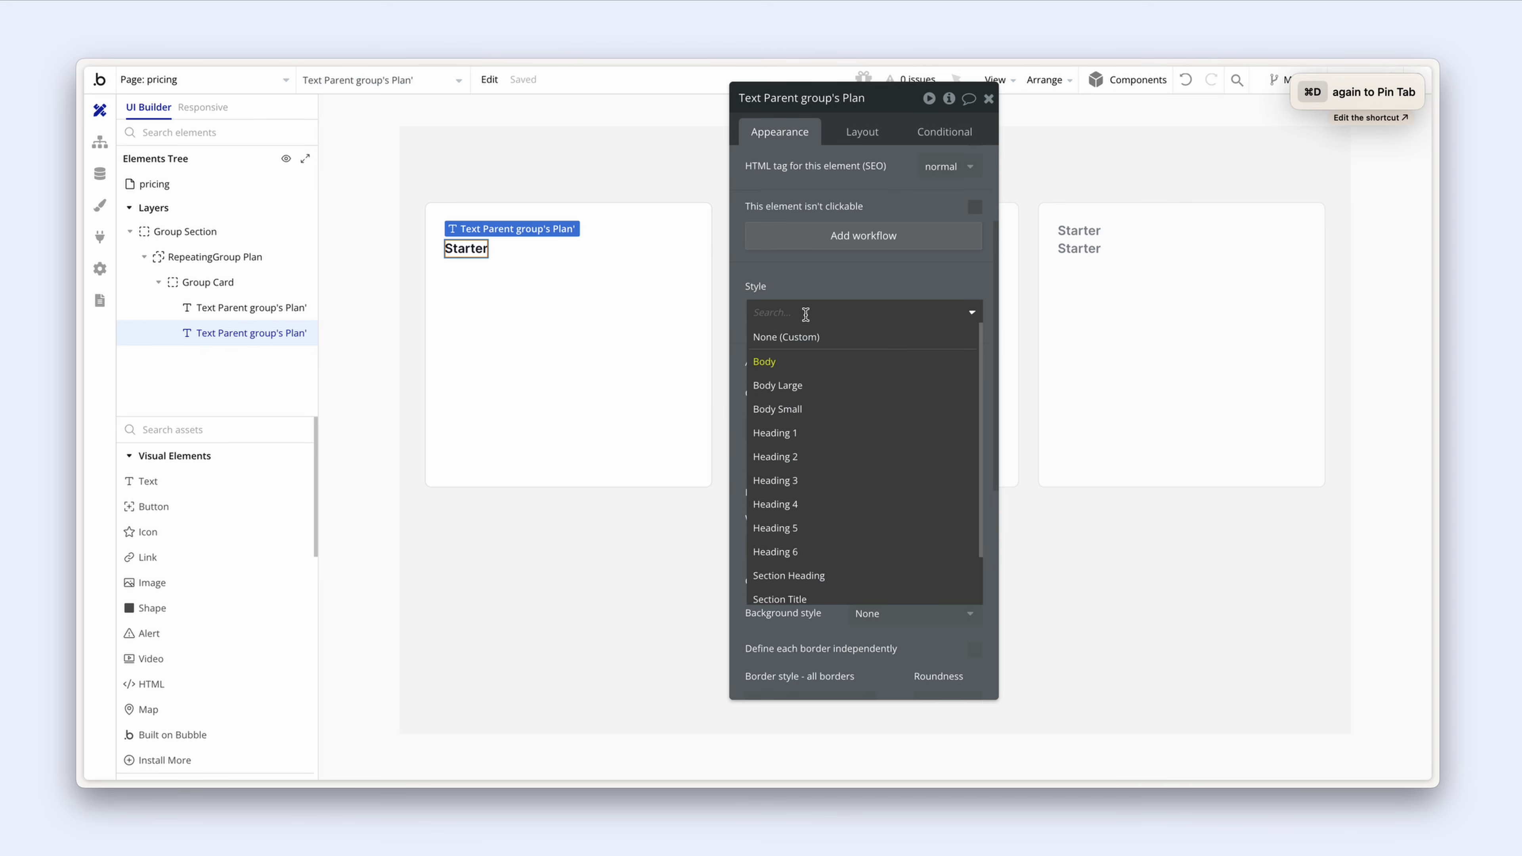
key("Return")
scroll(803, 208, "up", 3)
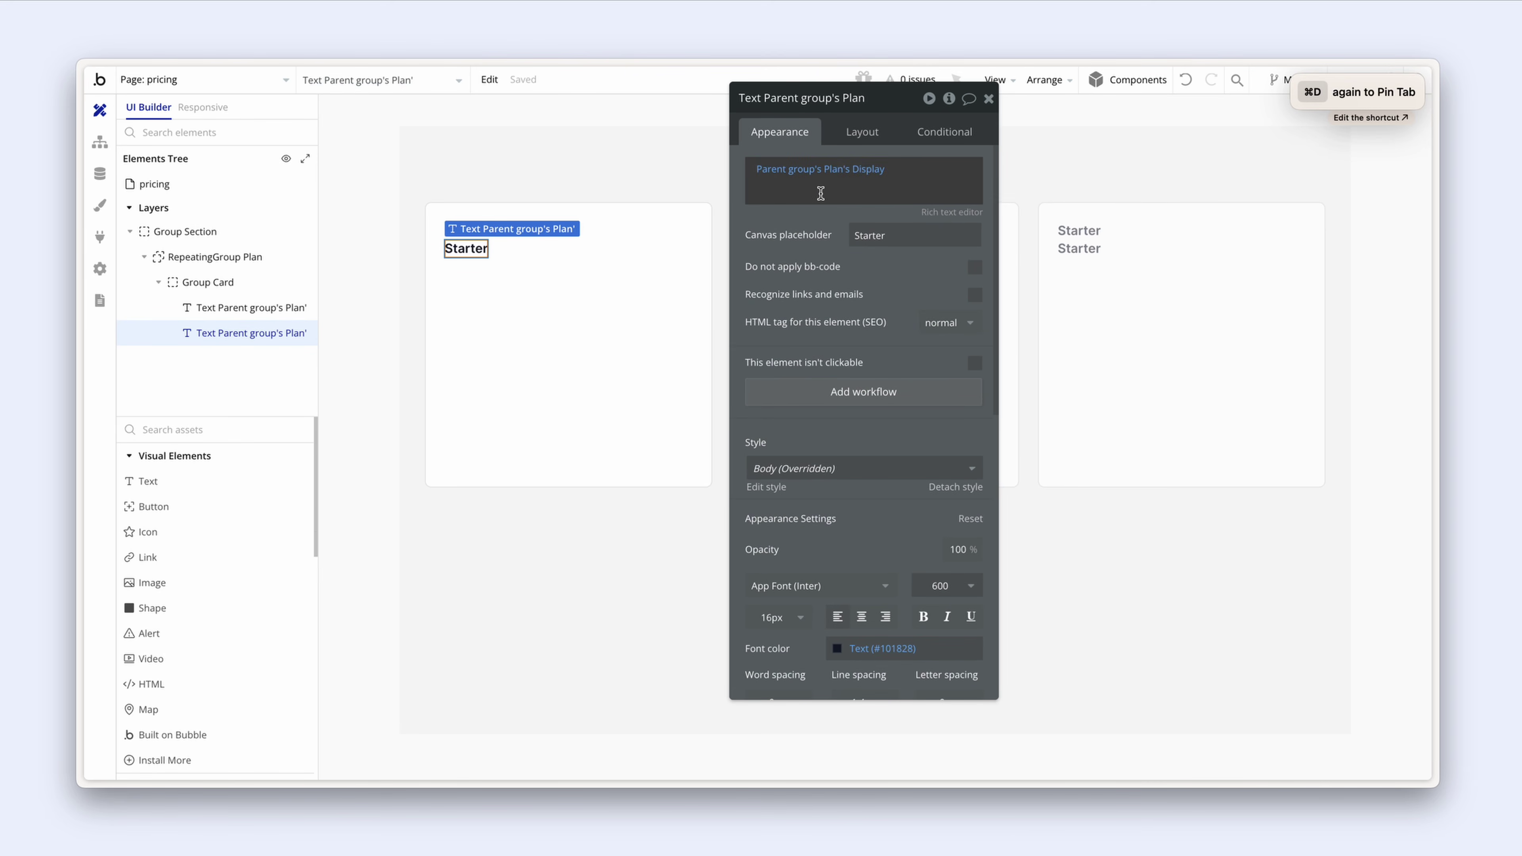
left_click(867, 171)
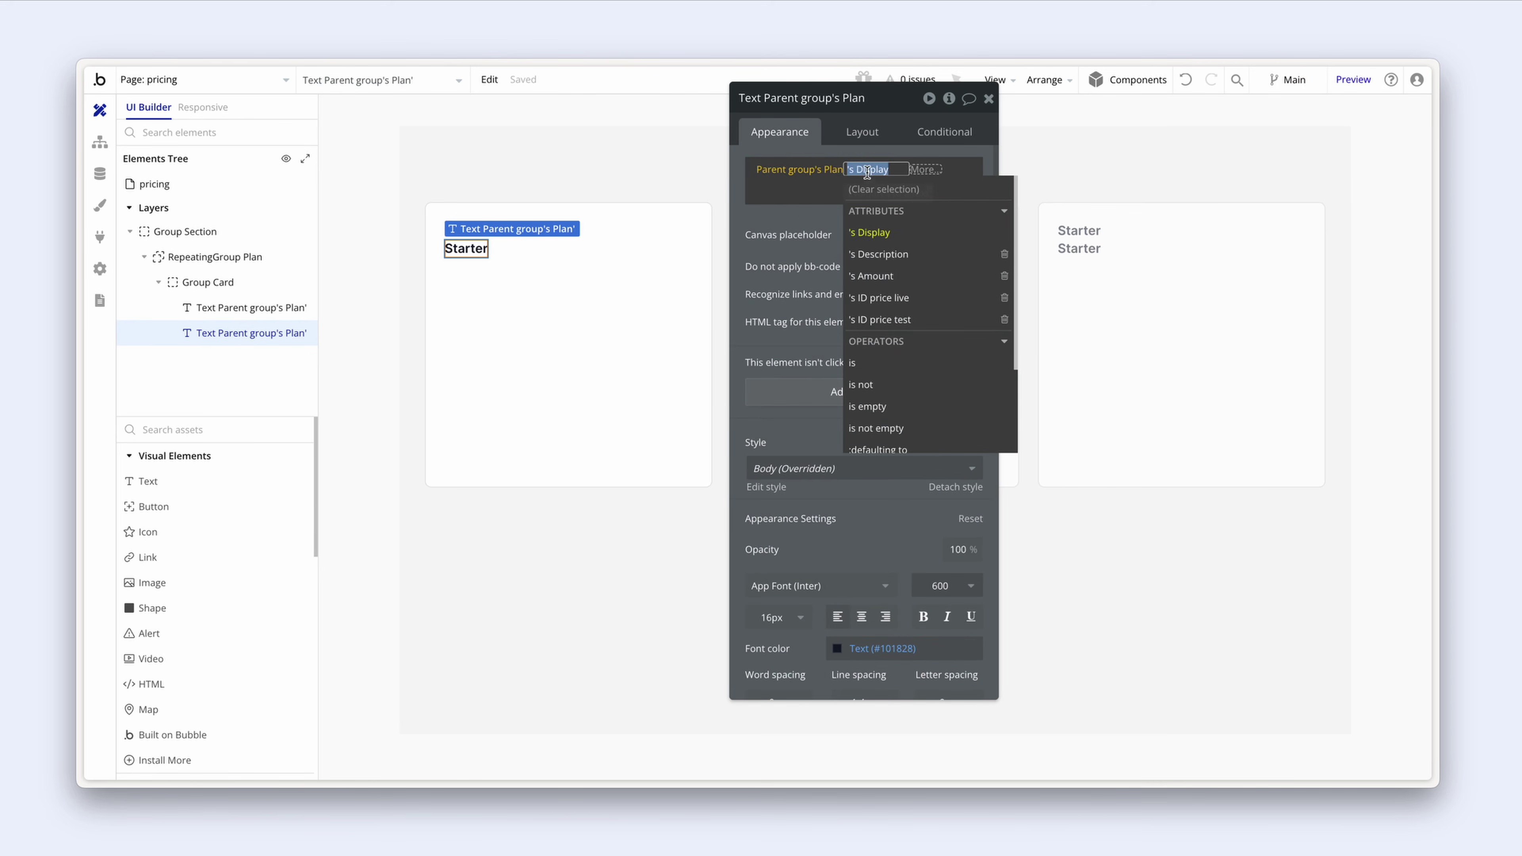
left_click(932, 284)
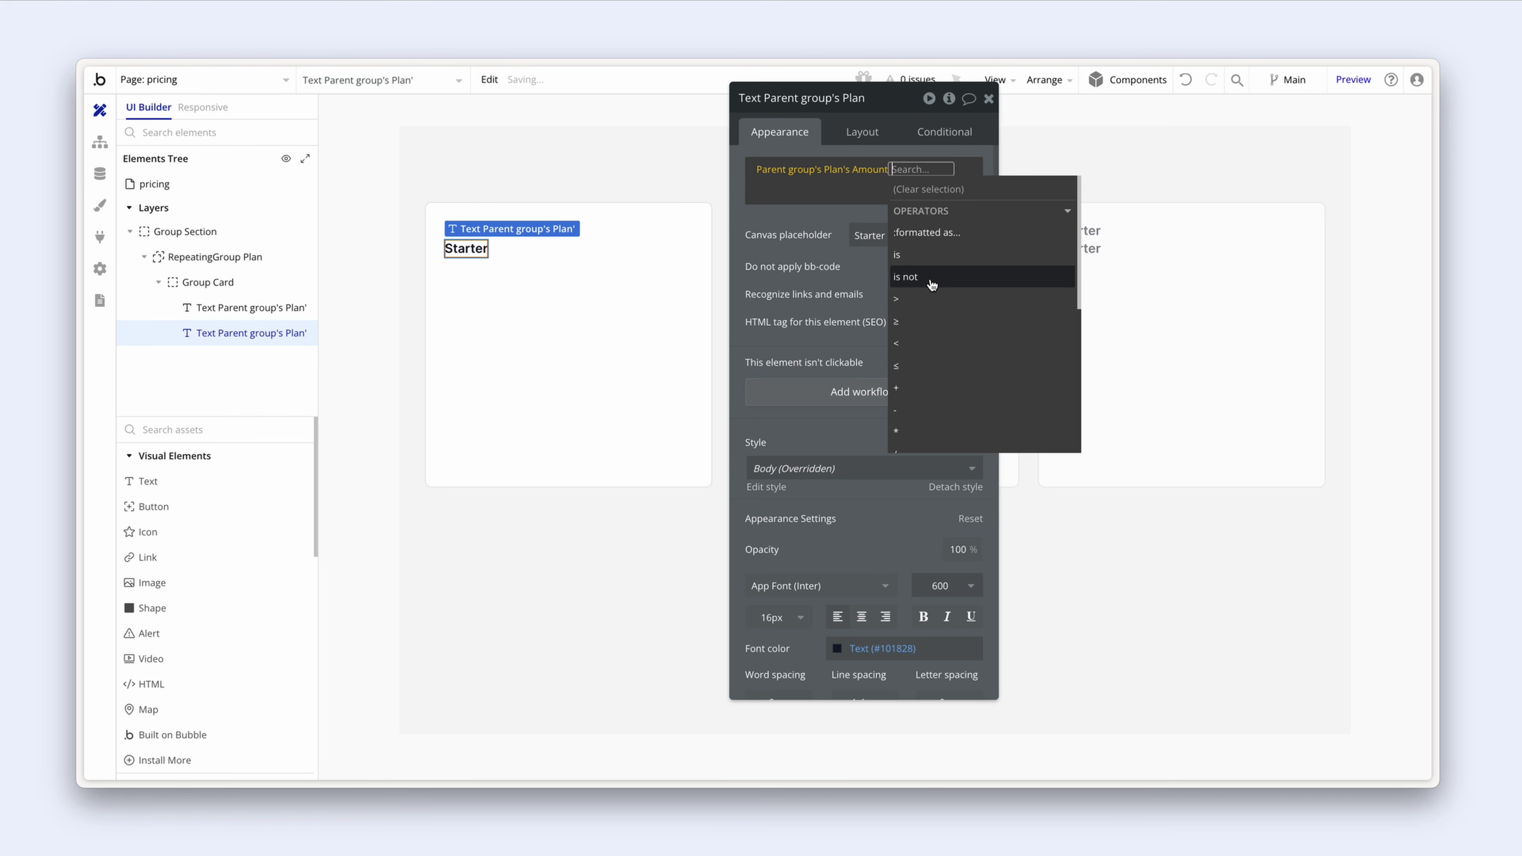
Step: Format the Plan's Amount expression as currency with 2 decimal places, a comma thousand separator and the $ symbol
left_click(976, 234)
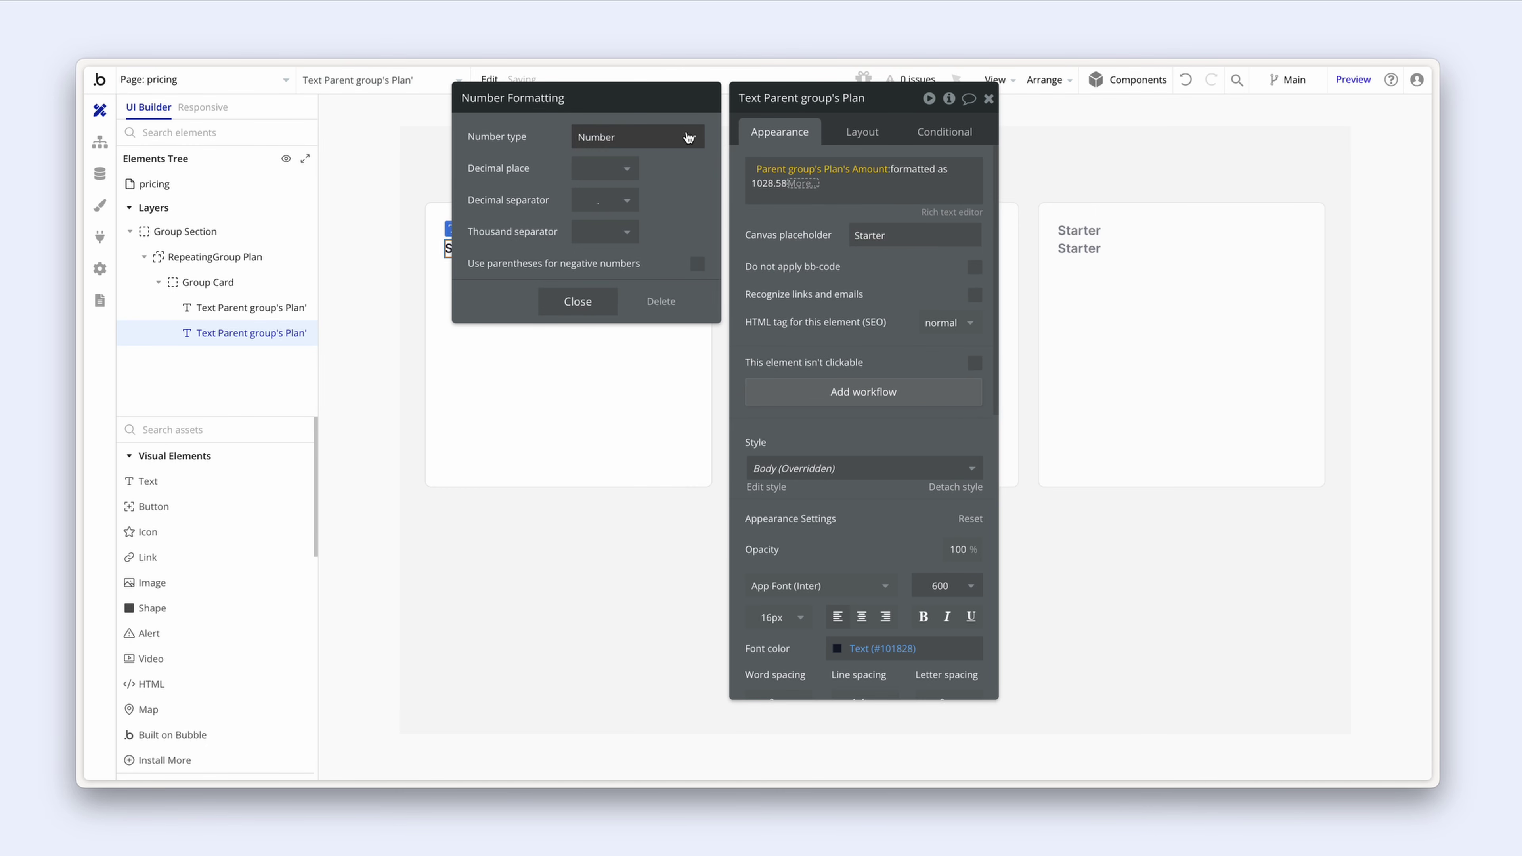
left_click(687, 137)
left_click(650, 214)
left_click(613, 173)
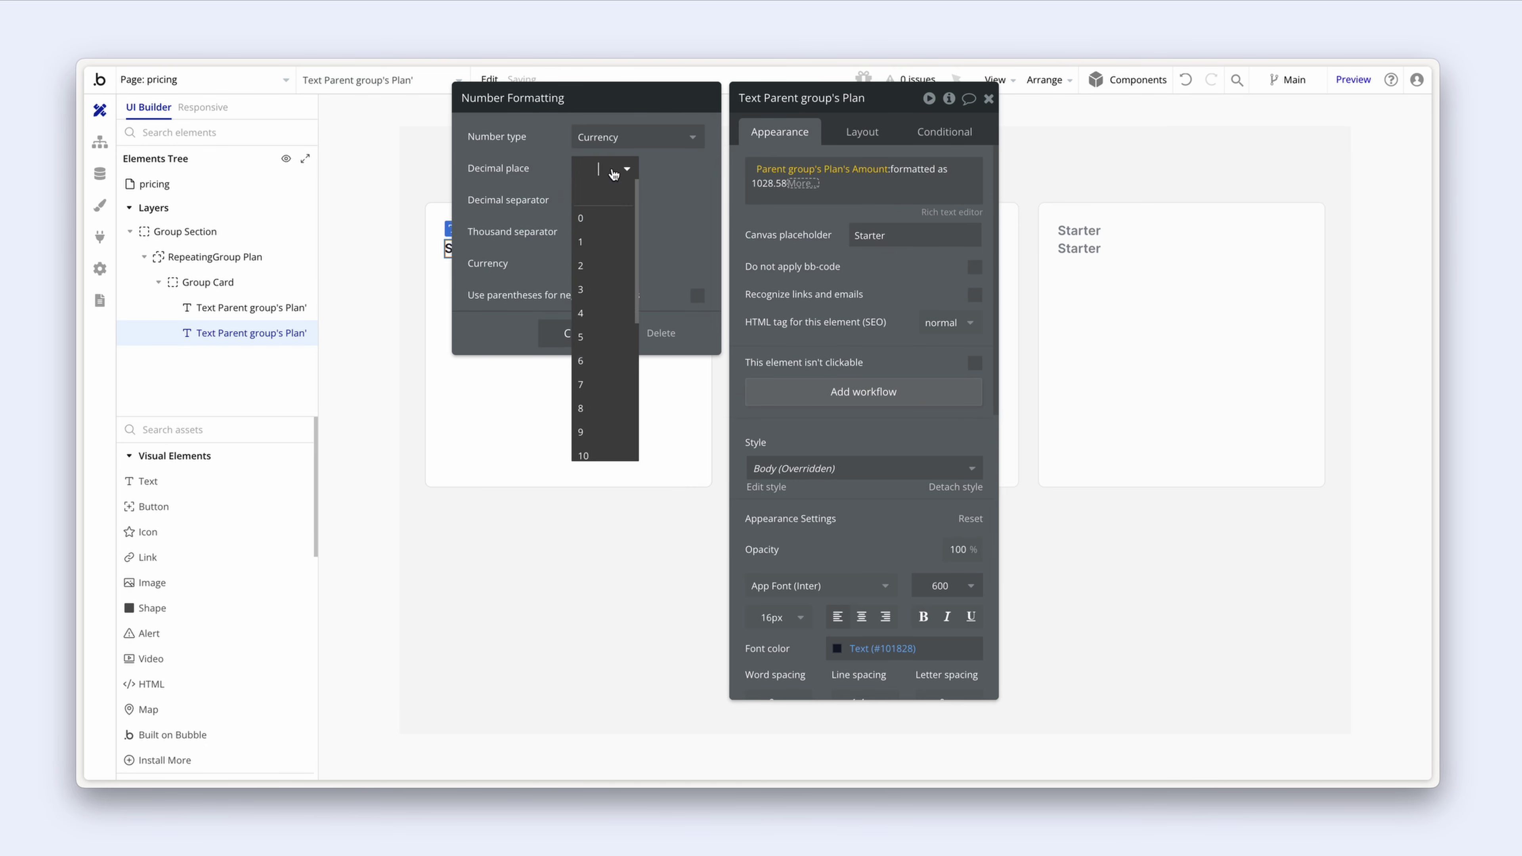
left_click(611, 265)
left_click(613, 236)
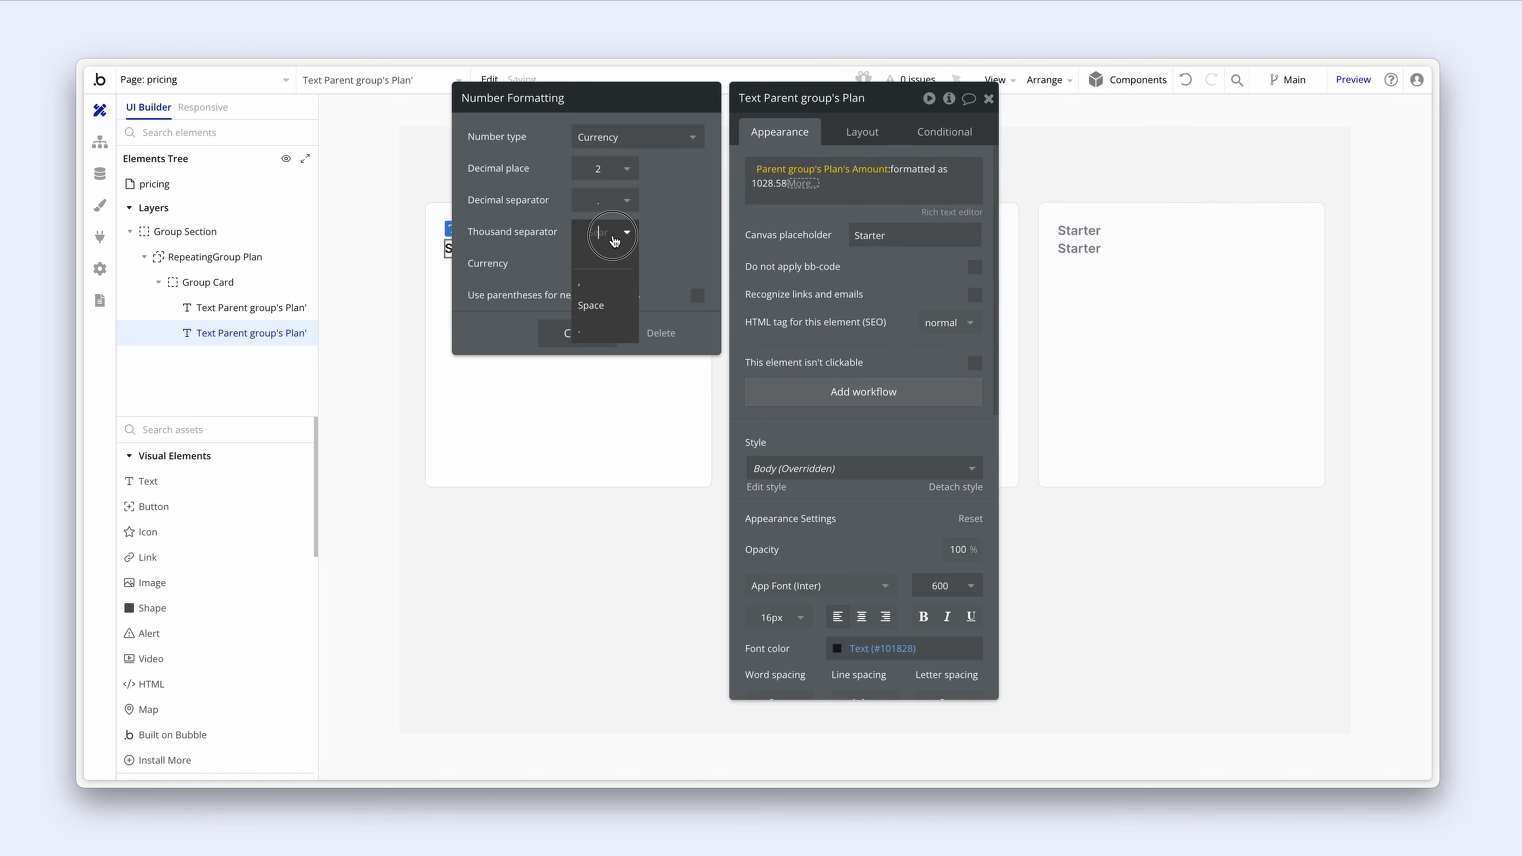
left_click(606, 282)
left_click(604, 263)
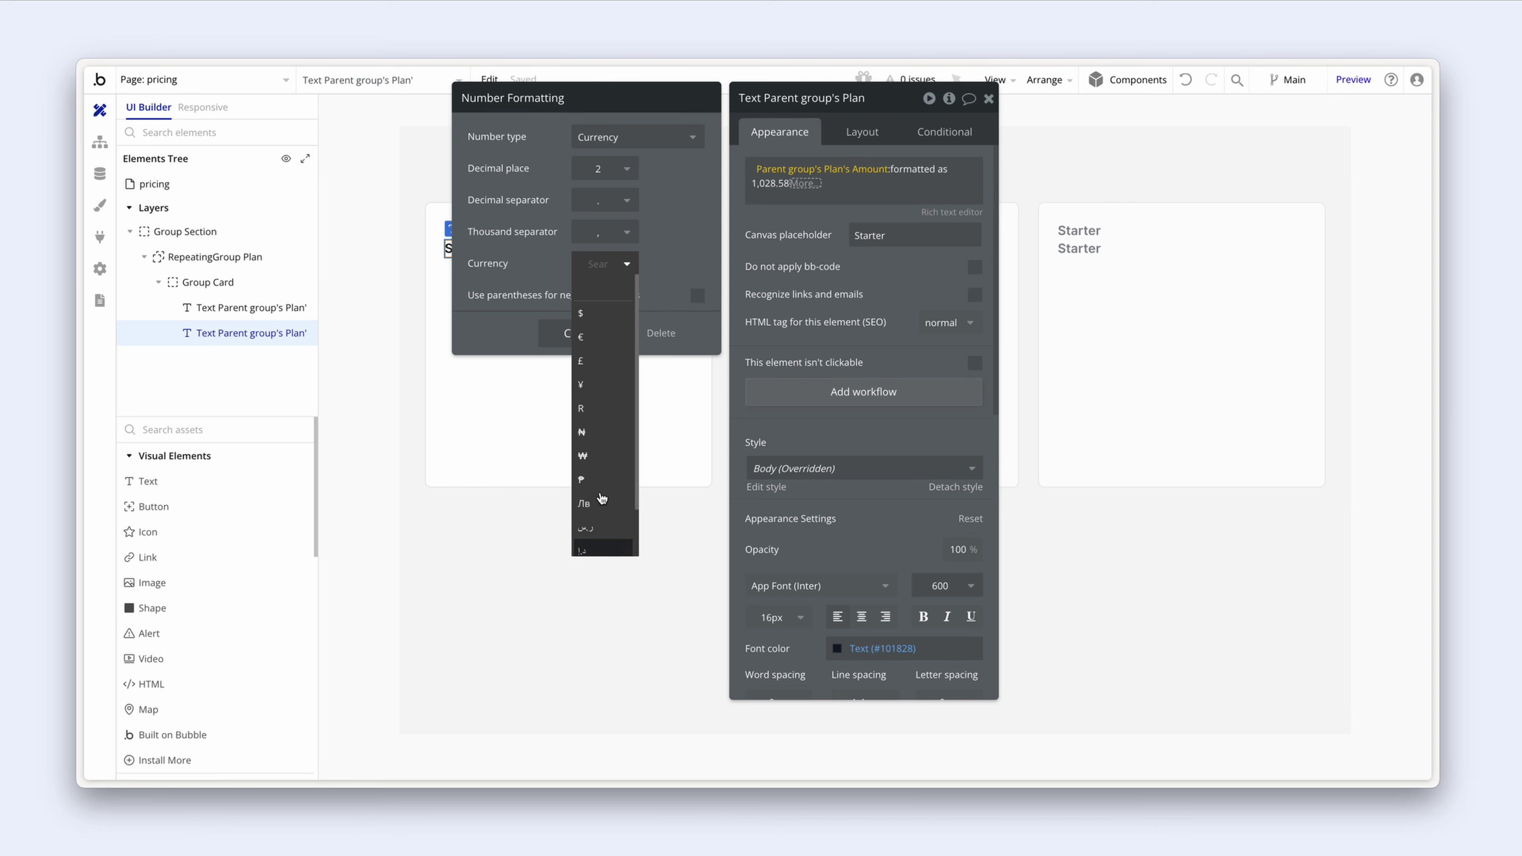
left_click(599, 324)
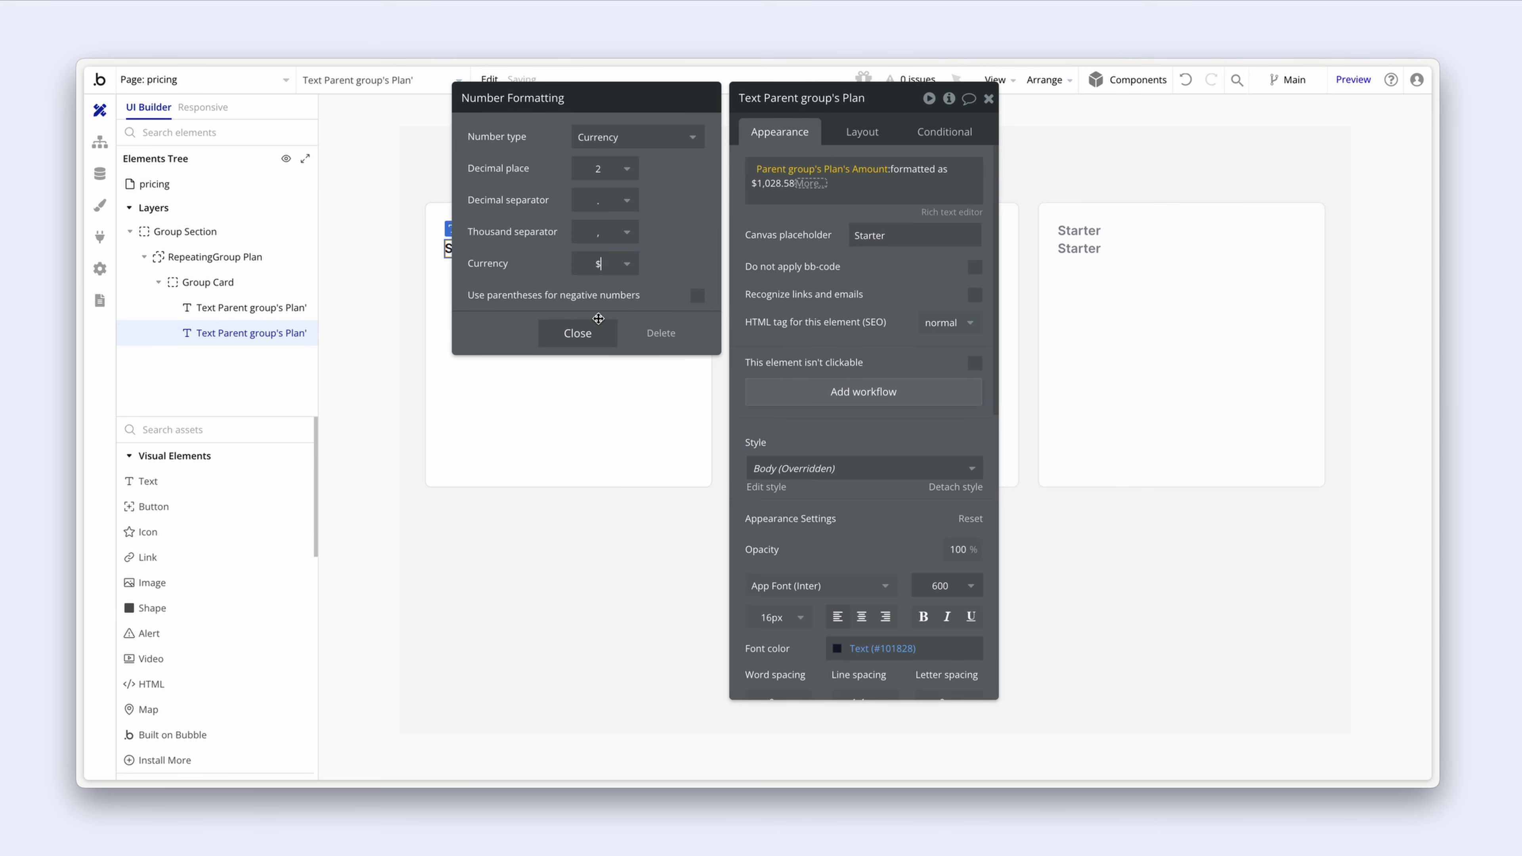
left_click(578, 332)
left_click(744, 263)
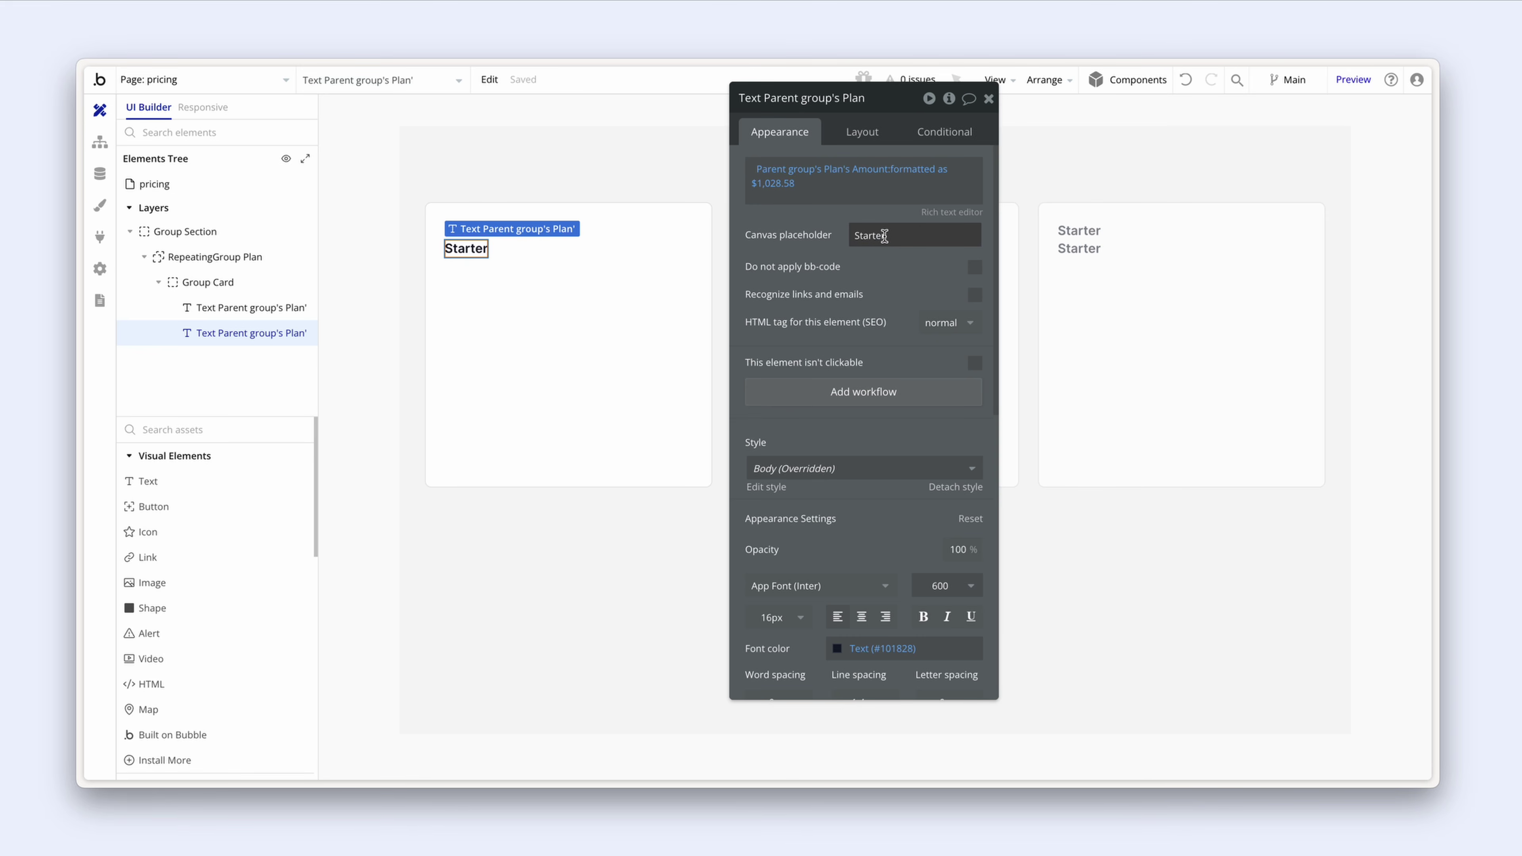
Step: Set the amount text's canvas placeholder to $400 and apply the Heading 3 style
left_click_drag(884, 236, 843, 235)
type("$400")
left_click_drag(820, 294, 827, 288)
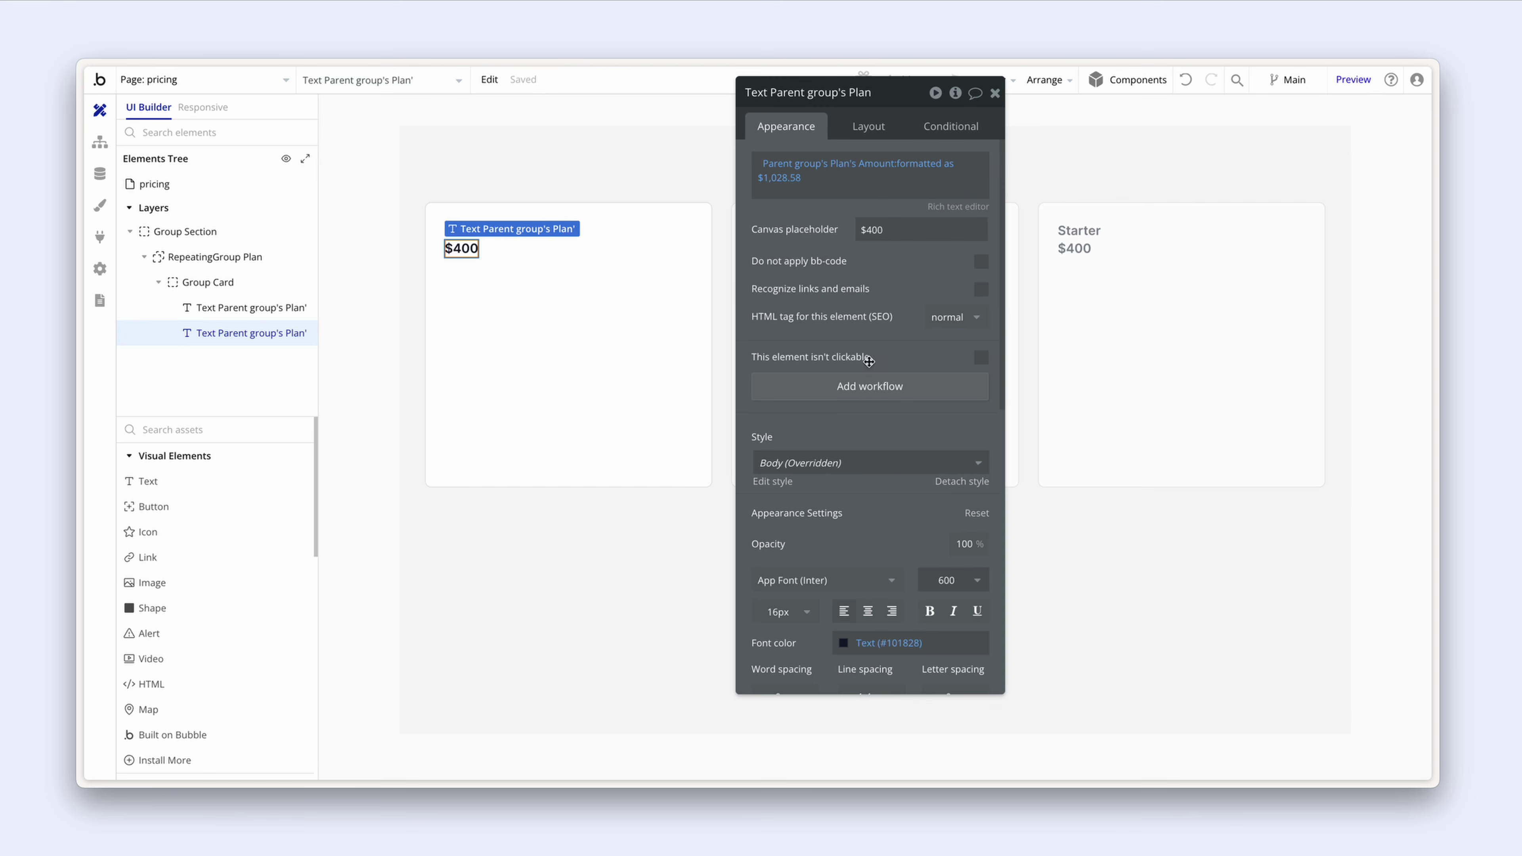
left_click(880, 463)
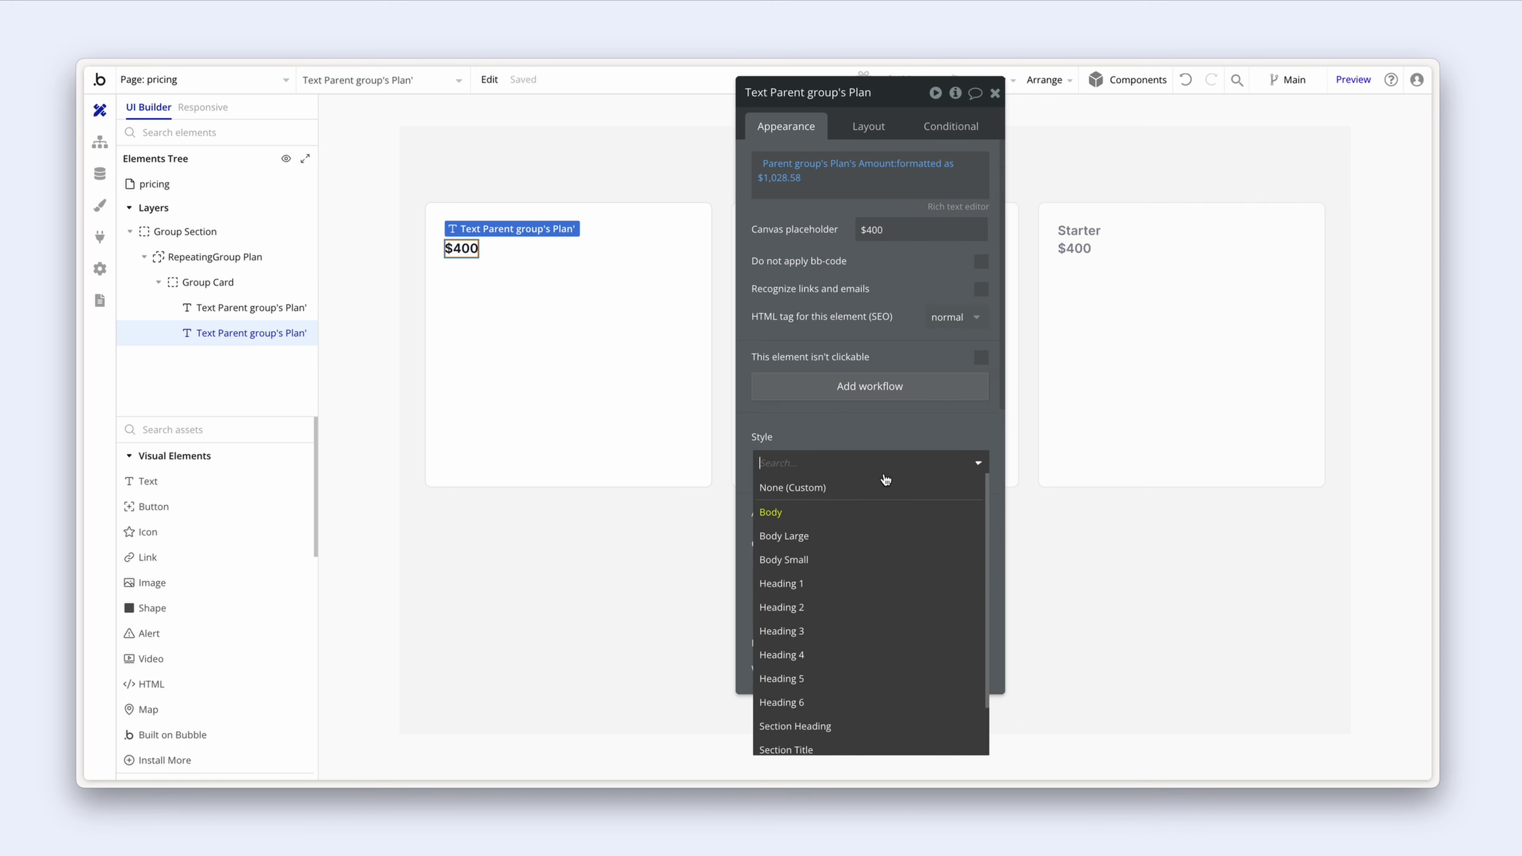
left_click(879, 635)
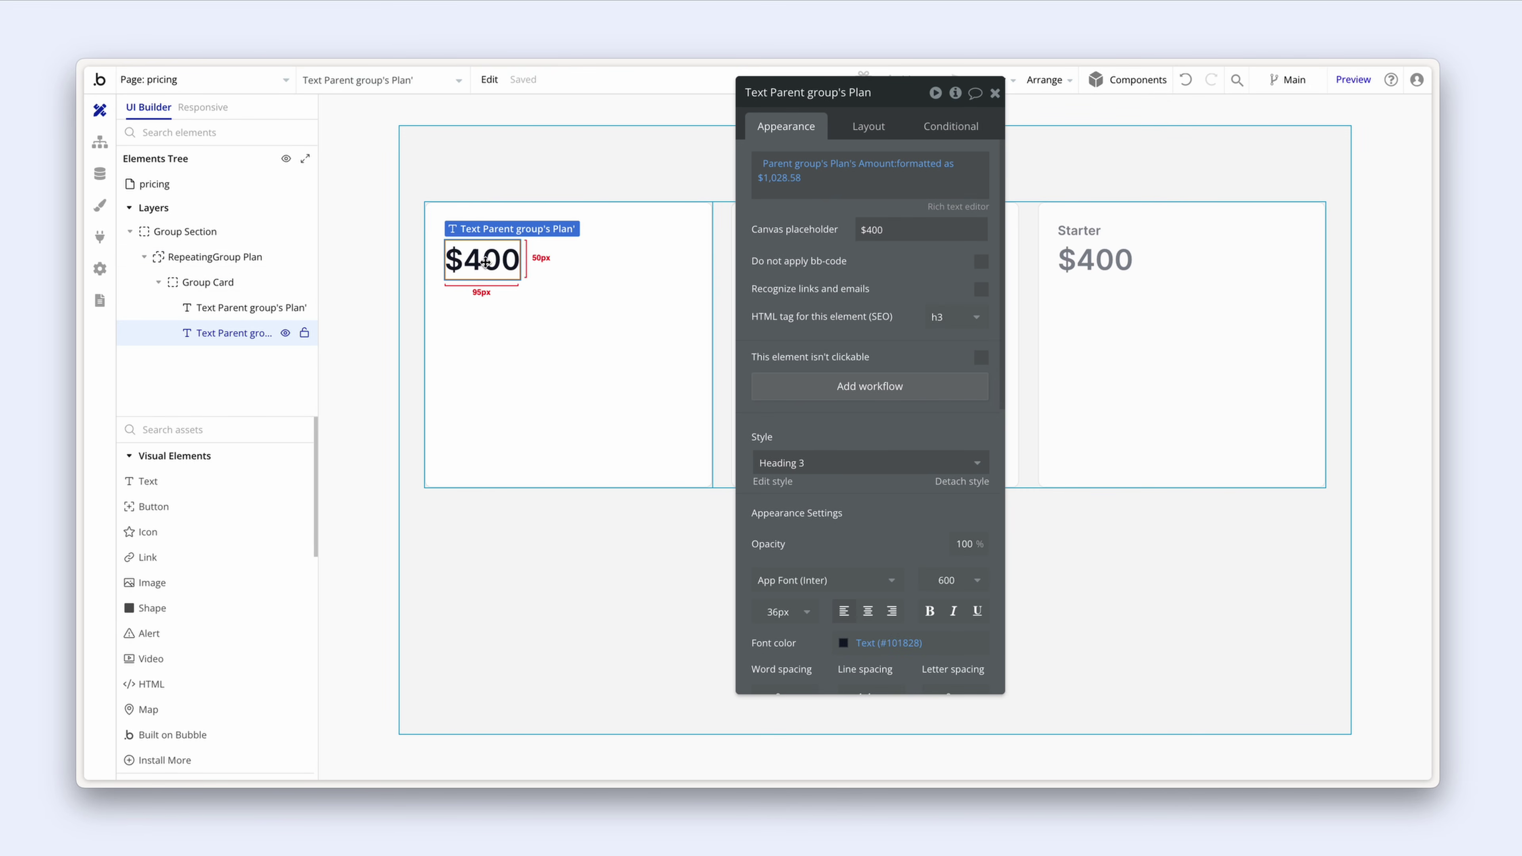
Step: Duplicate the $400 price text and change the copy's dynamic expression to Parent group's Plan's Description
key("super+d")
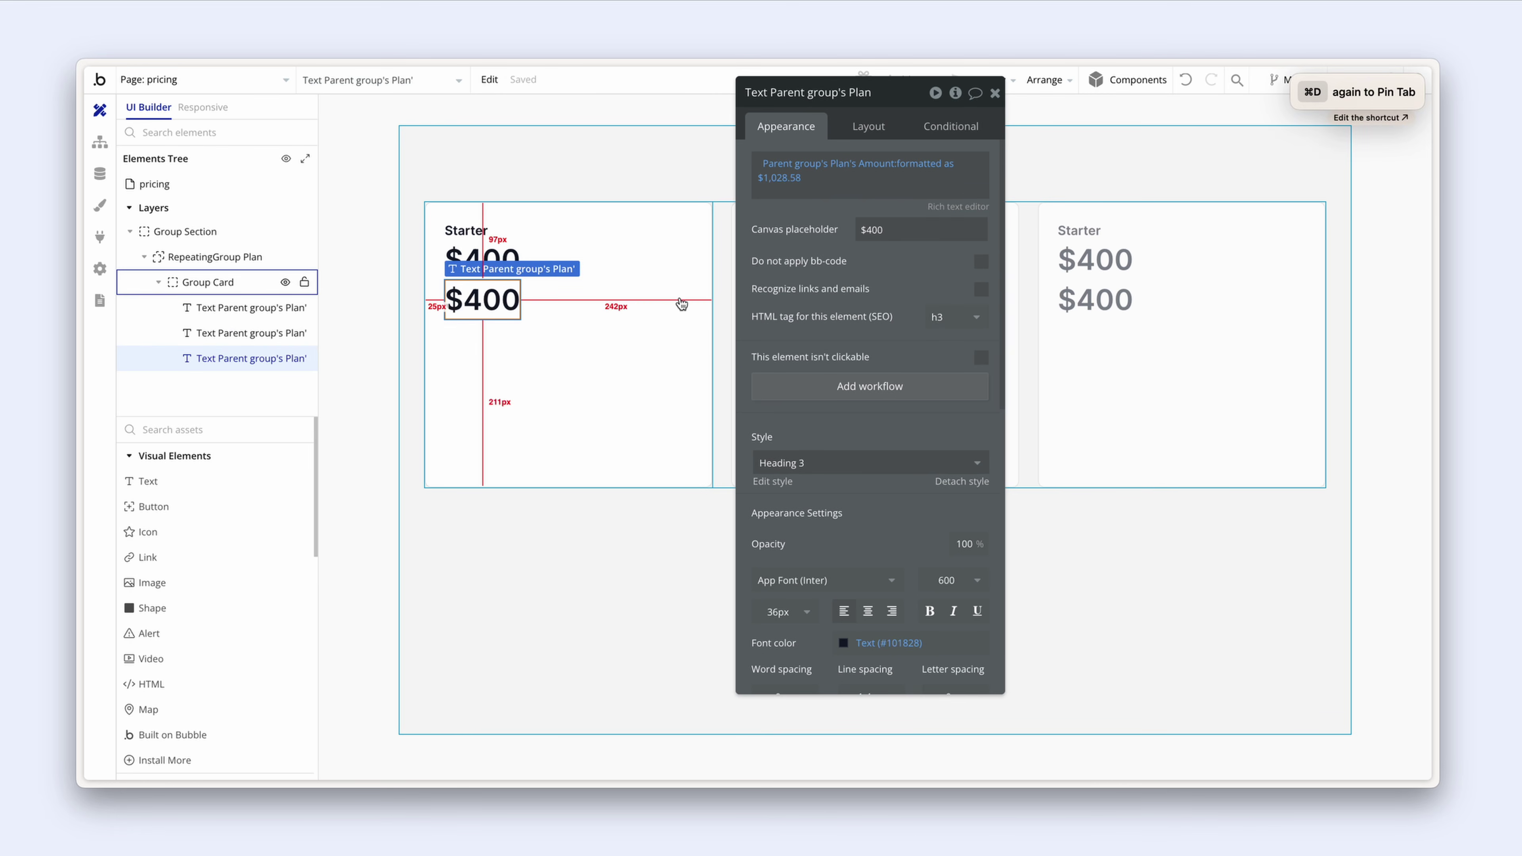
left_click(867, 171)
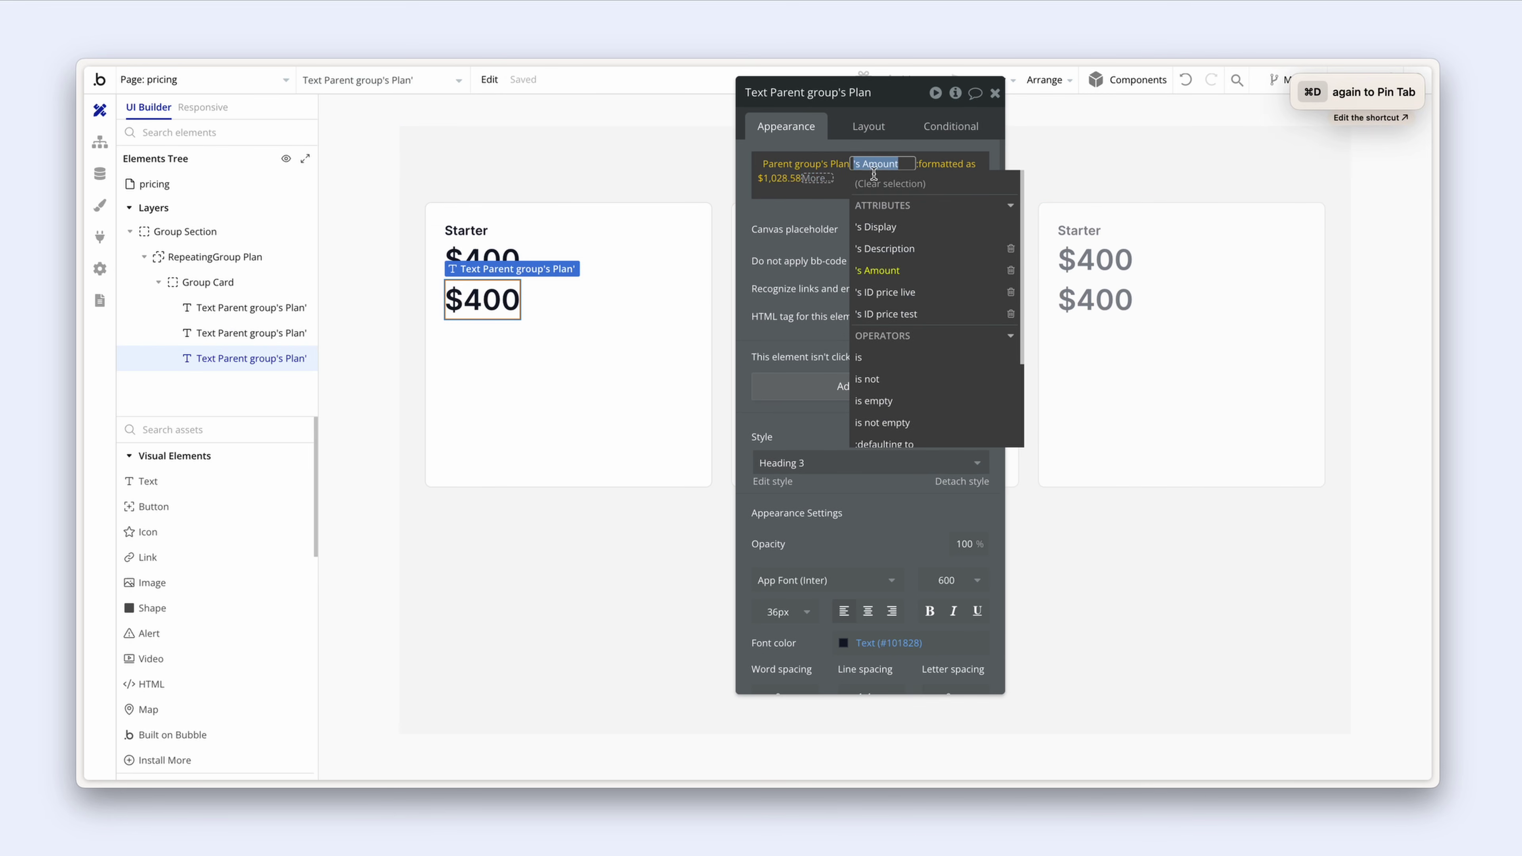
left_click(924, 248)
left_click(803, 270)
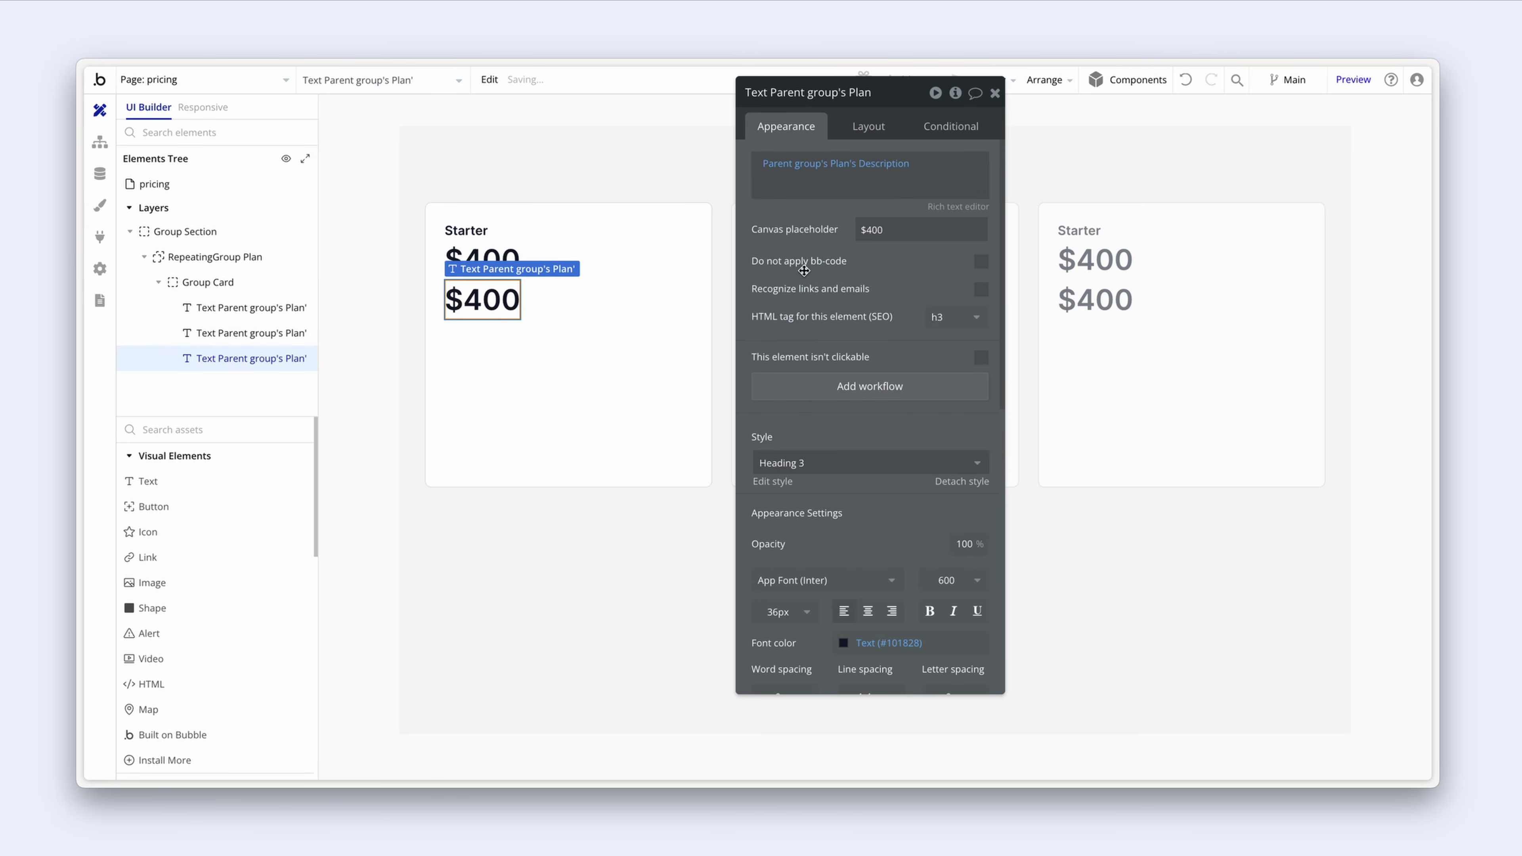
Step: Clear the description text's canvas placeholder and apply the Body Small style to it
mouse_move(861, 231)
left_mouse_down()
mouse_move(905, 234)
mouse_move(857, 253)
left_mouse_up()
left_click(826, 267)
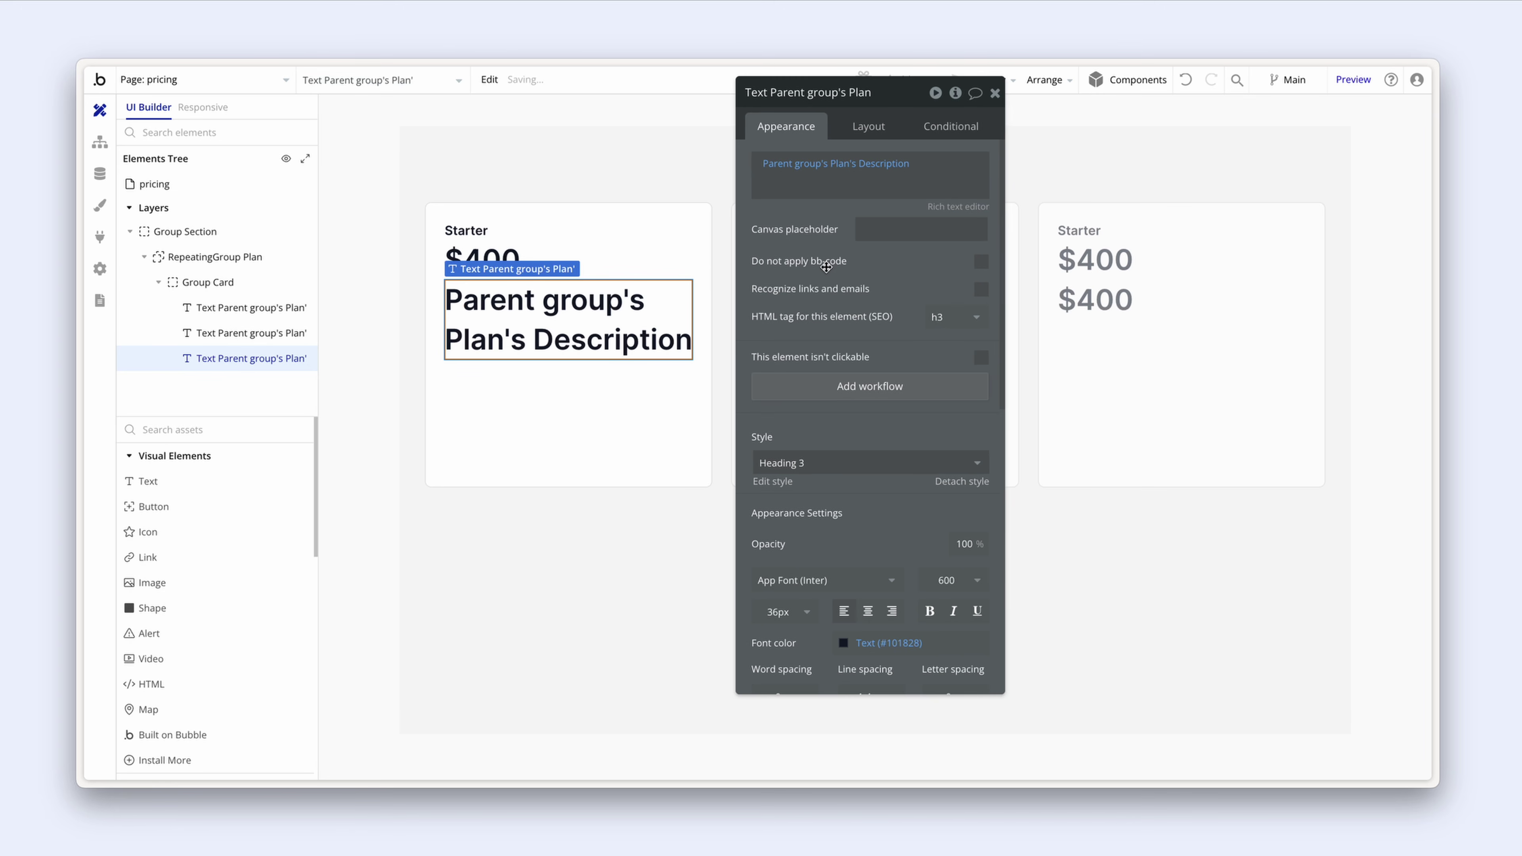
scroll(826, 266, "down", 3)
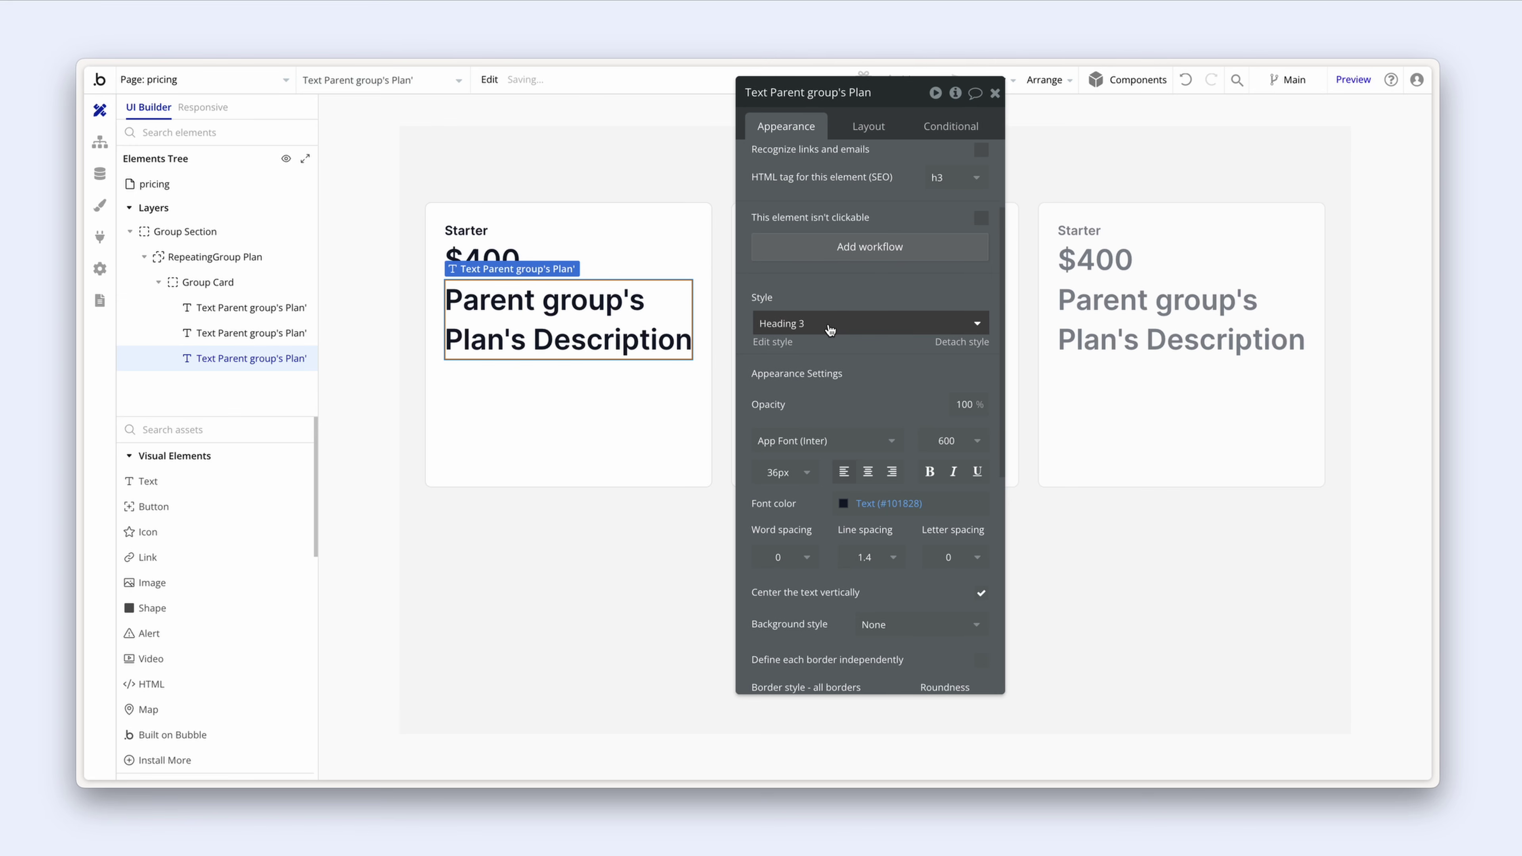
left_click(832, 324)
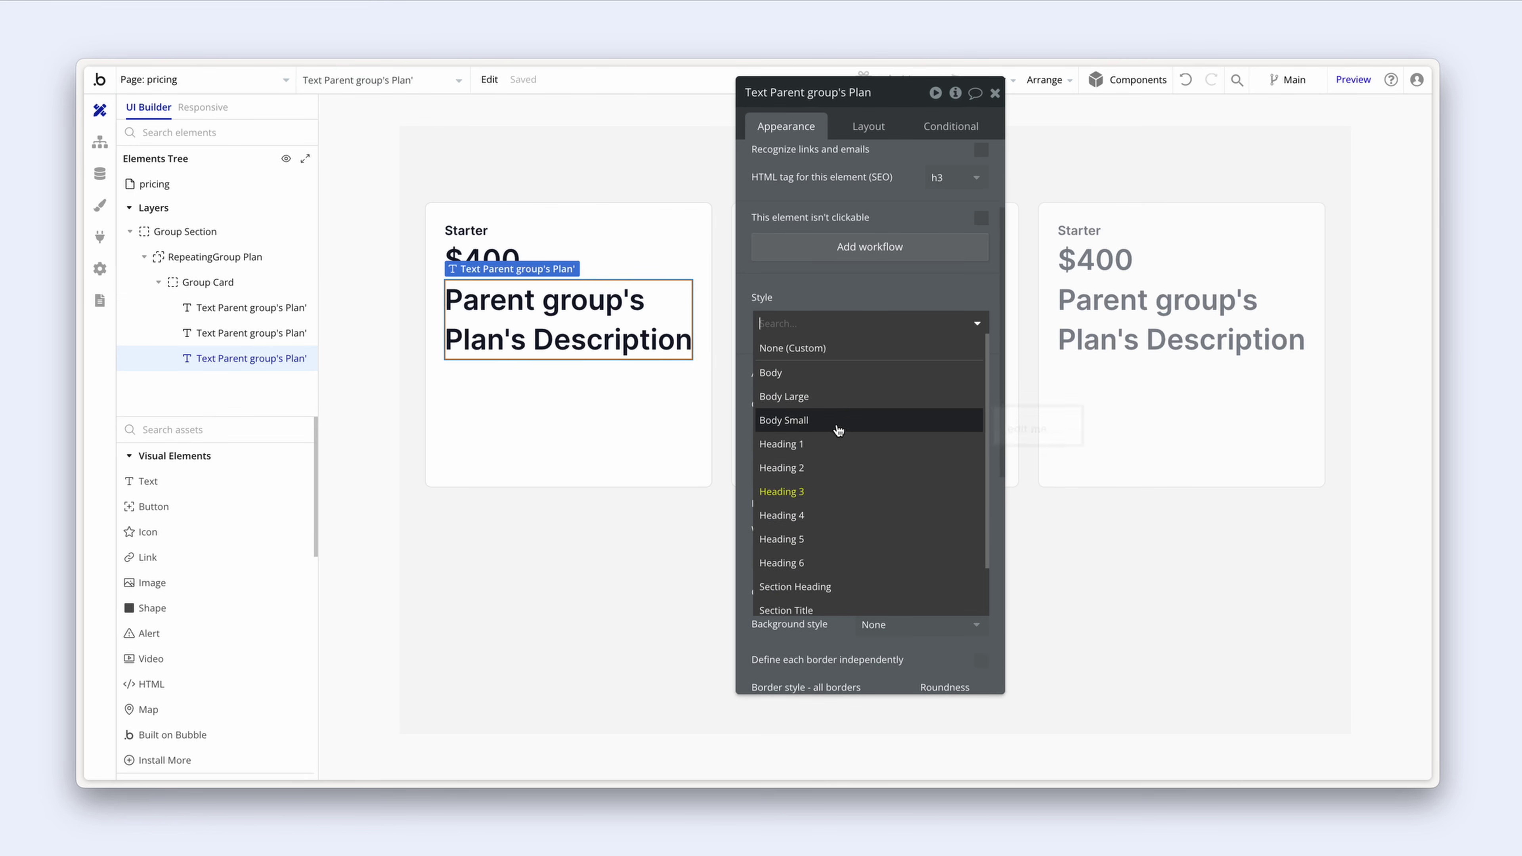
left_click(836, 422)
Step: Turn off fitting the width to content for the description text
left_click_drag(818, 383, 890, 379)
left_click(938, 126)
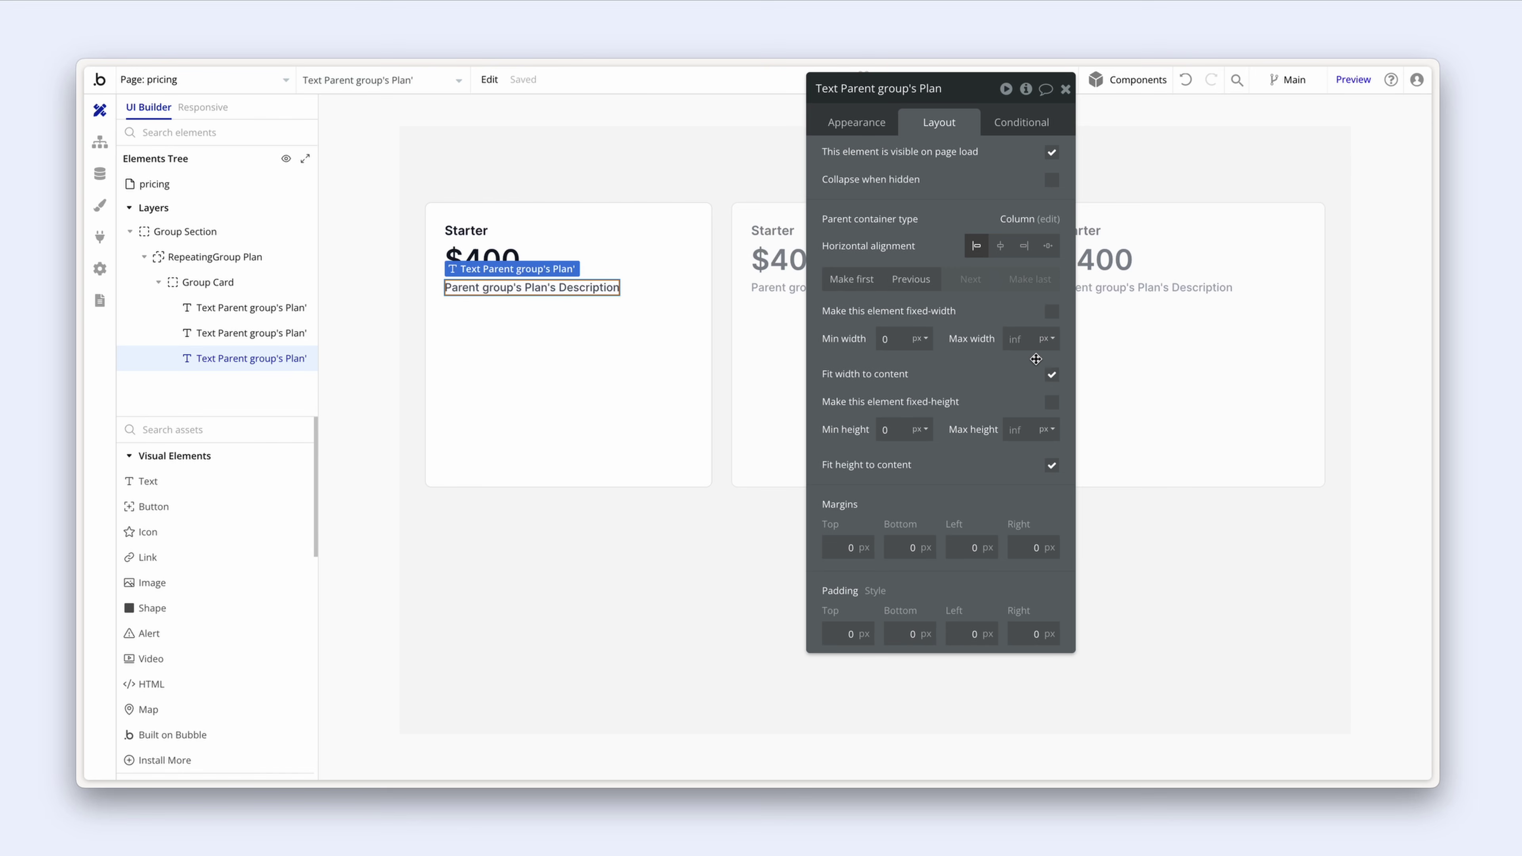
left_click(1052, 375)
left_click_drag(962, 387, 981, 386)
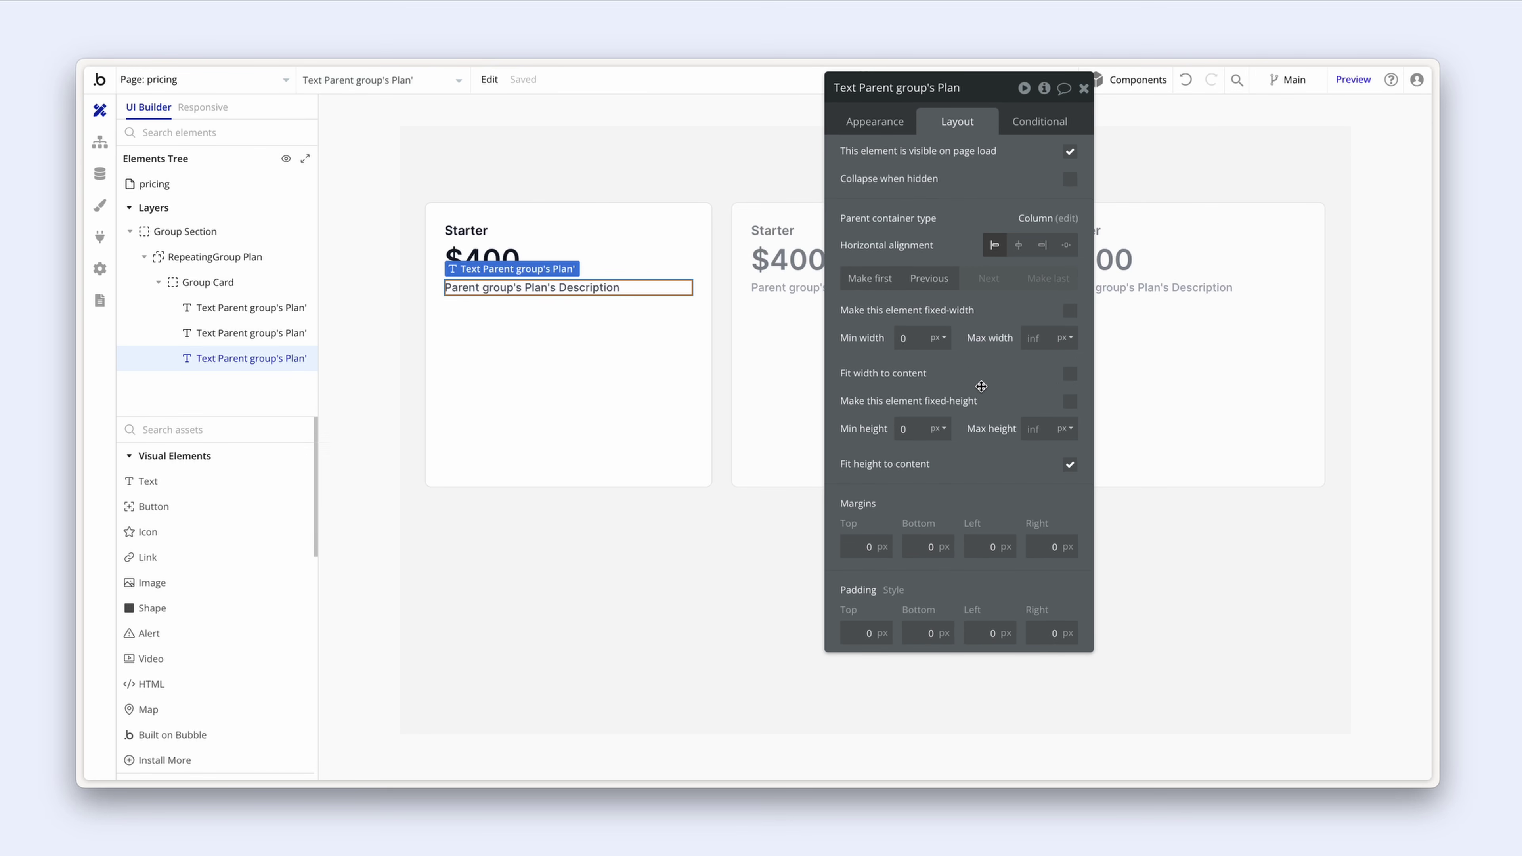
Step: Add a button below the description in the first plan card and set its type to Label and icon
left_click(166, 512)
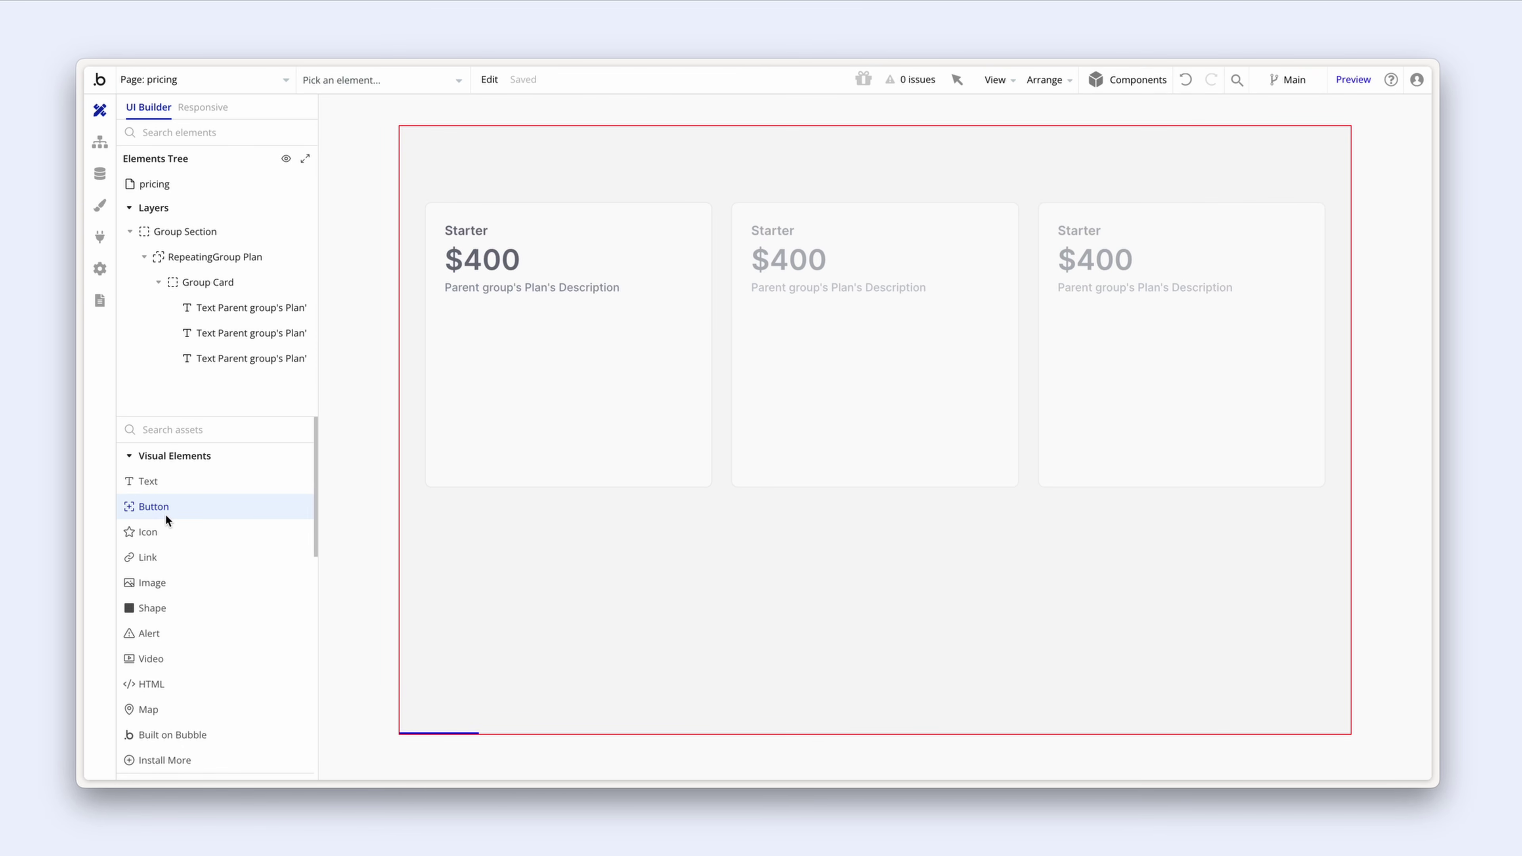
left_click(486, 368)
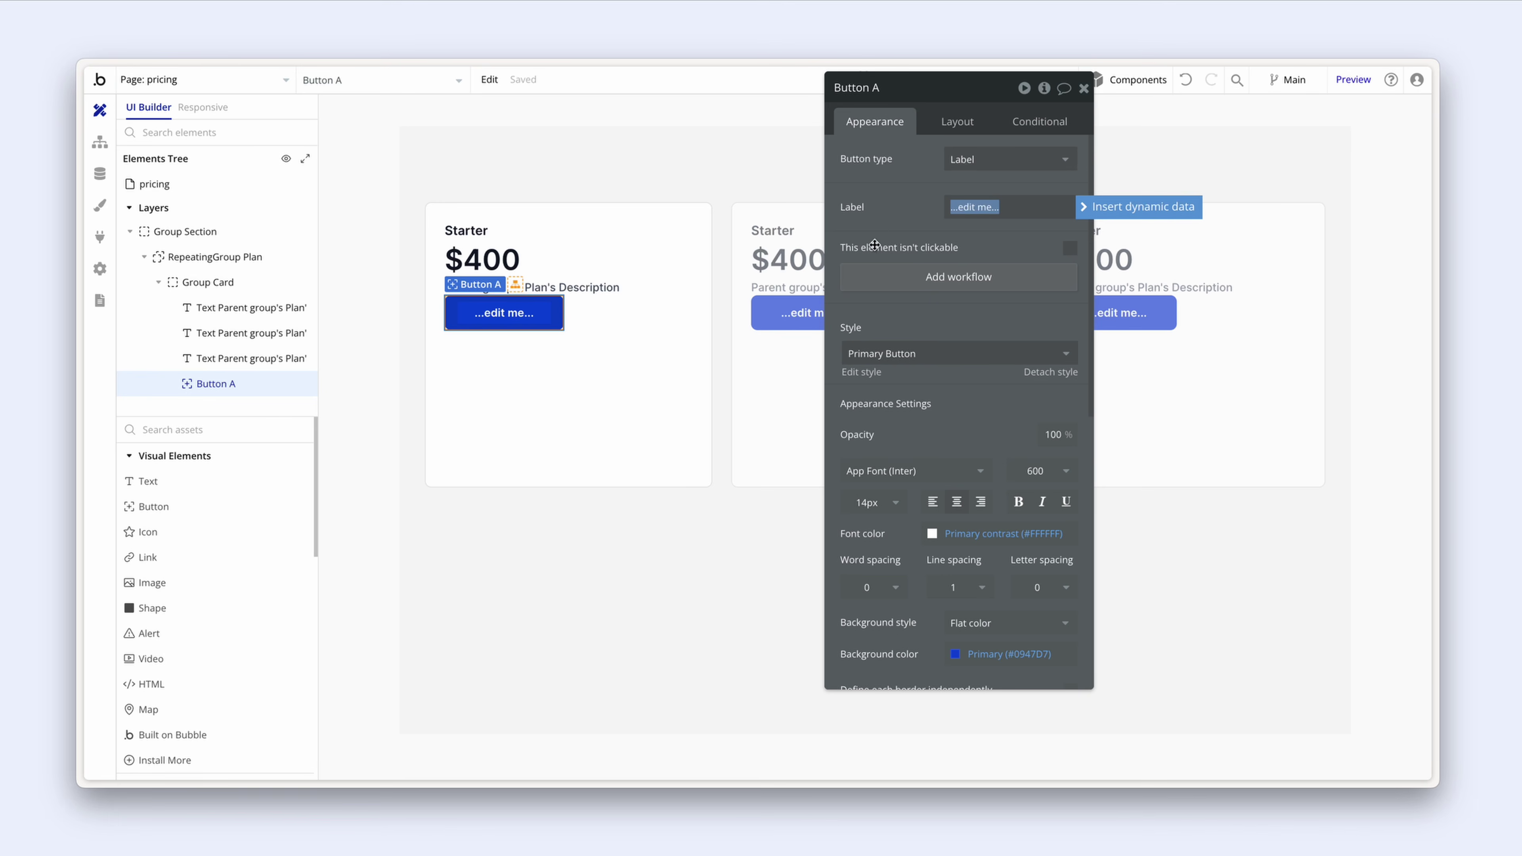
left_click(985, 159)
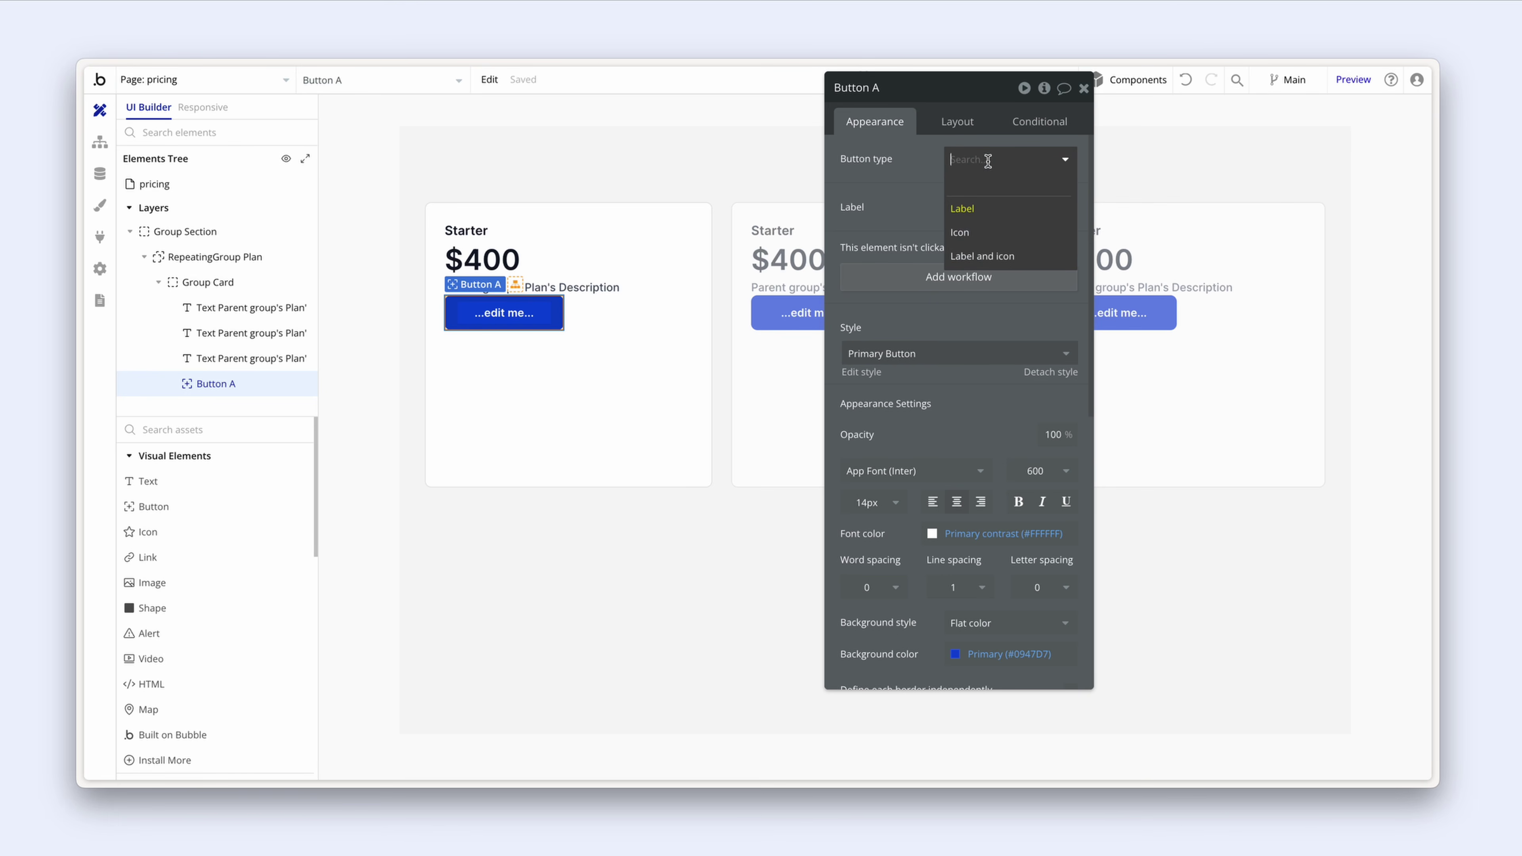
left_click(1030, 258)
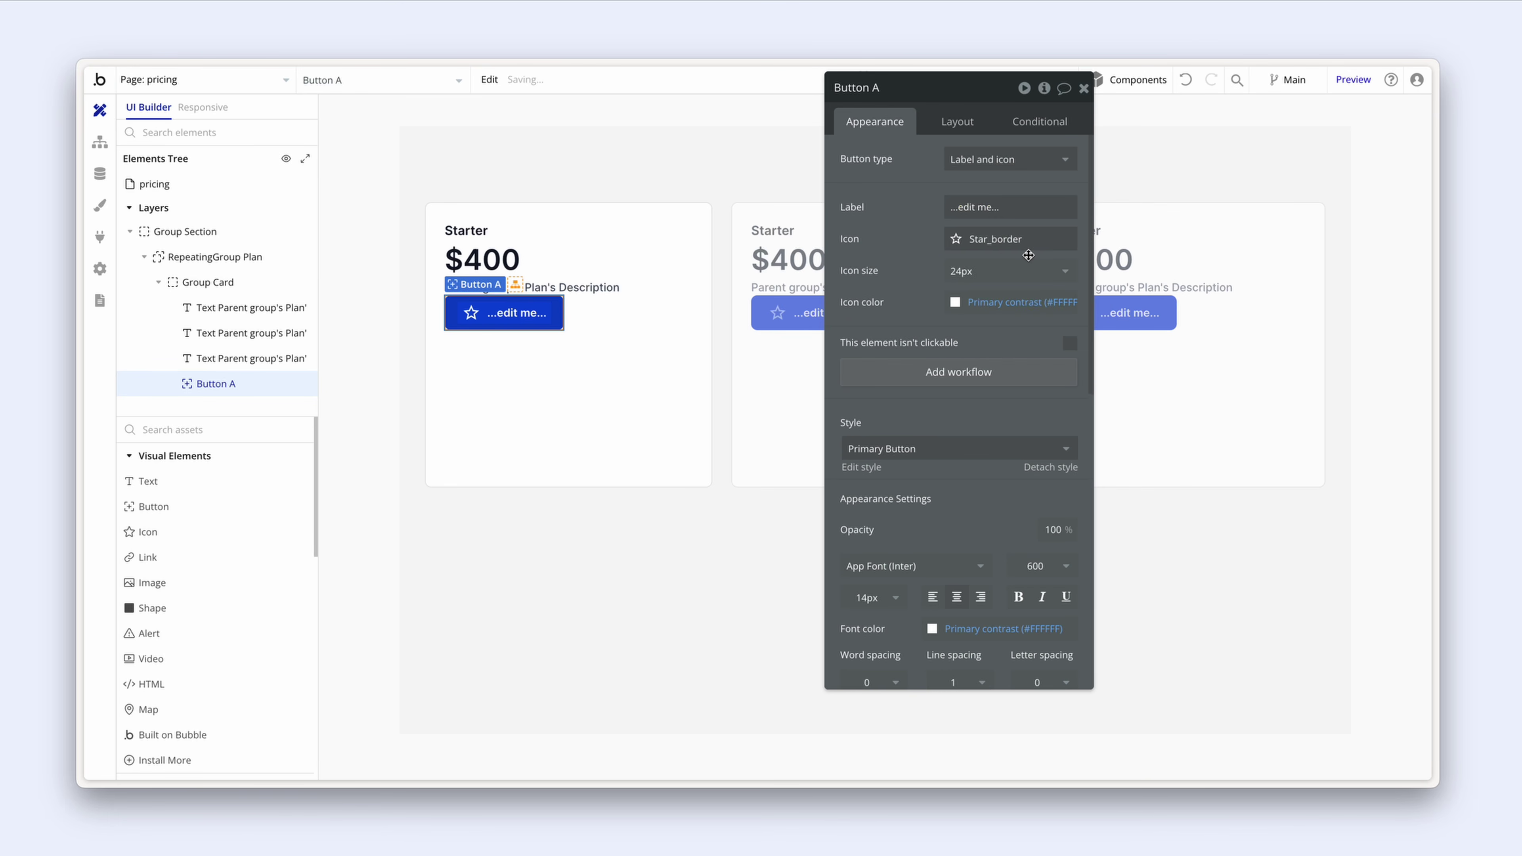
Step: Search the Material icons for "arrow" and set the button's icon to Arrow_forward
left_click(956, 240)
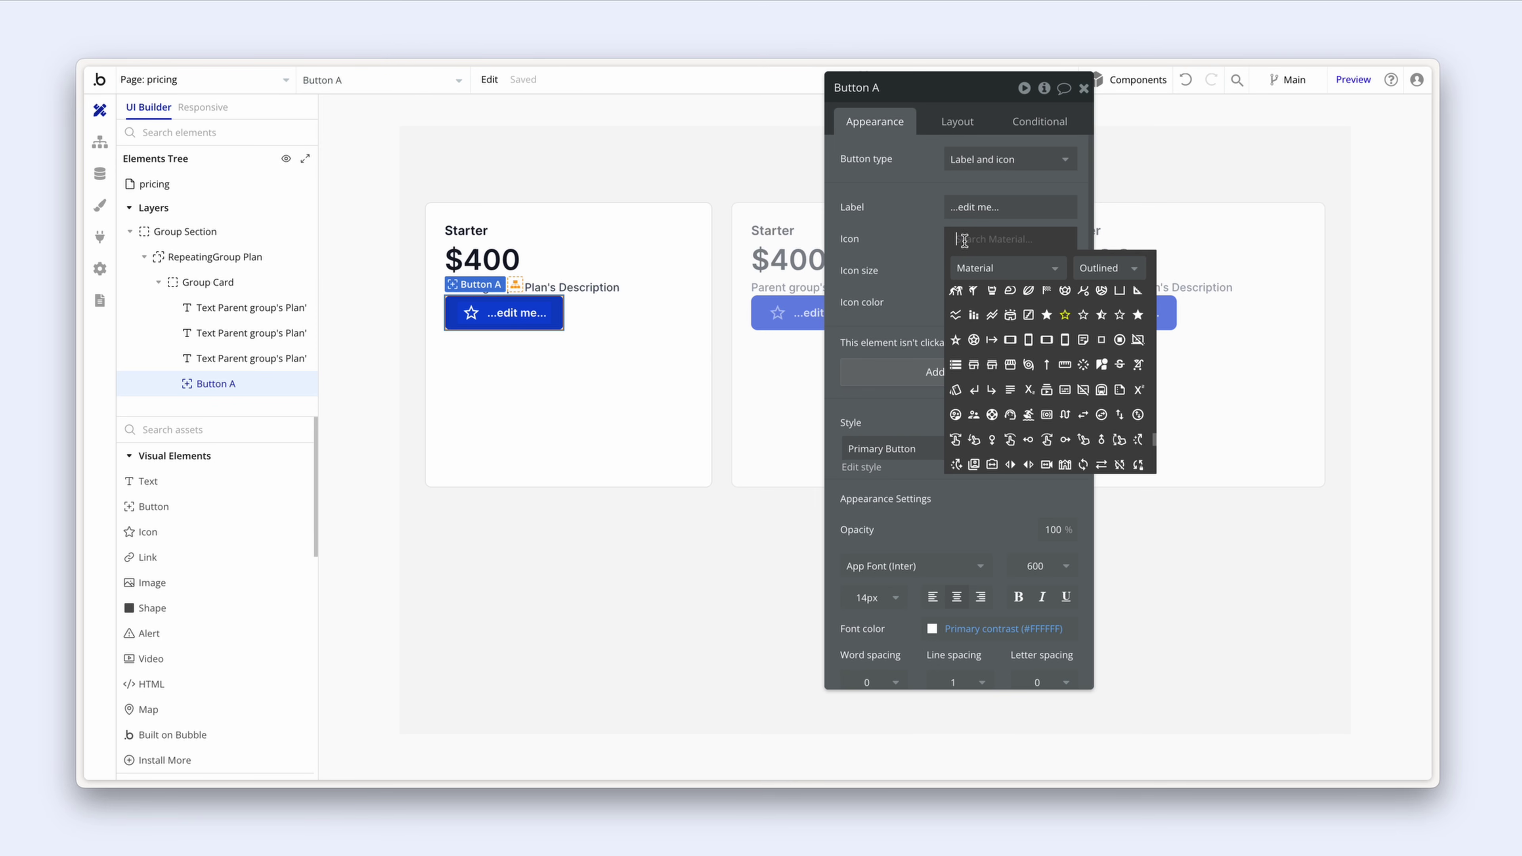
left_click(964, 244)
left_click(963, 242)
type("arrow")
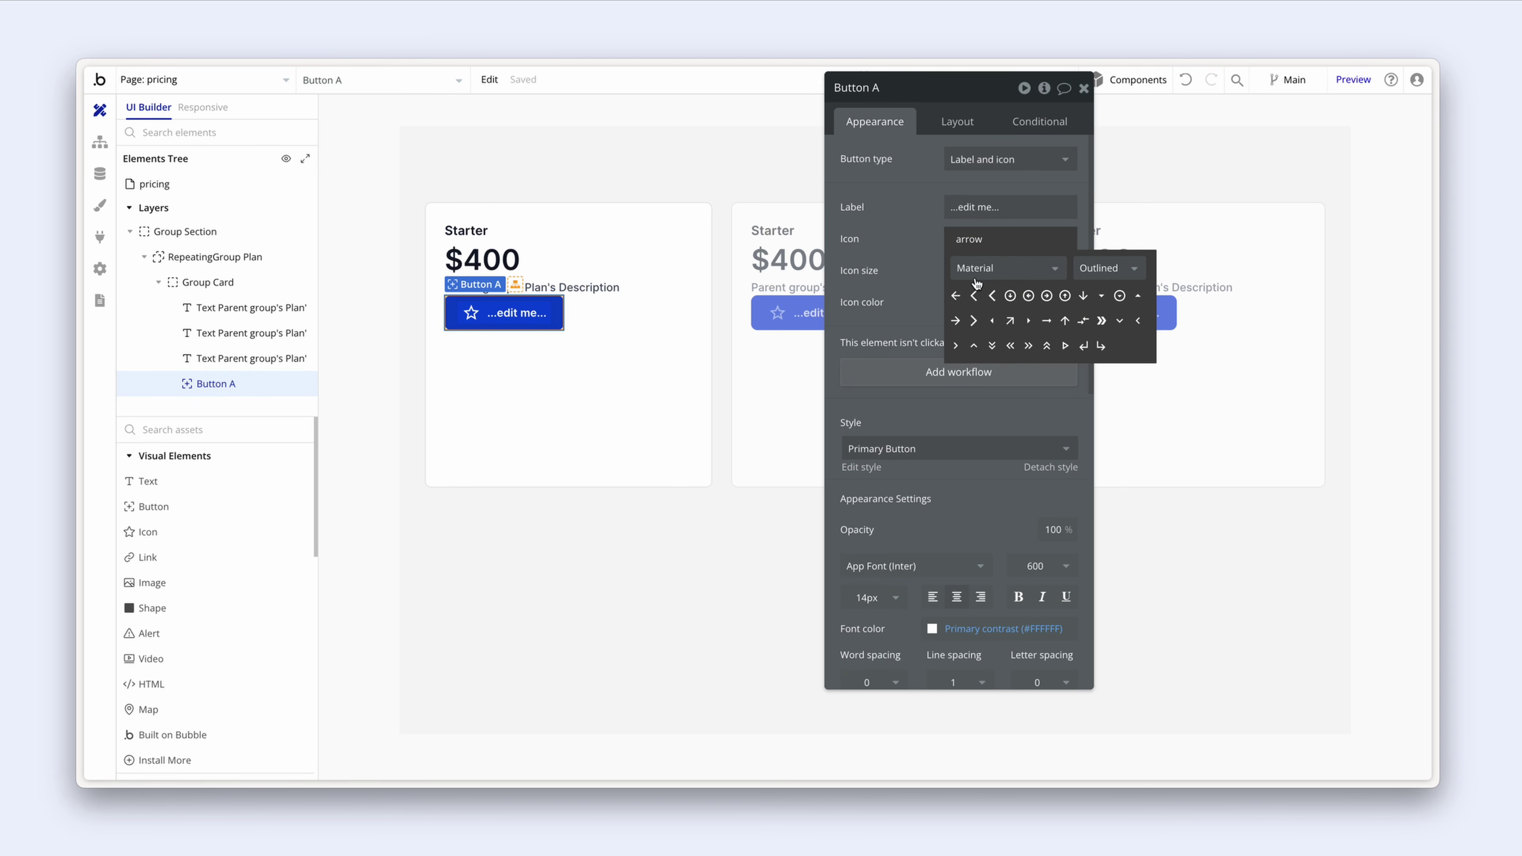
left_click(956, 321)
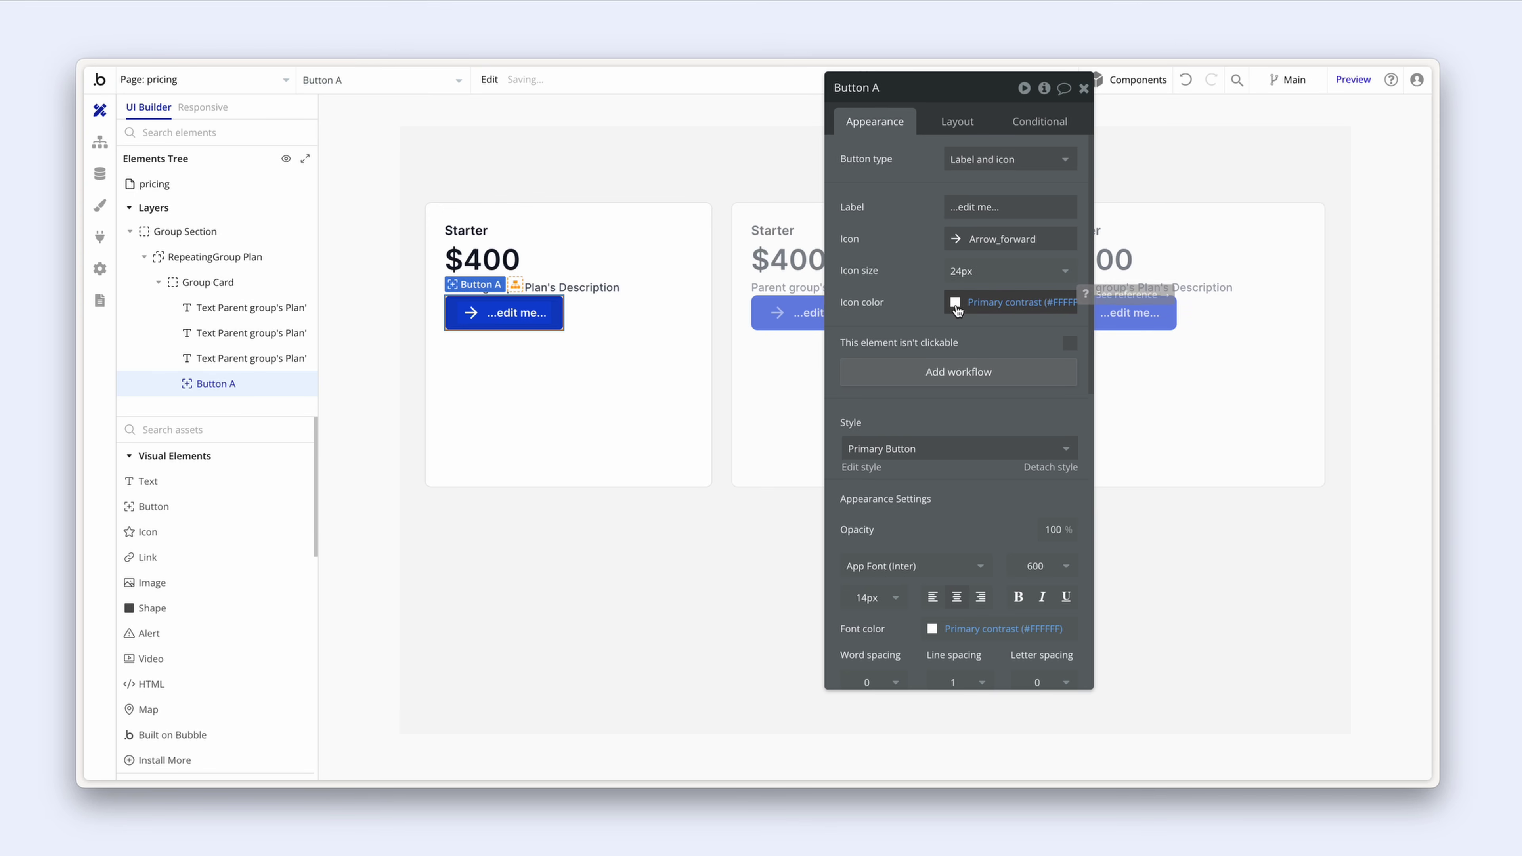
Step: Change the new button's label to "Get started"
scroll(922, 310, "down", 3)
scroll(922, 310, "down", 1)
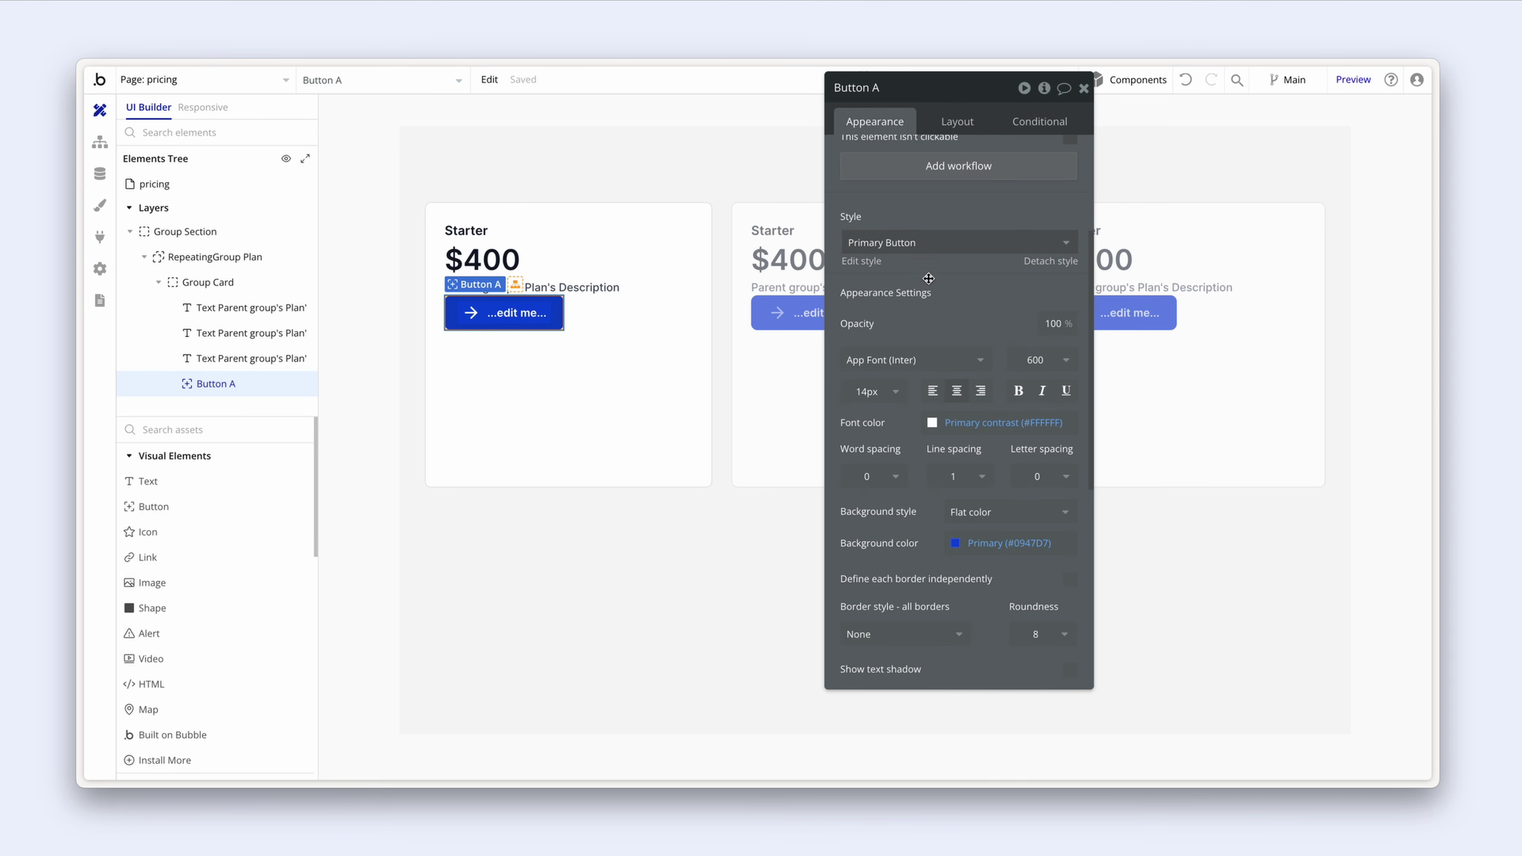
scroll(925, 281, "up", 4)
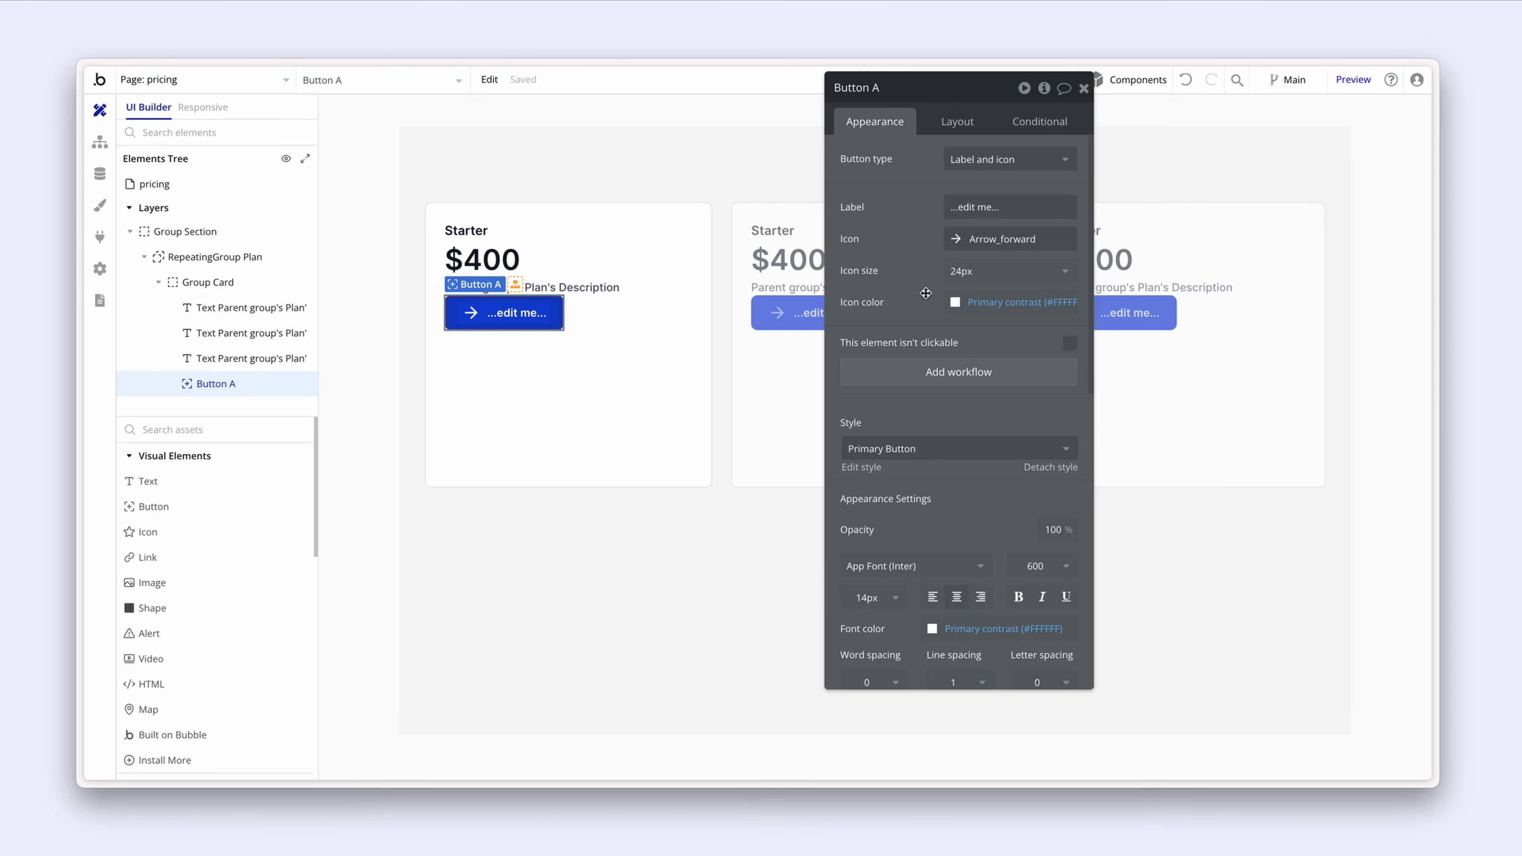
left_click_drag(1008, 206, 904, 207)
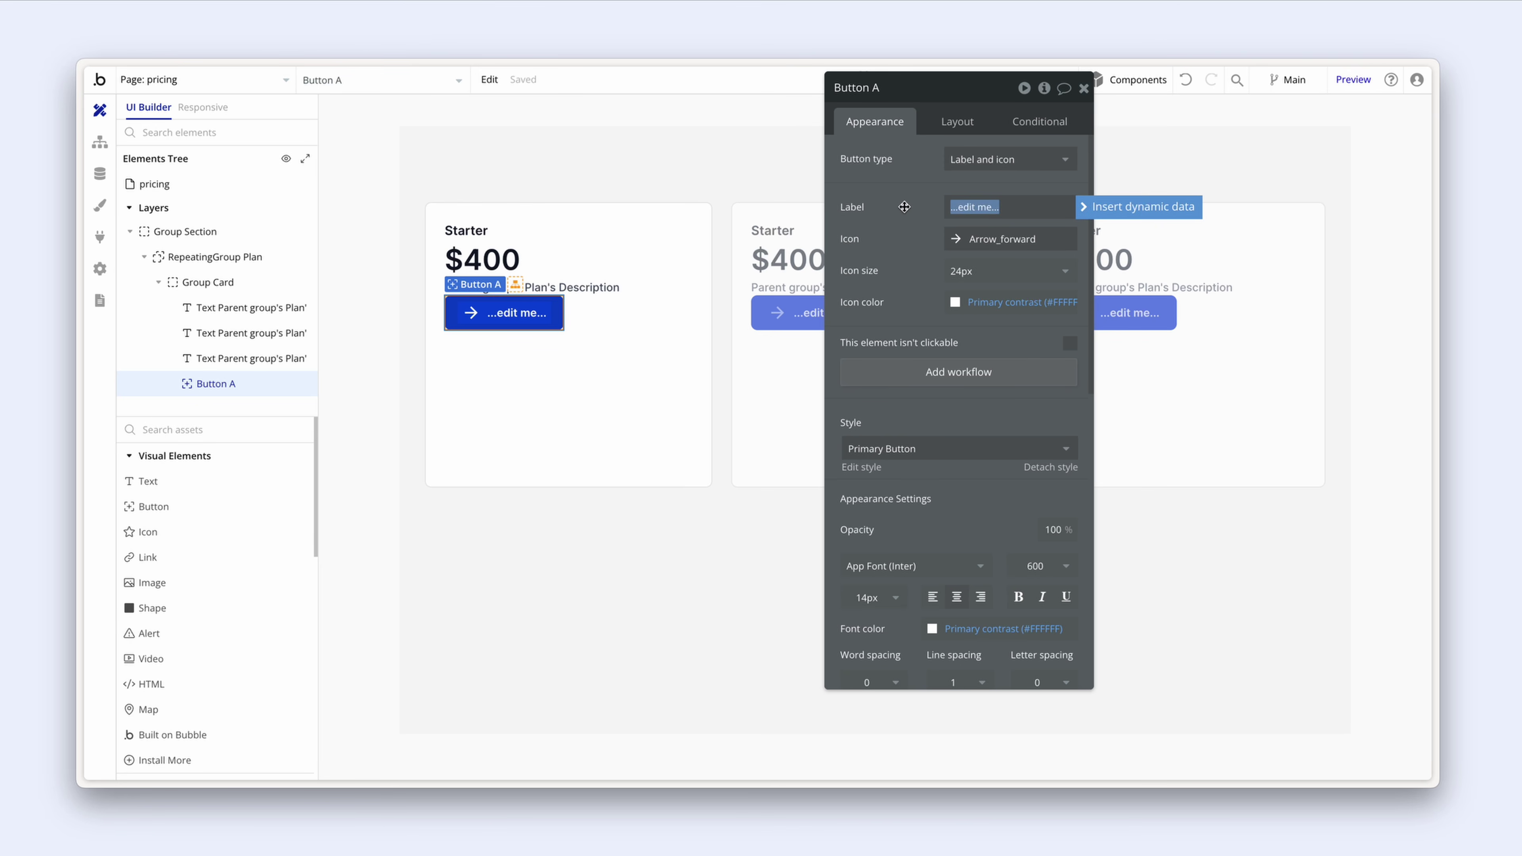
type("Get started")
Step: Turn off fixed width for the Get started button and set its minimum width to 0 px
left_click(945, 122)
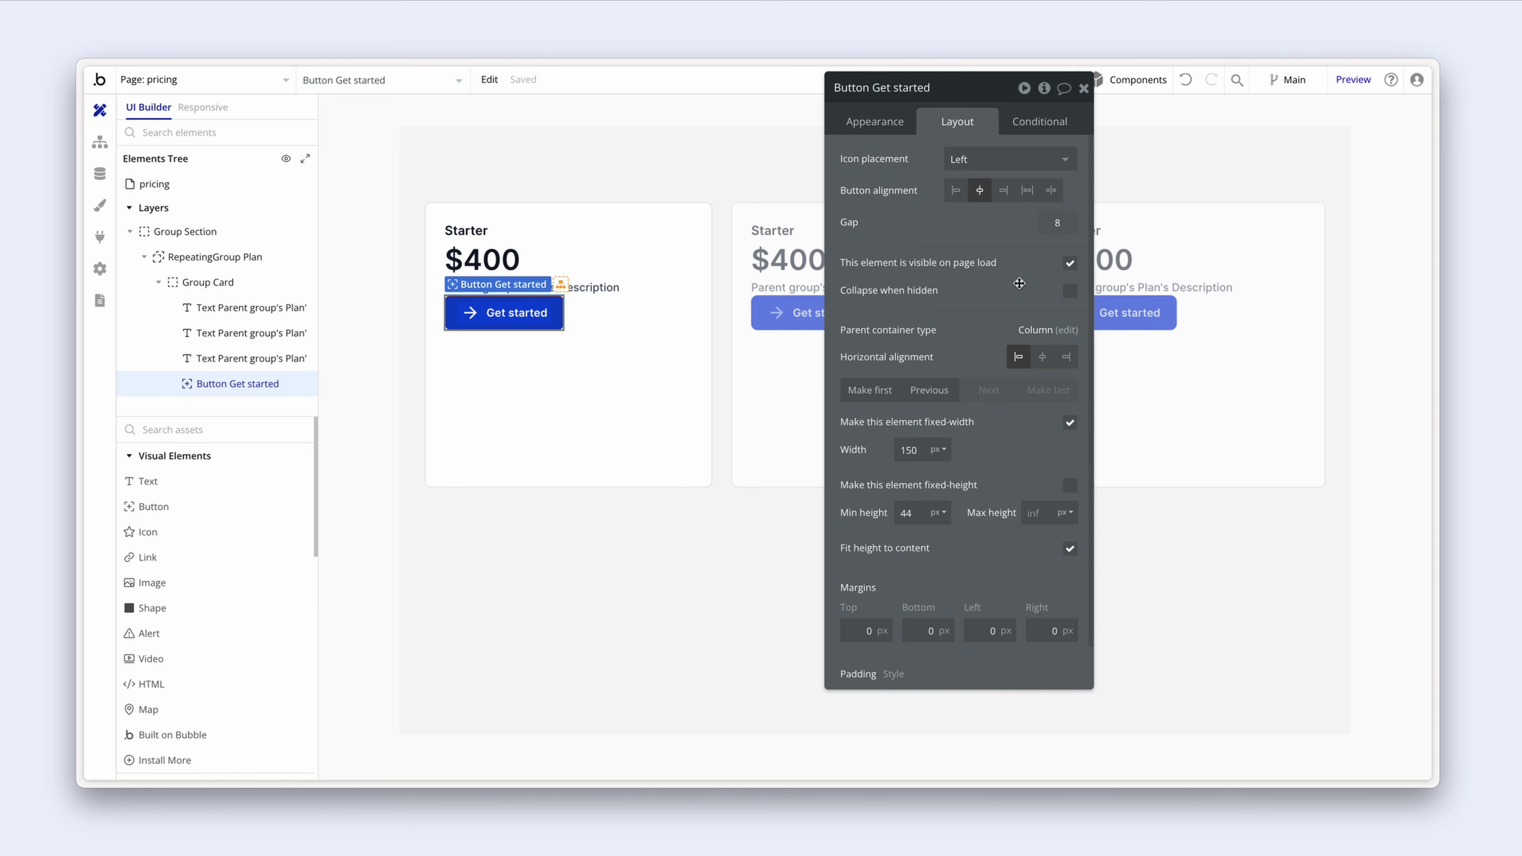
left_click(1070, 422)
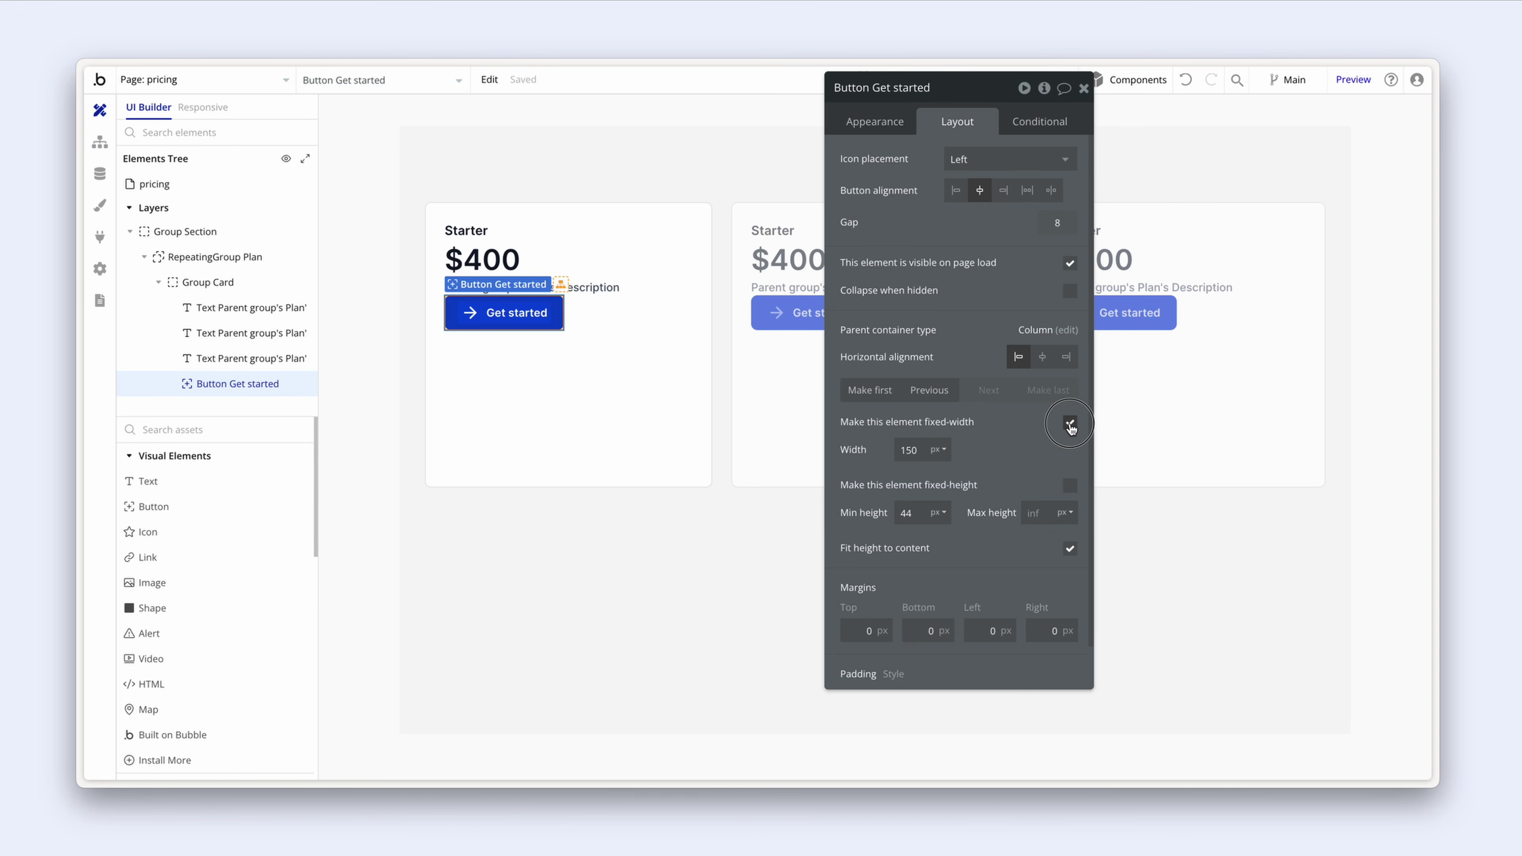
double_click(923, 450)
type("0")
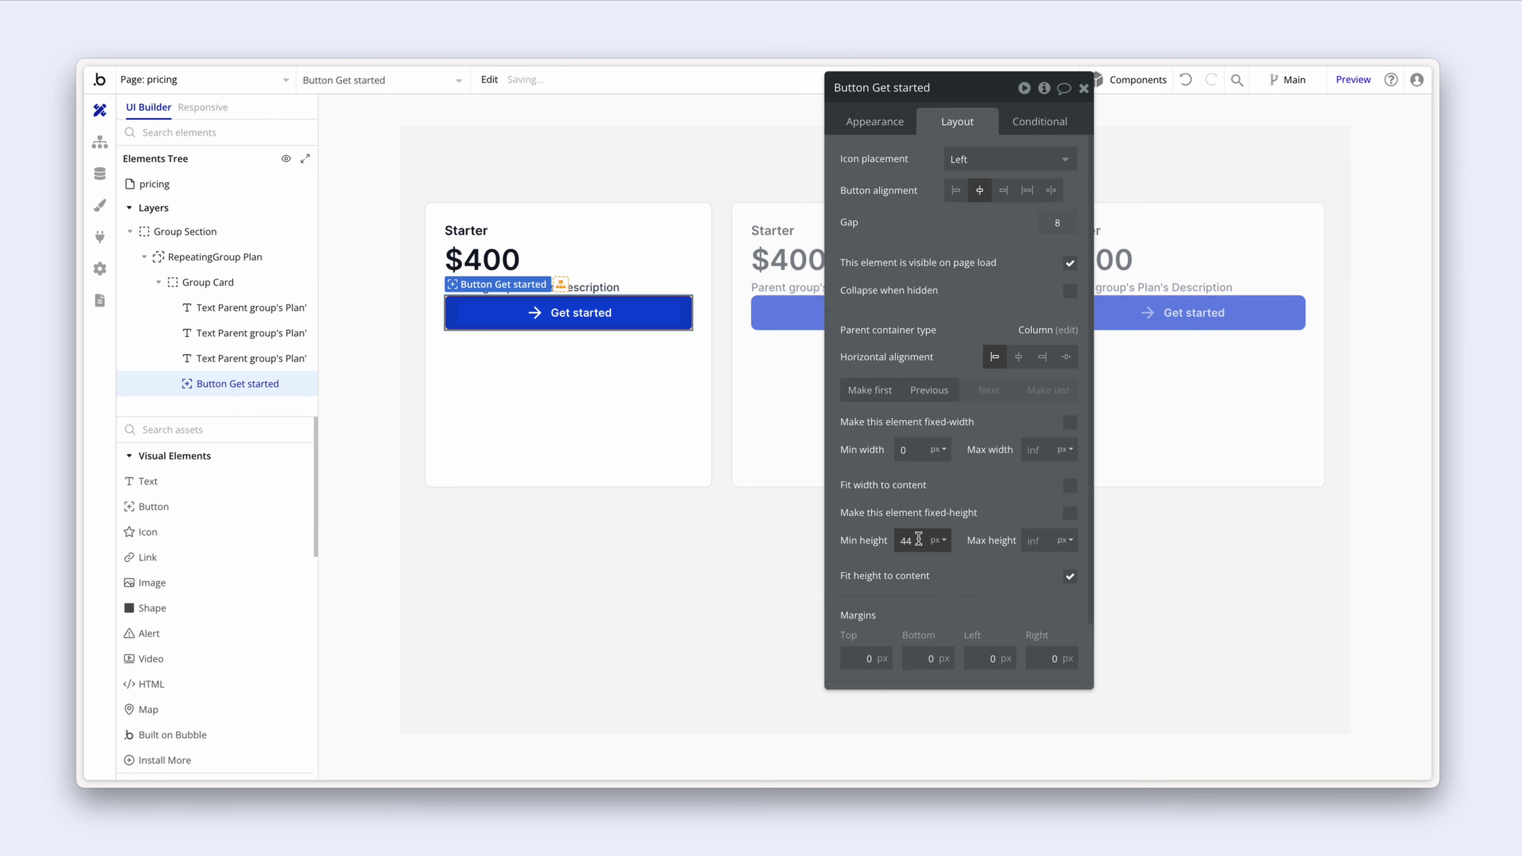
Step: Make the Get started button fixed-height and set its icon placement to Right
left_click(1070, 515)
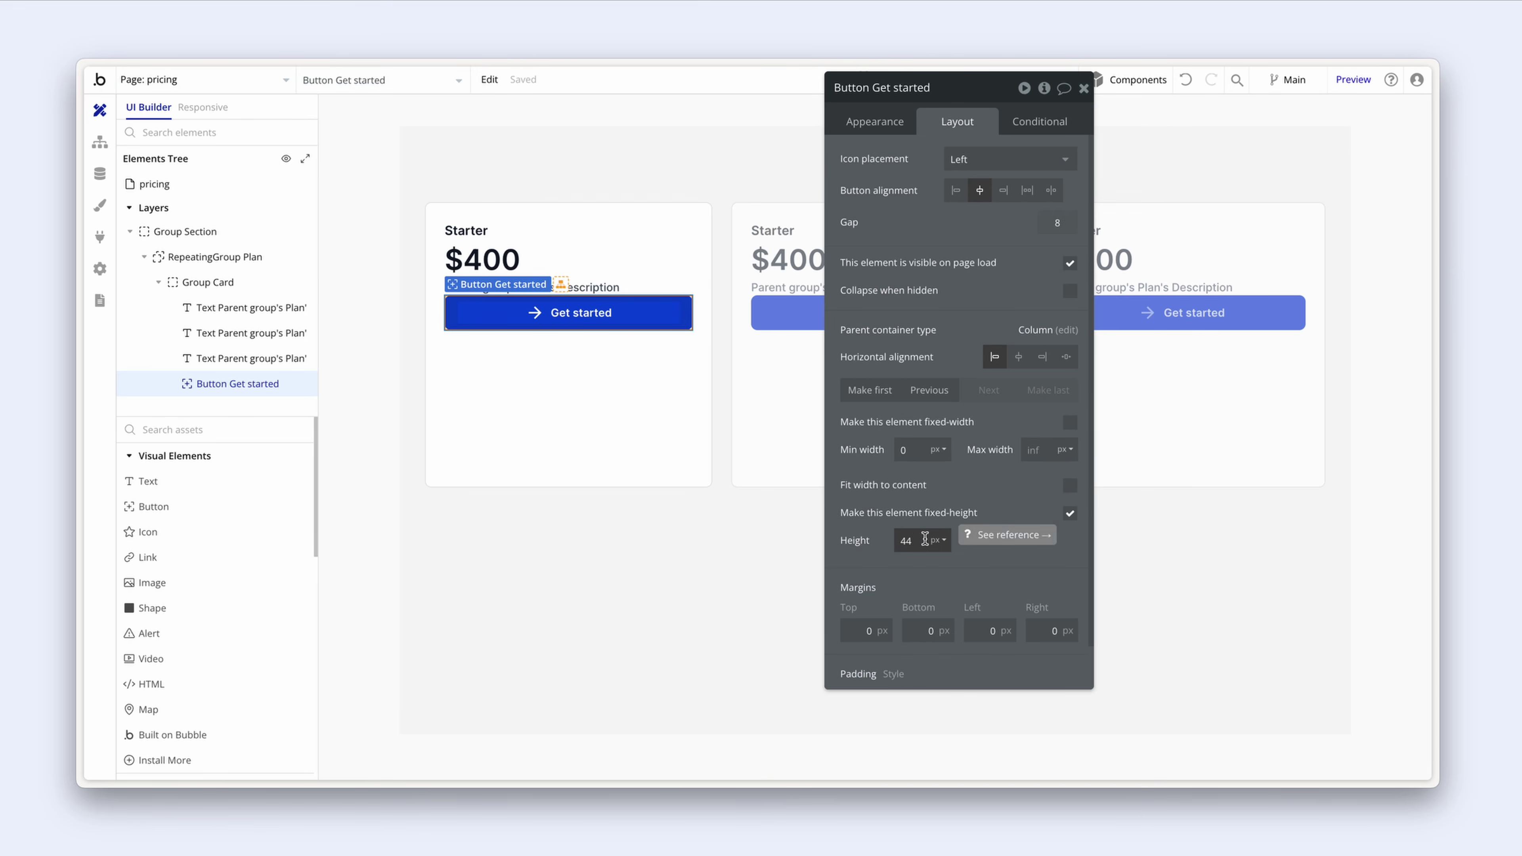
left_click(992, 162)
left_click(990, 234)
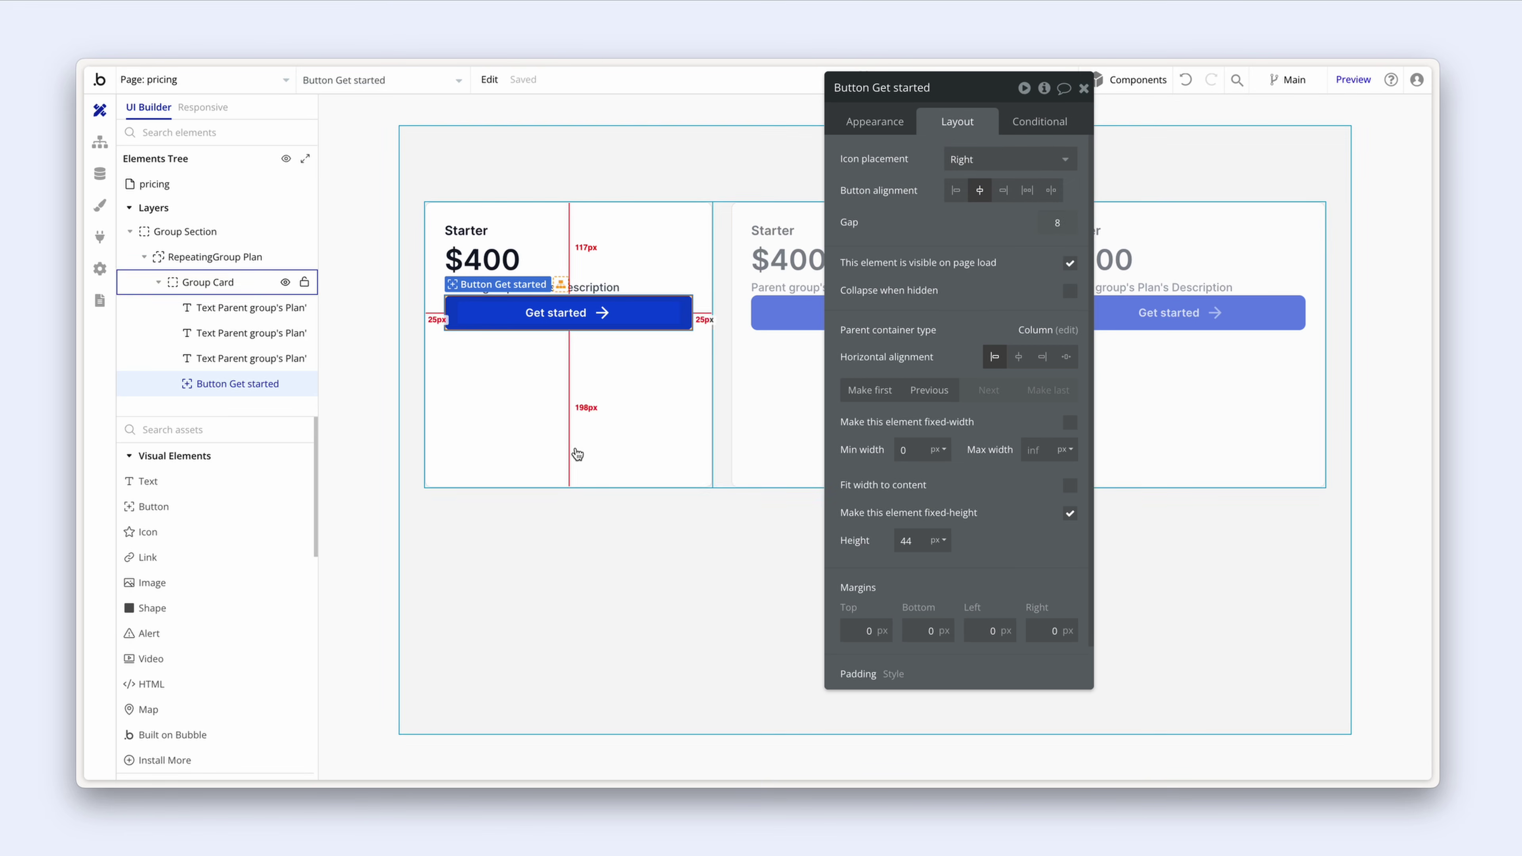
Step: Add a text element below the Get started button reading "You can cancel at any time." in the Body Small style
left_click(214, 481)
left_click(491, 370)
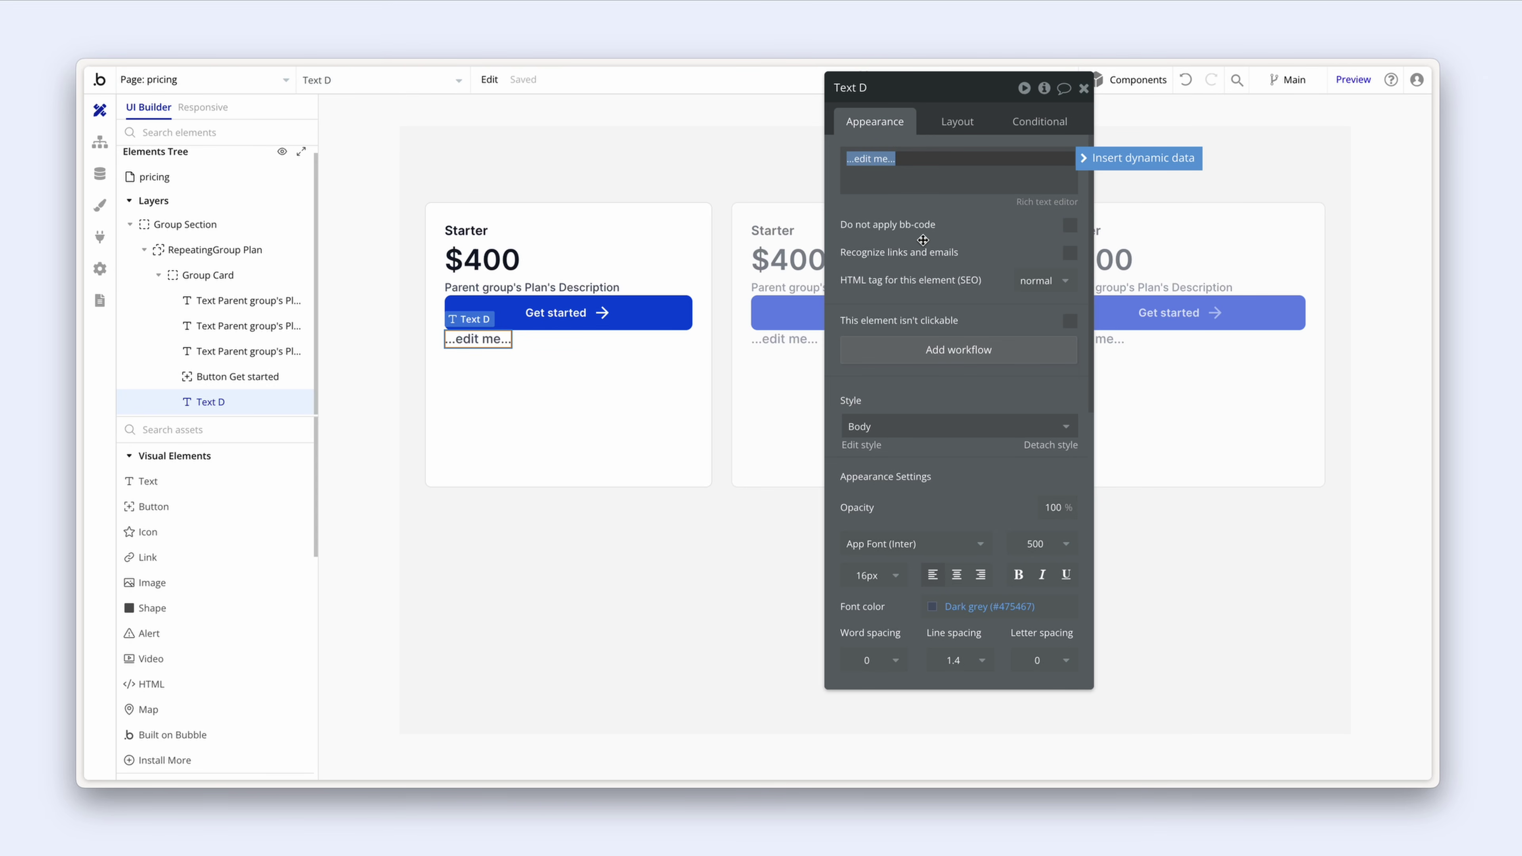
type("You can cancel at any time.")
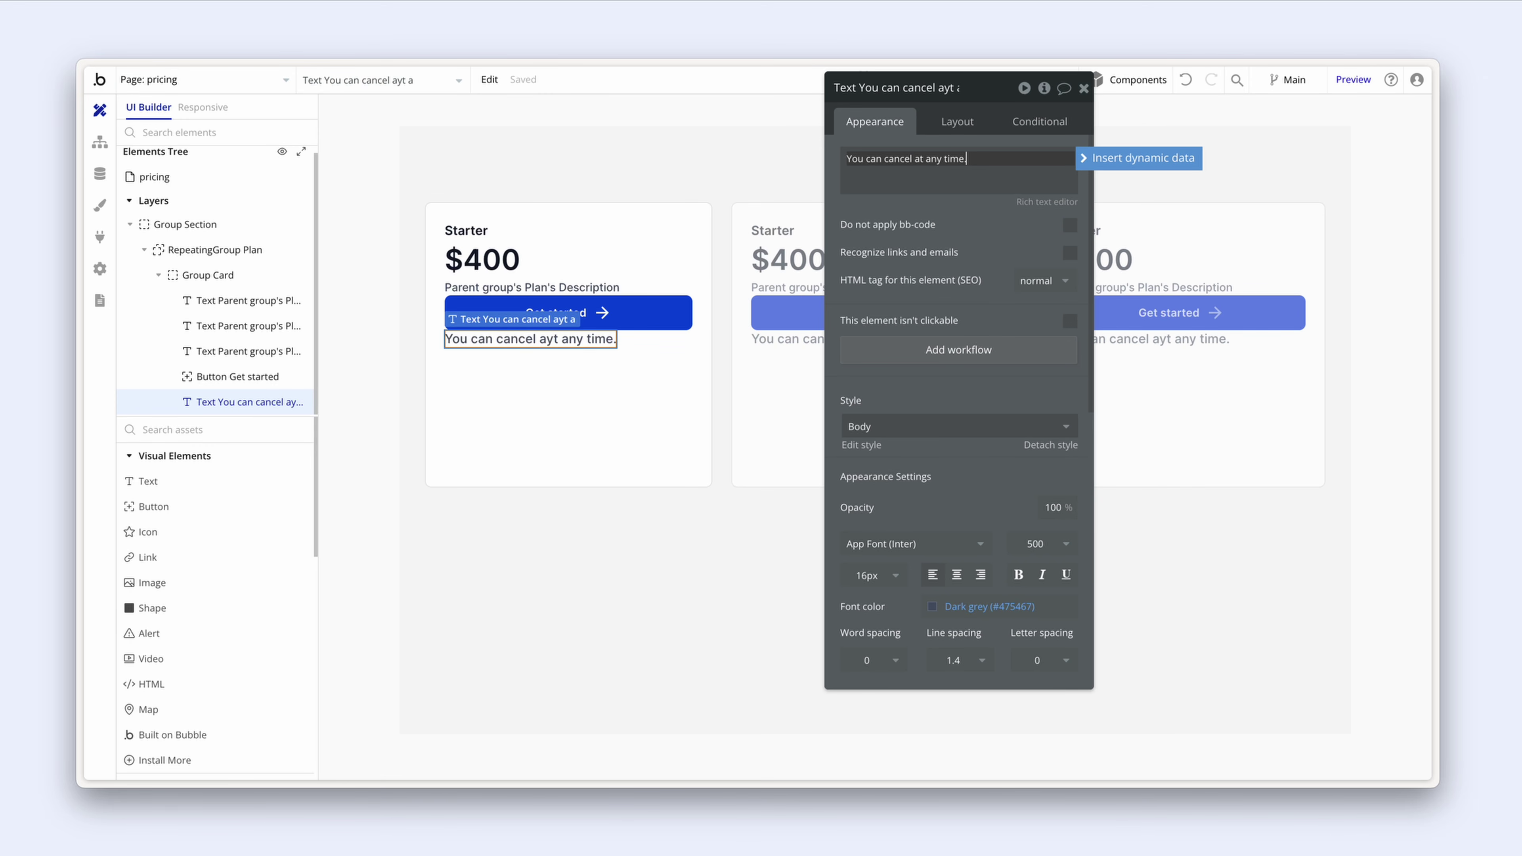
left_click(929, 426)
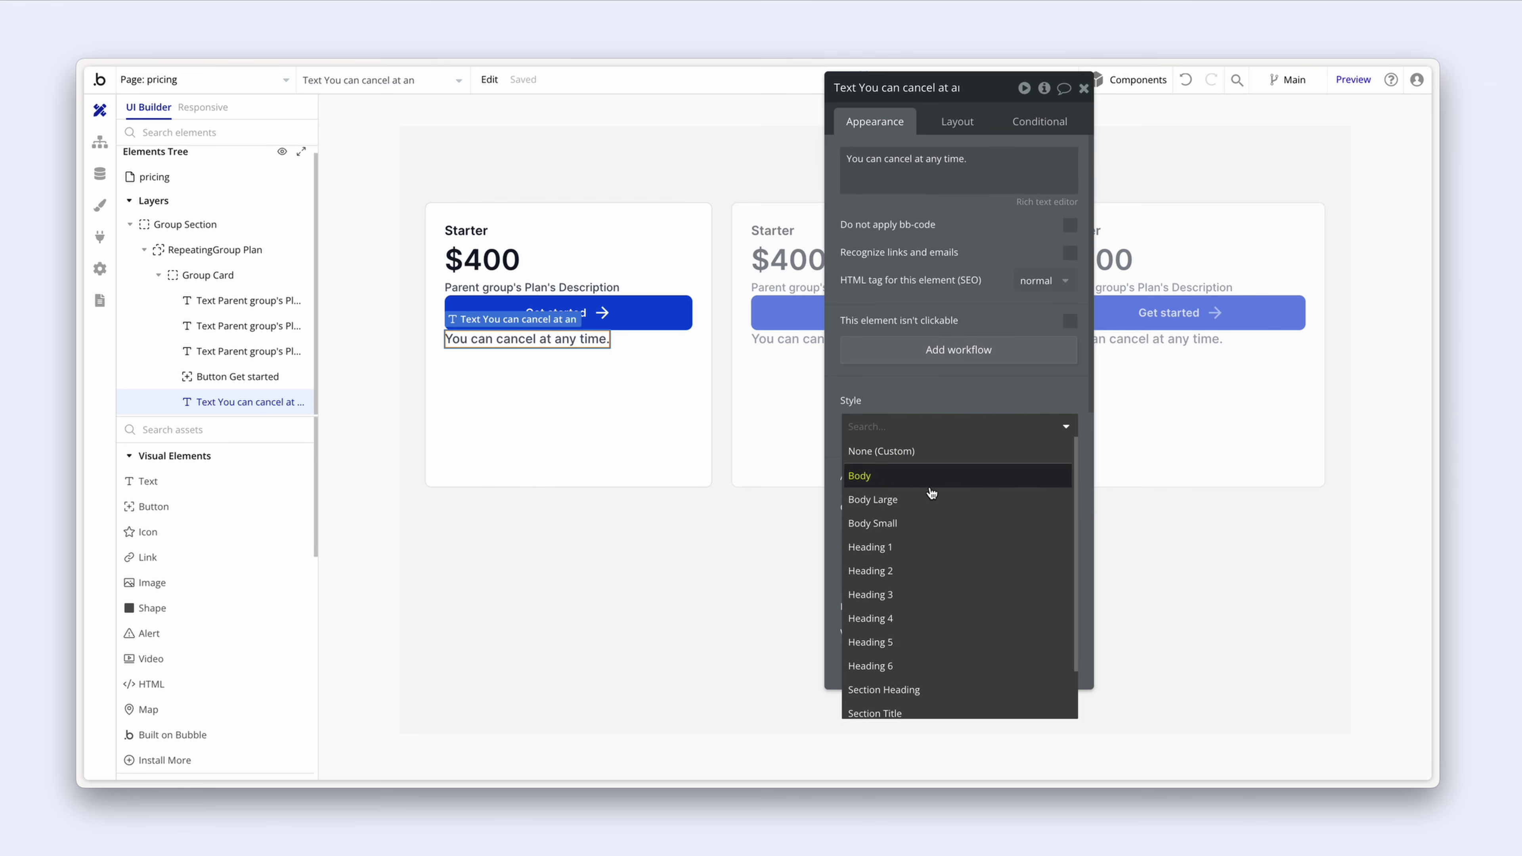
left_click(930, 526)
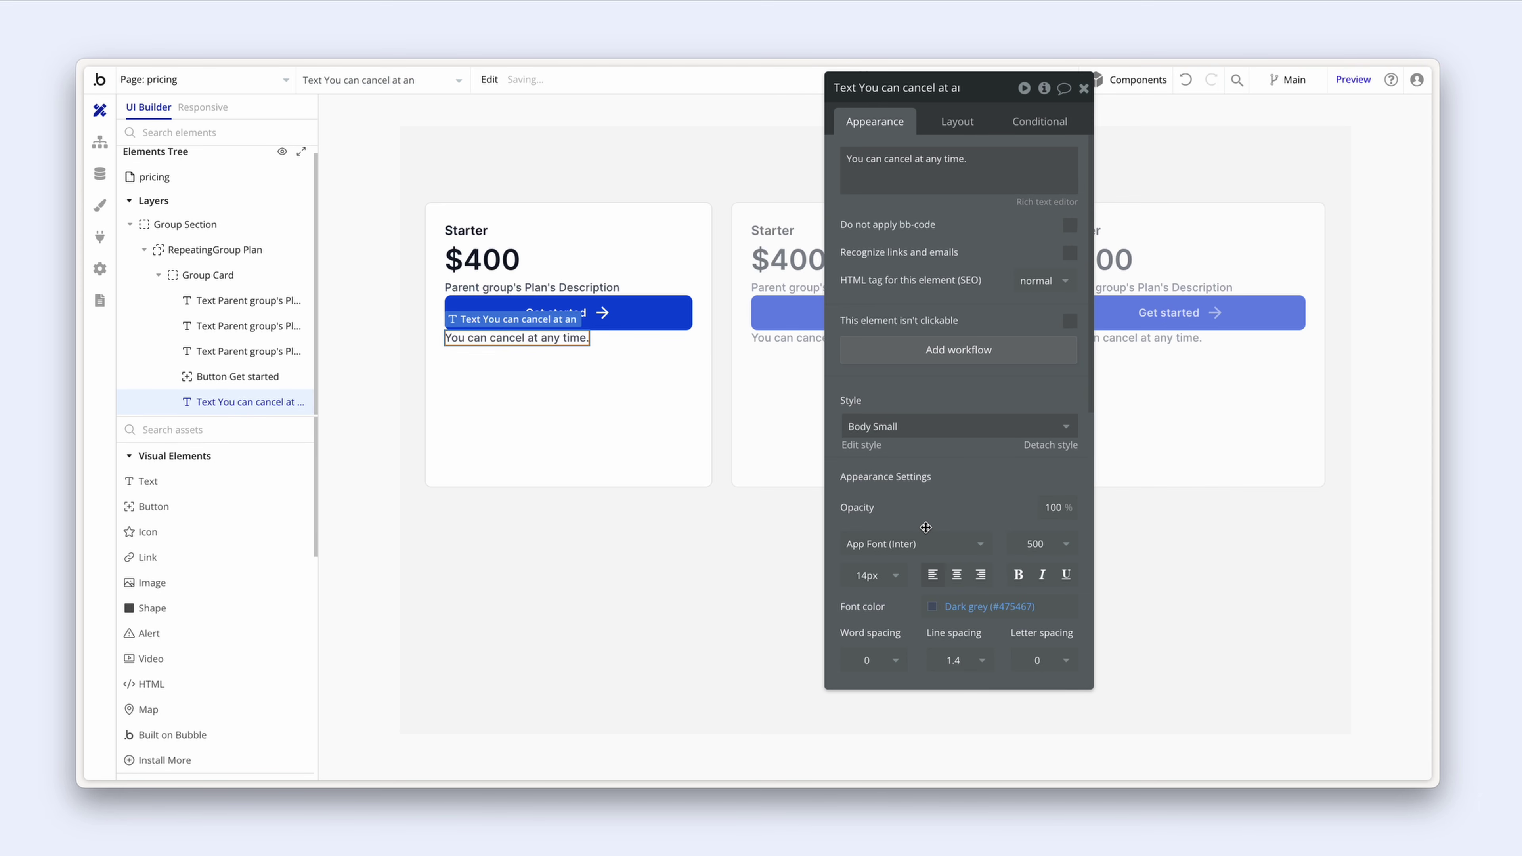
Step: Apply gap spacing between the elements of Group Card with a row gap of 16 px
left_click(584, 446)
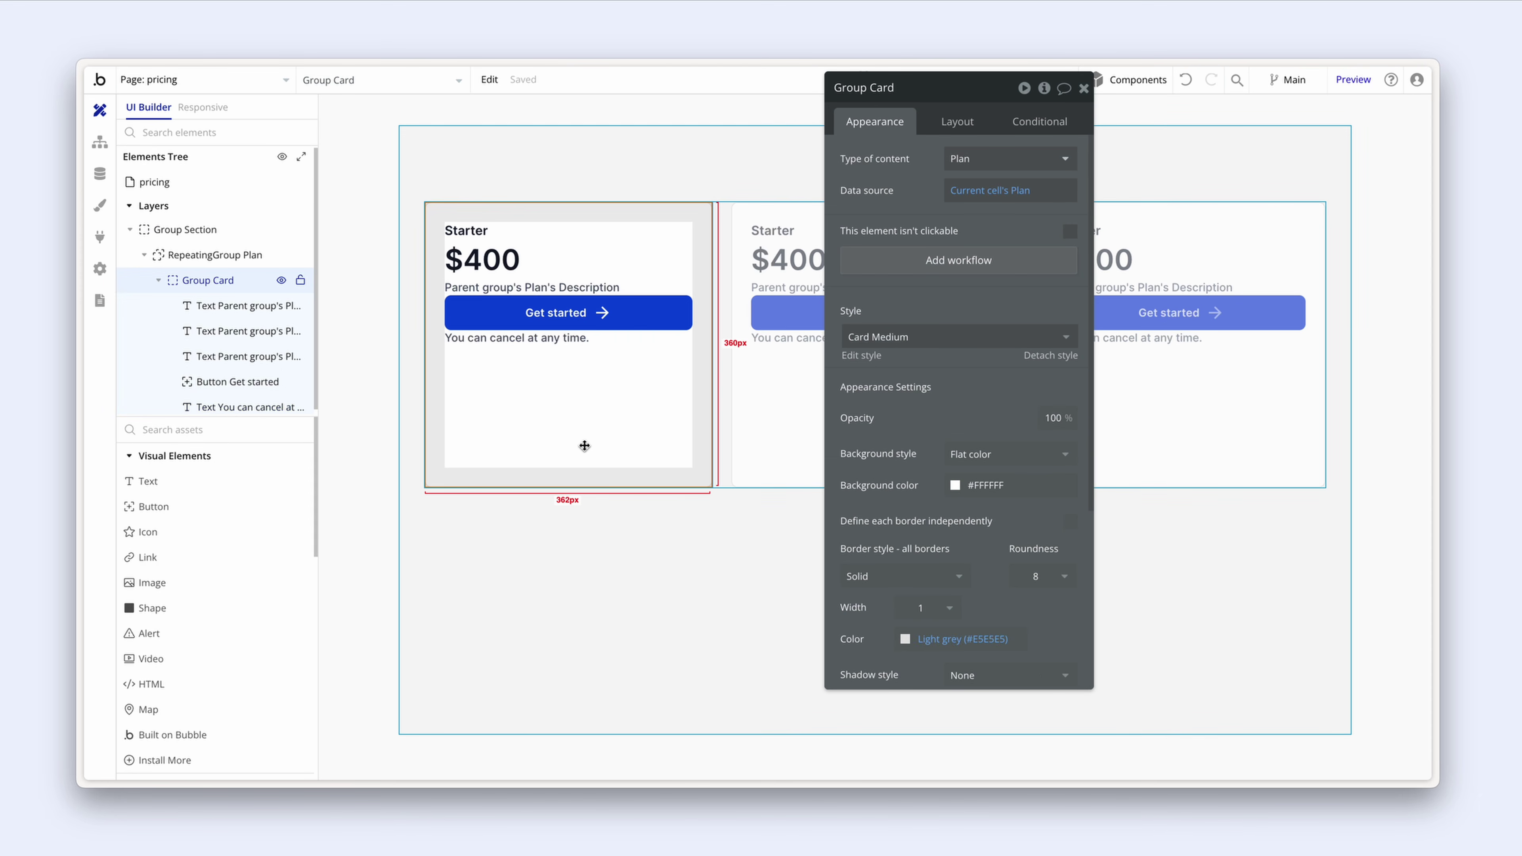
left_click(951, 121)
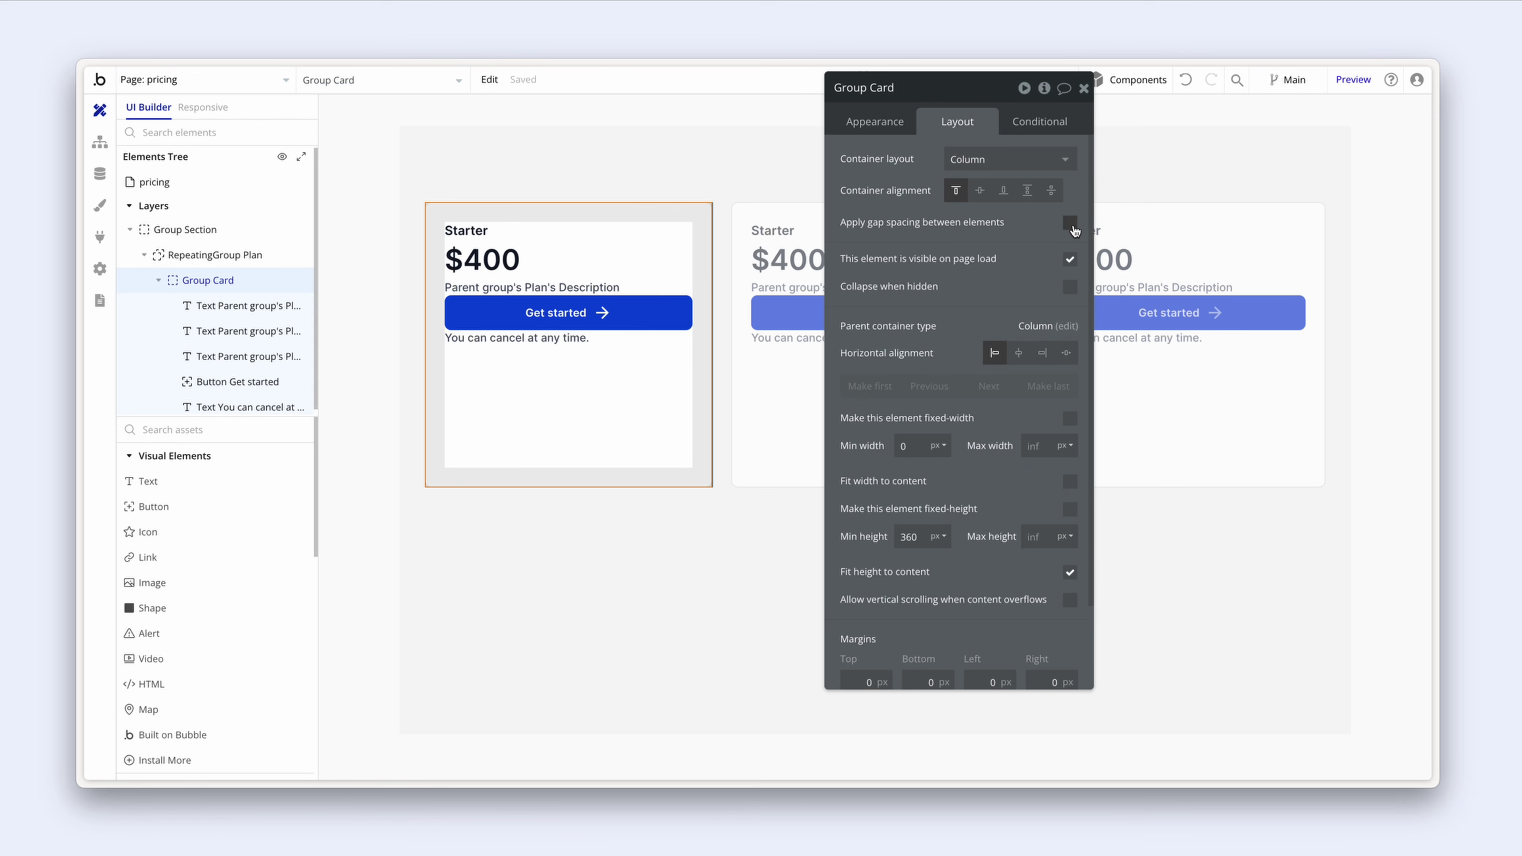
left_click(1070, 223)
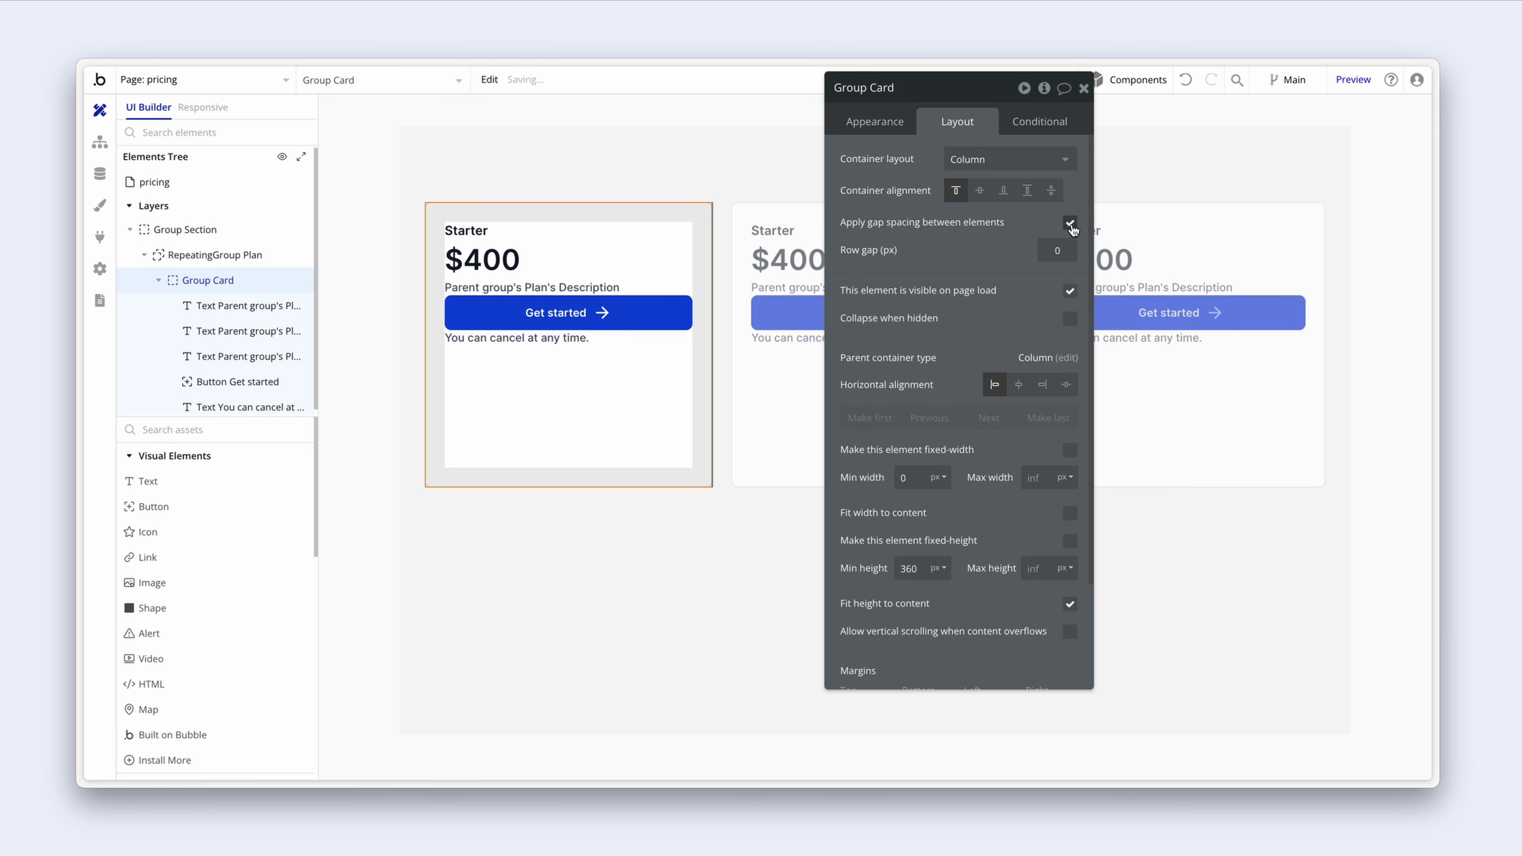
left_click(1057, 250)
type("16")
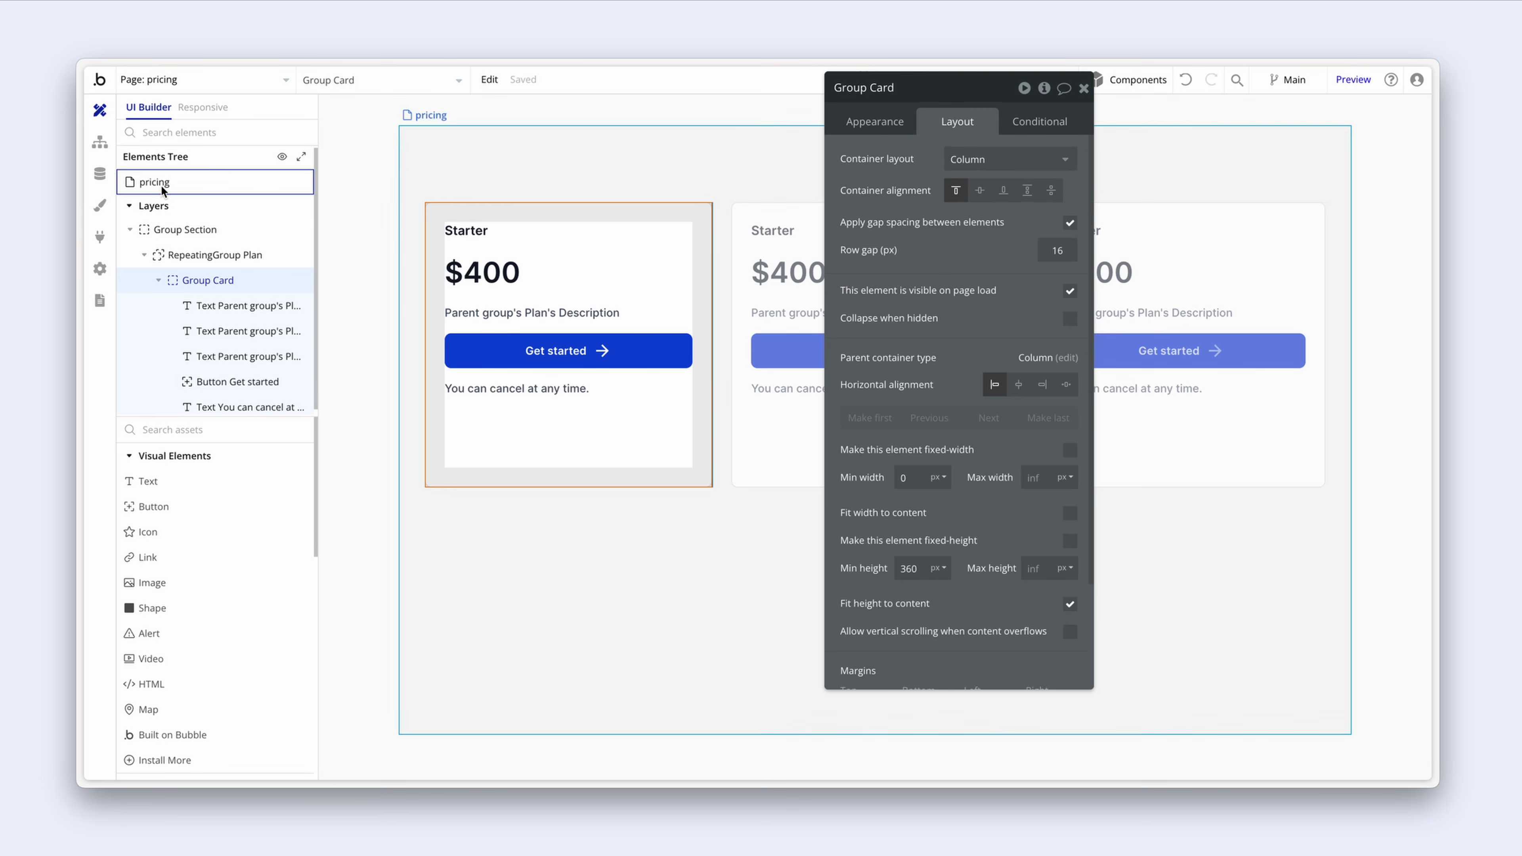
Step: Create an option set named "Plan feature" in the app's data and add the option "1 team member" to it
left_click(103, 179)
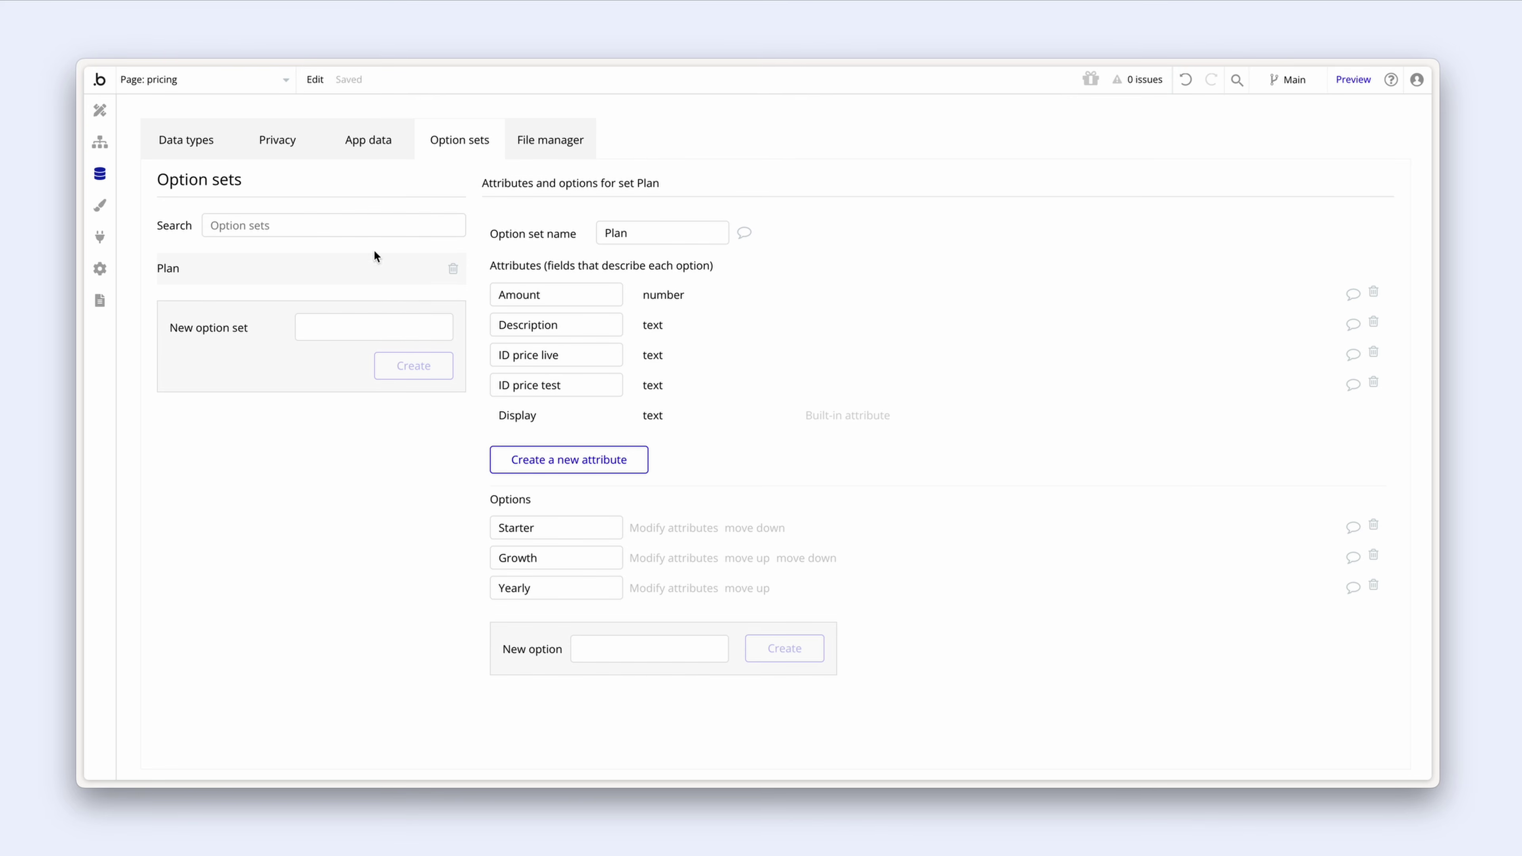
left_click(344, 326)
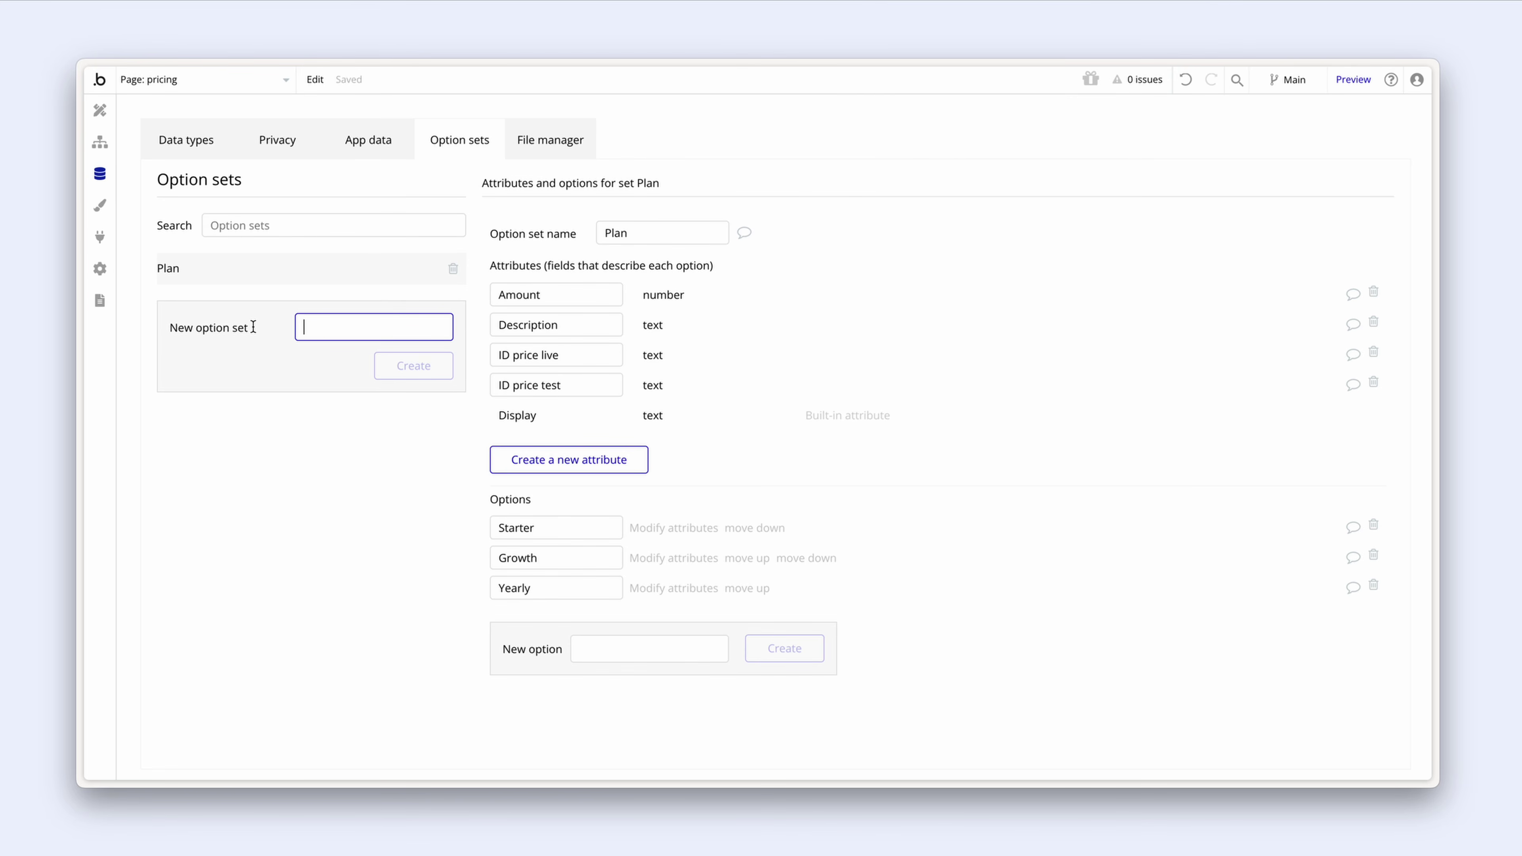
type("Plan feature")
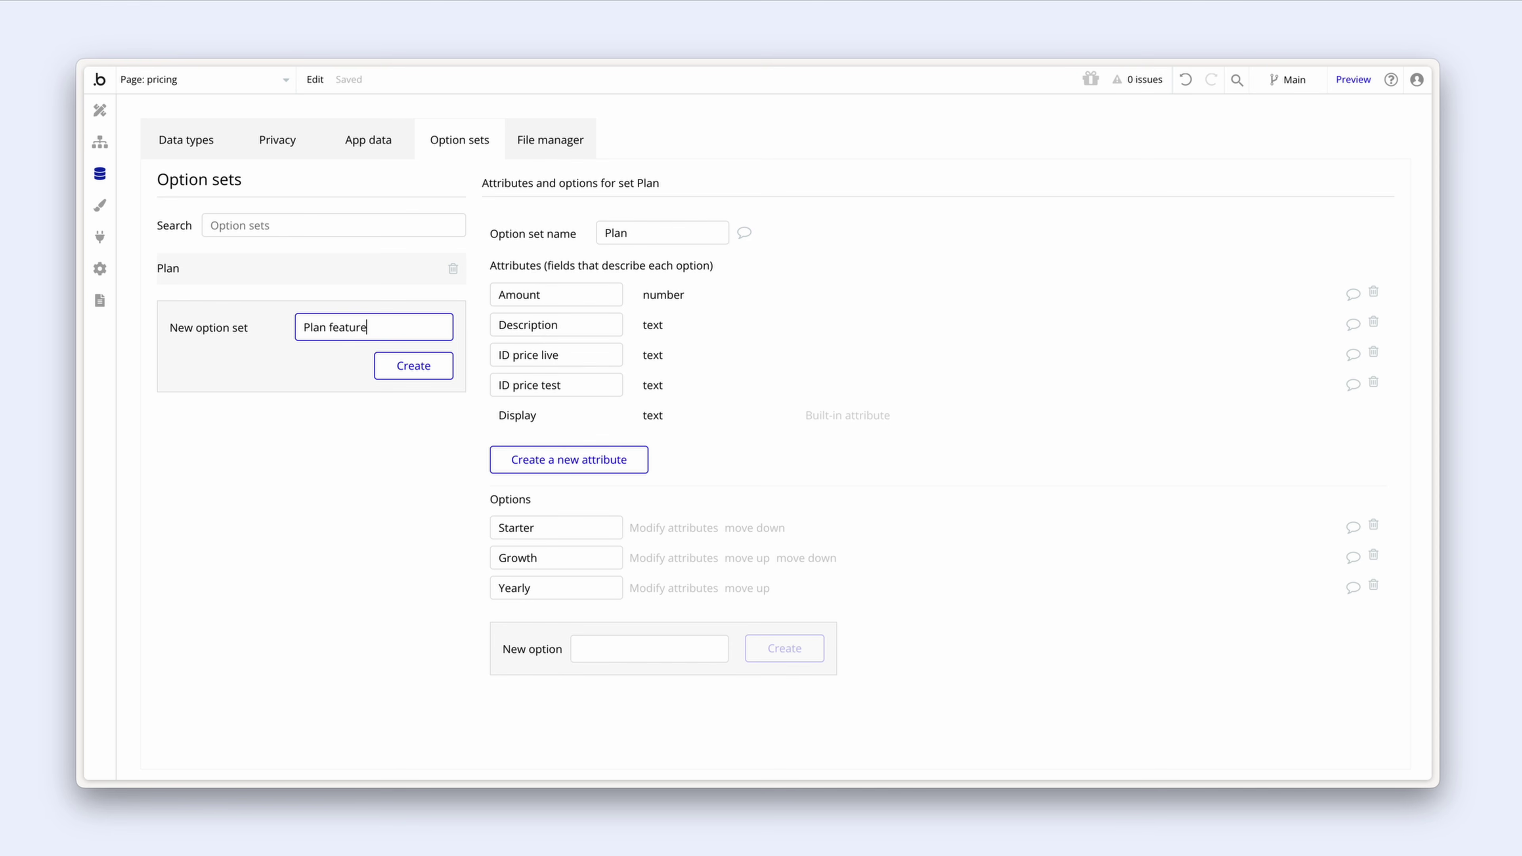
left_click(393, 368)
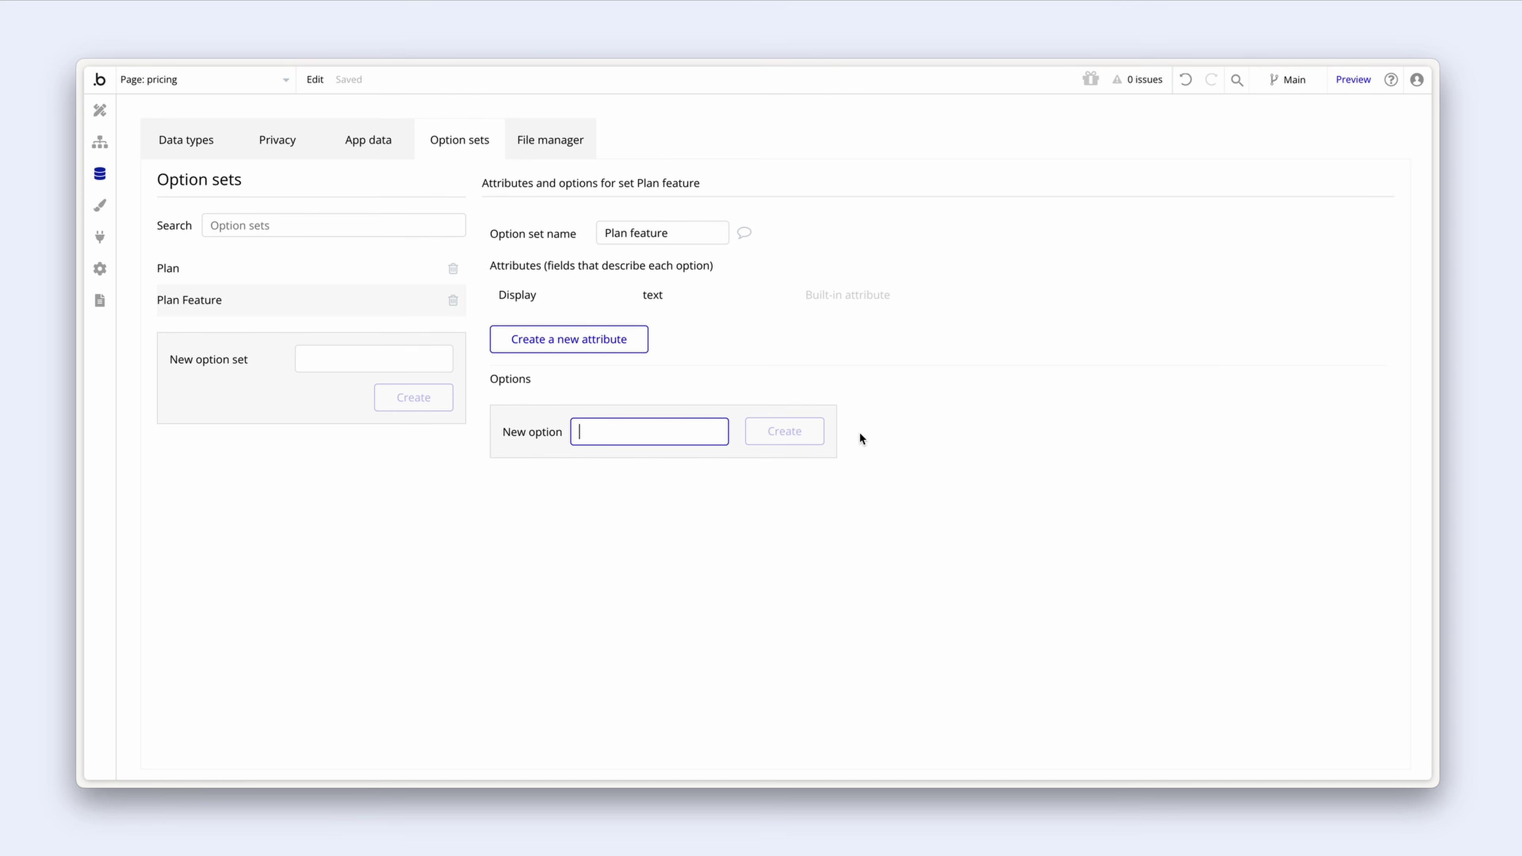
type("1 team member")
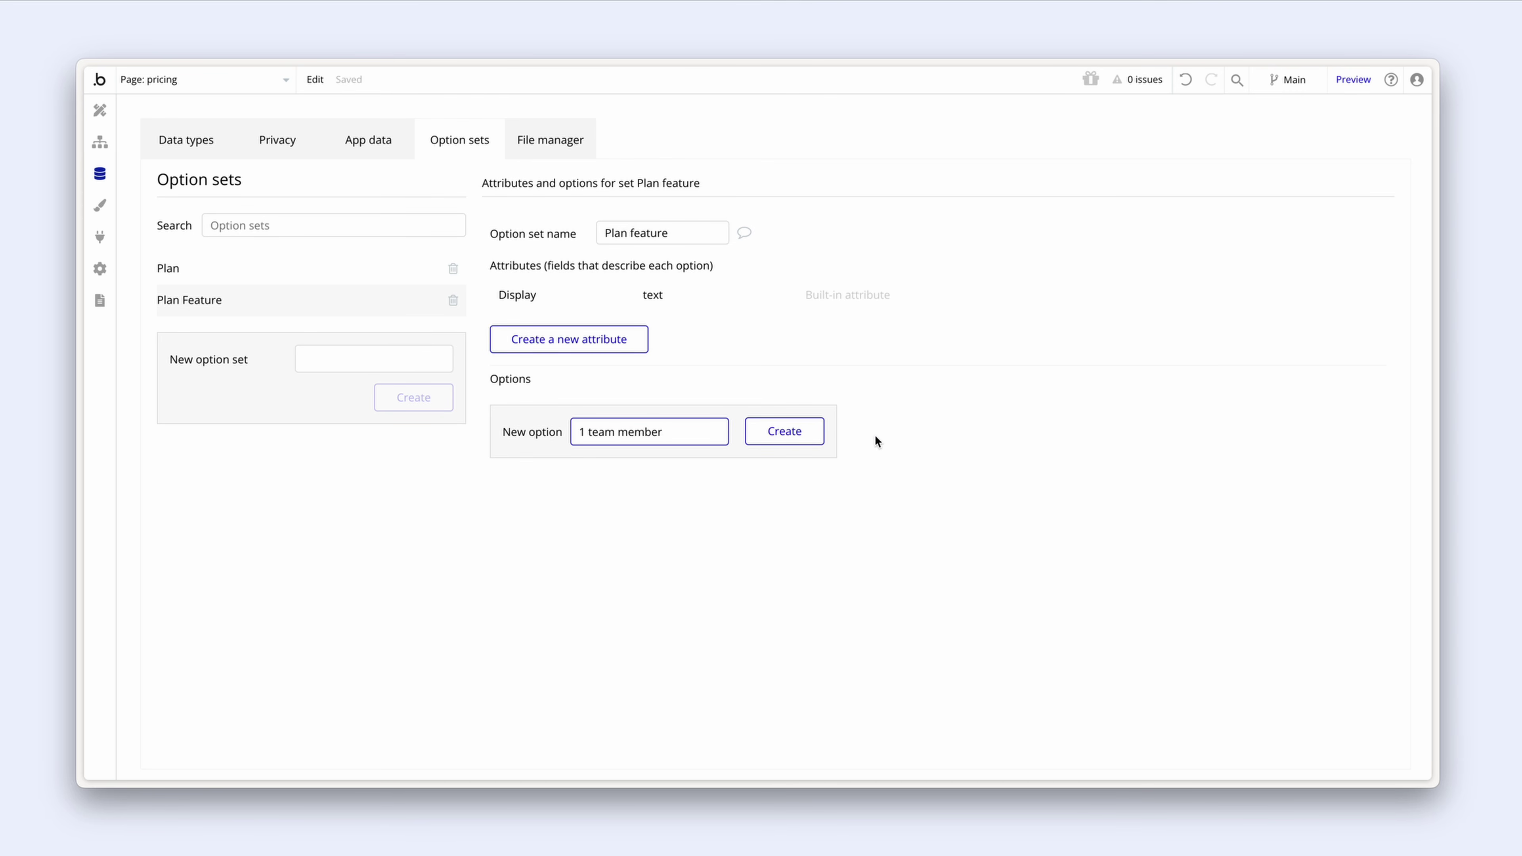
left_click(817, 432)
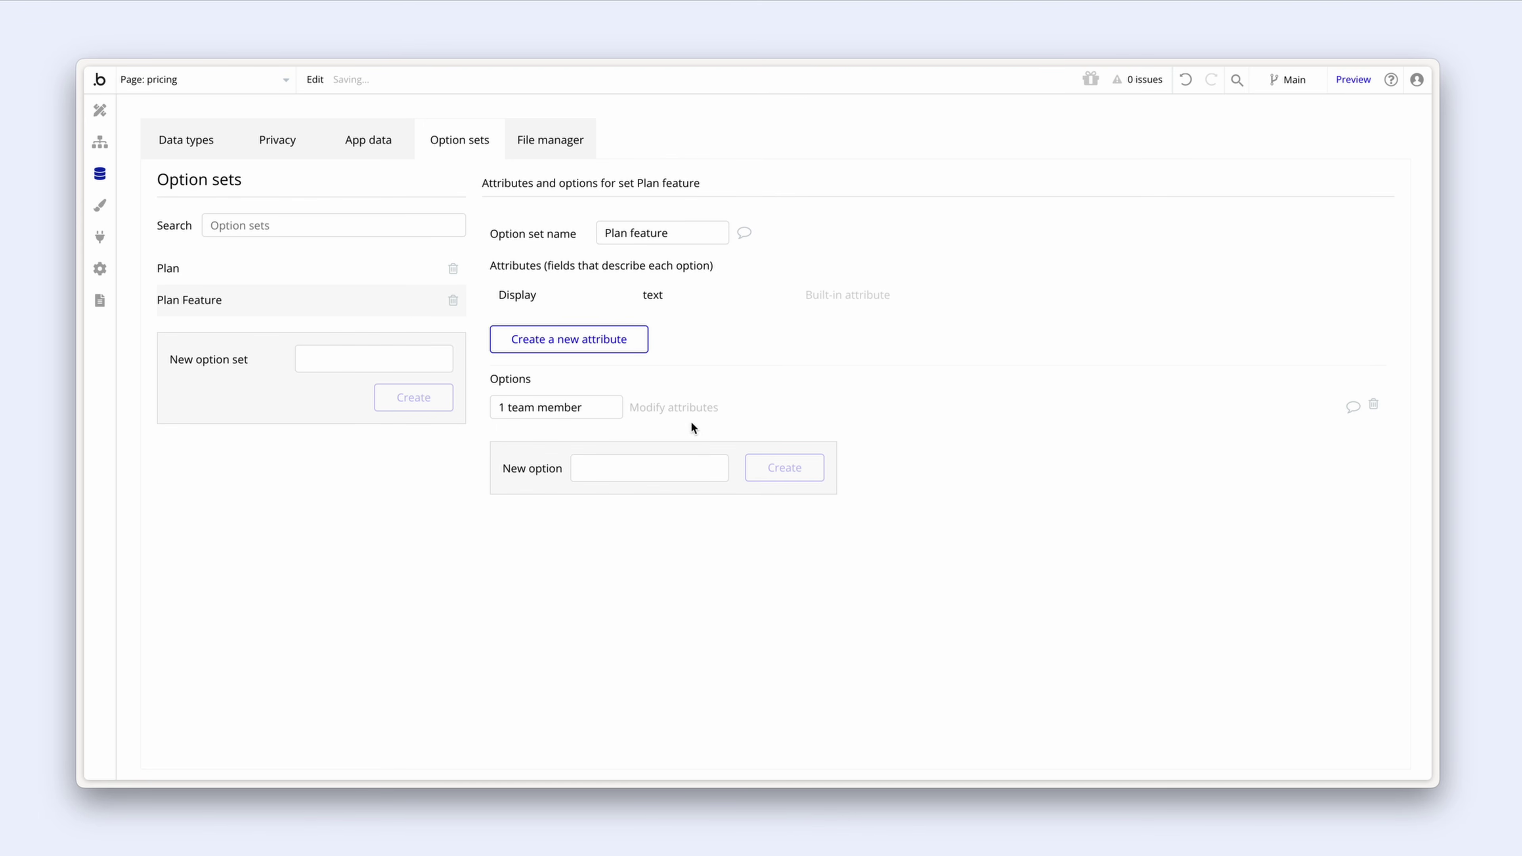
Step: Create a non-list attribute named Plan of type Plan for the Plan feature option set
left_click(608, 342)
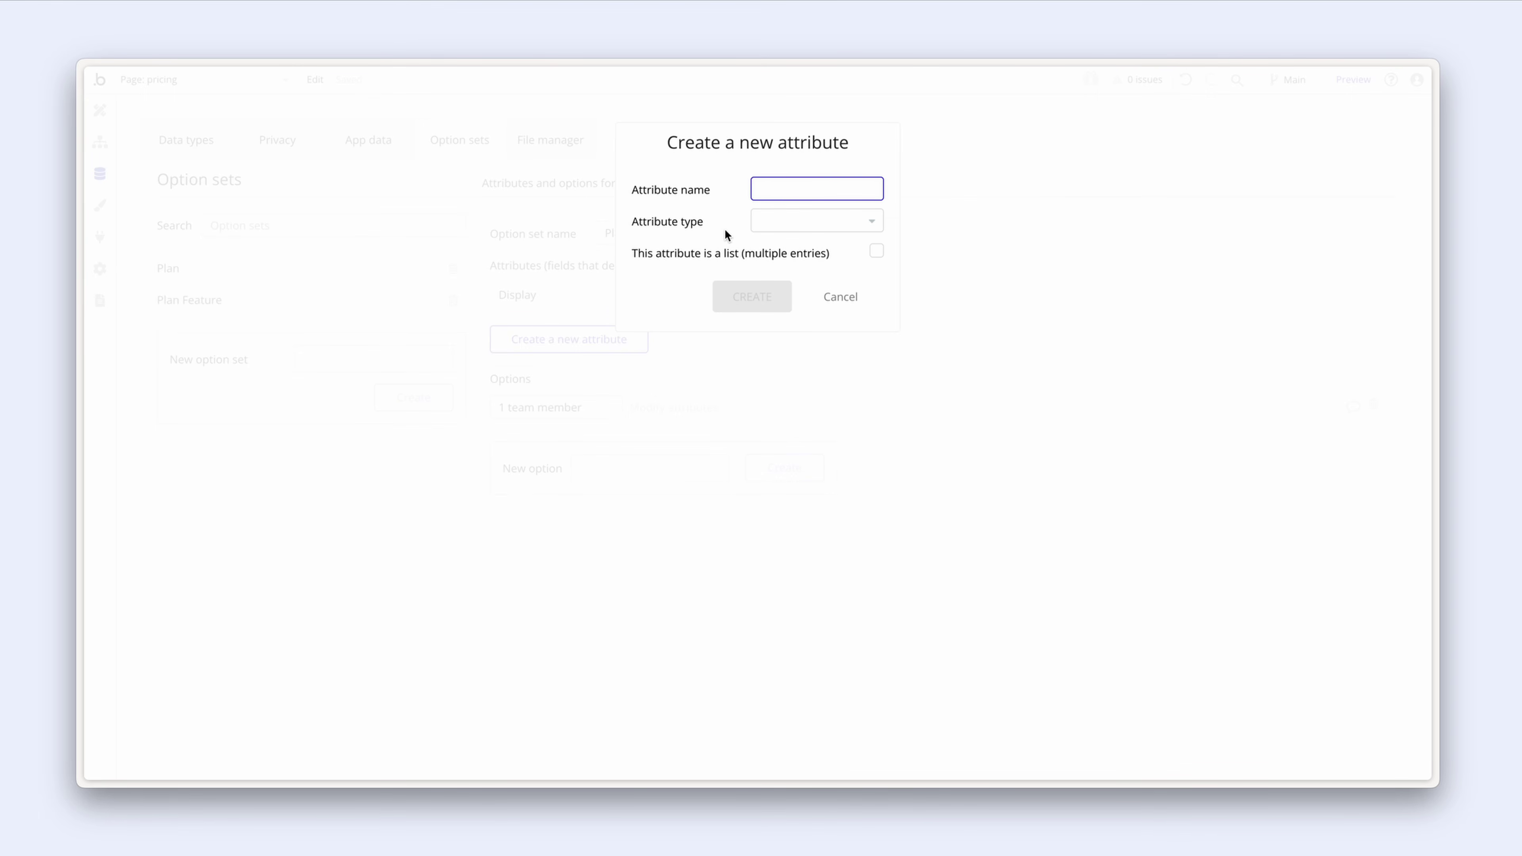
type("Plan")
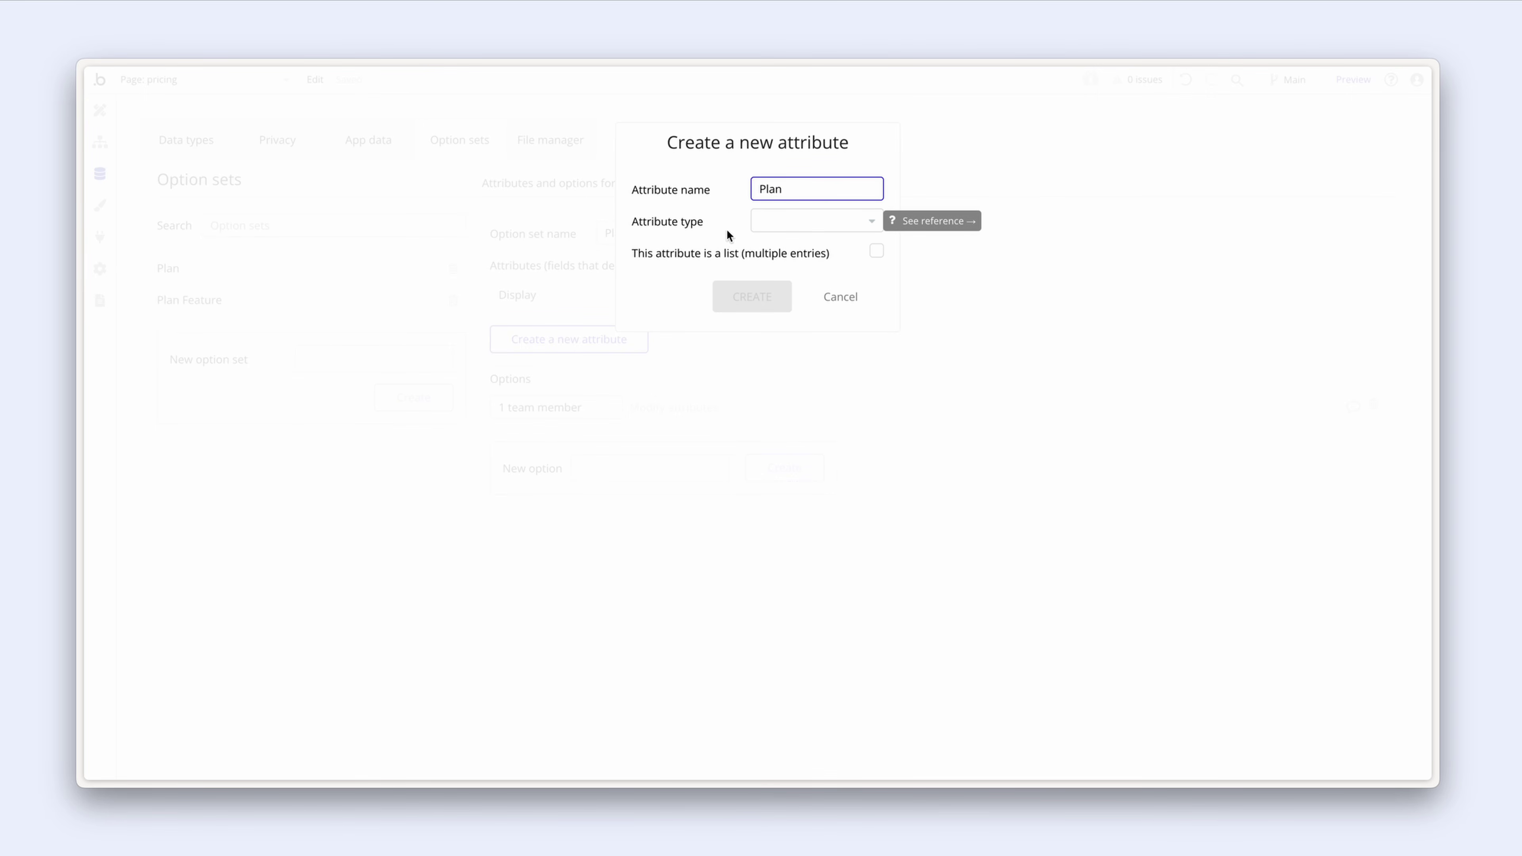
left_click(775, 221)
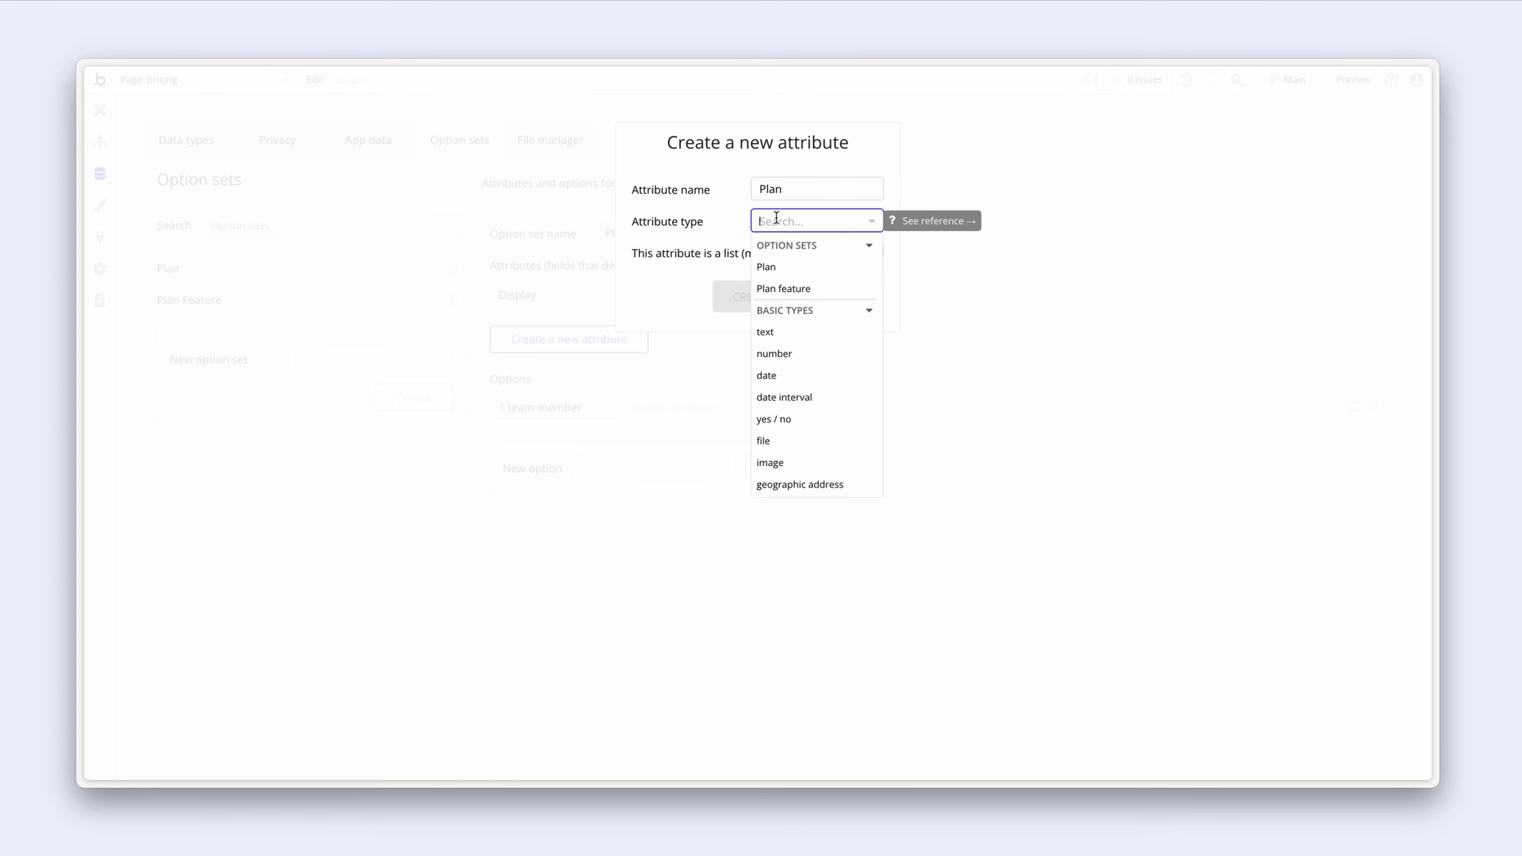
left_click(800, 267)
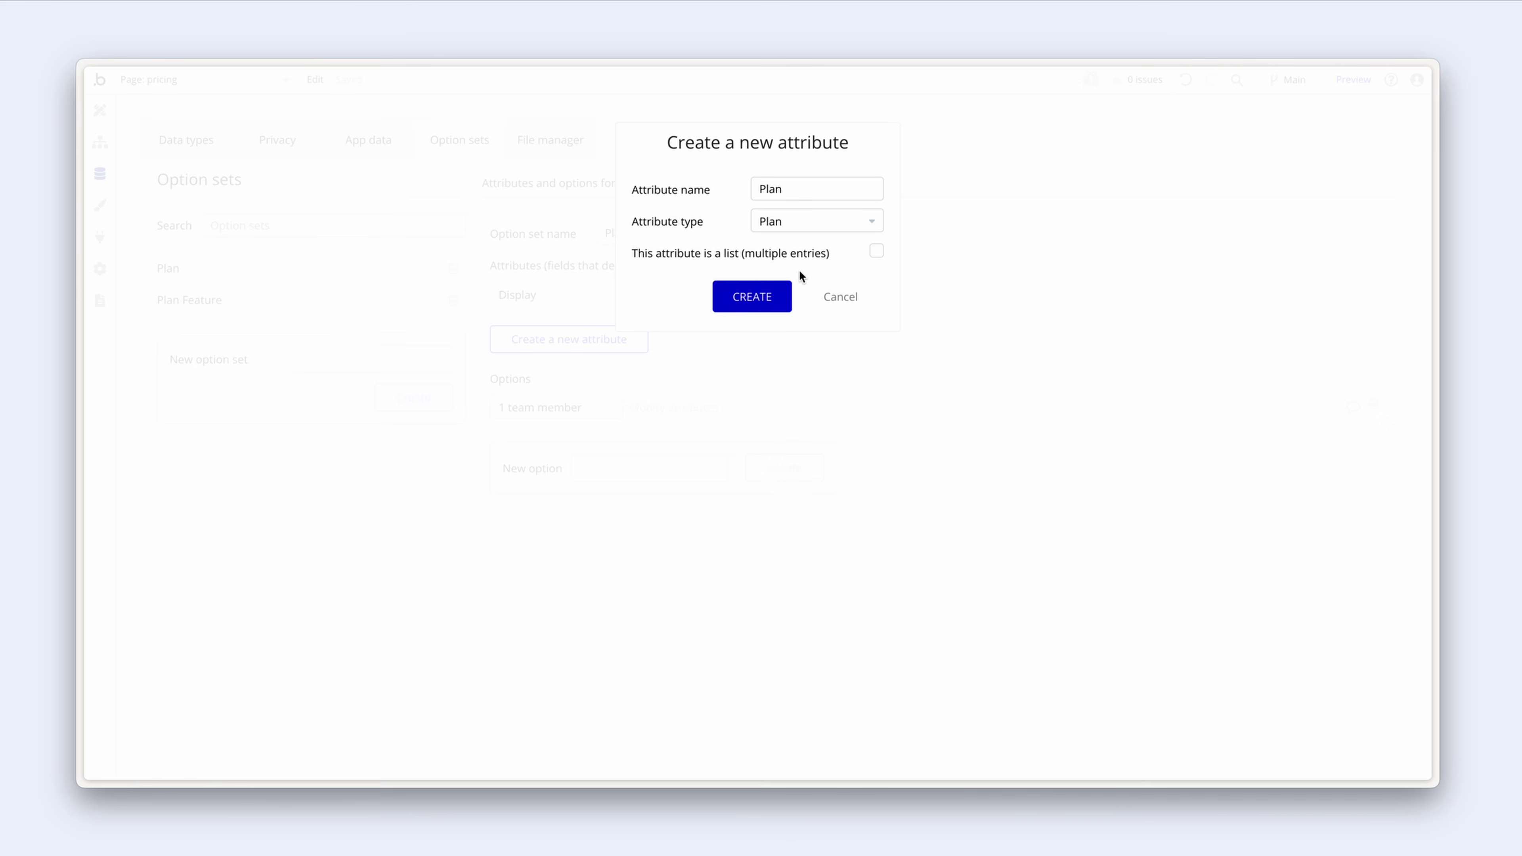
left_click(788, 295)
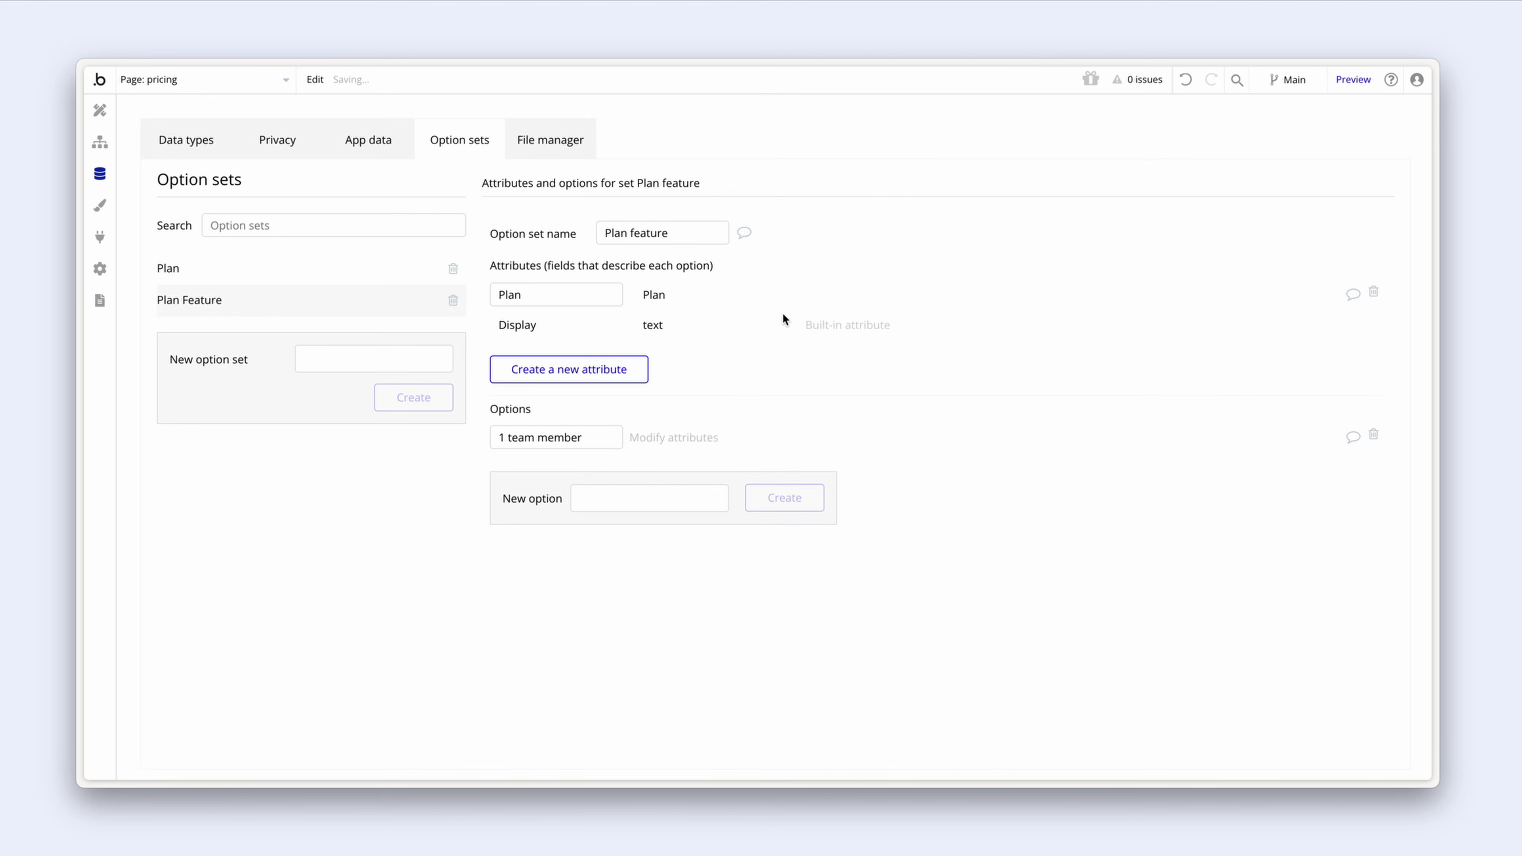
Step: Set the Plan attribute of the "1 team member" option to Starter and save it
left_click(663, 437)
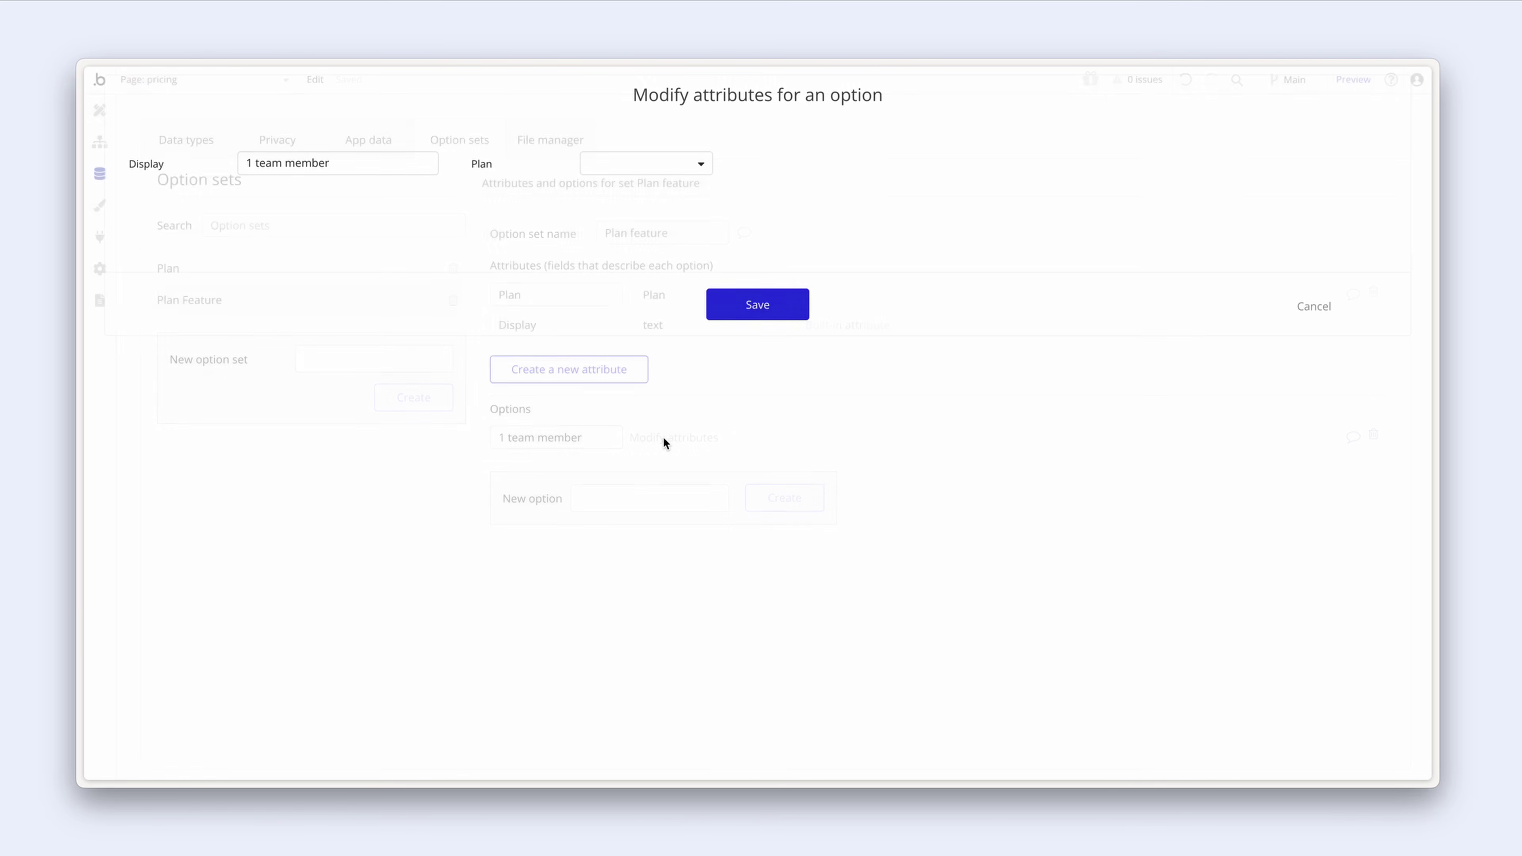
left_click(663, 161)
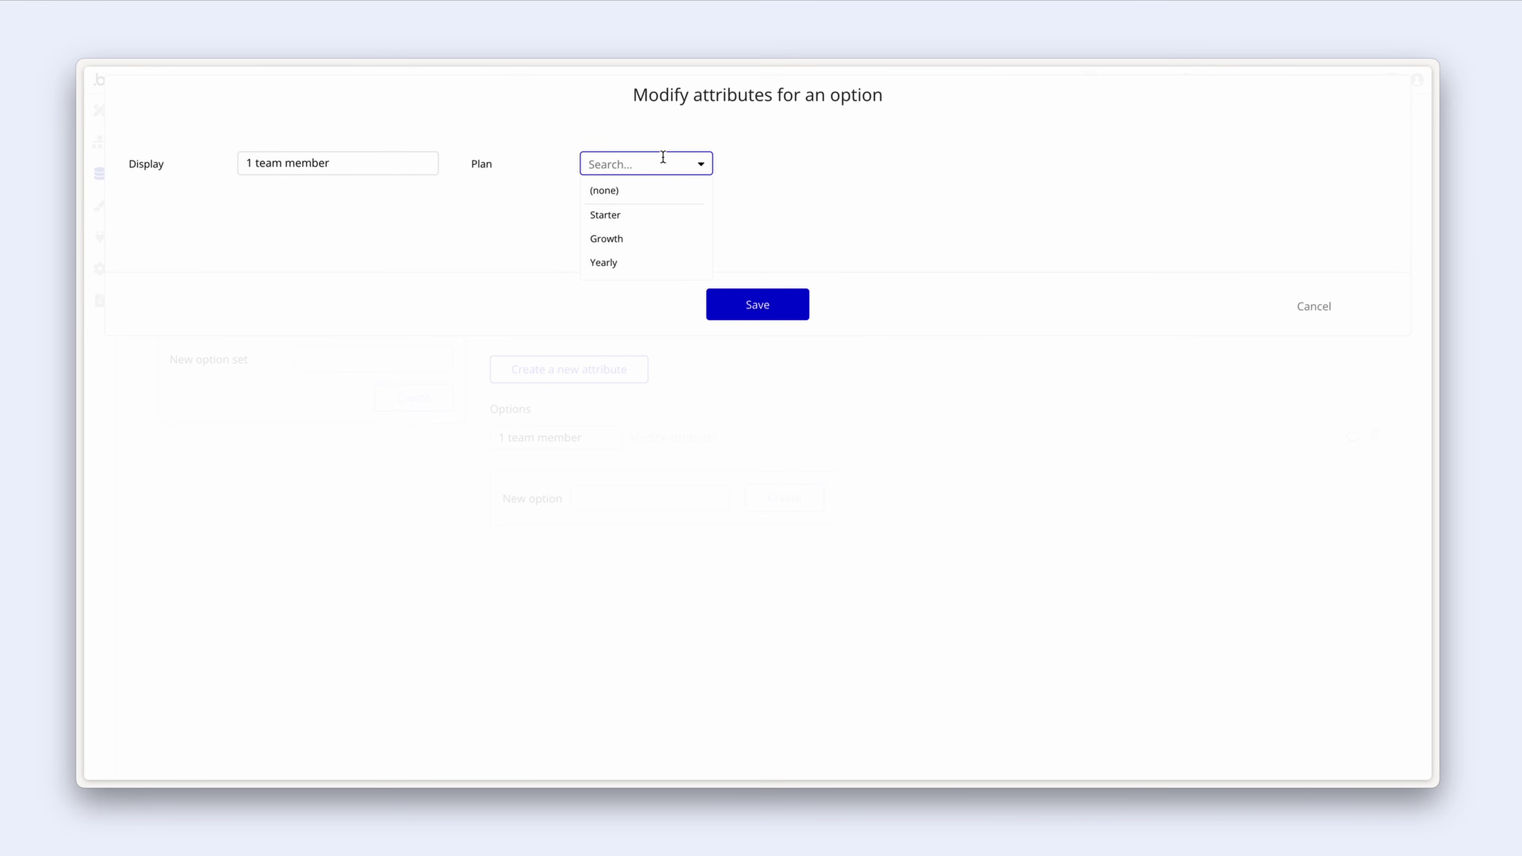
left_click(658, 215)
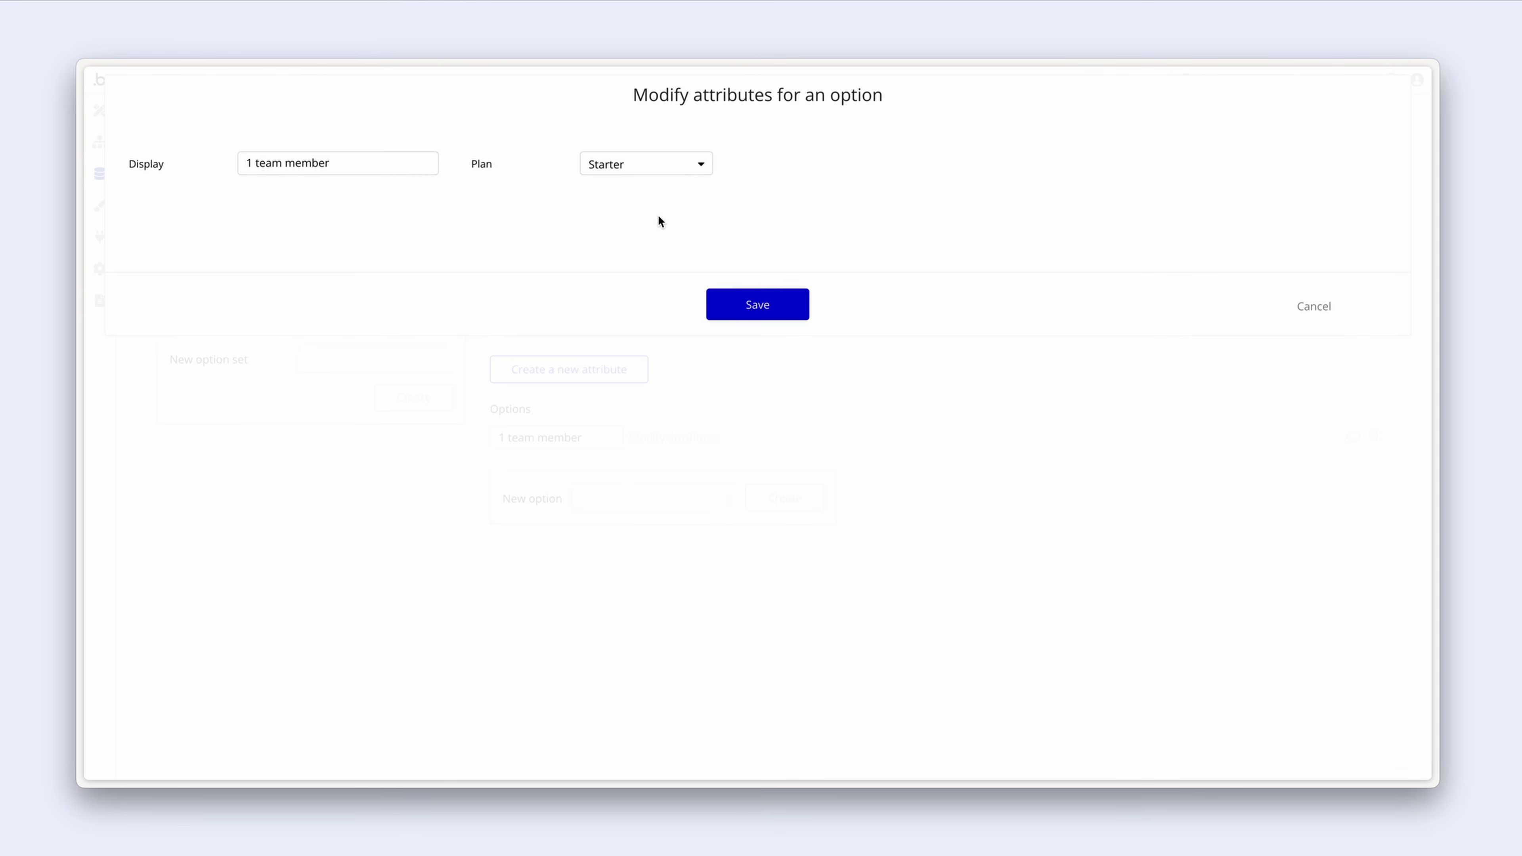
left_click(776, 305)
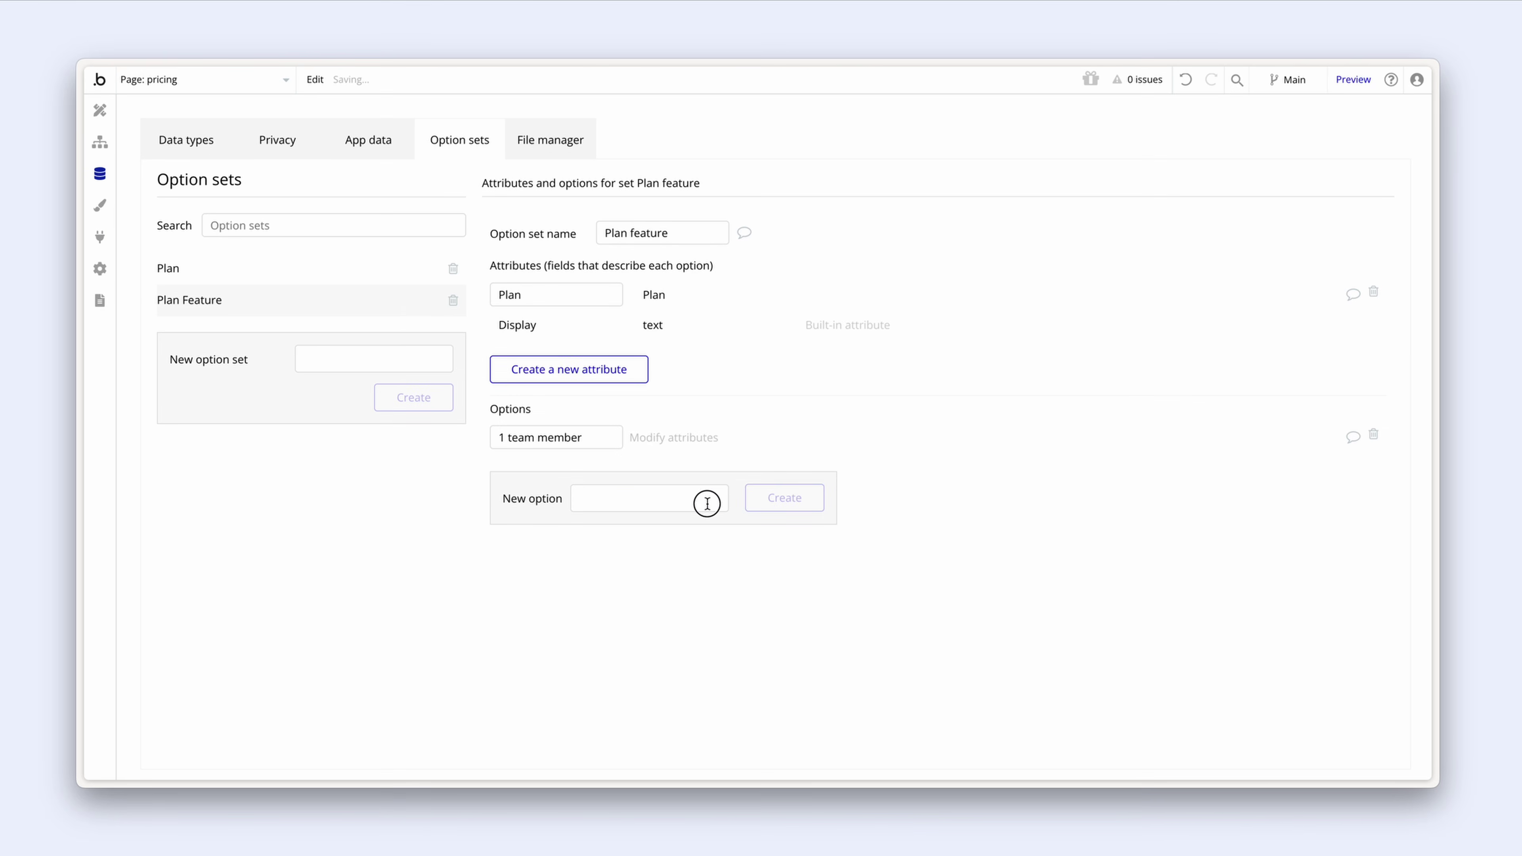
Step: Add the option "3 team members" to the Plan feature set and save its plan attribute
left_click(707, 503)
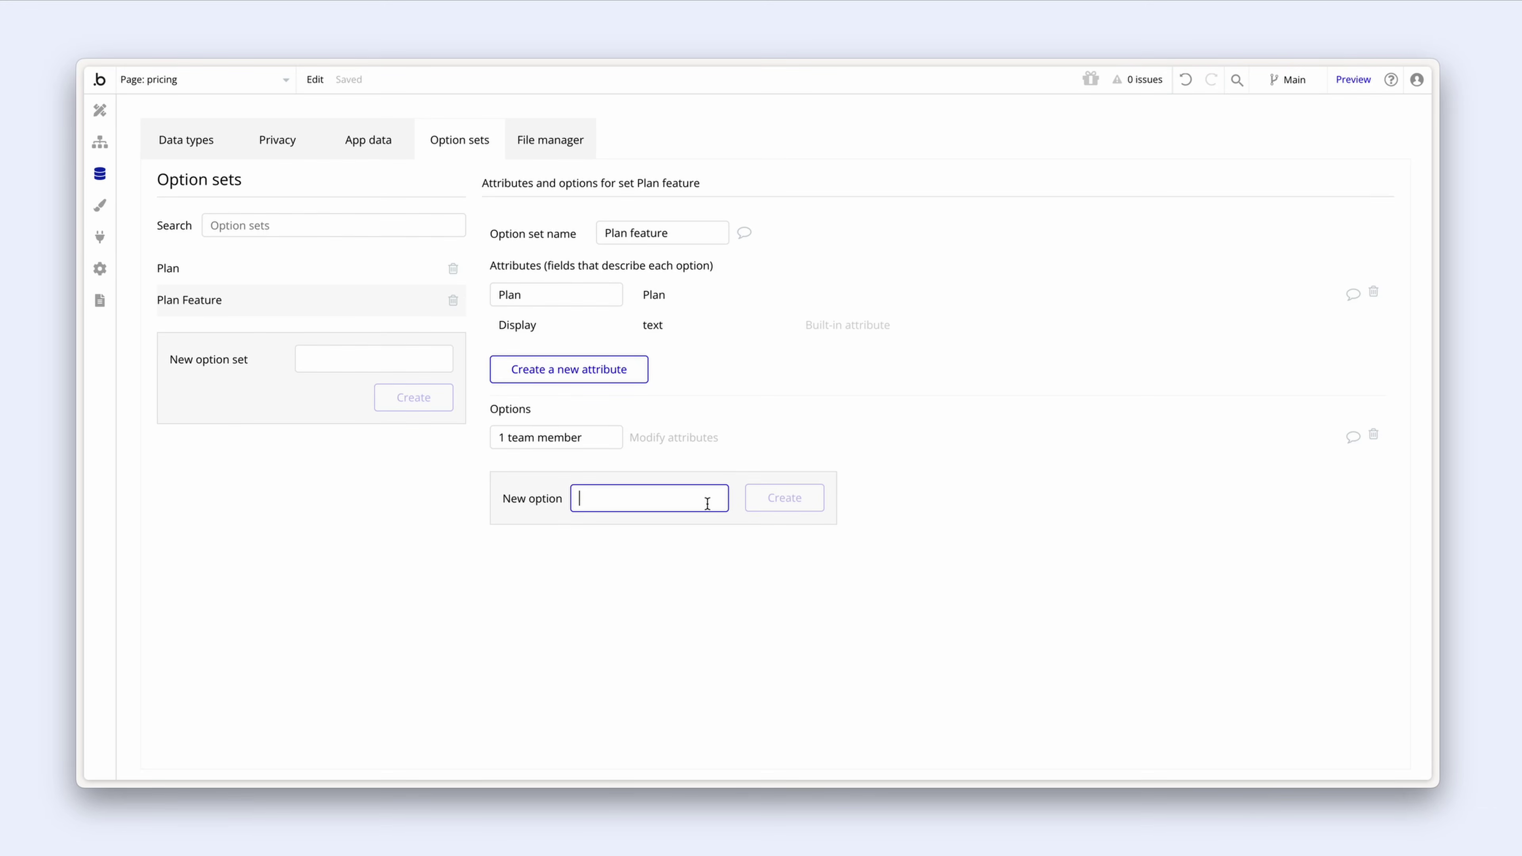
type("3 tream")
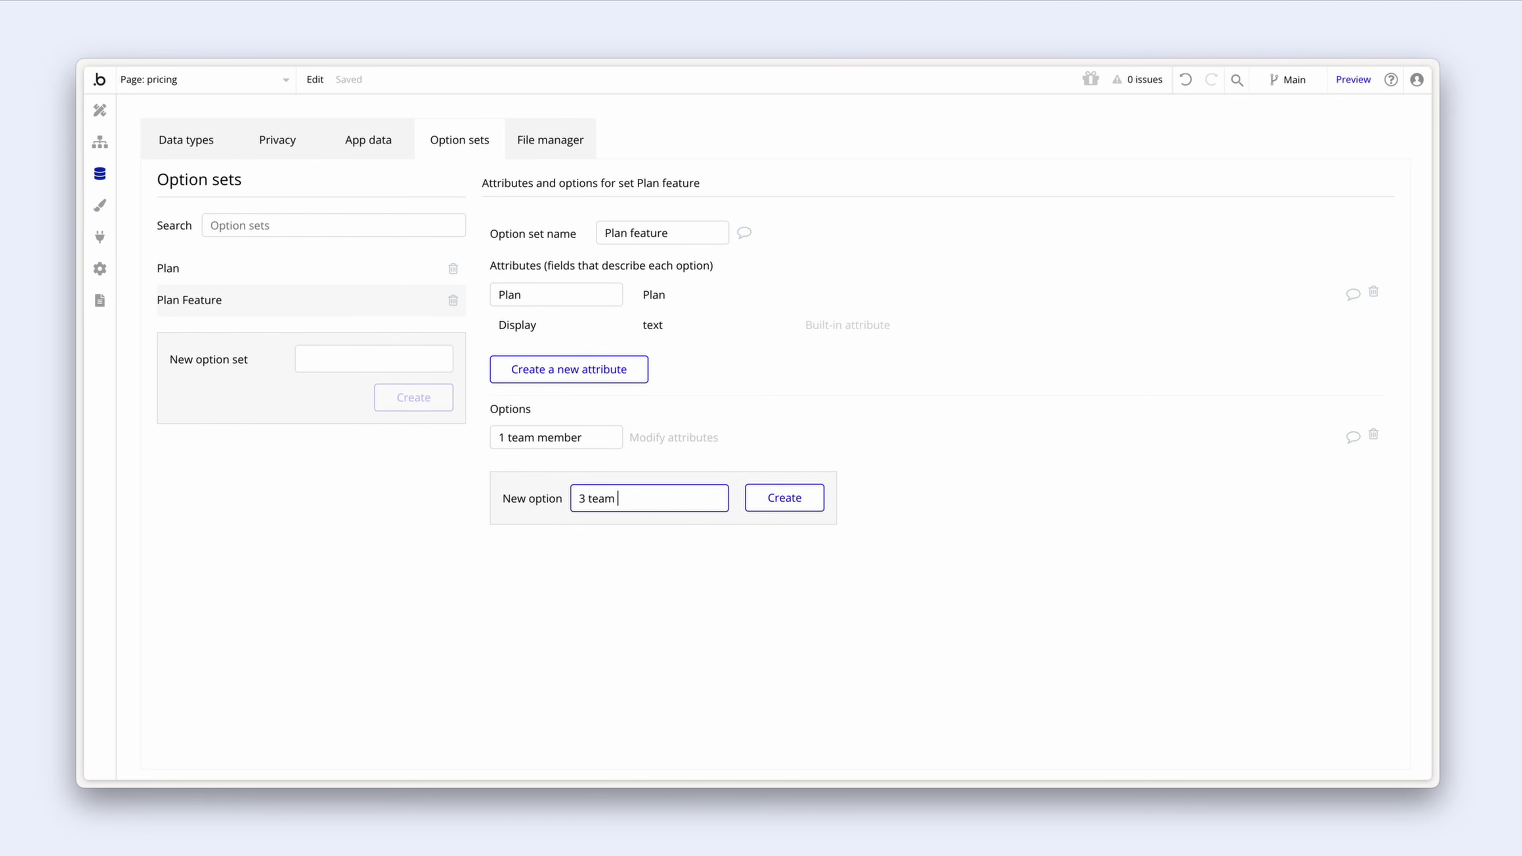
type("members")
left_click(784, 497)
left_click(710, 467)
left_click(725, 303)
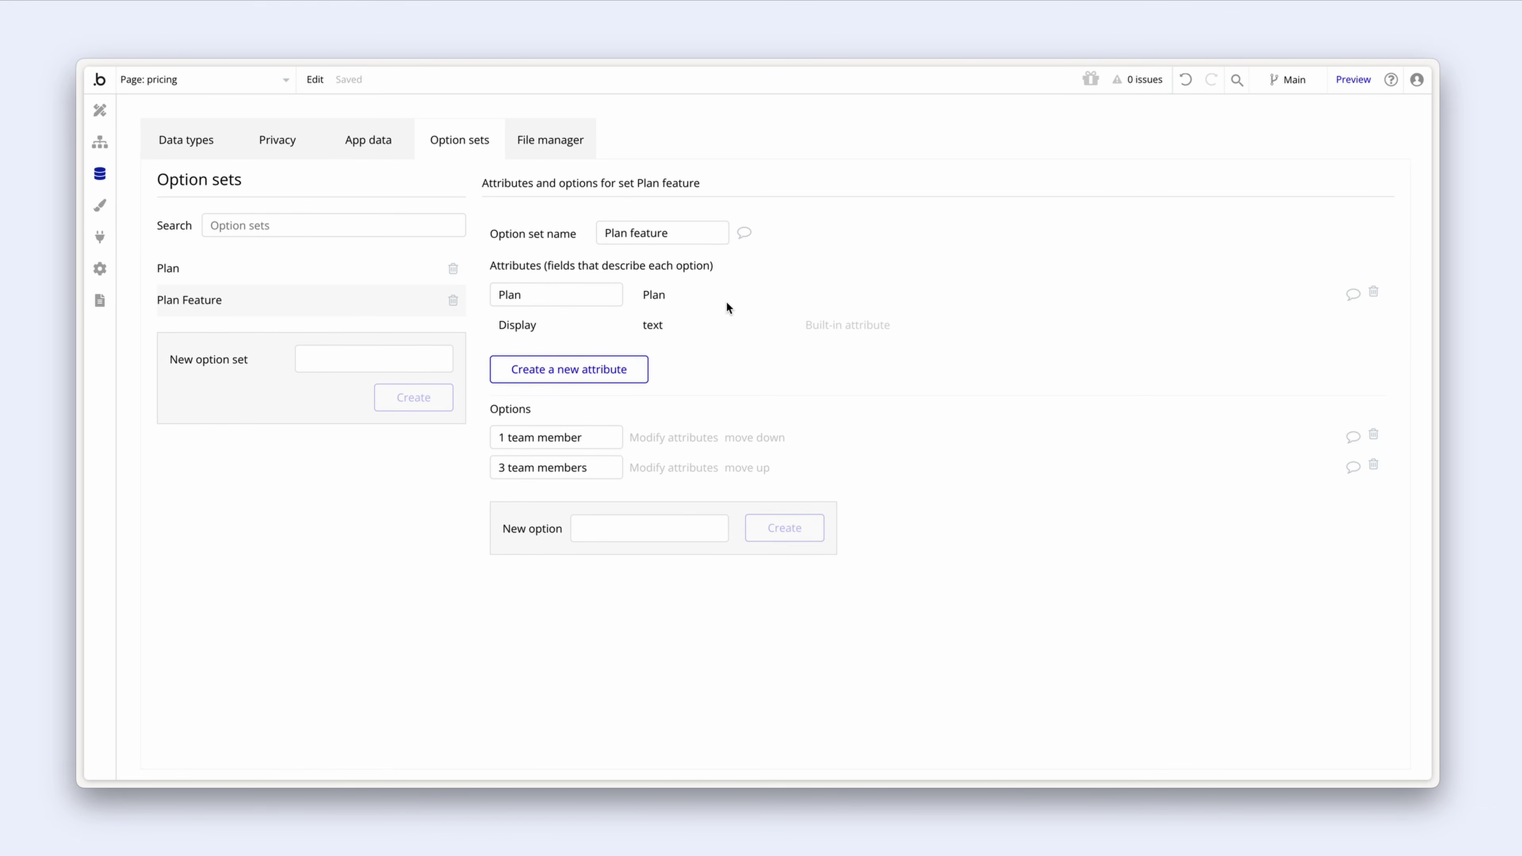
Step: Add the option "Unlimited members" and set its Plan attribute to Yearly
left_click(635, 527)
type("Unlimited members")
key("Return")
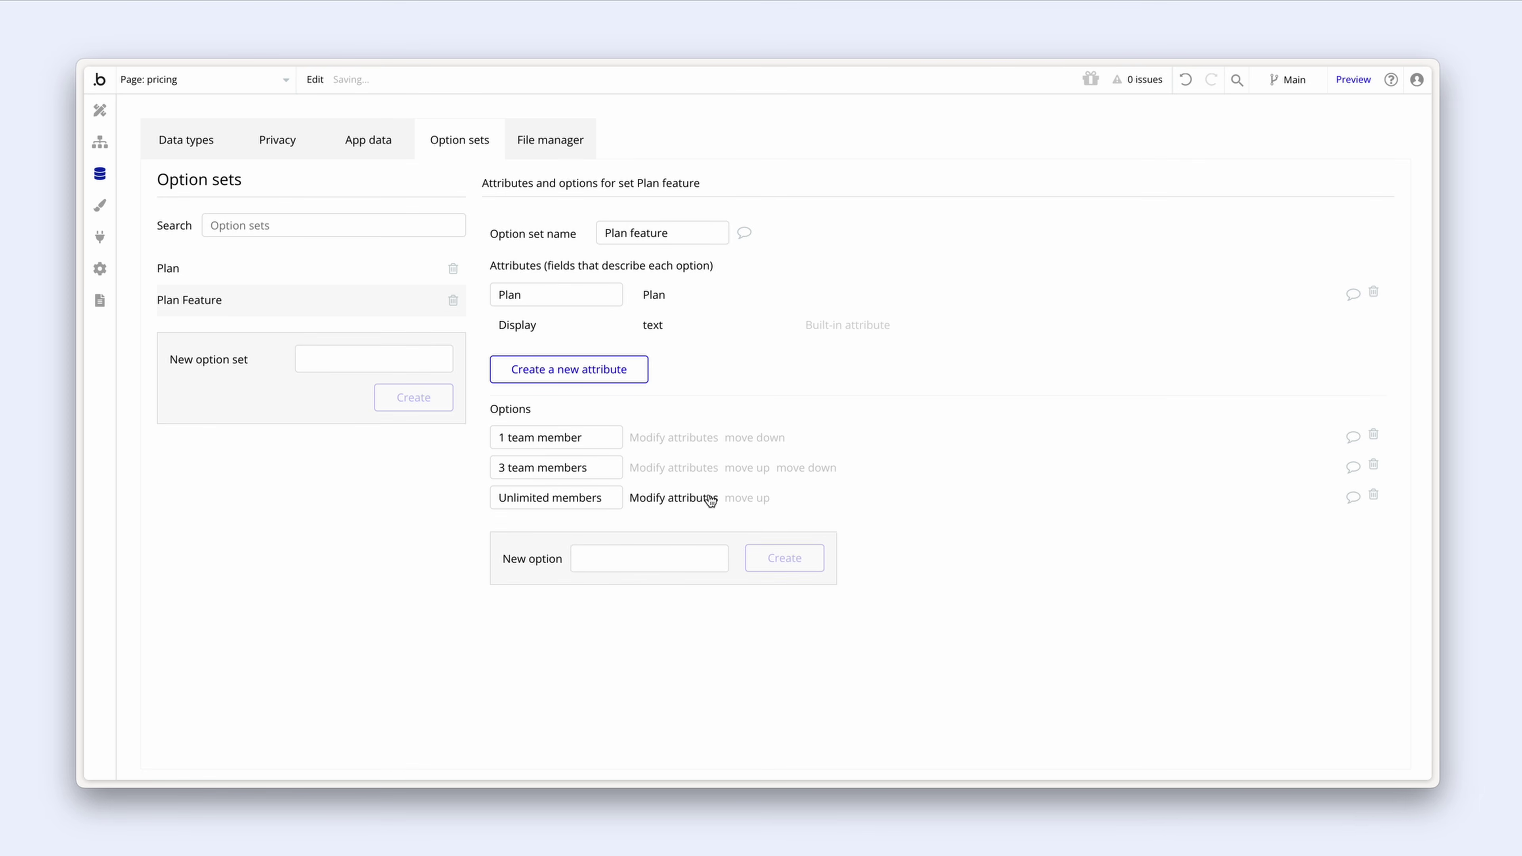
left_click(704, 496)
left_click(648, 159)
left_click(639, 262)
left_click(736, 301)
Step: Add the option "50 live nodes" and assign it to its plan
left_click(628, 561)
type("50 live nodes")
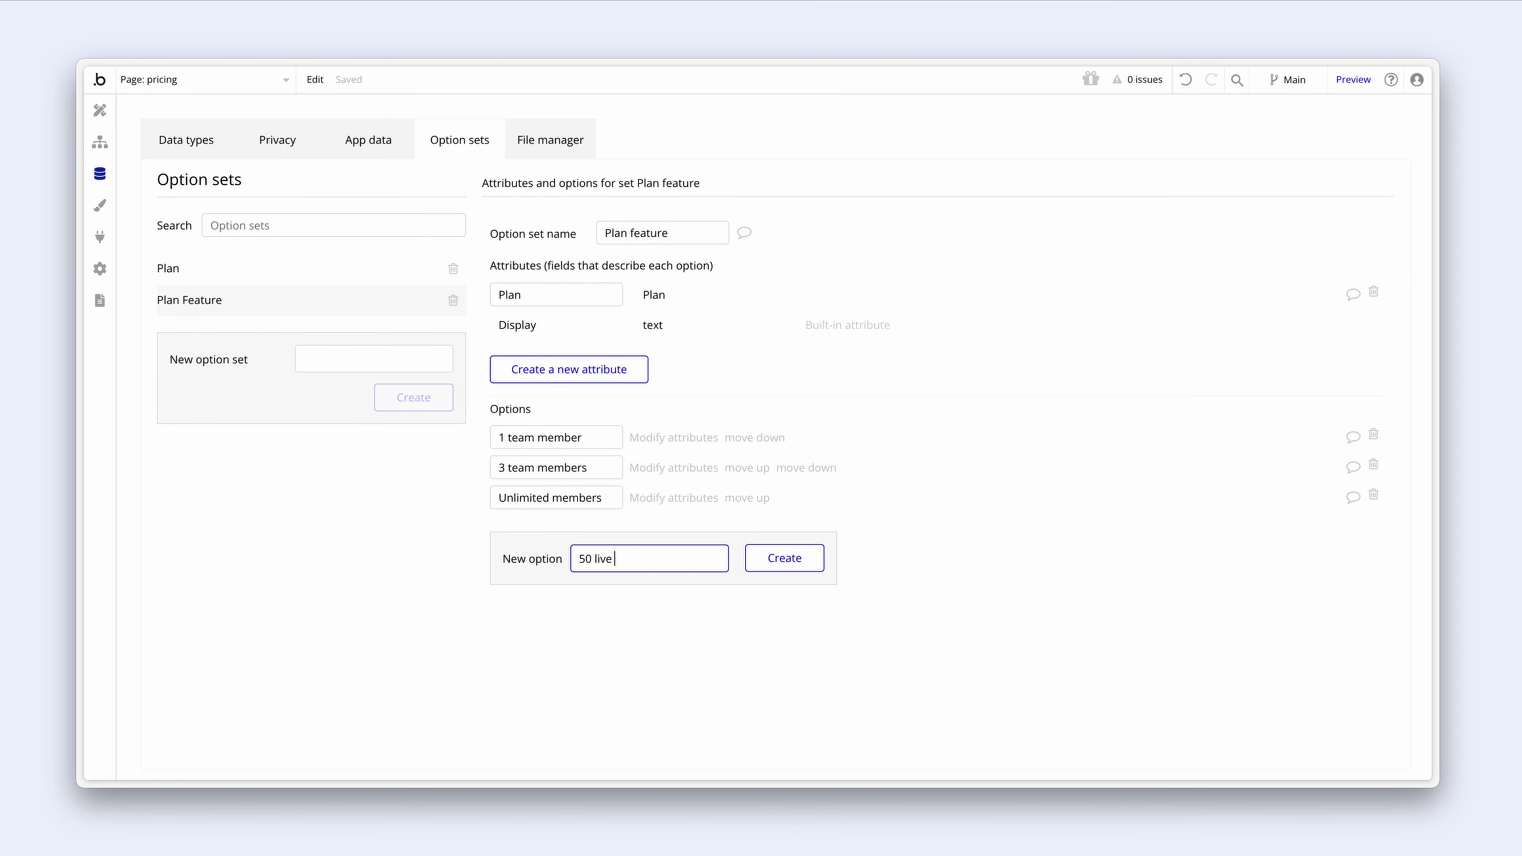
left_click(784, 558)
left_click(673, 527)
left_click(646, 164)
left_click(607, 238)
left_click(728, 310)
Step: Add the option "150 live nodes" and set its Plan attribute to Growth
left_click(601, 589)
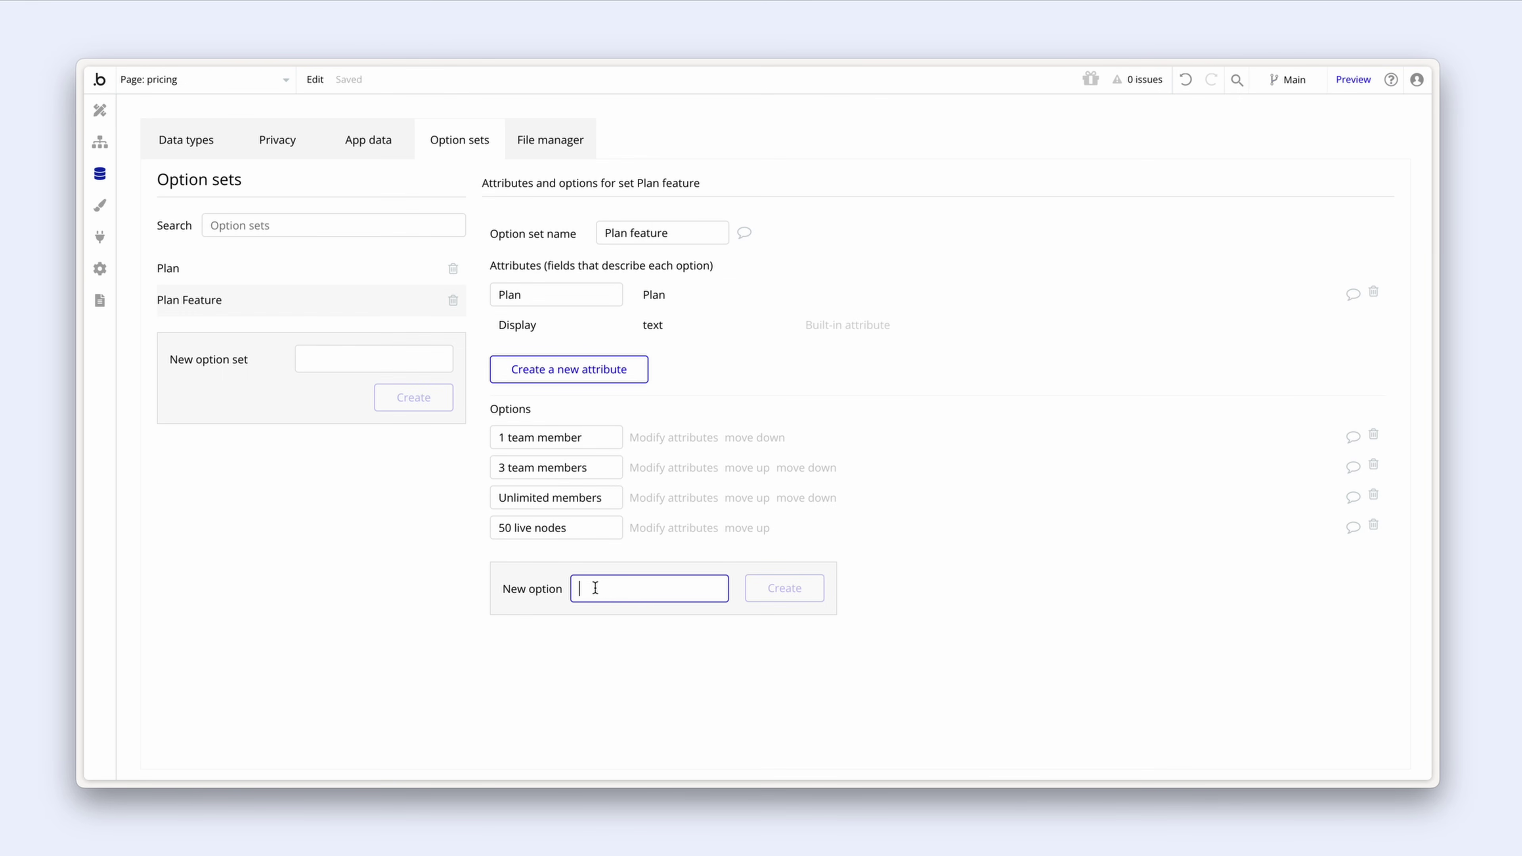
type("150 live nodes")
left_click(775, 588)
left_click(673, 557)
left_click(647, 175)
left_click(636, 262)
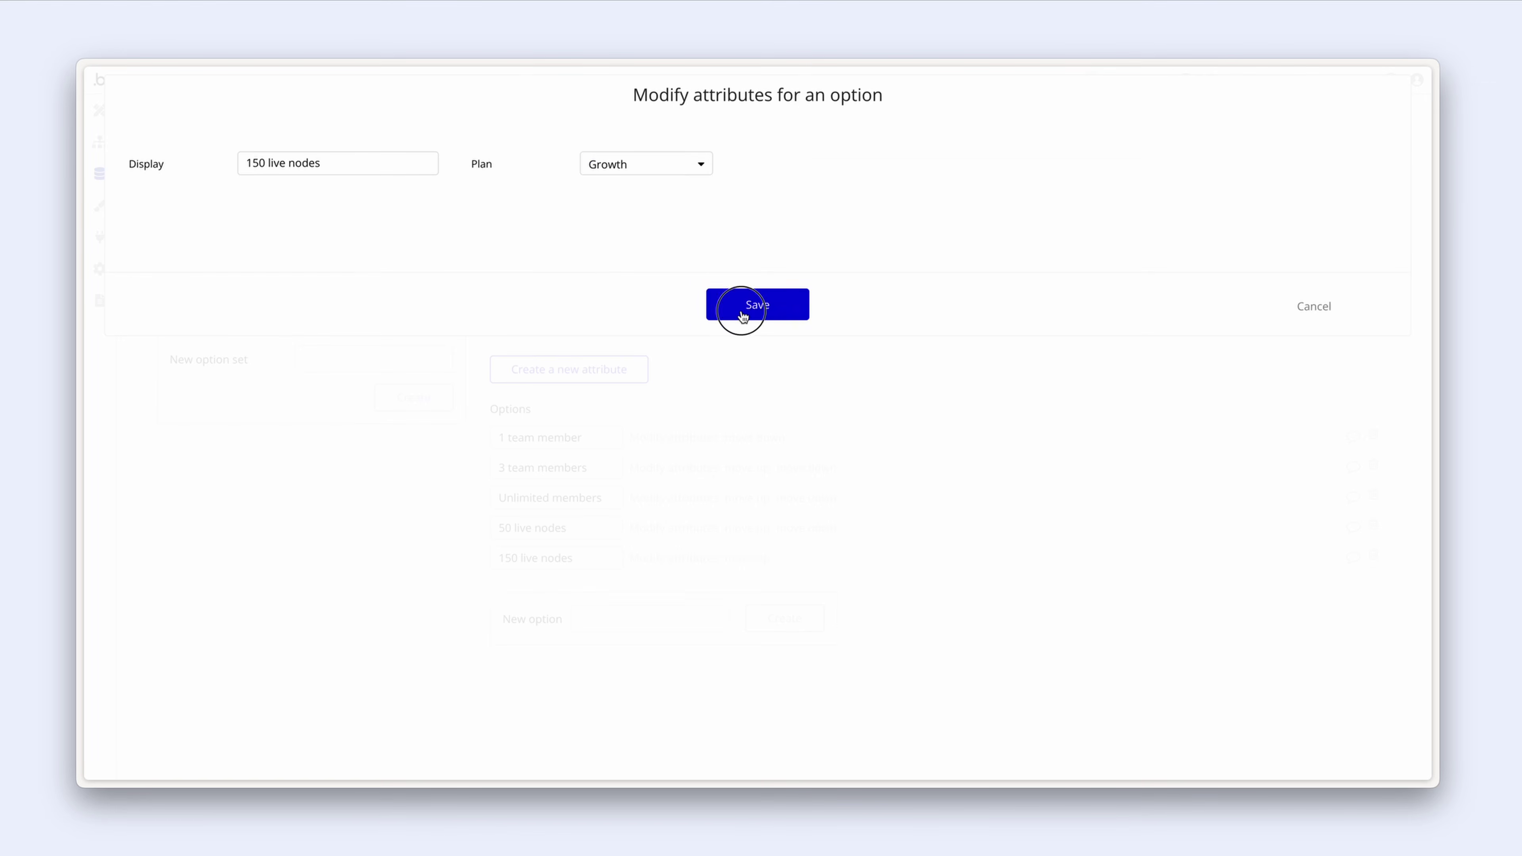
left_click(741, 305)
Step: Add the option "Unlimited live nodes" and set its Plan attribute to Yearly
left_click(669, 618)
type("Unlimited live nodes")
left_click(785, 618)
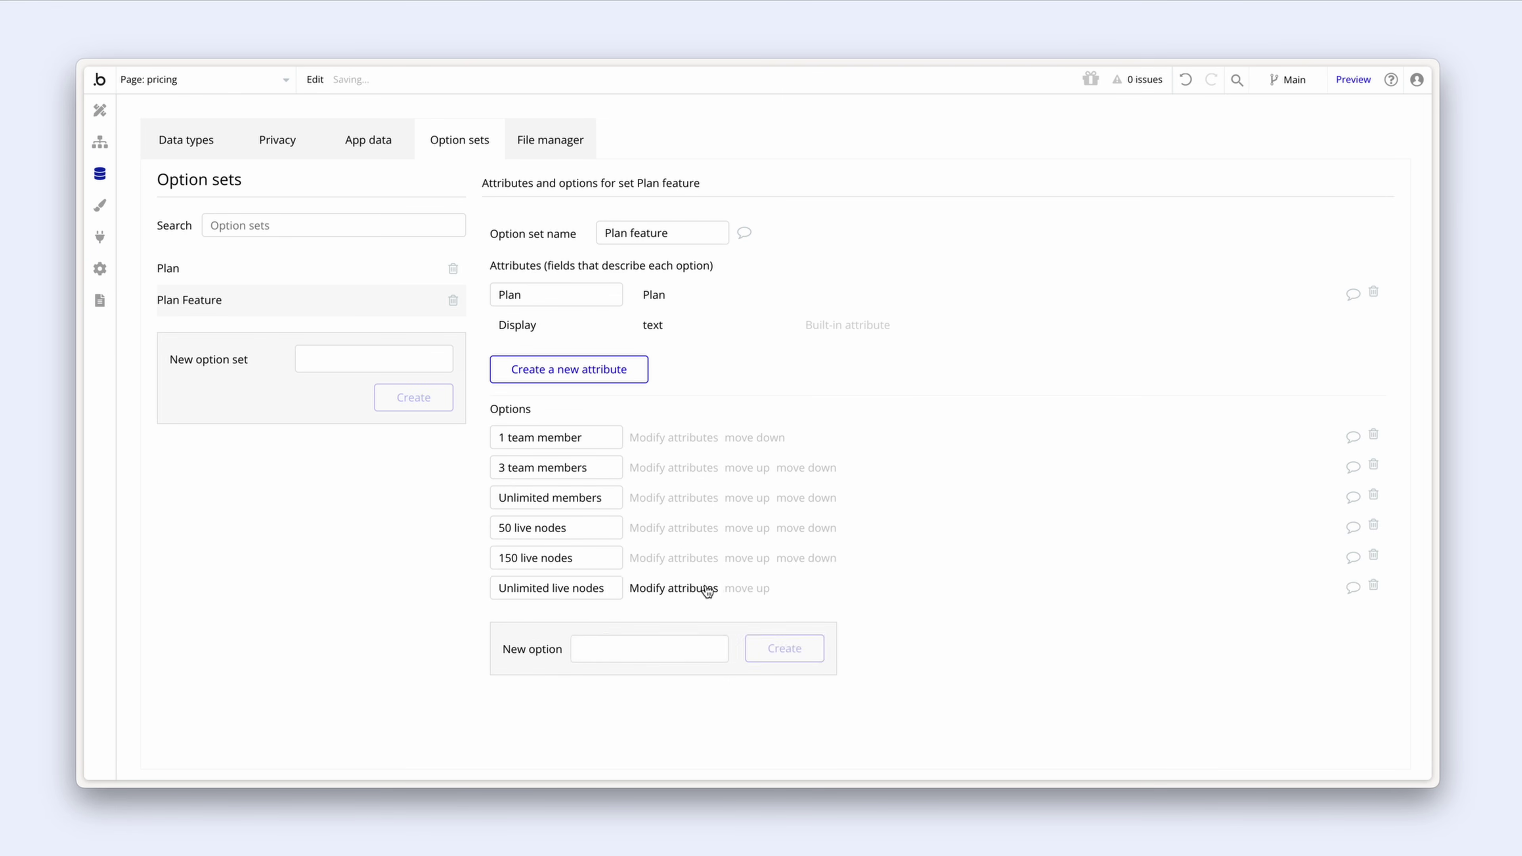
left_click(674, 588)
left_click(646, 164)
left_click(670, 260)
left_click(743, 304)
Step: Add the option "100 workflows" and set its Plan attribute to Starter
left_click(643, 650)
type("100 workflows")
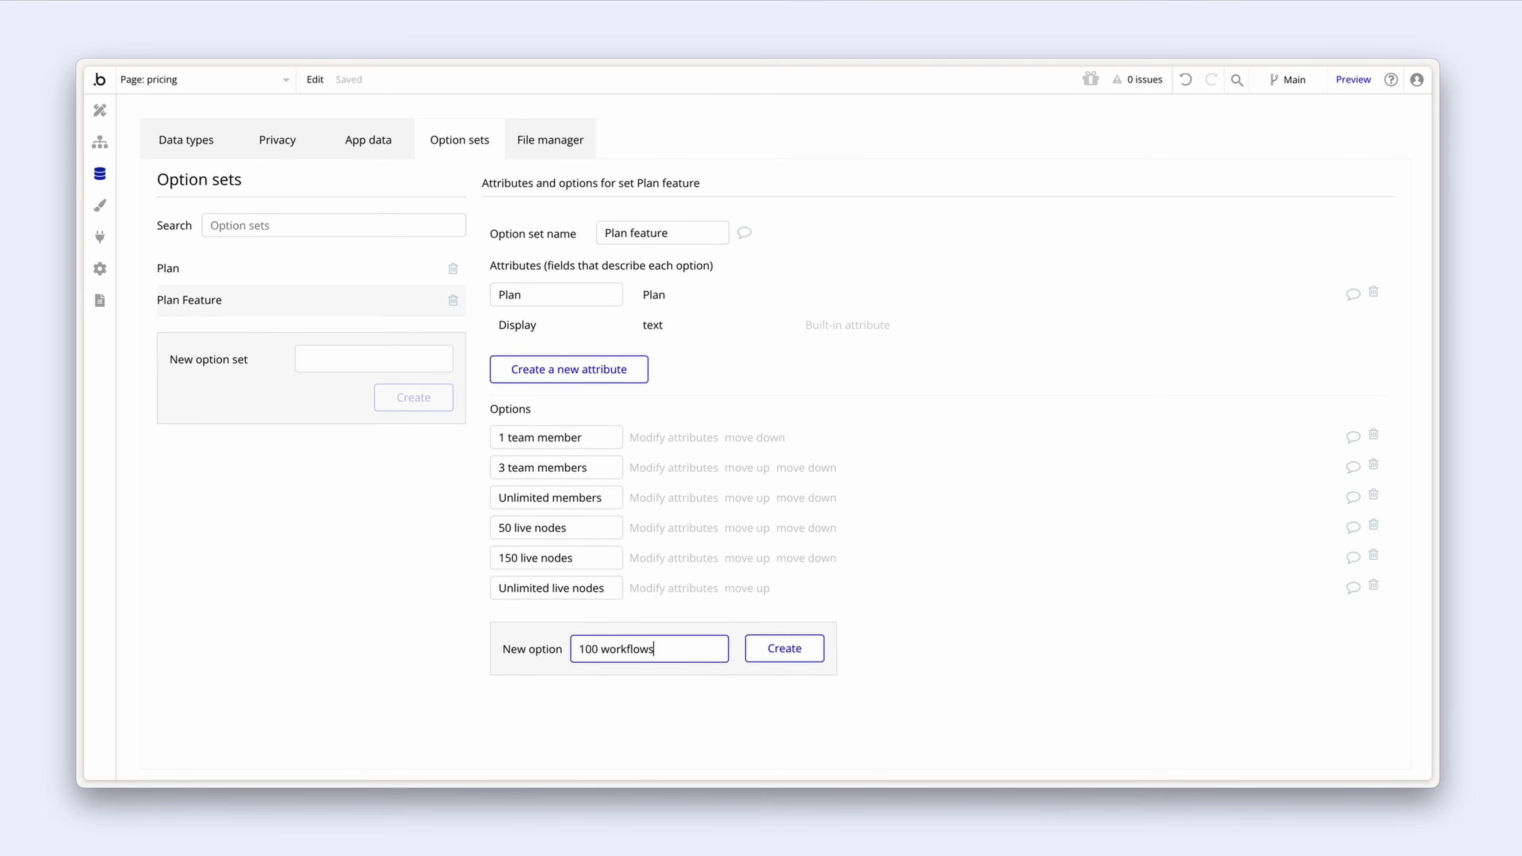
left_click(784, 648)
left_click(708, 624)
left_click(646, 161)
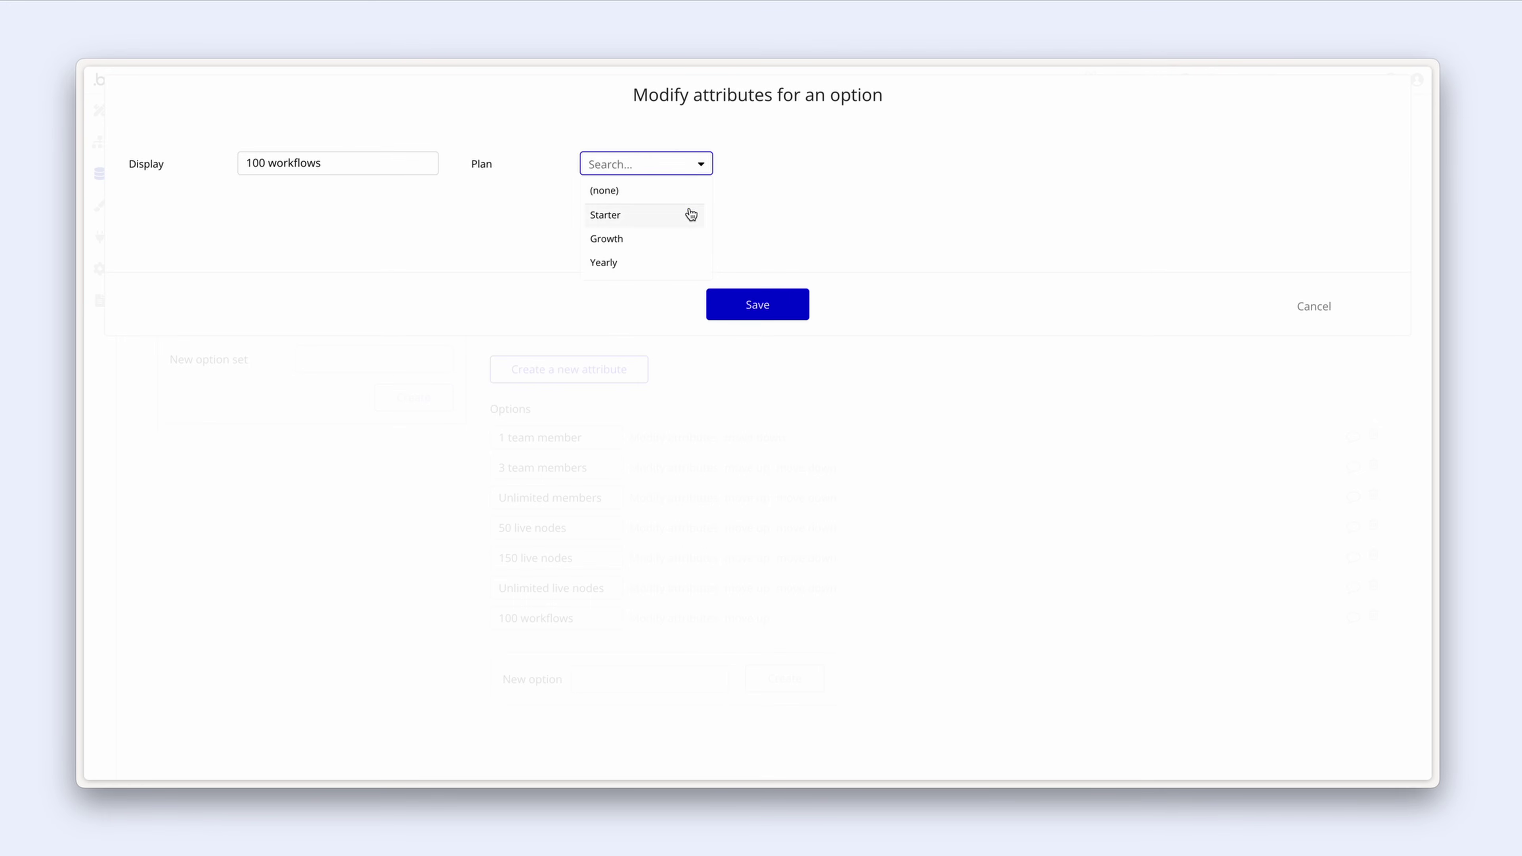
left_click(690, 214)
left_click(757, 303)
Step: Add the options "250 workflows" and "Unlimited workflows" to the Plan feature set
left_click(622, 672)
type("250 workflows")
key("Return")
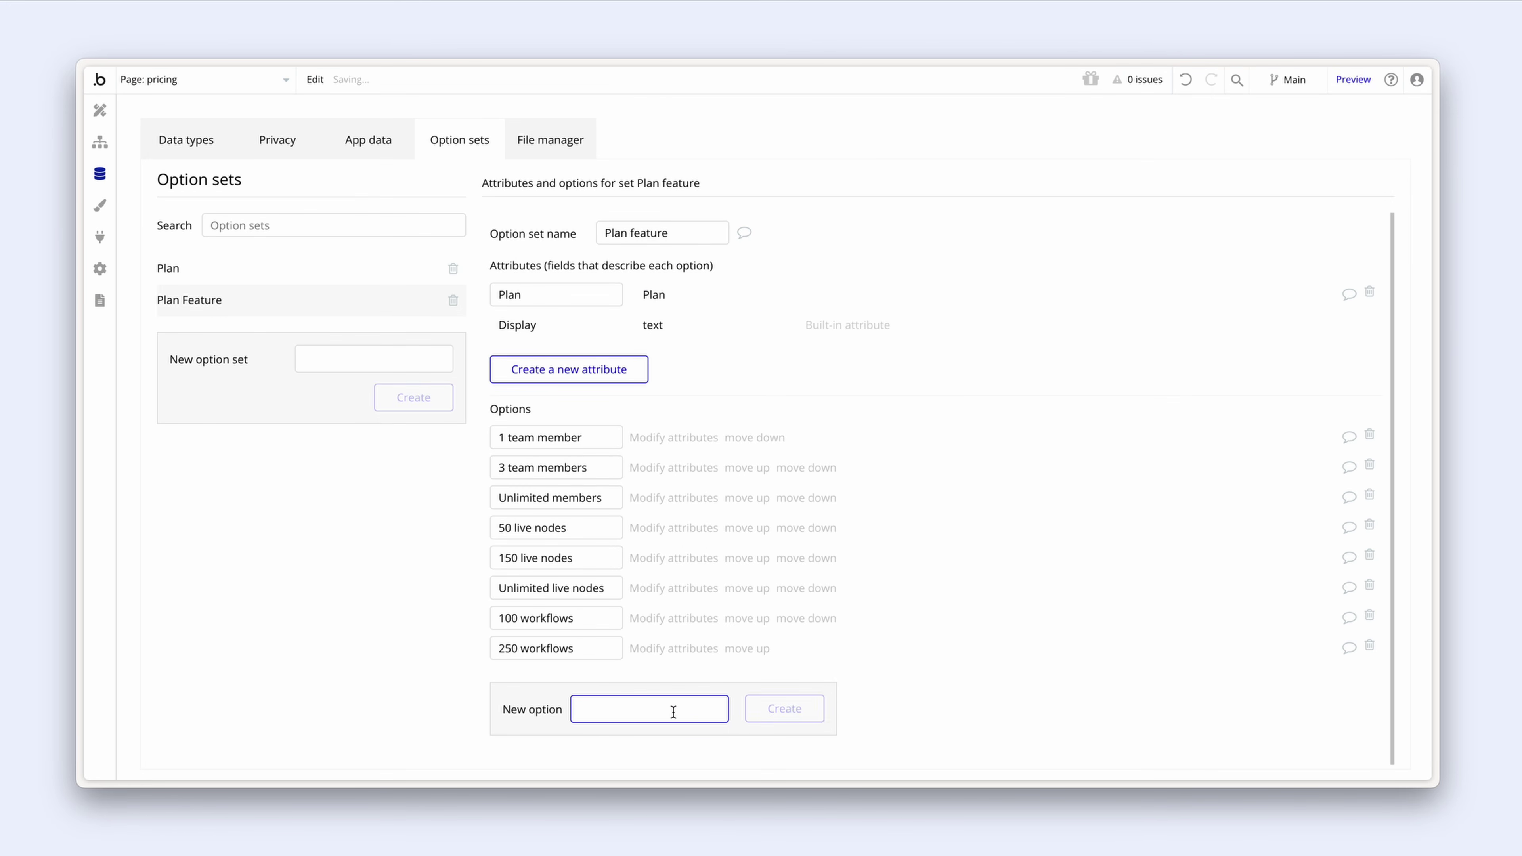
type("Unlimited workflows")
left_click(752, 708)
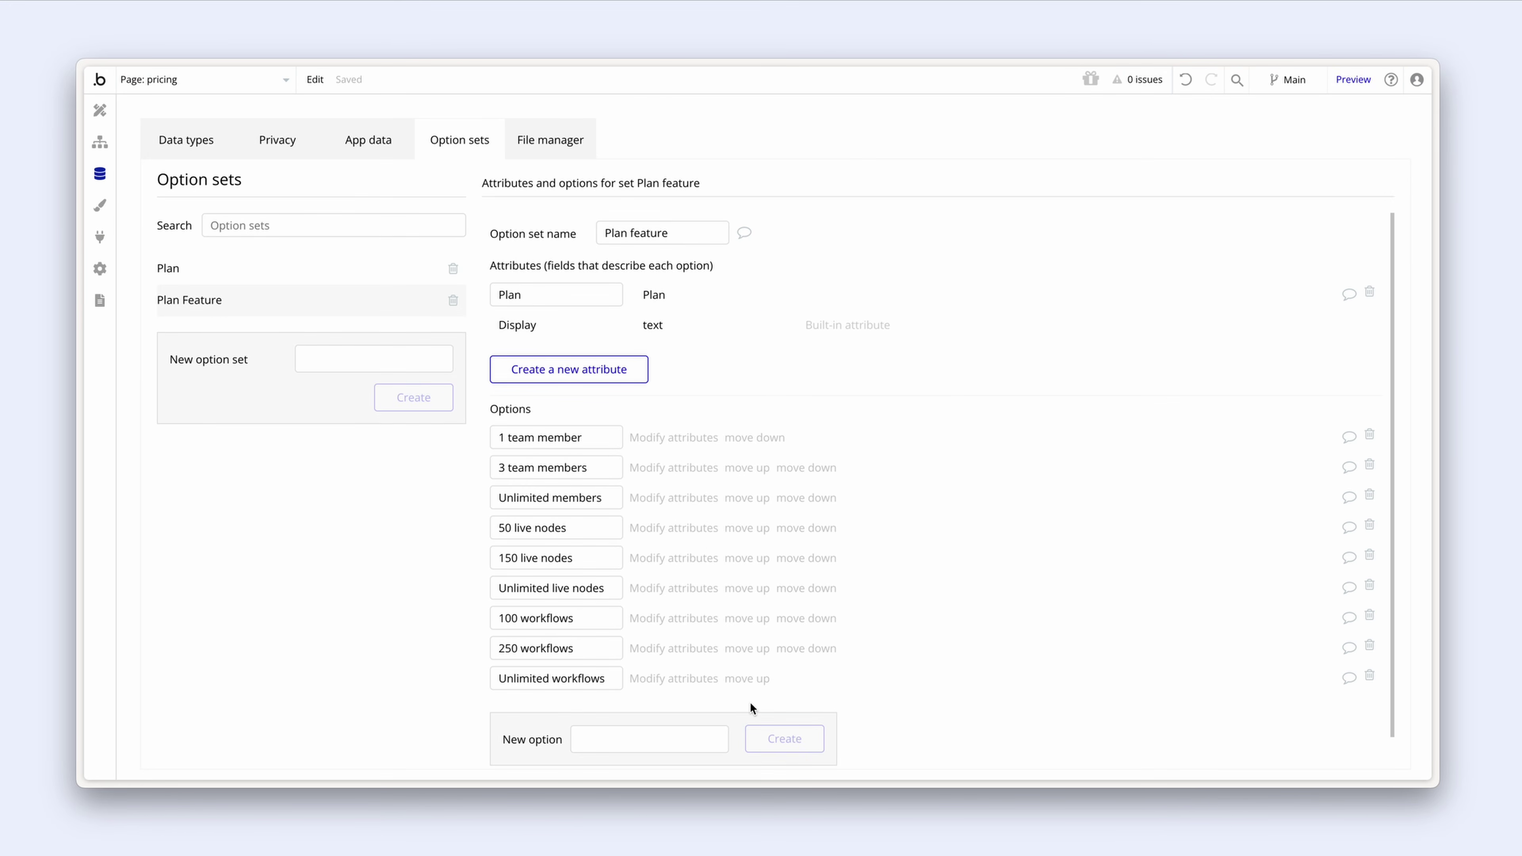
Step: Set the Plan attribute of the "250 workflows" option to Growth and of "Unlimited workflows" to Yearly
left_click(693, 621)
left_click(1313, 305)
left_click(703, 650)
left_click(645, 163)
left_click(649, 224)
left_click(757, 304)
left_click(673, 678)
left_click(645, 163)
left_click(623, 262)
left_click(757, 304)
Step: Return to the page design and add a text element reading "FEATURES" below the cancellation note in Group Card
left_click(100, 111)
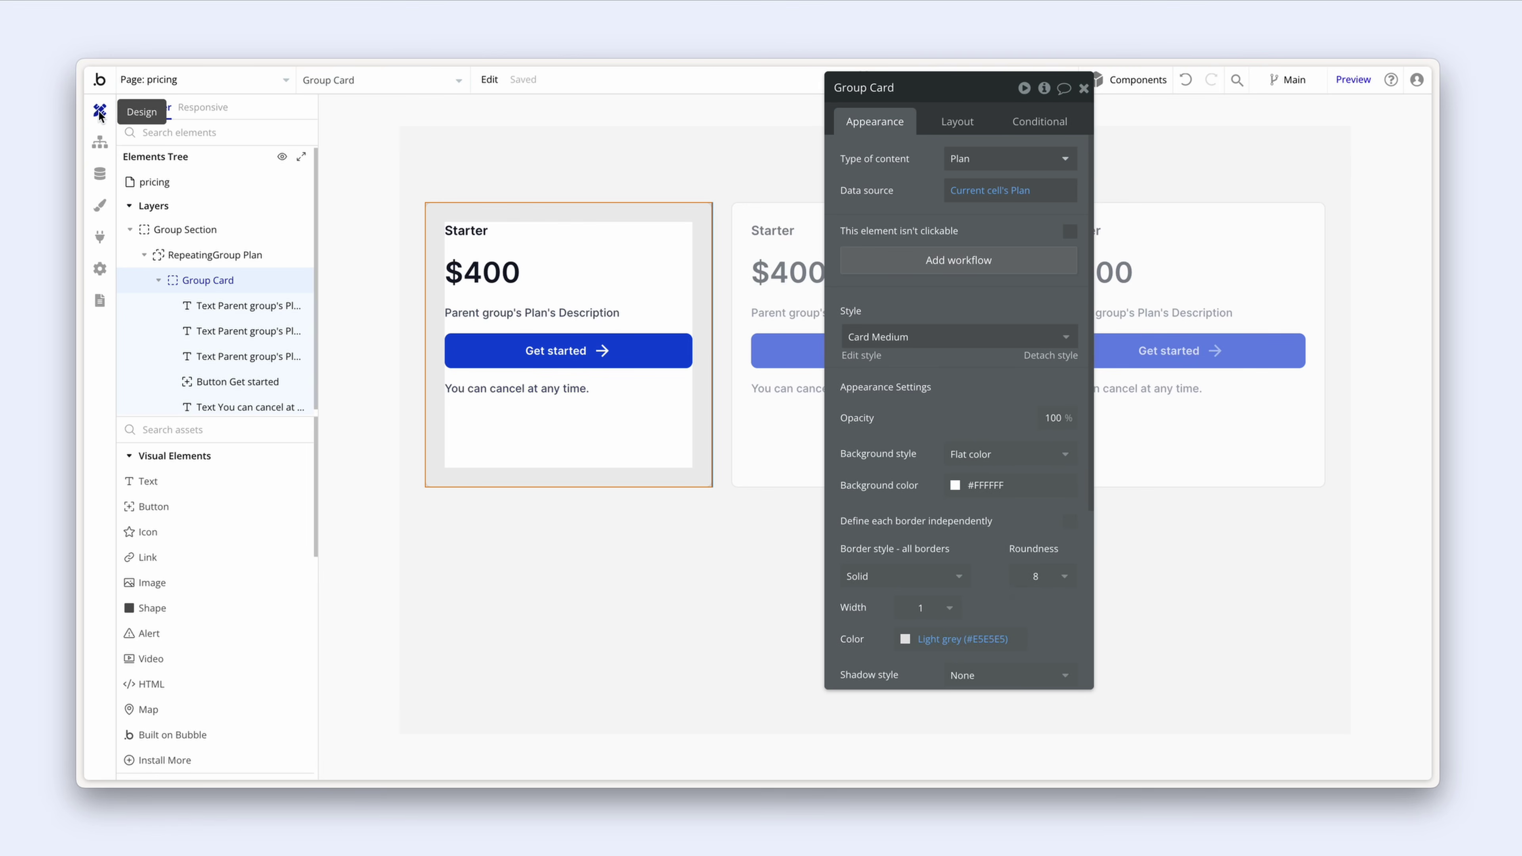
left_click(198, 488)
left_click(450, 424)
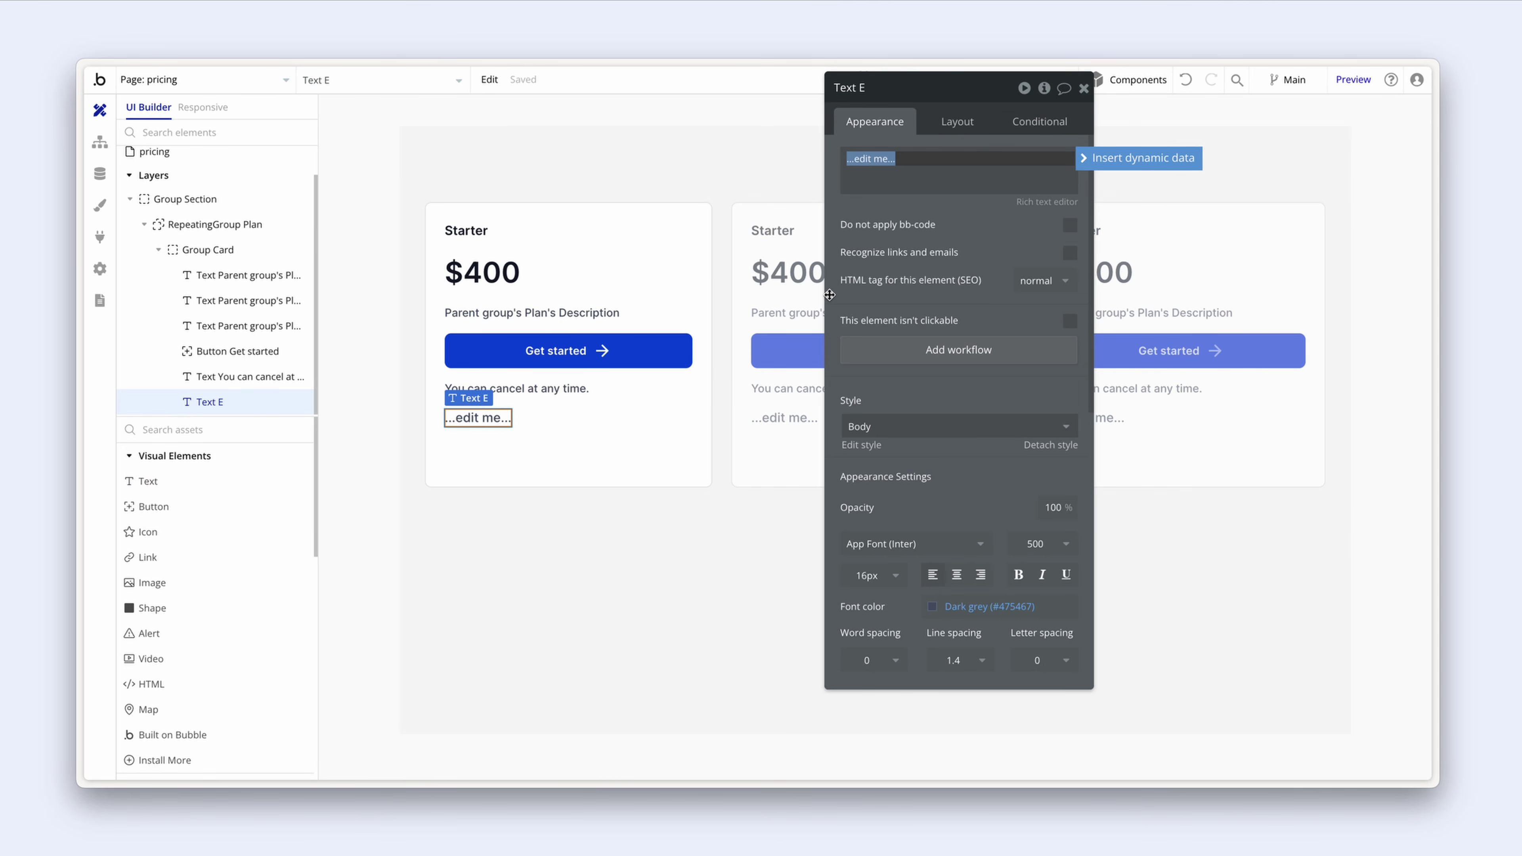
type("FEATURES")
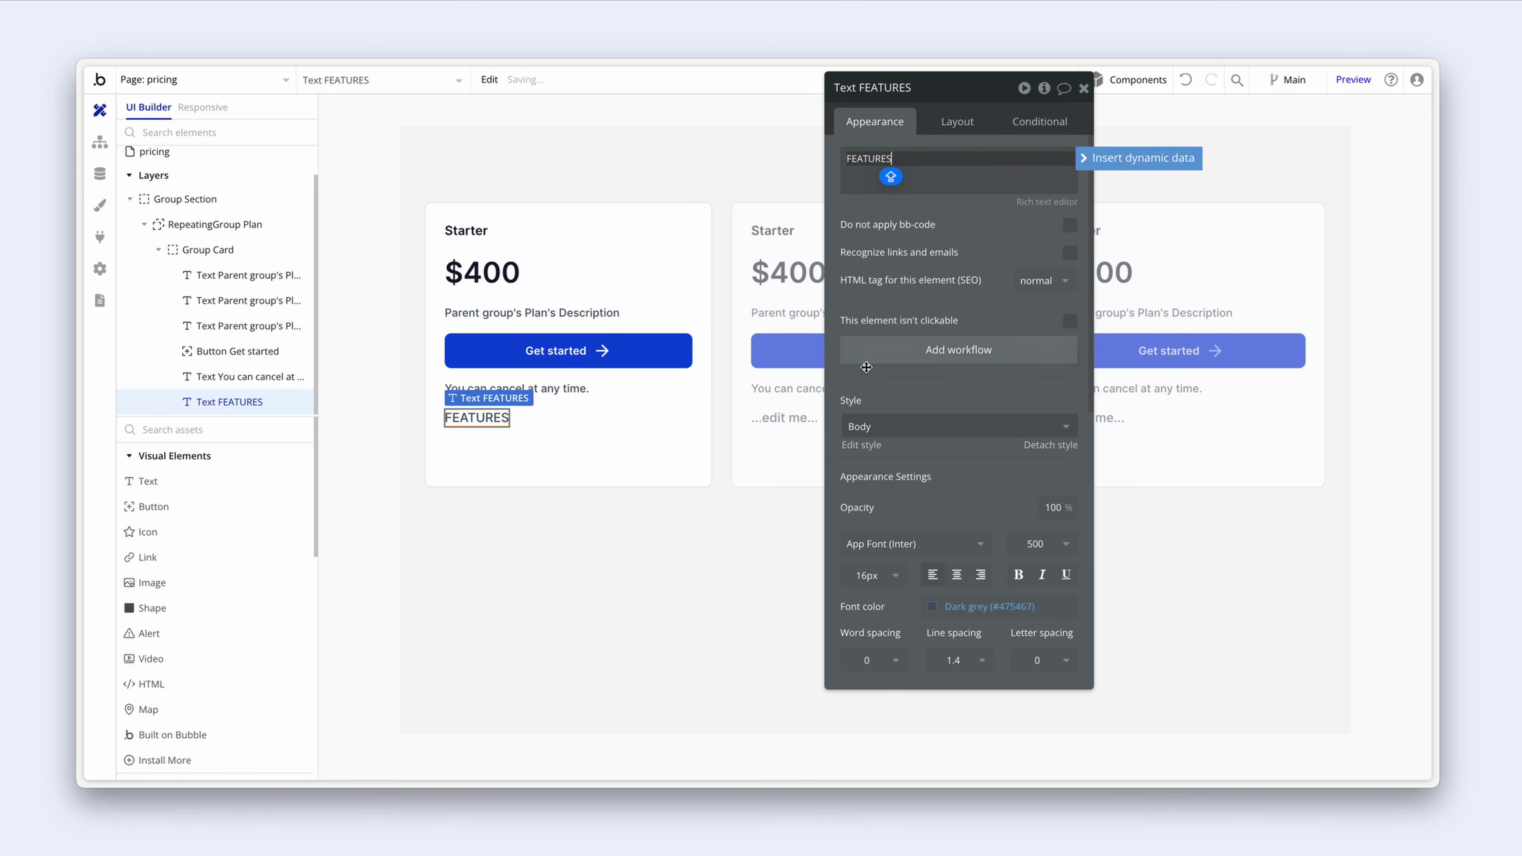
Step: Apply the Body Small style to the FEATURES text and set its font weight to 600 (Semi Bold)
left_click(885, 427)
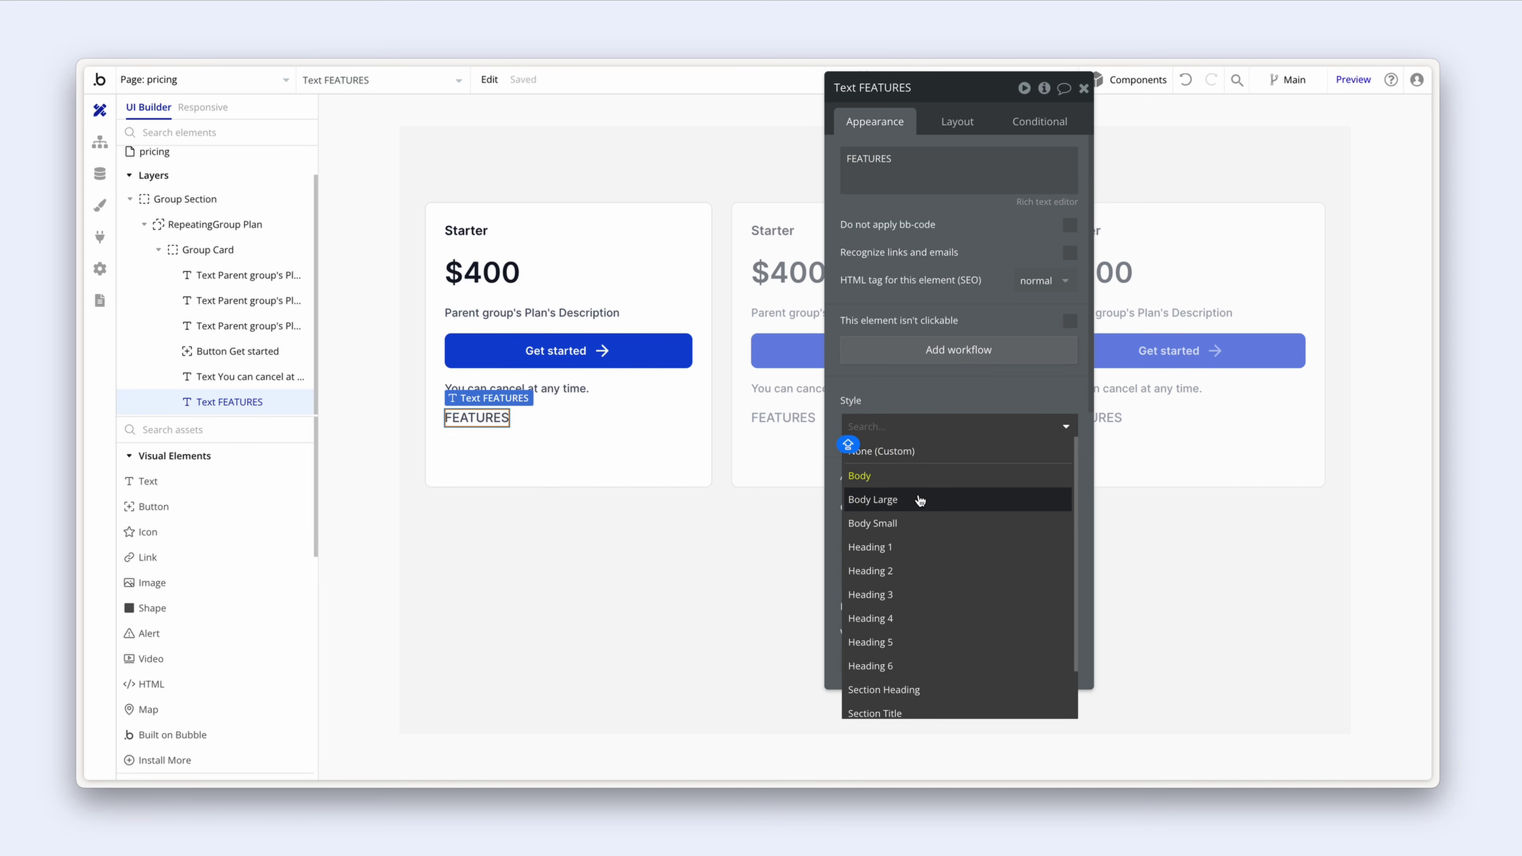
left_click(922, 522)
scroll(1032, 524, "down", 1)
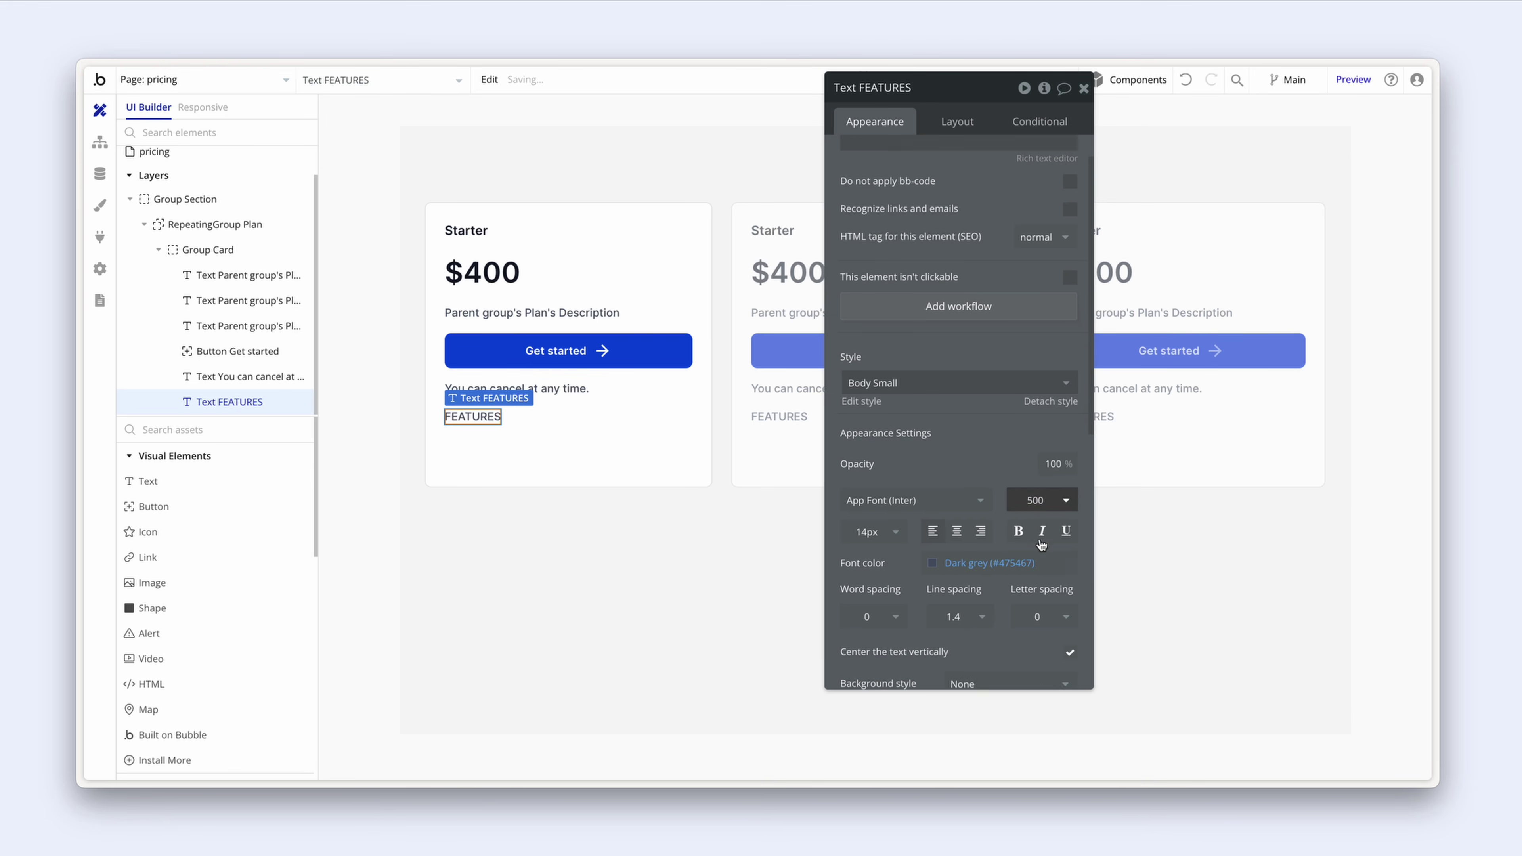
left_click(1056, 483)
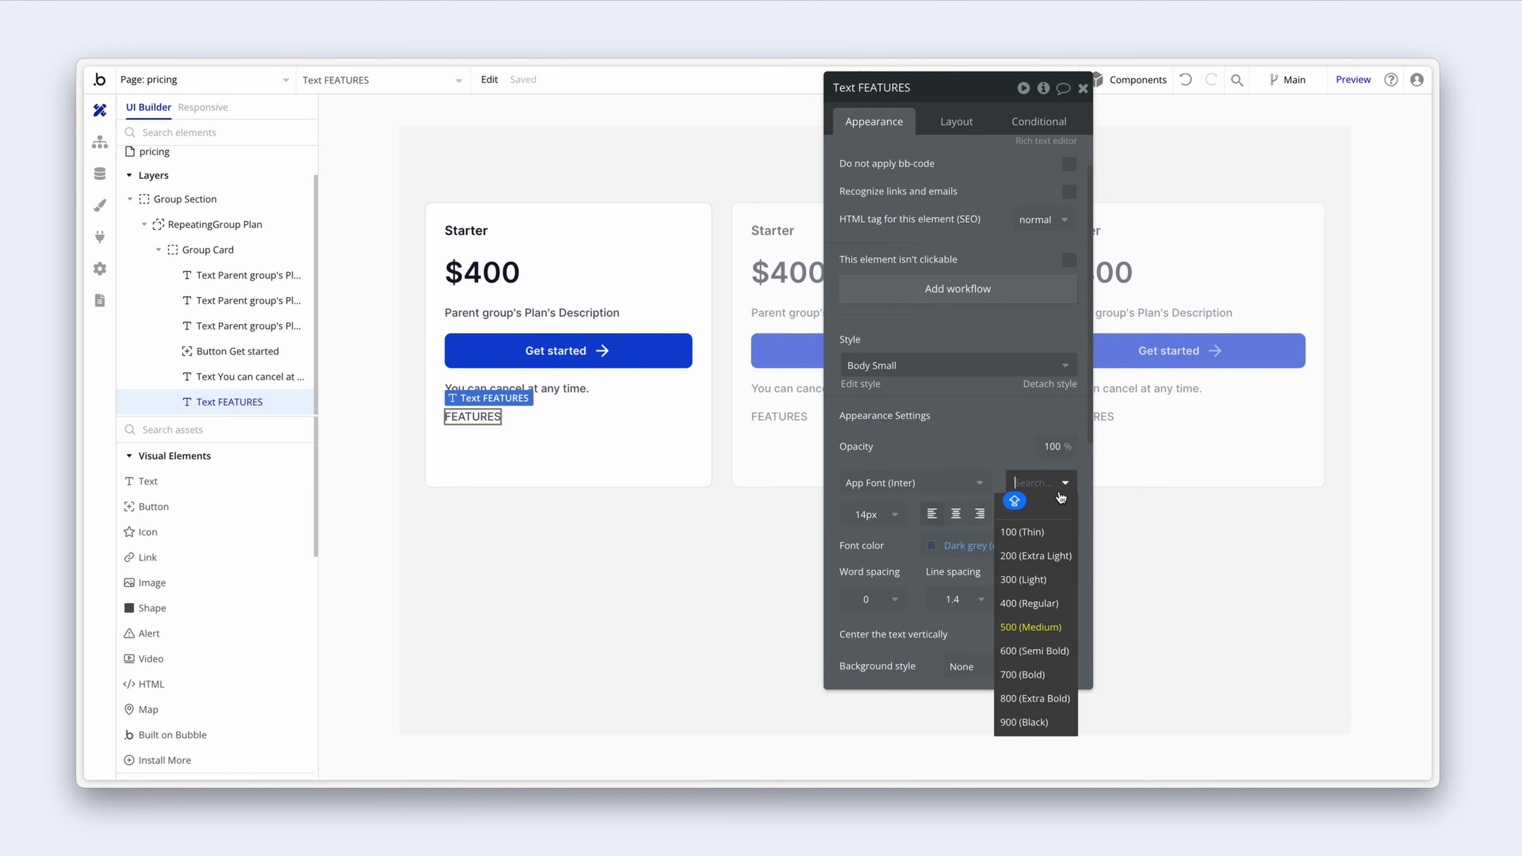
left_click(1047, 652)
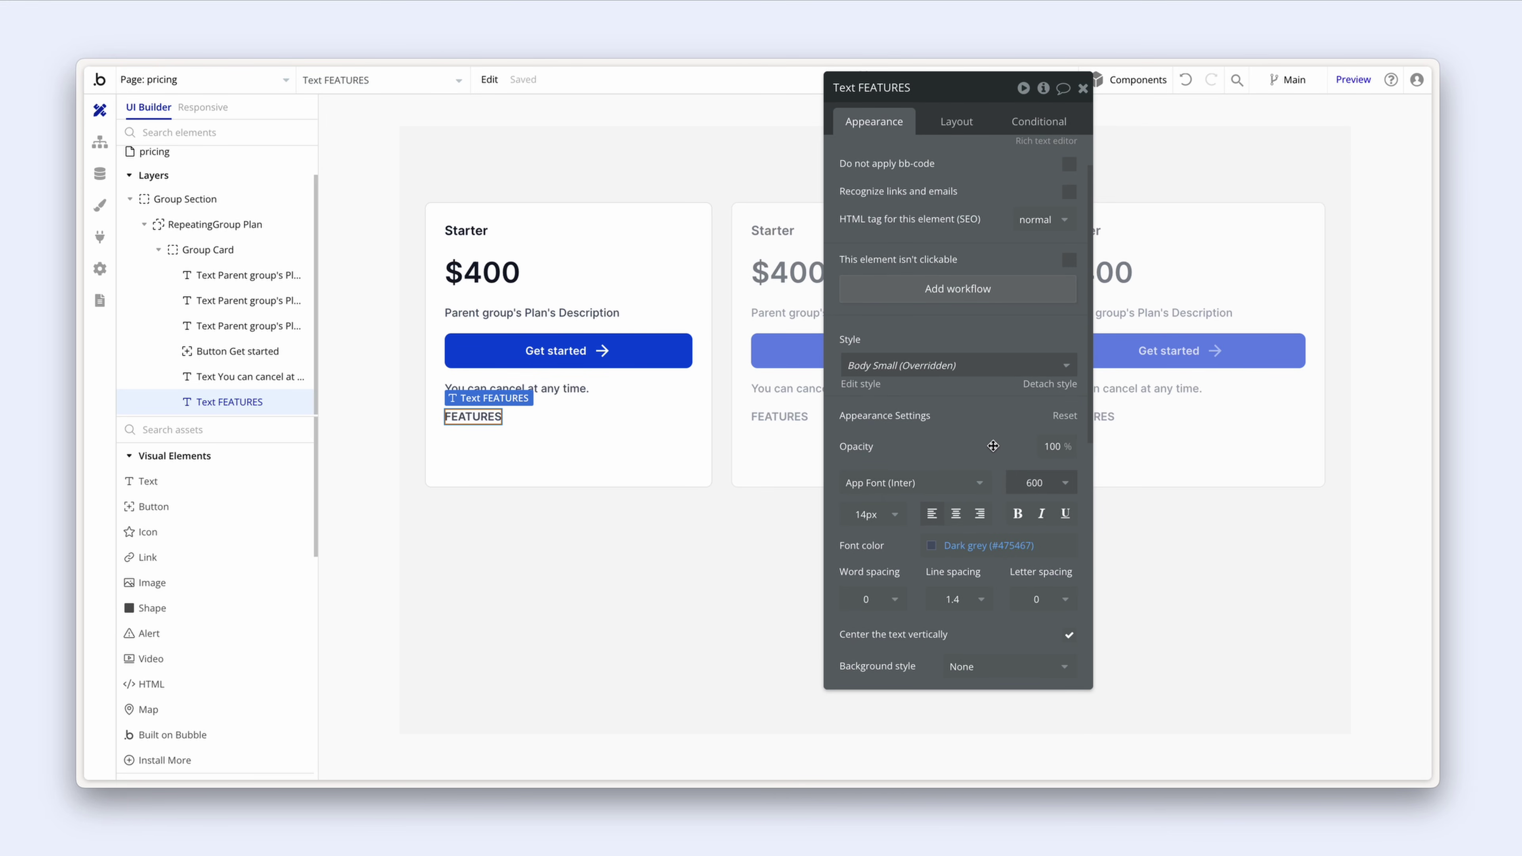
Step: Add a repeating group below the FEATURES text in Group Card with Plan feature as its type of content
scroll(207, 533, "down", 5)
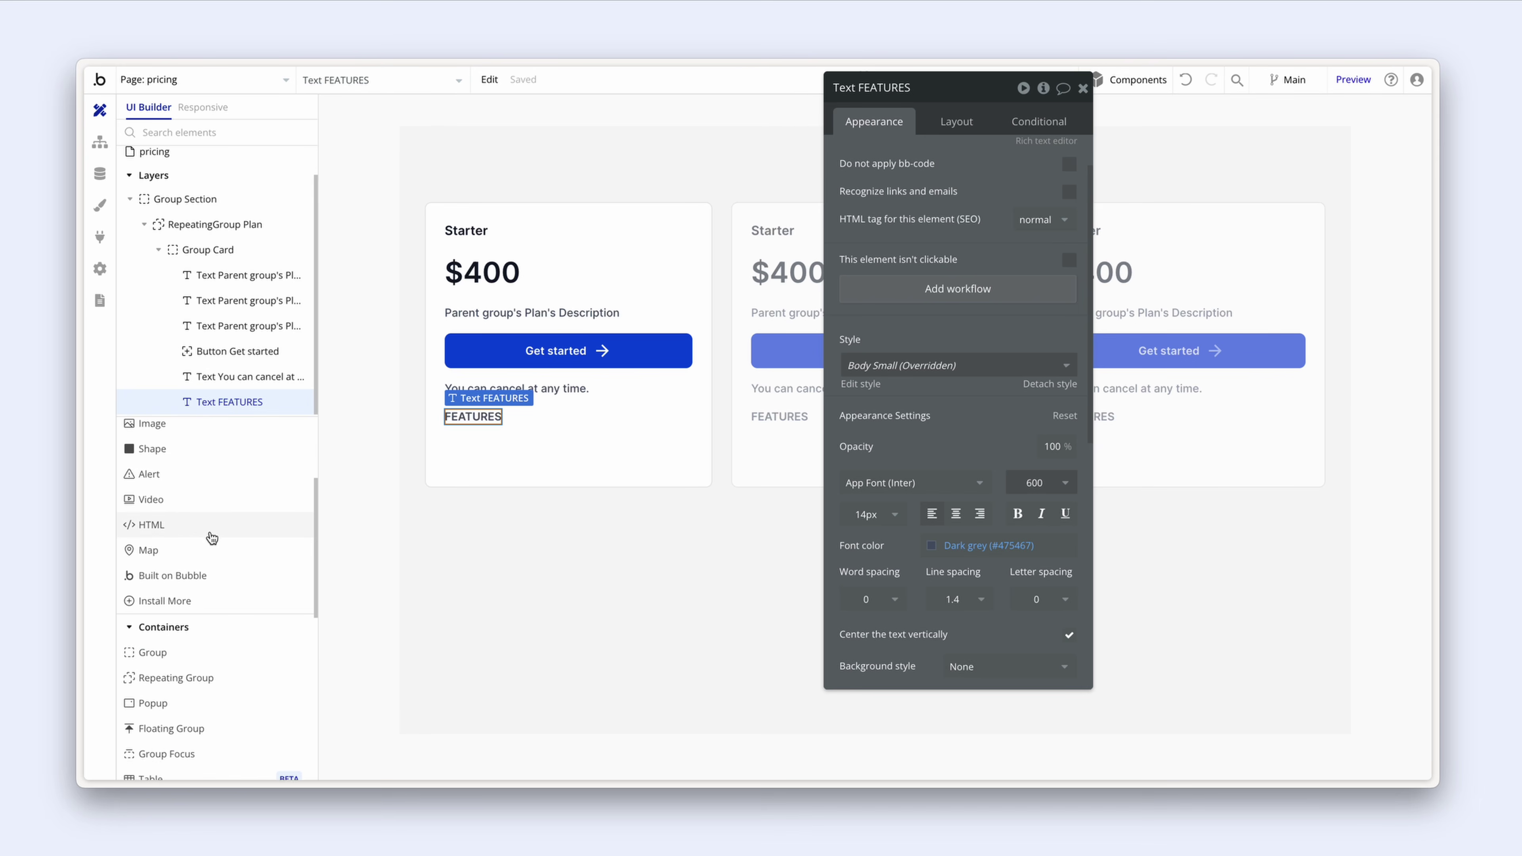
left_click_drag(228, 536, 452, 446)
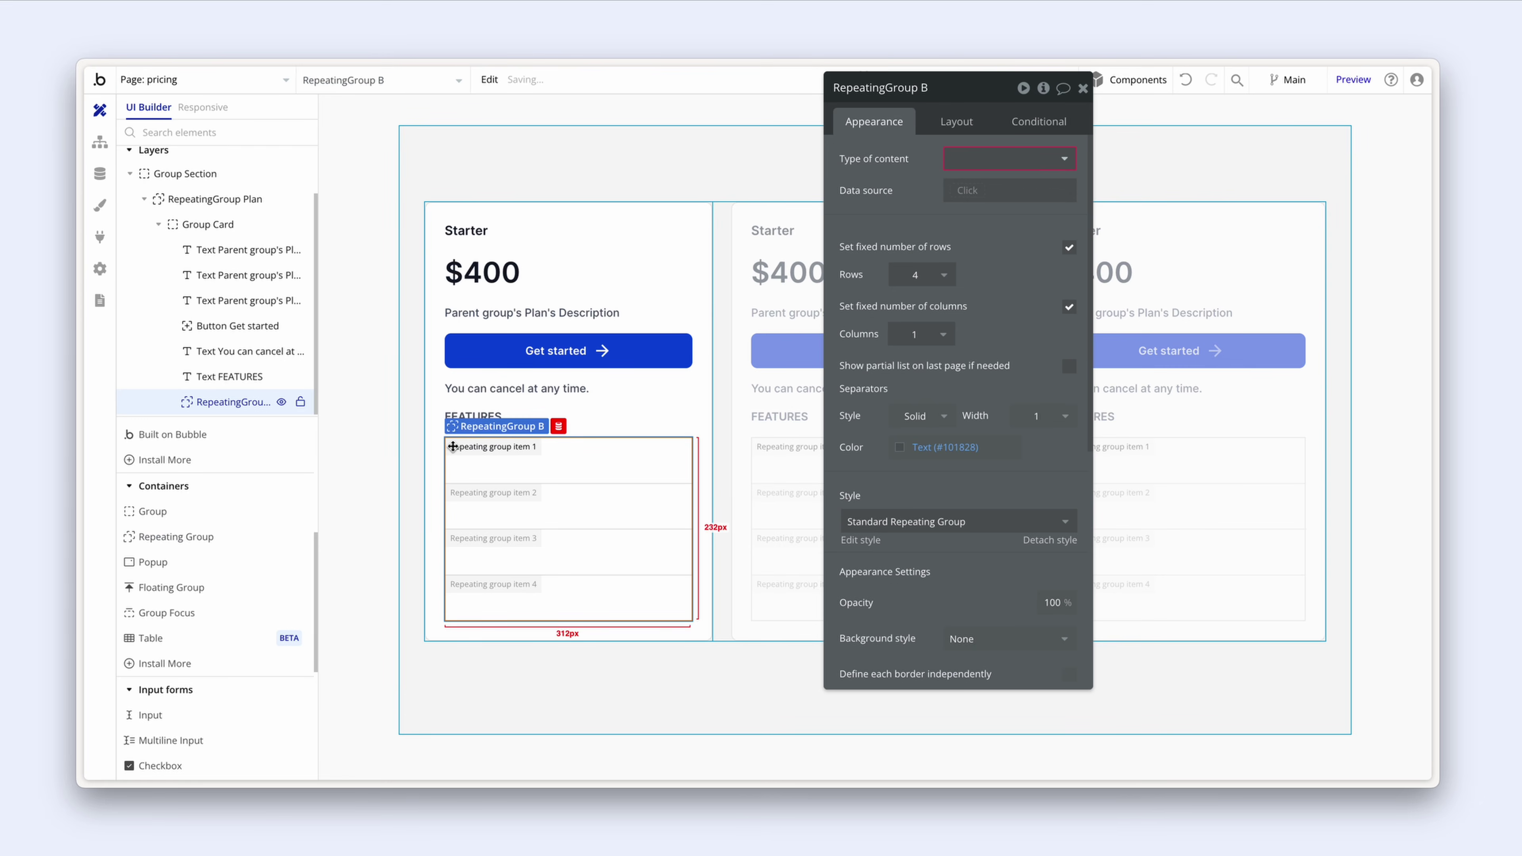
left_click(975, 160)
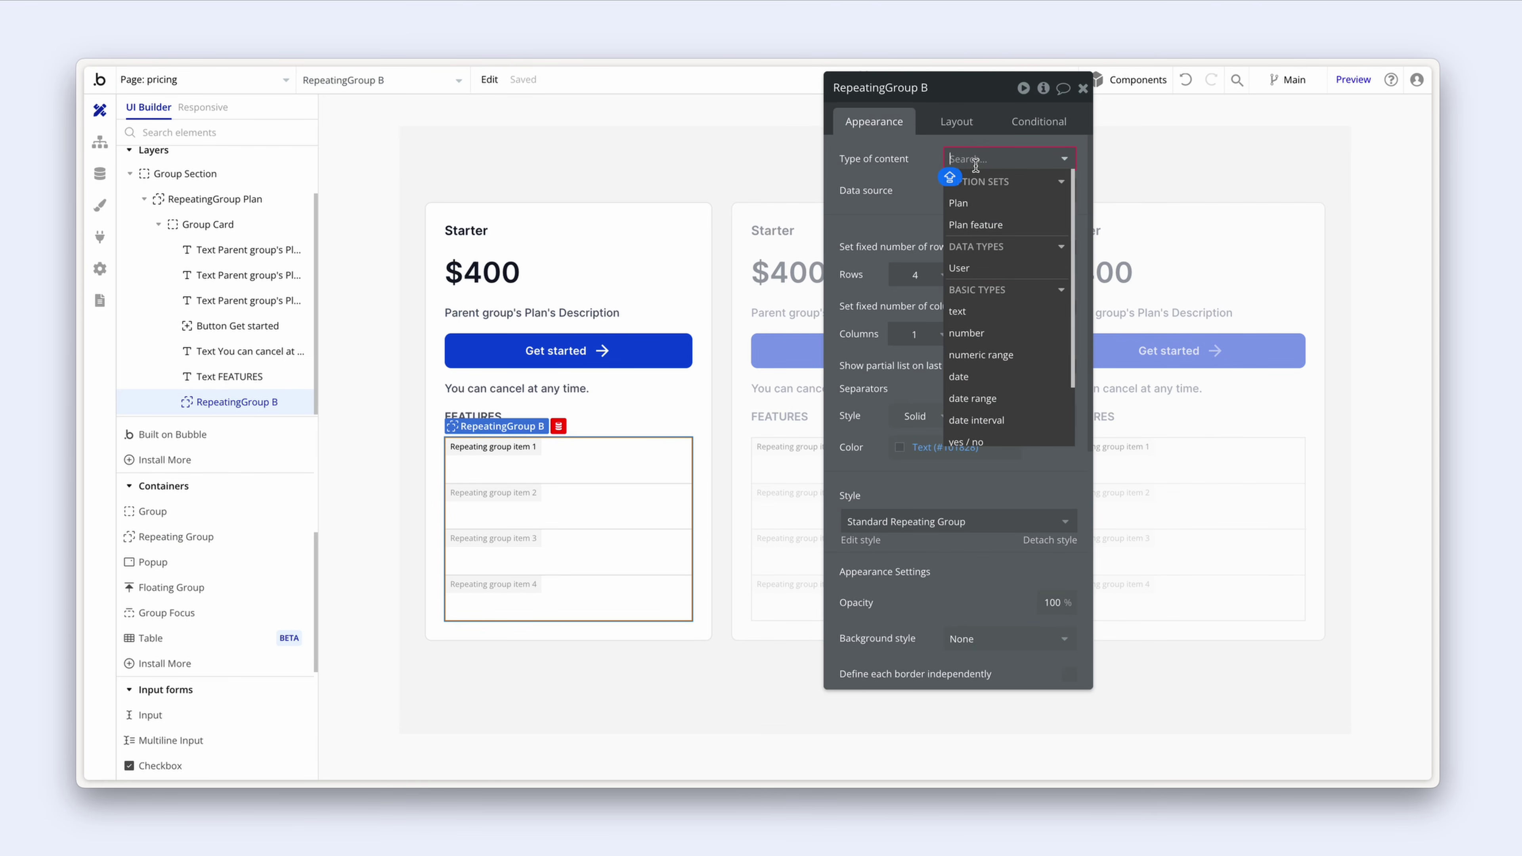
left_click(1012, 224)
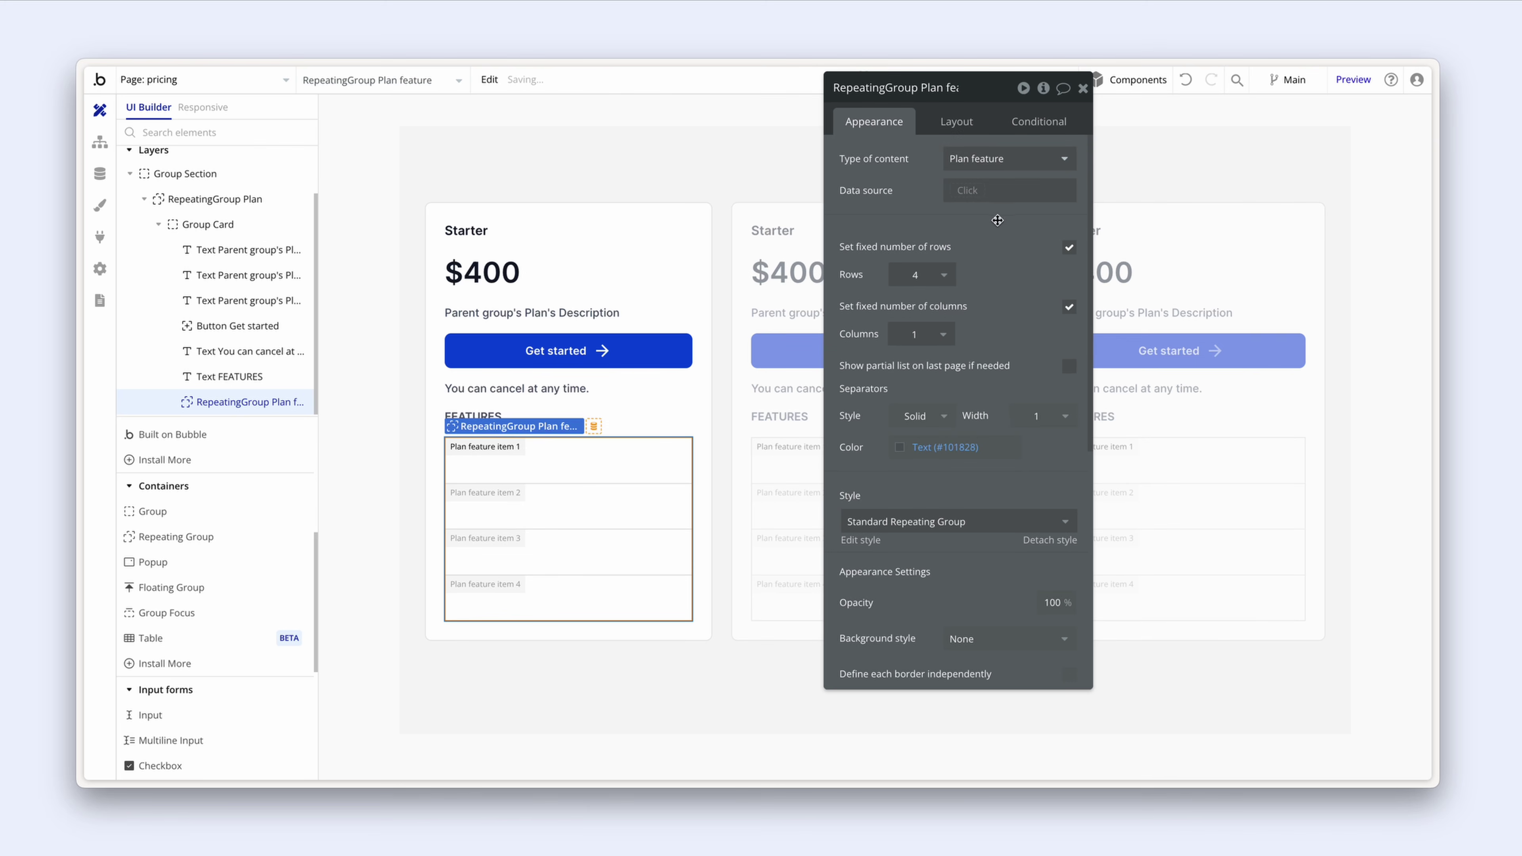
Step: Set the new repeating group's data source to All Plan feature:filtered, with the constraint This Plan feature's Plan is Parent group's Plan
left_click(968, 193)
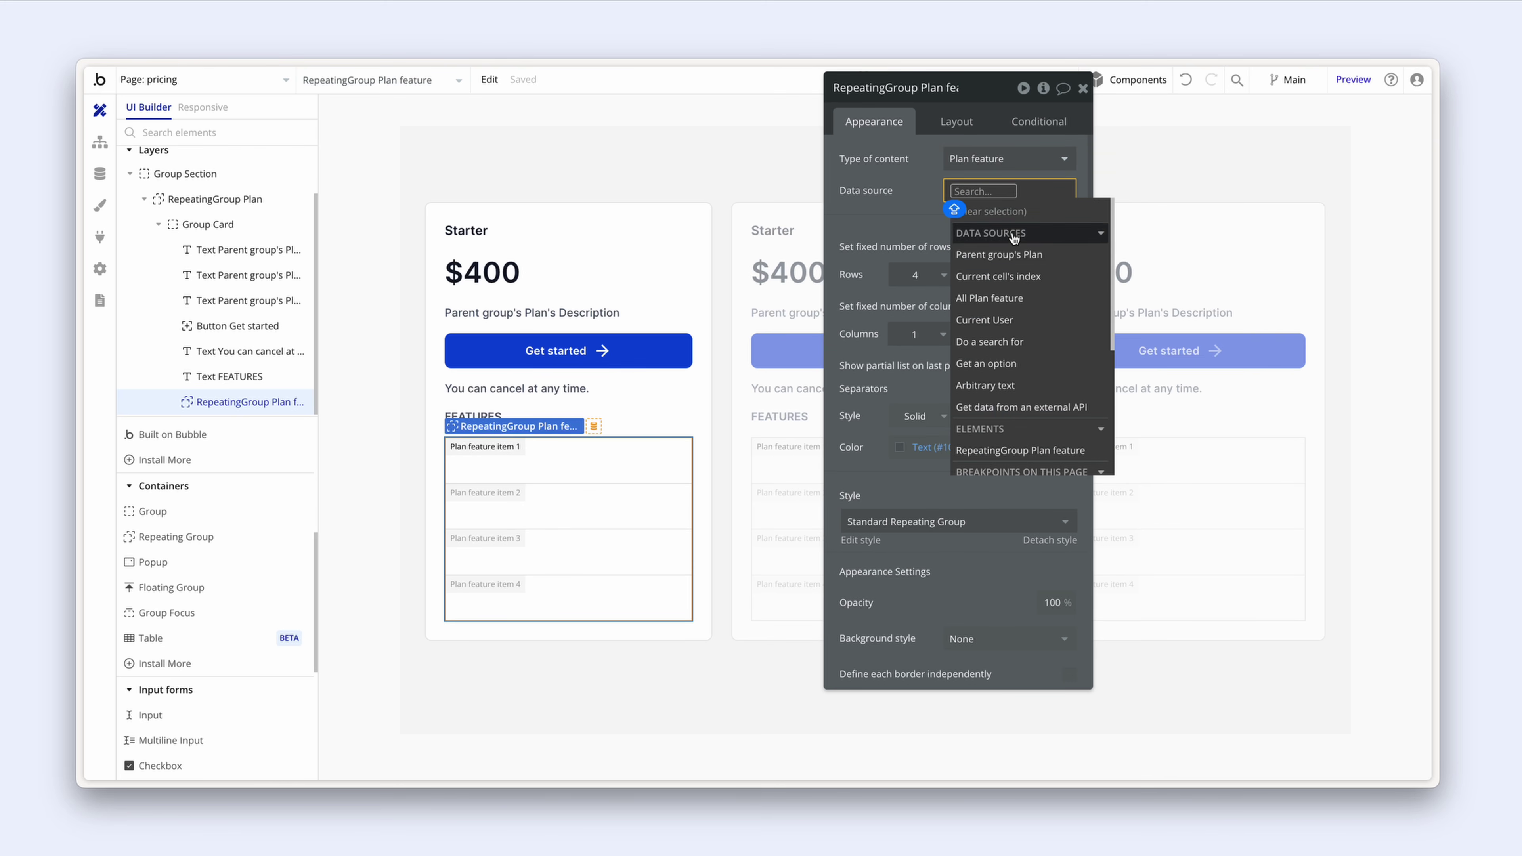
left_click(1032, 303)
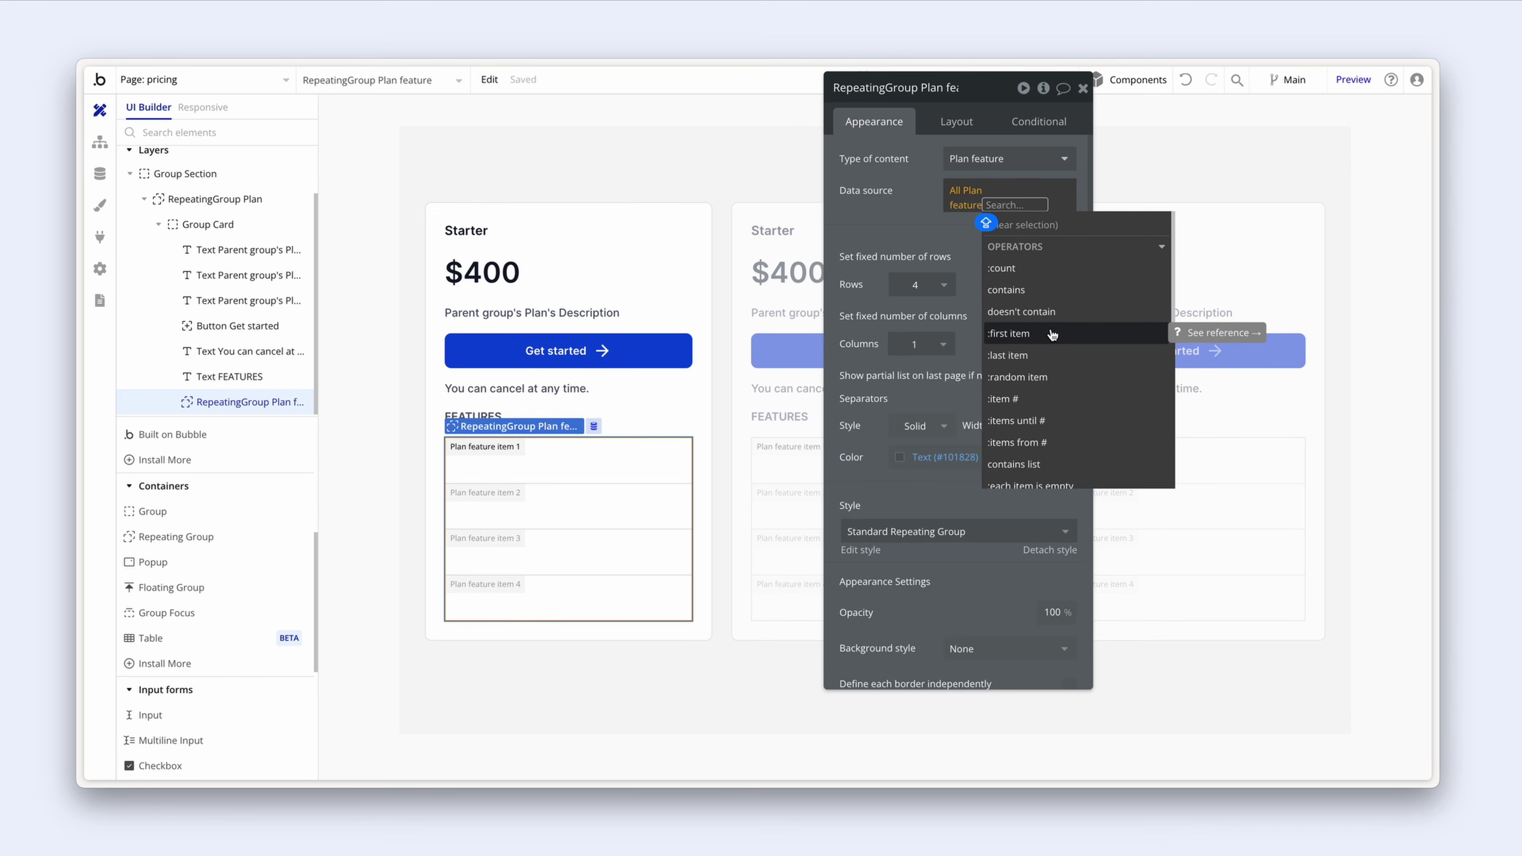
type("FIL")
left_click(1059, 247)
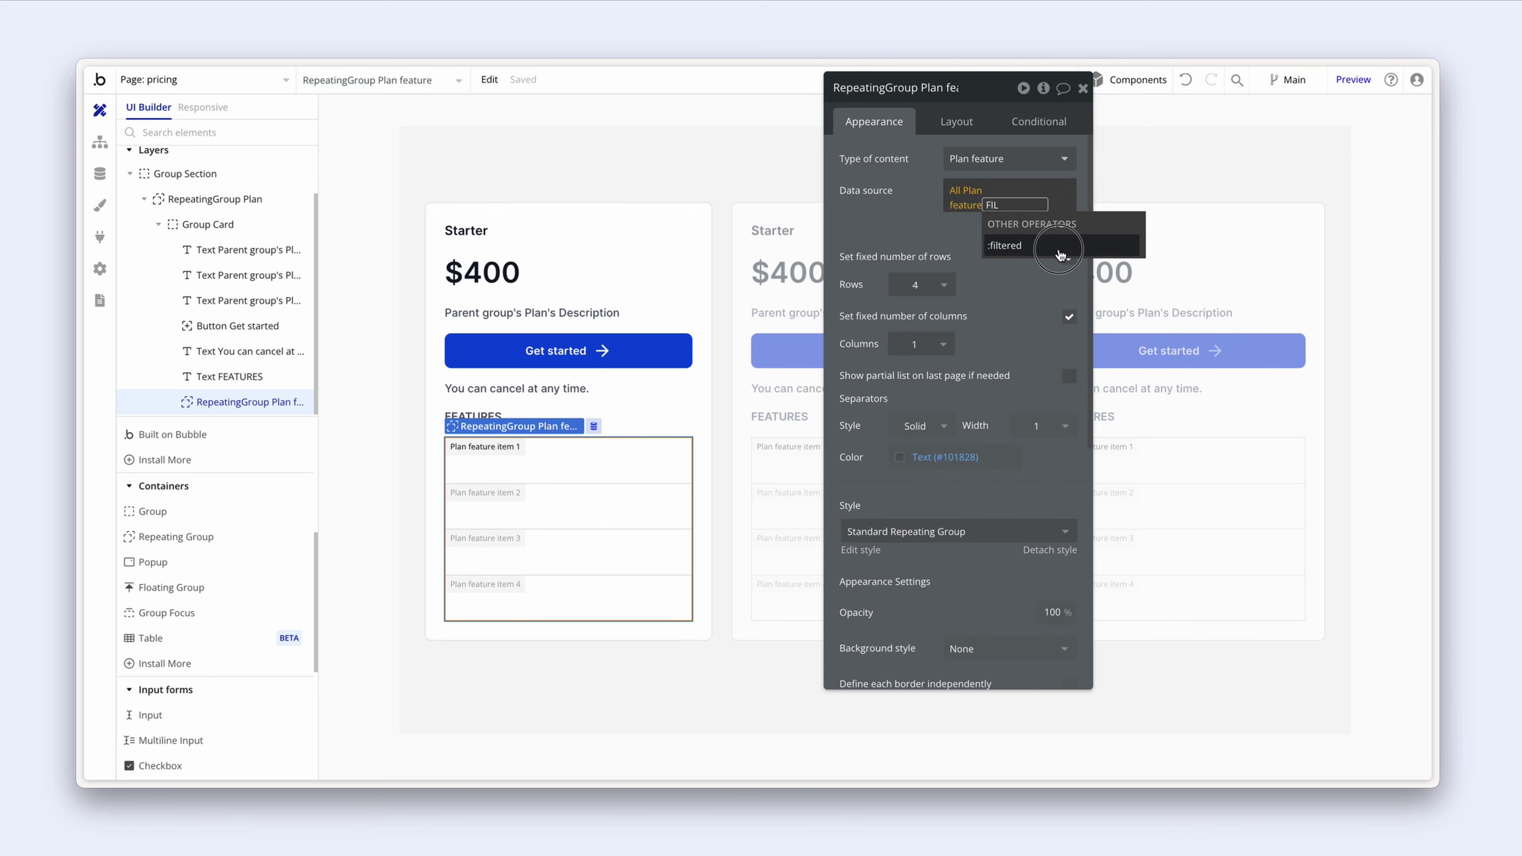
left_click(759, 141)
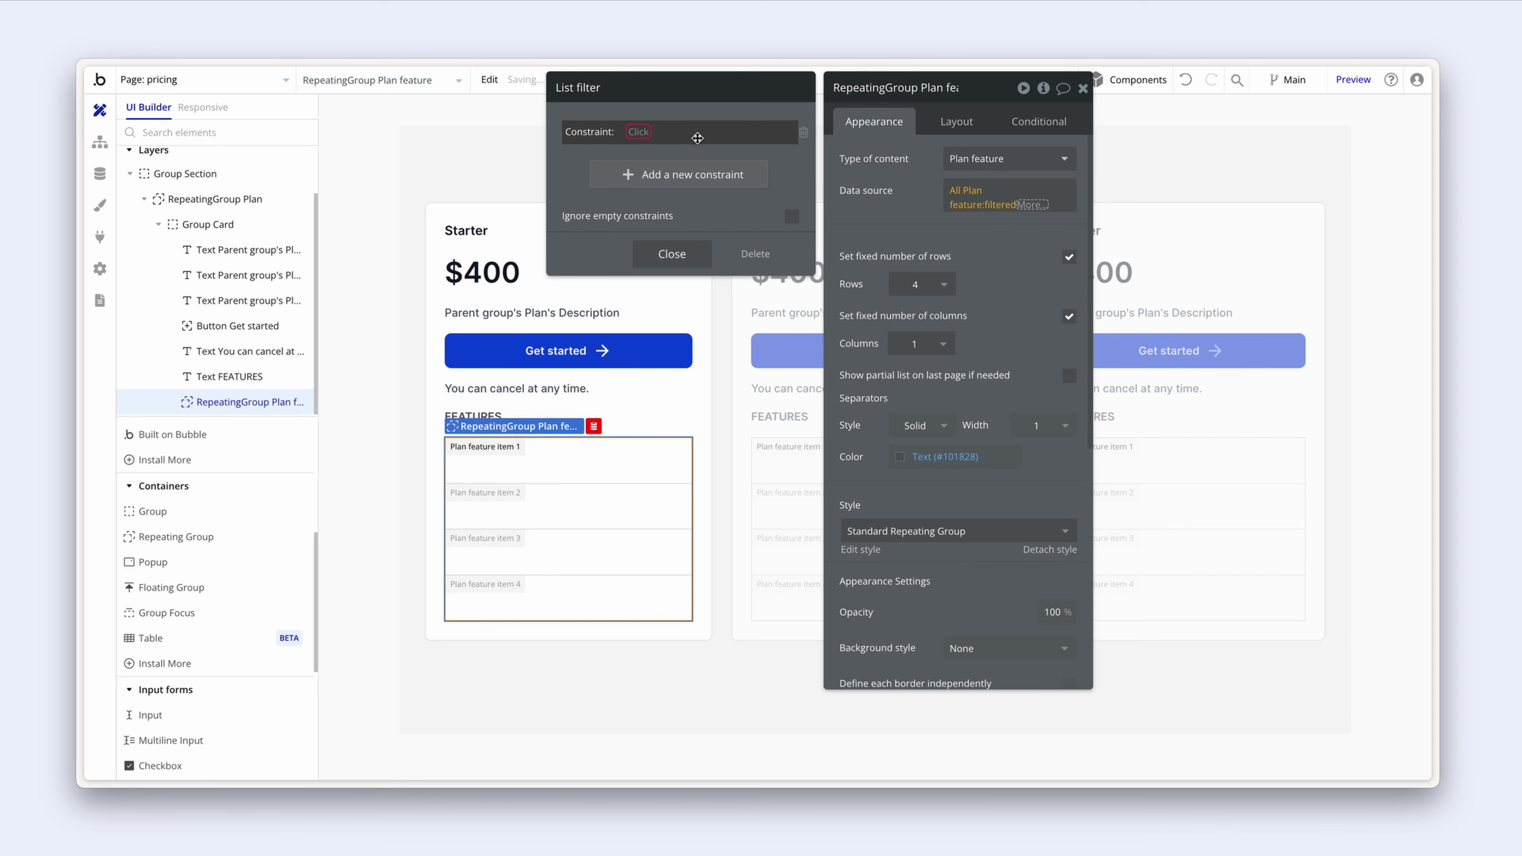
left_click(639, 132)
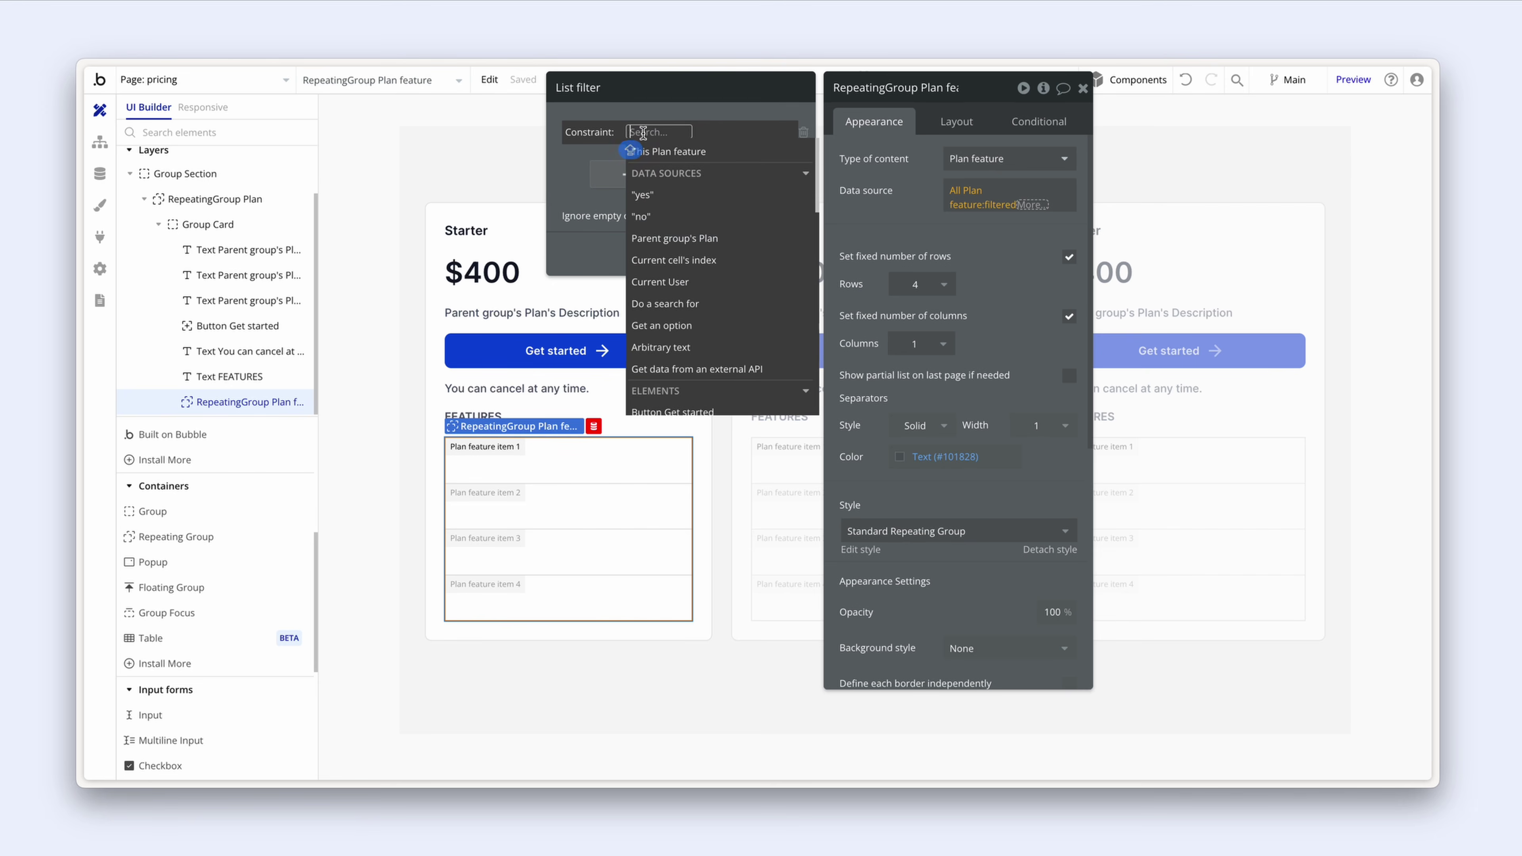
left_click(742, 155)
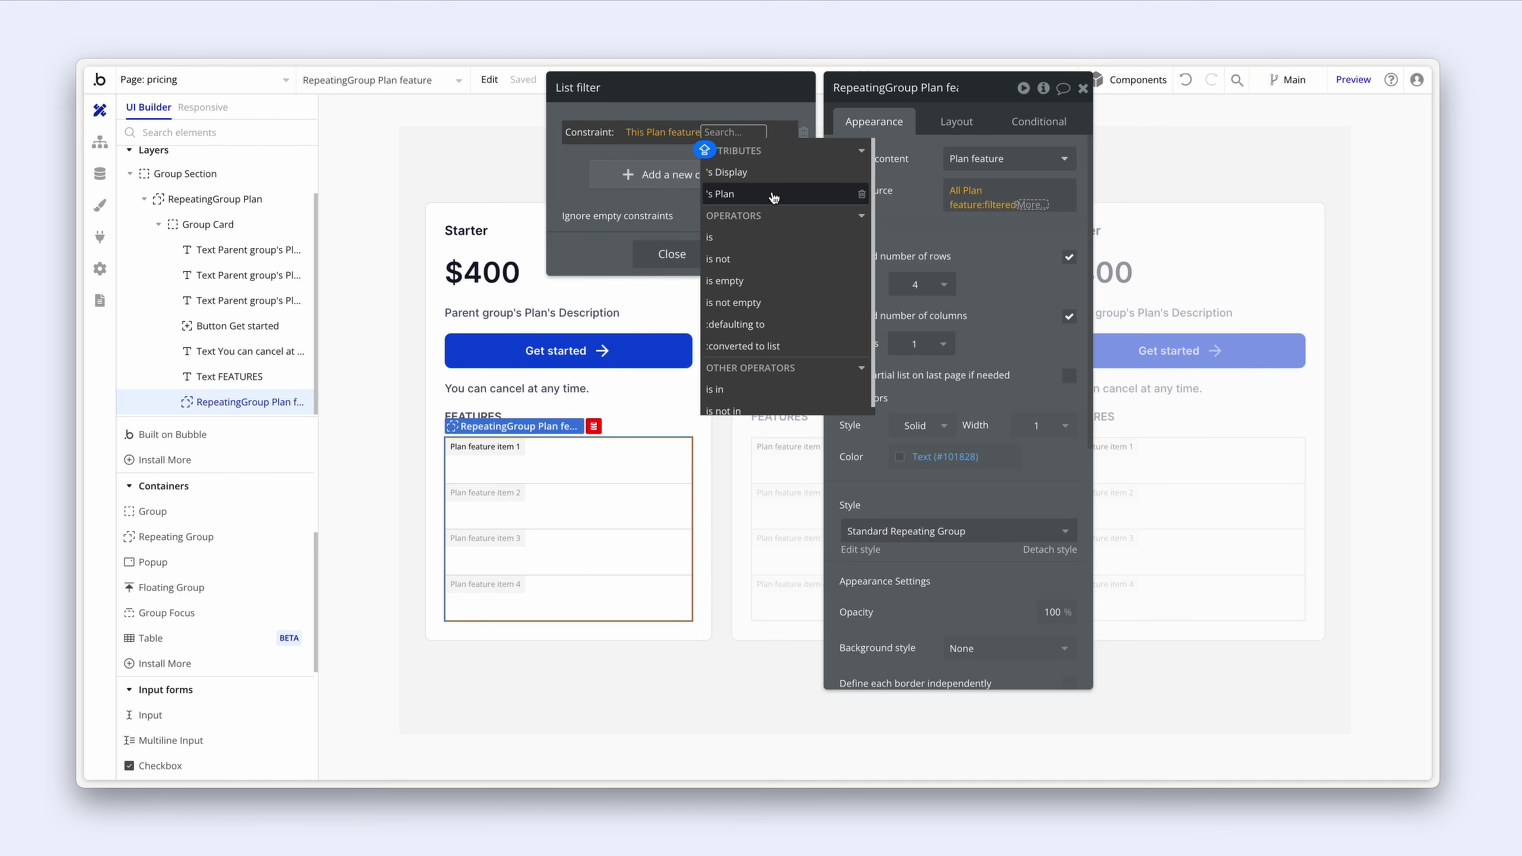
left_click(774, 198)
left_click(668, 318)
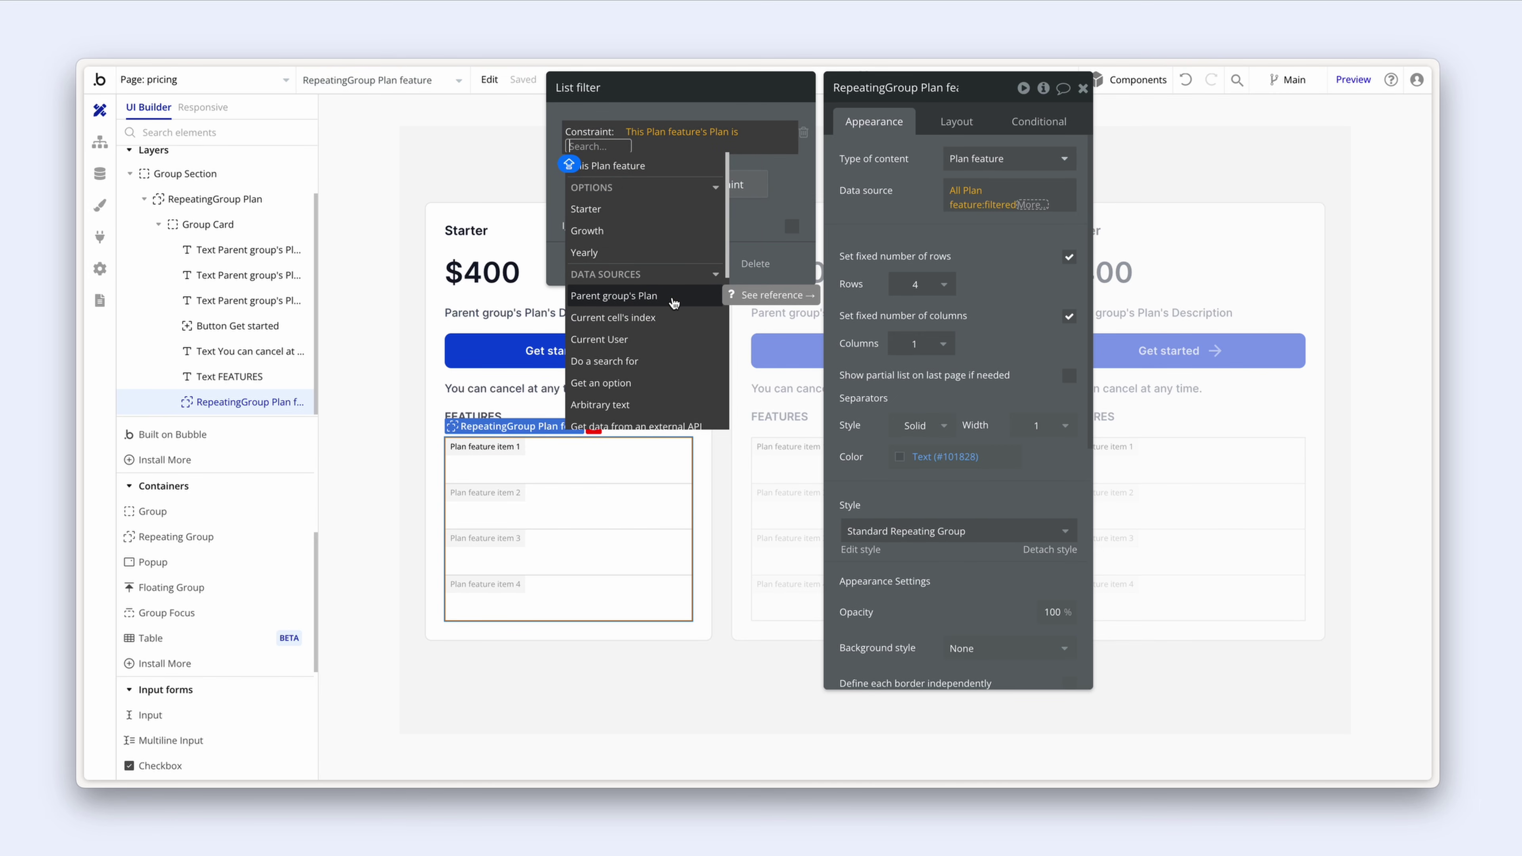
left_click(673, 302)
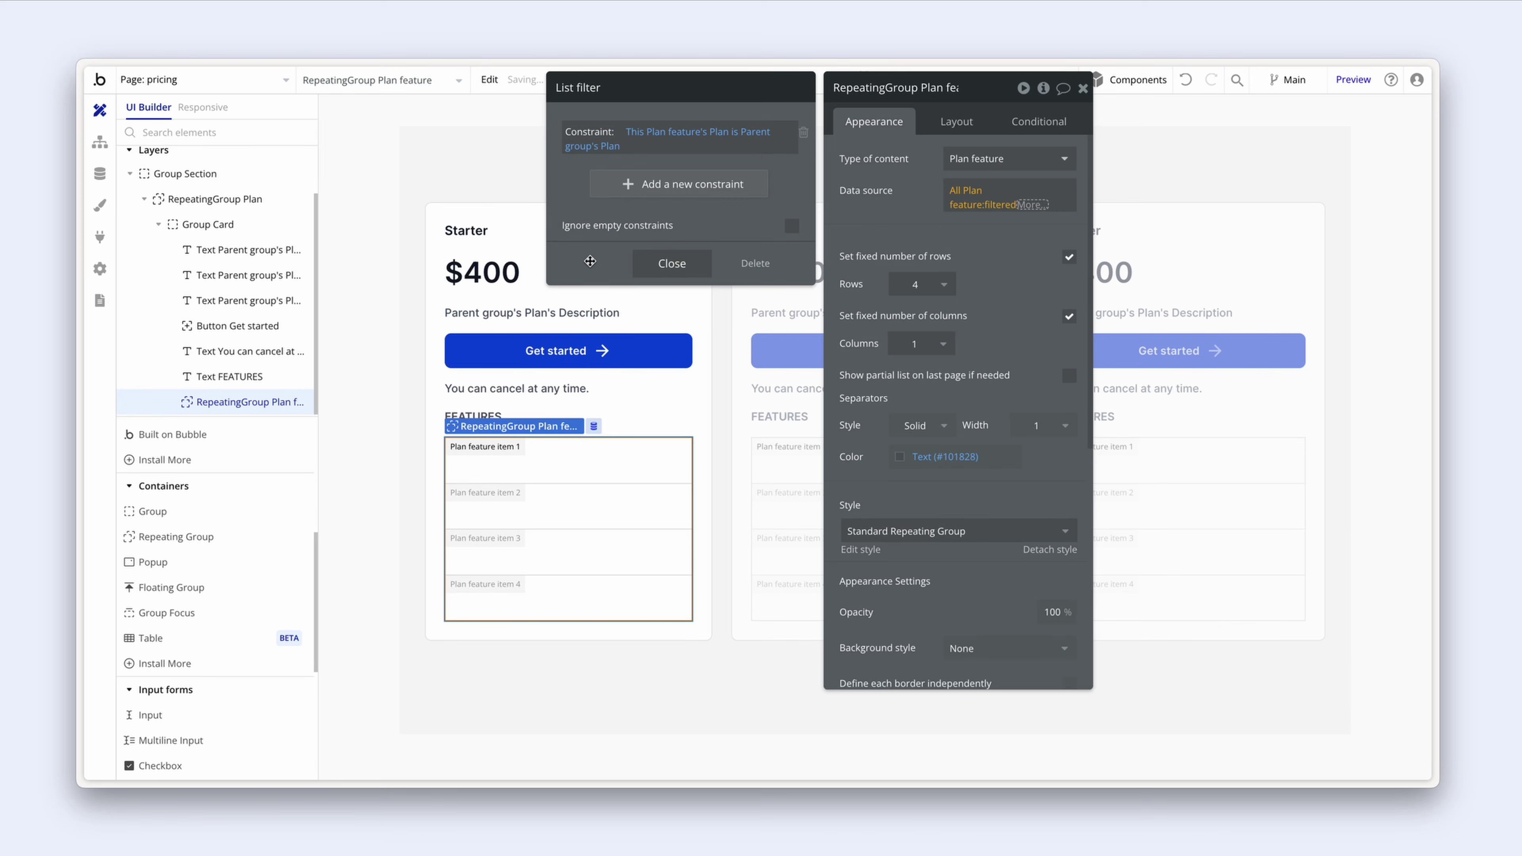
left_click(683, 458)
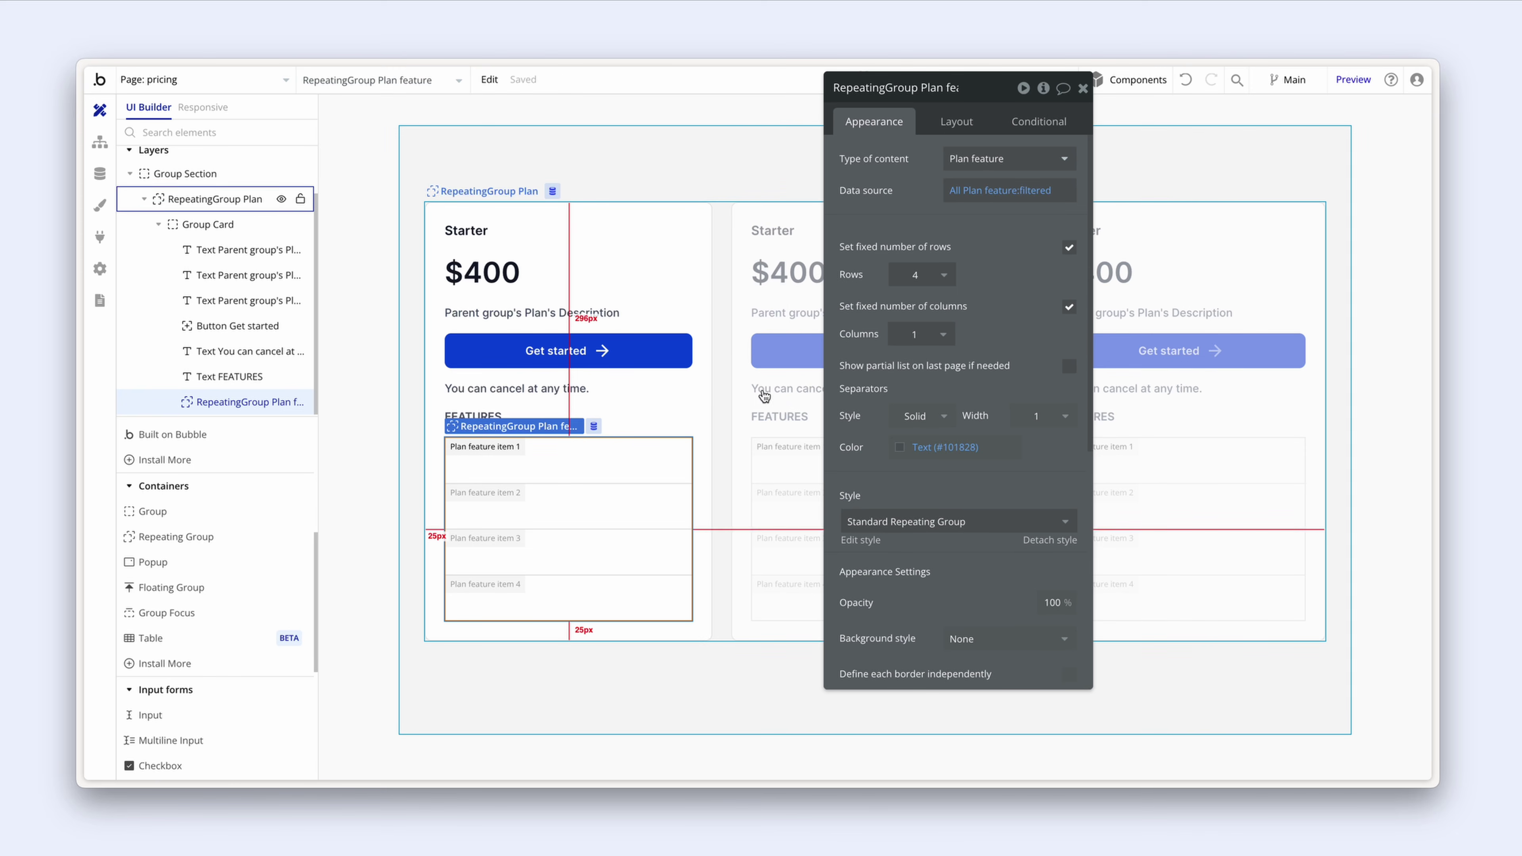
Step: Review the parent Group Card's data source and the Plan feature list's filter constraint that refers to it
left_click(699, 462)
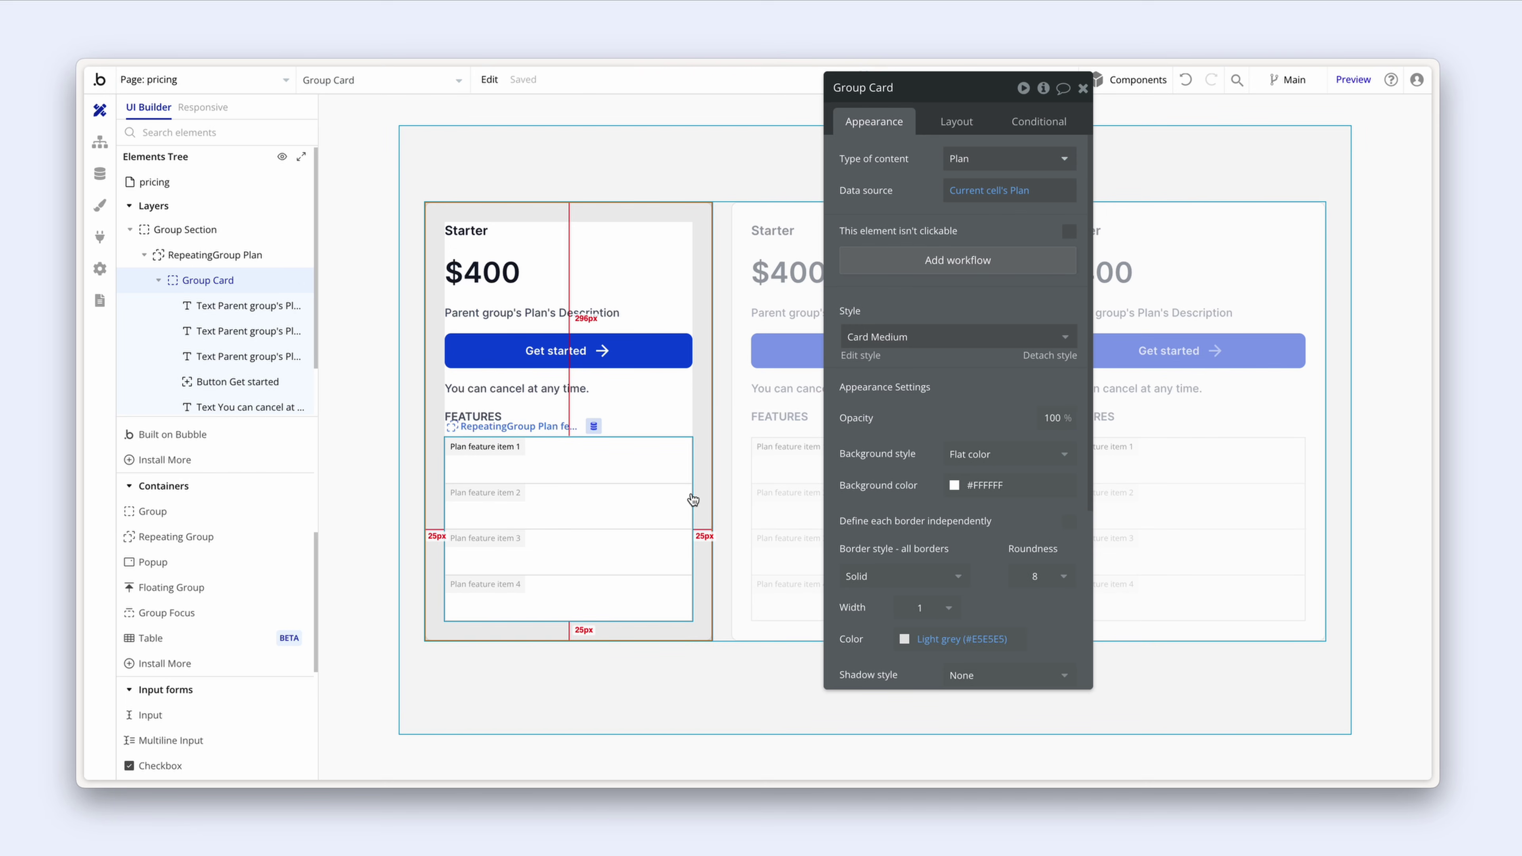
left_click(659, 516)
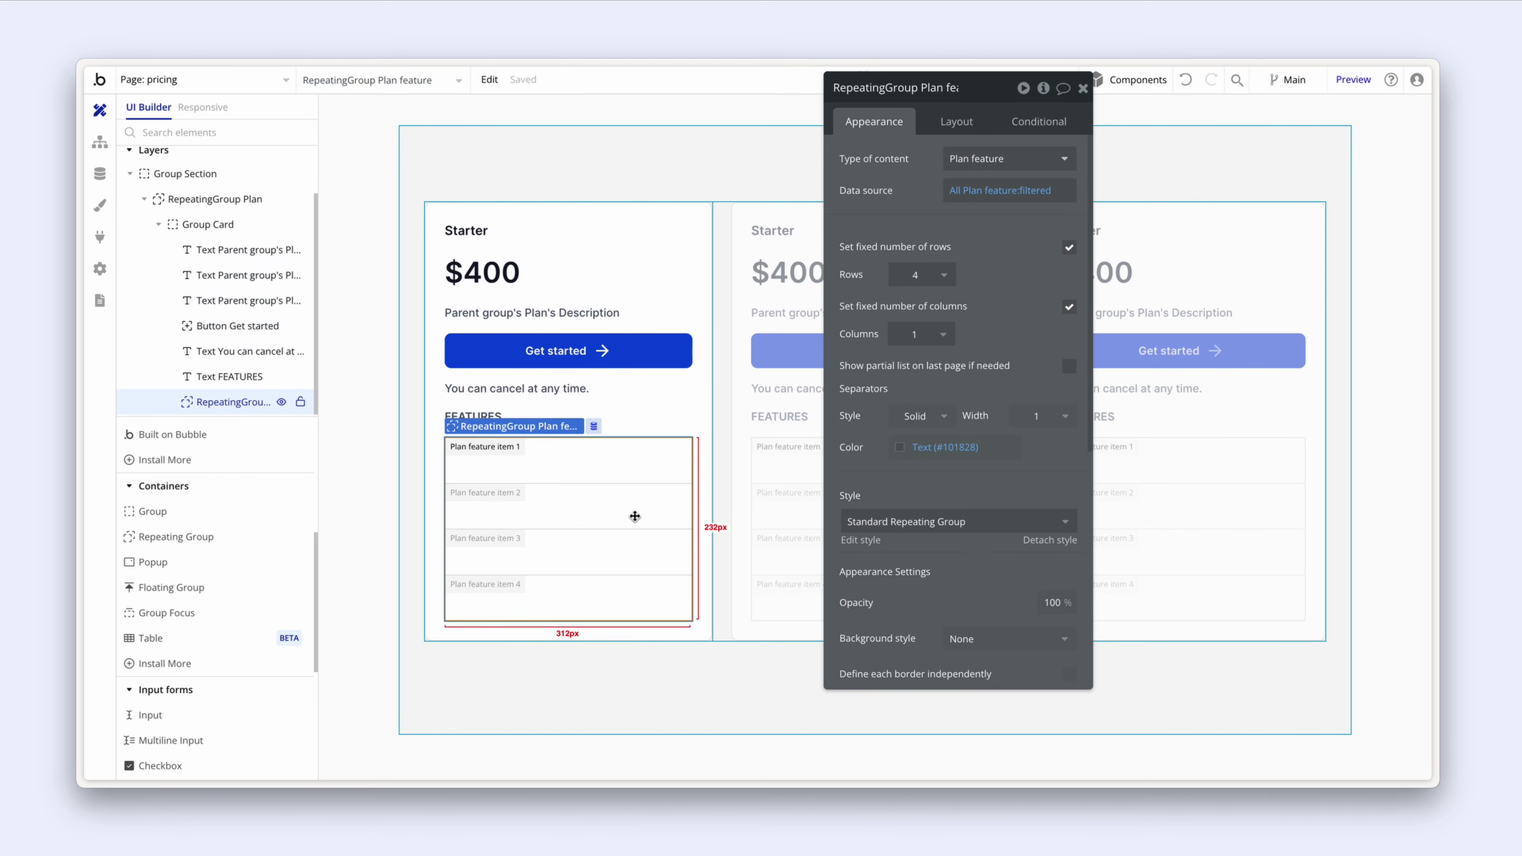
left_click(1025, 193)
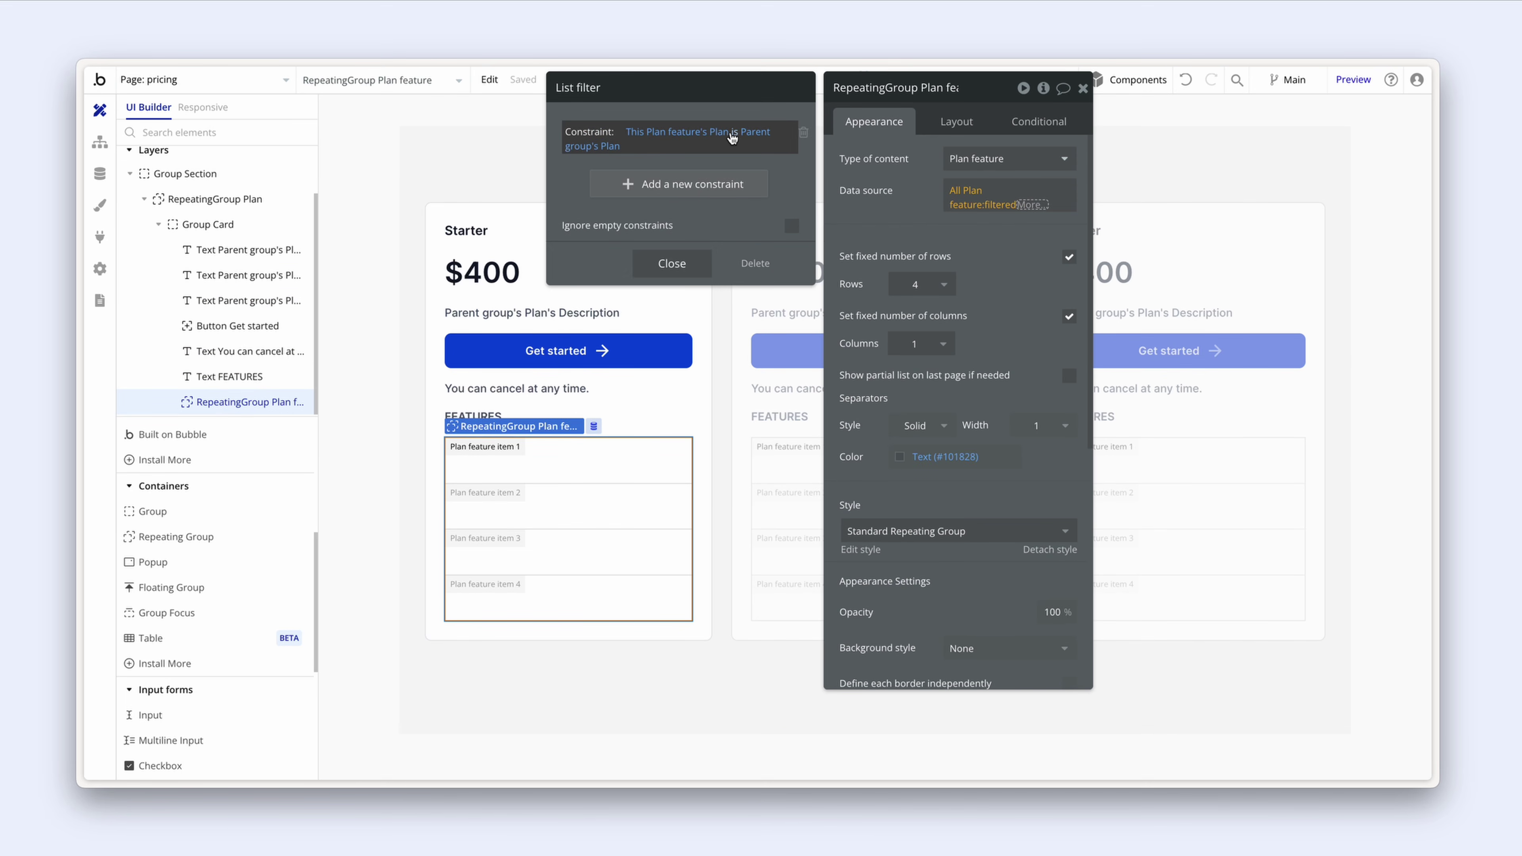
left_click(613, 148)
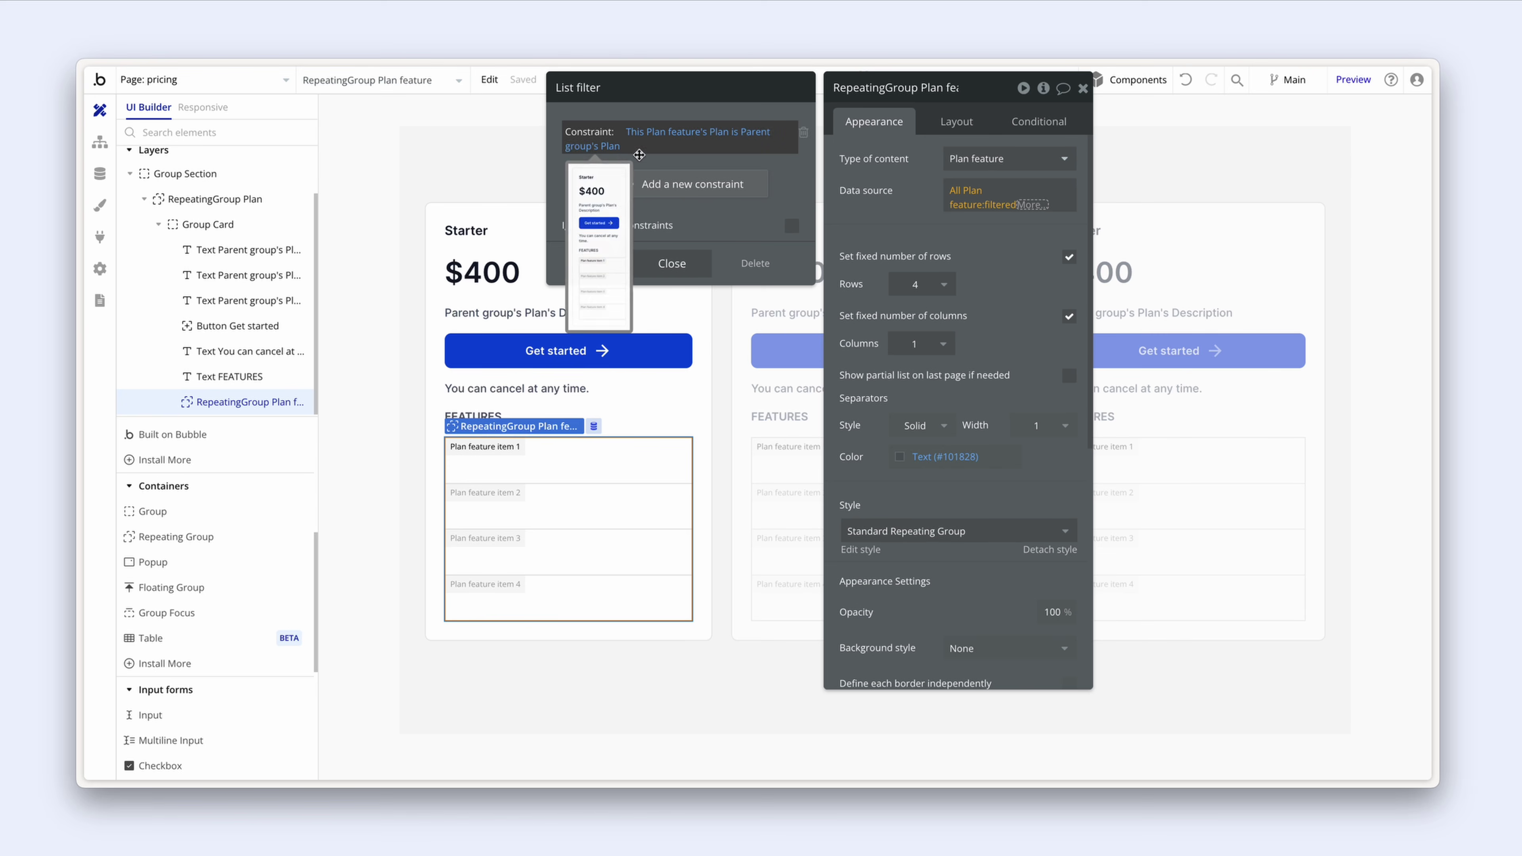
left_click(903, 202)
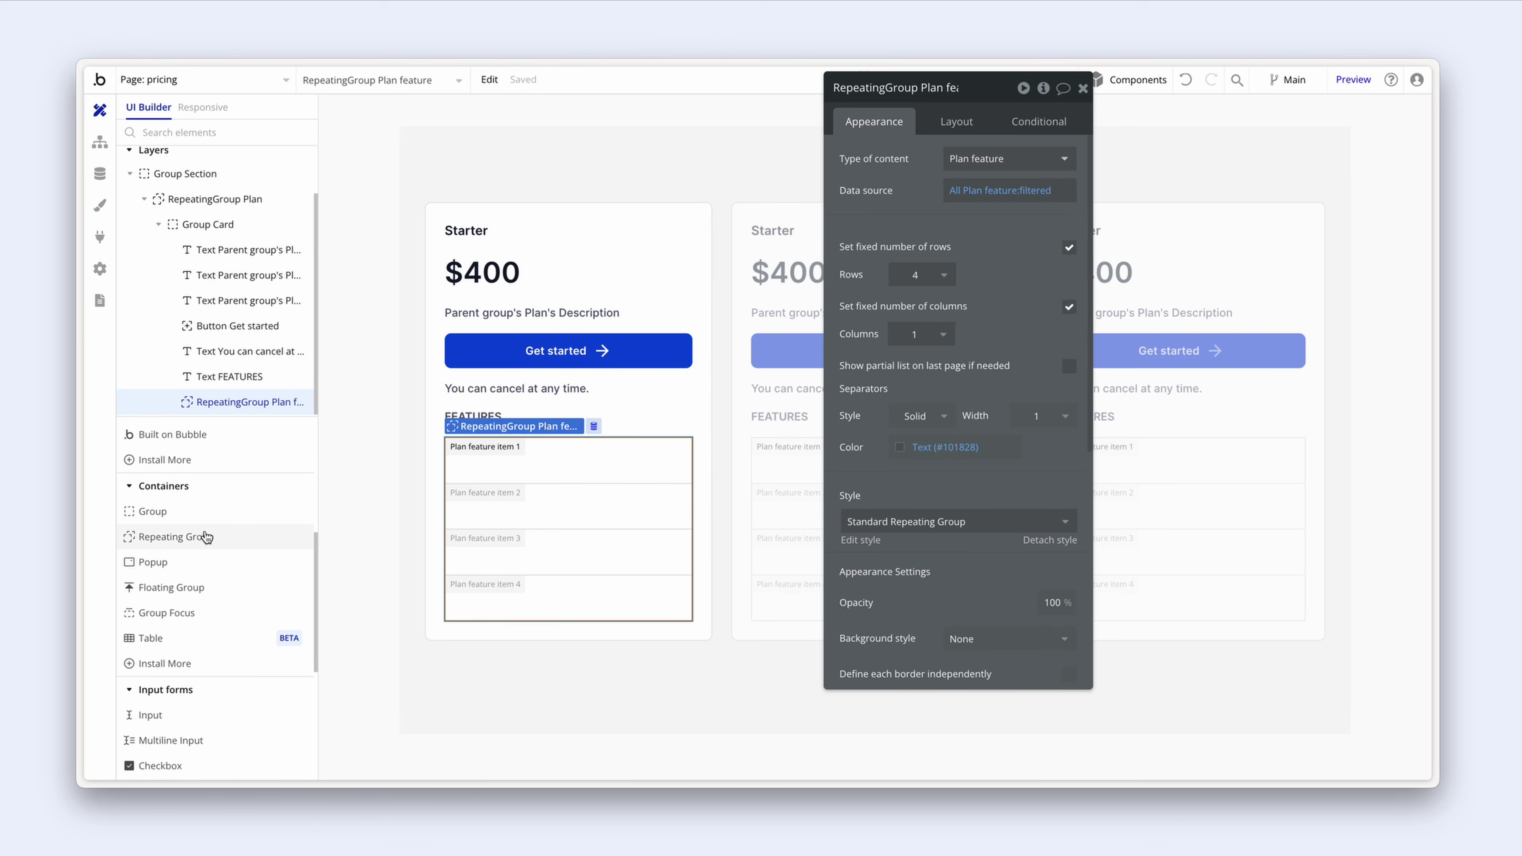
Step: Place an icon in the first cell of the Plan feature repeating group and choose the Check_circle icon
scroll(204, 534, "up", 5)
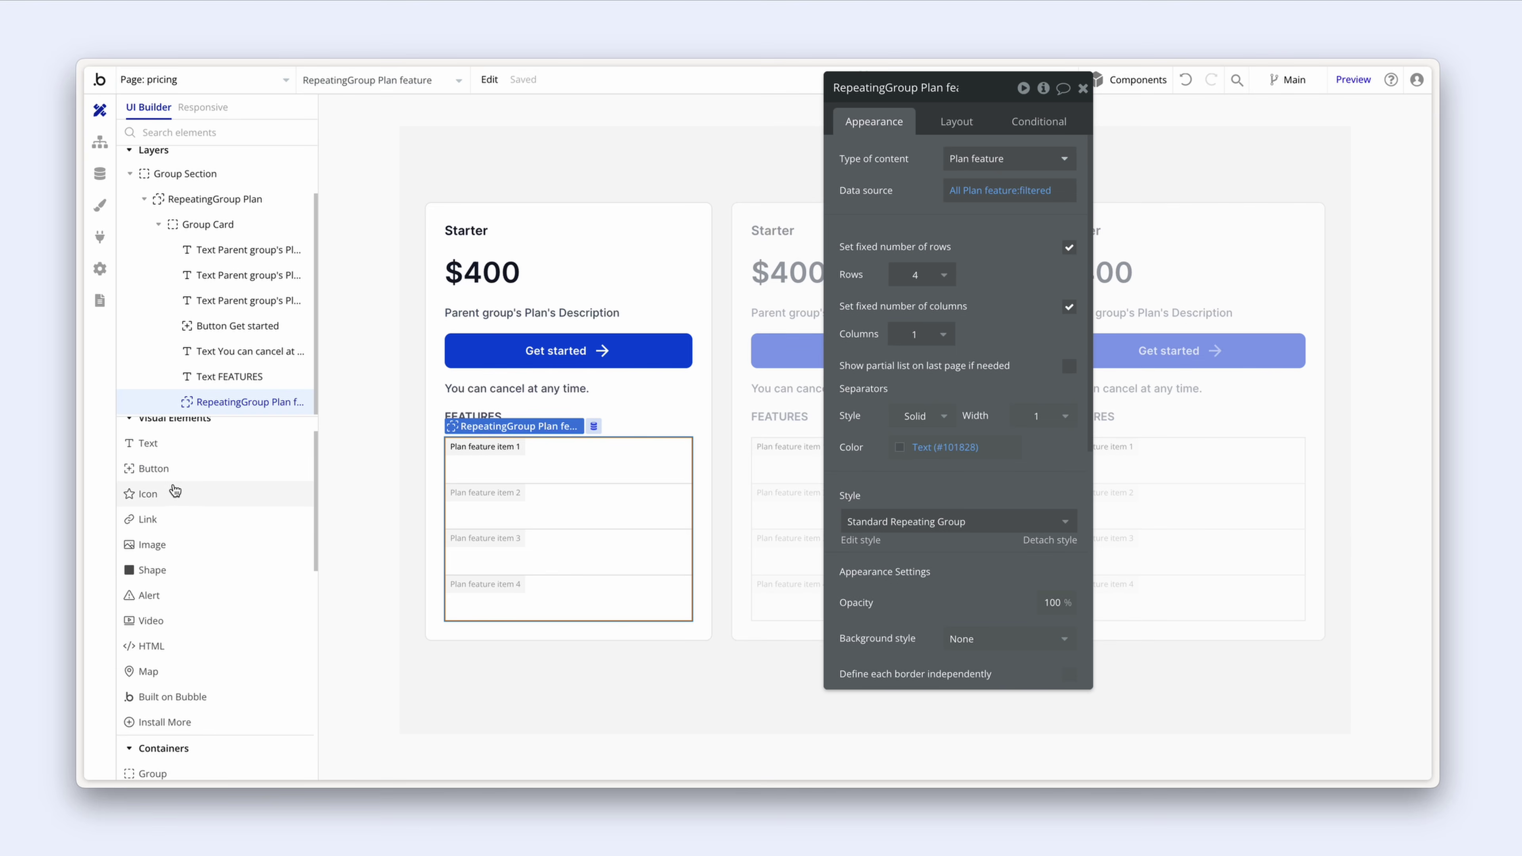
left_click(170, 493)
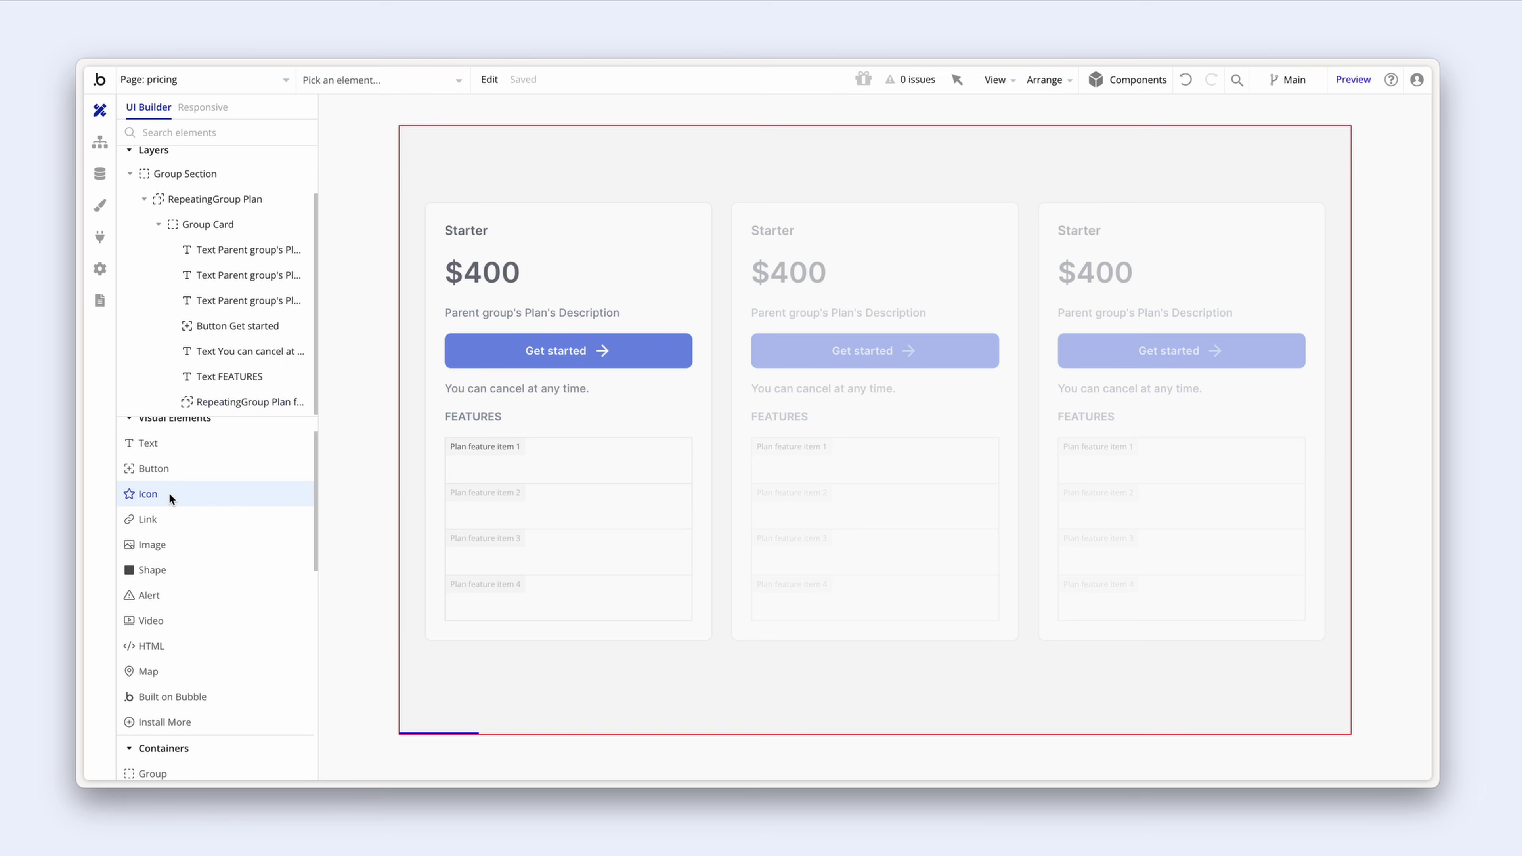
left_click(460, 462)
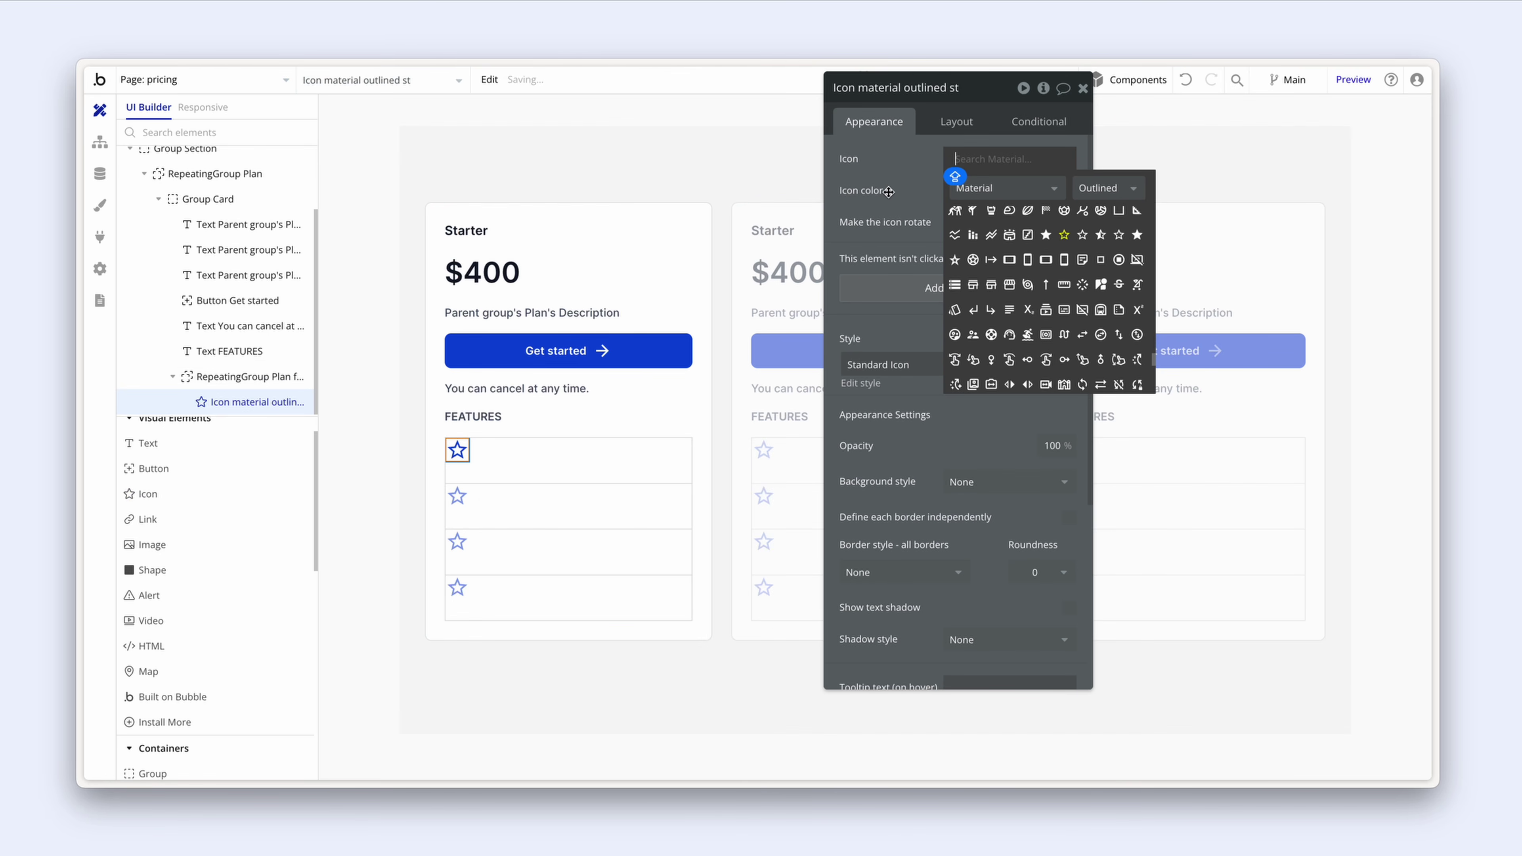
type("CHECK")
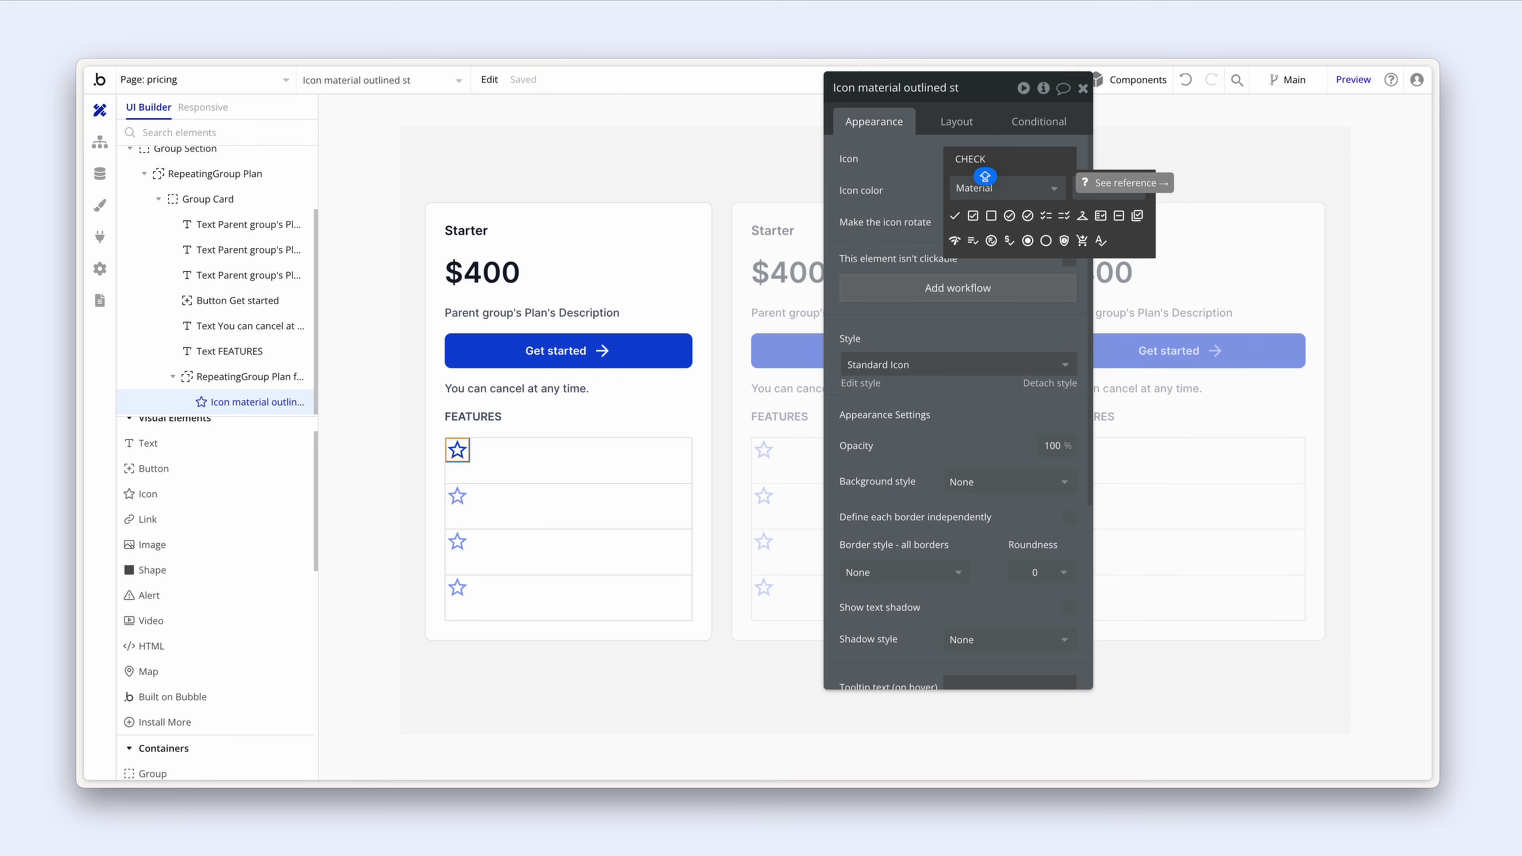
left_click(1009, 217)
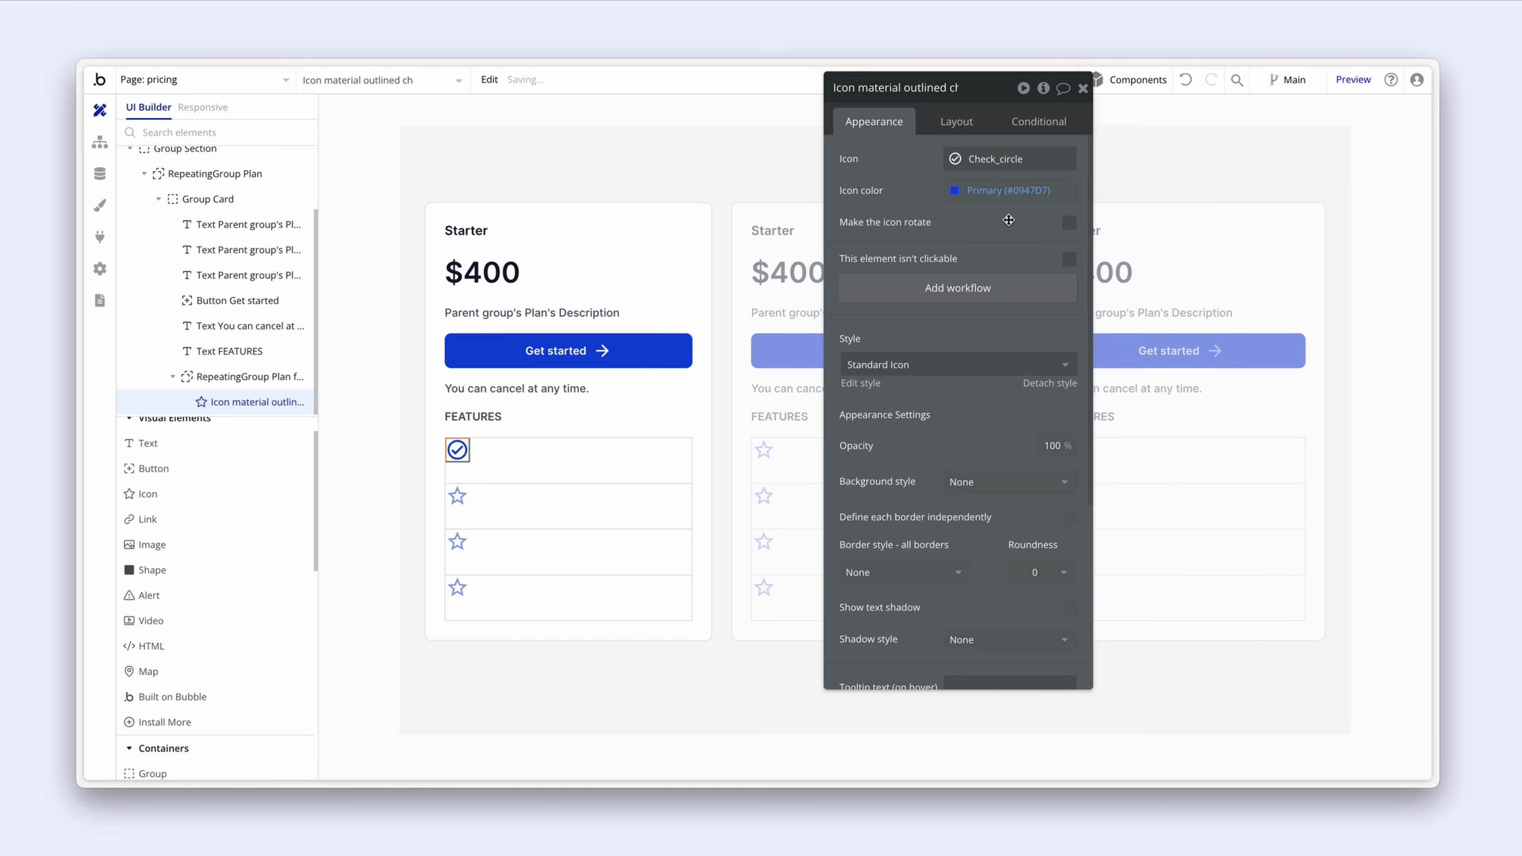
Step: Set the check icon's color to the Success color variable and switch it to the Filled Check_circle version
left_click(959, 198)
left_click(1068, 402)
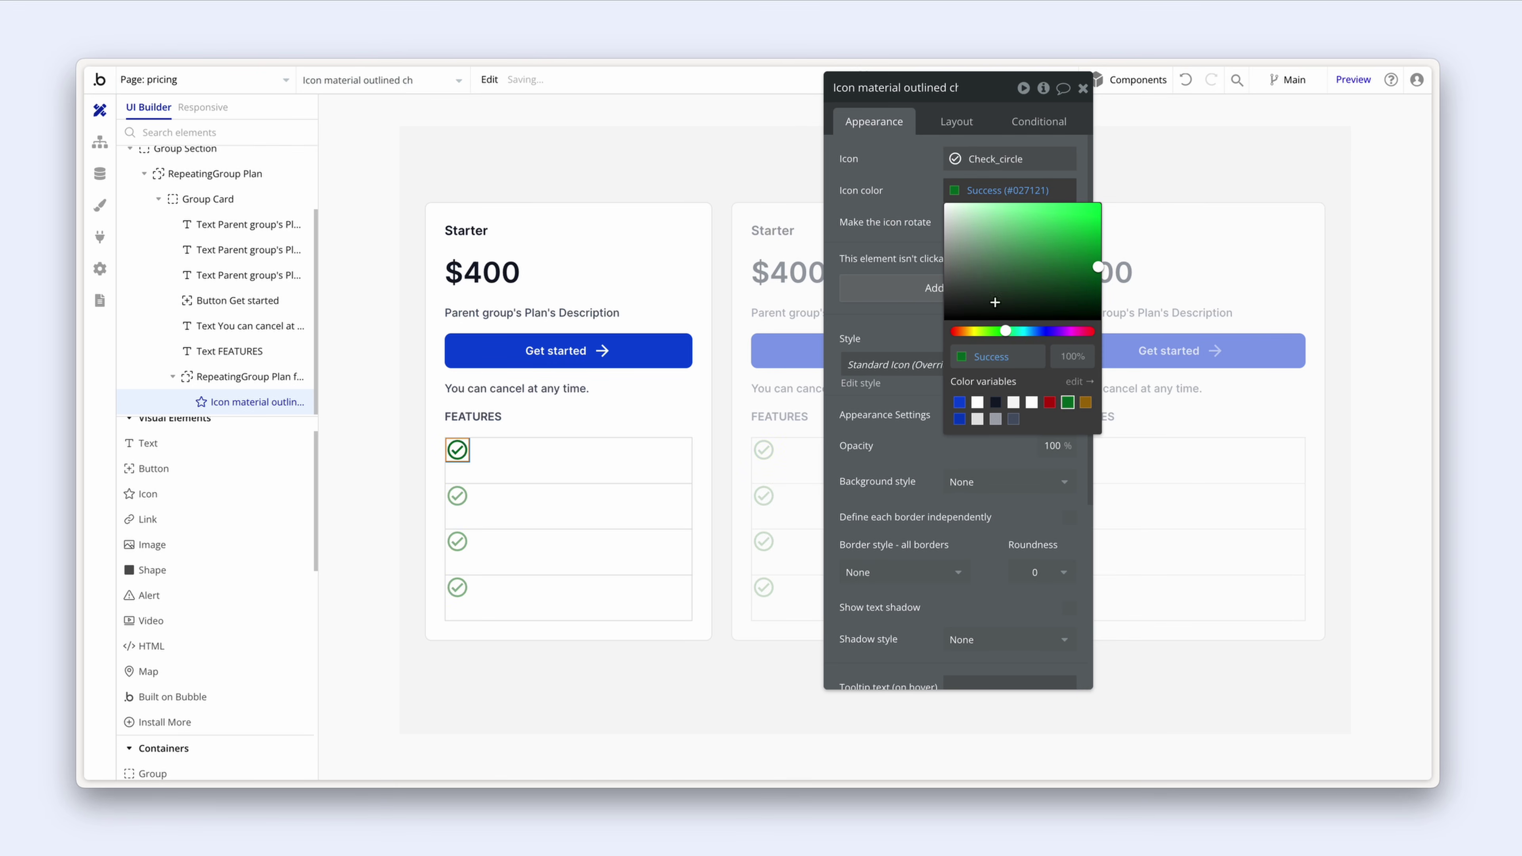
left_click(885, 214)
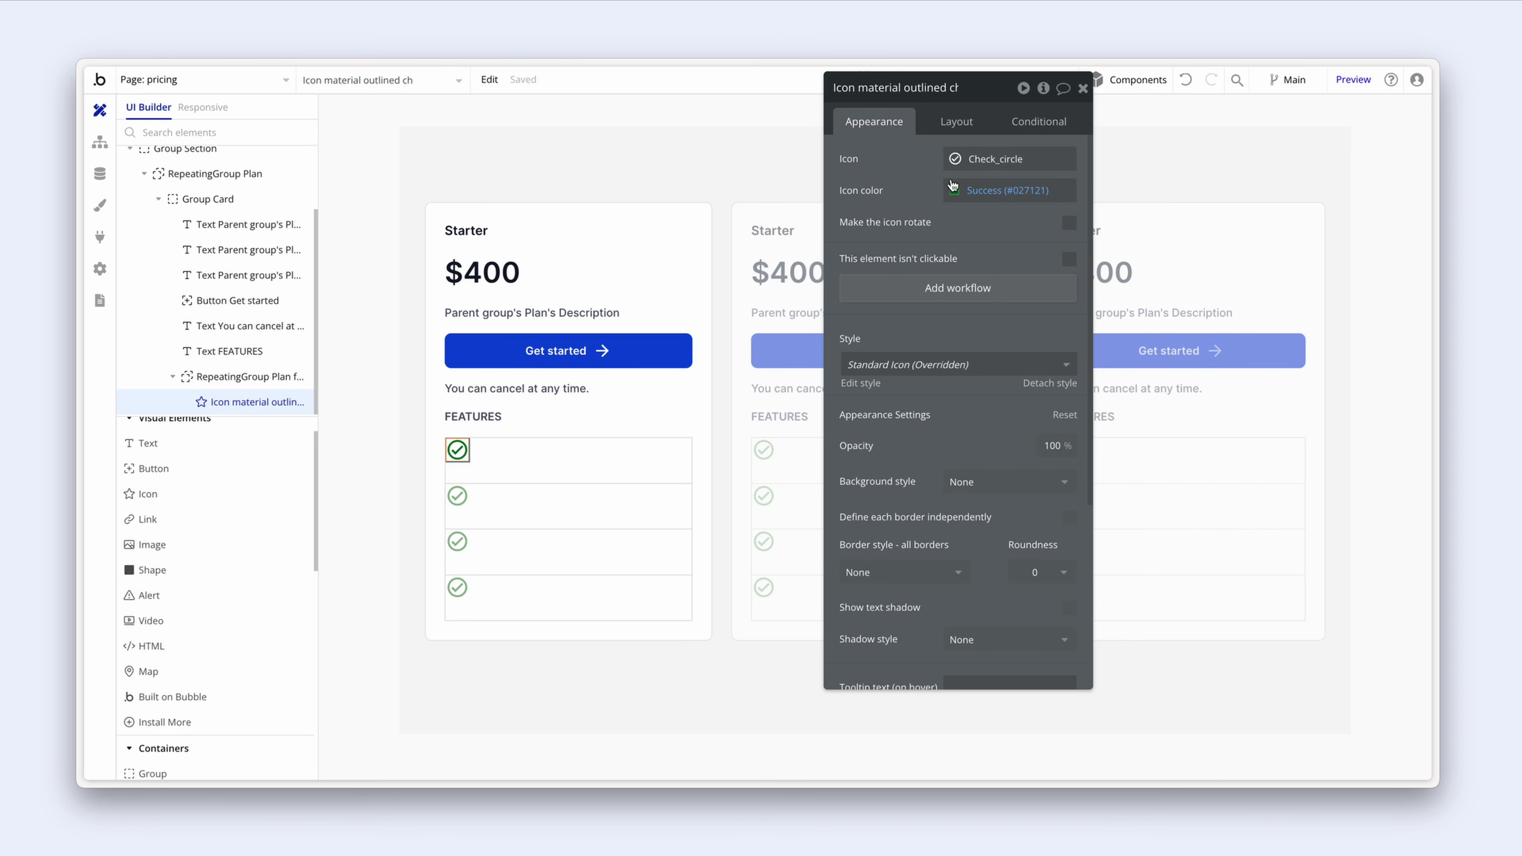
left_click(972, 171)
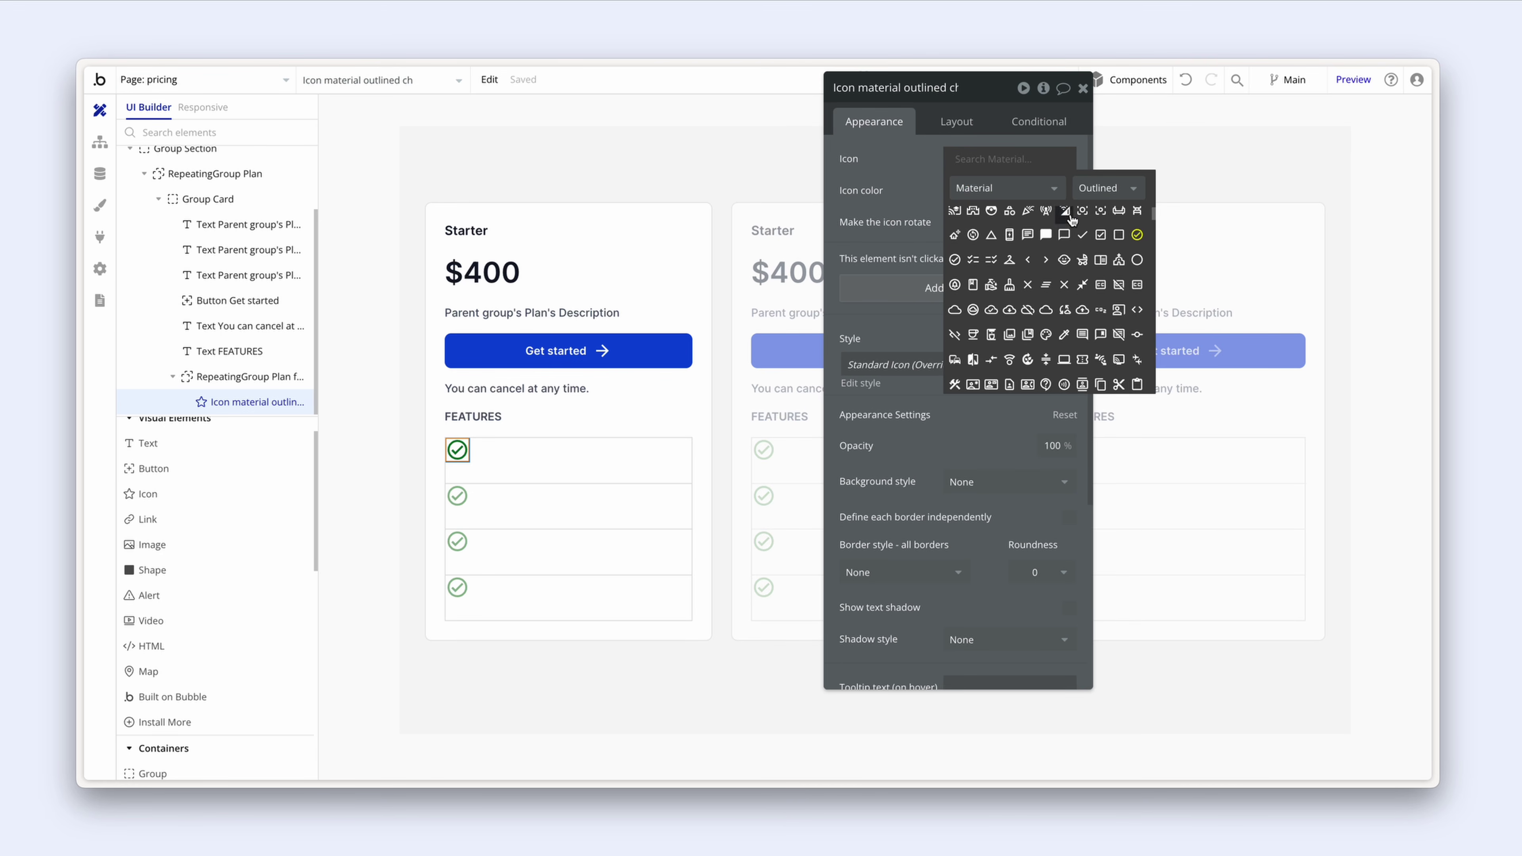
left_click(1124, 196)
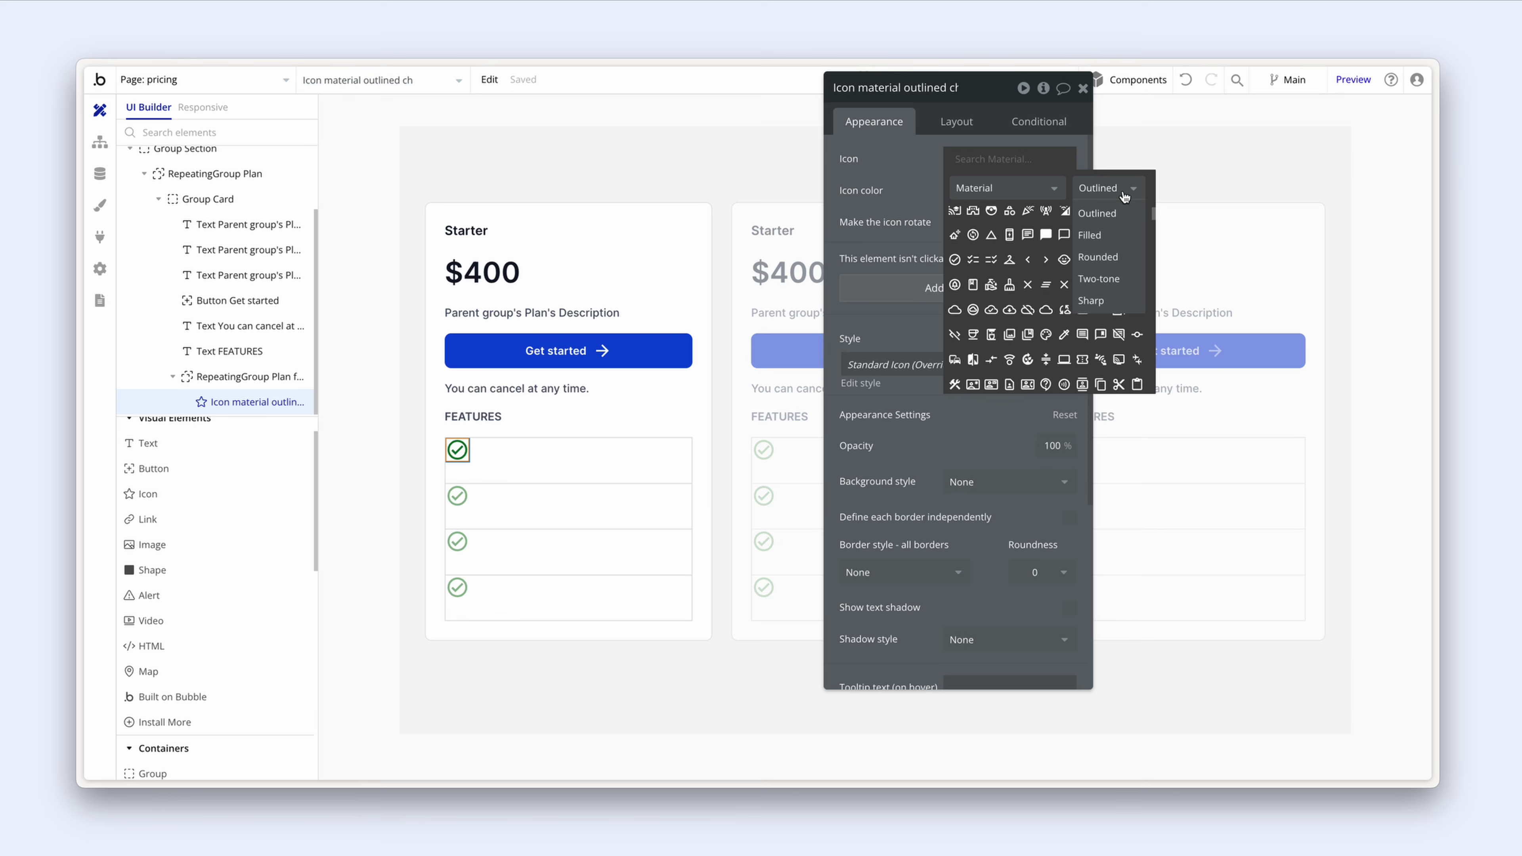
left_click(1118, 235)
left_click(1137, 235)
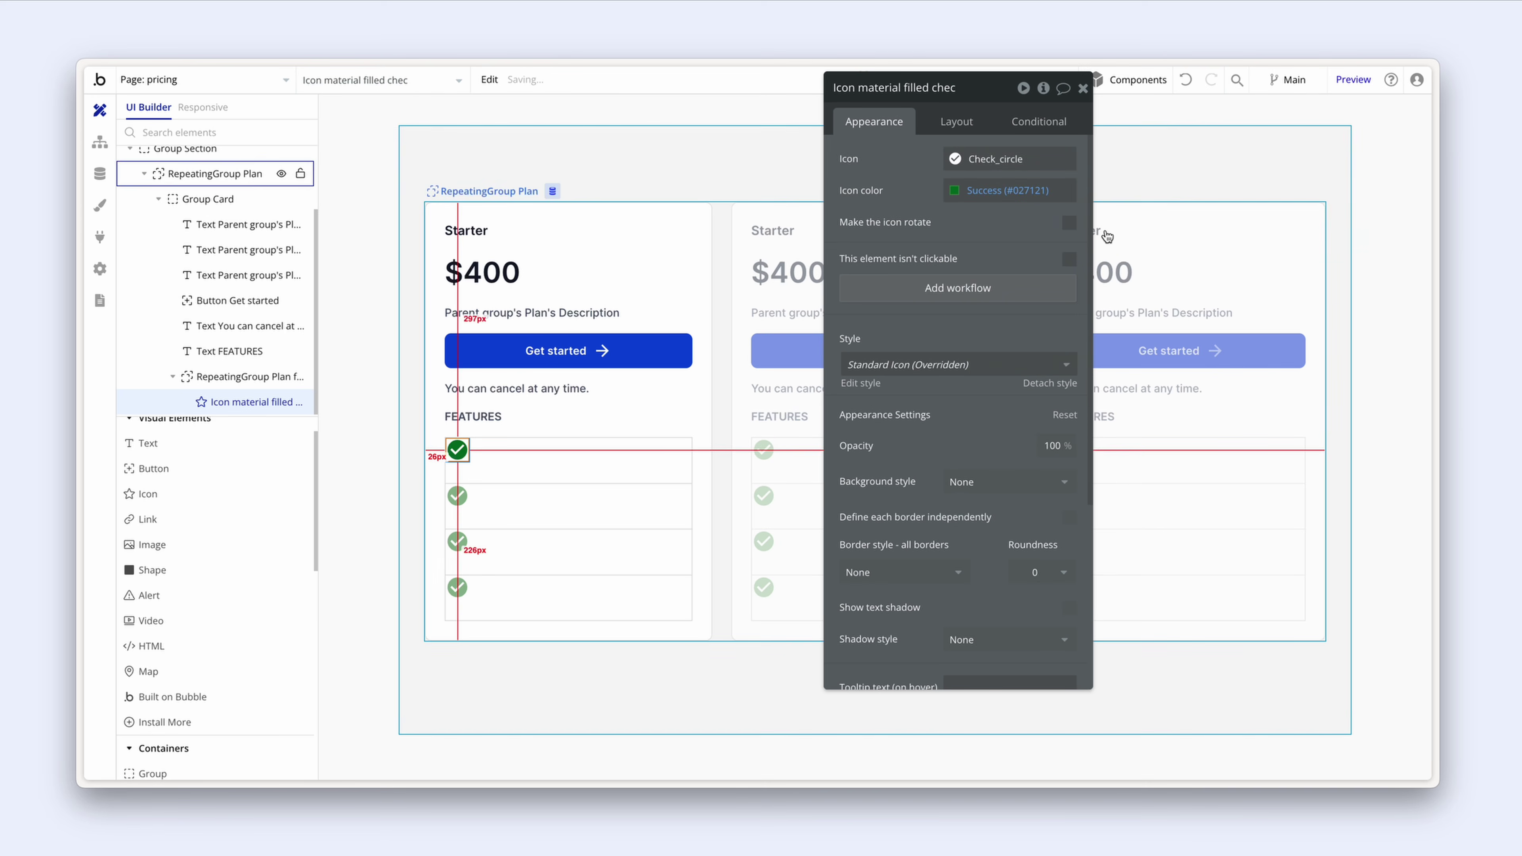
Step: Set the check icon's fixed width and height to 20 px each
left_click(938, 123)
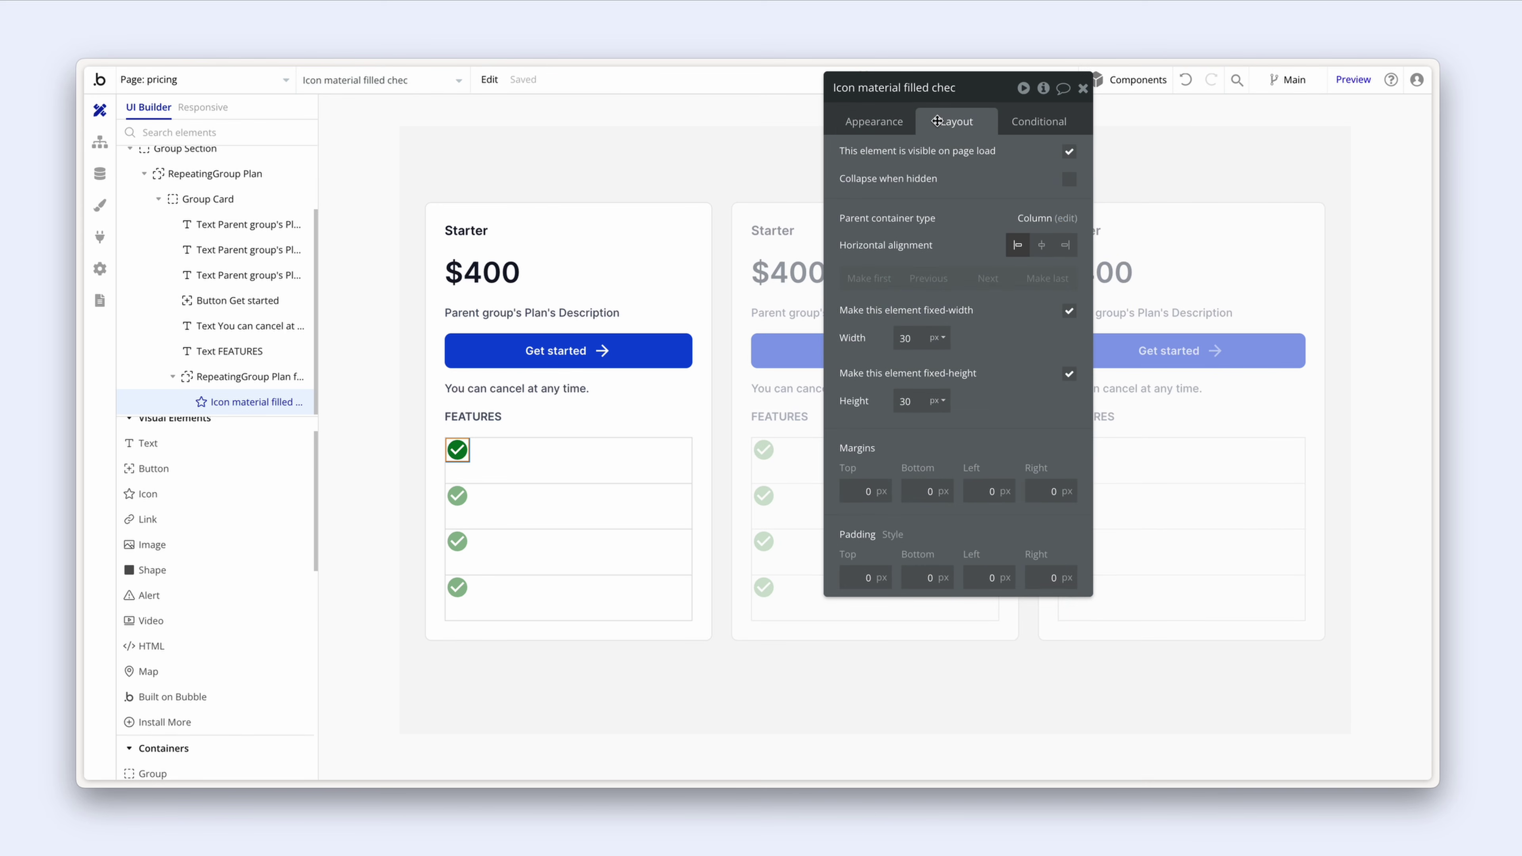
double_click(890, 336)
type("20")
double_click(886, 400)
type("20")
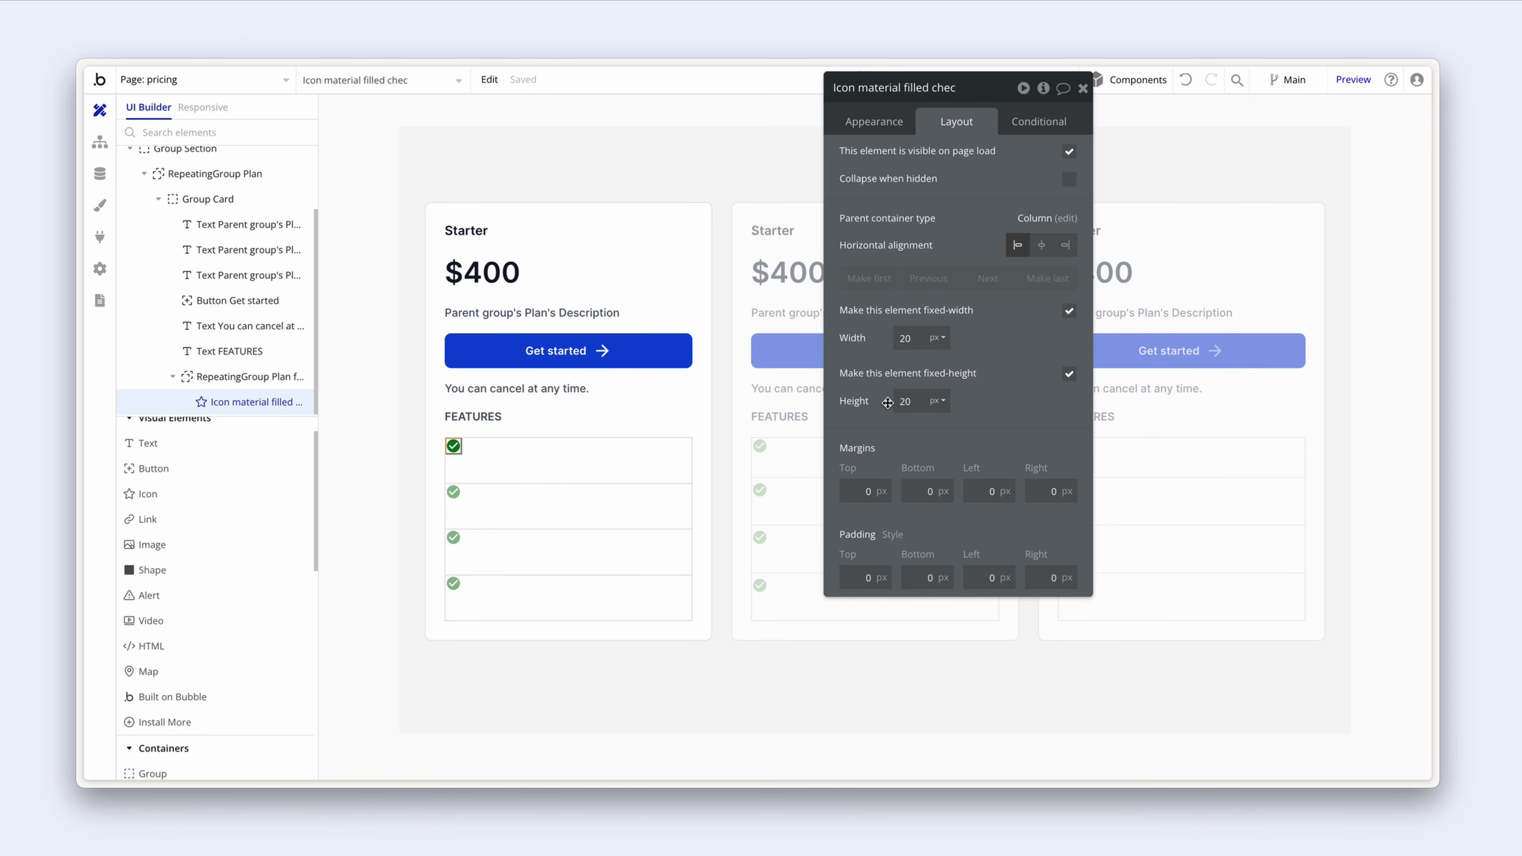
Step: Add a text to the first Plan feature cell showing Current cell's Plan feature's Display, in the Body Small style
left_click(651, 449)
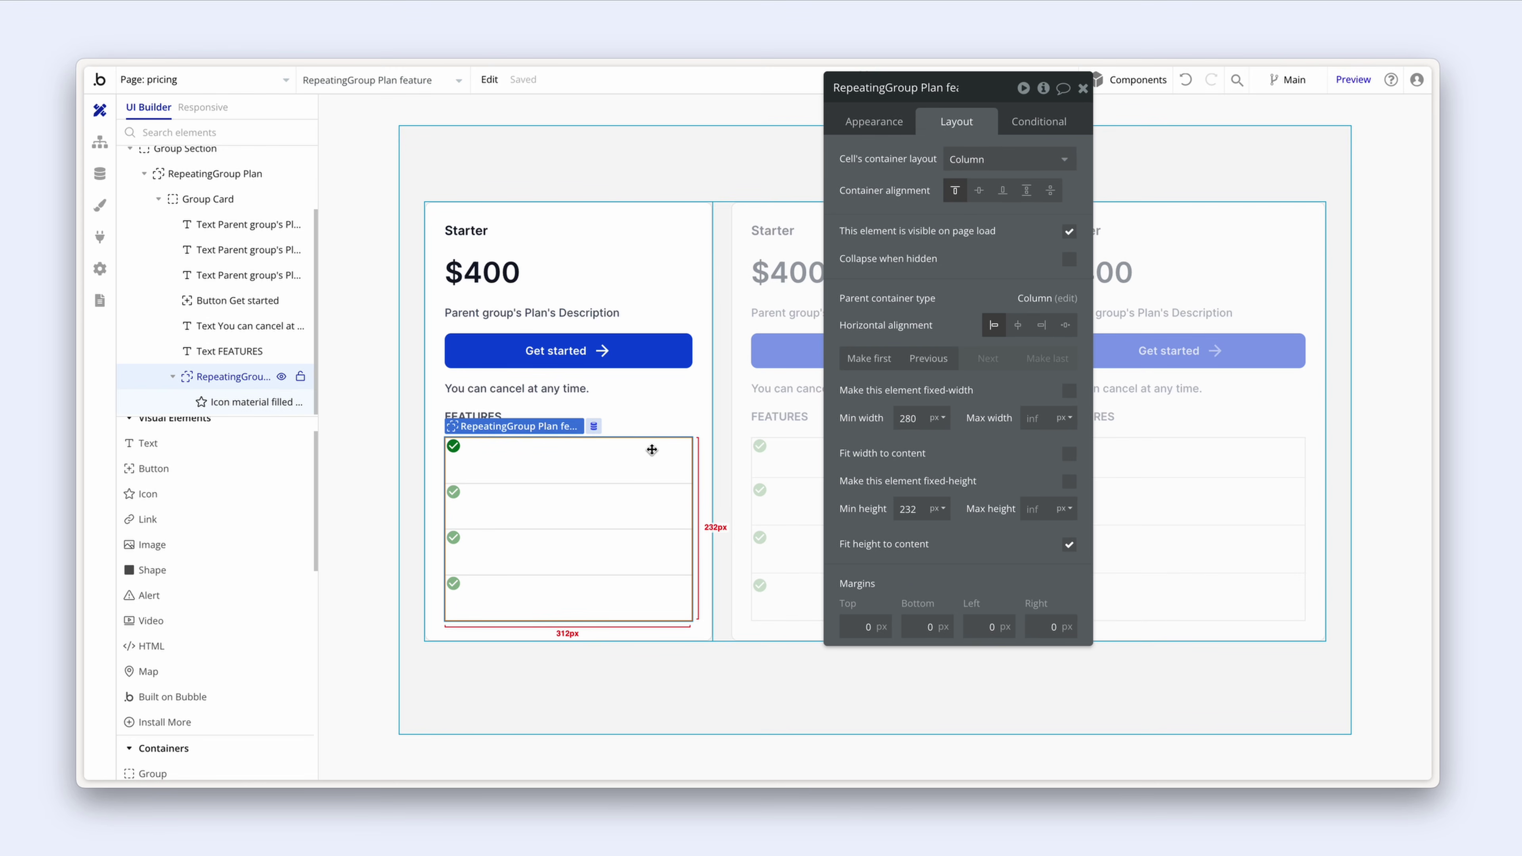
left_click(248, 446)
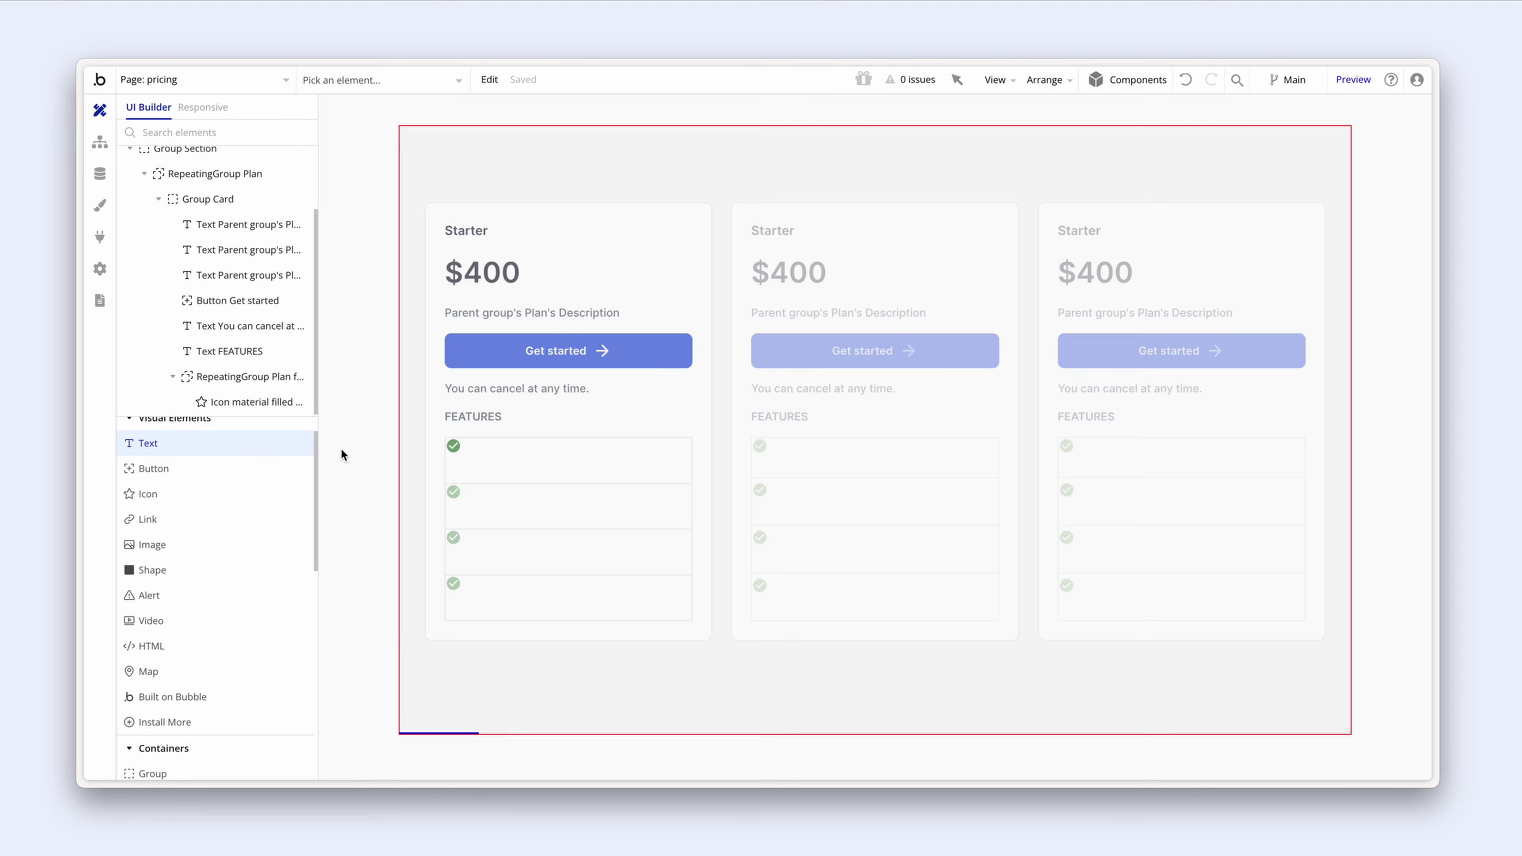
left_click(485, 458)
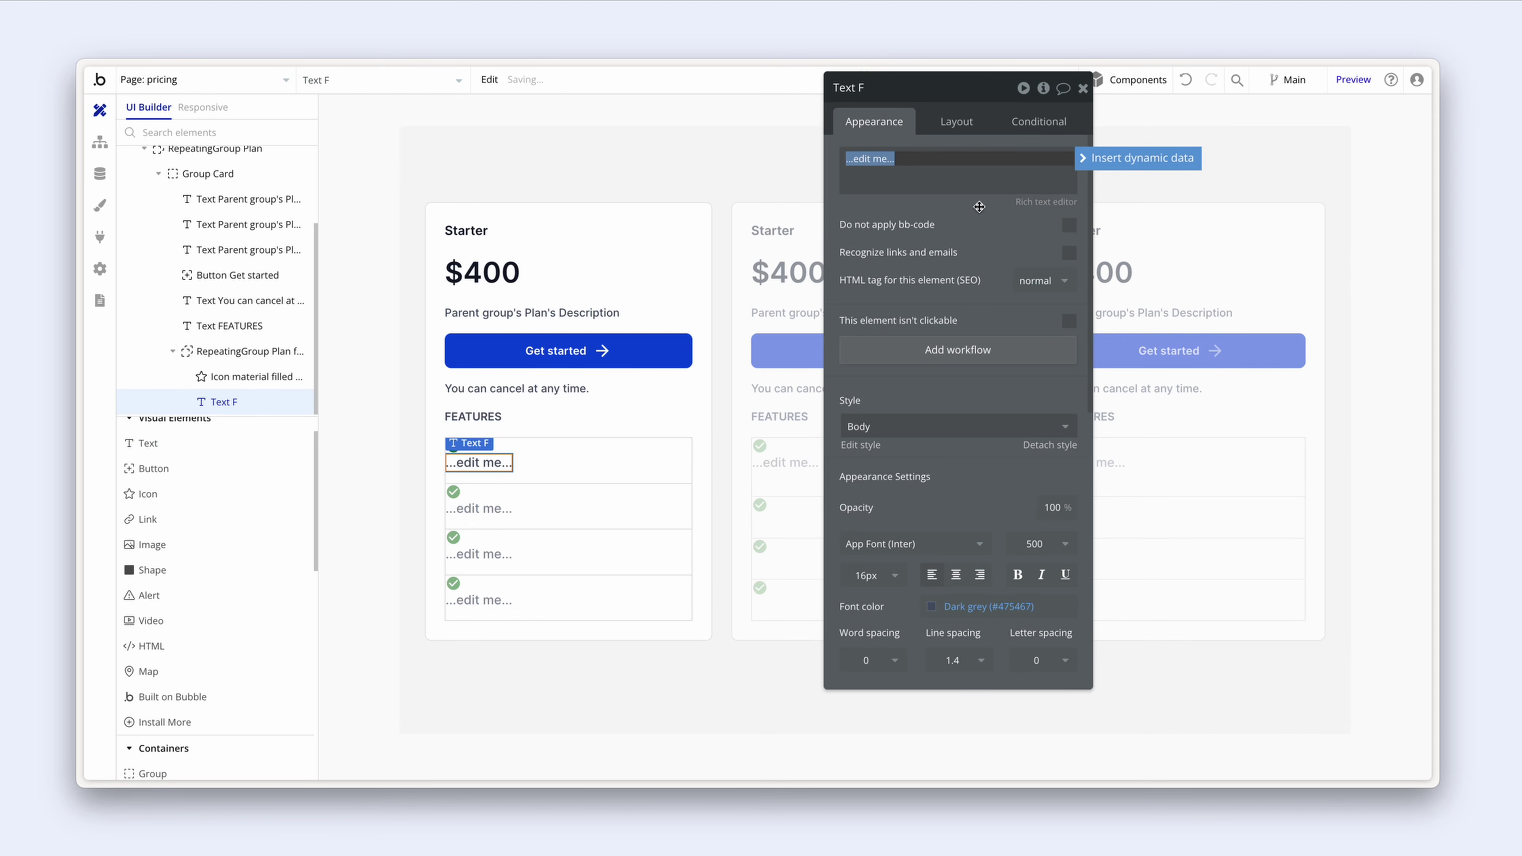
left_click(1138, 158)
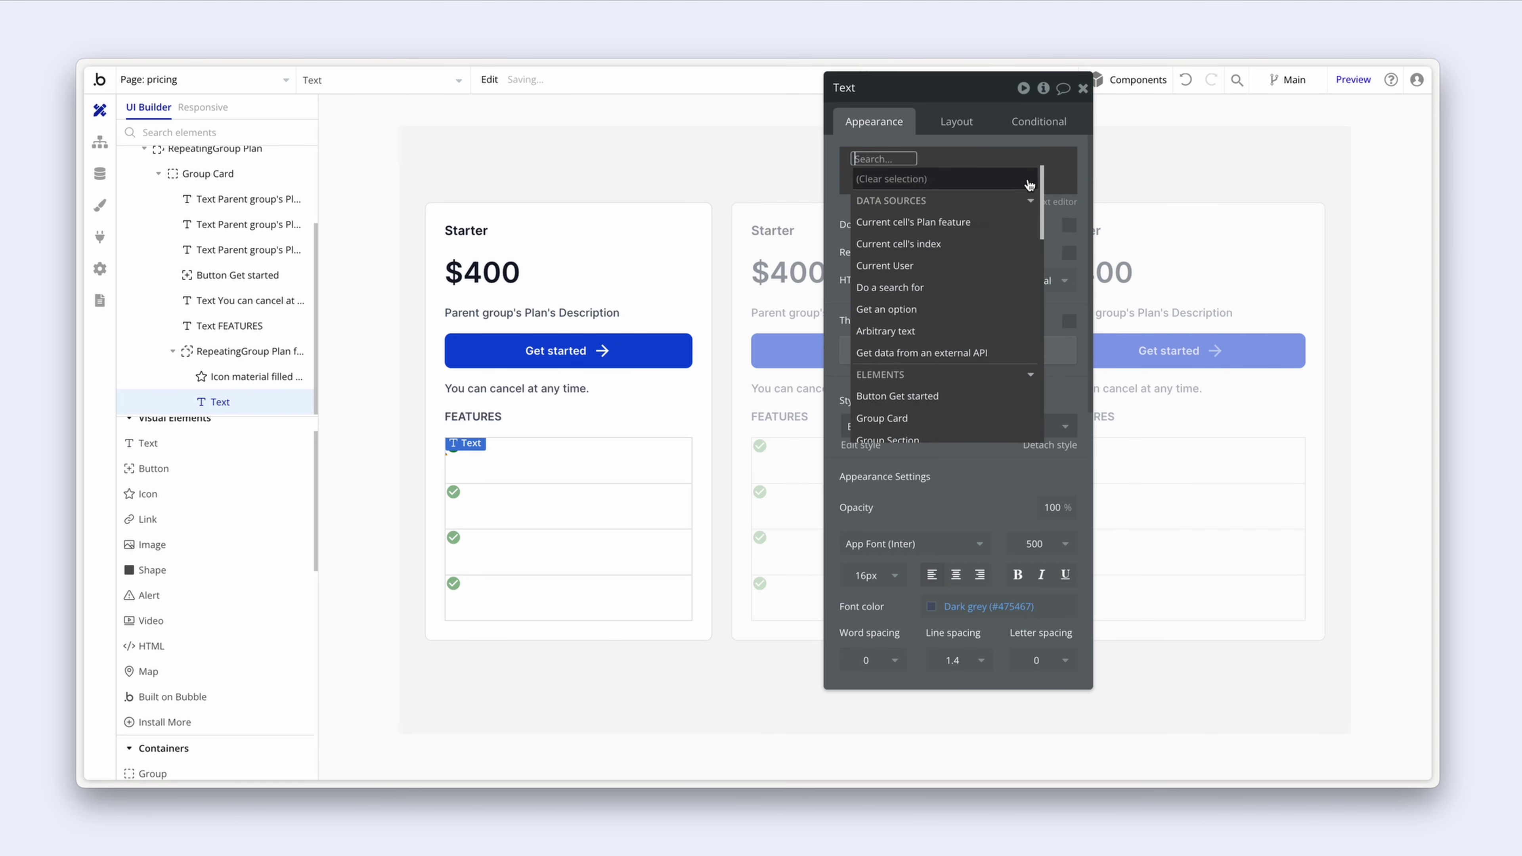
left_click(988, 224)
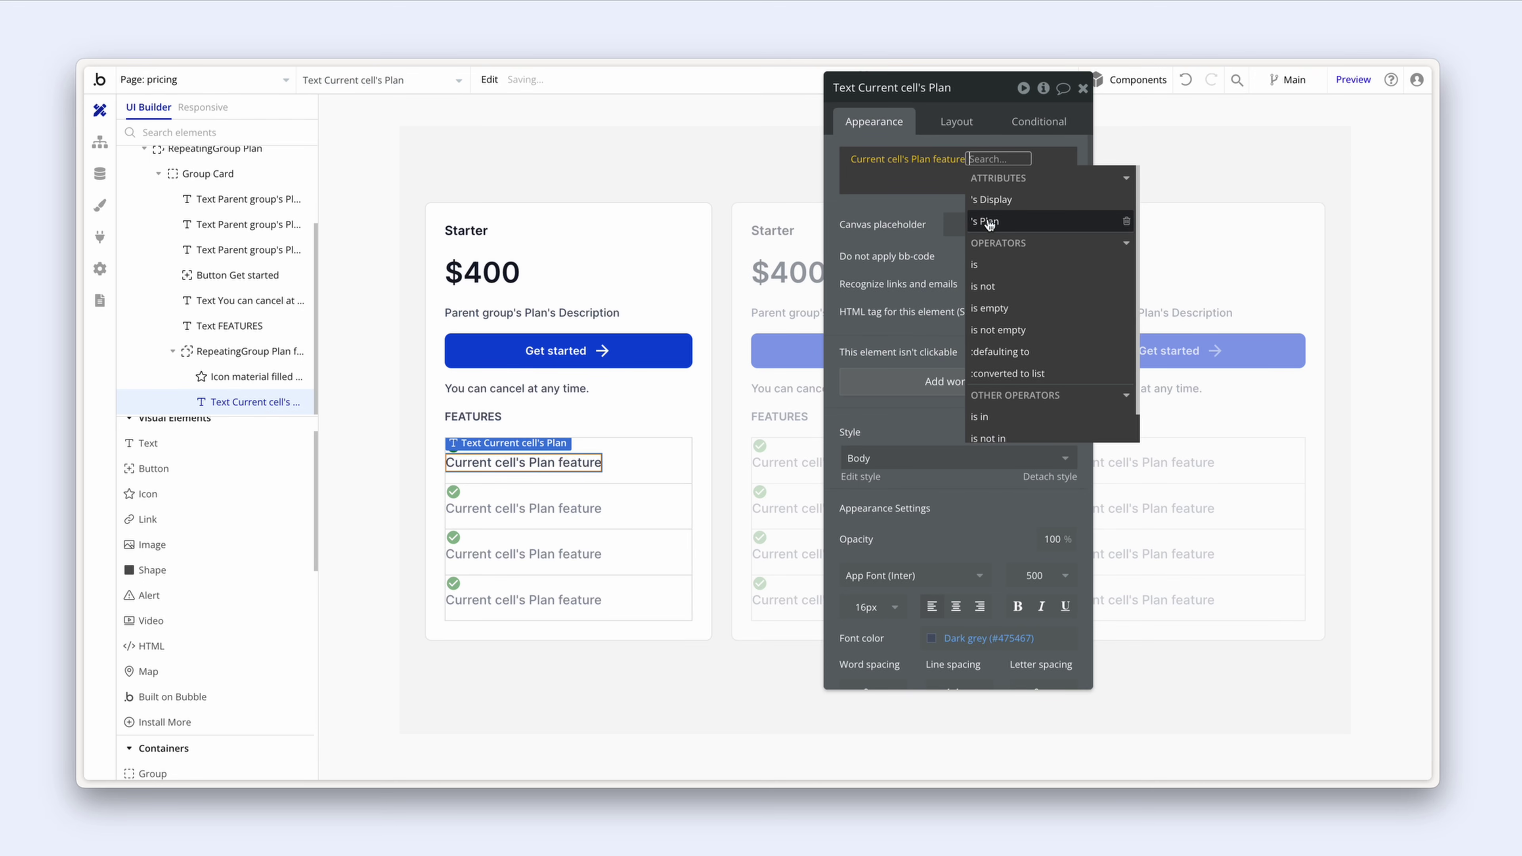
left_click(1022, 202)
left_click(908, 243)
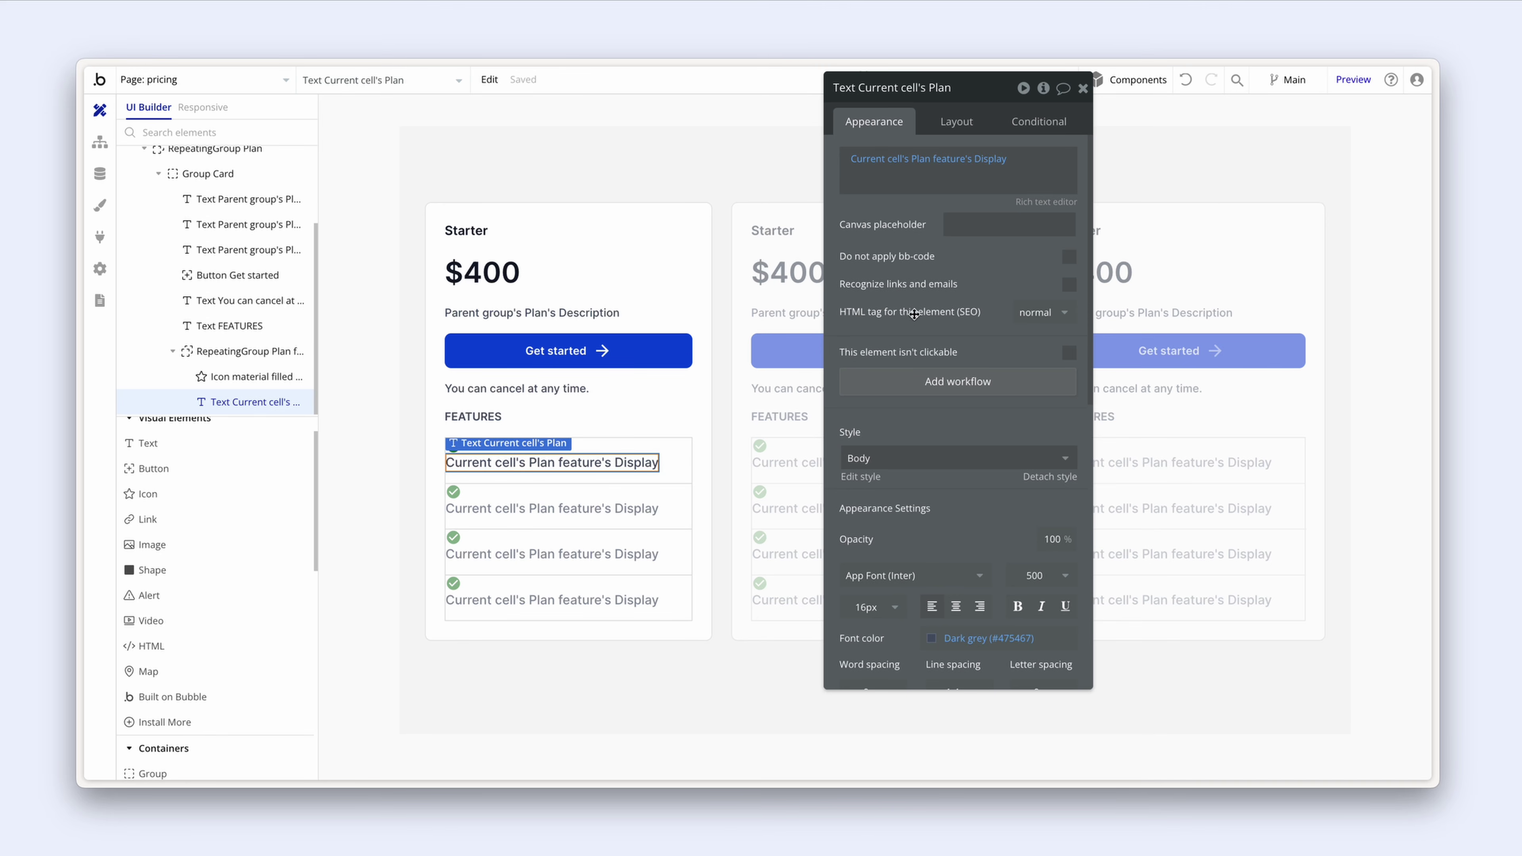
left_click(918, 459)
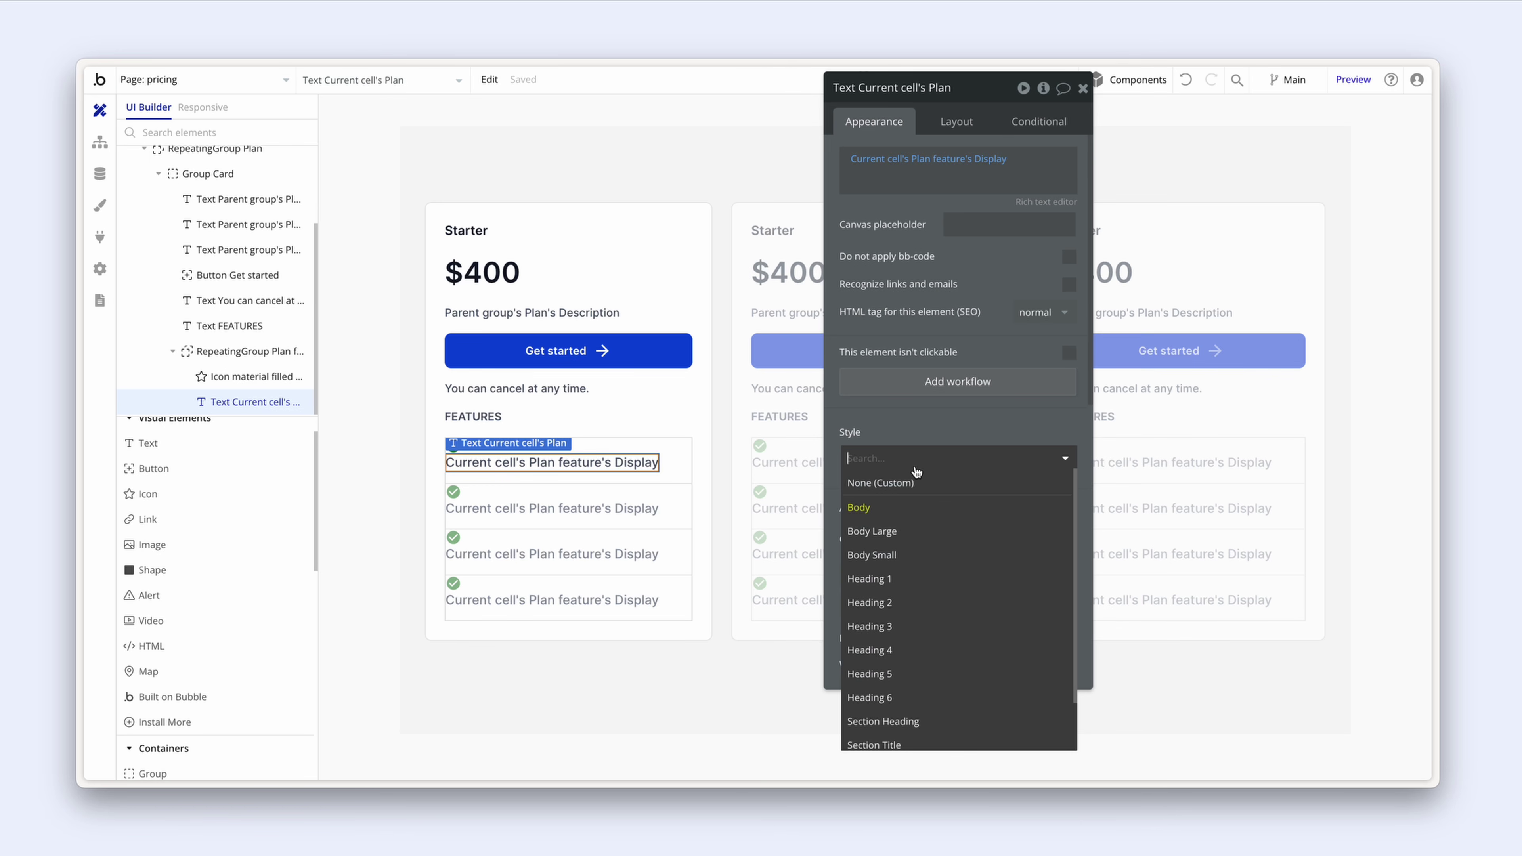
left_click(928, 555)
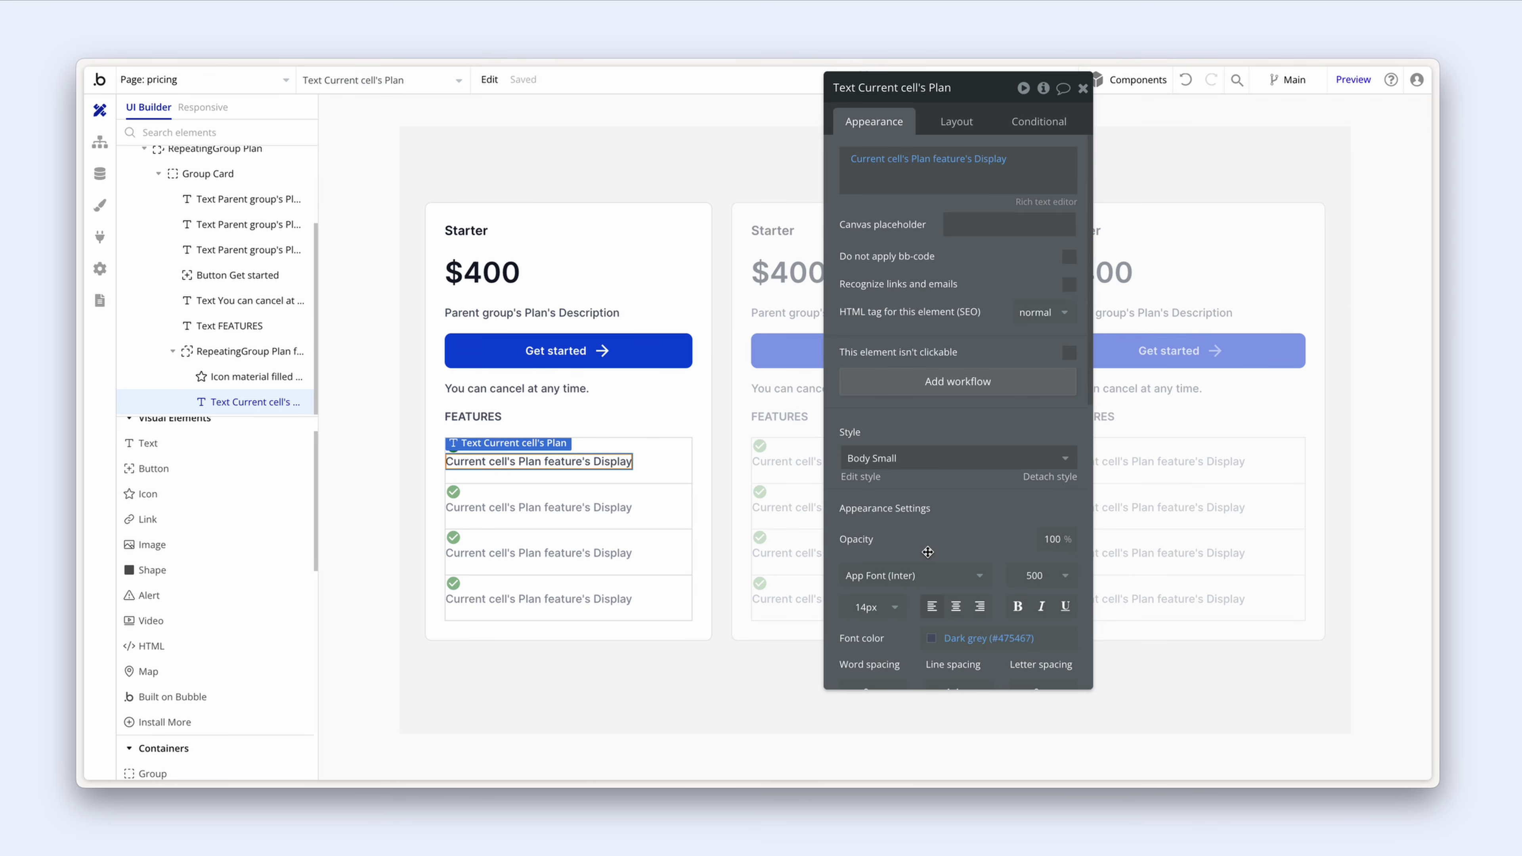
Step: Group the check icon and the feature text together in a row container
left_click(542, 427)
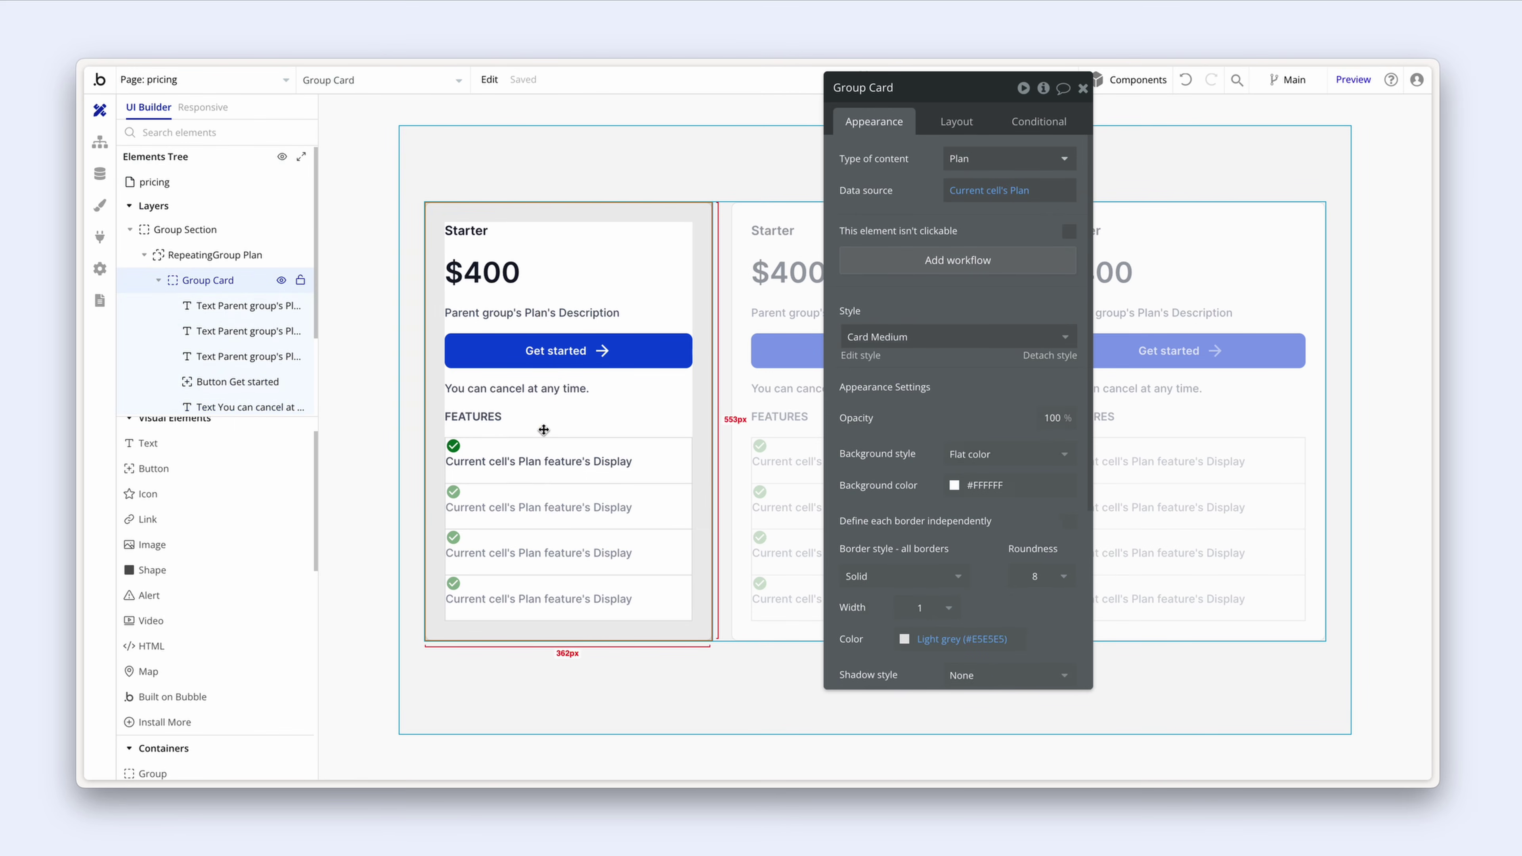
left_click(453, 444)
left_click(541, 460, "shift")
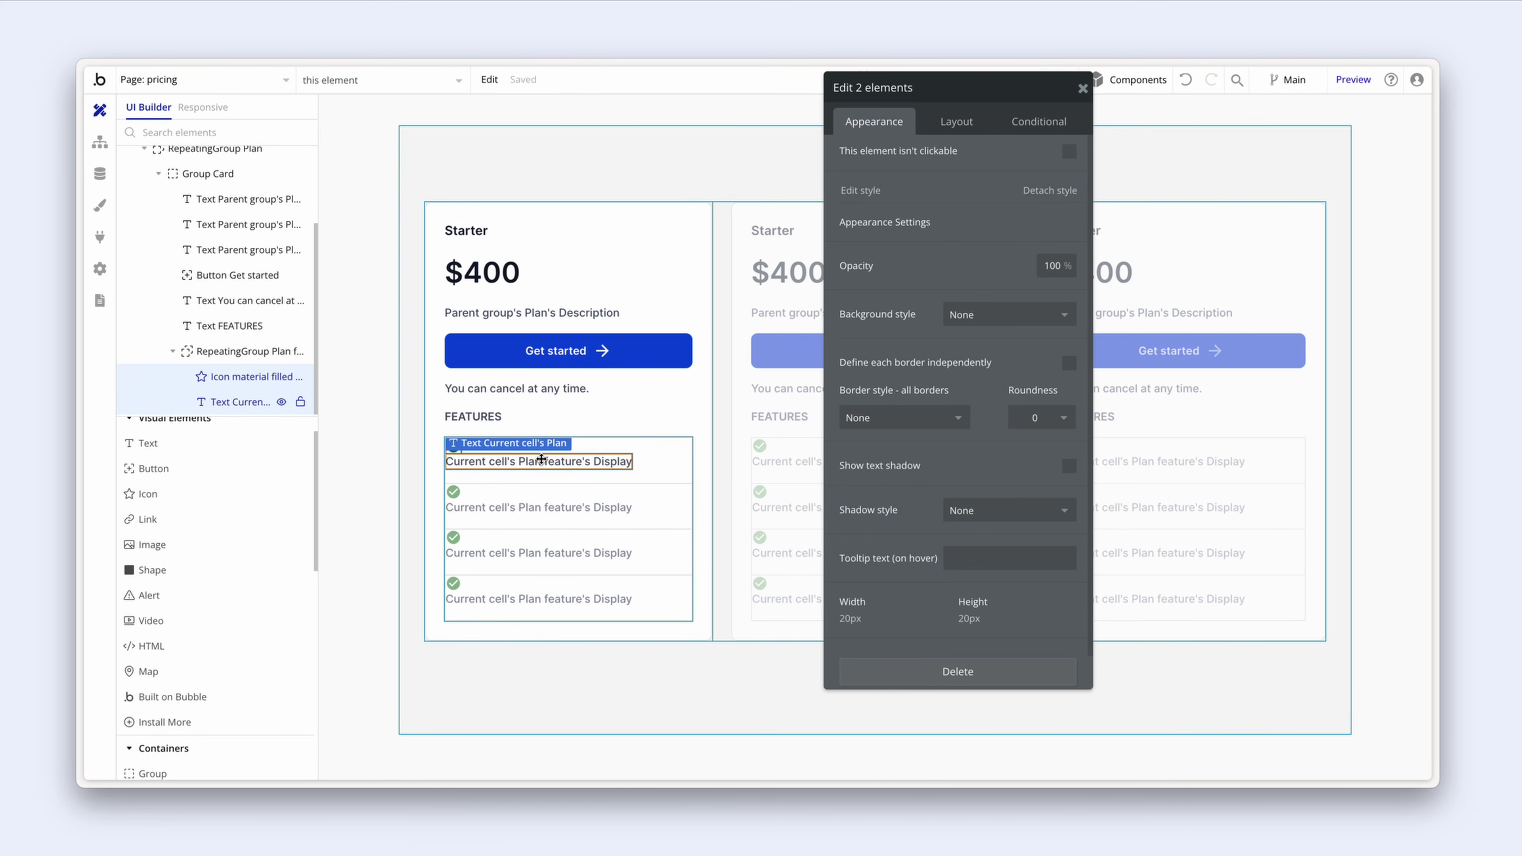
right_click(541, 460)
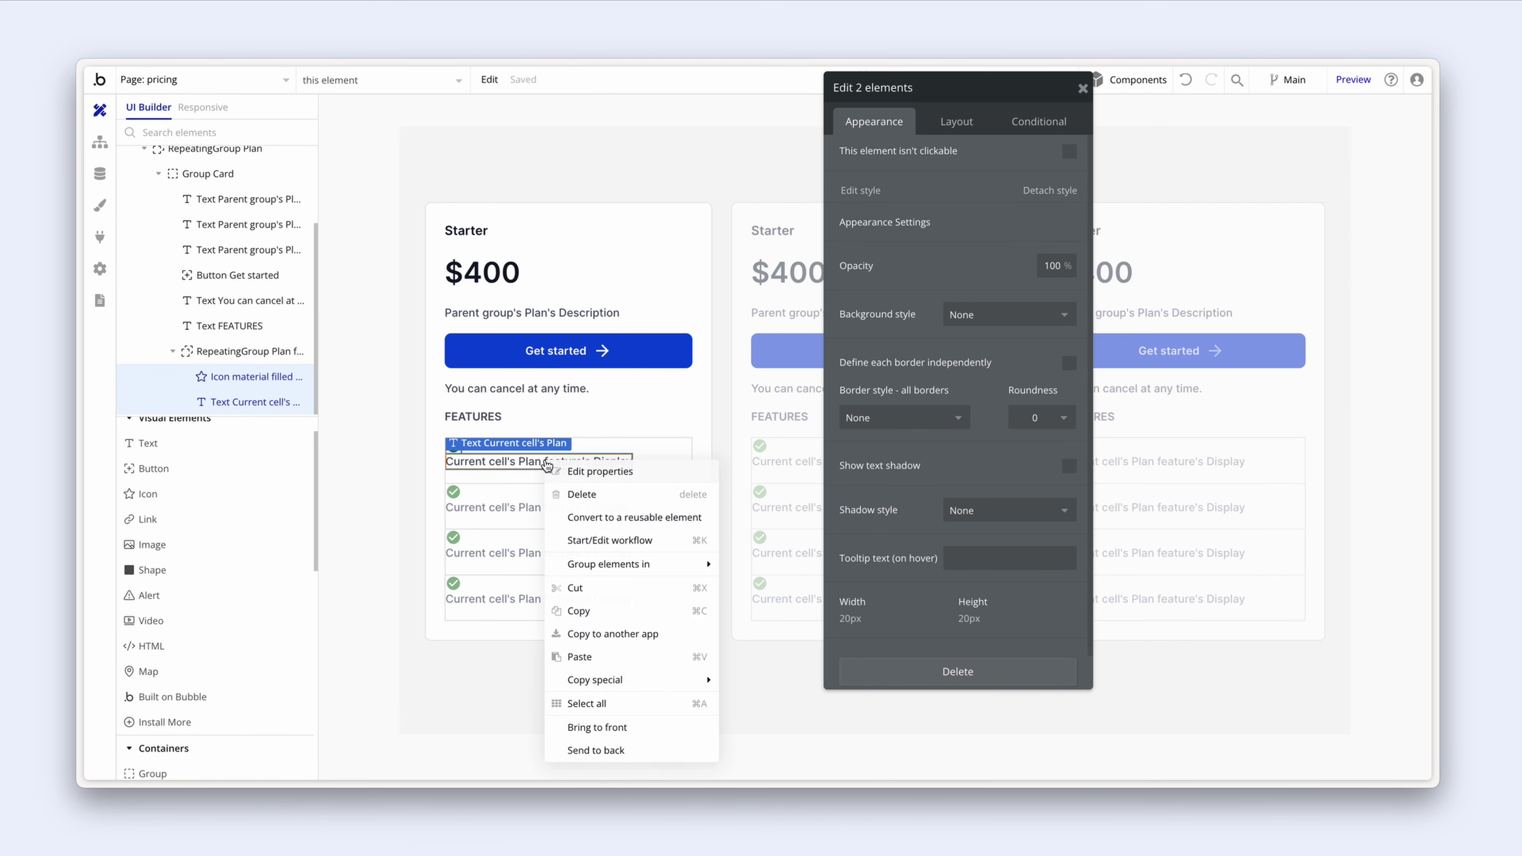
mouse_move(663, 562)
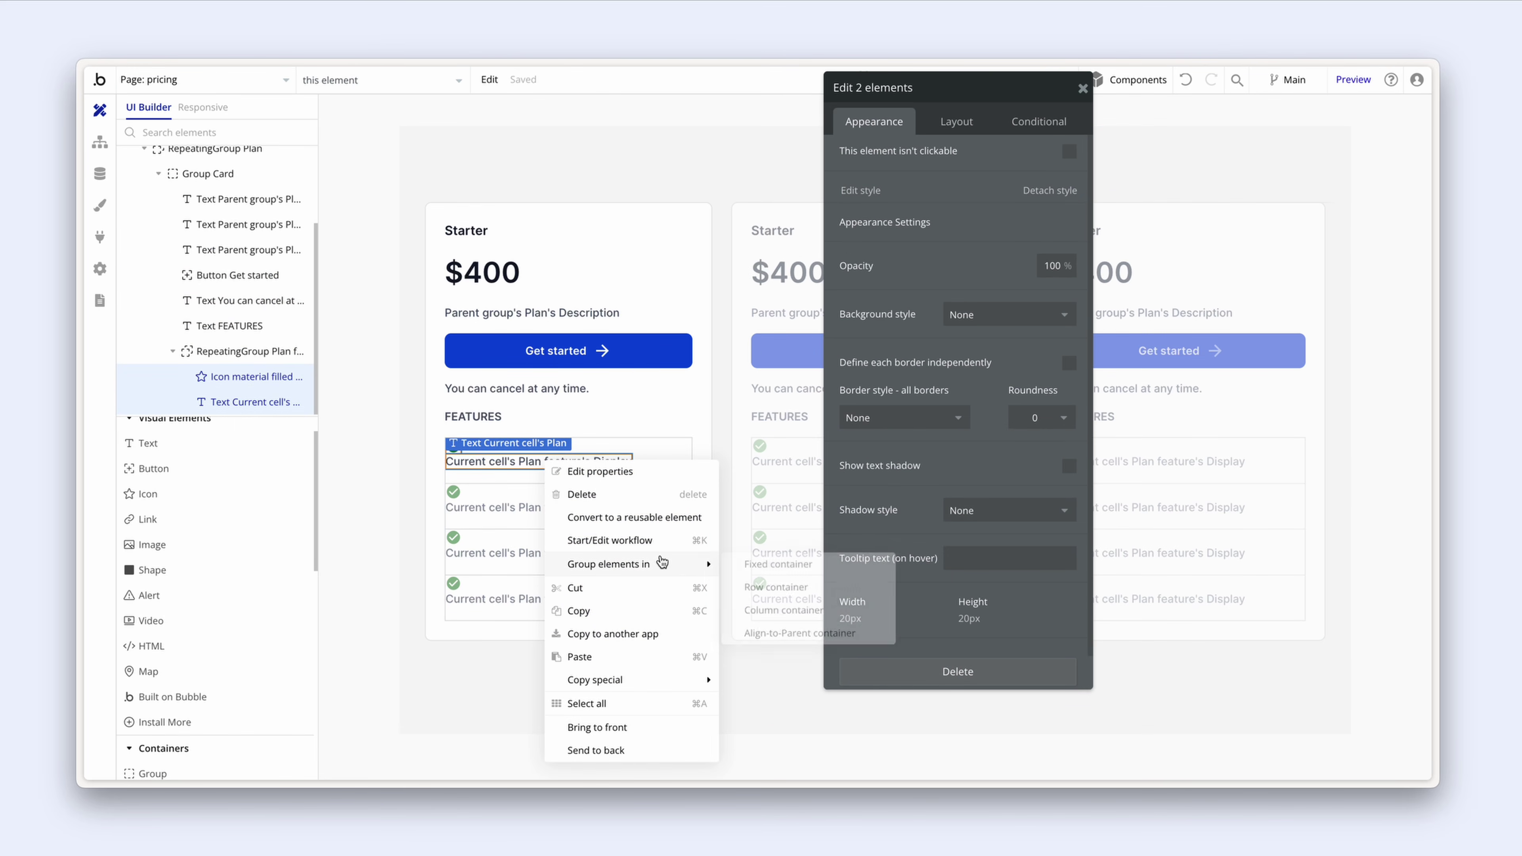
left_click(775, 587)
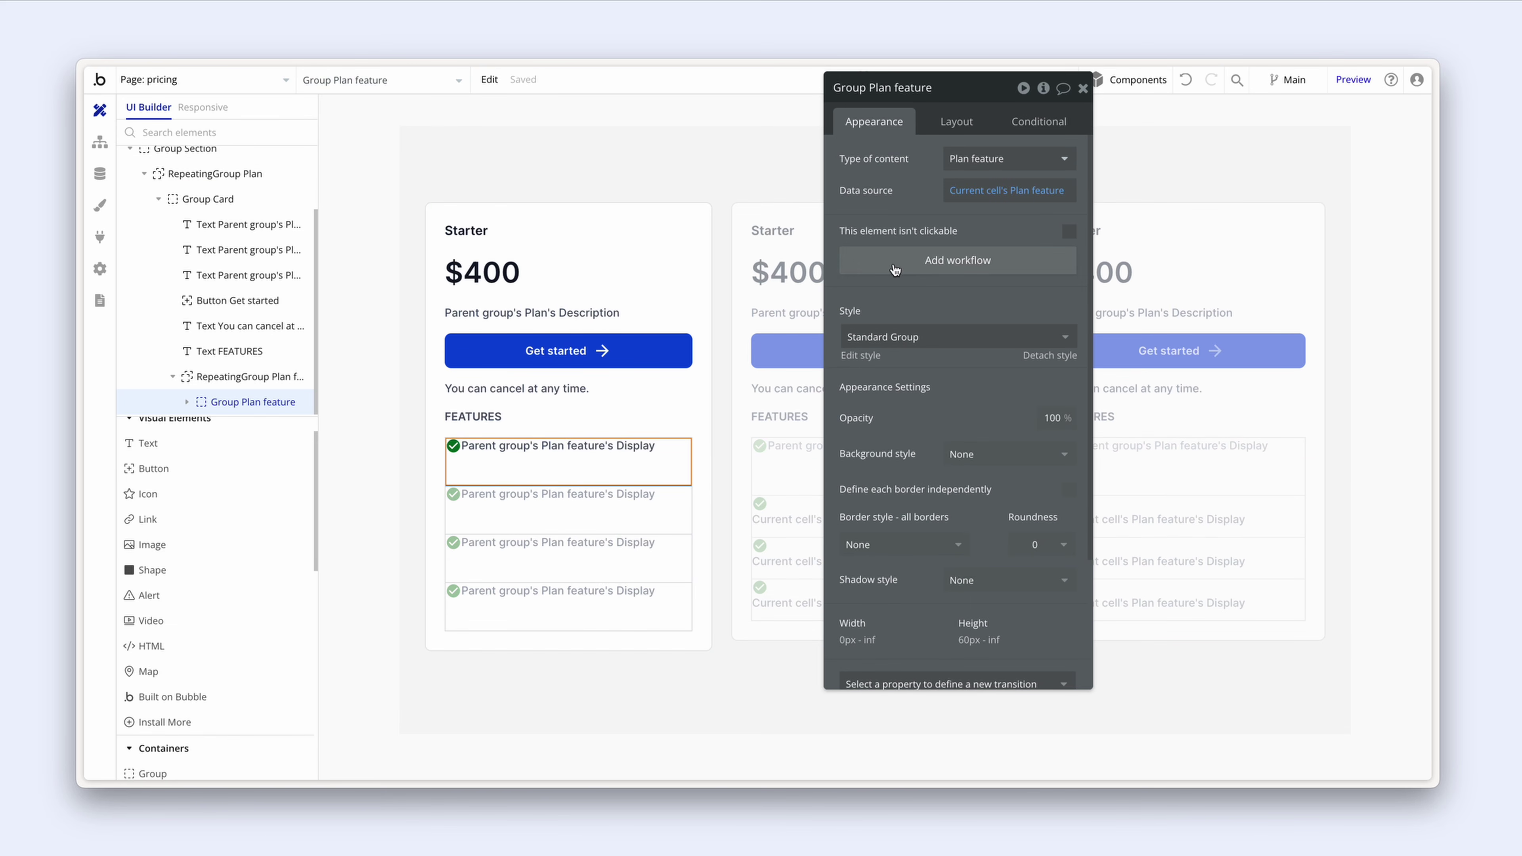
Step: Apply gap spacing to the feature row group with a column gap of 12 px and set its minimum height to 0
left_click(964, 124)
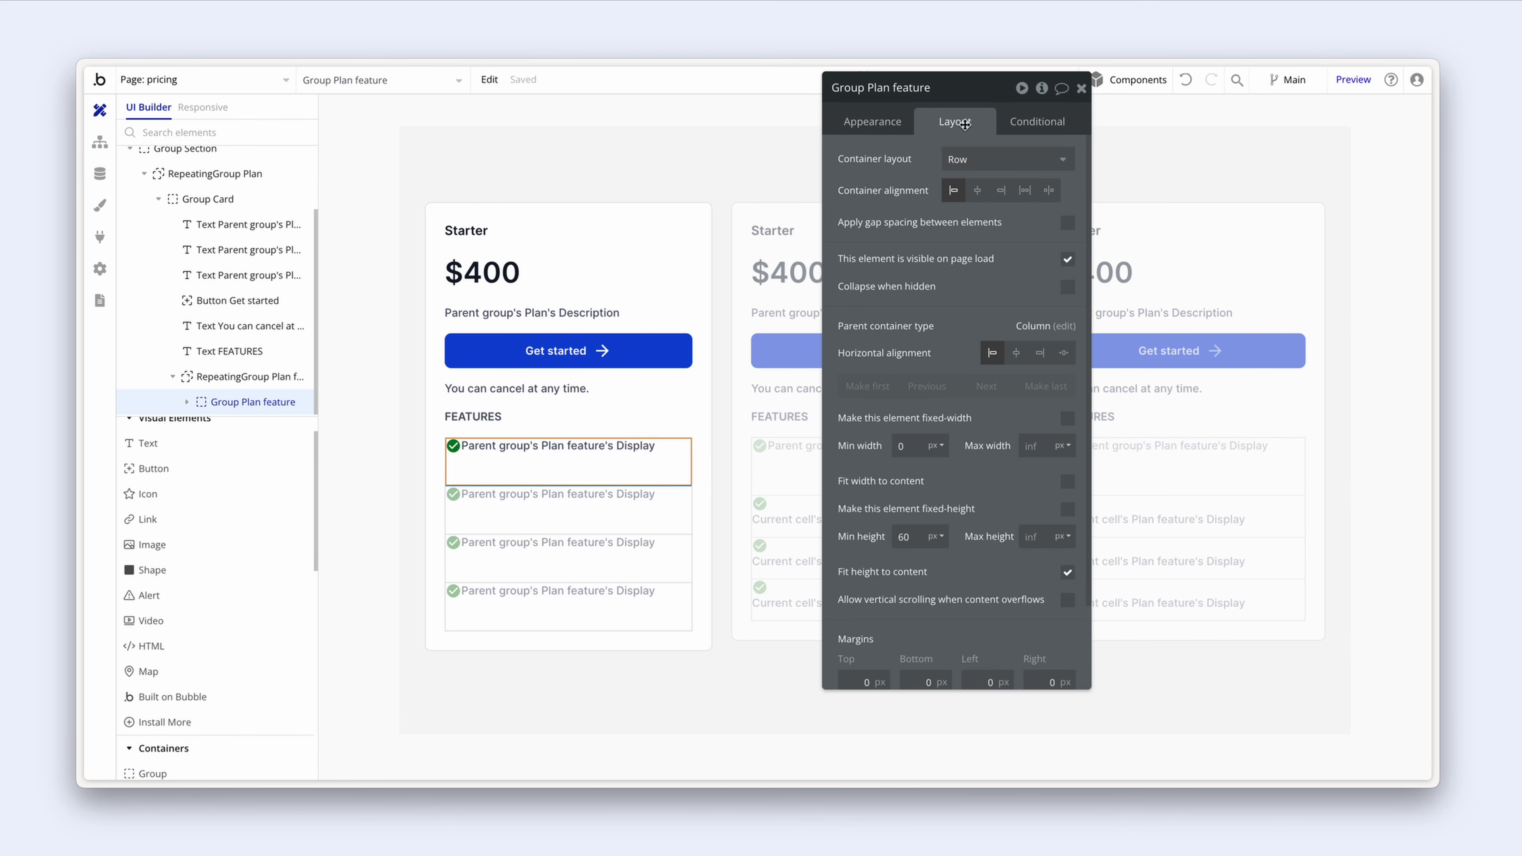
left_click(1067, 223)
left_click(1056, 284)
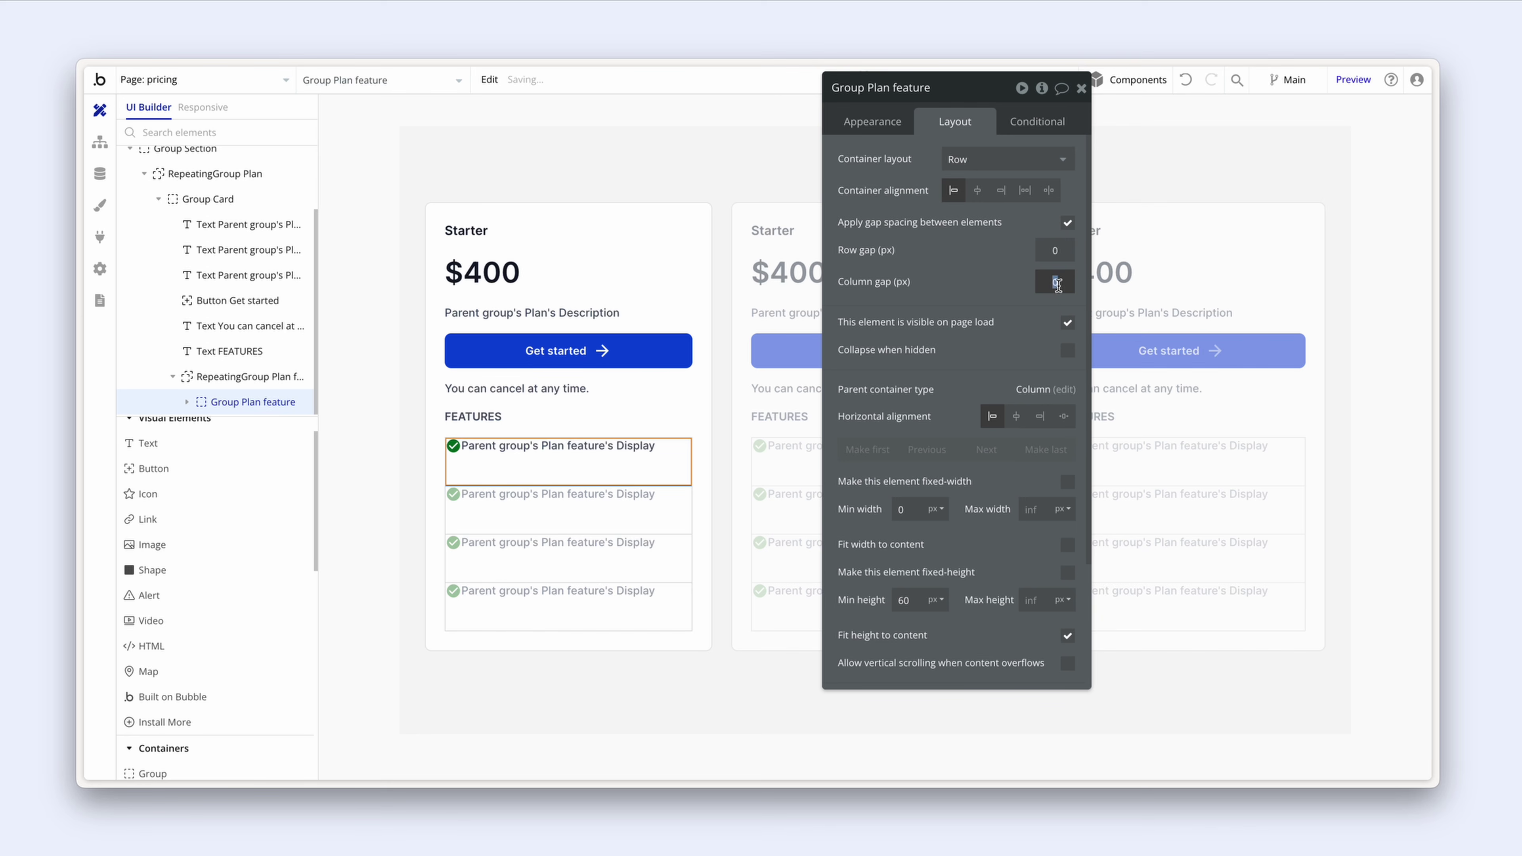
type("12")
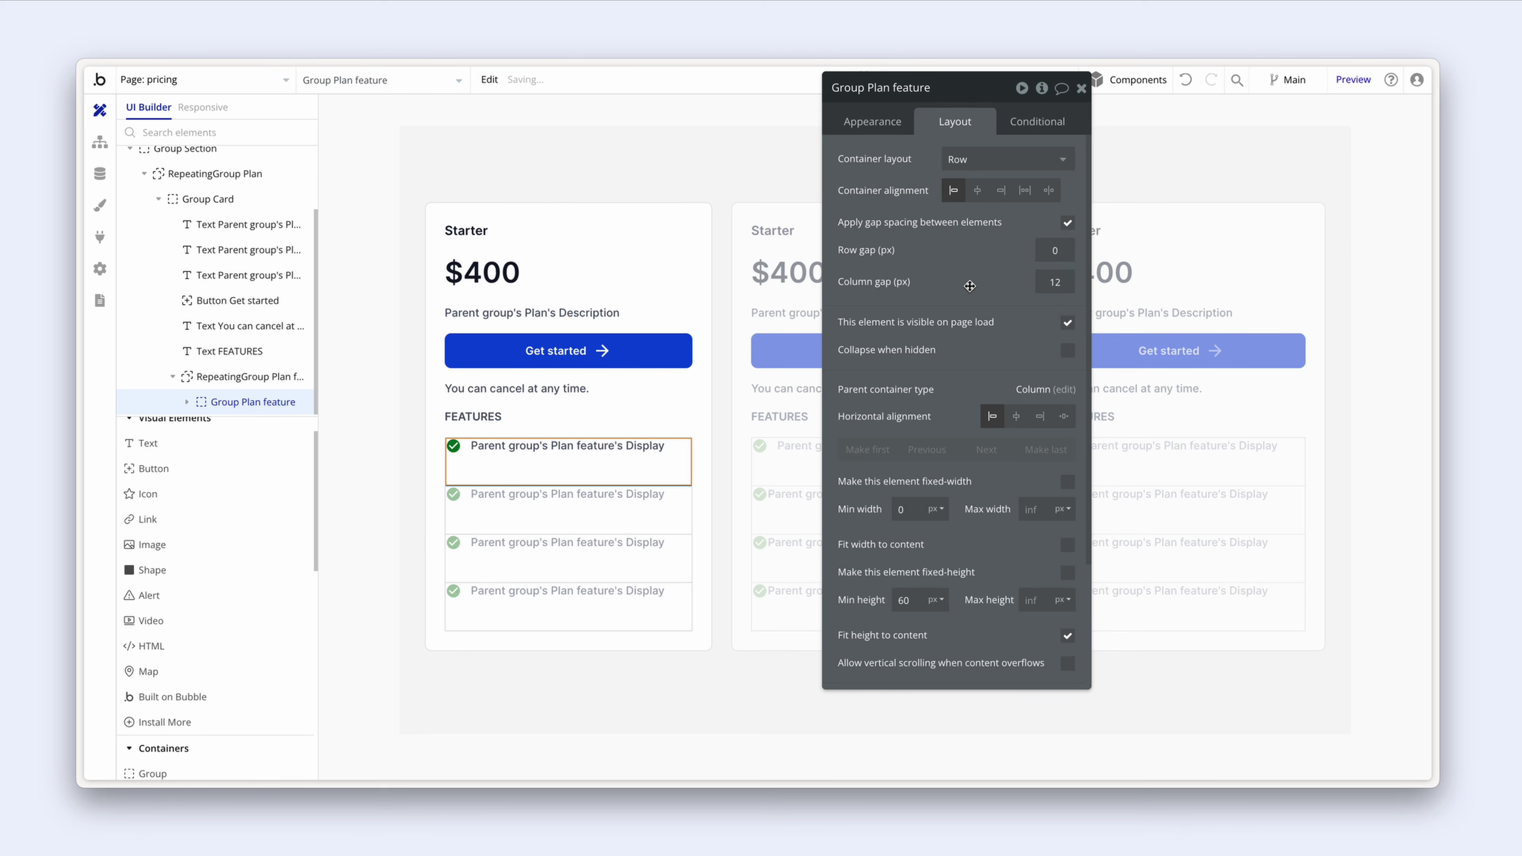
scroll(969, 286, "down", 2)
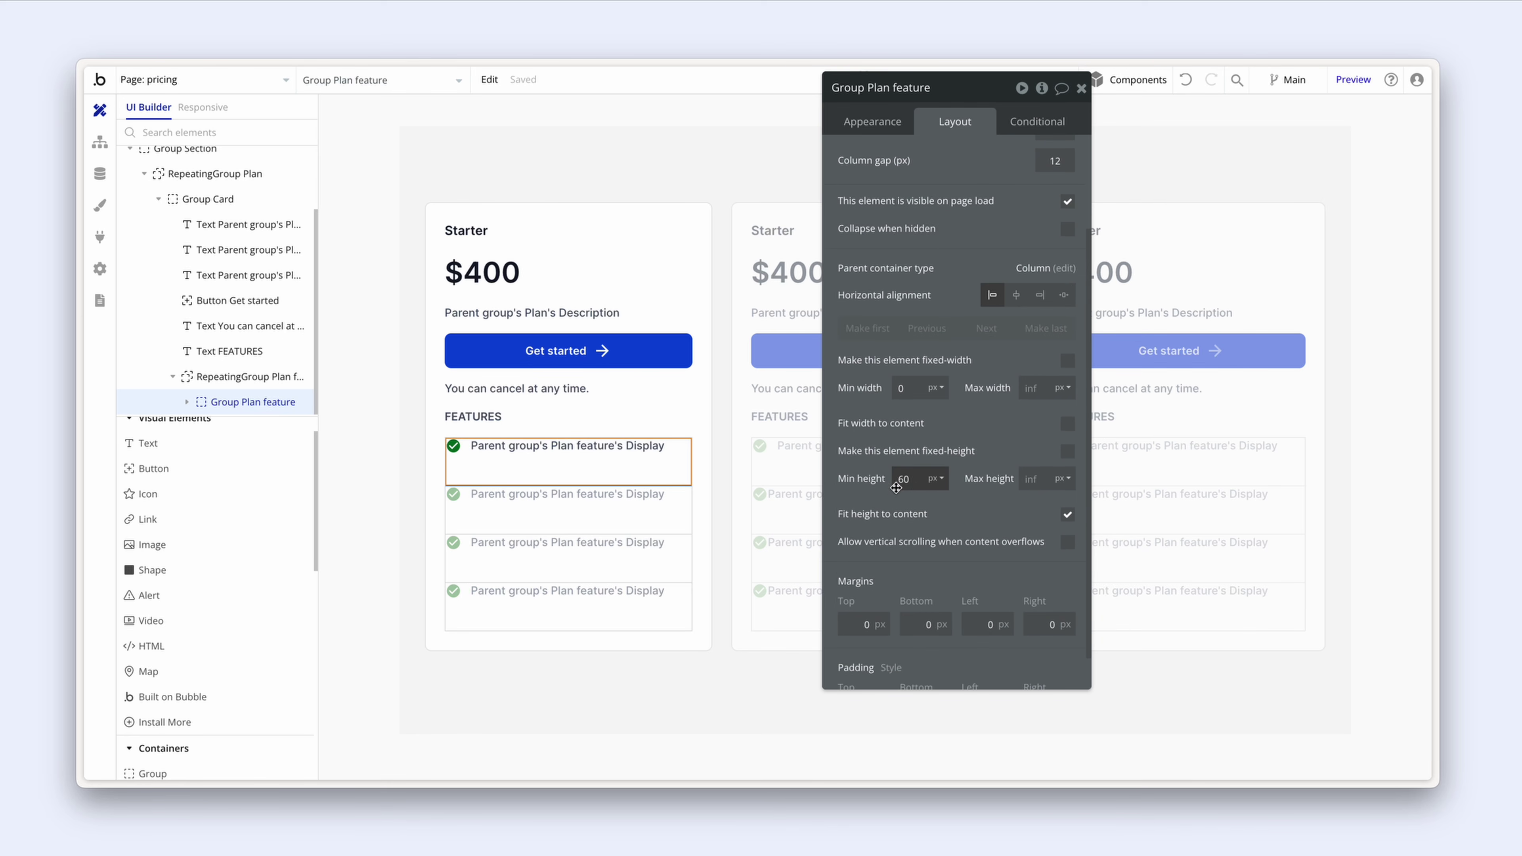
left_click(917, 481)
left_click_drag(917, 482, 879, 476)
type("0")
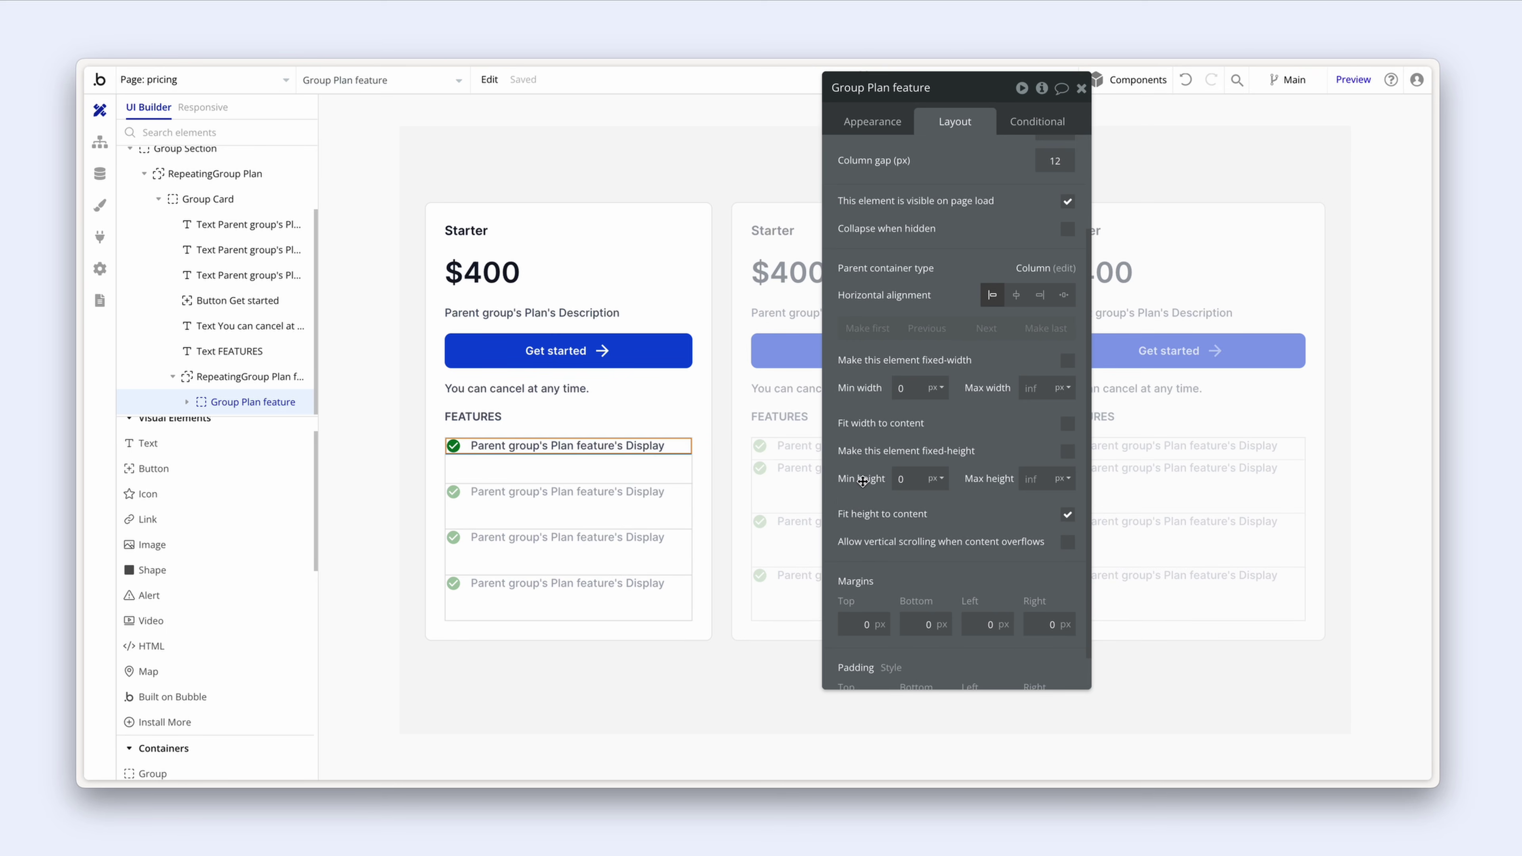
Step: Set the Plan feature repeating group's minimum width and minimum height to 0
left_click(625, 488)
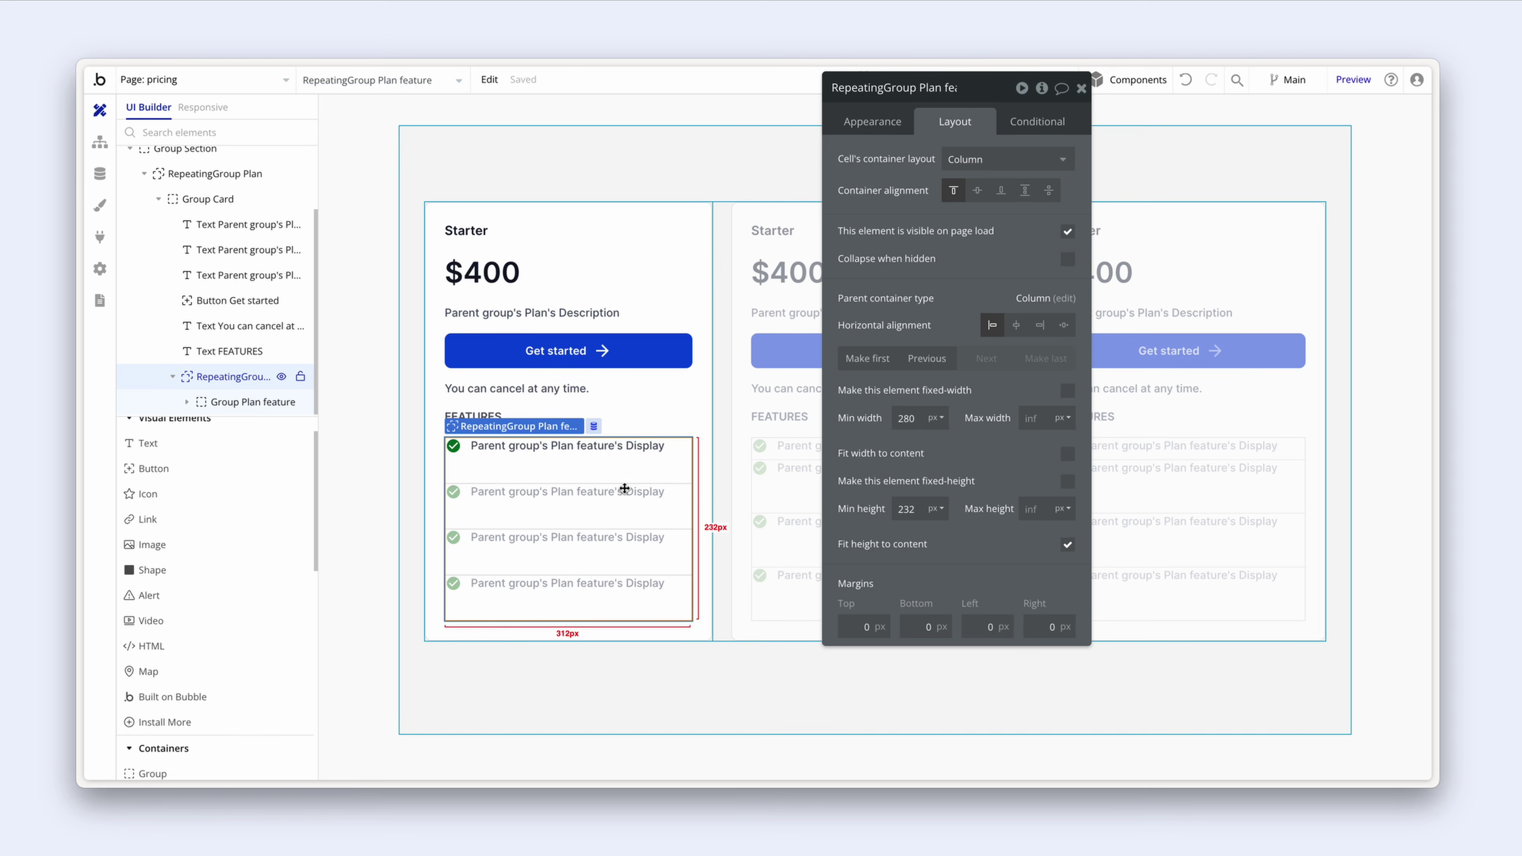
left_click(916, 418)
key("BackSpace")
key("BackSpace")
key("BackSpace")
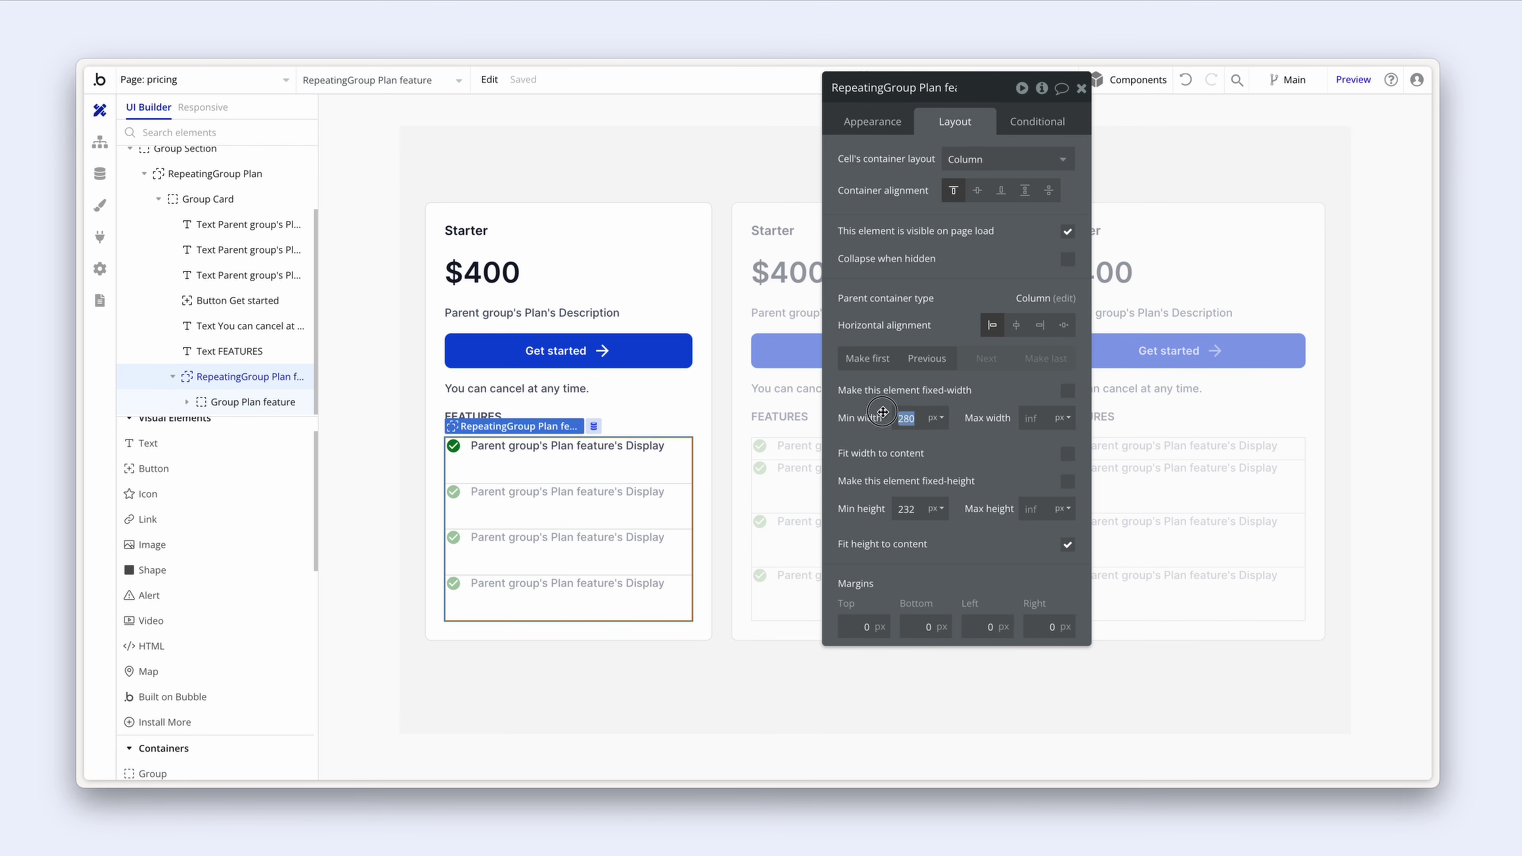
left_click(921, 506)
key("BackSpace")
key("BackSpace")
key("BackSpace")
type("0")
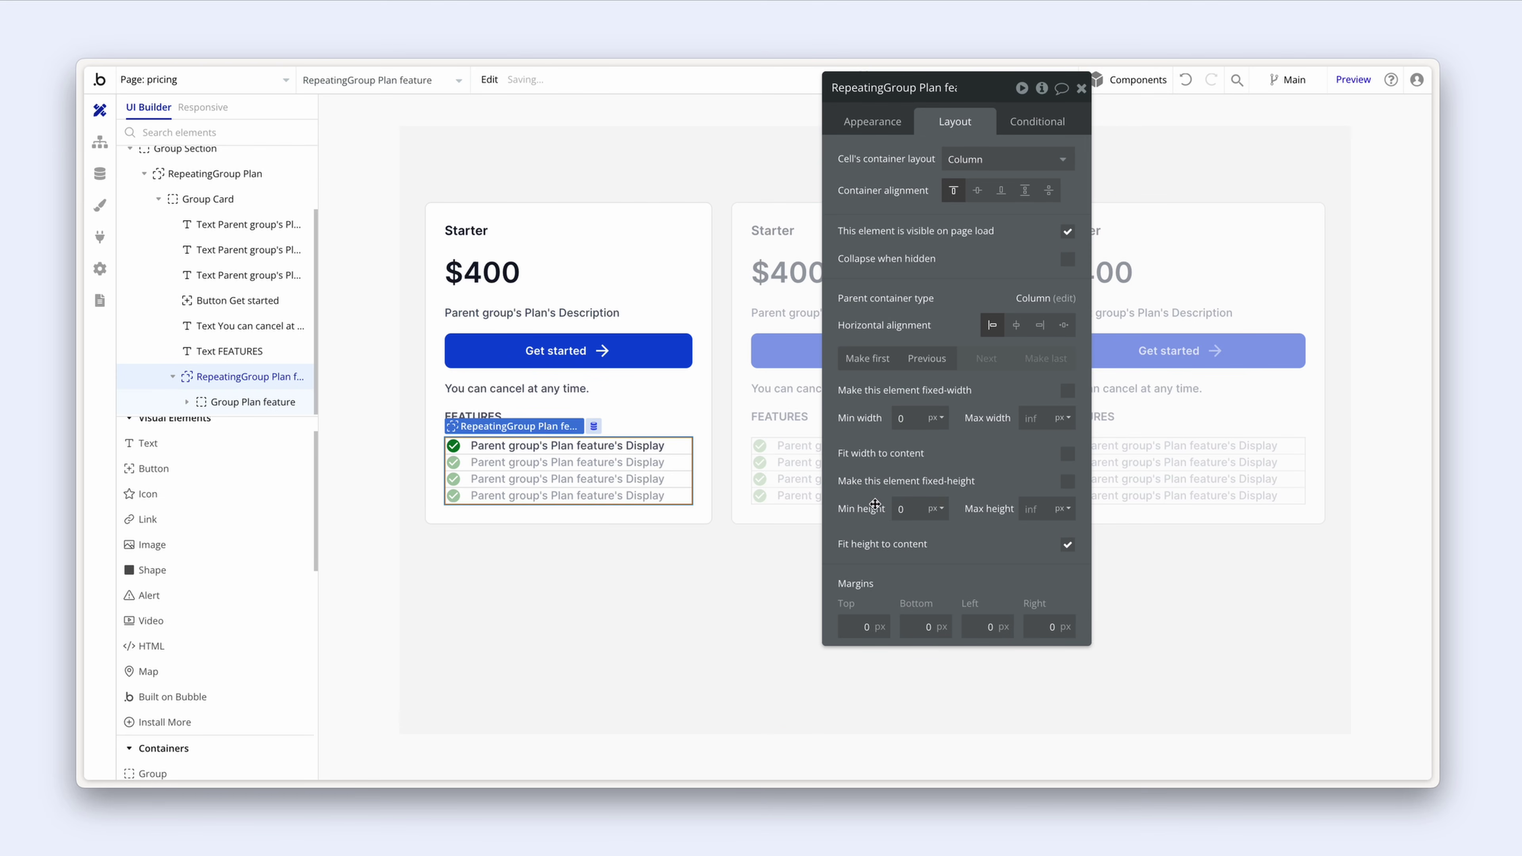
Step: Set the Plan feature repeating group's fixed number of rows to 3
left_click(858, 126)
left_click(927, 281)
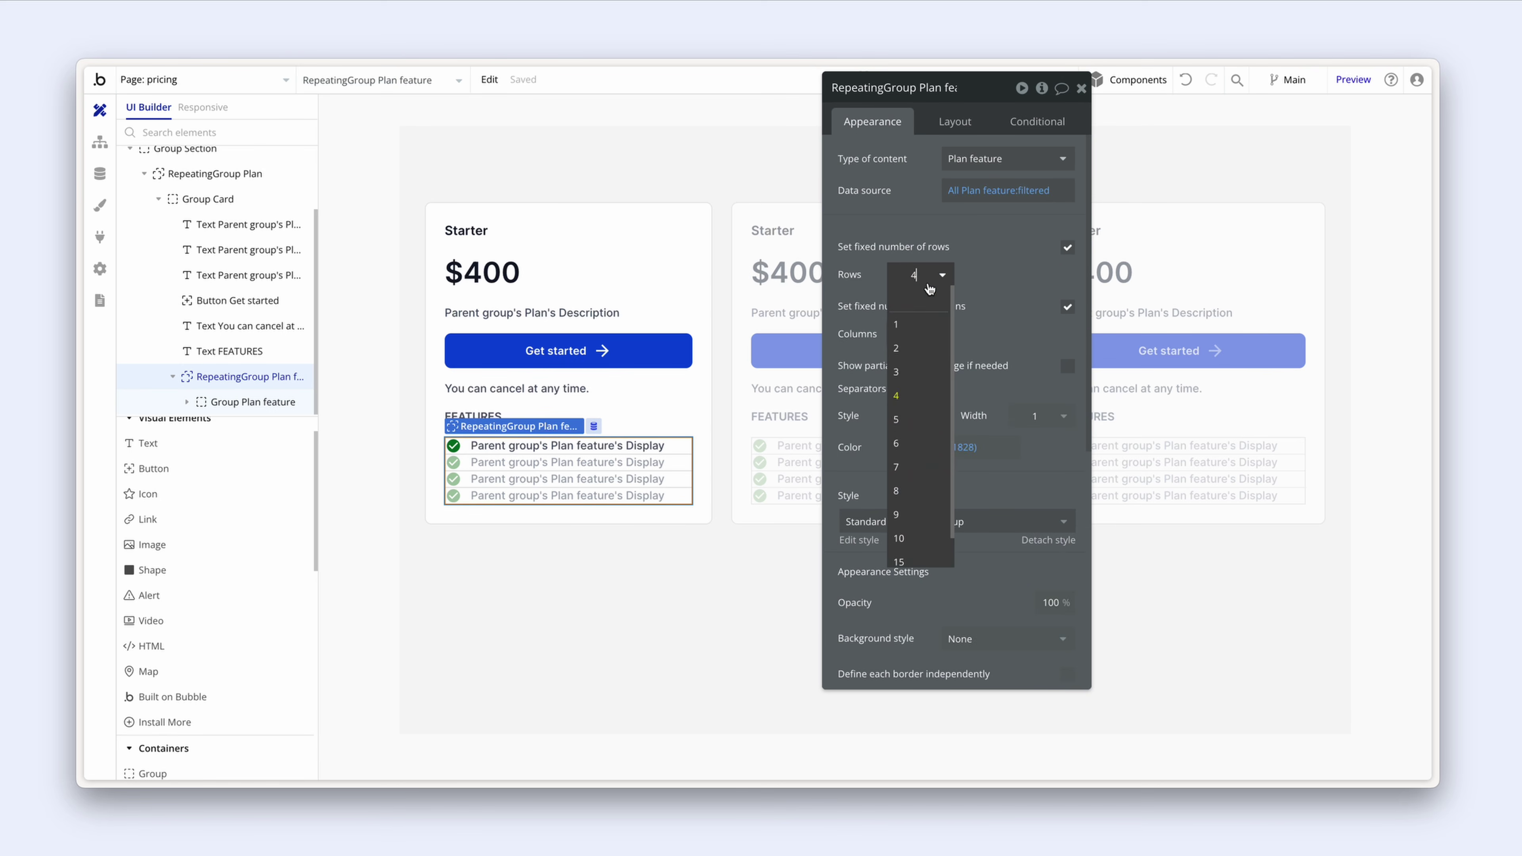
type("3")
key("Return")
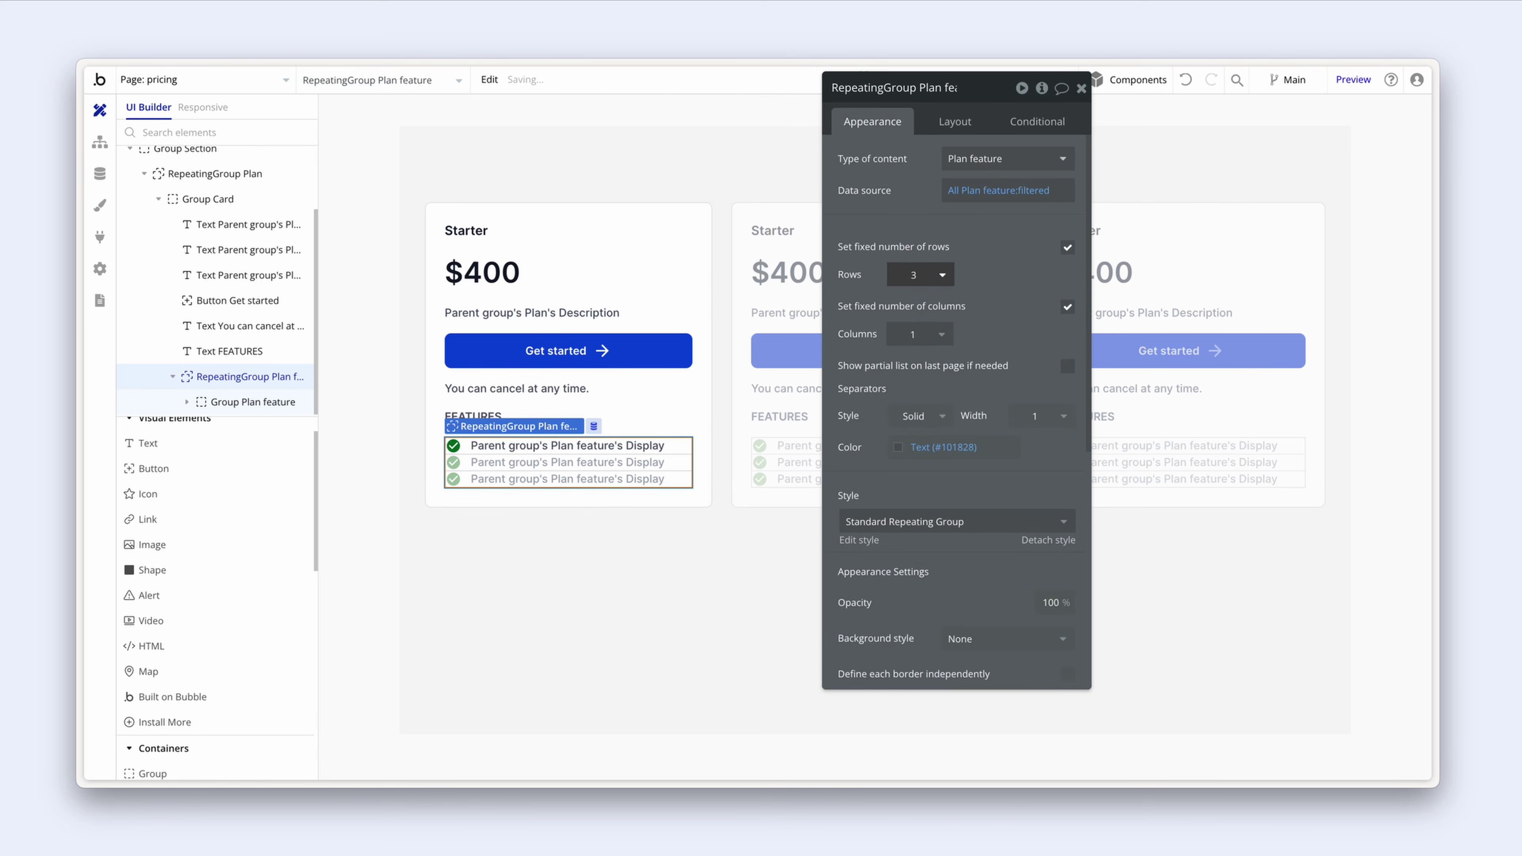
Step: Set the feature list's separators to a width of 12 and the Primary contrast color variable
left_click(1045, 418)
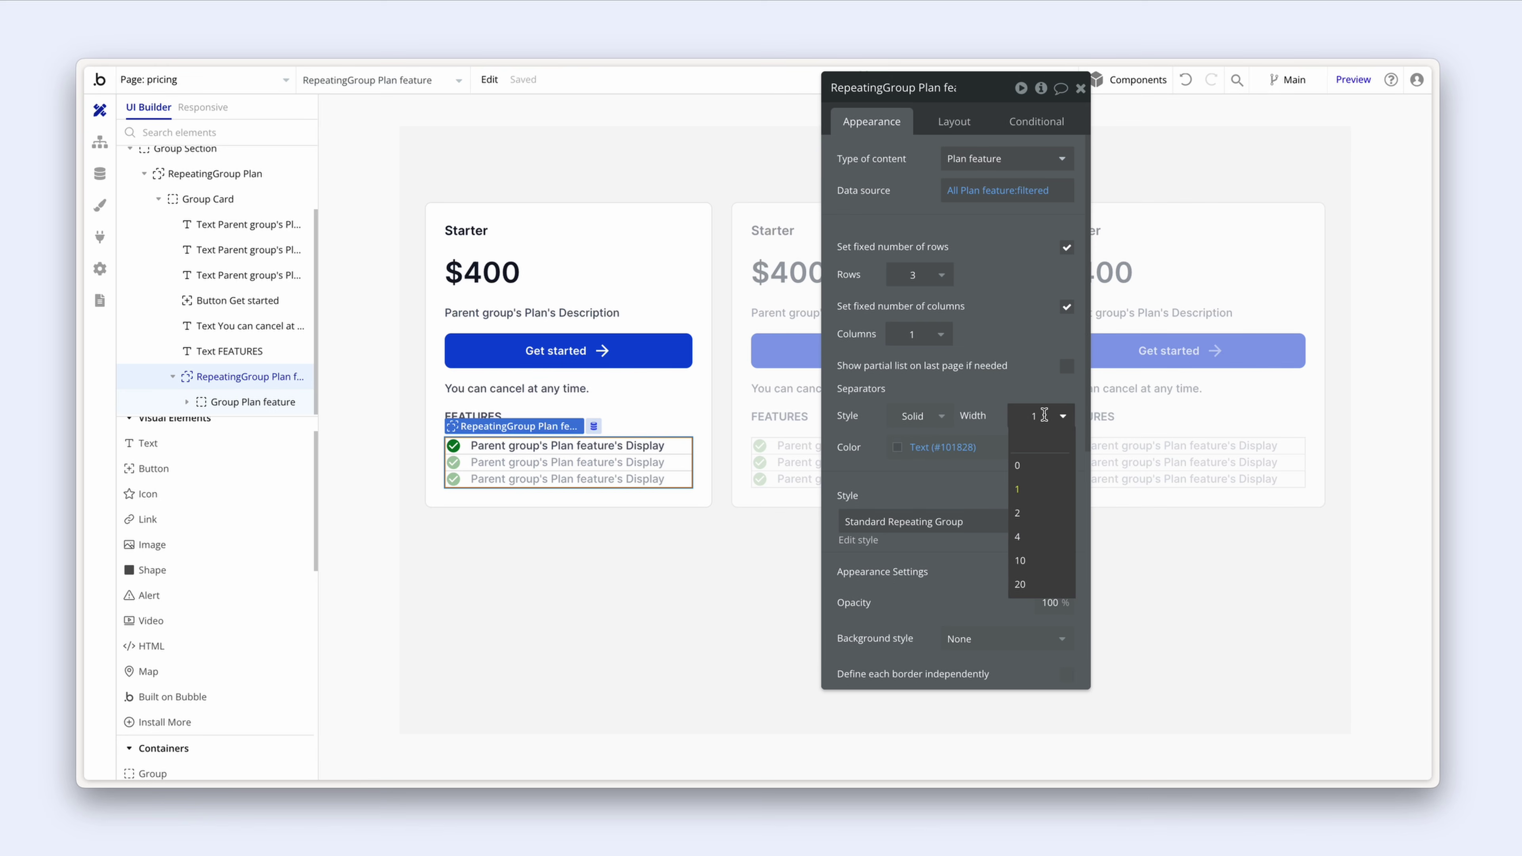
type("12")
key("Return")
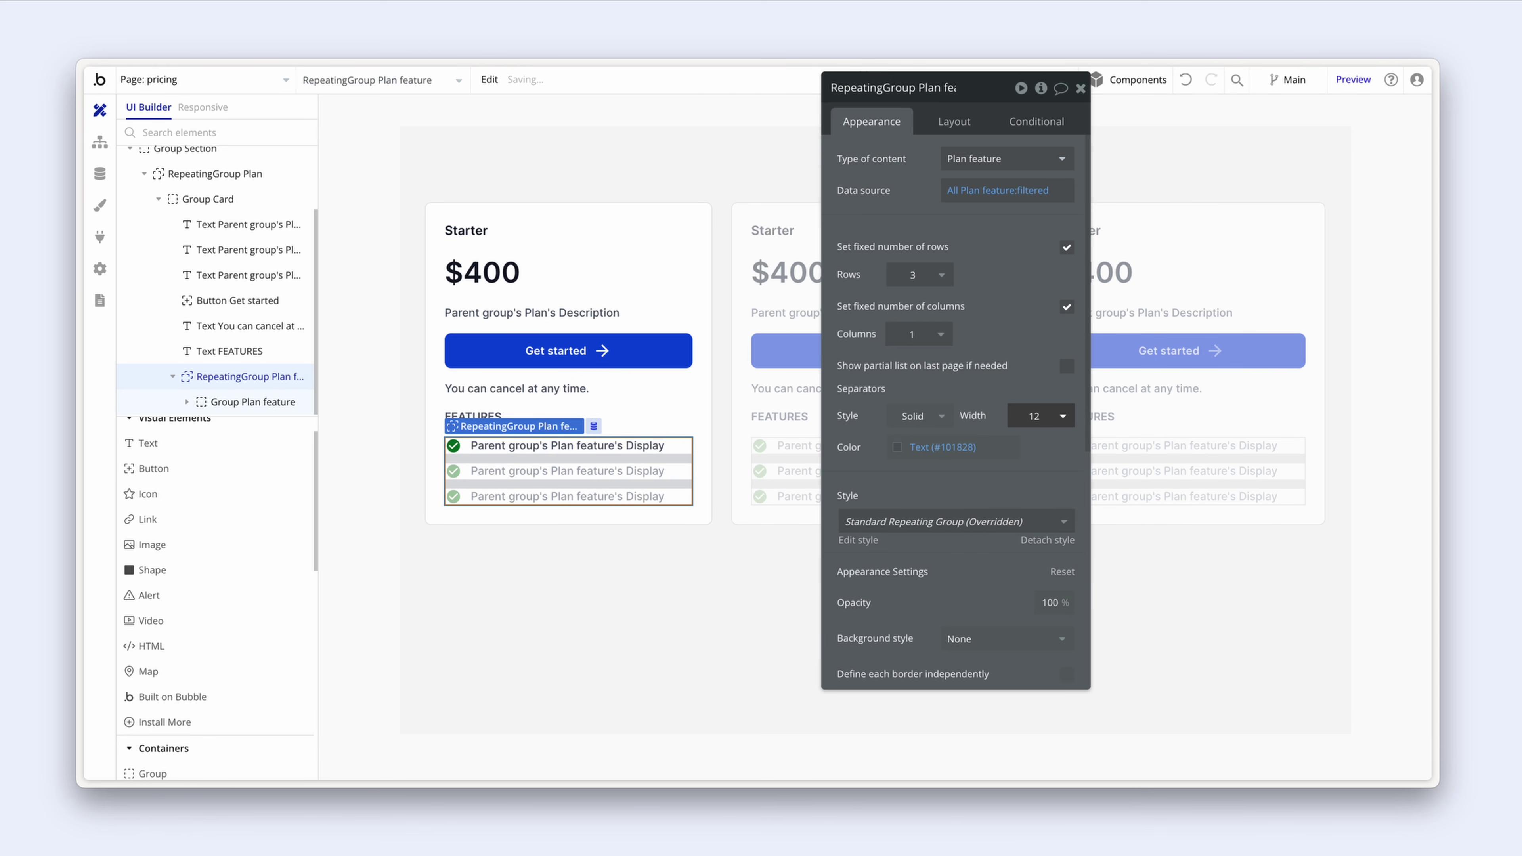
left_click(900, 454)
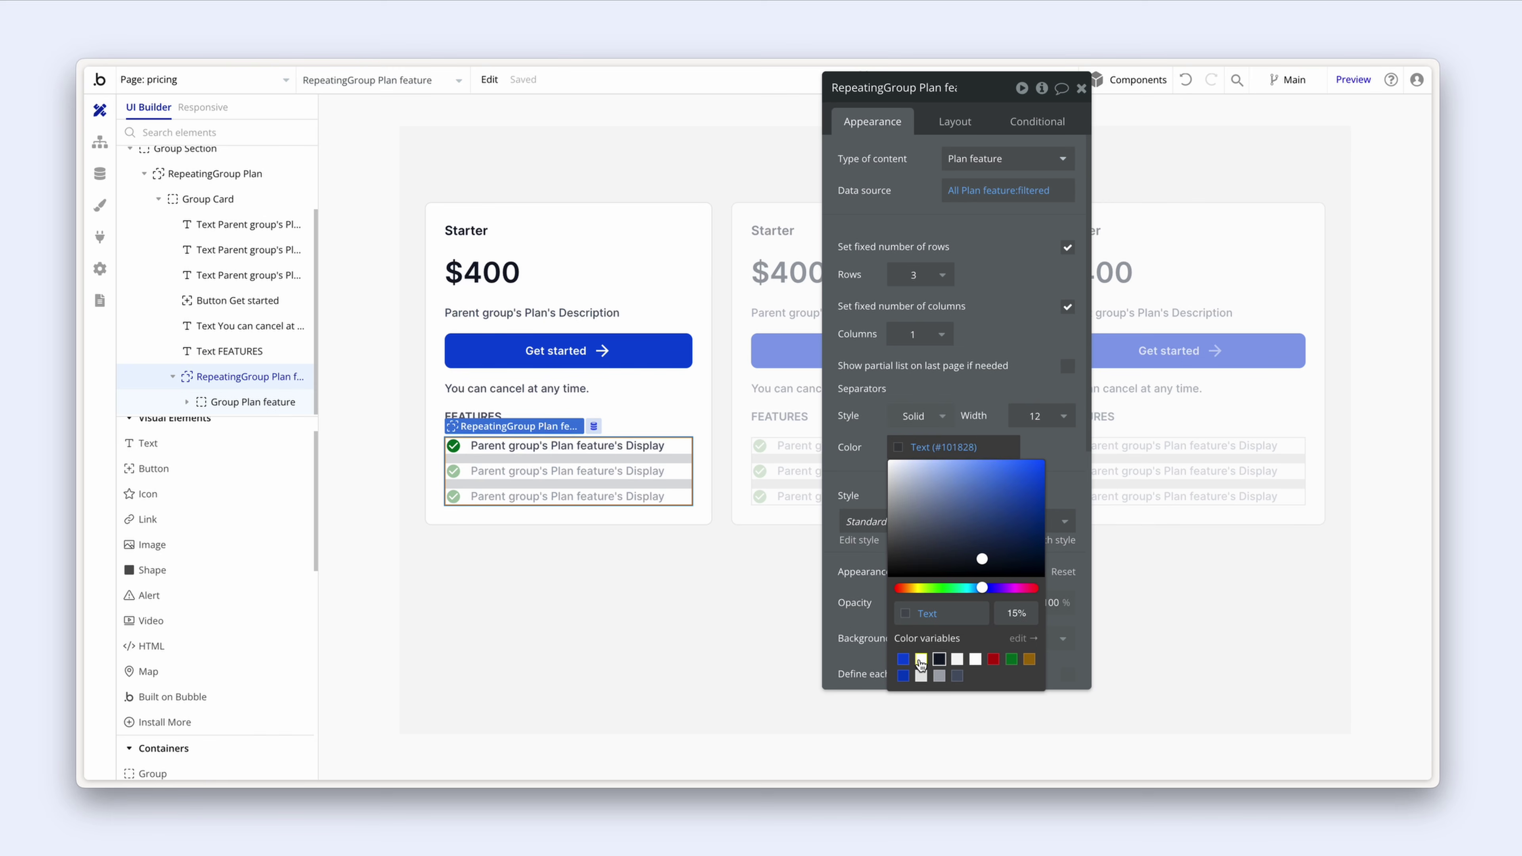
left_click(956, 659)
left_click(865, 473)
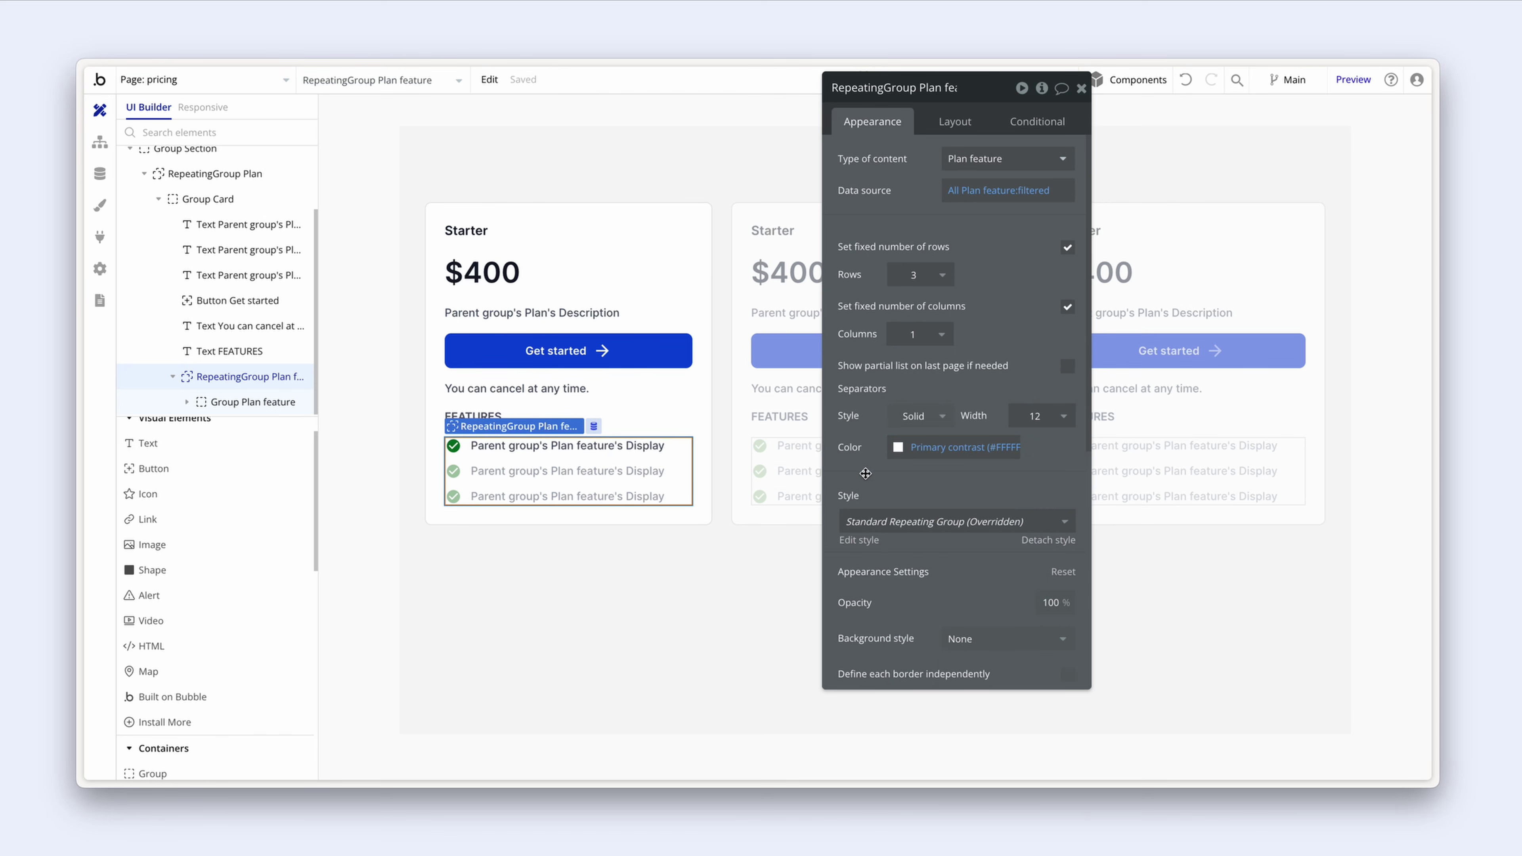
Step: Set the Plan feature repeating group's border style to None for all borders
left_click(706, 419)
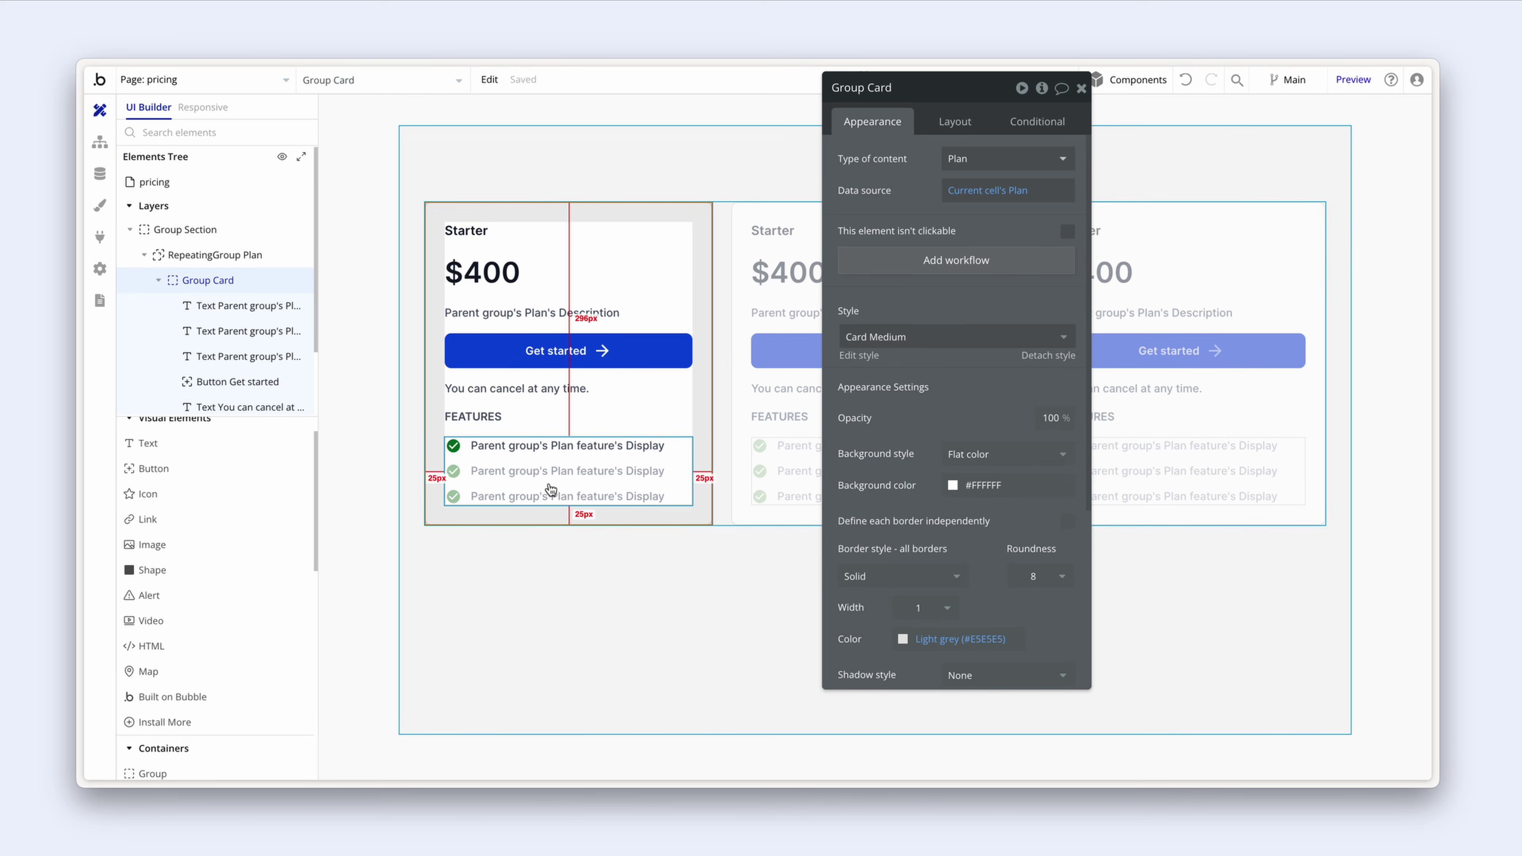
left_click(522, 484)
scroll(897, 442, "down", 5)
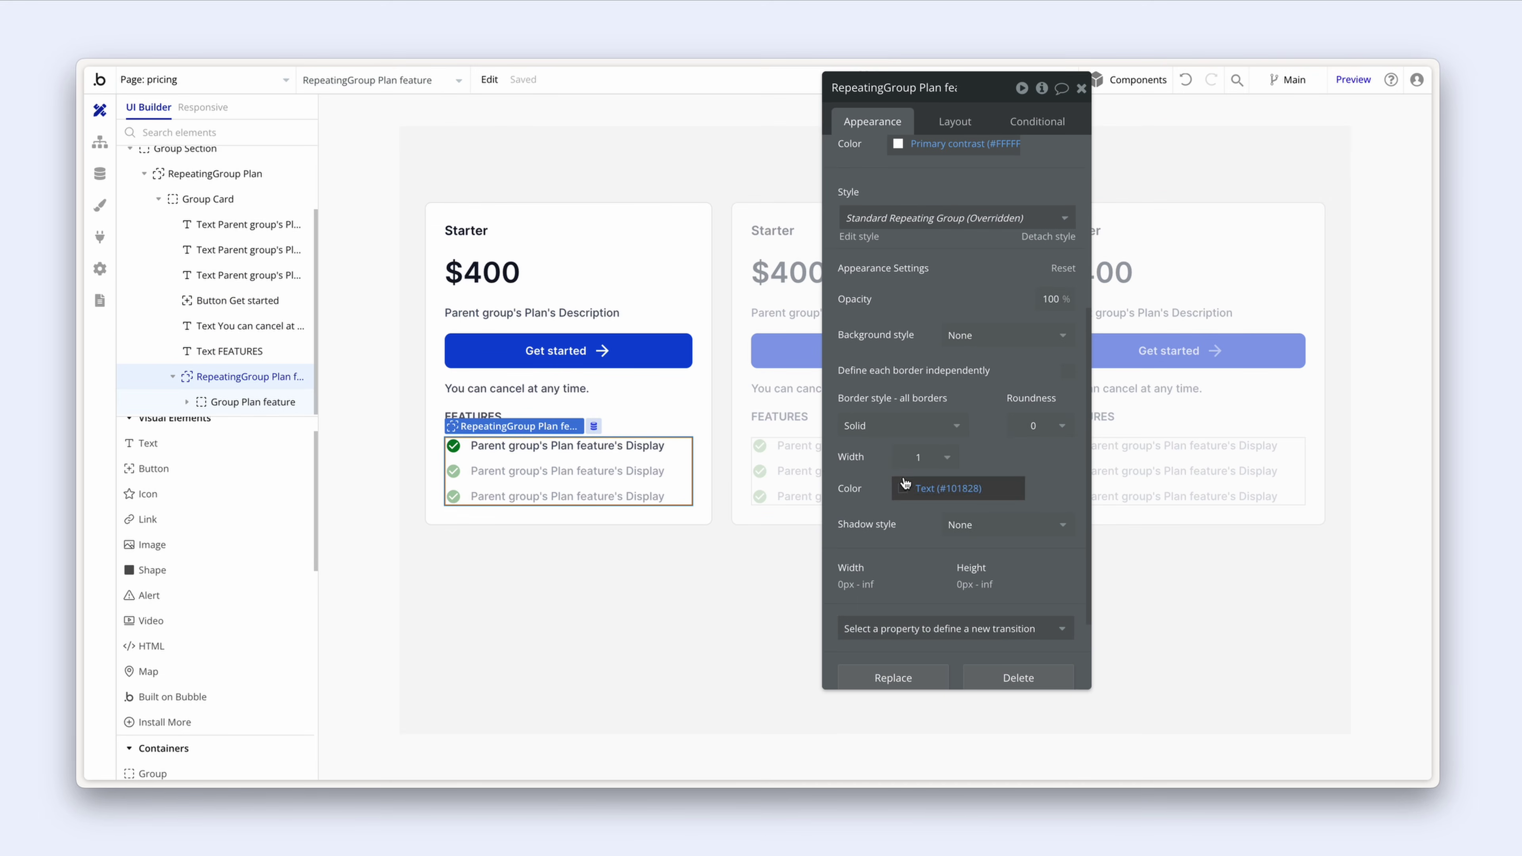
left_click(897, 433)
left_click(893, 466)
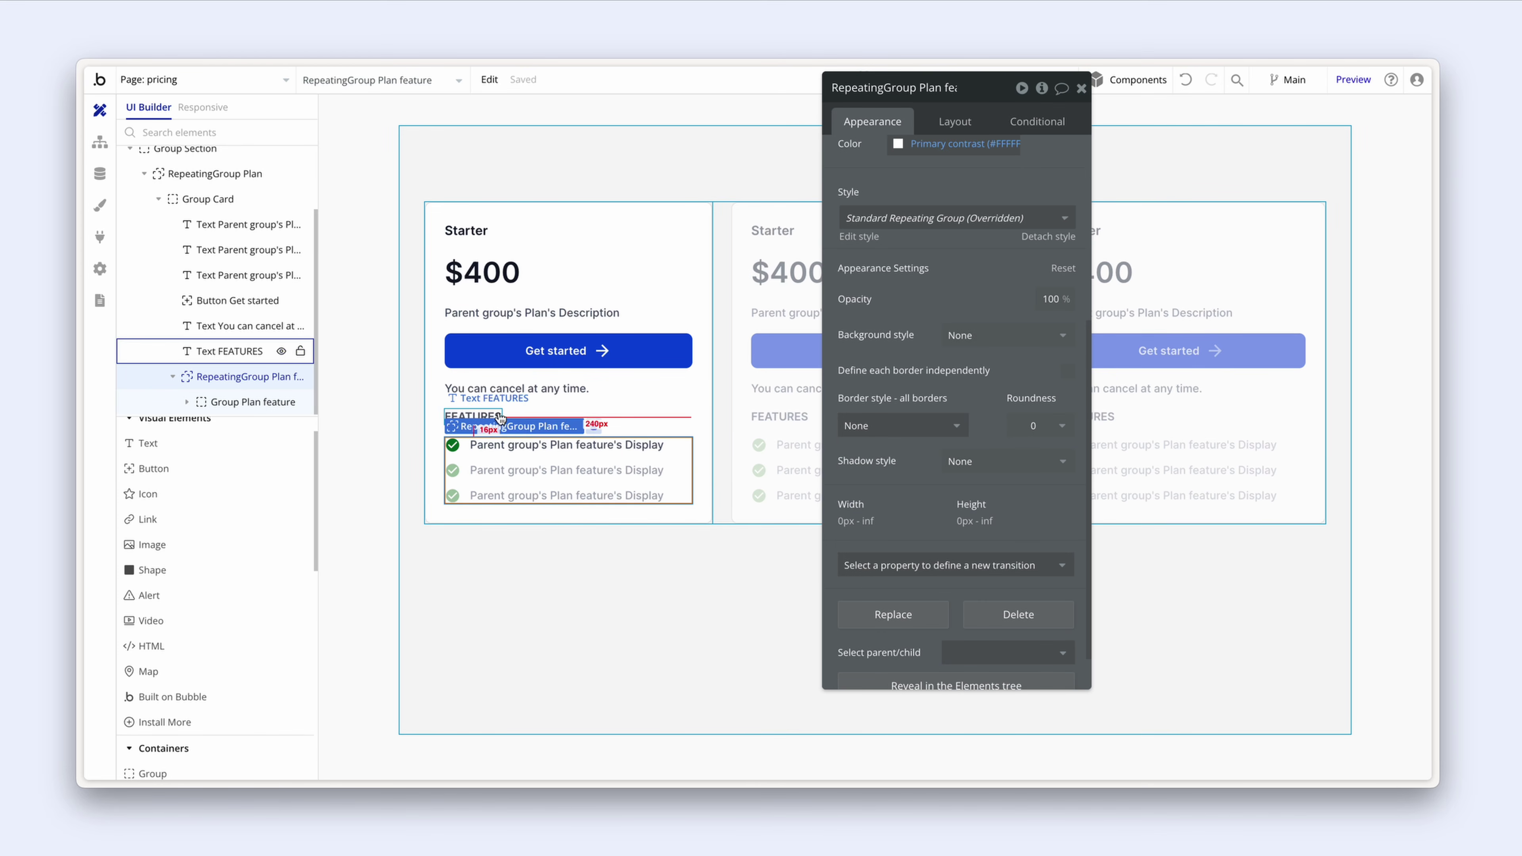
Step: Group the FEATURES heading and the Plan feature repeating group in a column container
left_click(479, 415)
left_click(516, 471, "shift")
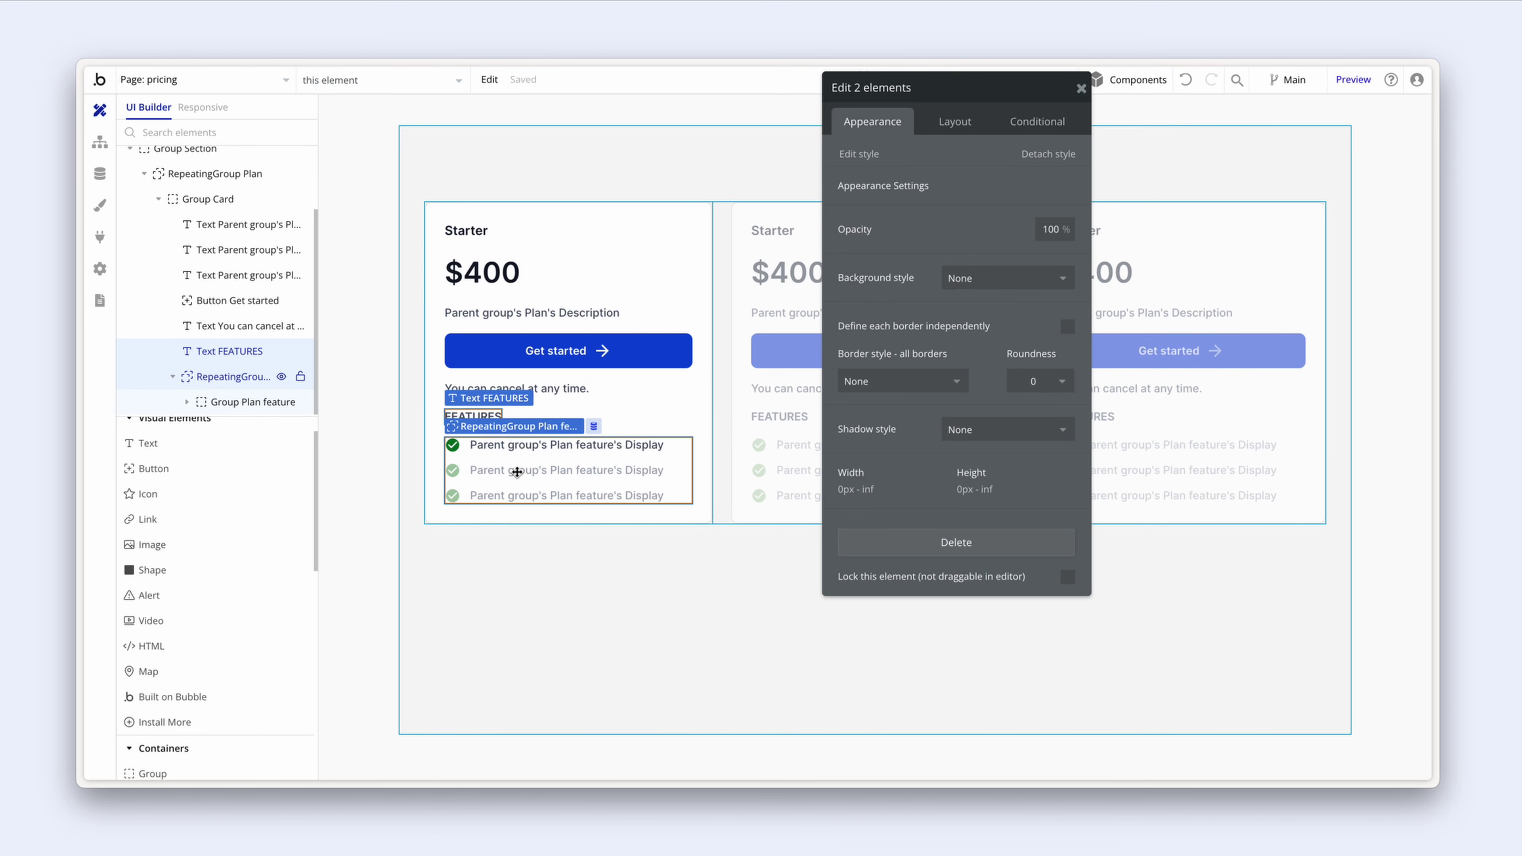
right_click(516, 471)
mouse_move(635, 556)
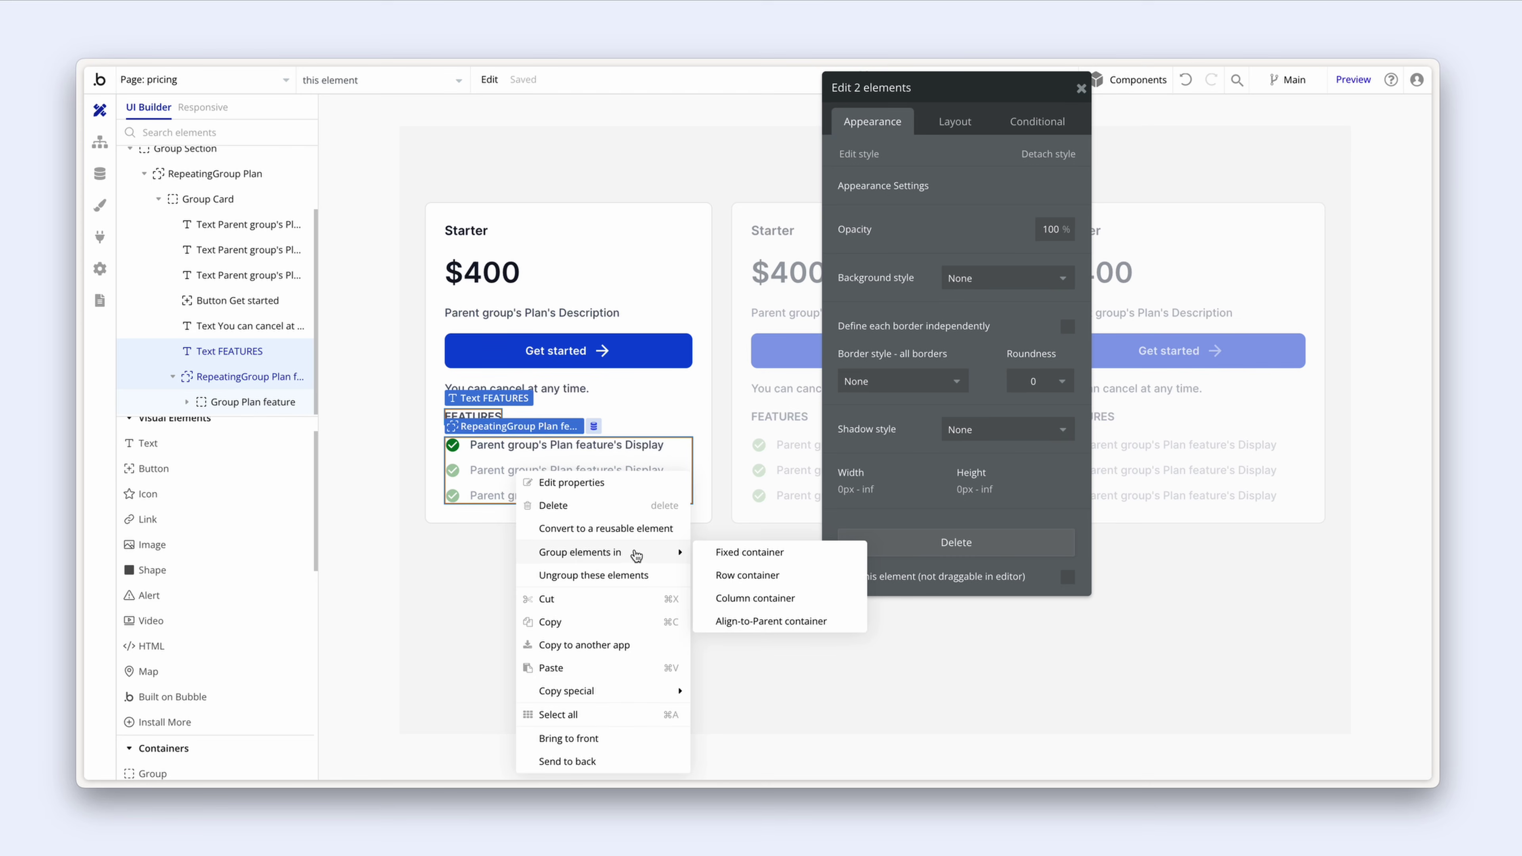
left_click(812, 600)
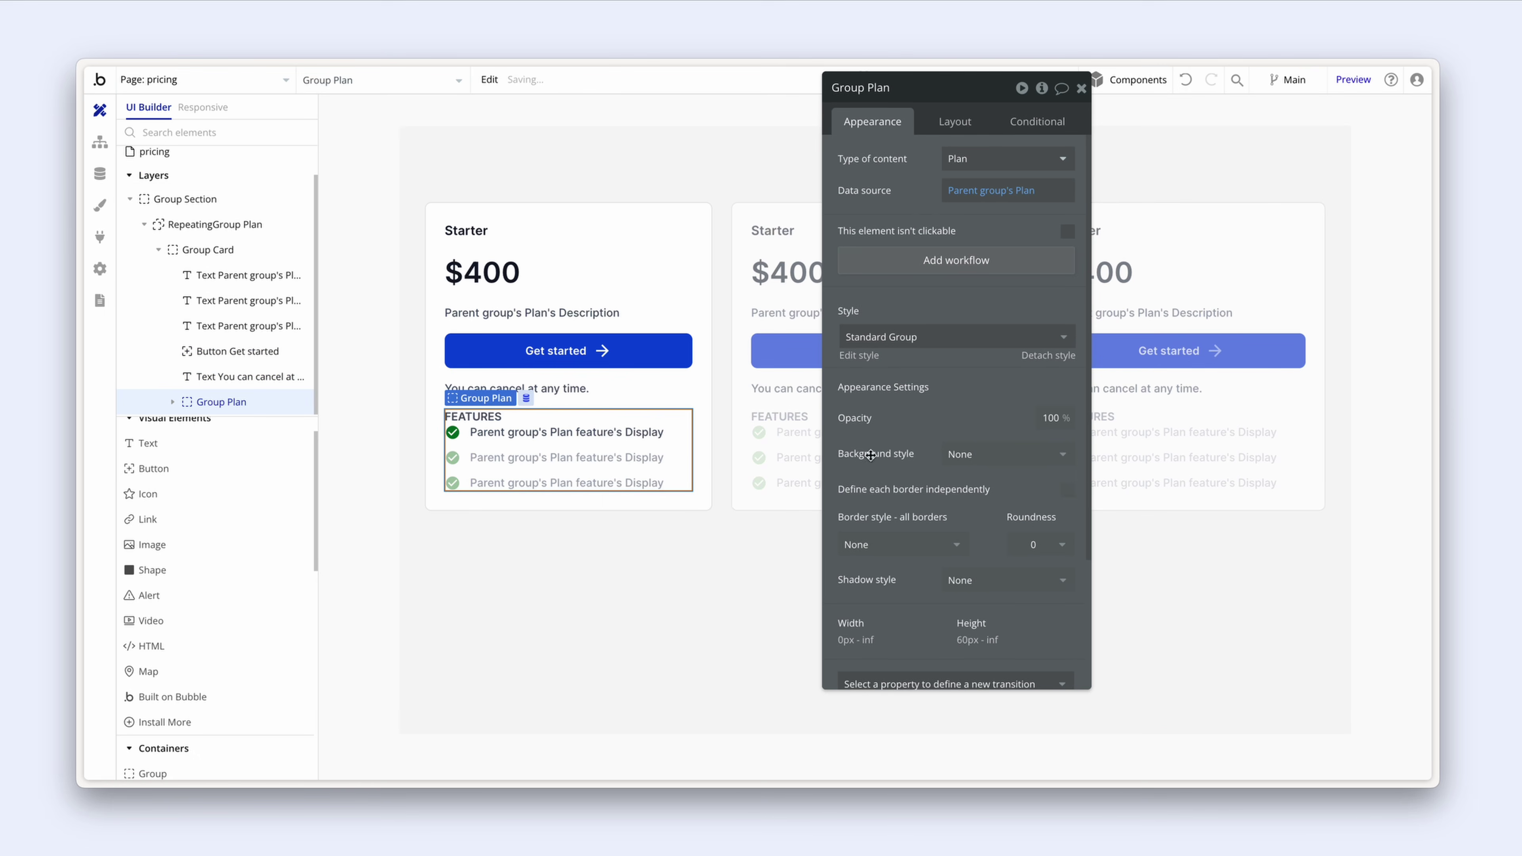
Step: Rename the new column group to Group Features and apply a 12 px row gap between its elements
left_click(875, 88)
left_click_drag(867, 88, 896, 88)
type("Features")
left_click(954, 121)
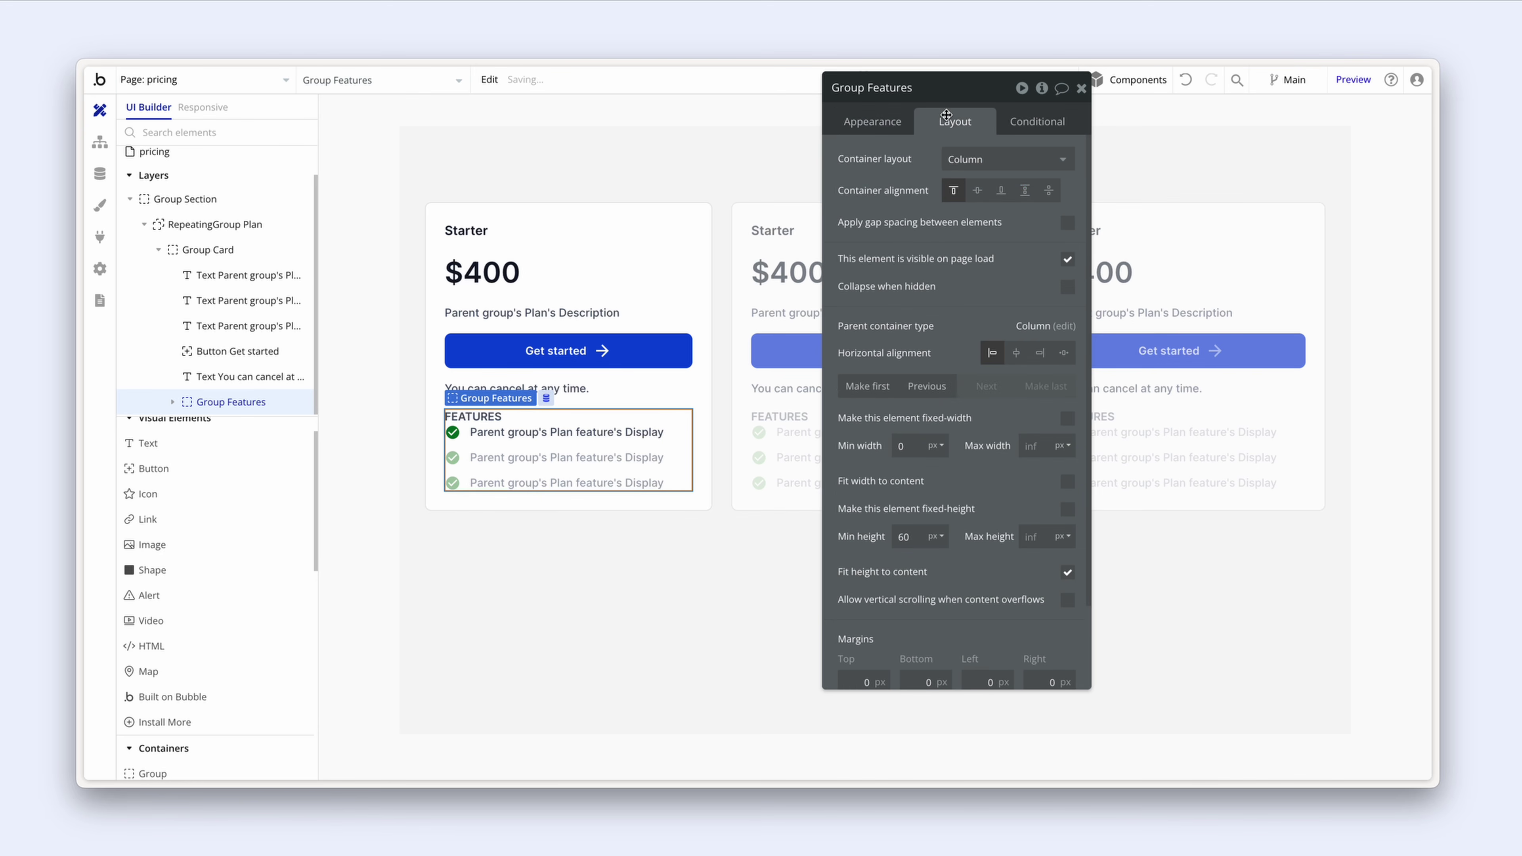
left_click(1067, 223)
left_click(1054, 250)
type("12")
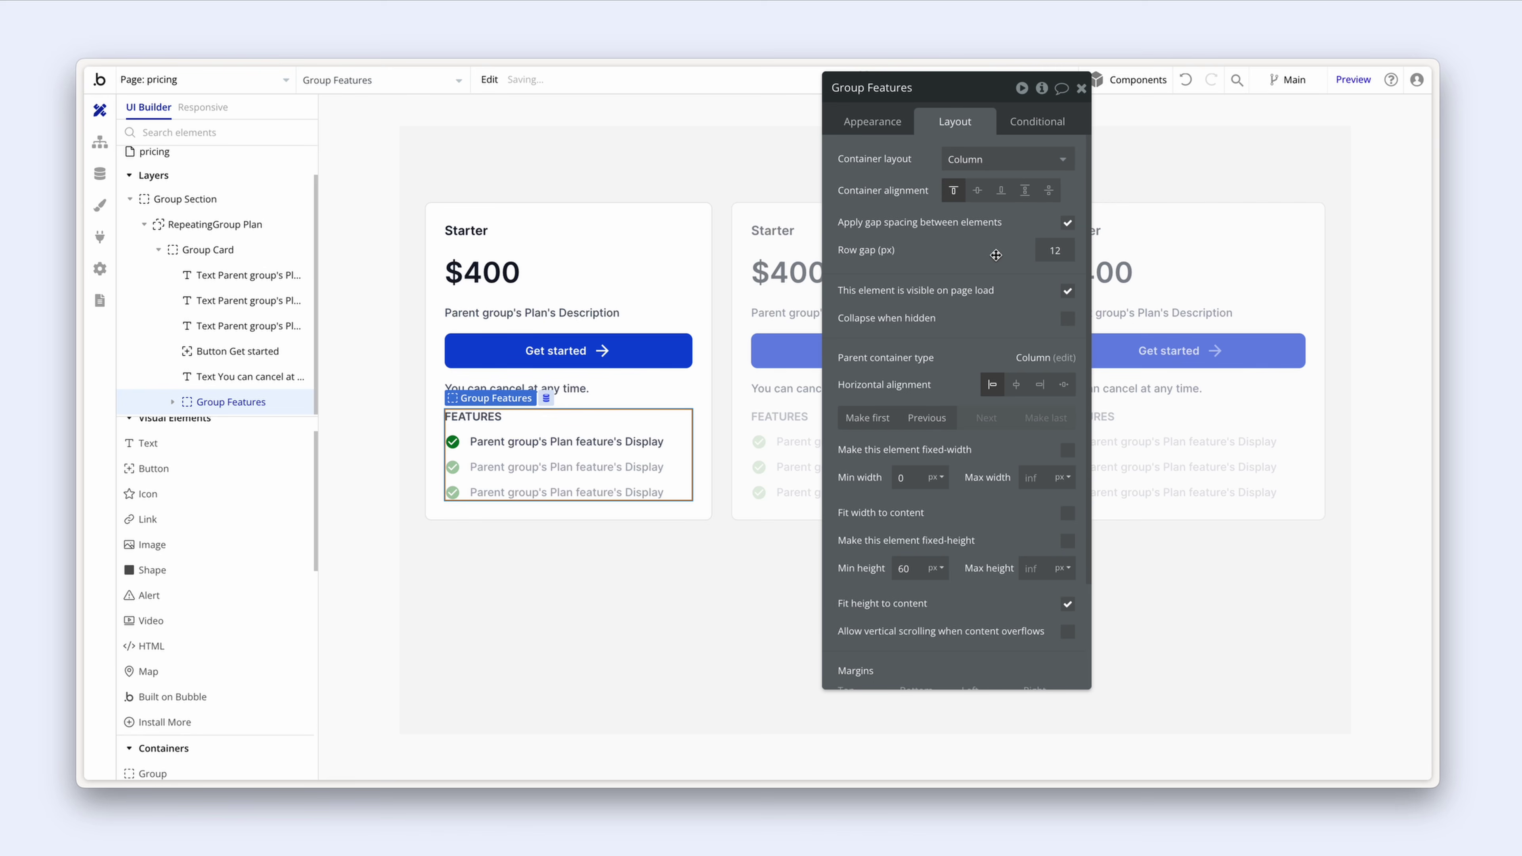
Step: Set Group Features' top padding to 20 px
left_click(627, 404)
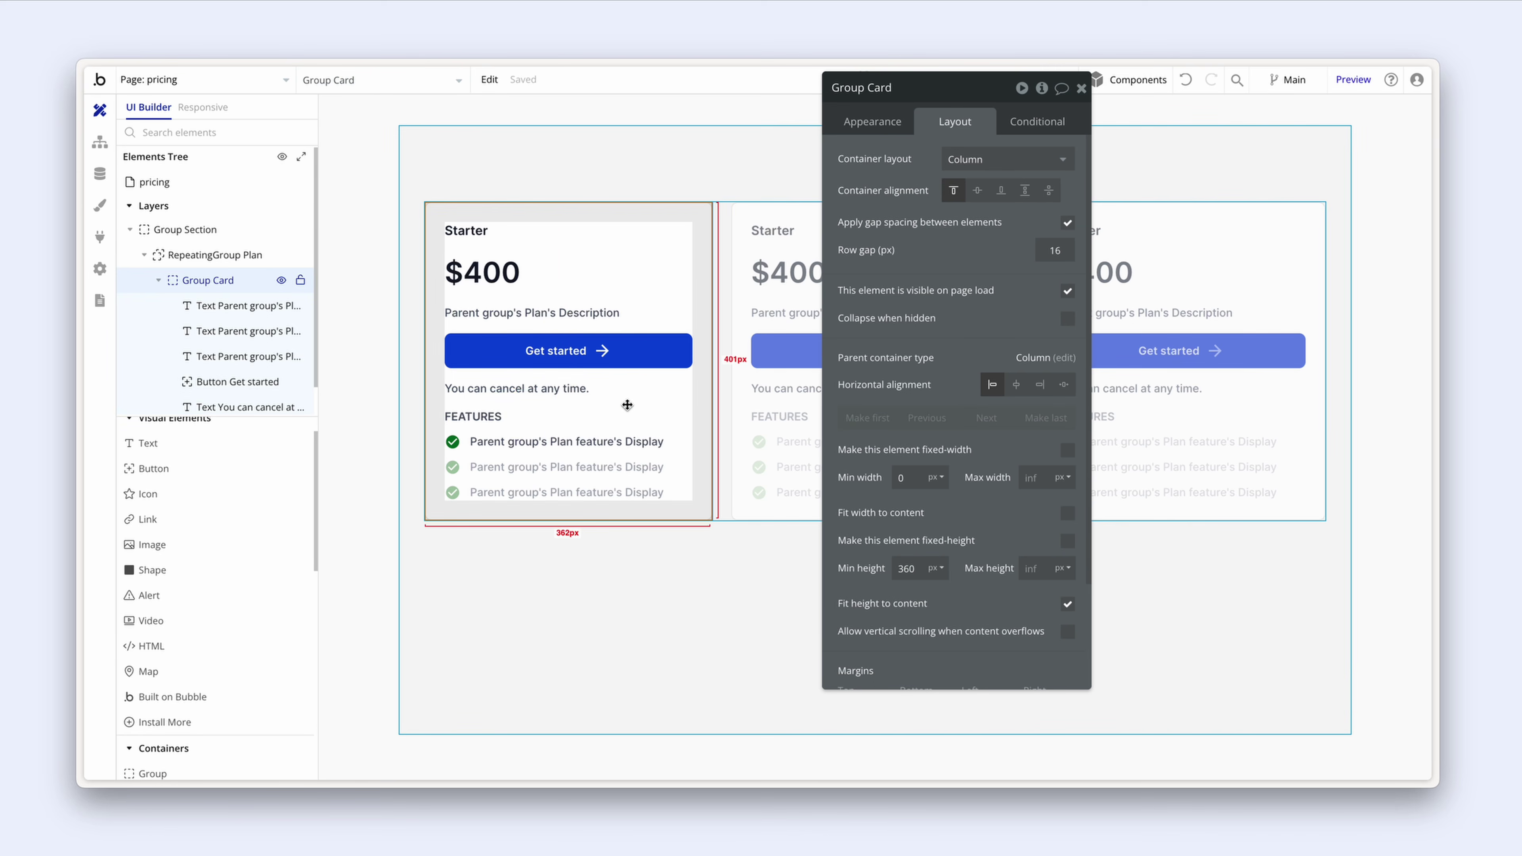
left_click(510, 432)
mouse_move(537, 407)
left_mouse_down()
mouse_move(555, 362)
mouse_move(563, 419)
mouse_move(577, 326)
mouse_move(562, 420)
left_mouse_up()
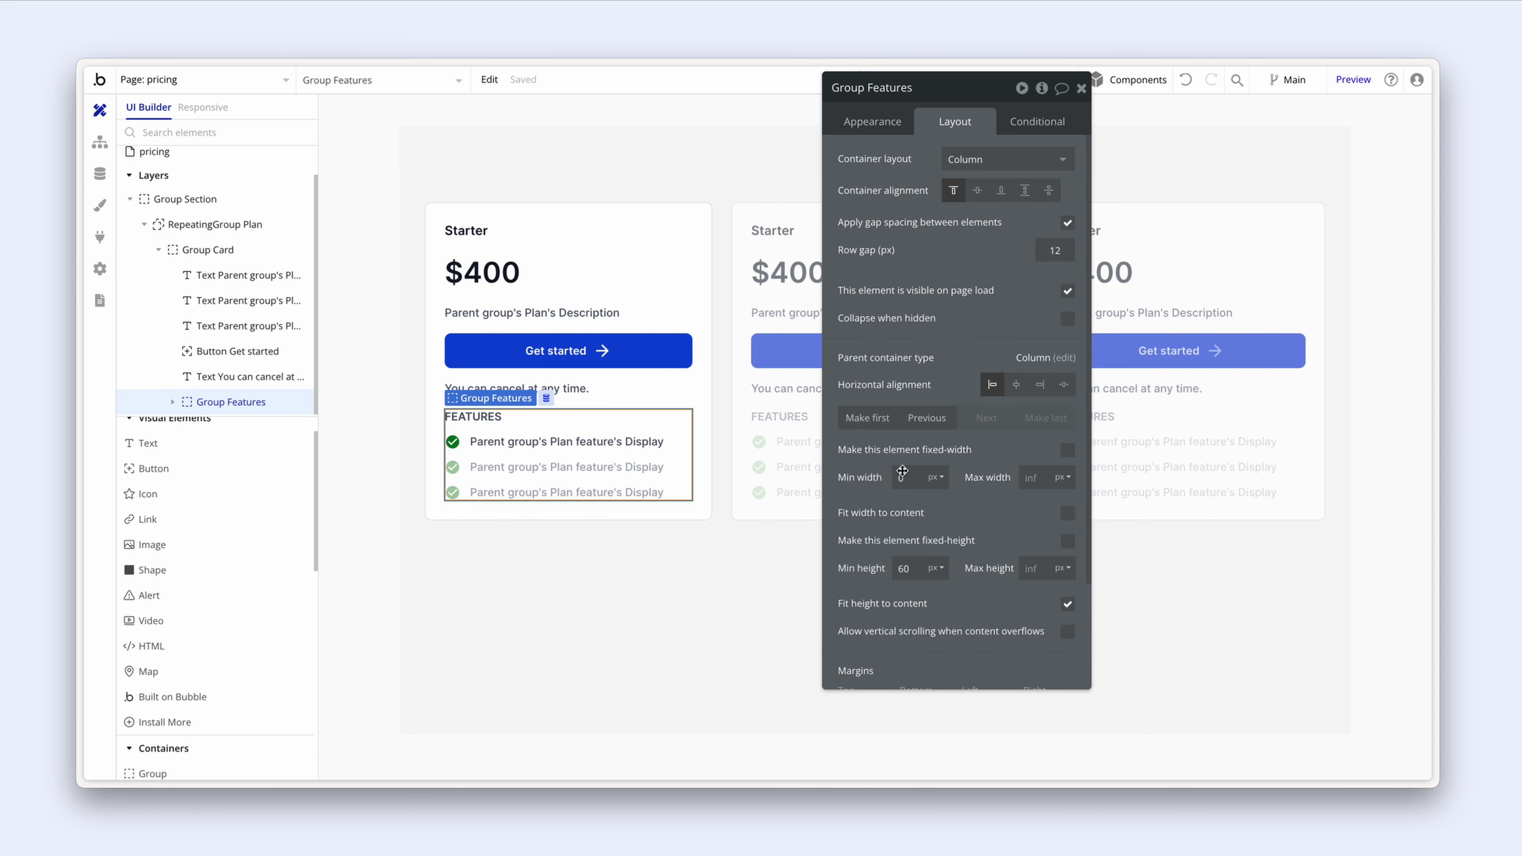
scroll(911, 436, "down", 5)
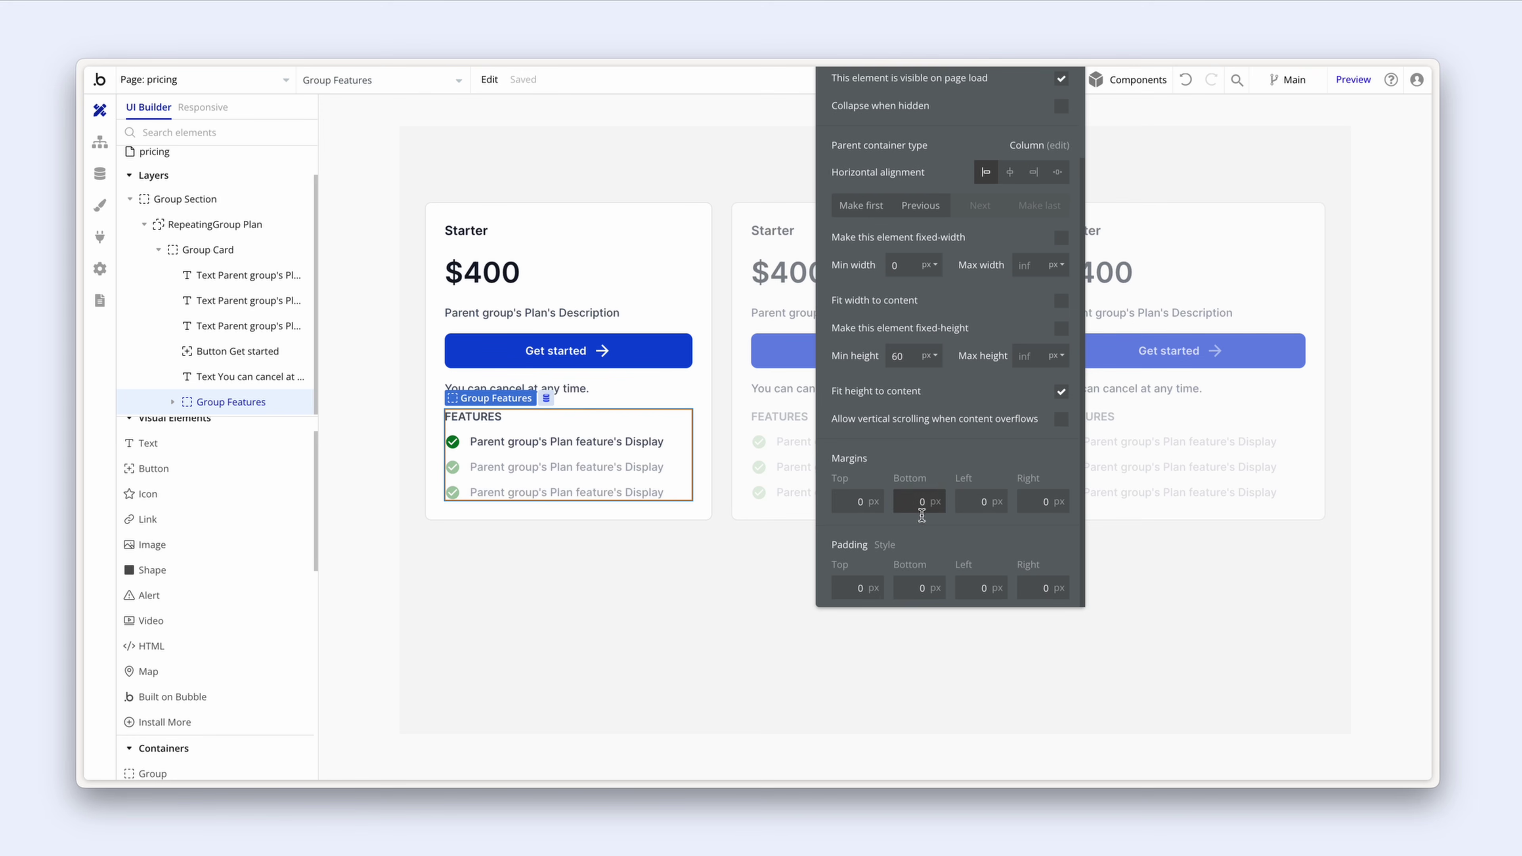
left_click(863, 587)
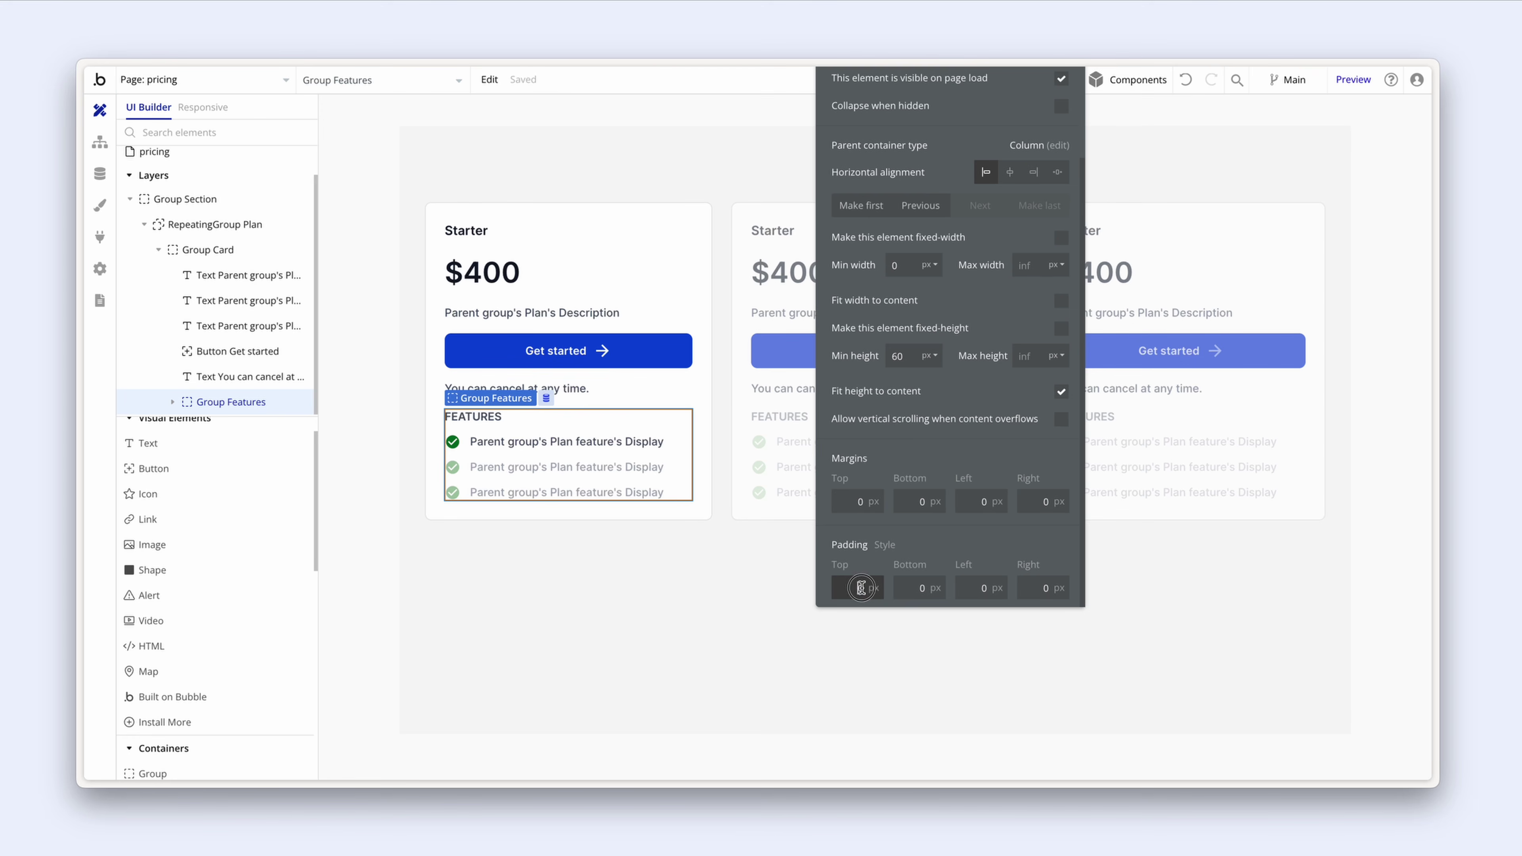
type("20")
left_click(925, 464)
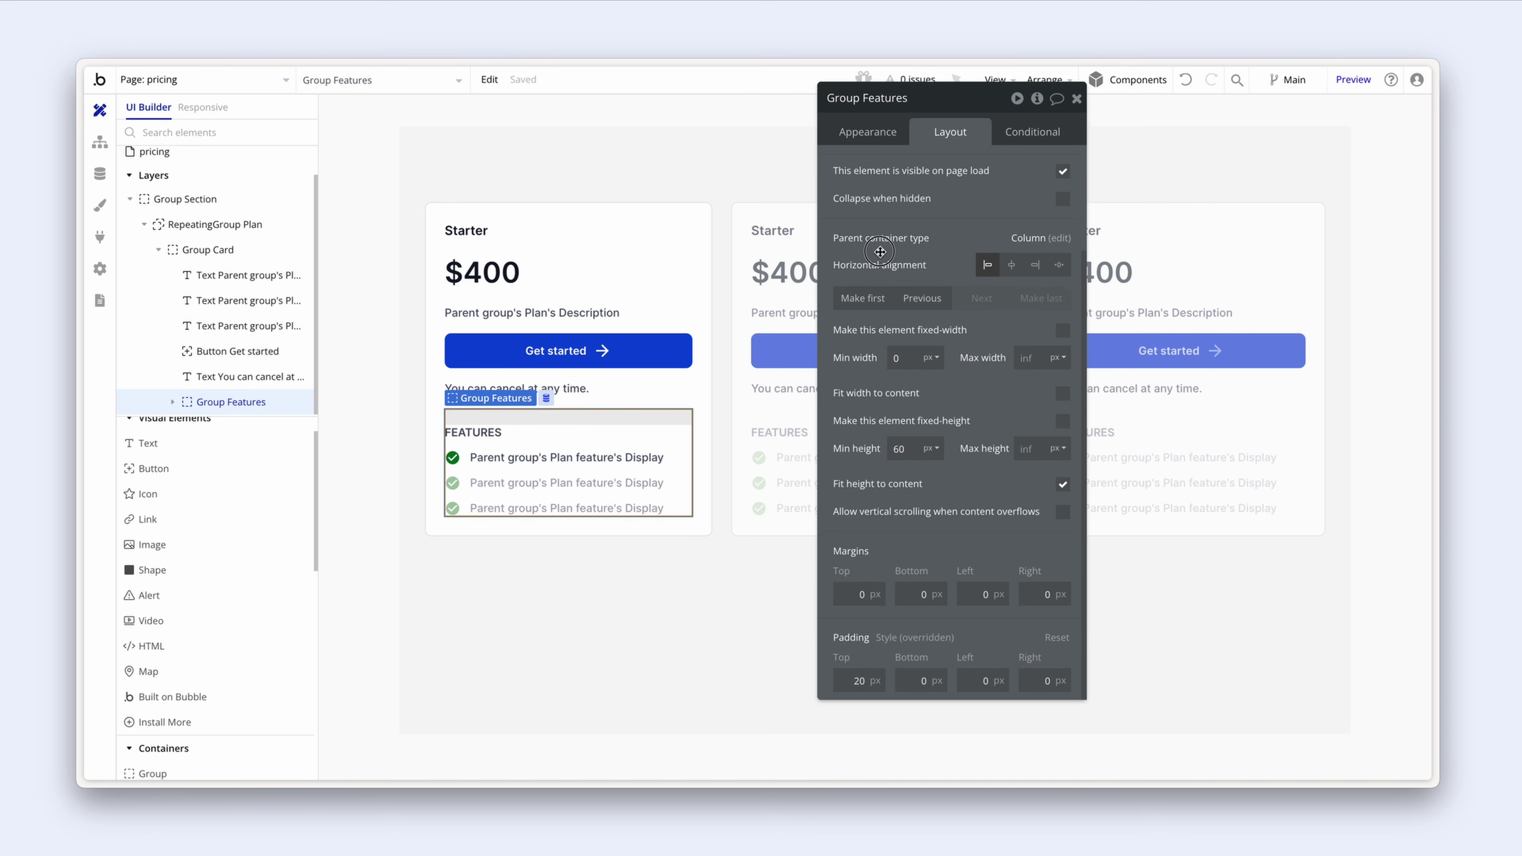
Step: Define Group Features' borders independently and give it a solid top border in the Light grey color variable
left_click(882, 137)
scroll(942, 300, "down", 1)
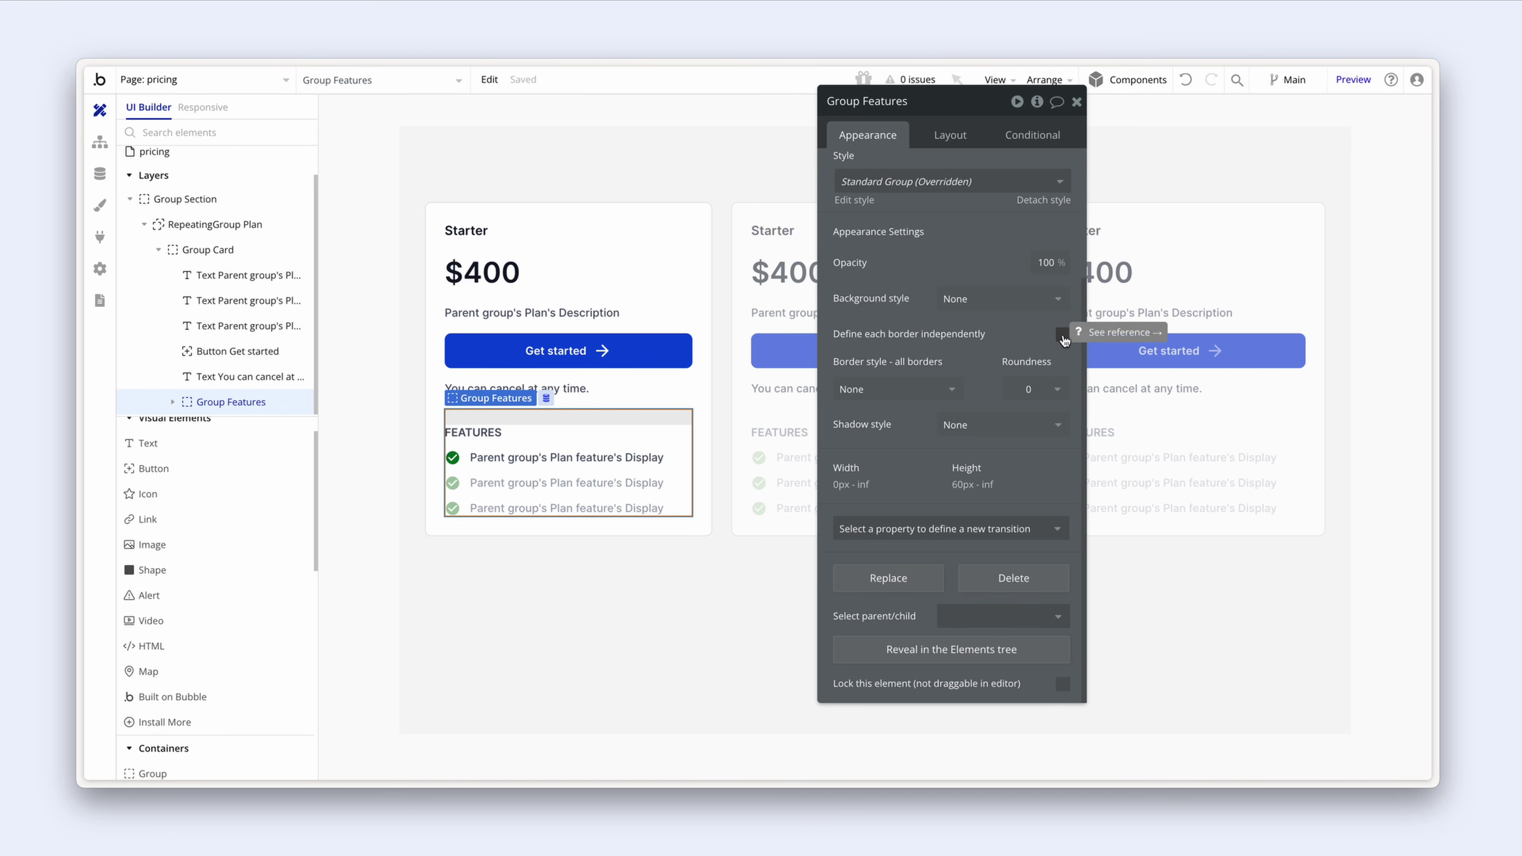
left_click(1063, 335)
left_click(937, 397)
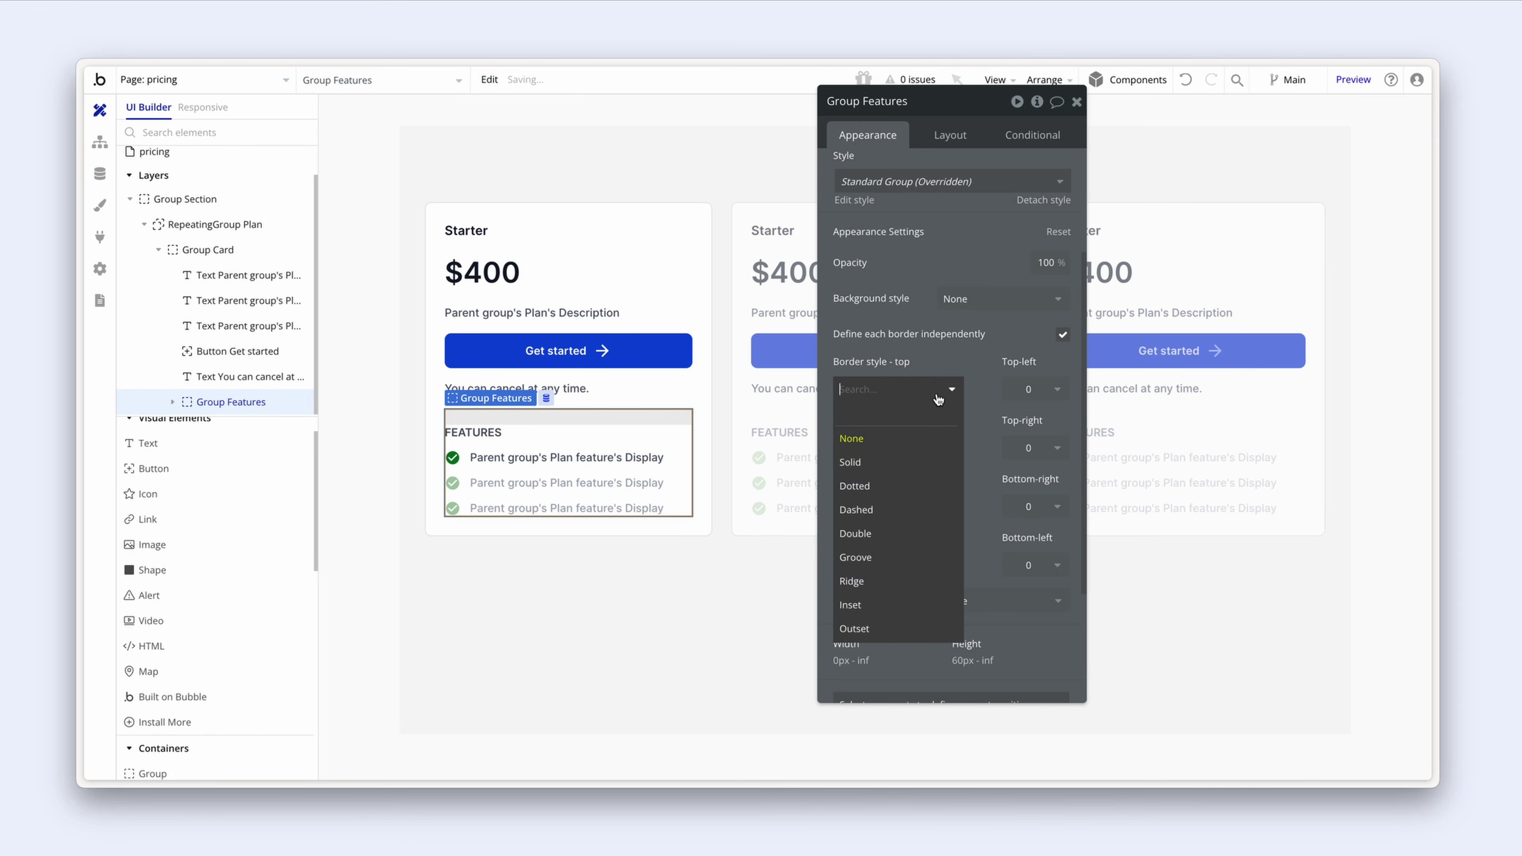
left_click(917, 462)
left_click(898, 459)
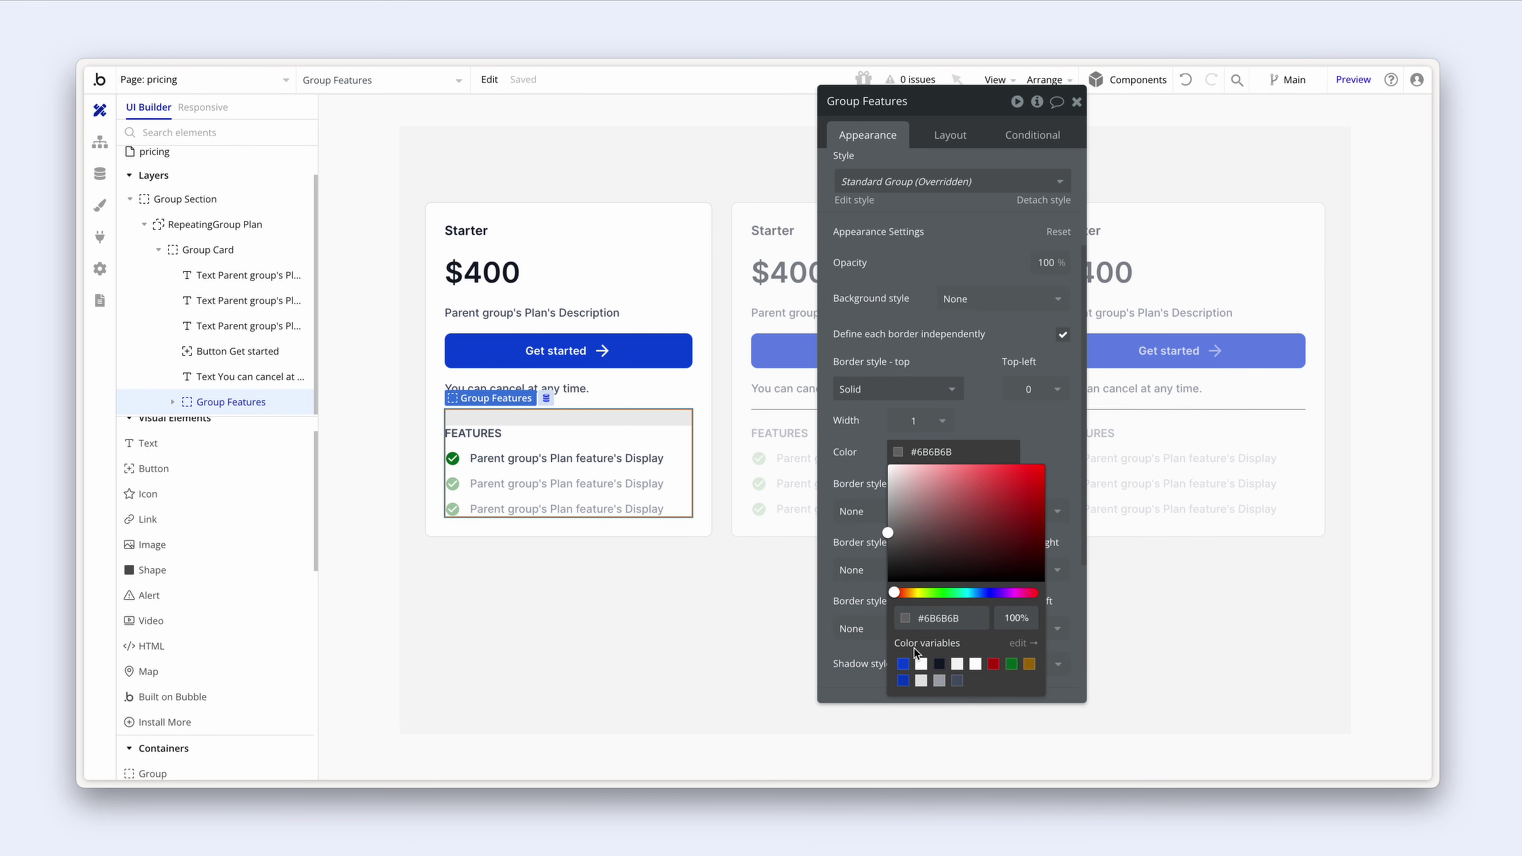
left_click(921, 681)
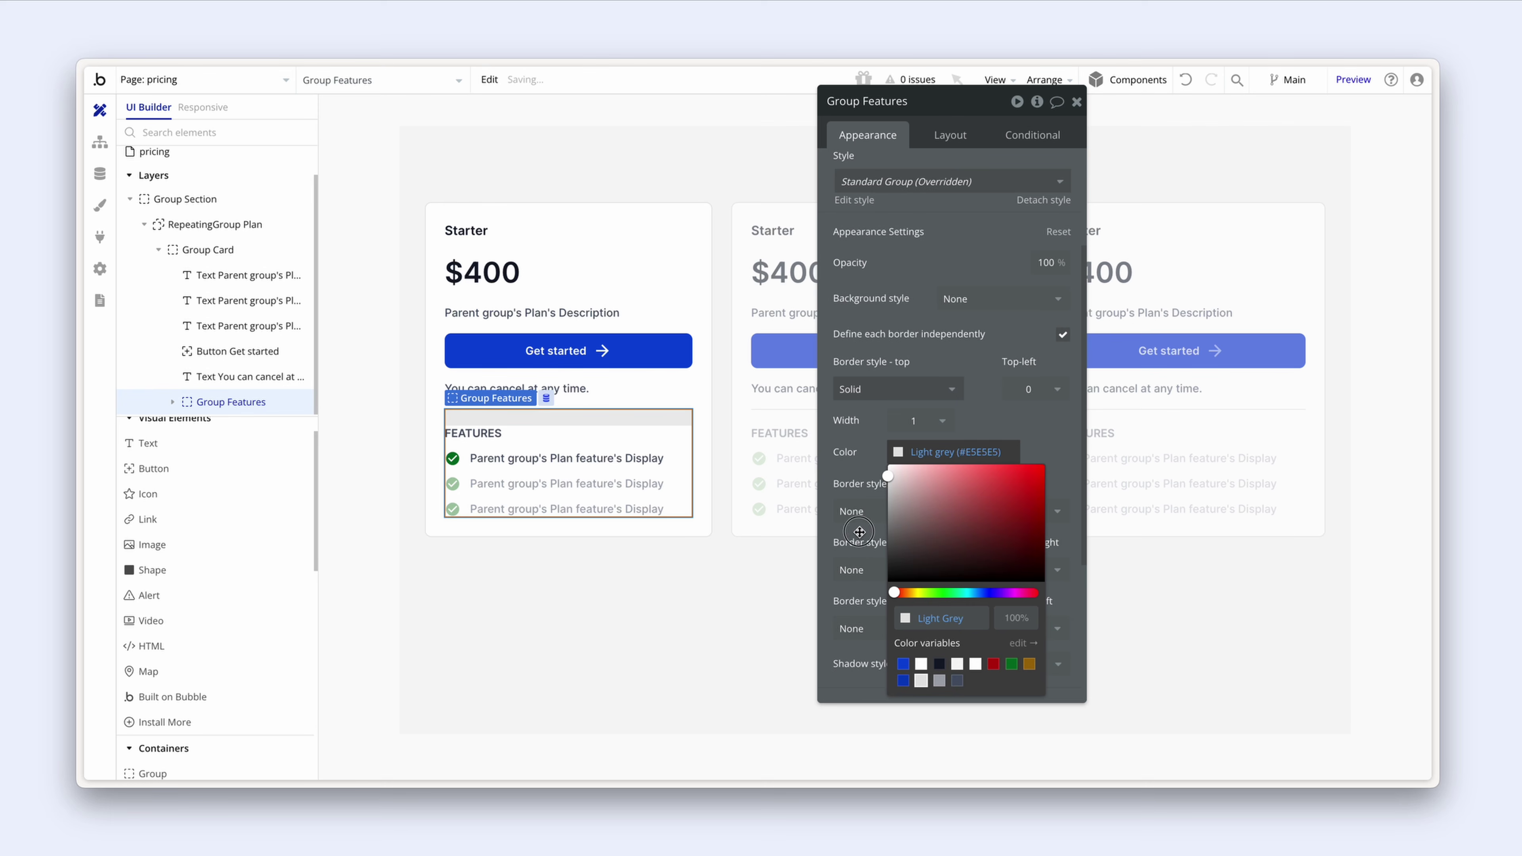
left_click(860, 544)
left_click(741, 531)
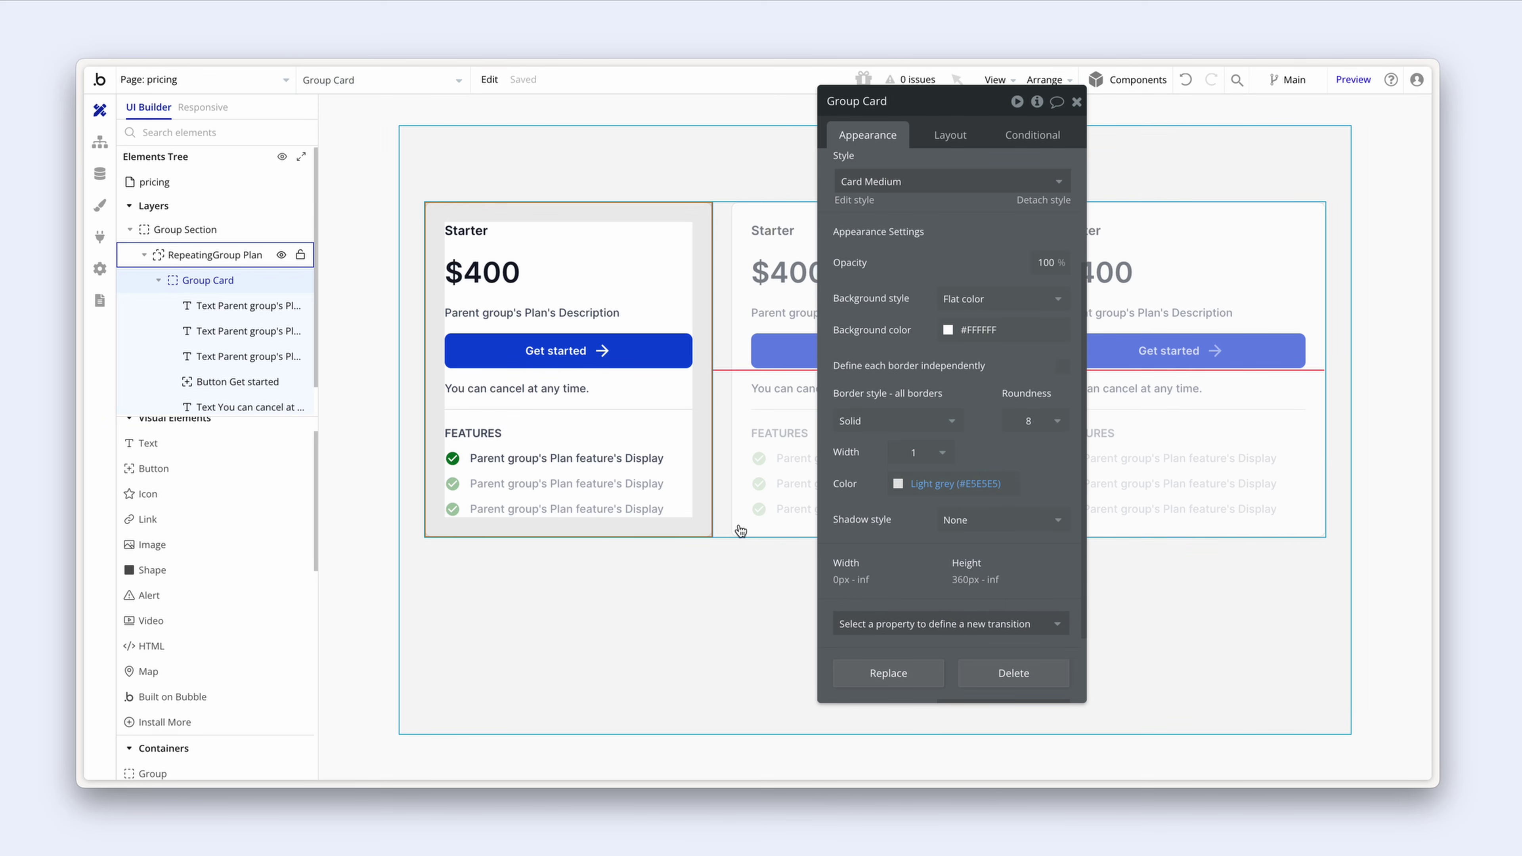
left_click(763, 478)
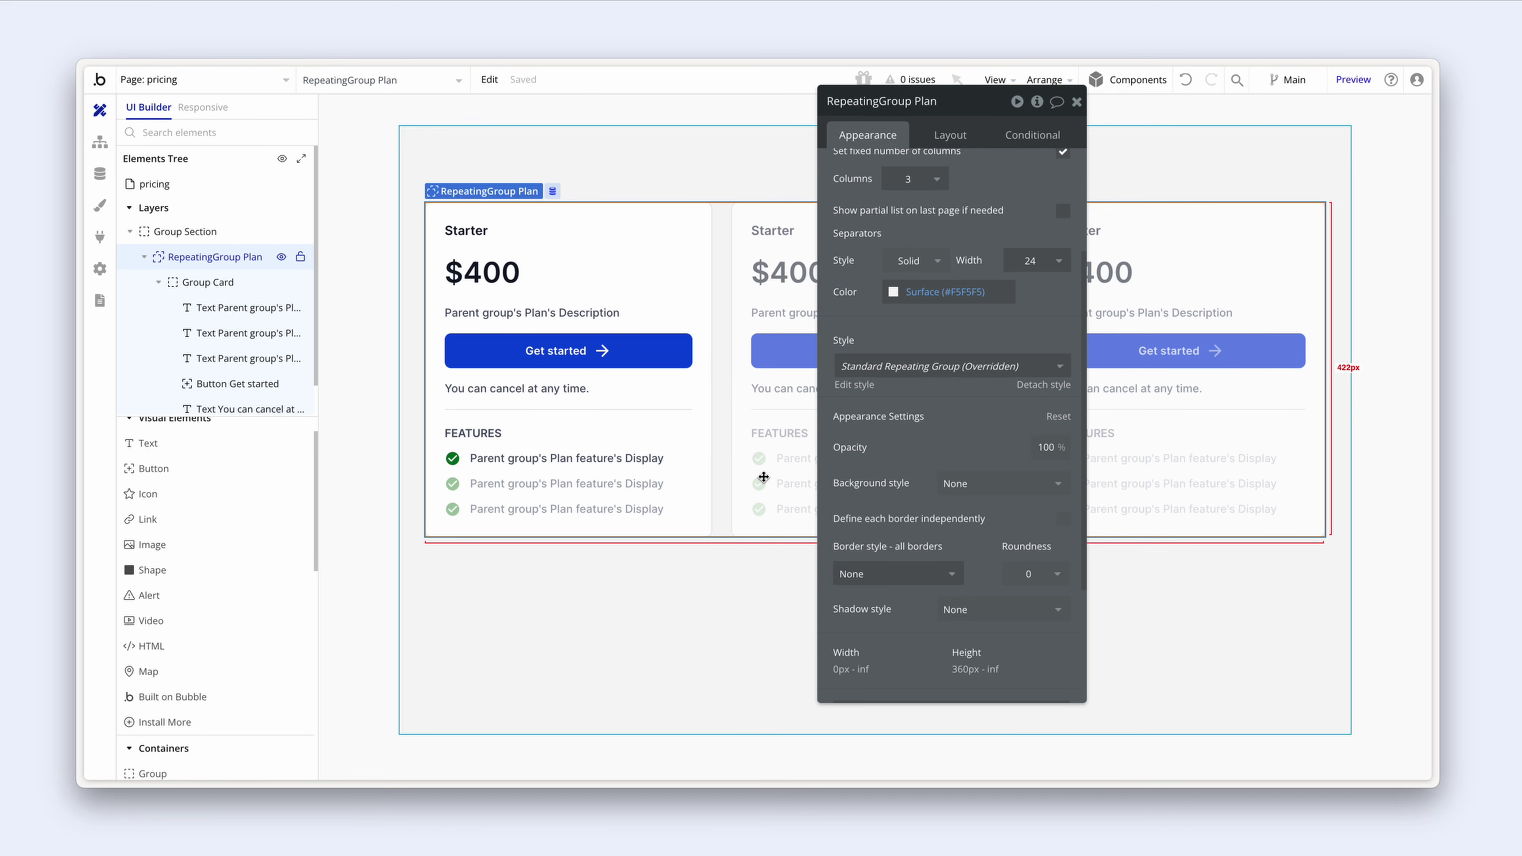
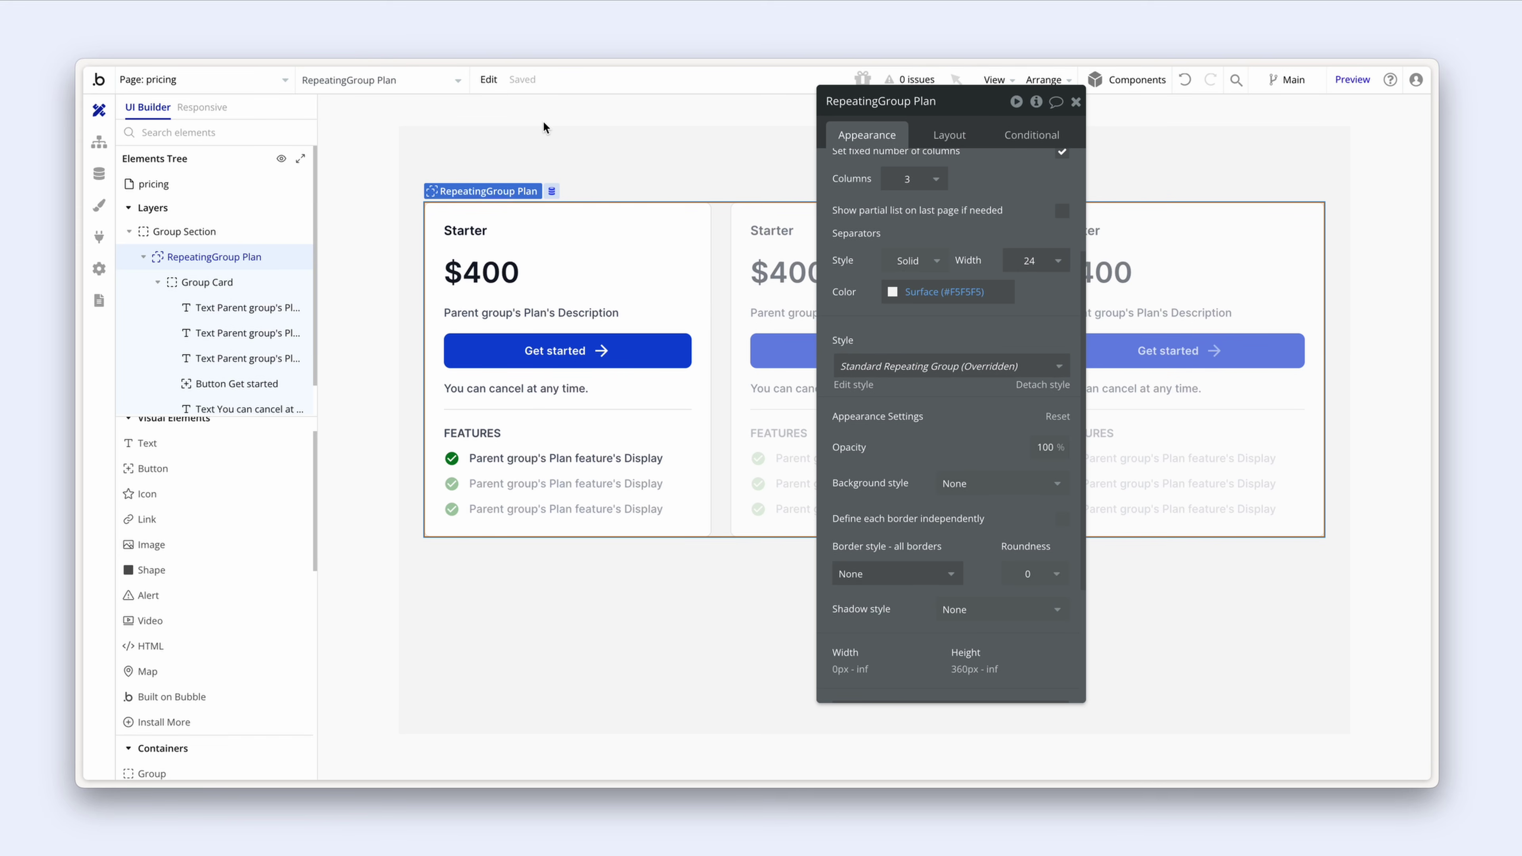
Step: Add a text element above the plan repeating group in Group Section reading "Flexible & transparent pricing"
left_click(199, 443)
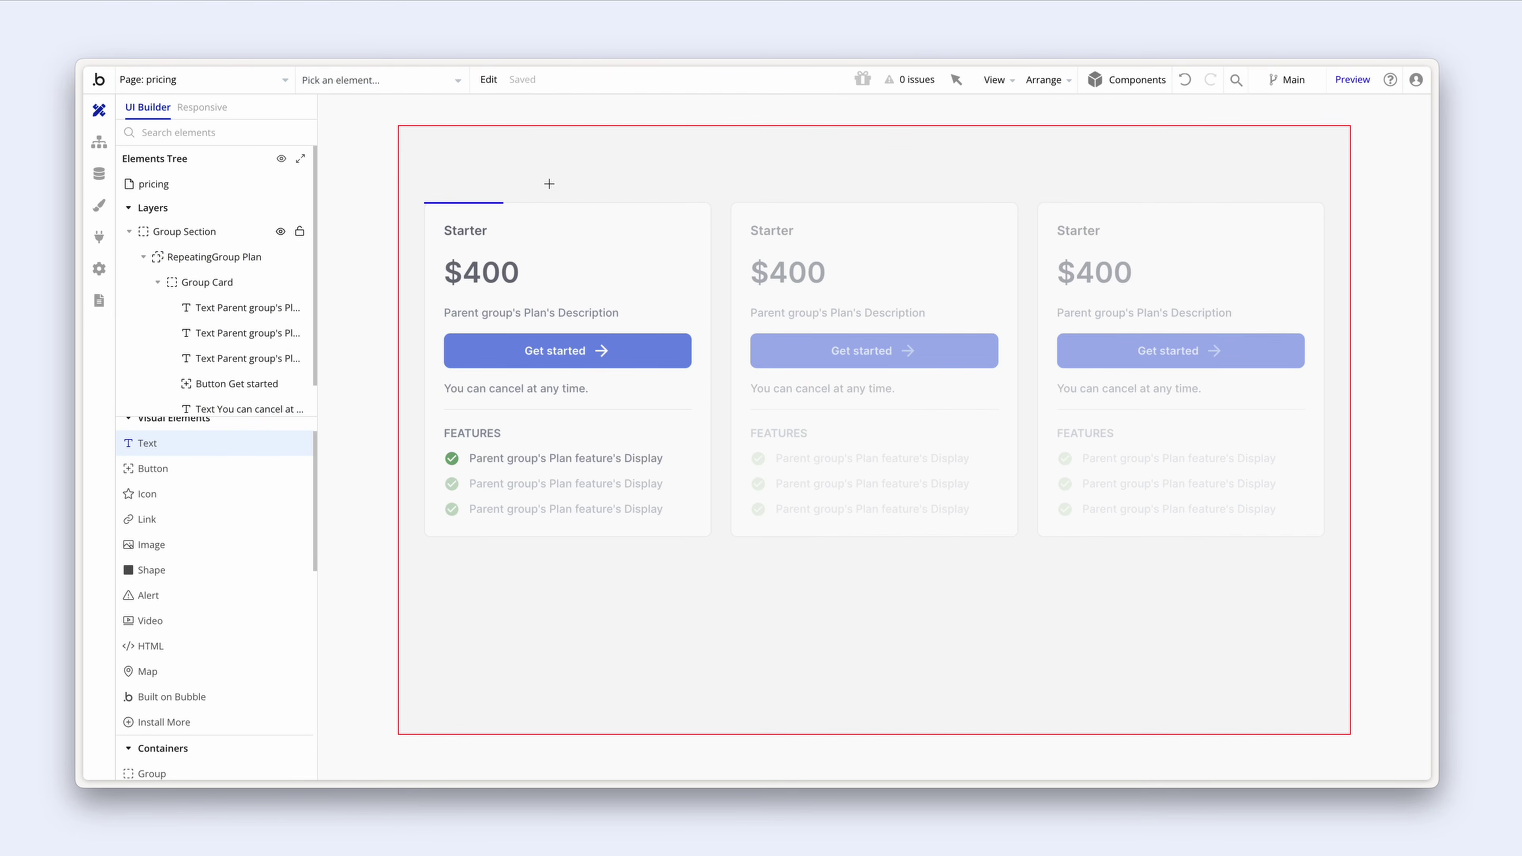
left_click(545, 165)
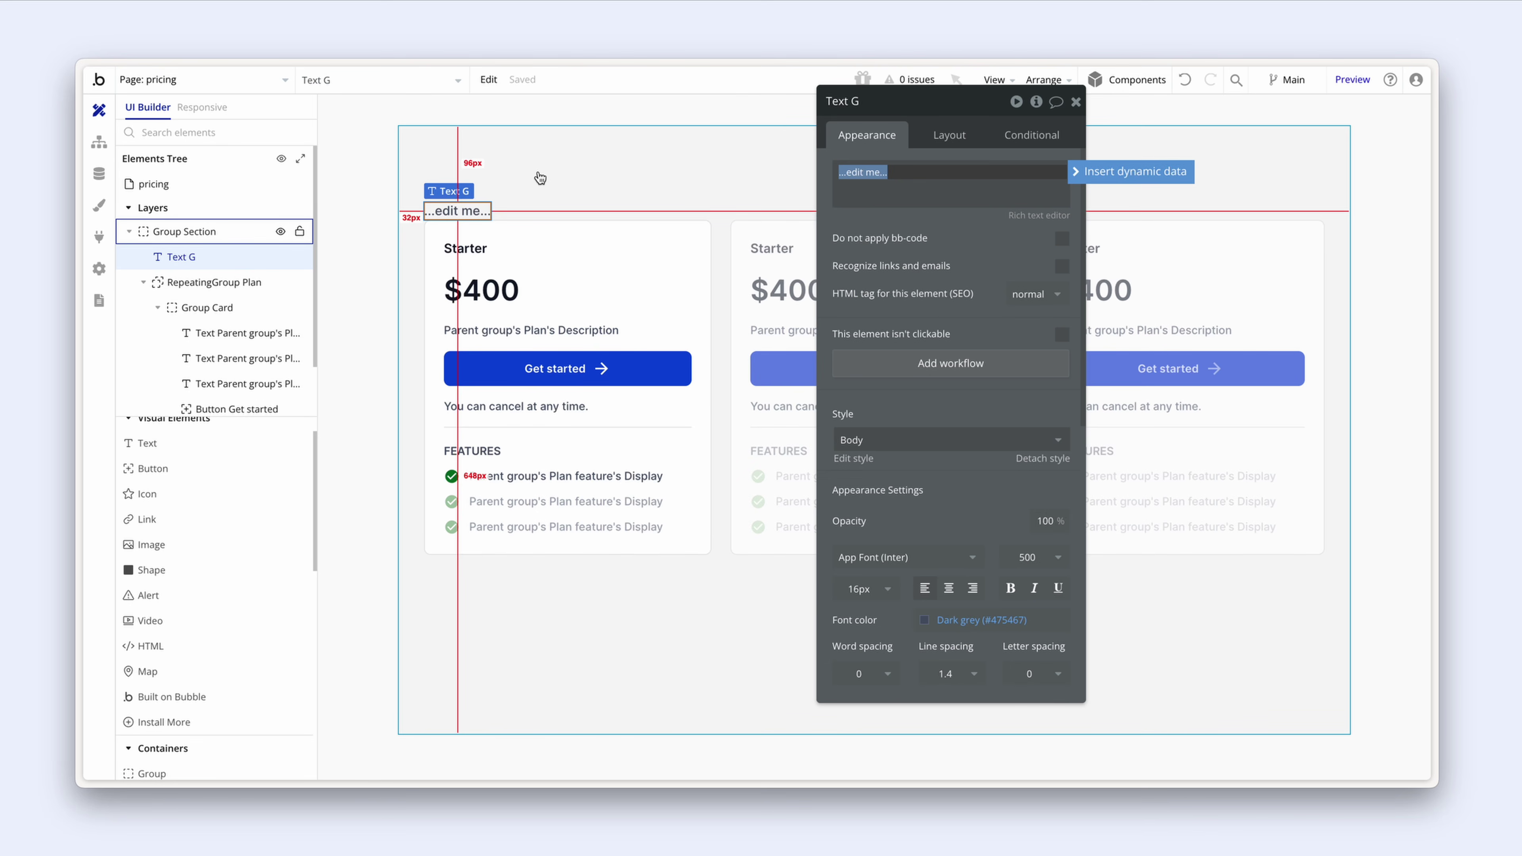
type("Flexible & transparent pricing")
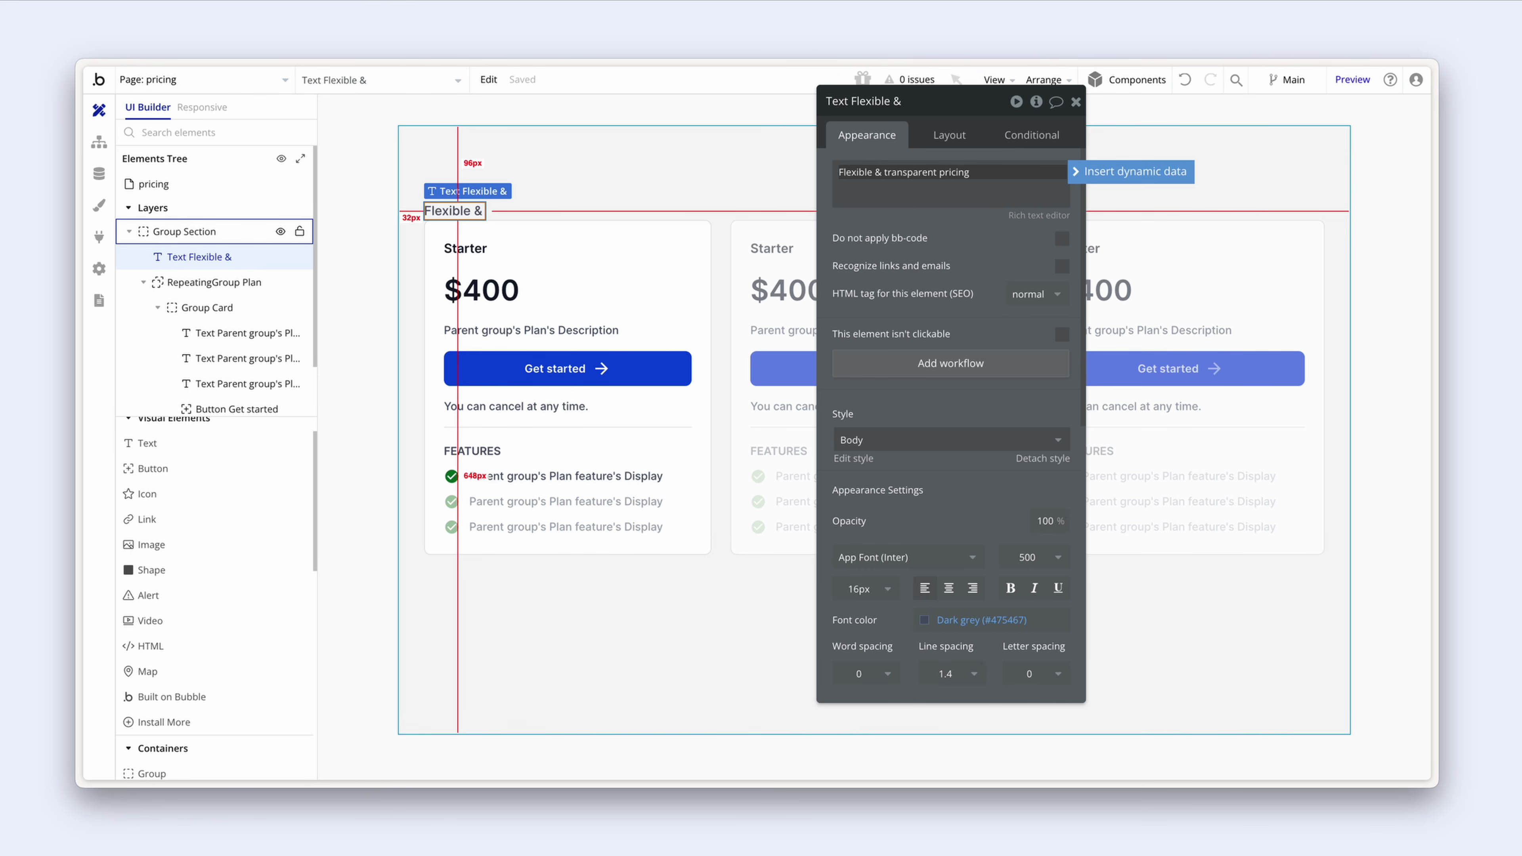
Step: Apply the Heading 2 style to the "Flexible & transparent pricing" text and center it horizontally in its parent
left_click(881, 440)
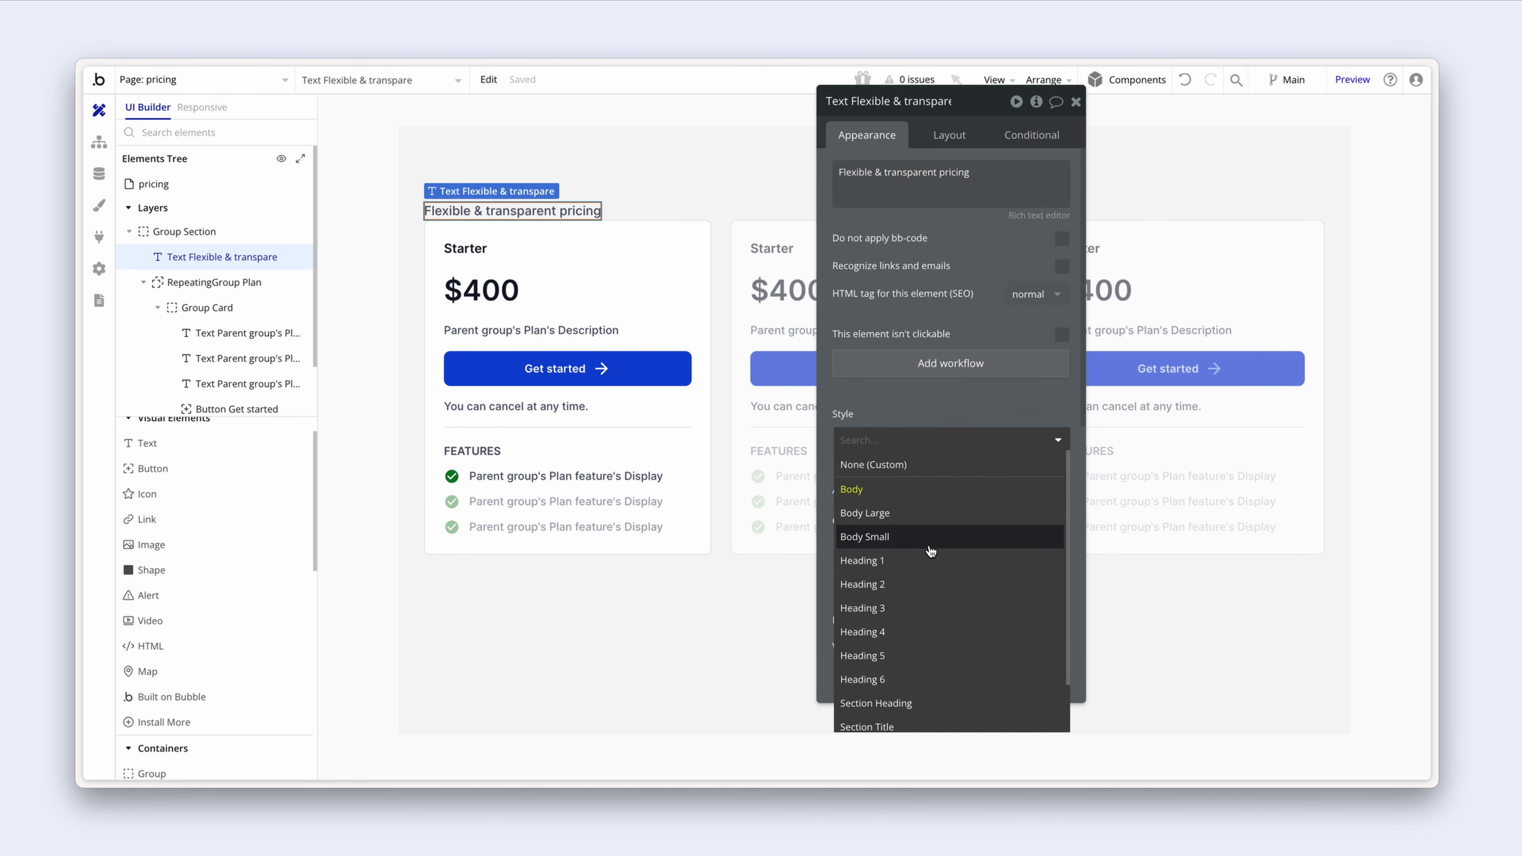
left_click(924, 573)
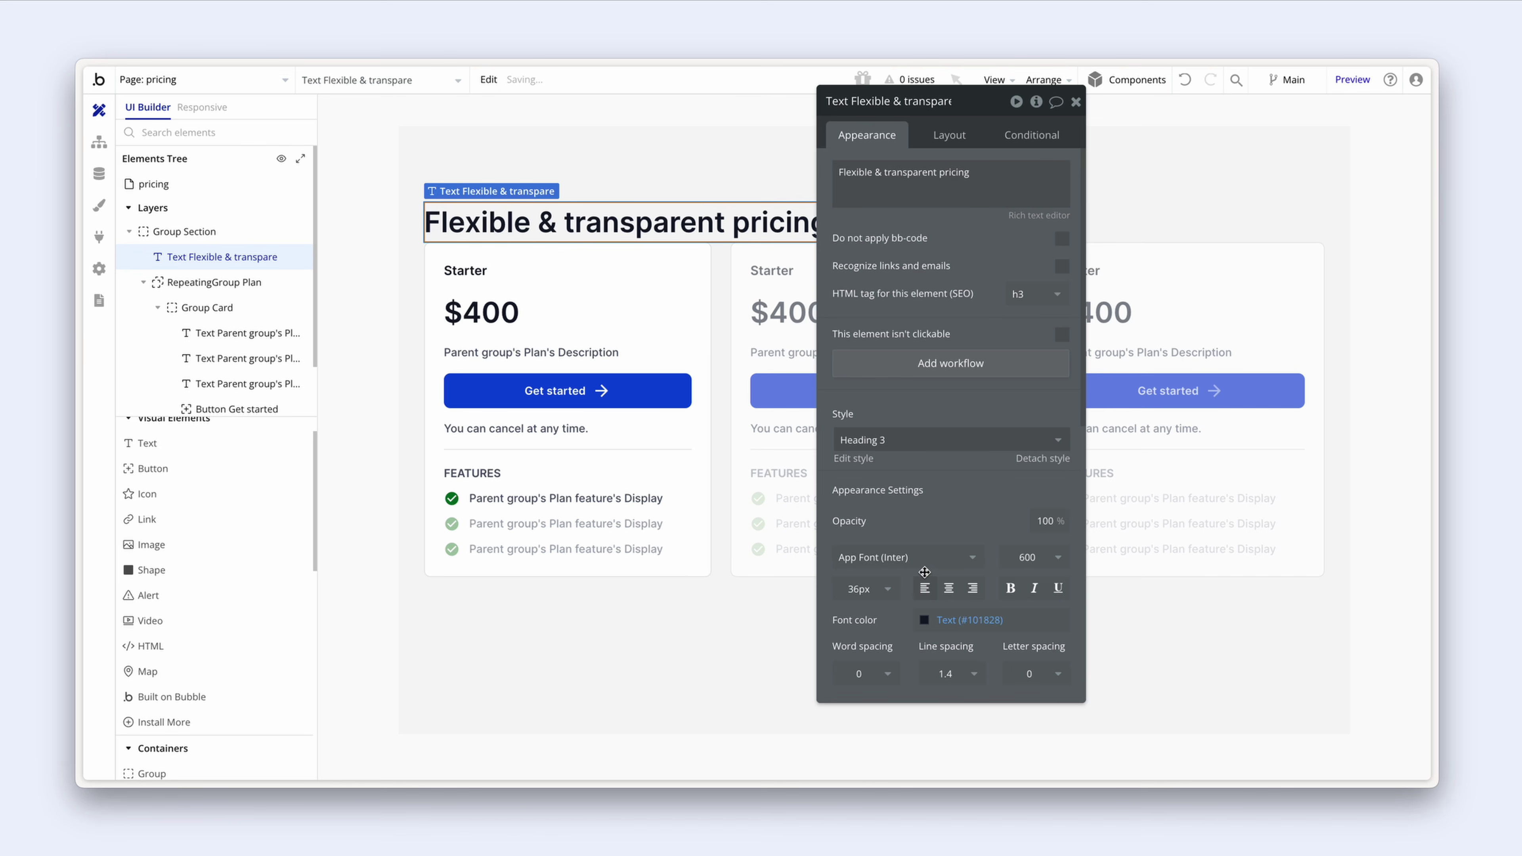
left_click(921, 441)
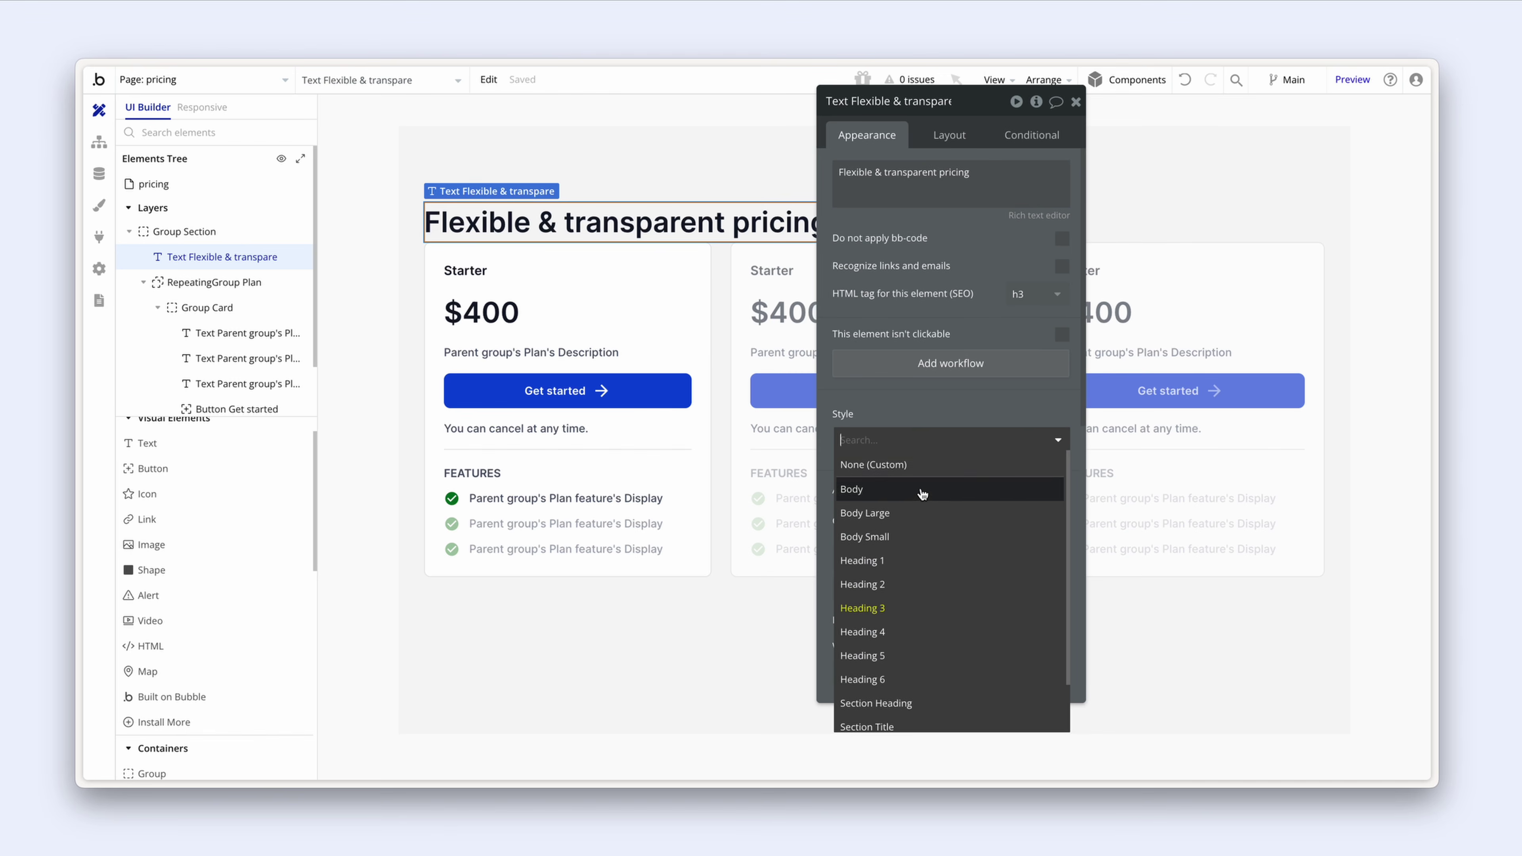
left_click(920, 586)
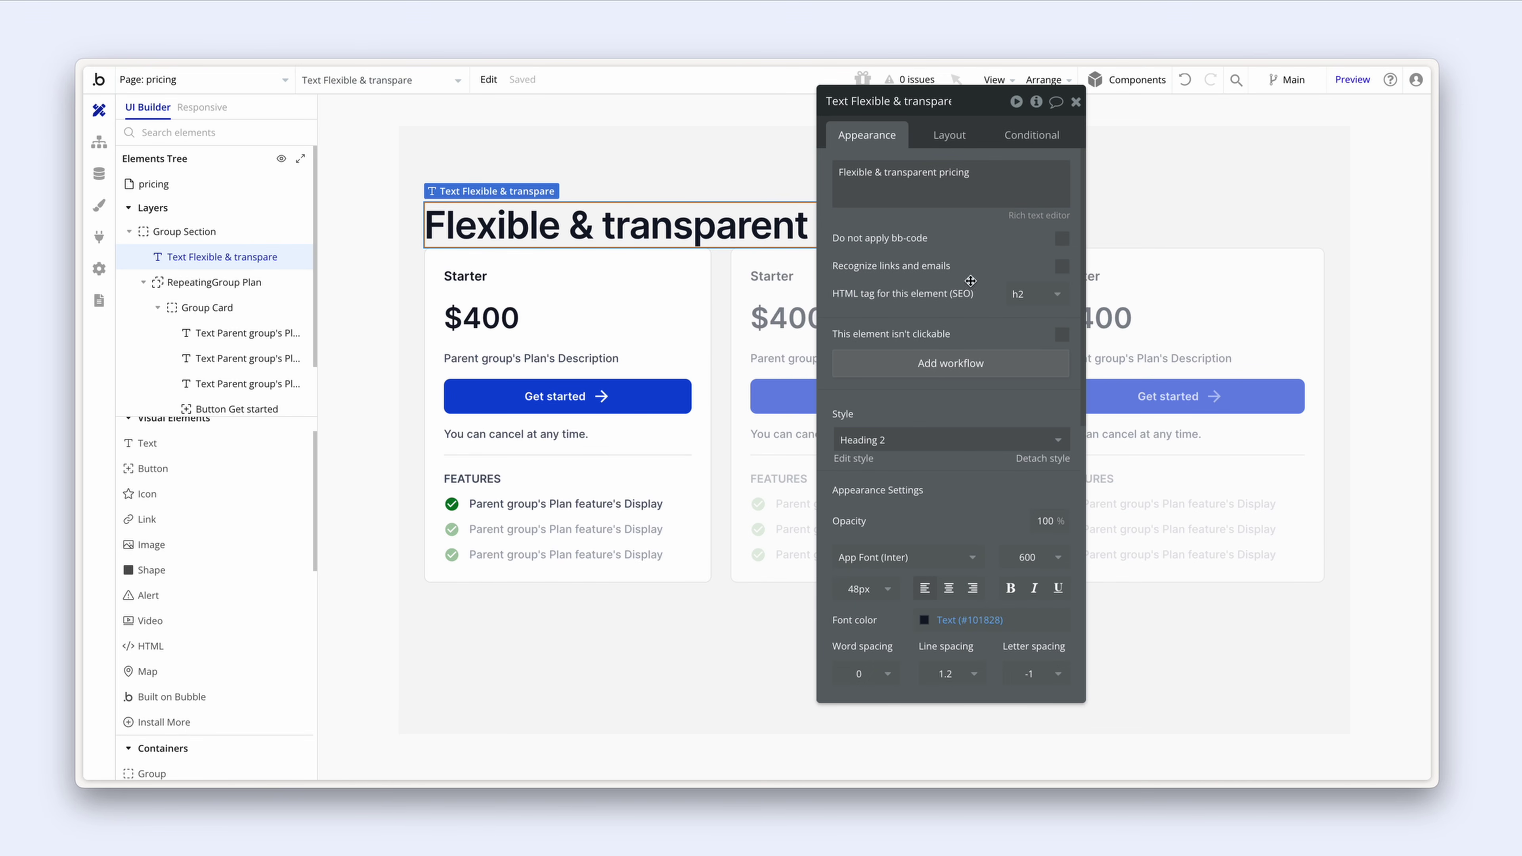
left_click(958, 146)
left_click(1011, 259)
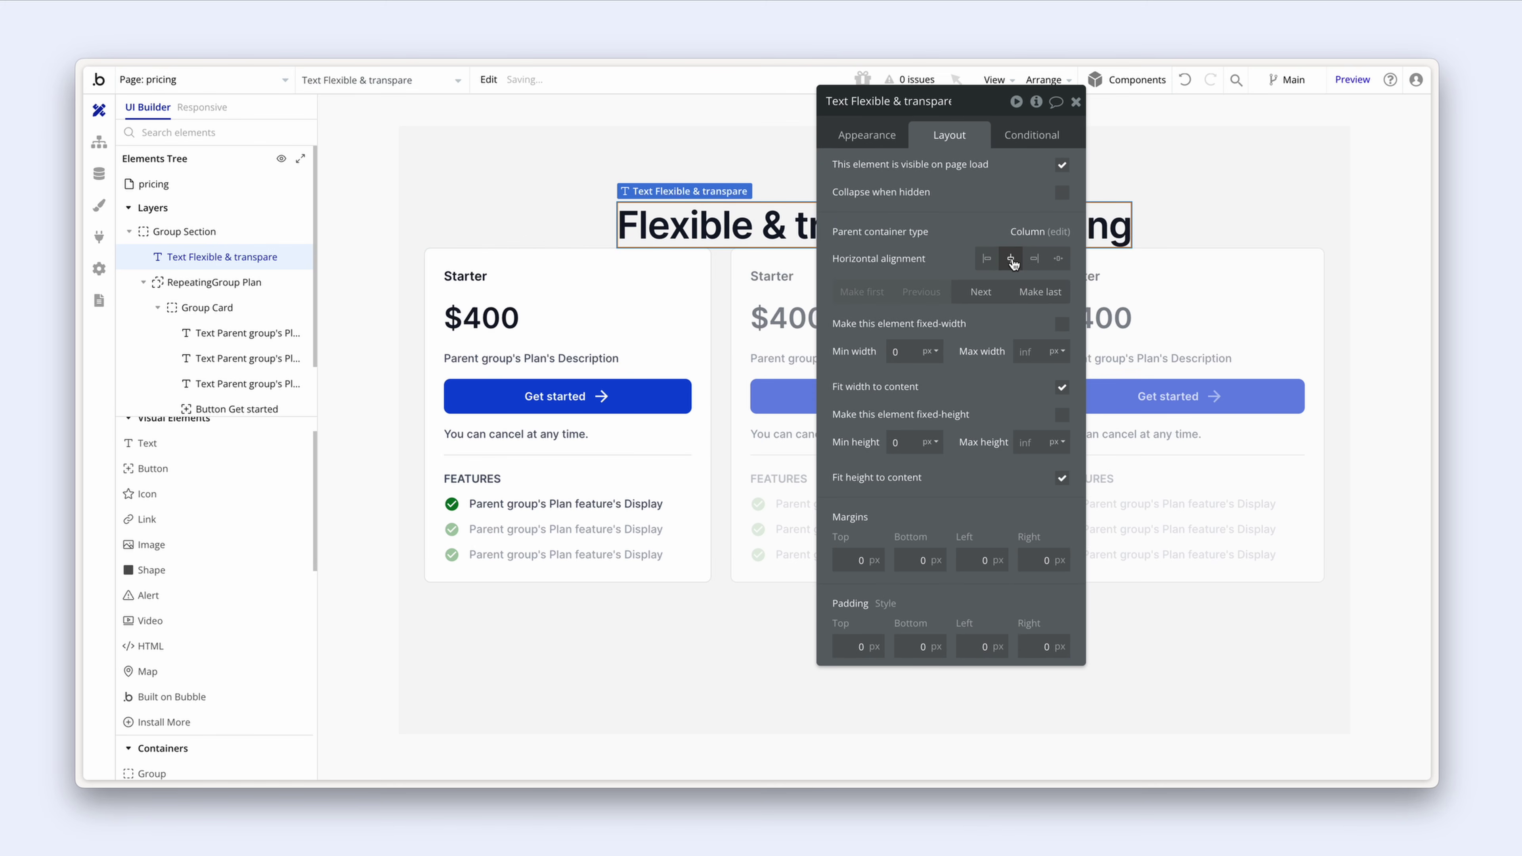
left_click_drag(966, 234, 439, 260)
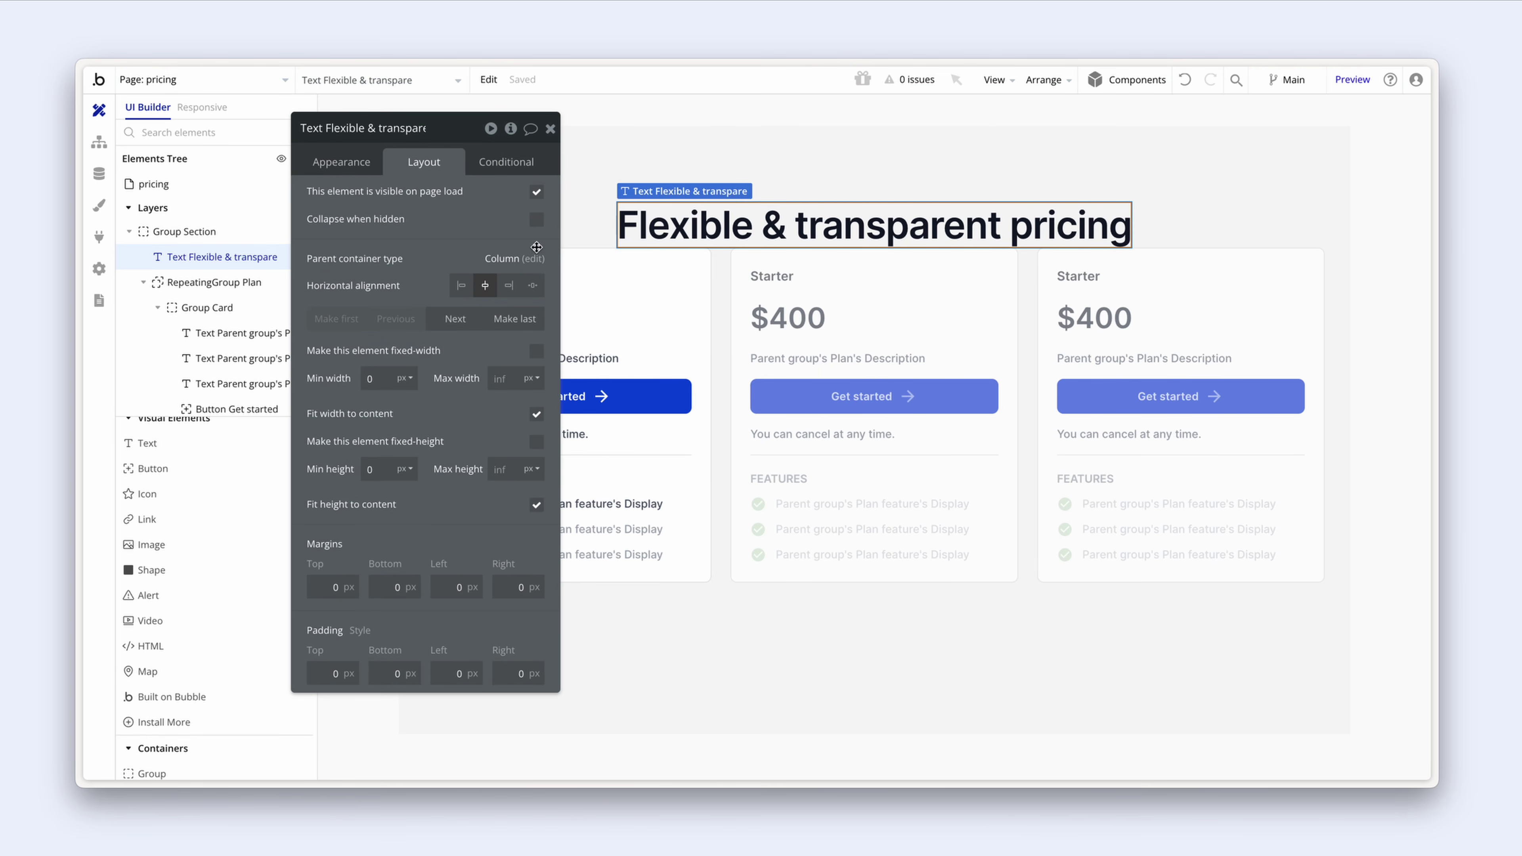
Step: Add a text between the page heading and the plan cards reading "Select a subscription plan to fit the needs of your business"
left_click(202, 442)
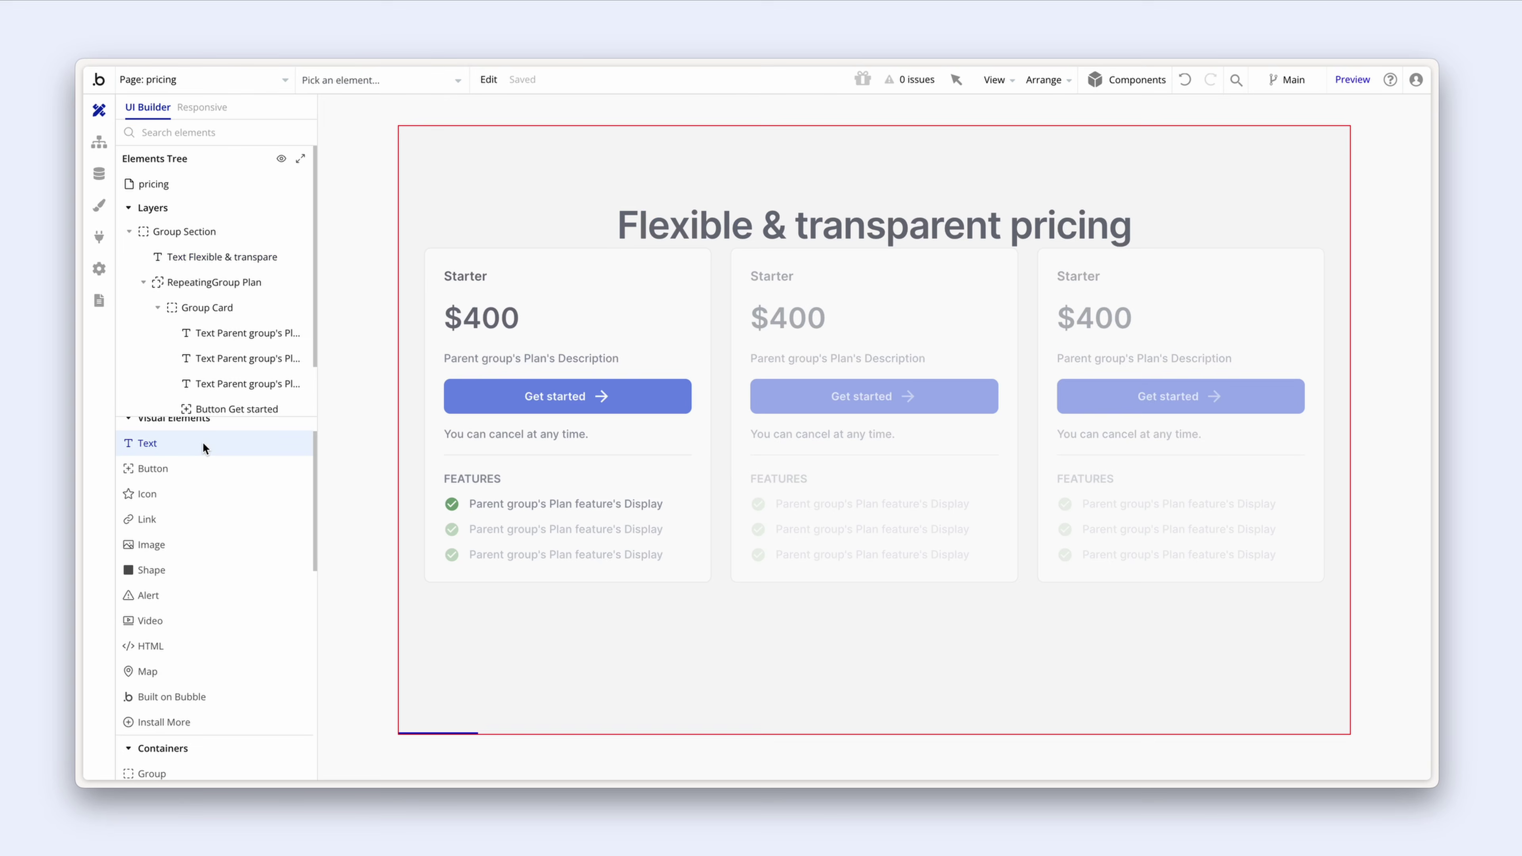
left_click(584, 238)
left_click_drag(611, 265, 823, 296)
triple_click(829, 231)
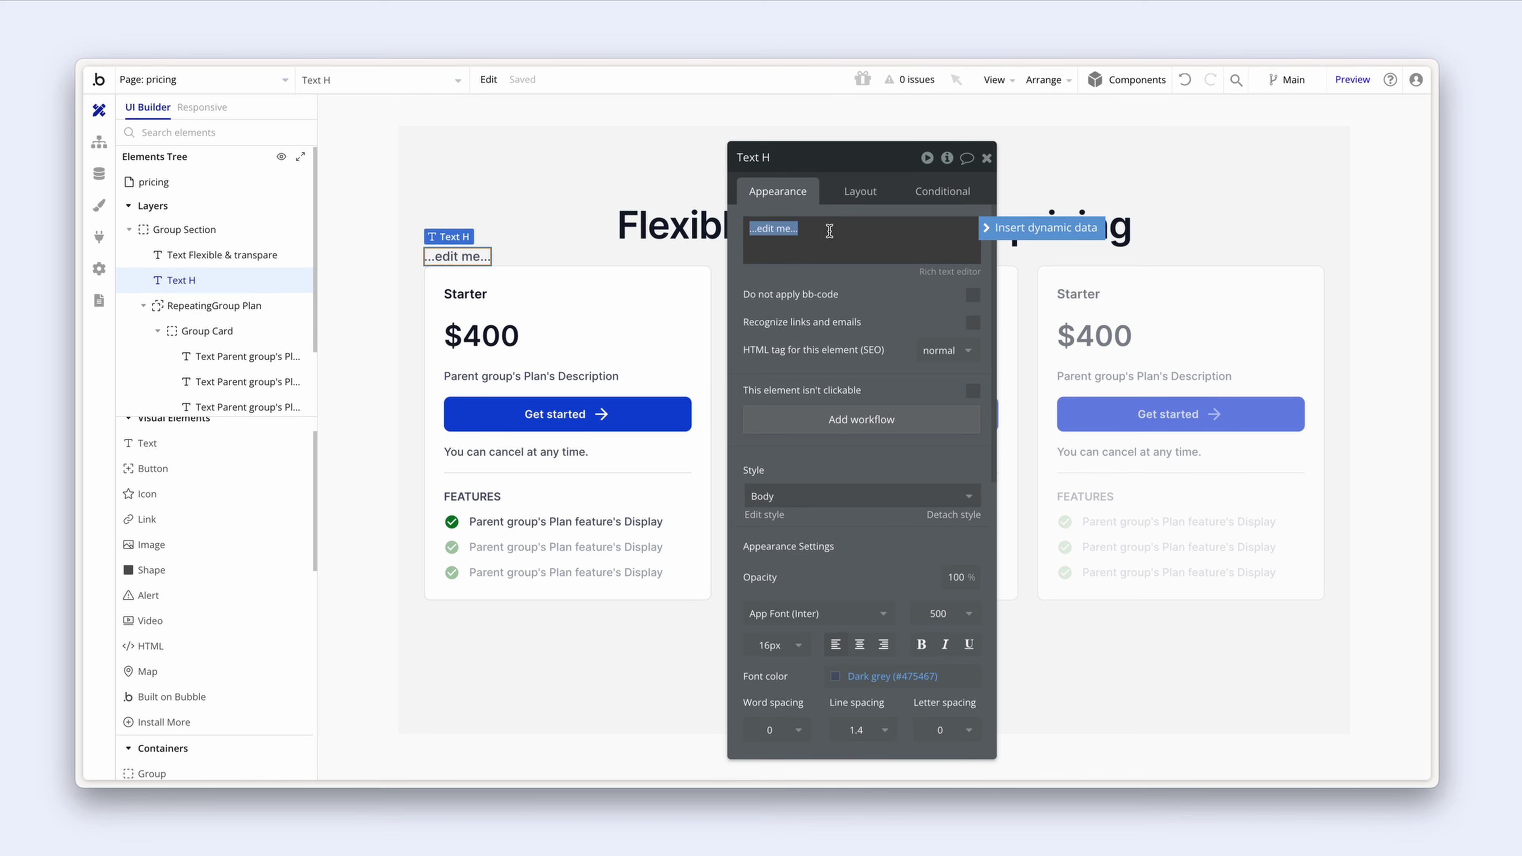
type("S")
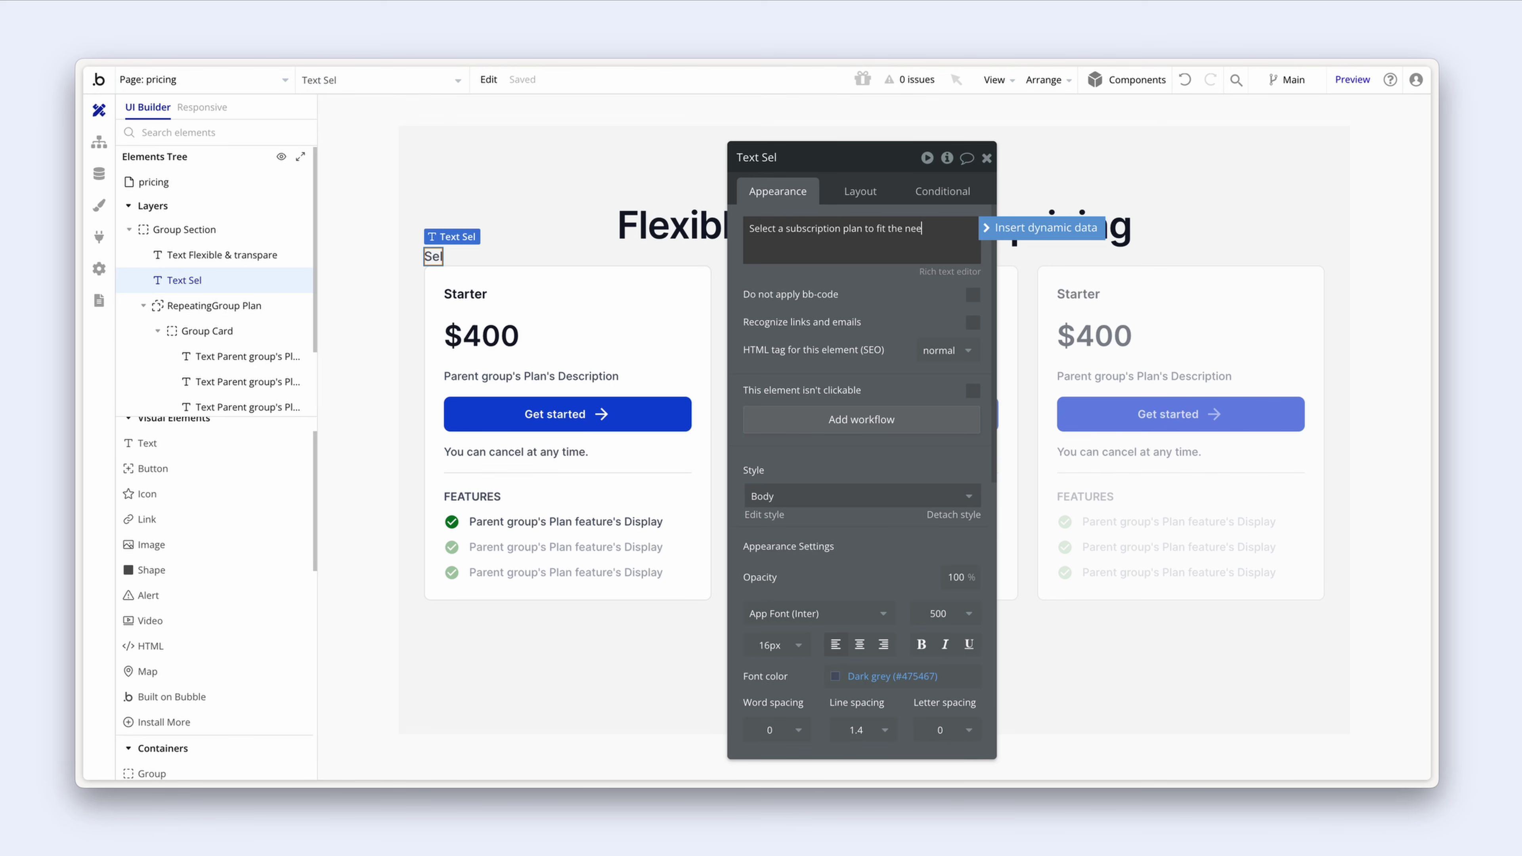
type("of your business")
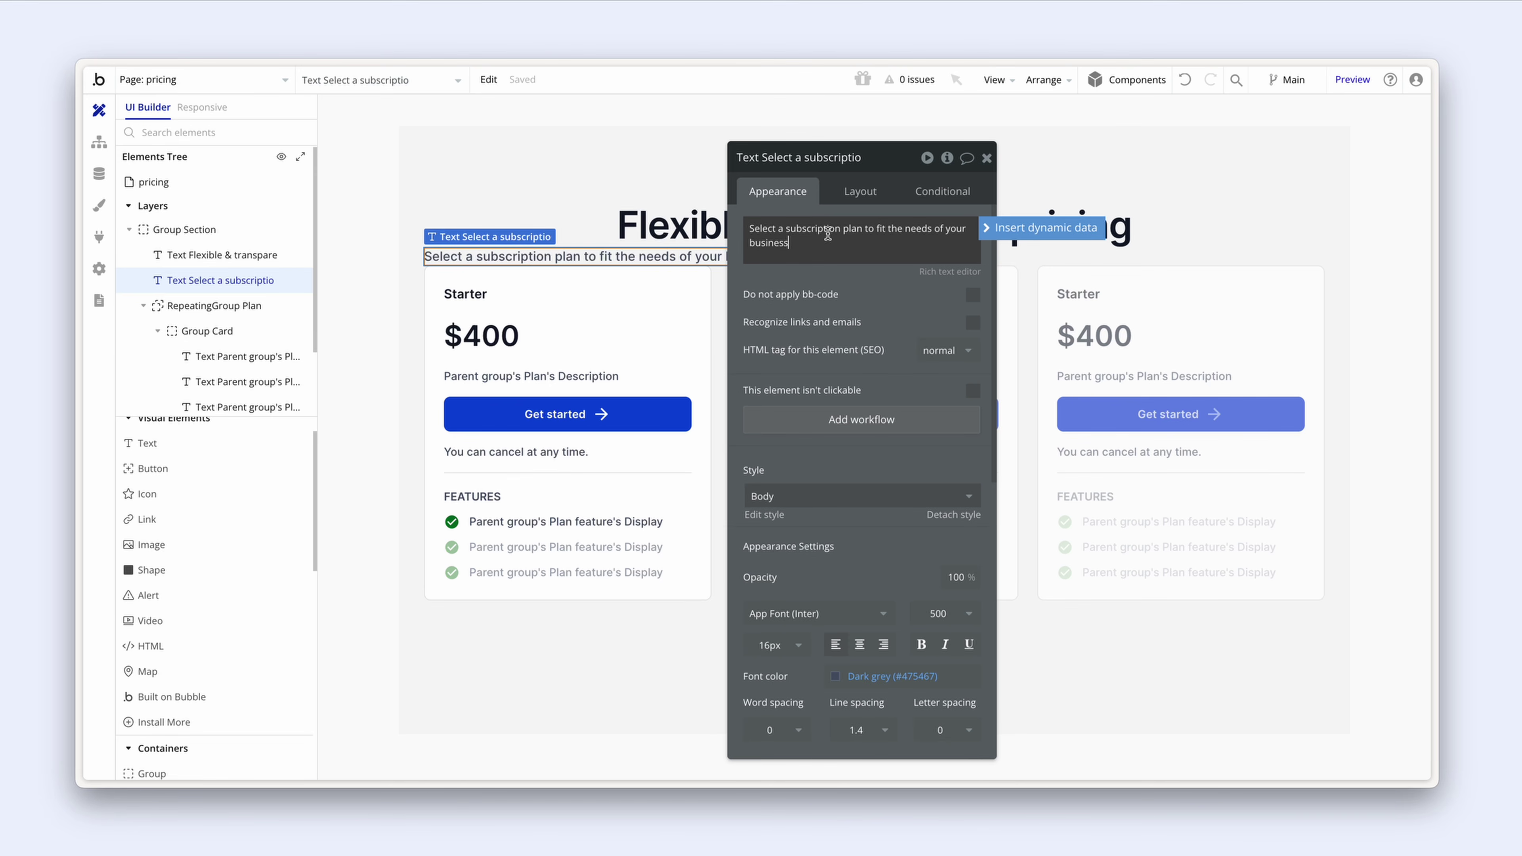
Step: Center the subscription plan subtitle horizontally in its parent
left_click(844, 192)
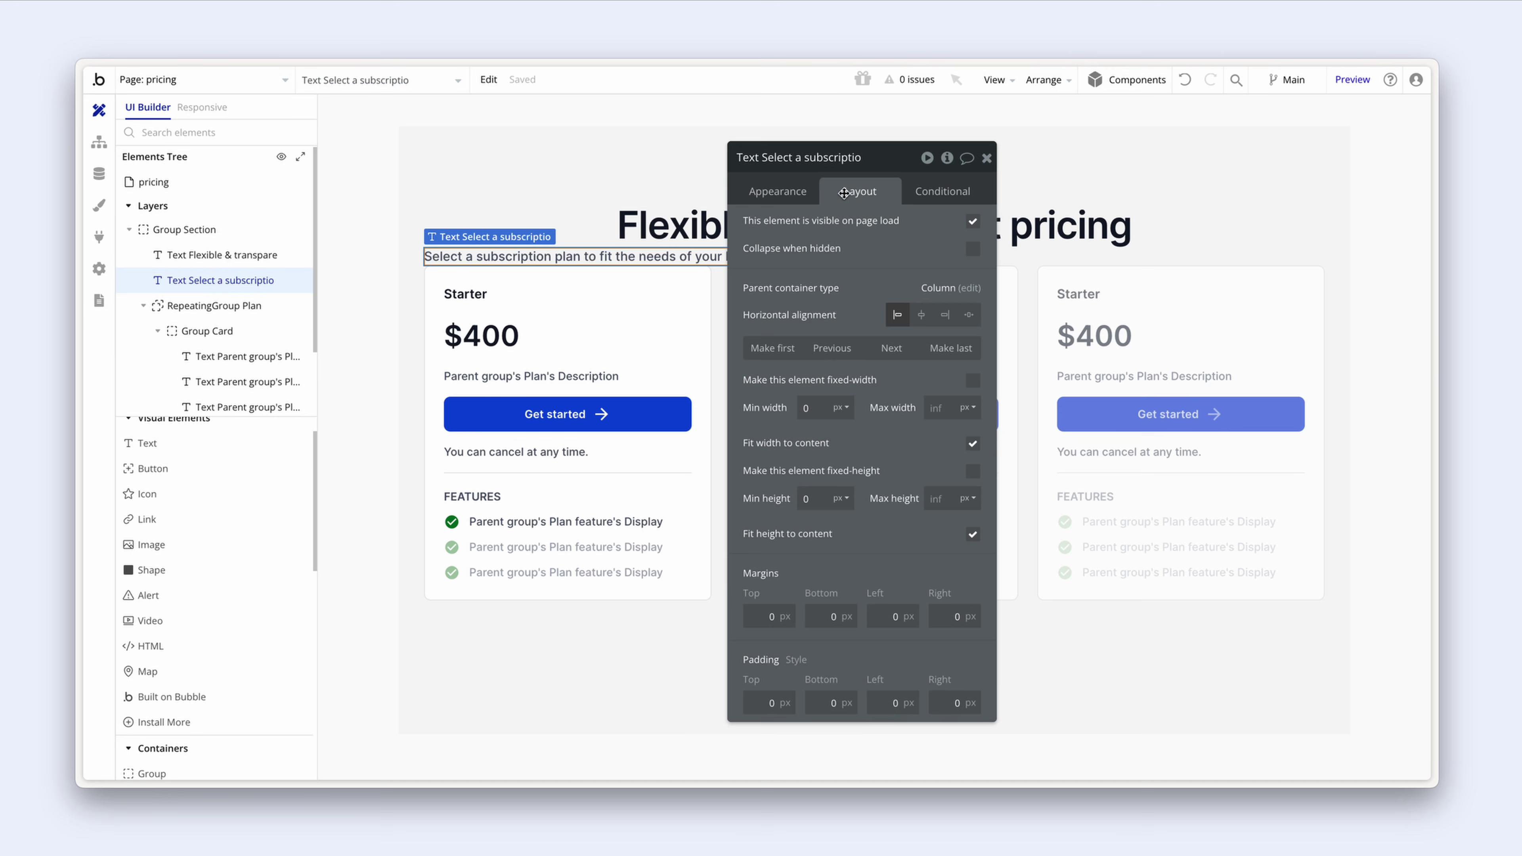
left_click(921, 314)
left_click_drag(728, 296, 461, 301)
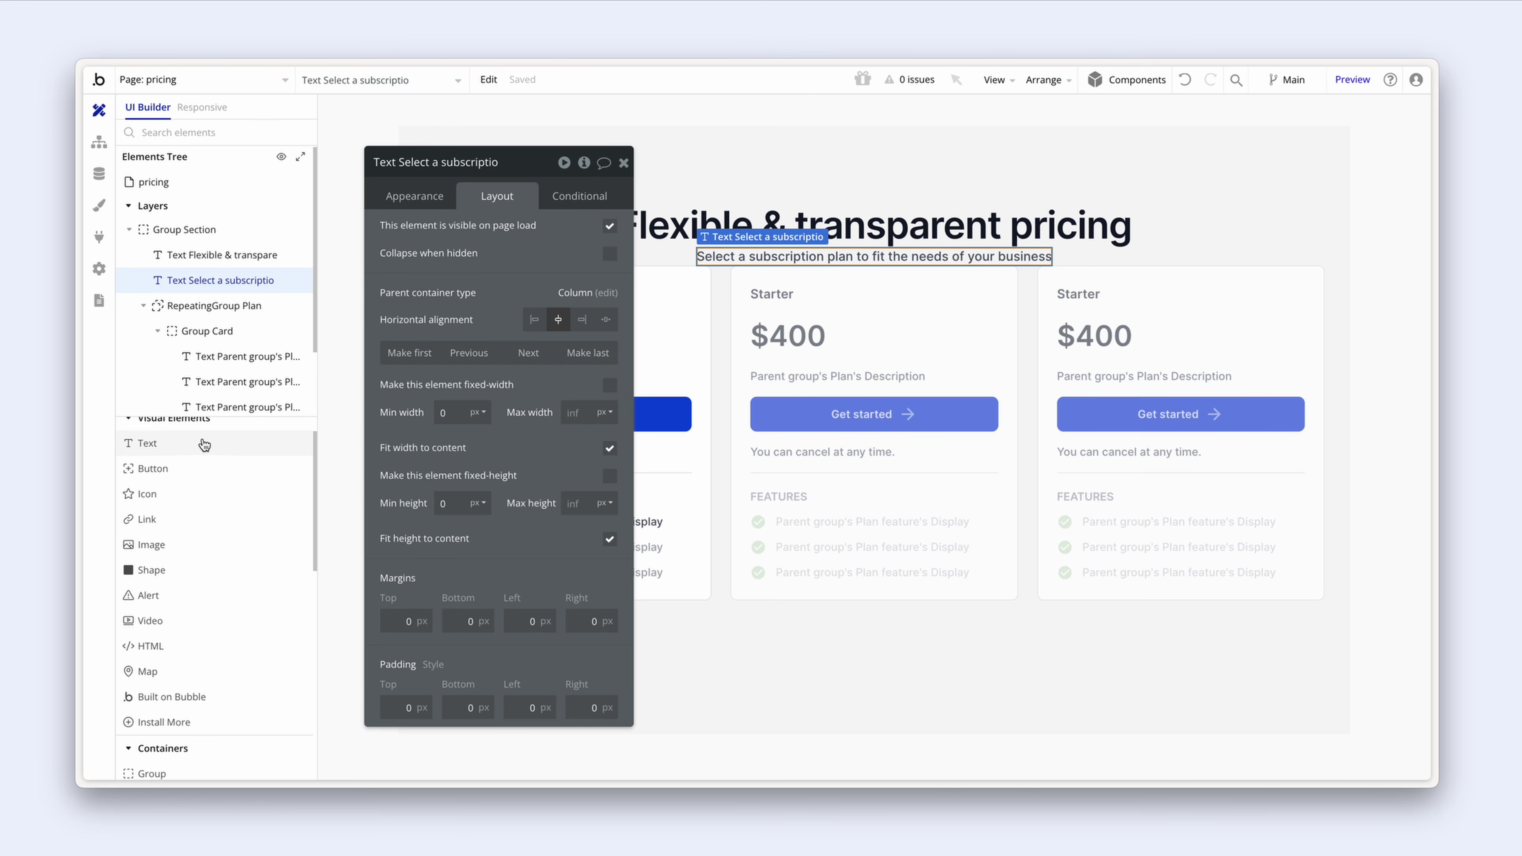
Step: Add a text reading "Pricing" above the page heading and apply the Body Small style to it
left_click_drag(202, 442, 745, 199)
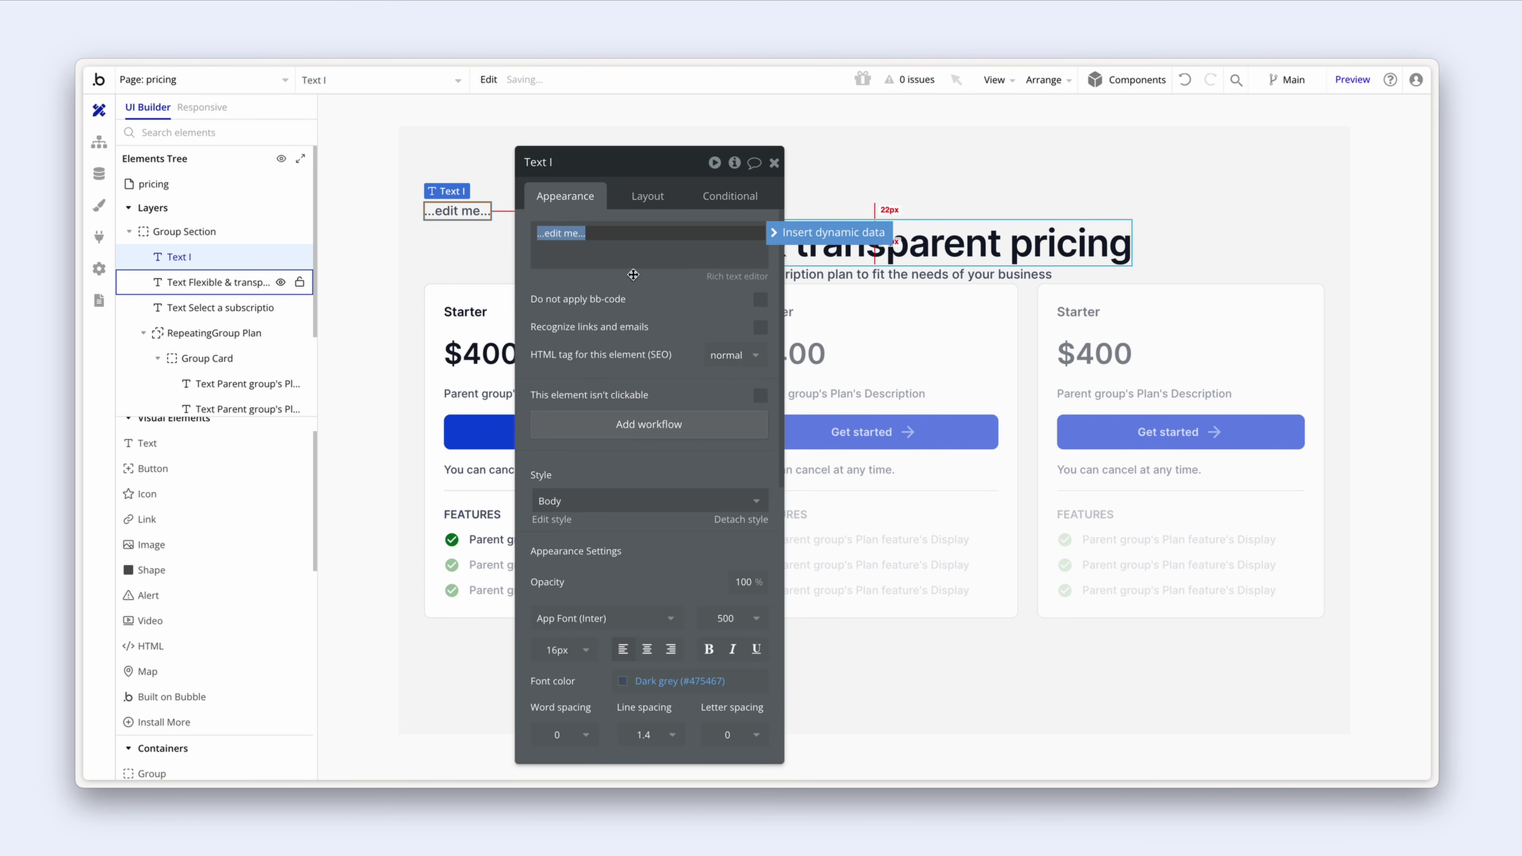
type("Pricing")
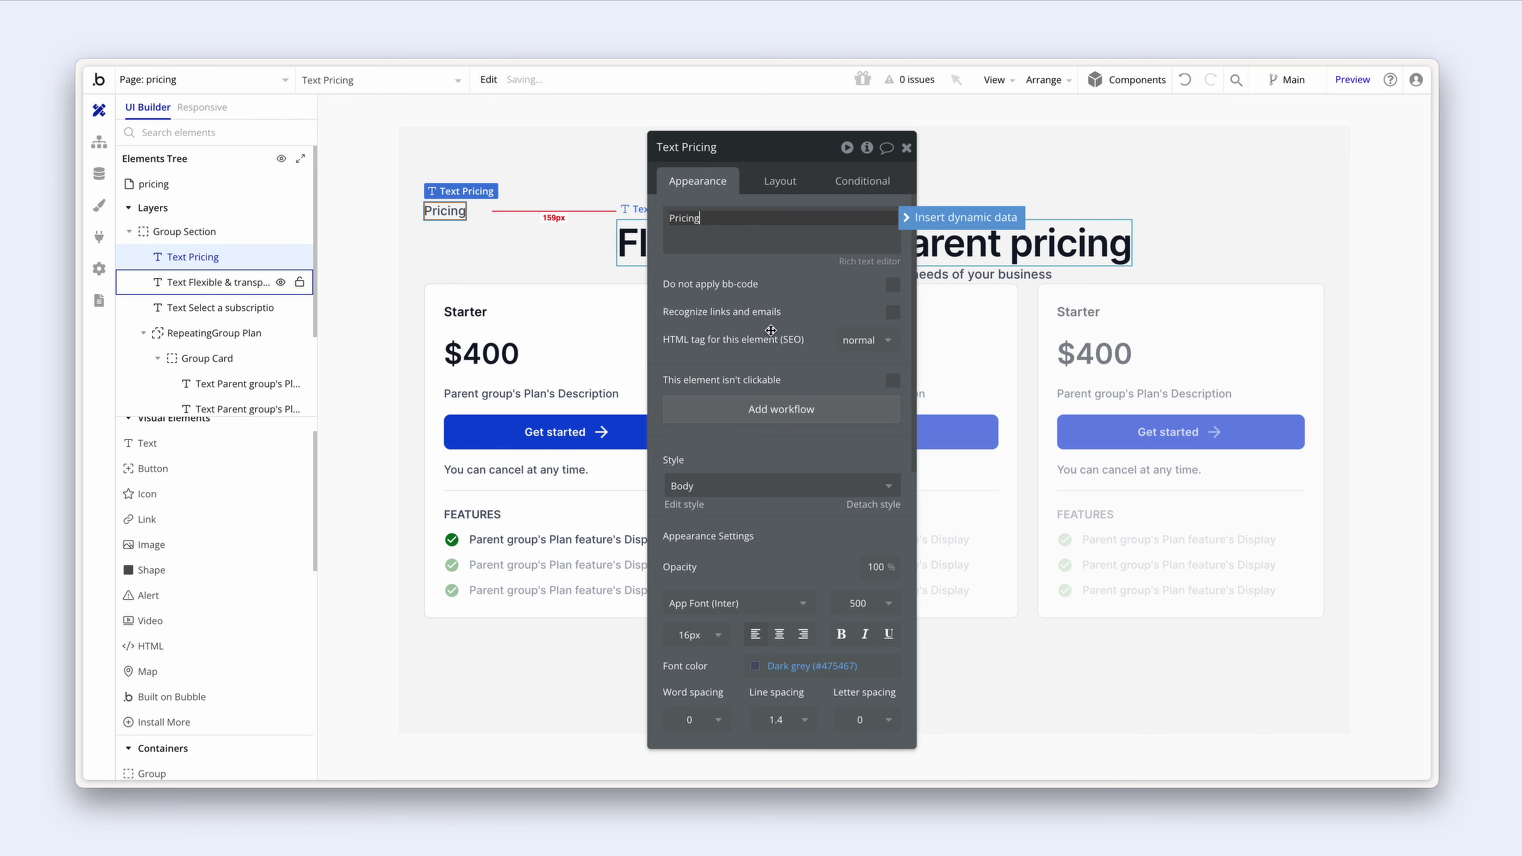
scroll(744, 302, "down", 3)
left_click(744, 302)
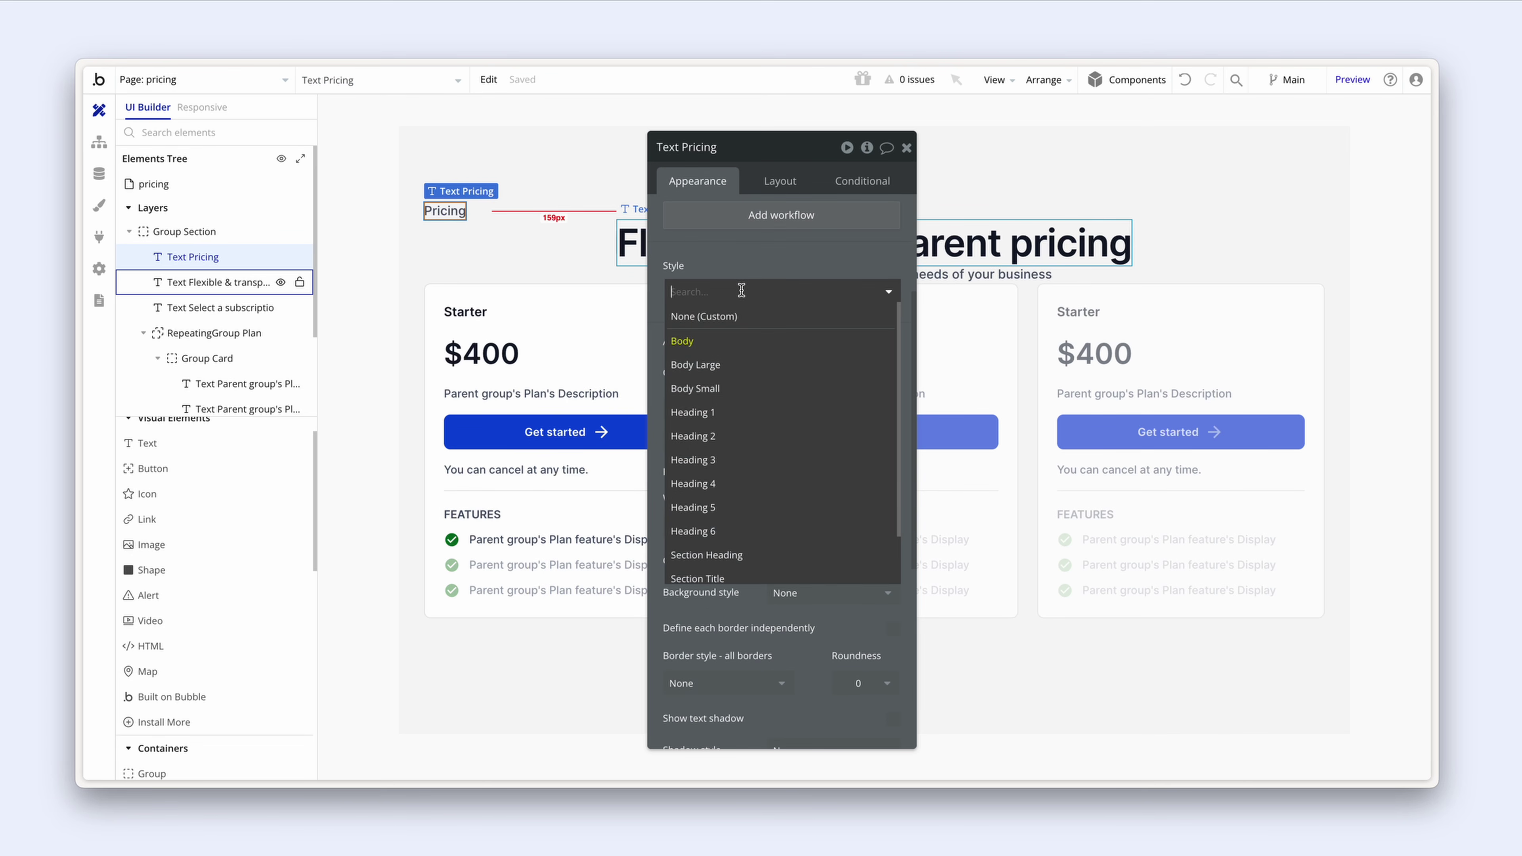
left_click(746, 391)
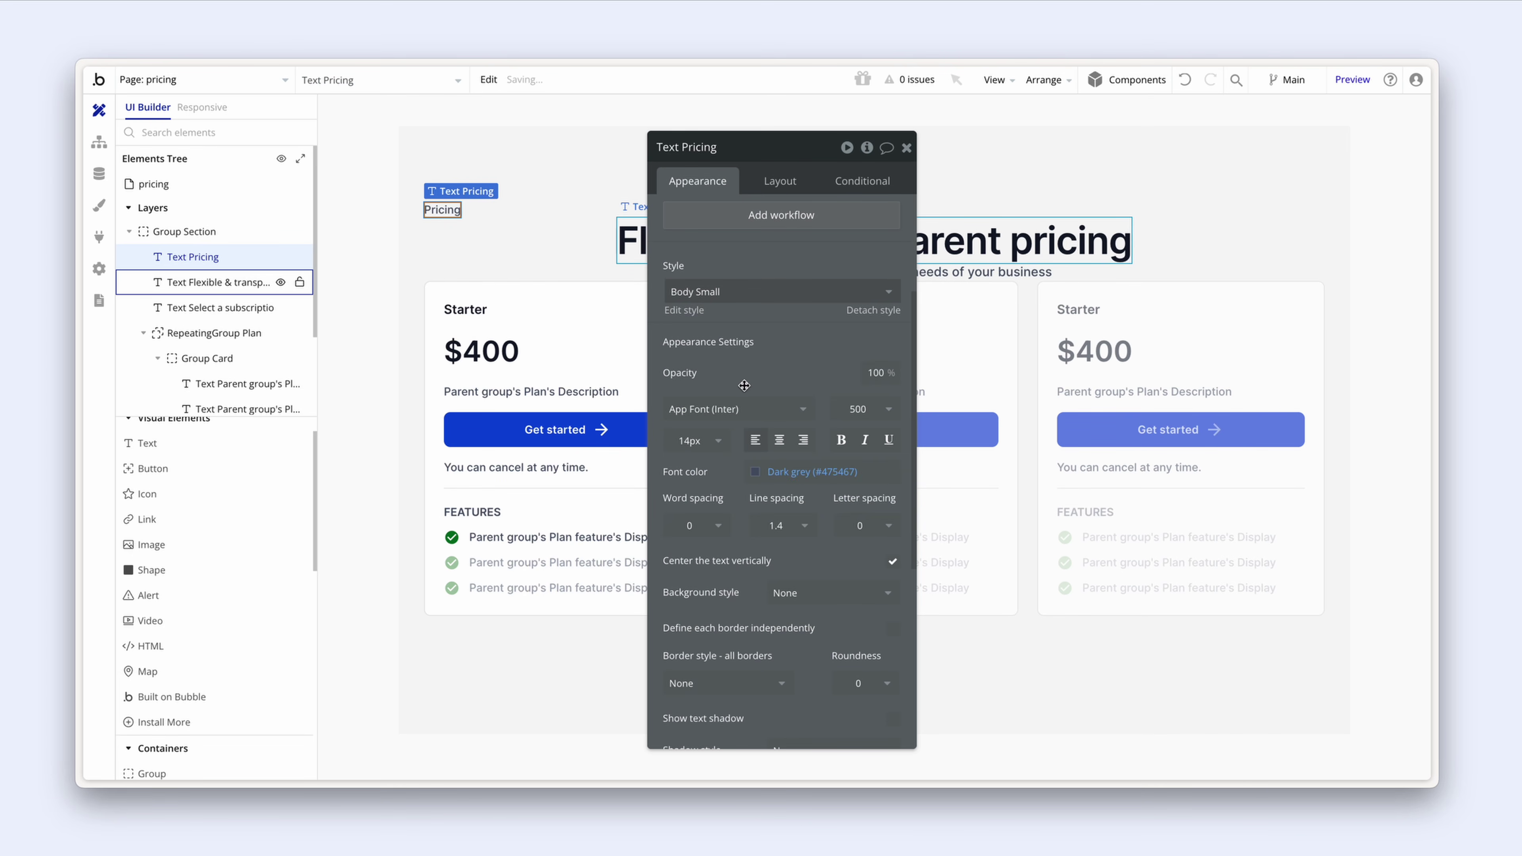
Step: Set the "Pricing" text's font weight to 600 (Semi Bold)
scroll(744, 385, "down", 1)
left_click(887, 372)
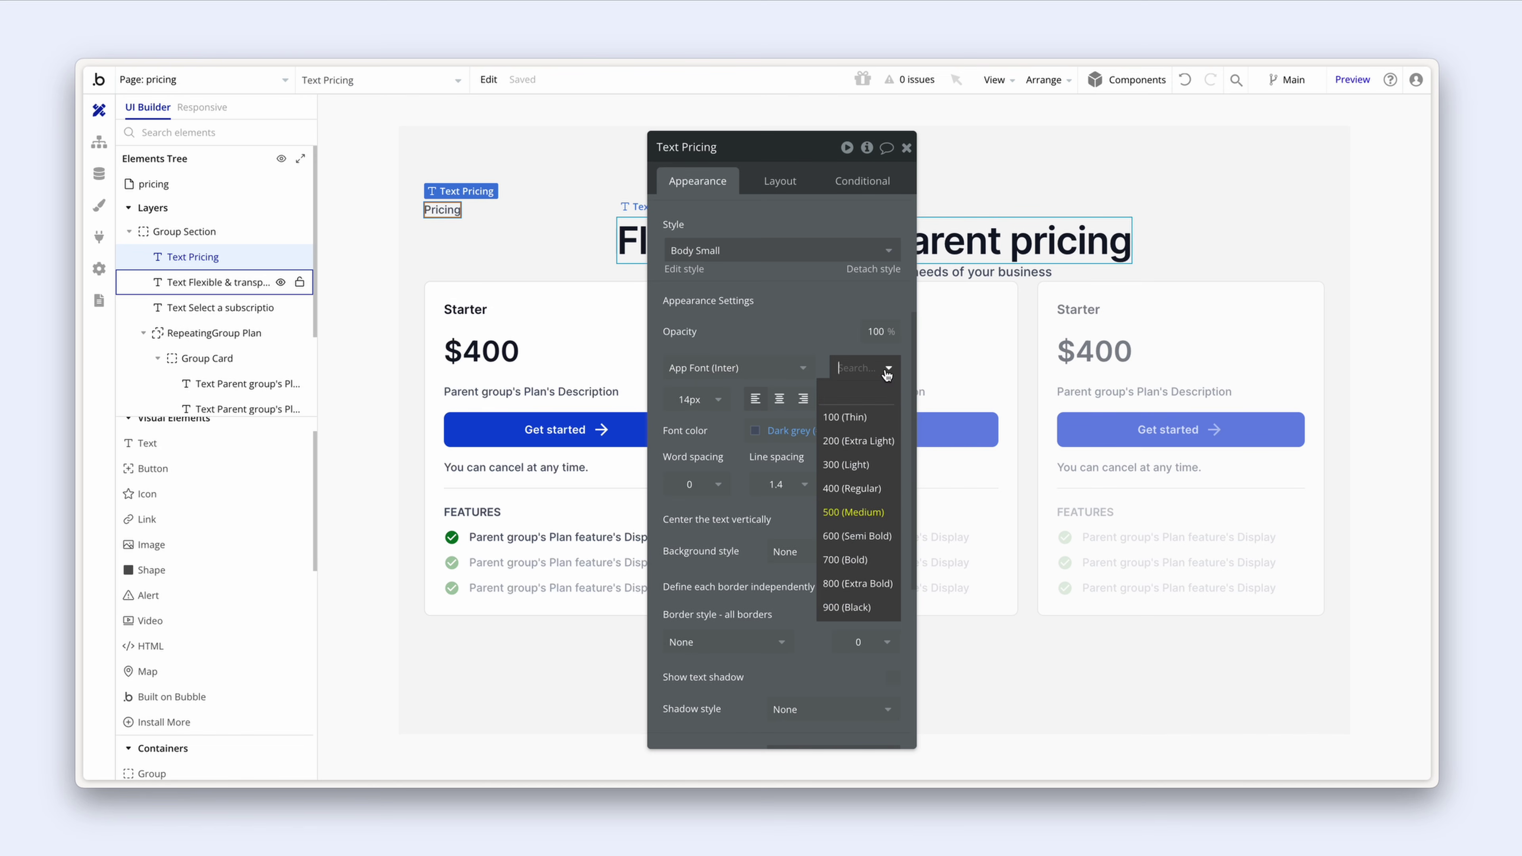
left_click(876, 539)
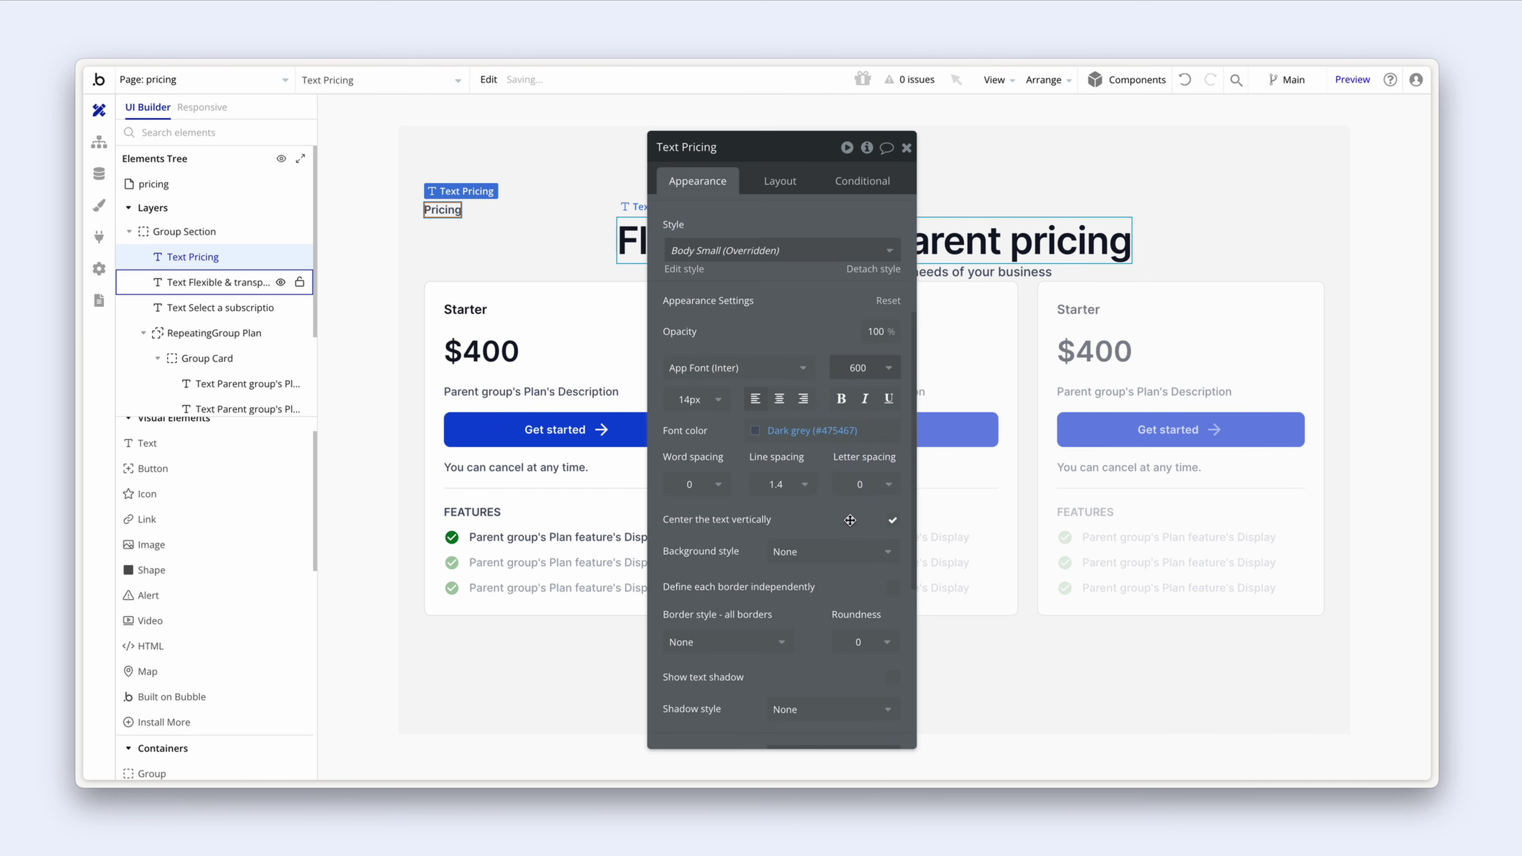
Step: Set the "Pricing" text's font color to the Primary color variable
left_click(756, 432)
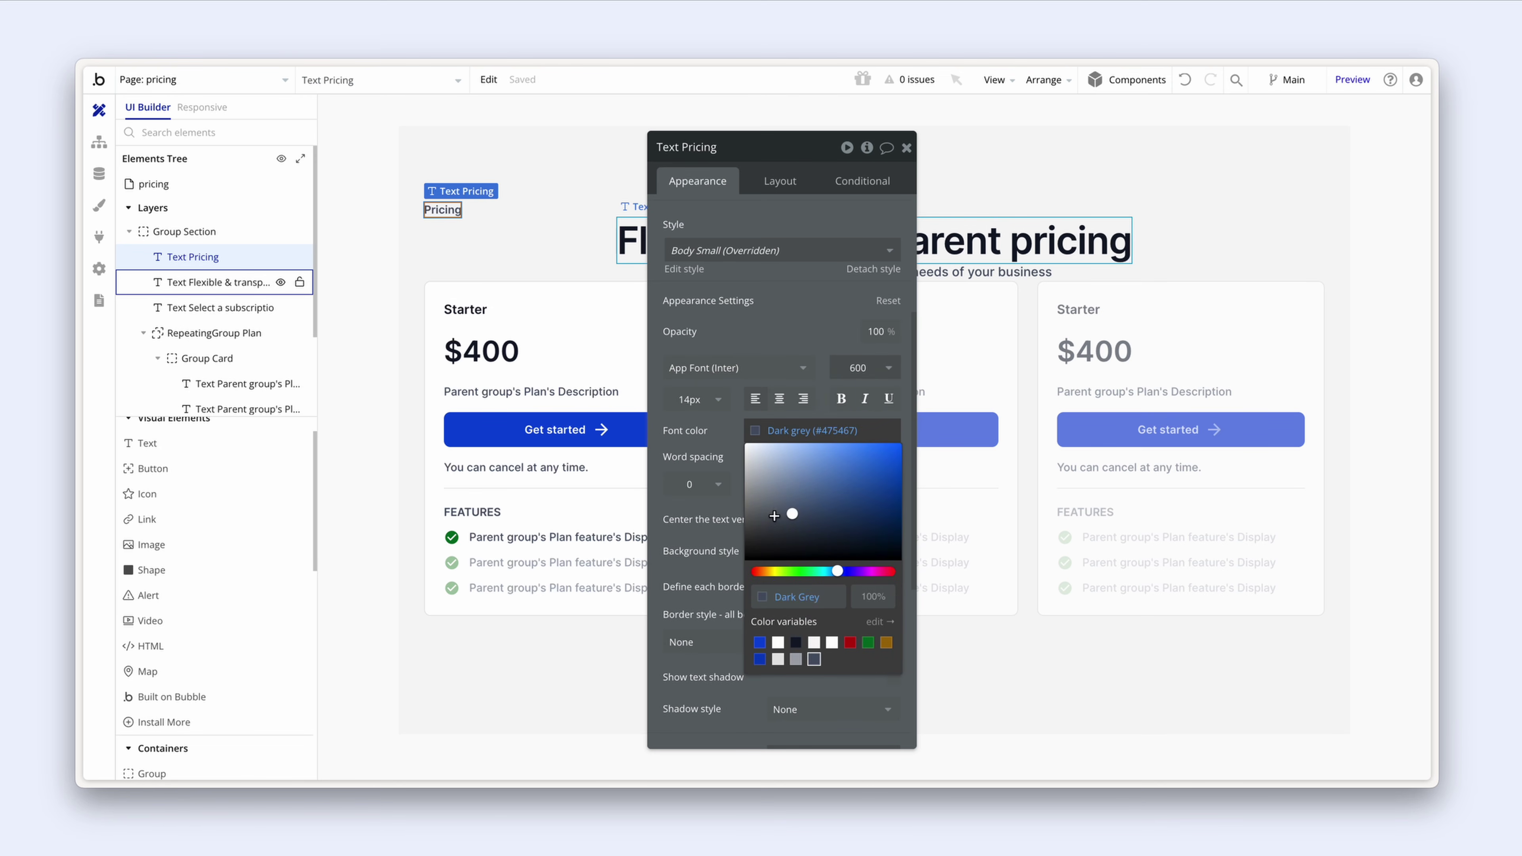
left_click(759, 642)
left_click(701, 462)
Step: Give the "Pricing" text a flat color background using the Primary color variable at 10% opacity
scroll(702, 443, "down", 2)
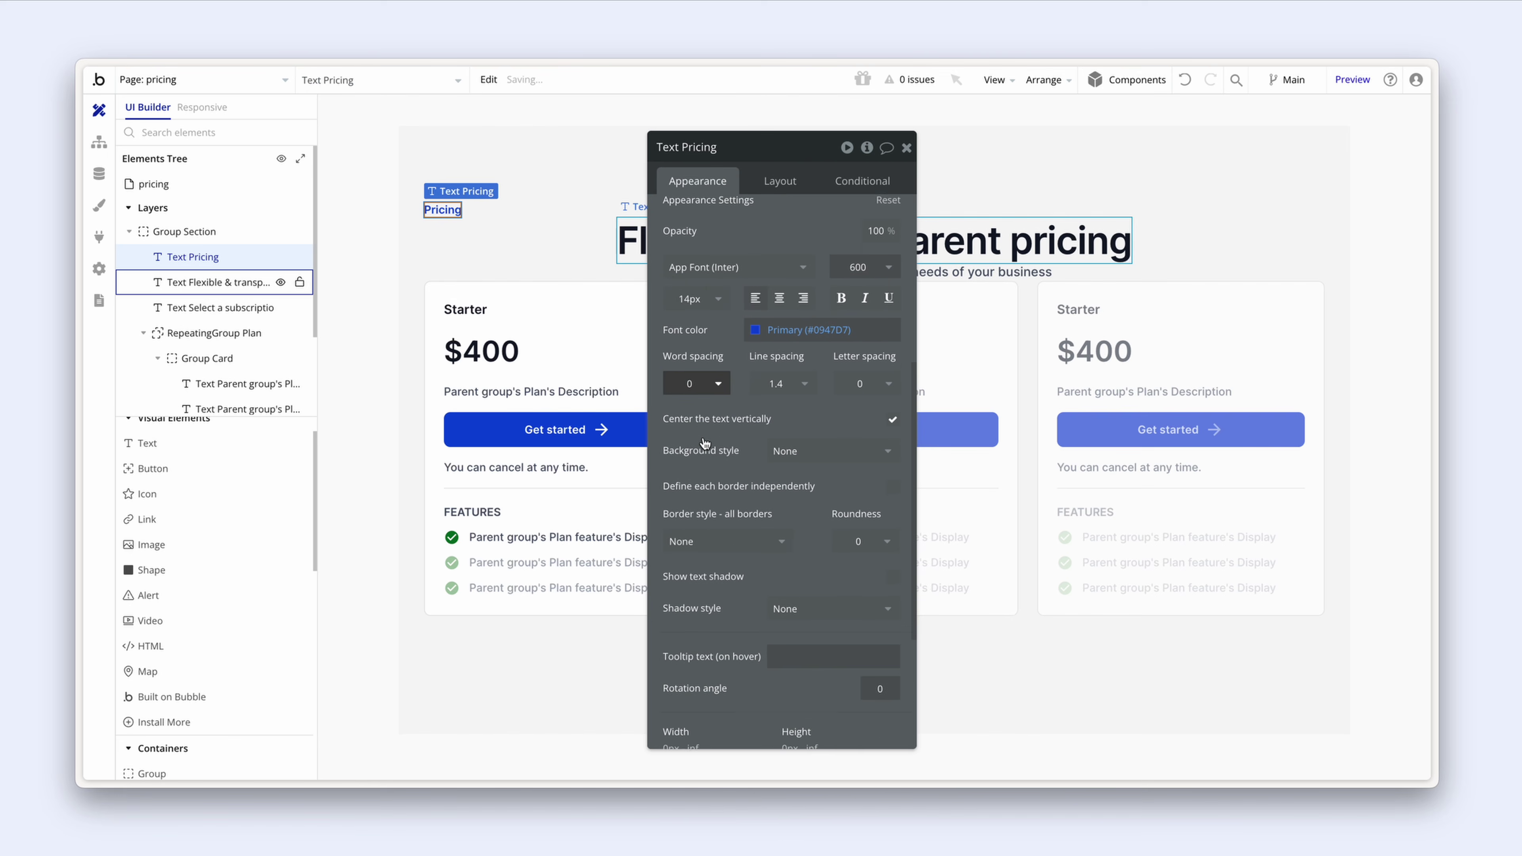
scroll(703, 439, "down", 1)
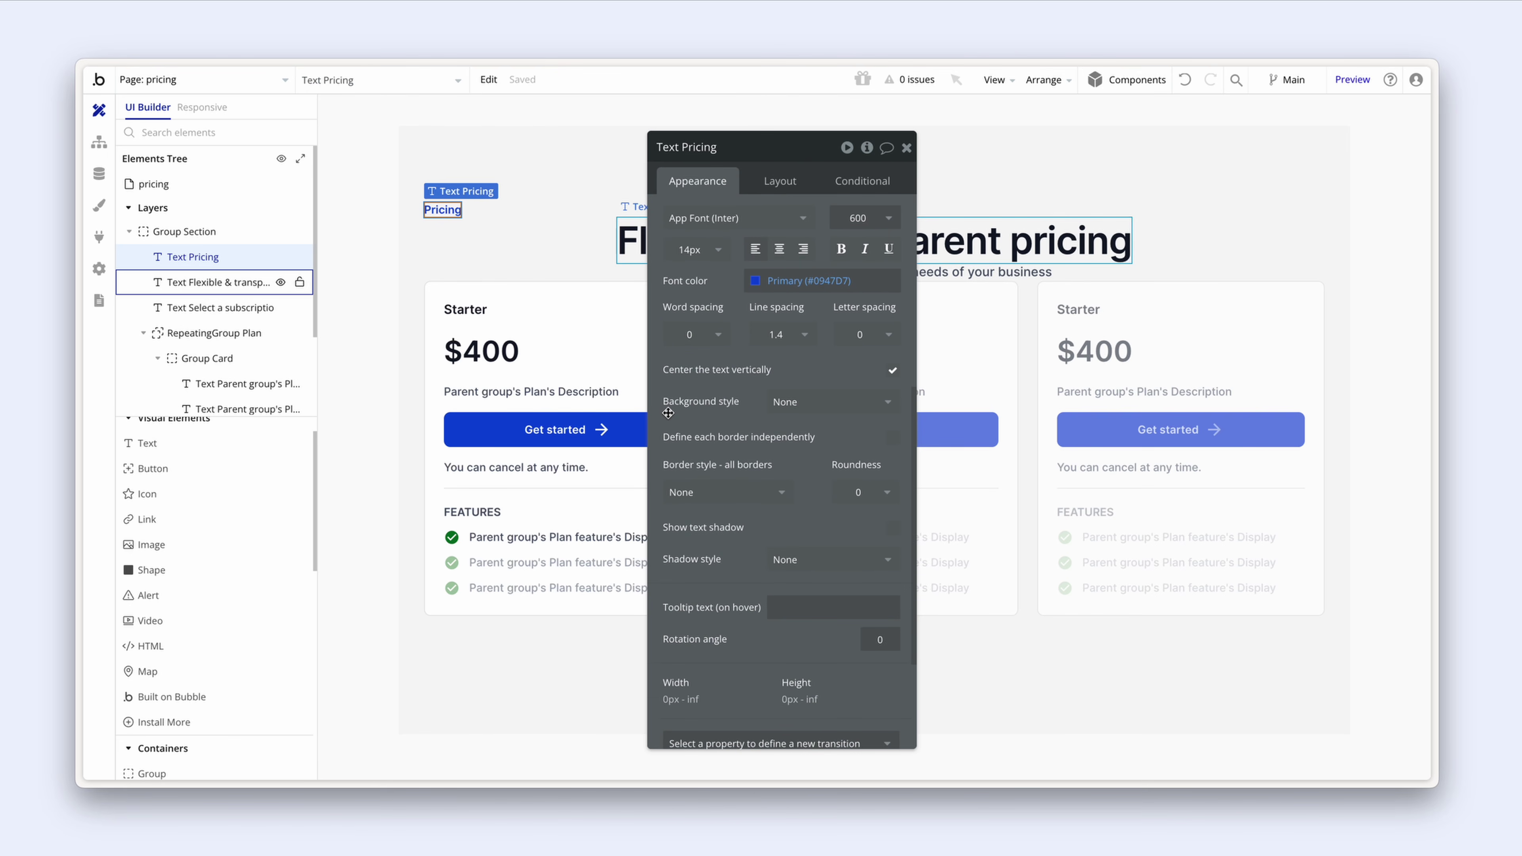
left_click(830, 403)
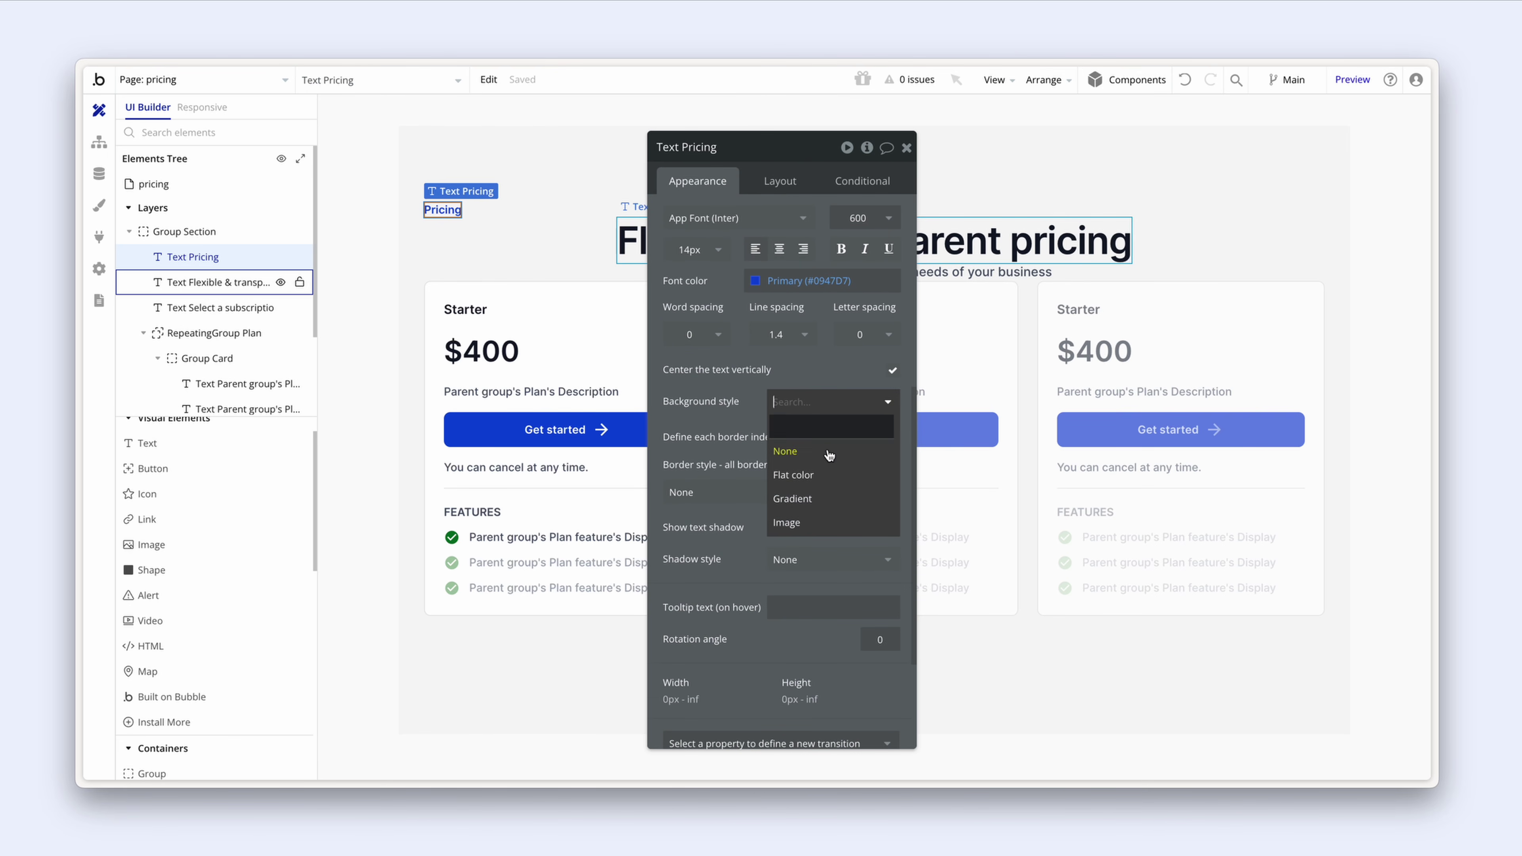
left_click(828, 473)
left_click(782, 439)
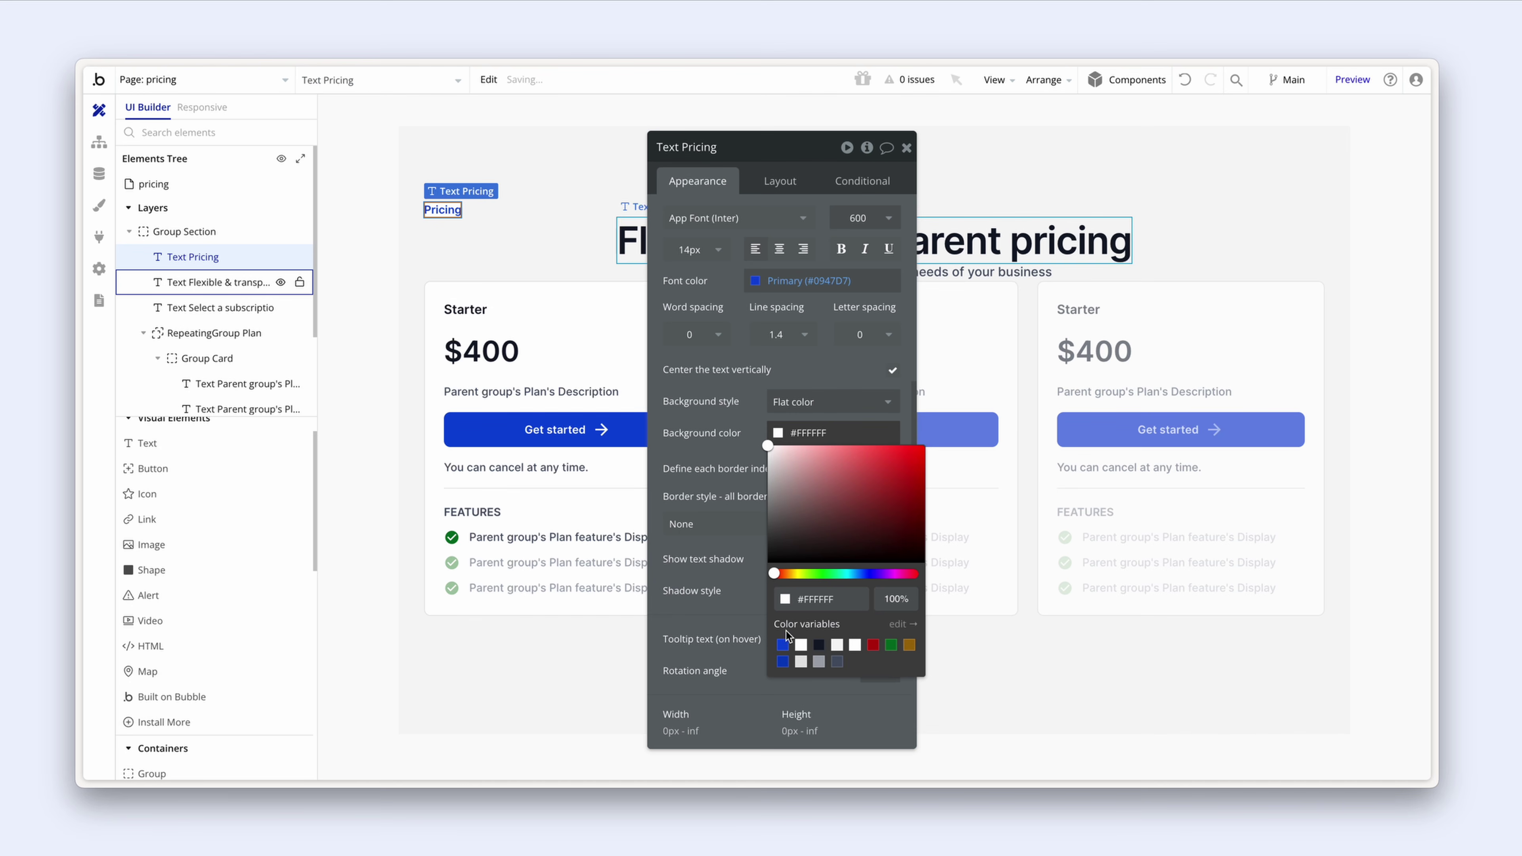
left_click(782, 645)
left_click(884, 599)
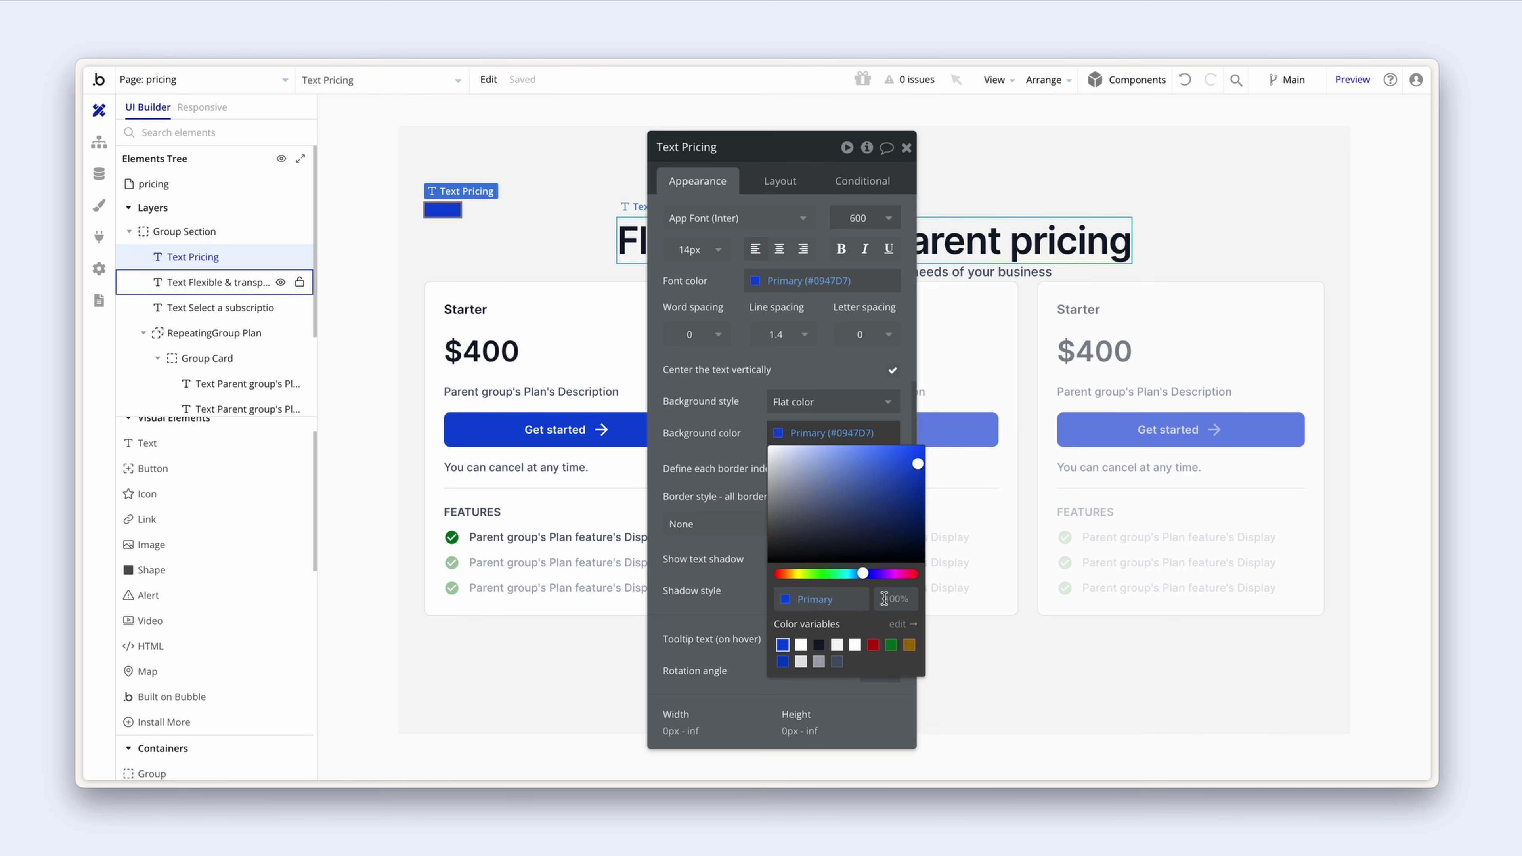
key("ctrl+a")
type("10")
key("Return")
Step: Set the "Pricing" text's padding to 4 px top and bottom and 10 px left and right
left_click(767, 175)
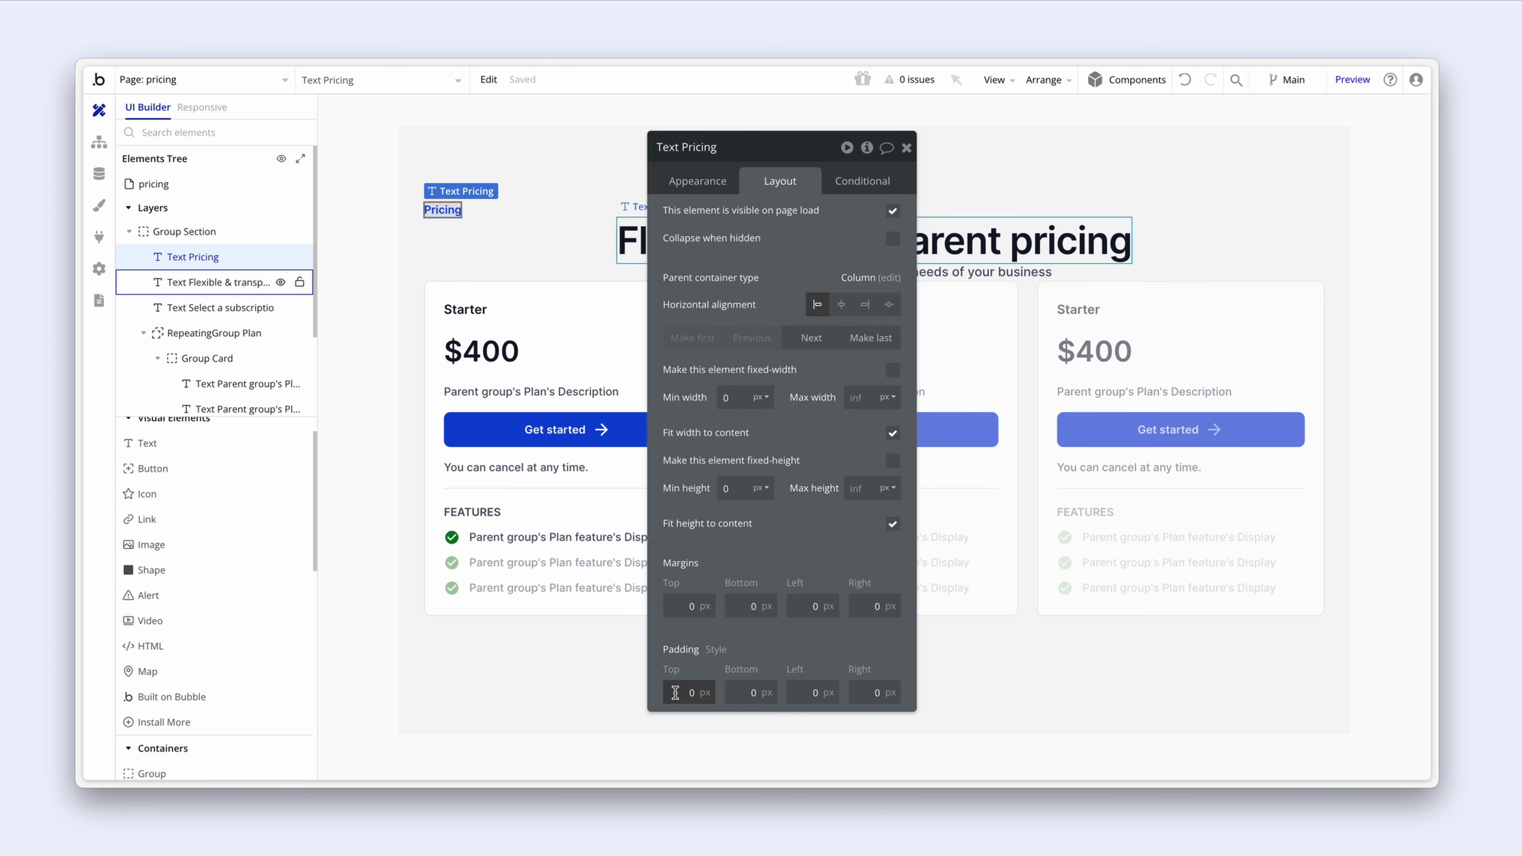
left_click(694, 693)
type("4")
left_click(756, 693)
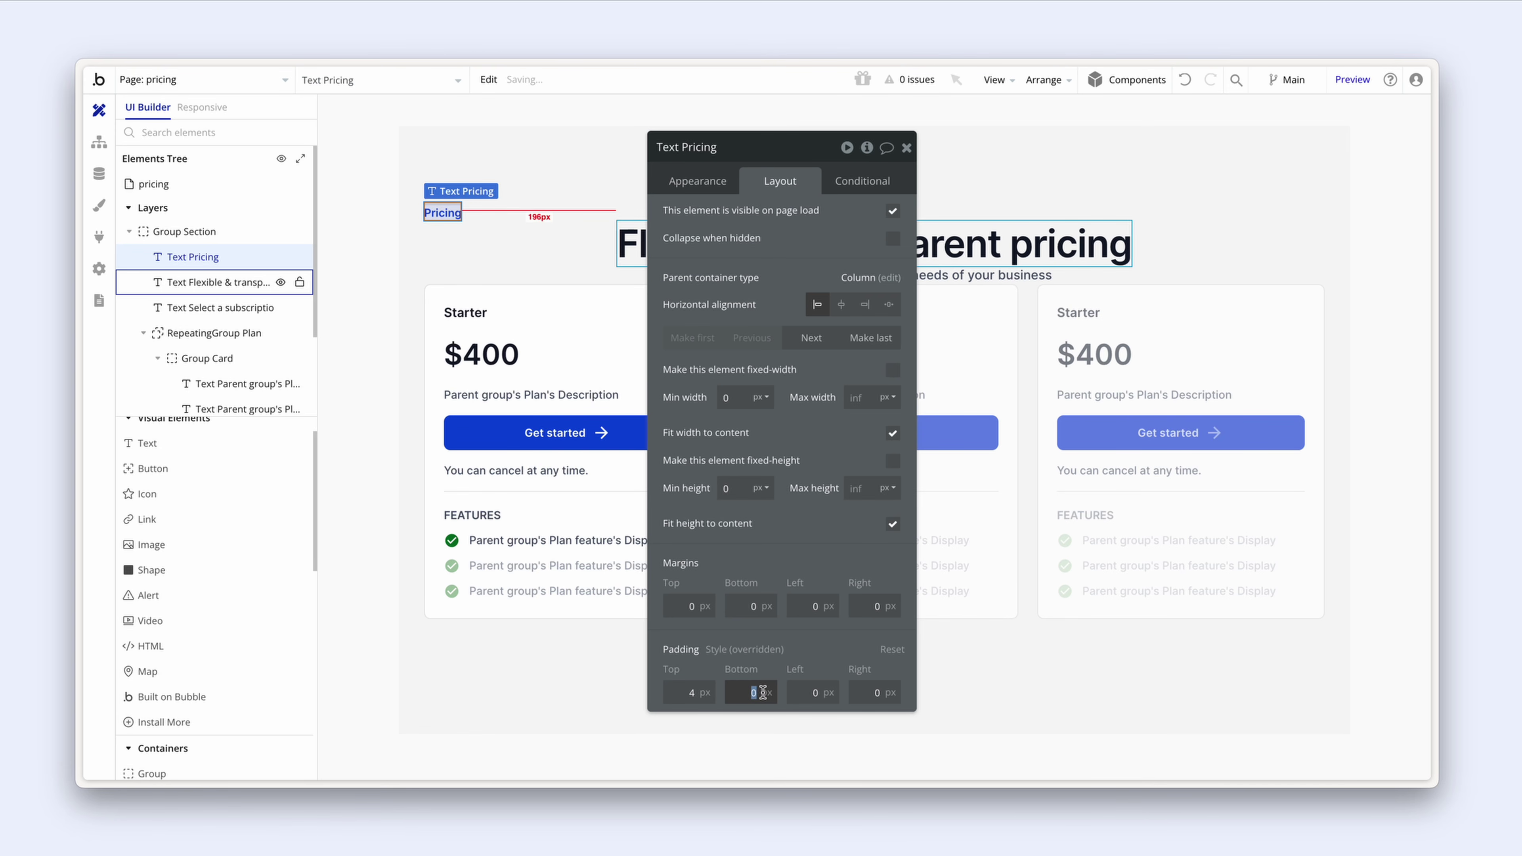
left_click(804, 691)
type("10")
left_click(886, 693)
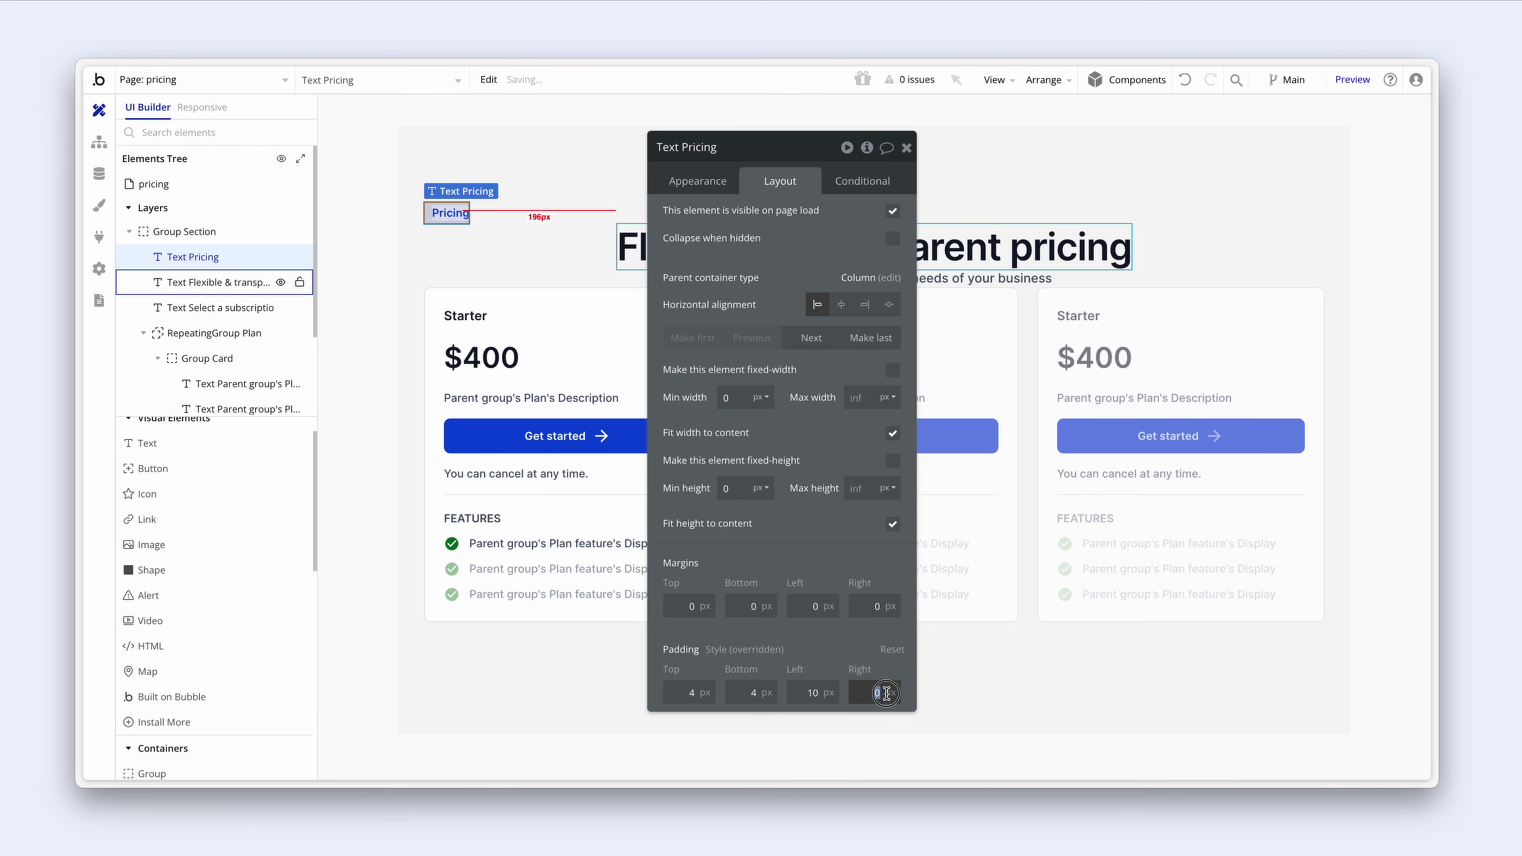
type("10")
left_click(849, 654)
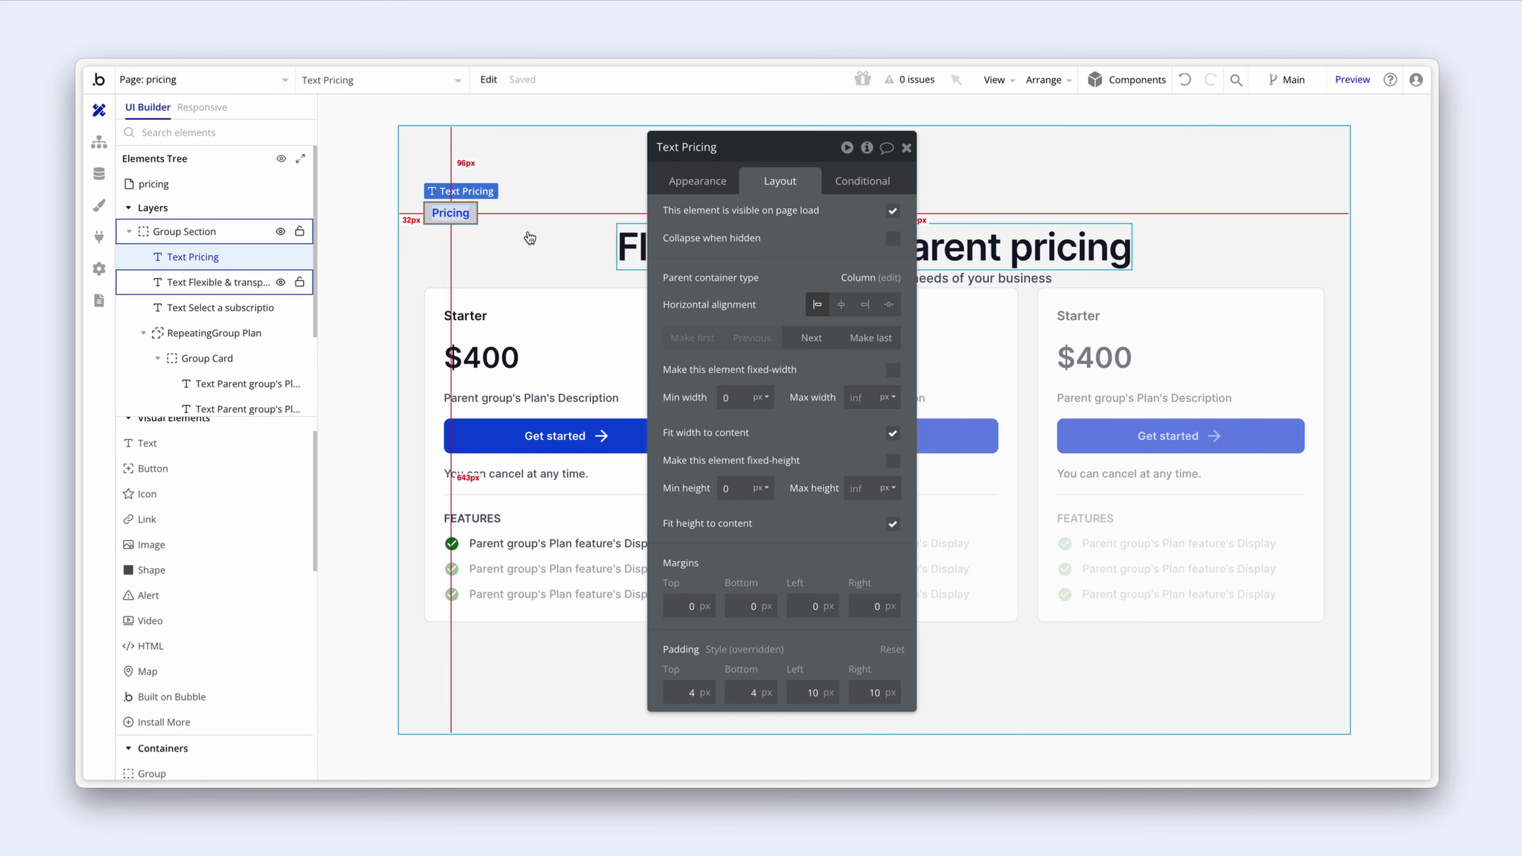
Step: Center the "Pricing" text horizontally in its parent
left_click(840, 304)
left_click_drag(791, 254, 422, 247)
left_click(747, 264)
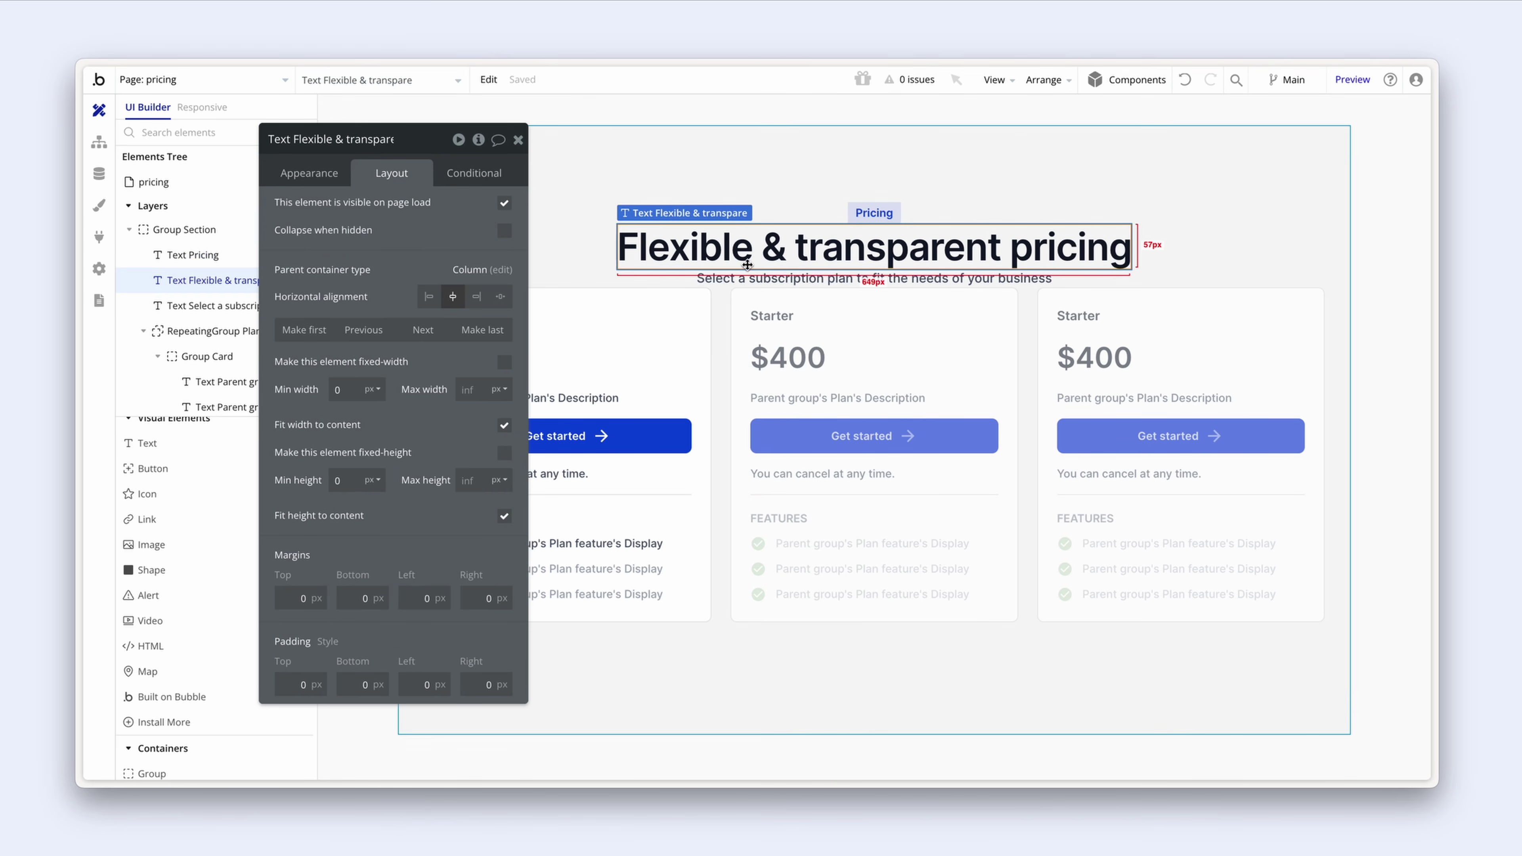
Step: Set the "Pricing" text's border roundness to 20
left_click(863, 216)
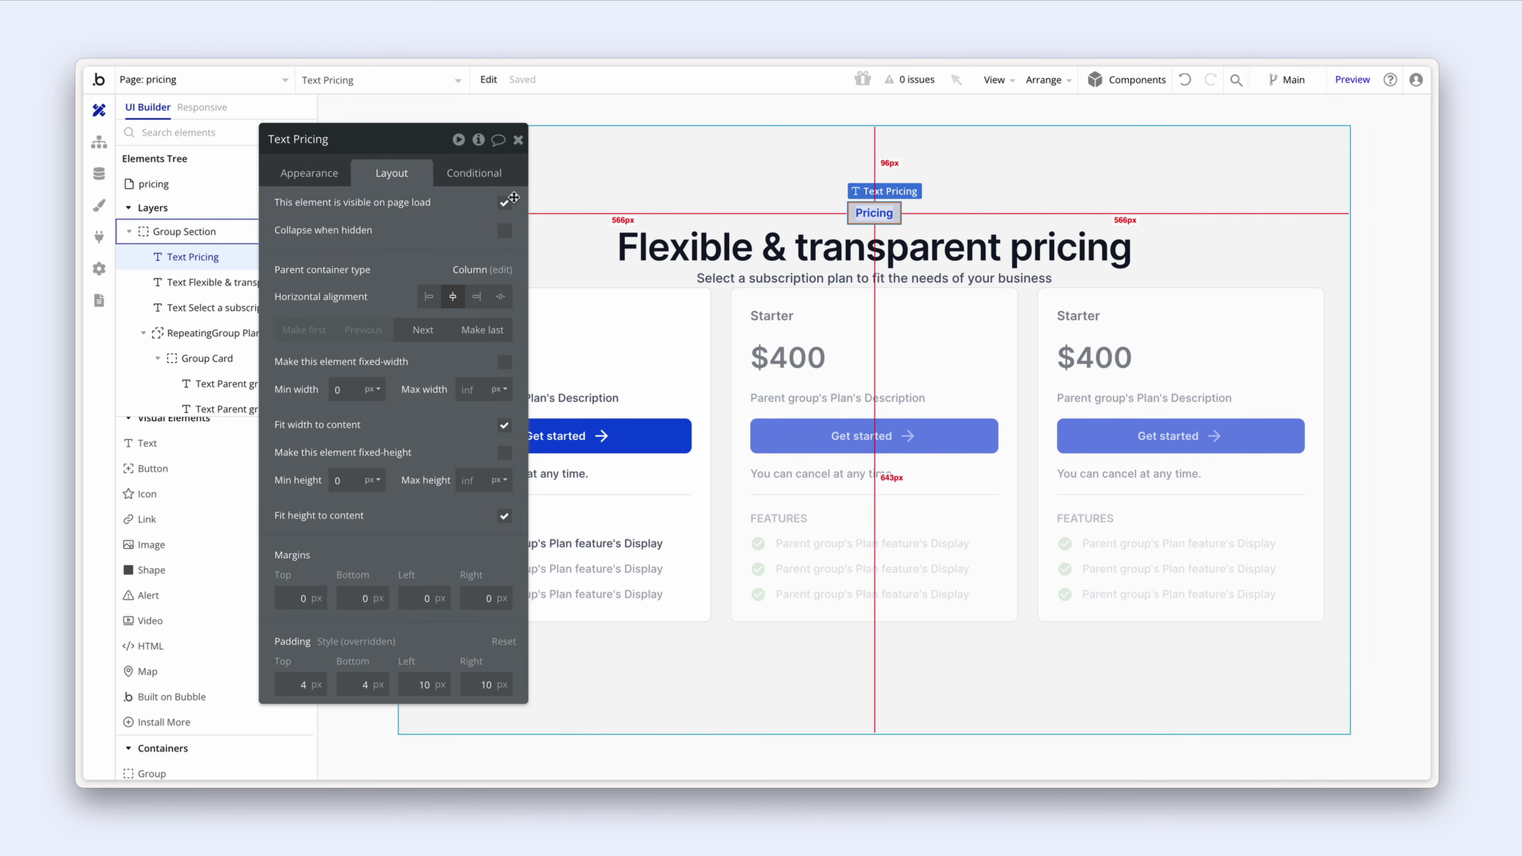
left_click(308, 172)
scroll(377, 282, "down", 5)
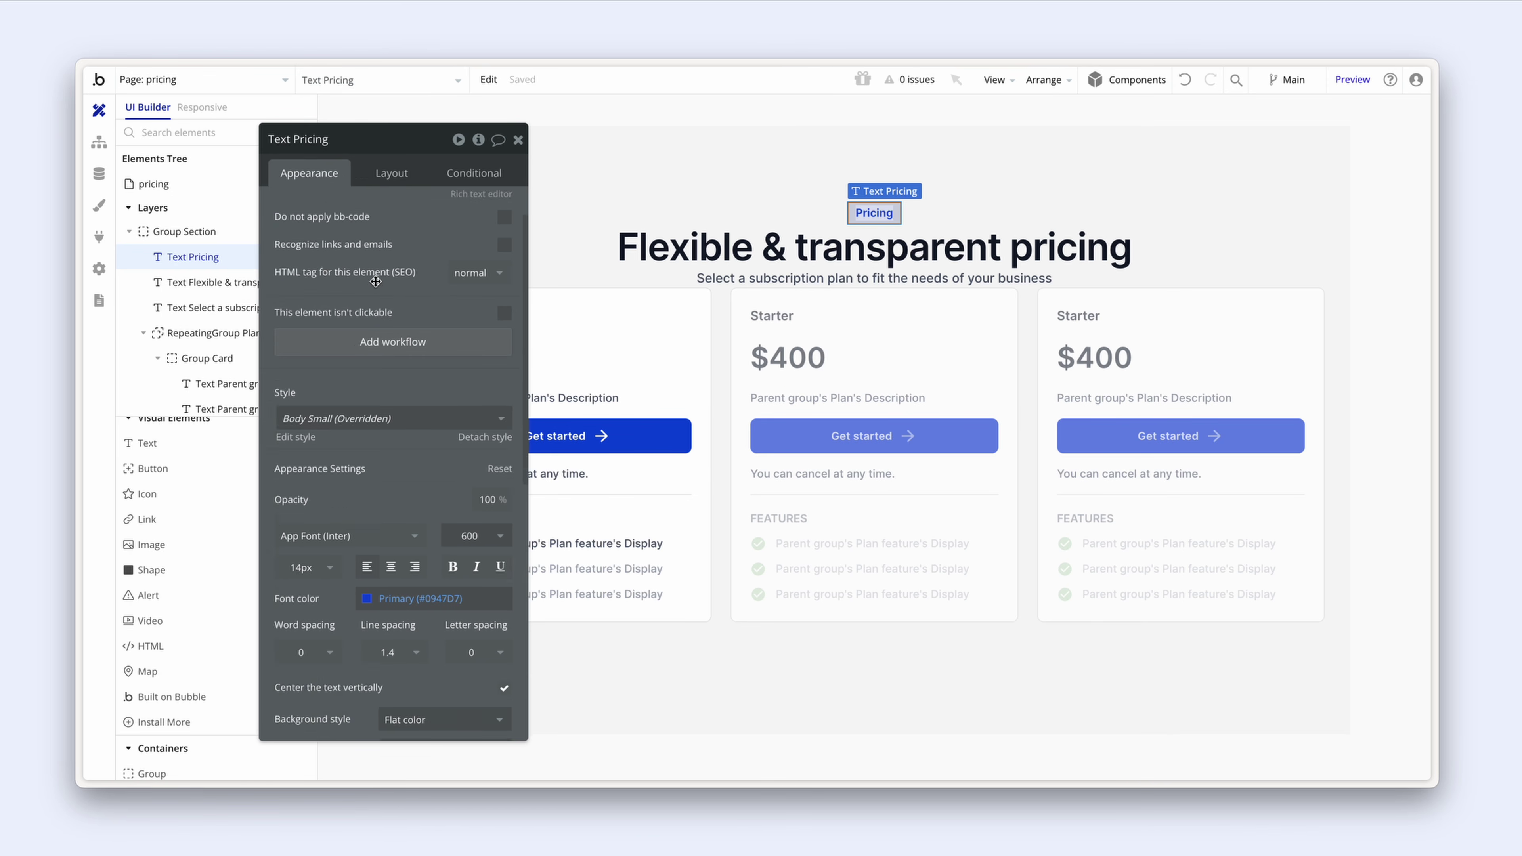
scroll(378, 283, "down", 2)
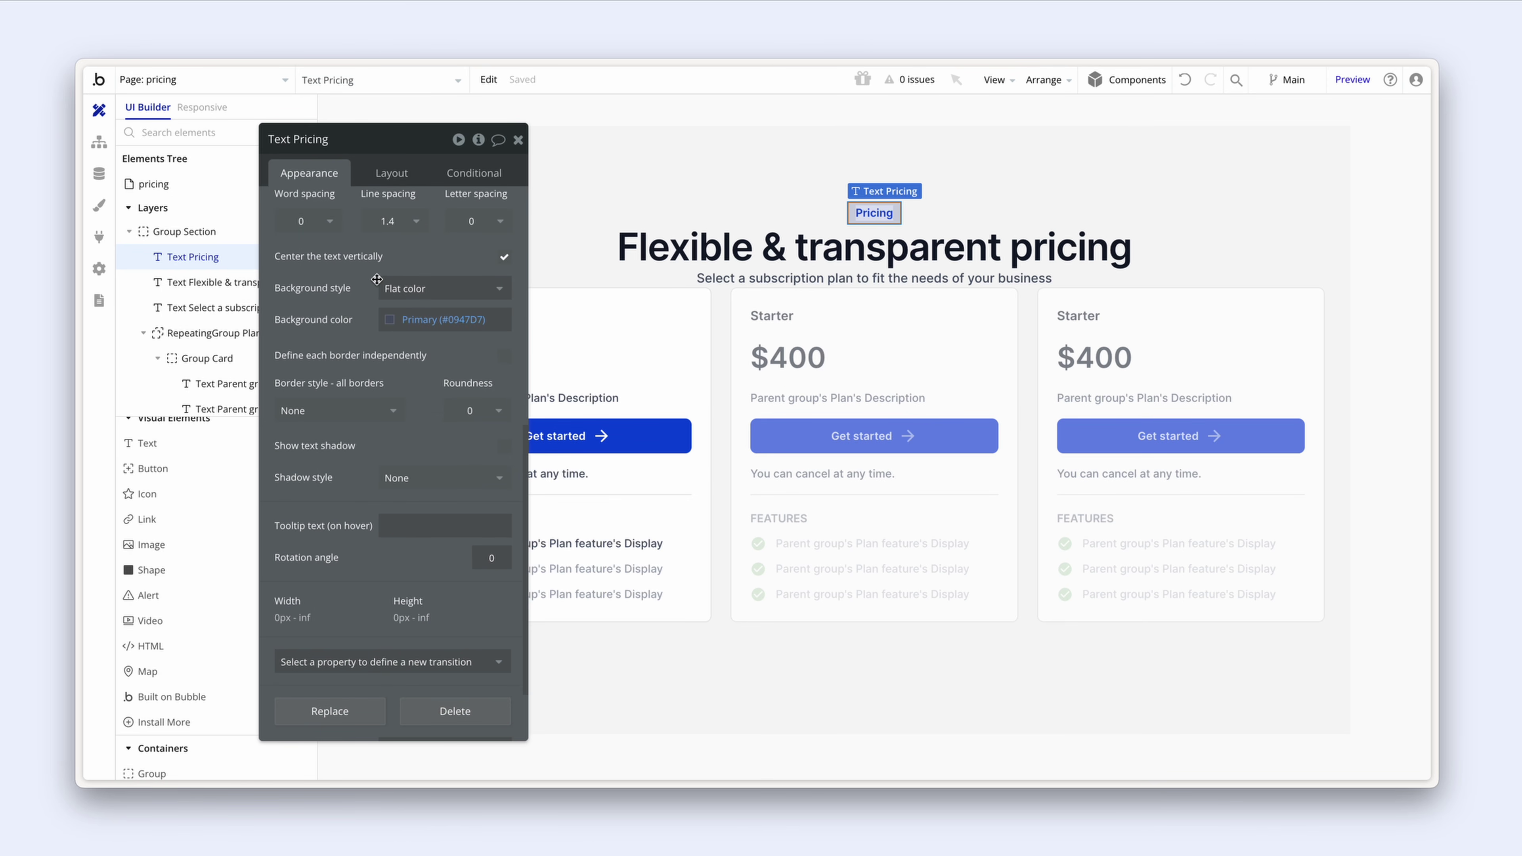
left_click(484, 410)
type("20")
key("Return")
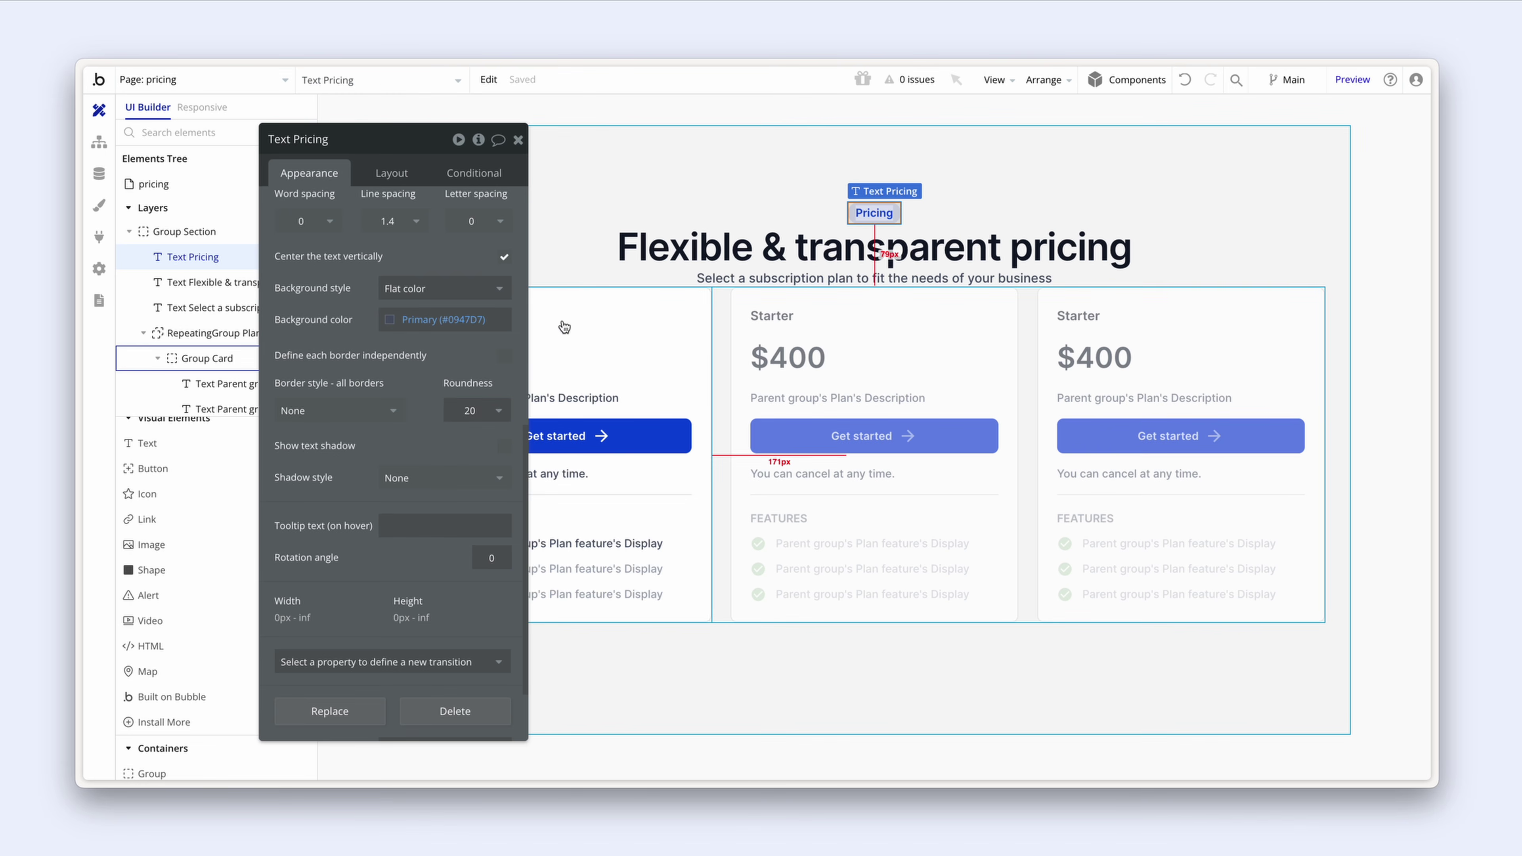
left_click(577, 284)
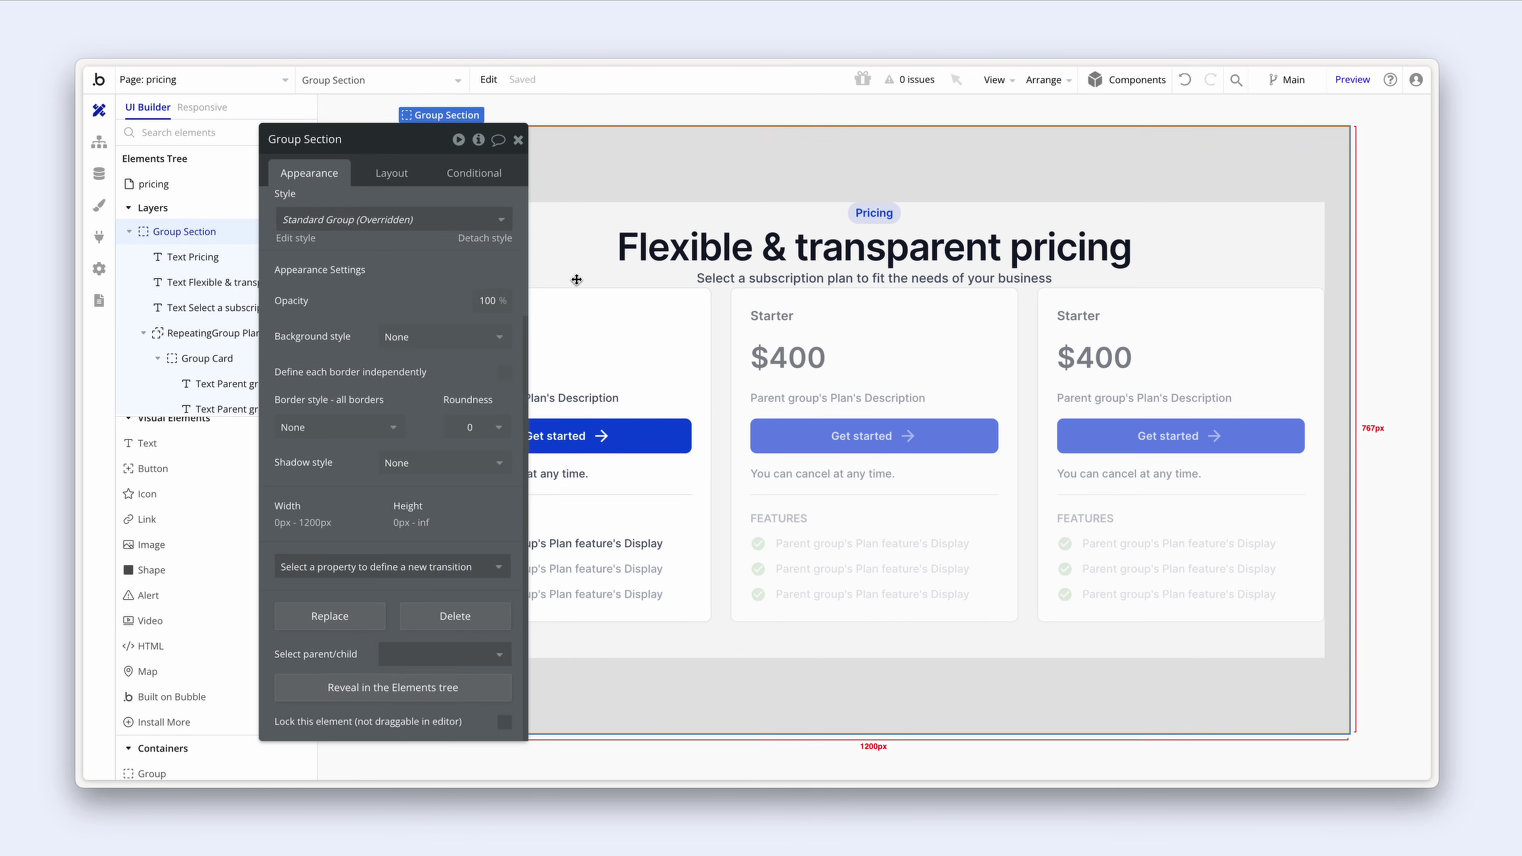
Step: Group the "Pricing" text, page heading and subtitle in a column container and rename it Group Header
left_click(886, 221)
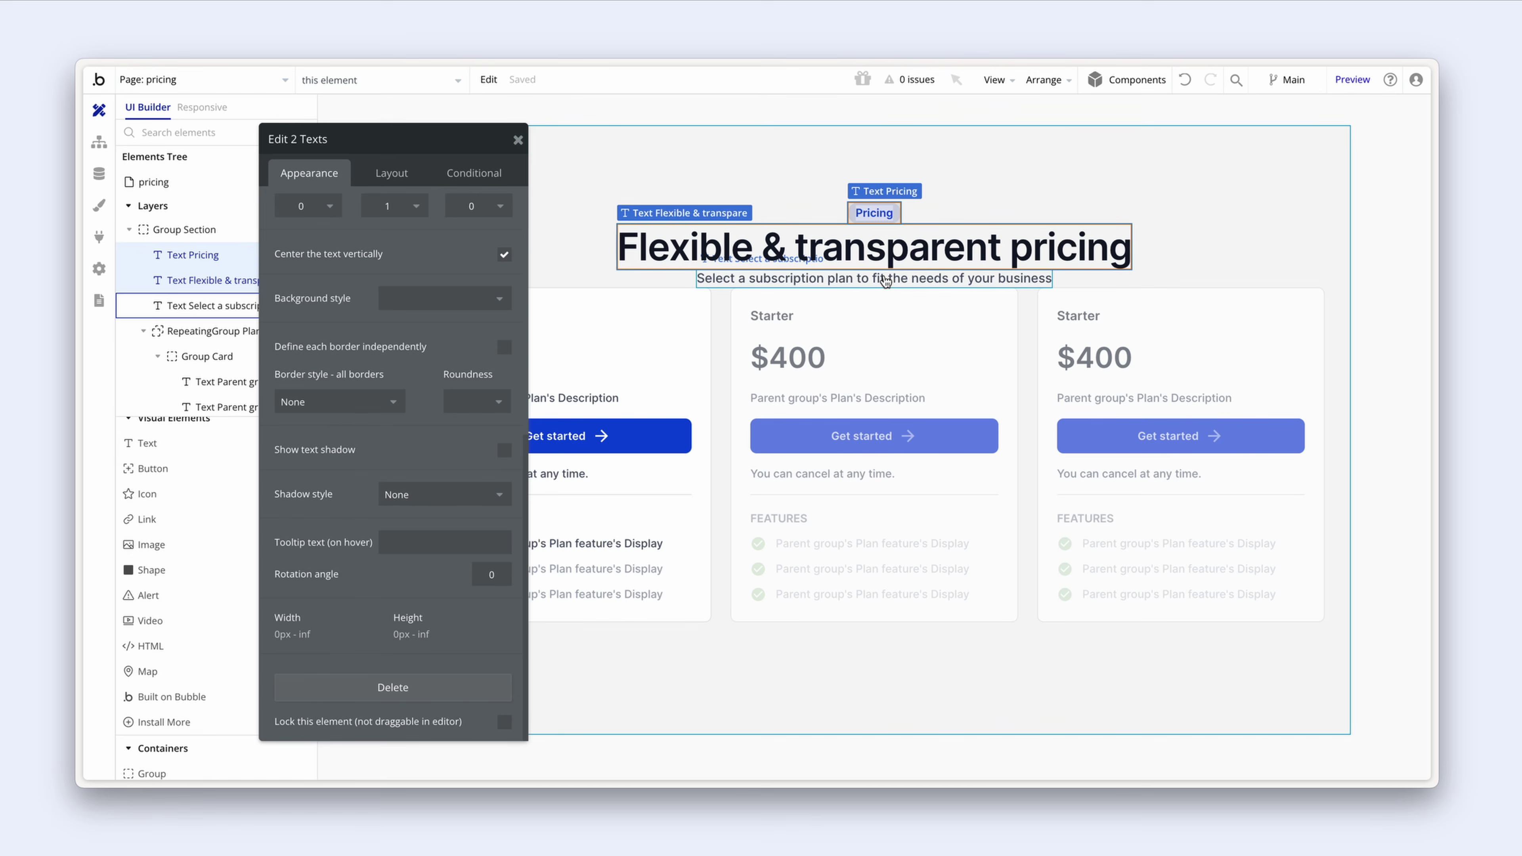
left_click(885, 278, "shift")
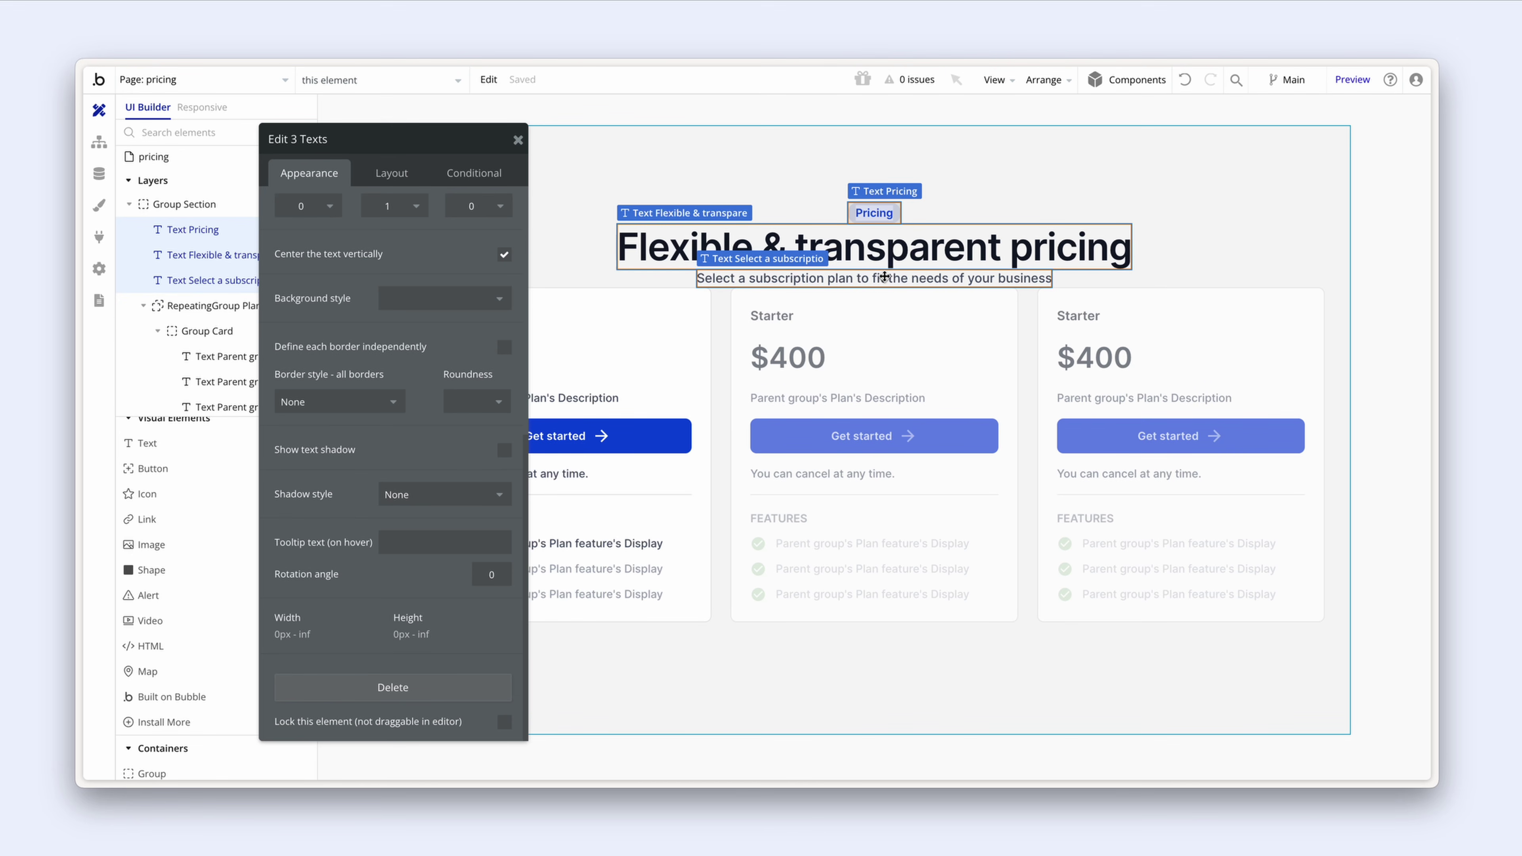
right_click(885, 278)
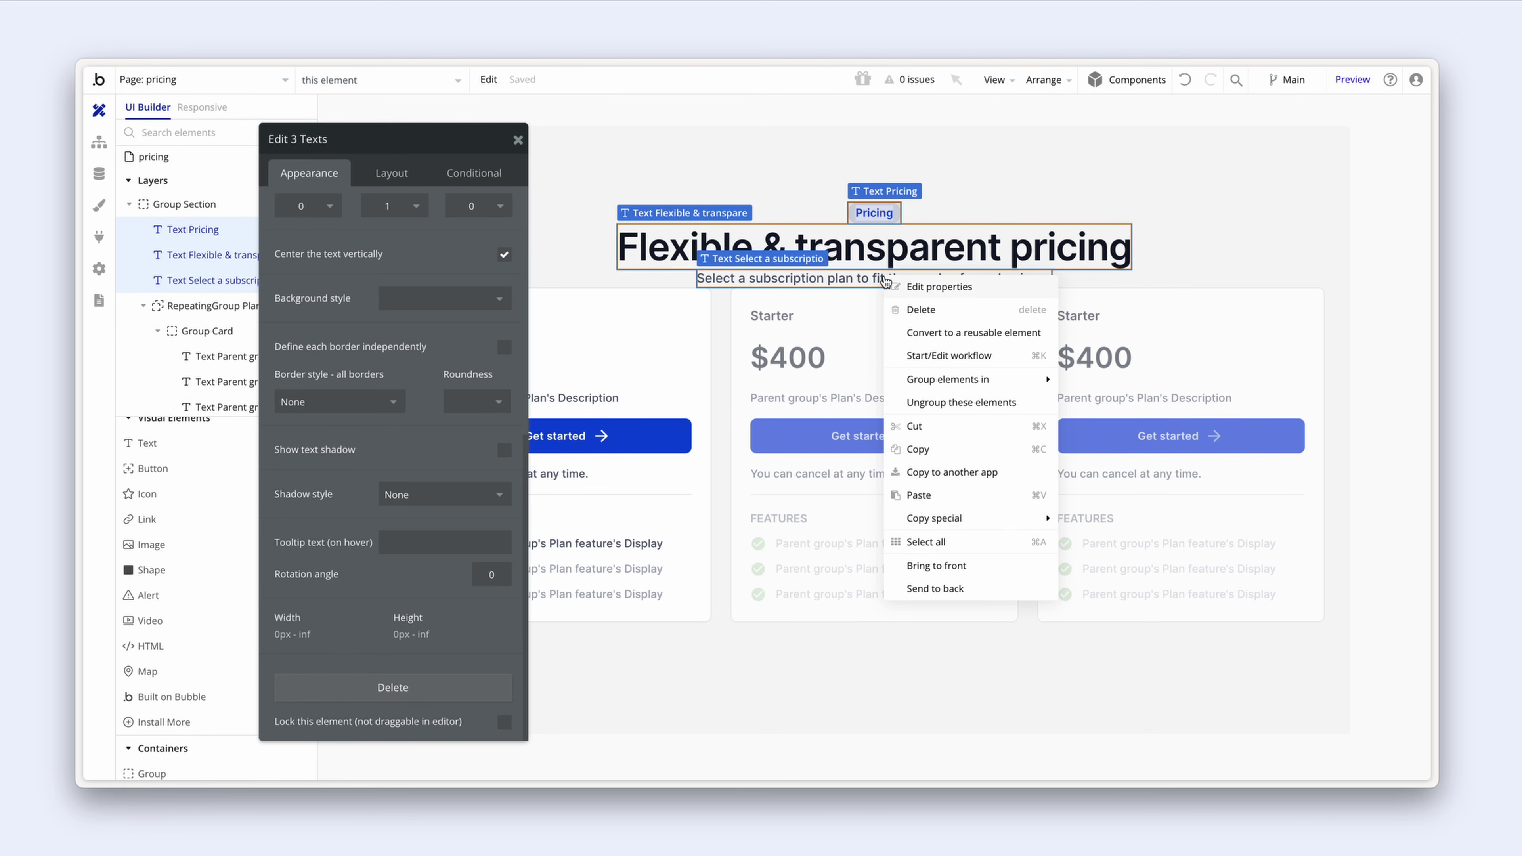
mouse_move(959, 379)
left_click(1116, 424)
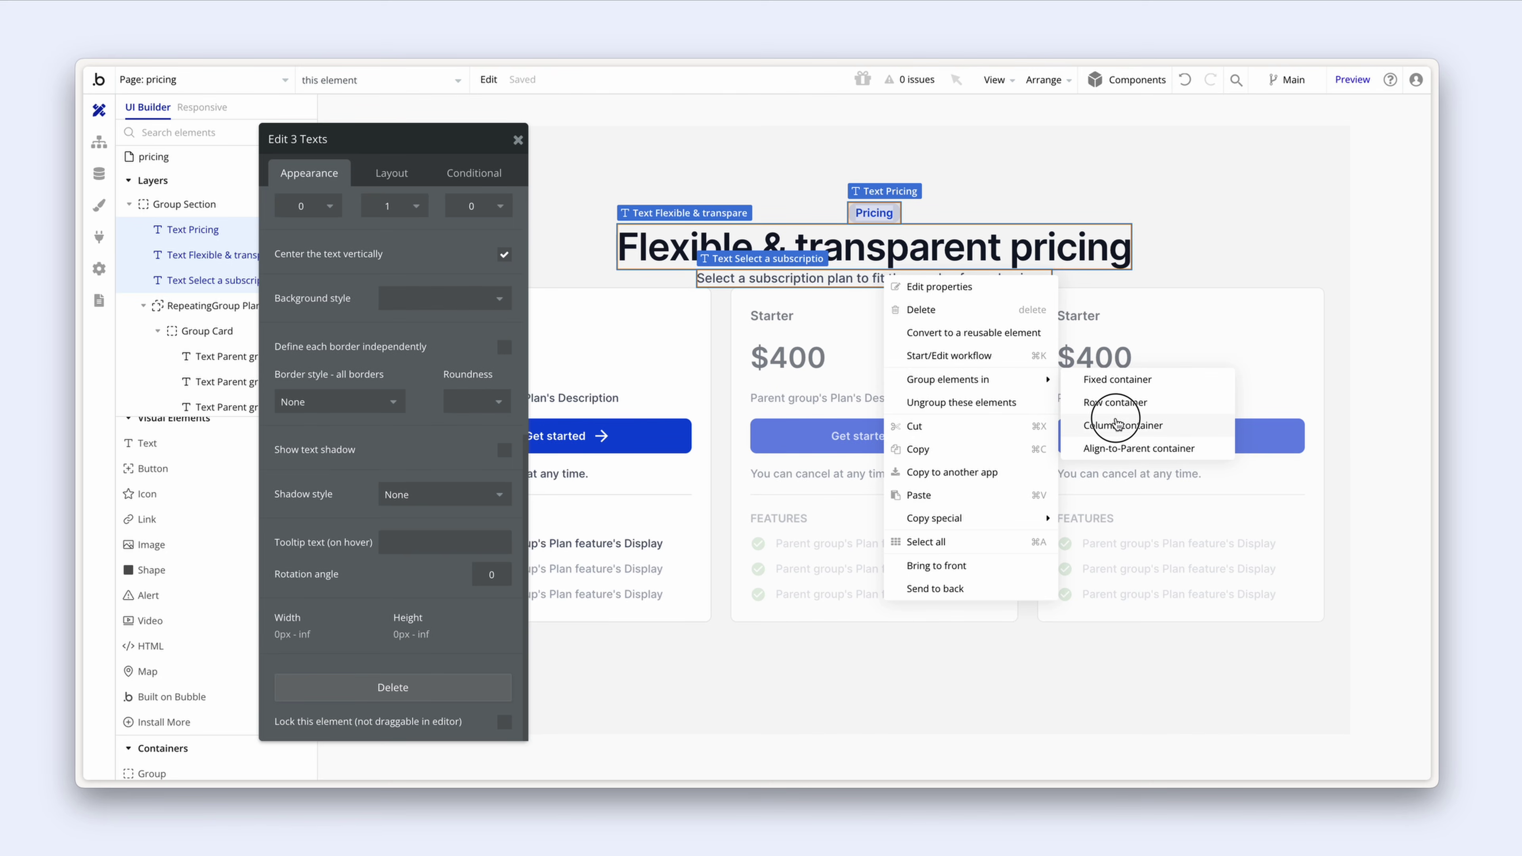
left_click(350, 141)
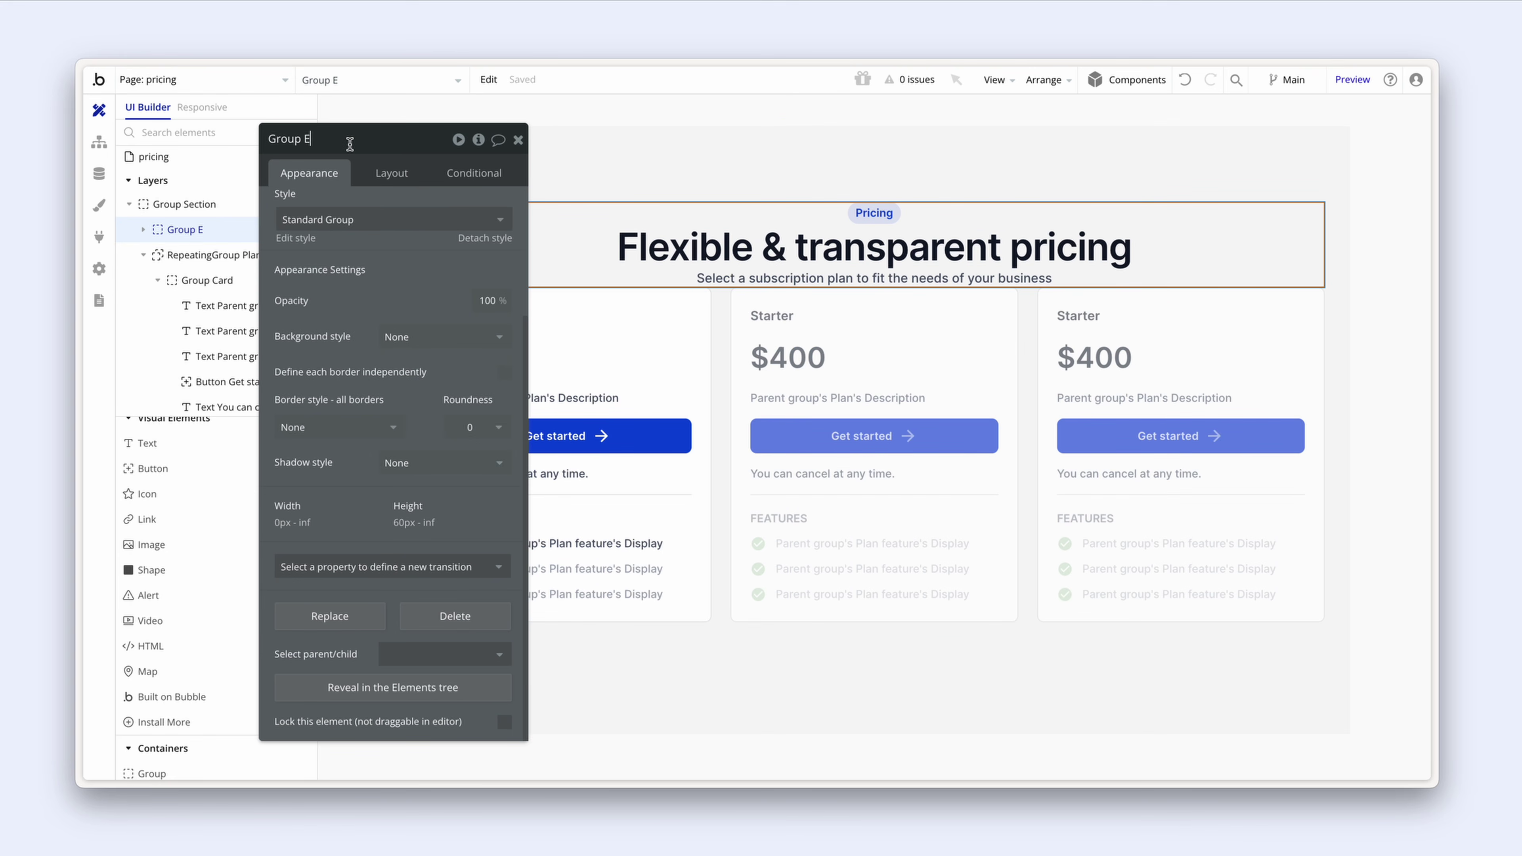
type("Header")
Step: Apply gap spacing between the elements of Group Header with a row gap of 12 px
left_click(391, 173)
scroll(495, 239, "down", 2)
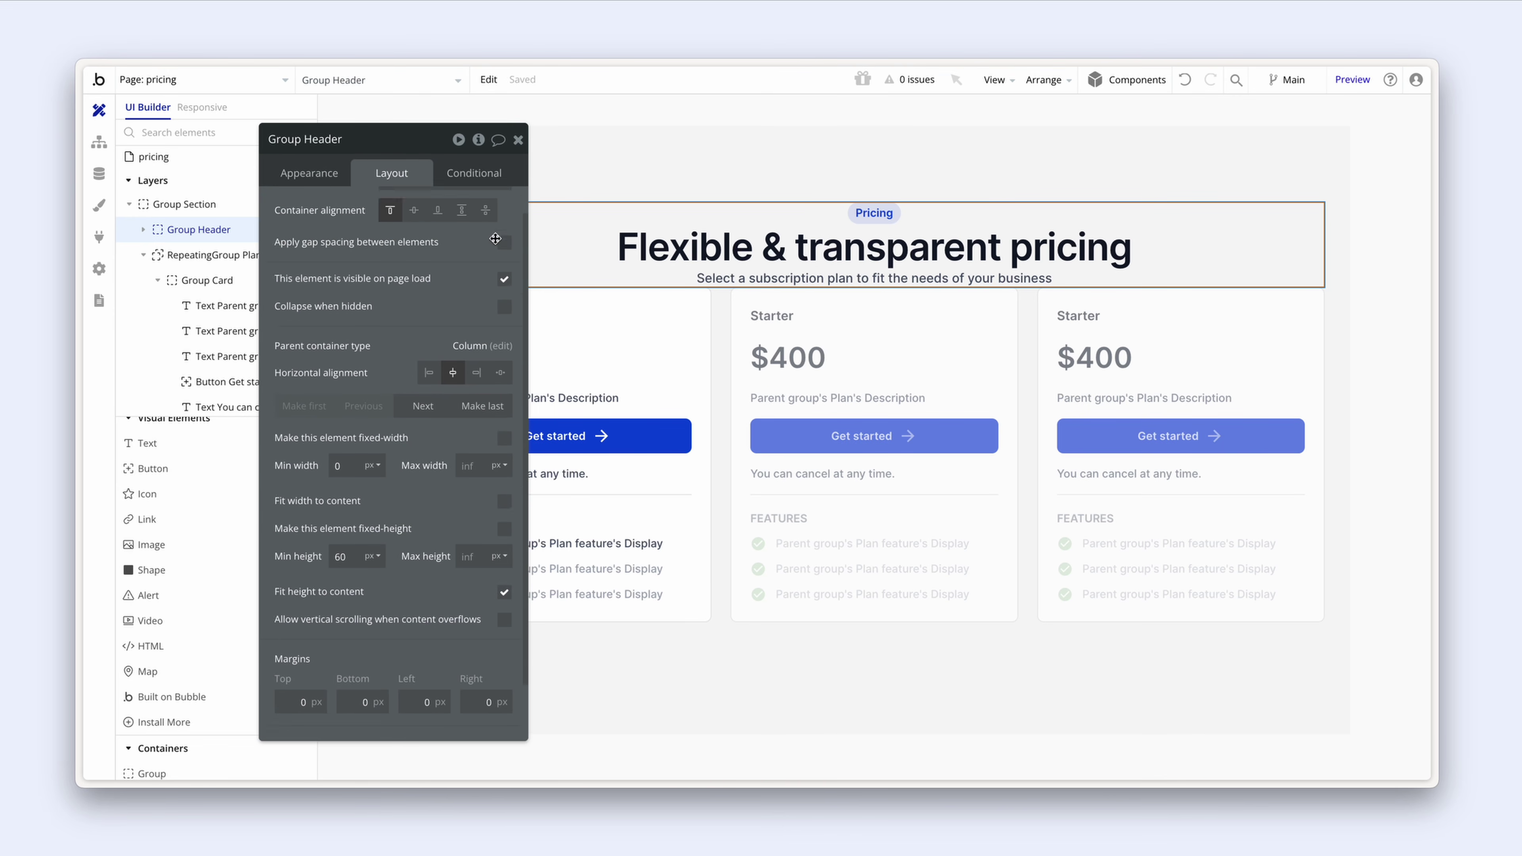
scroll(495, 239, "up", 1)
left_click(504, 273)
left_click(494, 302)
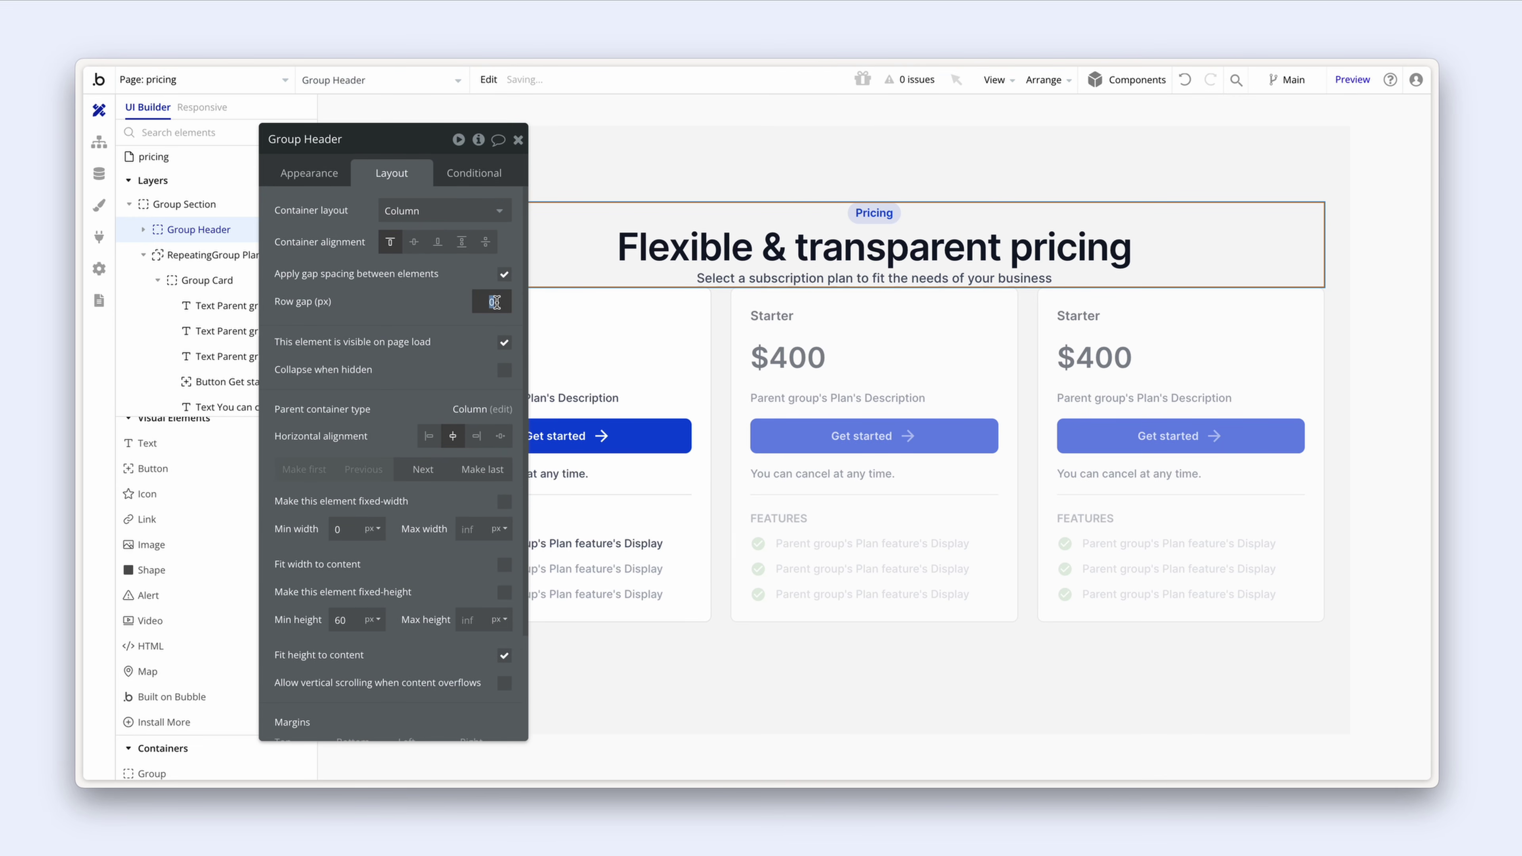
type("12")
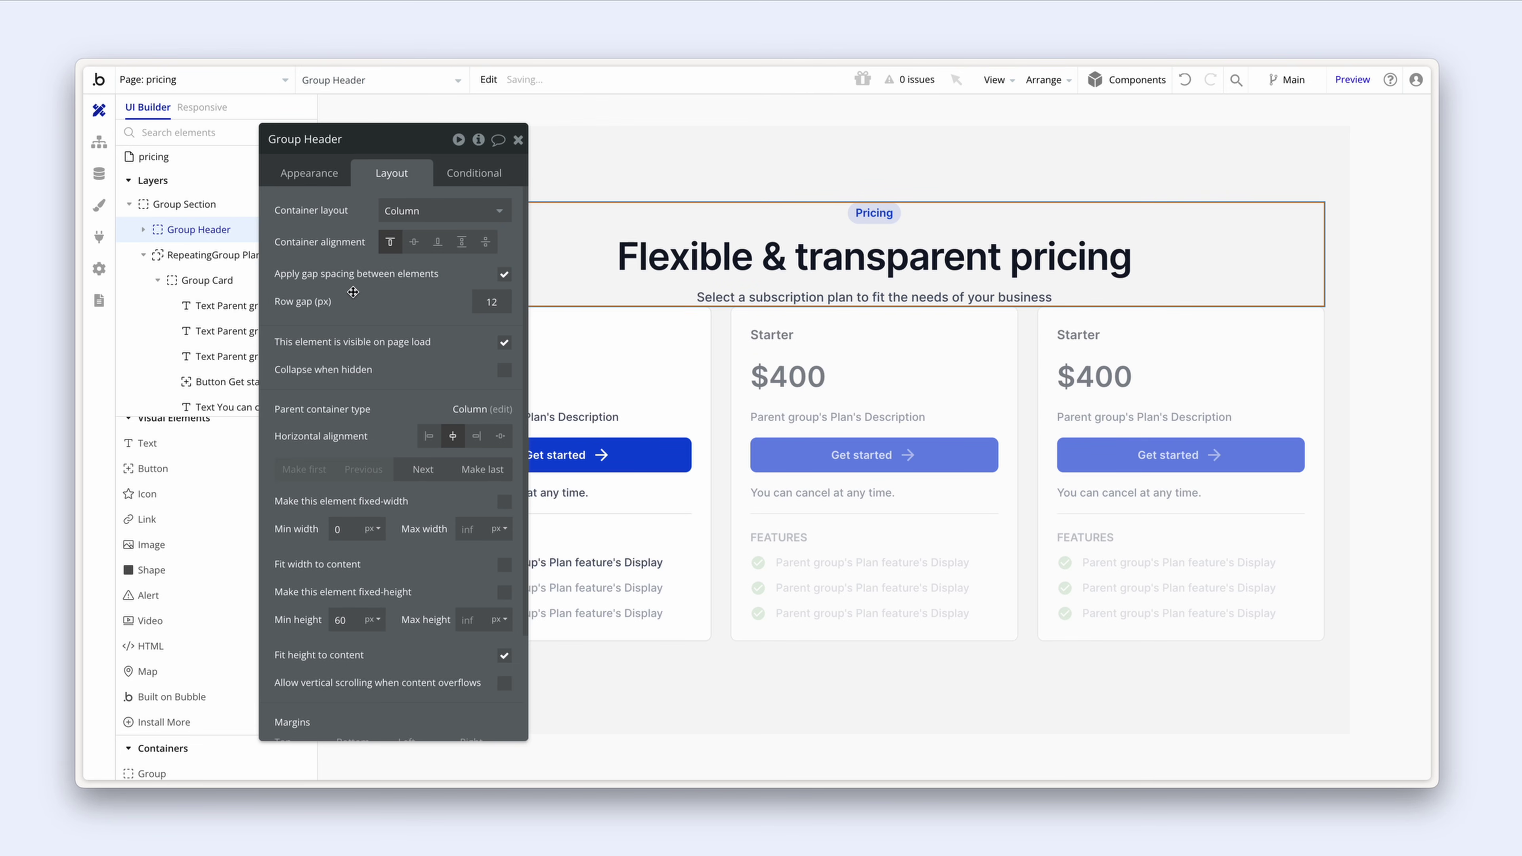
Step: Apply gap spacing between the elements of Group Section with a row gap of 48 px
left_click(573, 181)
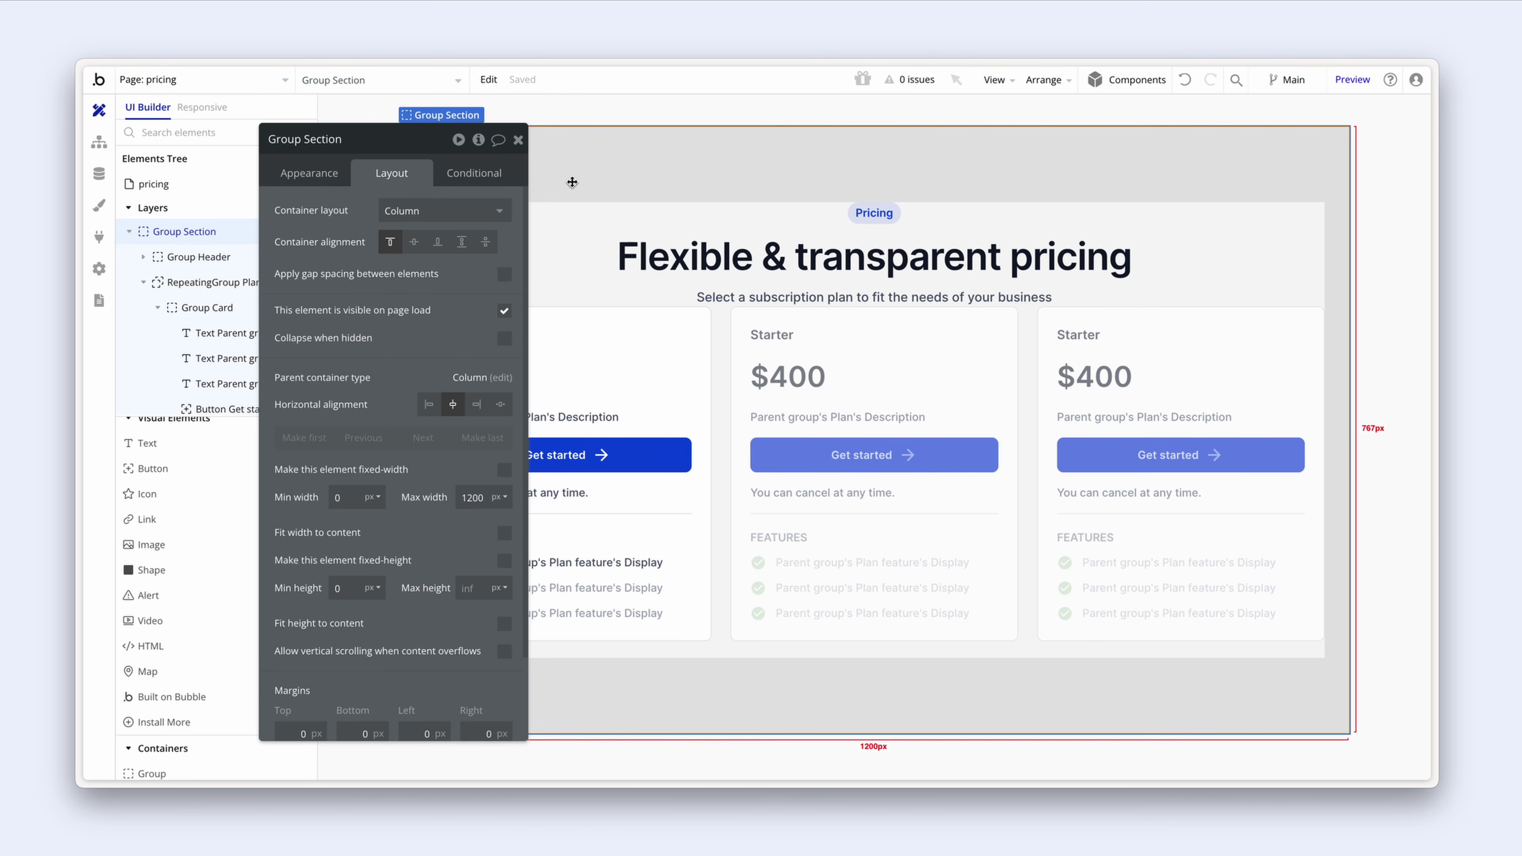
left_click(503, 275)
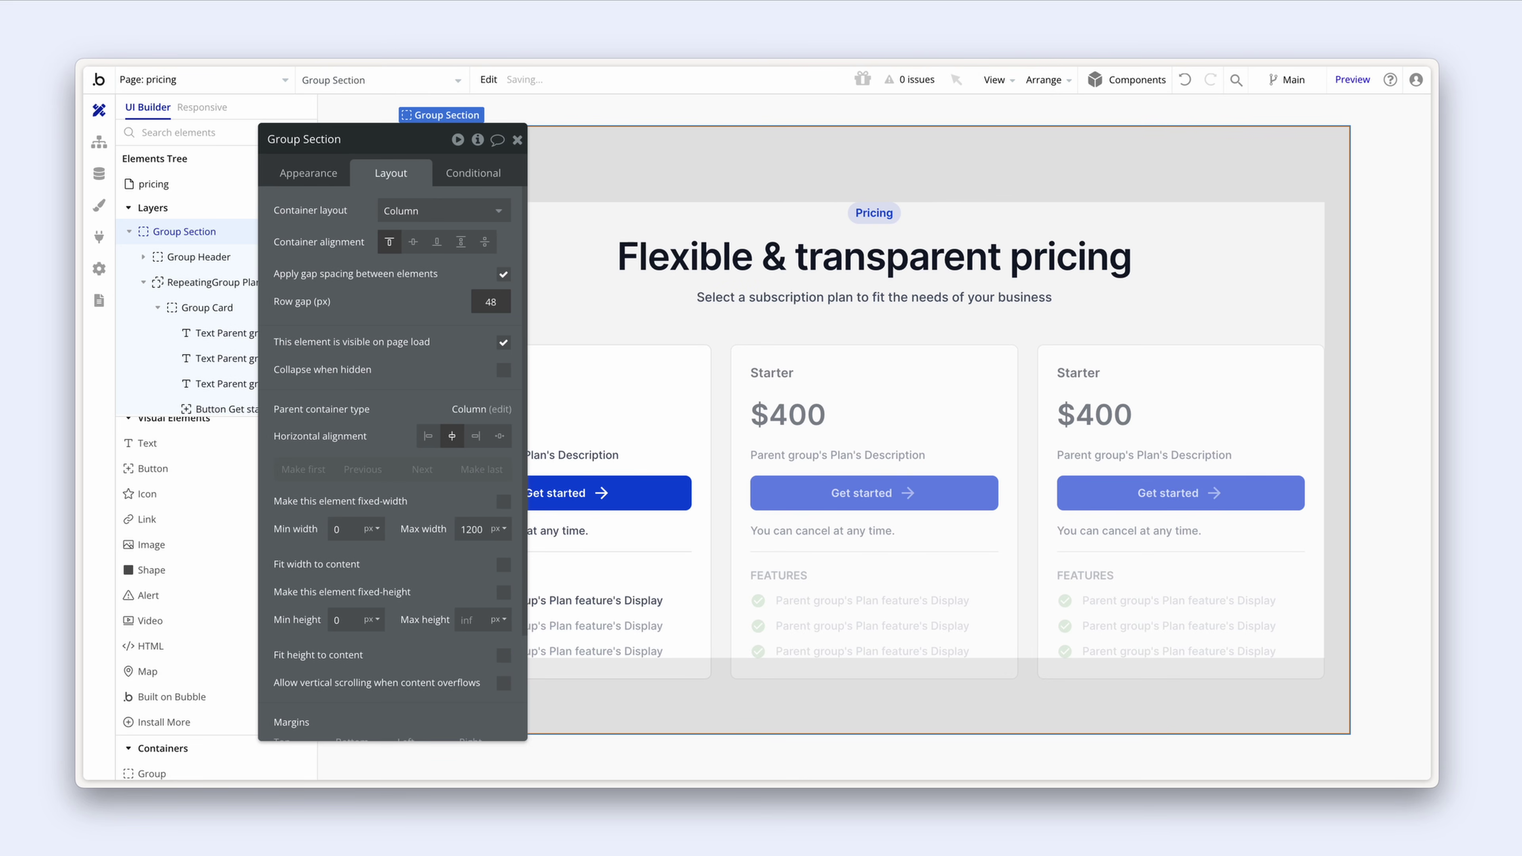
left_click(520, 142)
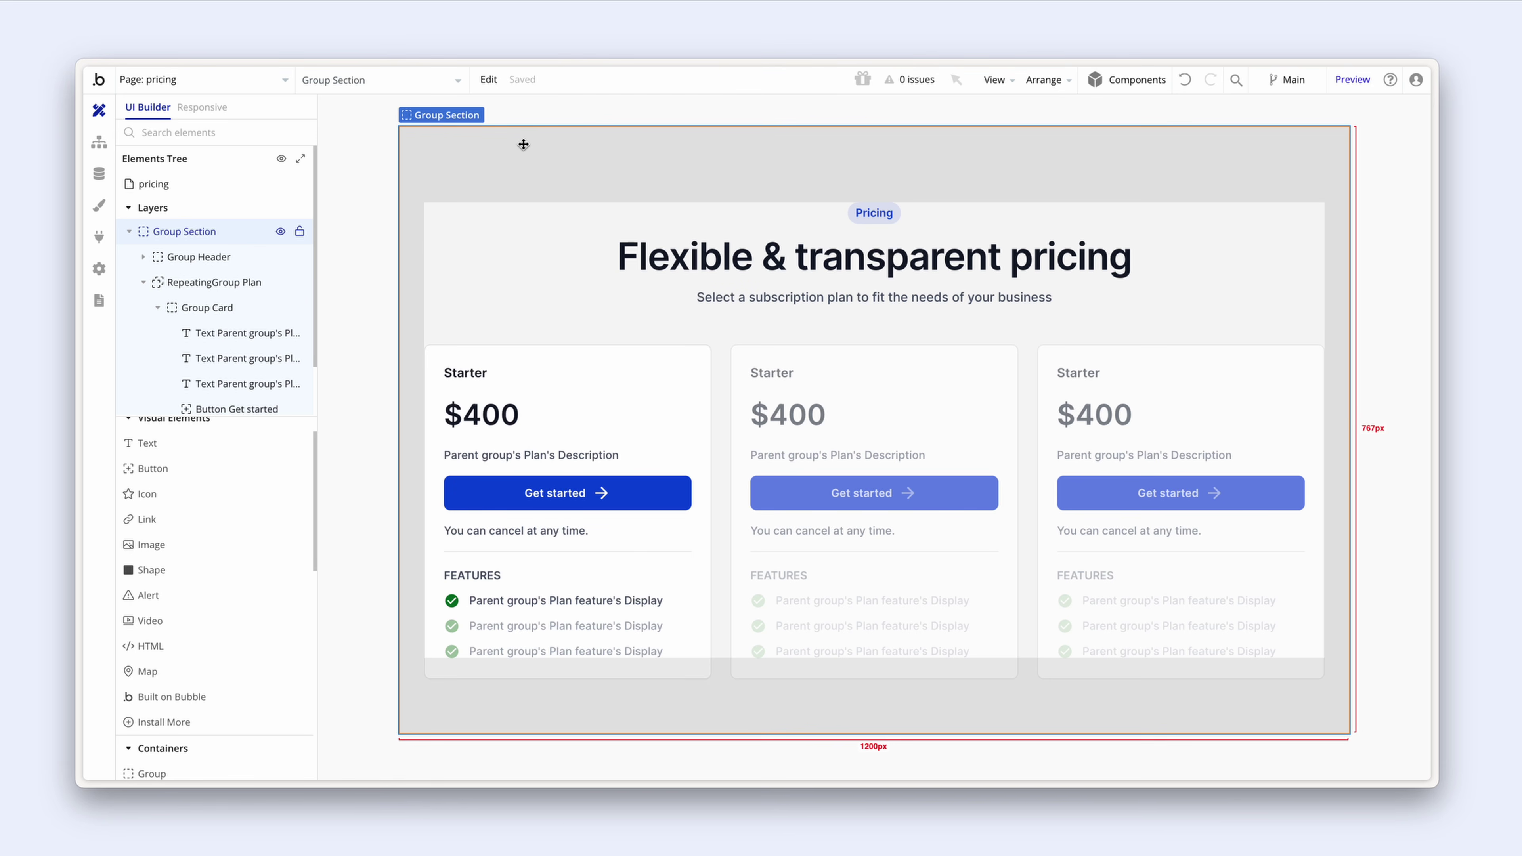
Step: Make Group Section fit its height to its content
double_click(527, 207)
left_click(594, 162)
left_click_drag(432, 292, 275, 236)
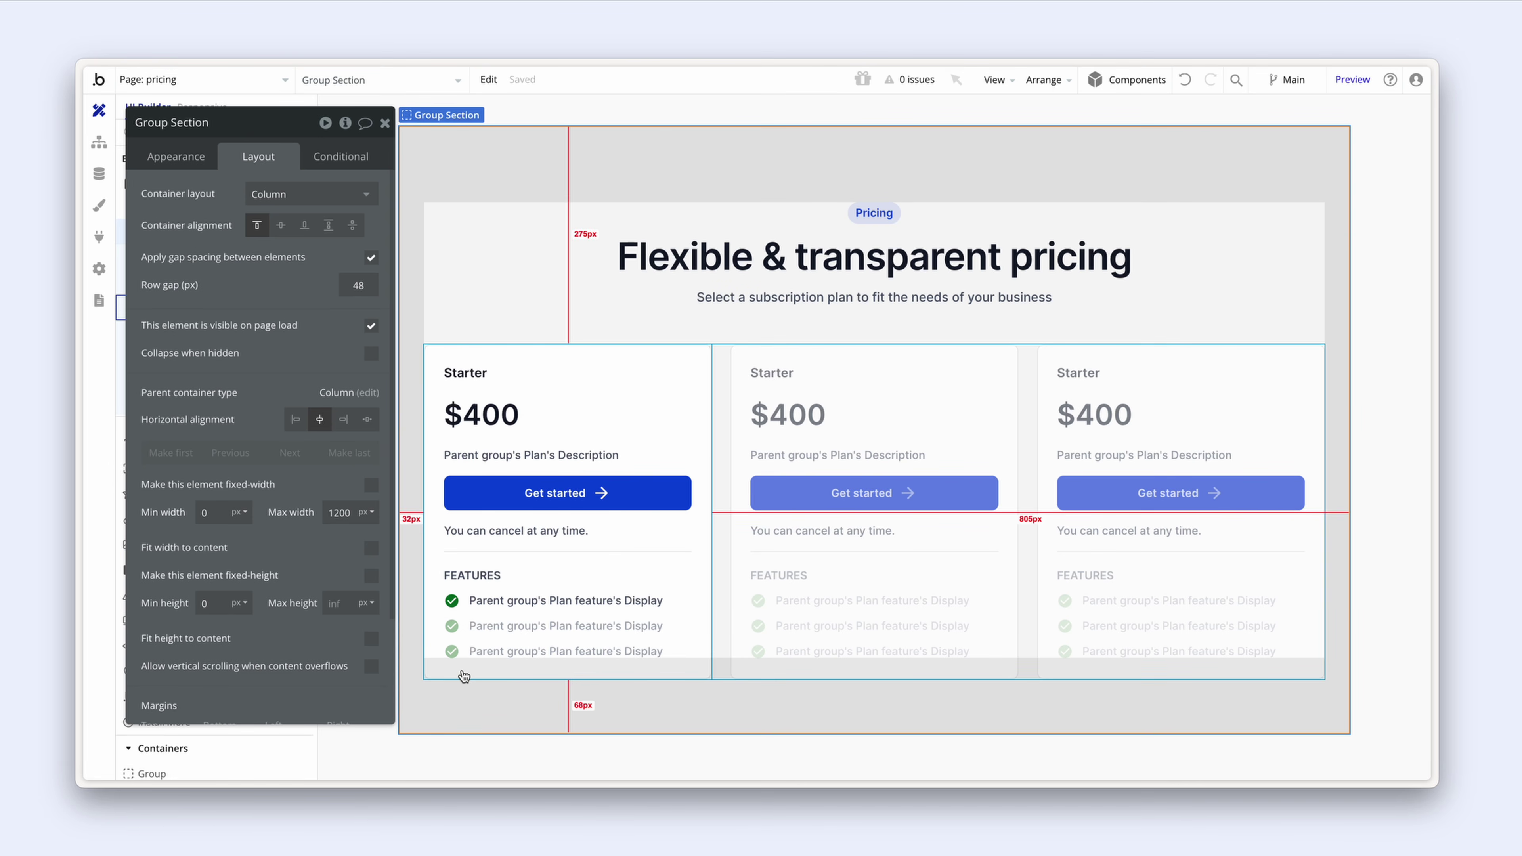
left_click(371, 640)
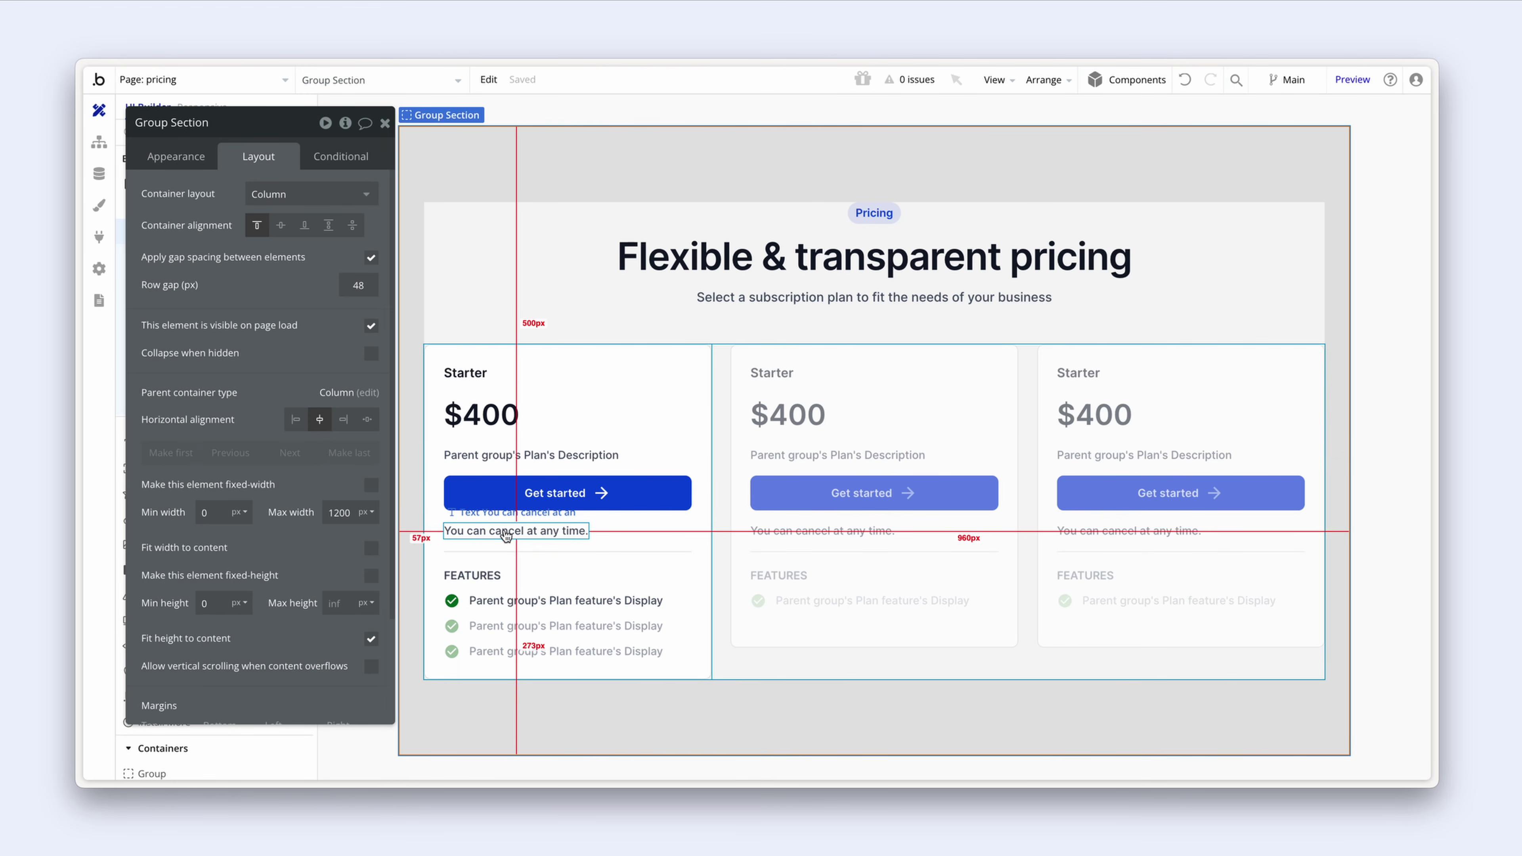
Step: Turn off fit width to content for the "You can cancel at any time." text and center-align it
left_click(496, 529)
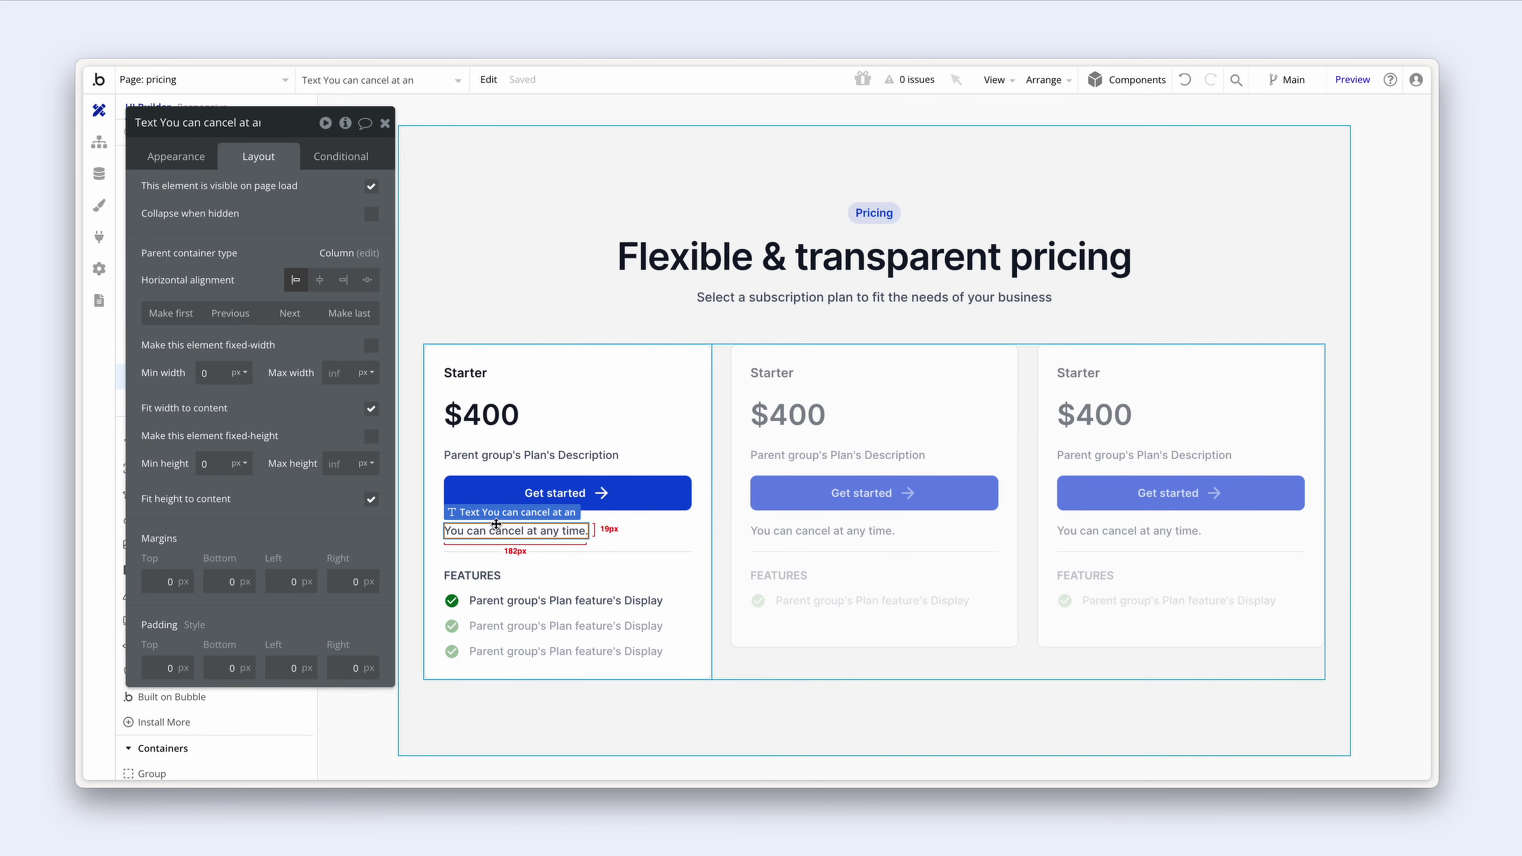
left_click(371, 409)
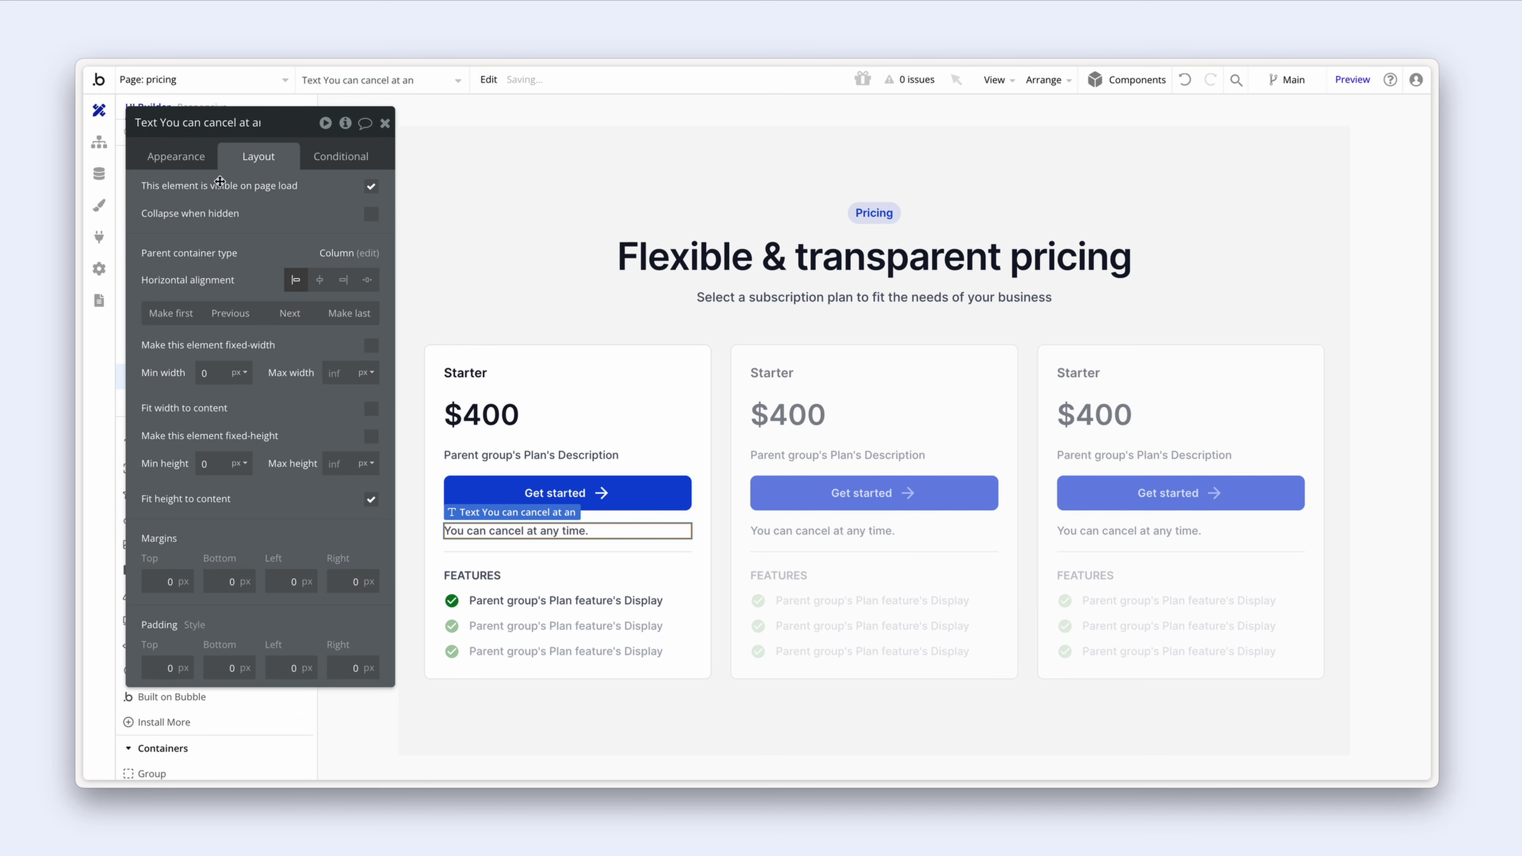
left_click(186, 157)
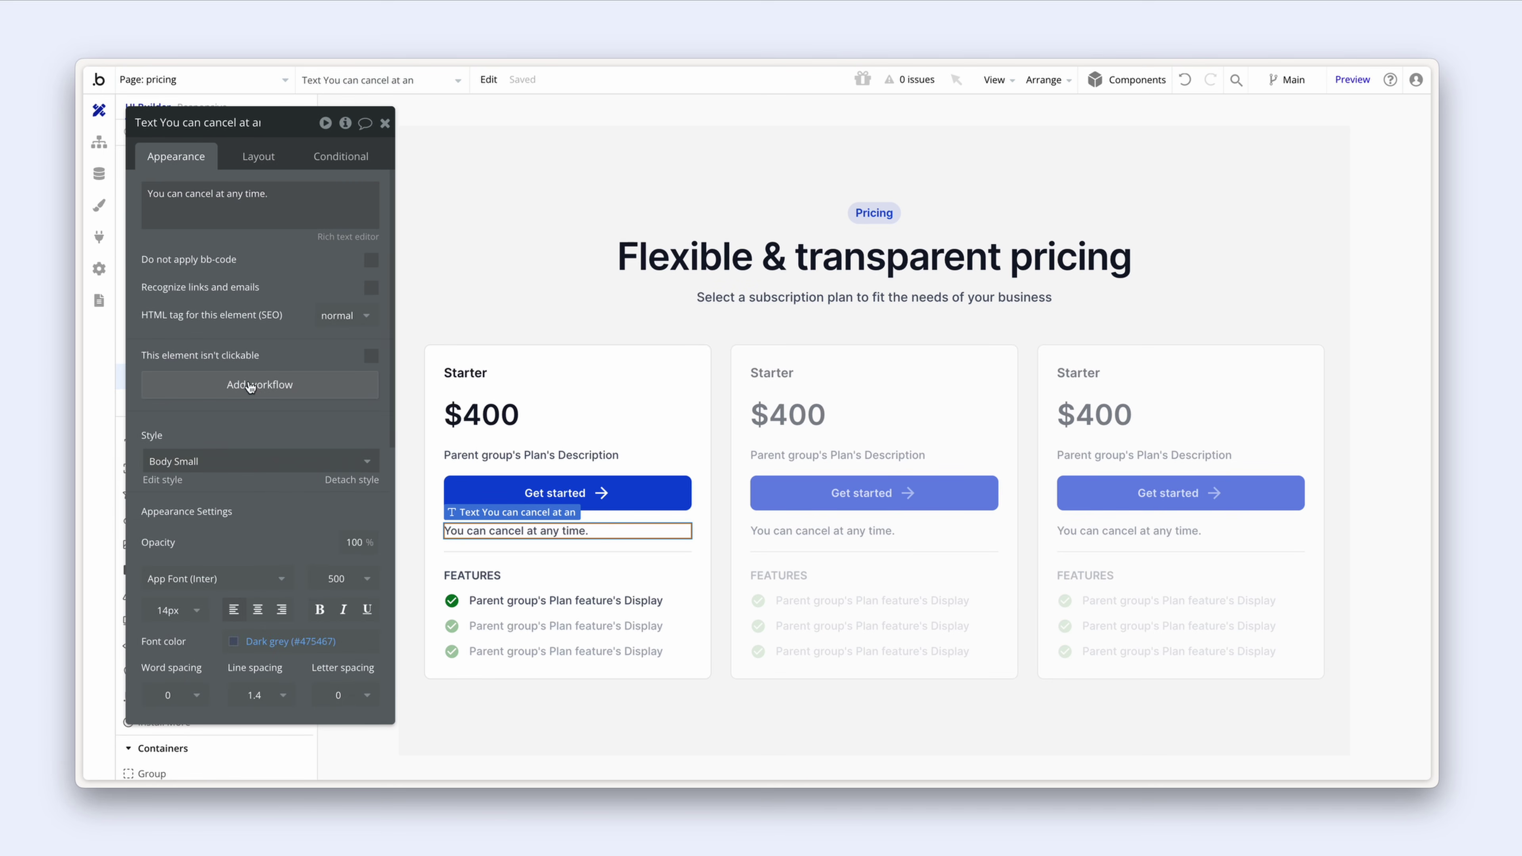
left_click(257, 609)
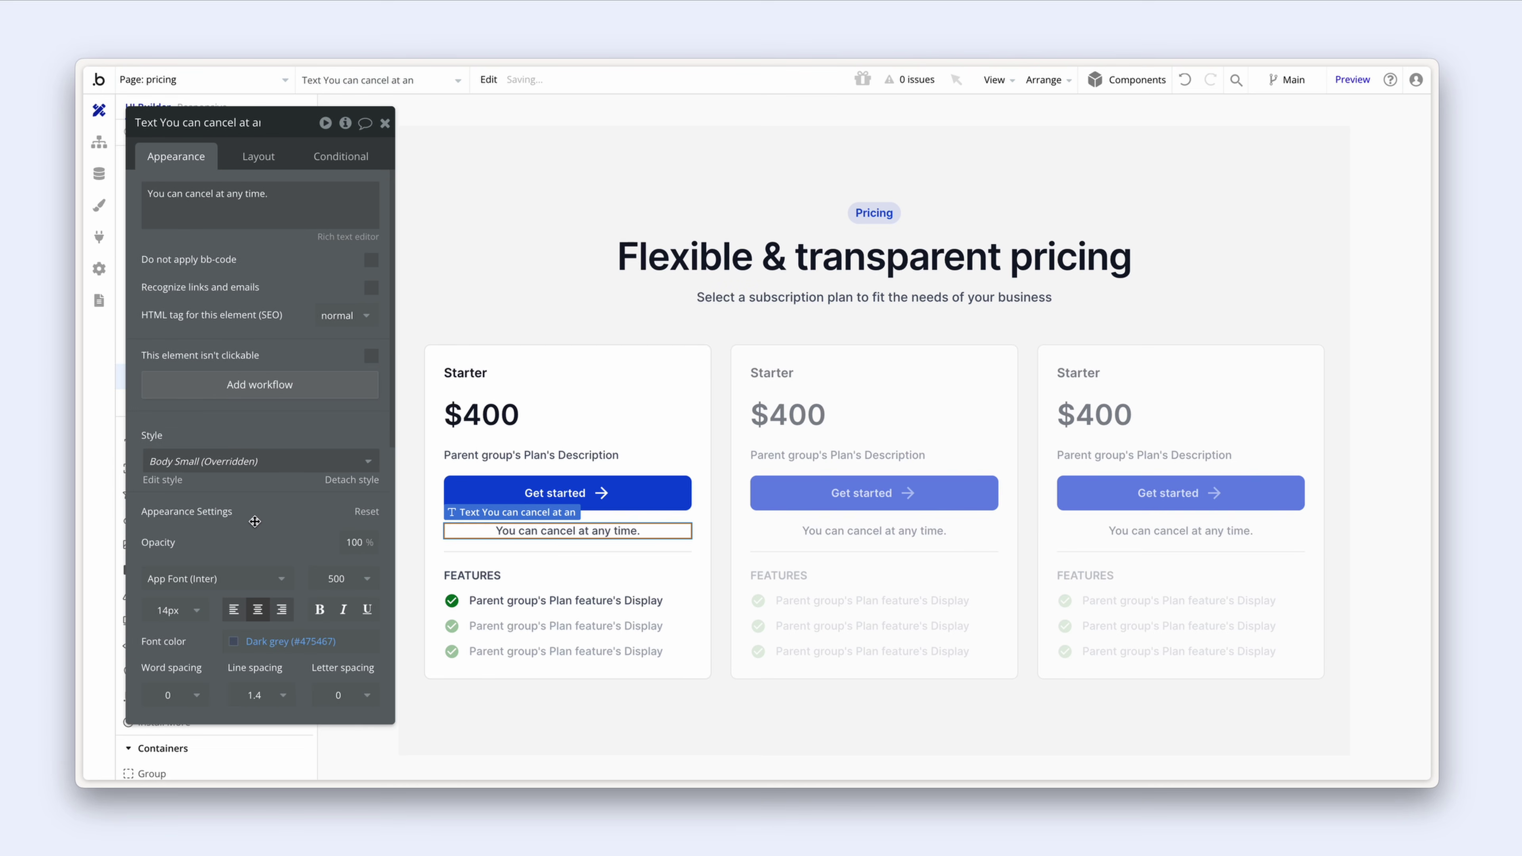
Step: Create a new data type named Subscription in the app's database
left_click(419, 344)
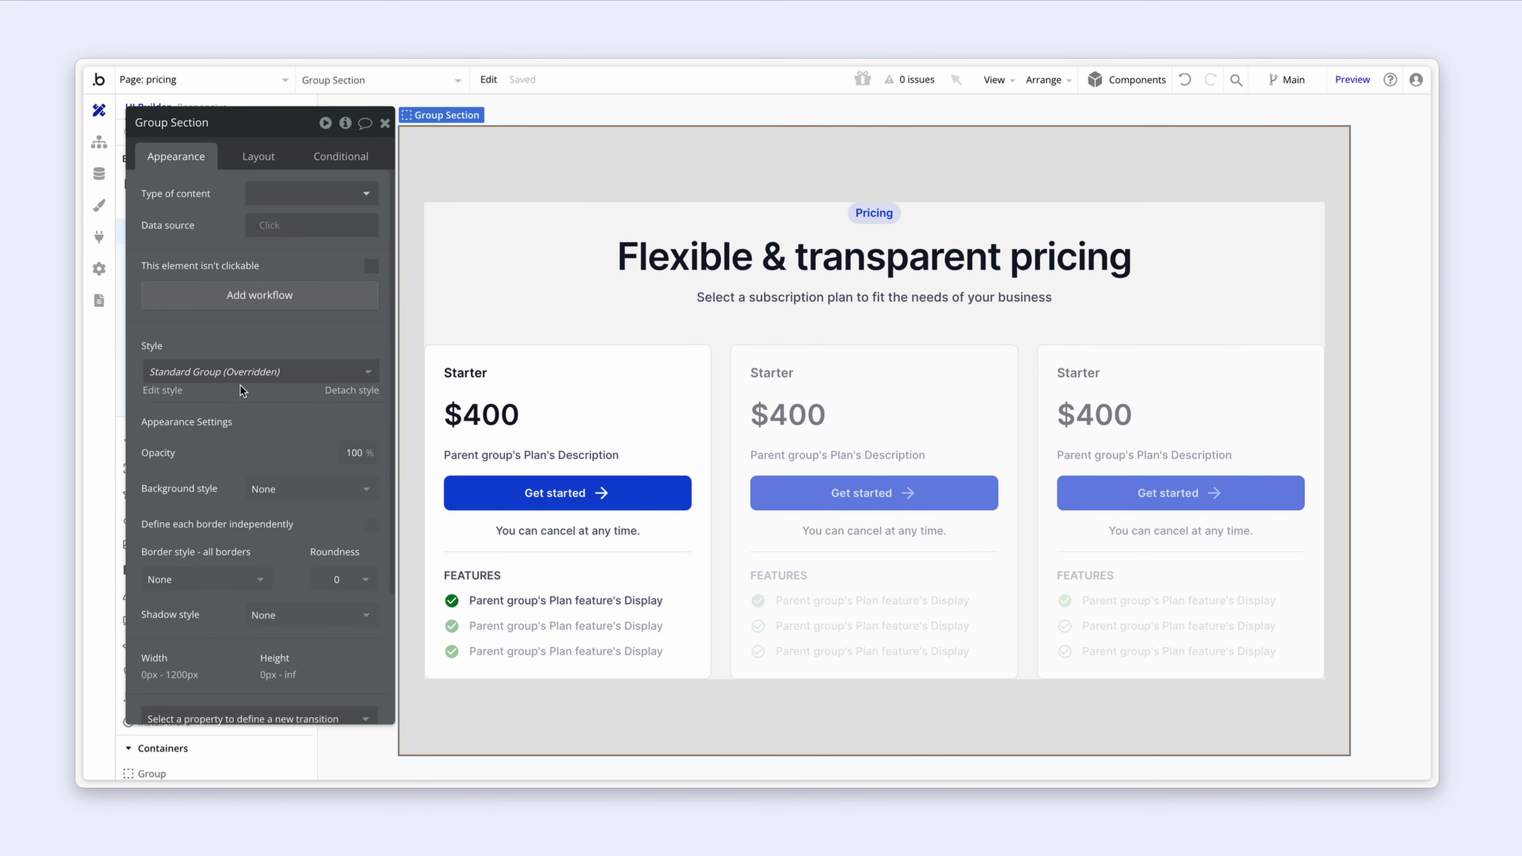
left_click(98, 175)
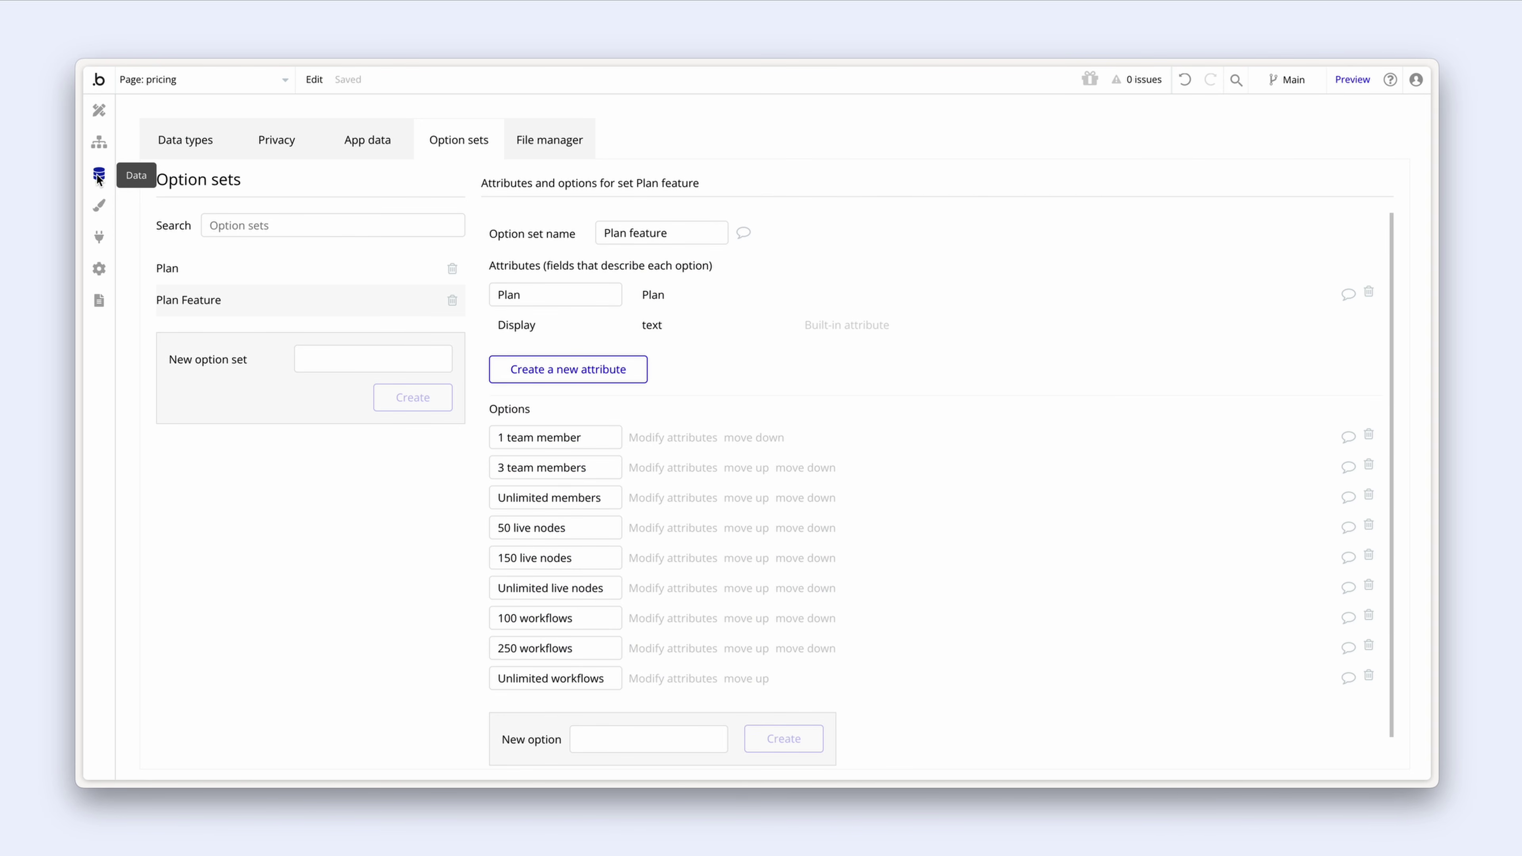
left_click(179, 149)
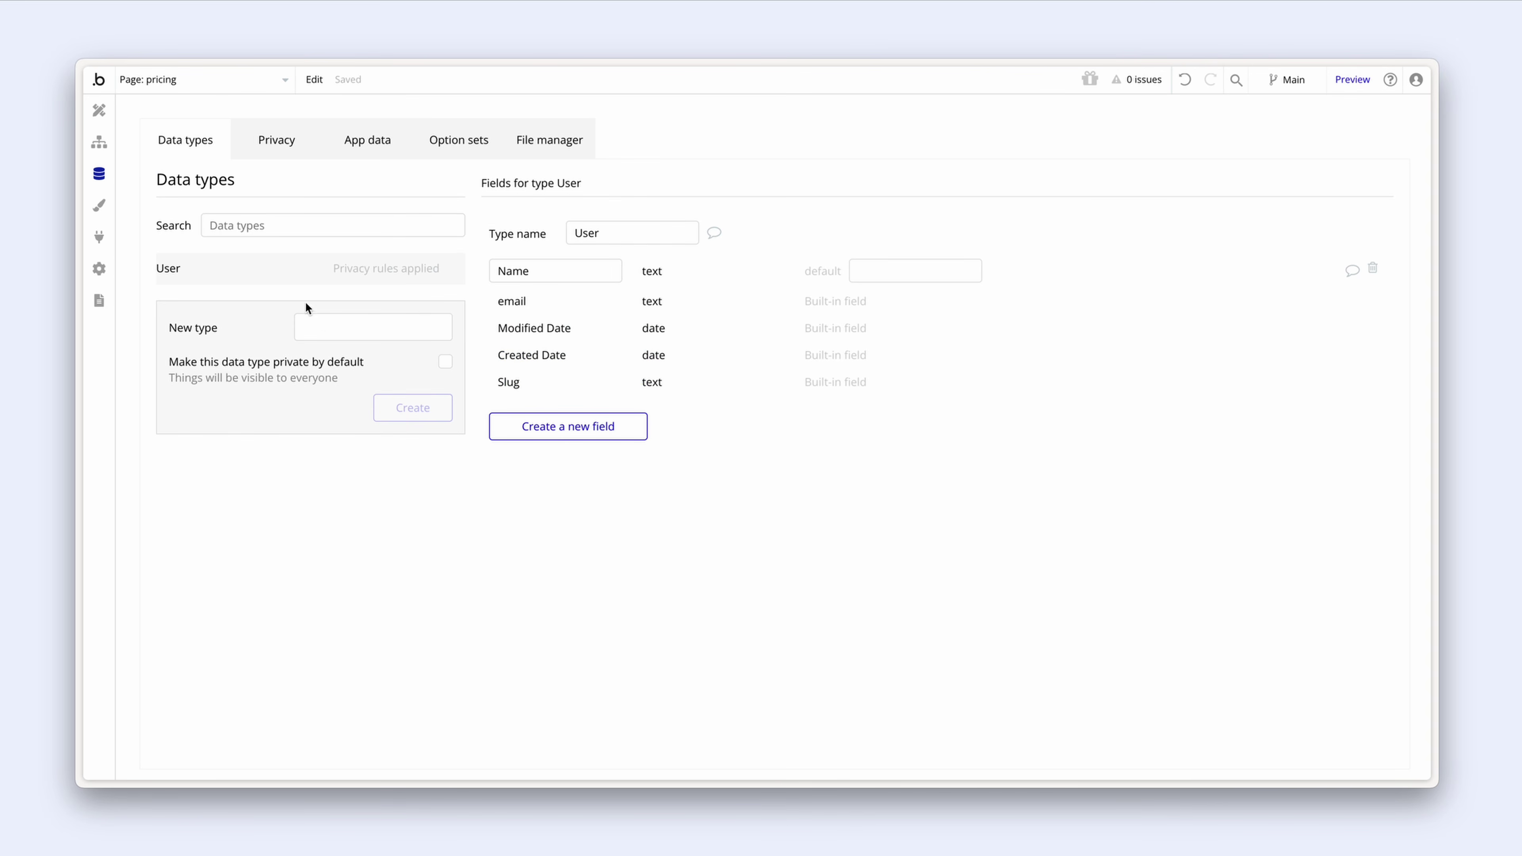
left_click(326, 328)
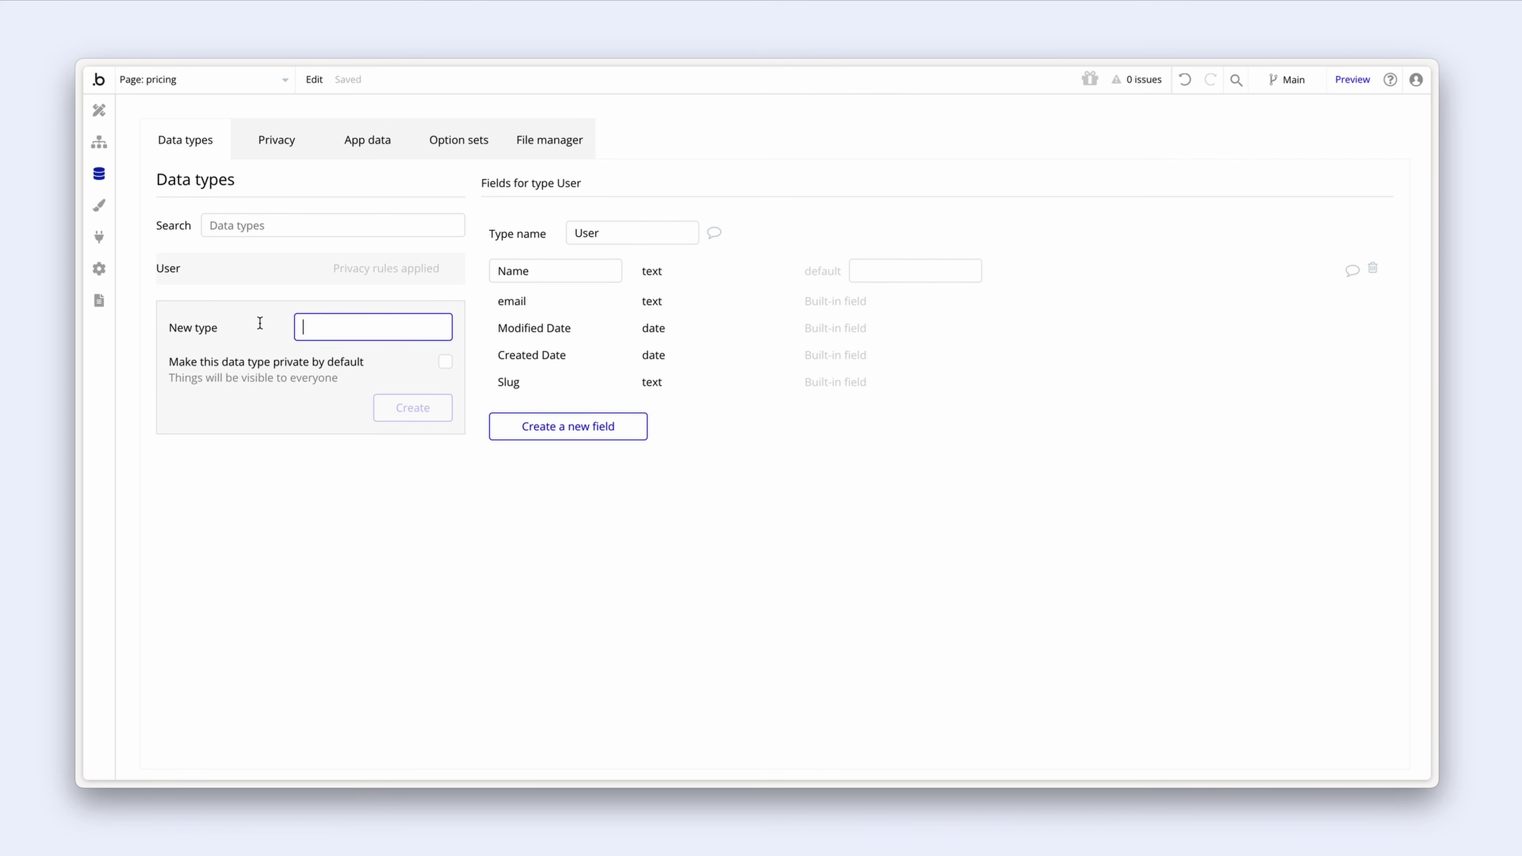
type("Subscription")
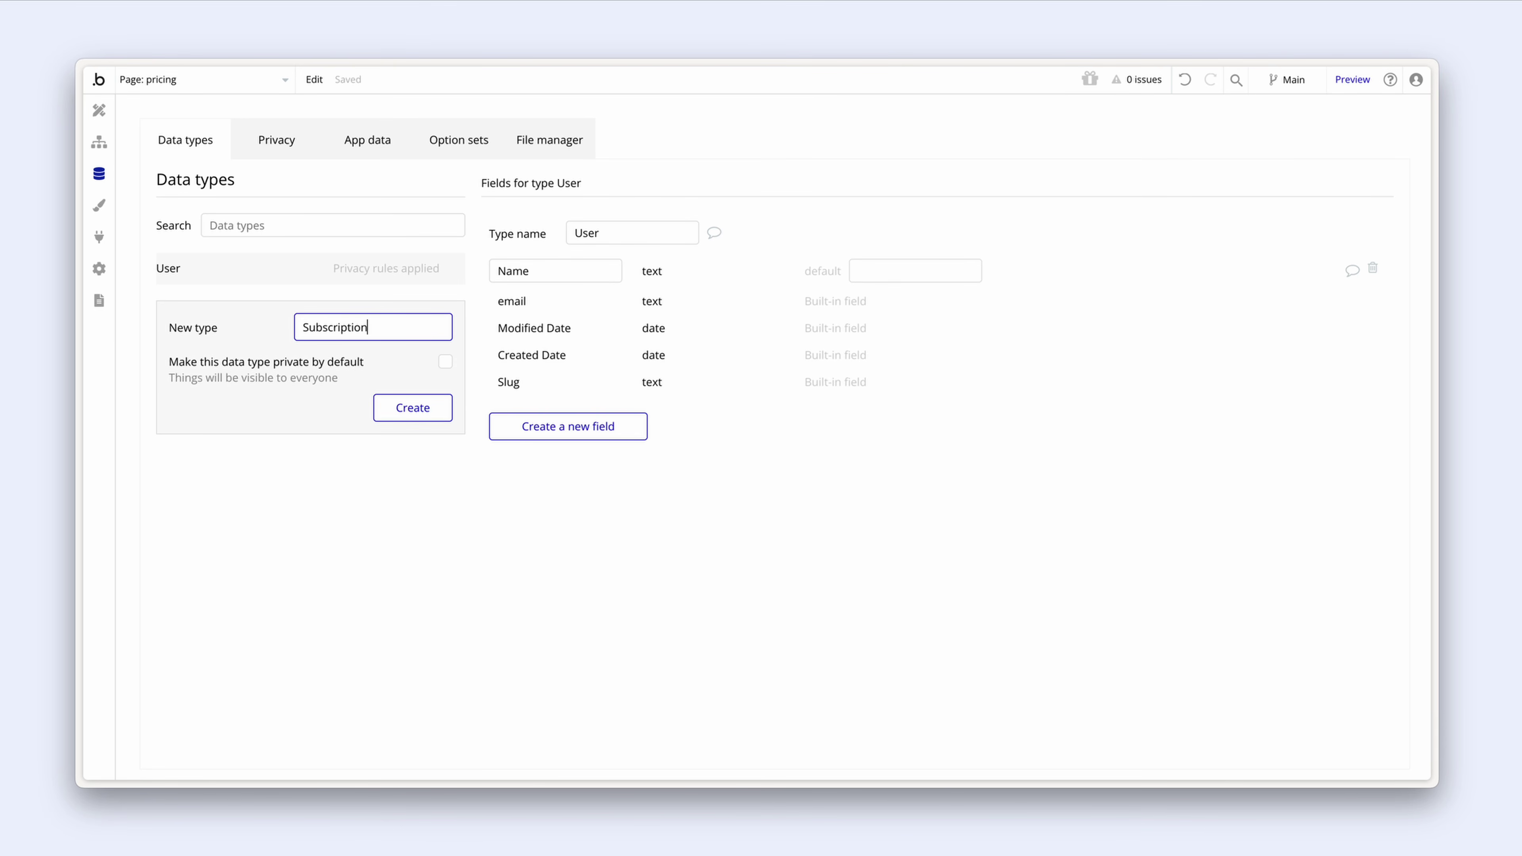
left_click(384, 411)
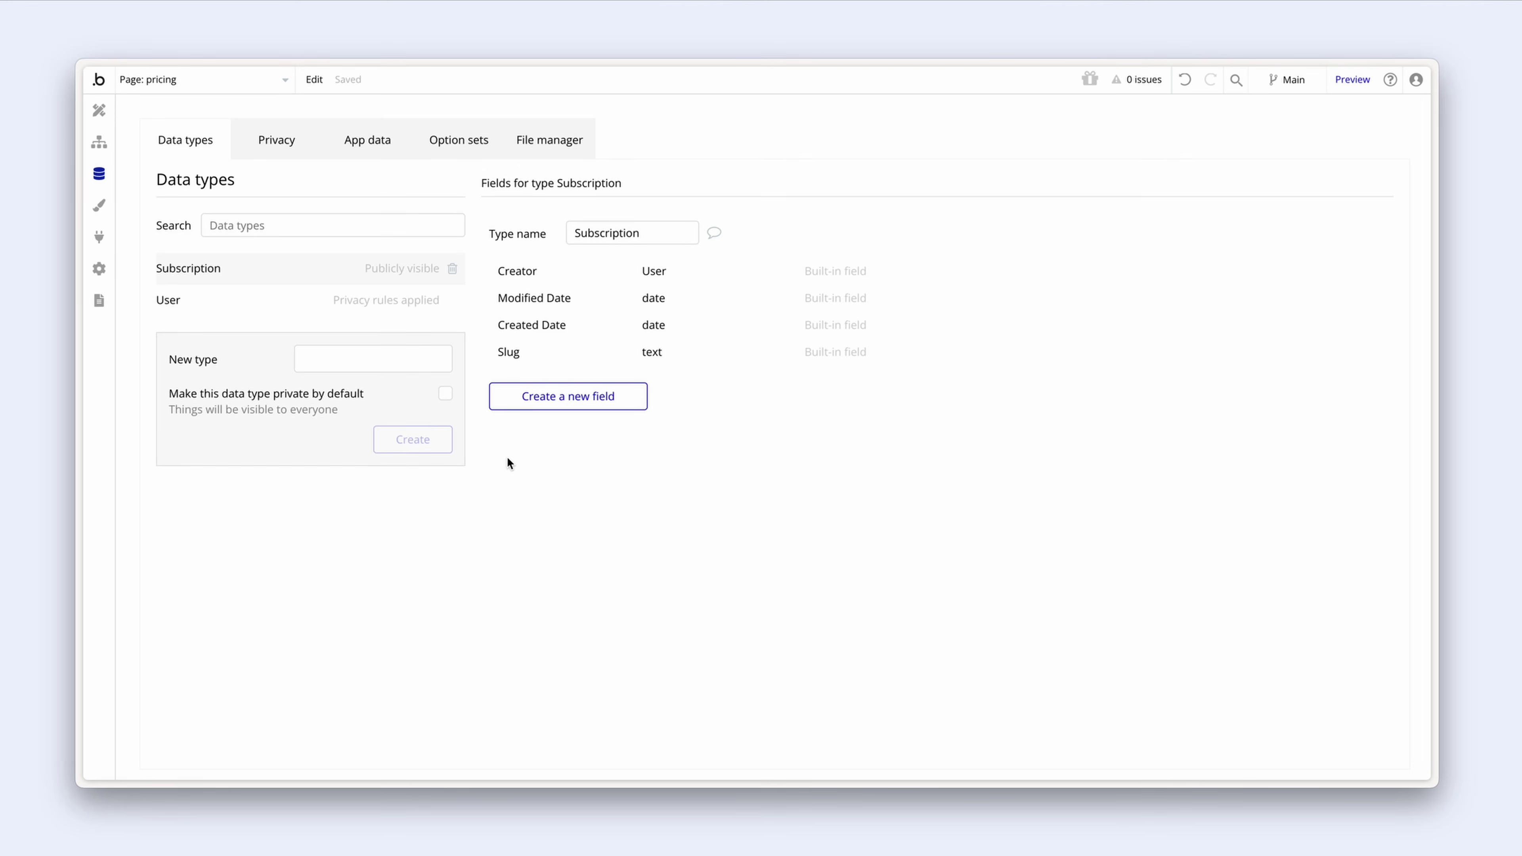
Step: Add a field named User of data type User to the Subscription data type
left_click(503, 399)
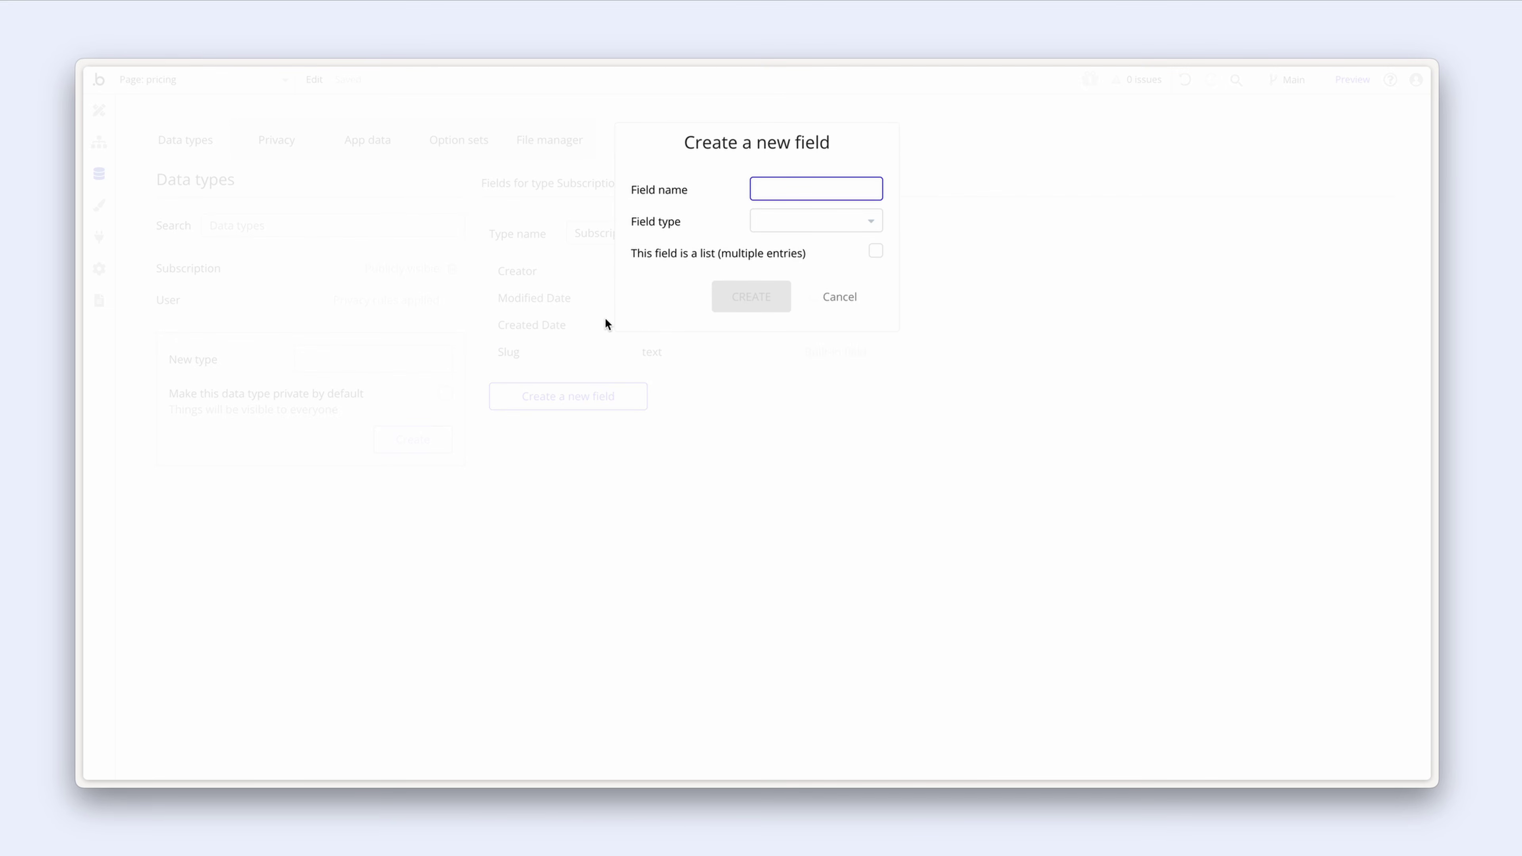
type("User")
left_click(764, 223)
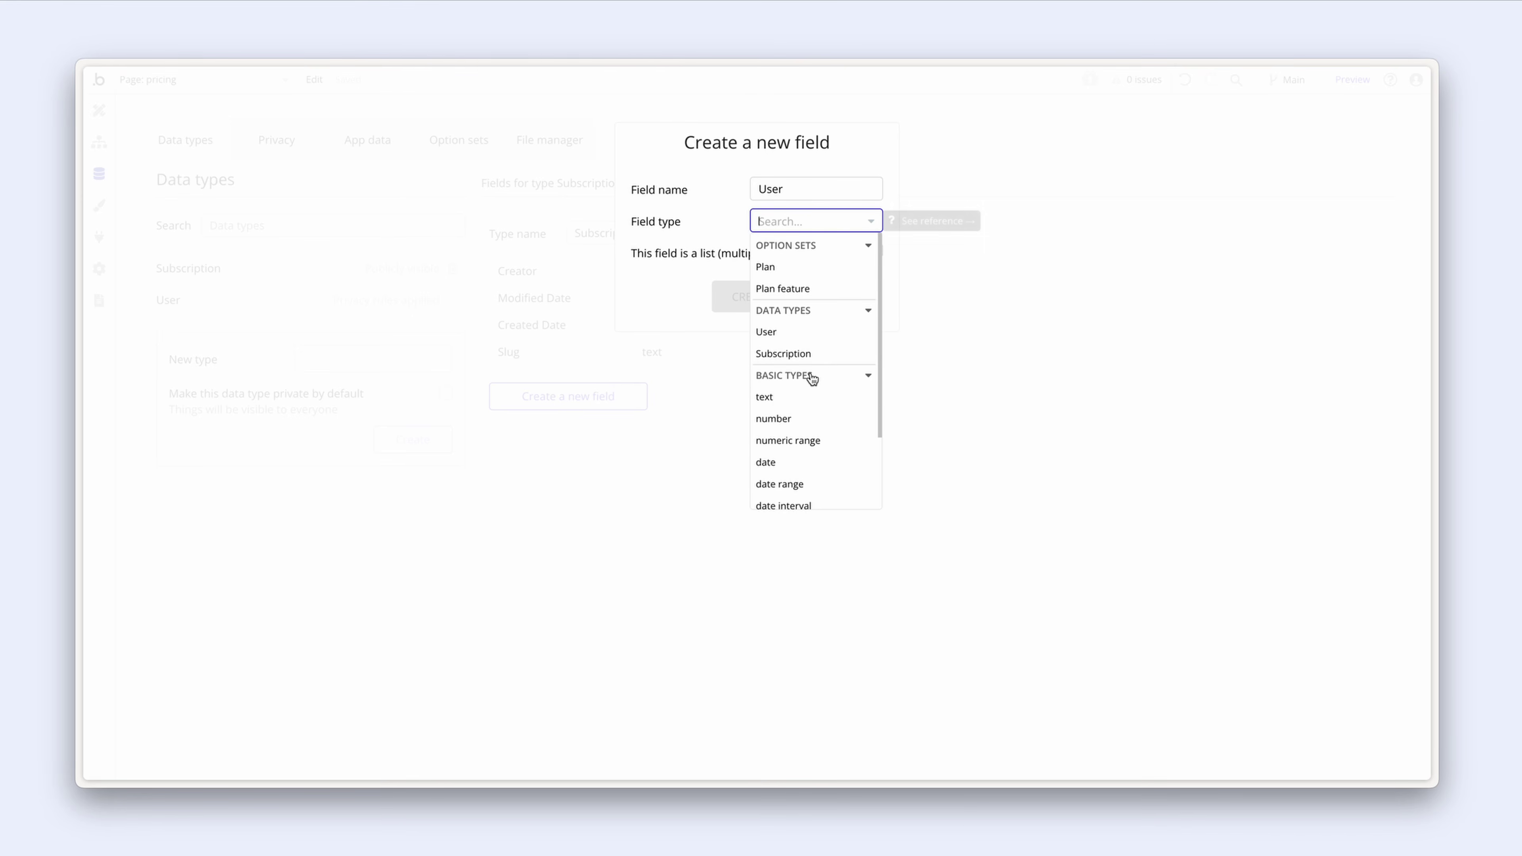
scroll(813, 418, "down", 2)
scroll(812, 421, "up", 2)
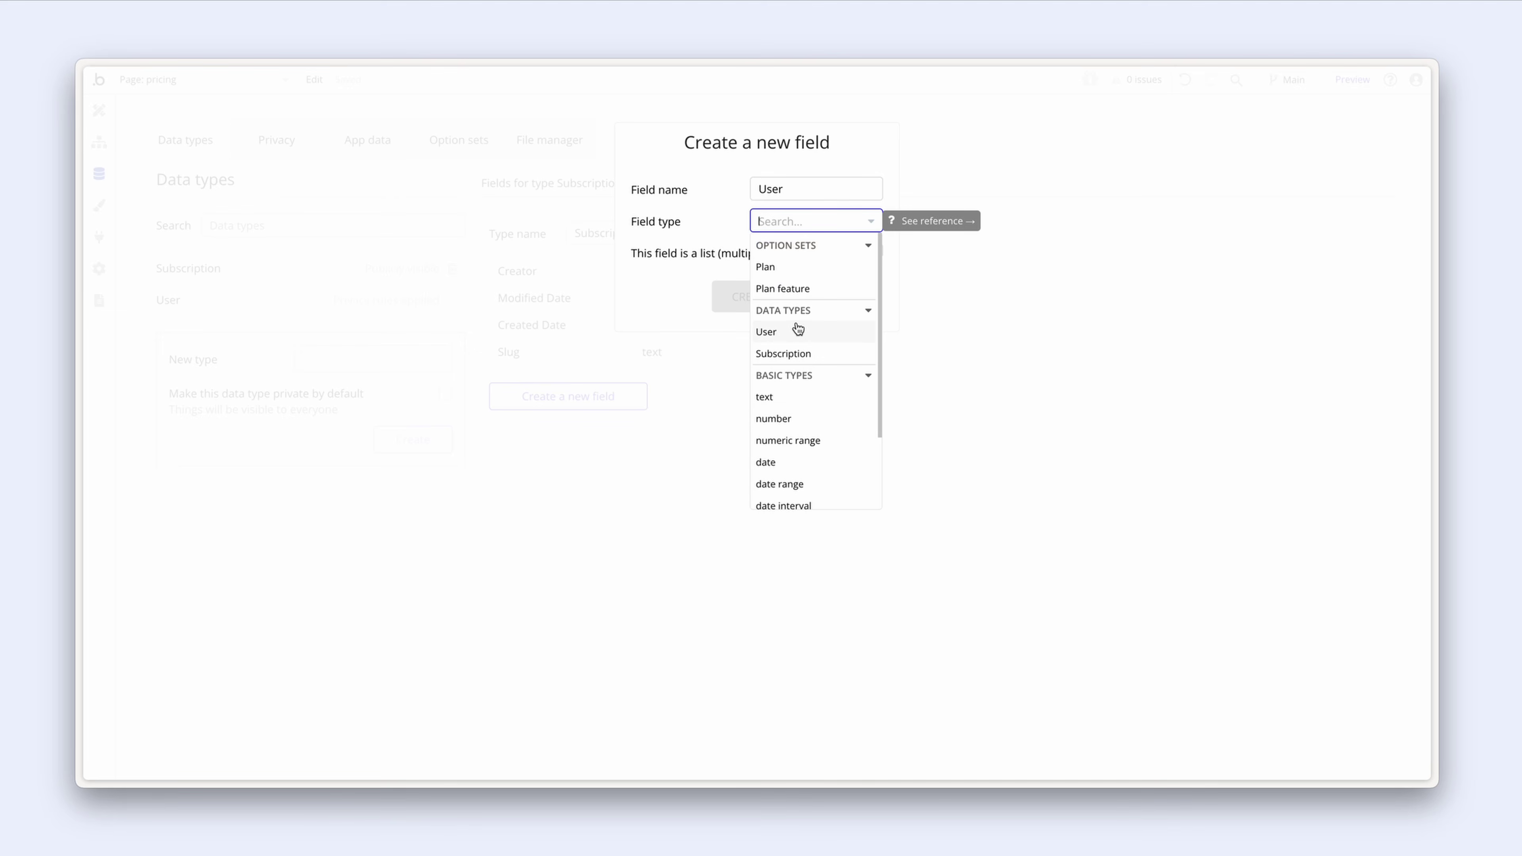
left_click(796, 332)
left_click(768, 296)
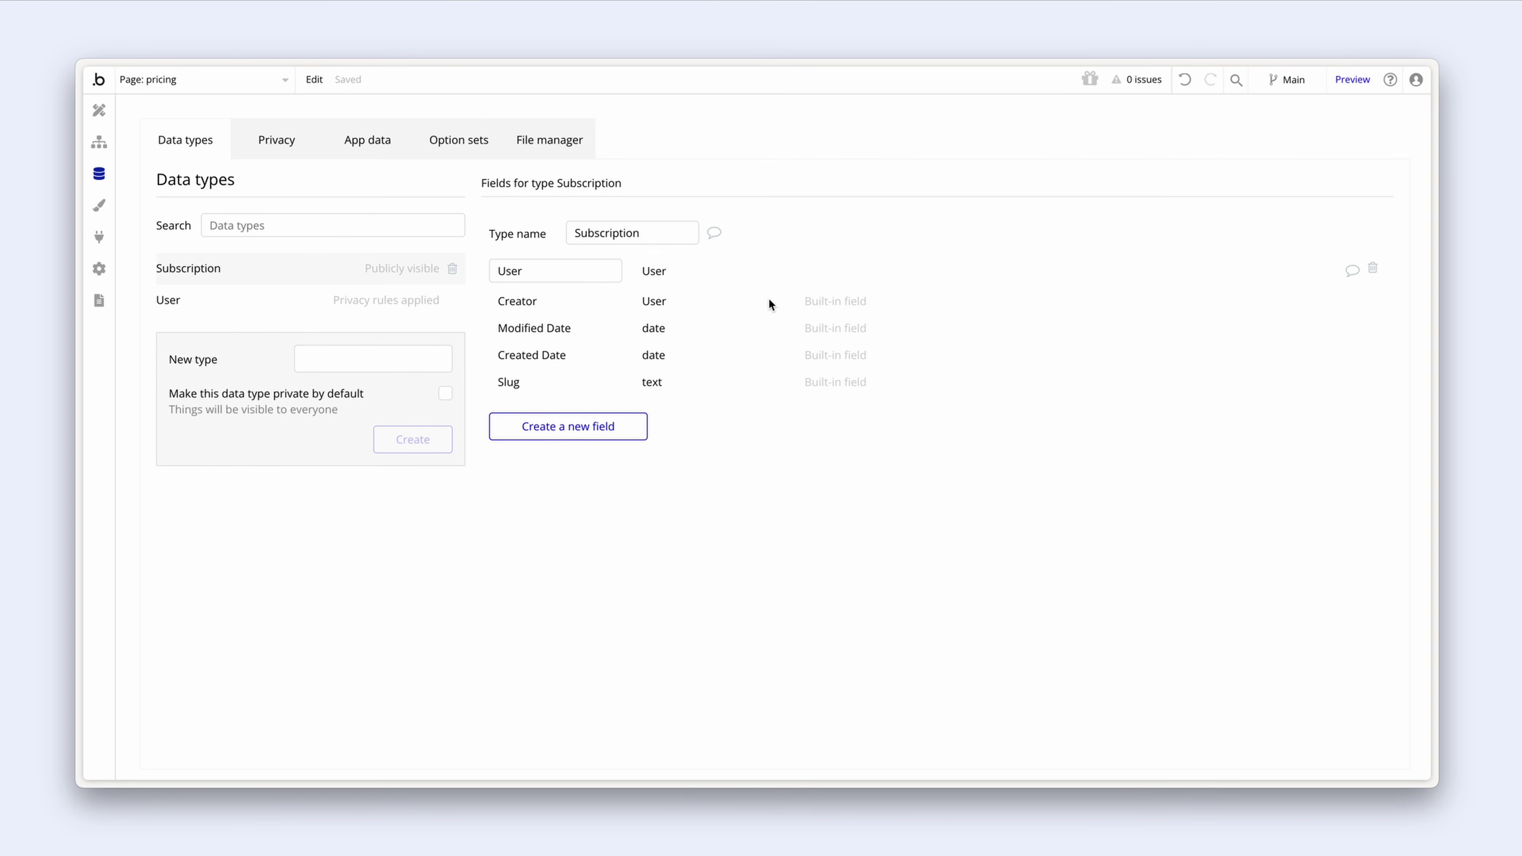
Step: Review the Plan option set and add a field named Plan of type Plan to the Subscription data type
left_click(458, 151)
left_click(283, 265)
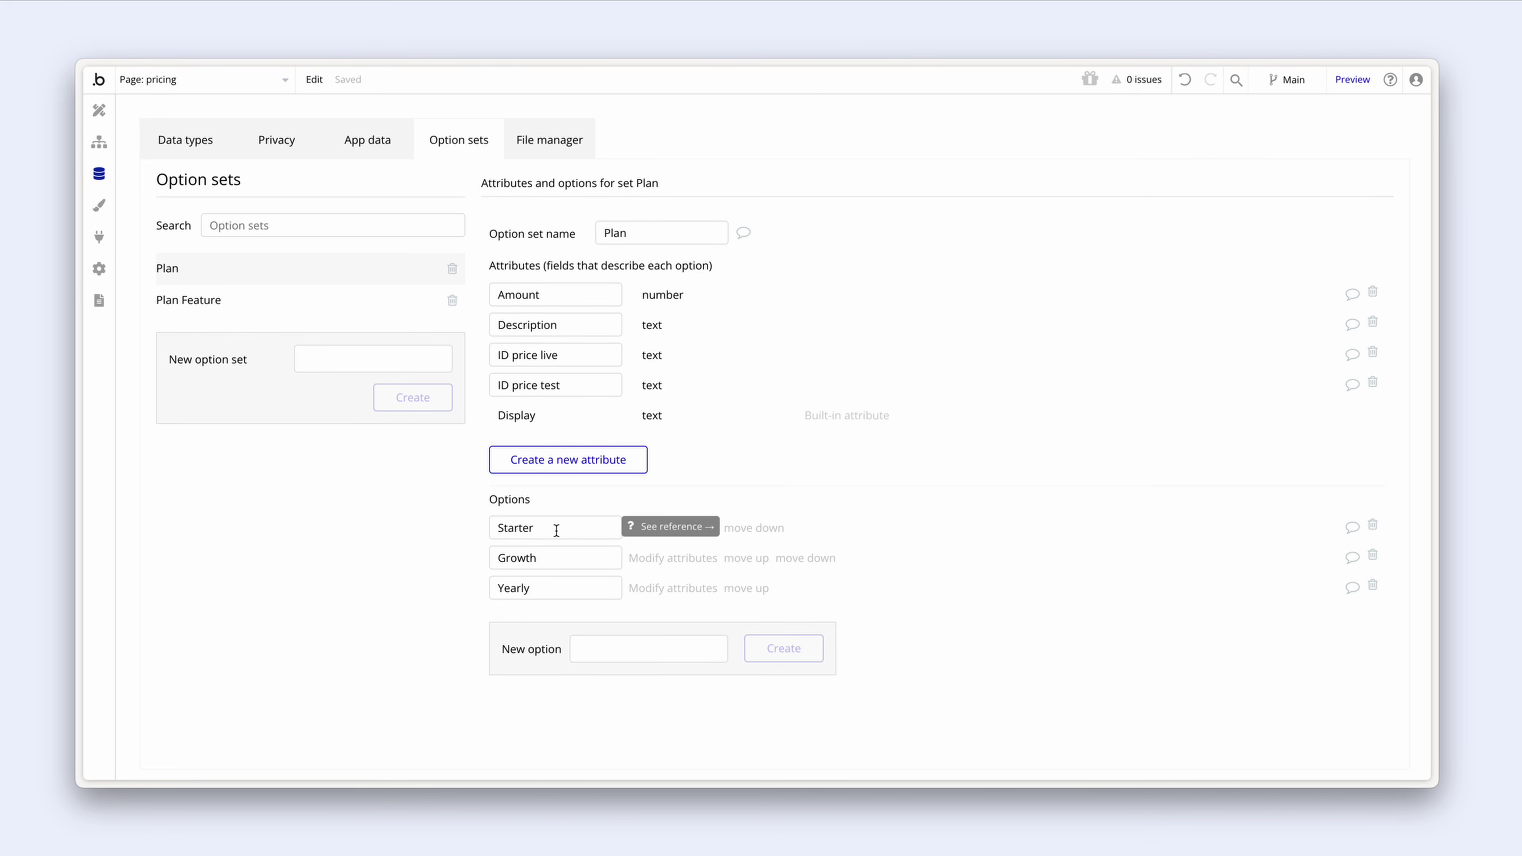
left_click(185, 148)
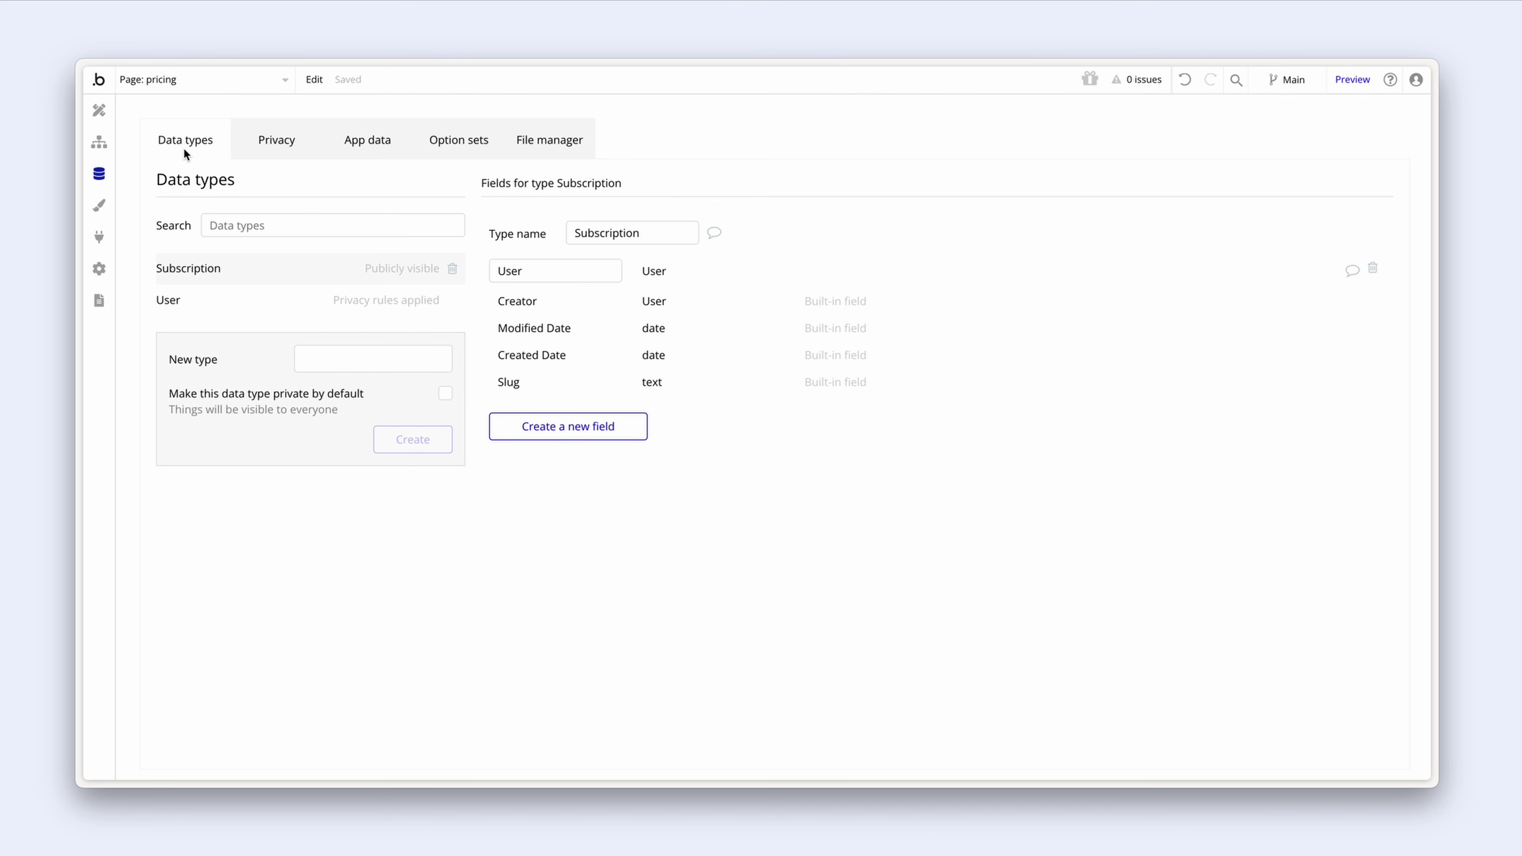
left_click(496, 428)
type("Plan")
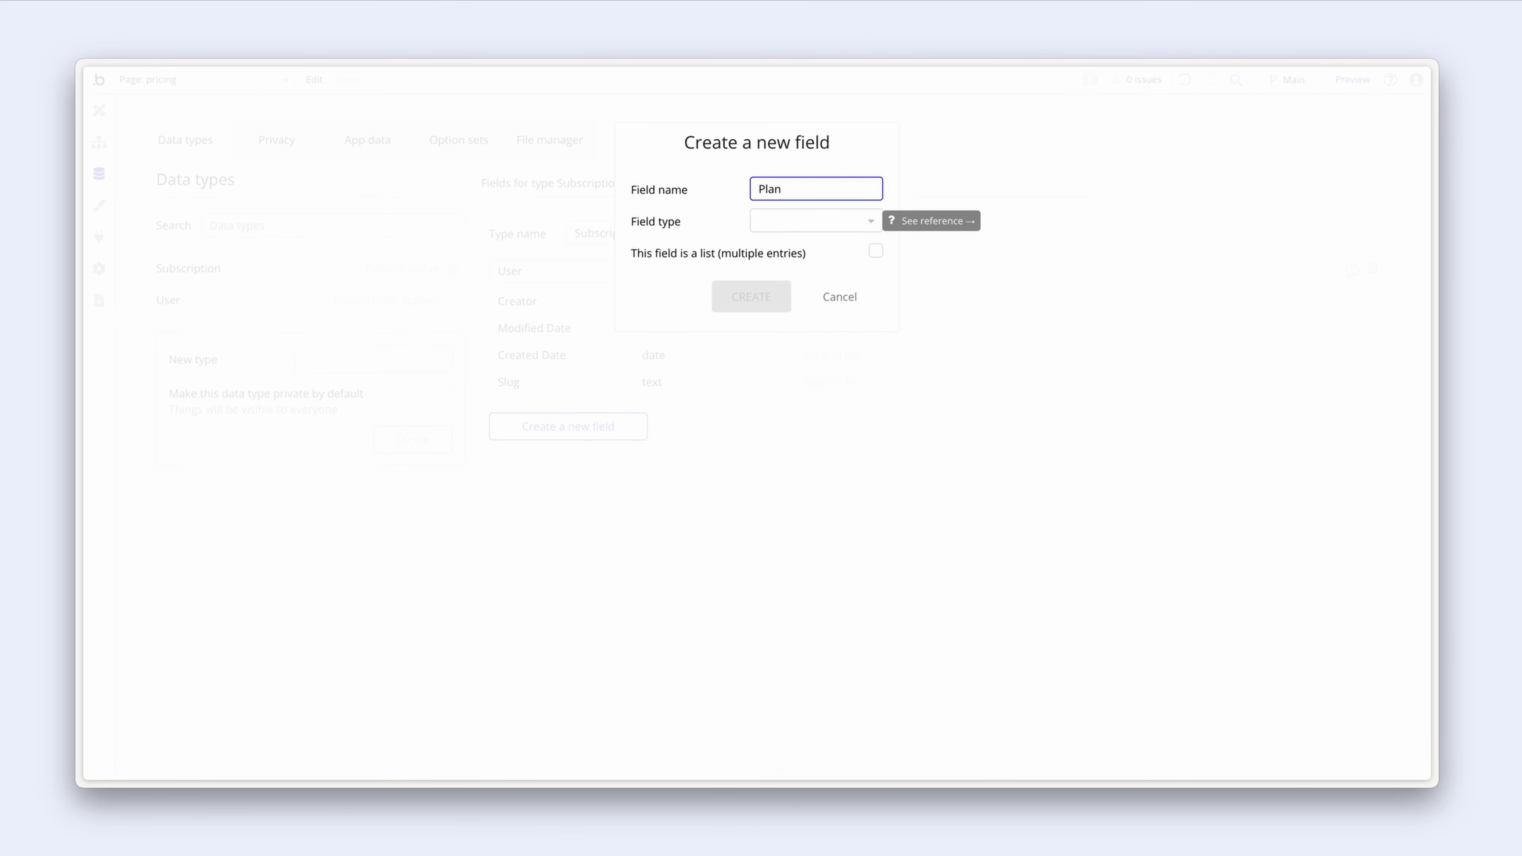
left_click(777, 221)
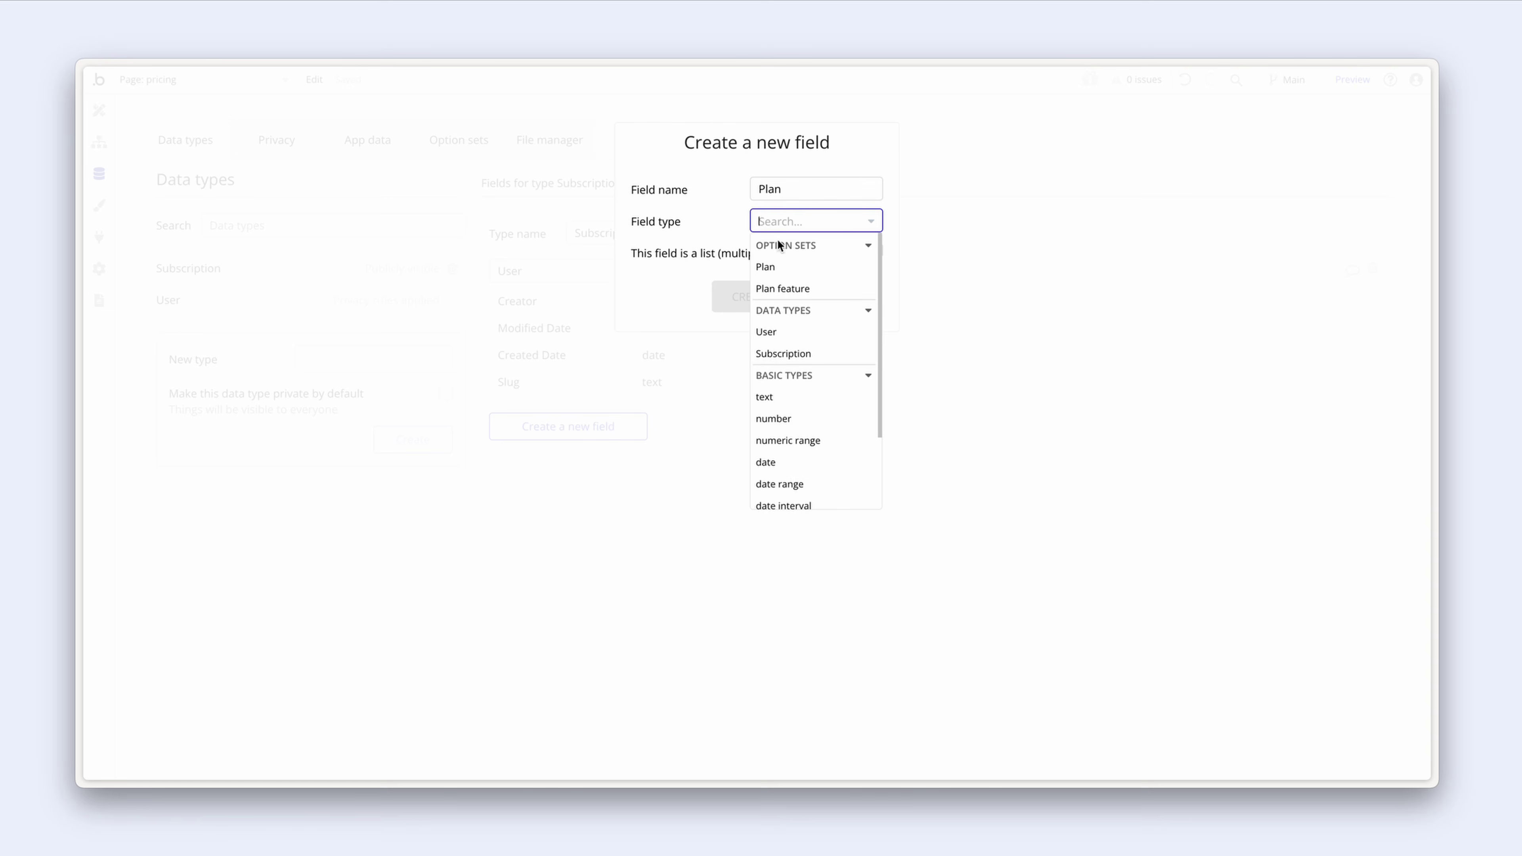
left_click(786, 270)
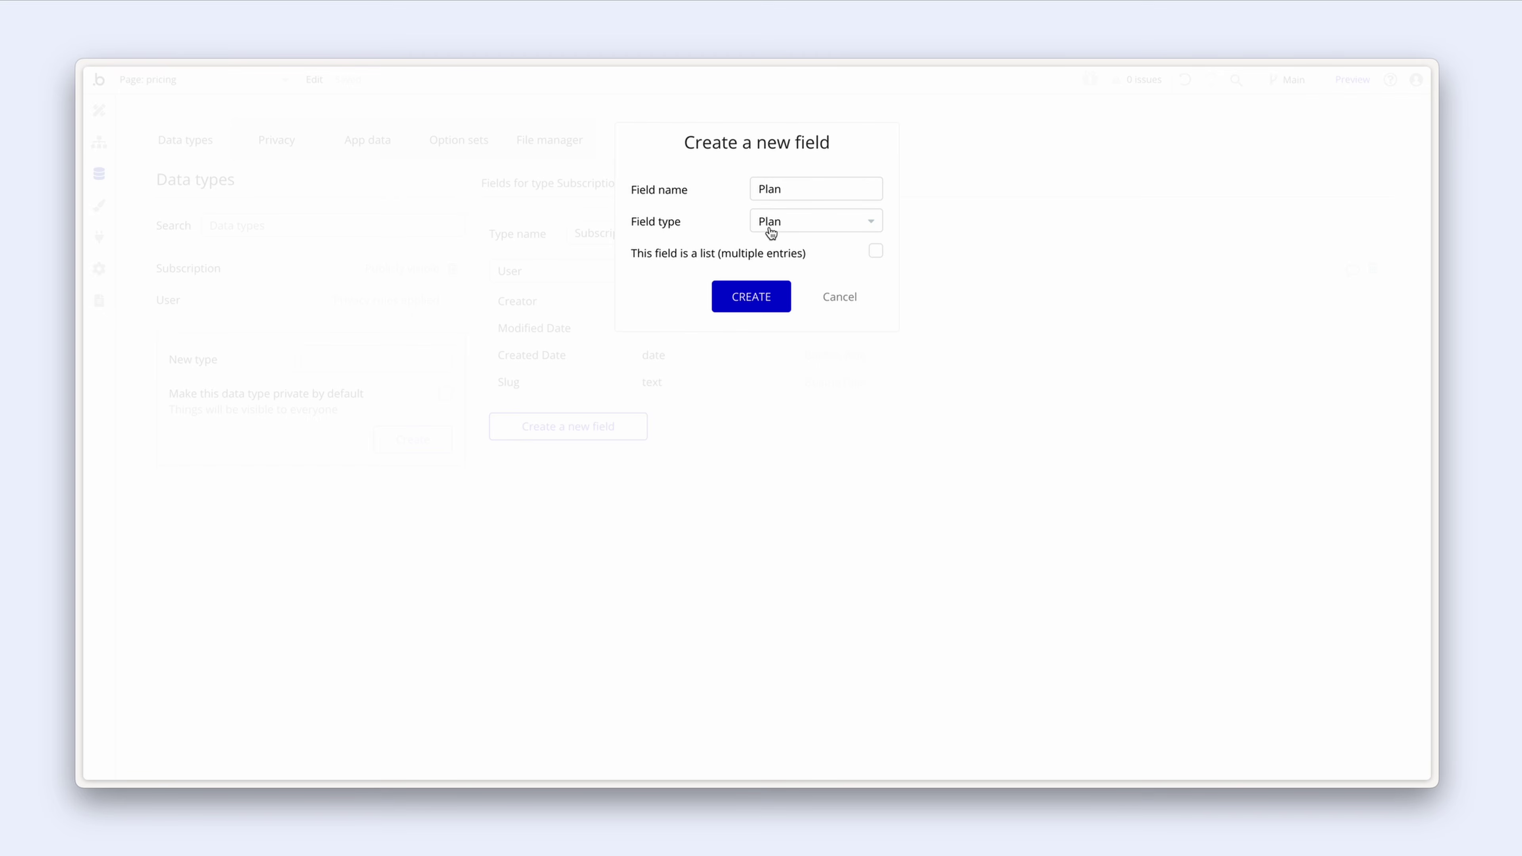
left_click(778, 303)
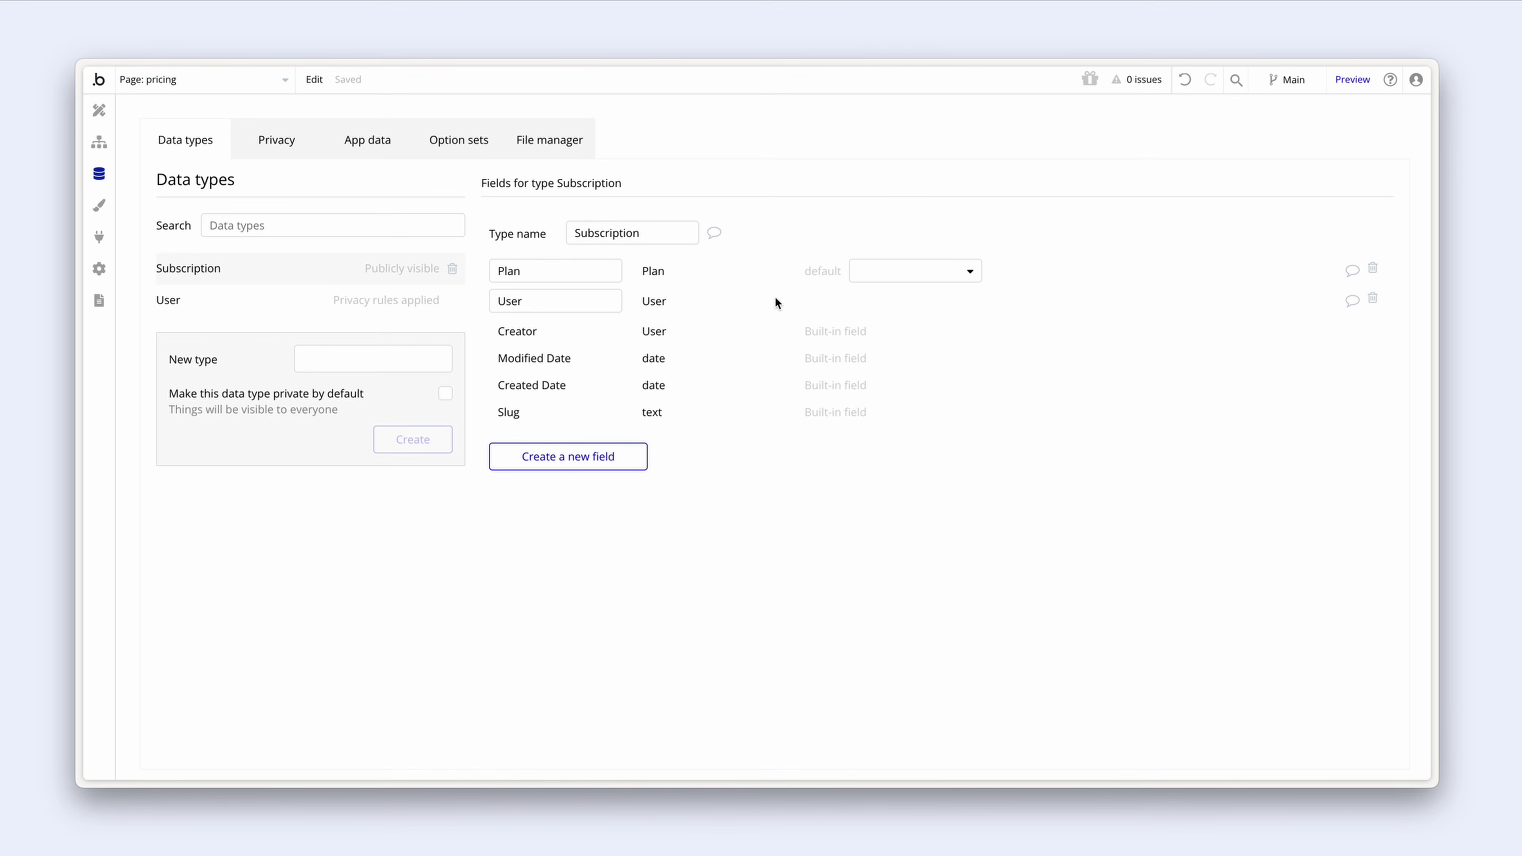
Step: Add a yes / no field named Active to the Subscription data type
left_click(630, 465)
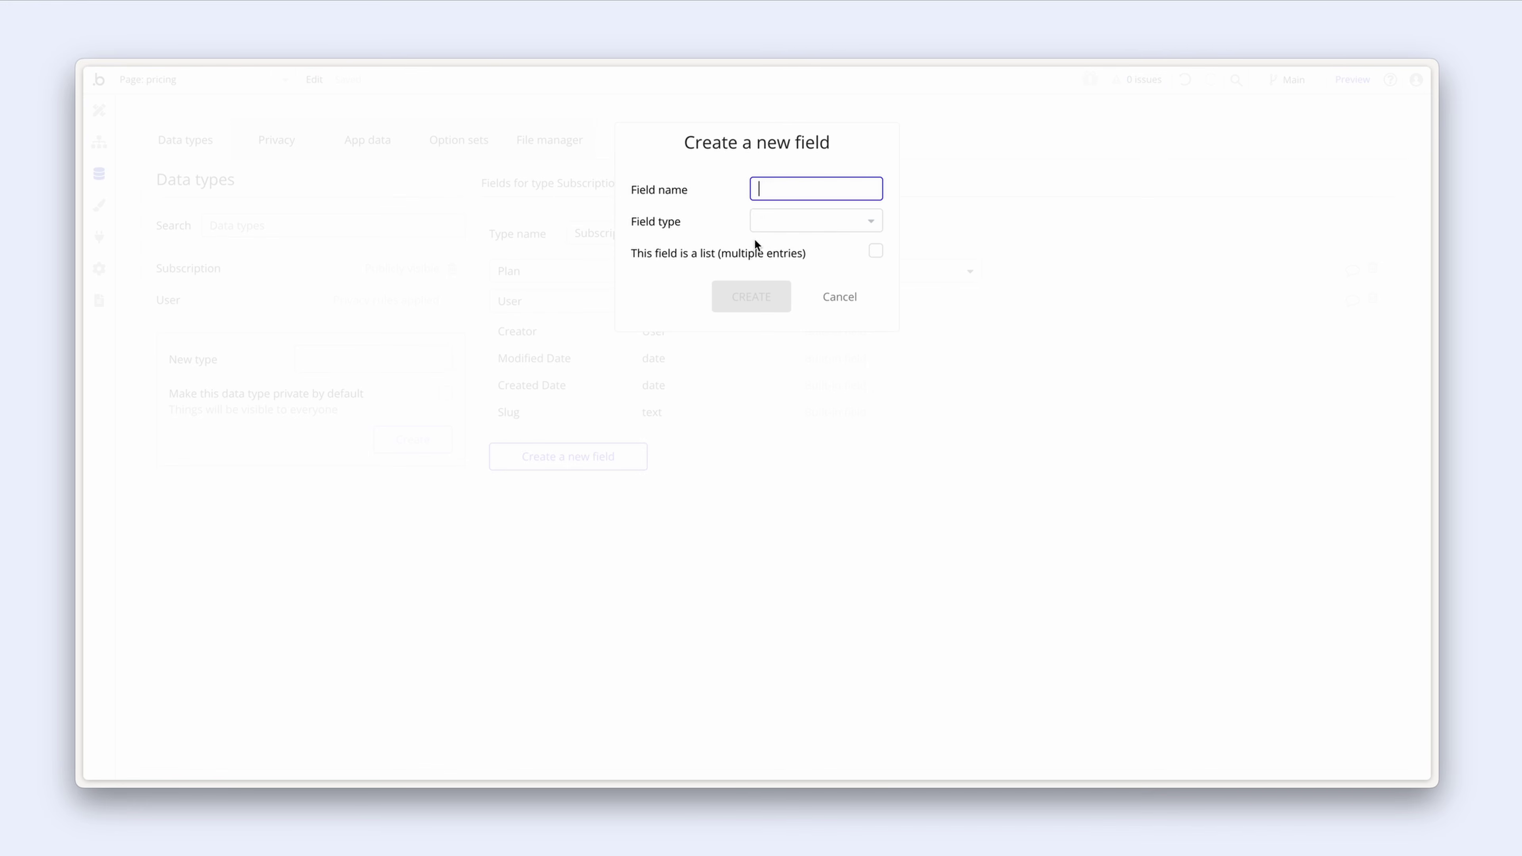
type("Active")
left_click(762, 218)
scroll(792, 327, "down", 2)
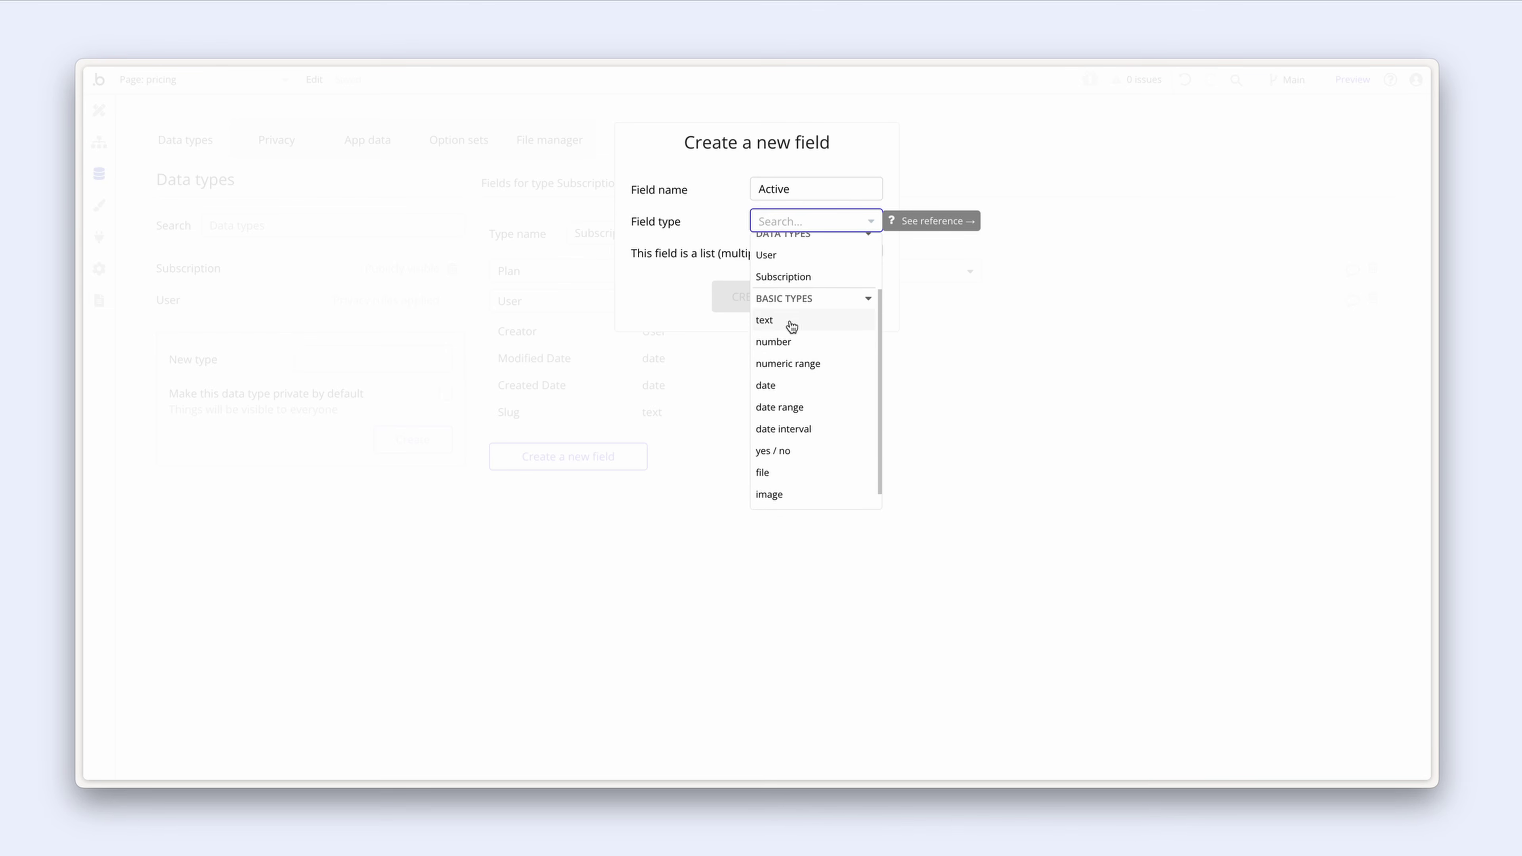
left_click(802, 451)
left_click(780, 300)
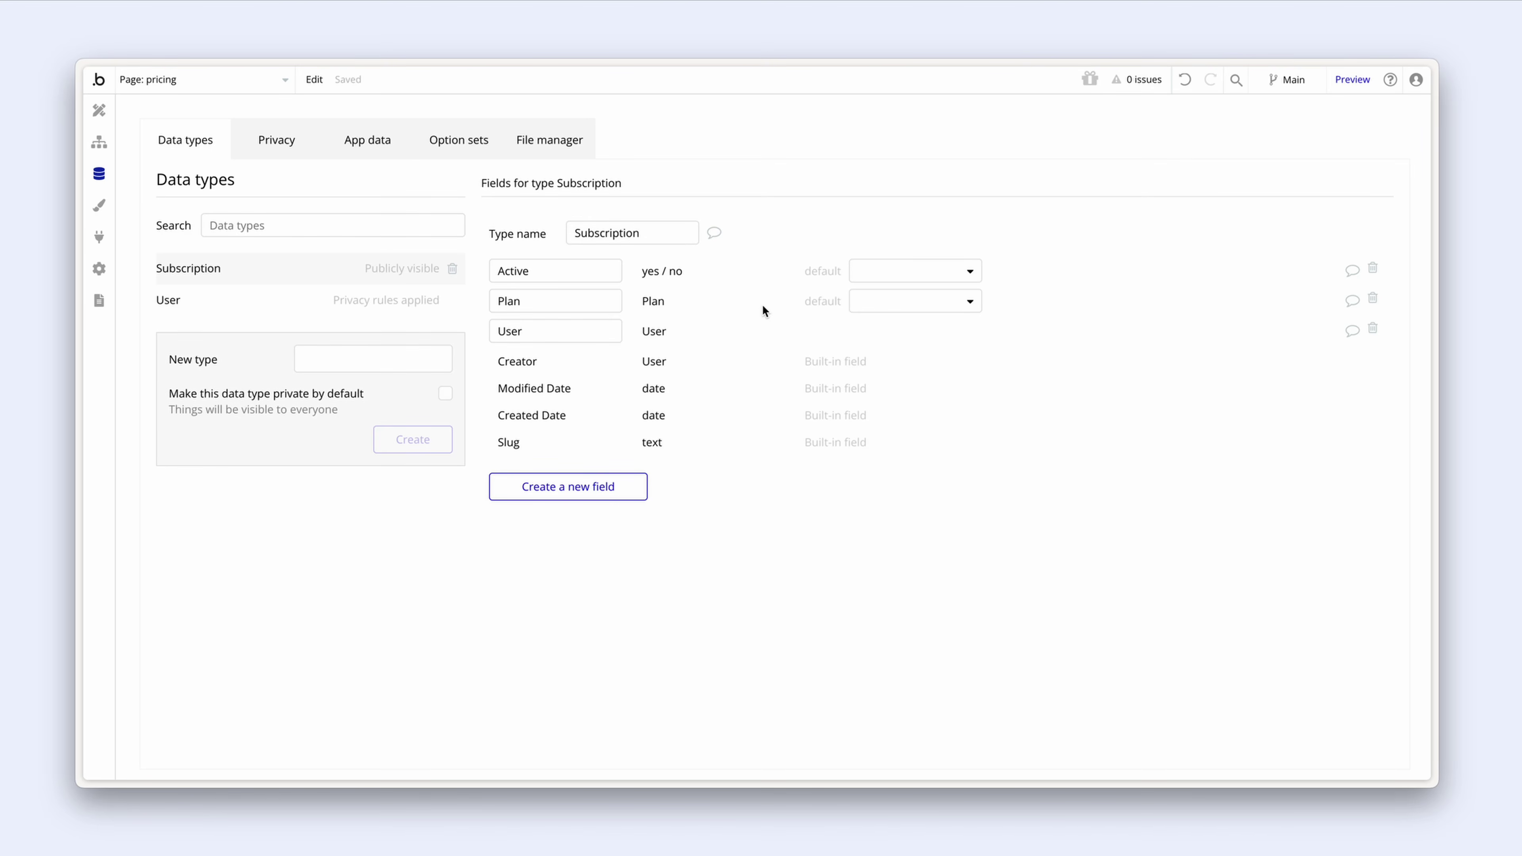
Step: Add a text field named ID subscription to the Subscription data type
left_click(625, 485)
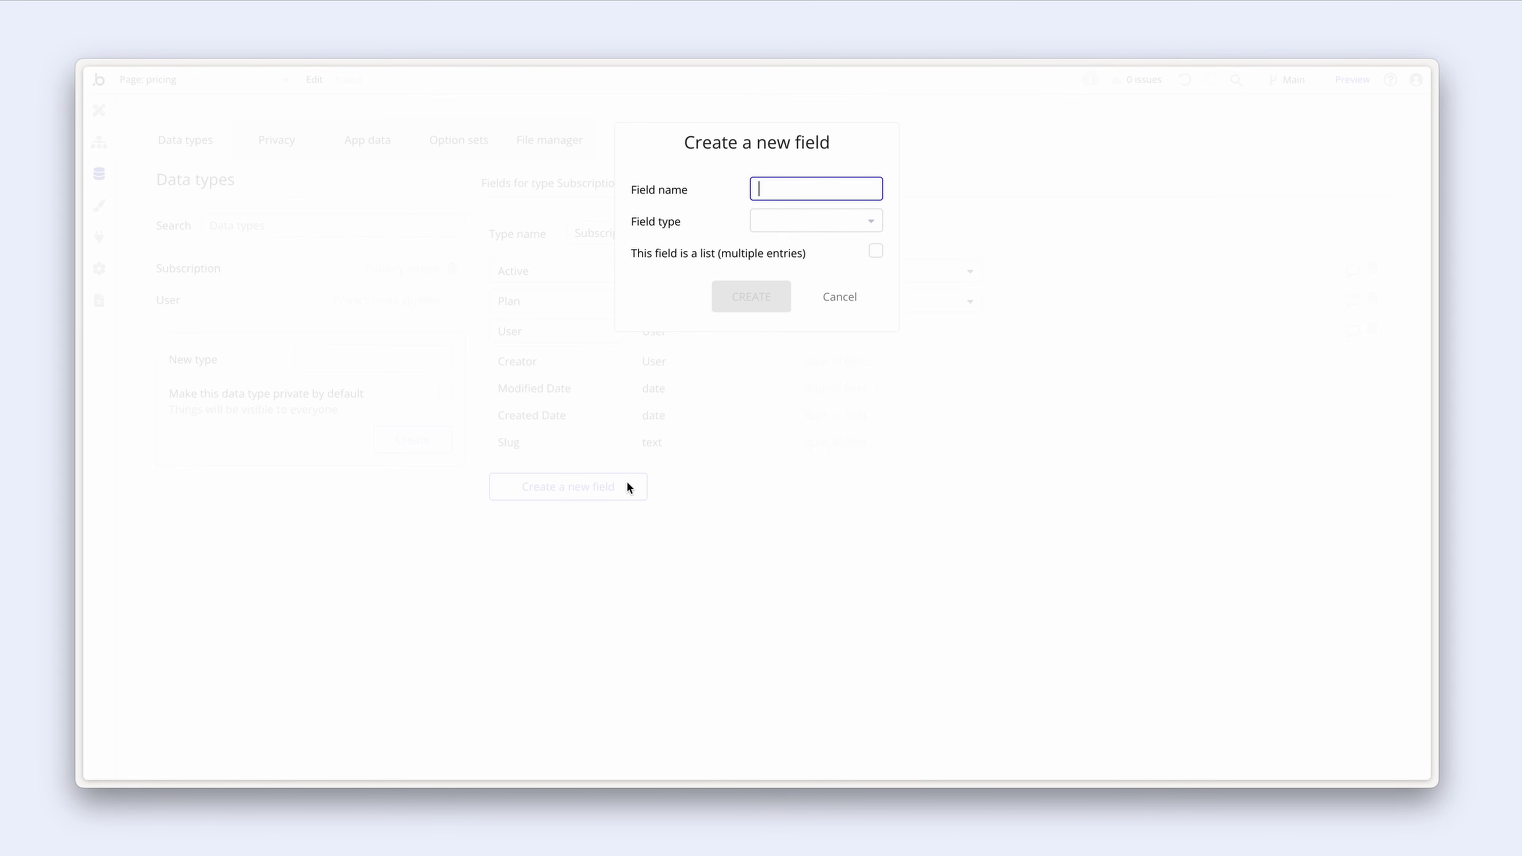
type("ID subscription")
left_click(769, 221)
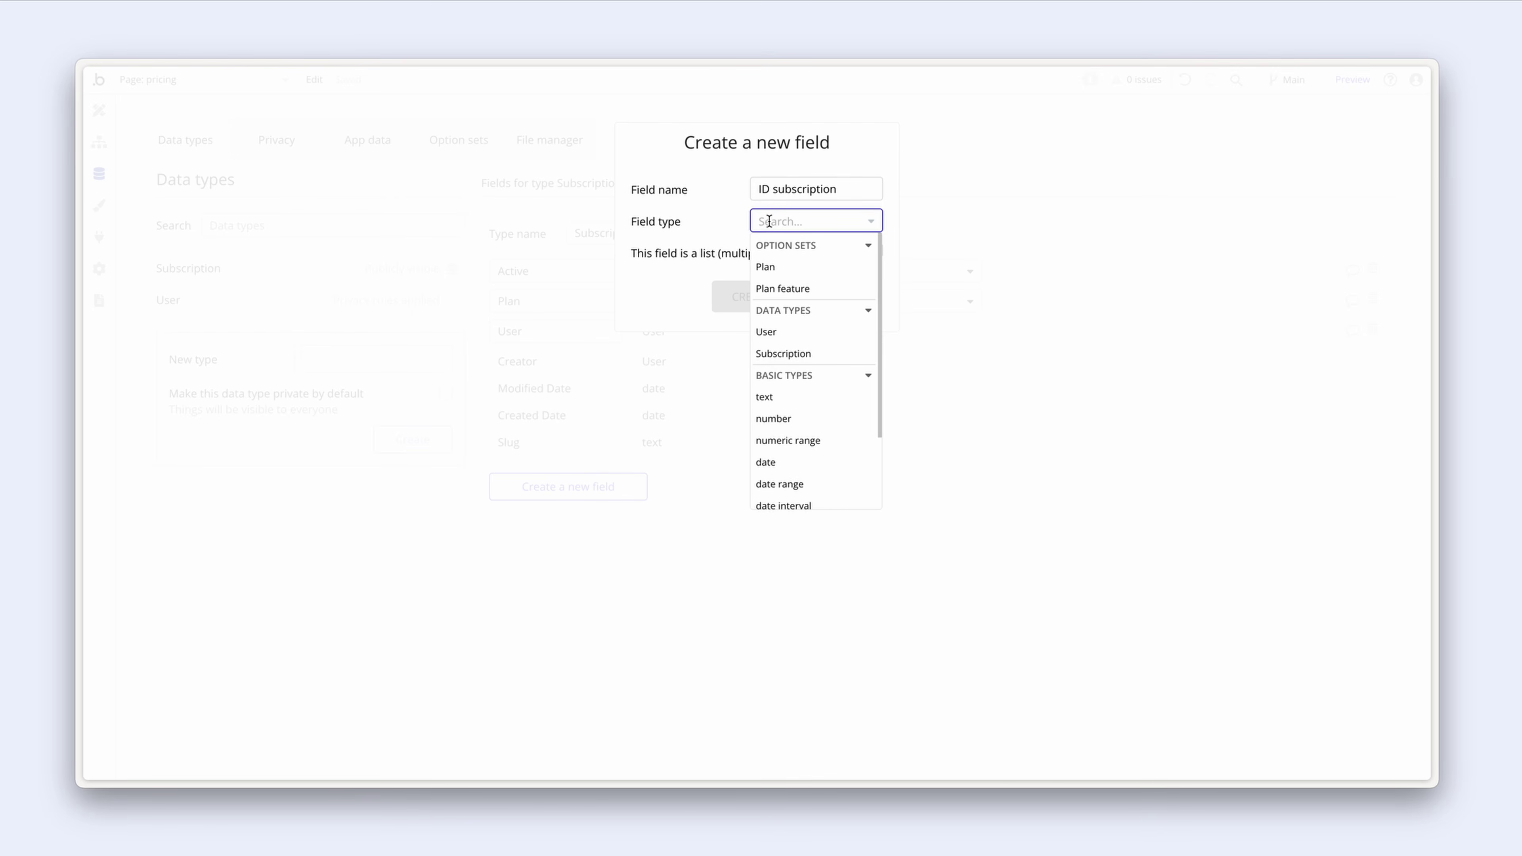
left_click(797, 395)
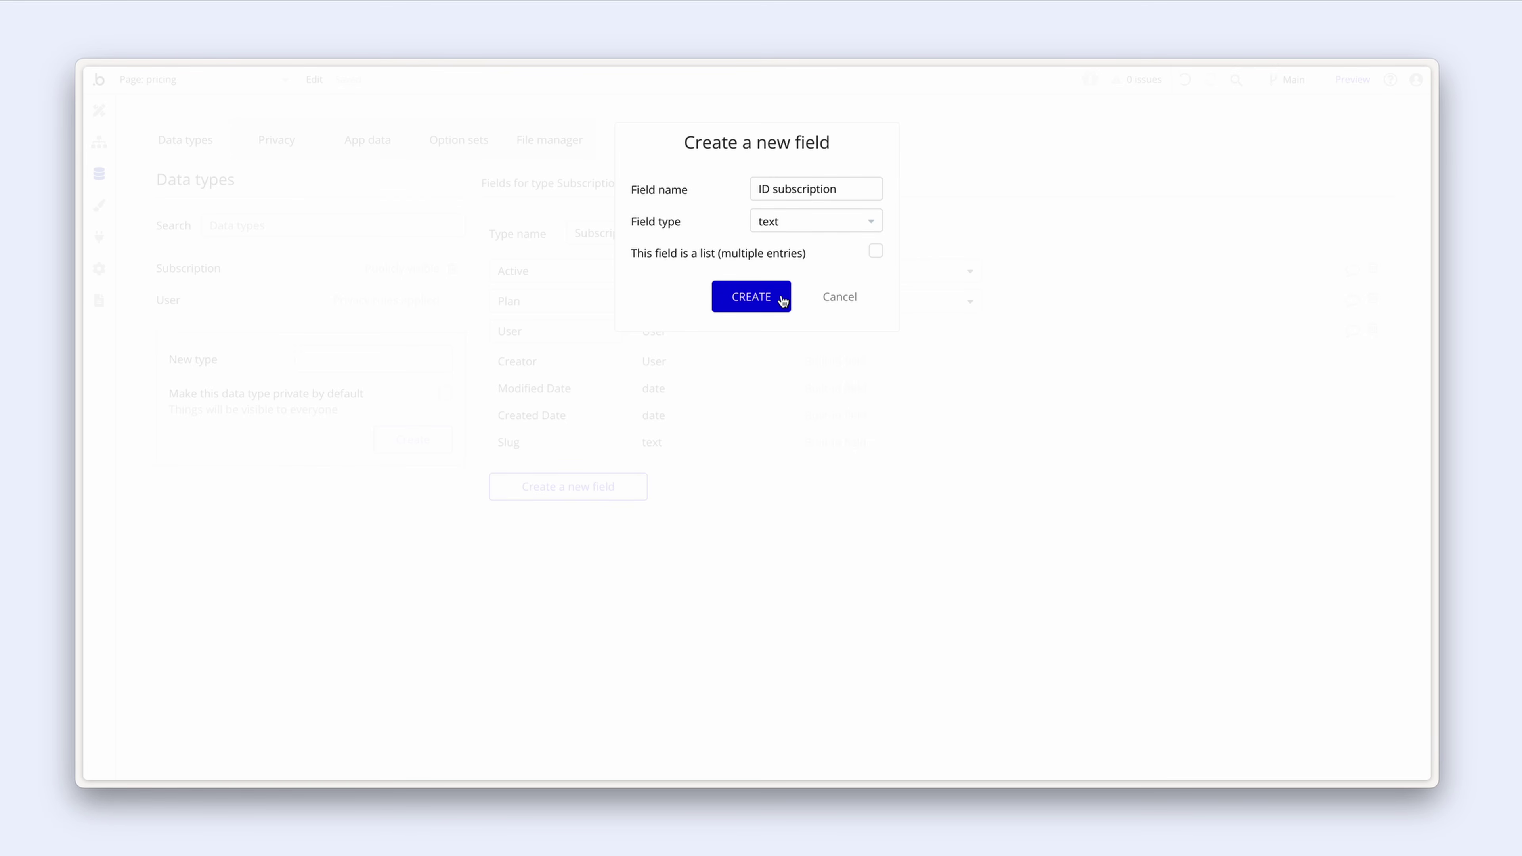
left_click(782, 299)
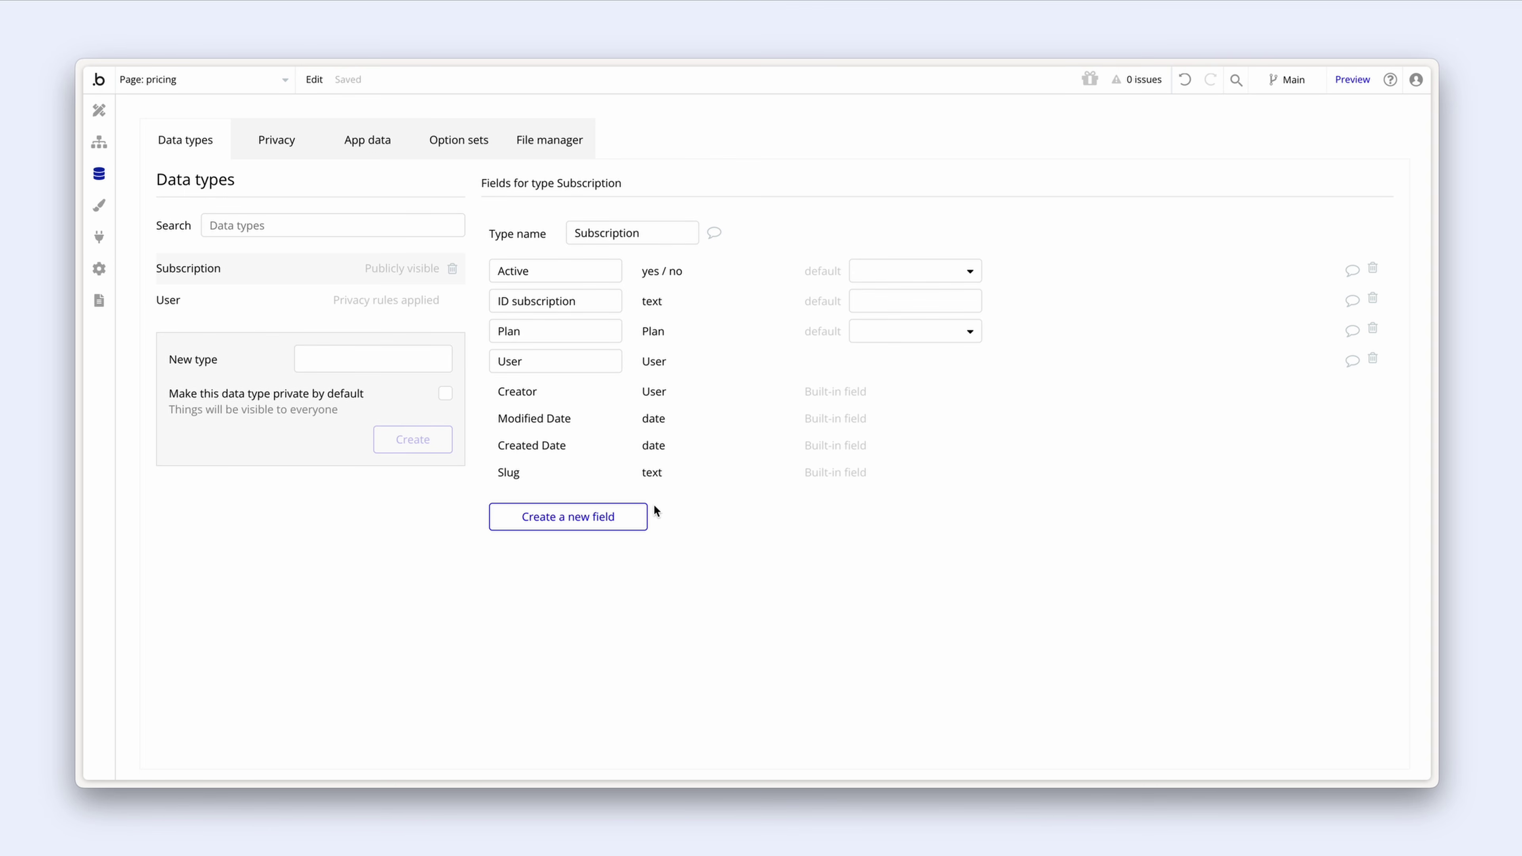
Step: Add a text field named ID customer to the Subscription data type
left_click(642, 516)
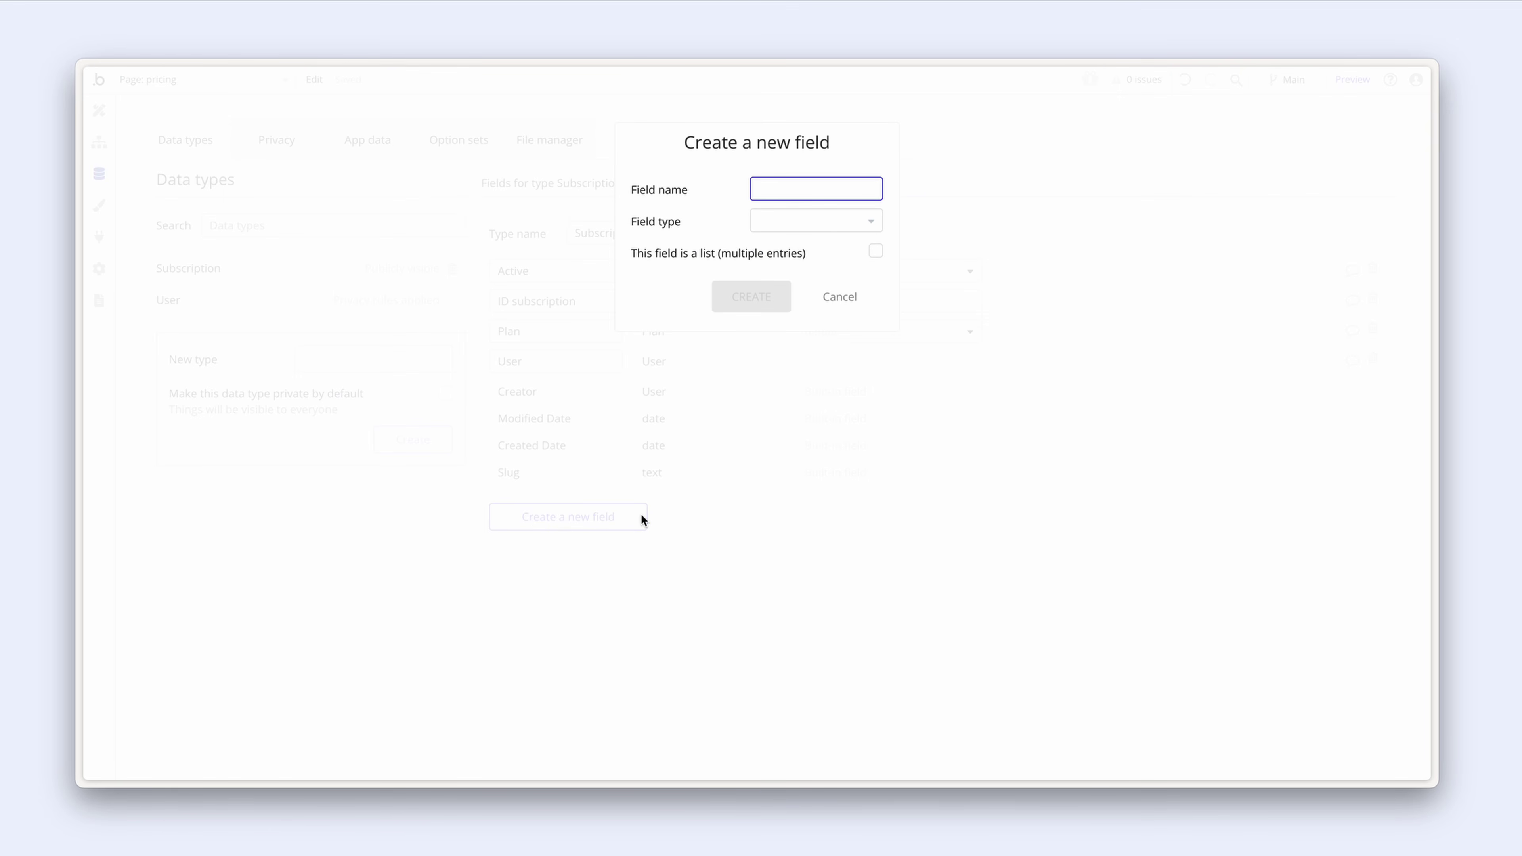
type("ID customer")
left_click(787, 221)
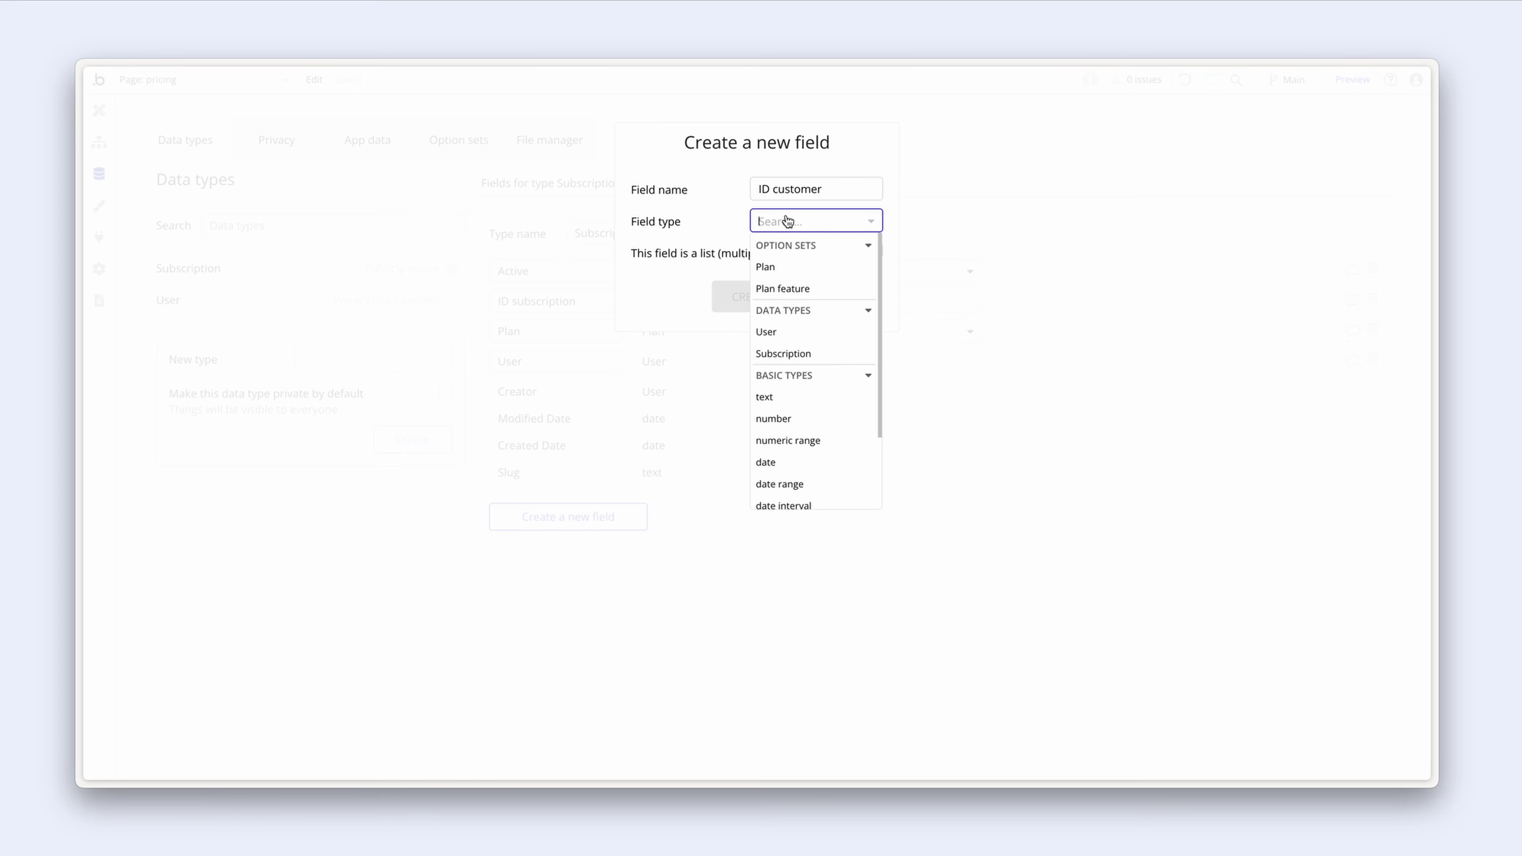
left_click(803, 394)
left_click(779, 308)
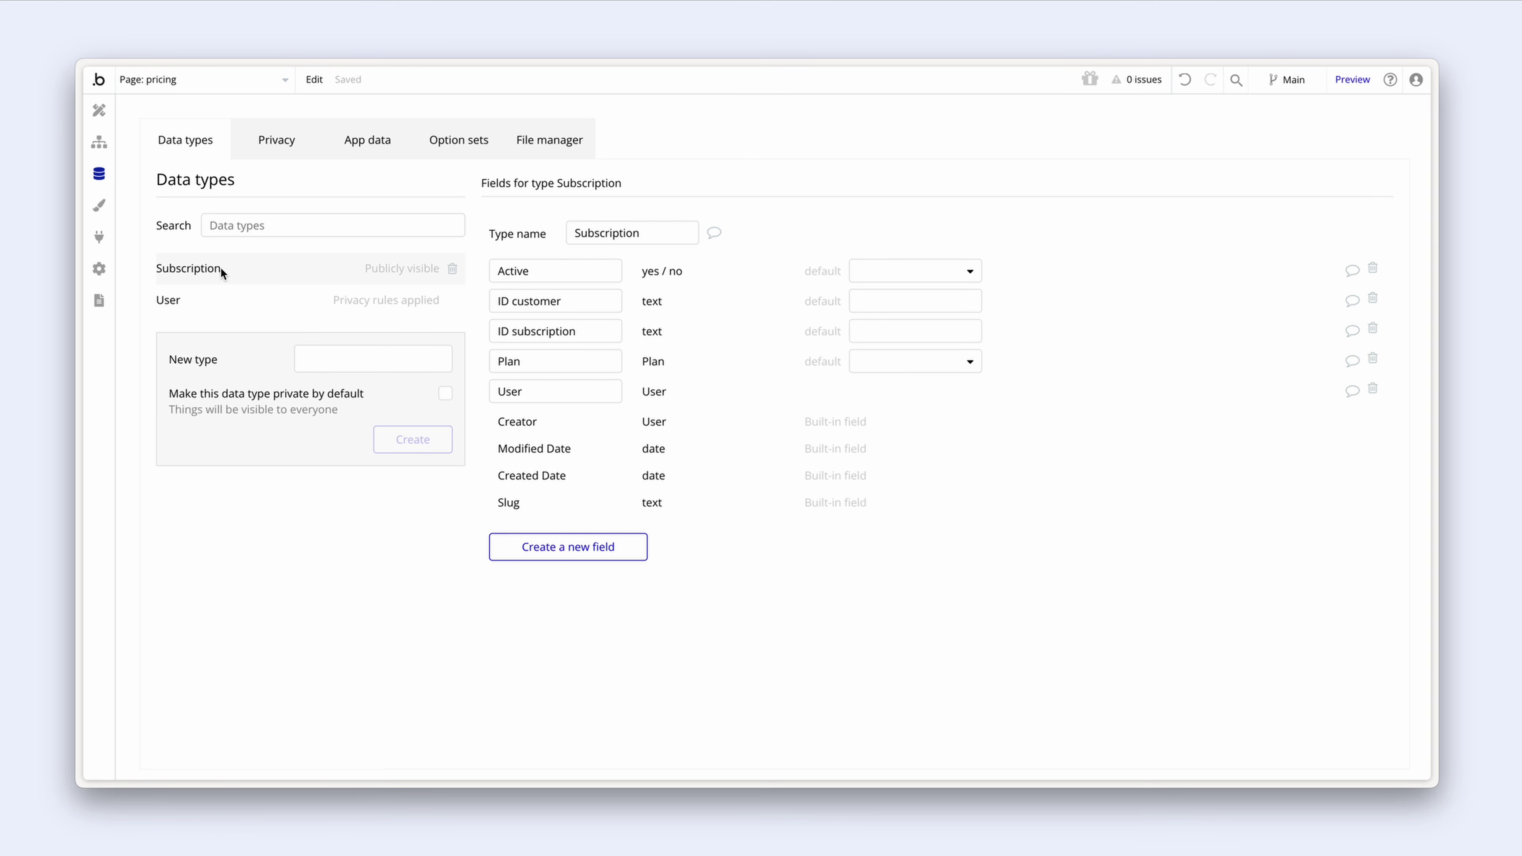
Step: Add a field named Subscription of type Subscription to the User data type
left_click(234, 298)
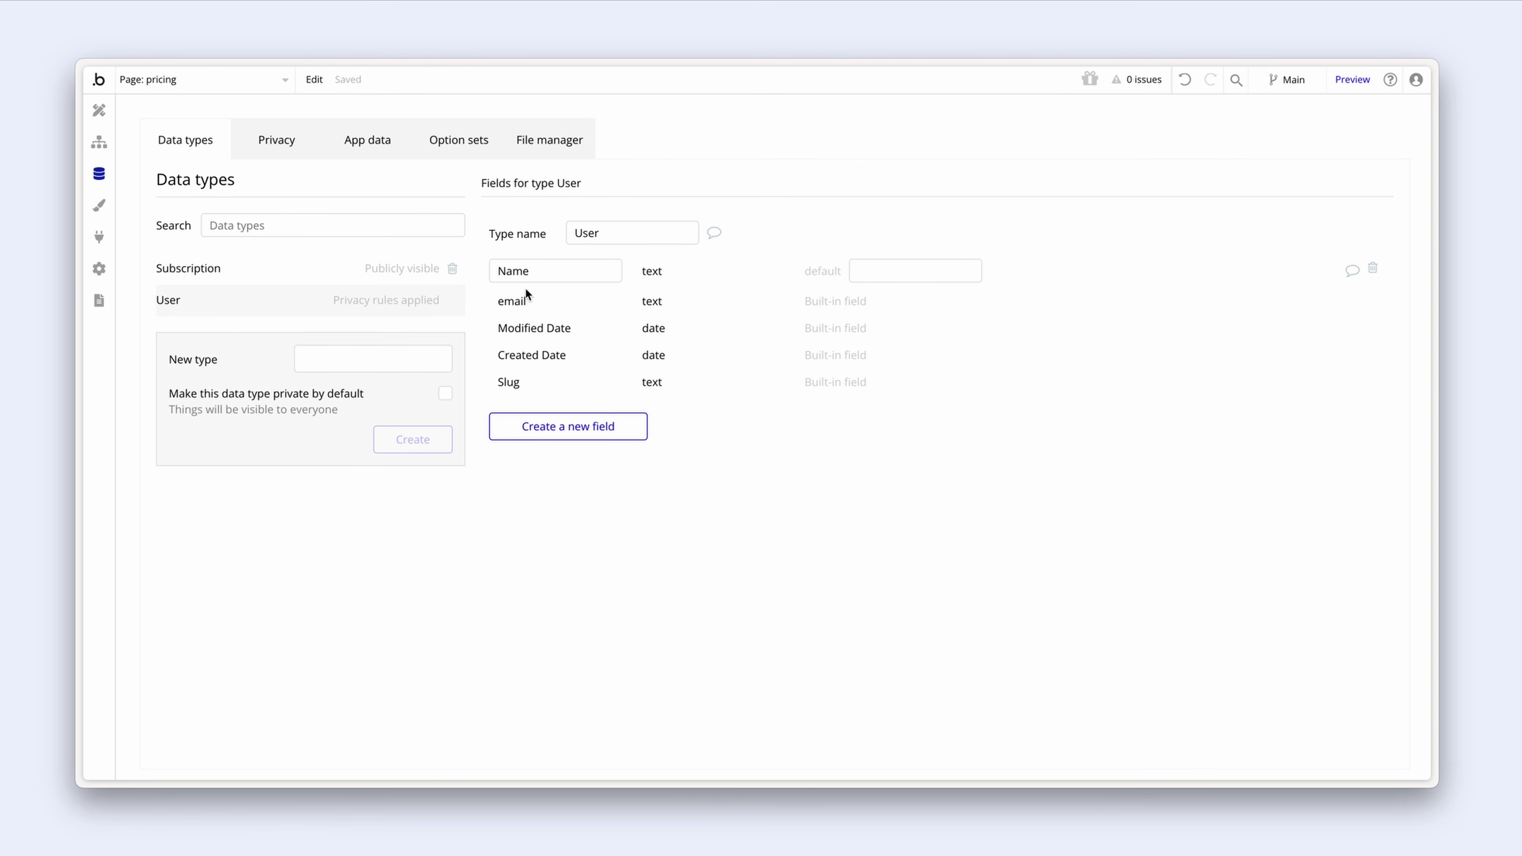
left_click(509, 427)
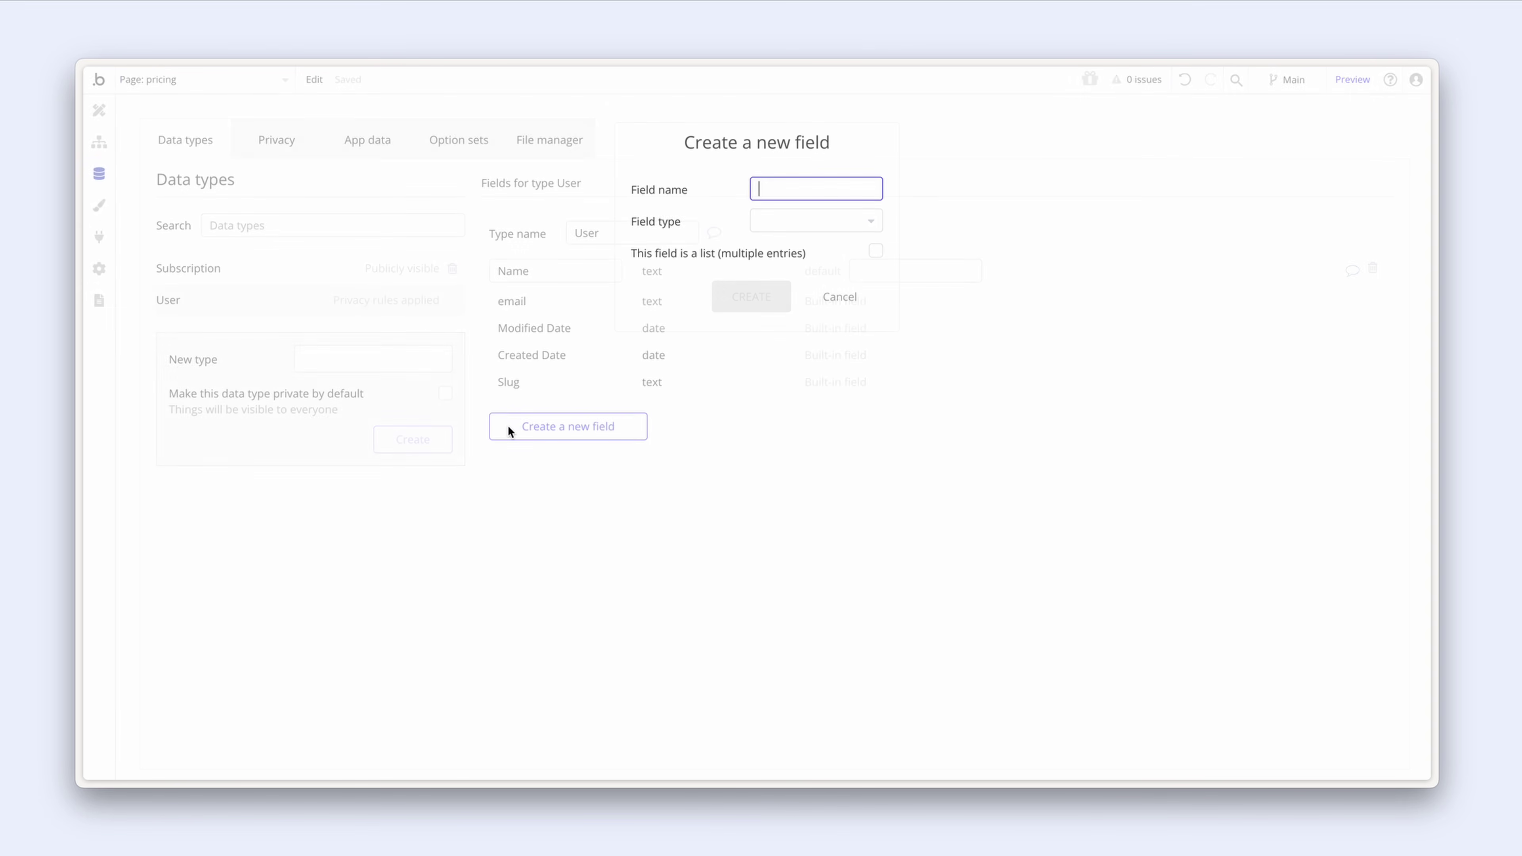
type("Su")
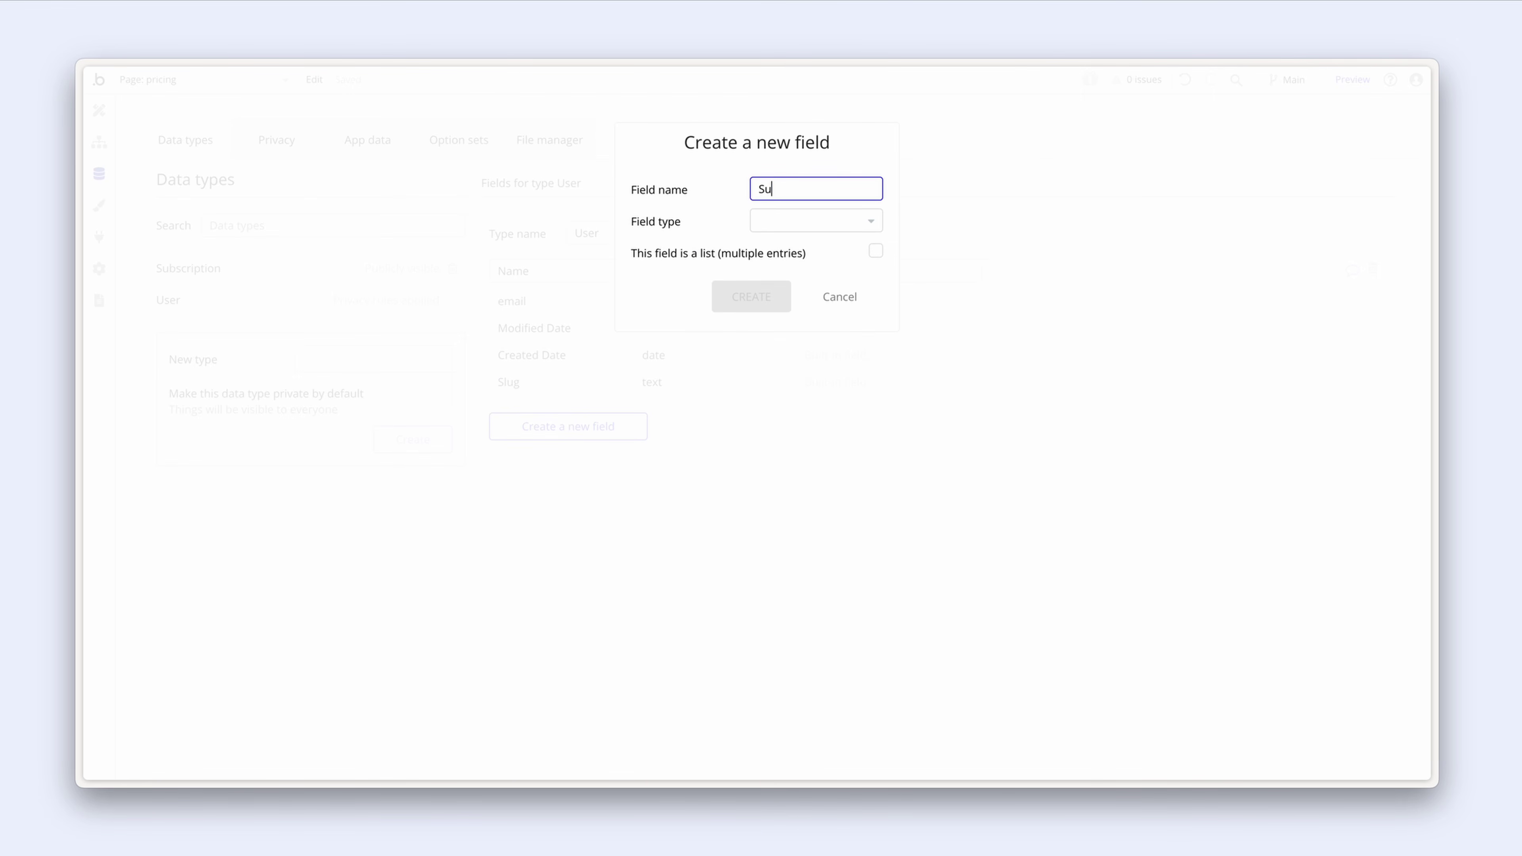
type("bscription")
left_click(779, 224)
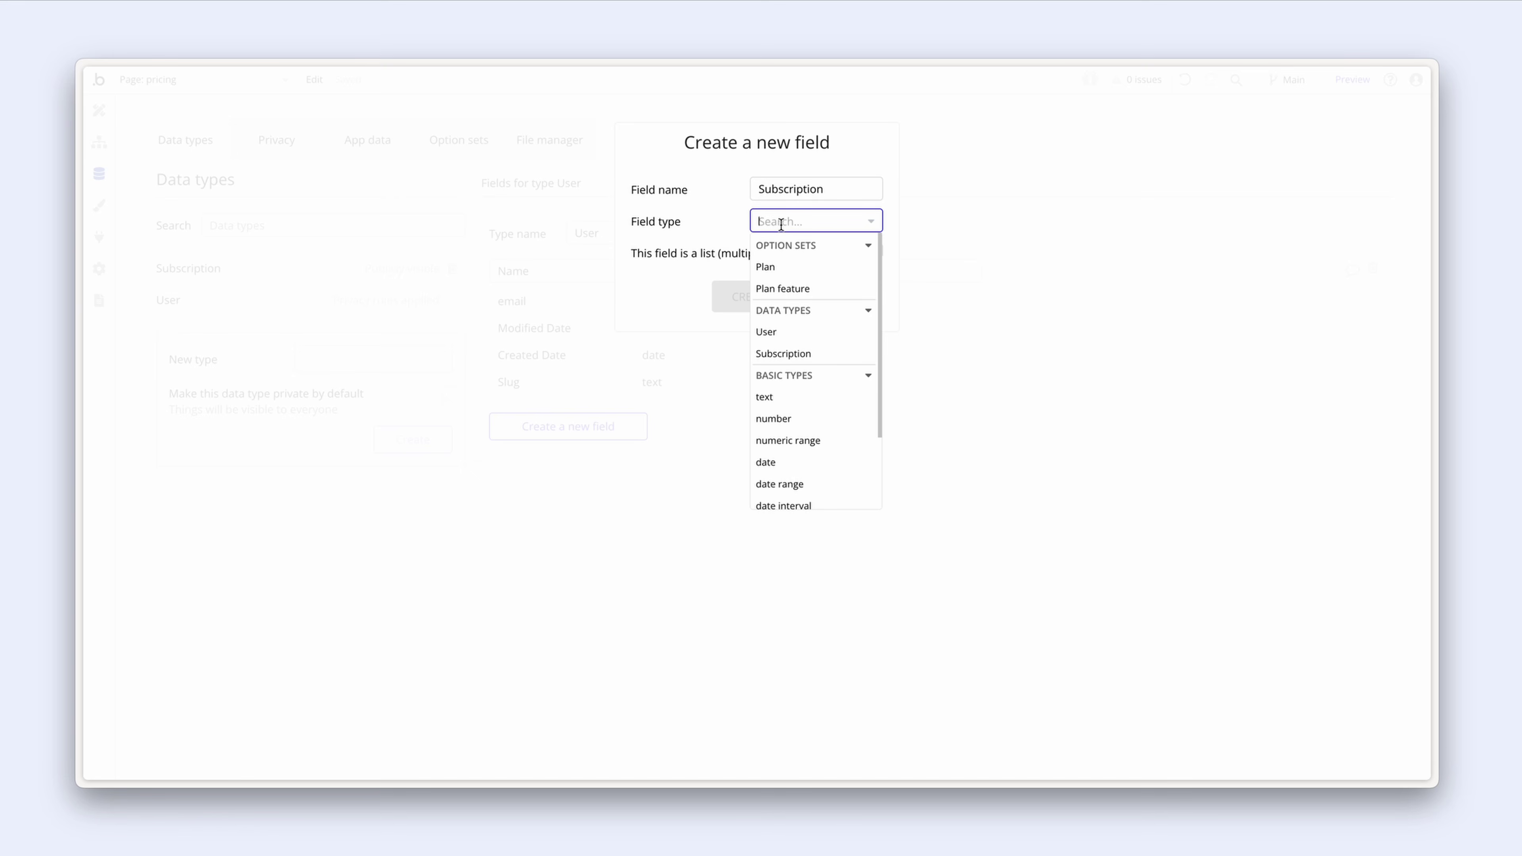
left_click(830, 356)
left_click(785, 299)
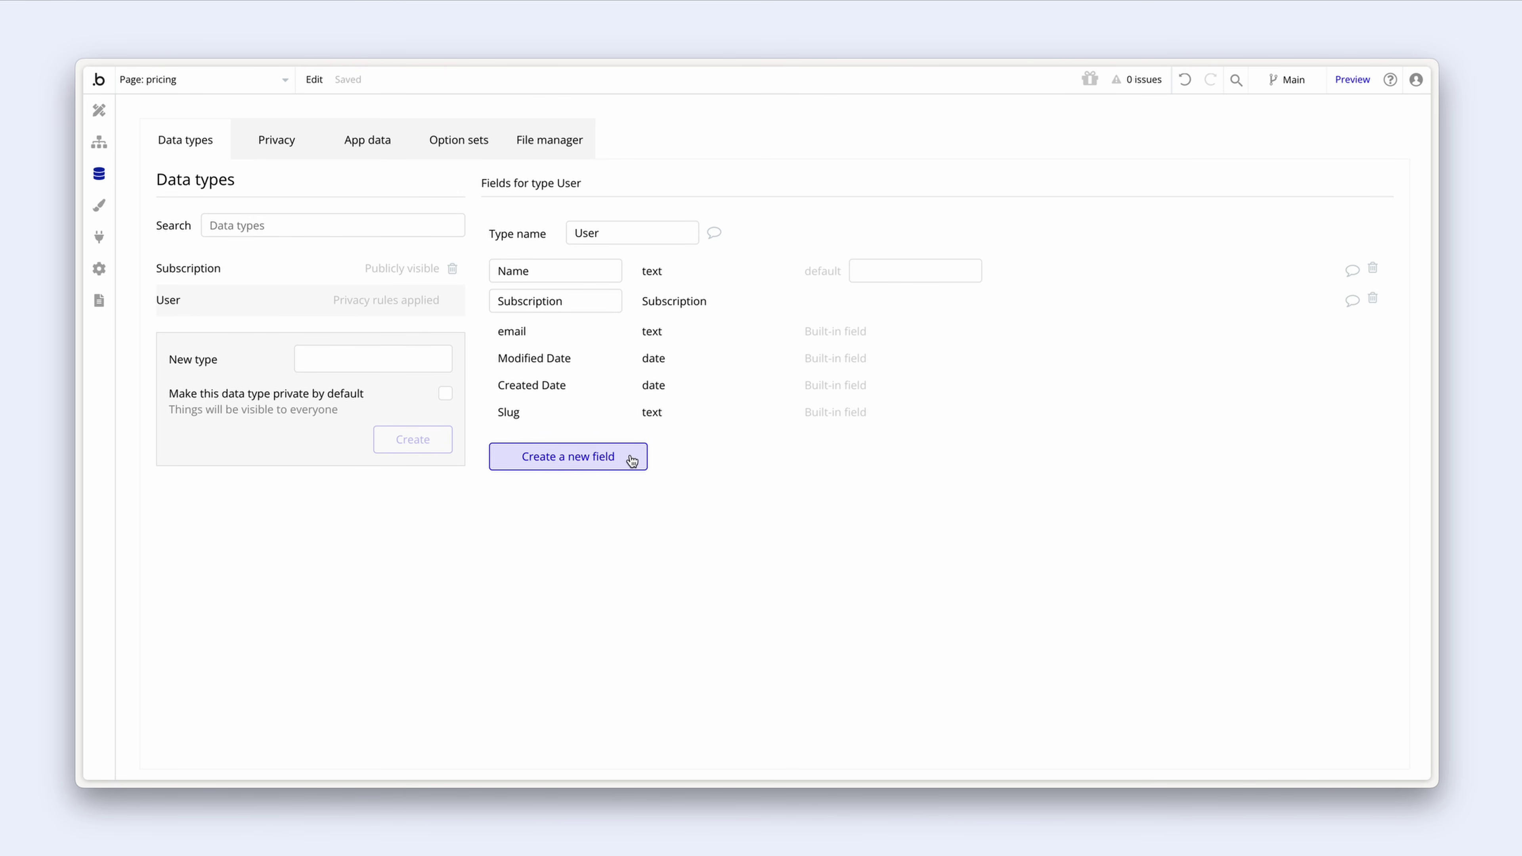
Step: Add a text field named ID customer to the User data type
left_click(259, 268)
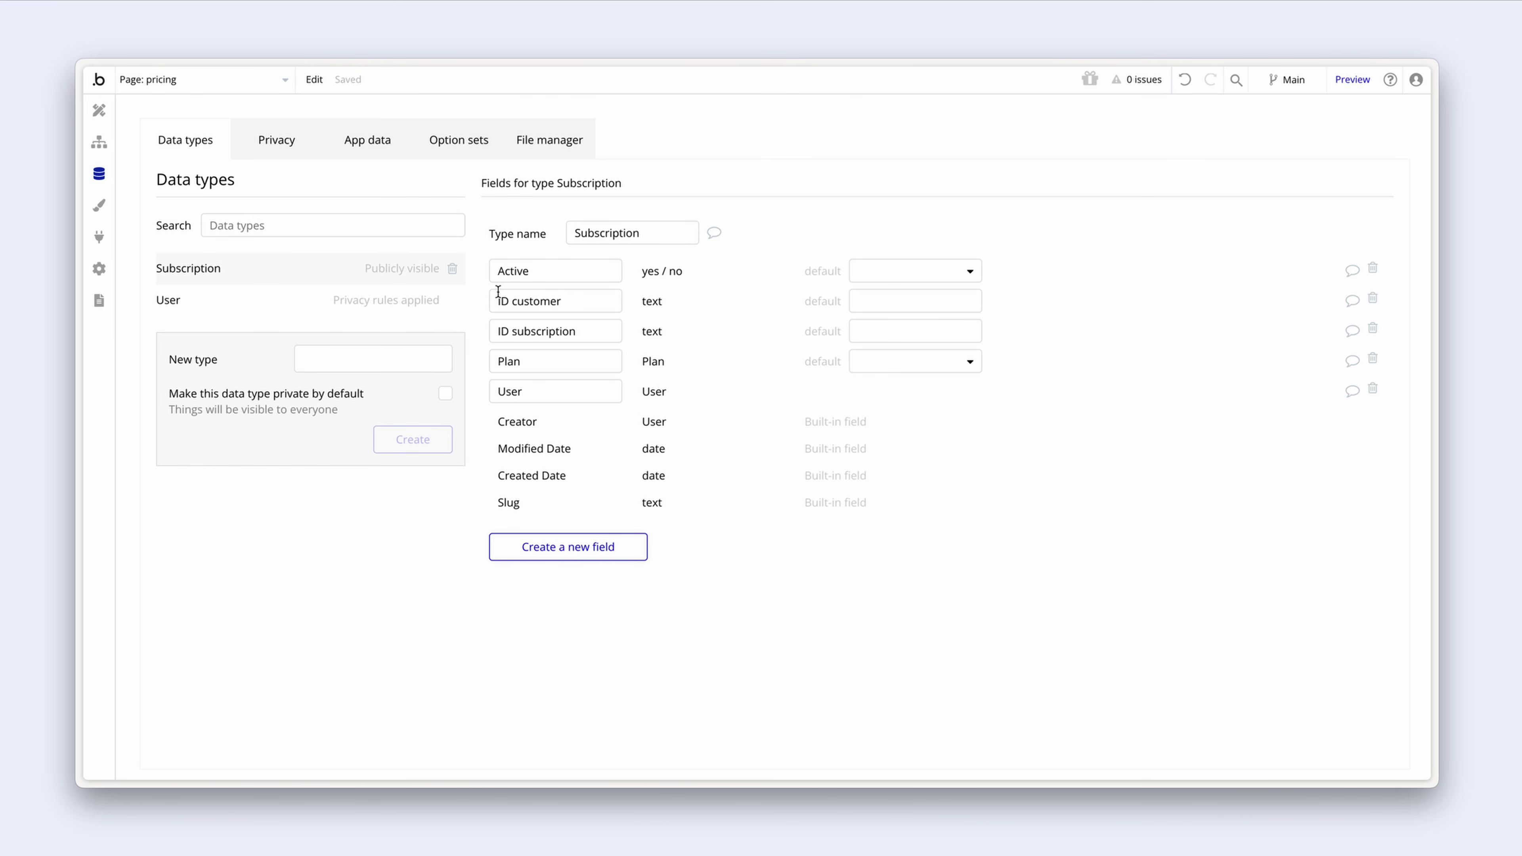
left_click(262, 307)
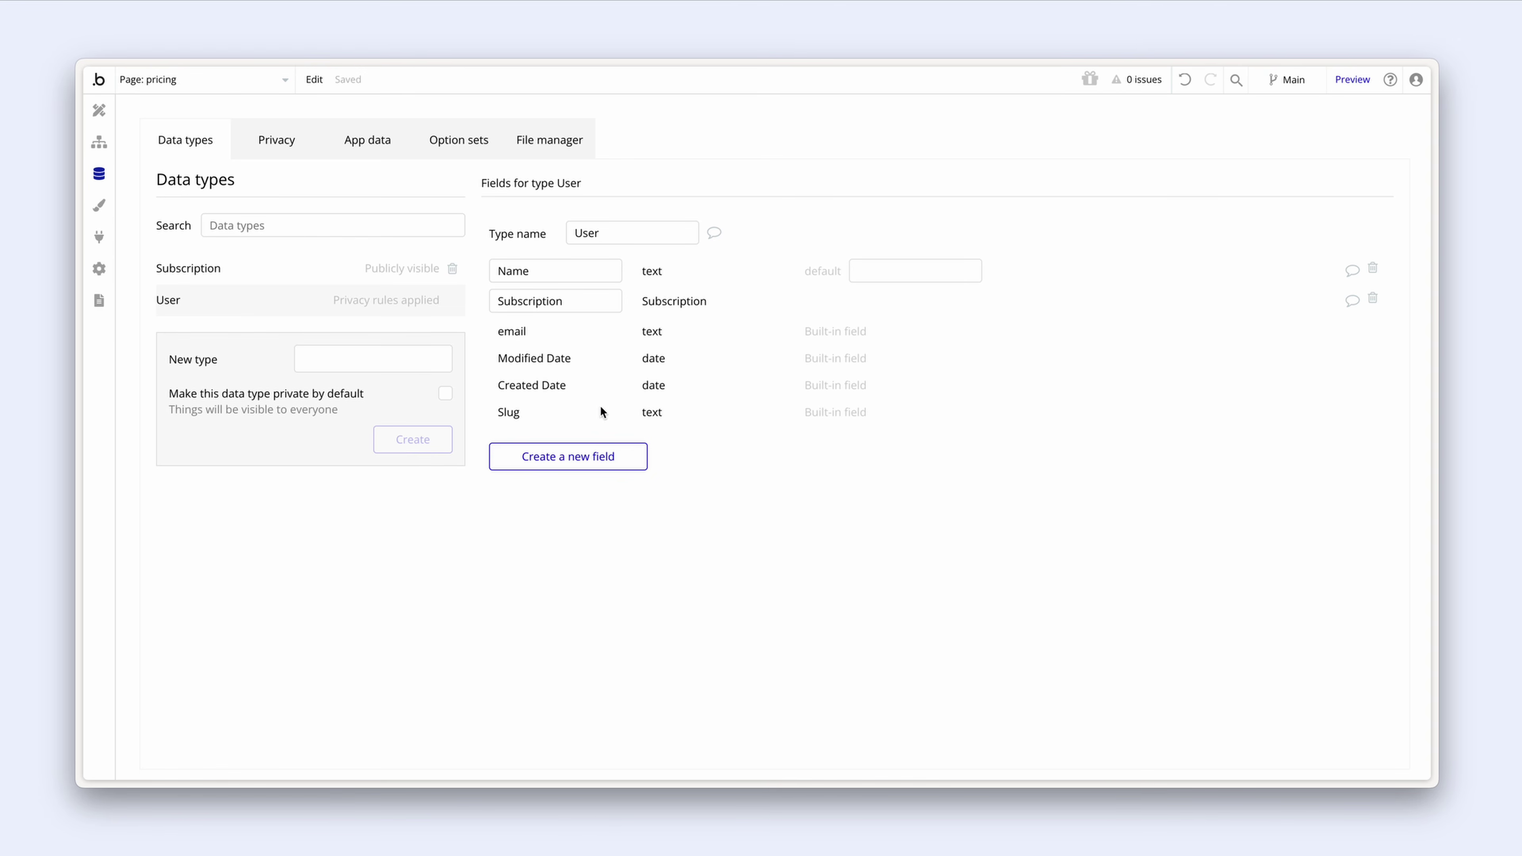
left_click(629, 456)
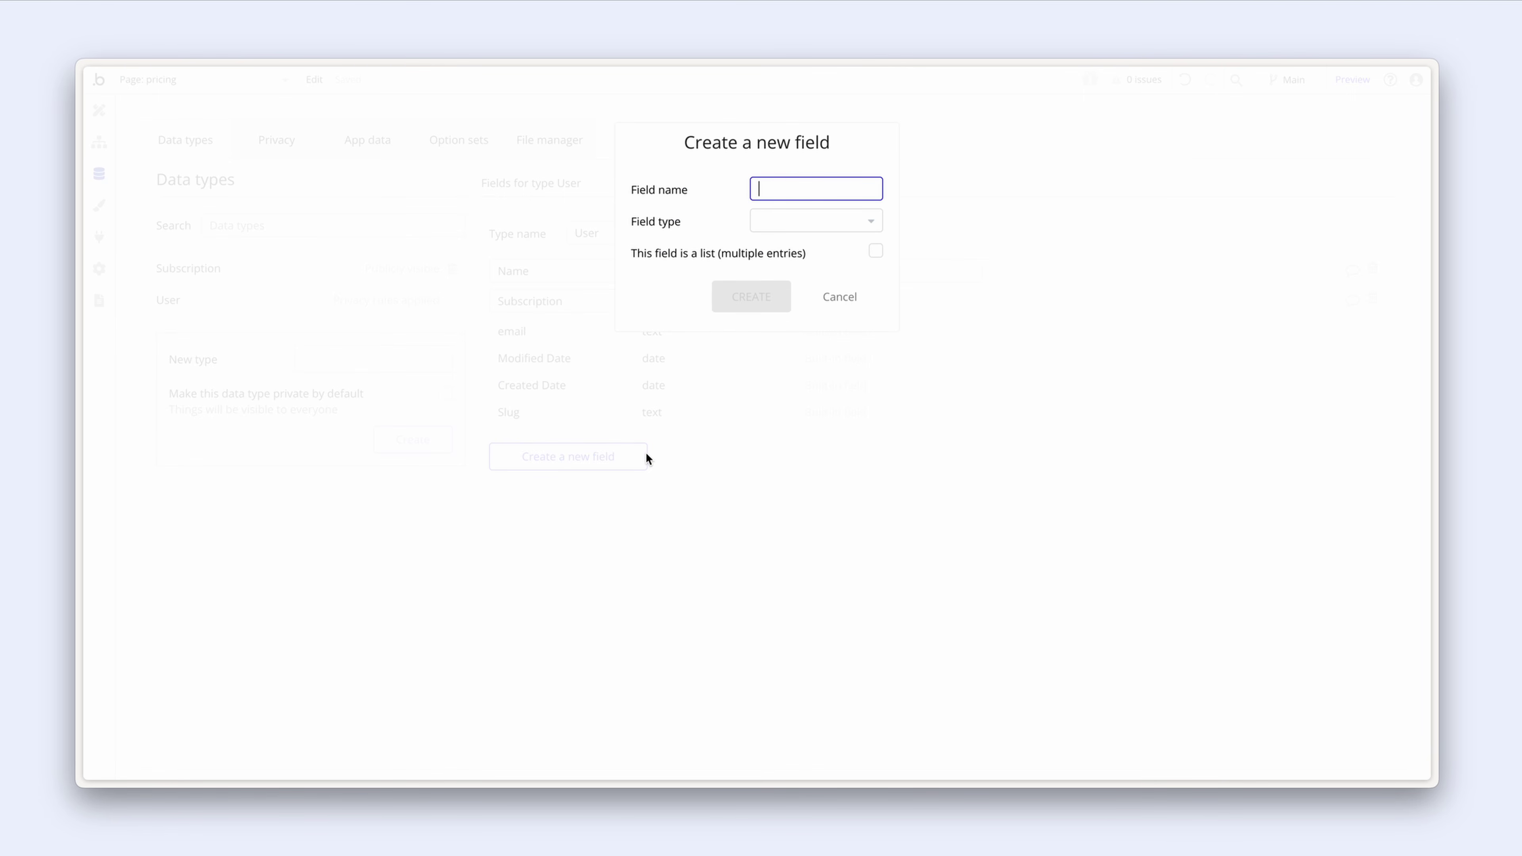
type("ID customer")
left_click(771, 221)
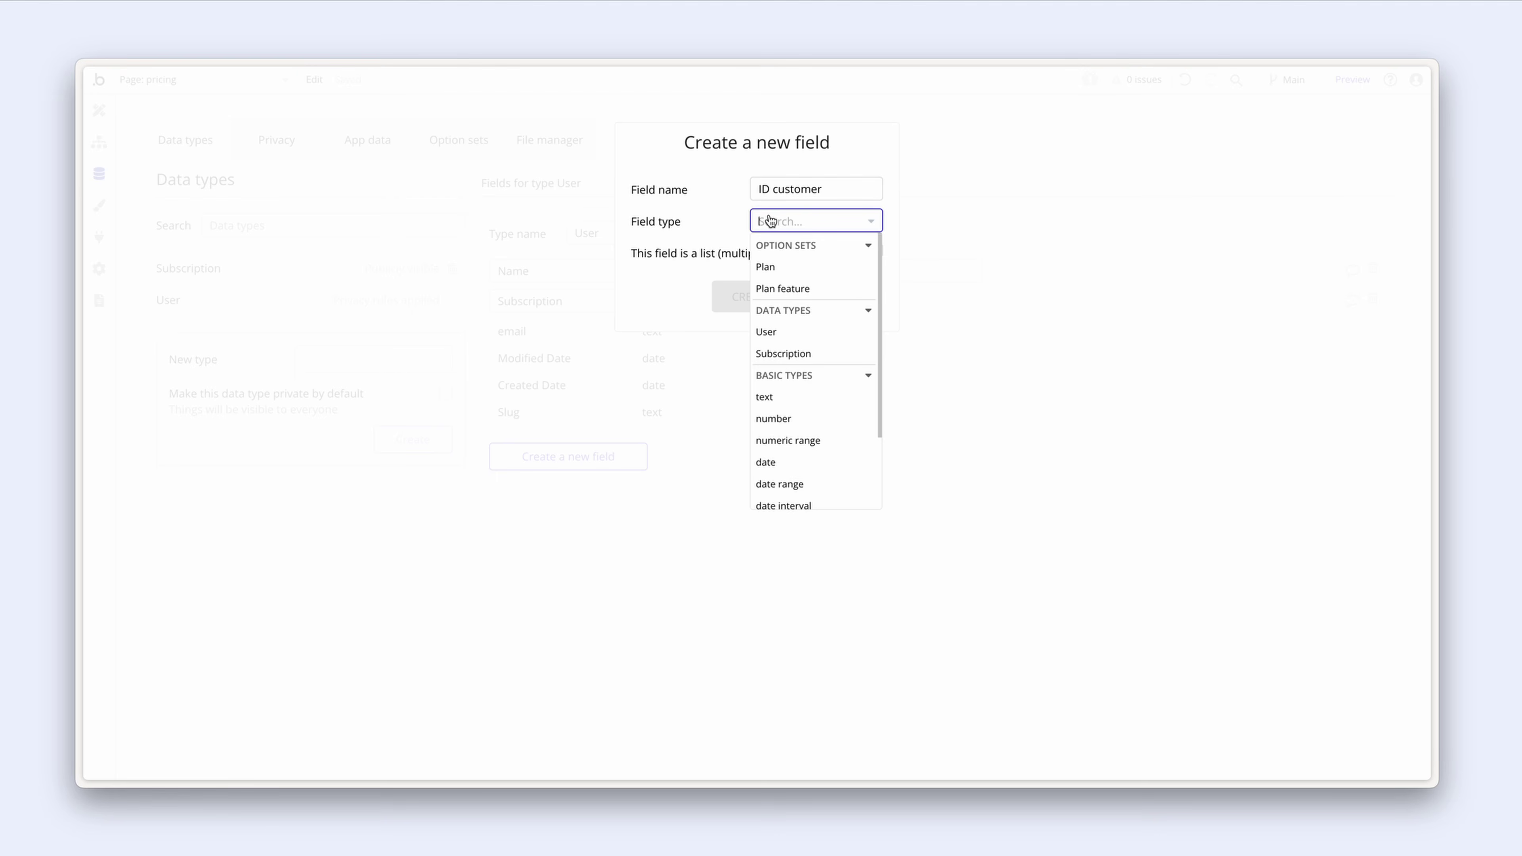
left_click(798, 396)
left_click(784, 300)
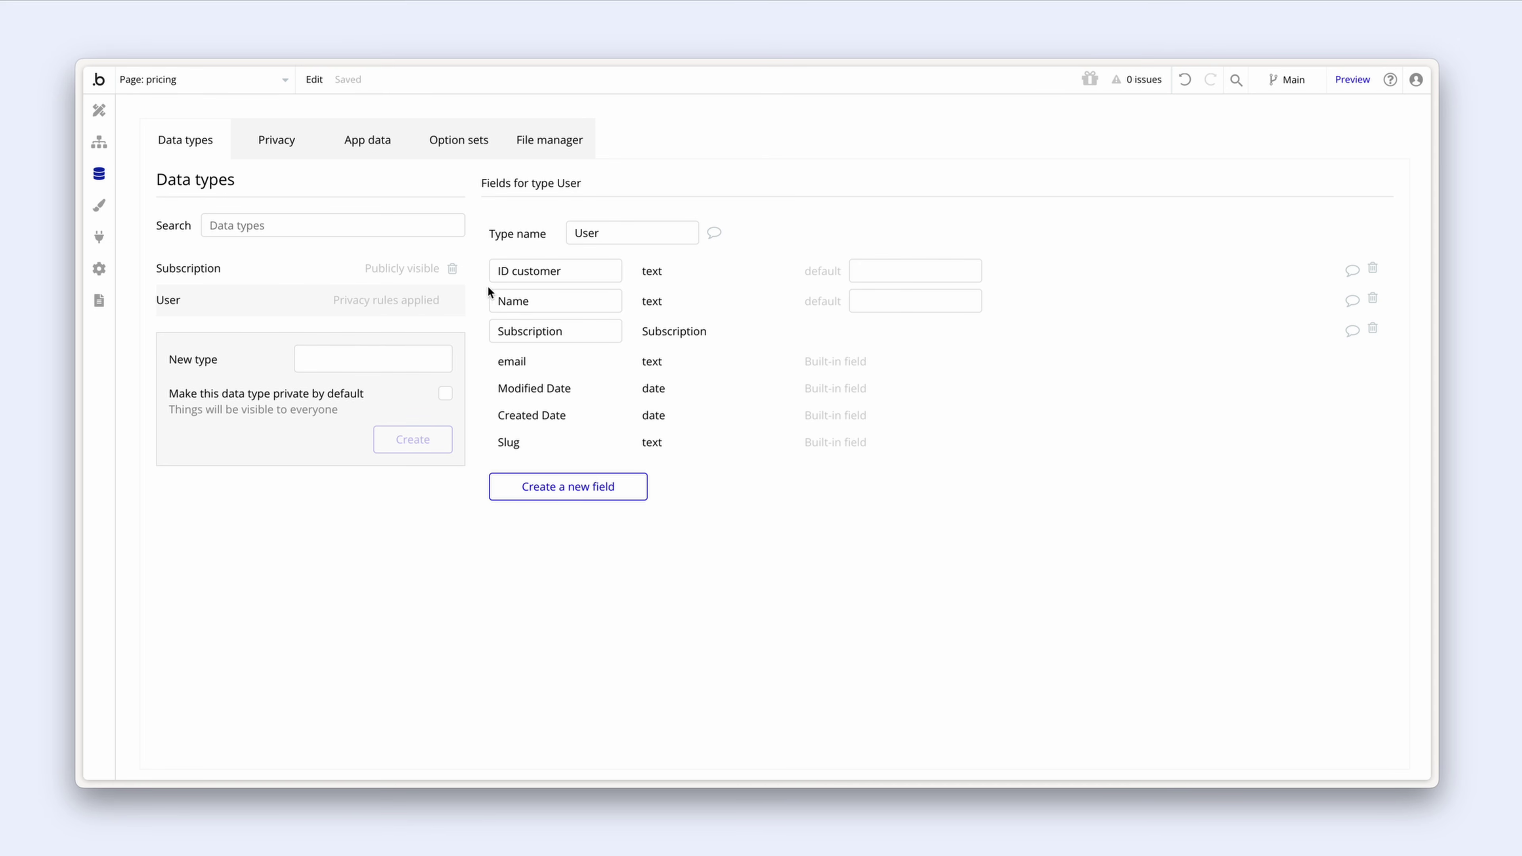
Step: Create a privacy rule named User's subscription for the Subscription data type
left_click(309, 270)
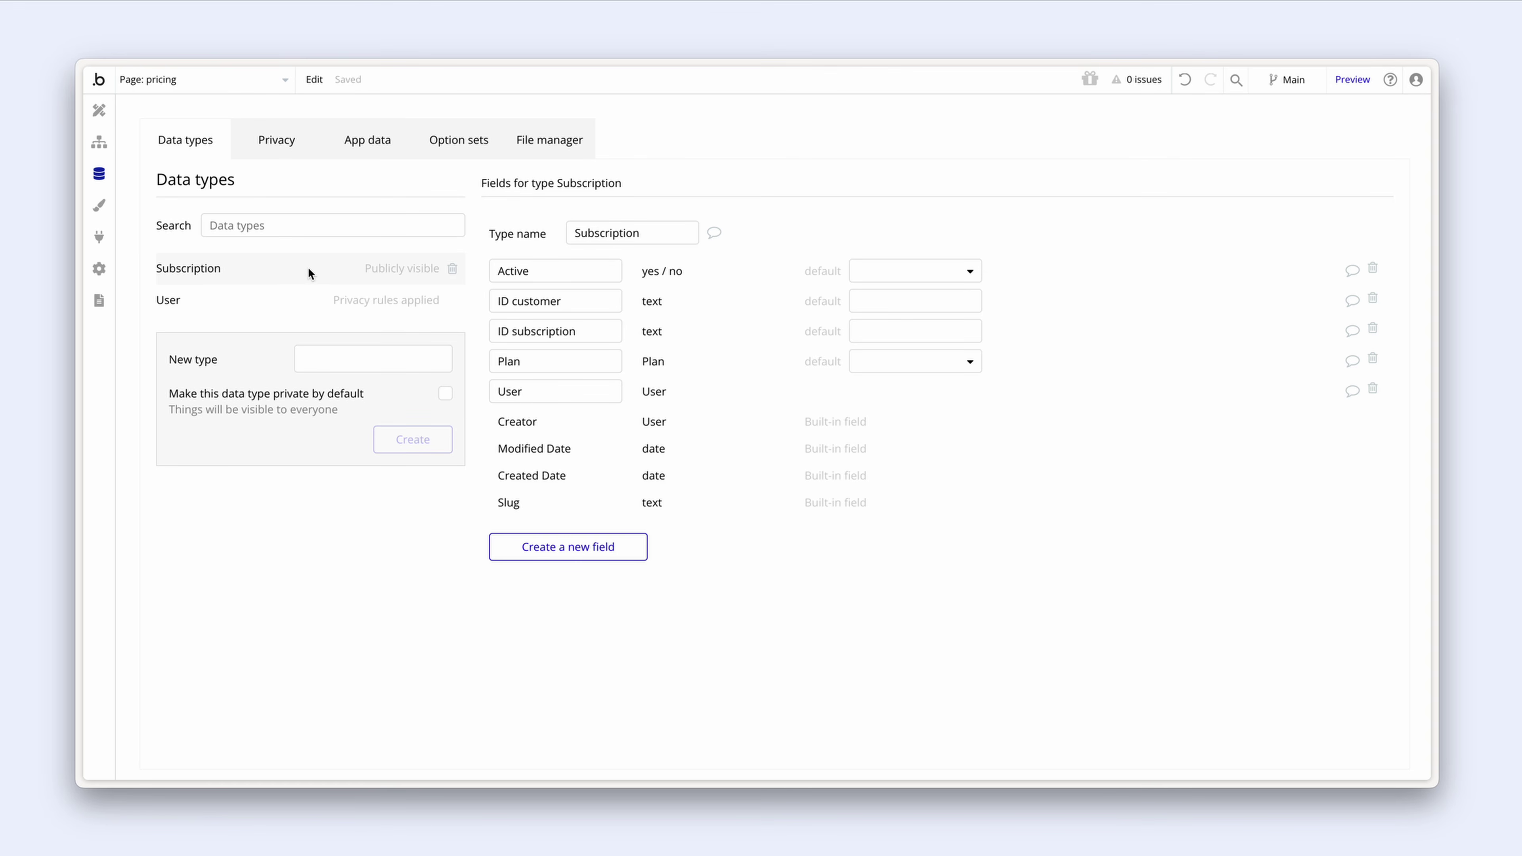
left_click(390, 275)
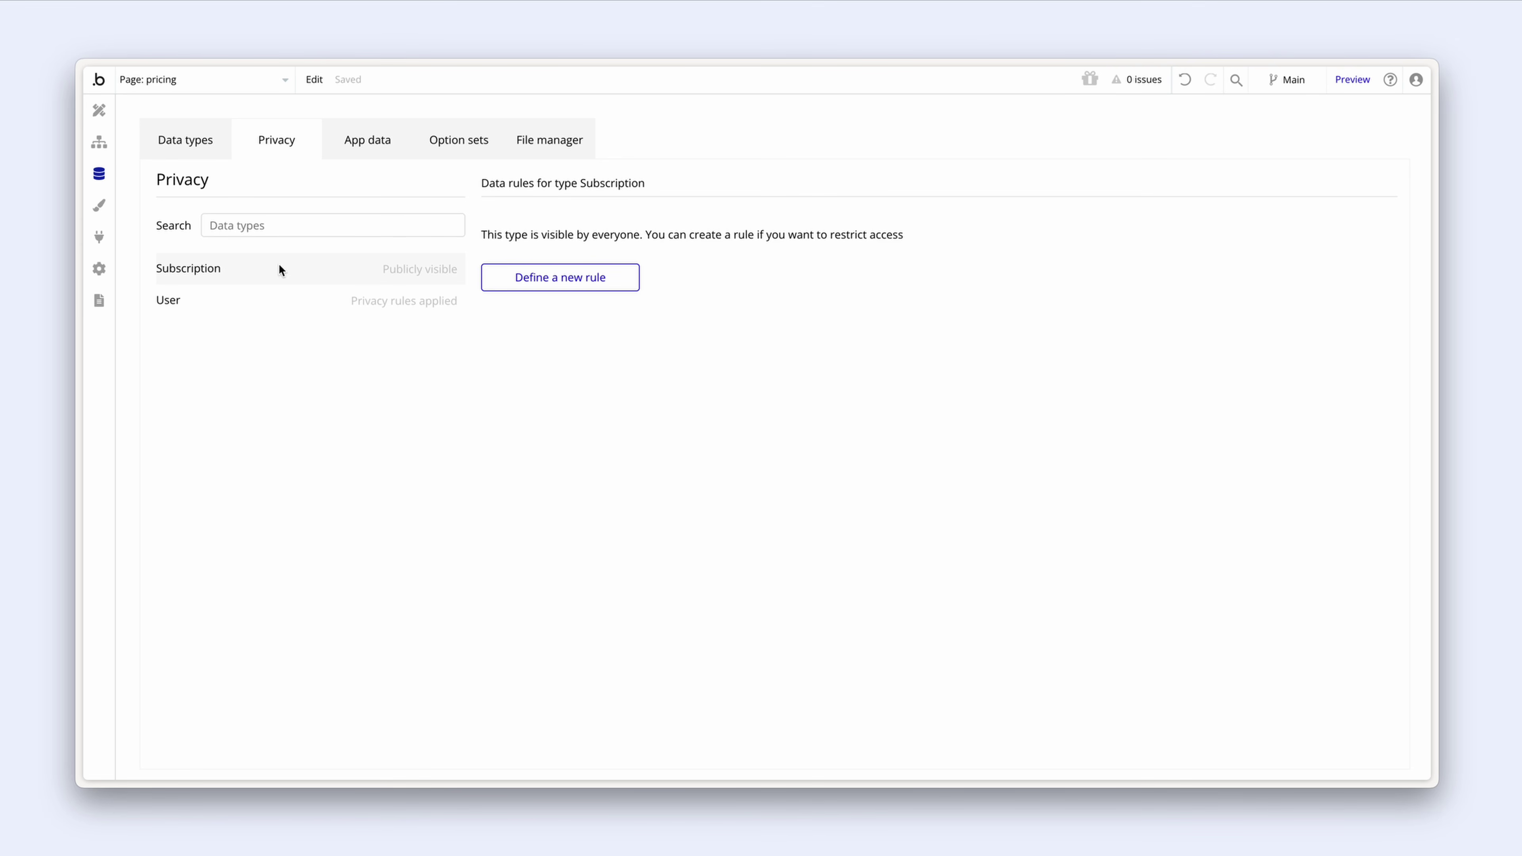
left_click(269, 307)
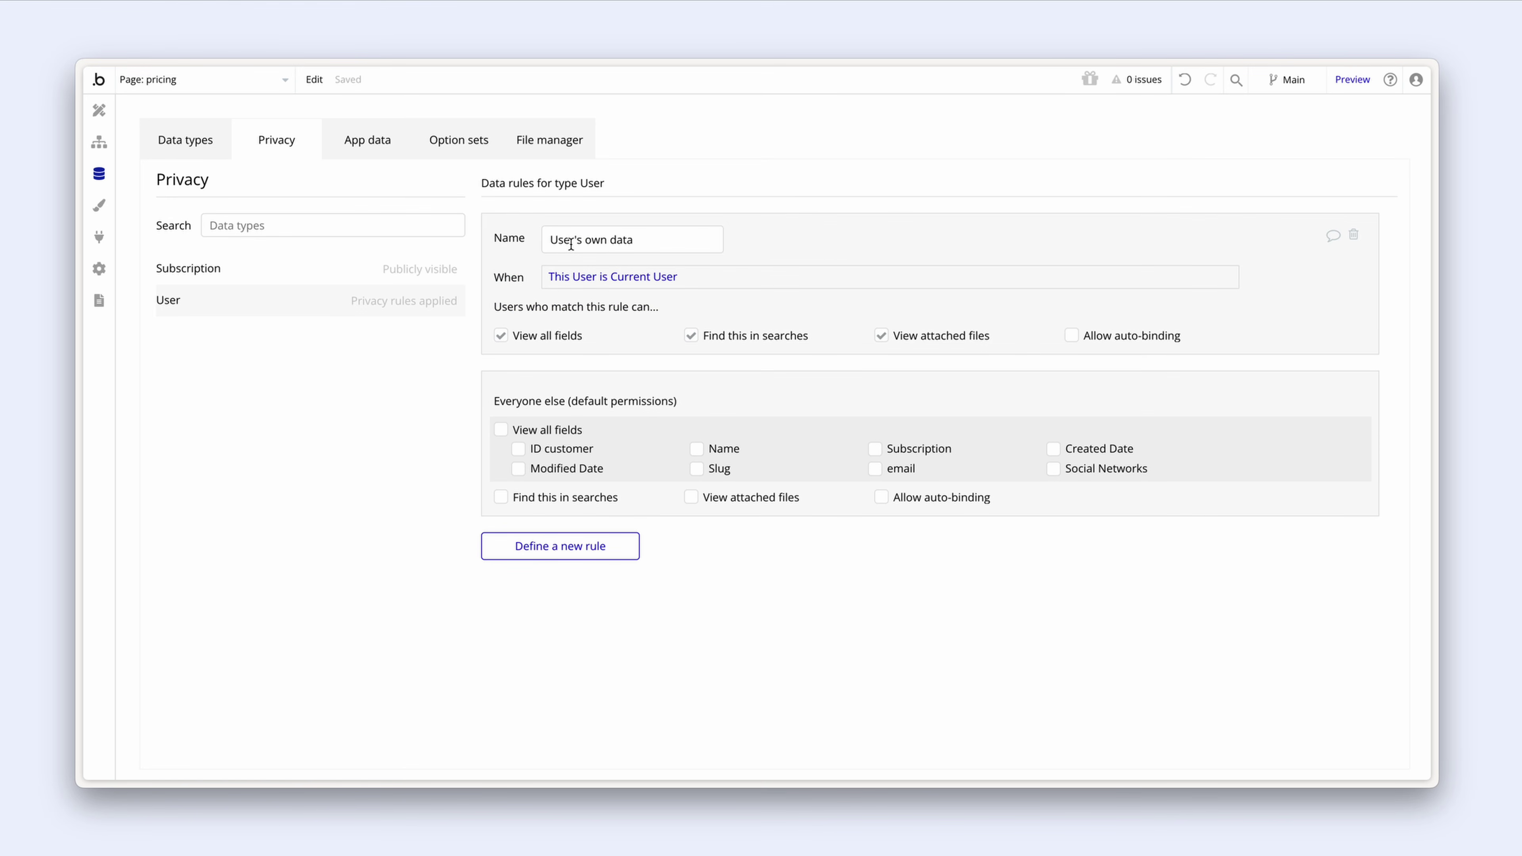
left_click(292, 280)
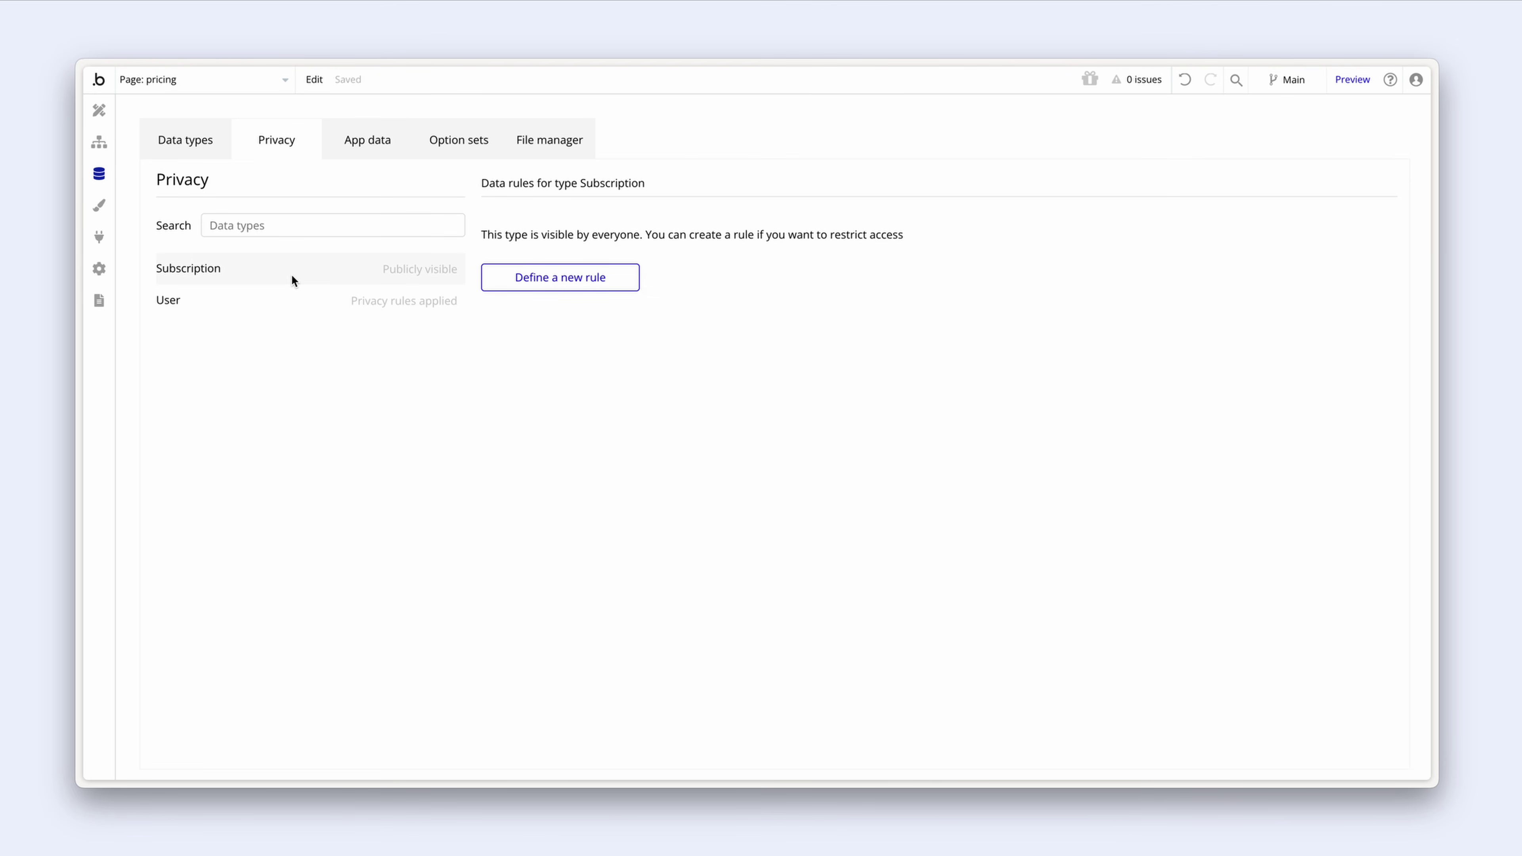
left_click(496, 274)
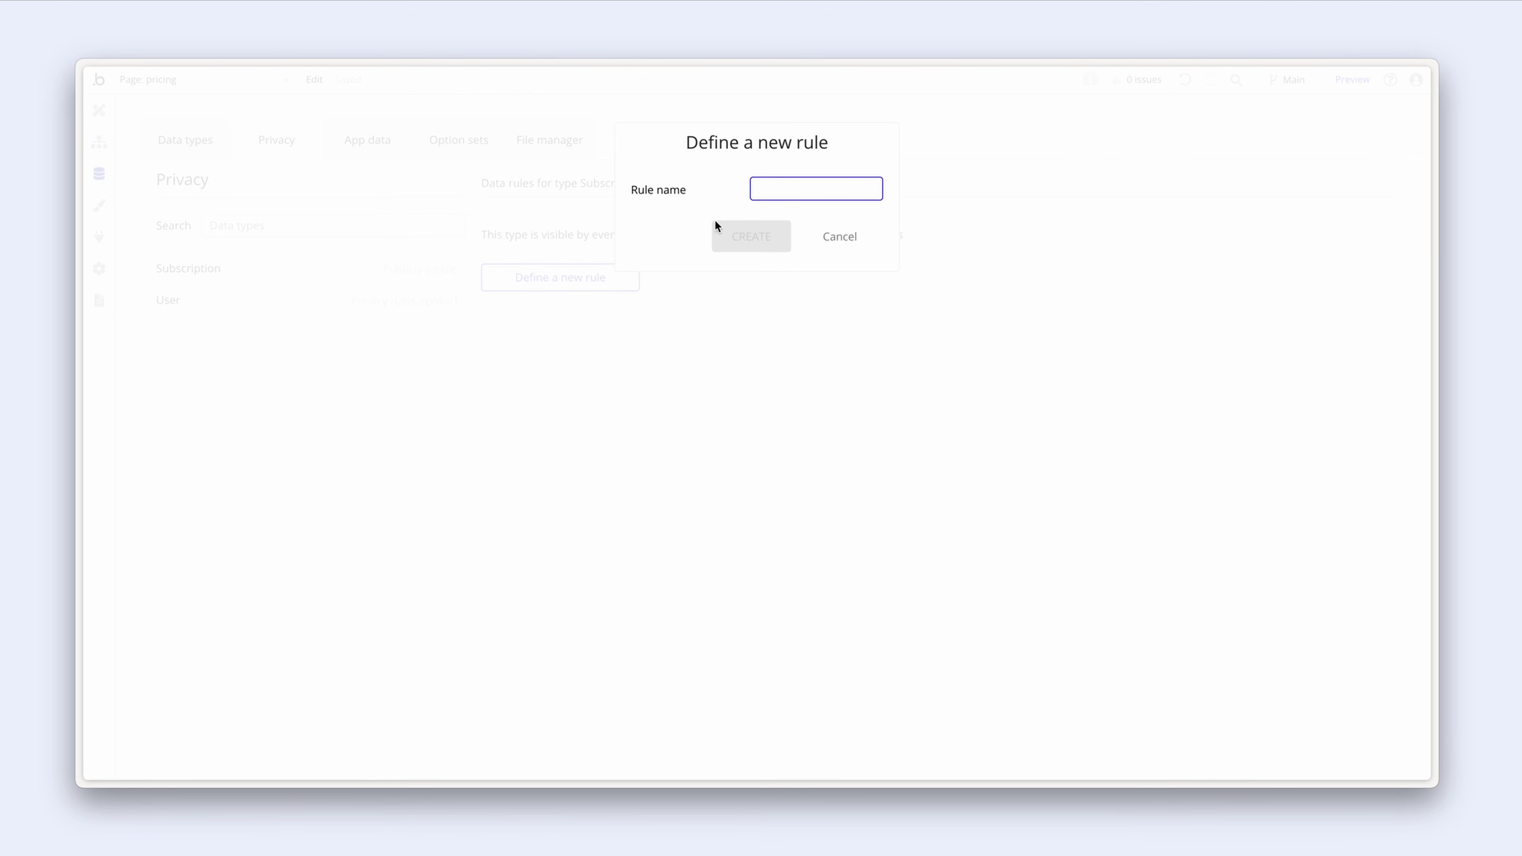
type("User")
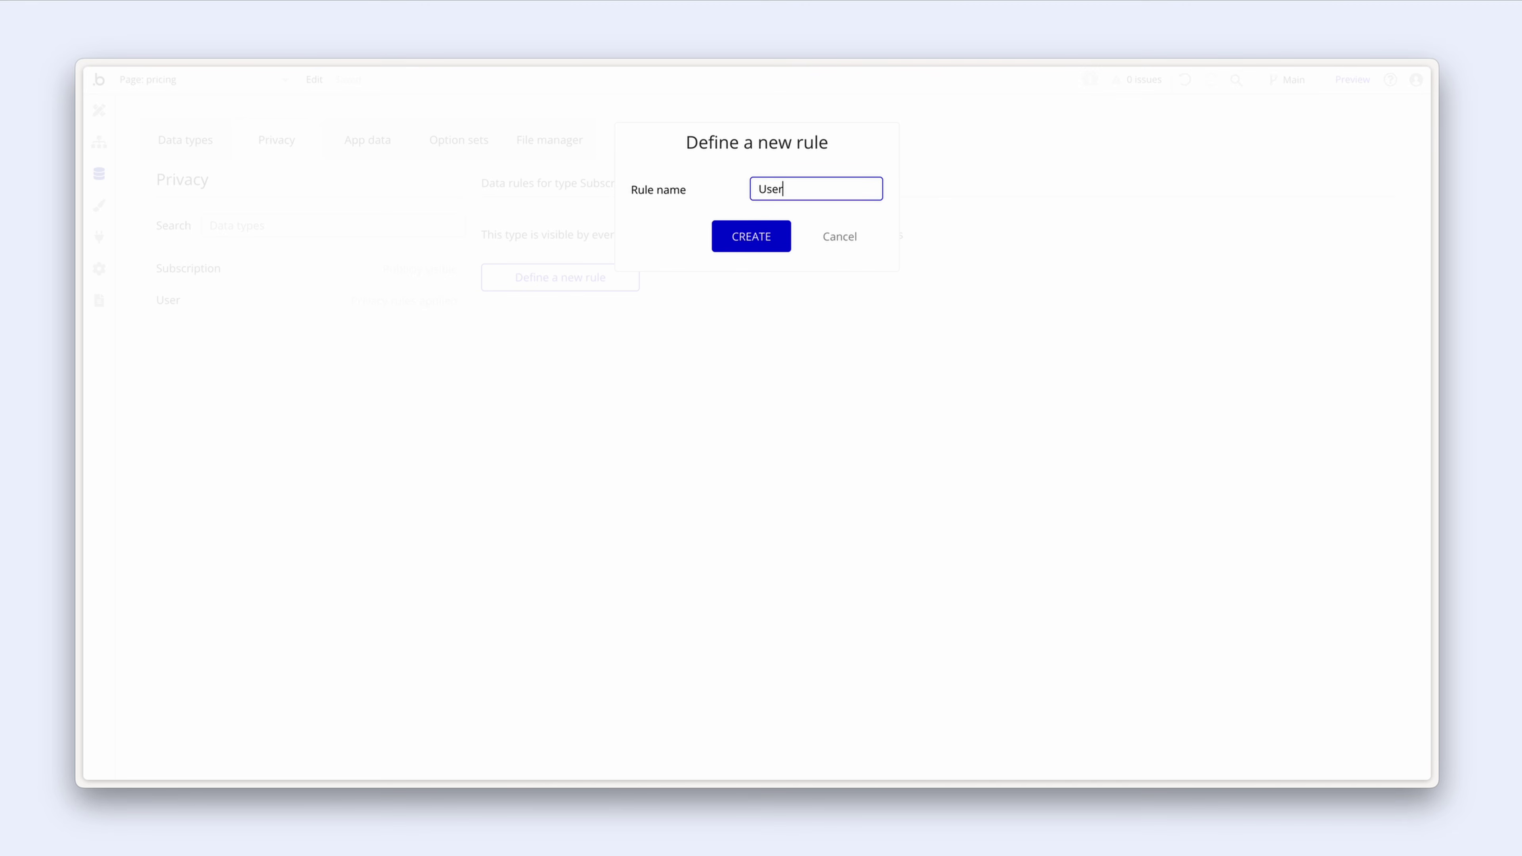
type("'s subscription")
left_click(716, 238)
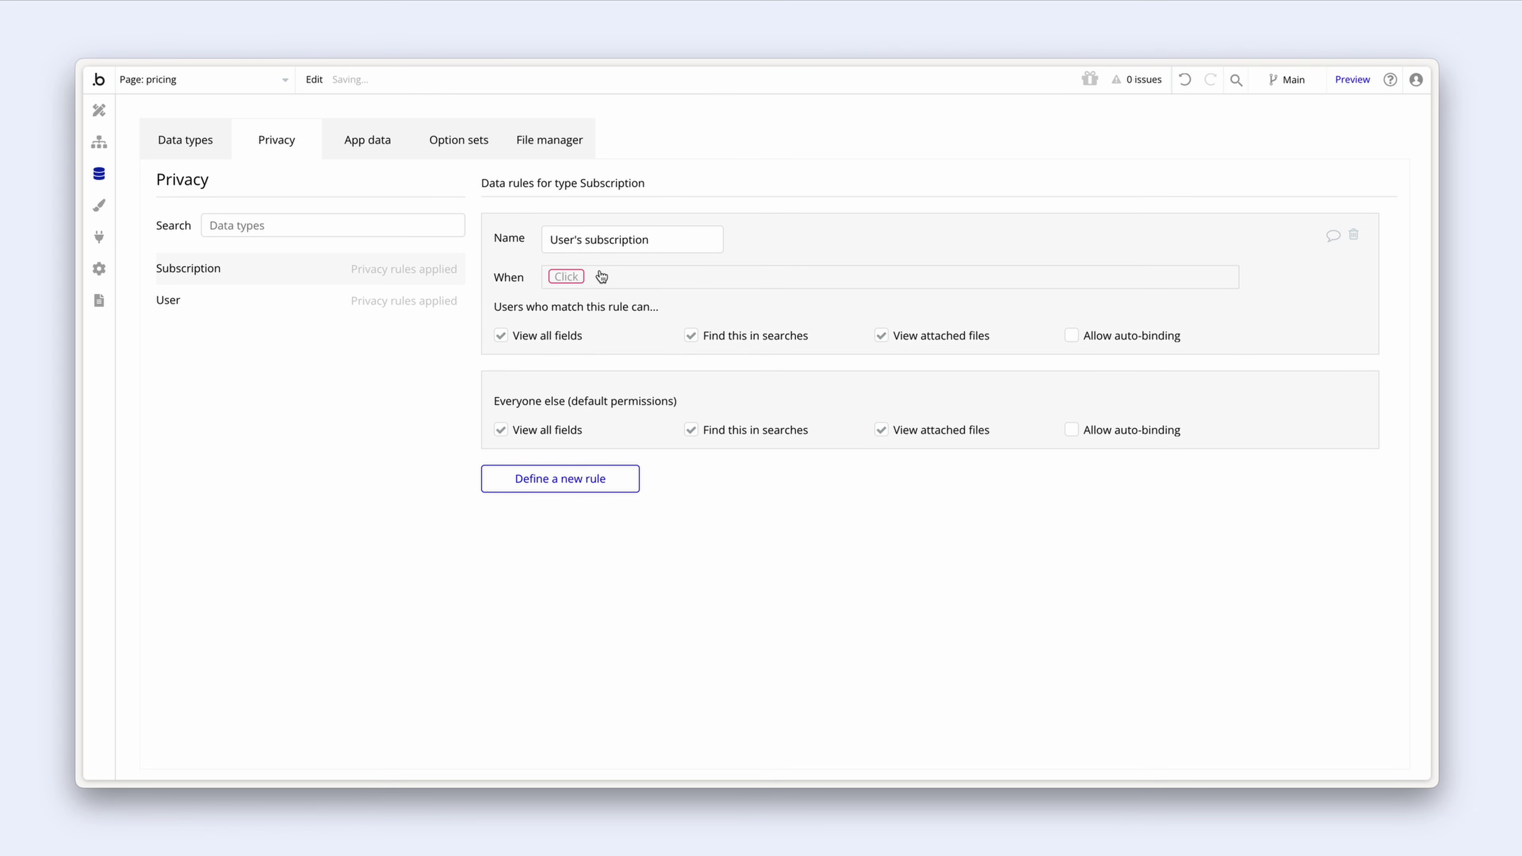
Step: Apply the rule when This Subscription's User is Current User, and deny everyone else viewing all fields and finding subscriptions in searches
left_click(572, 276)
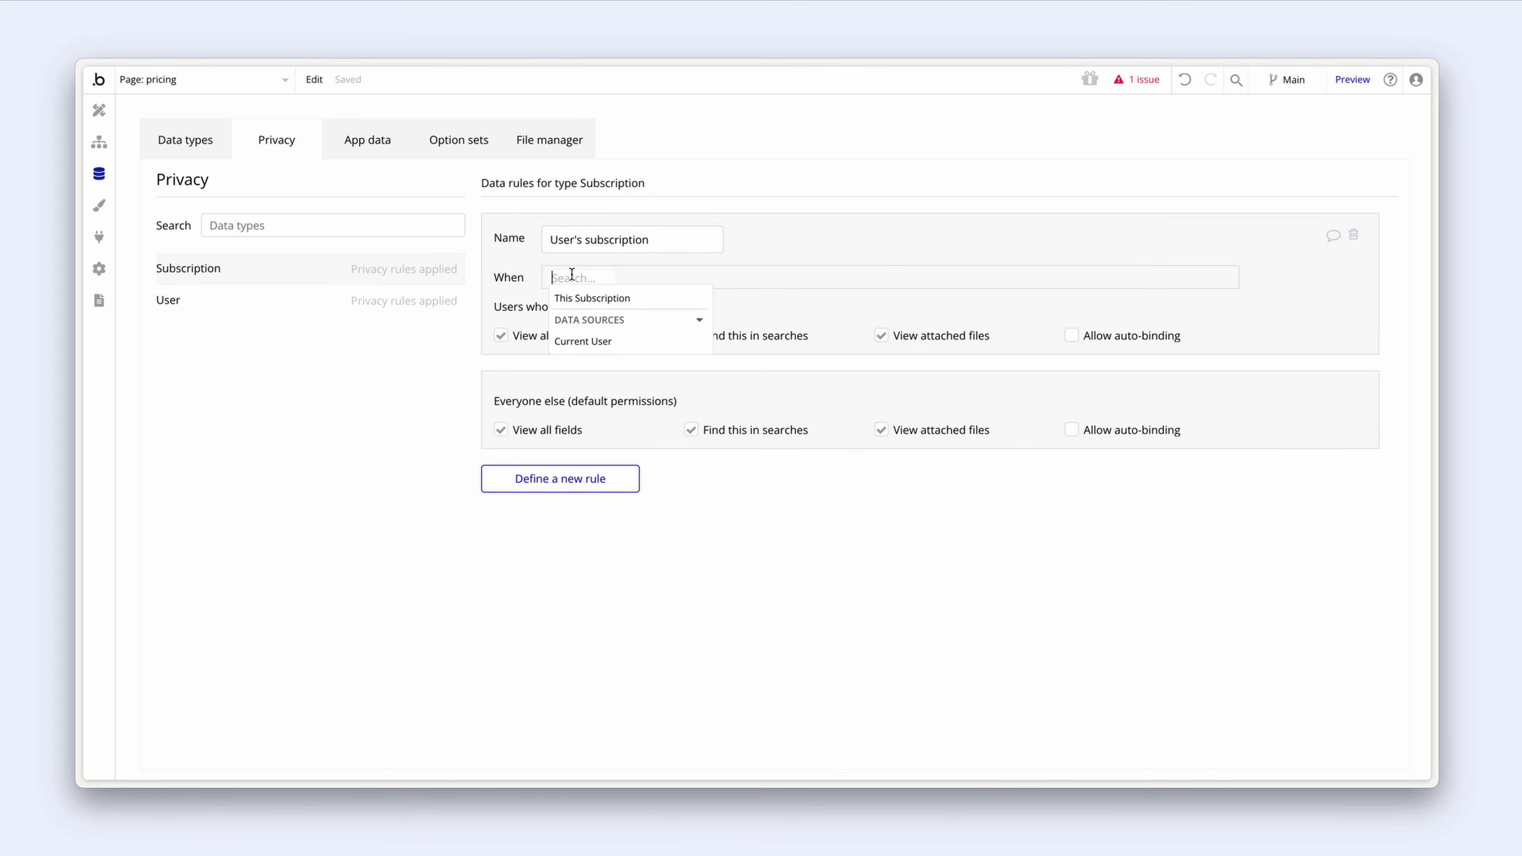
left_click(658, 300)
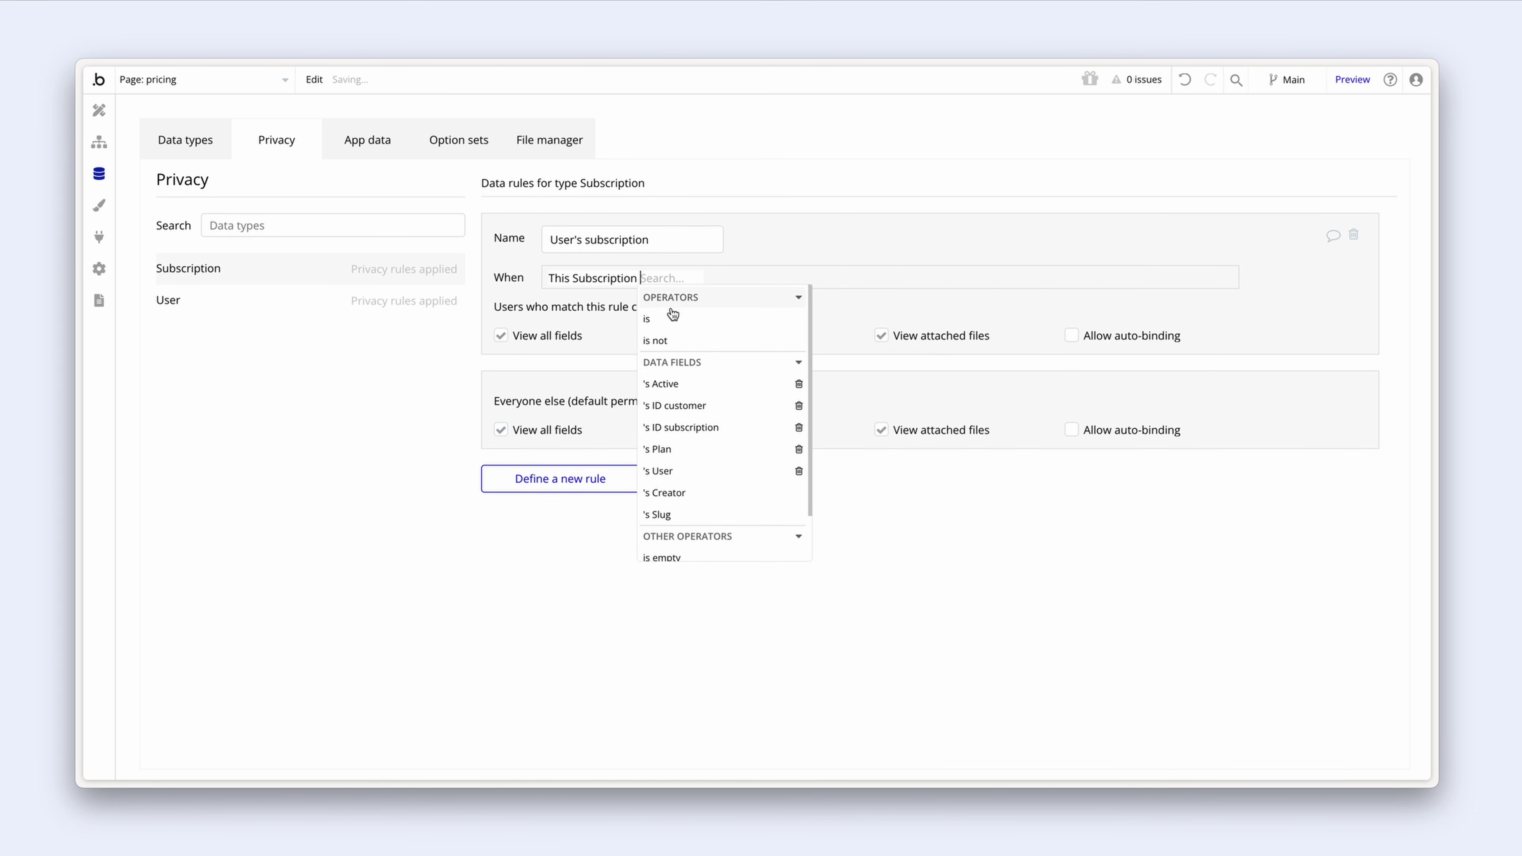
left_click(683, 470)
left_click(711, 329)
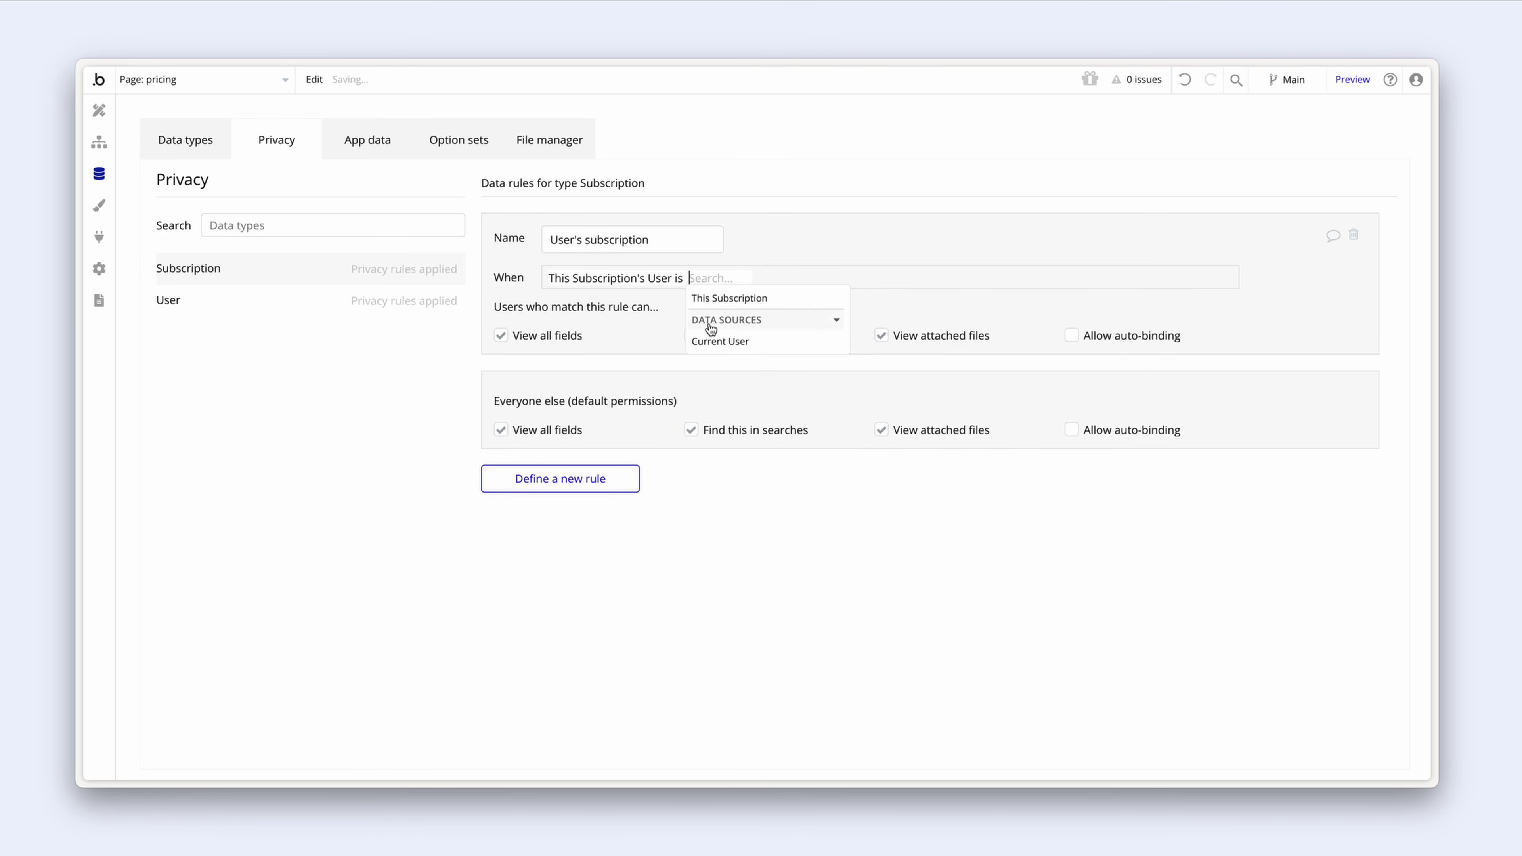
left_click(757, 344)
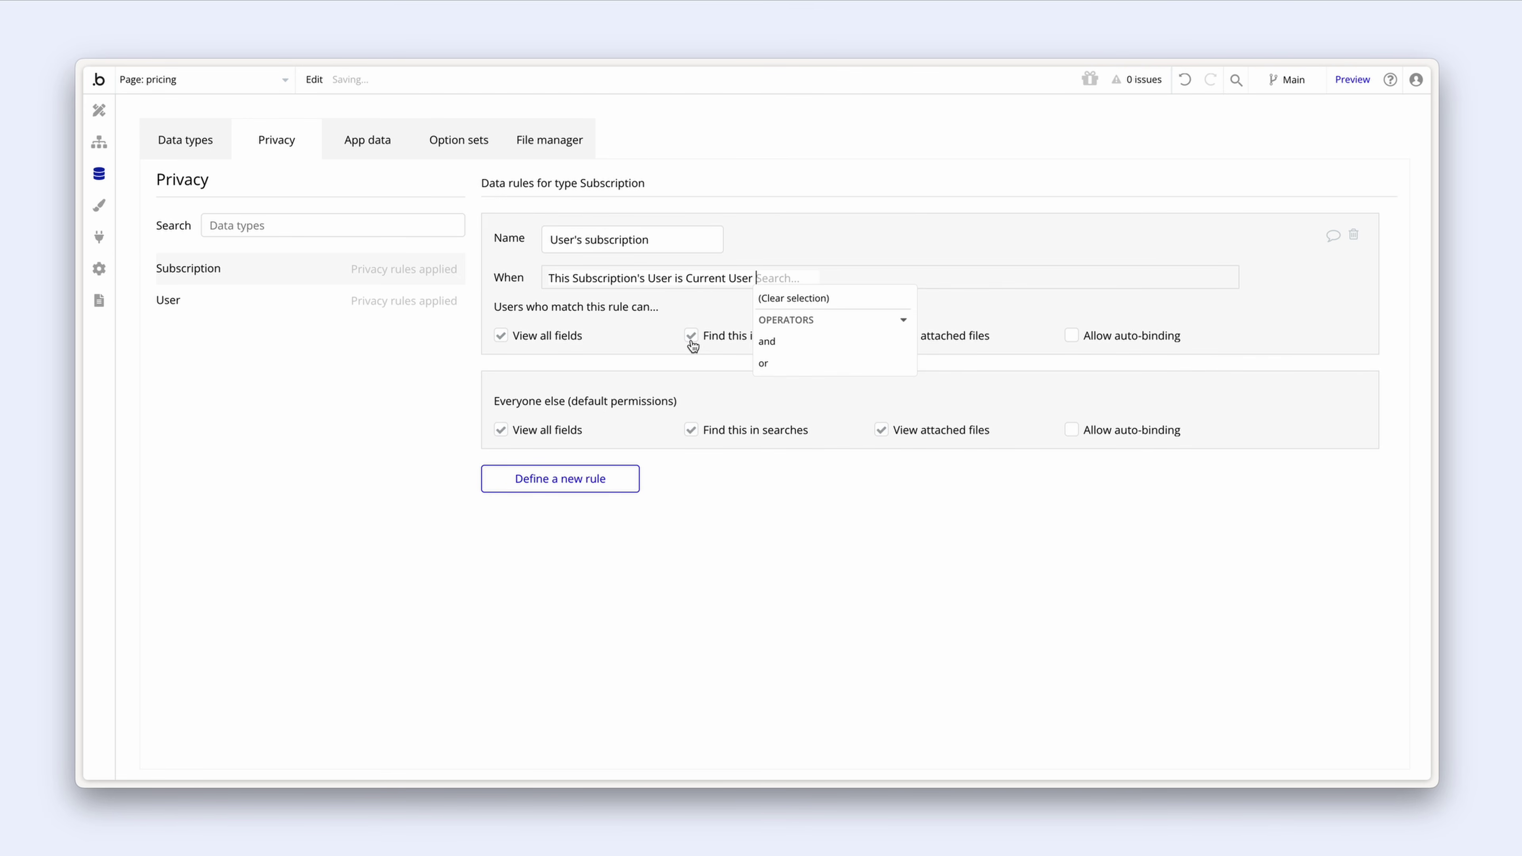
left_click(648, 339)
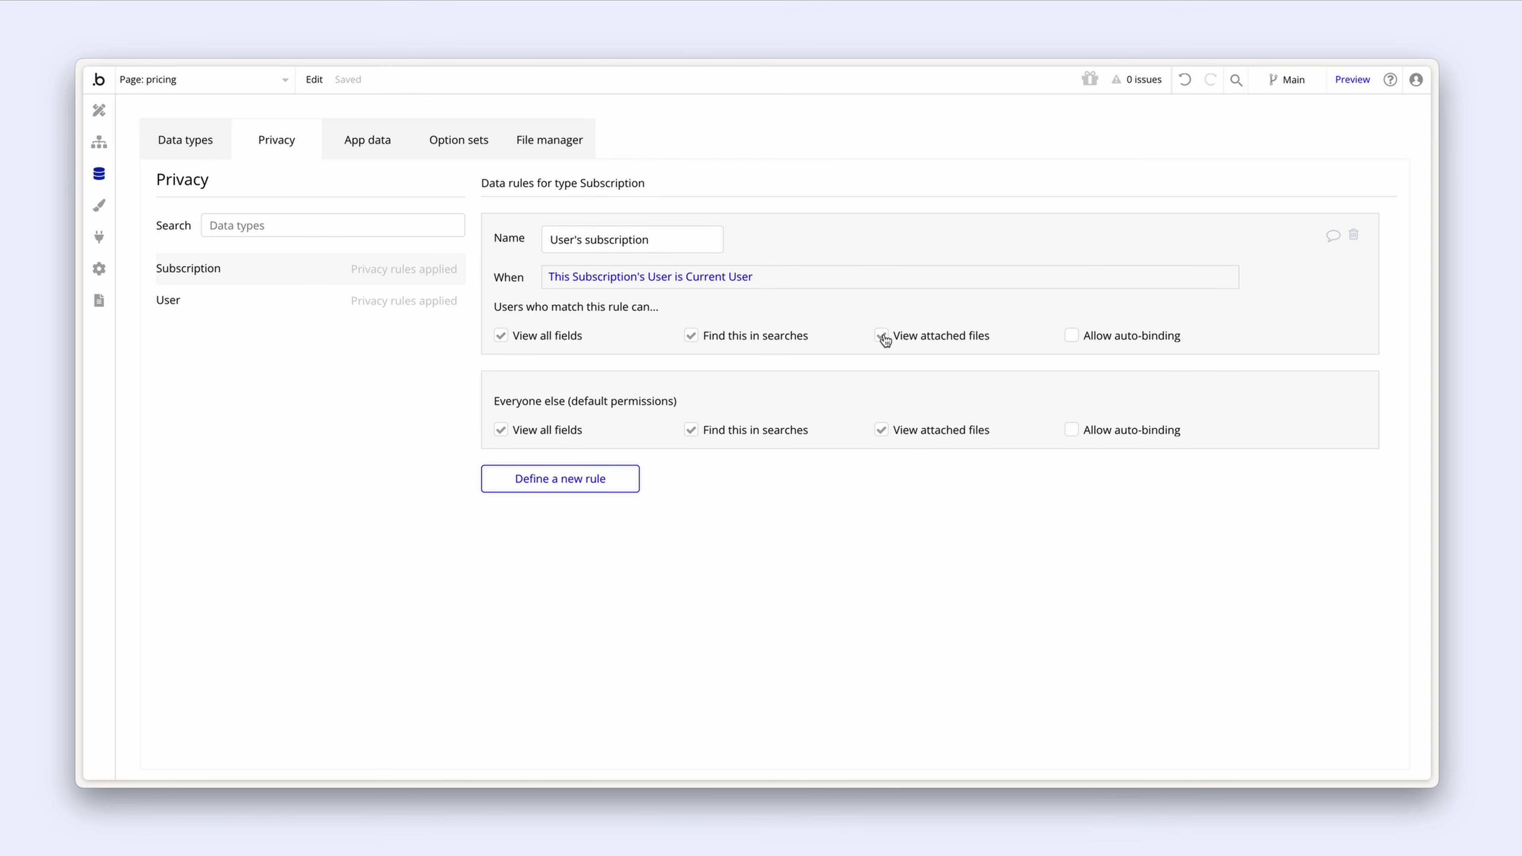
left_click(501, 429)
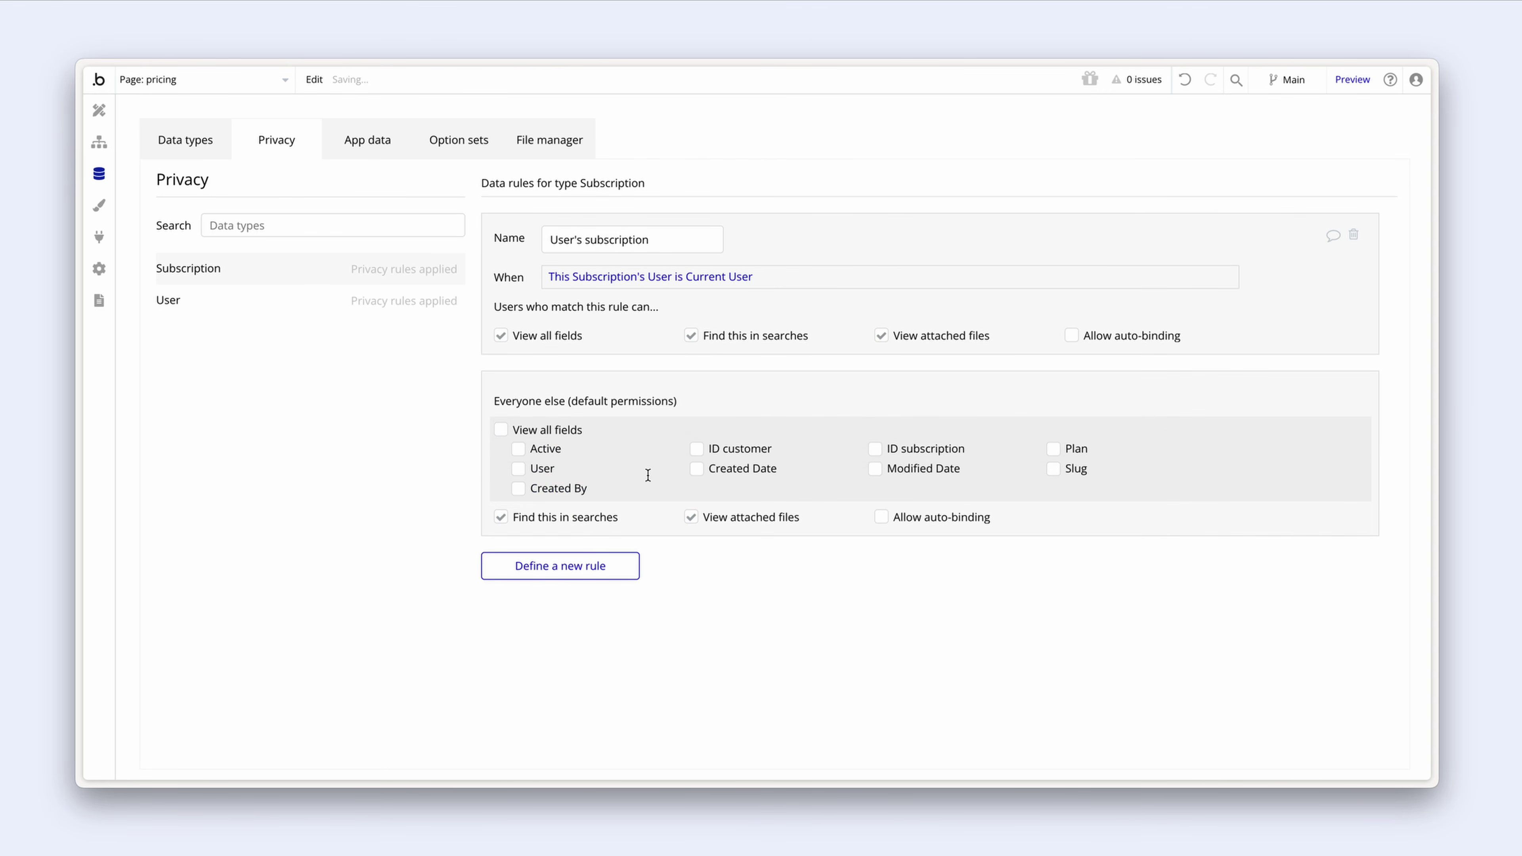
left_click(501, 517)
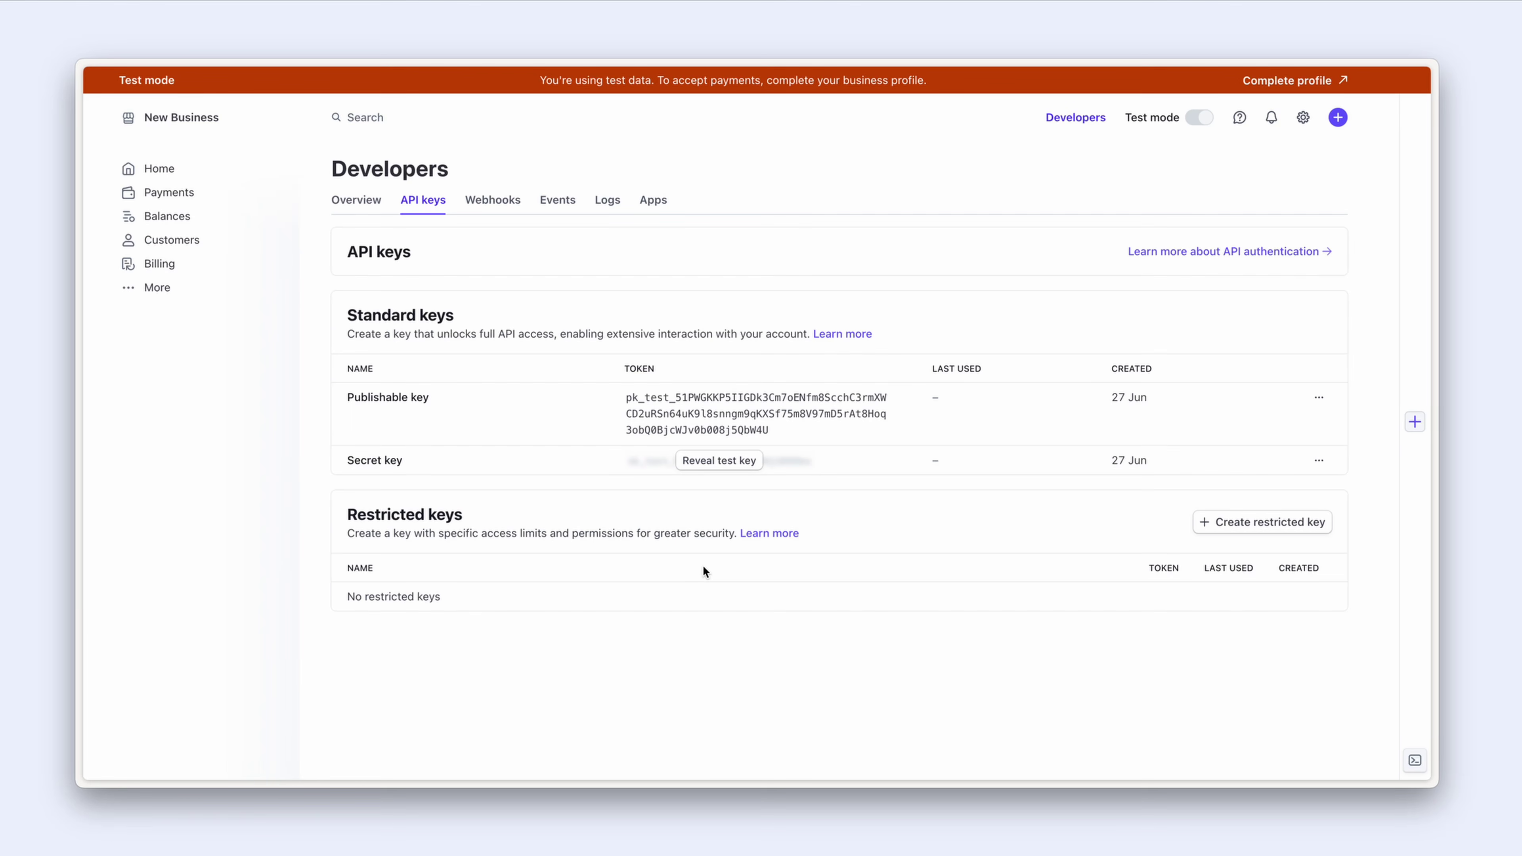
Step: In Stripe's product catalogue, start a new product named Starter with the description "For small teams getting started"
left_click(168, 295)
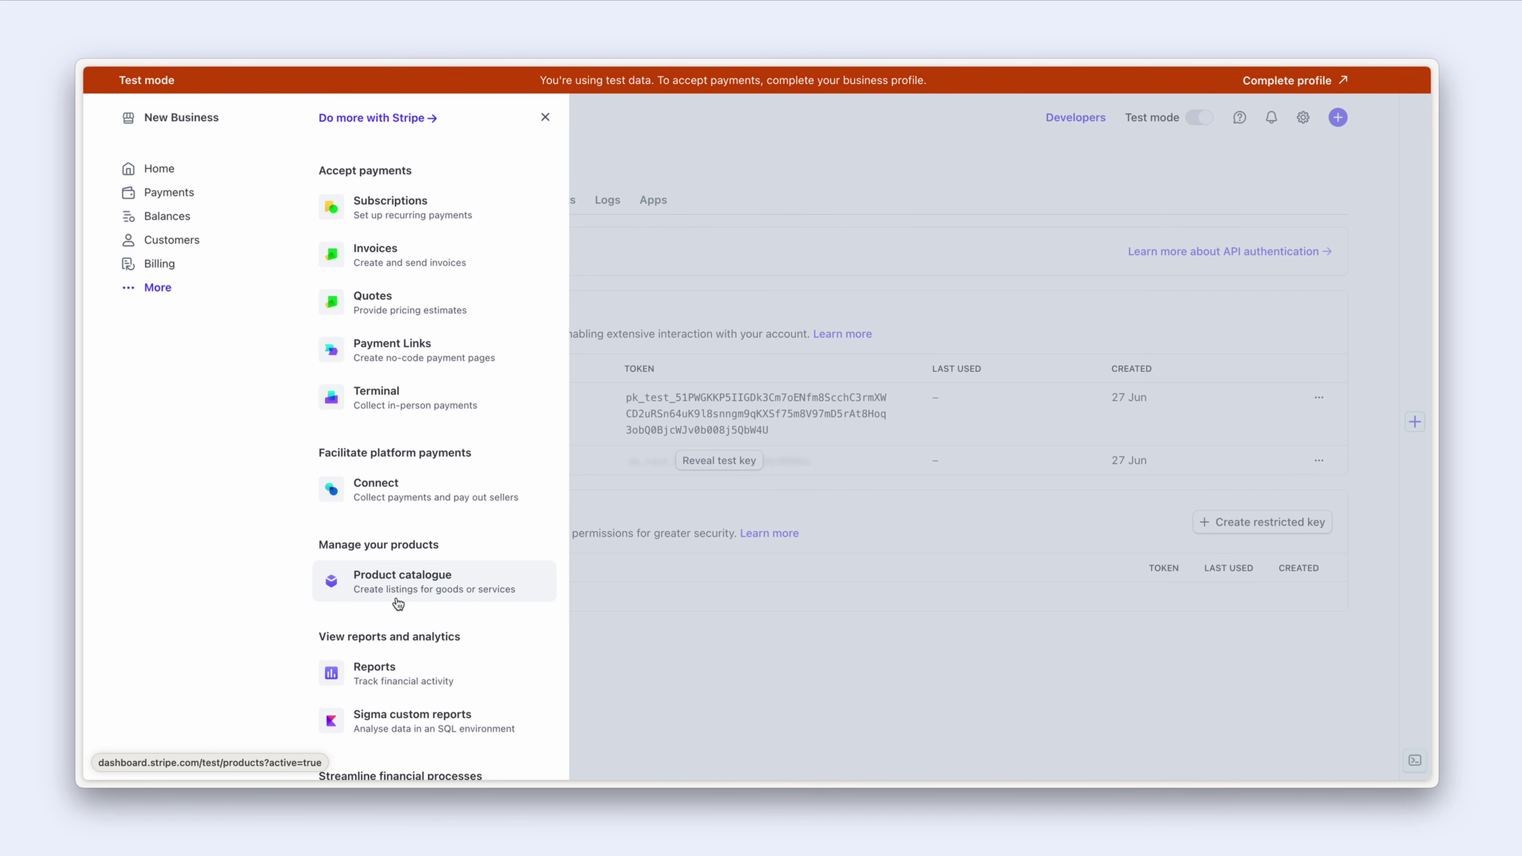
left_click(482, 576)
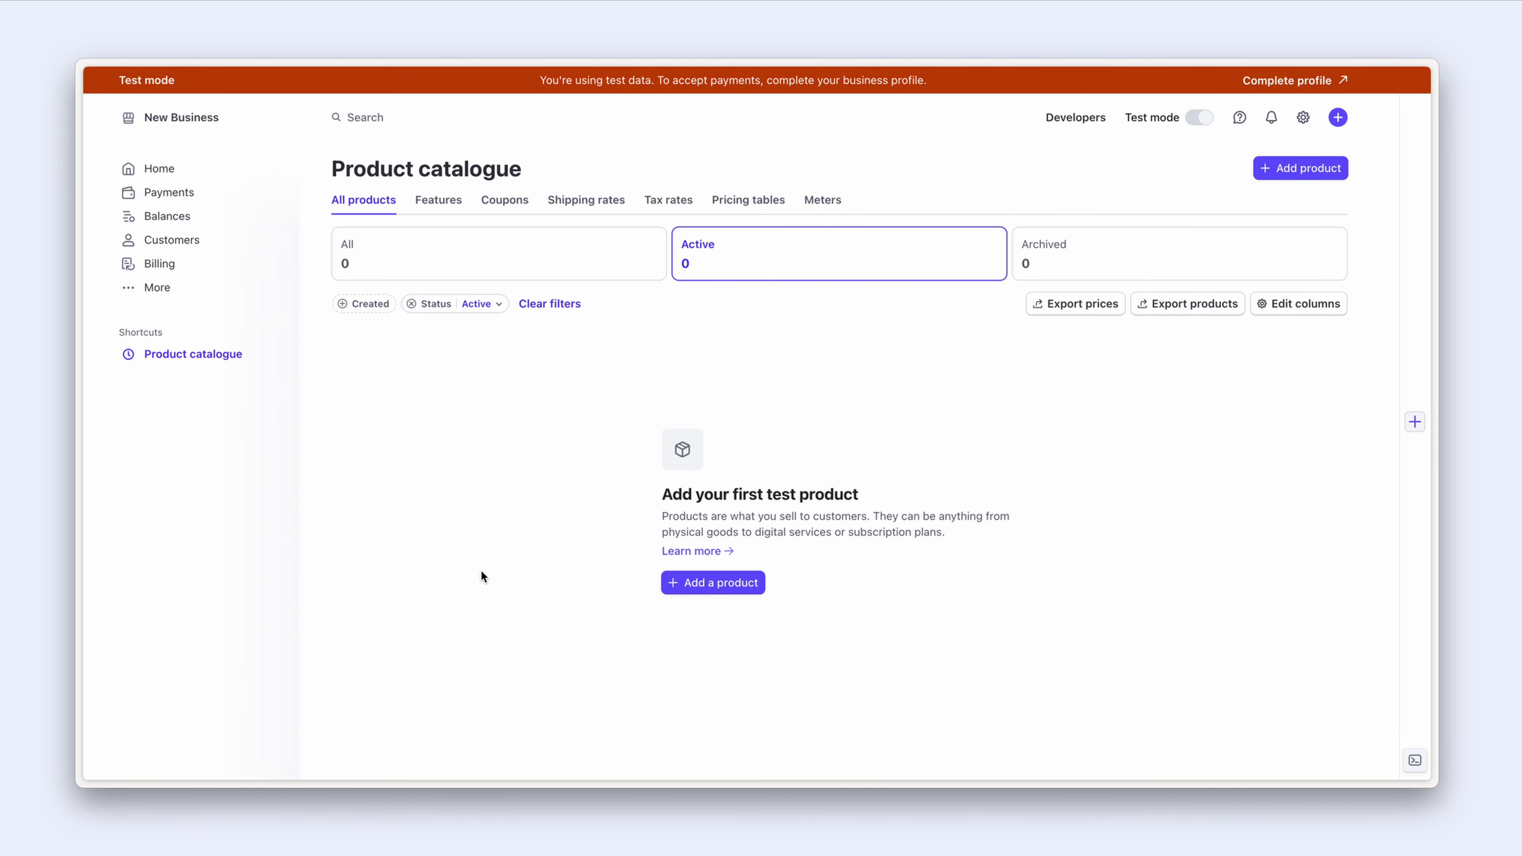
left_click(750, 586)
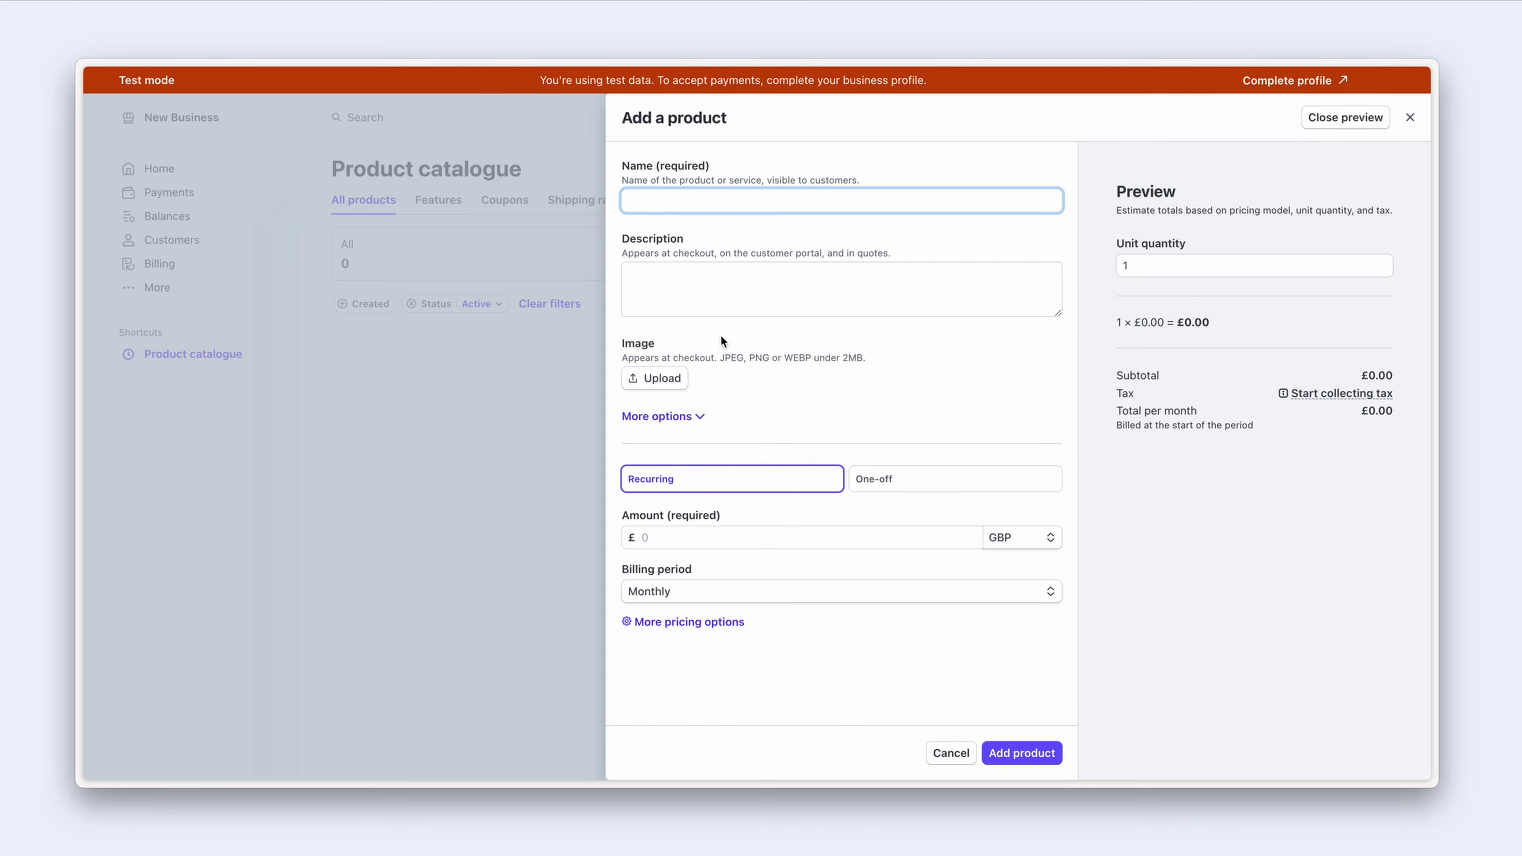
type("Starter")
left_click(738, 283)
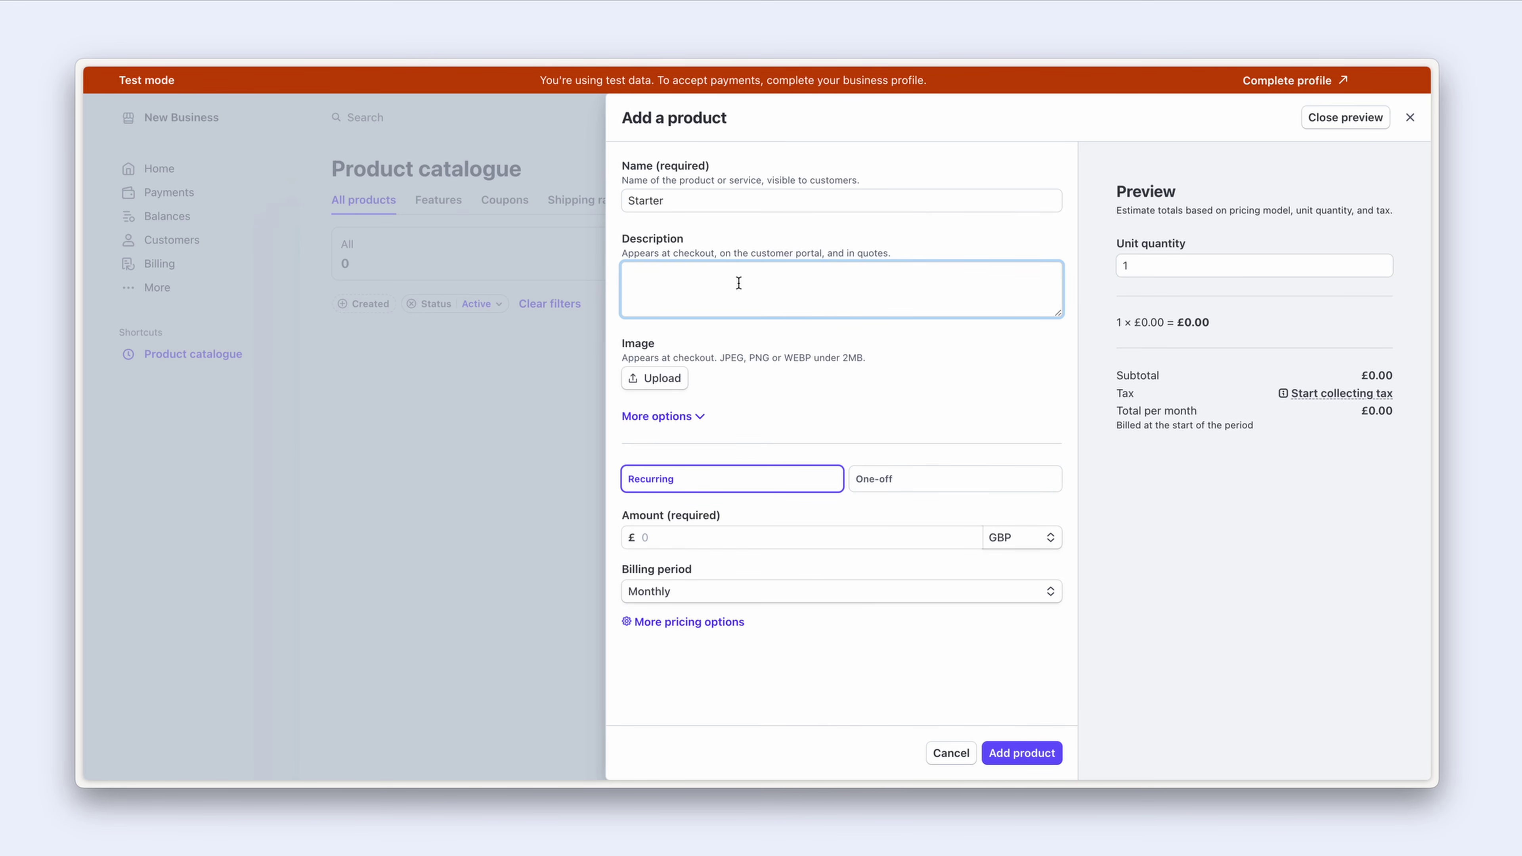
type("For small teams getting started")
left_click(724, 380)
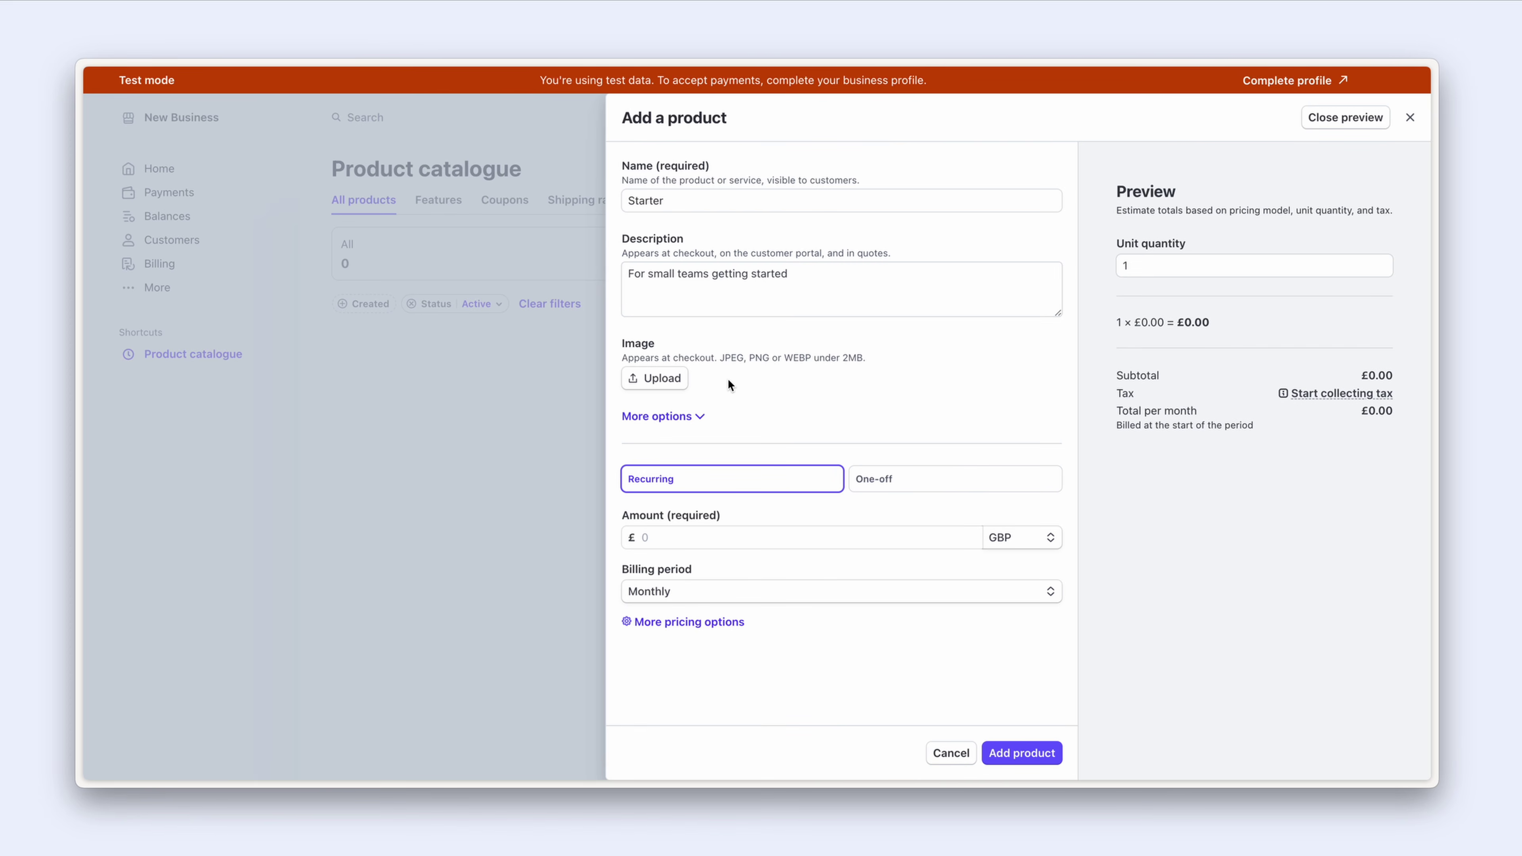
Step: Examine the product's optional settings, including statement descriptor, unit label, metadata and marketing feature list
left_click(700, 417)
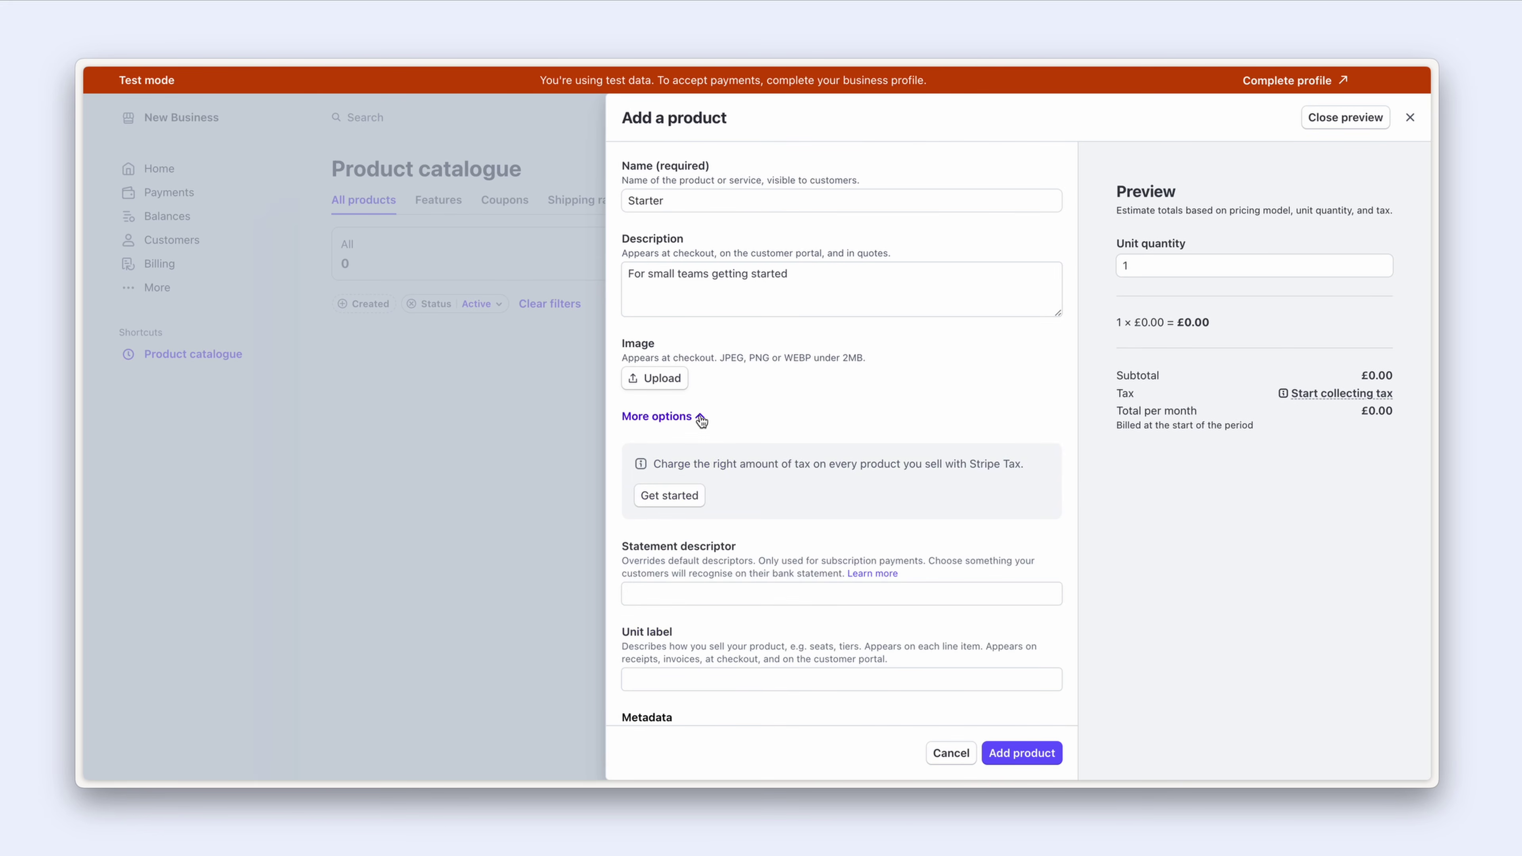
scroll(699, 420, "down", 3)
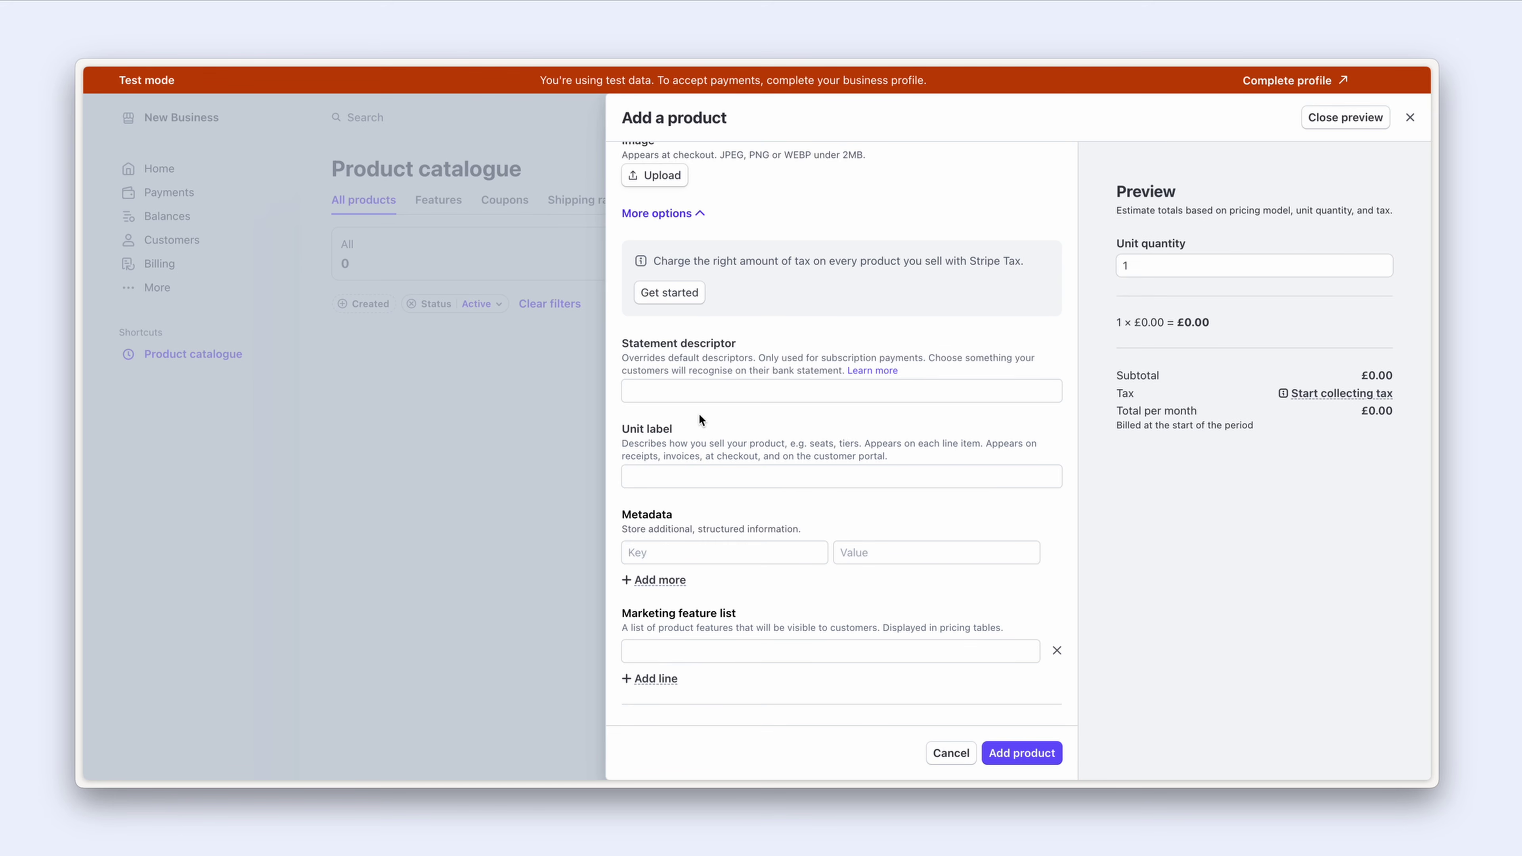
scroll(759, 356, "down", 1)
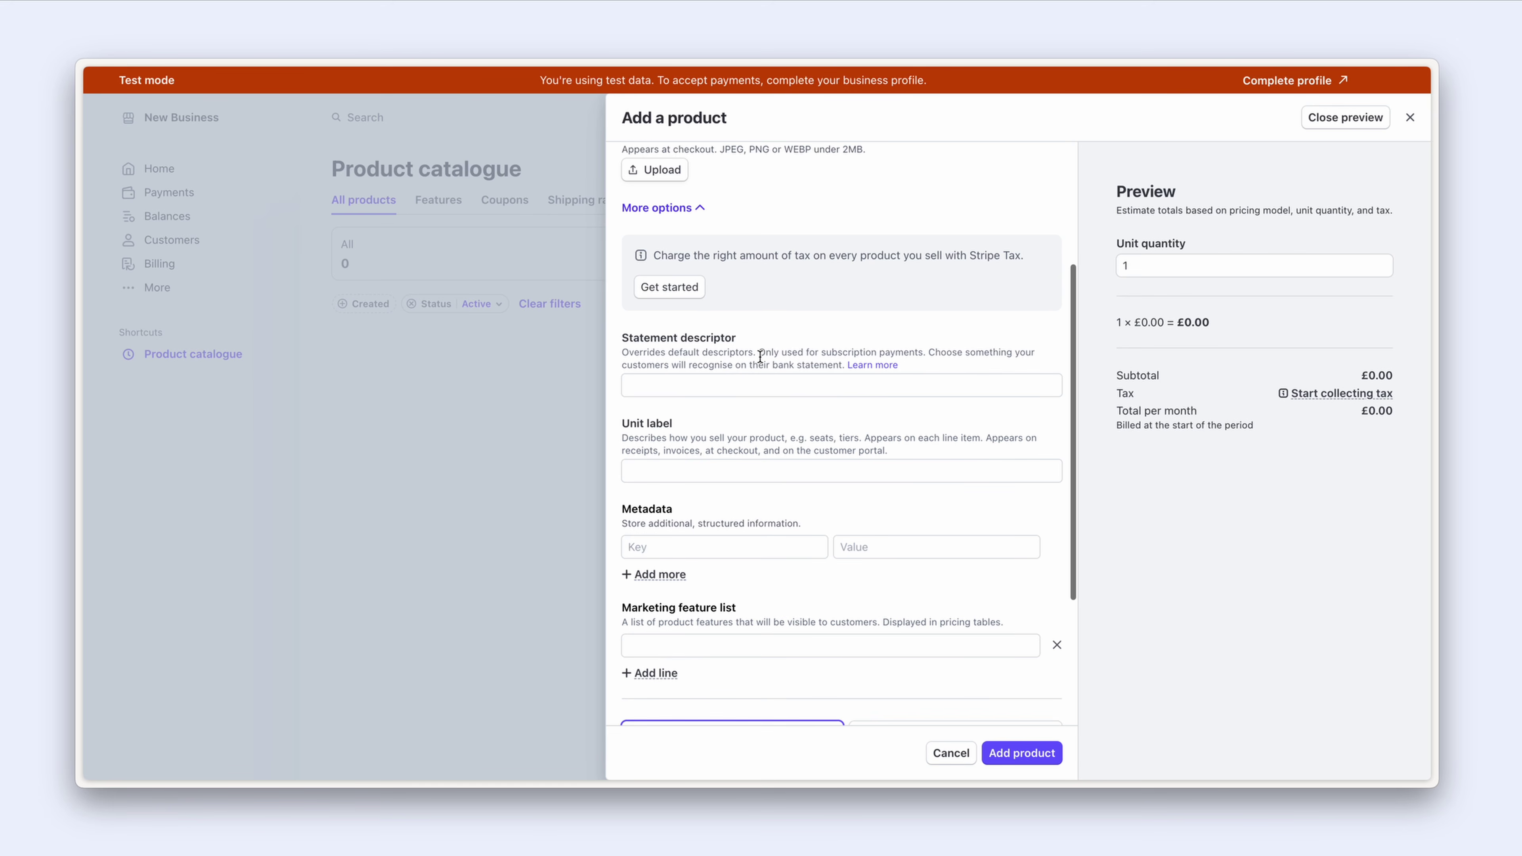
scroll(760, 356, "down", 1)
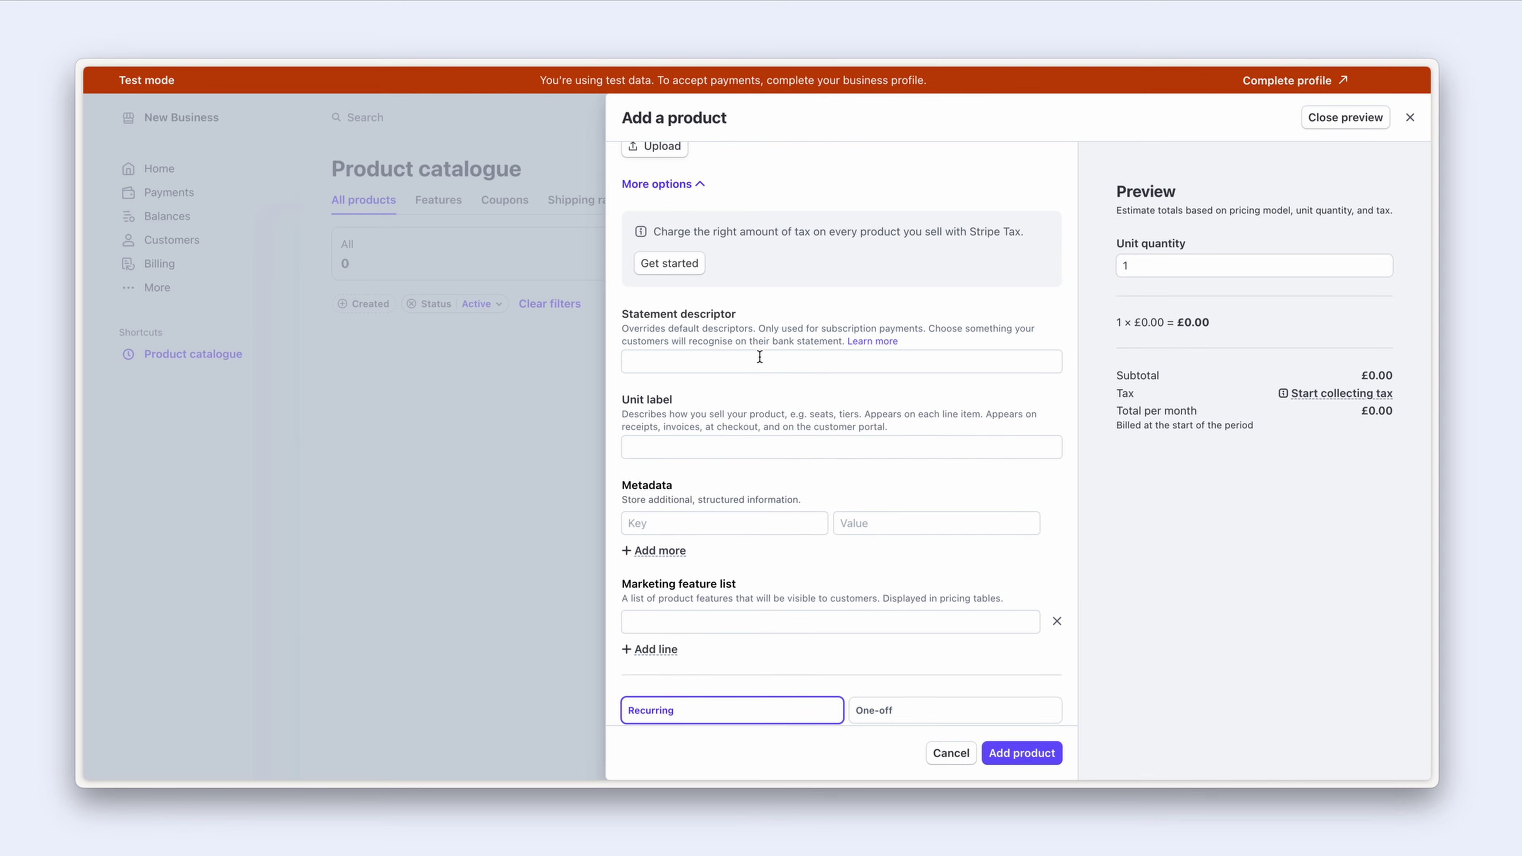
scroll(760, 357, "up", 2)
left_click(698, 230)
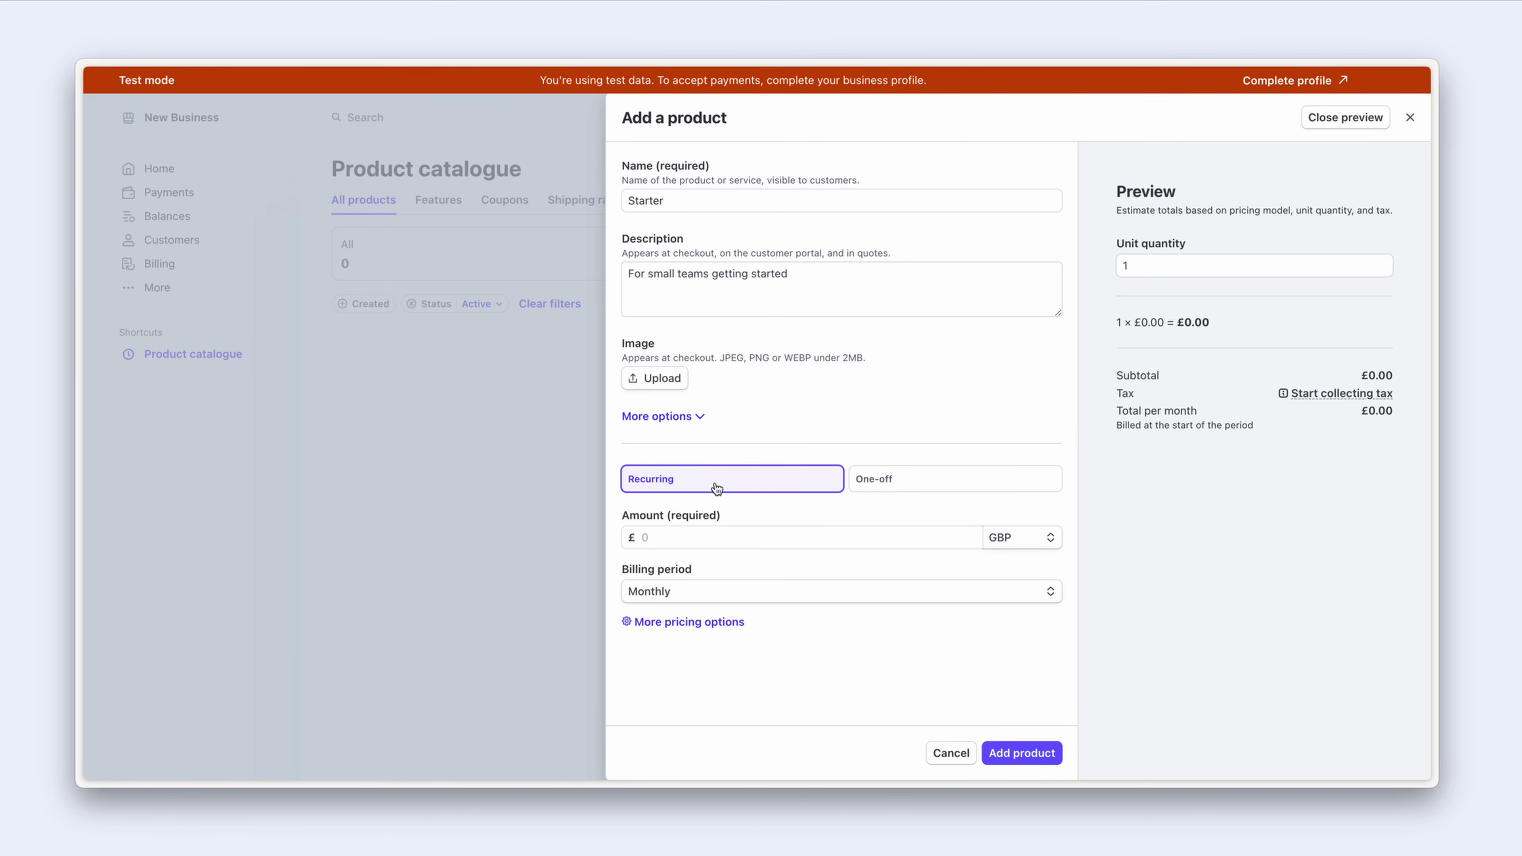
Step: Set the Starter product's recurring price to 20 USD with a monthly billing period
left_click(1030, 539)
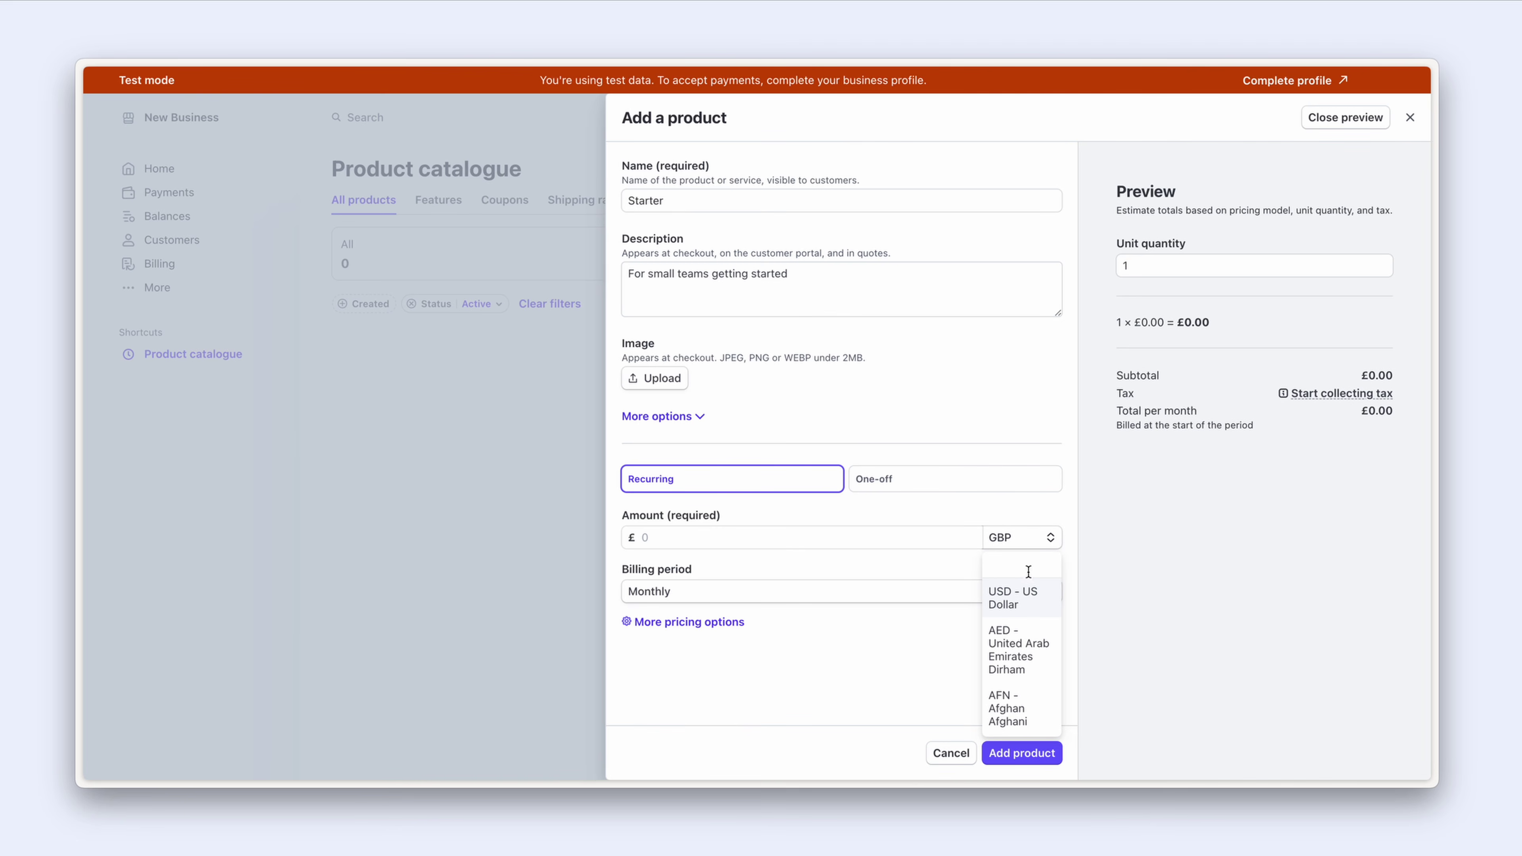
left_click(1030, 602)
left_click(783, 539)
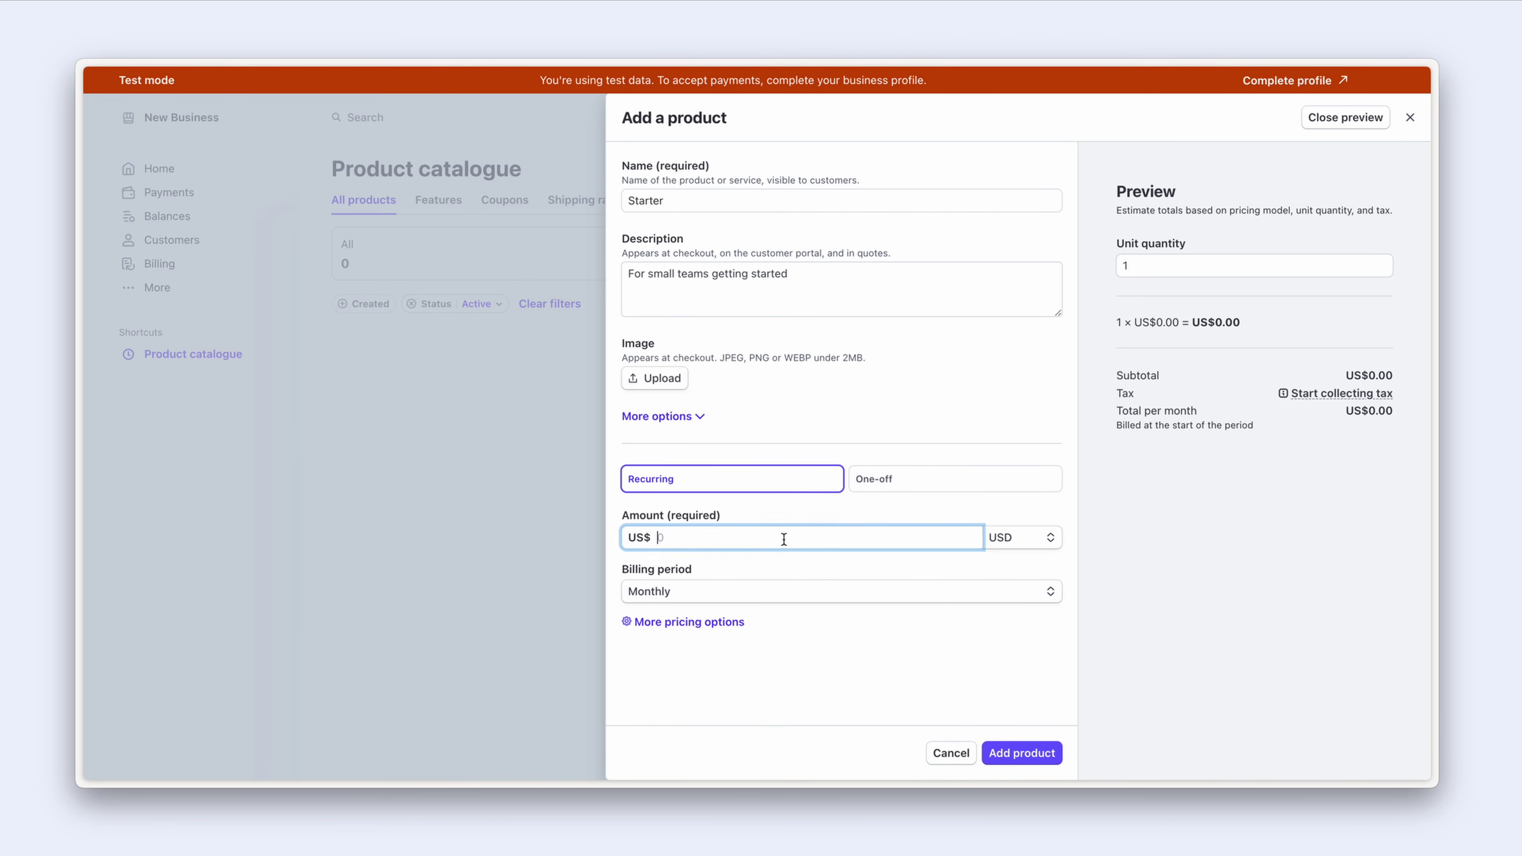
type("20")
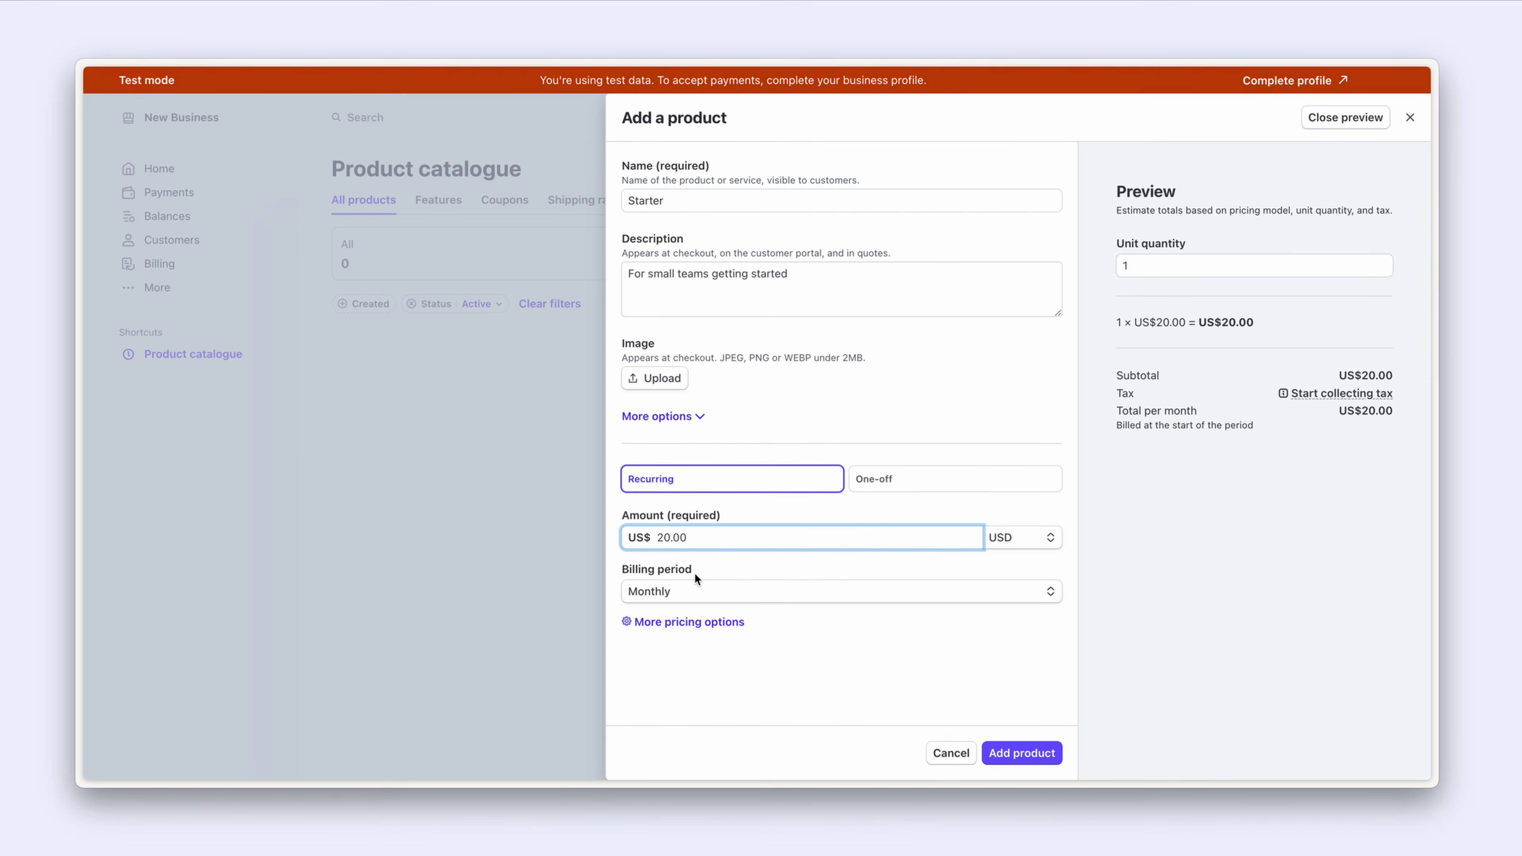
left_click(710, 598)
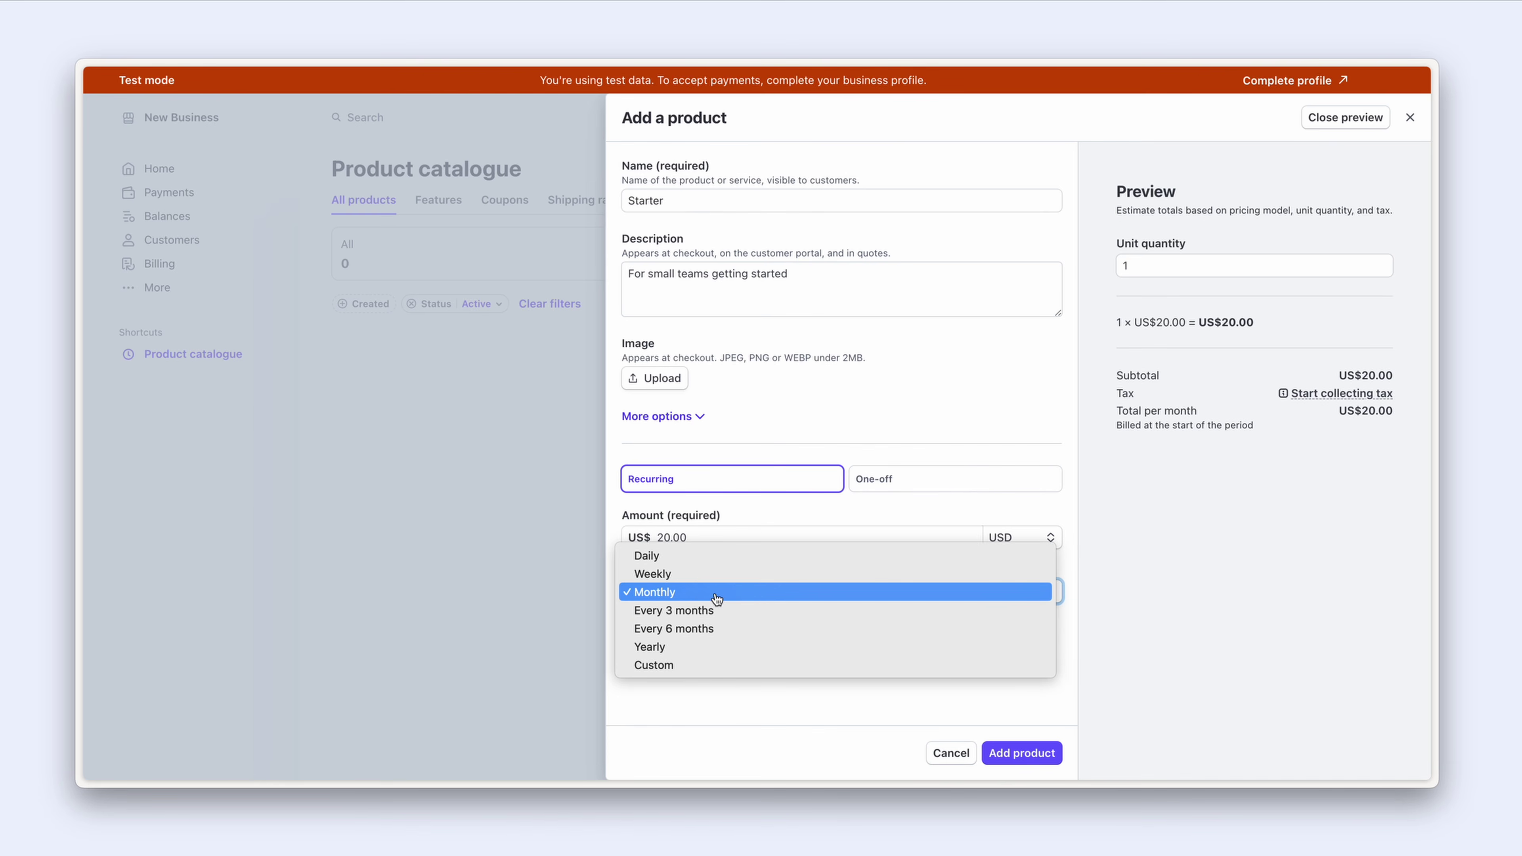
left_click(716, 593)
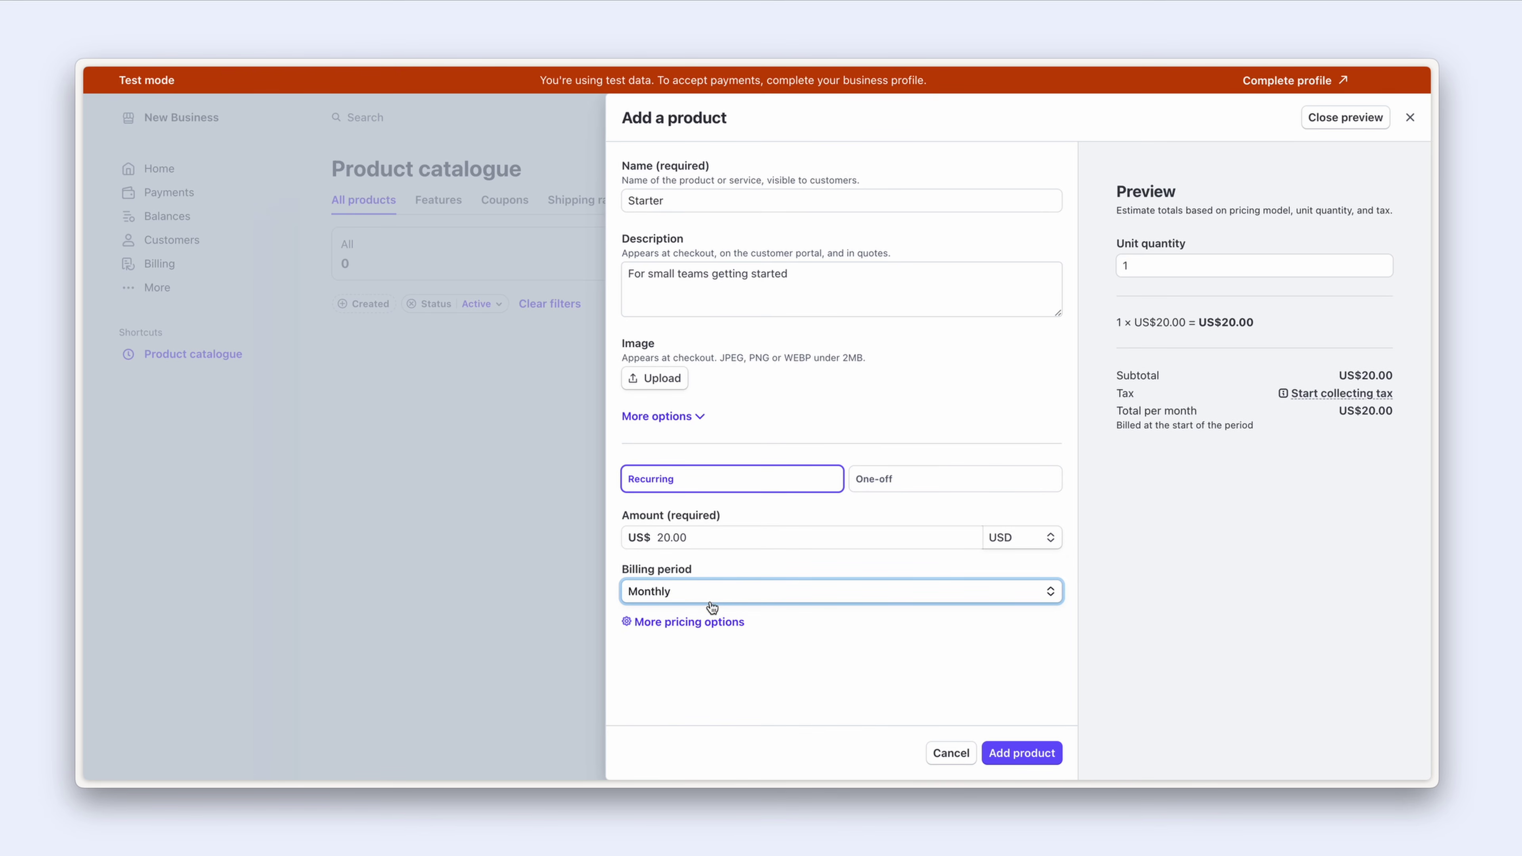
Step: Review the pricing models available for the Starter price, then return to the product form
left_click(702, 622)
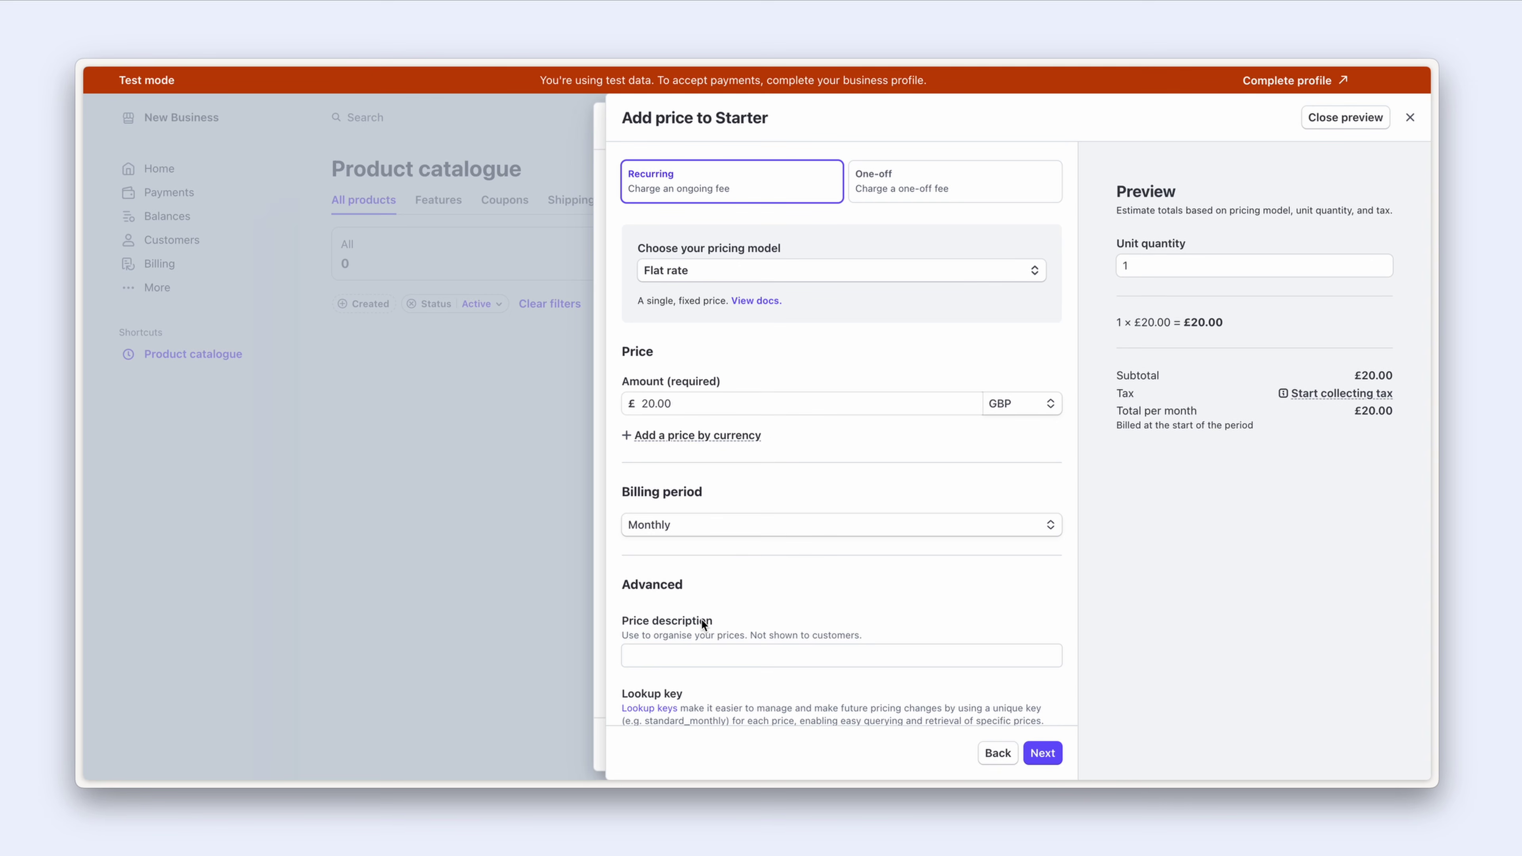
left_click(946, 276)
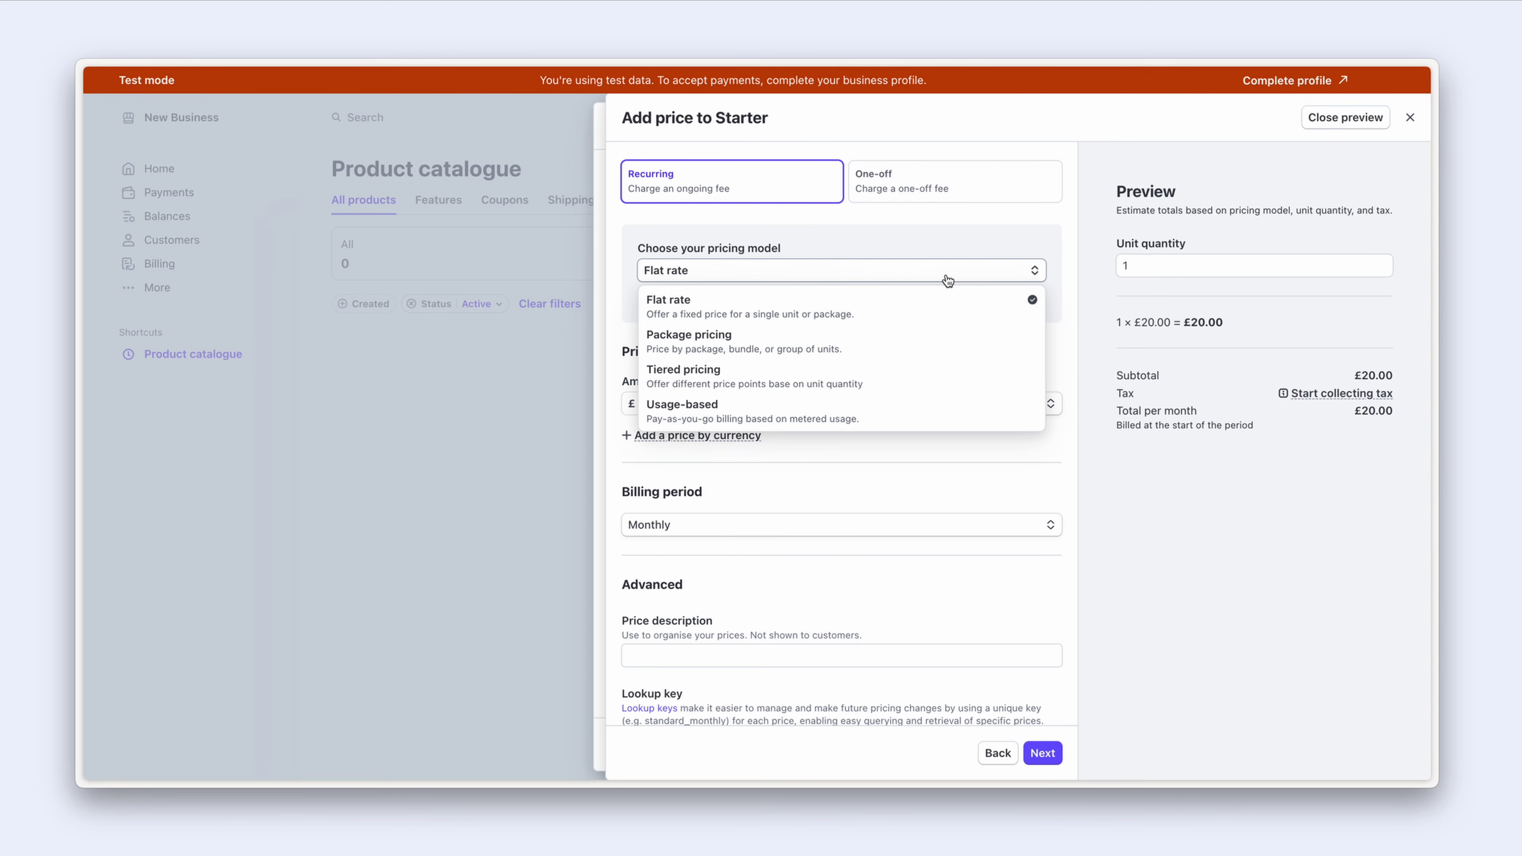
left_click(946, 250)
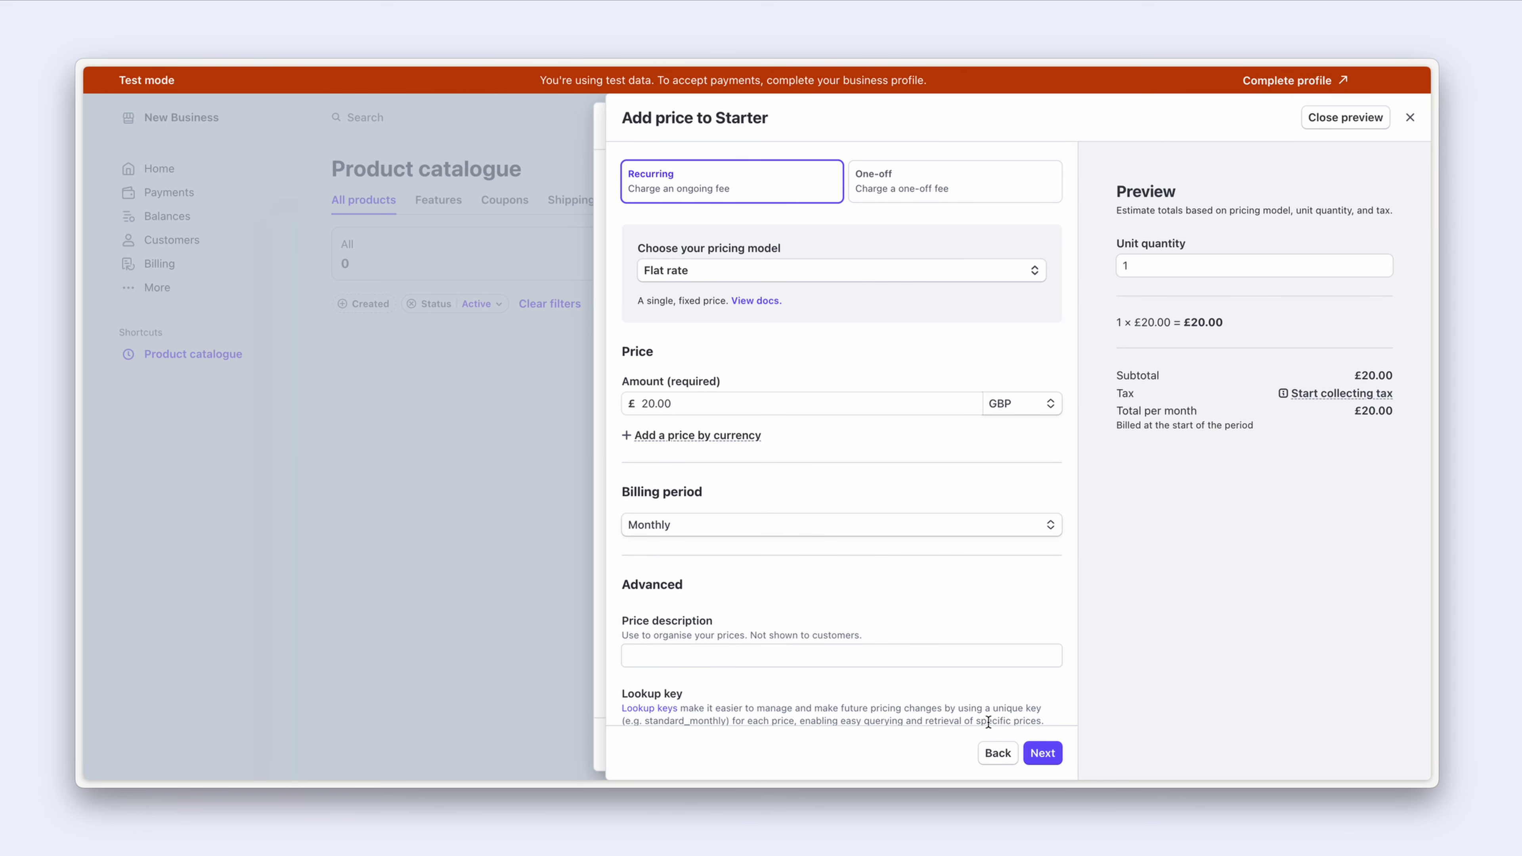
left_click(992, 754)
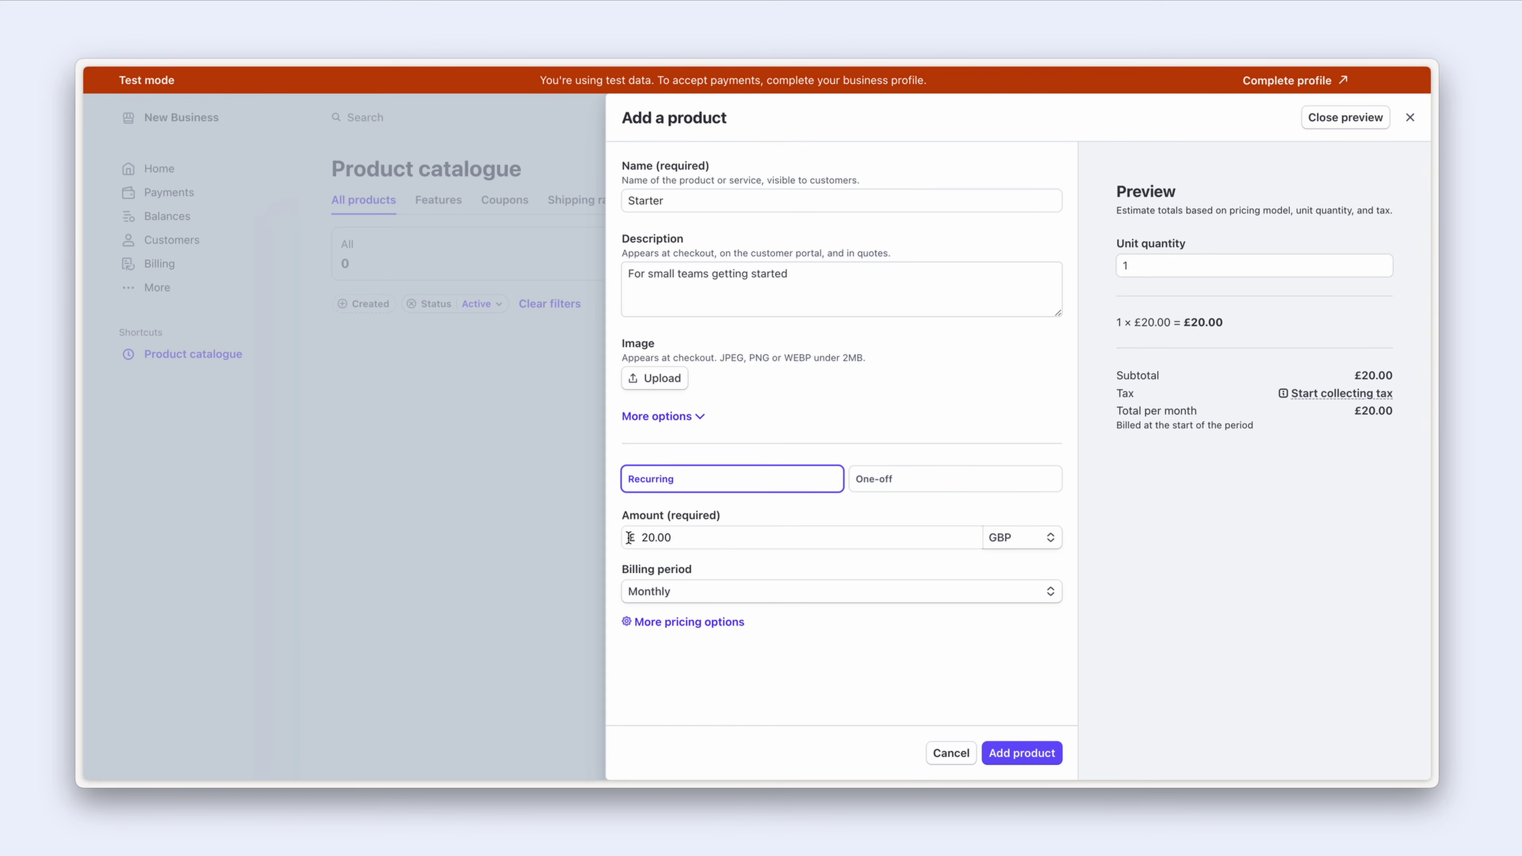
Step: Set the Starter price's currency to USD and add the product to the catalogue
left_click(1022, 539)
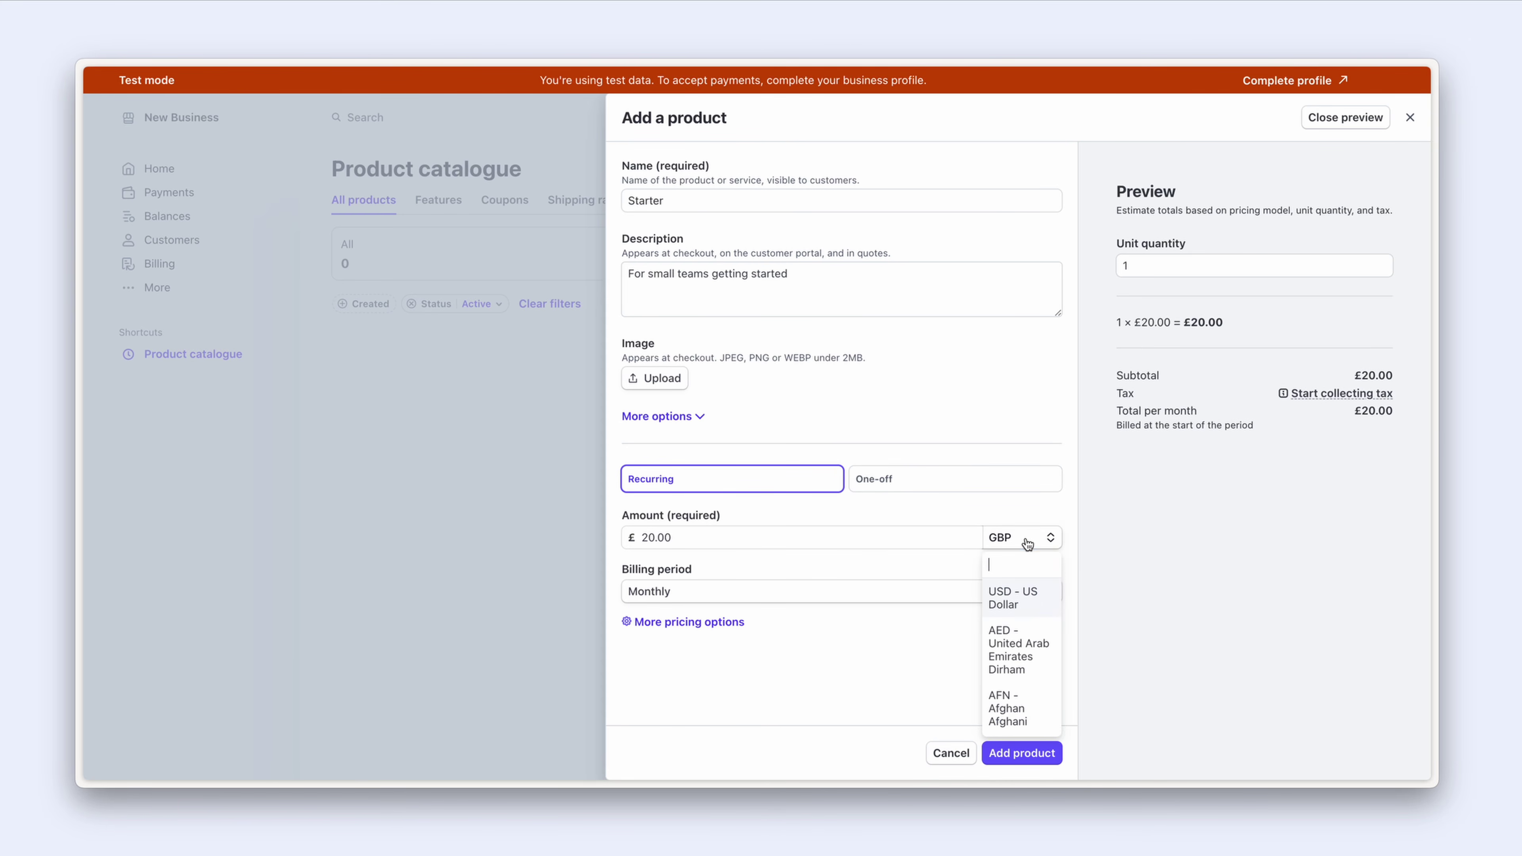
left_click(1030, 602)
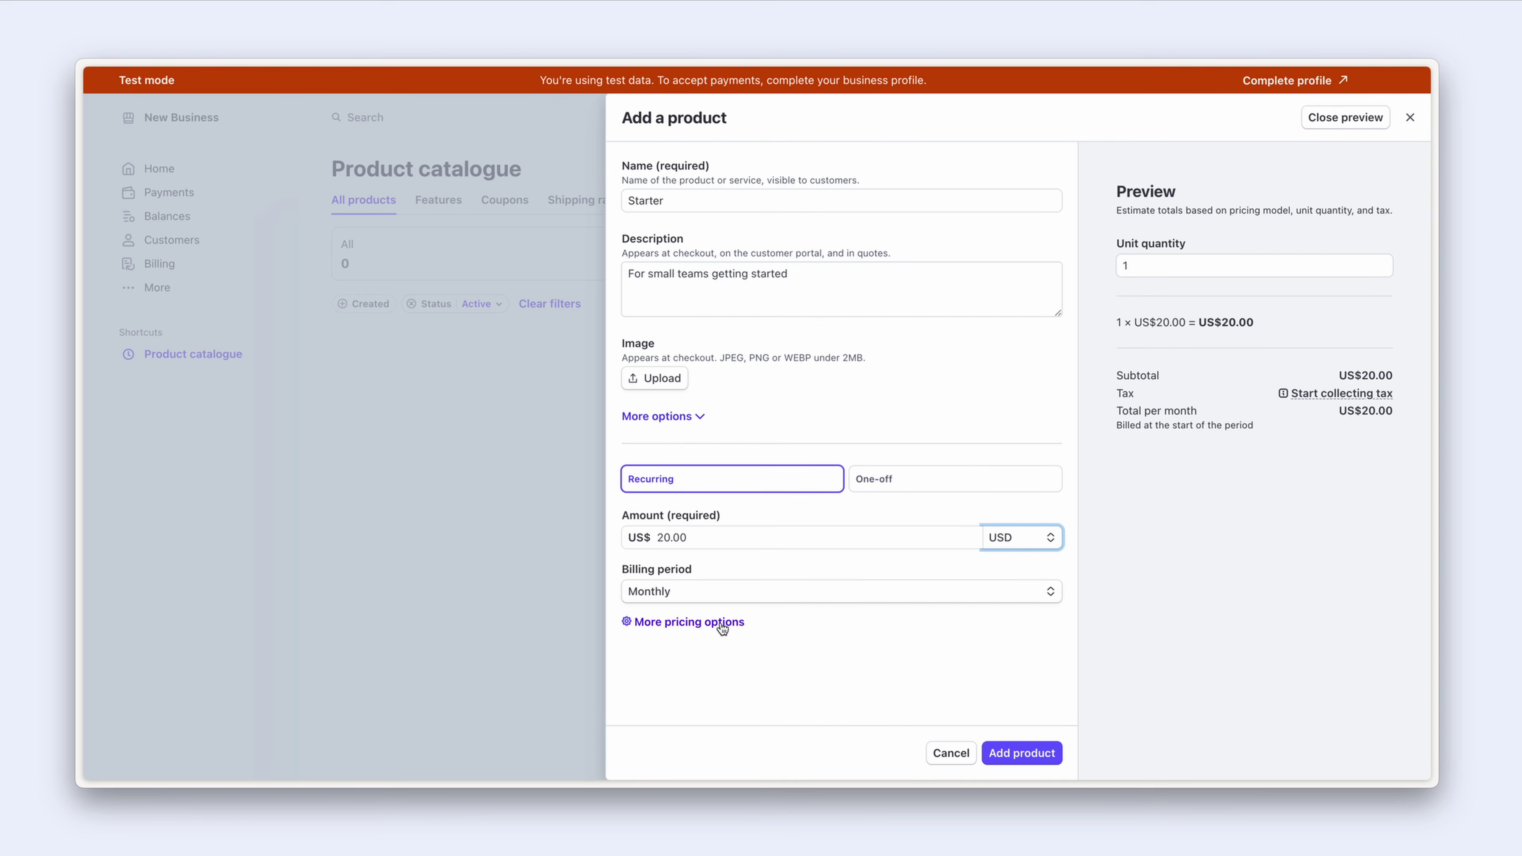
left_click(744, 565)
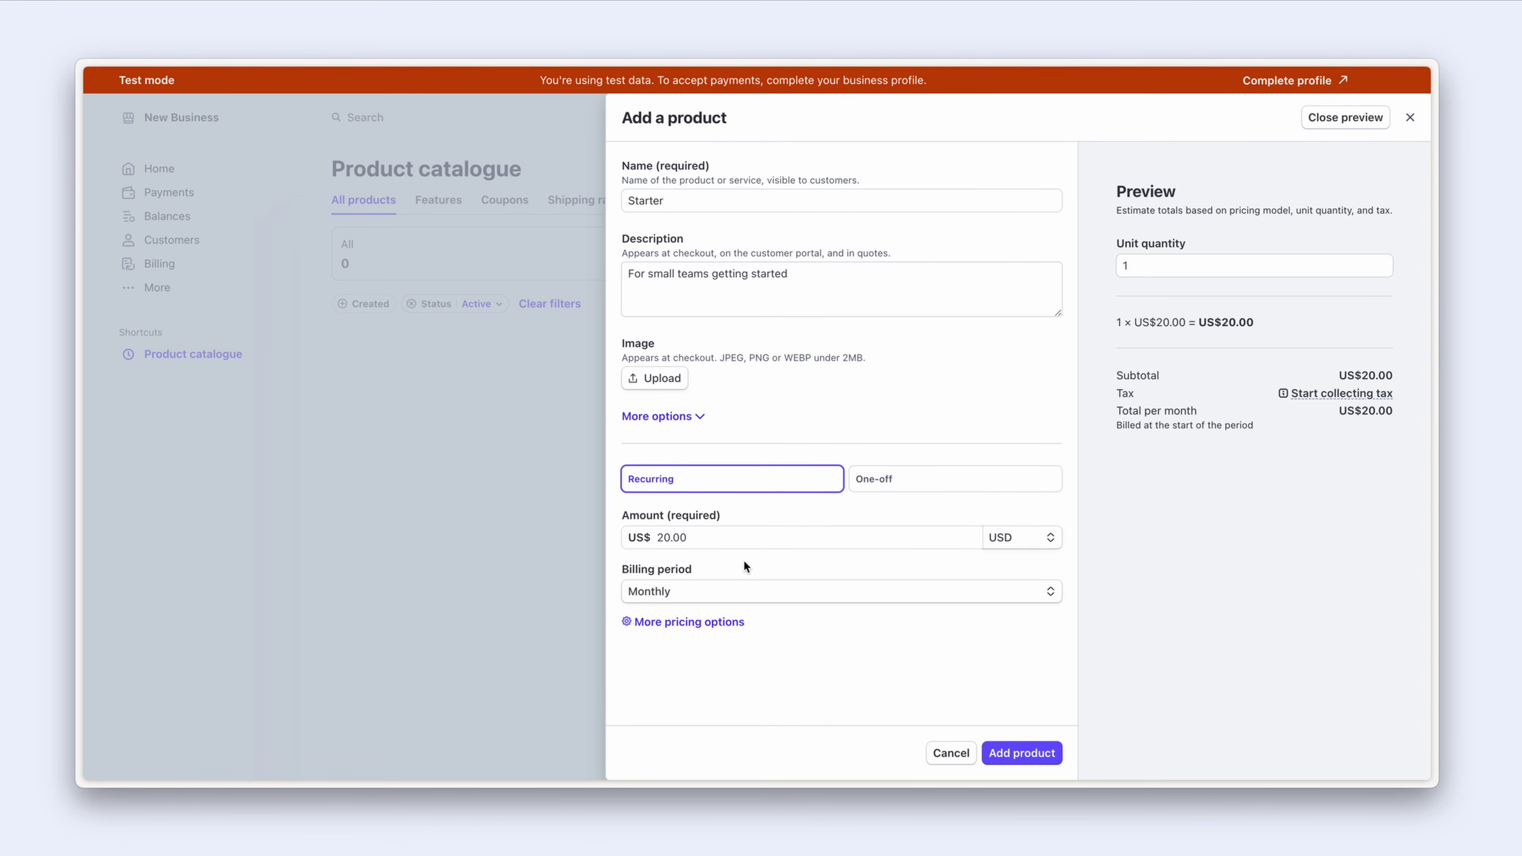
left_click(1018, 754)
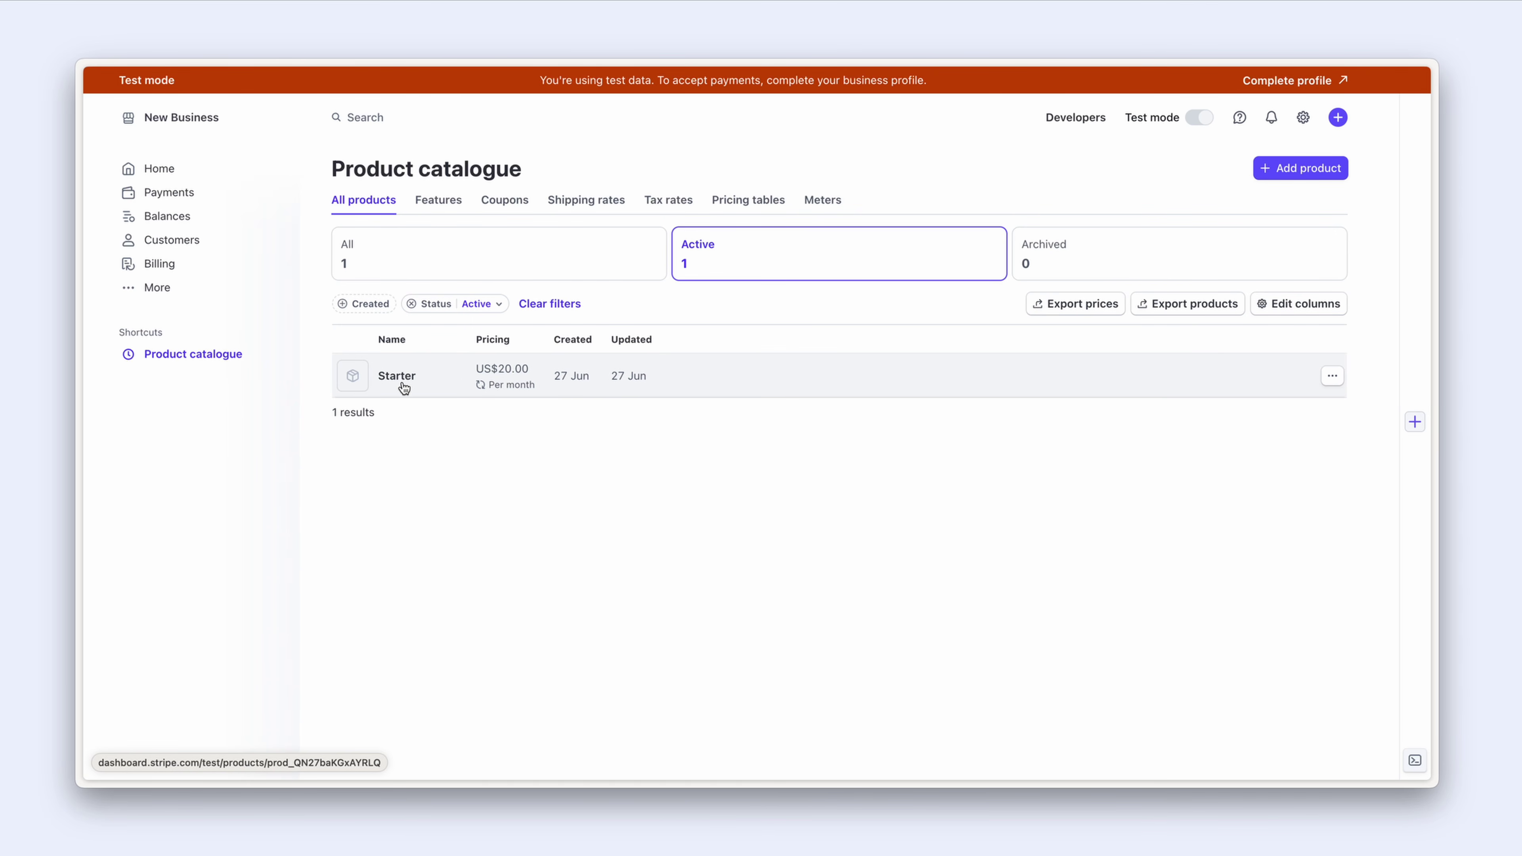
Step: Open the Starter product and copy the price ID of its monthly price
left_click(568, 386)
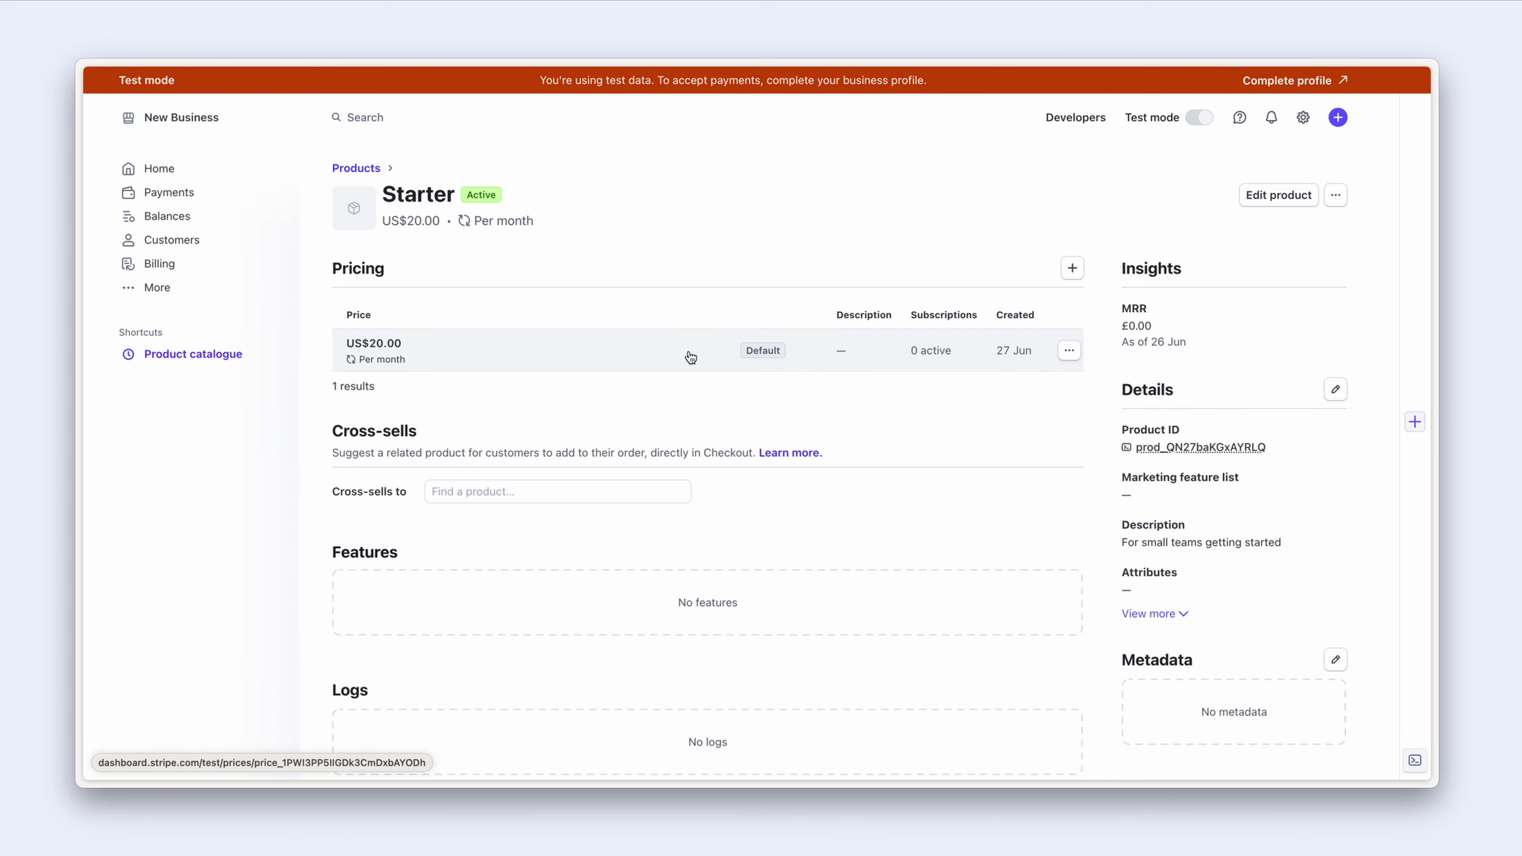
left_click(1069, 352)
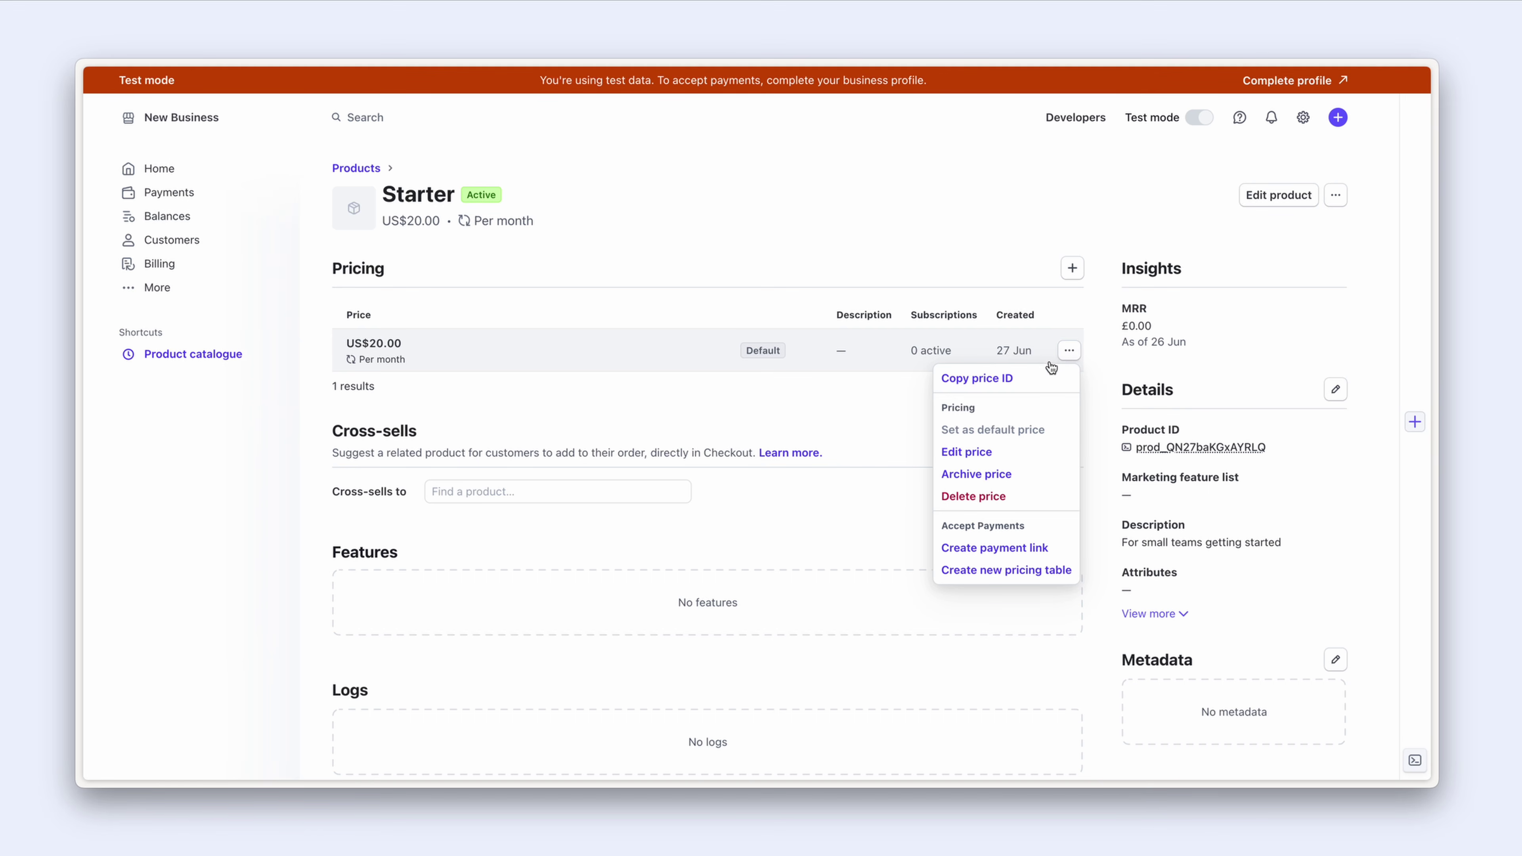
left_click(1006, 380)
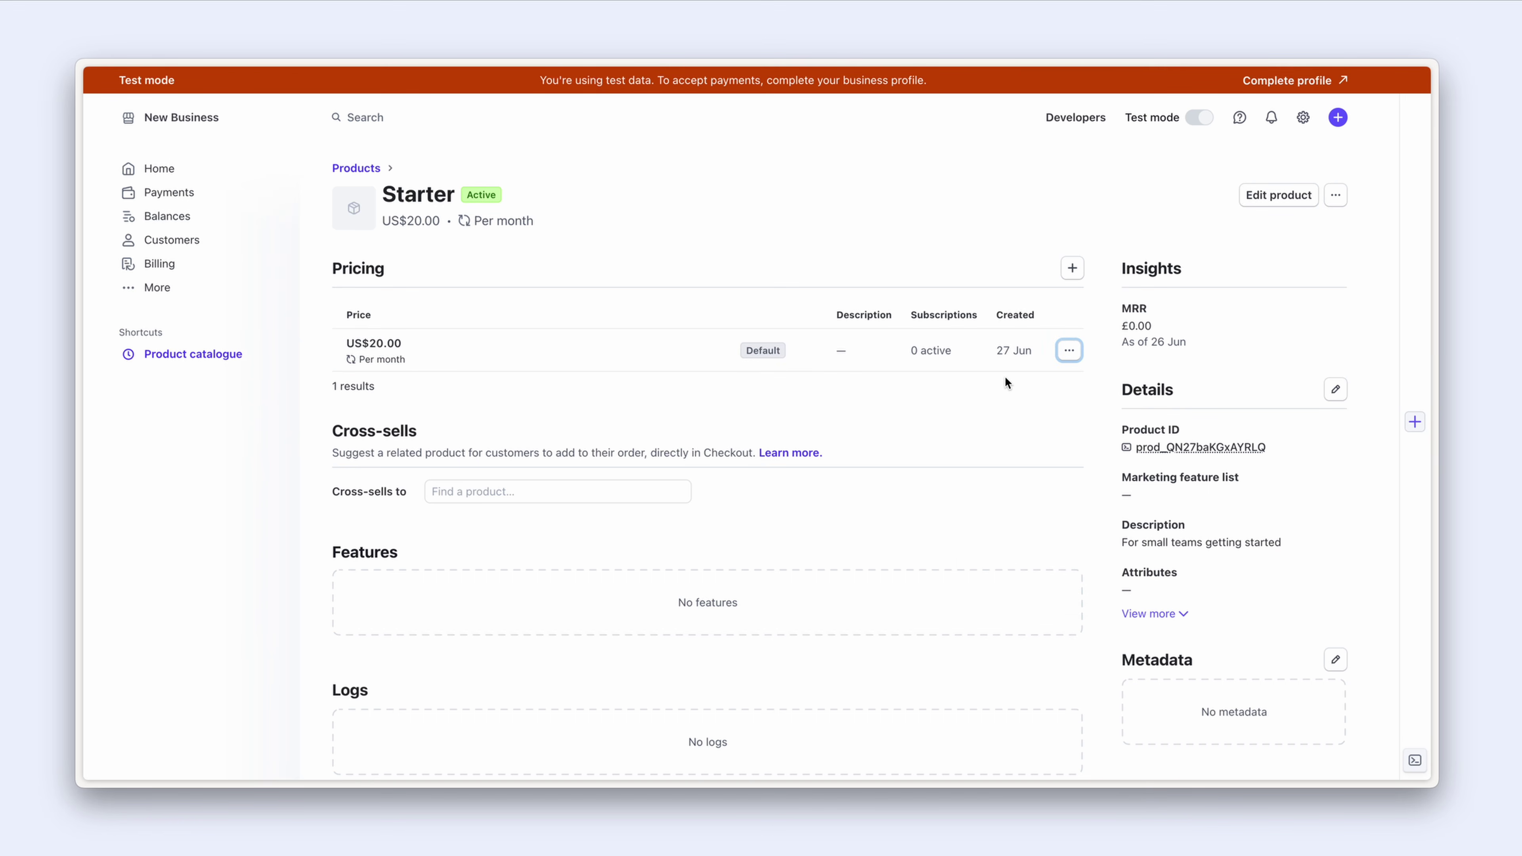
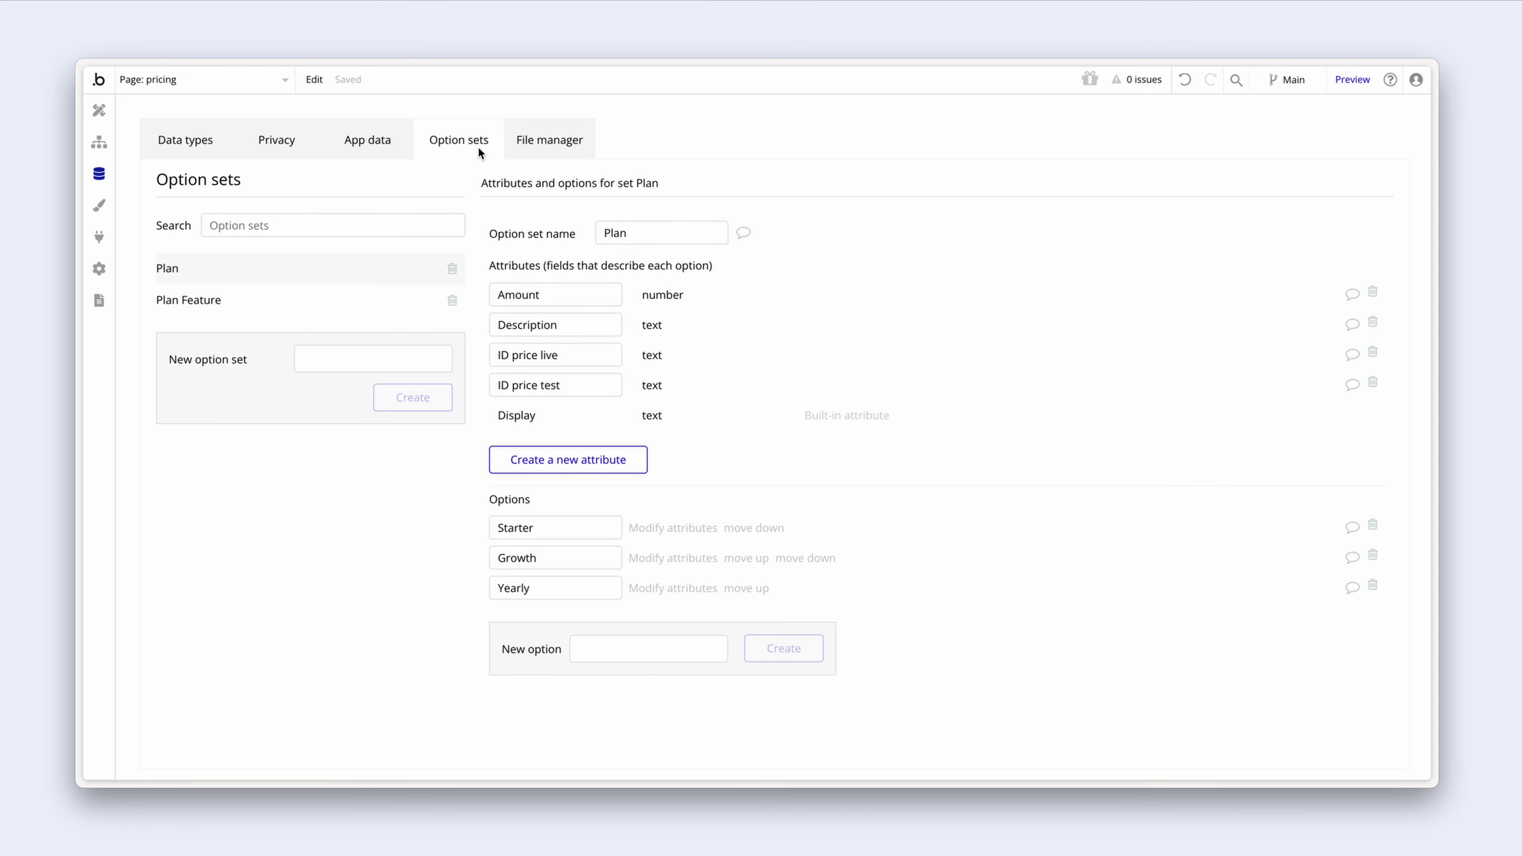
Step: In Bubble's Plan option set, enter the copied Stripe price ID as the Starter option's ID price test attribute and save it
left_click(650, 529)
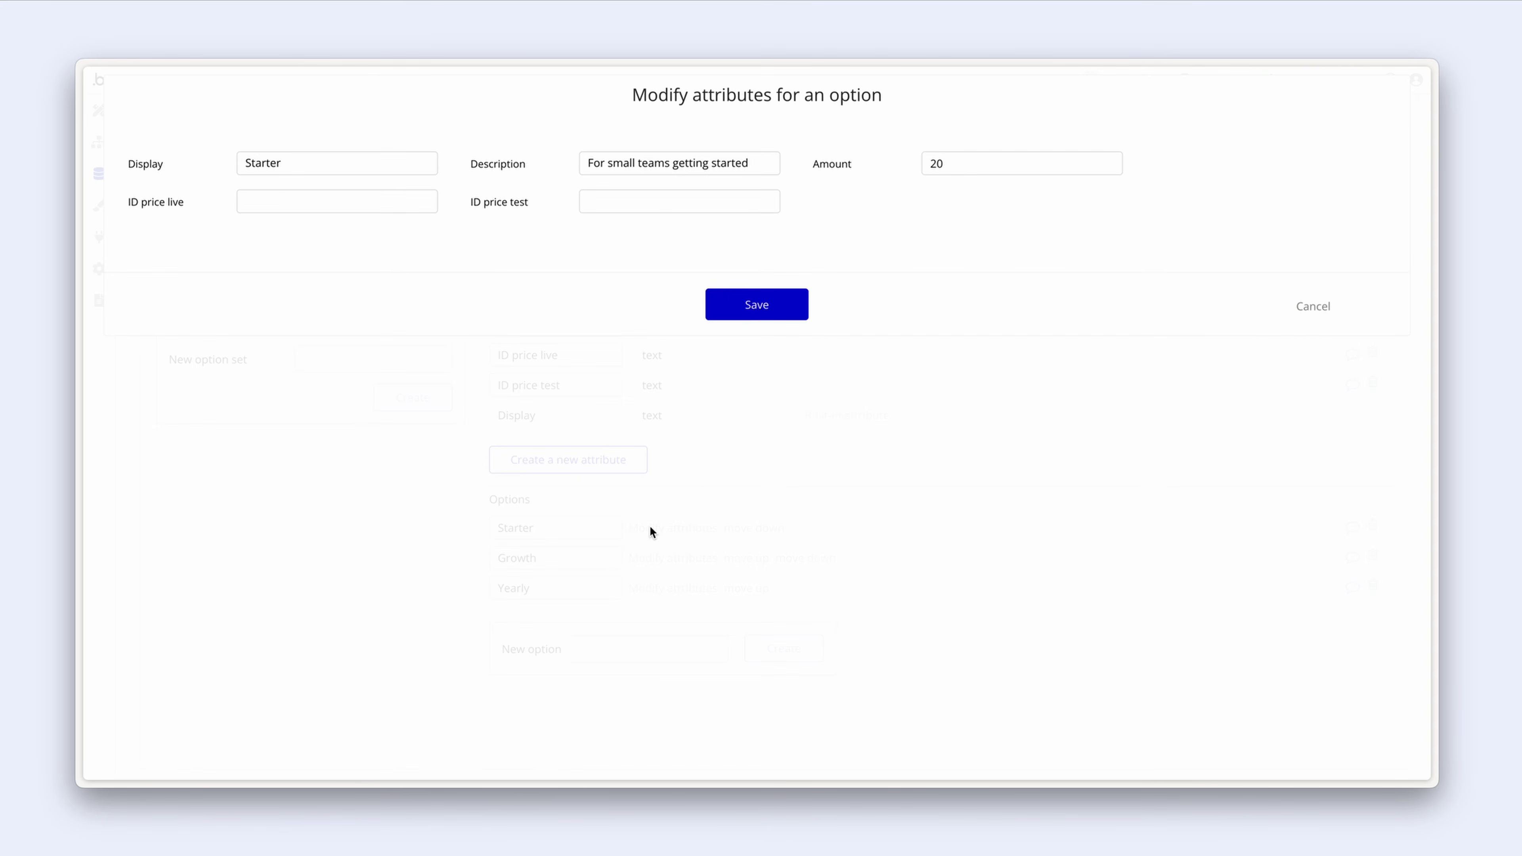
left_click(581, 203)
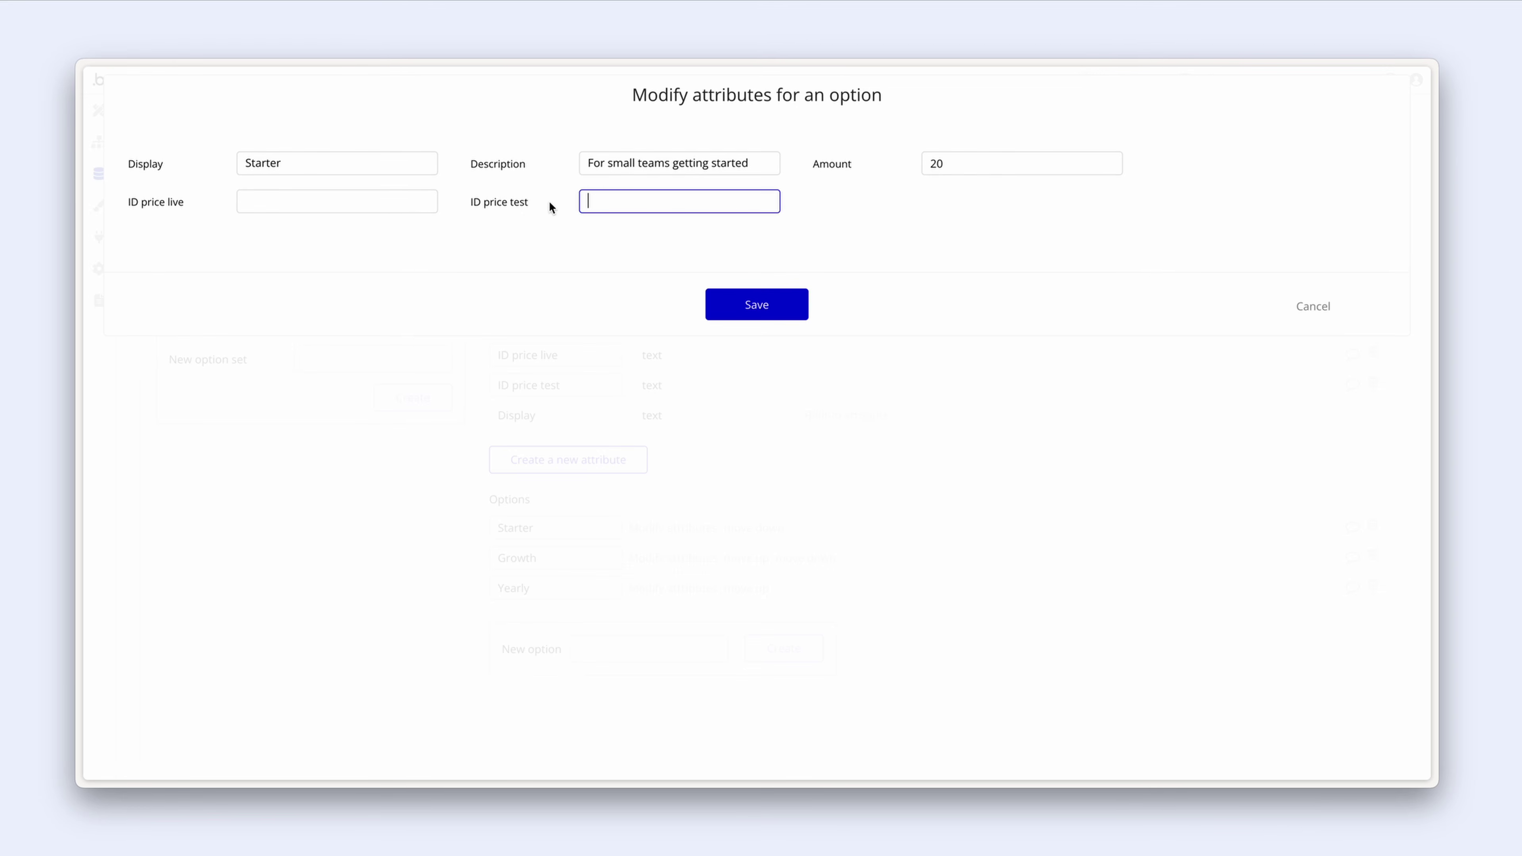
type("price_1PWI3PP5IIGDk3CmDxbAYODh")
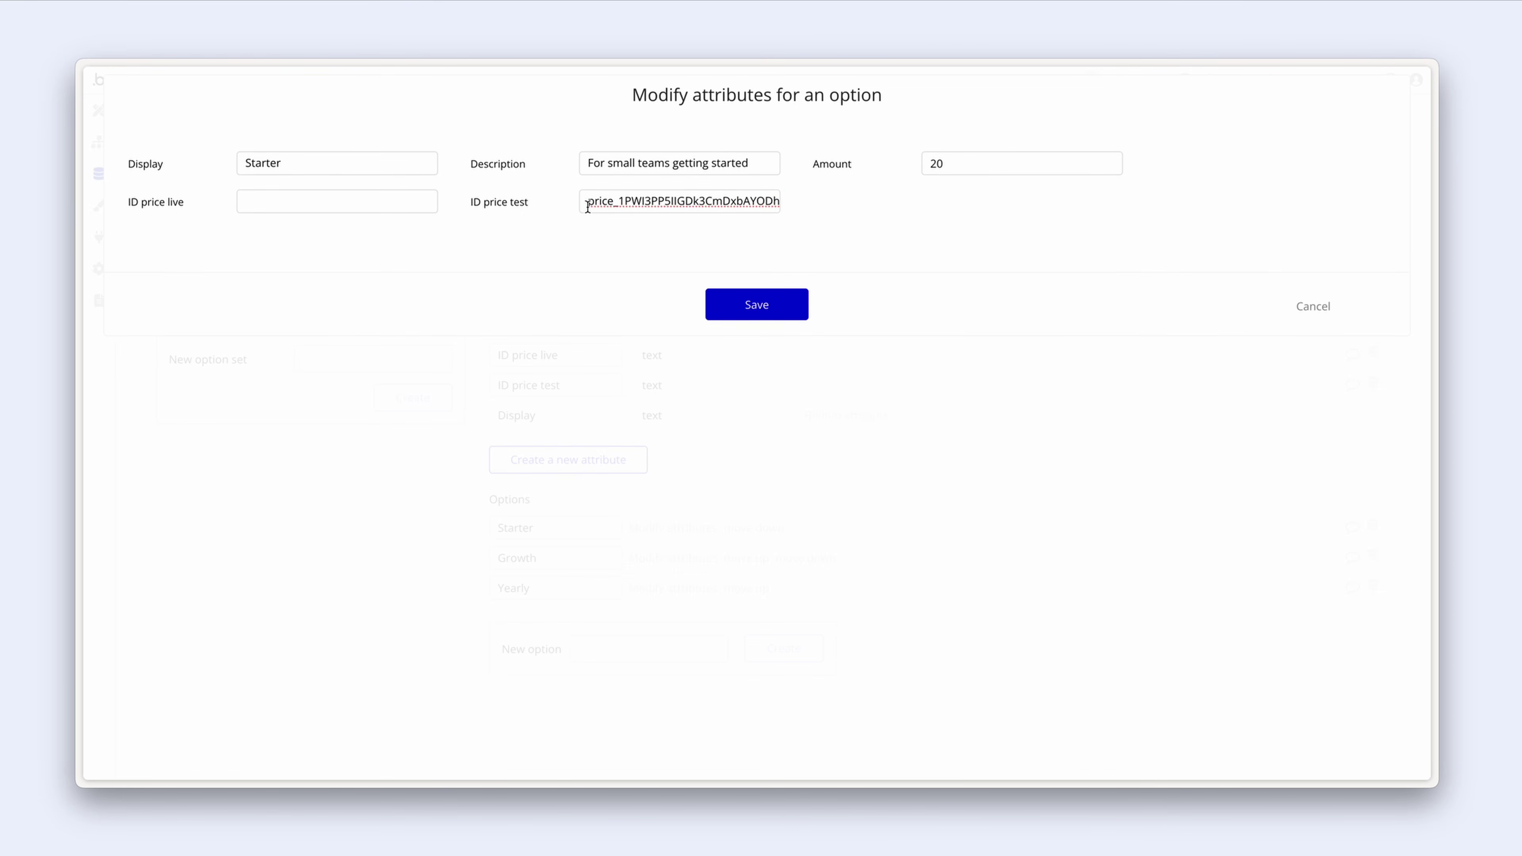
mouse_move(590, 211)
left_mouse_down()
mouse_move(600, 202)
mouse_move(563, 210)
left_mouse_up()
left_click(562, 209)
left_click(716, 309)
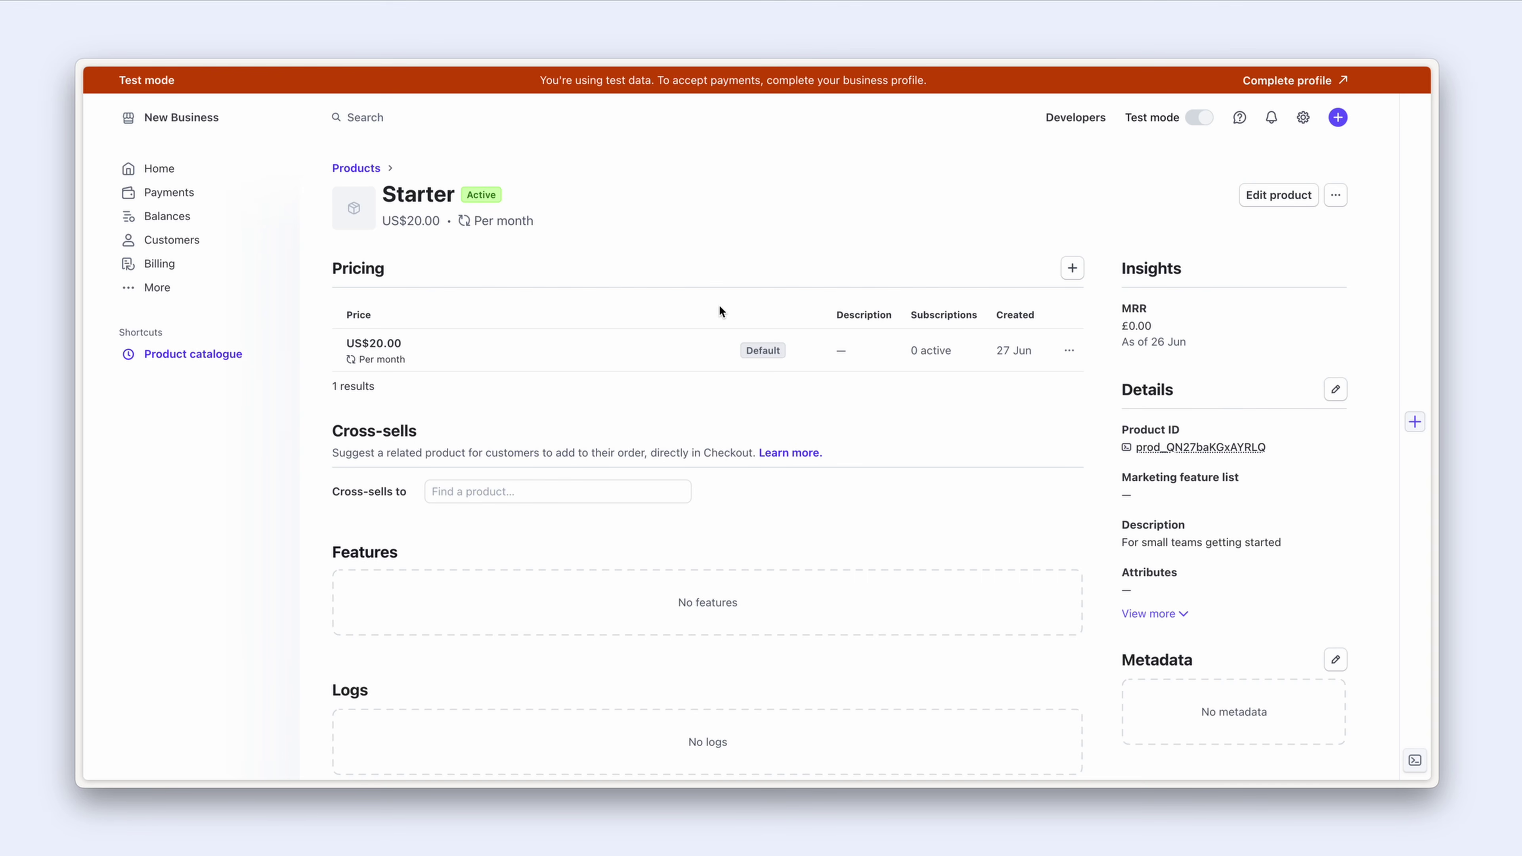
Step: Return to the product list in Stripe and pin the Product catalogue shortcut
left_click(358, 168)
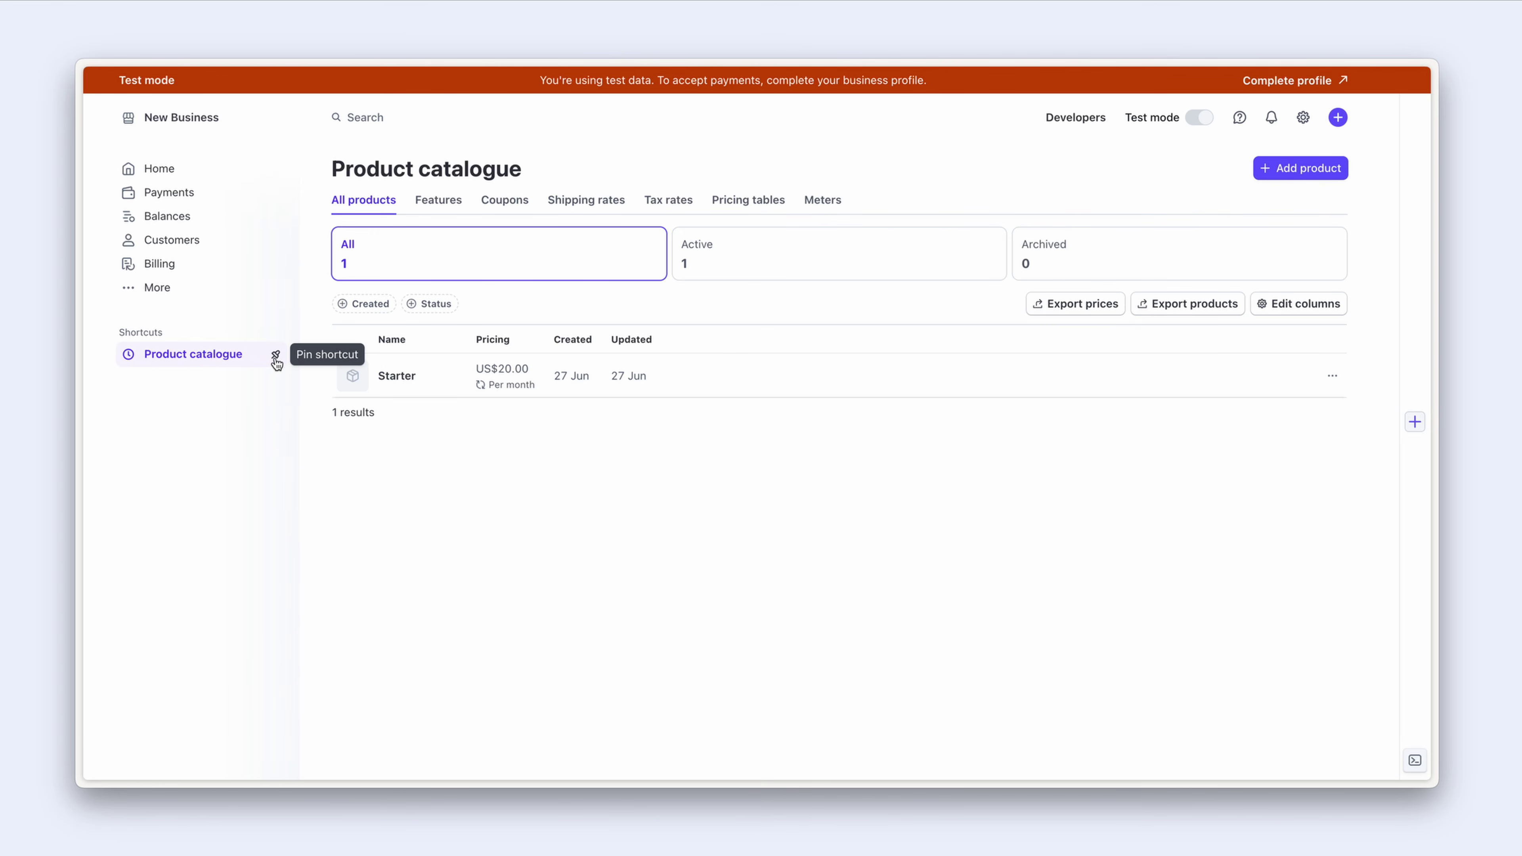
left_click(276, 356)
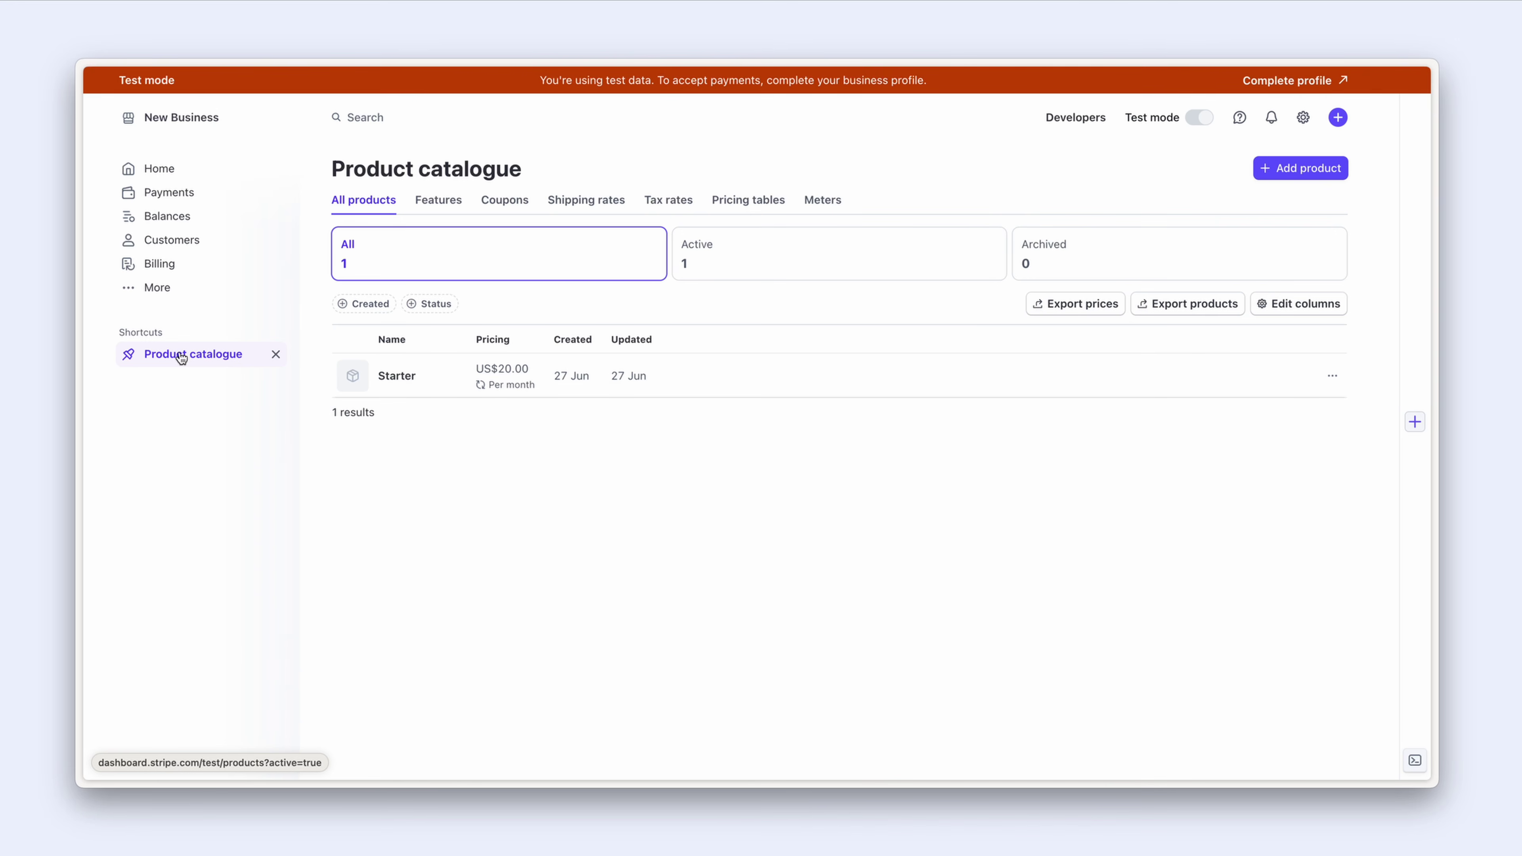
Step: Start a new product named Growth with the description "For growing startups ready to scale"
left_click(1290, 169)
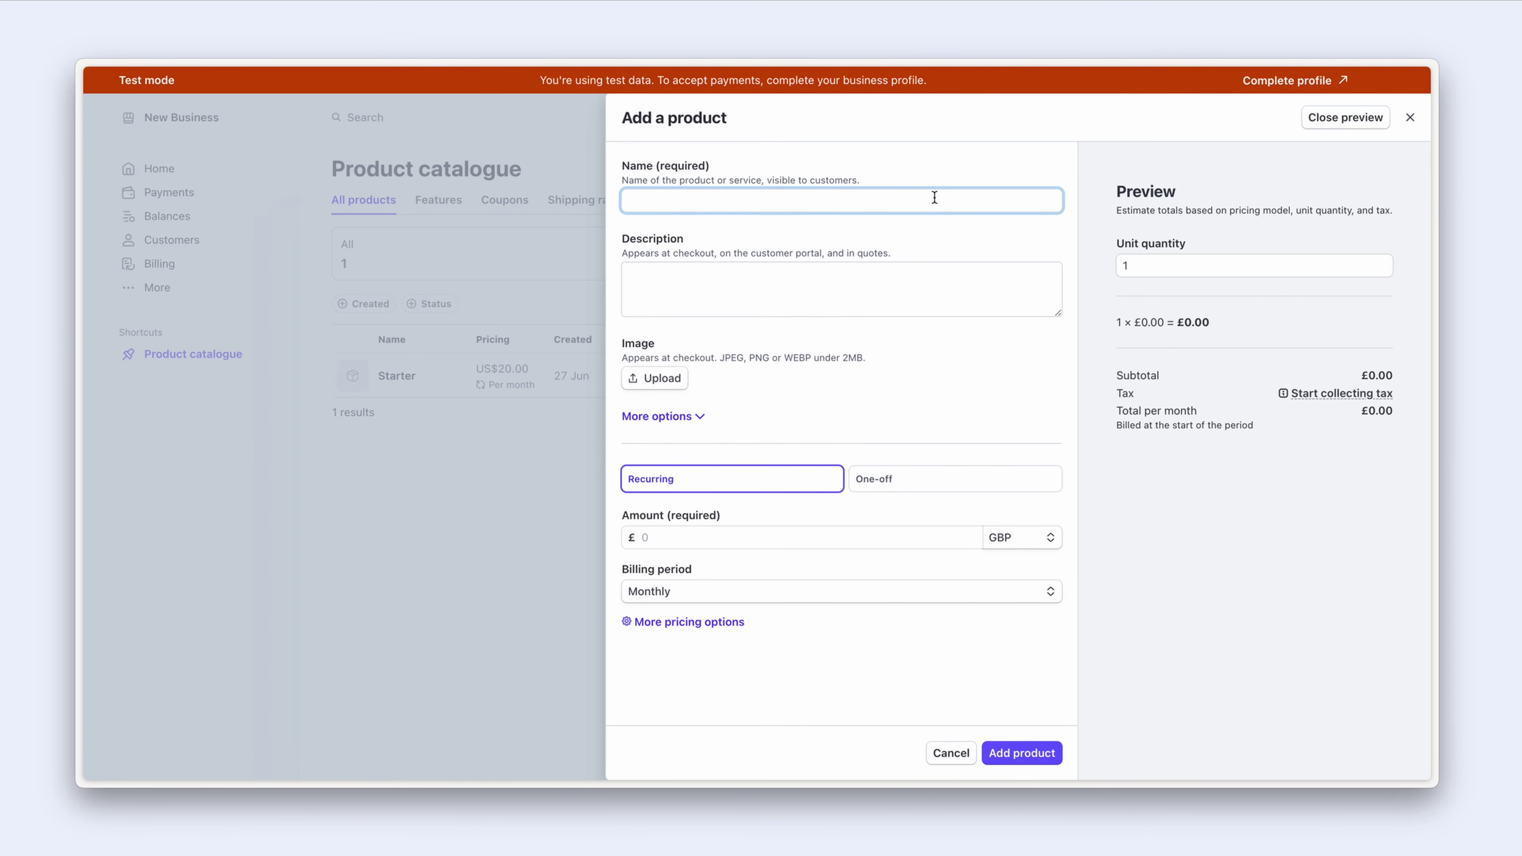
type("Groeth")
key("BackSpace")
key("BackSpace")
key("BackSpace")
type("wth")
key("Tab")
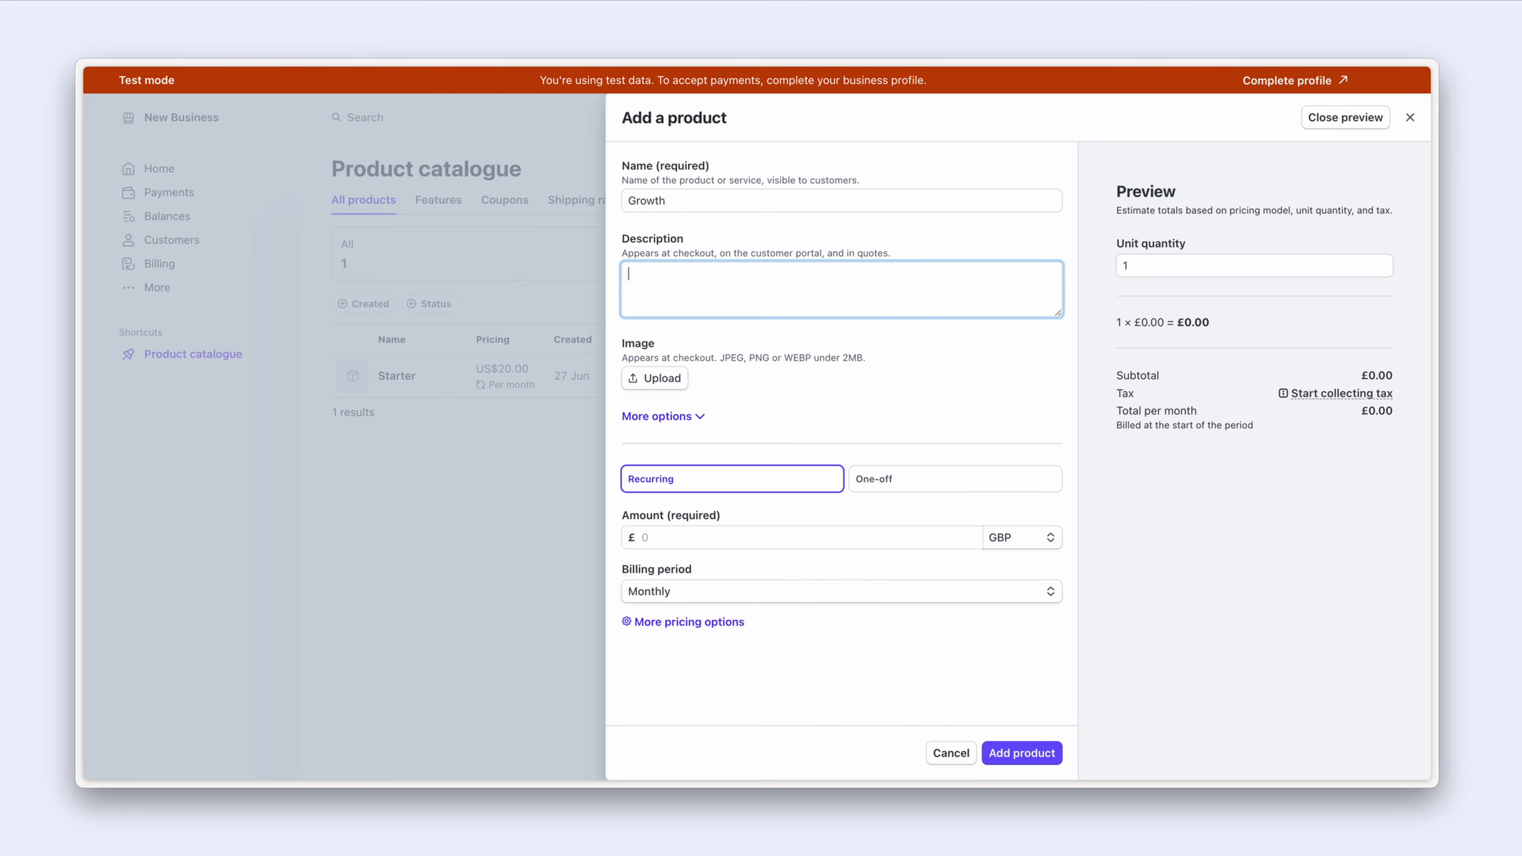
type("For growing startups ready to scale")
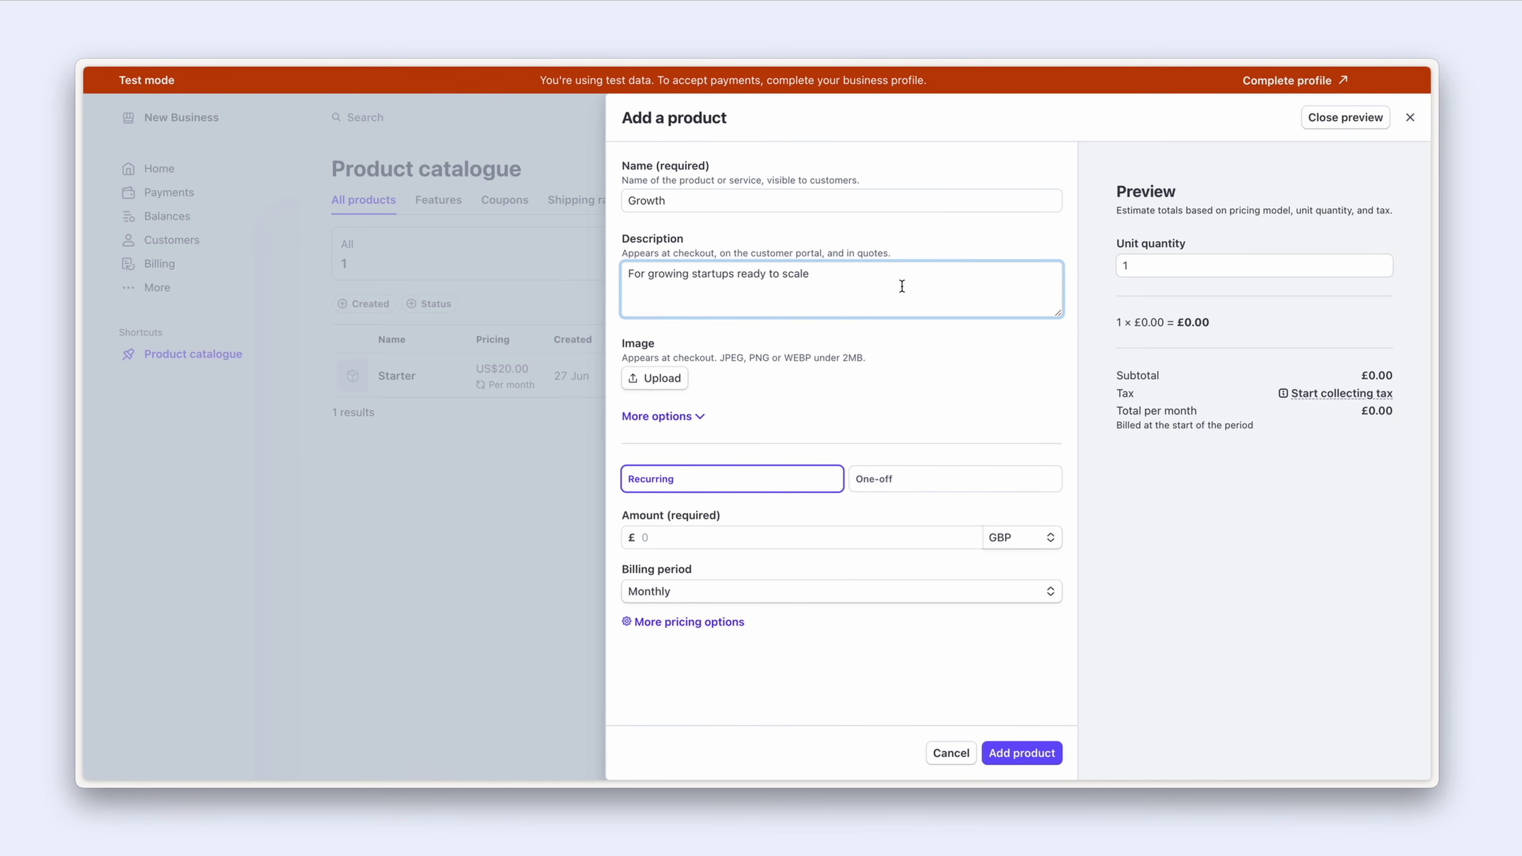
Step: Give the Growth product a recurring monthly price of 50 USD and add it to the catalogue
left_click(1016, 538)
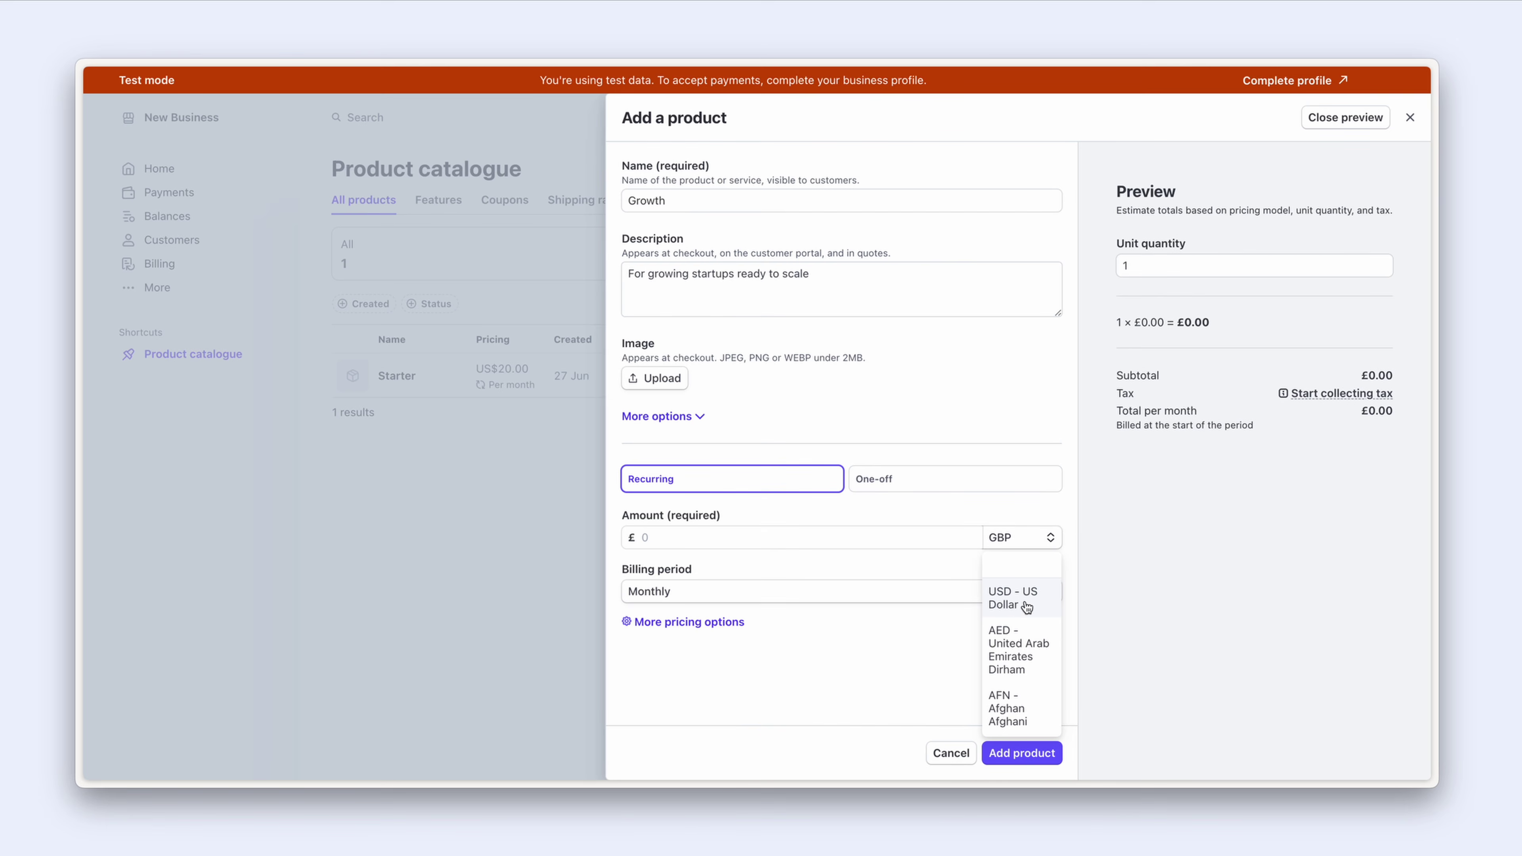
left_click(1023, 602)
left_click(761, 537)
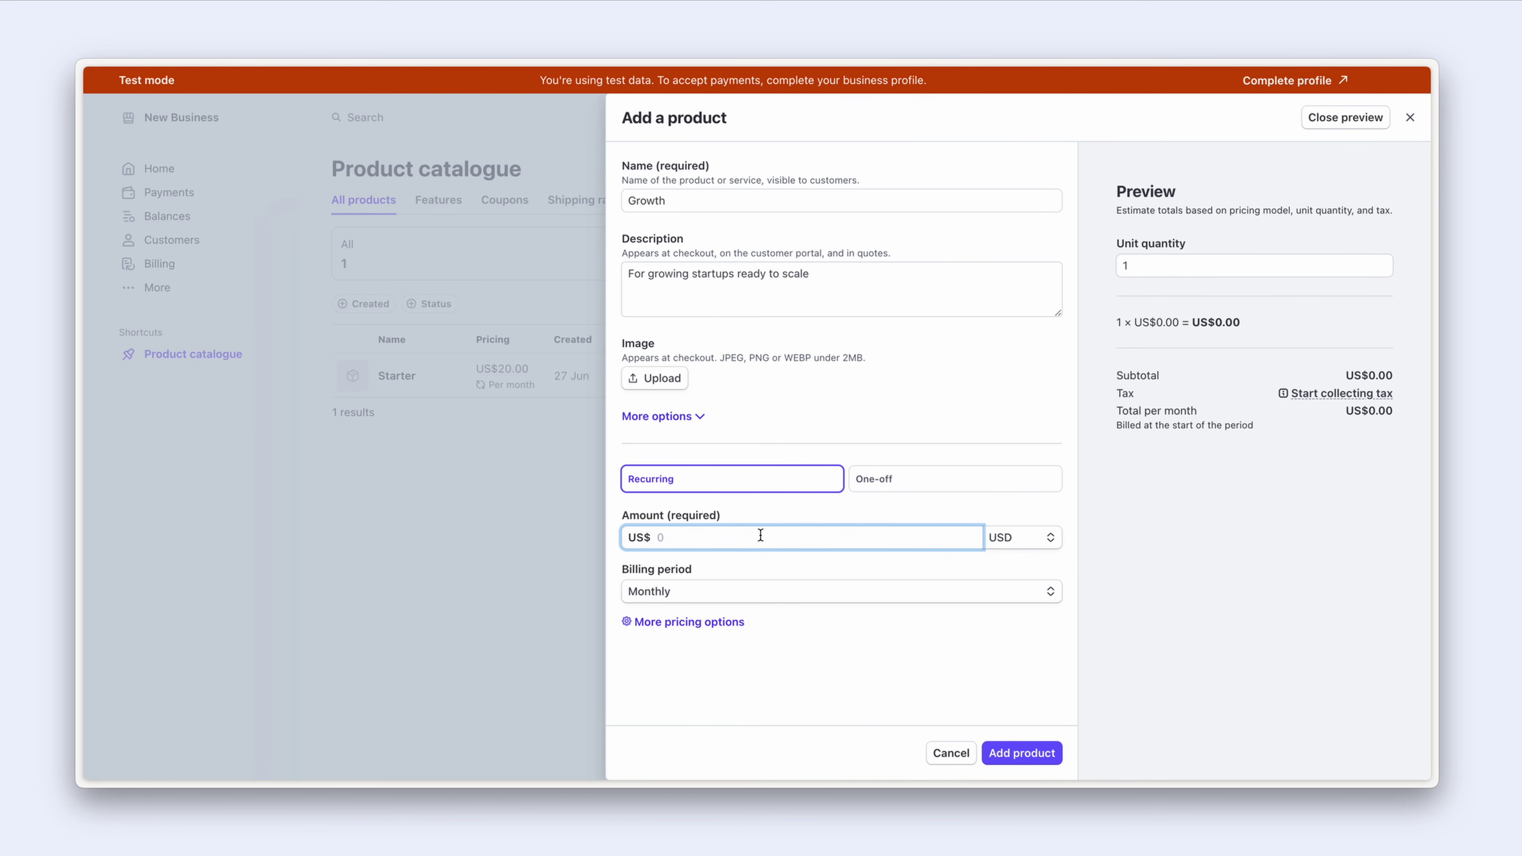
type("50")
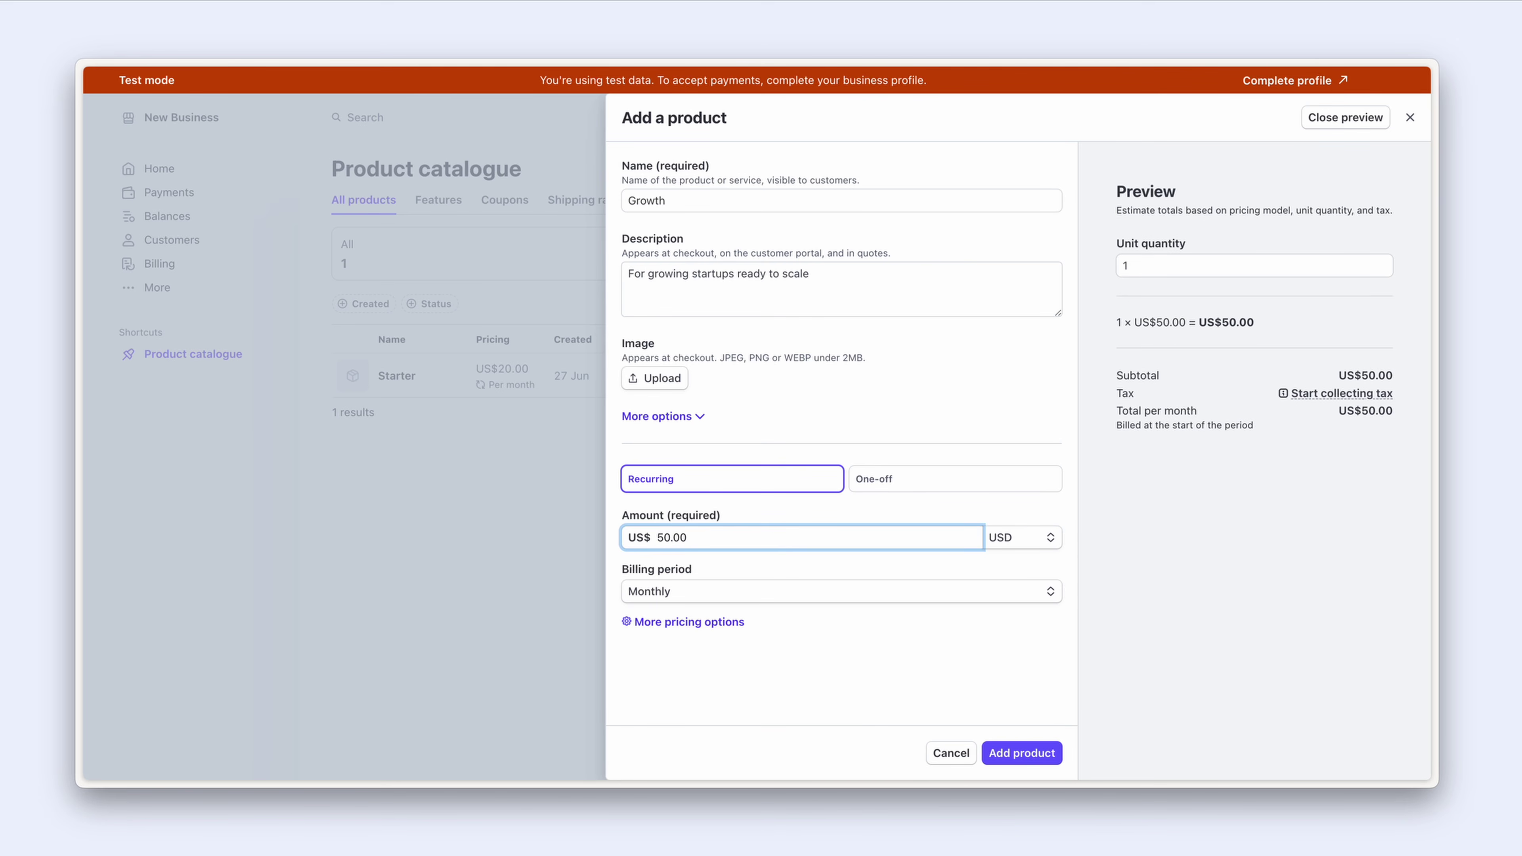
left_click(996, 754)
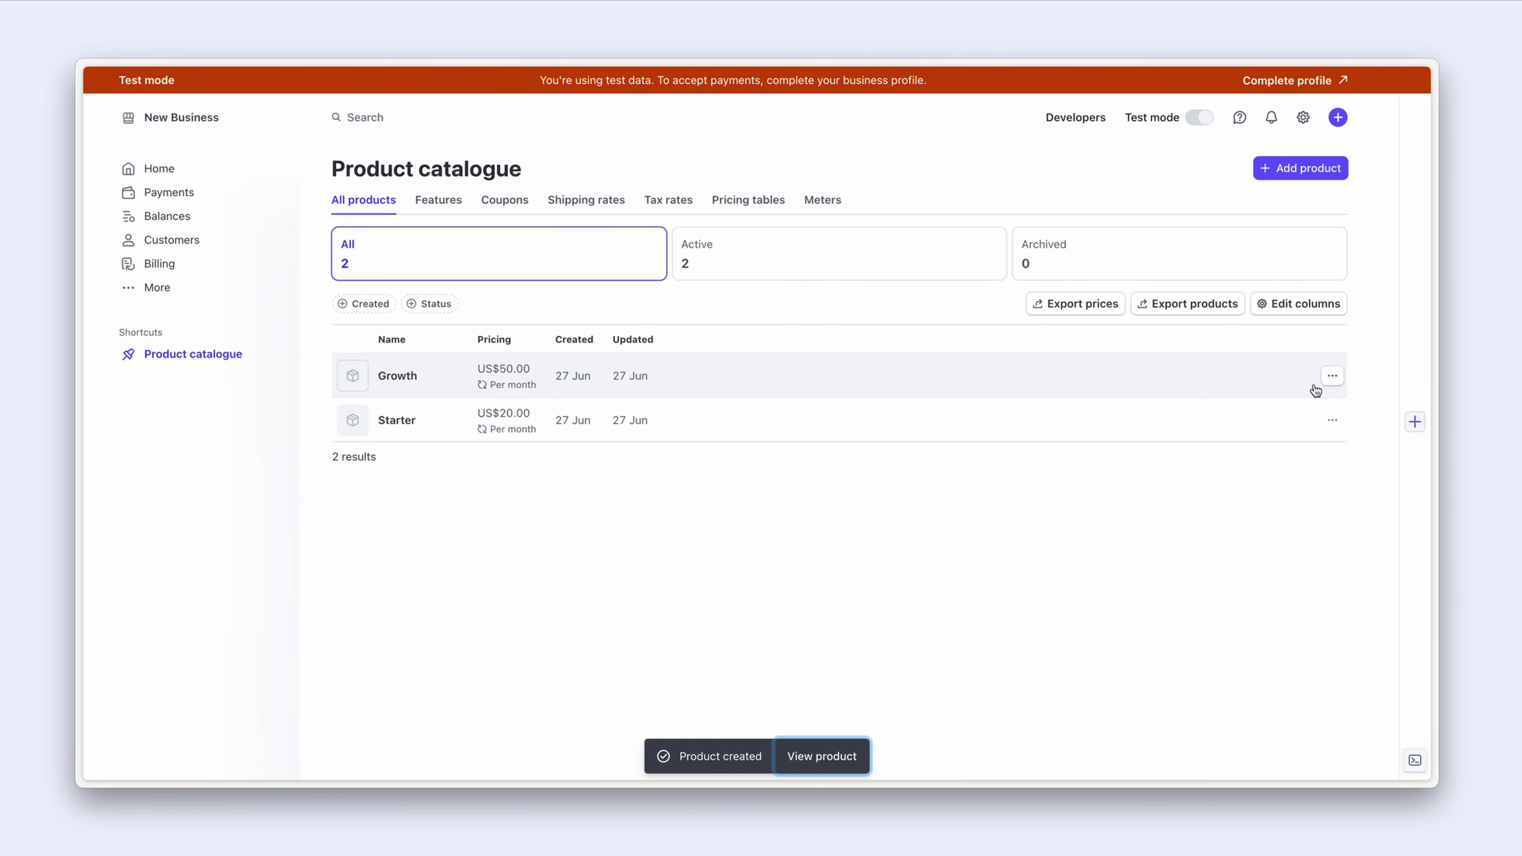
Step: Open the Growth product and copy the price ID of its monthly price
left_click(1332, 375)
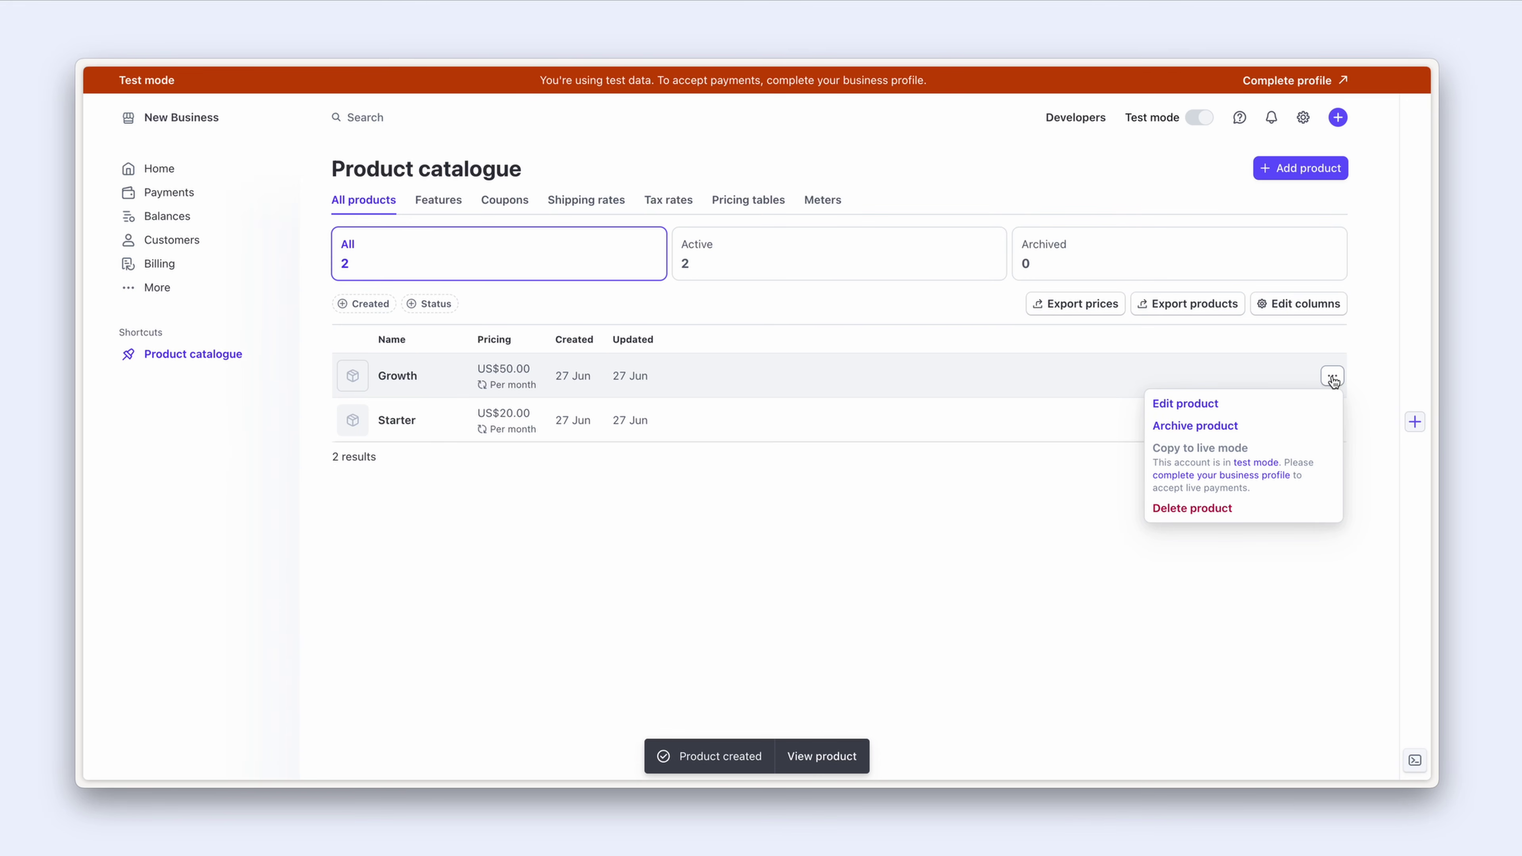
left_click(1091, 376)
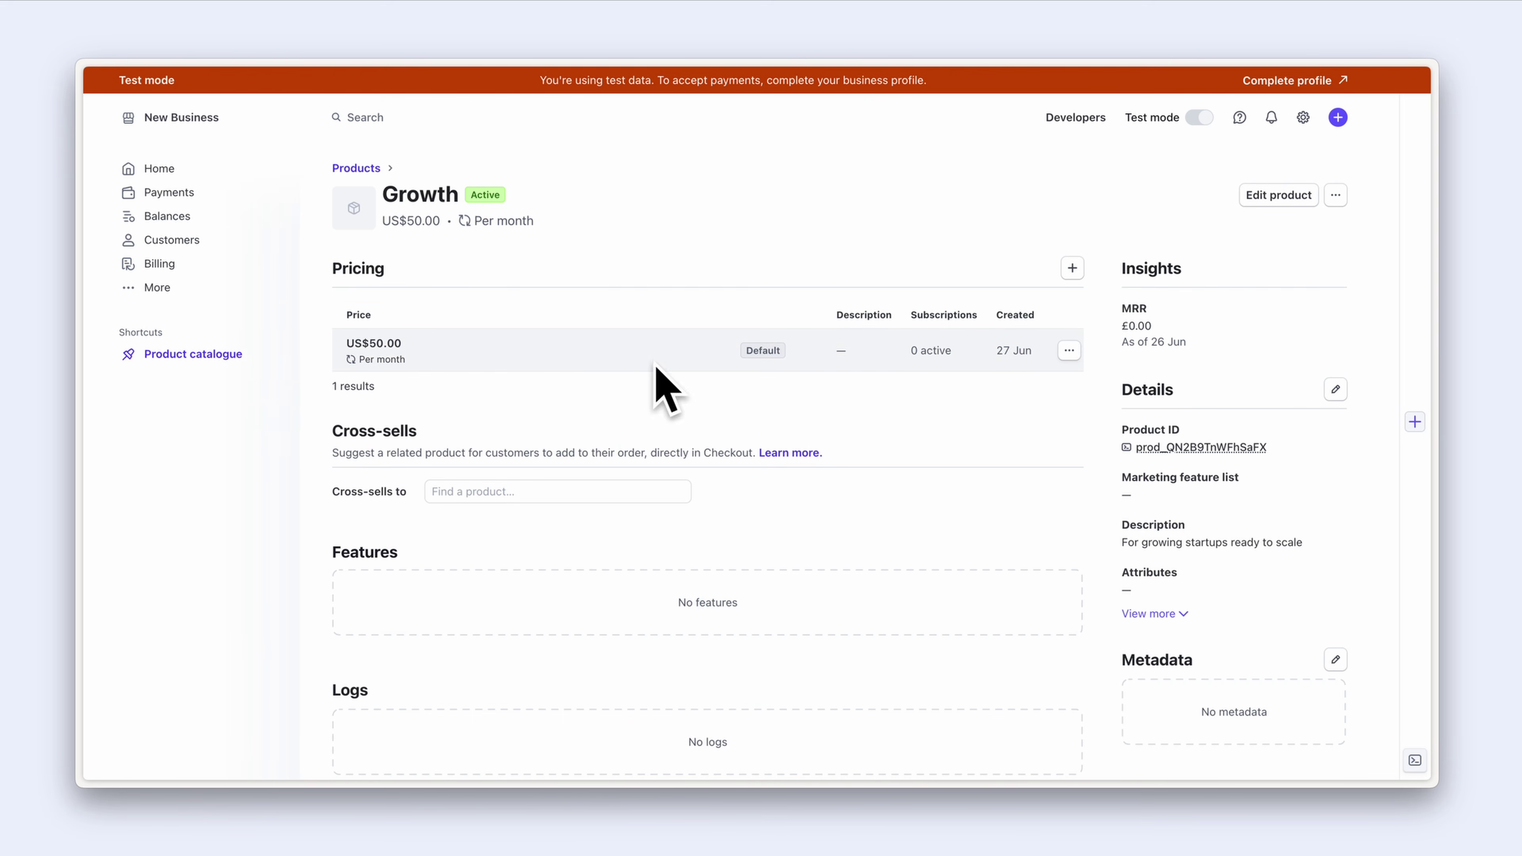
left_click(1069, 351)
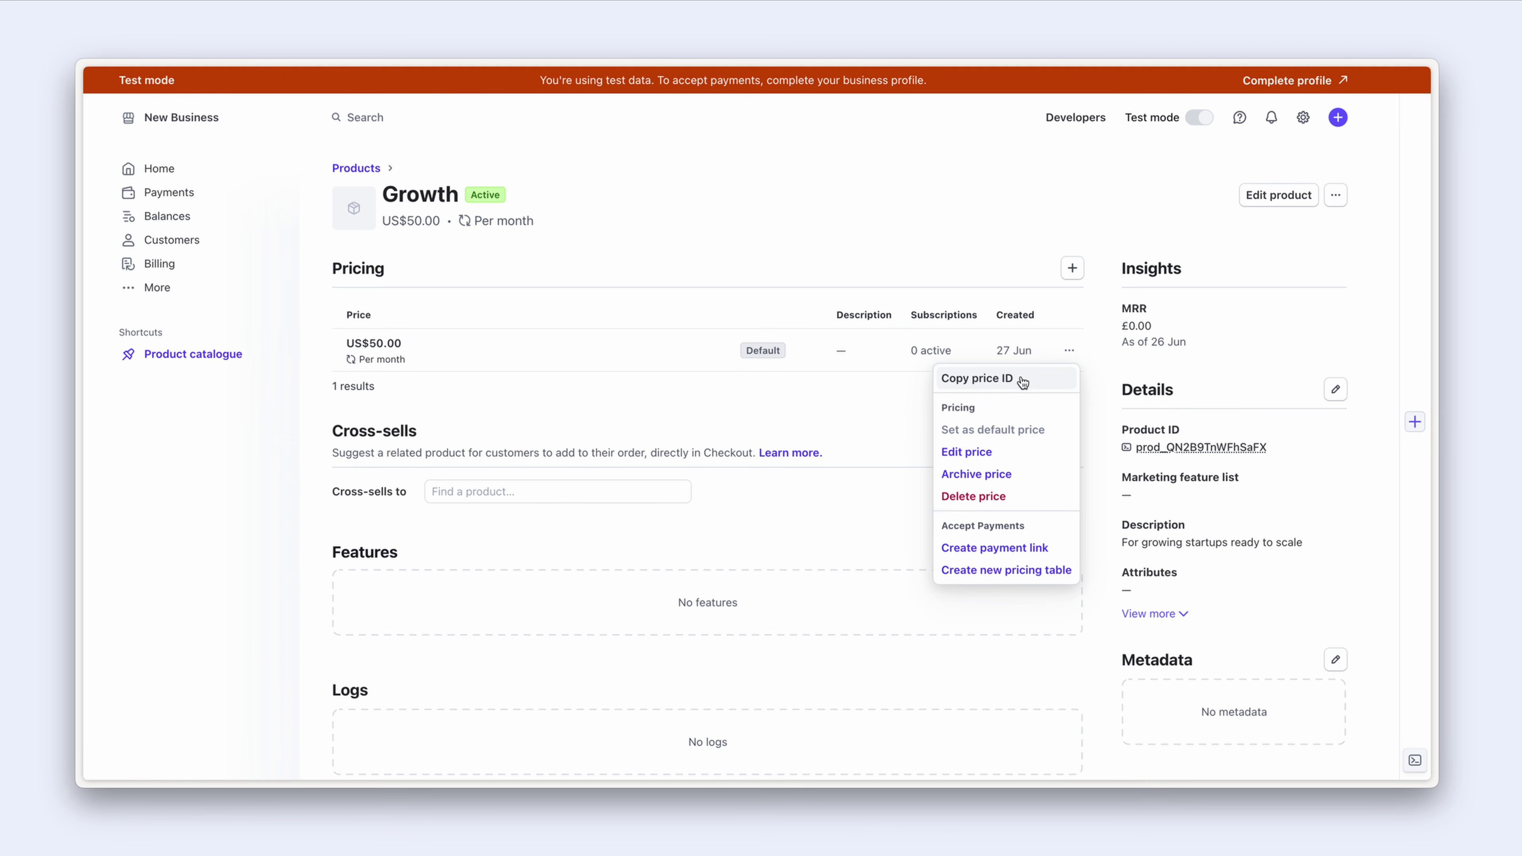
left_click(1022, 382)
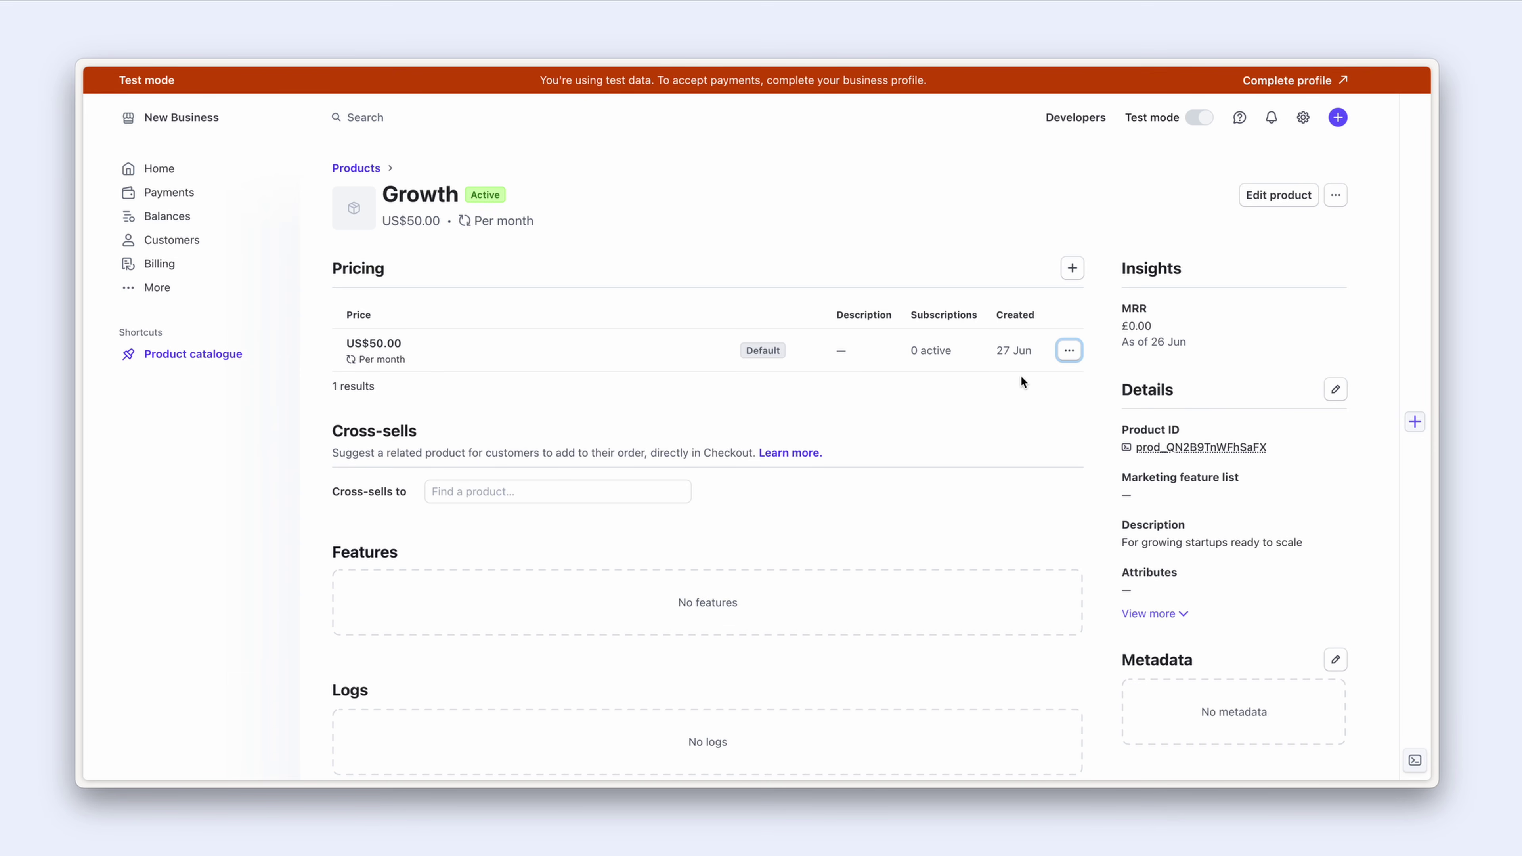
Step: In Bubble's Plan option set, paste the copied price ID into the Growth option's ID price test attribute and save it
key("ctrl+Tab")
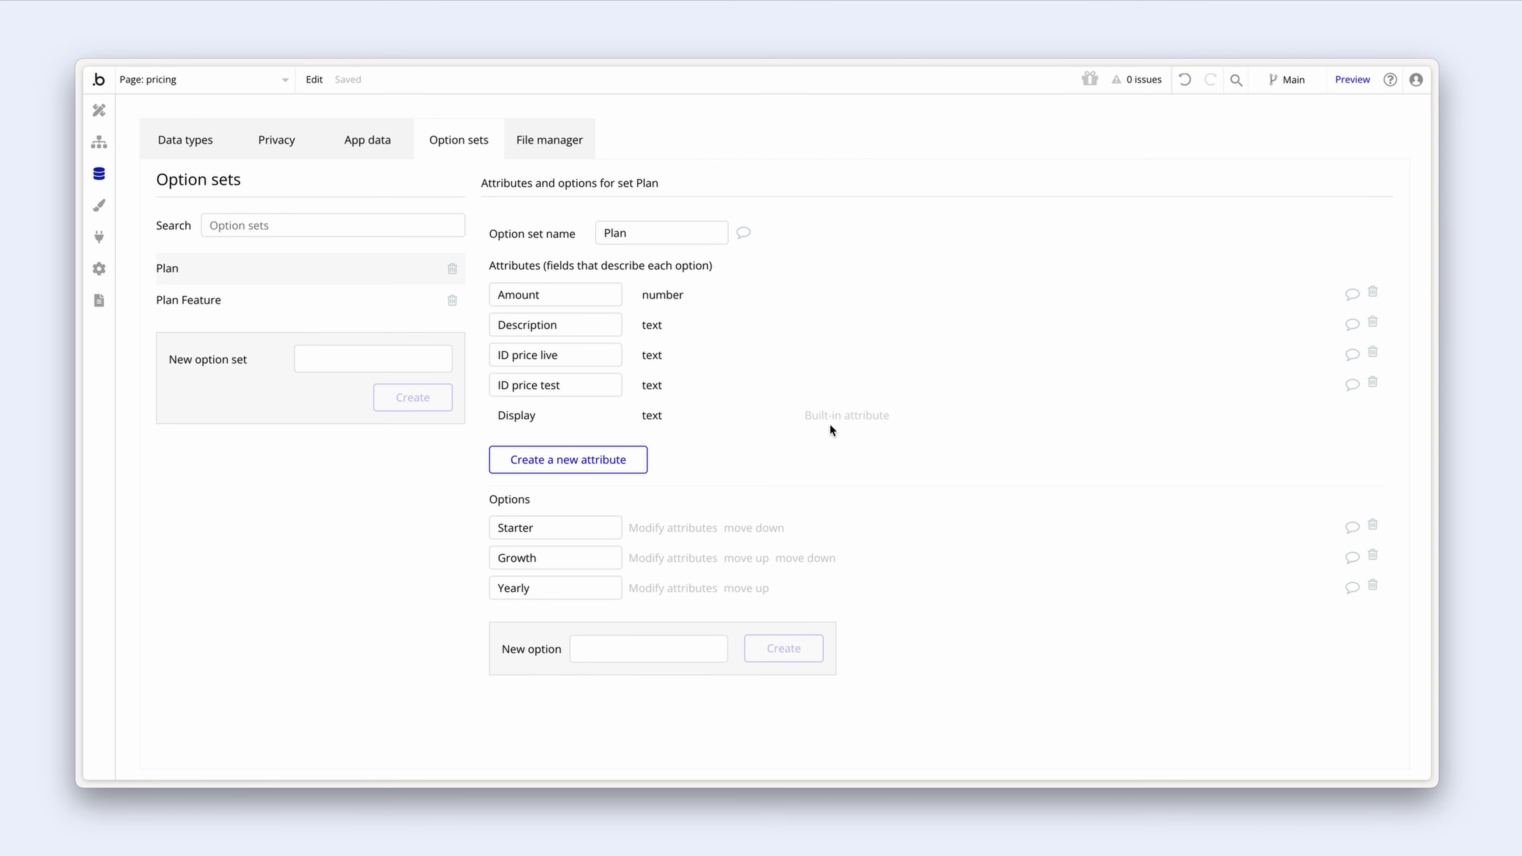
left_click(673, 558)
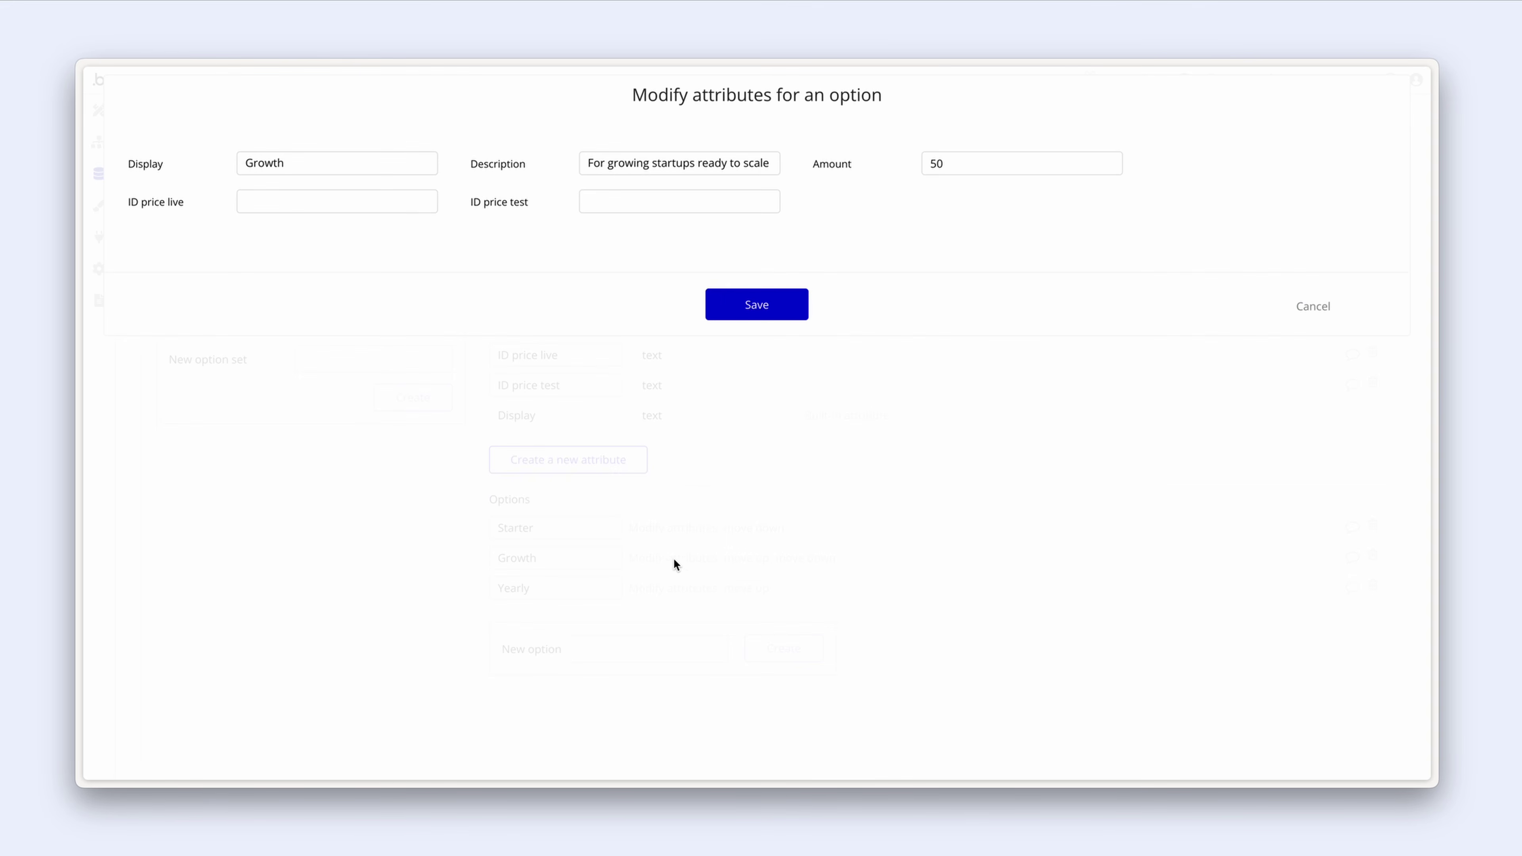
left_click(590, 202)
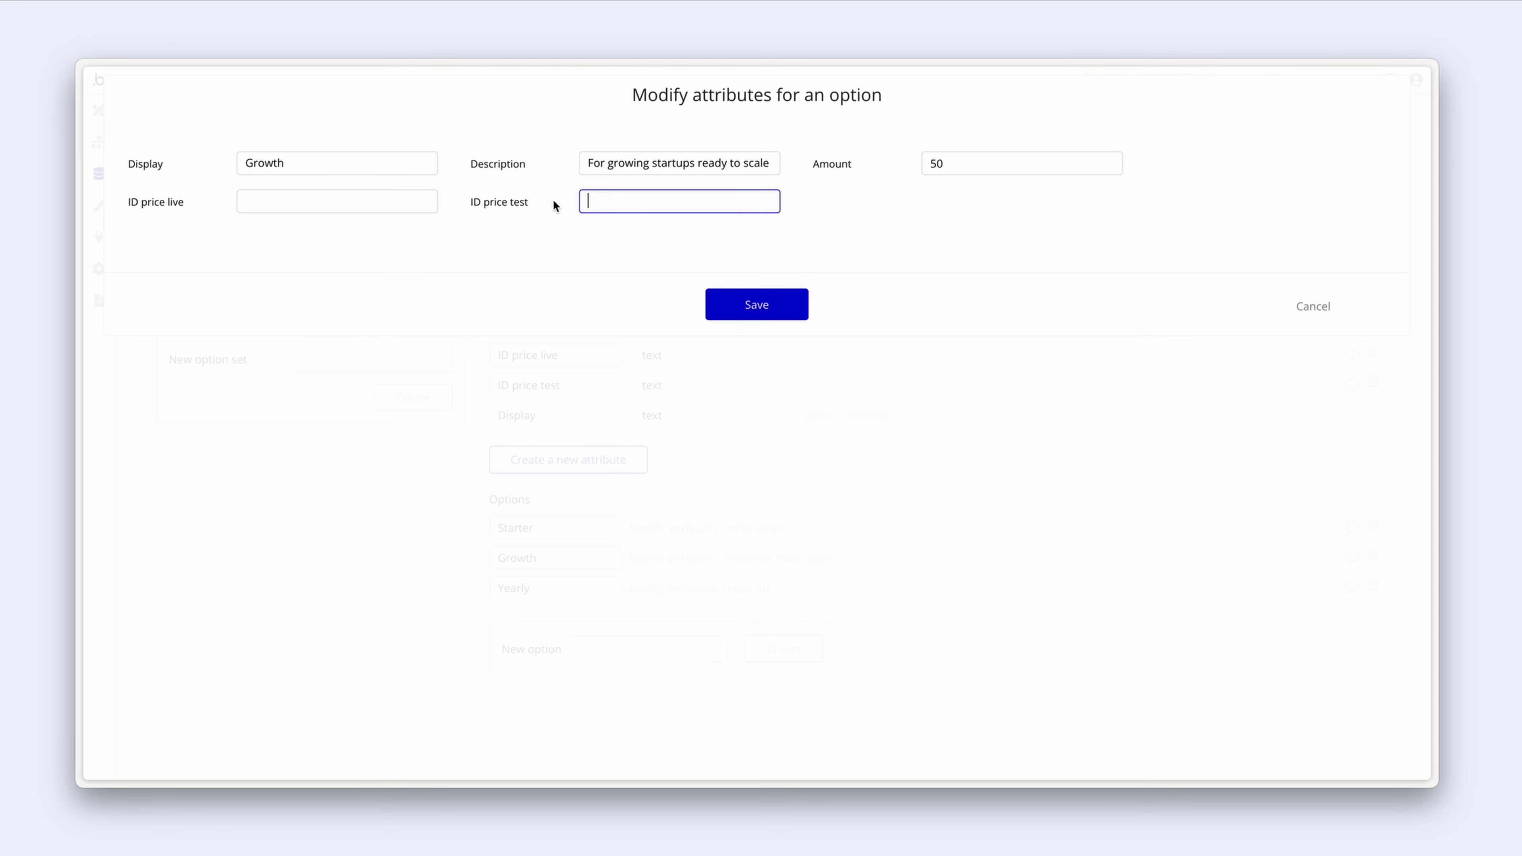
key("super+v")
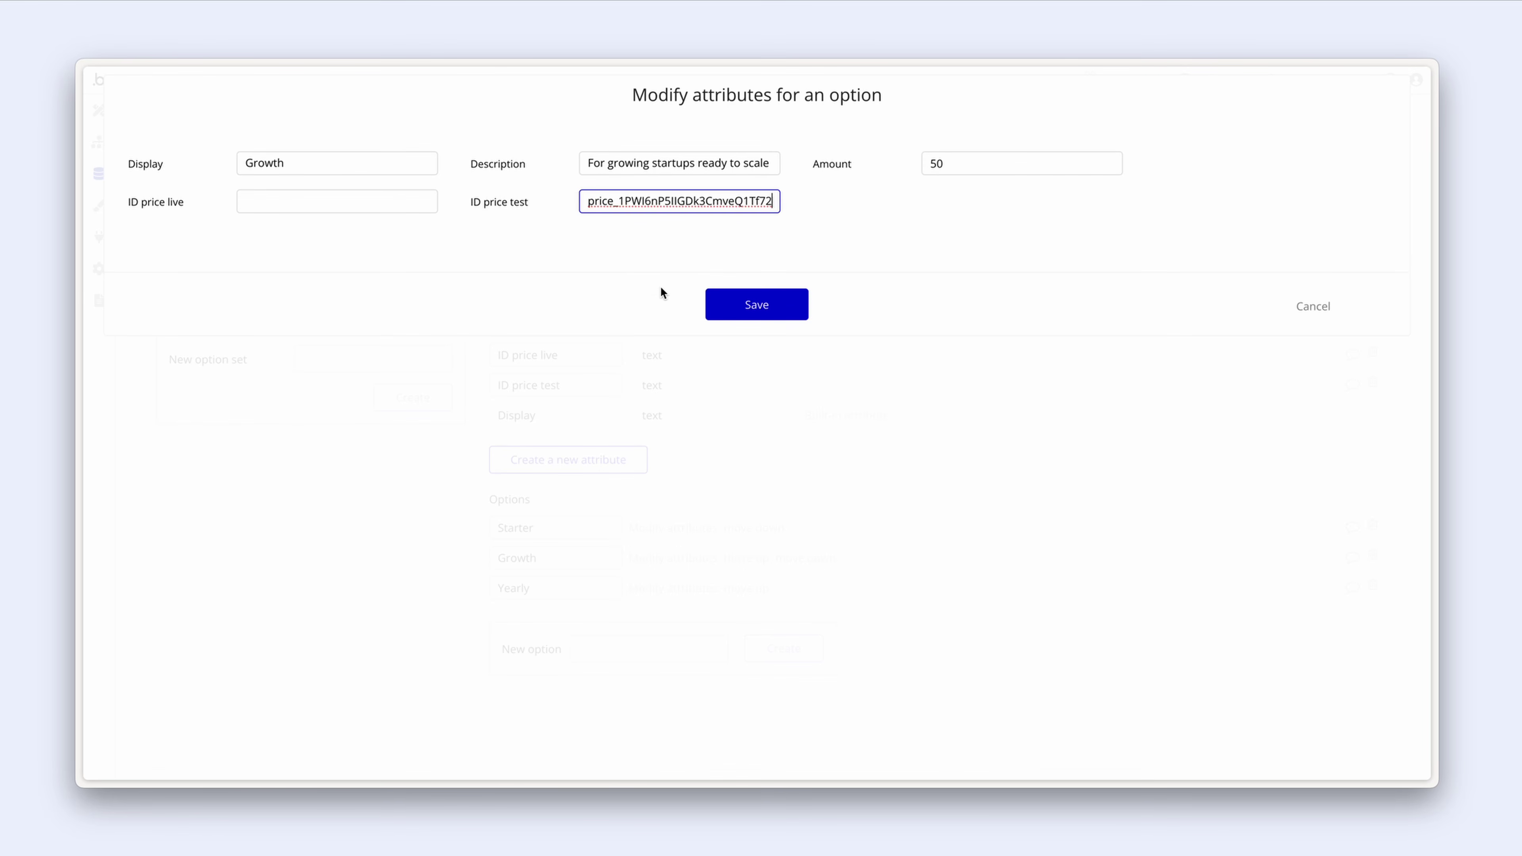
left_click(726, 313)
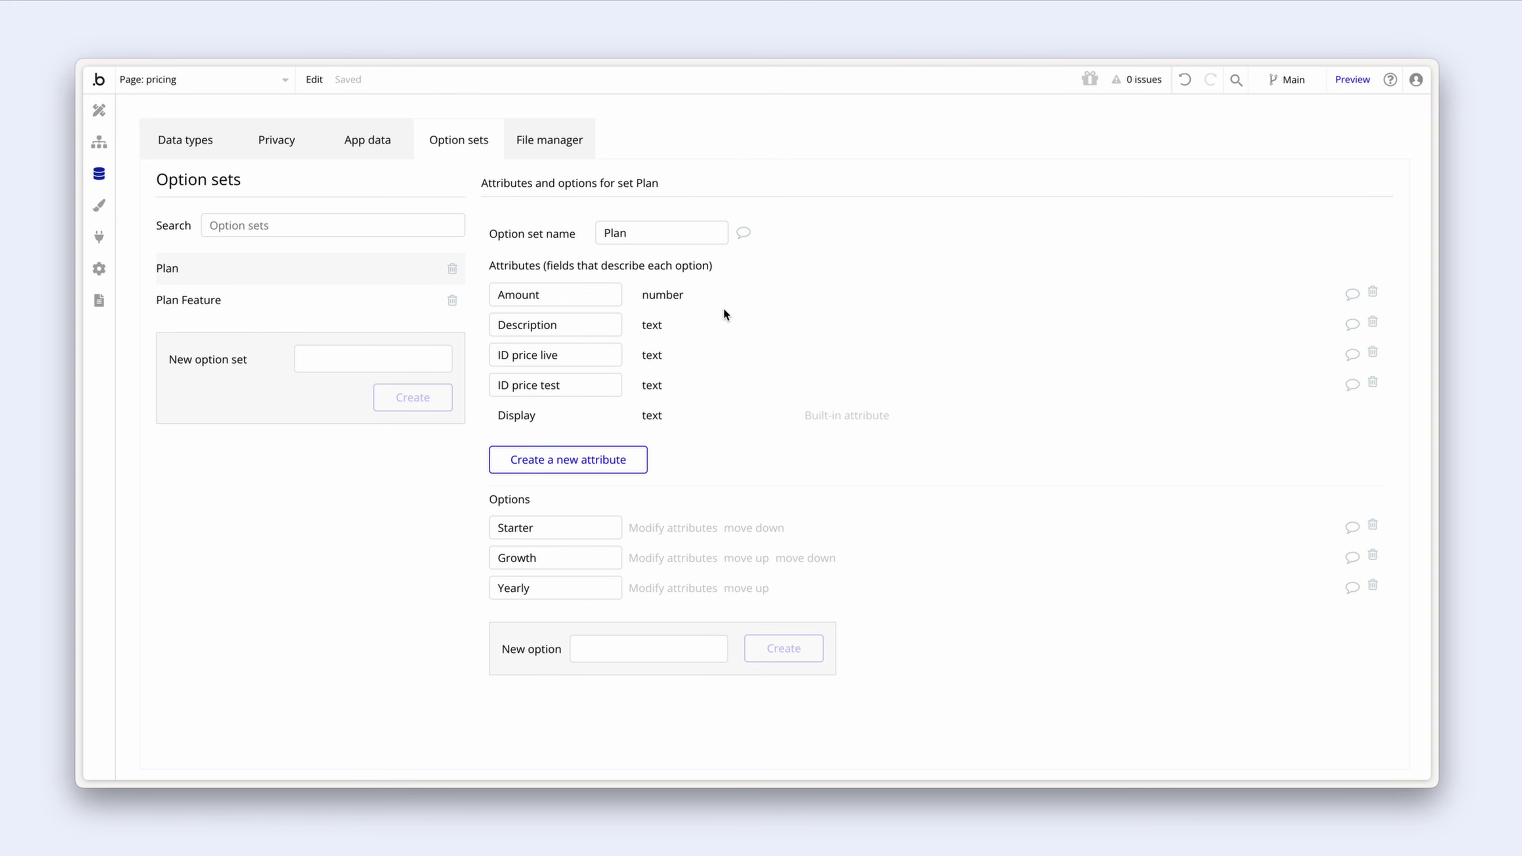
Step: In Stripe's product catalogue, start a new product named Yearly with the description "Lifting the lid on productivity"
key("ctrl+Tab")
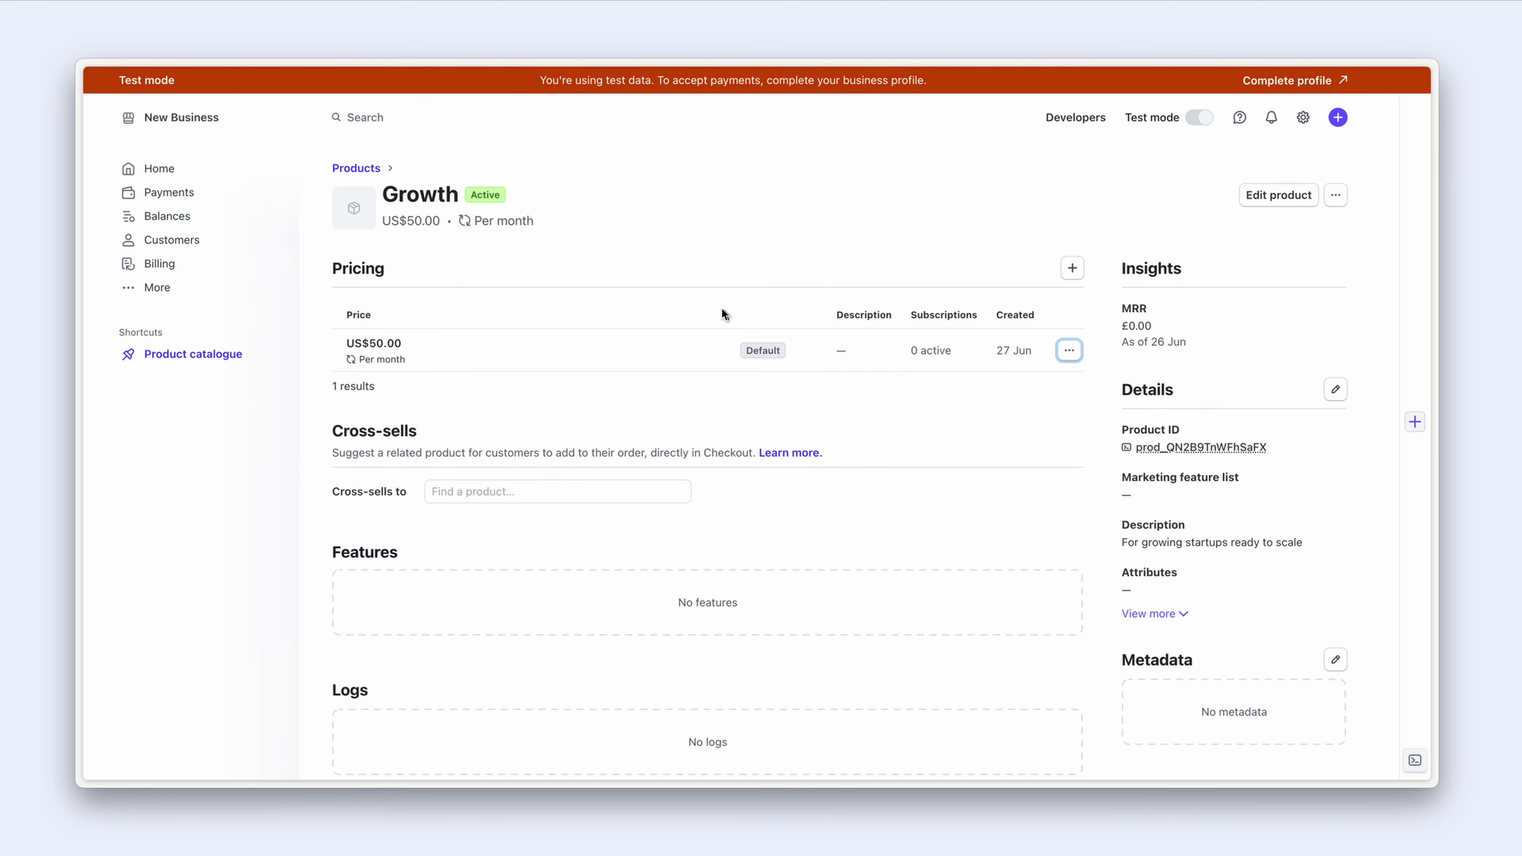
left_click(358, 171)
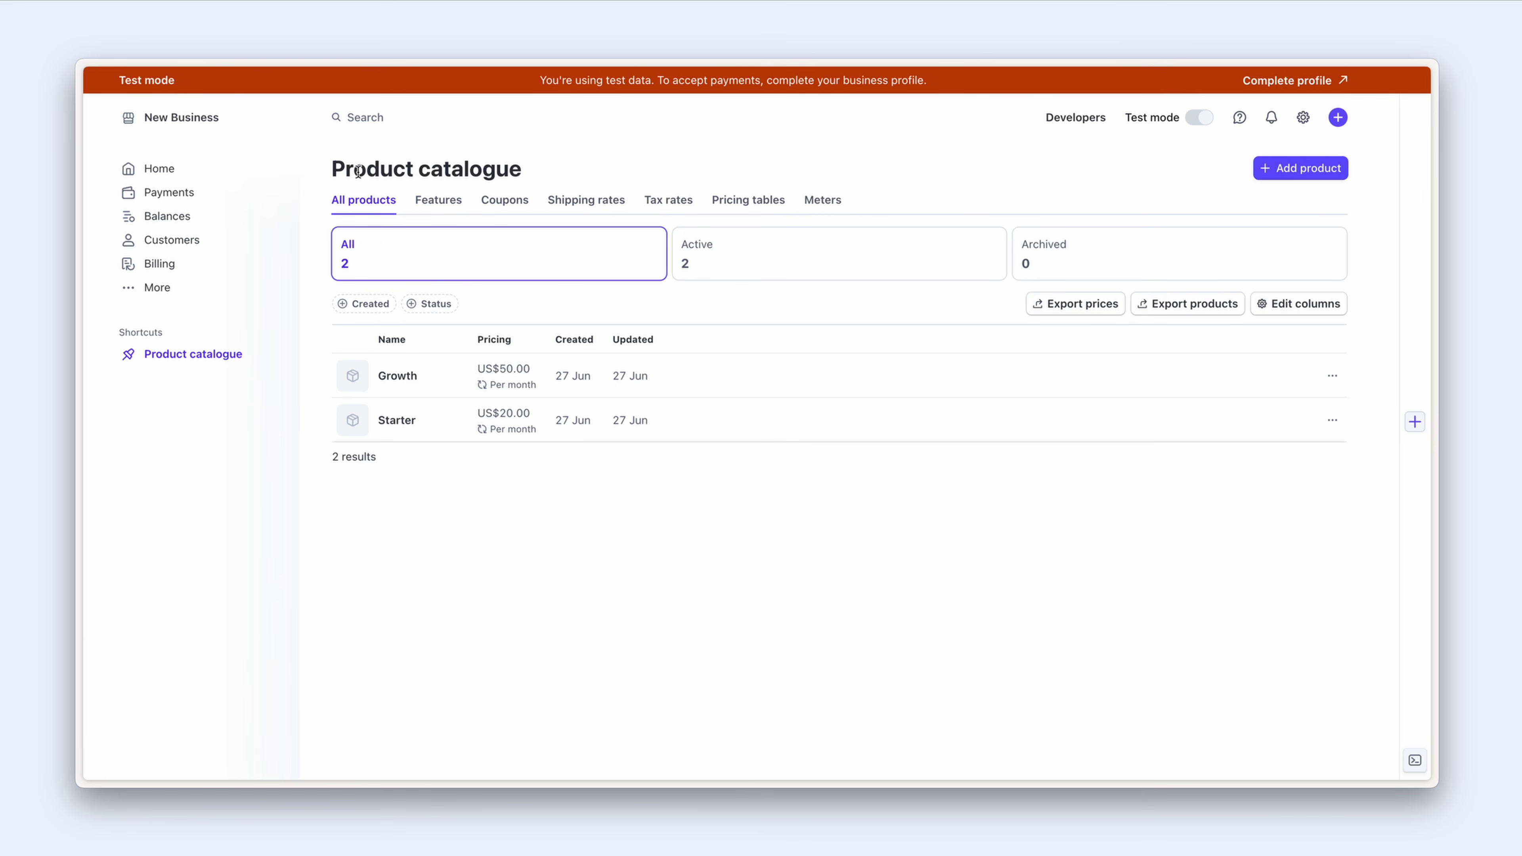
left_click(1288, 168)
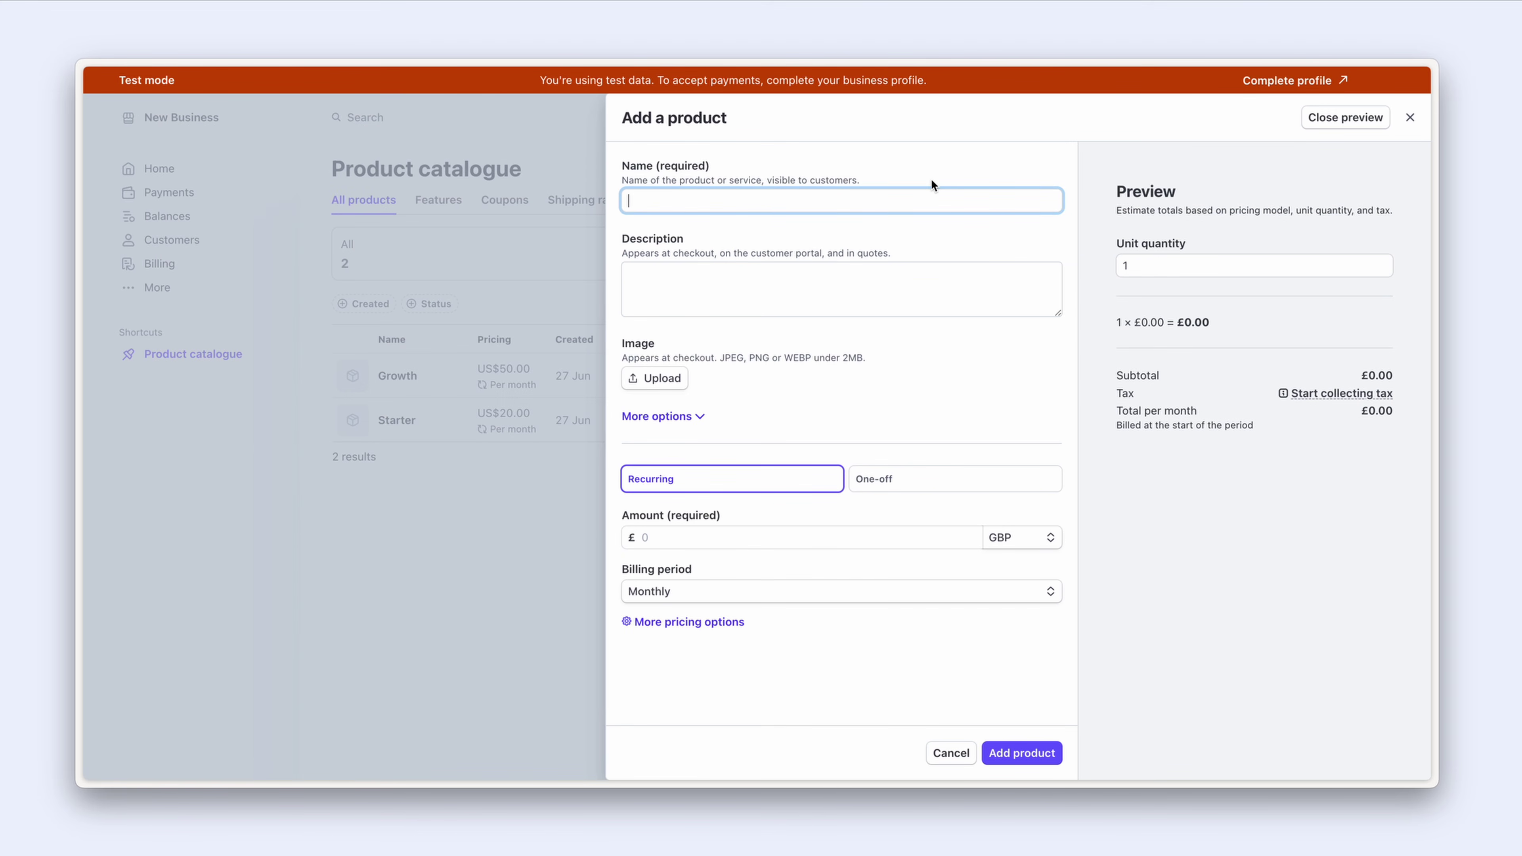
type("Yearly")
key("Tab")
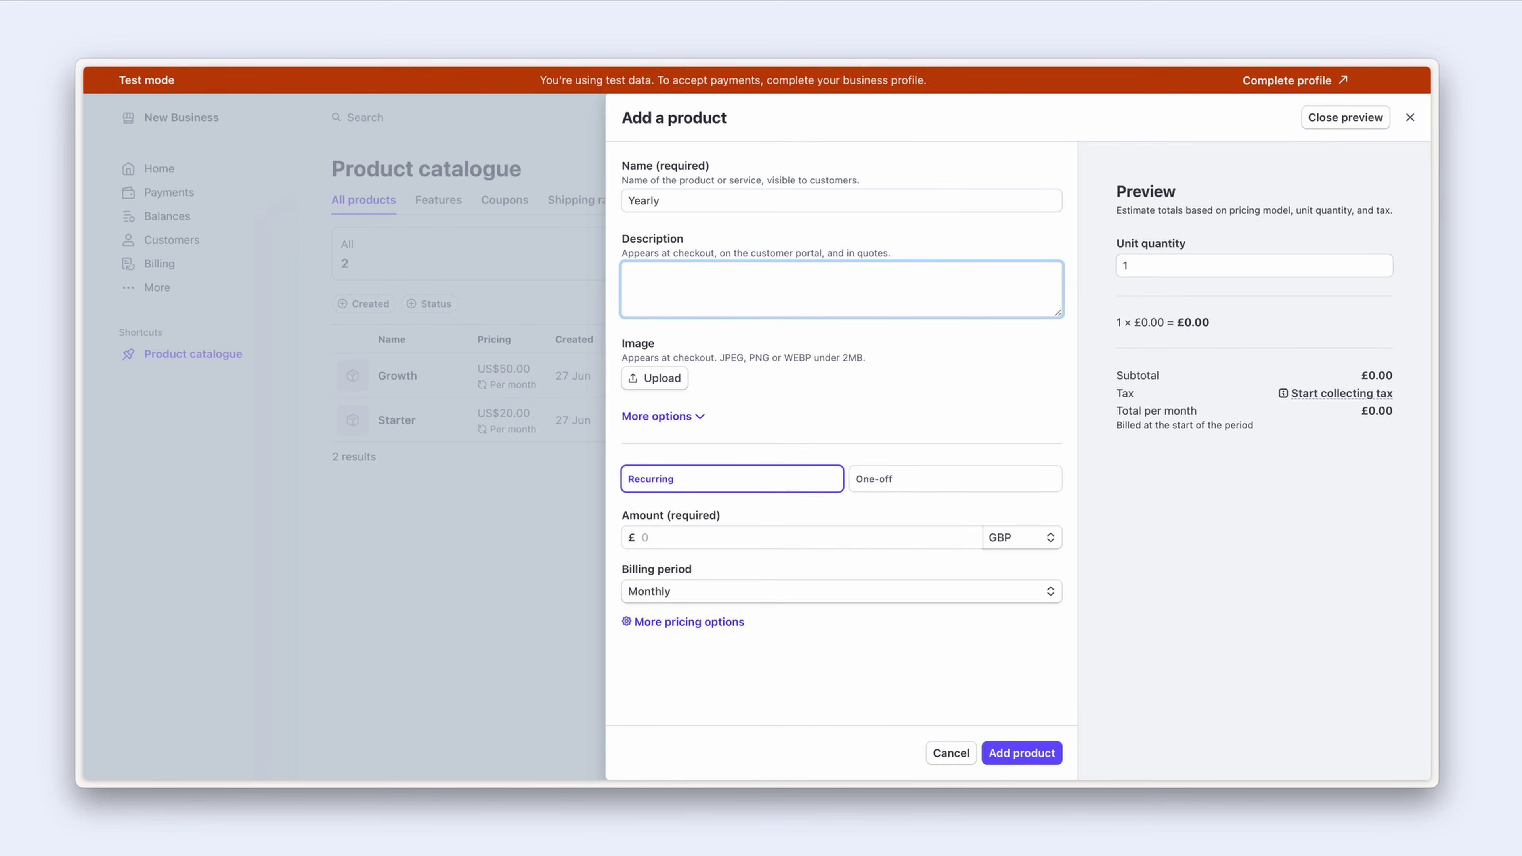
type("Lifting the lid on productivity")
Step: Give the Yearly product a recurring monthly price of 400 USD and add it to the catalogue
left_click(1020, 538)
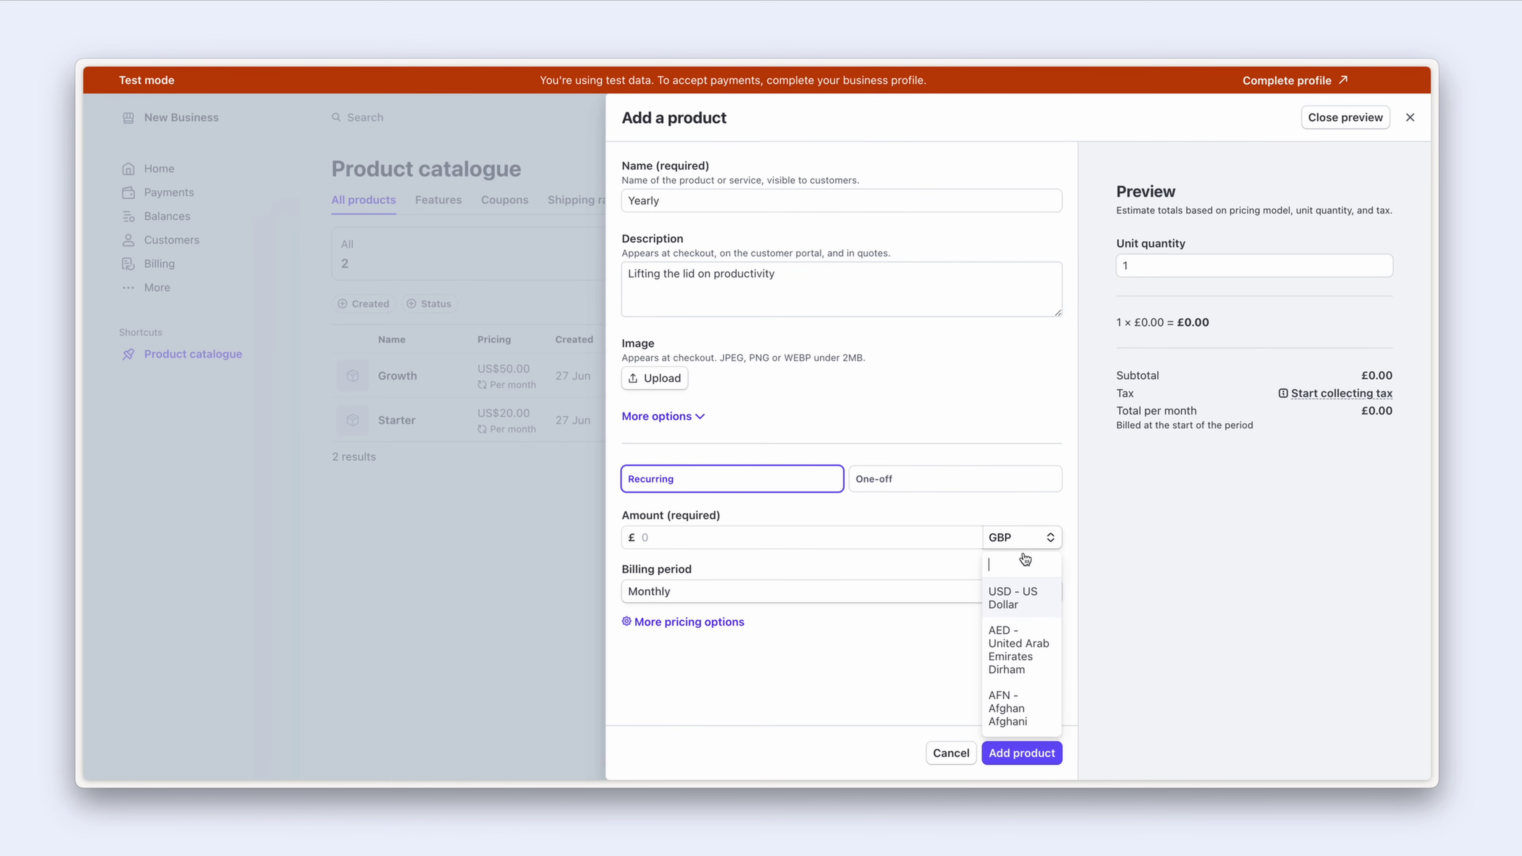
left_click(1022, 593)
left_click(900, 535)
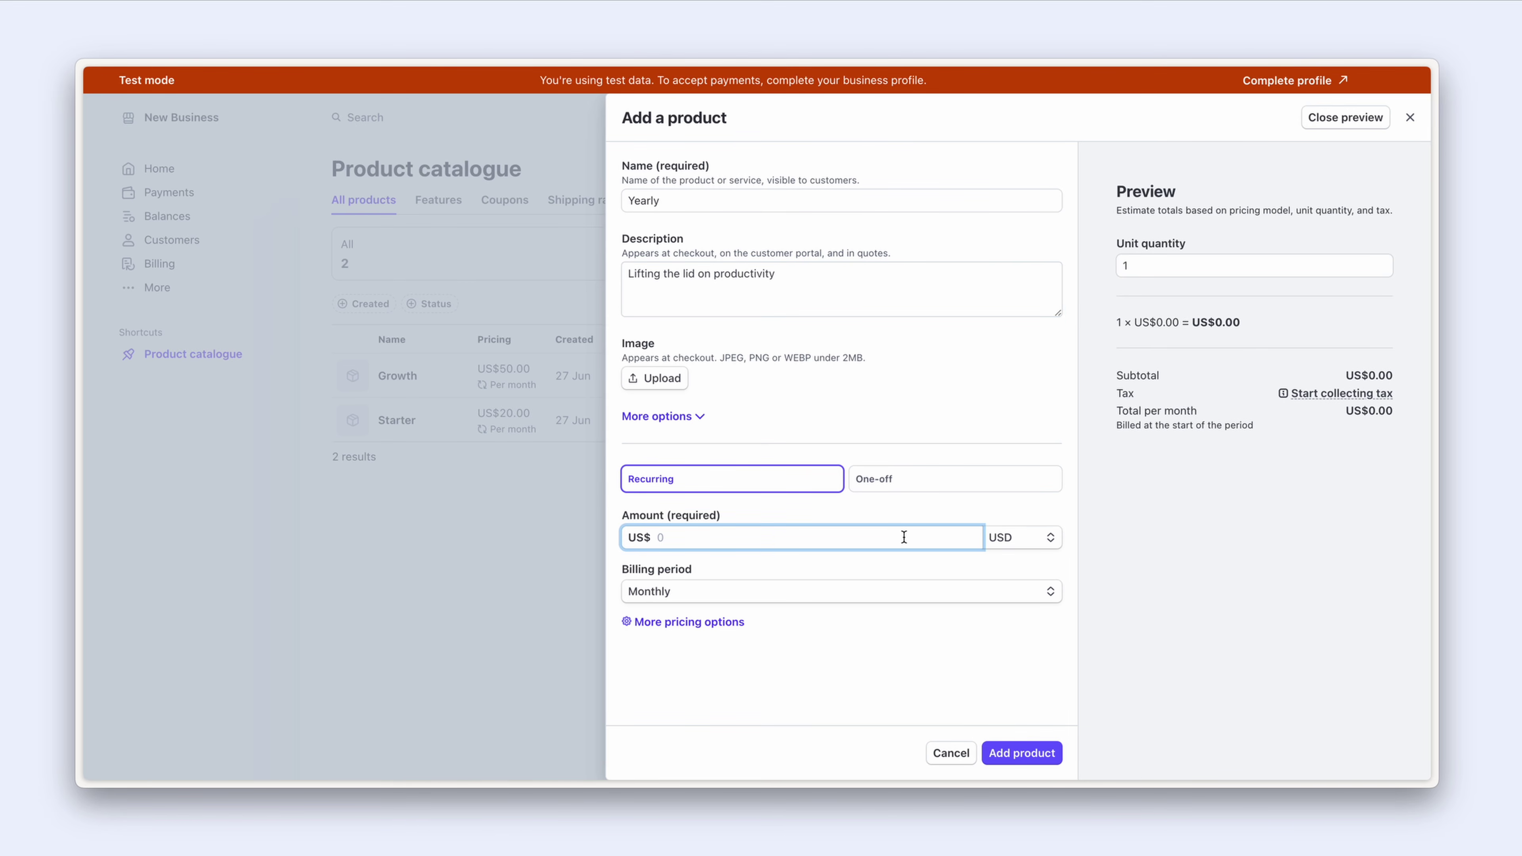
type("400")
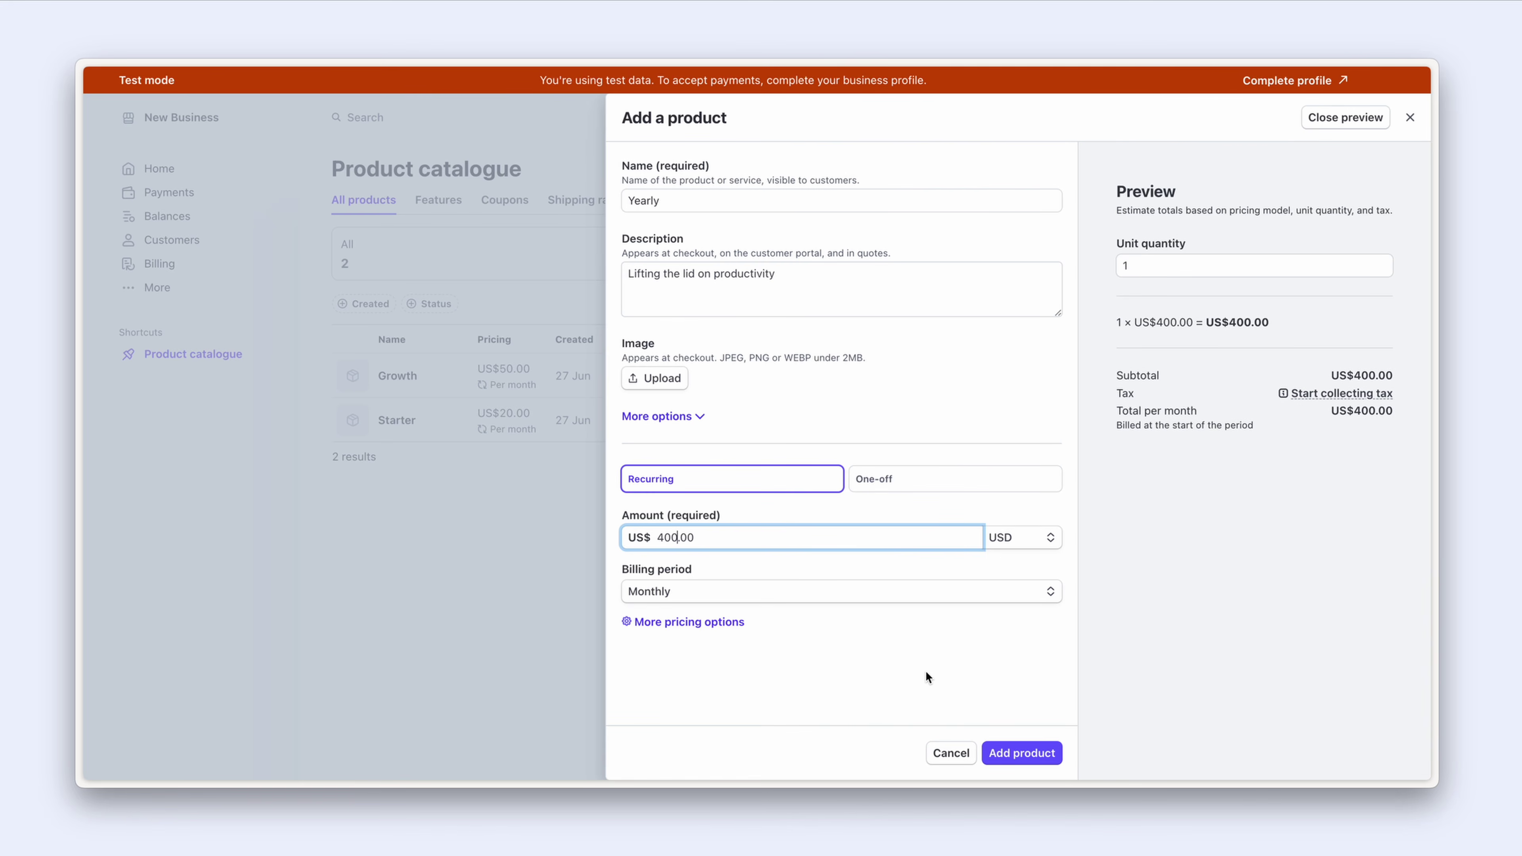
left_click(924, 669)
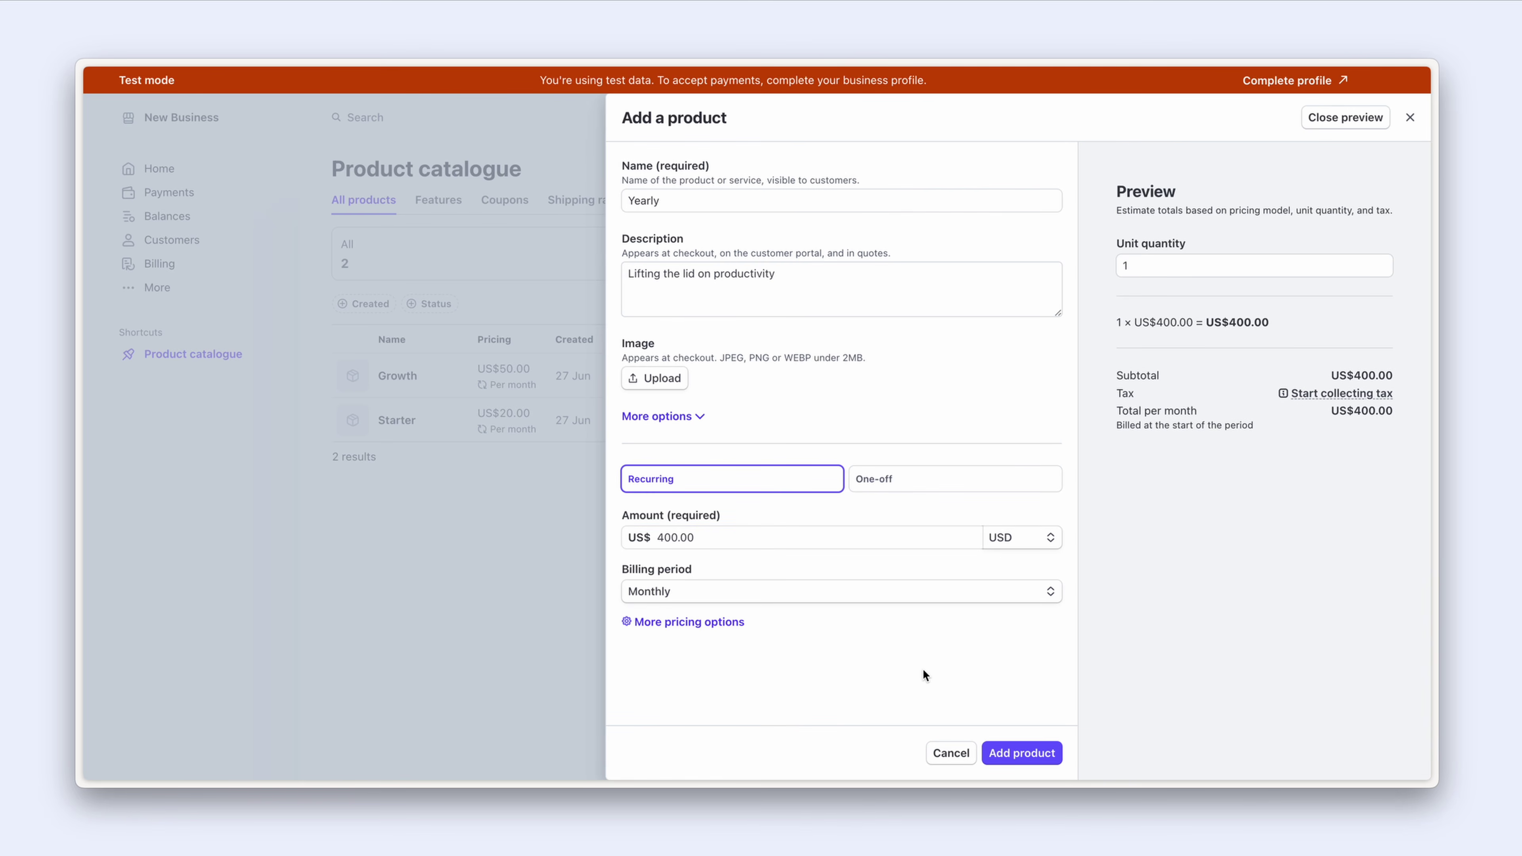
left_click(1011, 759)
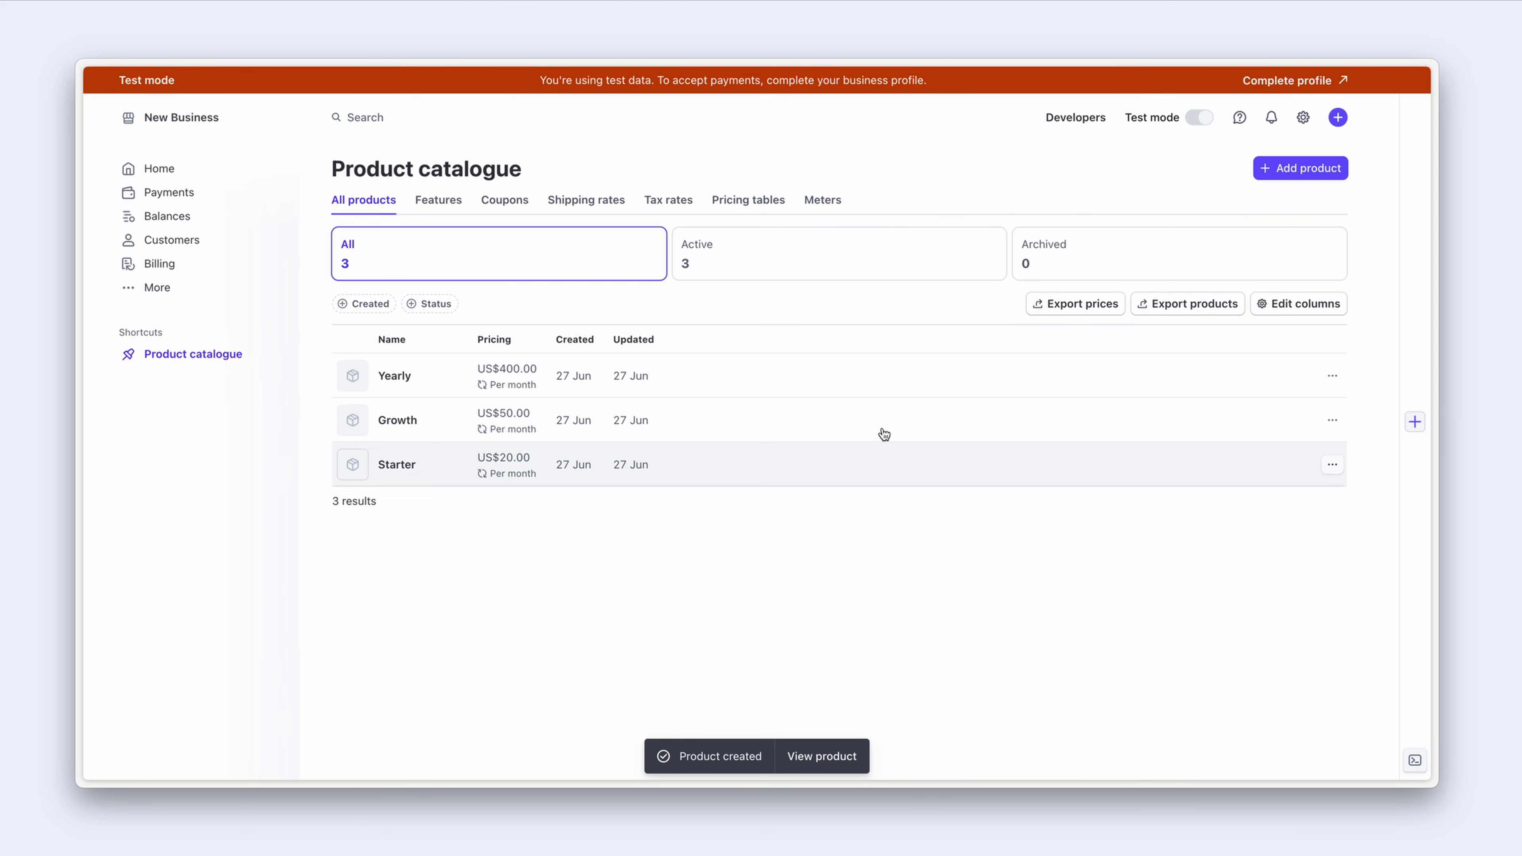
Step: Open the Yearly product and copy the price ID of its 400 USD price
left_click(777, 382)
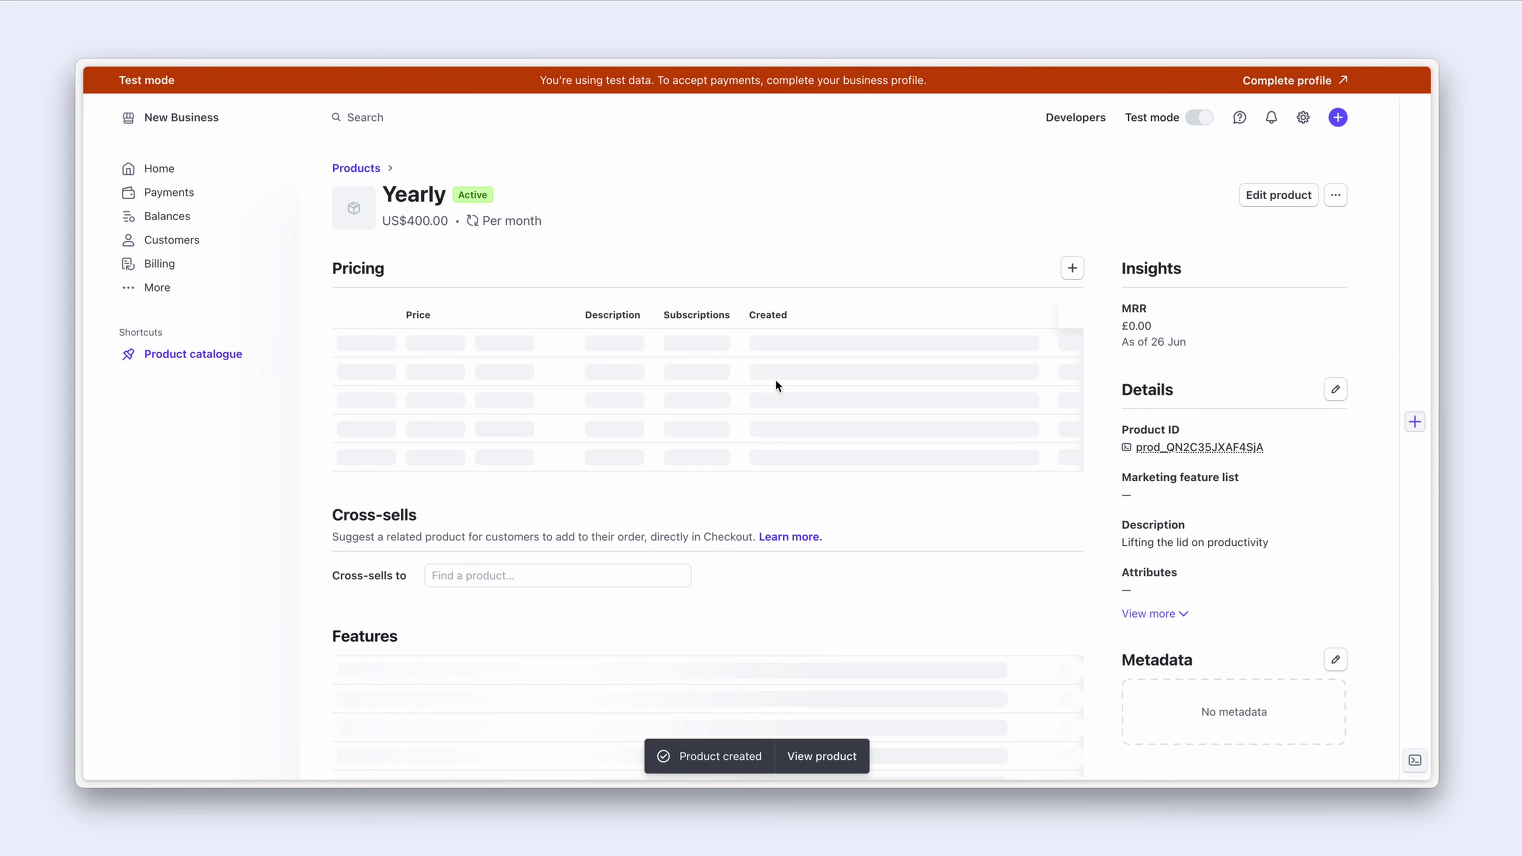
left_click(1069, 352)
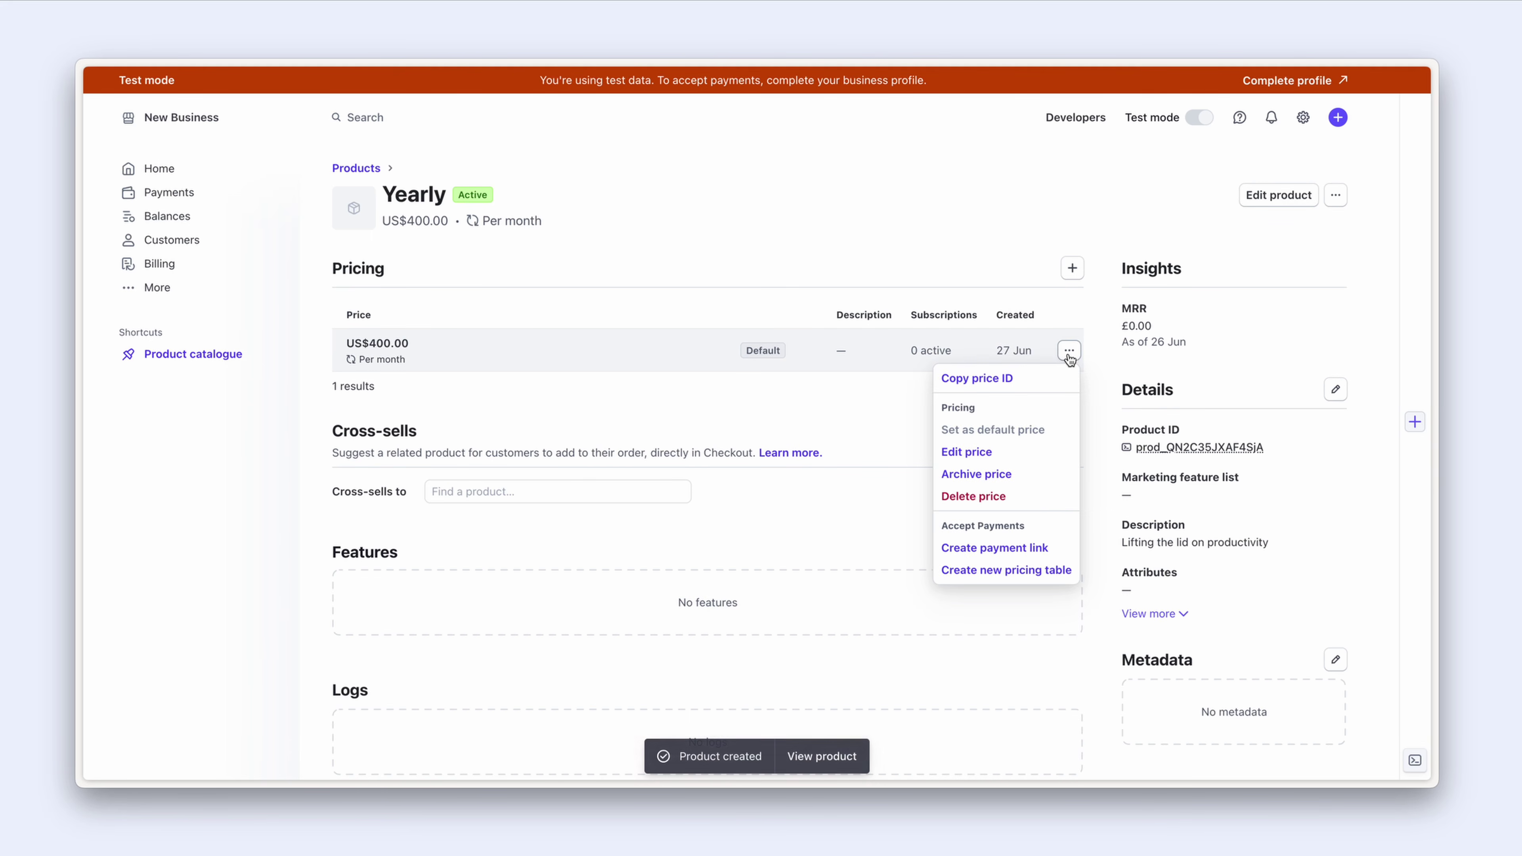
left_click(1043, 379)
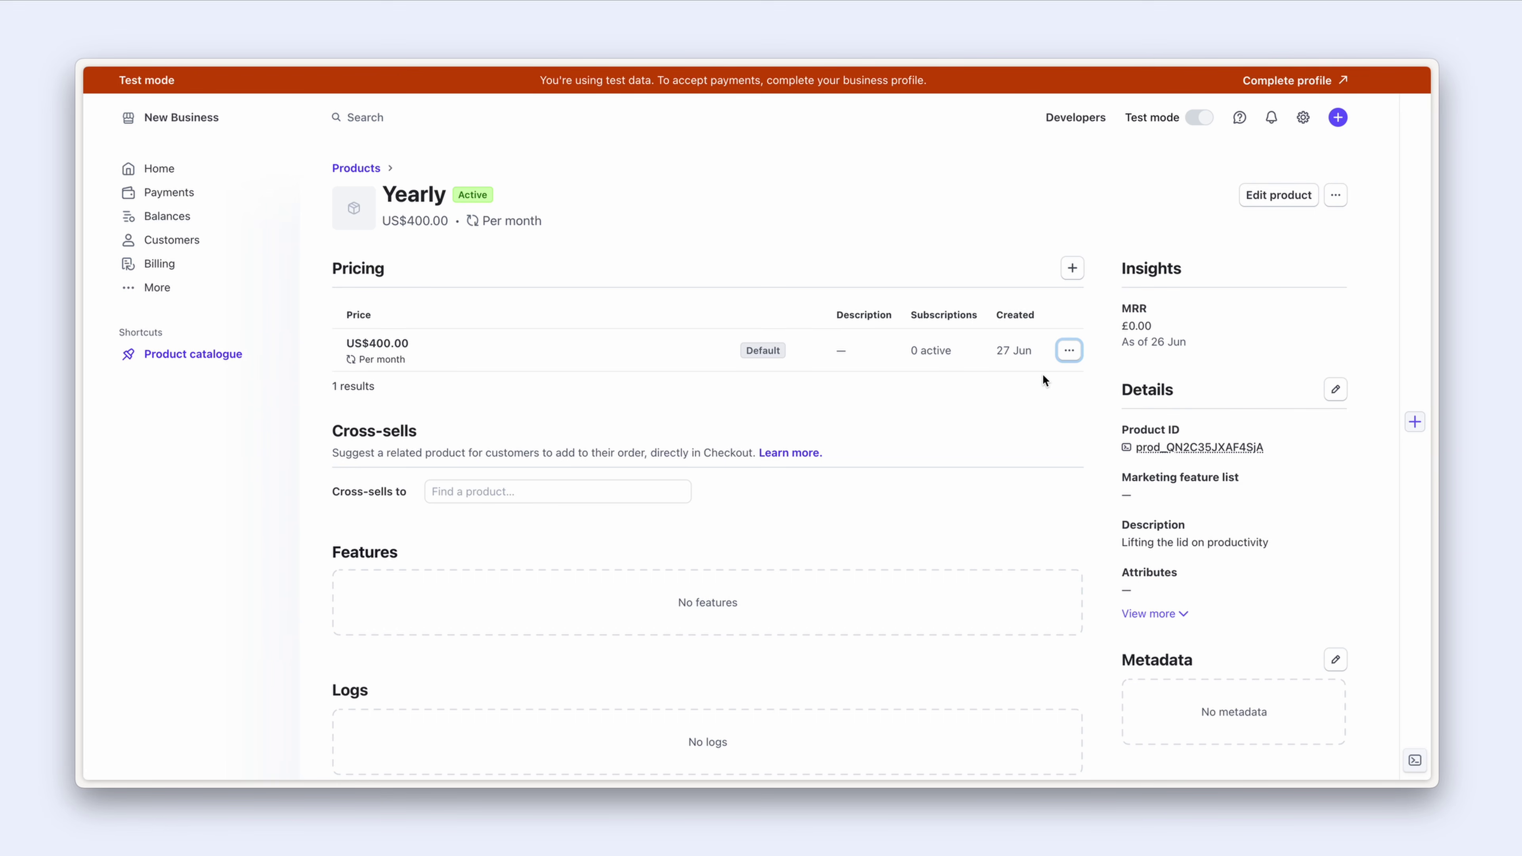
Step: In Bubble's Plan option set, paste the copied price ID into the Yearly option's ID price test attribute and save it
key("ctrl+Tab")
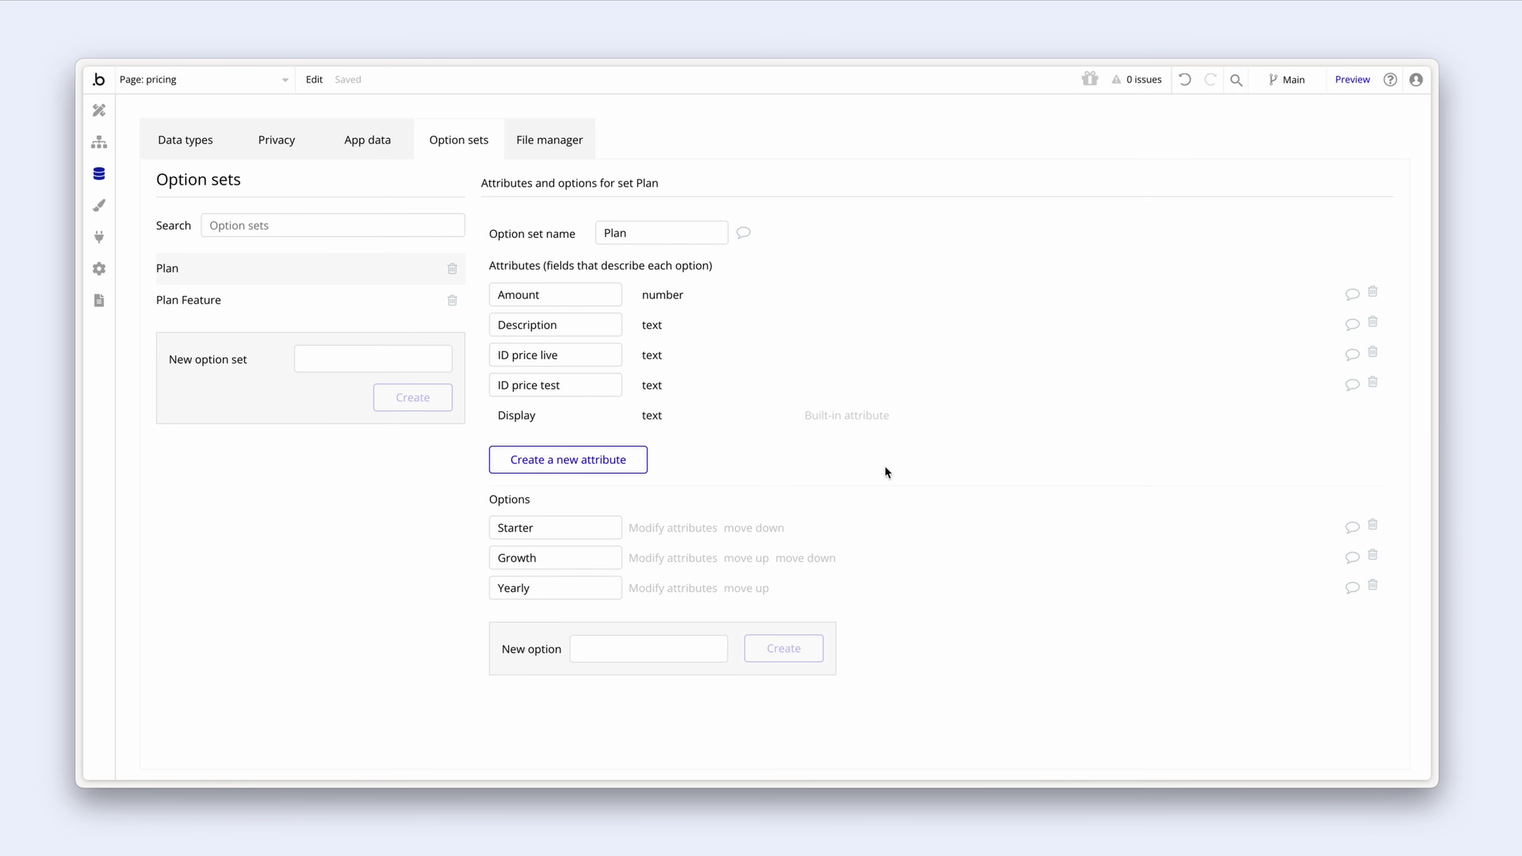
left_click(697, 587)
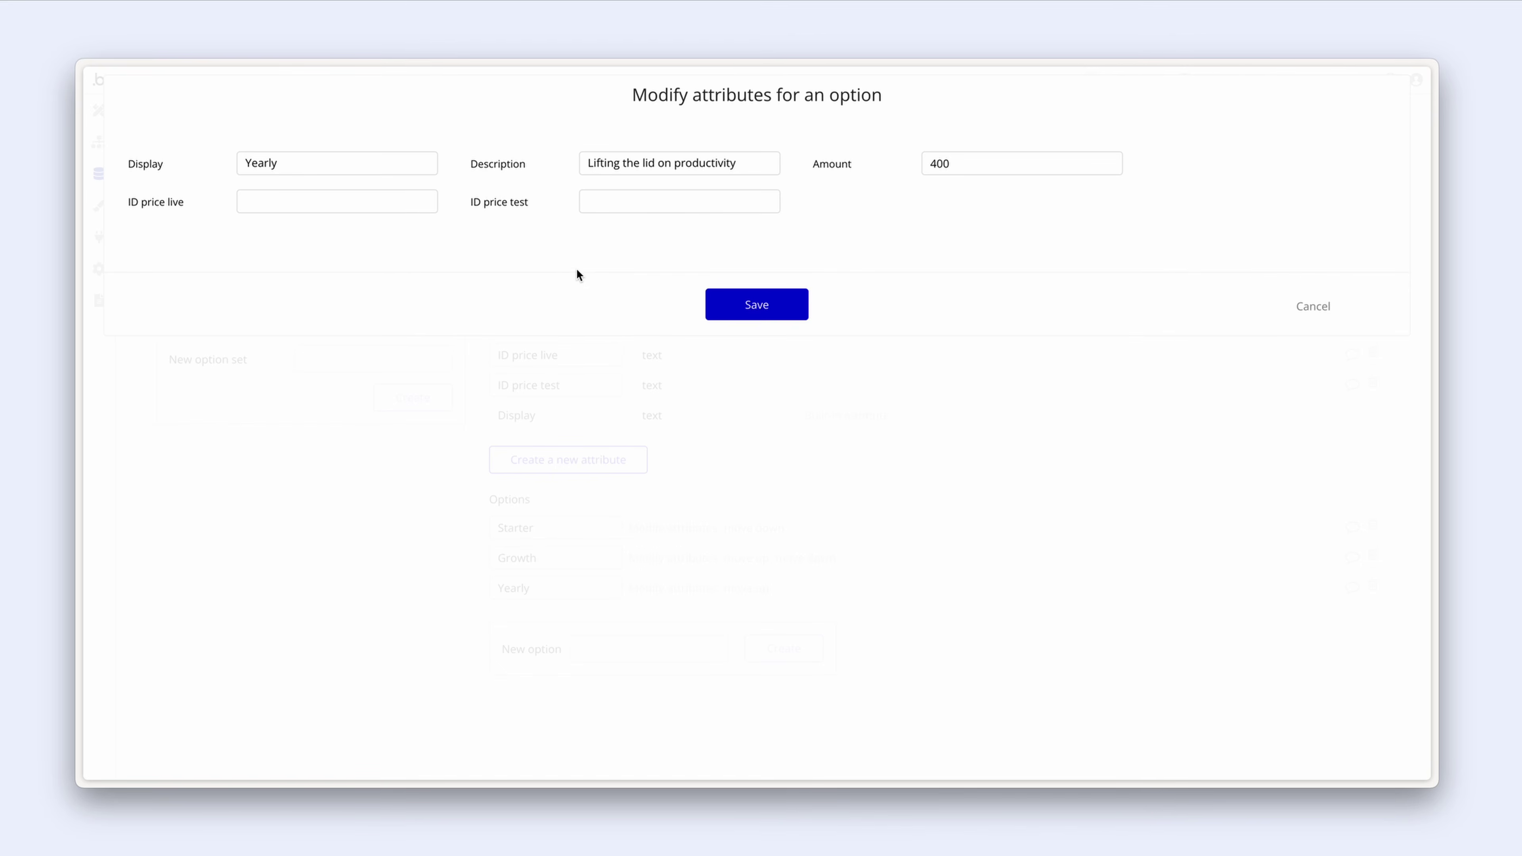
left_click(593, 201)
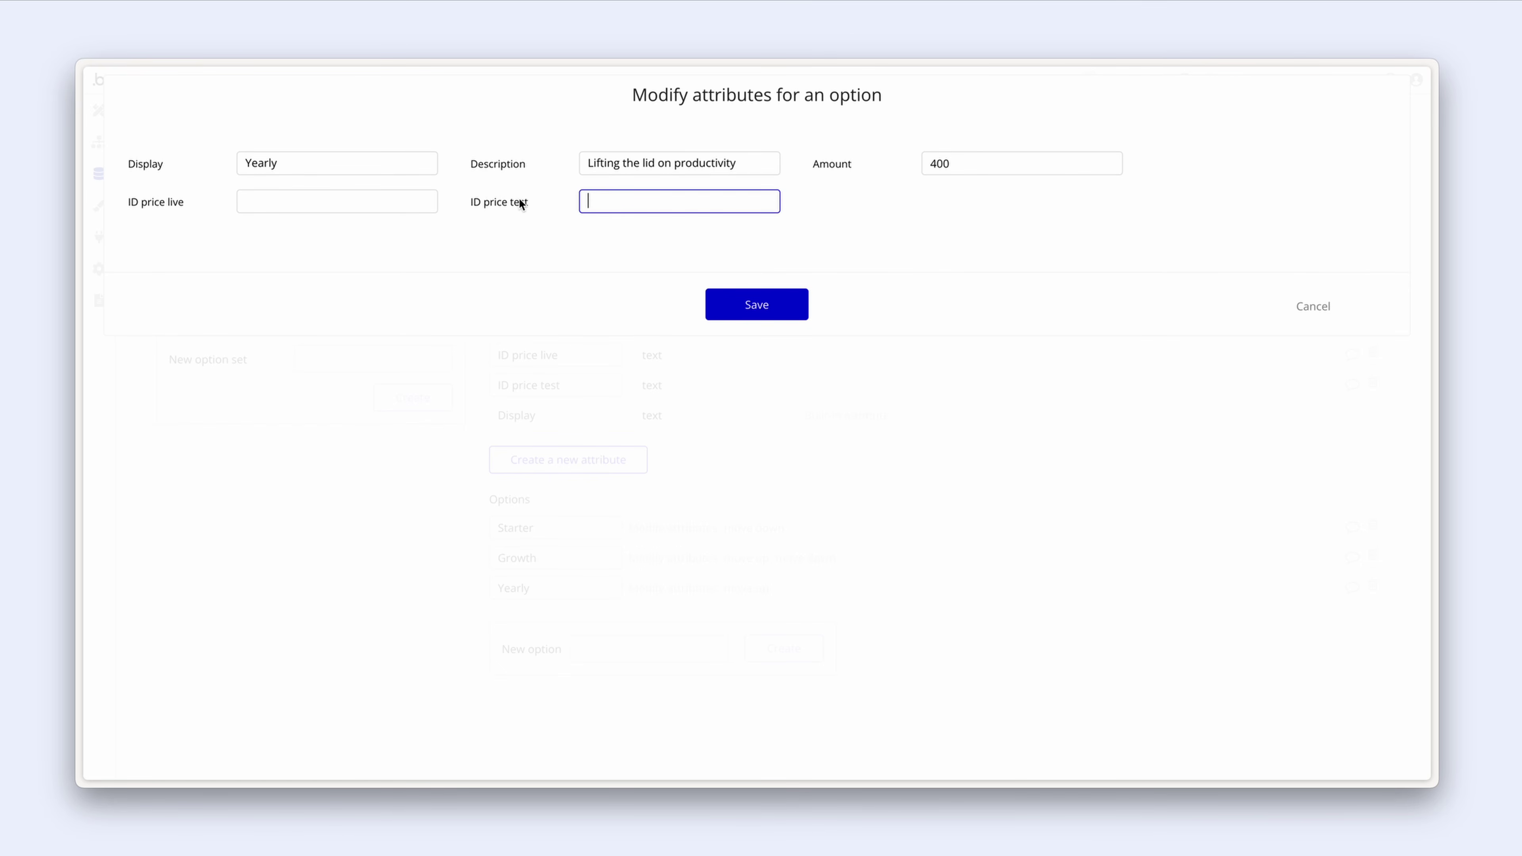
key("ctrl+v")
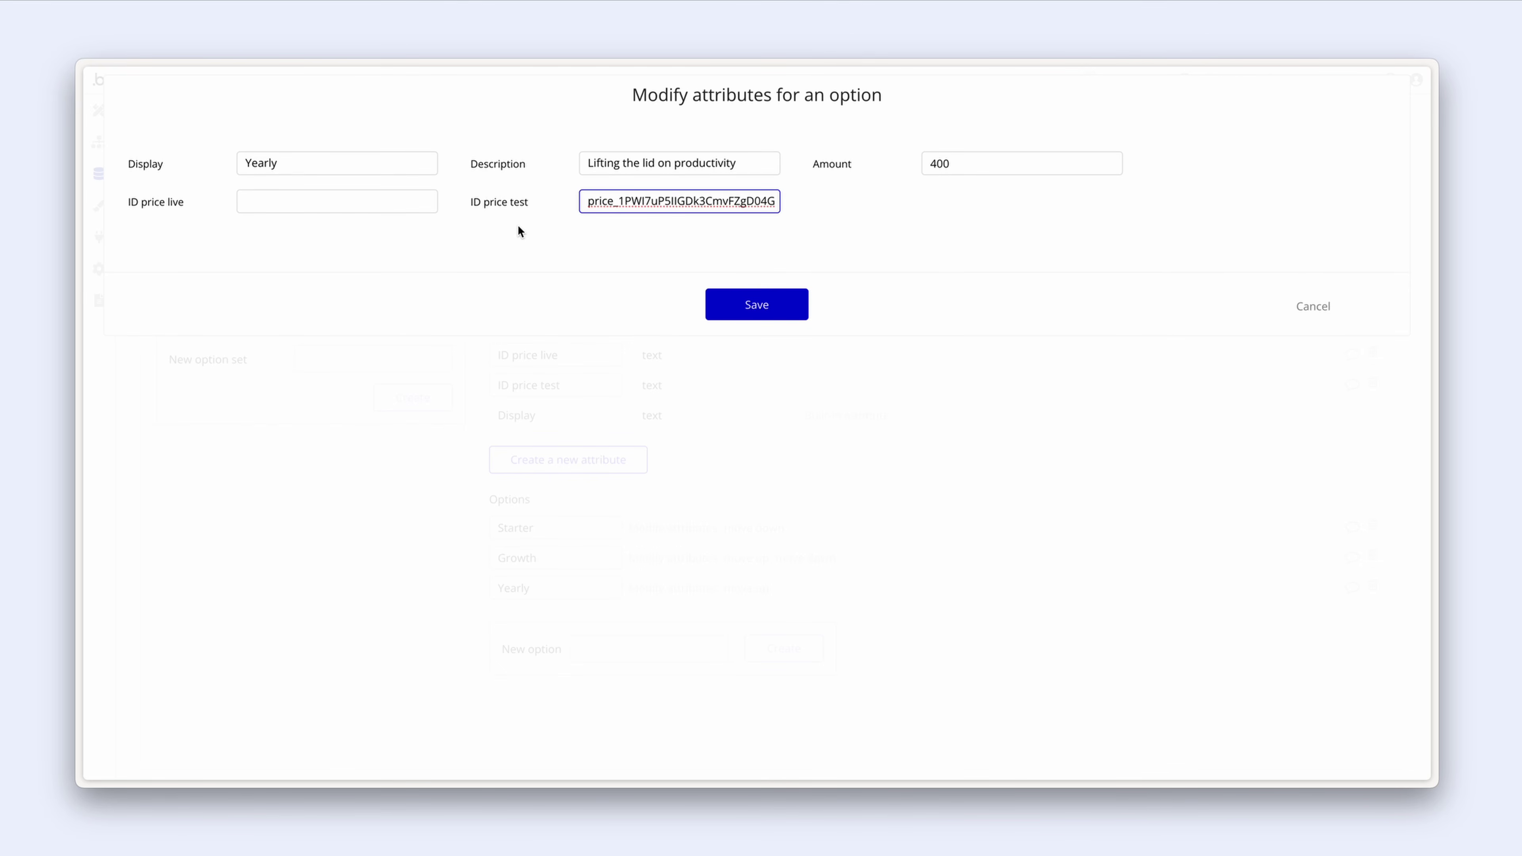
left_click(722, 305)
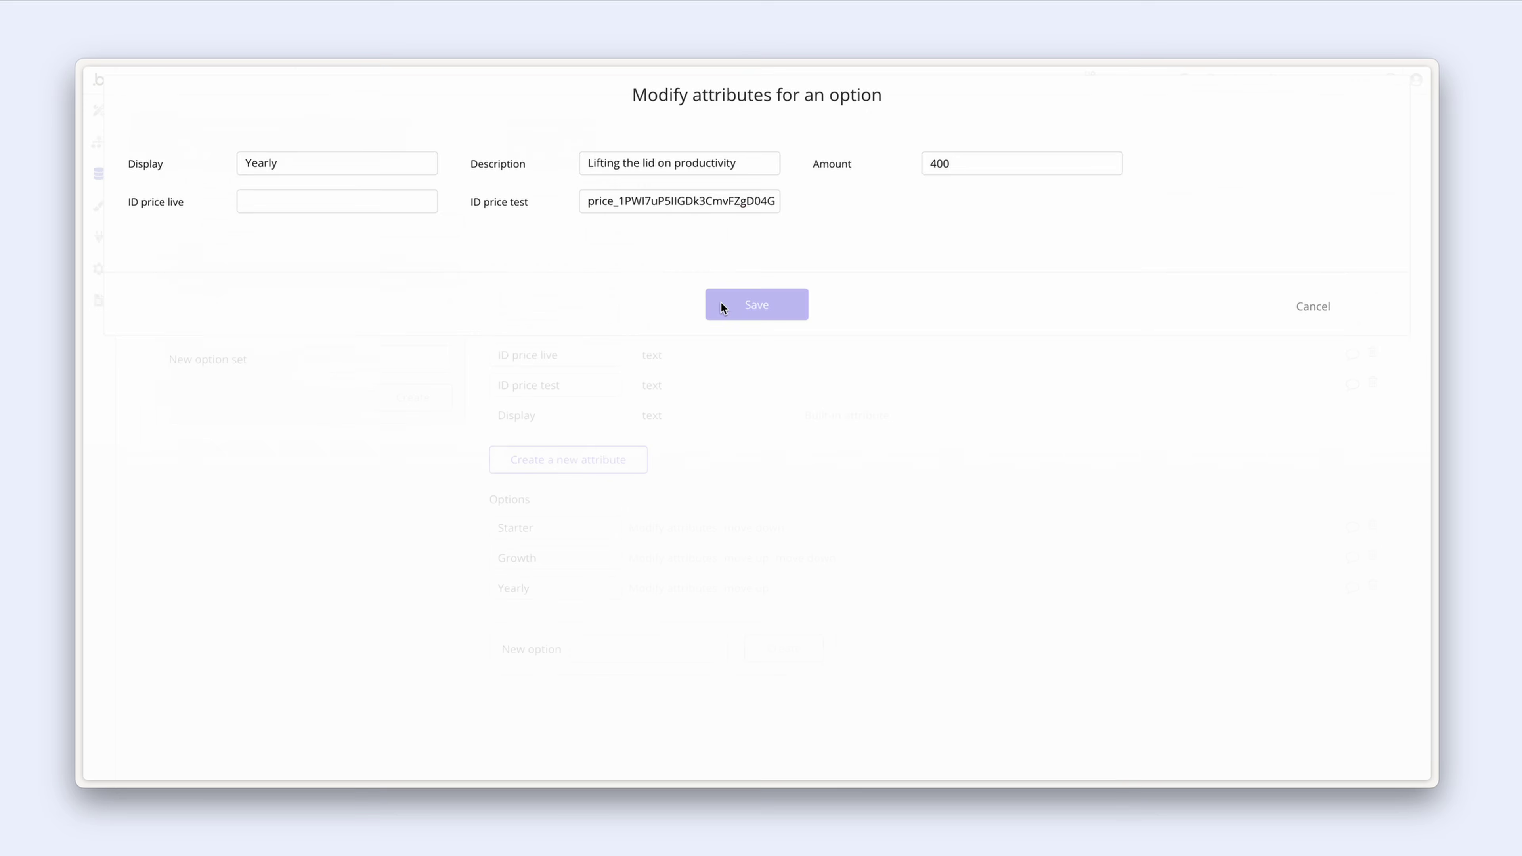